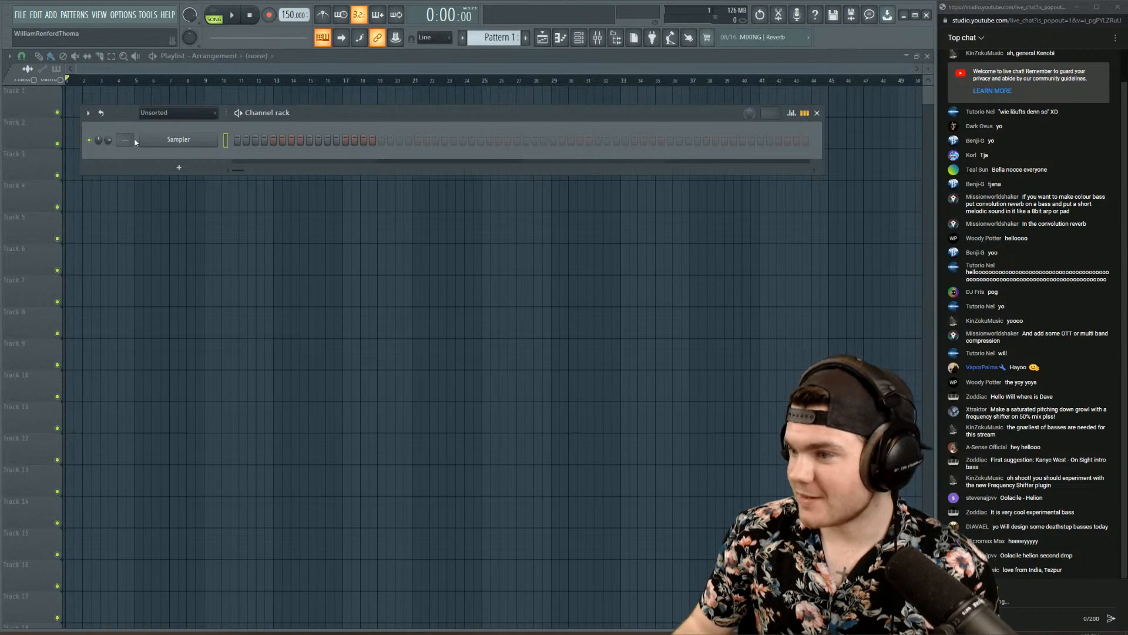
- Replace the Sampler channel with the Serum synth, then reposition and enlarge its plugin window
right_click(213, 139)
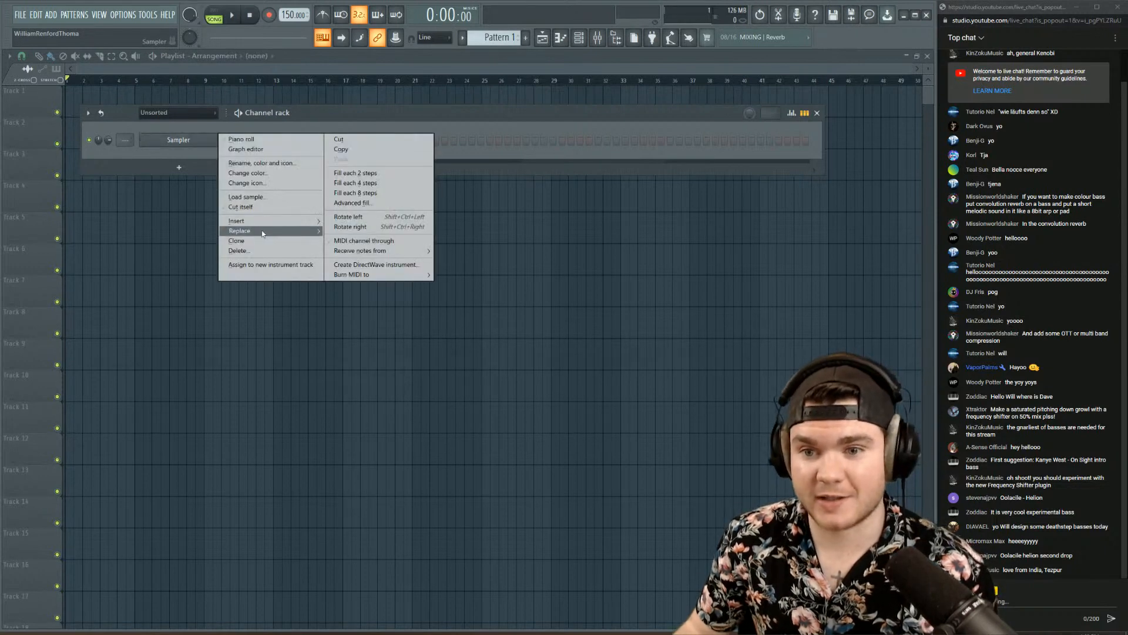
mouse_move(262, 232)
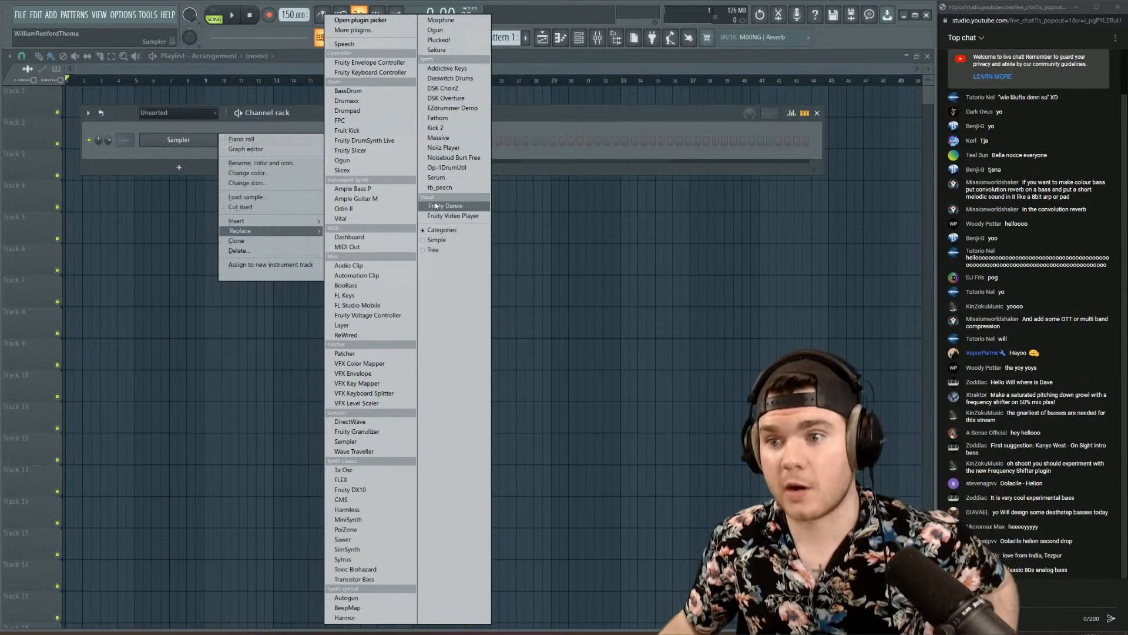
left_click(452, 178)
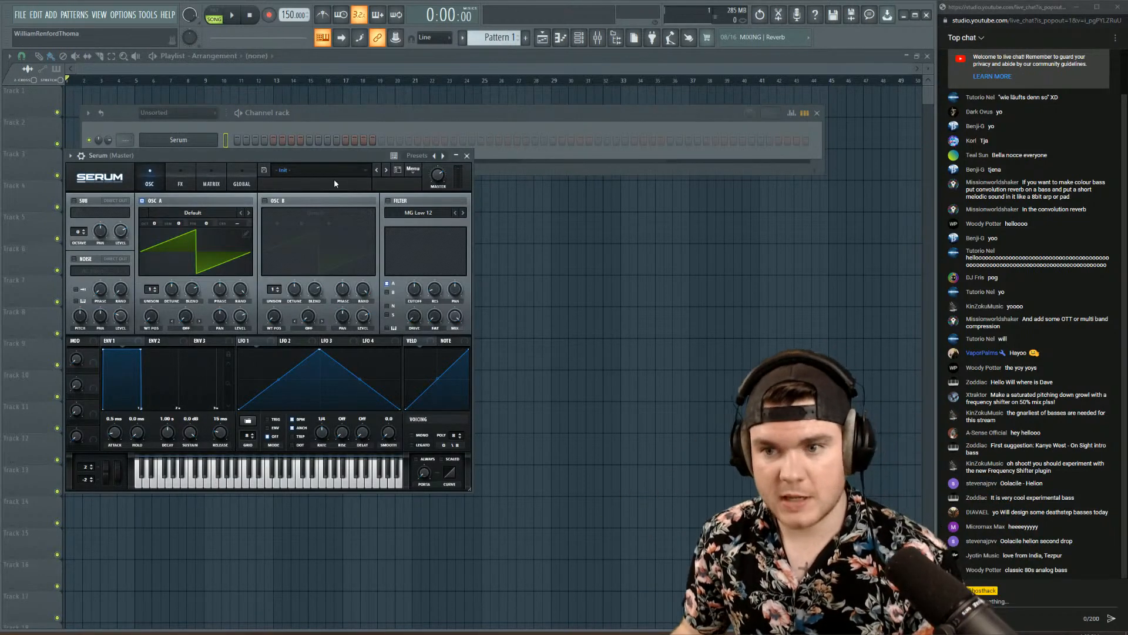
left_click_drag(328, 155, 341, 104)
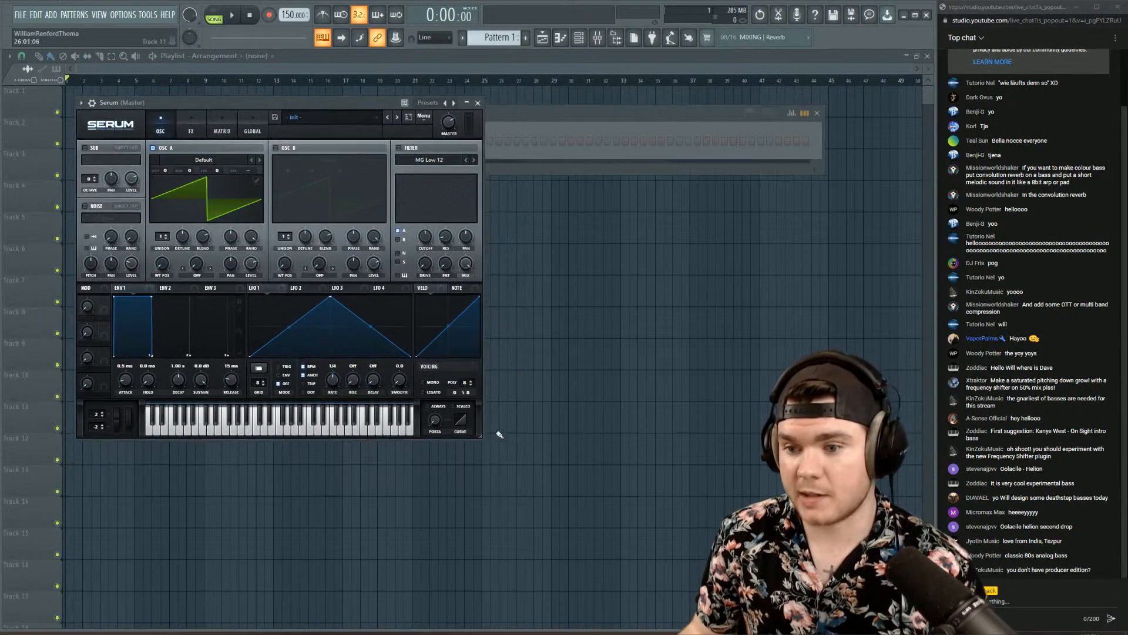
left_click_drag(481, 435, 619, 520)
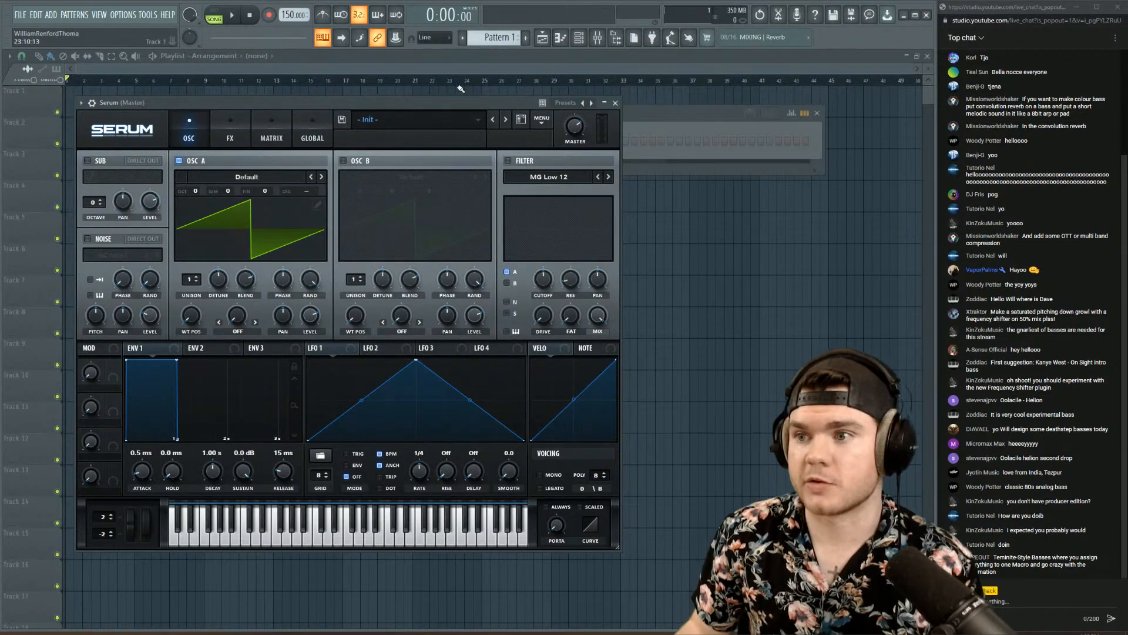
- Show the mixer, move it over the playlist area and select the Insert 1 track
left_click(615, 39)
left_click(616, 39)
left_click(600, 40)
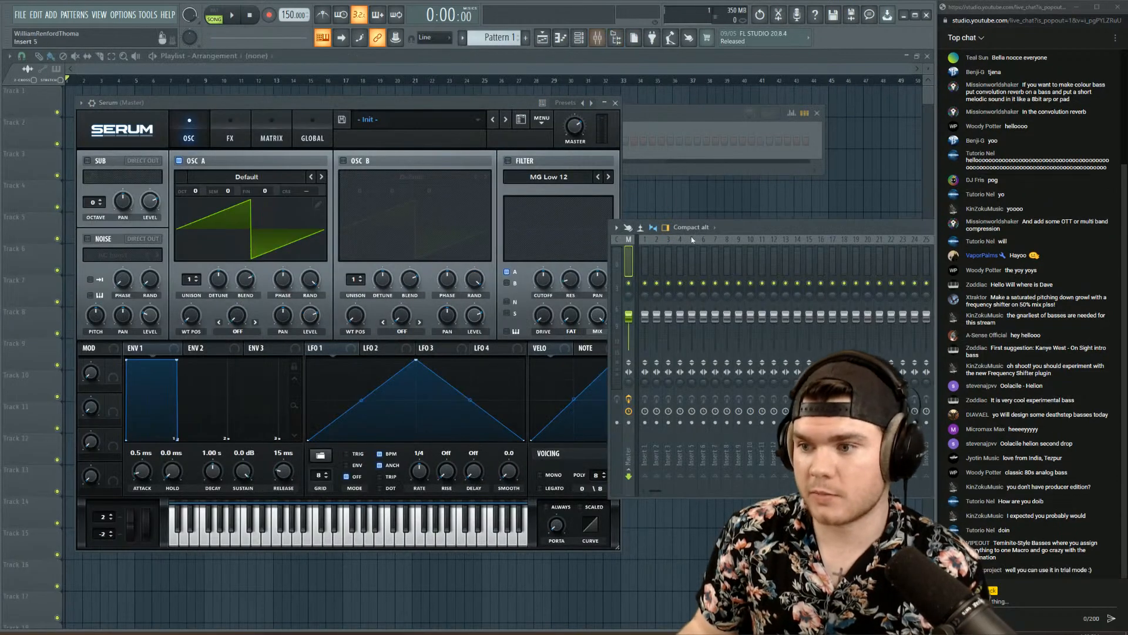
left_click_drag(727, 230, 244, 268)
left_click(164, 294)
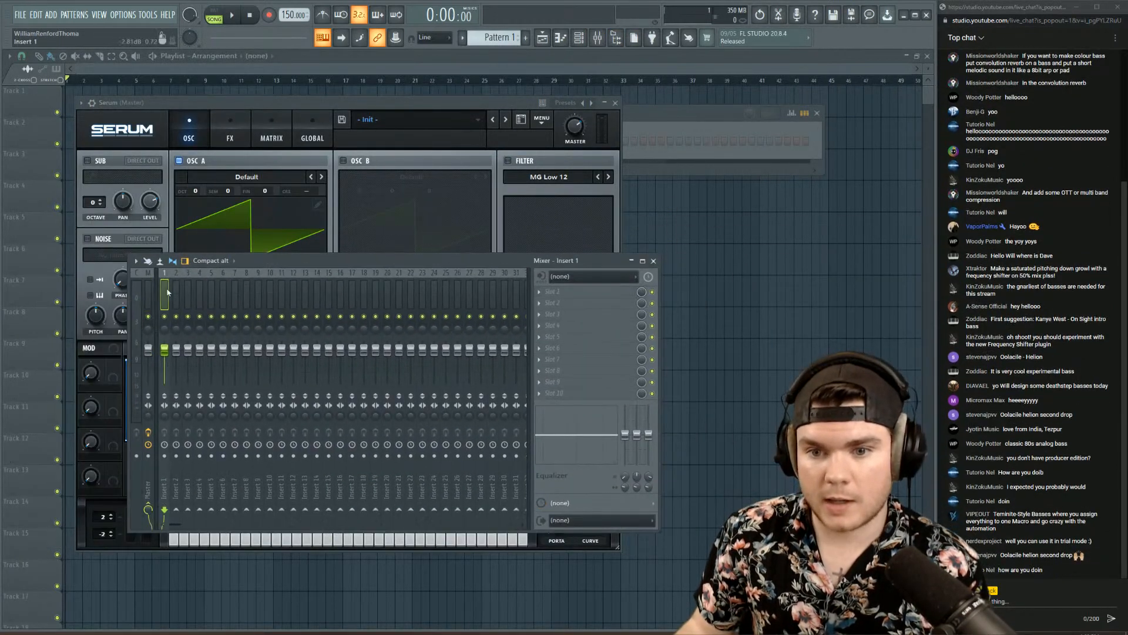
- Load Frequency Shifter into the first effect slot of Insert 1 and move its window aside
left_click(558, 291)
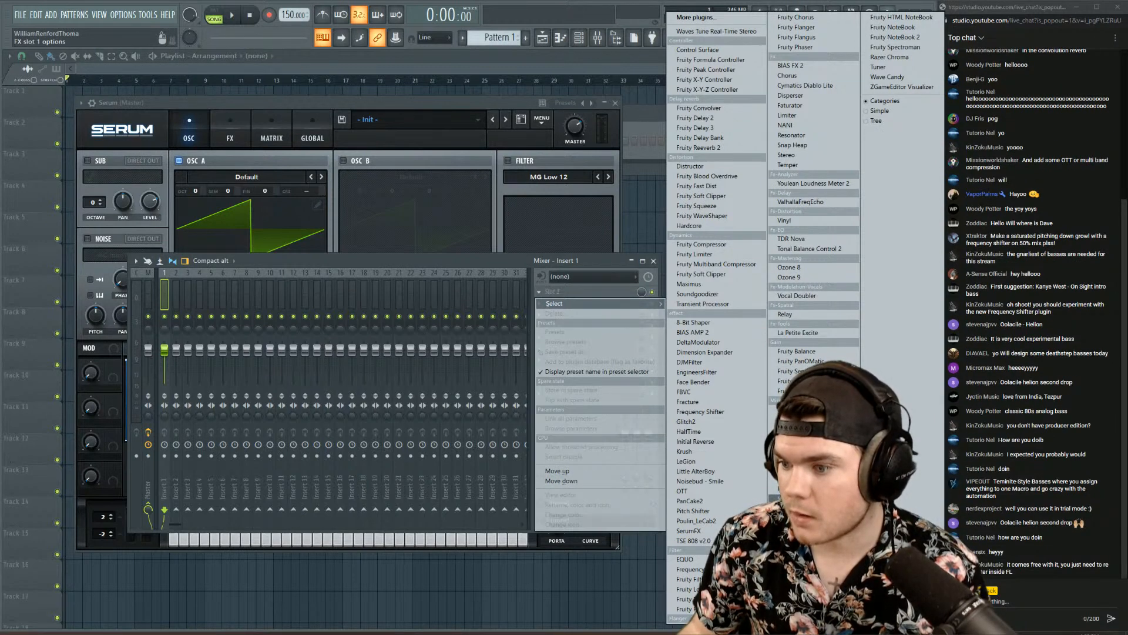
left_click(699, 411)
left_click_drag(167, 159, 199, 174)
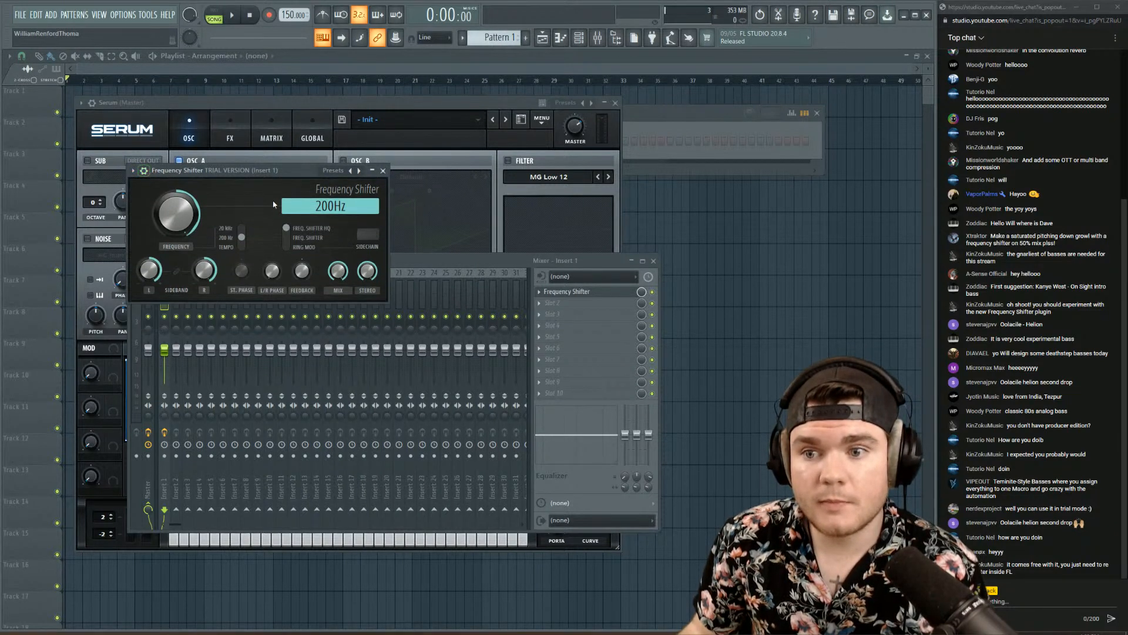
left_click_drag(219, 170, 296, 202)
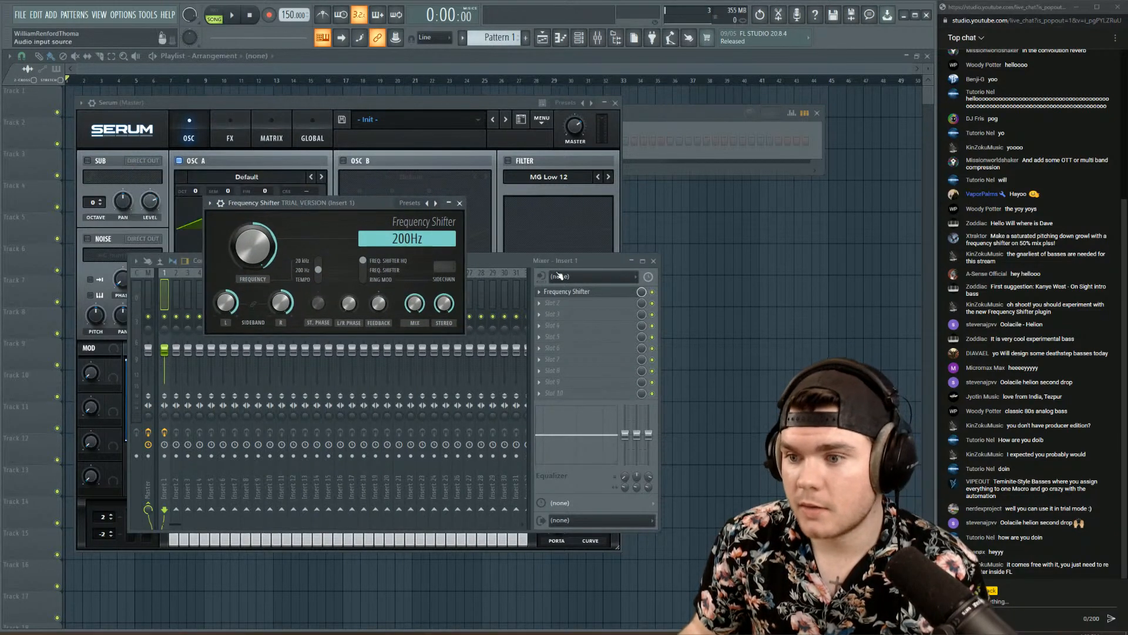
- Delete Frequency Shifter from the first effect slot of Insert 1
right_click(544, 295)
left_click(564, 311)
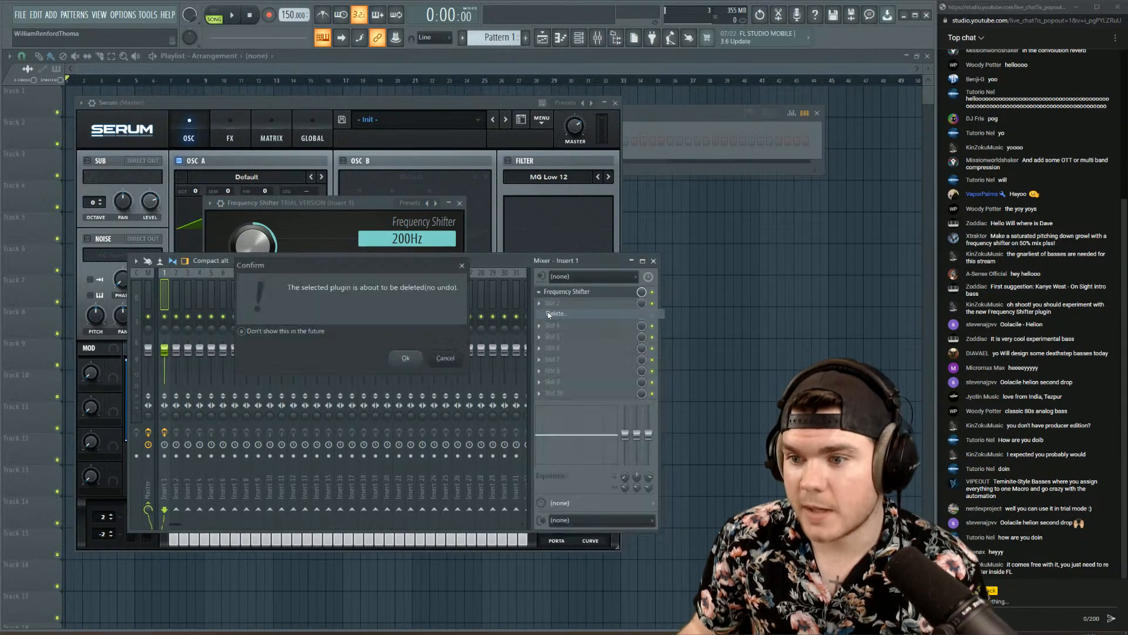
left_click(407, 358)
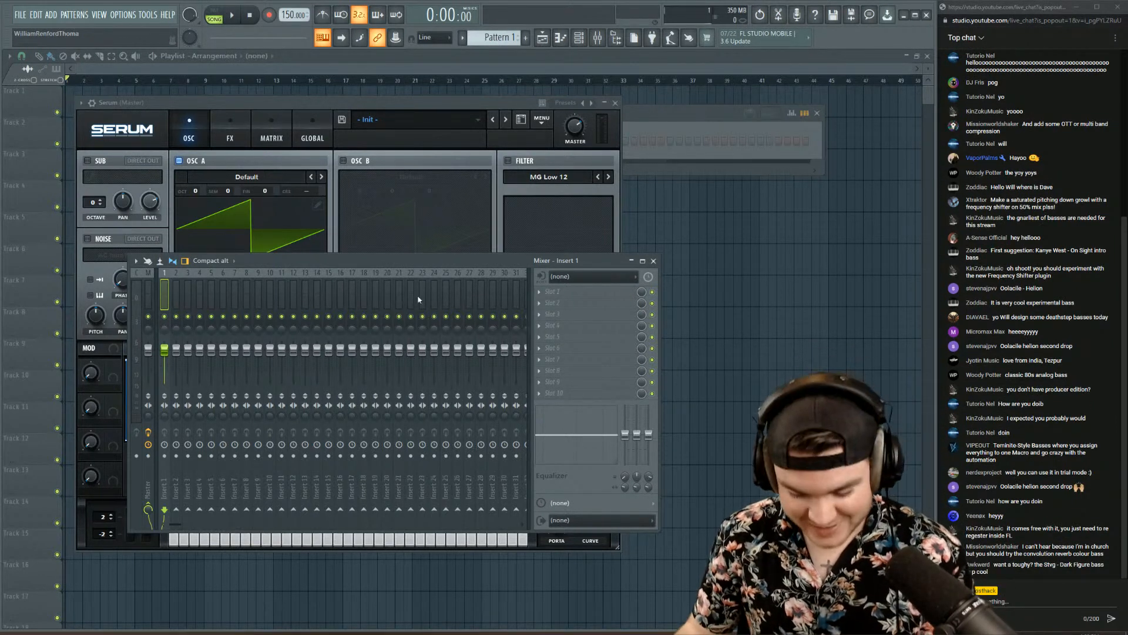
- Bring the Serum window in front of the mixer and adjust its placement slightly
left_click(303, 104)
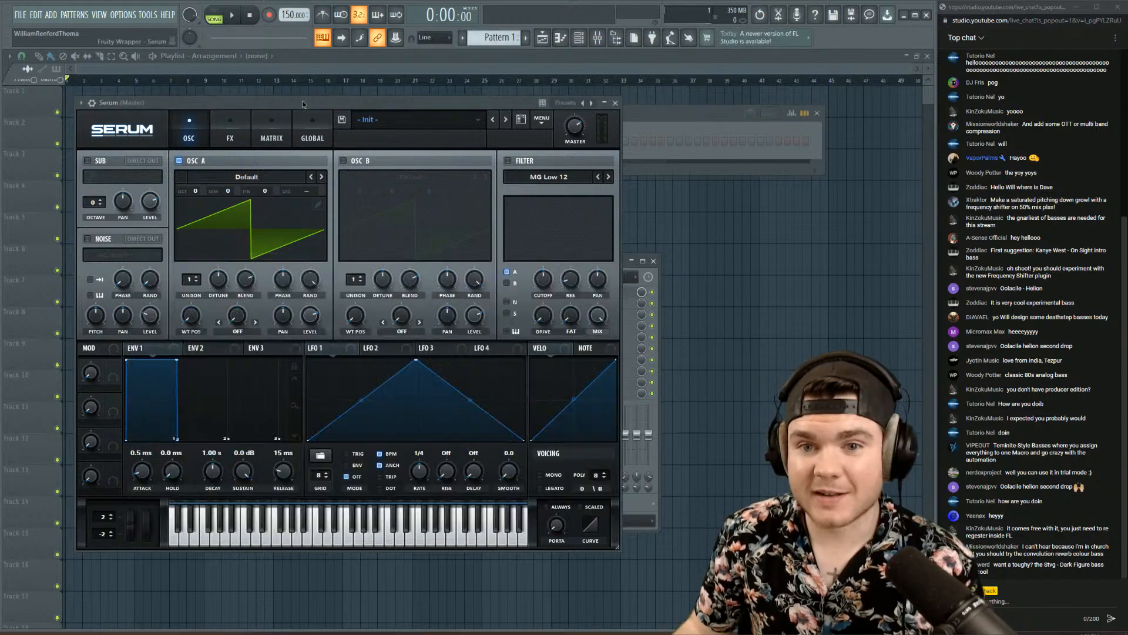
left_click_drag(301, 104, 313, 104)
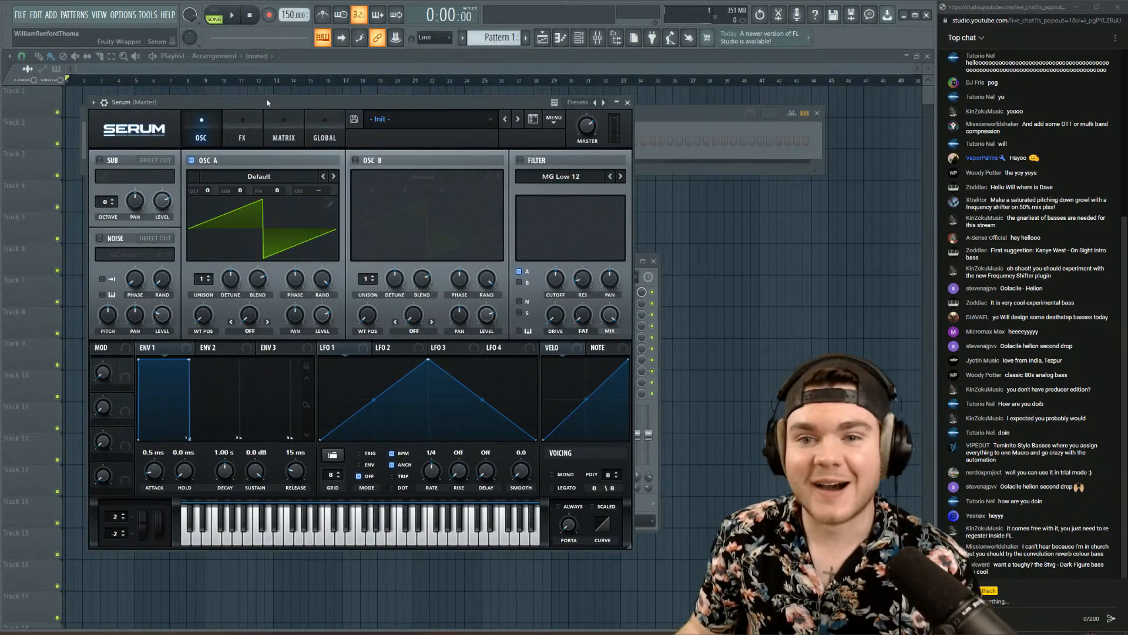
left_click_drag(267, 103, 258, 102)
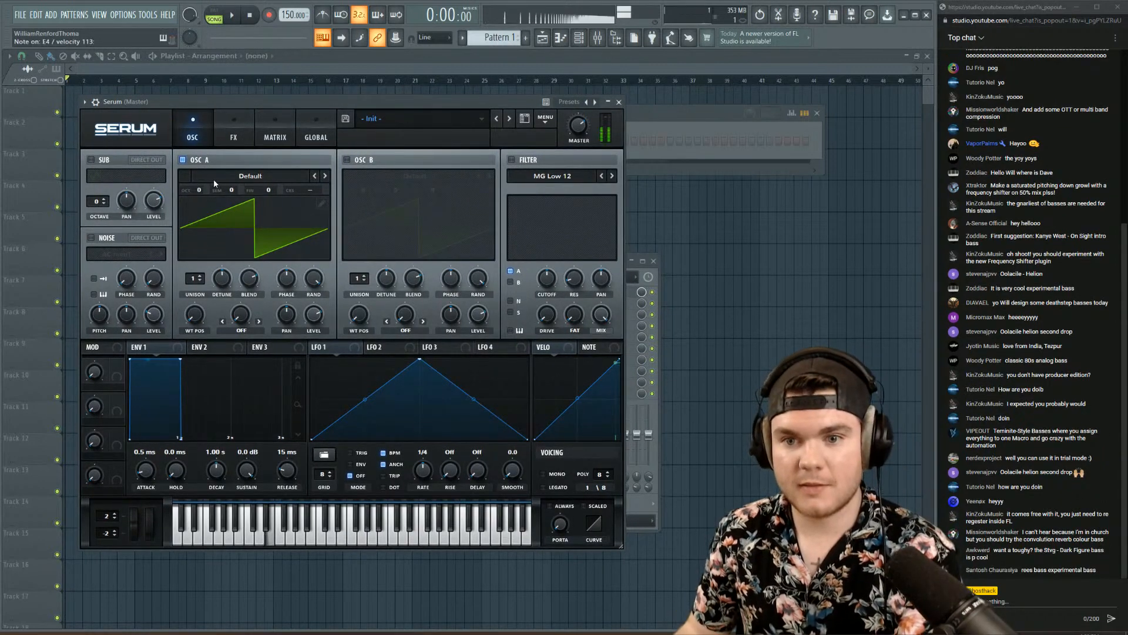
- Show the sample browser, widen it and expand the "Ghosthack - Ultimate Foley Sounds 2" folder
left_click(615, 39)
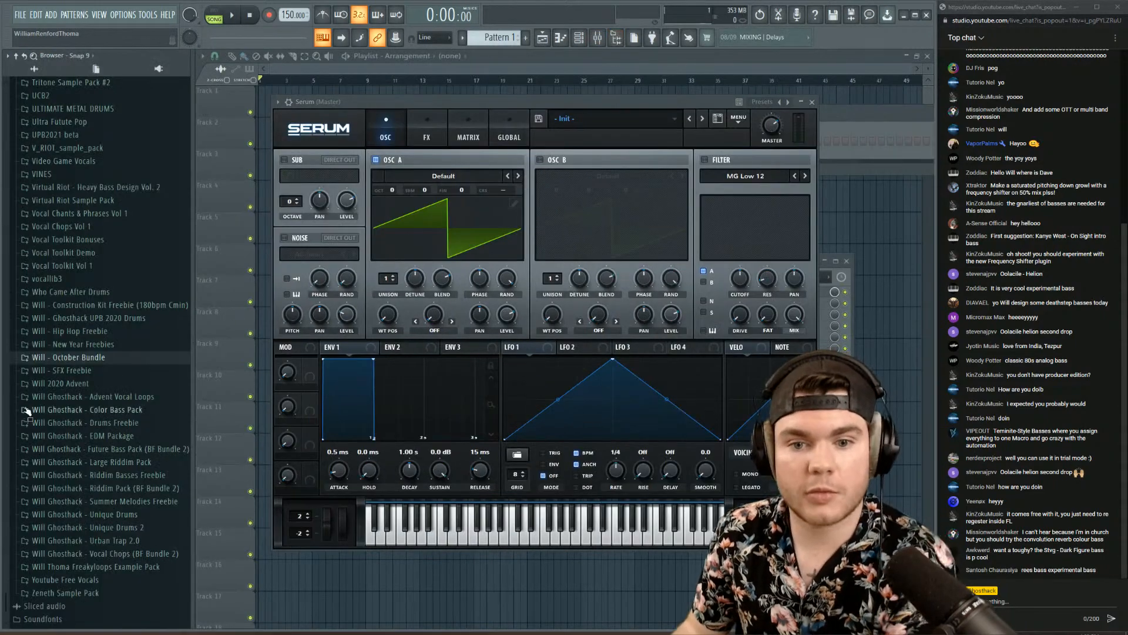
scroll(113, 347, "down", 5)
scroll(113, 346, "down", 10)
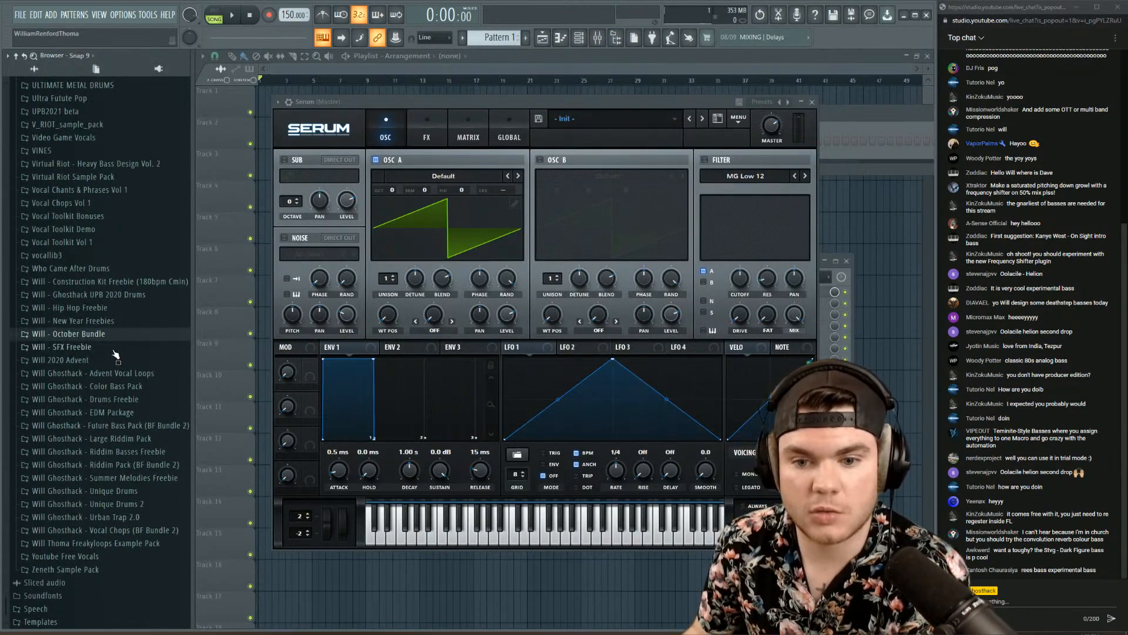
scroll(123, 379, "up", 15)
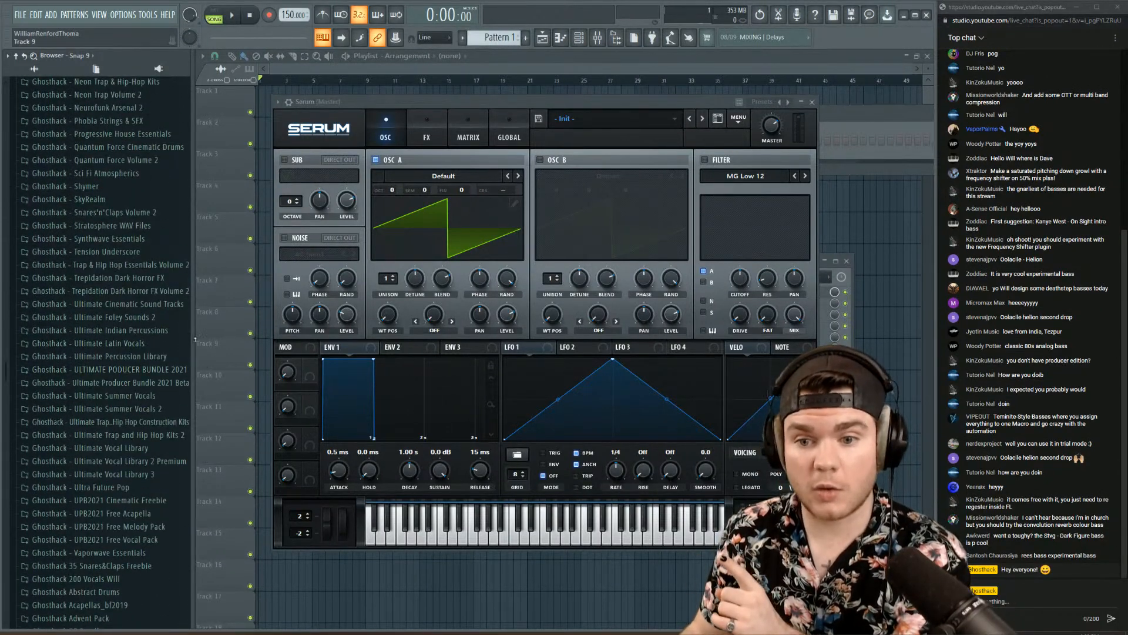
left_click_drag(196, 339, 219, 339)
left_click(112, 318)
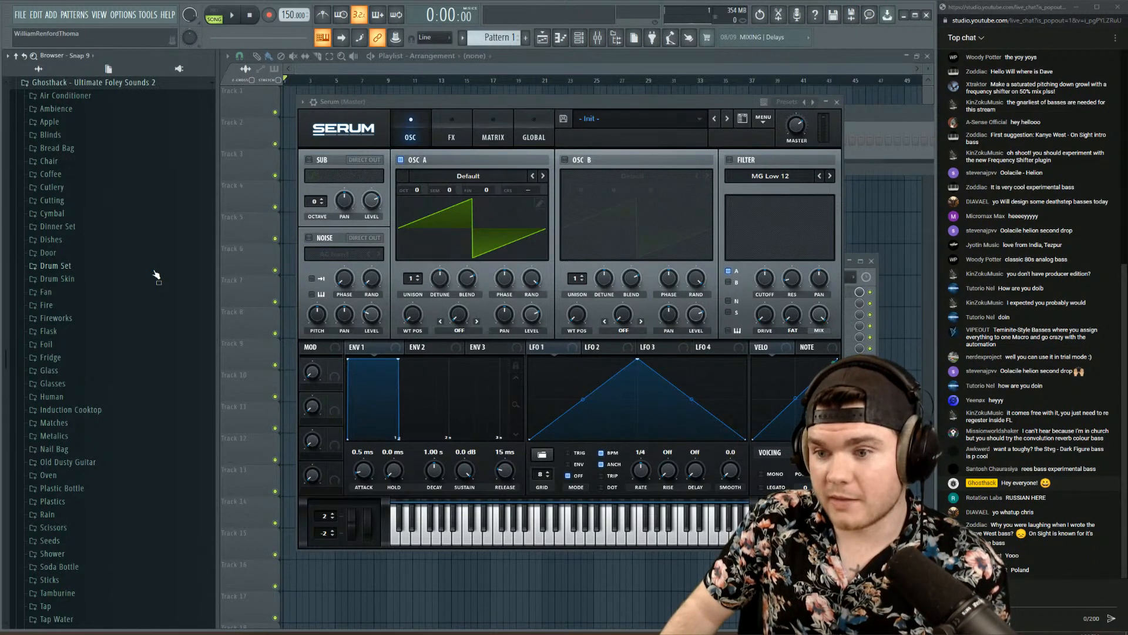
- Narrow the browser slightly, look through the foley categories and expand the Door folder
left_click_drag(218, 271, 206, 271)
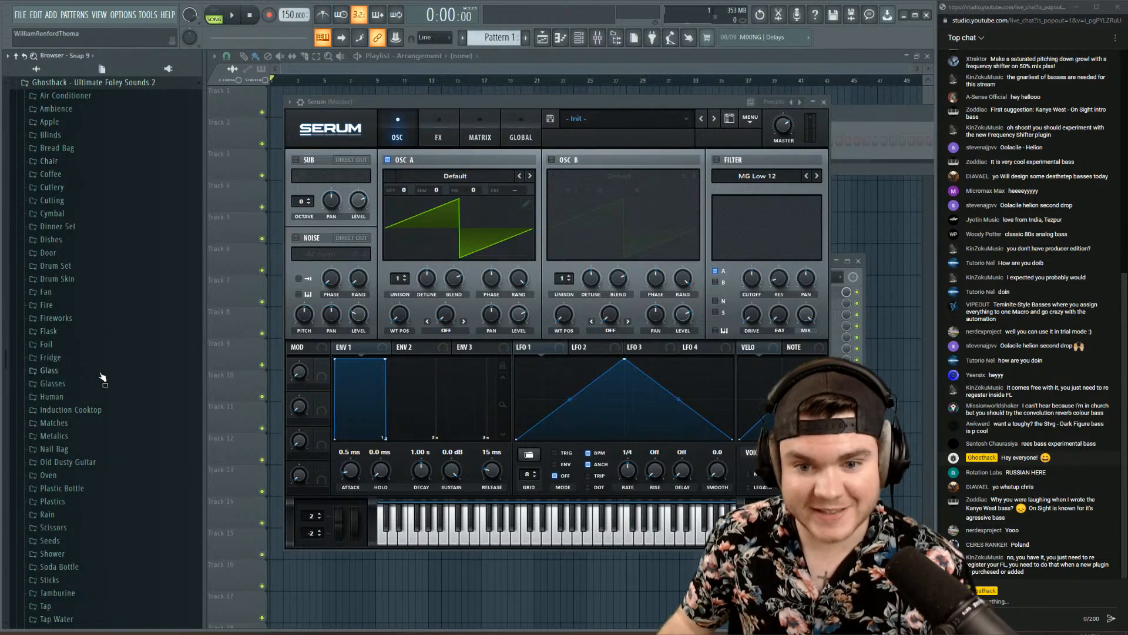
scroll(100, 352, "down", 1)
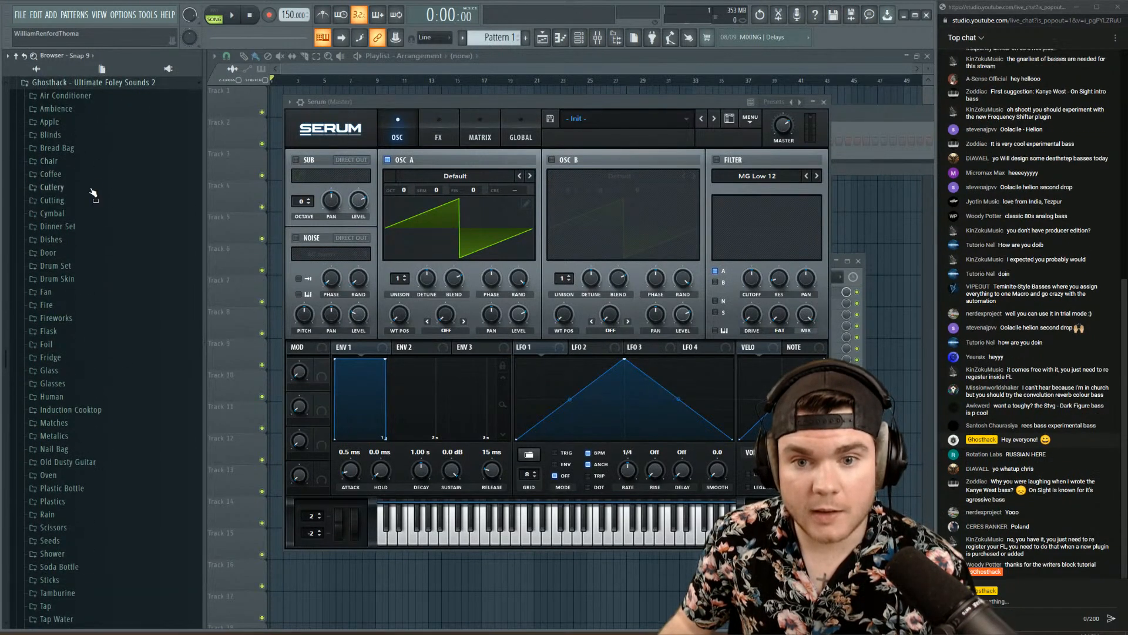
scroll(103, 408, "down", 8)
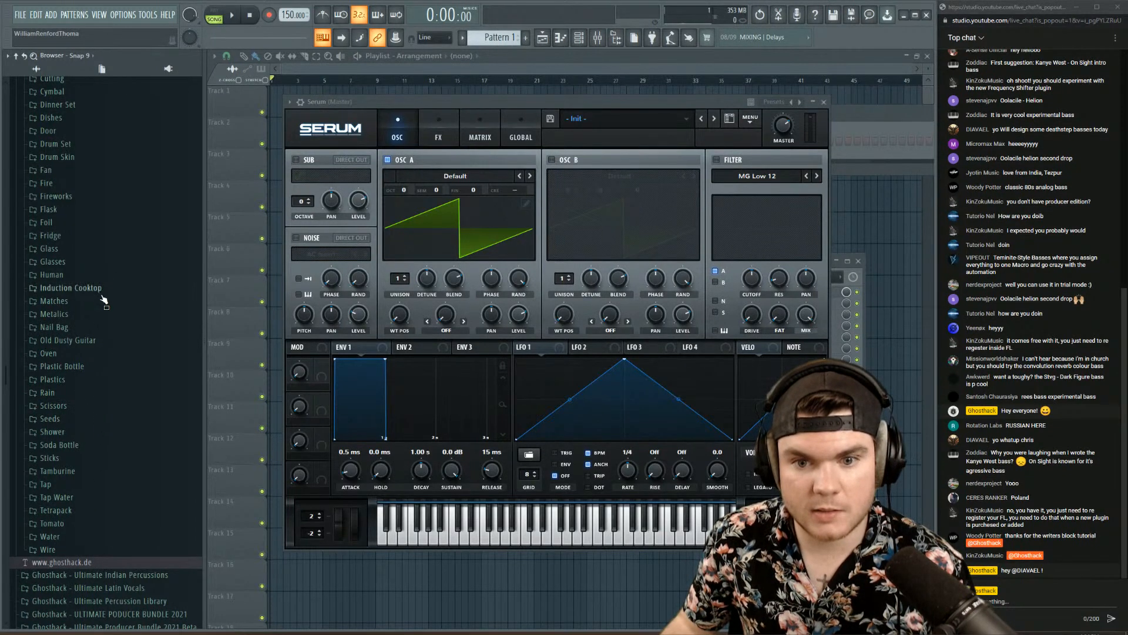
scroll(101, 305, "up", 3)
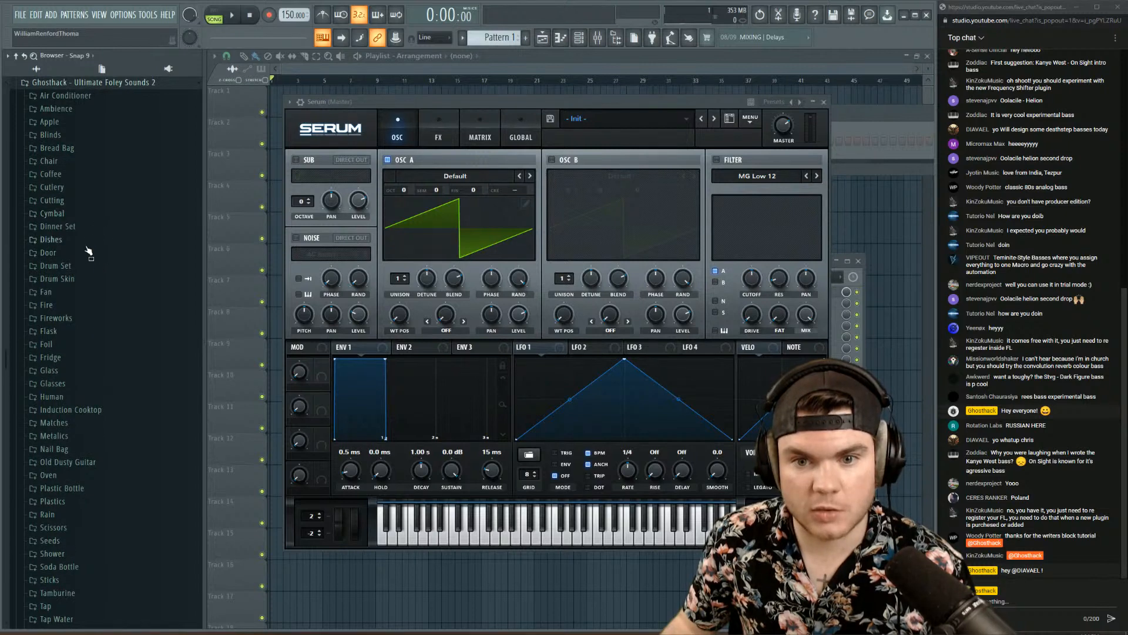
left_click(100, 253)
- Audition several of the door squeak samples, including Ghosthack-UFS2-Door_Squeak 5, 7, 9, 10 and 11
left_click(99, 277)
left_click(115, 314)
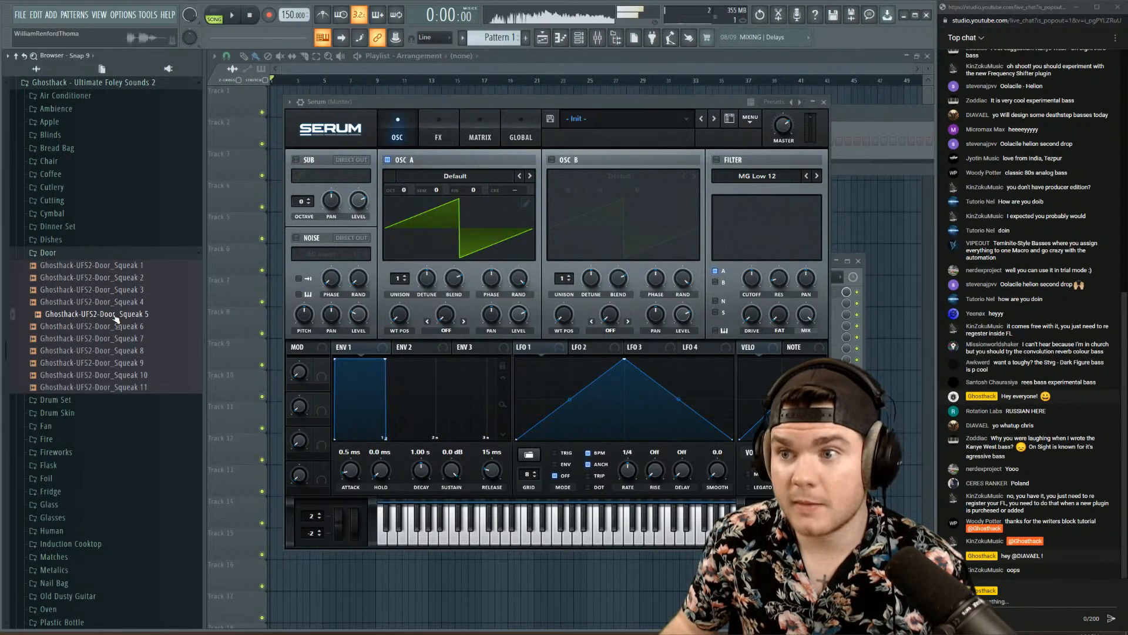
left_click(124, 338)
left_click(133, 363)
left_click(133, 375)
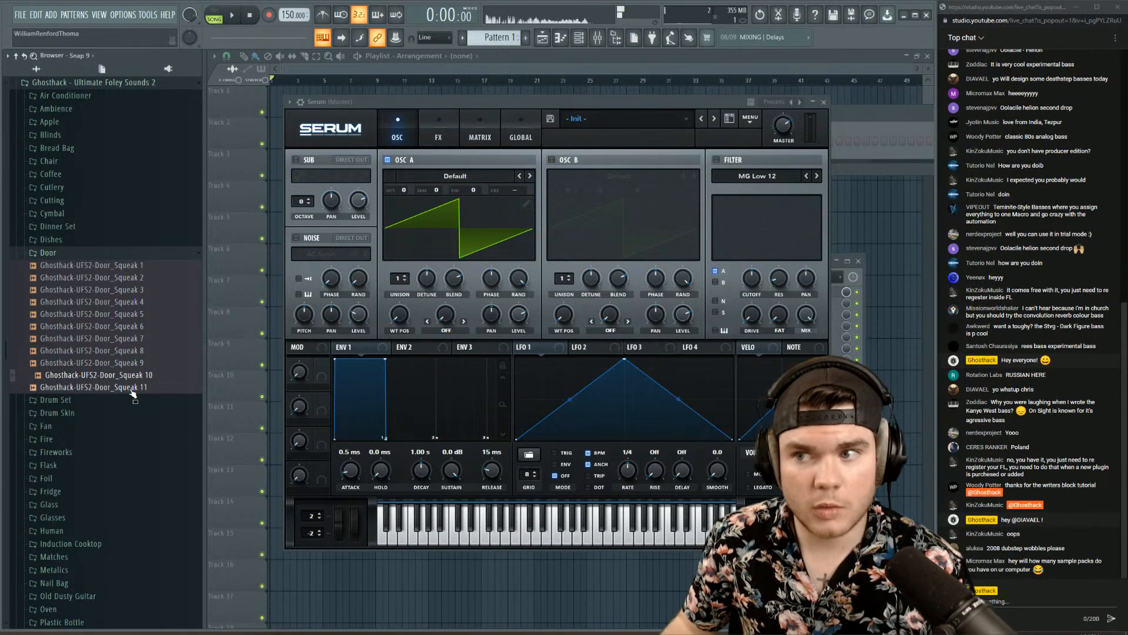
left_click(132, 390)
left_click(132, 377)
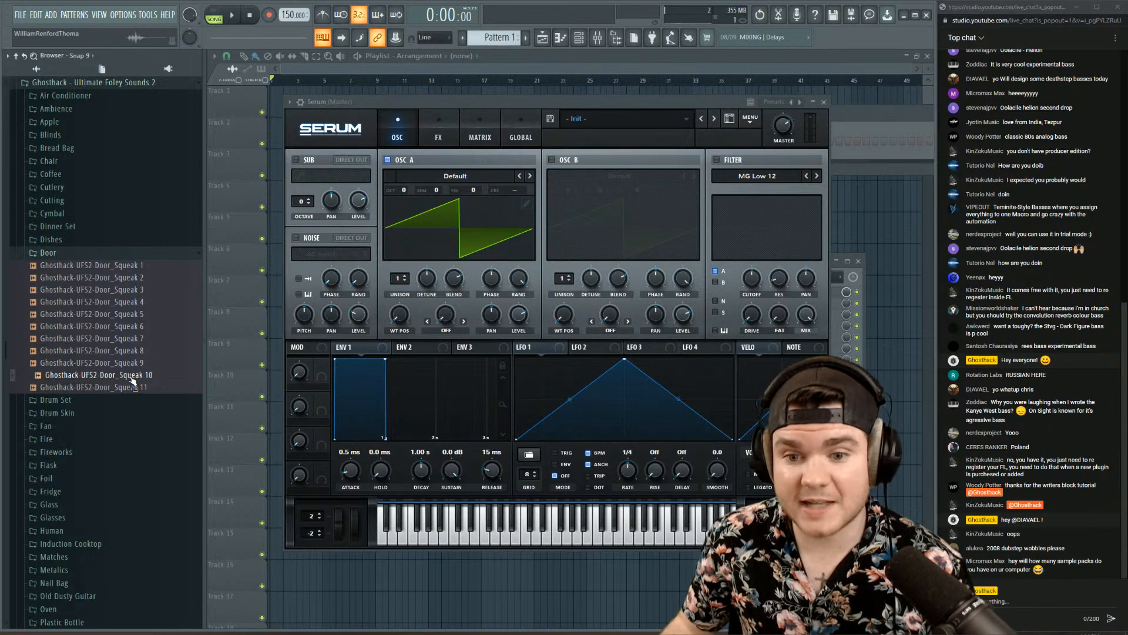
- Import Ghosthack-UFS2-Door_Squeak 10 as the OSC A wavetable, switch its display to 3D and test the wavetable position
left_click_drag(132, 379, 434, 235)
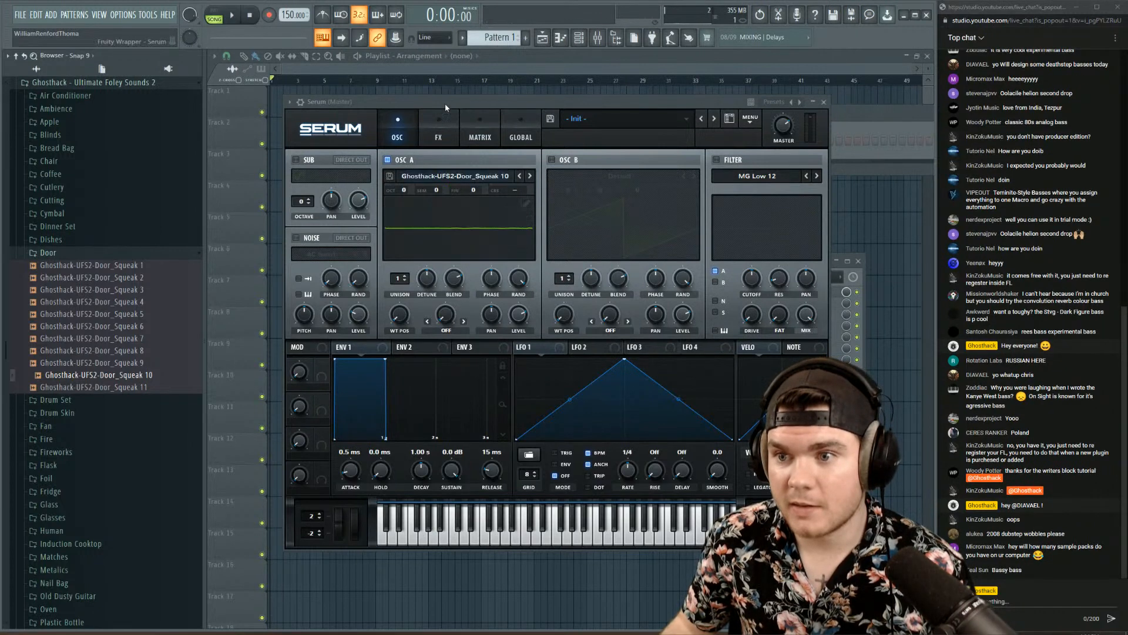
left_click(496, 217)
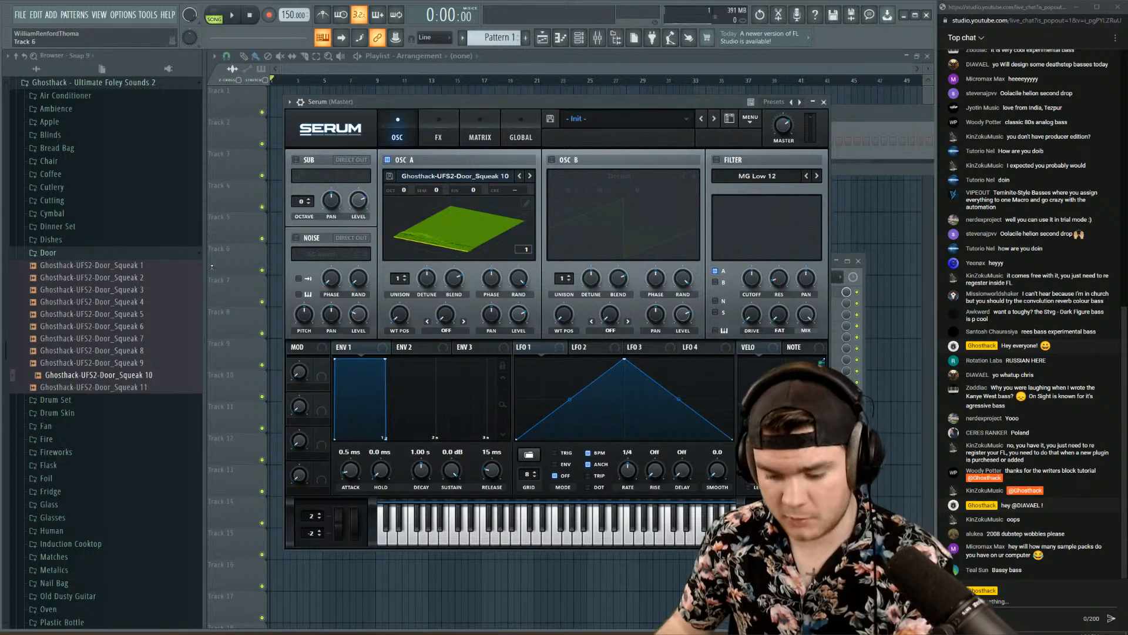
mouse_move(400, 315)
left_mouse_down()
mouse_move(402, 304)
mouse_move(402, 329)
left_mouse_up()
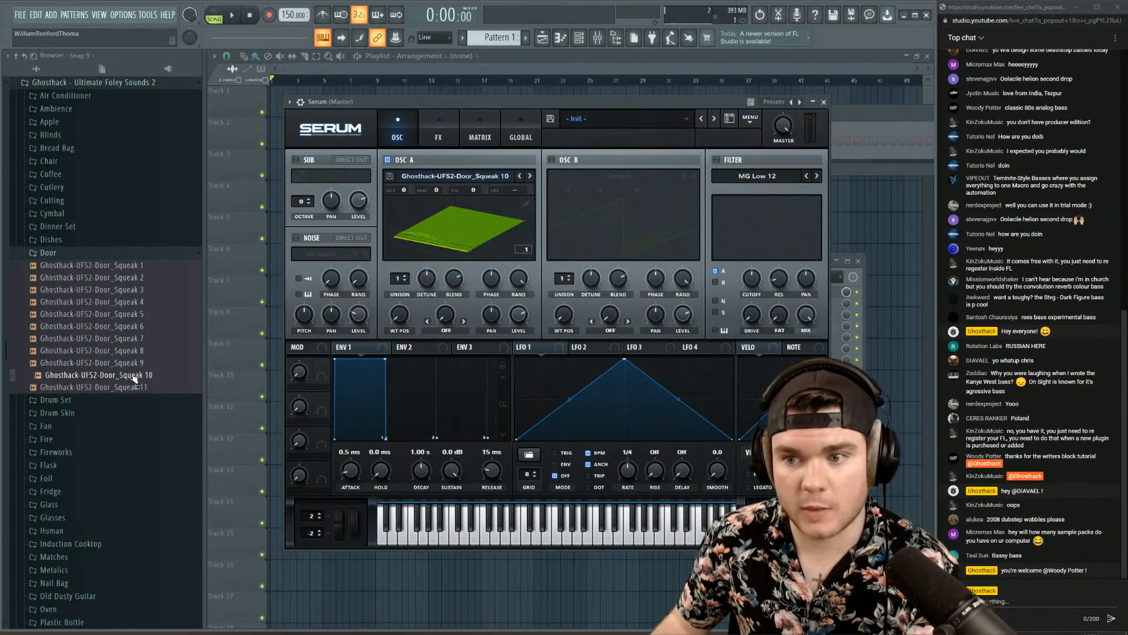
- Reimport Ghosthack-UFS2-Door_Squeak 10 into OSC A, lower the oscillator's octave to -2 and test the wavetable position
left_click_drag(134, 379, 470, 221)
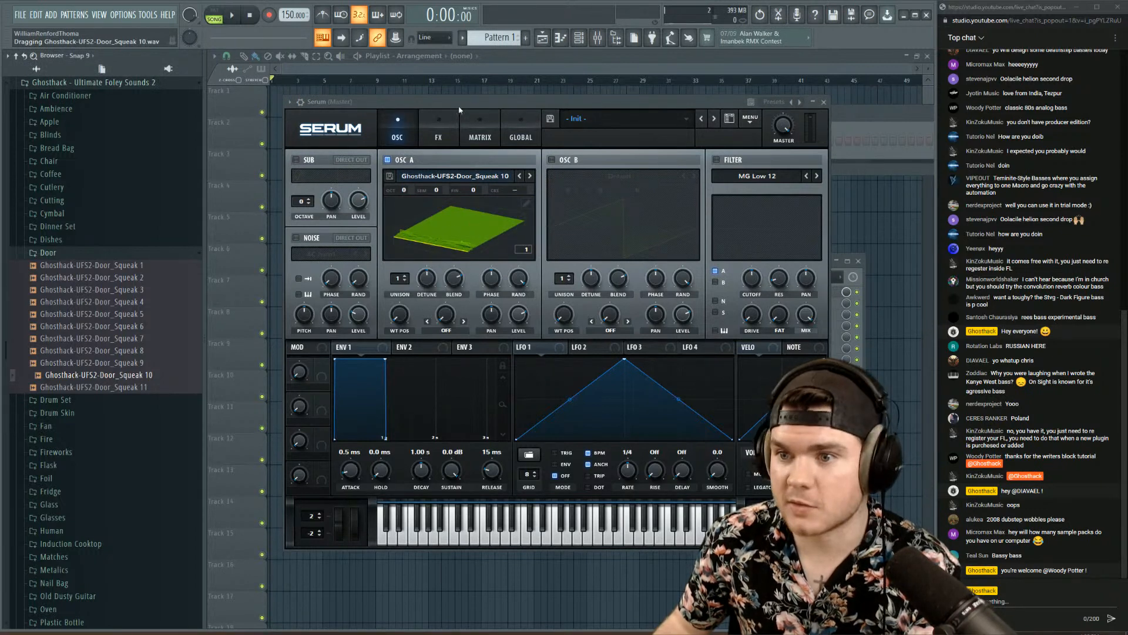
mouse_move(399, 311)
left_mouse_down()
mouse_move(398, 299)
mouse_move(398, 313)
left_mouse_up()
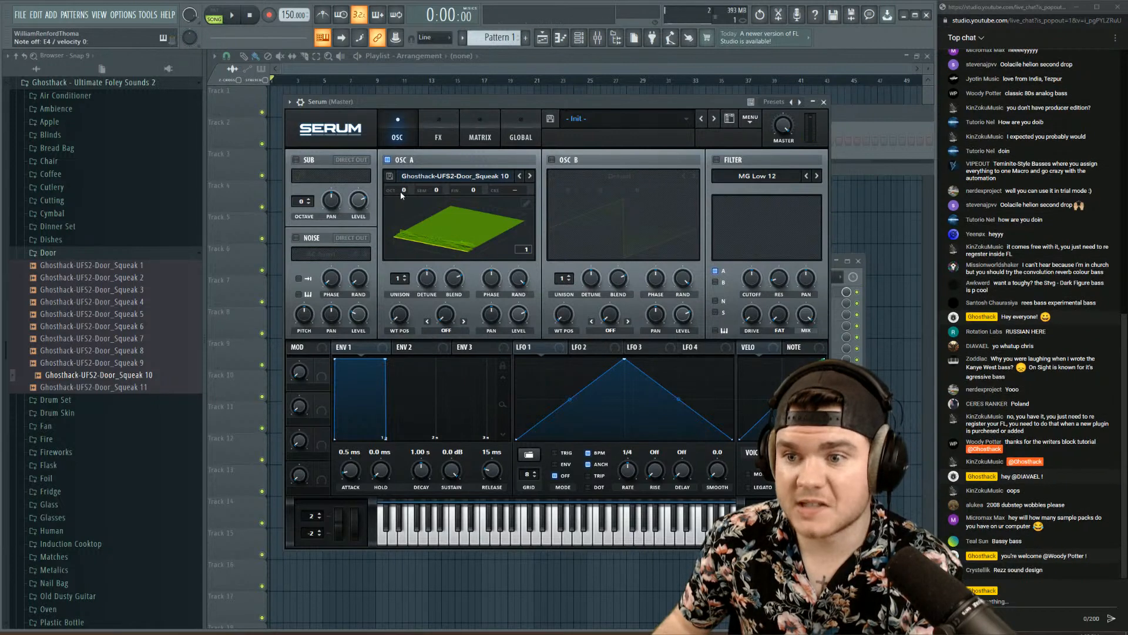
left_click_drag(402, 194, 406, 214)
left_click_drag(399, 316, 399, 318)
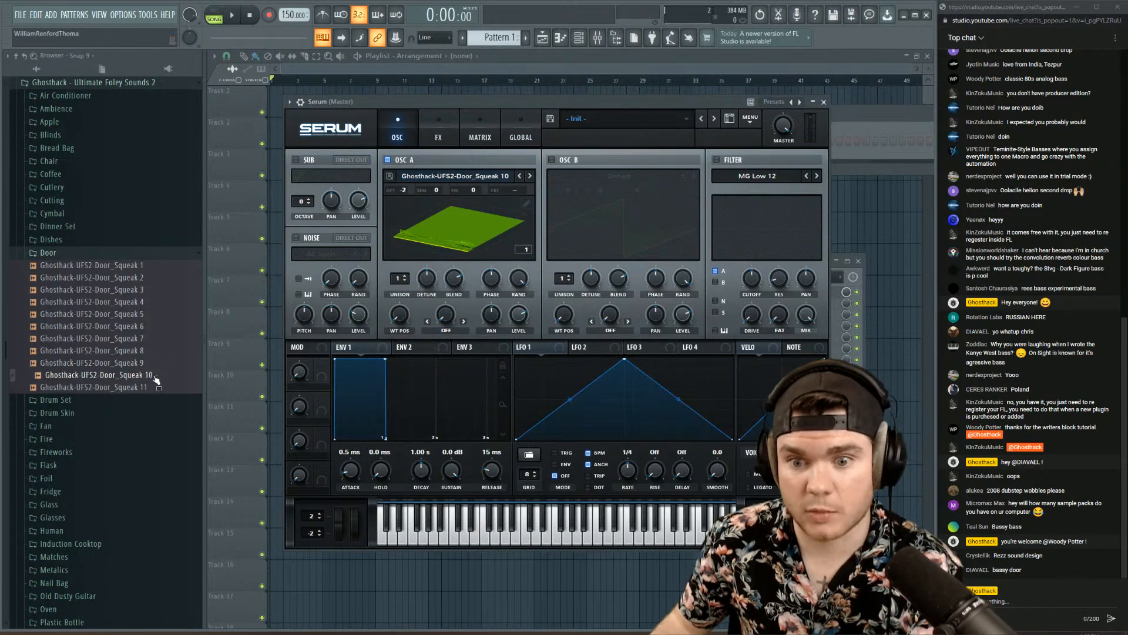
left_click_drag(155, 380, 443, 239)
left_click_drag(398, 314, 392, 372)
- Open OSC A's wavetable editor and delete the first four near-silent frames of the table
left_click(526, 203)
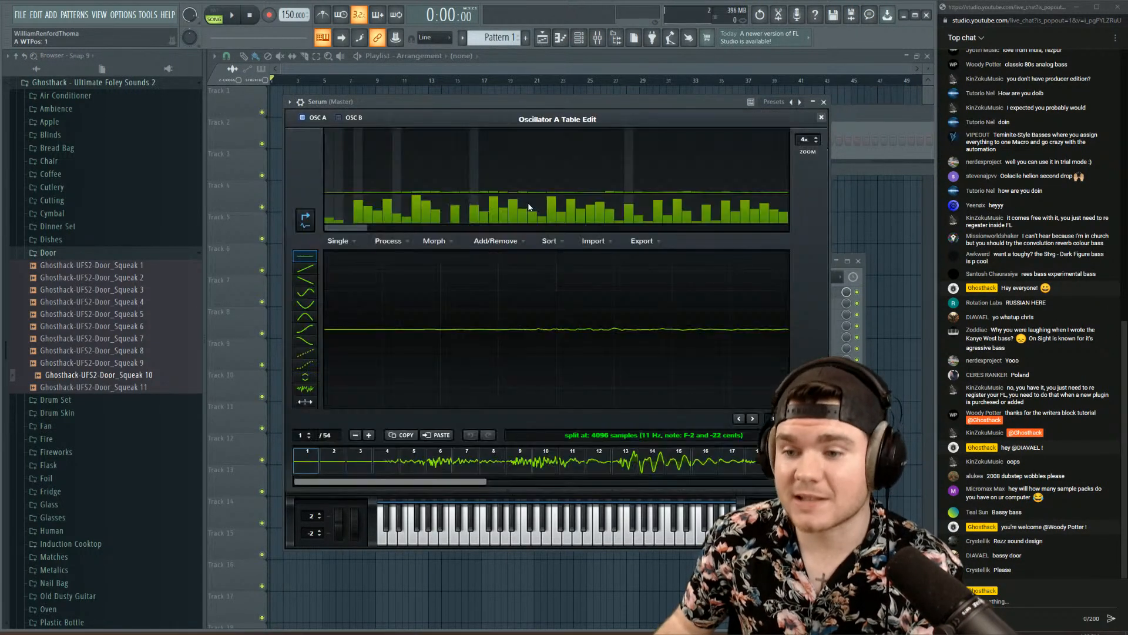
left_click(374, 461)
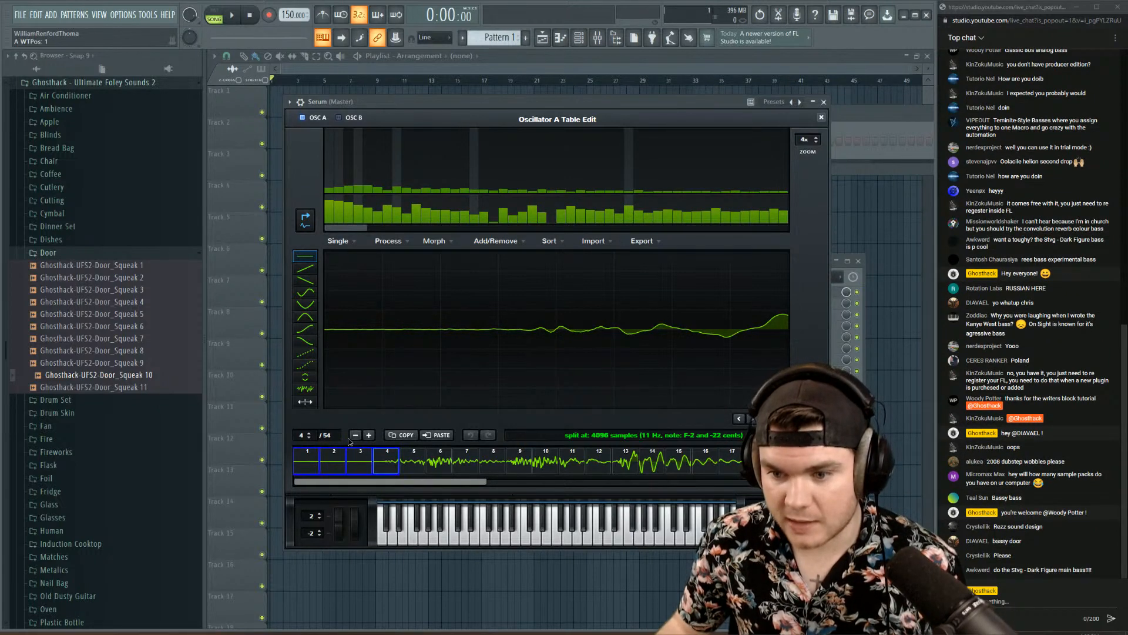
left_click(355, 436)
left_click(306, 463)
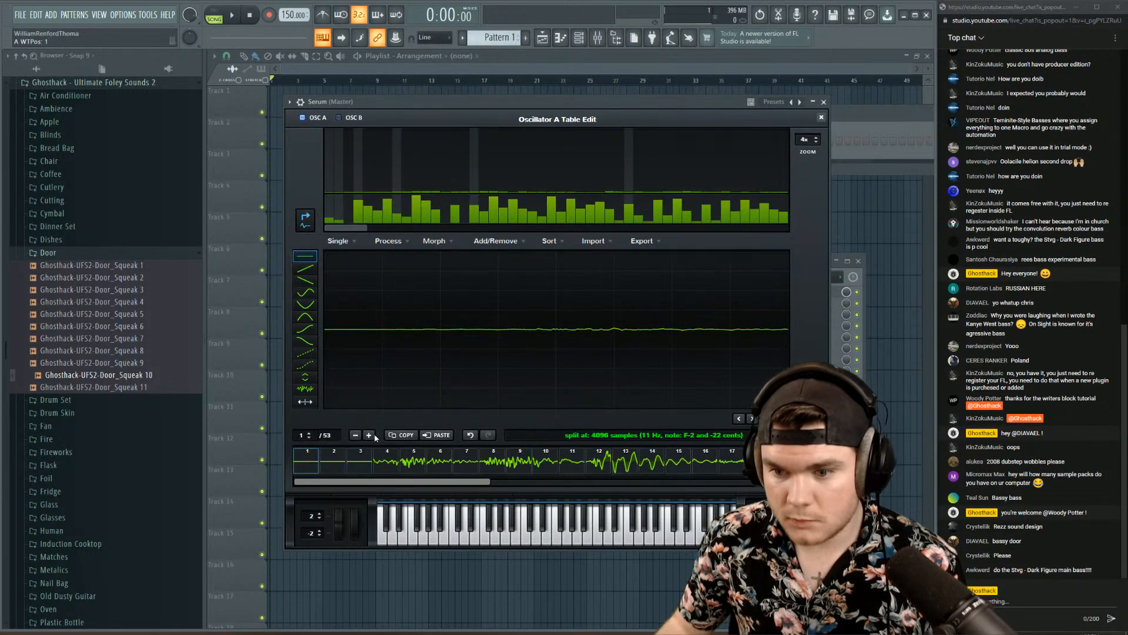
left_click(359, 435)
left_click(359, 435)
left_click(359, 436)
- Delete frames from the end of the OSC A wavetable until 19 remain and test the trimmed table's wavetable position
left_click_drag(354, 482, 672, 483)
left_click(806, 463)
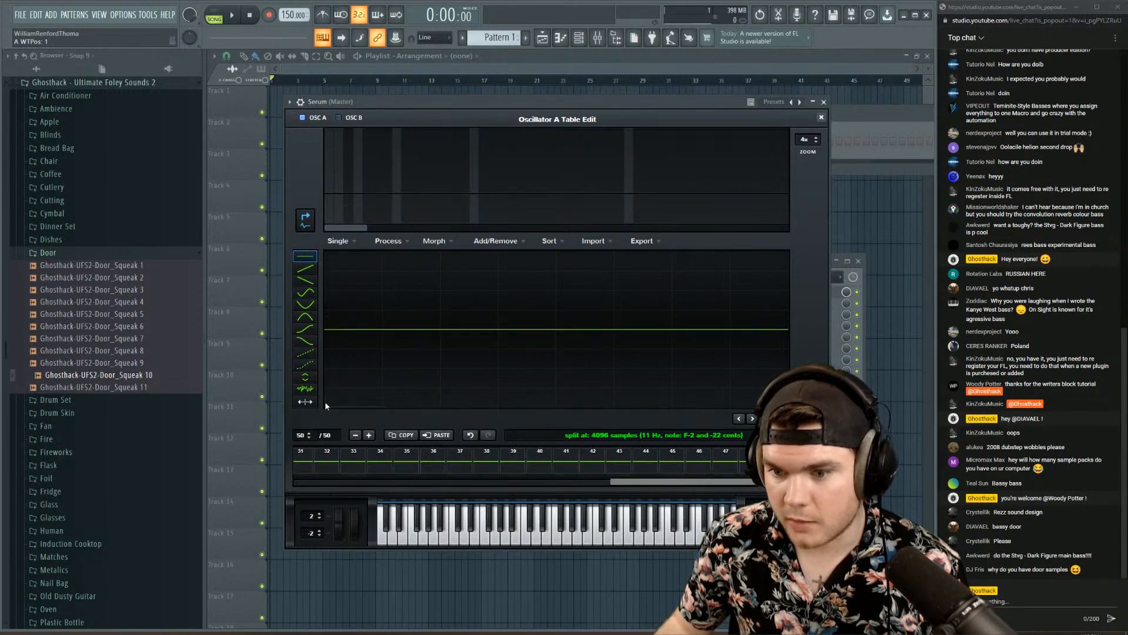
left_click(360, 436)
left_click(360, 436)
left_click(359, 436)
left_click(360, 436)
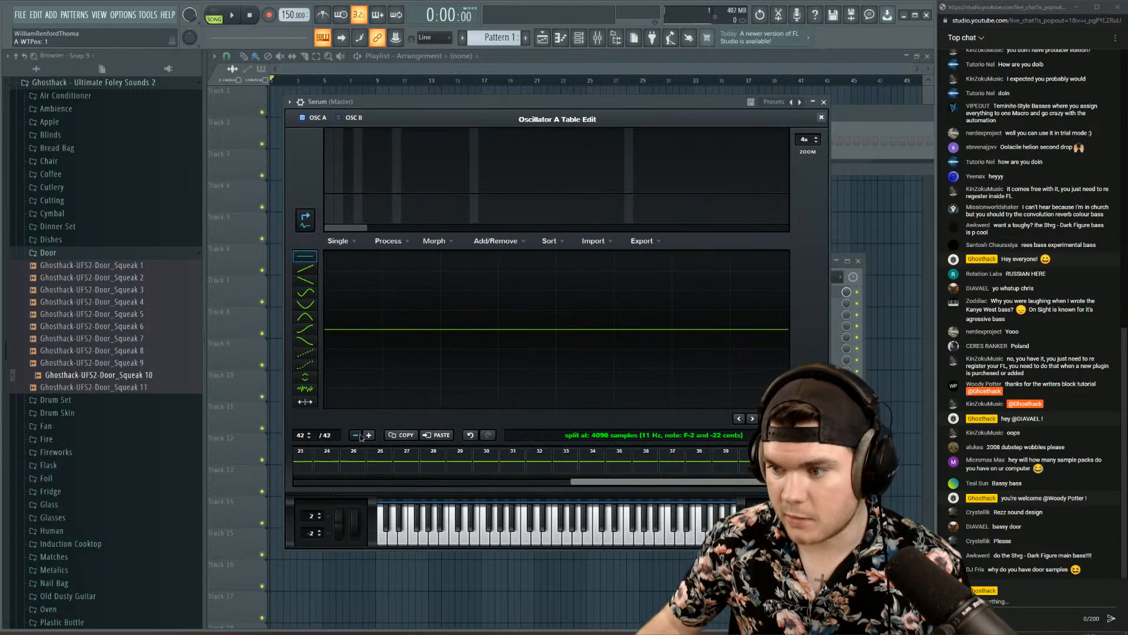
left_click(355, 435)
left_click(356, 435)
left_click(356, 436)
left_click(355, 435)
left_click(355, 435)
left_click(356, 435)
left_click(355, 435)
left_click(355, 436)
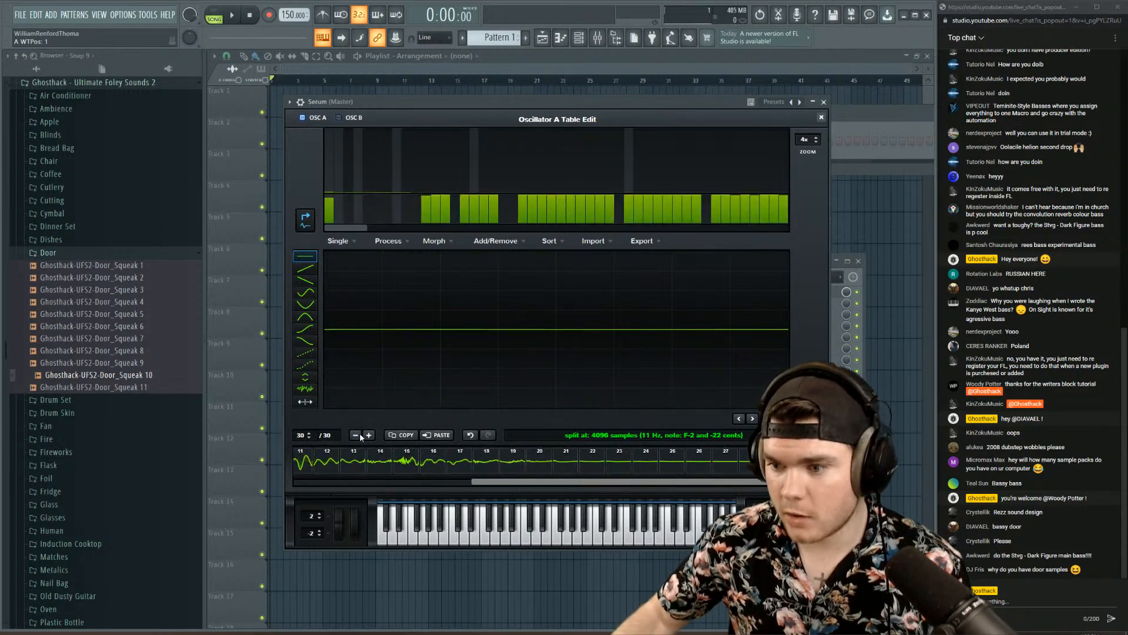
left_click(359, 435)
left_click(359, 435)
left_click(360, 436)
left_click(359, 436)
left_click(359, 436)
left_click(359, 435)
left_click(359, 435)
left_click(360, 435)
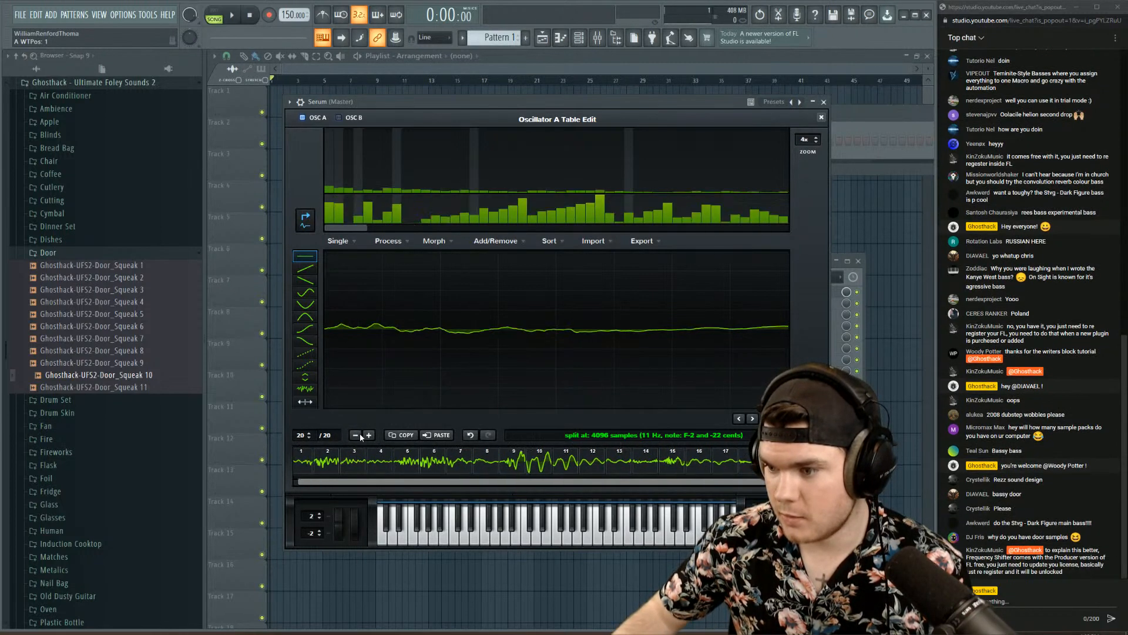
left_click(356, 435)
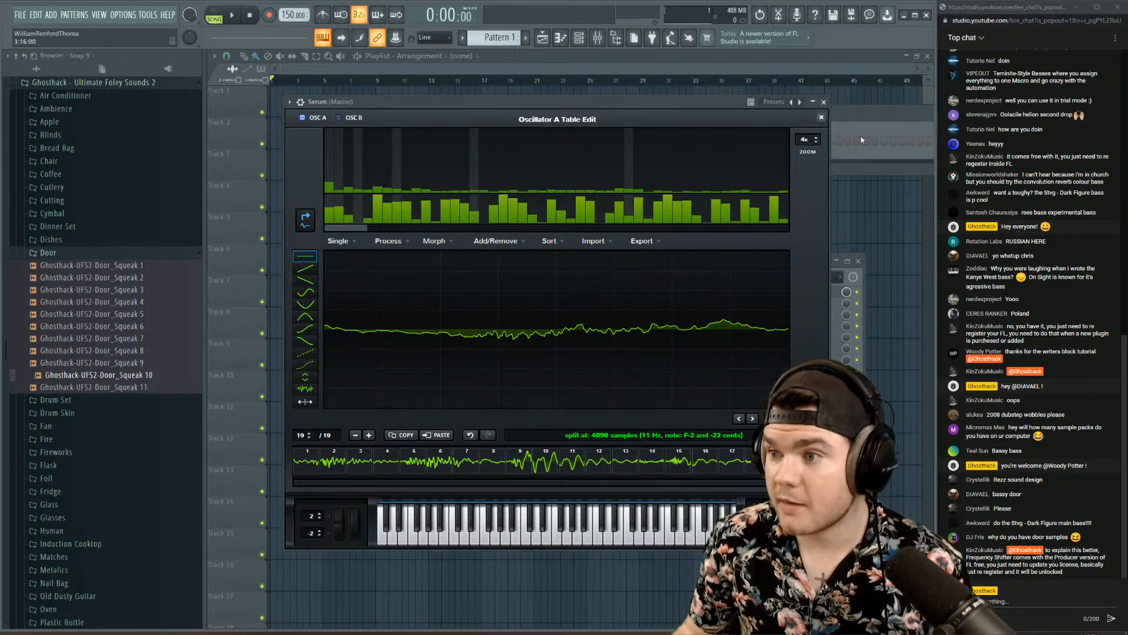
left_click(821, 117)
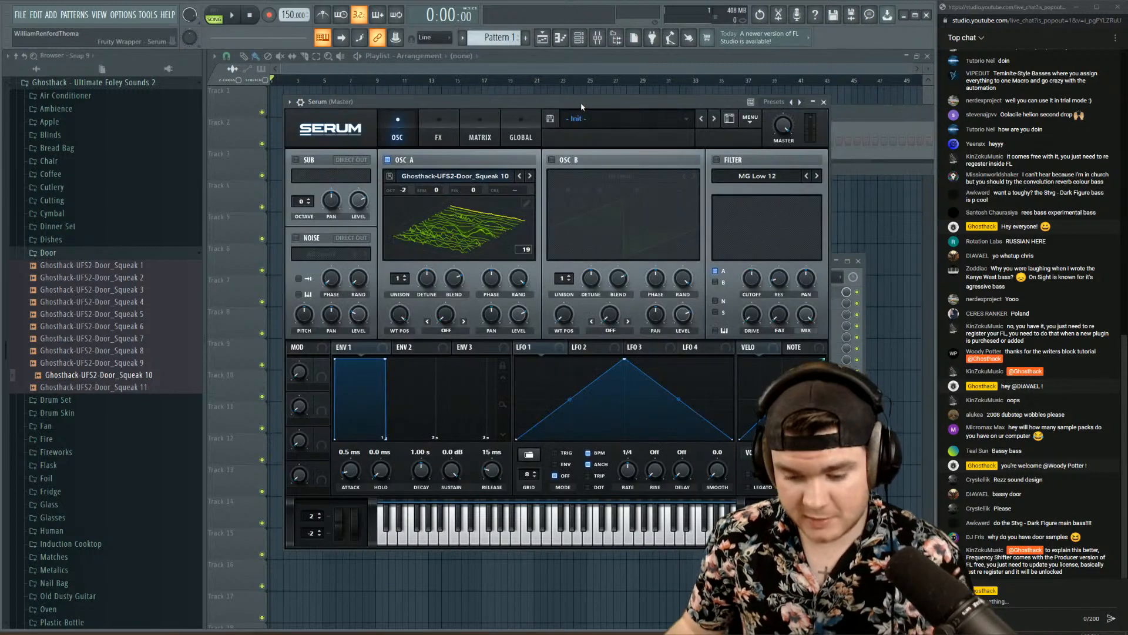
left_click_drag(400, 315, 410, 286)
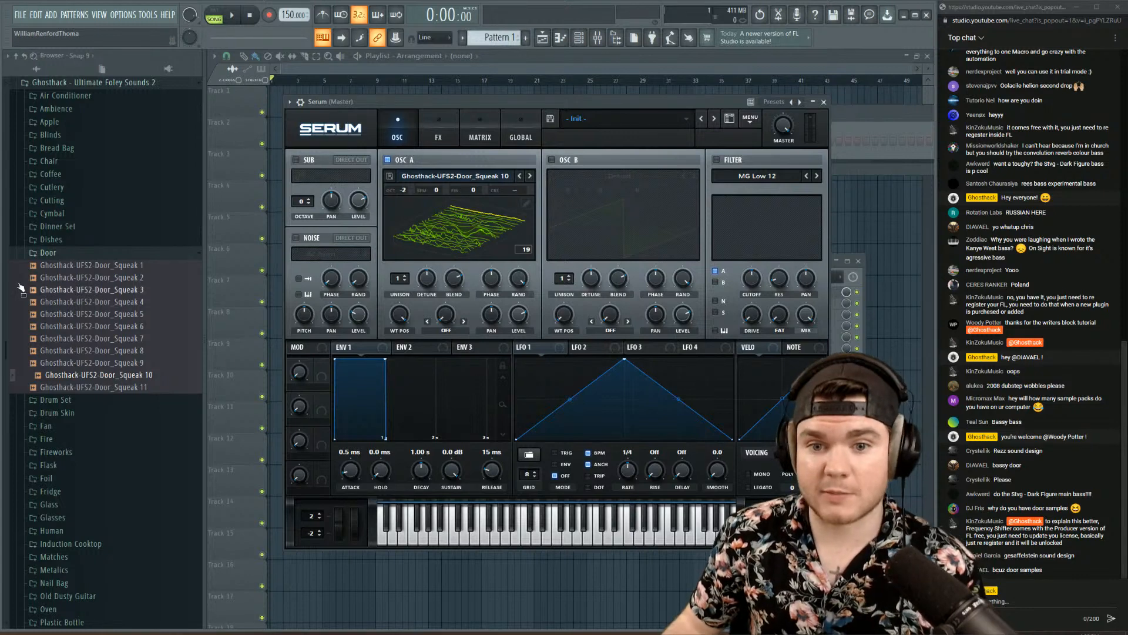
- Collapse the Door folder and route the Serum channel to mixer Insert 1, reopening the synth window
left_click(36, 253)
scroll(91, 271, "up", 6)
scroll(91, 272, "down", 3)
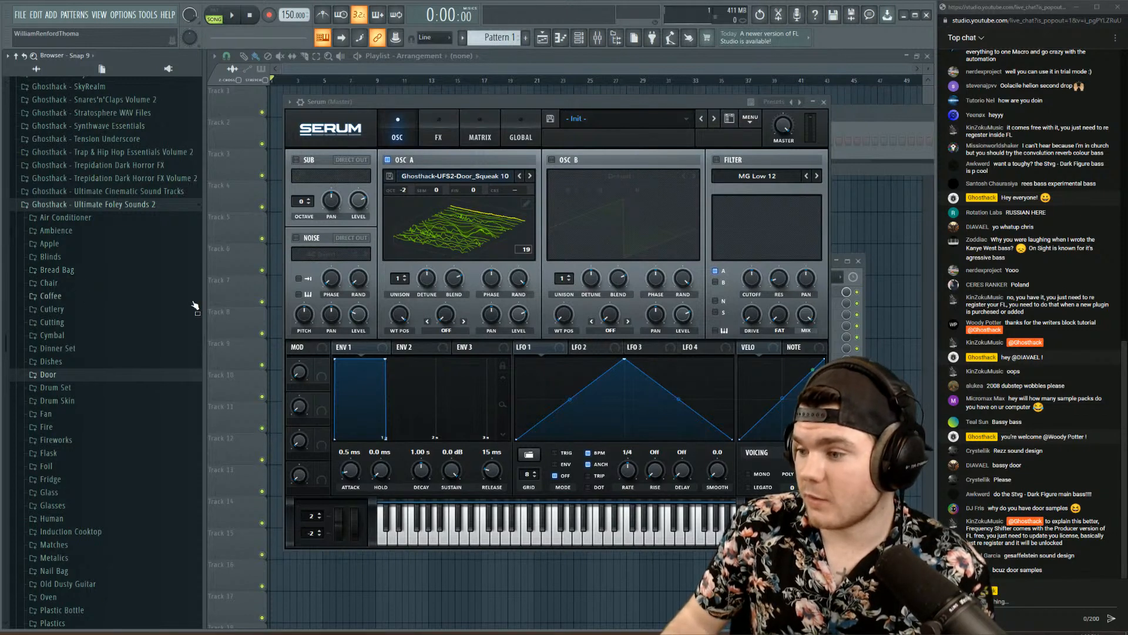
left_click(823, 102)
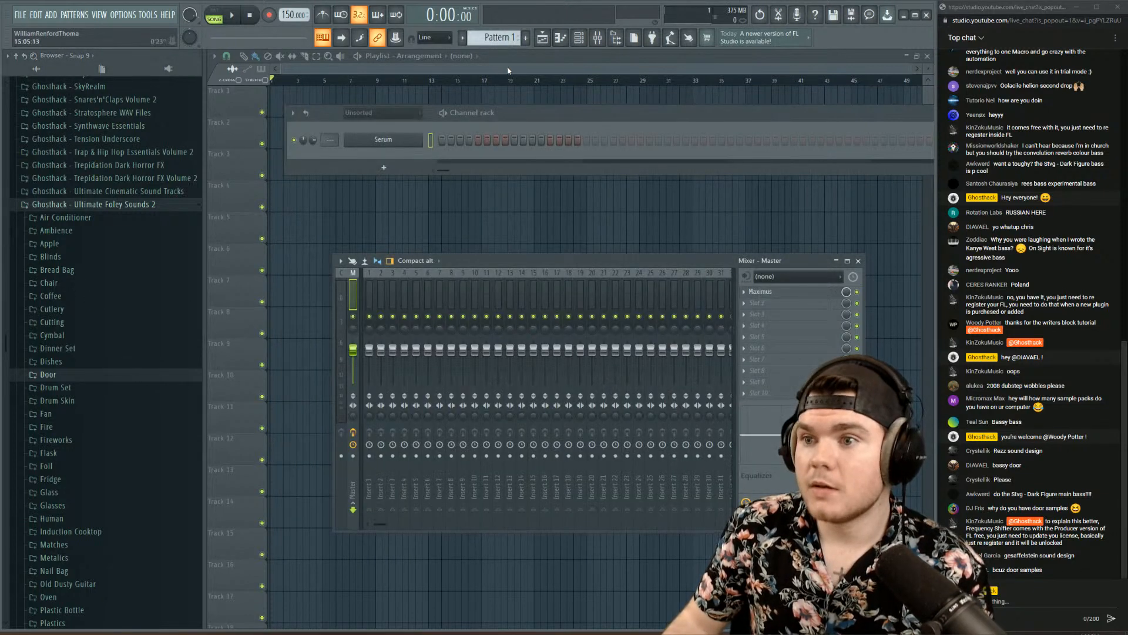
scroll(331, 140, "up", 1)
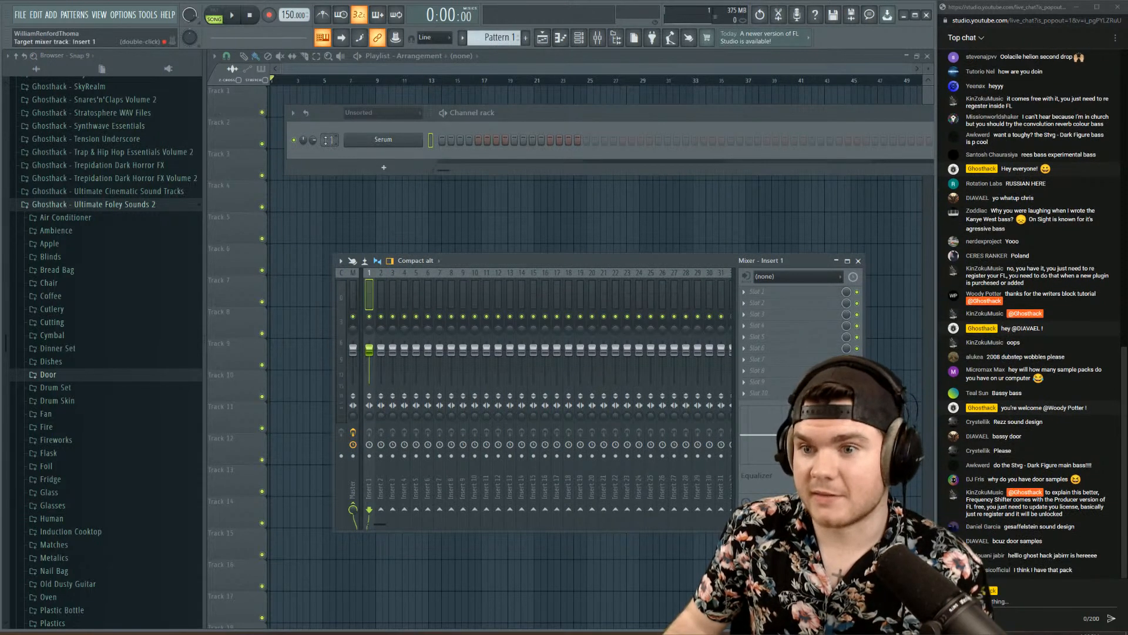
left_click(356, 140)
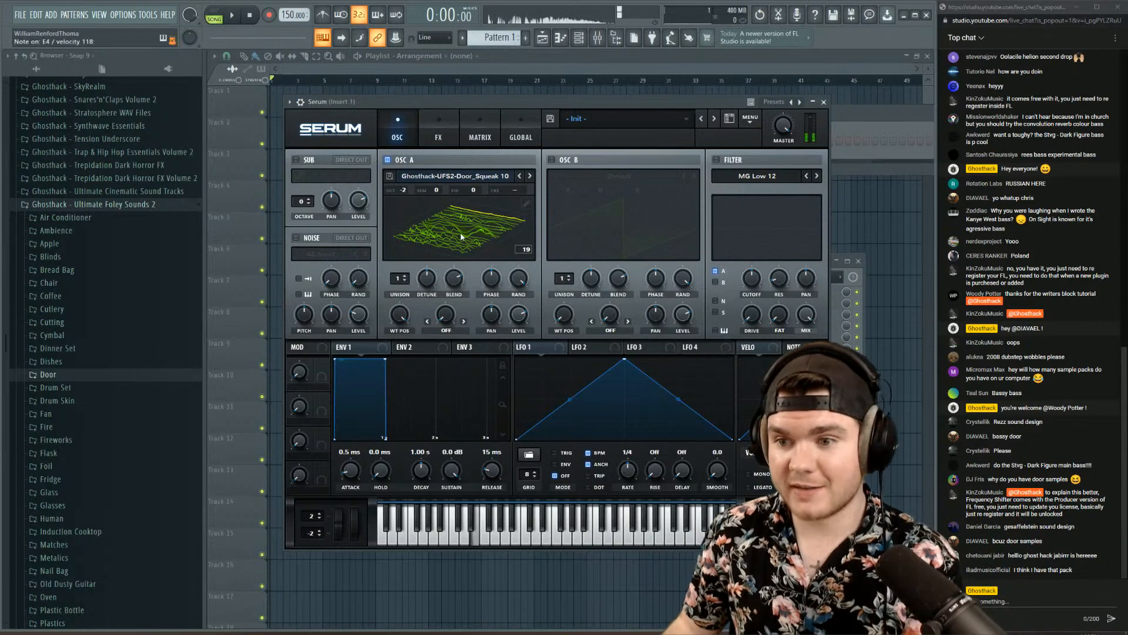
- Load the Thicc Rack 1 mixer track state onto Insert 1
left_click(849, 276)
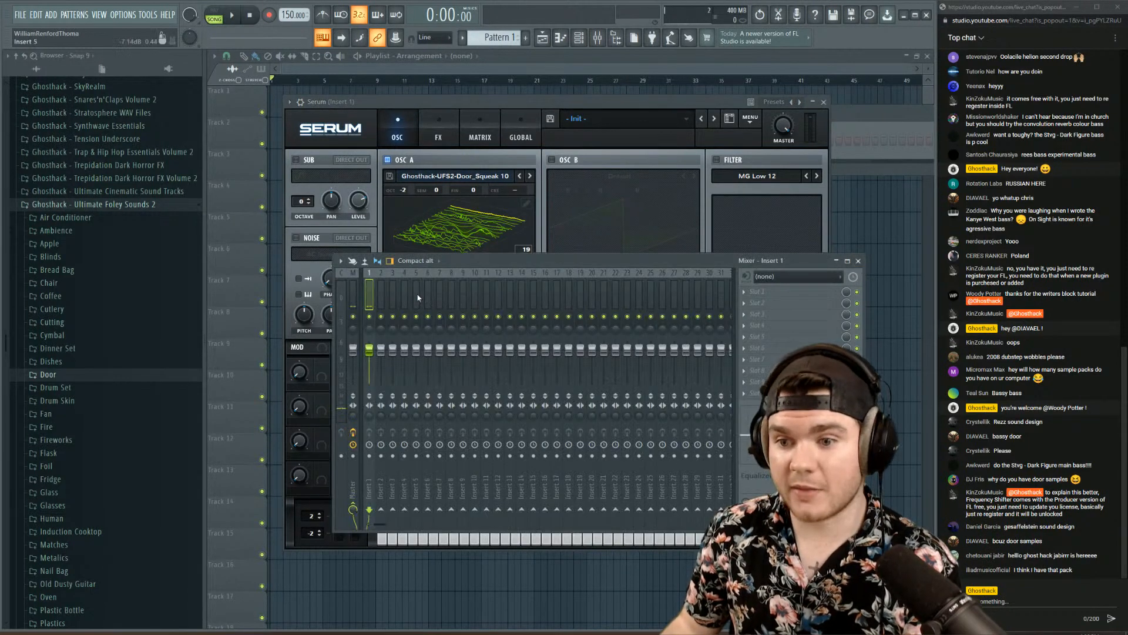
right_click(376, 269)
mouse_move(403, 327)
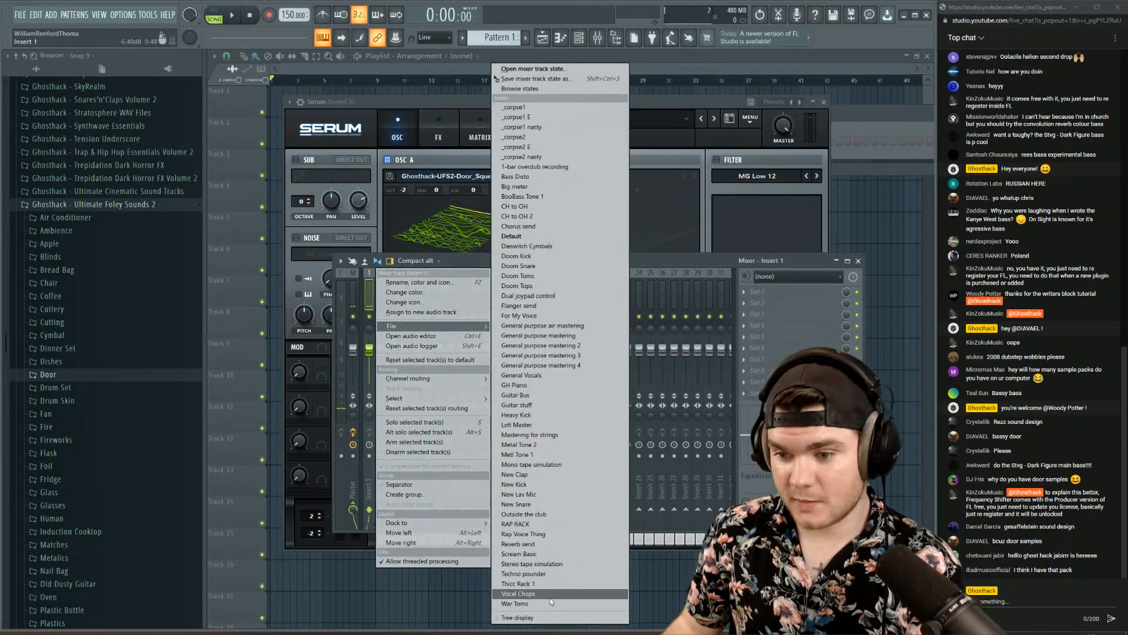
left_click(544, 584)
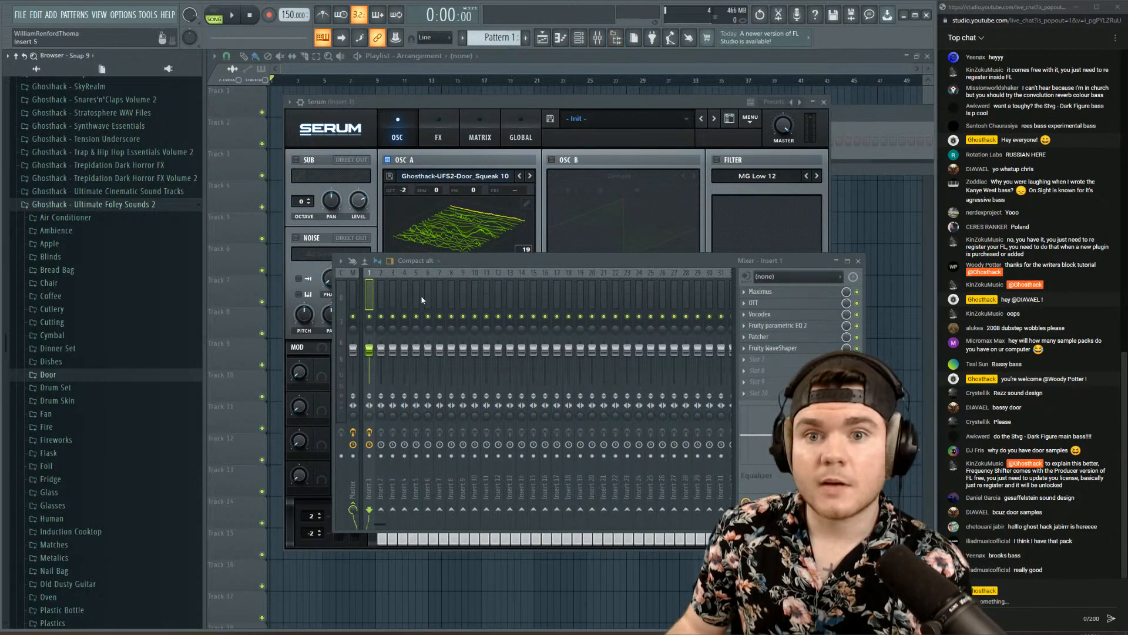
- Hide the browser, check Insert 1's level in the mixer and adjust the main volume
left_click(616, 37)
left_click(361, 101)
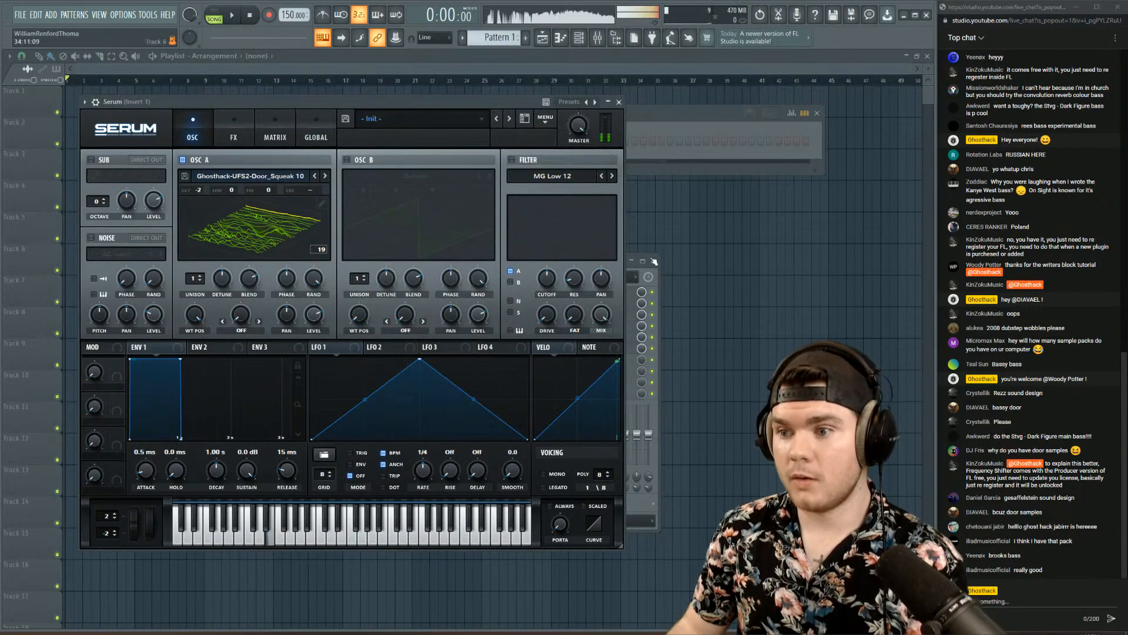
left_click(659, 285)
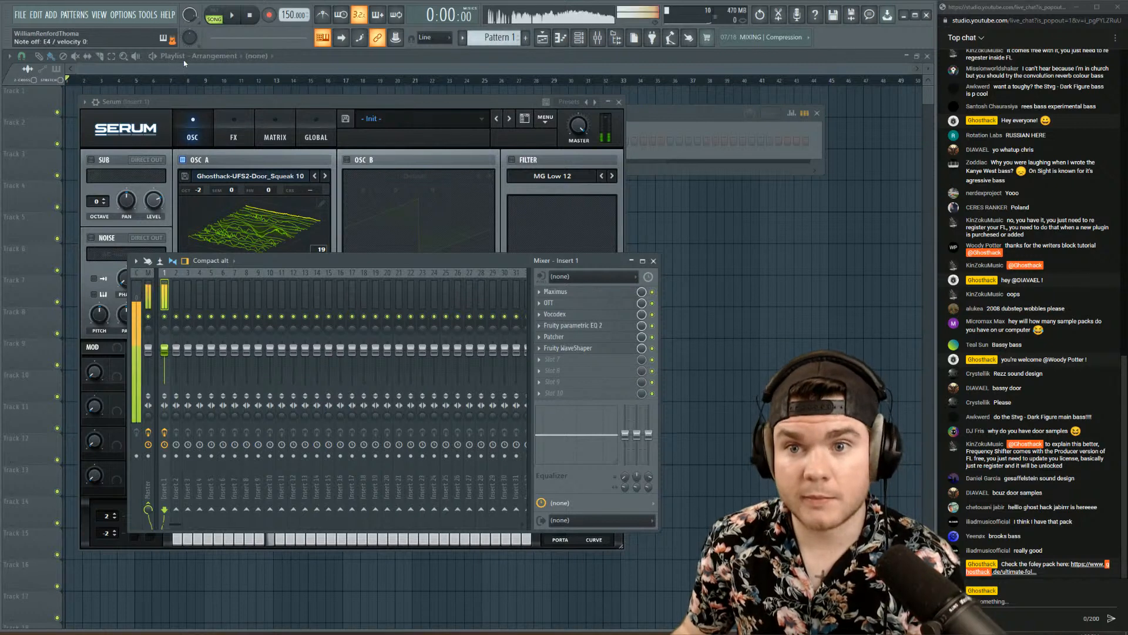
mouse_move(189, 15)
left_mouse_down()
mouse_move(190, 41)
mouse_move(190, 6)
left_mouse_up()
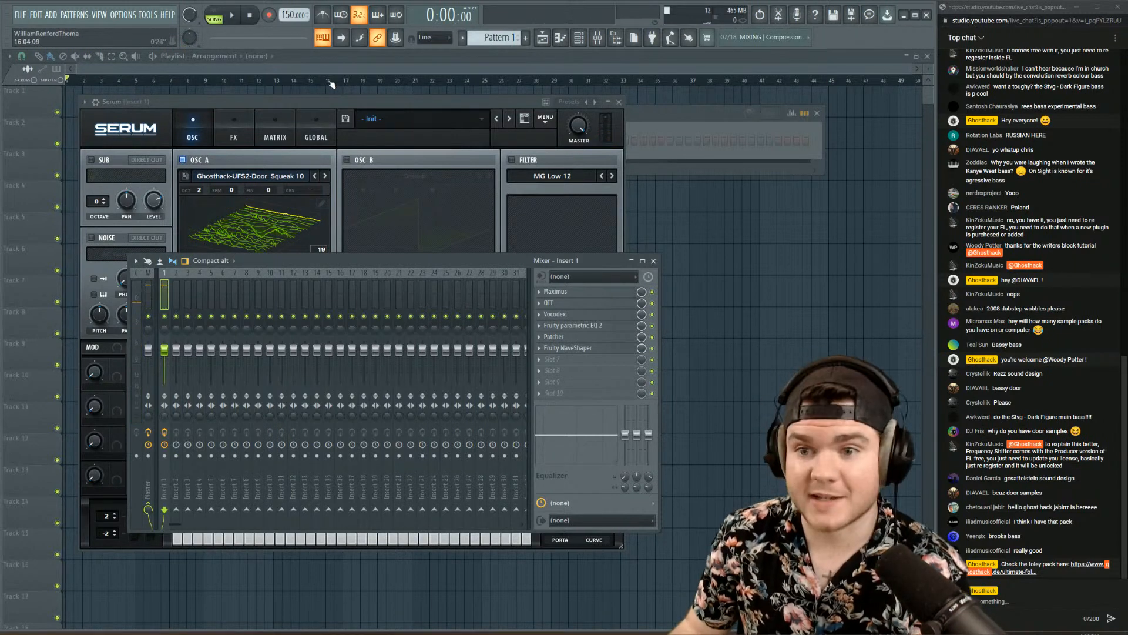
- Set OSC A's wavetable position to 7 and normalize each frame of the table separately
left_click(312, 101)
left_click_drag(193, 315, 195, 376)
left_click(321, 203)
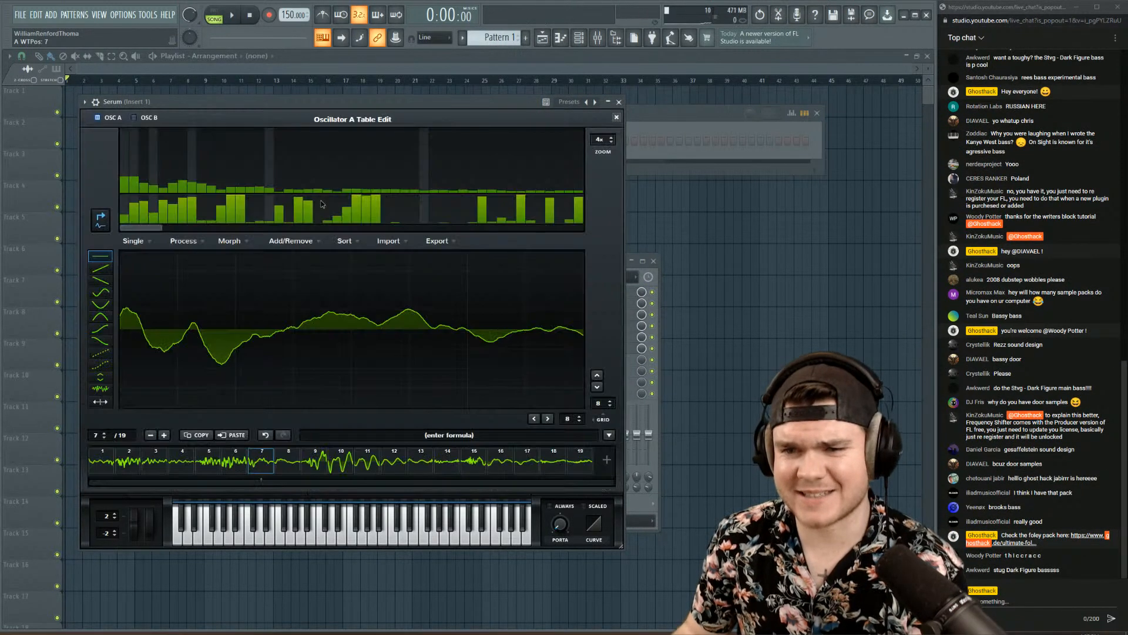
left_click(203, 246)
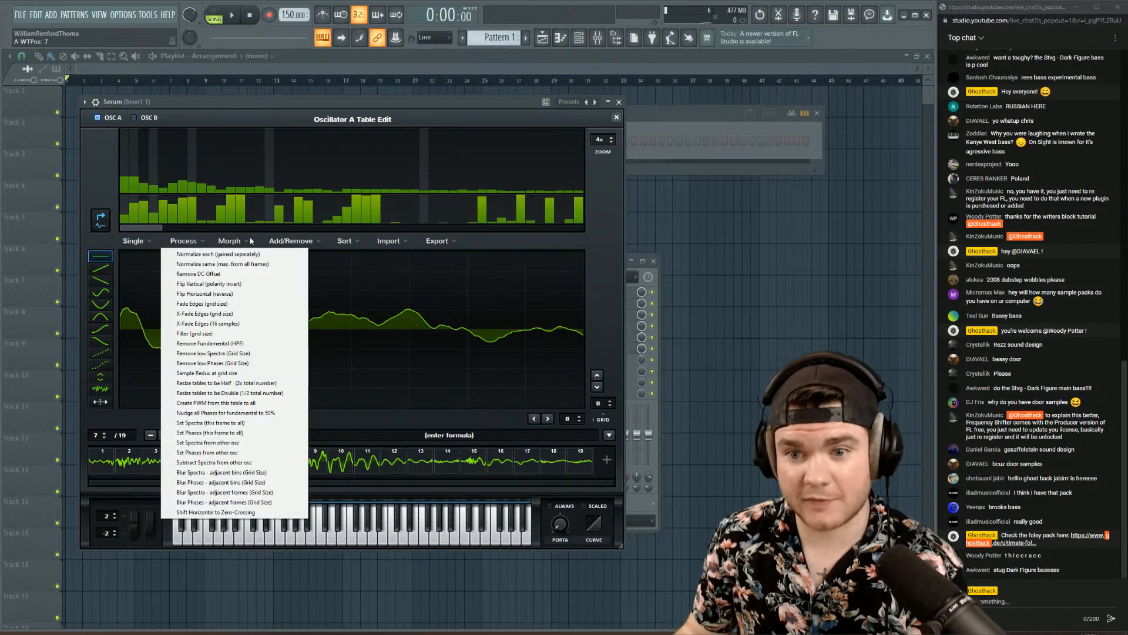
left_click(244, 263)
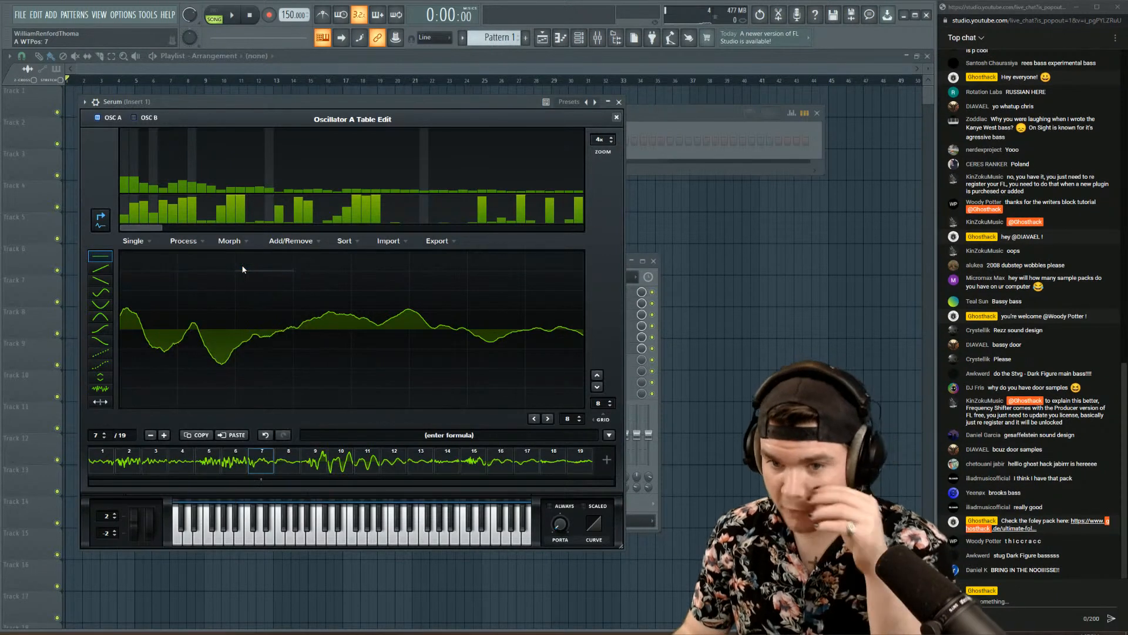
left_click(205, 241)
left_click(199, 249)
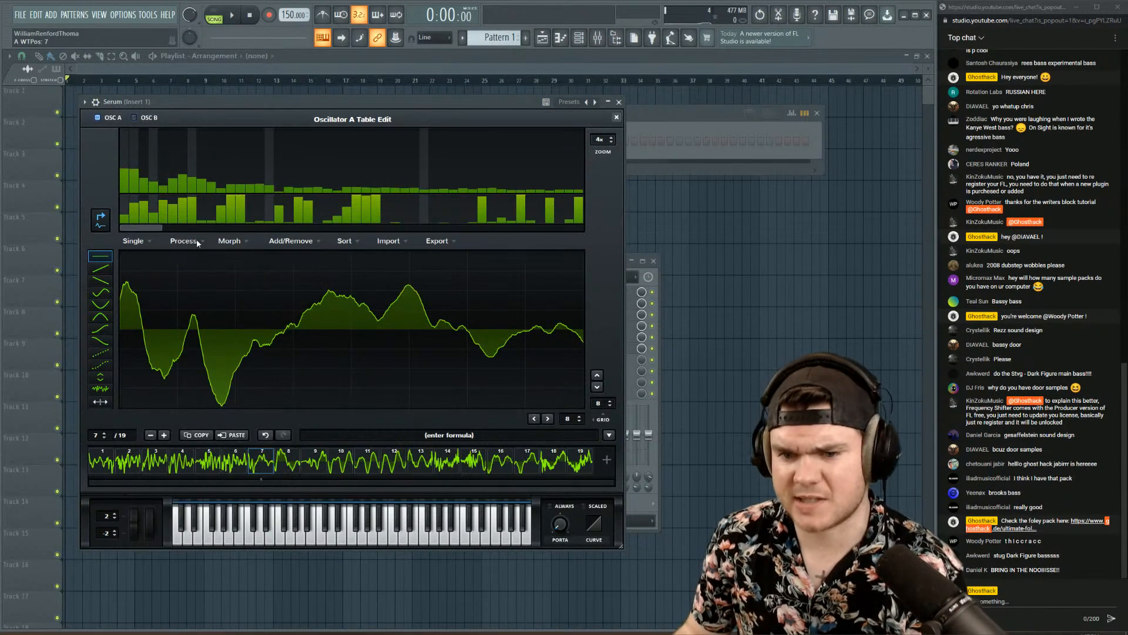
- Try Morph - Spectral (zero fund.phase) on the OSC A wavetable, test the wavetable position and undo the morph
left_click(231, 240)
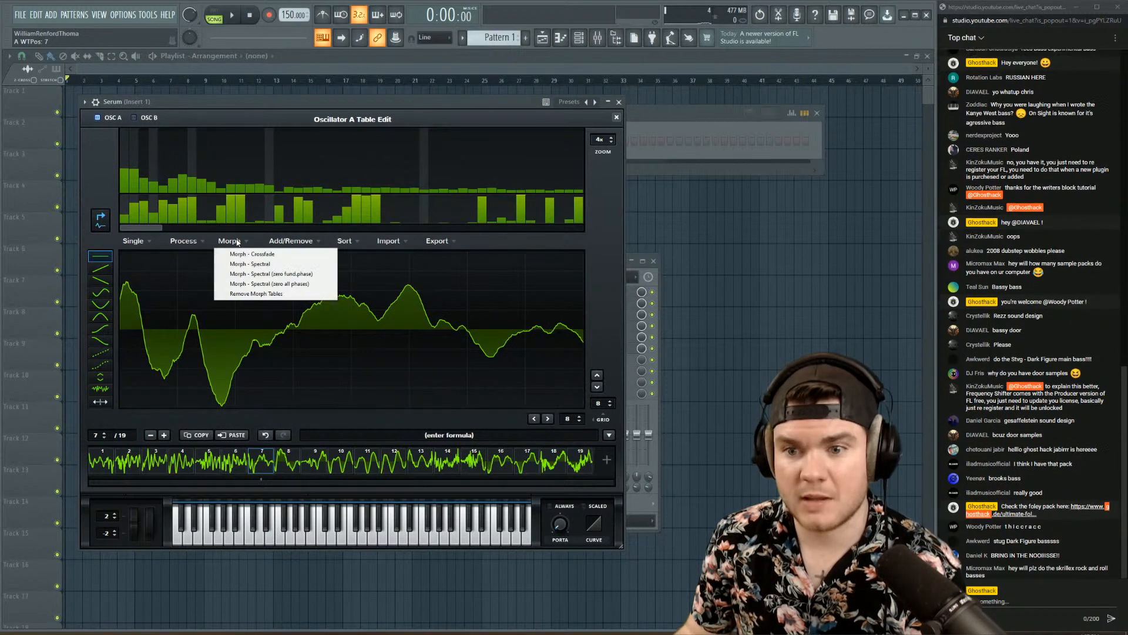
left_click(312, 274)
left_click(617, 116)
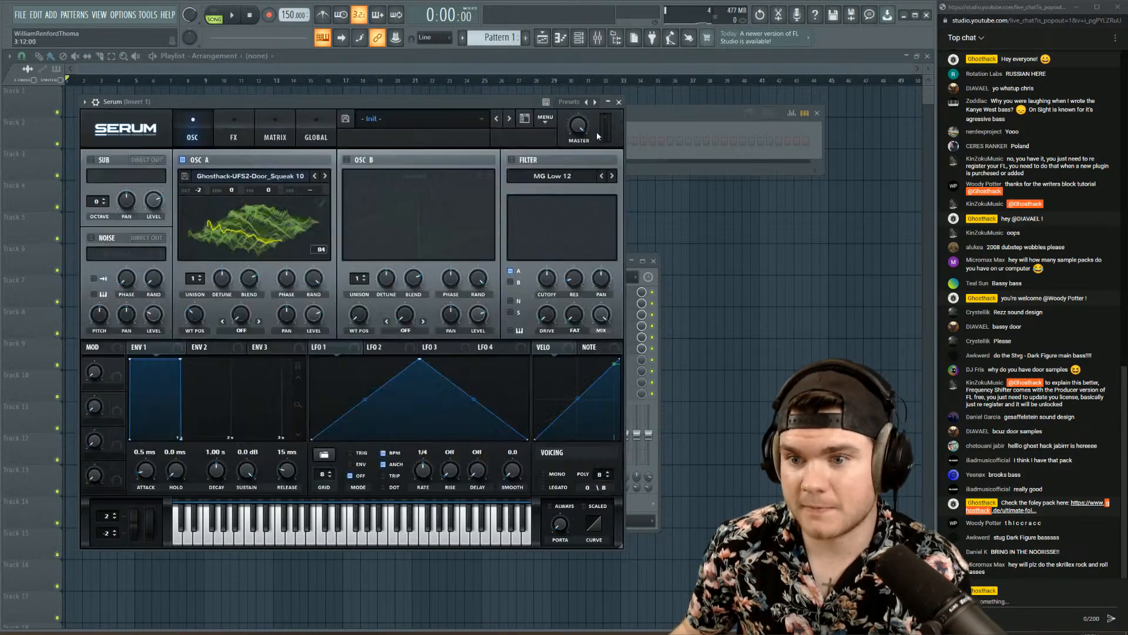
left_click_drag(189, 319, 194, 238)
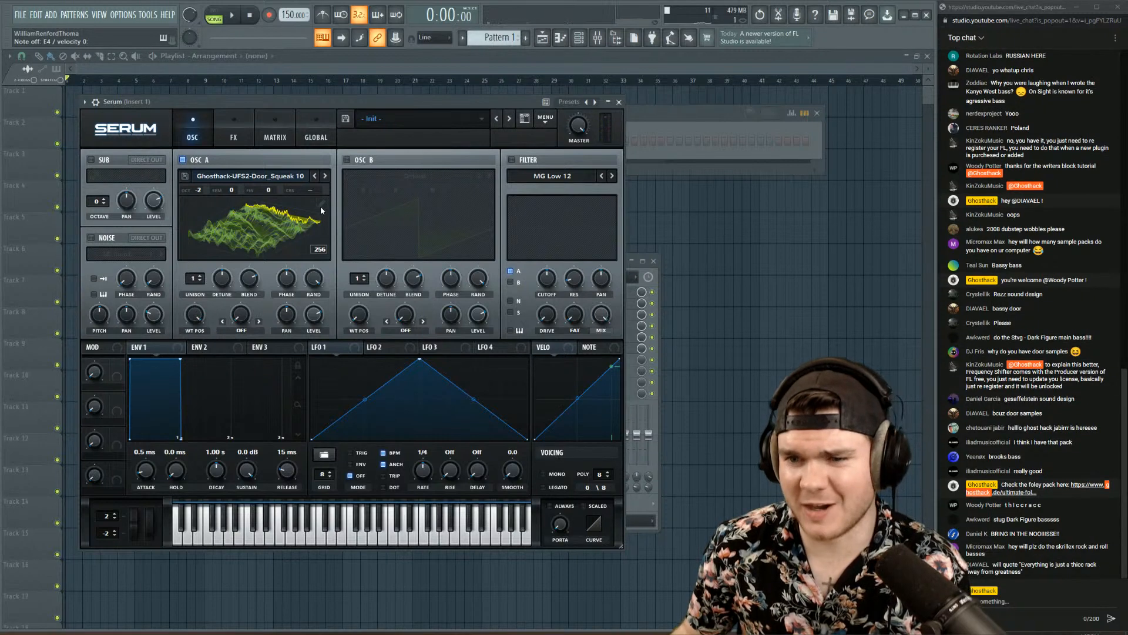
left_click(321, 205)
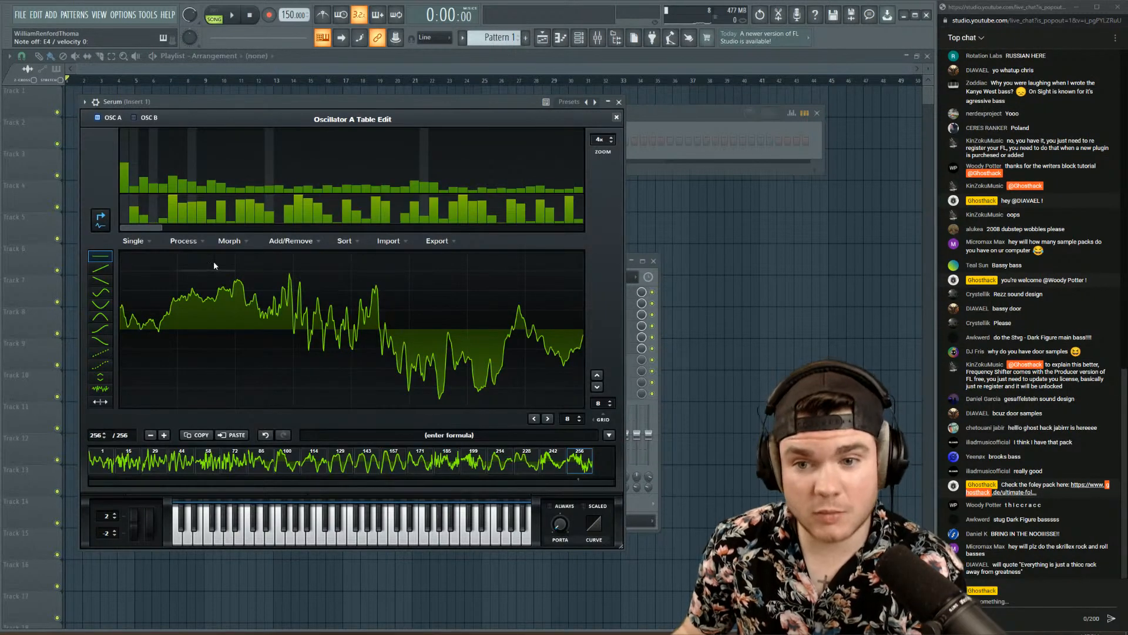
left_click(266, 435)
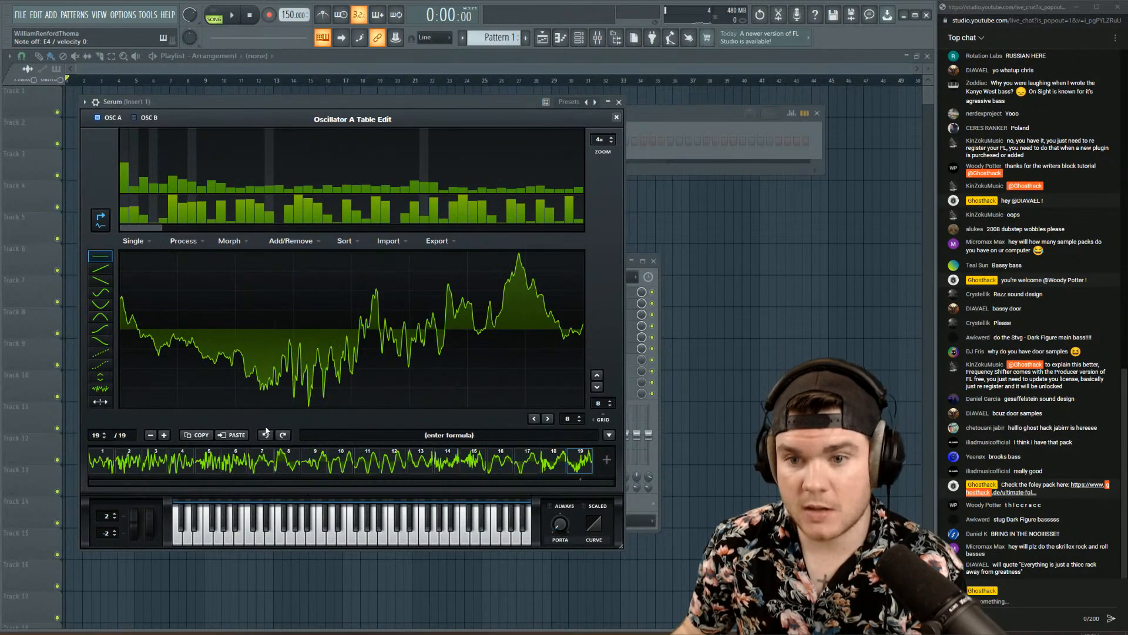
- Apply Morph - Crossfade to the OSC A wavetable and move the wavetable position to 155
left_click(229, 241)
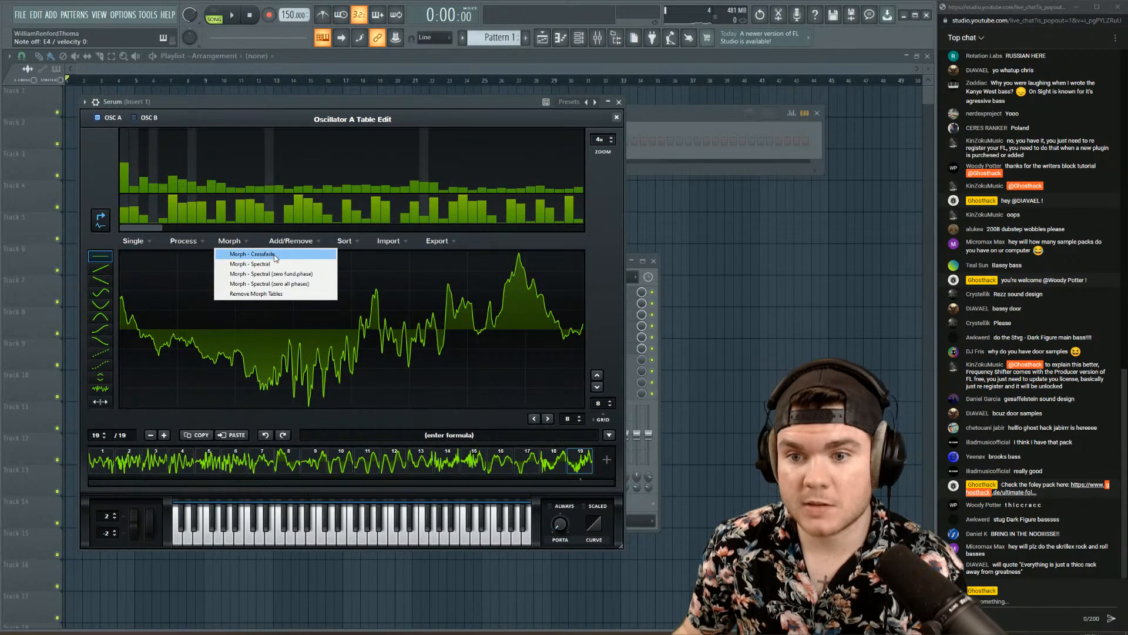
left_click(275, 255)
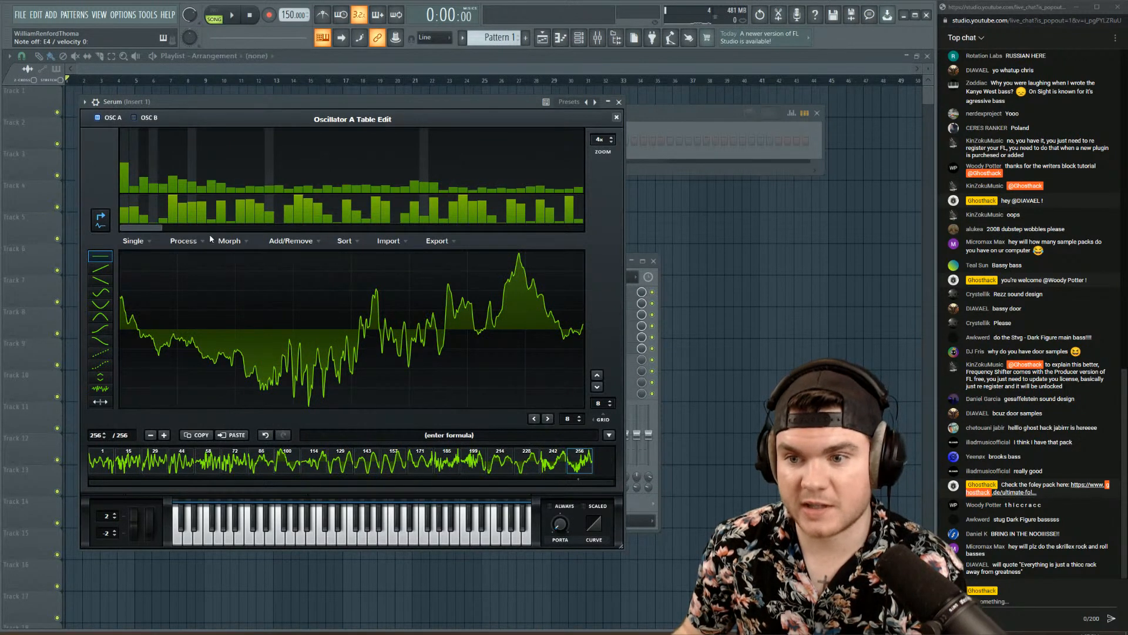
left_click(616, 118)
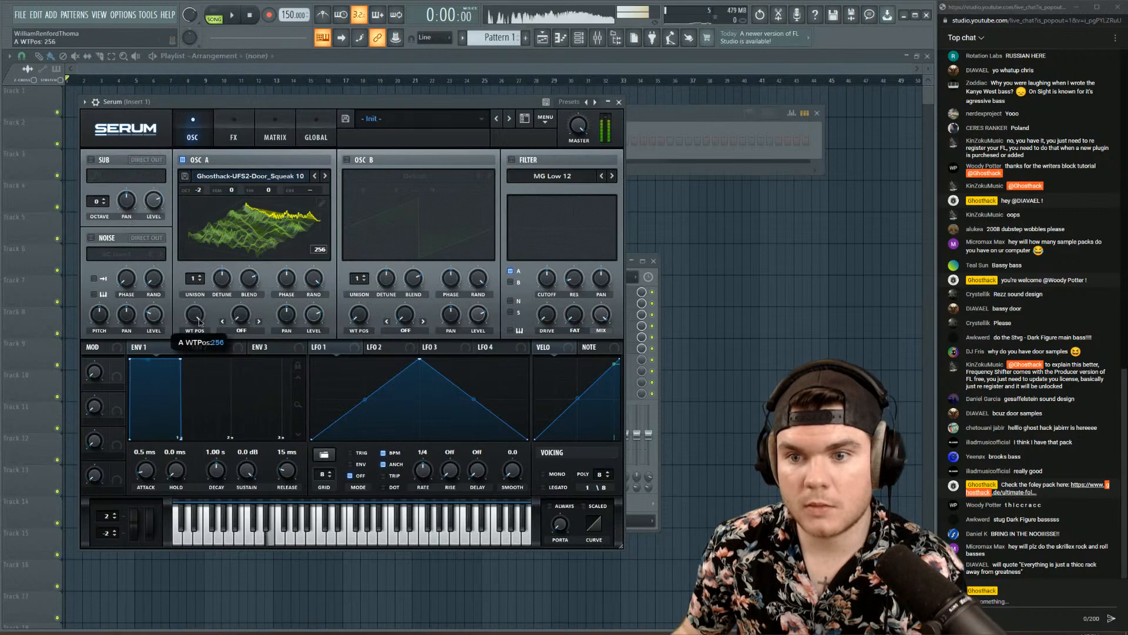
left_click_drag(199, 322, 195, 359)
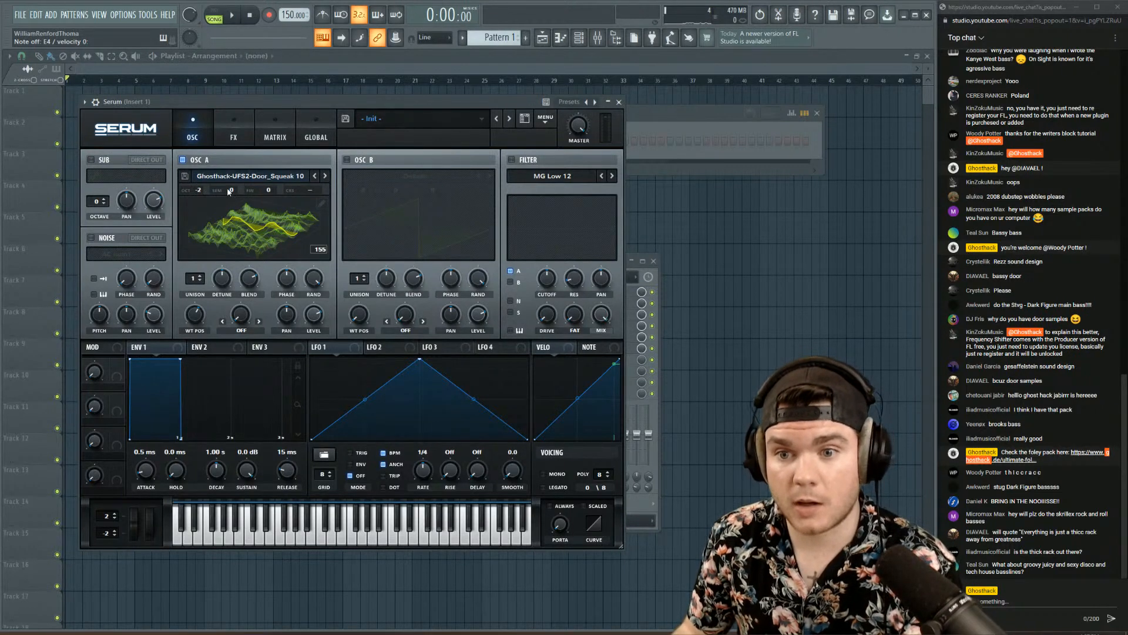
- Save the OSC A wavetable as Door Growl in the Audio folder of the user tables
left_click(184, 176)
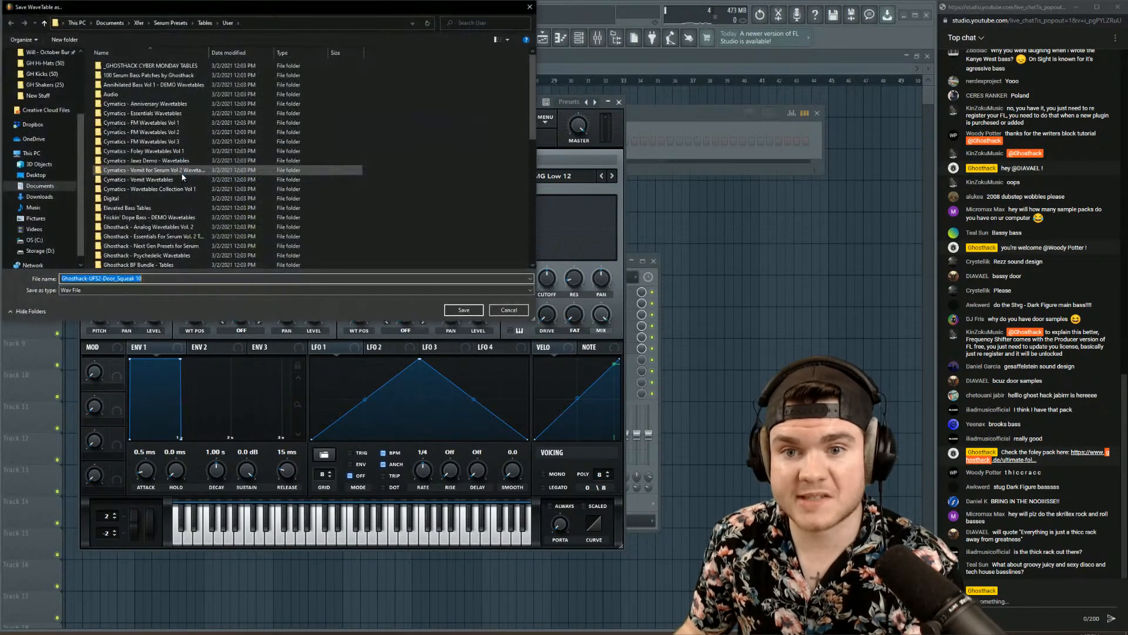
scroll(163, 200, "up", 5)
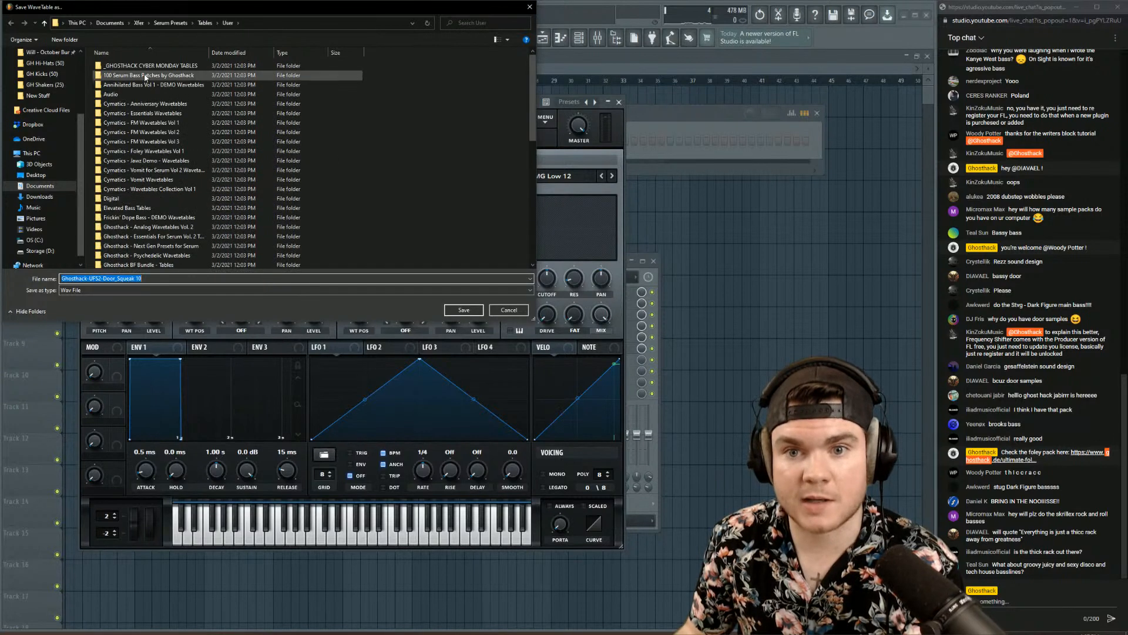
double_click(117, 95)
left_click(174, 280)
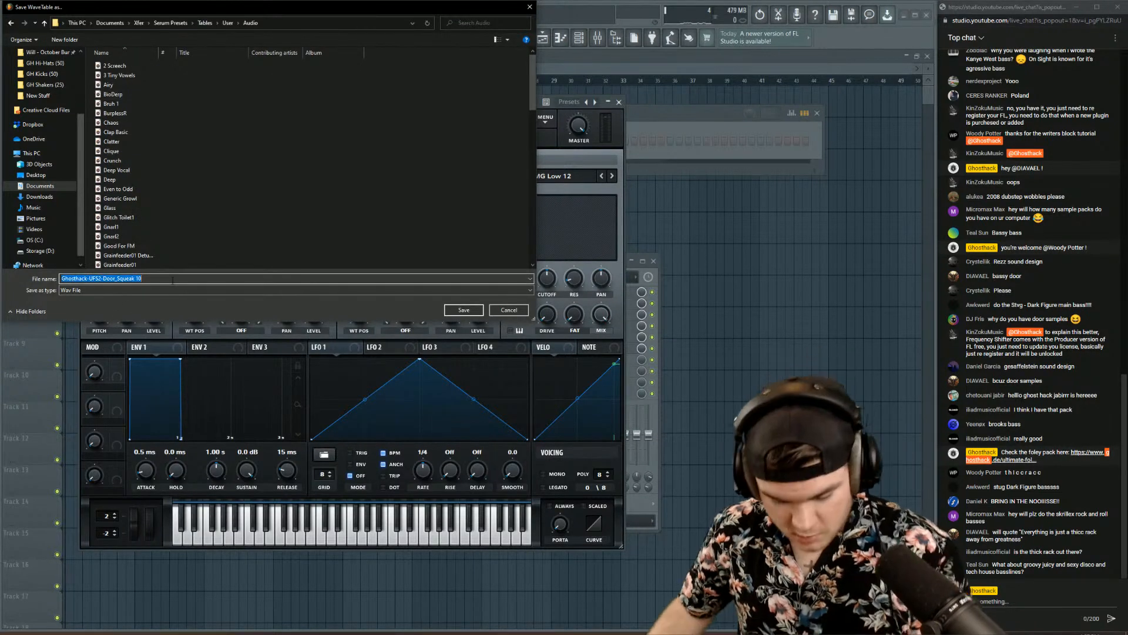
type("Doo")
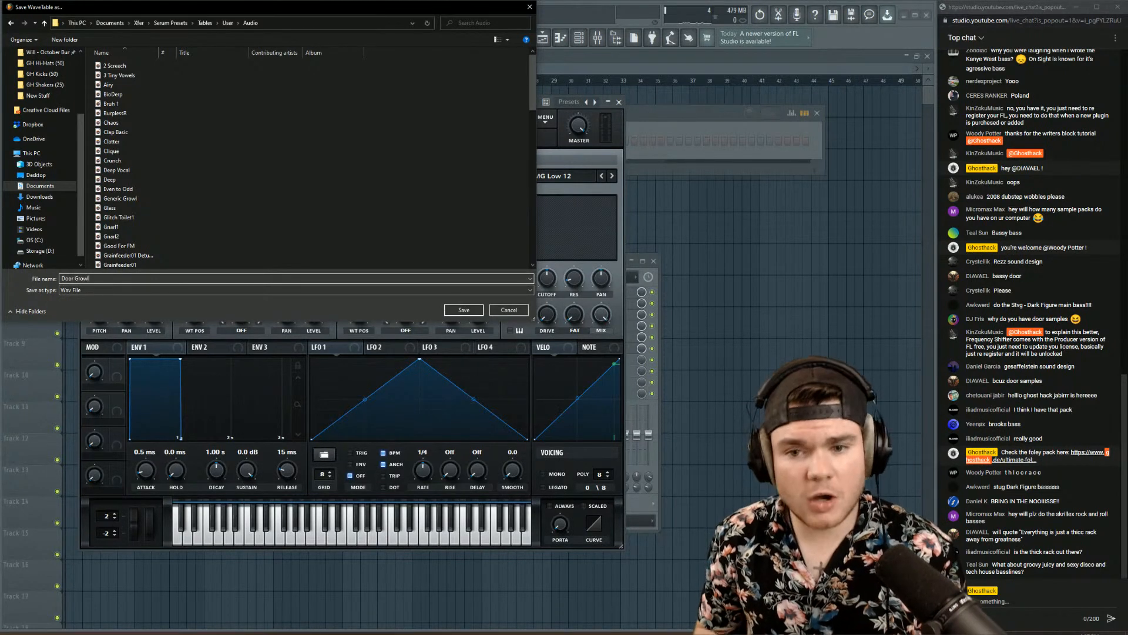
type("r Growl")
left_click(463, 310)
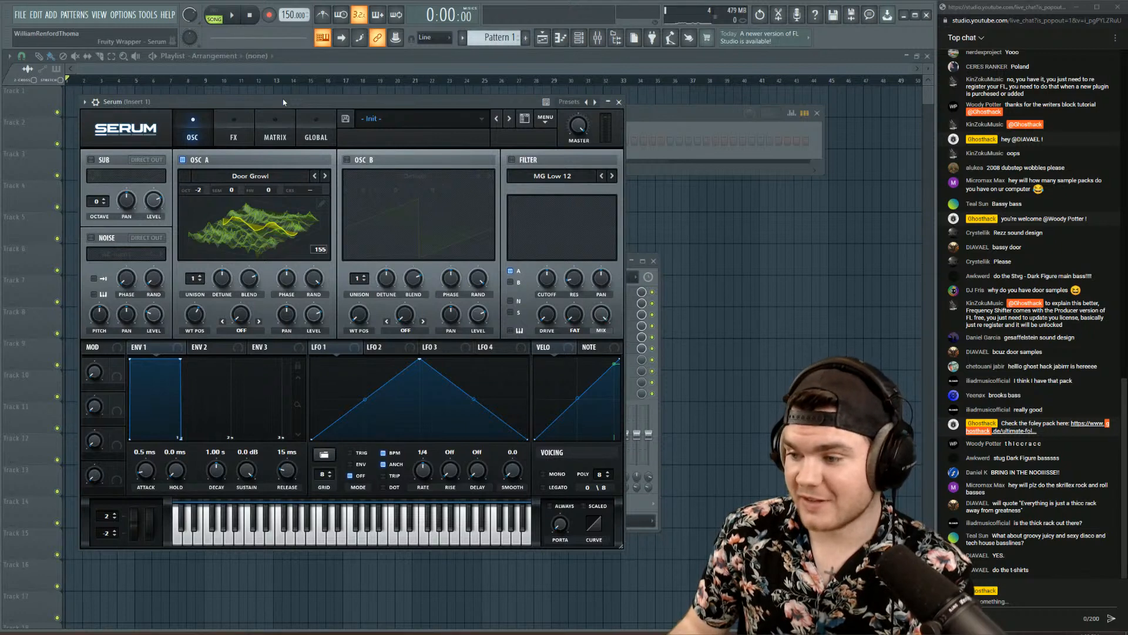
left_click_drag(283, 102, 278, 99)
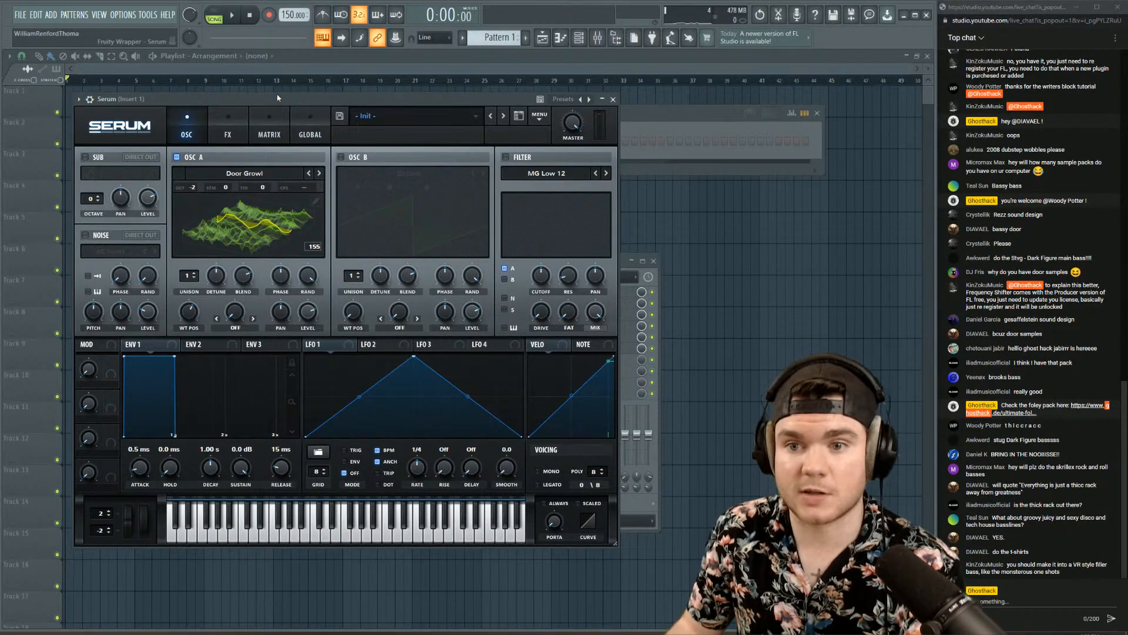
- Modulate OSC A's wavetable position with LFO 1, shaped as one rising convex curve from a raised start point, at a 1/2 rate
mouse_move(188, 312)
left_mouse_down()
mouse_move(200, 286)
mouse_move(200, 314)
mouse_move(189, 312)
left_mouse_up()
left_click_drag(189, 313, 179, 286)
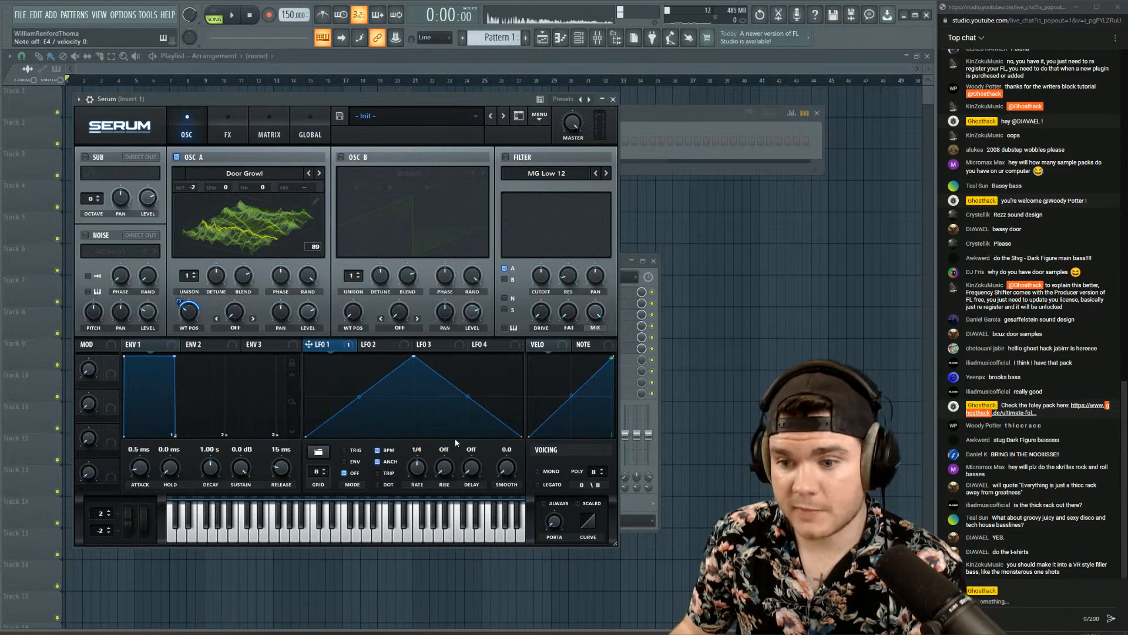
left_click_drag(413, 356, 522, 356)
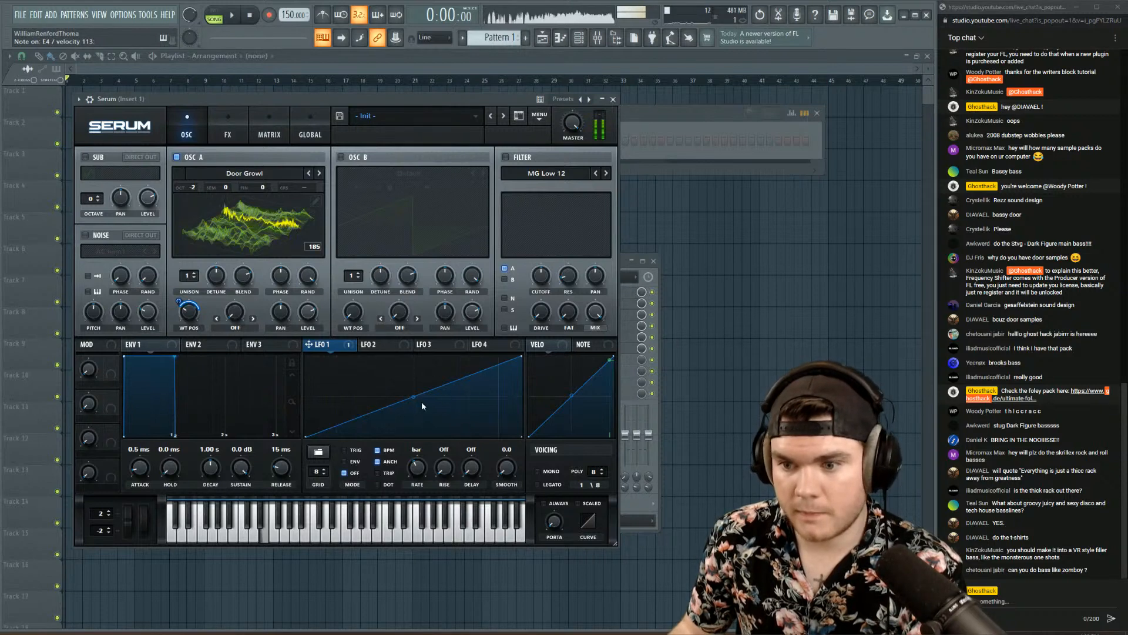
left_click_drag(305, 436, 288, 398)
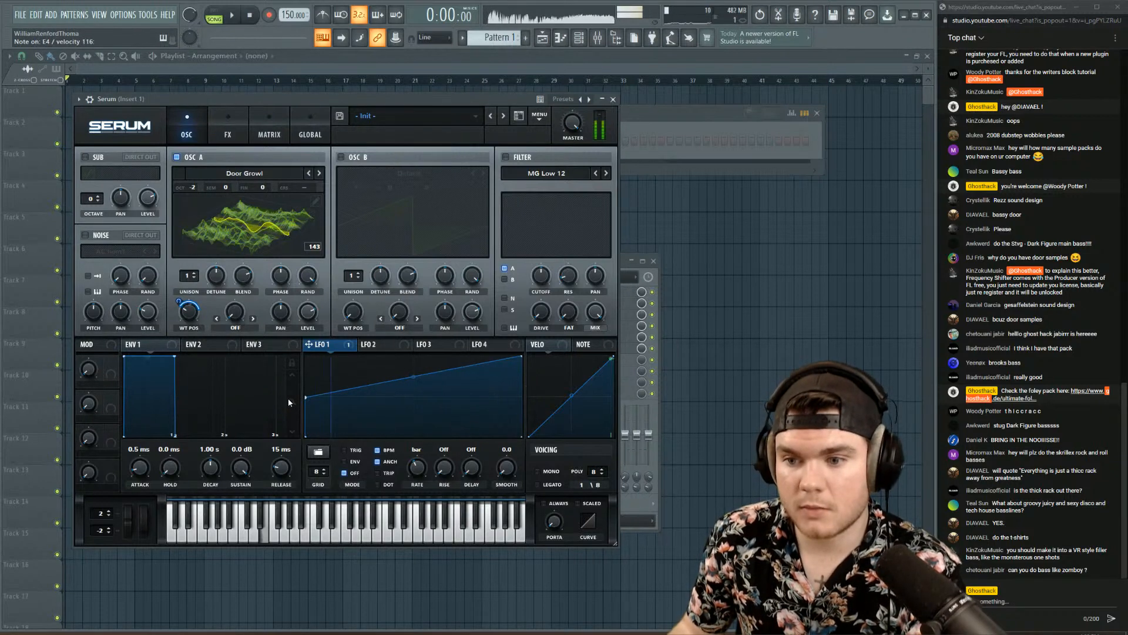
left_click_drag(417, 466, 417, 452)
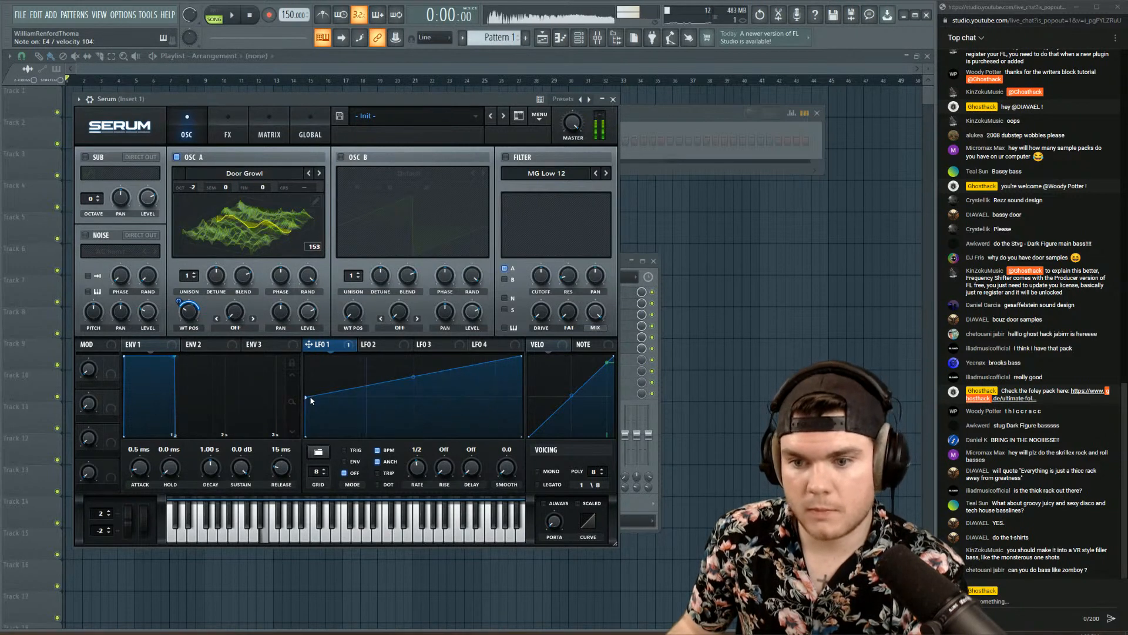
left_click_drag(414, 380, 414, 358)
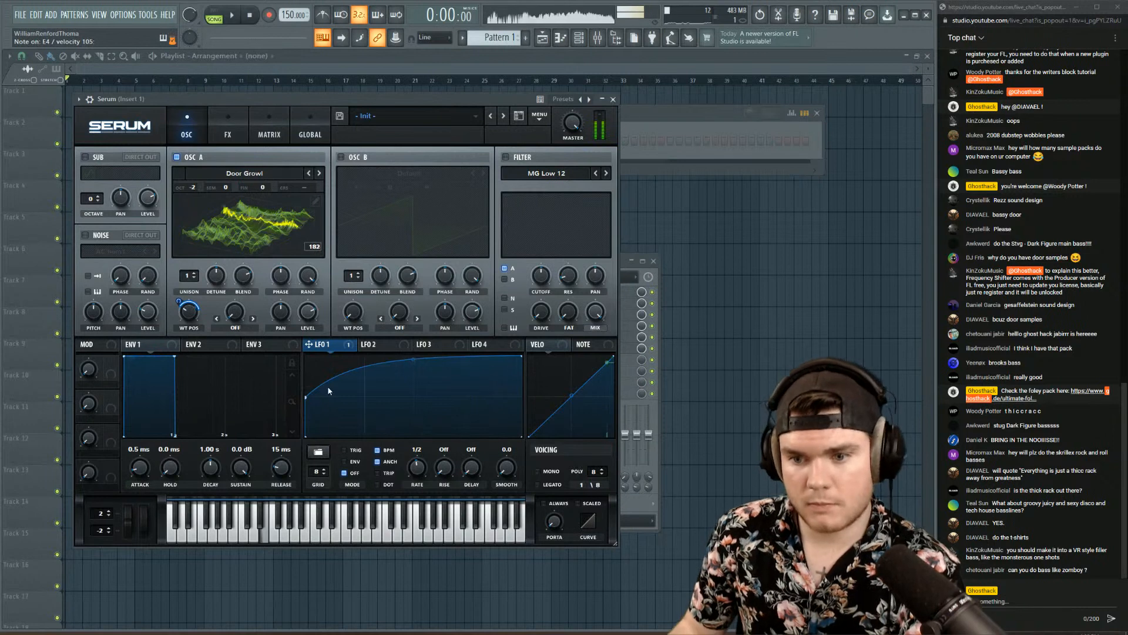
- Try LFO 1 in envelope mode with a lower start, a steeper rise and a falling tail, and reset the shape
left_click(353, 462)
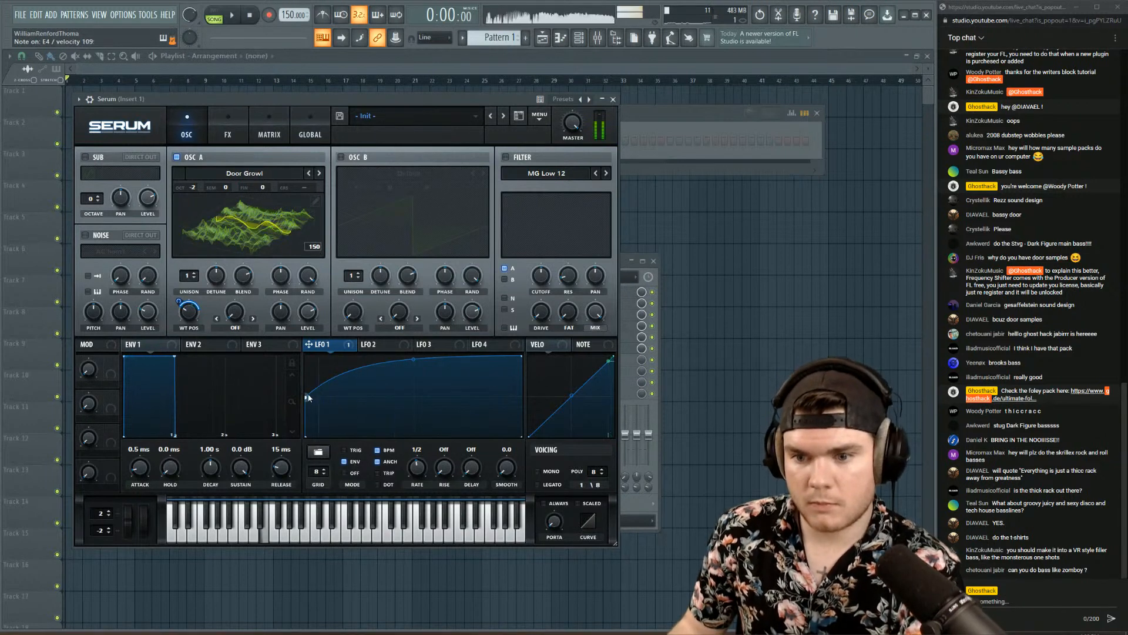
left_click_drag(306, 397, 305, 417)
left_click_drag(414, 363, 414, 343)
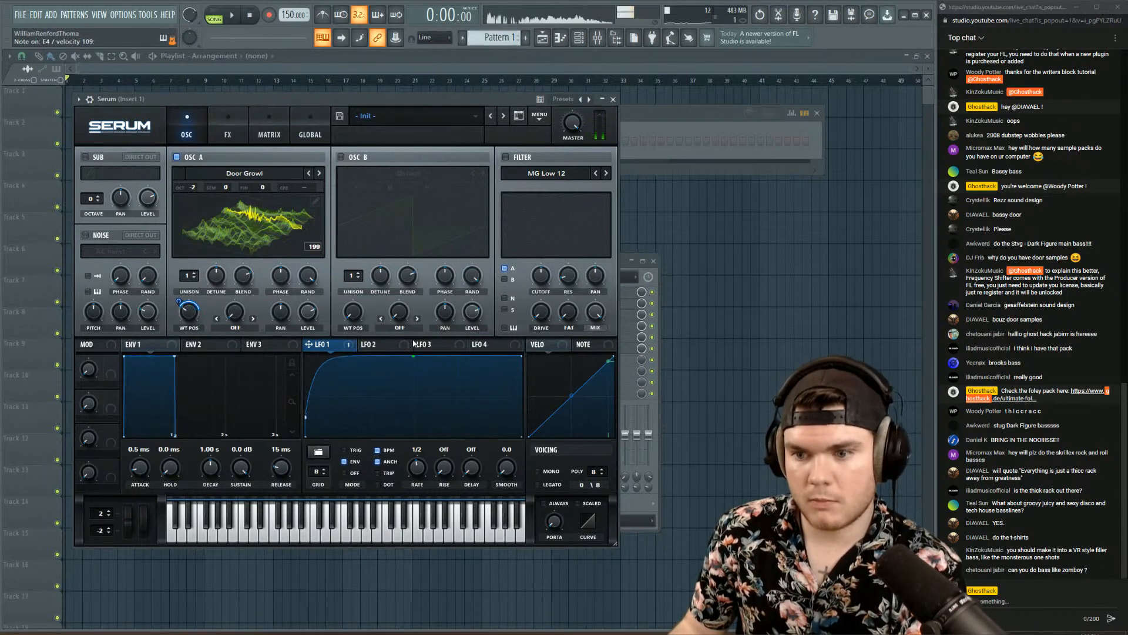
left_click_drag(523, 357, 400, 337)
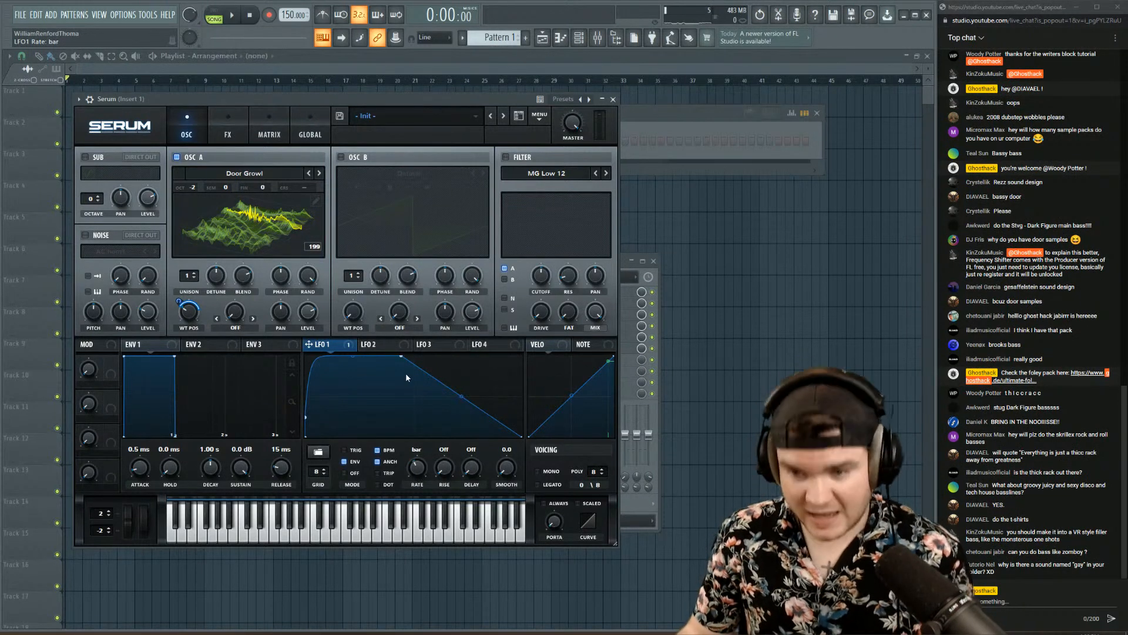
left_click_drag(401, 356, 406, 353)
double_click(306, 418)
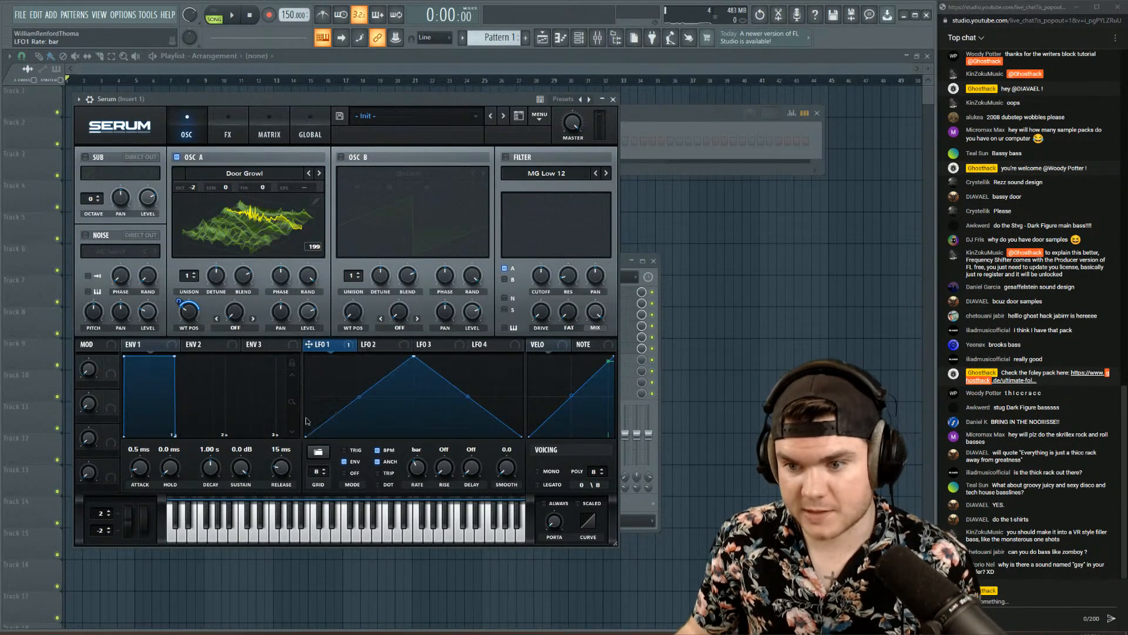
- Redraw LFO 1 as two consecutive rising convex curves with a drop between them and a lower second peak
left_click_drag(464, 416, 397, 479)
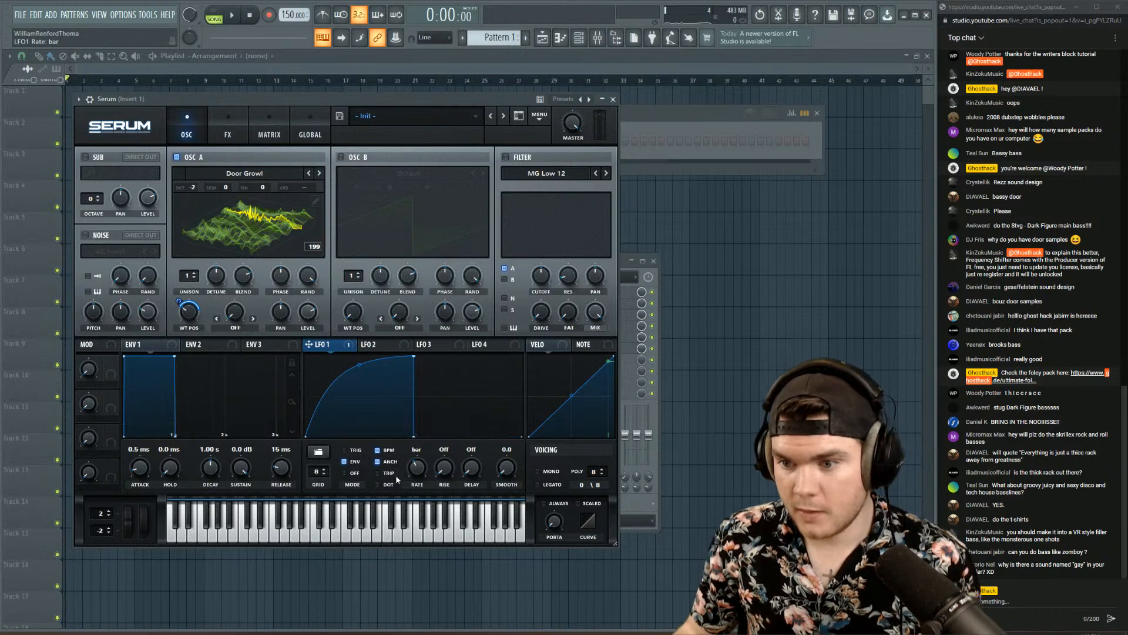
left_click_drag(524, 435, 523, 393)
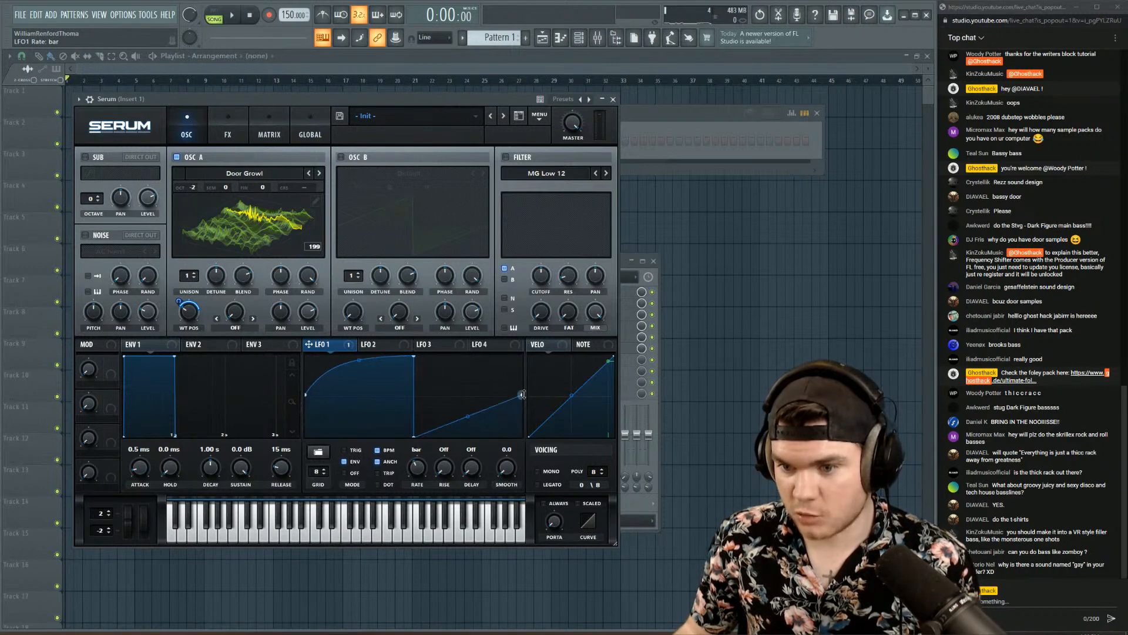
double_click(305, 423)
left_click_drag(306, 423, 295, 450)
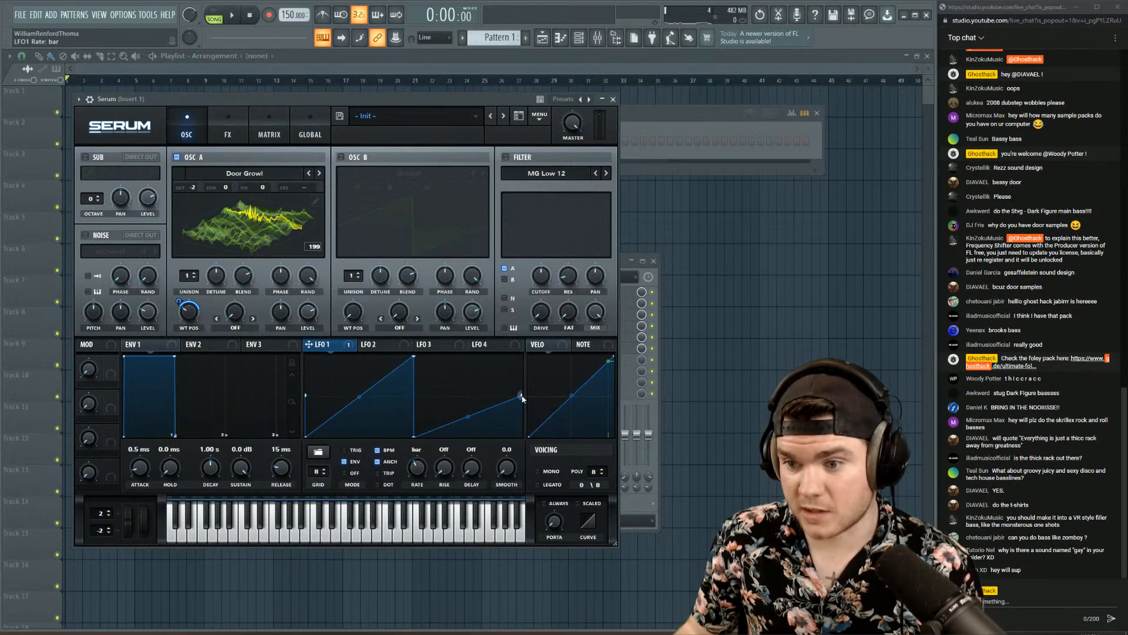
mouse_move(468, 409)
left_mouse_down()
mouse_move(464, 394)
mouse_move(462, 418)
mouse_move(461, 392)
left_mouse_up()
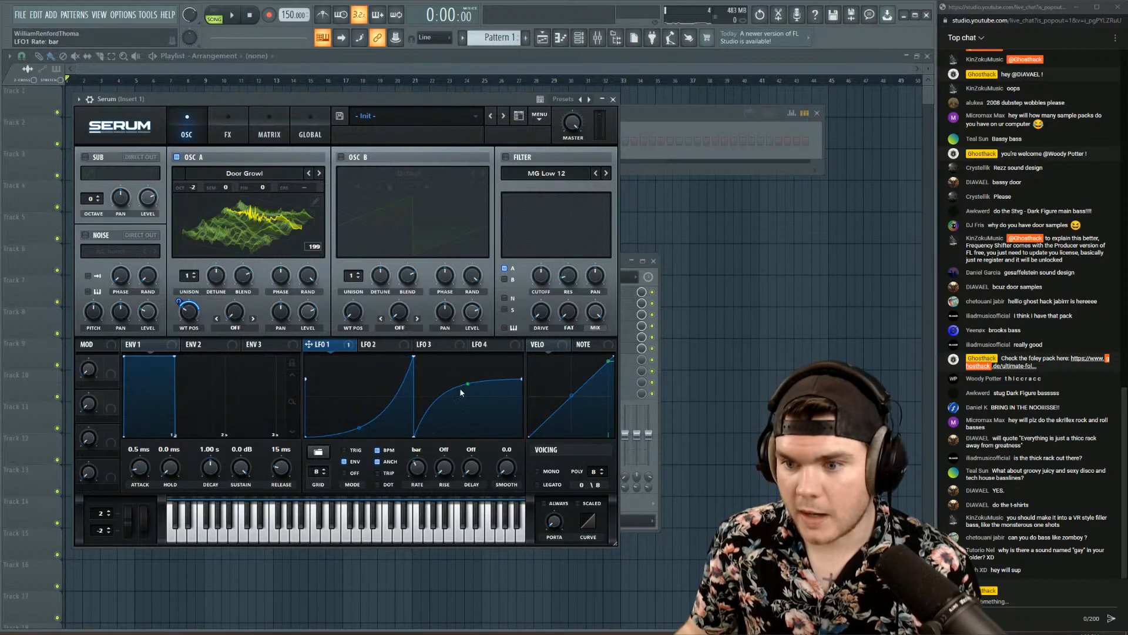
left_click_drag(359, 427, 361, 393)
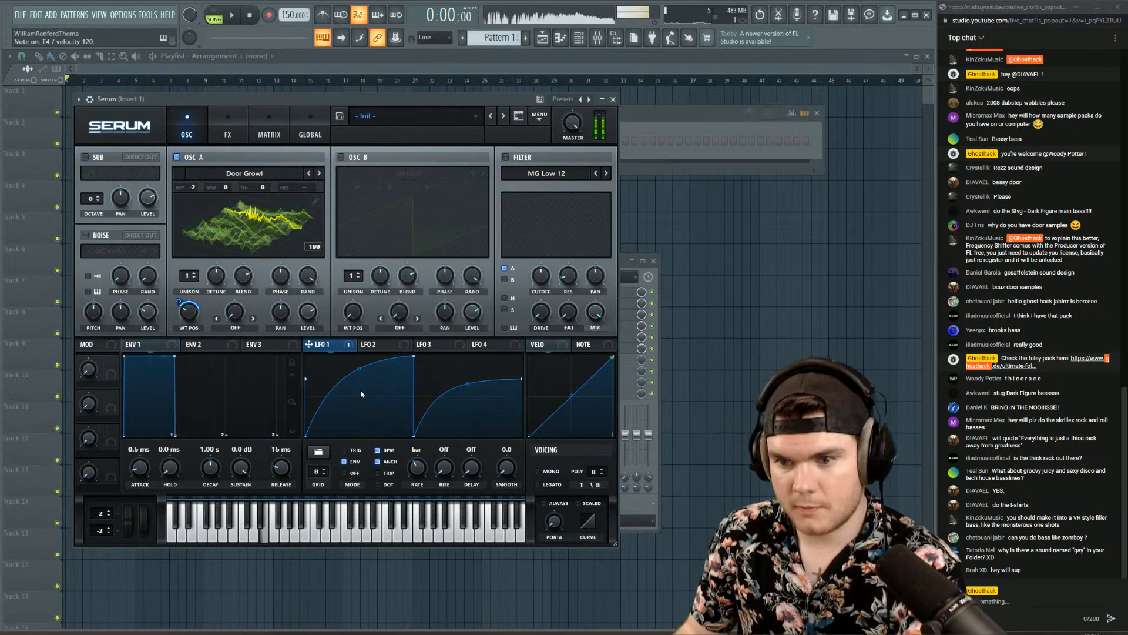
- Set LFO 1 to trigger mode at a 1/2 rate, lower its first peak, and raise and steepen the second curve
left_click_drag(412, 472, 415, 462)
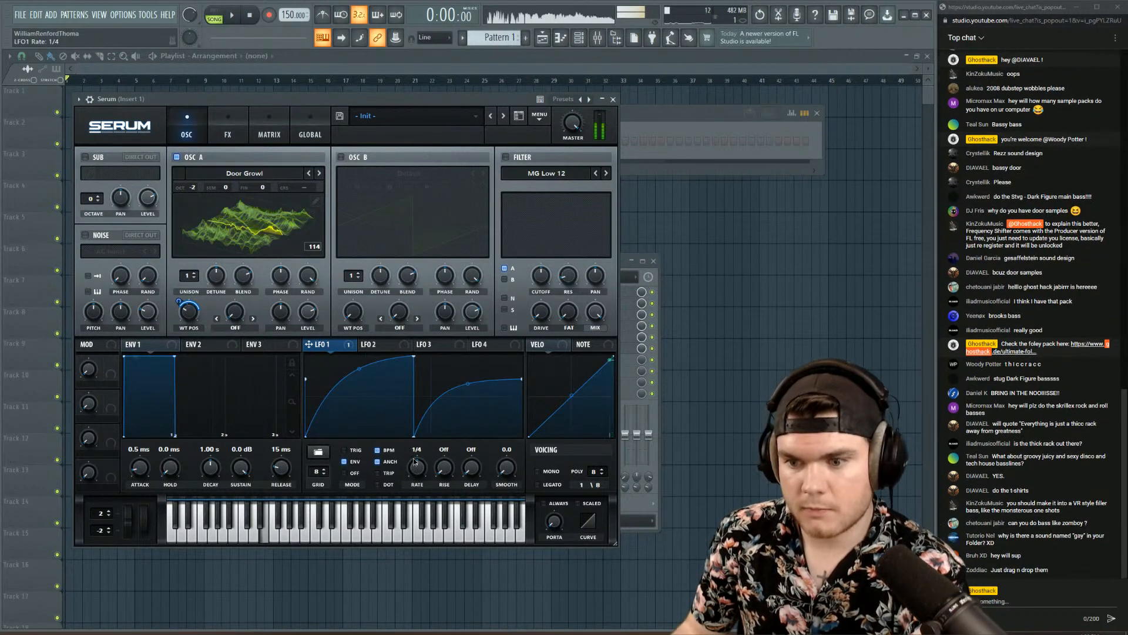
left_click_drag(359, 369, 424, 368)
left_click(344, 450)
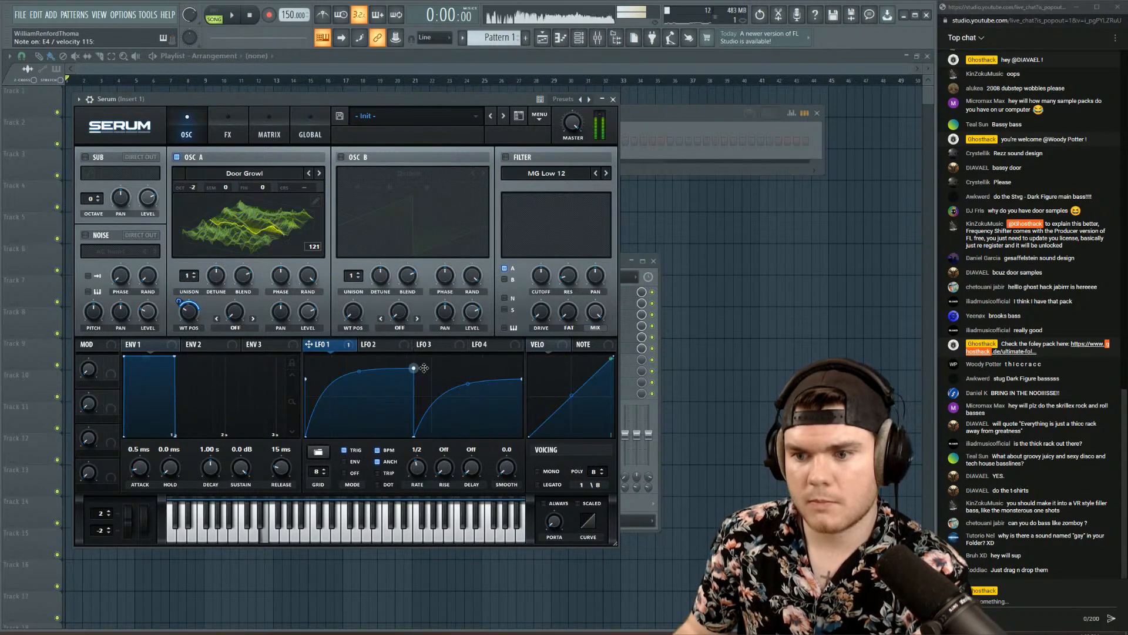
left_click_drag(522, 379, 538, 358)
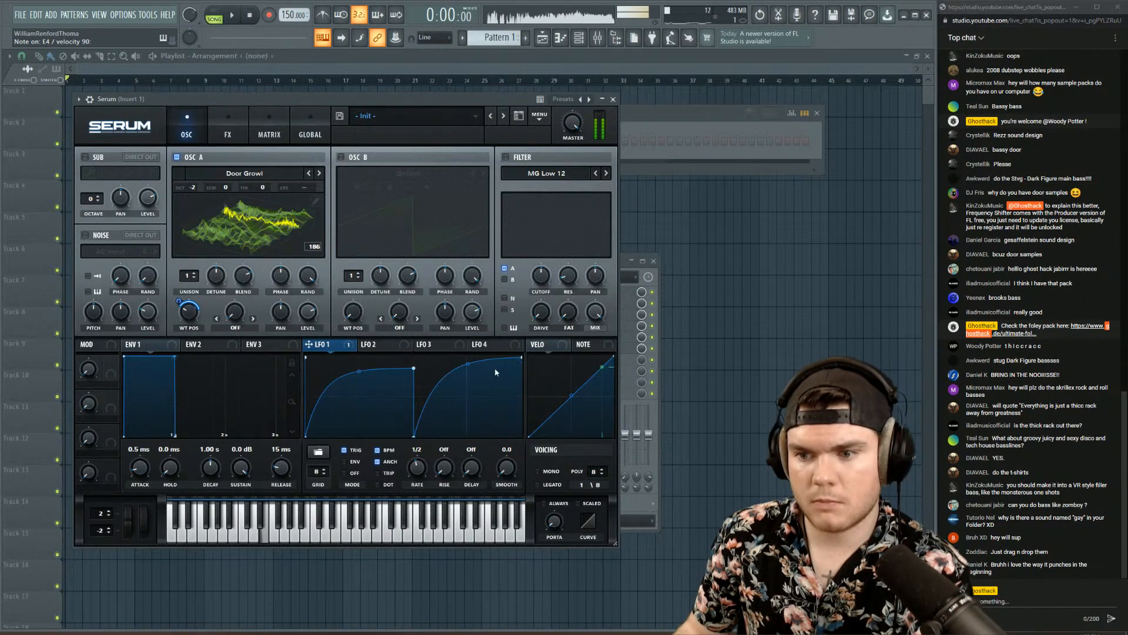
left_click_drag(468, 362, 468, 351)
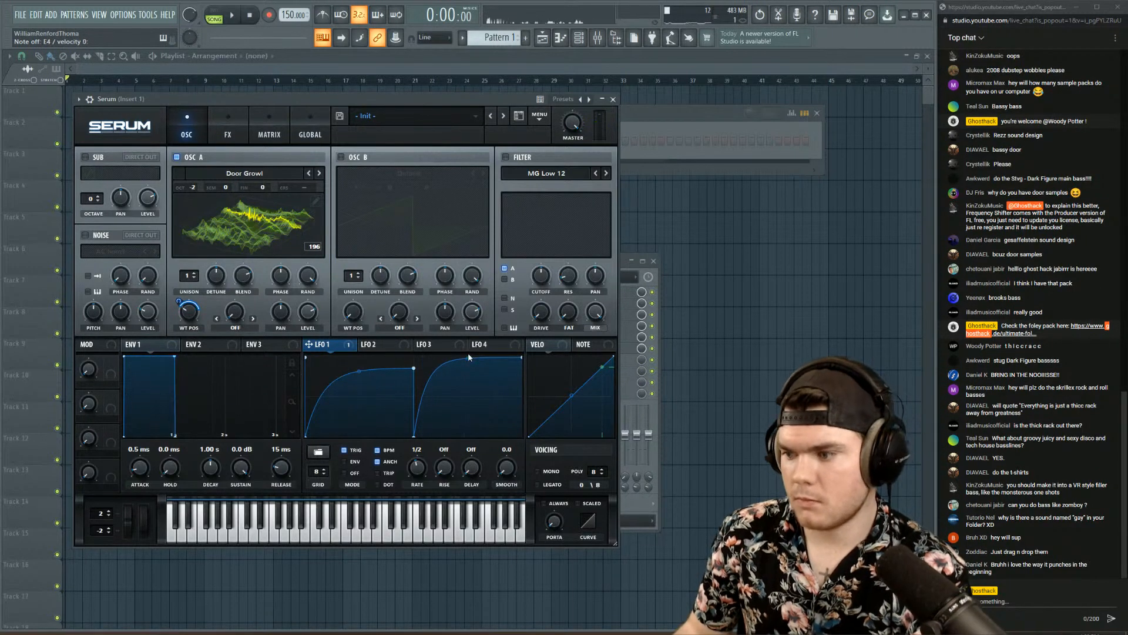
- Audition the bass, set OSC A's base wavetable position to 1 and slightly lower both LFO 1 peaks
key("c")
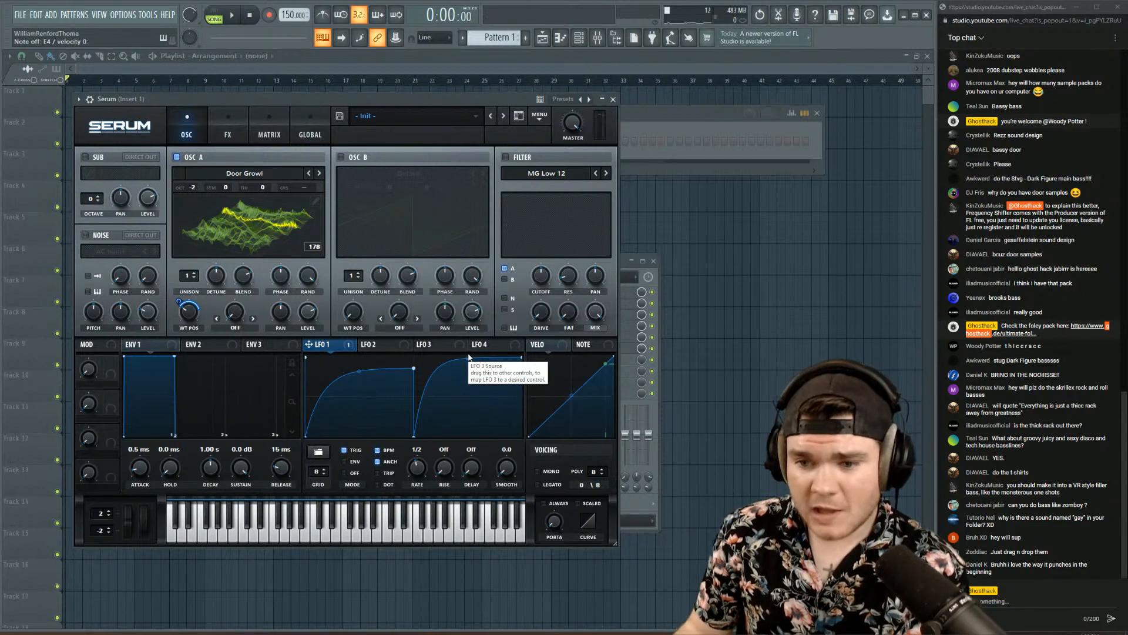
key("c")
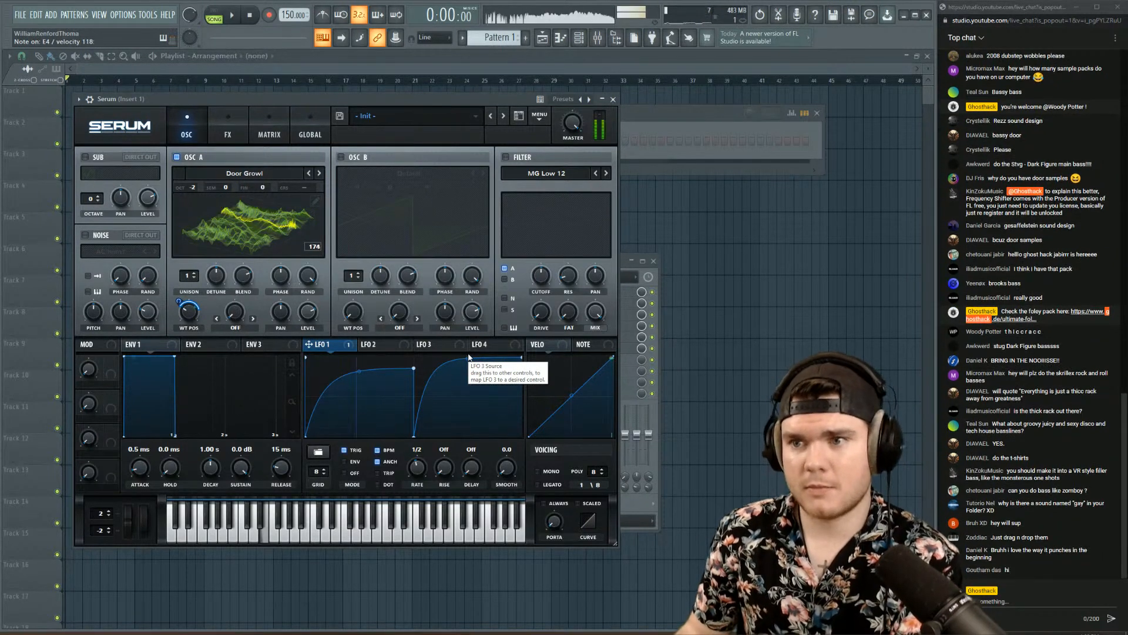
key("c")
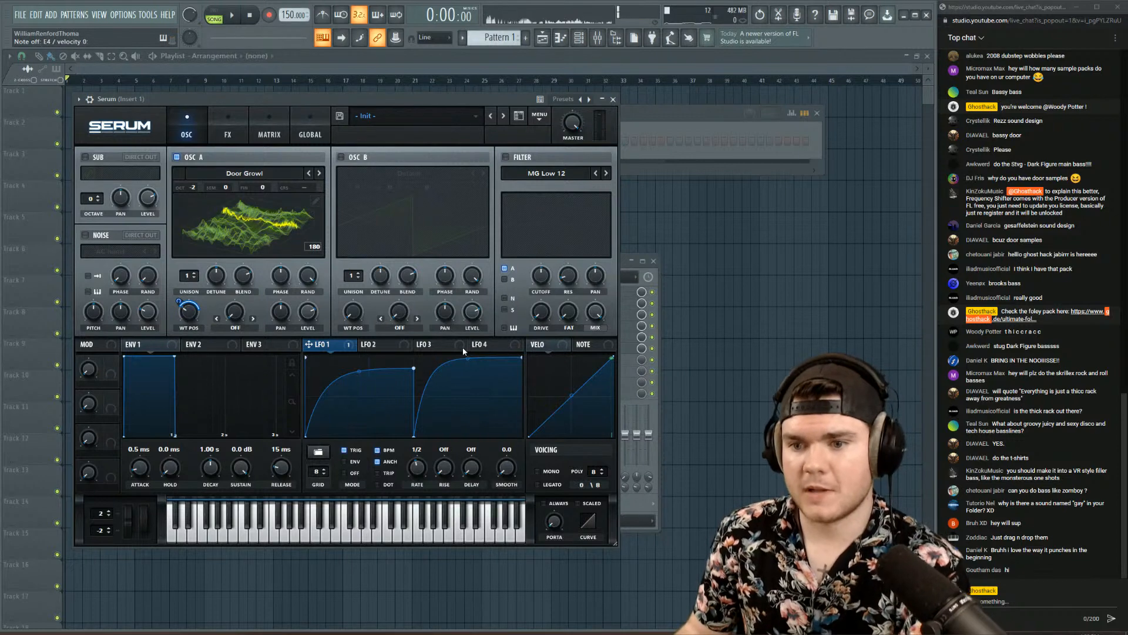
left_click_drag(189, 312, 193, 337)
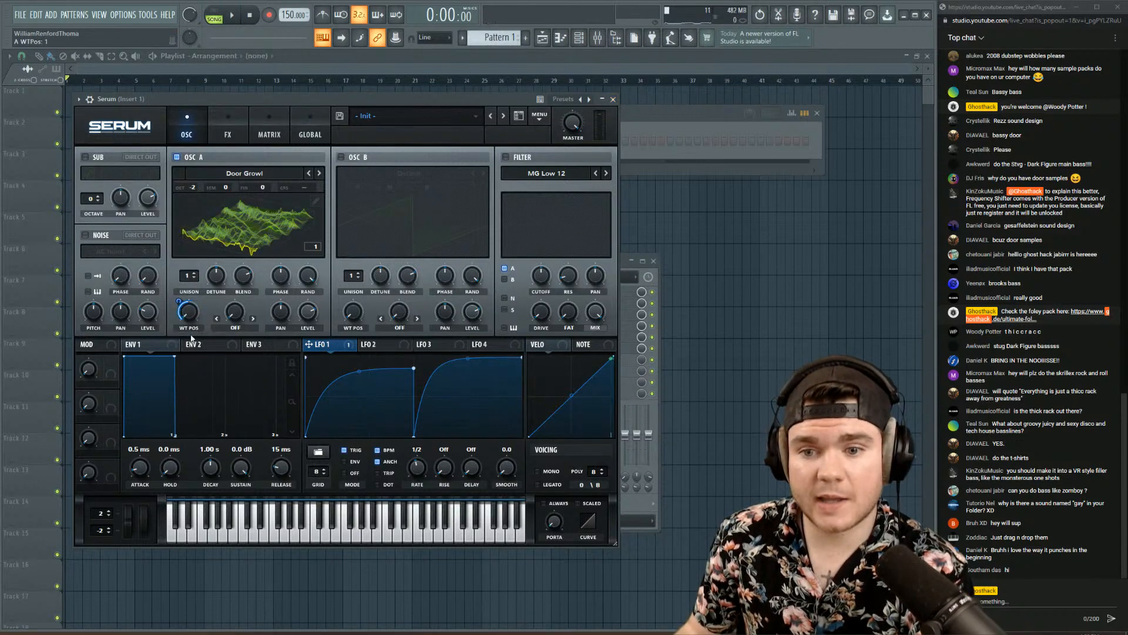
left_click_drag(414, 368, 438, 380)
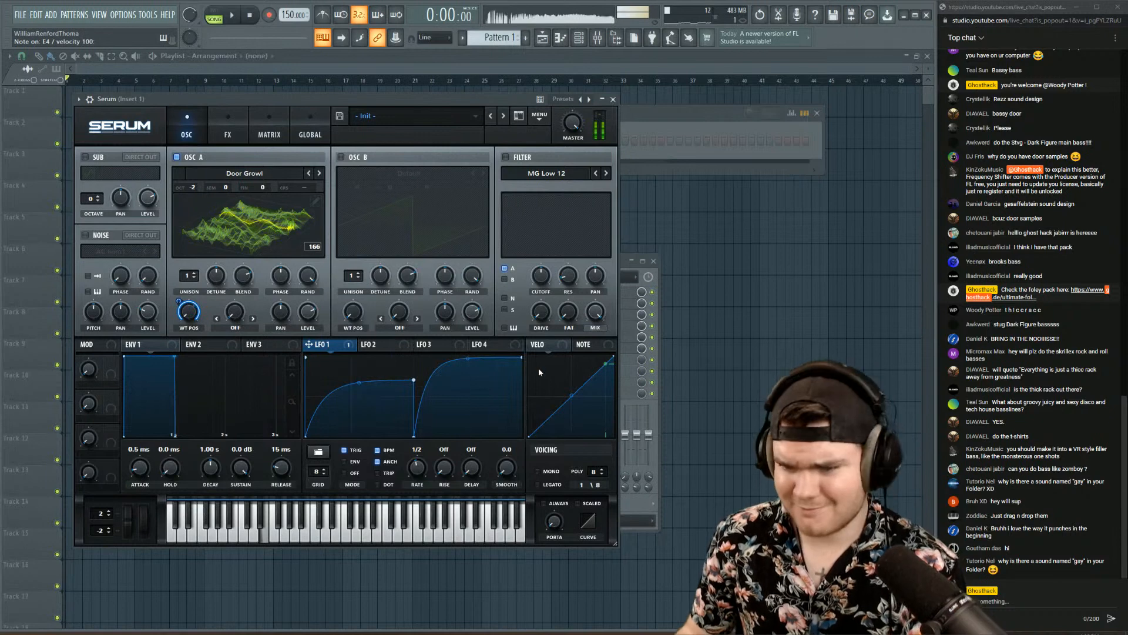
mouse_move(520, 361)
left_mouse_down()
mouse_move(547, 435)
mouse_move(521, 427)
mouse_move(527, 363)
left_mouse_up()
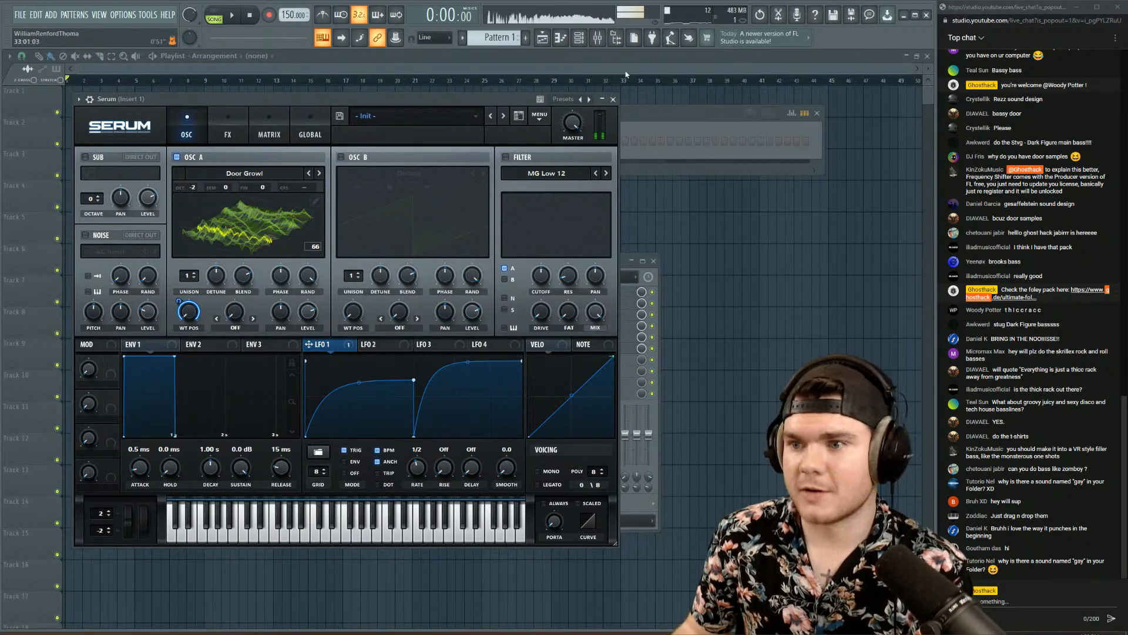
- Close the synth window, draw a two-bar E4 note from bar 1 in Serum's piano roll and play it
left_click(613, 99)
right_click(216, 136)
left_click(242, 140)
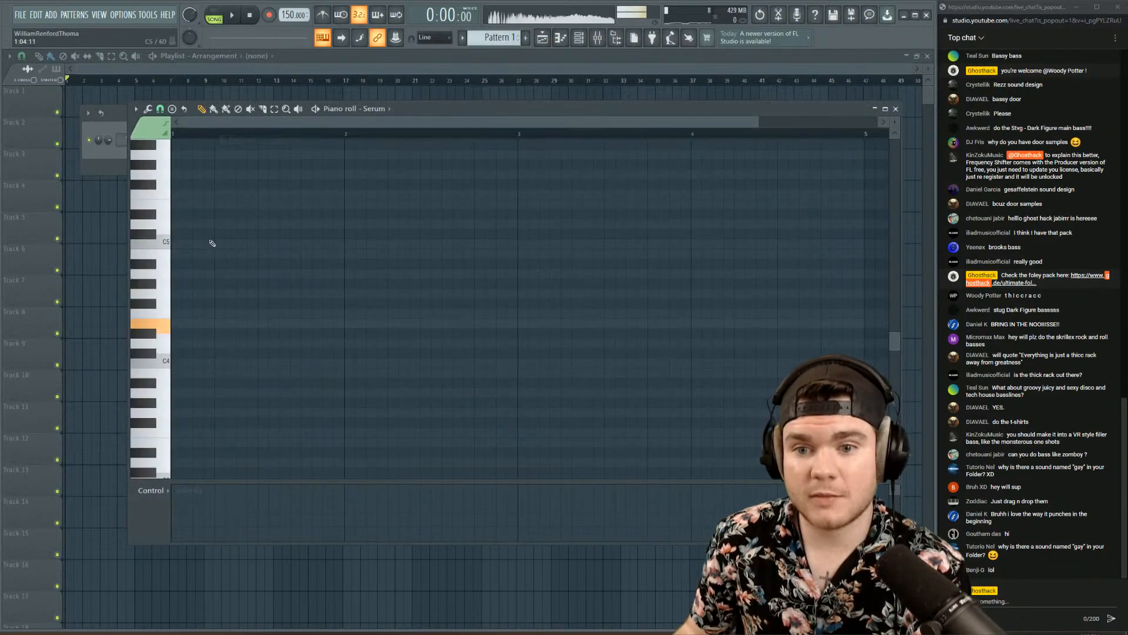
left_click(187, 322)
left_click_drag(194, 323, 482, 323)
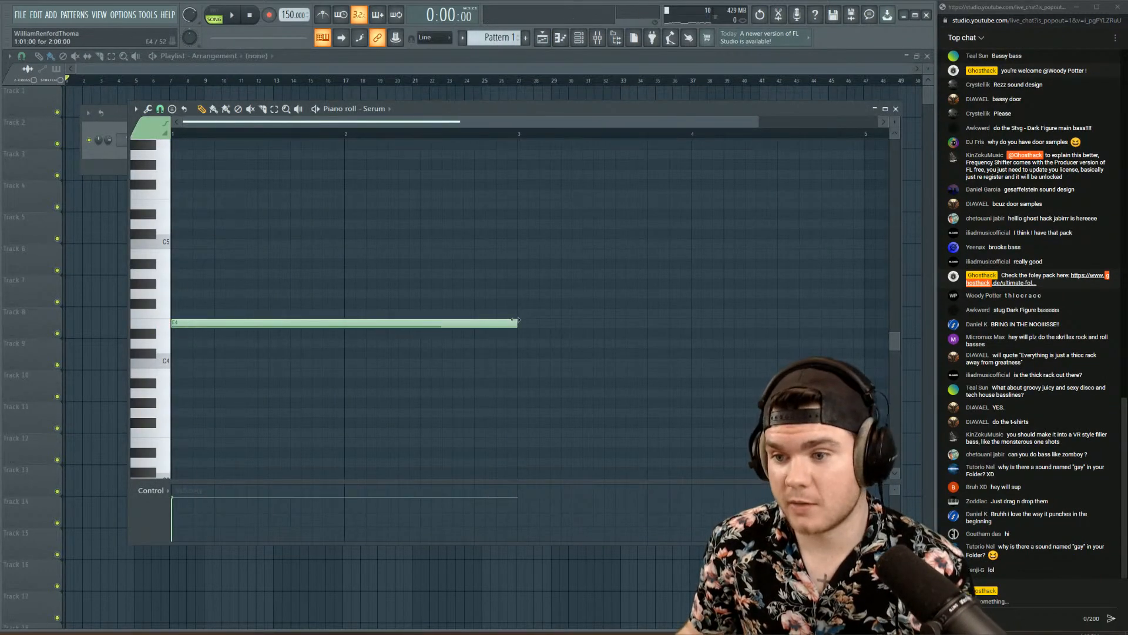
key("space")
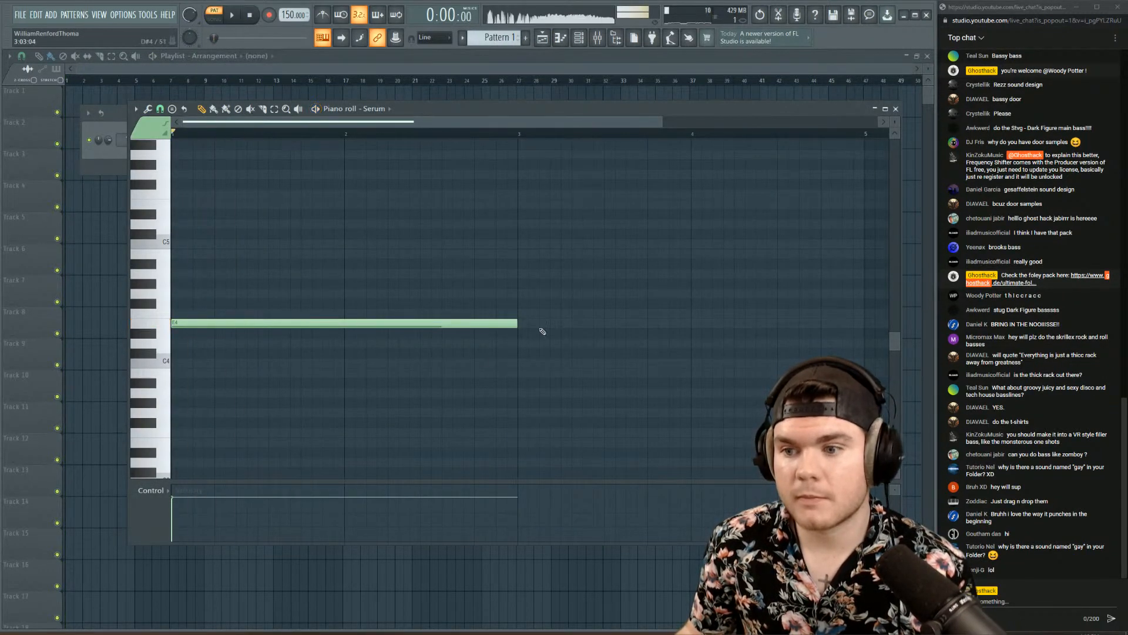
key("space")
- Shorten the E4 note to half a bar and loop playback over the first bar
left_click_drag(517, 324, 251, 336)
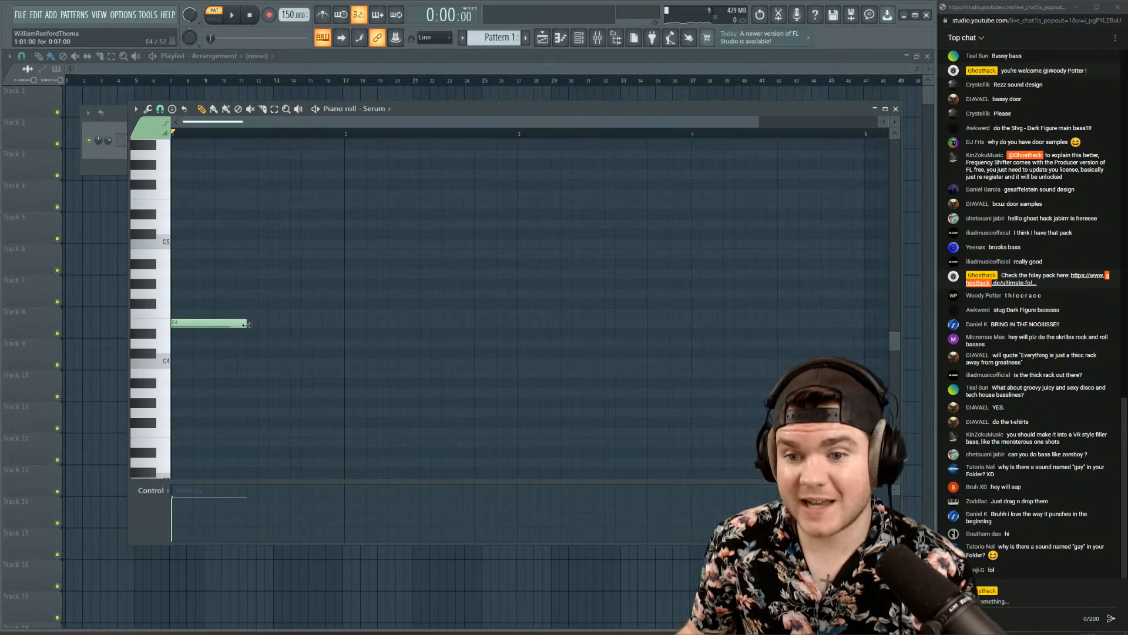
left_click_drag(356, 136, 175, 135)
key("space")
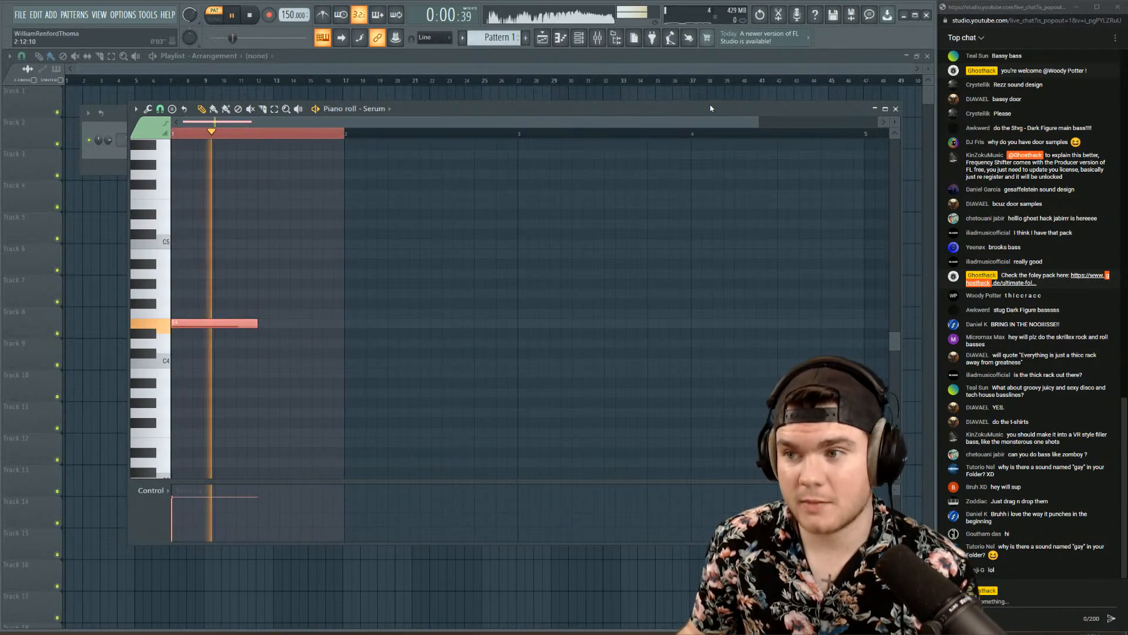
- Insert Disperser between Vocodex and Fruity parametric EQ 2 on mixer Insert 1, audition it and close its window
key("space")
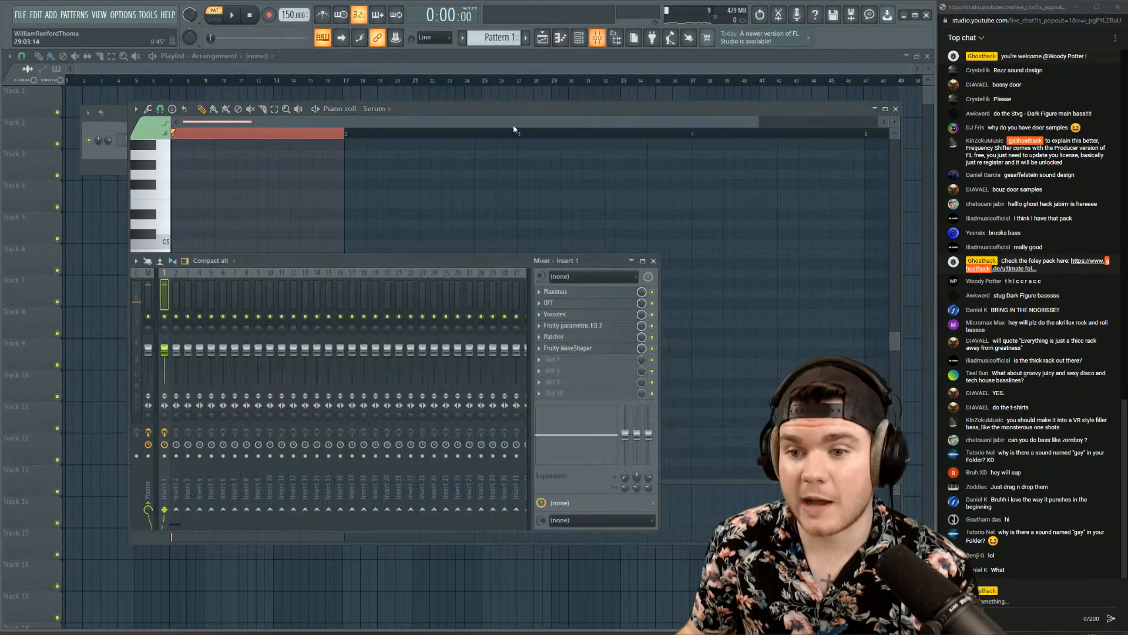
left_click(597, 38)
left_click(551, 361)
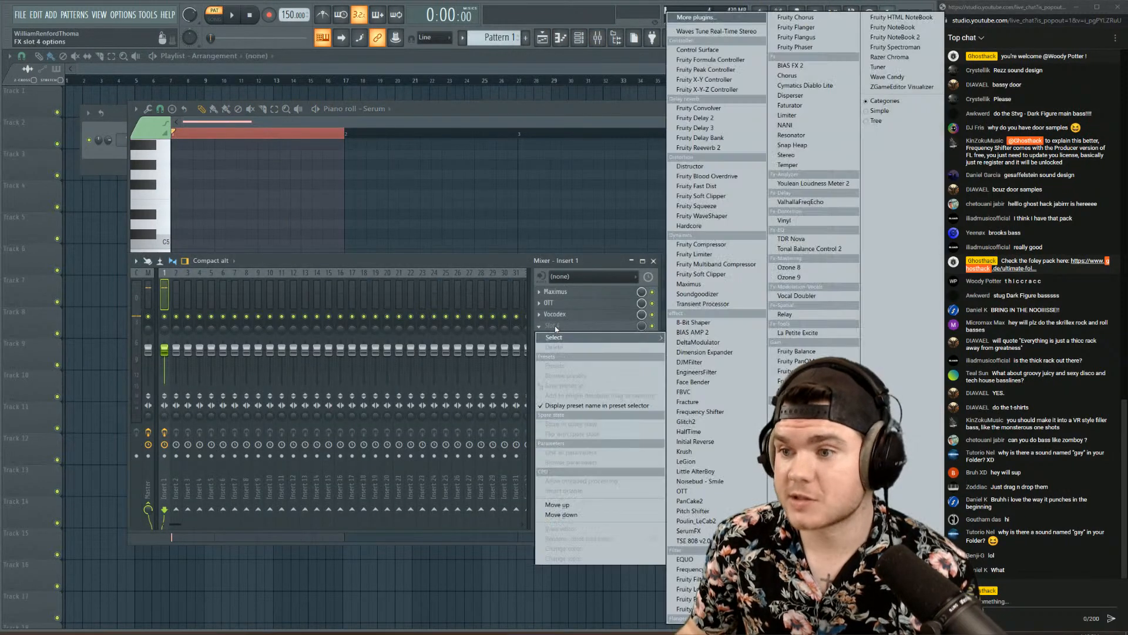
left_click(791, 96)
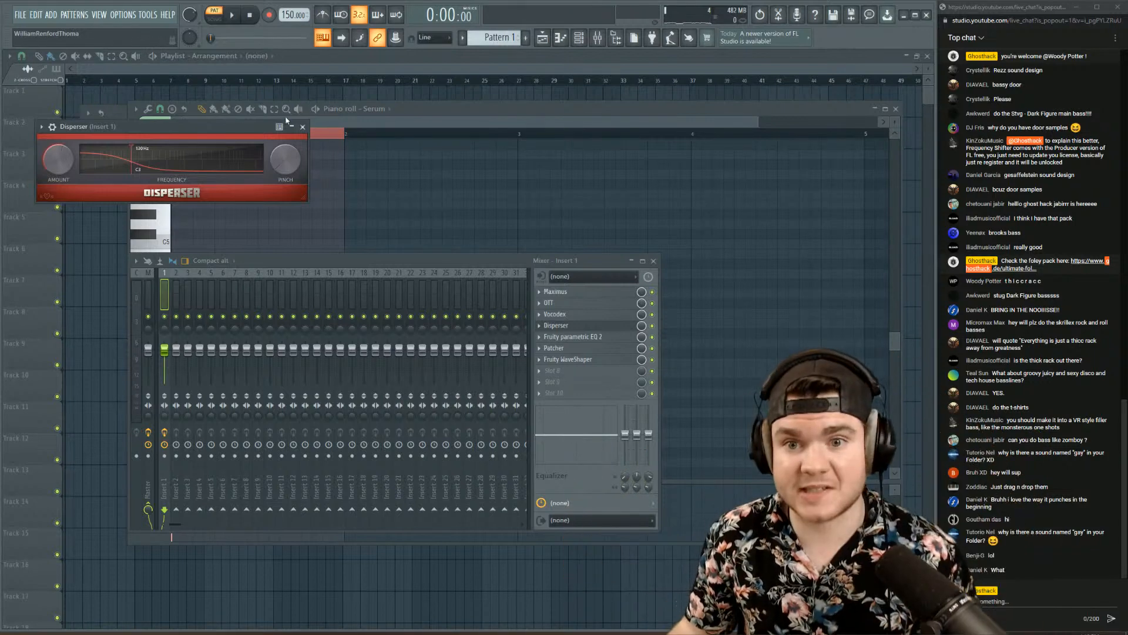
mouse_move(147, 127)
left_mouse_down()
mouse_move(240, 129)
mouse_move(295, 157)
mouse_move(271, 158)
left_mouse_up()
key("space")
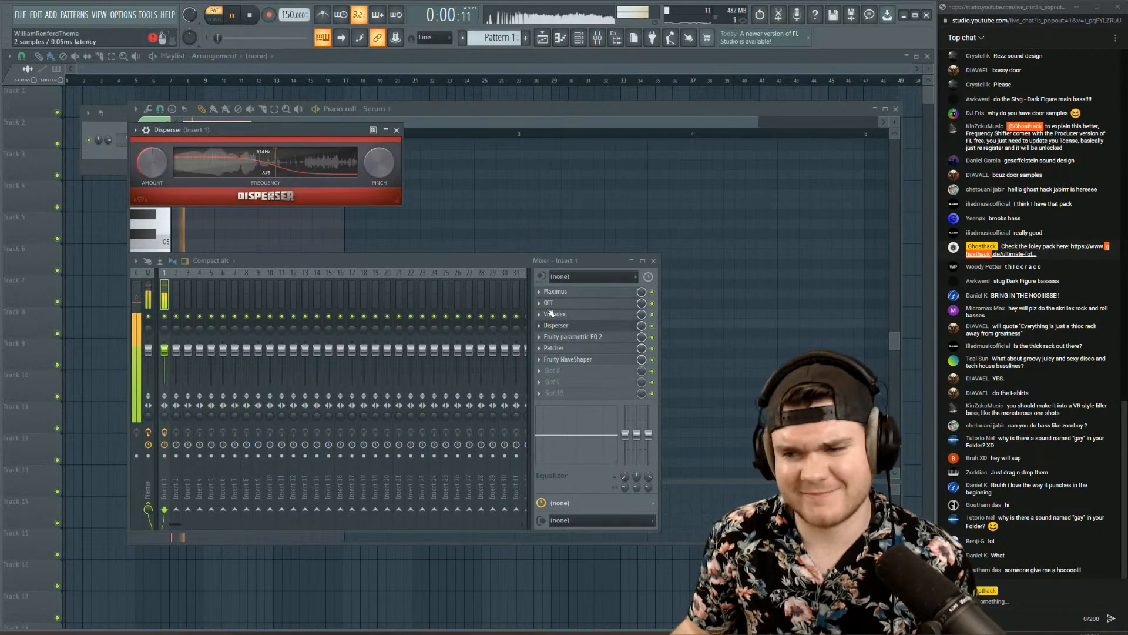
left_click(563, 326)
key("space")
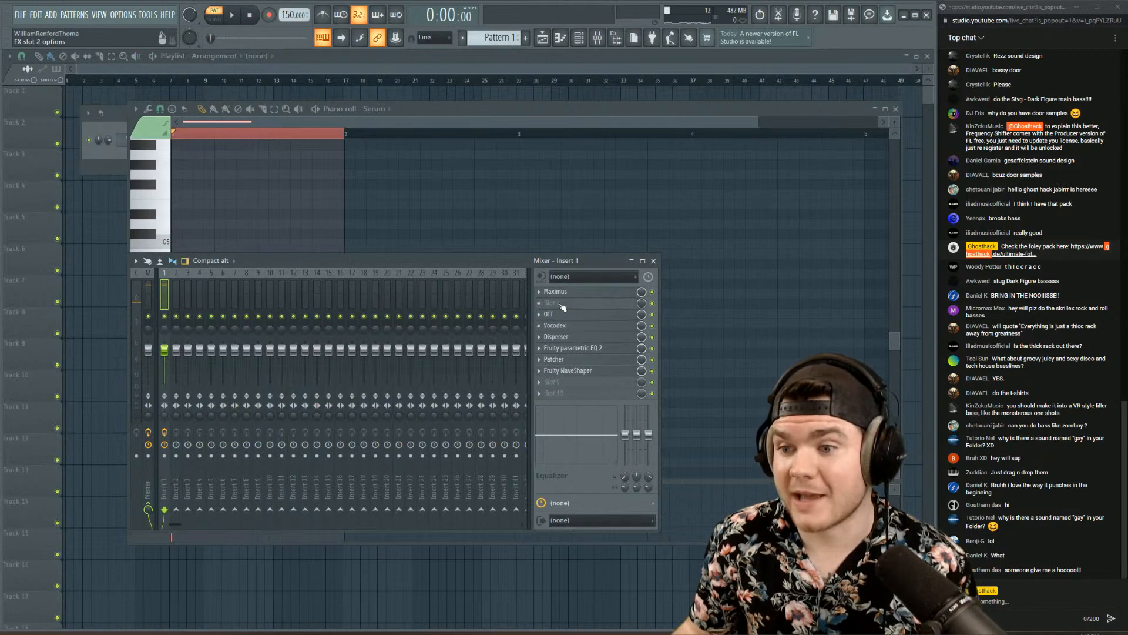
- Load Frequency Shifter in the first effect slot, ahead of Maximus, and start playing the bass
left_click(558, 292)
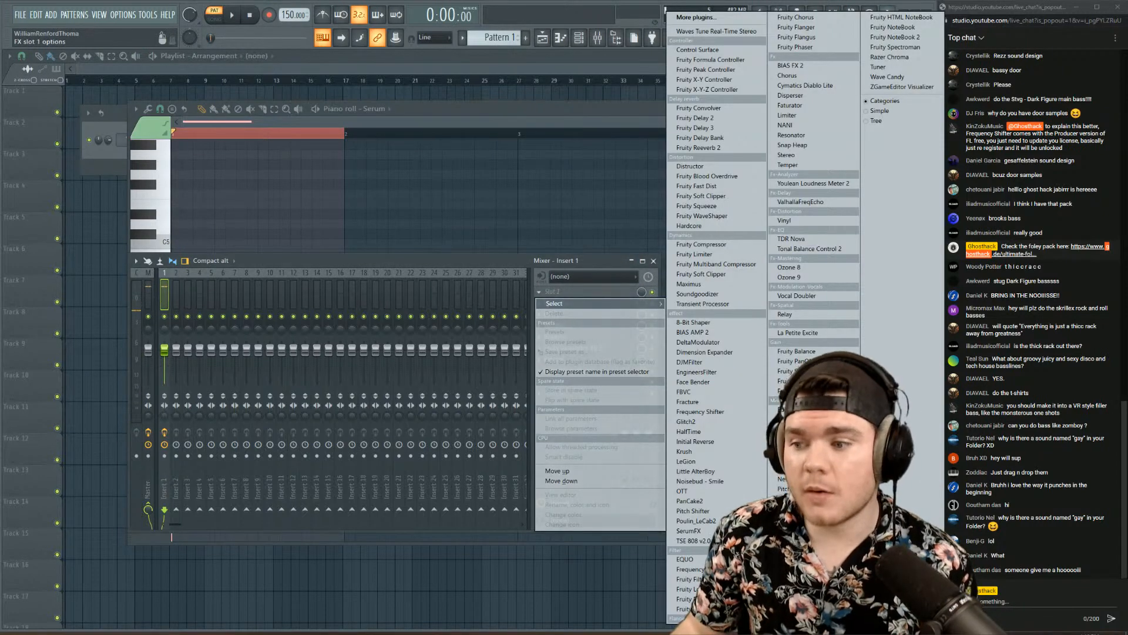
left_click(704, 411)
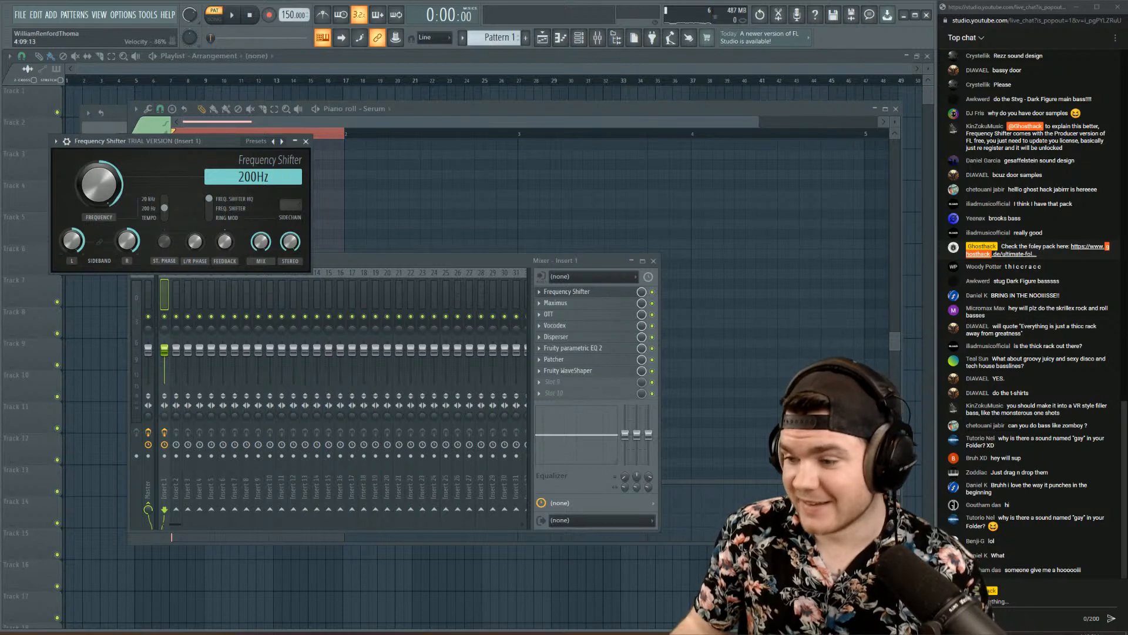
key("space")
left_click_drag(153, 141, 176, 153)
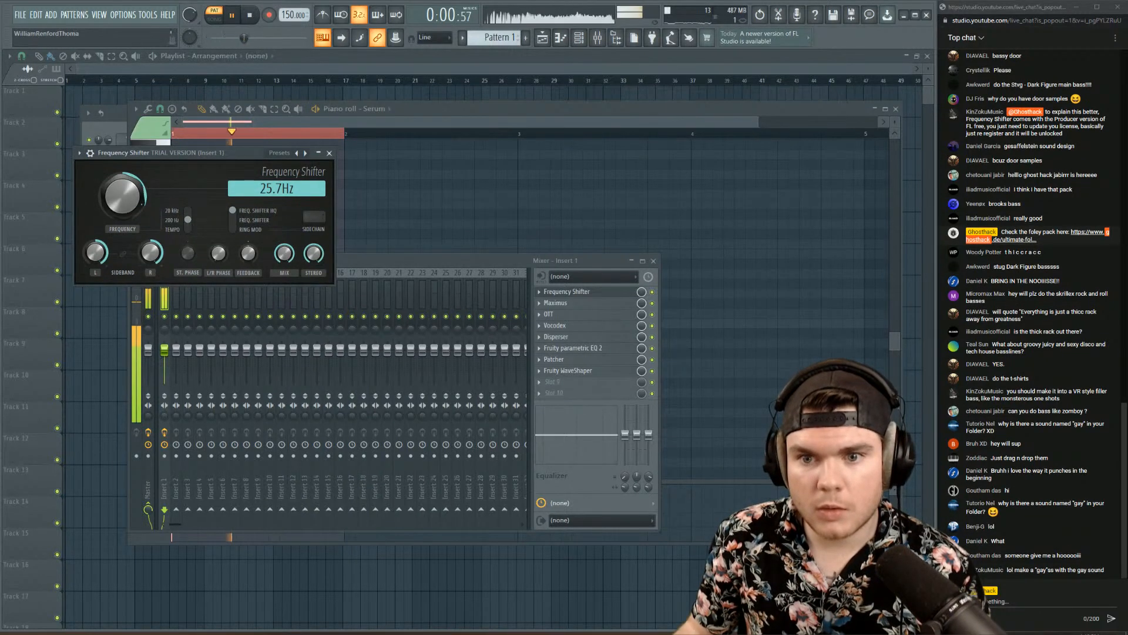
- Set Frequency Shifter's frequency to -200 Hz and compare the playing bass with the effect switched off and on
left_click_drag(122, 196, 122, 276)
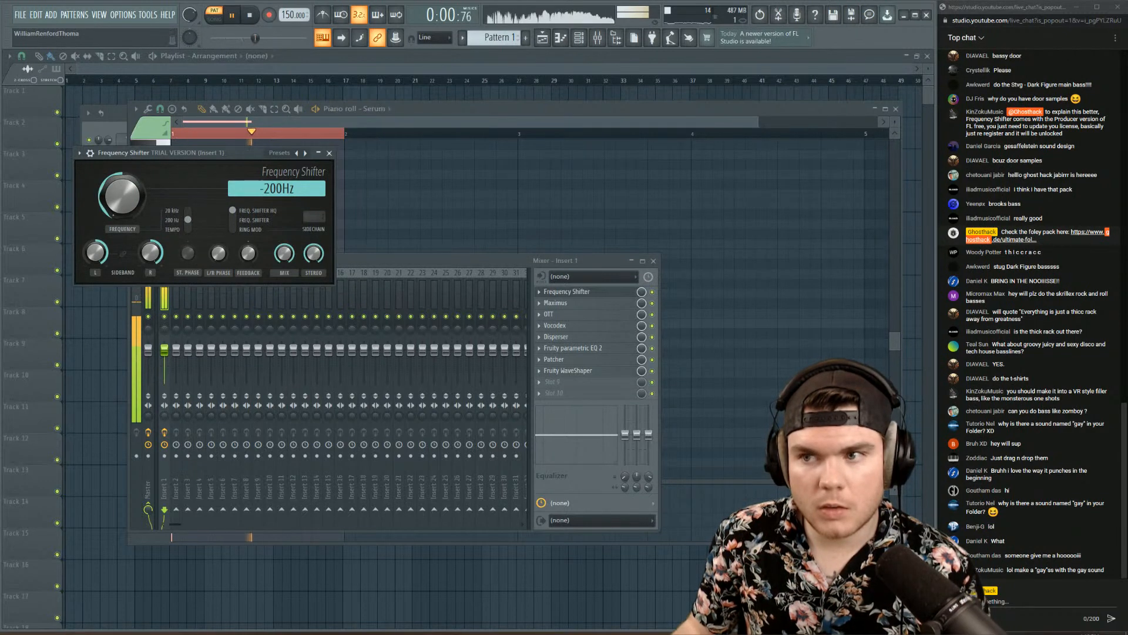
left_click_drag(122, 196, 123, 223)
key("space")
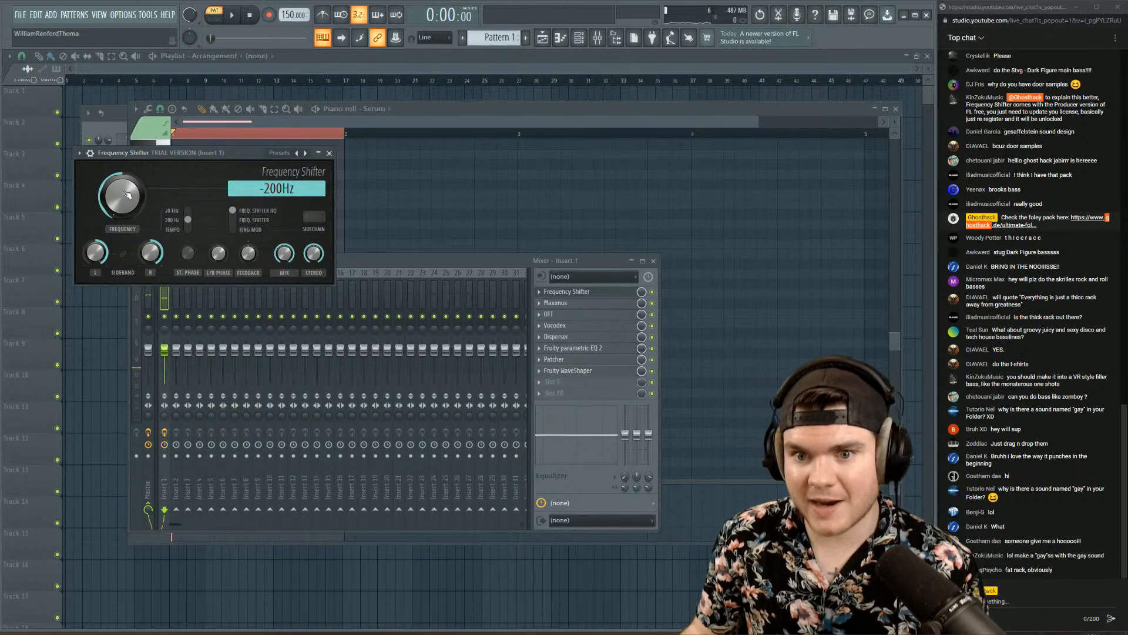
key("space")
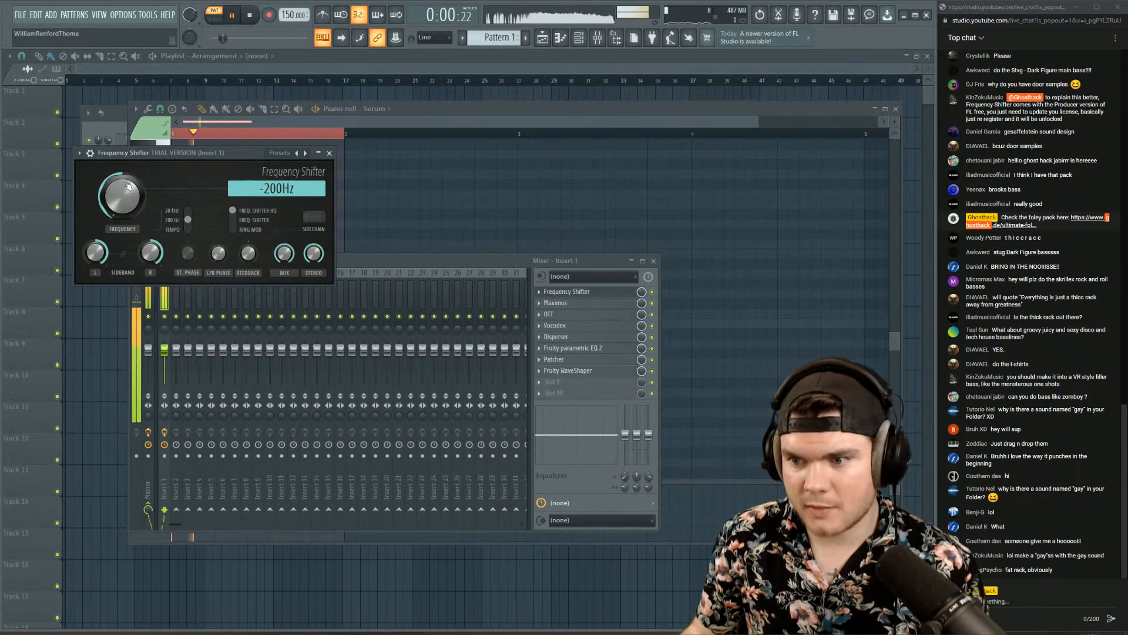
left_click(653, 292)
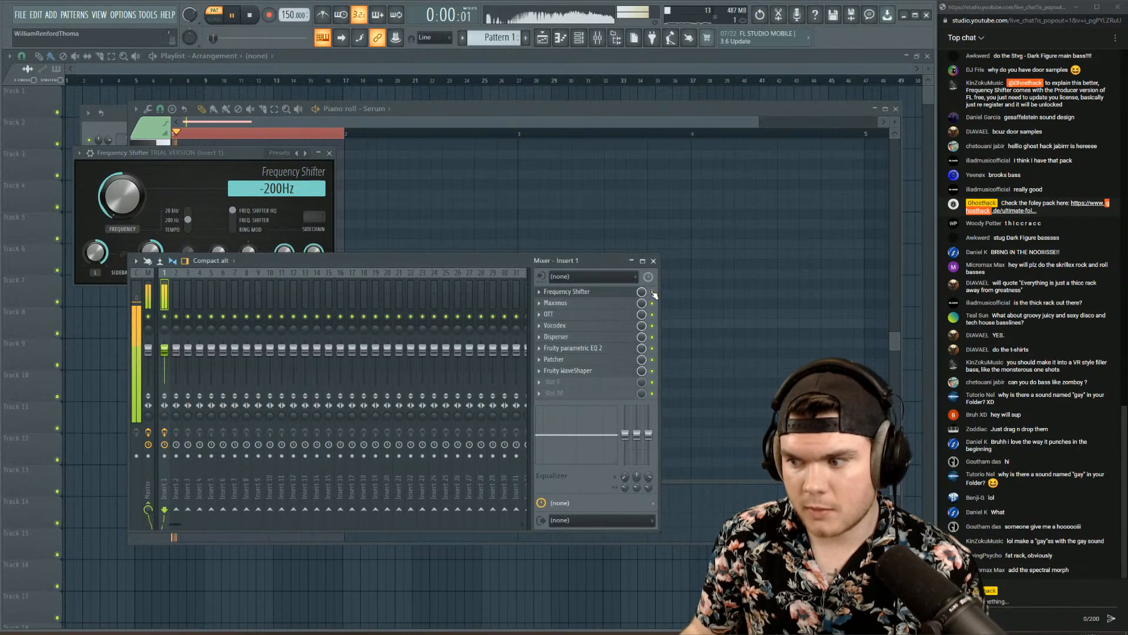
key("space")
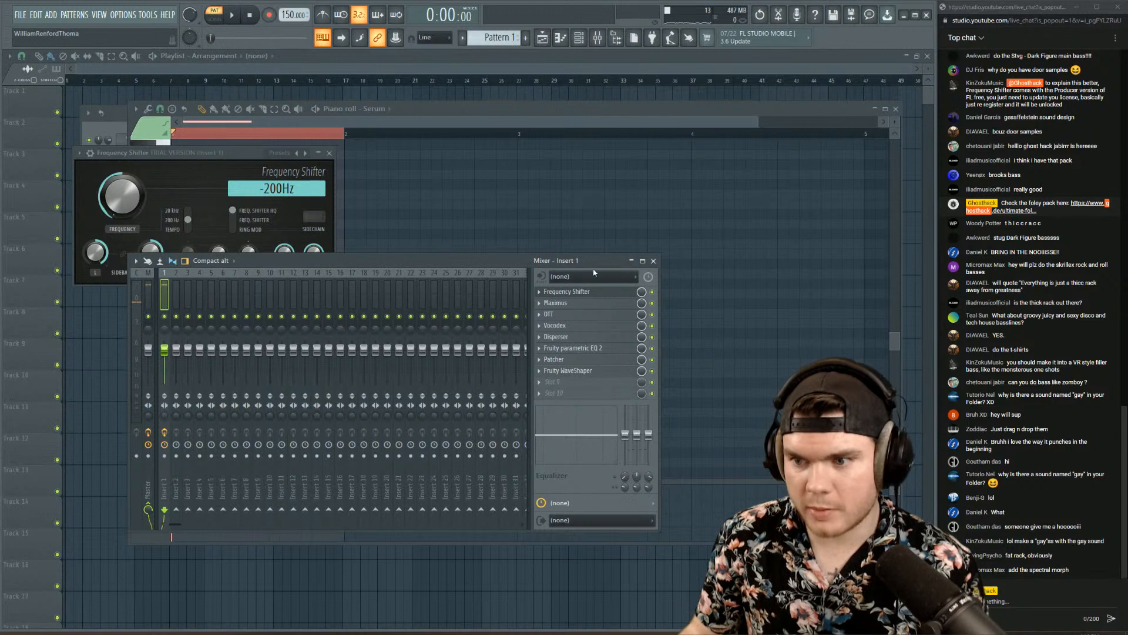
- Try Frequency Shifter's 20 kHz range, sweeping the frequency up to about -218 Hz during playback
left_click(193, 216)
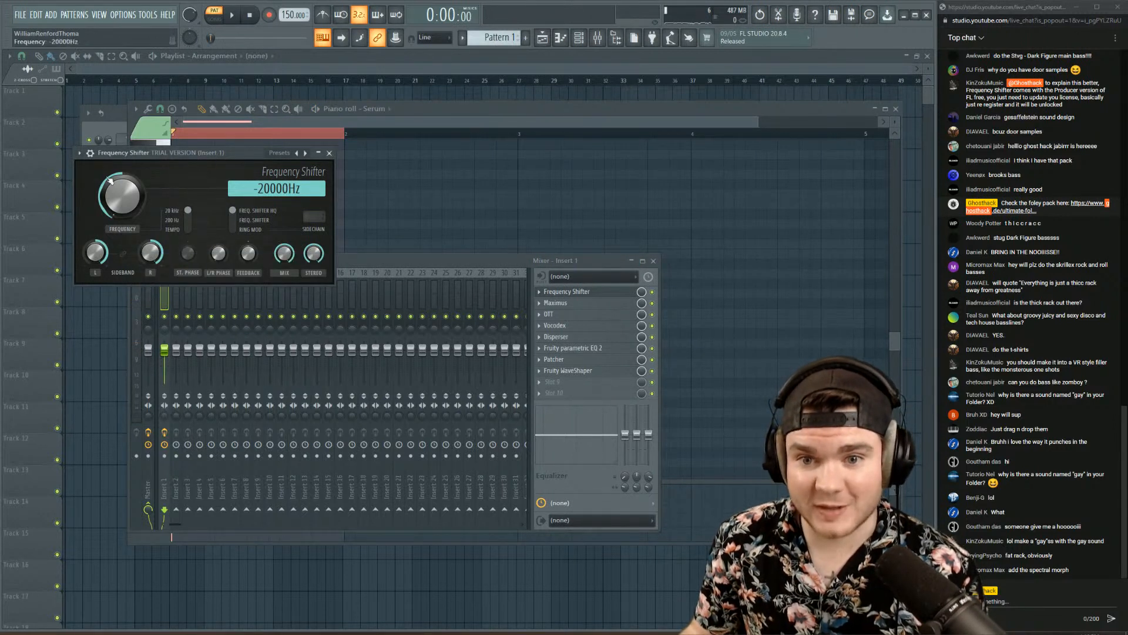
key("space")
left_click_drag(110, 181, 110, 130)
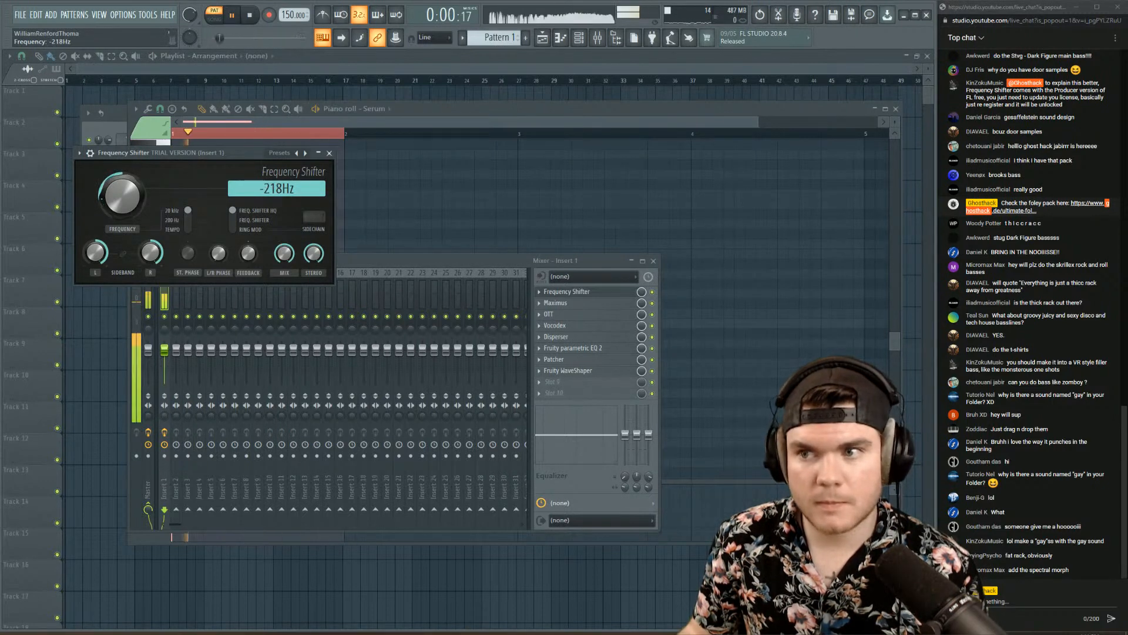
key("space")
- Close Frequency Shifter and try raising the high-pass band in Fruity parametric EQ 2
left_click(567, 291)
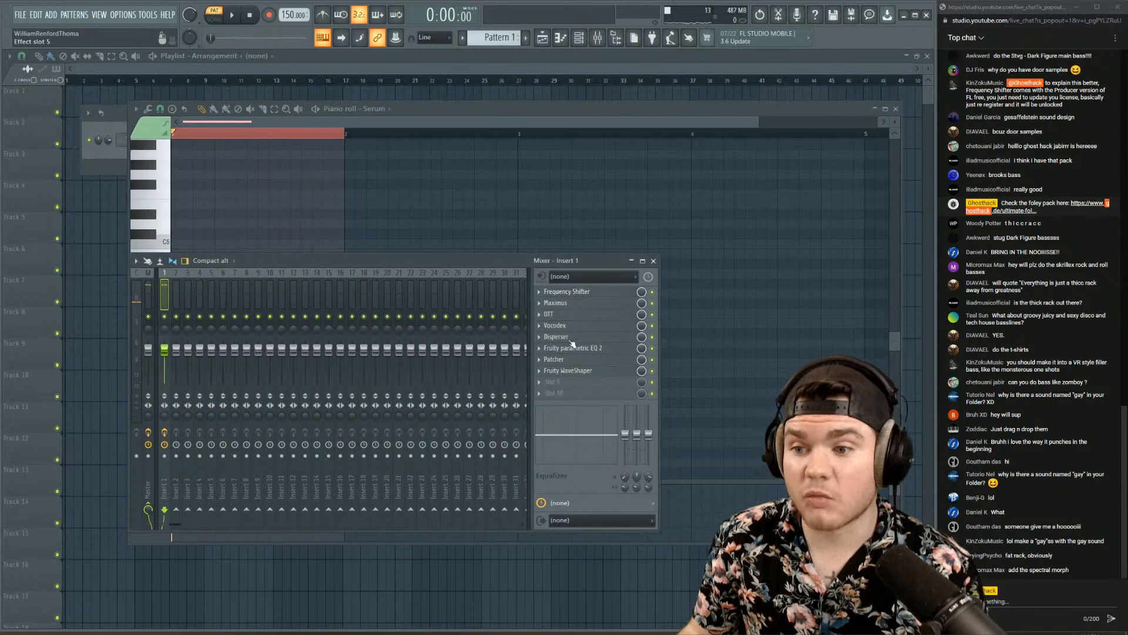
left_click(573, 351)
left_click_drag(31, 204, 123, 201)
- Sweep Frequency Shifter's frequency during playback and switch it back to the 200 Hz range at -200 Hz
left_click(569, 292)
key("space")
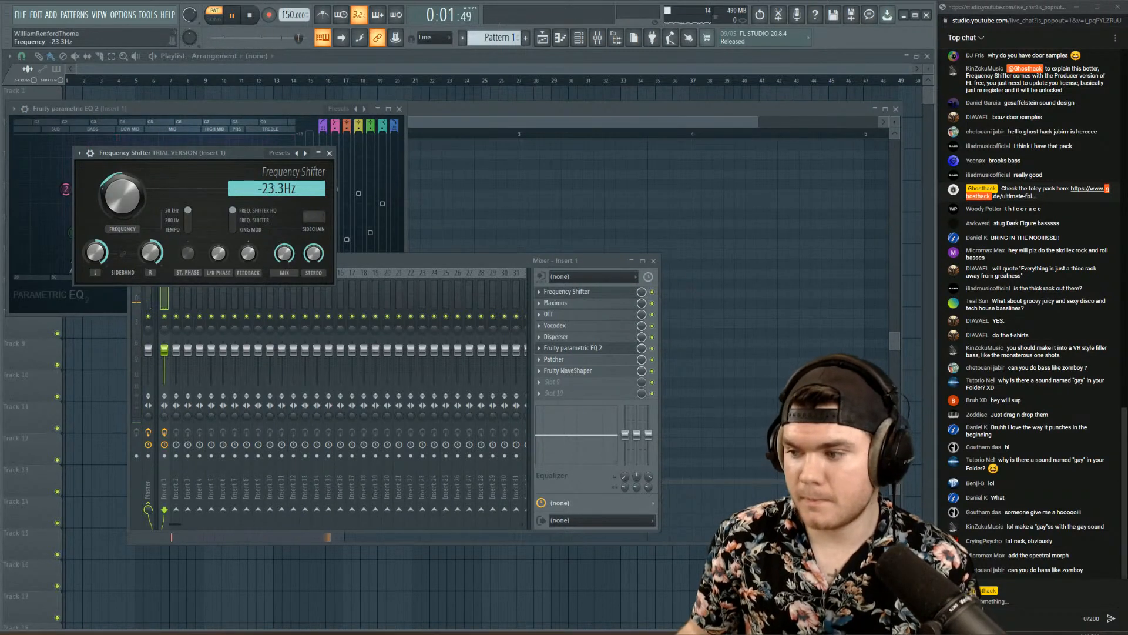
left_click_drag(122, 196, 122, 235)
left_click(187, 219)
key("space")
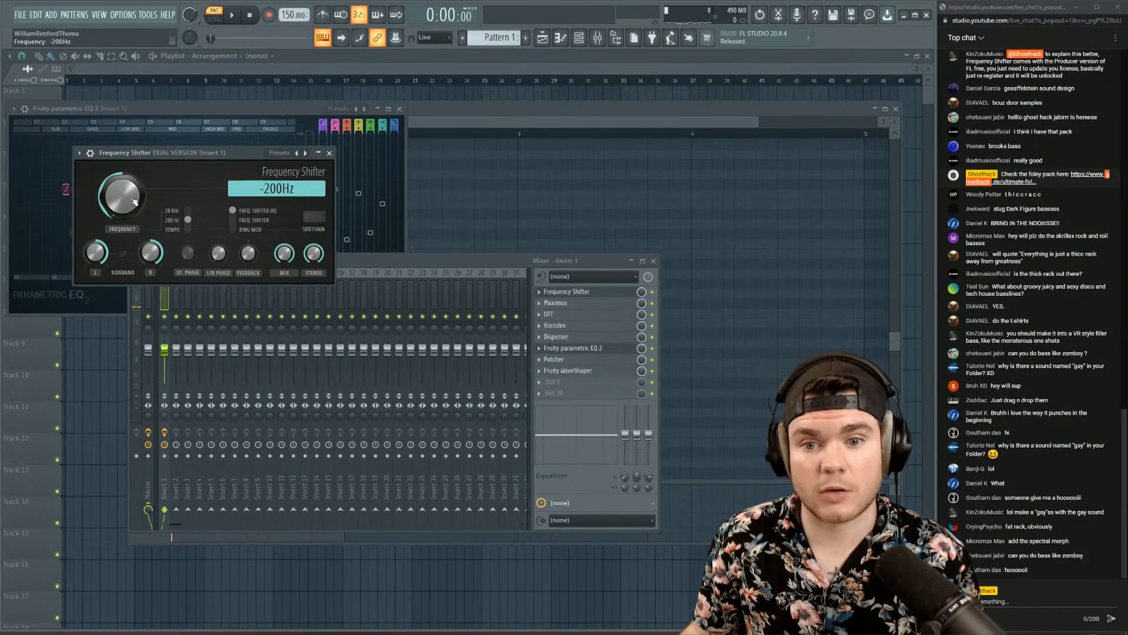
- Raise band 1's high-pass cutoff in Fruity parametric EQ 2 to 96 Hz while the bass plays, and close the effect windows
key("space")
left_click(594, 347)
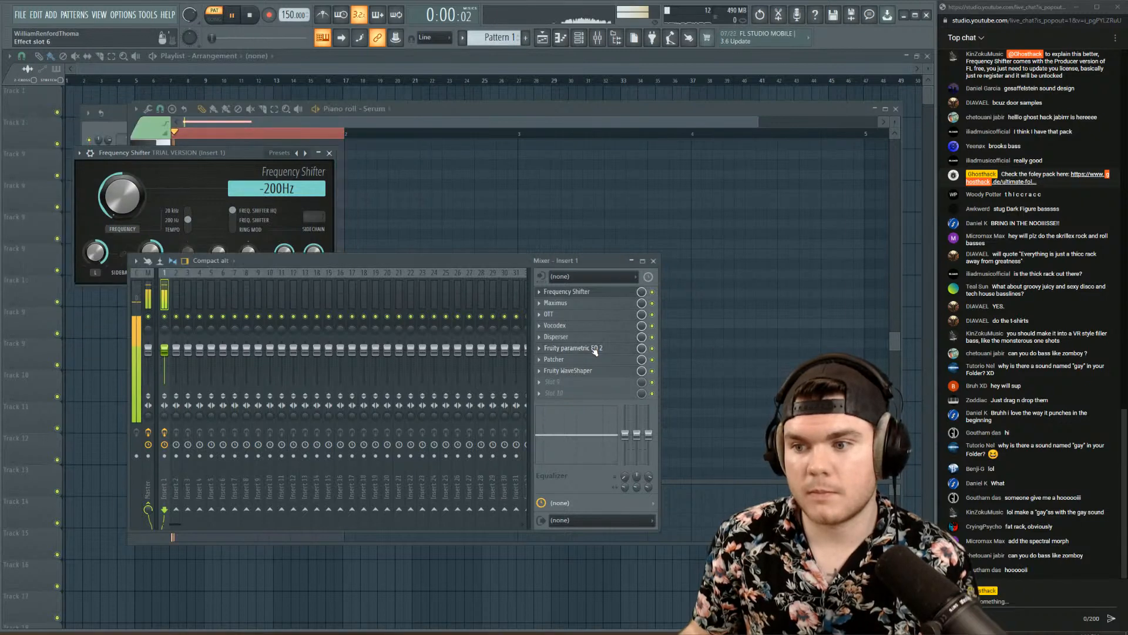
left_click(595, 348)
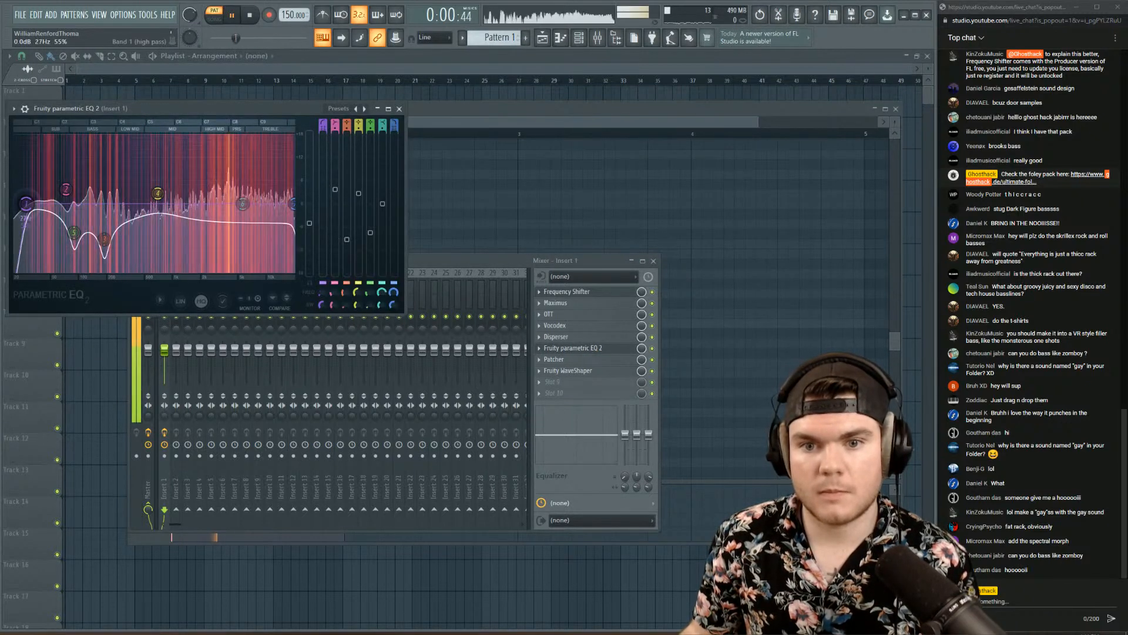
left_click_drag(26, 203, 76, 204)
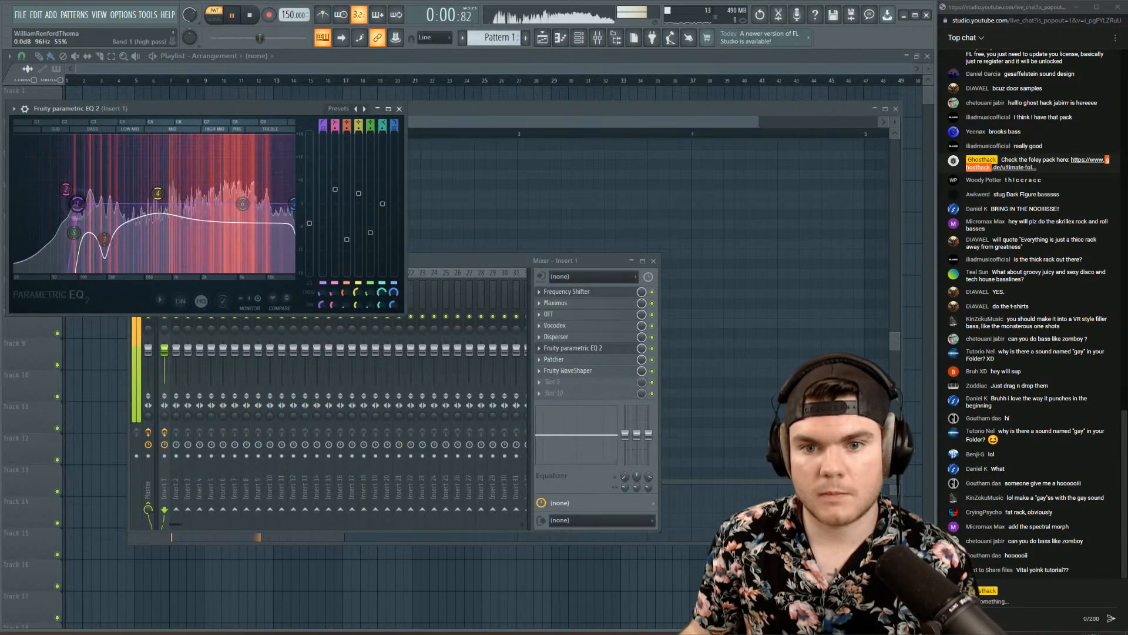
key("space")
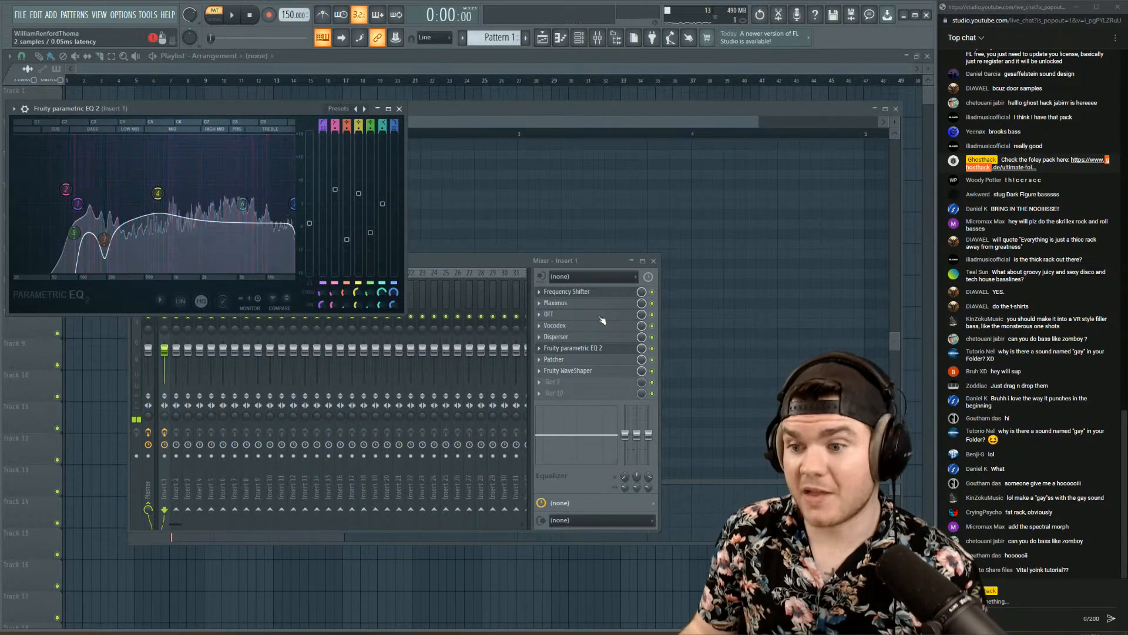
left_click(583, 349)
left_click(568, 294)
- Add a Sytrus channel to the channel rack, load its SUB preset and close the synth window
left_click(114, 163)
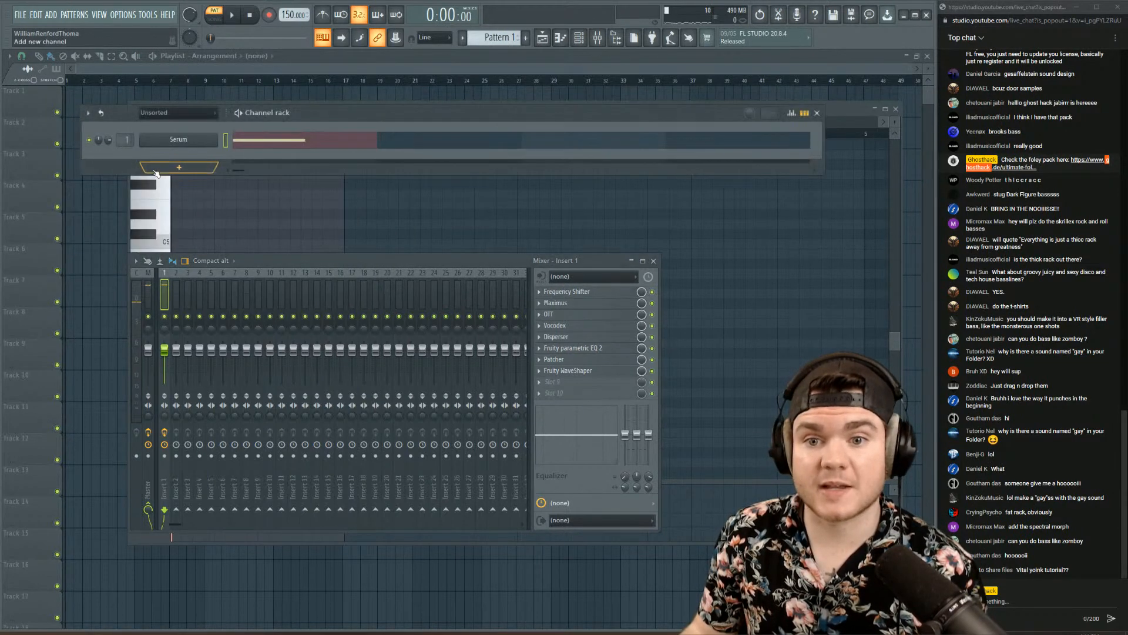
left_click(166, 169)
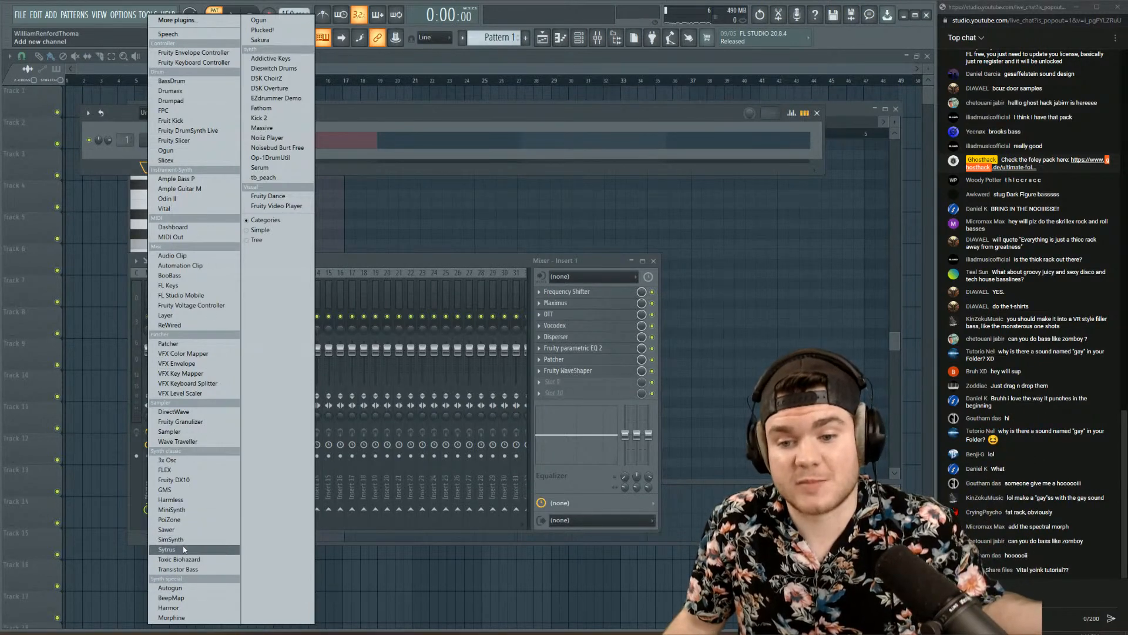
left_click(167, 549)
left_click(504, 169)
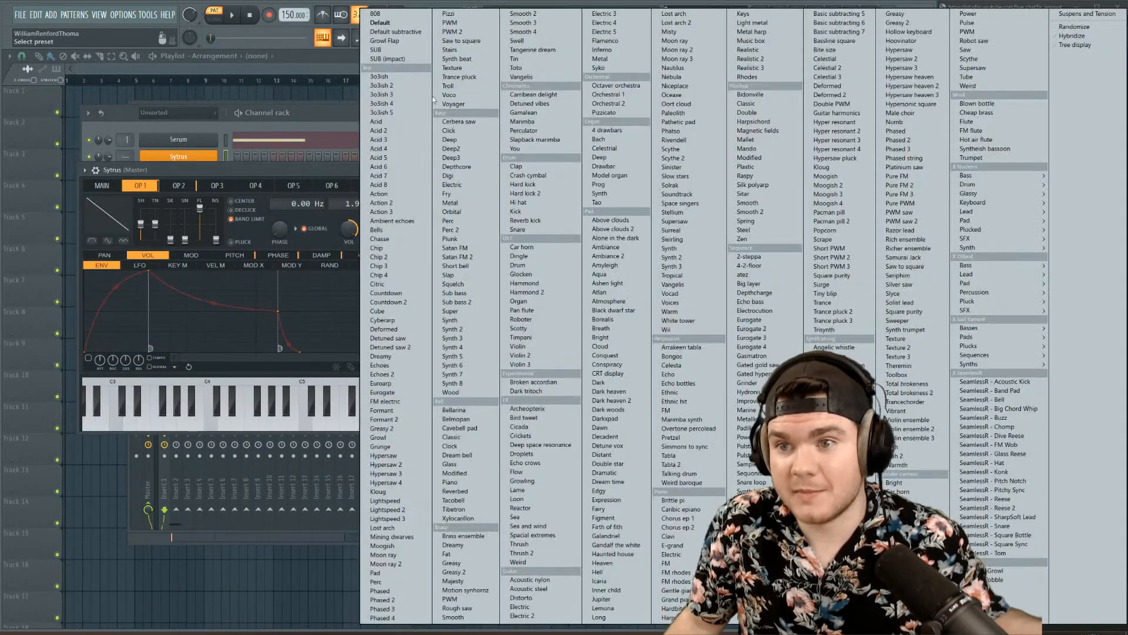
left_click(400, 59)
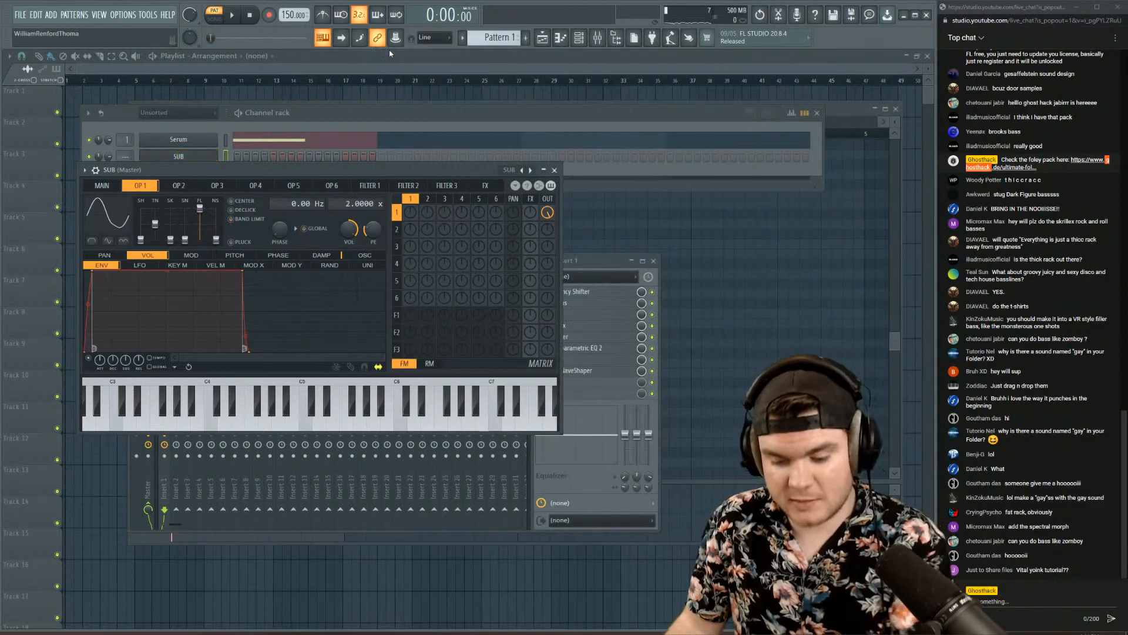
left_click(554, 170)
- Draw two E4 notes, each three steps long, on beats 1 and 2 in the SUB channel's piano roll
right_click(203, 155)
left_click(241, 156)
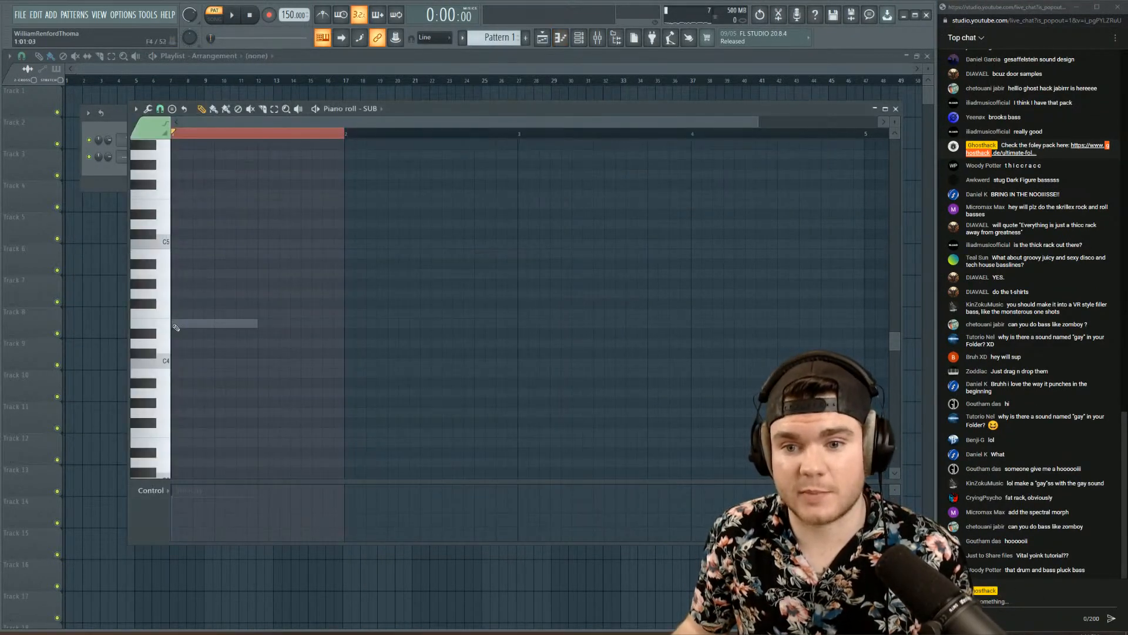
left_click(175, 324)
key("space")
left_click_drag(257, 324, 204, 324)
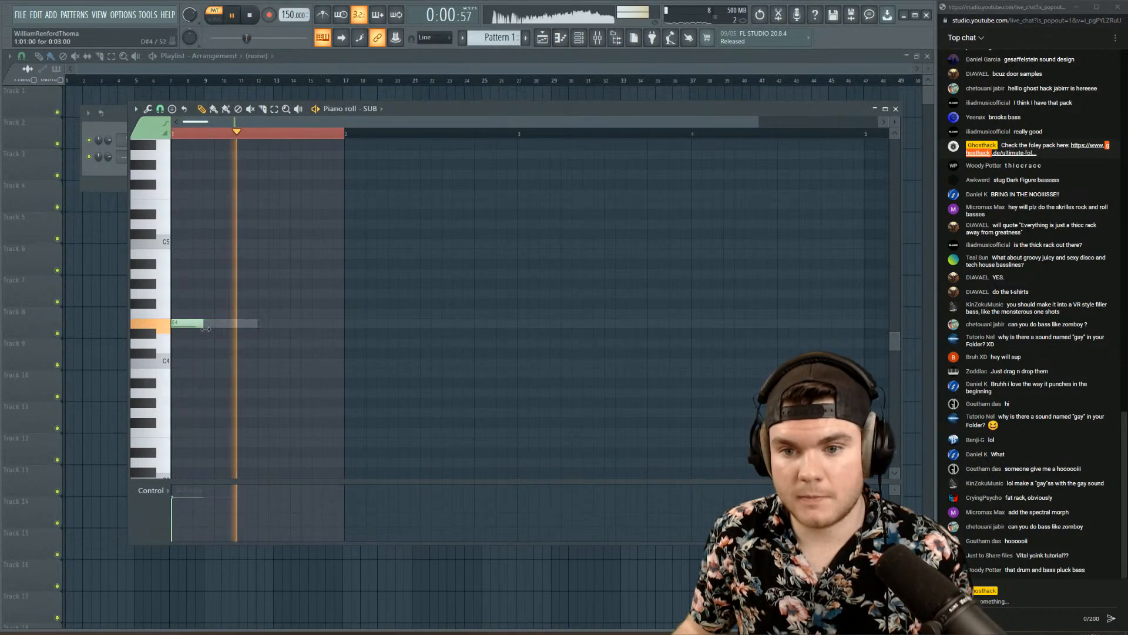
left_click(217, 324)
- Move both SUB notes down an octave, lengthen them to 0:03:18 and close the piano roll
left_click_drag(265, 344, 207, 315)
key("ctrl+a")
key("ctrl+Down")
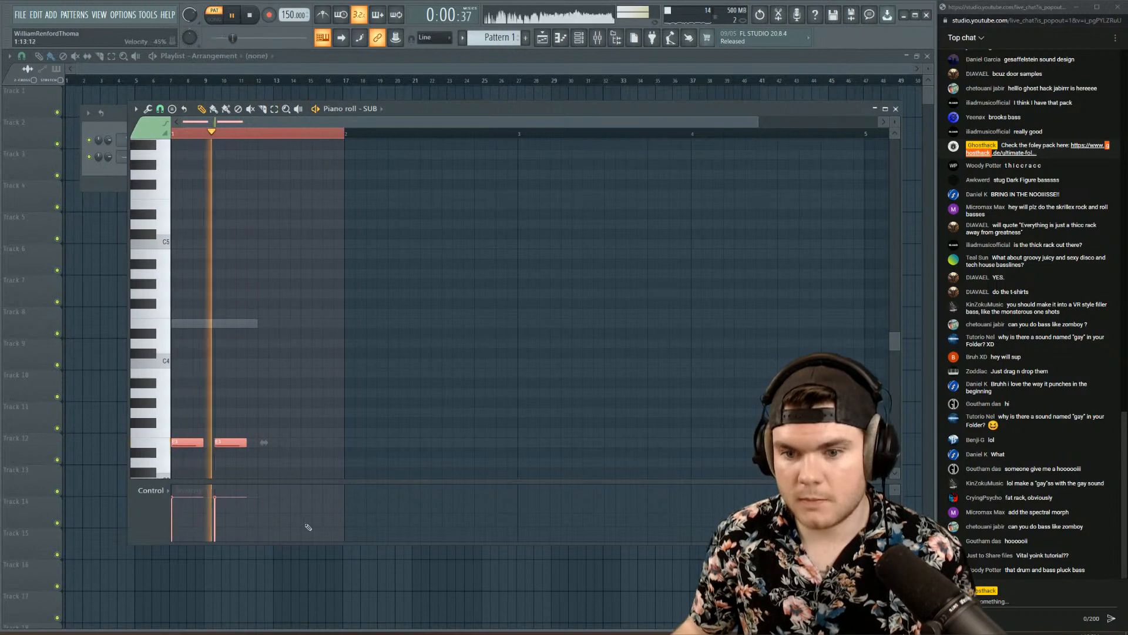
left_click_drag(201, 442, 209, 443)
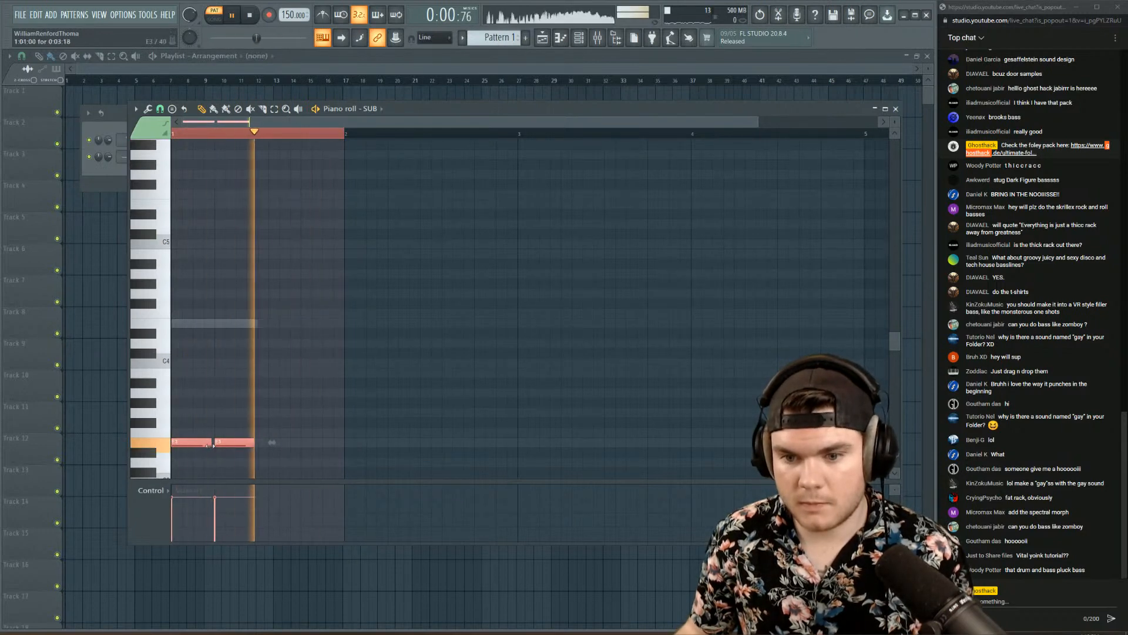
left_click(886, 110)
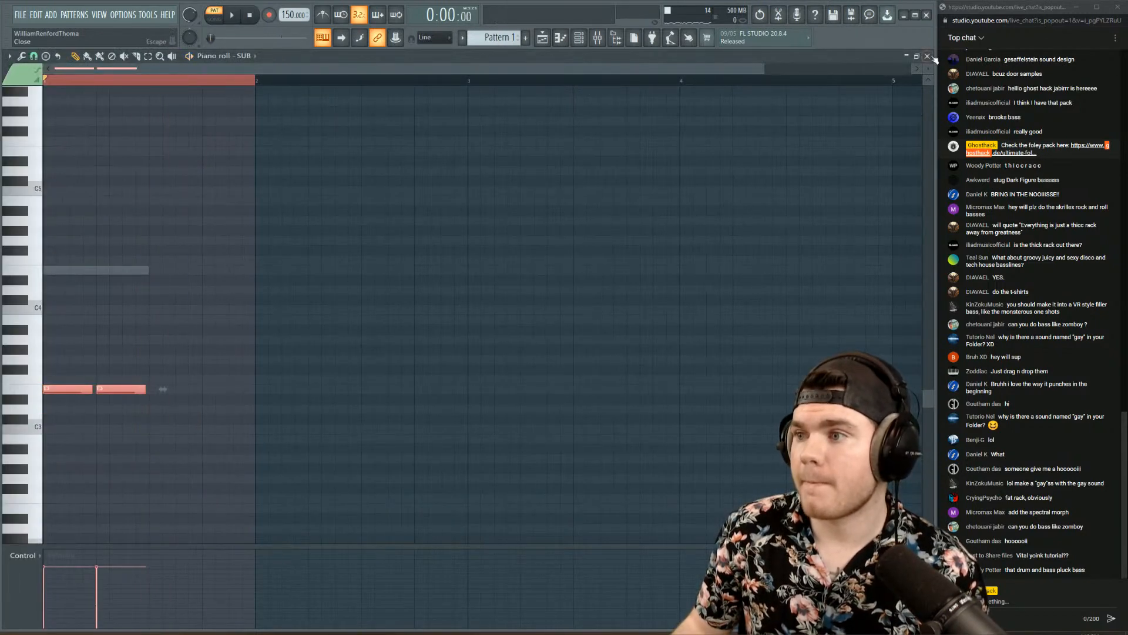
left_click(928, 56)
- Route the SUB channel to its own mixer track, move that track ahead of Serum's to Insert 1 and audition the pattern
key("space")
left_click_drag(130, 156, 118, 189)
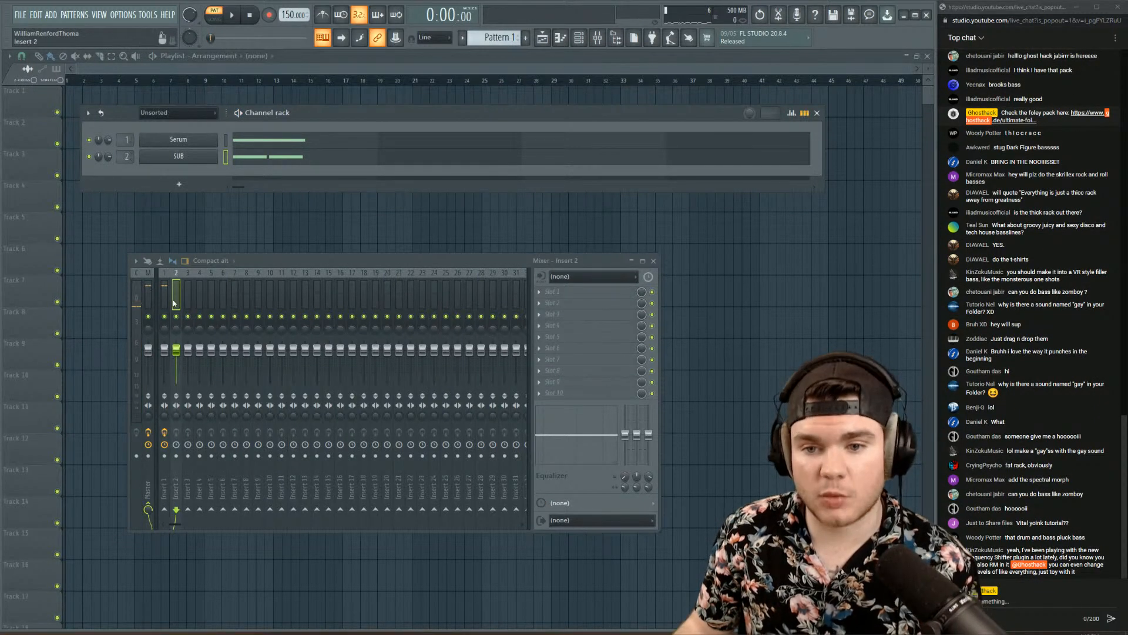
key("alt+Left")
key("space")
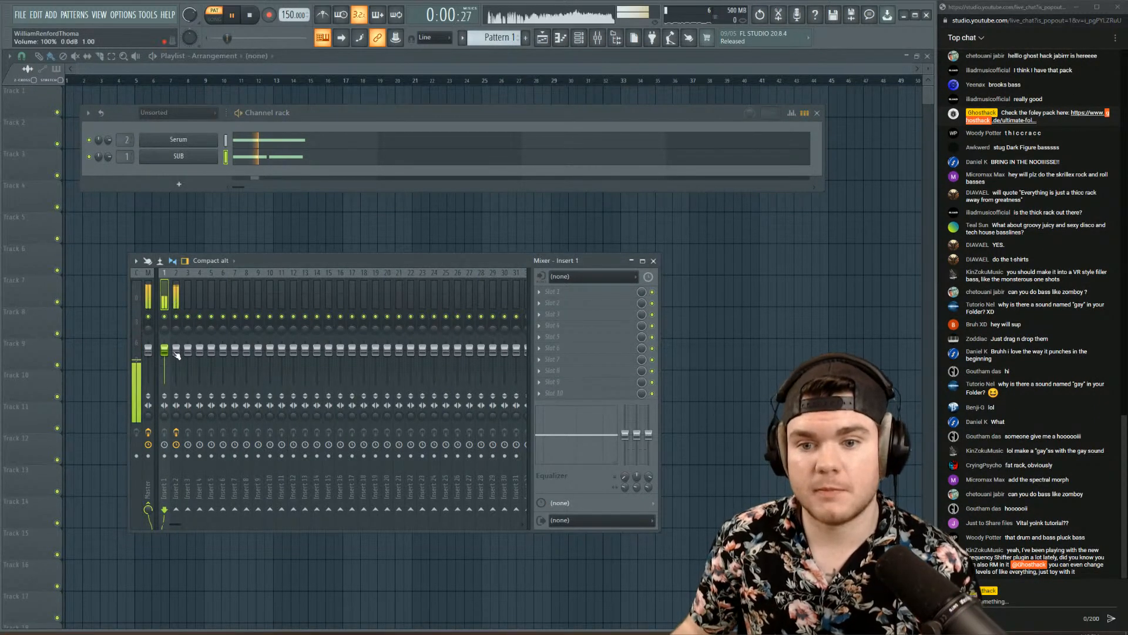
key("space")
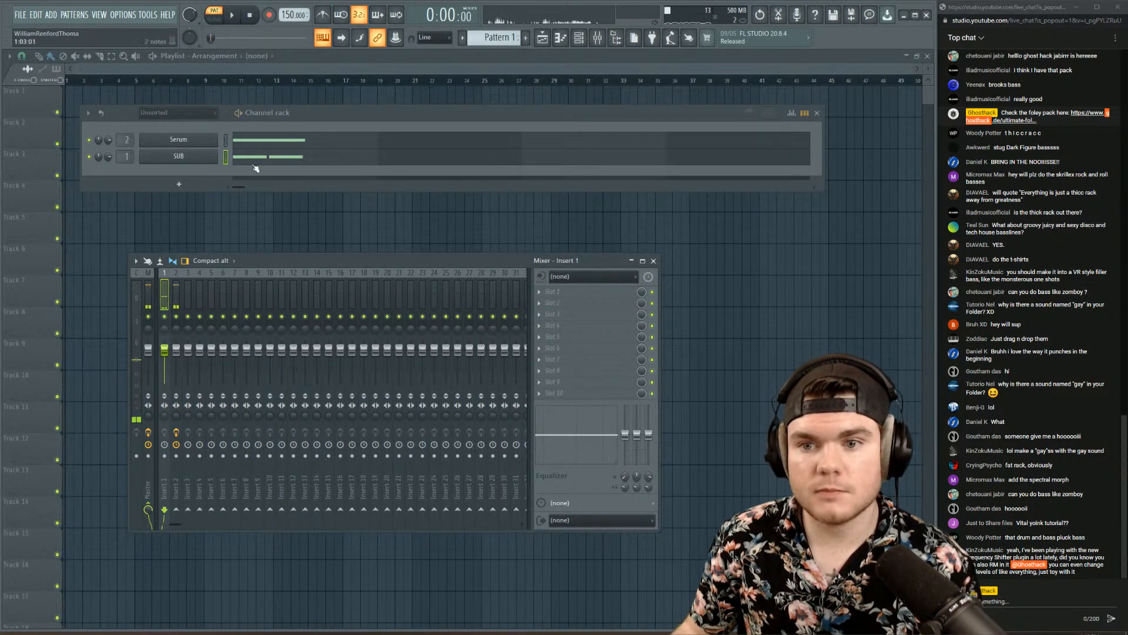
- Review the SUB notes in the piano roll during playback and lower the SUB mixer track's volume to 91%
left_click(254, 161)
key("space")
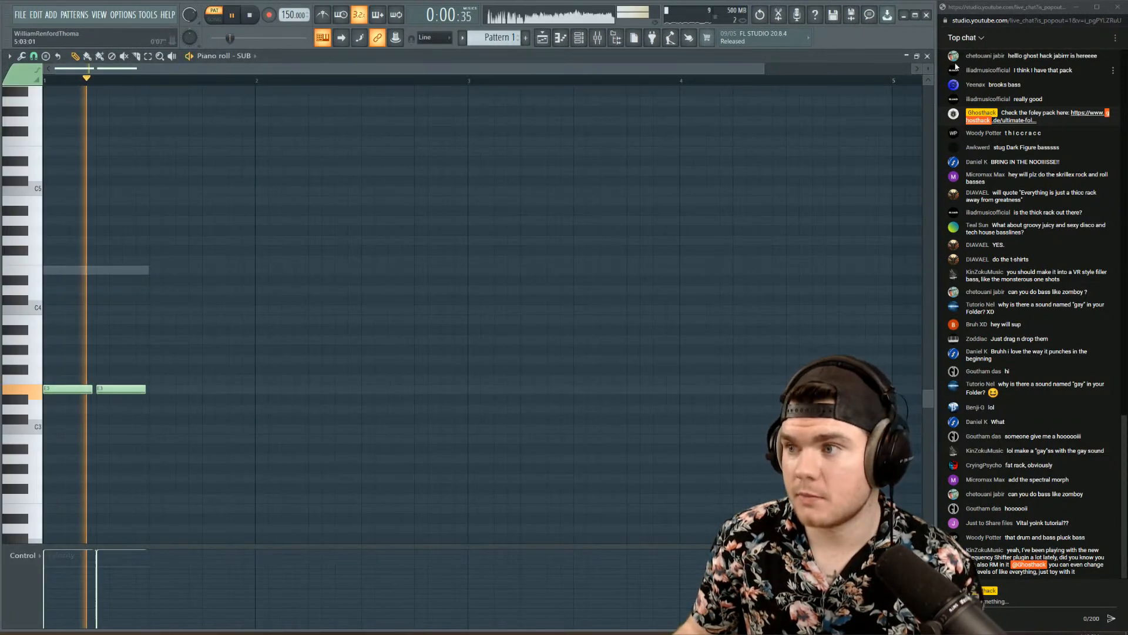
left_click(927, 55)
key("space")
key("space")
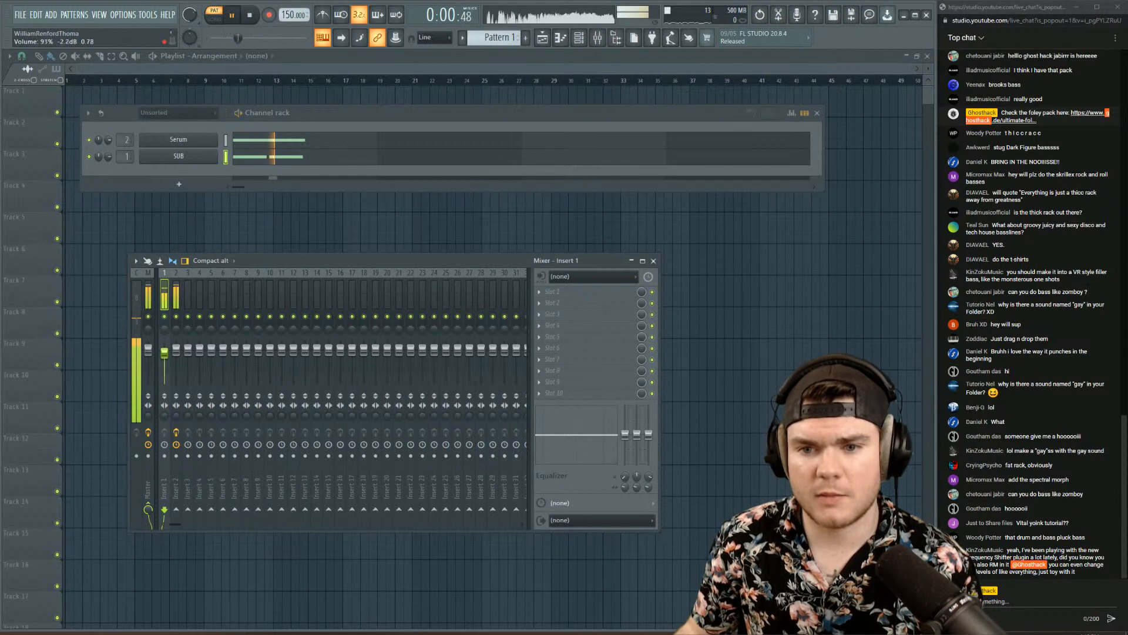
- Open the Frequency Shifter on Insert 2, switch it to Ring Mod and set its frequency to about 8 Hz
left_click(175, 301)
key("space")
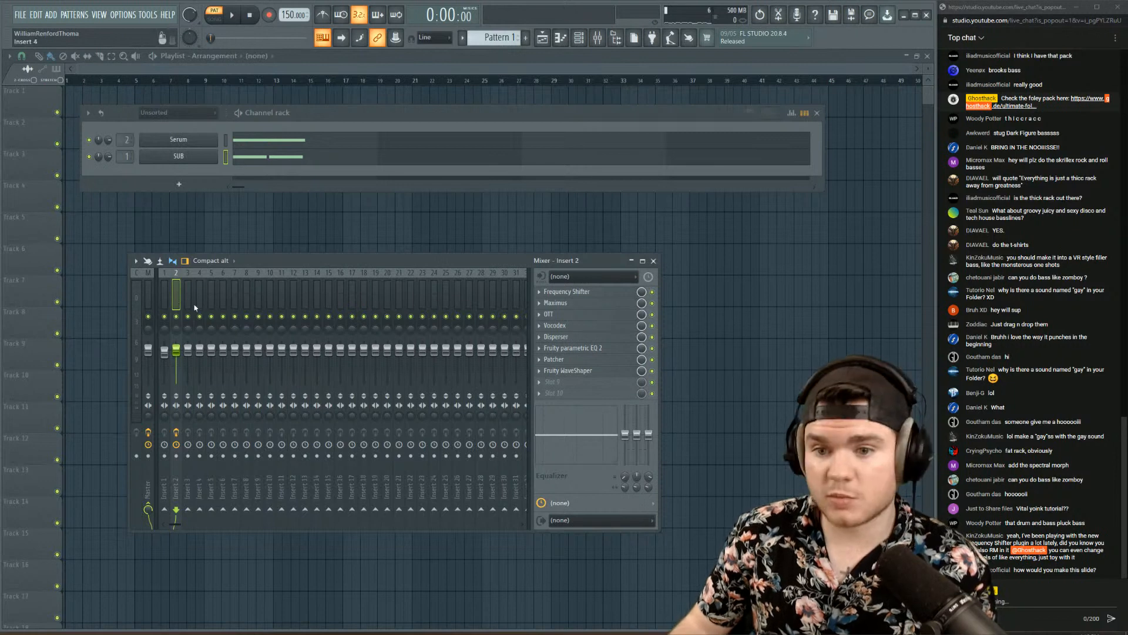
left_click(595, 293)
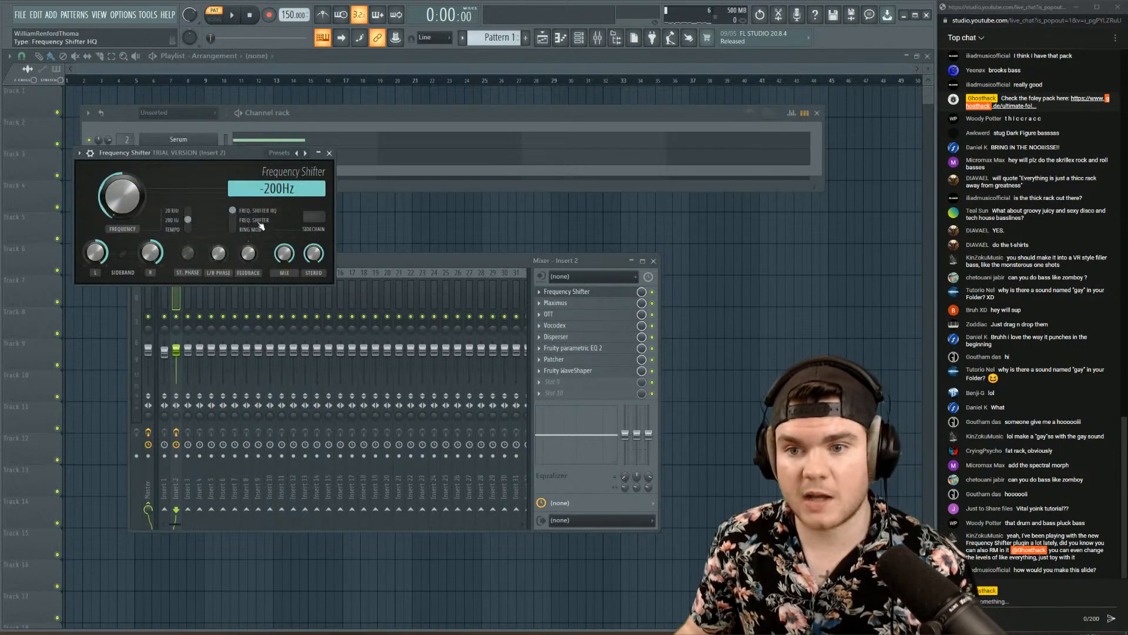
key("space")
left_click_drag(236, 189, 235, 186)
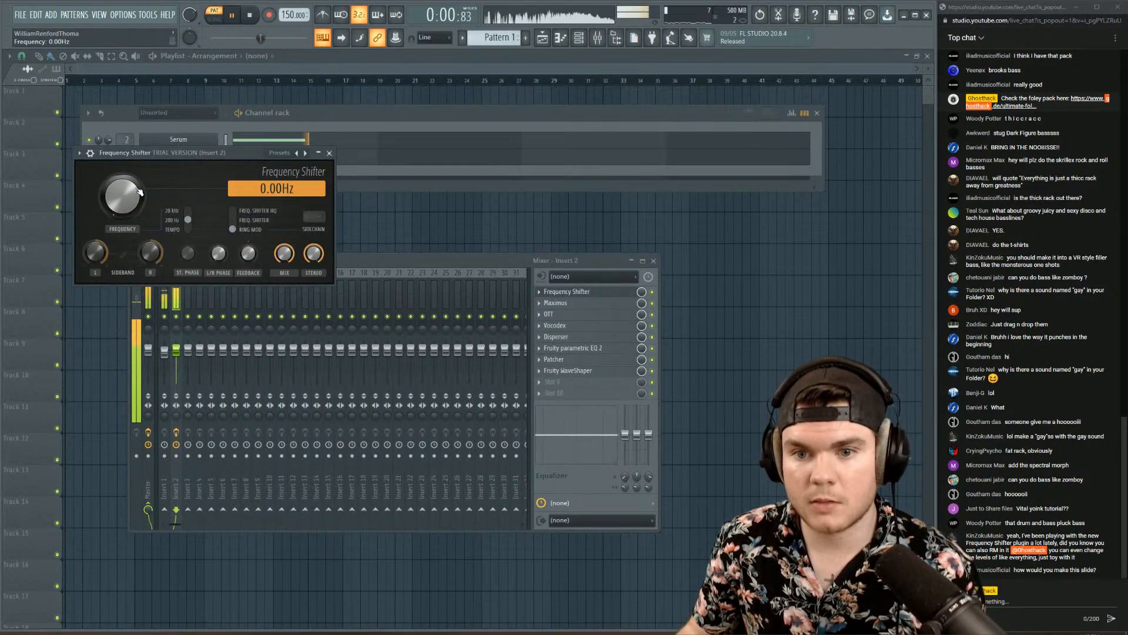
left_click_drag(122, 196, 122, 167)
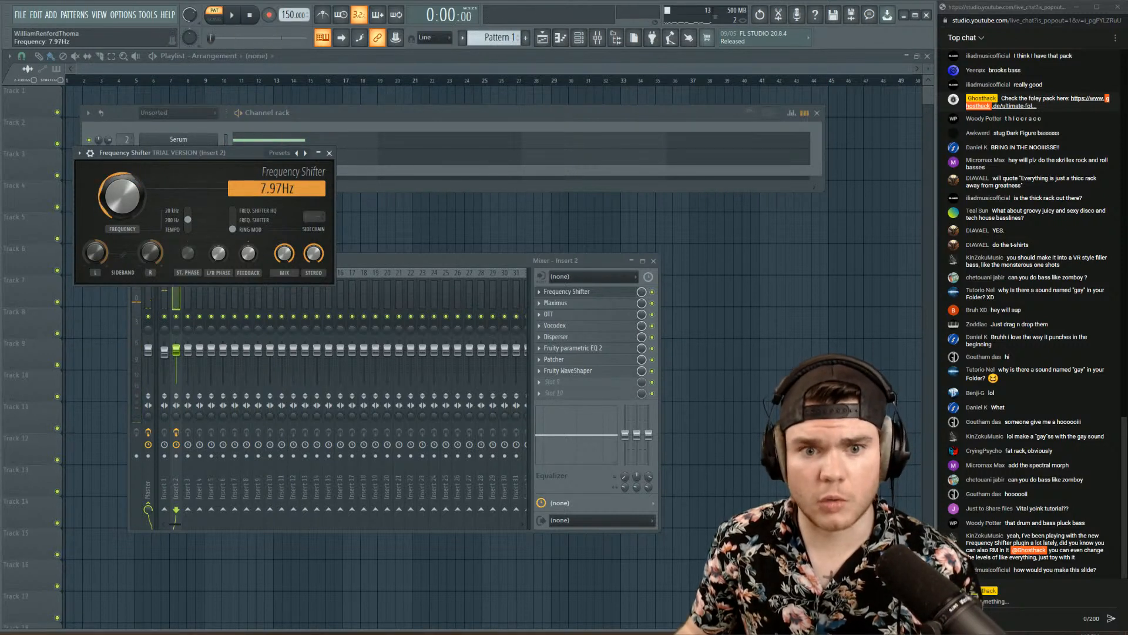
- Audition the ring modulation at low frequency and try raising its frequency to 200 Hz
key("space")
key("space")
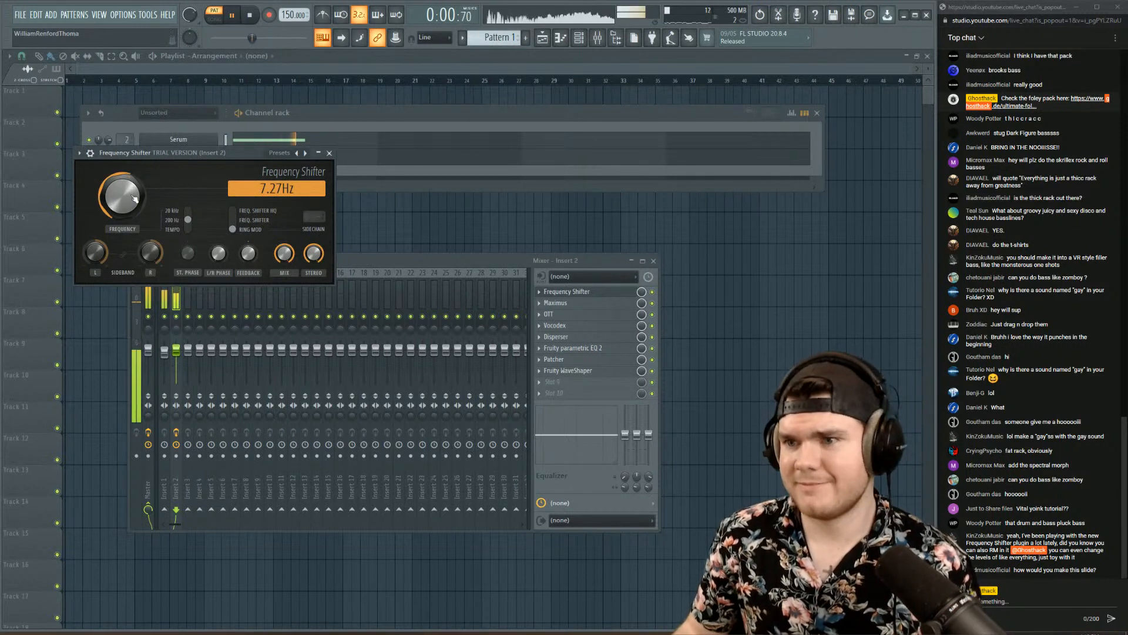
key("space")
key("space")
mouse_move(135, 198)
left_mouse_down()
mouse_move(136, 173)
mouse_move(132, 204)
left_mouse_up()
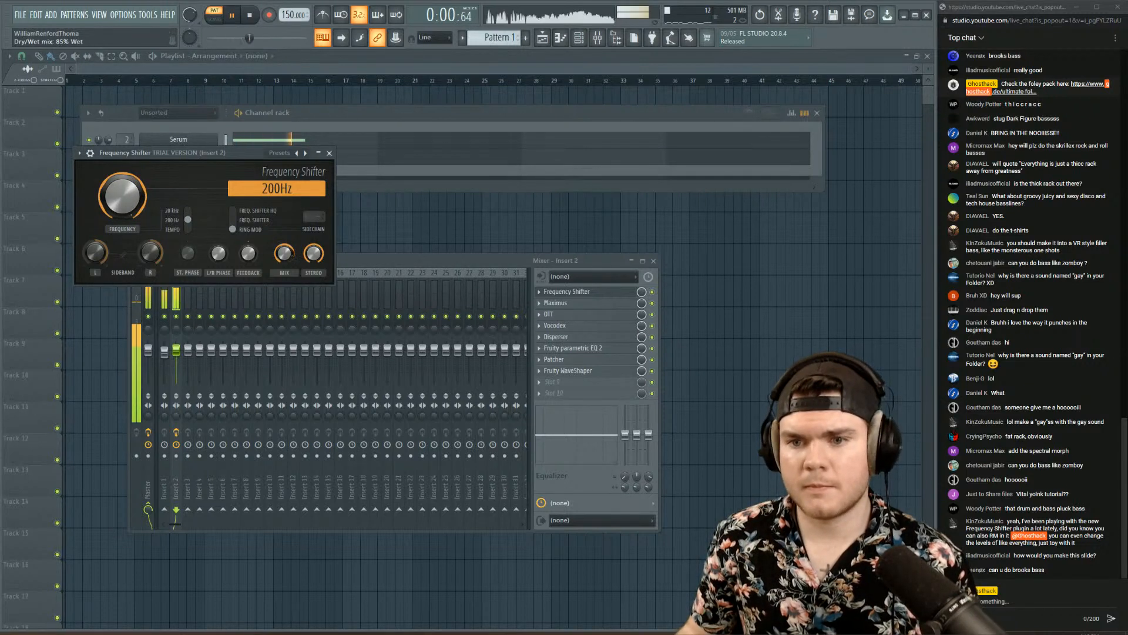
- Audition different dry/wet mix amounts in the Frequency Shifter and raise its feedback to 100%
key("space")
key("space")
key("space")
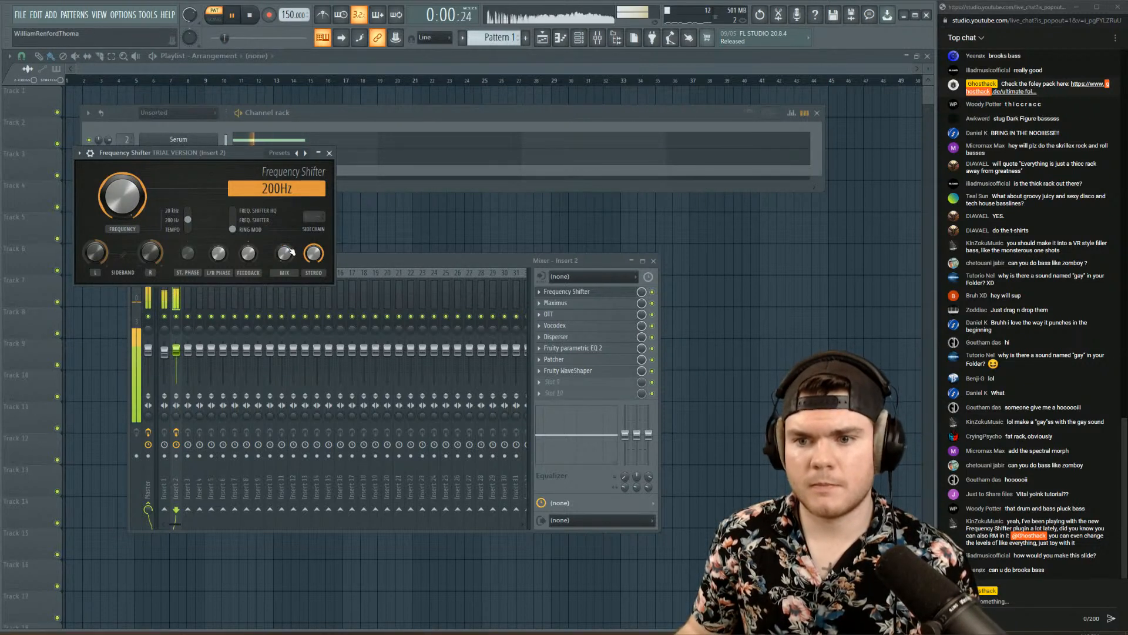
key("space")
left_click_drag(284, 253, 248, 222)
key("space")
key("space")
key("space")
key("space")
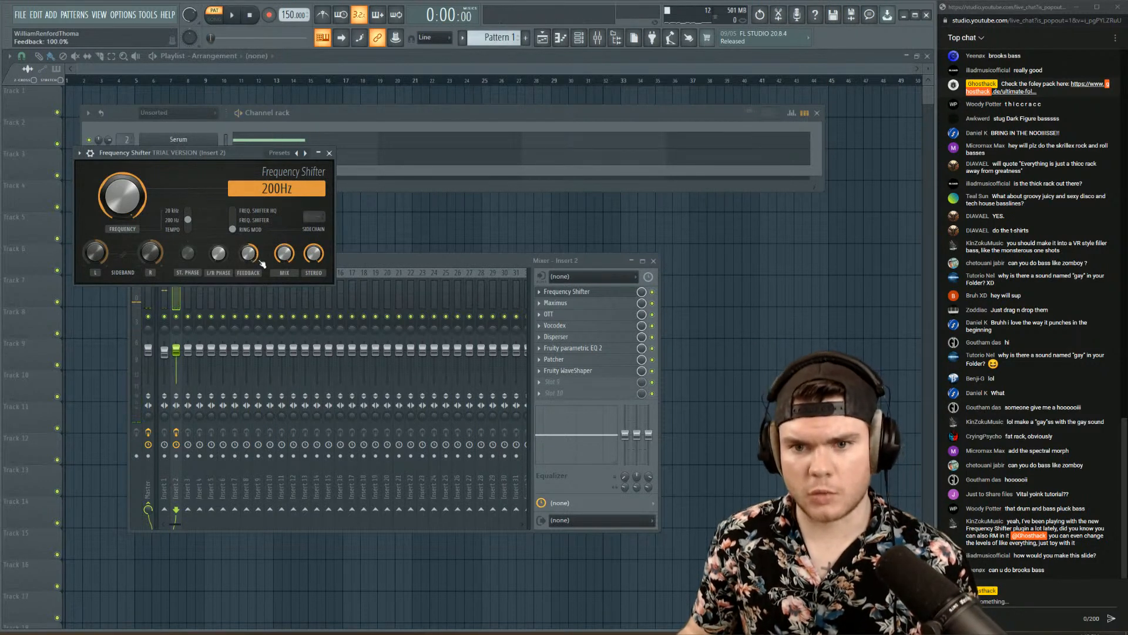
- Set the ring modulation frequency to 20.8 Hz while auditioning the pattern
key("space")
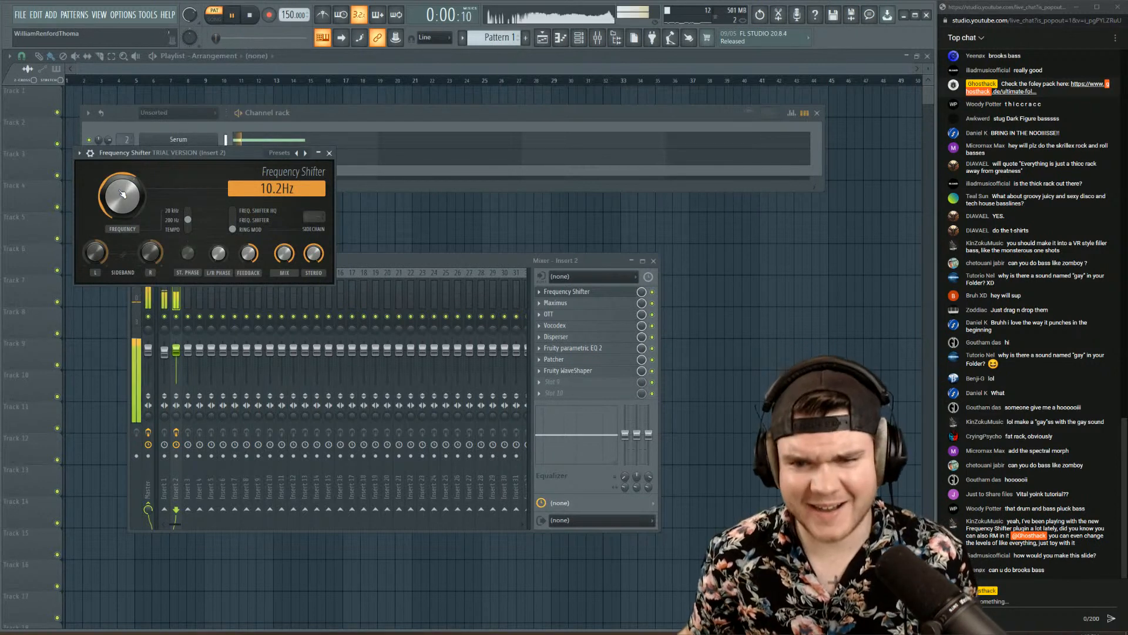
left_click_drag(122, 194, 122, 180)
key("space")
key("space")
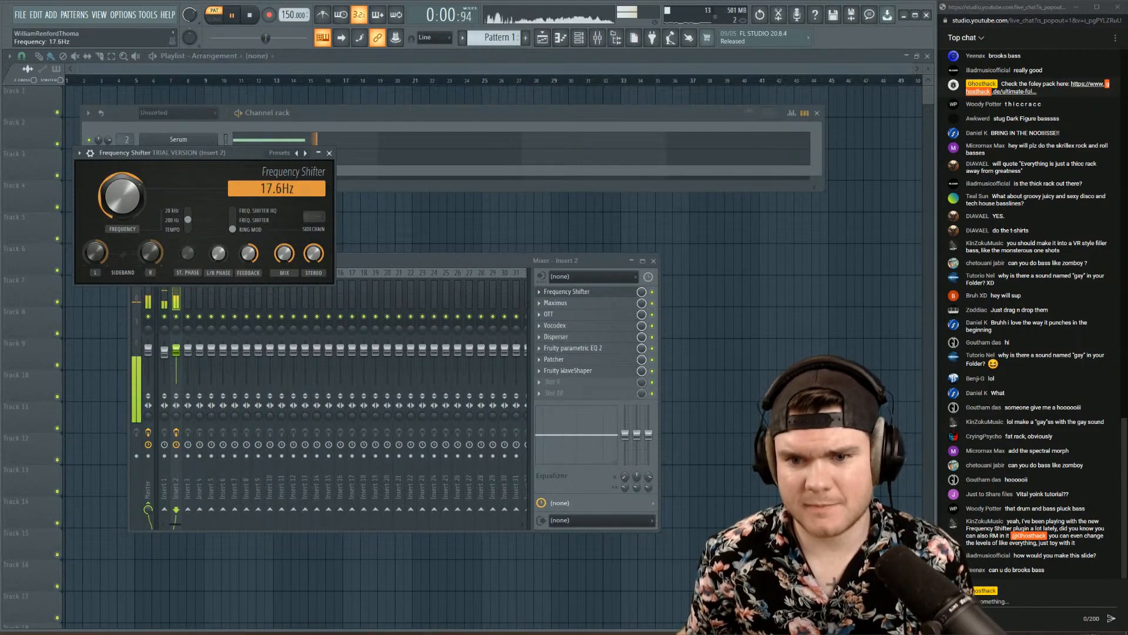
key("space")
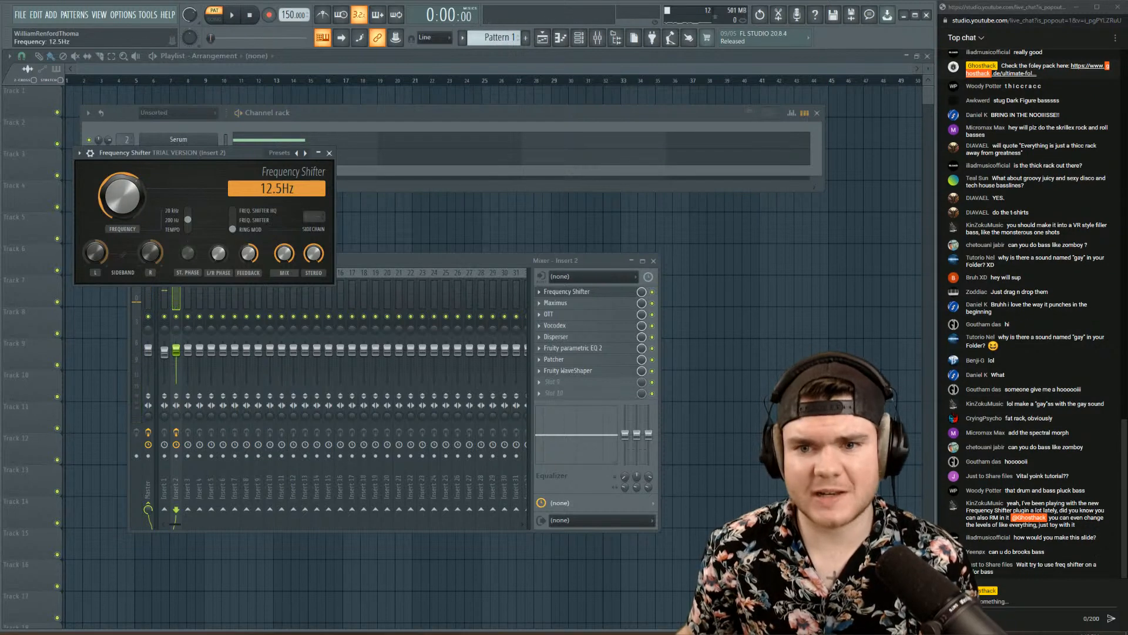
key("space")
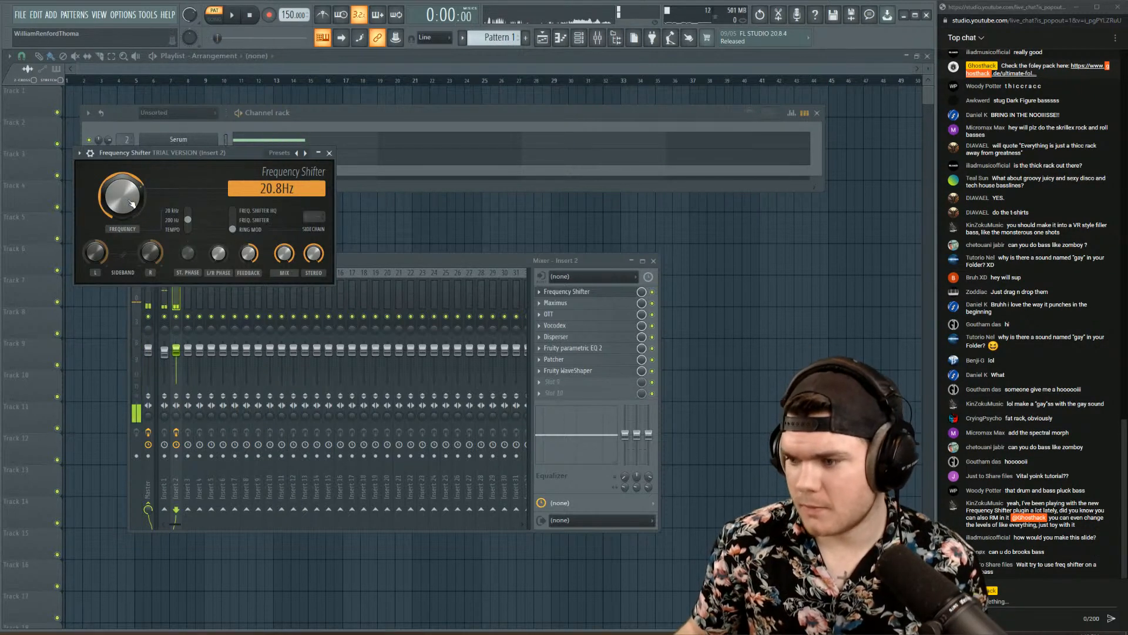
- Compare the bass with the Frequency Shifter bypassed and active, reduce the plugin's wet mix and close its window
left_click(657, 298)
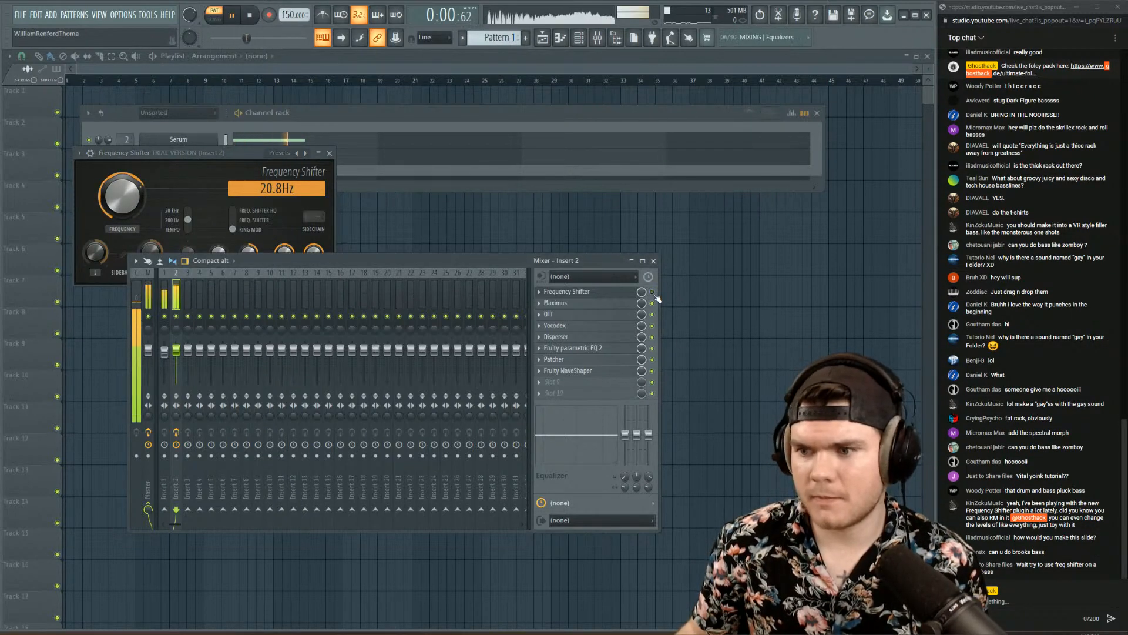
left_click(250, 157)
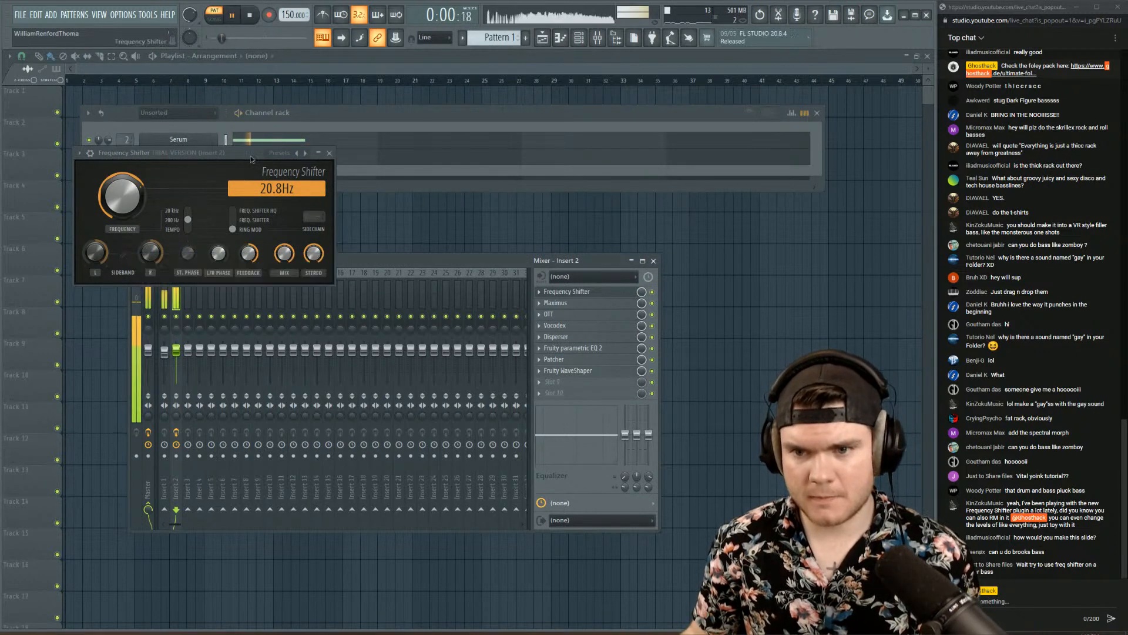
left_click_drag(285, 253, 284, 285)
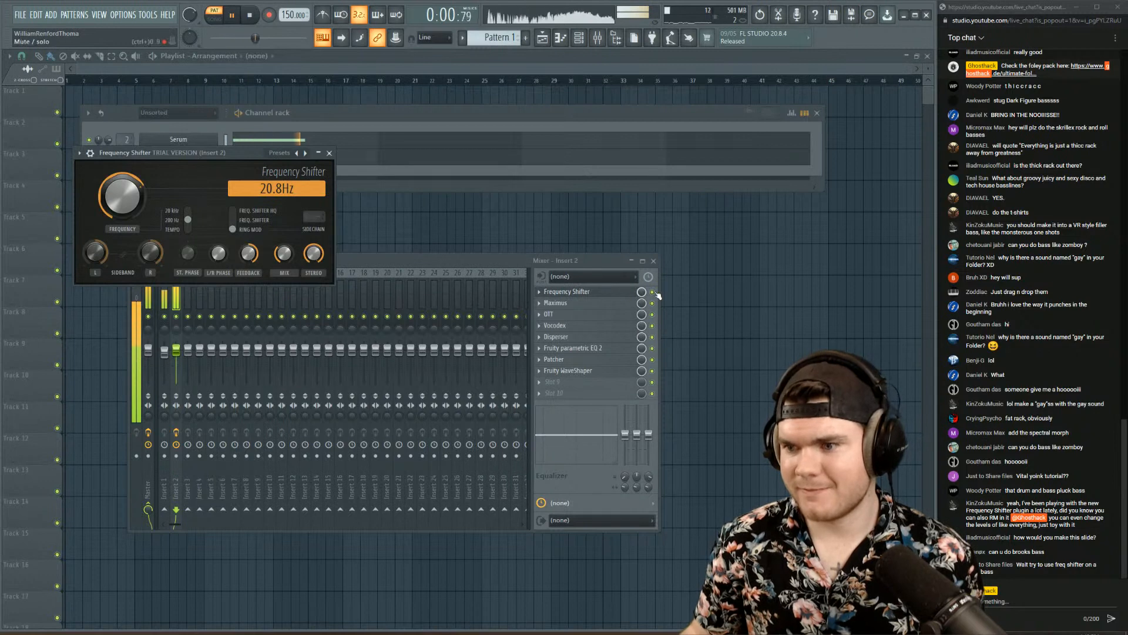
left_click(584, 293)
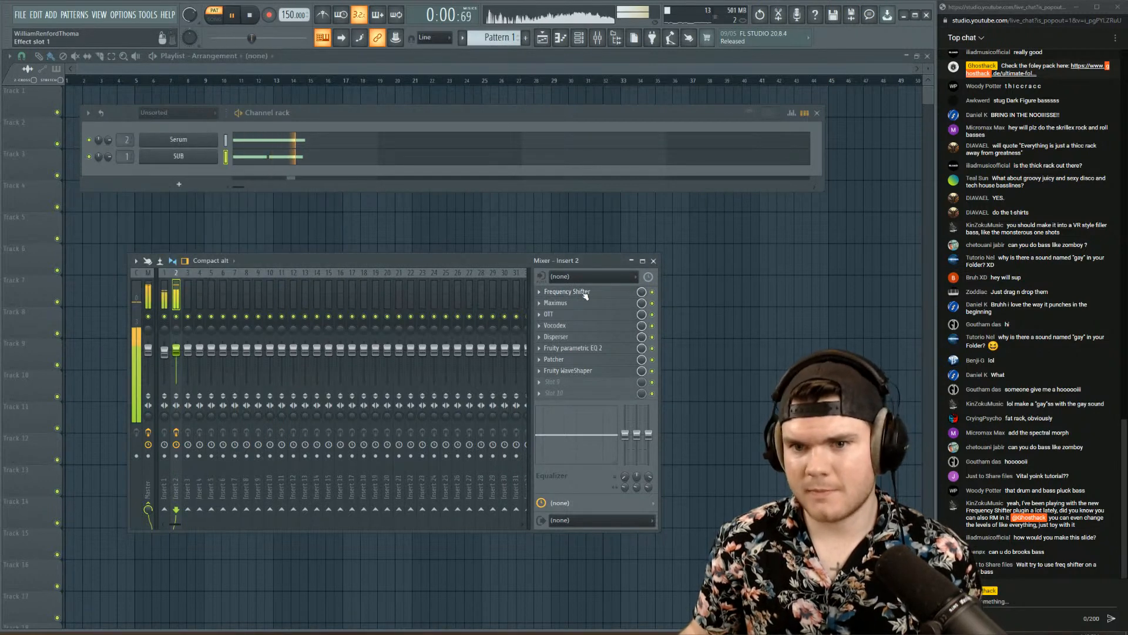
key("space")
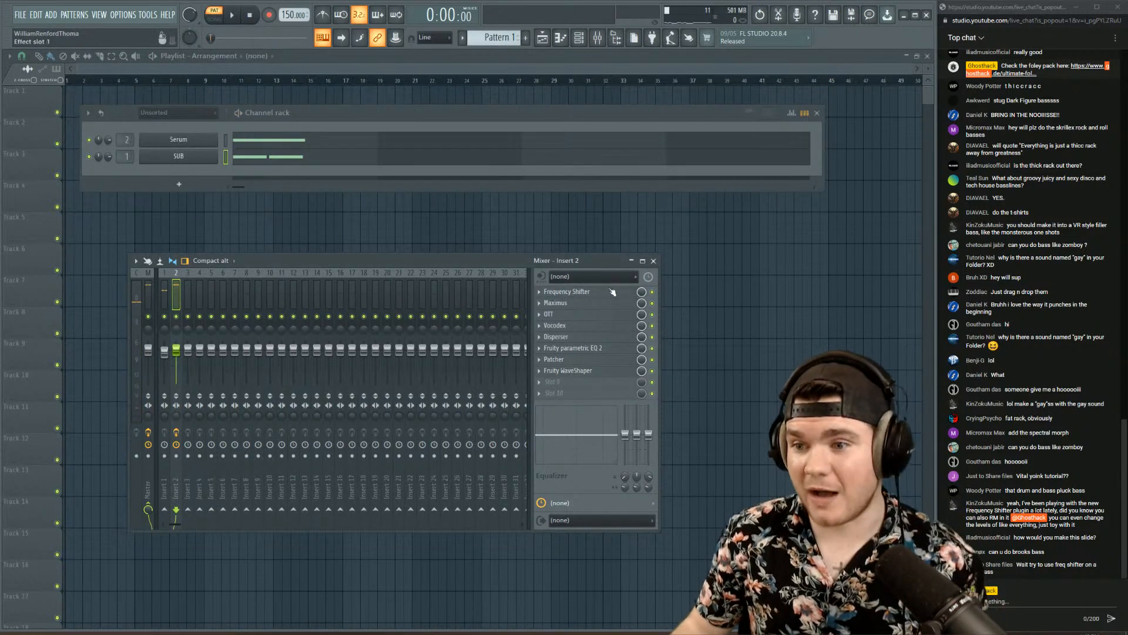
- Save the Frequency Shifter settings as a preset named Animal in its effect presets folder
left_click(569, 290)
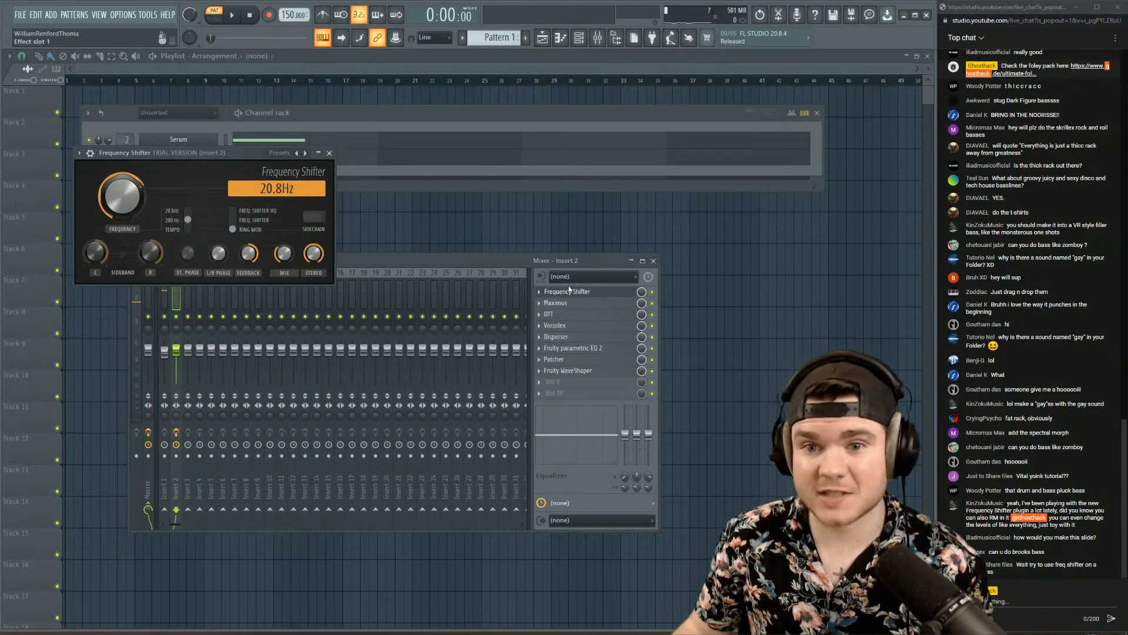
left_click(78, 153)
mouse_move(142, 165)
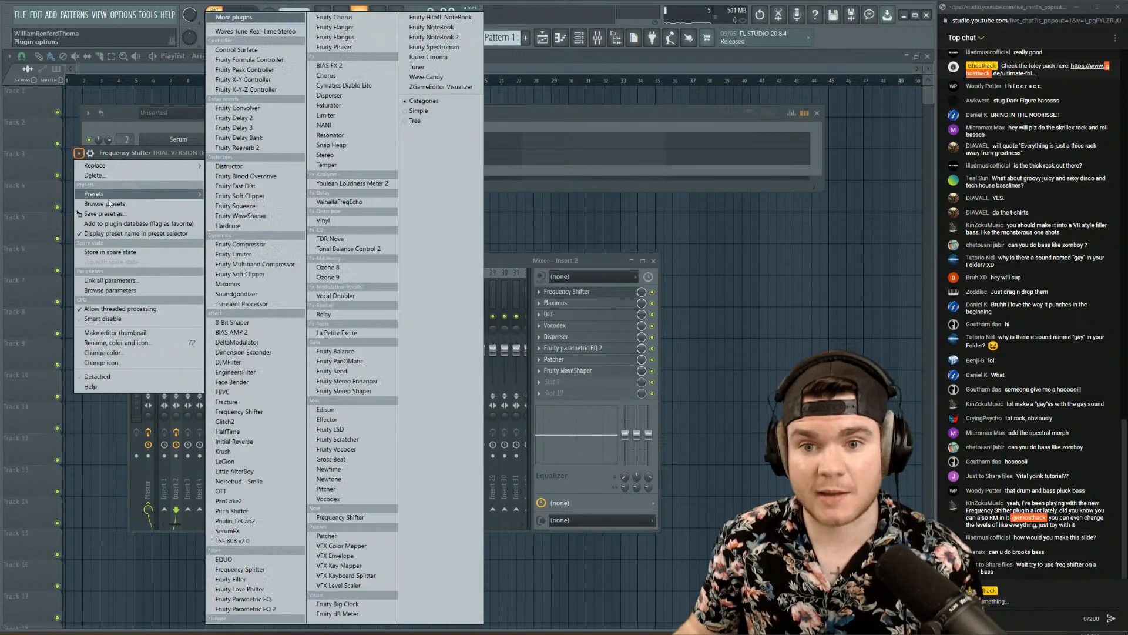
left_click(144, 158)
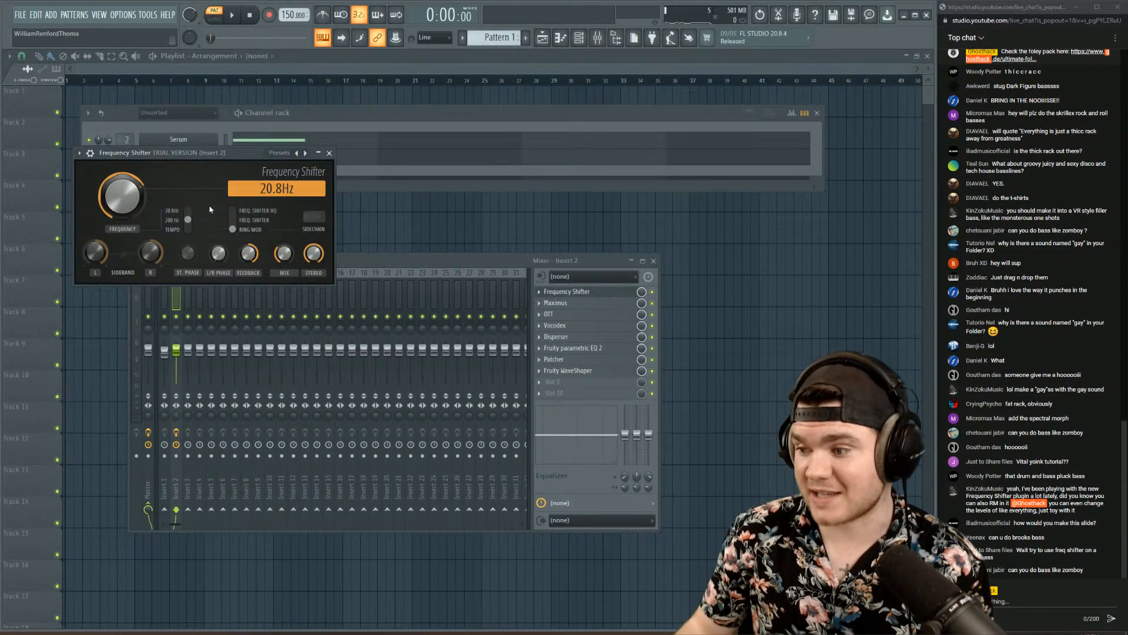
left_click(79, 154)
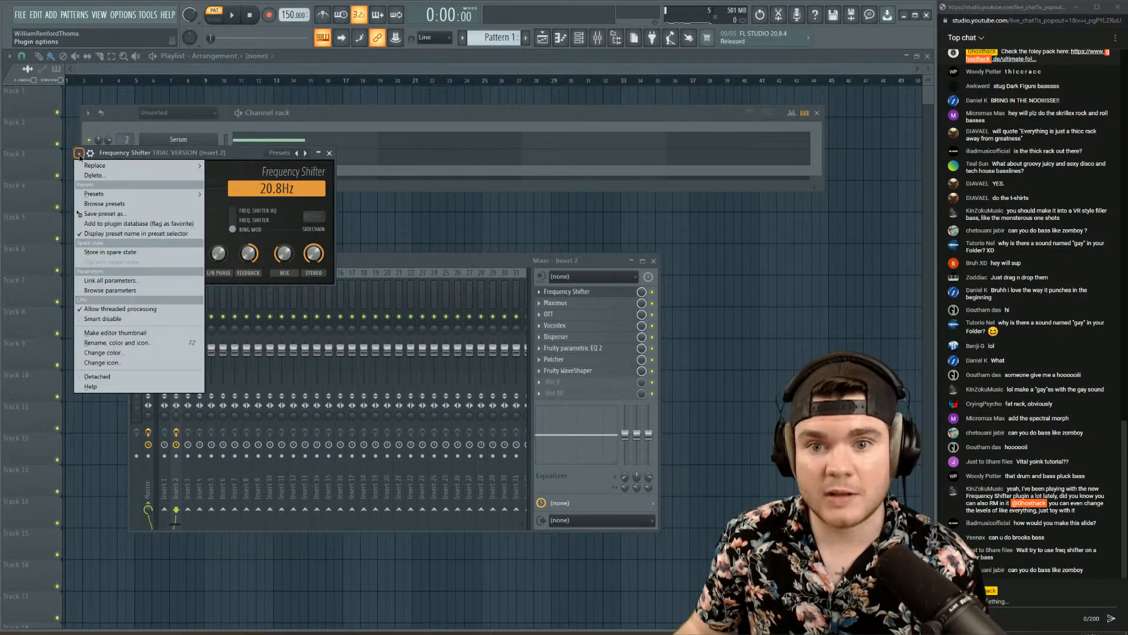
left_click(118, 214)
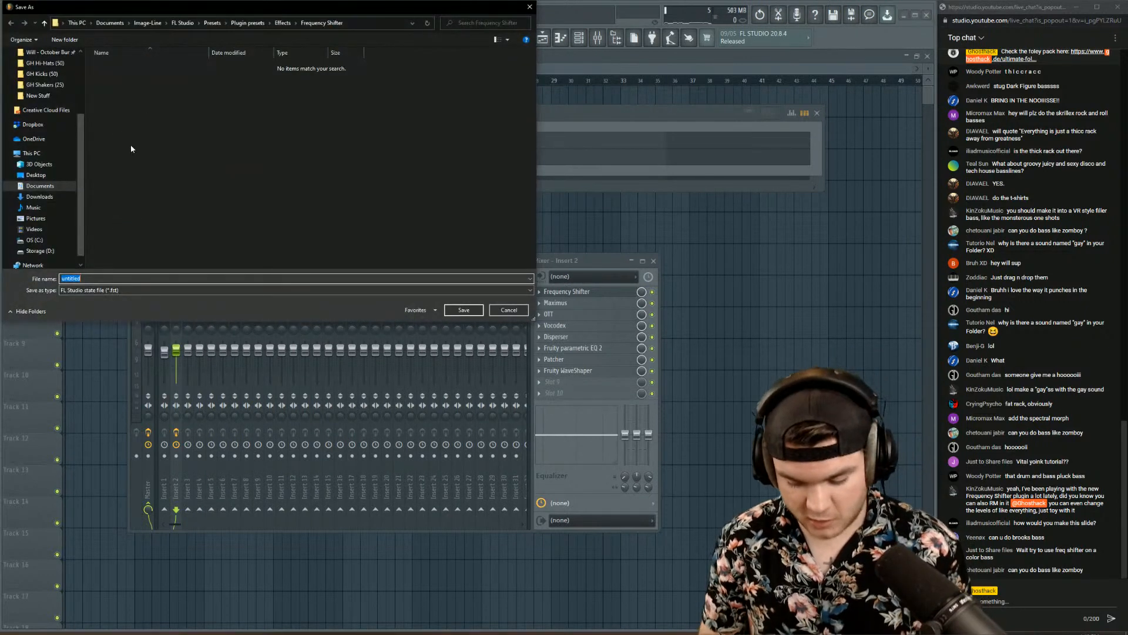
type("Animal")
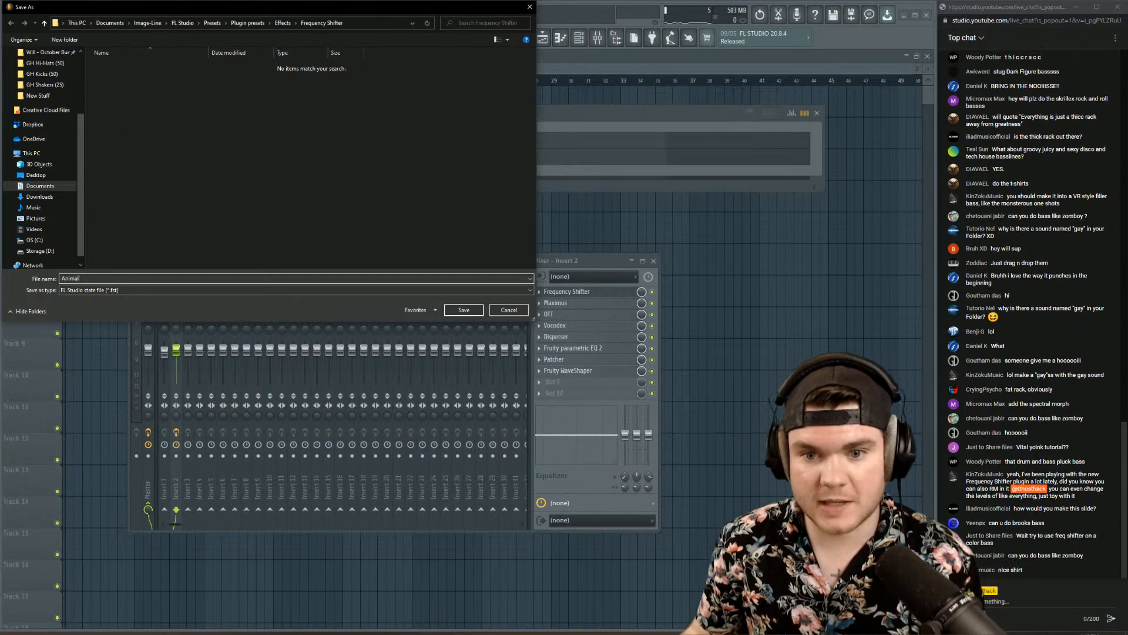
left_click(463, 309)
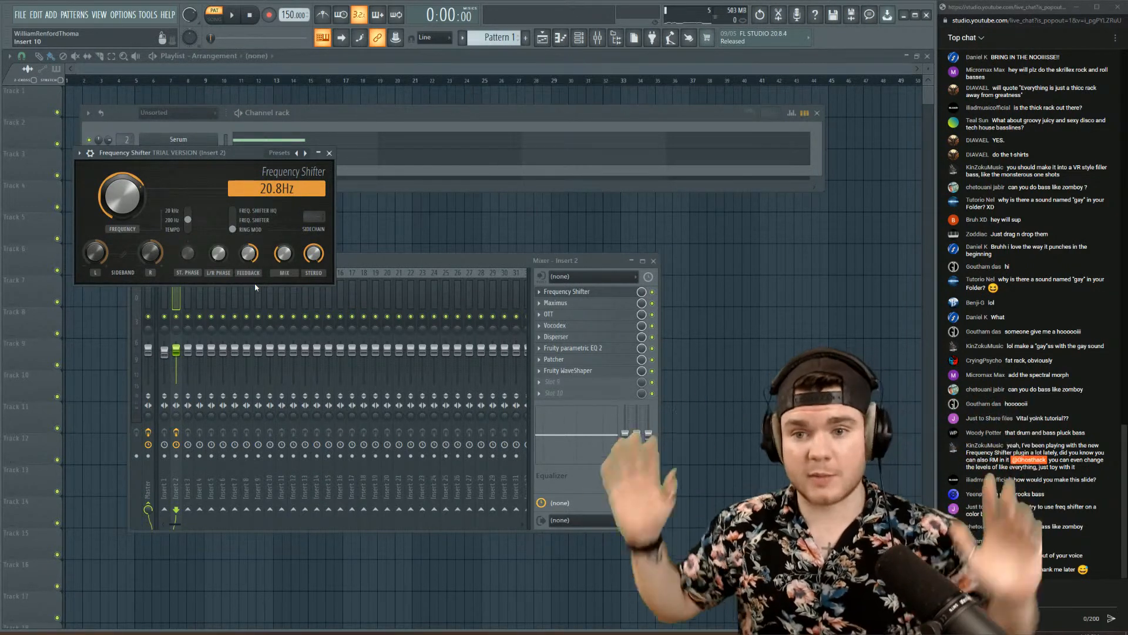
- Play the pattern with the saved Frequency Shifter settings, close the plugin window and stop playback
key("space")
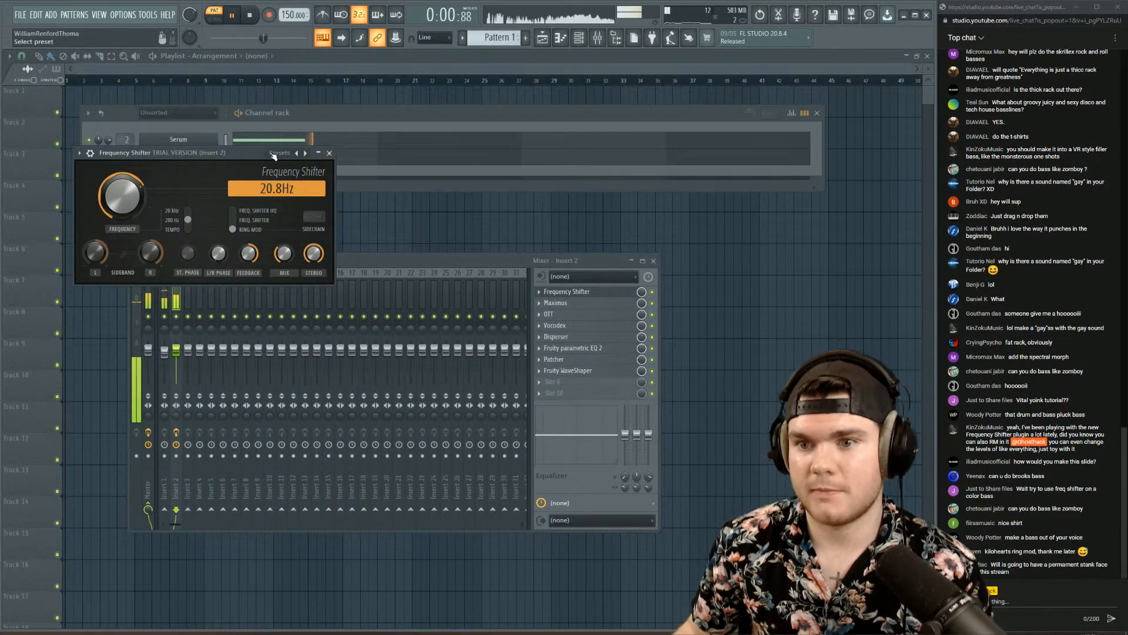
left_click(329, 153)
key("space")
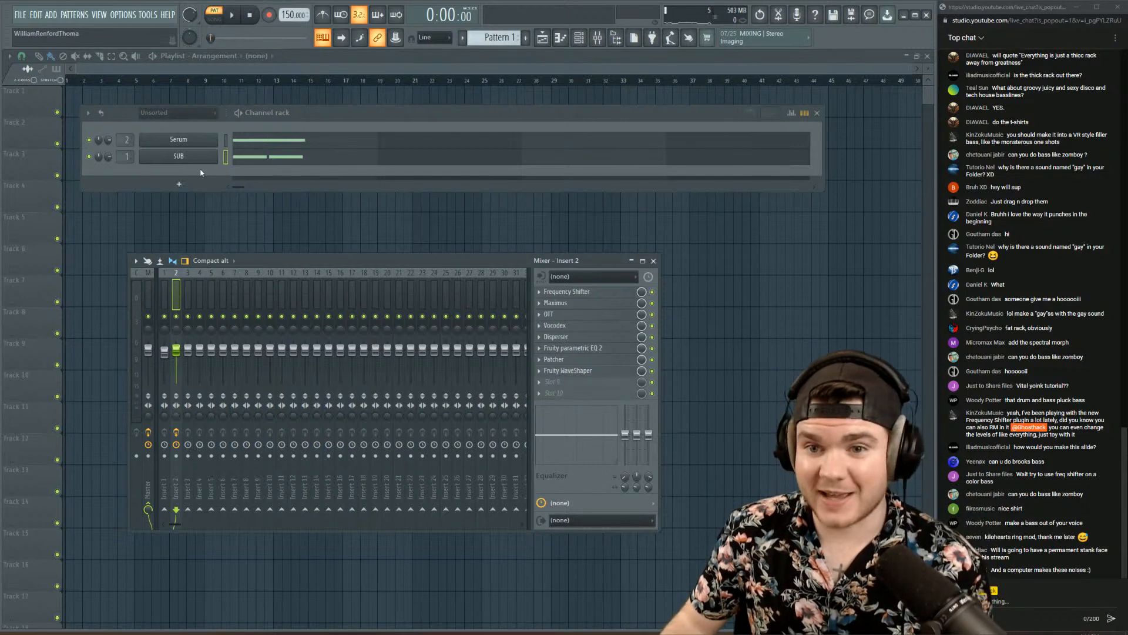
- Create an empty Pattern 2 with its default name and dismiss the list of new channels
left_click(526, 37)
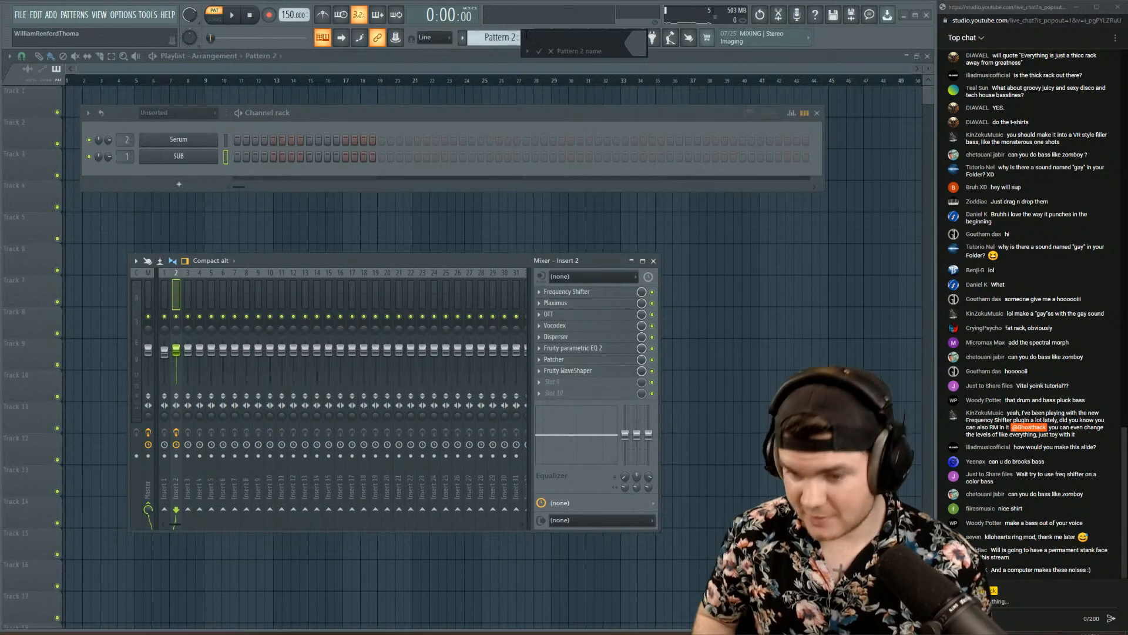
key("Return")
left_click(179, 184)
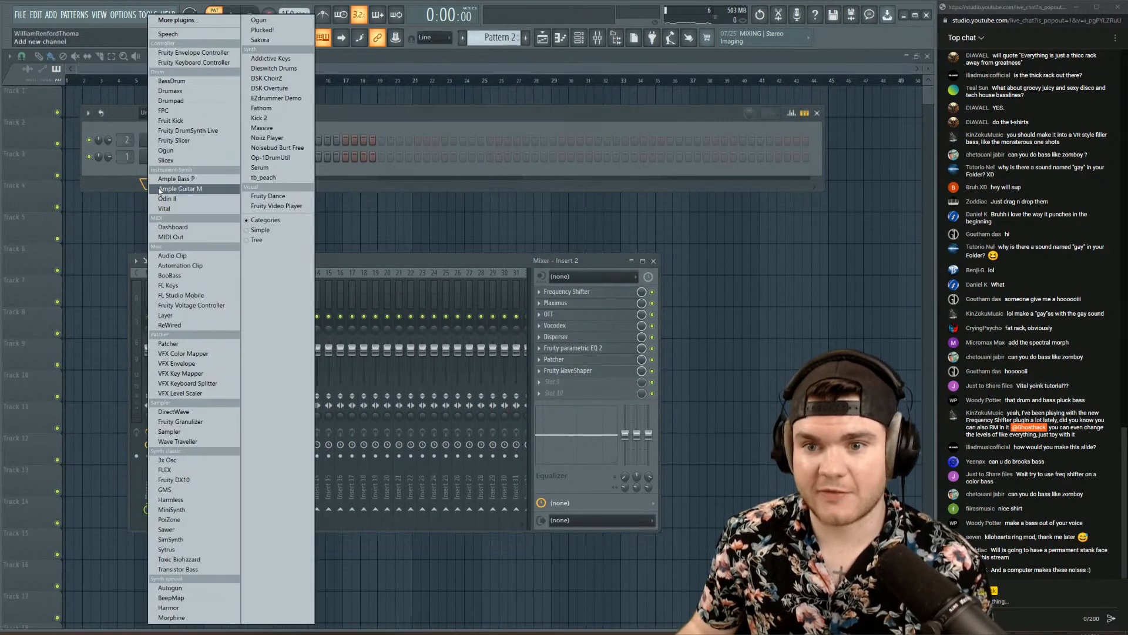
left_click(106, 184)
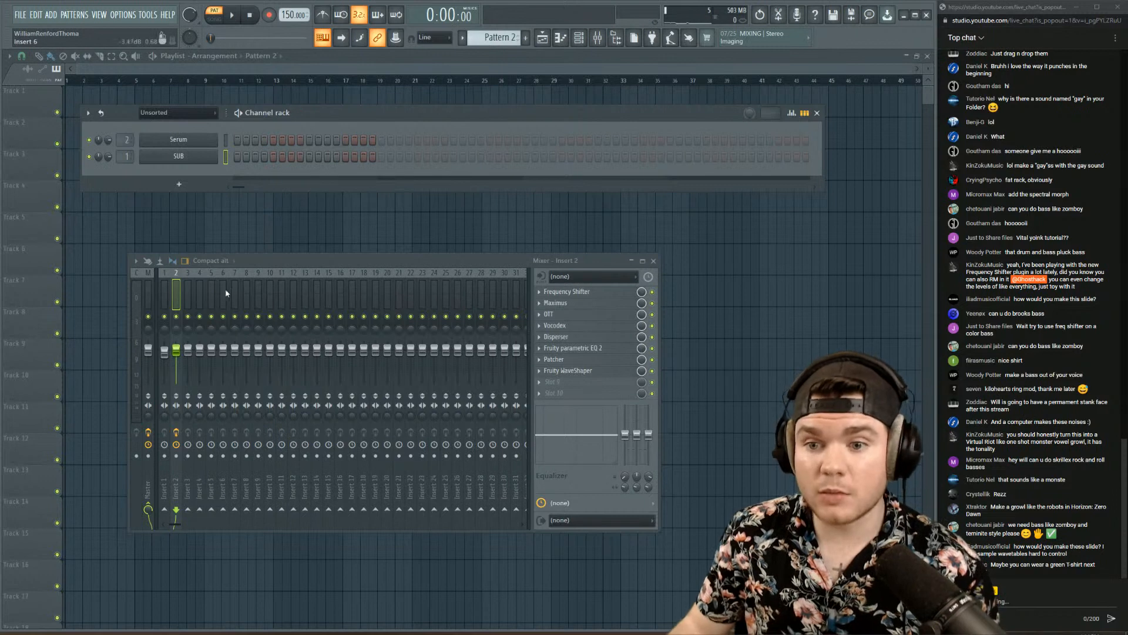
- Load Edison in the first effect slot of mixer Insert 10 and set the track's audio input to In 1
left_click(270, 291)
left_click(557, 294)
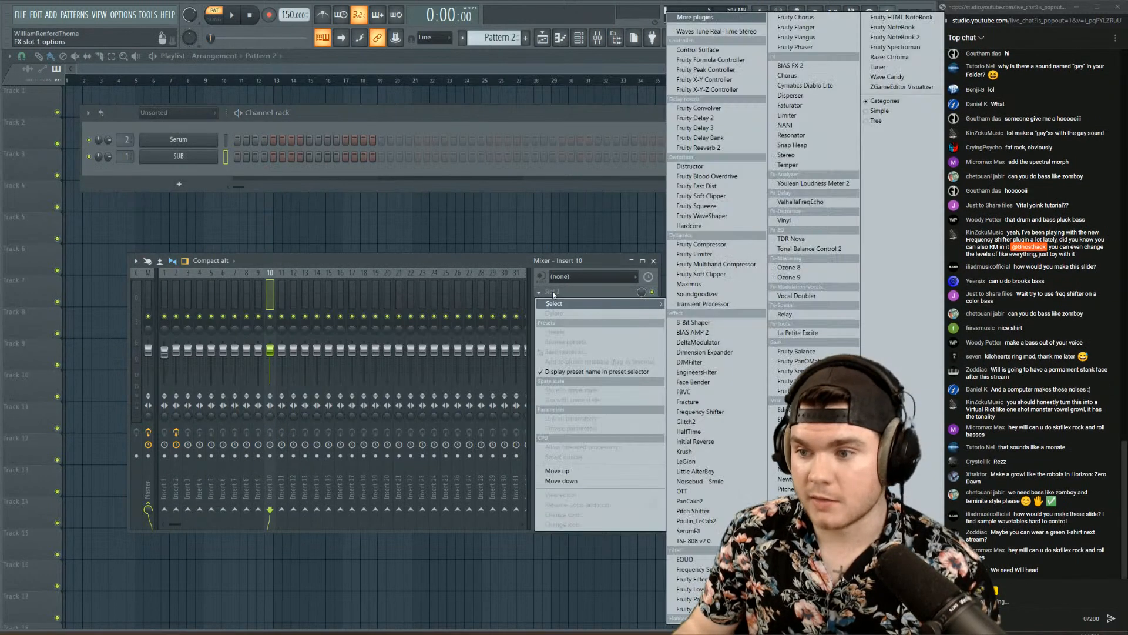
left_click(781, 410)
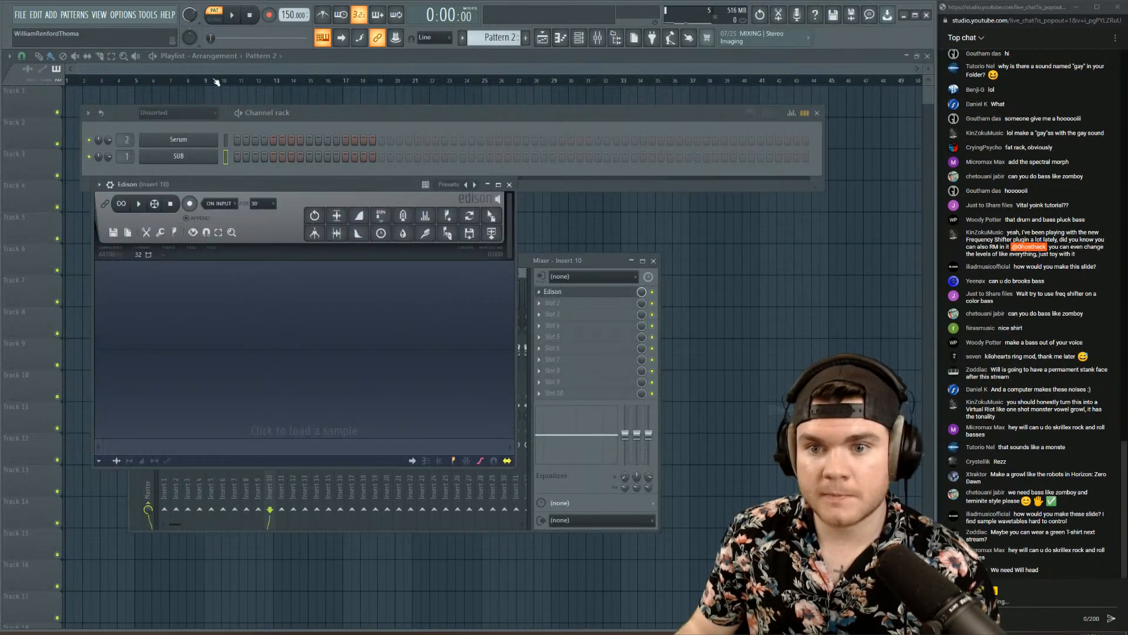
left_click(579, 279)
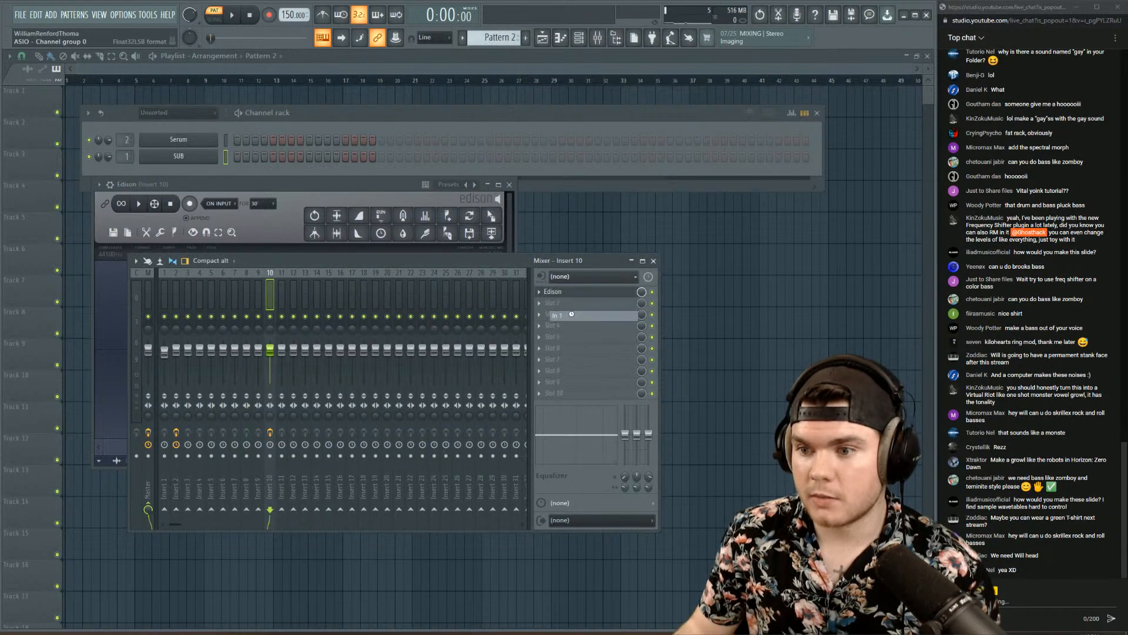
left_click(564, 315)
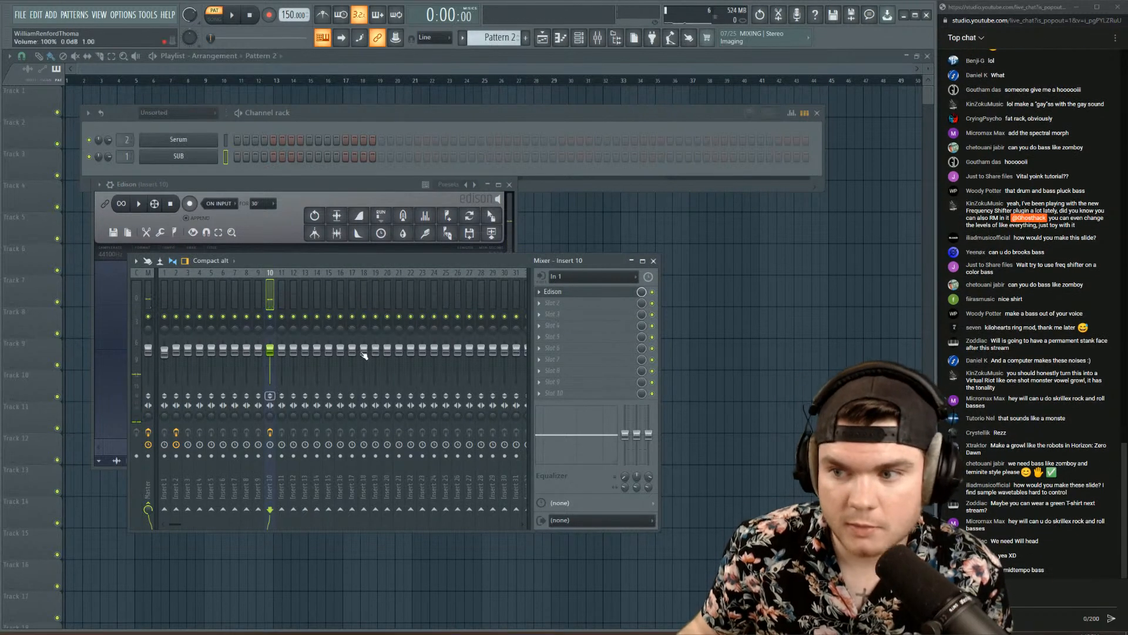
- Record about 36 seconds of voice from the microphone in Edison on Insert 10 and stop the recording
left_click(599, 293)
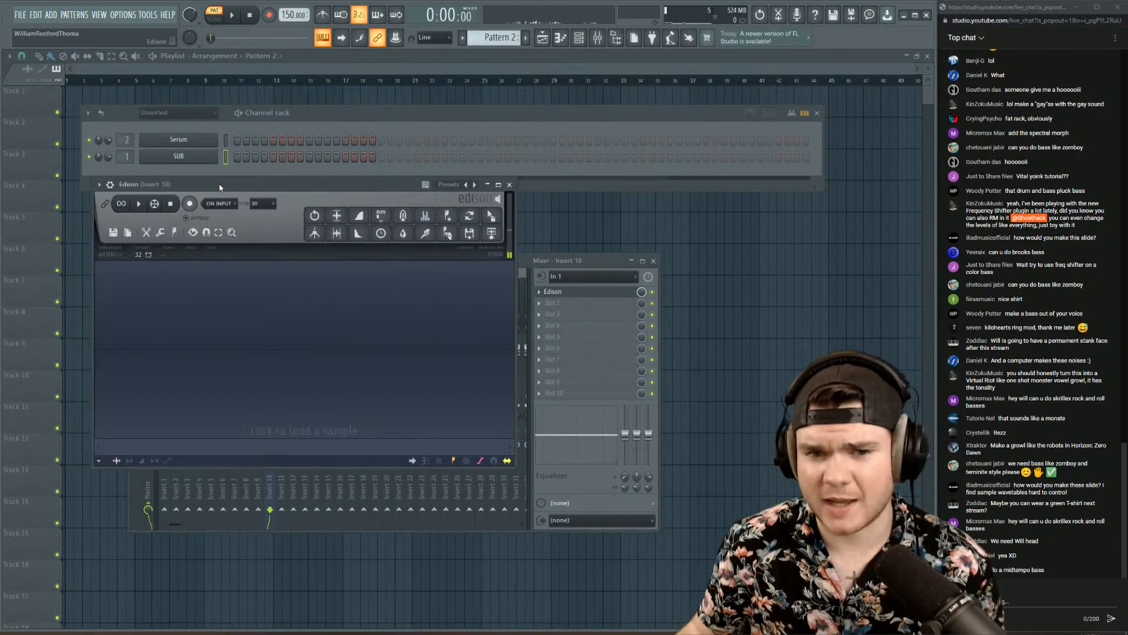
left_click_drag(220, 187, 250, 223)
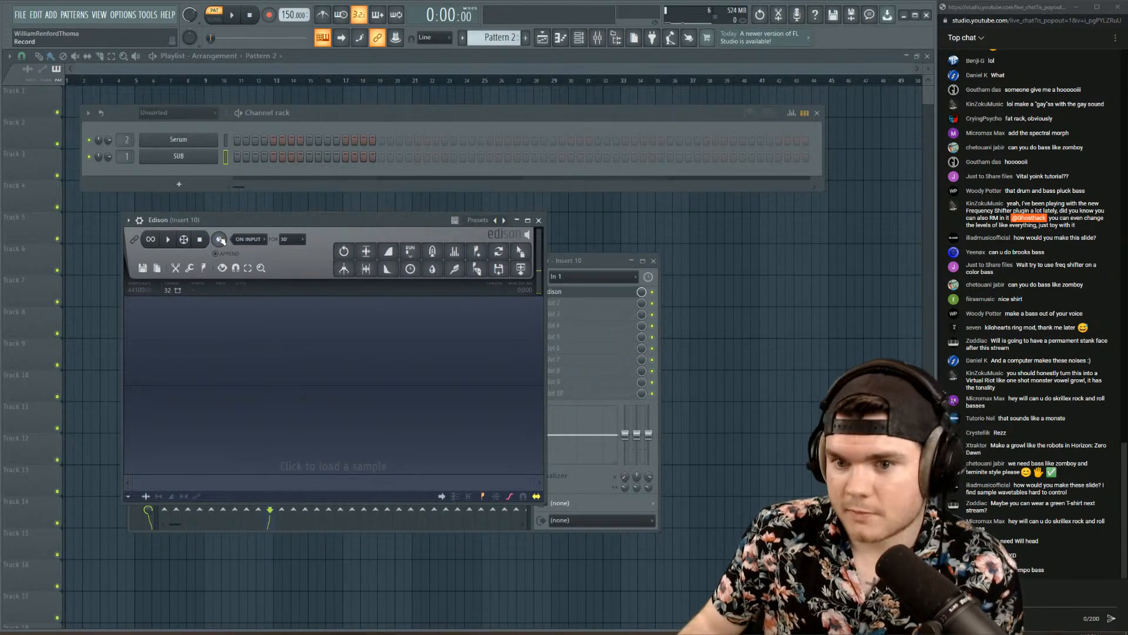
left_click(598, 262)
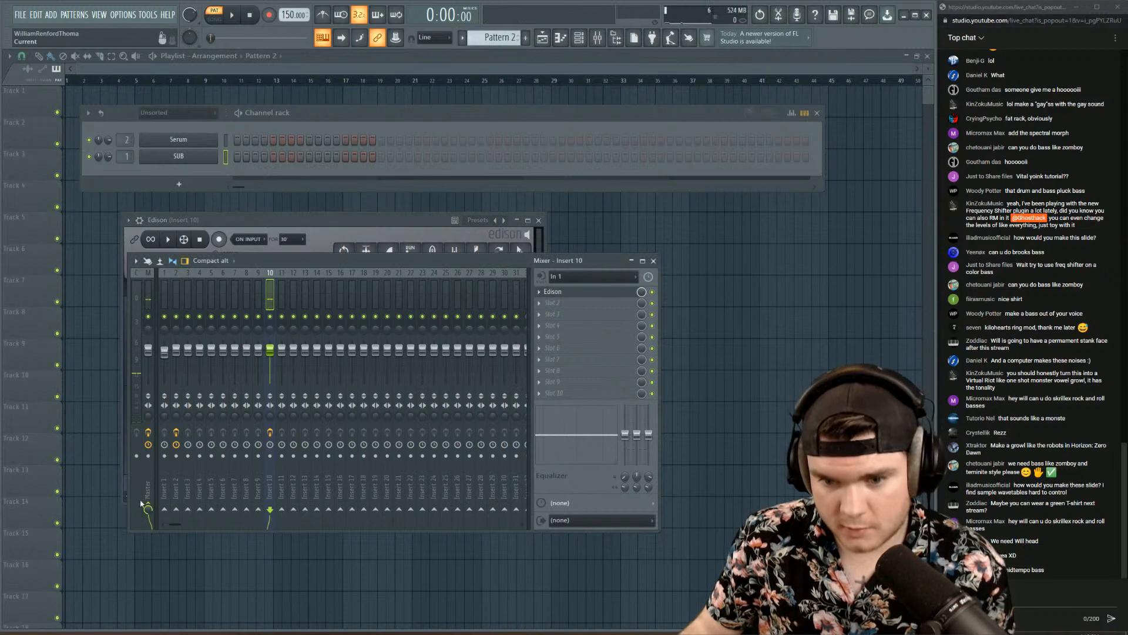
left_click(374, 237)
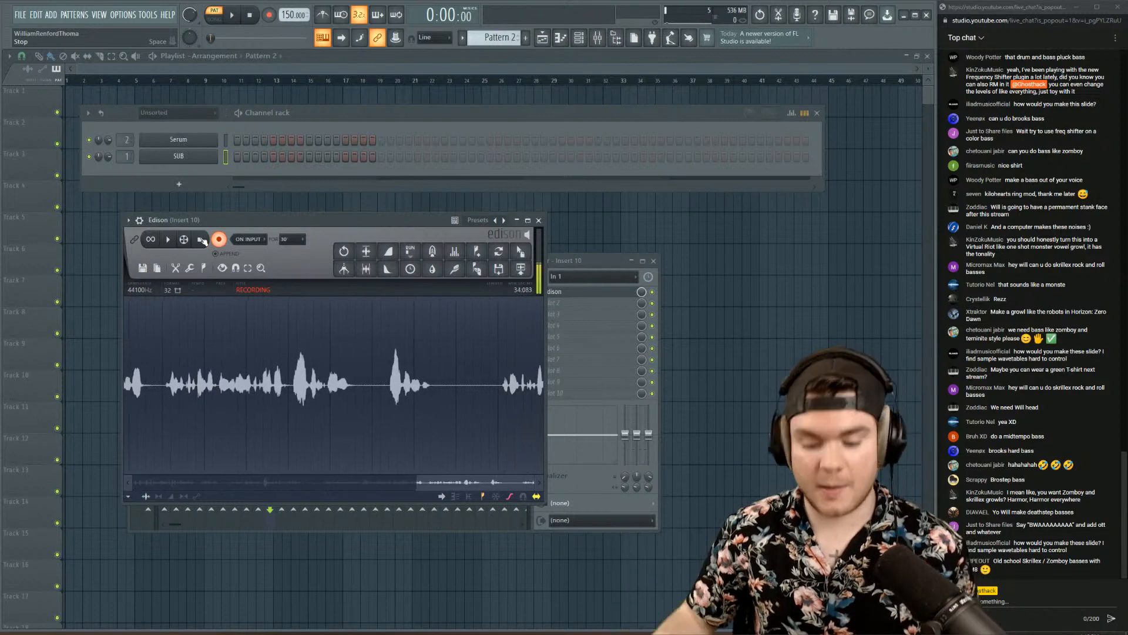
left_click(201, 239)
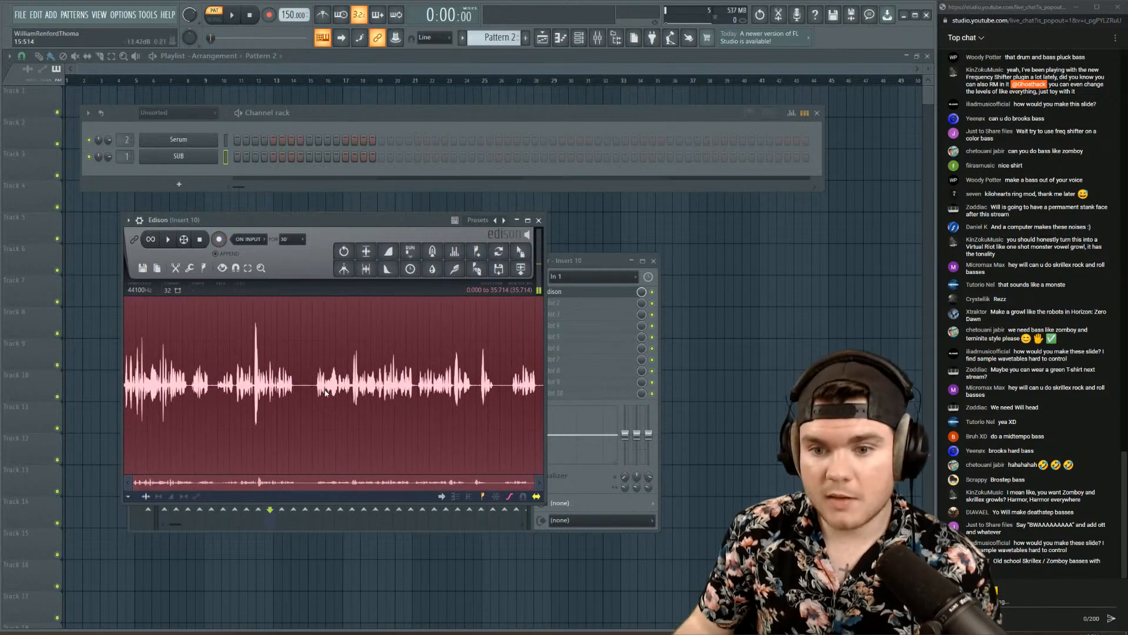
- Place the Edison recording as an audio clip at the start of playlist Track 1 and clear the windows covering the playlist
left_click_drag(520, 251, 612, 215)
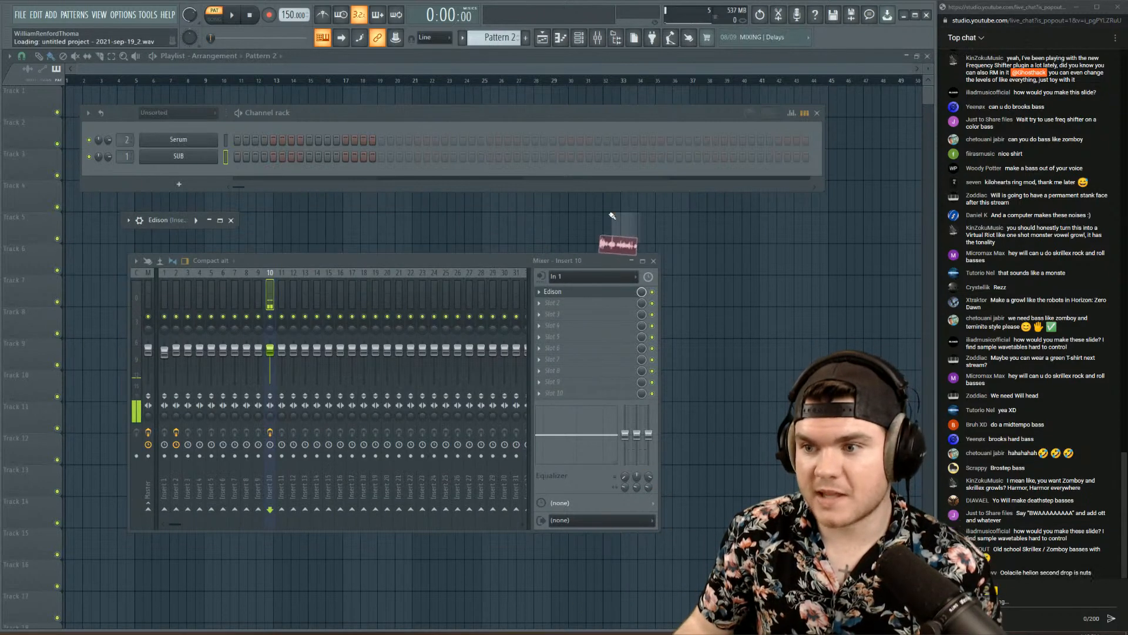
left_click(613, 216)
left_click(817, 224)
left_click_drag(829, 223, 208, 61)
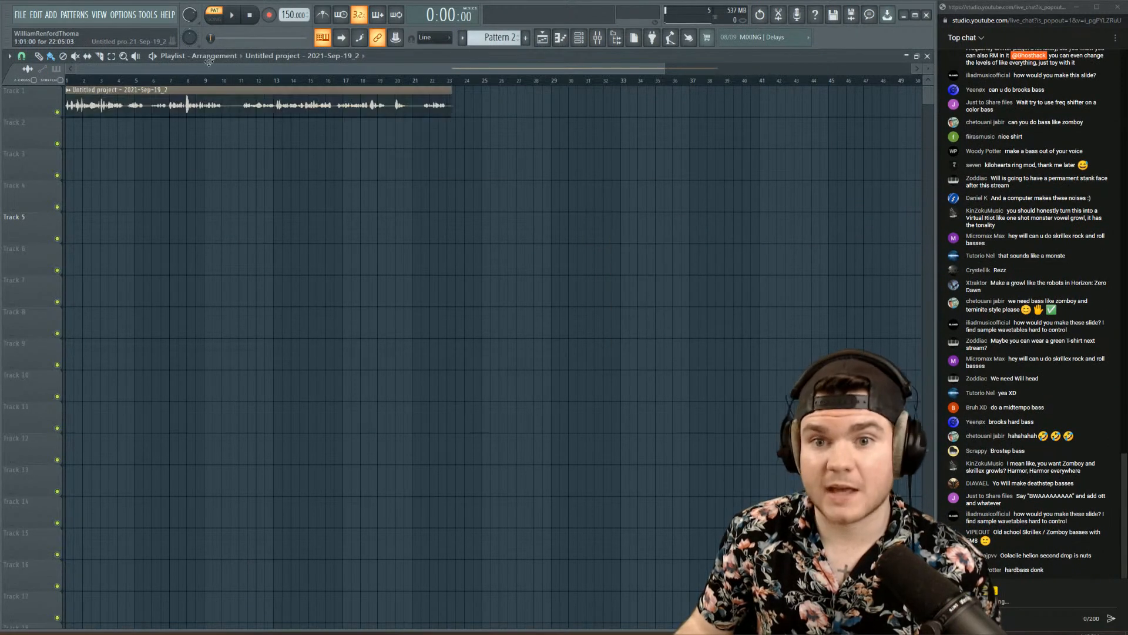
- Set the audio input of Insert 10 to (none) and route the recorded audio clip to mixer track 3
double_click(218, 96)
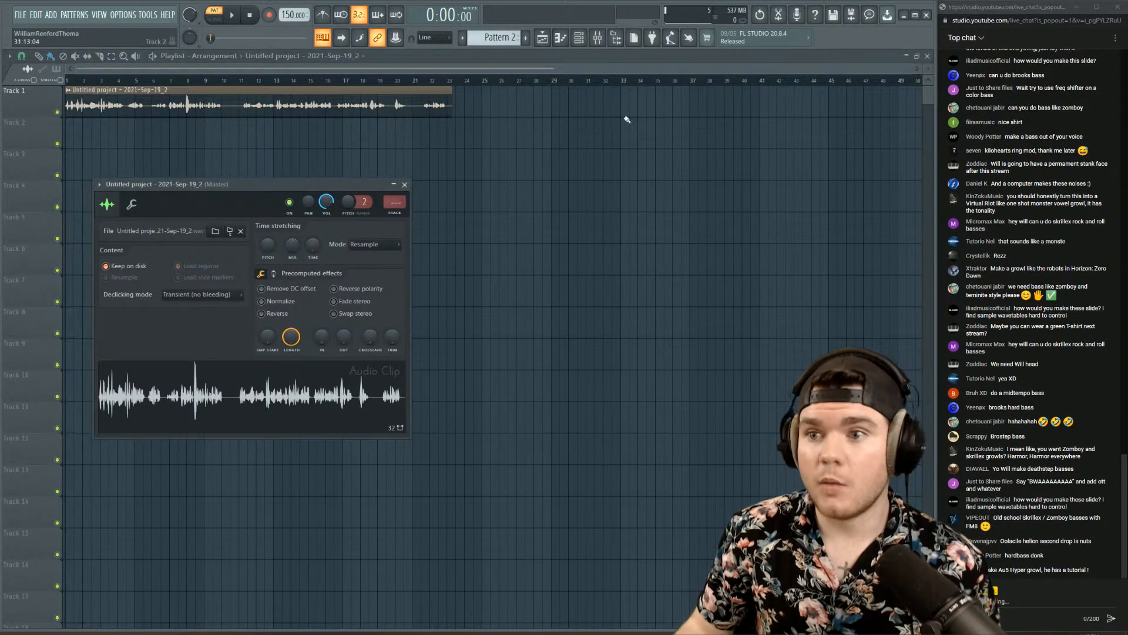
left_click(612, 38)
left_click(272, 286)
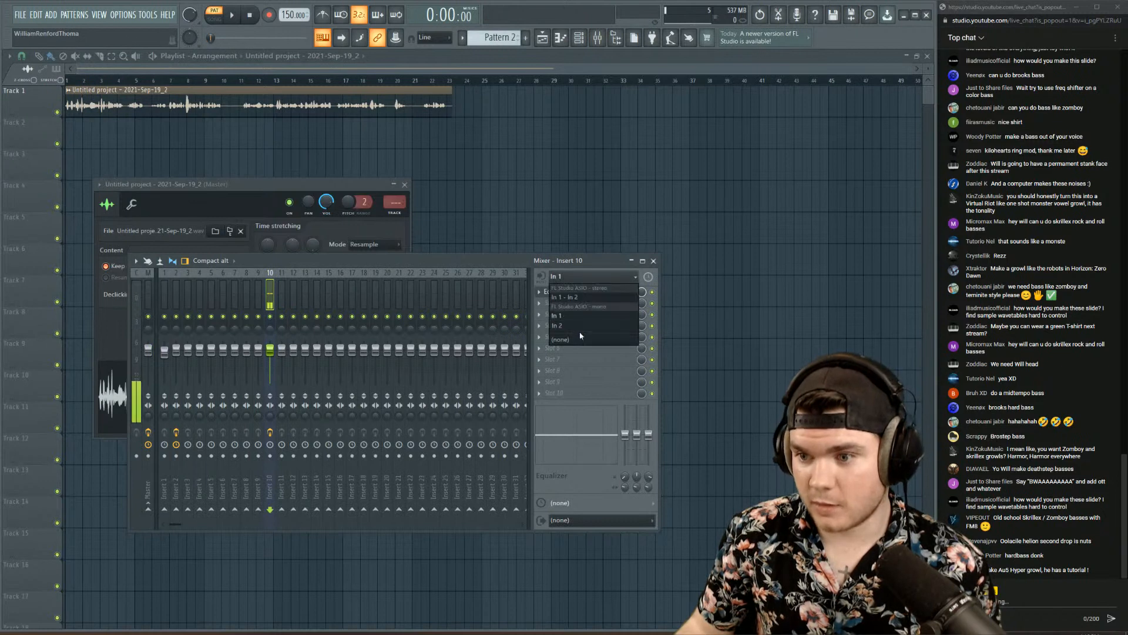
double_click(273, 105)
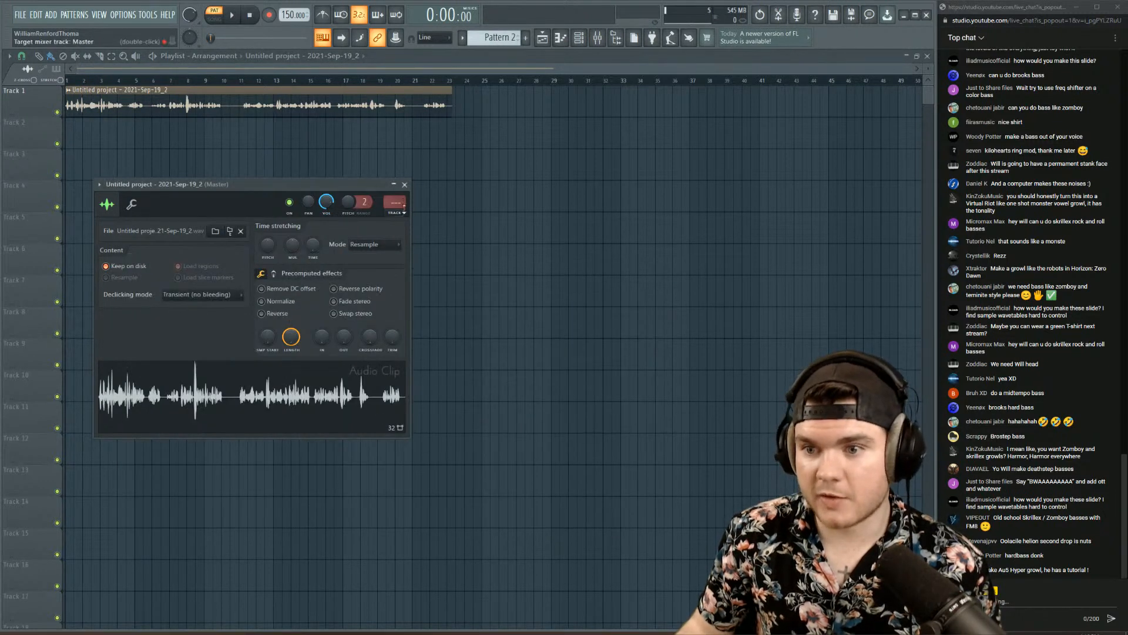
scroll(404, 203, "down", 4)
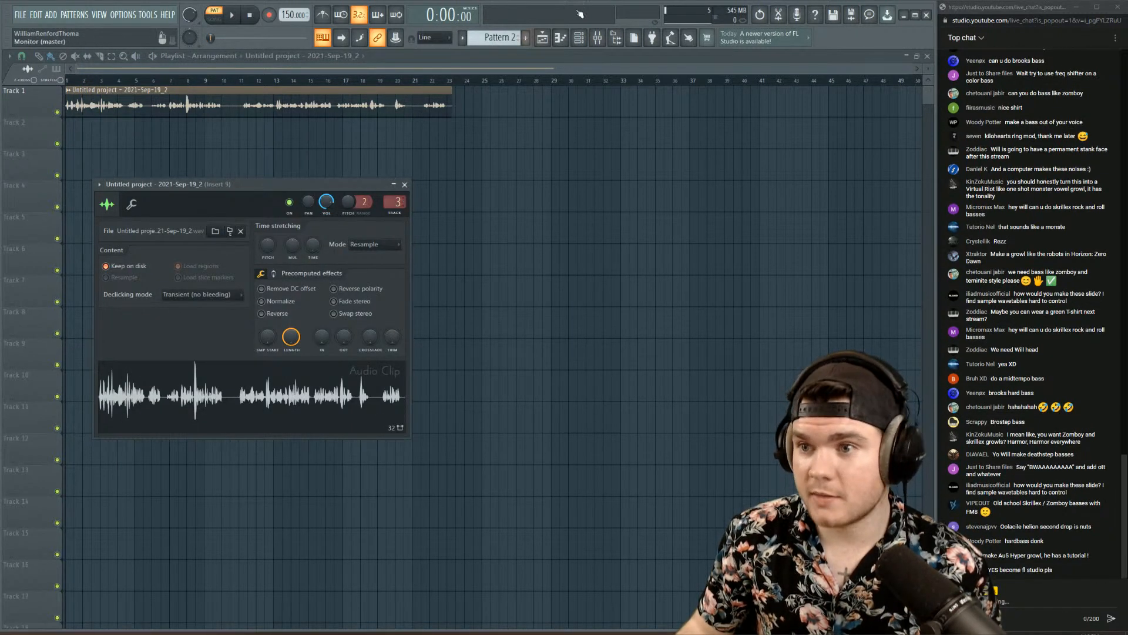
- Load the saved mixer track state Thicc Rack 1 onto Insert 3
left_click(596, 38)
right_click(190, 272)
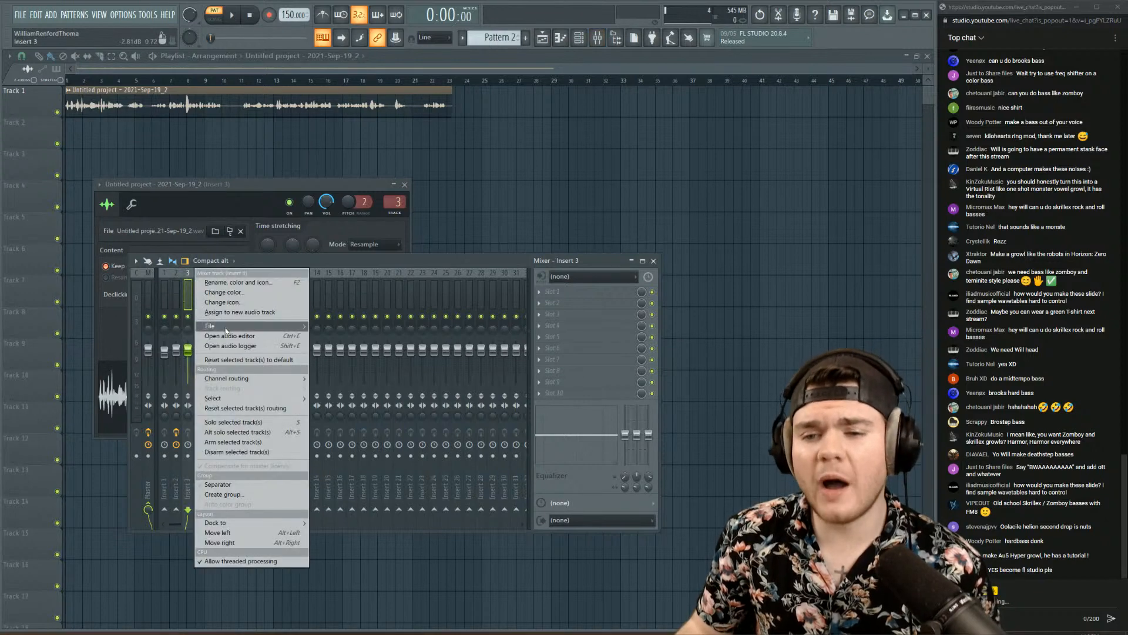
left_click(335, 584)
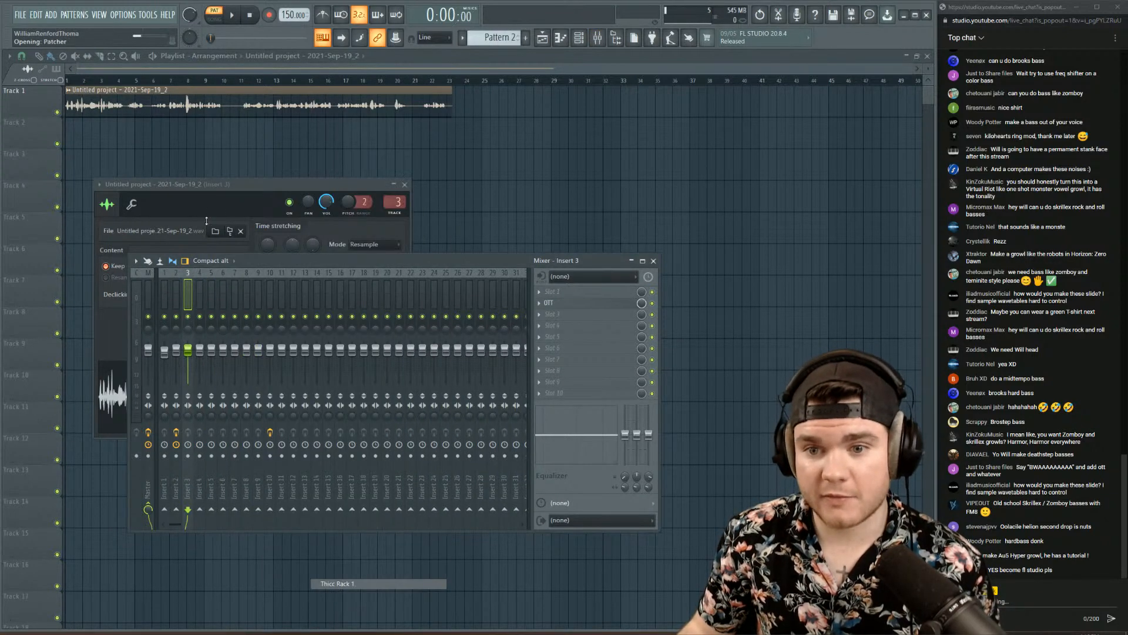
- Play the recorded clip from its start in song mode through the effect rack and lower the Insert 3 volume fader
left_click_drag(165, 81, 63, 89)
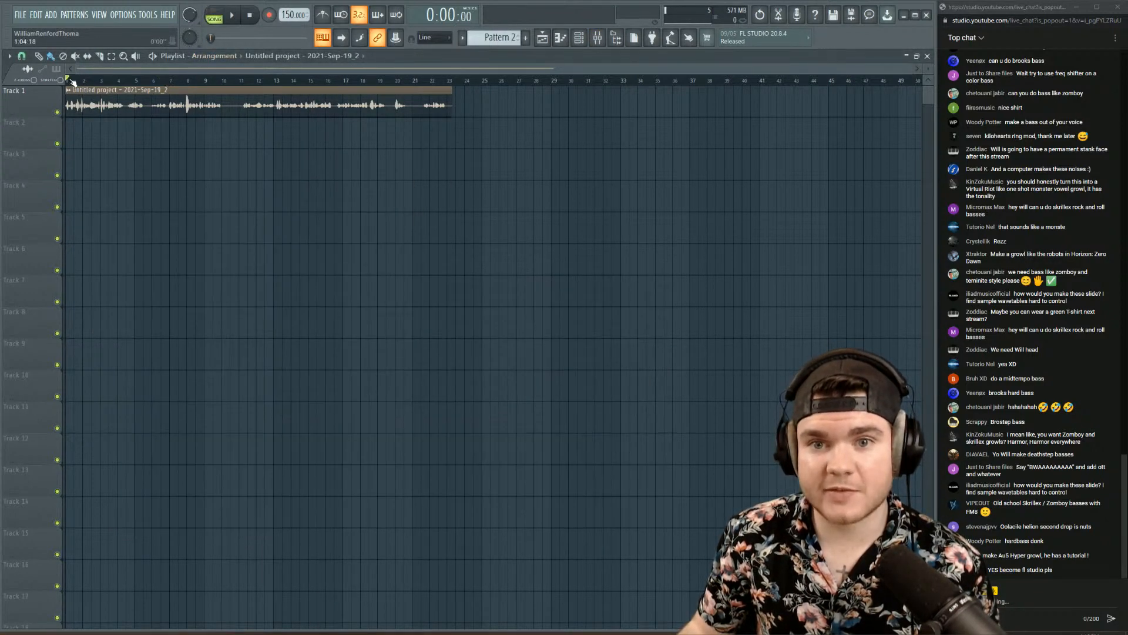
scroll(73, 82, "up", 4)
key("space")
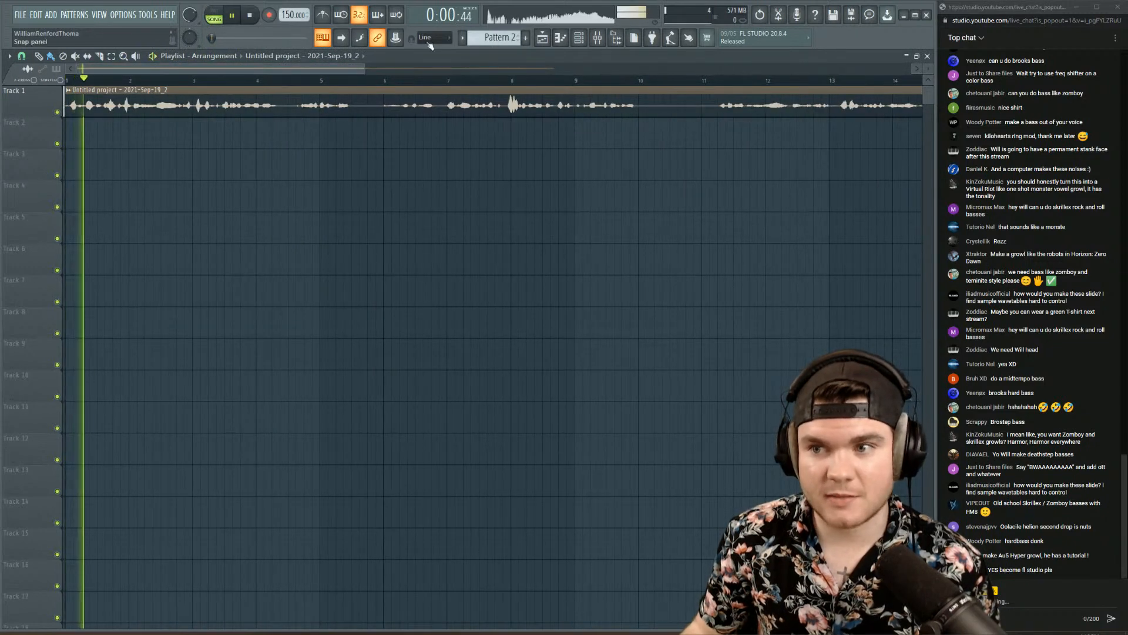
left_click(597, 39)
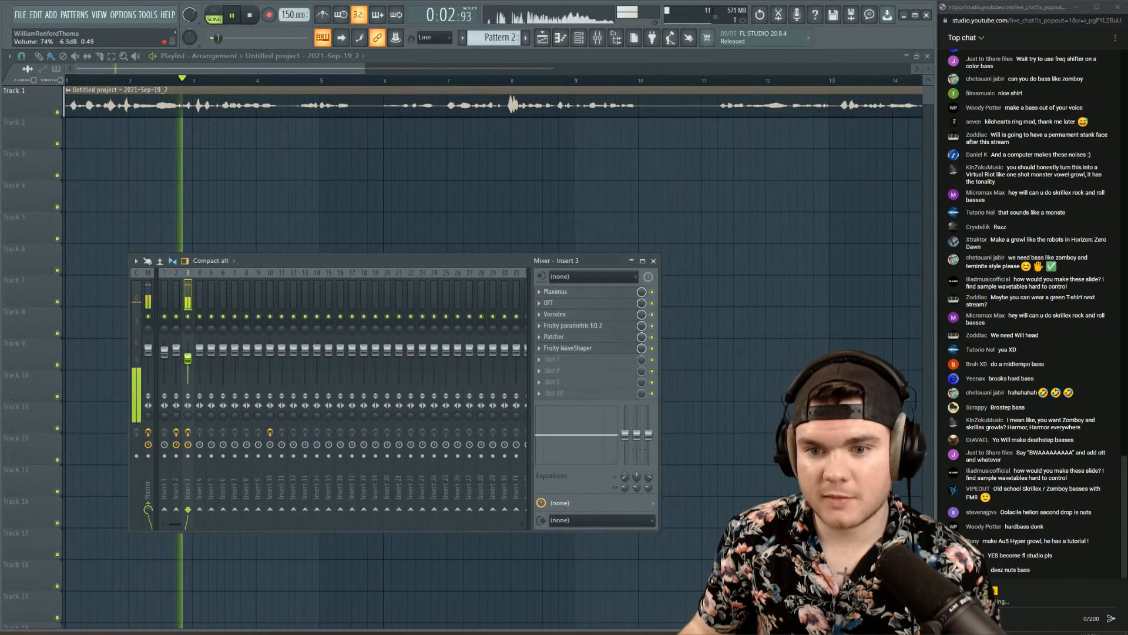
key("space")
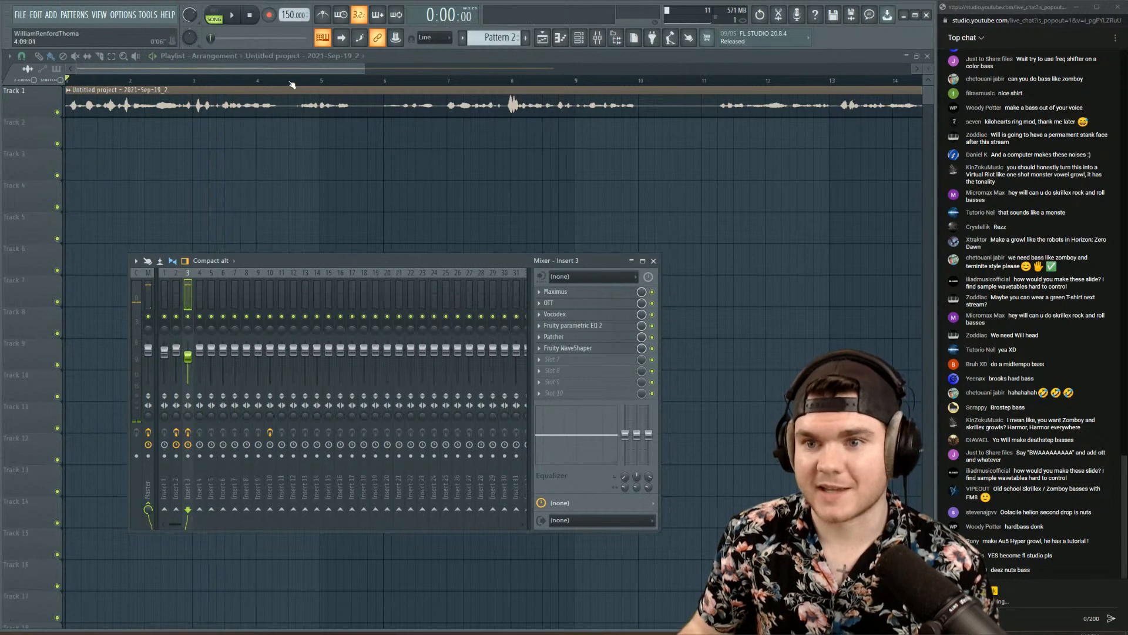
- Free the first effect slot of Insert 3 and load Frequency Shifter there, ahead of Maximus
scroll(558, 361, "up", 6)
left_click(557, 294)
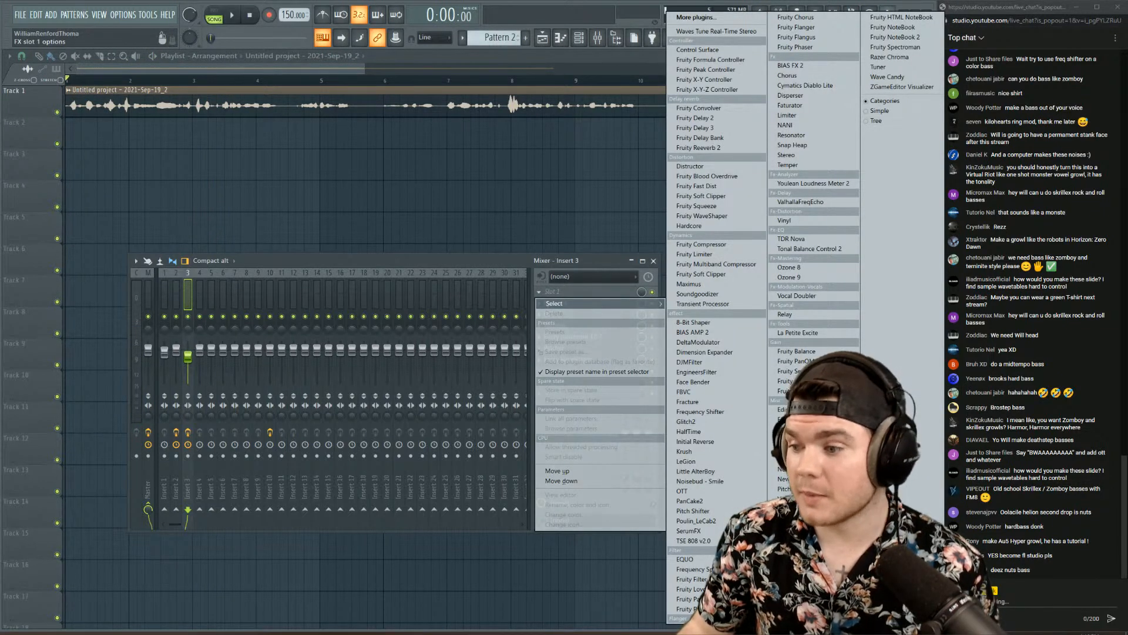
left_click(703, 411)
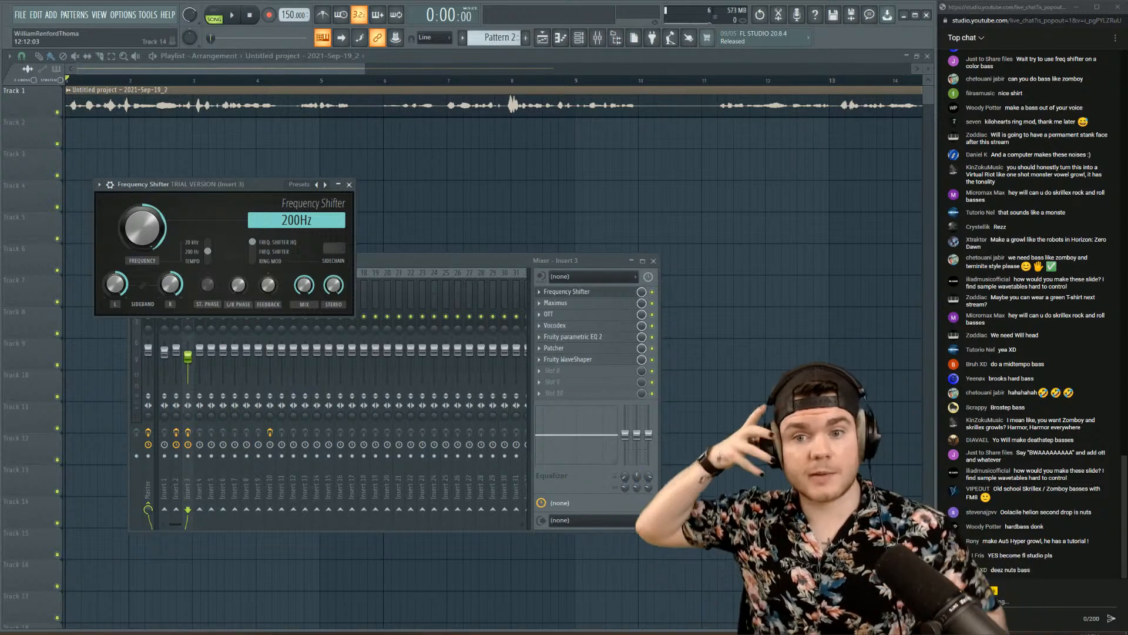
- Set Frequency Shifter to the 20 kHz range with a frequency of -143 Hz during playback, and close its window
key("space")
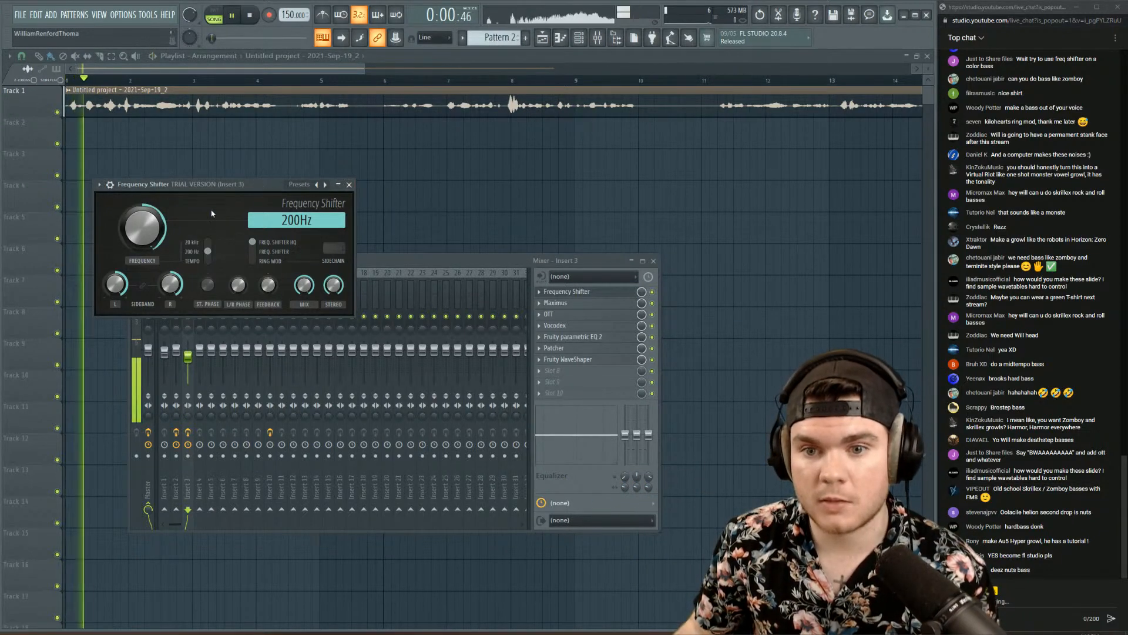
left_click_drag(142, 228, 142, 341)
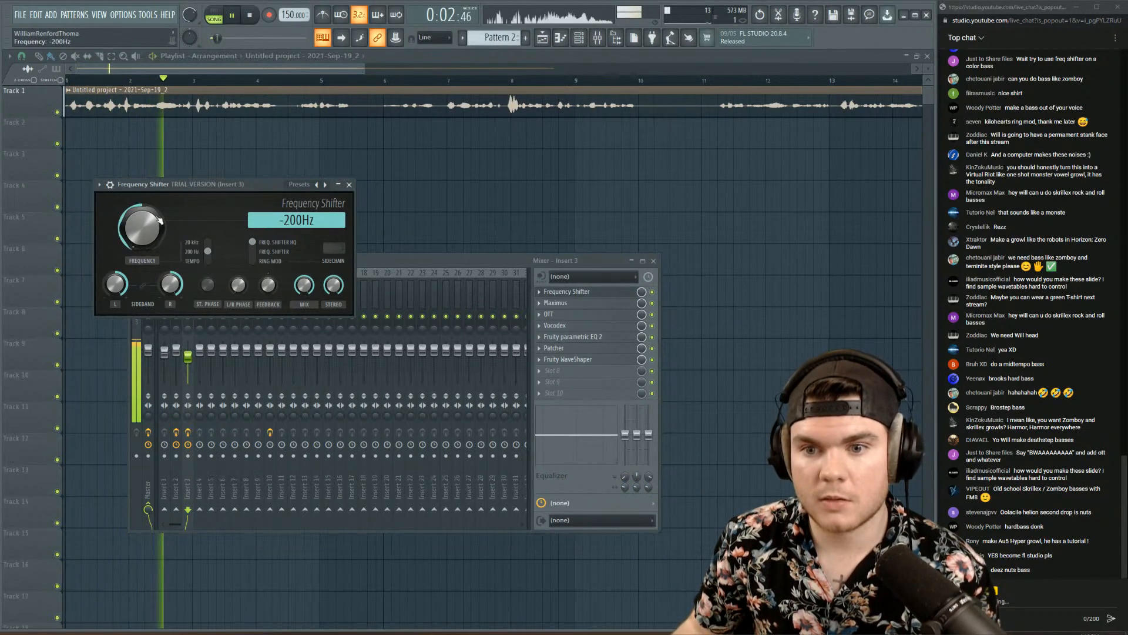
left_click(208, 242)
left_click_drag(145, 225, 144, 208)
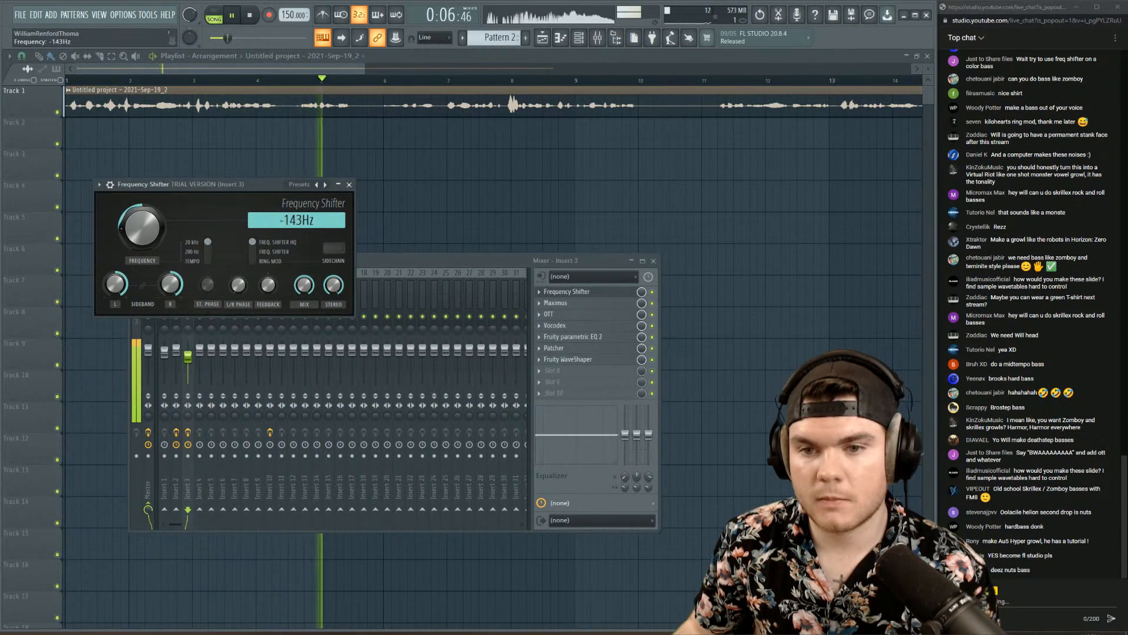
key("space")
key("space")
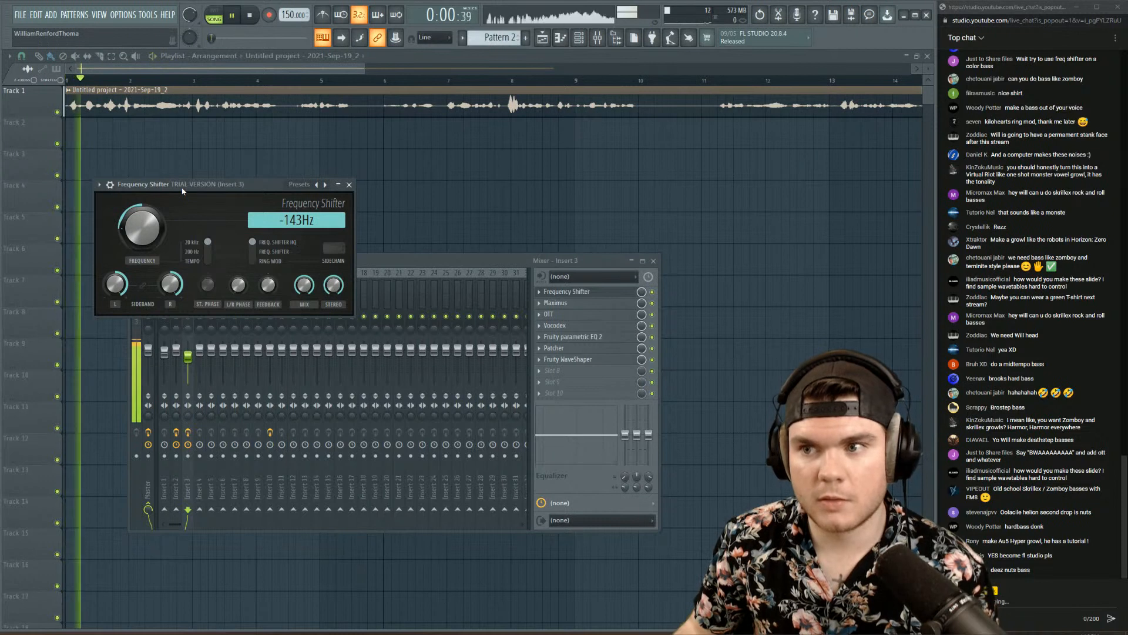
left_click(568, 292)
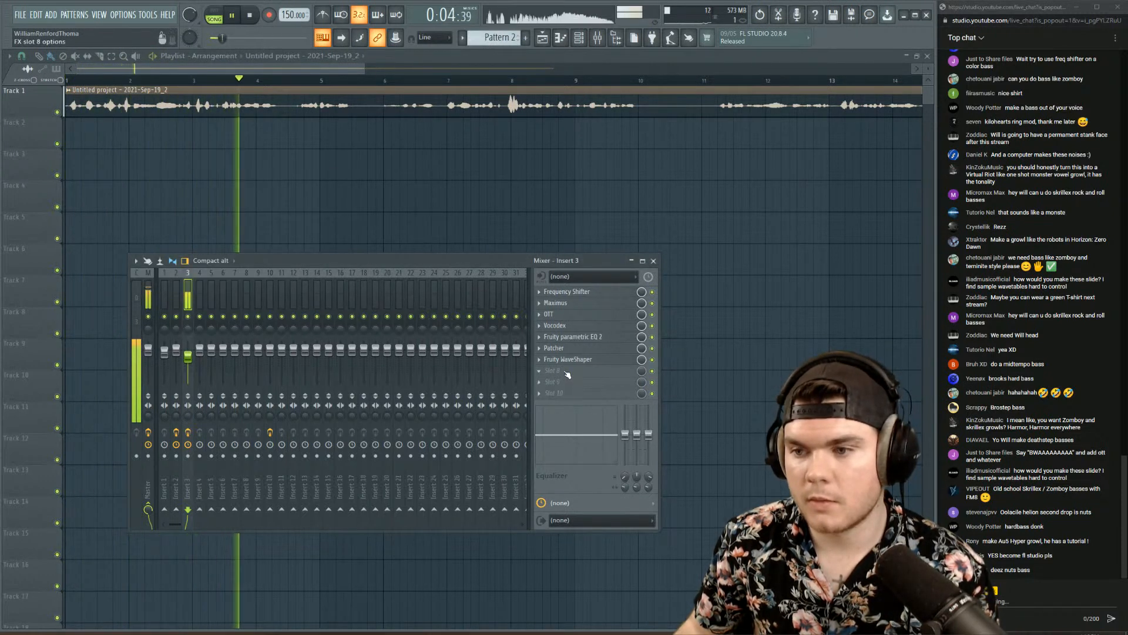
key("space")
- Free the second effect slot of Insert 3, load Little AlterBoy there and reposition its window
left_click_drag(568, 375, 567, 295)
left_click(568, 306)
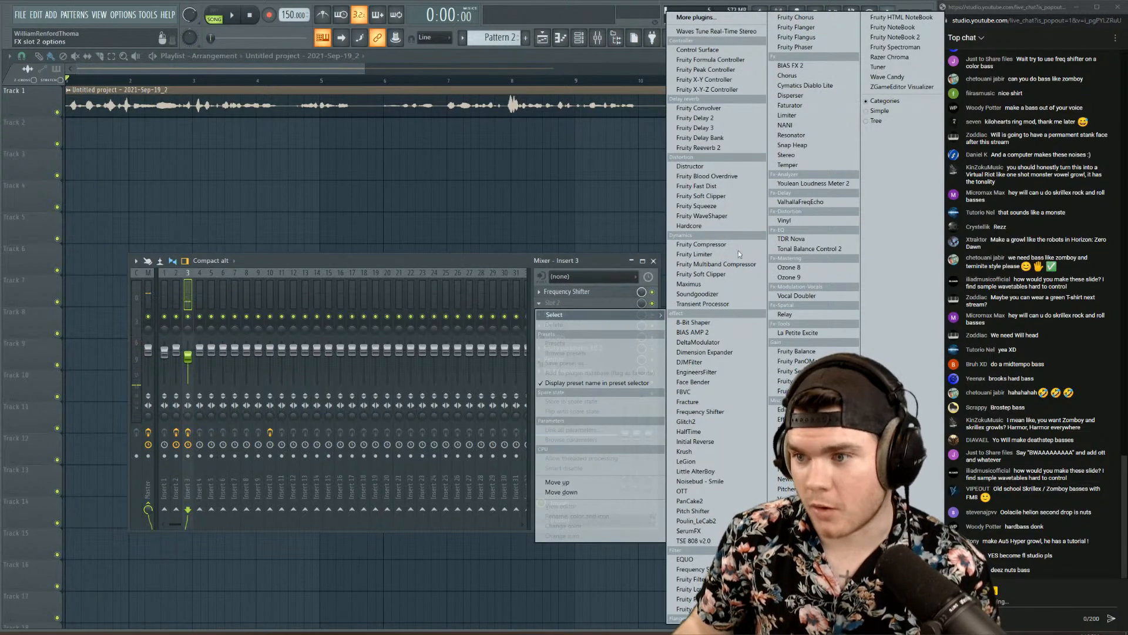
left_click(712, 471)
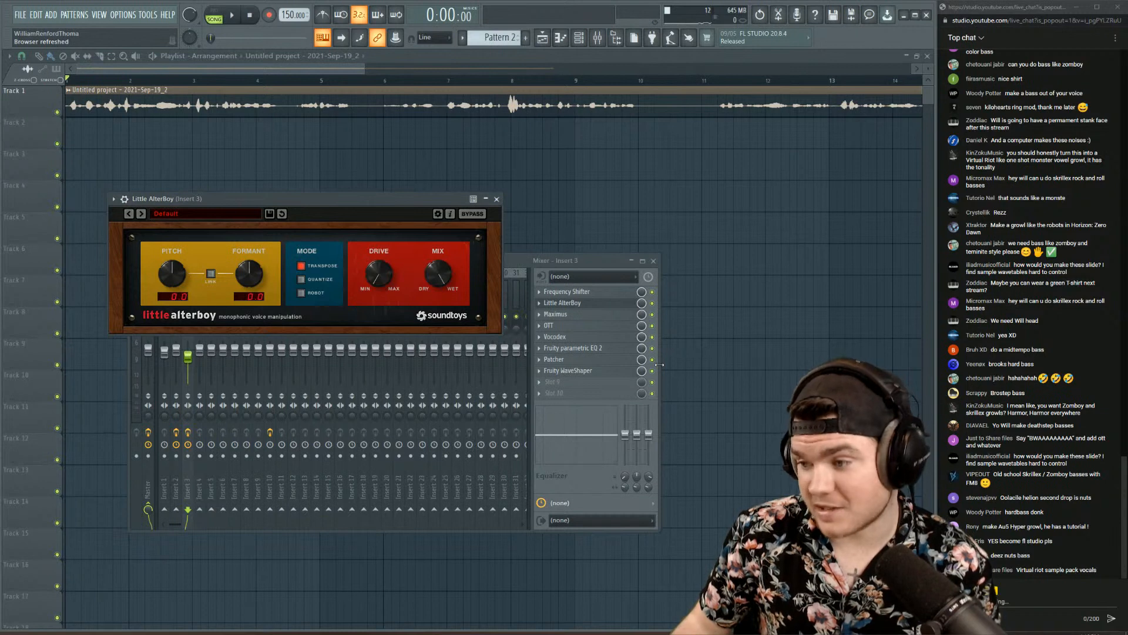
key("space")
key("space")
left_click_drag(280, 200, 303, 194)
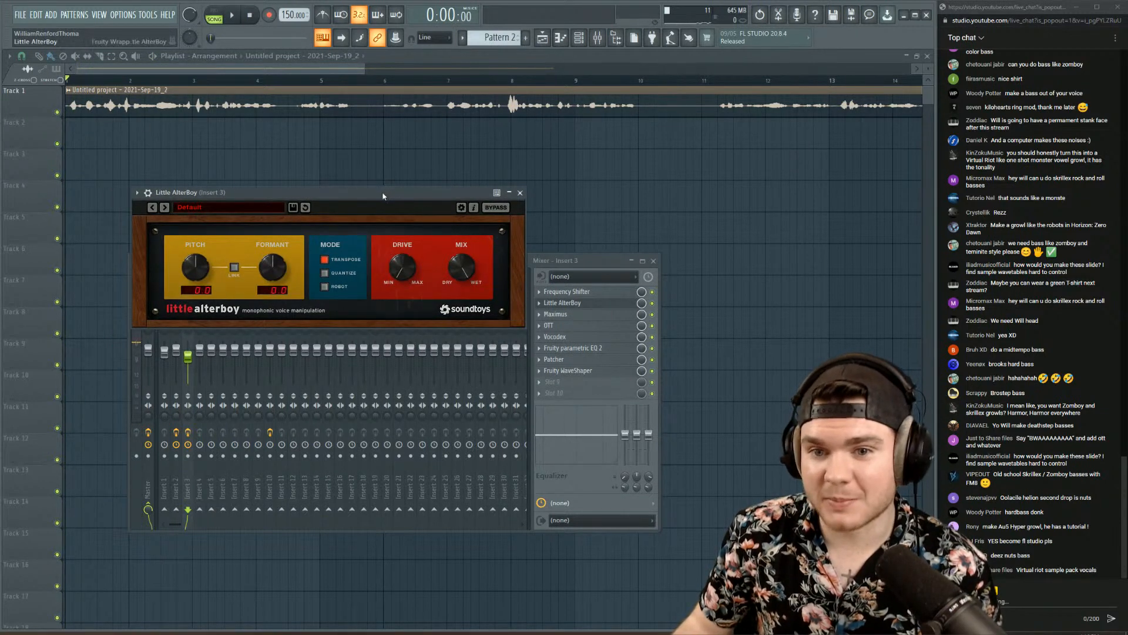
left_click_drag(383, 195, 368, 196)
- Try different Little AlterBoy pitch and formant combinations during playback, settling on pitch -12.0 and formant 3.5
key("space")
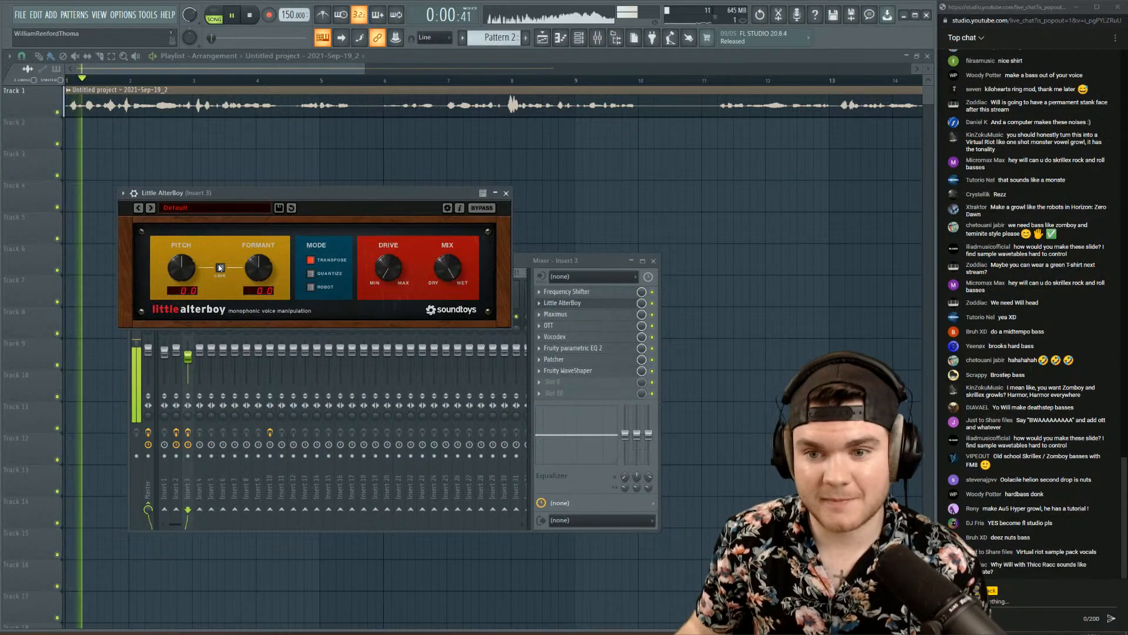
left_click(220, 267)
left_click_drag(173, 264, 185, 228)
left_click(221, 268)
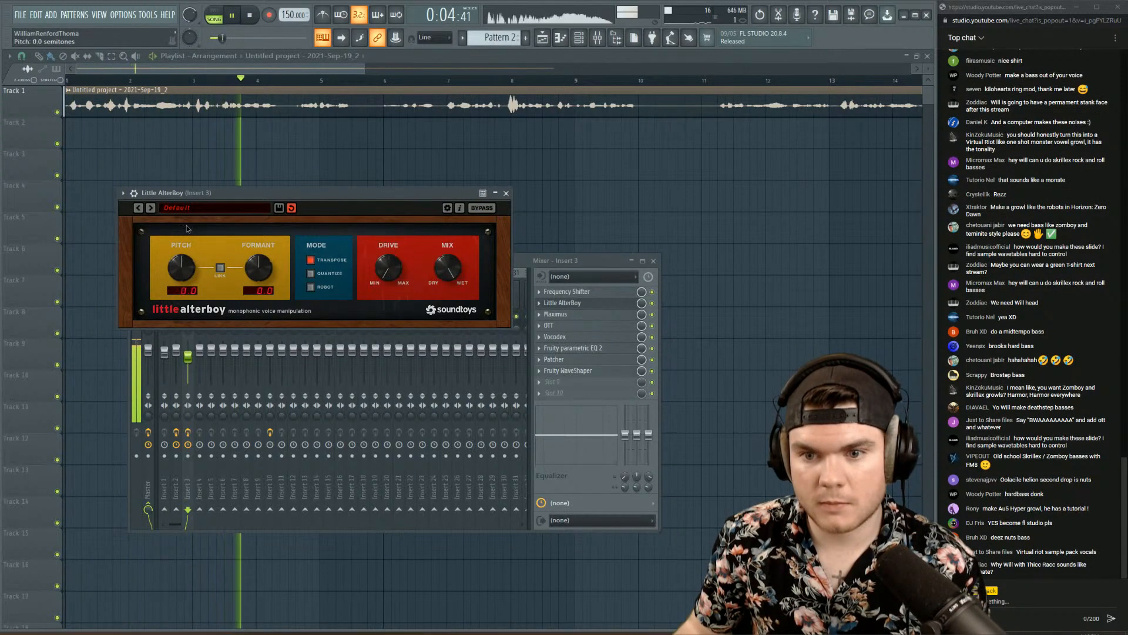
left_click_drag(258, 268, 254, 347)
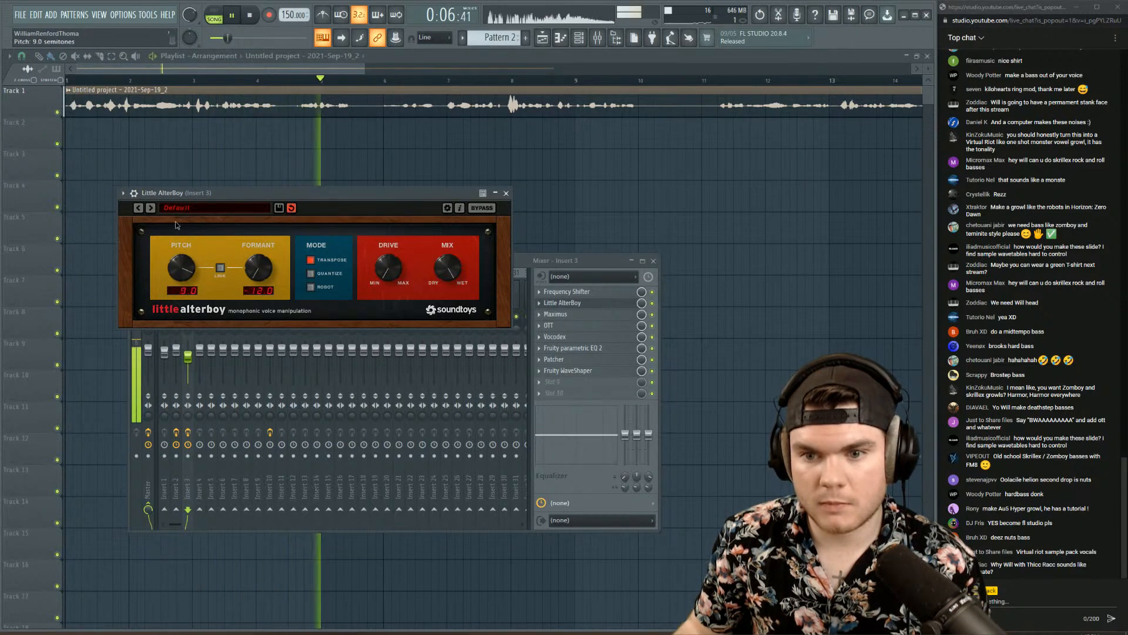
left_click_drag(267, 261, 268, 232)
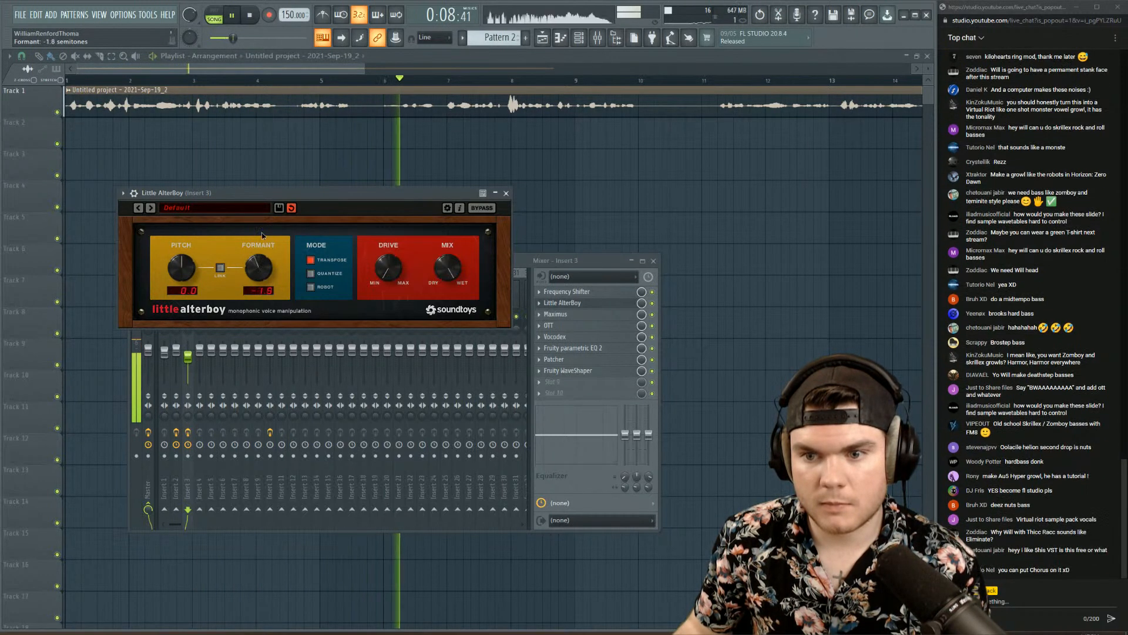
left_click_drag(183, 268, 179, 335)
left_click_drag(260, 268, 266, 222)
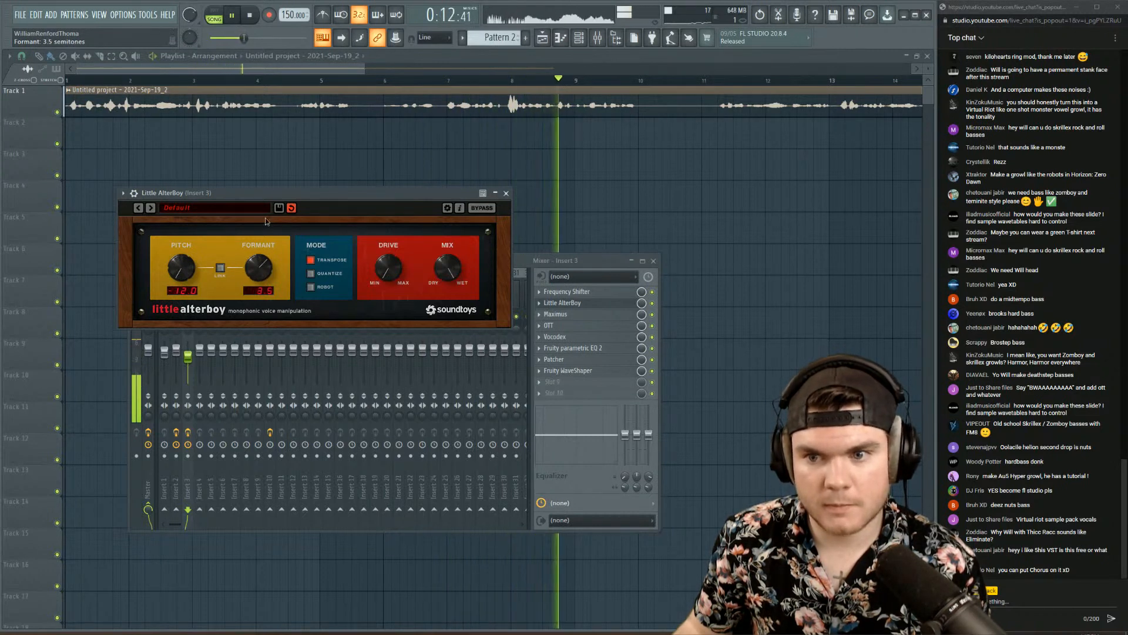
- Try Little AlterBoy ahead of Frequency Shifter on Insert 3, restore the previous effect order and restart playback
left_click_drag(563, 303, 580, 294)
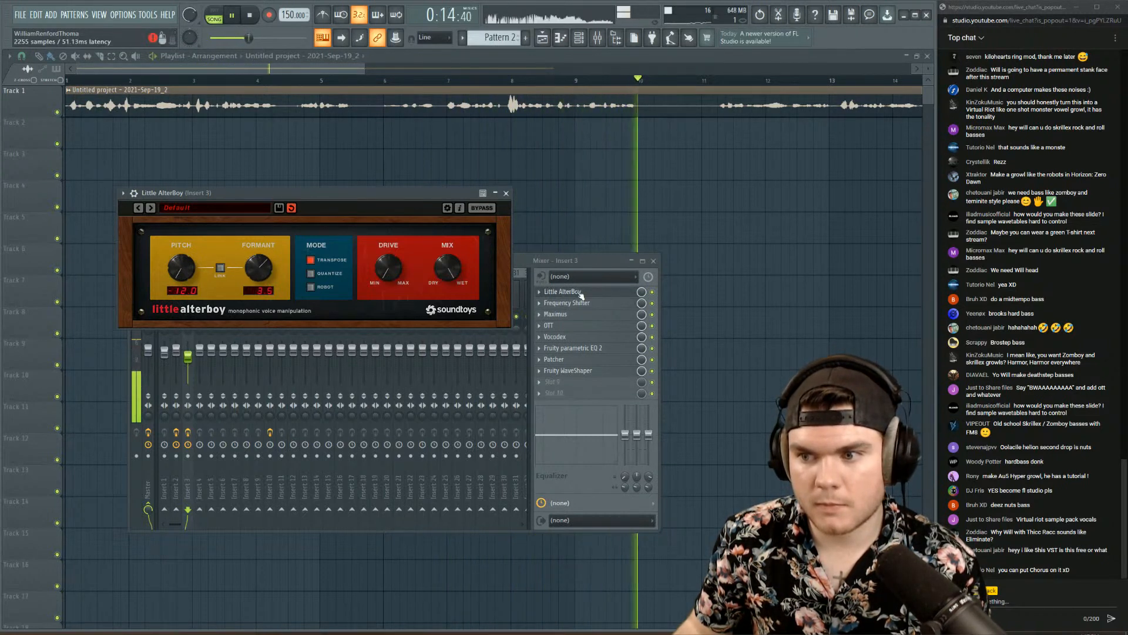
scroll(579, 293, "down", 1)
key("space")
key("space")
- Audition the processed recording from around bar 14 of the playlist
scroll(312, 86, "down", 1)
scroll(313, 87, "up", 1)
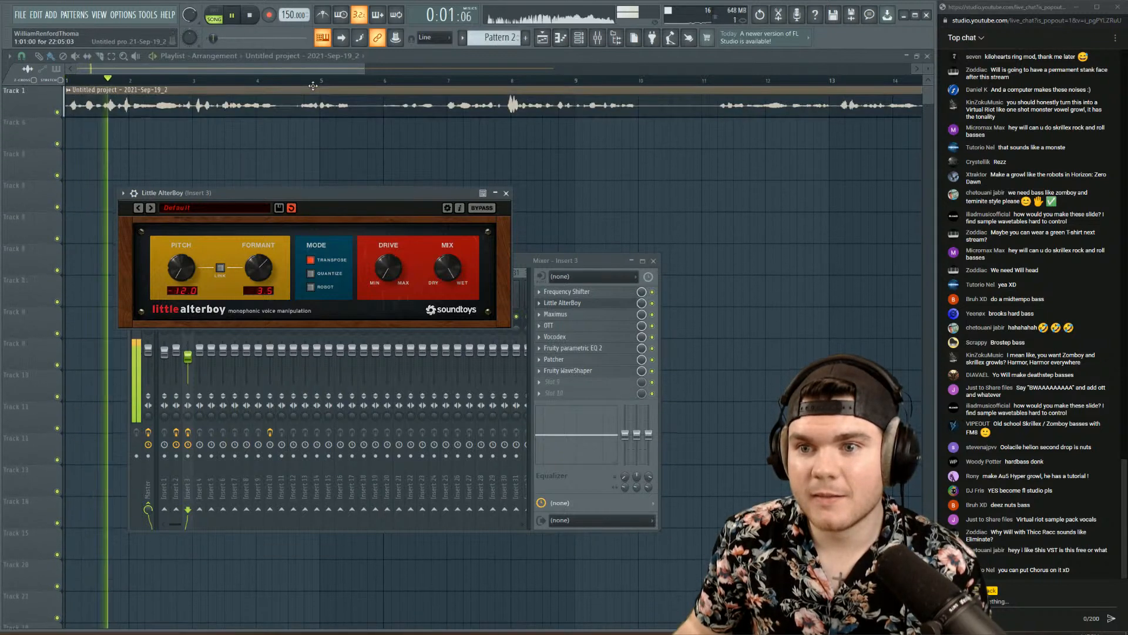
scroll(316, 86, "down", 3)
left_click(357, 81)
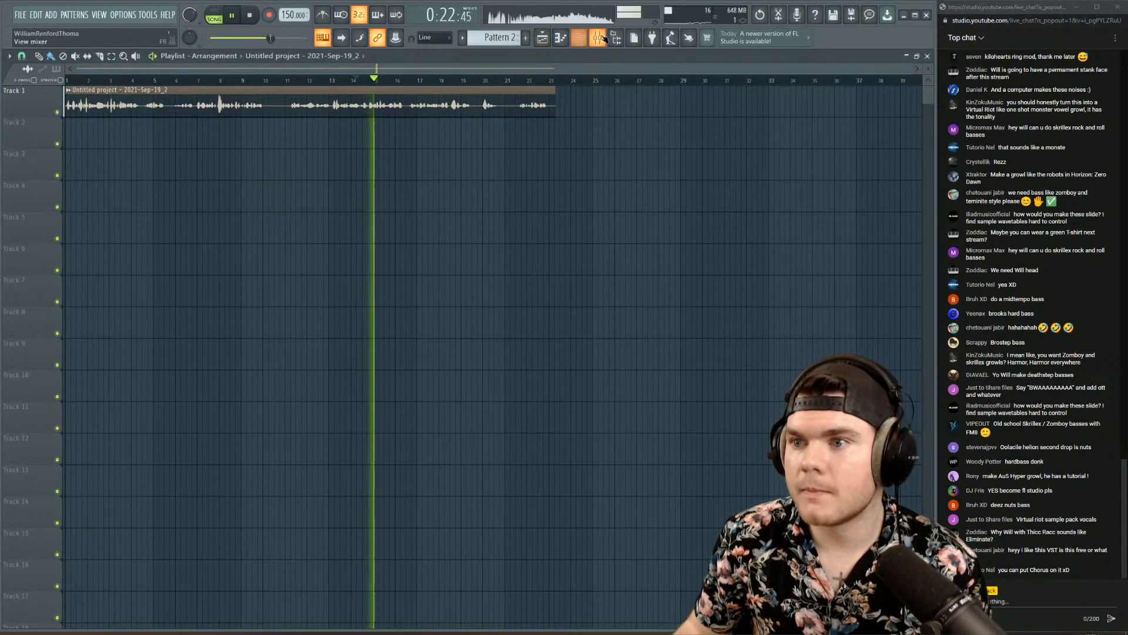
- Lower Little AlterBoy's formant to about -4.6 on Insert 3 during playback, close its window and stop playback
left_click(541, 38)
left_click_drag(254, 263, 264, 295)
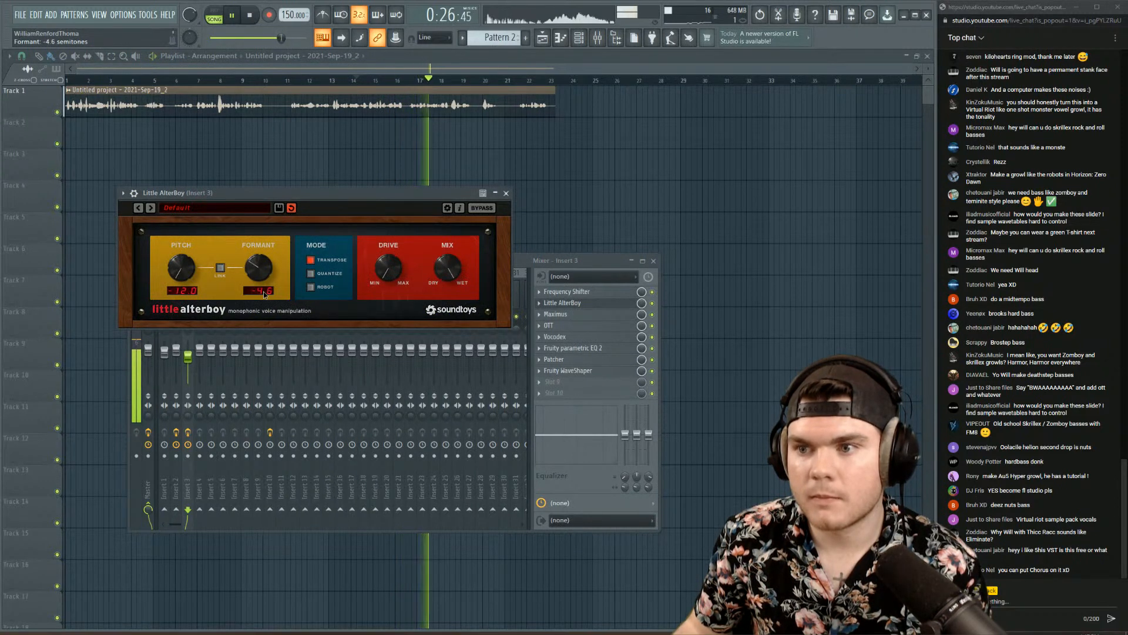
left_click(562, 303)
key("space")
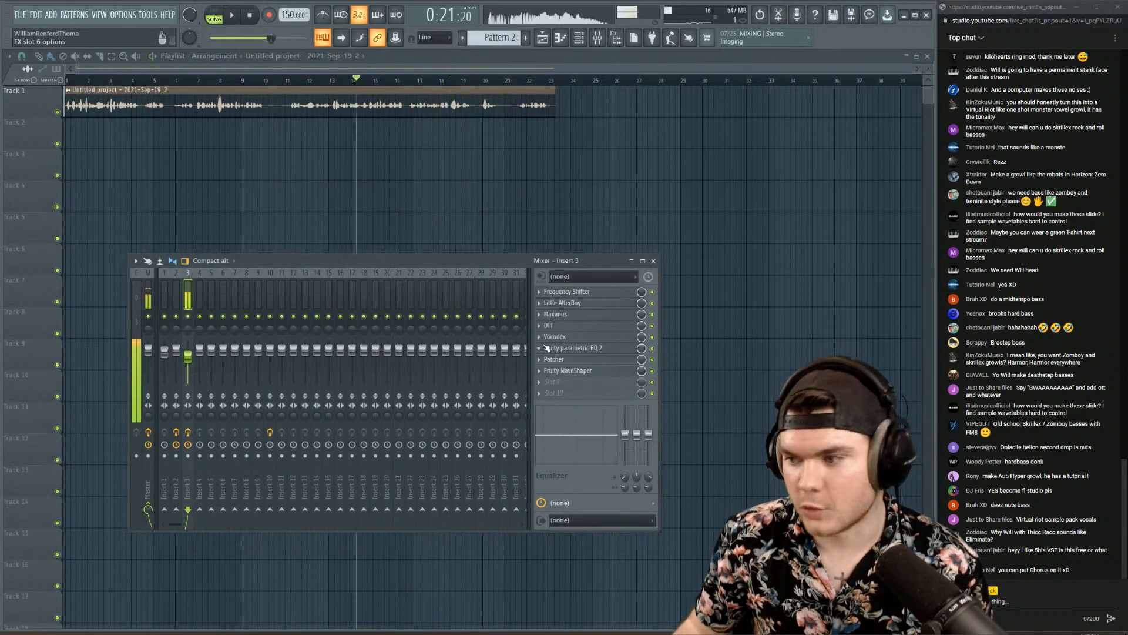
- Load Fruity Chorus in Insert 3's ninth effect slot and move it directly after Little AlterBoy while the recording plays
left_click(556, 382)
left_click(795, 18)
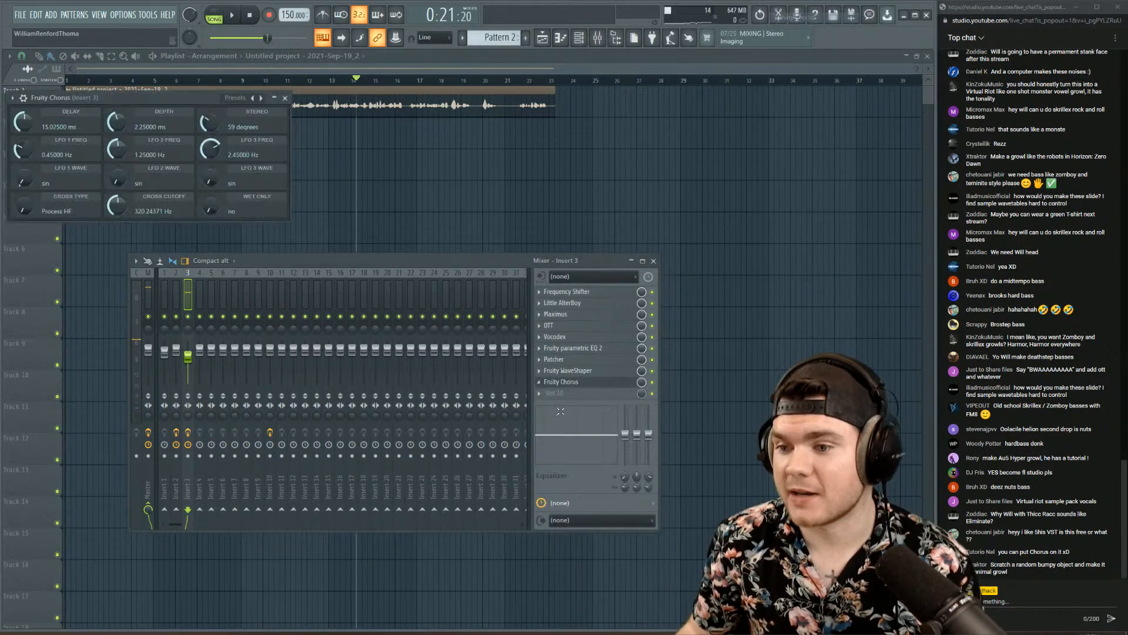
key("space")
left_click_drag(565, 364, 567, 315)
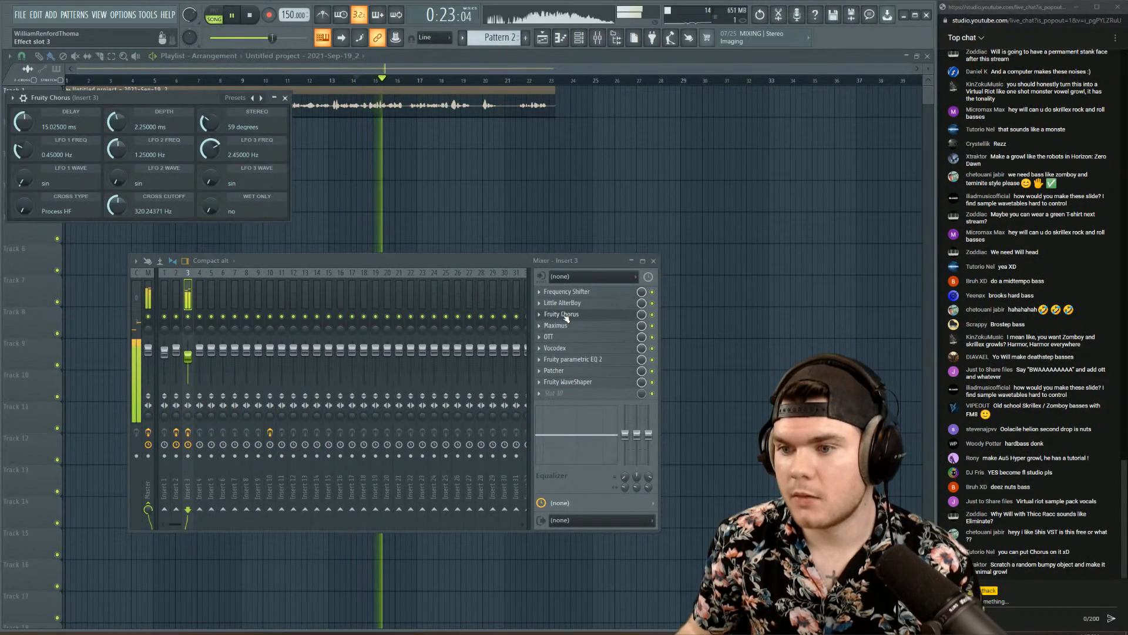
- Reduce Fruity Chorus's slot mix level to about 57%, close its window and stop playback
left_click_drag(641, 315, 642, 343)
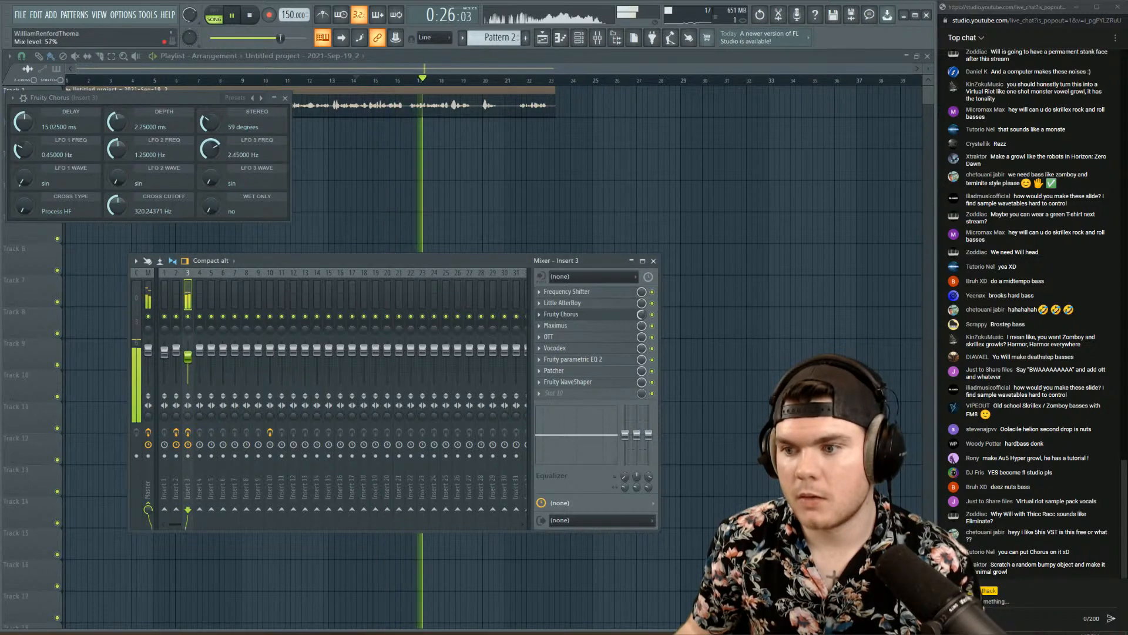
left_click(598, 316)
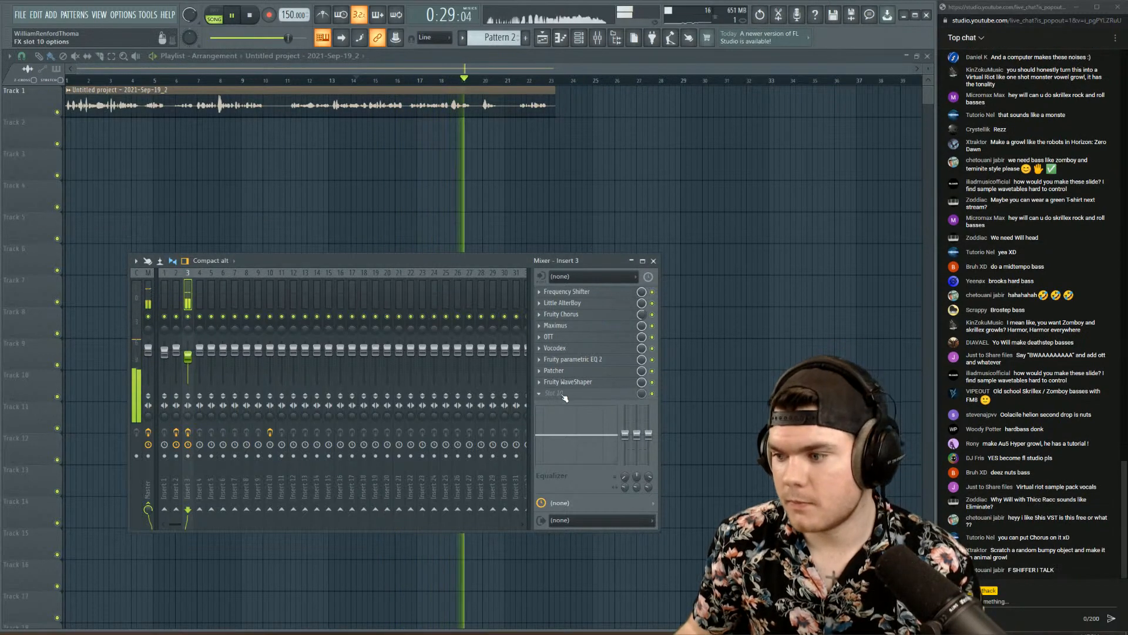
key("space")
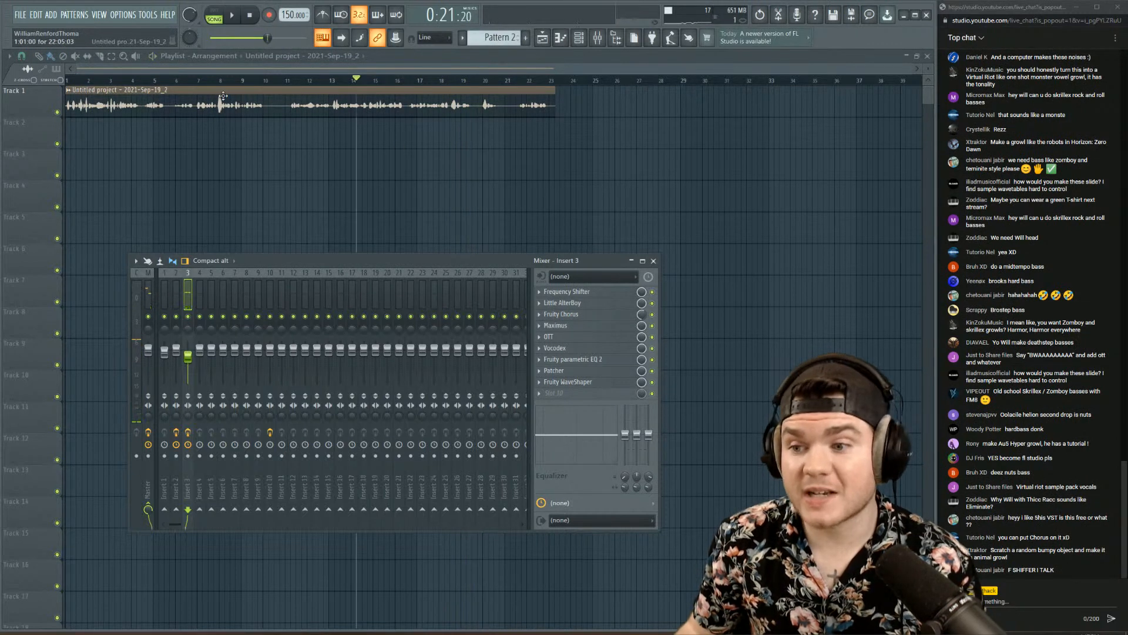
- Load Glitch2 in the last effect slot of Insert 3 and move it directly after Fruity Chorus
left_click(558, 396)
left_click(686, 421)
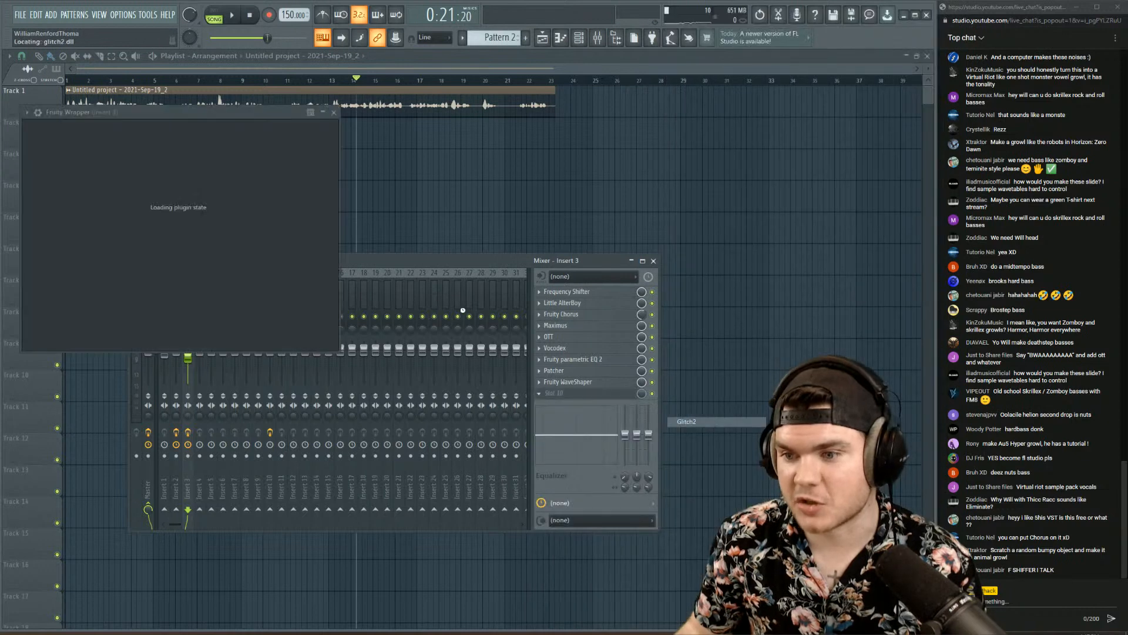
left_click_drag(565, 393, 567, 330)
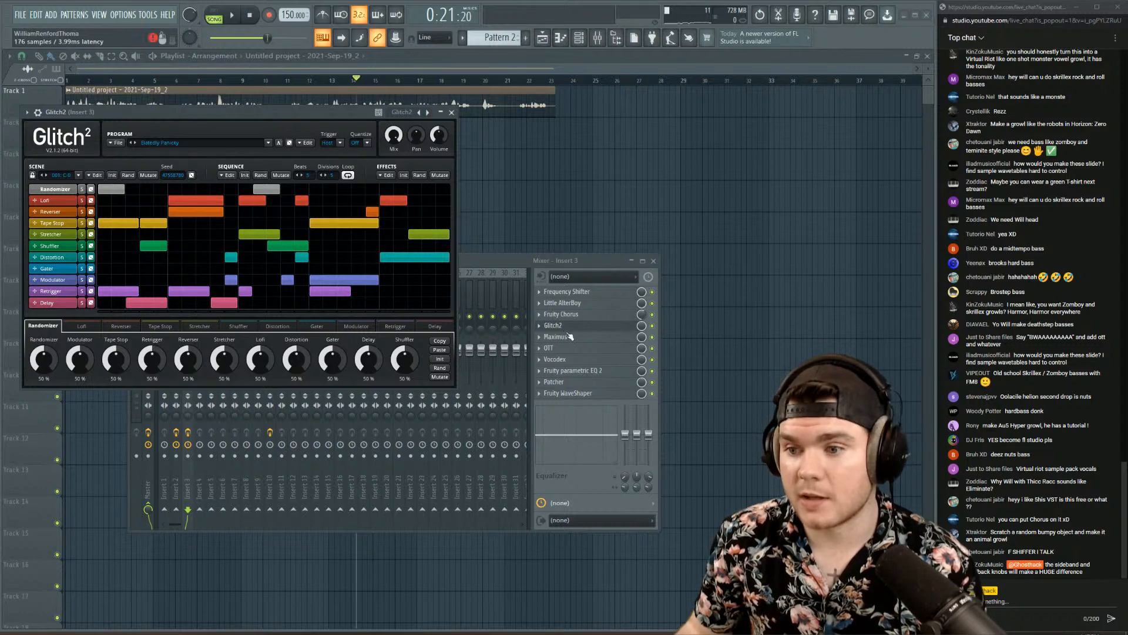
- Clear the Glitch2 sequence, start playback and generate a random effect sequence
left_click(245, 175)
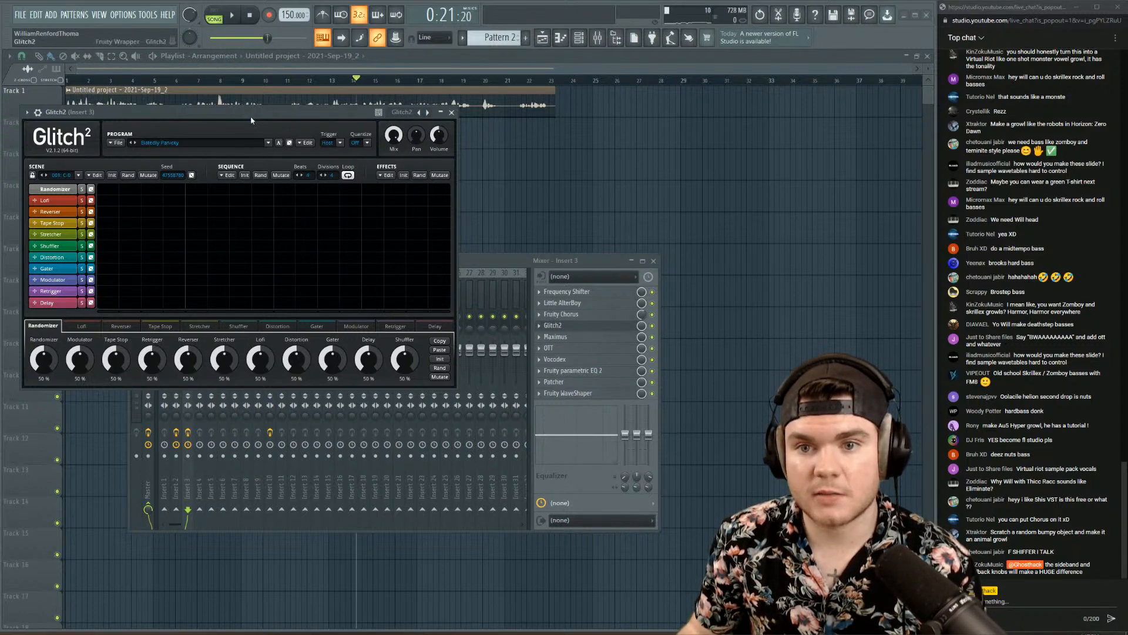
key("space")
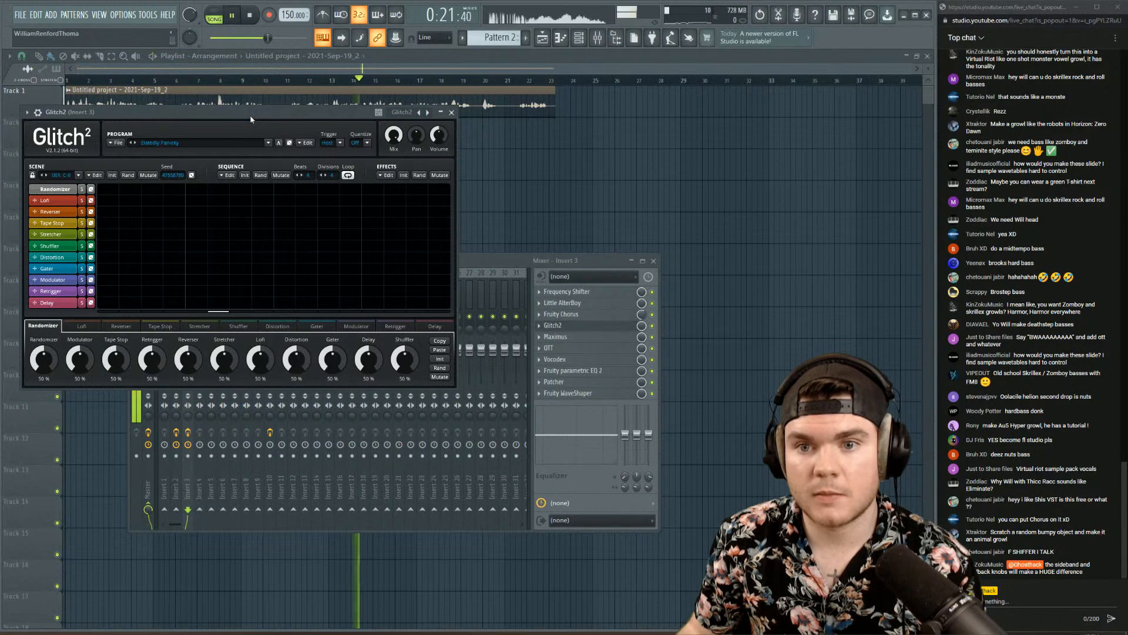
left_click(265, 176)
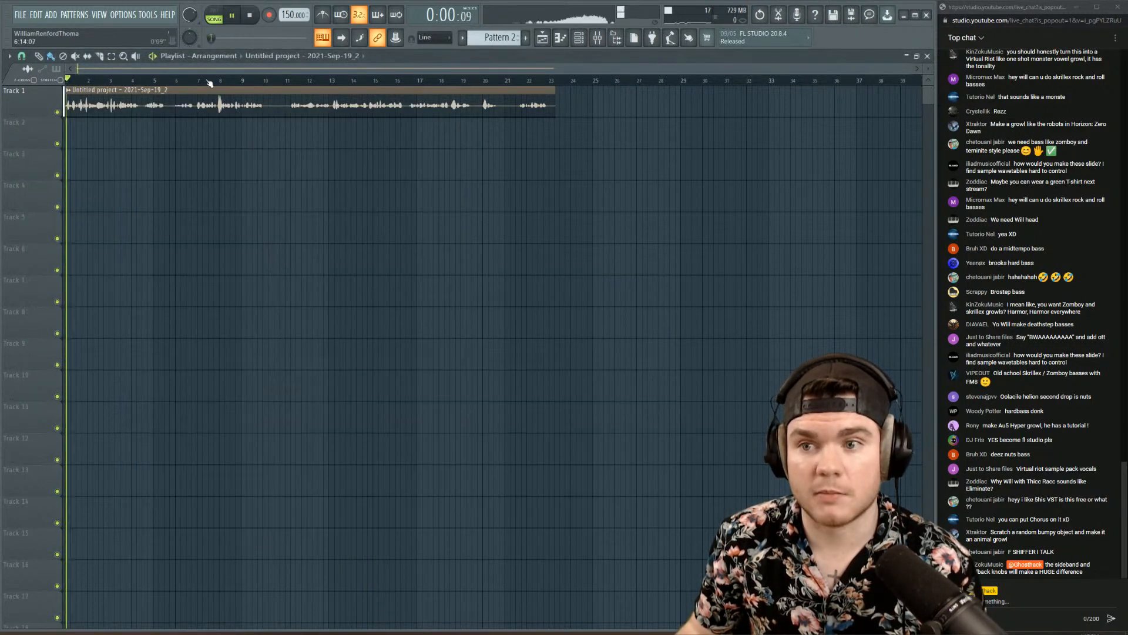
- Audition the recording from the start while generating several new random Glitch2 sequences, keeping the last one and stopping playback
scroll(185, 82, "up", 4)
scroll(184, 83, "left", 2)
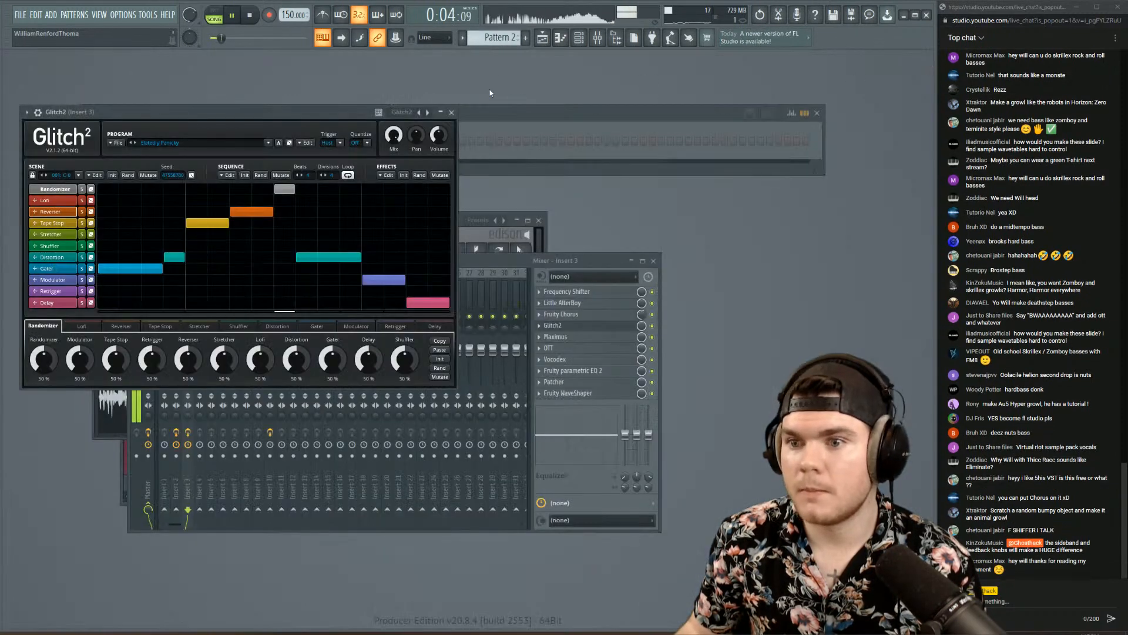
left_click(543, 38)
scroll(616, 81, "up", 4)
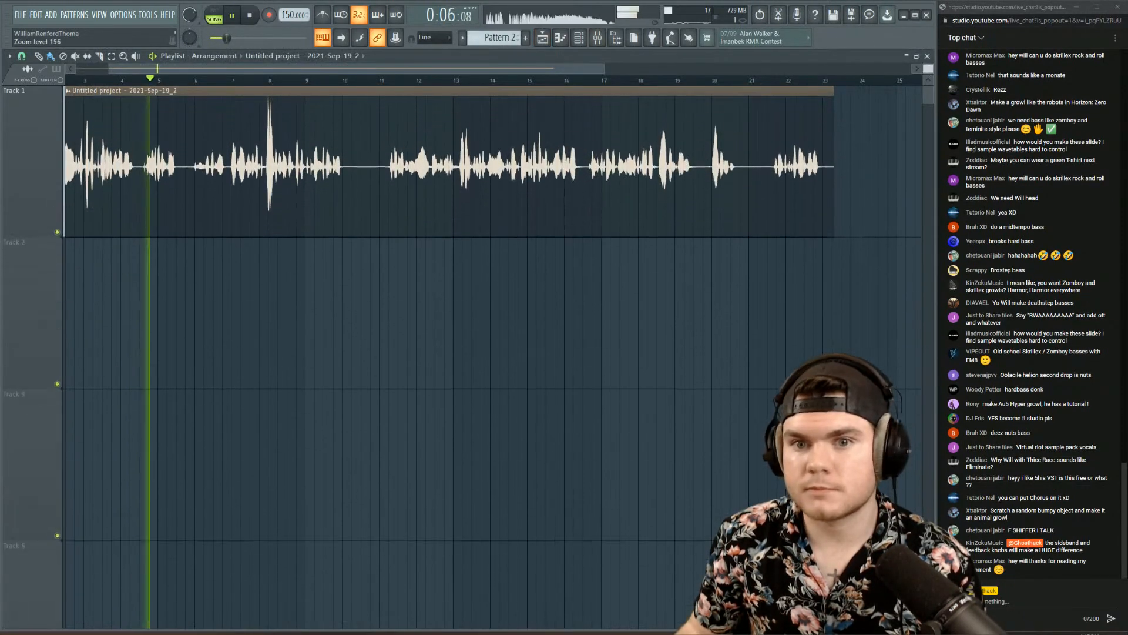
scroll(615, 81, "down", 2)
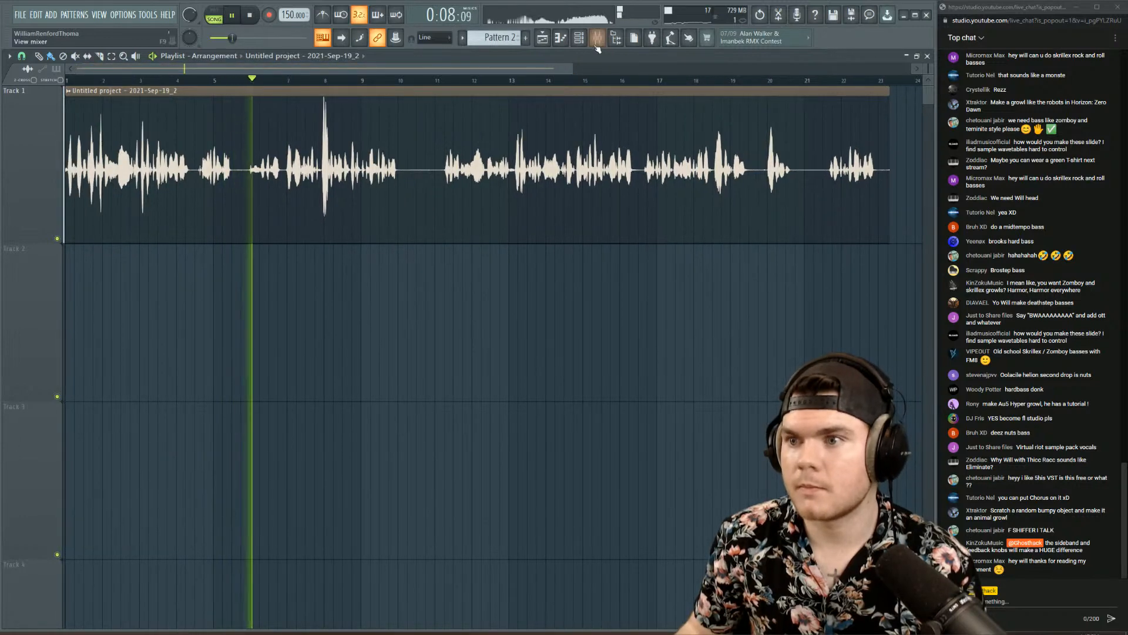
key("F9")
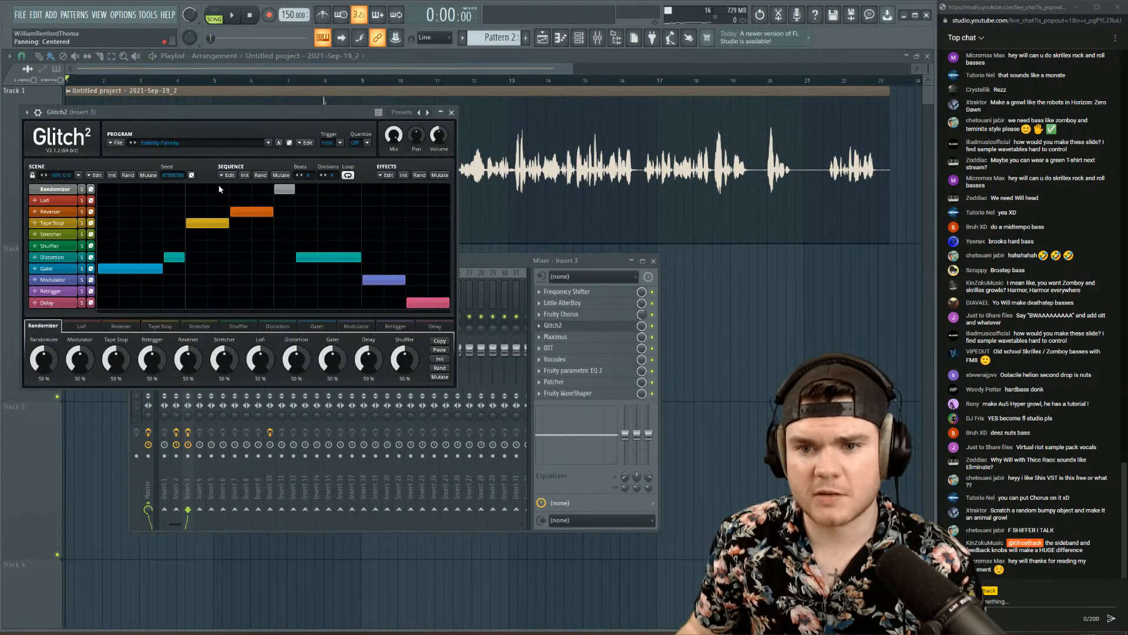
left_click(257, 177)
key("space")
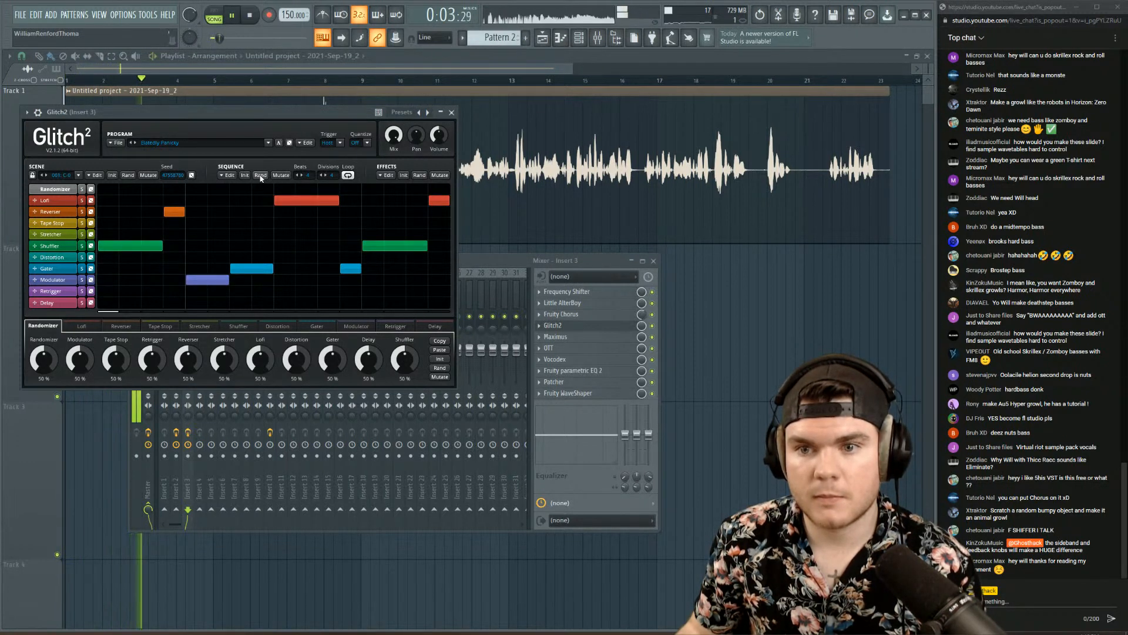
left_click(260, 175)
left_click(260, 175)
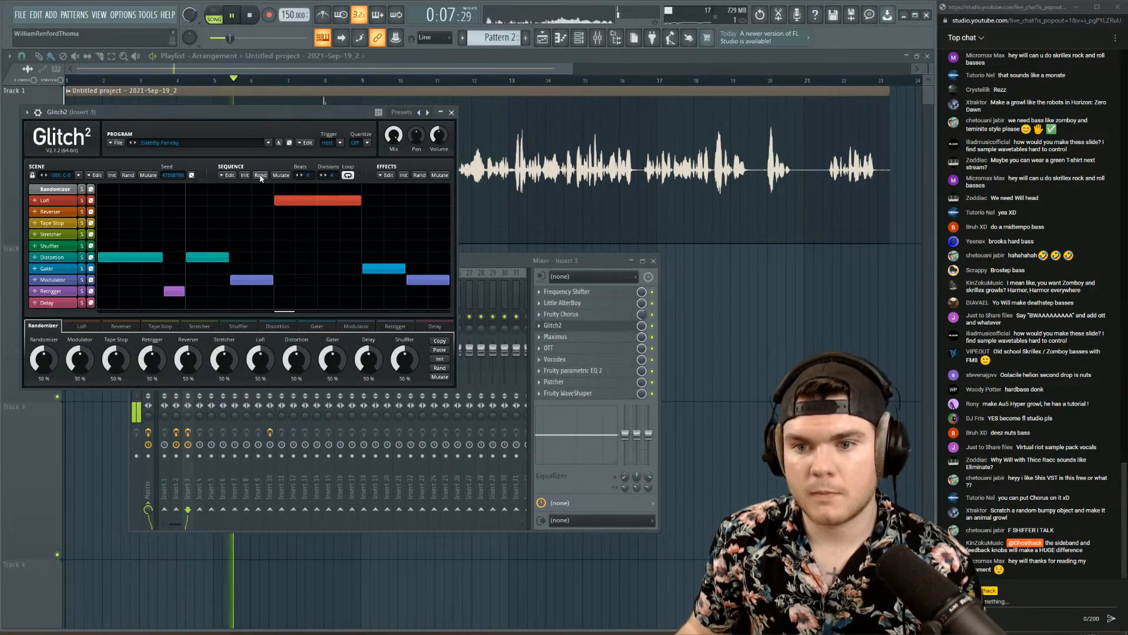
left_click(261, 176)
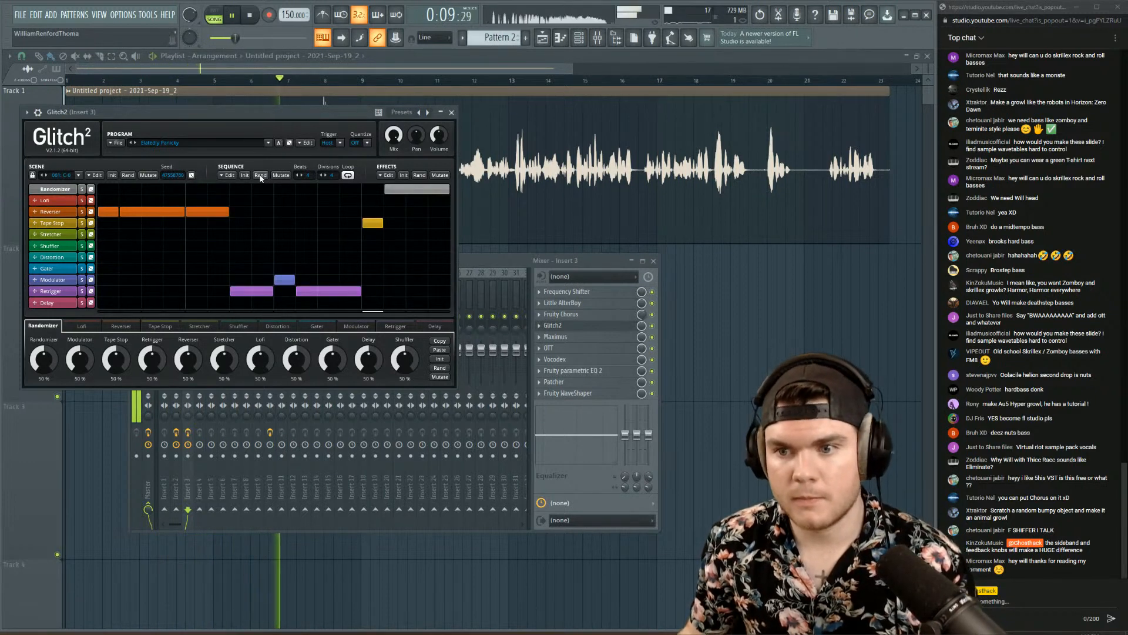
left_click(261, 176)
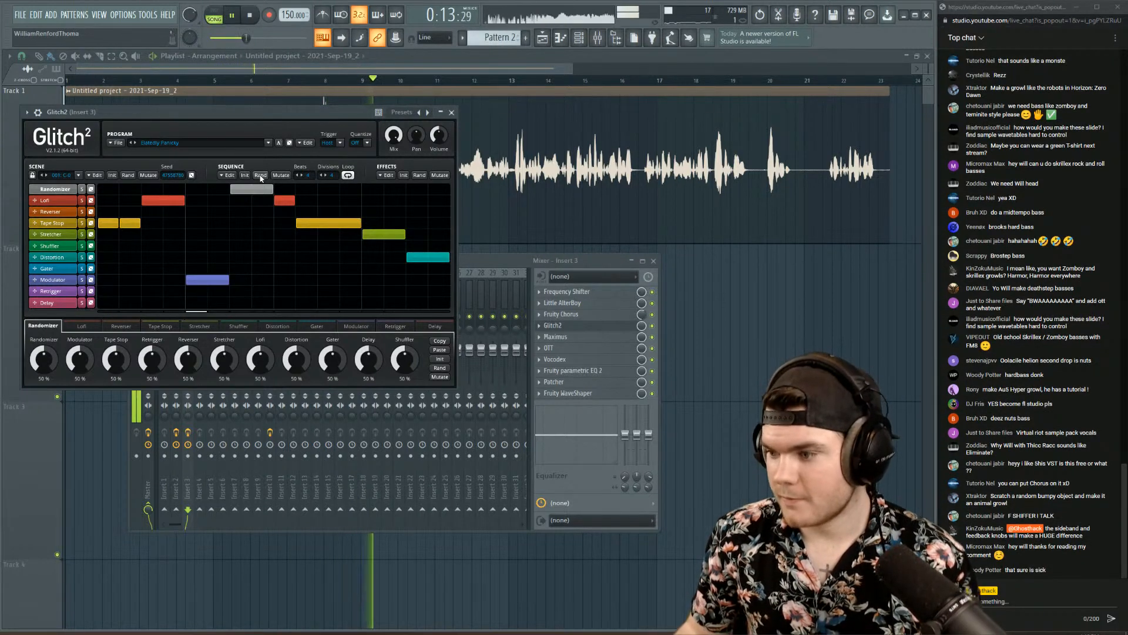
key("space")
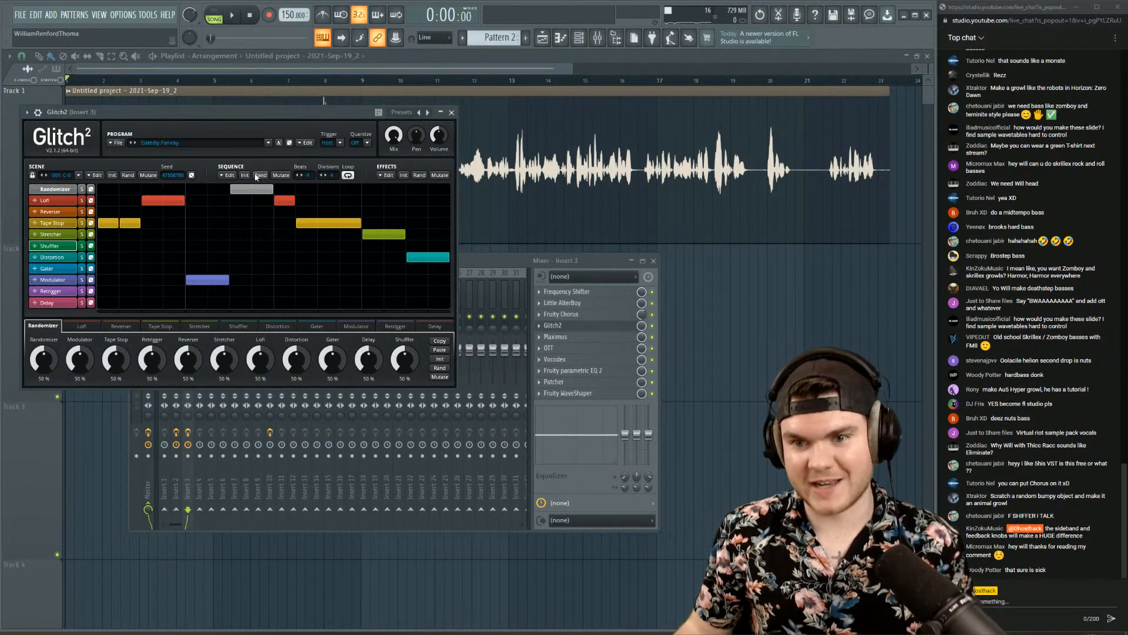
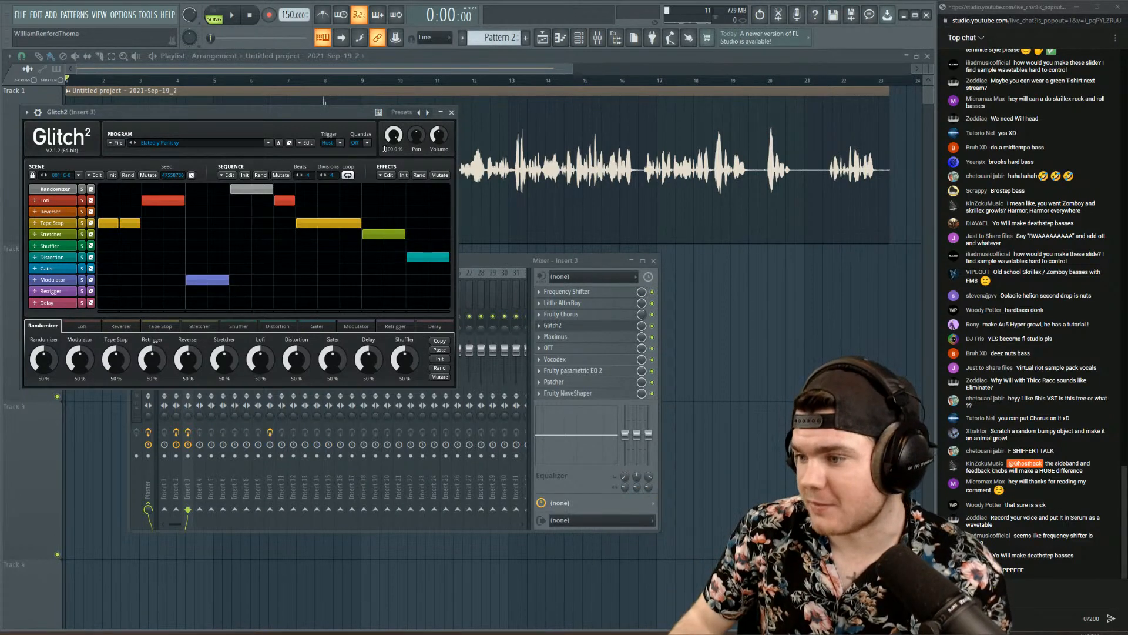
- Adjust Frequency Shifter's feedback and stereo controls on Insert 3, auditioning the result, and close the Frequency Shifter and Glitch2 windows
left_click(568, 293)
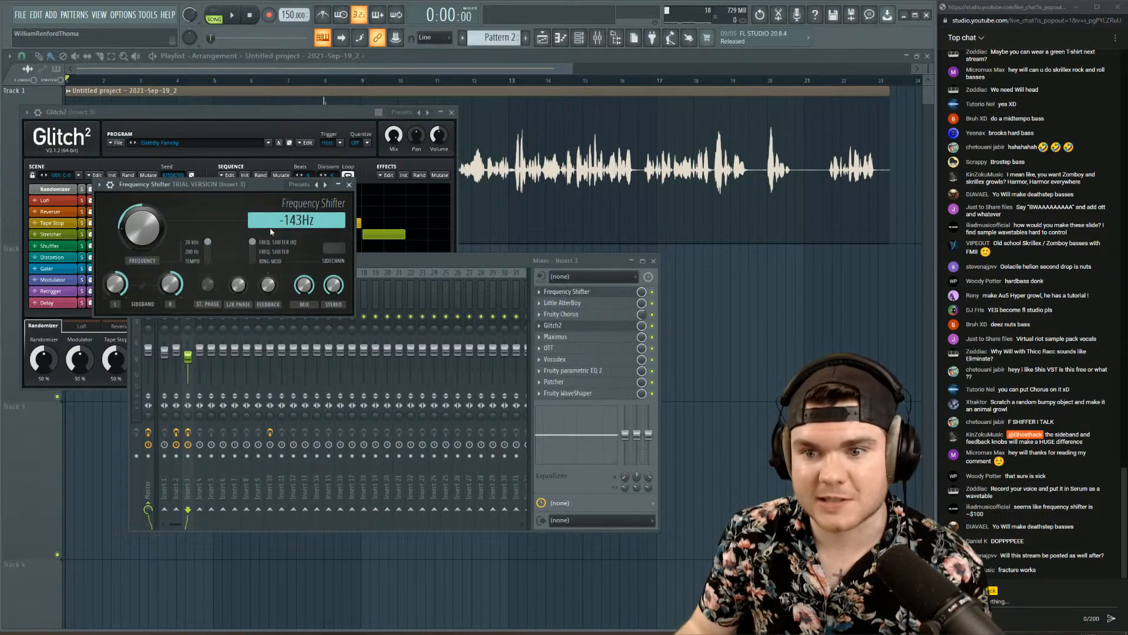
key("space")
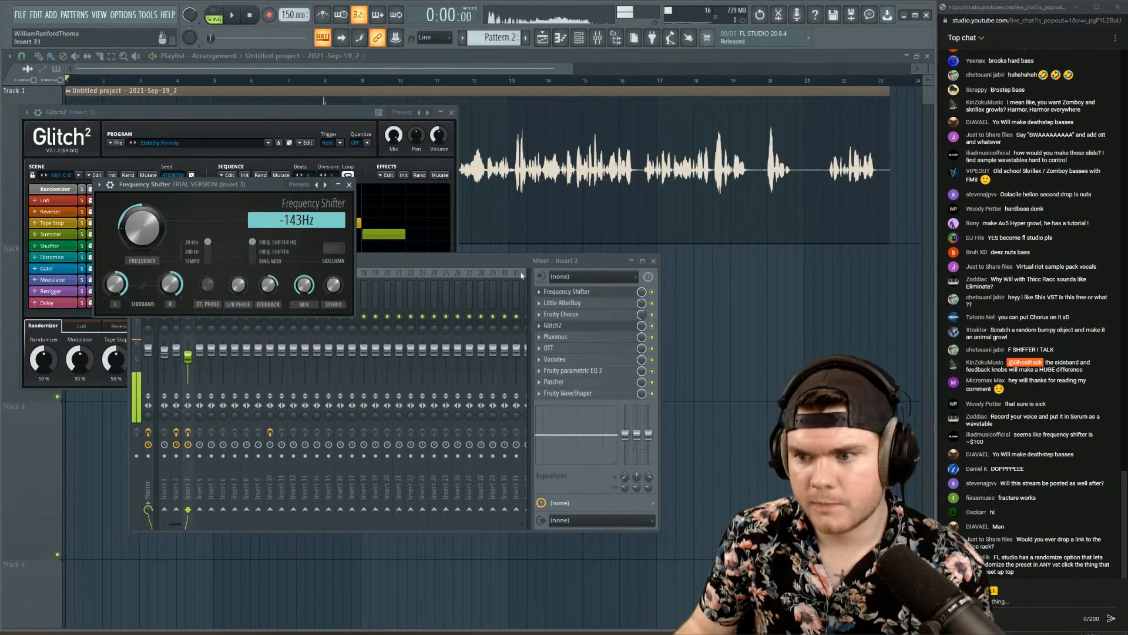
left_click(585, 291)
left_click(572, 325)
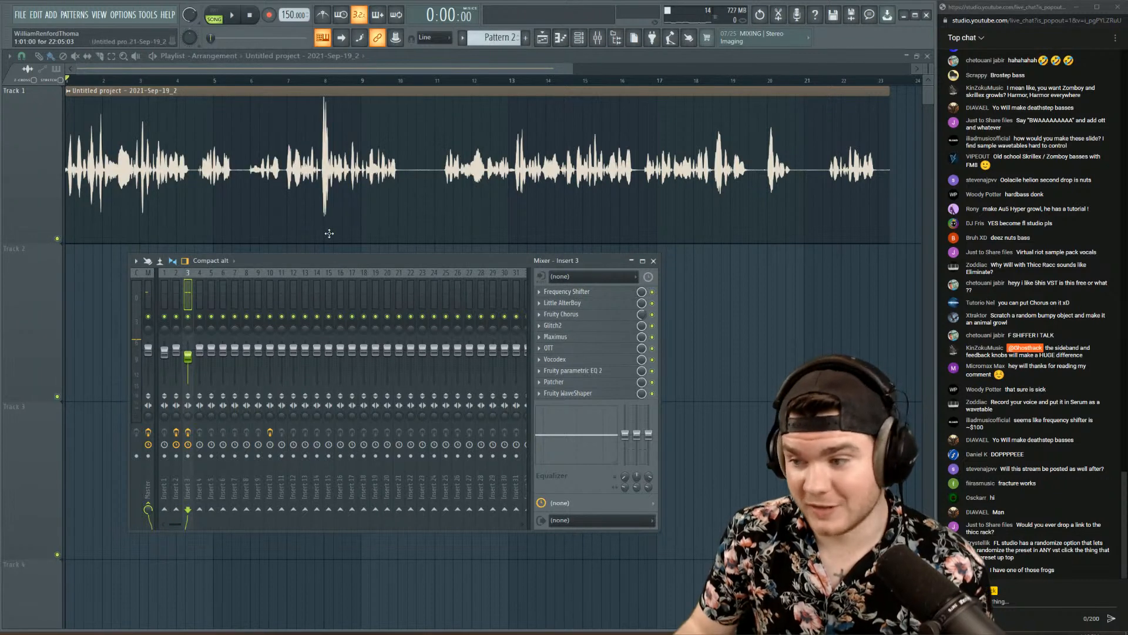
- Audition the Insert 3 chain, route Insert 3 only to Insert 4, and check the new routing with a short playback
key("space")
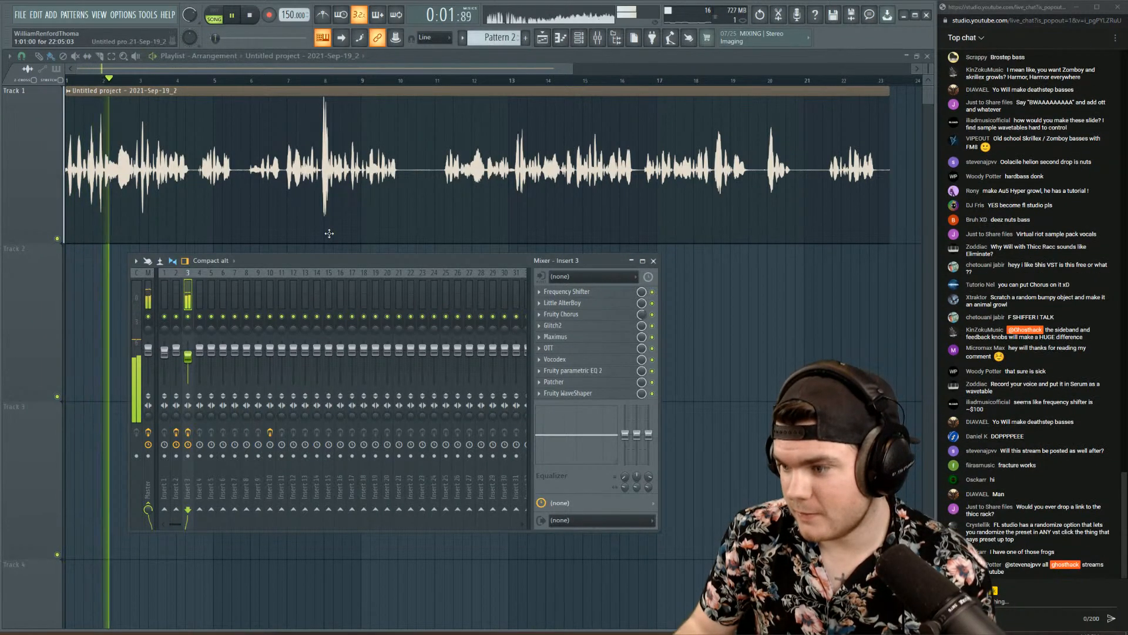
key("space")
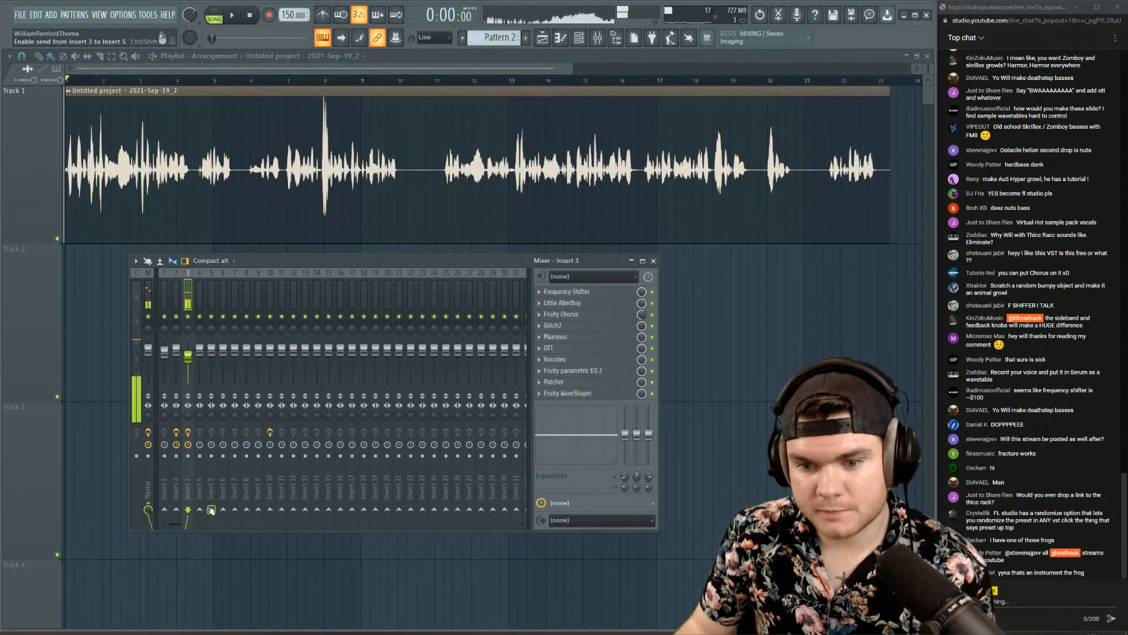
right_click(200, 510)
left_click(249, 524)
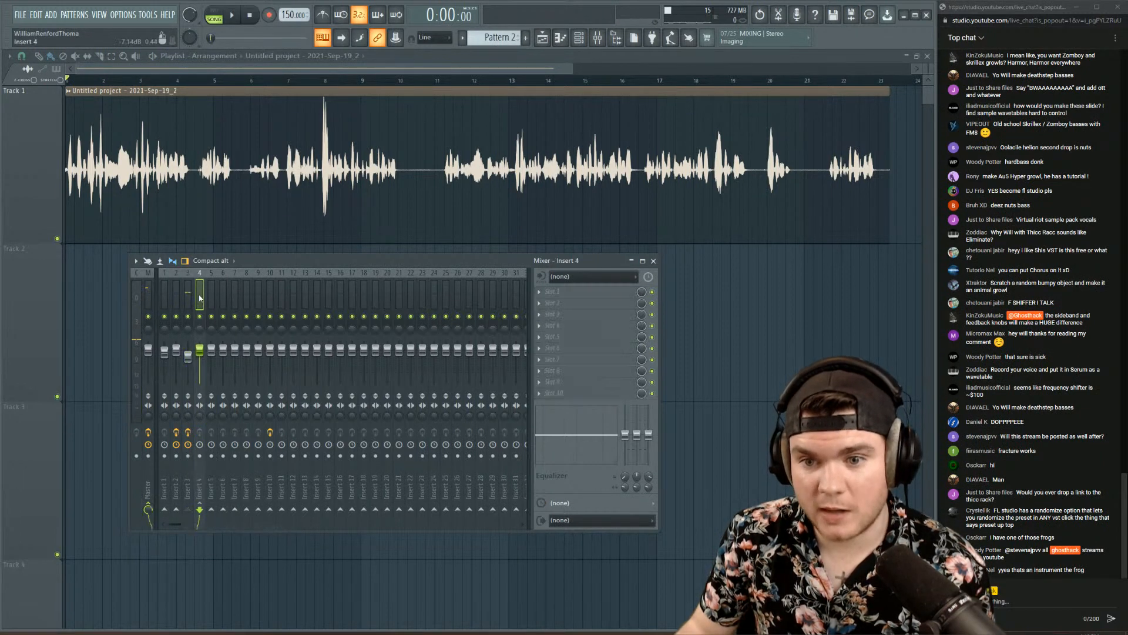
key("space")
key("space")
- Load Fruity parametric EQ 2 in the first effect slot of Insert 4 and briefly play the recording through it
left_click(557, 293)
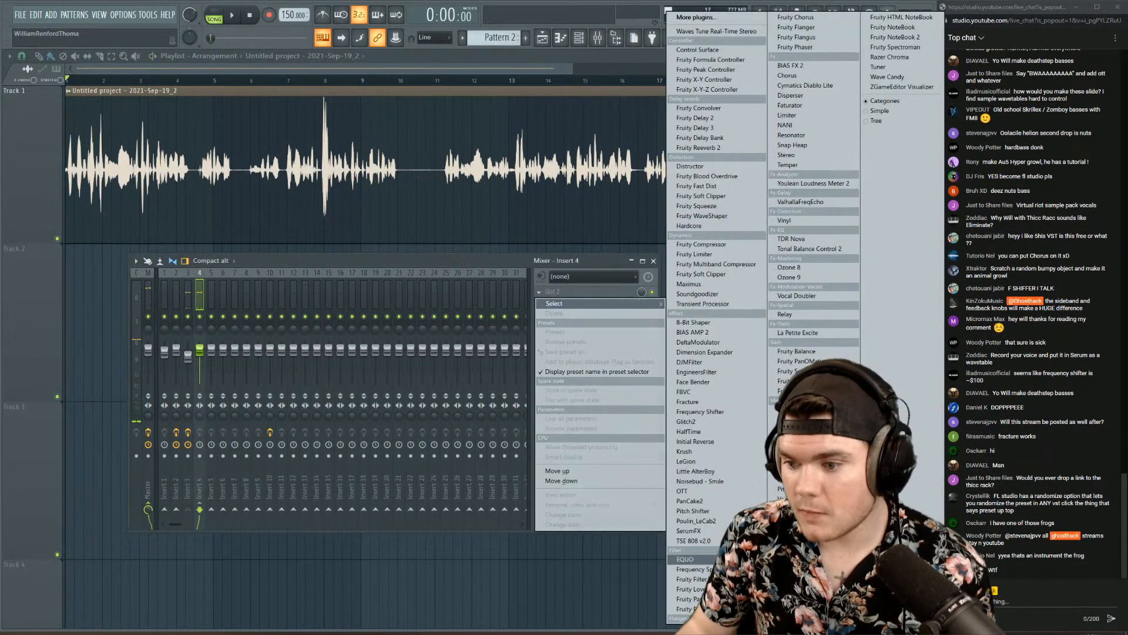
left_click(687, 609)
key("space")
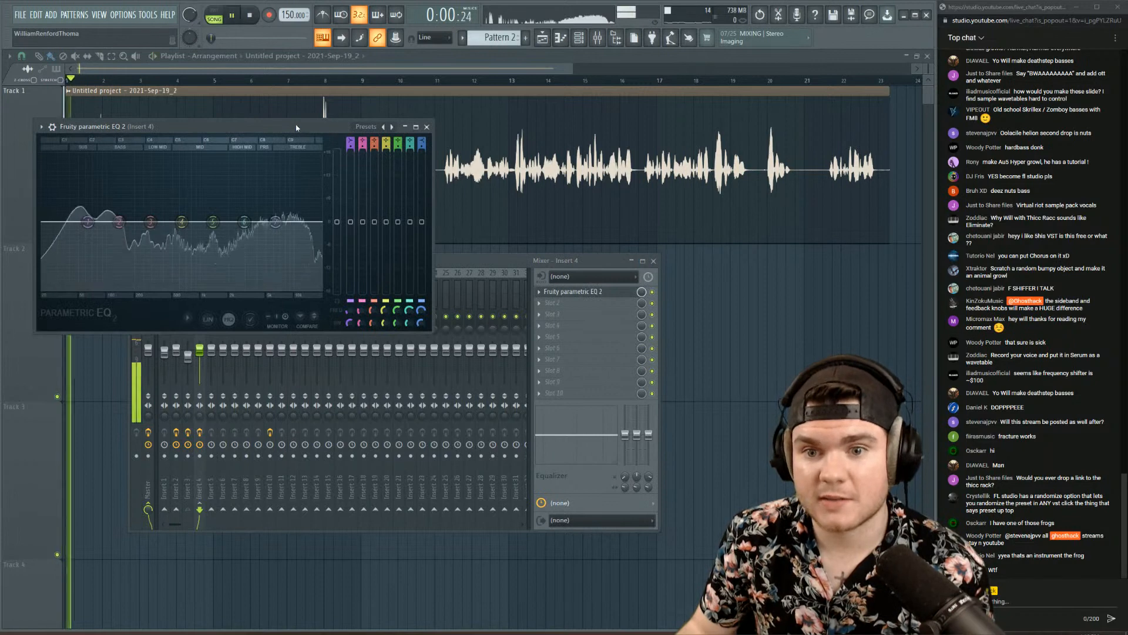
key("space")
- Switch the EQ to a preset with a high-pass first band, raise that band's cutoff into the bass range and close the EQ
left_click(369, 127)
left_click(384, 131)
key("space")
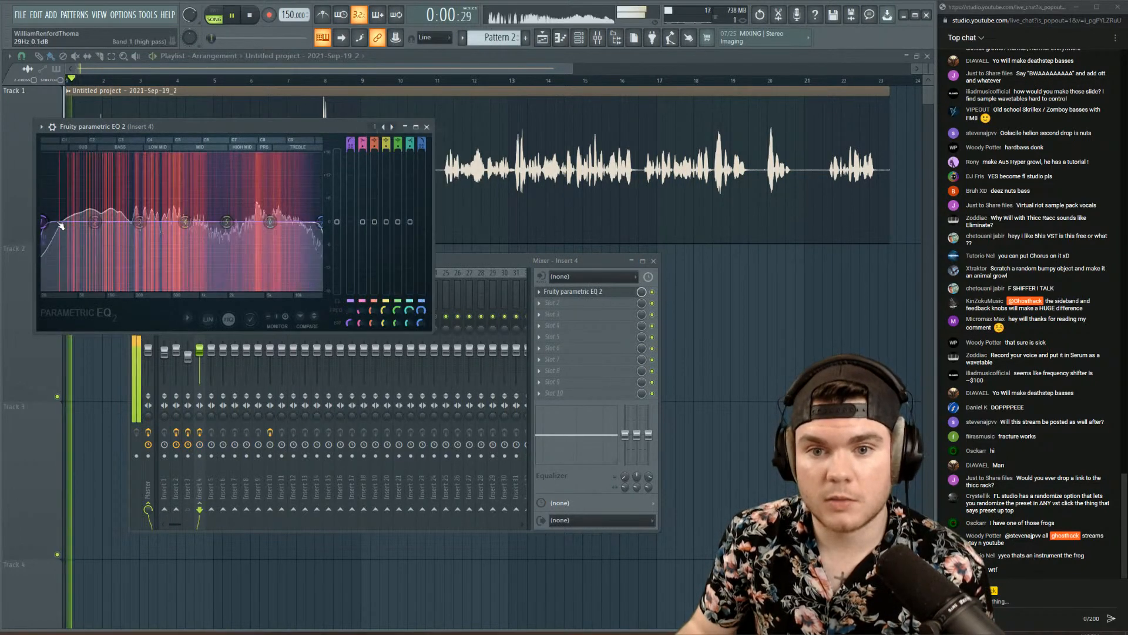
left_click_drag(44, 222, 100, 221)
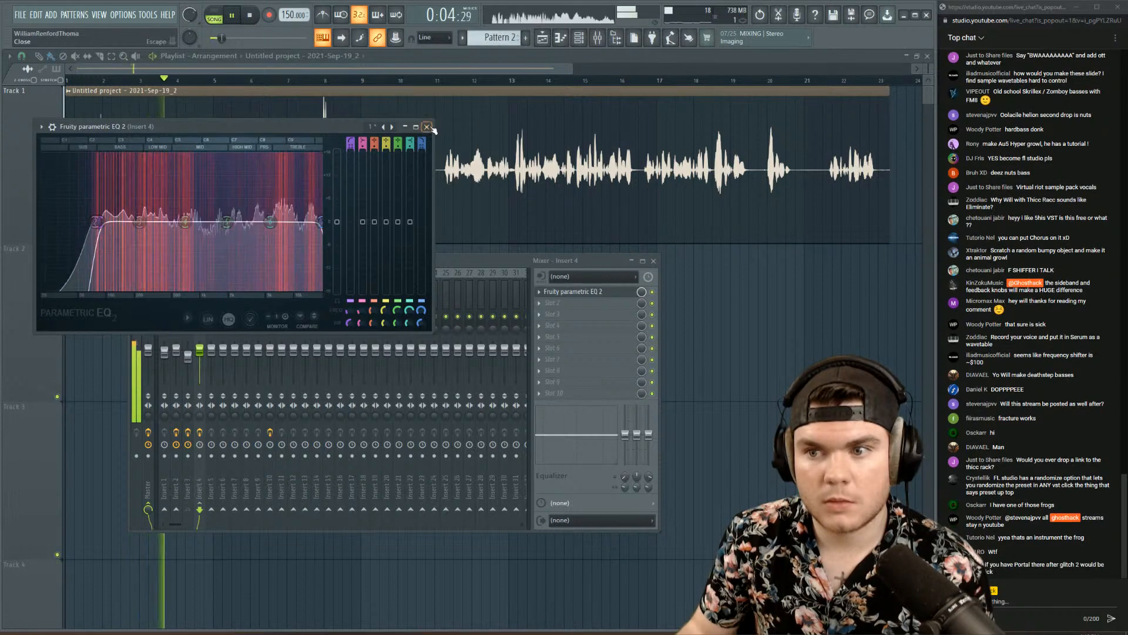
left_click(427, 127)
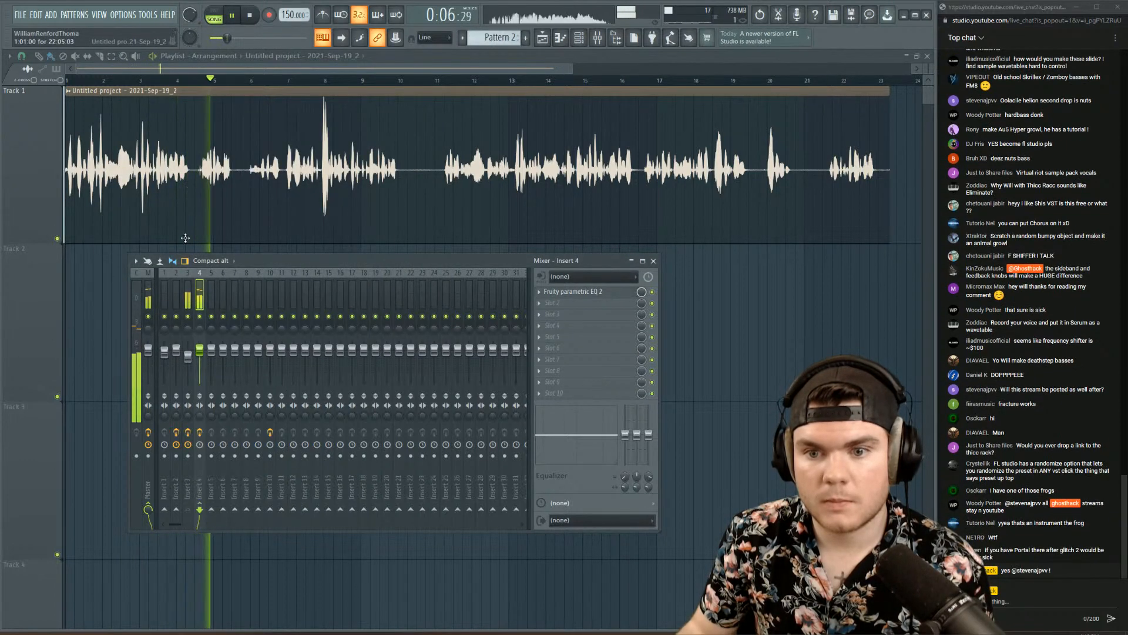
- Select Insert 3 and replay the recording from the start to hear the full effect chain
left_click(188, 295)
key("space")
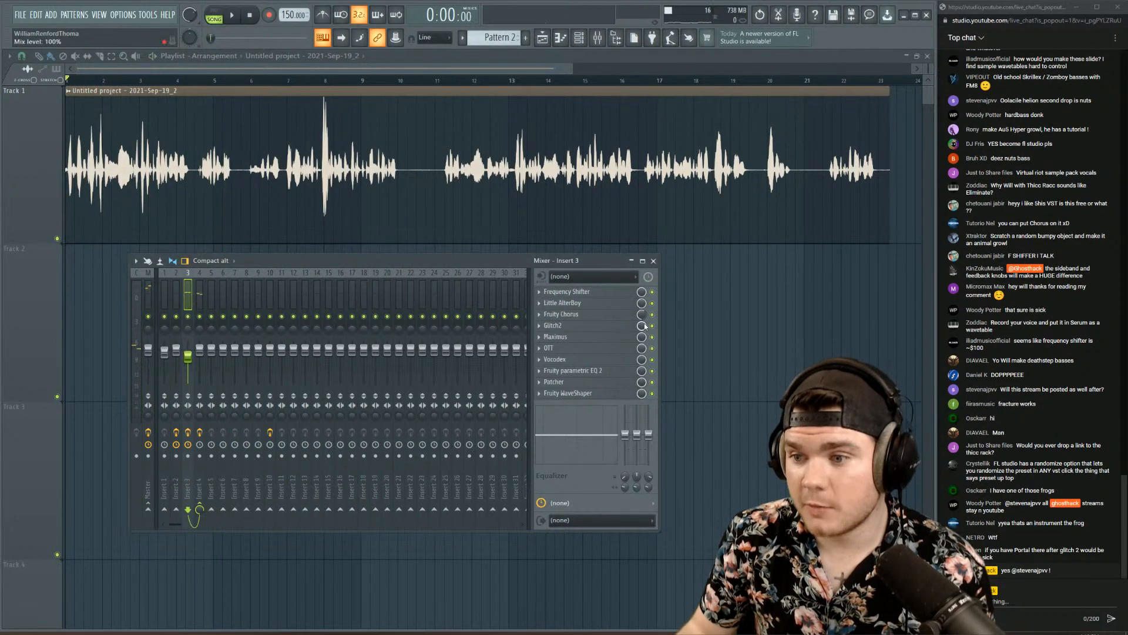
key("space")
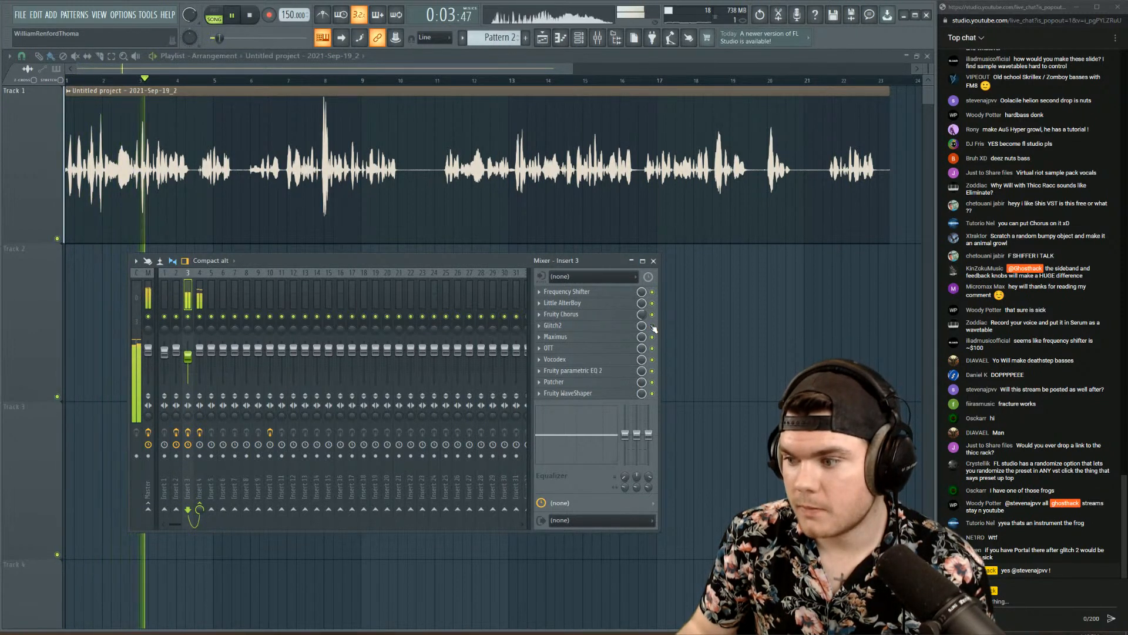
- Stop the playback, bypass Glitch2 on Insert 3 and select Insert 4
key("space")
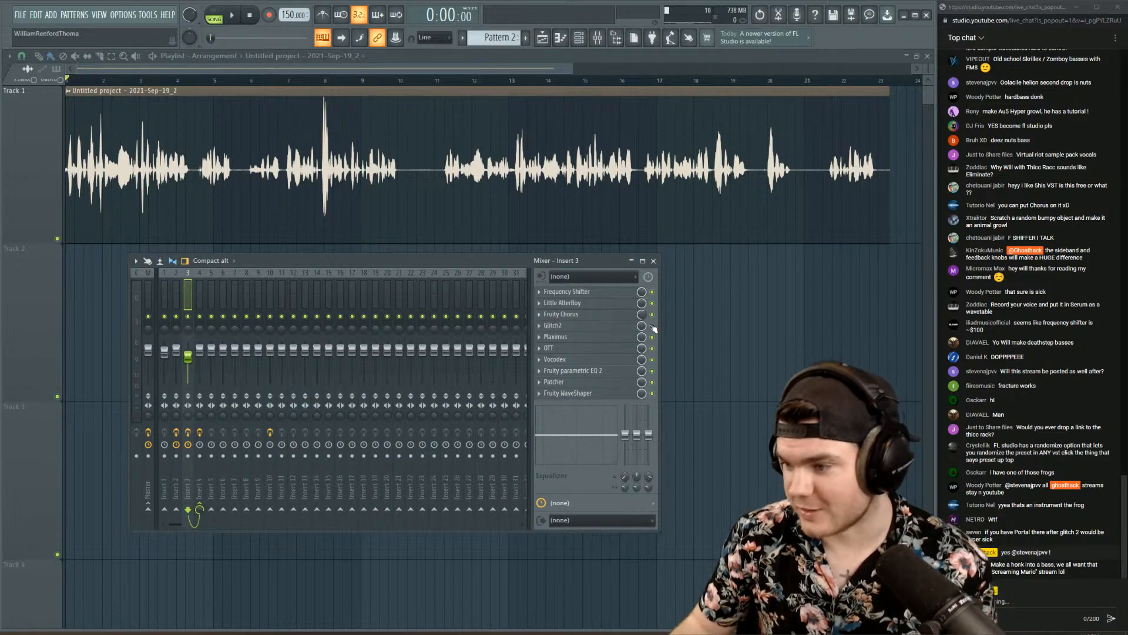
left_click(652, 326)
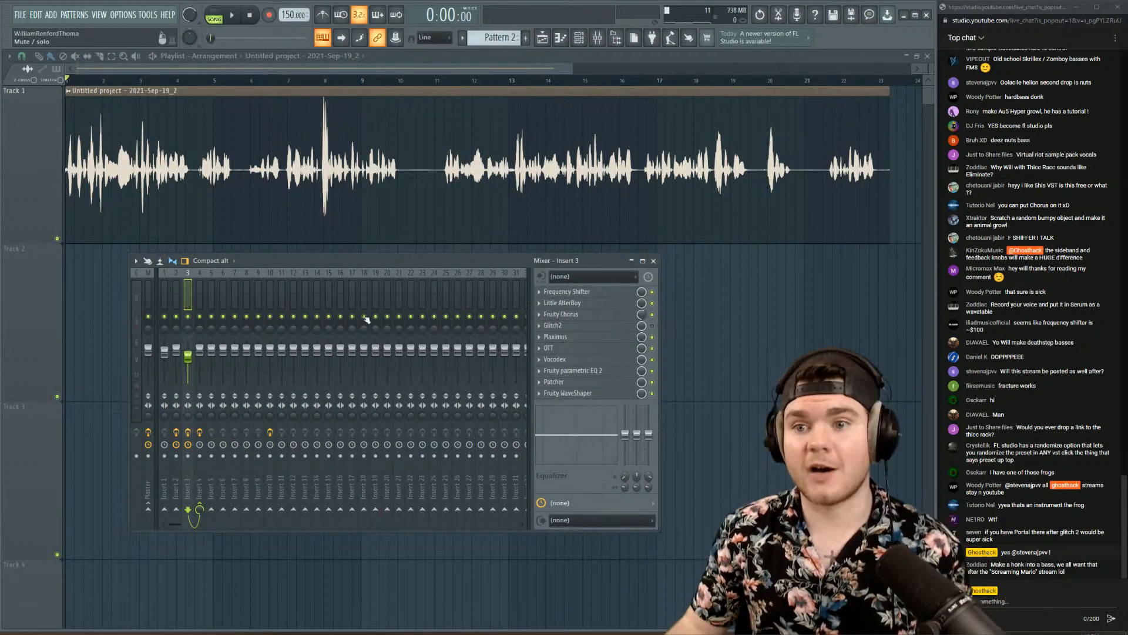
left_click(203, 294)
key("space")
left_click(562, 315)
mouse_move(562, 324)
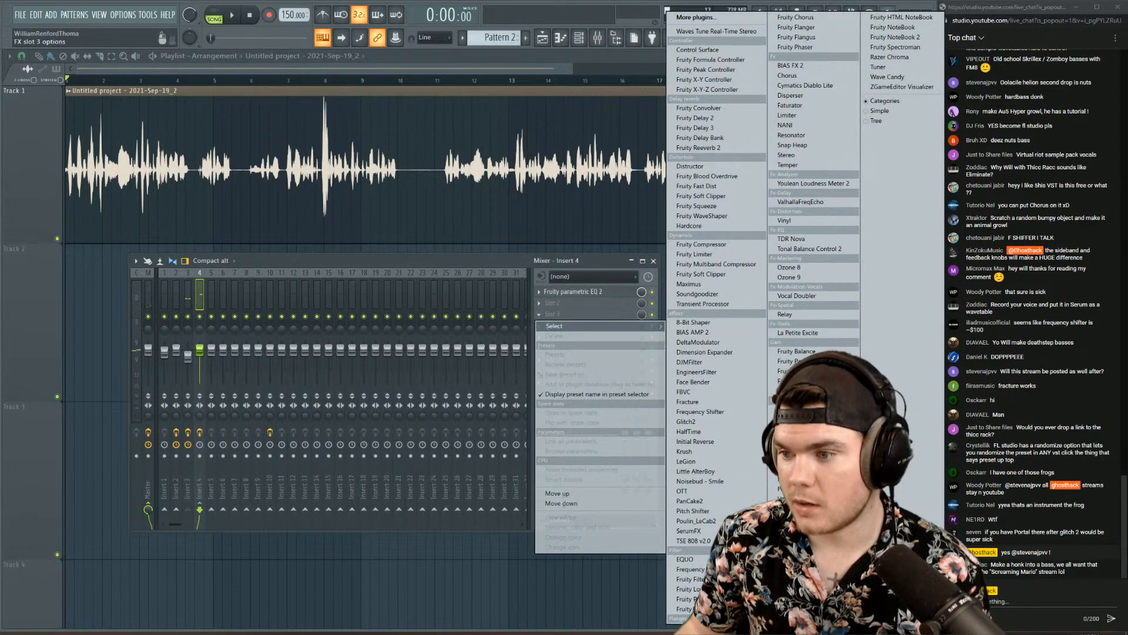
left_click(572, 261)
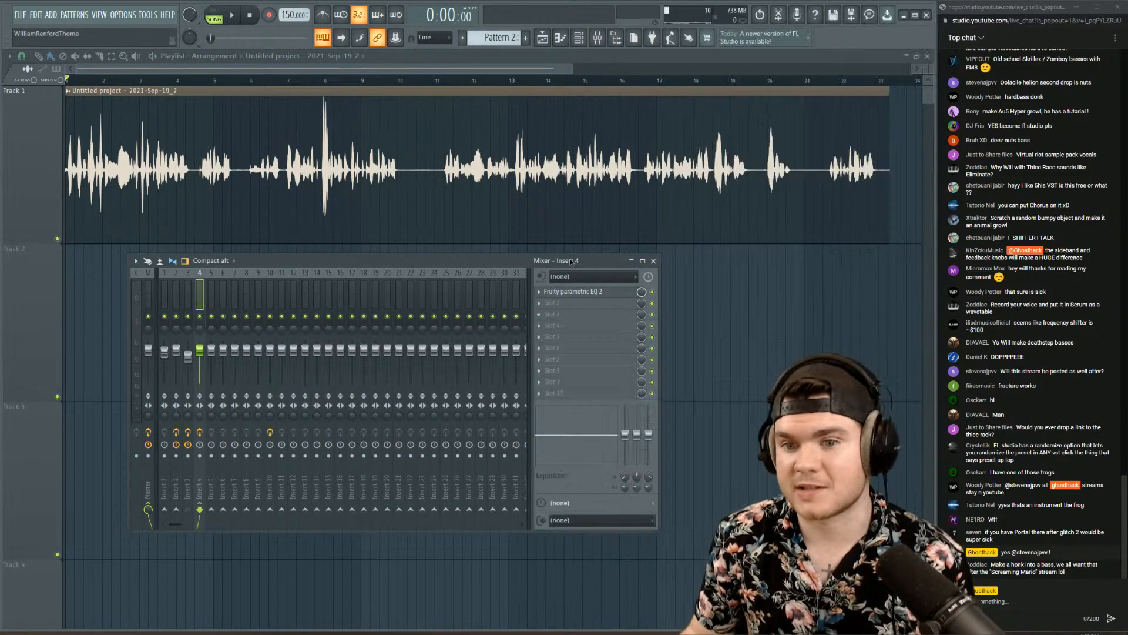
- Raise the cutoff of the Insert 4 EQ's high-pass first band while the recording plays
key("space")
left_click(581, 292)
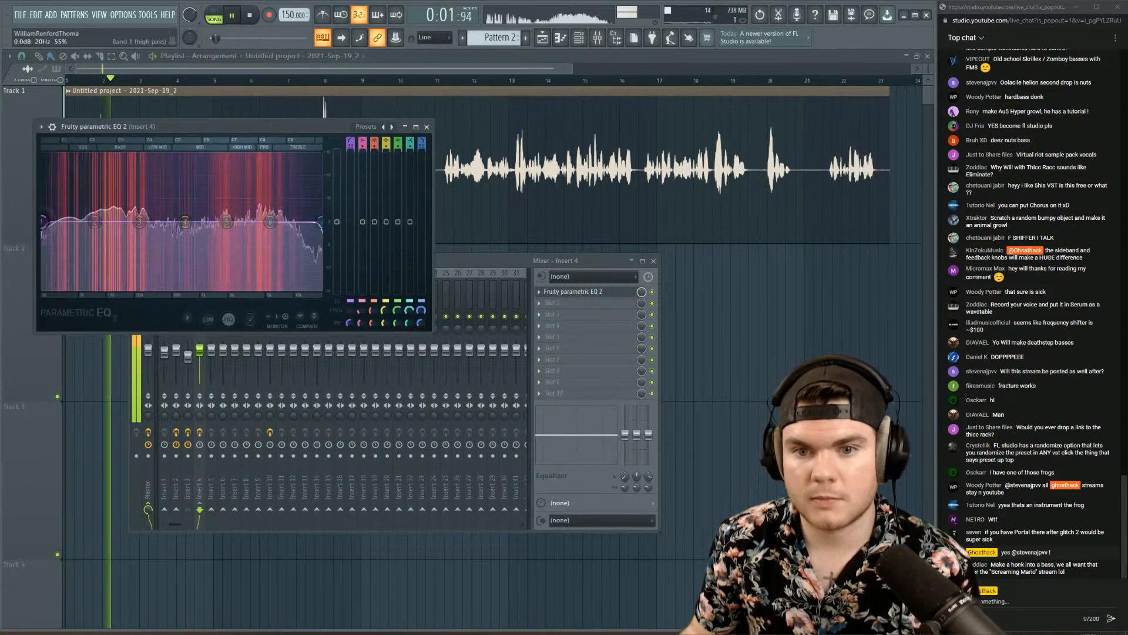
left_click_drag(44, 222, 95, 222)
key("space")
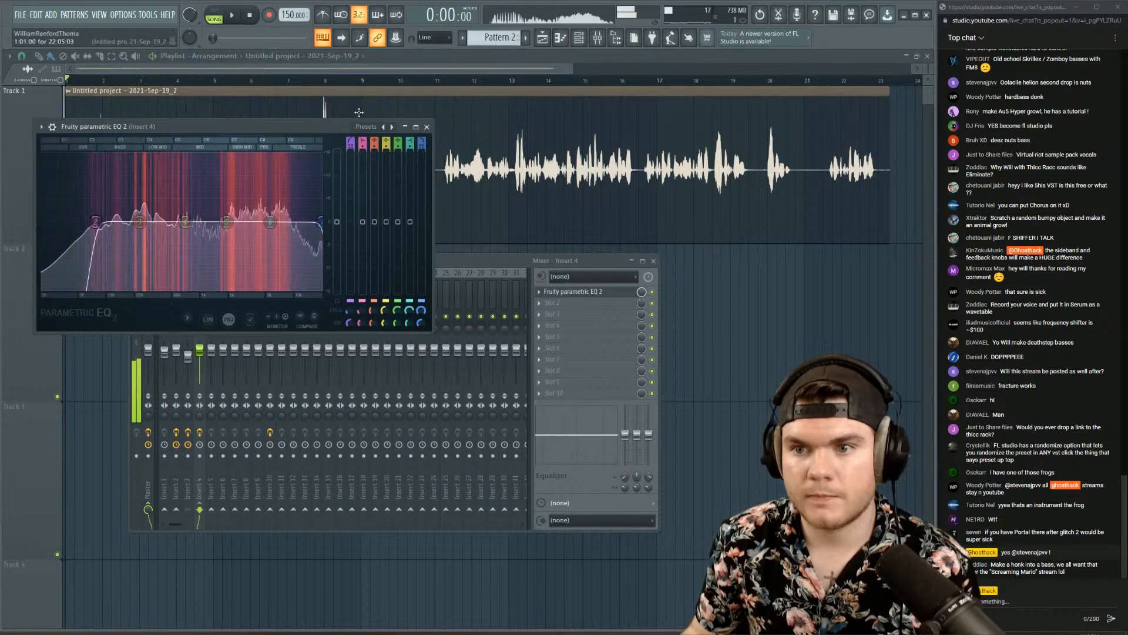
- Set the recording's time-stretching mode to e3 mono, raise its stretch multiplier and play it while checking the mixer
double_click(356, 116)
left_click(373, 245)
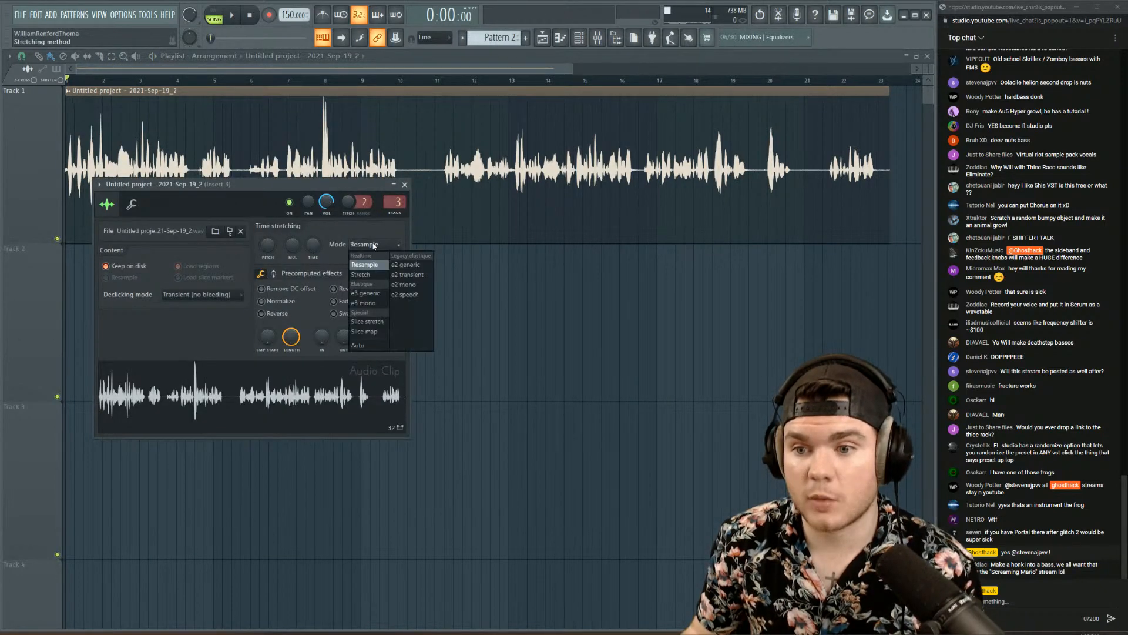
left_click(370, 303)
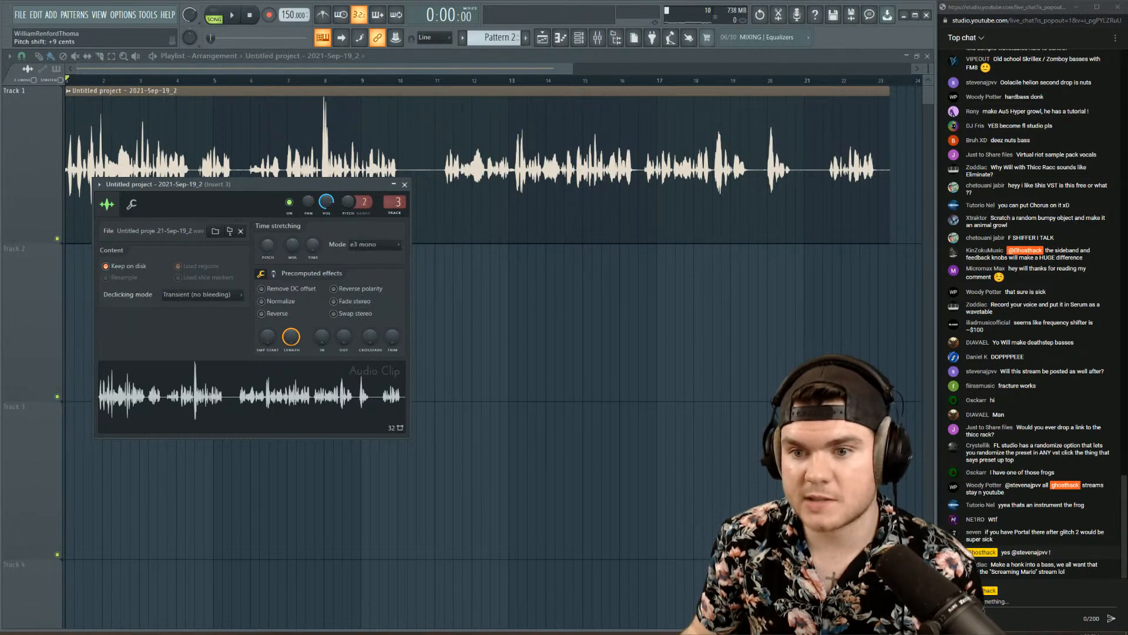
left_click_drag(292, 245, 292, 238)
key("space")
scroll(96, 83, "down", 4)
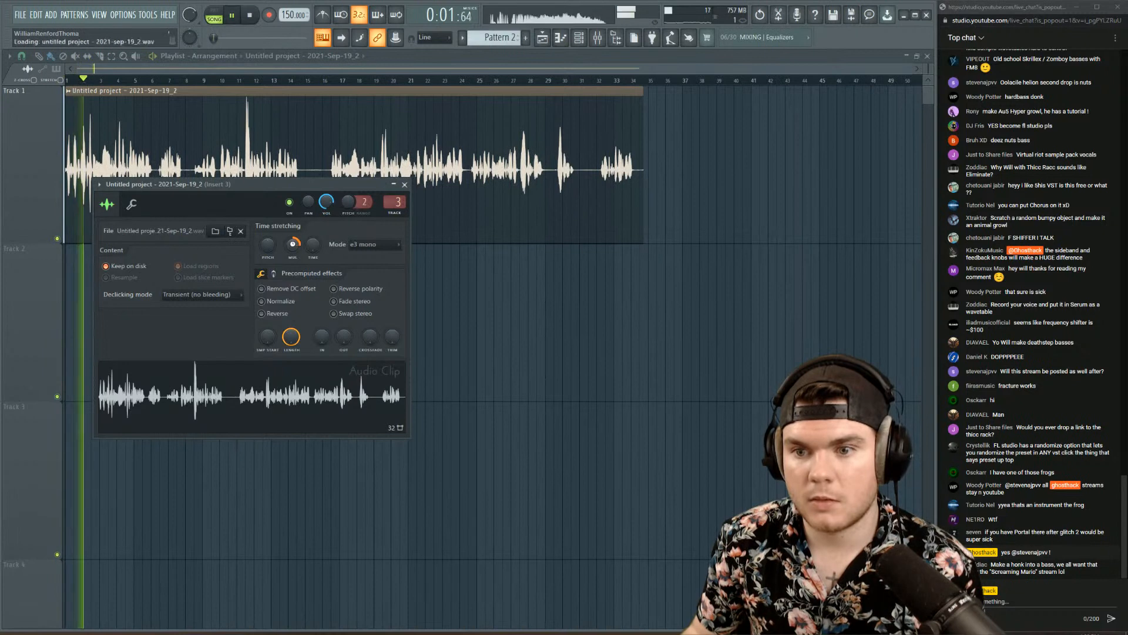
left_click(597, 40)
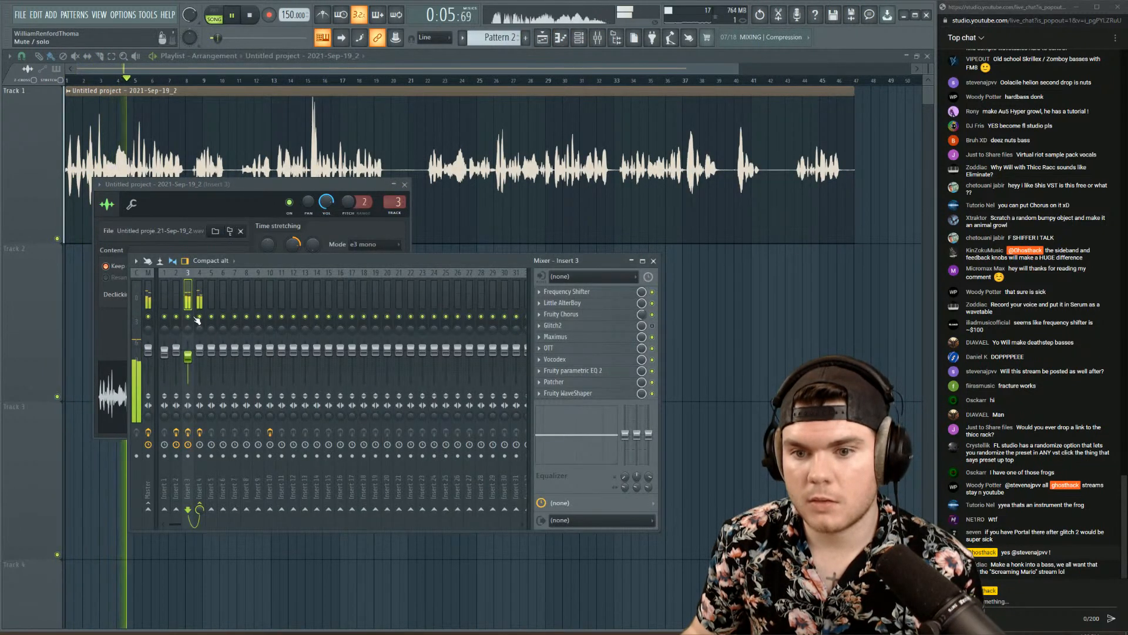
left_click(253, 195)
- Switch the recording's time-stretching mode to Stretch, lengthen its stretch time and play it with the mixer in view
left_click(372, 245)
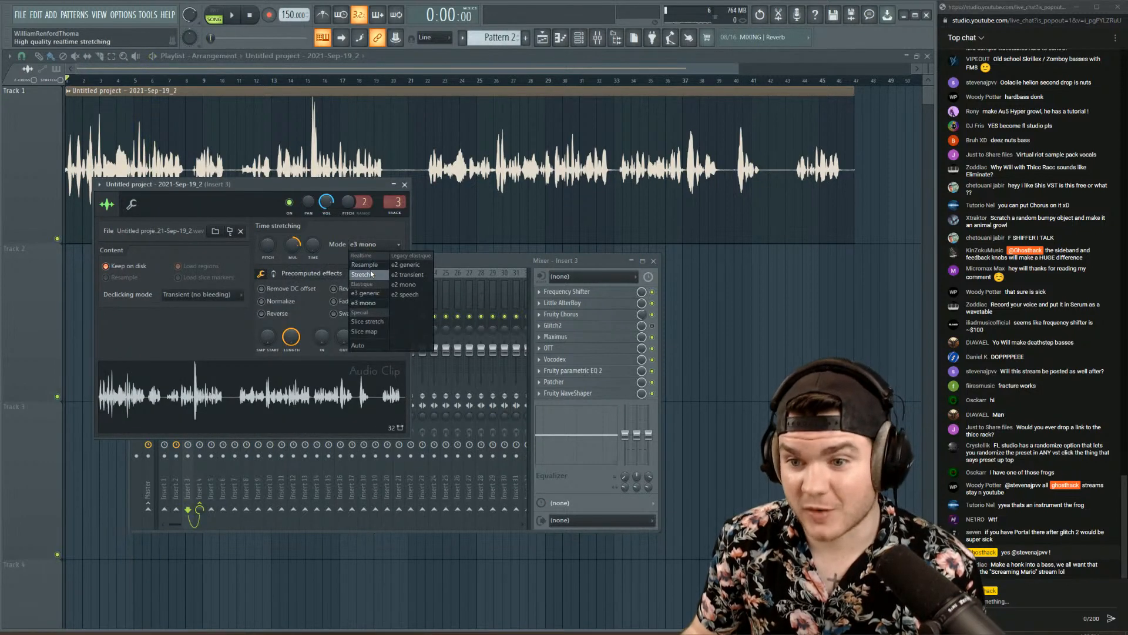
left_click(371, 274)
key("space")
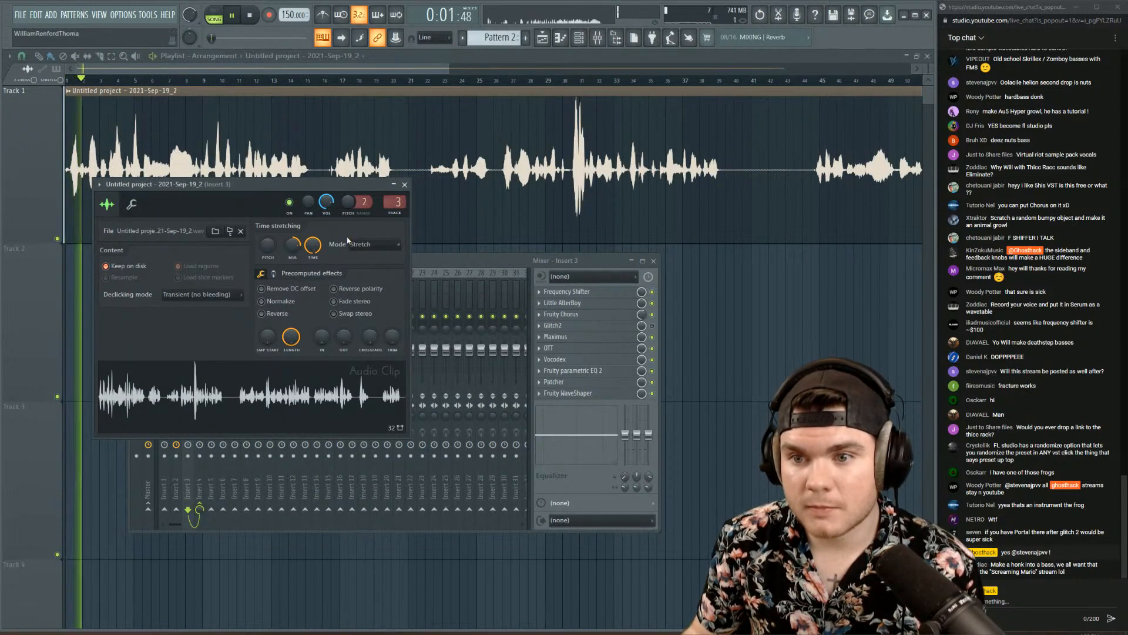
left_click(519, 260)
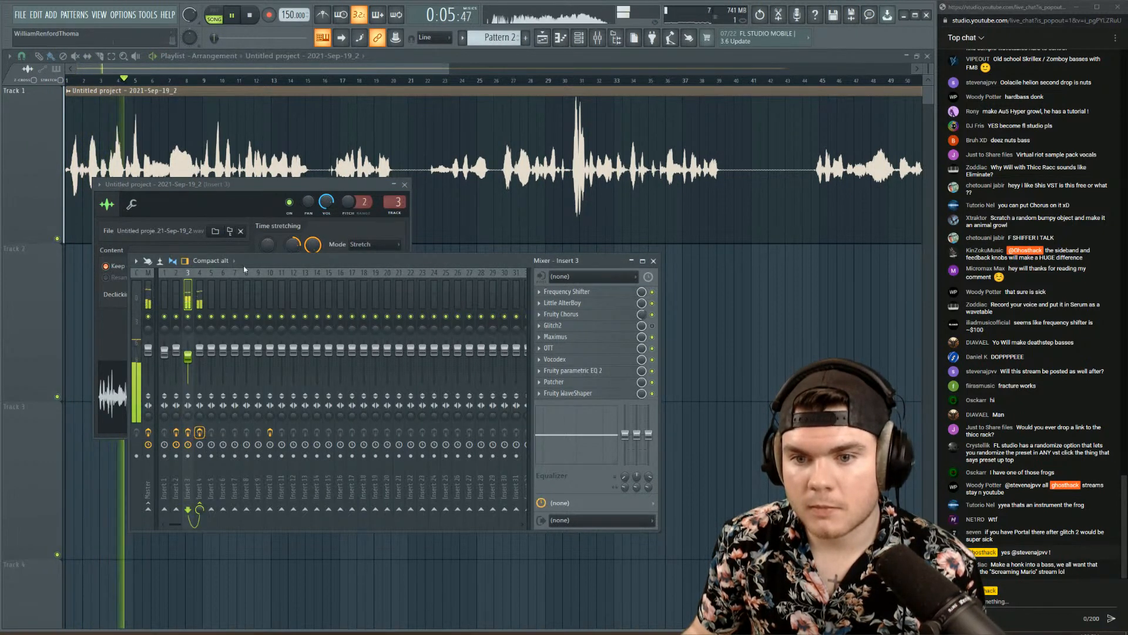
- Audition the stretched recording by jumping to different passages across its whole length
left_click(231, 68)
left_click(176, 81)
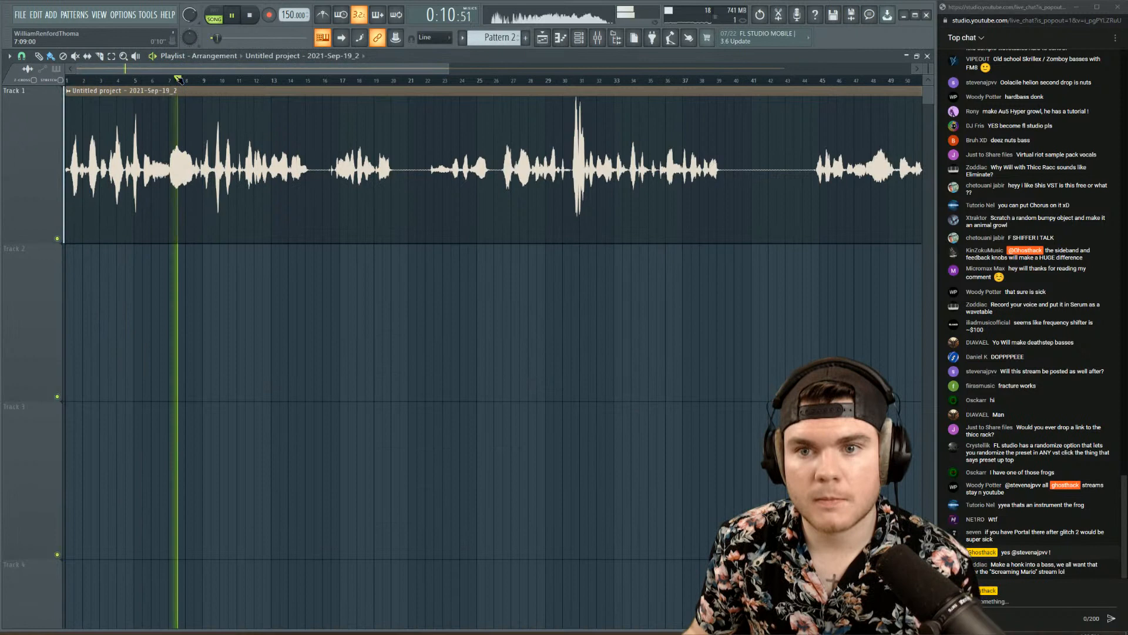
left_click(239, 80)
left_click(285, 80)
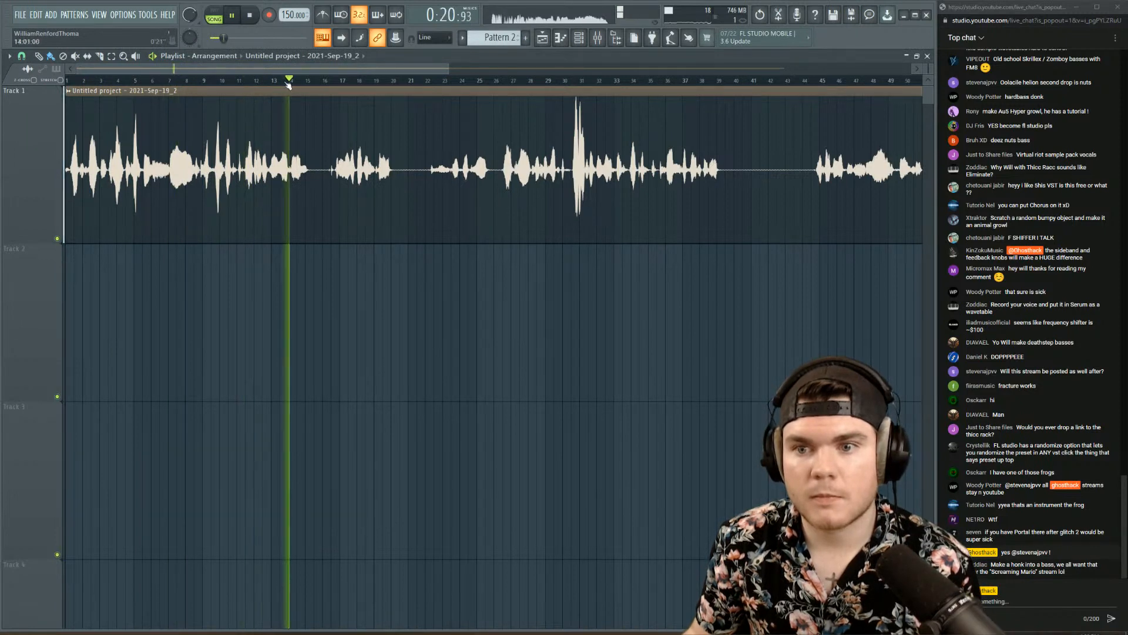
left_click(372, 81)
left_click(566, 81)
scroll(577, 83, "down", 2)
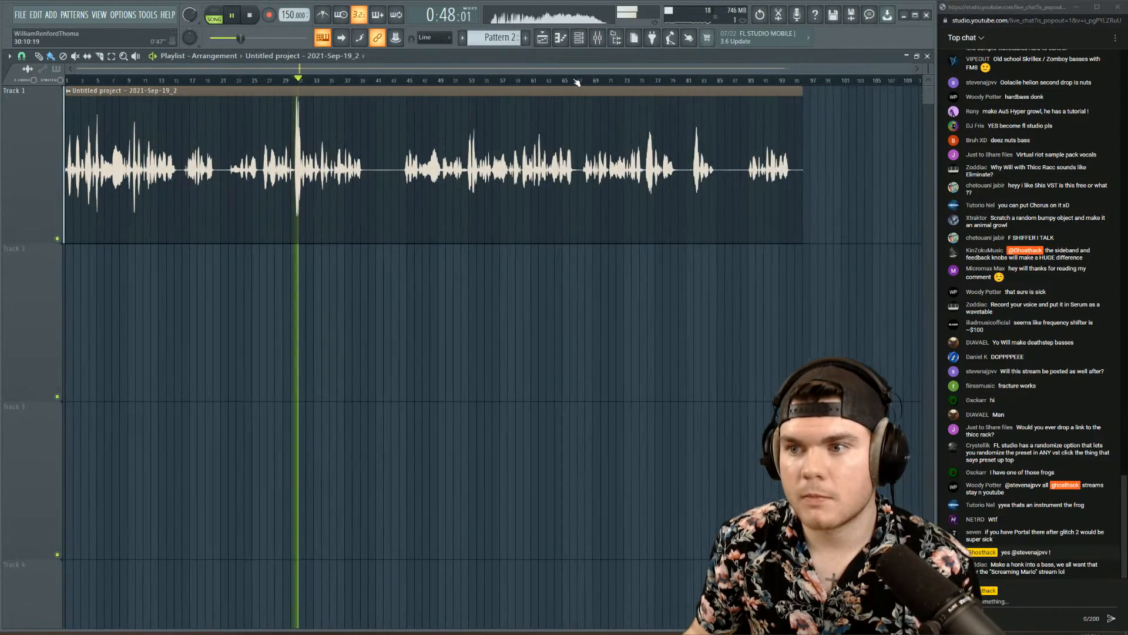
left_click(517, 81)
left_click(639, 80)
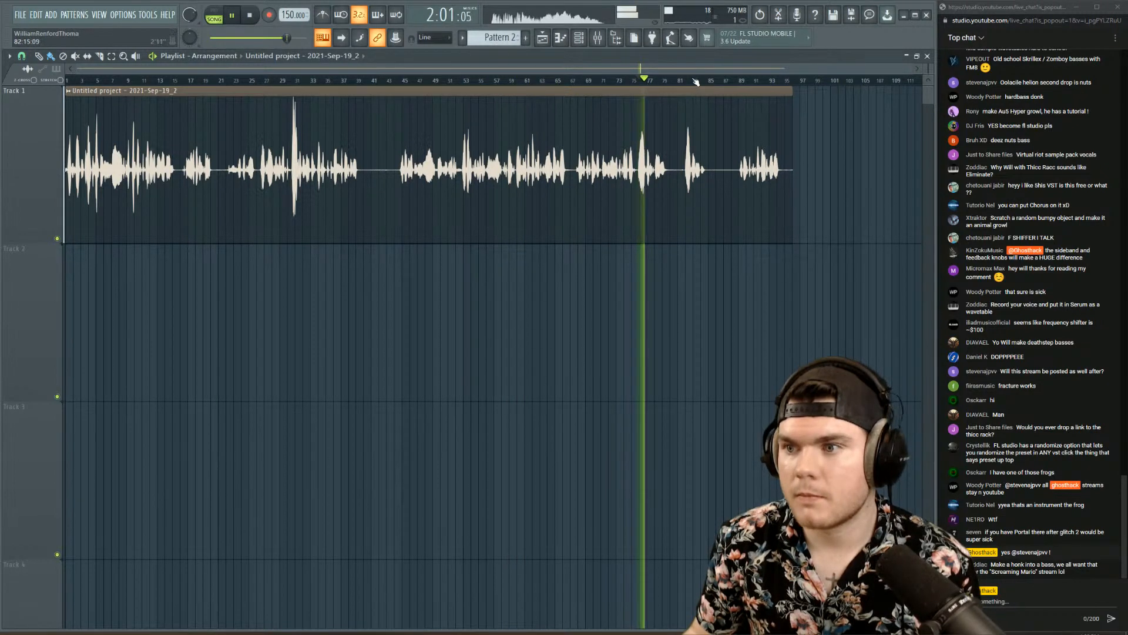
left_click(691, 80)
left_click(761, 81)
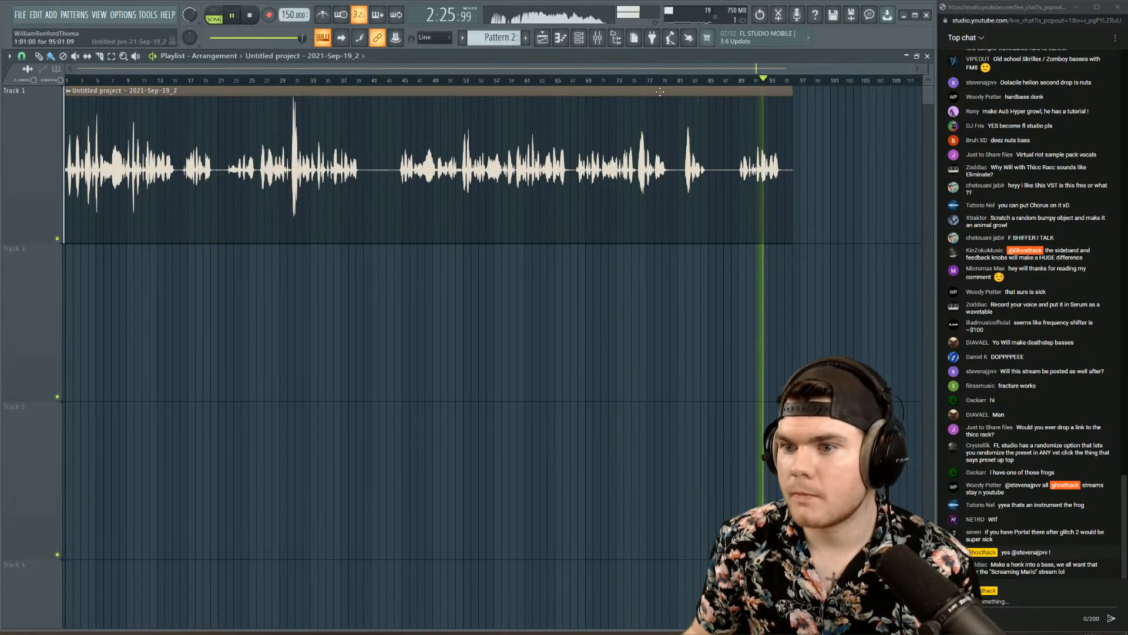
left_click(466, 81)
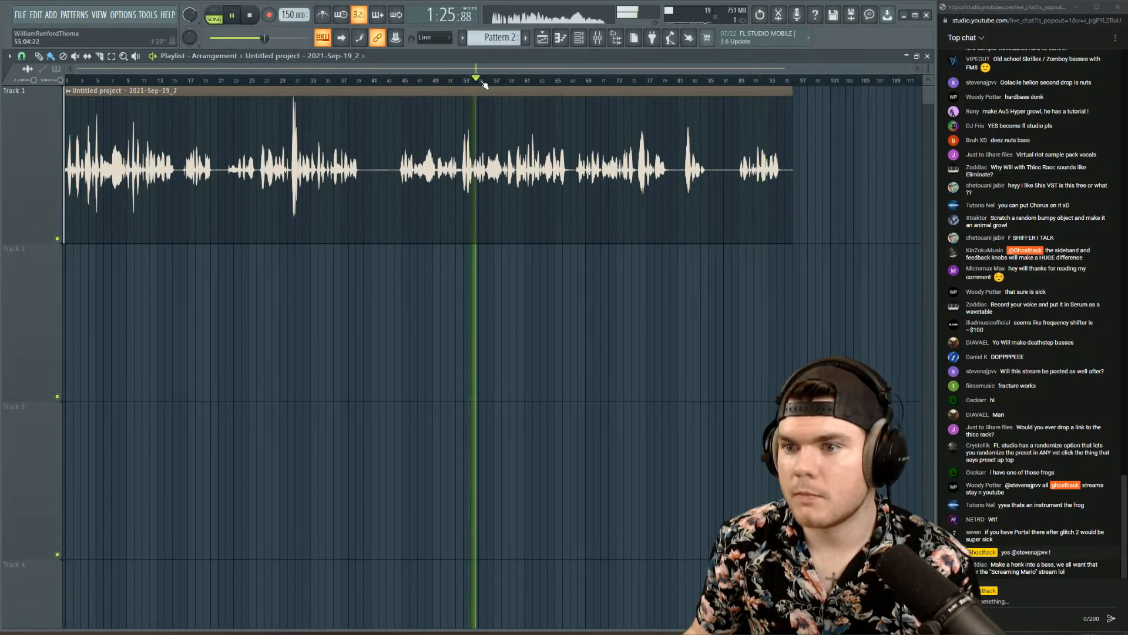
left_click(429, 80)
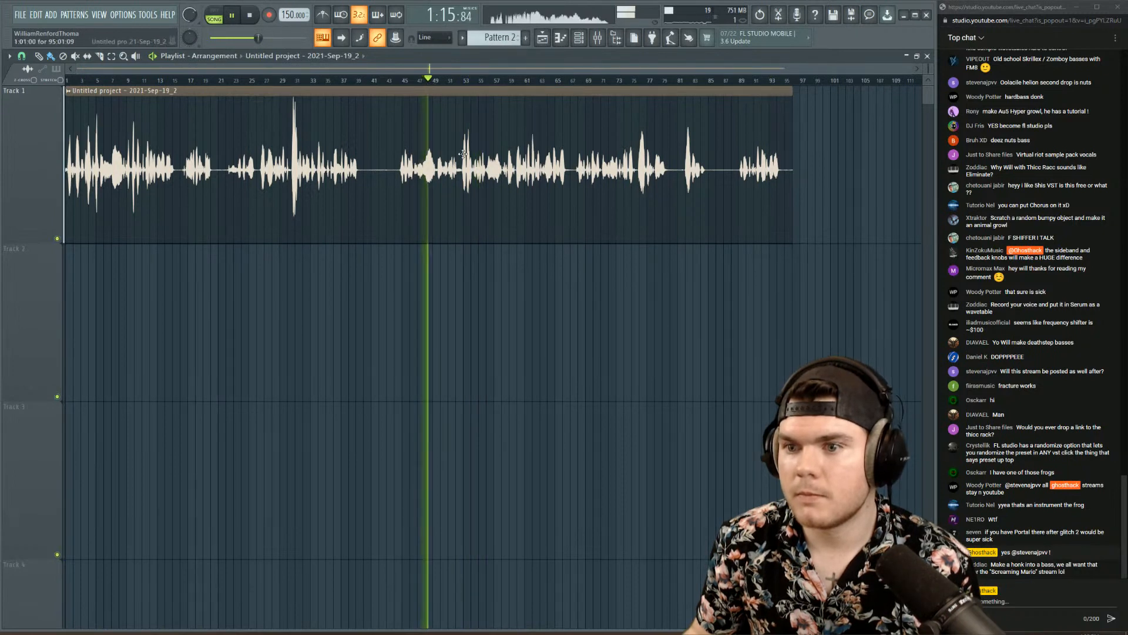
- Lower the recording's time-stretch multiplier to 169.48% and replay a short passage
double_click(394, 205)
left_click_drag(292, 246, 296, 249)
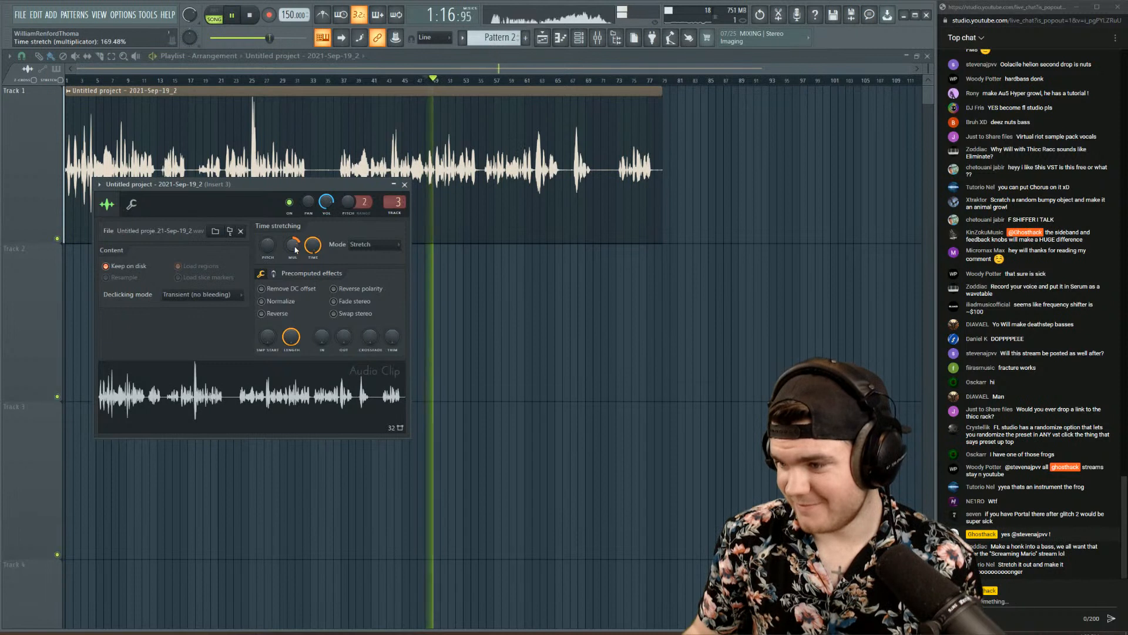
key("space")
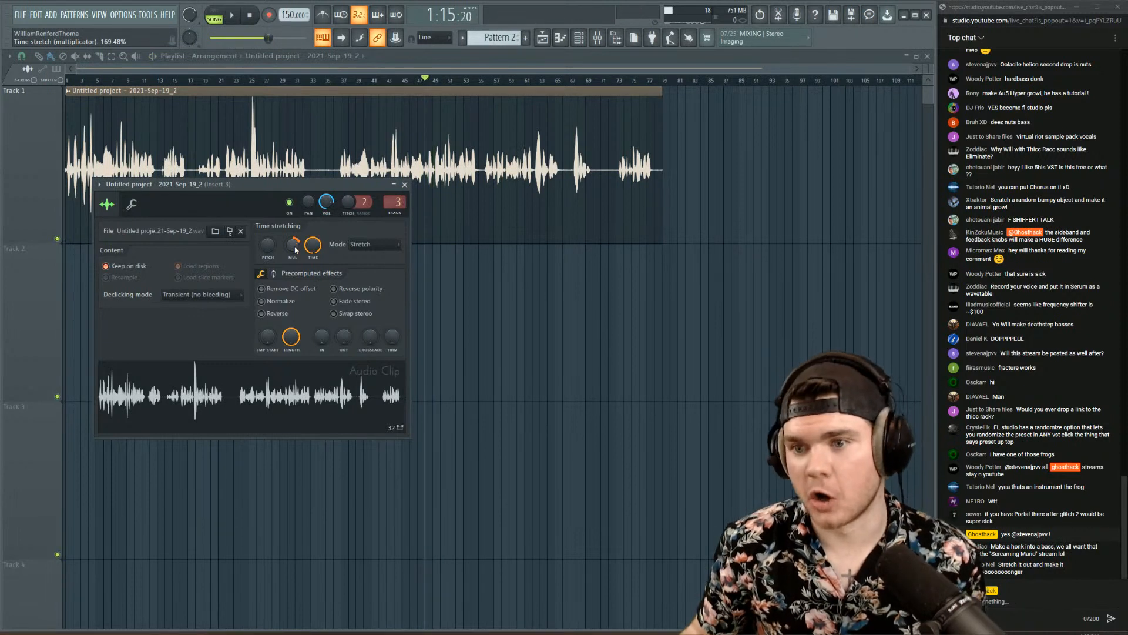
key("space")
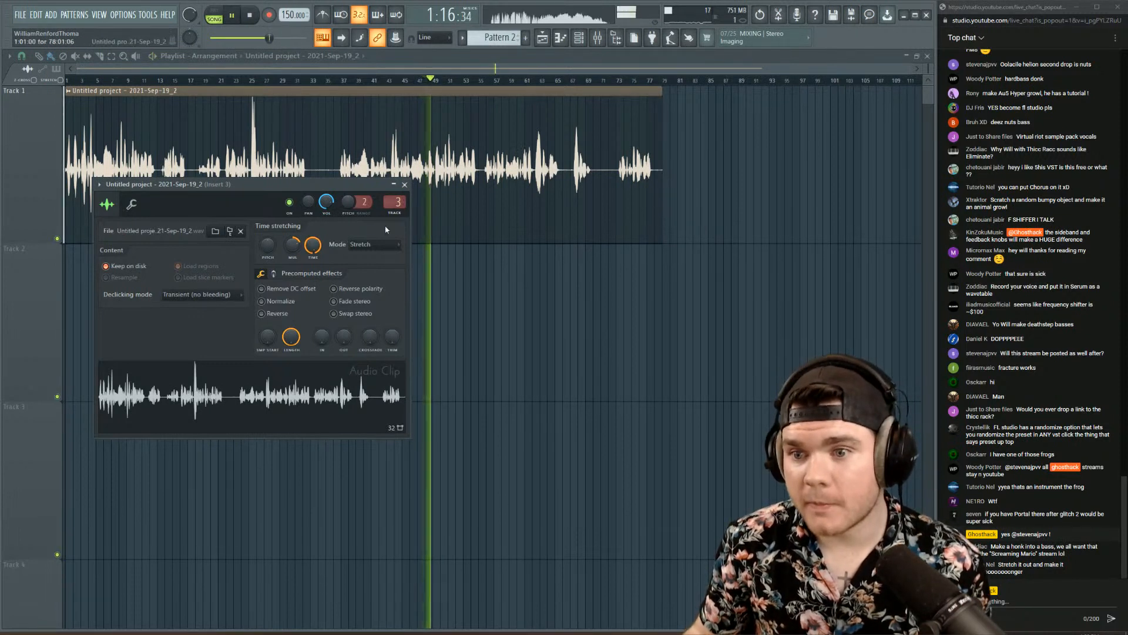
key("space")
- Change the recording's time-stretching mode to e3 generic and start playback
left_click(372, 244)
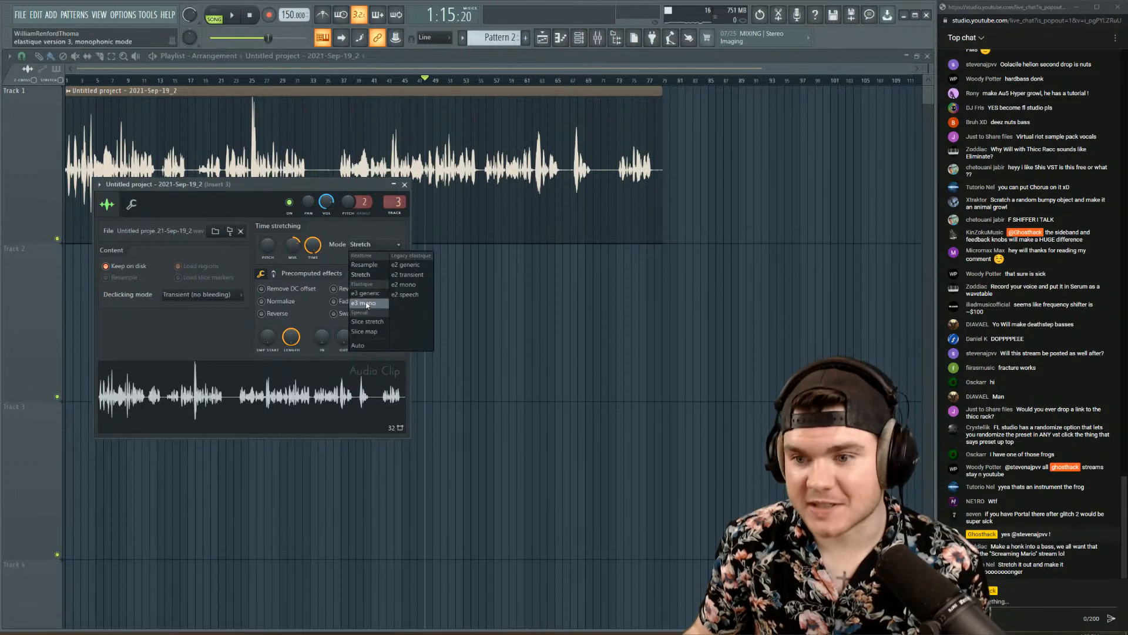
left_click(366, 294)
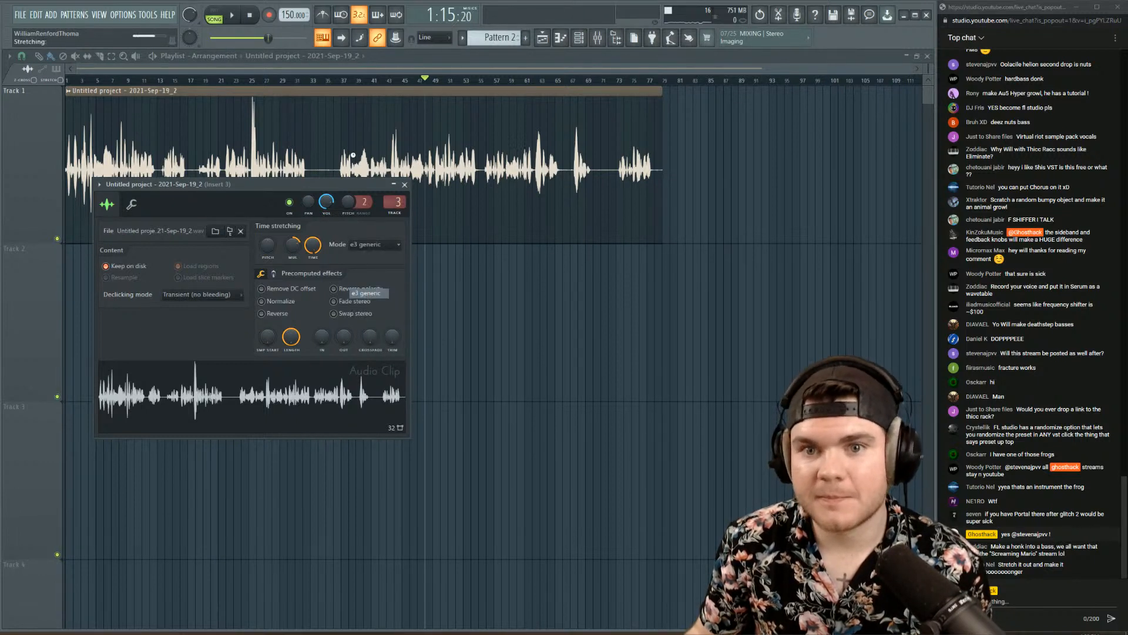
key("space")
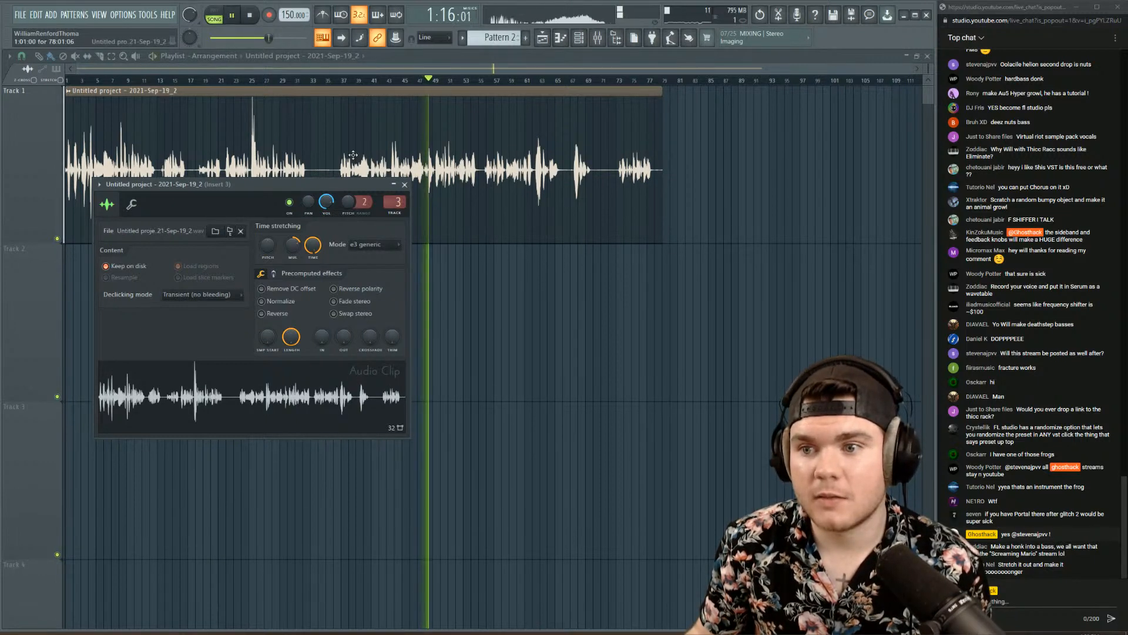
- Listen to the e3 generic stretching at several late and early passages of the recording, stopping at the end
left_click(534, 80)
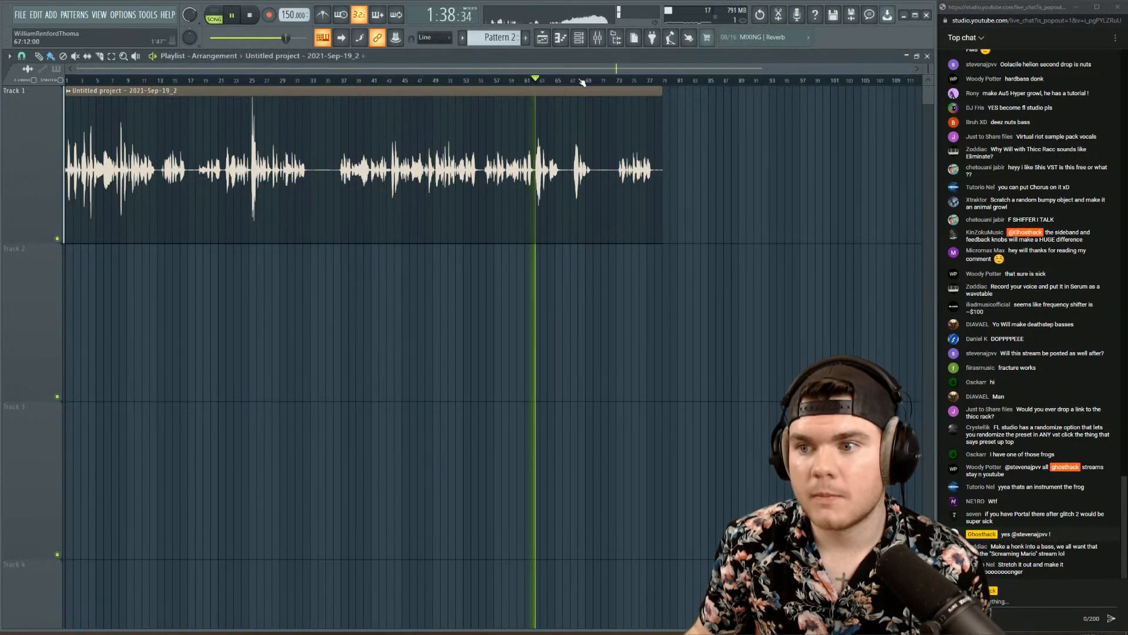
left_click(637, 81)
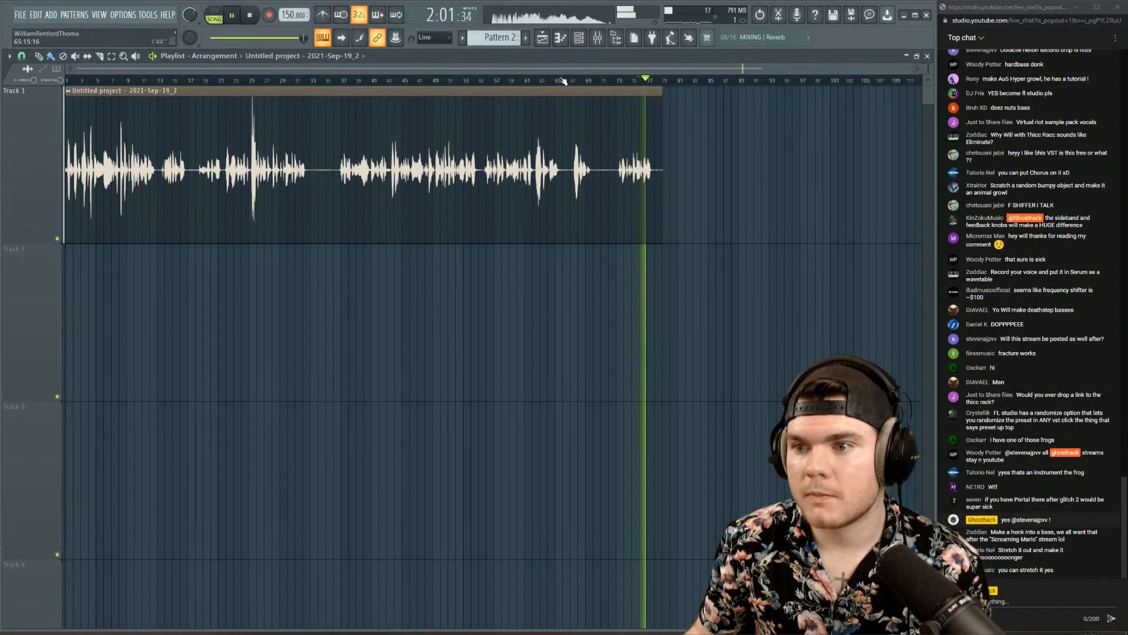
left_click(530, 81)
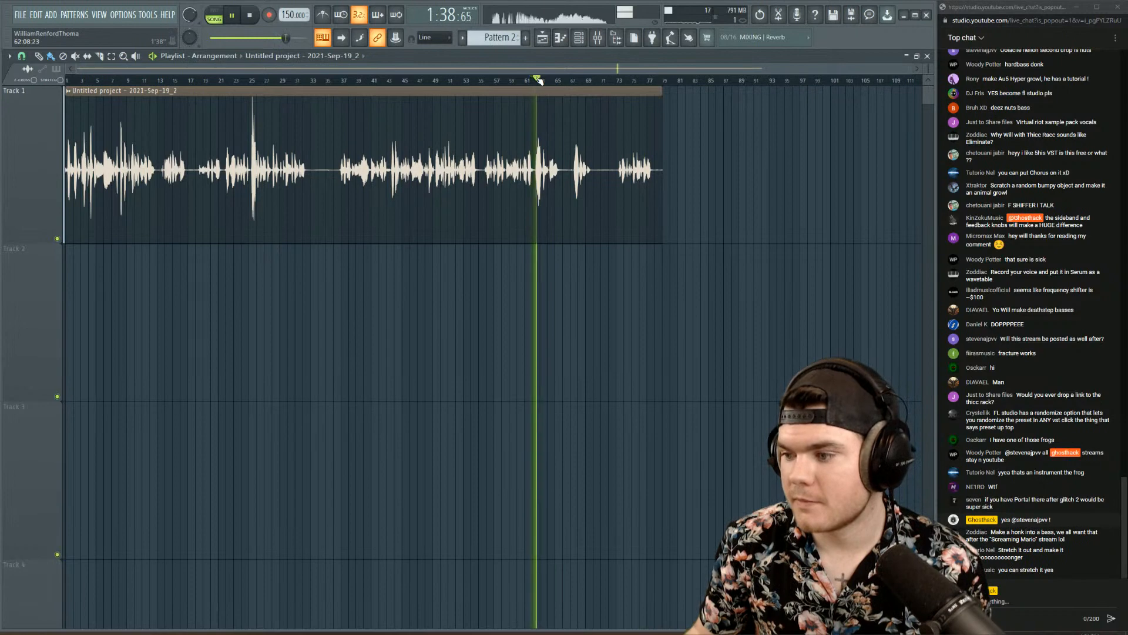
left_click(252, 80)
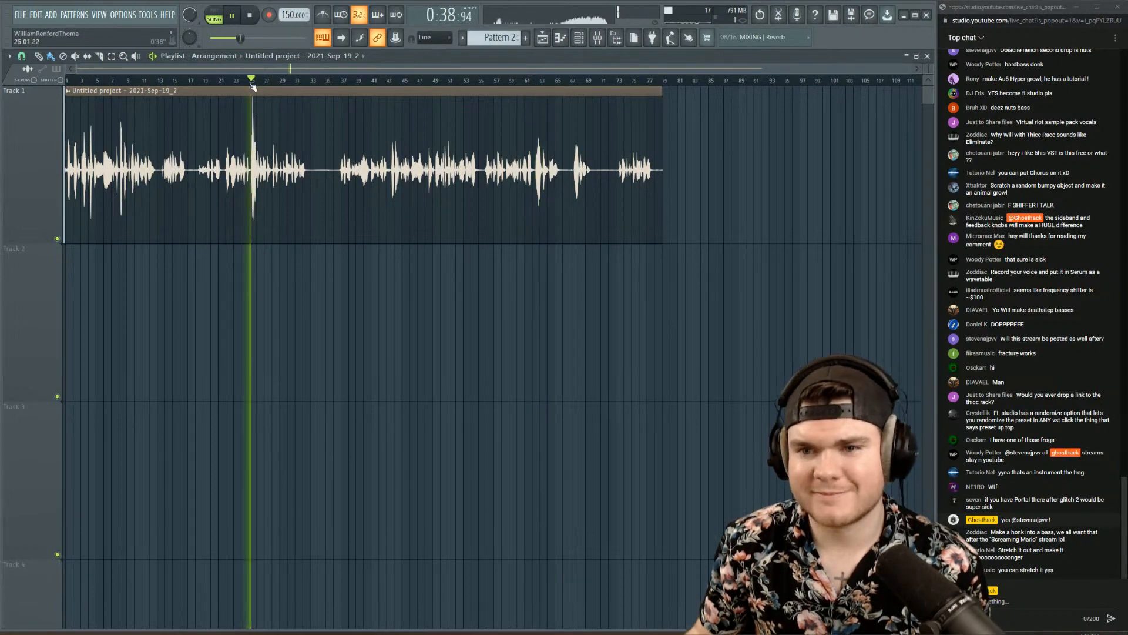
left_click(123, 81)
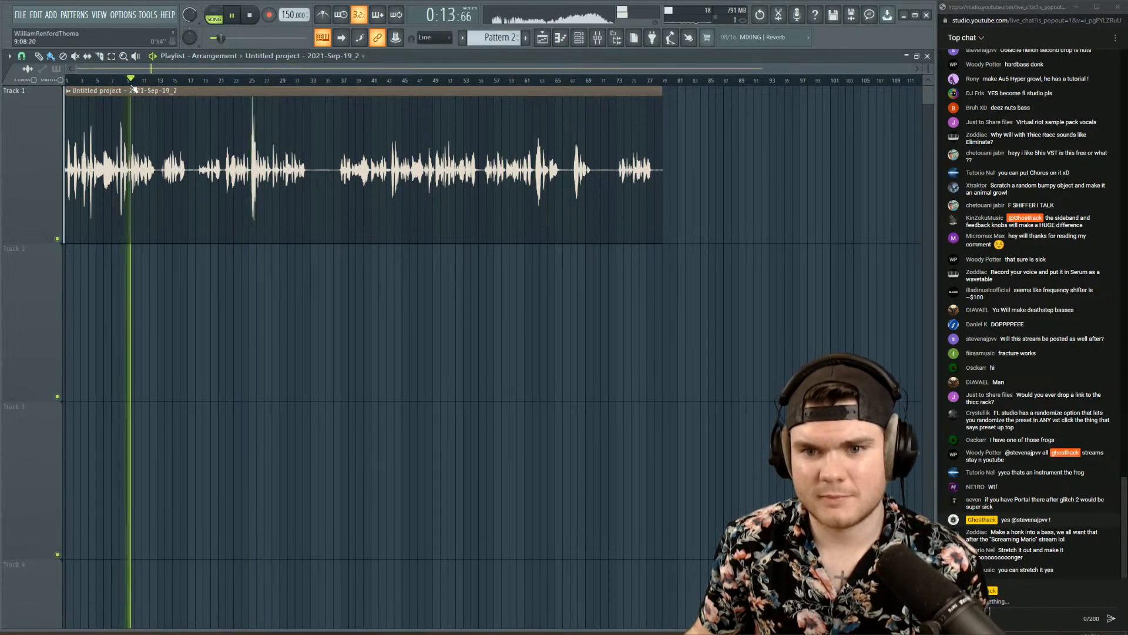
scroll(133, 86, "up", 5)
scroll(133, 89, "down", 5)
key("space")
- Reset the recording's time-stretch multiplier and set its stretch time to 0:00:00
double_click(199, 130)
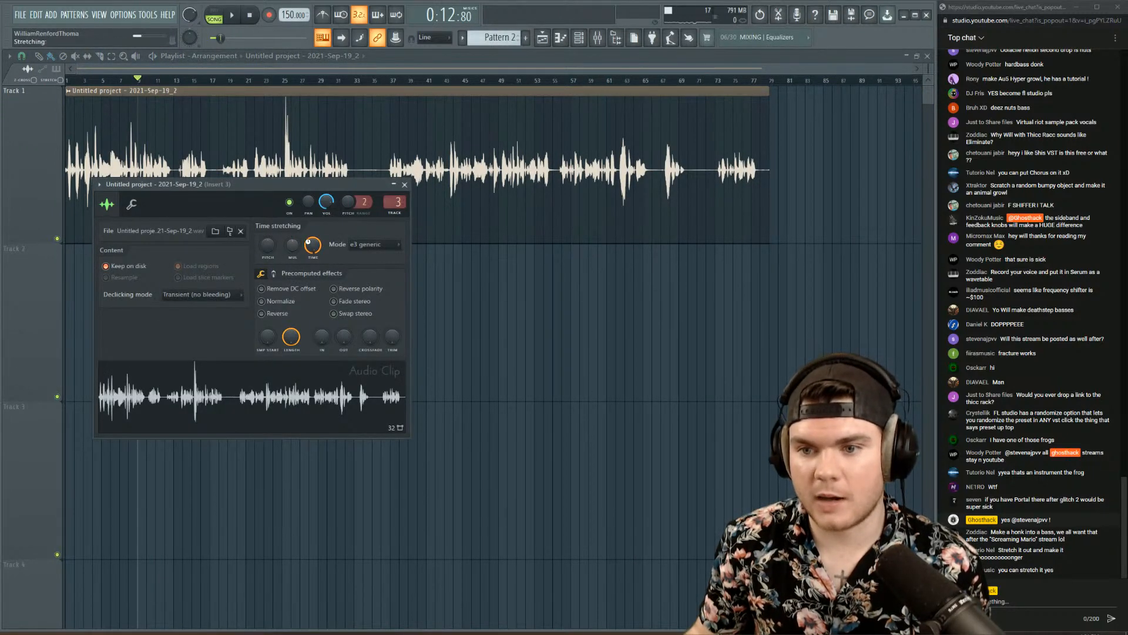
left_click_drag(312, 248, 312, 282)
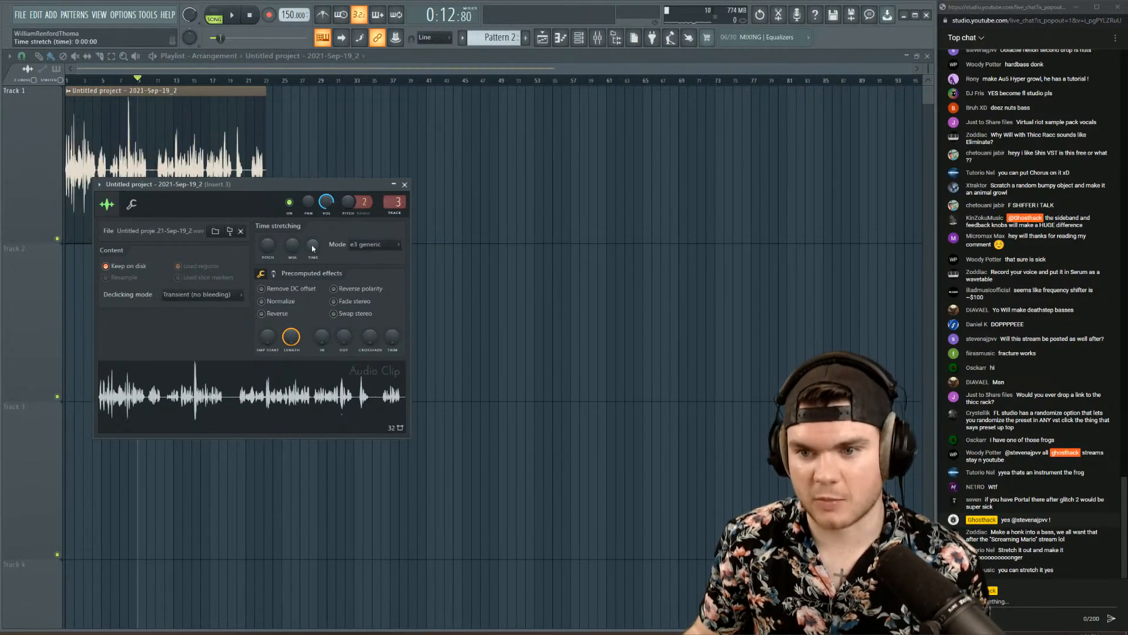
scroll(153, 80, "up", 4)
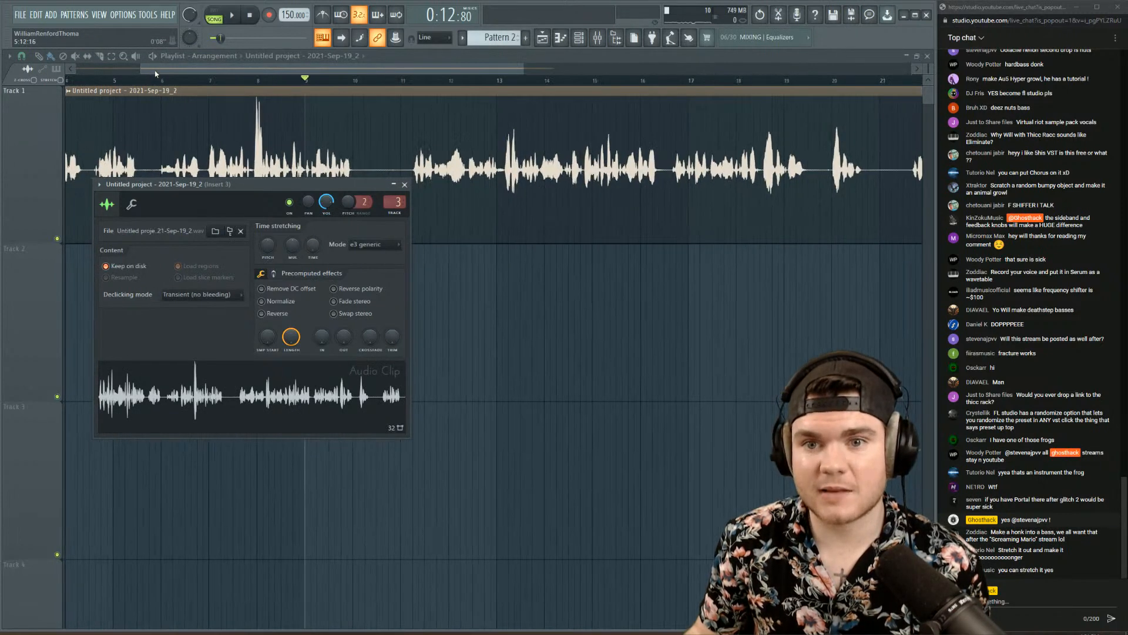
scroll(189, 136, "down", 3)
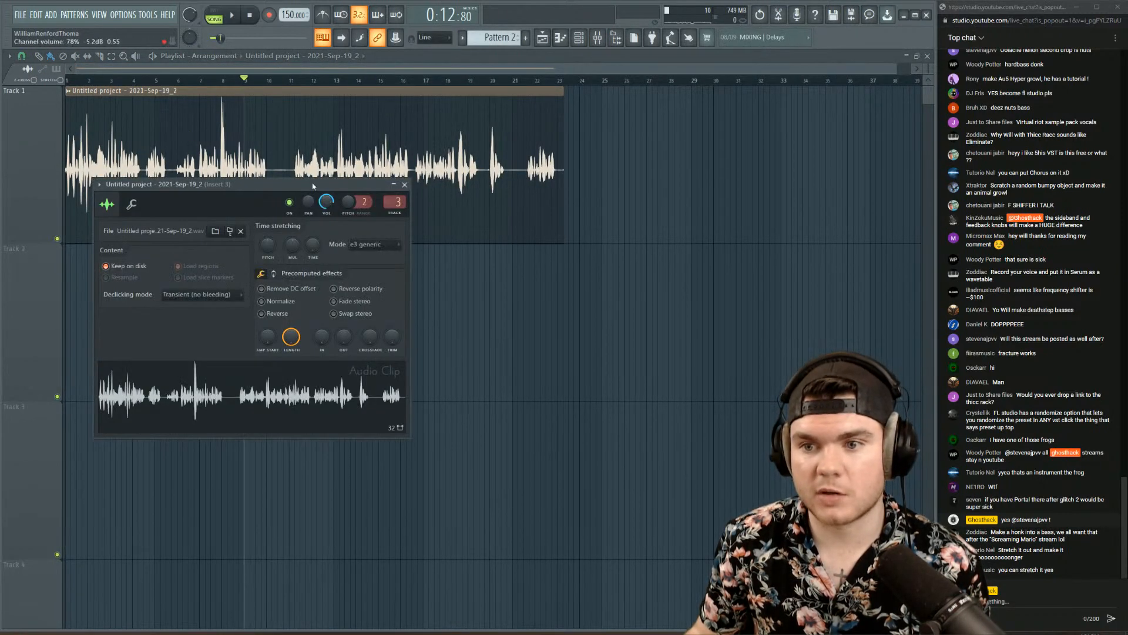
- Raise the recording's time-stretch multiplier so its clip ends in bar 28, and return the playhead to the start
left_click_drag(313, 185, 333, 262)
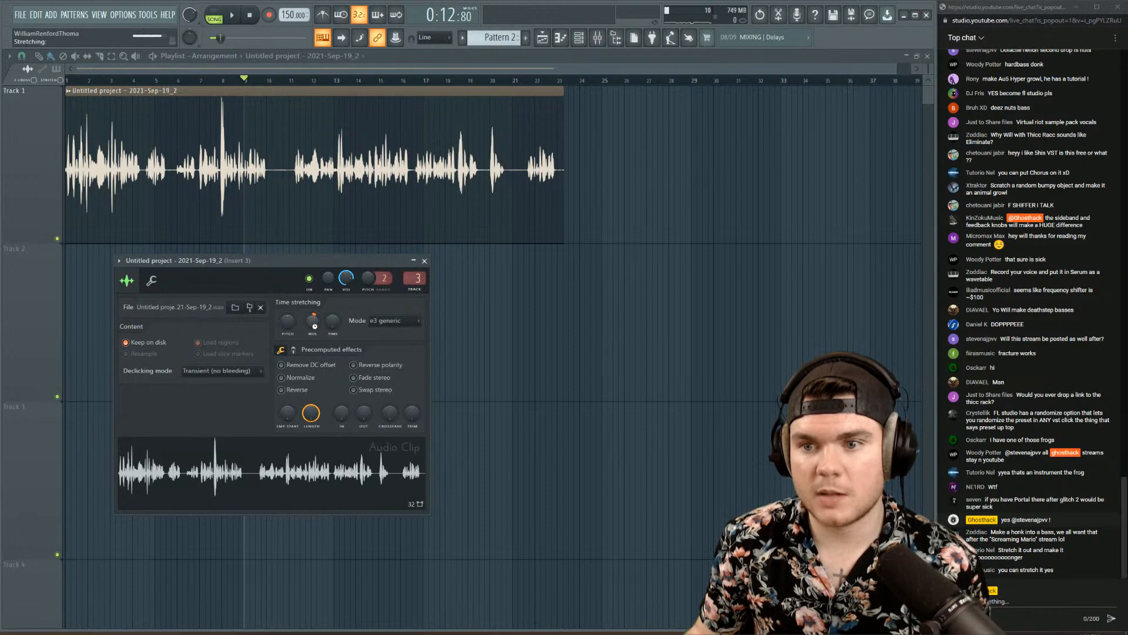
left_click_drag(315, 325, 316, 329)
left_click(67, 80)
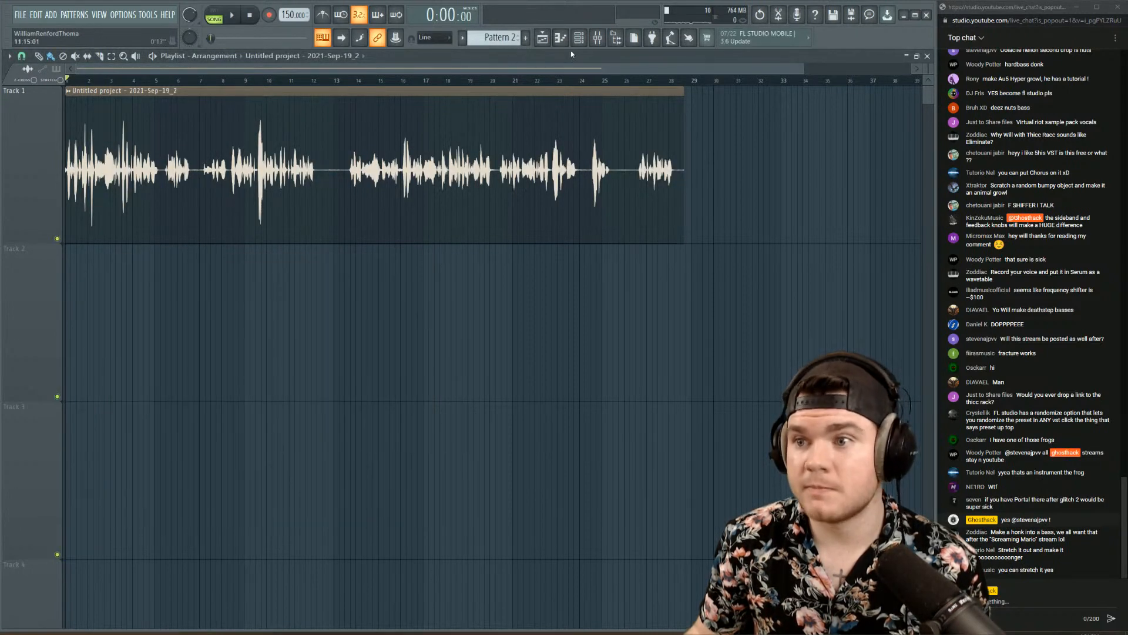
left_click(597, 40)
left_click(597, 40)
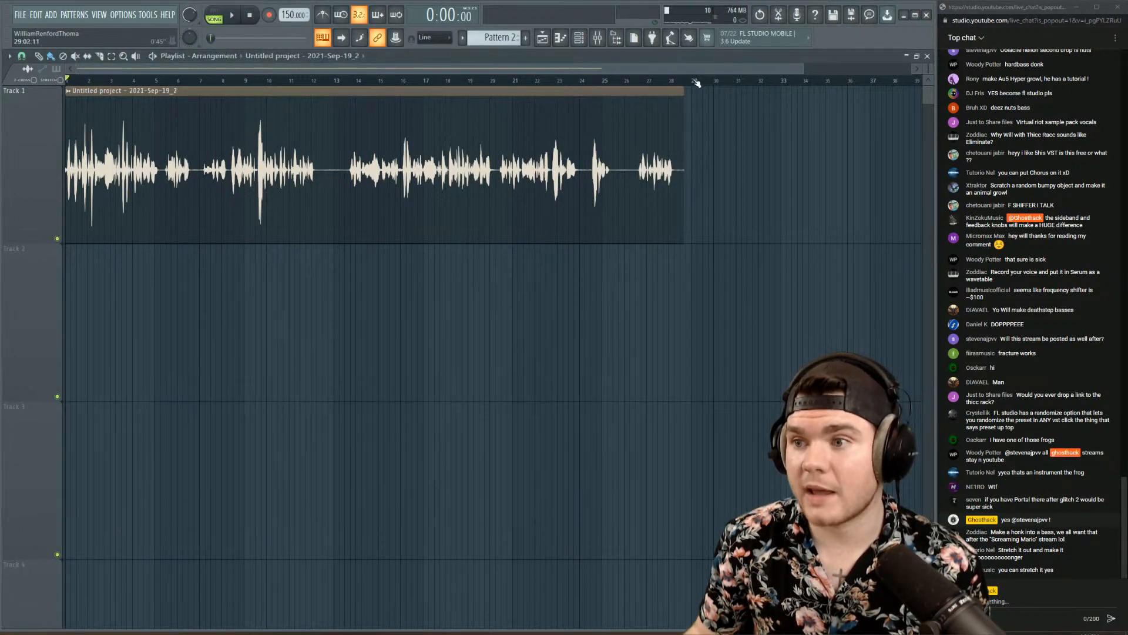
- Select the whole playlist content and consolidate it into a new audio clip from the selection start
key("ctrl+a")
left_click(10, 57)
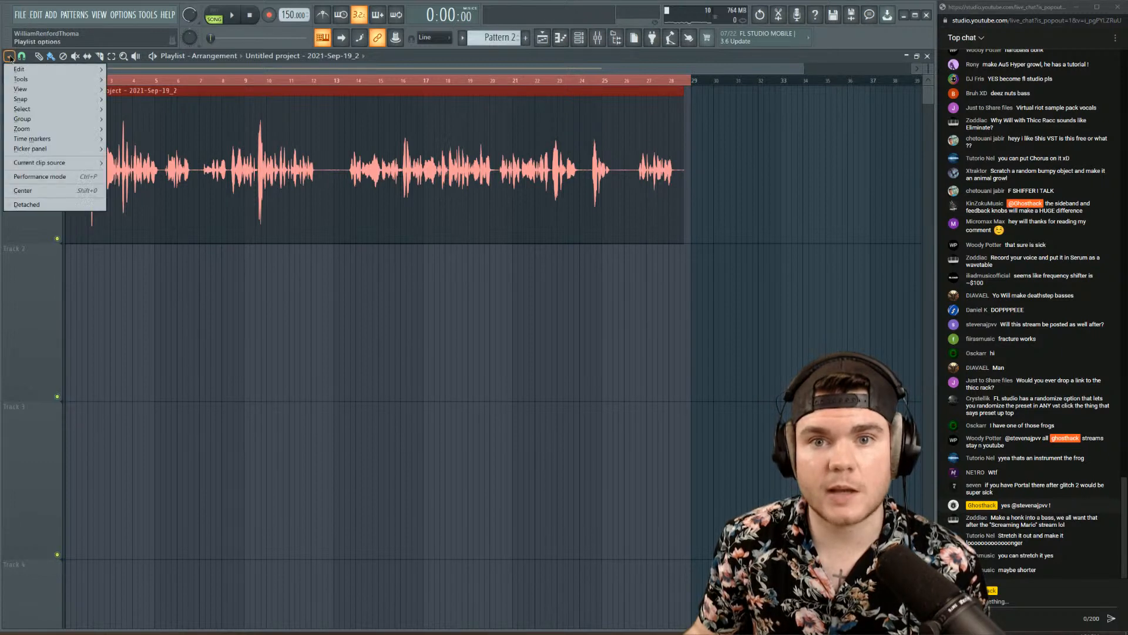
left_click(10, 57)
left_click(10, 56)
left_click(10, 56)
left_click(10, 57)
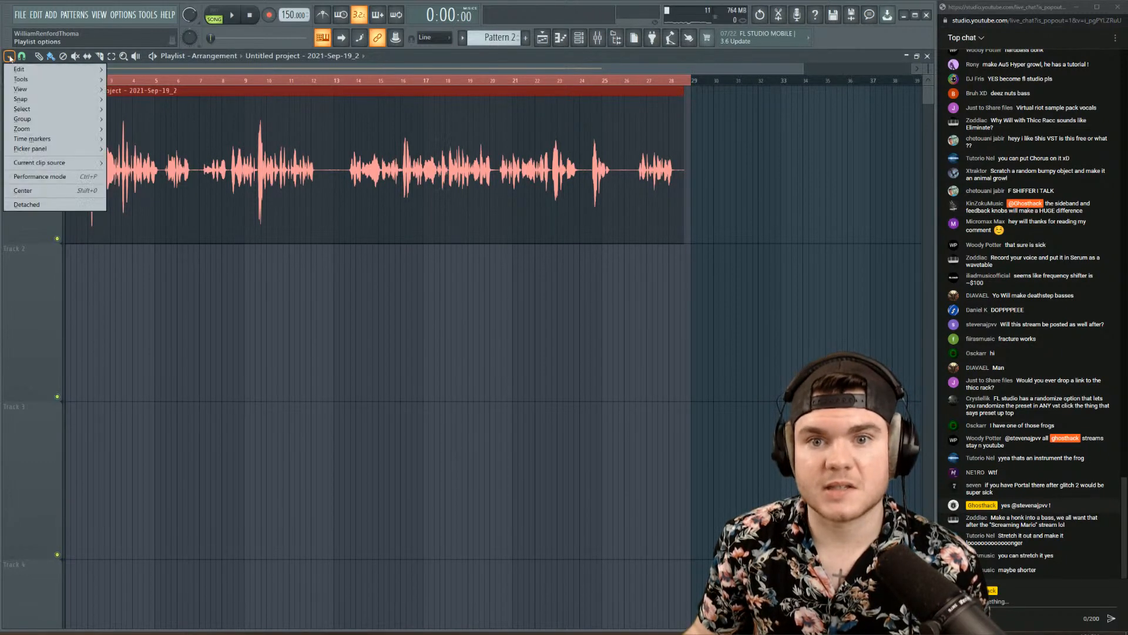
mouse_move(39, 88)
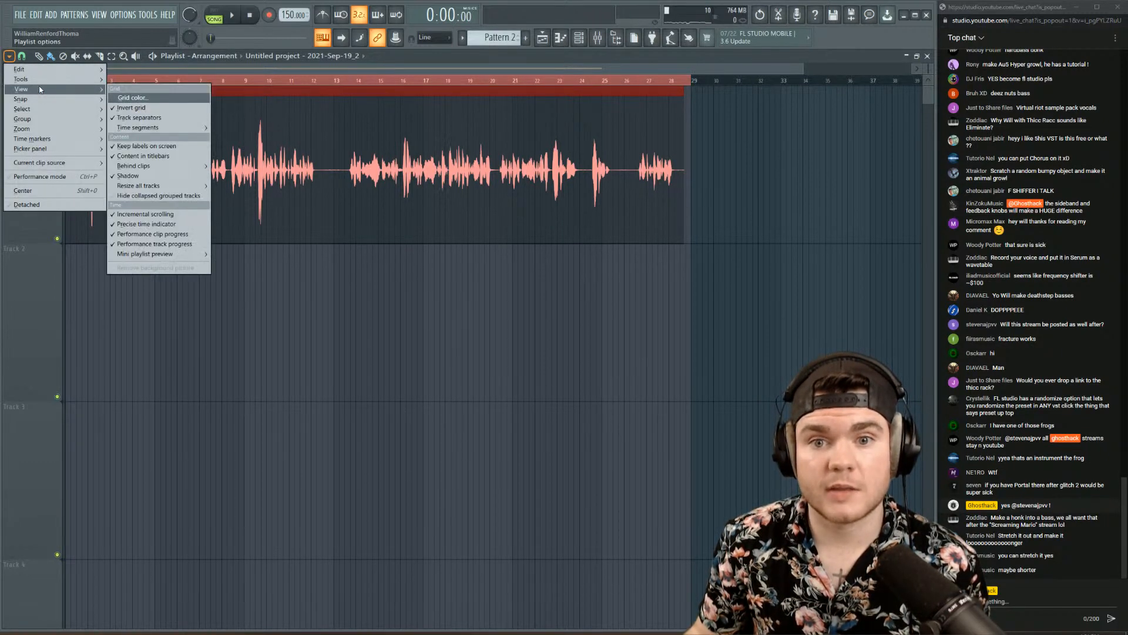
left_click(271, 70)
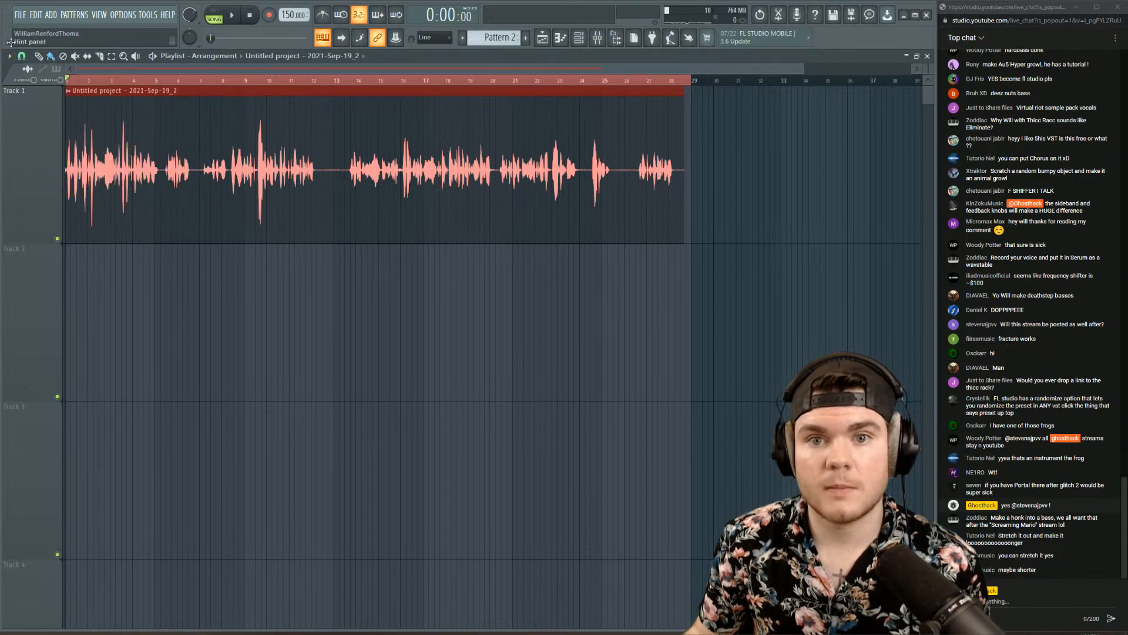
left_click(19, 15)
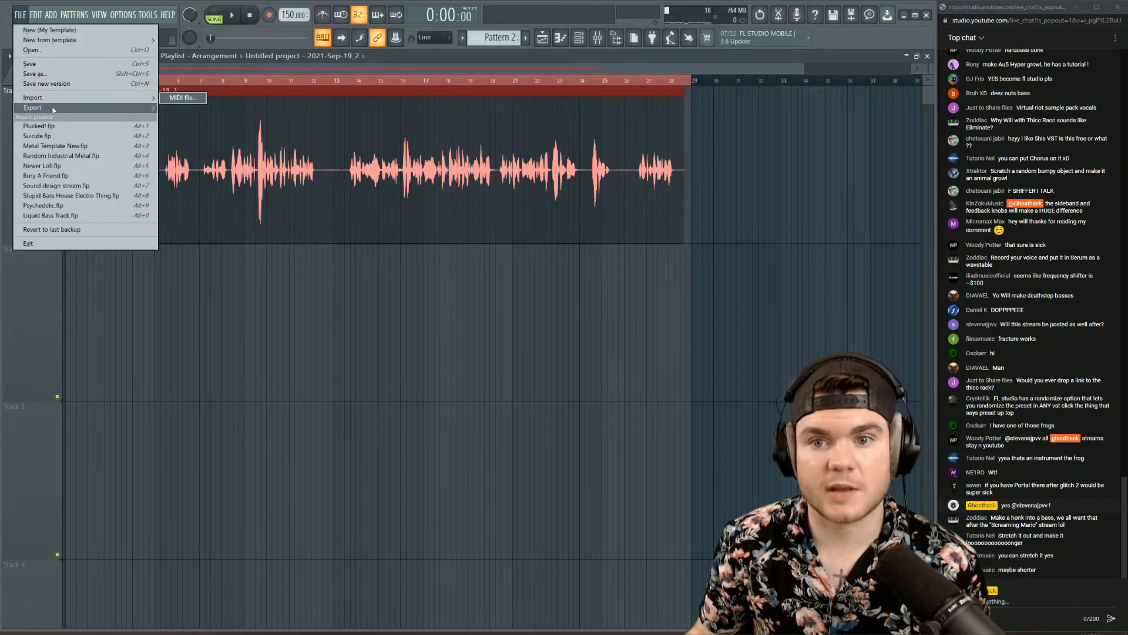
mouse_move(53, 110)
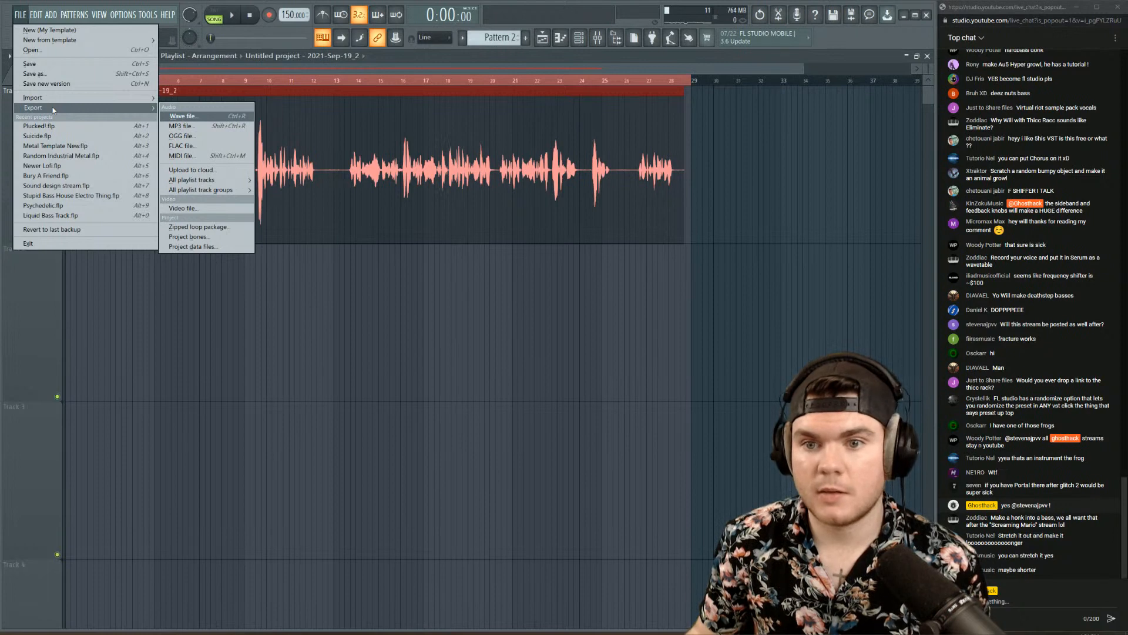
left_click(313, 89)
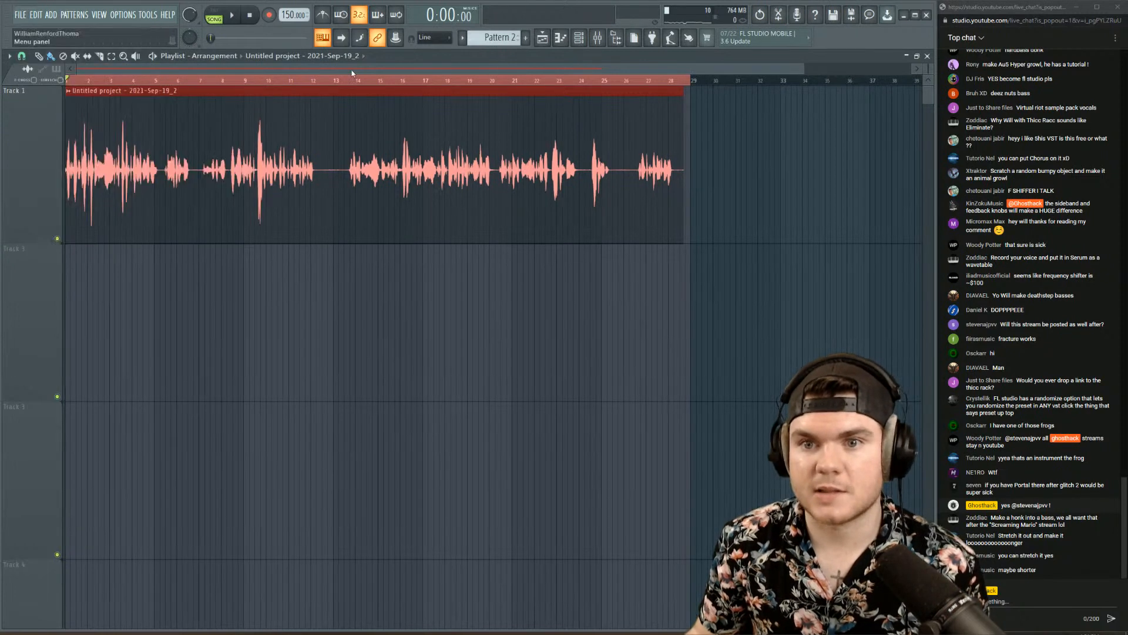
left_click(9, 57)
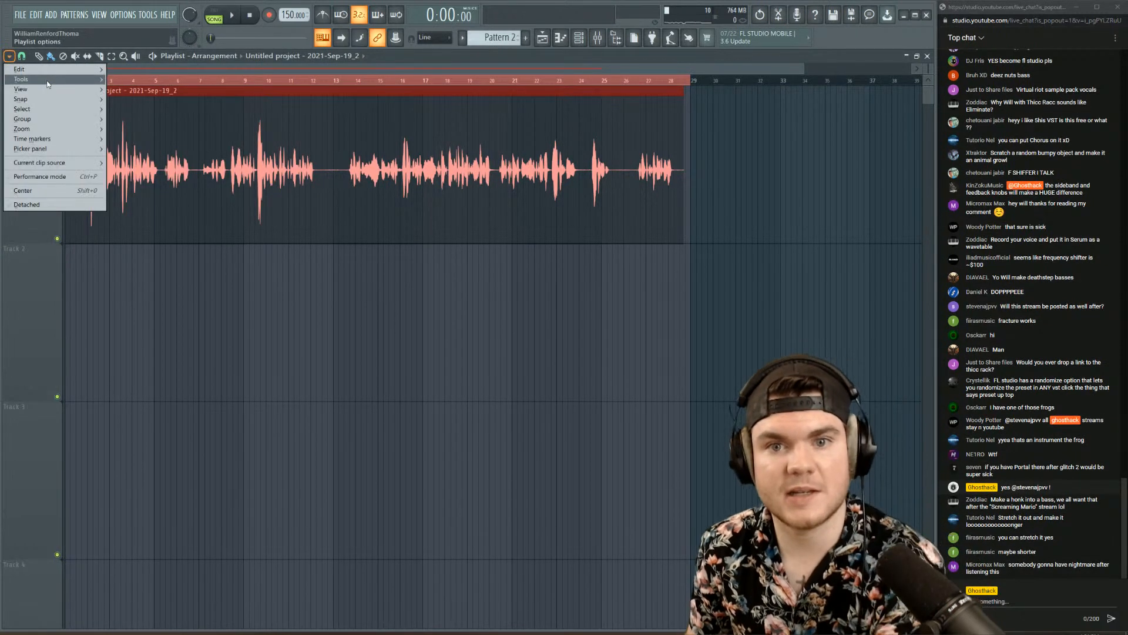
mouse_move(50, 73)
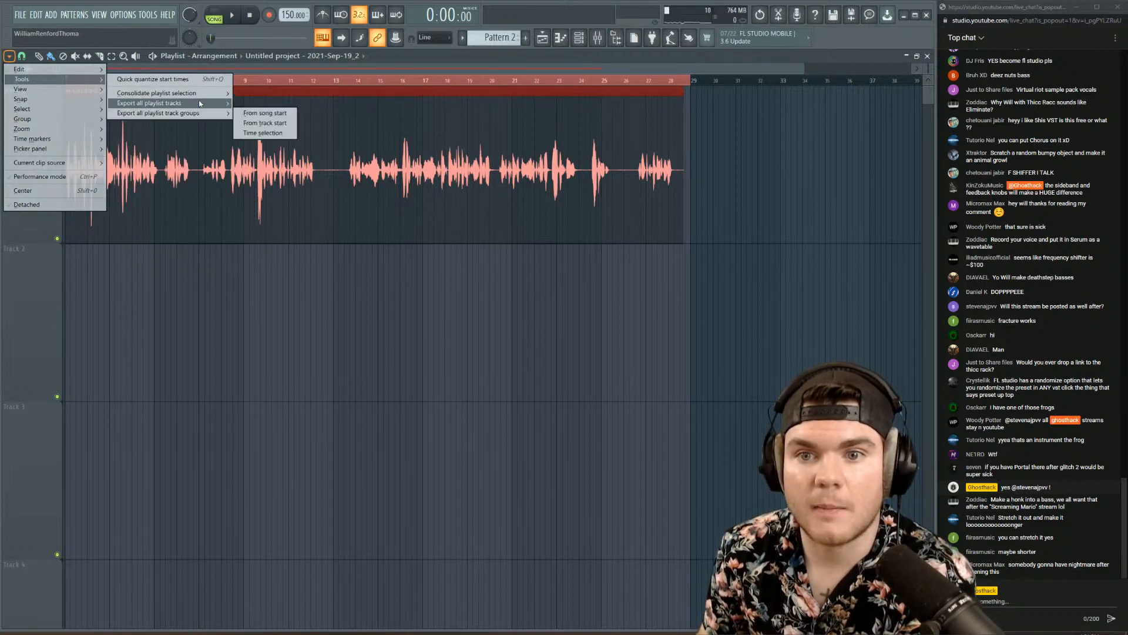
mouse_move(194, 114)
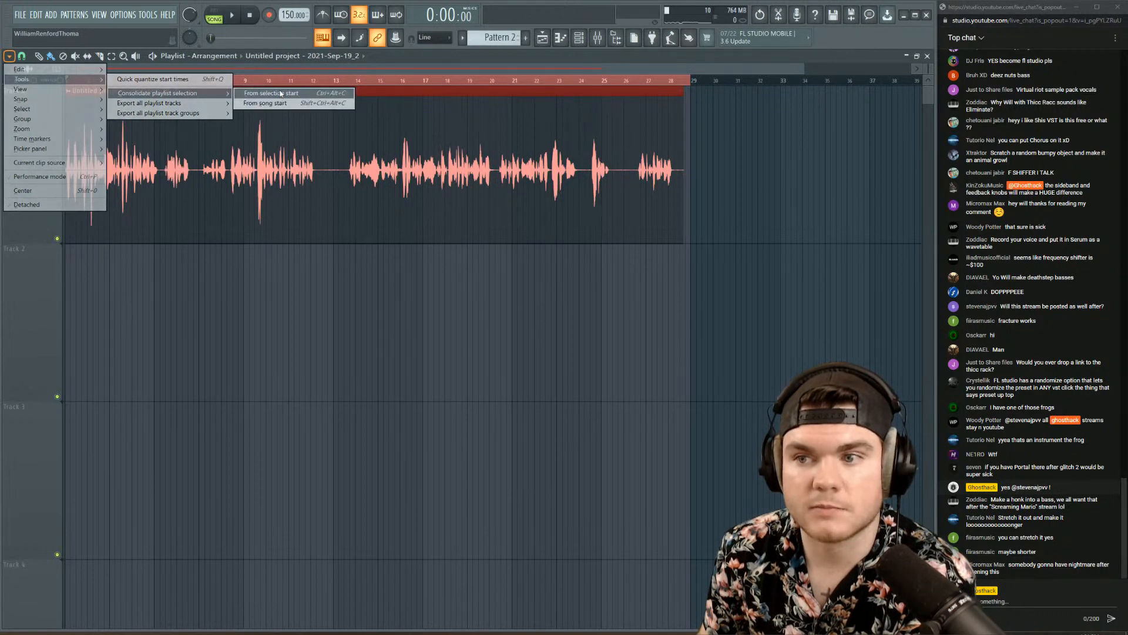
left_click(280, 94)
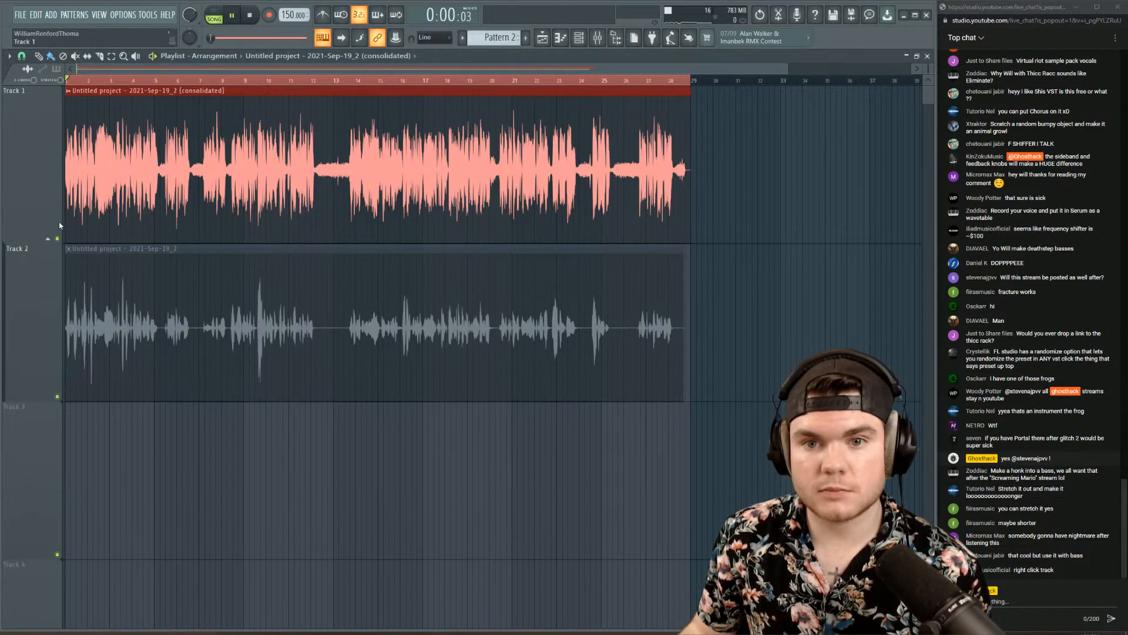
- Route the consolidated clip to mixer track 5 and play its opening with that track shown in the mixer
double_click(232, 109)
left_click_drag(410, 214, 411, 207)
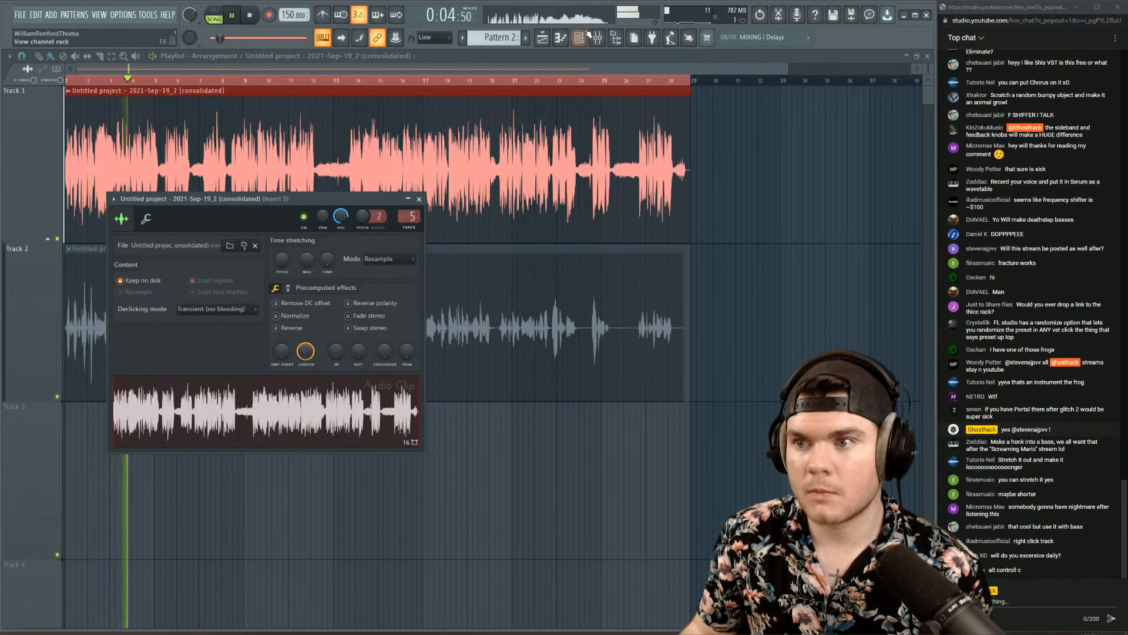
double_click(411, 213)
key("space")
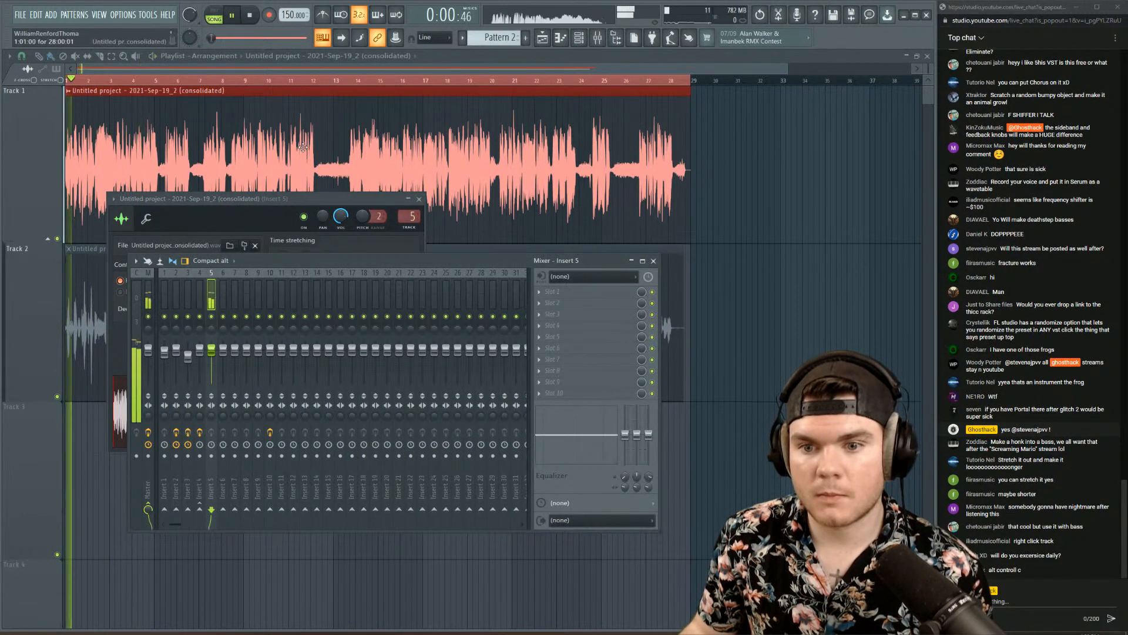
double_click(302, 147)
key("space")
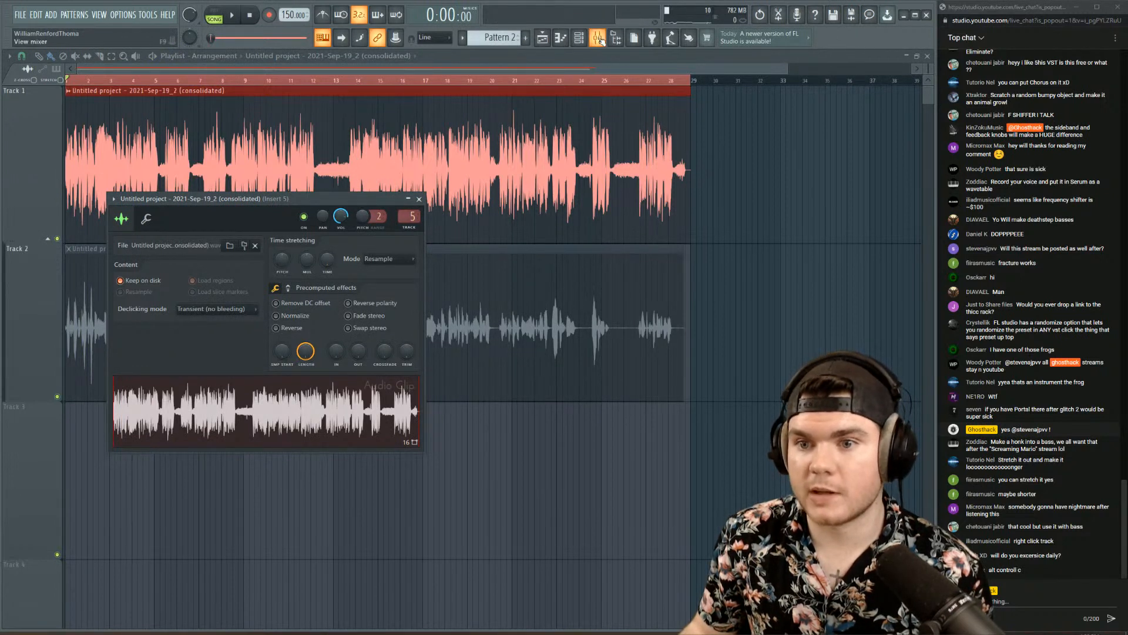
- Set the consolidated clip's time-stretching mode to e3 generic and its stretch multiplier to 161.54%
left_click(381, 259)
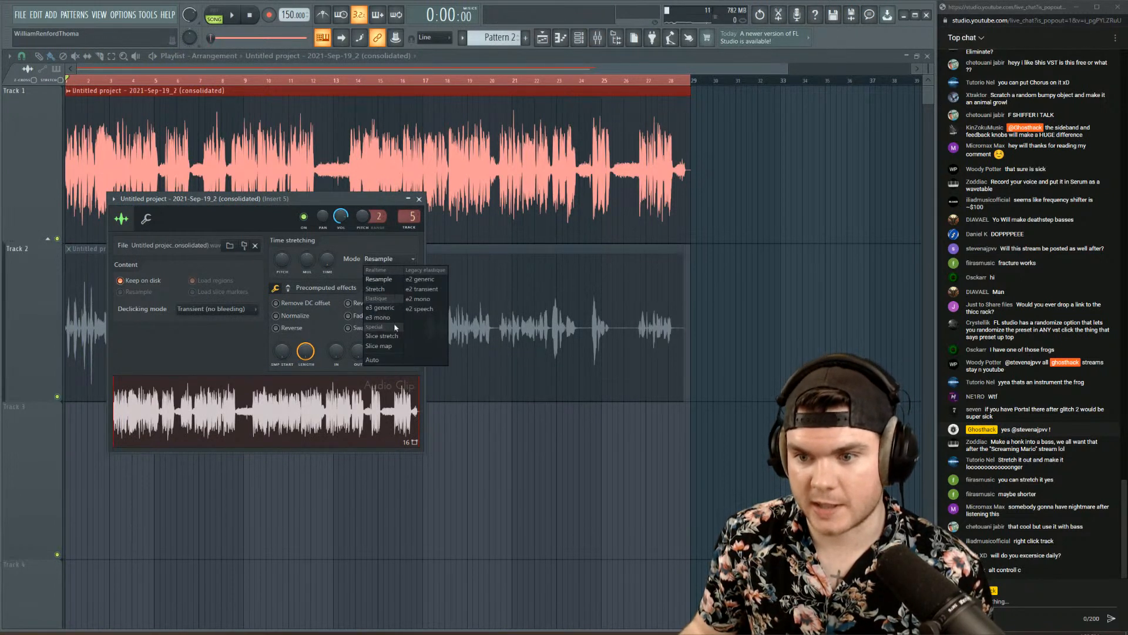
left_click(392, 306)
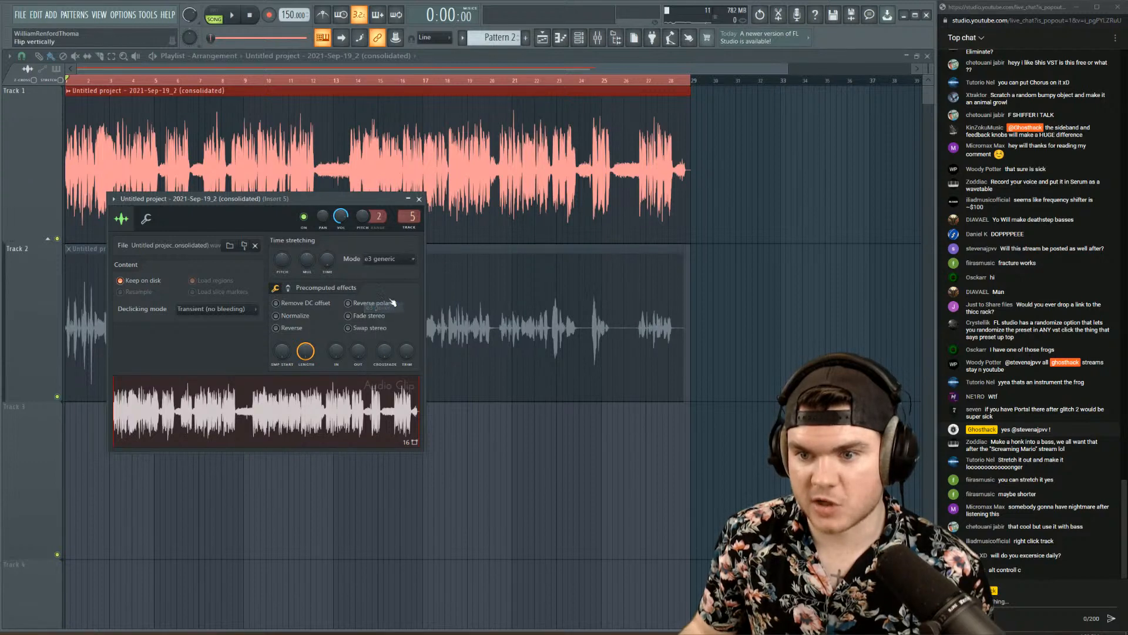
left_click_drag(304, 265, 305, 268)
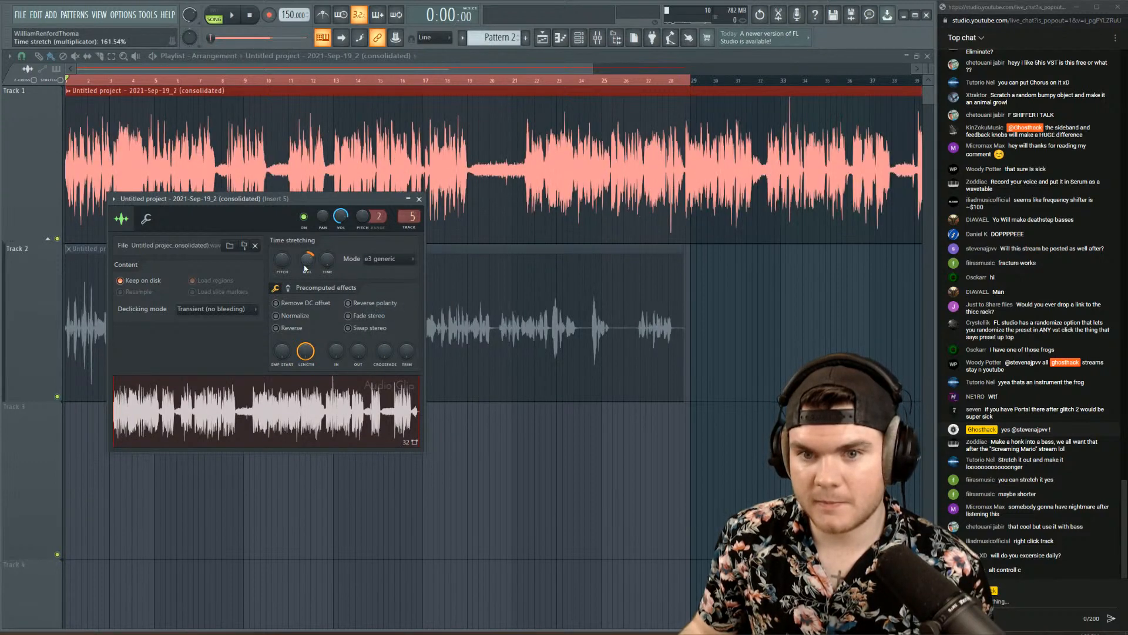
- Change the consolidated clip's time-stretching mode to e3 mono and listen to its opening
left_click(386, 262)
left_click(381, 317)
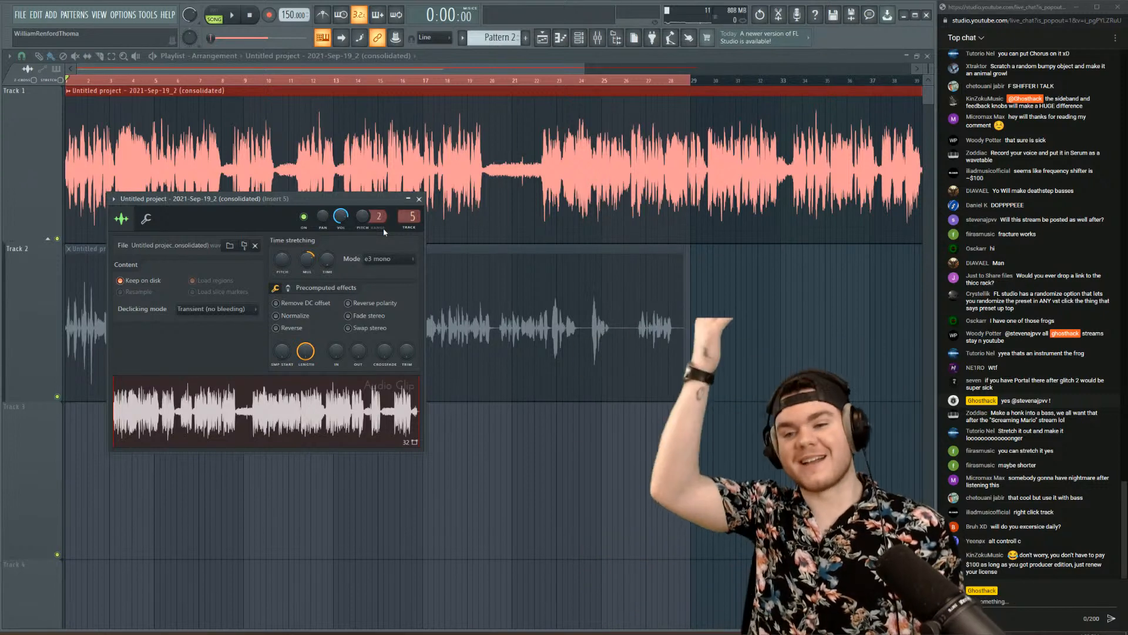
left_click(419, 199)
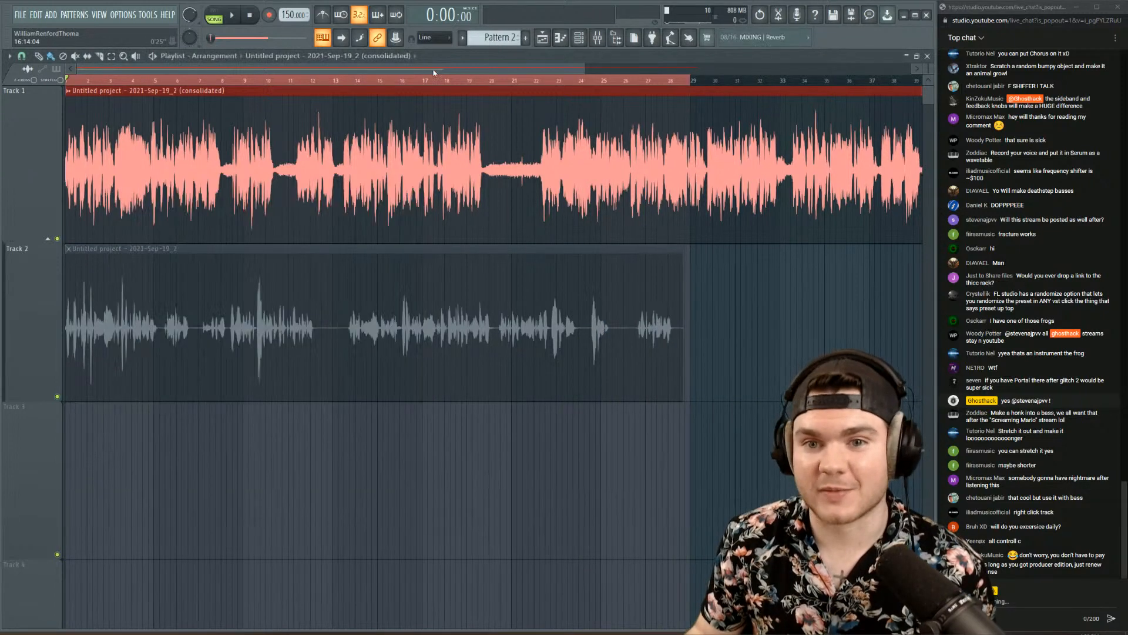
key("space")
scroll(228, 82, "down", 3)
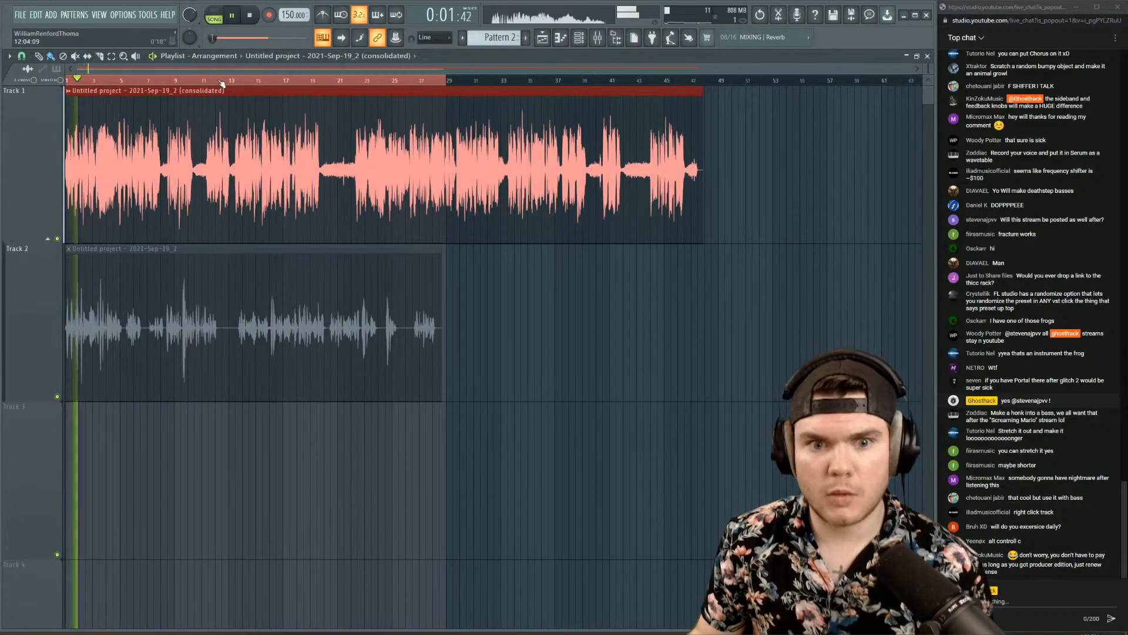
key("space")
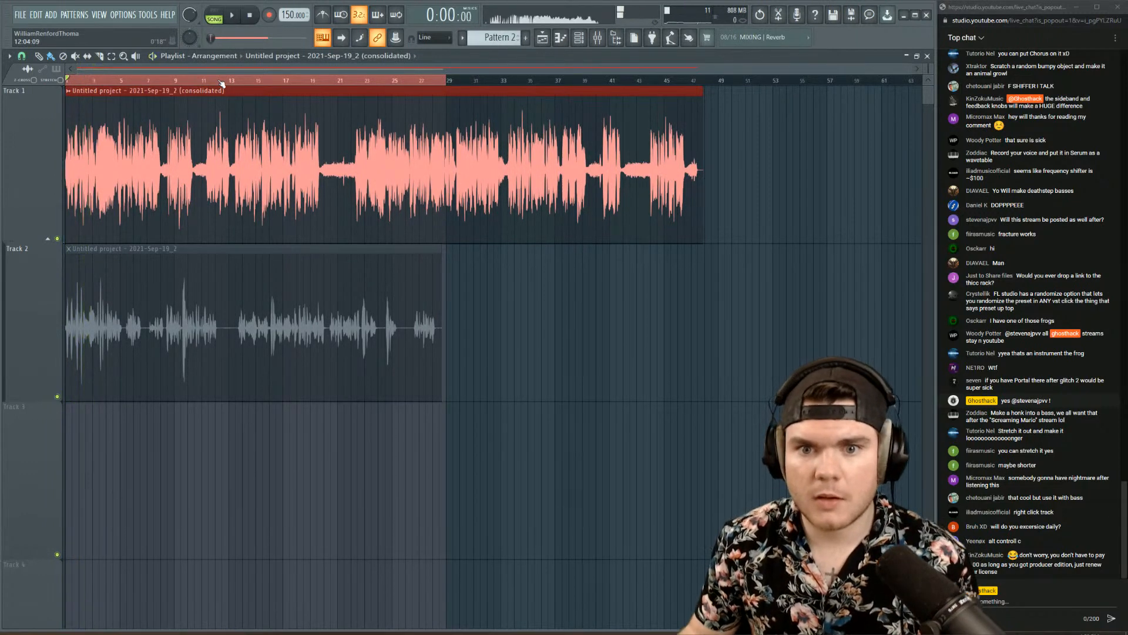
- Slightly shorten the consolidated clip with its time-stretch multiplier, so it ends in bar 43, and replay its opening
scroll(91, 83, "up", 8)
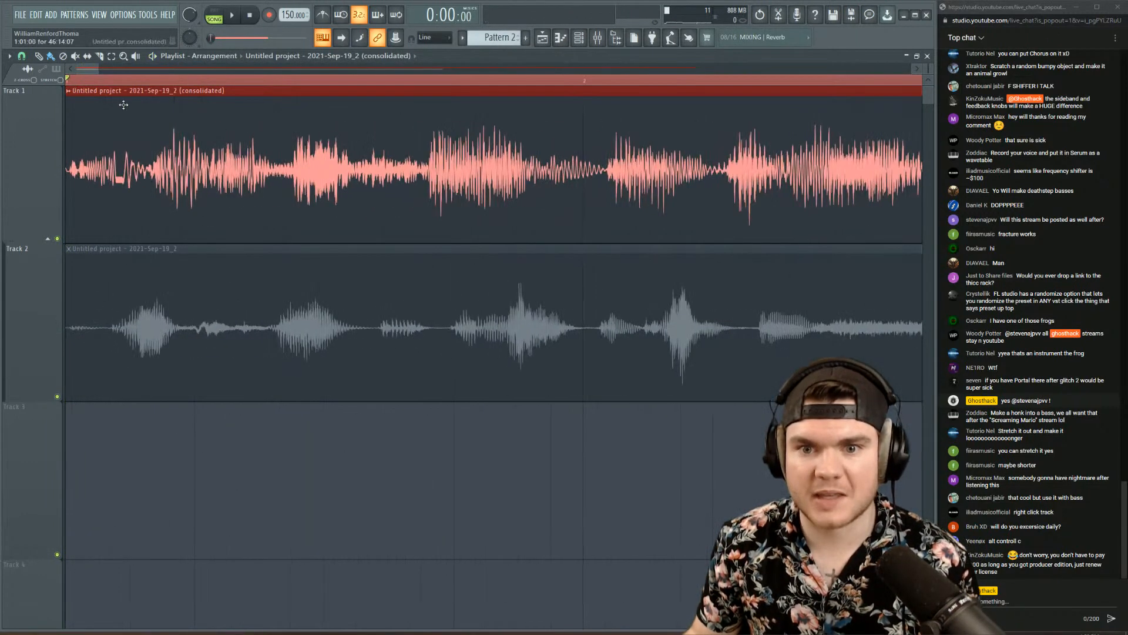
double_click(146, 128)
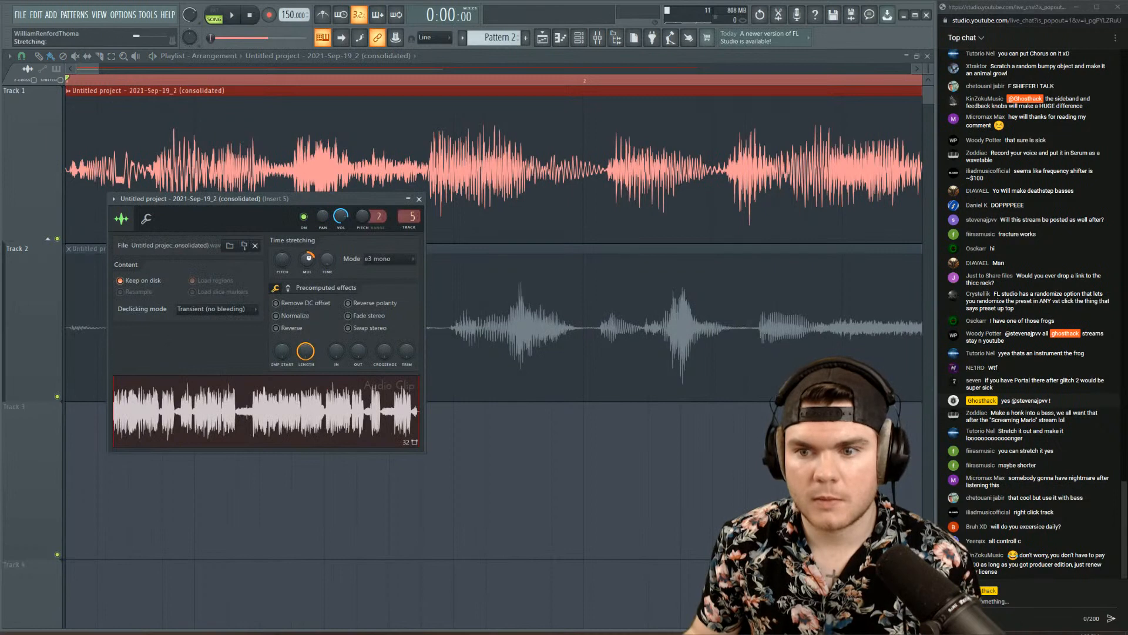
left_click_drag(308, 259, 310, 261)
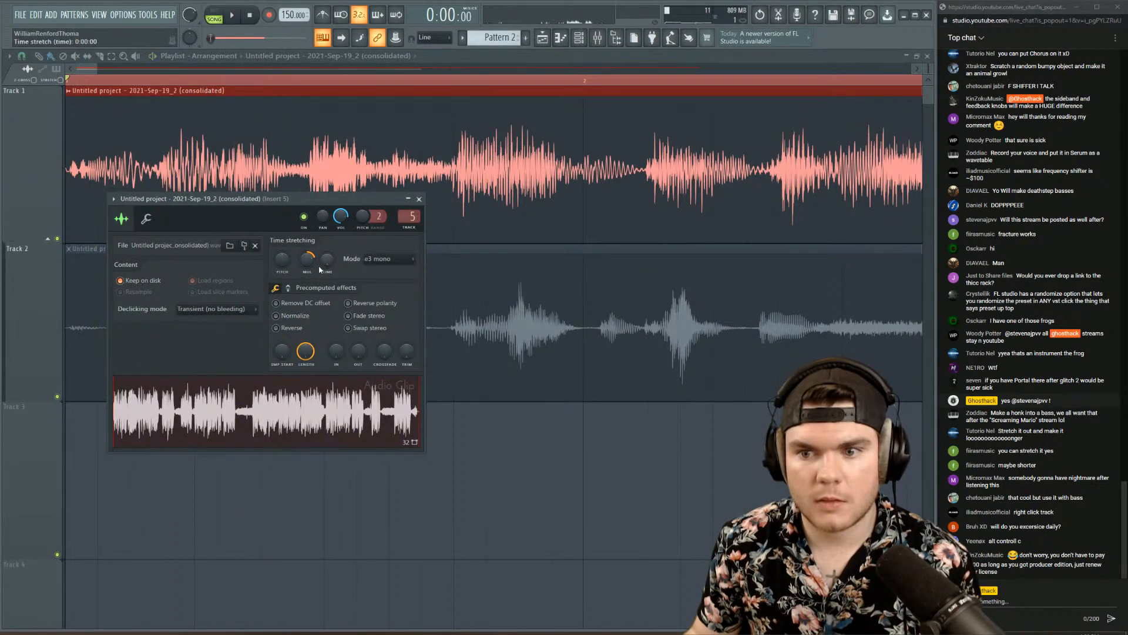
left_click_drag(309, 260, 303, 253)
key("space")
key("space")
scroll(230, 82, "down", 6)
key("space")
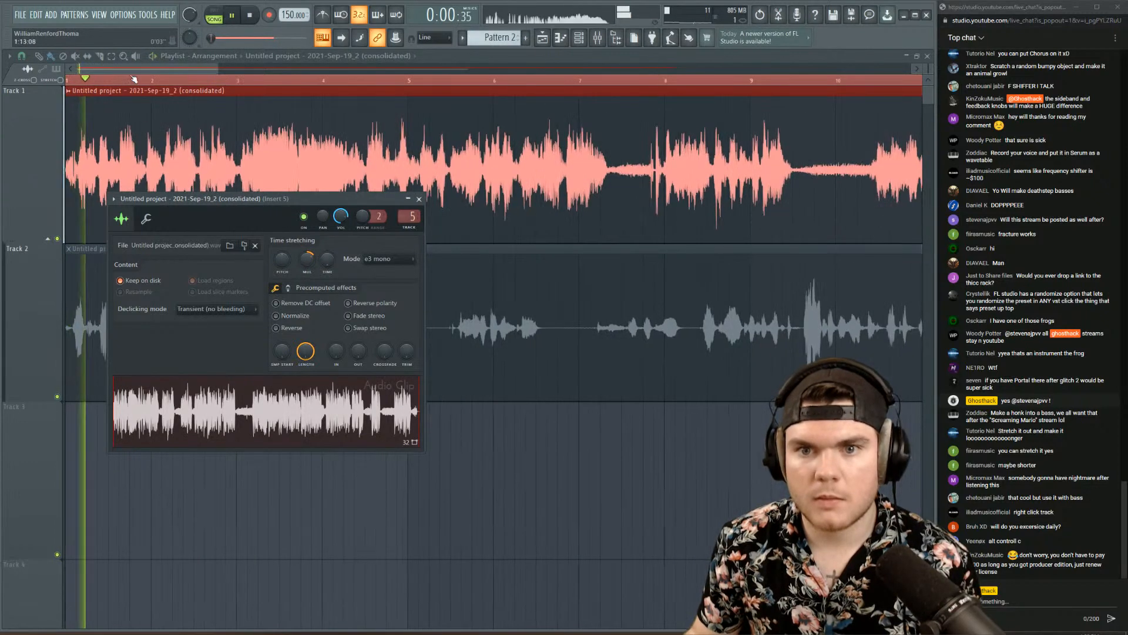
- Listen to the opening of the consolidated clip on Track 1 and slice it at about bar 2
left_click(100, 55)
key("space")
scroll(99, 81, "up", 6)
key("space")
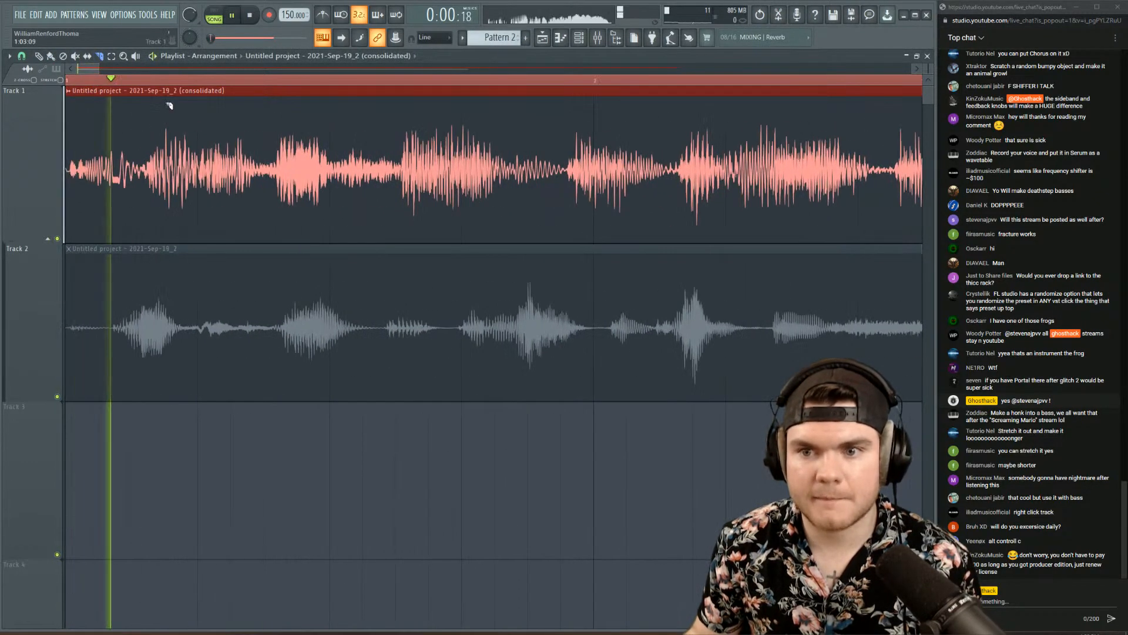
key("space")
key("space")
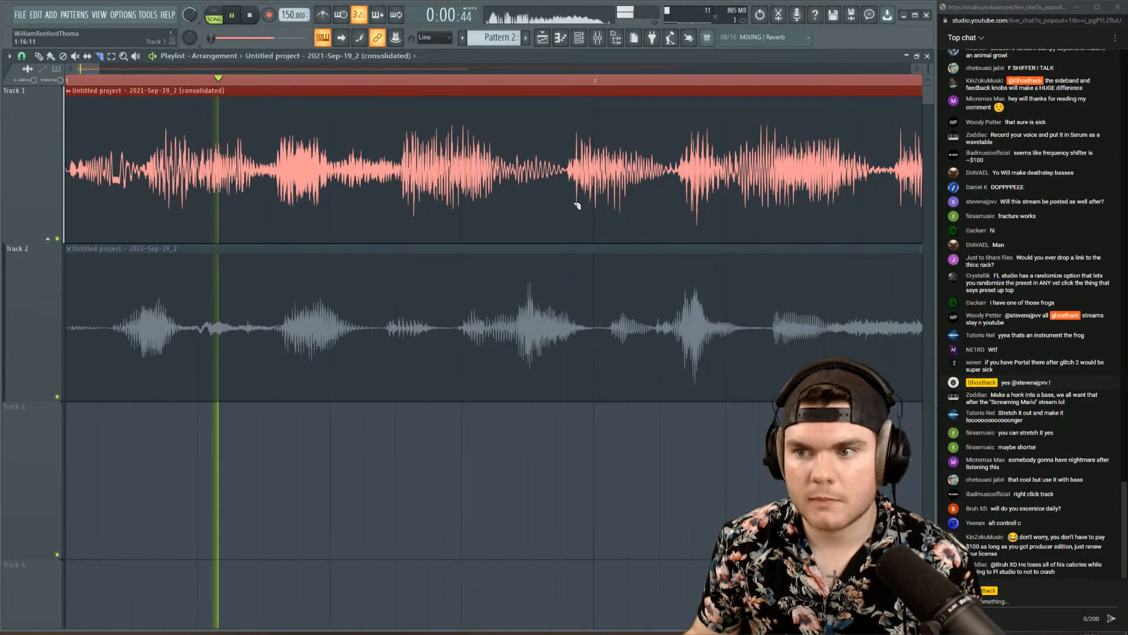
left_click(559, 214)
scroll(548, 85, "down", 6)
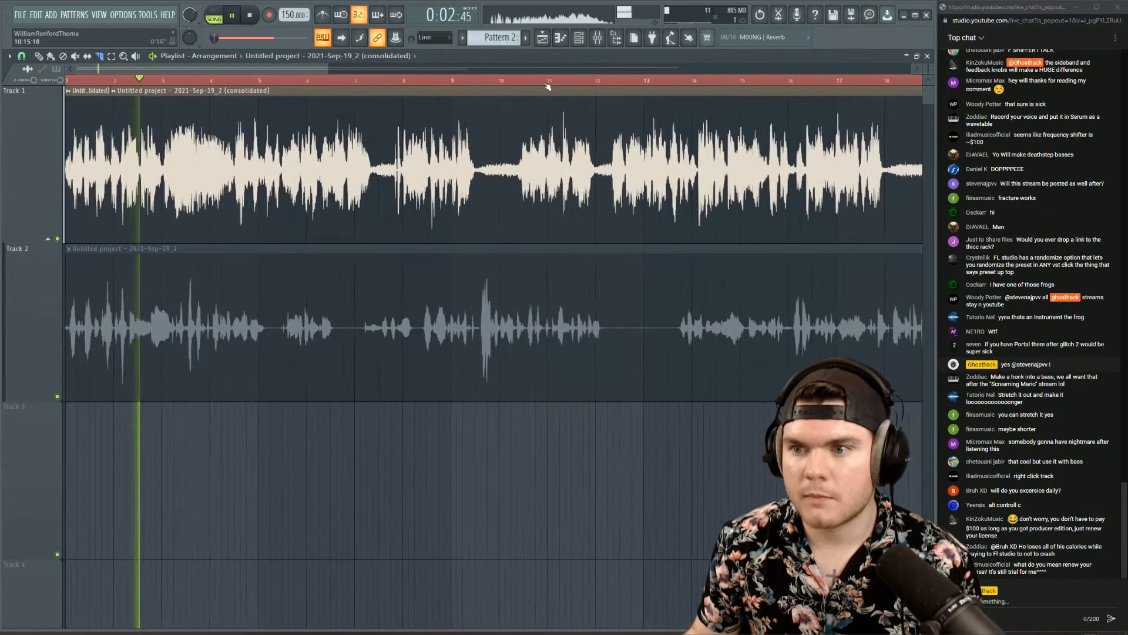
- Audition the consolidated audio further along, up to about bar 17, and select all playlist clips
left_click(539, 81)
scroll(532, 83, "down", 4)
left_click(302, 80)
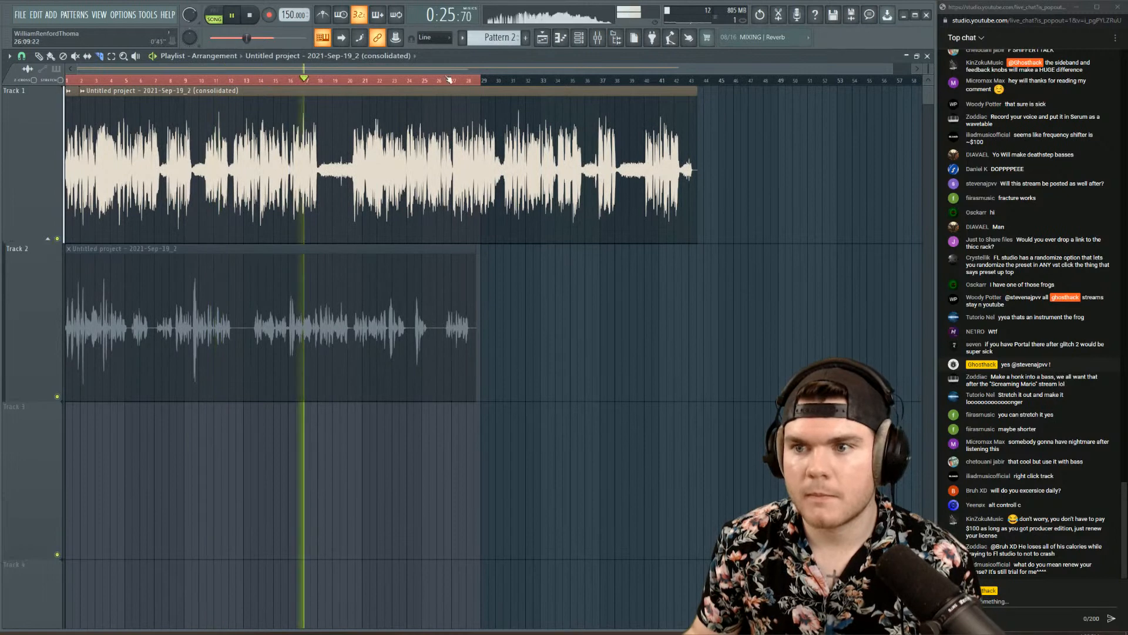
key("ctrl+a")
key("space")
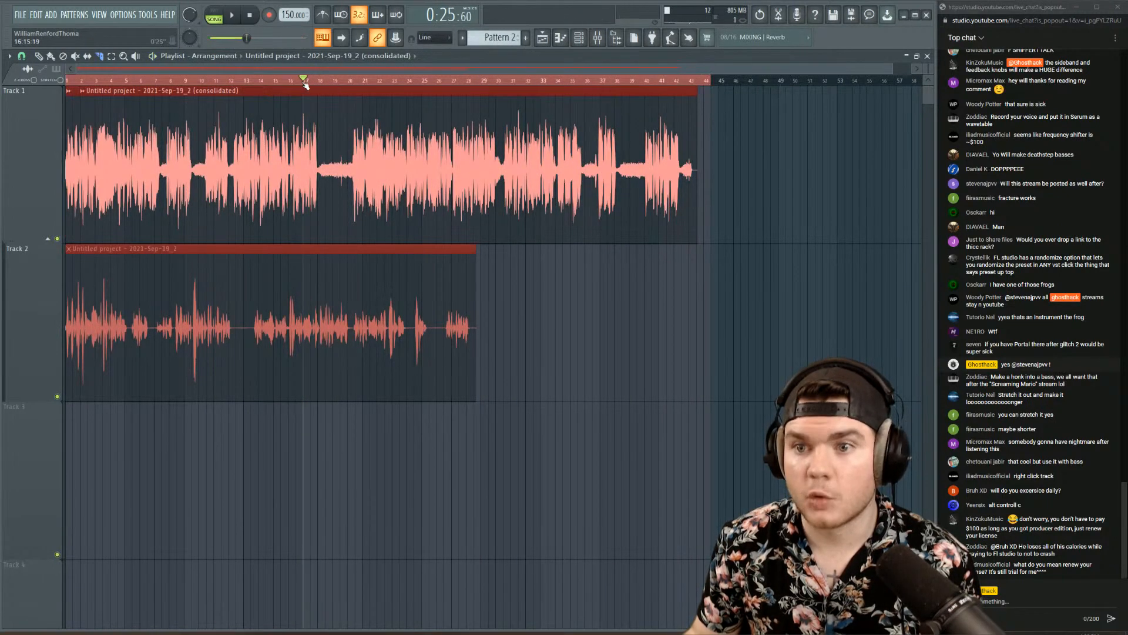
- Play the passage on Track 1 from just before bar 17
key("space")
scroll(305, 82, "up", 5)
left_click(239, 80)
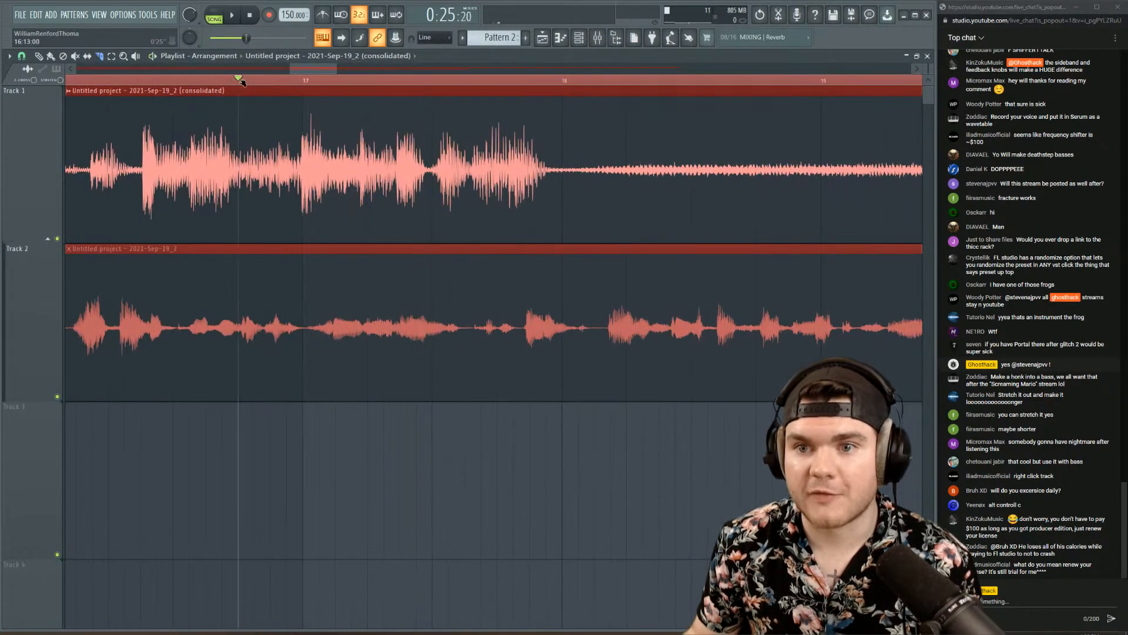
key("space")
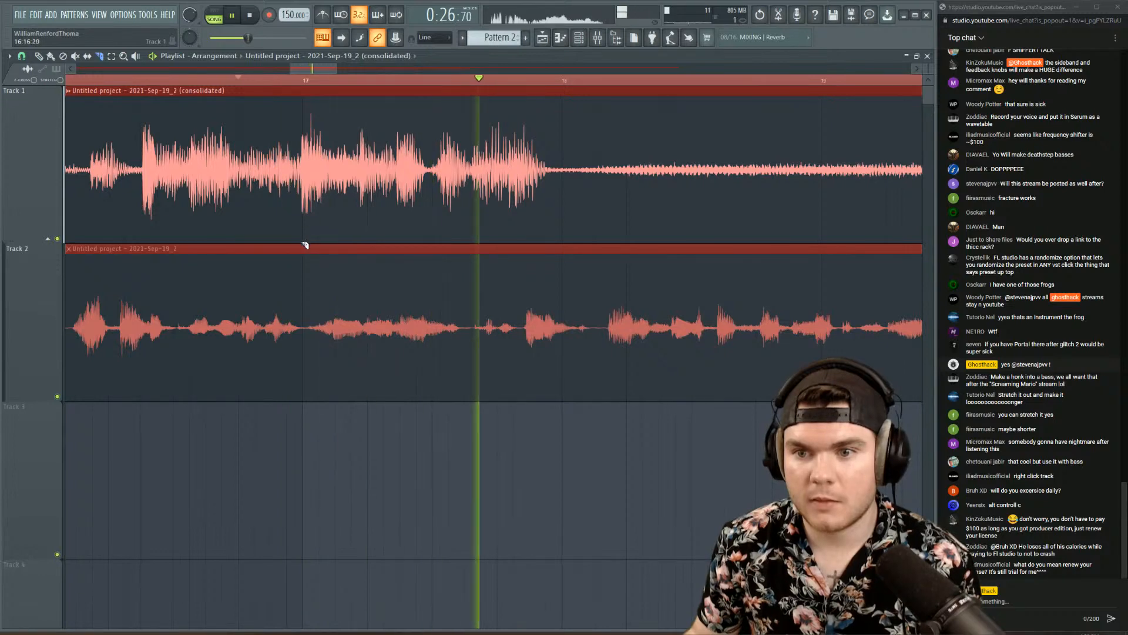
- Slice the Track 1 clip at about bars 17 and 18, and delete the segment between bars 2 and 17
mouse_move(304, 244)
left_mouse_down()
mouse_move(303, 95)
mouse_move(293, 88)
left_mouse_up()
key("space")
key("space")
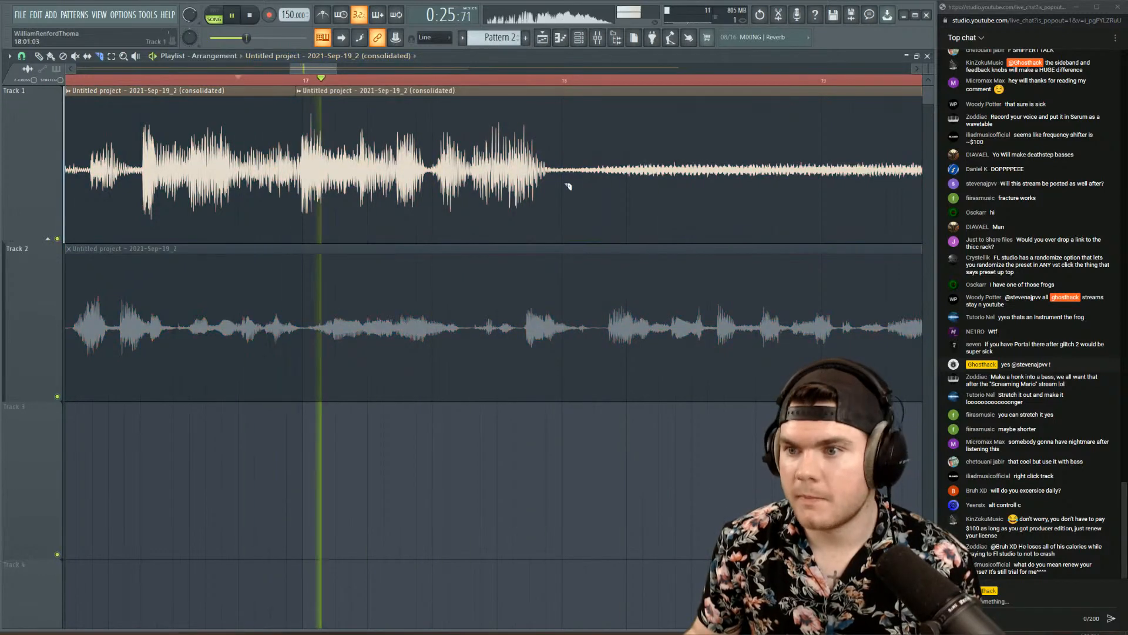
scroll(570, 82, "down", 5)
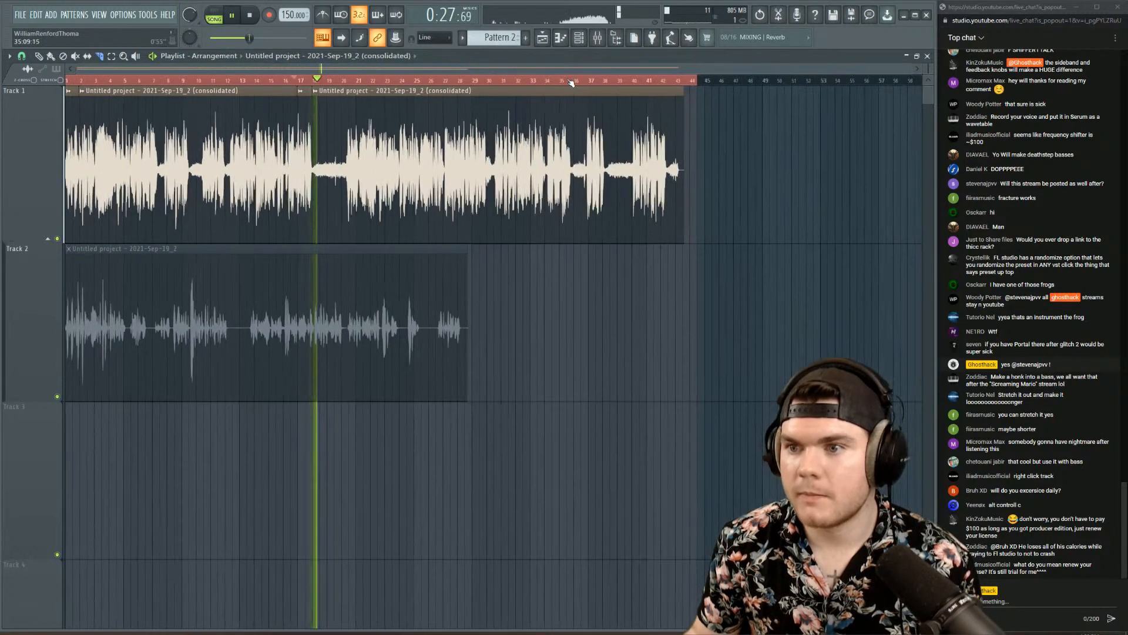
left_click(486, 81)
right_click(199, 134)
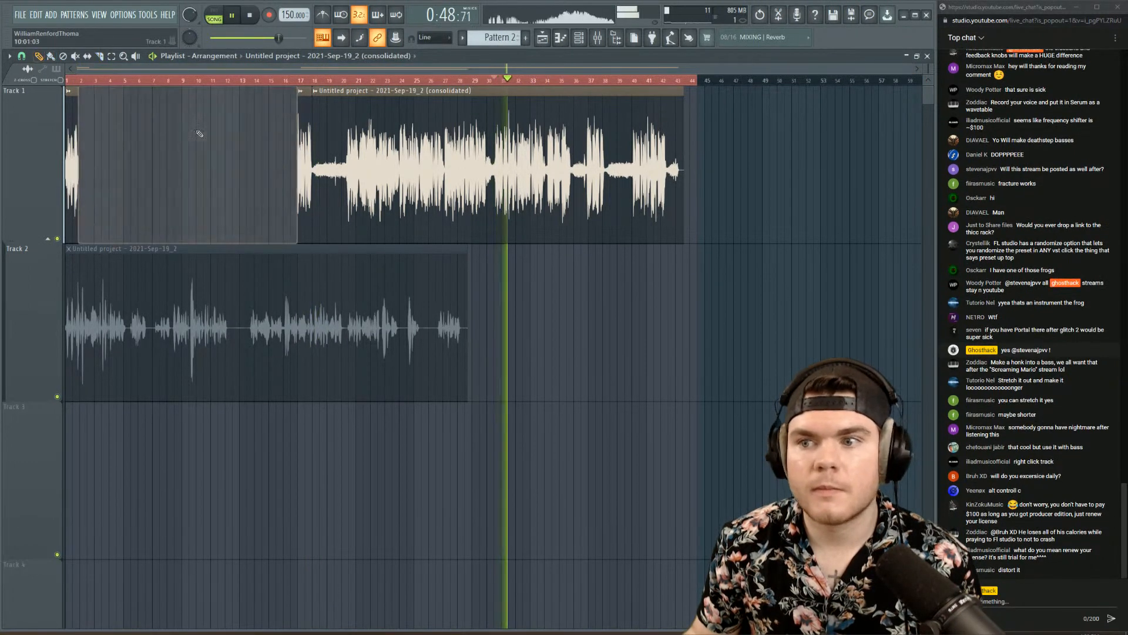
- Audition the audio around bar 30 and slice the Track 1 clip midway through bar 30 and at about bar 33
scroll(204, 84, "up", 6)
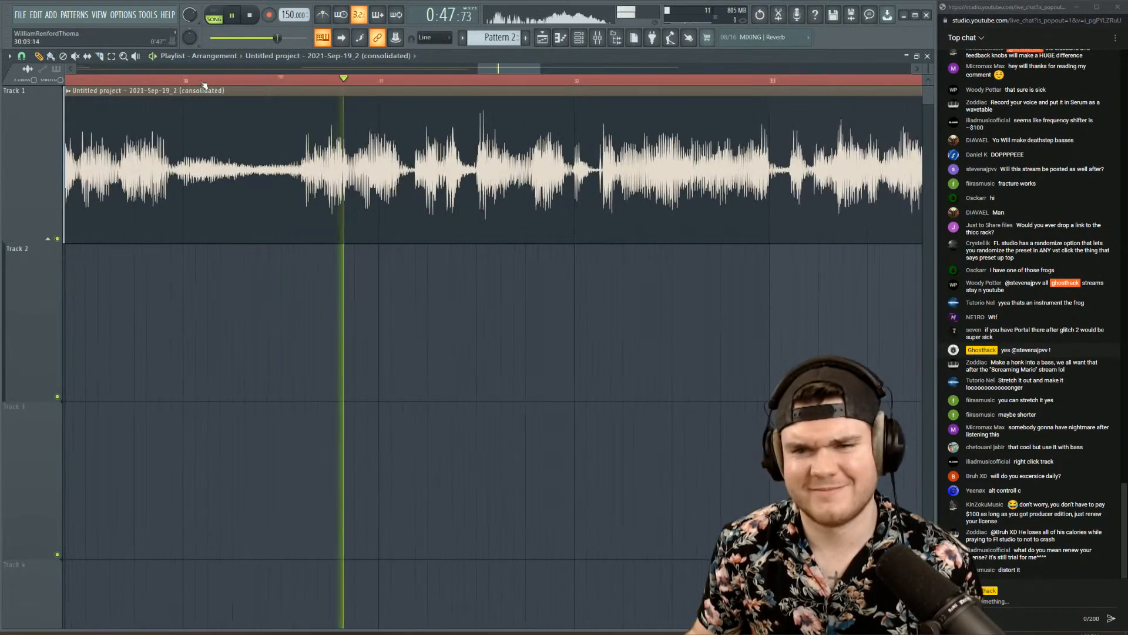
key("space")
key("space")
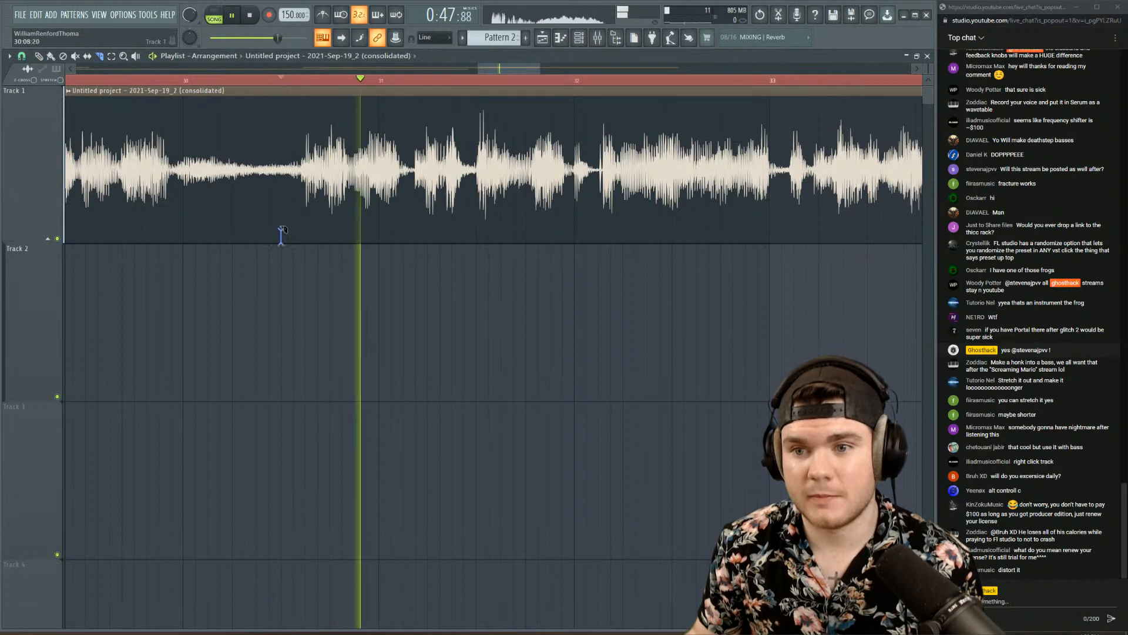
left_click_drag(282, 234, 313, 73)
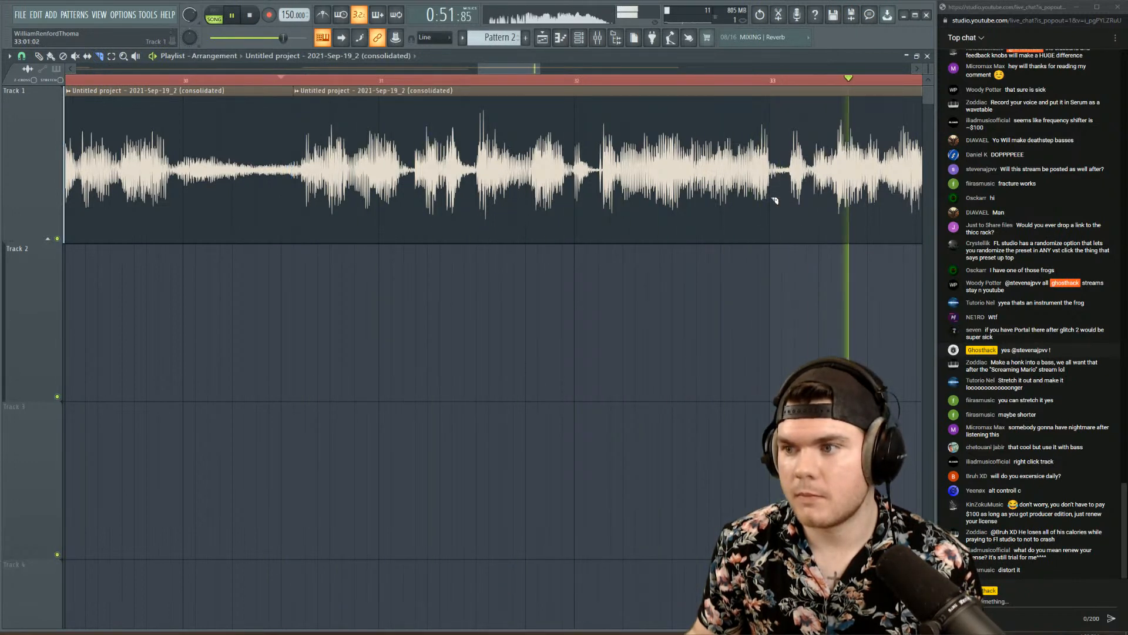
key("space")
key("space")
mouse_move(771, 245)
left_mouse_down()
mouse_move(794, 72)
mouse_move(780, 84)
left_mouse_up()
scroll(780, 83, "down", 5)
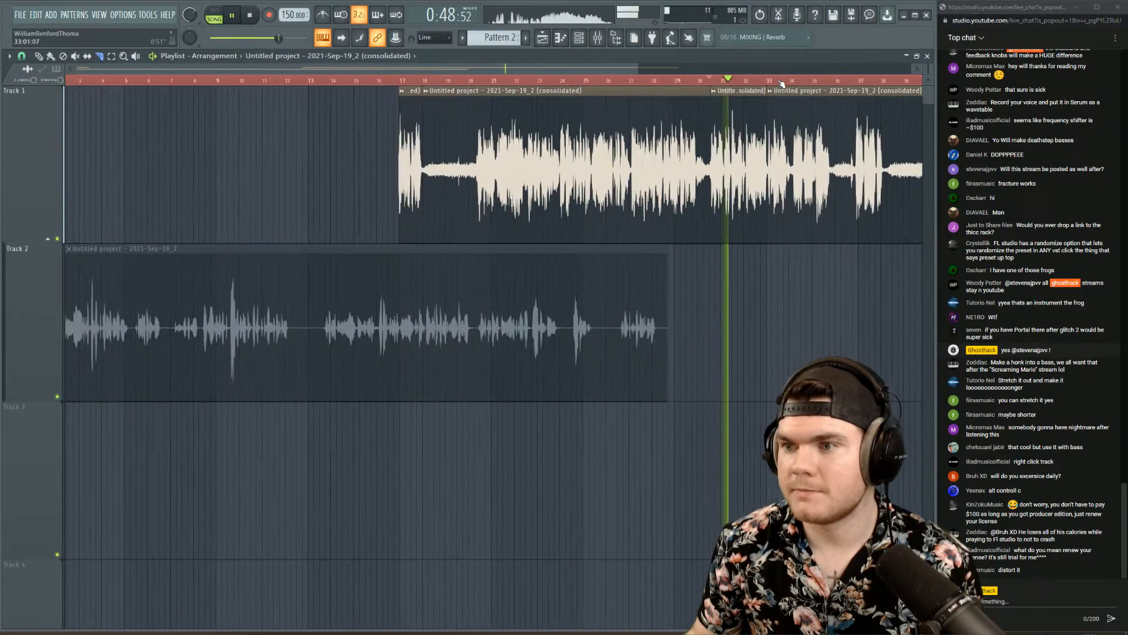
- Delete the leftover Track 1 segments between bars 18 and 30 and after bar 33, keeping the three bass slices
scroll(780, 84, "down", 2)
left_click(39, 57)
right_click(450, 124)
right_click(628, 123)
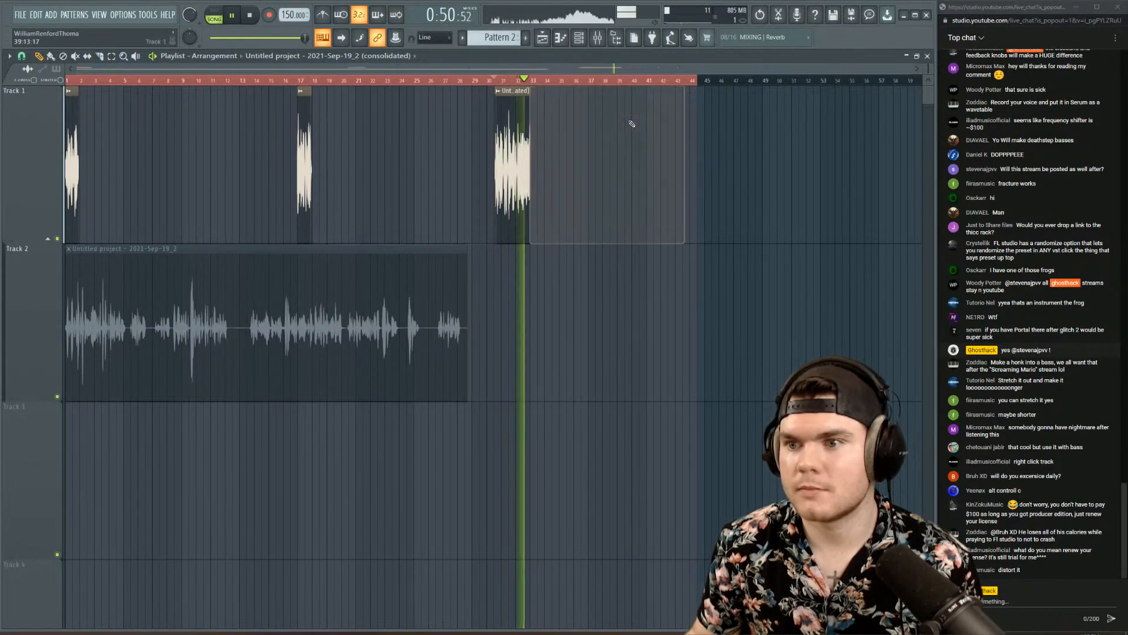
- Move the second and third bass slices up behind the first at the start of Track 1 and play them
key("space")
left_click_drag(306, 126, 87, 128)
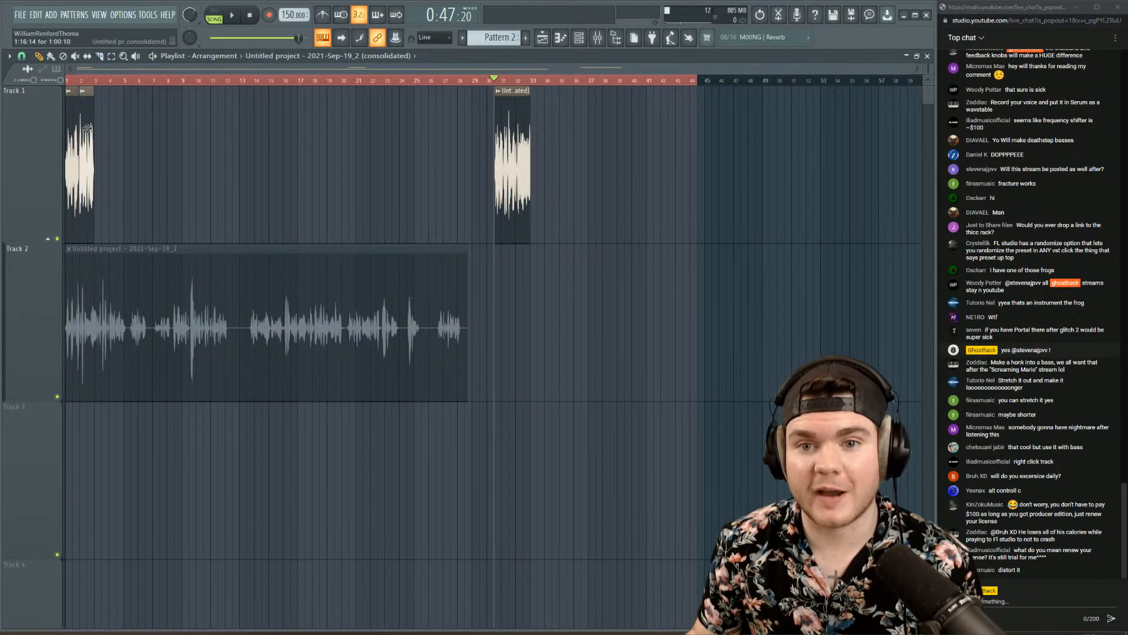
left_click_drag(497, 129, 106, 144)
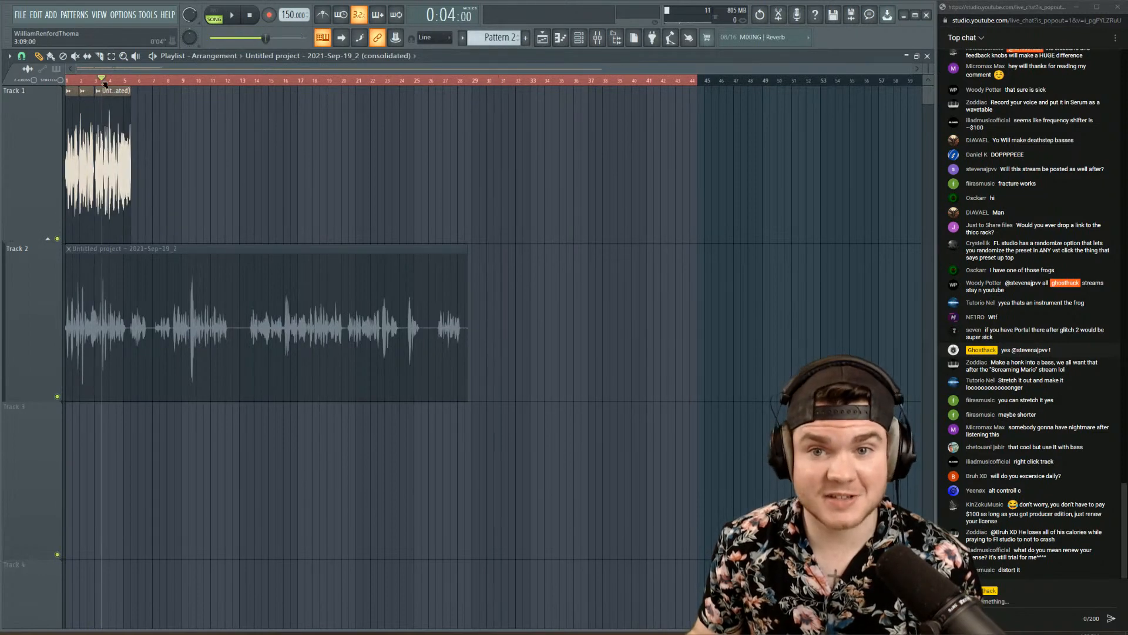
scroll(83, 83, "up", 4)
key("space")
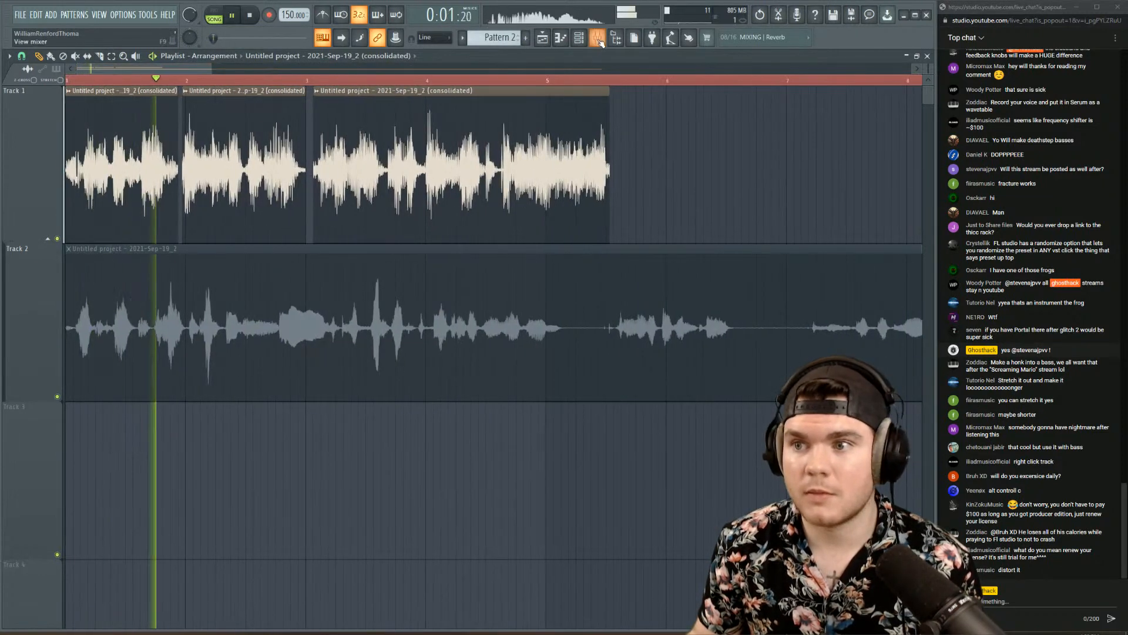
key("F9")
key("space")
key("space")
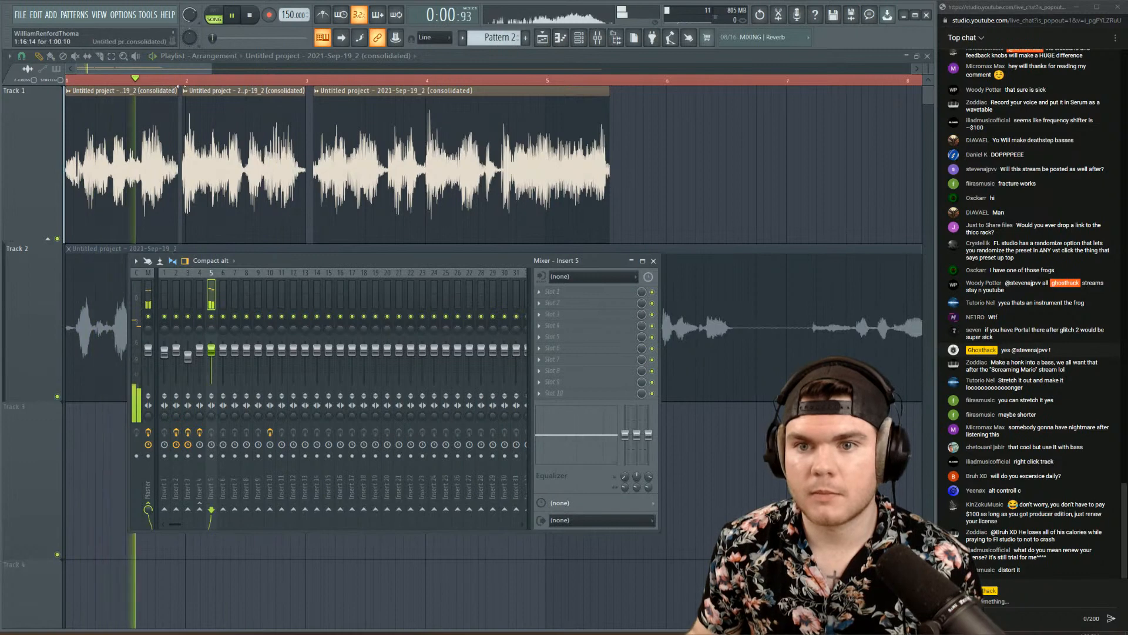
left_click(564, 292)
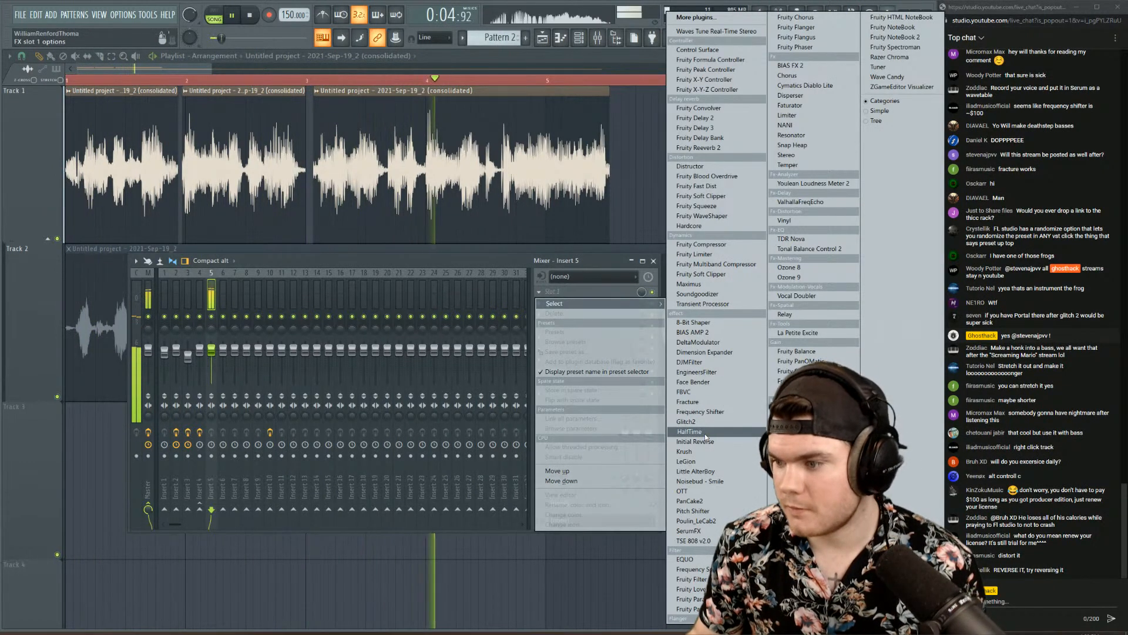
left_click(500, 264)
- Try the Reverse effect on the consolidated clip, listen to the result, and switch Reverse off again
key("space")
double_click(445, 169)
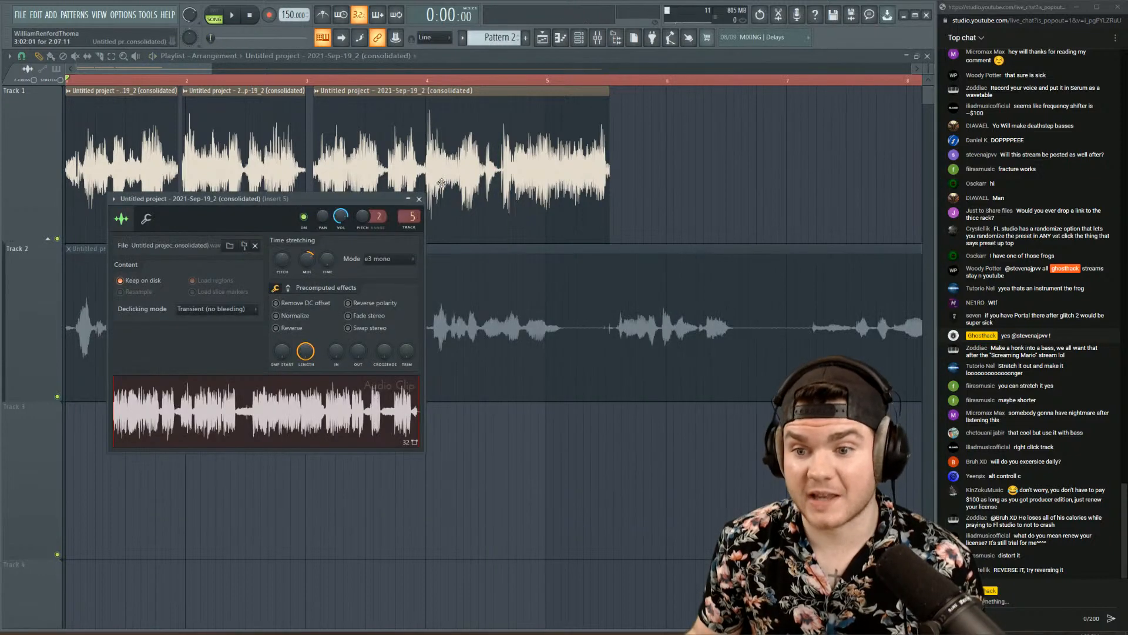
left_click(286, 326)
key("space")
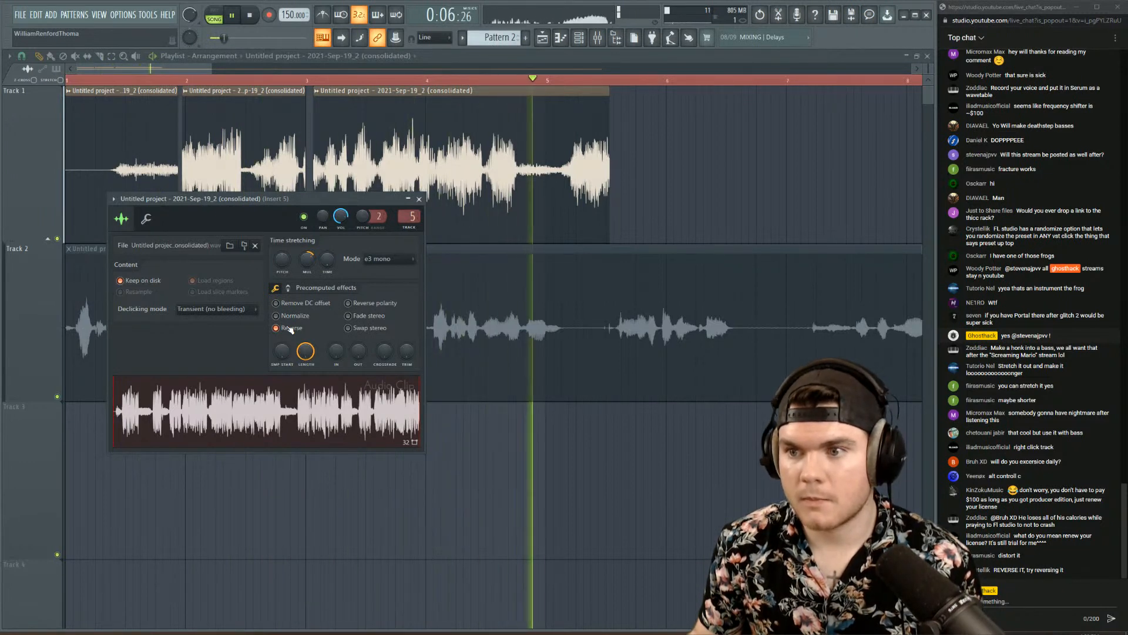
key("space")
left_click(292, 328)
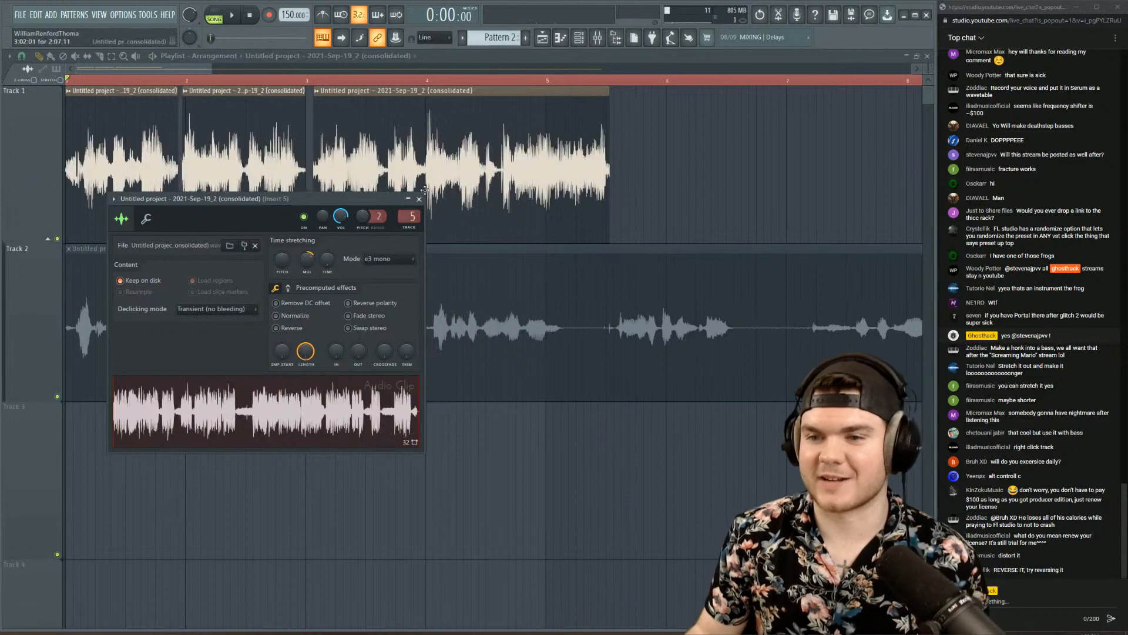
left_click(419, 199)
- Load OTT into the first effect slot of Insert 5 and lower its Depth to about 54% during playback
left_click(604, 39)
key("space")
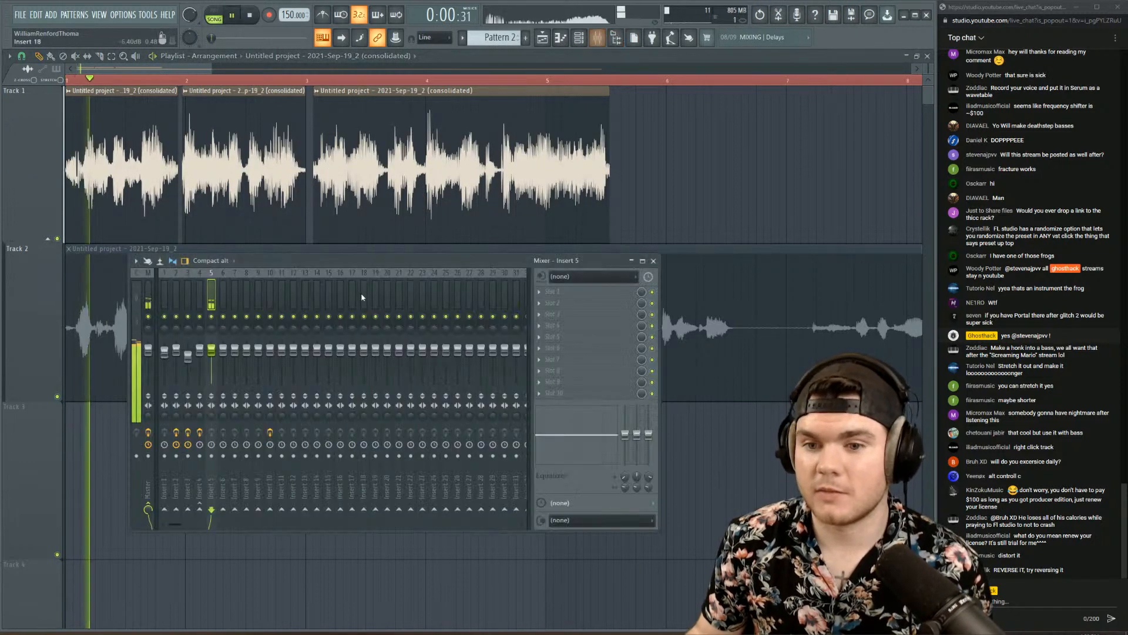
key("space")
left_click(548, 293)
left_click(682, 491)
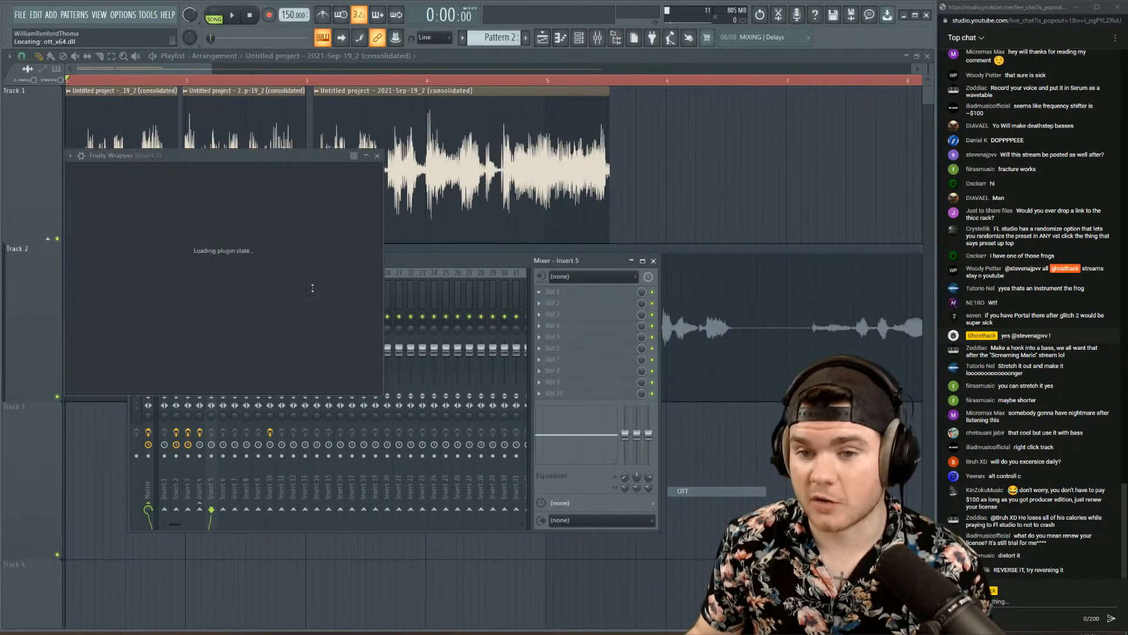
key("space")
left_click_drag(89, 231, 83, 252)
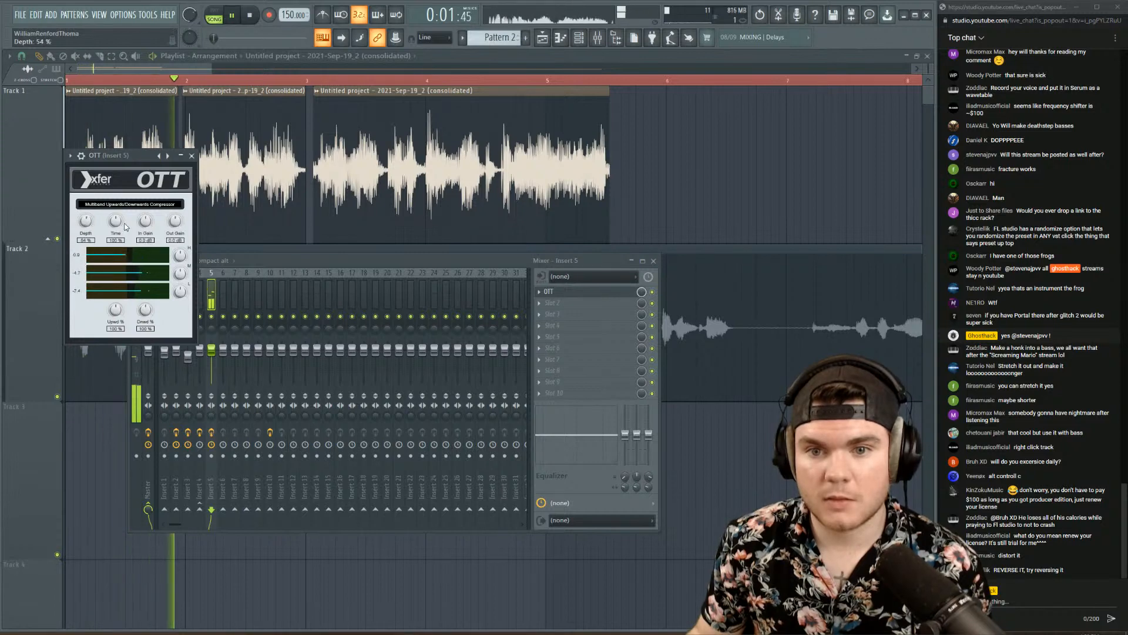
left_click(555, 293)
key("space")
- Add SerumFX in the slot after OTT and enable its Distortion in SoftClip mode with Drive at about 82%
left_click(556, 304)
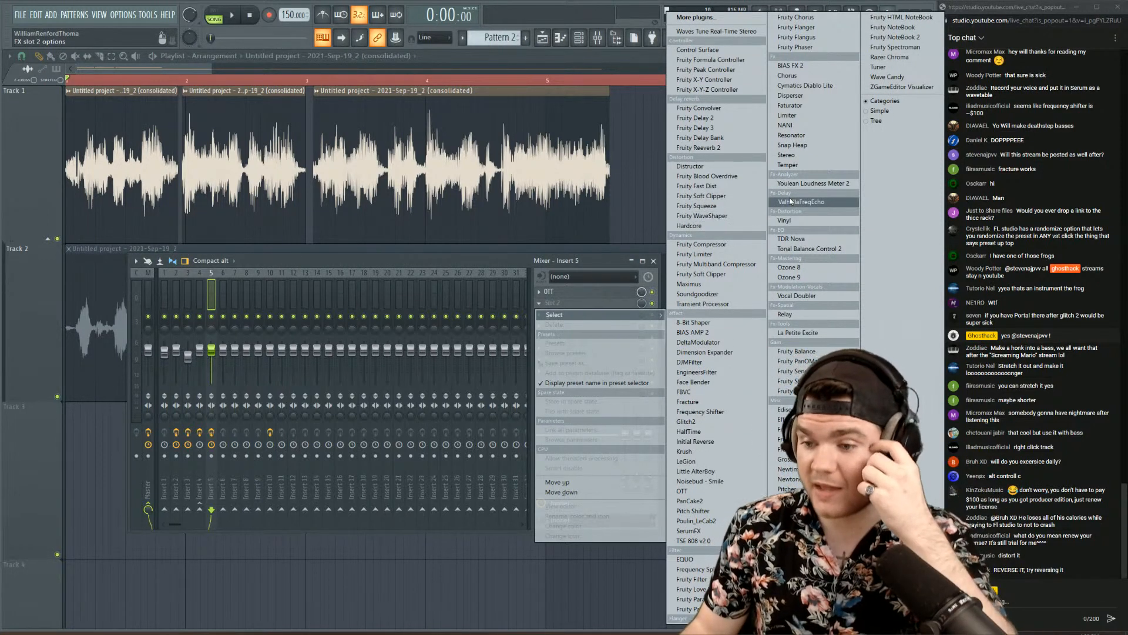
left_click(696, 531)
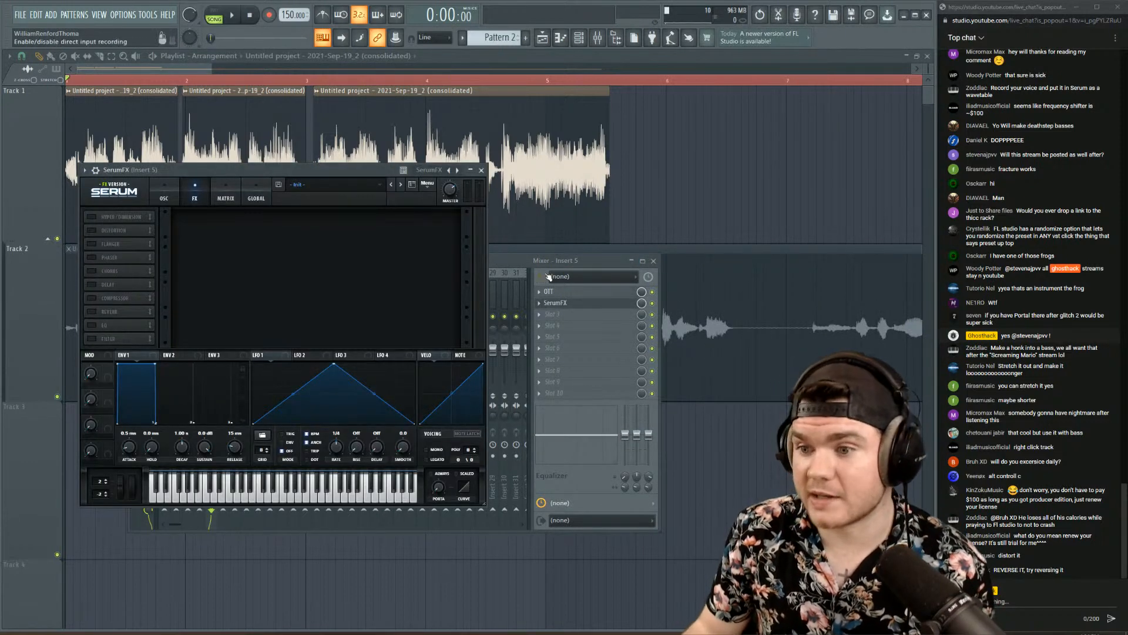
key("space")
left_click(92, 230)
left_click(231, 224)
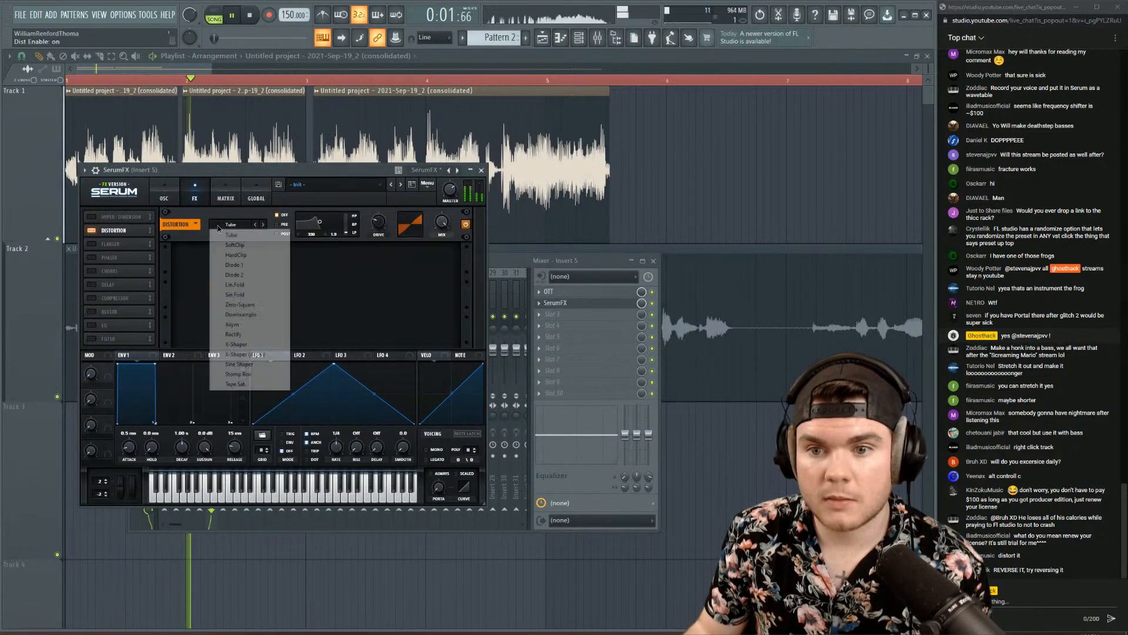
left_click(238, 245)
left_click_drag(382, 223, 382, 223)
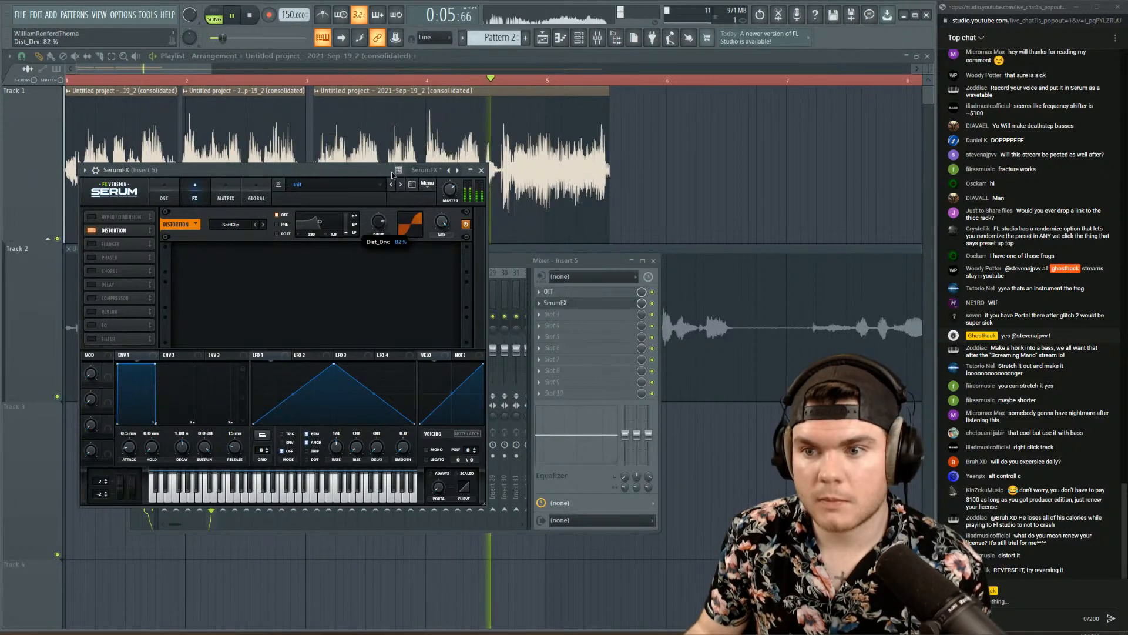
left_click_drag(392, 176, 392, 177)
key("space")
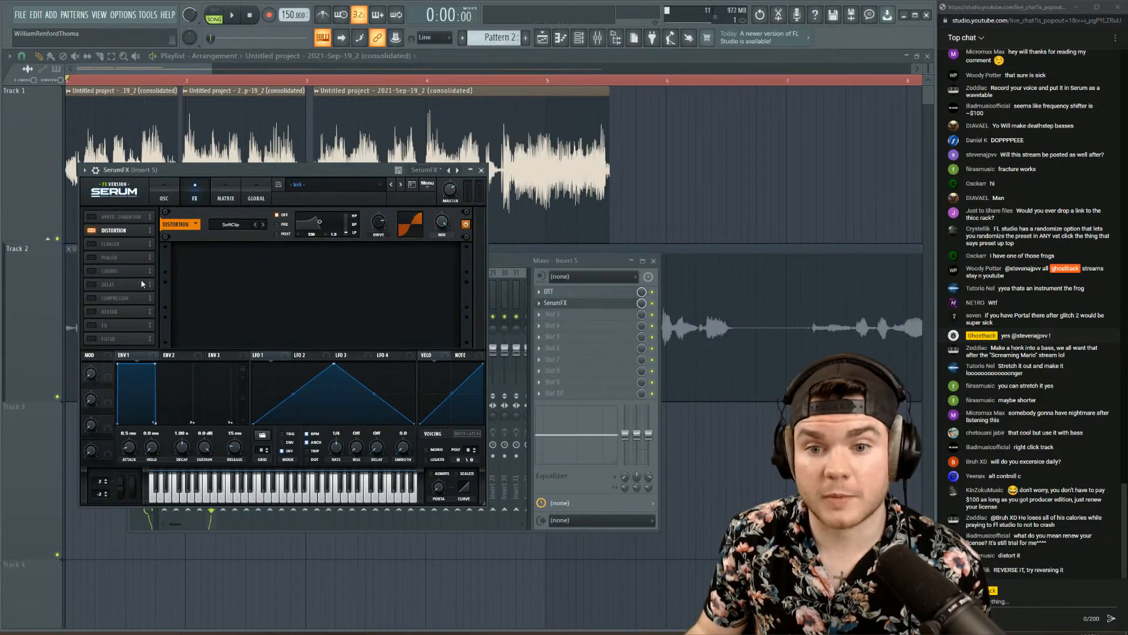
- Enable the SerumFX filter with the Cmb - flanger type and adjust its cutoff and resonance during playback
left_click(91, 339)
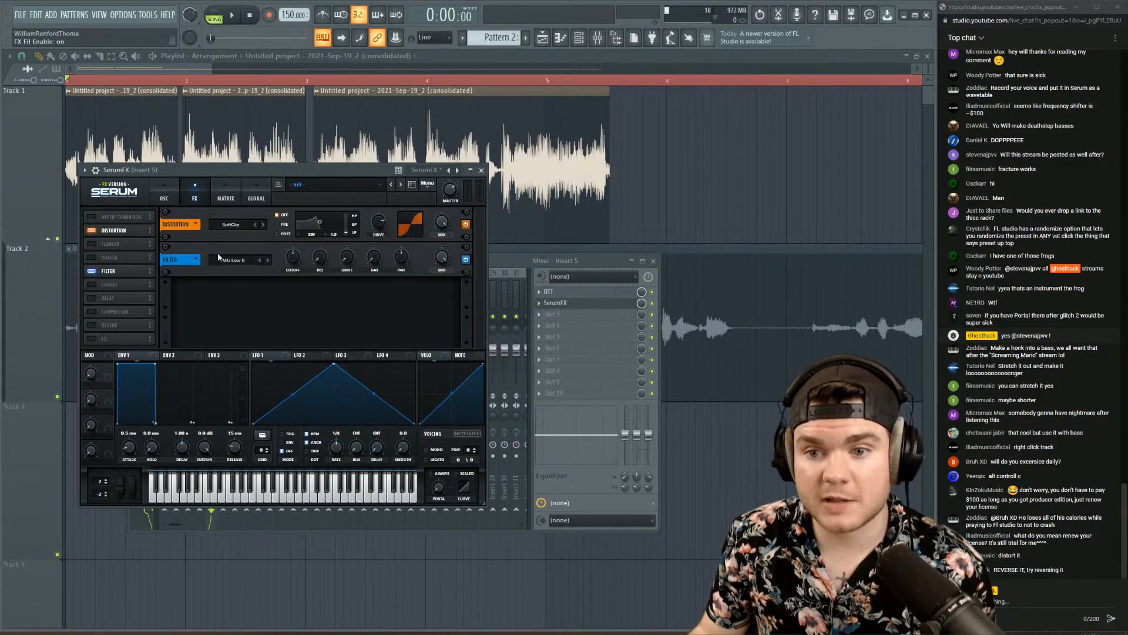
mouse_move(254, 290)
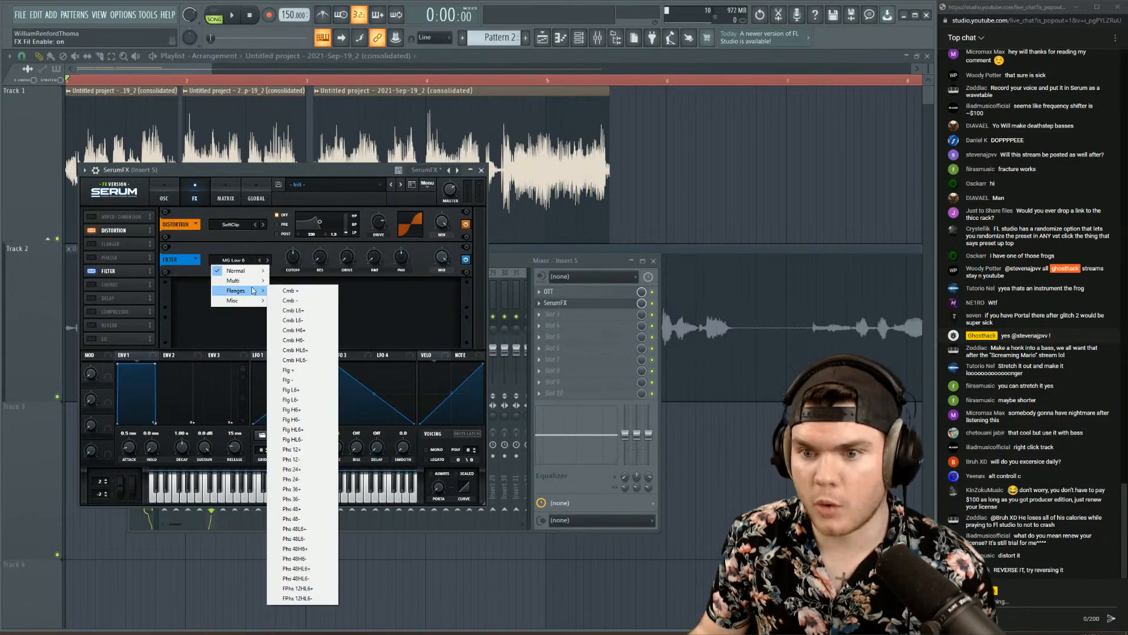
left_click(297, 300)
key("space")
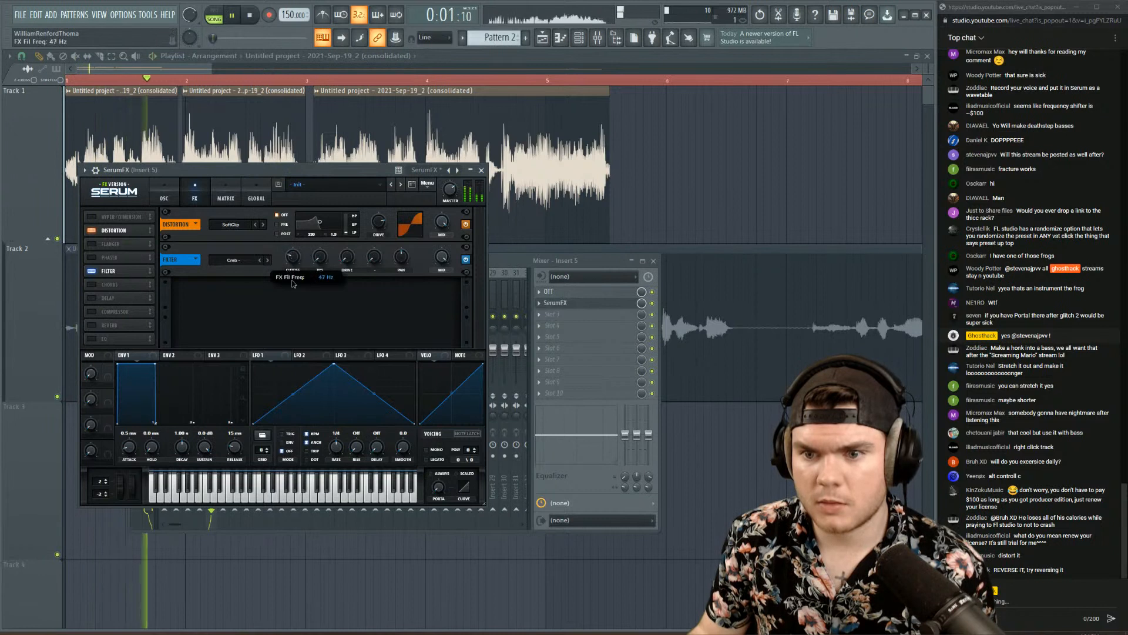
left_click_drag(323, 266, 324, 207)
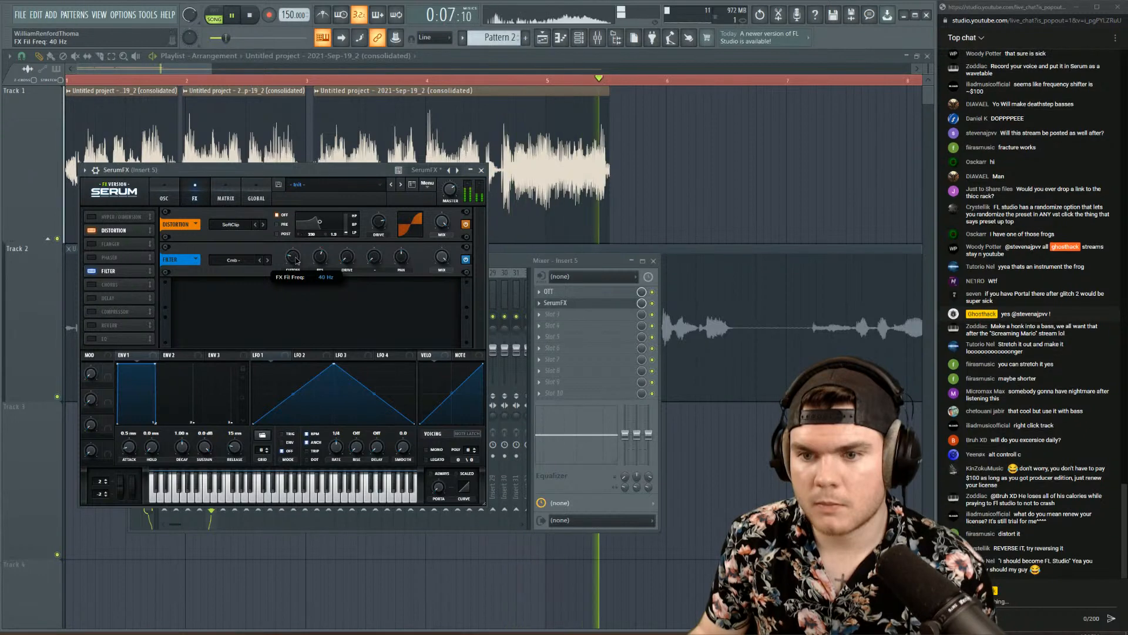
- Change the SerumFX filter type to Band 24 and sweep its cutoff upward while the slices play
left_click(235, 265)
mouse_move(238, 284)
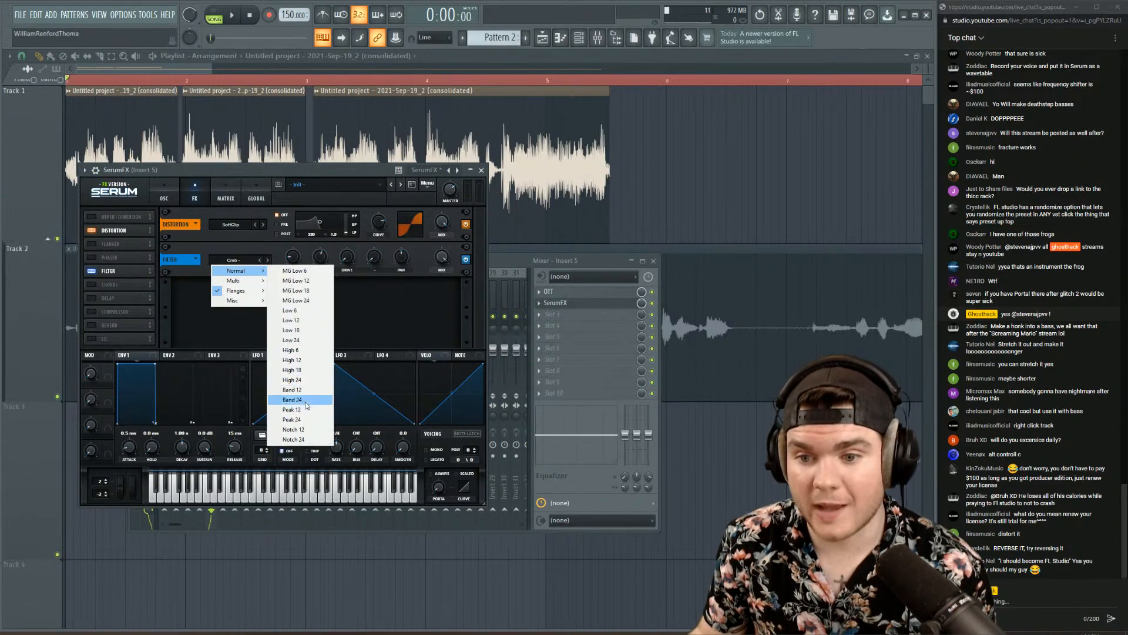
left_click(306, 403)
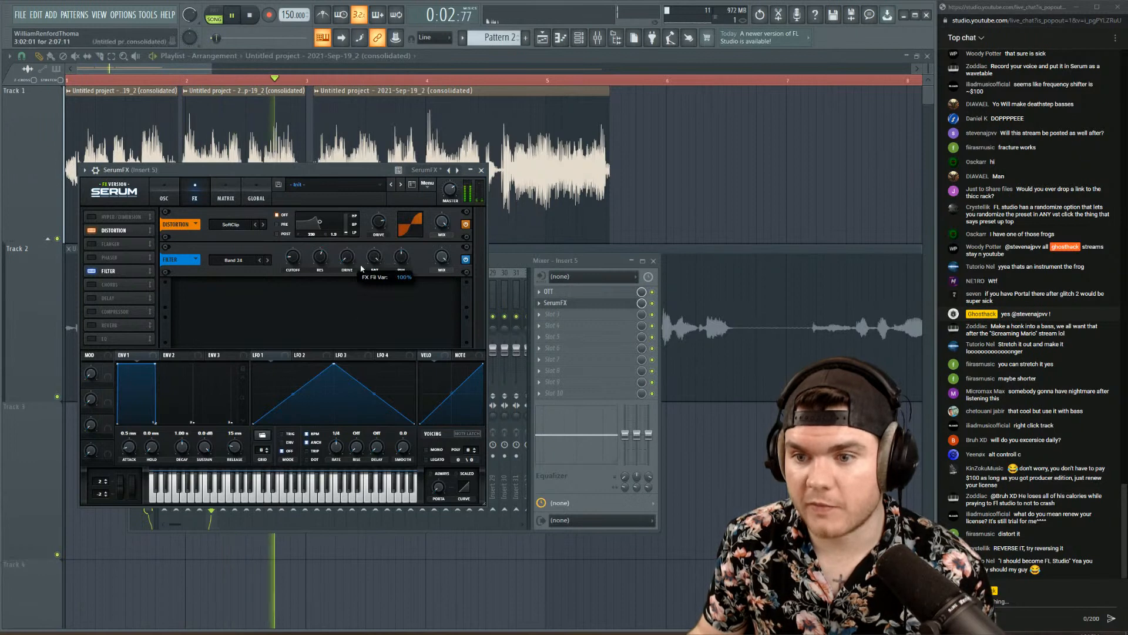
left_click_drag(299, 263, 301, 244)
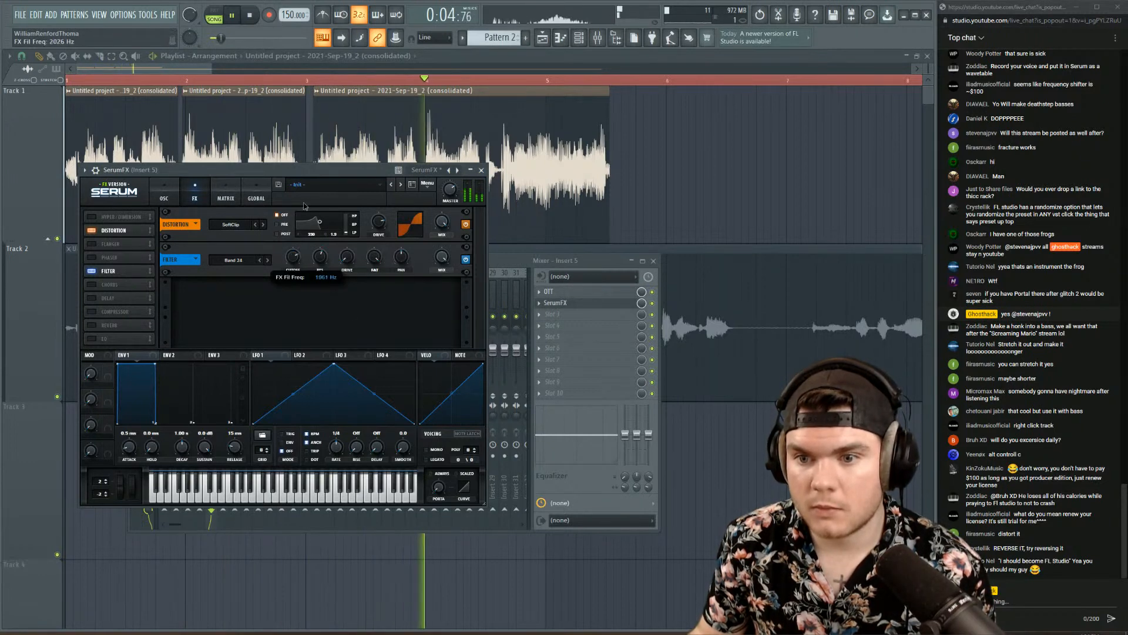
- Modulate the filter cutoff with LFO 1 using note latch, and move SerumFX ahead of OTT in the effect chain
left_click_drag(289, 344, 287, 264)
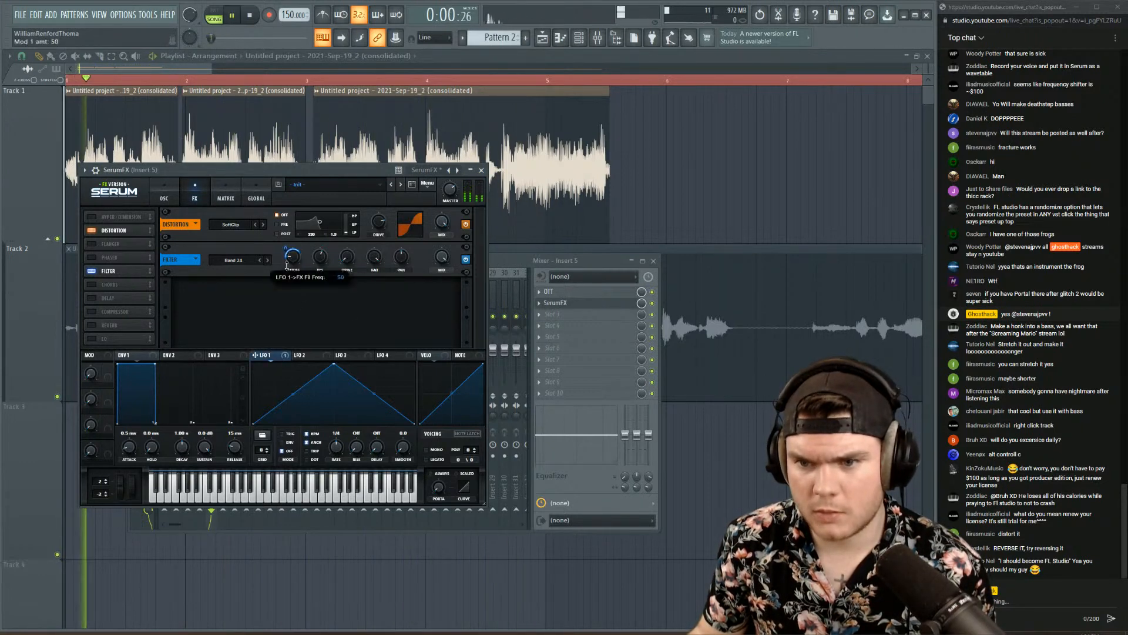
scroll(555, 305, "up", 1)
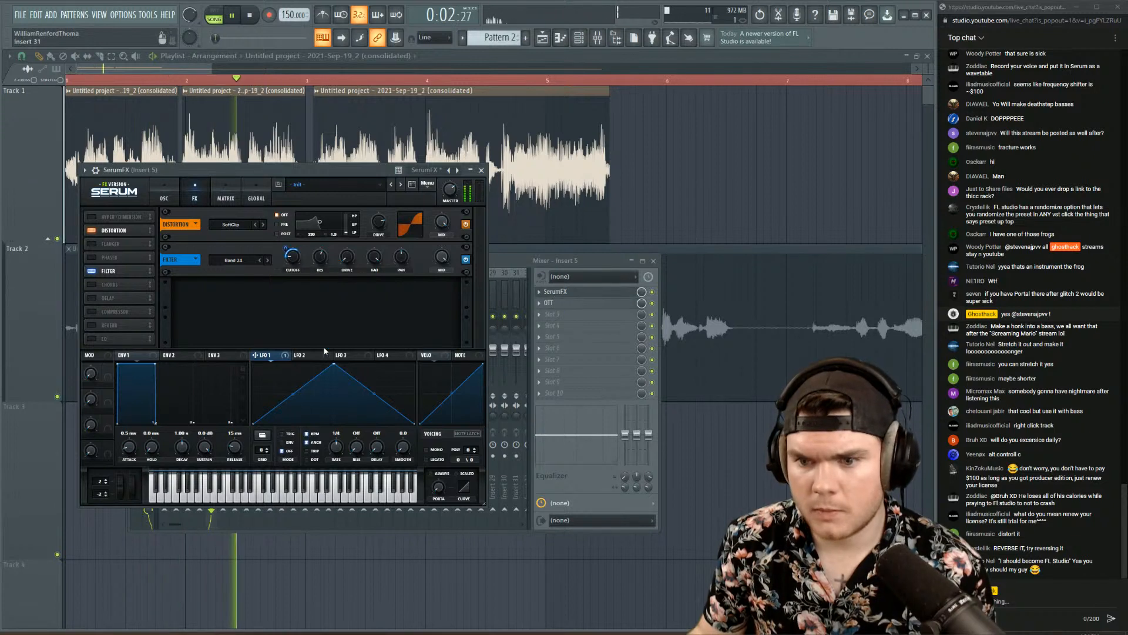
left_click(464, 434)
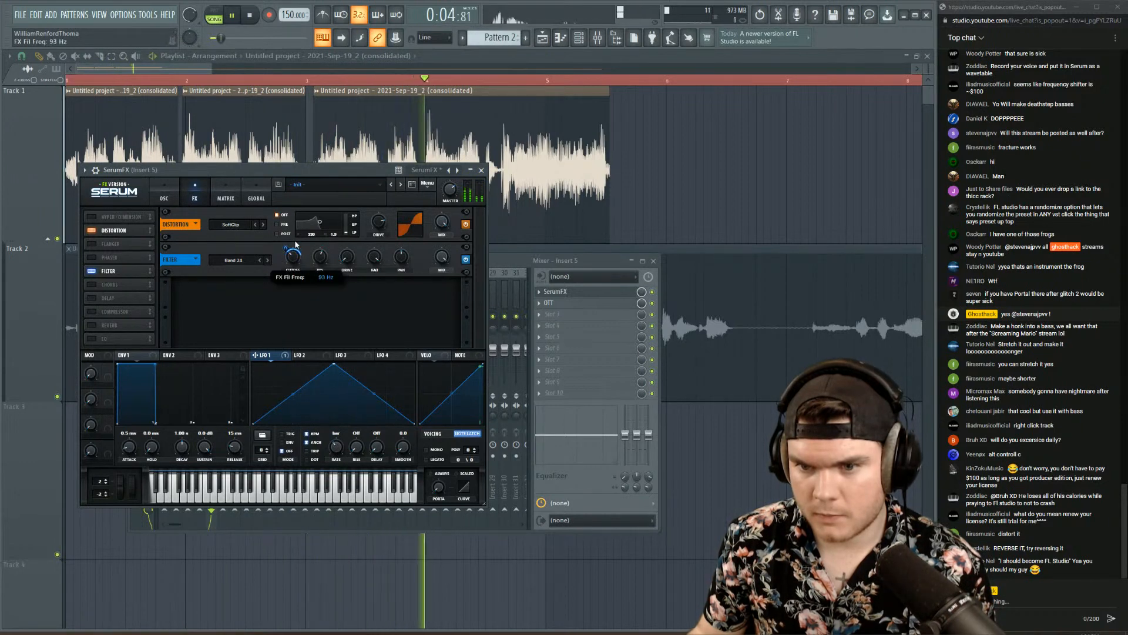
- Reshape LFO 1 into an early full peak and a lower second peak, and set the filter cutoff to about 69 Hz
left_click_drag(335, 364, 294, 364)
double_click(340, 400)
left_click_drag(340, 400, 374, 379)
double_click(357, 396)
left_click_drag(286, 248, 295, 257)
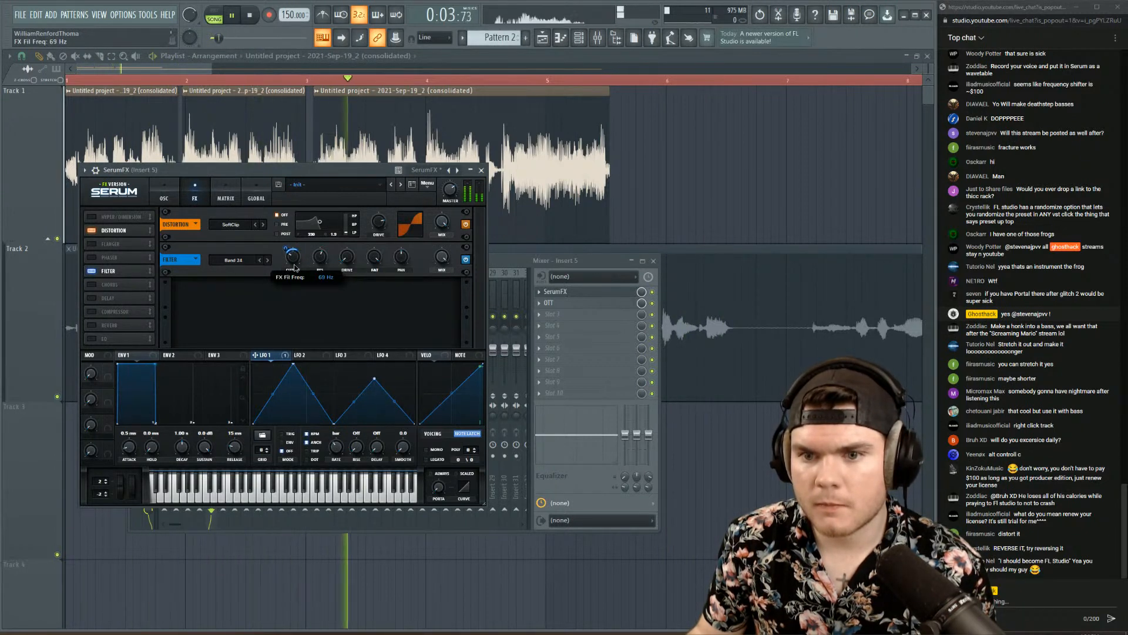
- Try the SerumFX filter ahead of the distortion, and return the distortion to the front of the effect order
left_click_drag(130, 239, 128, 228)
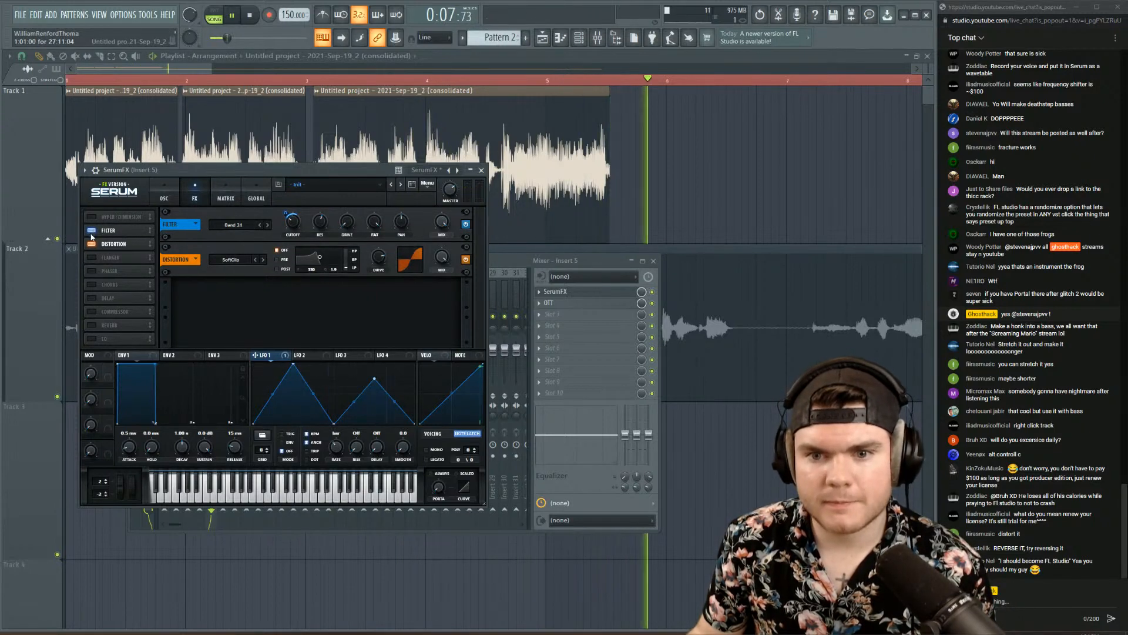
left_click_drag(117, 244, 117, 230)
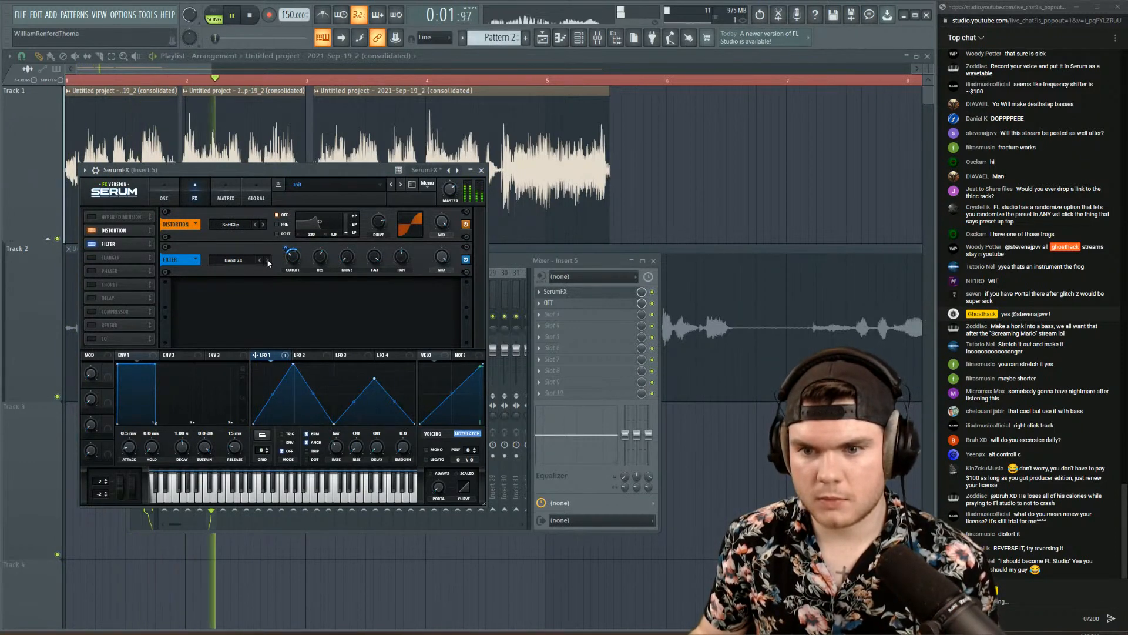
- Route Insert 5 only to Insert 6, load the Thicc Rack 1 mixer track state on Insert 6, and start playback
left_click(508, 260)
right_click(235, 510)
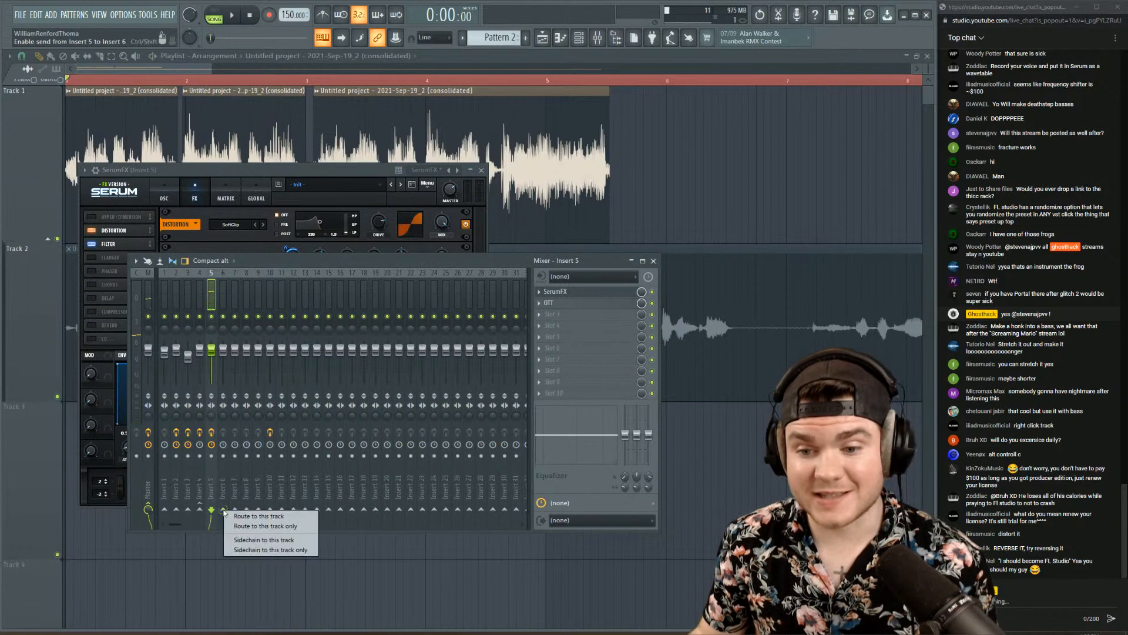
left_click(244, 527)
right_click(224, 271)
mouse_move(276, 326)
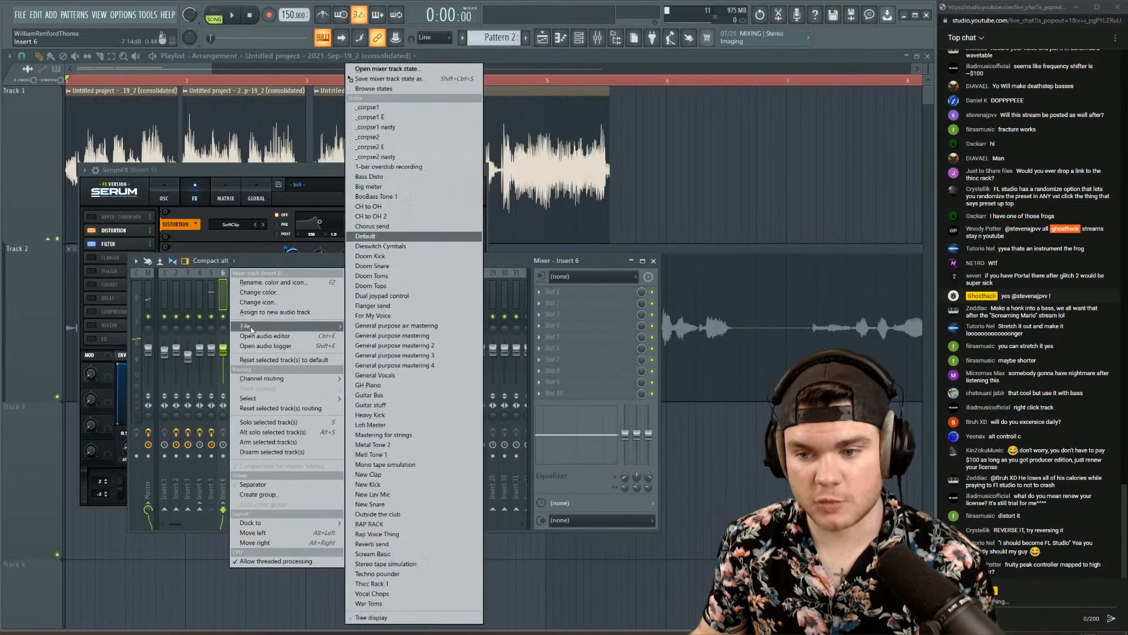
left_click(385, 584)
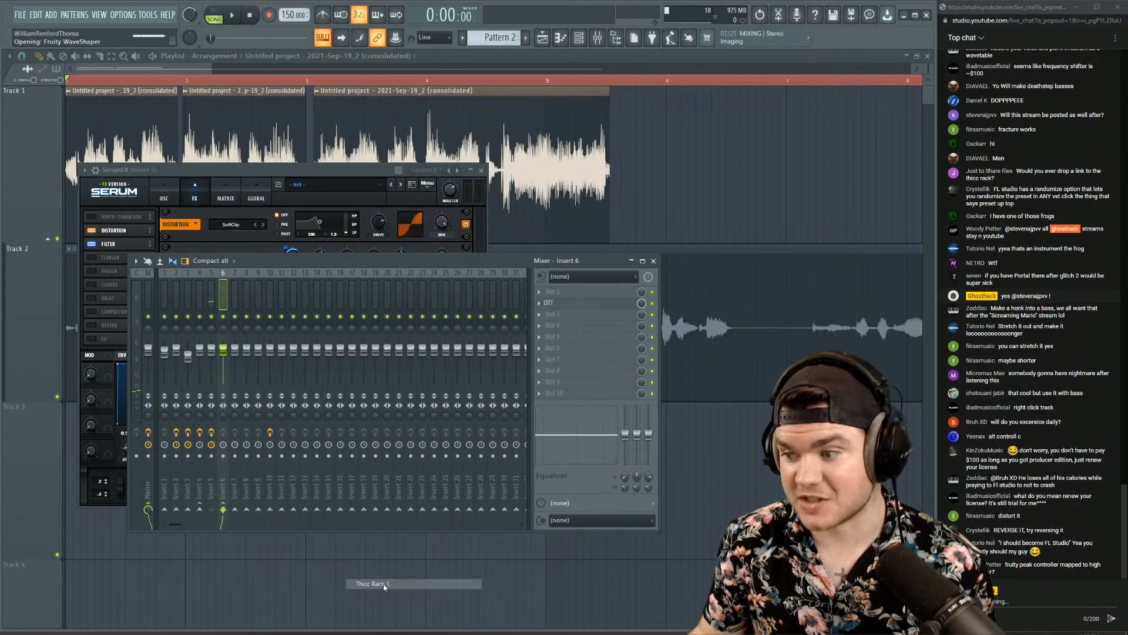
key("space")
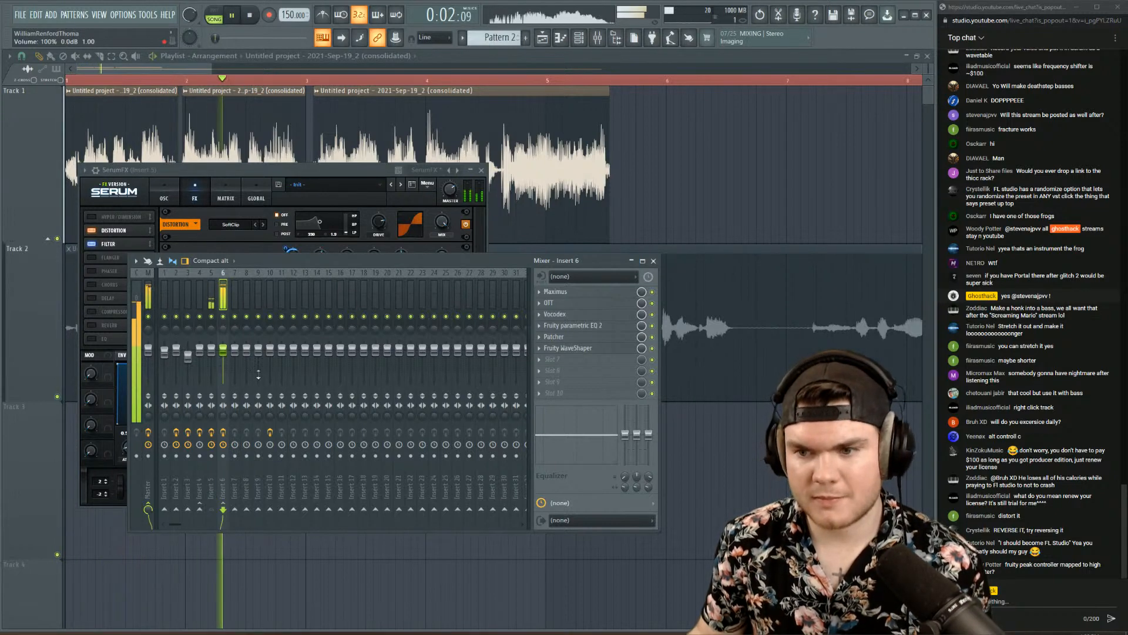
- Audition the slices through the new rack while checking the SerumFX filter cutoff on Insert 5
left_click(314, 175)
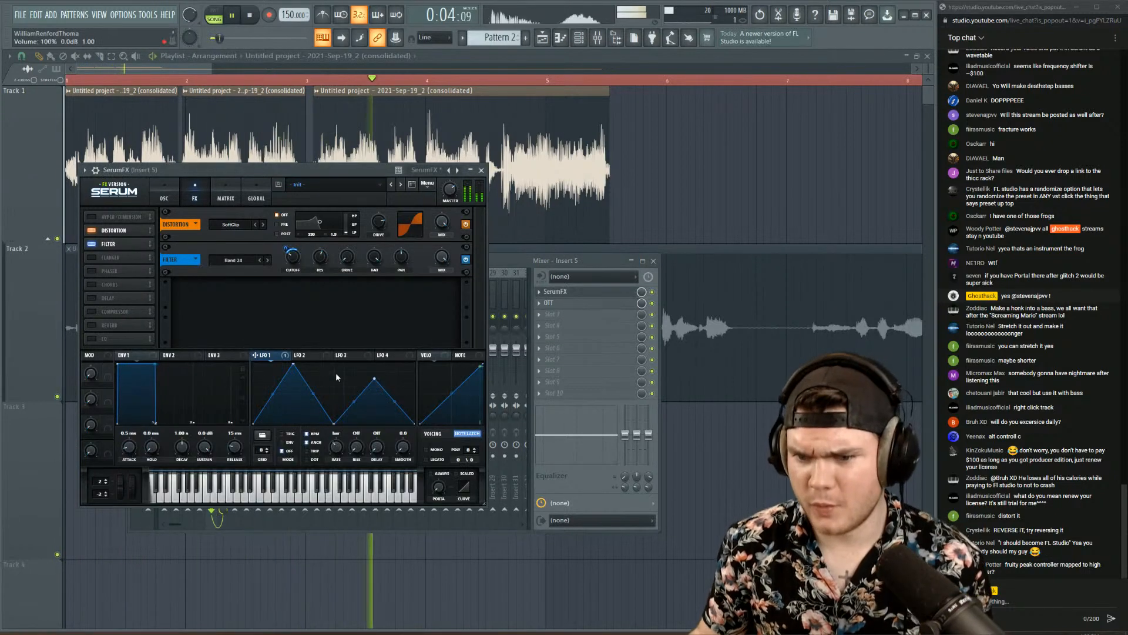
left_click_drag(293, 260, 291, 273)
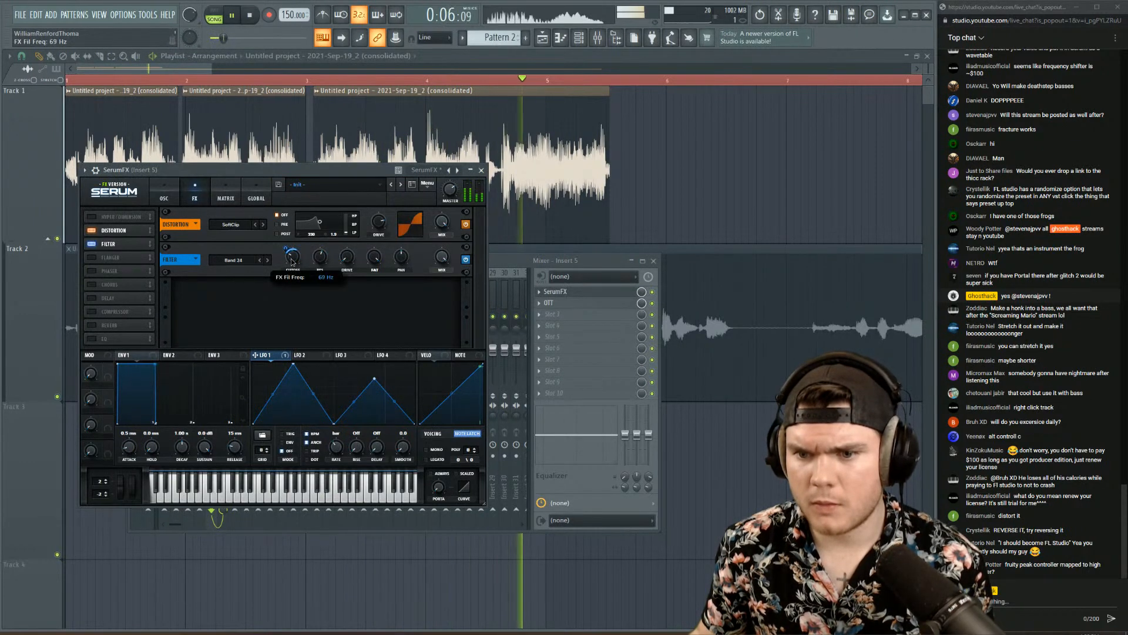
key("space")
left_click(559, 293)
key("space")
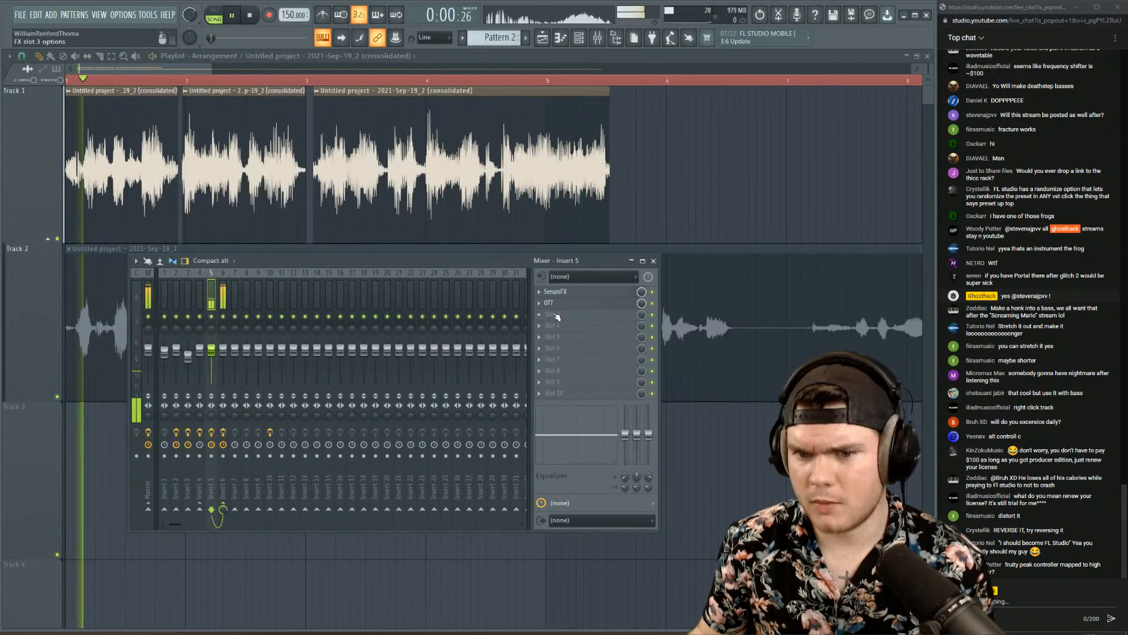
- Compare the sound with OTT bypassed on Insert 5, and adjust the OTT Time amount during playback
left_click(652, 304)
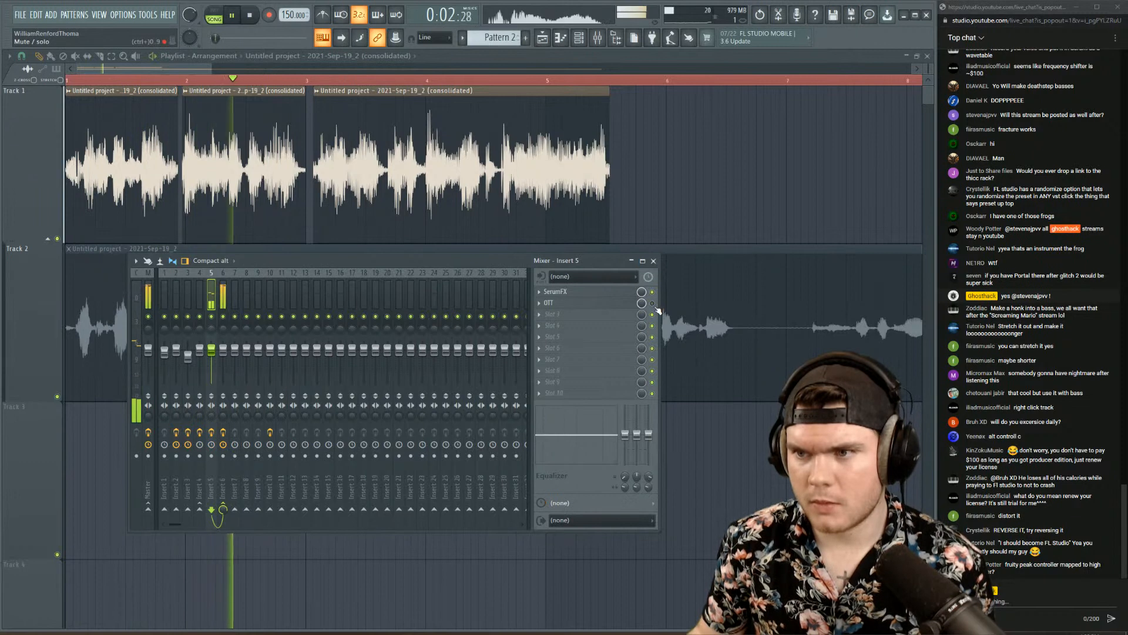
left_click(549, 302)
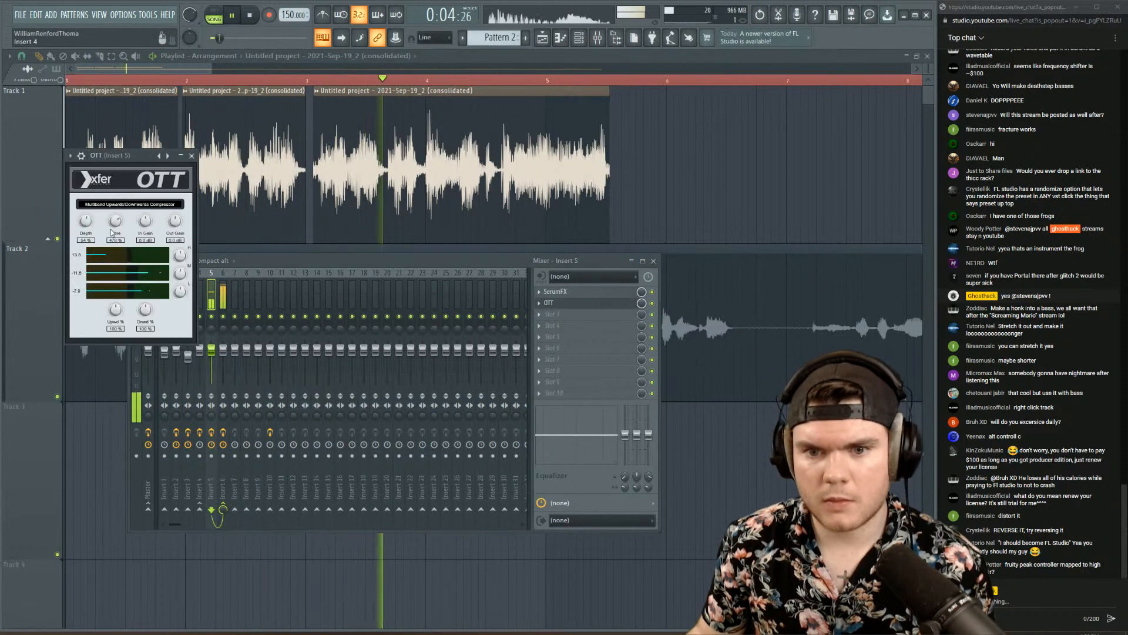
mouse_move(112, 216)
left_mouse_down()
mouse_move(87, 226)
mouse_move(87, 238)
mouse_move(116, 226)
left_mouse_up()
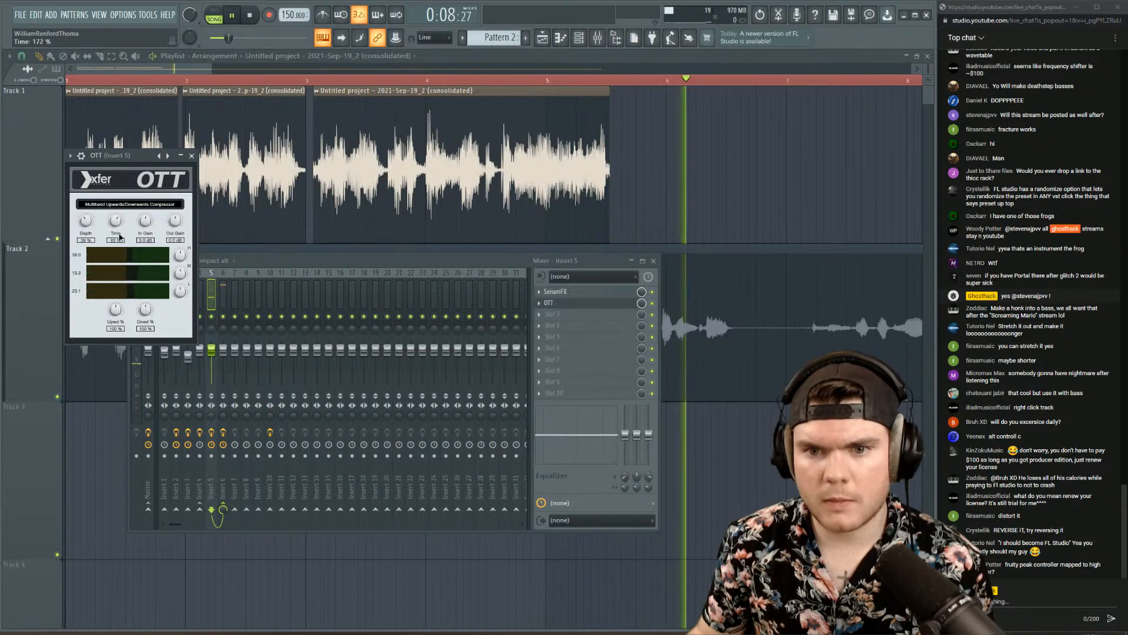
left_click(192, 155)
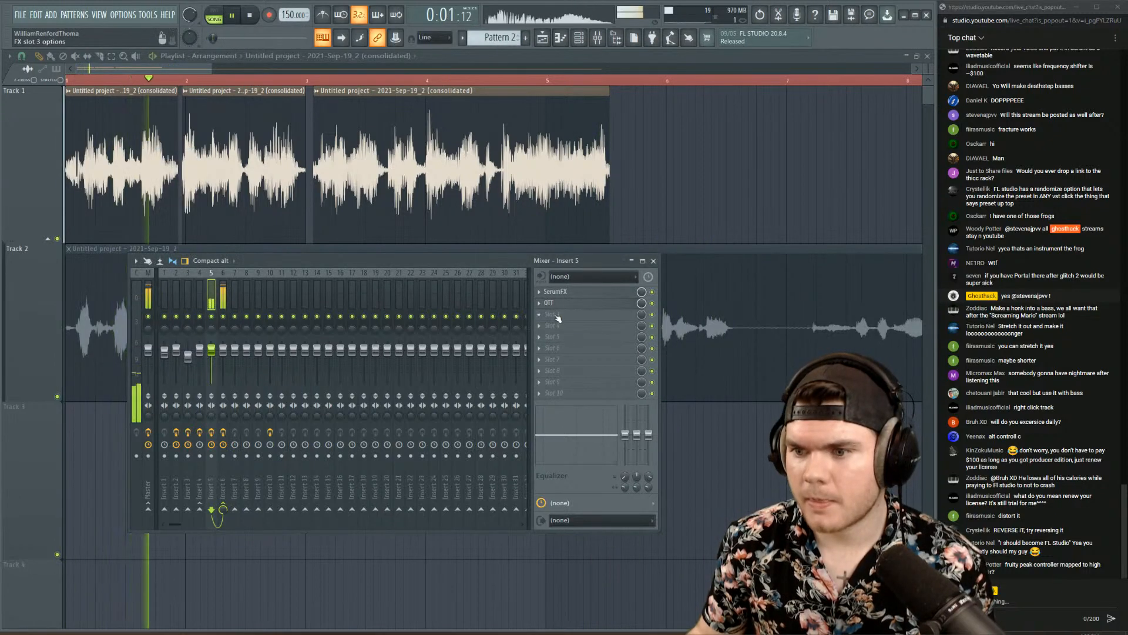
- Add Fruity parametric EQ 2 after OTT on Insert 5 and load its first preset
left_click(550, 315)
left_click(690, 609)
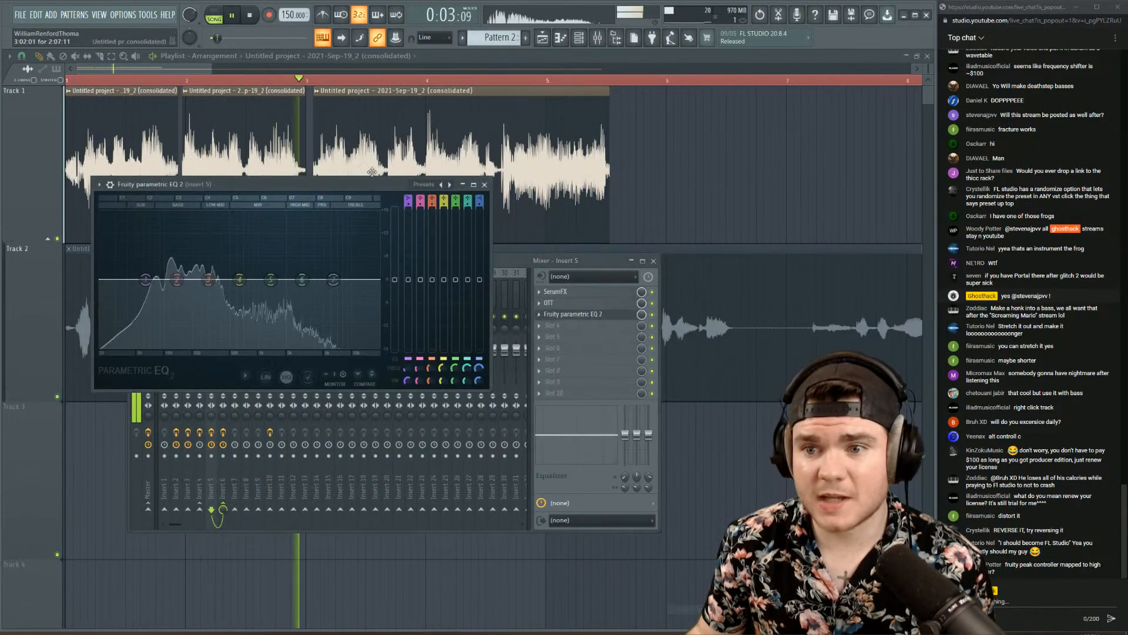
left_click(416, 186)
left_click(424, 199)
- Cut EQ band 3 by about 16.6 dB near 169 Hz and audition the slices with the cut
left_click_drag(114, 280, 184, 343)
key("space")
key("space")
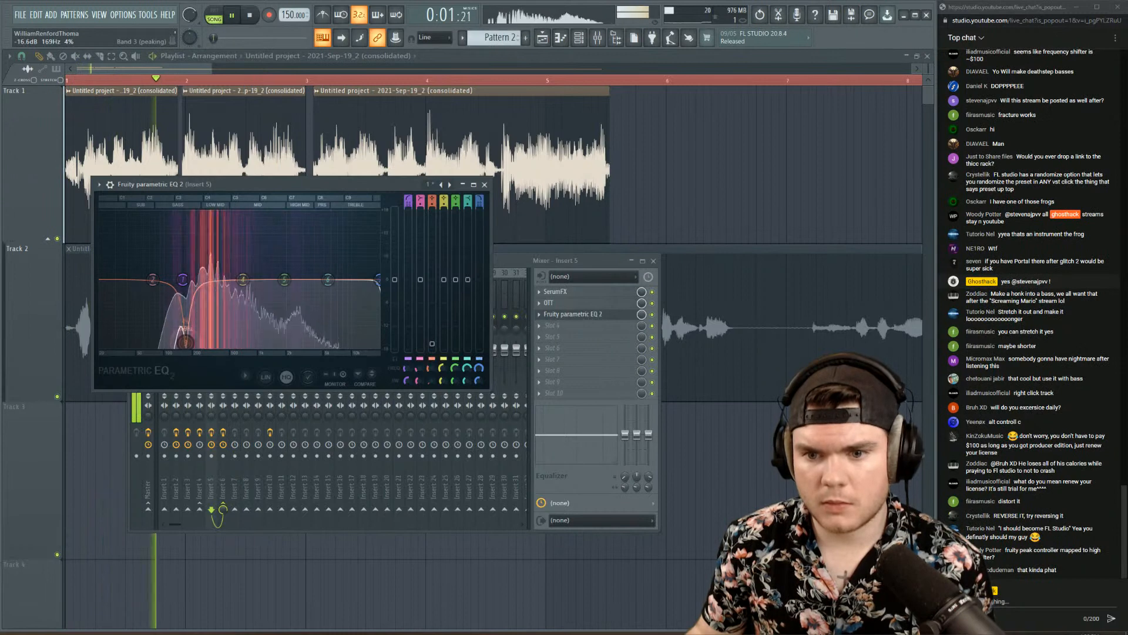
left_click(485, 184)
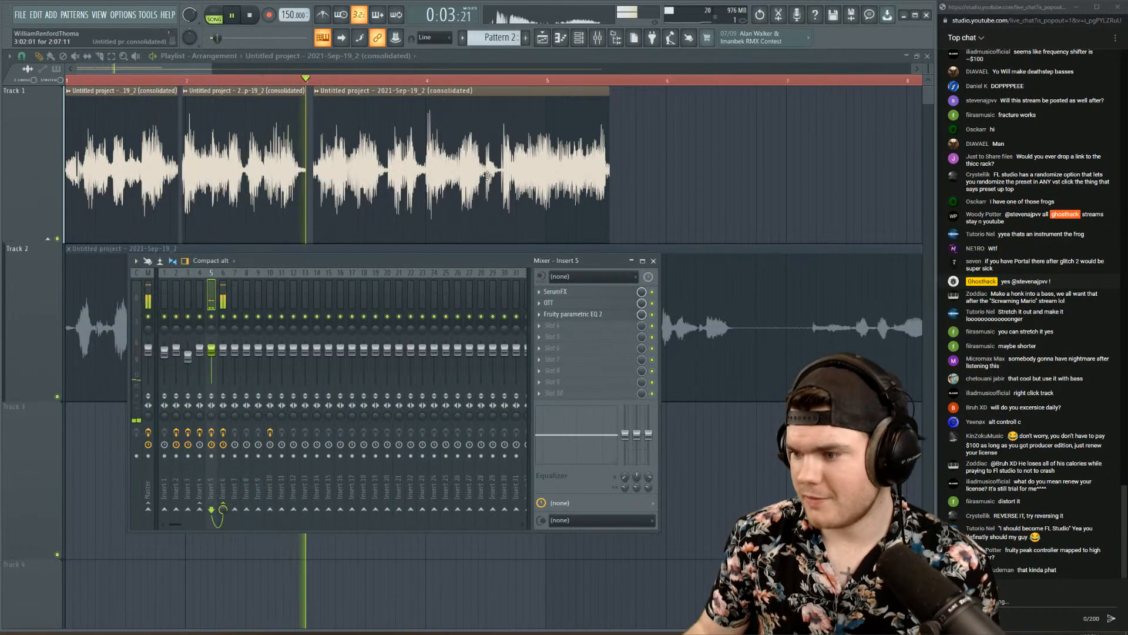
- Show the Unsorted channels in the channel rack and open the SUB channel's piano roll
left_click(597, 38)
left_click(579, 38)
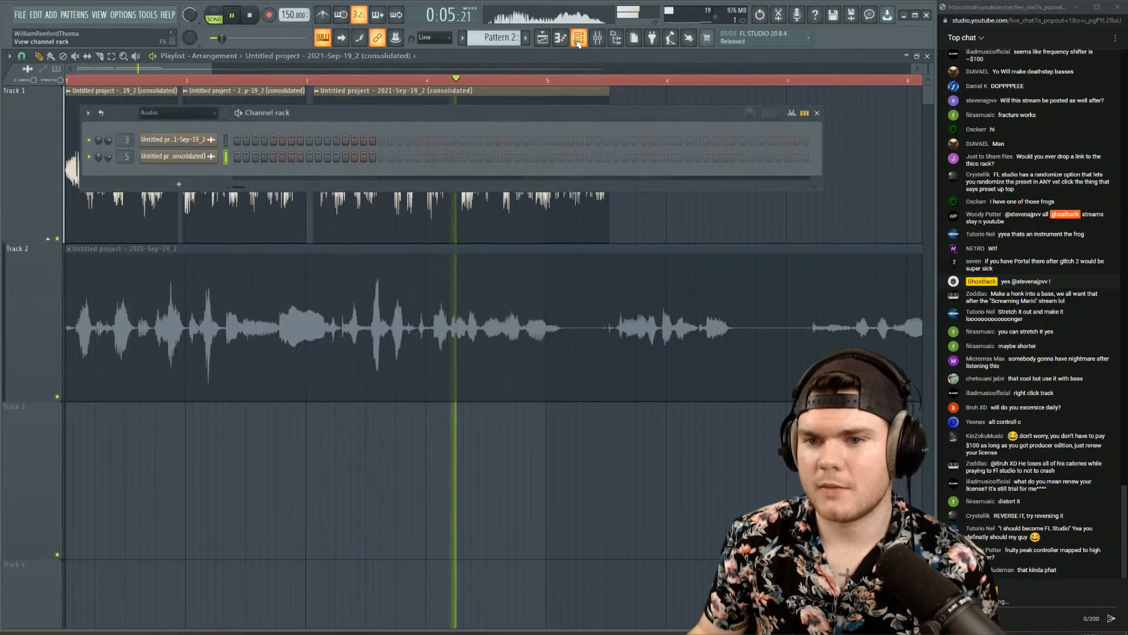
key("space")
left_click(169, 136)
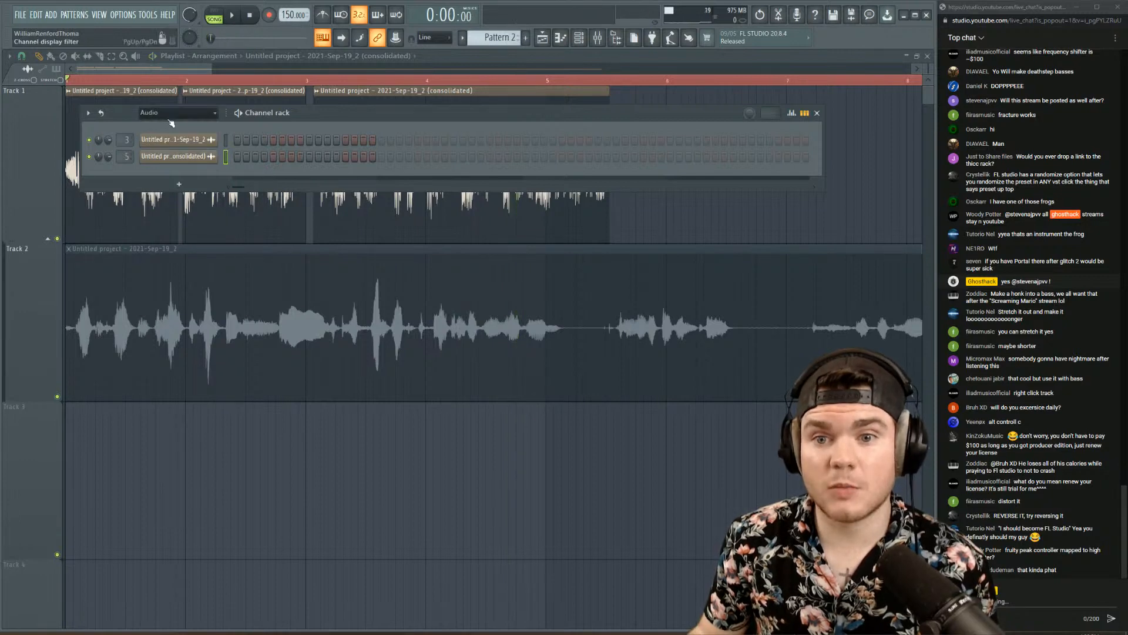
left_click(205, 112)
left_click(168, 152)
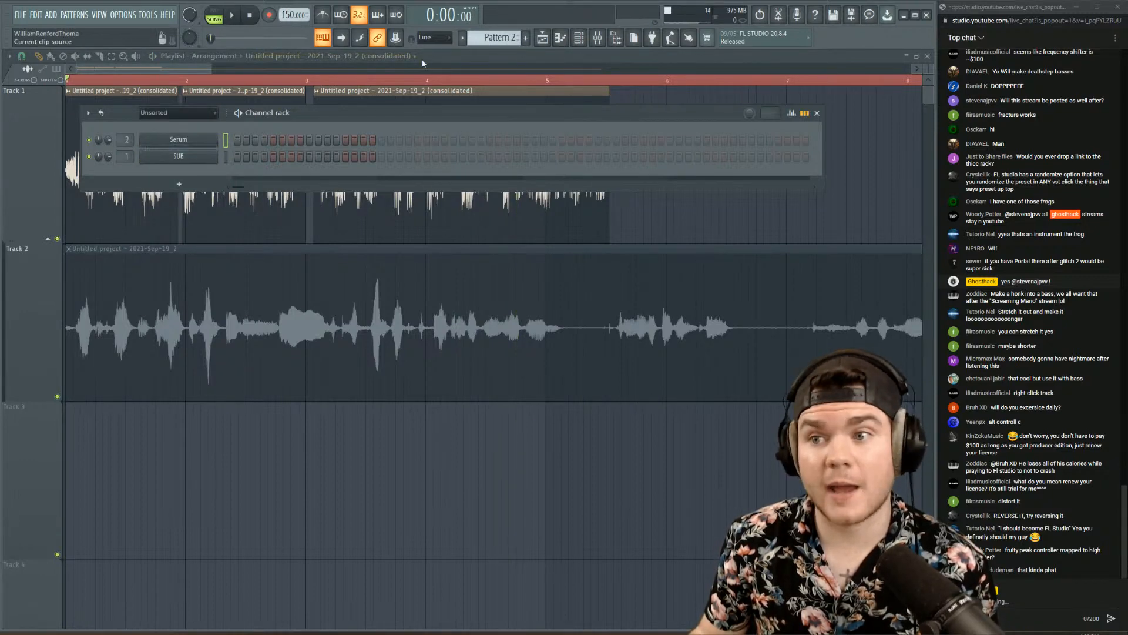
right_click(239, 159)
left_click(241, 158)
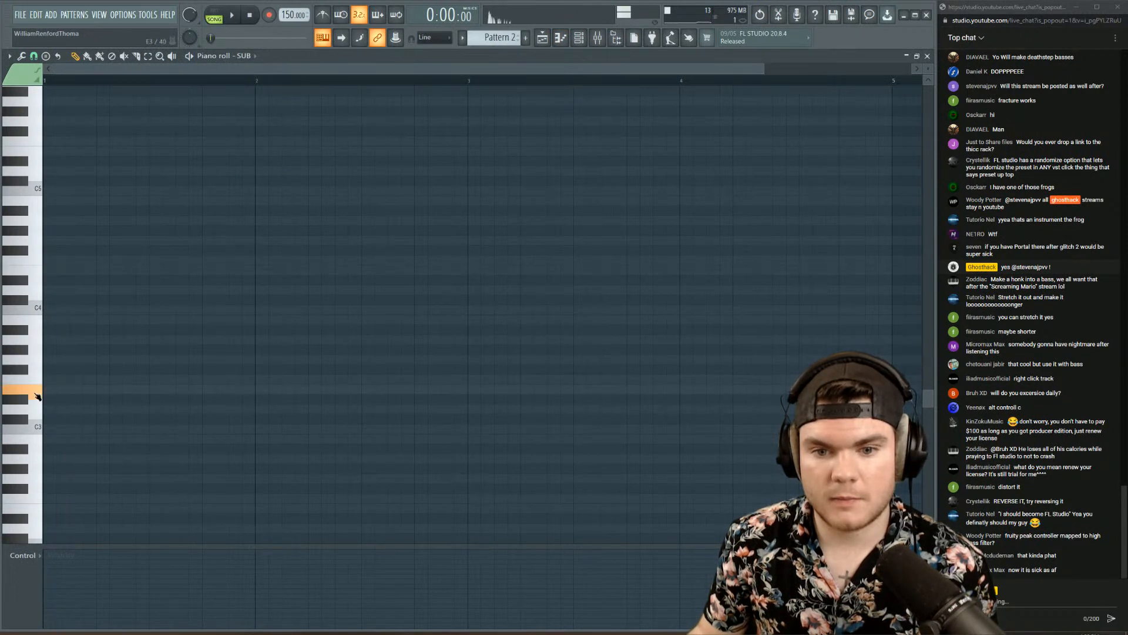
- Draw a four-bar E3 note and a two-bar F#3 slide note for the SUB, both starting at bar 1
scroll(153, 83, "down", 1)
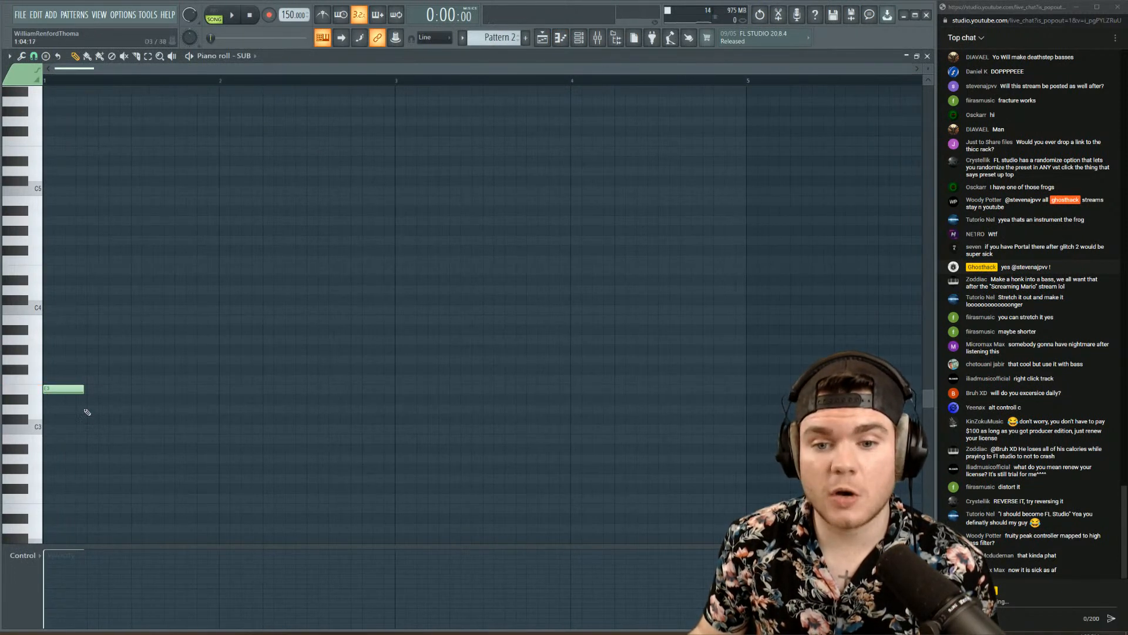
left_click_drag(81, 389, 718, 389)
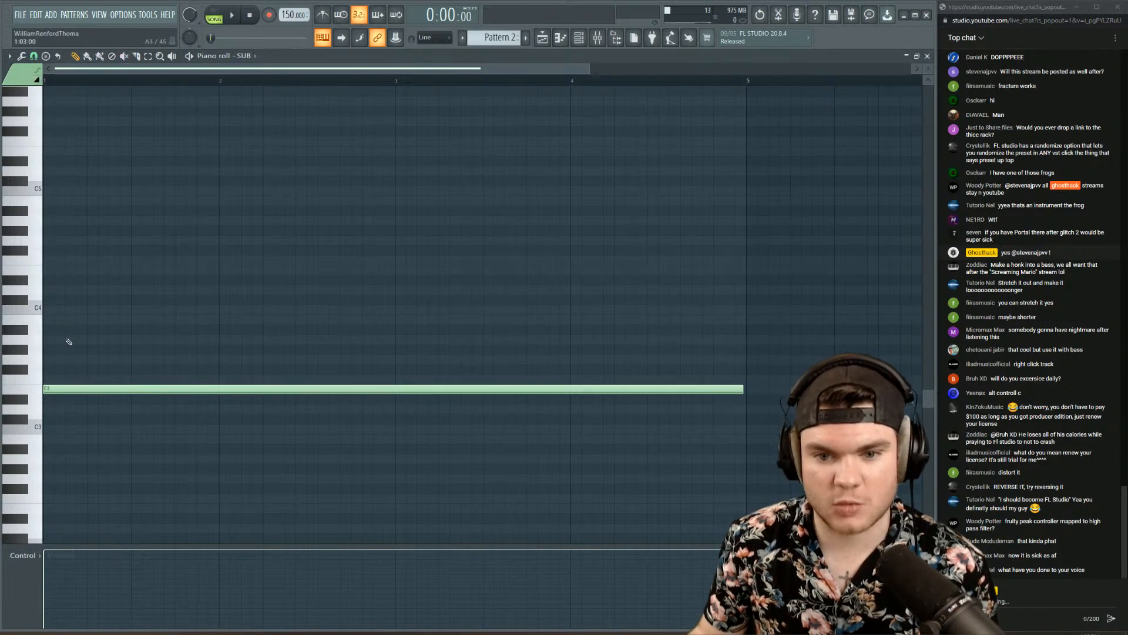
left_click(59, 369)
left_click_drag(743, 371, 388, 390)
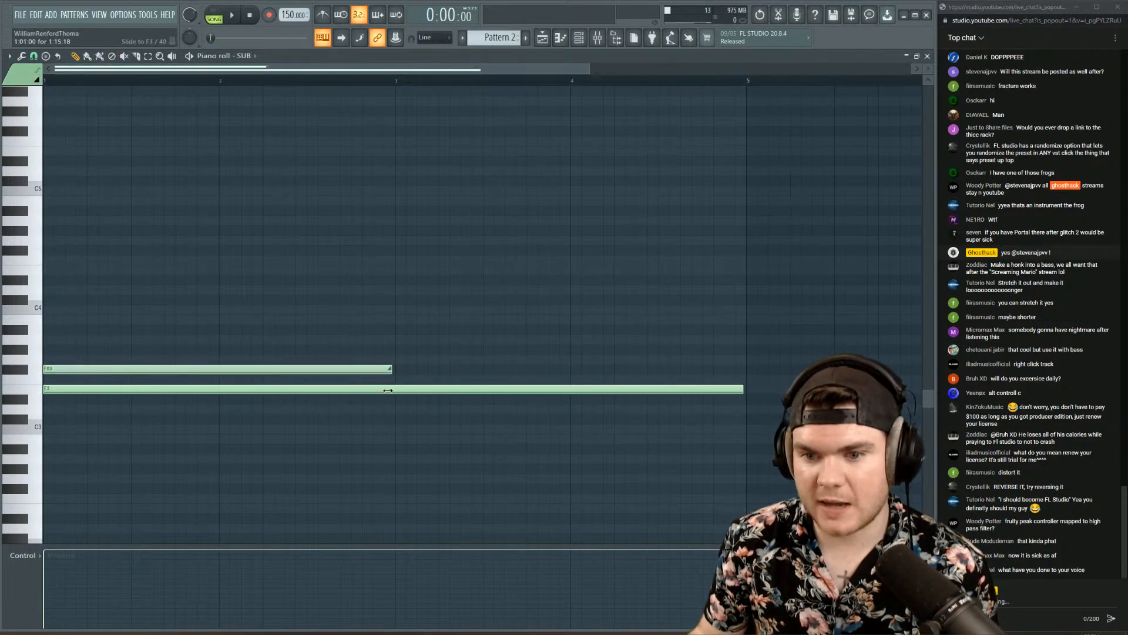
- Add alternating one-bar F#3 and D3 notes over the long E3 note in the SUB piano roll and play the pattern
left_click_drag(242, 418, 242, 410)
left_click(403, 369)
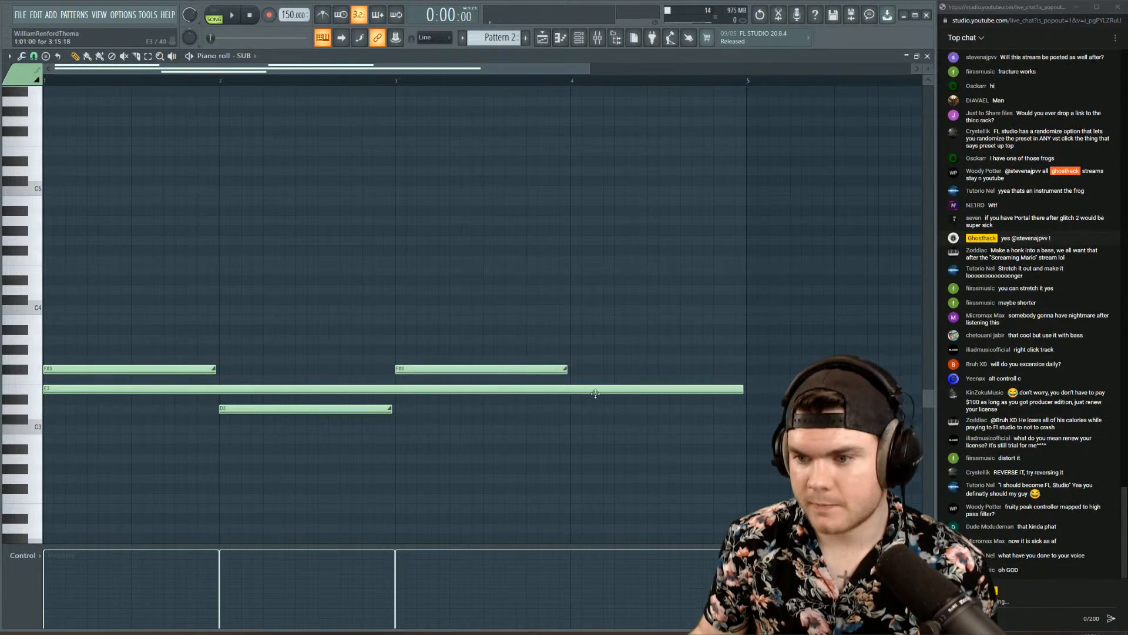
left_click(213, 16)
key("space")
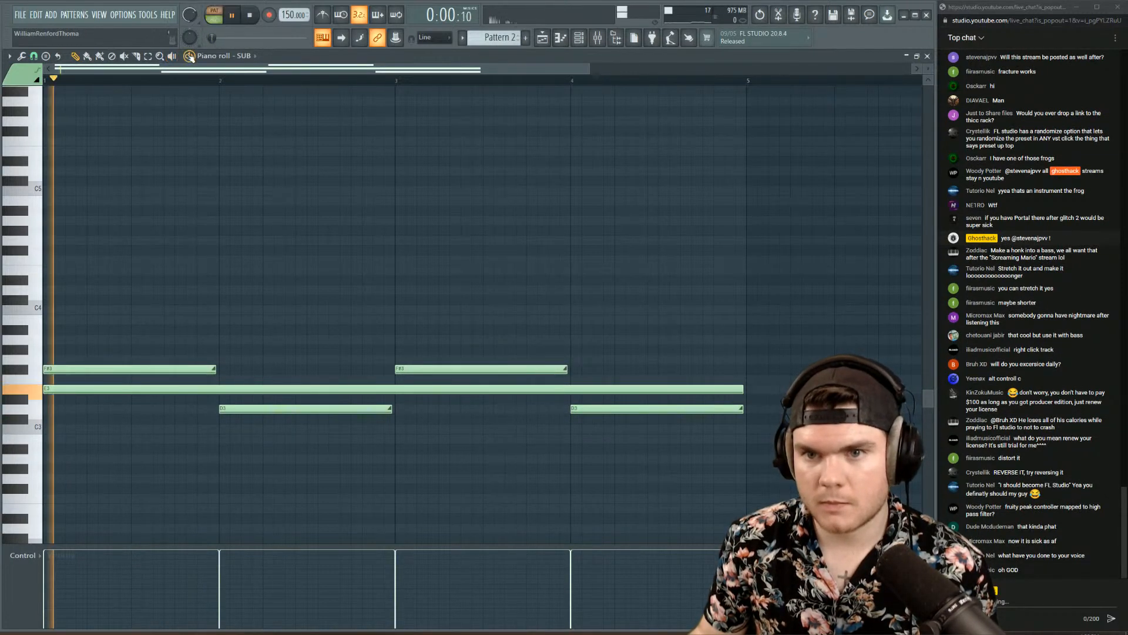
- Place a Pattern 2 clip at the start of Track 3 in the playlist
left_click(928, 56)
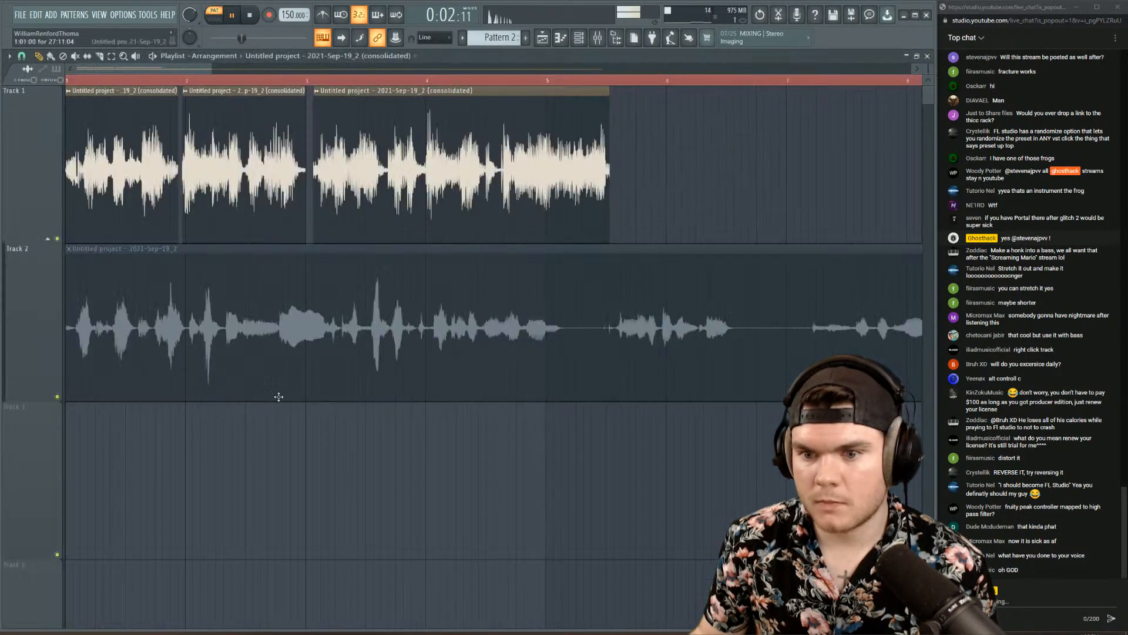
left_click_drag(258, 450, 168, 449)
right_click(170, 449)
left_click(359, 57)
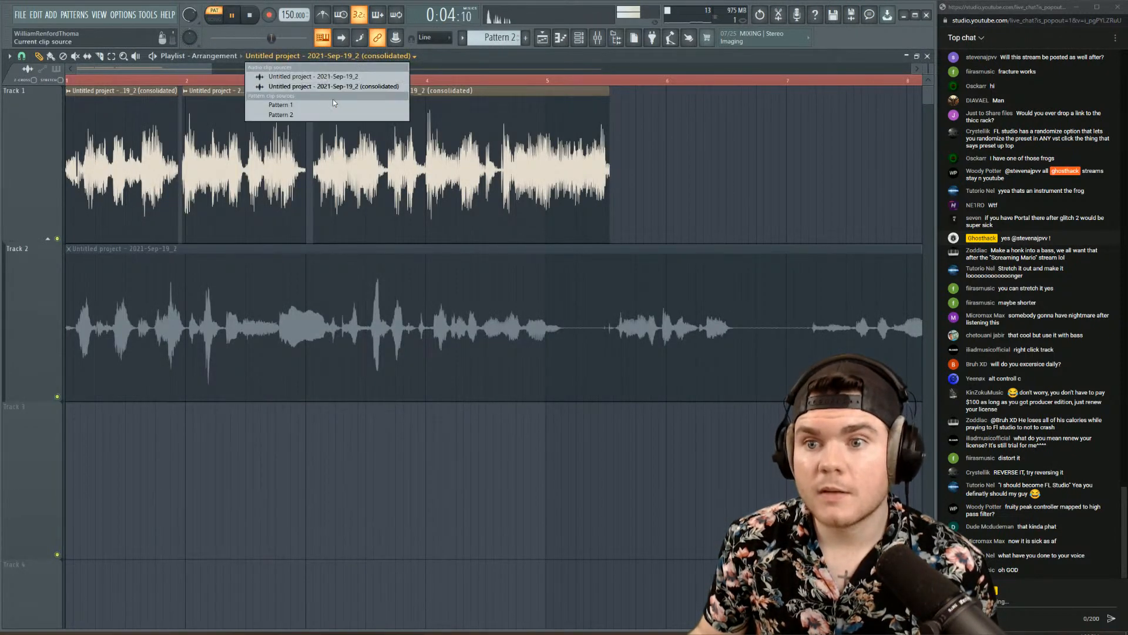
left_click(333, 112)
left_click(87, 444)
key("space")
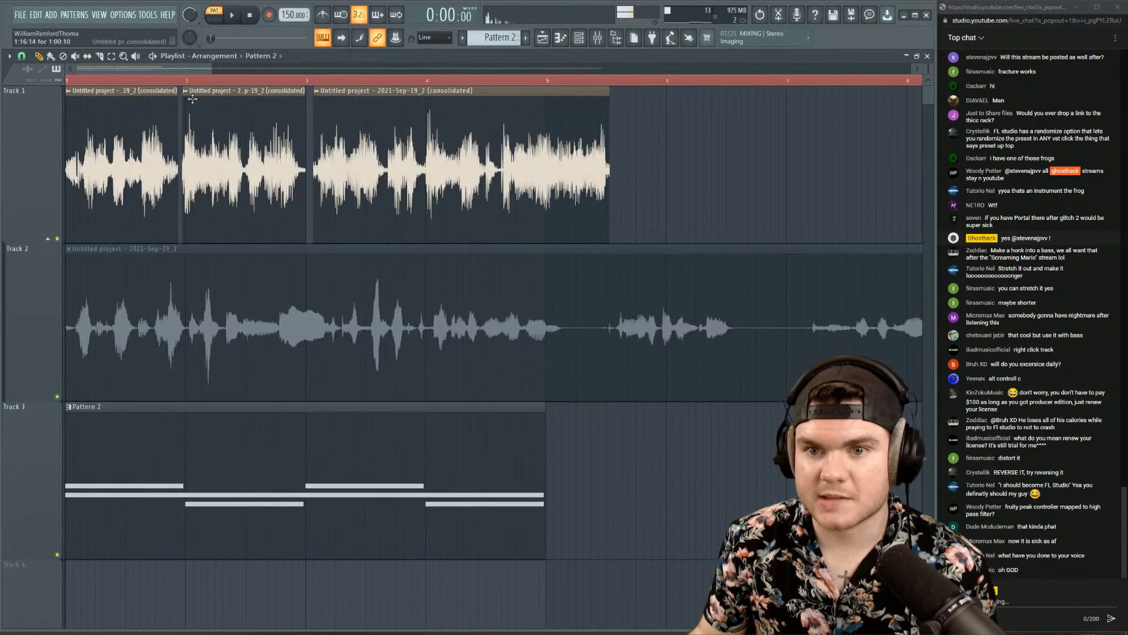
- Play the arrangement in song mode and slightly lower the Insert 1 fader in the mixer
key("space")
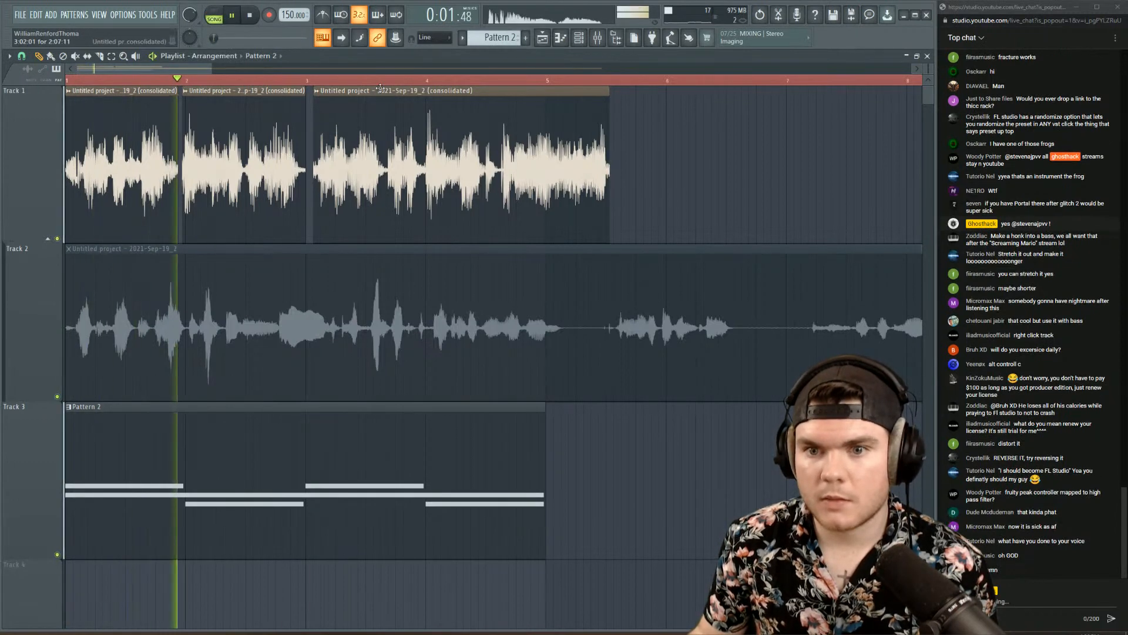
key("F9")
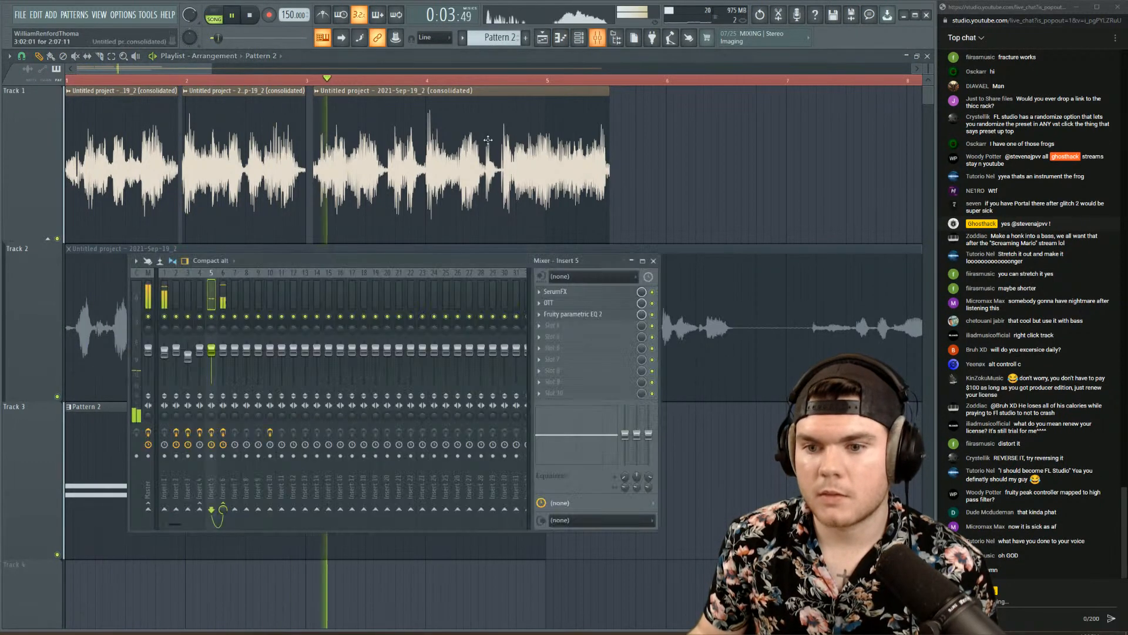
left_click_drag(164, 352, 165, 355)
- Insert a Fruity parametric EQ 2 ahead of Maximus on mixer track Insert 6
left_click(223, 305)
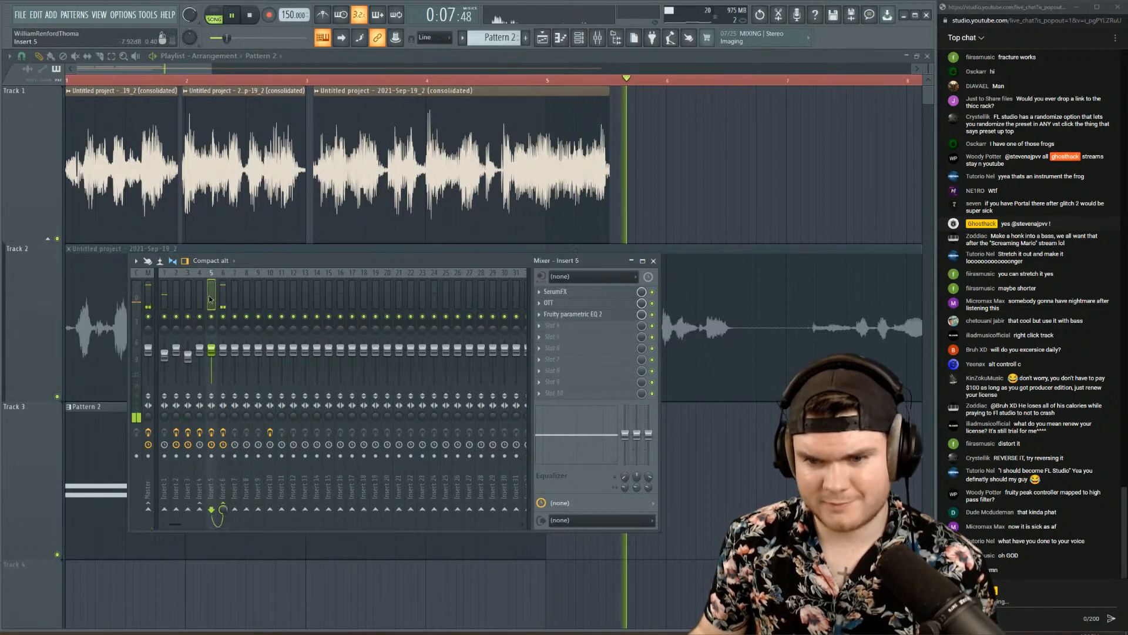
key("space")
key("space")
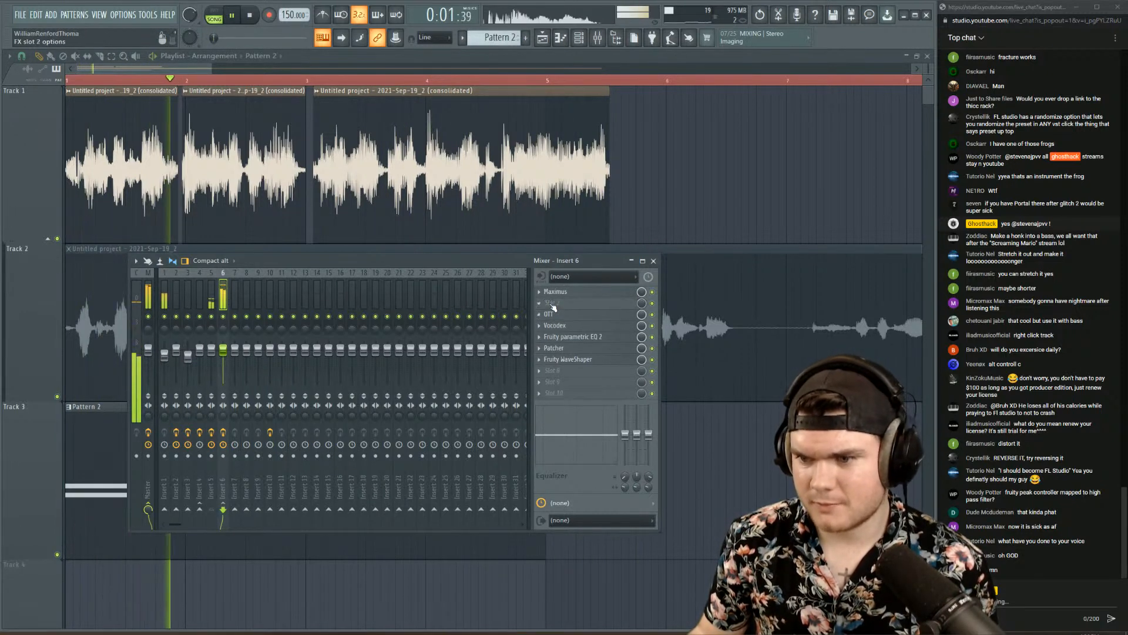
left_click(550, 292)
left_click(694, 609)
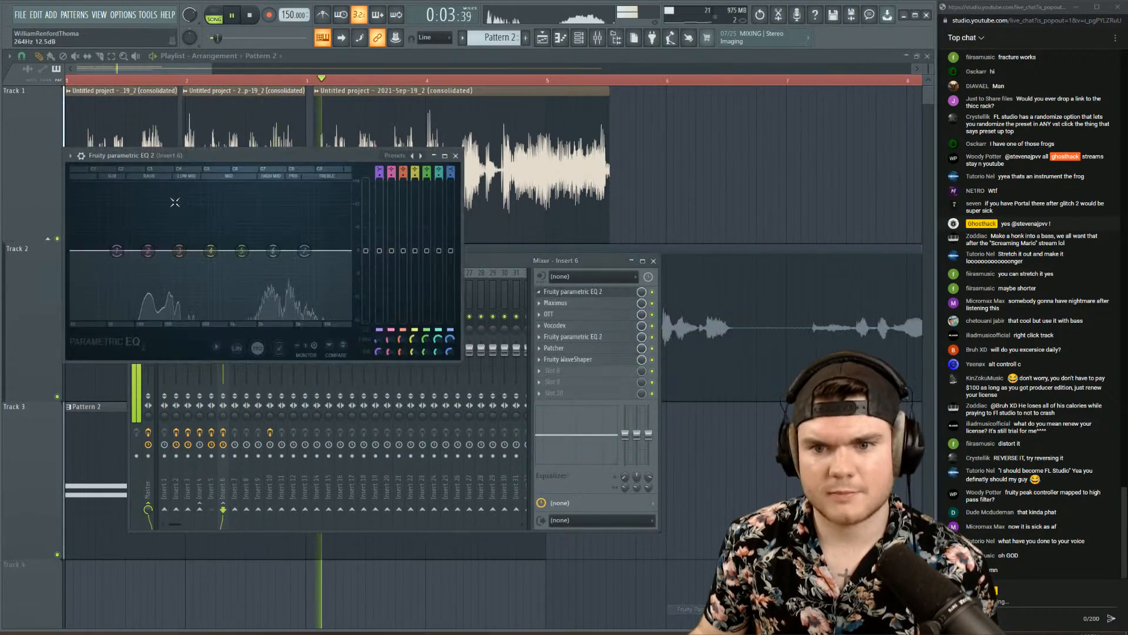
- Load a preset in the new Insert 6 EQ and pull its third band down to cut the low mids
left_click_drag(178, 245, 143, 185)
left_click(402, 155)
left_click(407, 178)
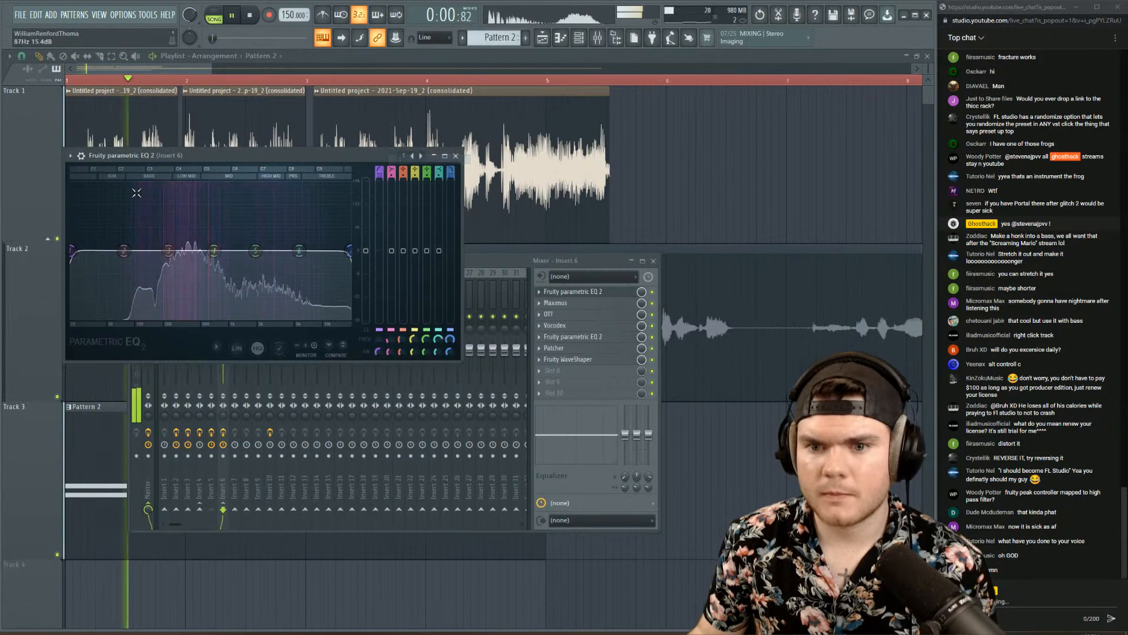
left_click_drag(168, 251, 176, 297)
left_click(600, 291)
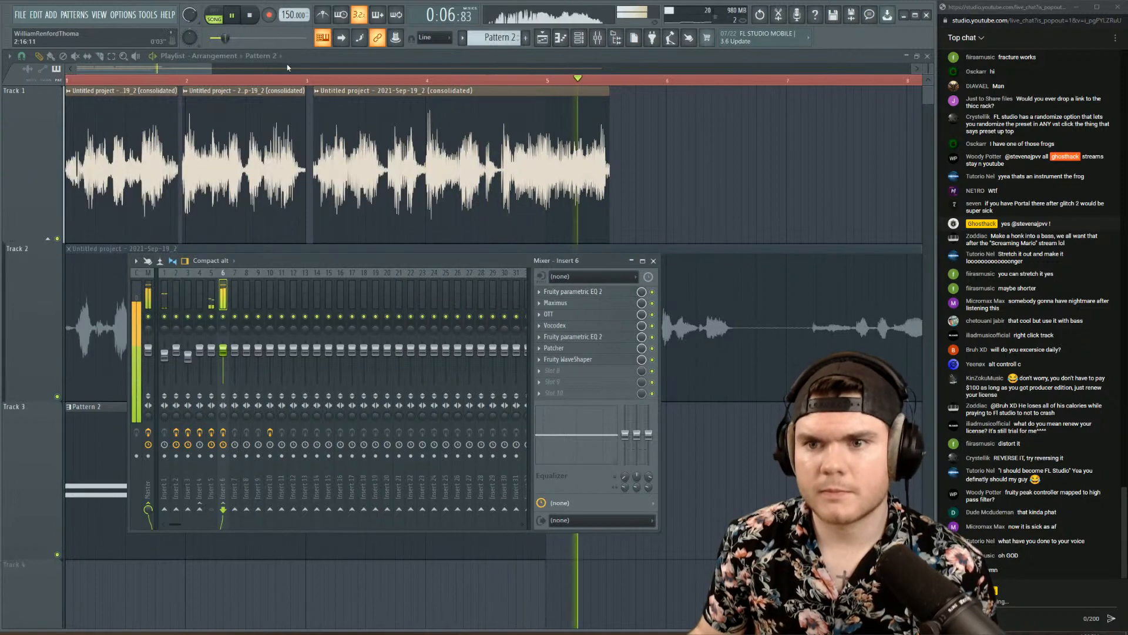
- Delete all F#3 and D3 notes from the SUB part of Pattern 2, keeping only the long E3 note
key("space")
key("F9")
double_click(268, 431)
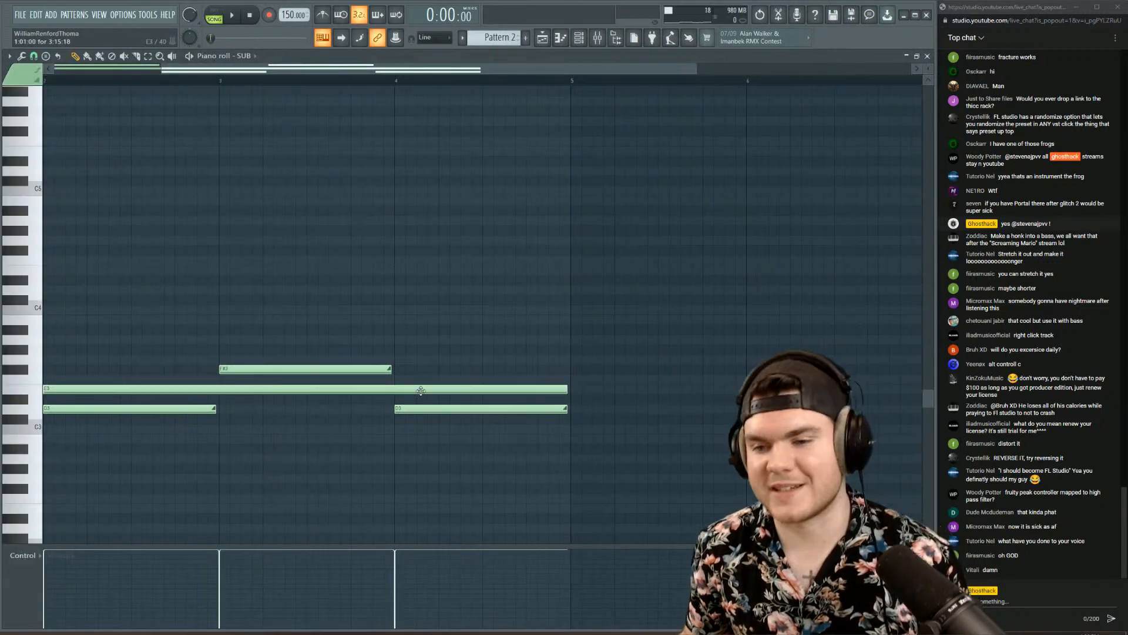
scroll(400, 71, "left", 2)
left_click_drag(762, 482, 174, 402)
key("Delete")
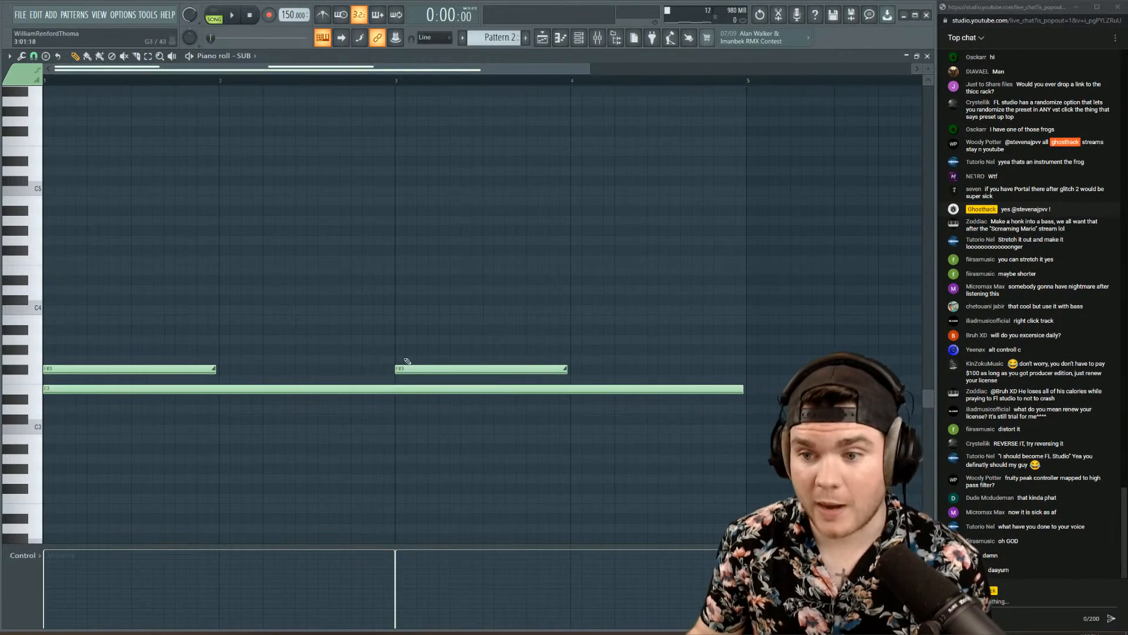
right_click(405, 367)
right_click(179, 367)
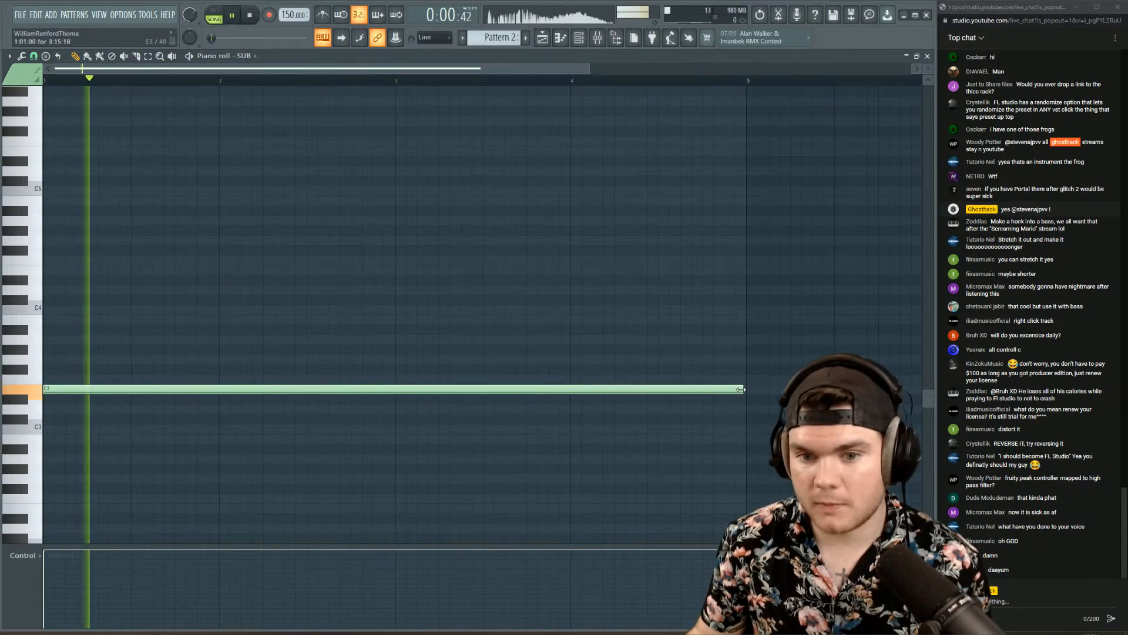
- Shorten the E3 note to 0:06:18 and repeat it every half bar until the end of bar 4
left_click_drag(736, 393, 394, 415)
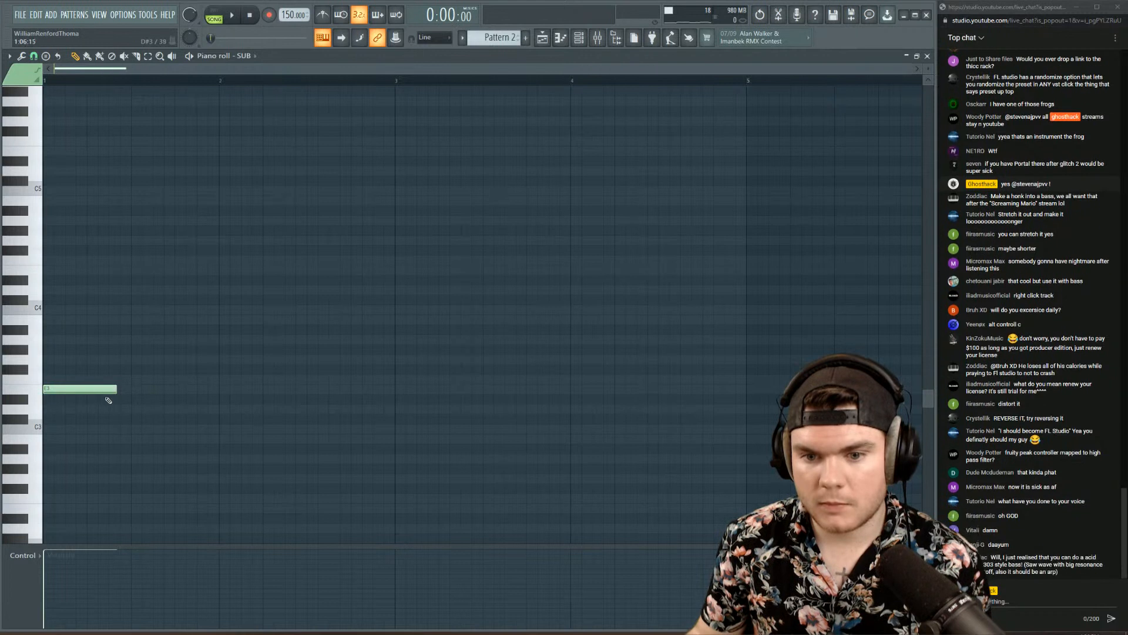
key("space")
left_click(134, 388)
left_click(220, 389)
left_click(310, 389)
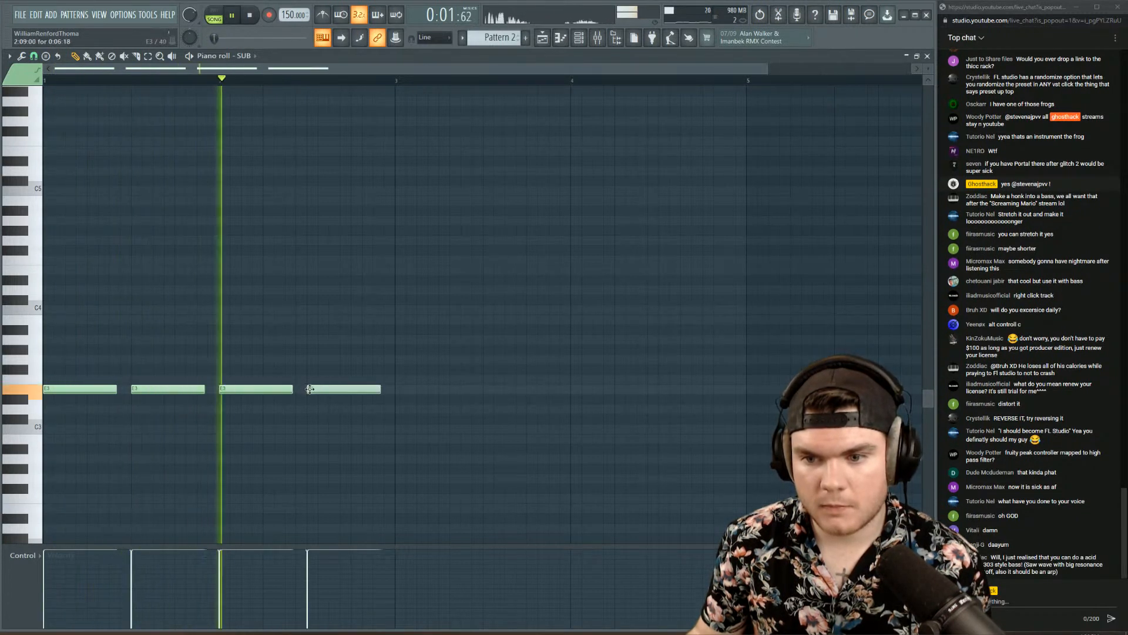
left_click(399, 389)
left_click(483, 389)
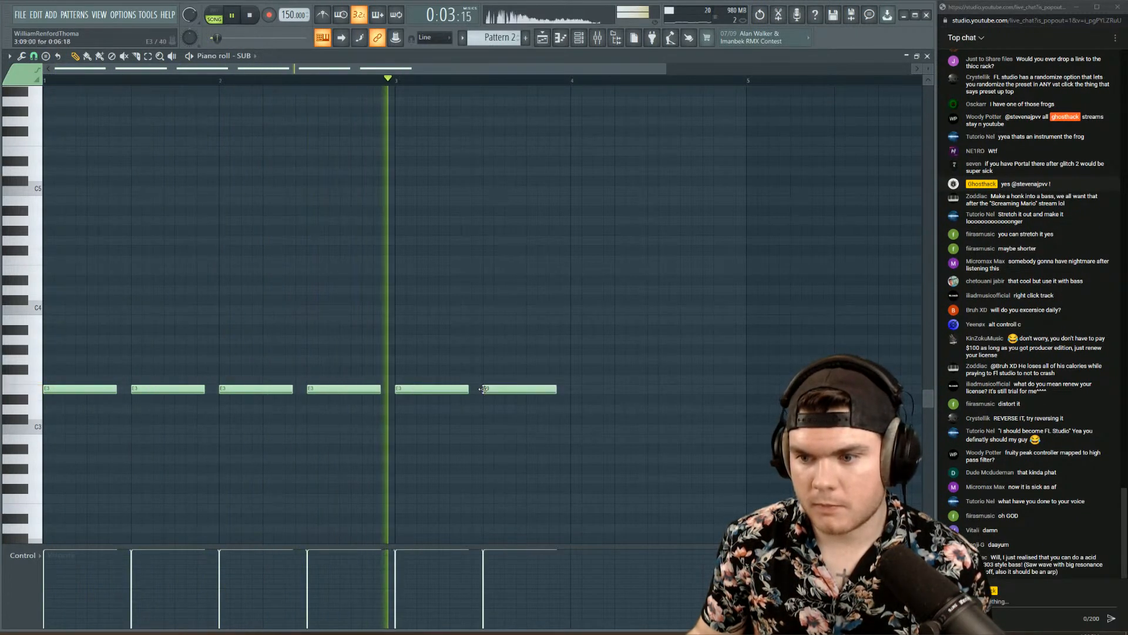
left_click(574, 389)
left_click(670, 389)
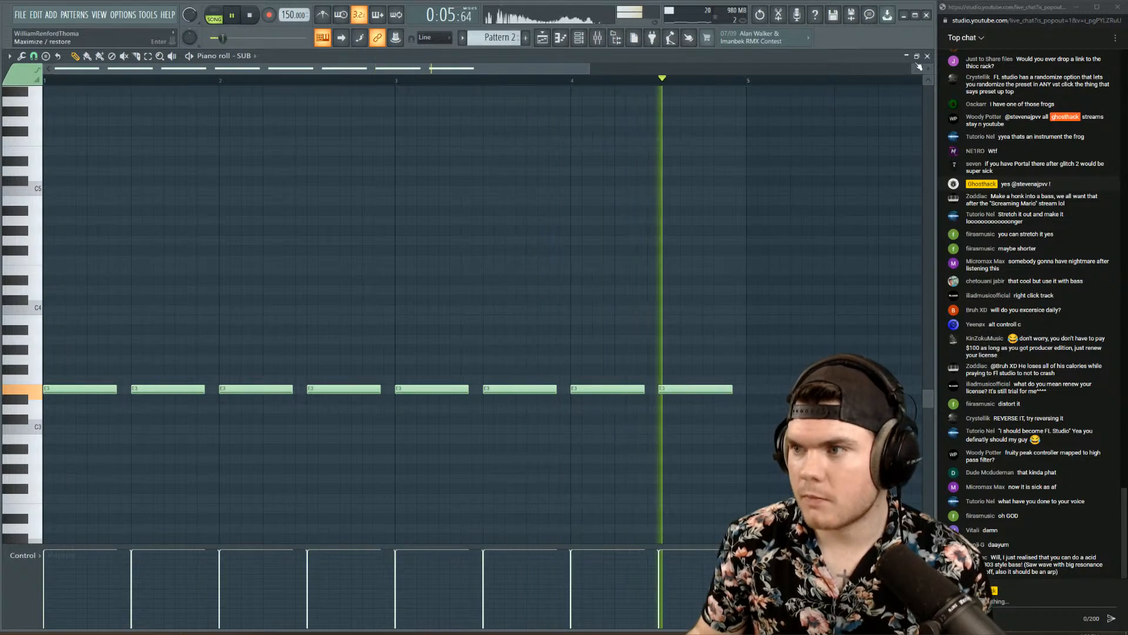
- Load the Krush effect into slot 4 of mixer track Insert 5
key("Escape")
key("Escape")
left_click(604, 45)
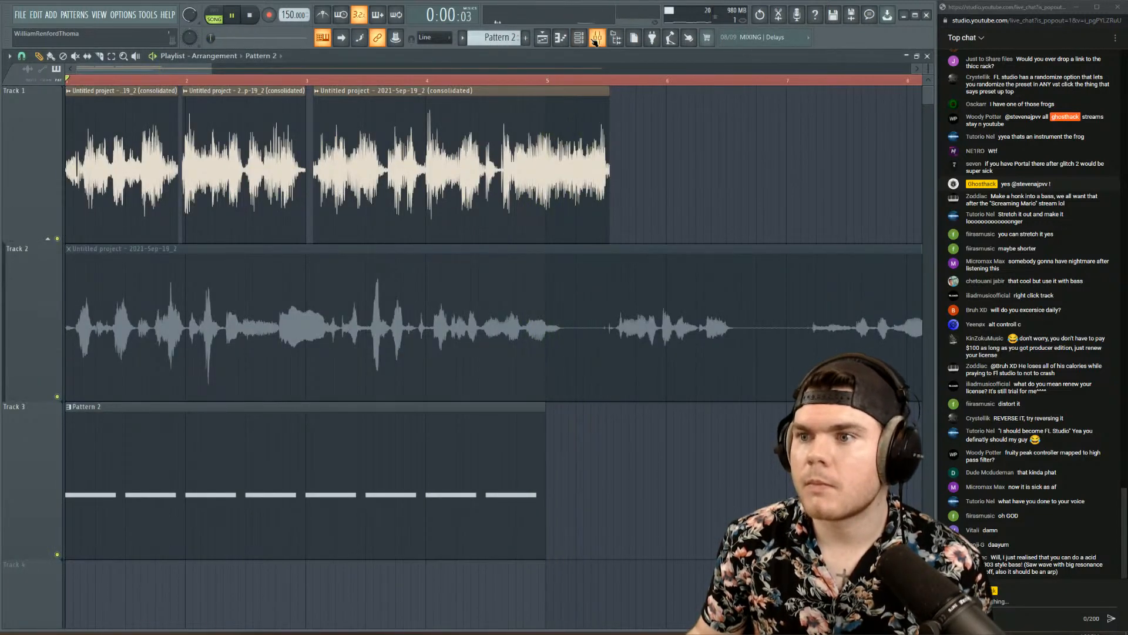
key("space")
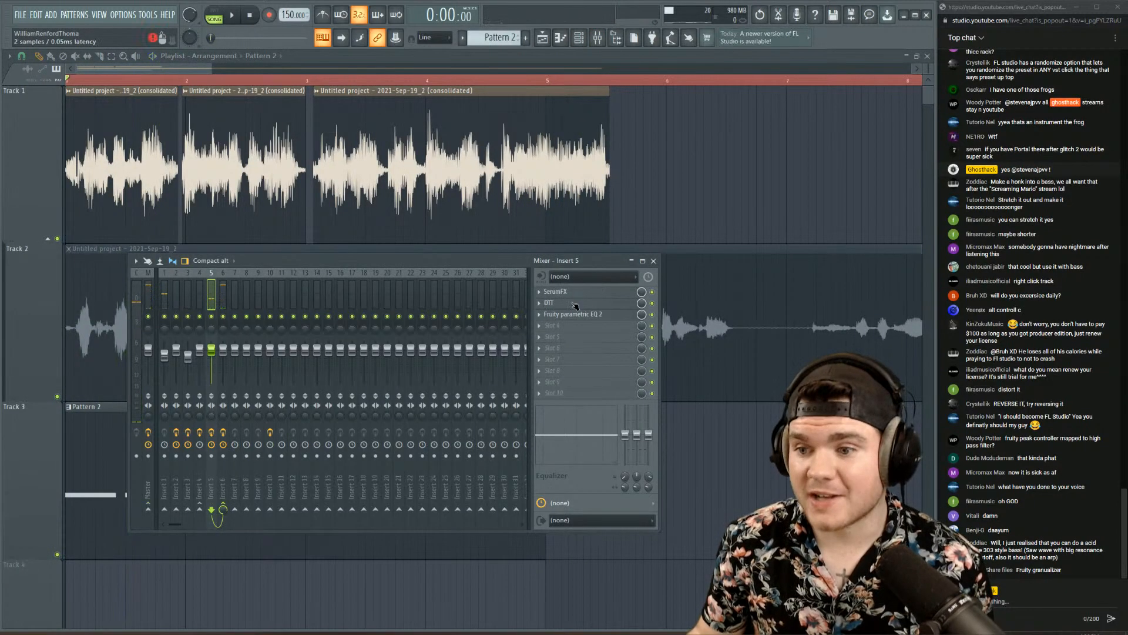
left_click(575, 304)
left_click(588, 305)
left_click(558, 326)
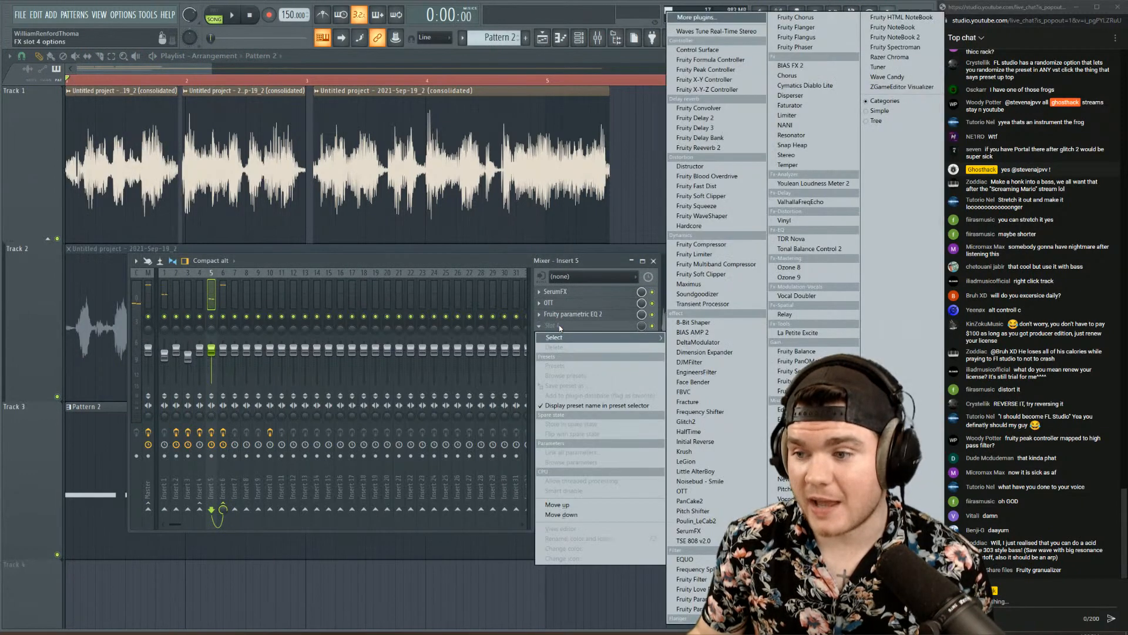
left_click(704, 456)
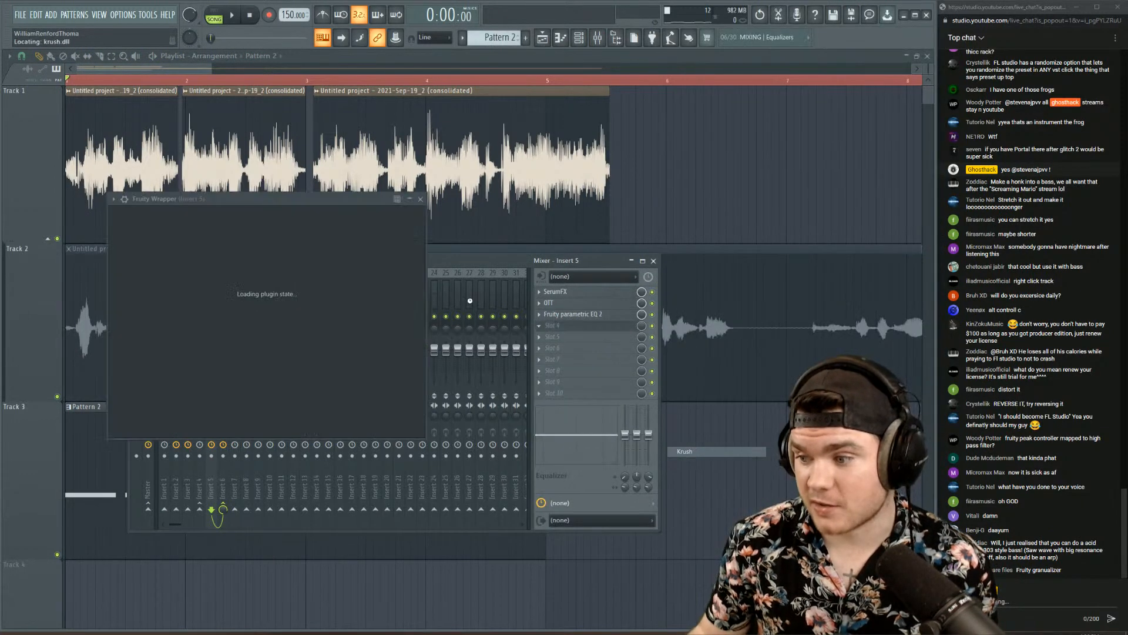
- Set wet-only Krush downsampling to 15.4% and lower the effect's mix level to 23% during playback
key("space")
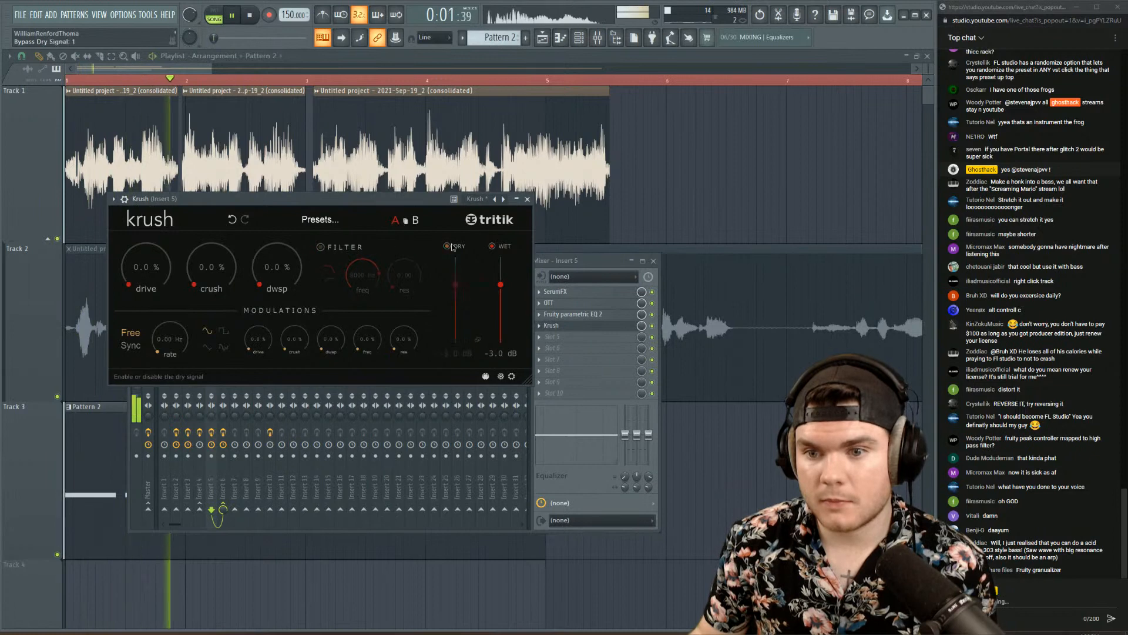
left_click_drag(267, 262, 265, 242)
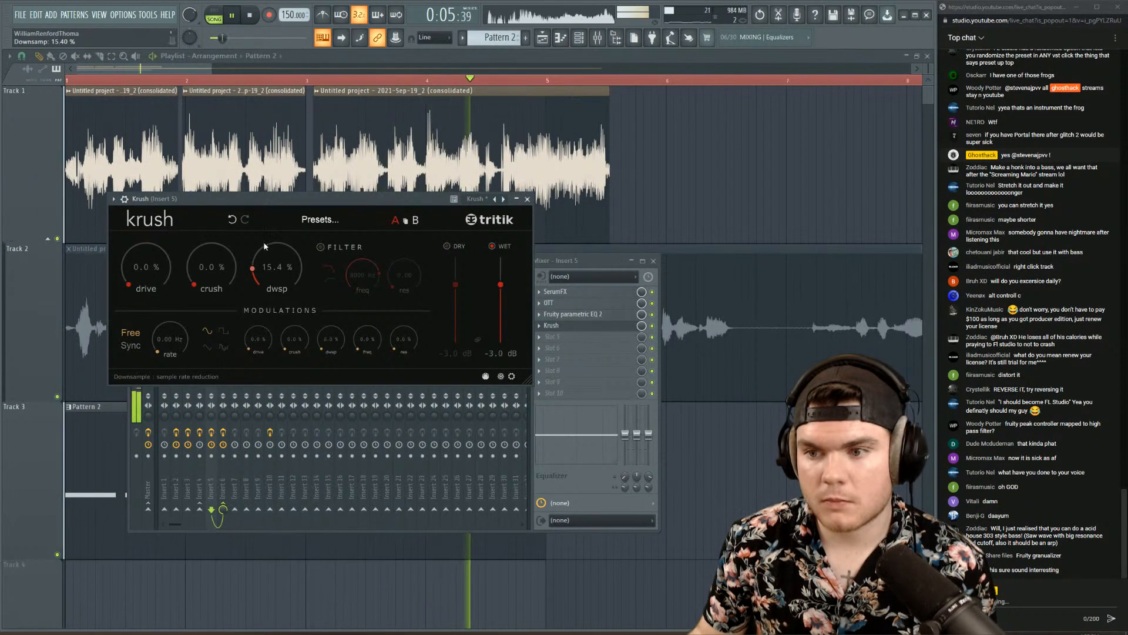
left_click_drag(642, 325, 641, 373)
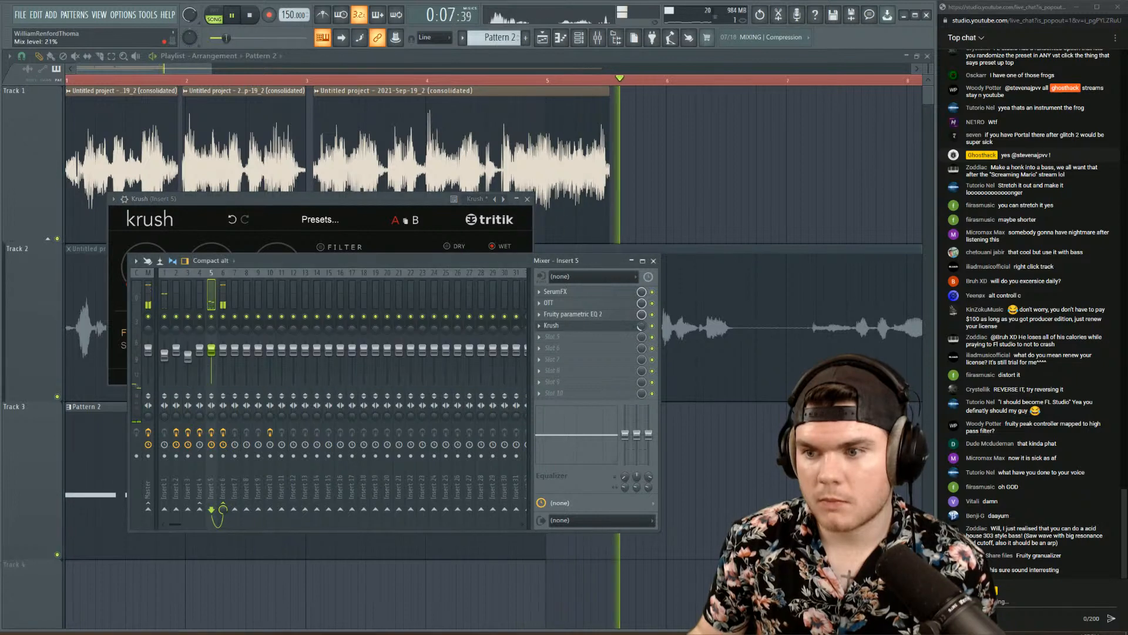
key("space")
key("space")
- Try slightly different Krush downsampling amounts, settle on 15.4%, and reduce the effect's mix level to 9%
left_click(320, 200)
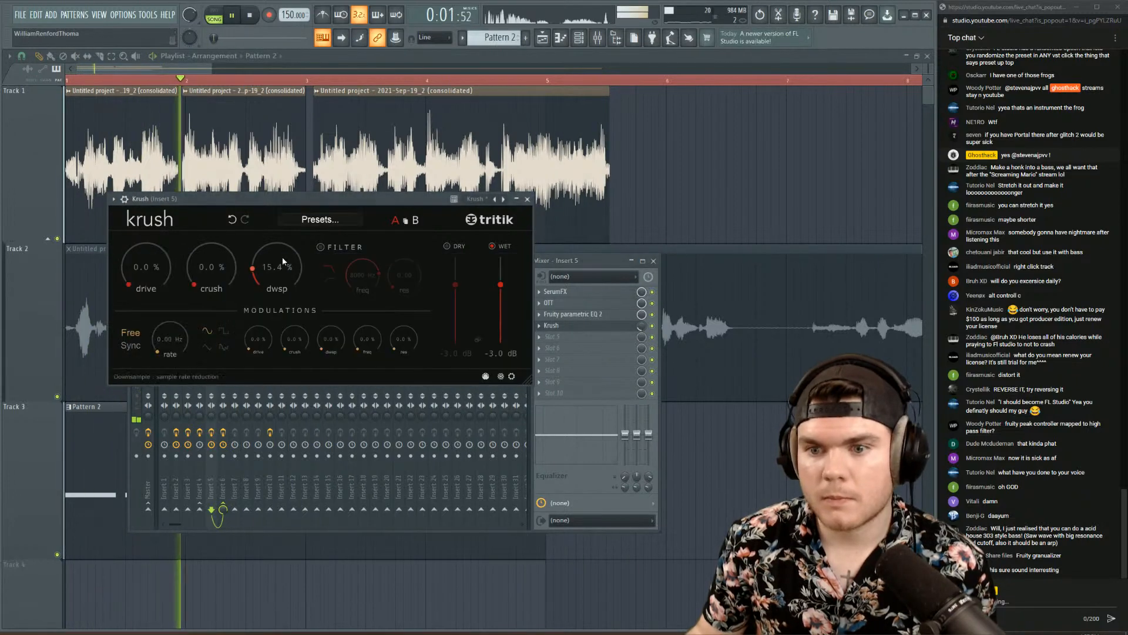
left_click_drag(283, 260, 279, 261)
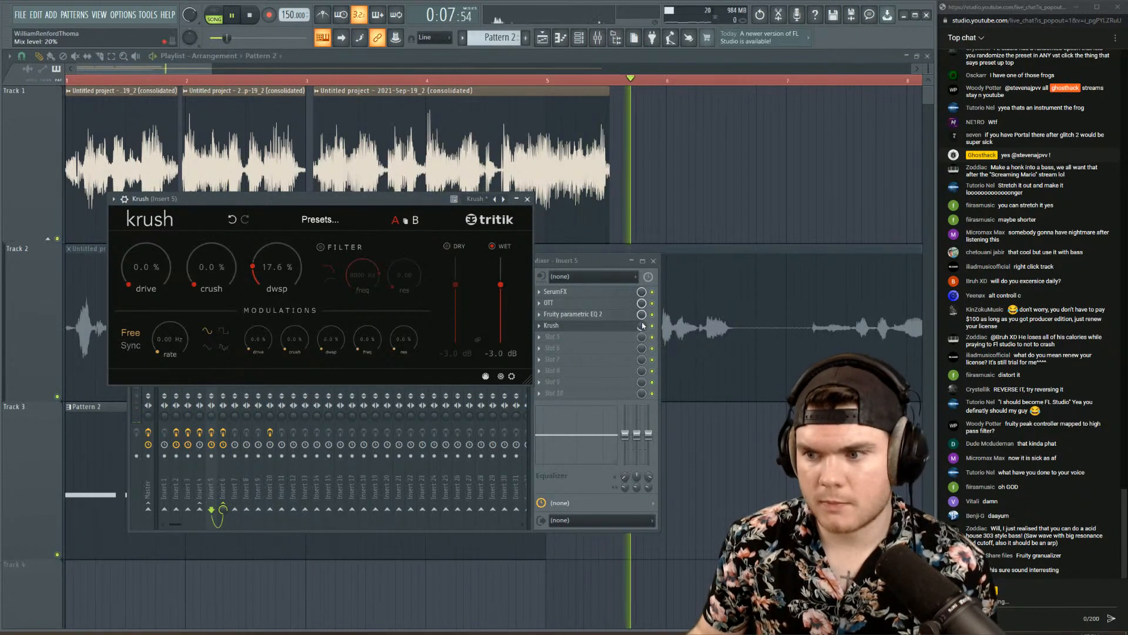
left_click(641, 326)
left_click(414, 201)
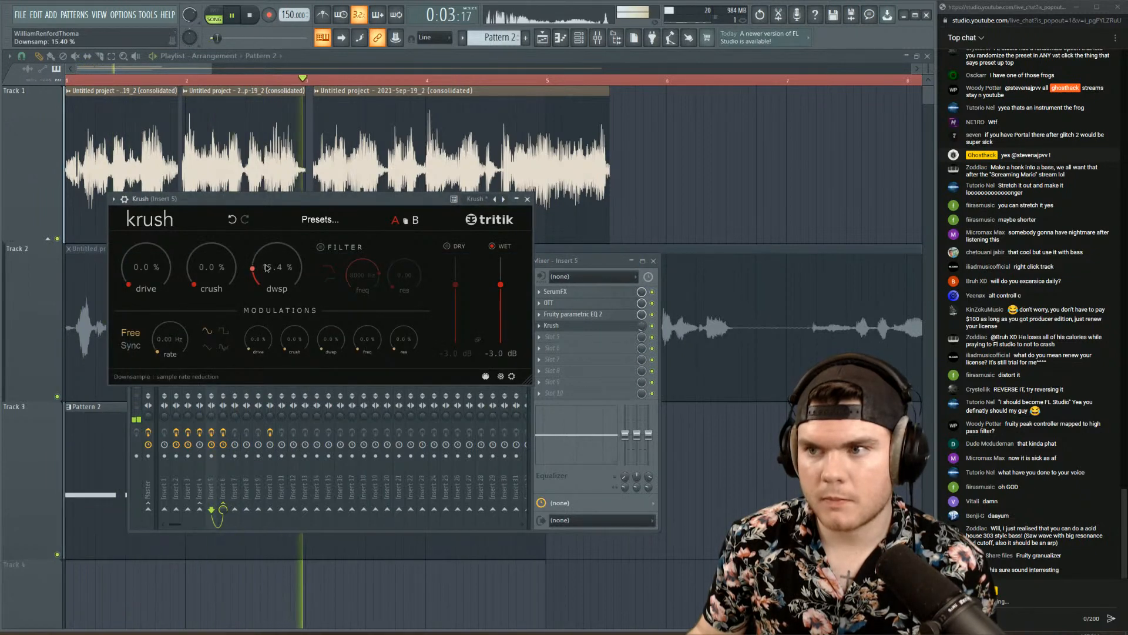
left_click(645, 327)
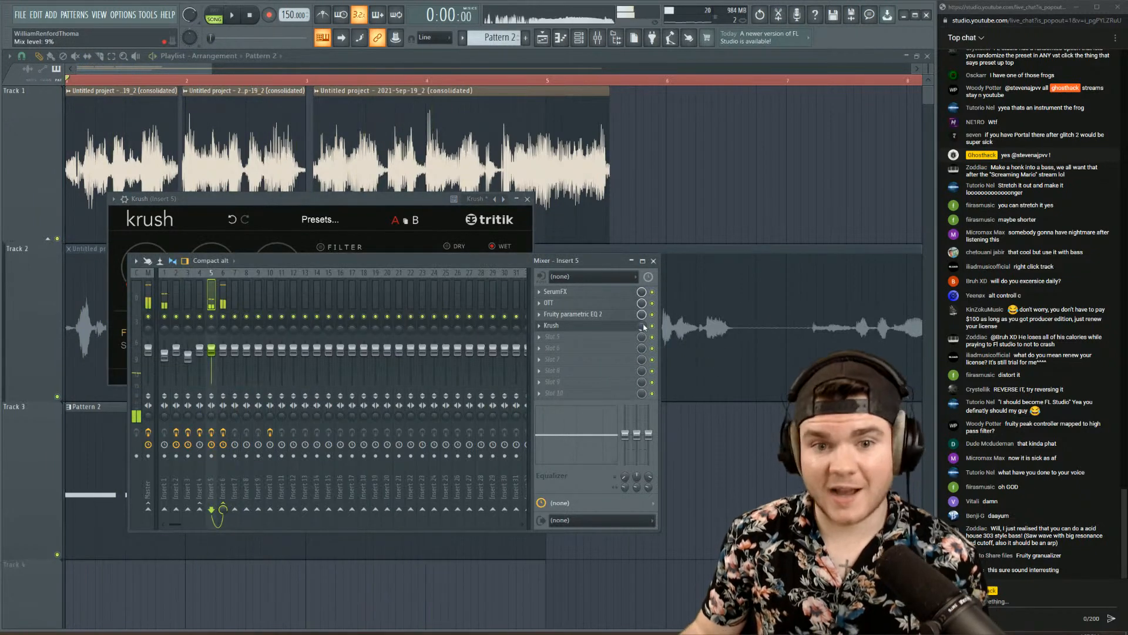
key("space")
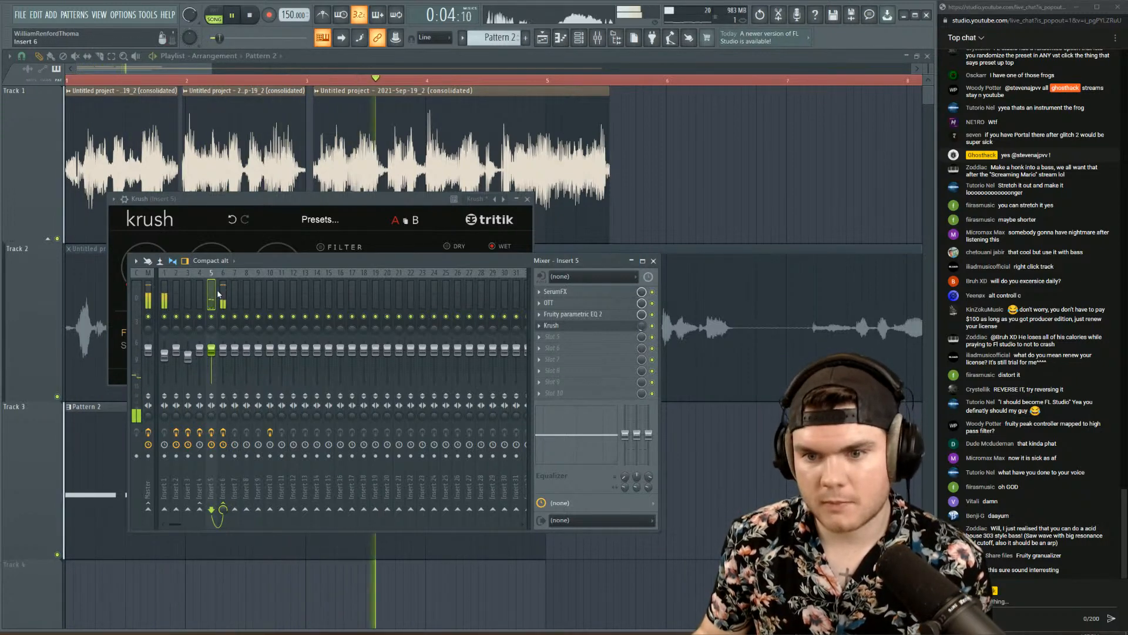
- Enable the EQ module in SerumFX on Insert 5 and move it up the effect chain to directly after the phaser
left_click(561, 295)
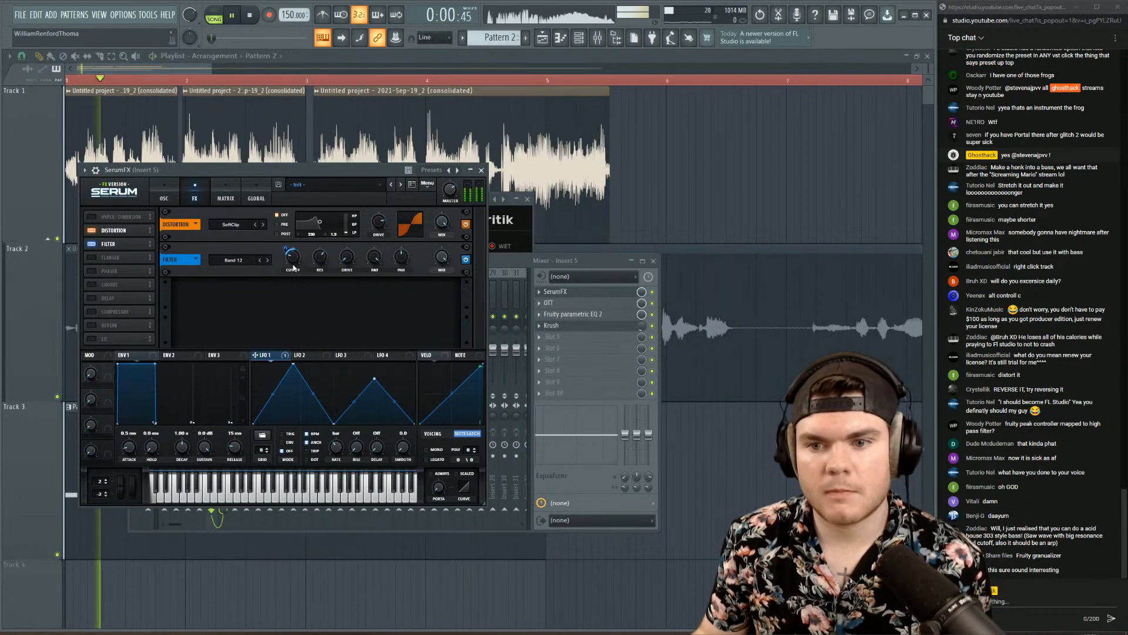
key("space")
left_click(92, 339)
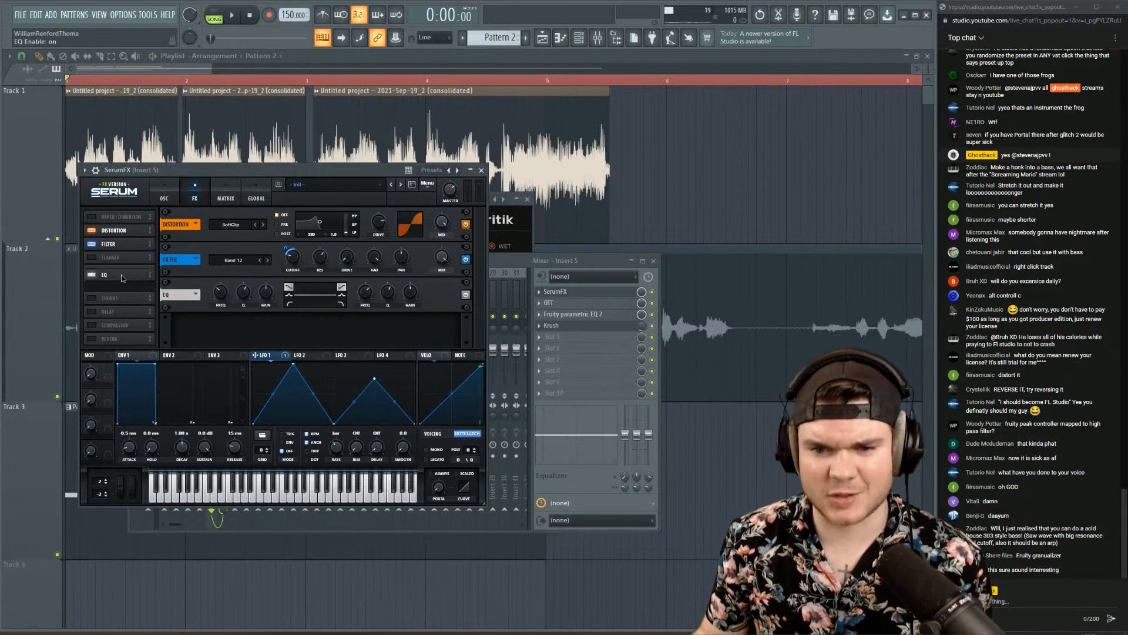
left_click_drag(122, 273, 122, 280)
- Shape the SerumFX EQ's high band into a notch at 2443 Hz with LFO 1 modulating its frequency, auditioning during playback
key("space")
left_click_drag(410, 292, 420, 239)
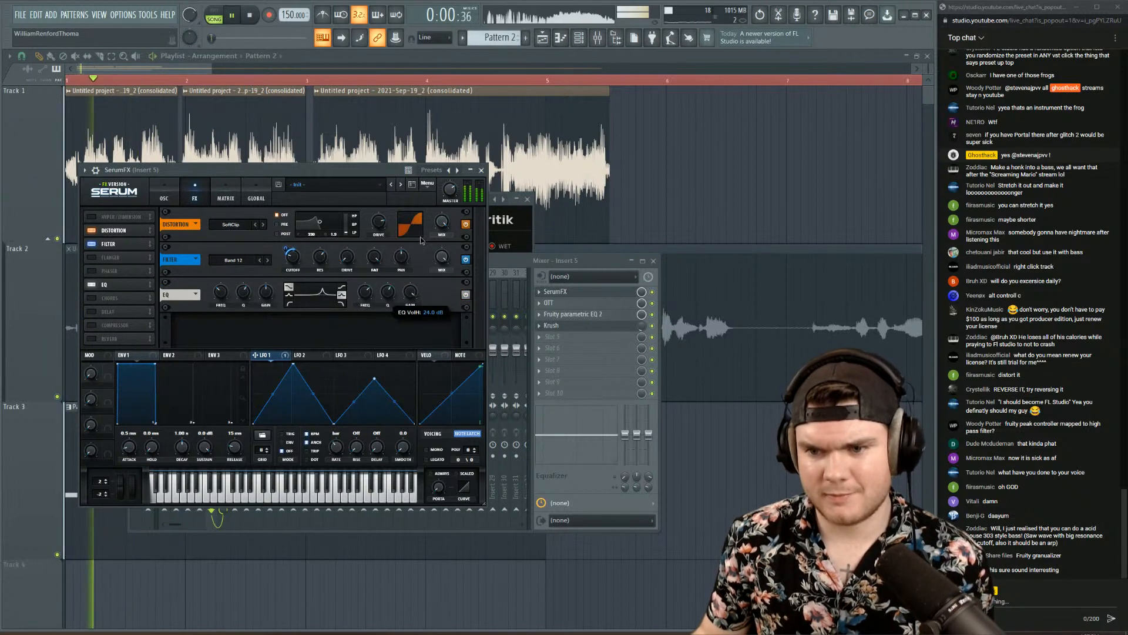
key("space")
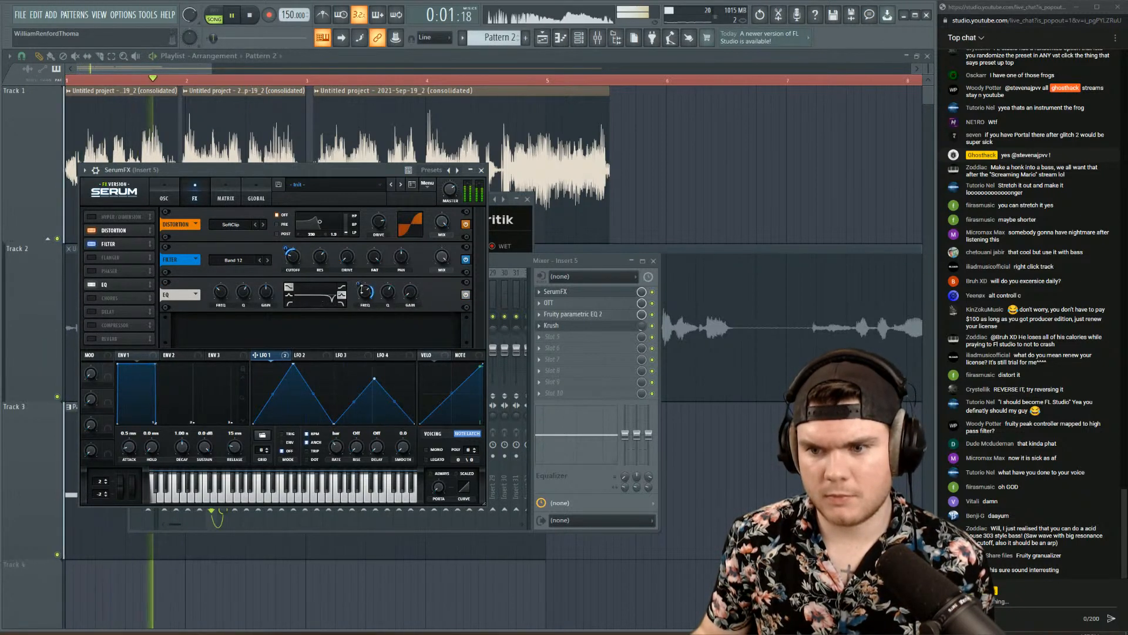
left_click_drag(365, 291, 359, 315)
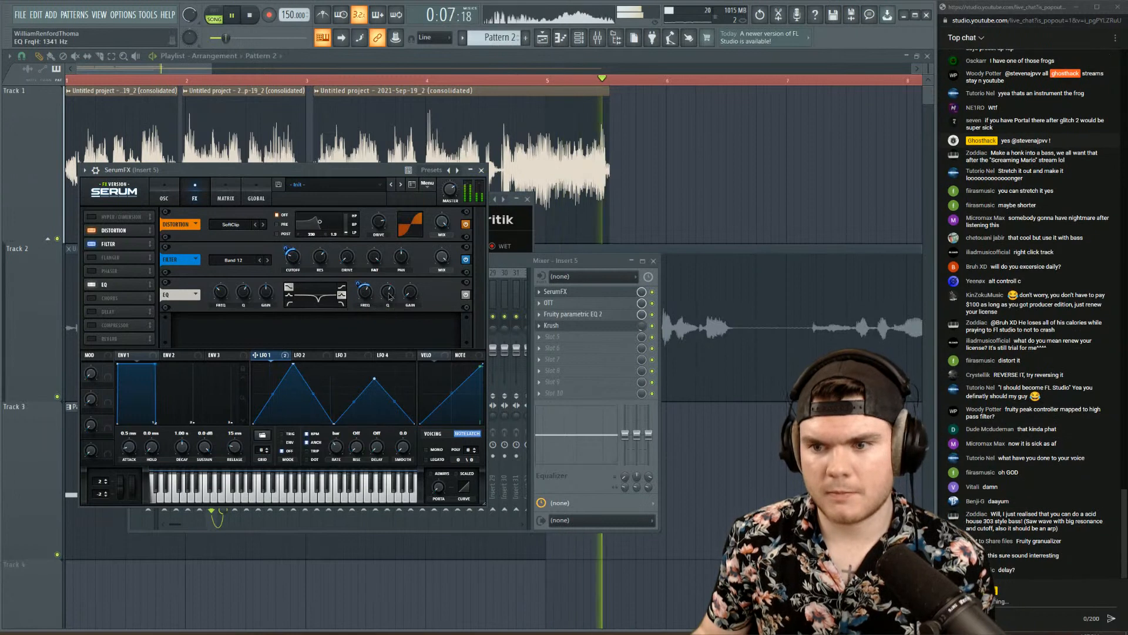
key("space")
key("space")
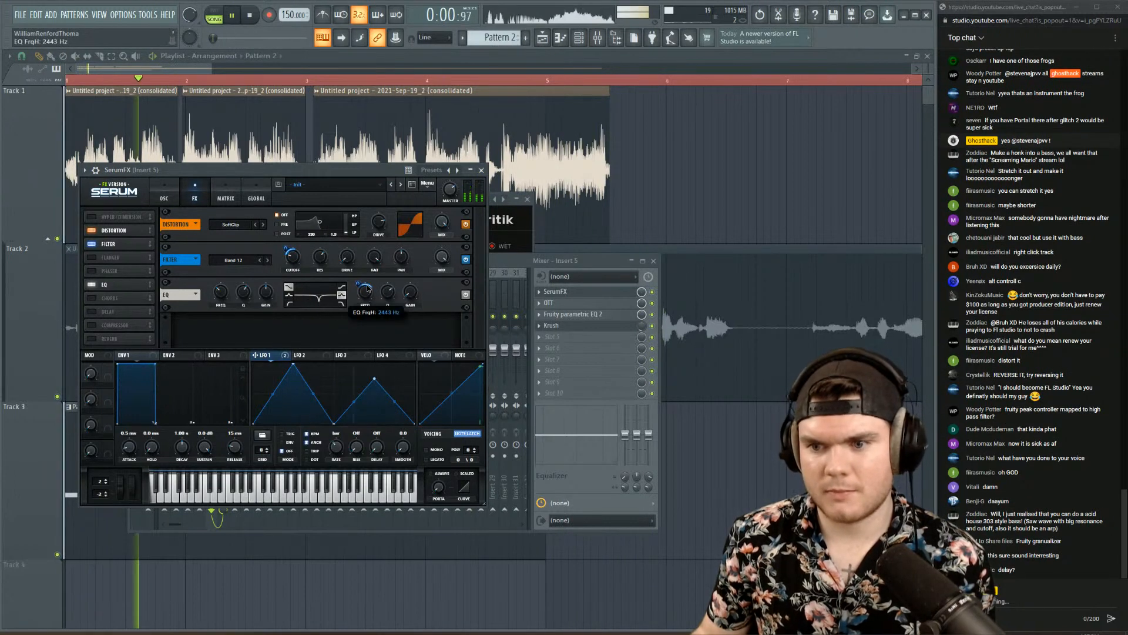
left_click(482, 170)
- Trim the muted voice recording clip on Track 2 so it ends just past bar 5
scroll(467, 82, "down", 6)
left_click(428, 63)
key("space")
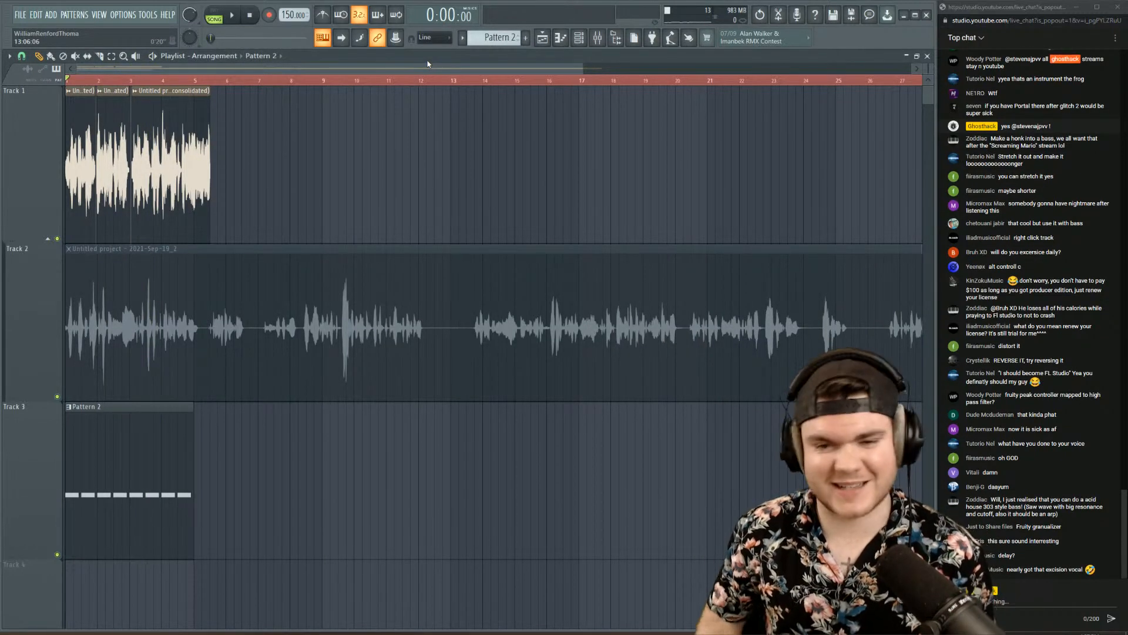
left_click(238, 55)
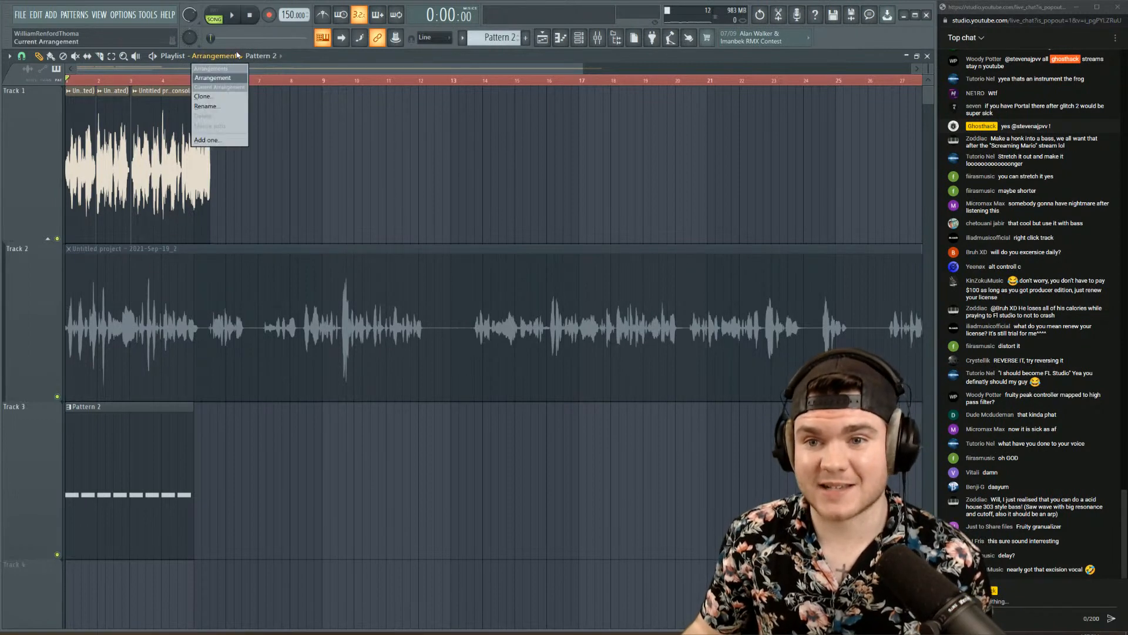
left_click(332, 69)
scroll(324, 81, "down", 3)
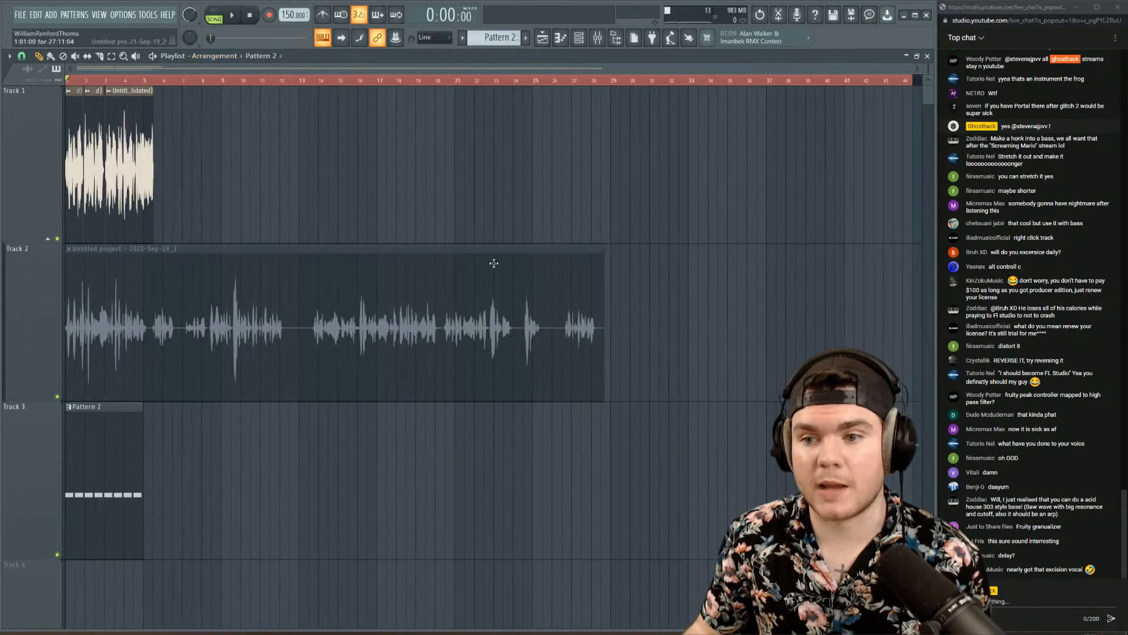
left_click_drag(601, 245, 186, 288)
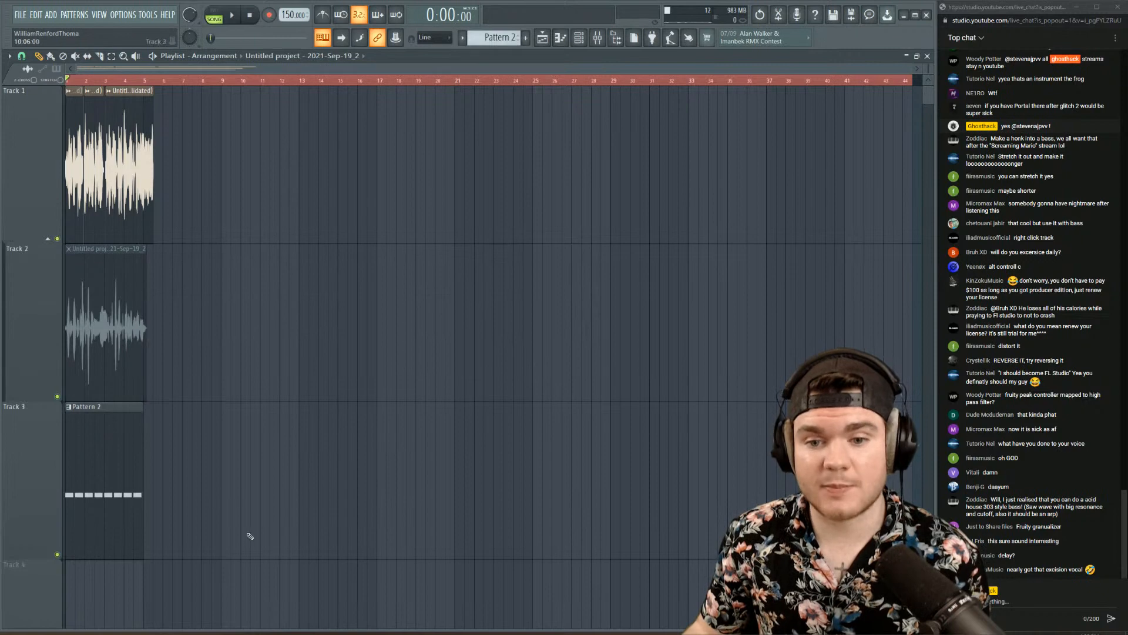
- Move all playlist clips four bars later so they start at bar 5, leaving none selected
key("ctrl+a")
left_click_drag(123, 150, 201, 152)
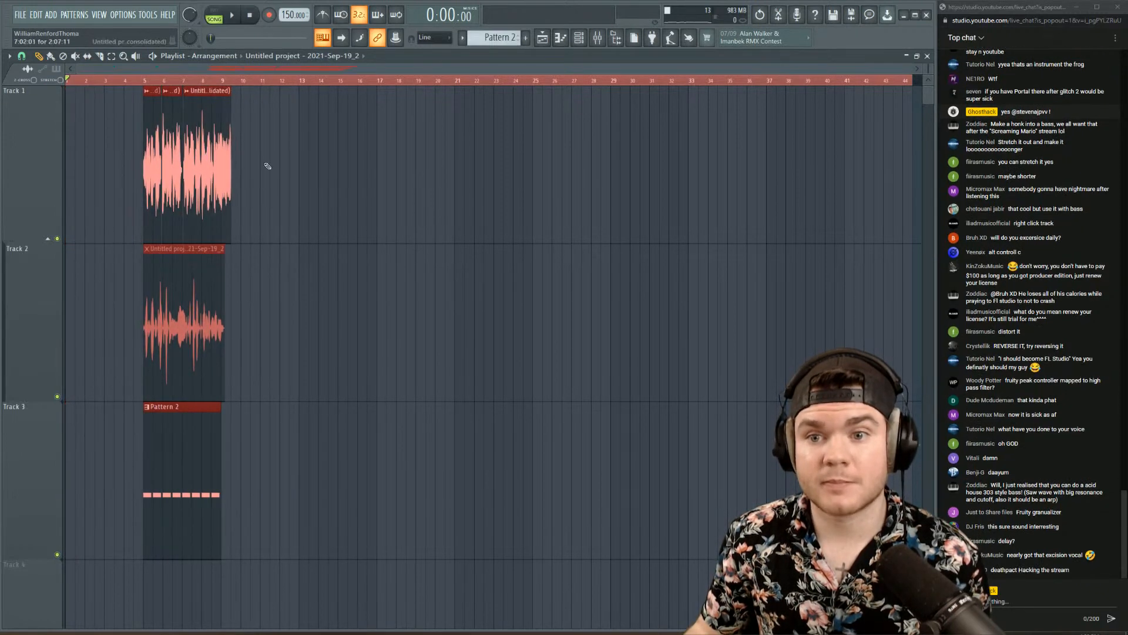
left_click(327, 191)
- Place a Pattern 1 clip at the start of Track 1 and play it back
left_click(273, 57)
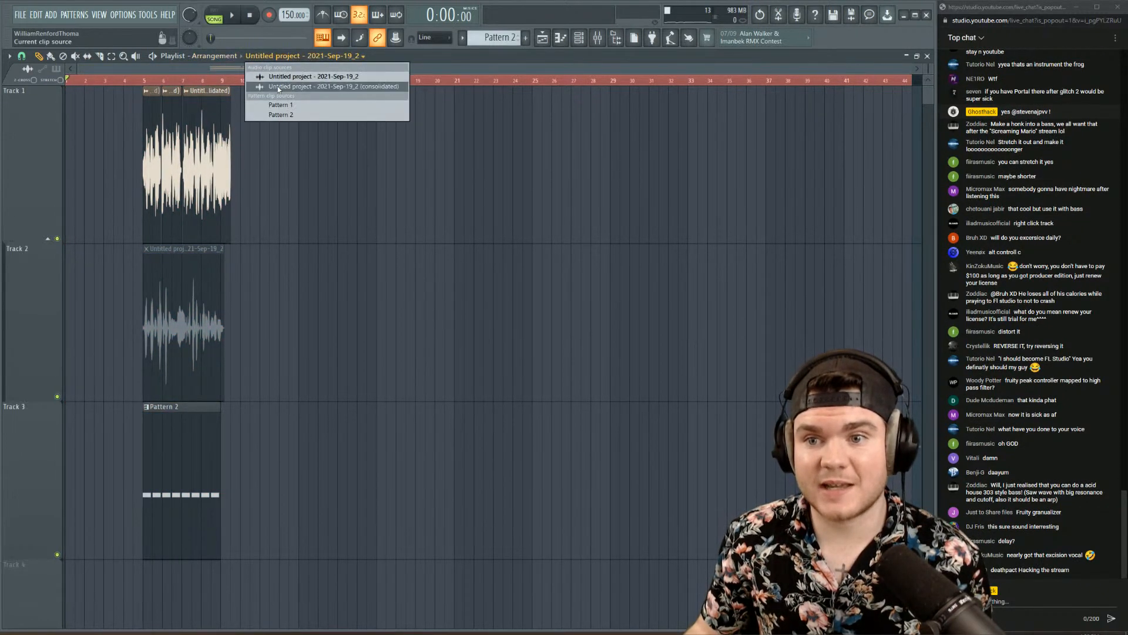
left_click(277, 106)
left_click(328, 116)
left_click_drag(328, 117, 74, 117)
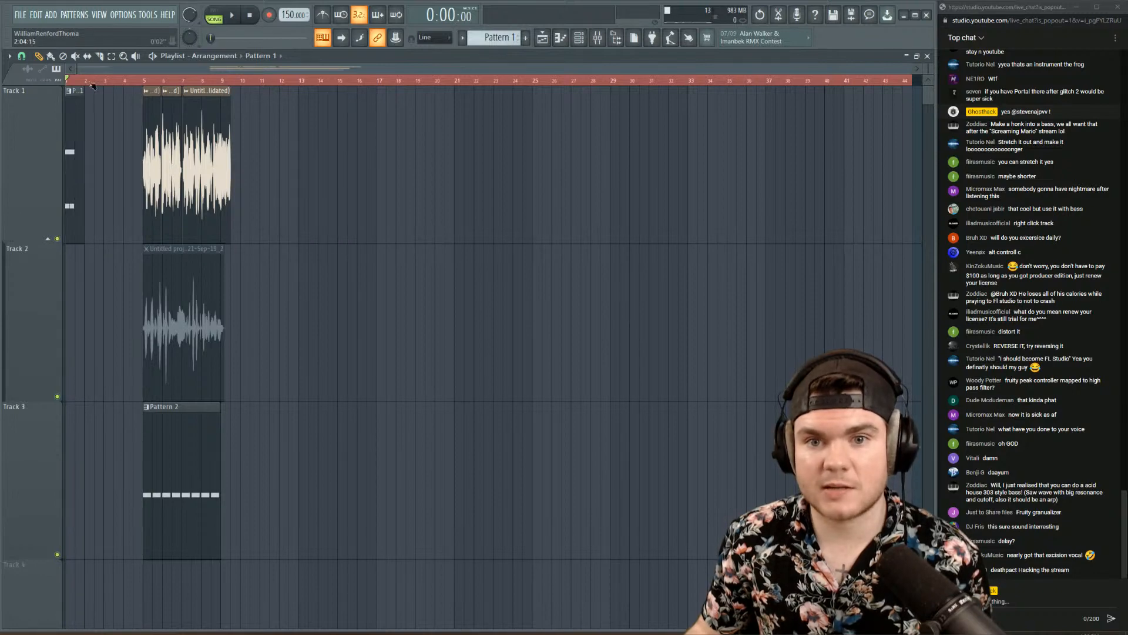
key("space")
scroll(100, 80, "up", 6)
key("space")
key("space")
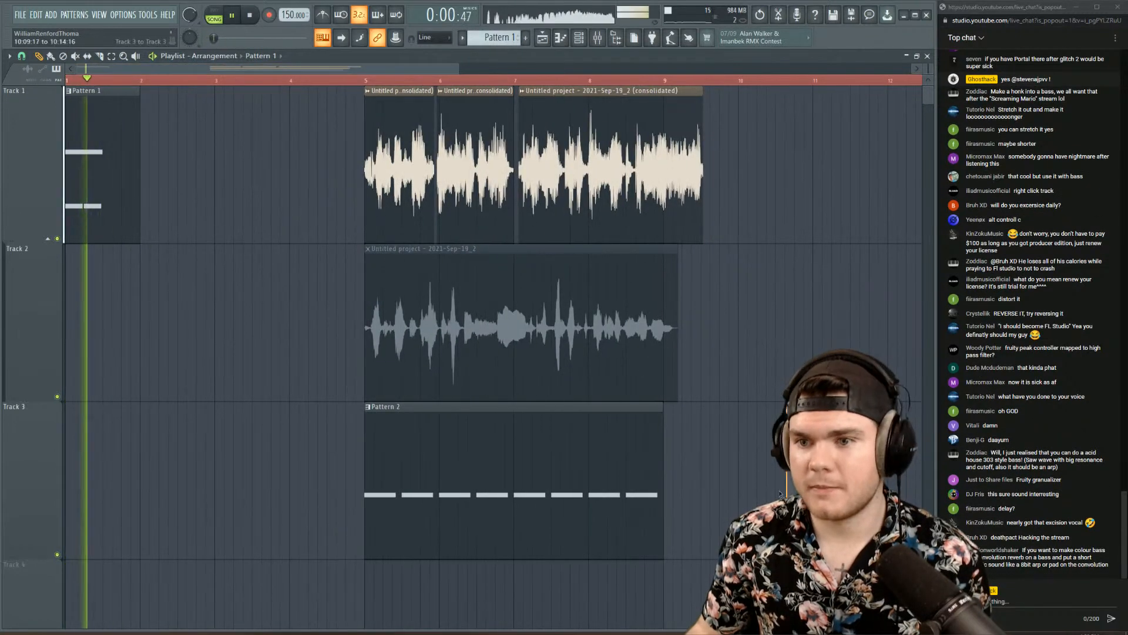
- Move the voice clips and Pattern 2 together to bar 2, directly after the Pattern 1 clip, and start playback
left_click_drag(334, 147, 801, 500)
key("space")
left_click_drag(390, 183, 166, 183)
key("space")
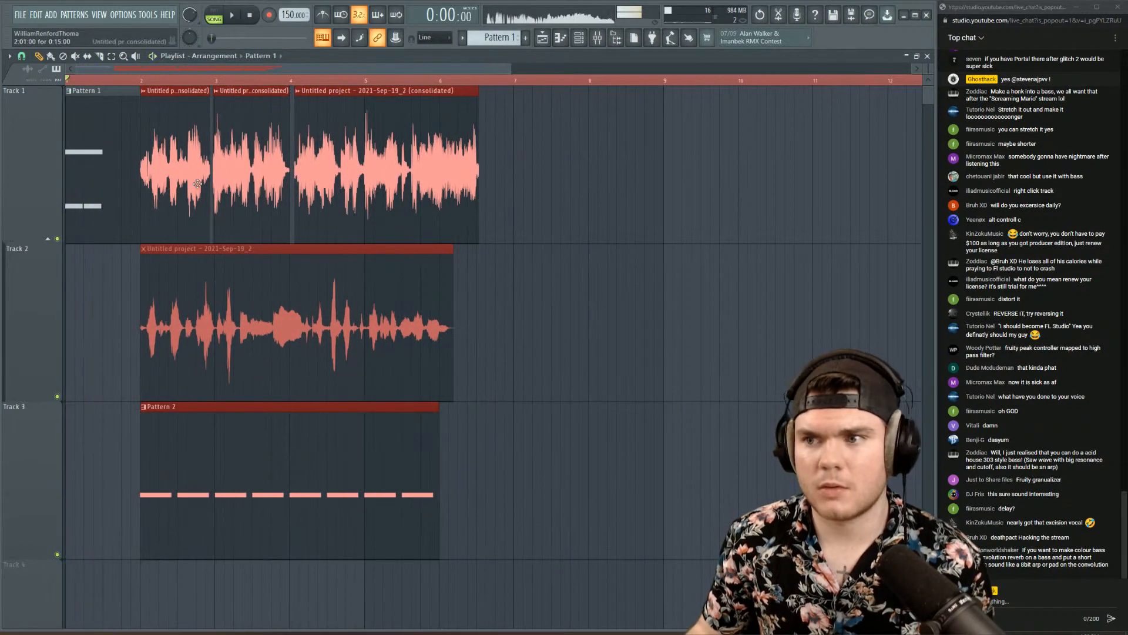
- Examine the effects chain on mixer track Insert 2 while playing the arrangement from the start
key("F9")
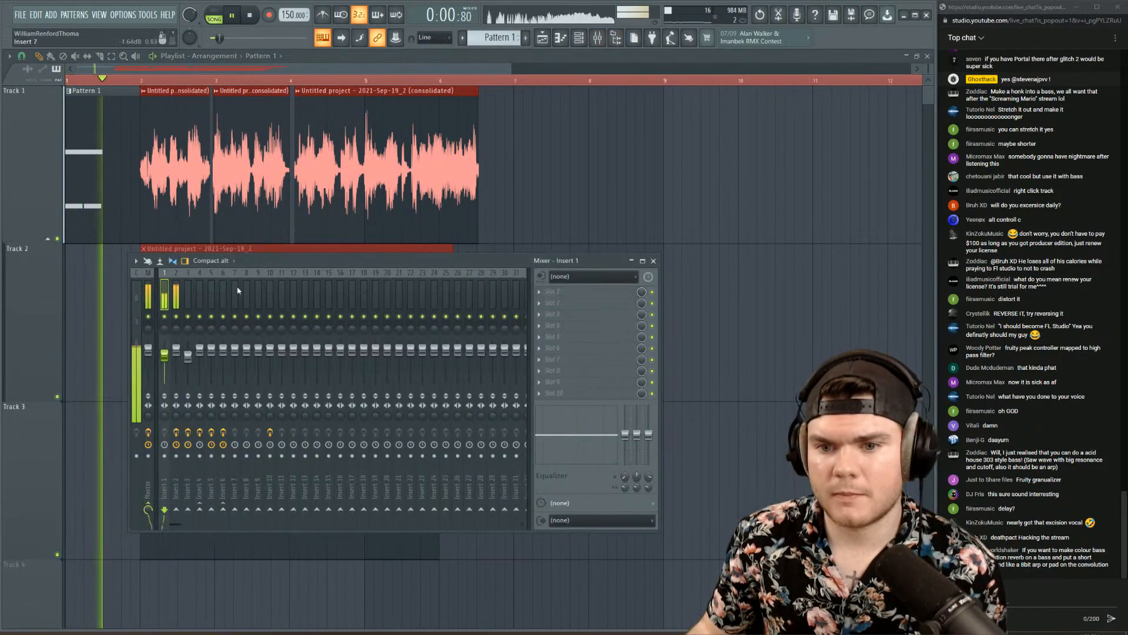
key("space")
left_click(175, 294)
key("space")
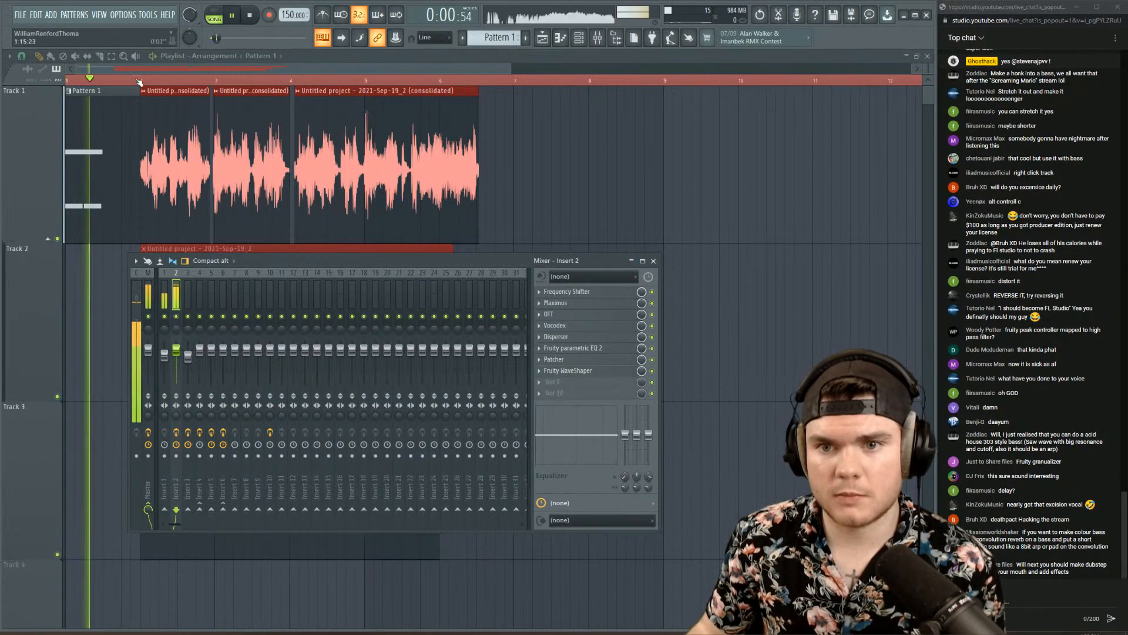
key("F9")
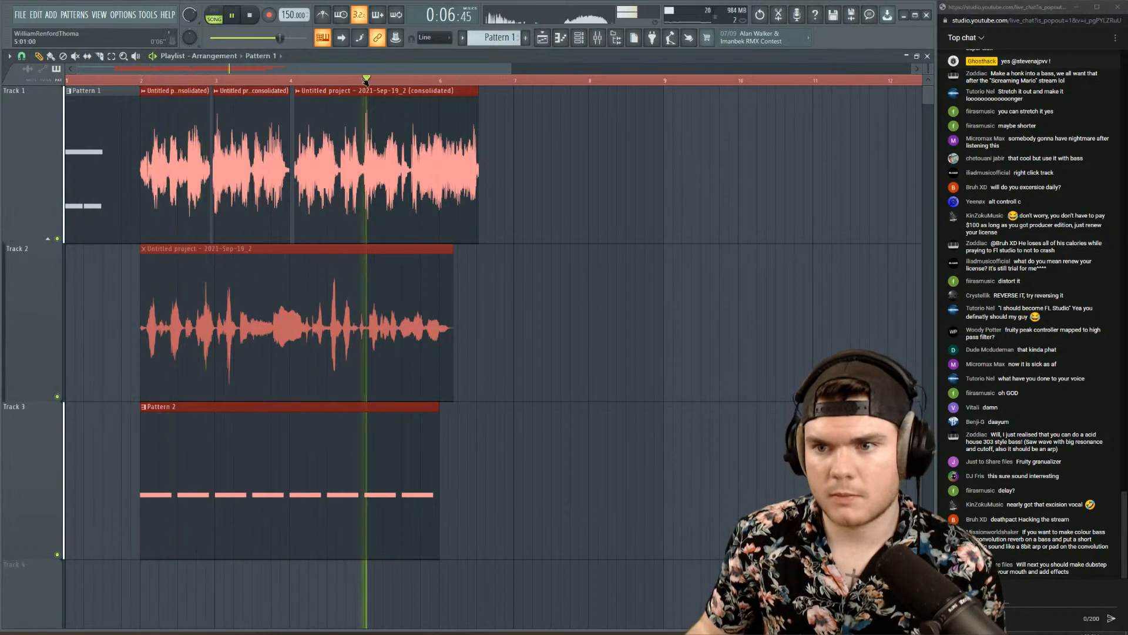
- Deselect the clips and listen to the arrangement again from bar 5 and from shortly after bar 6
scroll(364, 82, "down", 3)
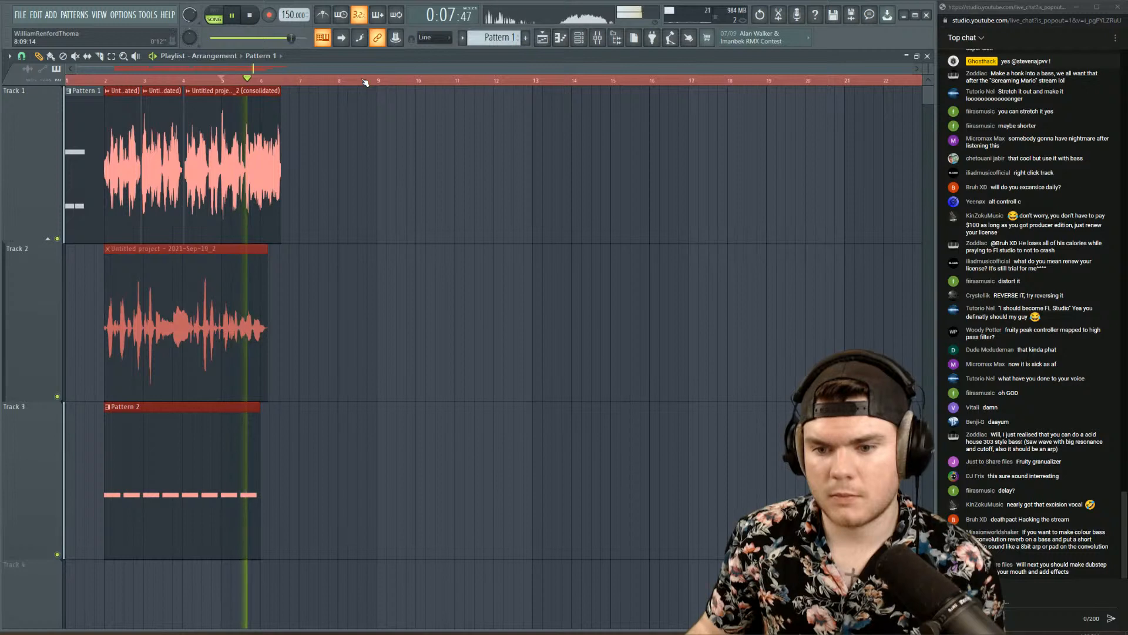
left_click(358, 120)
right_click(363, 133)
left_click(221, 81)
left_click(269, 83)
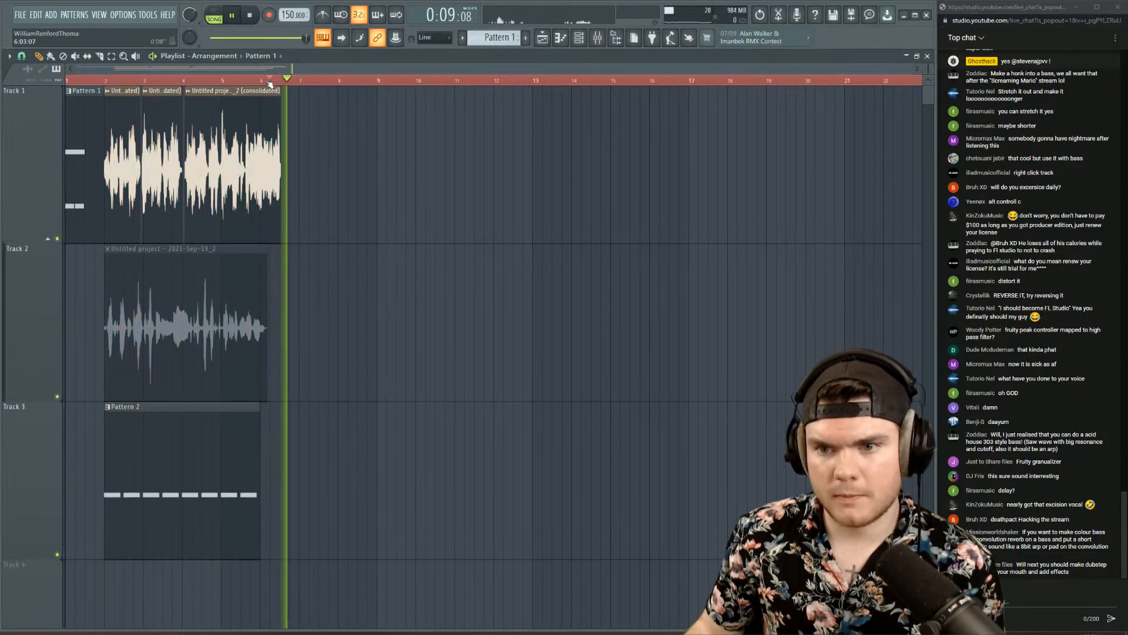
key("space")
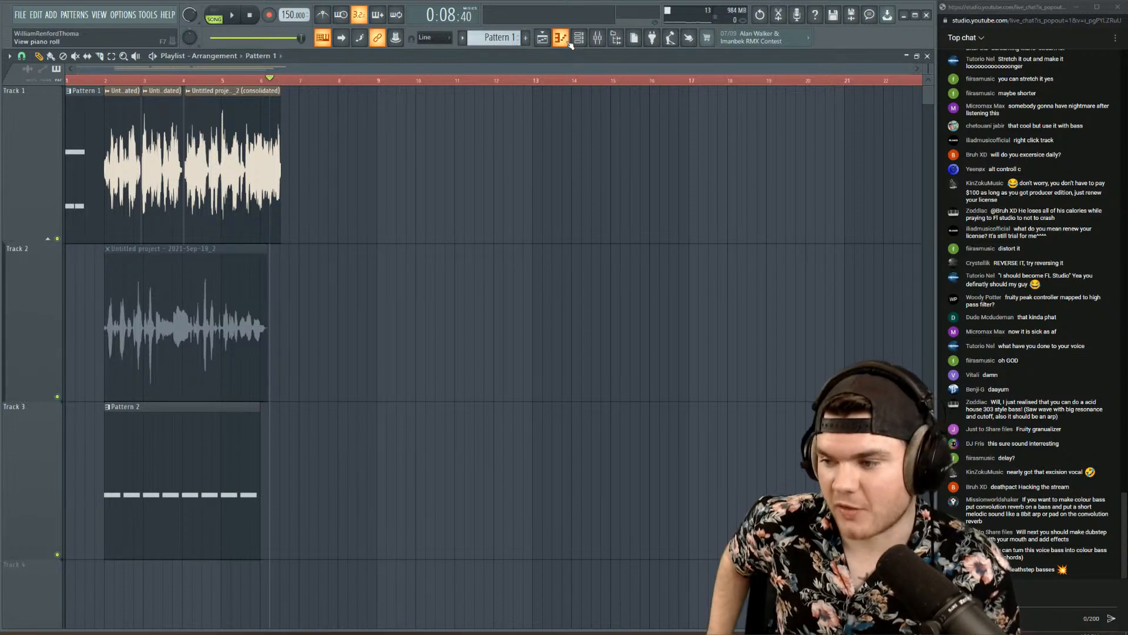
- Show the Unsorted channels in the channel rack and switch to the empty Pattern 3
left_click(578, 38)
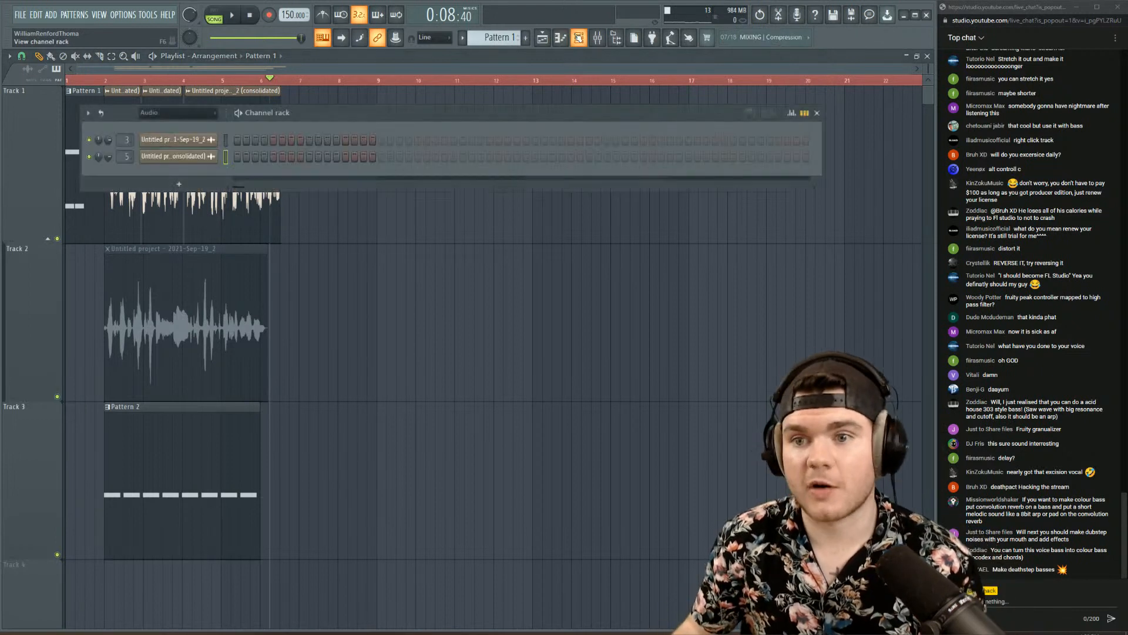
left_click(154, 113)
left_click(154, 148)
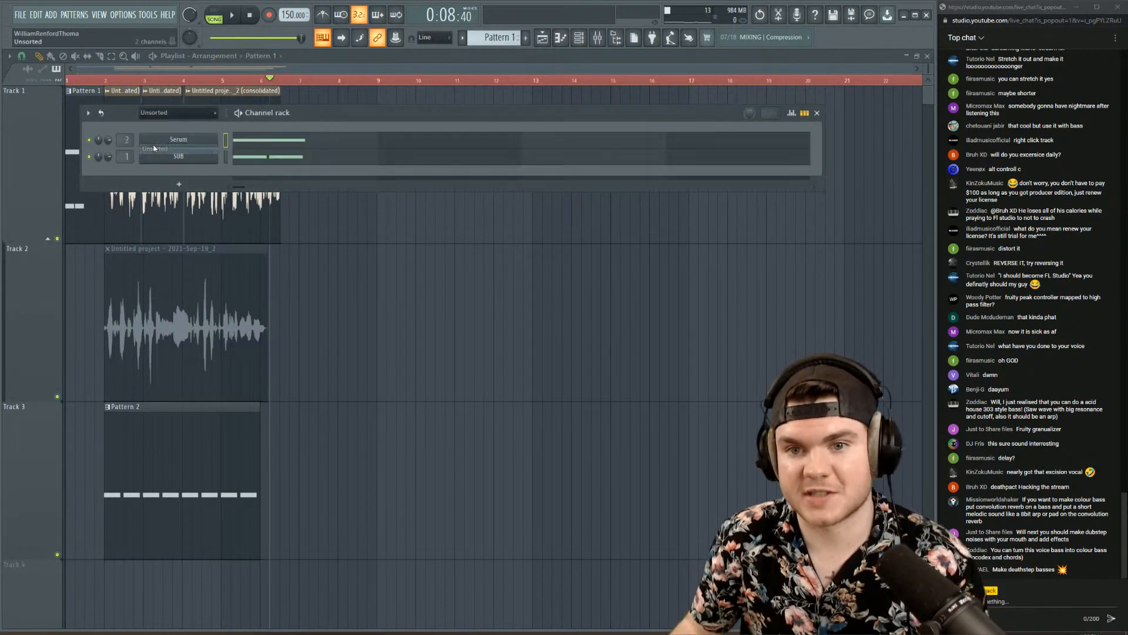
left_click(526, 38)
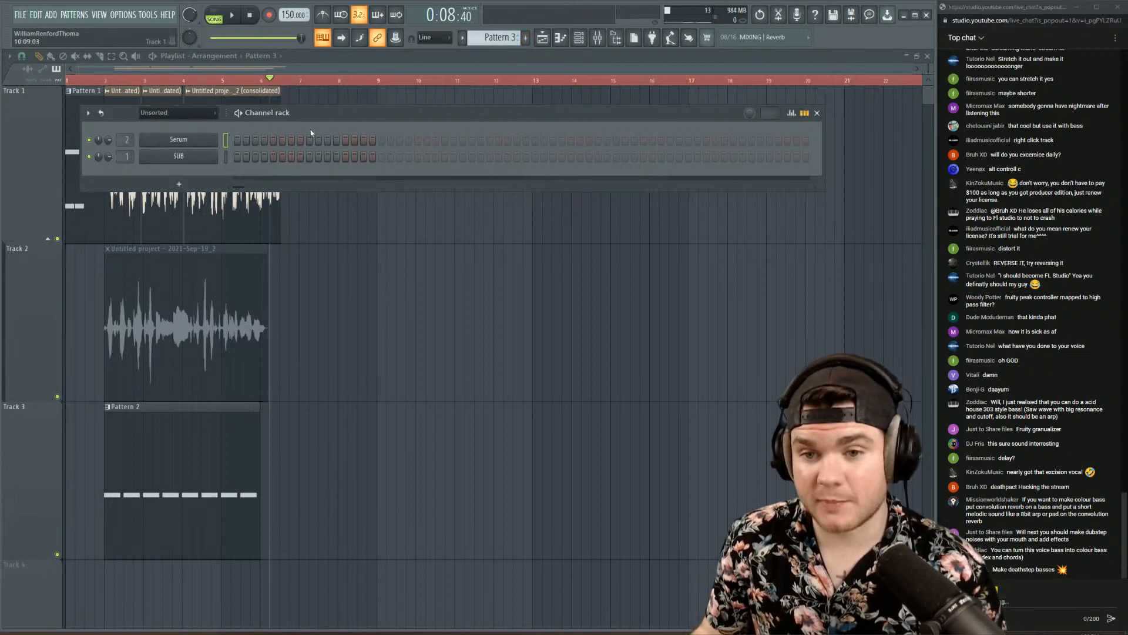
- Try a new Harmor channel with the Hard Pluck preset
left_click(177, 186)
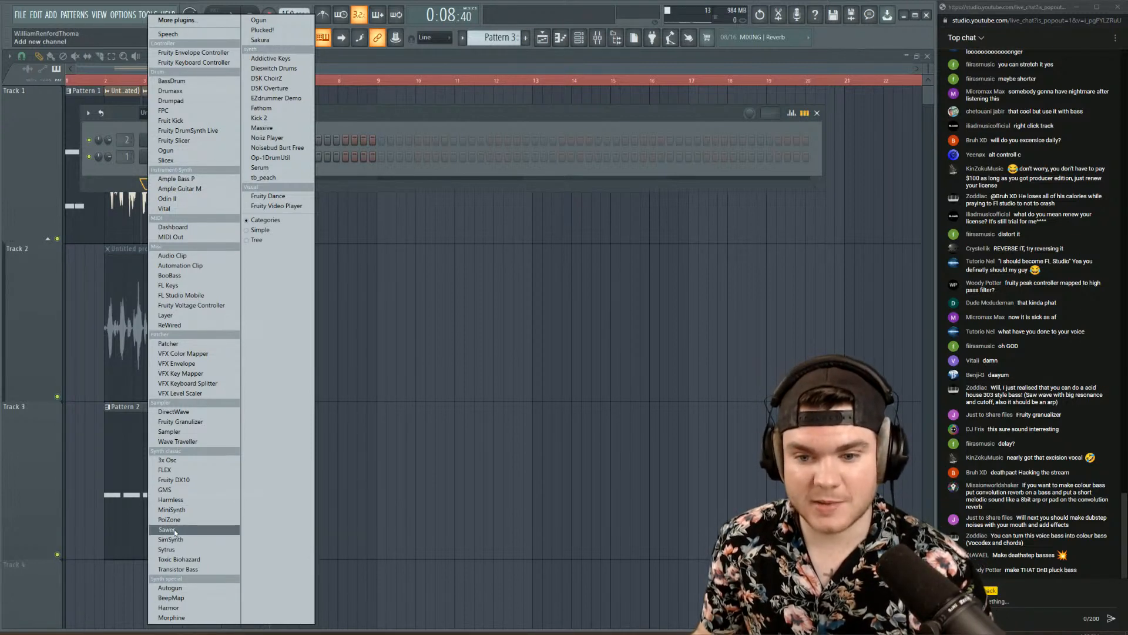
left_click(169, 607)
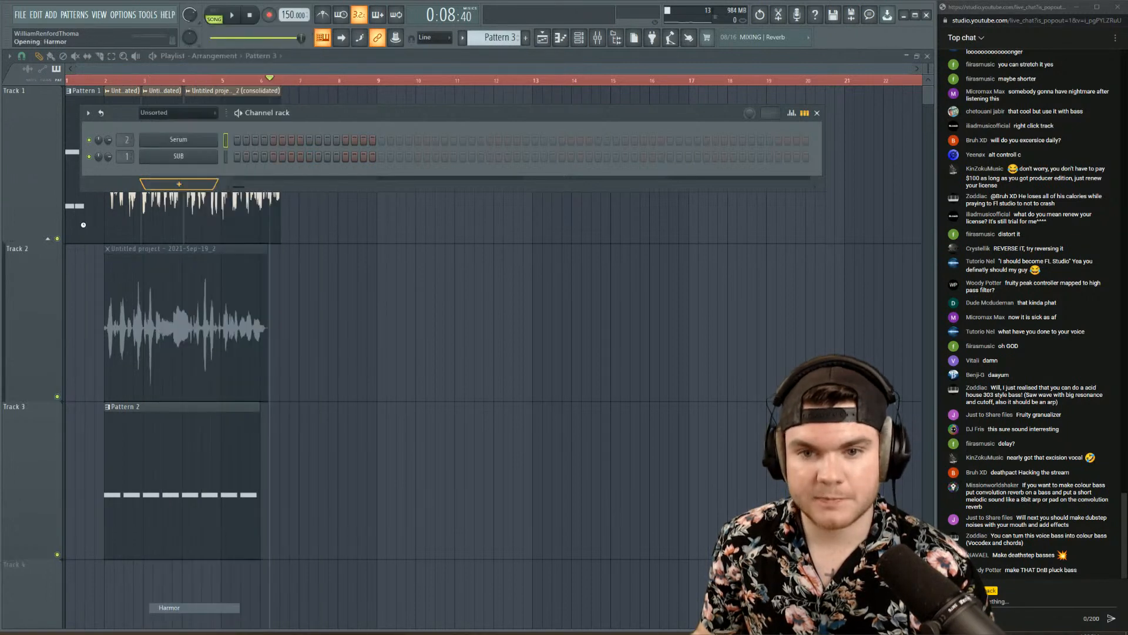
left_click(12, 97)
mouse_move(53, 128)
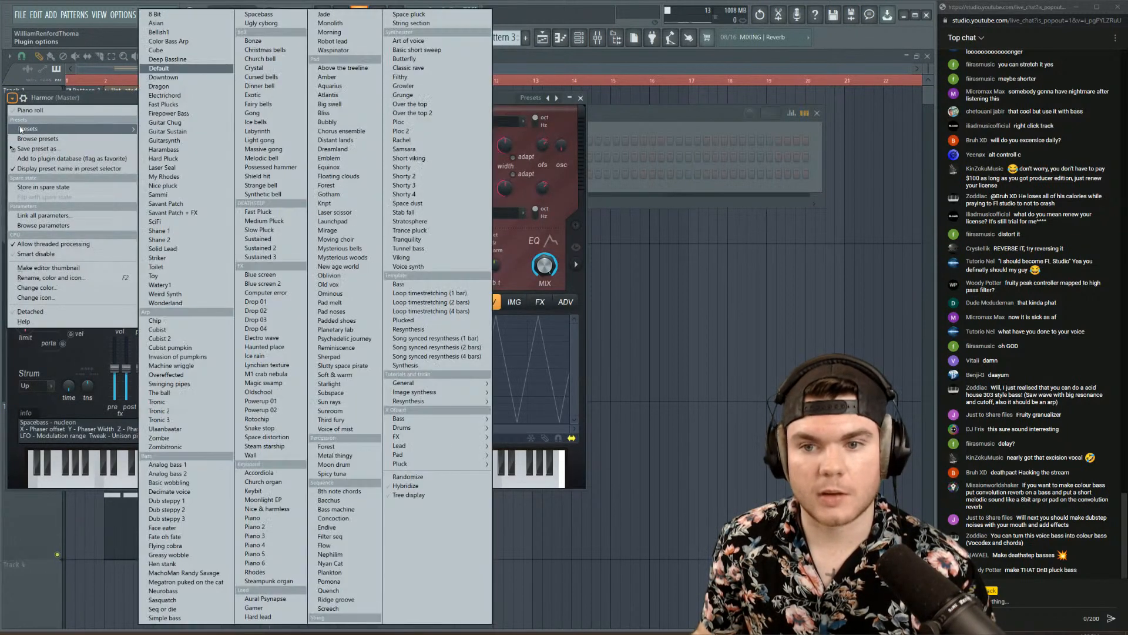
left_click(190, 158)
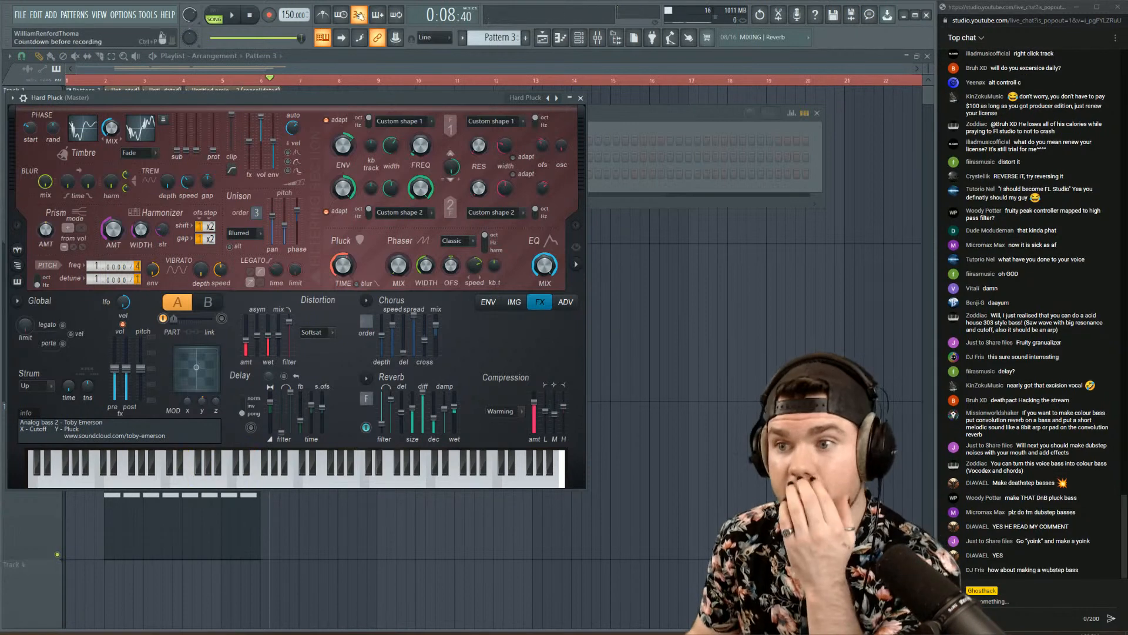
- Delete the Hard Pluck channel from the channel rack
left_click(580, 97)
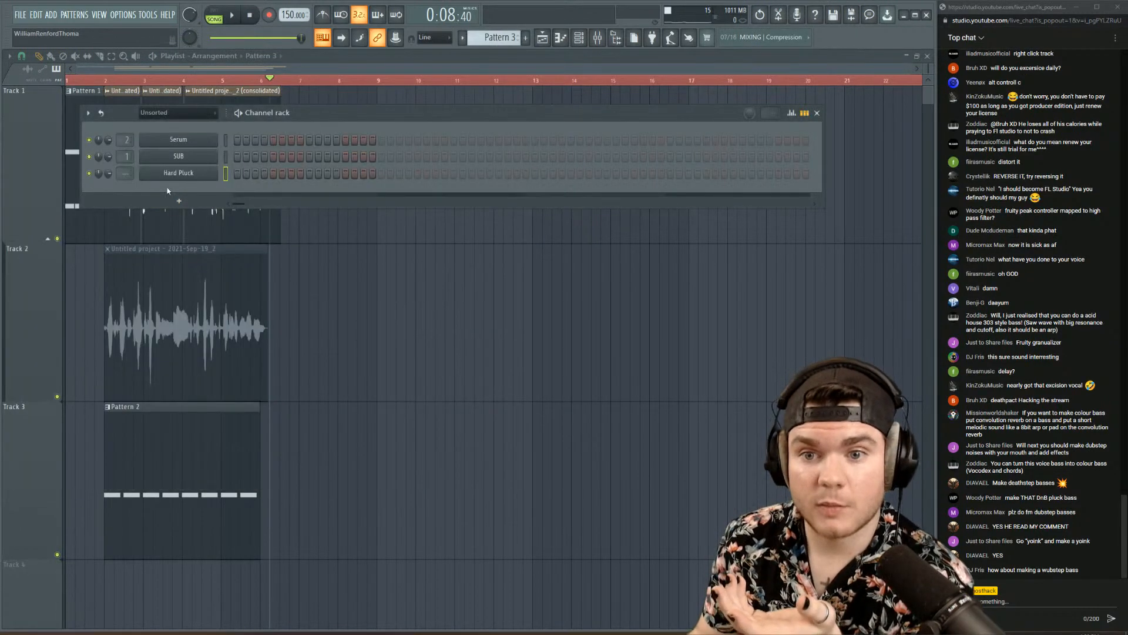
right_click(216, 171)
left_click(238, 274)
left_click(427, 358)
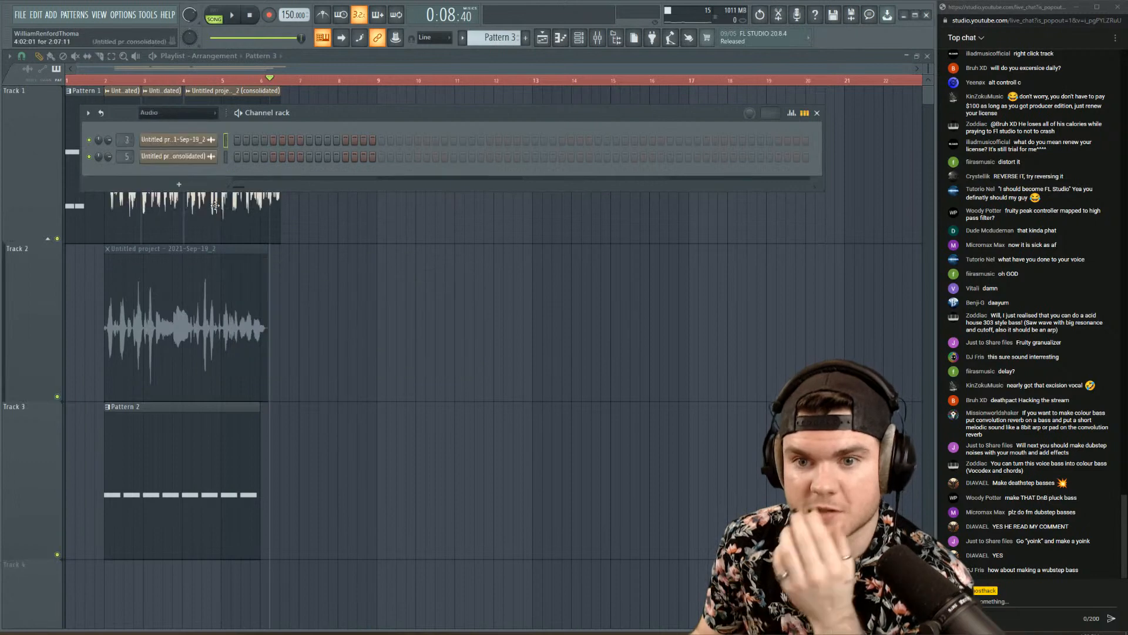
- Add a FLEX channel and audition the Polar Hawk and Abysscorpion presets from the SeamlessR Monsters pack
left_click(180, 183)
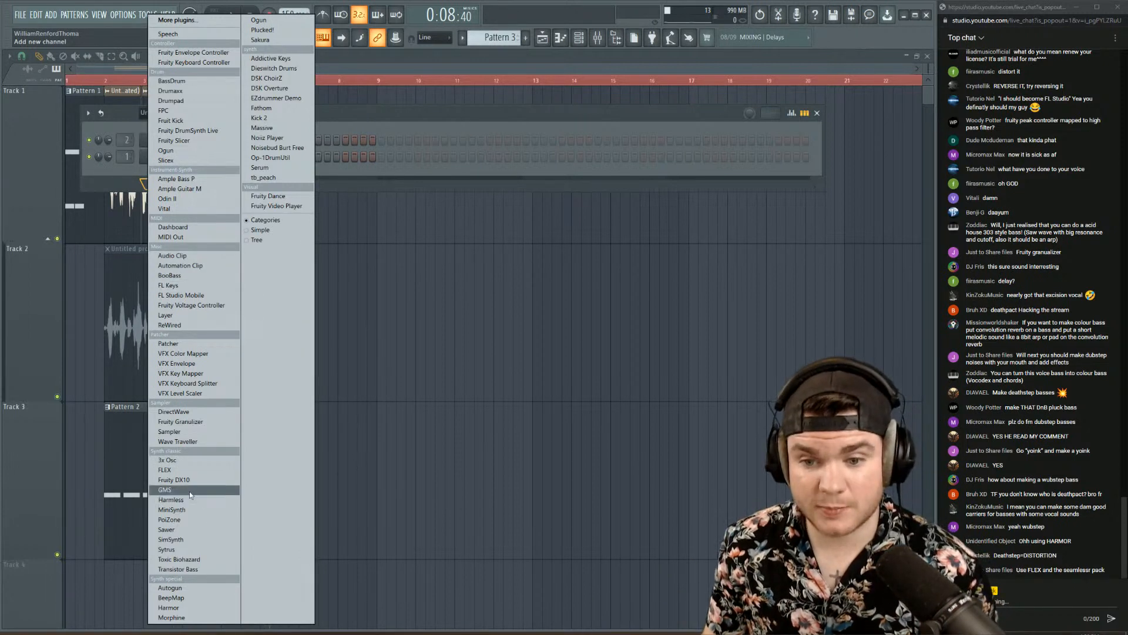
left_click(172, 470)
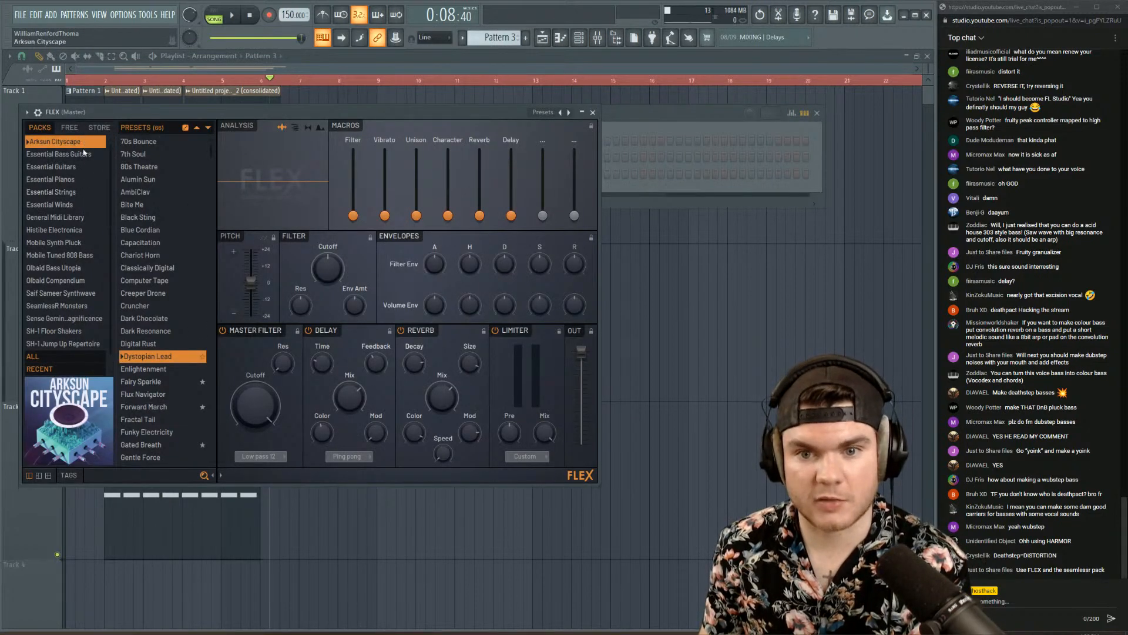
scroll(93, 246, "down", 1)
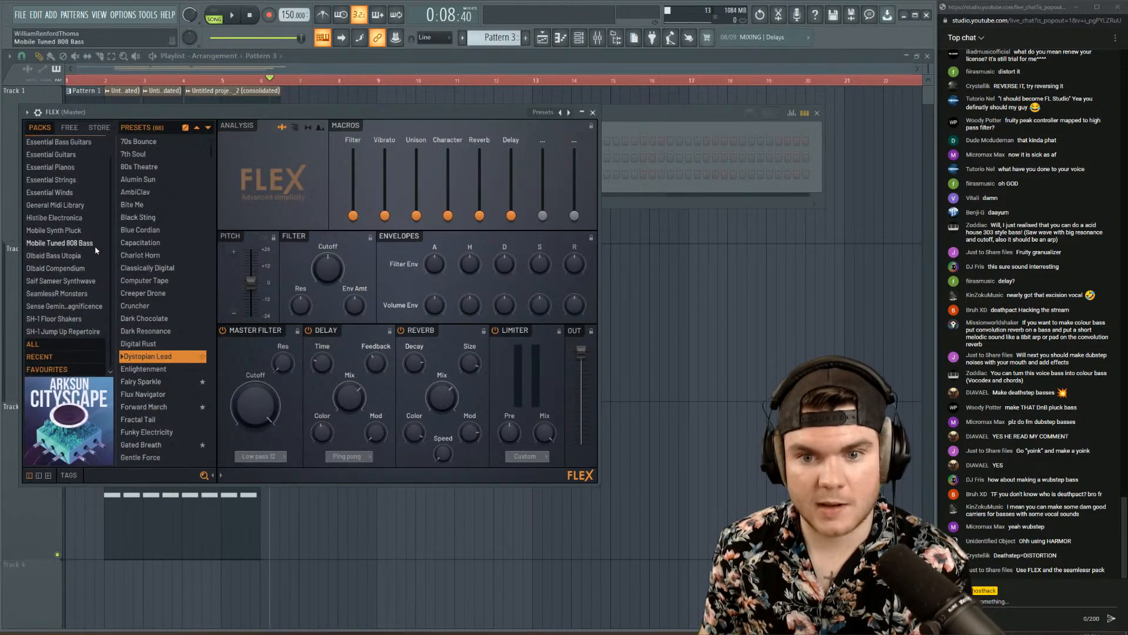
left_click(73, 305)
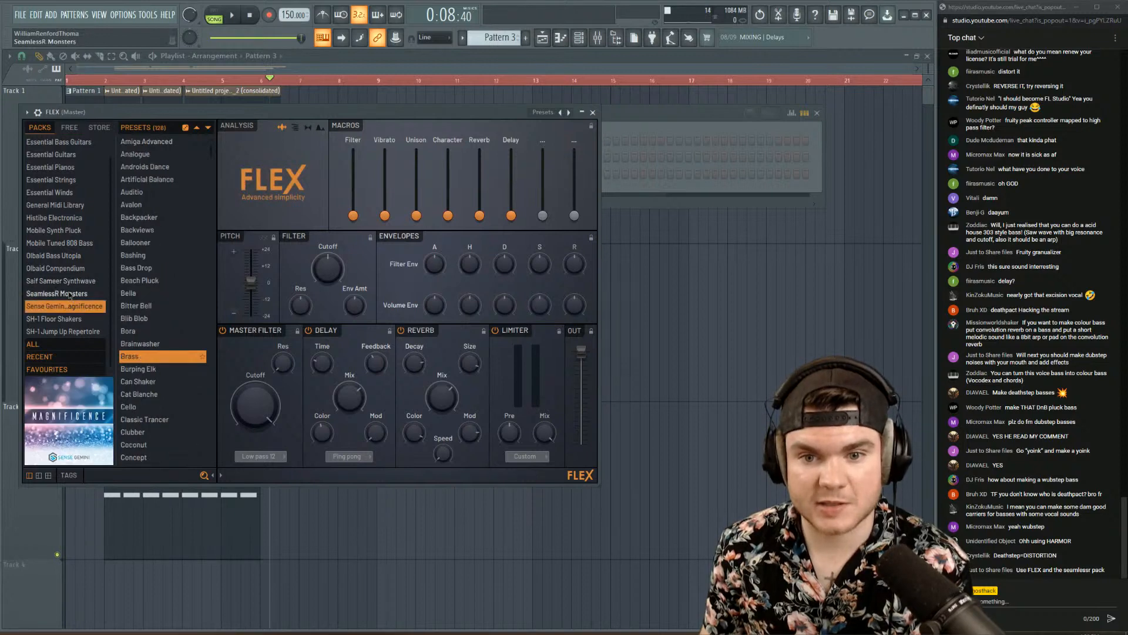
left_click(69, 293)
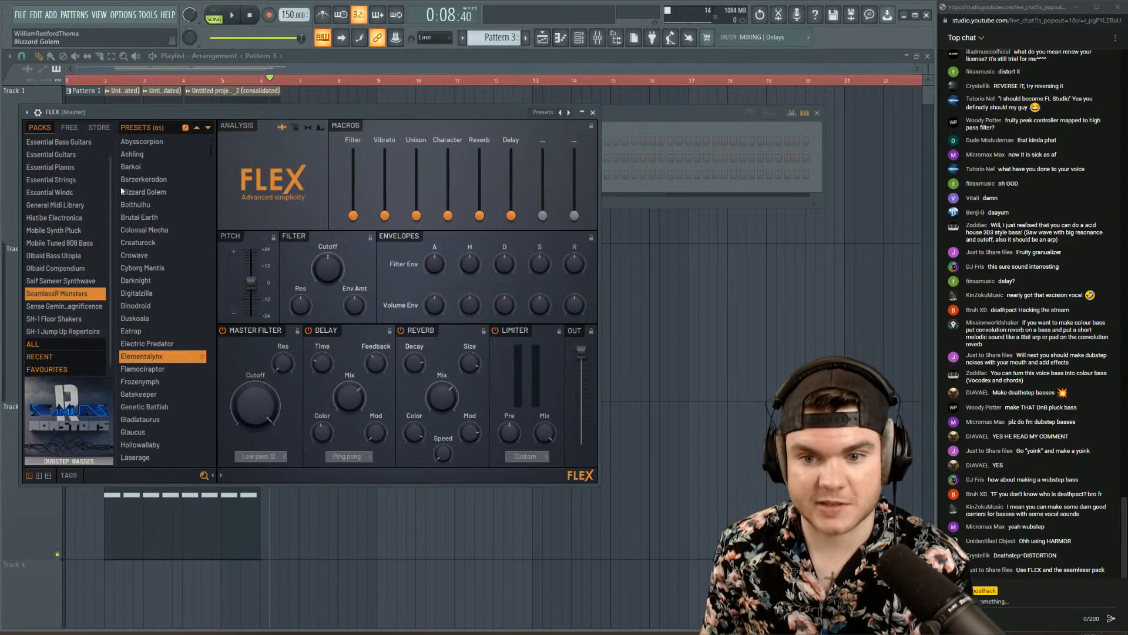
left_click(186, 128)
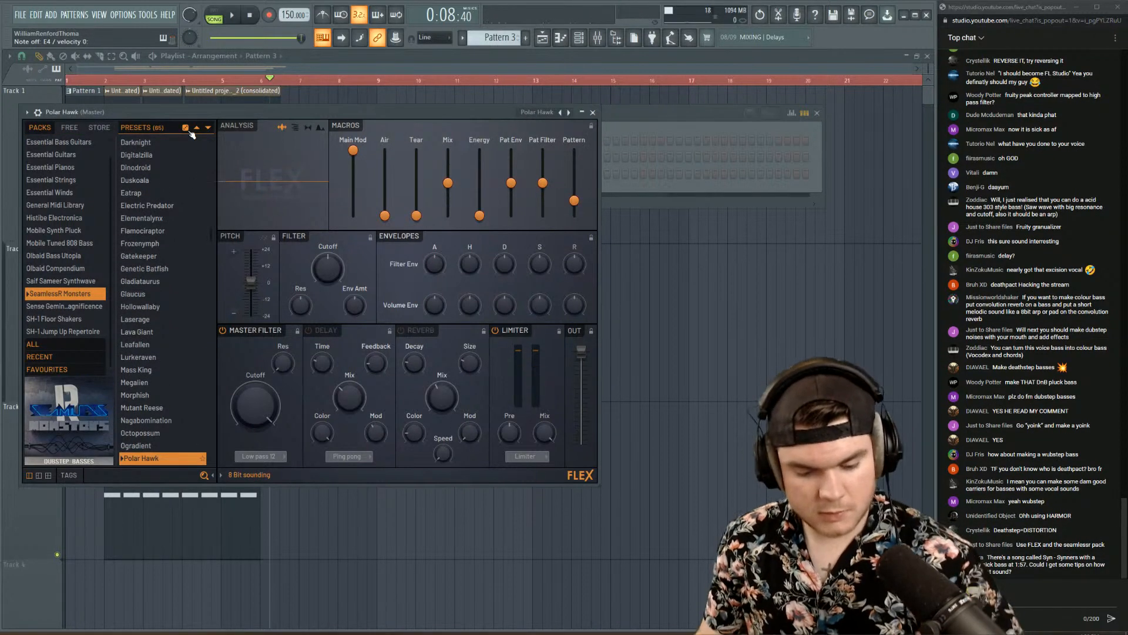
left_click(187, 129)
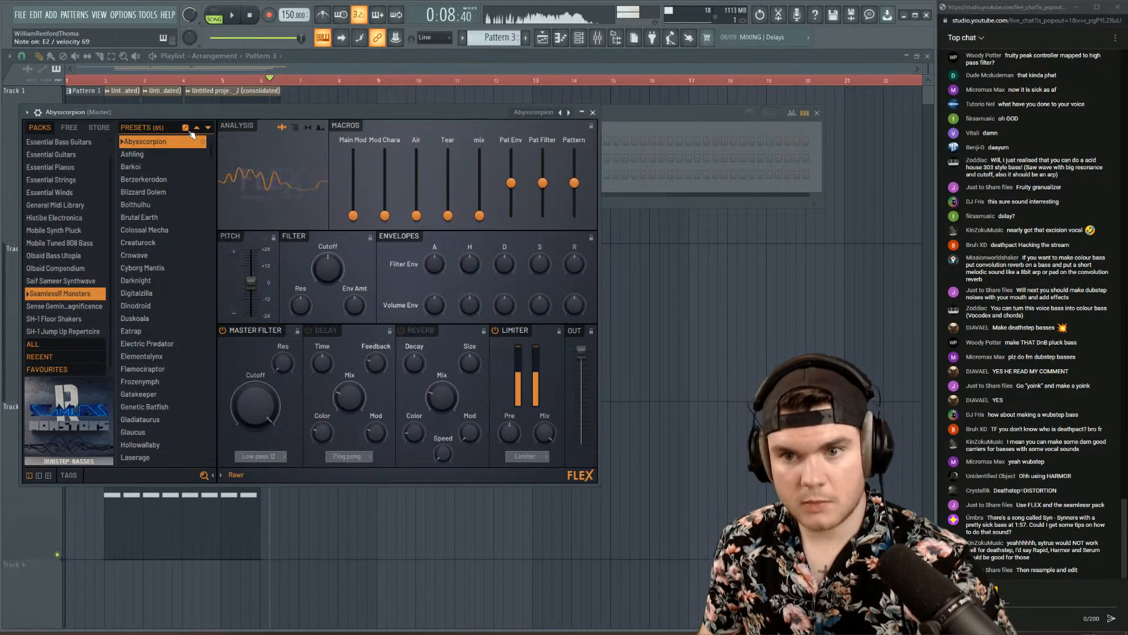
- Audition random presets from the SeamlessR Monsters pack, such as Lava Giant, Lurkeraven, Eatrap, Venomics, Berzerkerodon and Leafallen
left_click(188, 129)
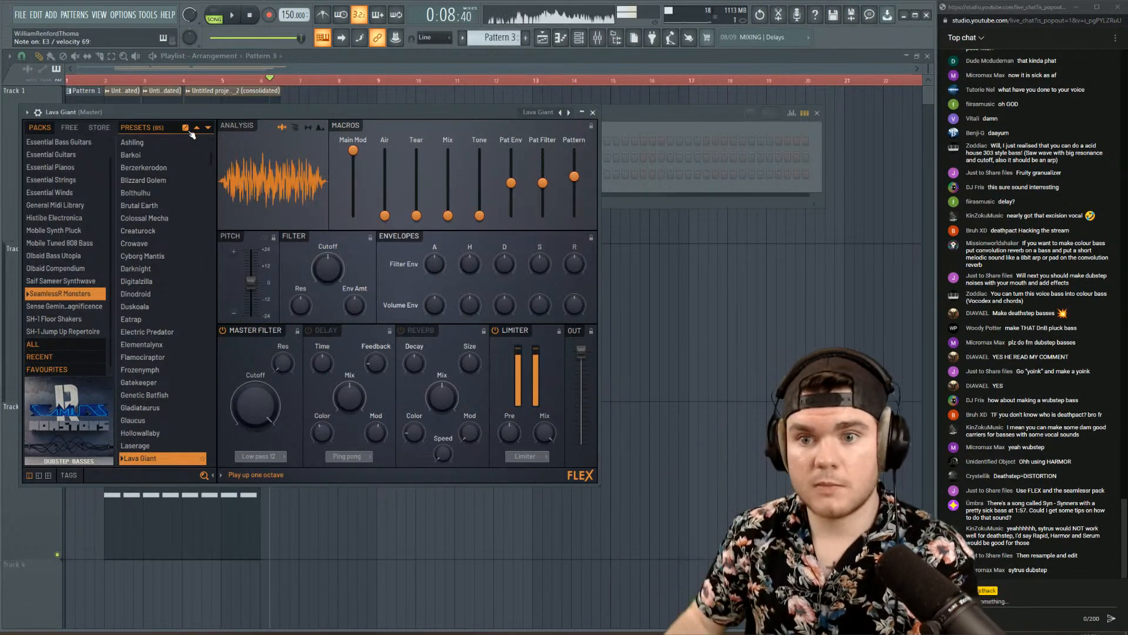
left_click(190, 132)
left_click(190, 132)
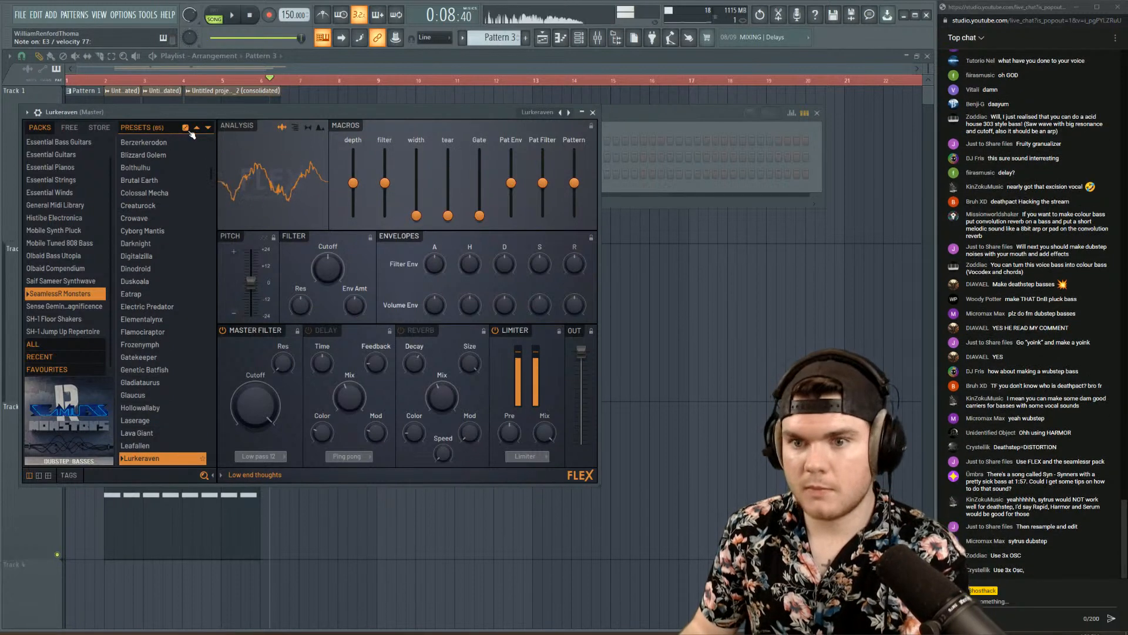
left_click(192, 135)
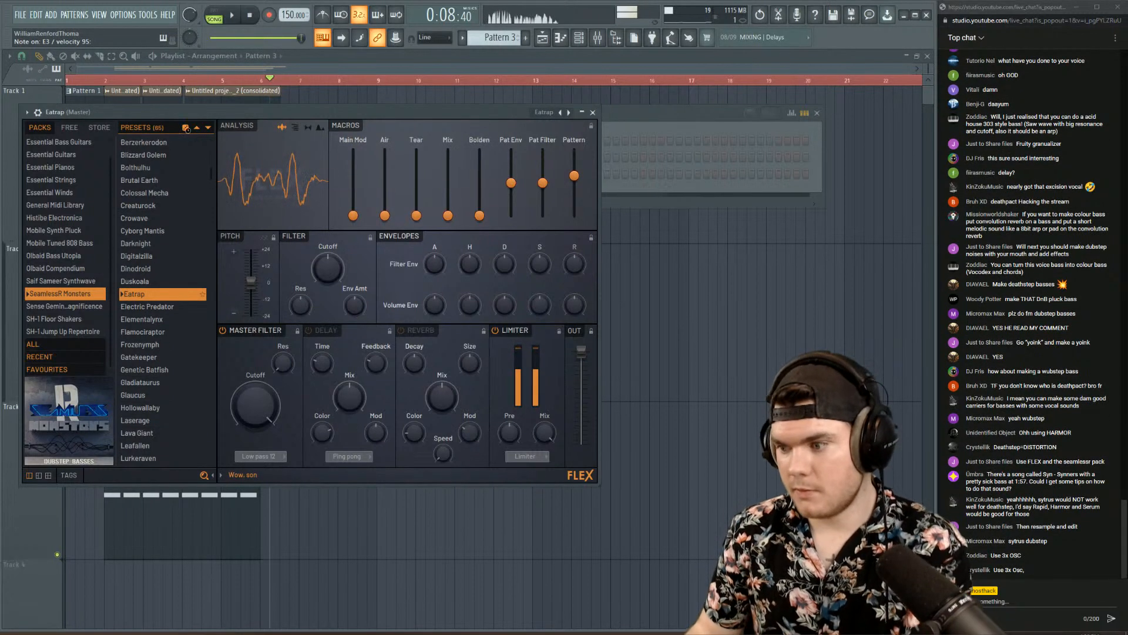
left_click(187, 129)
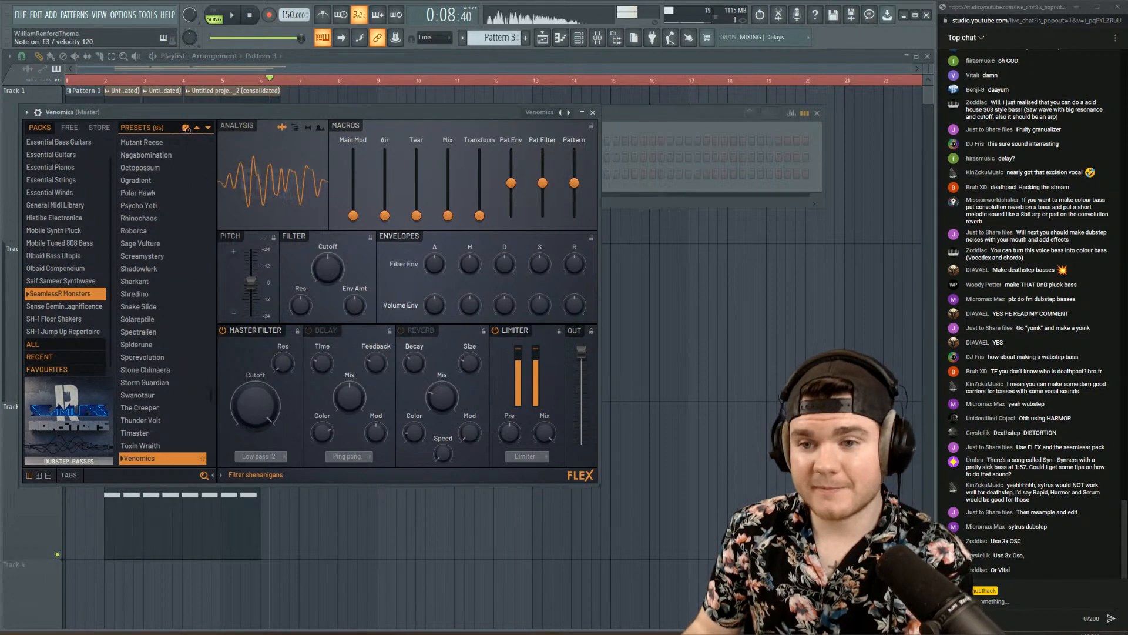
left_click(187, 129)
left_click(187, 129)
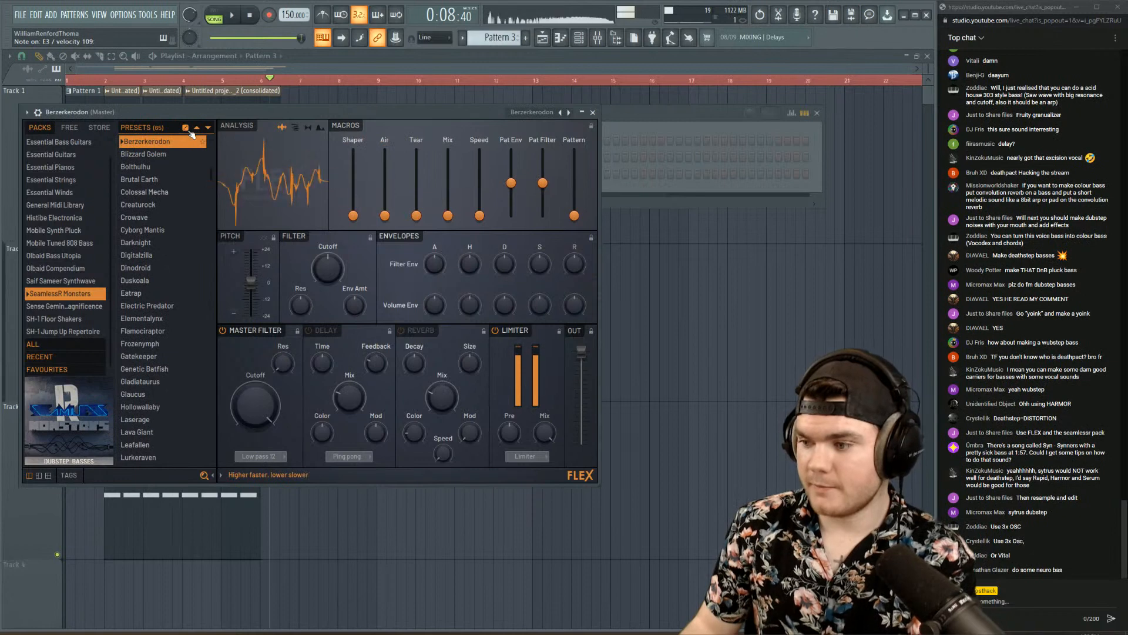
left_click(187, 129)
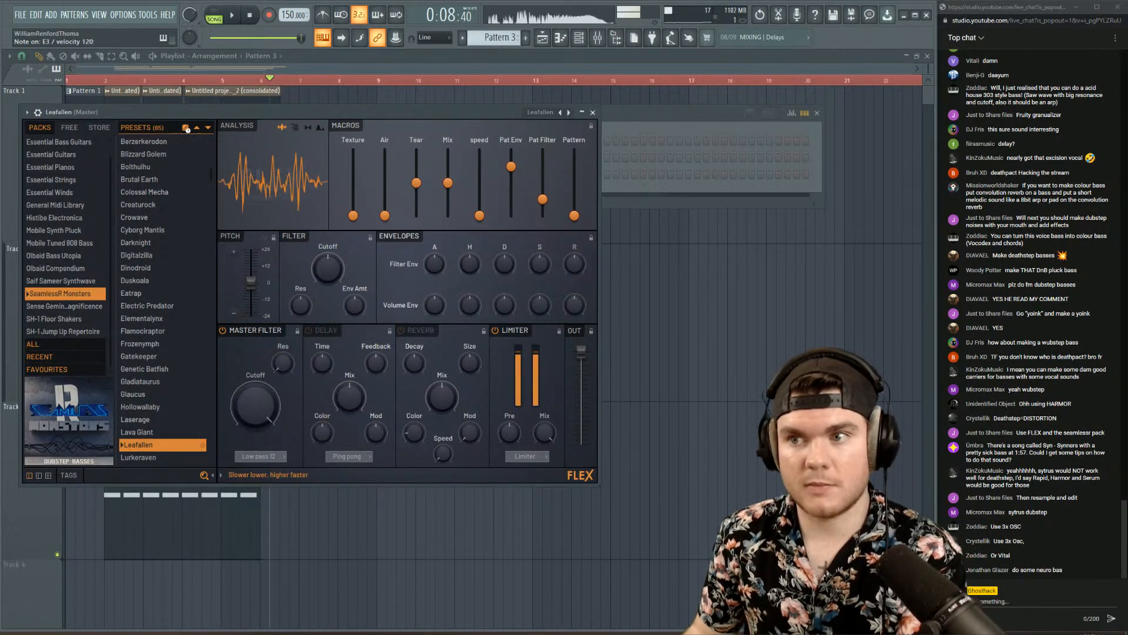
left_click(187, 129)
left_click(188, 129)
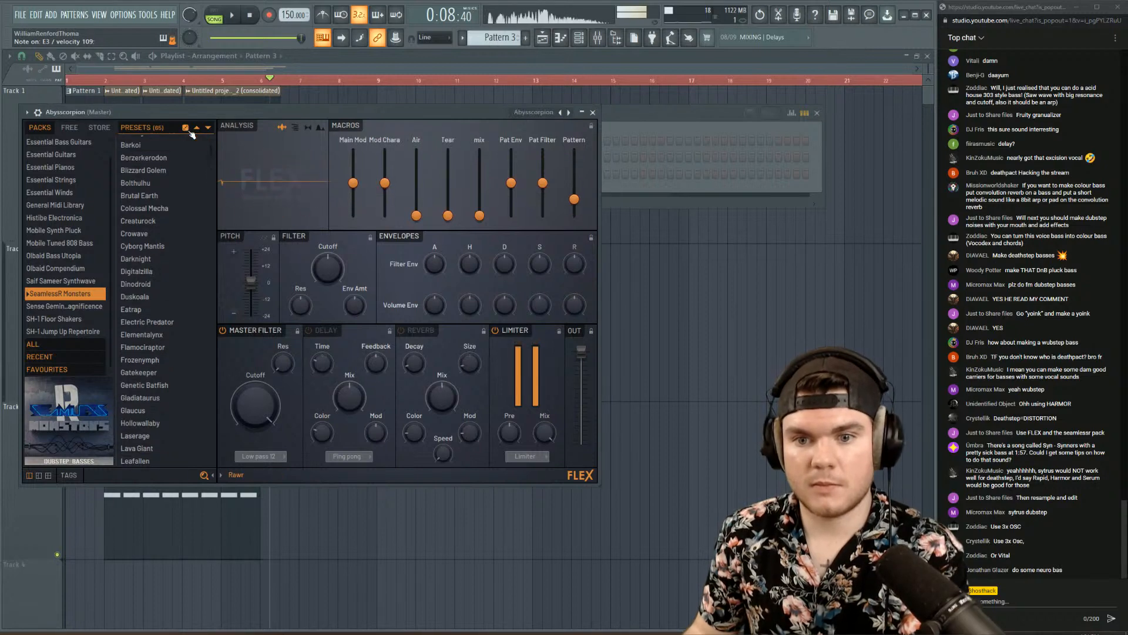
left_click(186, 129)
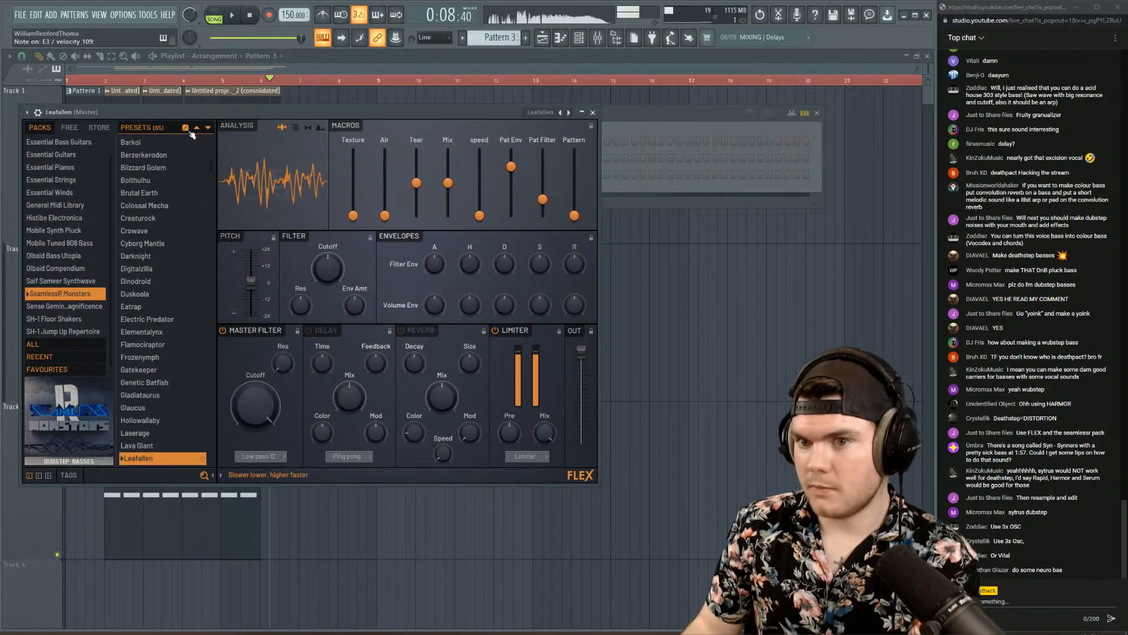
- Try the Solareptile preset with its Pattern macro at 100% and close the FLEX window
left_click(187, 128)
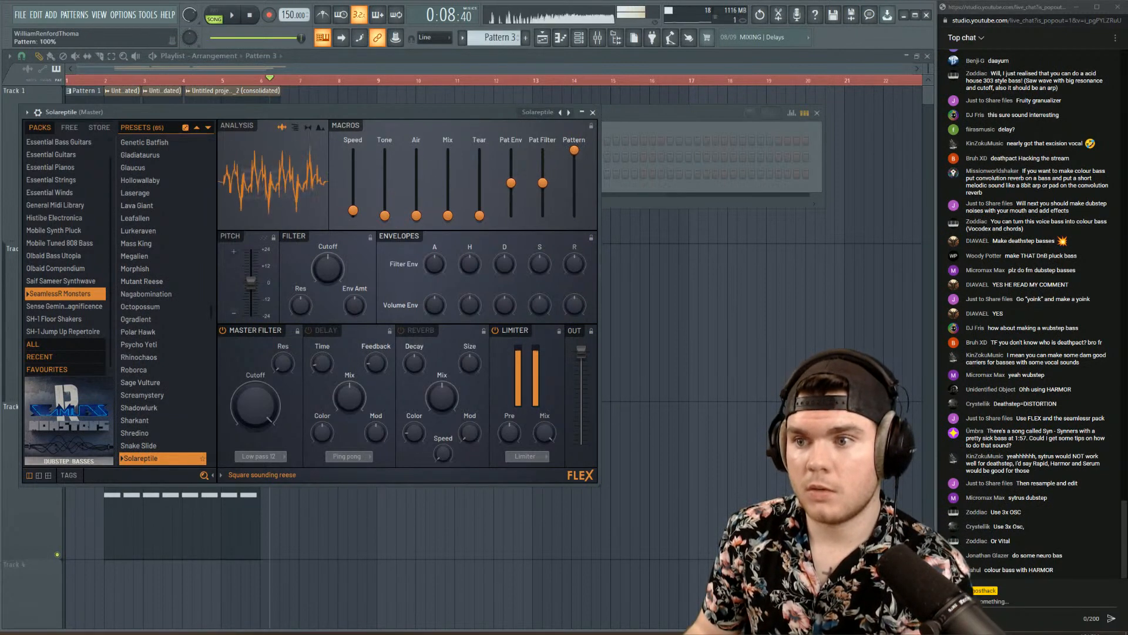
mouse_move(574, 151)
left_mouse_down()
mouse_move(574, 195)
mouse_move(575, 150)
left_mouse_up()
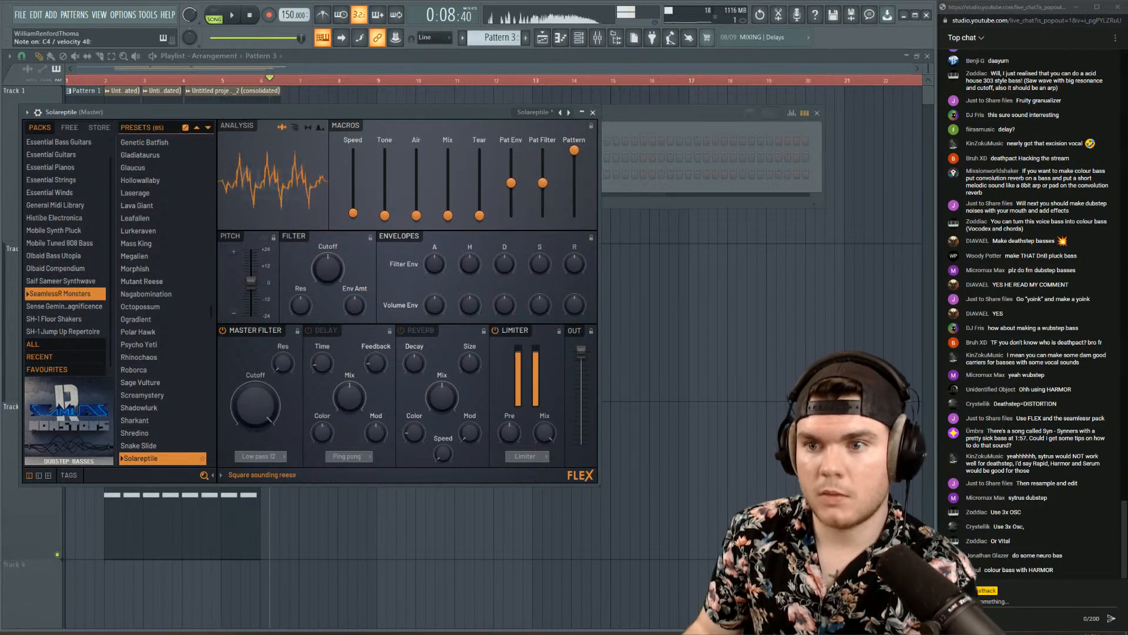
mouse_move(385, 216)
left_mouse_down()
mouse_move(384, 150)
mouse_move(384, 215)
left_mouse_up()
left_click(592, 112)
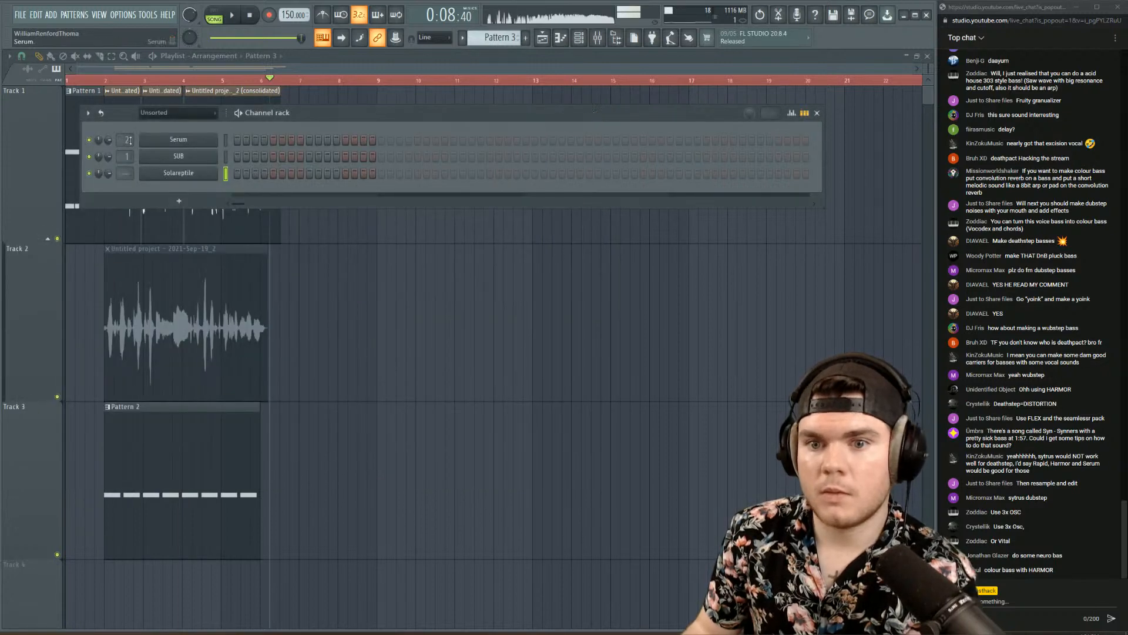
- Replace the Solareptile channel's instrument with 3x Osc
right_click(217, 169)
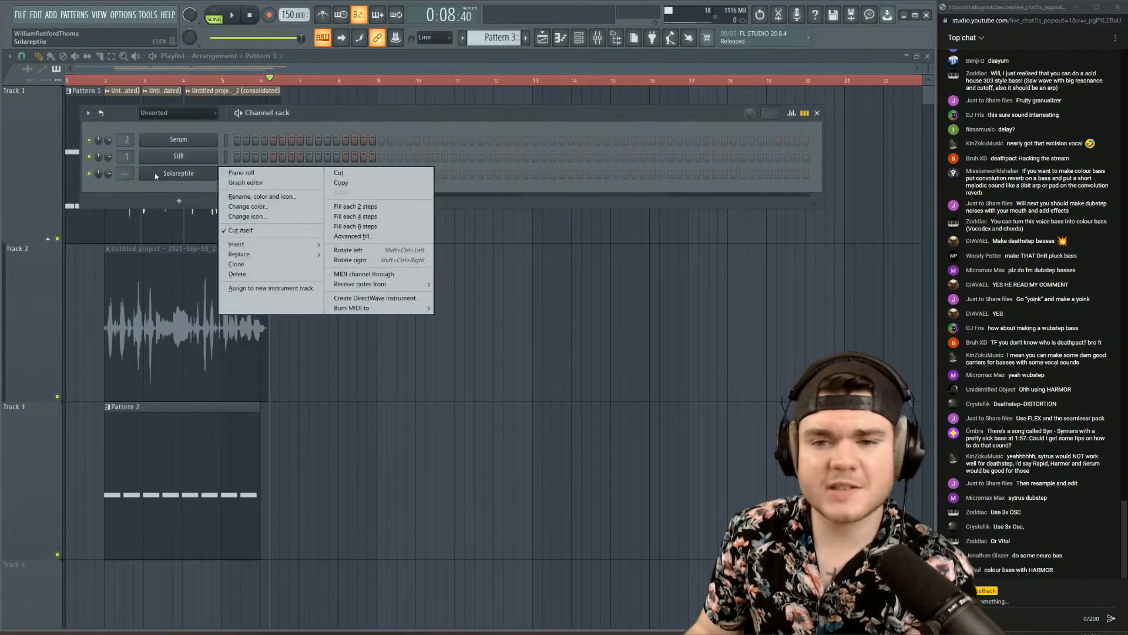
mouse_move(256, 254)
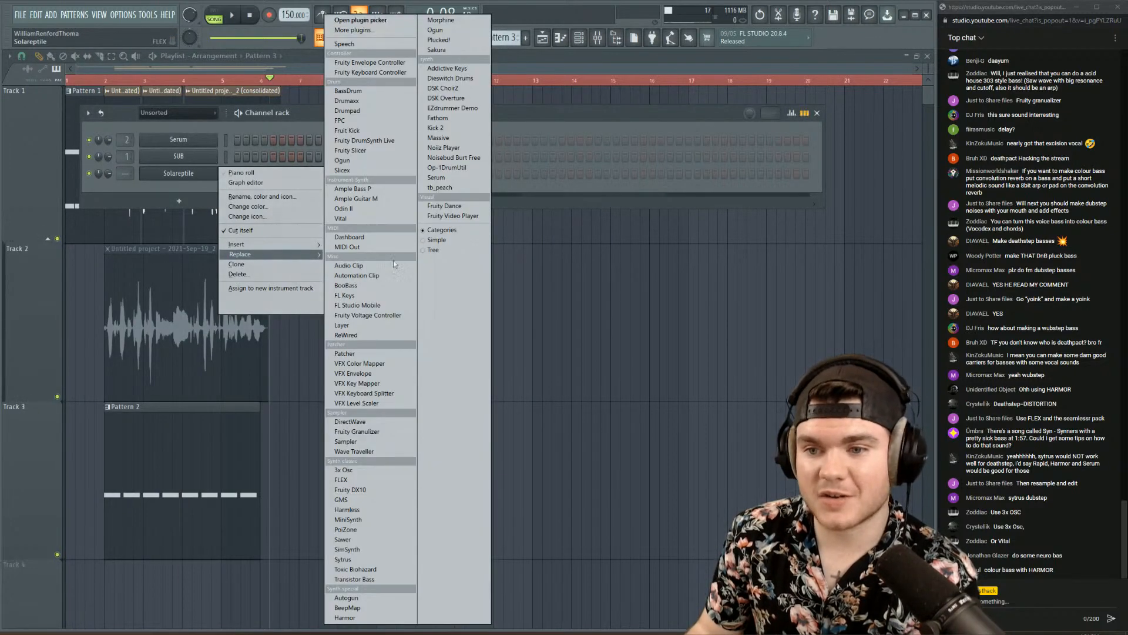
left_click(373, 471)
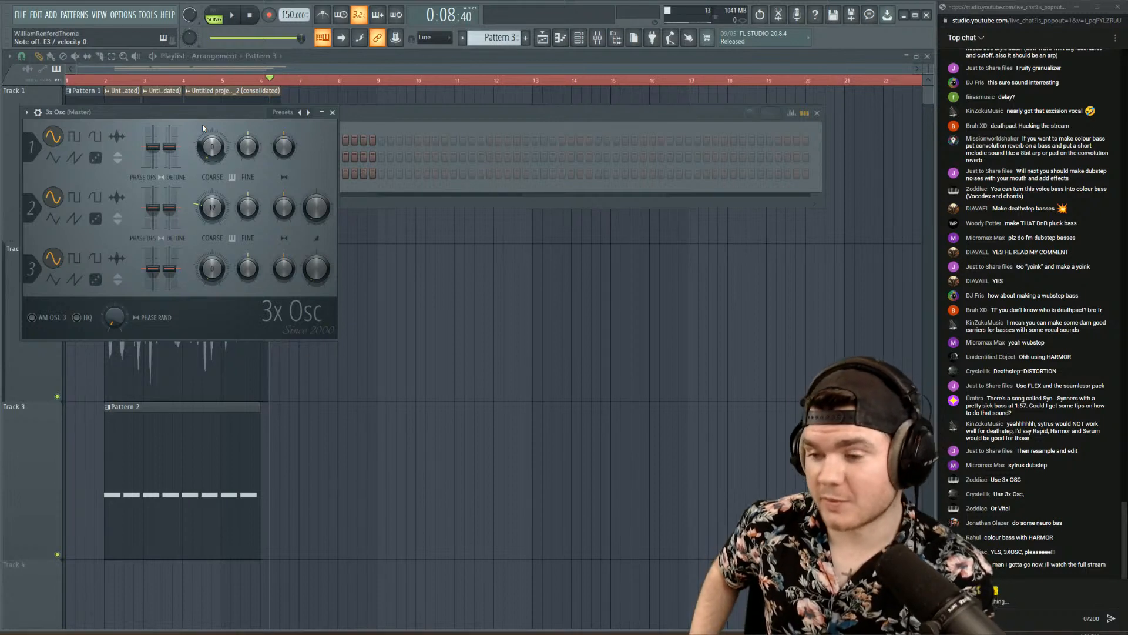
left_click_drag(125, 112, 149, 112)
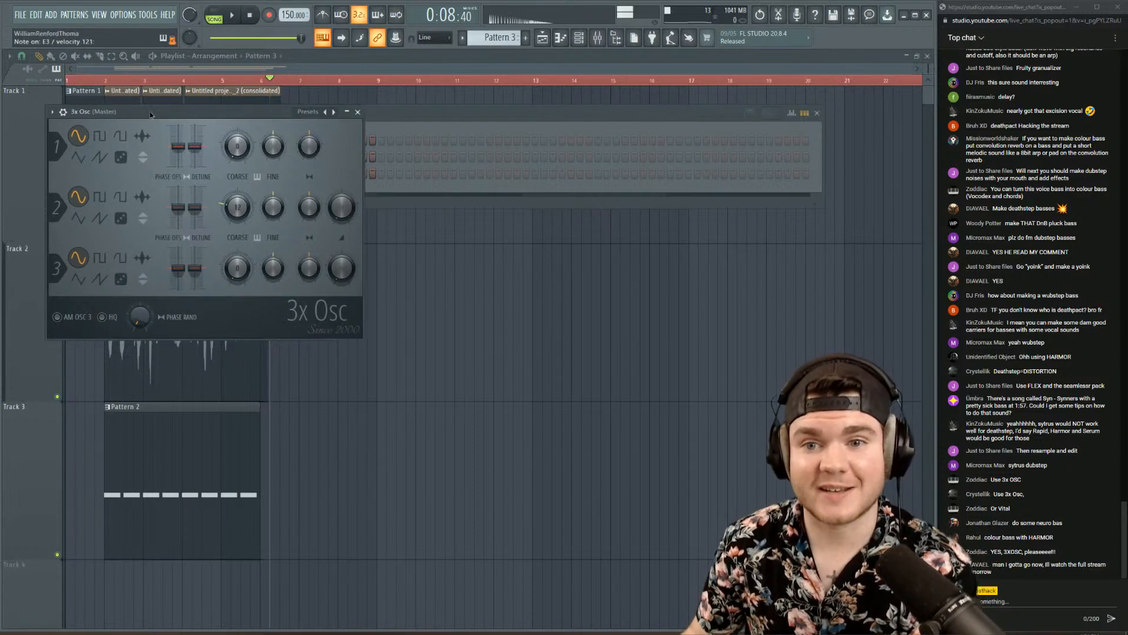
- Give oscillator 2 a sawtooth wave, set its coarse pitch to 0 and adjust its mix level
left_click(99, 218)
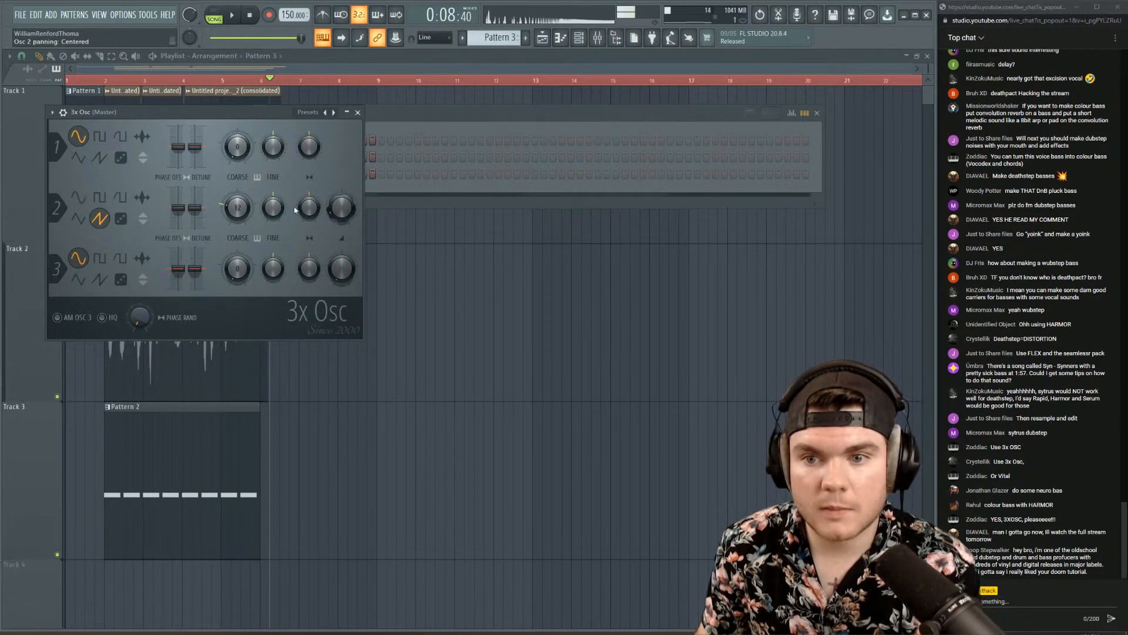
left_click_drag(238, 207, 237, 247)
left_click_drag(342, 208, 342, 176)
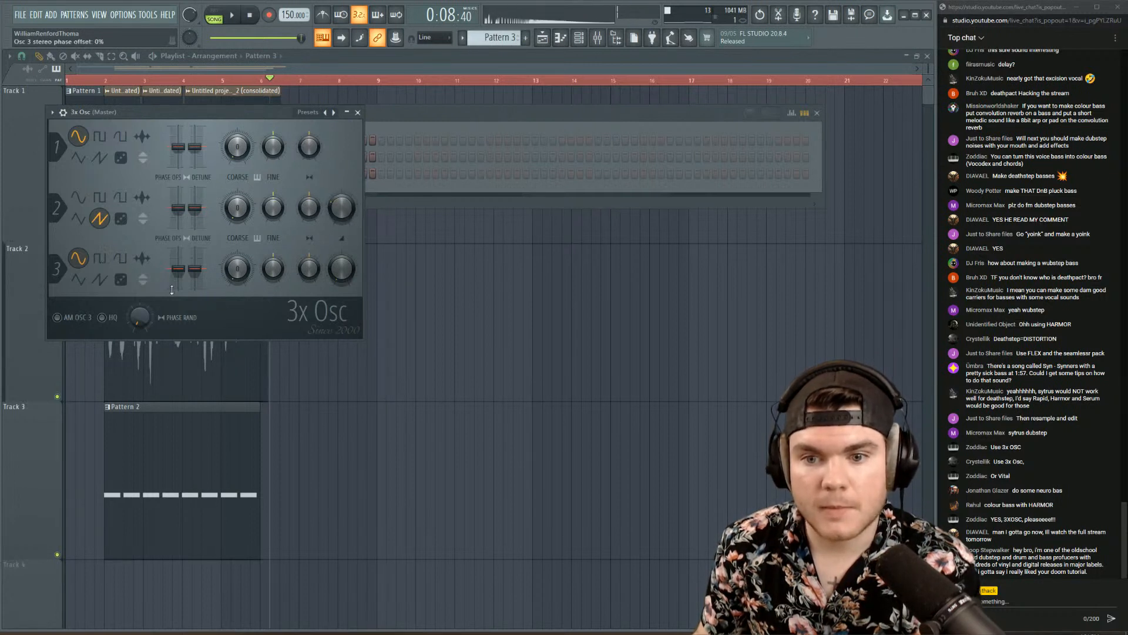
- Enable amplitude modulation by oscillator 3, then adjust its stereo phase settings and raise its coarse pitch
left_click(66, 318)
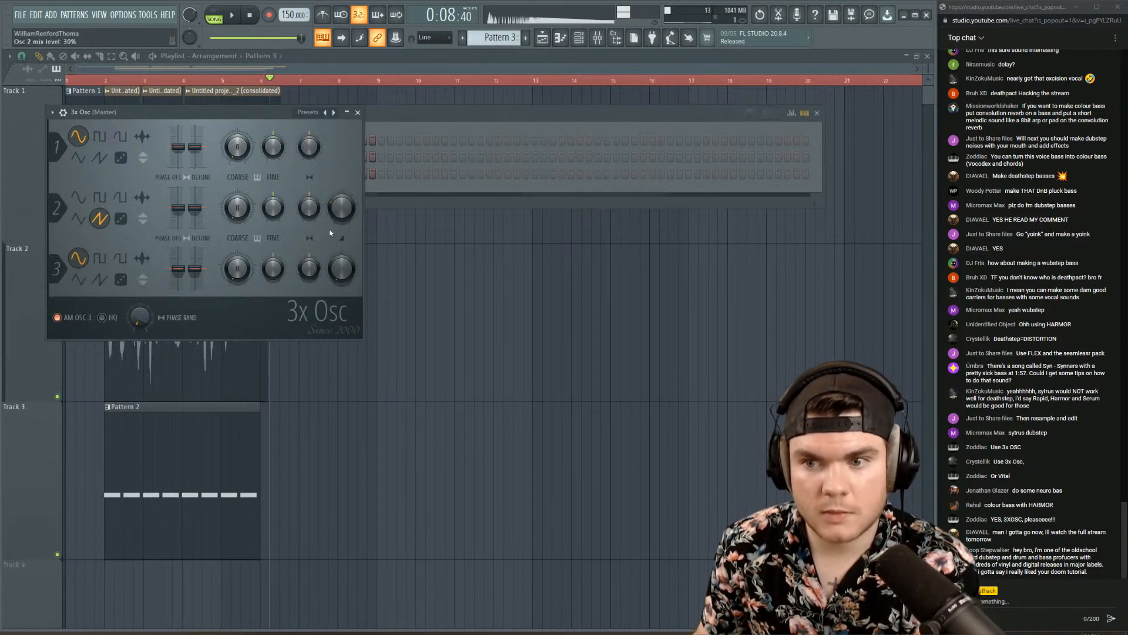
left_click_drag(342, 268, 341, 256)
left_click_drag(236, 268, 237, 259)
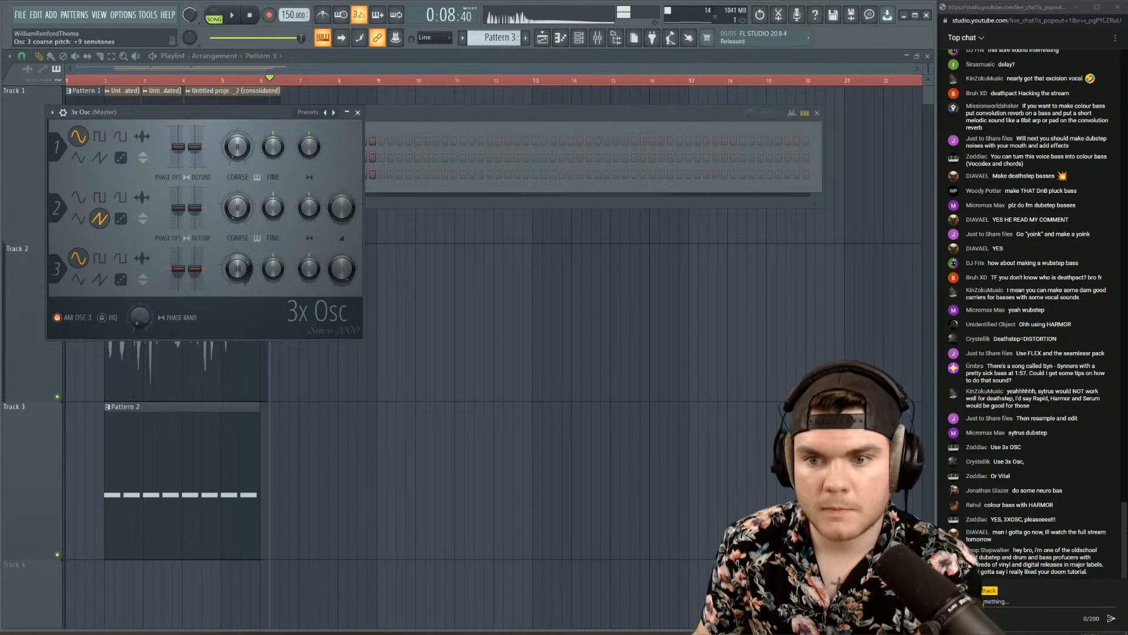
- Try the other waveforms on oscillator 3, return it to a sine and close the 3x Osc window
left_click(79, 280)
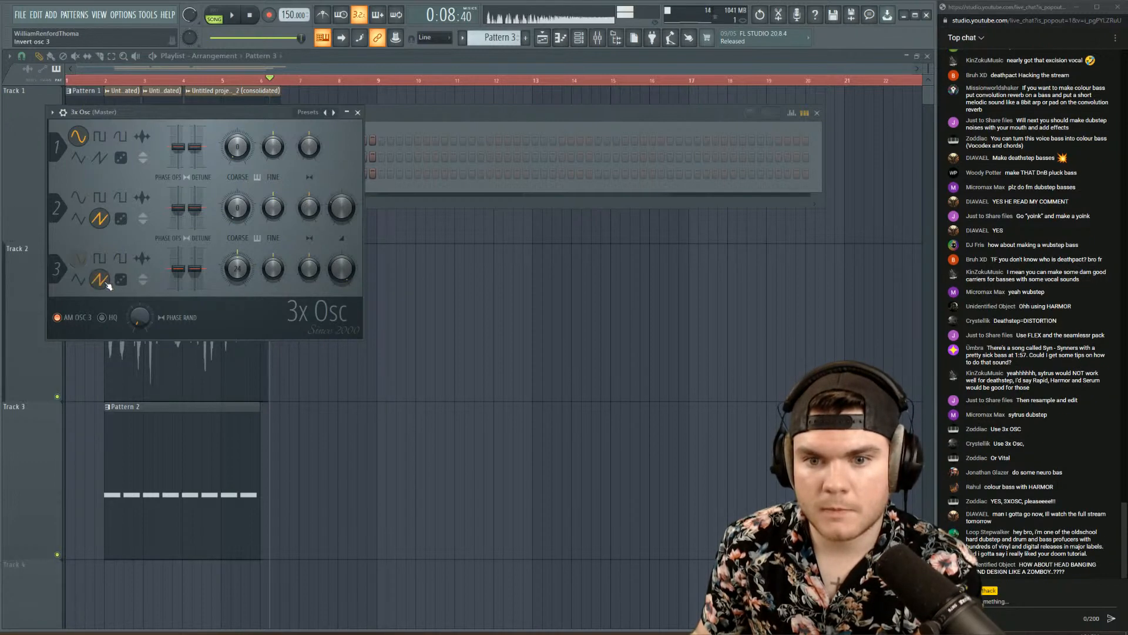
left_click(118, 259)
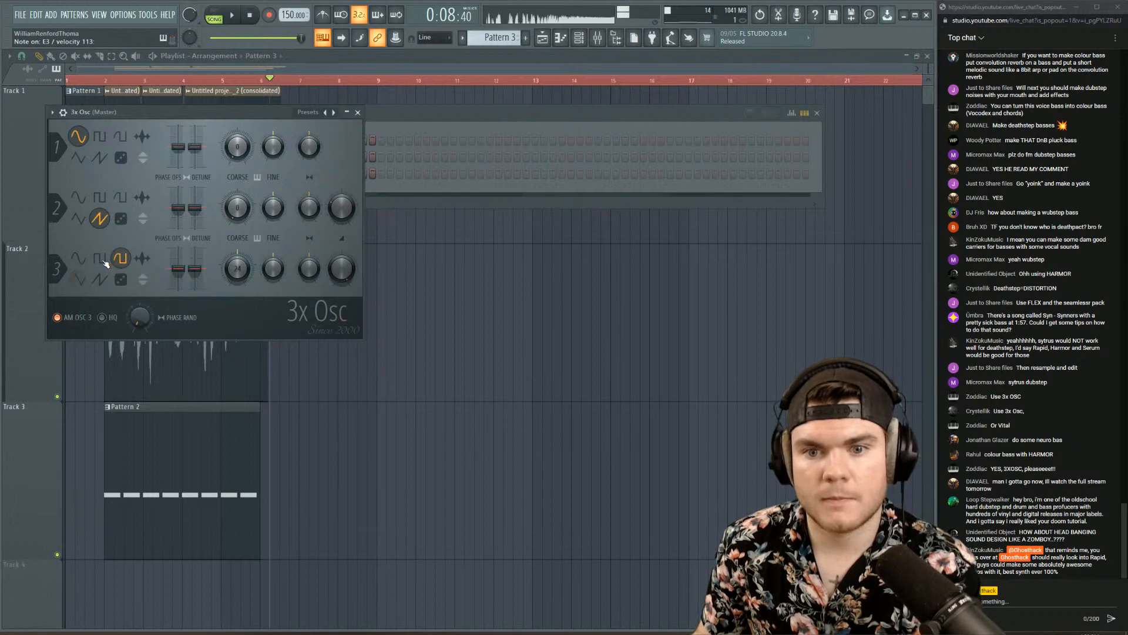
left_click(102, 260)
left_click(78, 258)
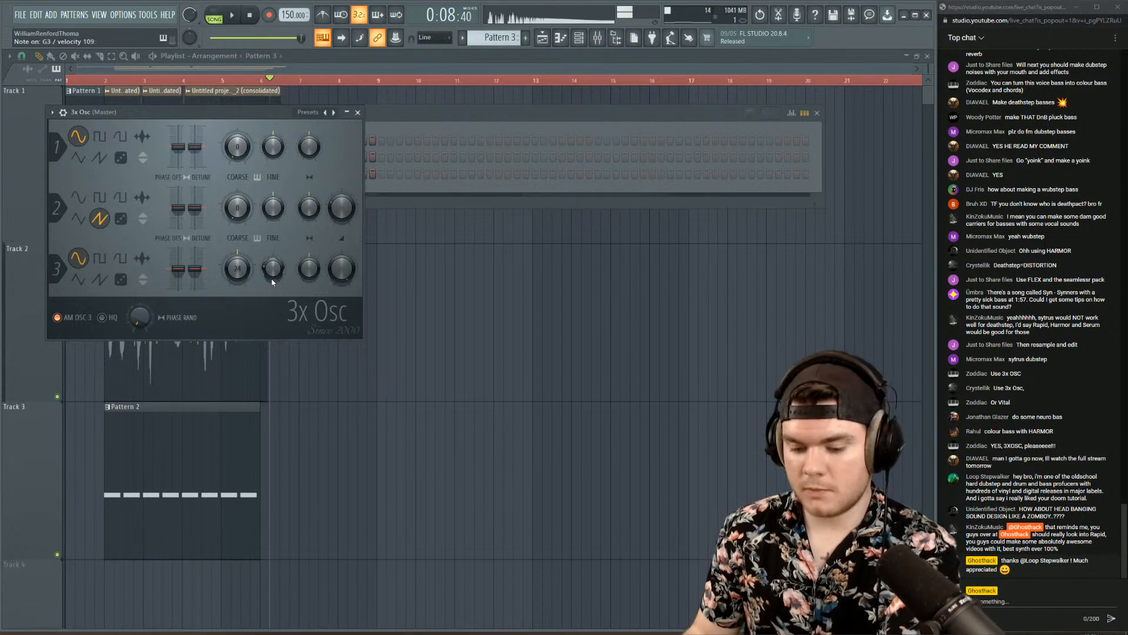
left_click(357, 112)
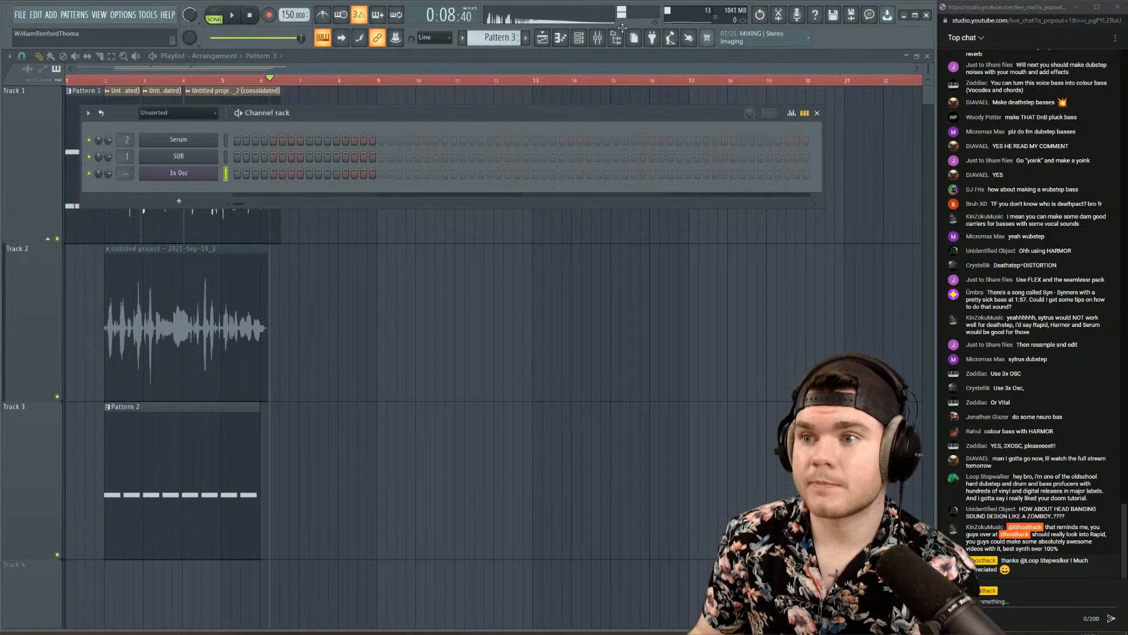
- Route the 3x Osc channel to mixer insert 7 and move the Edison track from insert 10 to position 7
double_click(124, 173)
scroll(124, 173, "up", 5)
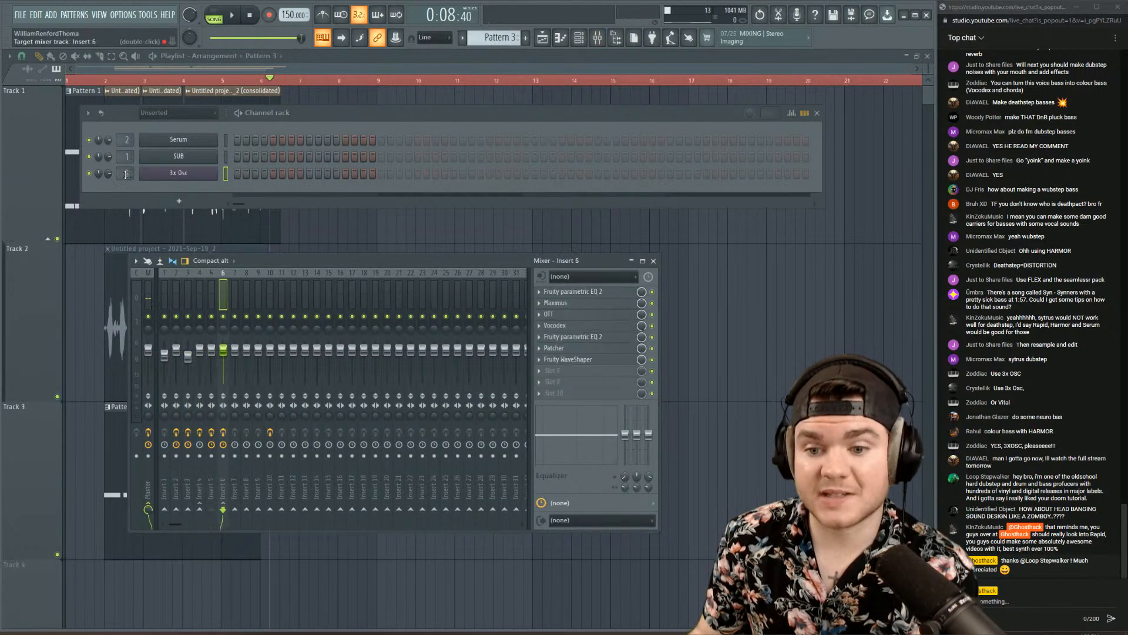
left_click(269, 300)
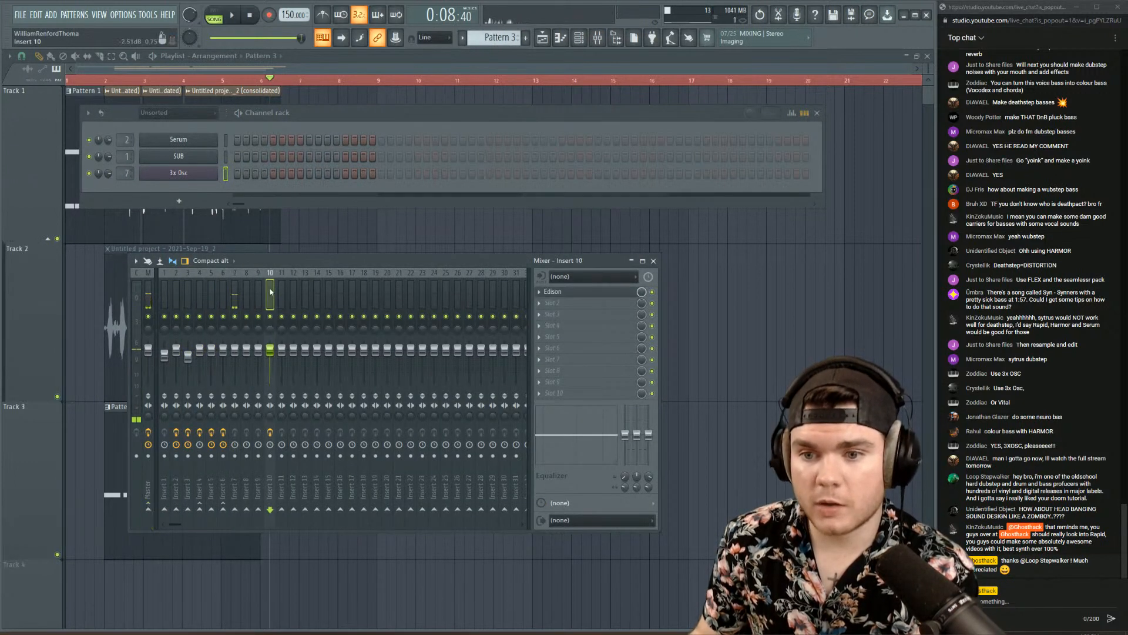
left_click(554, 293)
left_click(554, 293)
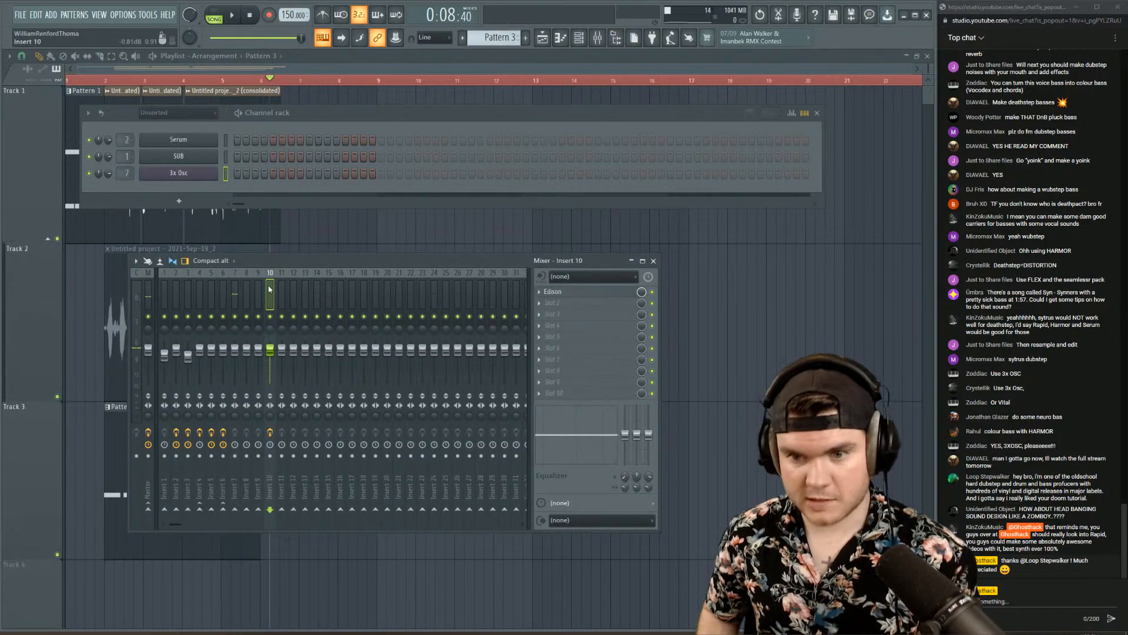
key("alt+Left")
key("alt+Left")
key("alt+Left")
- Try the Thicc Rack 1 mixer track state on Insert 8, then load the Default state to clear its effects
left_click(246, 294)
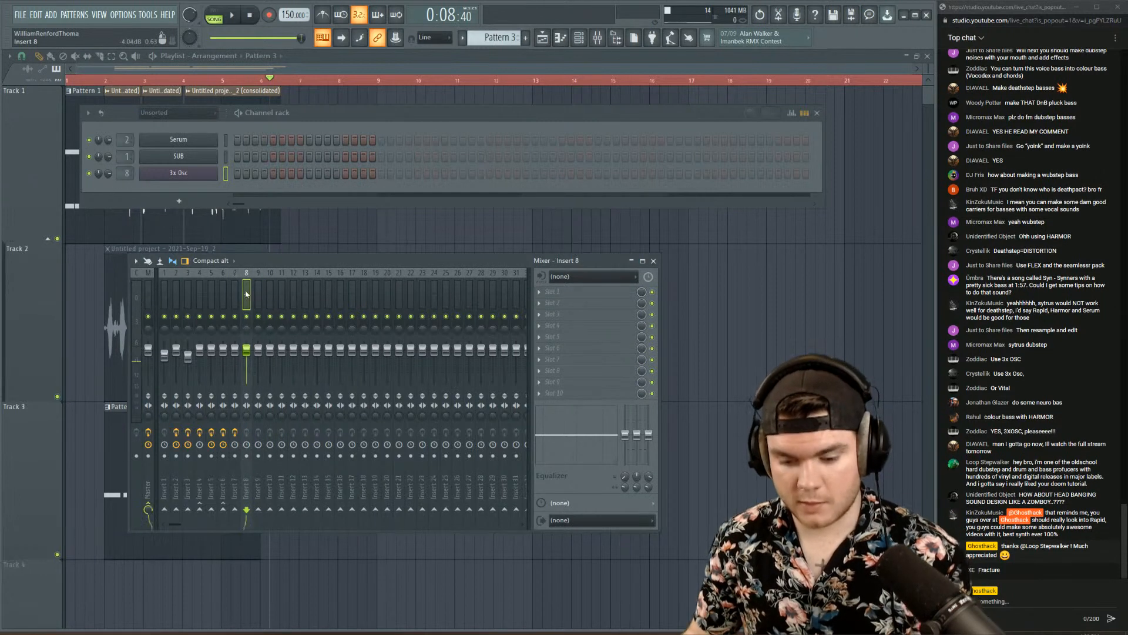
right_click(248, 282)
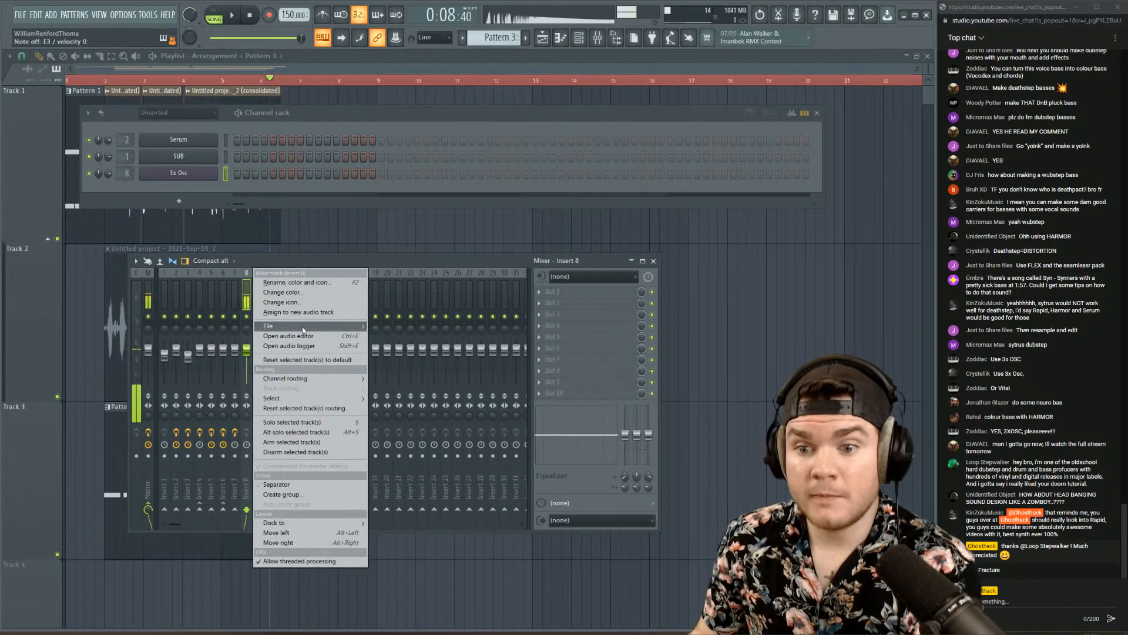
mouse_move(318, 326)
left_click(424, 584)
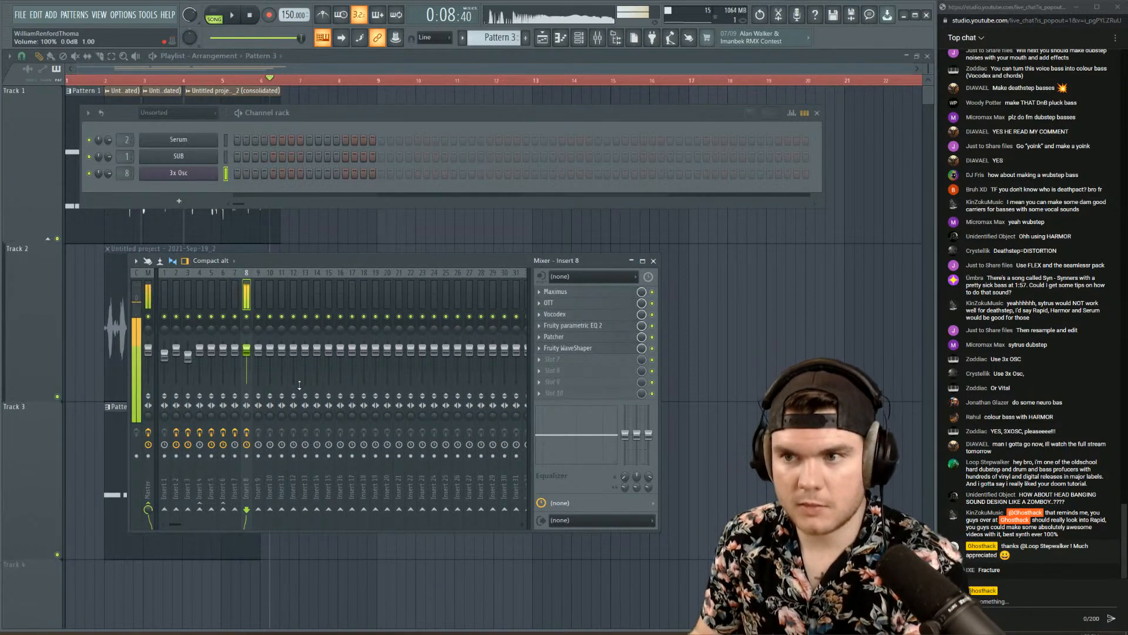
right_click(246, 297)
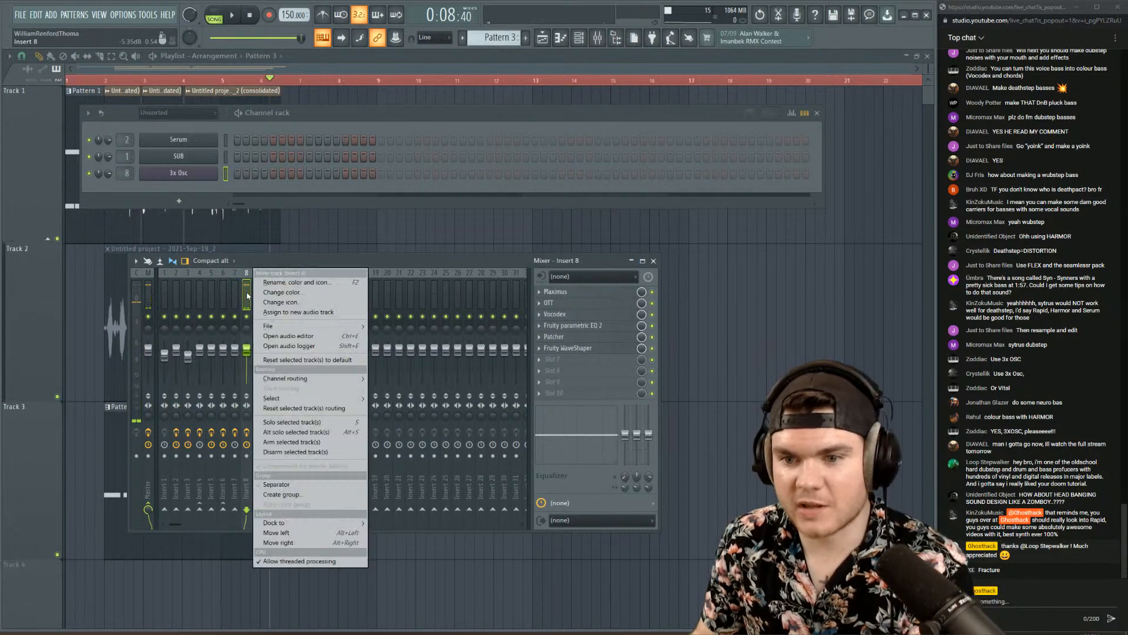
mouse_move(285, 325)
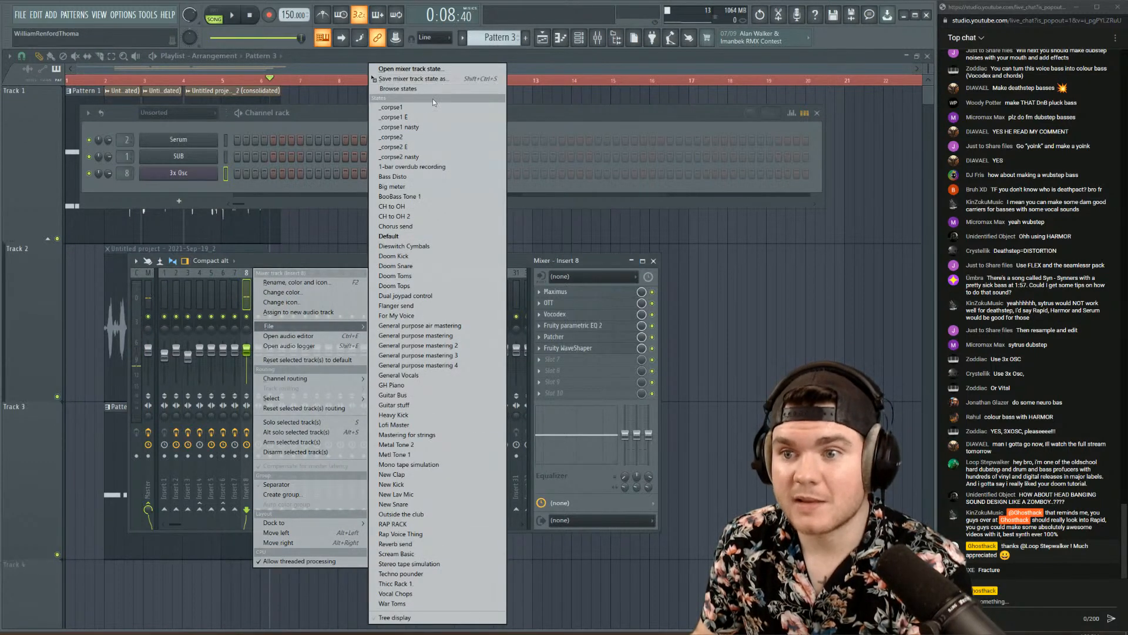
left_click(401, 236)
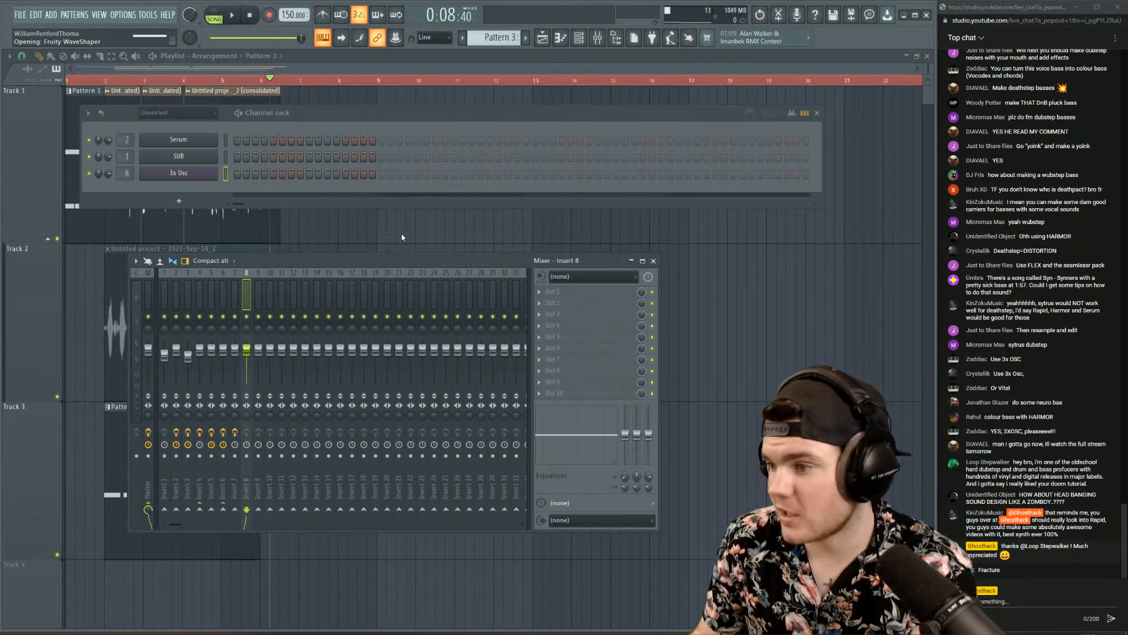
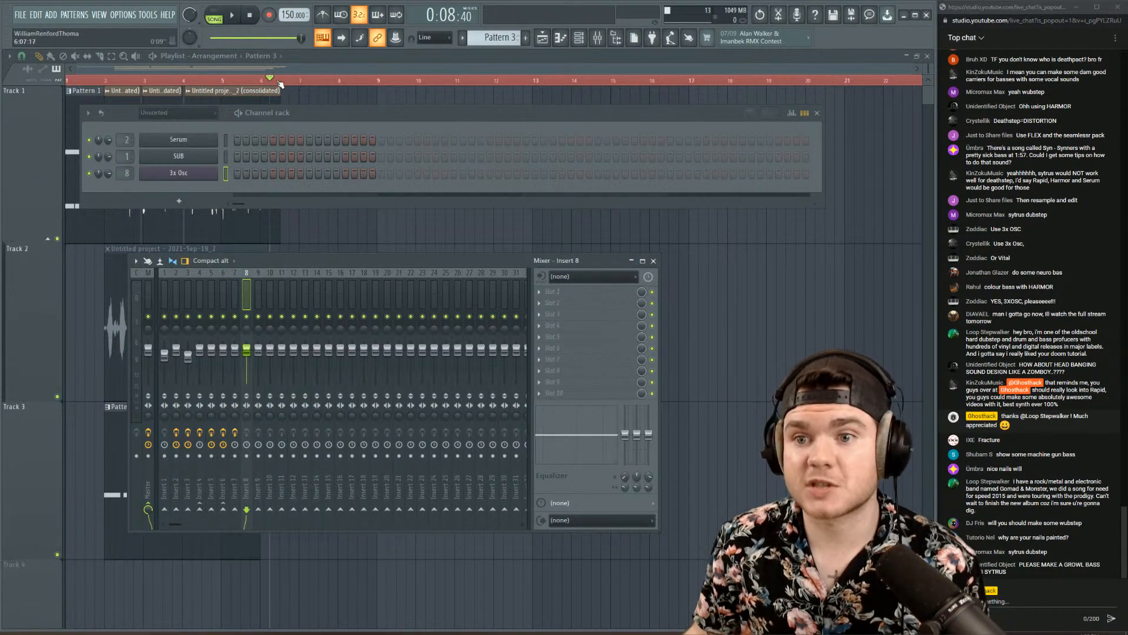
- Move the song position to the end of the audio clips in Track 1 and show the channel rack and mixer again
left_click_drag(282, 81, 281, 81)
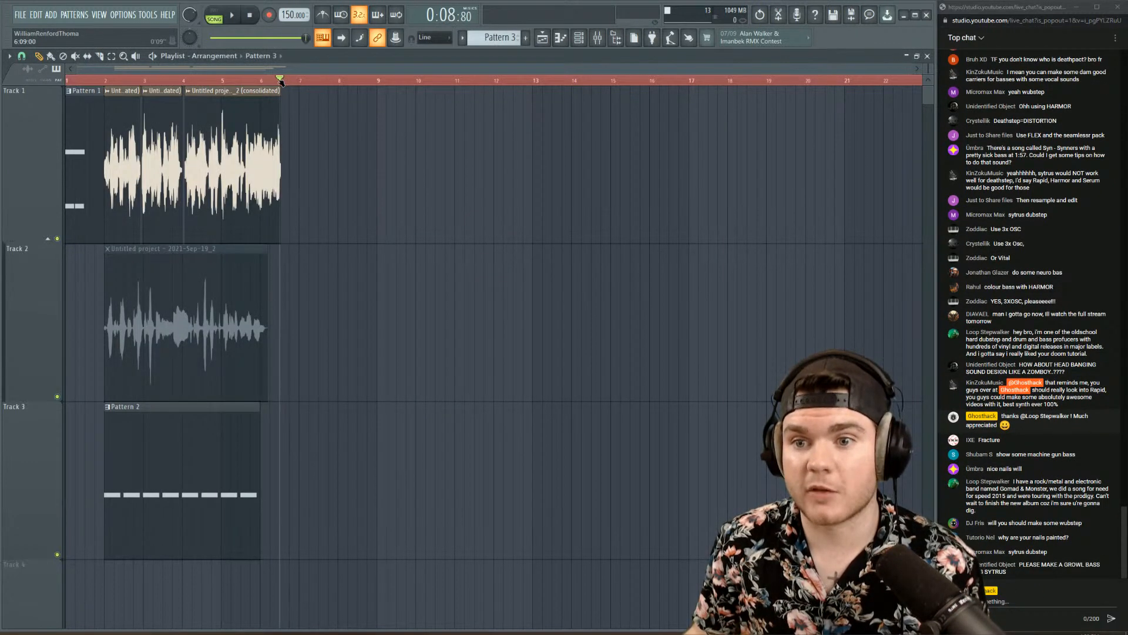
left_click(580, 38)
left_click(595, 38)
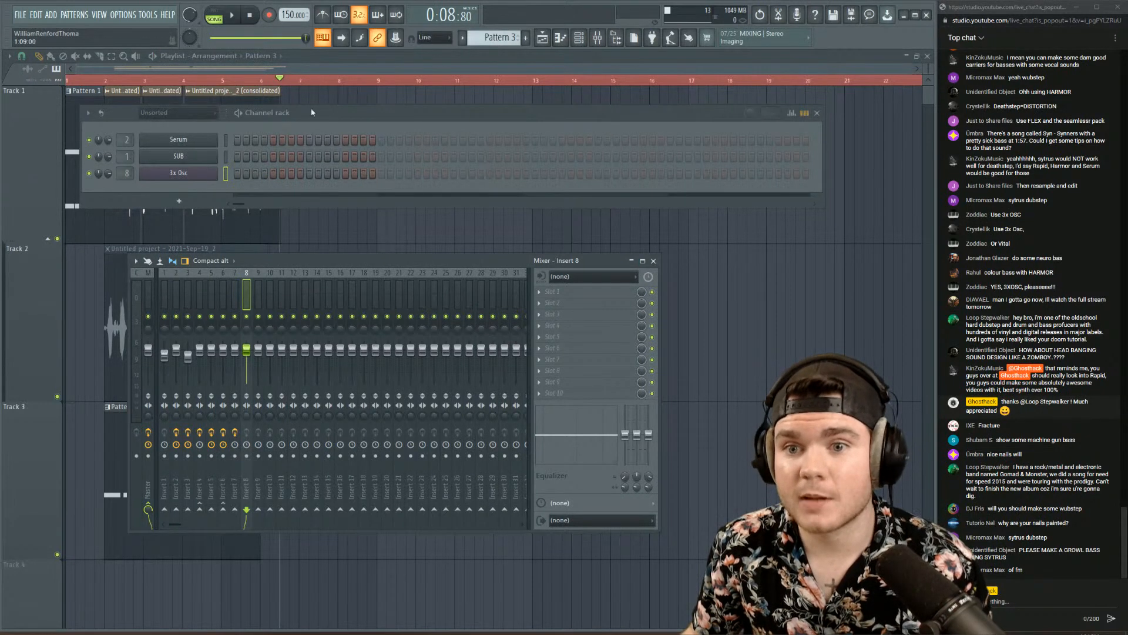
- Open the 3x Osc channel's piano roll and draw a D#3 note at the start, extended to just past bar 2
right_click(222, 181)
left_click(264, 171)
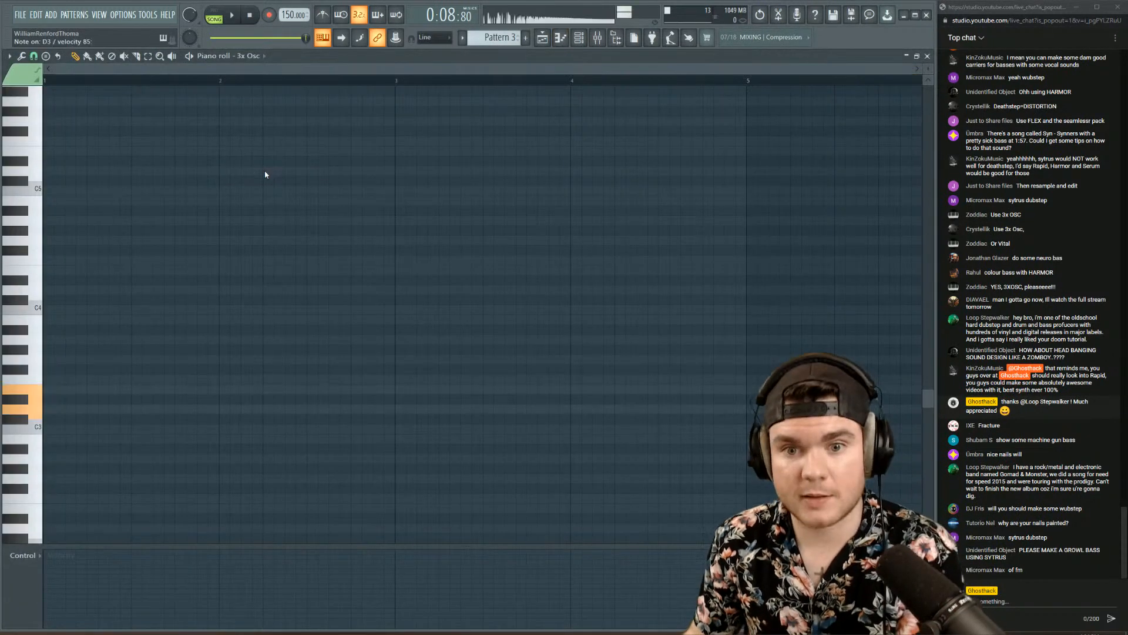
left_click(47, 368)
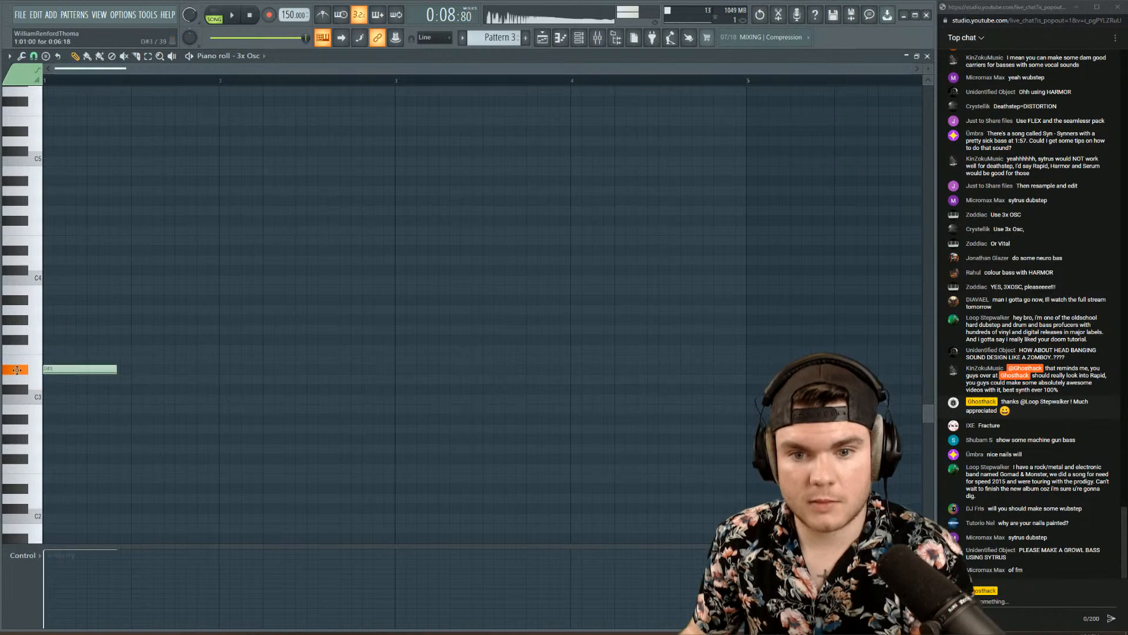
left_click_drag(116, 368, 230, 381)
- Play Pattern 3 on its own, trimming the note to about one bar and selecting the time range 1:01:00 to 2:10:00
key("space")
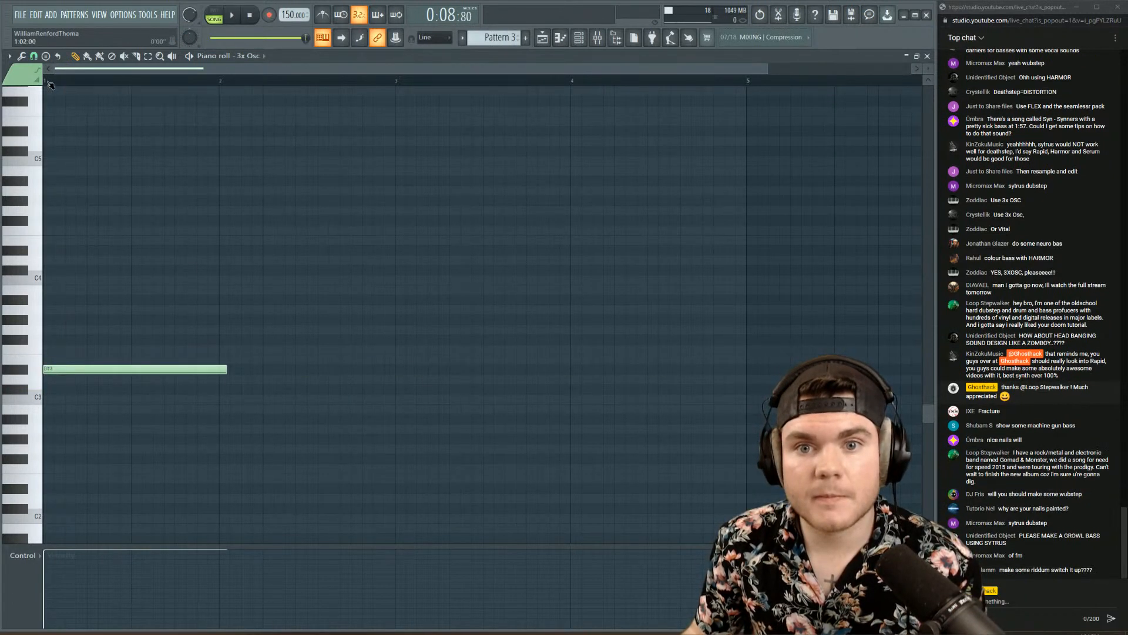
left_click(214, 12)
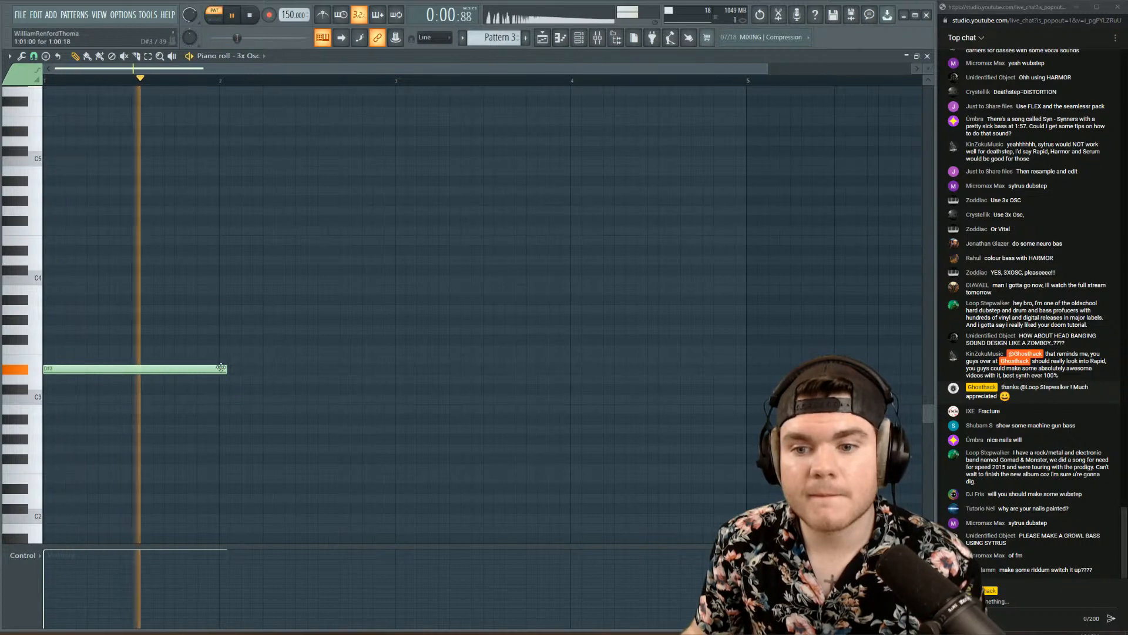
left_click_drag(226, 369, 215, 370)
left_click_drag(319, 80, 44, 81)
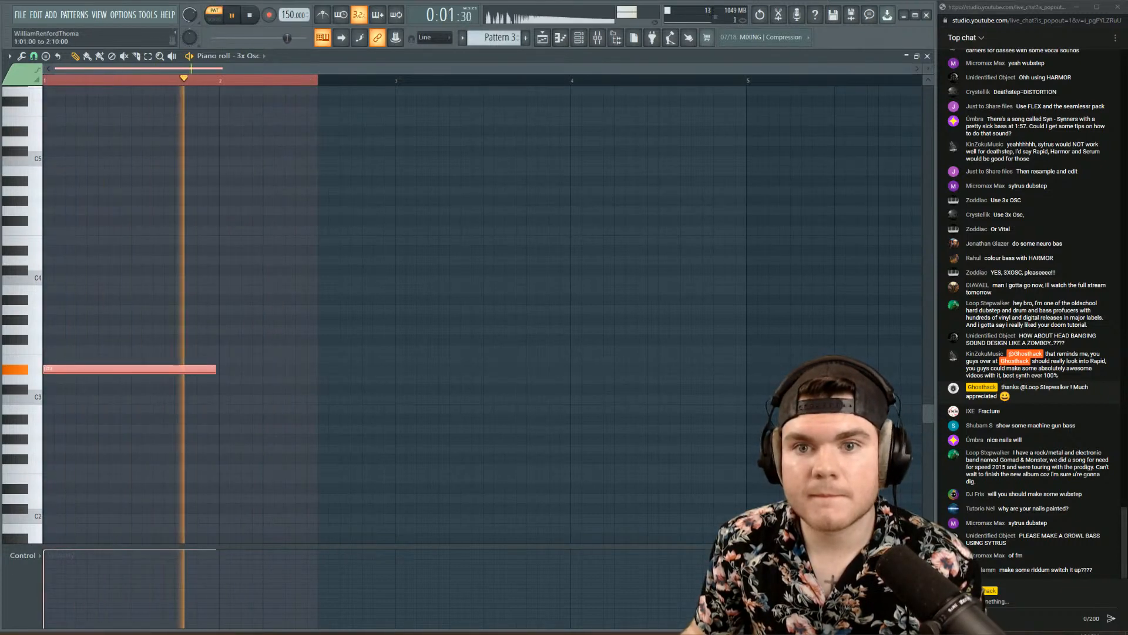
- Load Fruity parametric EQ 2 into slot 1 of mixer Insert 8 and close its window
left_click(598, 39)
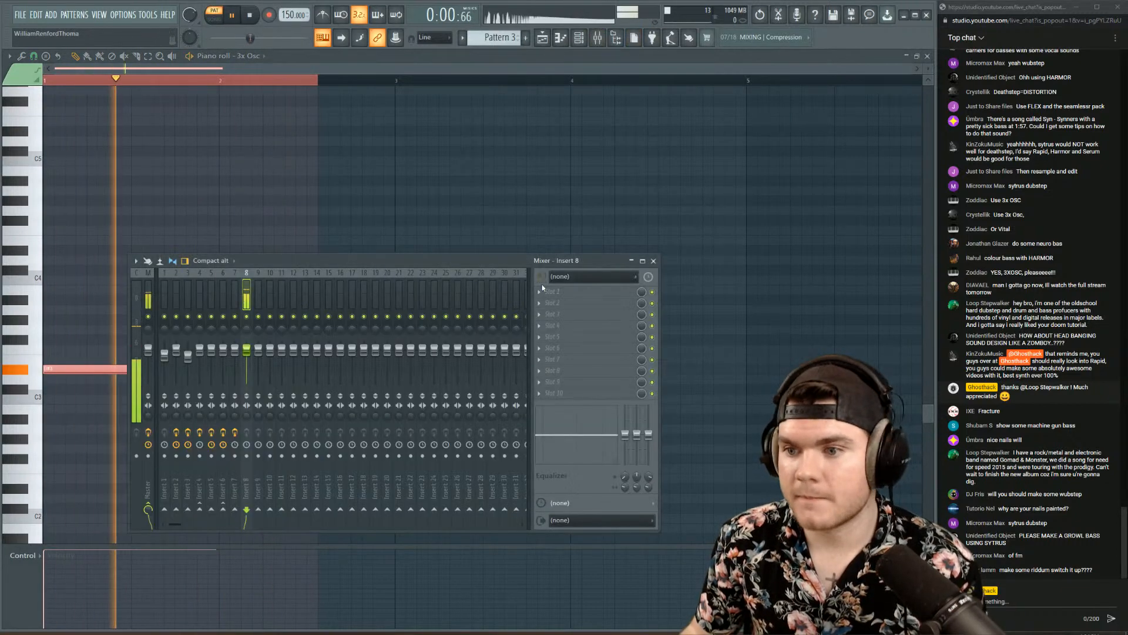
key("space")
left_click(540, 294)
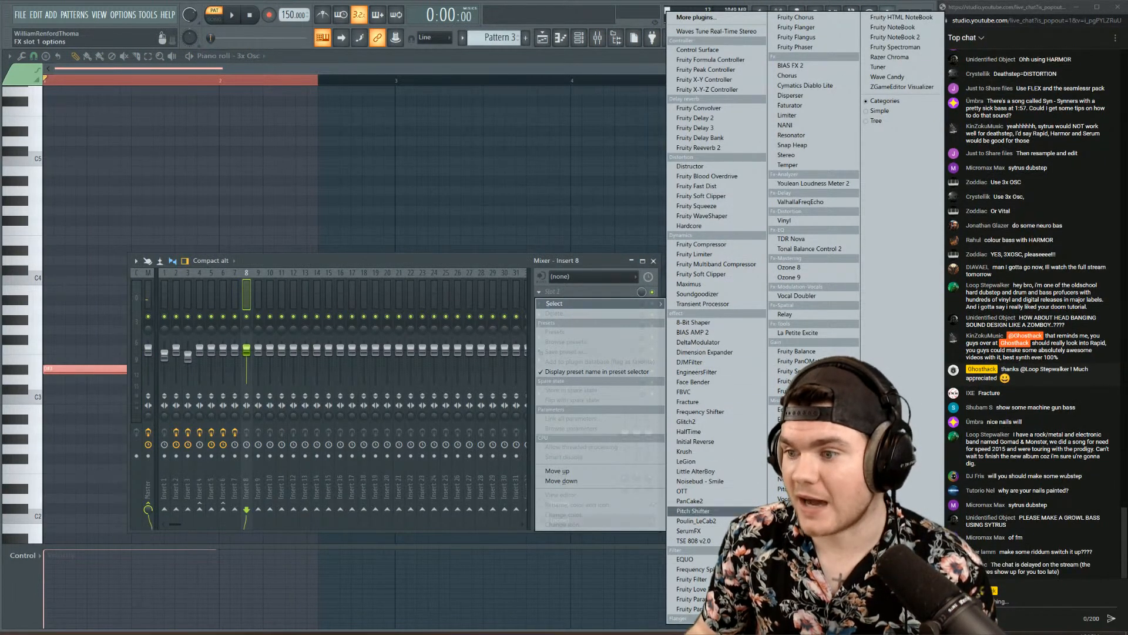
left_click(690, 599)
left_click(573, 291)
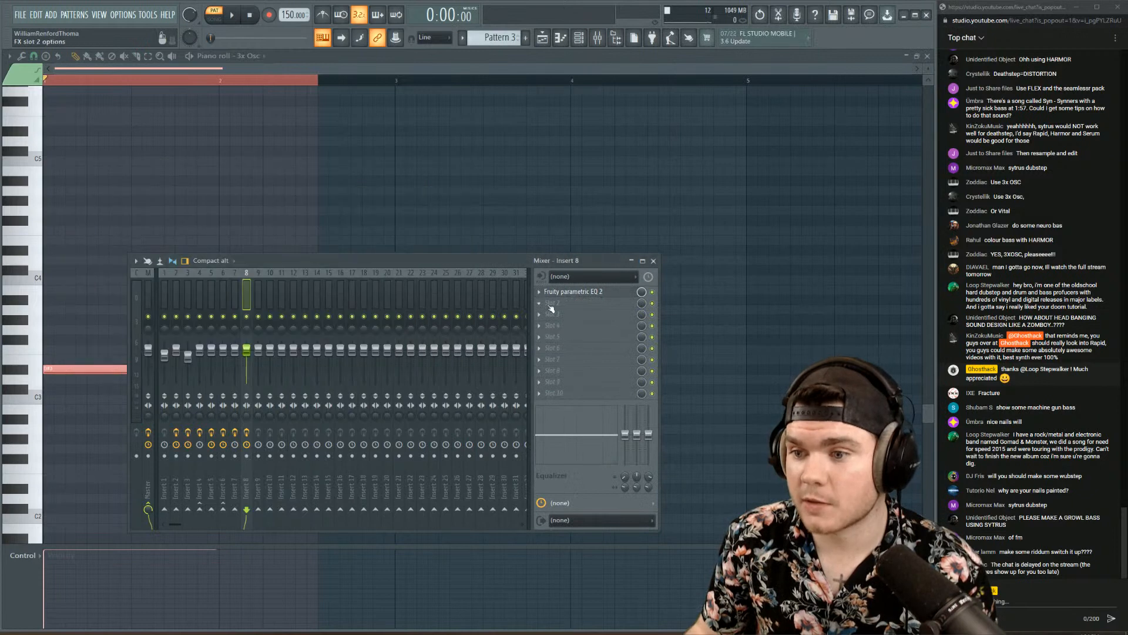
- Try Faturator in slot 2 of Insert 8, adjusting its Drive while the pattern plays
left_click(539, 303)
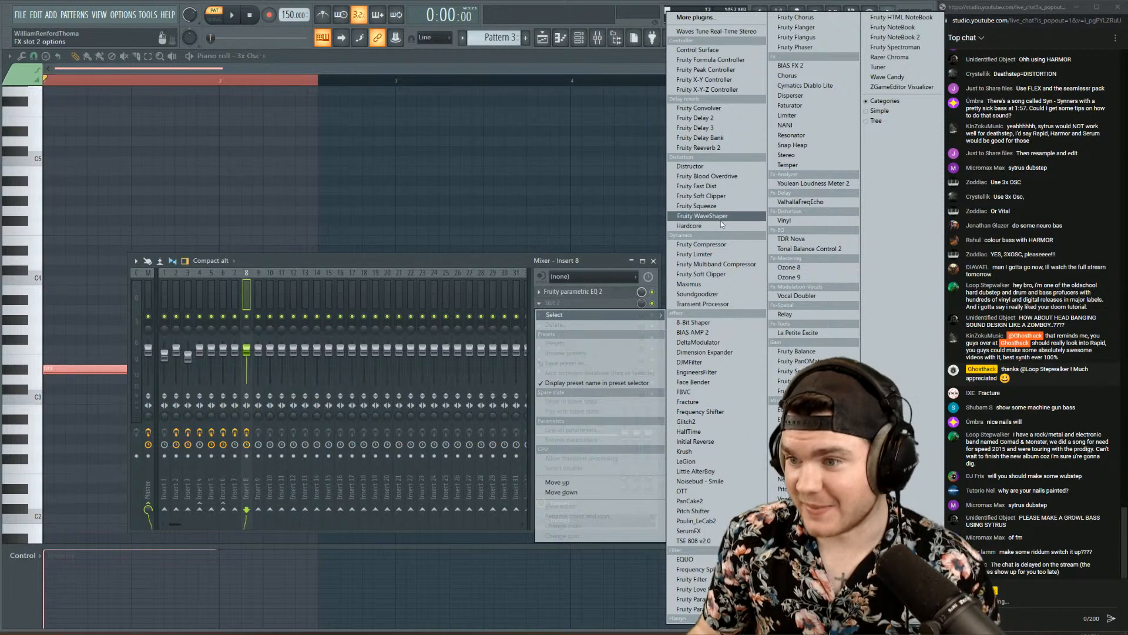
left_click(790, 105)
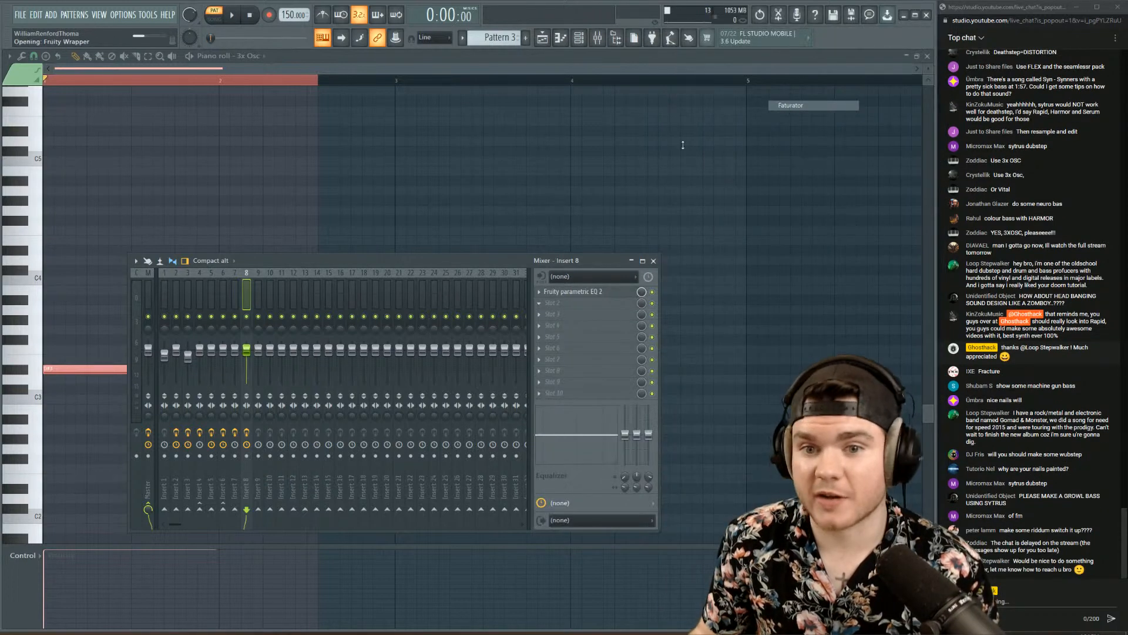
key("space")
left_click_drag(214, 189, 271, 224)
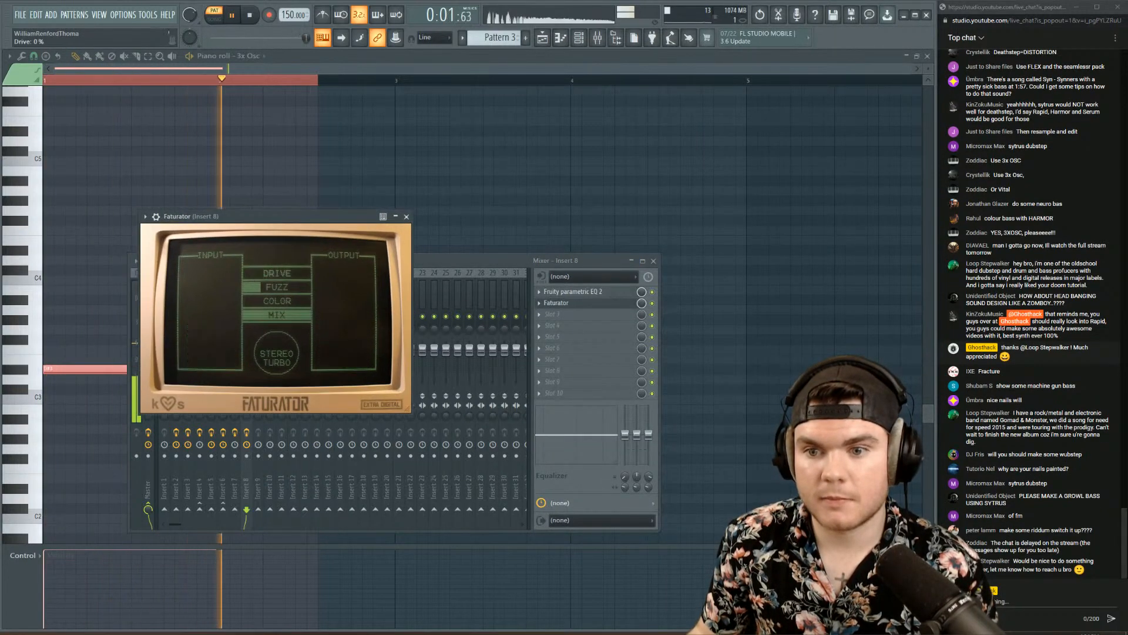
left_click(277, 273)
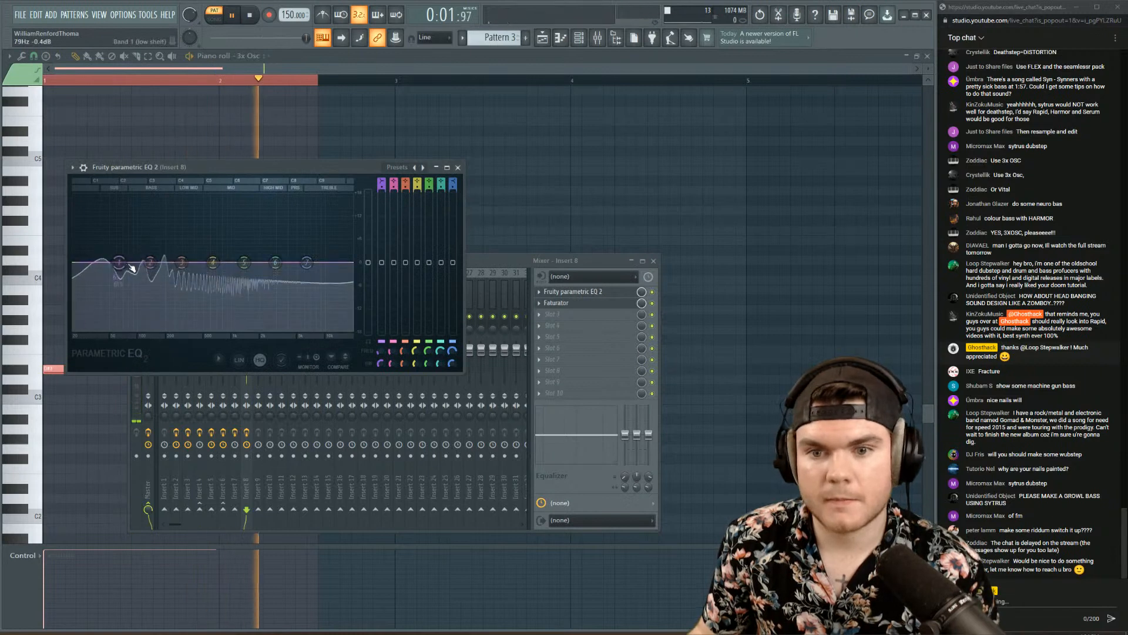
- Boost the lows with EQ band 1, cut band 2 deeply at about 122 Hz, and stop playback
left_click_drag(131, 220, 151, 197)
left_click_drag(150, 262, 136, 327)
left_click(605, 302)
key("space")
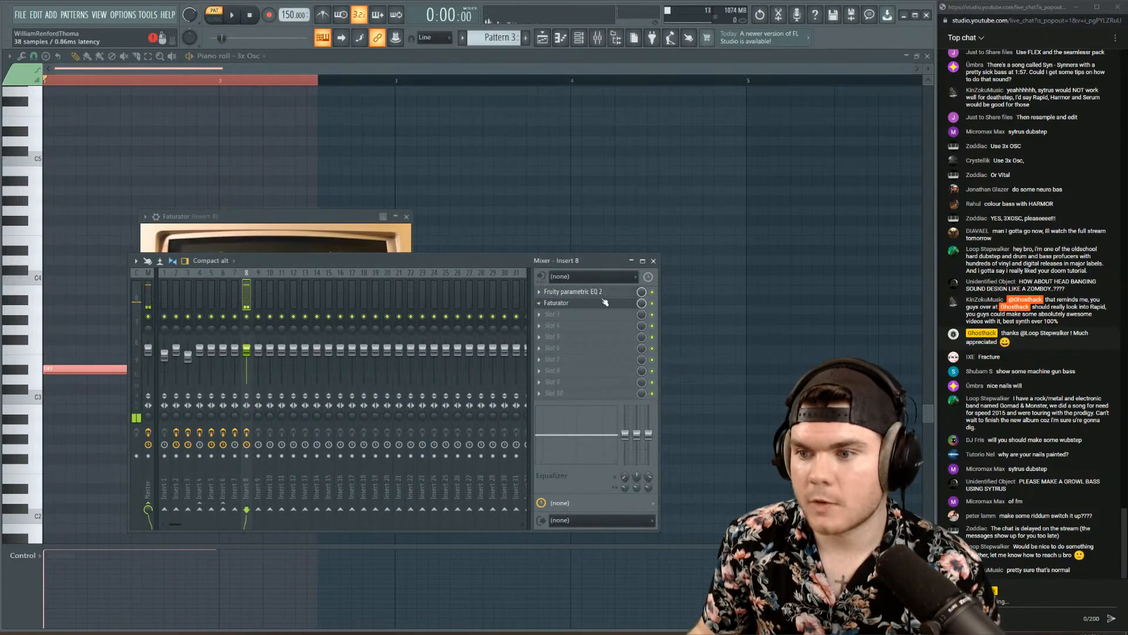
- Replace Faturator with Fruity WaveShaper and bend its curve upward to 100% tension during playback
right_click(548, 303)
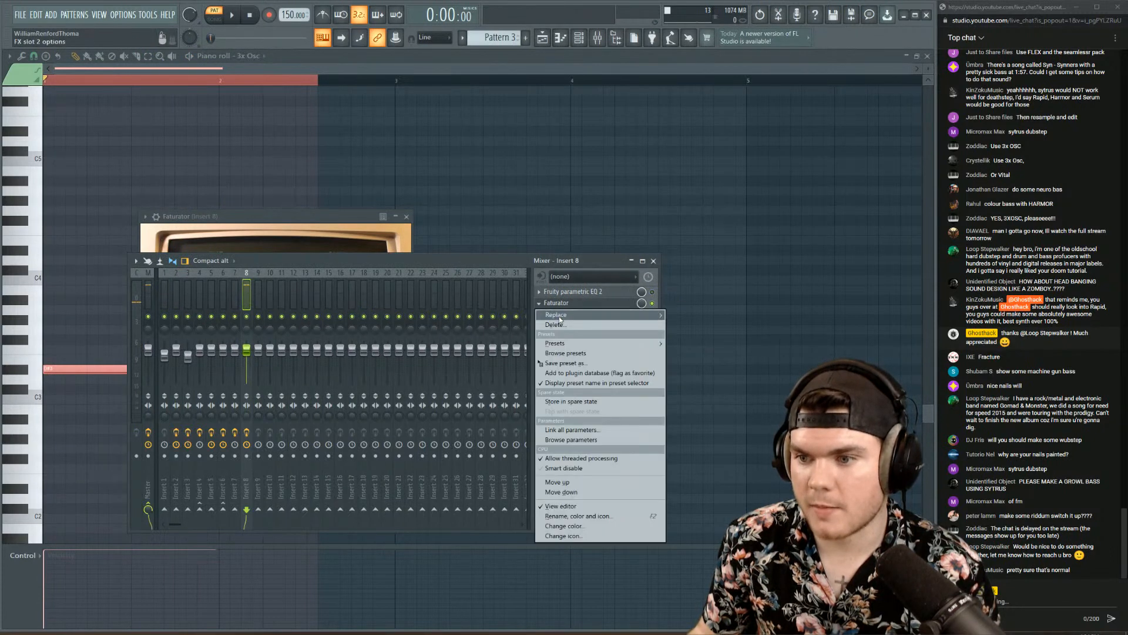
mouse_move(588, 314)
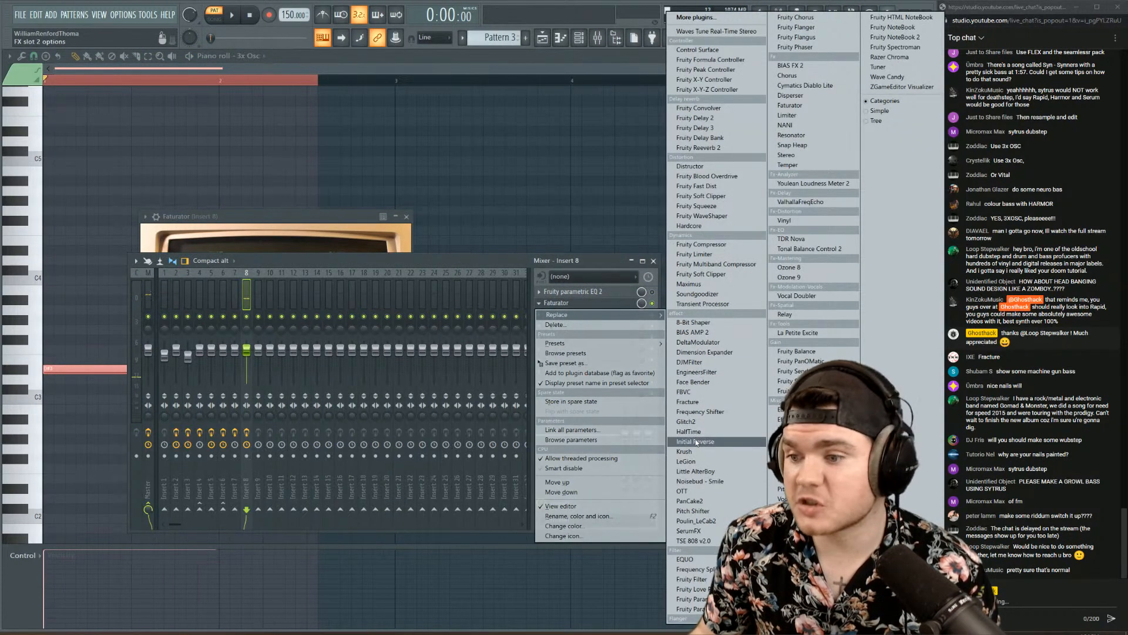
left_click(699, 216)
key("space")
left_click_drag(217, 320, 217, 229)
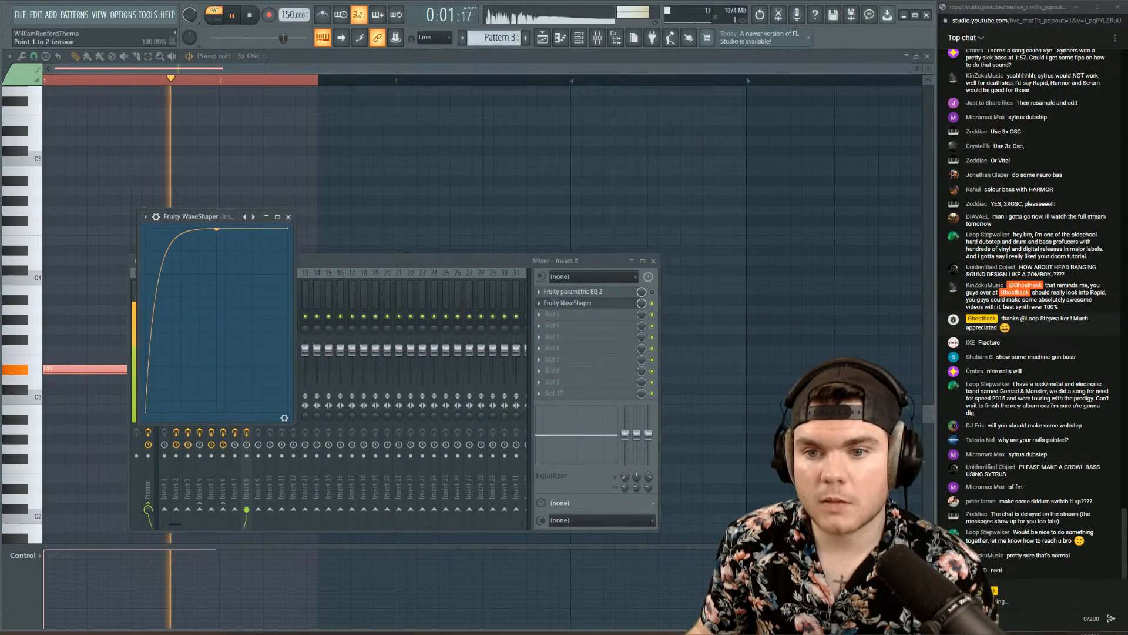
- Re-enable Fruity parametric EQ 2, reset its adjusted bands to flat and play the pattern
left_click(652, 292)
left_click(609, 294)
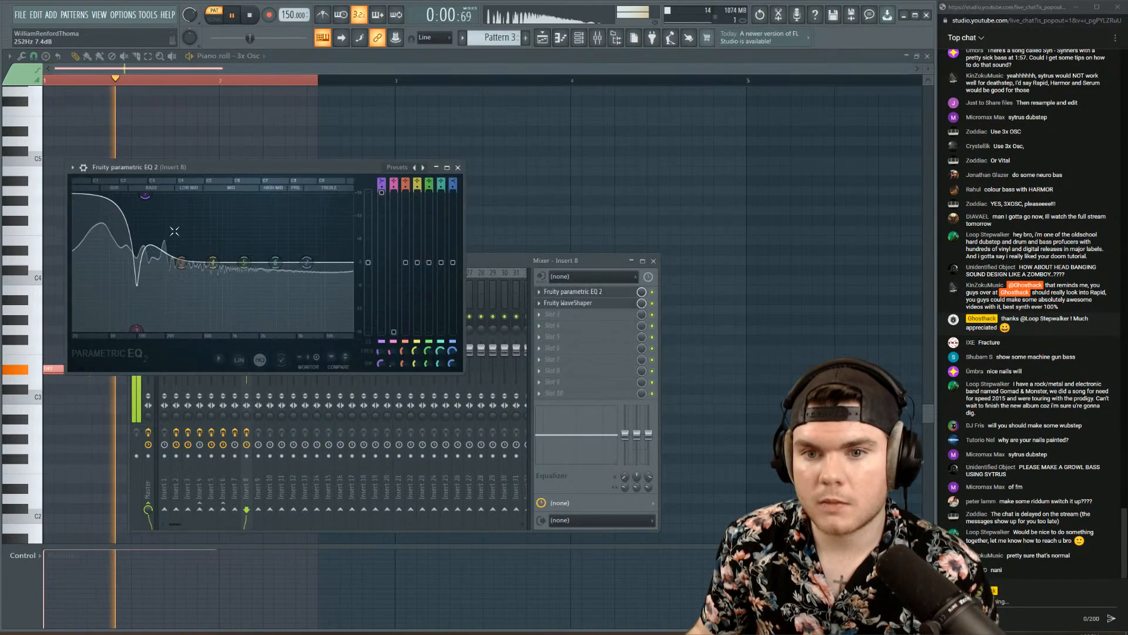
key("space")
right_click(136, 331)
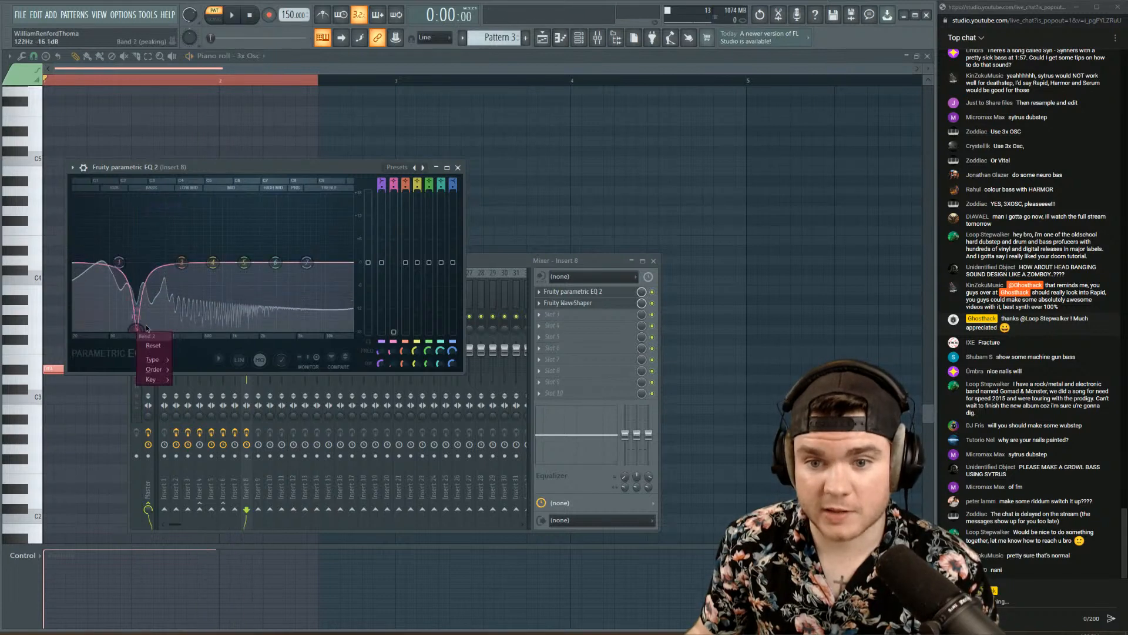
left_click(160, 348)
key("space")
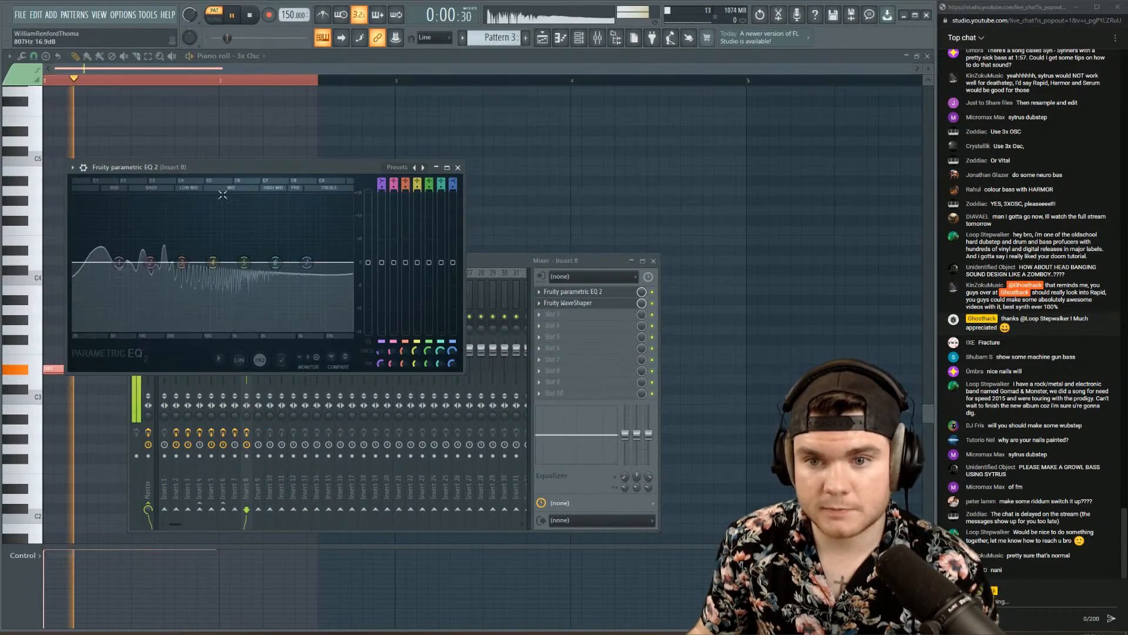
- Add two points to the WaveShaper curve, at about 0.48/0.79 and 0.59/0.02, and audition the sound
left_click(579, 302)
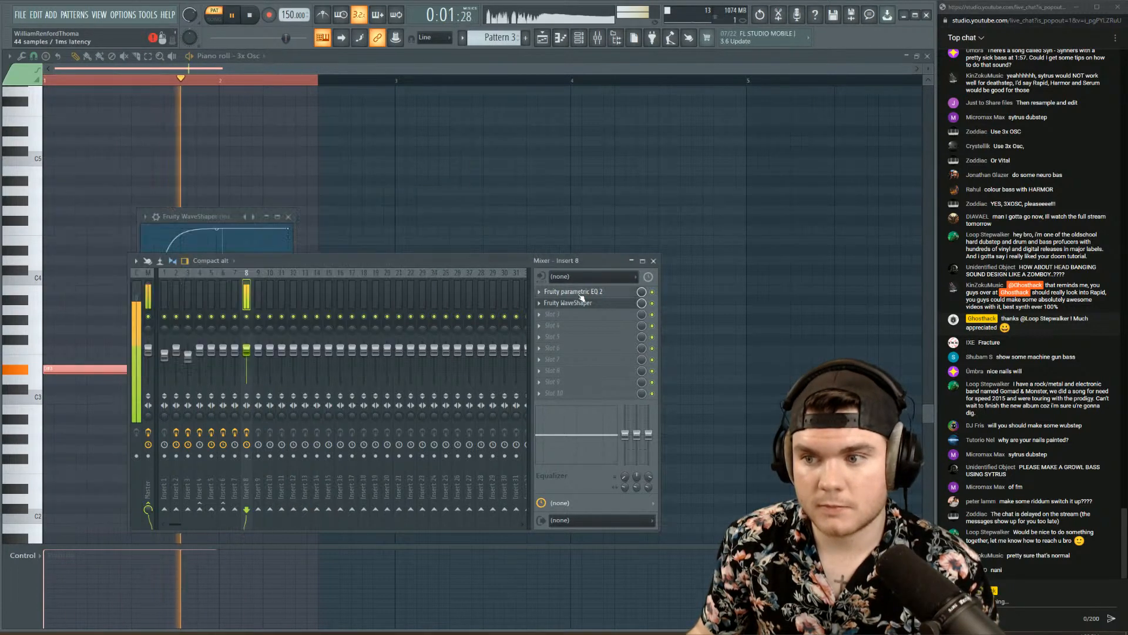
right_click(222, 250)
left_click_drag(222, 250, 229, 409)
key("space")
key("space")
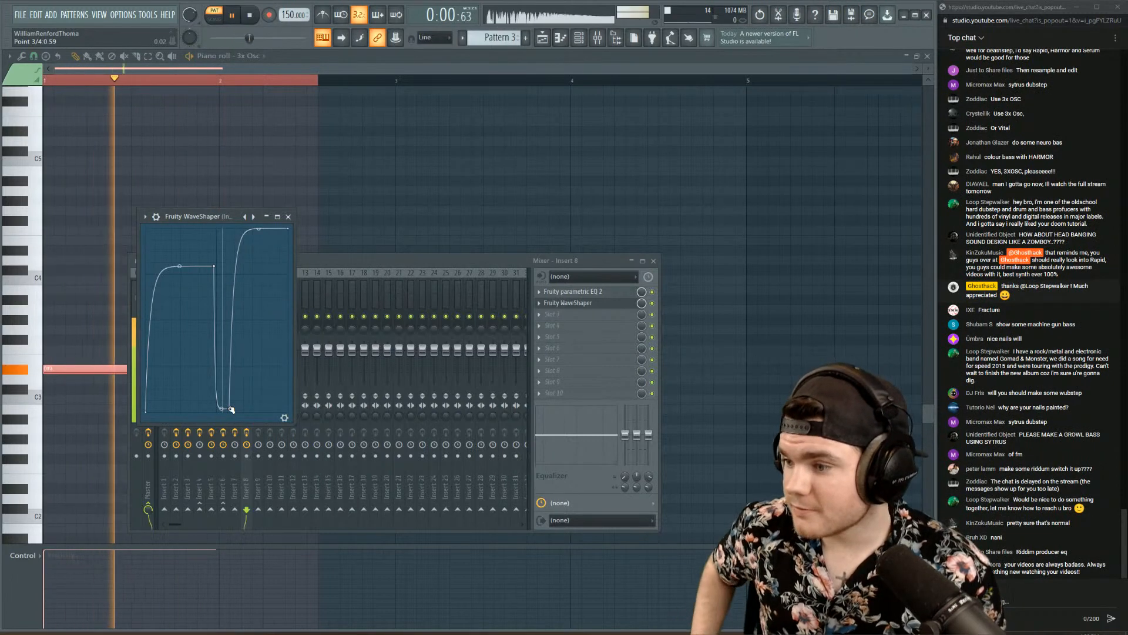
key("space")
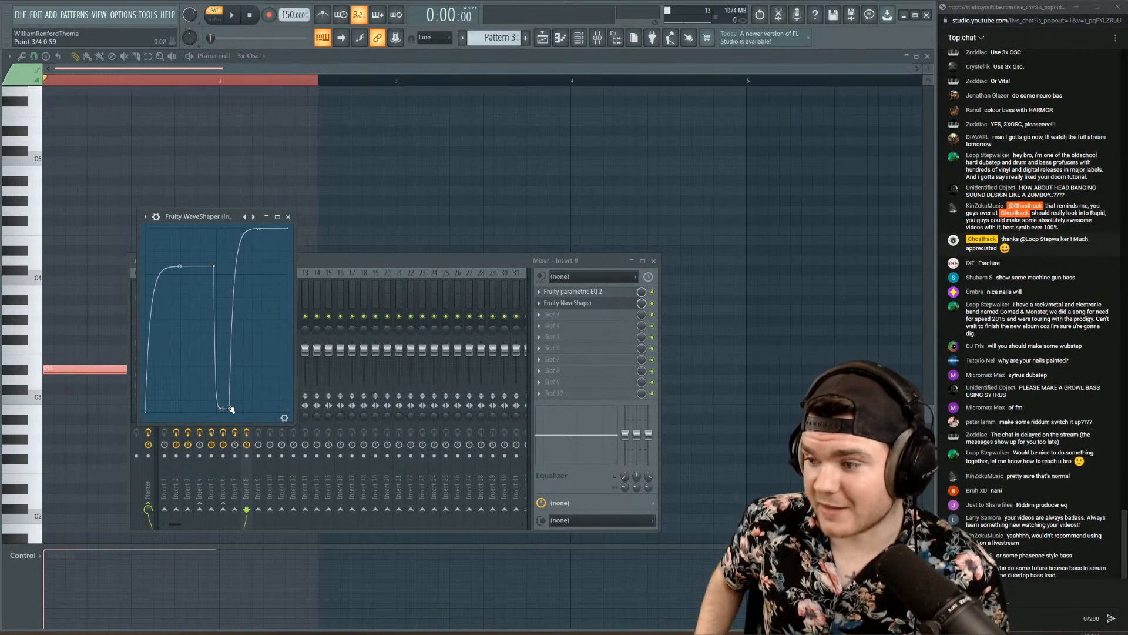
key("space")
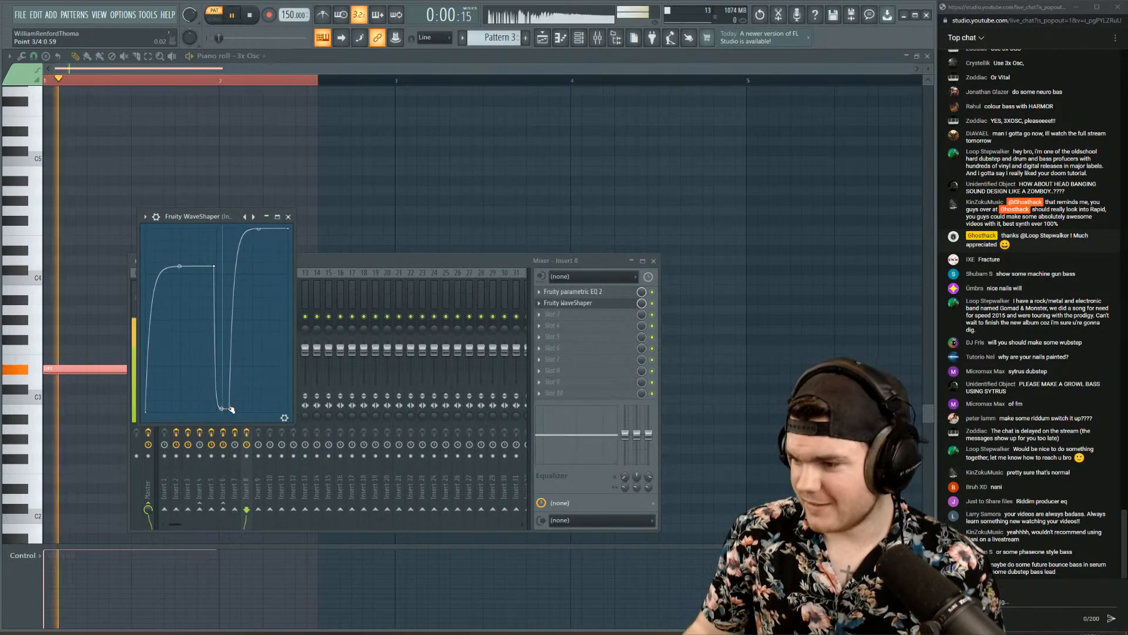
key("space")
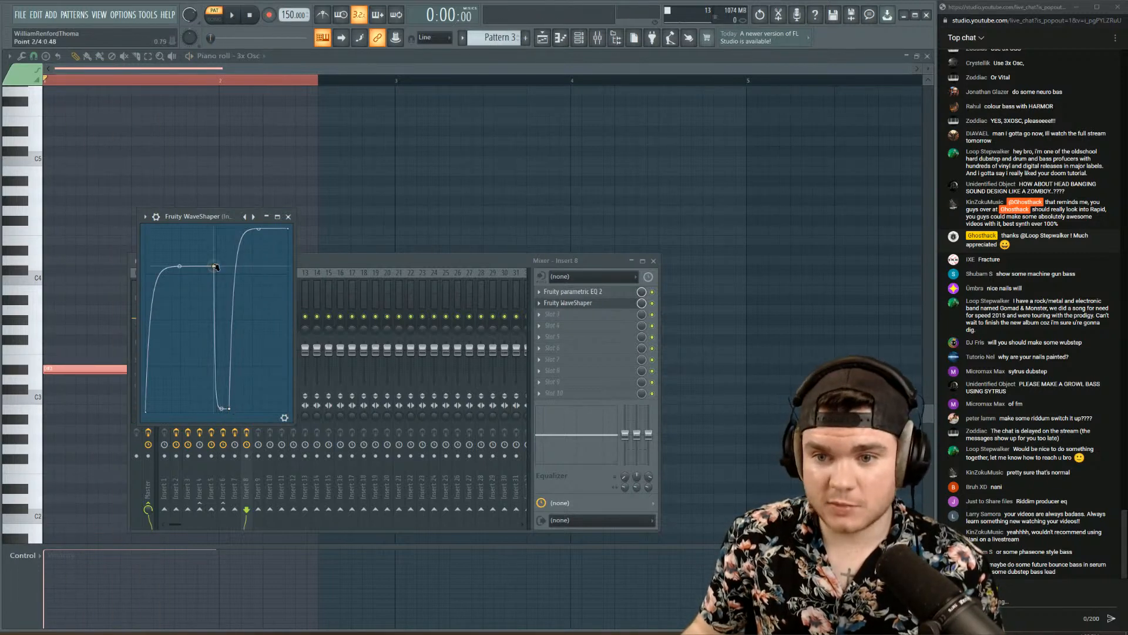
- Move the curve's middle peak further left and its dip to about 0.43/0.23, checking the sound by ear
left_click_drag(214, 266, 181, 262)
key("space")
left_click_drag(229, 409, 207, 371)
key("space")
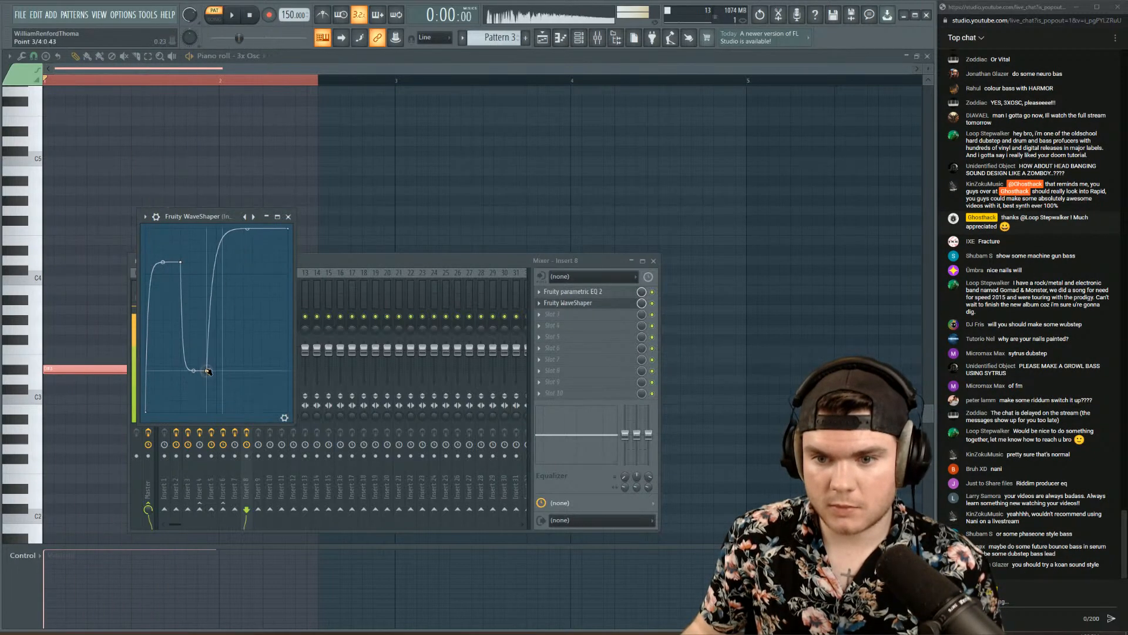
key("space")
- Switch the WaveShaper to bipolar mode and bend the segment between curve points 3 and 4 upward
left_click(284, 417)
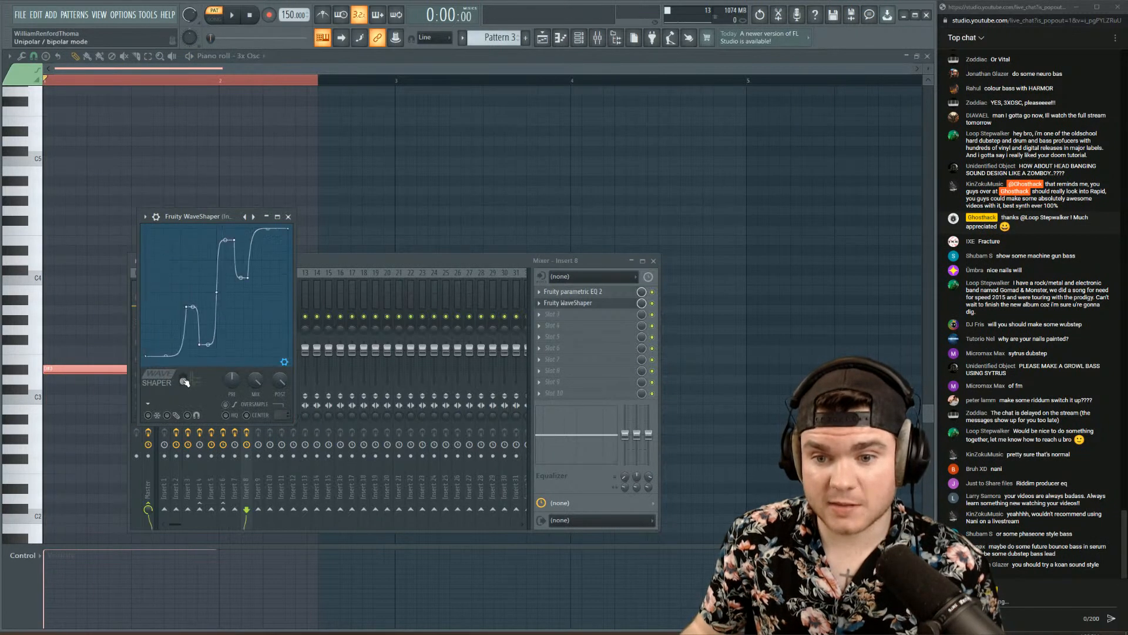
key("space")
key("space")
key("space")
left_click_drag(208, 344, 208, 293)
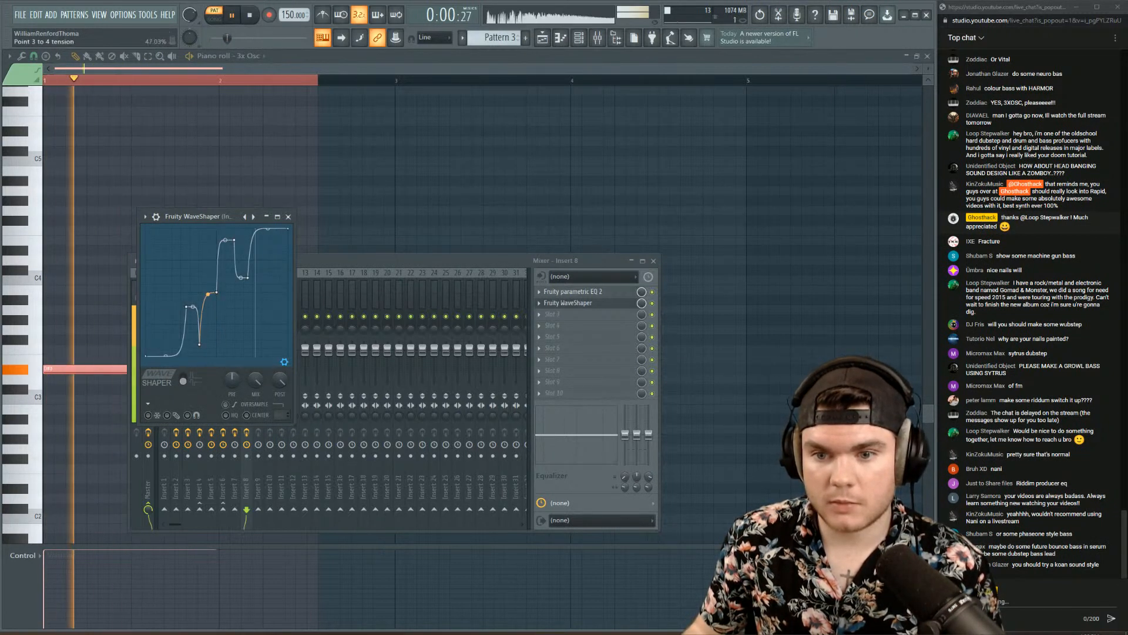
key("space")
- Remove one point from the curve's negative half and move the remaining one near its start, just below the centre level
left_click_drag(200, 345, 159, 298)
key("space")
right_click(185, 289)
left_click(191, 306)
key("space")
key("space")
key("space")
key("space")
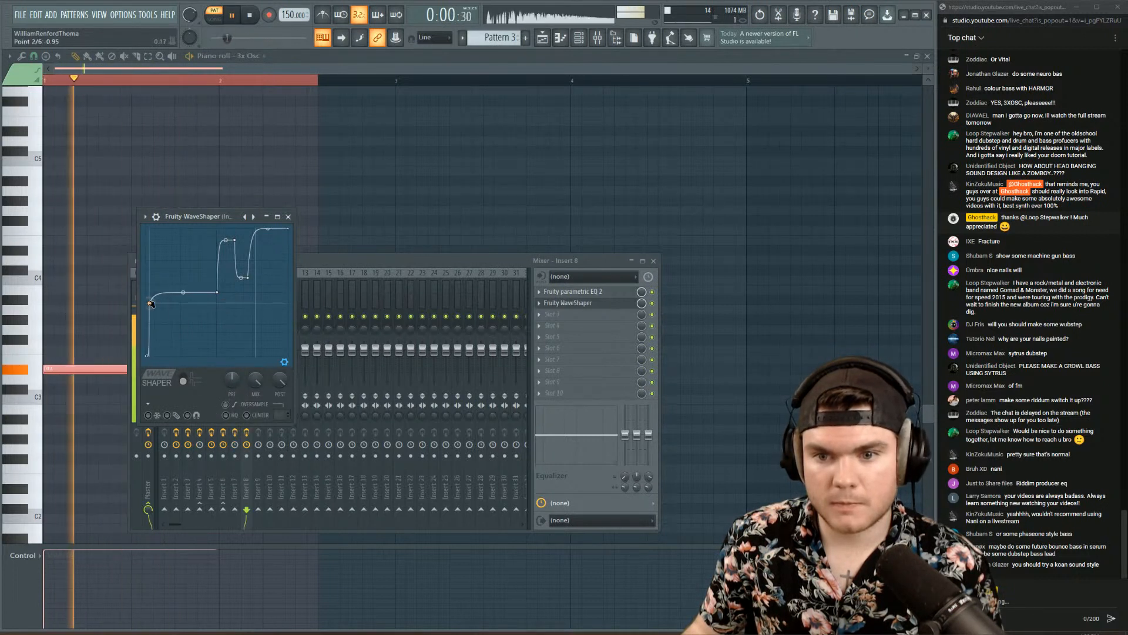
key("space")
key("space")
- Pull the fourth curve point below the centre level and bend the final segment into a late steep rise
left_click_drag(234, 240, 238, 325)
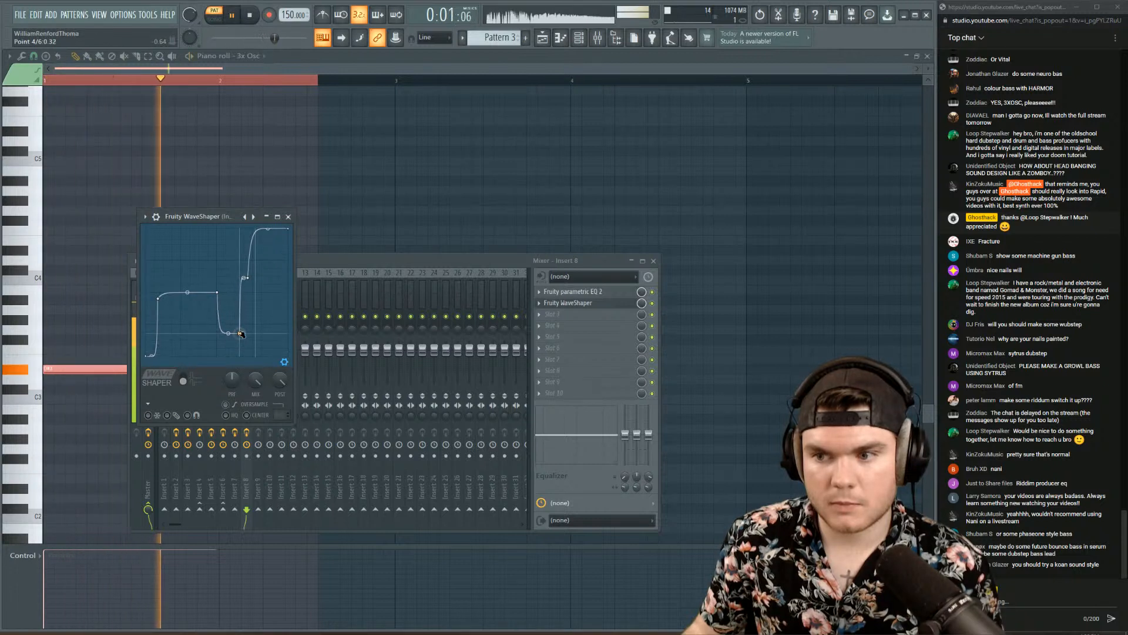
key("space")
mouse_move(269, 229)
left_mouse_down()
mouse_move(267, 276)
mouse_move(268, 231)
left_mouse_up()
key("space")
key("space")
key("space")
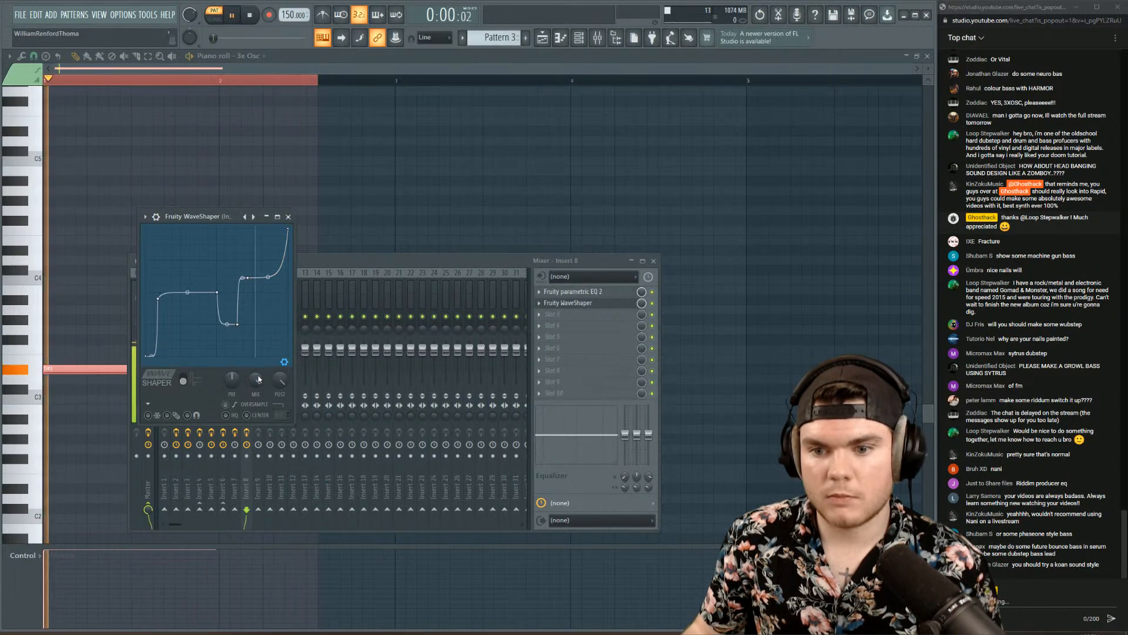
- Compare the bass with Fruity WaveShaper bypassed and enabled, and close the WaveShaper window
key("space")
left_click(652, 303)
key("space")
key("space")
left_click(653, 304)
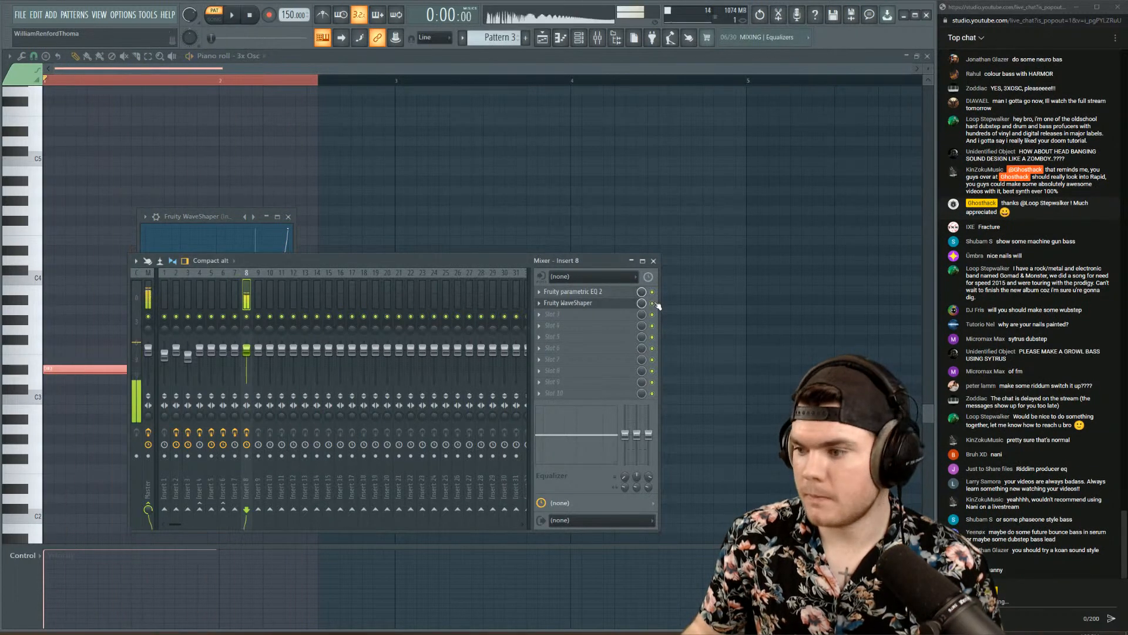
key("space")
left_click(564, 303)
key("space")
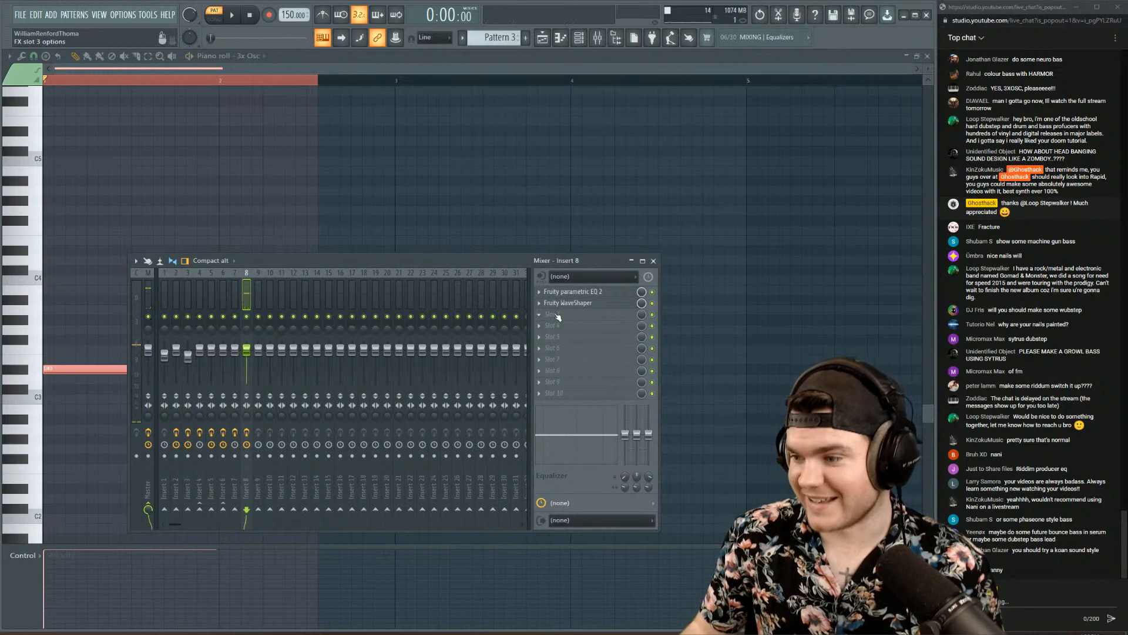
key("space")
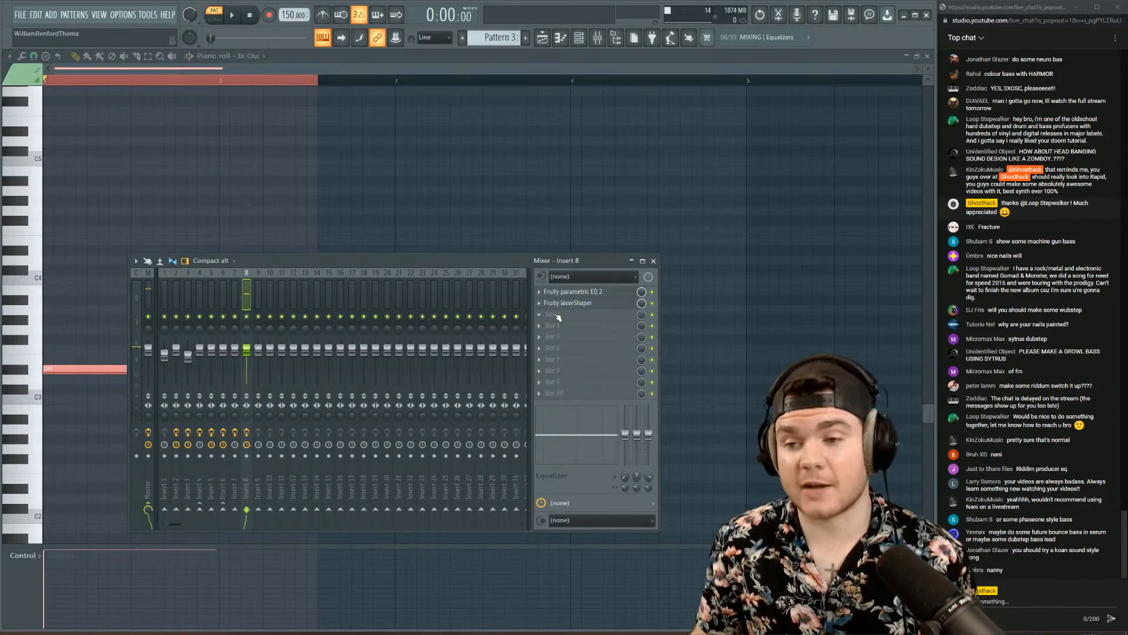
- Load Vocodex into slot 3 of mixer Insert 8
left_click(554, 316)
mouse_move(649, 325)
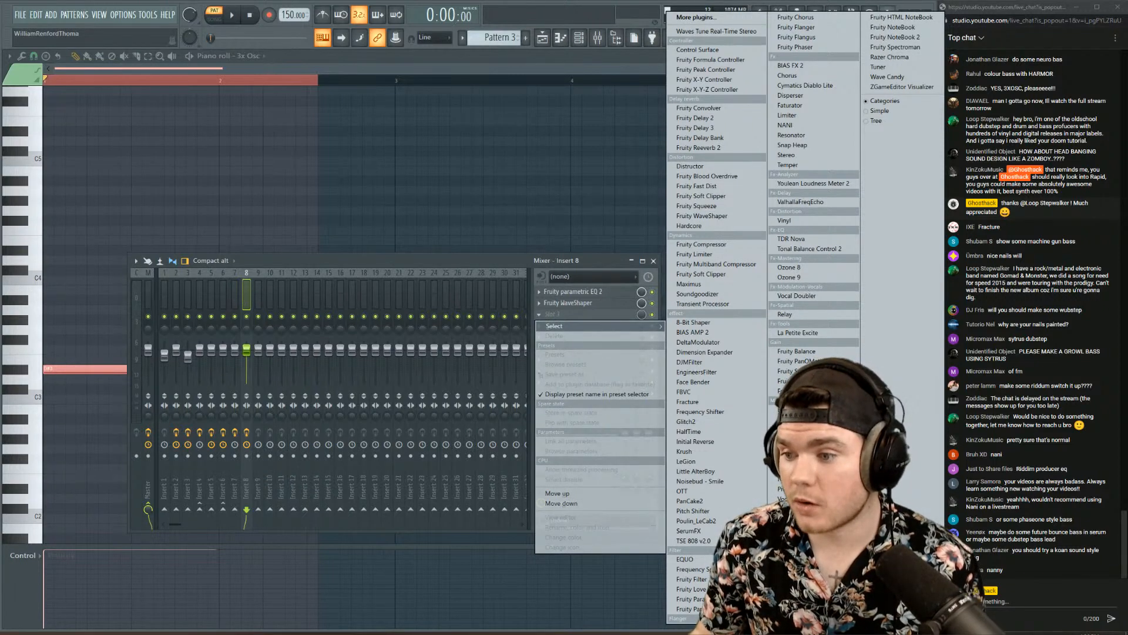
left_click(785, 498)
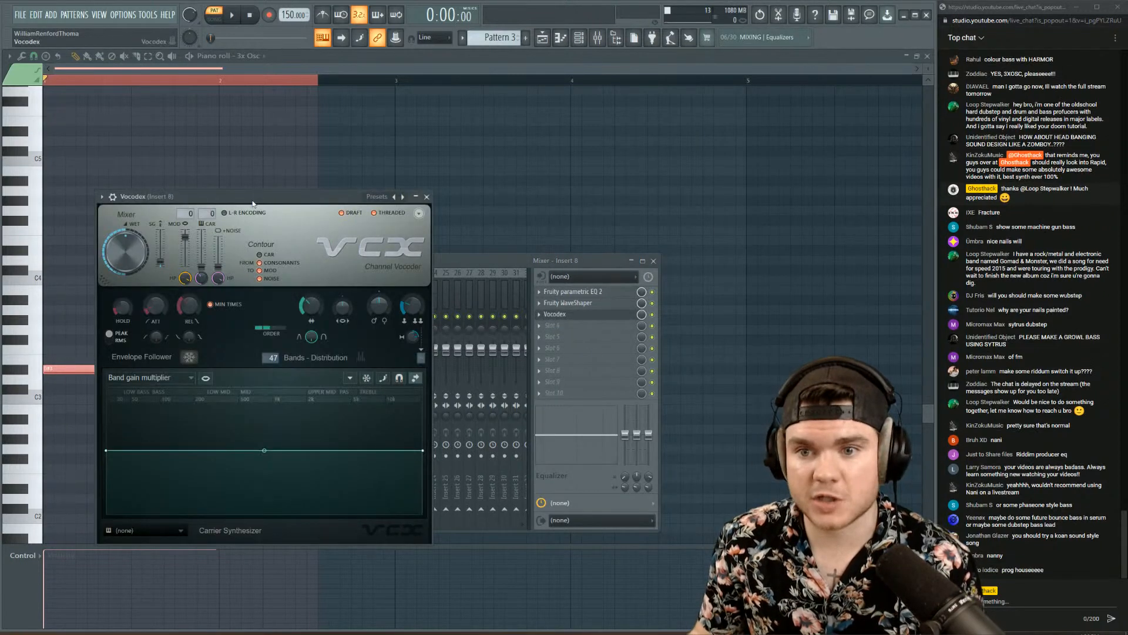
- Reduce Vocodex to 20 bands while auditioning the bass
left_click_drag(253, 202, 268, 169)
key("space")
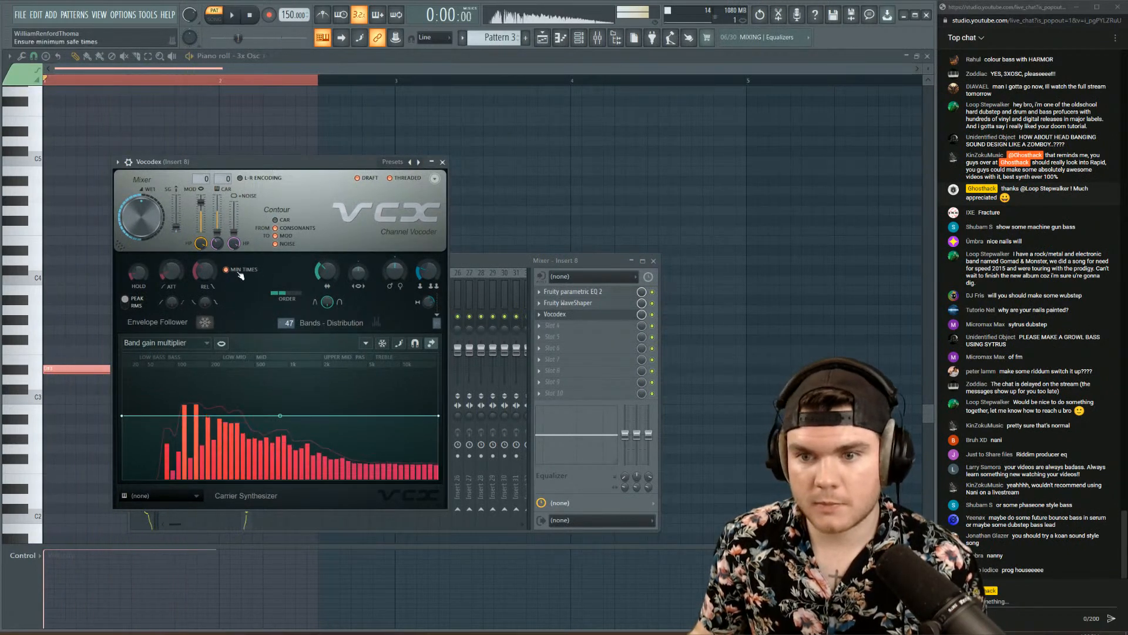
key("space")
left_click(285, 294)
key("space")
left_click_drag(290, 322, 290, 365)
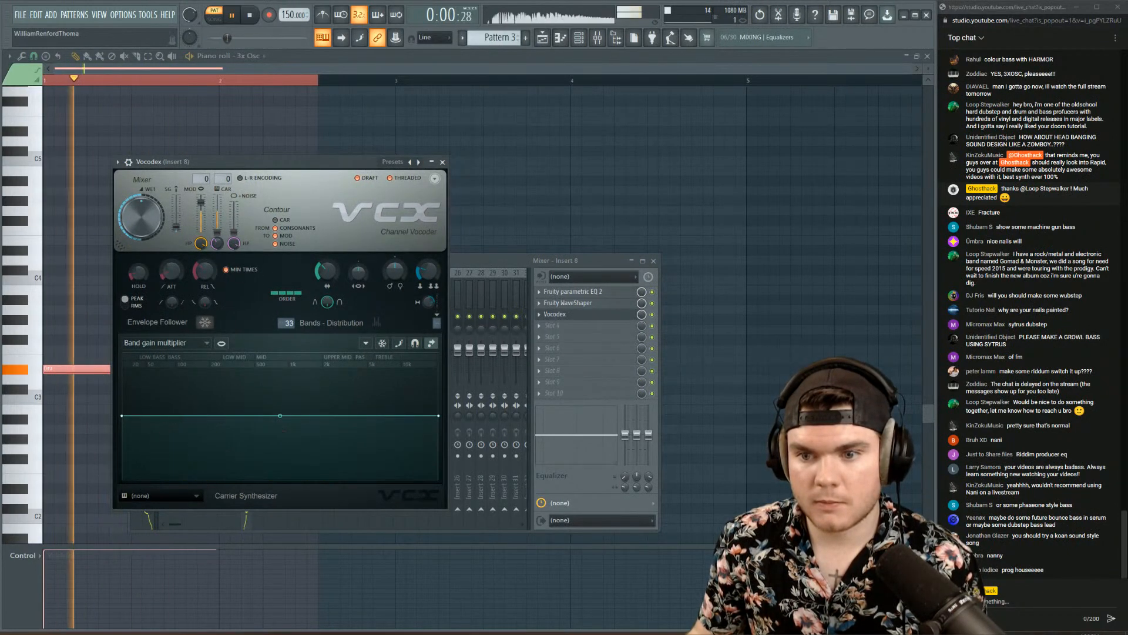
left_click_drag(283, 319, 282, 322)
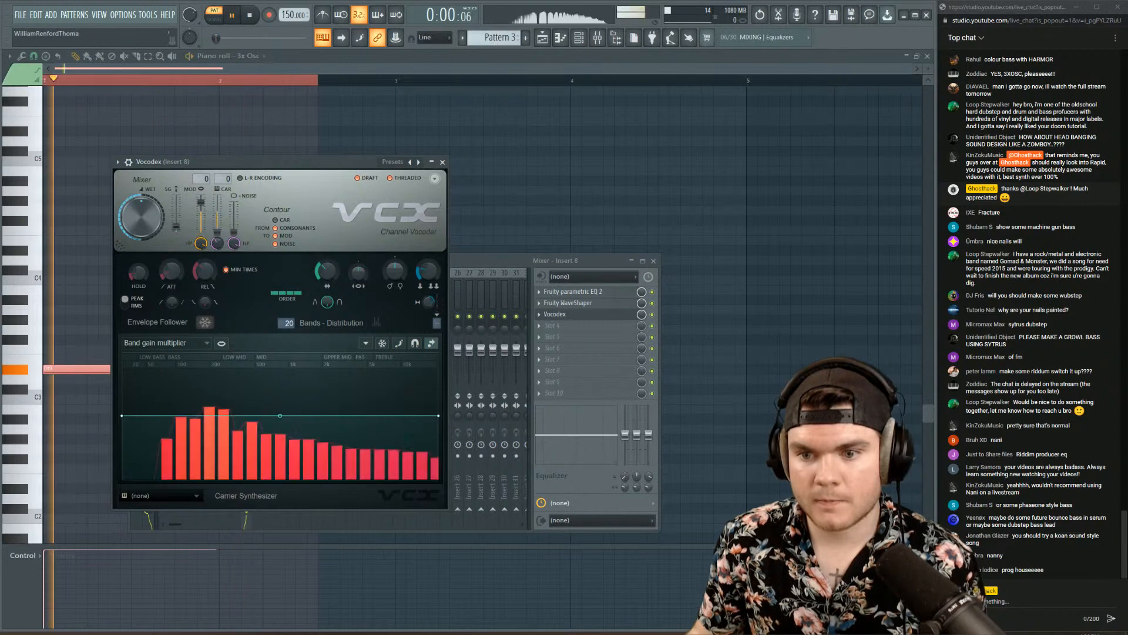
key("space")
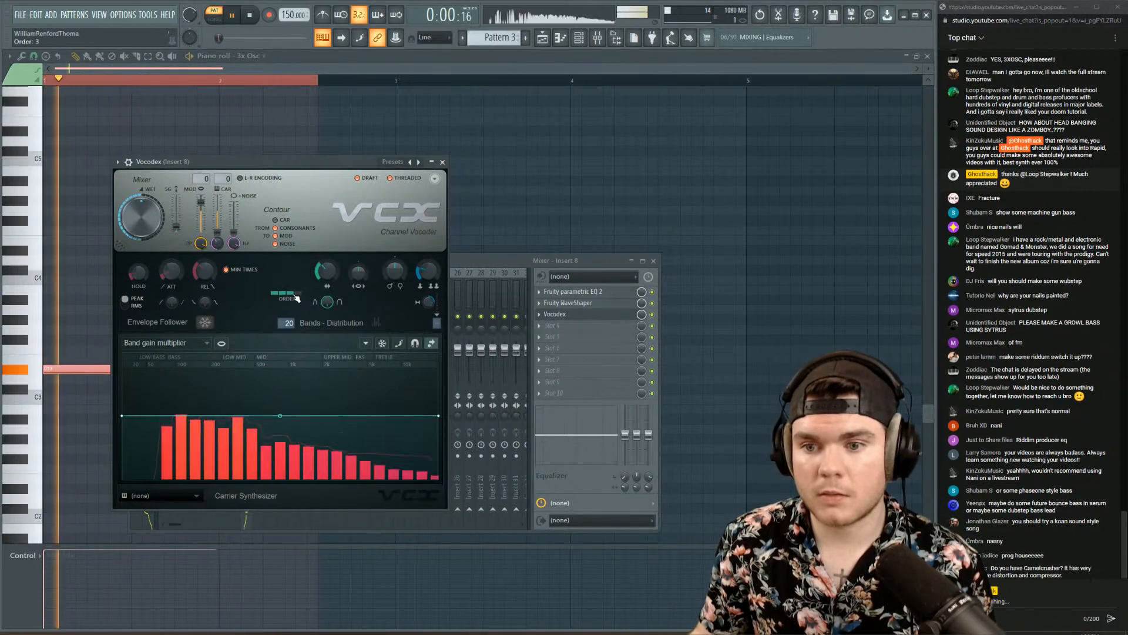
- Raise the Vocodex bandwidth to maximum and shorten the envelope follower's release with Min Times turned off
left_click_drag(324, 277, 324, 229)
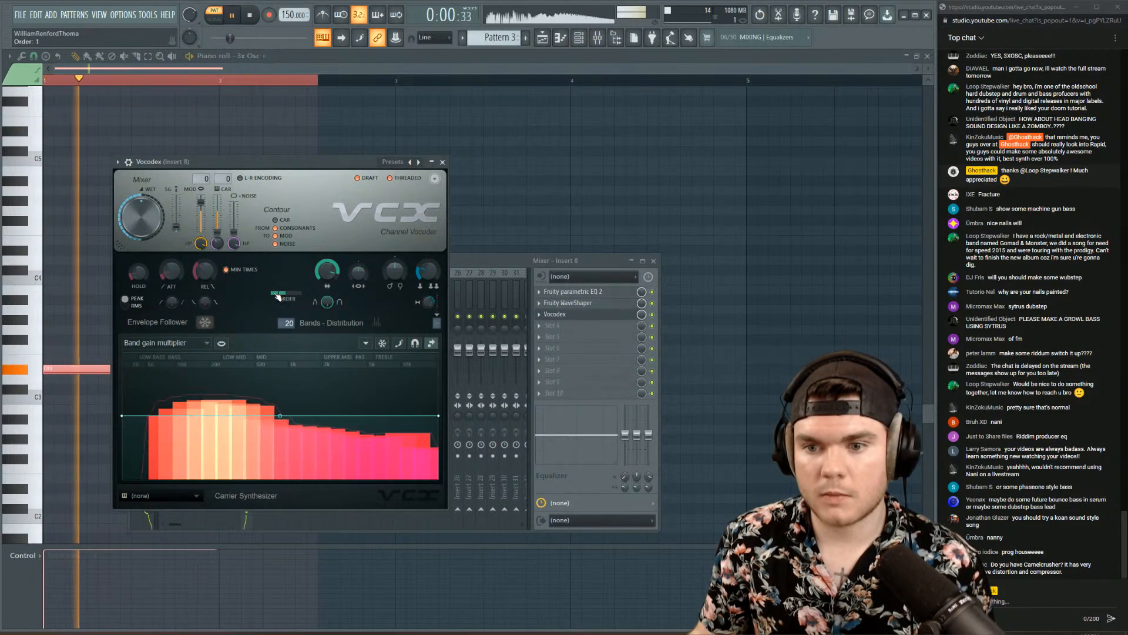
key("space")
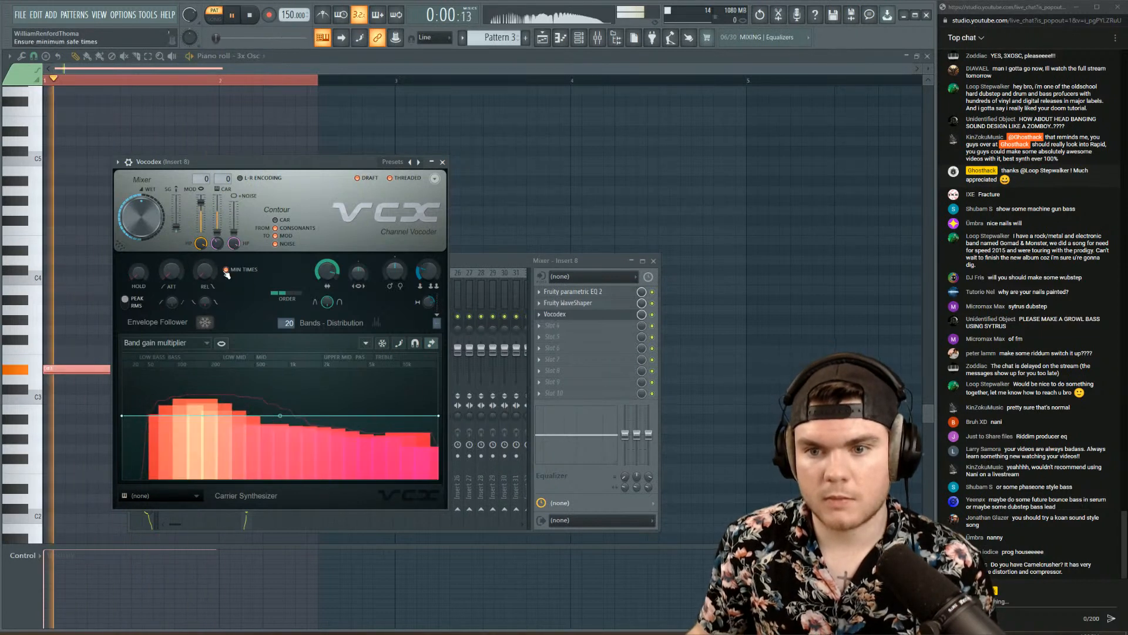
left_click_drag(205, 270, 204, 274)
key("space")
key("space")
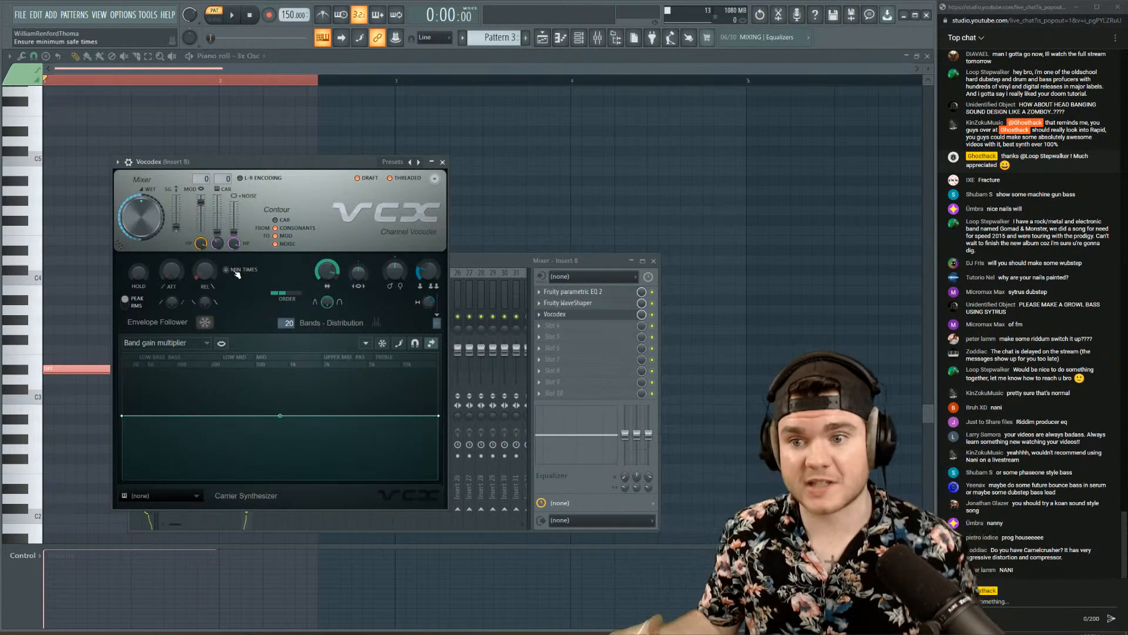
- Shift the Vocodex modulator pitch down to -563 cents while auditioning the bass
key("space")
left_click_drag(359, 272, 395, 279)
key("space")
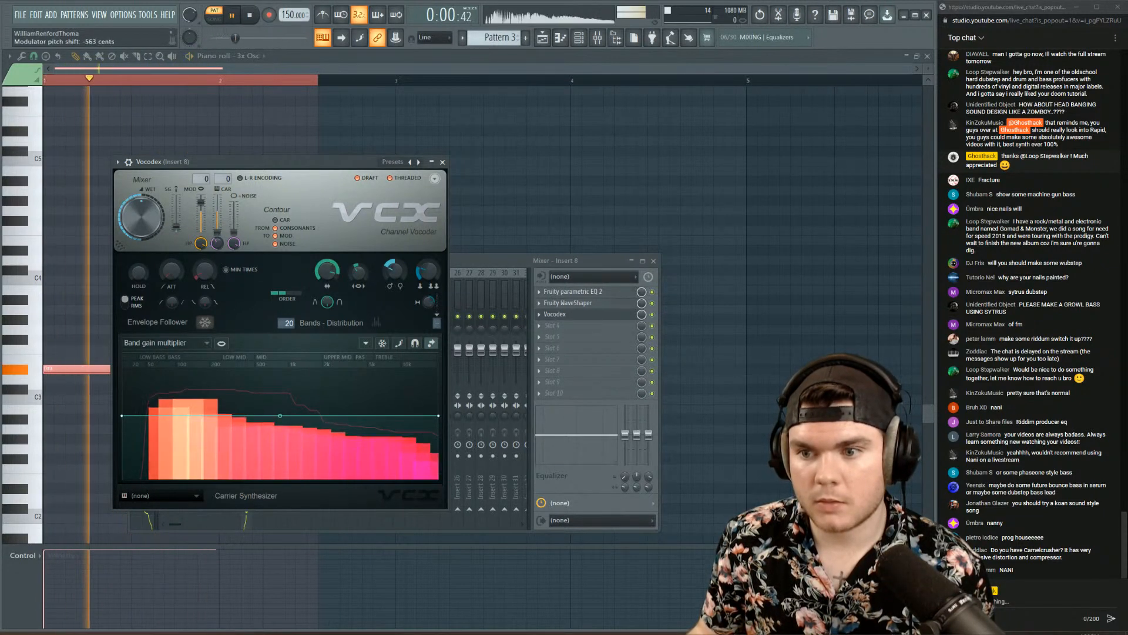
key("space")
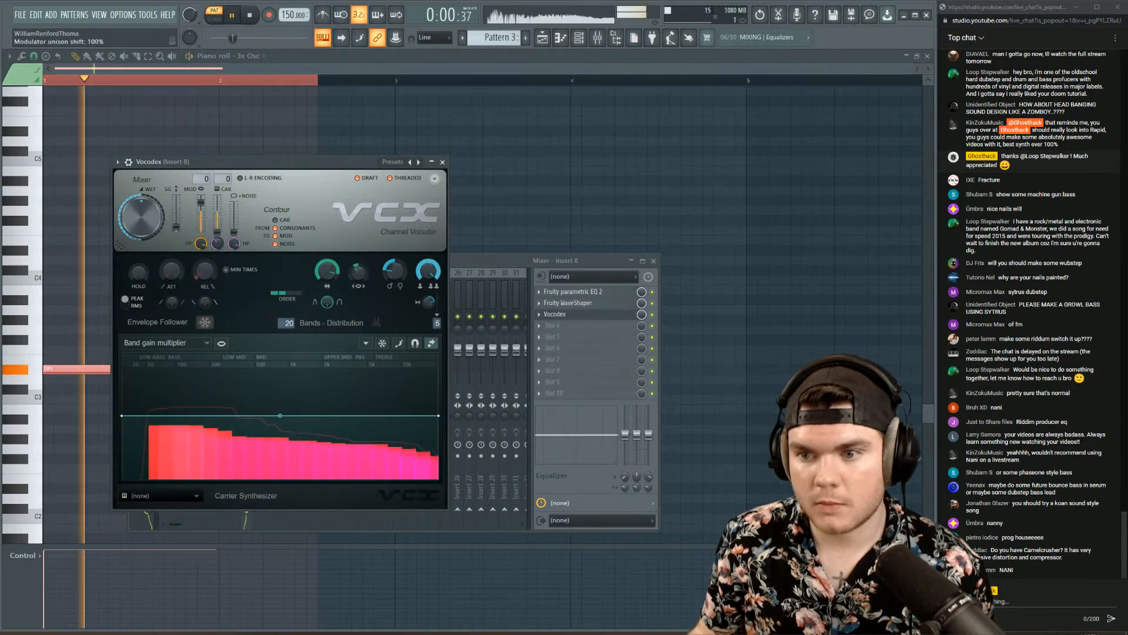
- Raise the Vocodex modulator unison shift to 100% and readjust the modulator pitch shift while listening
left_click_drag(432, 285, 432, 253)
key("space")
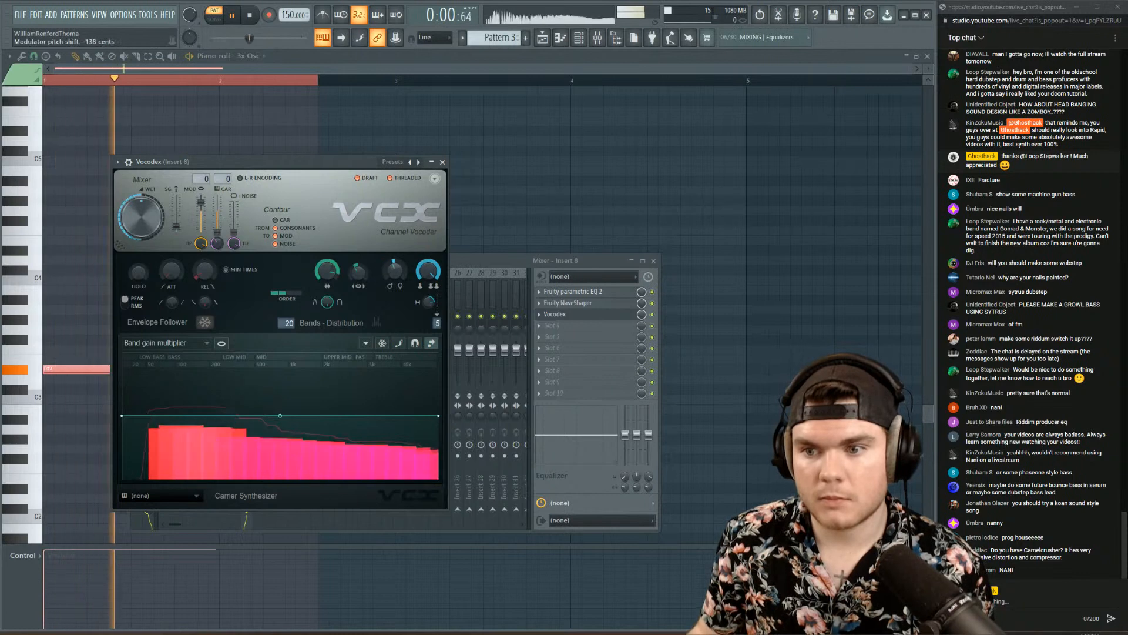
key("space")
key("space")
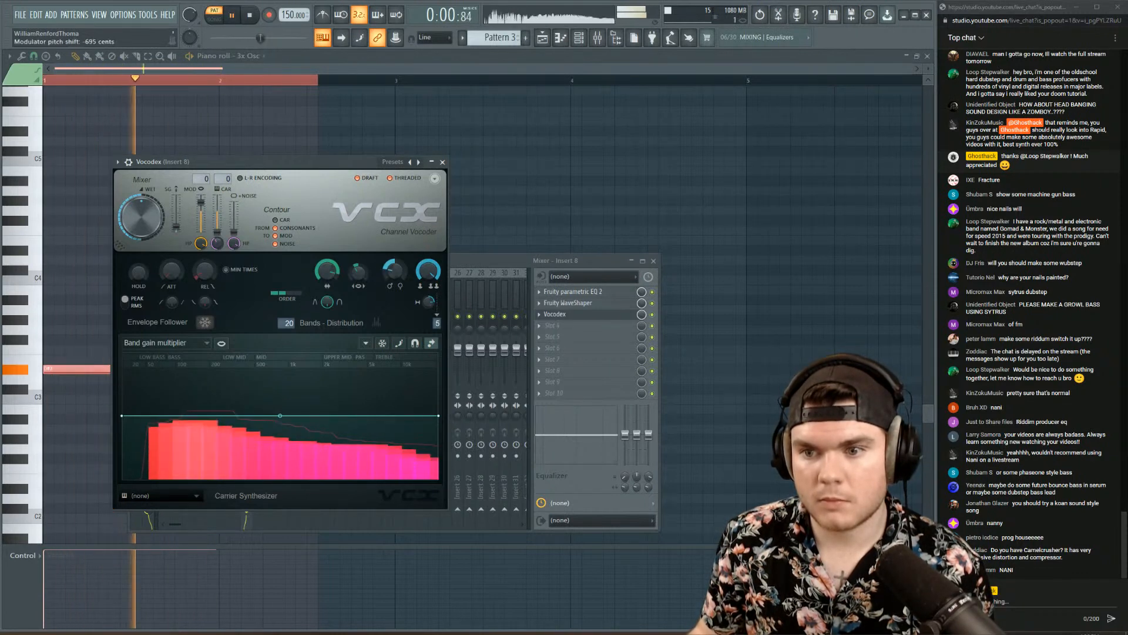
key("space")
key("space")
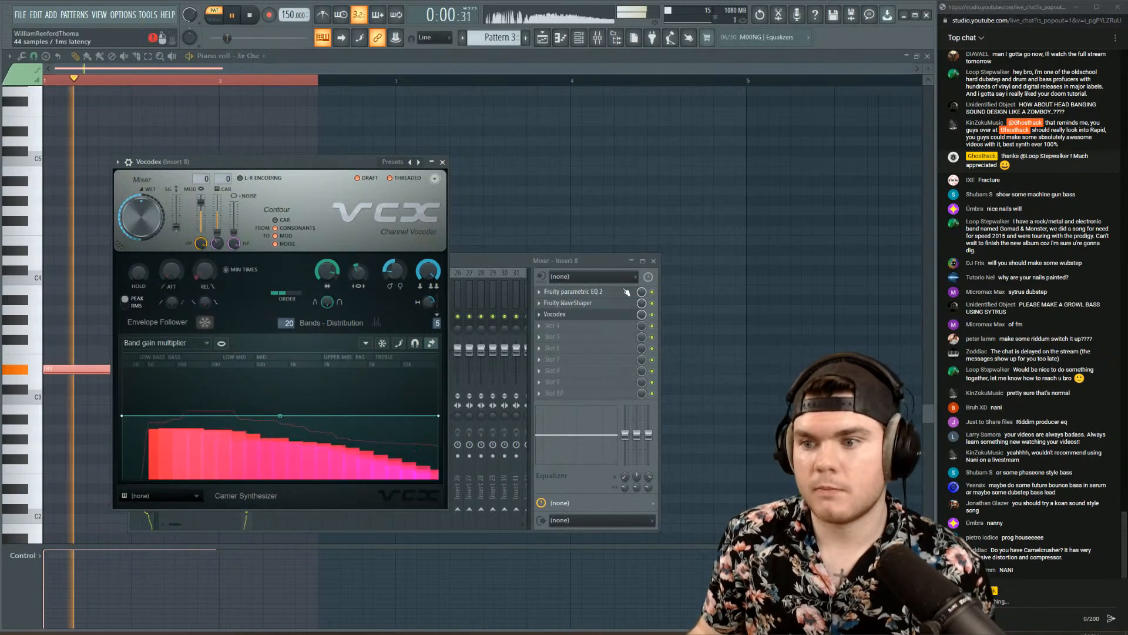
- Close the Vocodex window, audition the bass and load SerumFX into slot 4 of mixer Insert 8
left_click(558, 314)
key("space")
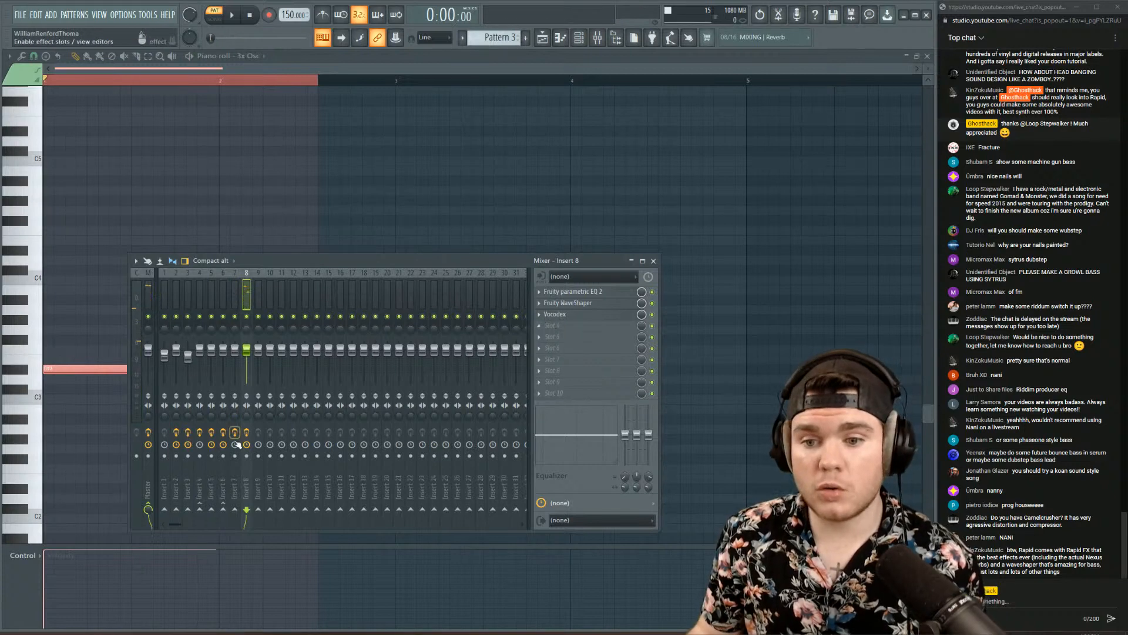
key("space")
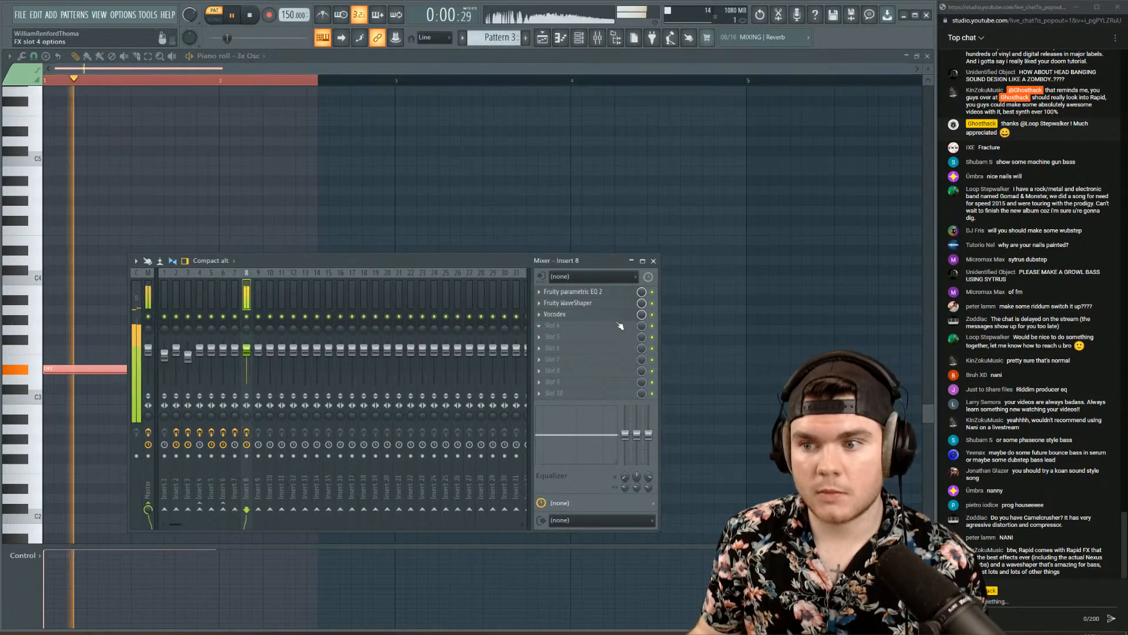
key("space")
left_click(552, 325)
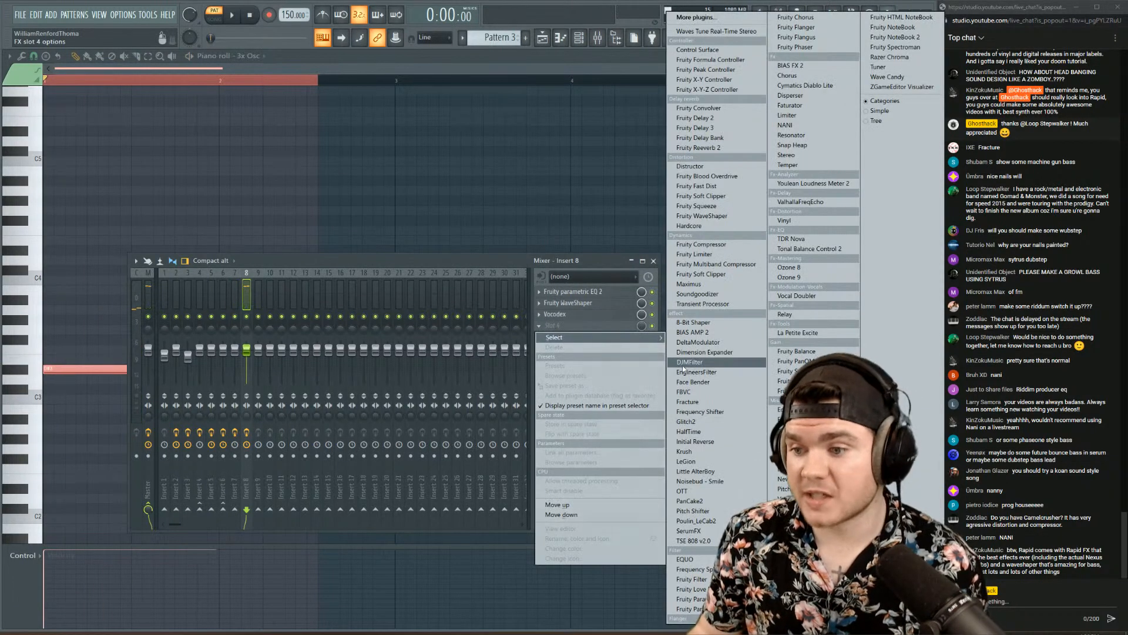
left_click(693, 530)
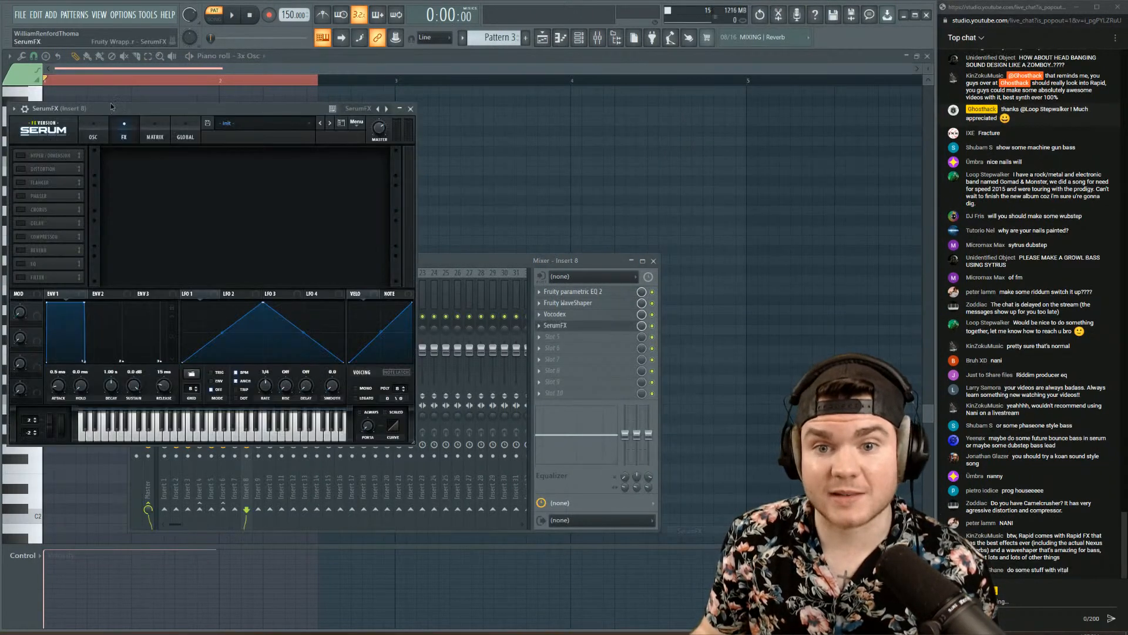
- Enable only the EQ module in SerumFX and move it to the top of the effects chain
left_click(131, 341)
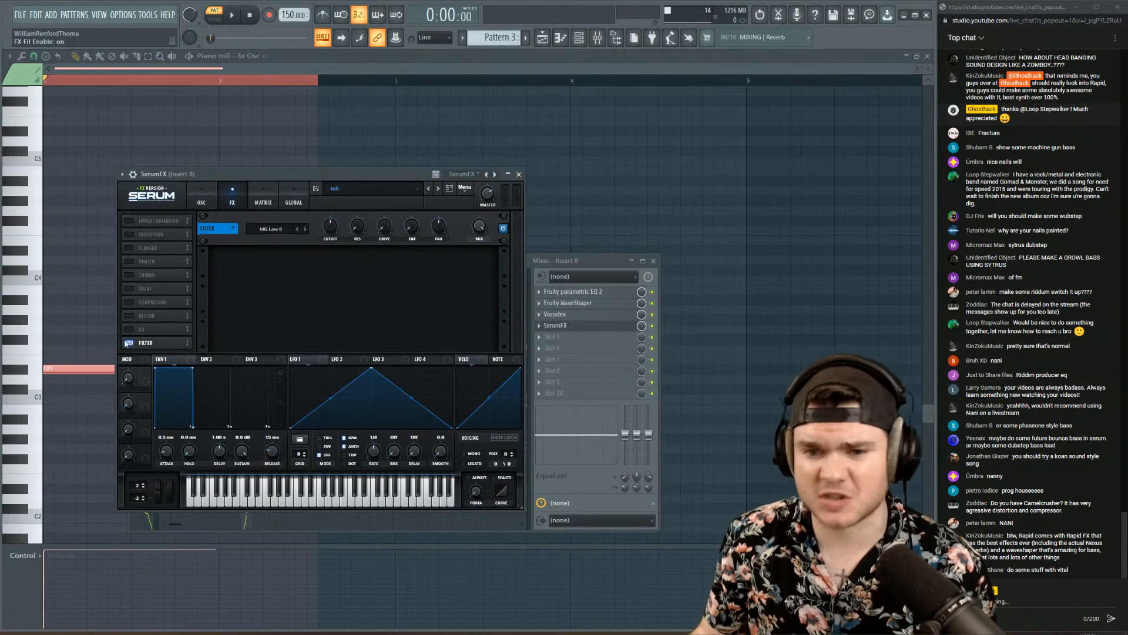
left_click(130, 341)
left_click(143, 329)
left_click_drag(144, 330, 151, 217)
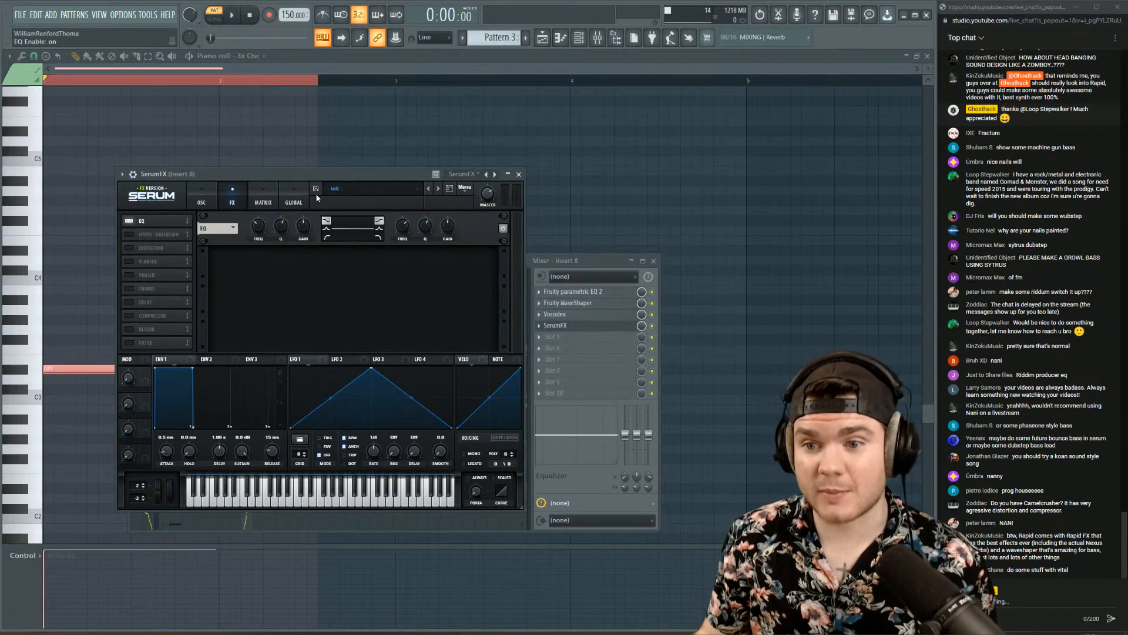
- Make the EQ's low band a low cut, lower its frequency and modulate it with LFO 1 by 49
key("space")
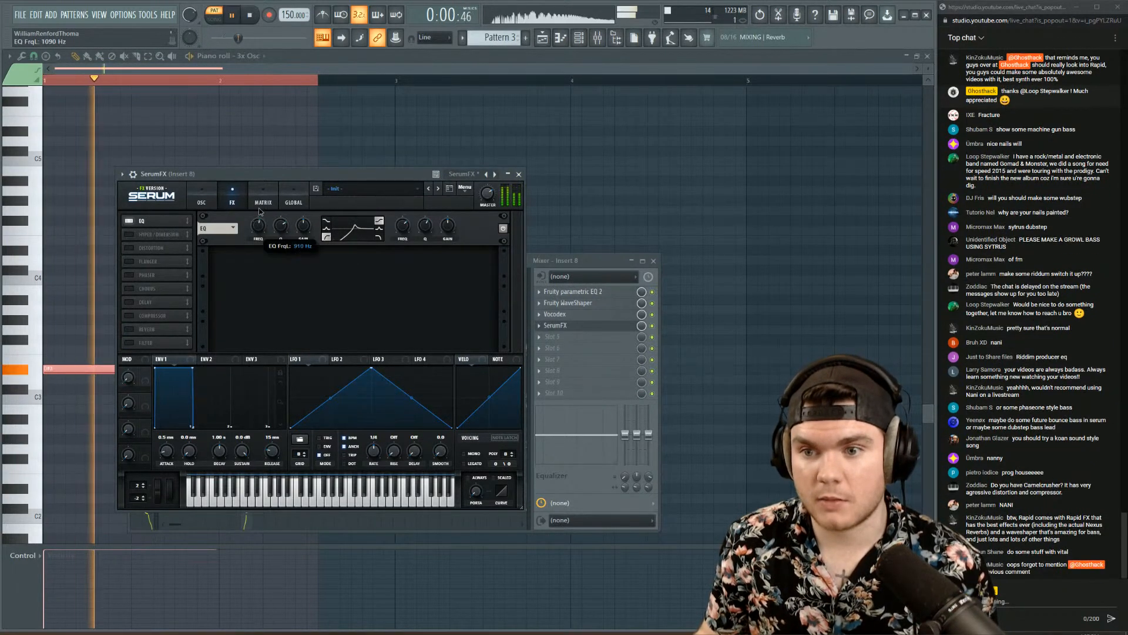
left_click_drag(258, 220, 256, 258)
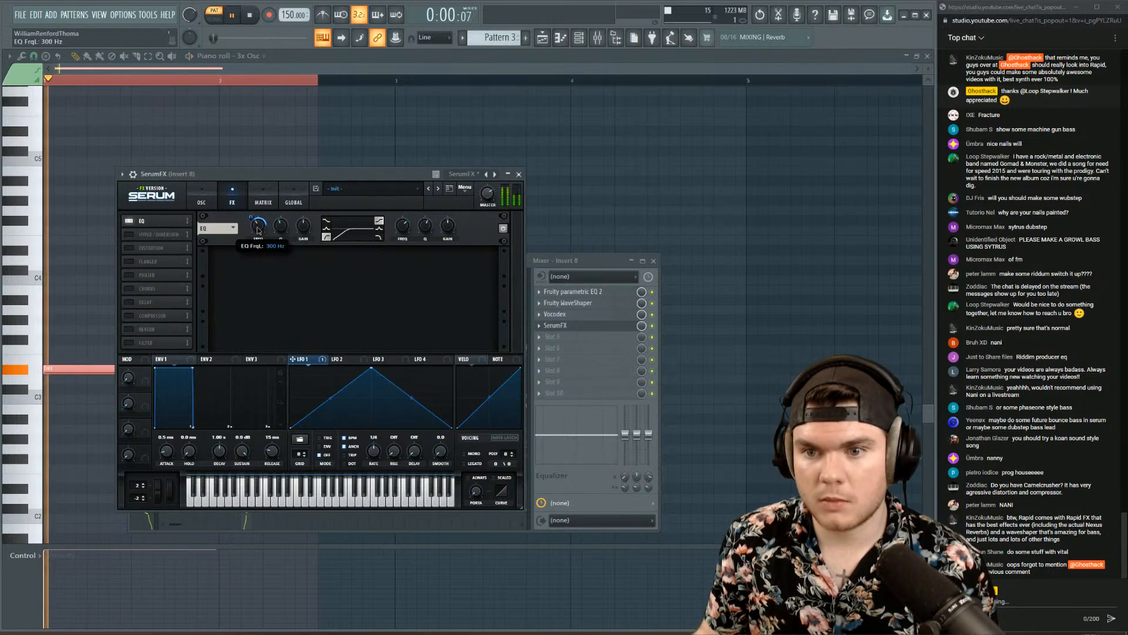
key("space")
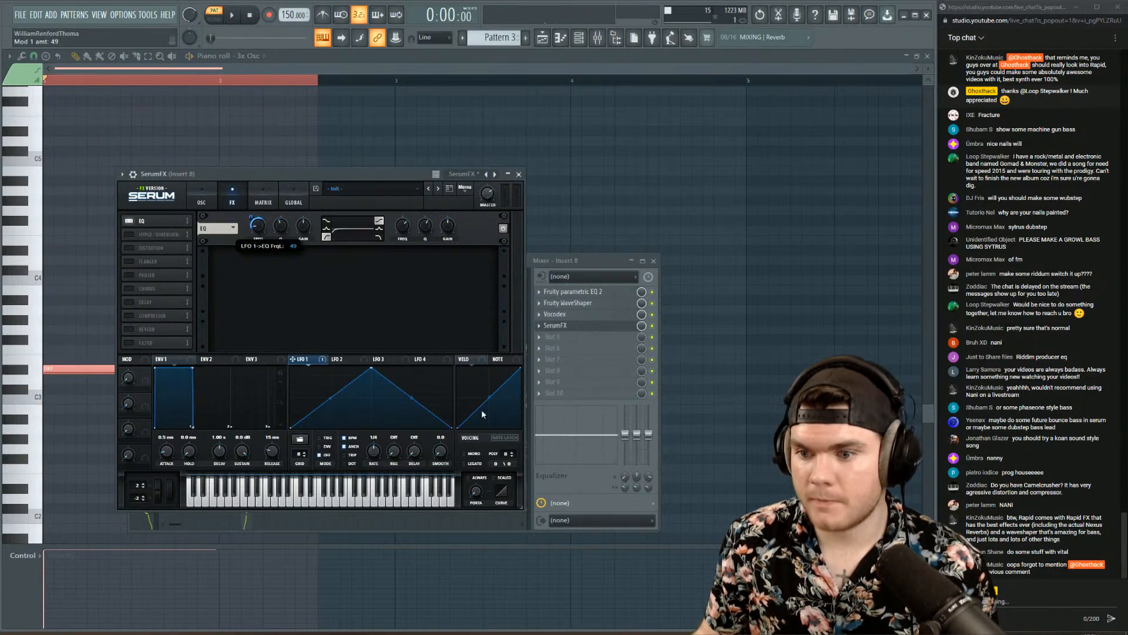
- Set LFO 1's rate to bar with Note Latch on, and enlarge the SerumFX window
key("space")
left_click_drag(377, 450, 378, 458)
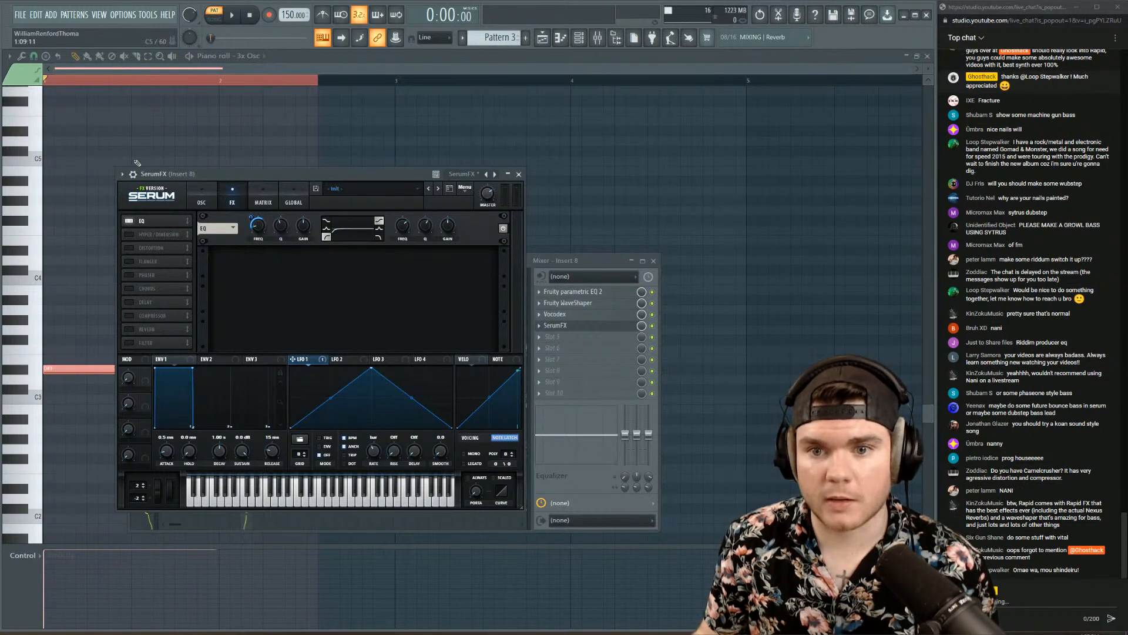
left_click_drag(168, 174, 160, 126)
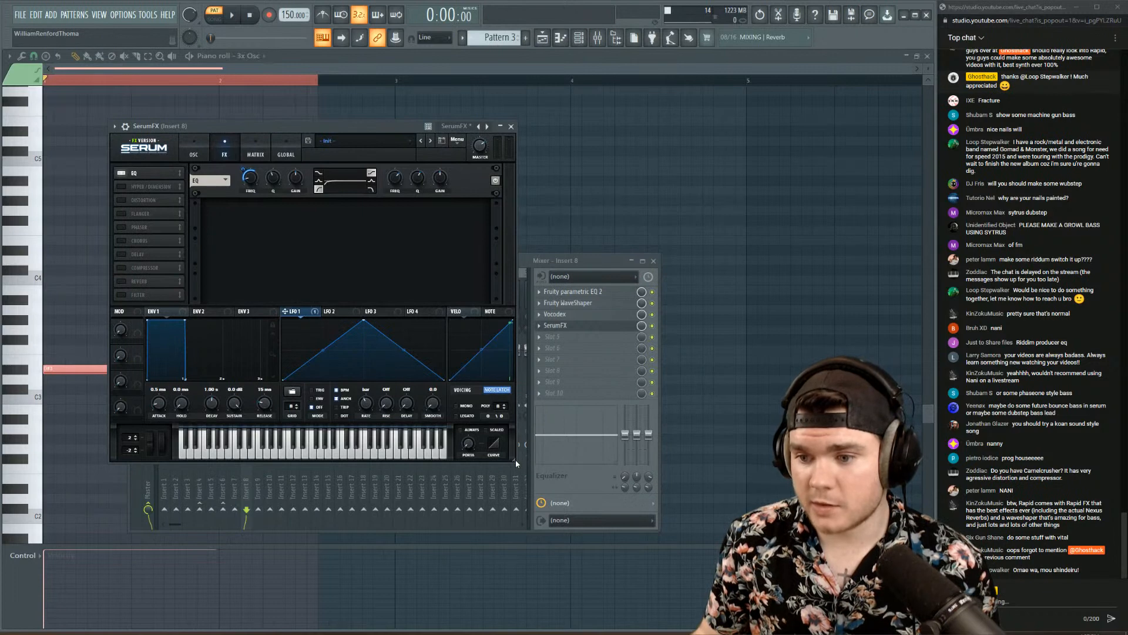
left_click_drag(614, 527, 628, 539)
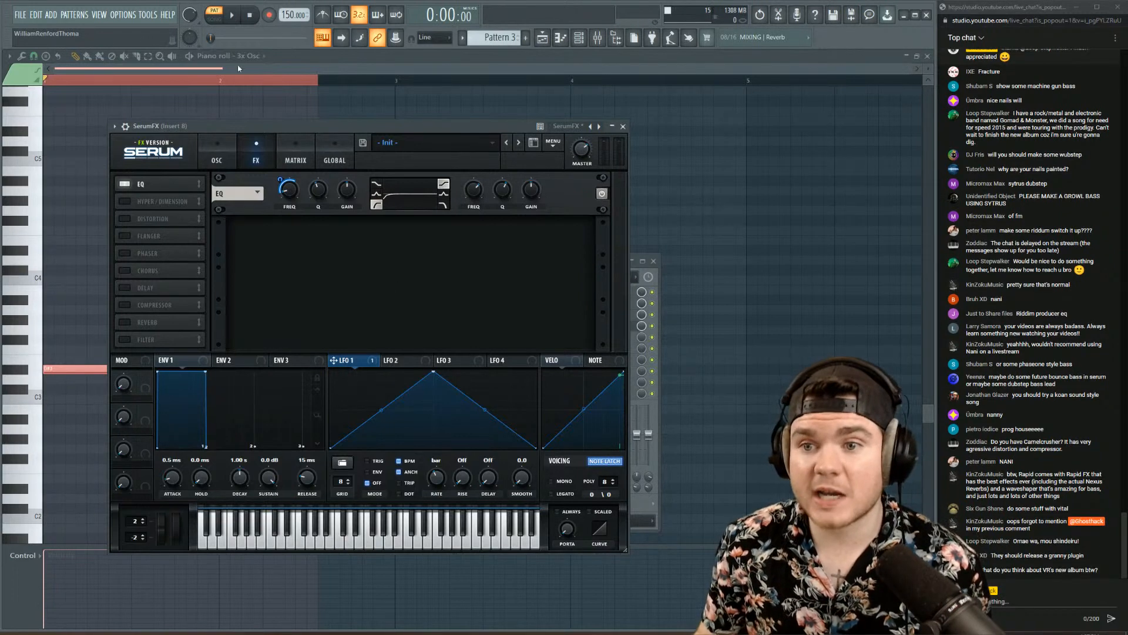
left_click_drag(265, 127, 249, 123)
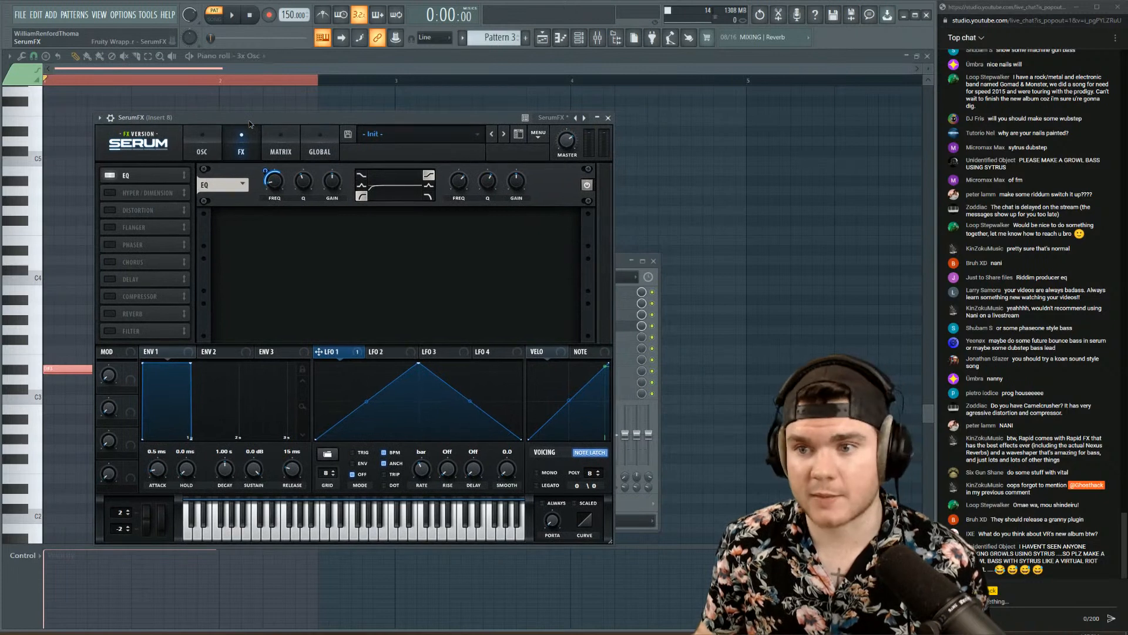
- Set the Q of the EQ's low cut to 52% while auditioning the sweep
key("space")
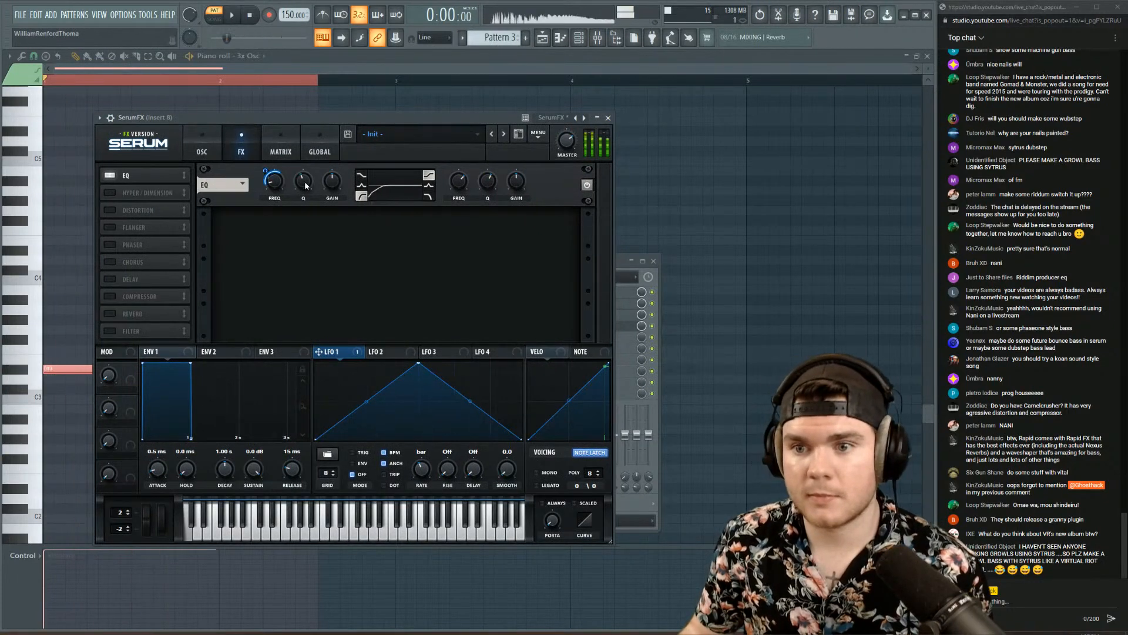
key("space")
mouse_move(305, 186)
left_mouse_down()
mouse_move(304, 174)
mouse_move(266, 178)
mouse_move(299, 196)
left_mouse_up()
key("space")
key("space")
key("space")
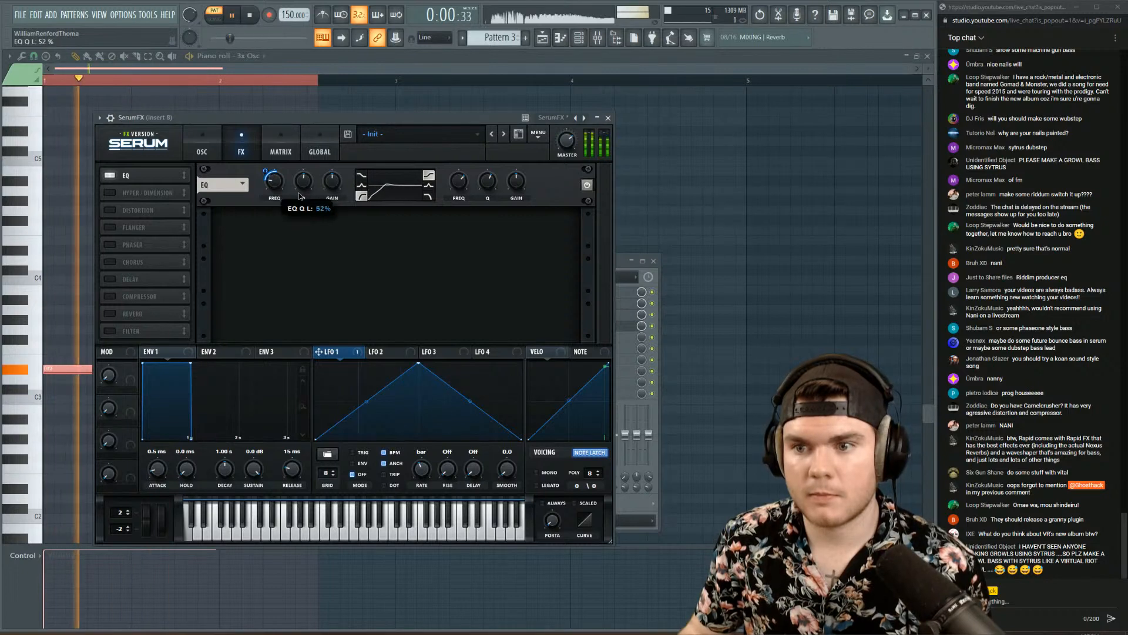
- Change the EQ's high band to Peak with its gain lowered into a notch, and set the low band's Q to 57%
left_click(429, 186)
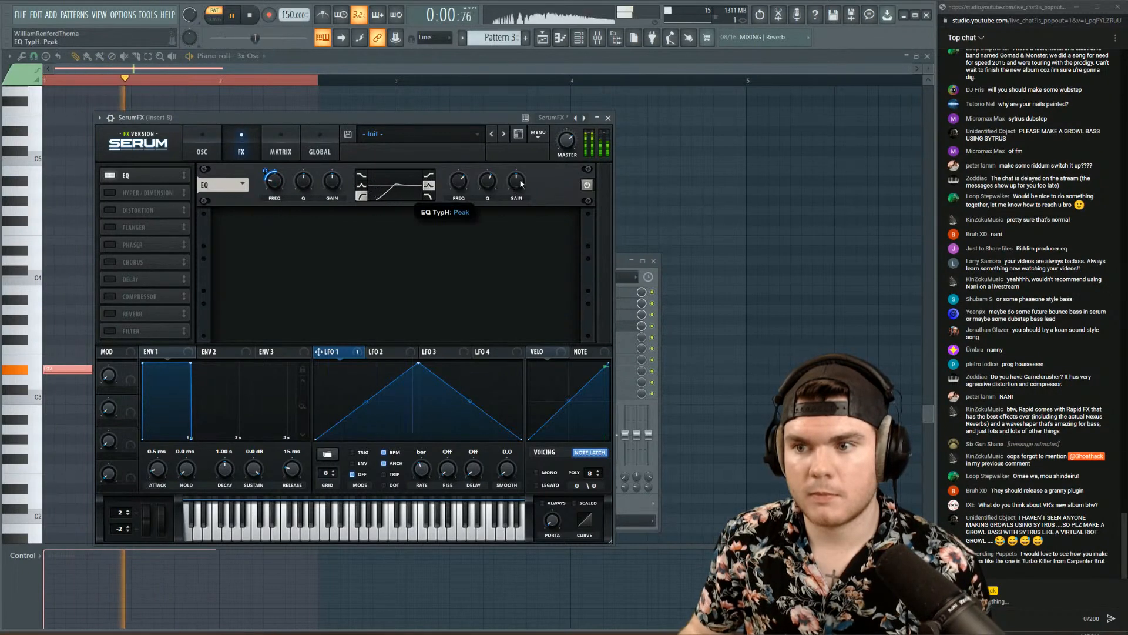
left_click_drag(516, 183, 497, 249)
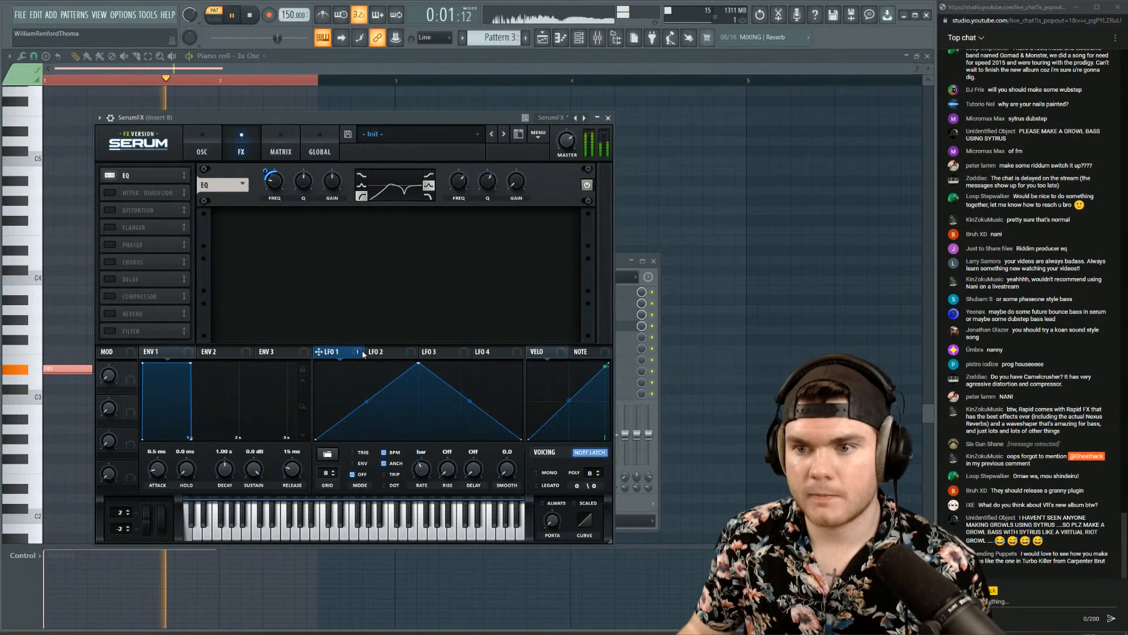
key("space")
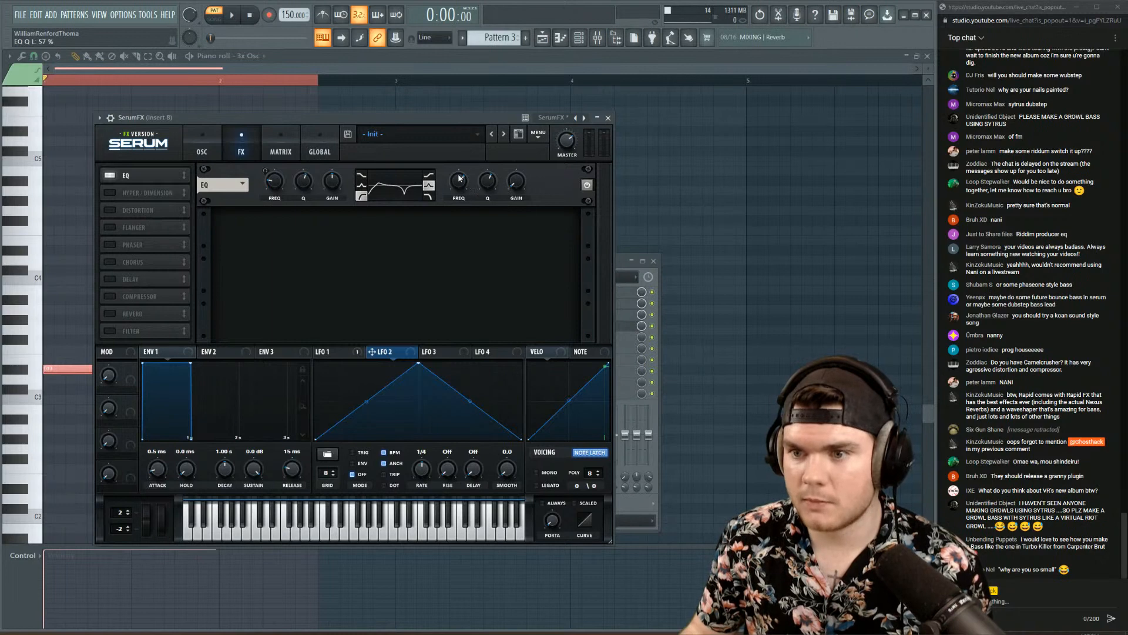
- Lower the EQ's high band frequency to about 93 Hz and modulate it with LFO 2 by 49
key("space")
left_click_drag(459, 178, 453, 212)
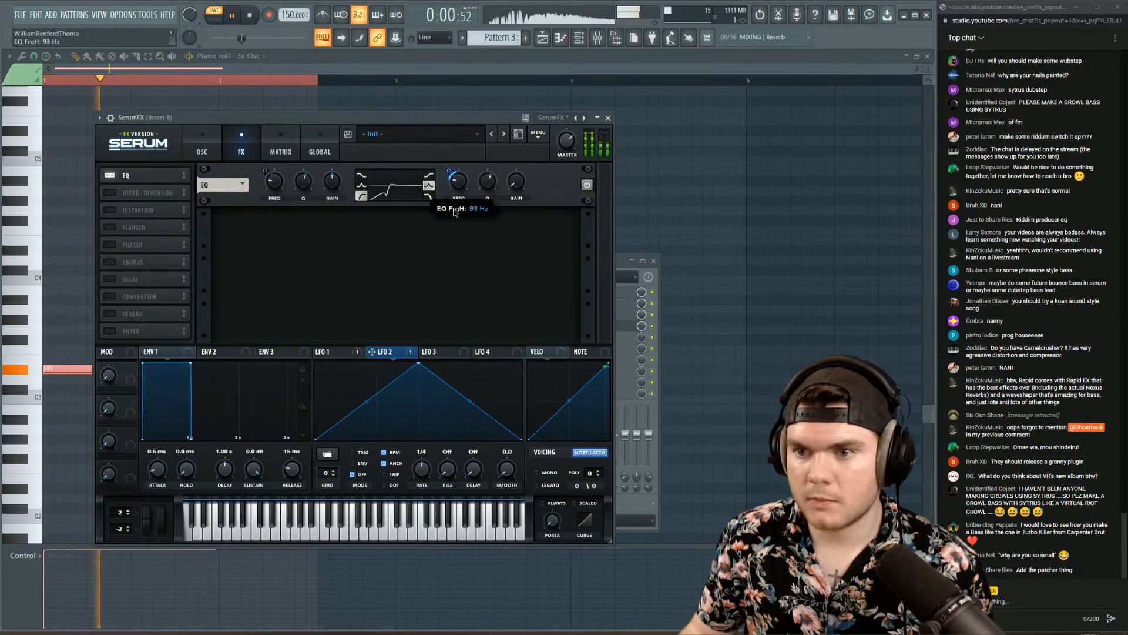
left_click_drag(453, 160, 453, 160)
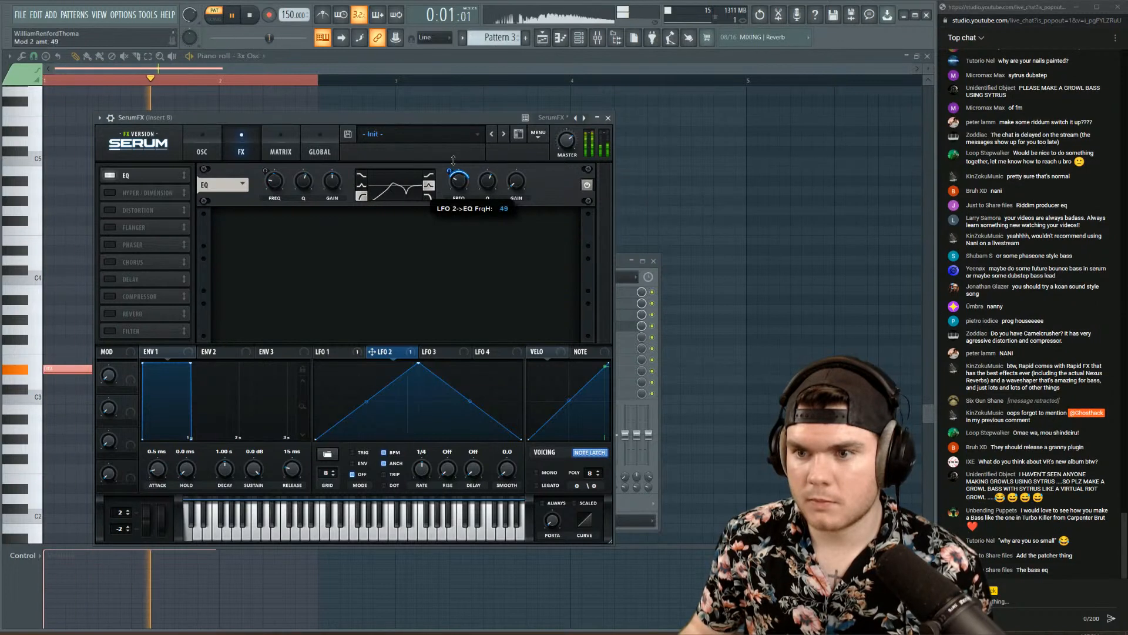
- Reshape LFO 2 into a falling ramp by moving its peak to the start, and set its rate to 1/8
left_click_drag(421, 470, 422, 479)
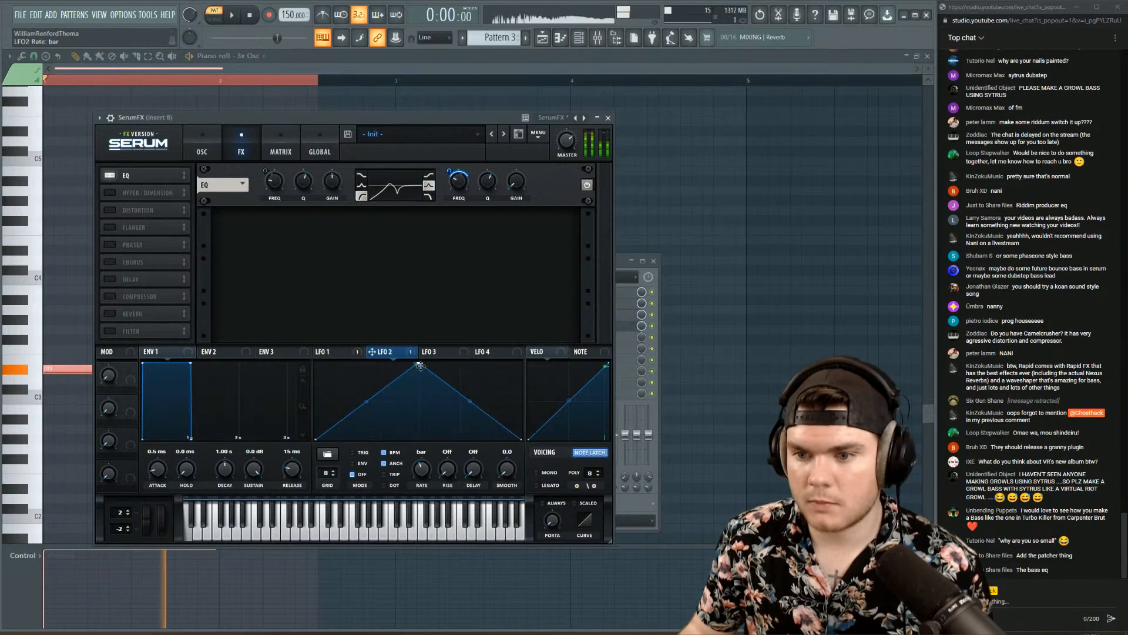
left_click_drag(420, 365, 260, 329)
key("space")
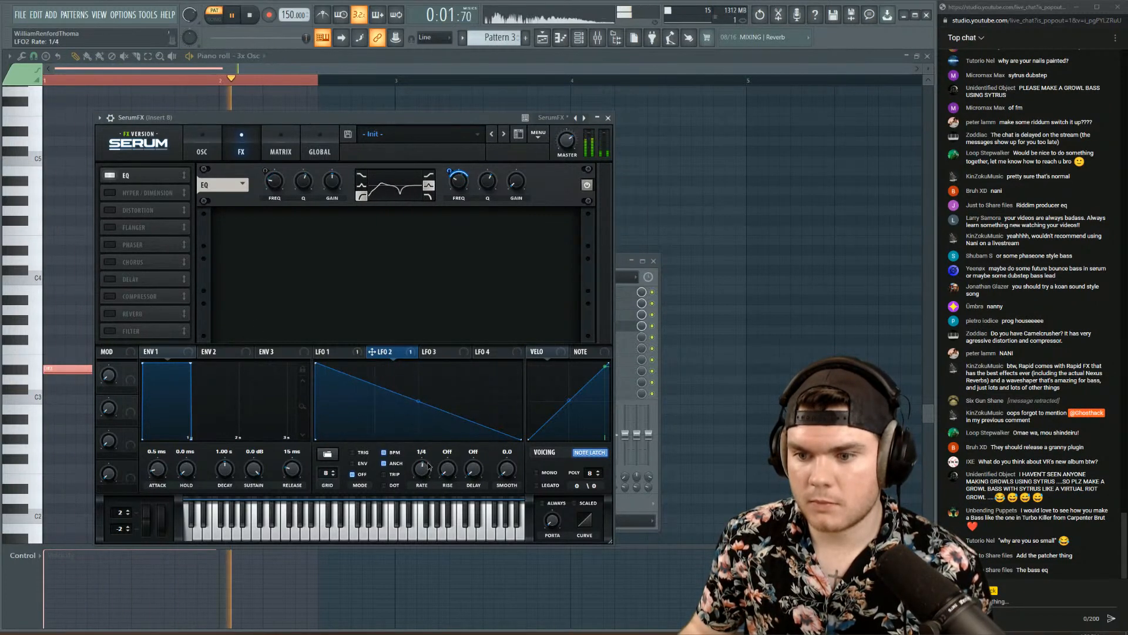
left_click_drag(429, 466, 430, 460)
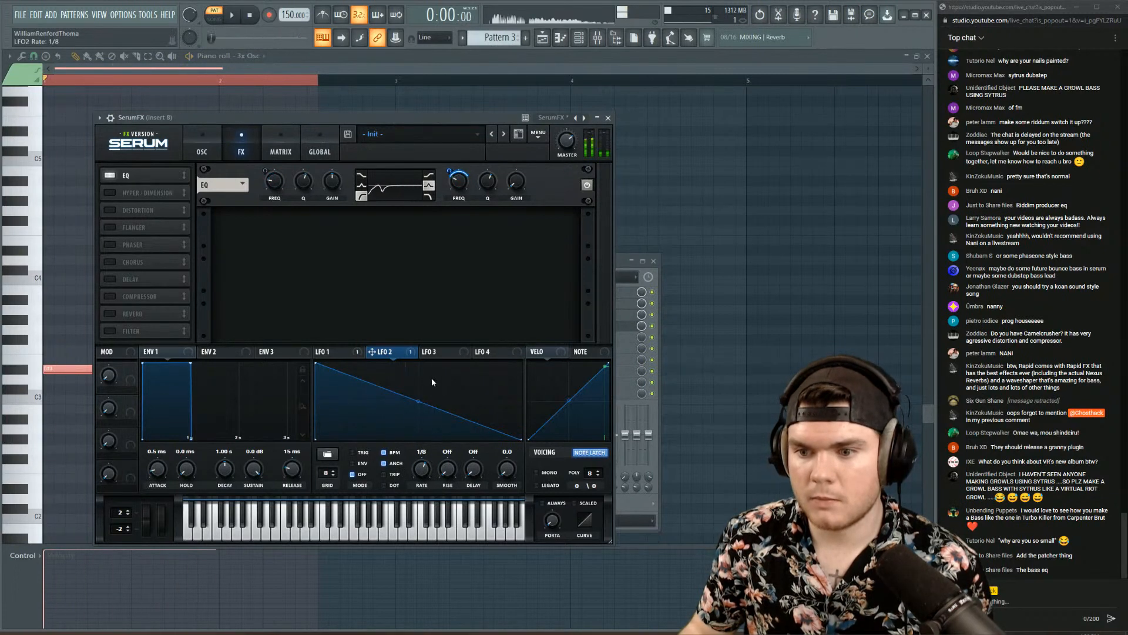
- Bend LFO 2's falling ramp into a concave curve and fine-tune the Q of the EQ's low band
left_click_drag(418, 400, 416, 404)
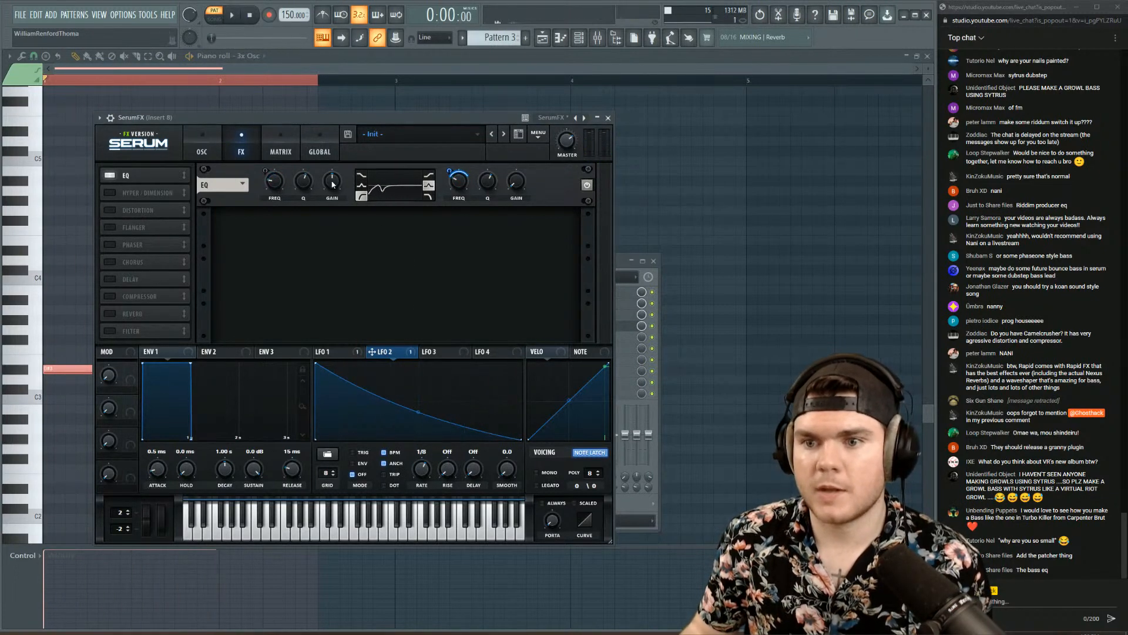
key("space")
left_click_drag(304, 179, 307, 172)
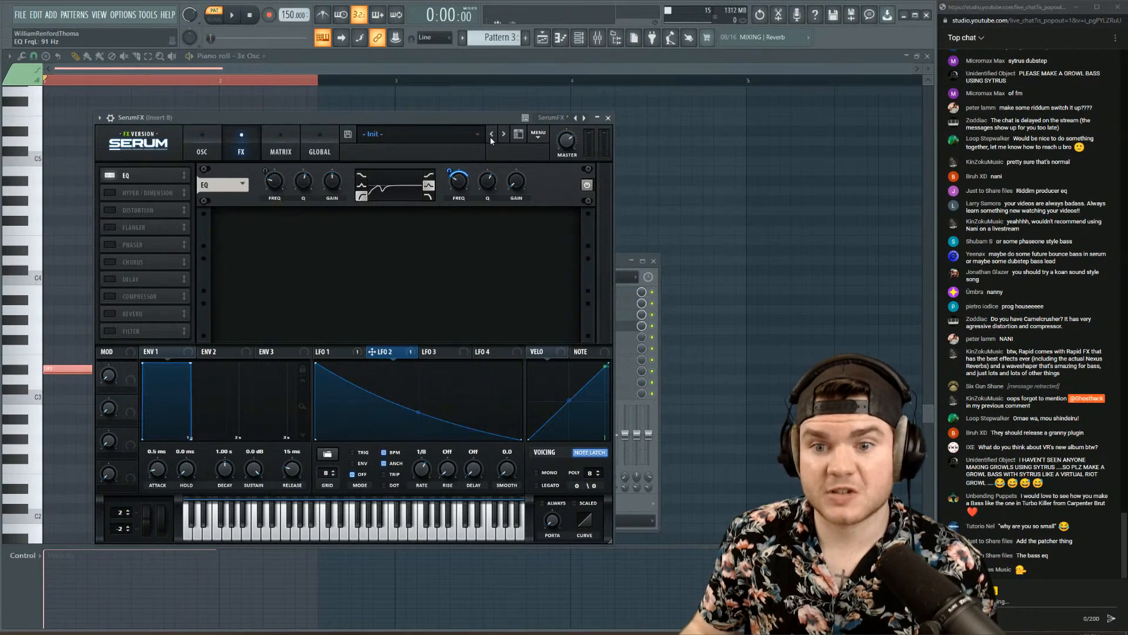
- Enable Hyper/Dimension with a unison of 7, adjust the Hyper rate, set its detune to about 55% and lower its mix
left_click(117, 191)
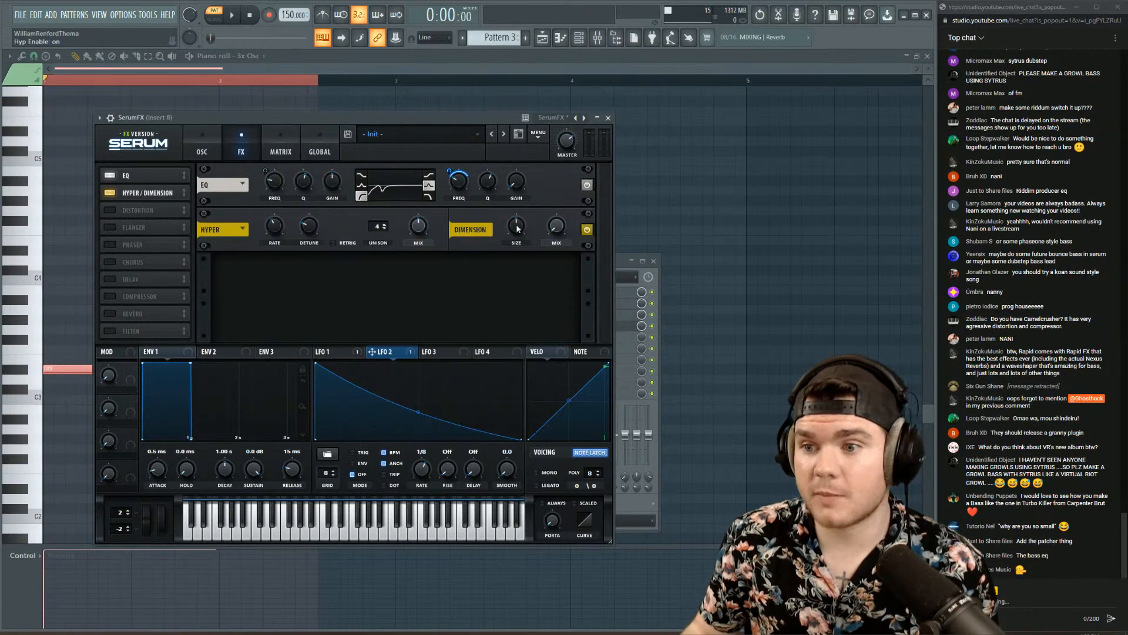
left_click_drag(378, 226, 427, 194)
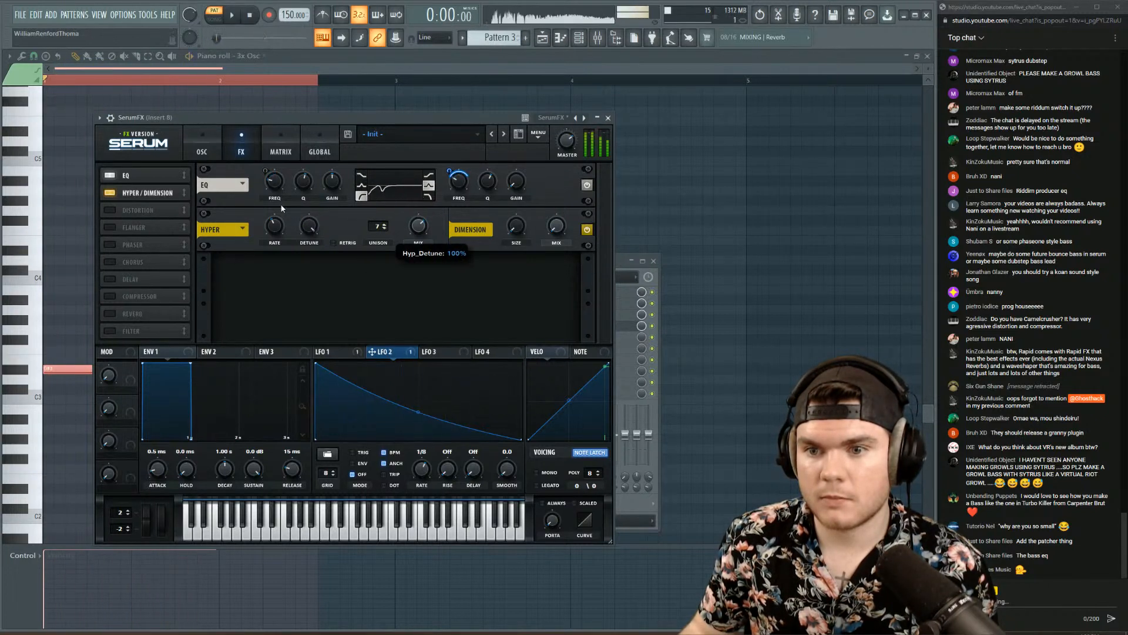
key("space")
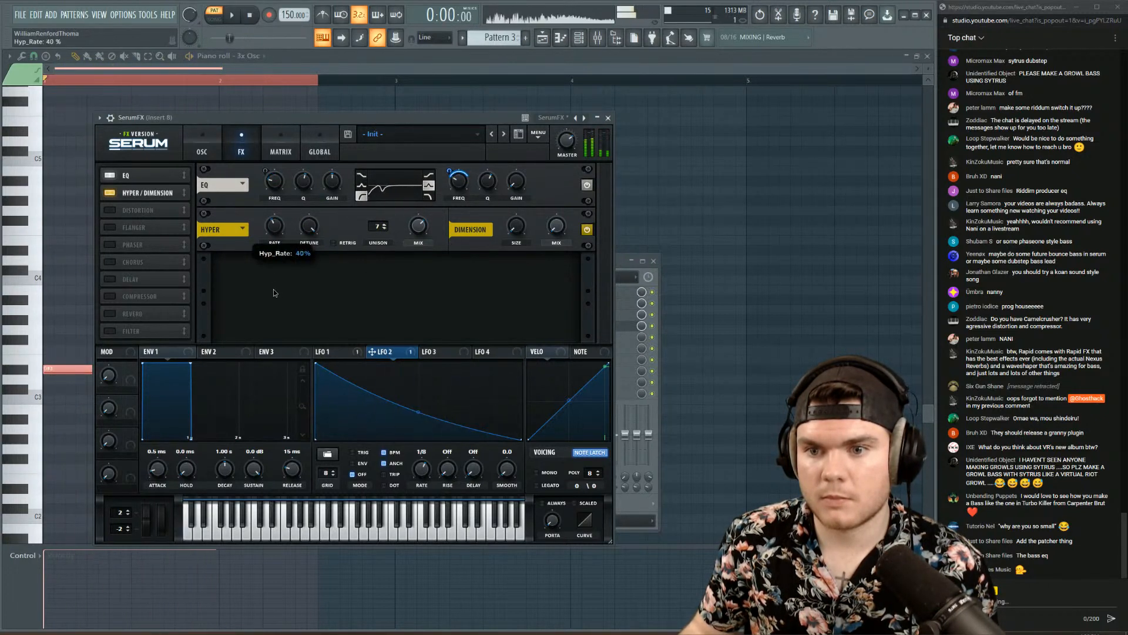
key("space")
left_click_drag(273, 292, 312, 226)
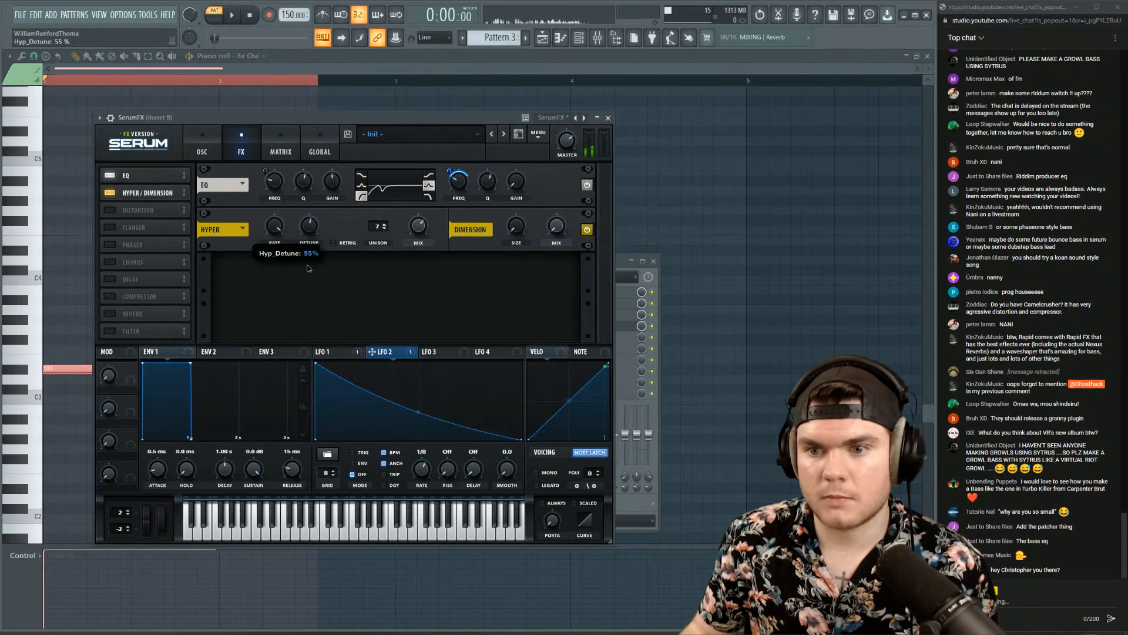
left_click_drag(418, 226, 415, 258)
key("space")
key("space")
- Enable the Compressor in Multiband mode with a threshold of about -12.2 dB, raise the middle band to 131% and close SerumFX
left_click(110, 297)
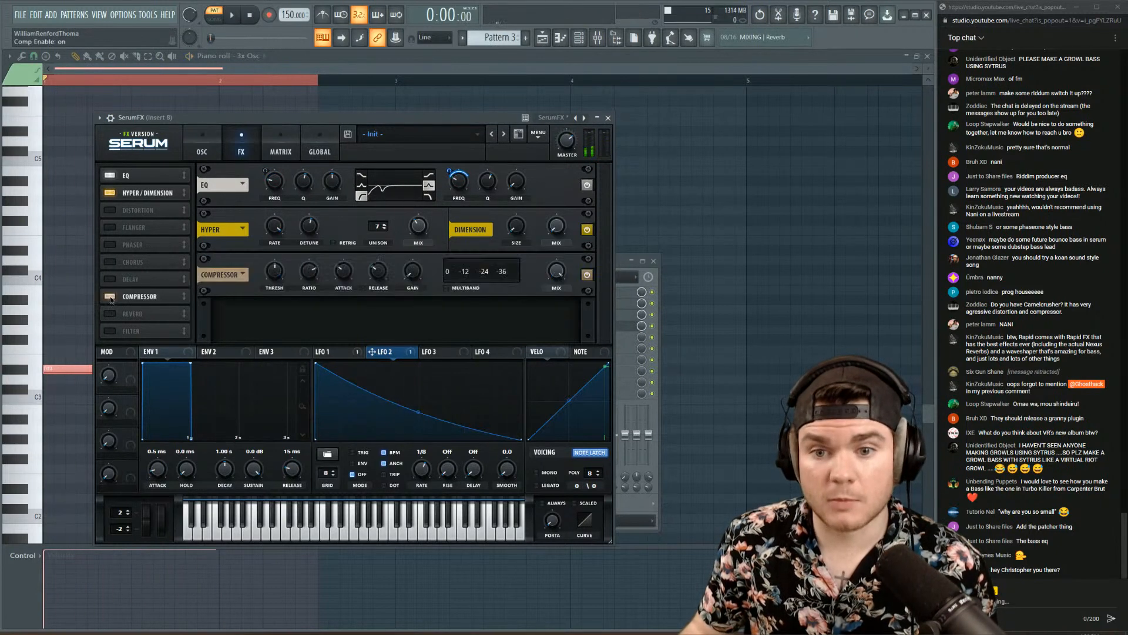
left_click(448, 288)
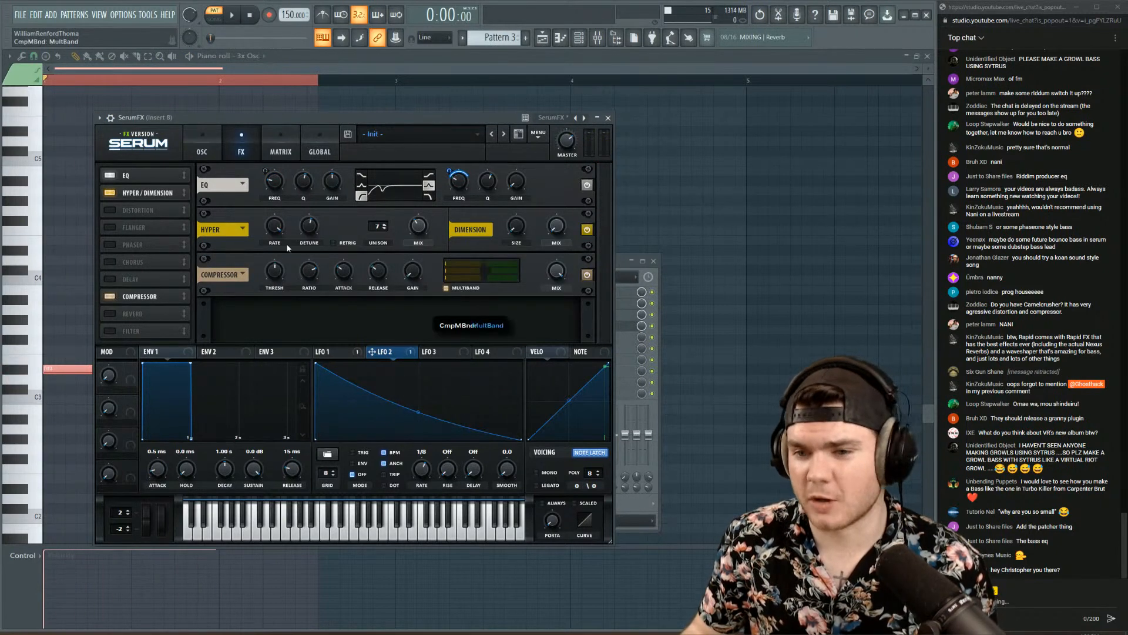
key("space")
left_click_drag(273, 271, 272, 291)
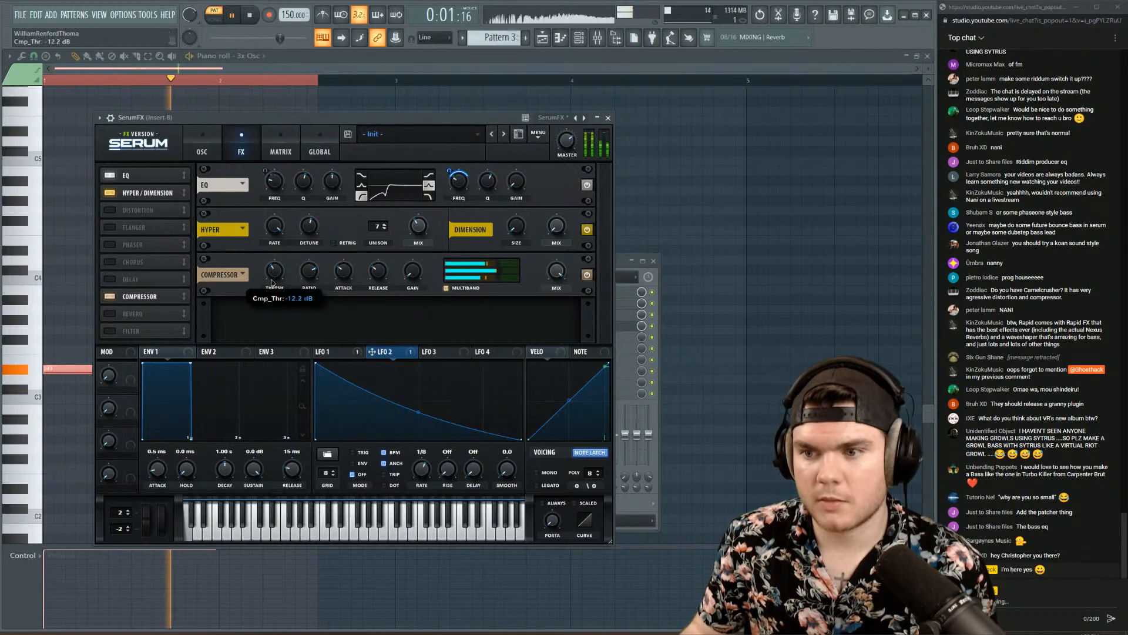
key("space")
left_click_drag(495, 271, 528, 274)
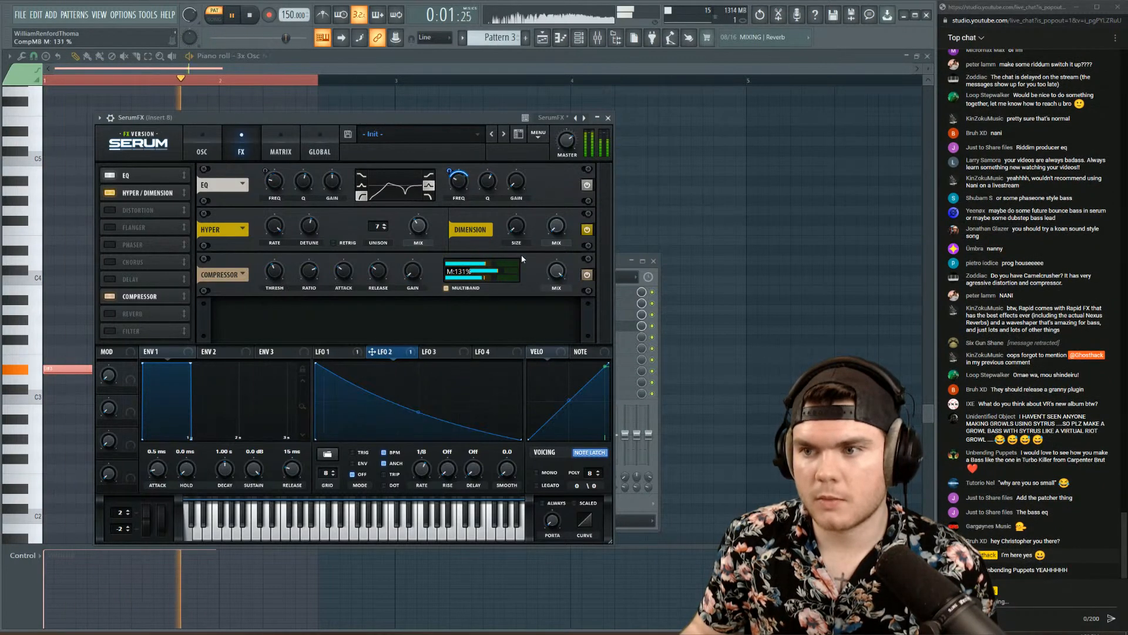
key("space")
left_click(608, 119)
key("space")
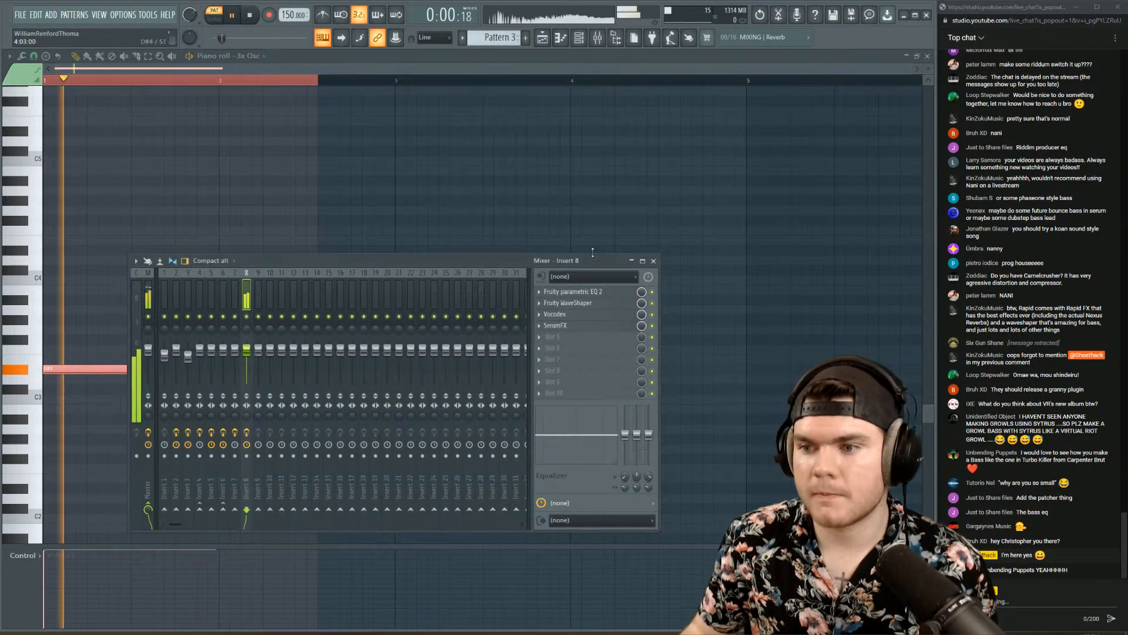
- Load Faturator into slot 5 of Insert 8 and set its Drive to 31% during playback
key("space")
left_click(559, 338)
mouse_move(649, 348)
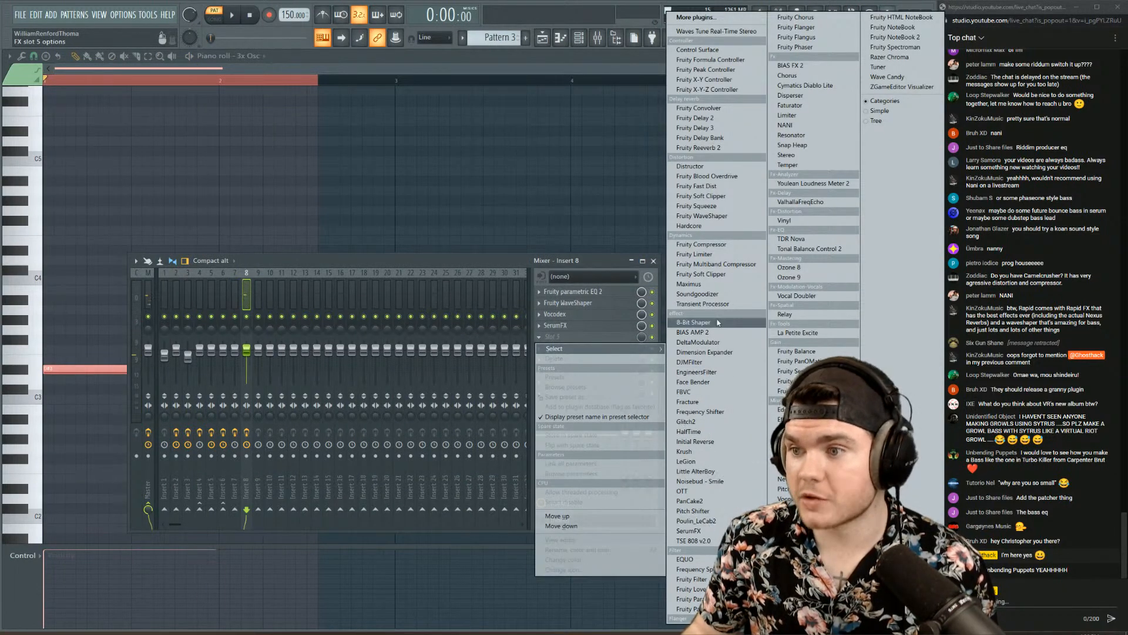
left_click(820, 106)
key("space")
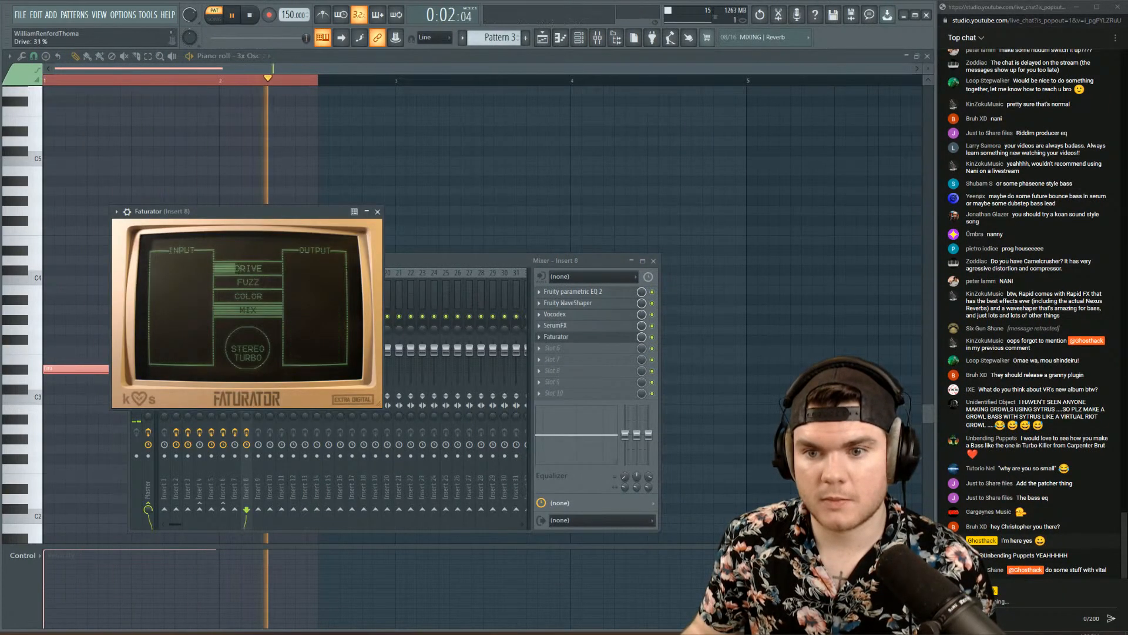
- Add a slide note above the D#3 bass note with the same length, move it to G3 and audition it
left_click(289, 201)
right_click(305, 202)
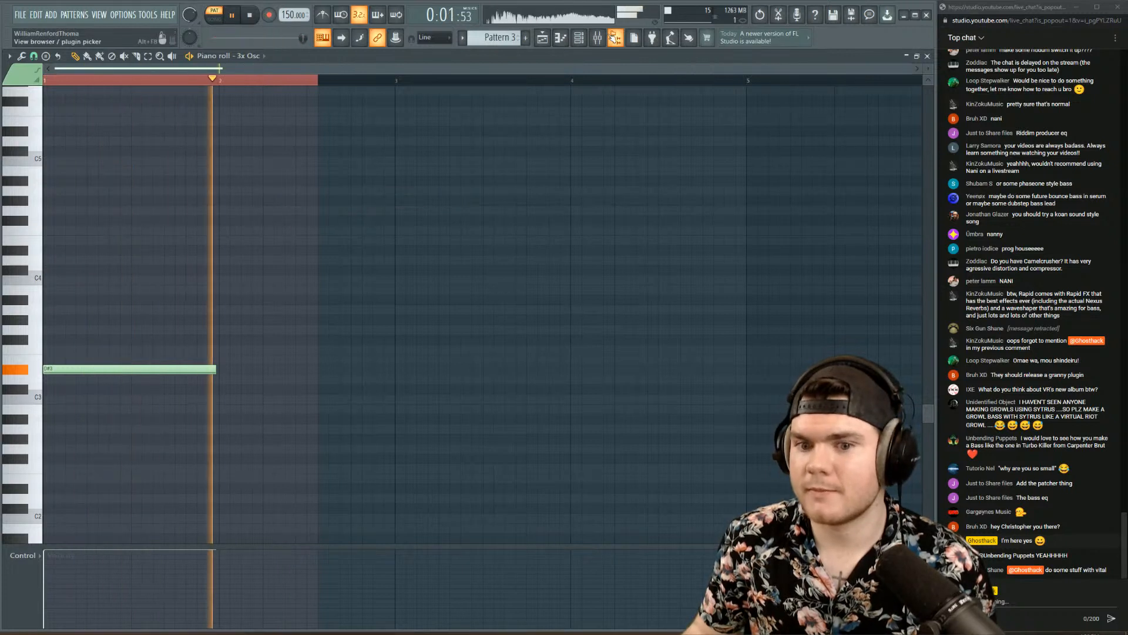
key("space")
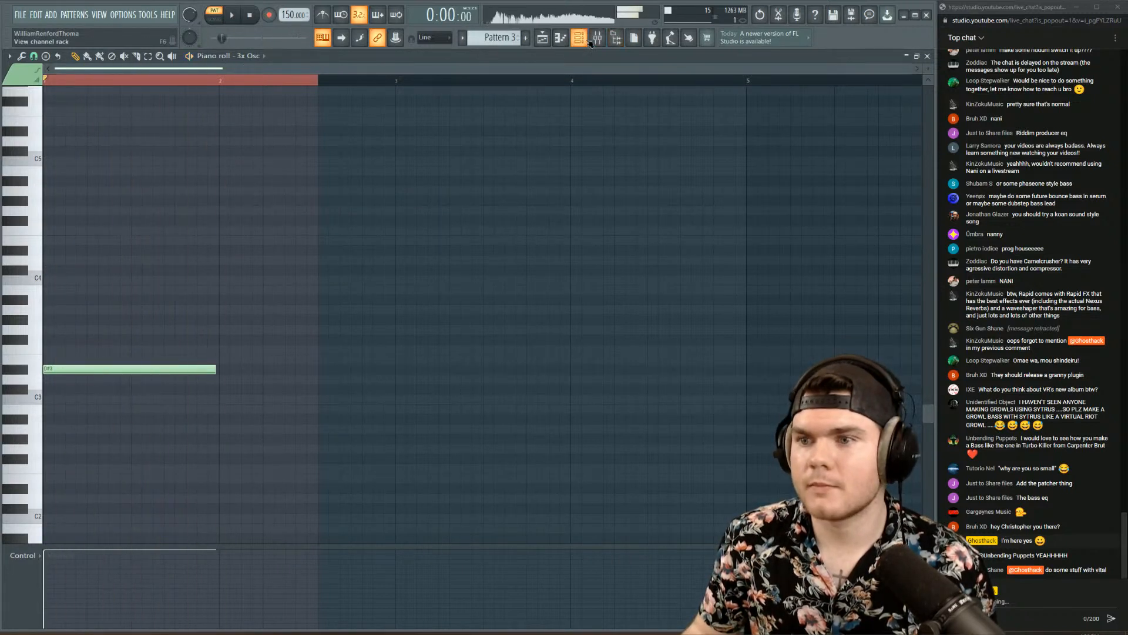
key("F6")
key("F6")
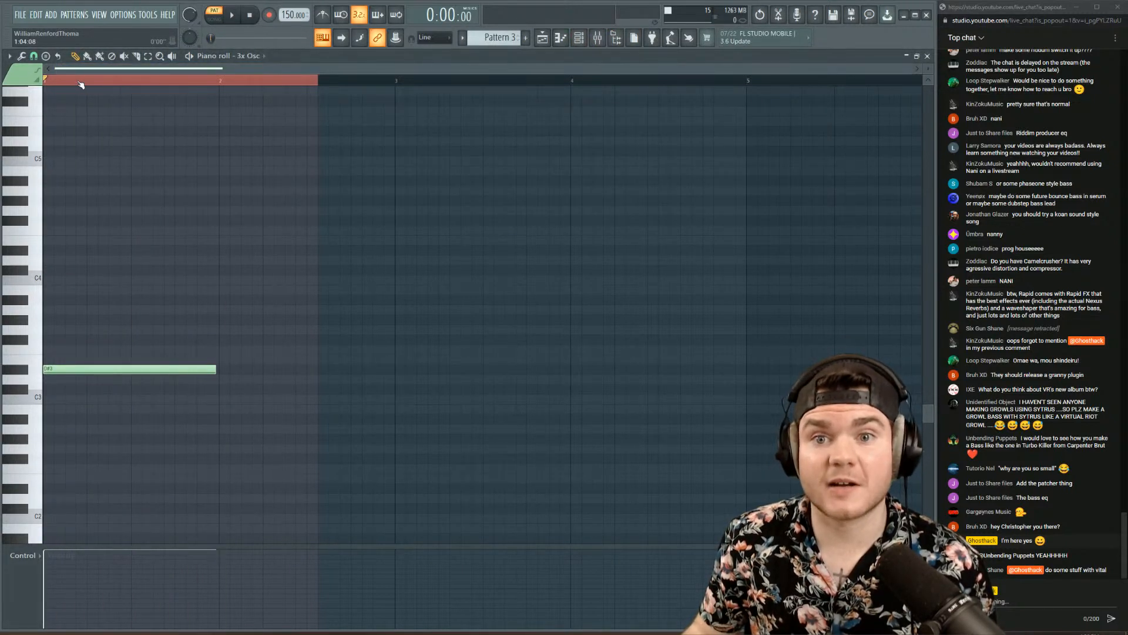
left_click(61, 340)
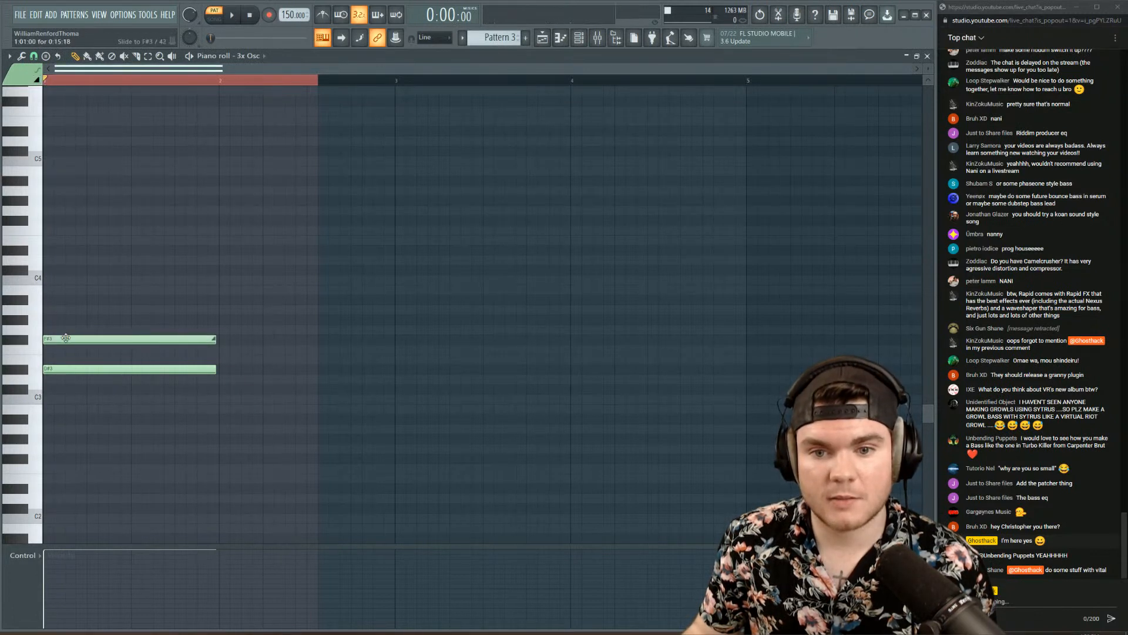
left_click_drag(66, 338, 62, 320)
key("space")
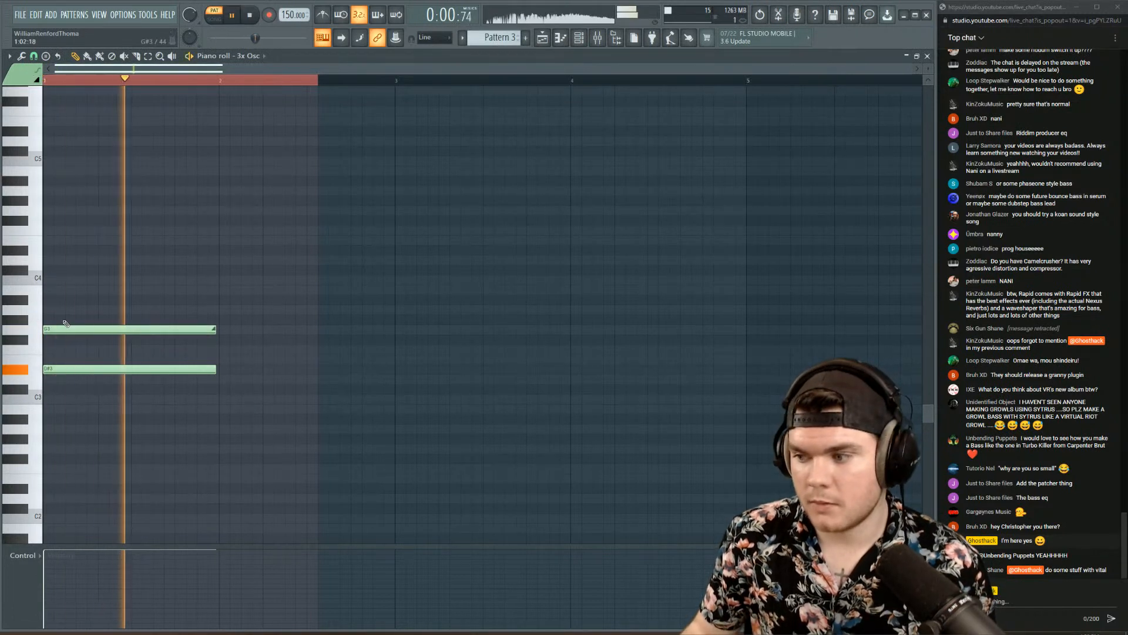
- Move the slide note down to F#3 and audition the pattern
key("space")
left_click(62, 328)
left_click_drag(63, 329, 60, 338)
key("space")
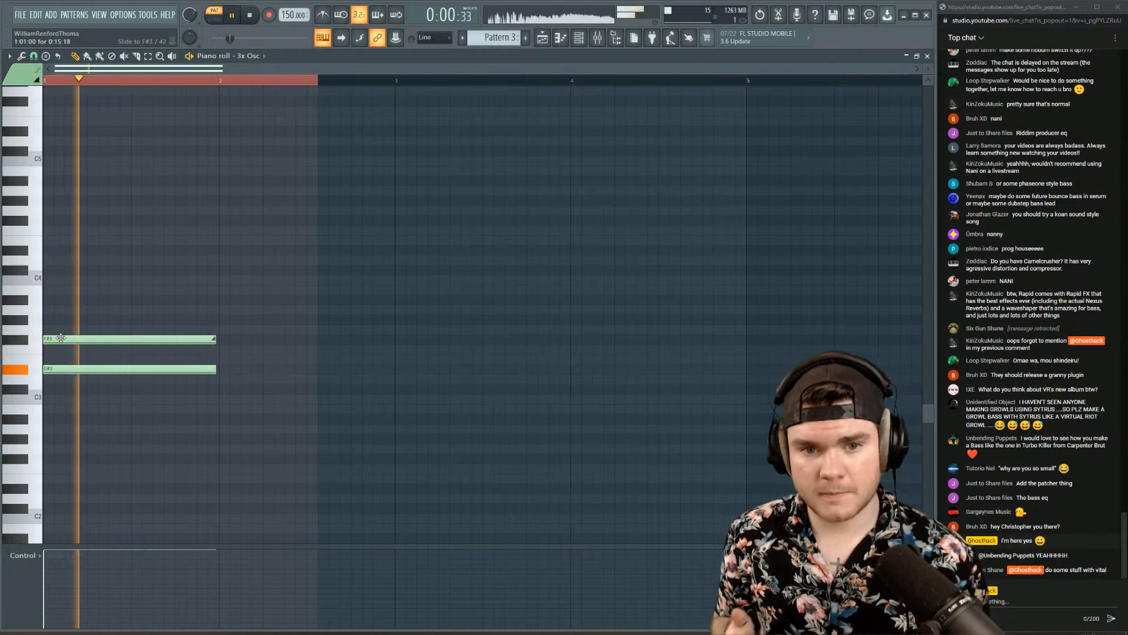
key("space")
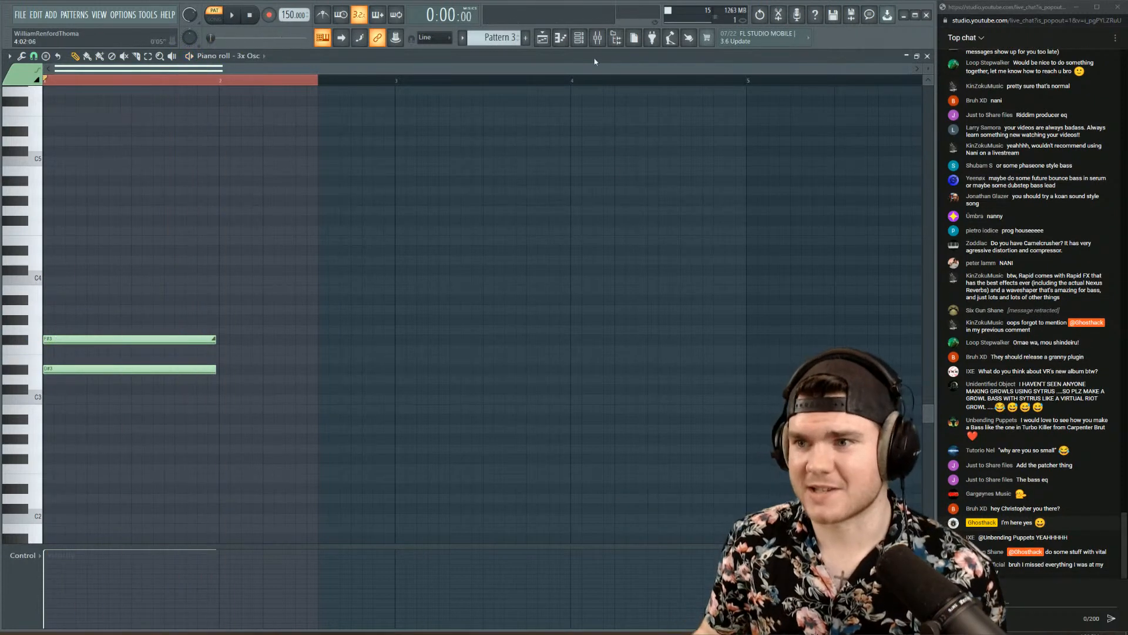
- Reopen SerumFX on Insert 8 during playback and bend LFO 2's curve slightly further
left_click(597, 38)
key("space")
left_click(577, 336)
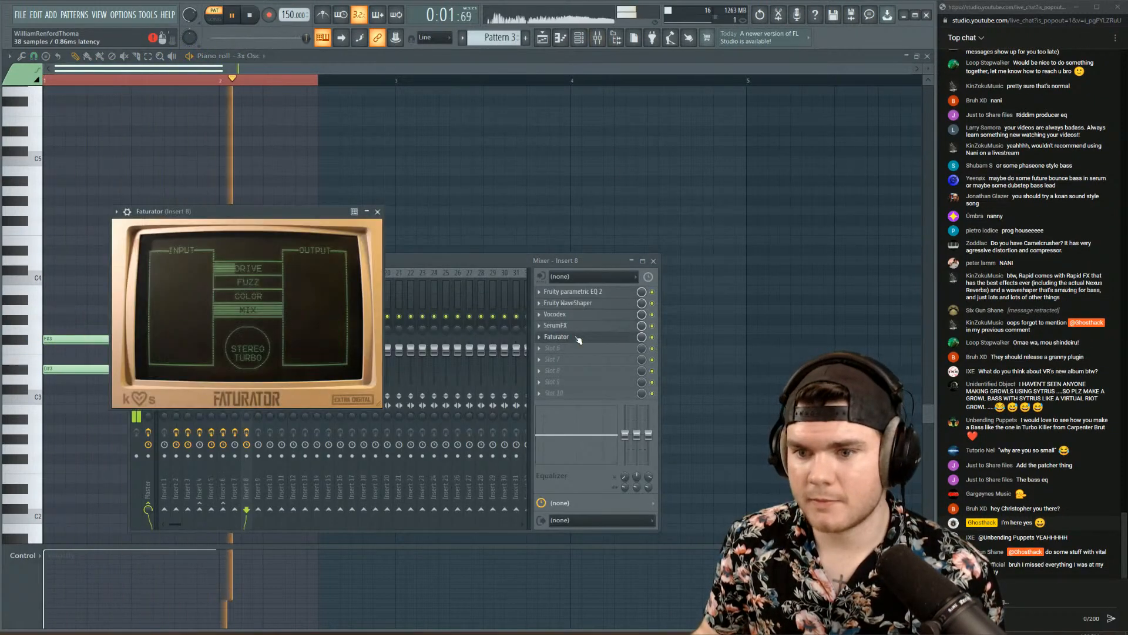
left_click(570, 325)
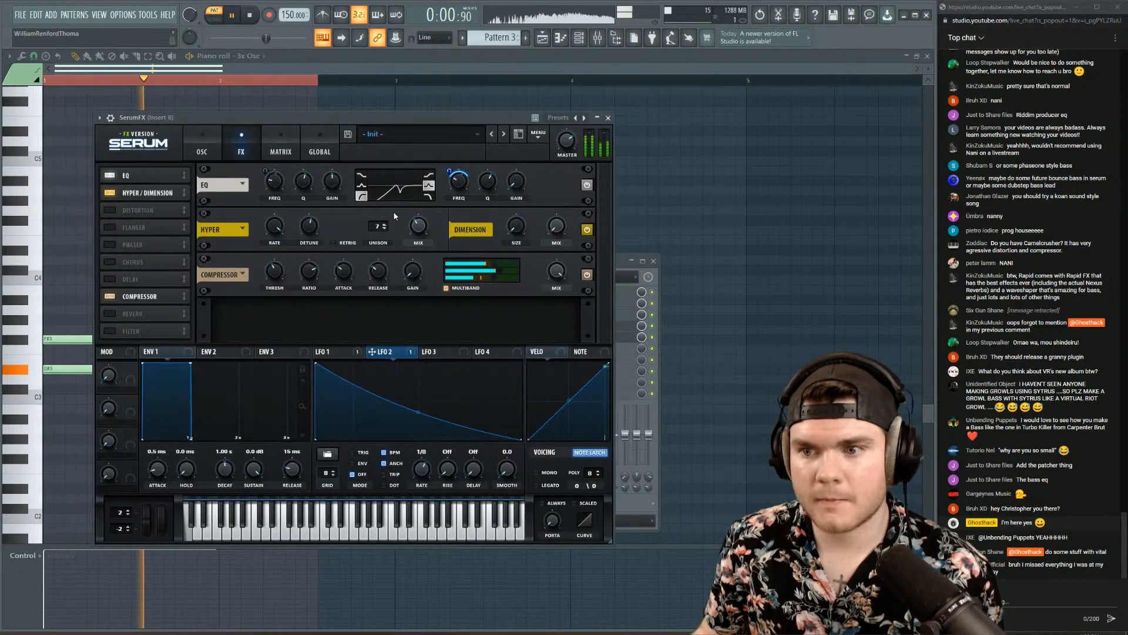
key("space")
mouse_move(418, 409)
left_mouse_down()
mouse_move(418, 381)
mouse_move(415, 432)
mouse_move(417, 412)
left_mouse_up()
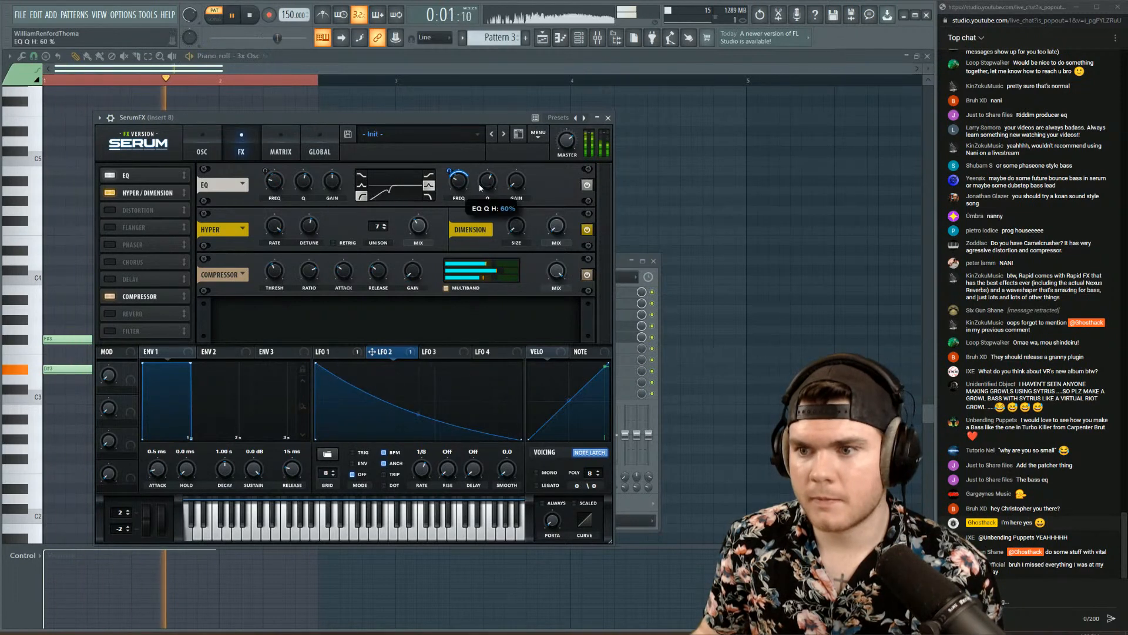
- Set the Q of SerumFX's EQ high band to 60% and sweep its frequency up to about 2167 Hz
key("space")
mouse_move(469, 177)
left_mouse_down()
mouse_move(469, 167)
mouse_move(464, 183)
mouse_move(458, 170)
left_mouse_up()
key("space")
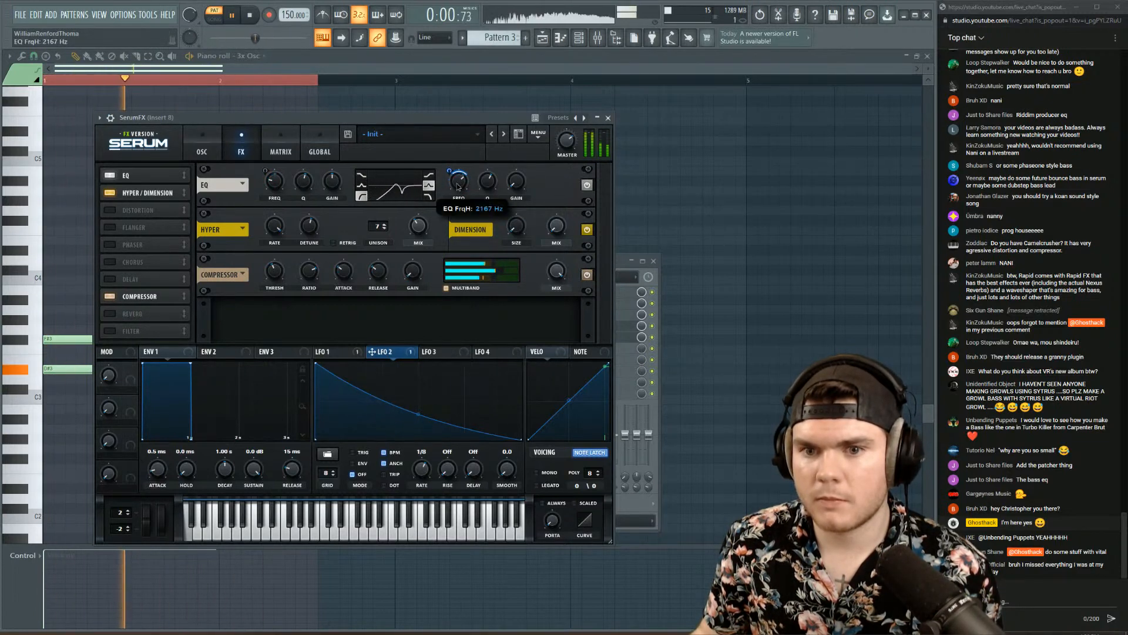
key("space")
- Compare fully wet and dry Hyper mix settings, settle on about 33%, and close SerumFX
left_click_drag(424, 231, 415, 304)
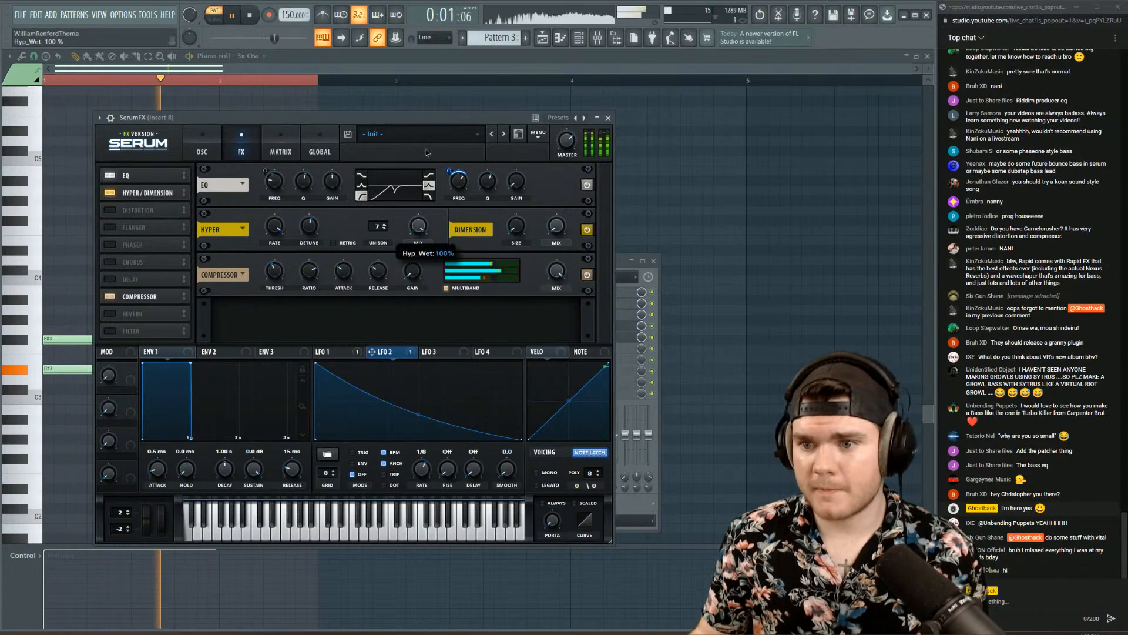
key("space")
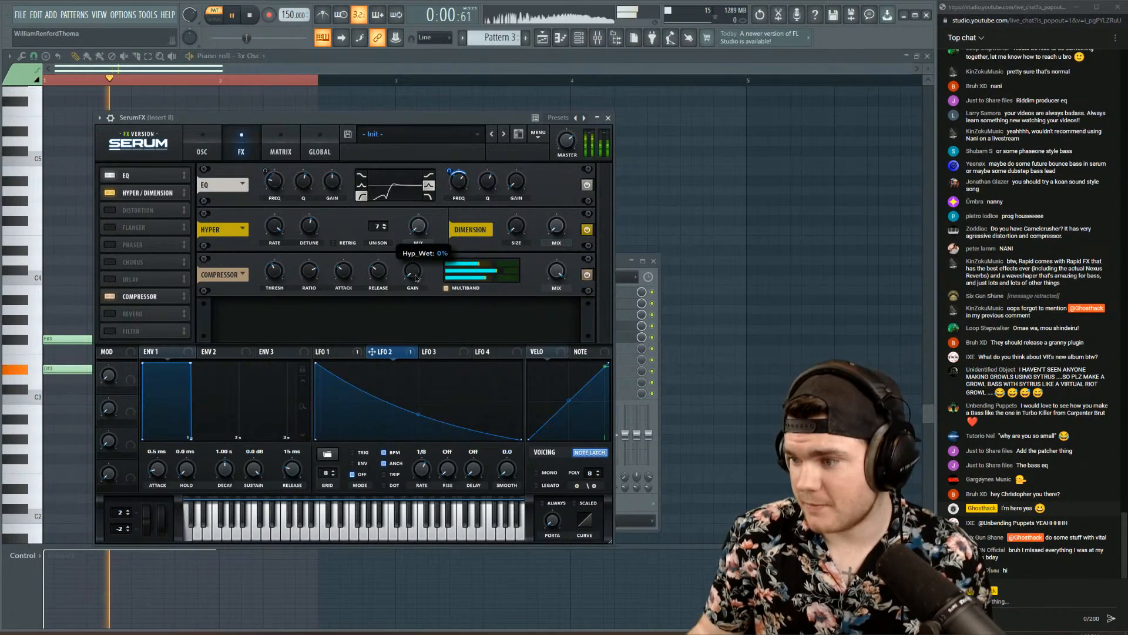
left_click_drag(423, 191, 420, 228)
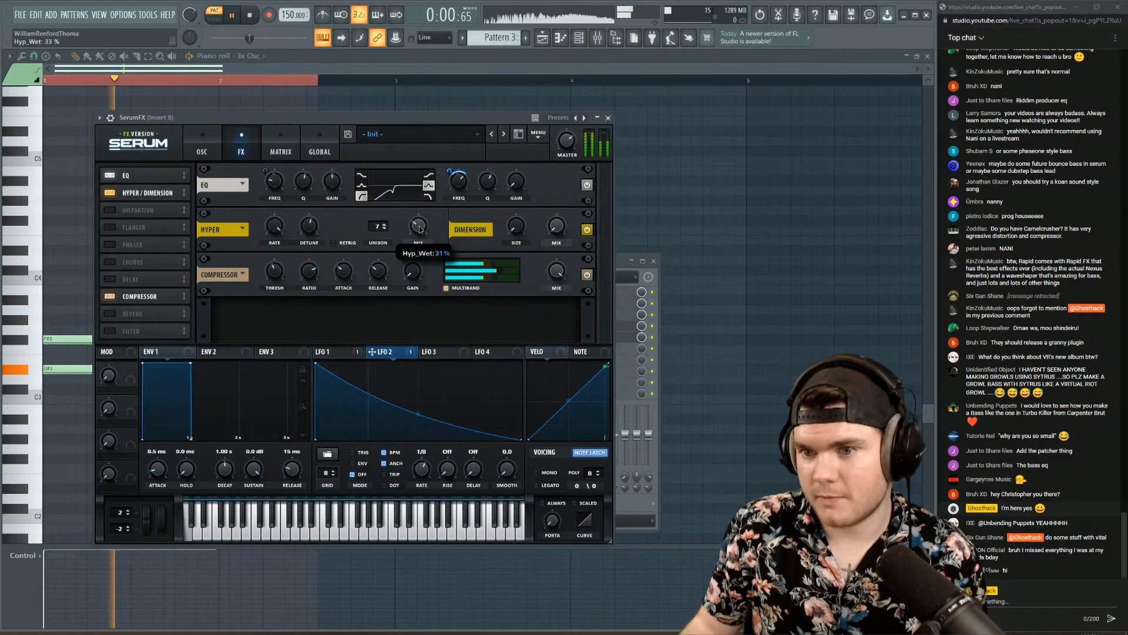
left_click(609, 118)
- Load the Fracture effect into slot 6 of Insert 8
left_click(565, 336)
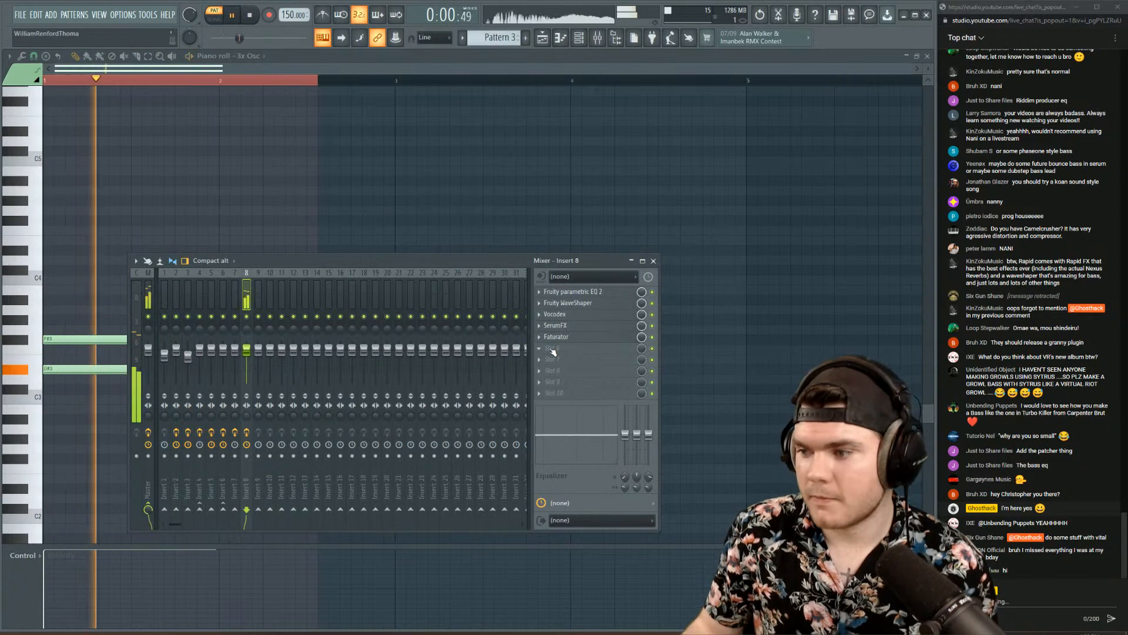
key("space")
left_click(553, 348)
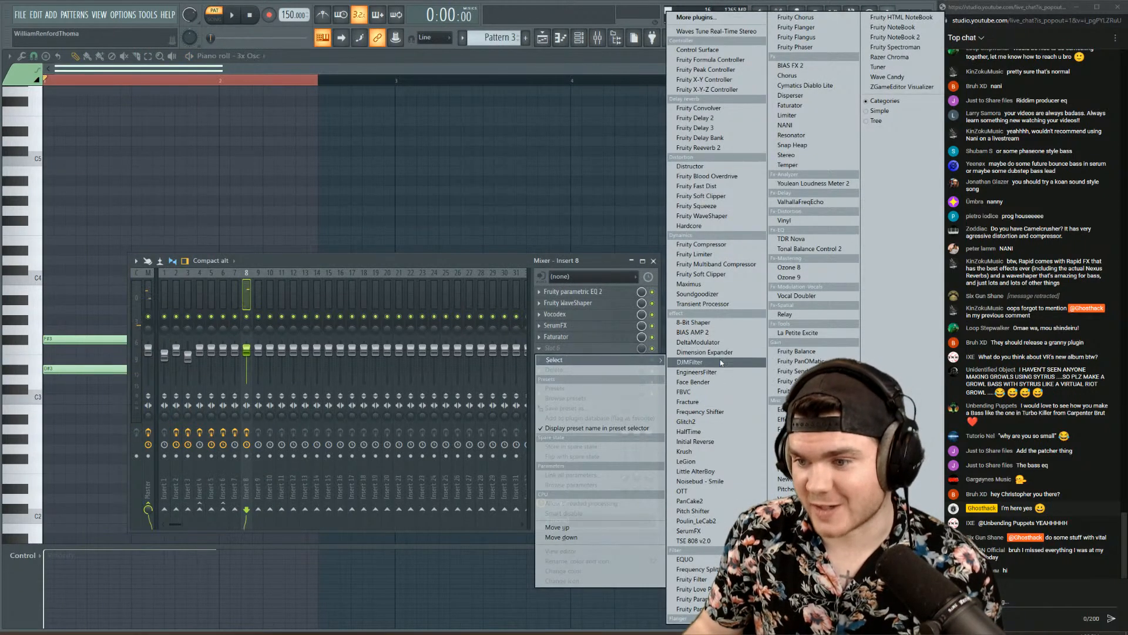
left_click(717, 402)
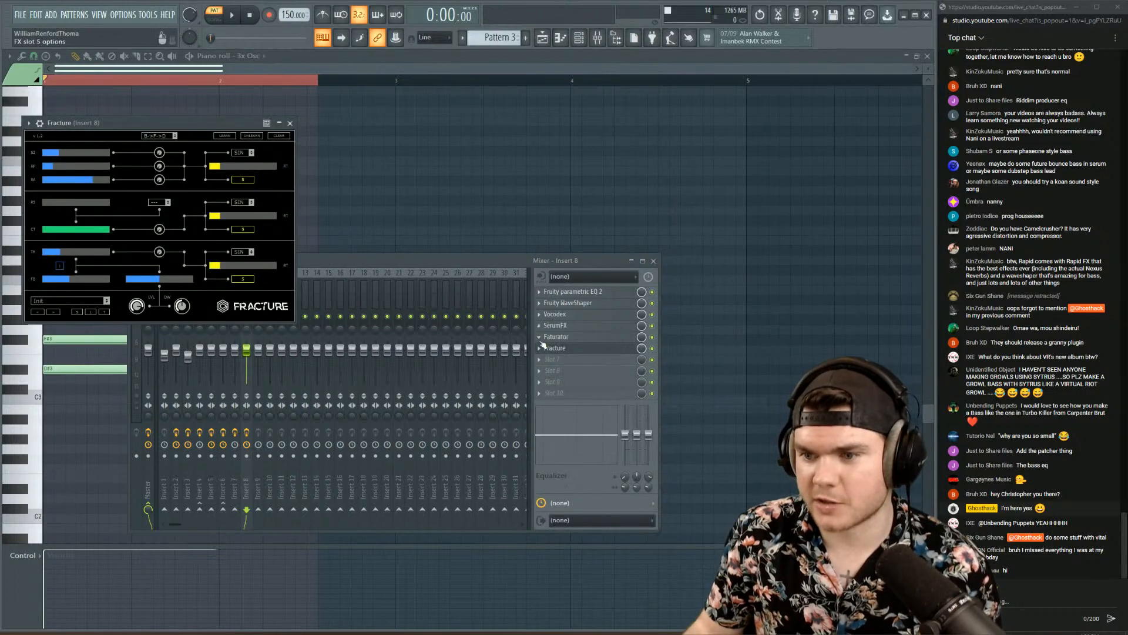
- Replace Fracture in slot 6 with Frequency Shifter, sweeping its frequency down to -20000 Hz in the 20 kHz range
left_click(539, 348)
mouse_move(556, 360)
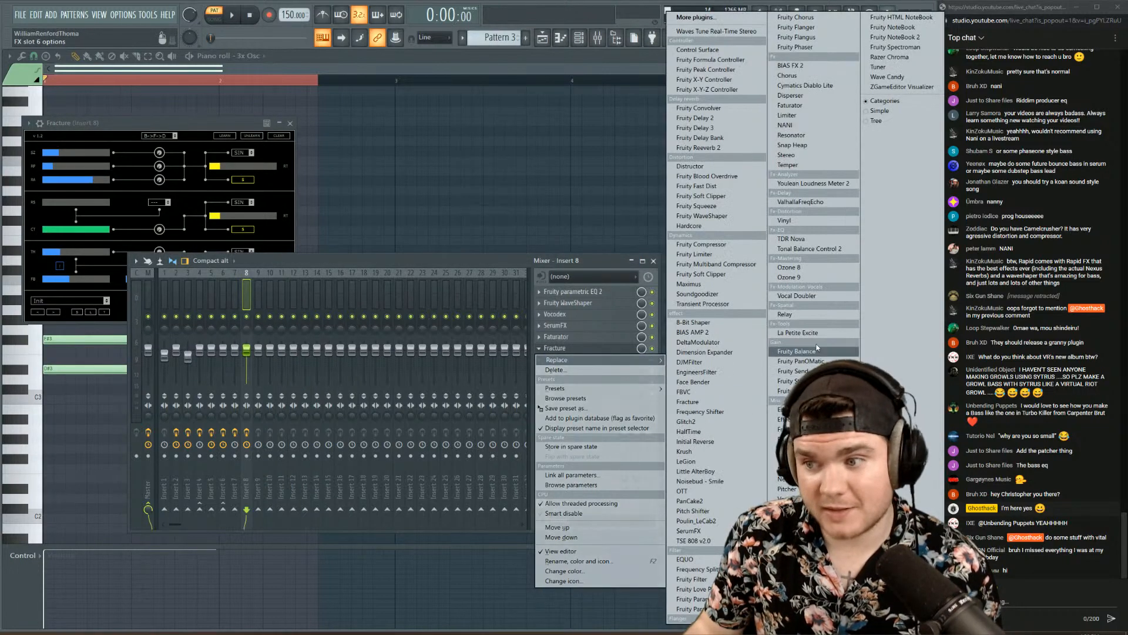
left_click(696, 412)
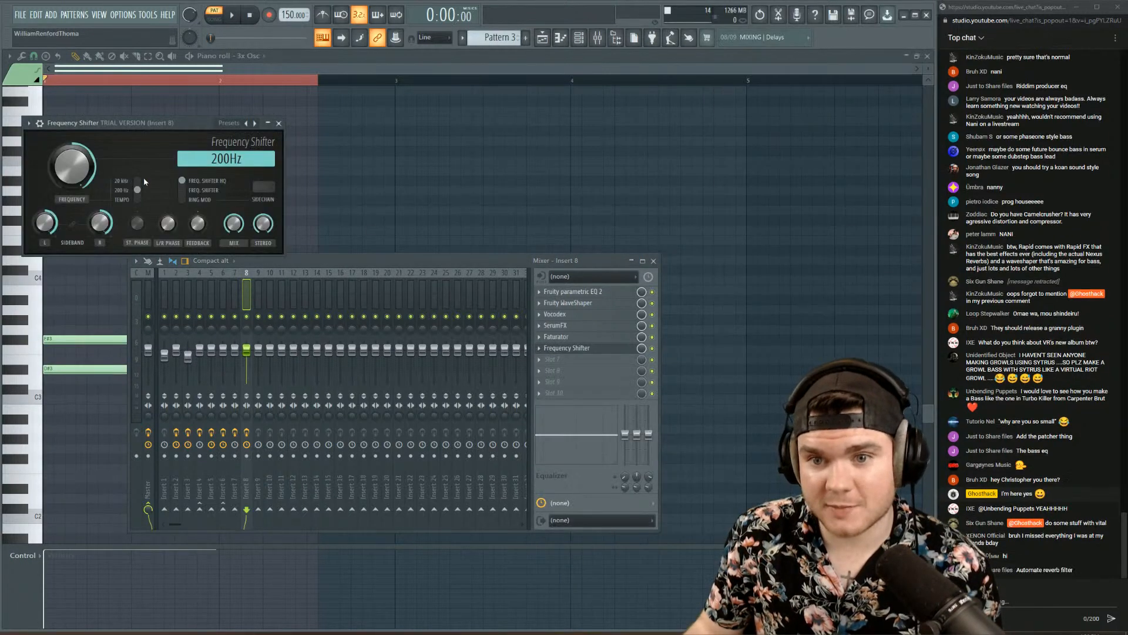
key("space")
mouse_move(72, 166)
left_mouse_down()
mouse_move(72, 154)
mouse_move(72, 177)
left_mouse_up()
key("space")
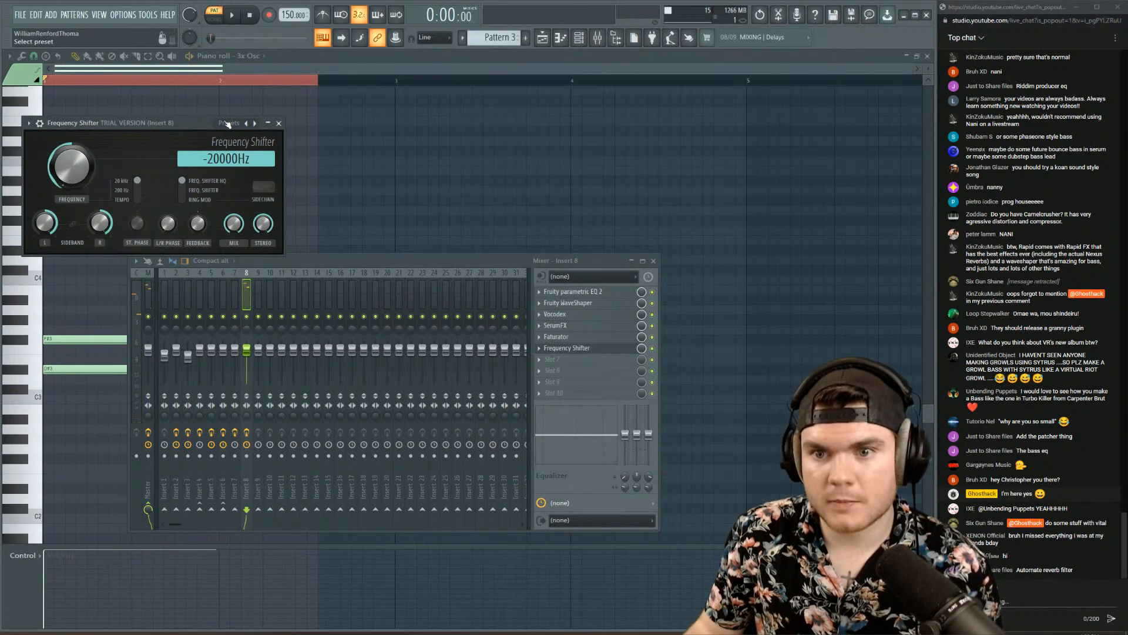
- Try to load Frequency Shifter's Animal preset and dismiss the trial notice
left_click(229, 123)
left_click(251, 147)
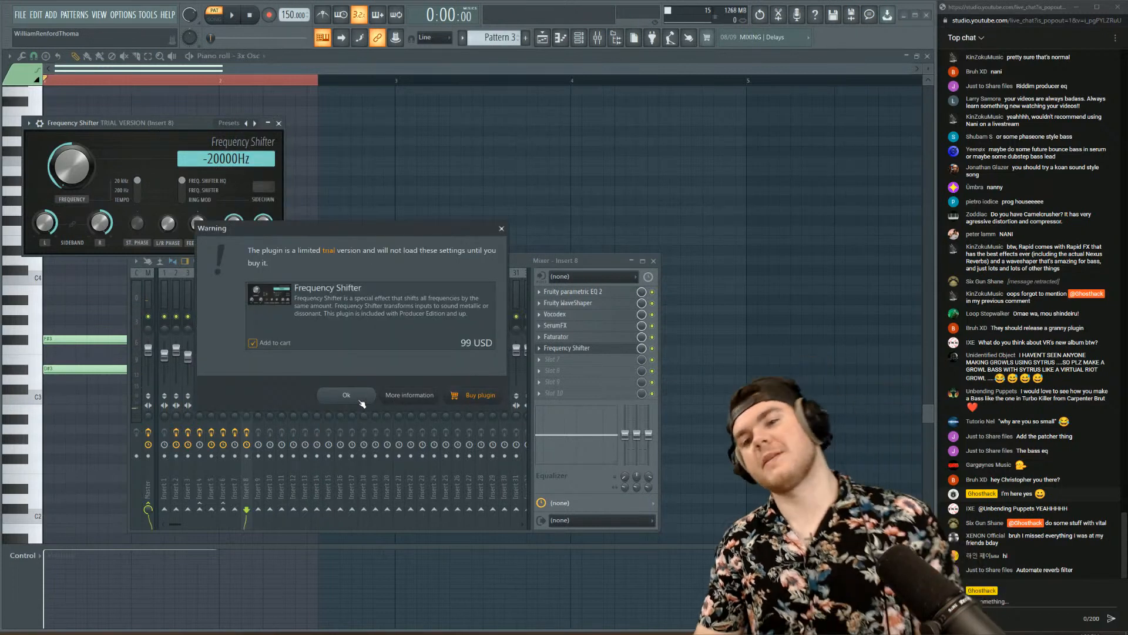
left_click(362, 397)
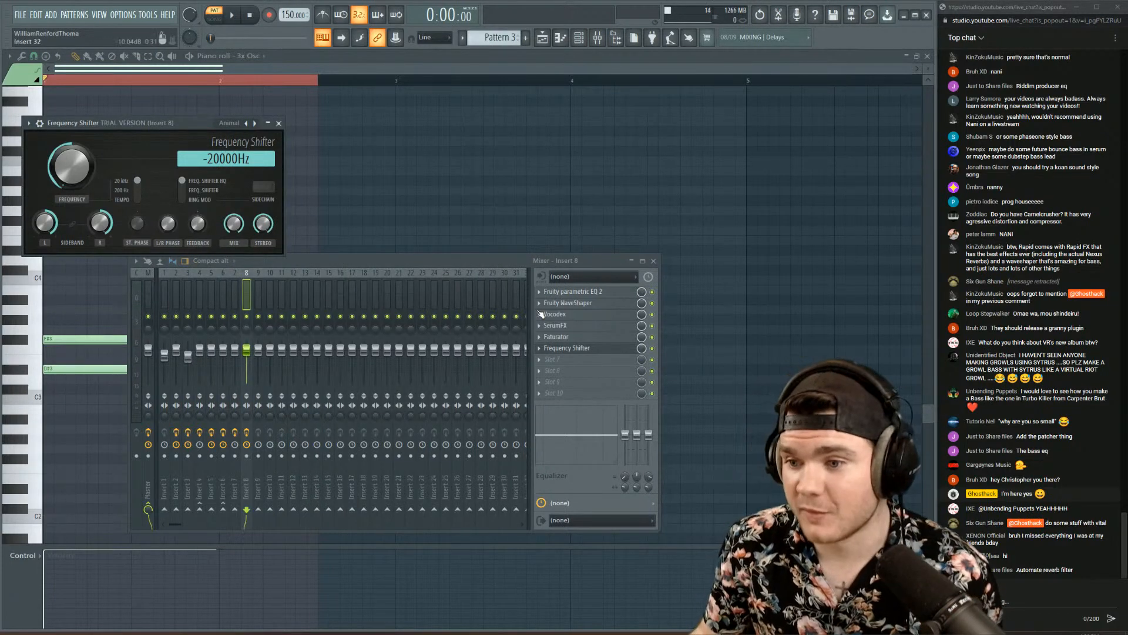
- Delete Frequency Shifter from slot 6 of Insert 8 and listen to the bass without it
left_click(542, 351)
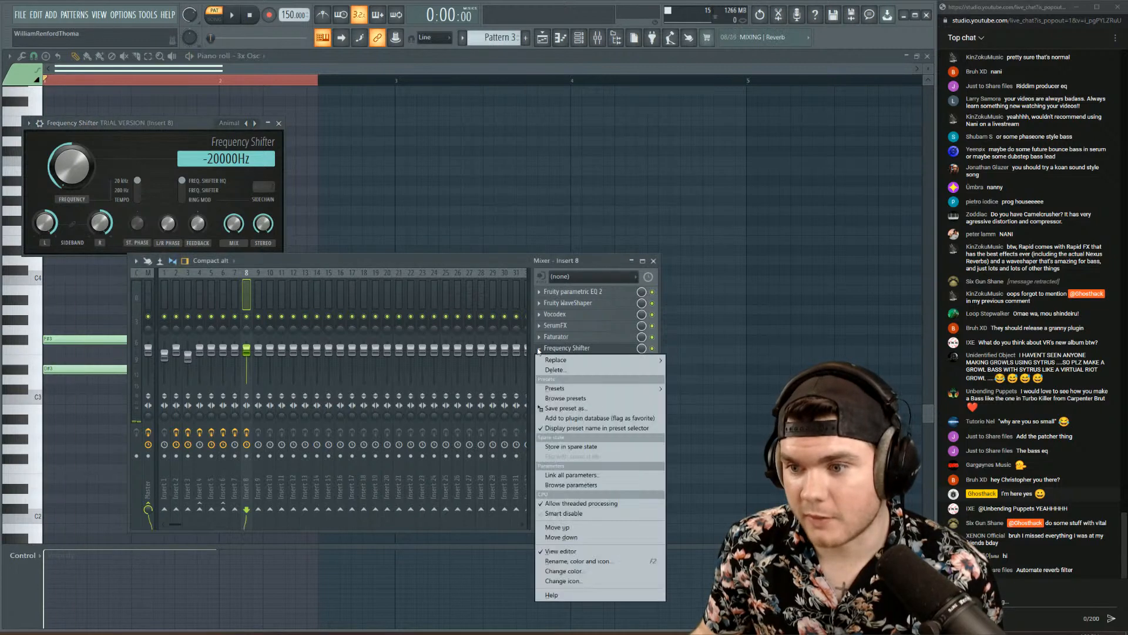
left_click(562, 369)
key("Return")
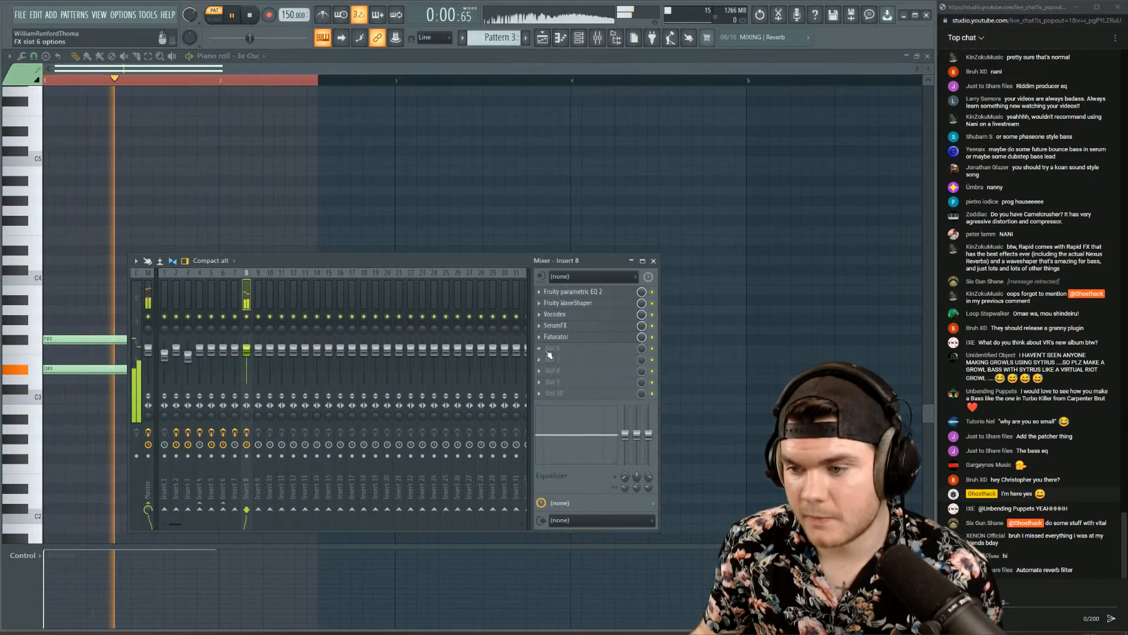
key("space")
- Load Soundgoodizer into slot 6 of Insert 8, audition the bass through it, and close its window
left_click(543, 350)
mouse_move(555, 360)
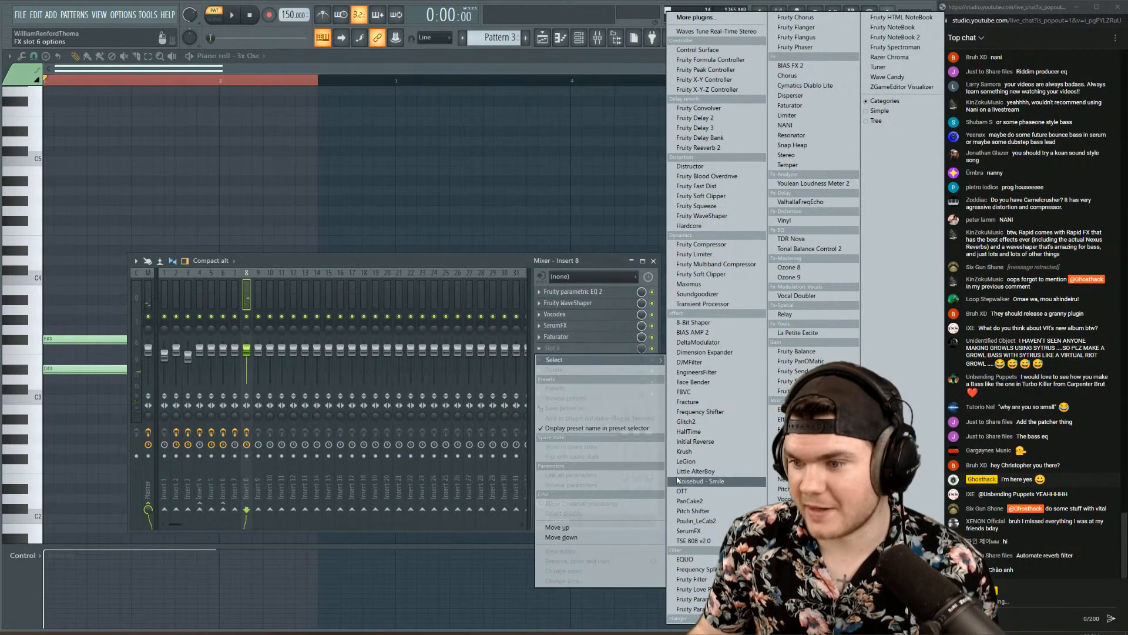
left_click(725, 299)
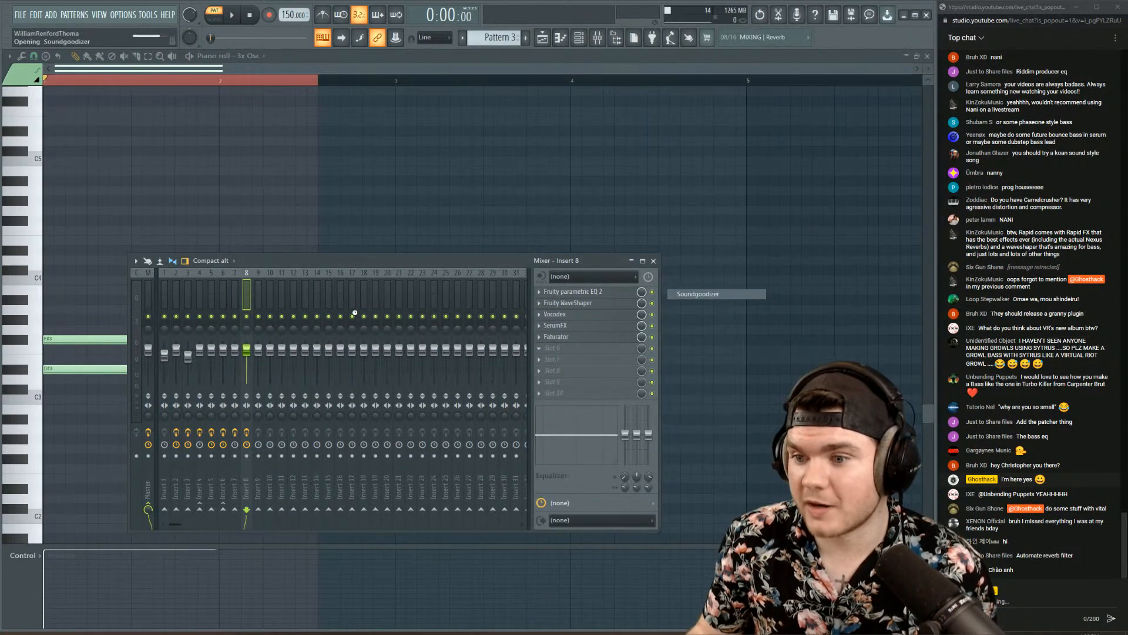
key("space")
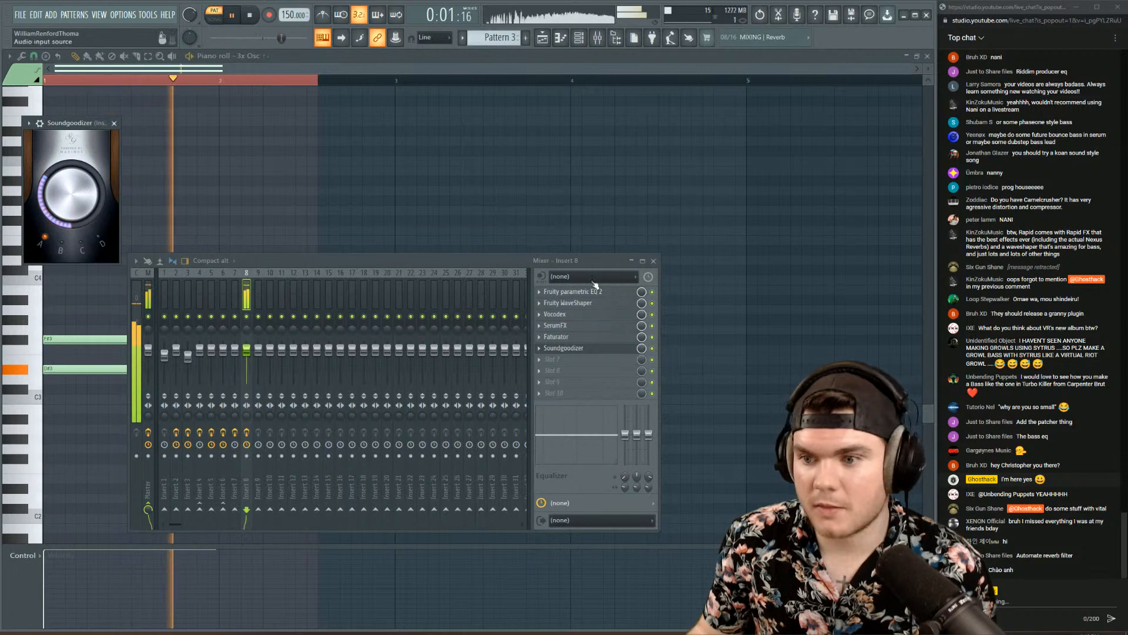
left_click(114, 123)
key("space")
- Load a second Vocodex into slot 7 of Insert 8 and bypass it
left_click(546, 359)
mouse_move(556, 371)
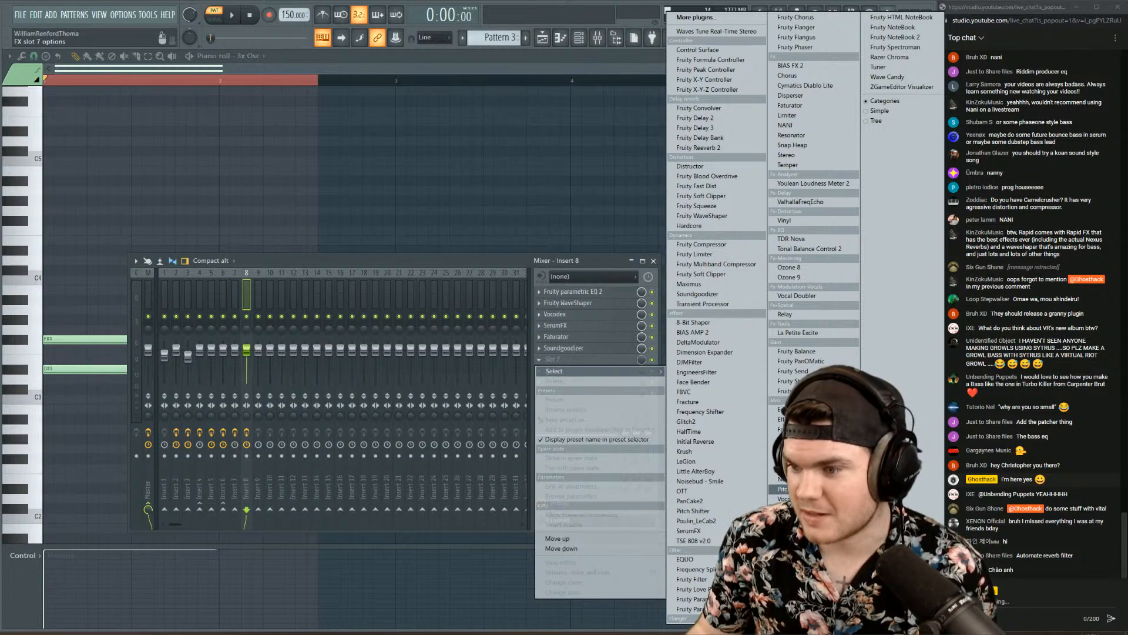
left_click(782, 499)
left_click(652, 360)
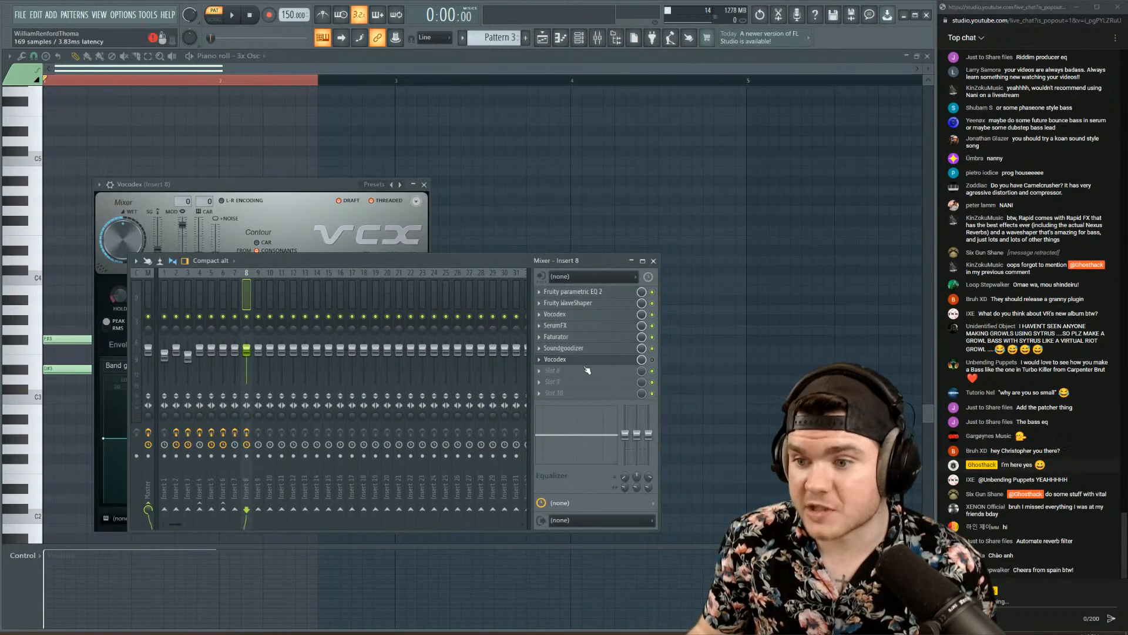
- Load Disperser on Insert 8, place it ahead of the bypassed Vocodex, and start playback
left_click(583, 371)
mouse_move(580, 379)
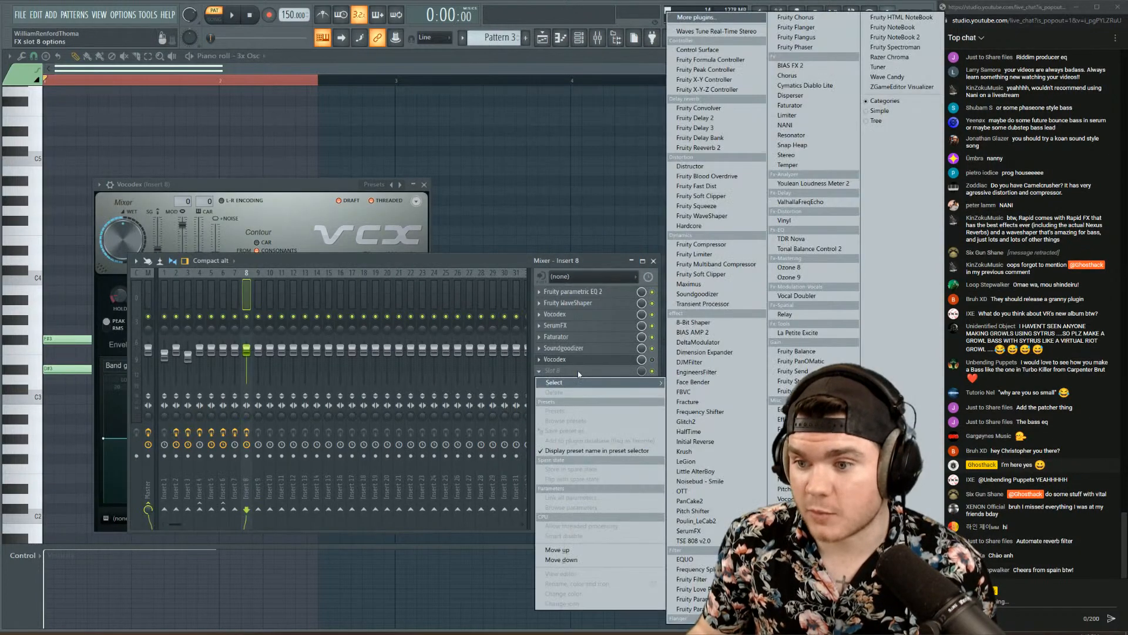
left_click(819, 100)
key("space")
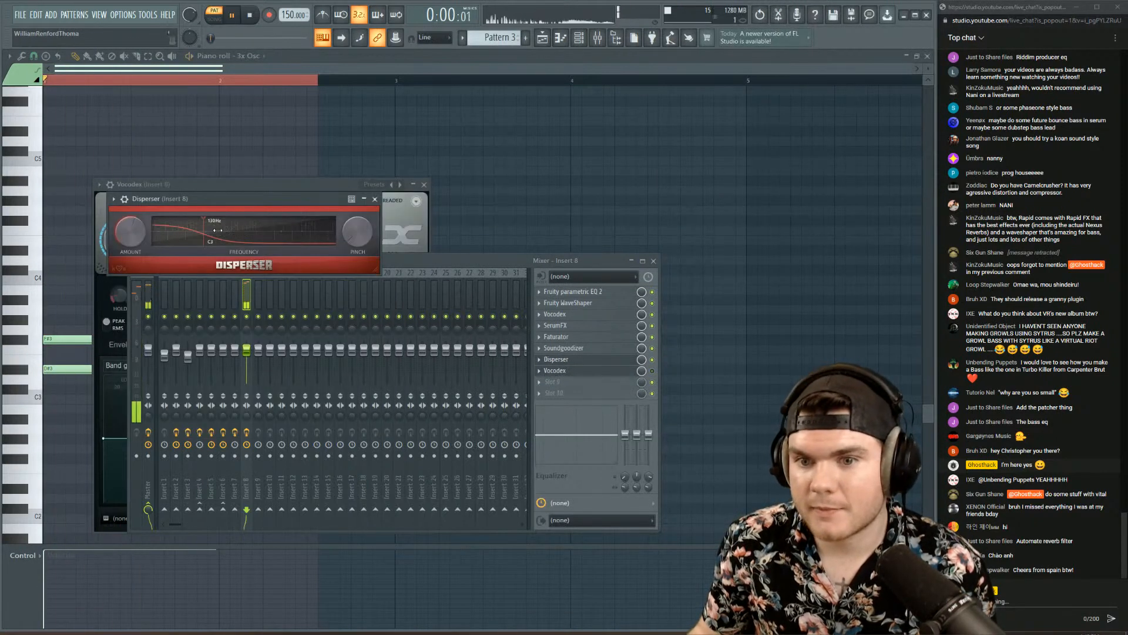
- Sweep Disperser's frequency up to about 2.6 kHz, set its amount to 17, and close the effect windows
mouse_move(217, 230)
left_mouse_down()
mouse_move(311, 225)
mouse_move(242, 224)
left_mouse_up()
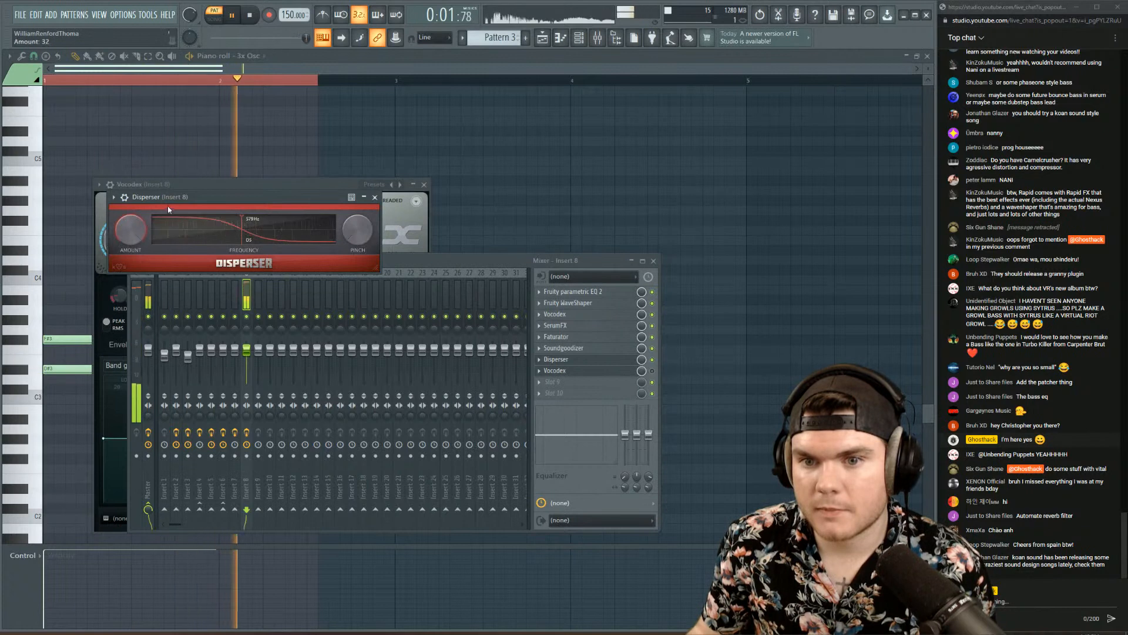
left_click(214, 223)
key("space")
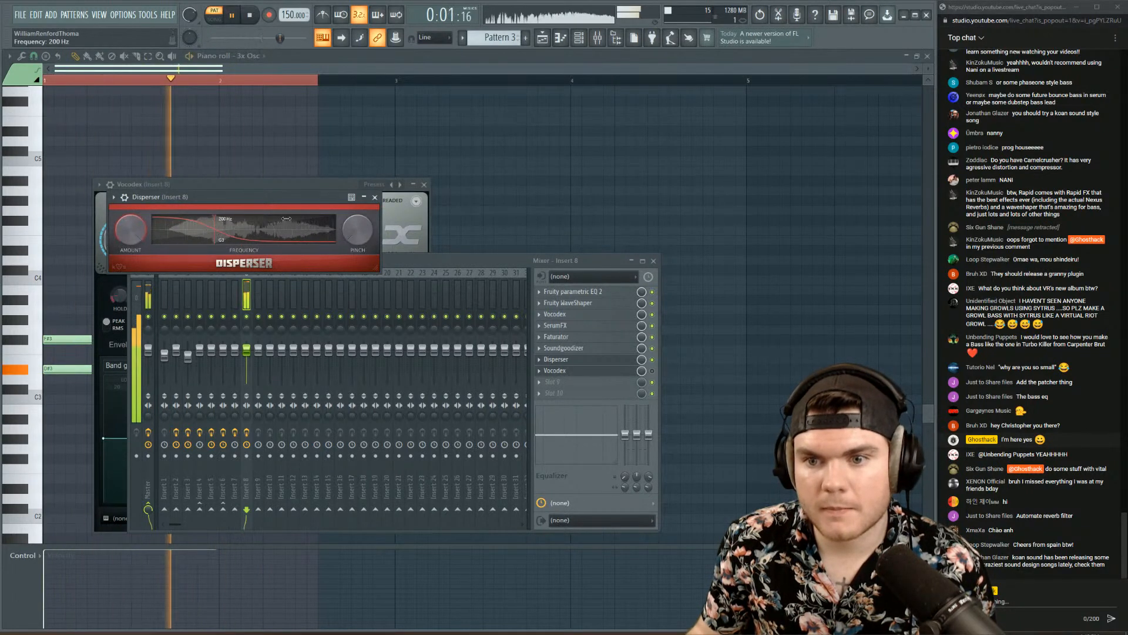
left_click_drag(213, 239, 281, 230)
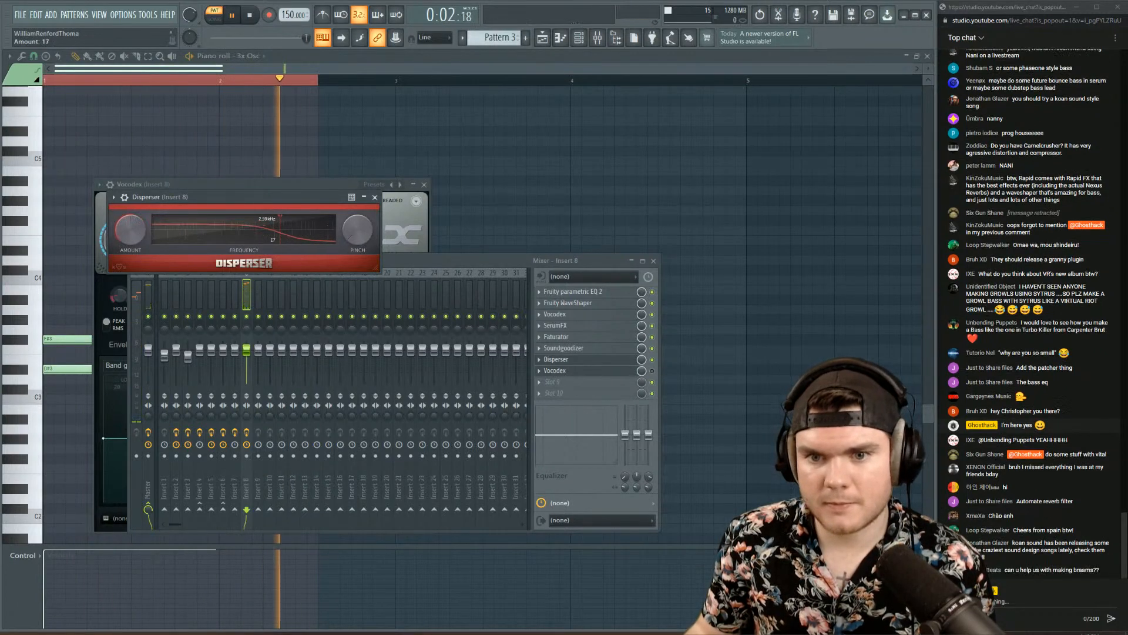
key("space")
left_click(565, 362)
left_click(566, 372)
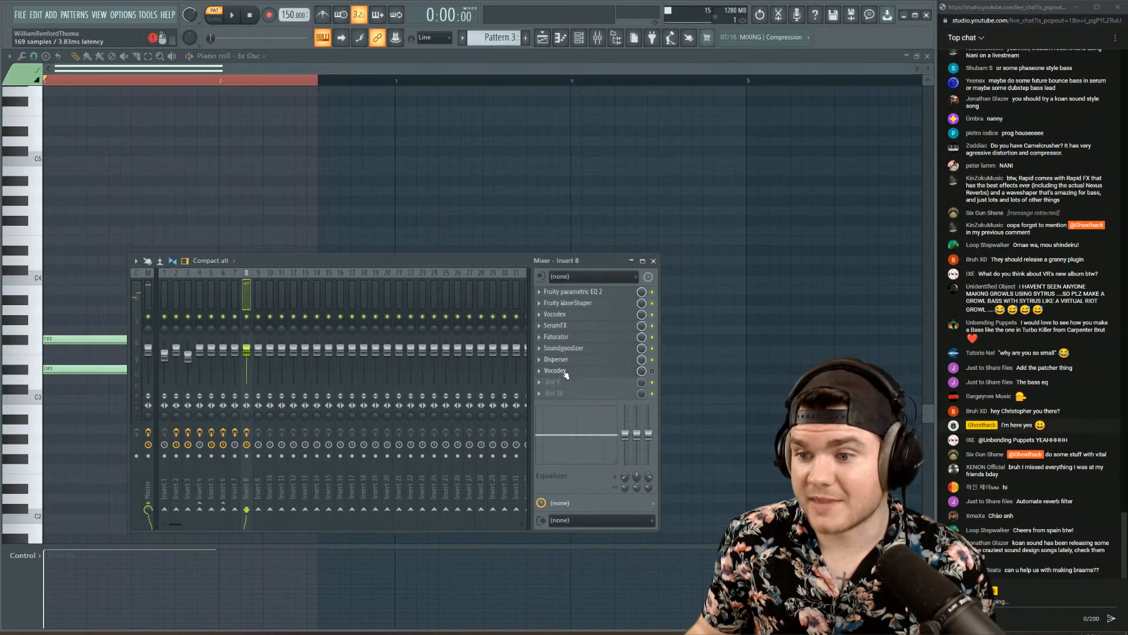
- Enable the second Vocodex and audition its Juiced preset
left_click(566, 371)
left_click(651, 371)
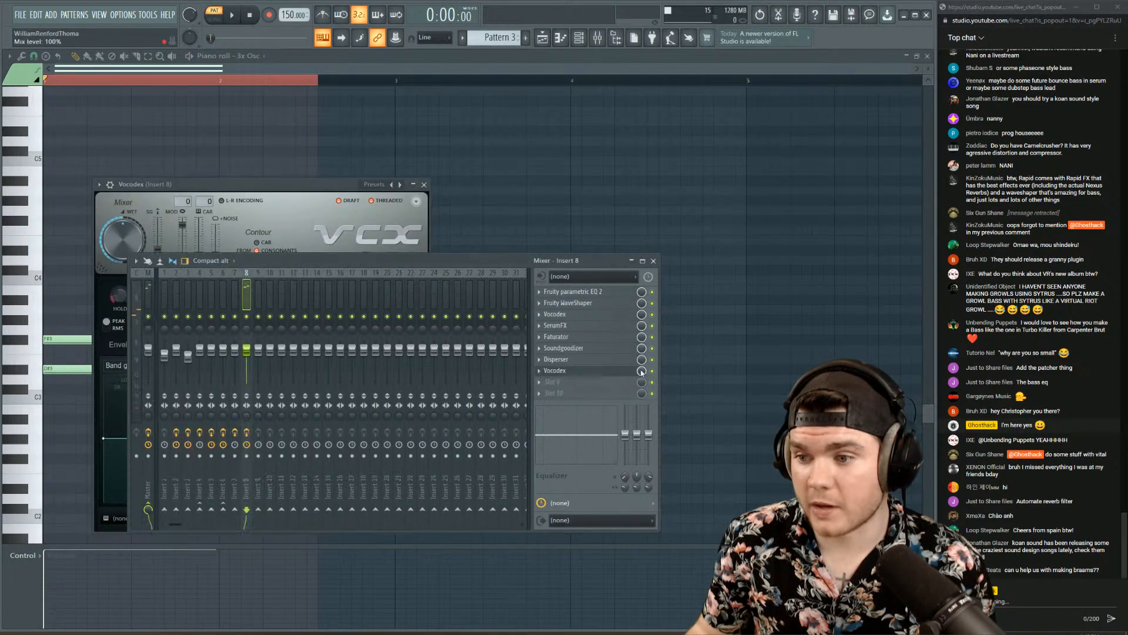
left_click(327, 186)
left_click(374, 184)
left_click(401, 201)
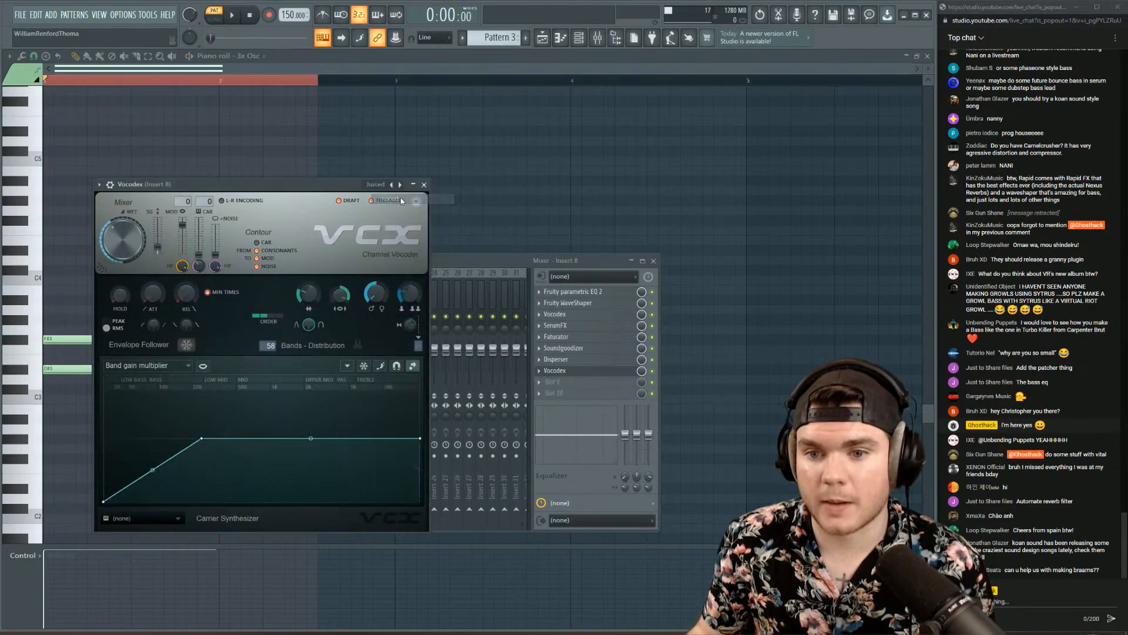
key("space")
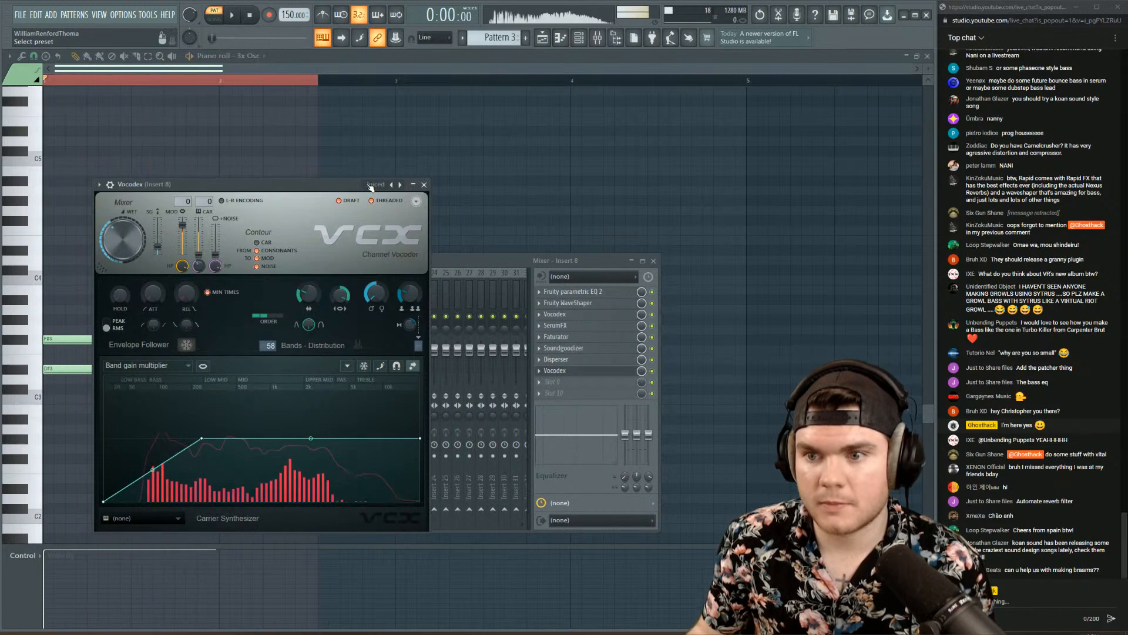
- Audition the second Vocodex's Phat Growl, Solid and Wete presets in turn
left_click(372, 185)
left_click(411, 213)
key("space")
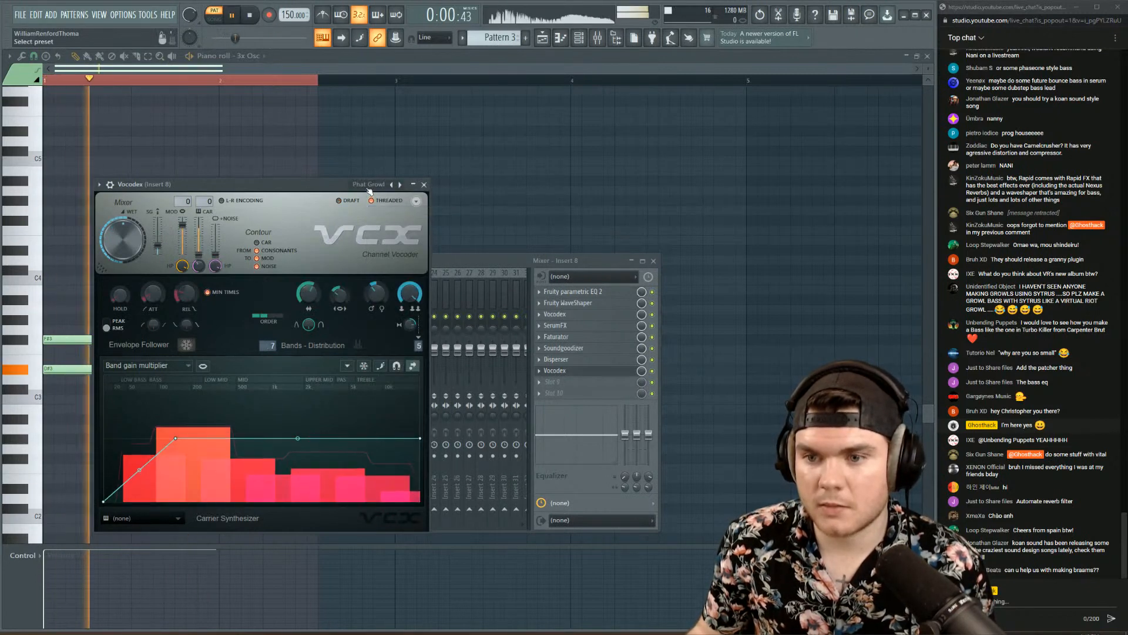
key("space")
left_click(369, 185)
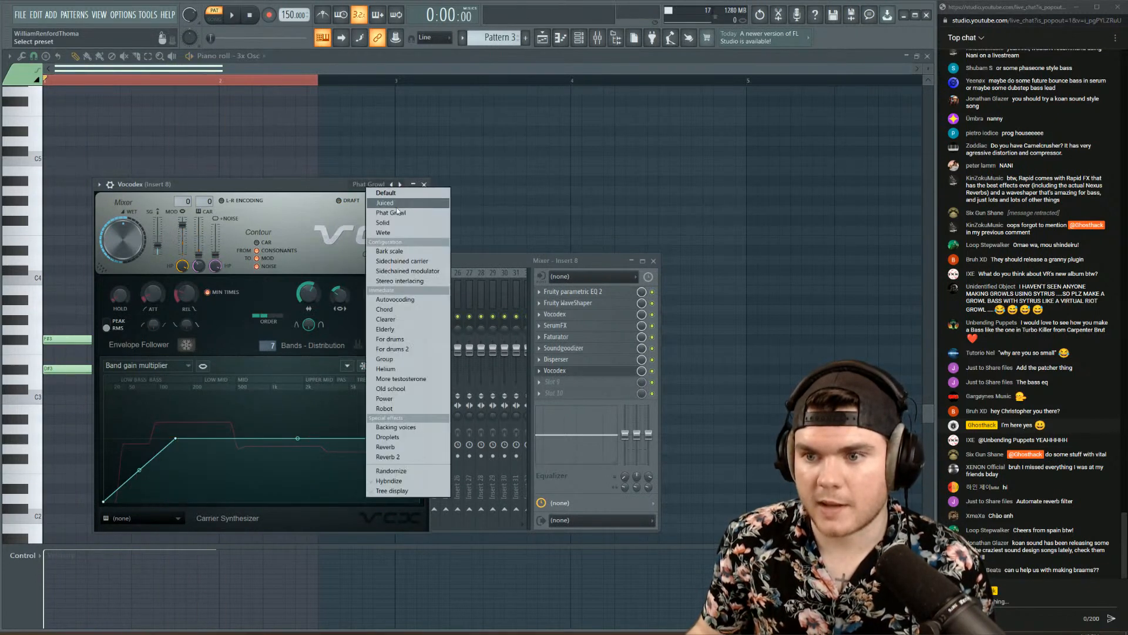
left_click(397, 222)
key("space")
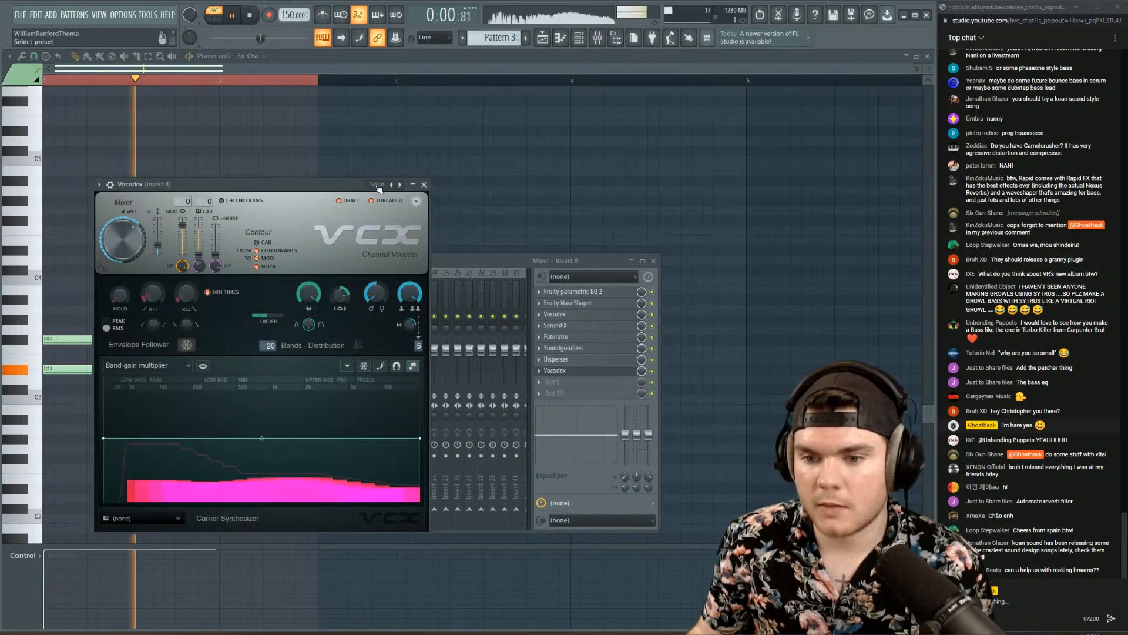
left_click(377, 186)
left_click(403, 216)
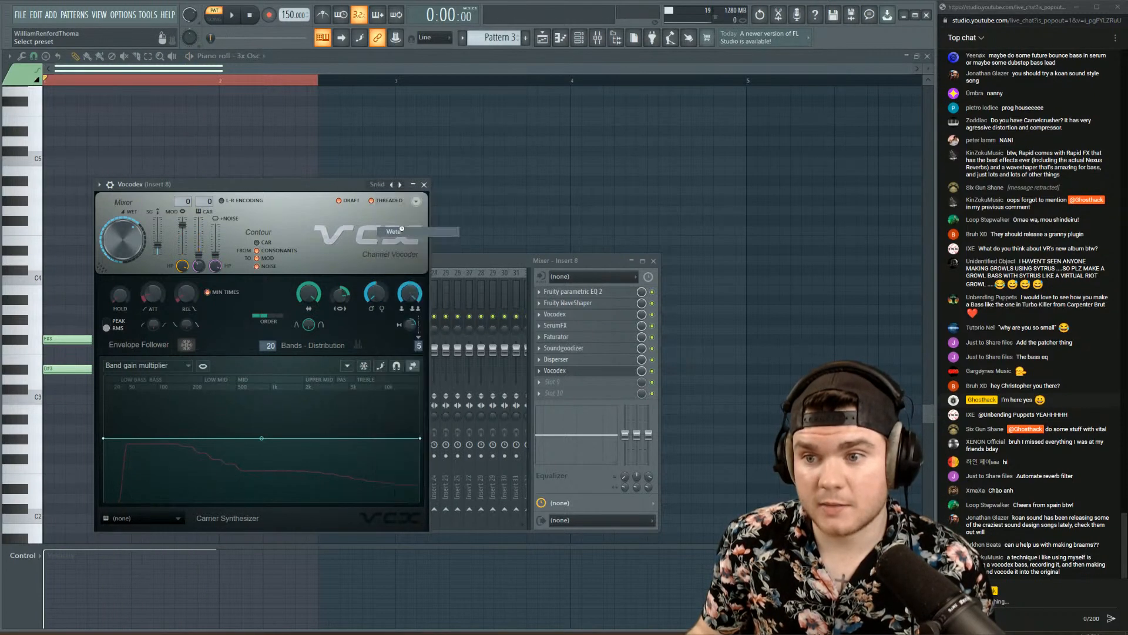
key("space")
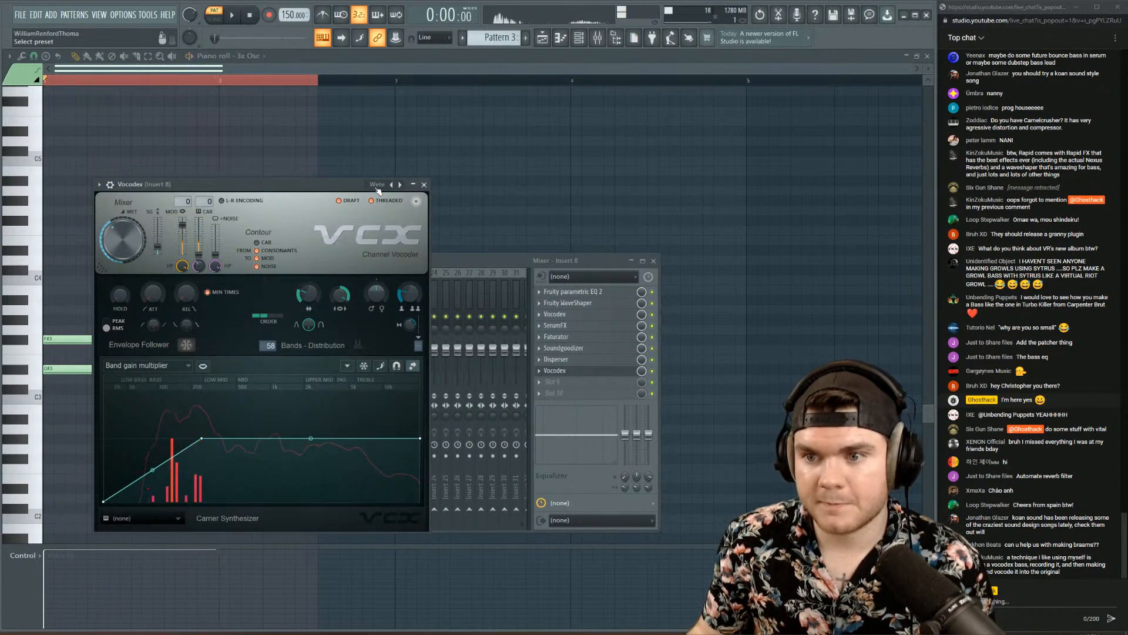
- Load the Solid preset in the second Vocodex, roll off the low end of its band gain multiplier curve, and close it
left_click(379, 185)
left_click(428, 223)
key("space")
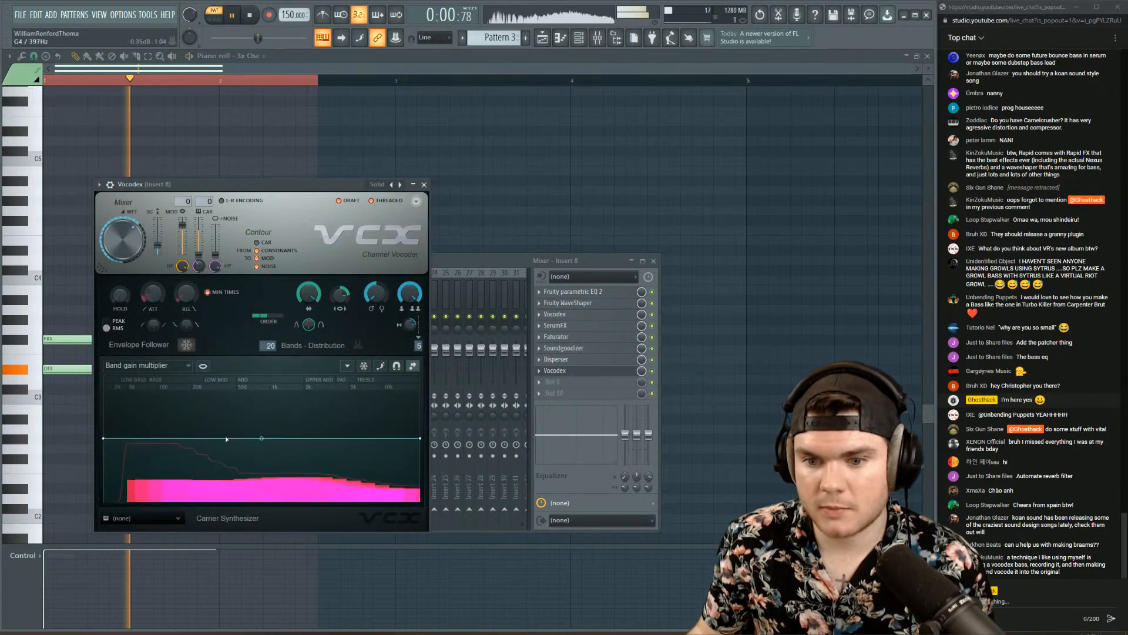
left_click_drag(103, 438, 114, 520)
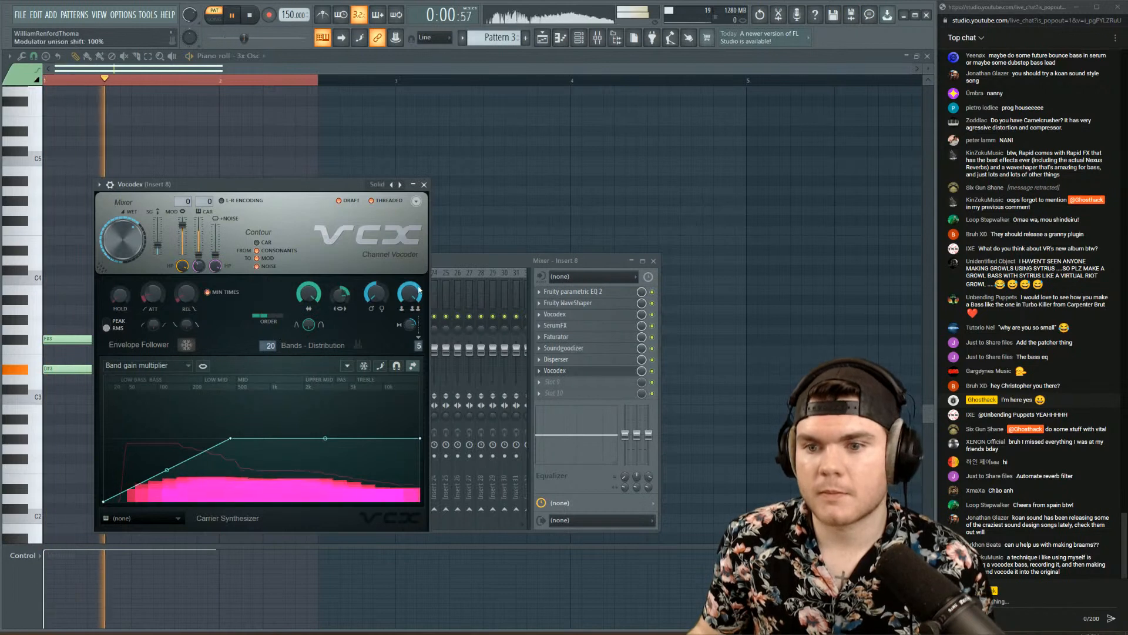
left_click(564, 372)
- Add Fruity Parametric EQ 2 in slot 9, boosting band 1 by 12.7 dB at 100 Hz and cutting band 2 about 10.3 dB at 115 Hz
left_click(556, 383)
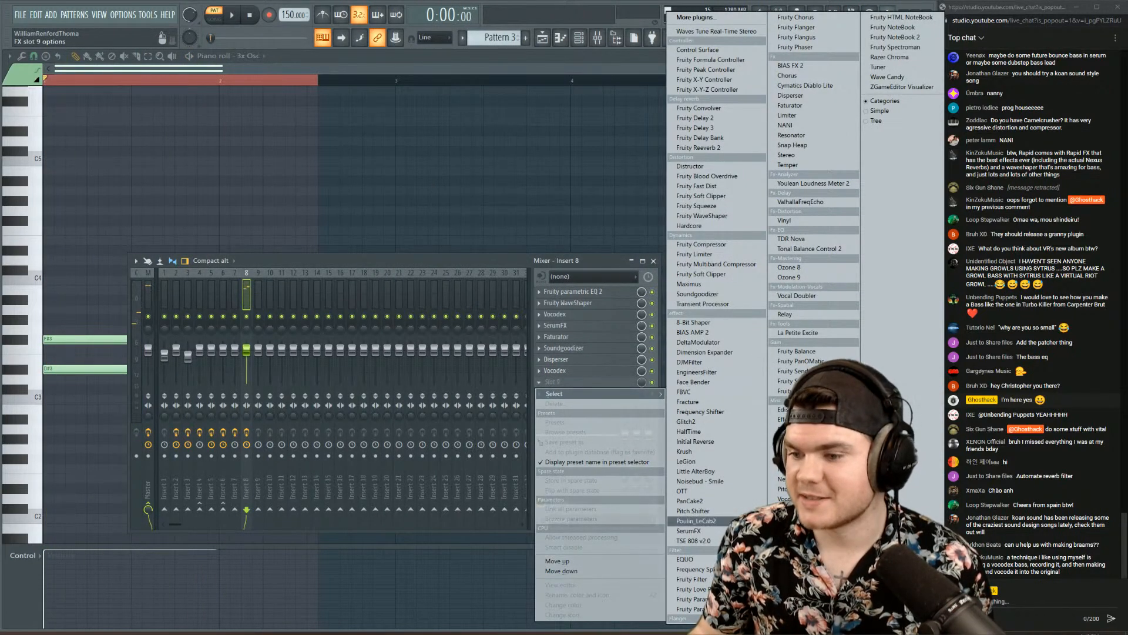
left_click(688, 608)
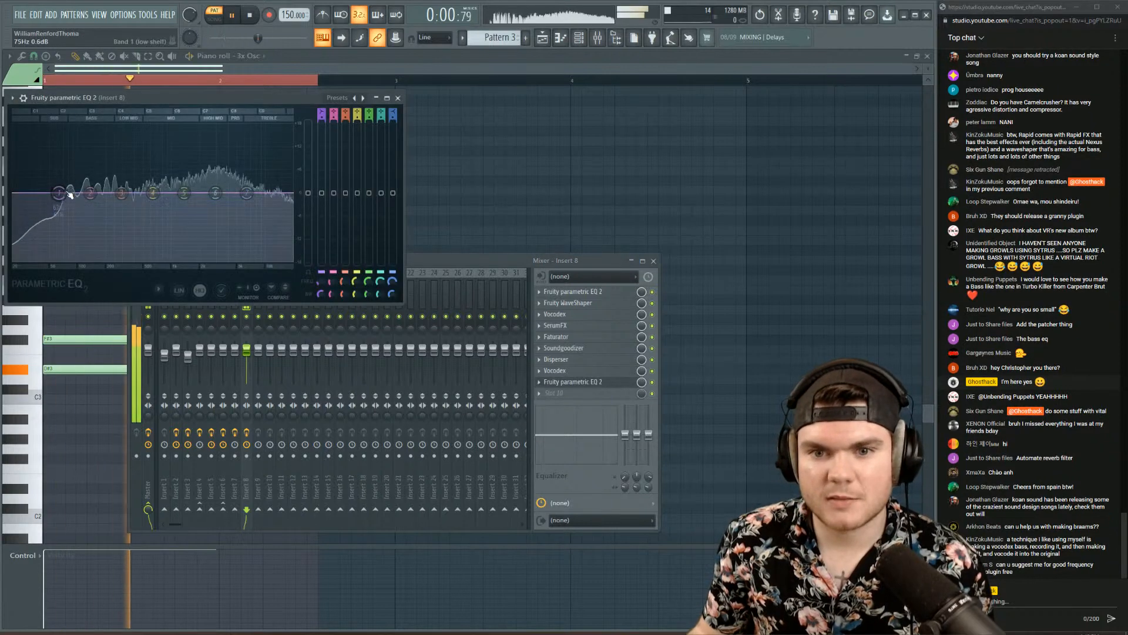
left_click_drag(81, 145, 78, 143)
left_click_drag(90, 193, 84, 230)
scroll(86, 181, "down", 4)
key("space")
key("space")
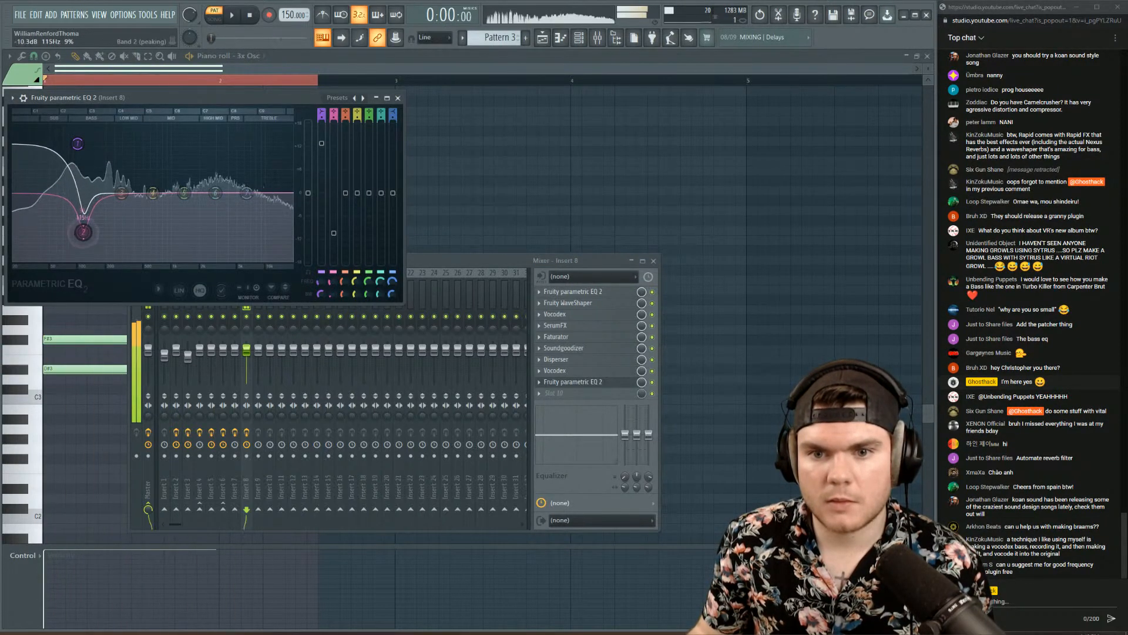
- Listen to the bass with the new equalizer in the chain, rechecking its curve before closing it
left_click(557, 382)
key("space")
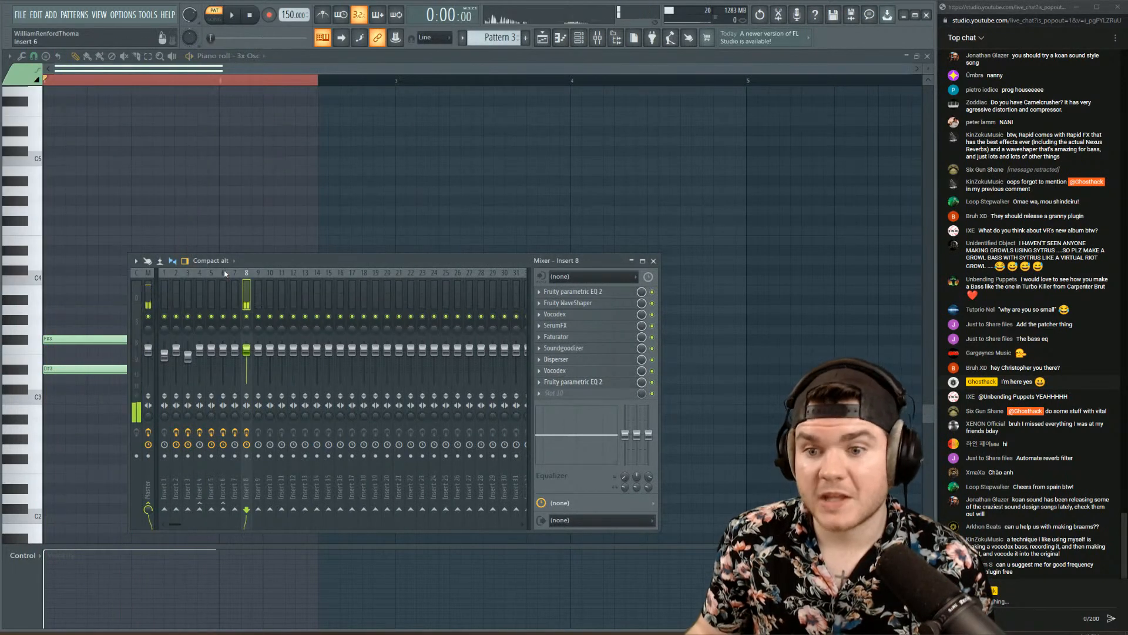
left_click(599, 382)
key("space")
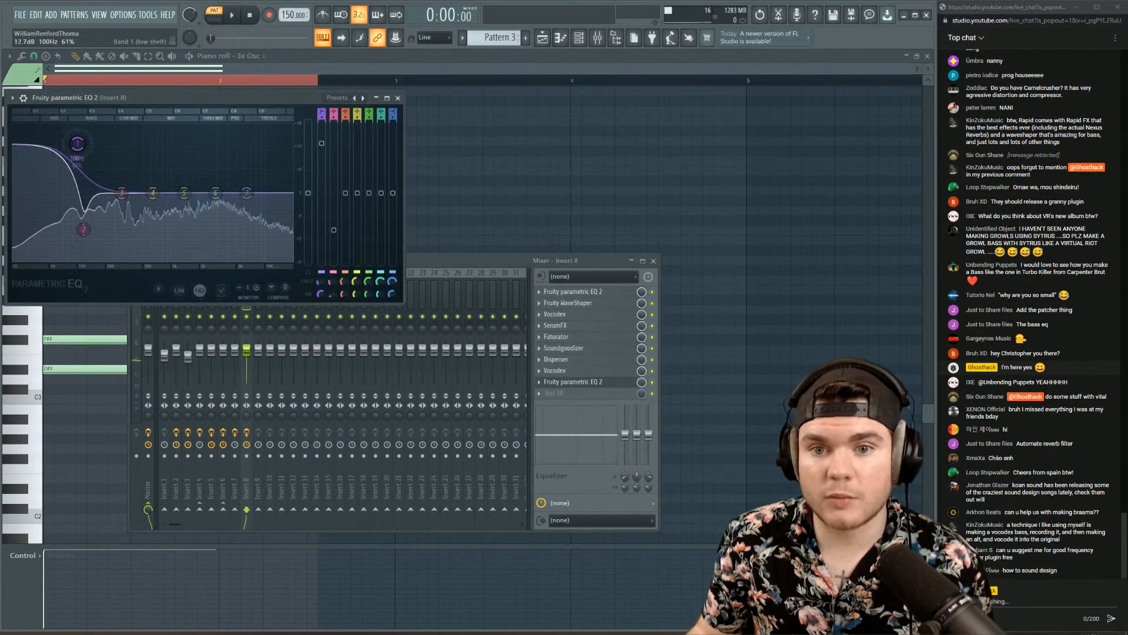
left_click(398, 98)
key("space")
key("space")
key("space")
- Route Insert 8 only to Insert 9 and close the piano roll
right_click(259, 509)
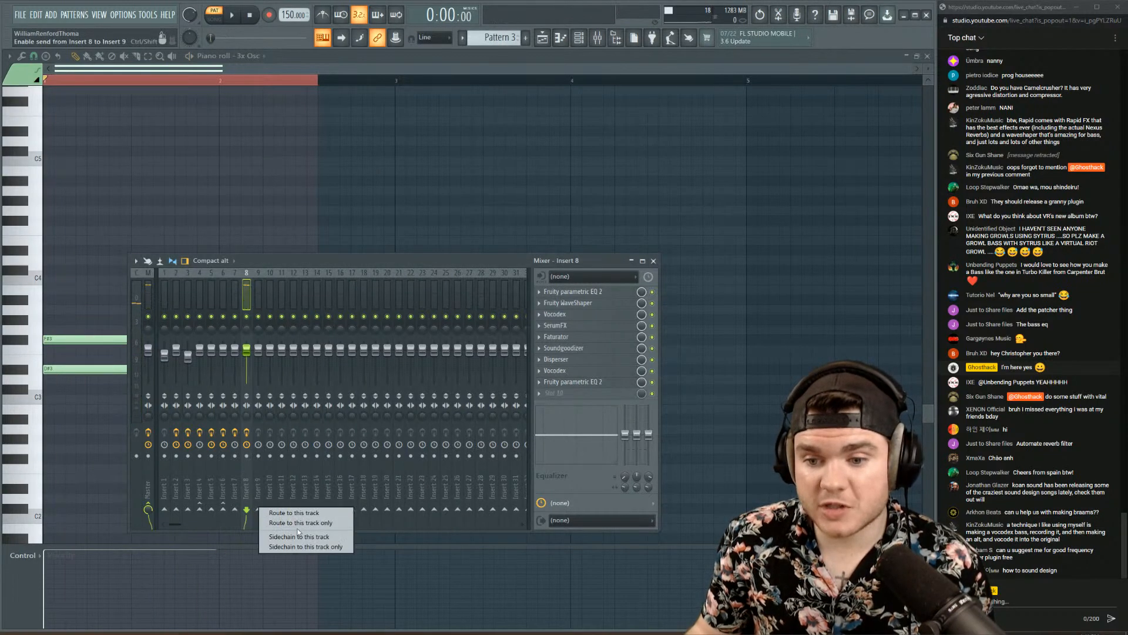
left_click(929, 58)
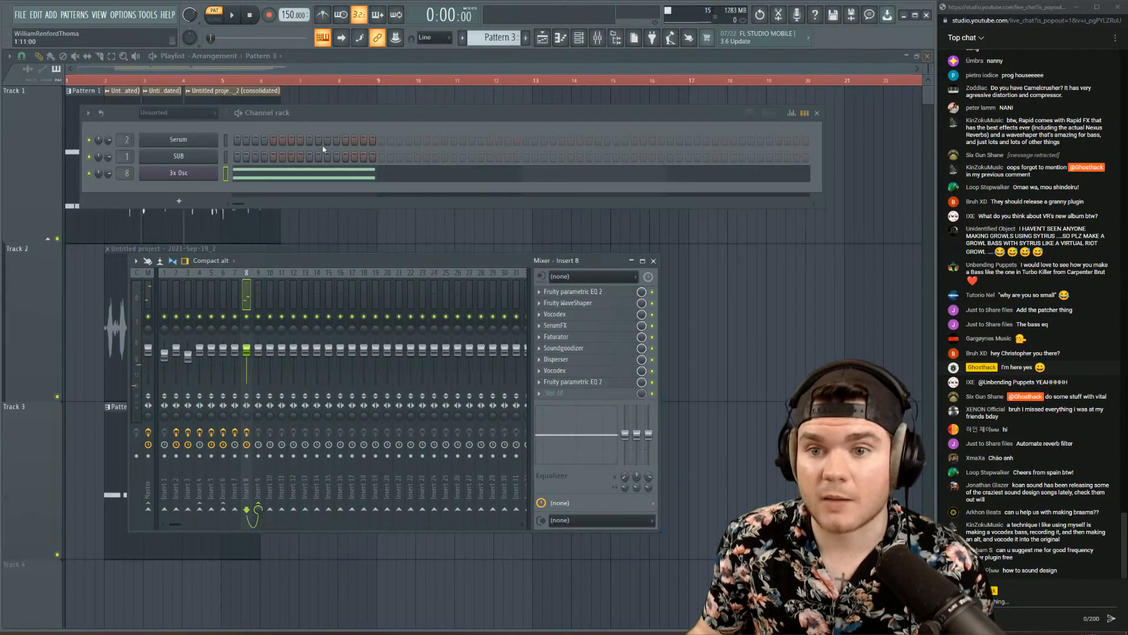
- Clone the SUB channel onto mixer Insert 12, paste the 3x Osc notes into the clone, and bring up the mixer
right_click(192, 173)
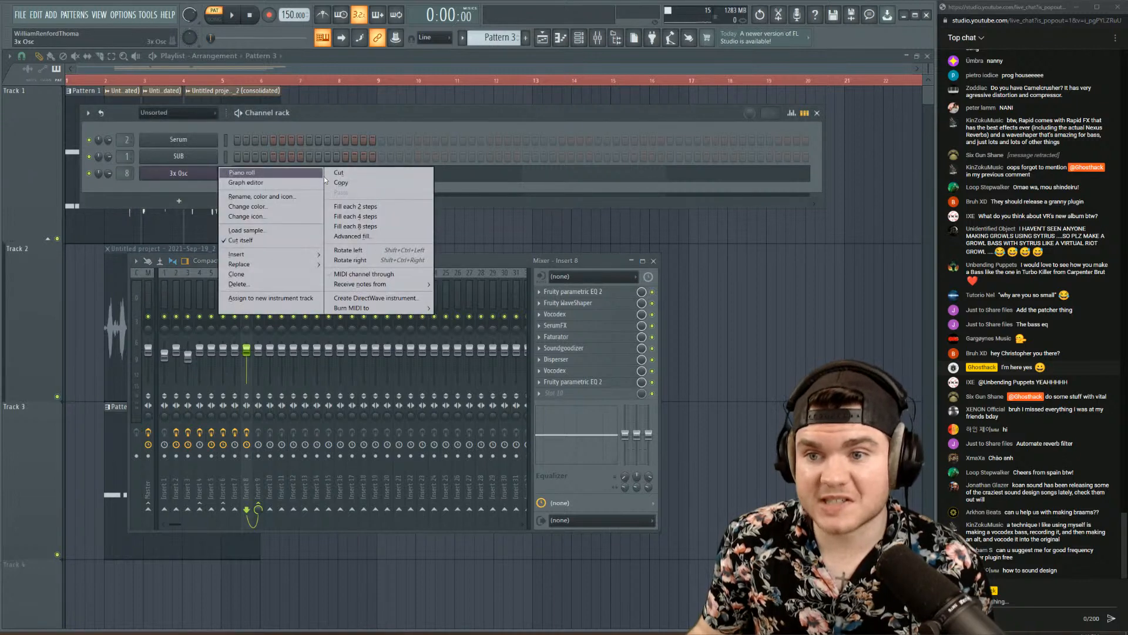
left_click(342, 182)
right_click(196, 157)
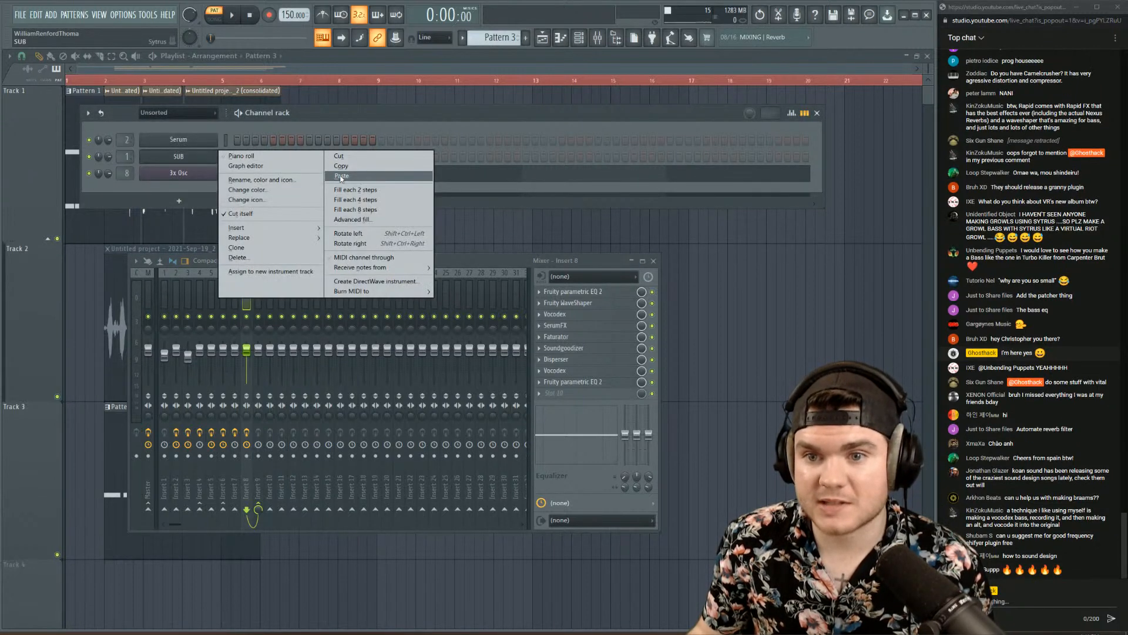
left_click(238, 248)
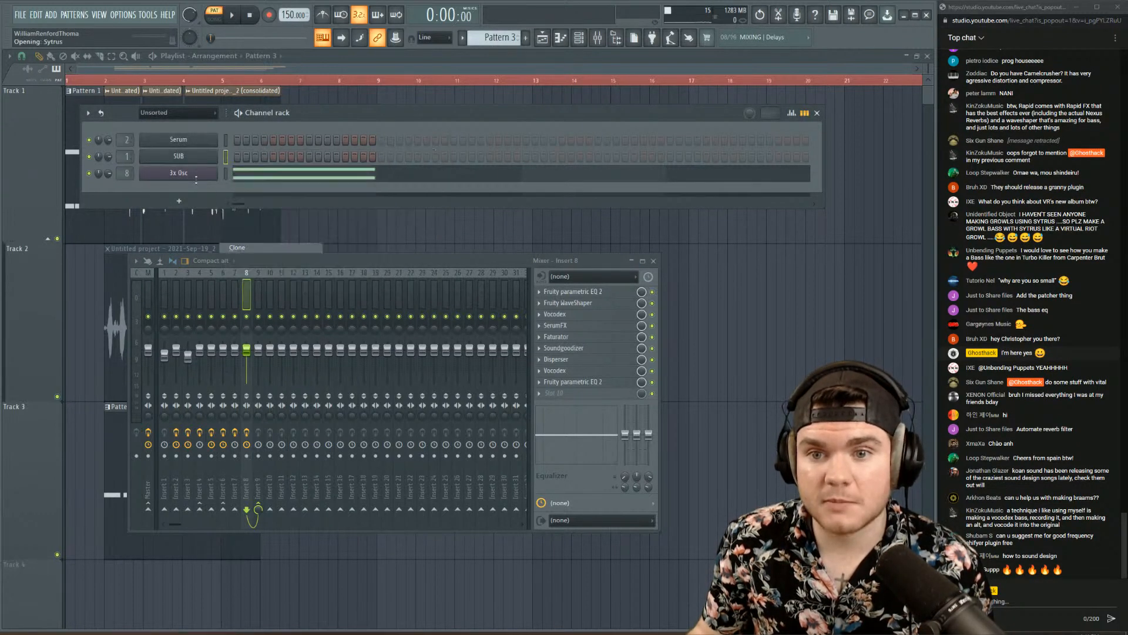
right_click(194, 173)
left_click(339, 192)
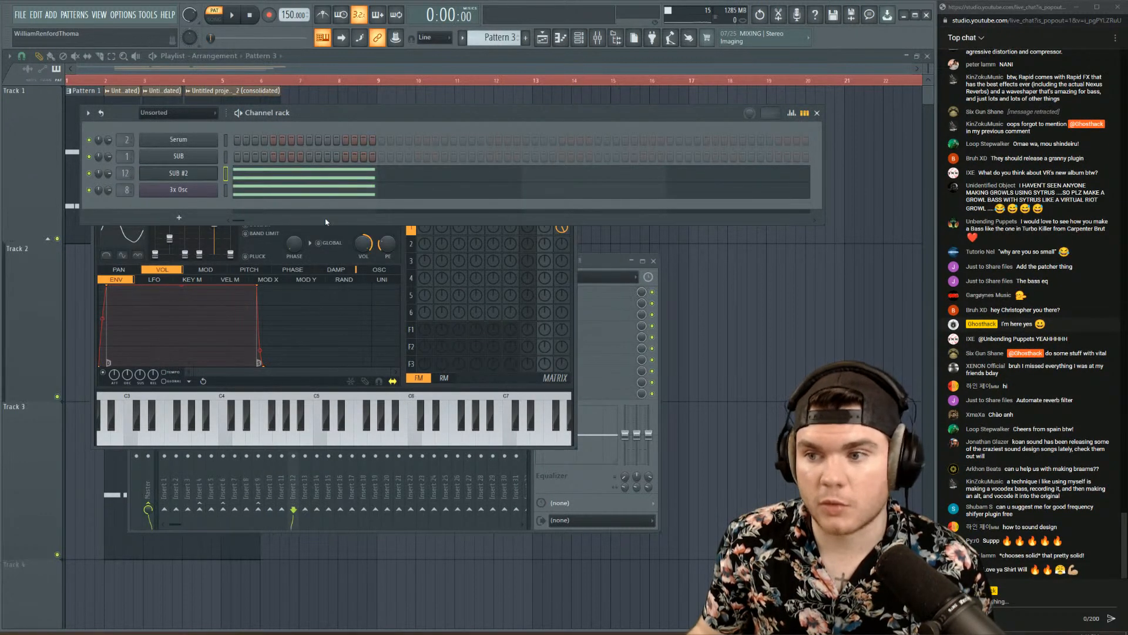
left_click(599, 263)
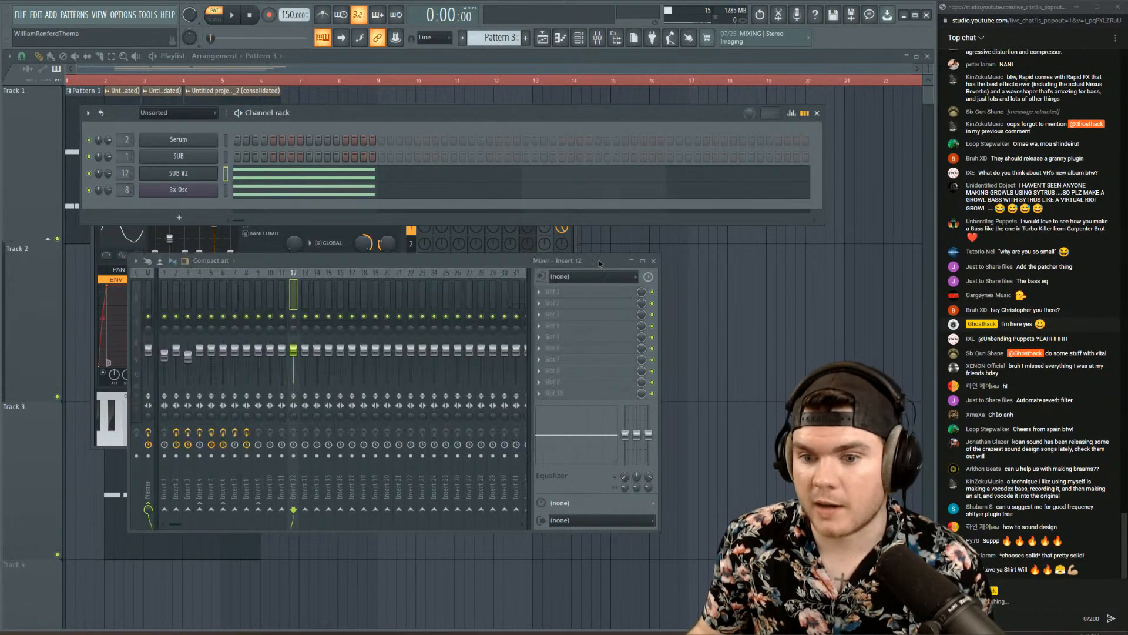
- Route the SUB #2 channel to mixer Insert 9 and load Fruity Fast Dist in its first effect slot
left_click(246, 289)
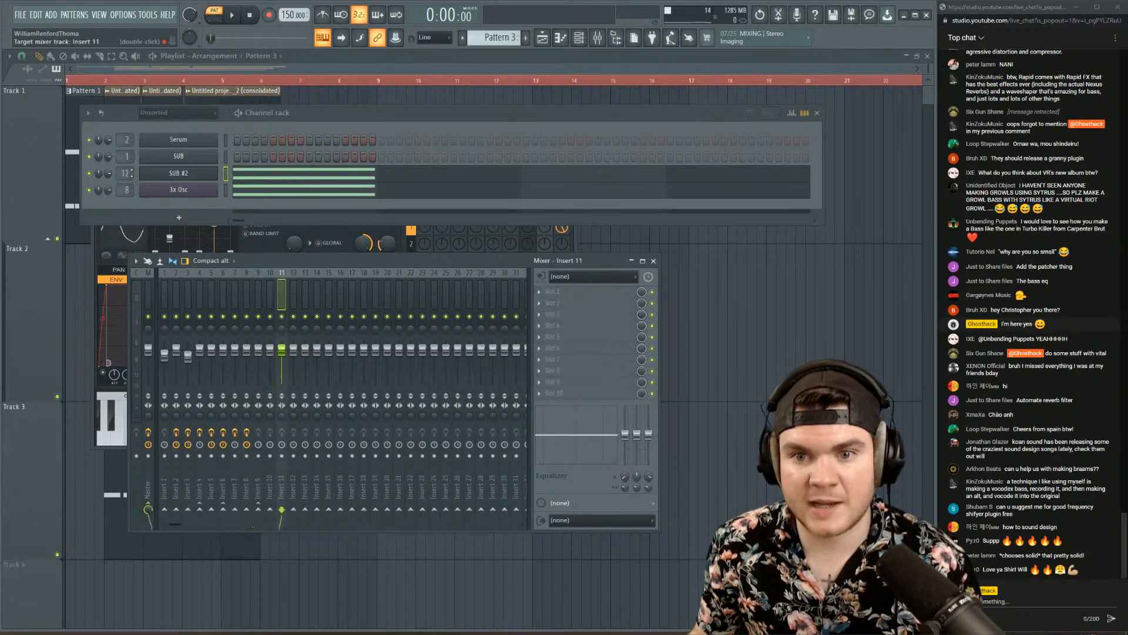
scroll(128, 173, "down", 3)
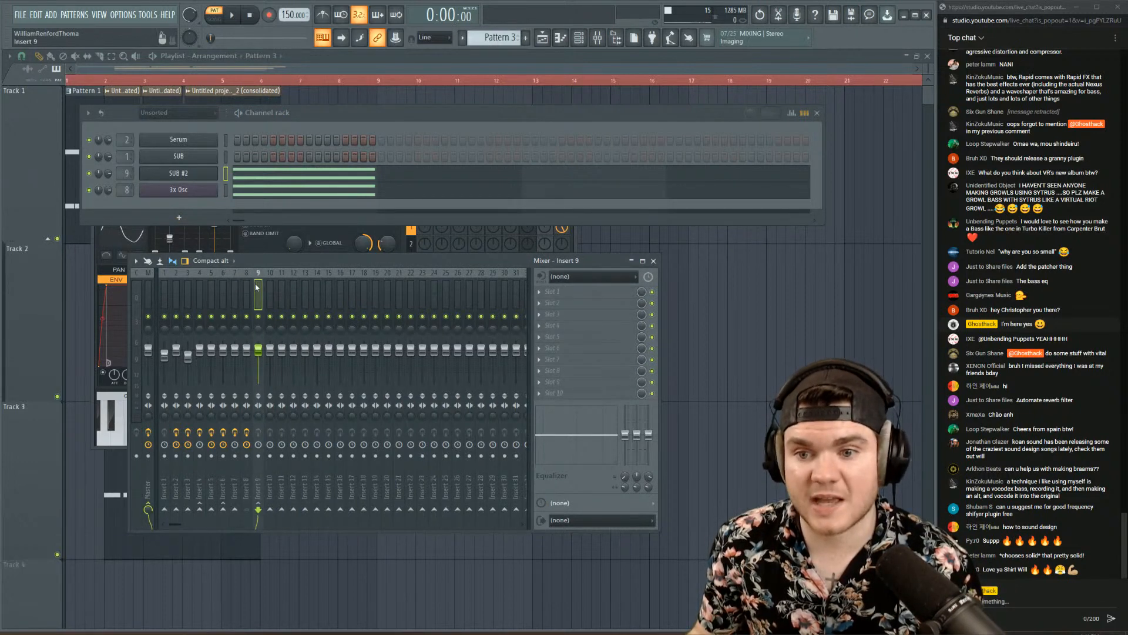
left_click(564, 292)
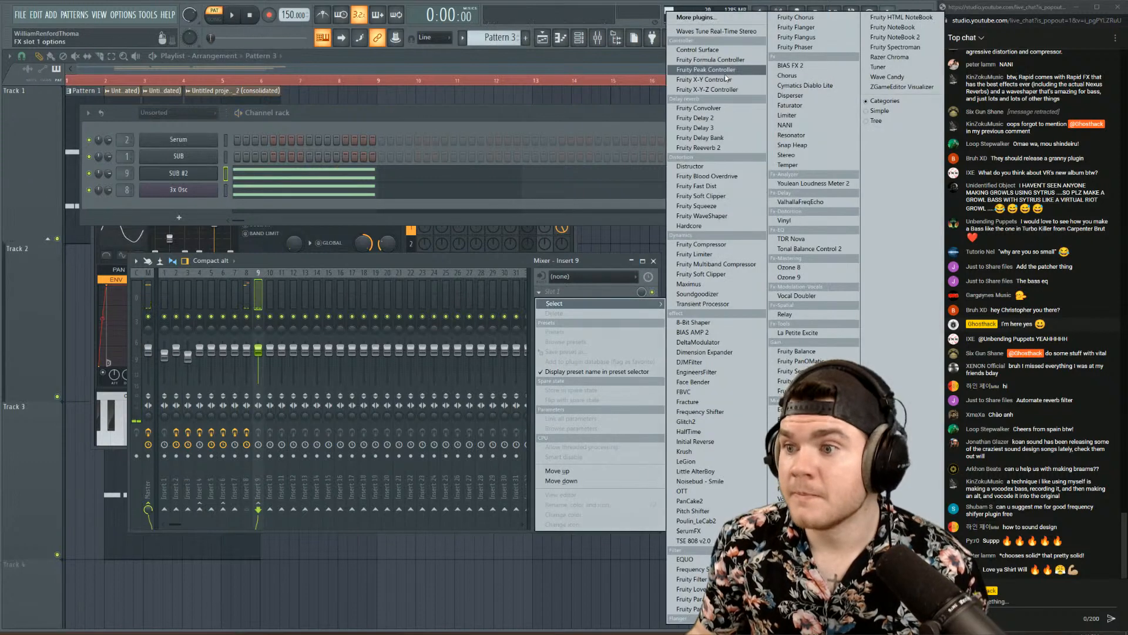
left_click(695, 186)
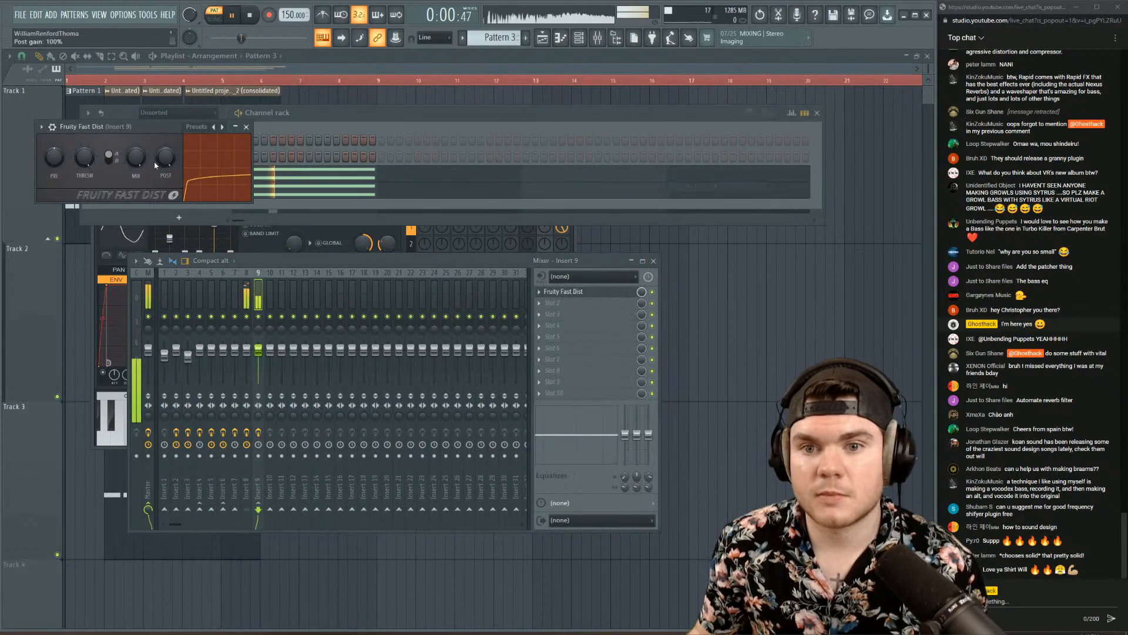
- Set the Fruity Fast Dist threshold to 80% on Insert 9, checking it during playback before bringing the channel rack forward
key("space")
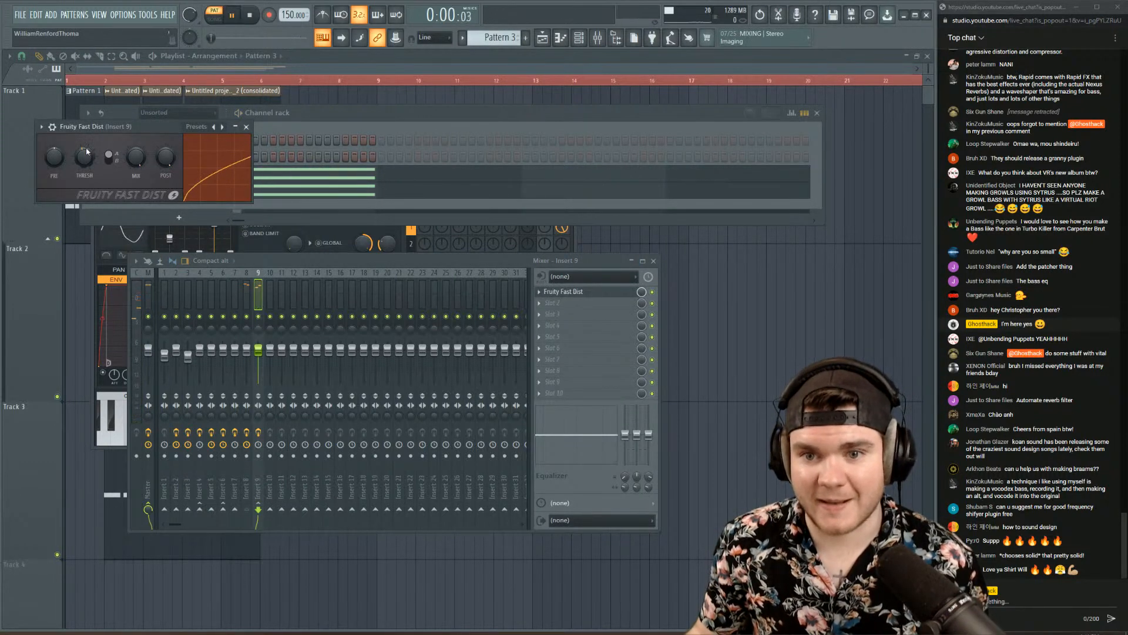
mouse_move(87, 152)
left_mouse_down()
mouse_move(136, 141)
mouse_move(84, 141)
left_mouse_up()
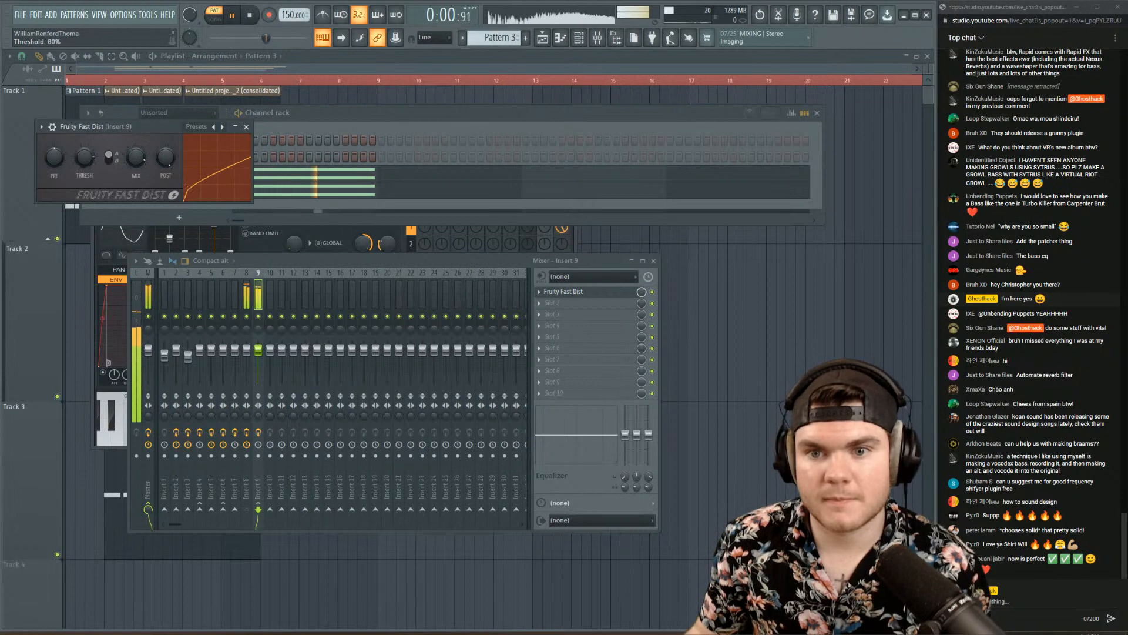
key("space")
left_click(309, 124)
key("space")
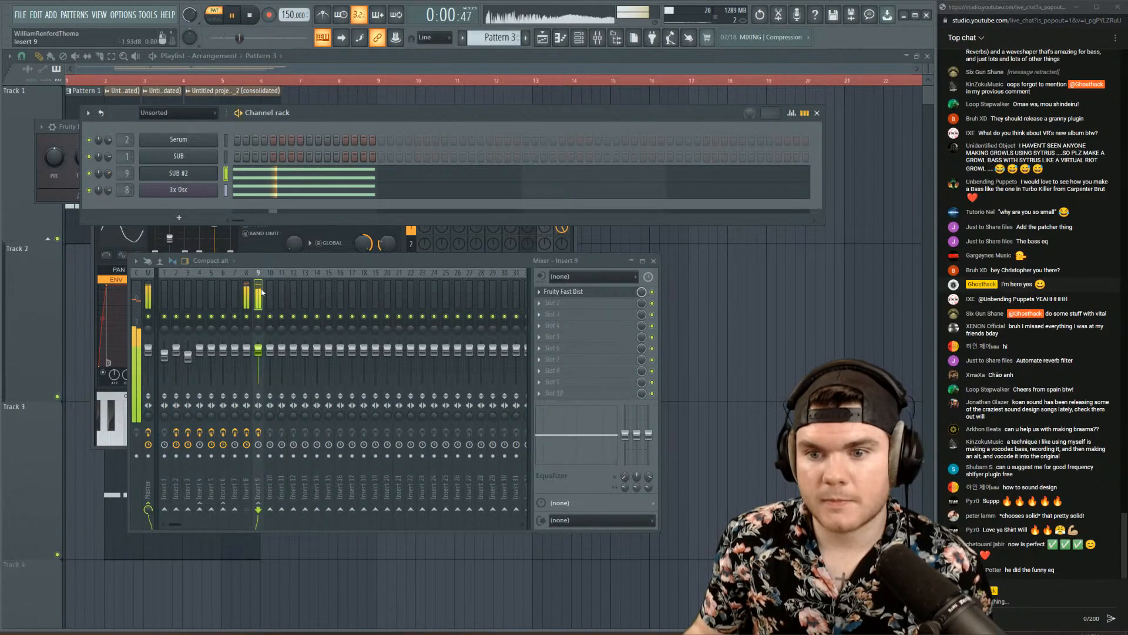
key("space")
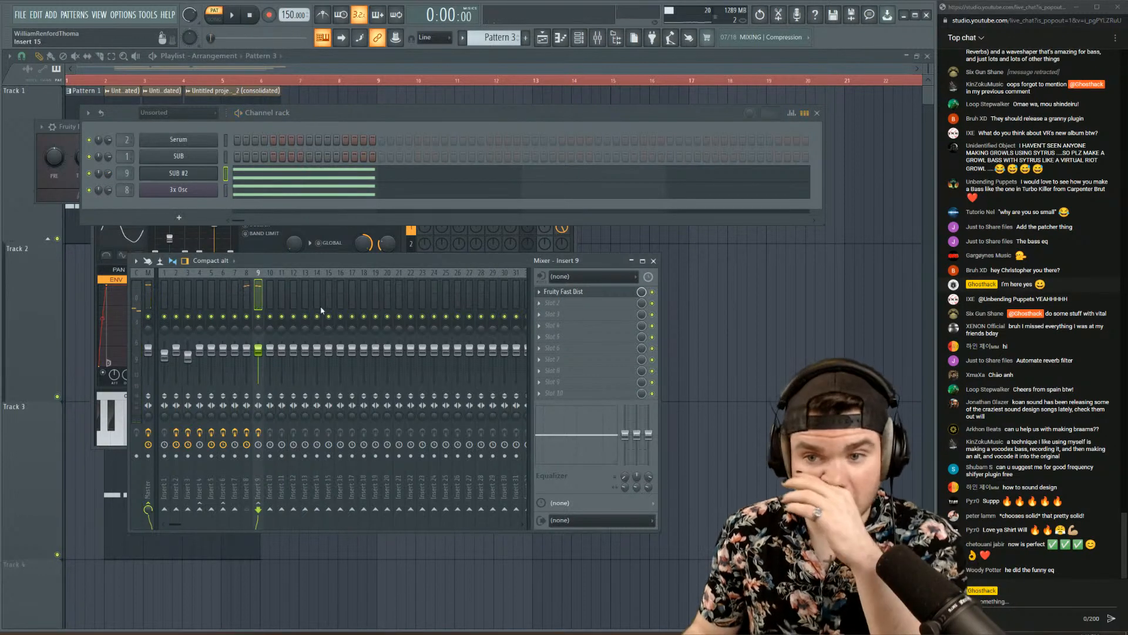
- Add Fruity Parametric EQ 2 ahead of Fruity Fast Dist on Insert 9 and play the pattern through it
left_click(573, 295)
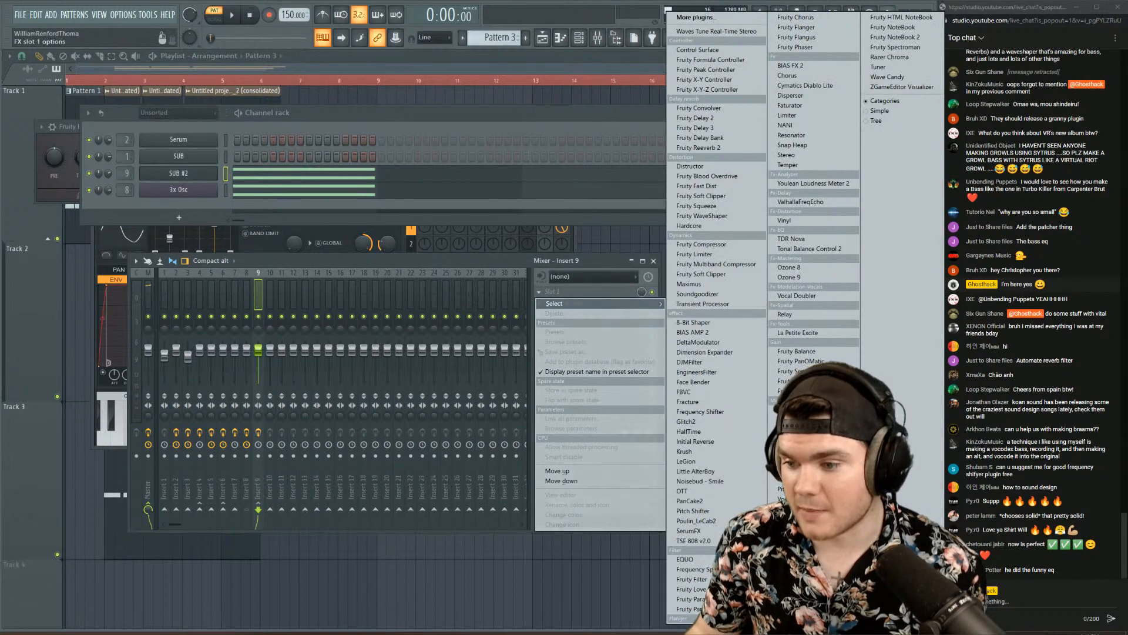
left_click(671, 609)
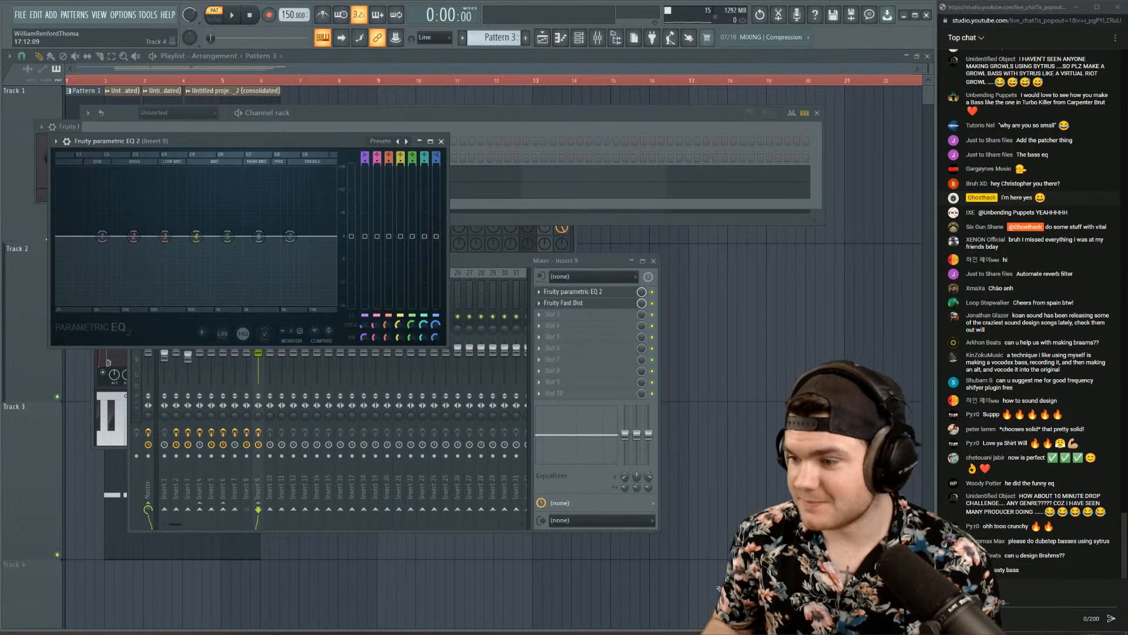
left_click_drag(322, 142, 325, 145)
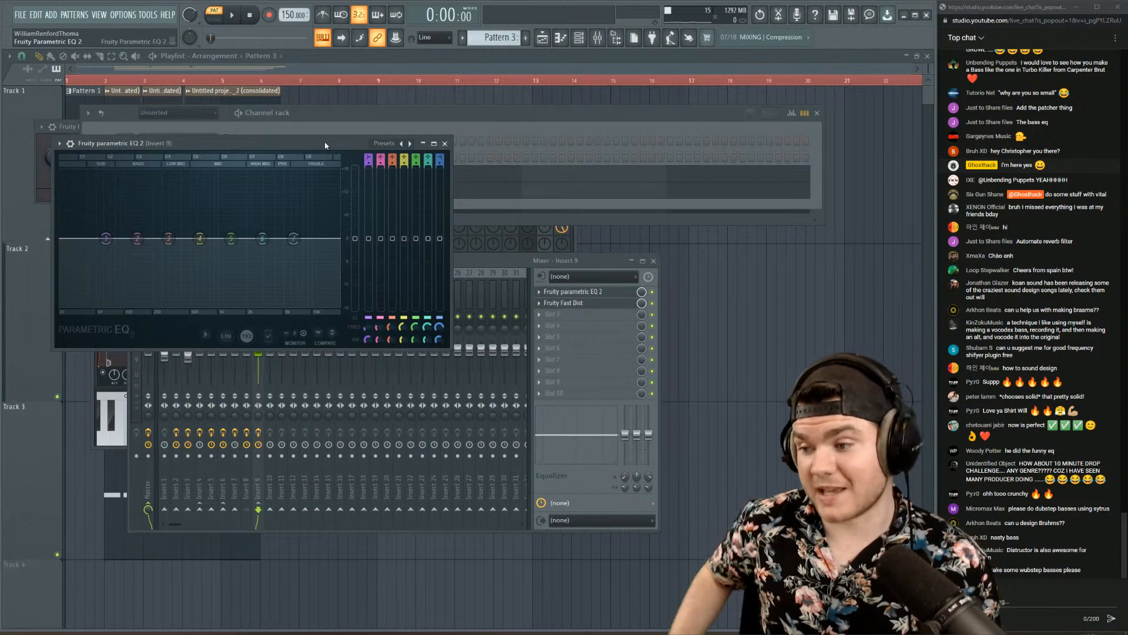
left_click_drag(325, 145, 316, 149)
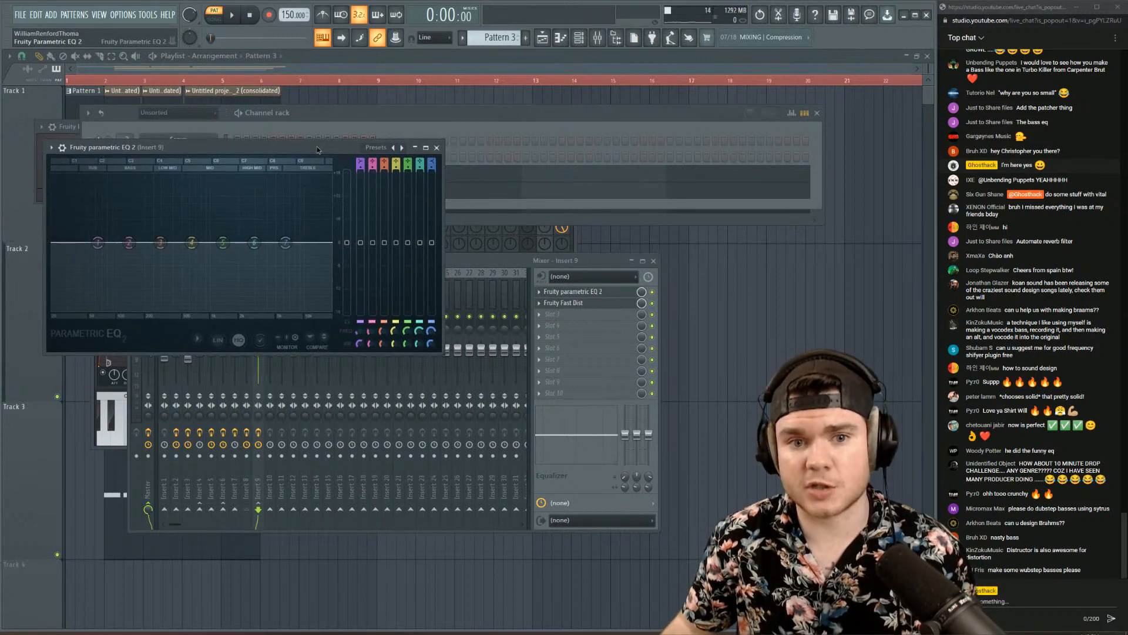
key("space")
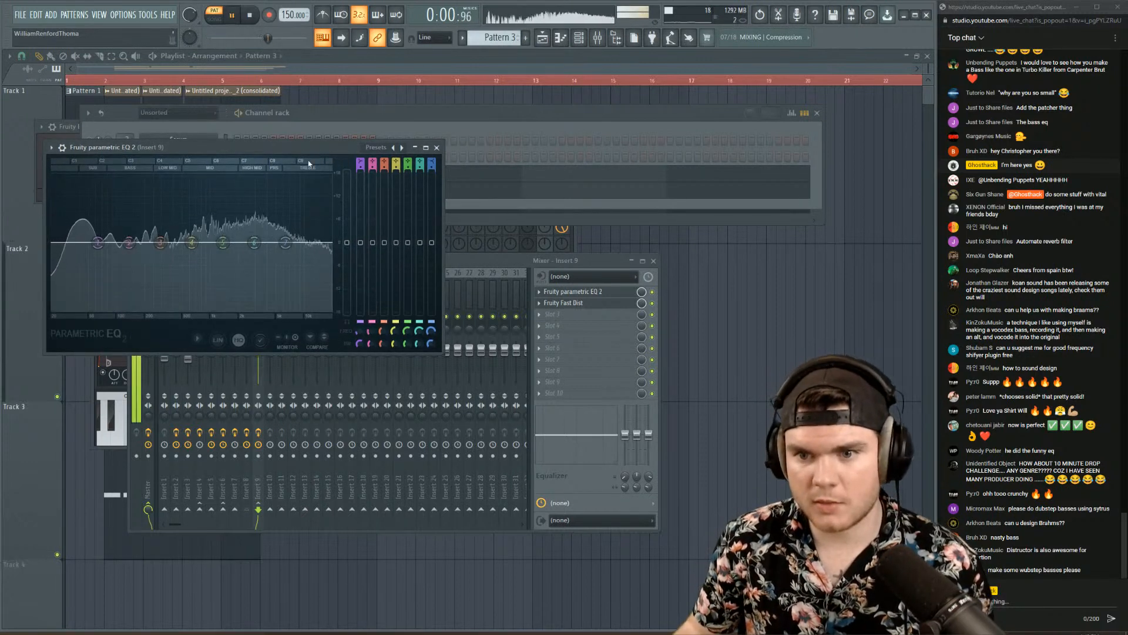
- Try sweeping a narrow boost with band 3 of the Insert 9 equalizer during playback and reset the band
left_click_drag(160, 242, 205, 177)
scroll(159, 217, "down", 6)
key("space")
key("space")
key("space")
right_click(206, 178)
left_click(222, 187)
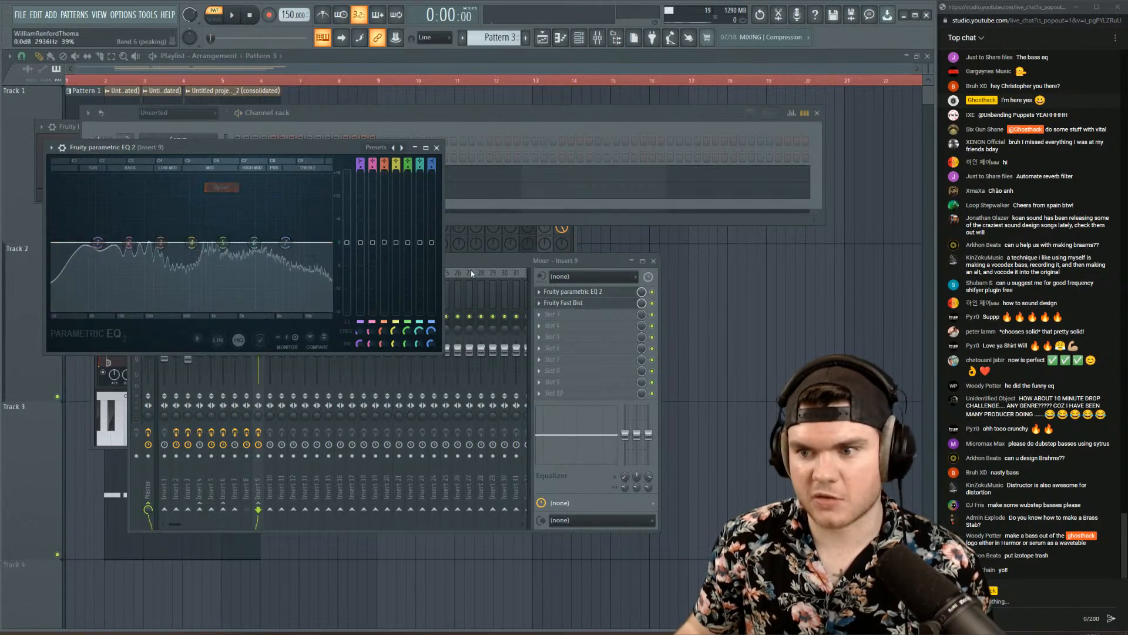
- Load Faturator in slot 3 of Insert 9 and lower its Fuzz amount while listening to the pattern
left_click(573, 292)
left_click(555, 315)
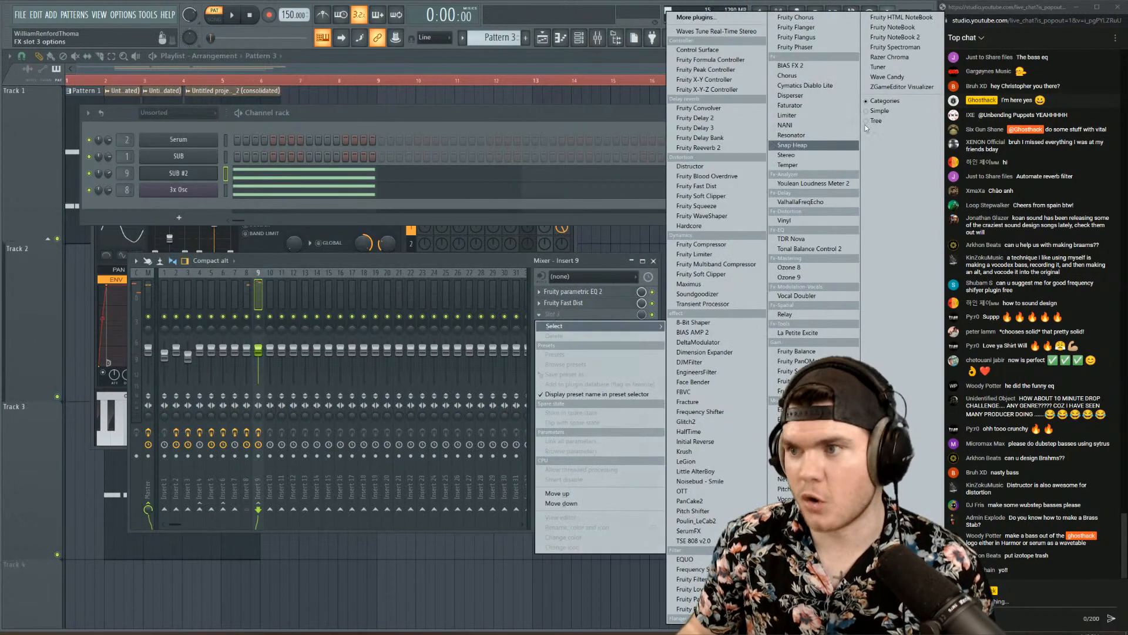
left_click(790, 106)
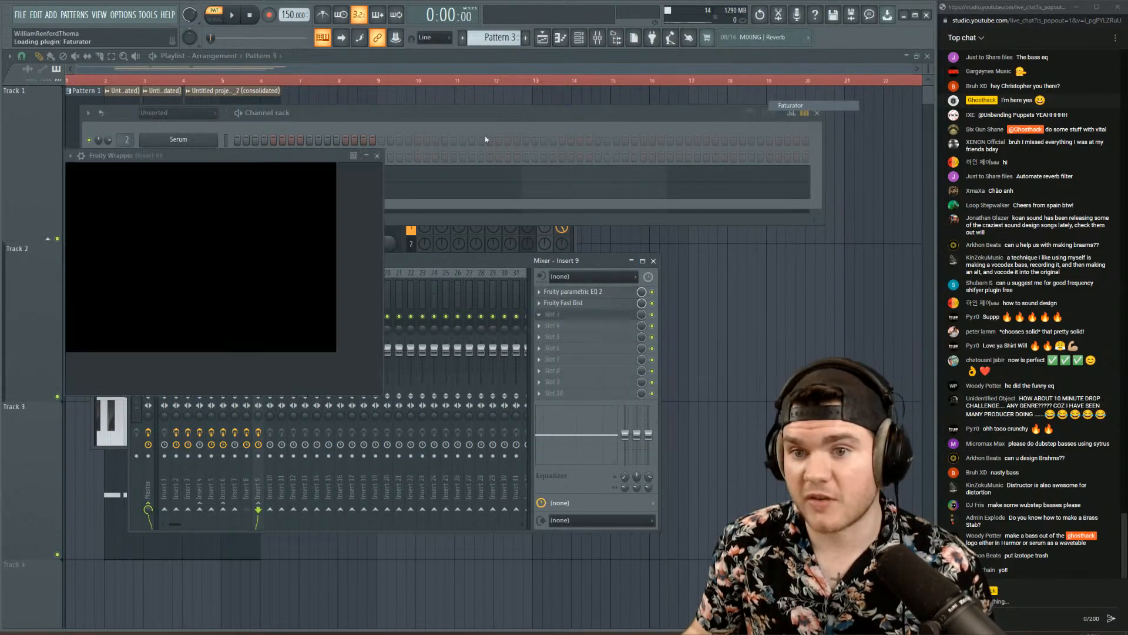
key("space")
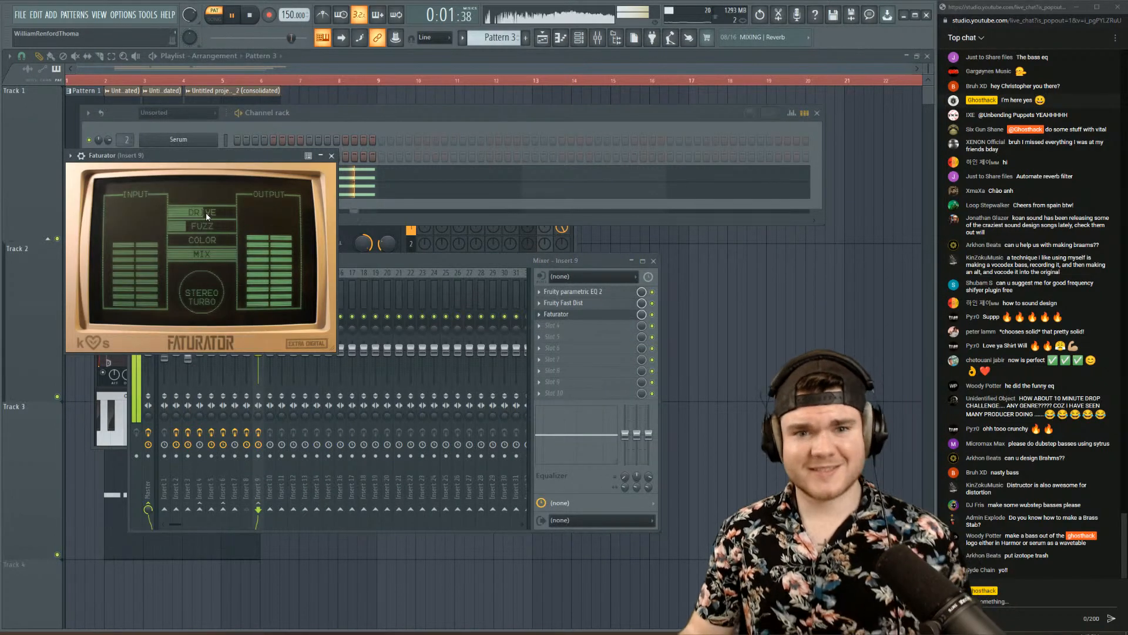
key("space")
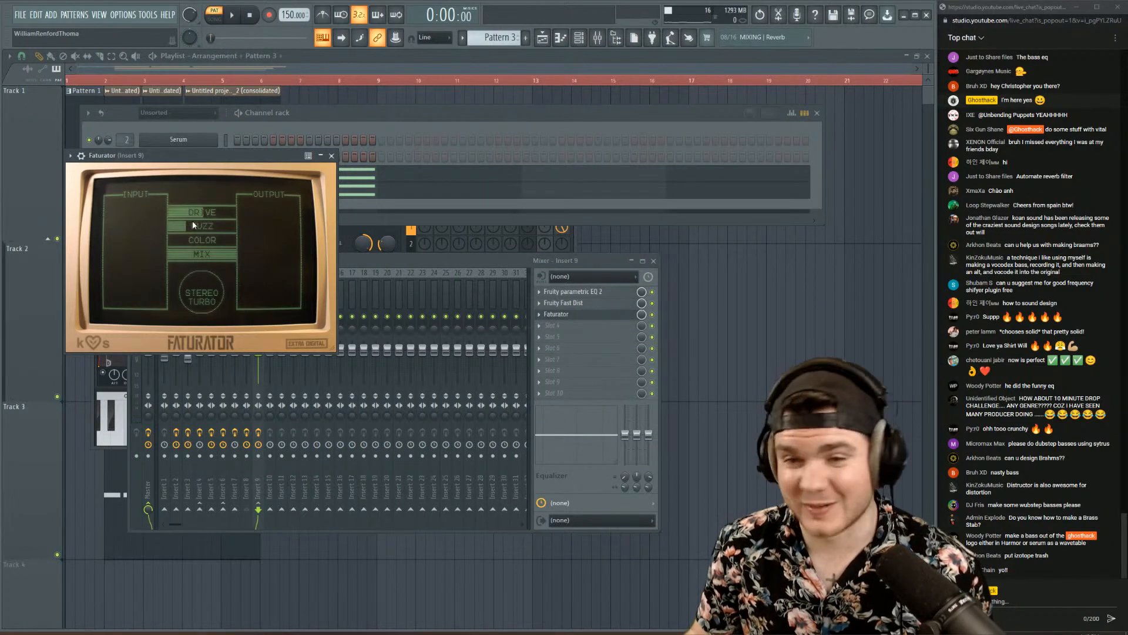
key("space")
left_click_drag(192, 225, 168, 240)
left_click(549, 315)
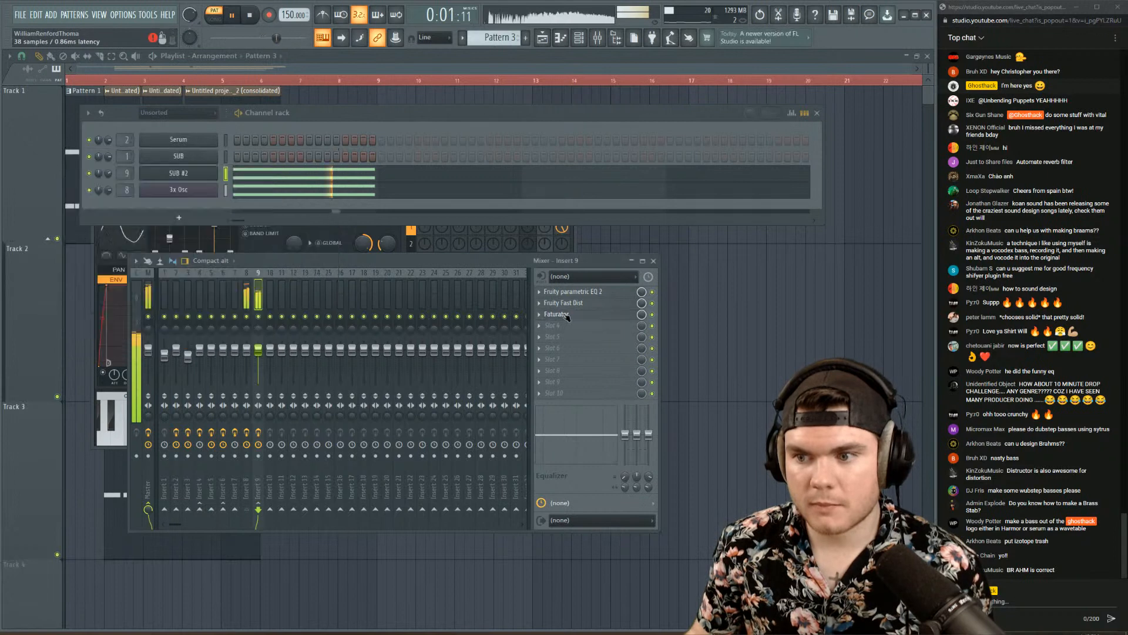
- Shape band 4 of the Insert 9 equalizer into a narrow treble boost and place the equalizer below Fruity Fast Dist
left_click(564, 291)
left_click_drag(192, 242, 308, 174)
scroll(595, 293, "down", 1)
scroll(218, 184, "down", 5)
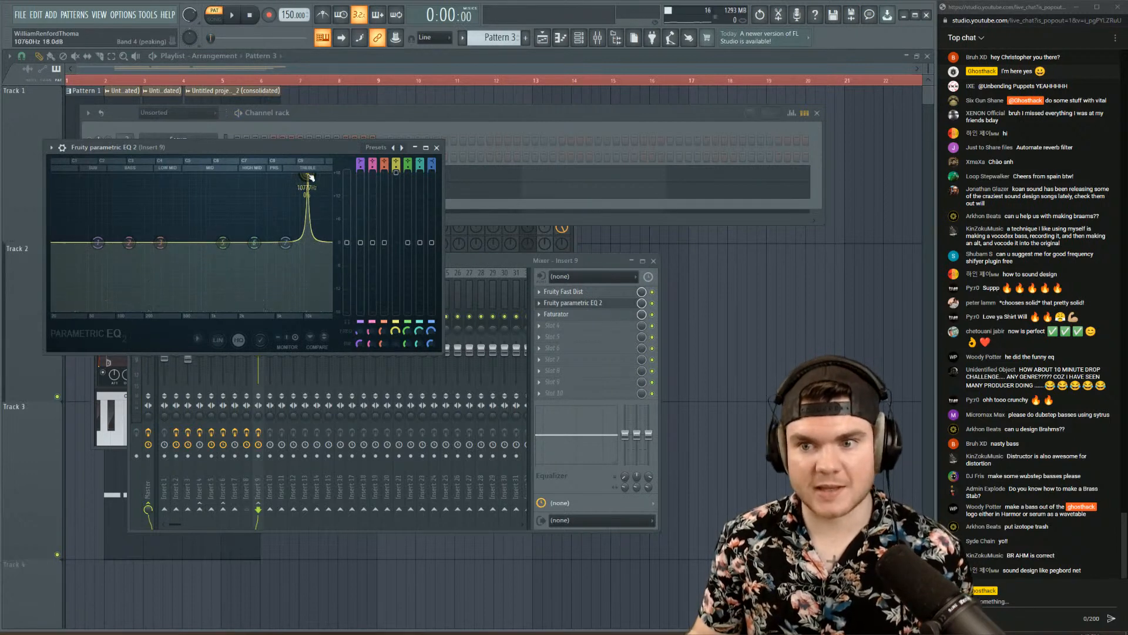
key("space")
mouse_move(307, 175)
left_mouse_down()
mouse_move(310, 192)
mouse_move(300, 191)
mouse_move(312, 192)
left_mouse_up()
key("space")
key("space")
left_click(560, 304)
- Listen to the pattern with the 3x Osc settings open and check the last equalizer on Insert 8
left_click(181, 189)
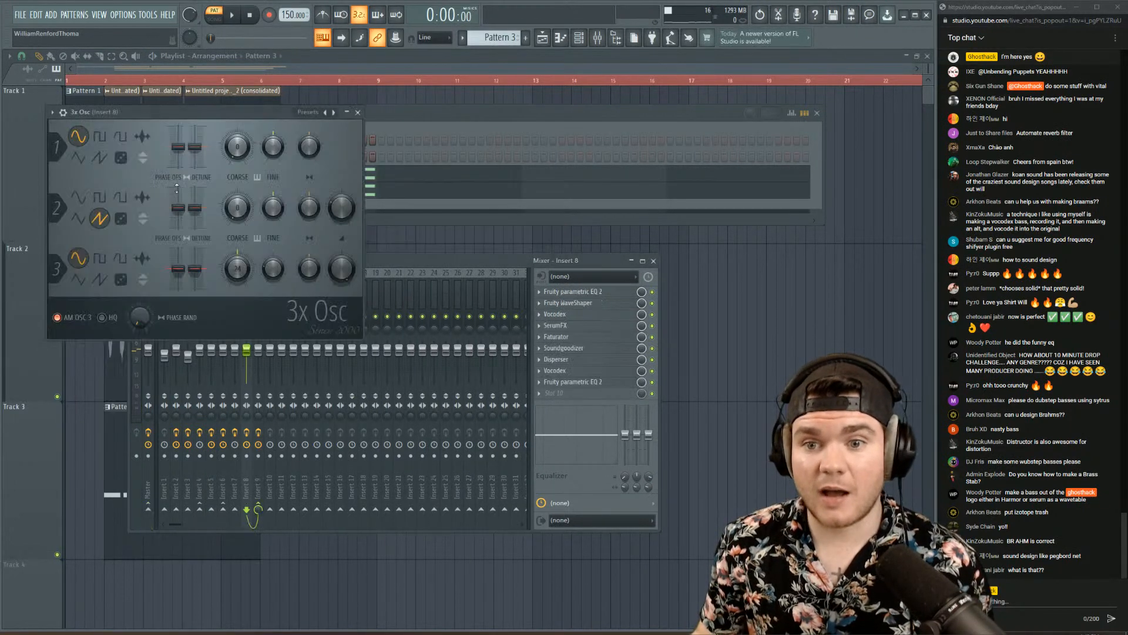
left_click_drag(221, 113, 283, 137)
key("space")
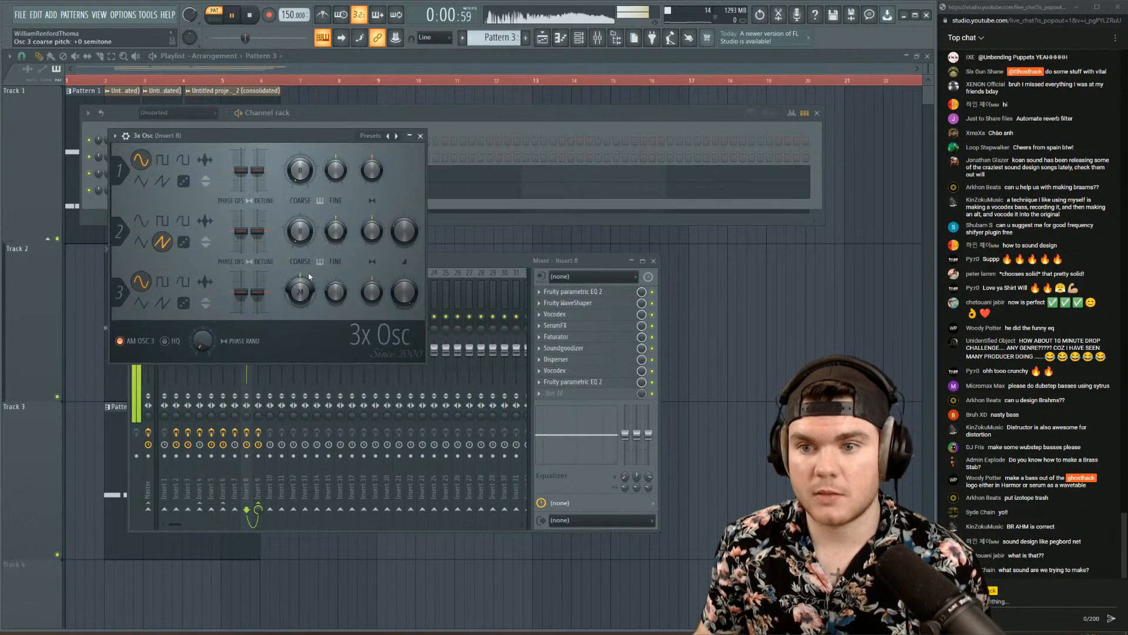
left_click(607, 385)
left_click(605, 384)
key("space")
- Set band 4 of the Insert 9 equalizer to a narrow 8.4 dB boost at about 9816 Hz during playback
left_click(259, 294)
left_click(598, 304)
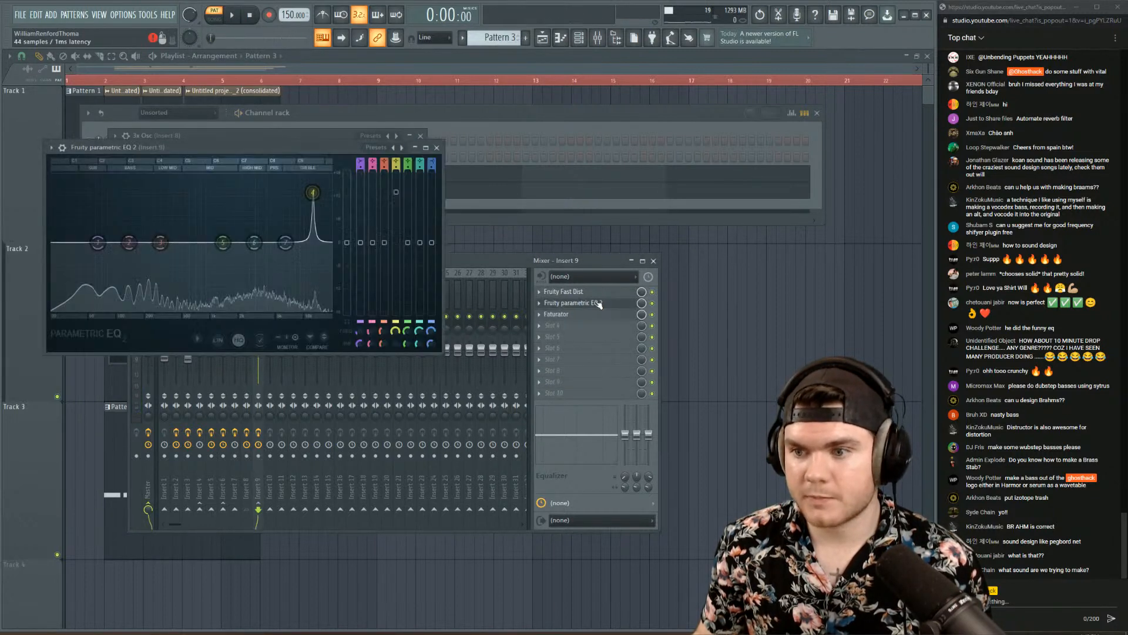
key("space")
left_click_drag(313, 192, 303, 210)
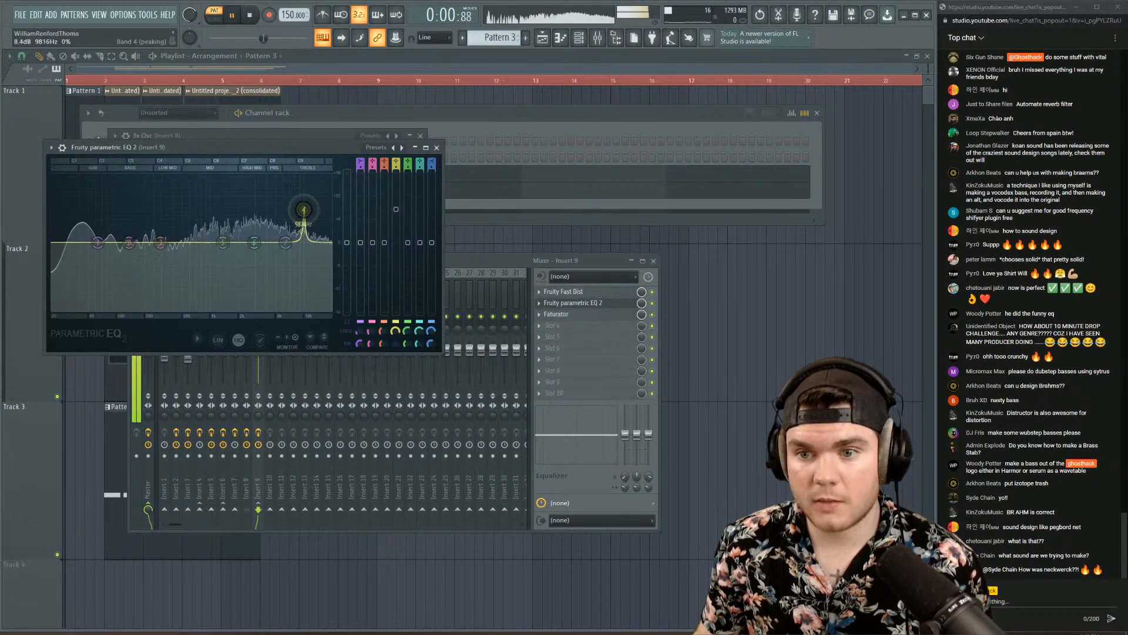
- Review the 3x Osc settings while replaying the bass, and bring the Insert 8 effect chain to the front
left_click(253, 137)
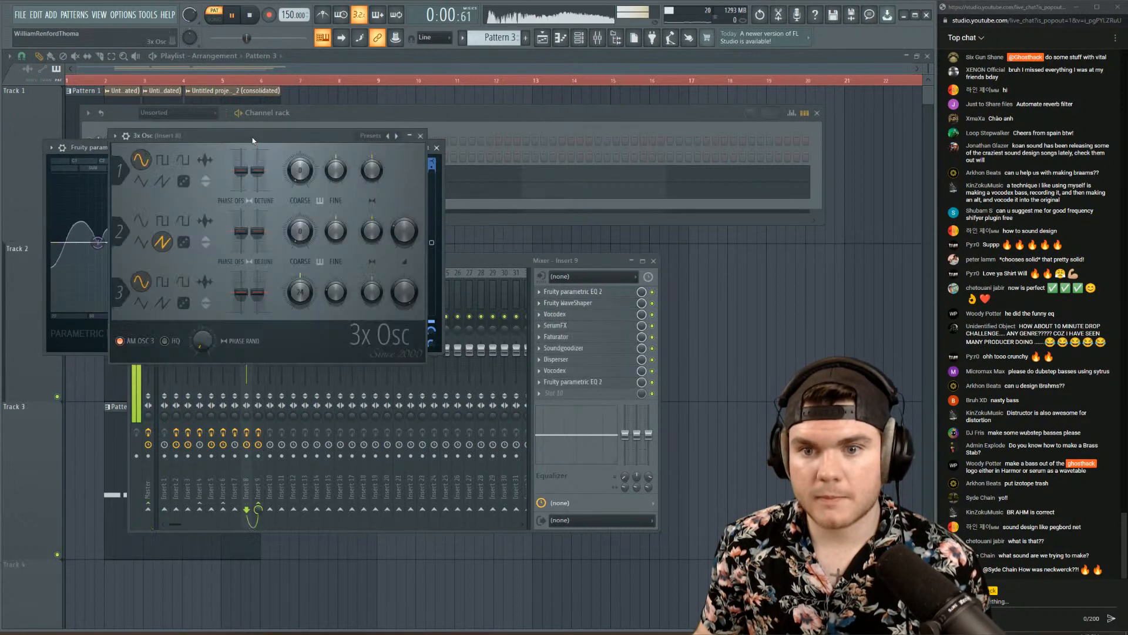
key("space")
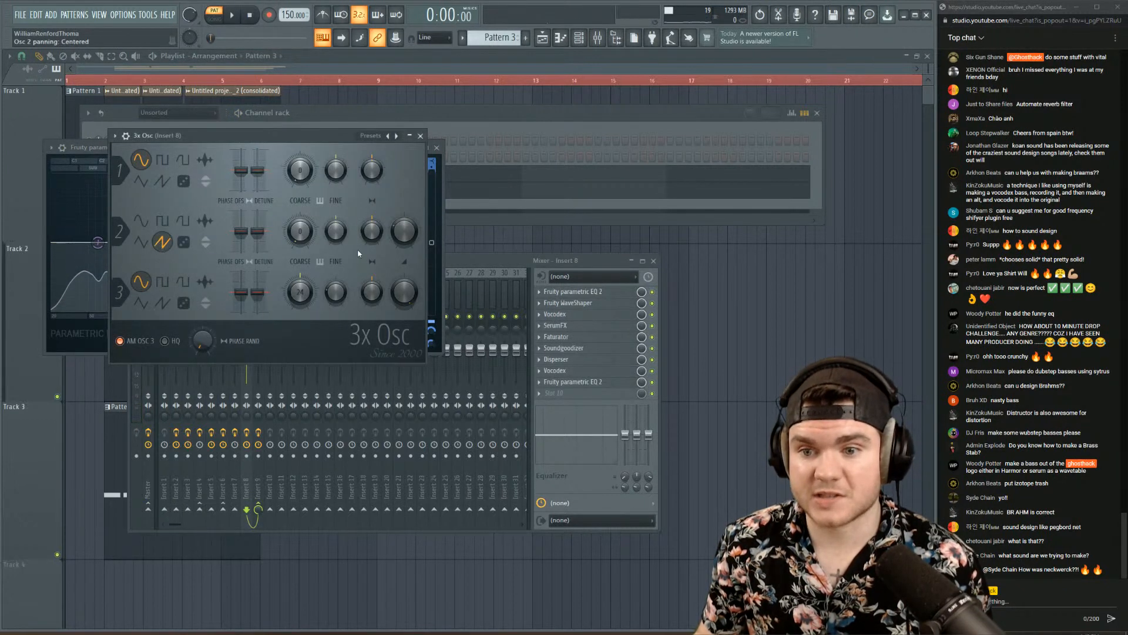
key("space")
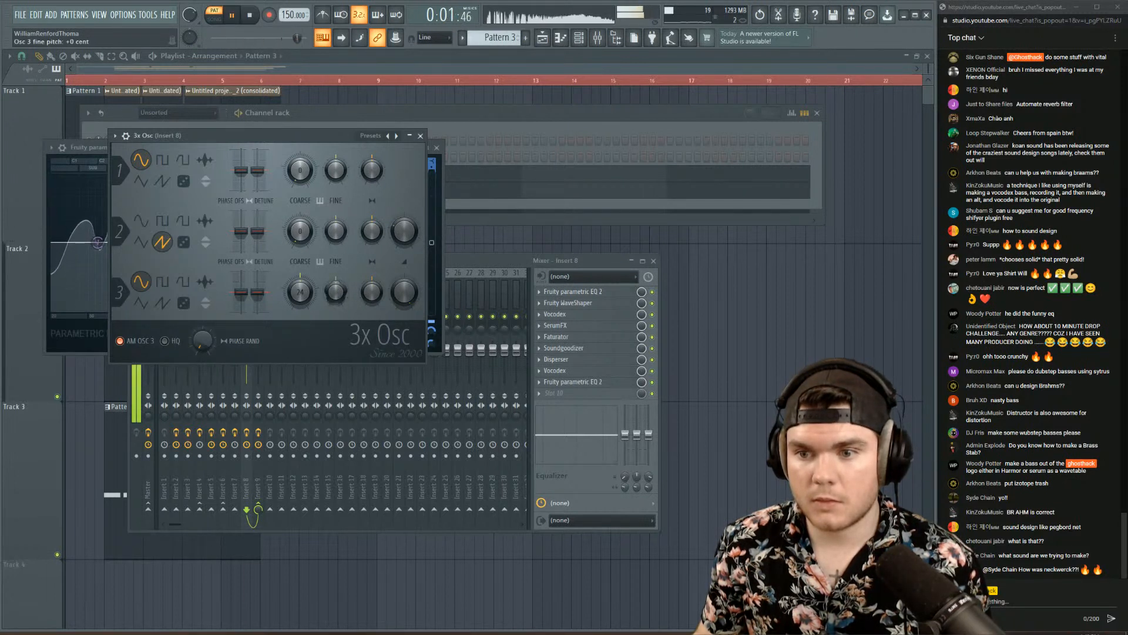
left_click(551, 263)
key("space")
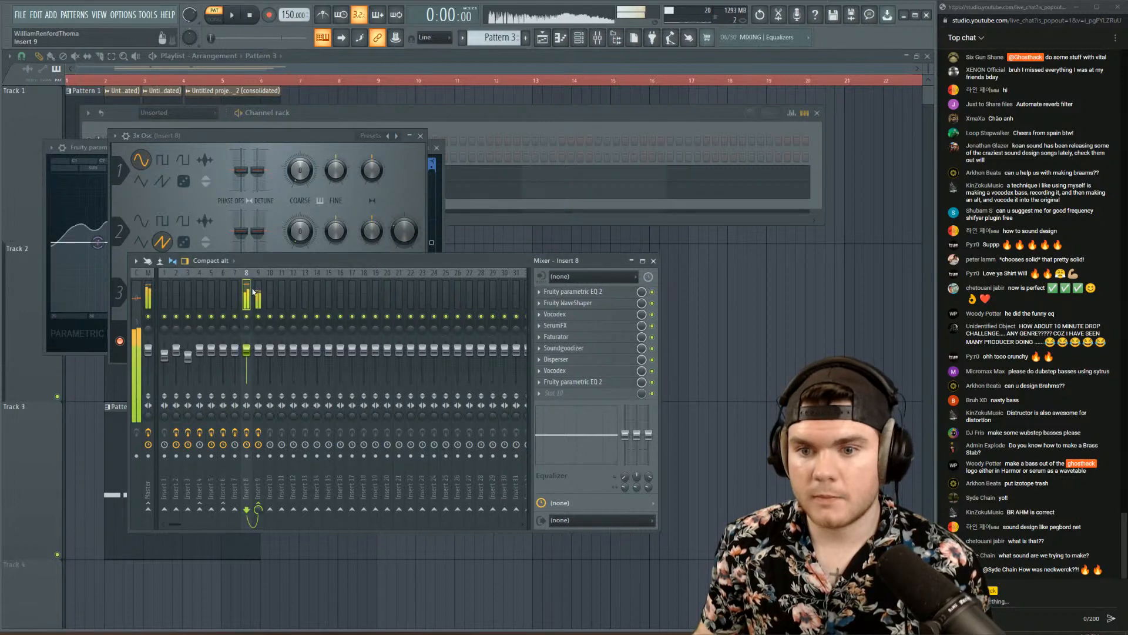
- Disable the EQ module in SerumFX on Insert 8, play the result, and move the plugin clear of 3x Osc
left_click(556, 325)
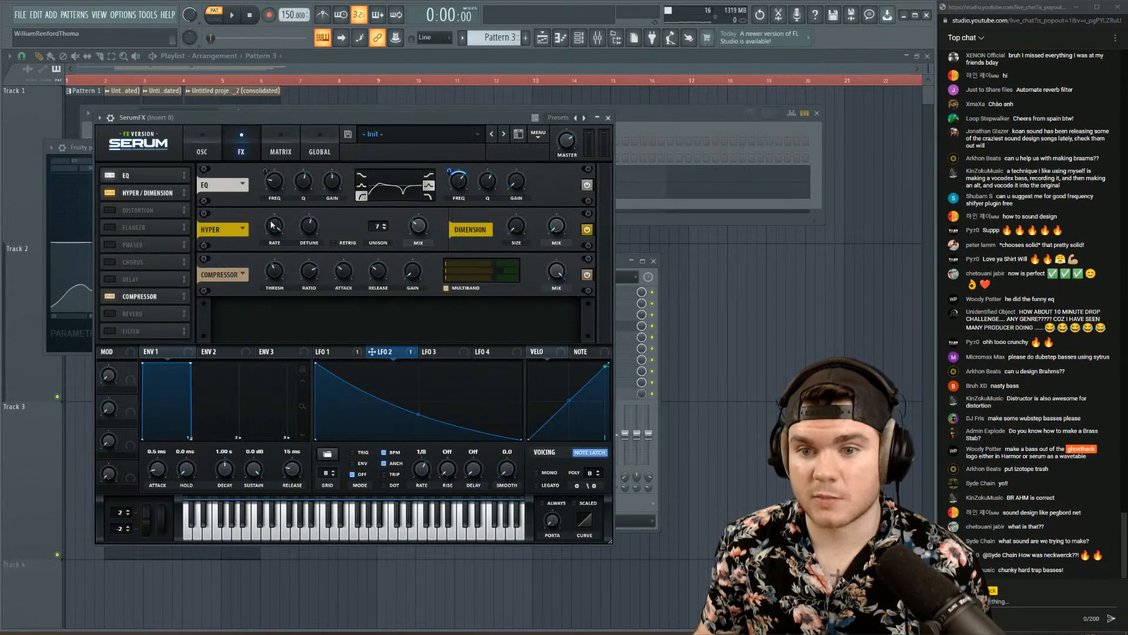
left_click(110, 175)
key("space")
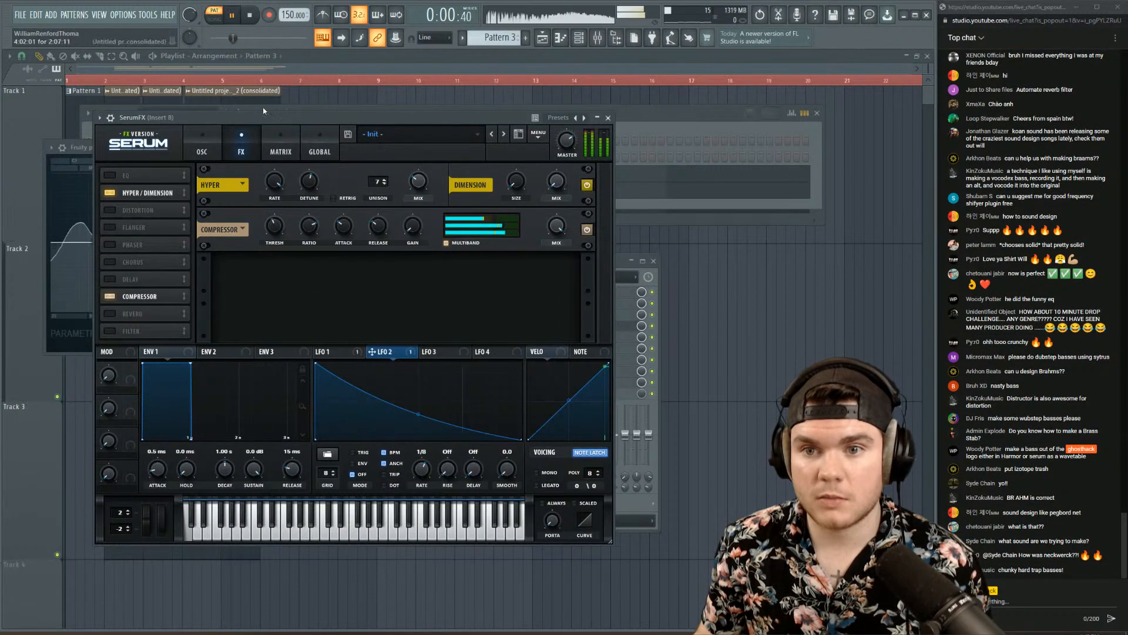
left_click_drag(252, 118, 482, 156)
- Detune oscillator 3 of 3x Osc to about -32 cents and slightly adjust oscillator 2's fine pitch during playback
left_click(274, 141)
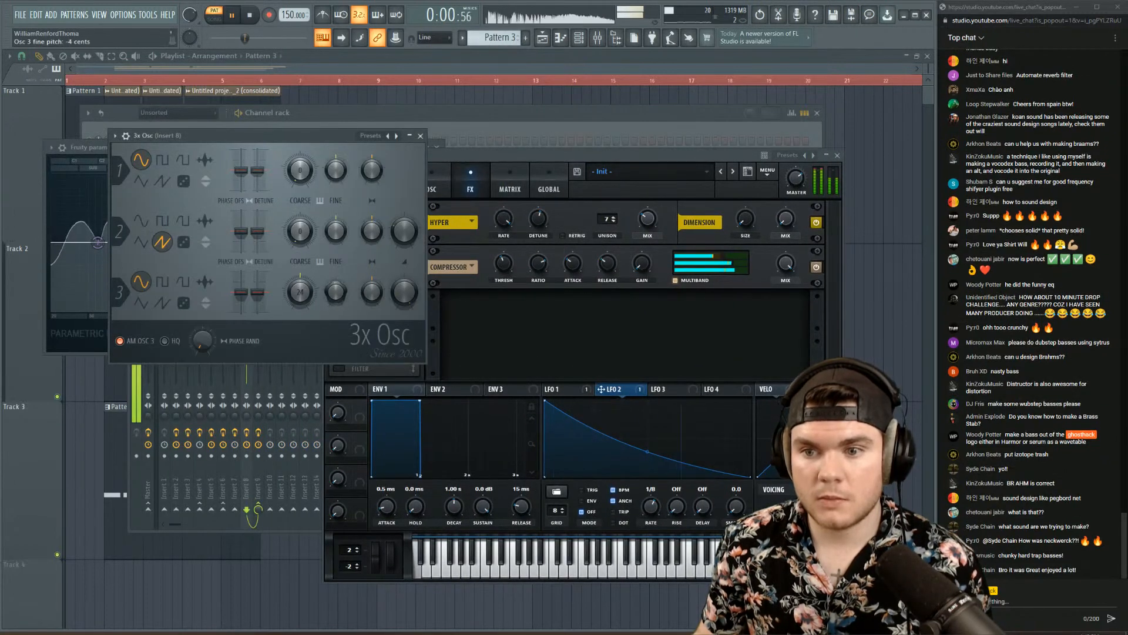
mouse_move(335, 292)
left_mouse_down()
mouse_move(335, 282)
mouse_move(336, 296)
left_mouse_up()
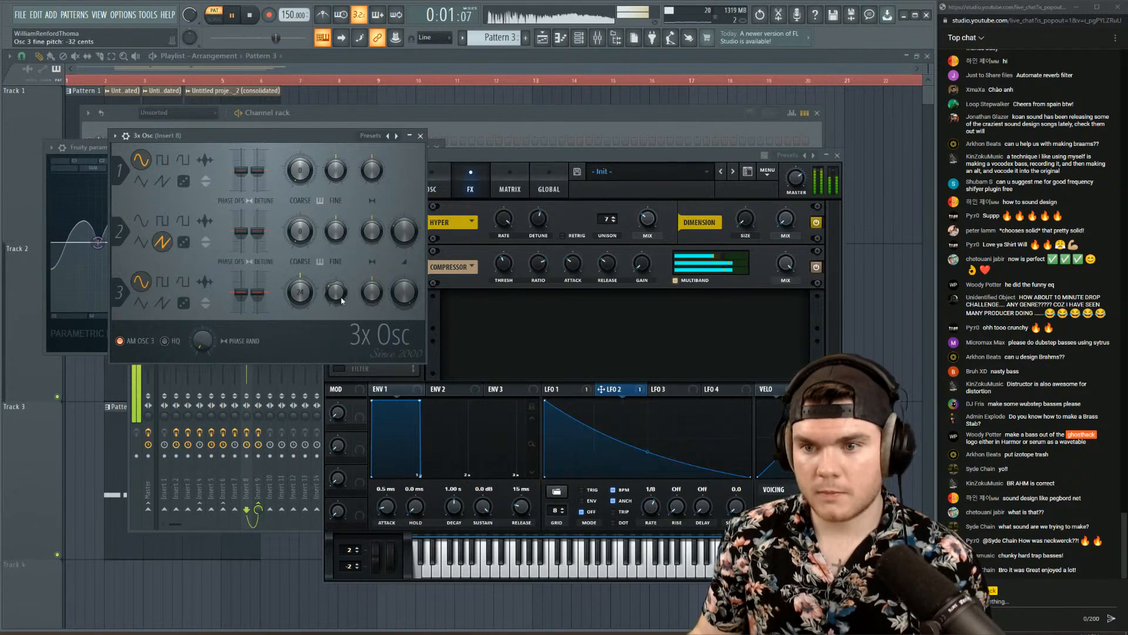
left_click_drag(335, 231, 335, 229)
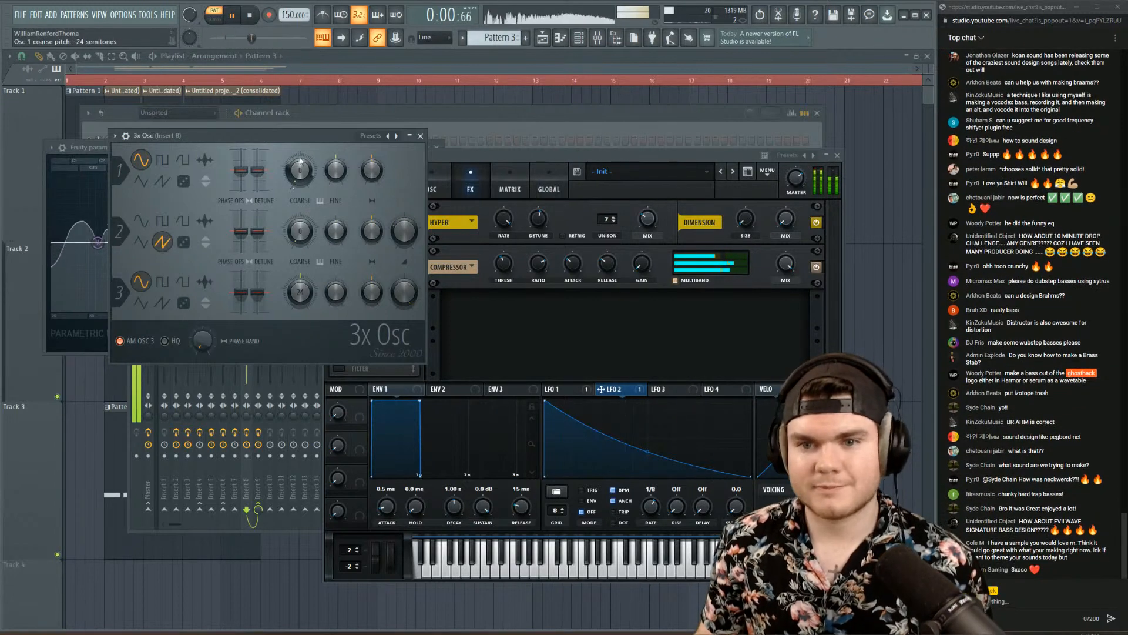
- Audition sine, square and rounded saw waveforms on oscillator 2 of 3x Osc while replaying the bass
key("space")
key("space")
left_click(162, 220)
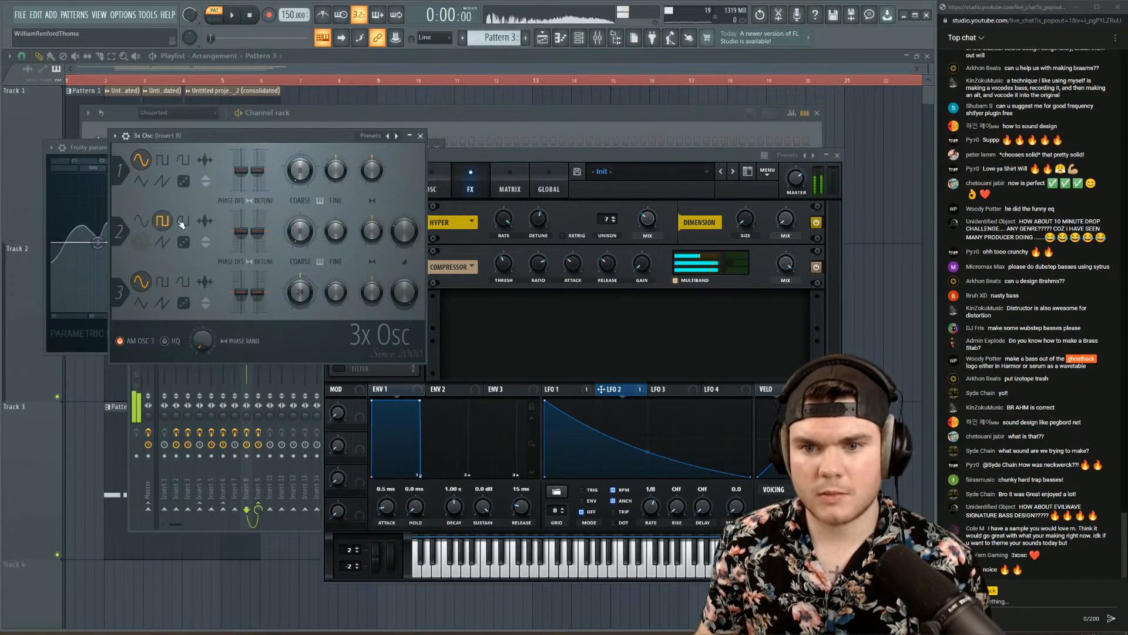
left_click(185, 221)
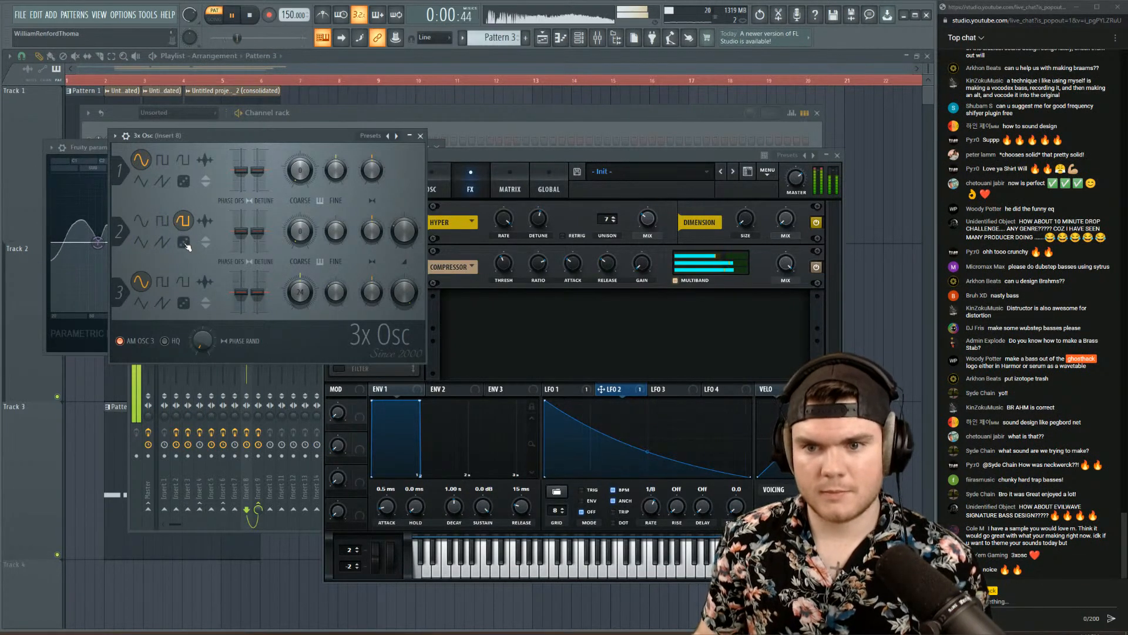
left_click(184, 243)
key("space")
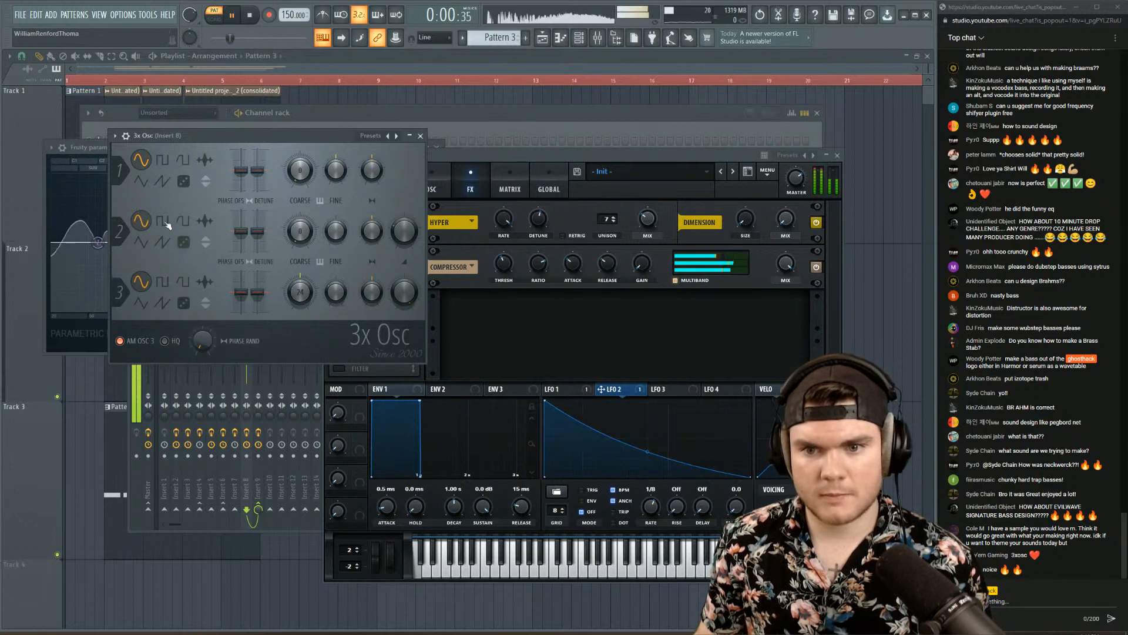
left_click(166, 222)
left_click(183, 221)
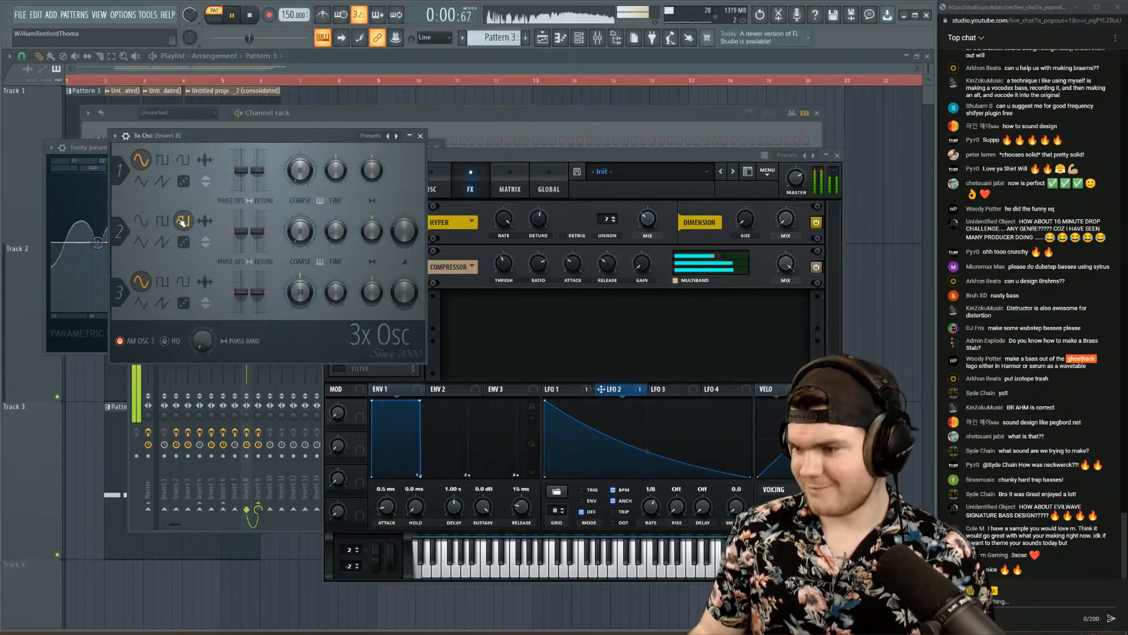
key("space")
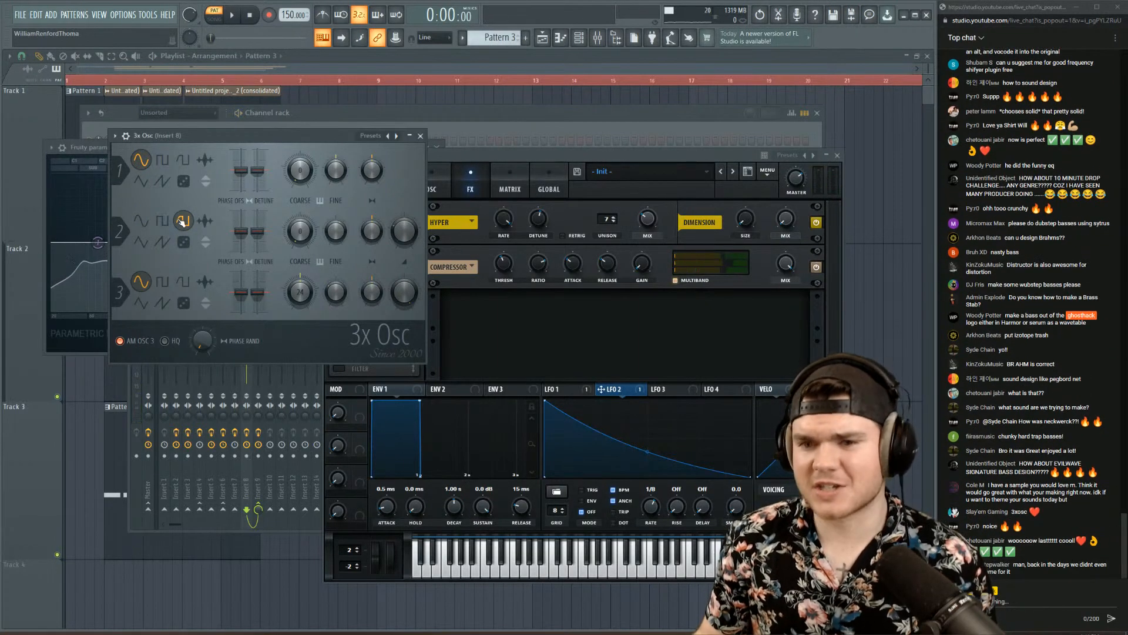
key("space")
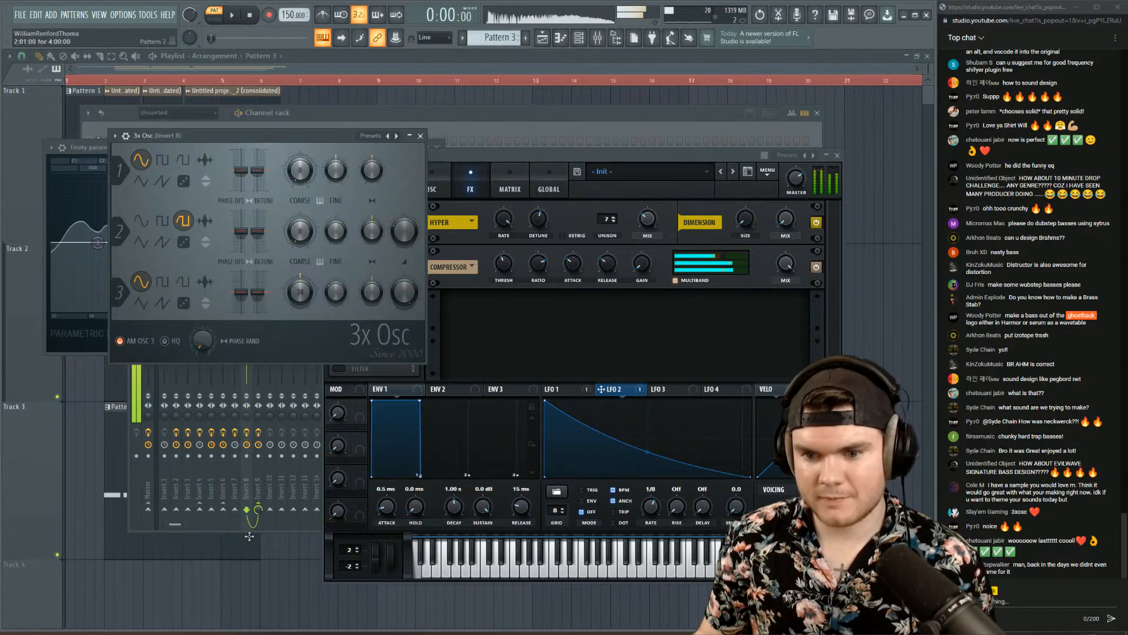
- Compare the bass with the Insert 8 and Insert 9 effect chains bypassed and enabled during playback
key("F9")
key("space")
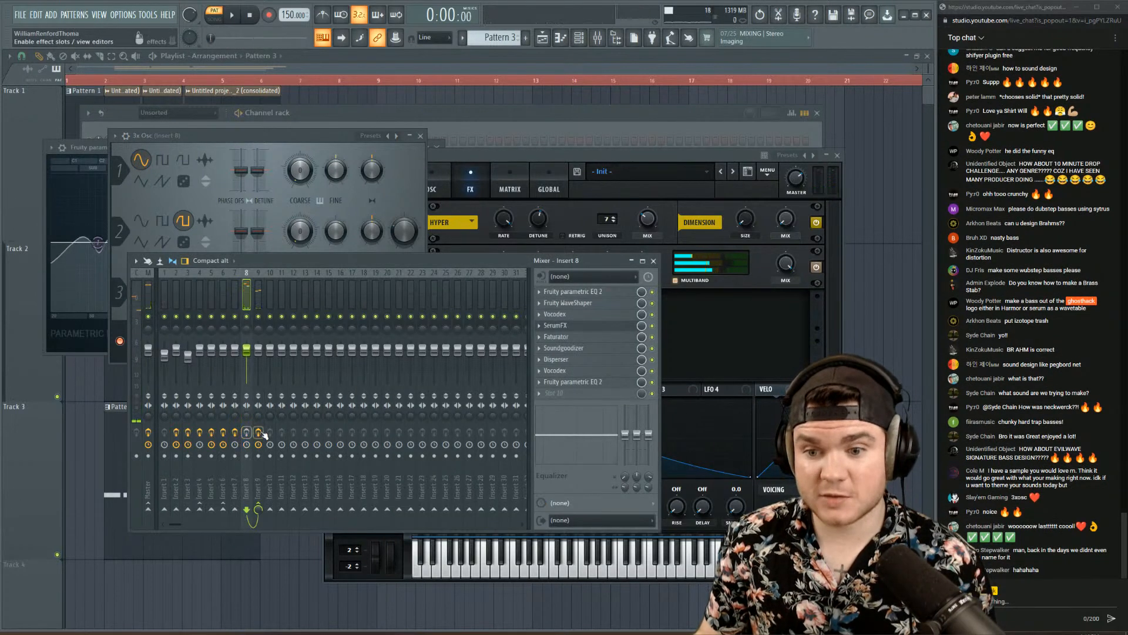
key("space")
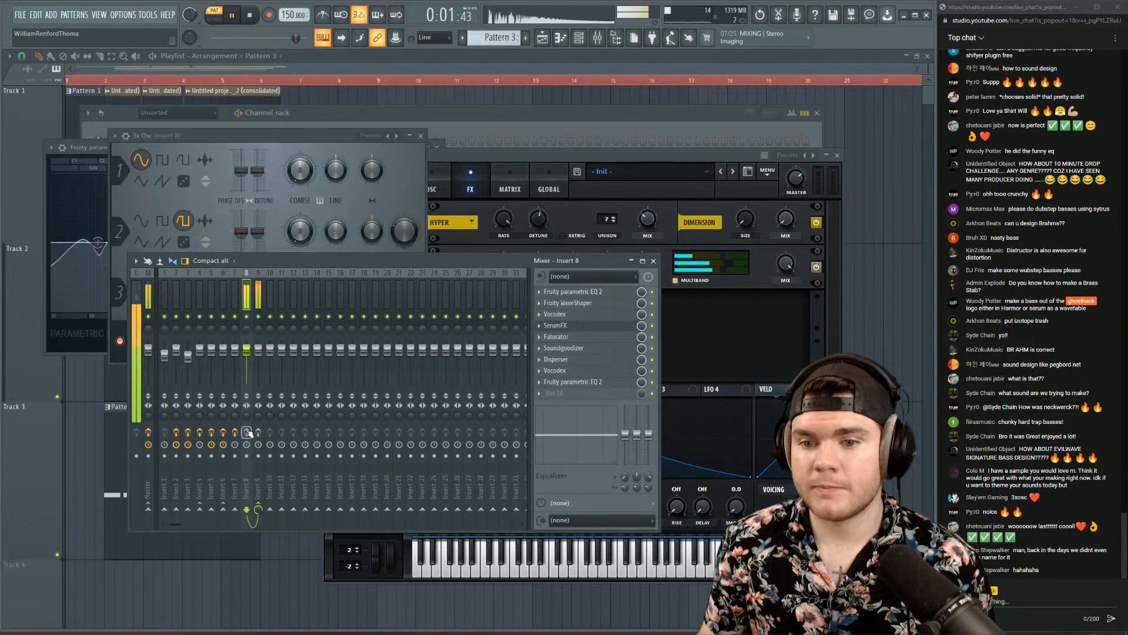
key("space")
key("space")
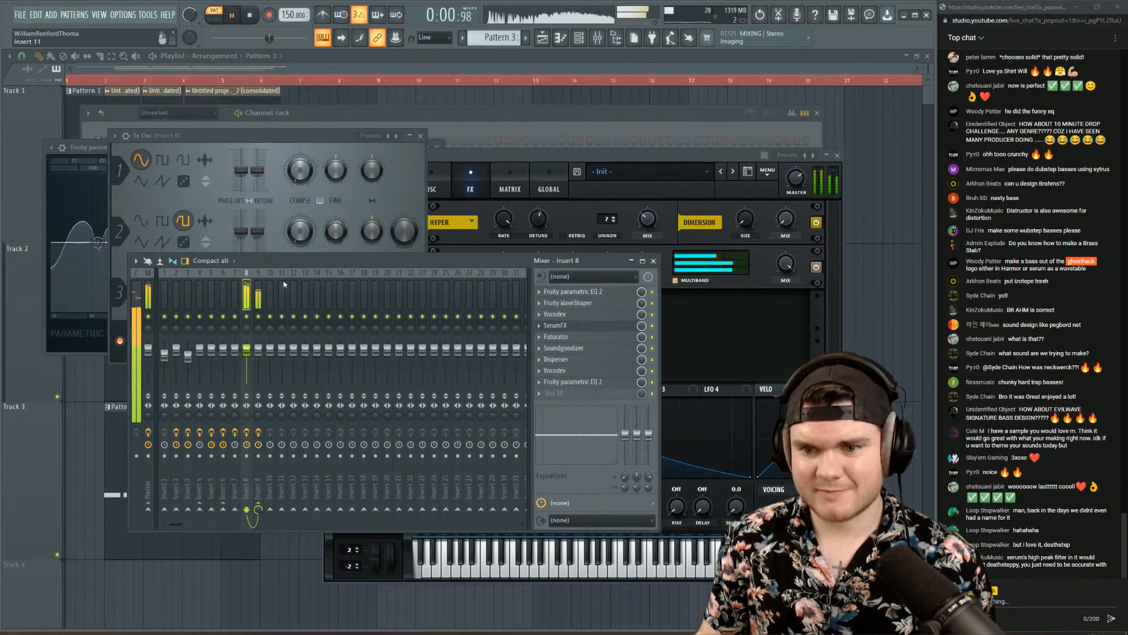
key("space")
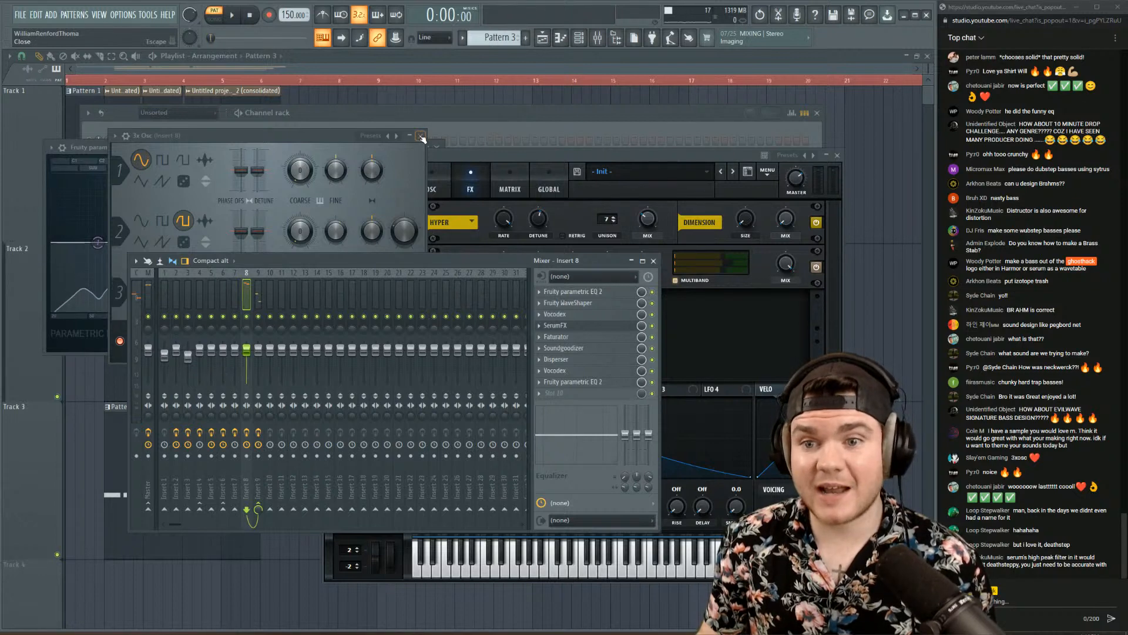
- Return oscillator 2 of 3x Osc to the saw waveform, replay the bass, and bring SerumFX forward
left_click(327, 137)
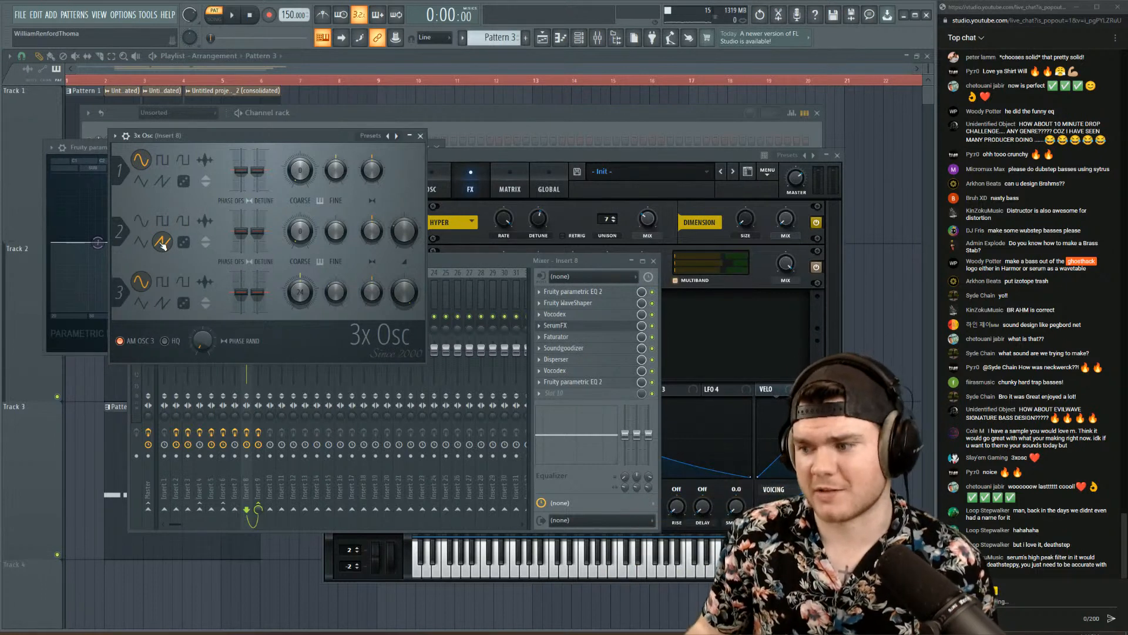
key("space")
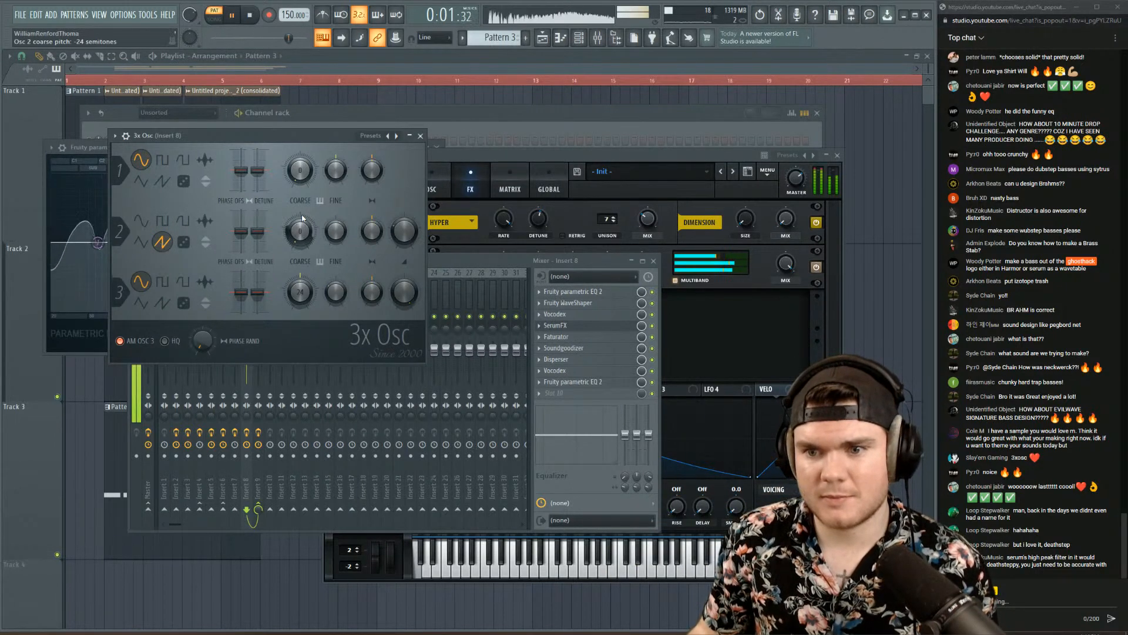
left_click(643, 262)
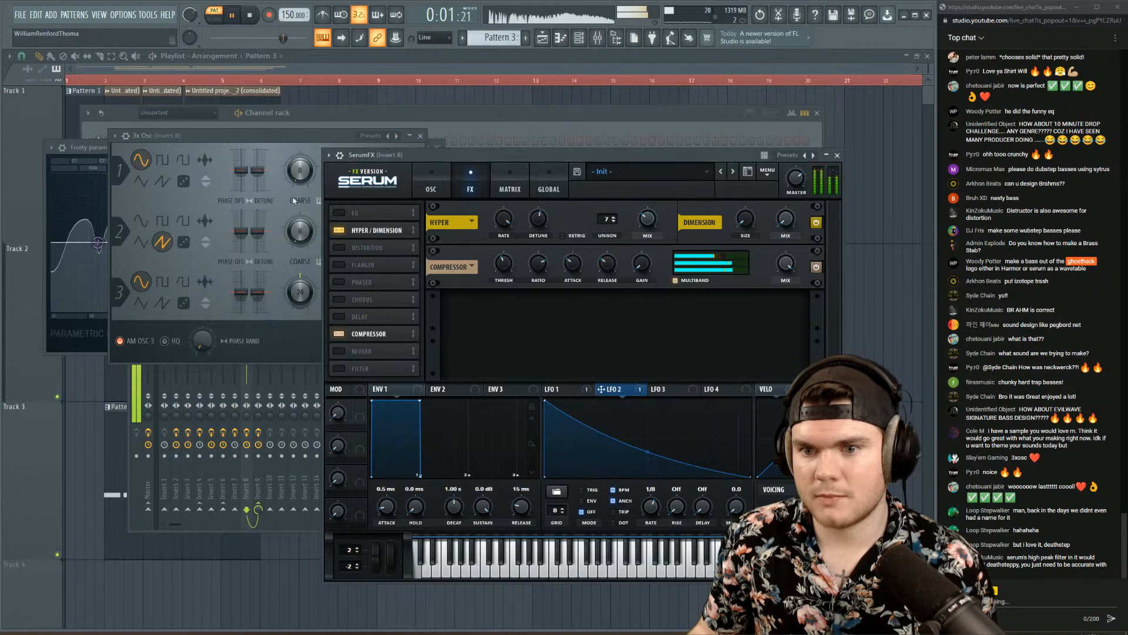
key("space")
- Open the last Fruity parametric EQ 2 on Insert 8 and turn its band 3 into a resonant high-pass filter
left_click(125, 378)
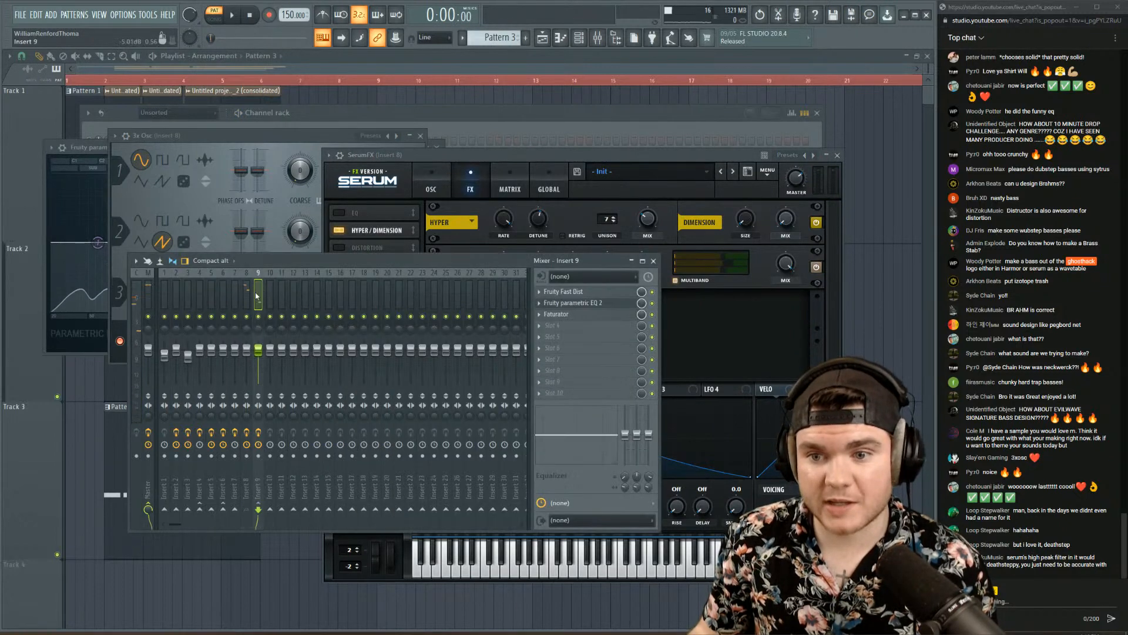
left_click(571, 383)
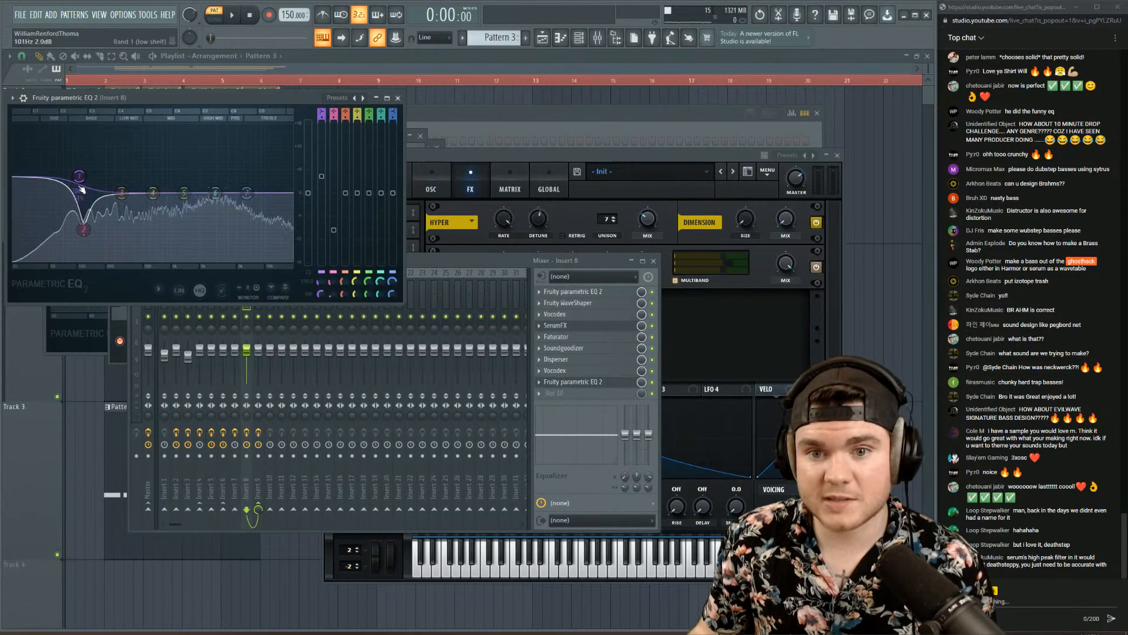
key("space")
key("space")
left_click_drag(348, 113, 346, 121)
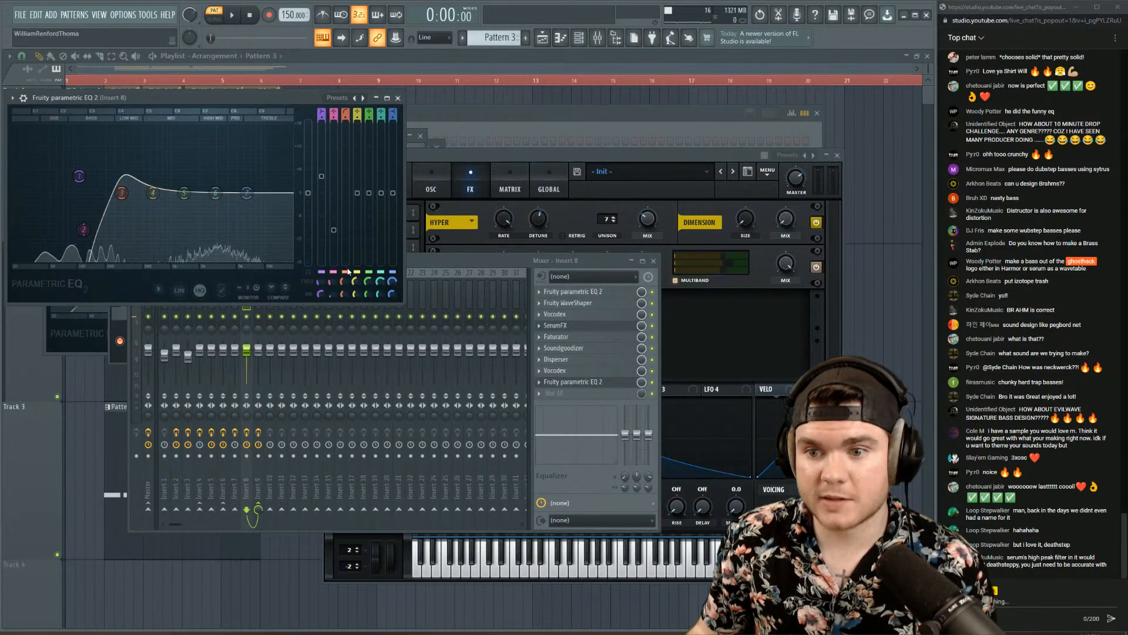
left_click_drag(346, 294, 345, 292)
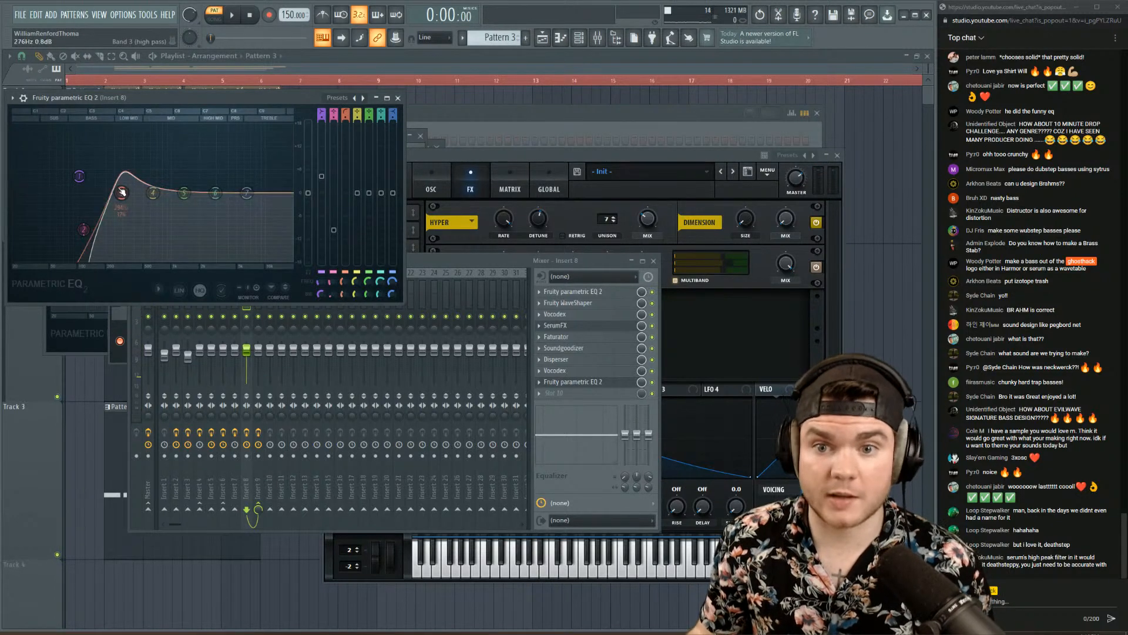
- Sweep band 3's high-pass cutoff between about 79 and 395 Hz during playback, narrowing its bandwidth to about 13%
key("space")
mouse_move(121, 193)
left_mouse_down()
mouse_move(18, 193)
mouse_move(197, 193)
mouse_move(121, 193)
mouse_move(166, 193)
mouse_move(132, 193)
left_mouse_up()
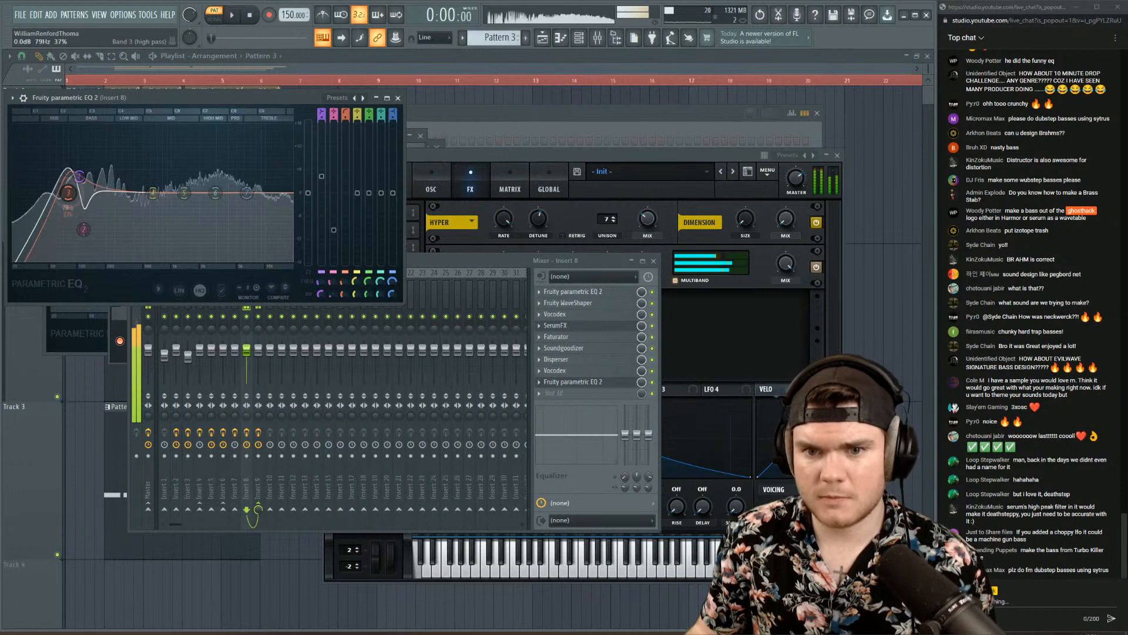
key("space")
left_click_drag(346, 295, 346, 305)
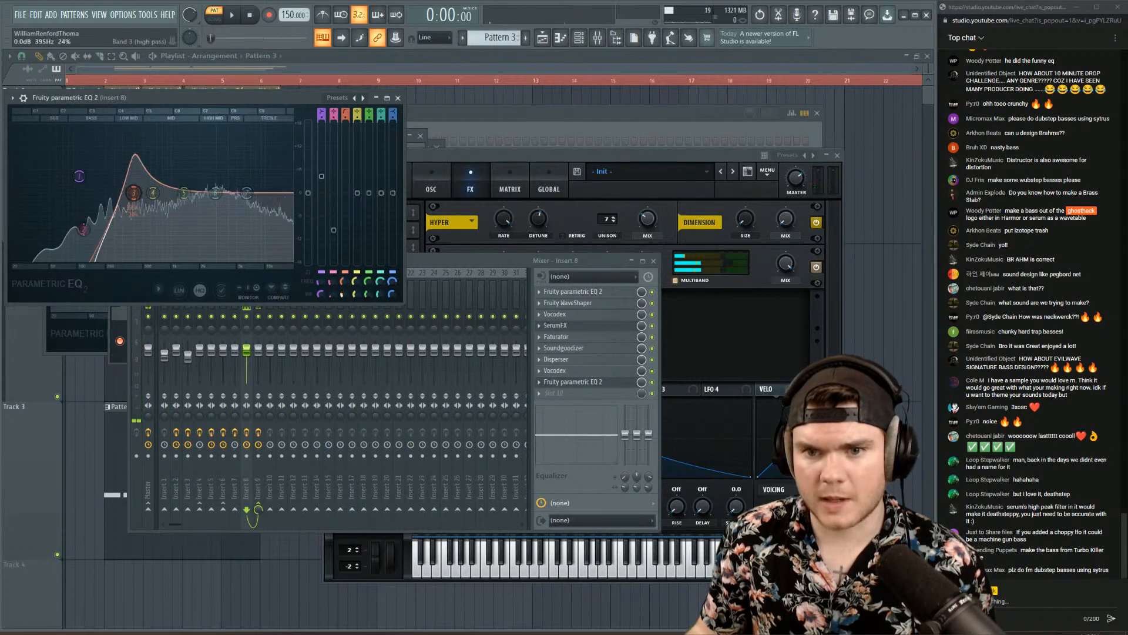
key("space")
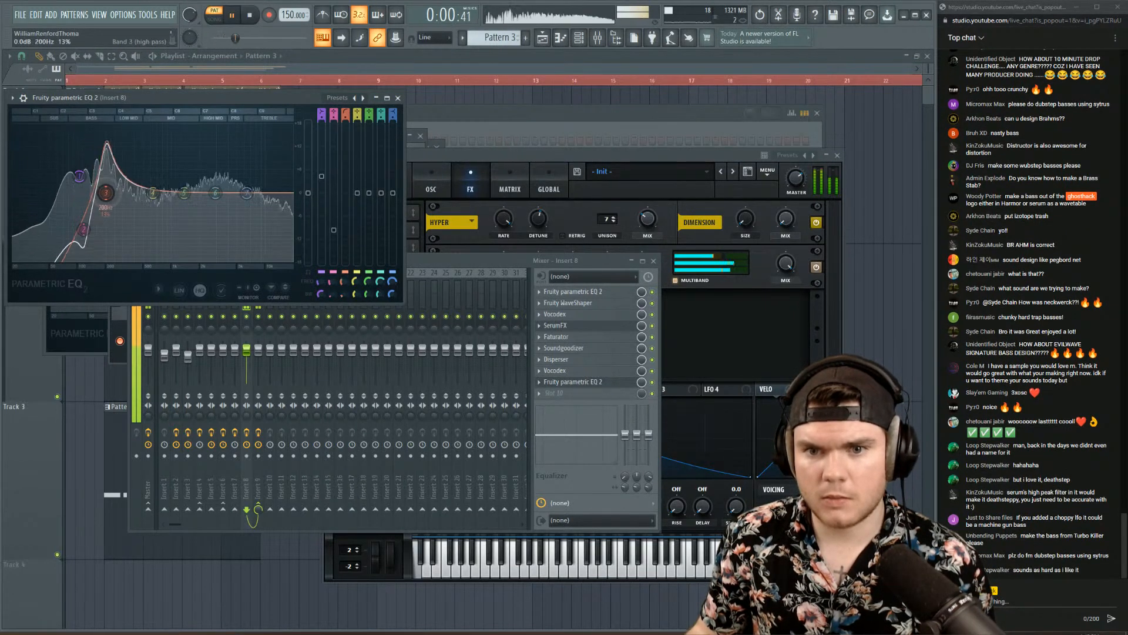
left_click_drag(160, 193, 60, 193)
left_click_drag(160, 193, 12, 193)
left_click(398, 98)
key("space")
- Close all open windows and place a Pattern 3 clip on Track 1 at 6:13, after the consolidated audio
left_click(399, 114)
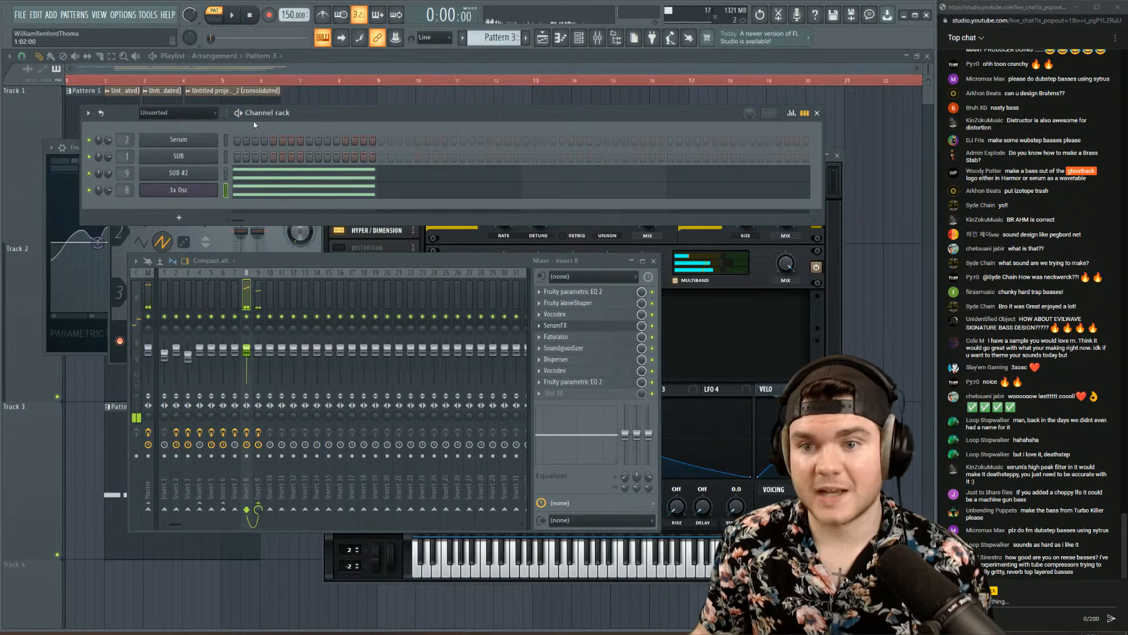
key("F12")
left_click(319, 114)
mouse_move(318, 113)
left_mouse_down()
mouse_move(302, 120)
mouse_move(314, 129)
left_mouse_up()
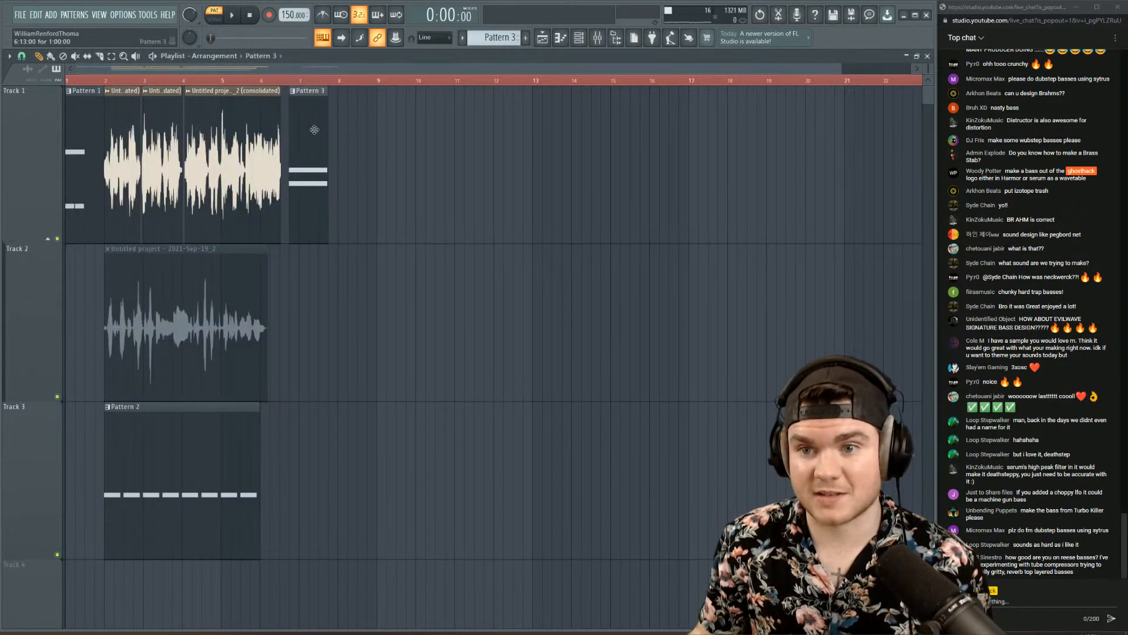
- Set the playlist time selection from 1:01:00 to 16:13:00 and deselect the clips
scroll(321, 77, "down", 2)
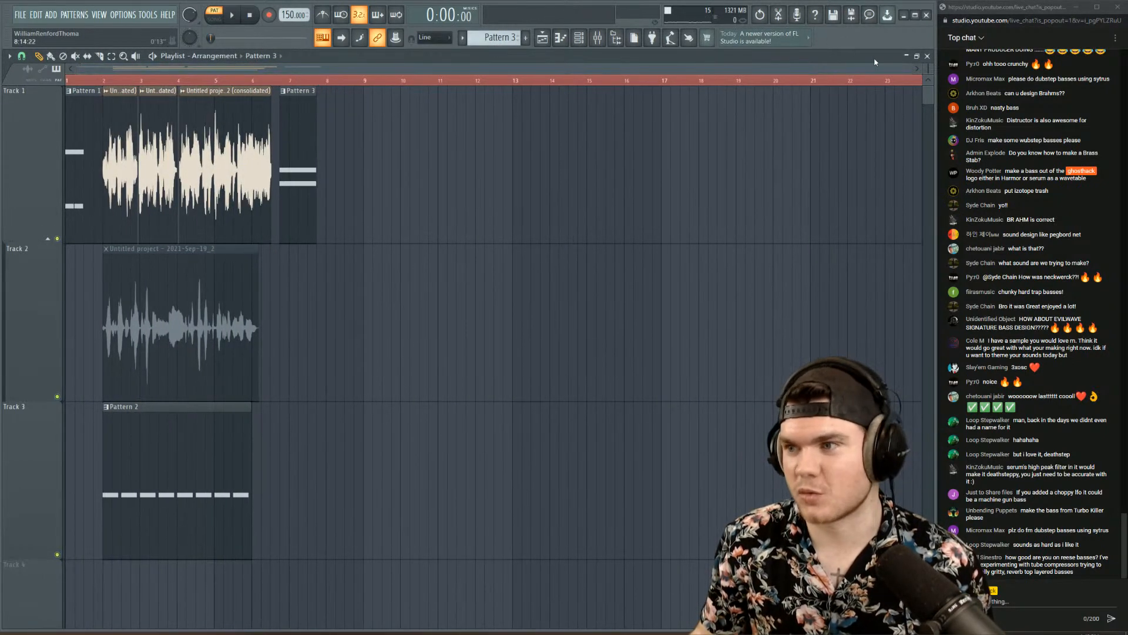
left_click_drag(896, 83, 659, 85)
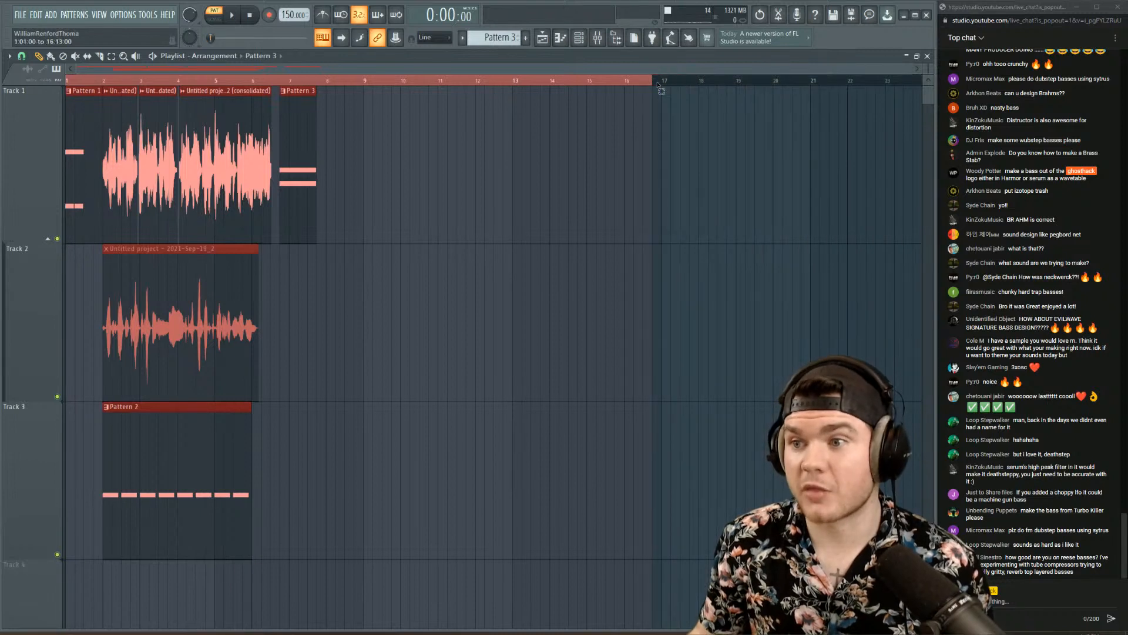
left_click(670, 151)
right_click(686, 157)
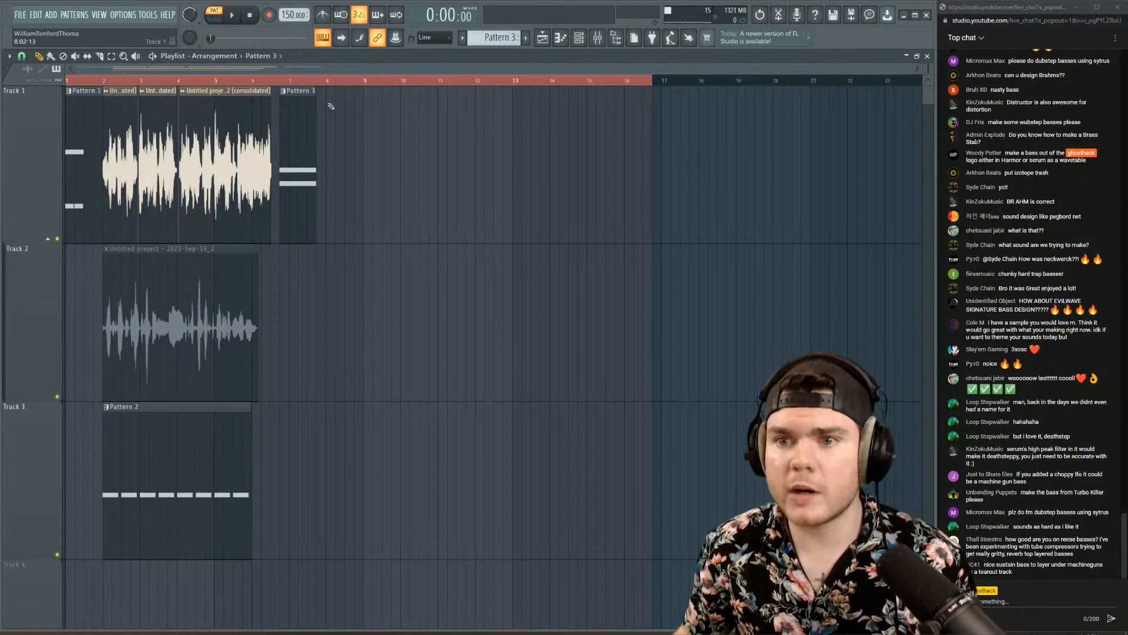
- Place another Pattern 3 clip at bar 8 on Track 1, make it unique, and open its notes for editing
left_click(335, 112)
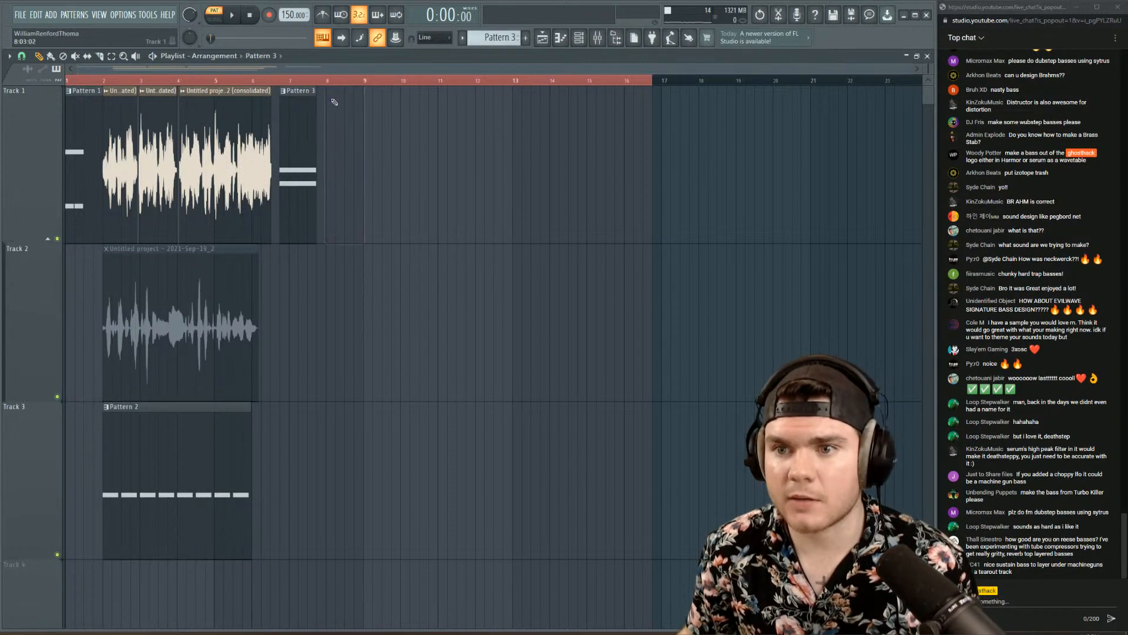
left_click(335, 94)
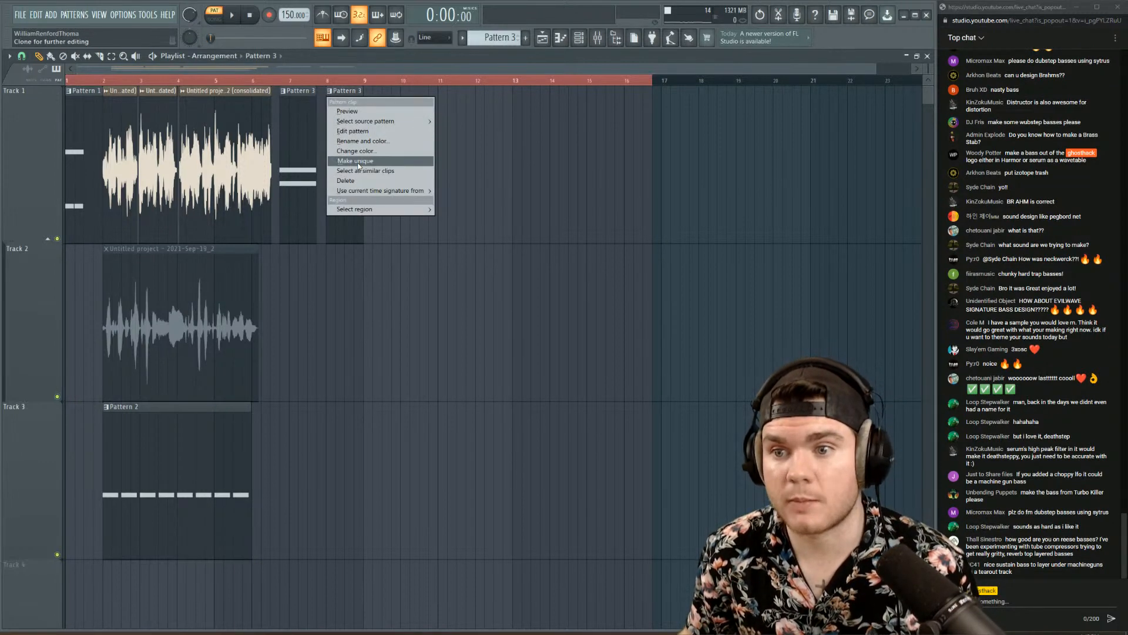
left_click(356, 161)
double_click(343, 136)
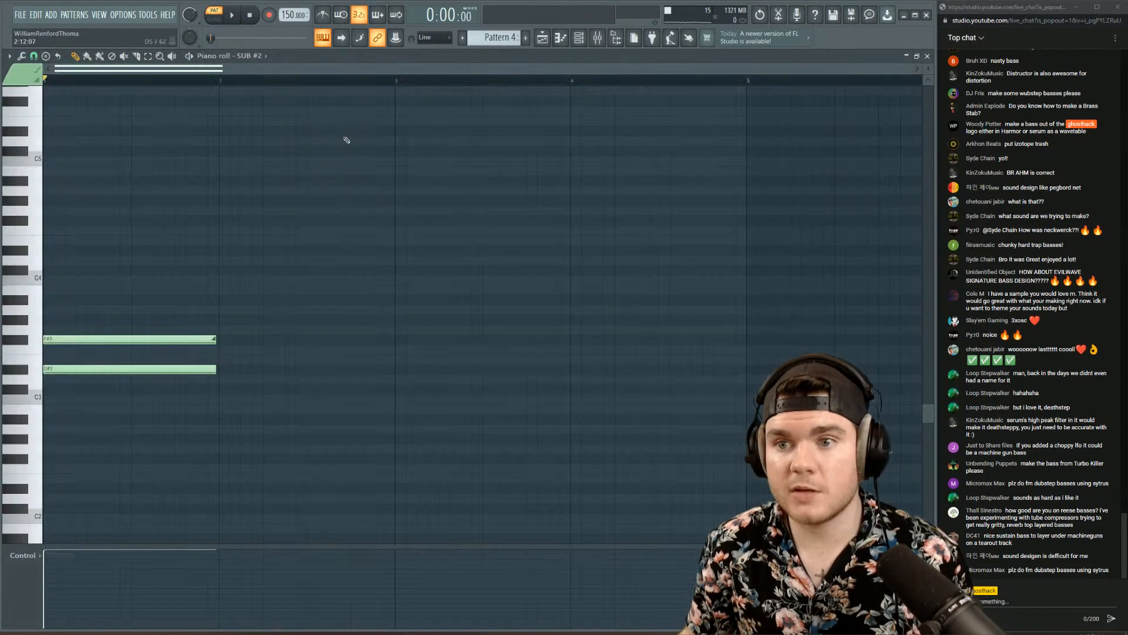
- Save the project as "Sound Design BS" in the New Stuff folder, keeping the trial plugin
left_click(20, 15)
left_click(35, 74)
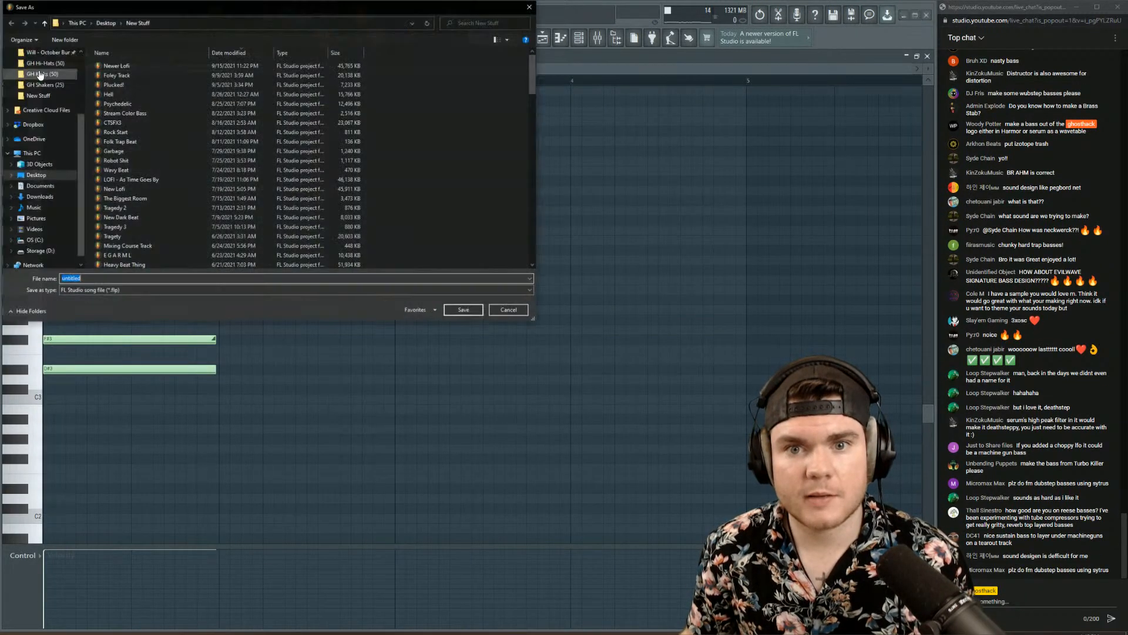
left_click_drag(113, 8, 39, 44)
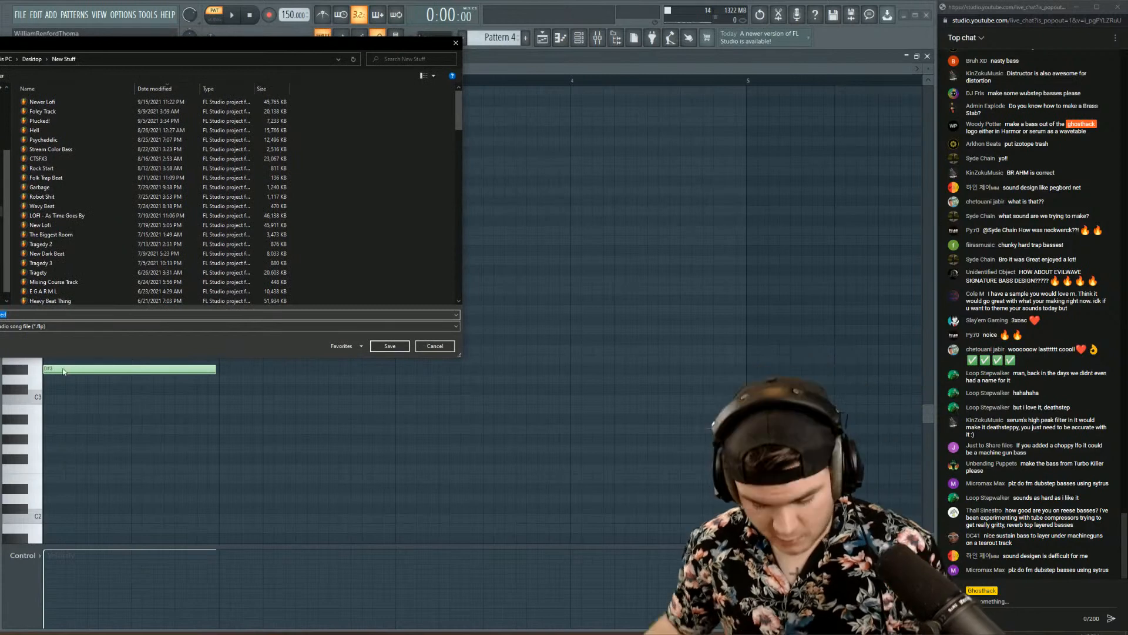
type("Sound ")
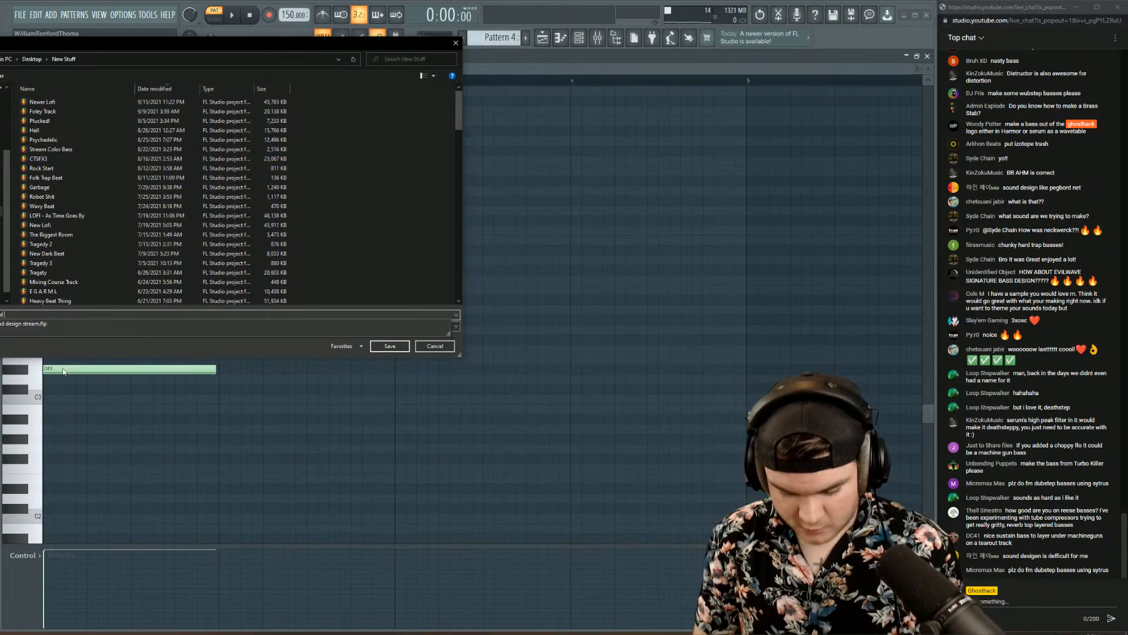
type("Design")
key("Return")
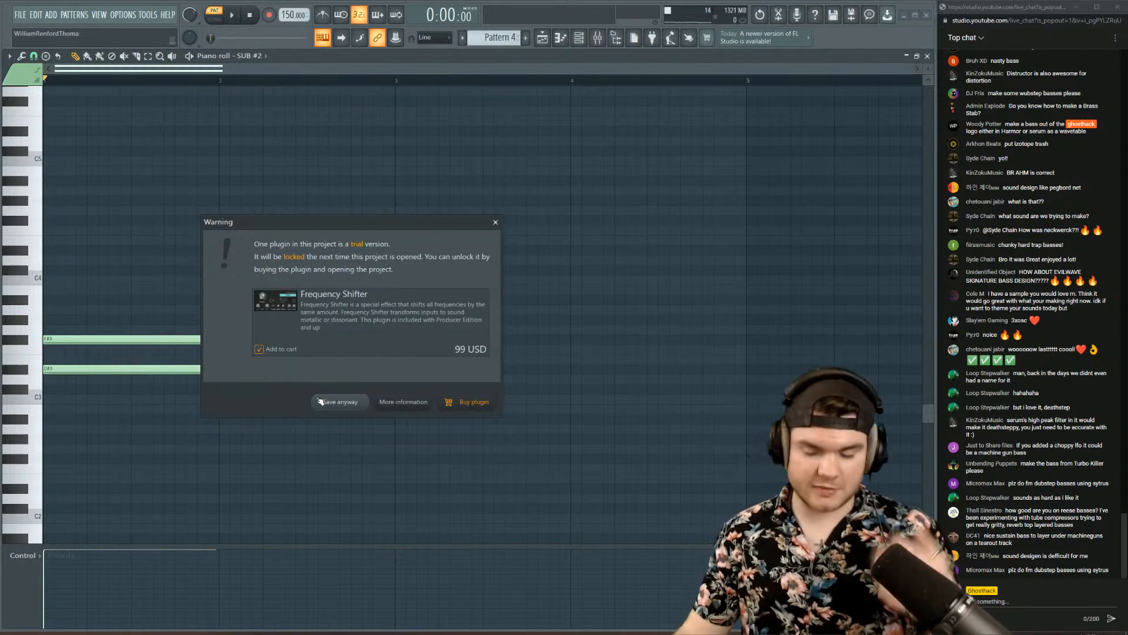
left_click(325, 403)
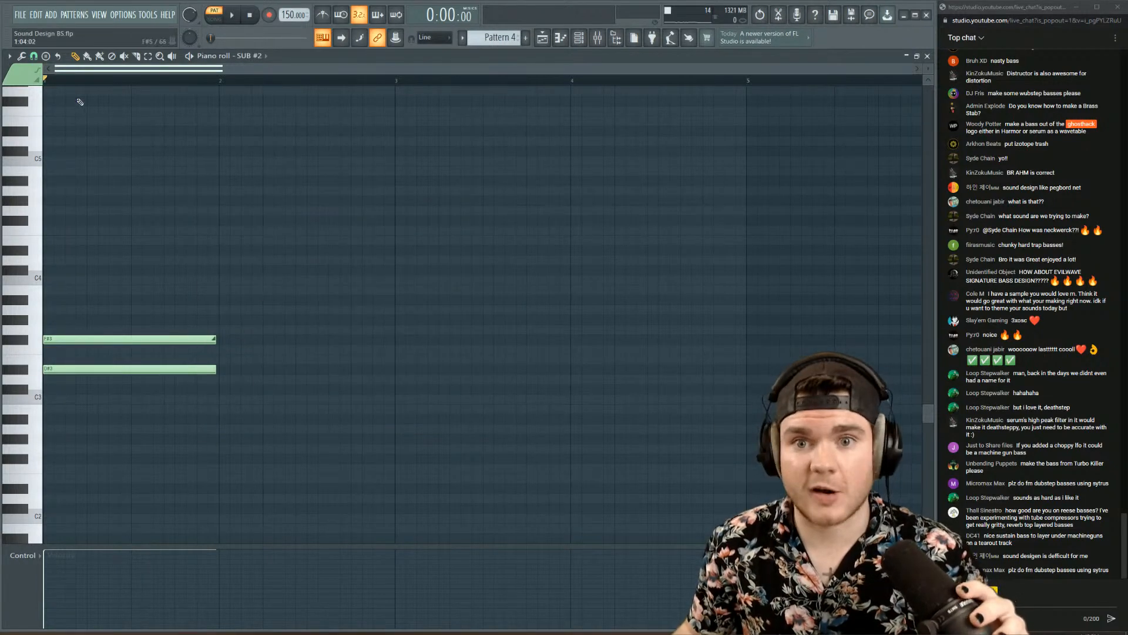
- Play Pattern 4 and delete the upper F#3 note from SUB #2
key("space")
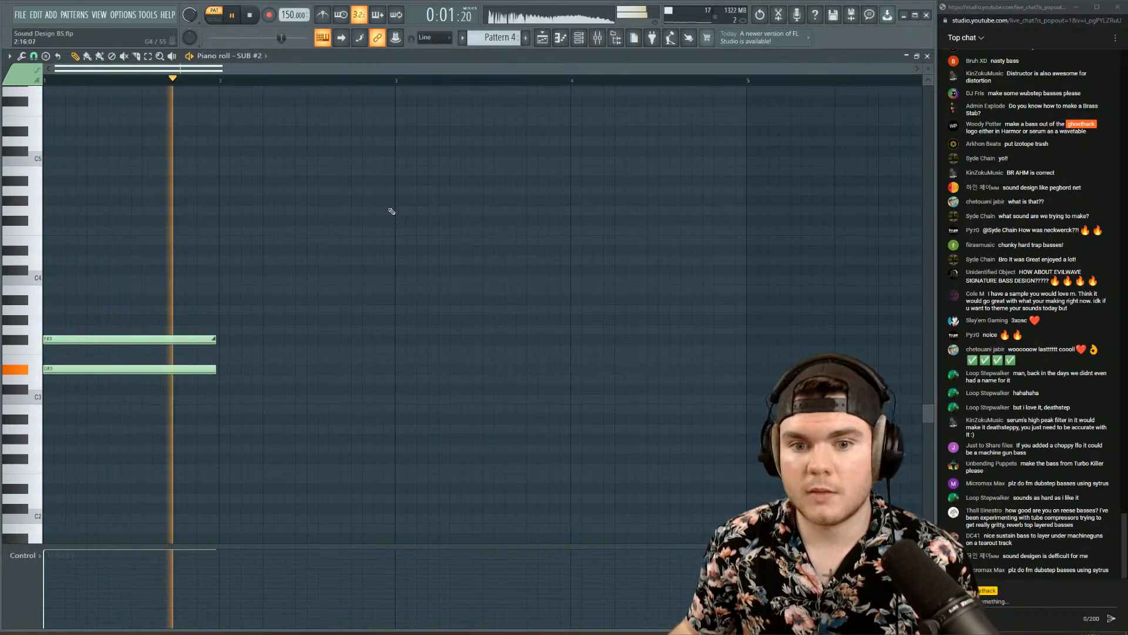
key("space")
right_click(206, 339)
scroll(62, 78, "up", 4)
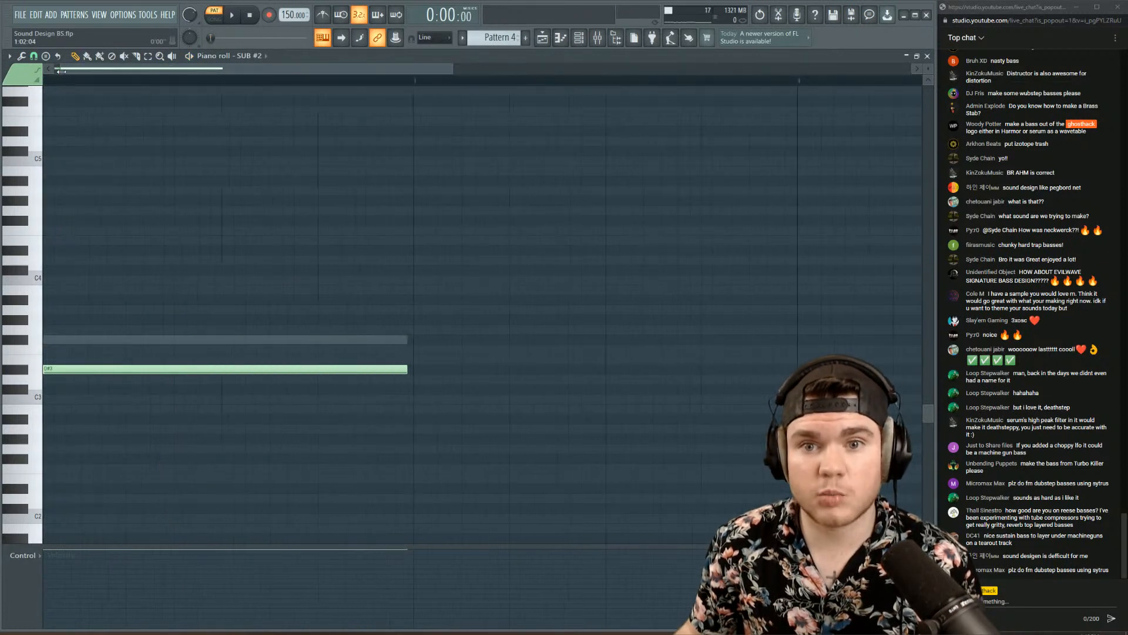
- Delete the upper F#3 note from the 3x Osc channel in Pattern 4
left_click(147, 340)
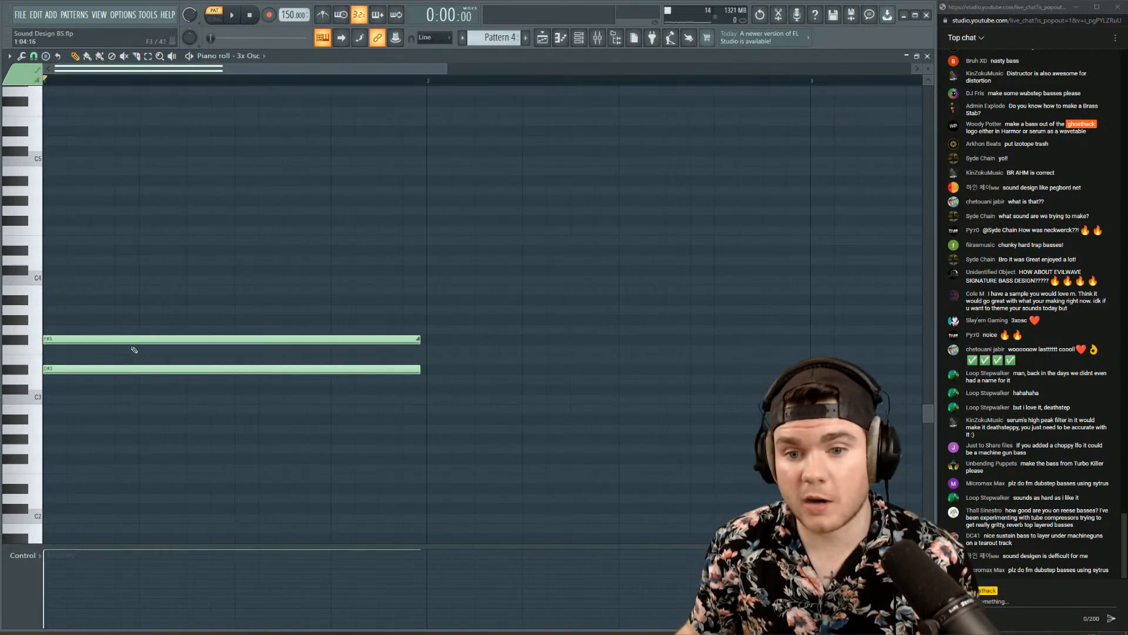
right_click(132, 340)
left_click(927, 56)
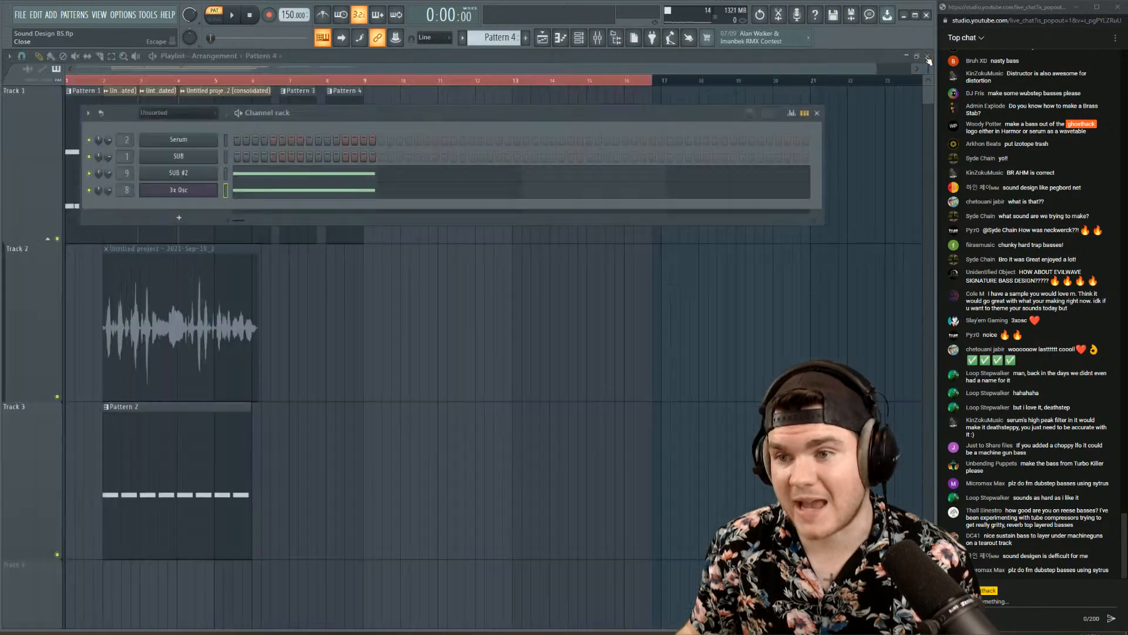
- Audition Pattern 4 and shorten SUB #2's long D#3 note to just under half a beat
left_click(255, 178)
key("space")
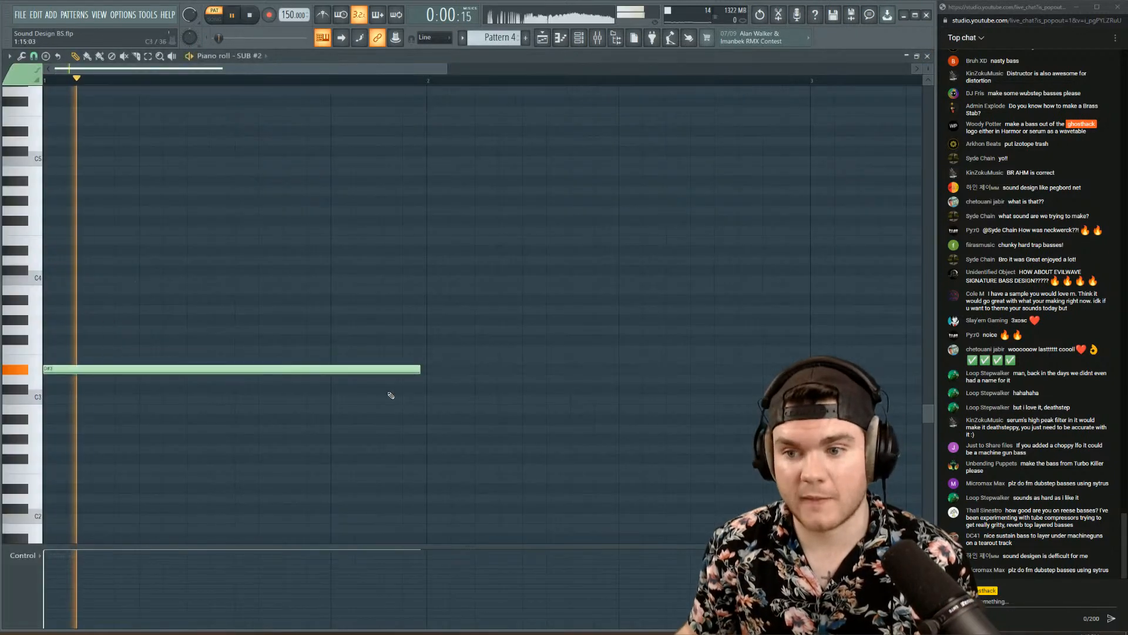
key("space")
key("space")
key("space")
left_click_drag(419, 369, 84, 385)
key("space")
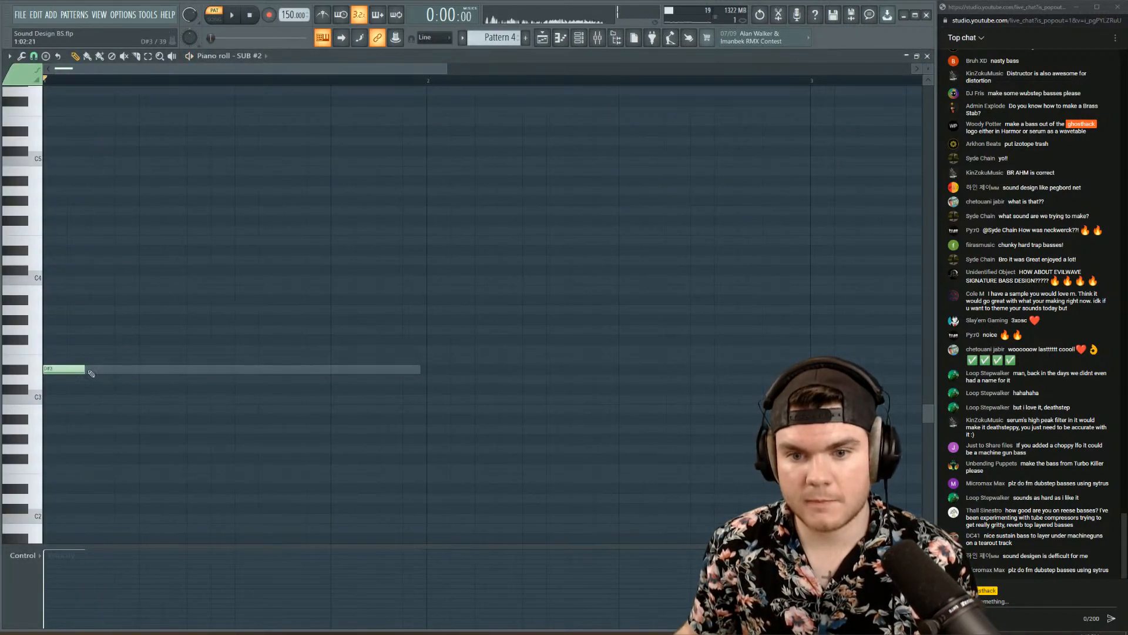
- Fill bar 1 of SUB #2 with seven more short D#3 notes spaced half a beat apart
left_click(97, 369)
left_click(145, 369)
left_click(193, 370)
left_click(241, 369)
left_click(289, 369)
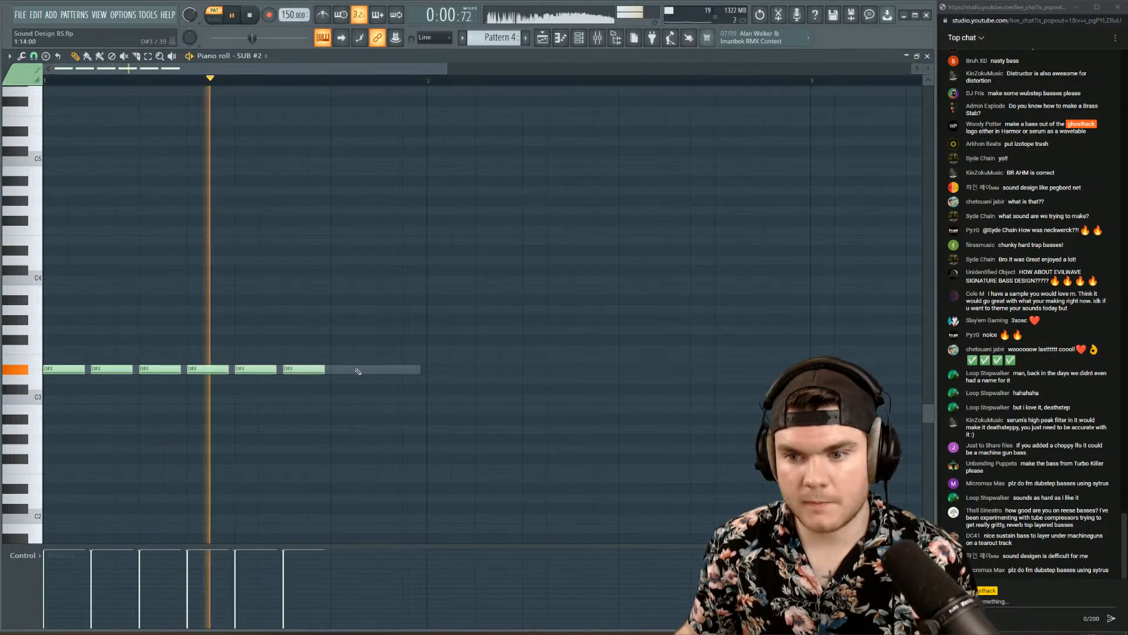
left_click(336, 369)
left_click(383, 369)
key("space")
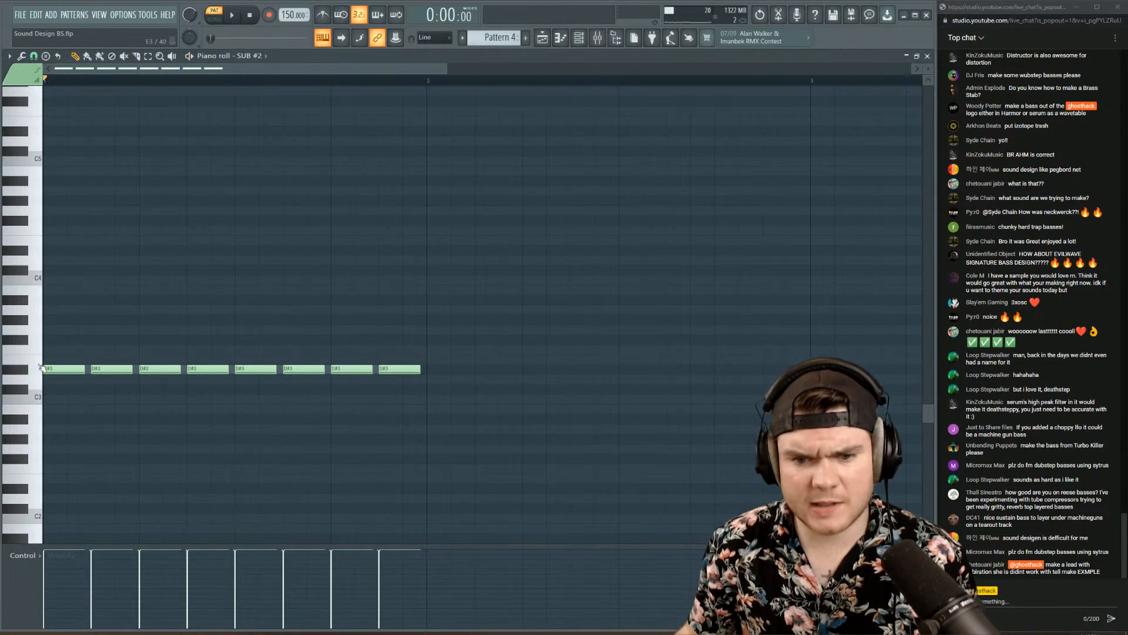
left_click(928, 56)
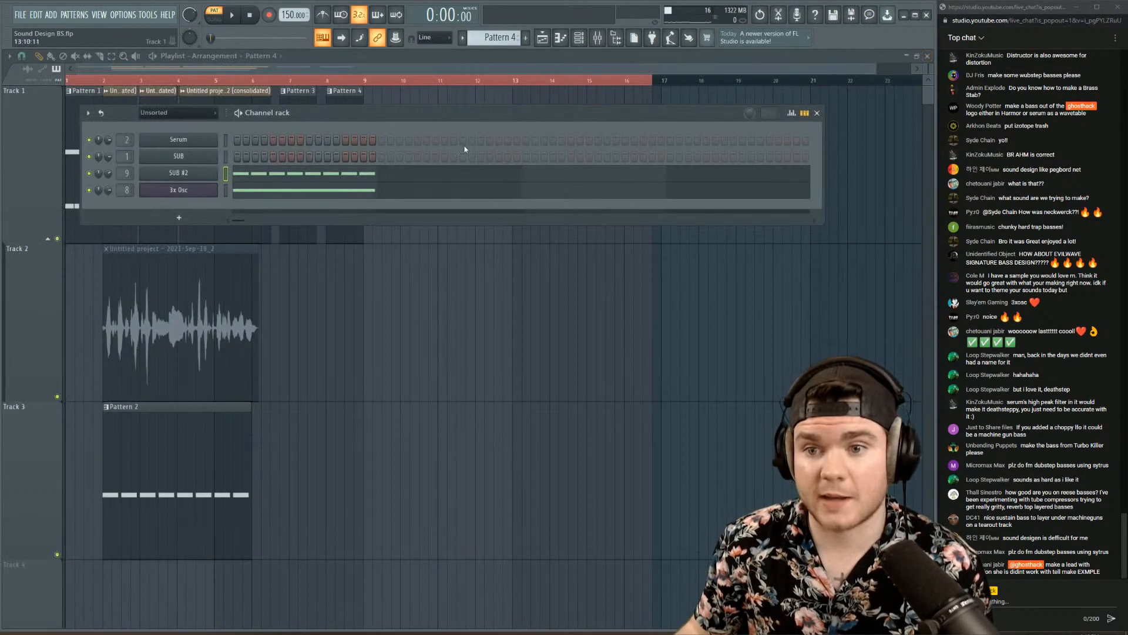
- Shorten the 3x Osc D#3 note to just under half a beat, repeat it eight times across bar 1, and play the pattern
left_click(420, 188)
left_click_drag(414, 365, 95, 369)
left_click(118, 369)
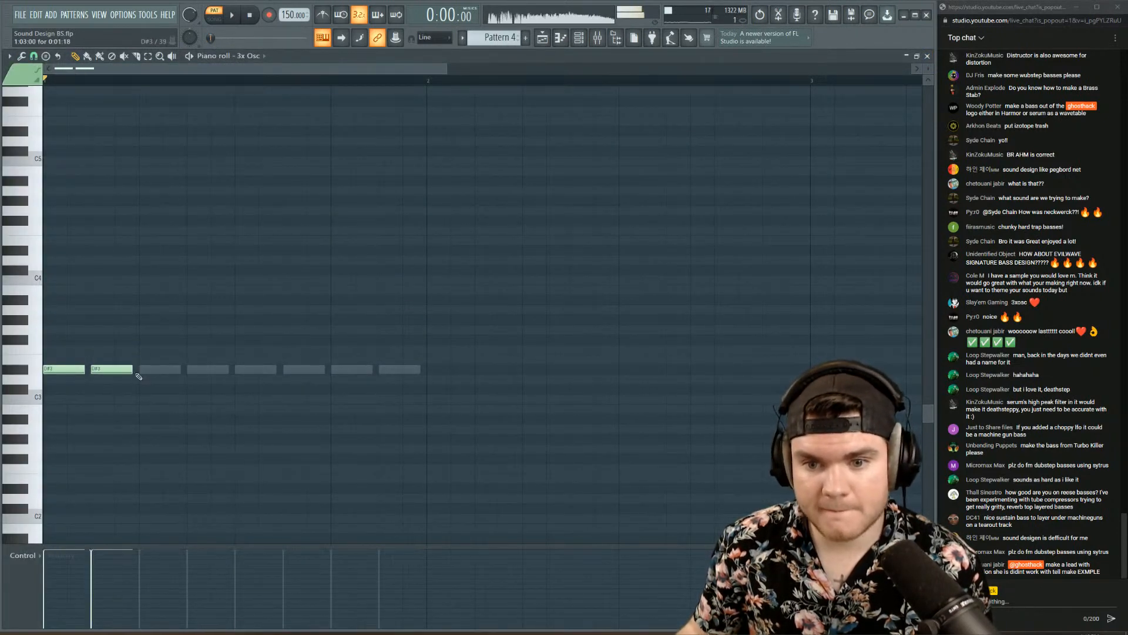
left_click(143, 368)
left_click(191, 369)
left_click(240, 368)
left_click(289, 368)
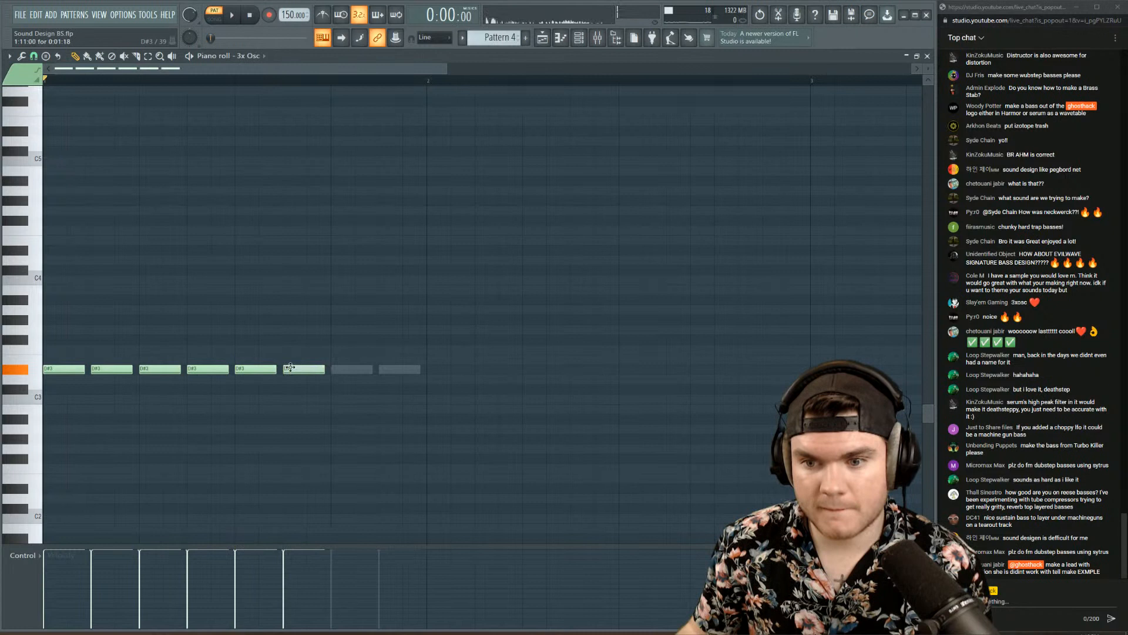
left_click(332, 369)
left_click(382, 368)
key("space")
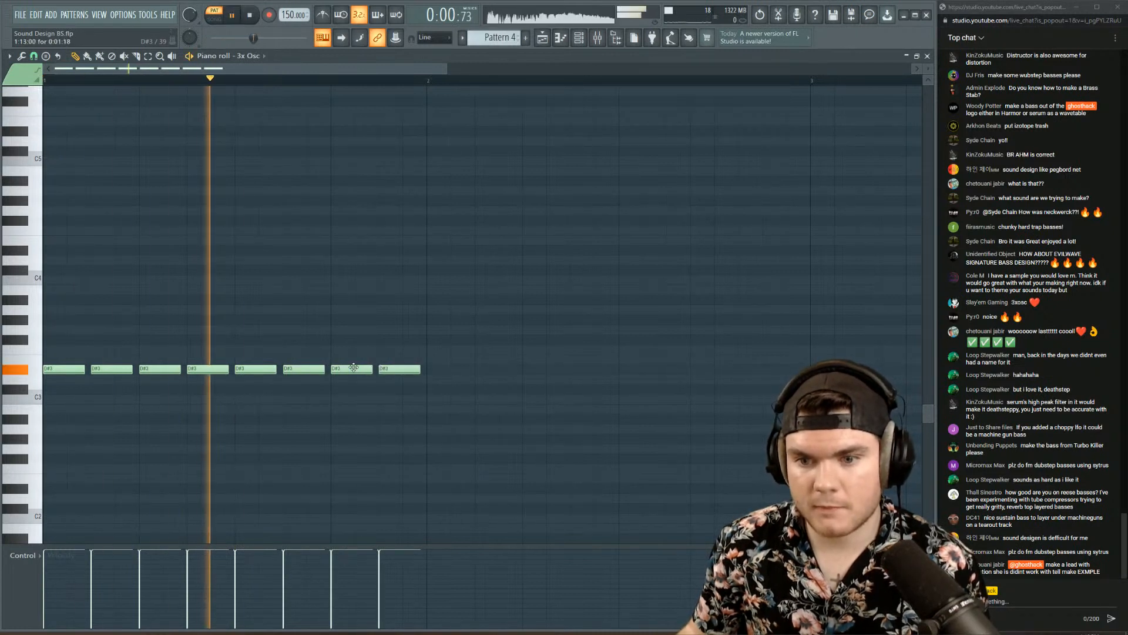
- Try halving all eight 3x Osc notes and cloning them into the gaps, and lengthen the originals back
left_click_drag(478, 404, 50, 315)
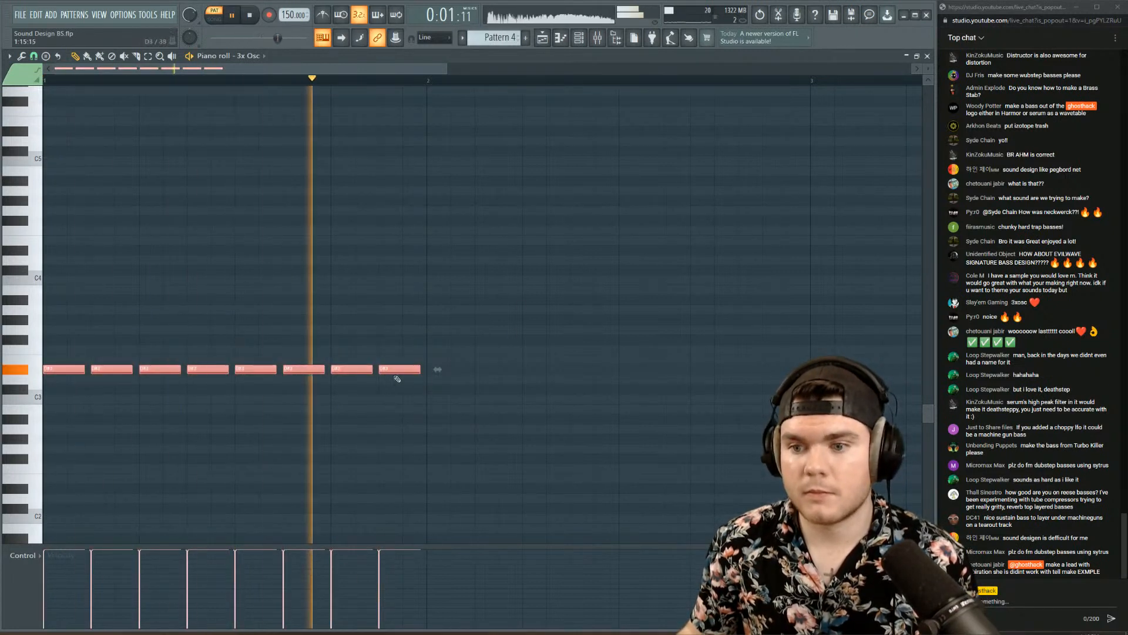
left_click_drag(419, 369, 398, 383)
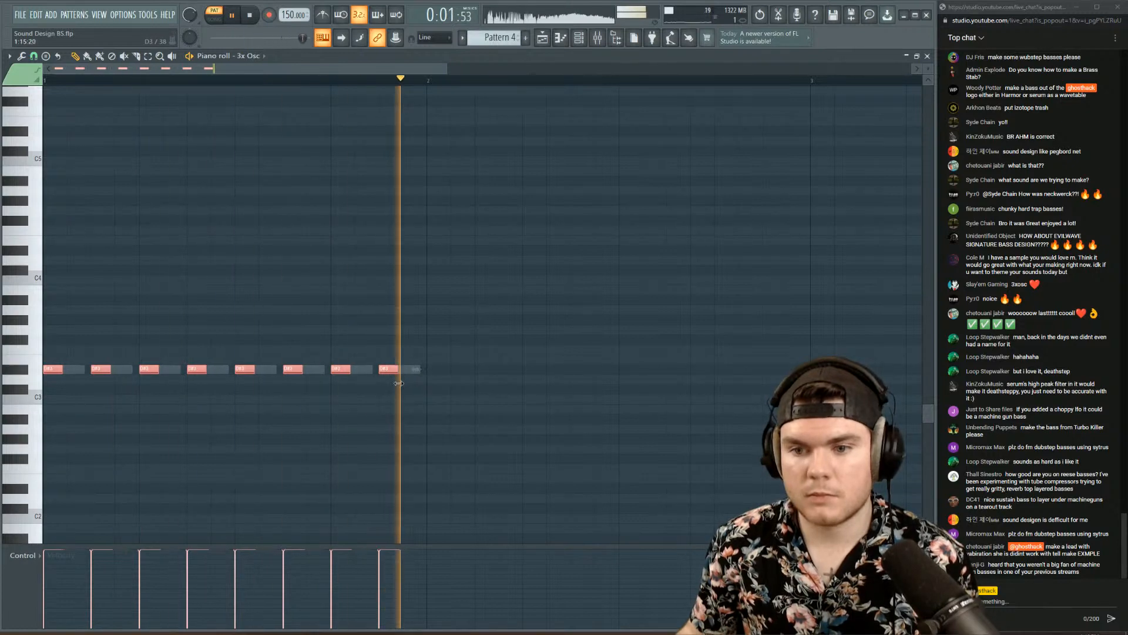
key("space")
left_click_drag(52, 370, 76, 370)
key("space")
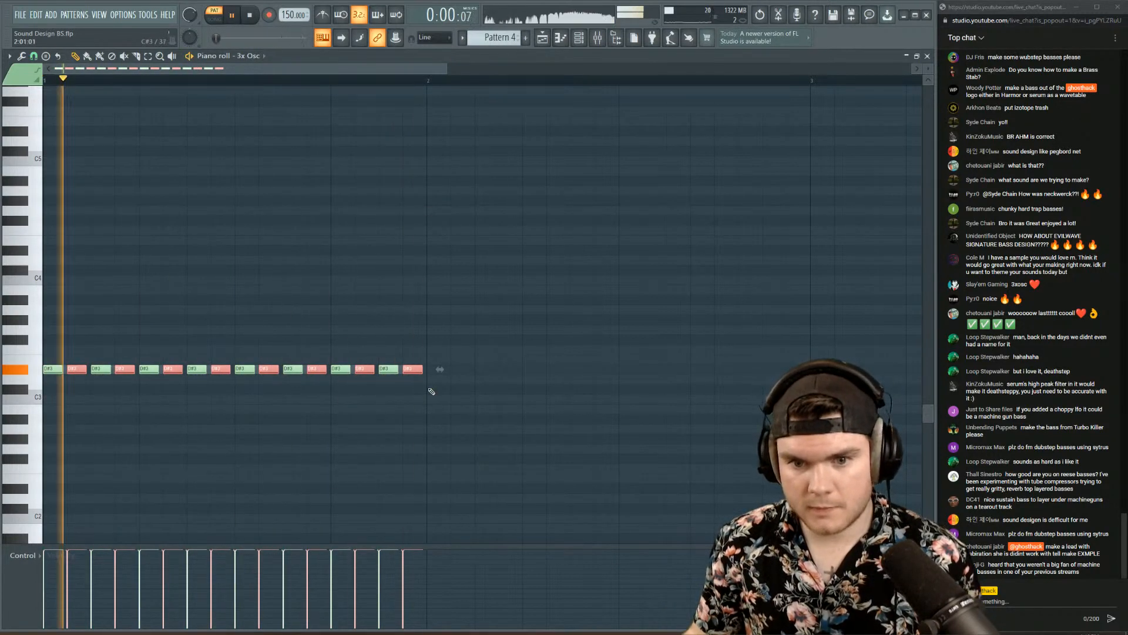
key("space")
key("ctrl+z")
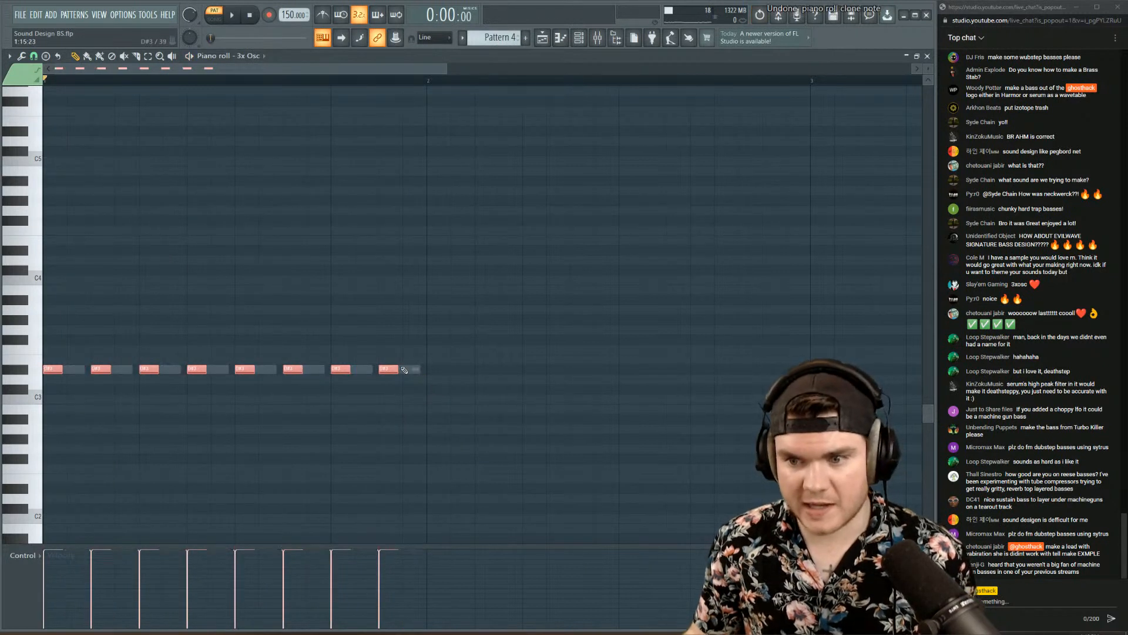
left_click(402, 372)
right_click(409, 371)
left_click_drag(447, 394, 87, 369)
- With the snap at 1/6 beat, shorten the first 3x Osc note to just under a third of a beat and delete the other seven
left_click(34, 57)
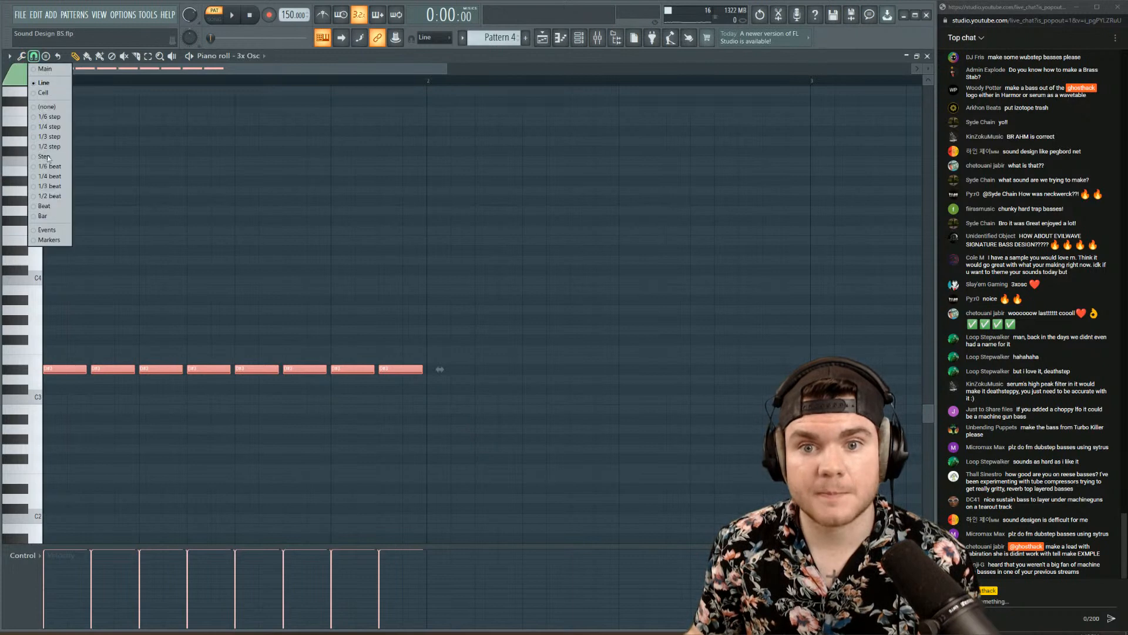
left_click(44, 166)
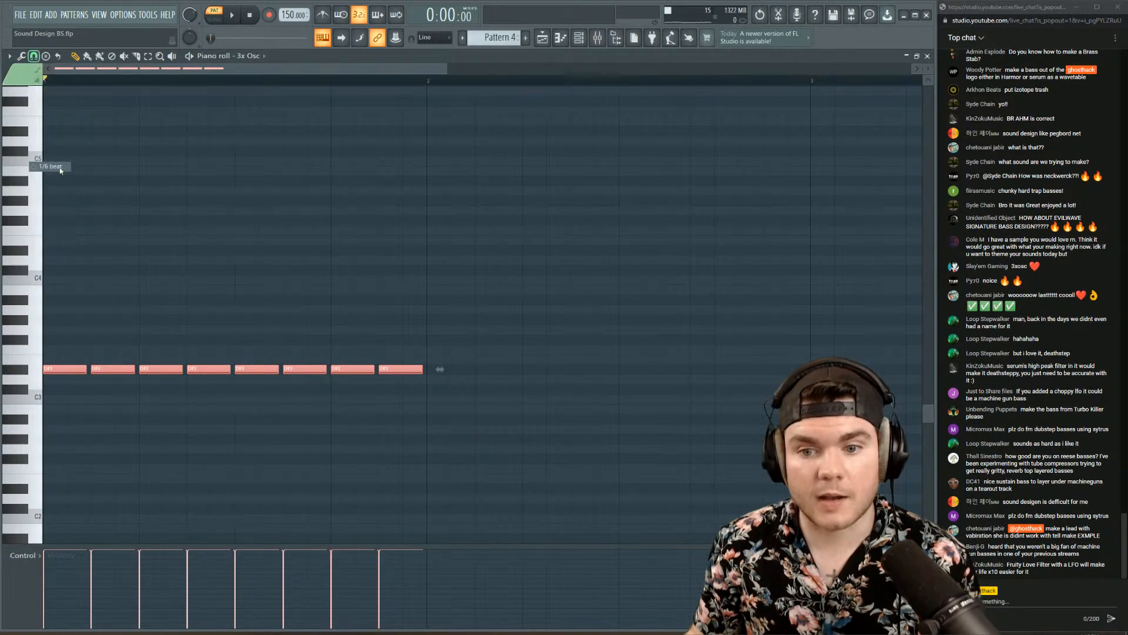
left_click(75, 385)
right_click(99, 368)
right_click(160, 370)
right_click(209, 369)
right_click(257, 370)
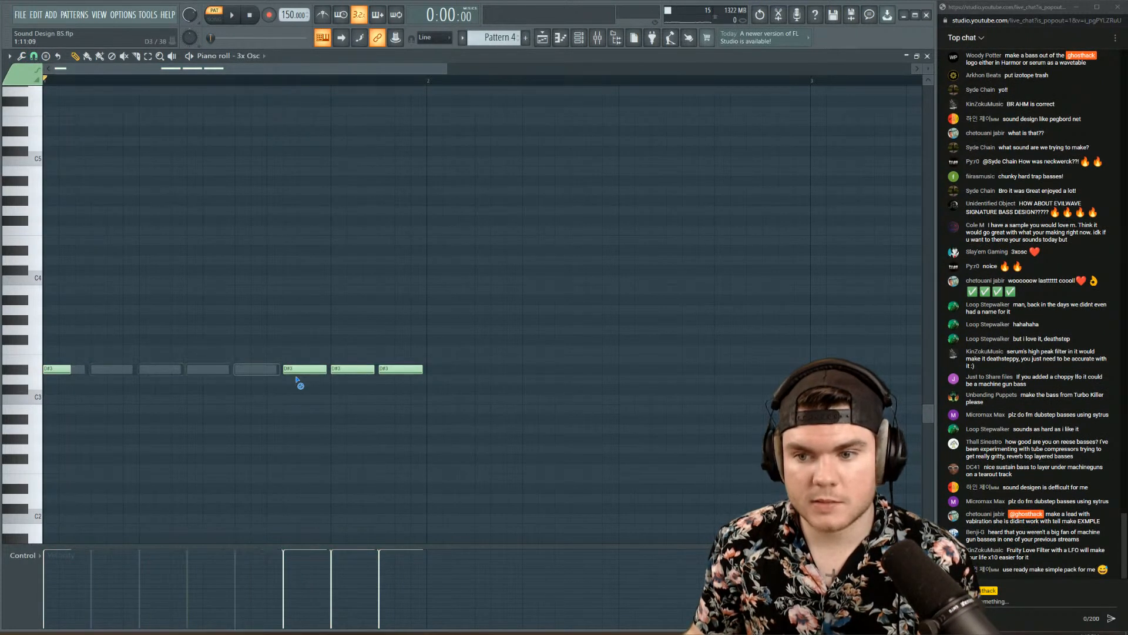
right_click(400, 369)
right_click(353, 369)
right_click(314, 372)
- Add five more short D#3 notes to 3x Osc, spaced a third of a beat apart over the first half of bar 1
left_click(61, 371)
left_click(77, 370)
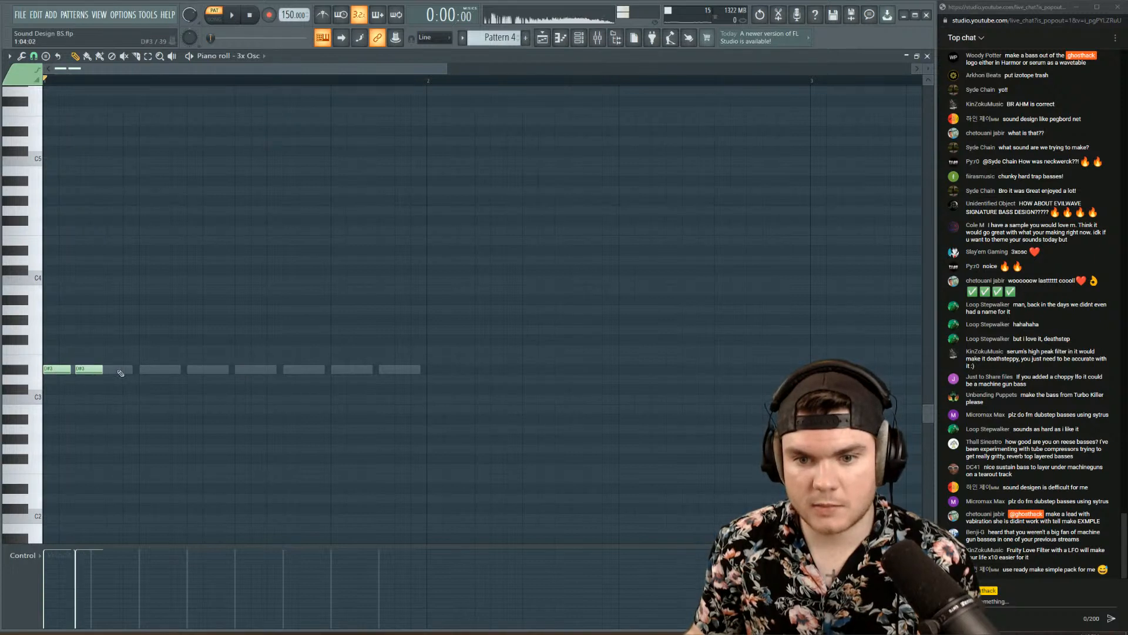
left_click(109, 370)
left_click(141, 370)
left_click(172, 370)
left_click(204, 370)
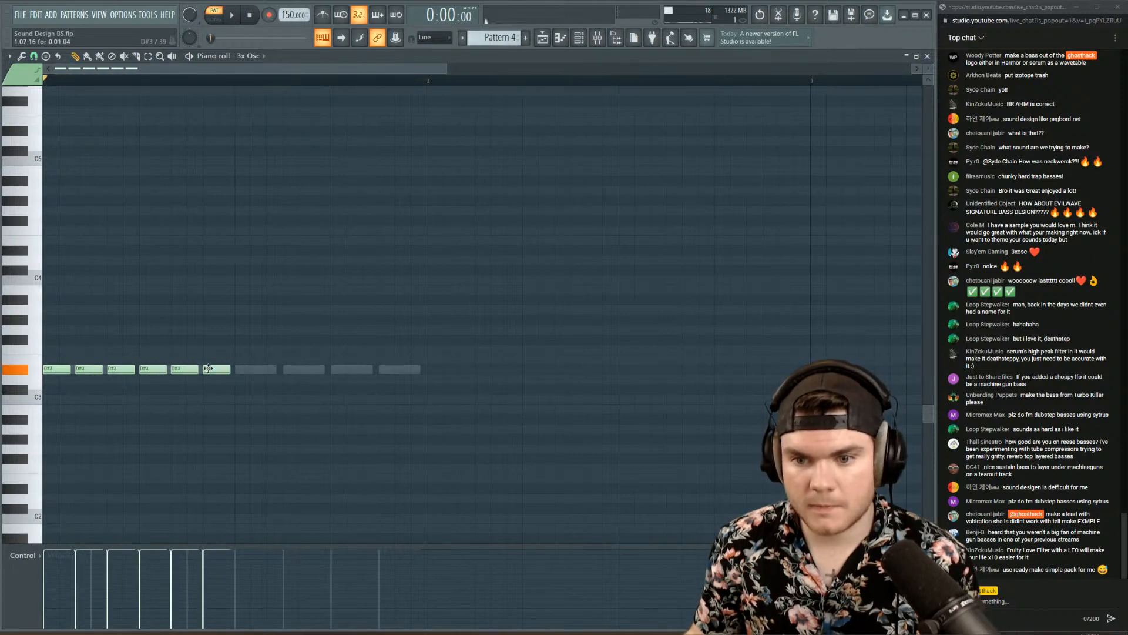
- Duplicate the six 3x Osc triplet notes into the second half of bar 1
left_click_drag(267, 394, 46, 355)
key("ctrl+b")
left_click_drag(296, 359, 233, 359)
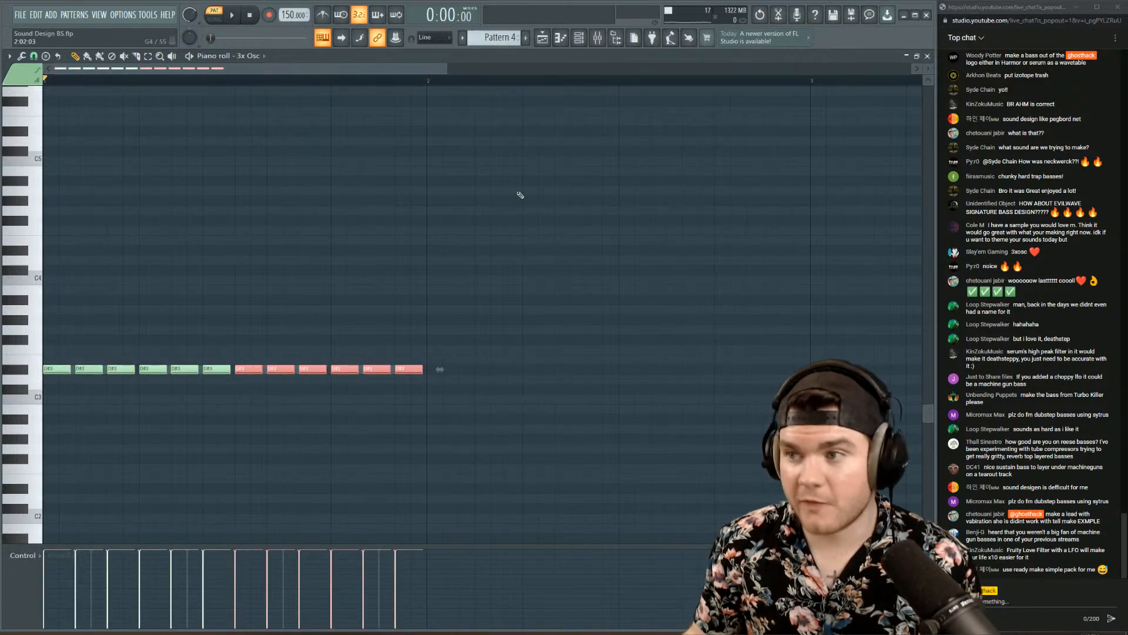
left_click(927, 57)
- Delete all but the first SUB #2 note and shorten it to just under a third of a beat
left_click(311, 179)
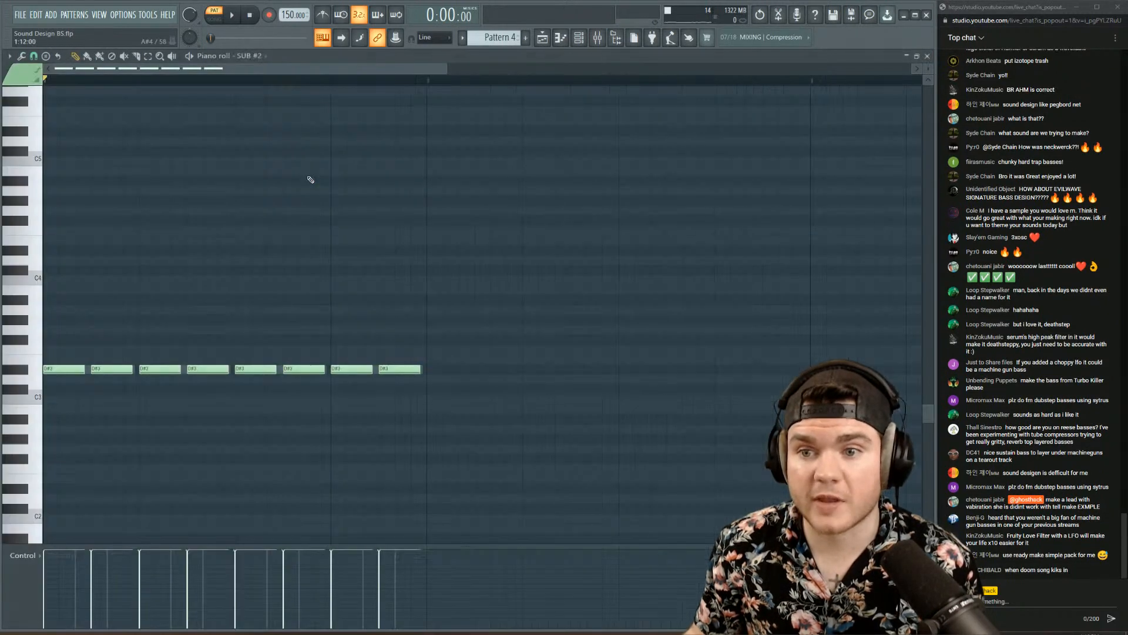
left_click_drag(407, 370, 111, 373)
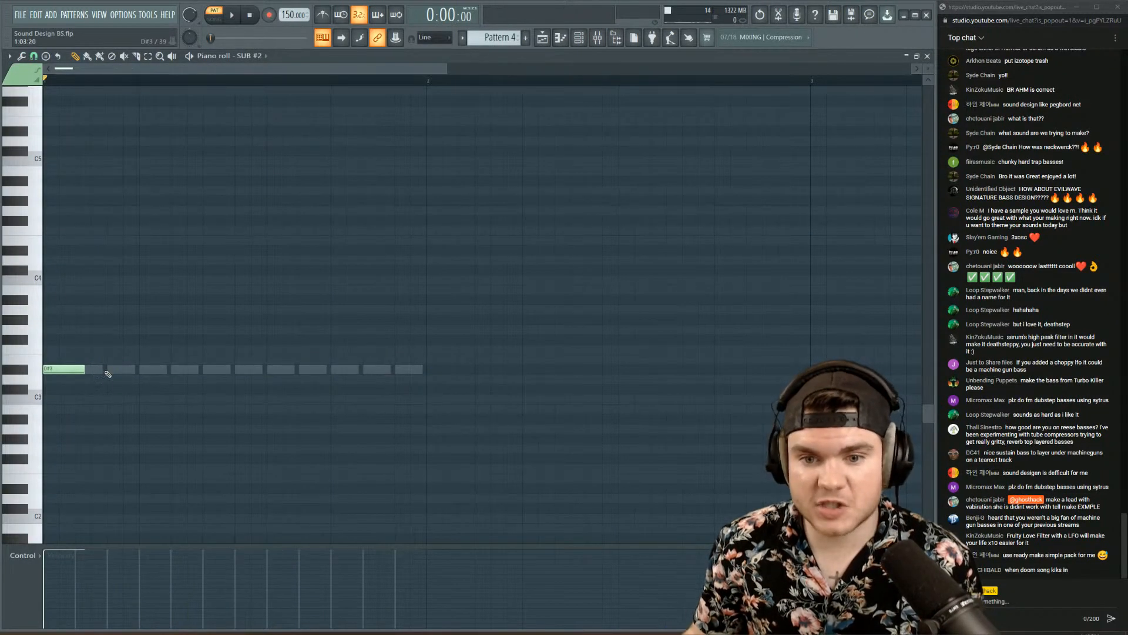
left_click(84, 367)
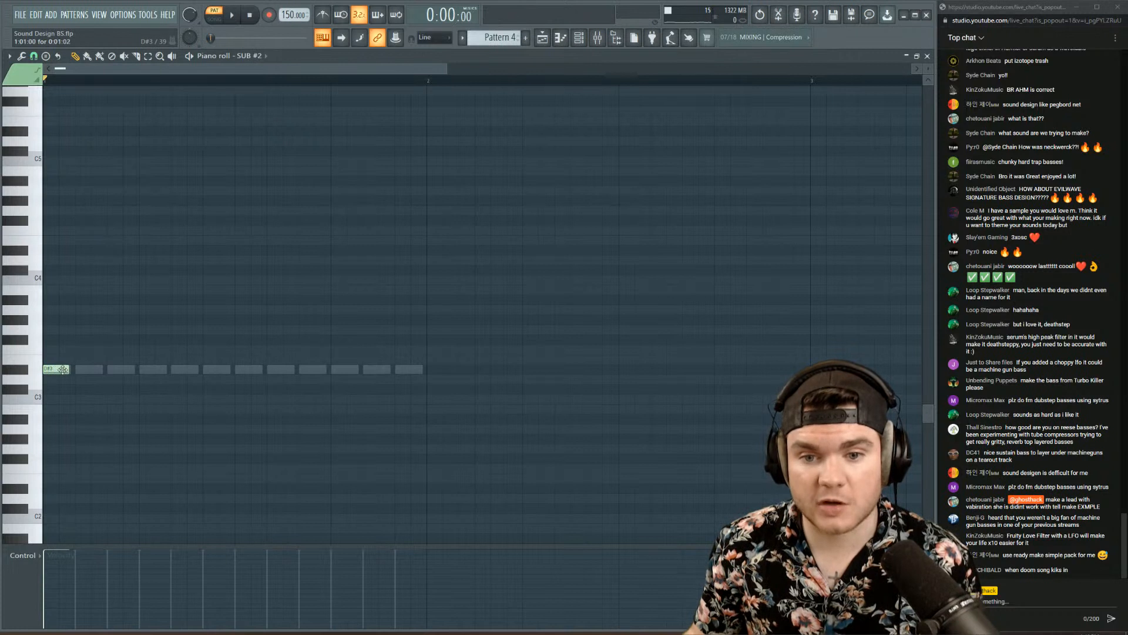
- Build twelve evenly spaced D#3 triplet notes on SUB #2 by adding two notes and cloning the groups across bar 1
left_click(87, 369)
left_click(120, 369)
mouse_move(166, 345)
left_mouse_down()
mouse_move(46, 395)
mouse_move(52, 364)
left_mouse_up()
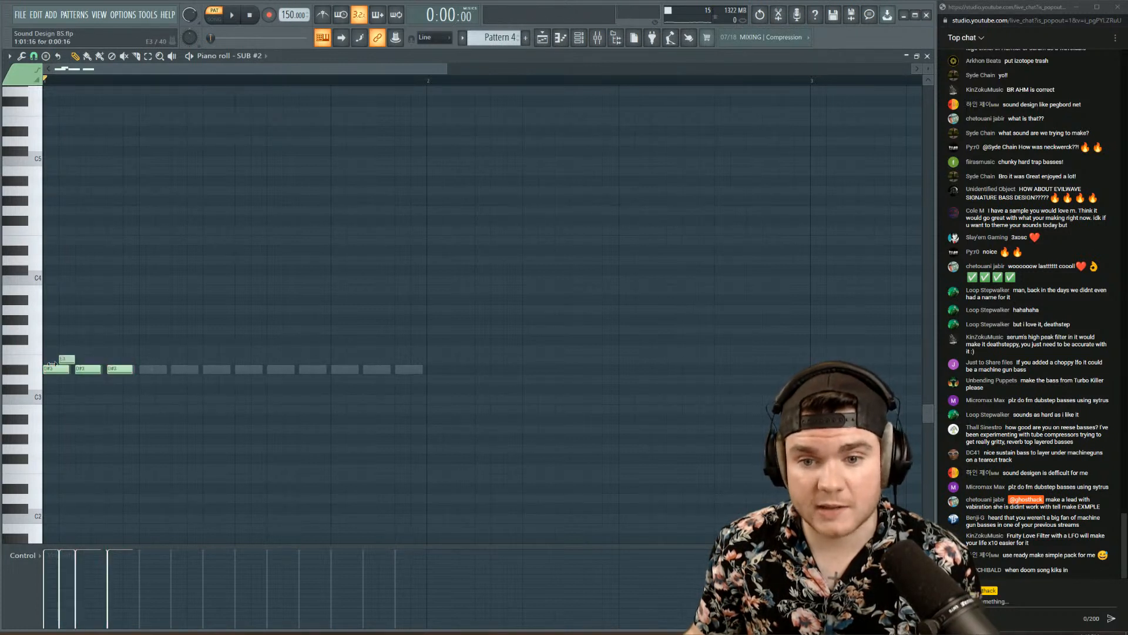
mouse_move(198, 386)
left_mouse_down()
mouse_move(63, 366)
mouse_move(158, 371)
left_mouse_up()
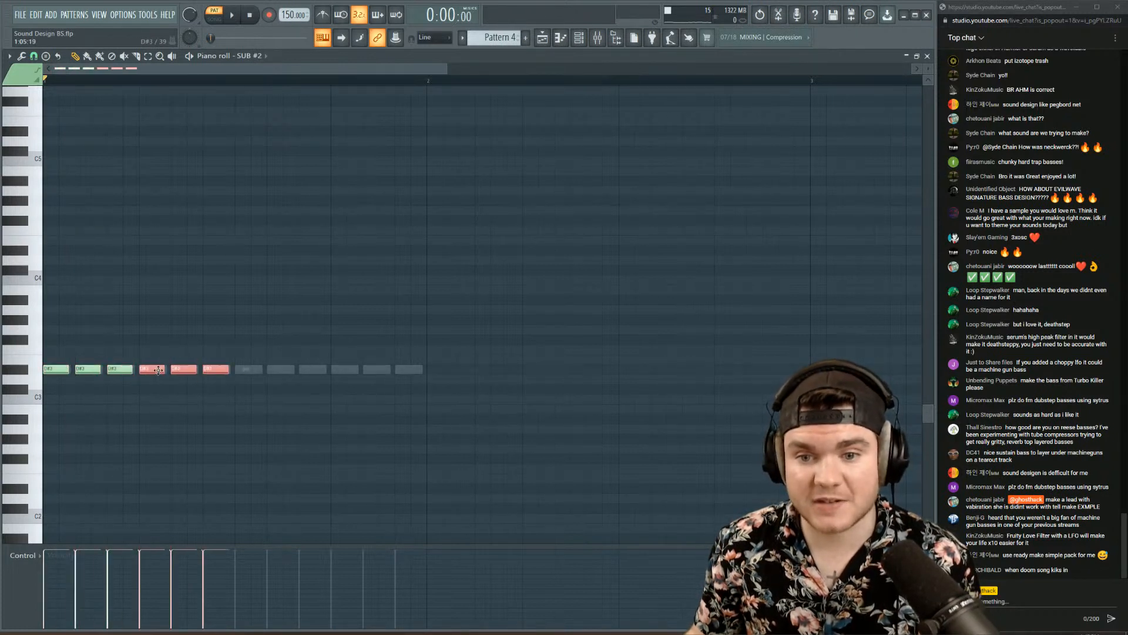
left_click_drag(259, 383, 249, 360)
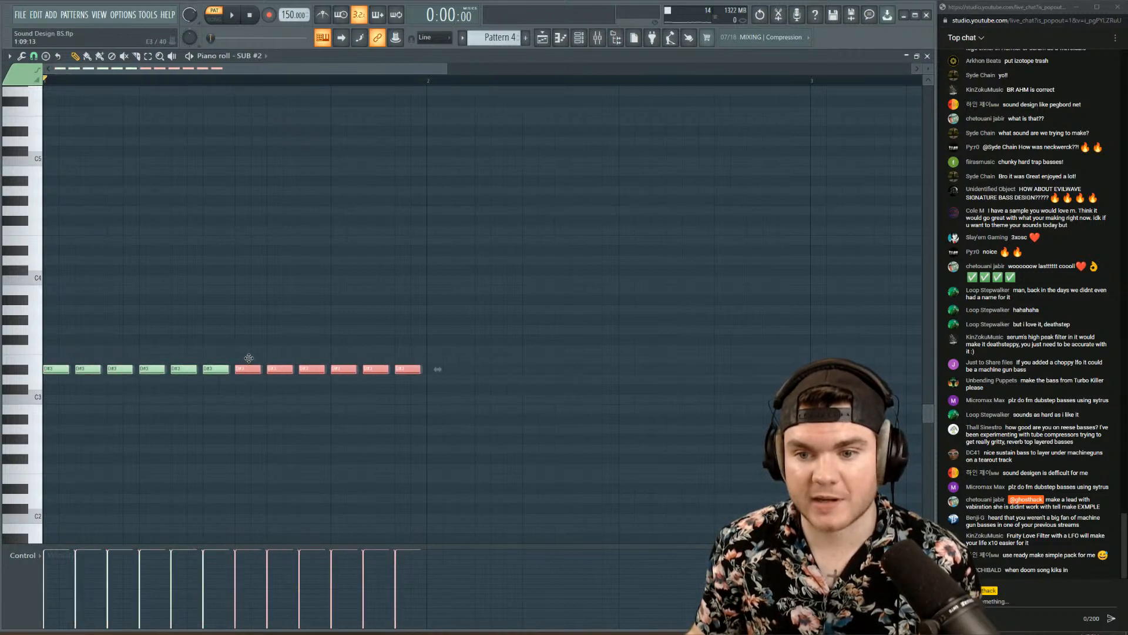
key("space")
- Shorten all twelve 3x Osc notes slightly to match the SUB #2 note lengths and play the pattern
left_click_drag(61, 355, 474, 383)
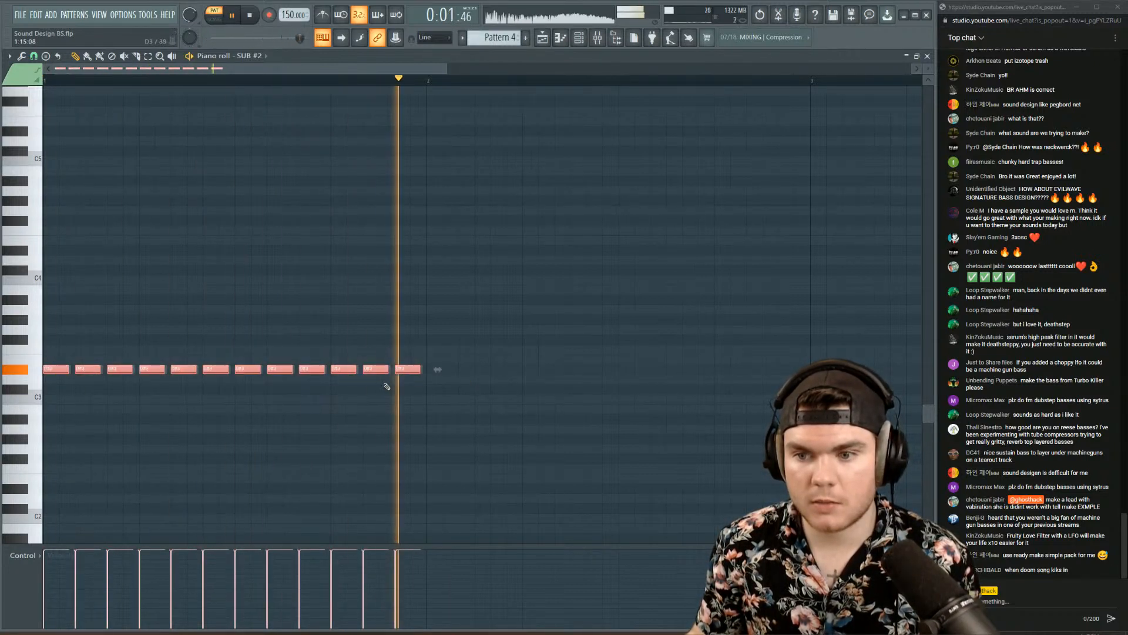
left_click(423, 380)
key("space")
right_click(419, 372)
left_click_drag(475, 394, 61, 359)
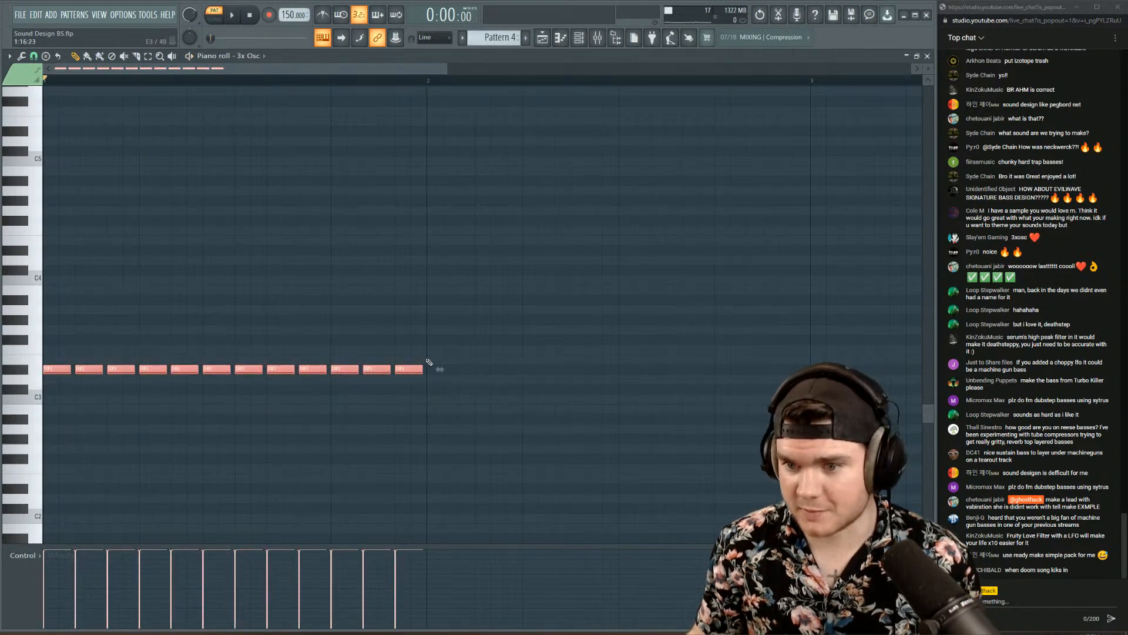
left_click_drag(429, 362, 421, 369)
key("space")
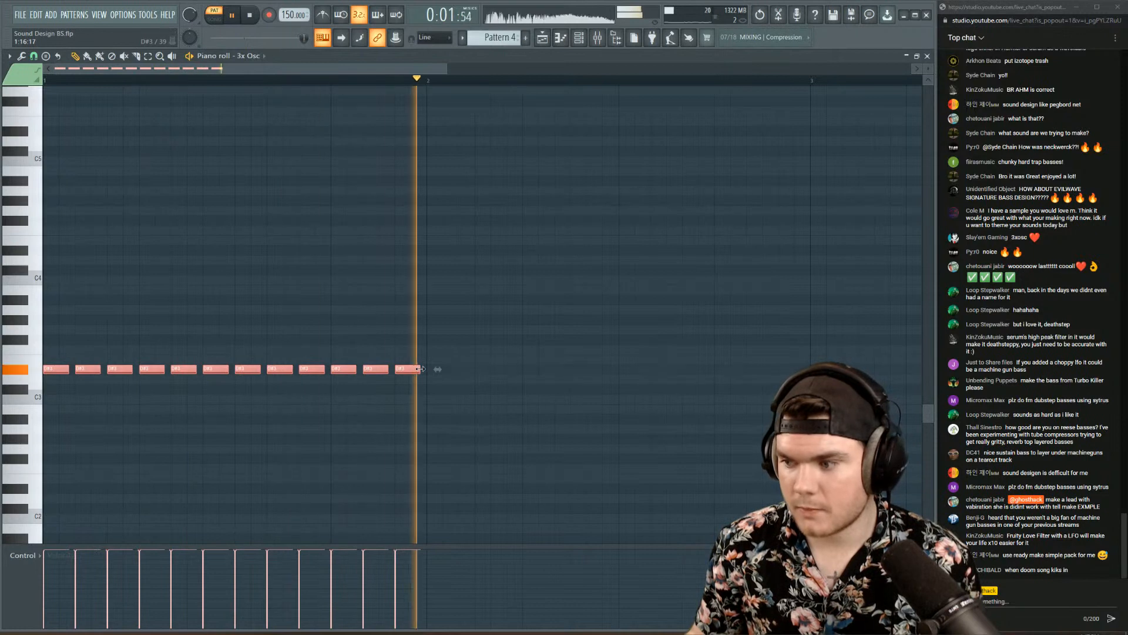
left_click(927, 56)
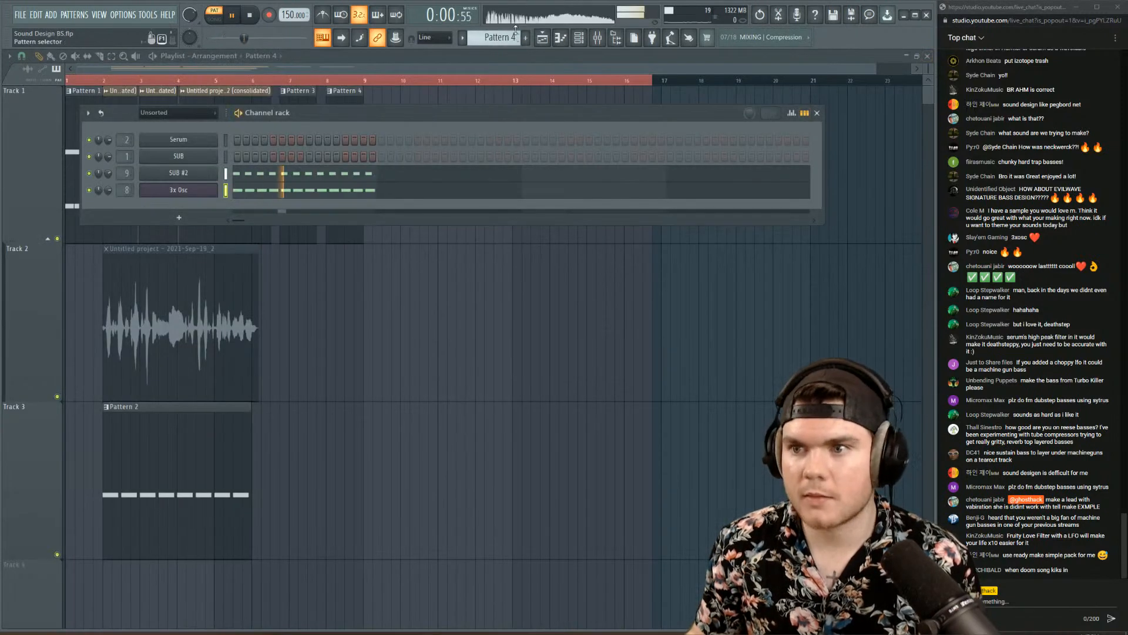
- Open the mixer and audition Pattern 4 to check the balance of the bass and sub on Inserts 8 and 9
key("space")
key("F9")
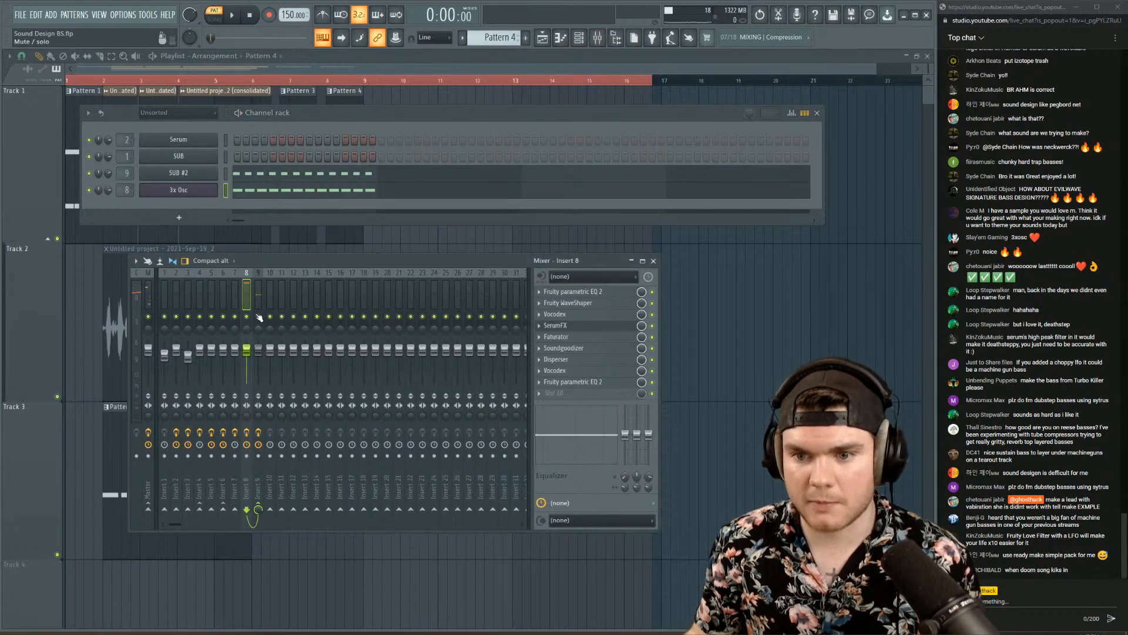
key("space")
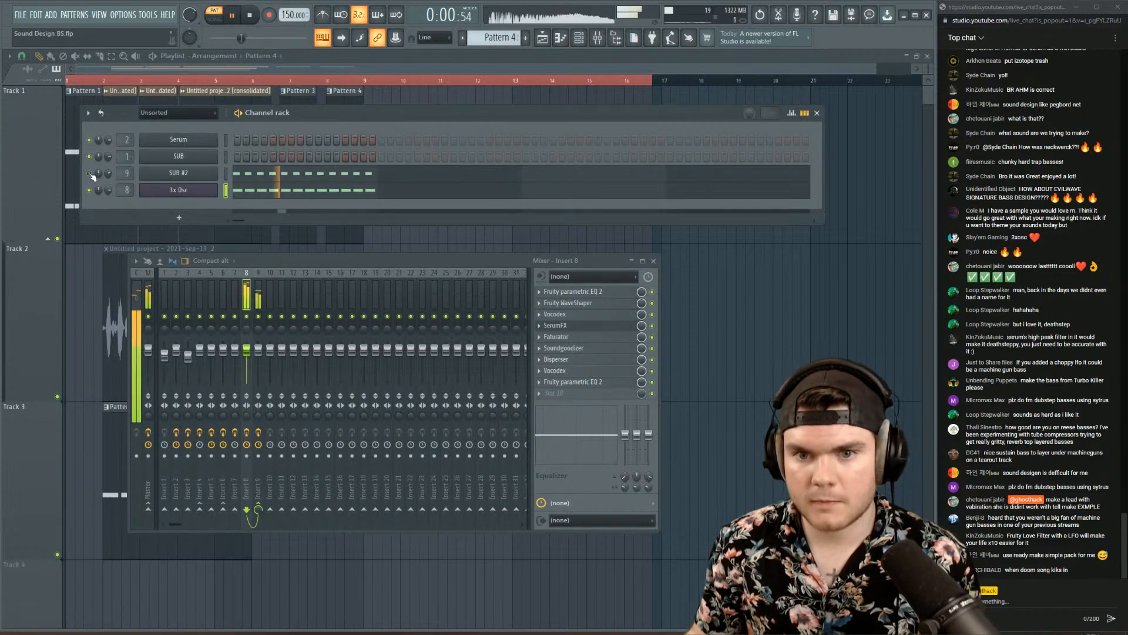
key("space")
key("space")
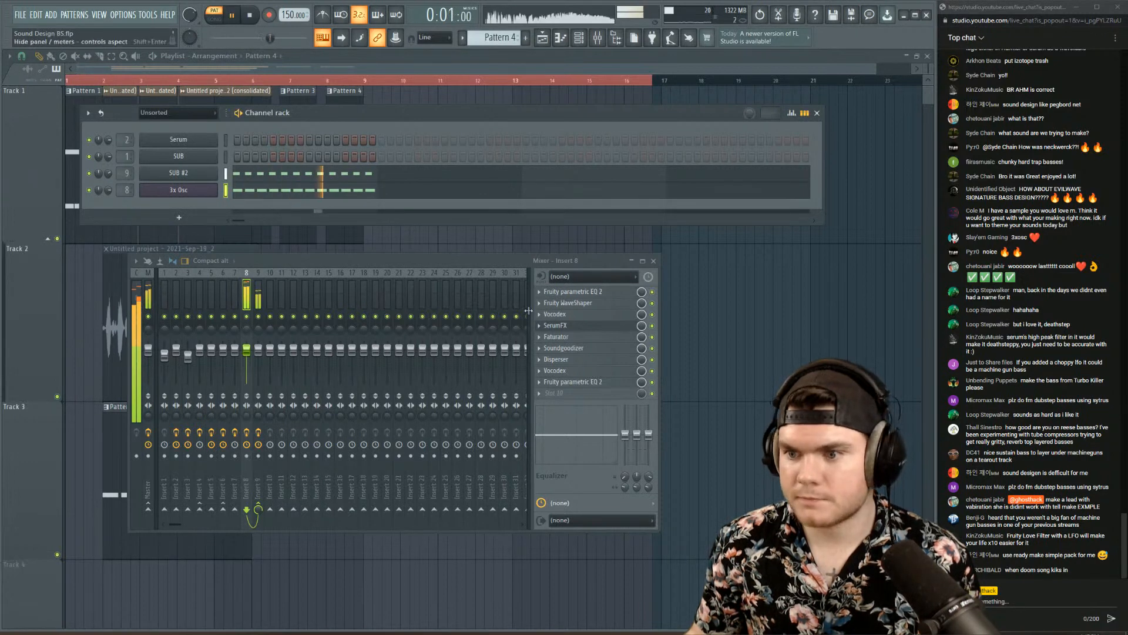
key("space")
- Raise the band 3 low-cut frequency in Insert 8's last Fruity parametric EQ 2 to just above the existing notch while the pattern plays
left_click(579, 383)
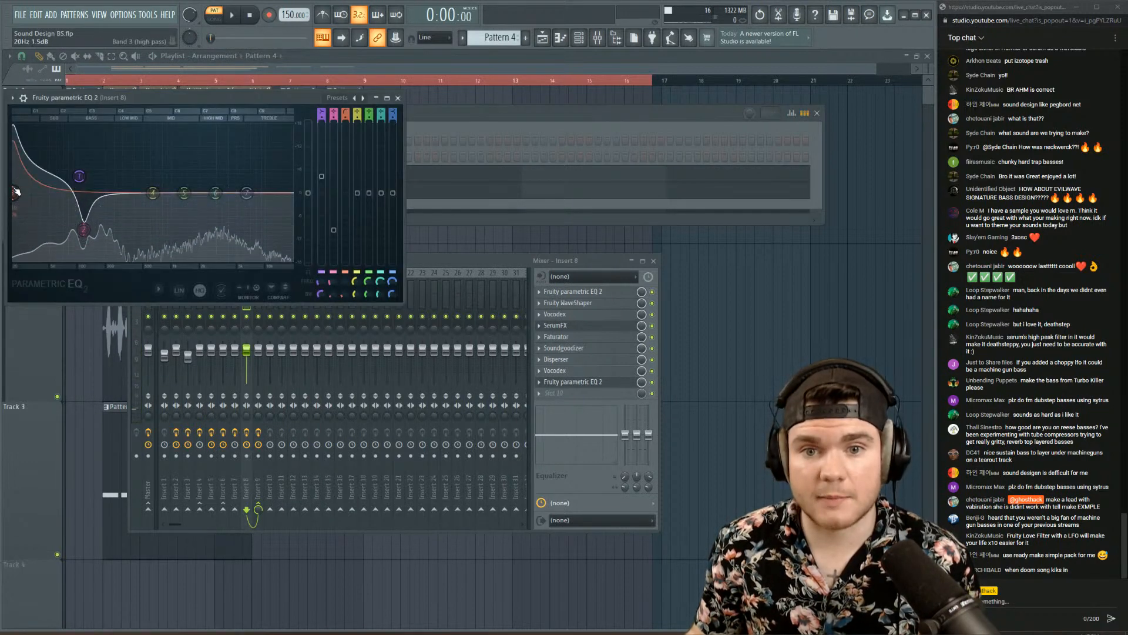
scroll(15, 191, "up", 4)
key("space")
left_click_drag(15, 192, 94, 193)
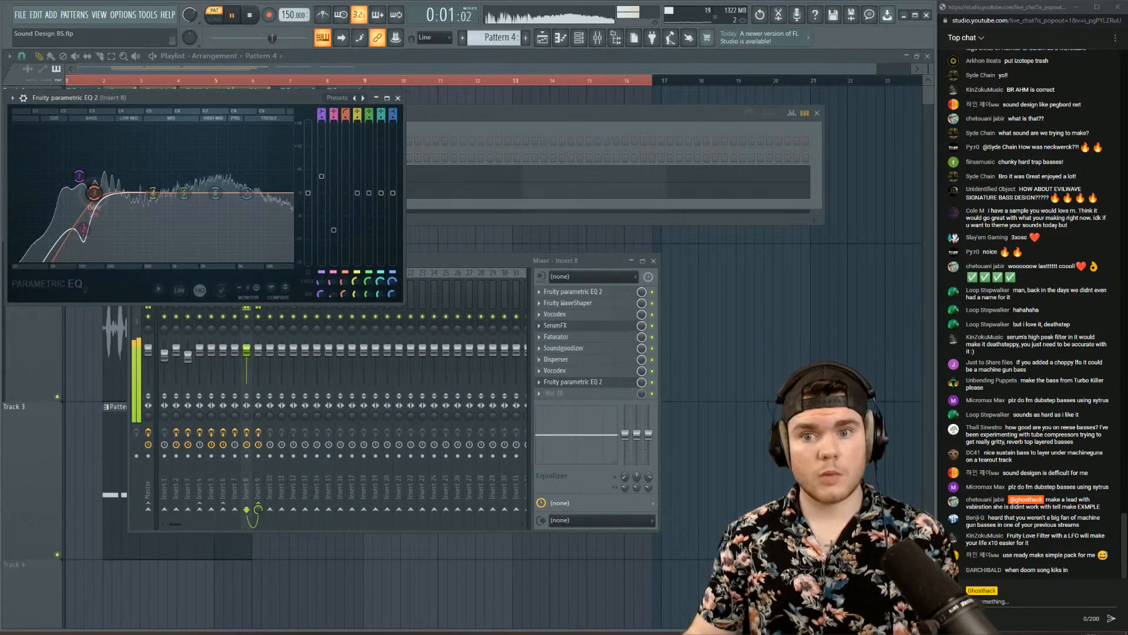
- Play and stop Pattern 4 repeatedly to check Insert 8's last Fruity parametric EQ 2, and close the EQ
key("space")
key("space")
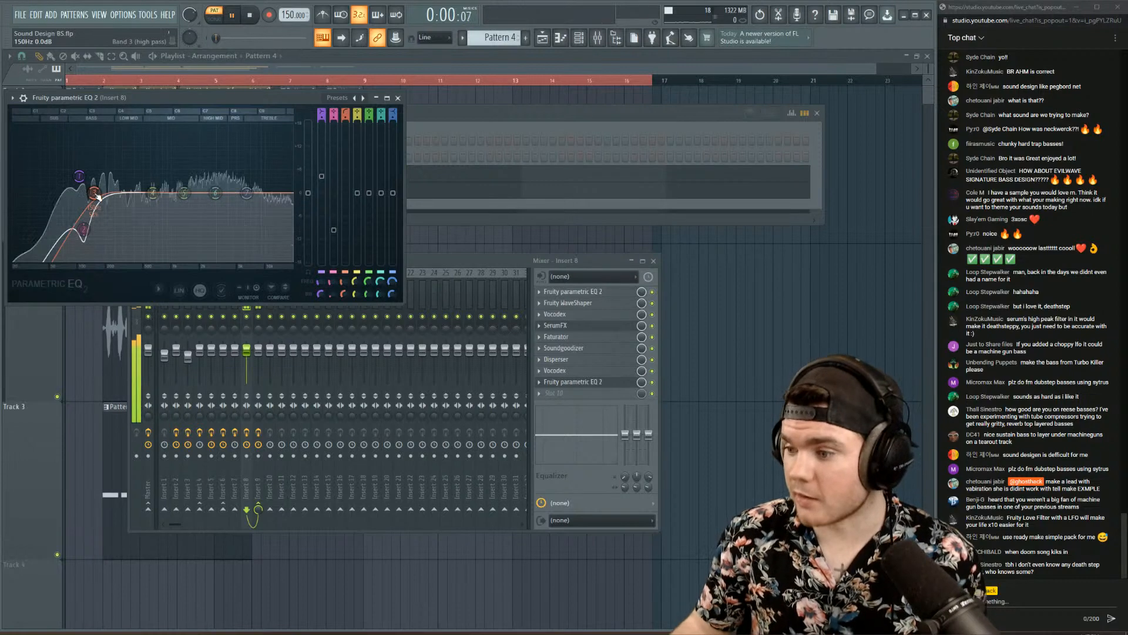
key("space")
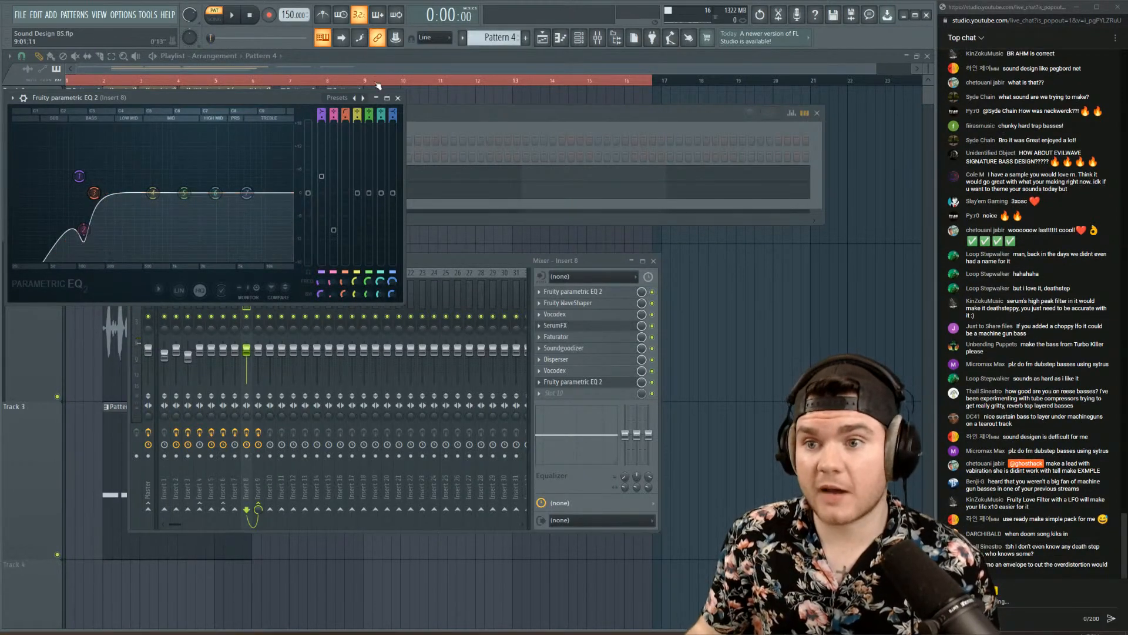
key("space")
key("space")
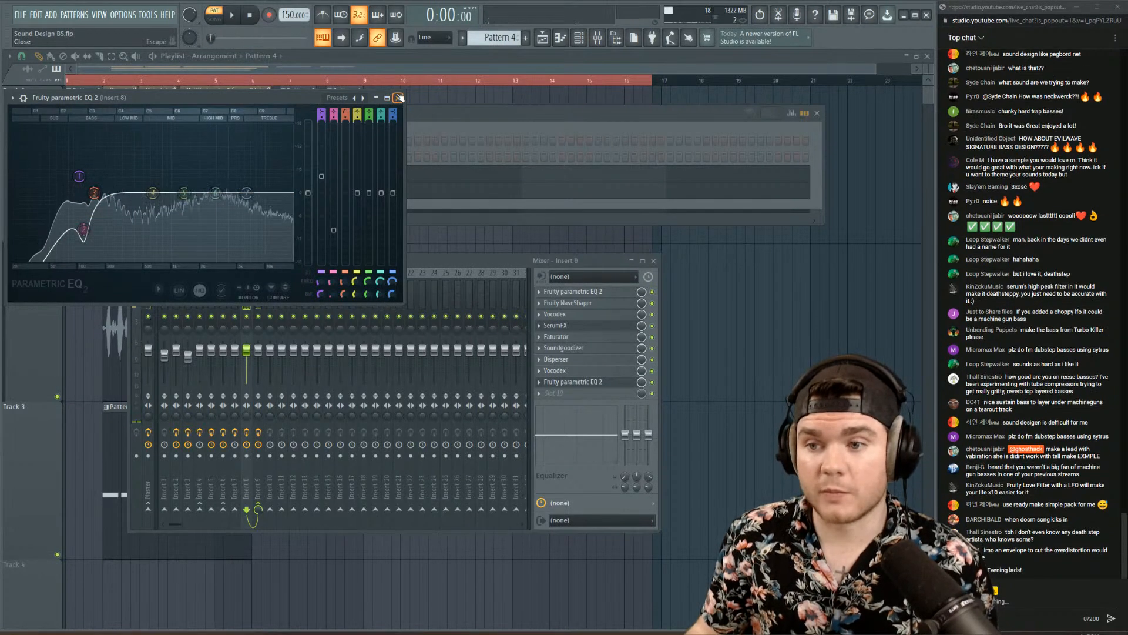
left_click(398, 98)
- Raise the narrow band 4 treble peak in Insert 9's Fruity parametric EQ 2 close to the top of the graph during playback
left_click(257, 300)
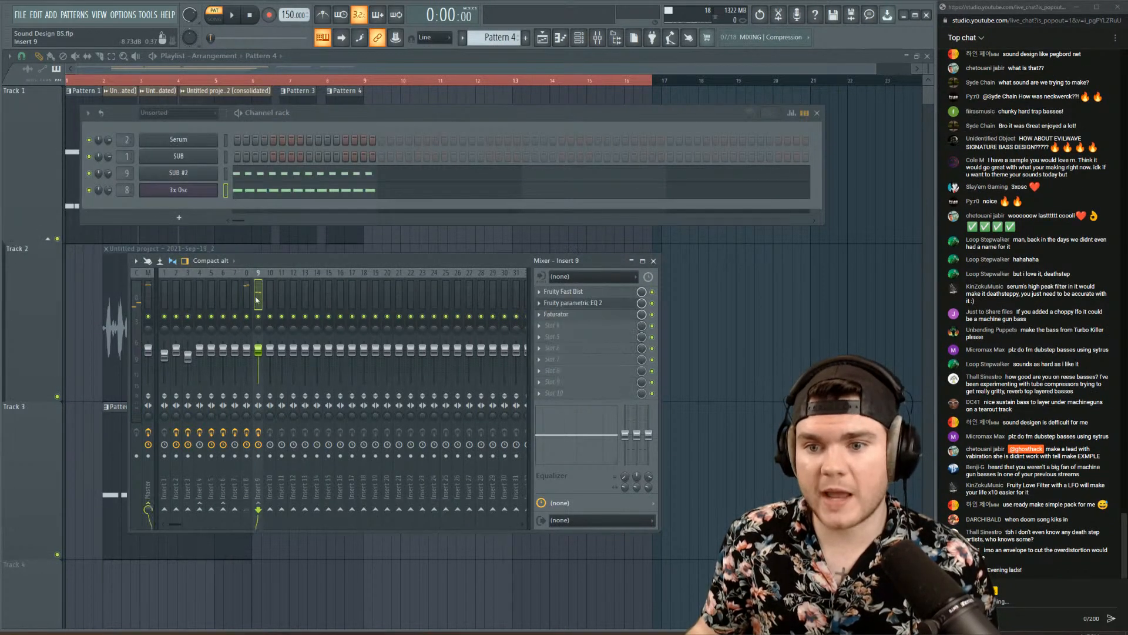
left_click(599, 303)
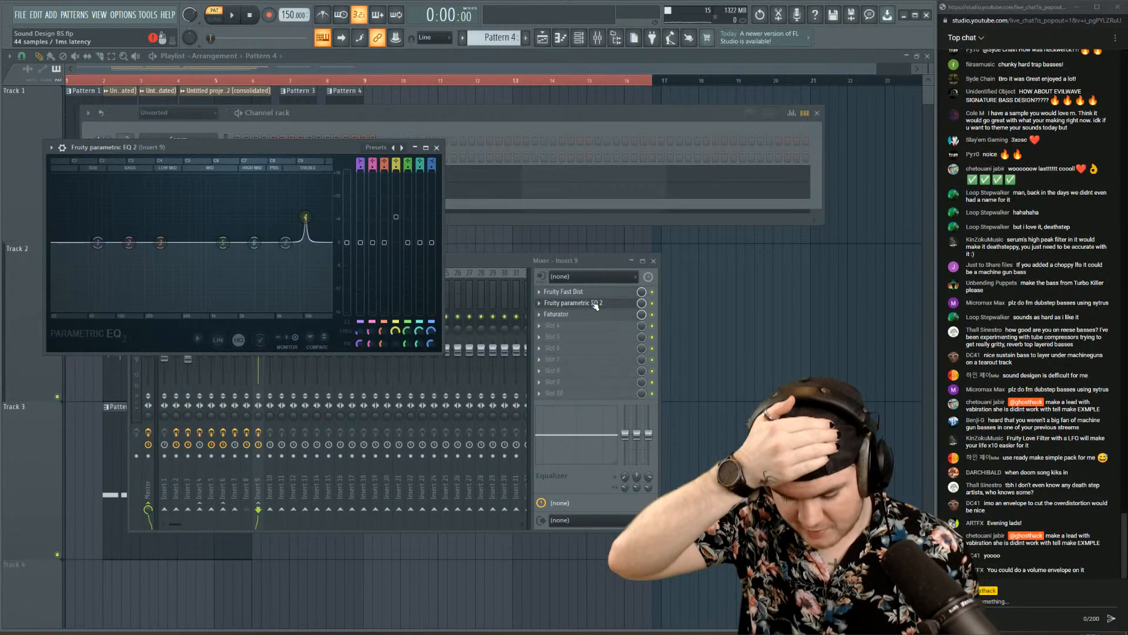
key("space")
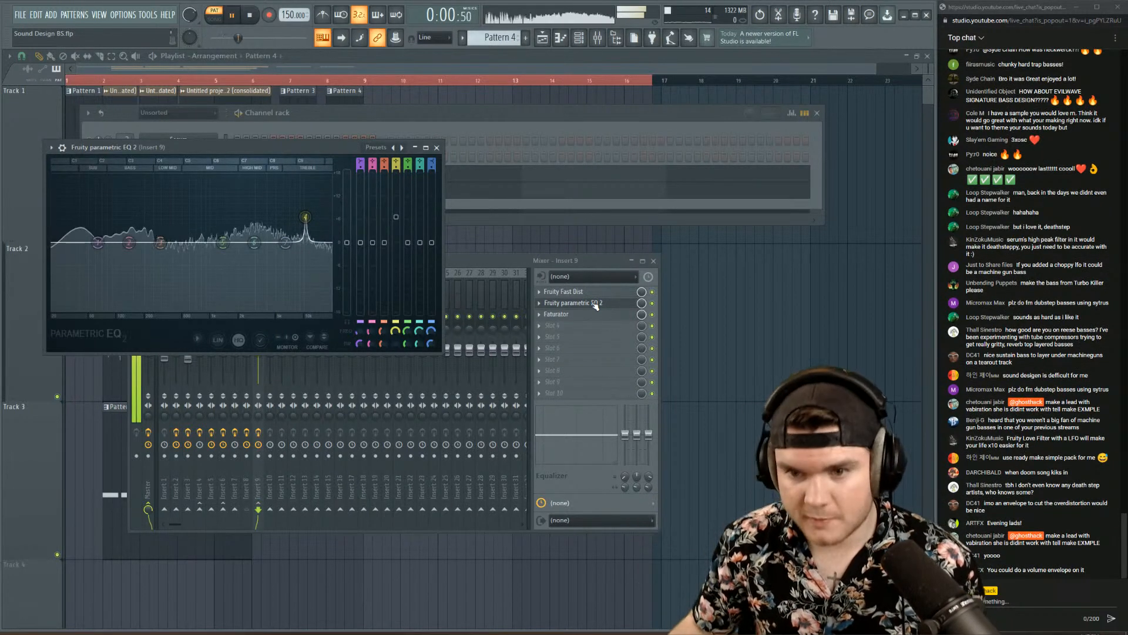
left_click_drag(305, 217, 305, 184)
key("space")
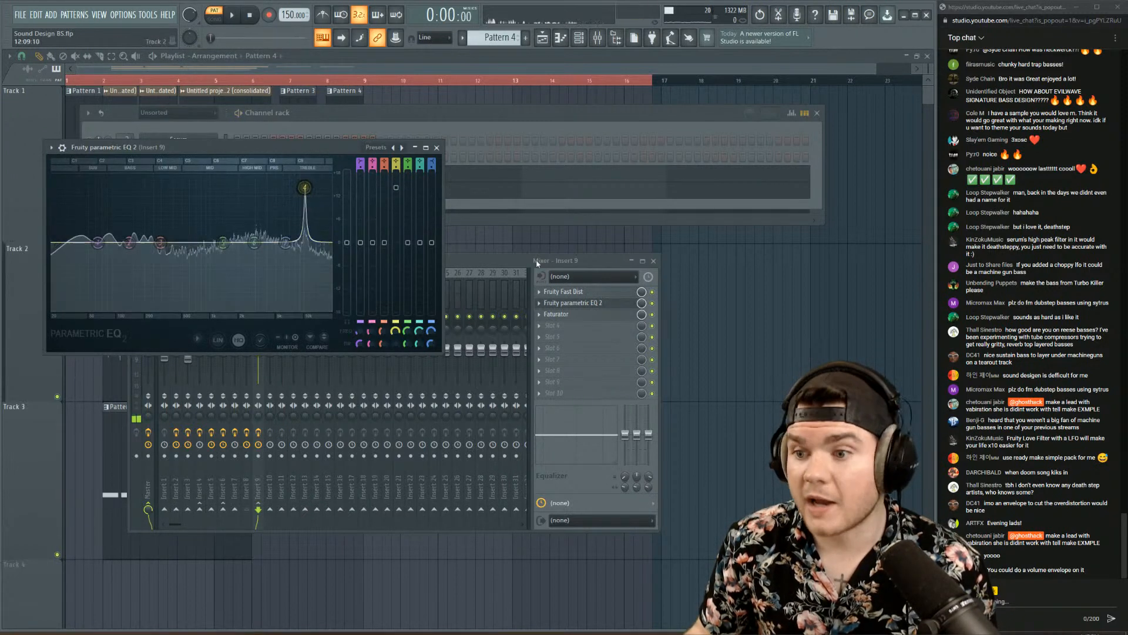
- Load SerumFX into Insert 9's first effect slot, ahead of Fruity Fast Dist, and start playback
left_click(561, 303)
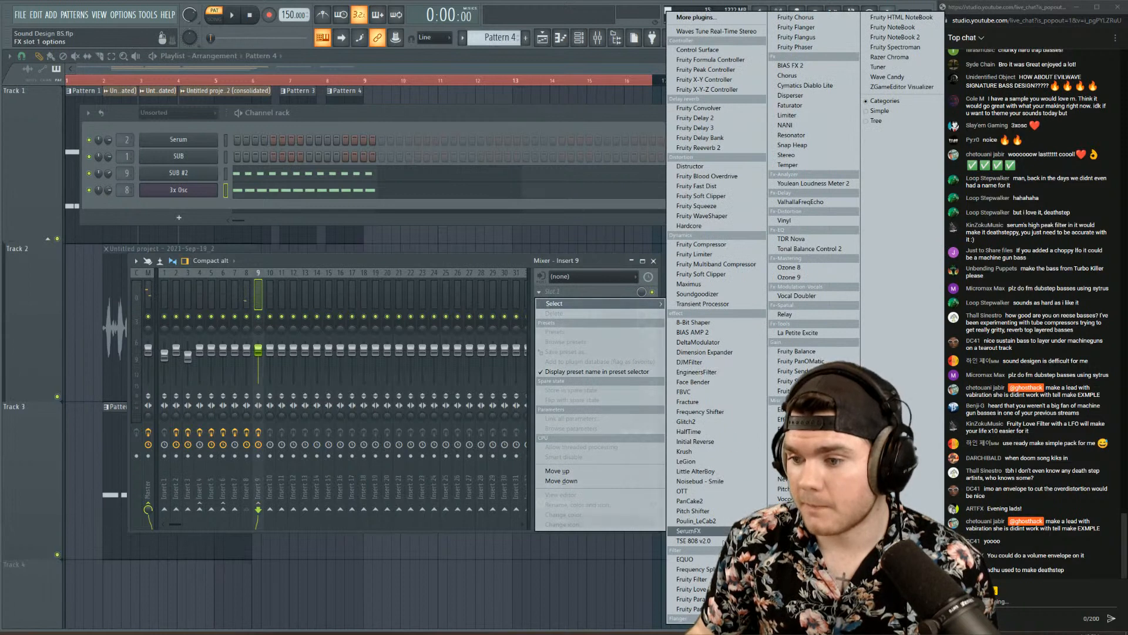
left_click(705, 530)
key("space")
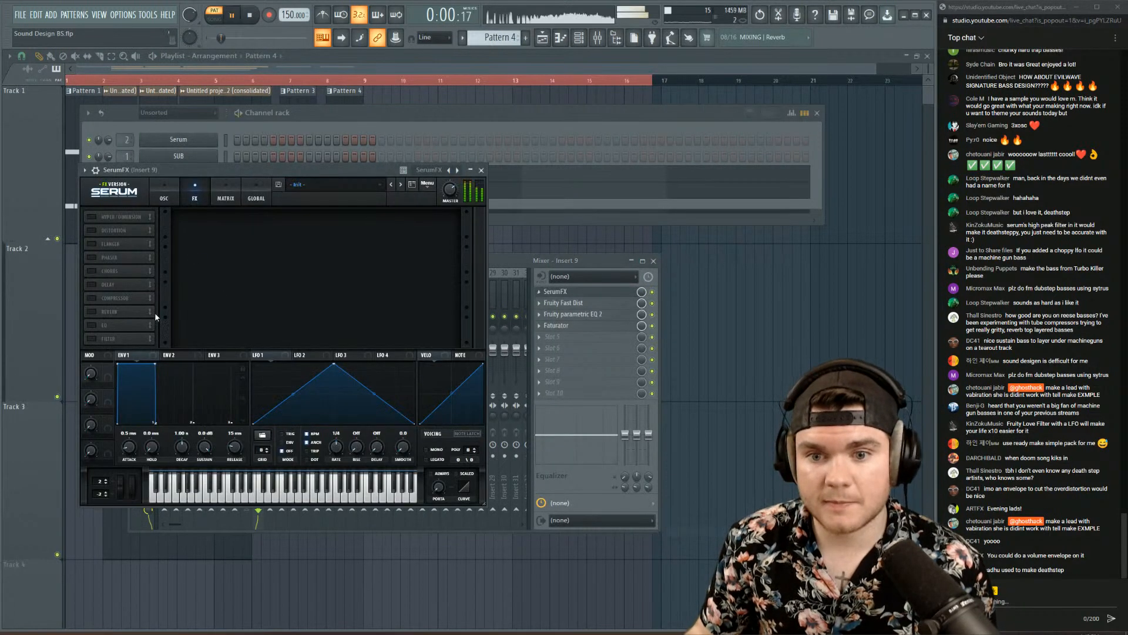
- Lower the band 4 treble peak in Insert 9's Fruity parametric EQ 2 to a moderate boost and close the EQ
left_click(573, 314)
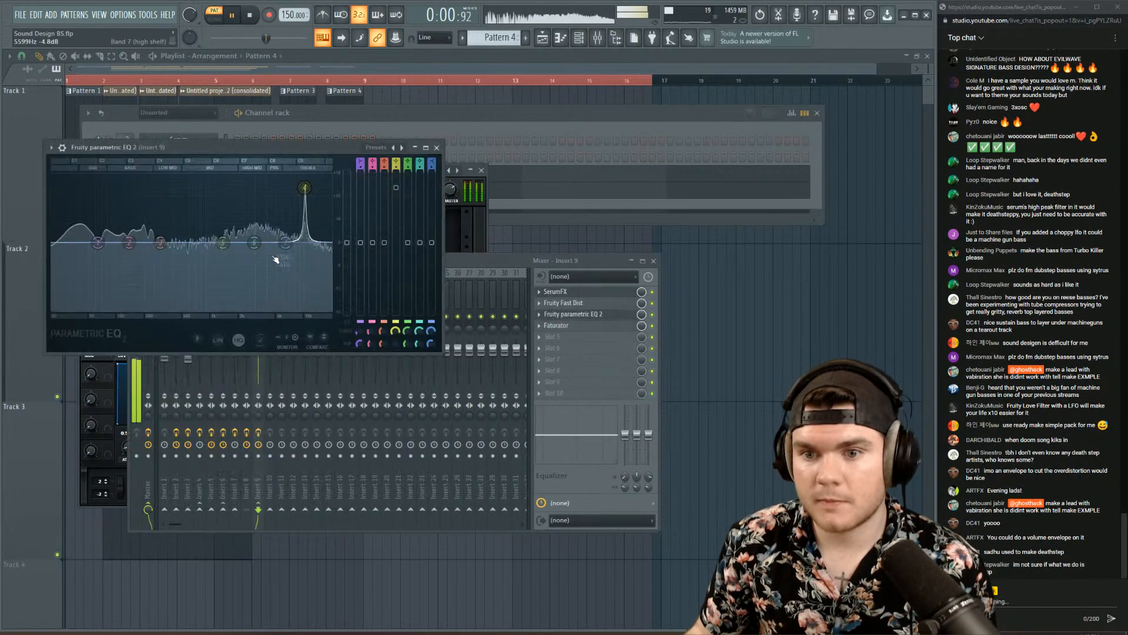
key("space")
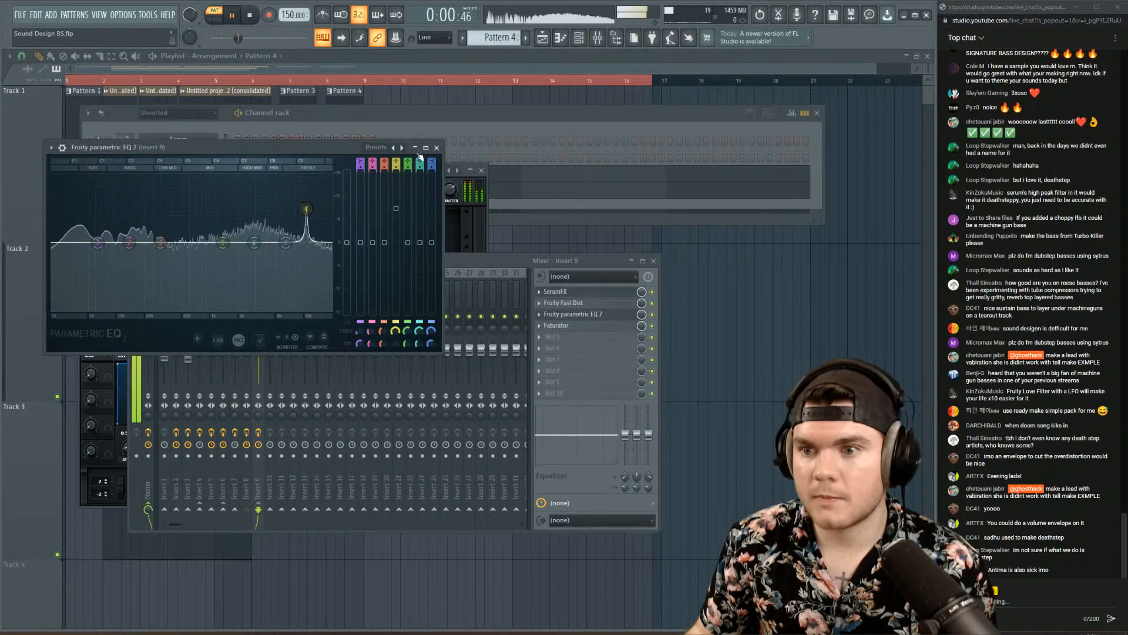
left_click(573, 314)
- Enable Distortion at the top of SerumFX's effect chain with the X-Shaper type, and inspect its shape B curve
left_click(556, 292)
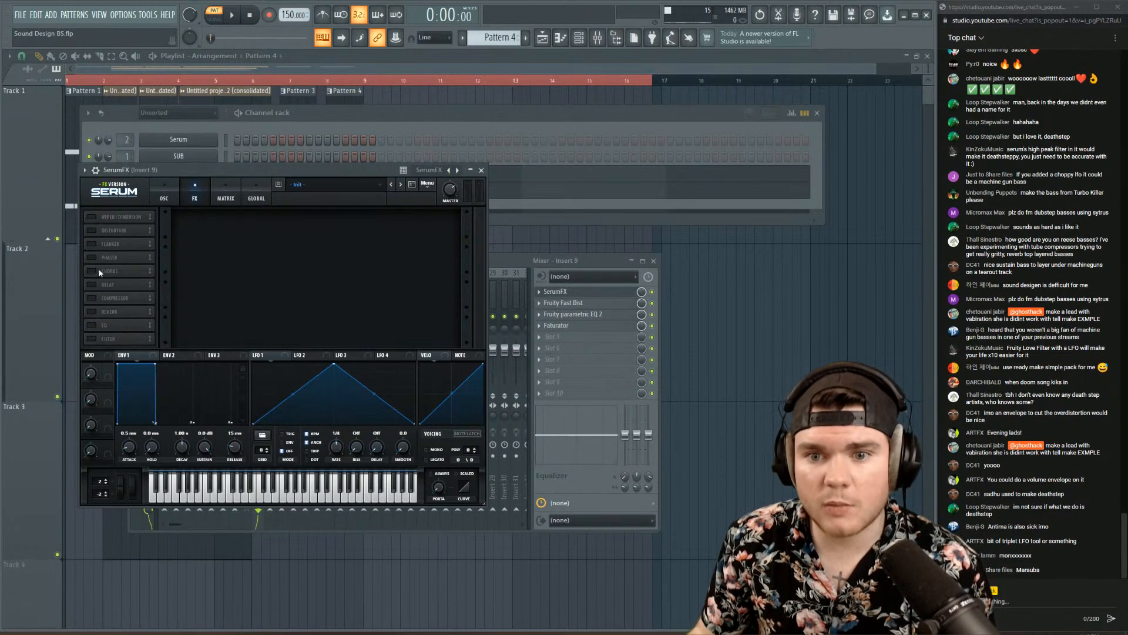
left_click(91, 230)
left_click_drag(117, 229, 117, 216)
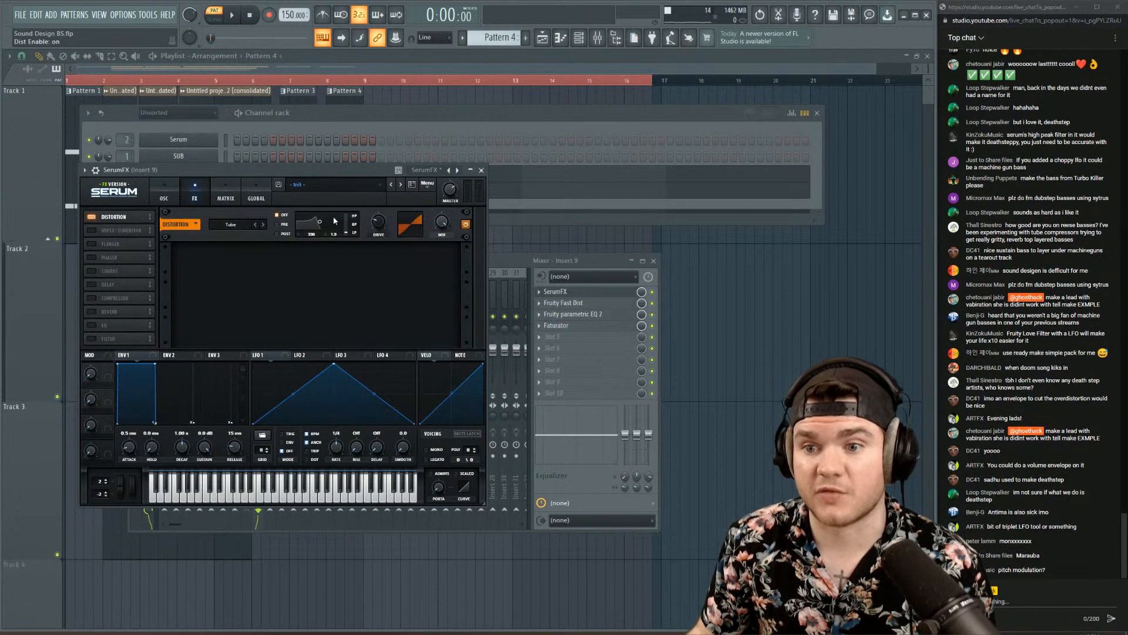
left_click(220, 225)
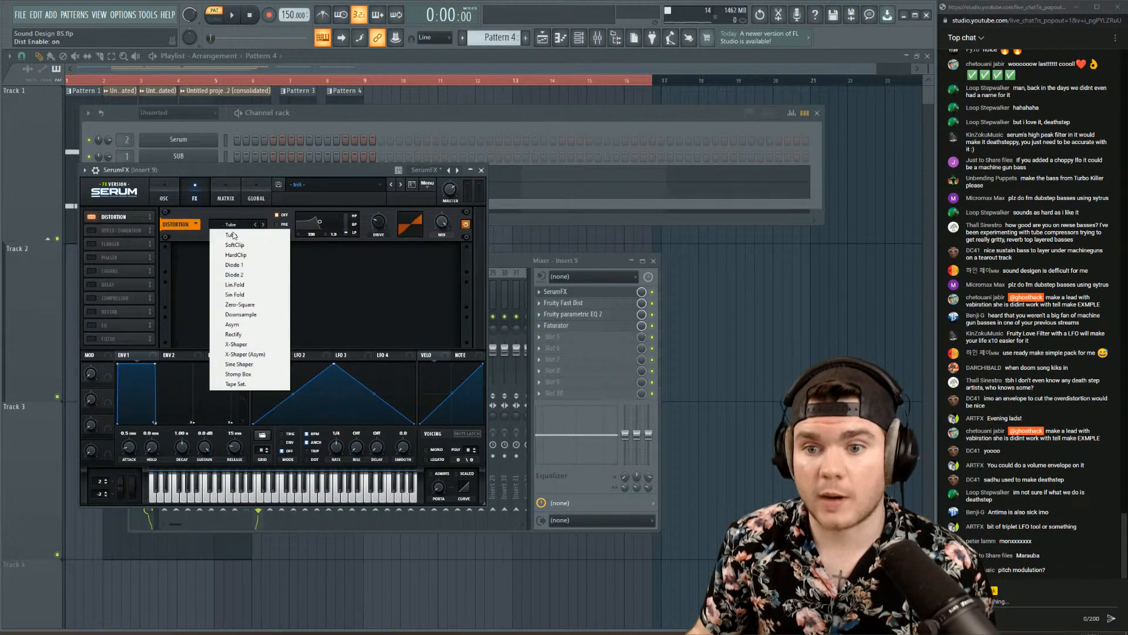
left_click(247, 346)
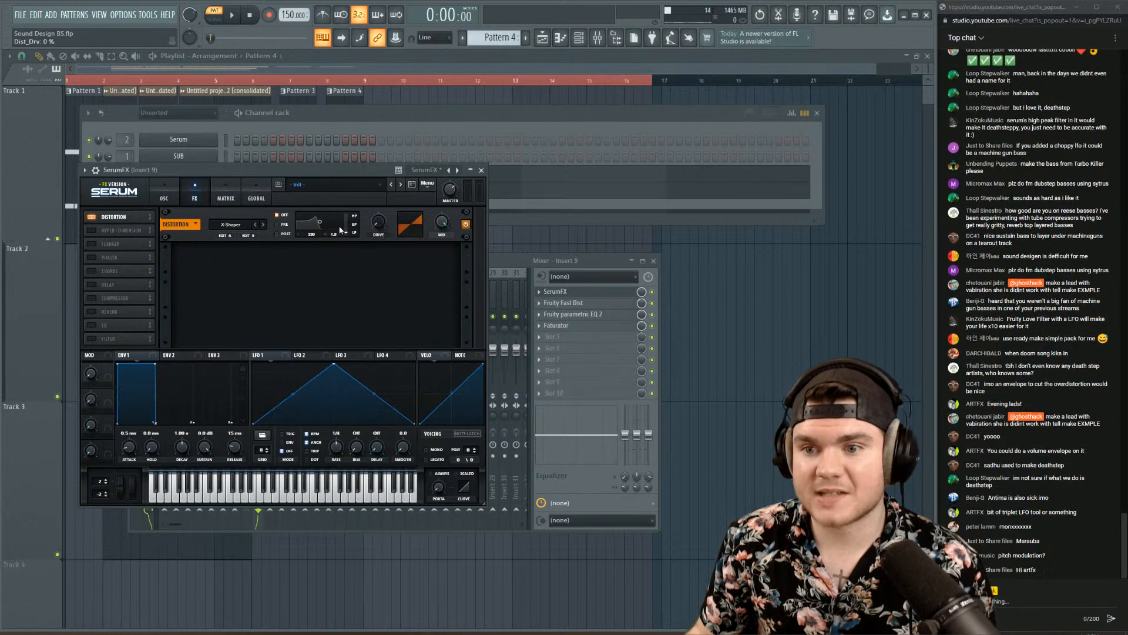
left_click(249, 235)
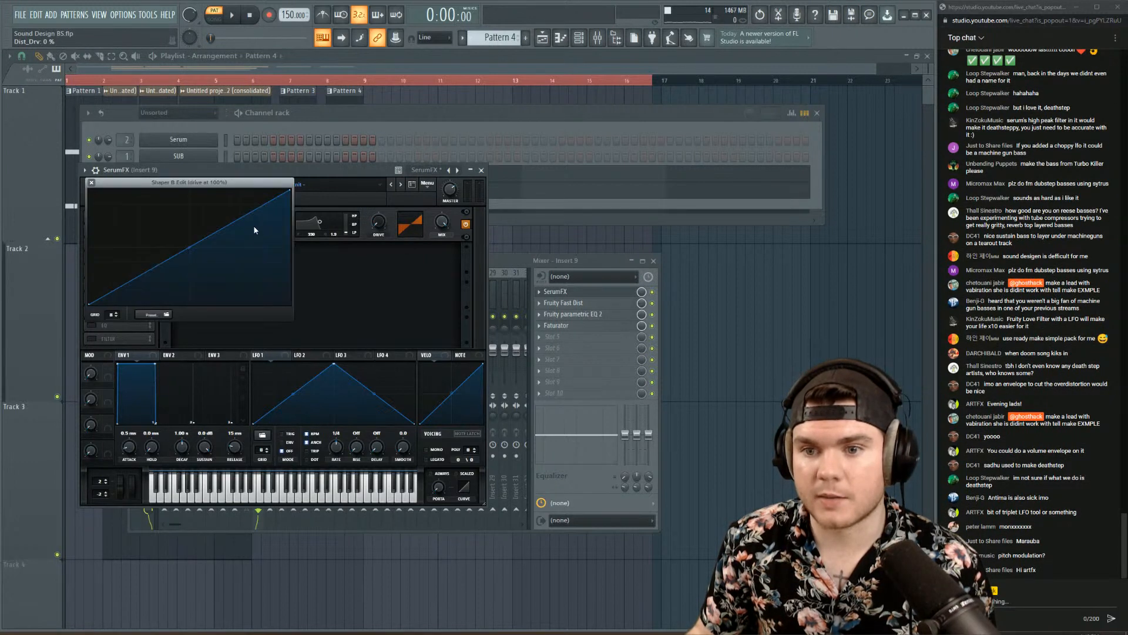
left_click(91, 183)
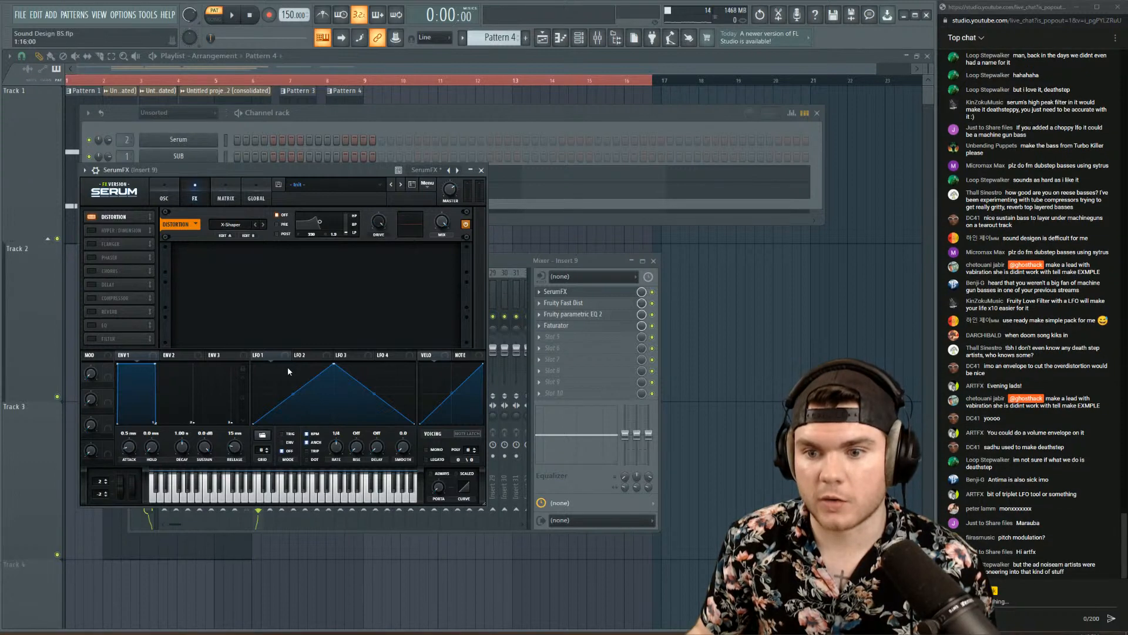
- Assign LFO 1 to the SerumFX distortion drive and enable Note Latch while testing playback
key("space")
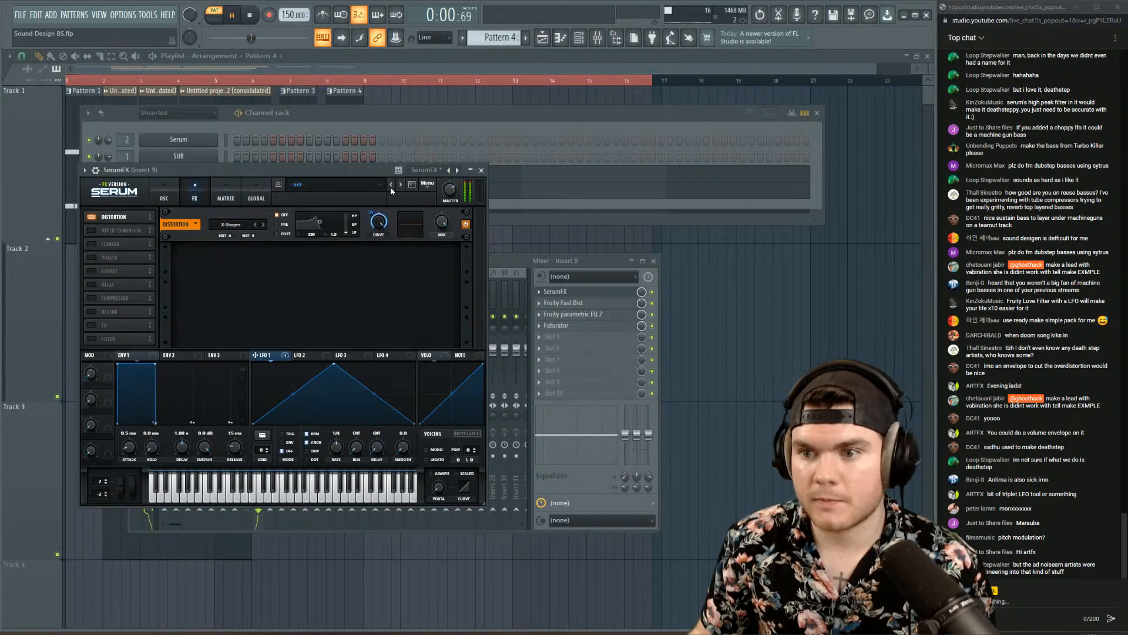
left_click(467, 433)
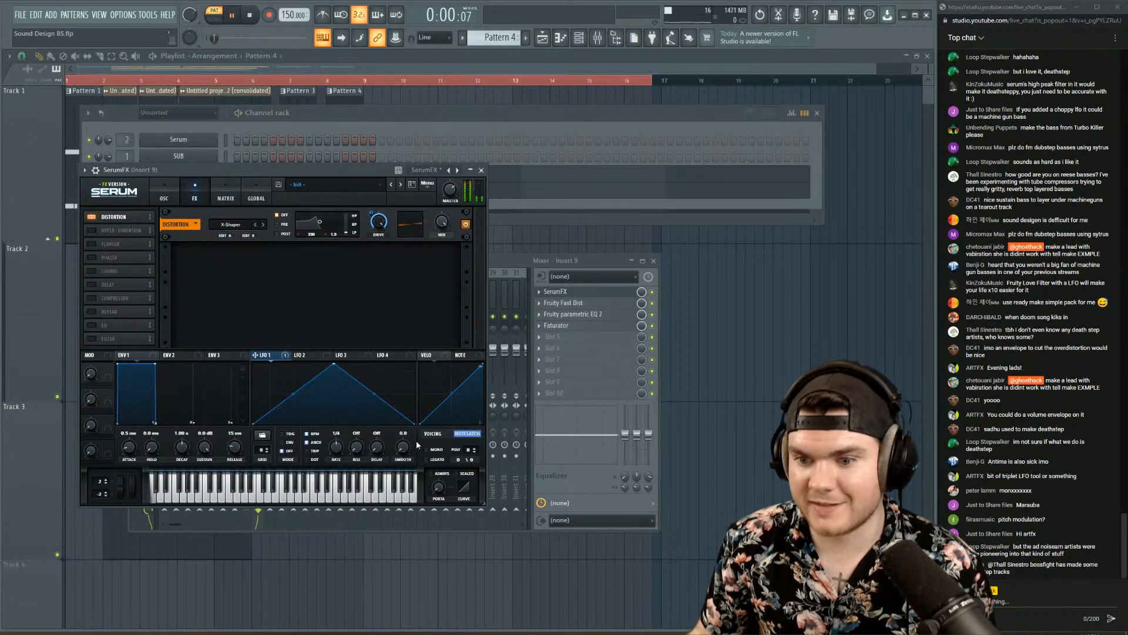
key("space")
- Reshape LFO 1 into a falling ramp by moving its peak to the start, and set its rate to 1/8 triplet
left_click_drag(343, 365, 210, 329)
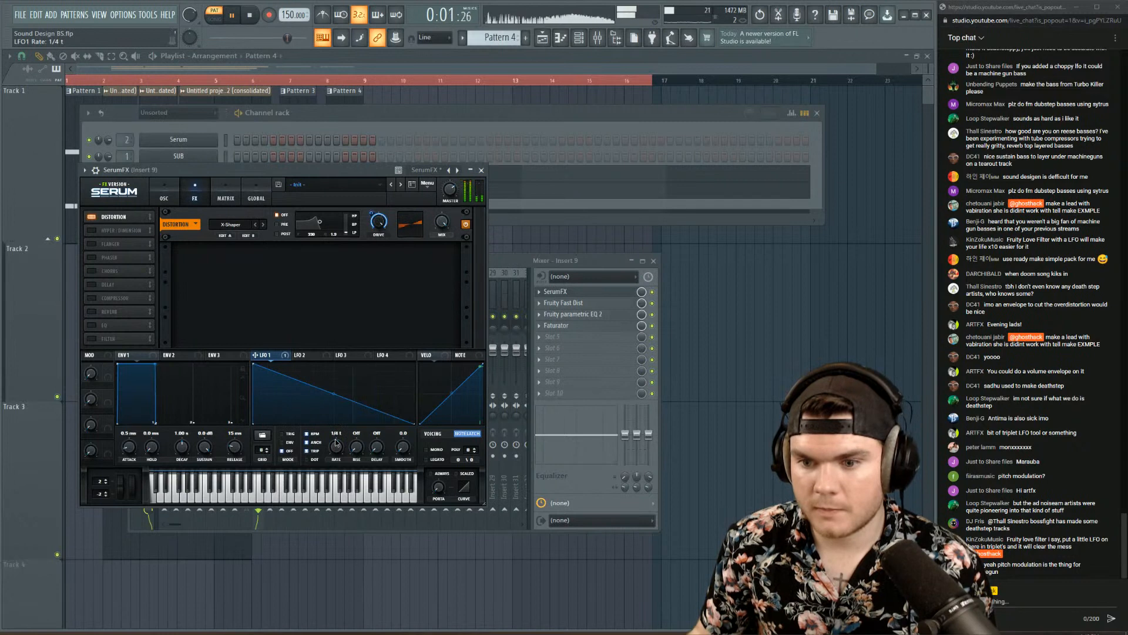
scroll(336, 445, "down", 2)
scroll(337, 437, "down", 1)
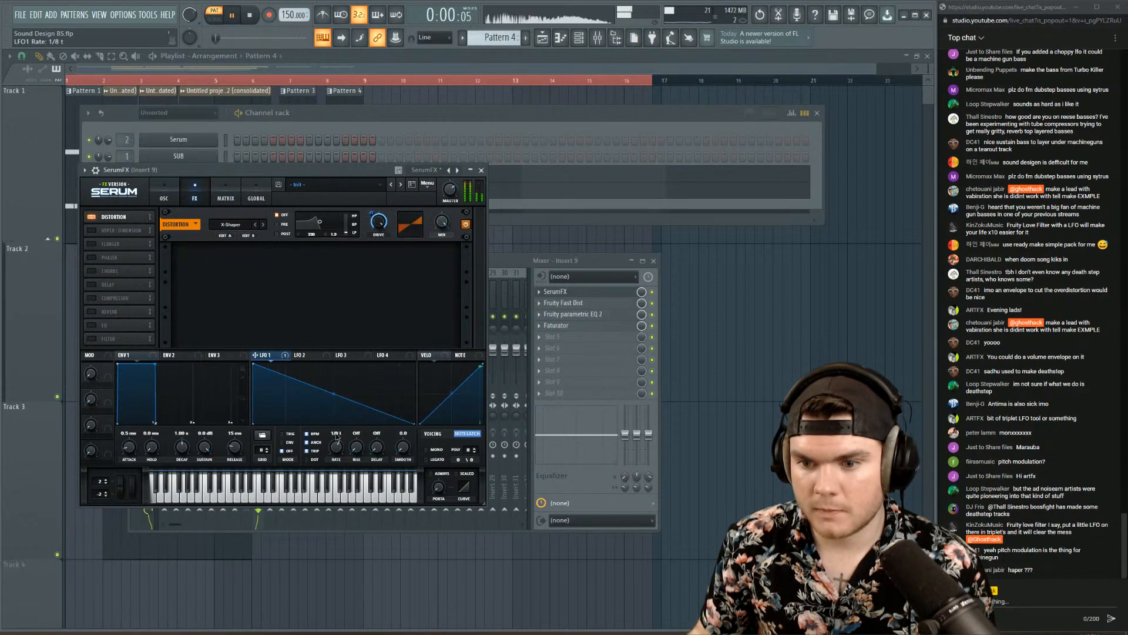
- Bend LFO 1 in the Insert 9 SerumFX into a bulging curve reaching zero before the cycle ends, checking it against the bypassed effect
left_click_drag(334, 394, 335, 366)
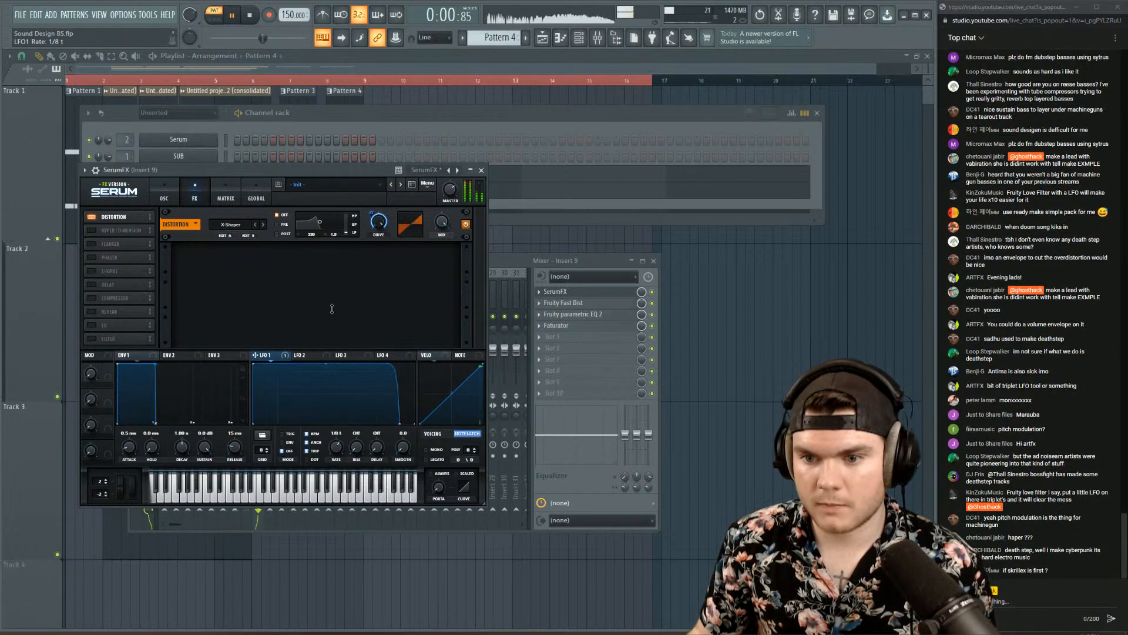
left_click(651, 286)
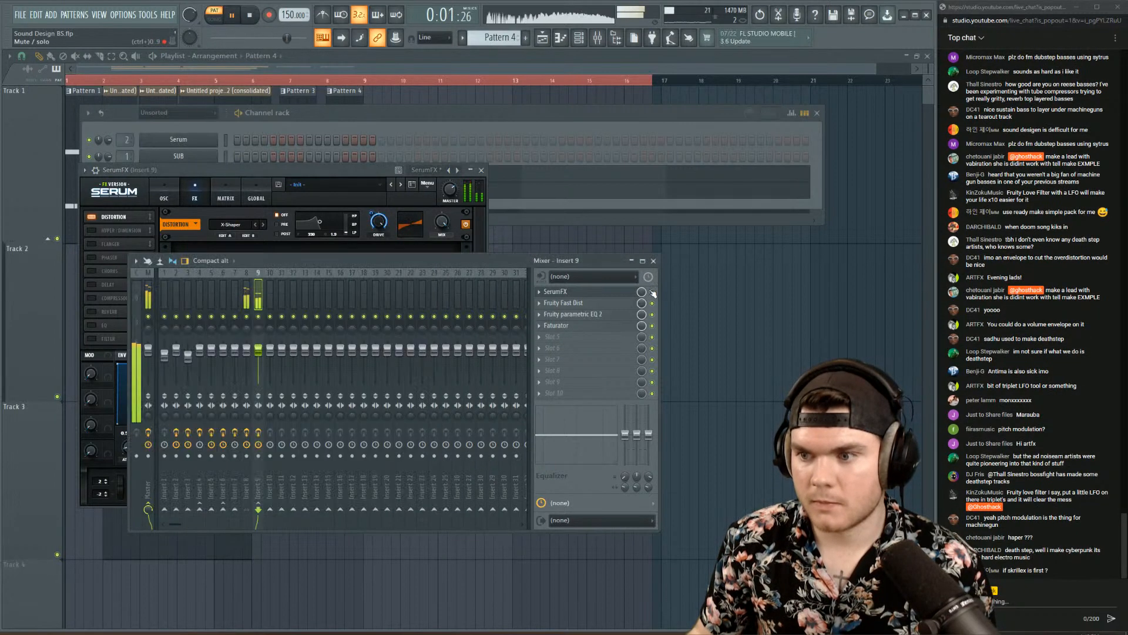
left_click(420, 174)
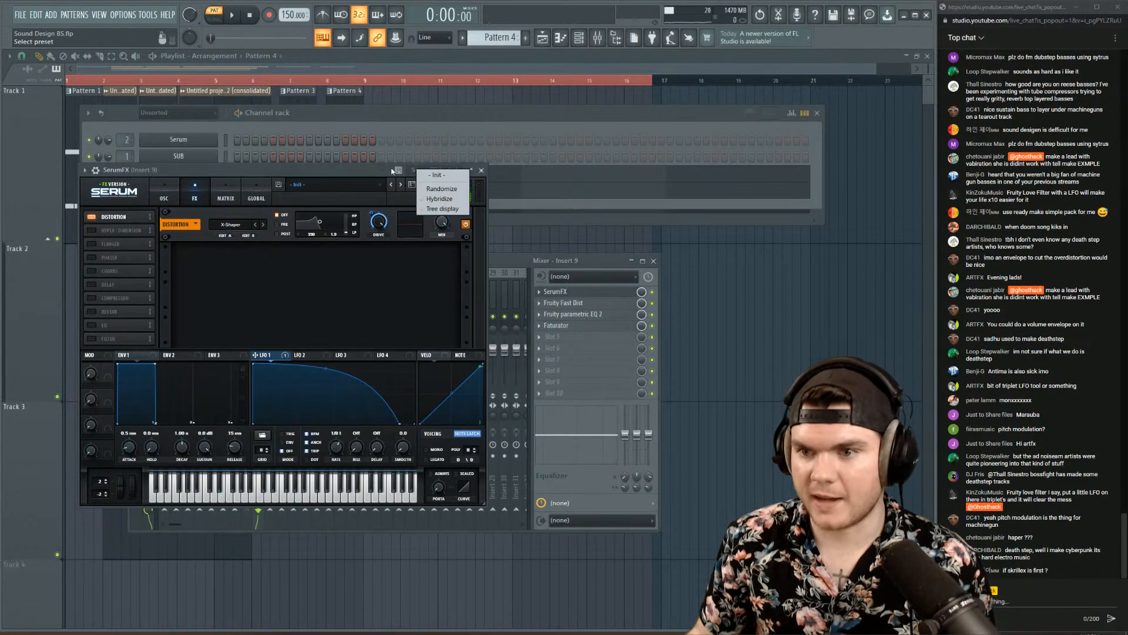
mouse_move(454, 164)
left_mouse_down()
mouse_move(454, 149)
mouse_move(454, 180)
left_mouse_up()
key("space")
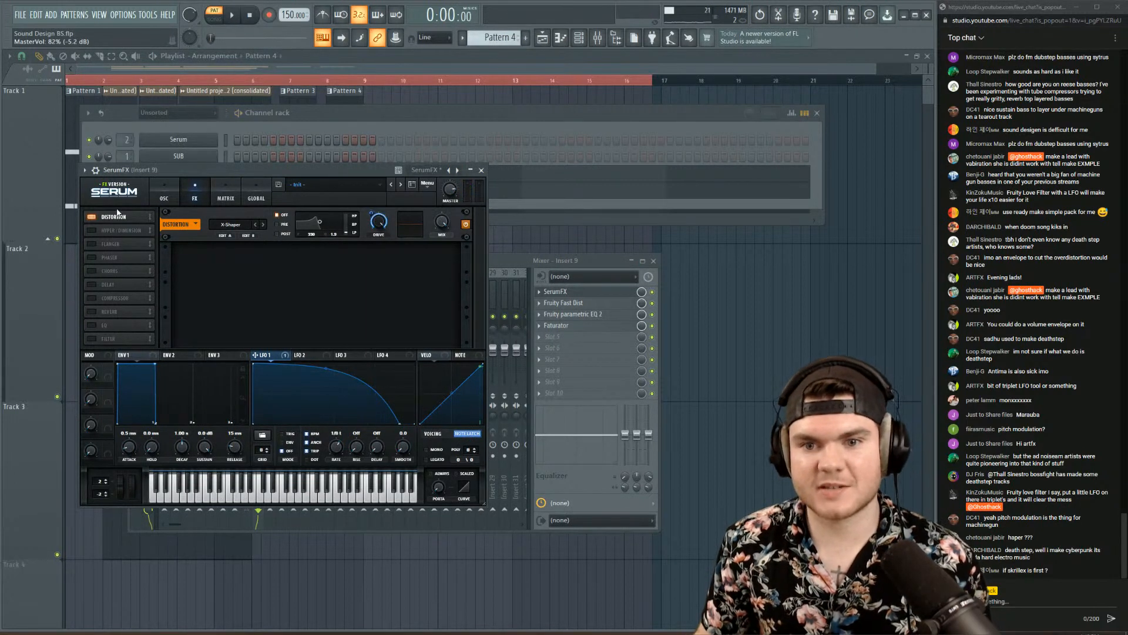
- Replace the distortion in the Insert 9 SerumFX with a filter placed first in the chain and set to MG Low 24
left_click(91, 218)
left_click(96, 340)
left_click_drag(124, 335, 119, 221)
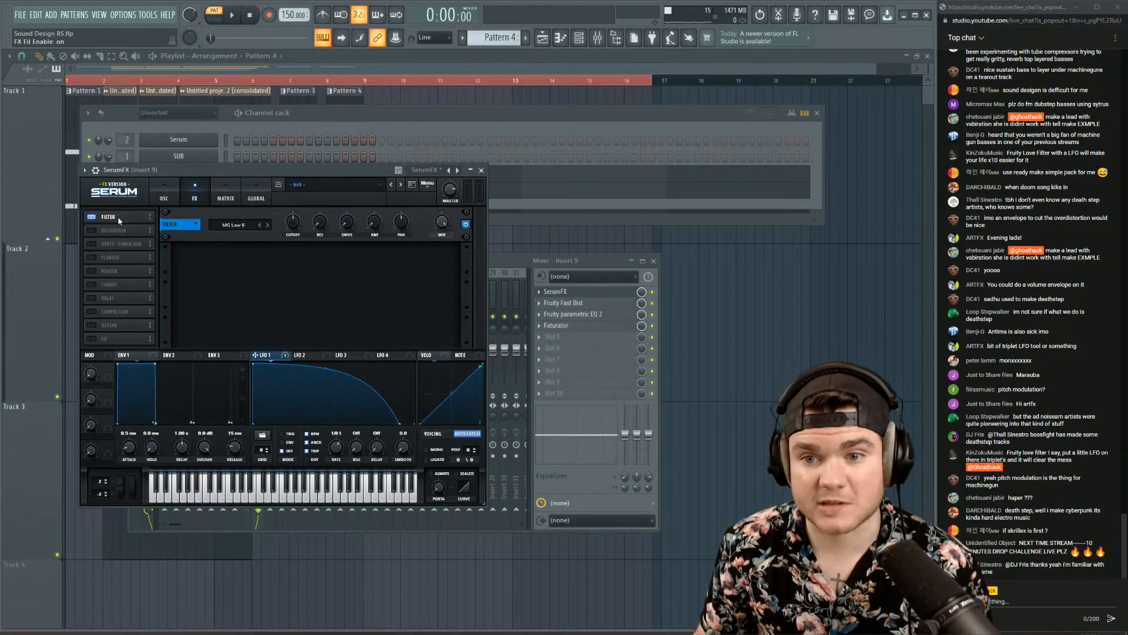
left_click(267, 224)
key("space")
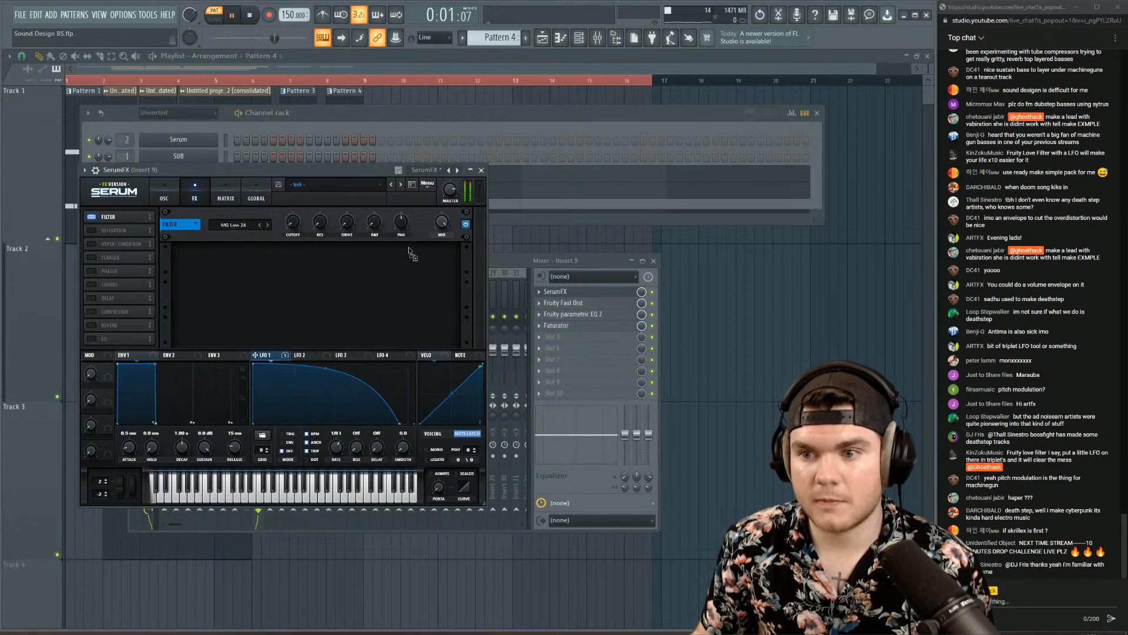
- Modulate the filter's mix with LFO 1, end the LFO's fall slightly earlier with more outward bend, and close the plugin
mouse_move(410, 251)
left_mouse_down()
mouse_move(442, 221)
mouse_move(428, 265)
left_mouse_up()
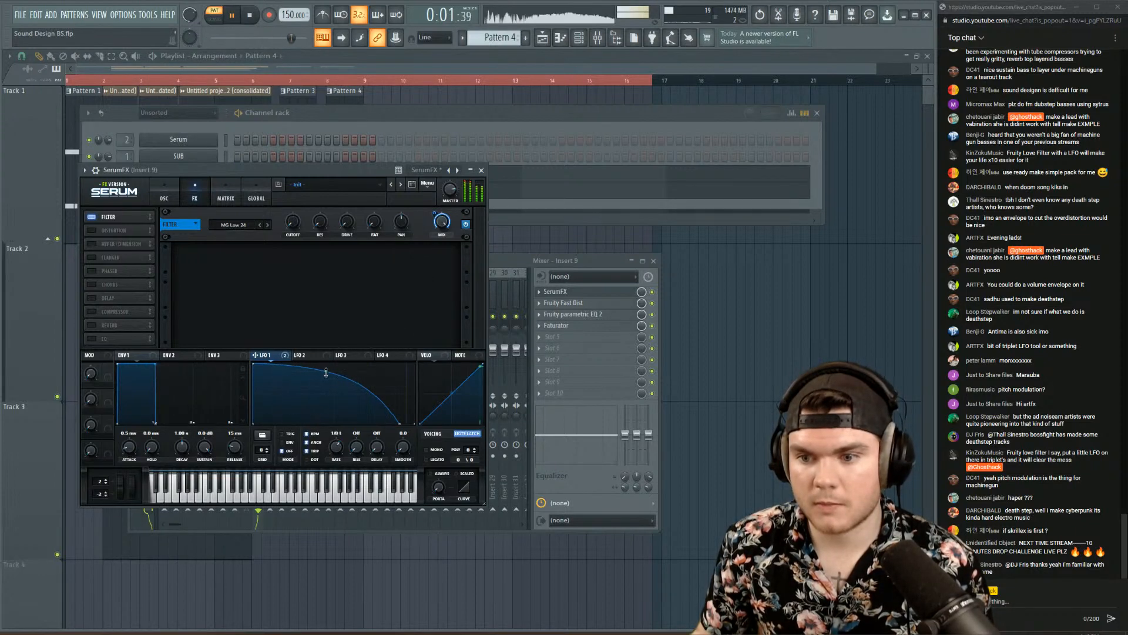
left_click_drag(383, 429, 394, 427)
left_click_drag(324, 371, 326, 365)
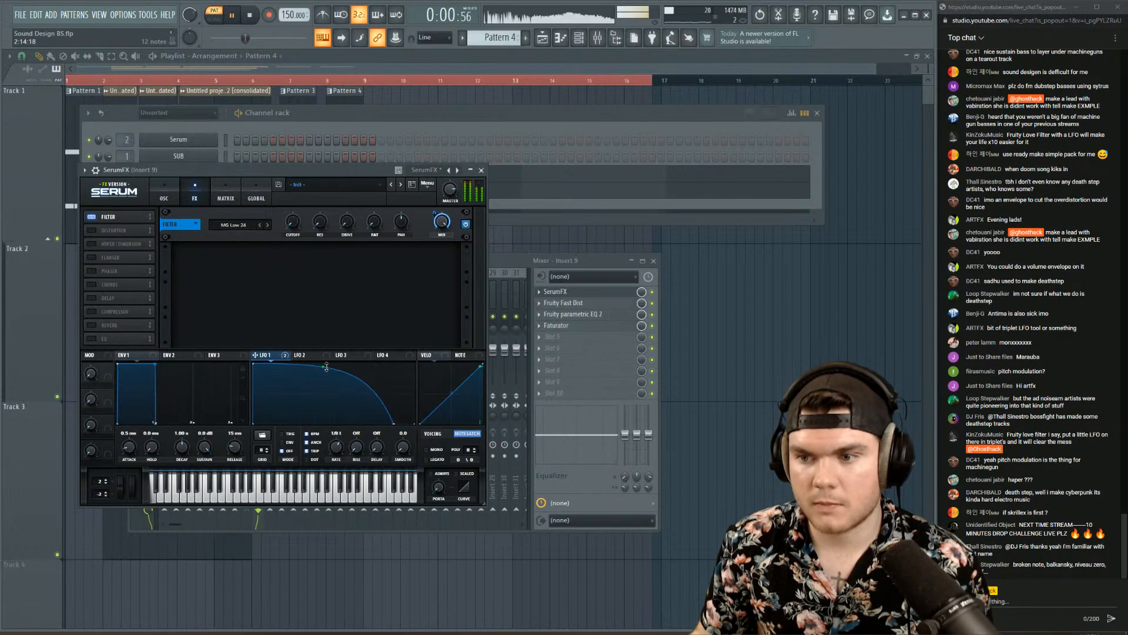
key("space")
left_click(625, 292)
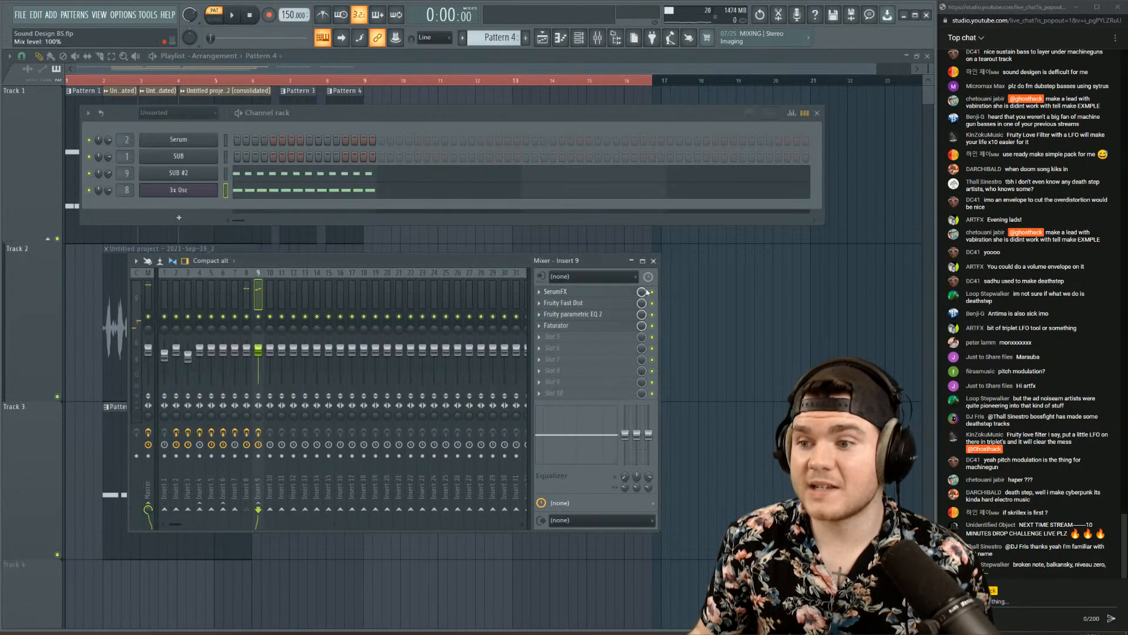
- Open the SerumFX on mixer Insert 8 and enable its filter effect
left_click(247, 291)
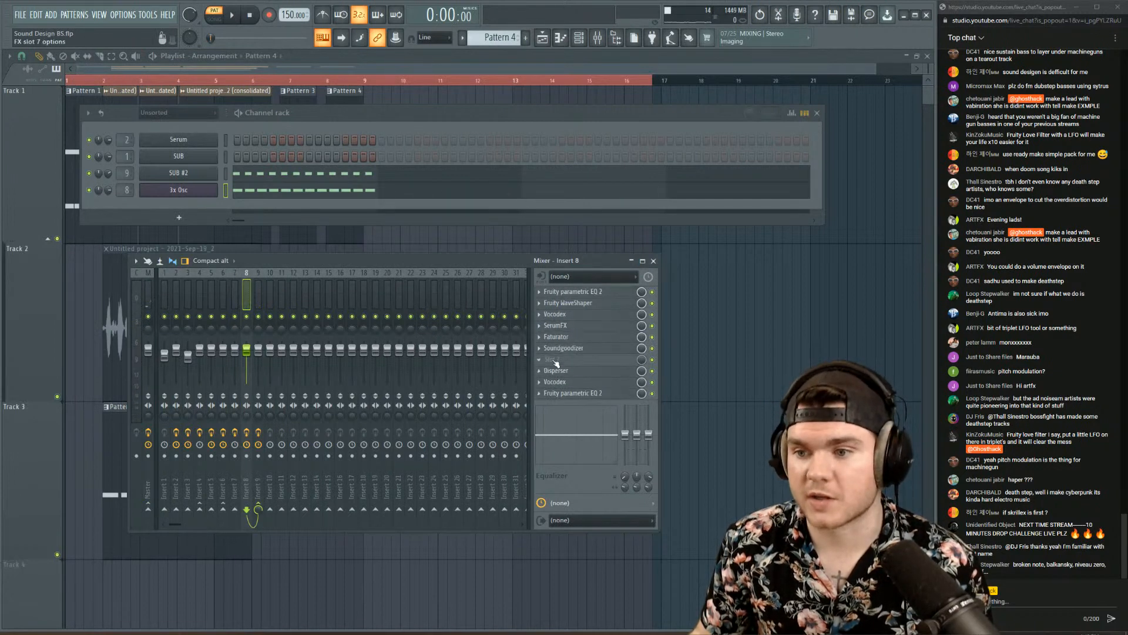
left_click(575, 328)
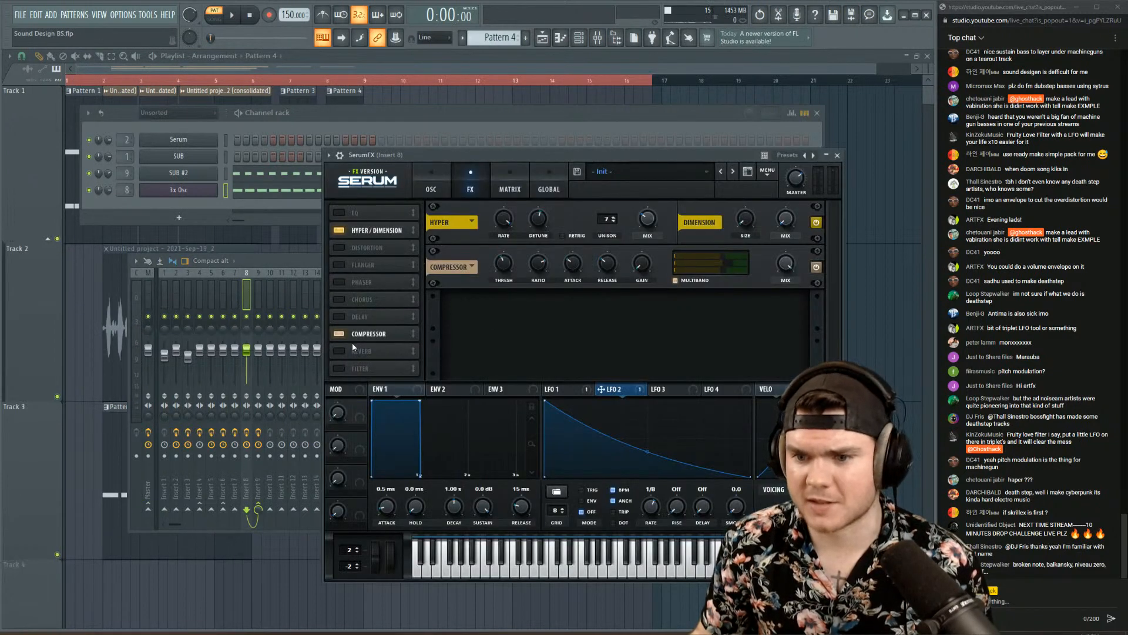
left_click(339, 369)
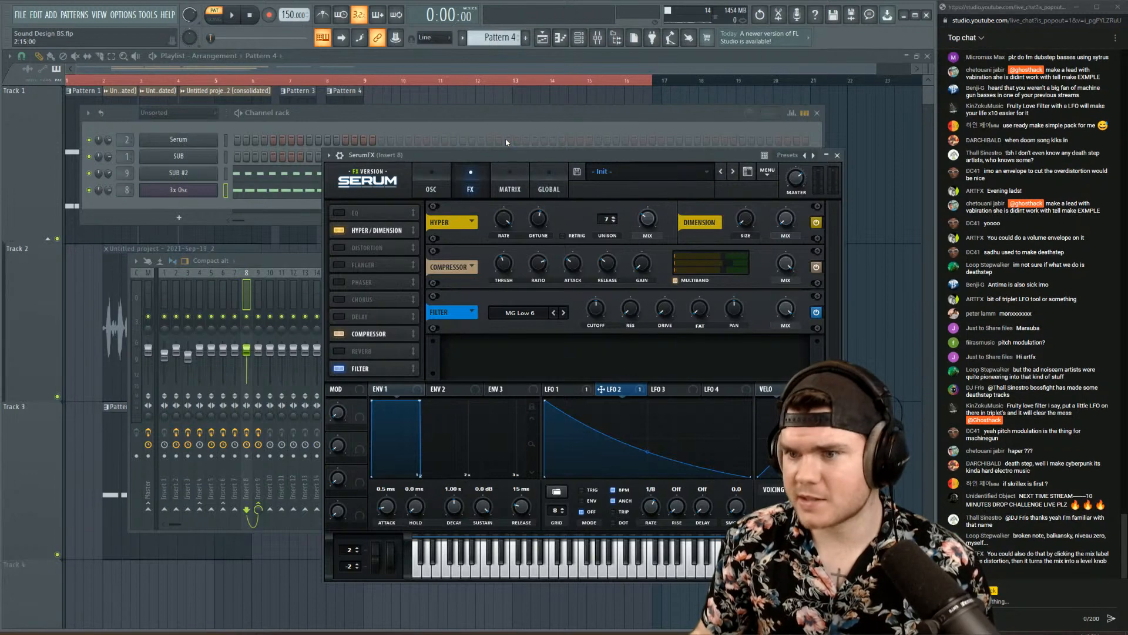
left_click_drag(506, 157, 322, 125)
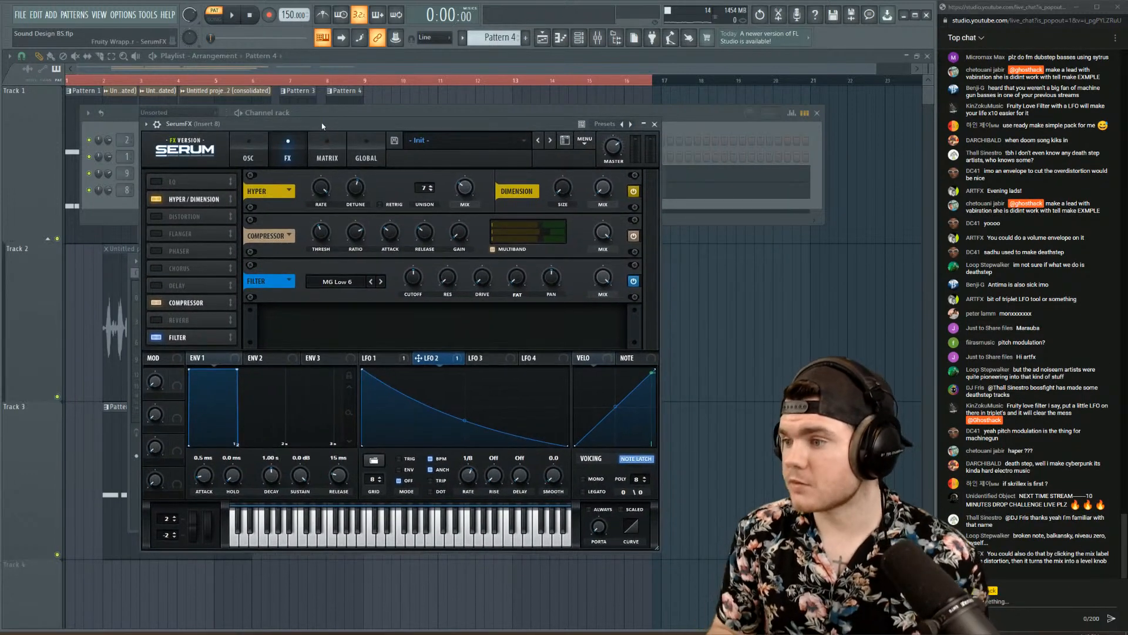
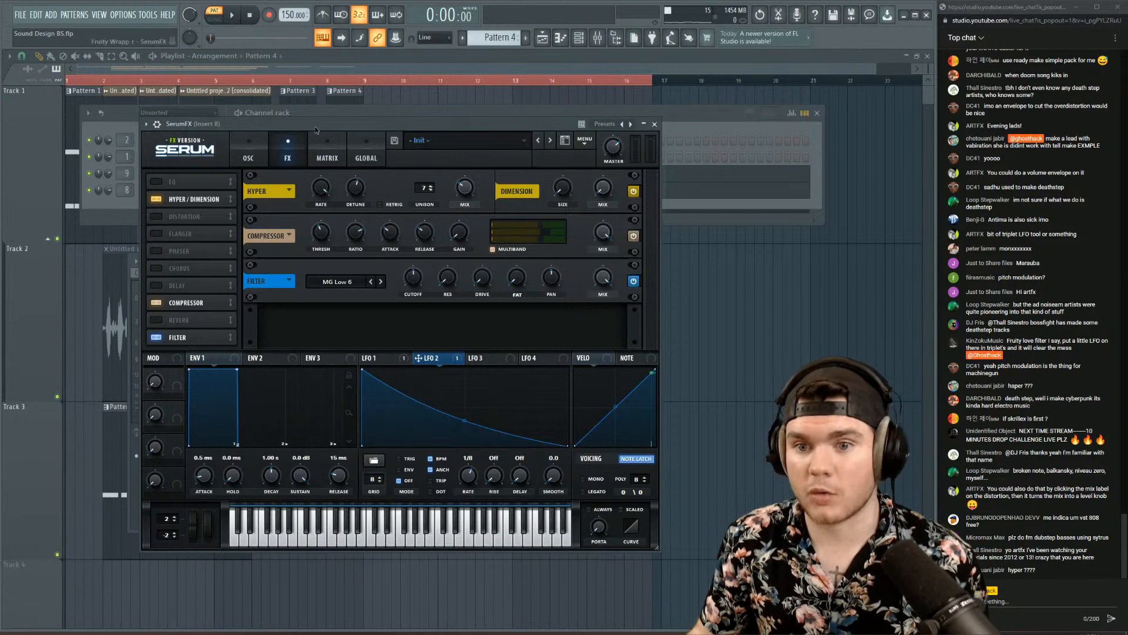
- Move the filter to the start of the Insert 8 effects chain and set its type to MG Low 24
left_click_drag(187, 338, 194, 182)
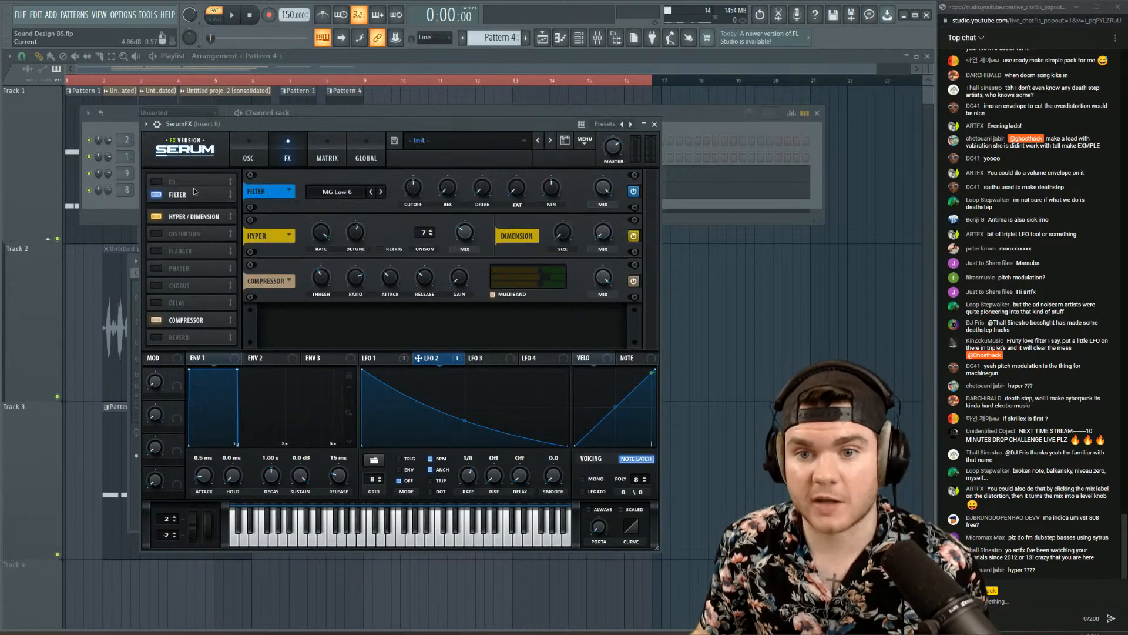
left_click(382, 192)
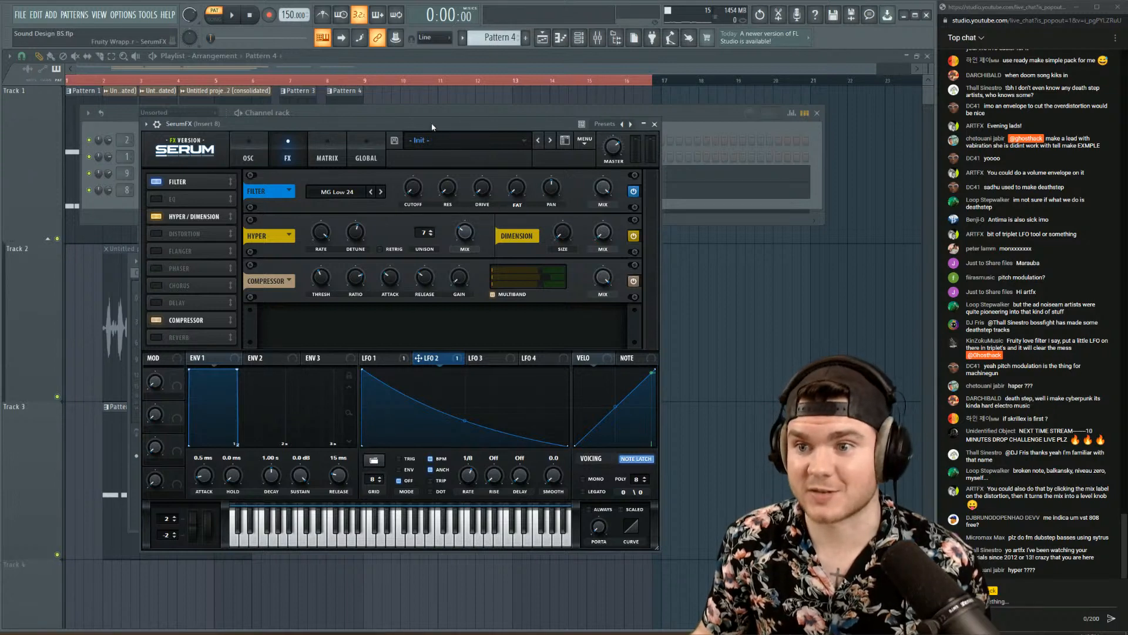
key("space")
key("space")
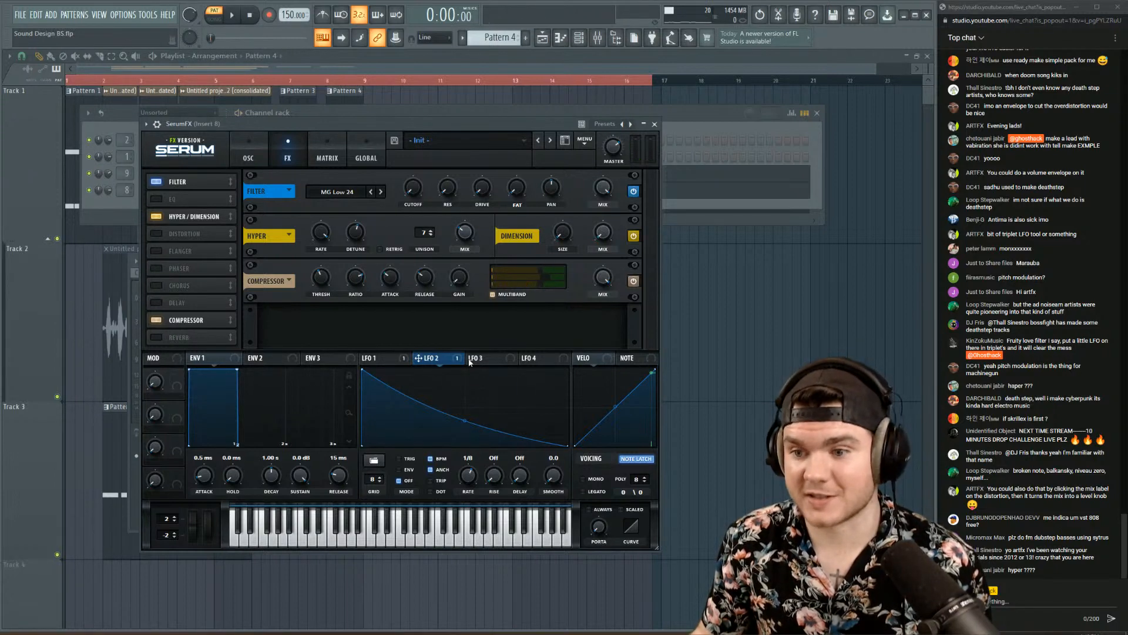
- Modulate the filter's mix with LFO 3 at an amount of -100 and play the pattern
left_click(482, 358)
left_click_drag(598, 187, 602, 189)
key("space")
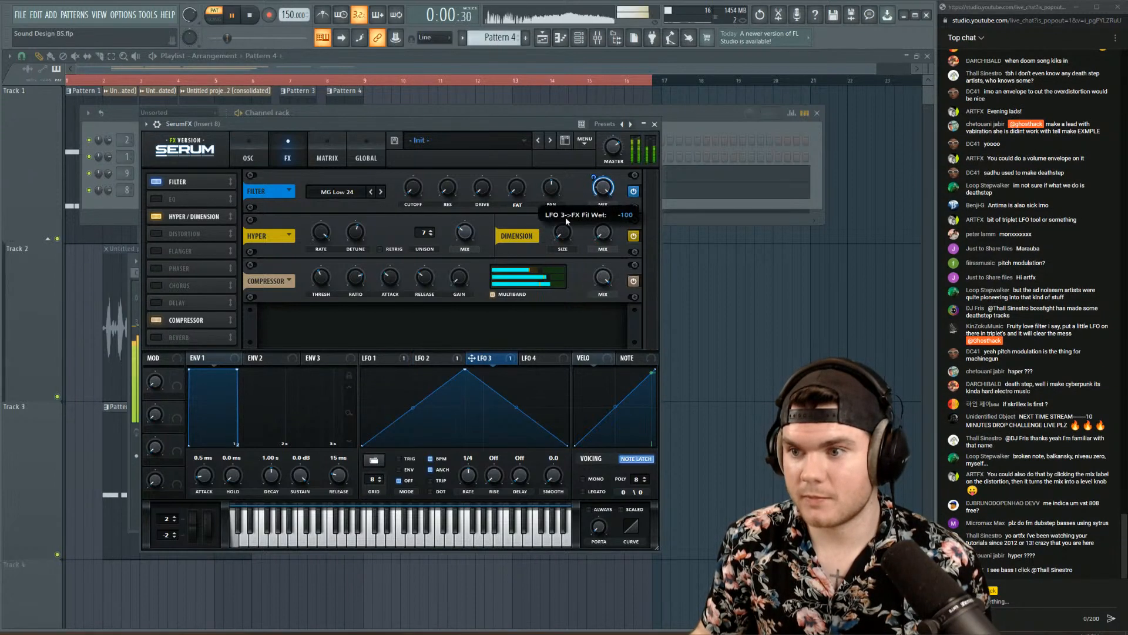
- Turn LFO 3 into a straight falling ramp with a triplet rate of 1/8, auditioning it with the pattern
left_click_drag(467, 370, 362, 370)
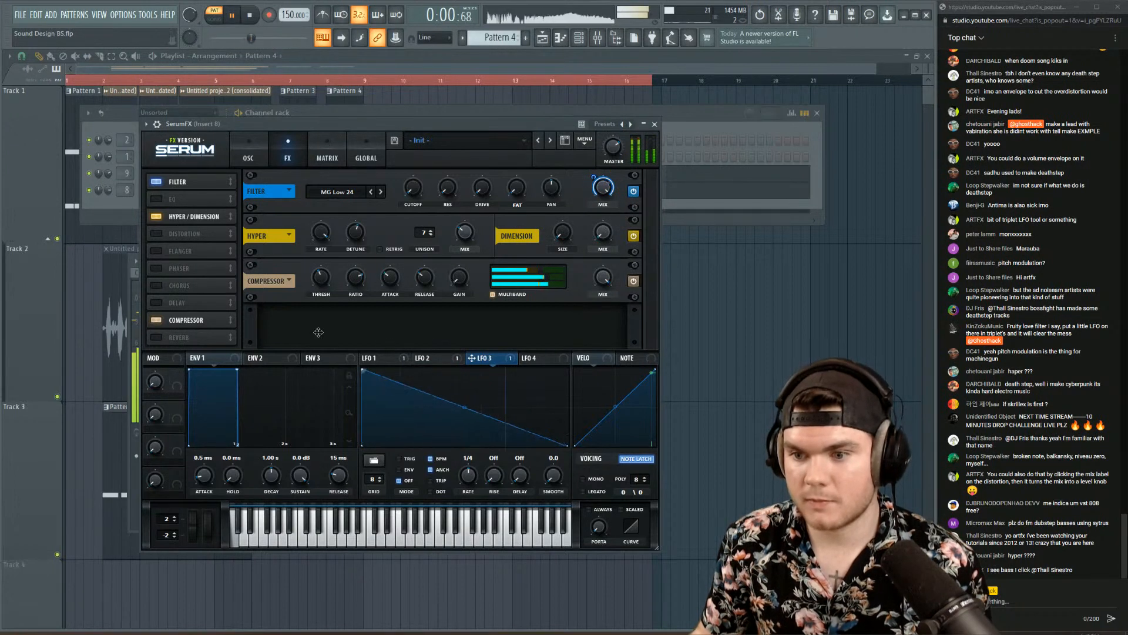
left_click(437, 481)
key("space")
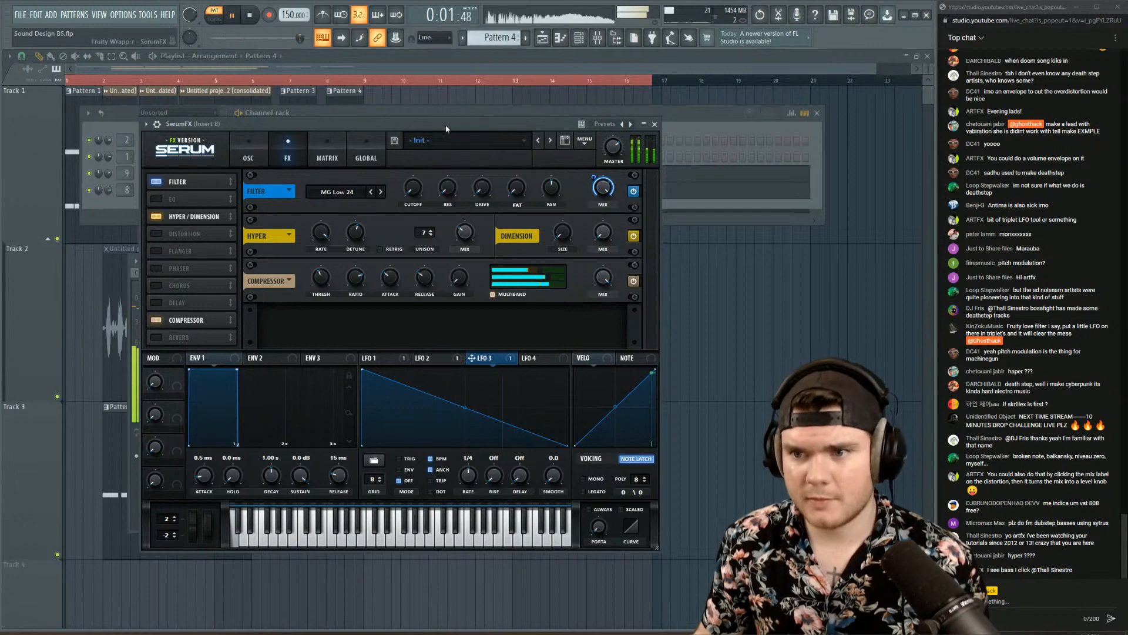
key("space")
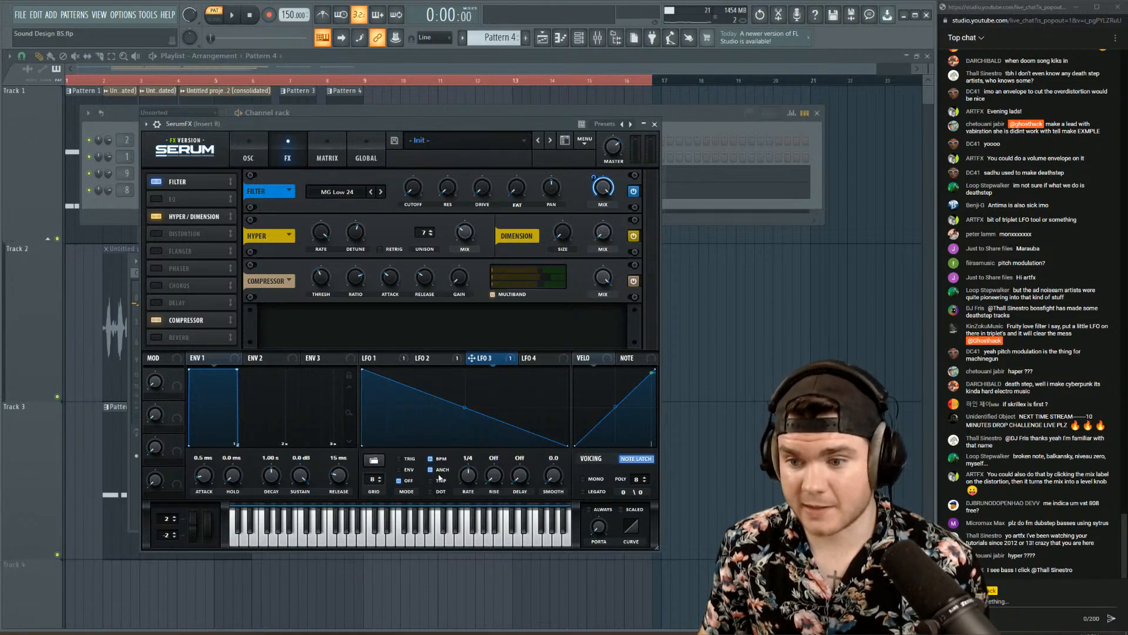
key("space")
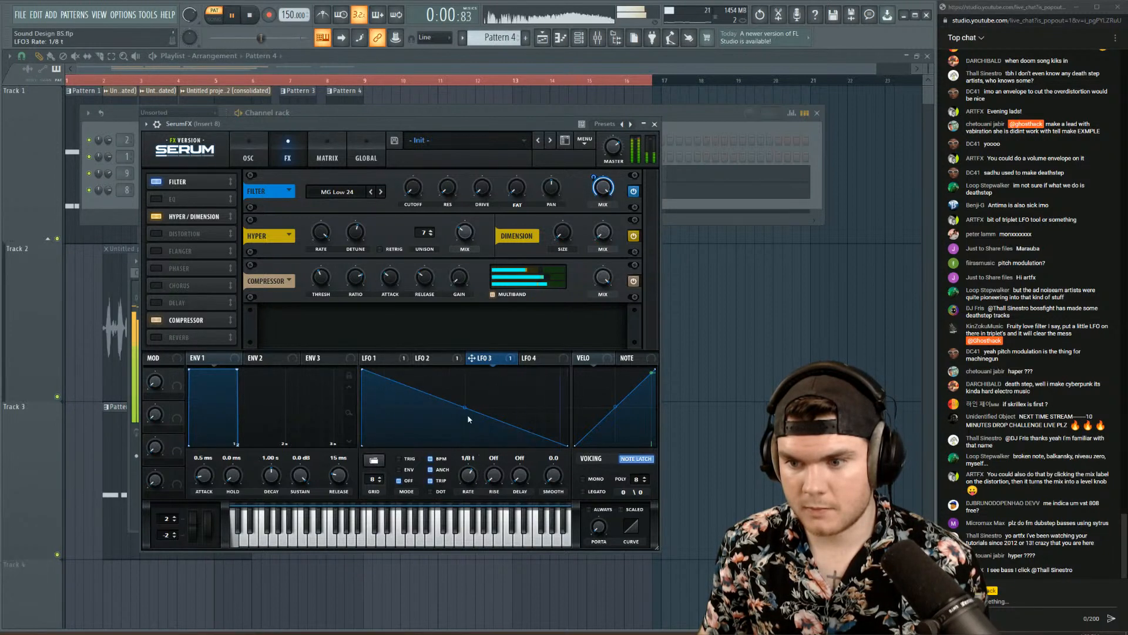
- Add a point to LFO 3 so it holds at maximum past mid-cycle, followed by a steep inward-curved fall
left_click_drag(468, 419, 462, 428)
double_click(406, 381)
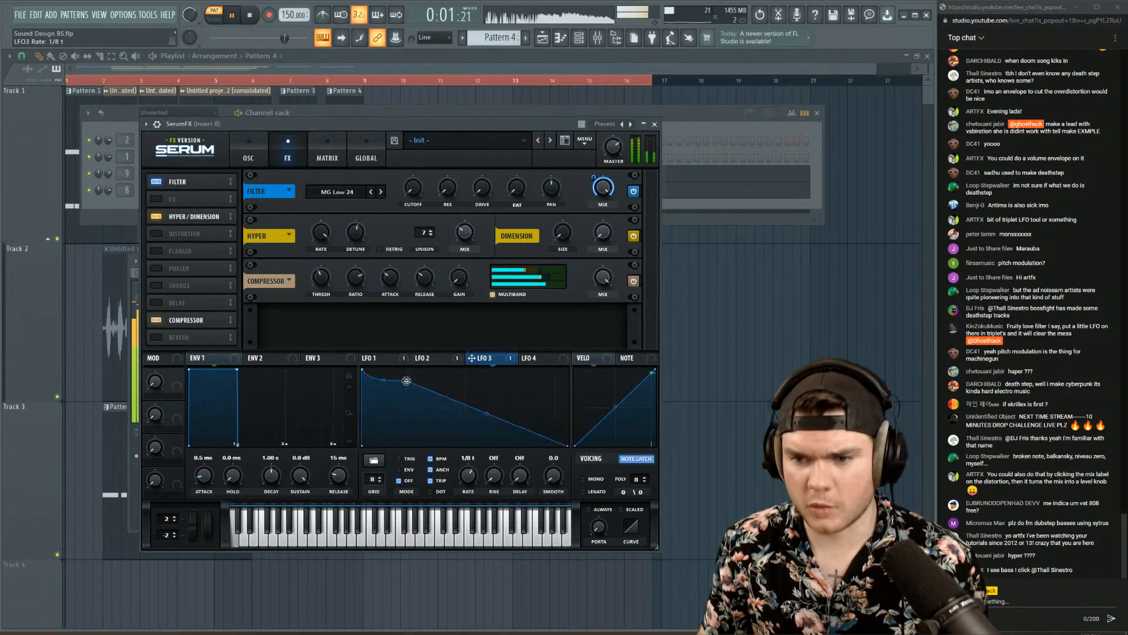
left_click_drag(407, 381, 403, 358)
left_click_drag(486, 408, 479, 425)
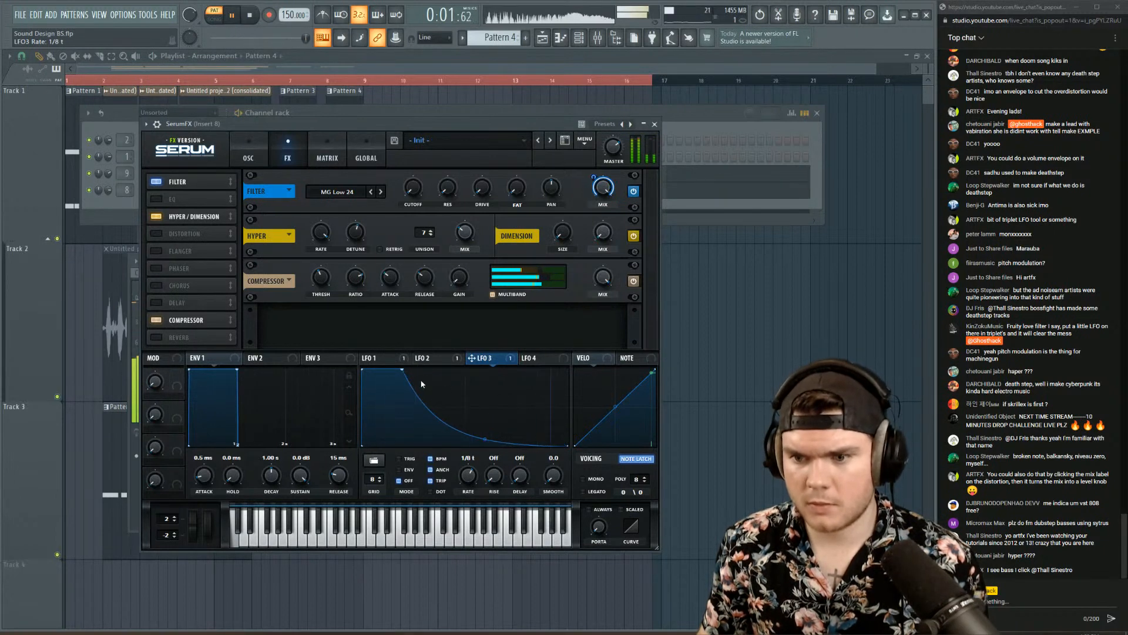
left_click_drag(403, 369, 479, 319)
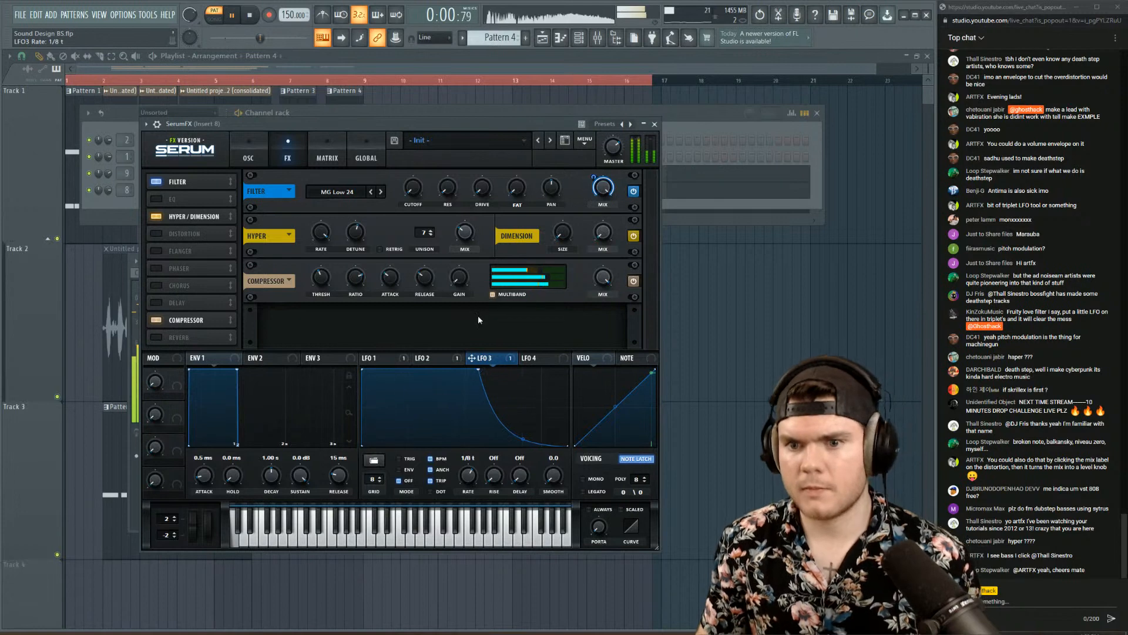
left_click_drag(525, 437, 526, 434)
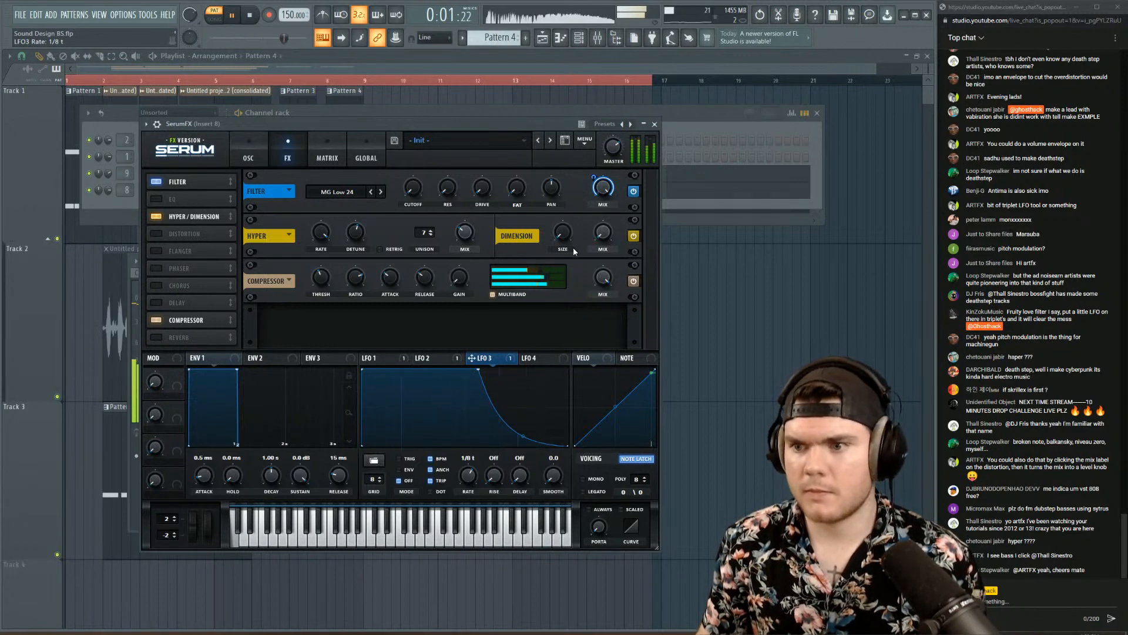
- Try modulating the Hyper mix with LFO 3 at an amount of 44, compare it bypassed, and remove the modulation
mouse_move(467, 239)
left_mouse_down()
mouse_move(470, 271)
mouse_move(456, 252)
left_mouse_up()
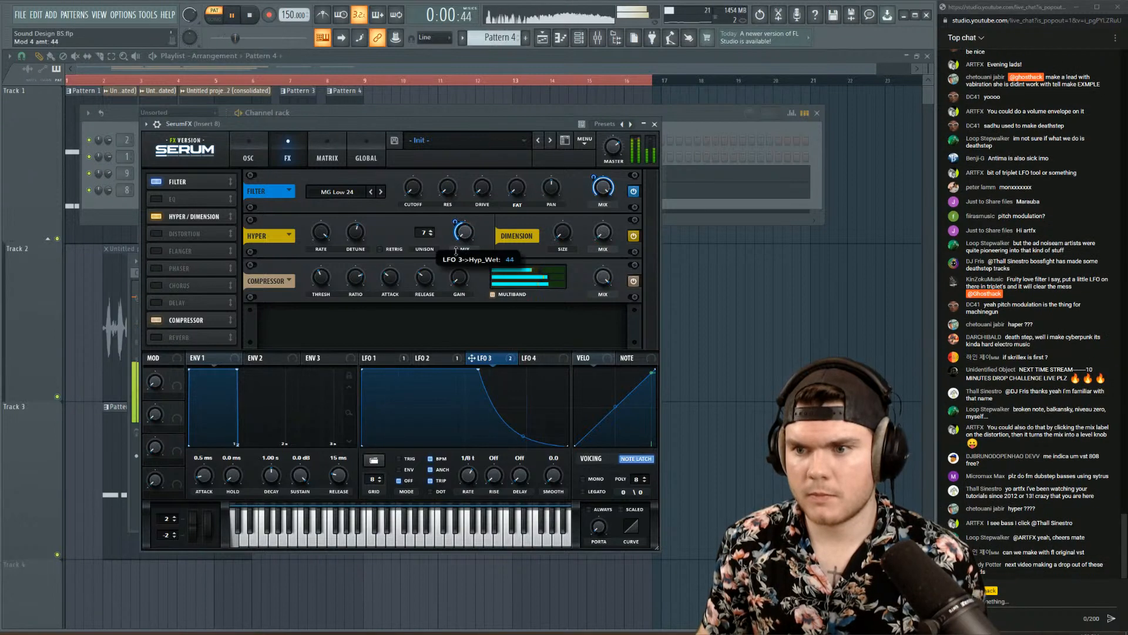
right_click(464, 233)
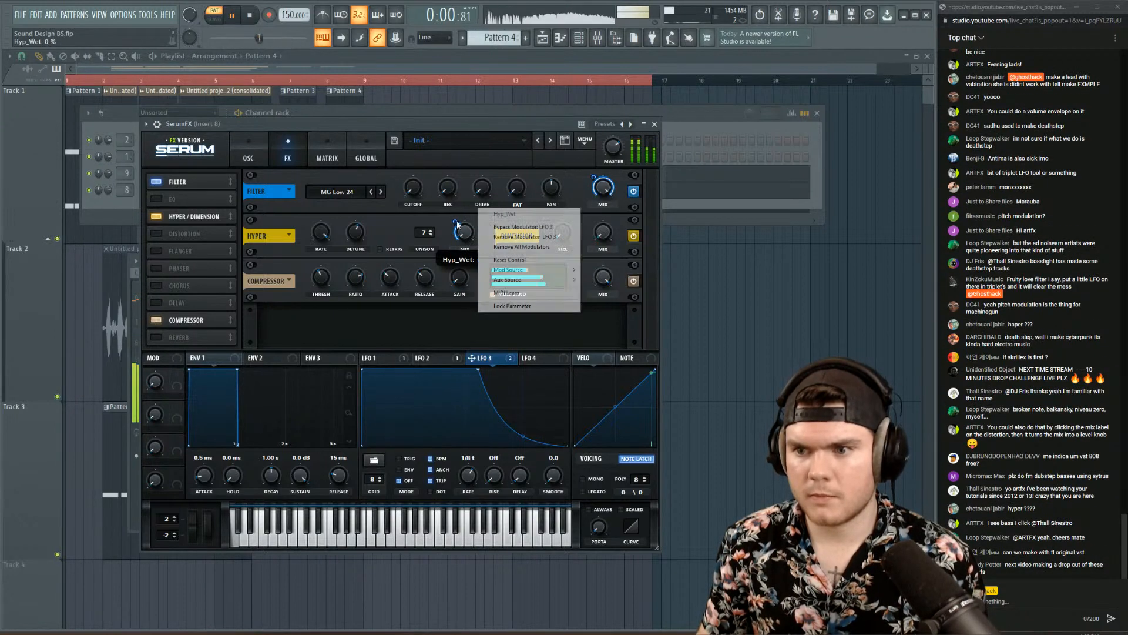
left_click(509, 263)
right_click(465, 233)
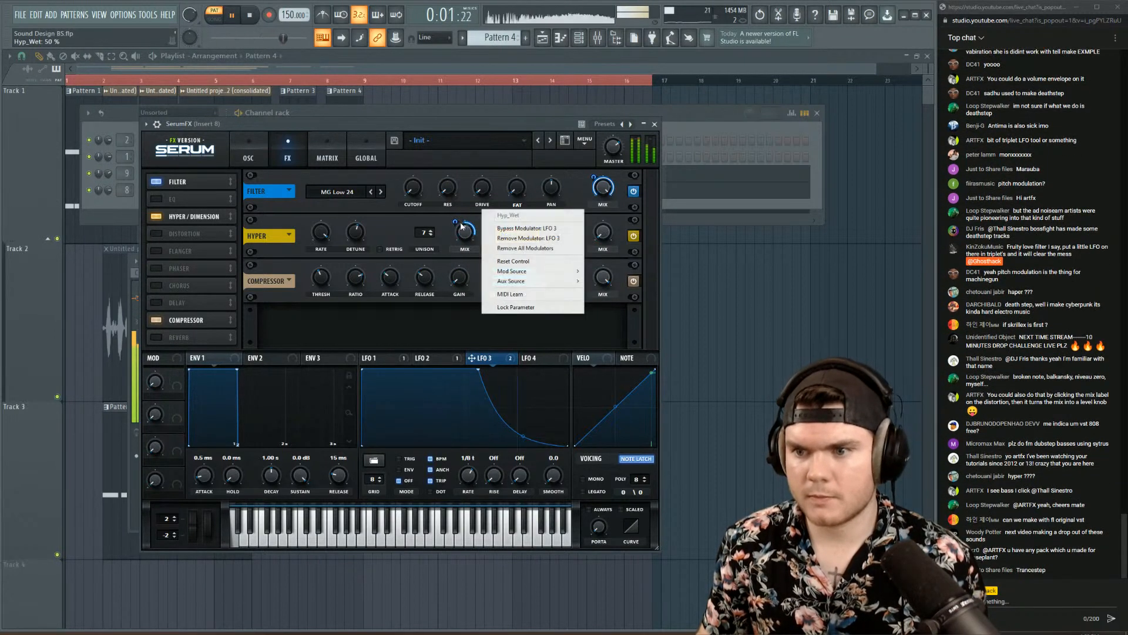
left_click(500, 227)
right_click(464, 232)
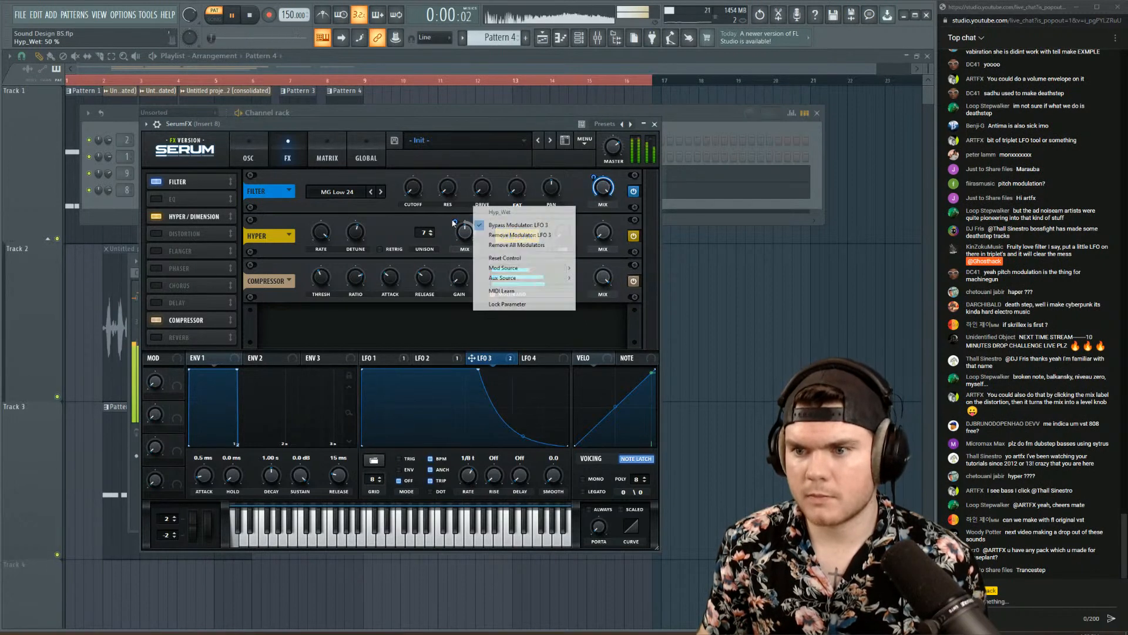
left_click(518, 245)
- Set the Hyper mix to 33% and enable a chorus using its HPF option with an adjusted mix
left_click_drag(464, 234, 468, 254)
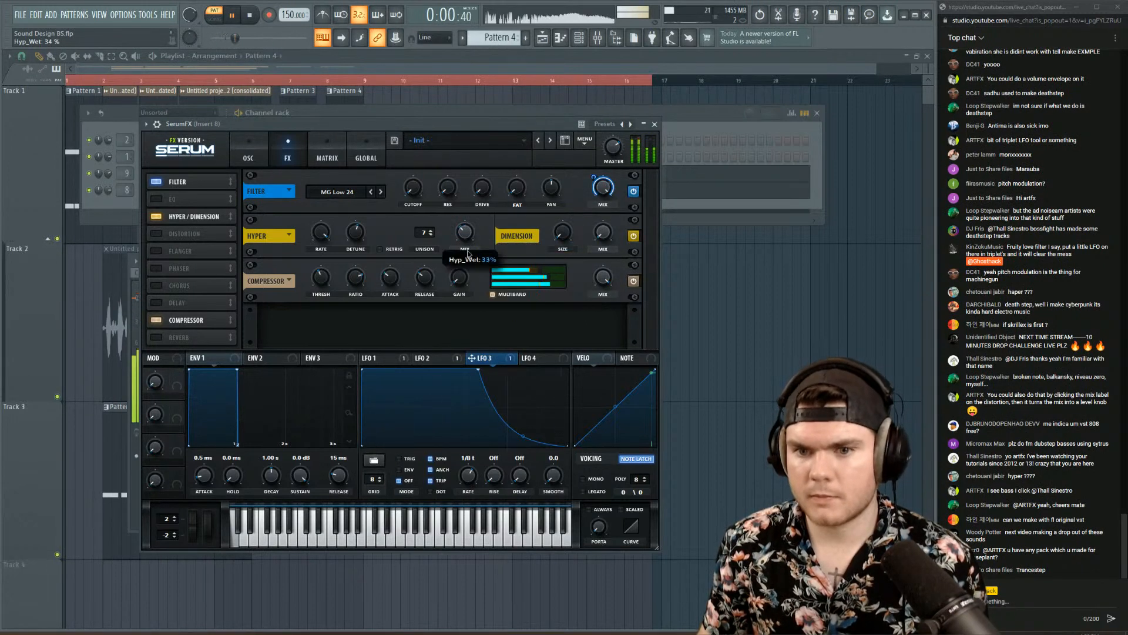
left_click(156, 285)
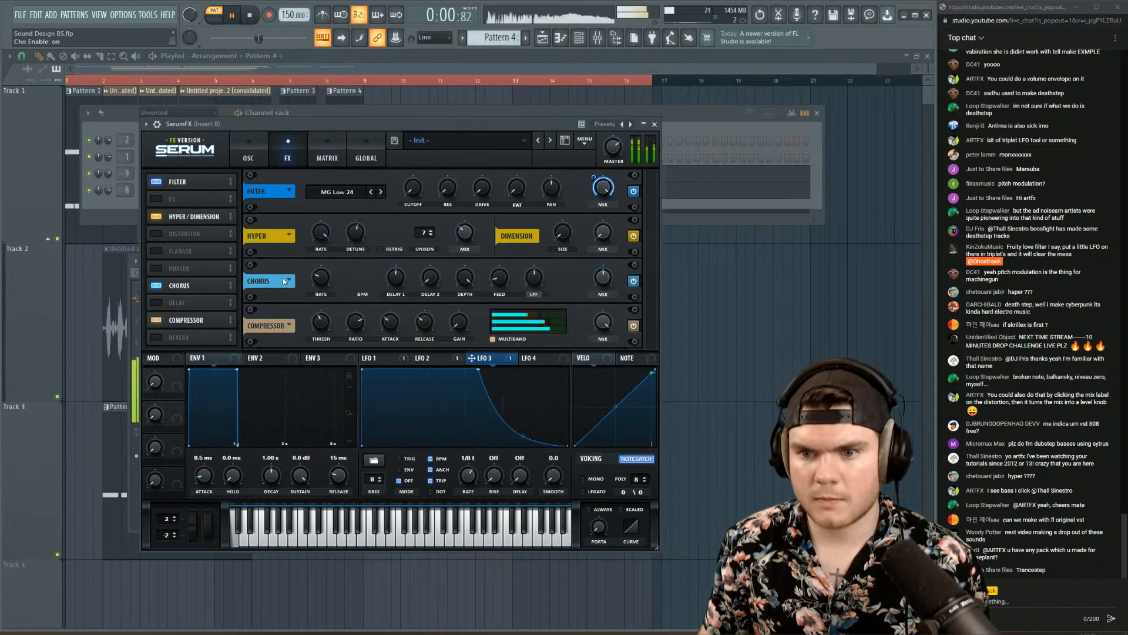
left_click(284, 282)
left_click(297, 293)
left_click_drag(605, 281, 593, 344)
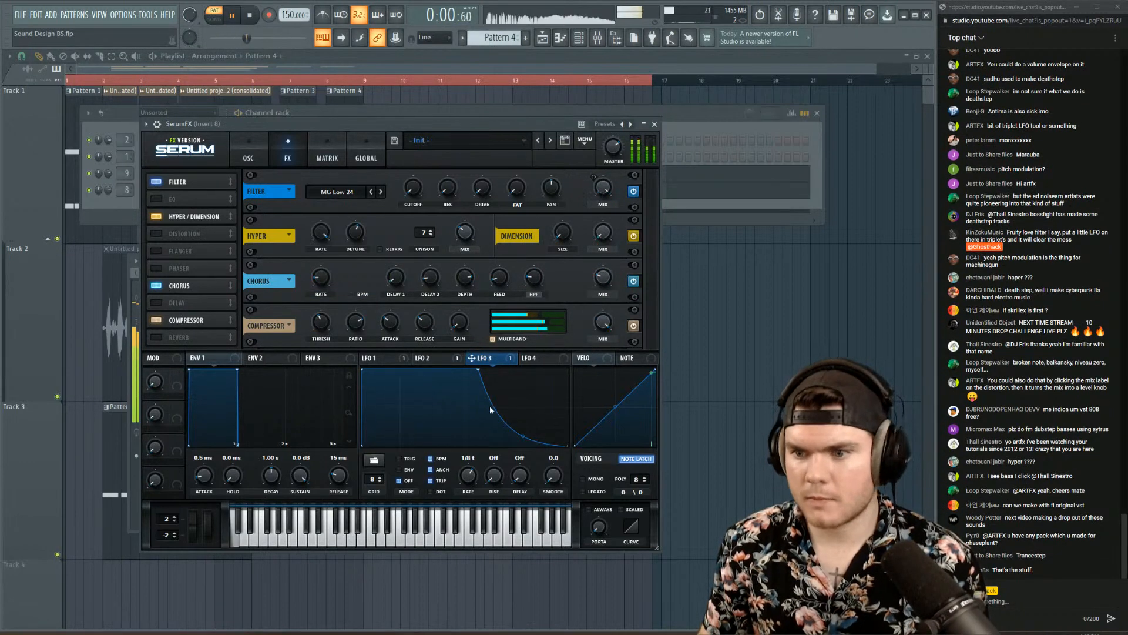
- Reshape LFO 3 to fall gently to a point past mid-cycle and steeply to zero before the cycle ends, and play it
mouse_move(532, 428)
left_mouse_down()
mouse_move(555, 455)
mouse_move(518, 414)
mouse_move(519, 424)
left_mouse_up()
left_click_drag(476, 373, 417, 373)
left_click_drag(520, 433, 520, 462)
key("space")
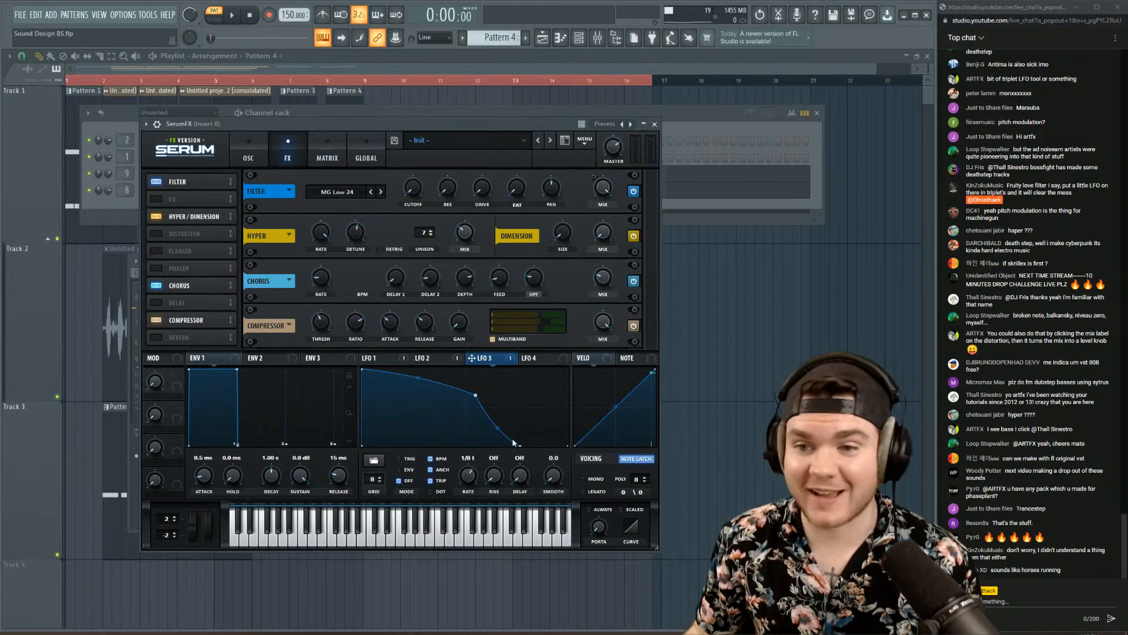
key("space")
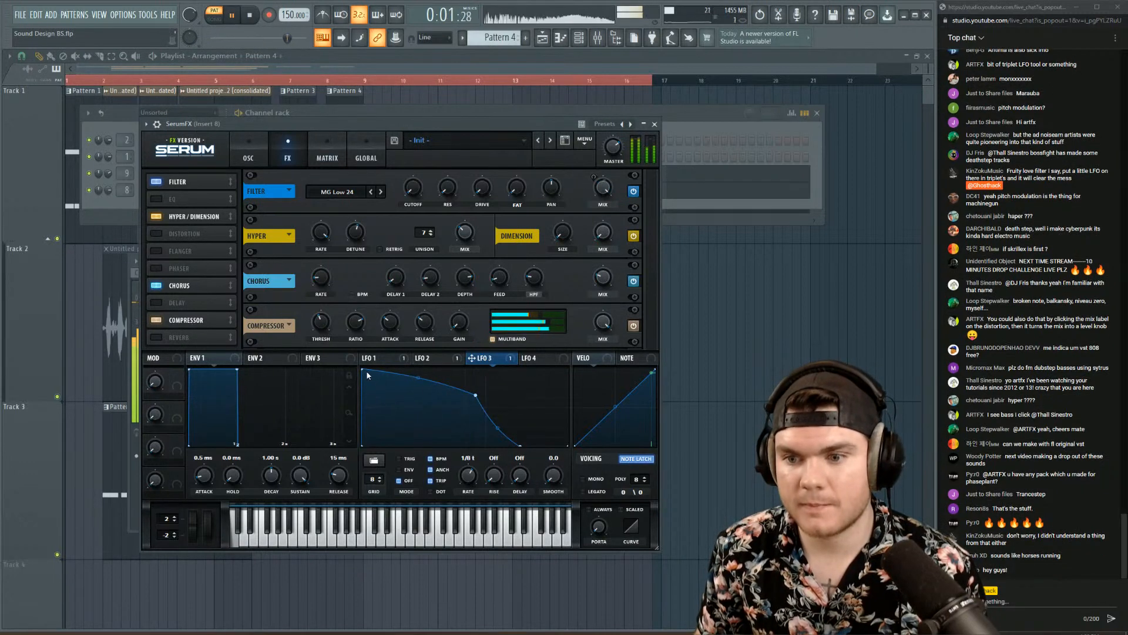
- Stop playback, open the 3x Osc notes of Pattern 4 in the piano roll, and add an A3 slide note at the pattern's start
key("space")
left_click(657, 124)
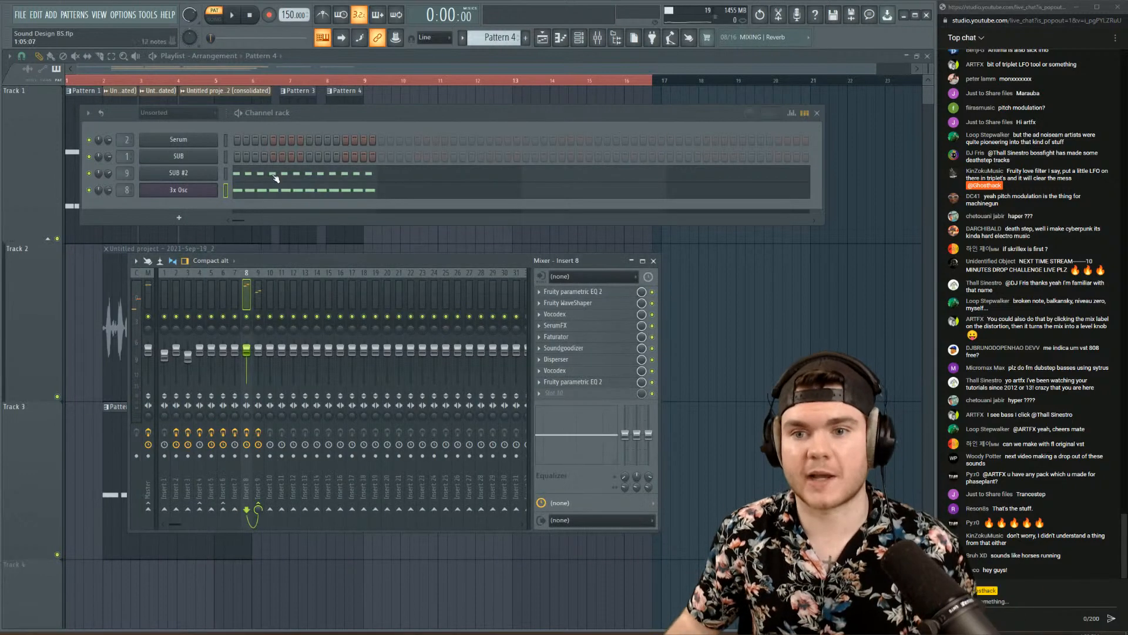
left_click(245, 191)
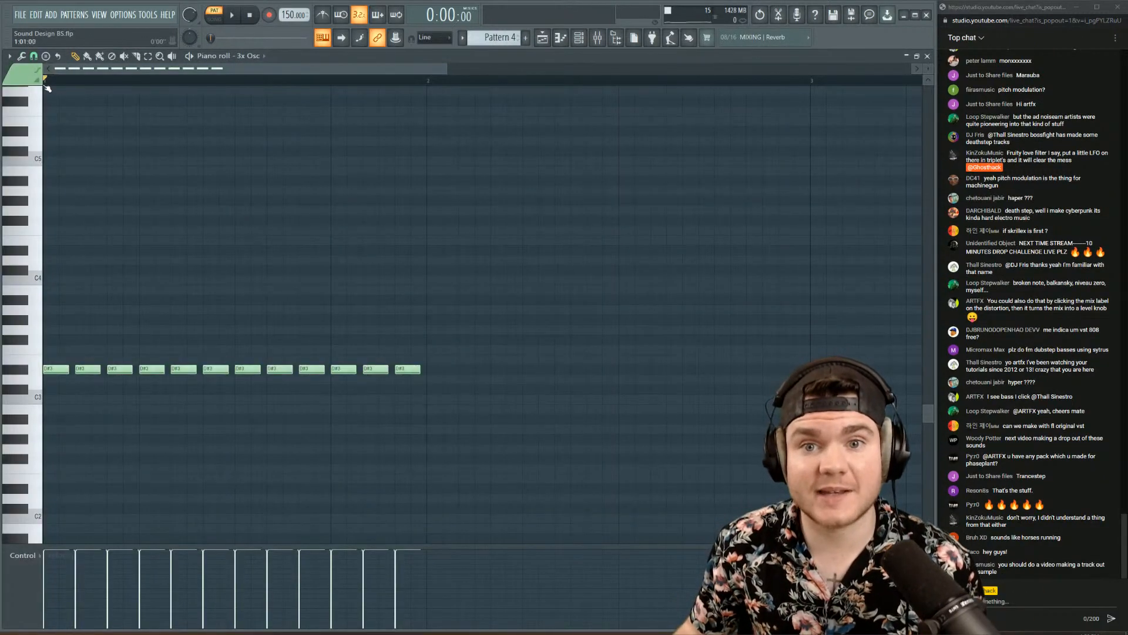
left_click(88, 309)
left_click_drag(88, 309, 57, 309)
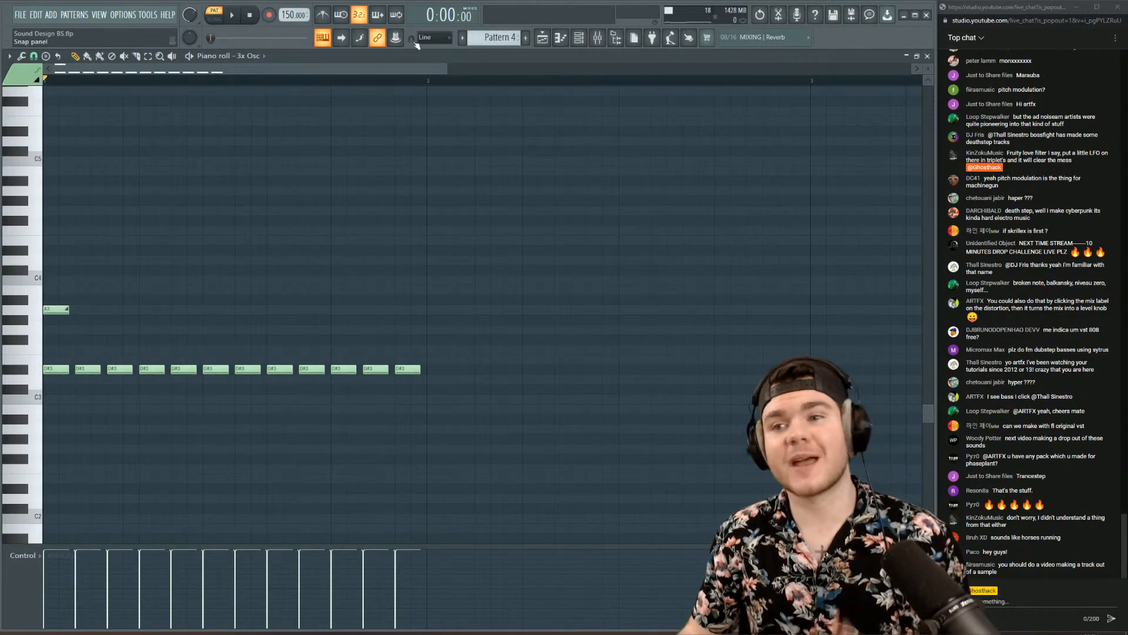
- Raise the whole row of D#3 notes by seven semitones to A#3
left_click_drag(445, 70, 163, 72)
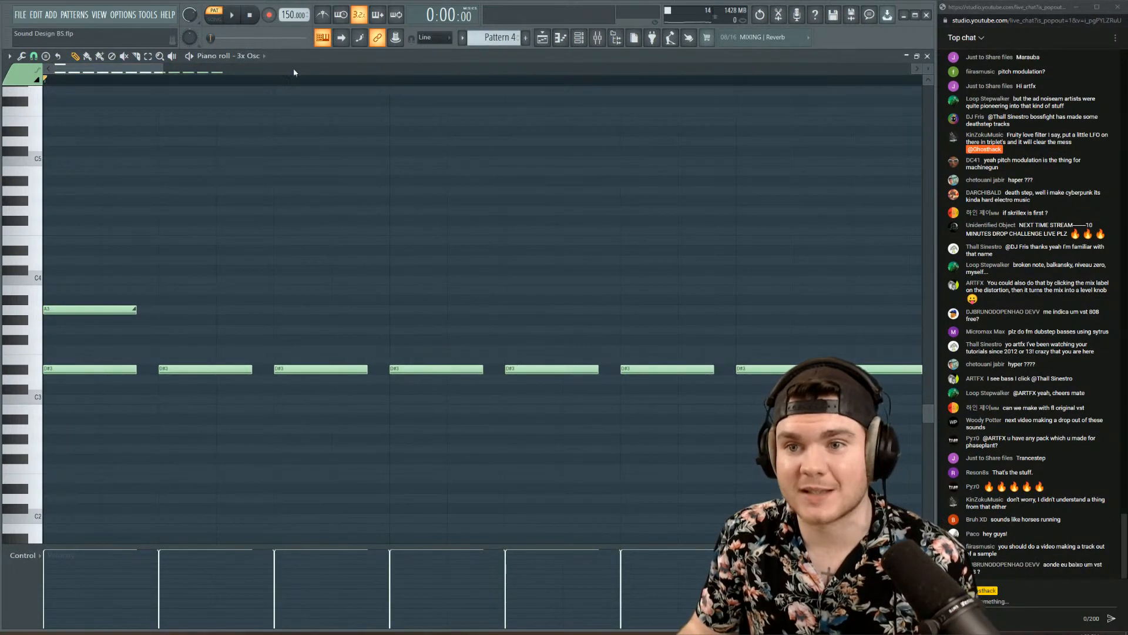
left_click_drag(294, 72, 294, 81)
left_click_drag(712, 415, 35, 366)
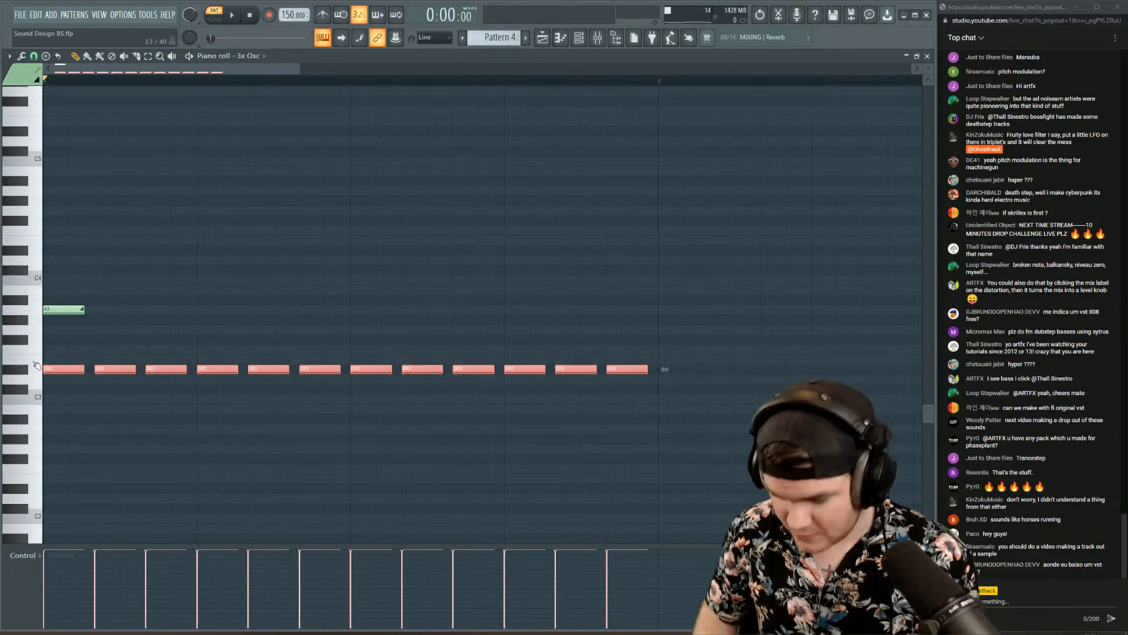
key("shift+Up")
key("shift+Up")
key("shift+Up")
key("shift+Up")
key("shift+Up")
key("shift+Up")
key("shift+Up")
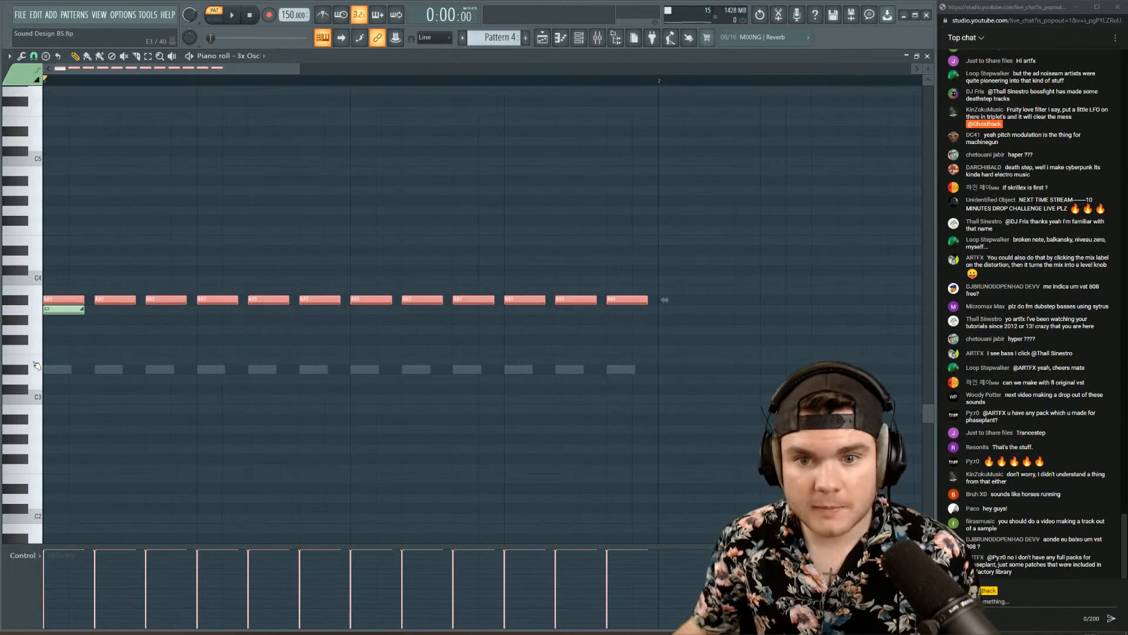
- Lower the slide note to D#3, shorten it to under half the first note's length, and play the pattern
left_click(77, 313)
key("shift+Down")
key("shift+Down")
key("shift+Down")
key("shift+Down")
key("shift+Down")
key("shift+Down")
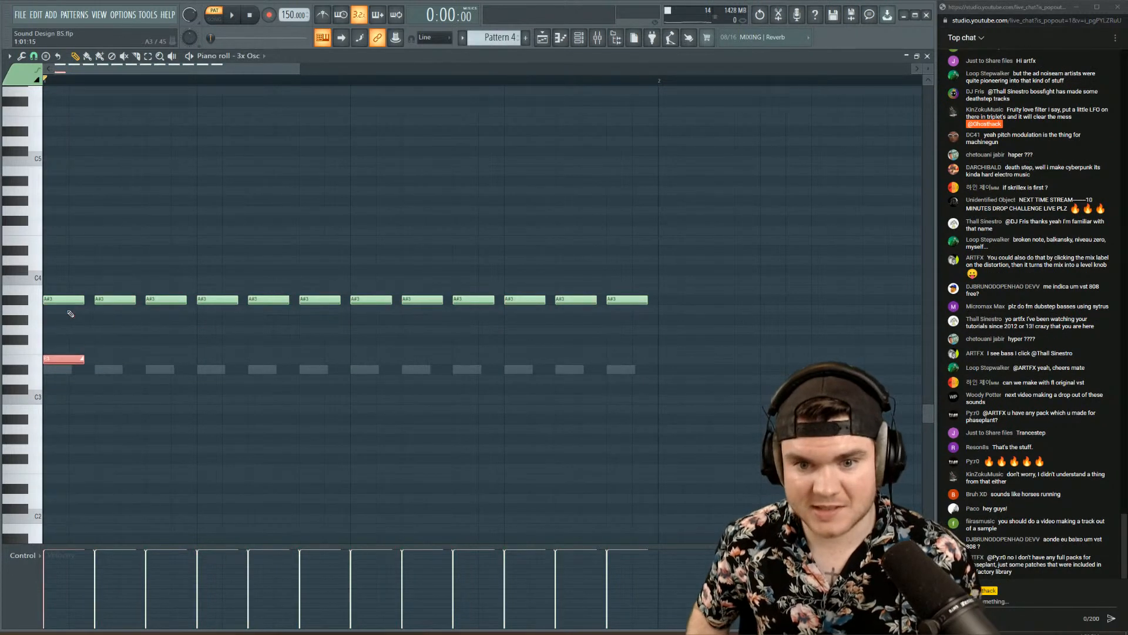
left_click_drag(83, 368, 59, 368)
key("space")
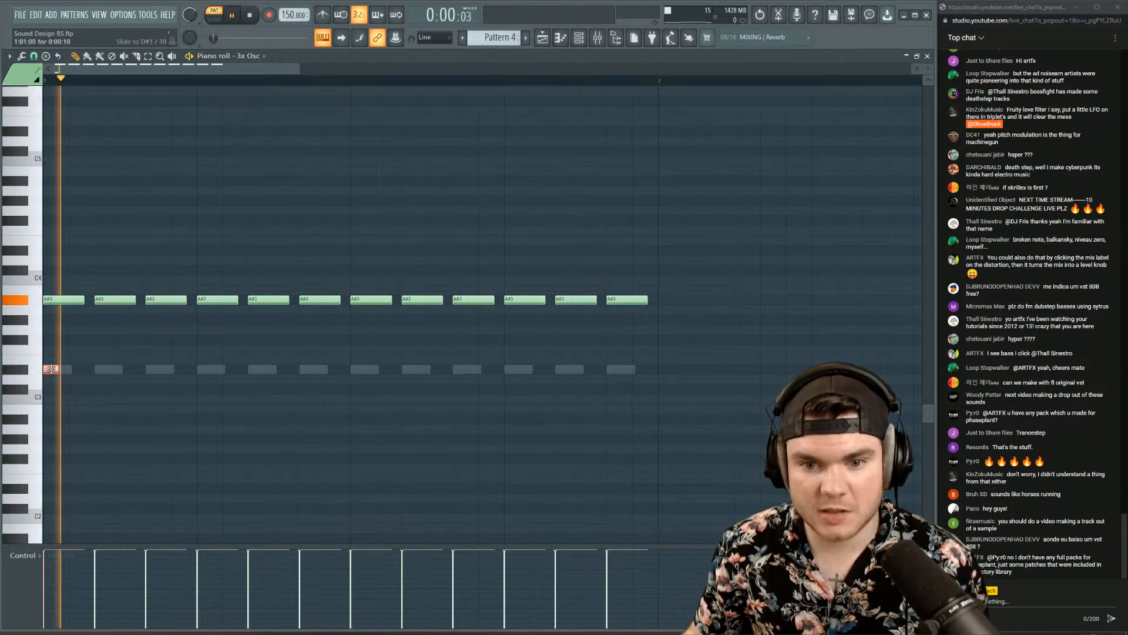
- Add the same short D#3 slide note at the start of each remaining A#3 note and play the pattern
left_click(99, 369)
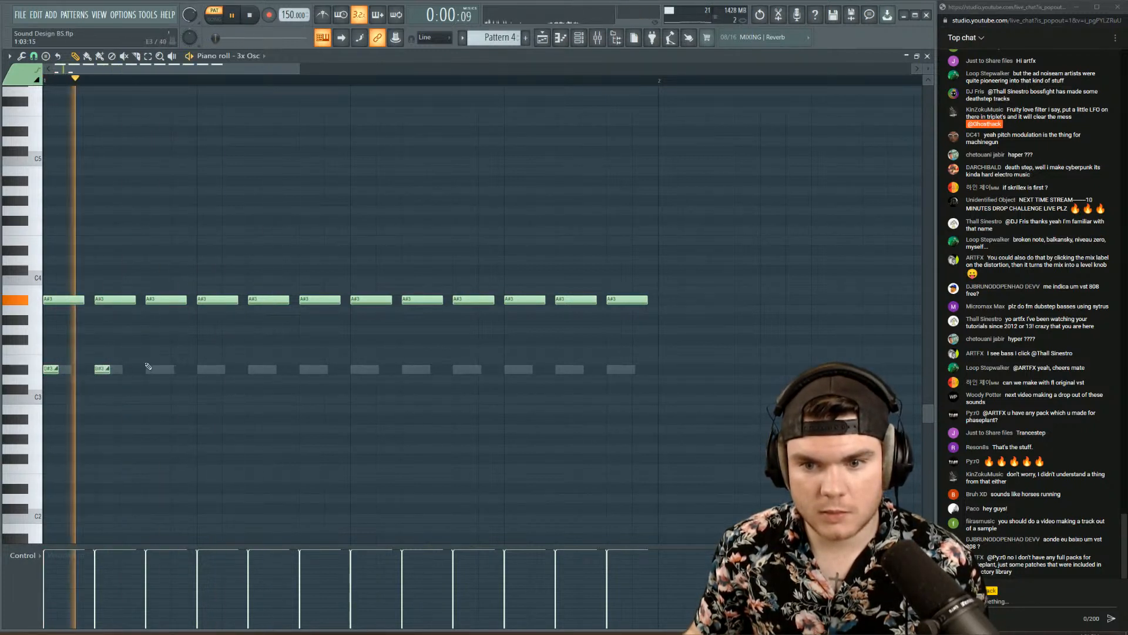
left_click(149, 369)
left_click(201, 369)
left_click(252, 369)
left_click(303, 369)
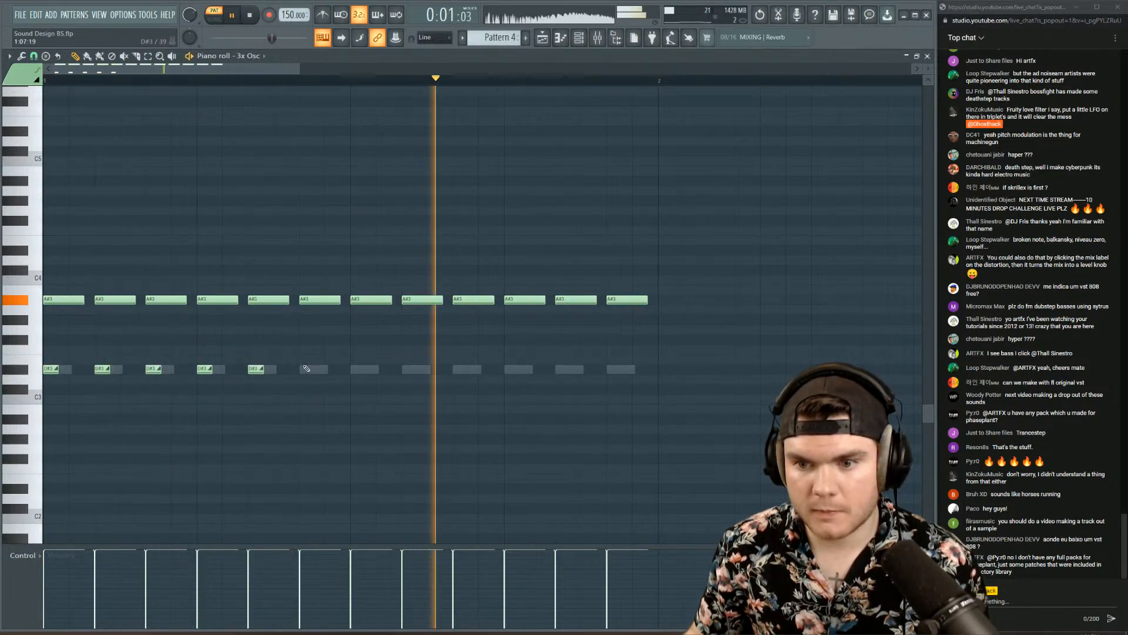
left_click(355, 369)
left_click(405, 369)
key("space")
left_click(457, 369)
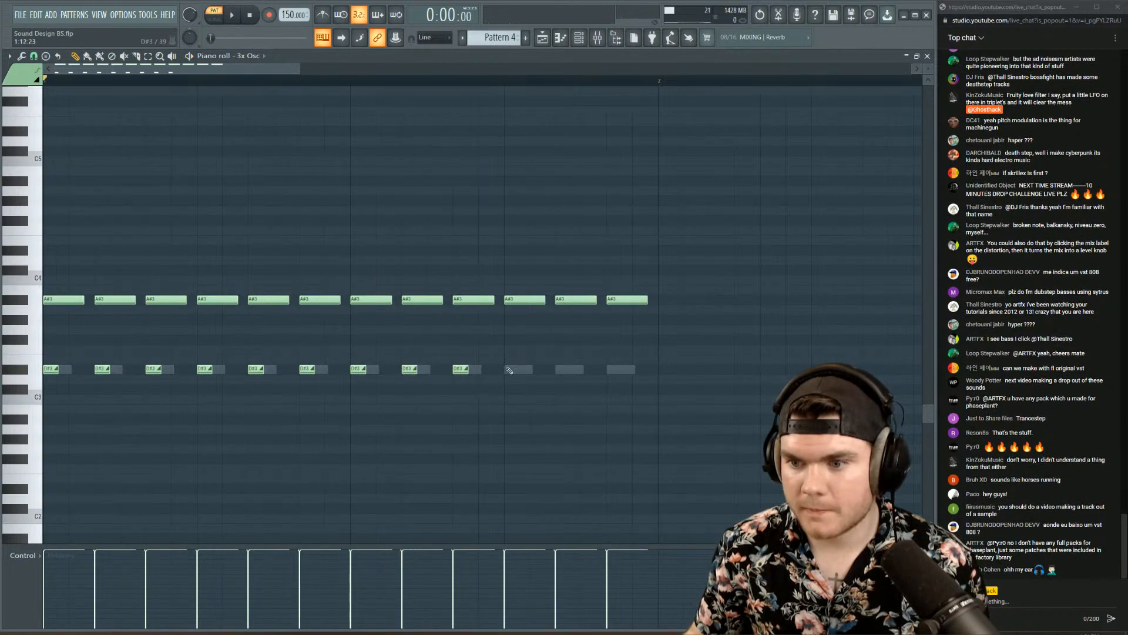
left_click(508, 369)
left_click(611, 371)
key("space")
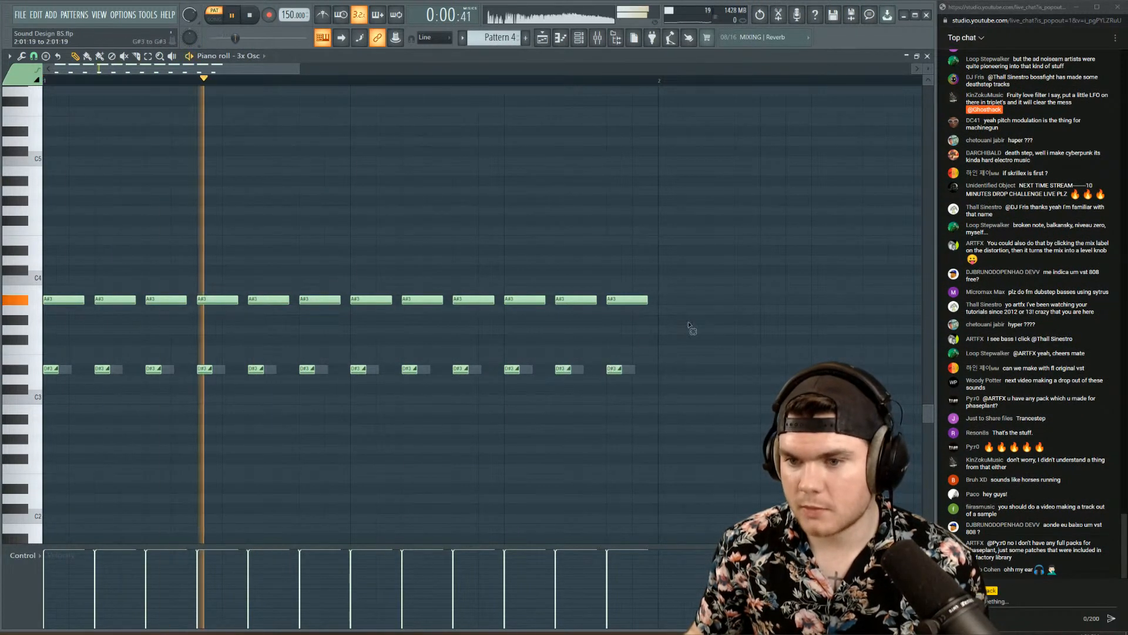
- Raise the row of A#3 notes to F4 during playback and lower it to D#4
left_click_drag(692, 329, 64, 229)
key("shift+Up")
key("shift+Up")
key("shift+Up")
key("shift+Up")
key("shift+Up")
key("shift+Up")
key("shift+Up")
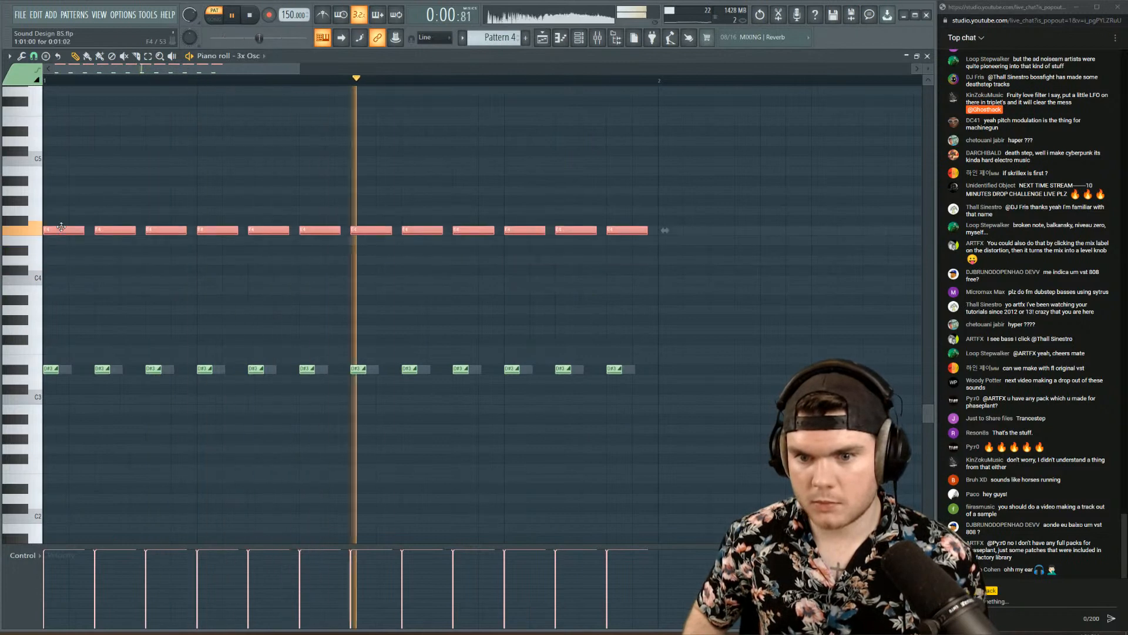
key("shift+Down")
key("shift+Down")
key("space")
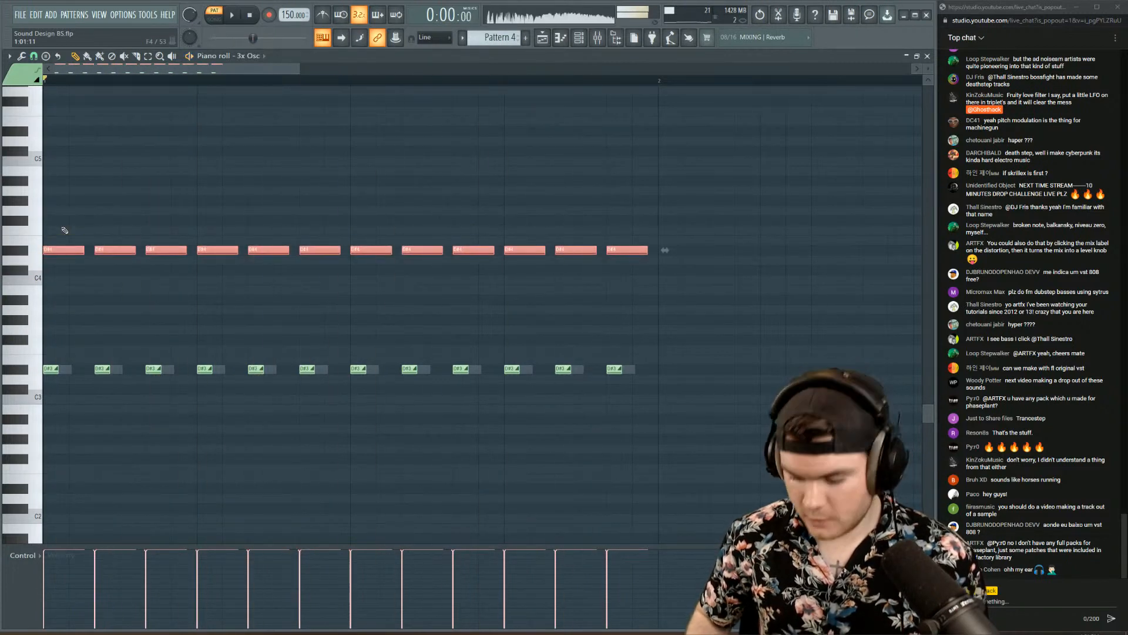
- Transpose the upper note row by octaves to audition higher registers, then fine-tune it to C#6
key("Delete")
key("space")
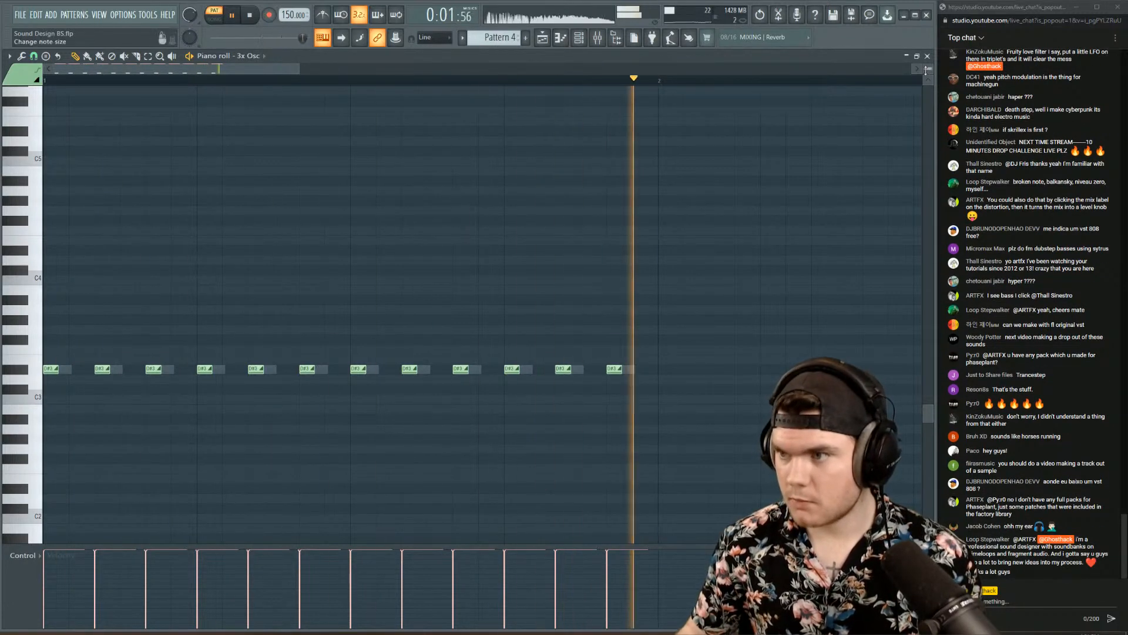
left_click_drag(929, 69, 927, 102)
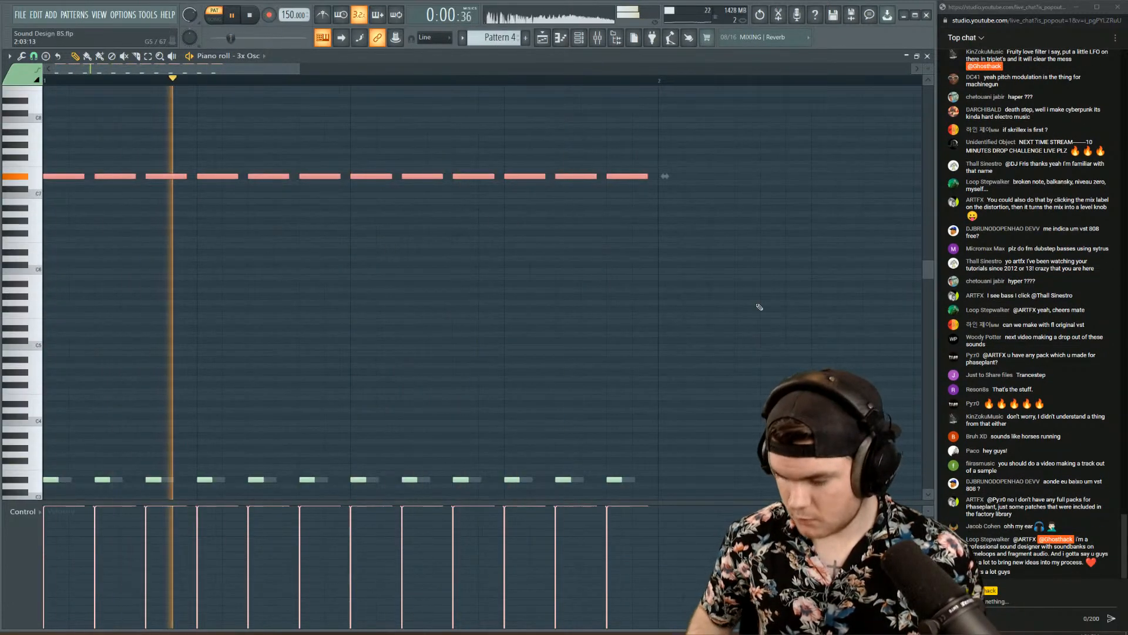
key("ctrl+Down")
scroll(754, 297, "down", 3)
key("ctrl+Down")
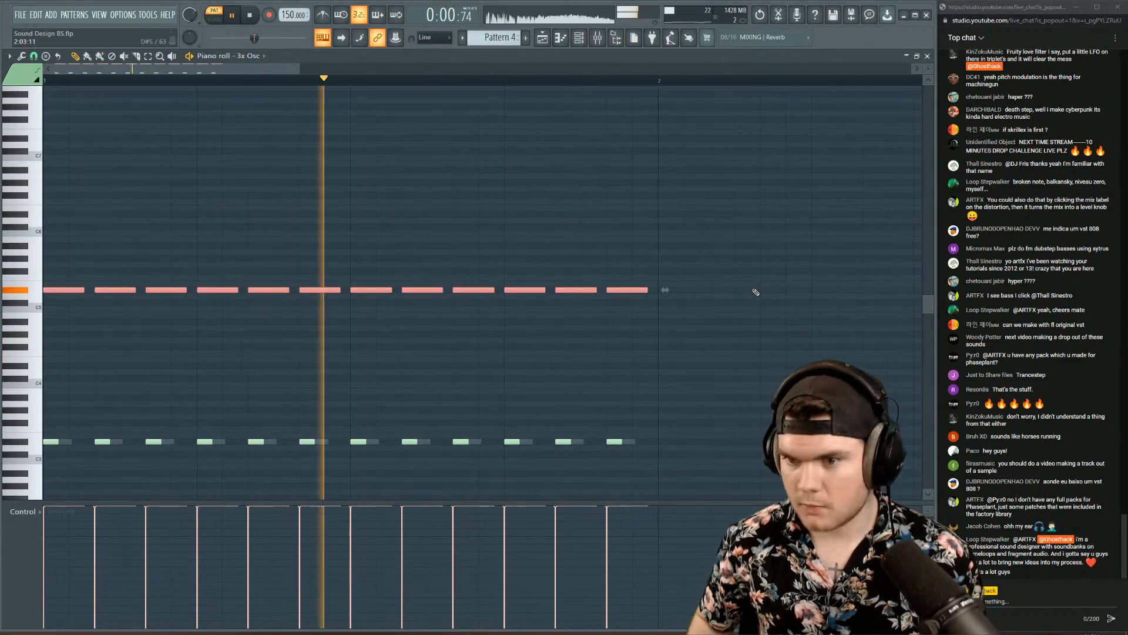
key("ctrl+Up")
key("shift+Down")
key("shift+Down")
key("shift+Down")
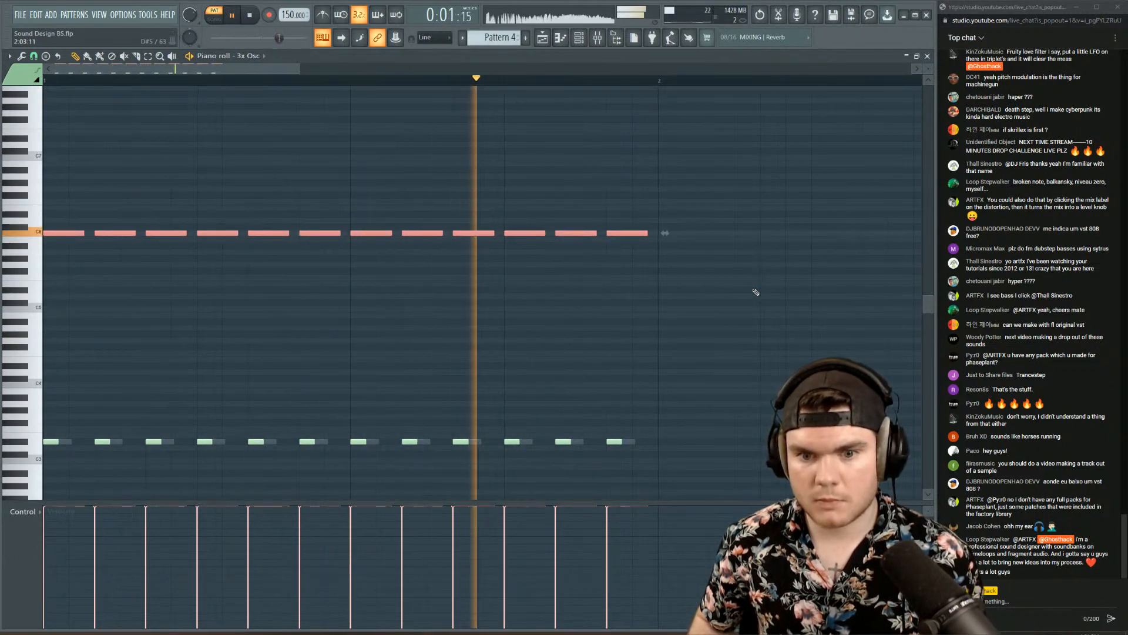
key("shift+Up")
key("space")
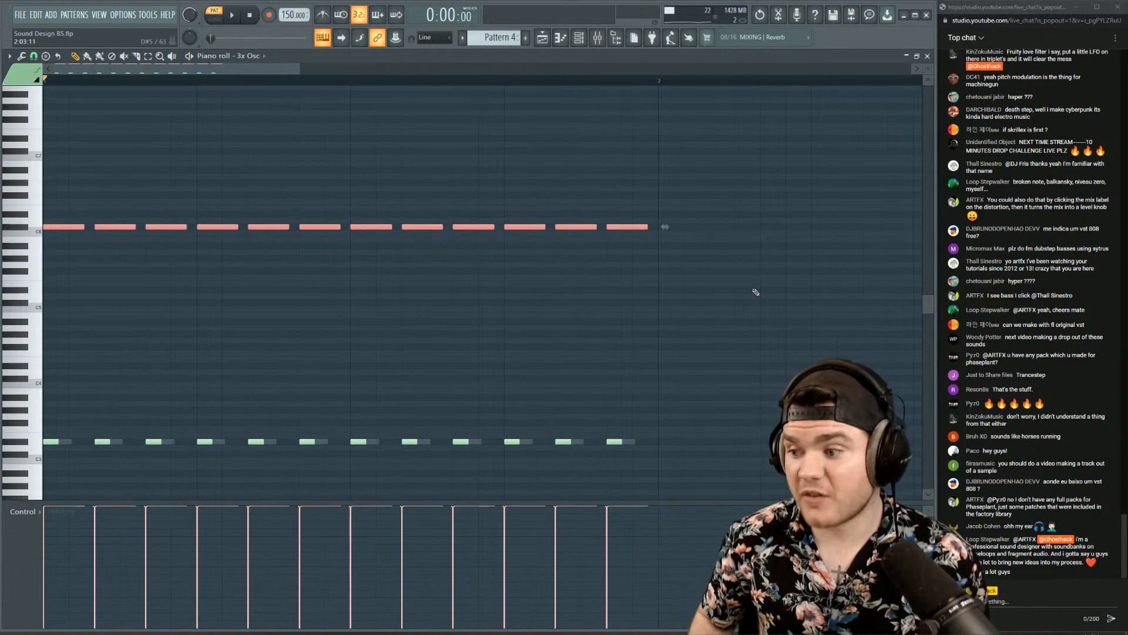
- Audition the upper note row at D6, then lower it to A#5 and play the pattern
key("shift+Up")
key("space")
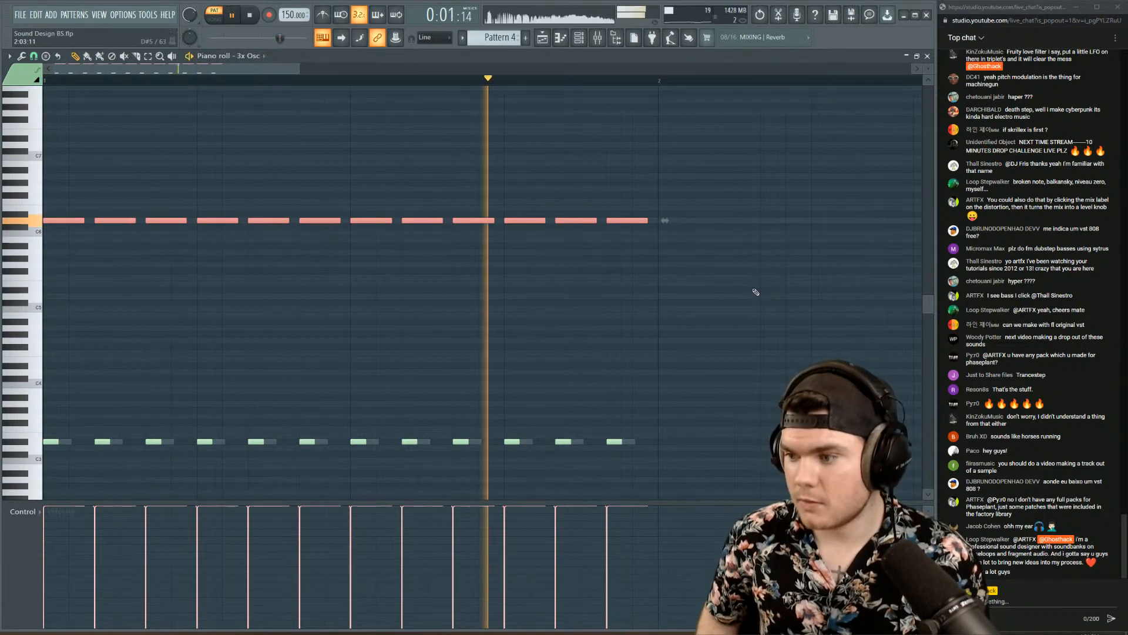
key("space")
key("shift+Down")
key("shift+Down")
key("shift+Down")
key("shift+Down")
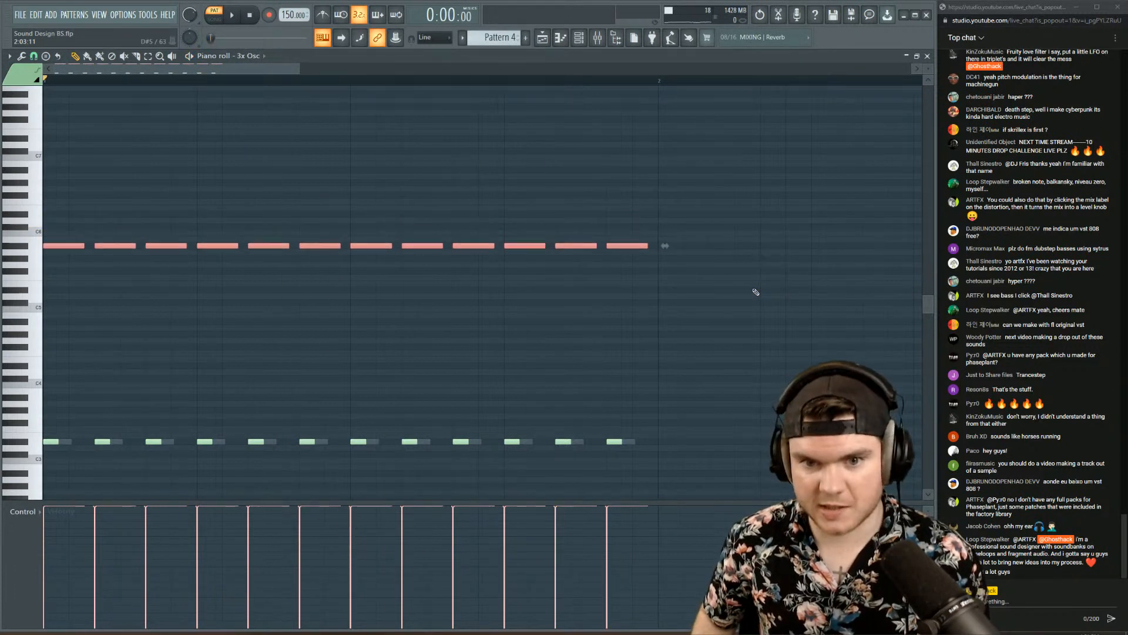
key("space")
key("space")
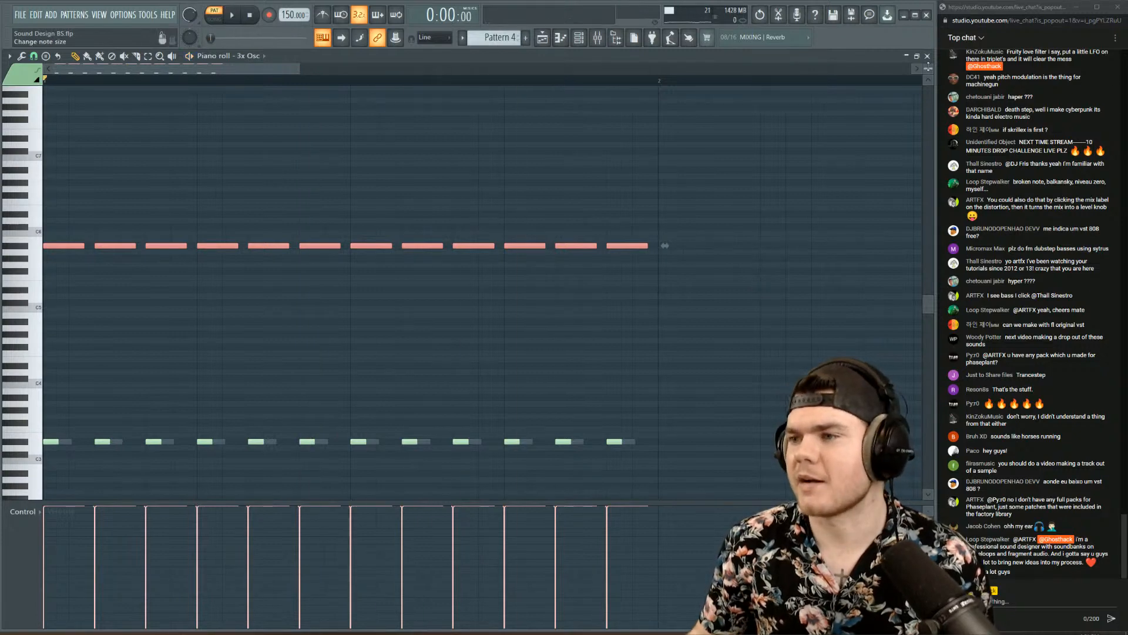
- Open SerumFX on Insert 8 and reshape LFO 3 with a slightly later bend point and an earlier end of the steep fall
left_click_drag(928, 68, 928, 67)
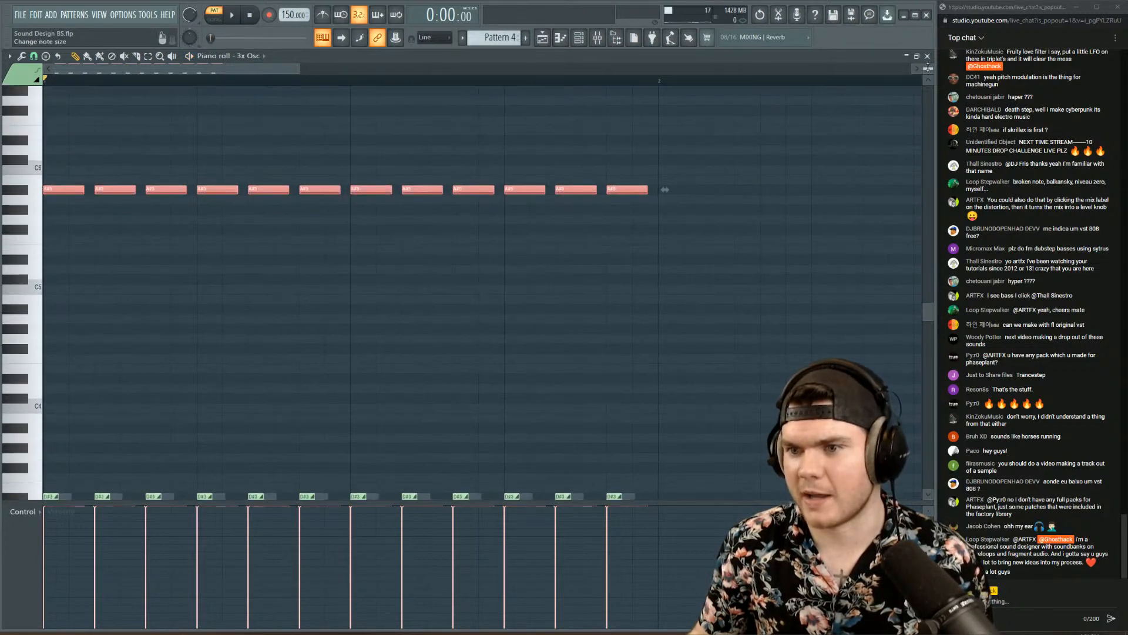
scroll(758, 159, "down", 2)
key("space")
key("F9")
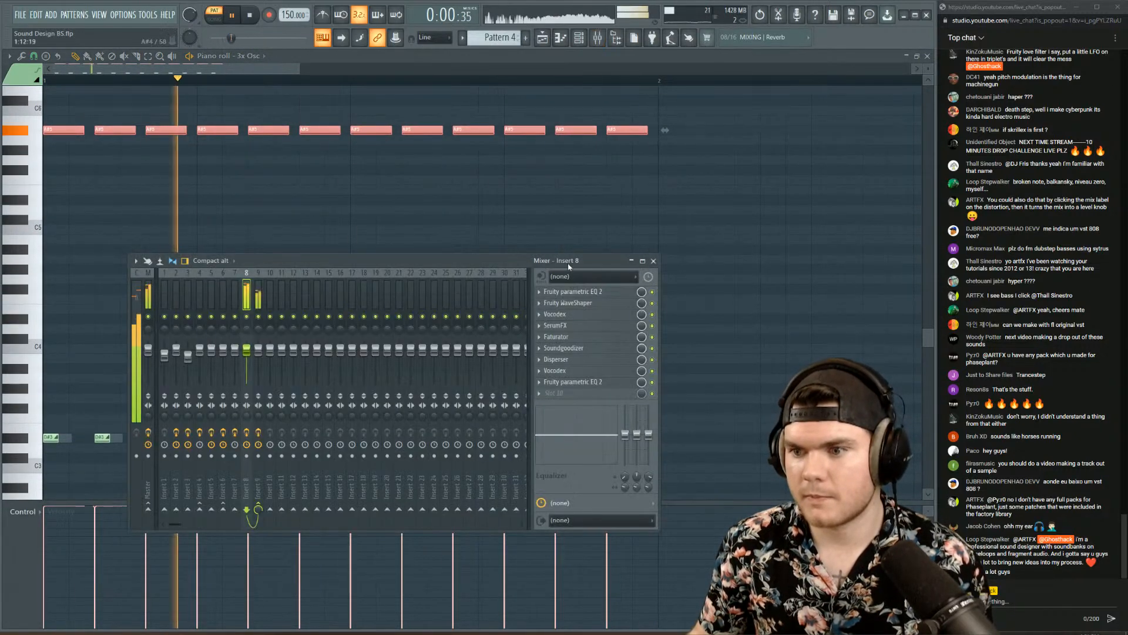
key("space")
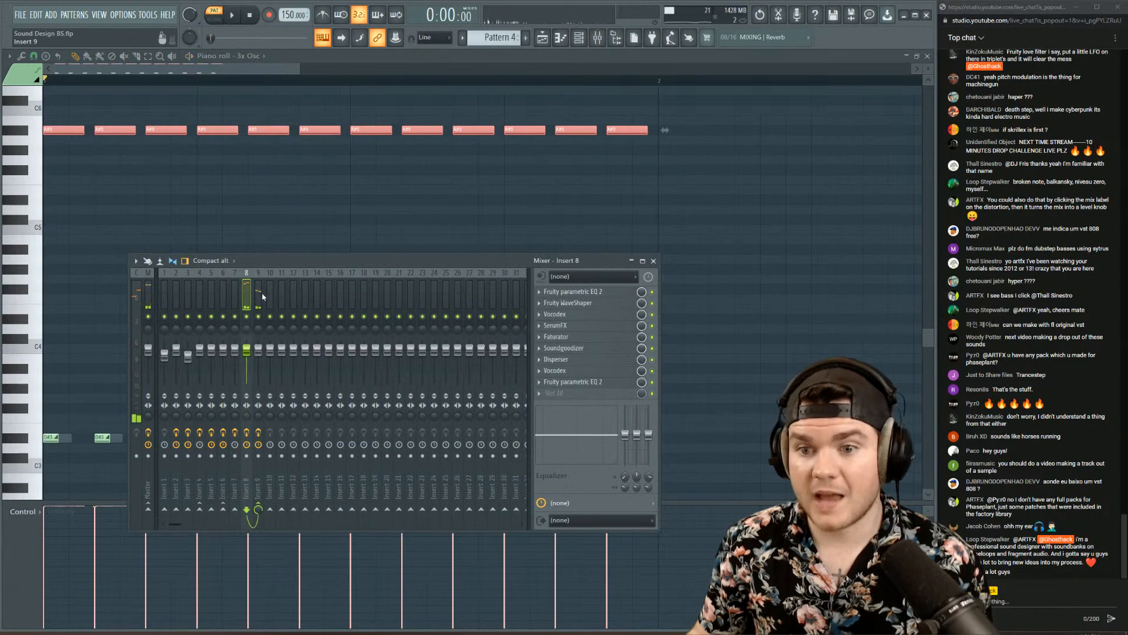
left_click(564, 325)
key("space")
mouse_move(510, 390)
left_mouse_down()
mouse_move(521, 387)
mouse_move(492, 392)
left_mouse_up()
mouse_move(520, 447)
left_mouse_down()
mouse_move(554, 447)
mouse_move(497, 450)
mouse_move(514, 453)
left_mouse_up()
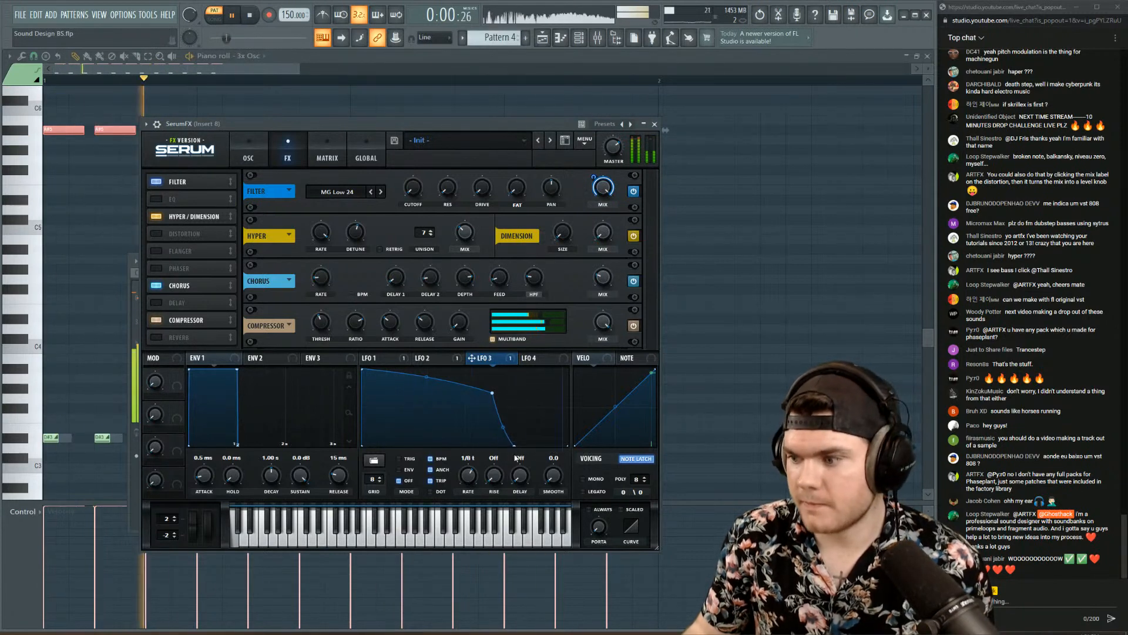
key("space")
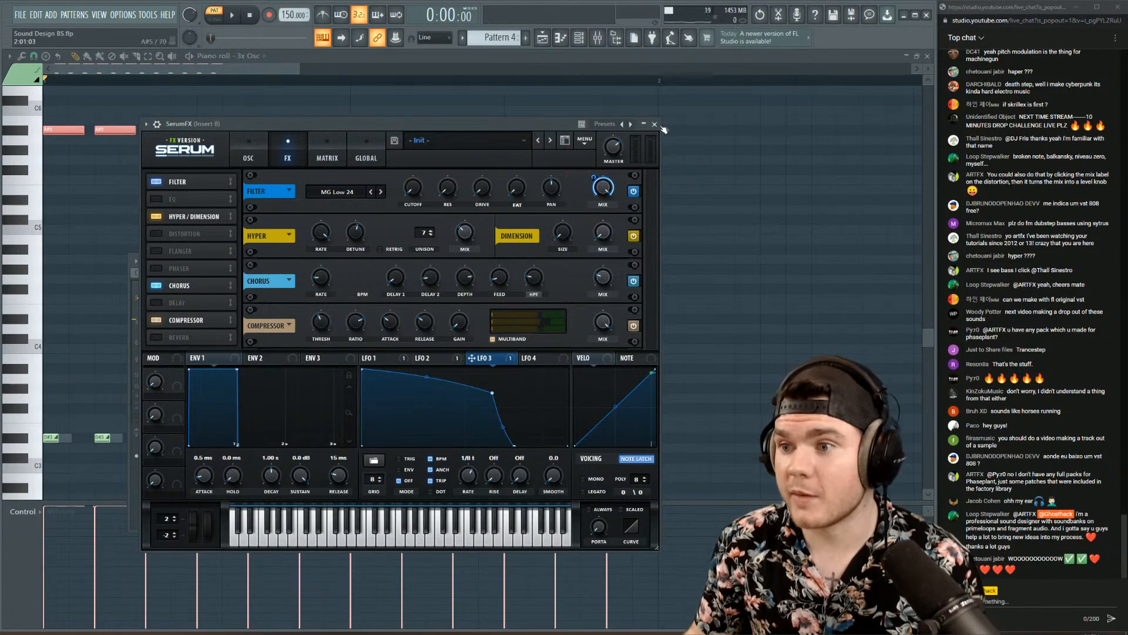
- Return to the playlist and try placing a second Pattern 4 clip on Track 1 shortly after the first
left_click(654, 124)
left_click(927, 56)
left_click(395, 96)
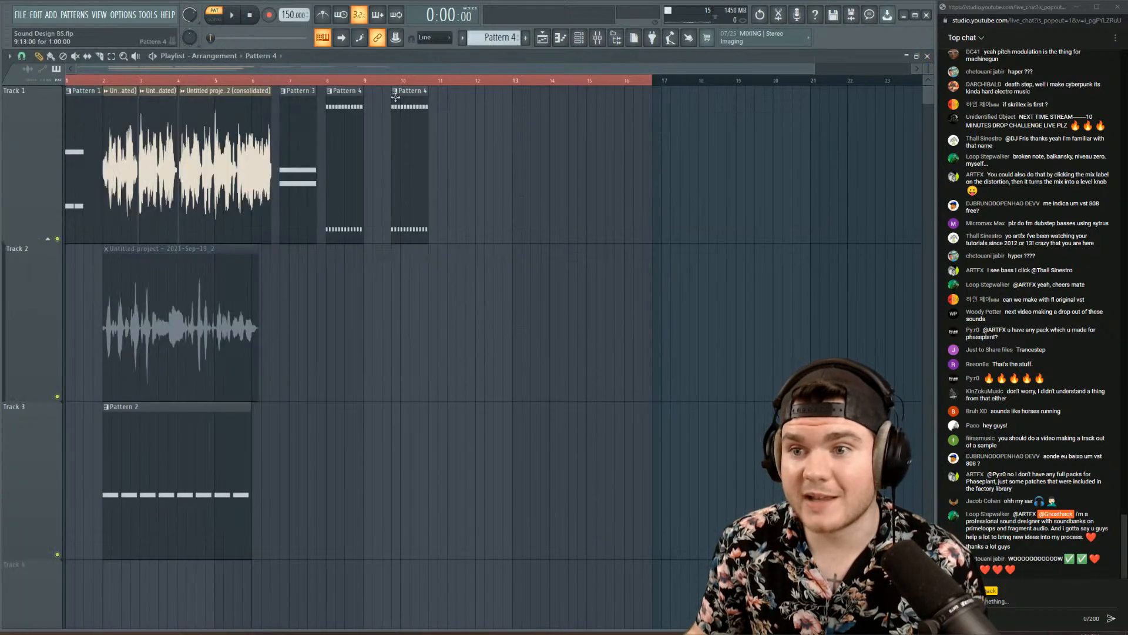
left_click_drag(411, 104, 393, 108)
- Play the arrangement in song mode around Pattern 3, then from the start of the Pattern 4 clip
key("space")
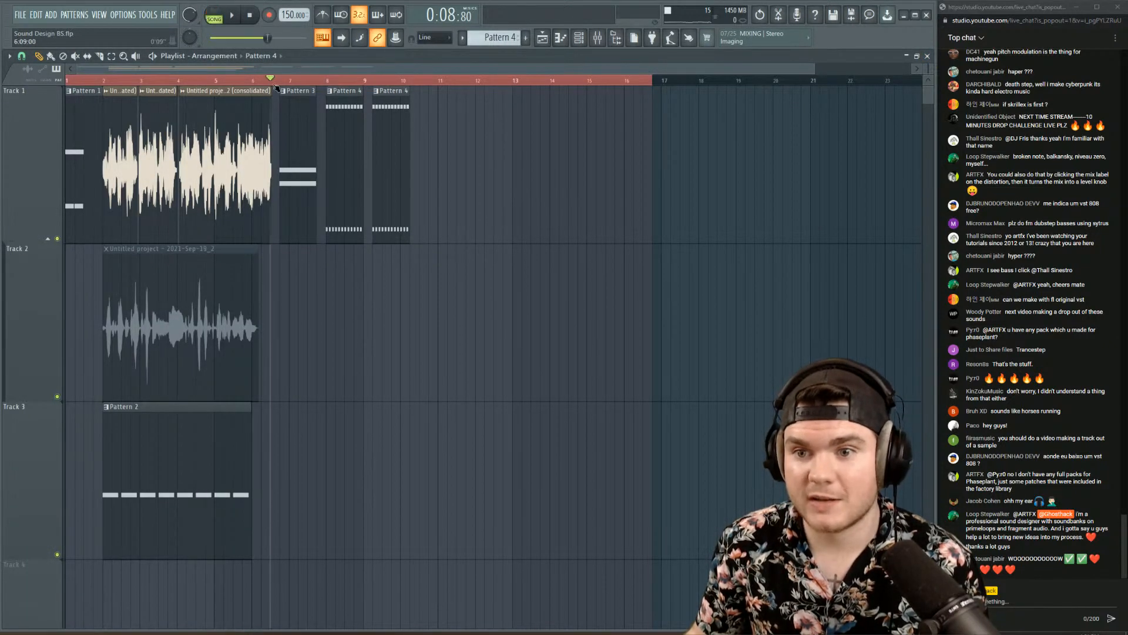
key("space")
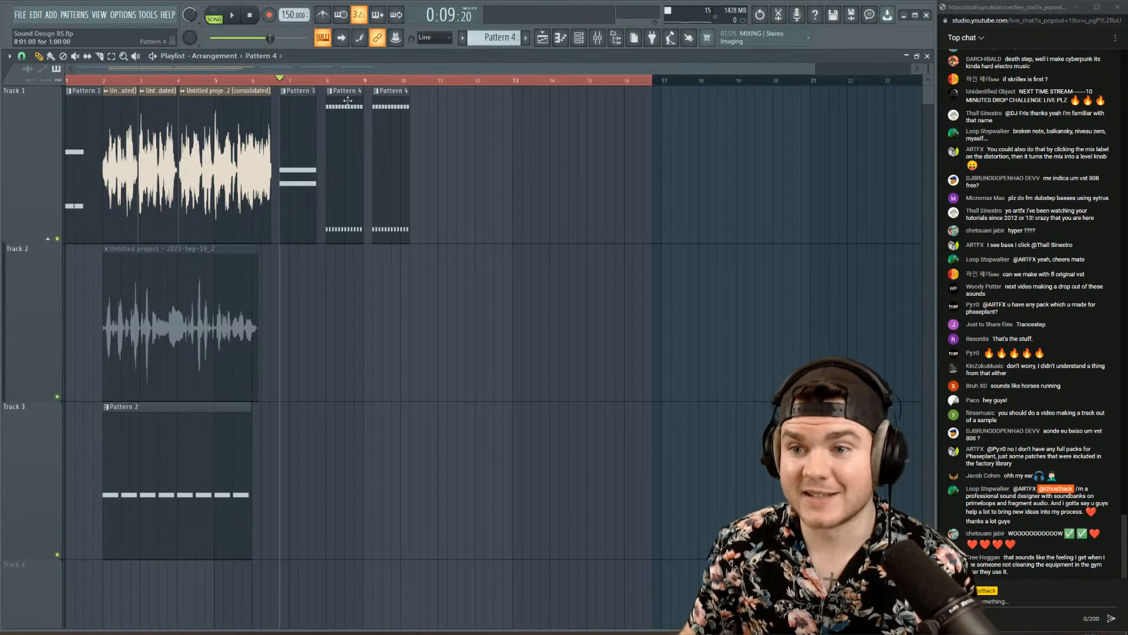
scroll(288, 83, "up", 4)
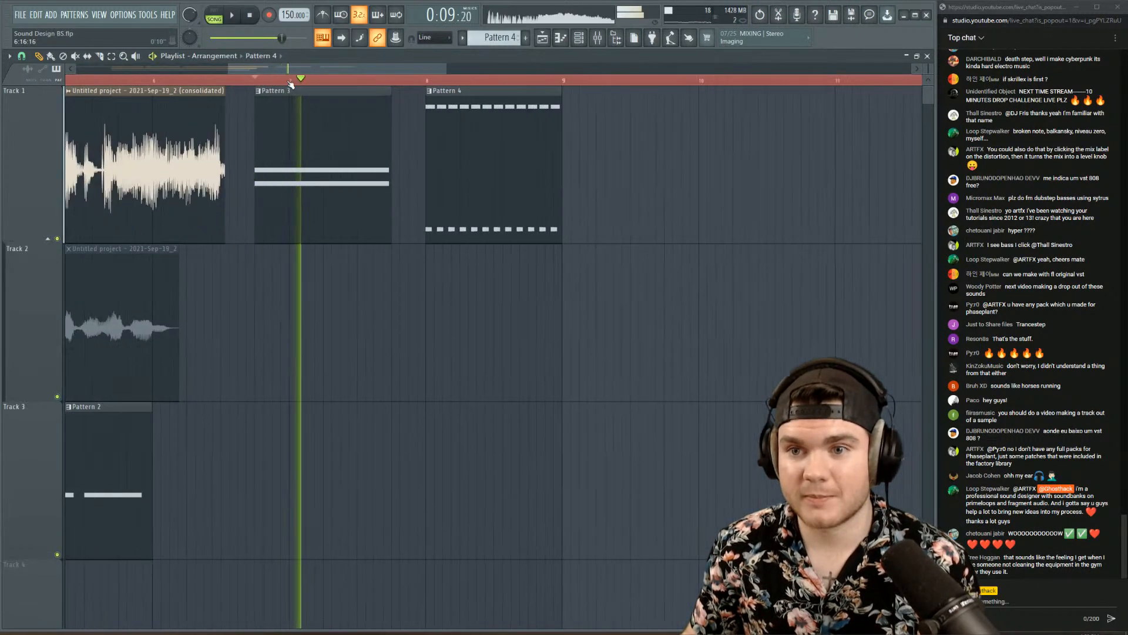
left_click(427, 80)
key("space")
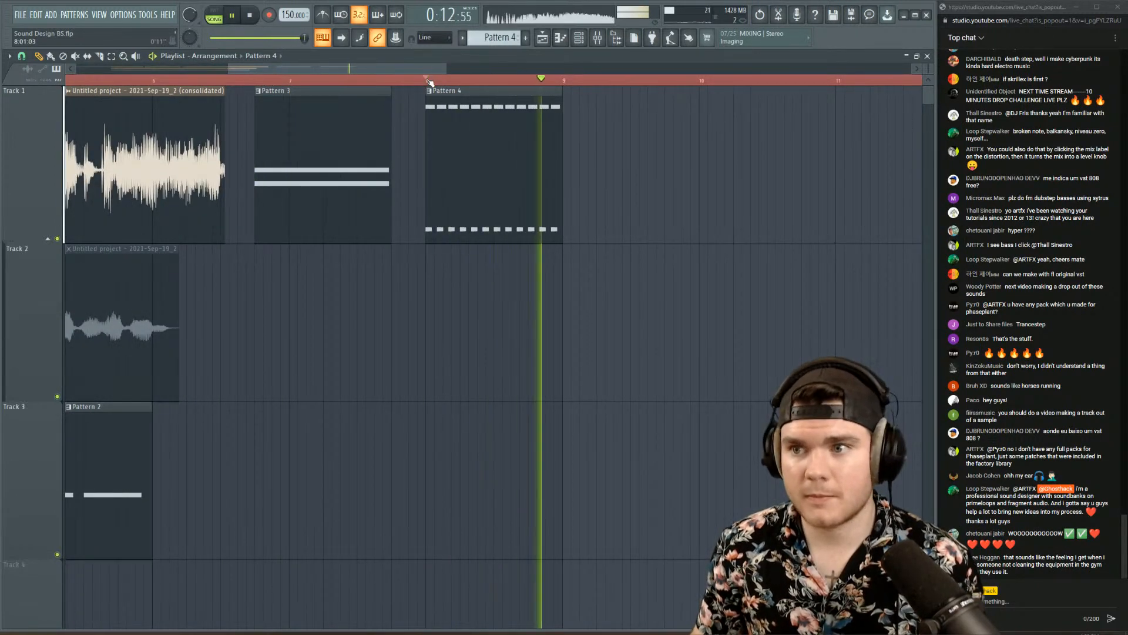
key("space")
scroll(430, 81, "down", 4)
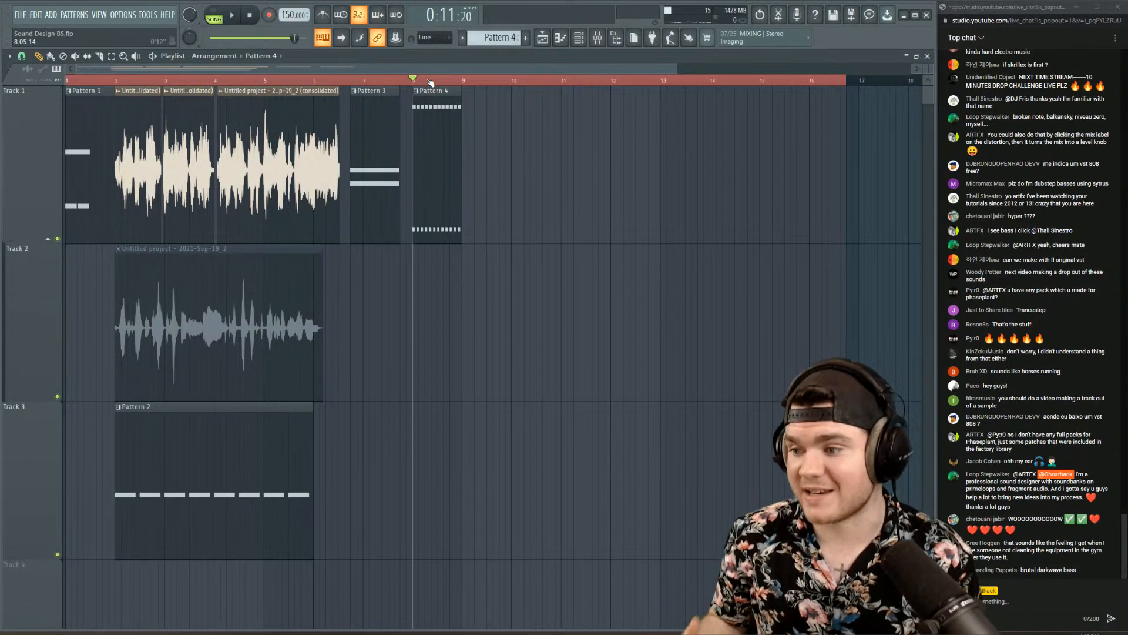
- Play the arrangement from the Pattern 4 clip once more and save the project
key("space")
key("space")
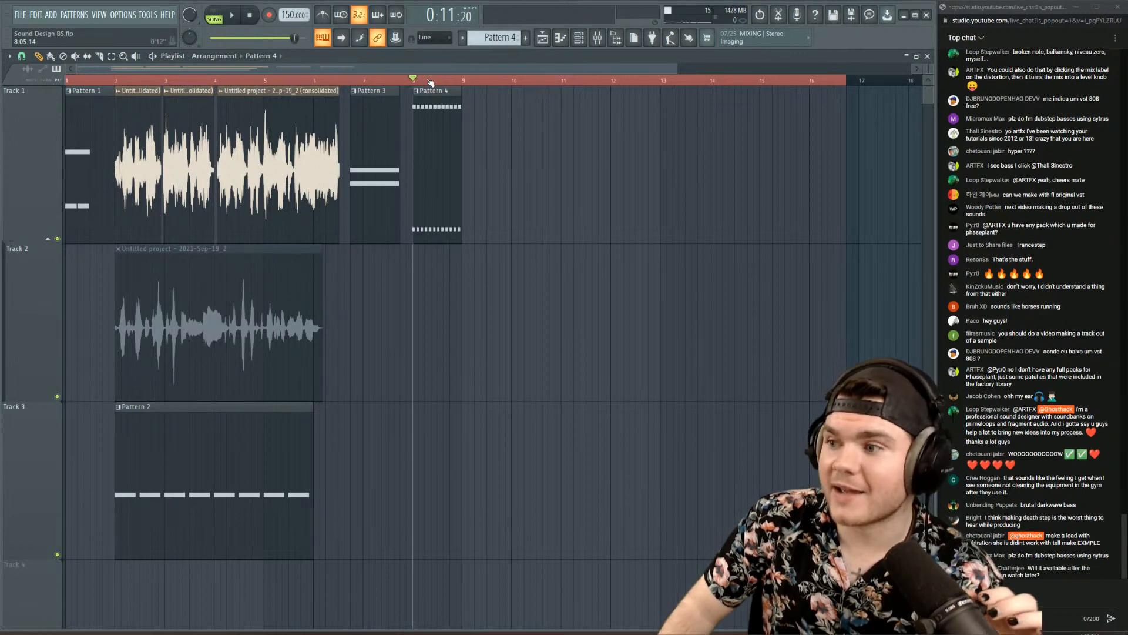
key("ctrl+s")
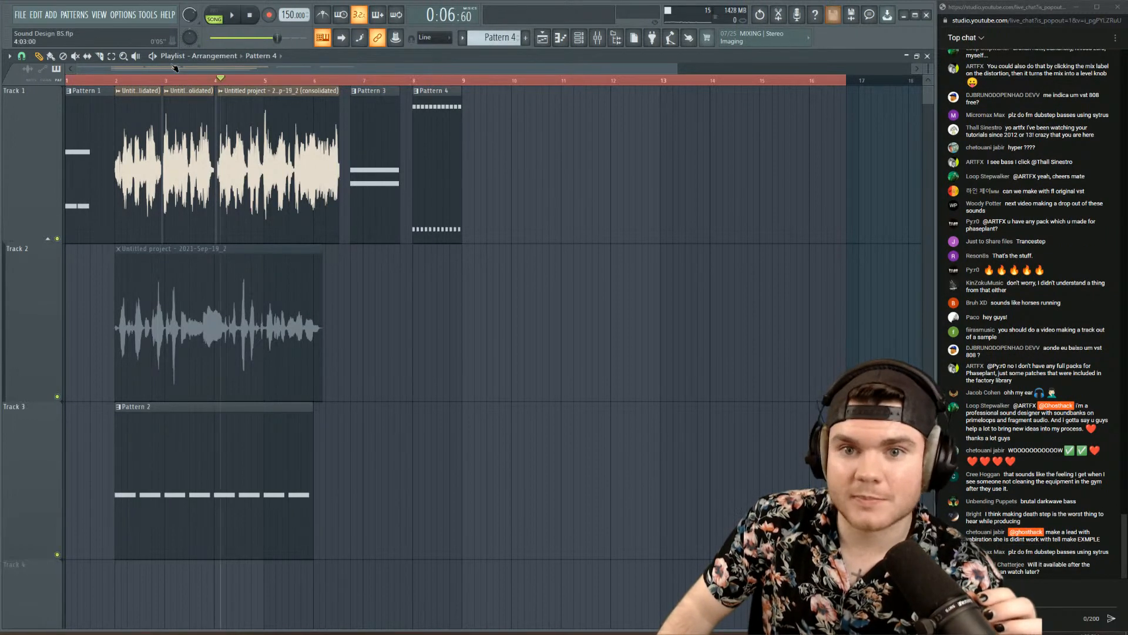
- Create a new empty pattern, Pattern 5, and return to the playlist
left_click(577, 40)
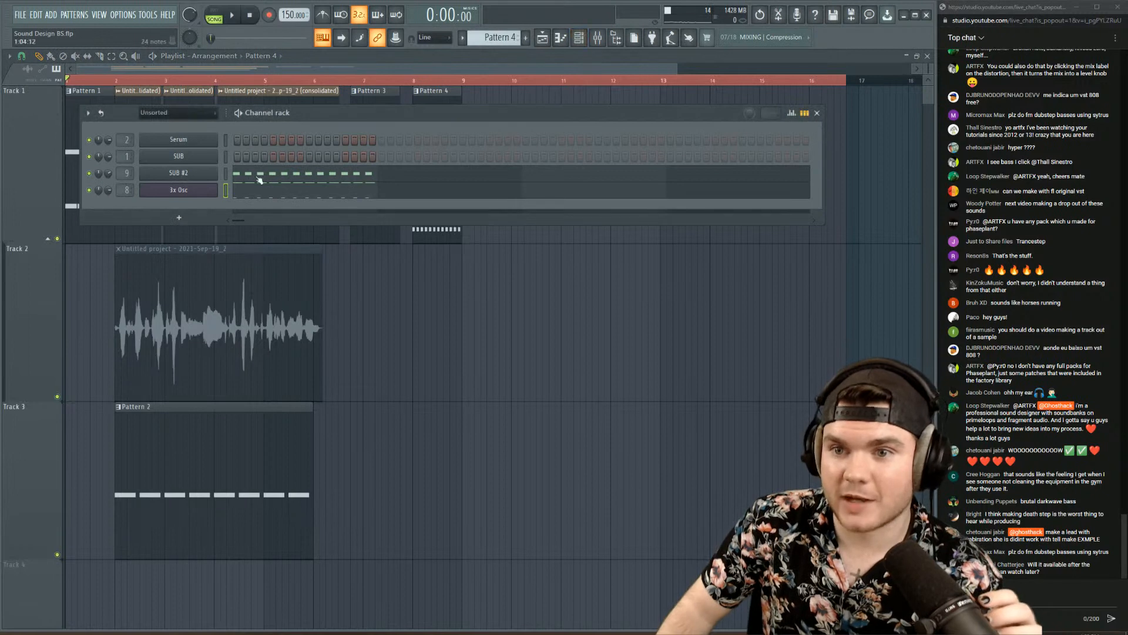
left_click(527, 37)
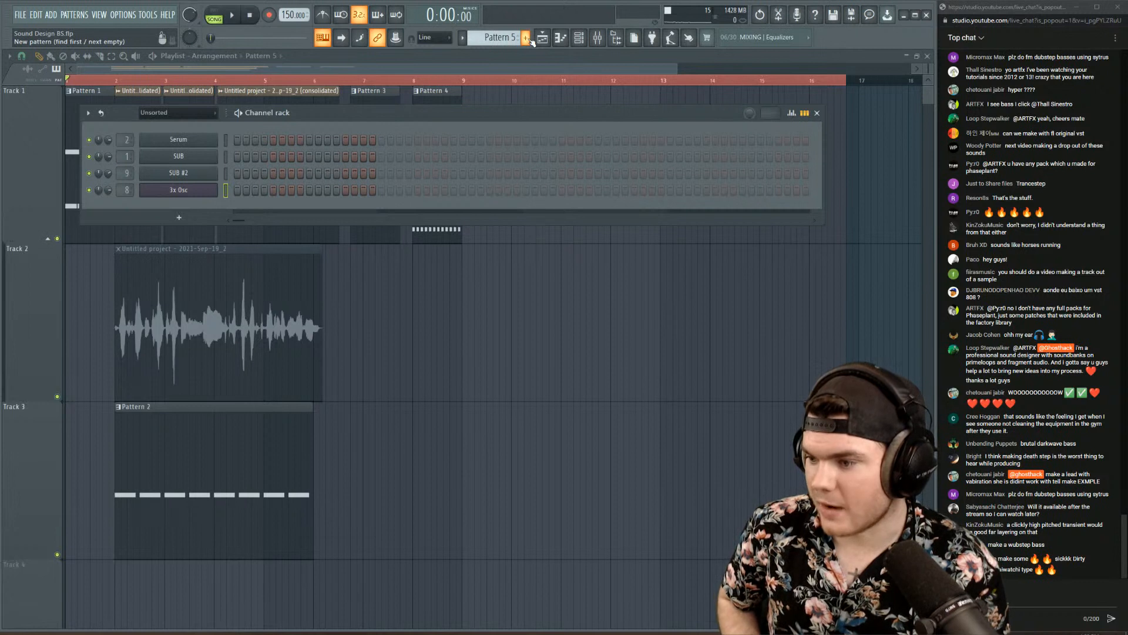
left_click(436, 64)
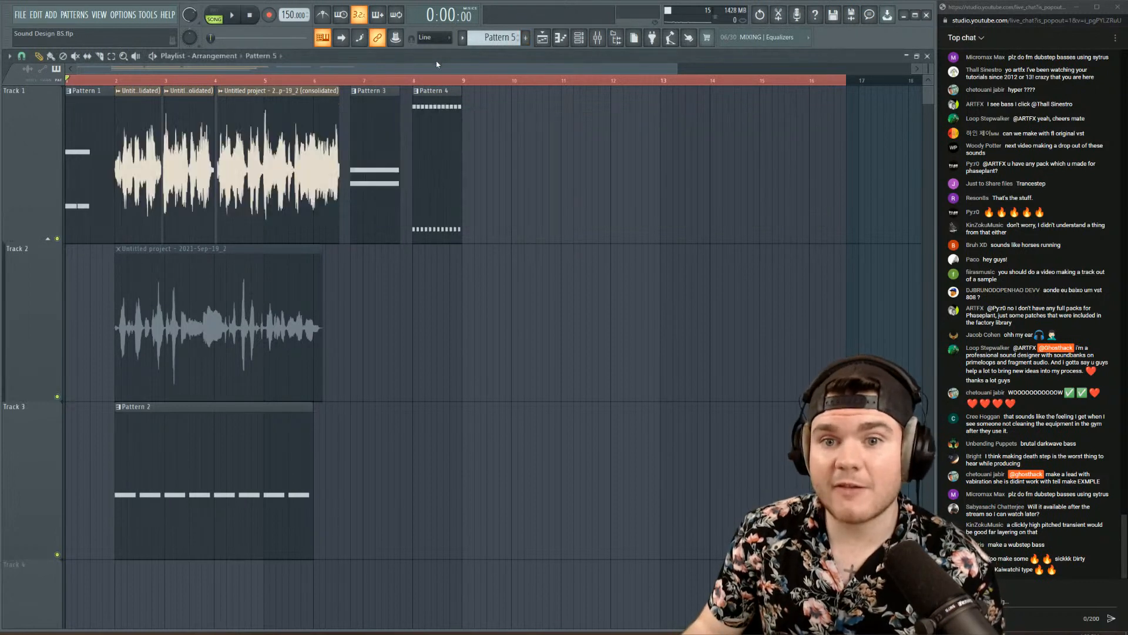
- Play the arrangement from the start, within the consolidated audio clips and from the Pattern 3 clip
key("space")
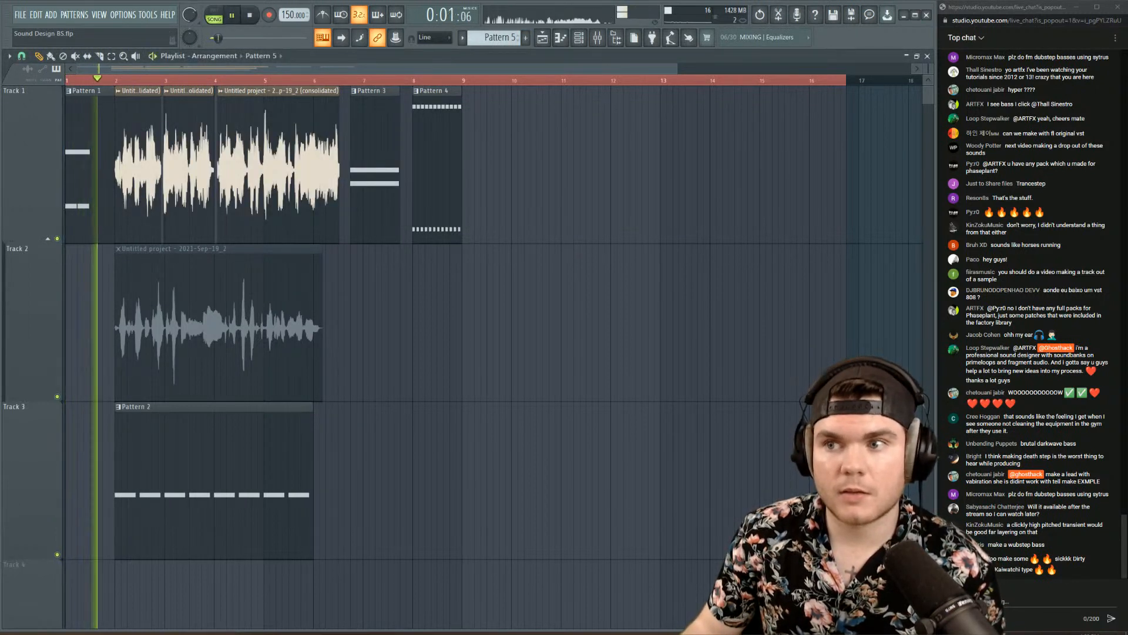
left_click(307, 80)
left_click(246, 80)
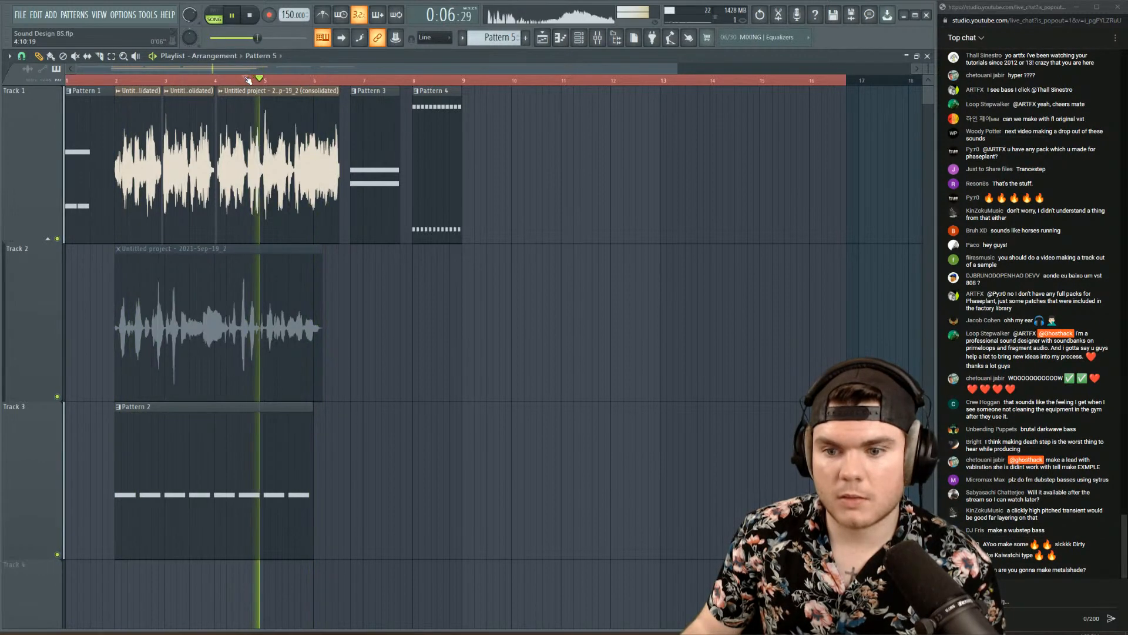
left_click(354, 82)
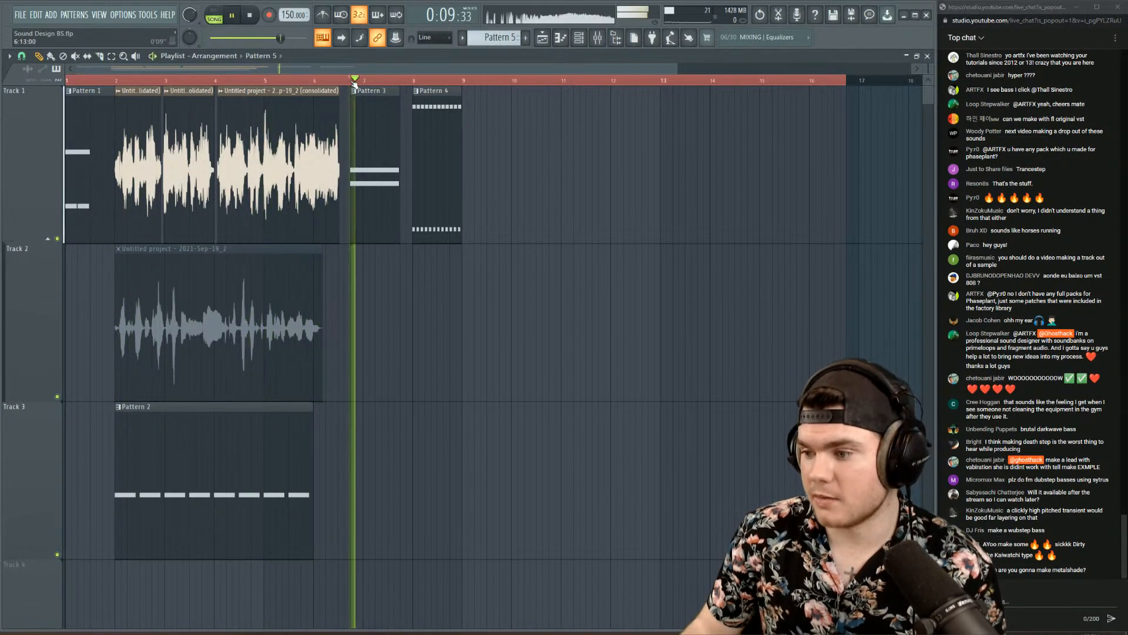
key("space")
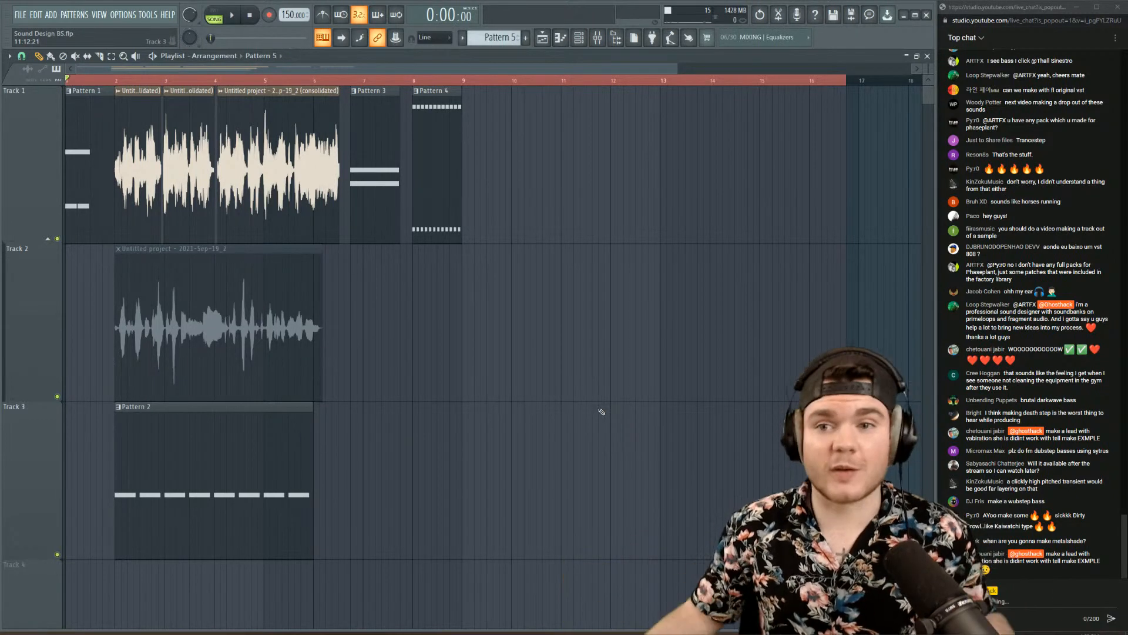
- Shorten the playlist's time selection to end at bar 13 and add a Harmor instrument to the channel rack
left_click_drag(835, 84, 666, 86)
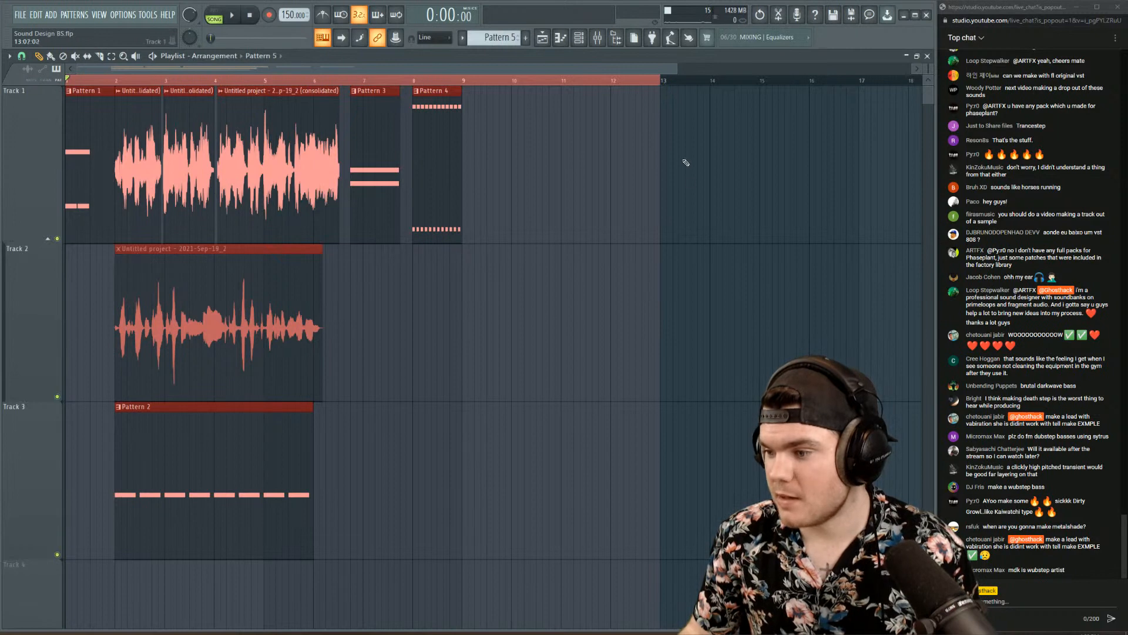
left_click(579, 38)
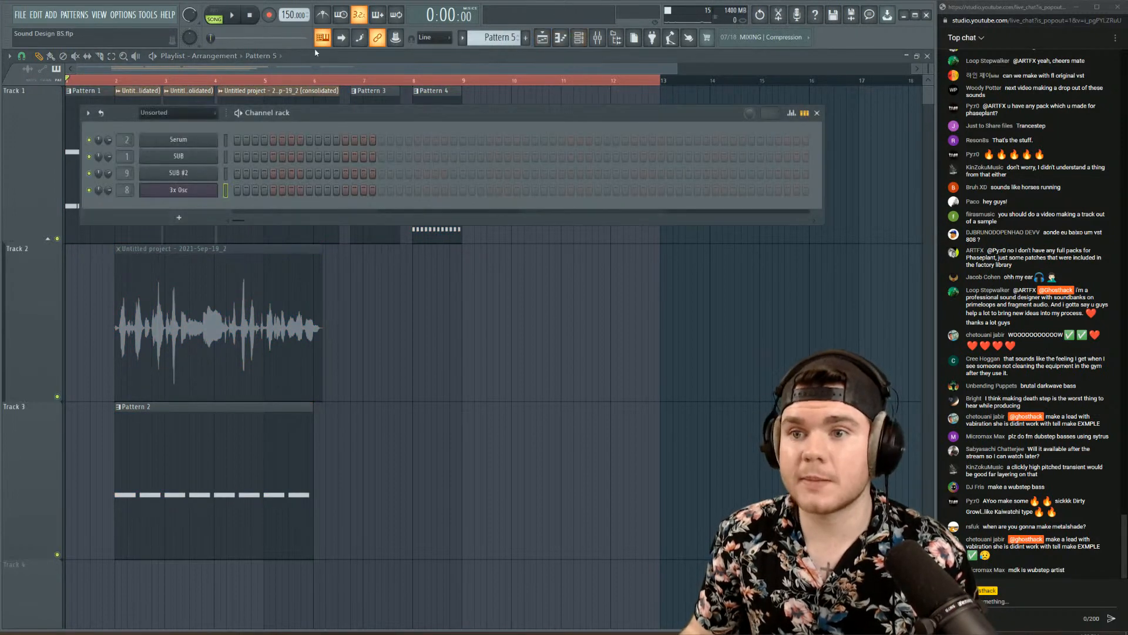
key("F2")
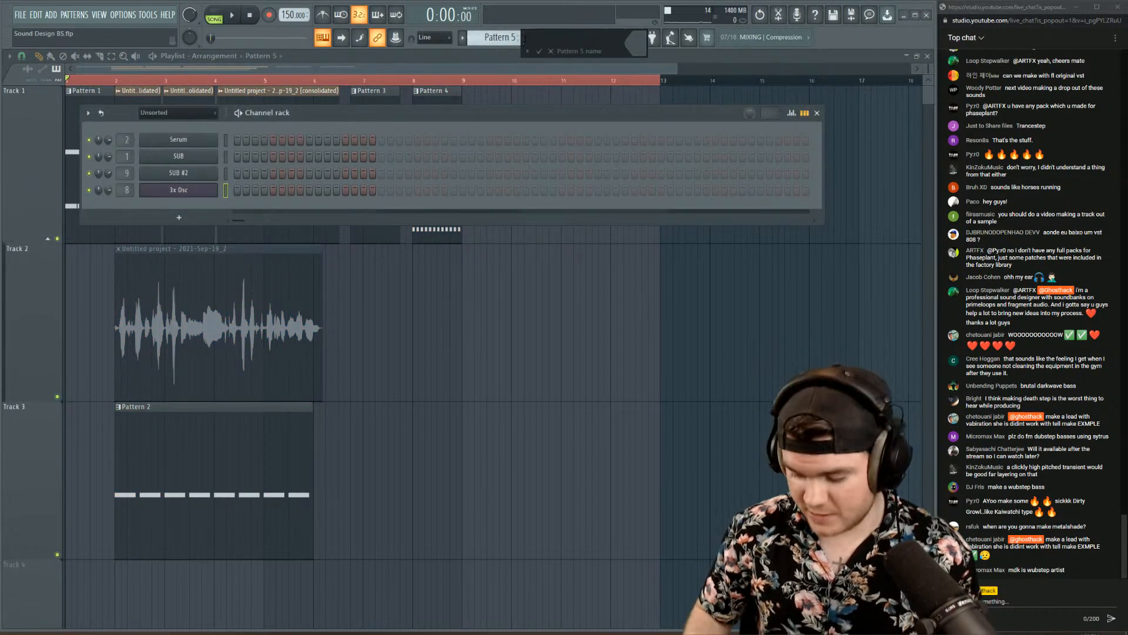
key("Return")
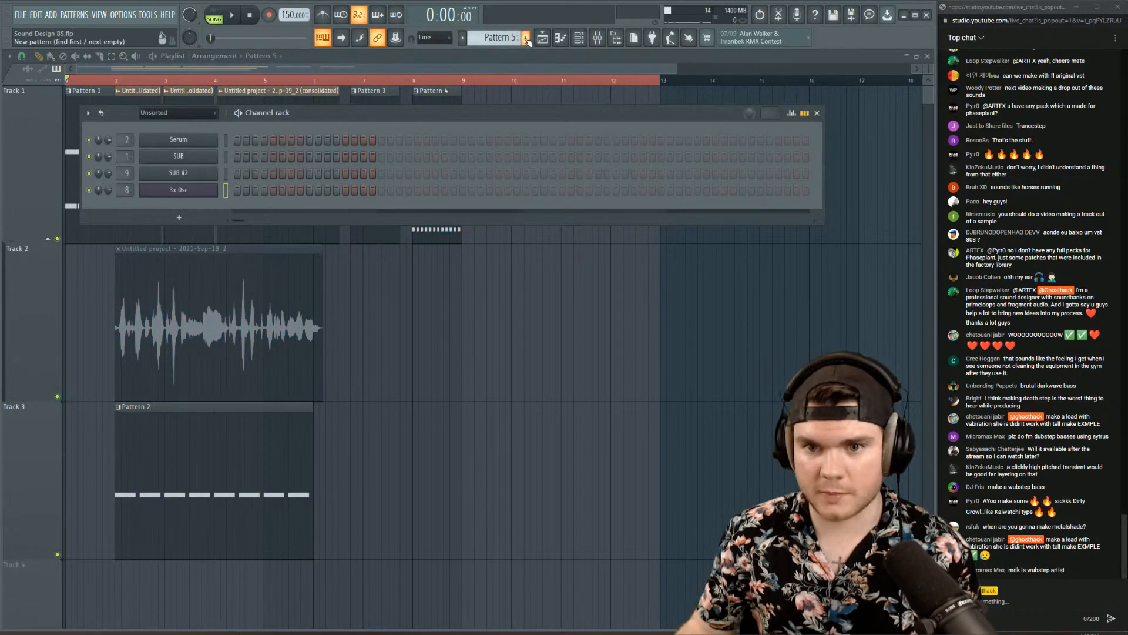
left_click(175, 218)
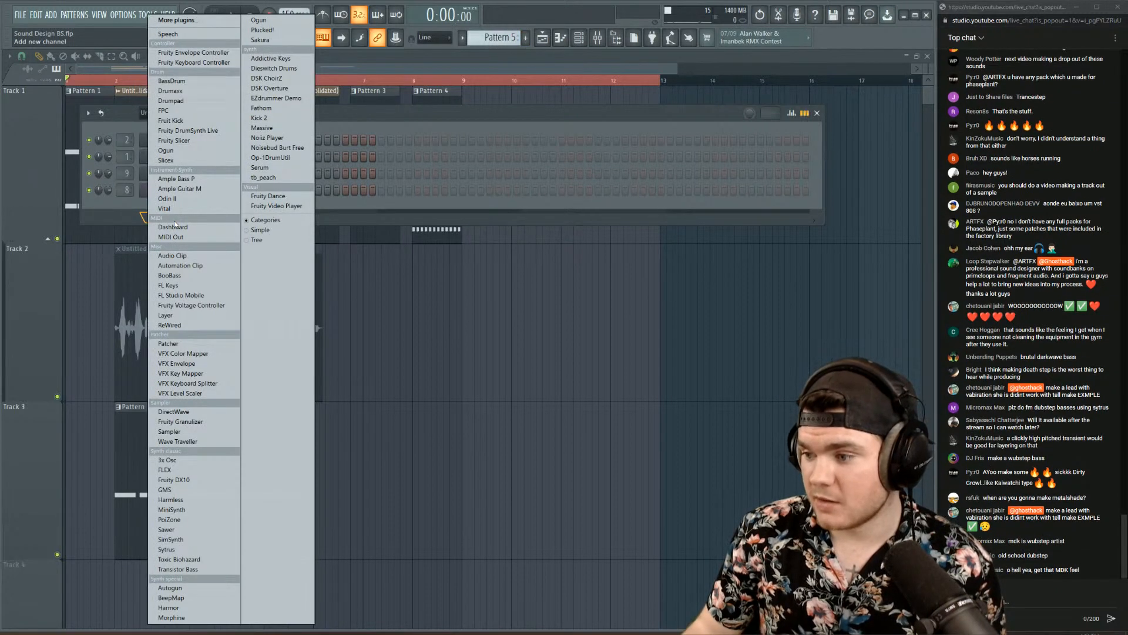
left_click(182, 608)
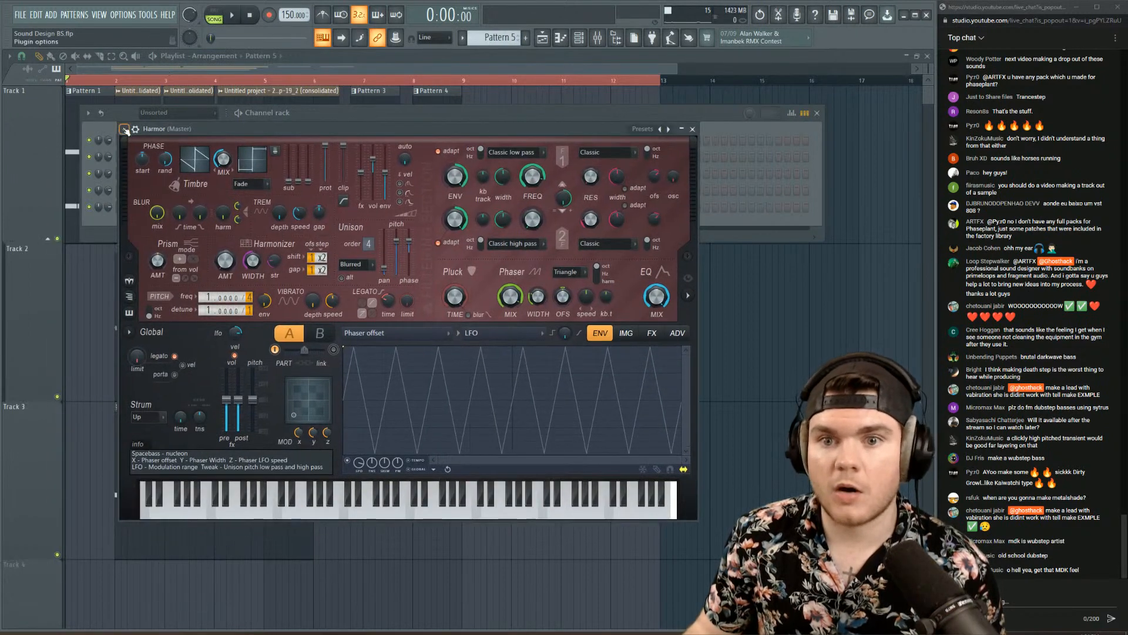
- Reset Harmor to its Default preset and show the harmonic visualizer beside the synth controls
left_click(124, 129)
left_click(266, 74)
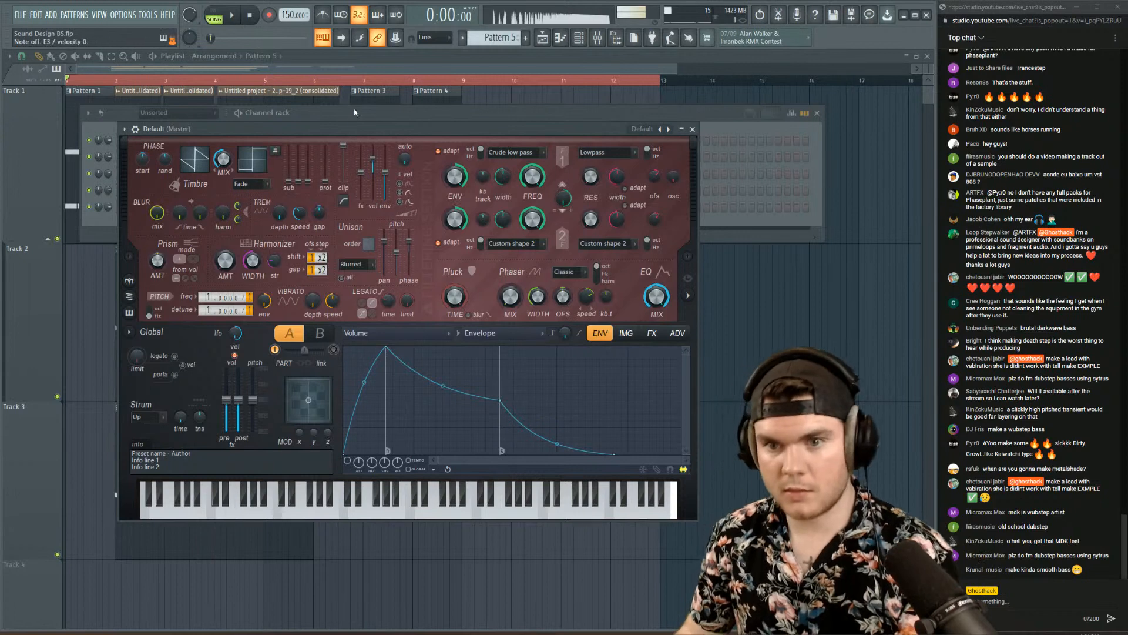
left_click_drag(266, 125, 297, 115)
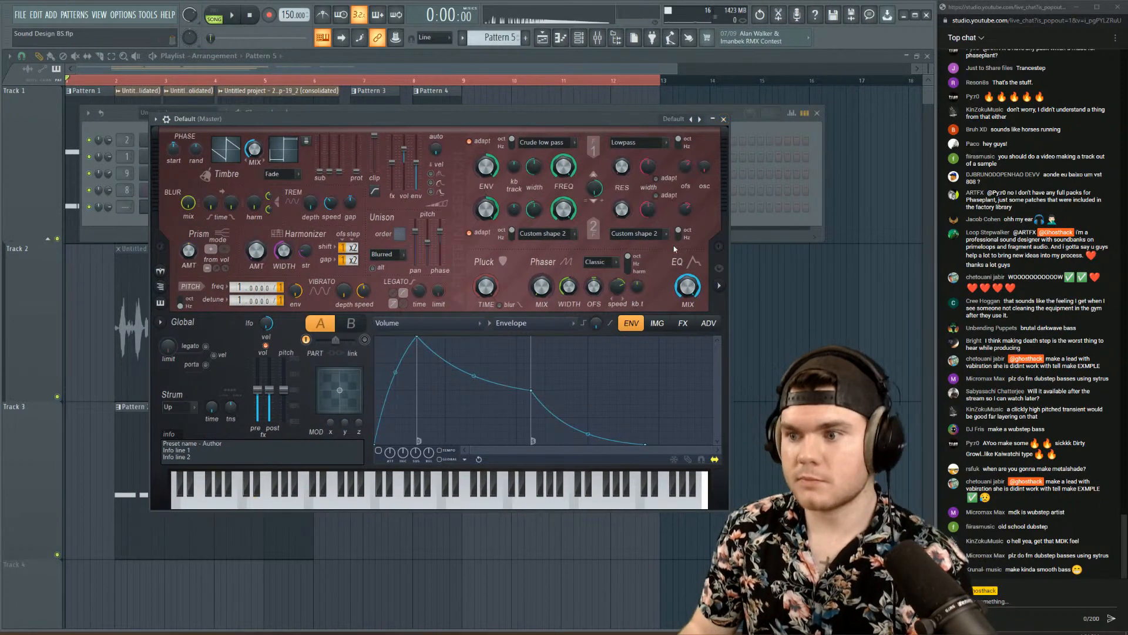
left_click(718, 286)
left_click(719, 286)
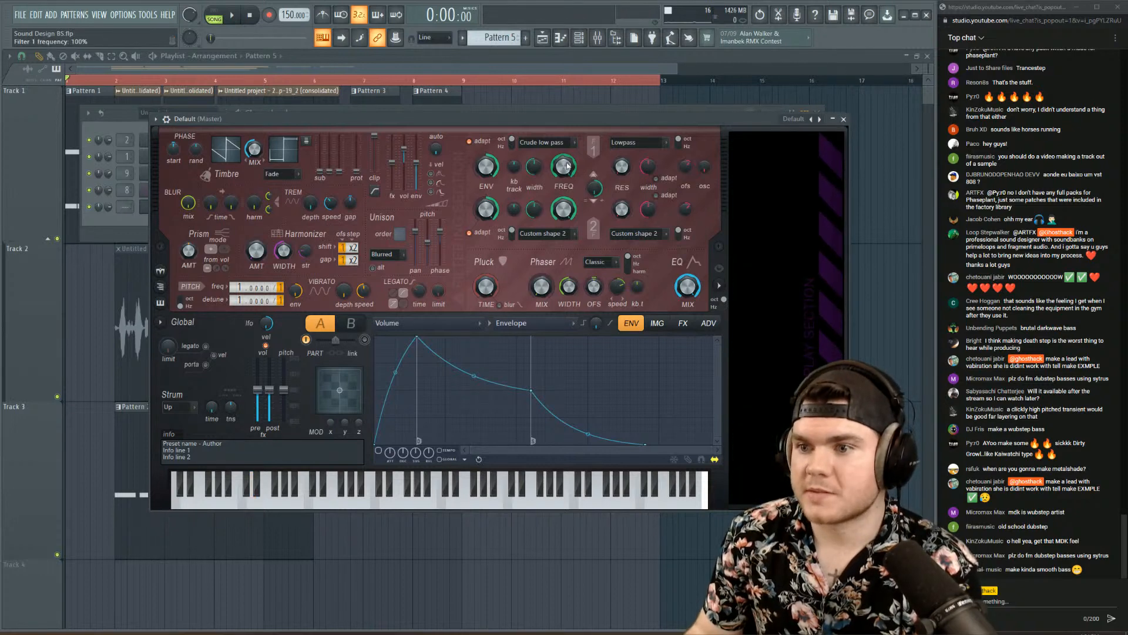
- Lower Harmor's Filter 1 frequency to 12% and bring up its envelope for editing
mouse_move(567, 166)
left_mouse_down()
mouse_move(567, 221)
mouse_move(534, 141)
mouse_move(534, 188)
mouse_move(563, 179)
mouse_move(563, 194)
mouse_move(563, 180)
left_mouse_up()
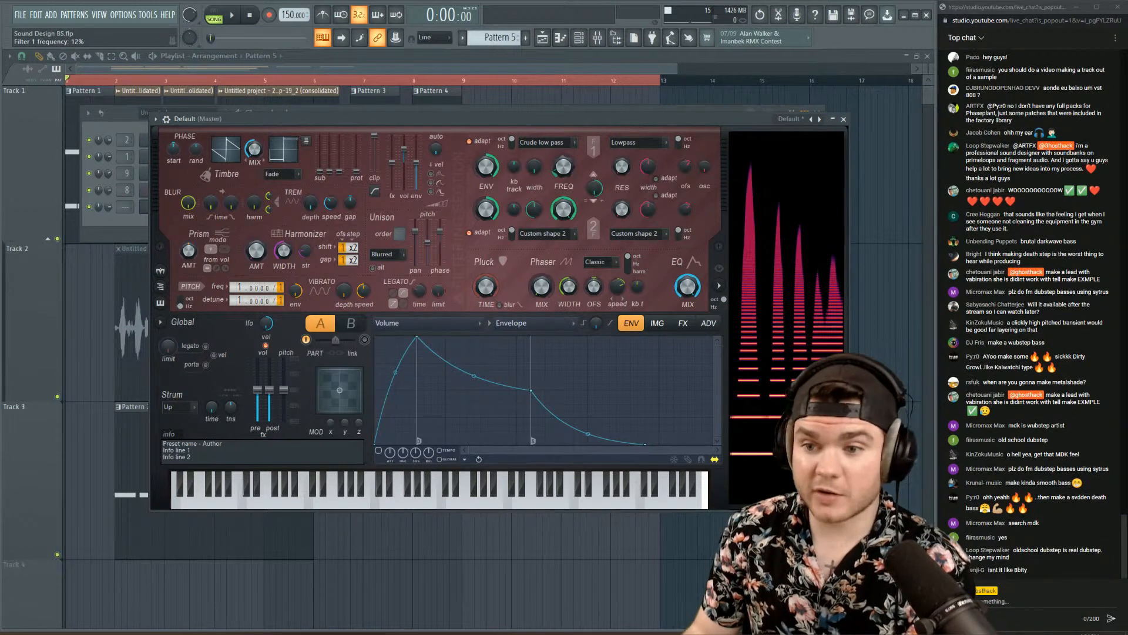
right_click(565, 167)
left_click(584, 197)
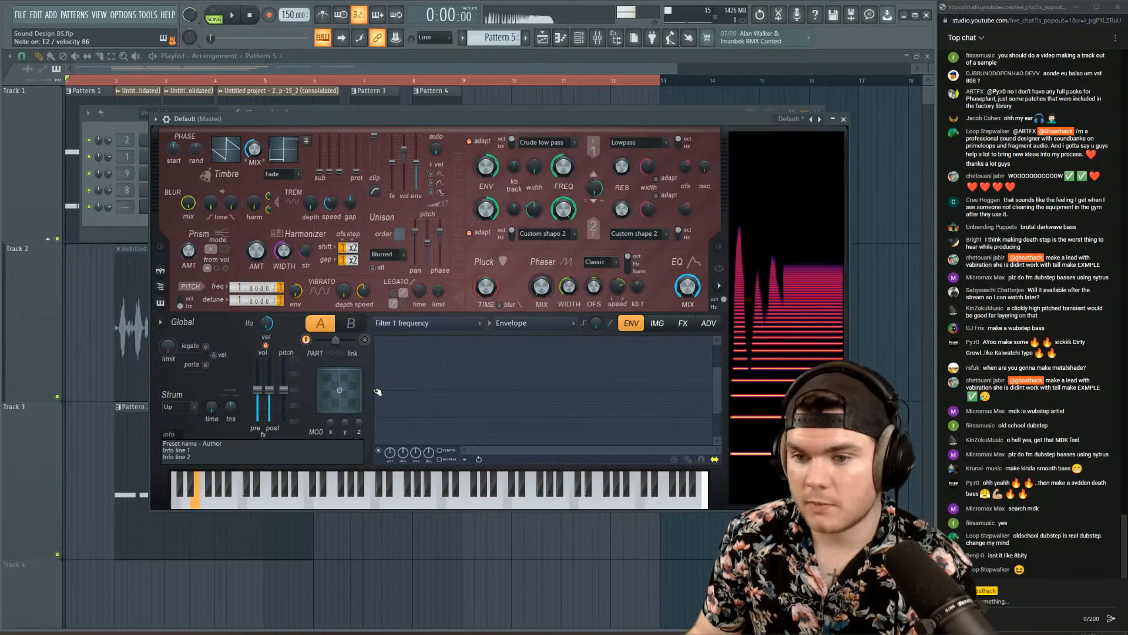
- Try a triangular envelope that rises and falls on Filter 1 frequency and switch it off
left_click_drag(378, 391, 369, 460)
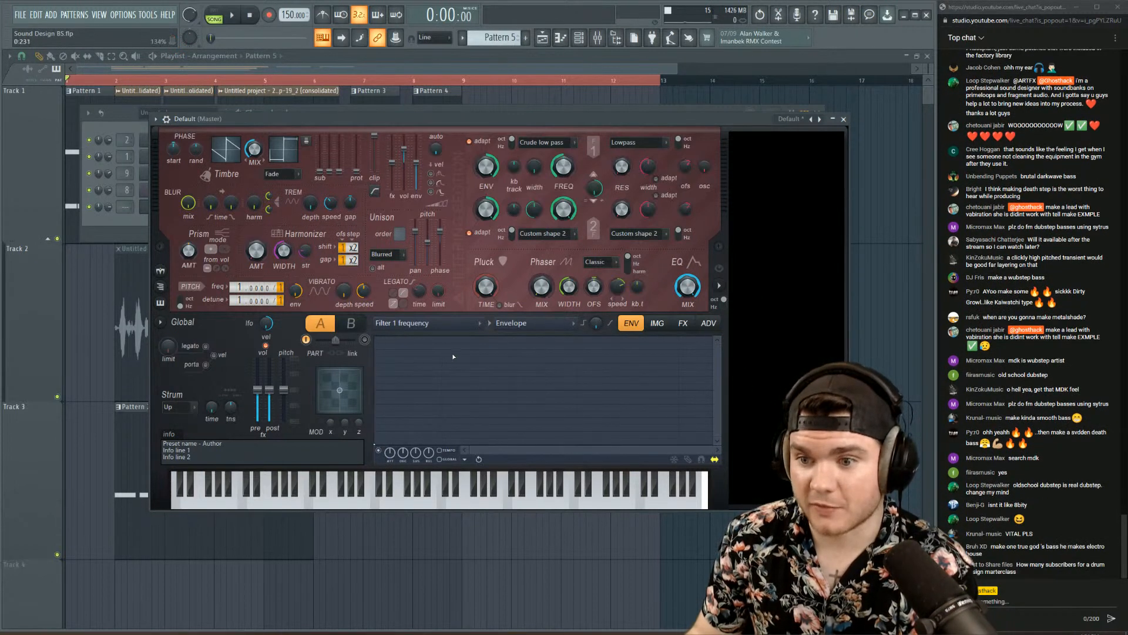
right_click(441, 337)
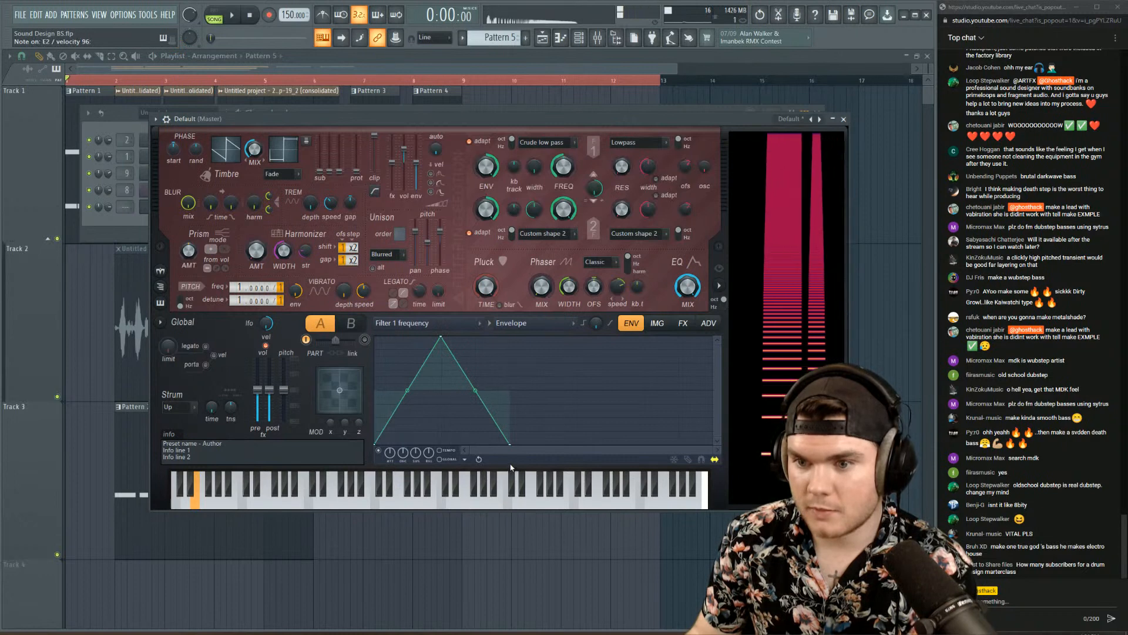
left_click(524, 322)
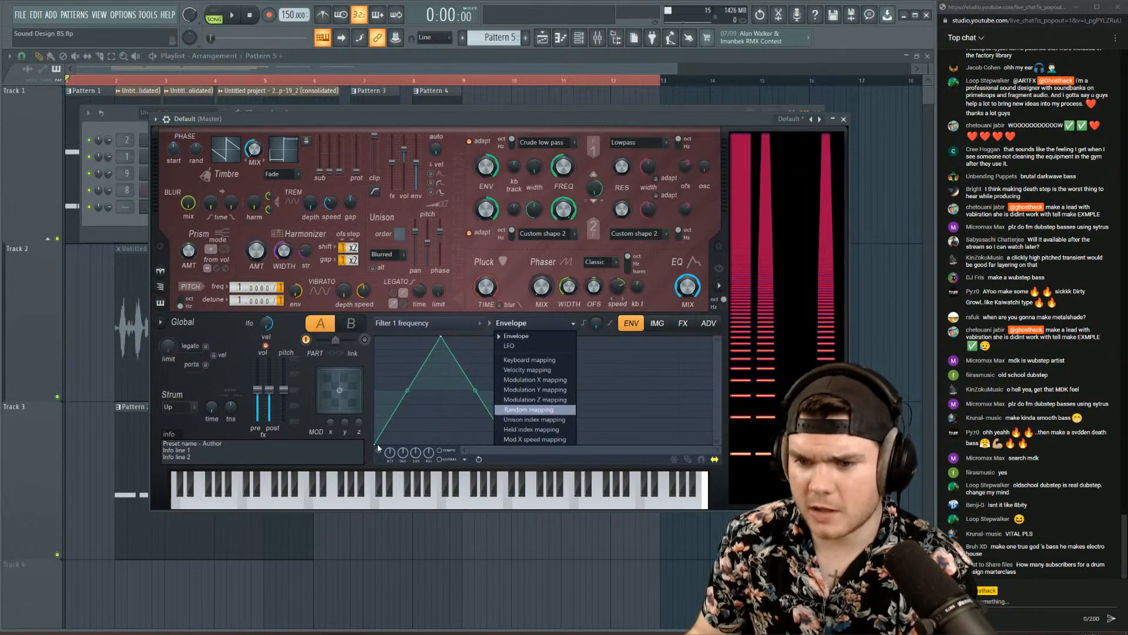
left_click(378, 450)
- Enable an LFO on Filter 1 frequency with a depth slightly below maximum and a speed of 000:00:072
left_click(525, 324)
left_click(520, 347)
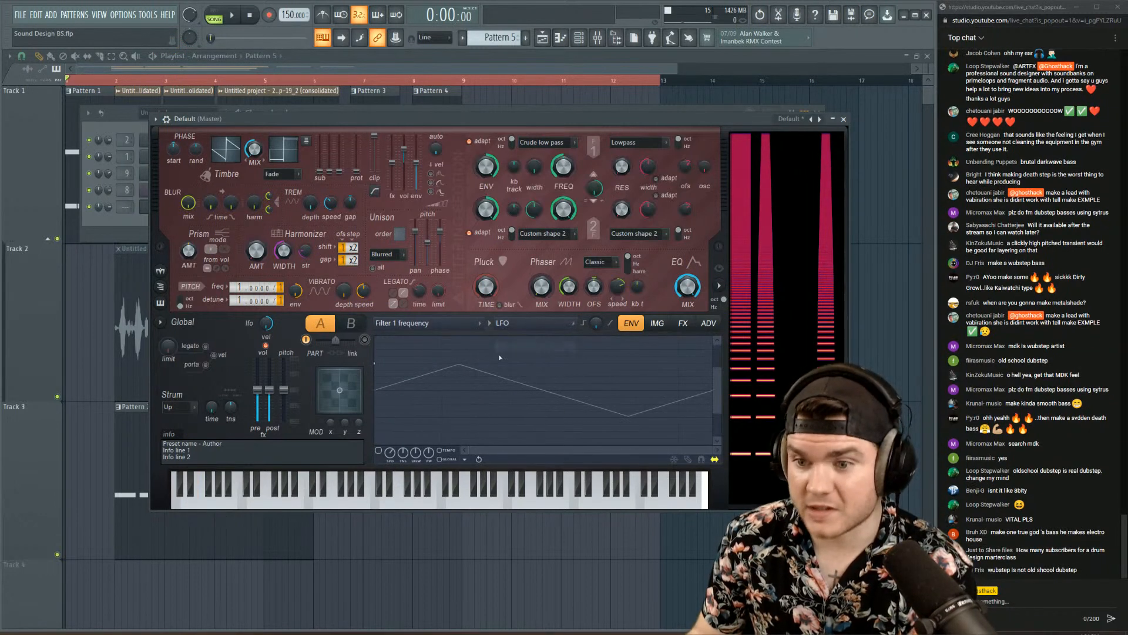
left_click(379, 450)
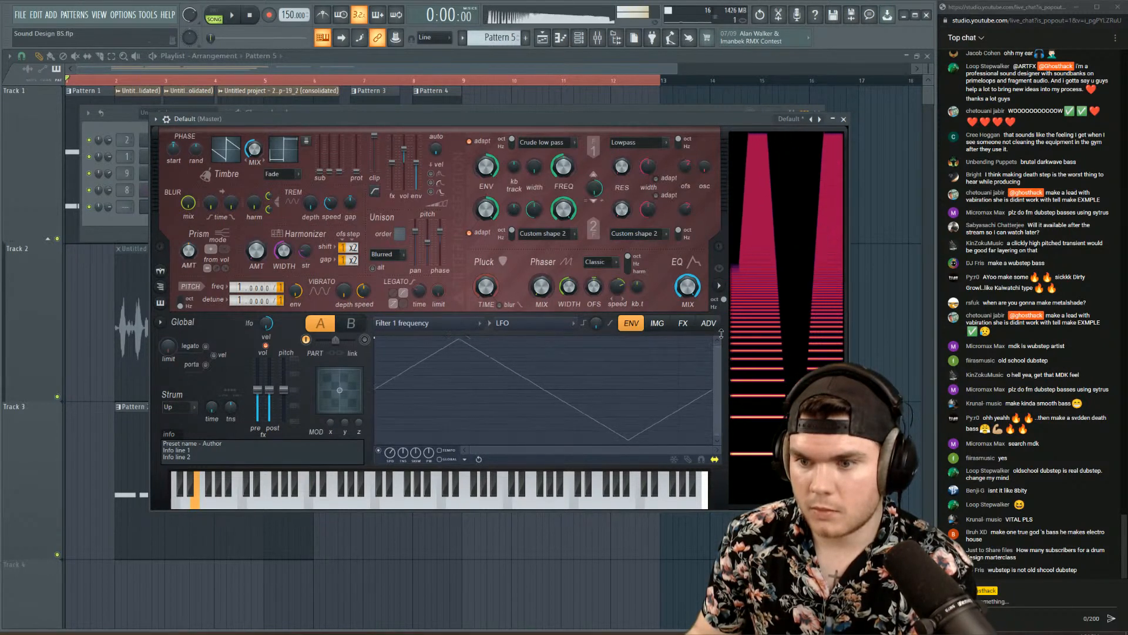
mouse_move(375, 340)
left_mouse_down()
mouse_move(373, 364)
mouse_move(374, 349)
left_mouse_up()
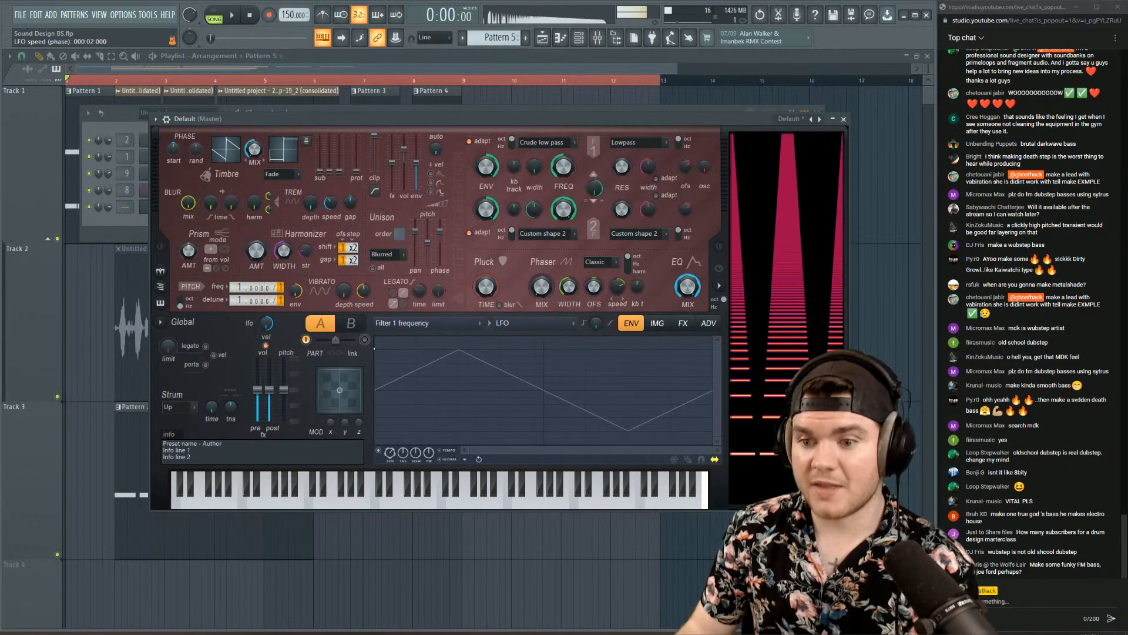
left_click_drag(390, 453, 390, 448)
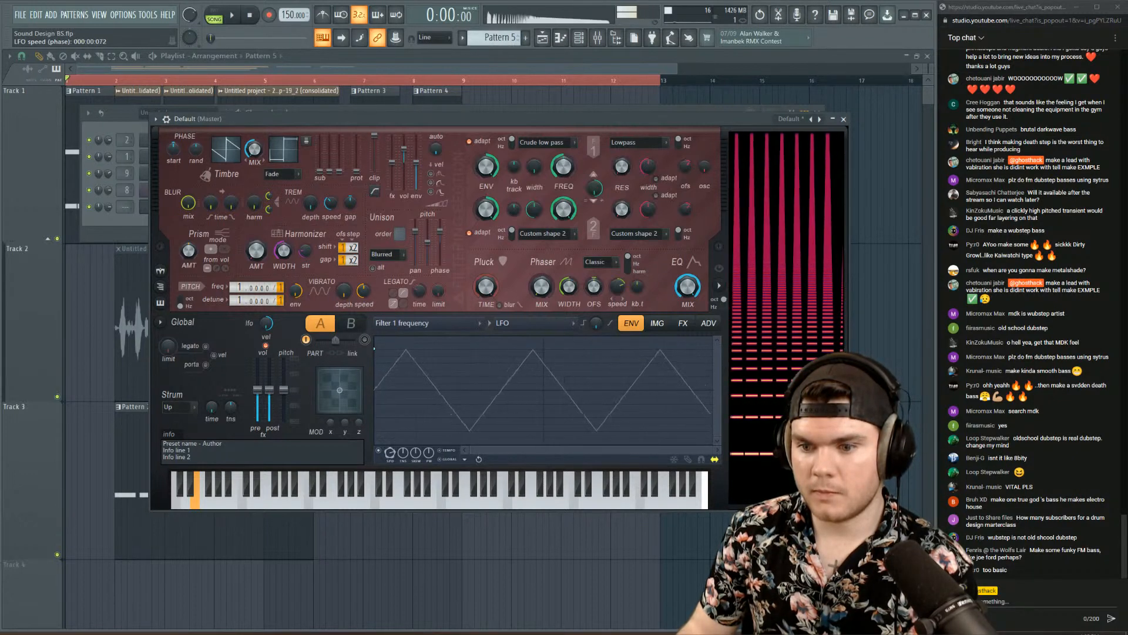
right_click(391, 453)
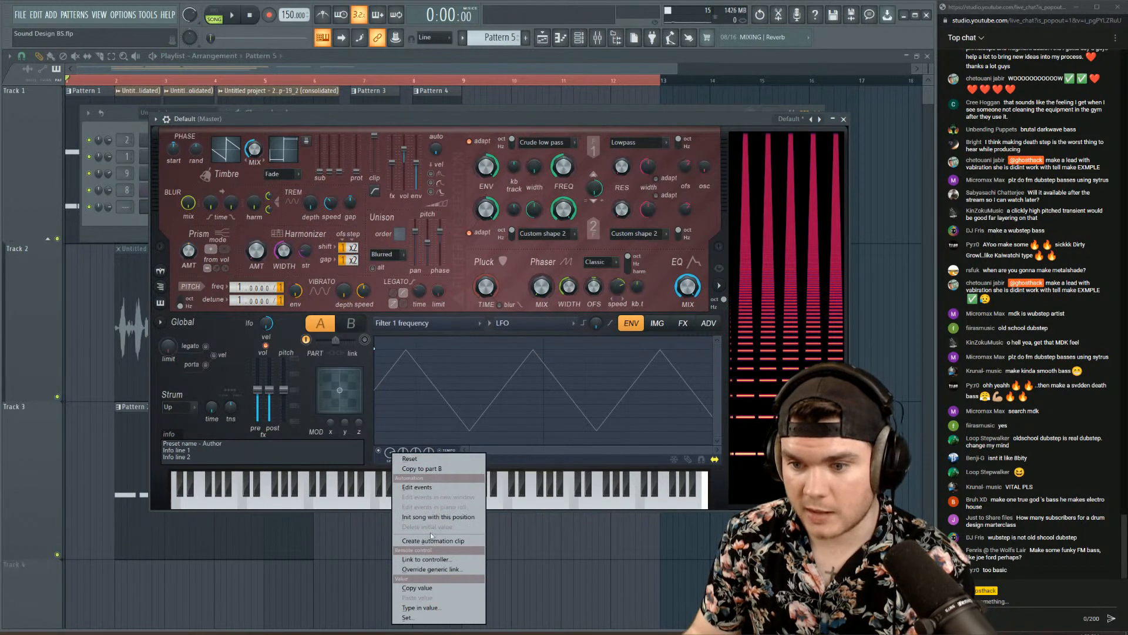
left_click(302, 438)
right_click(329, 422)
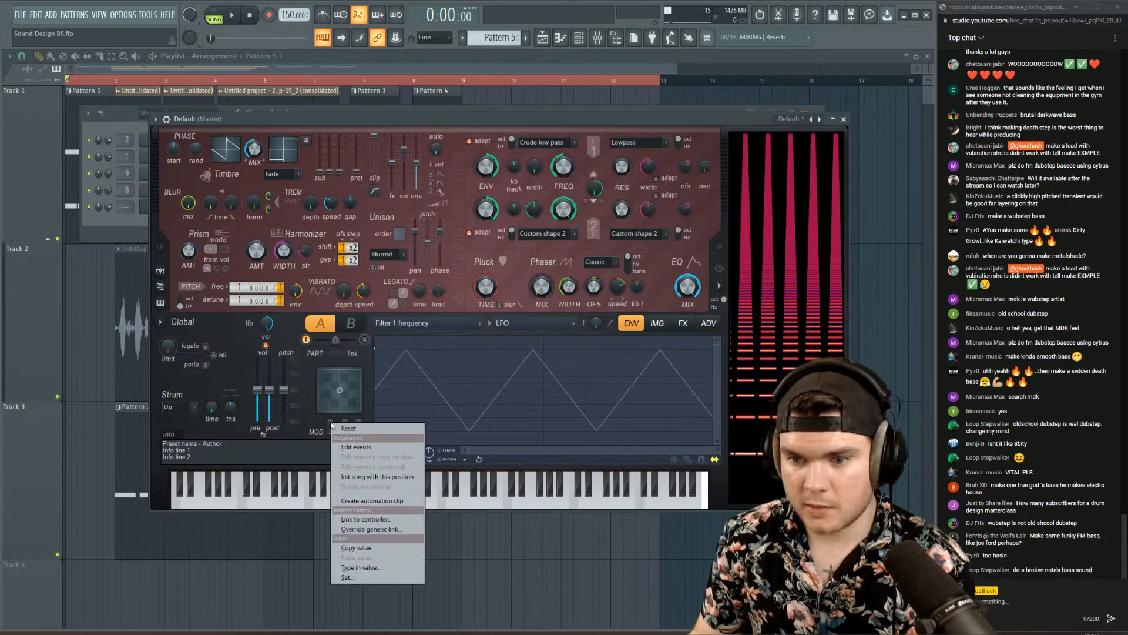
left_click(313, 435)
right_click(390, 452)
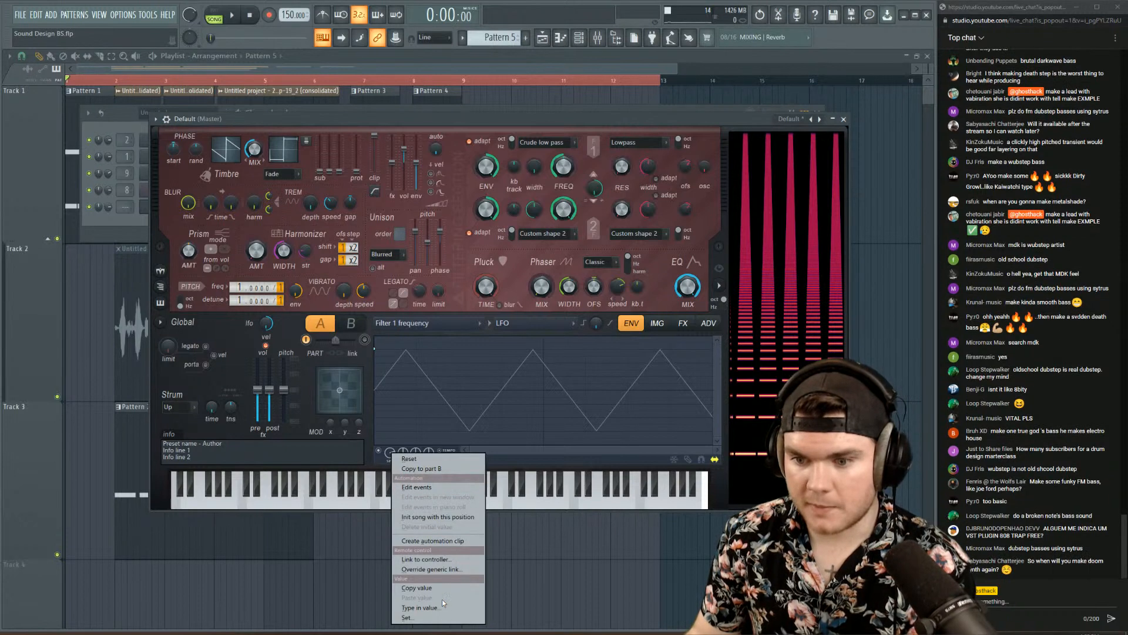
left_click(441, 560)
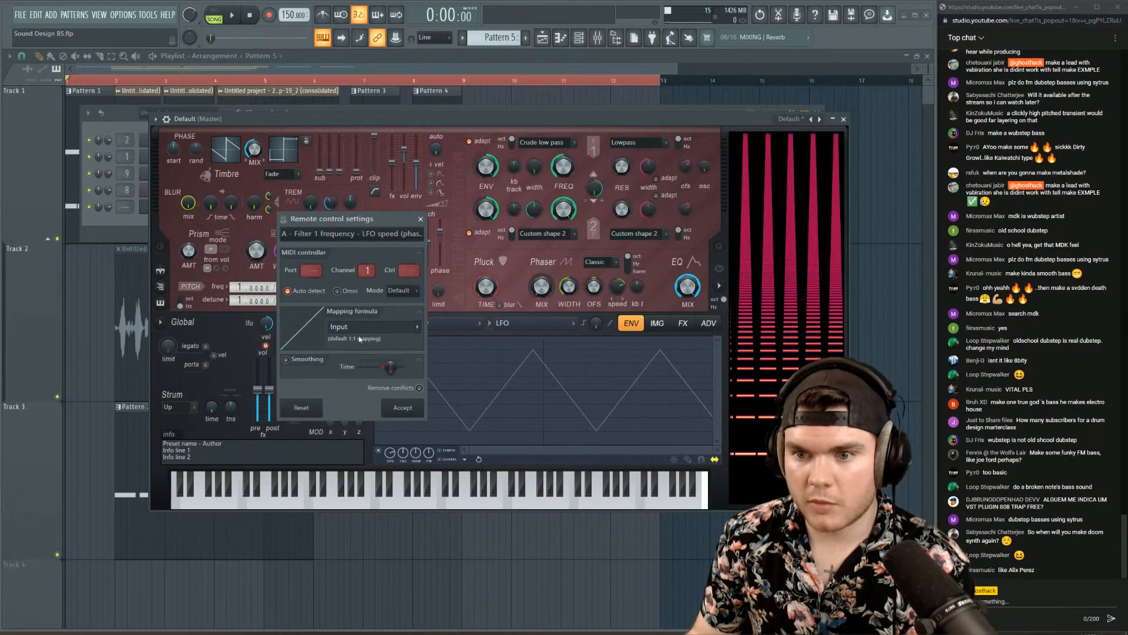
left_click_drag(343, 219, 448, 210)
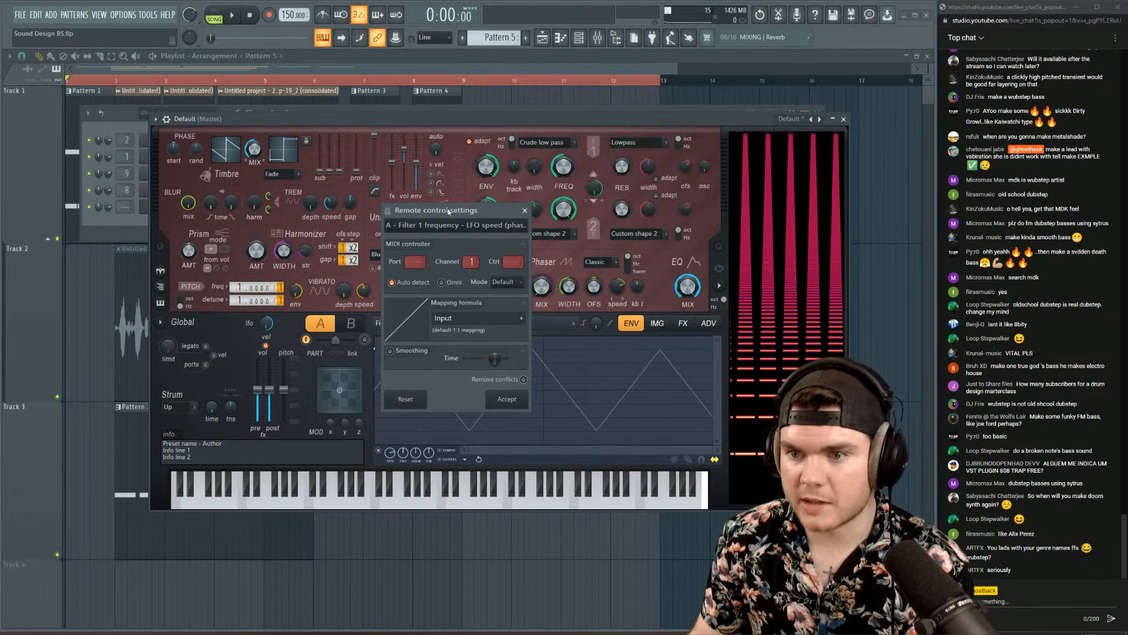
scroll(420, 262, "up", 1)
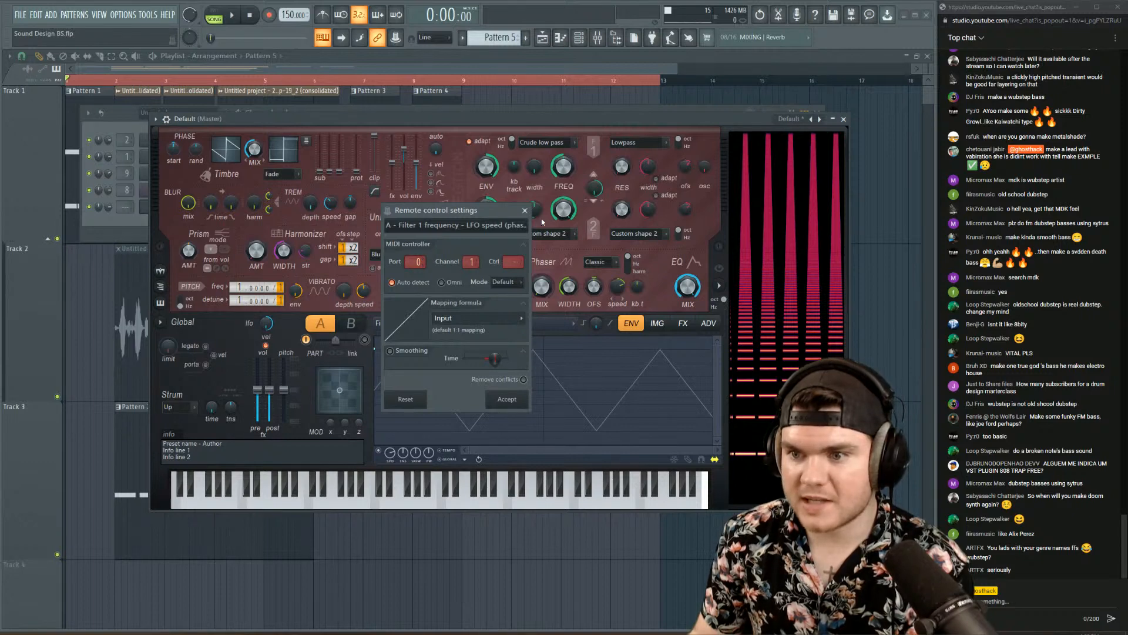
left_click(525, 210)
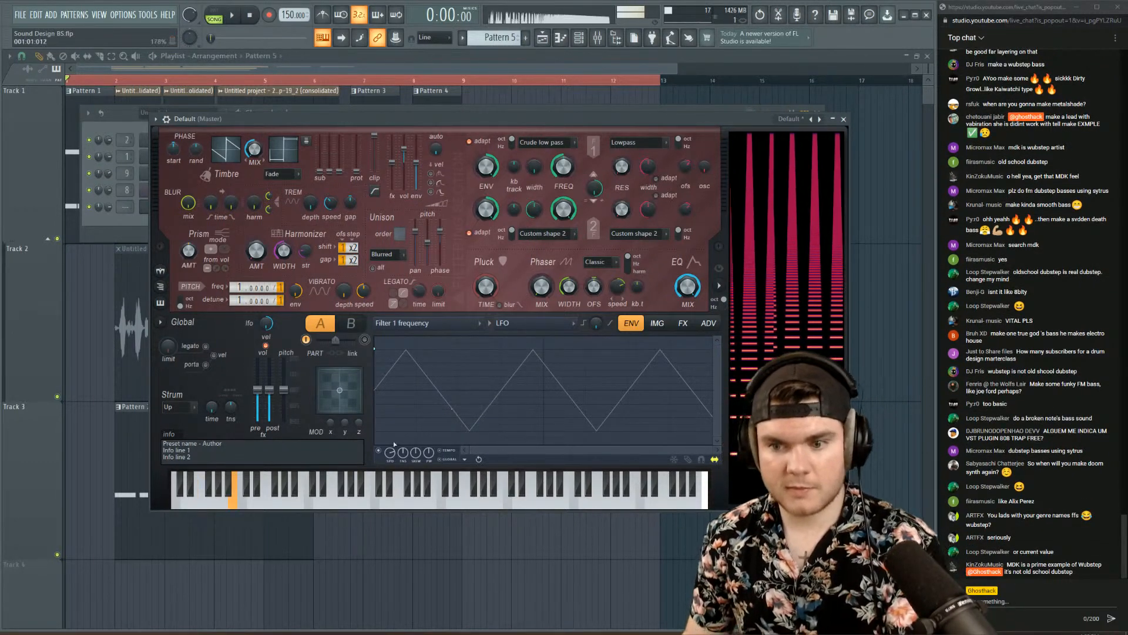
- Speed up the Filter 1 frequency LFO to about four cycles across the graph and set the Prism amount to 8%
left_click_drag(390, 452, 390, 445)
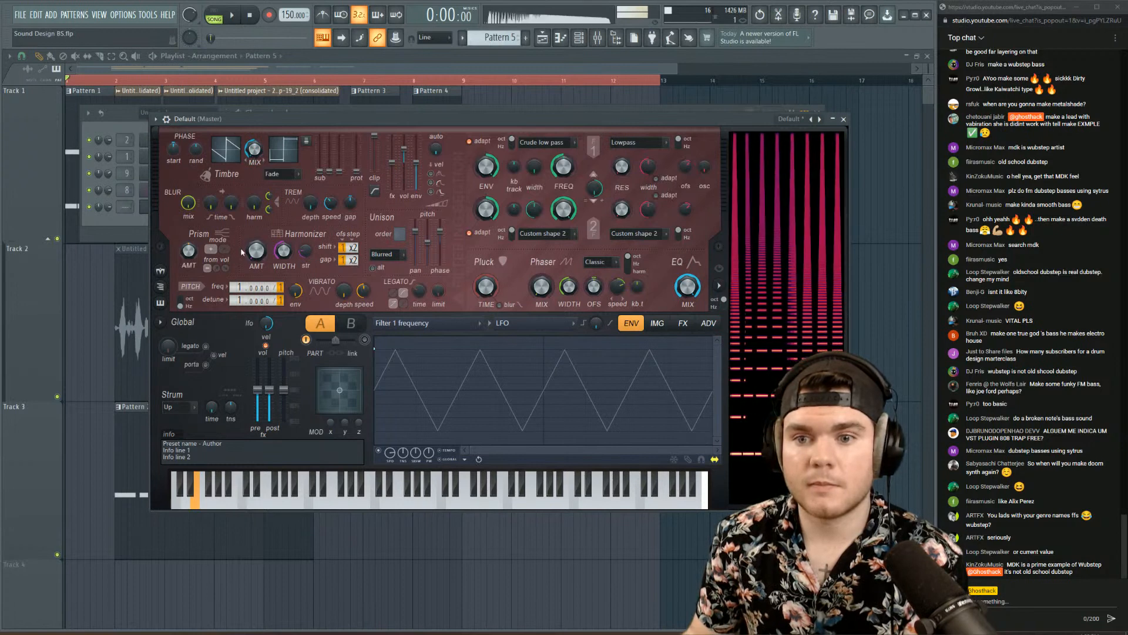
left_click_drag(189, 250, 188, 244)
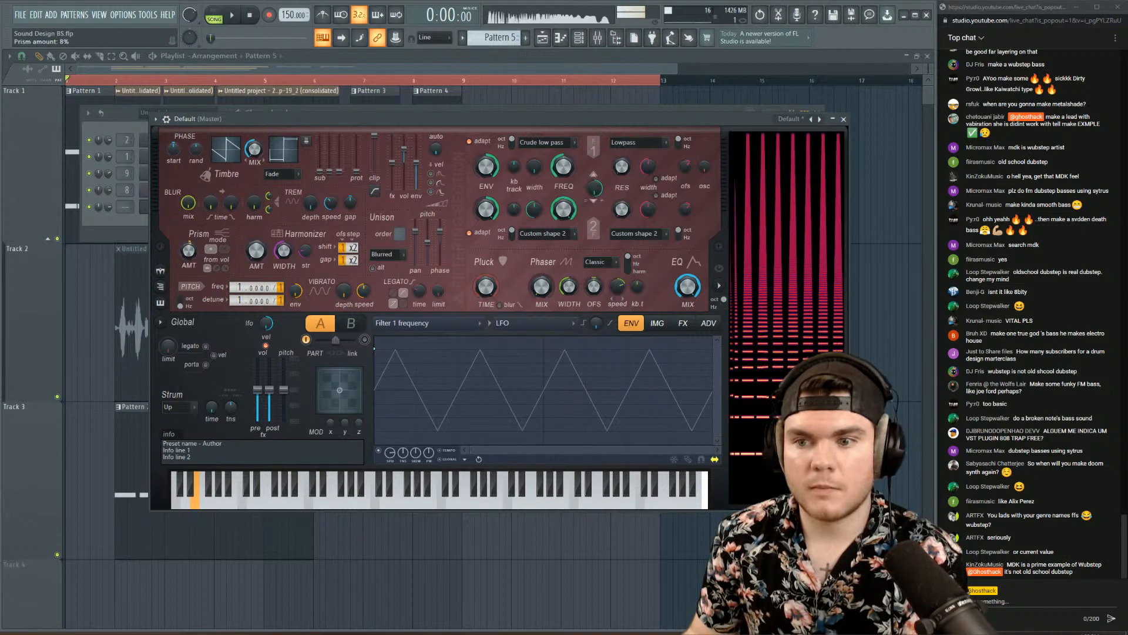
- Open the Harmonic prism shape for editing and reposition the wave section's start and end points to stretch the opening rise
left_click(467, 323)
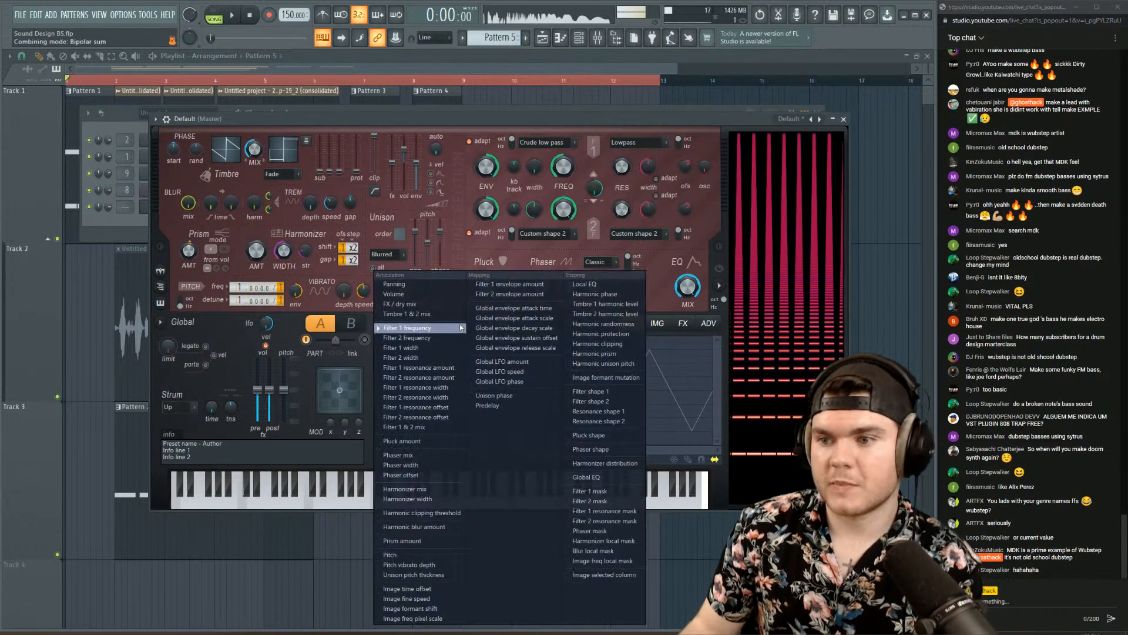
left_click(606, 353)
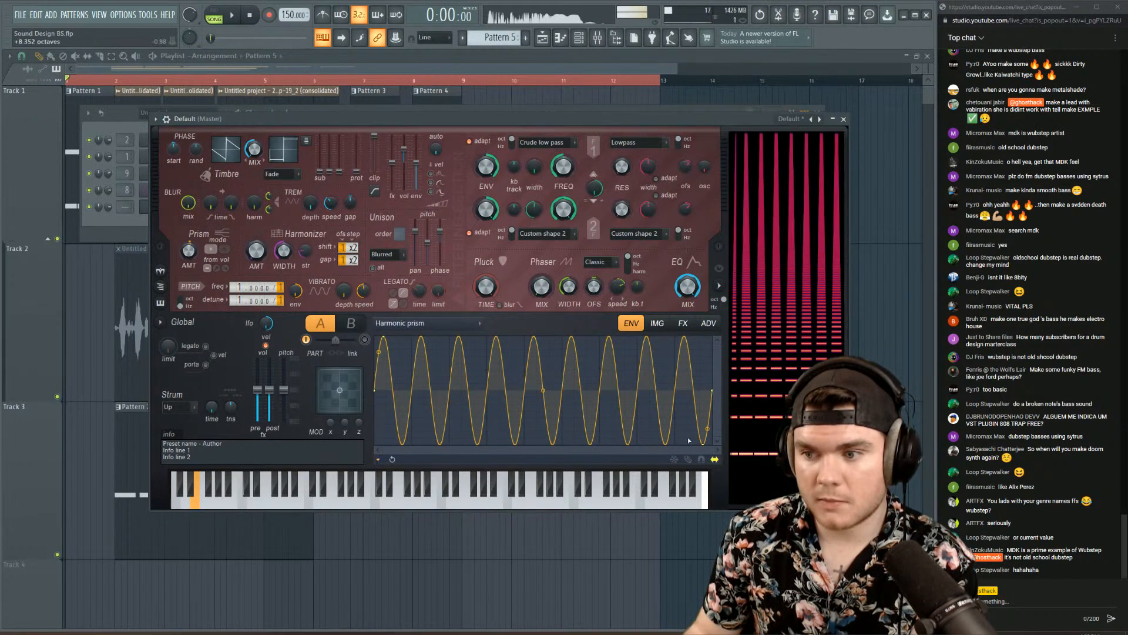
left_click_drag(707, 445, 666, 475)
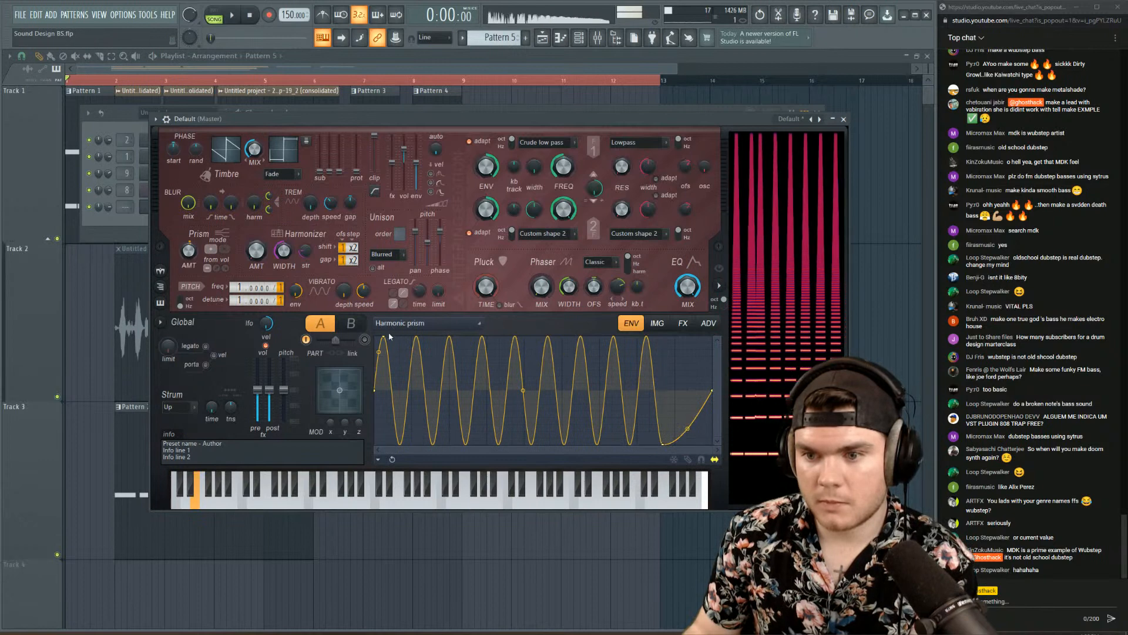
left_click_drag(385, 337, 467, 314)
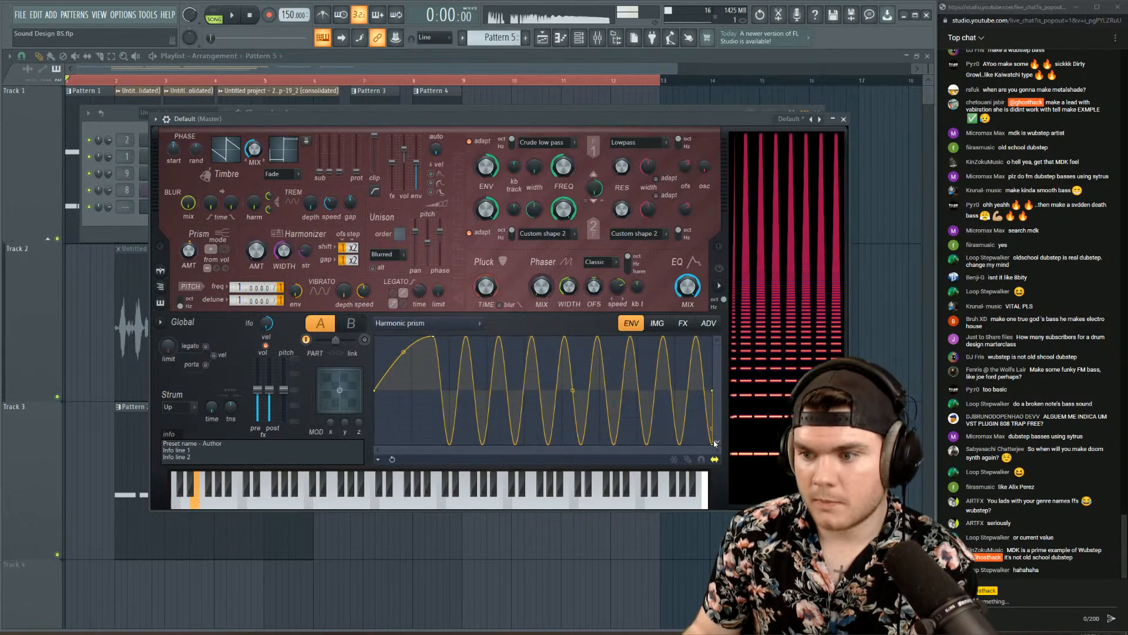
left_click_drag(713, 446, 606, 459)
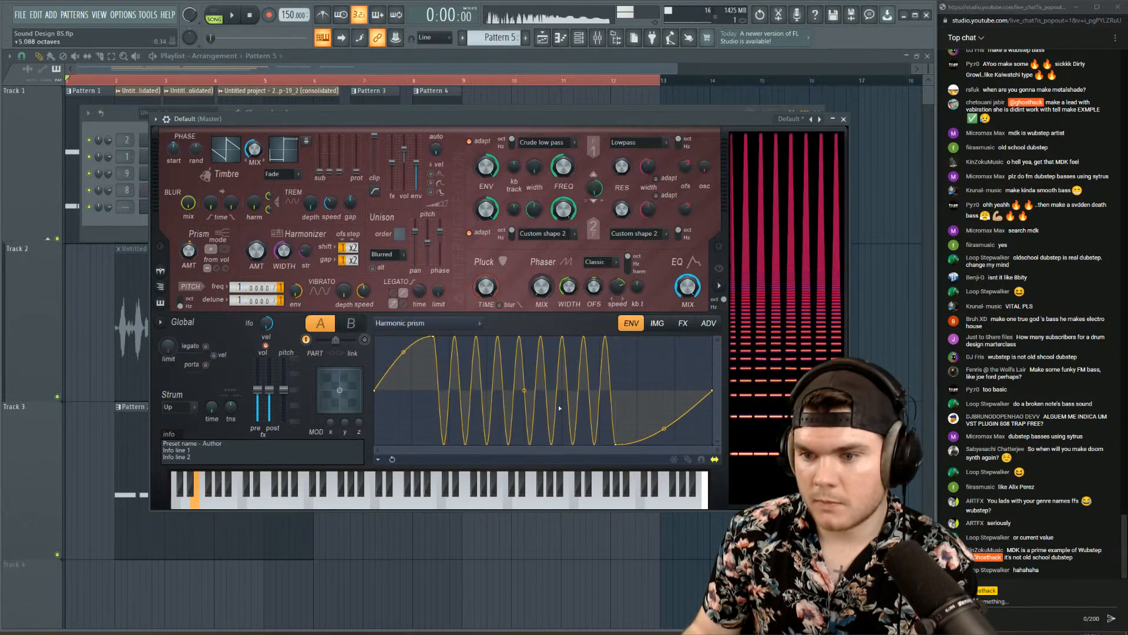
left_click_drag(434, 339, 515, 327)
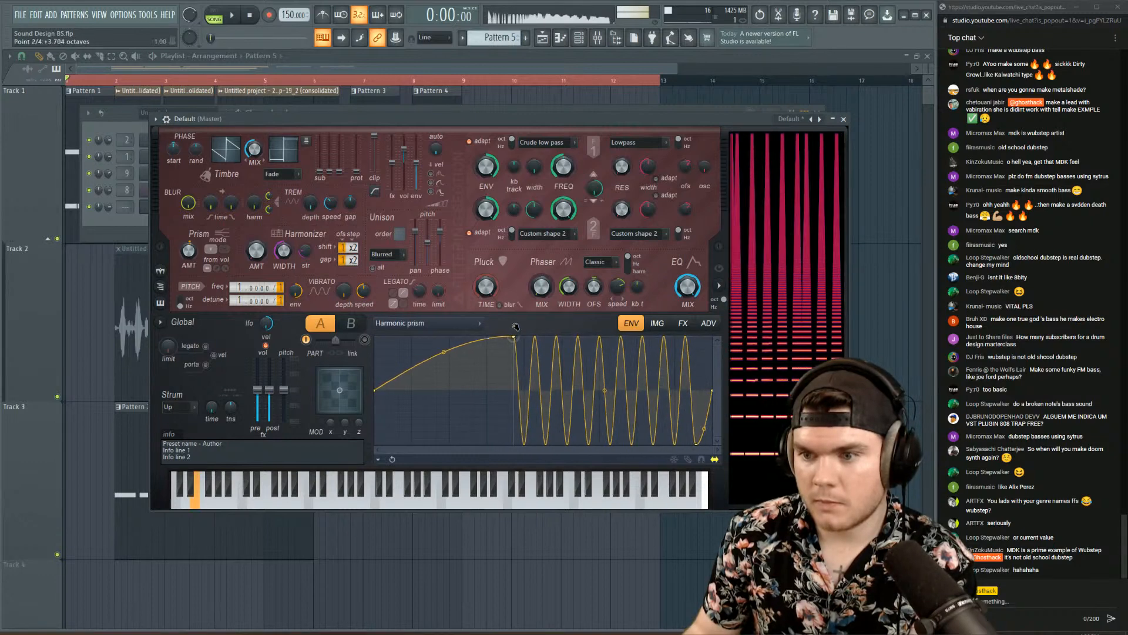
- Pack much denser wave cycles between the Harmonic prism curve's two inner points and widen that section across most of the graph
left_click_drag(605, 390, 605, 340)
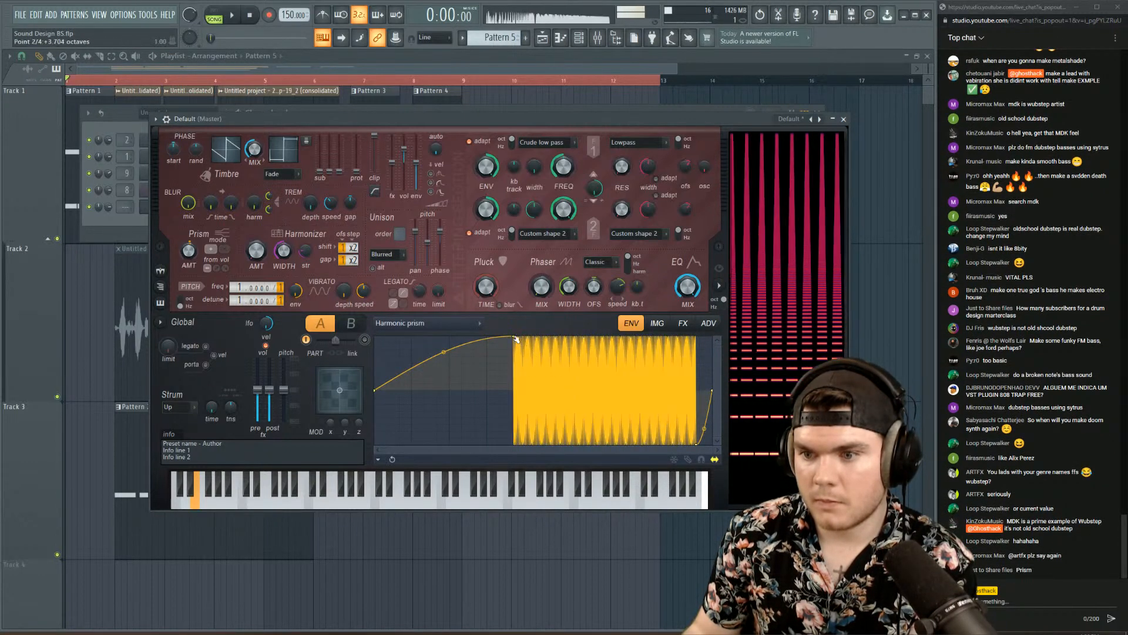
left_click_drag(514, 338, 456, 339)
left_click_drag(635, 441, 700, 444)
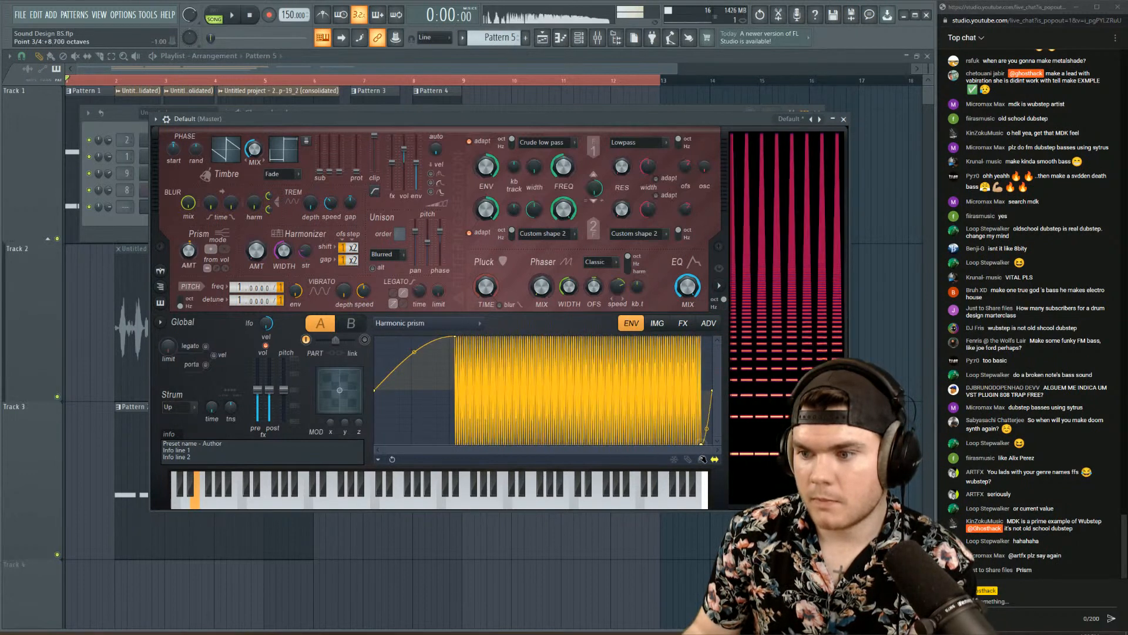
left_click_drag(578, 389, 578, 386)
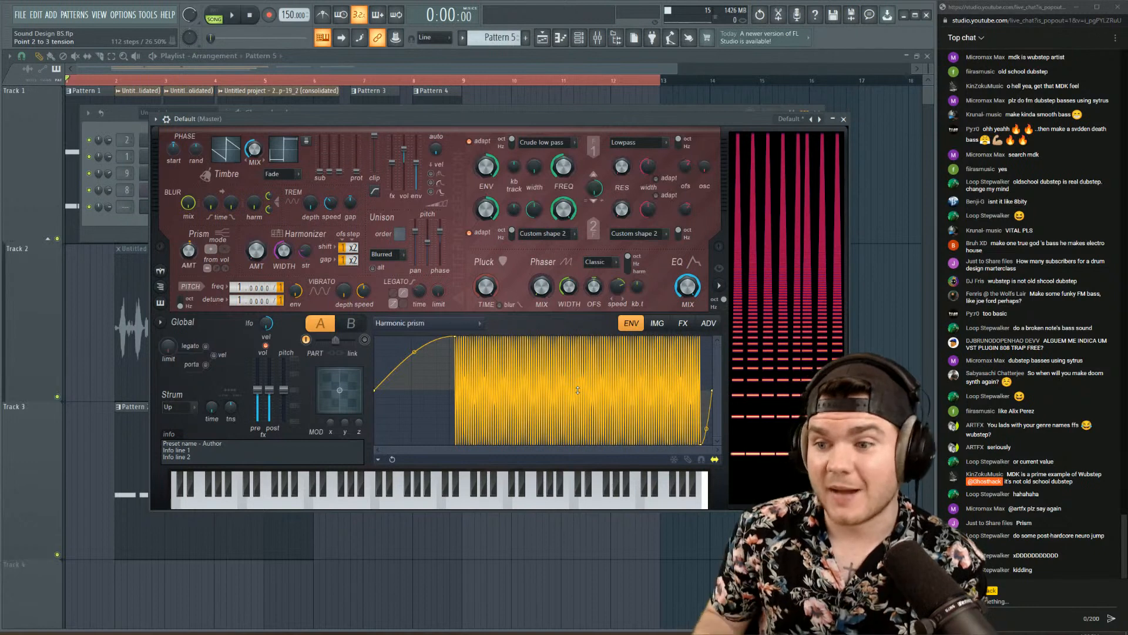
mouse_move(578, 390)
left_mouse_down()
mouse_move(578, 403)
mouse_move(578, 372)
left_mouse_up()
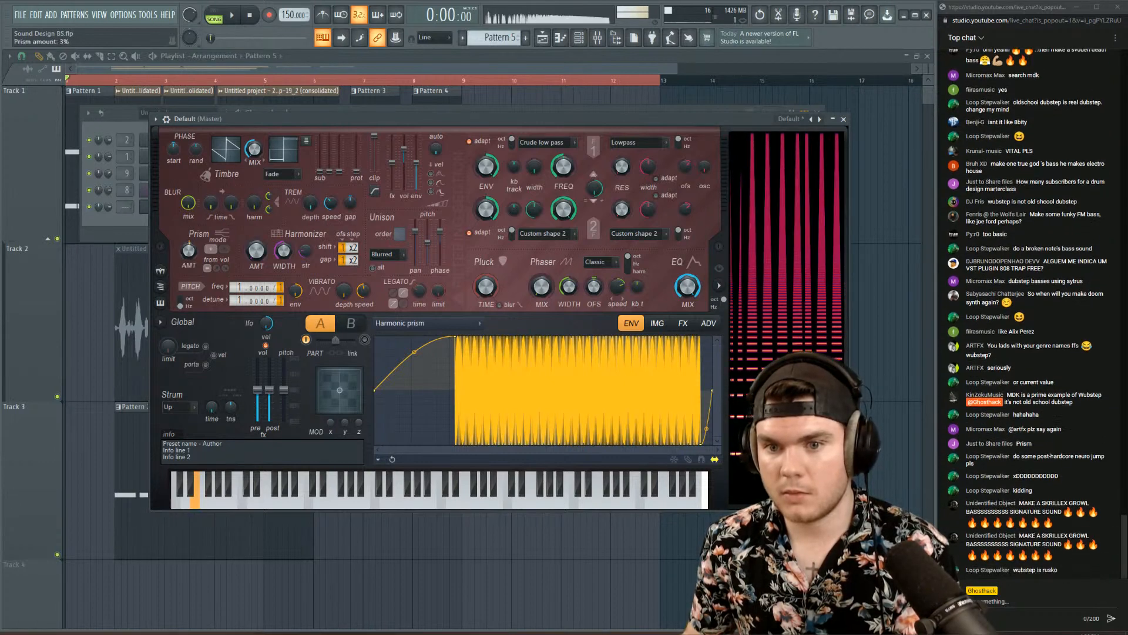
- Try the inverted harmonic level to prism amount option, switch it back off and set the Prism amount to 5%
left_click(224, 268)
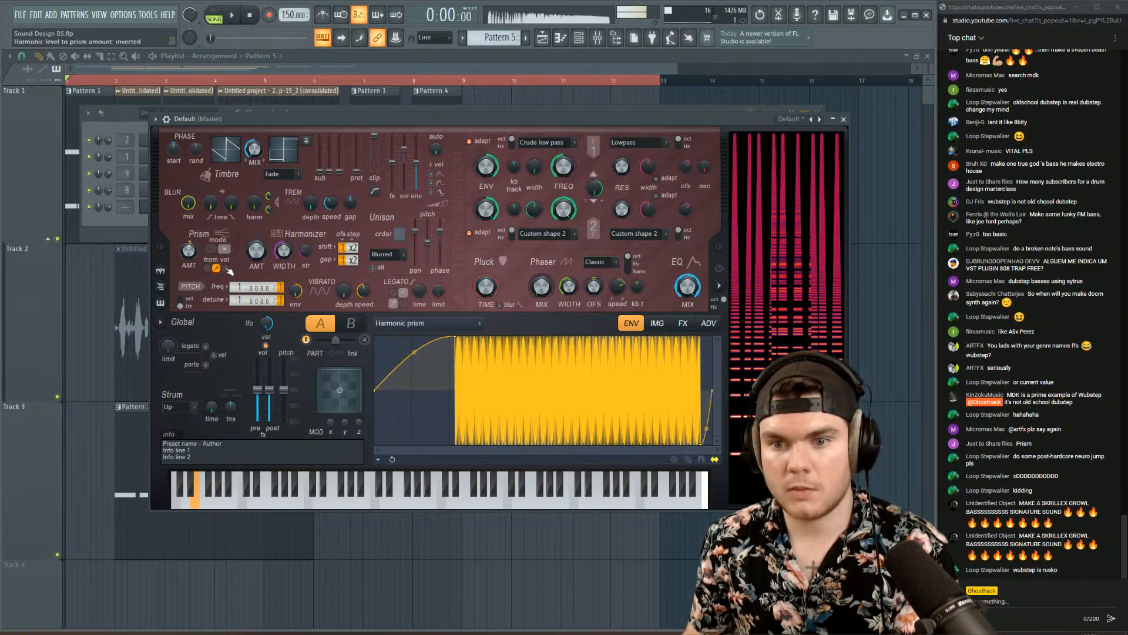
left_click(224, 268)
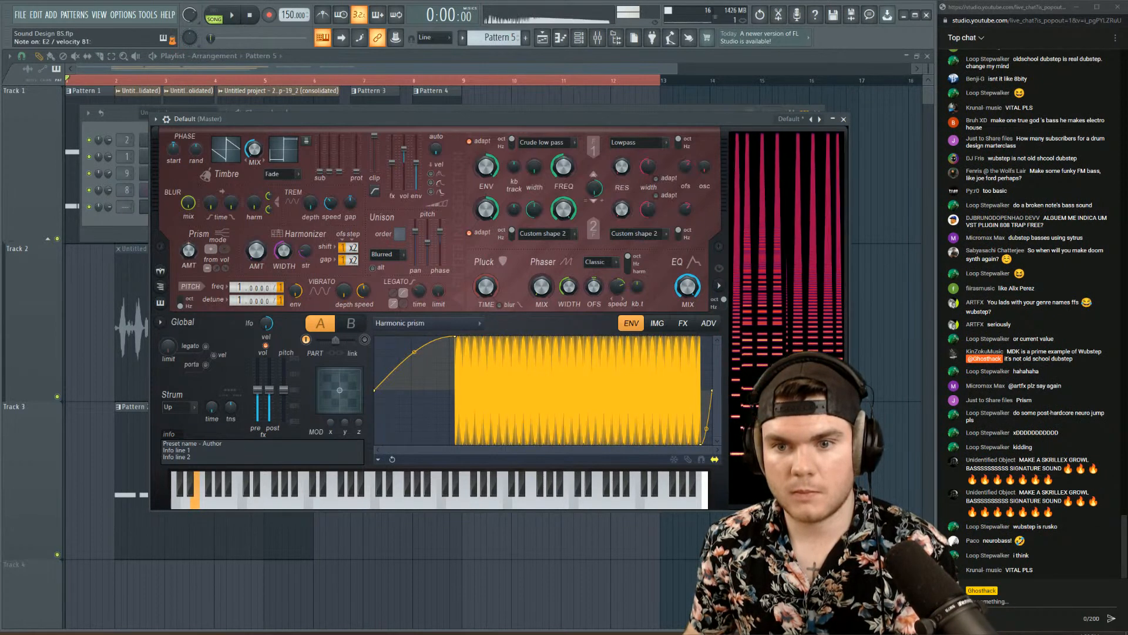
left_click_drag(188, 251, 188, 244)
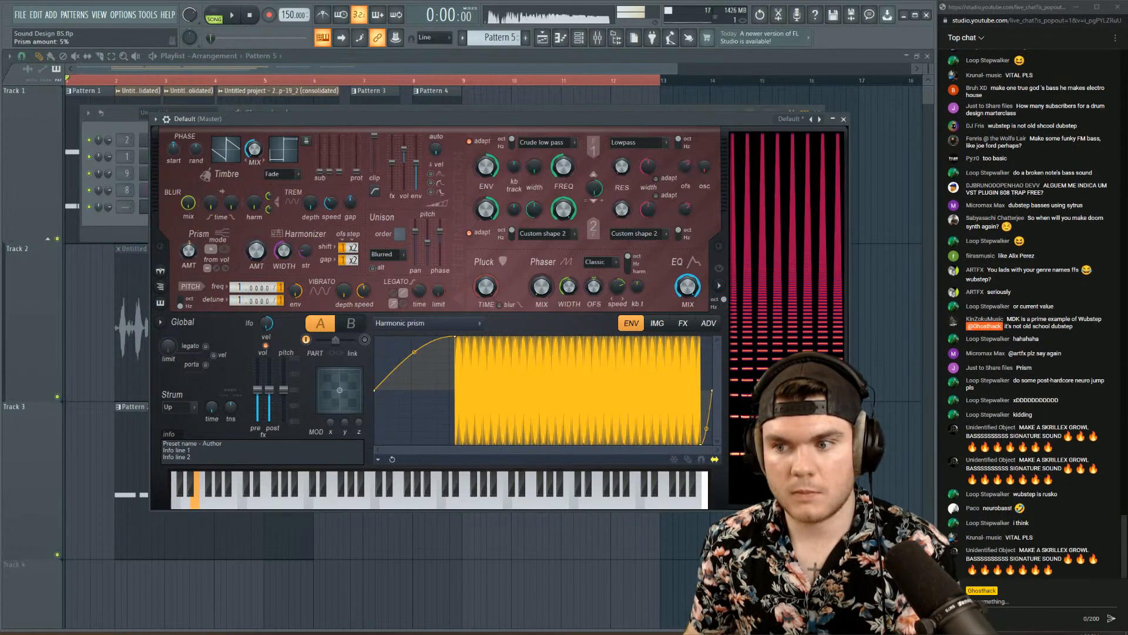
- Set the unison order to 5 and enable a short single-curve envelope on unison pitch thickness, falling from maximum to zero
right_click(395, 231)
left_click_drag(396, 230, 395, 211)
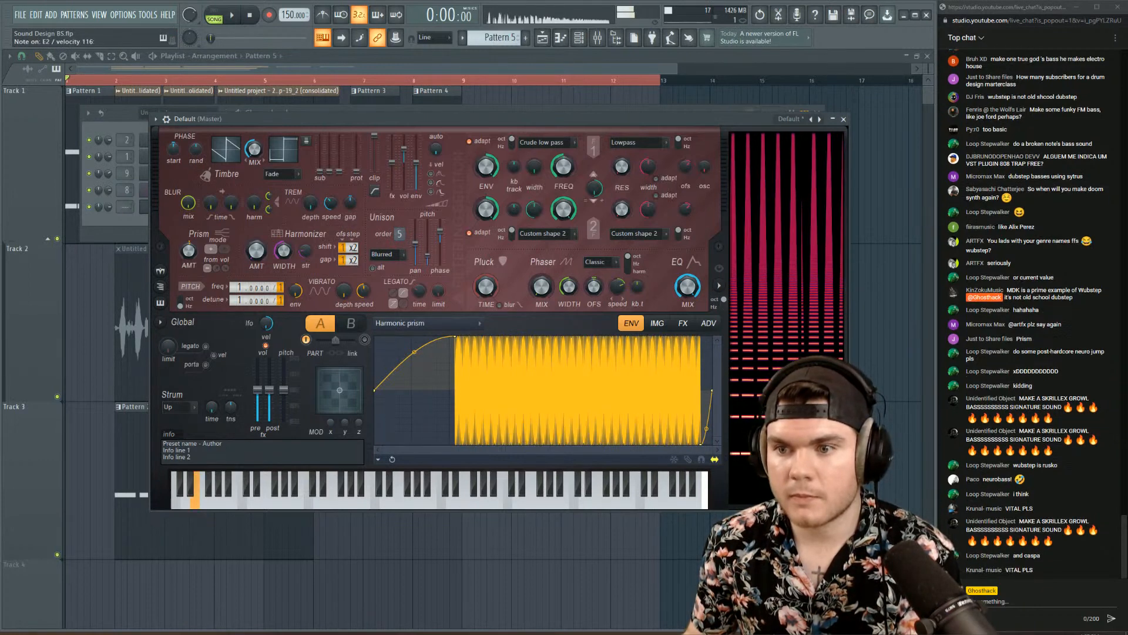
right_click(428, 252)
left_click(452, 279)
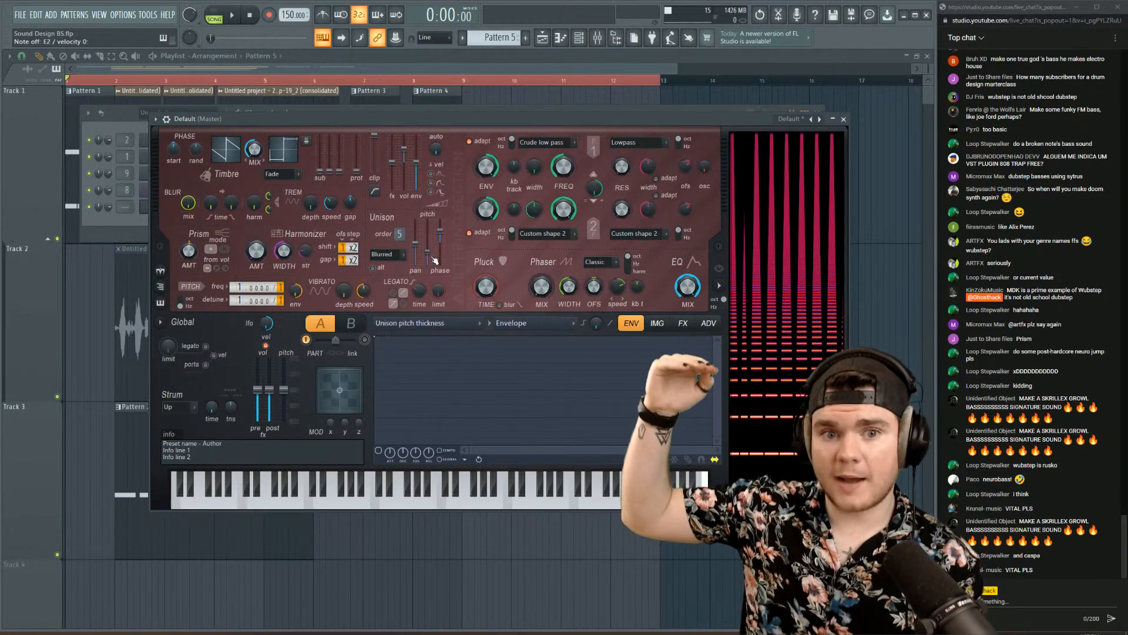
left_click(379, 451)
right_click(451, 416)
left_click_drag(451, 416, 463, 451)
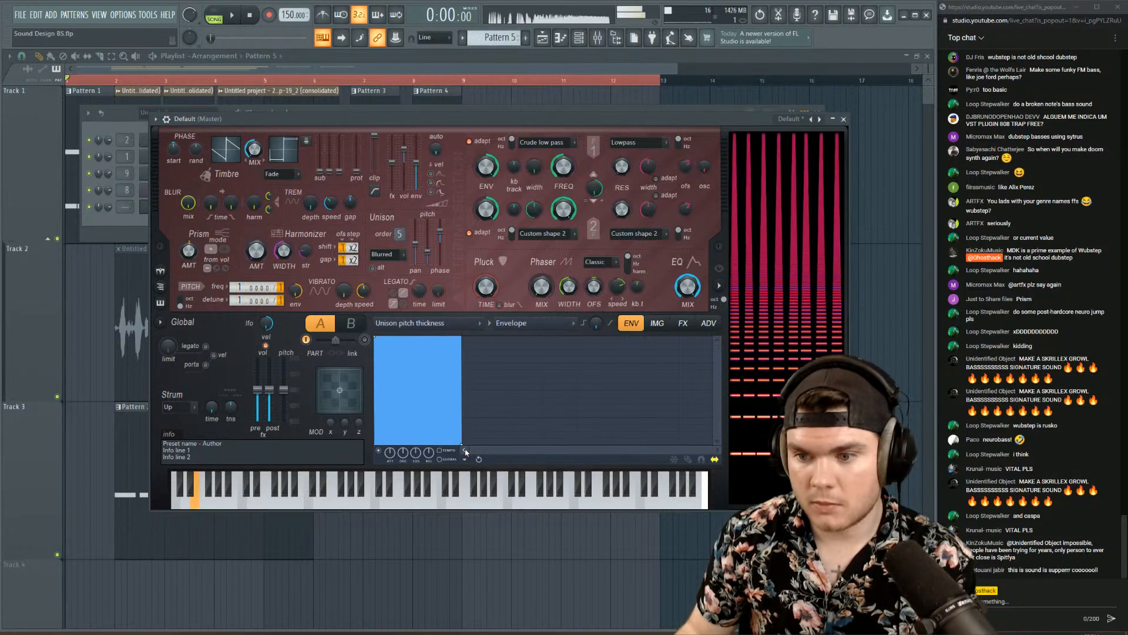
right_click(462, 444)
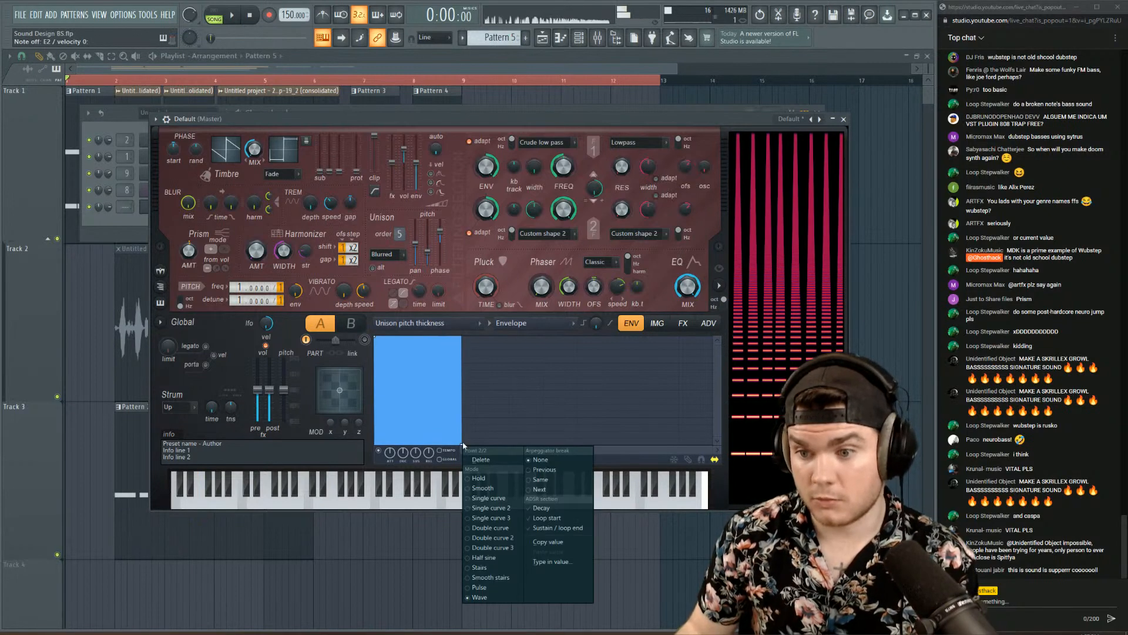
left_click(488, 497)
left_click_drag(417, 356, 417, 382)
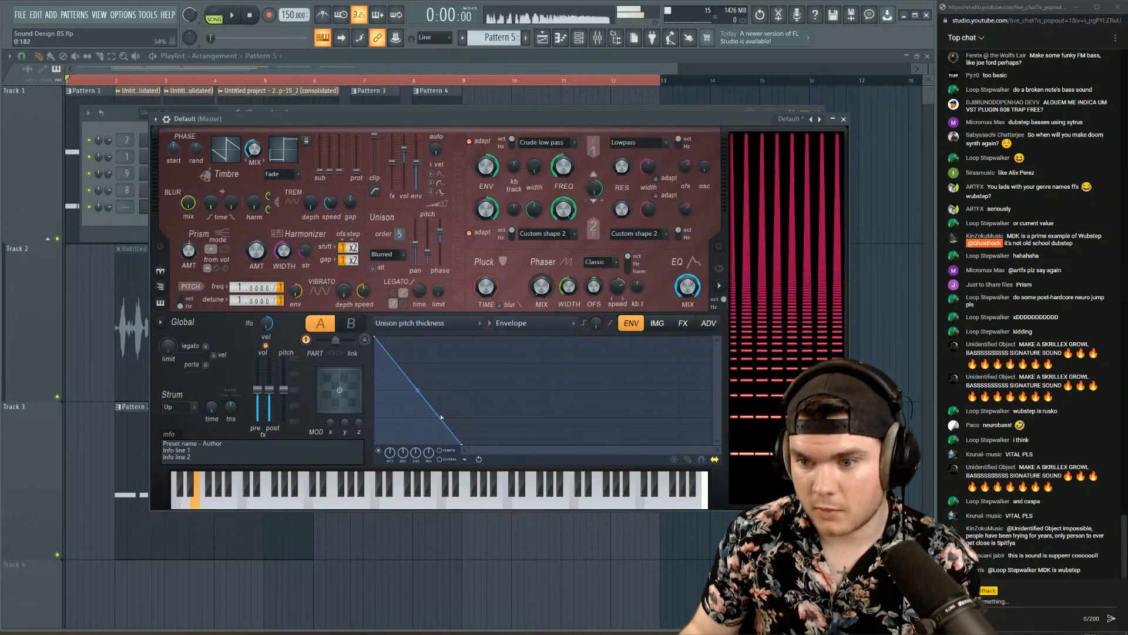
mouse_move(463, 444)
left_mouse_down()
mouse_move(400, 444)
mouse_move(443, 450)
left_mouse_up()
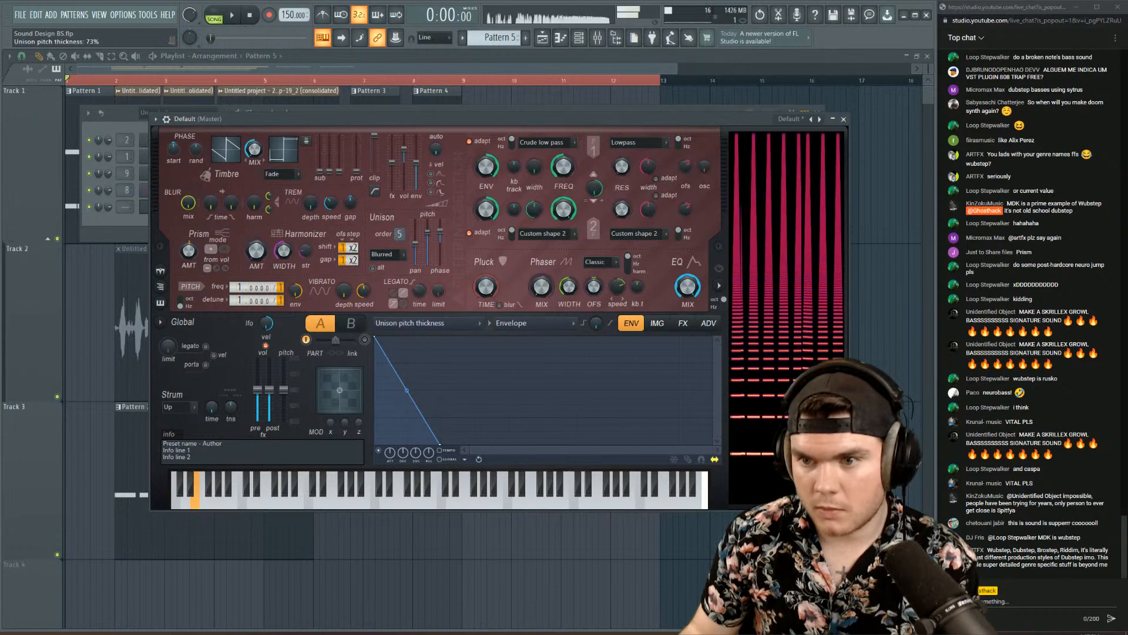
- Bend the unison pitch thickness envelope into a steep initial drop with a slow tail and lower the unison pitch thickness
left_click_drag(427, 232, 427, 222)
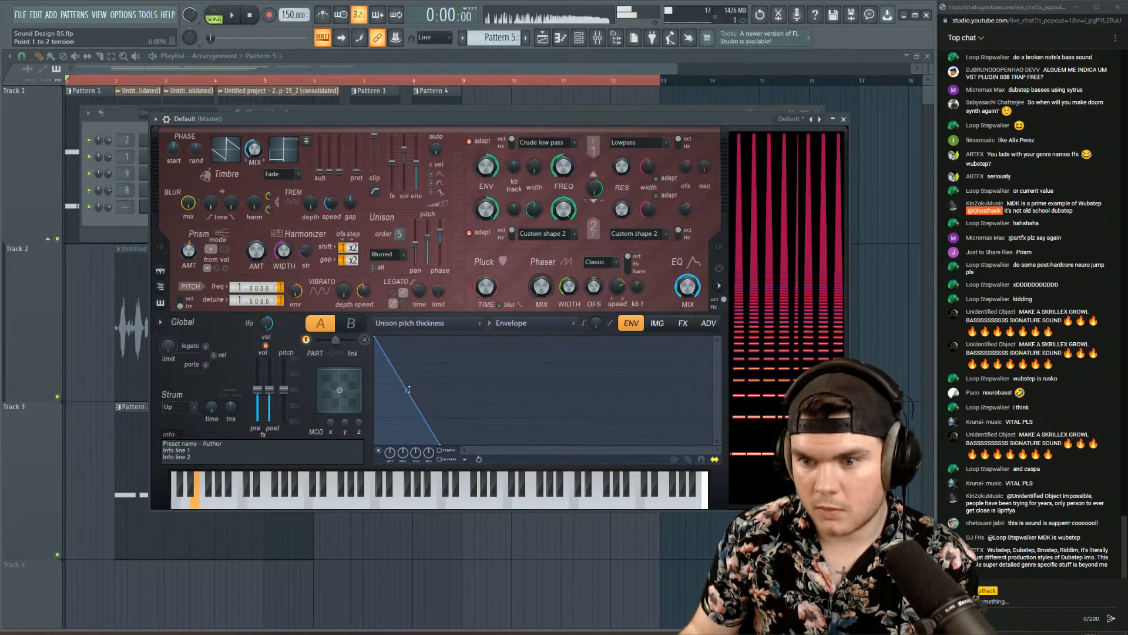
left_click_drag(406, 390, 407, 430)
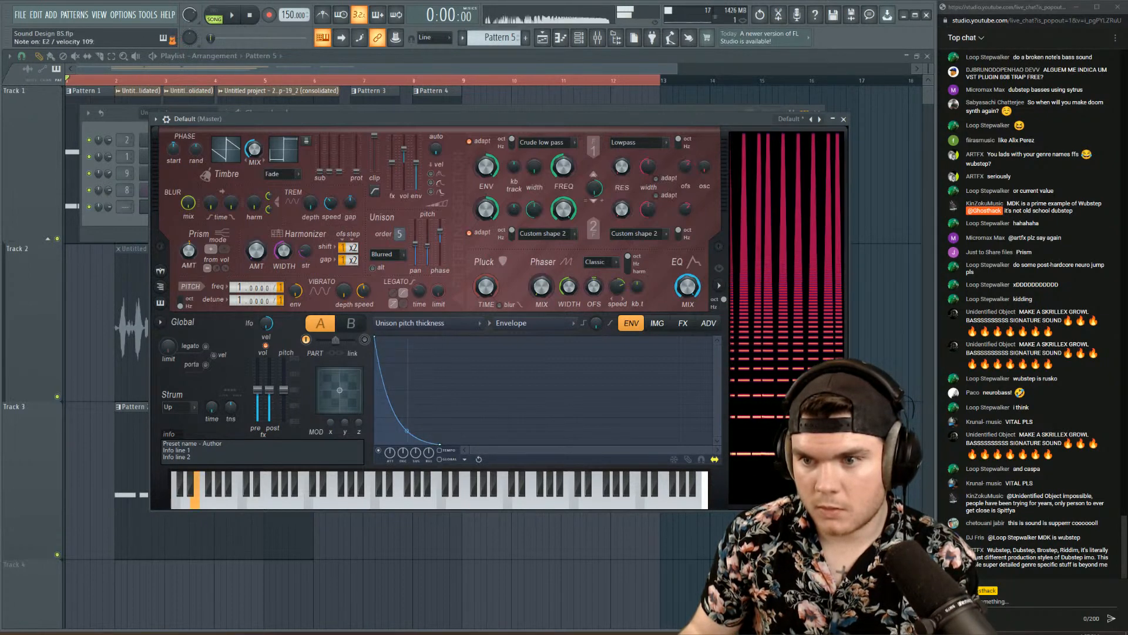
left_click_drag(427, 245, 427, 251)
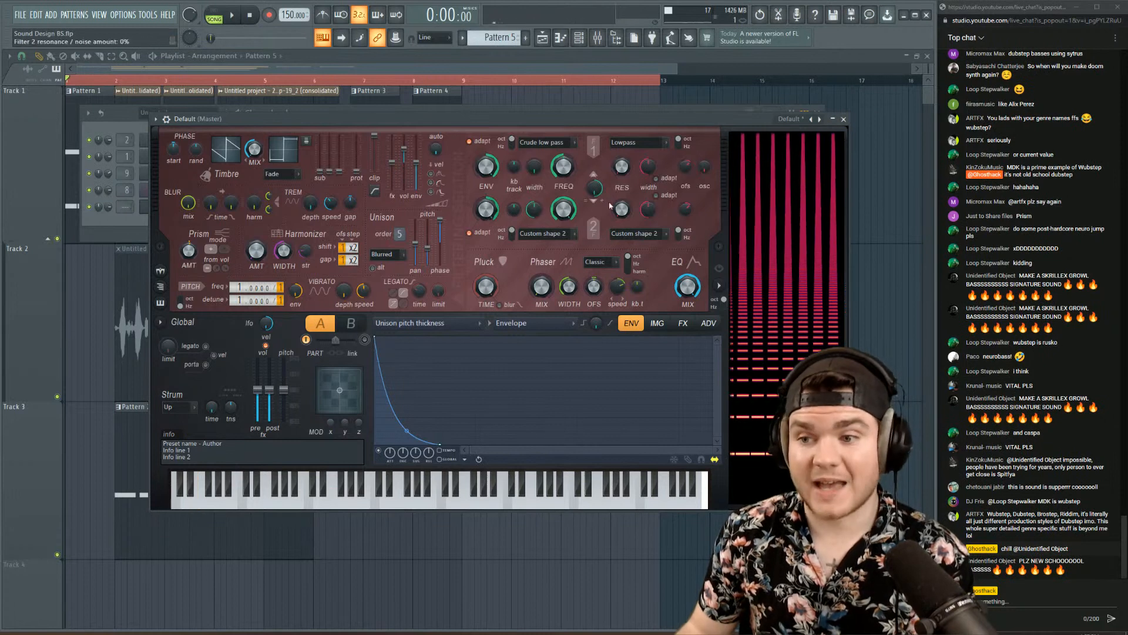
- Bring up the mixer and route the Default channel to mixer insert 10
left_click_drag(565, 160, 534, 164)
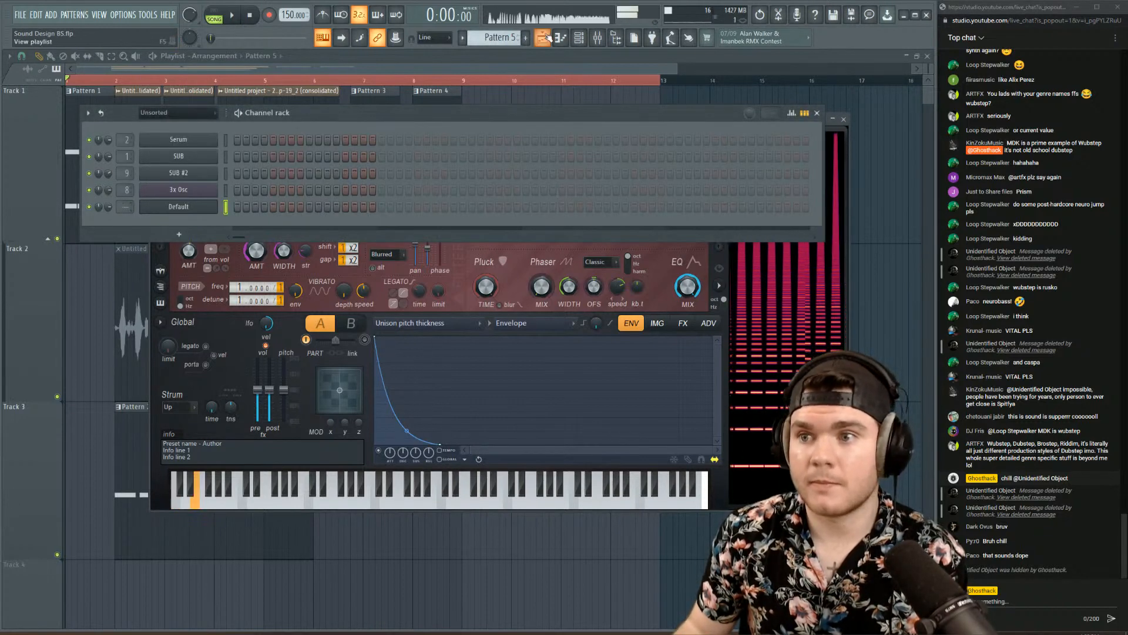
left_click(597, 38)
left_click_drag(128, 204, 128, 210)
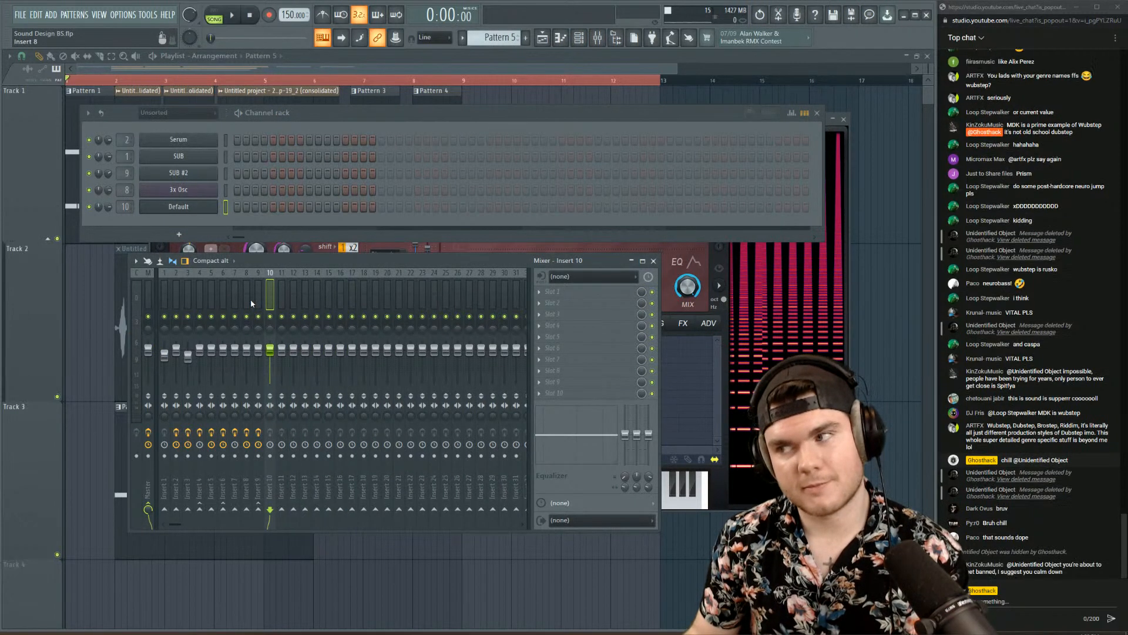
- Try the Thicc Rack 1 mixer state on Insert 10 and reset the track to the Default state
right_click(266, 299)
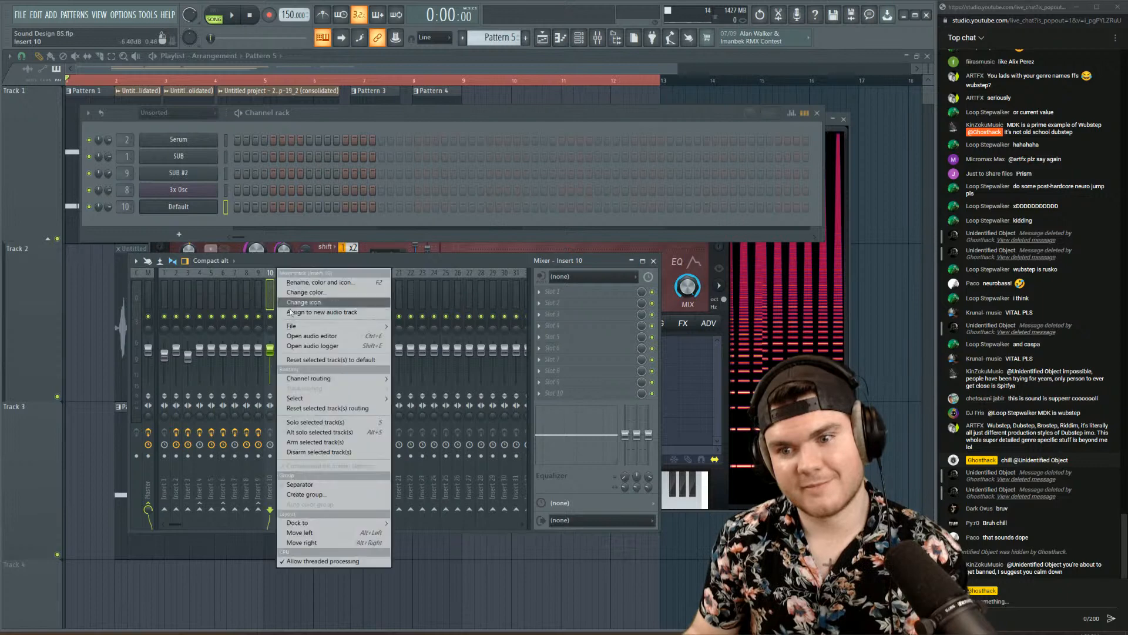
mouse_move(330, 325)
left_click(440, 584)
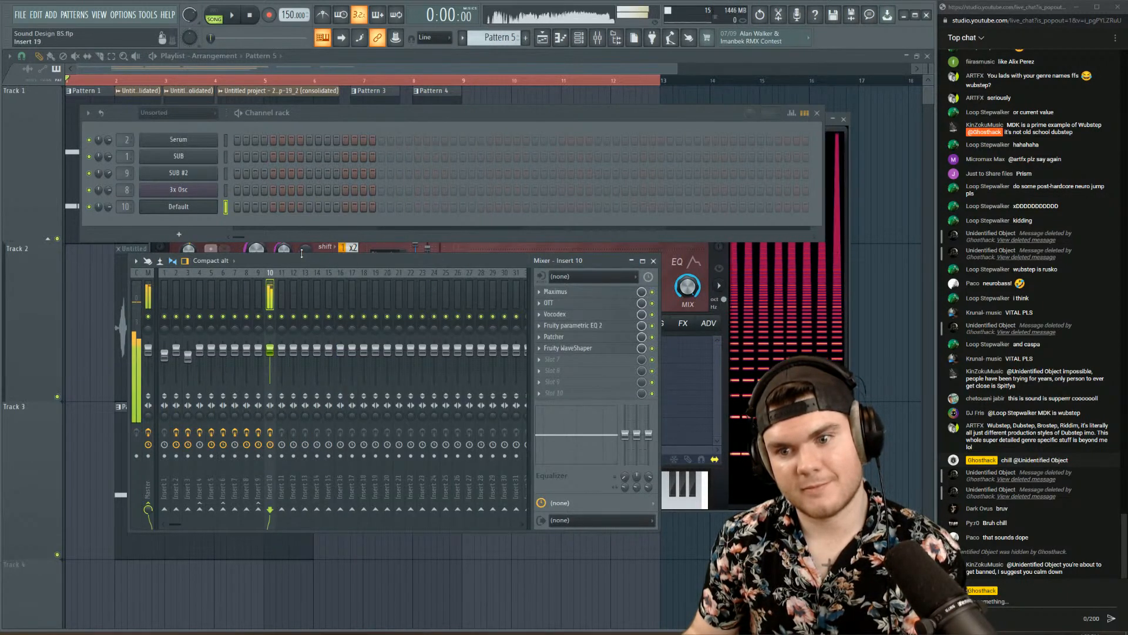
right_click(272, 270)
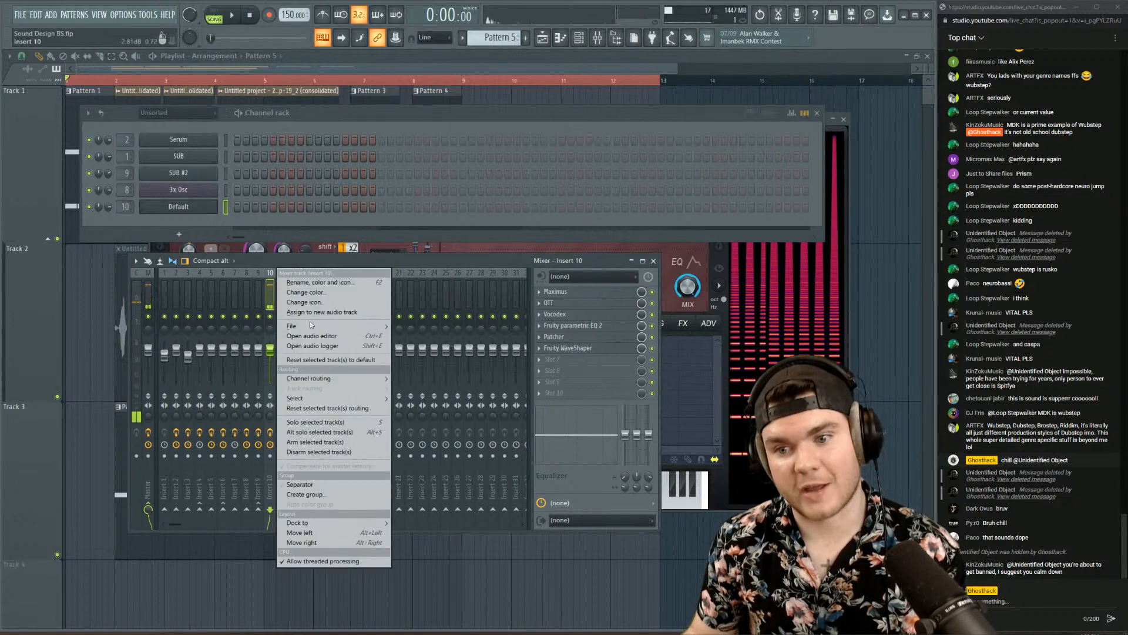
mouse_move(311, 326)
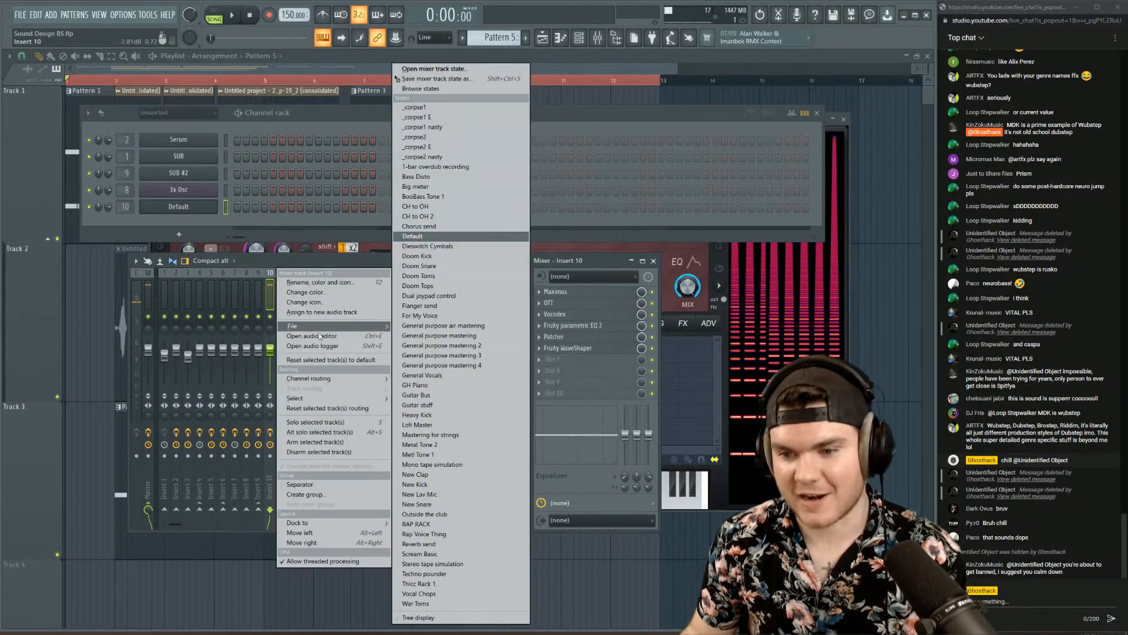
left_click(419, 236)
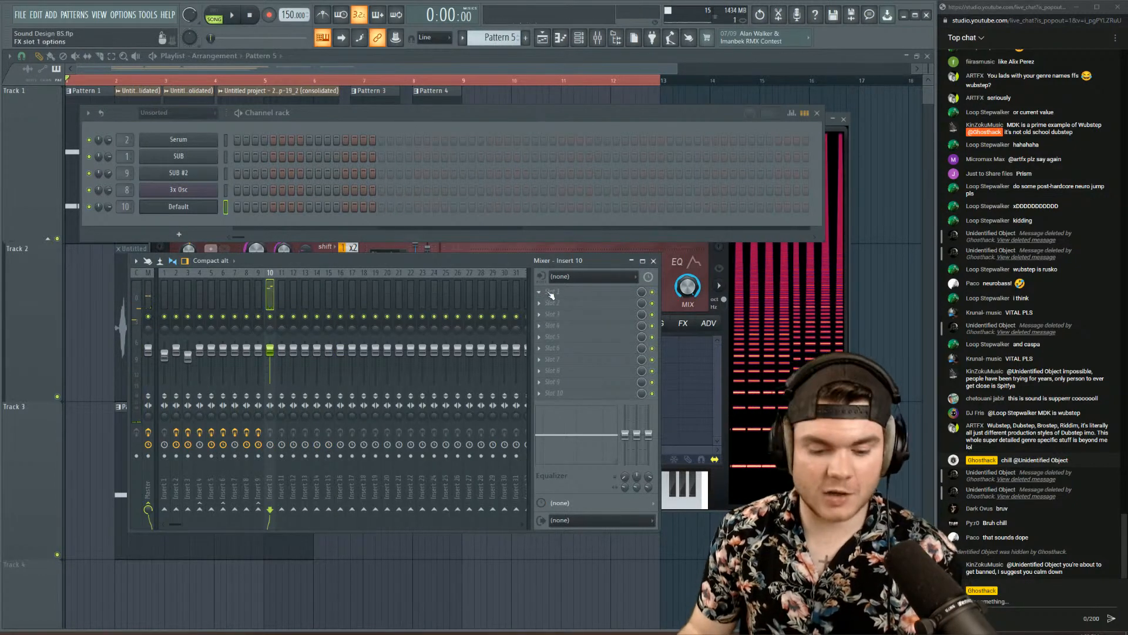
- Load Soundgoodizer into the first effect slot of Insert 10
left_click(551, 293)
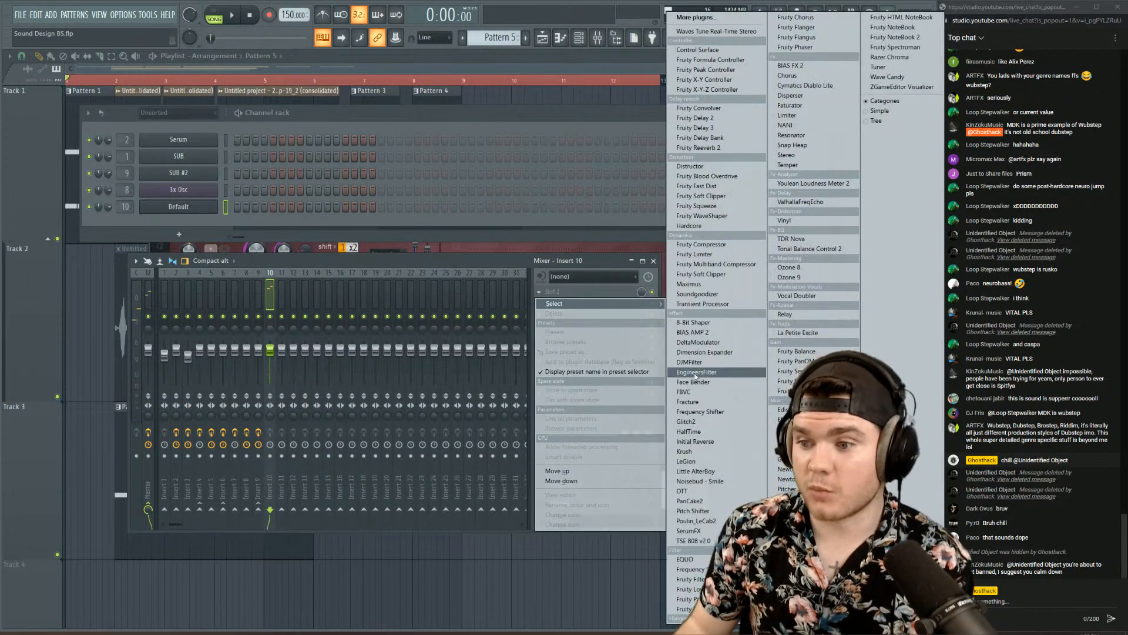
left_click(708, 294)
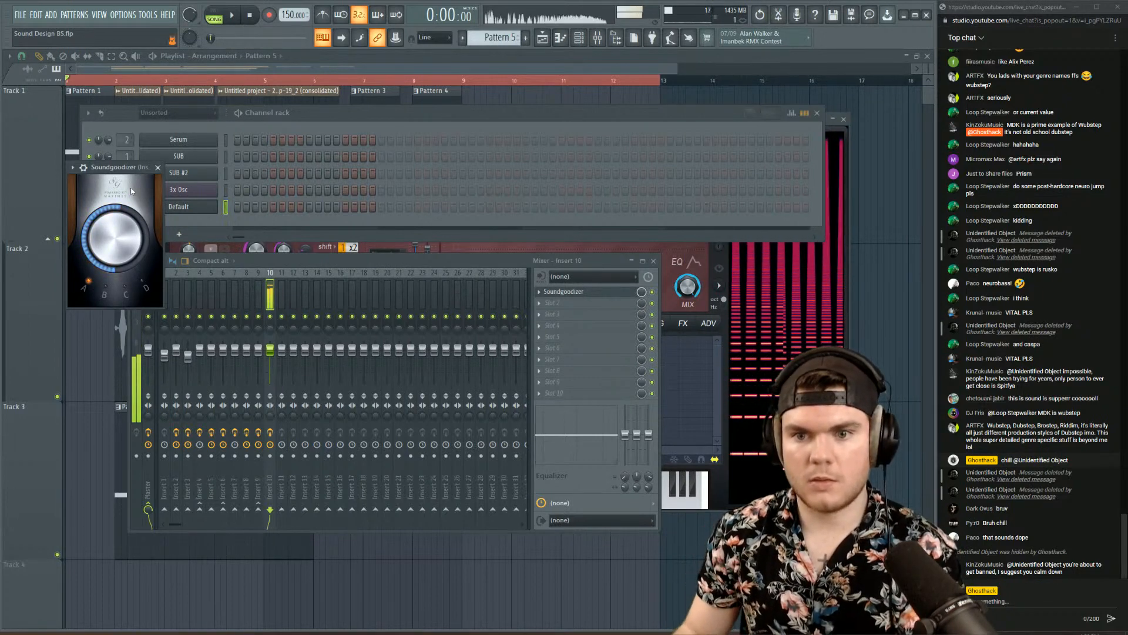
- Set Harmor's distortion effect on the Default channel to the Log type and lower the distortion amount
left_click(203, 211)
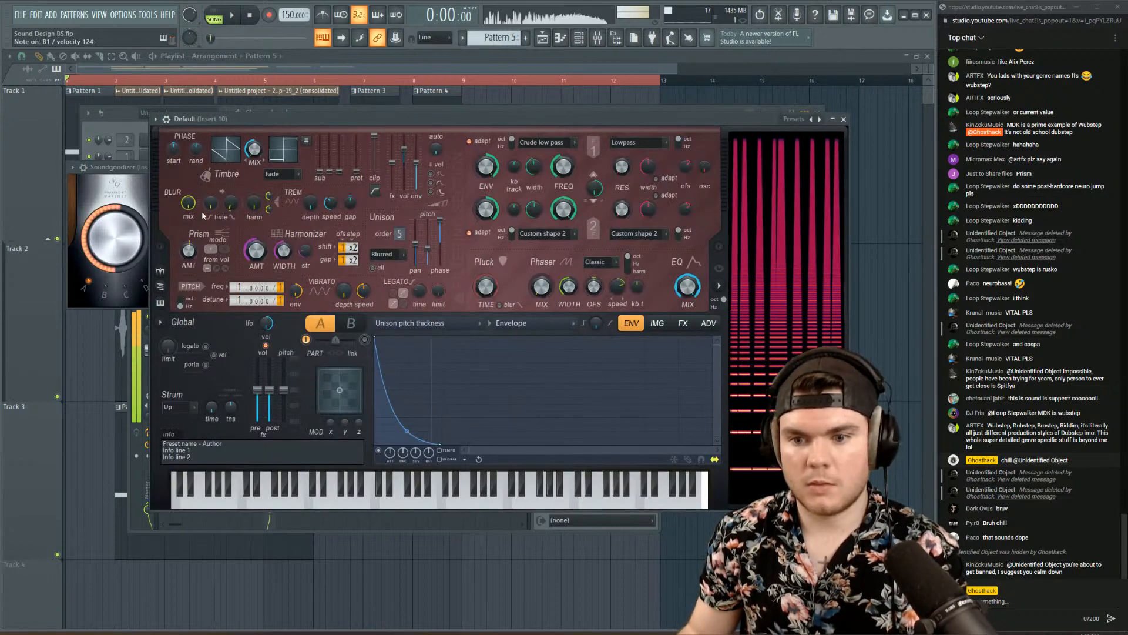
left_click(683, 322)
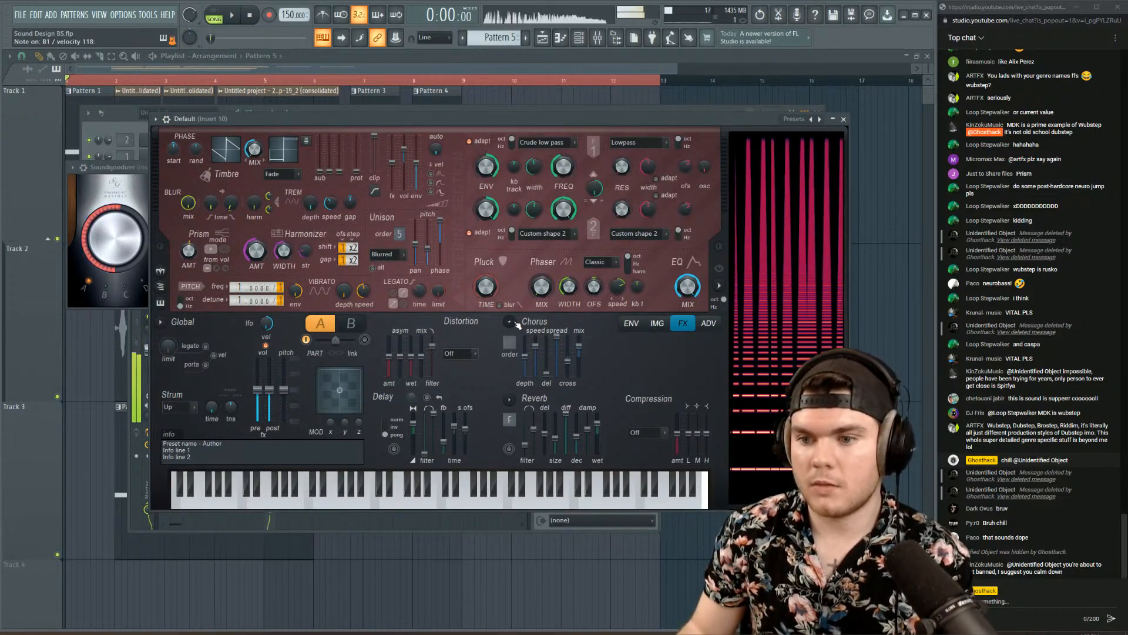
left_click(460, 353)
left_click(459, 418)
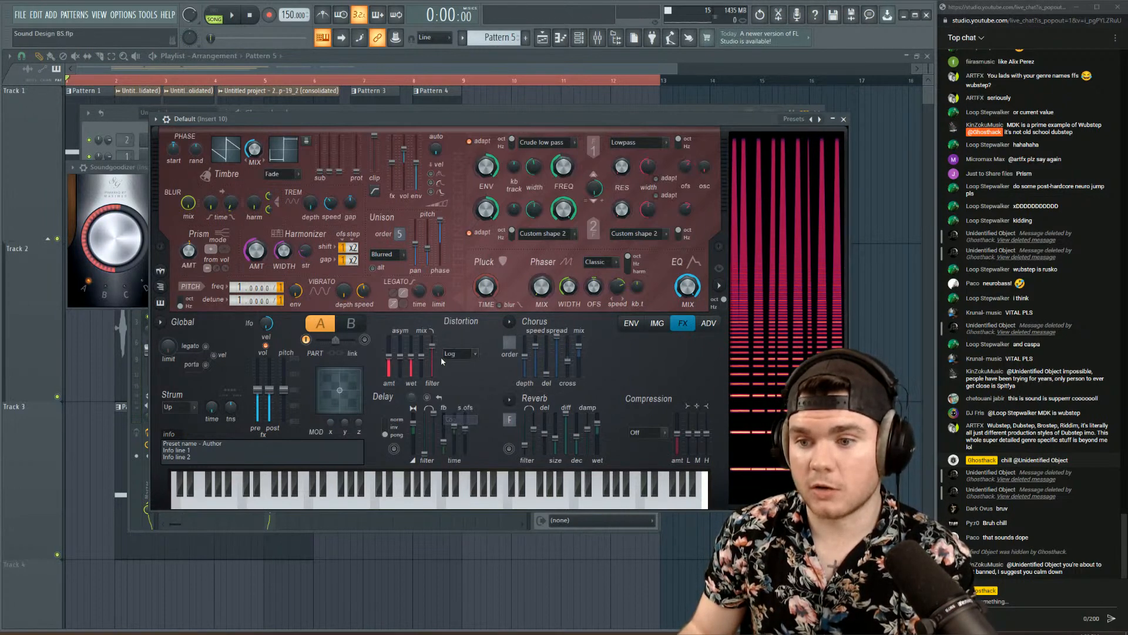
left_click_drag(389, 356, 390, 366)
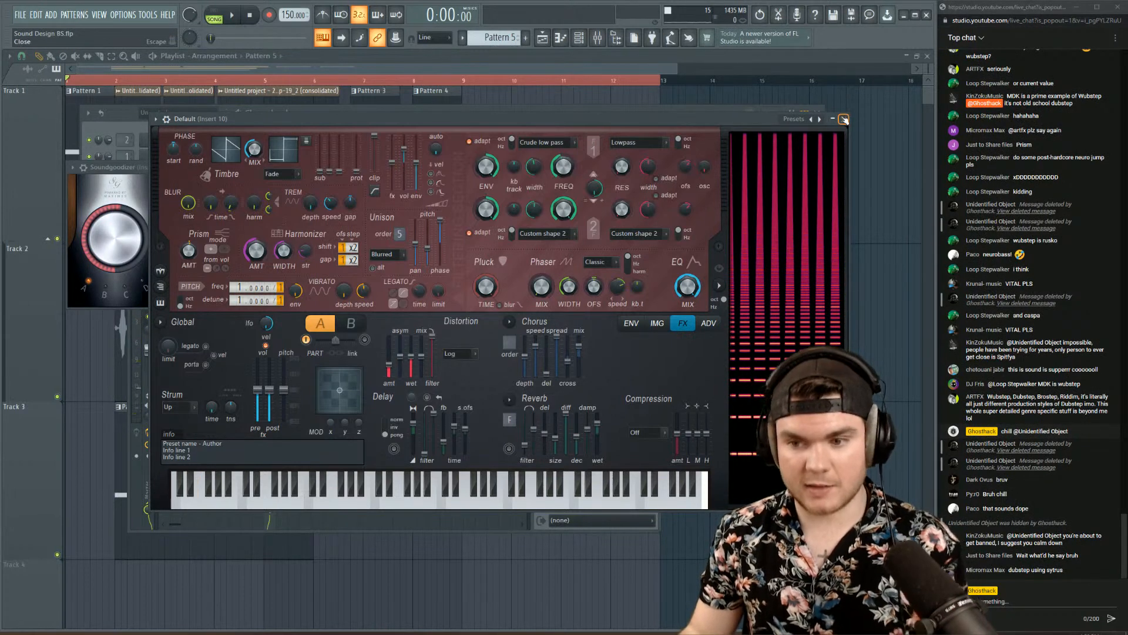
- Bring up the Filter 1 frequency LFO in Harmor's envelope editor, slow its speed, and close the Harmor and Soundgoodizer windows
left_click(633, 325)
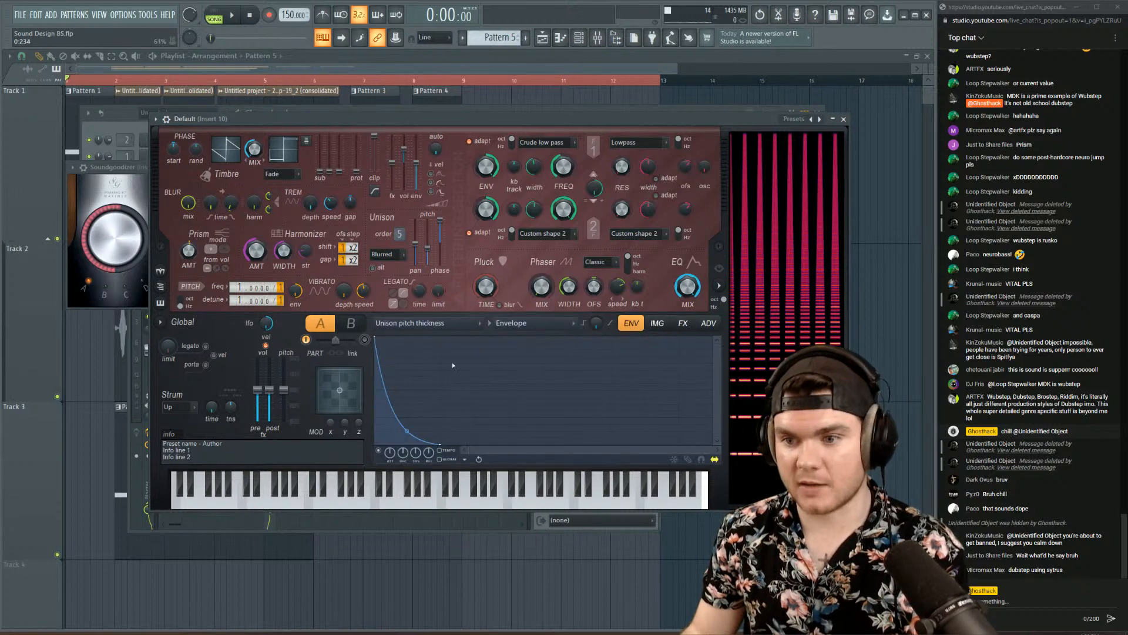
left_click(423, 322)
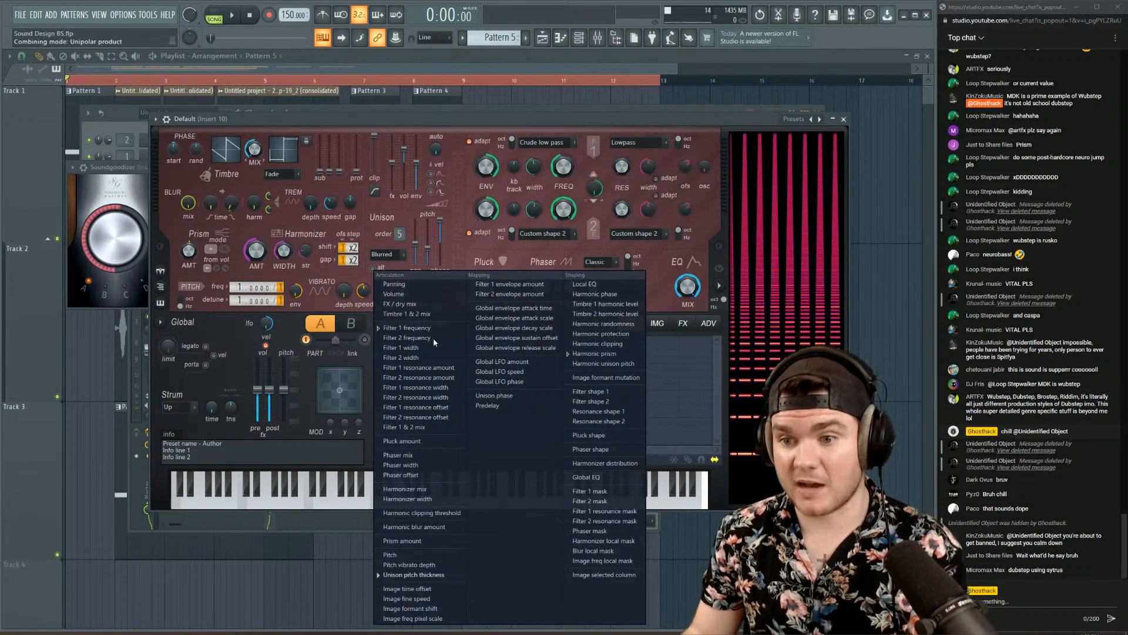
left_click(419, 329)
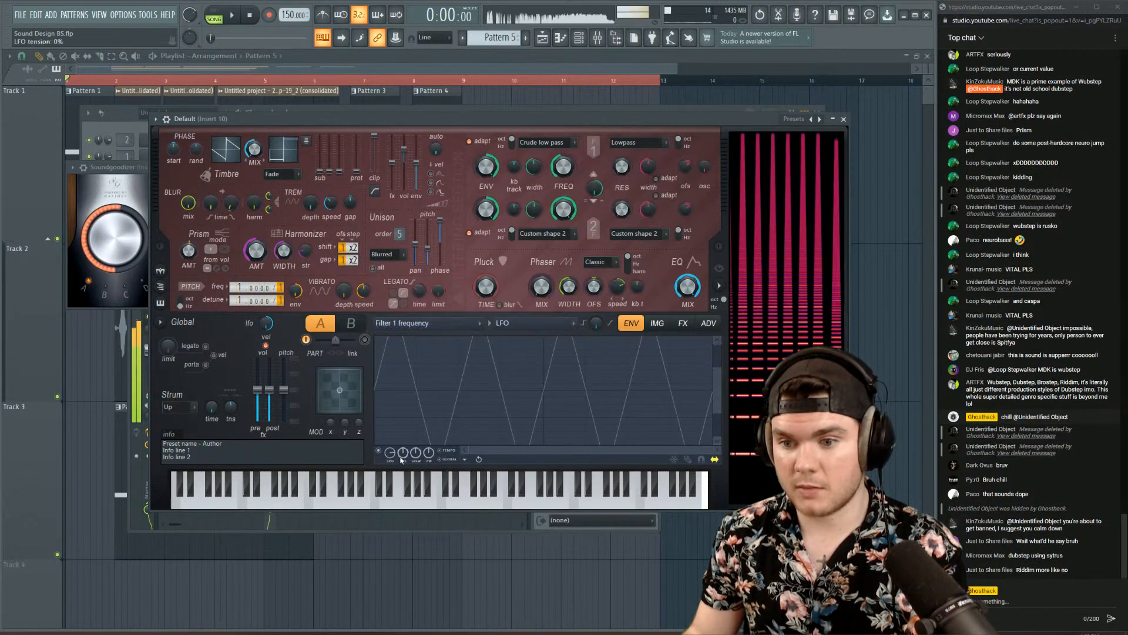
mouse_move(390, 453)
left_mouse_down()
mouse_move(390, 472)
mouse_move(390, 440)
mouse_move(390, 449)
left_mouse_up()
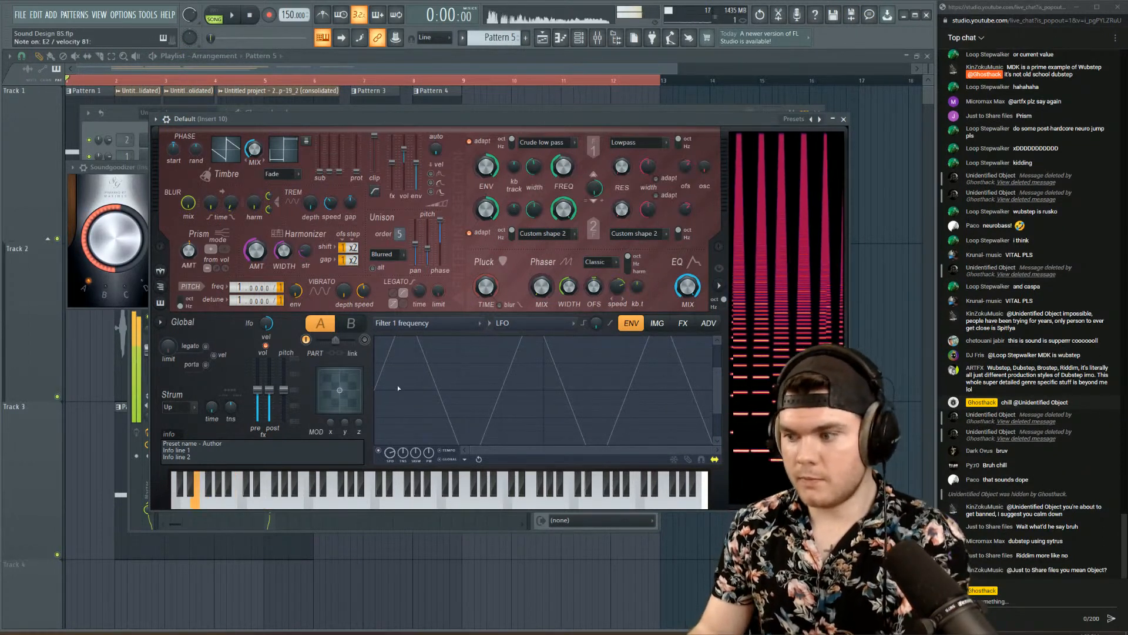
left_click(845, 120)
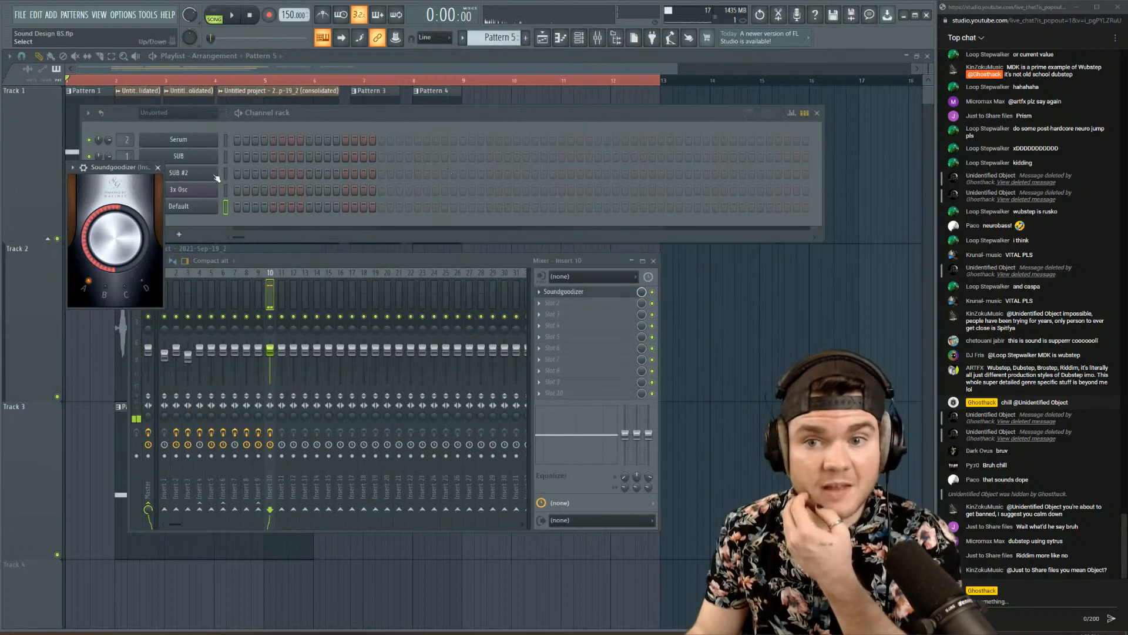
left_click(158, 168)
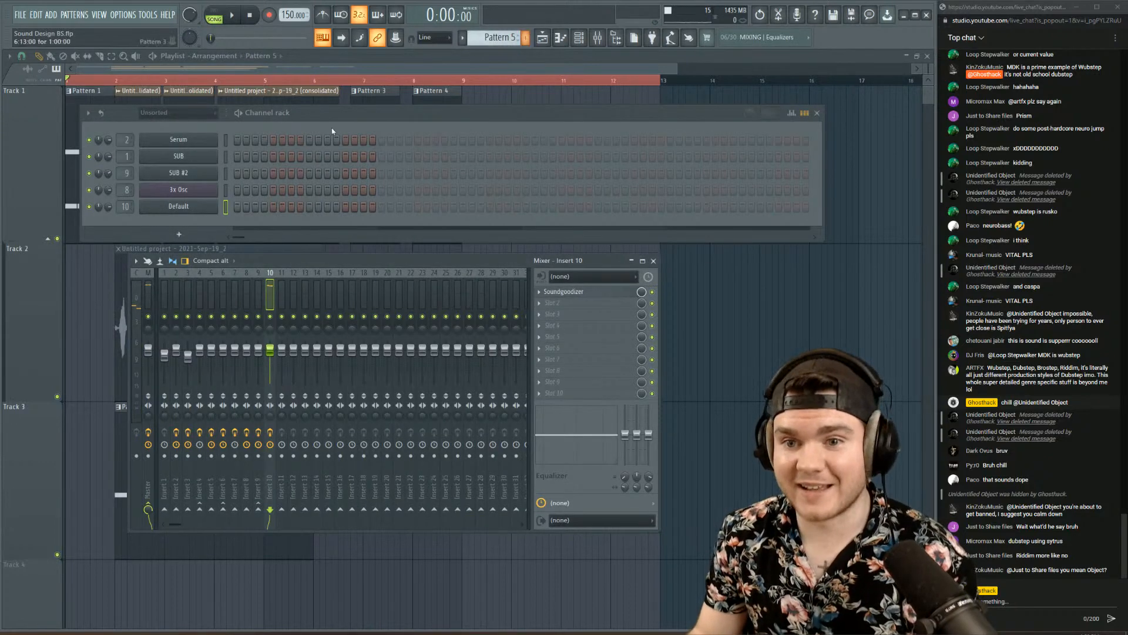
- Open the Default channel's piano roll, draw an E2 note about one beat long at the start, and play it in pattern mode
right_click(202, 205)
left_click(232, 206)
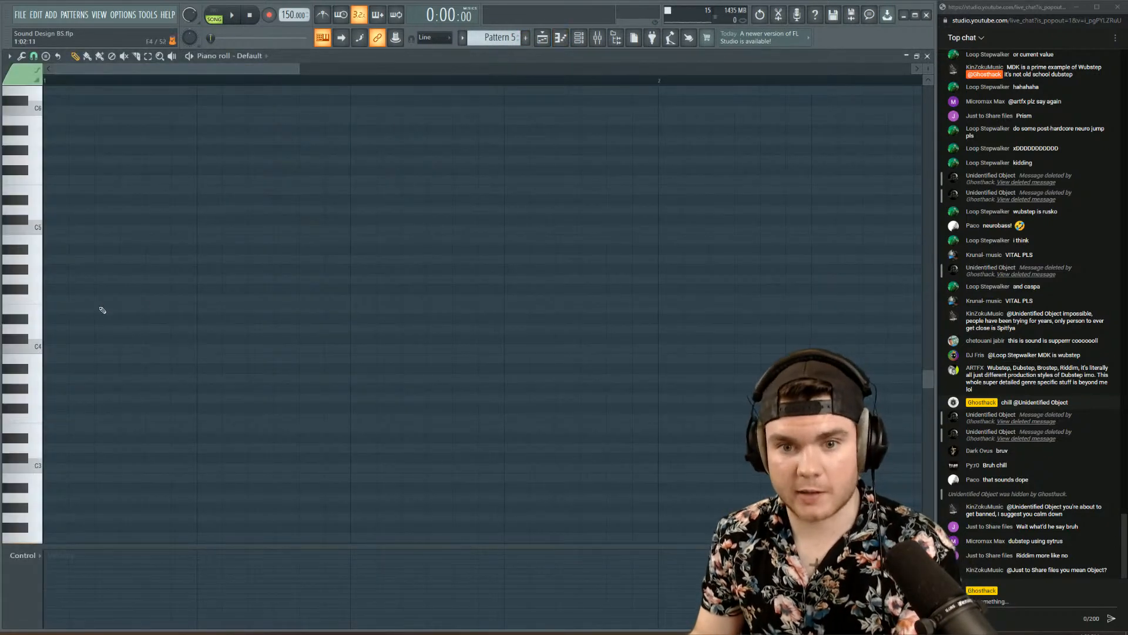
scroll(82, 347, "down", 5)
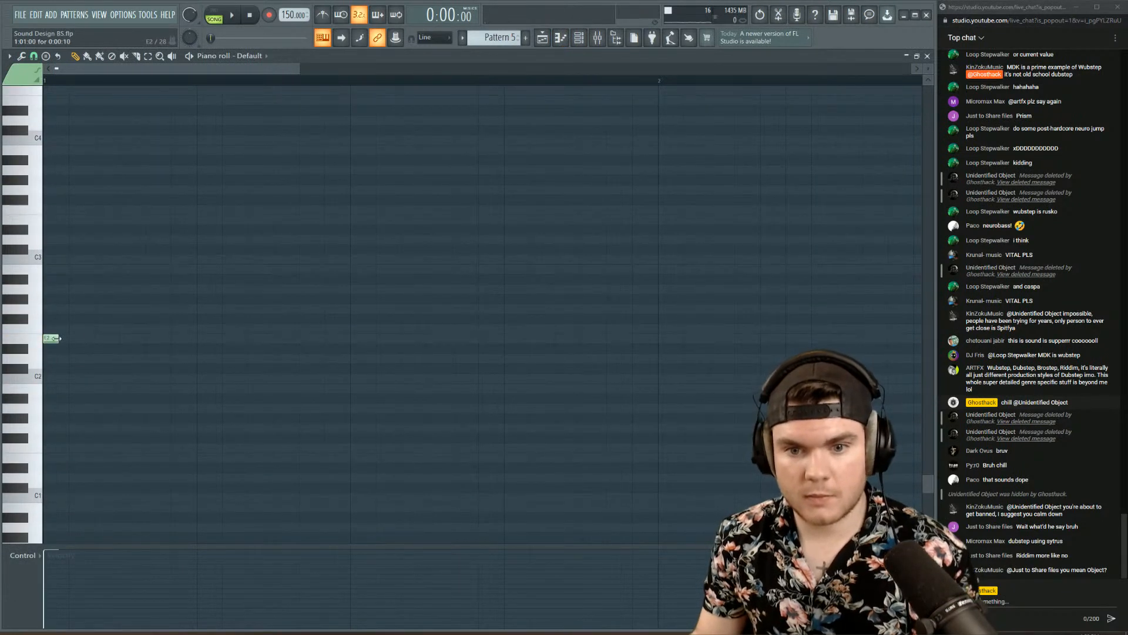
left_click_drag(54, 339, 191, 338)
left_click(214, 15)
key("space")
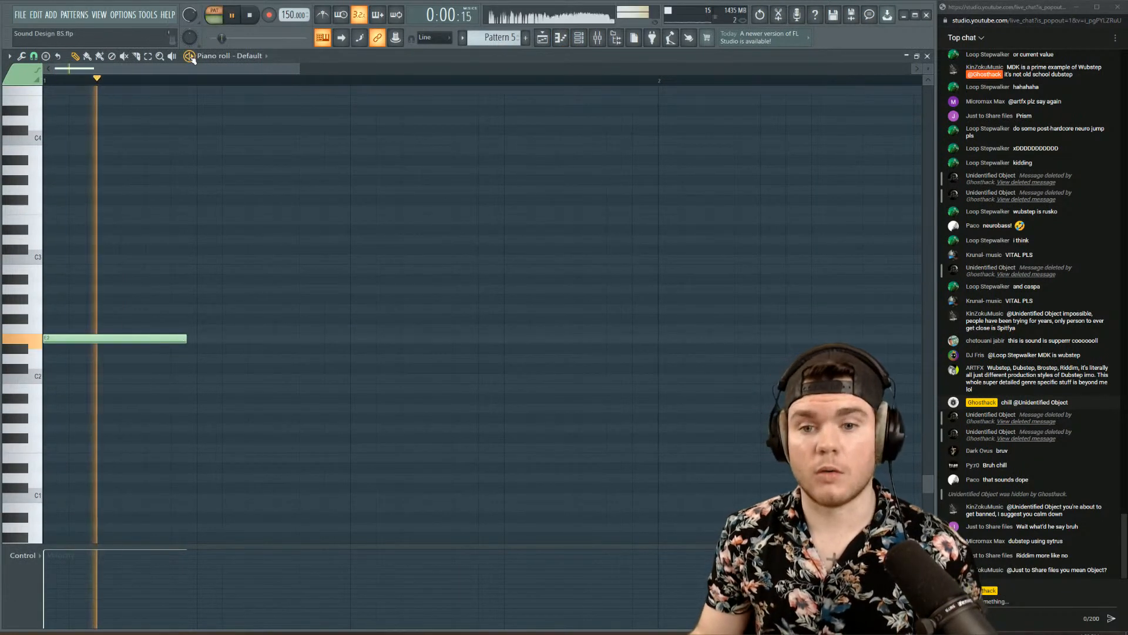
- Lengthen the E2 note, slice it at the half-bar mark, delete the remainder, and play the pattern
key("space")
key("space")
left_click_drag(185, 338, 596, 338)
key("space")
key("space")
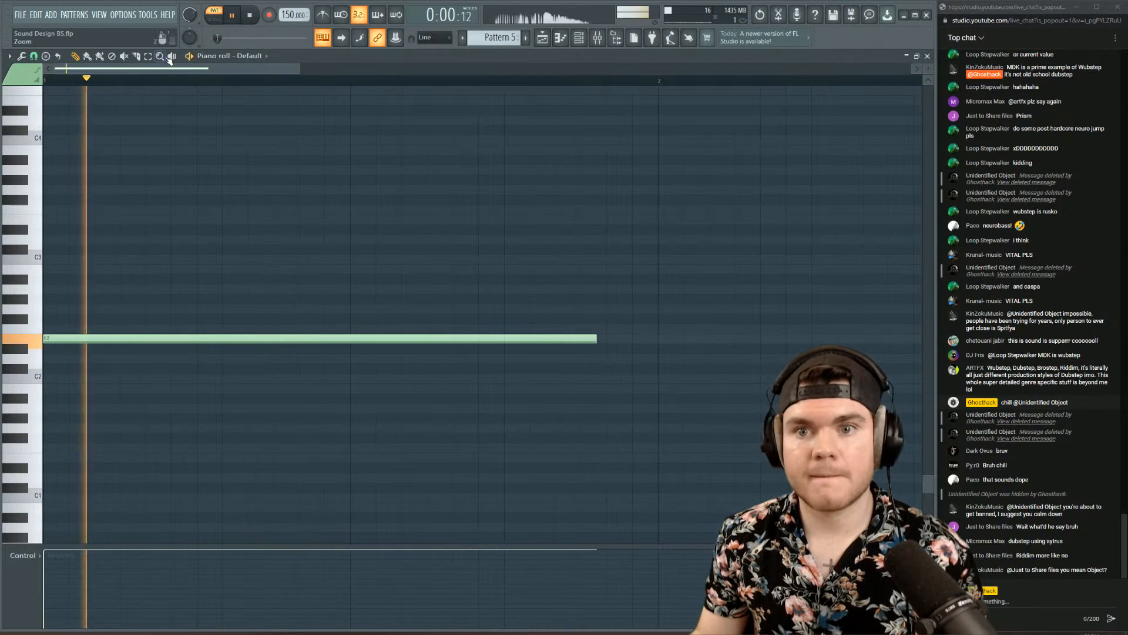
key("space")
left_click_drag(351, 367, 351, 367)
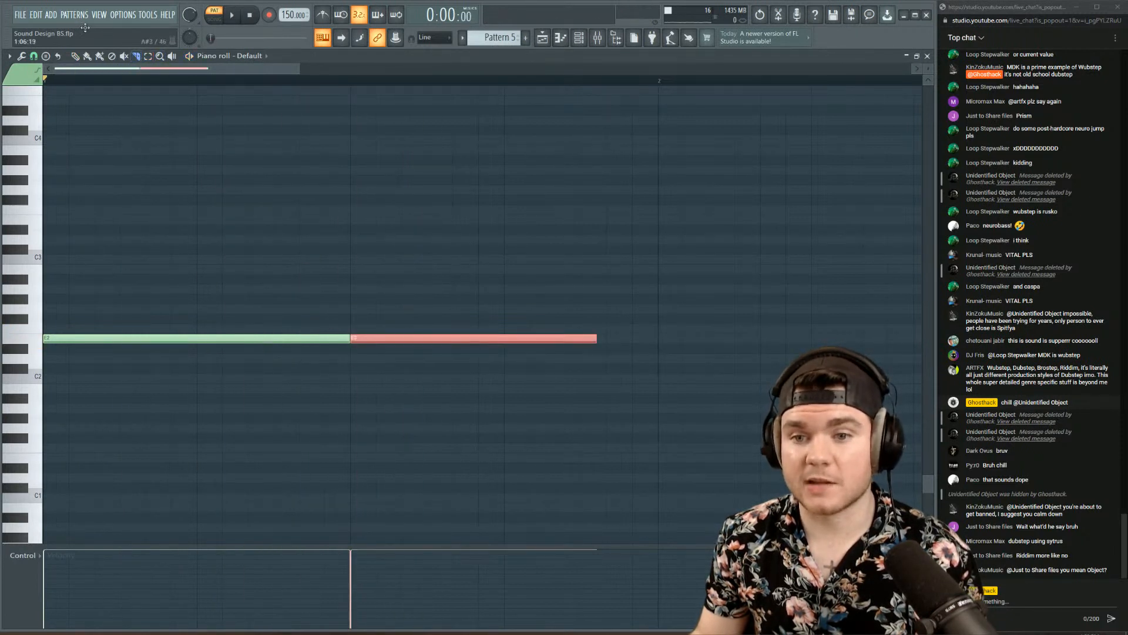
key("Delete")
scroll(183, 83, "down", 3)
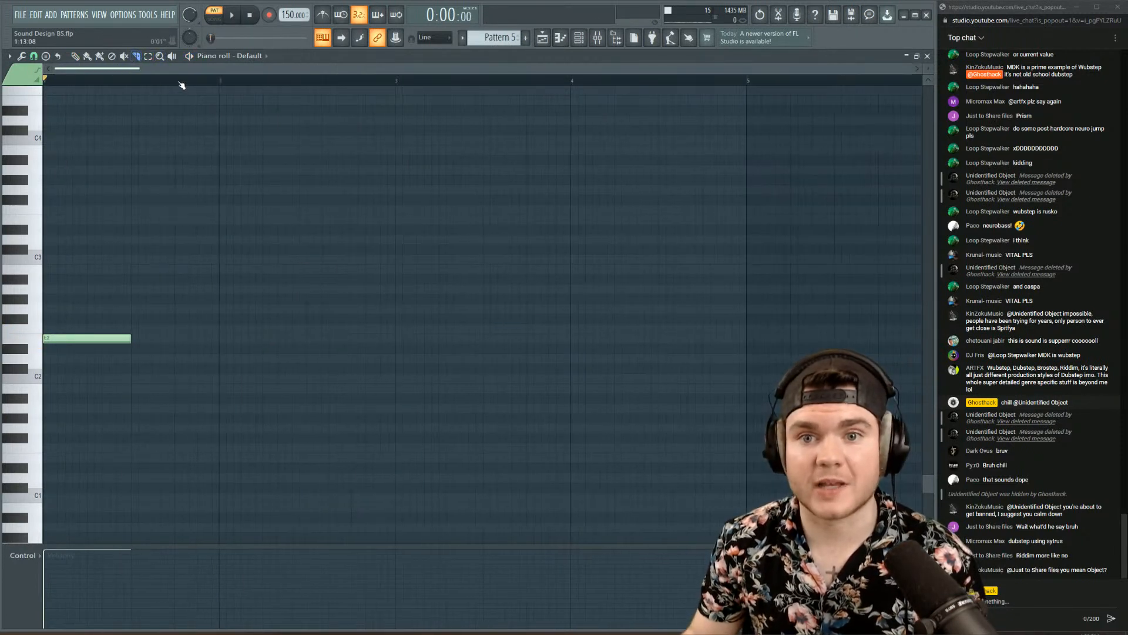
key("space")
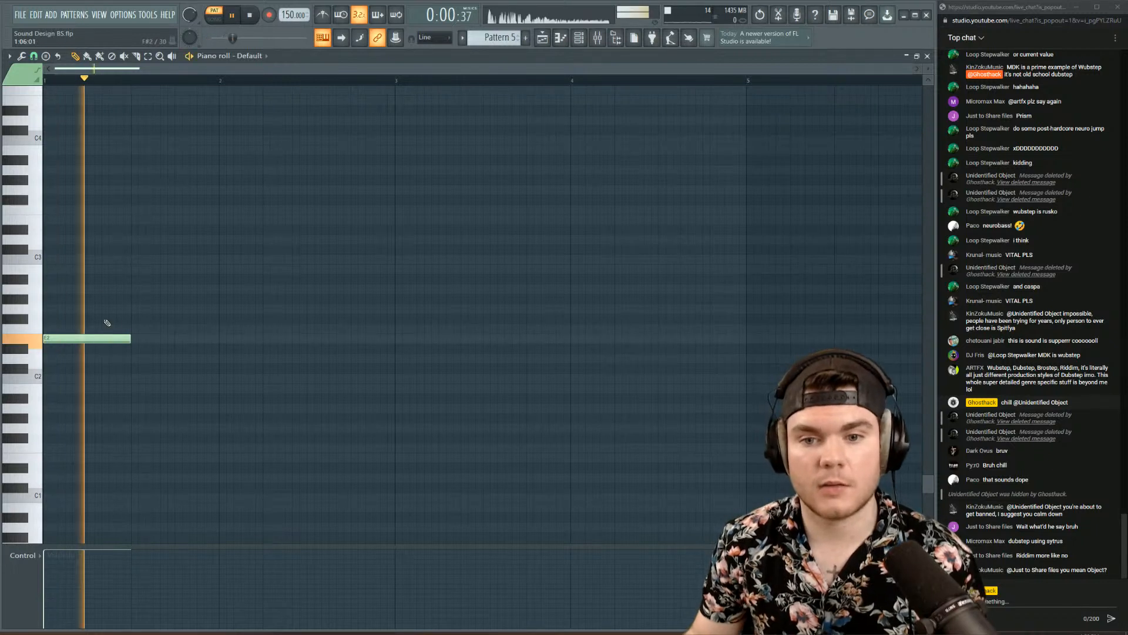
- Add one-beat A2 and G#2 notes directly after the E2 note to fill the first bar
left_click(132, 289)
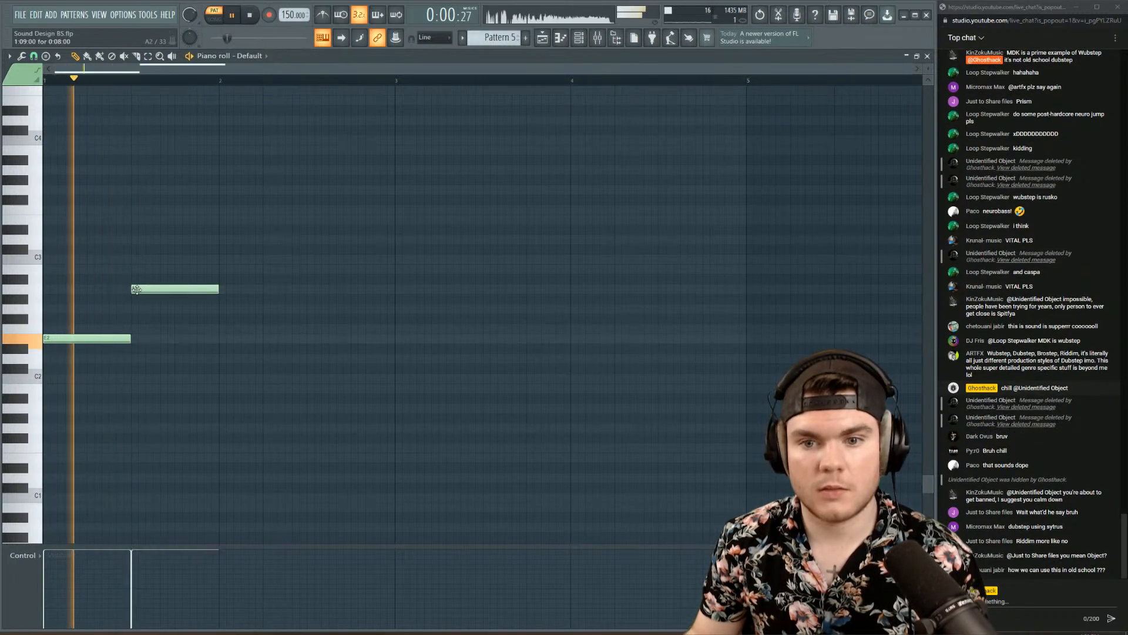
left_click(222, 298)
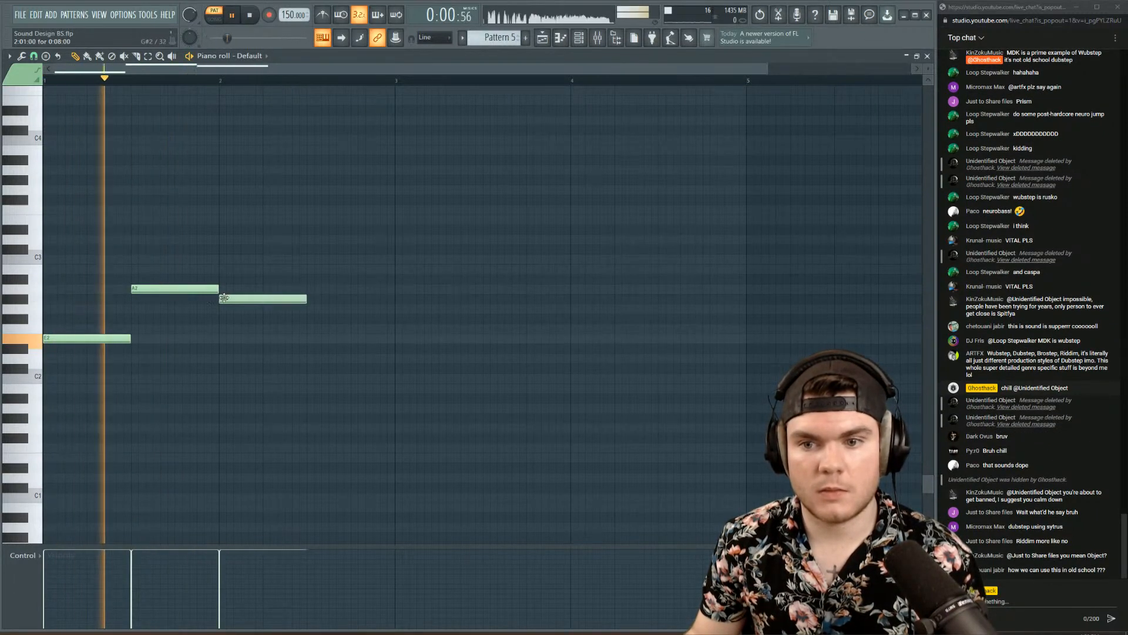
left_click_drag(218, 288, 175, 288)
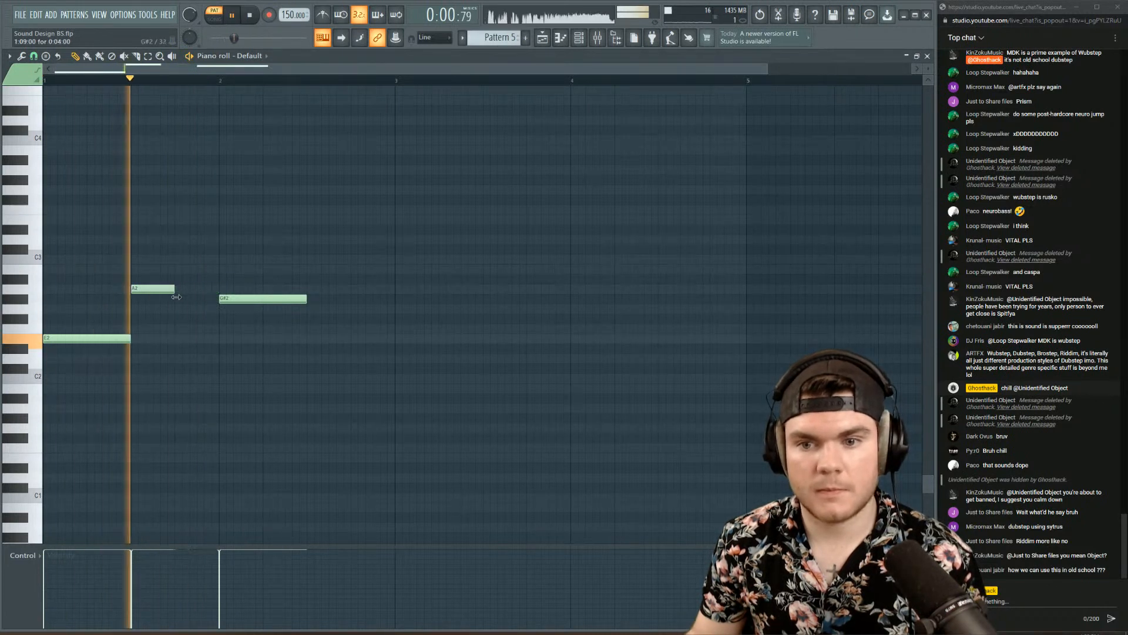
mouse_move(241, 299)
left_mouse_down()
mouse_move(197, 298)
mouse_move(219, 297)
left_mouse_up()
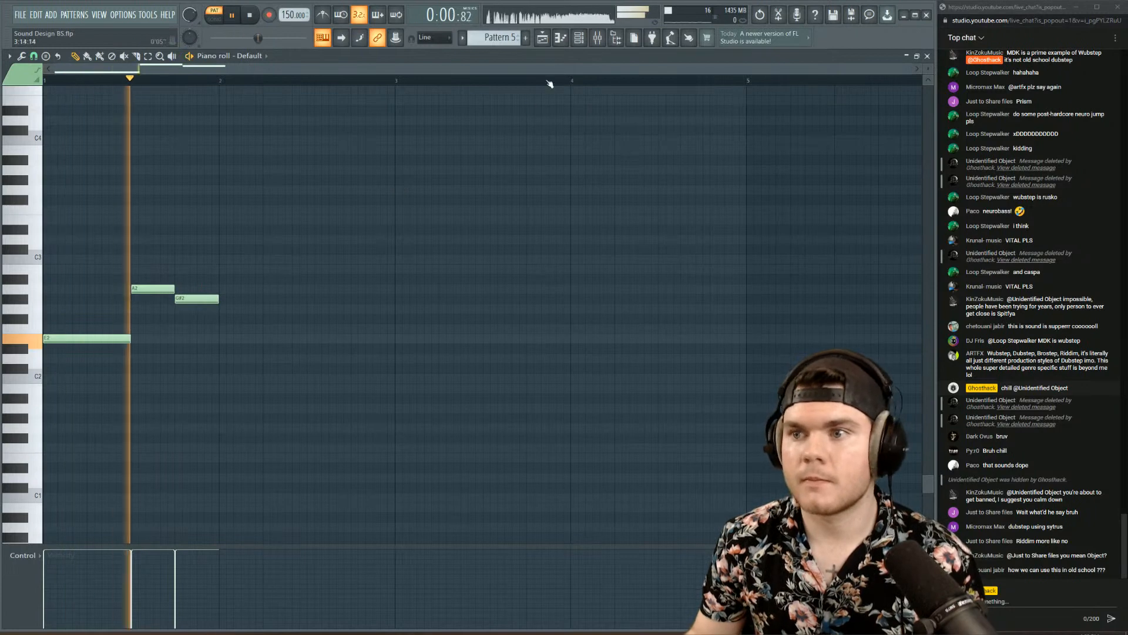
- Reopen Harmor on the Default channel, speed up the Filter 1 frequency LFO, and return to the piano roll
left_click(578, 38)
left_click(186, 208)
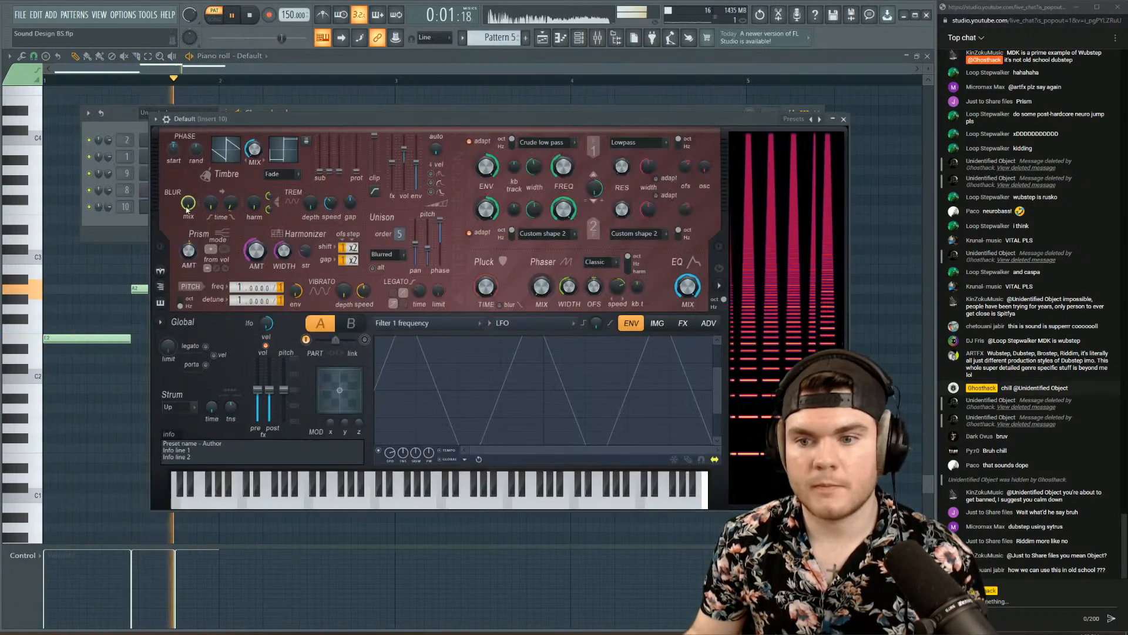
left_click_drag(390, 452, 390, 442)
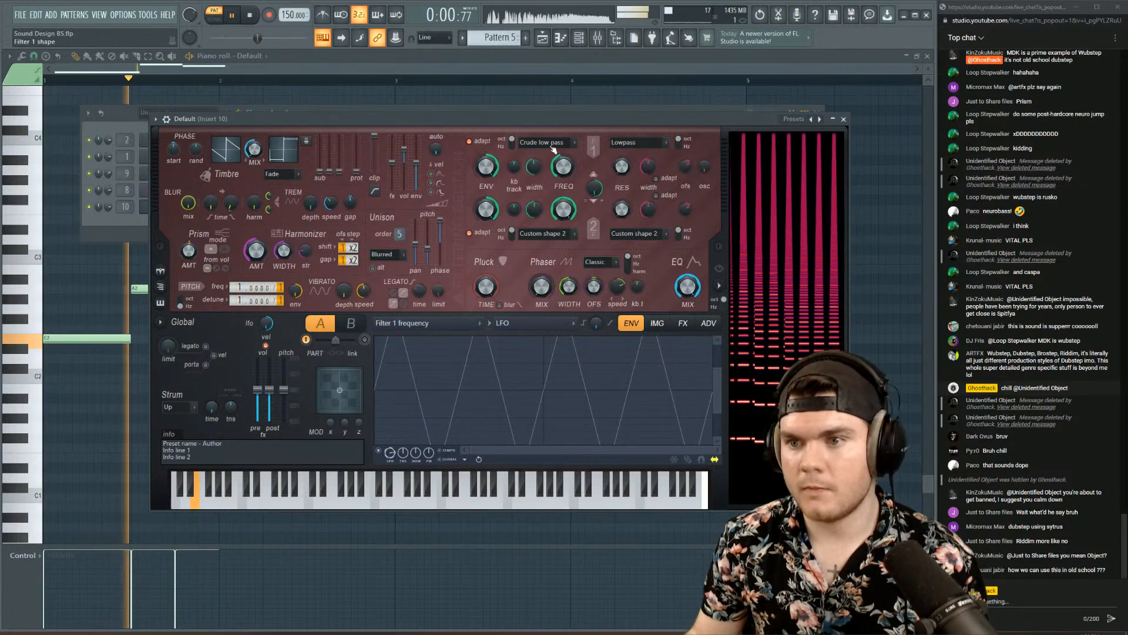
left_click(496, 61)
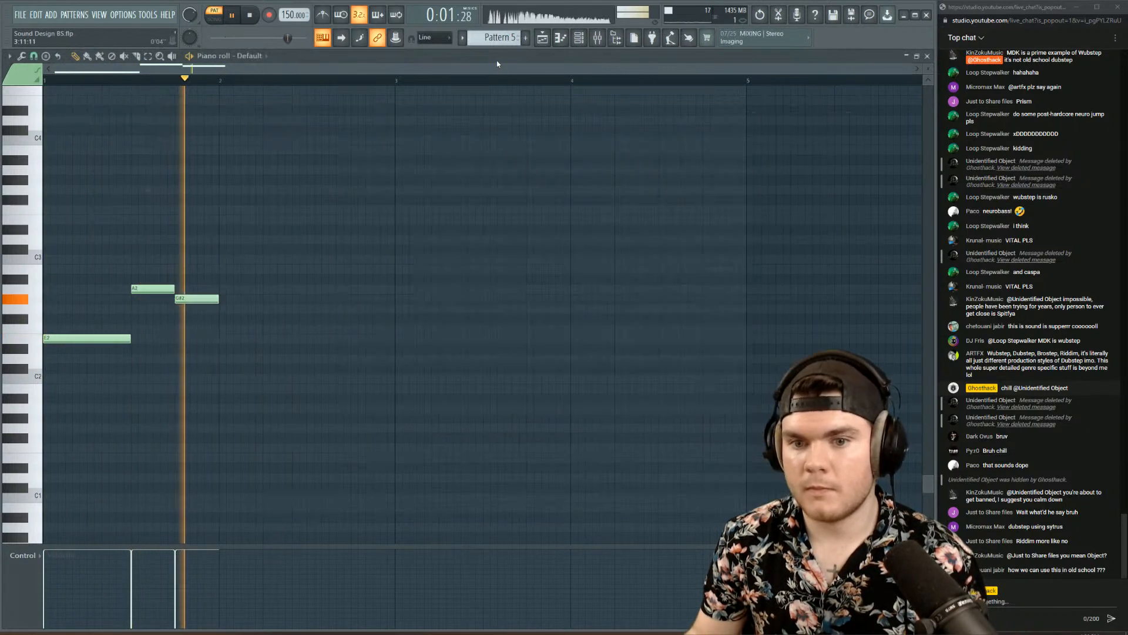
- Fill the second bar with a one-beat F2, a two-beat E2 and a one-beat B1 note, playing the pattern to check it
left_click(222, 328)
left_click(266, 339)
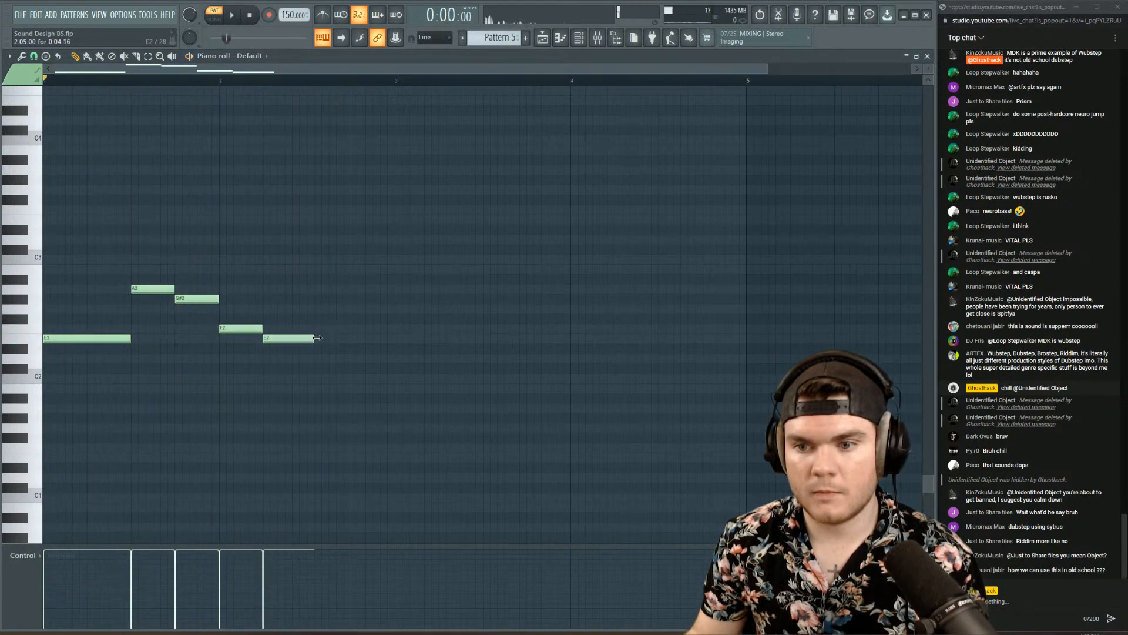
left_click_drag(306, 338, 351, 338)
left_click(356, 388)
key("space")
key("space")
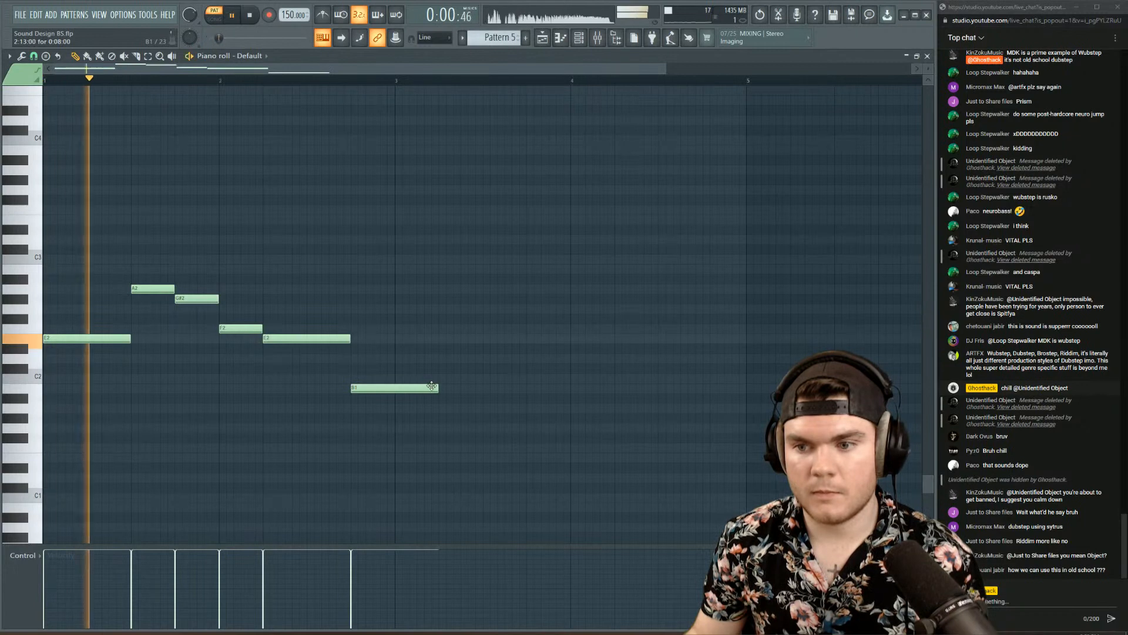
left_click_drag(437, 388, 395, 388)
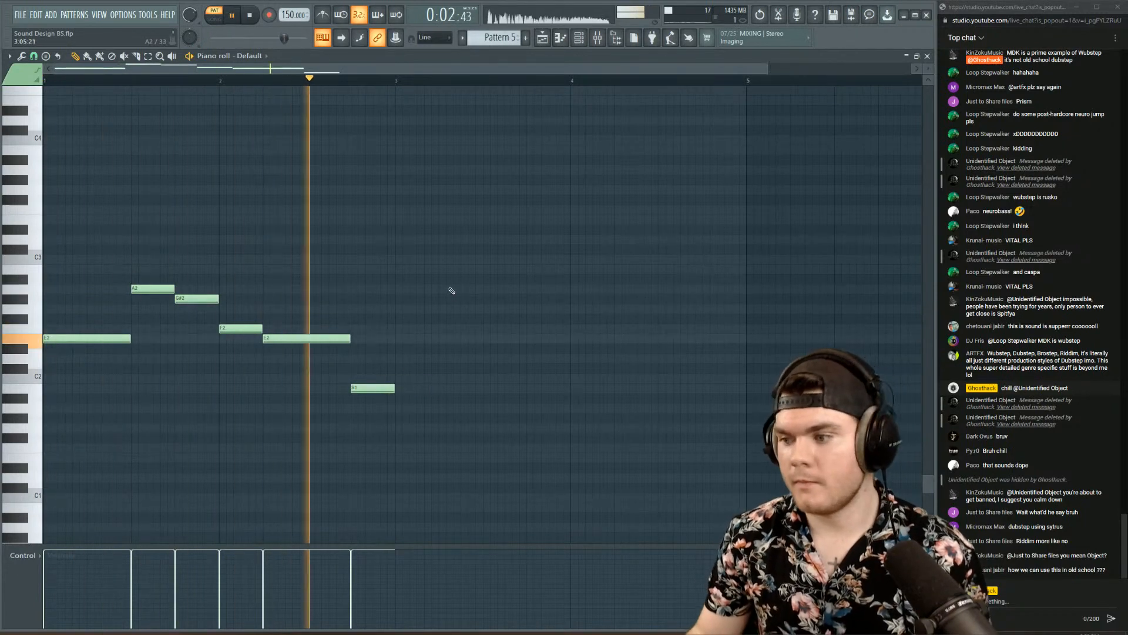
- Close the piano roll, place the Pattern 5 clip on Track 1 just after Pattern 4, and switch playback to song mode
left_click(926, 57)
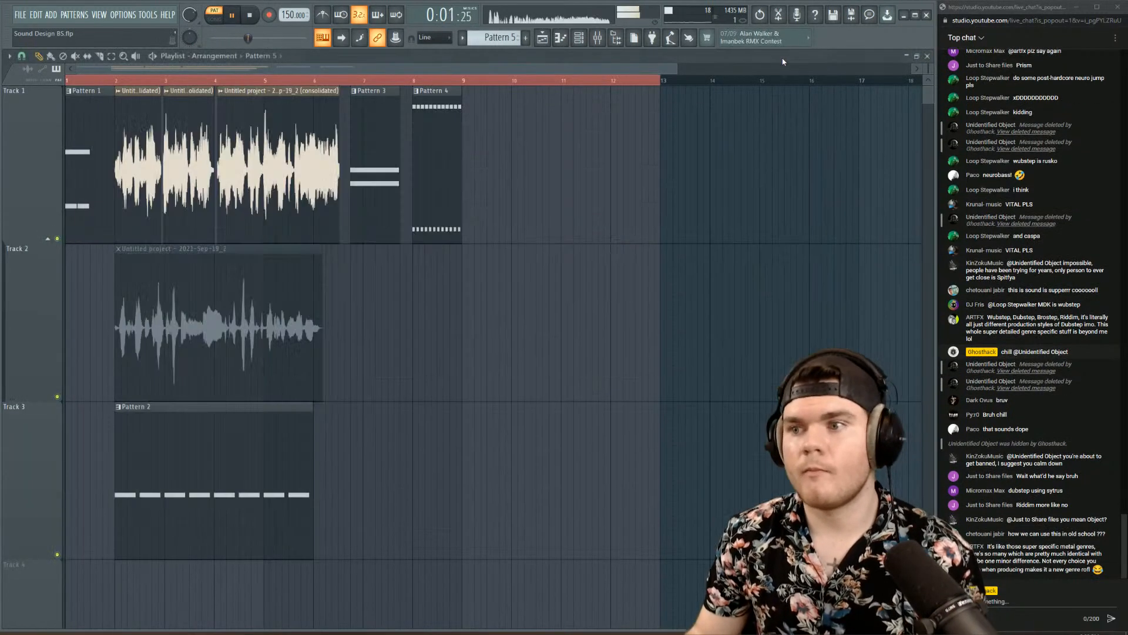
key("space")
left_click_drag(497, 121, 485, 132)
key("l")
key("space")
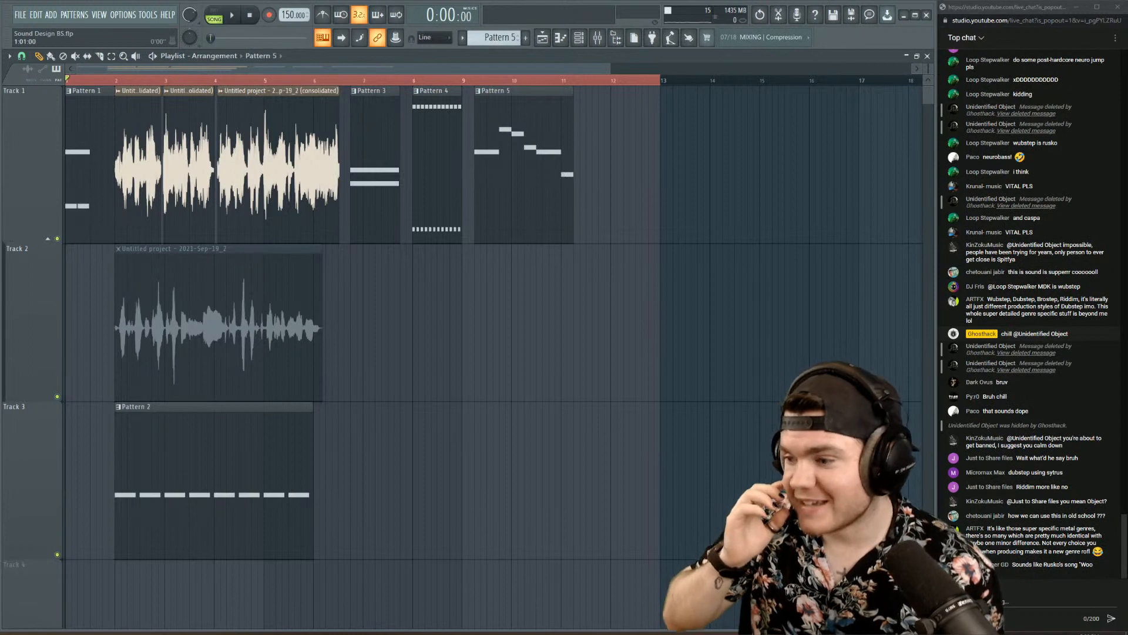
- Extend the playlist's time selection to bar 17, then show the channel rack and switch to Pattern 6
scroll(649, 83, "down", 2)
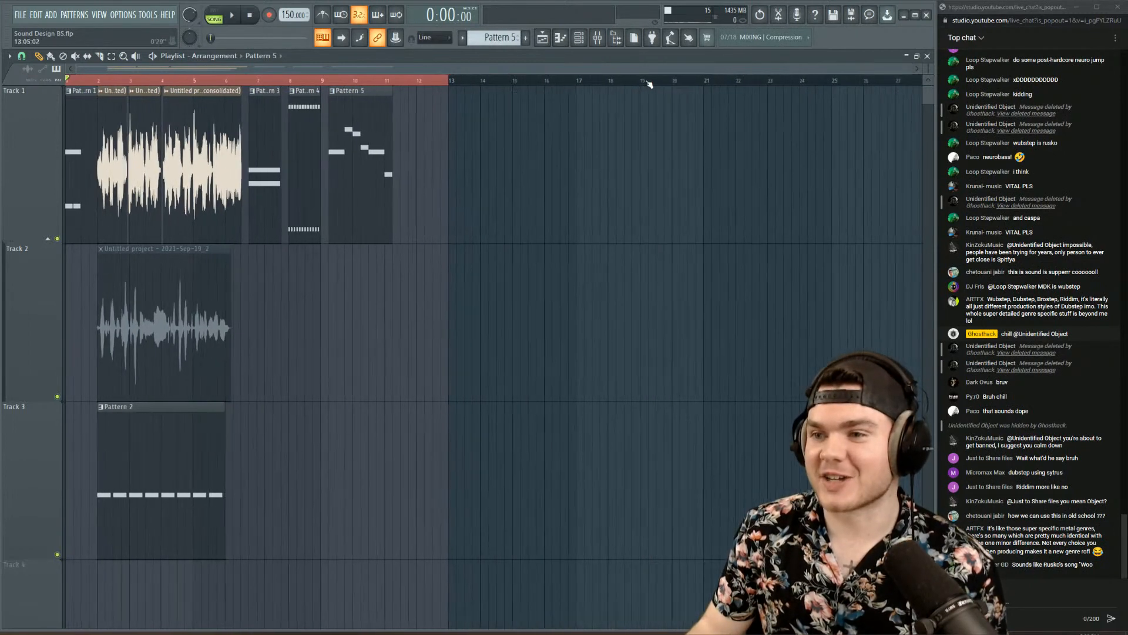
left_click_drag(448, 83, 578, 88)
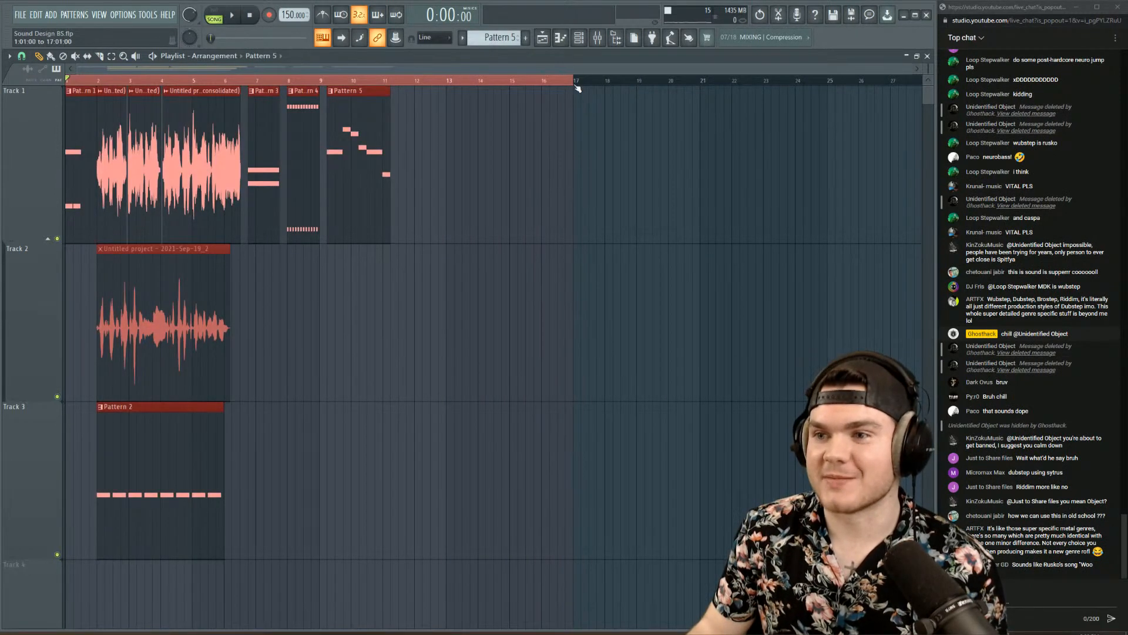
left_click(579, 37)
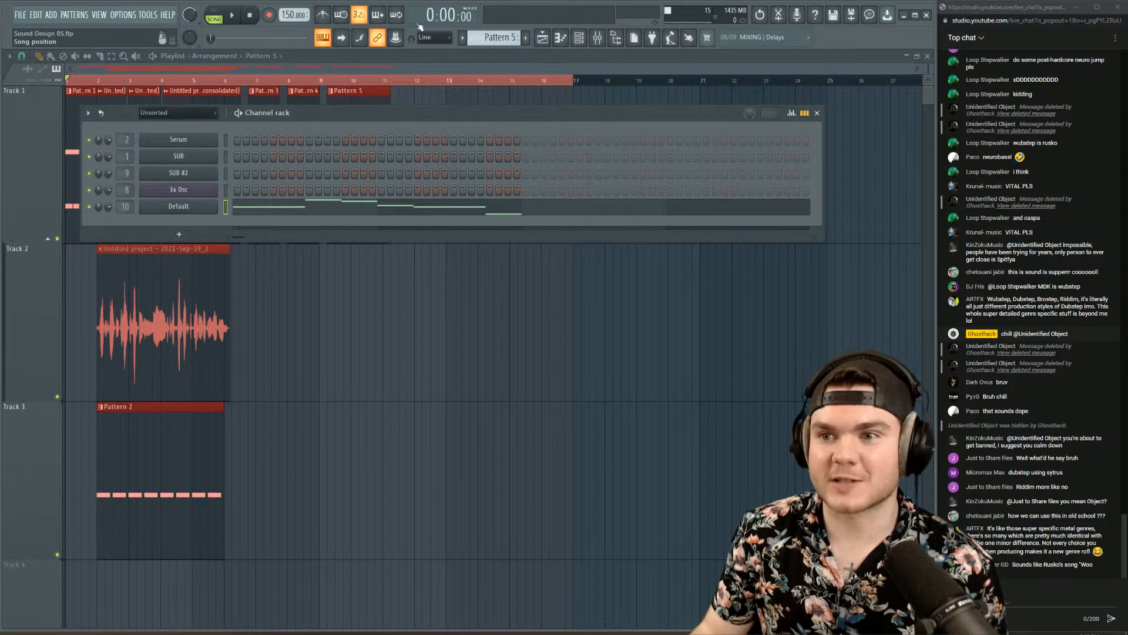
left_click(526, 38)
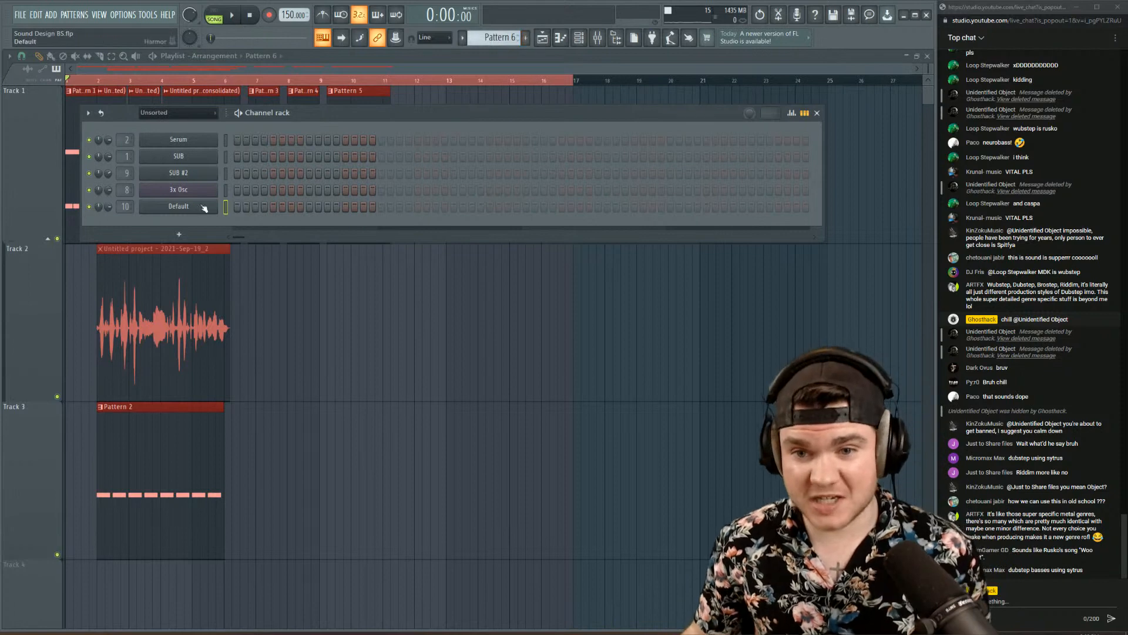
- Add a second Serum instrument to the channel rack and reposition and enlarge its window
left_click(160, 233)
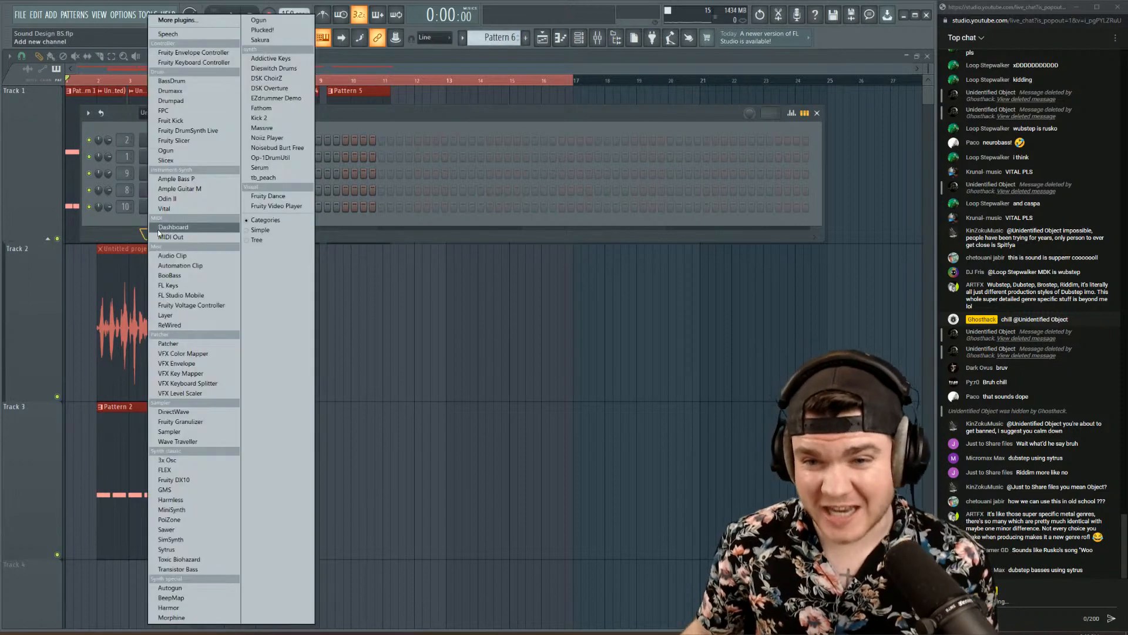
left_click(259, 167)
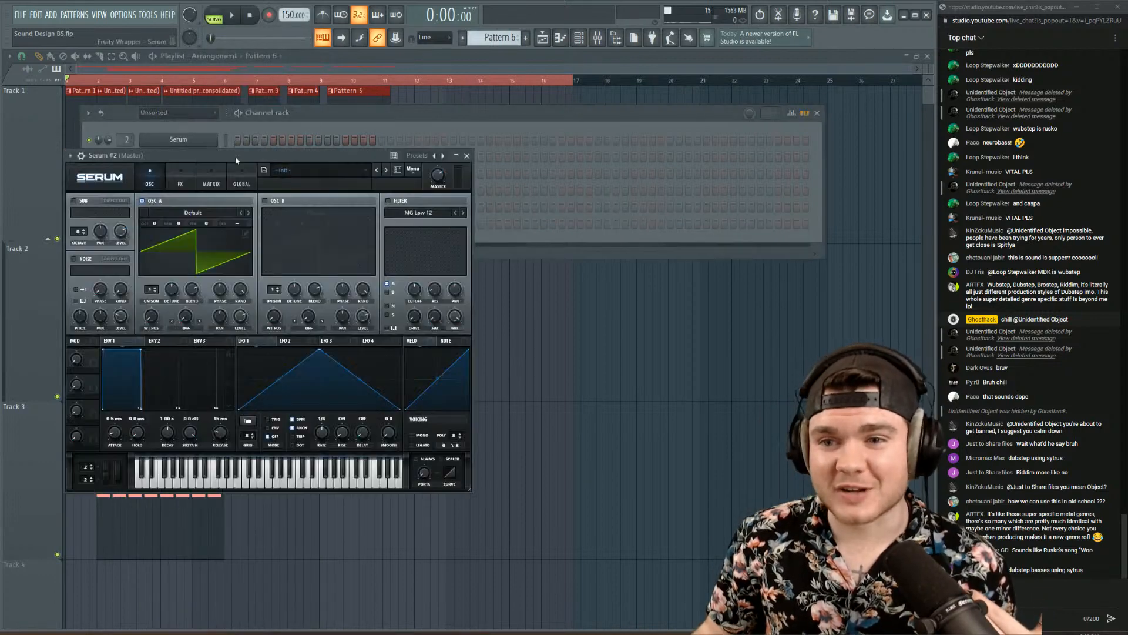
left_click_drag(306, 125, 240, 107)
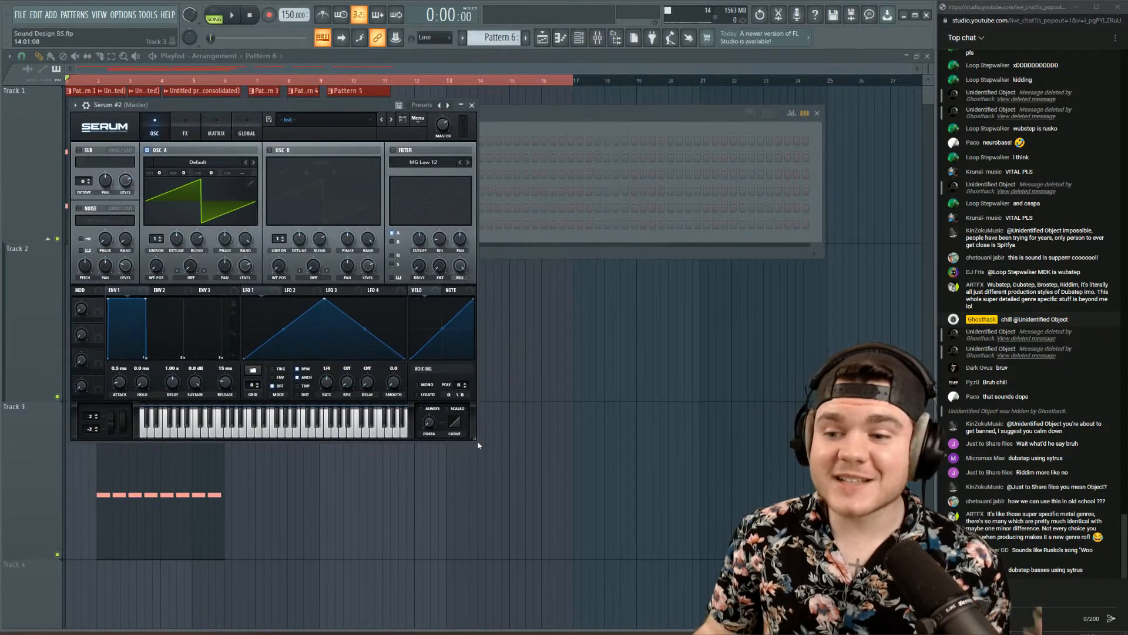
left_click_drag(476, 443, 614, 532)
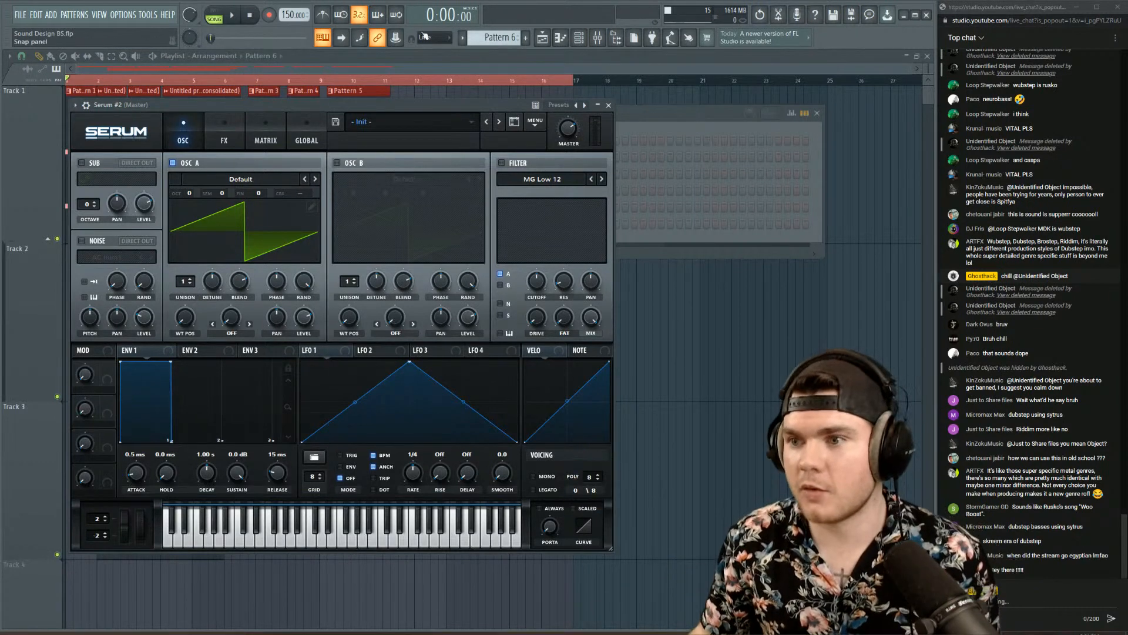
- Close the new Serum window, delete the Serum #2 channel, and hide the channel rack
left_click(608, 105)
right_click(146, 226)
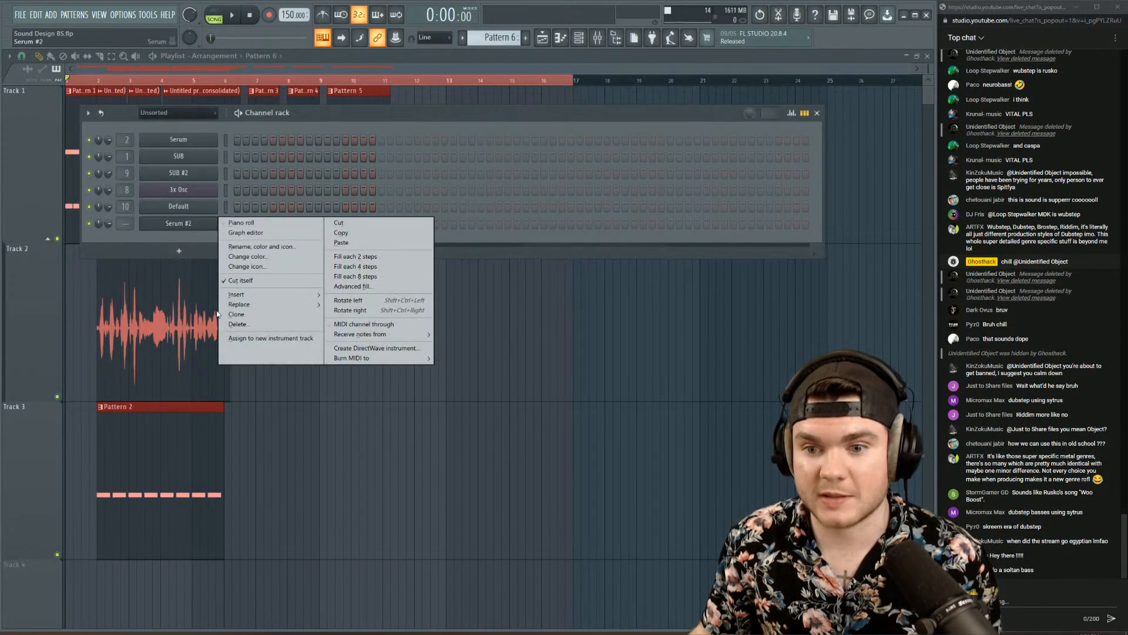
left_click(238, 323)
left_click(406, 360)
key("F6")
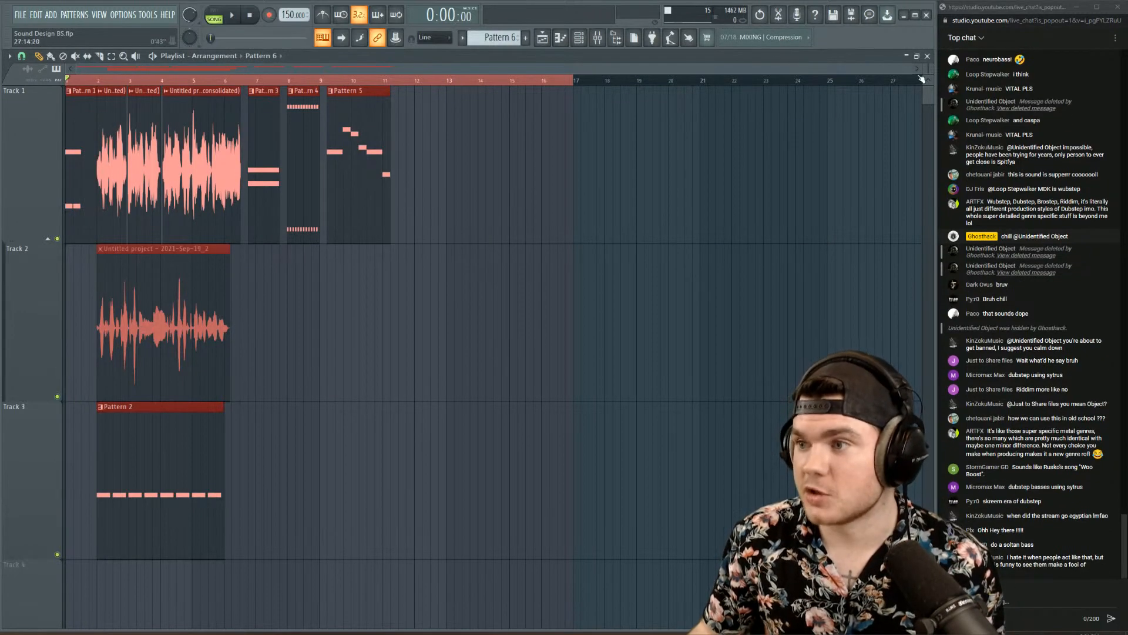
- Zoom in on the playlist clips and play the arrangement at the start, before Pattern 3, at Pattern 4, and at Pattern 5
left_click_drag(920, 69, 645, 73)
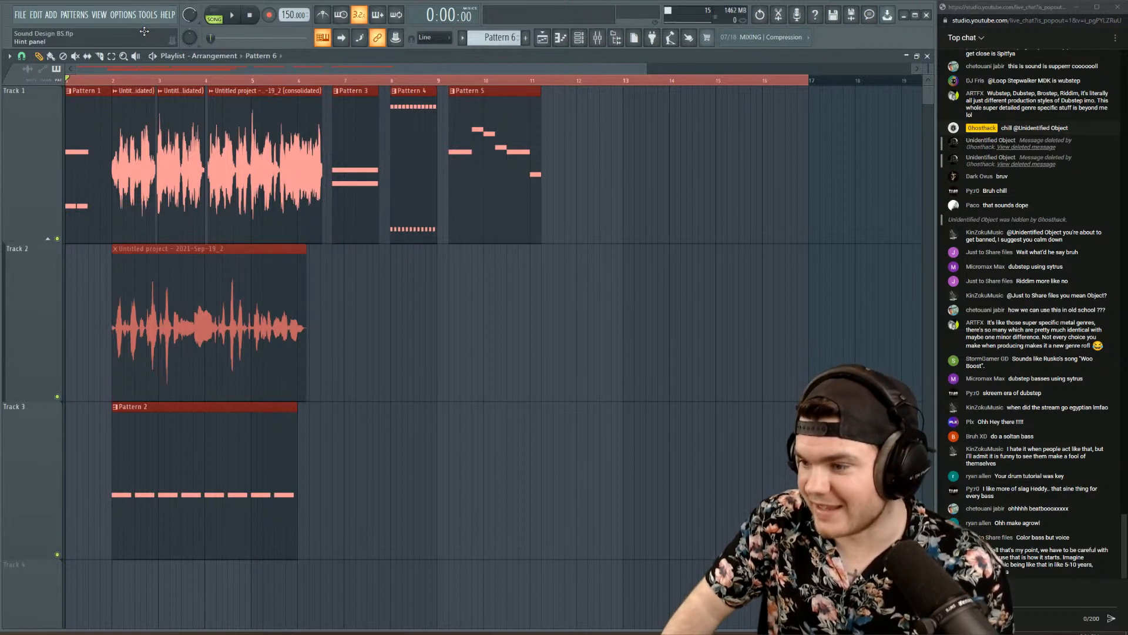
key("space")
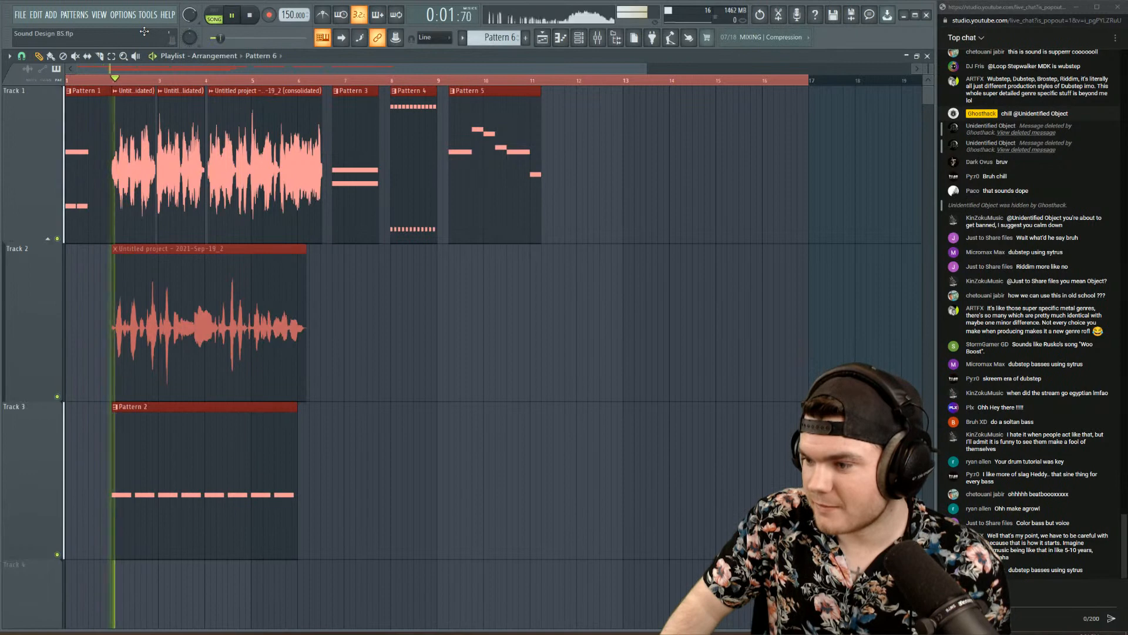
left_click(282, 78)
left_click(391, 78)
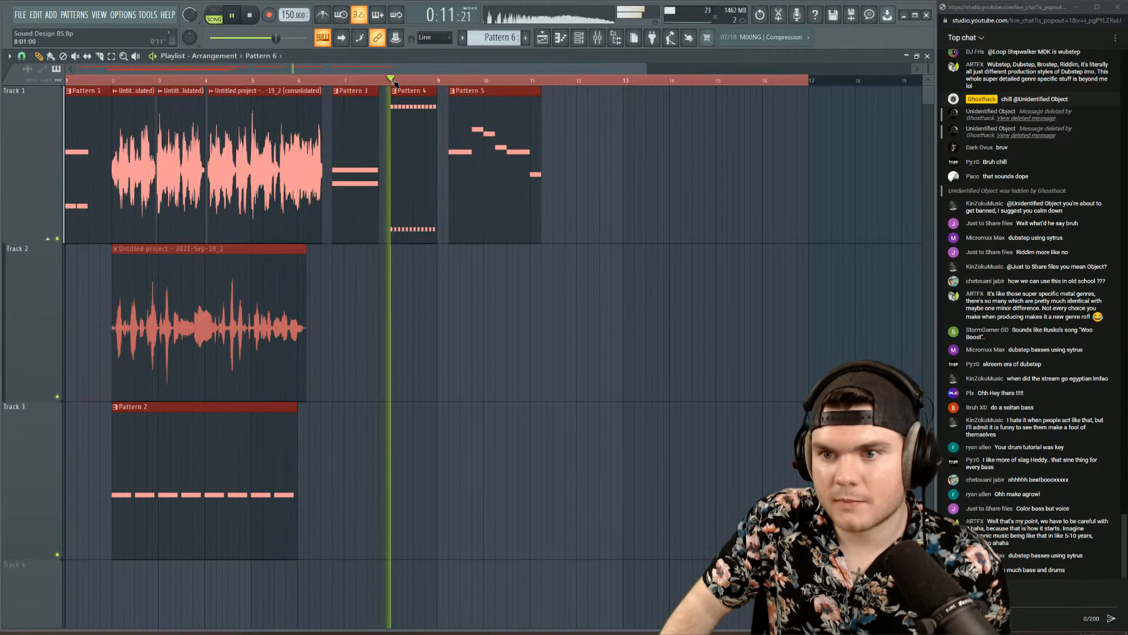
left_click(448, 78)
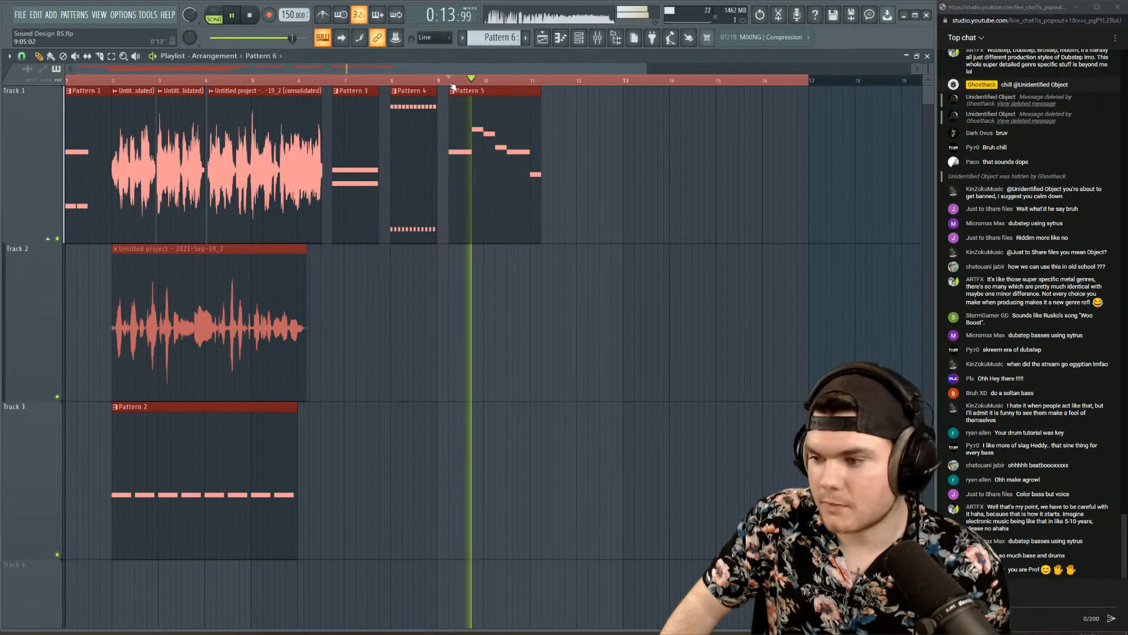
key("space")
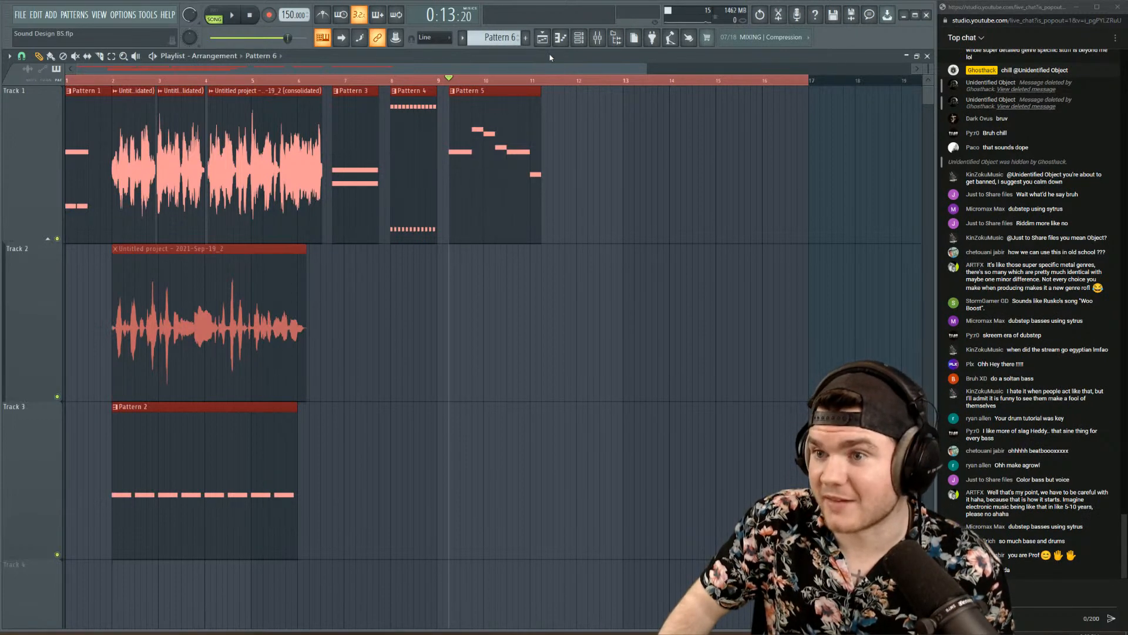
- Add a Vital instrument to the channel rack and move its window up slightly
left_click(578, 38)
left_click(143, 234)
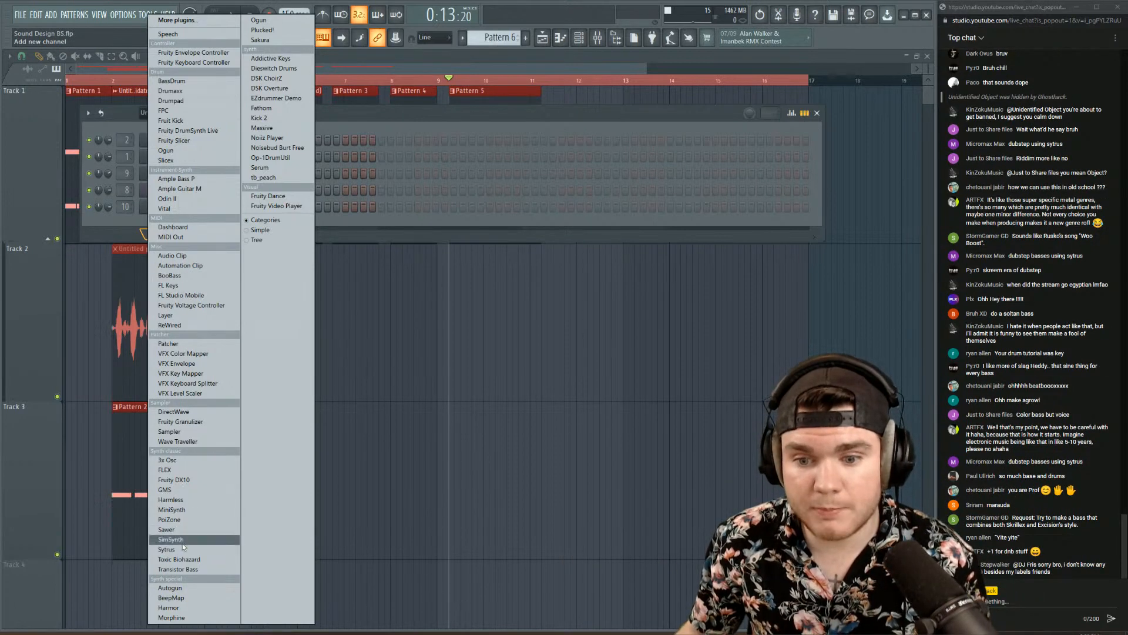
left_click(171, 208)
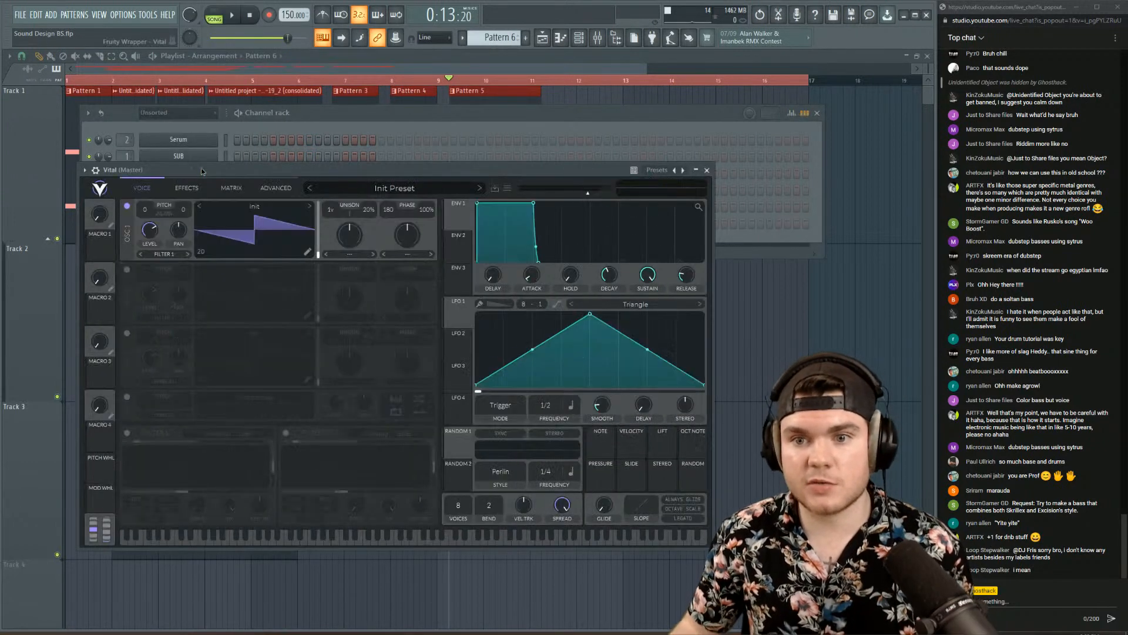
left_click_drag(201, 167, 200, 156)
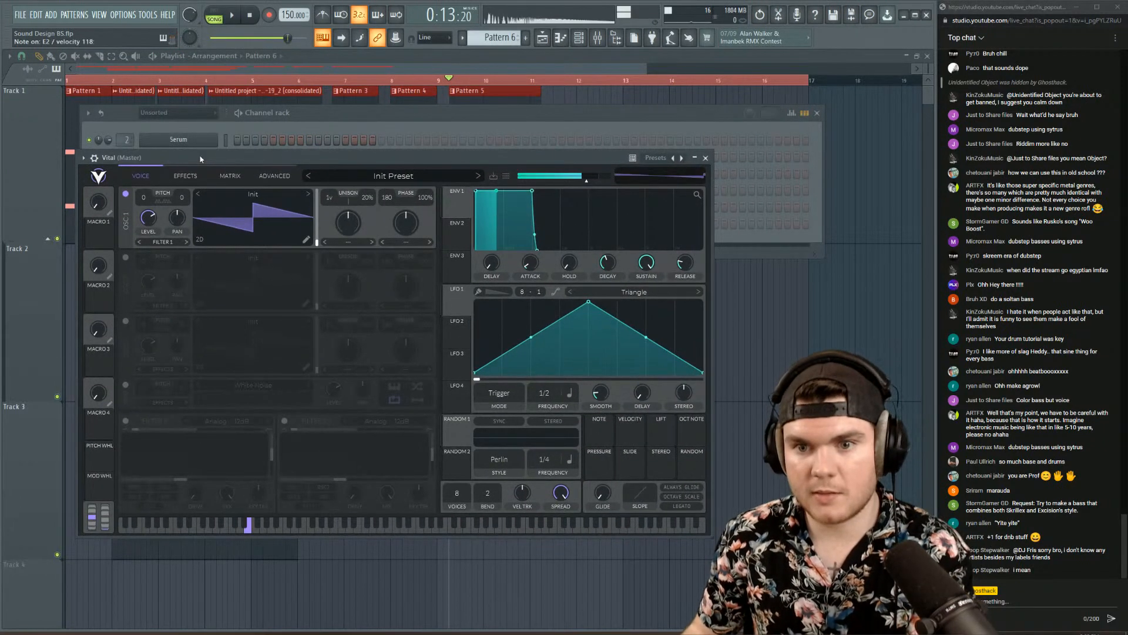
- Try the Post Modern Pulse wavetable in oscillator 1 and raise its frame position to about 183
left_click(218, 193)
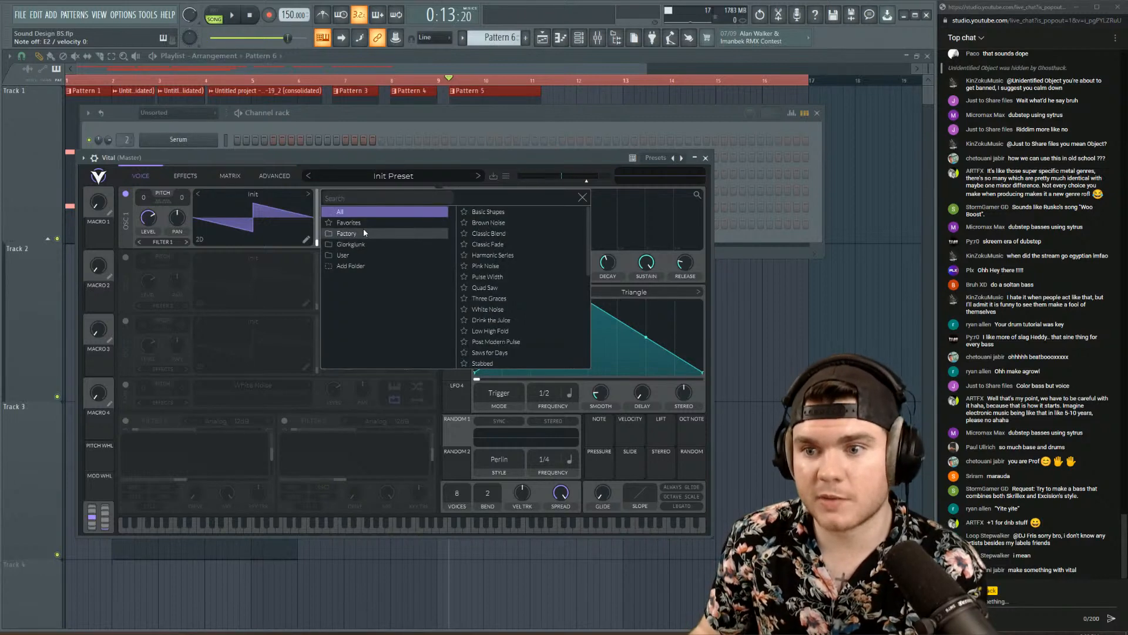
scroll(497, 287, "down", 10)
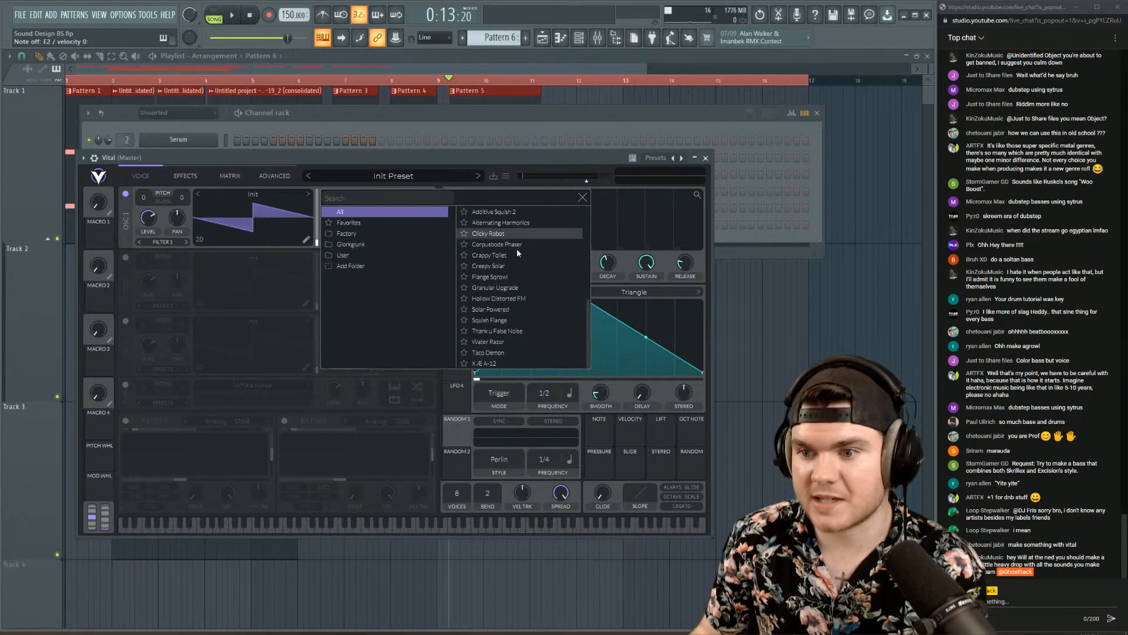
scroll(514, 246, "up", 3)
scroll(511, 306, "down", 2)
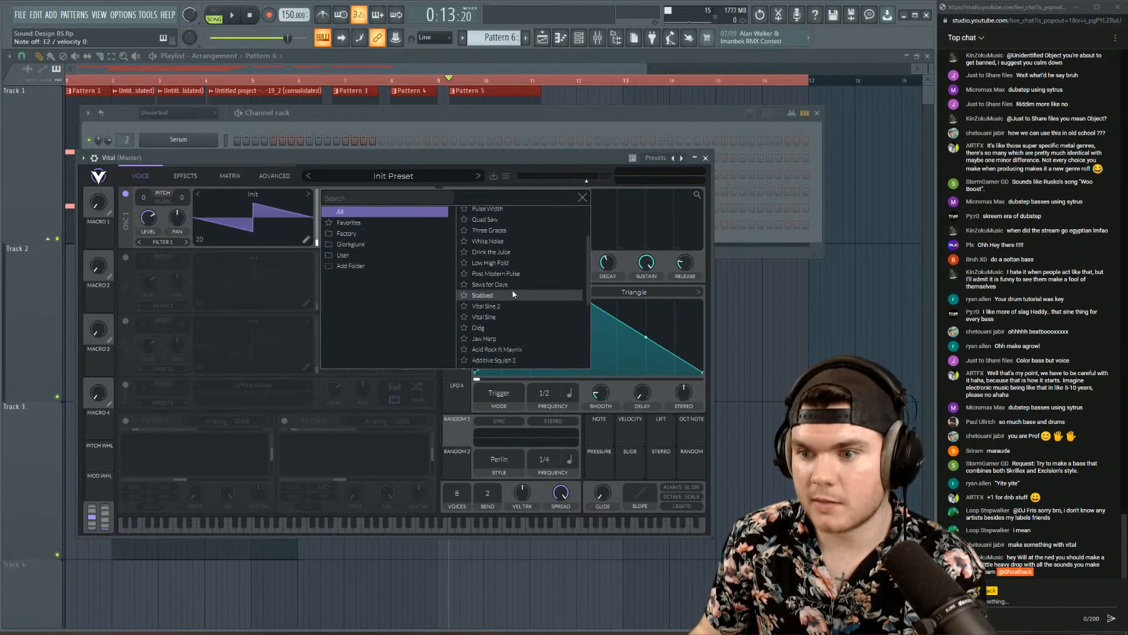
left_click(526, 274)
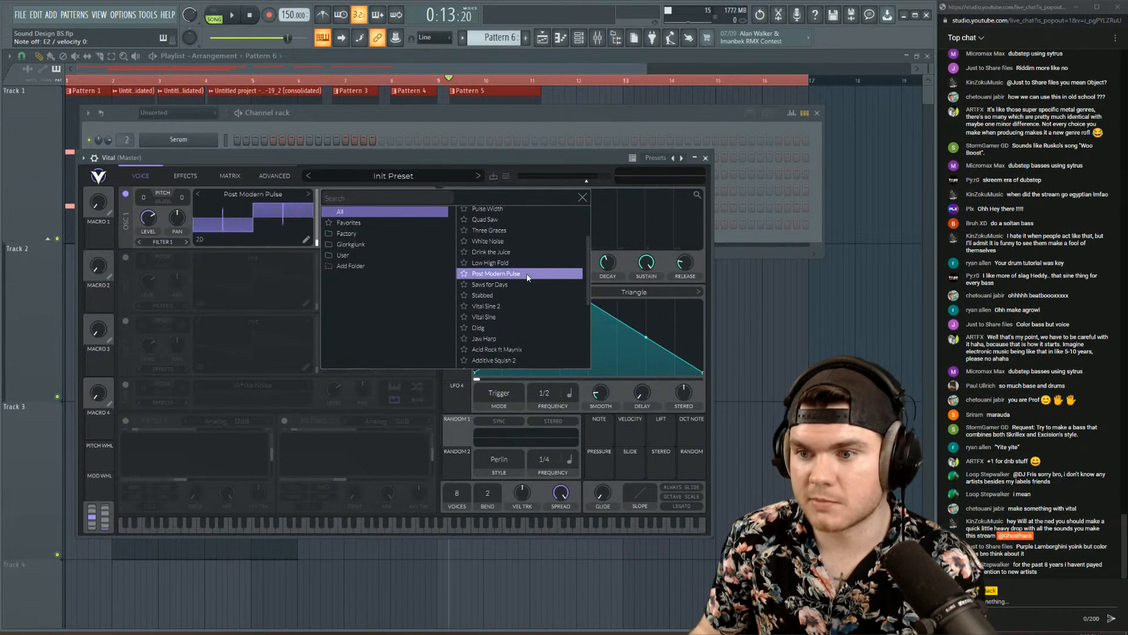
left_click(602, 194)
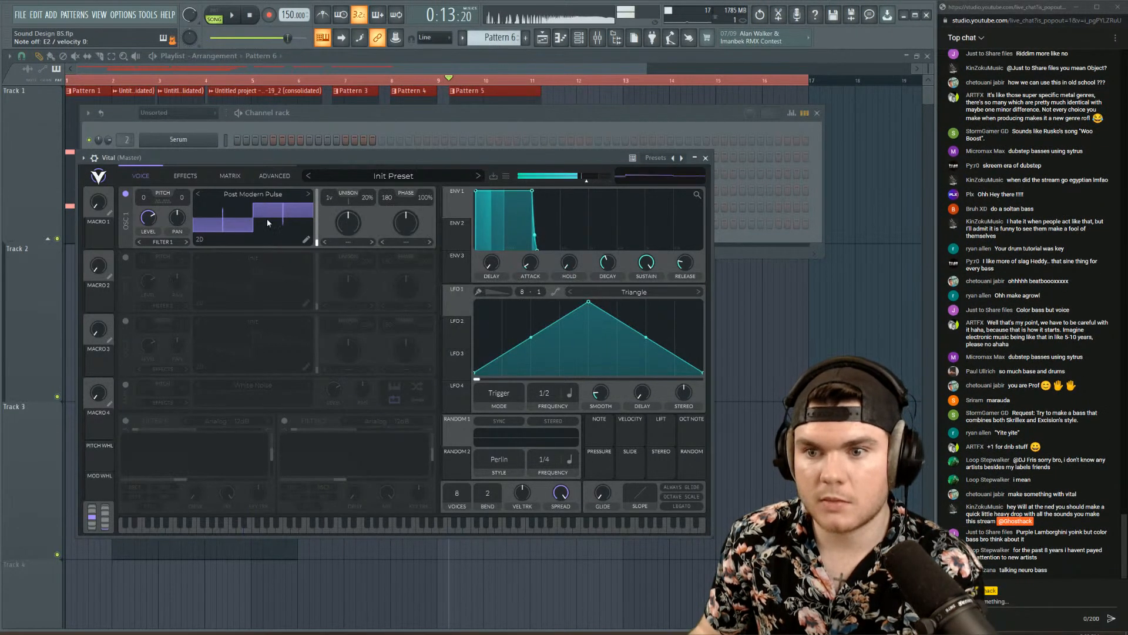
left_click_drag(317, 241, 317, 188)
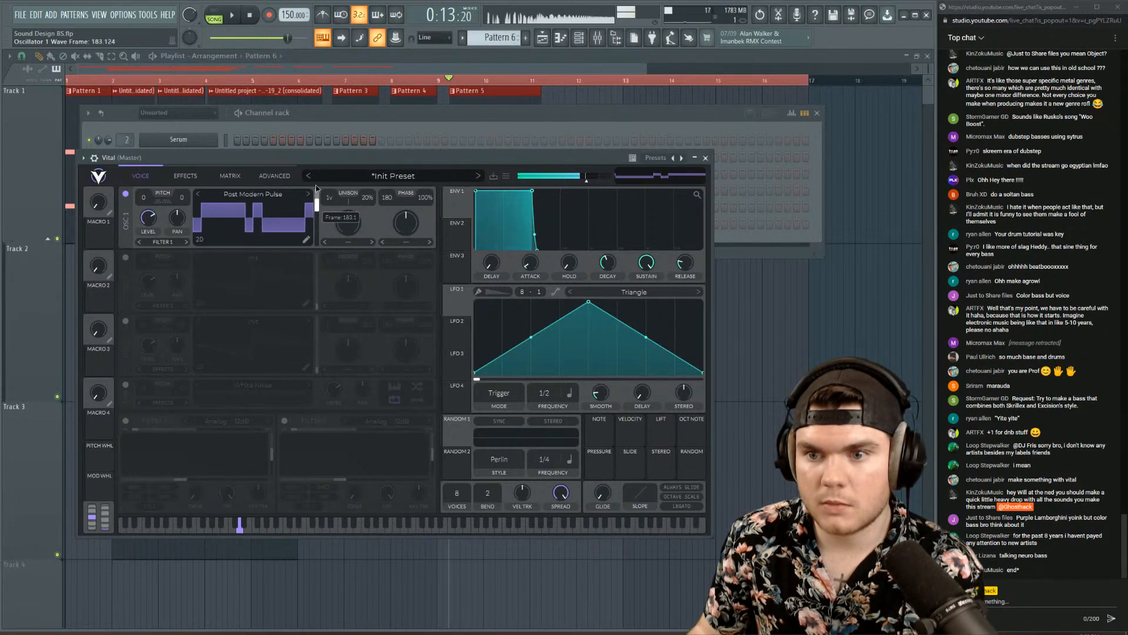
- Load the Saws for Days wavetable in oscillator 1 and modulate its lowered frame position with LFO 1 by about 0.31
left_click(307, 194)
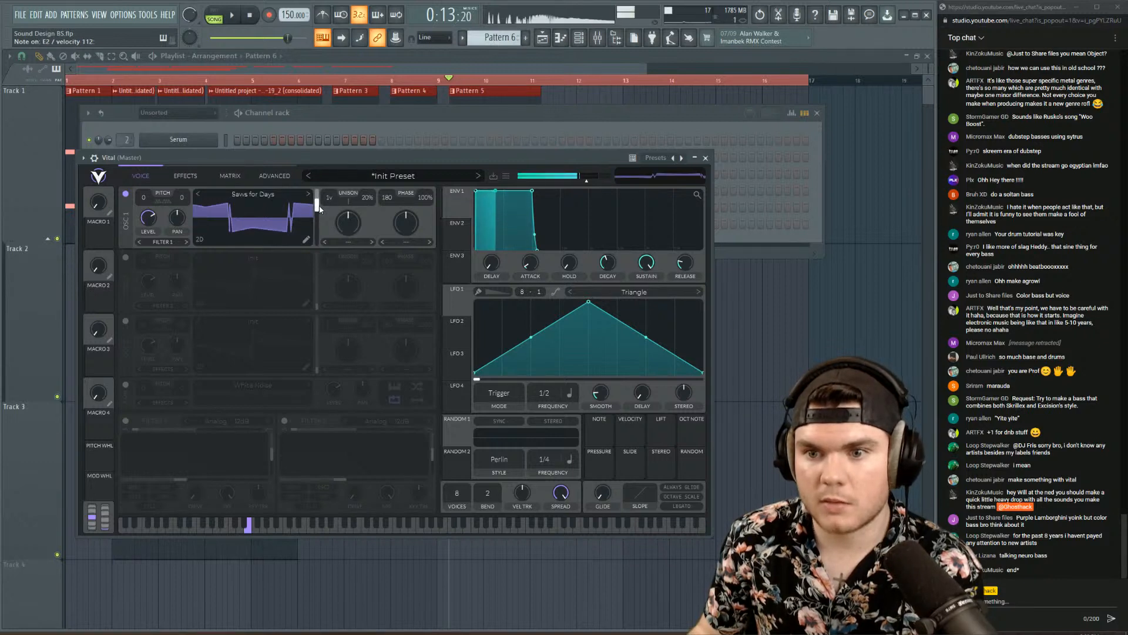
left_click_drag(318, 204, 319, 238)
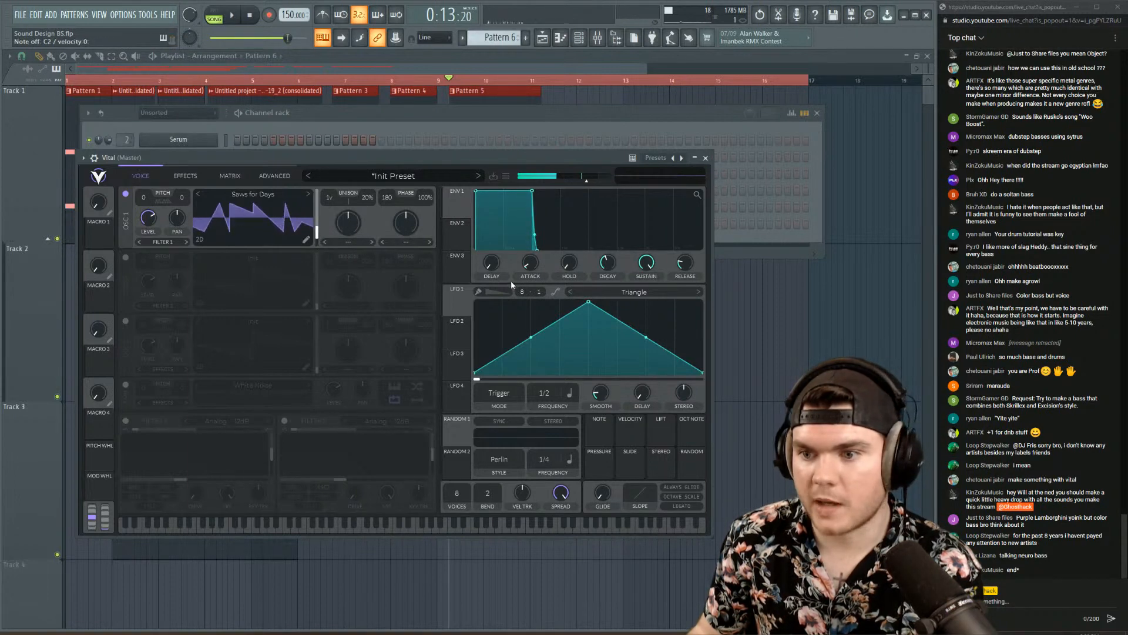
left_click_drag(455, 302, 401, 269)
left_click_drag(325, 232, 320, 231)
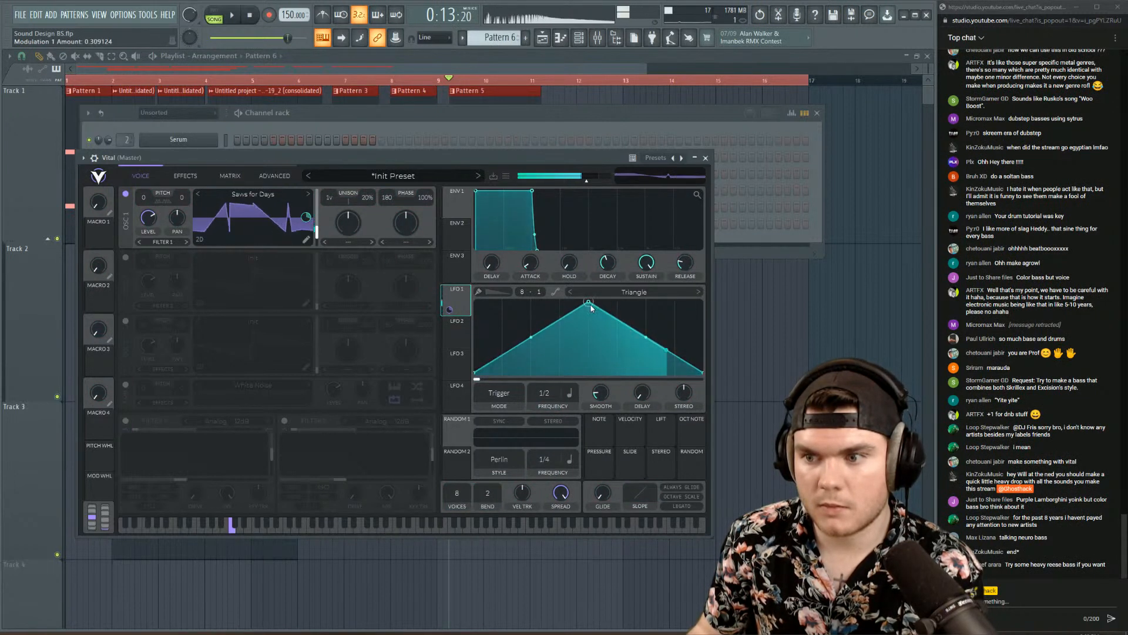
- Reshape LFO 1 from a triangle into a rising ramp that curves upward slowly at first
left_click_drag(588, 302, 415, 264)
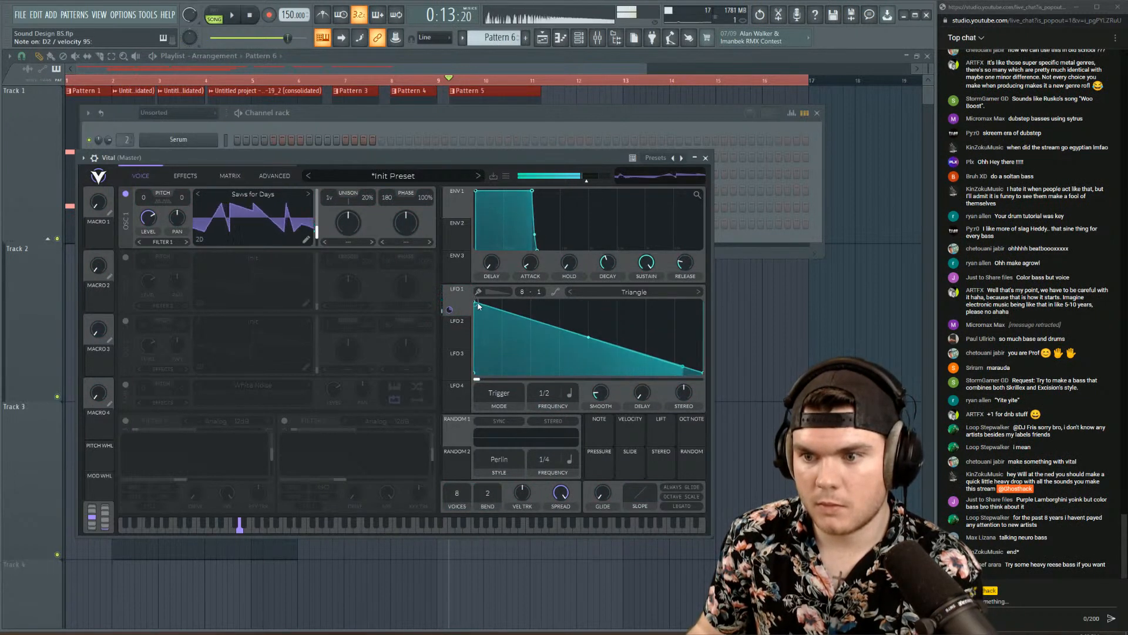
left_click_drag(476, 302, 798, 267)
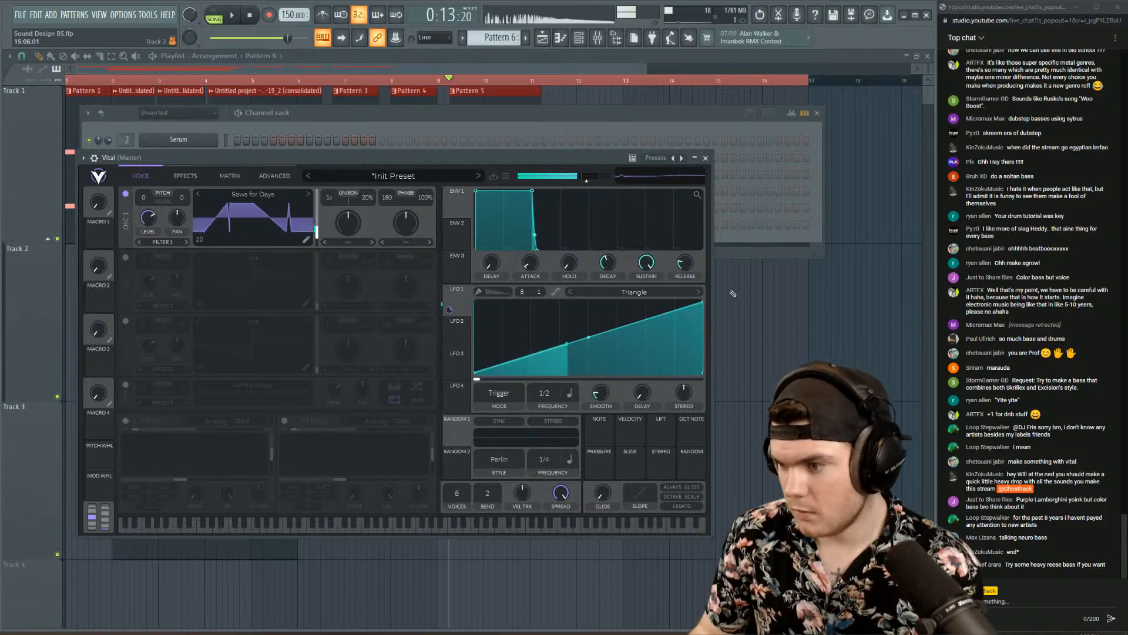
left_click_drag(588, 337, 590, 362)
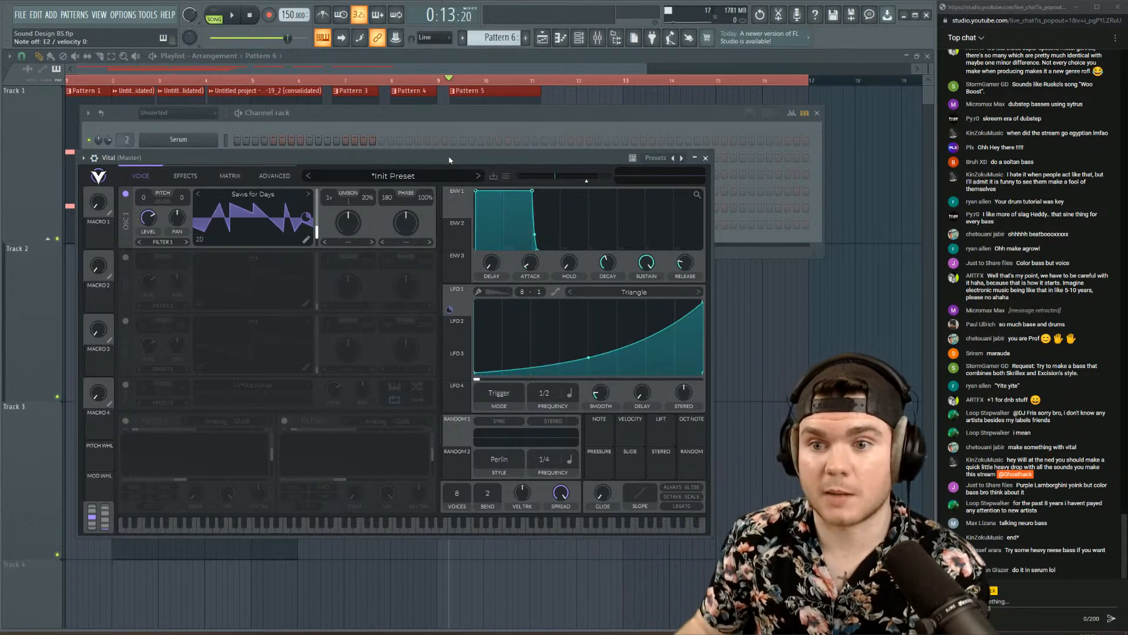
- Set oscillator 1's spectral morph to Vocode, turn up its amount, and raise Vital's output volume
left_click(345, 241)
left_click(370, 276)
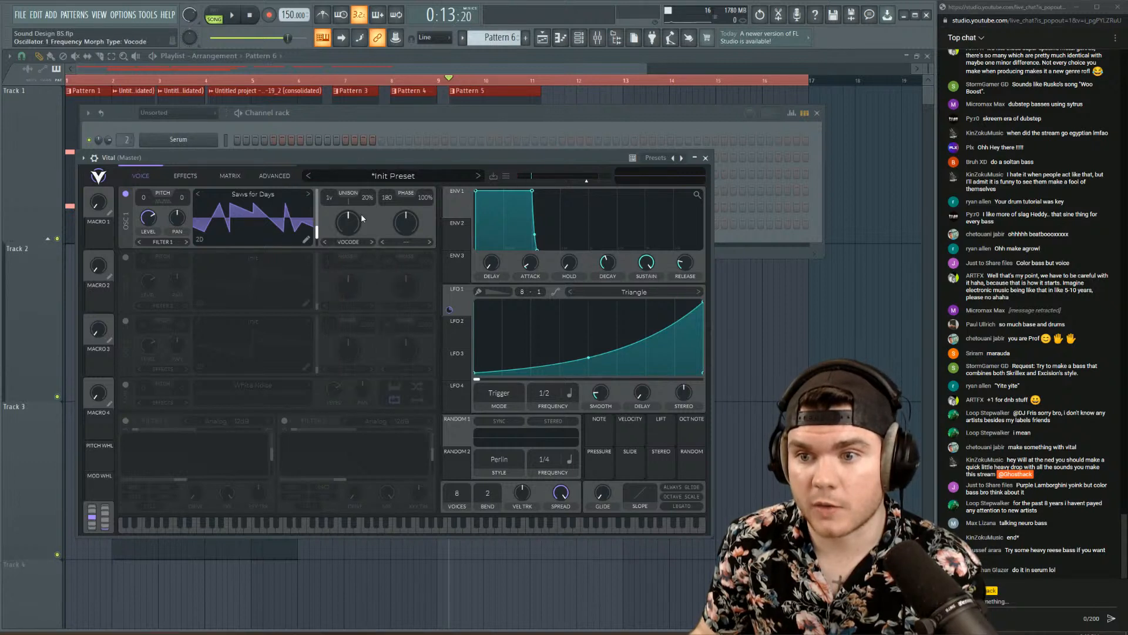
mouse_move(347, 226)
left_mouse_down()
mouse_move(351, 211)
mouse_move(349, 229)
left_mouse_up()
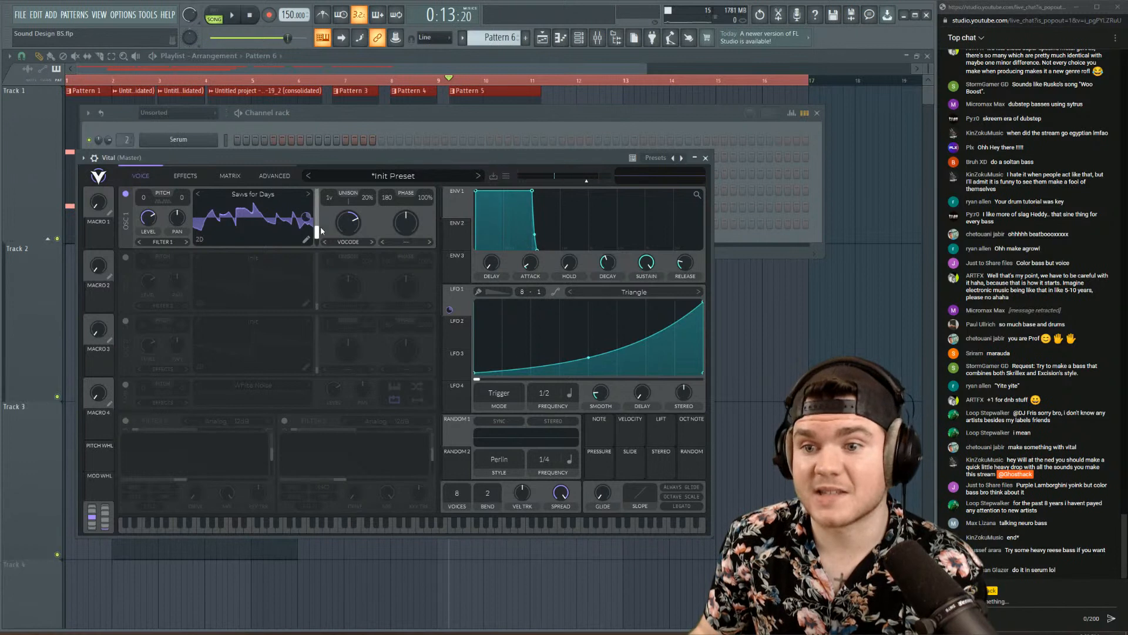
left_click(340, 242)
left_click(407, 158)
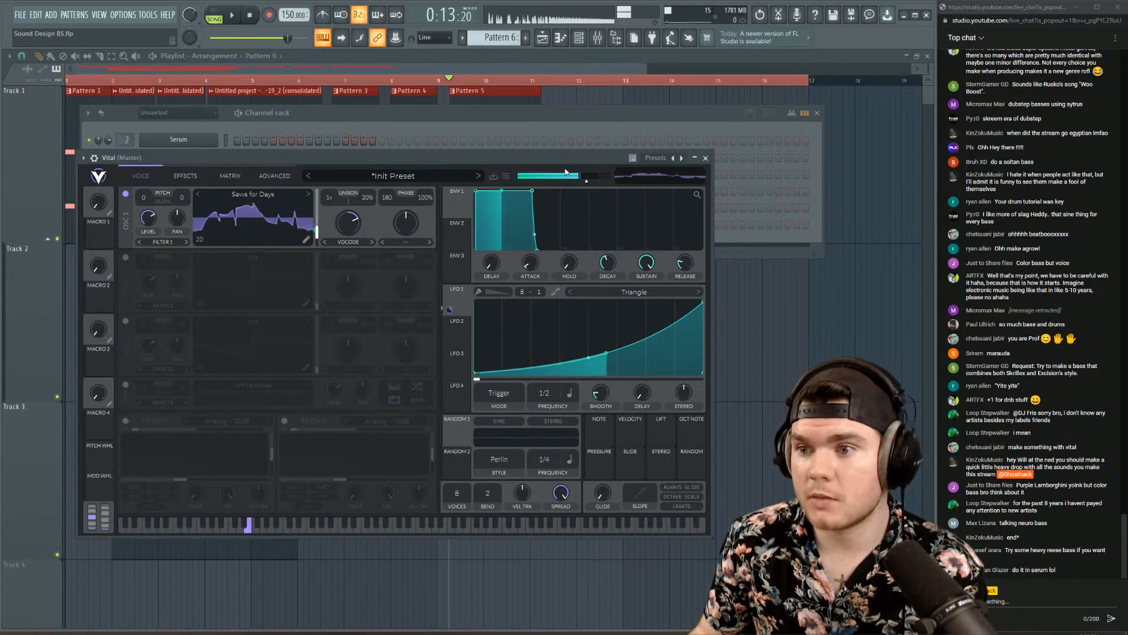
left_click_drag(587, 181, 598, 183)
- Try the Formant Scale and Harmonic Stretch spectral morphs on oscillator 1 with different amounts
left_click(358, 240)
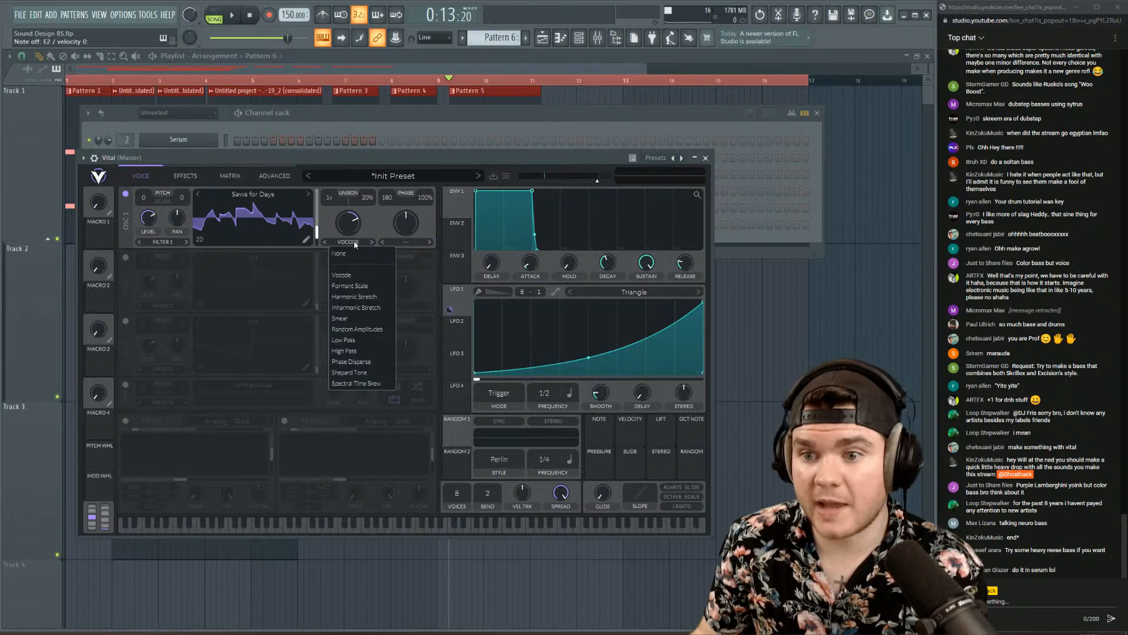
left_click(352, 284)
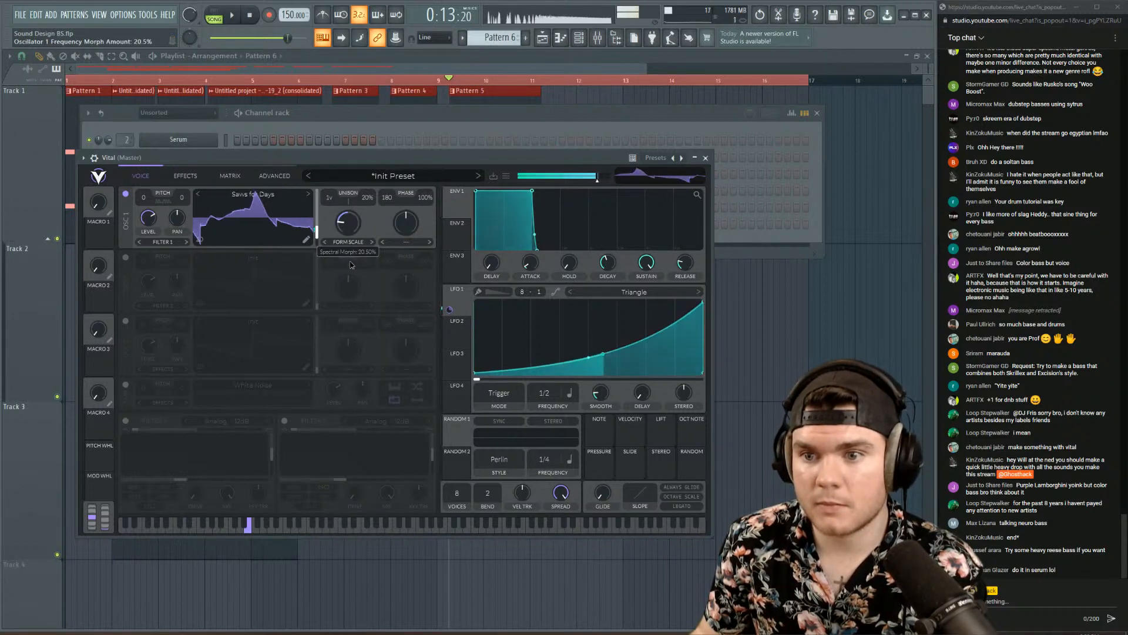
left_click(353, 242)
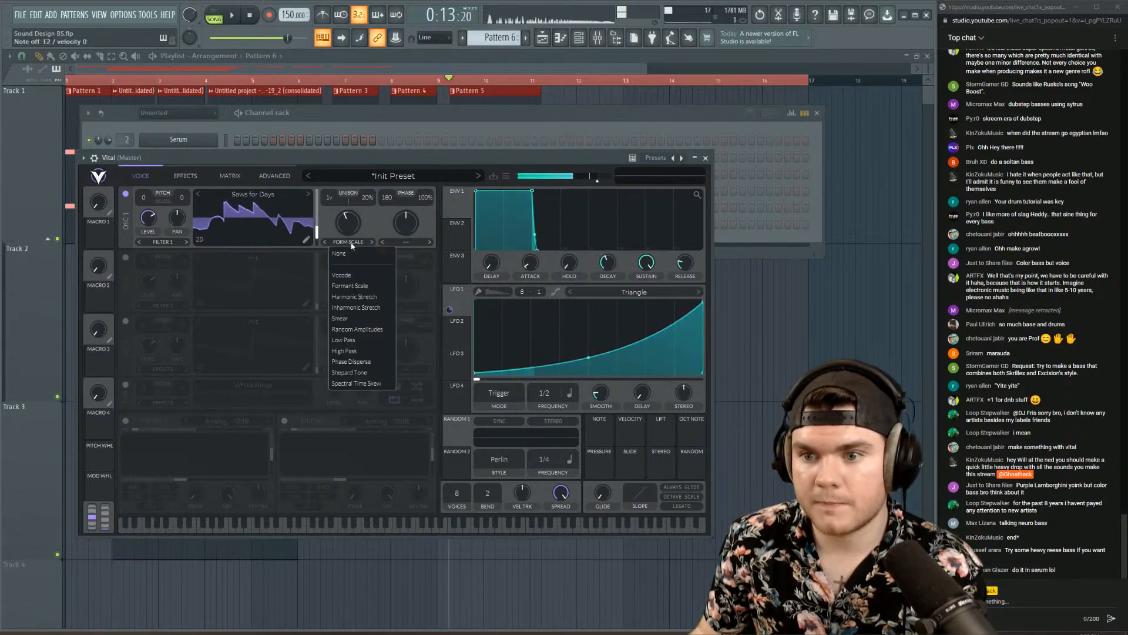
left_click(358, 297)
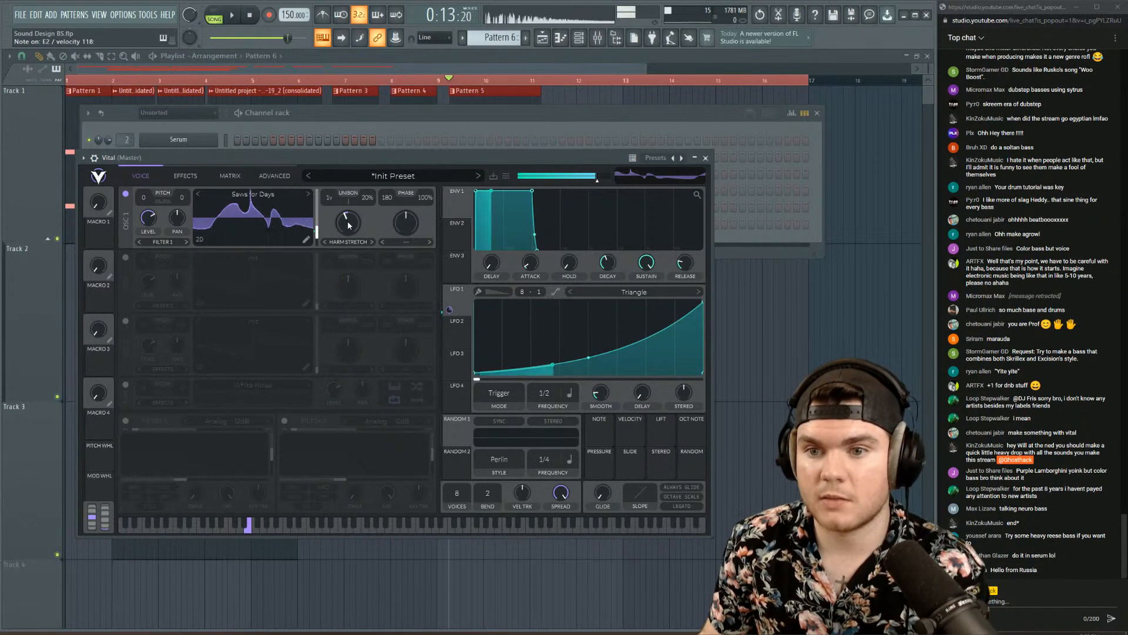
left_click_drag(349, 225, 349, 208)
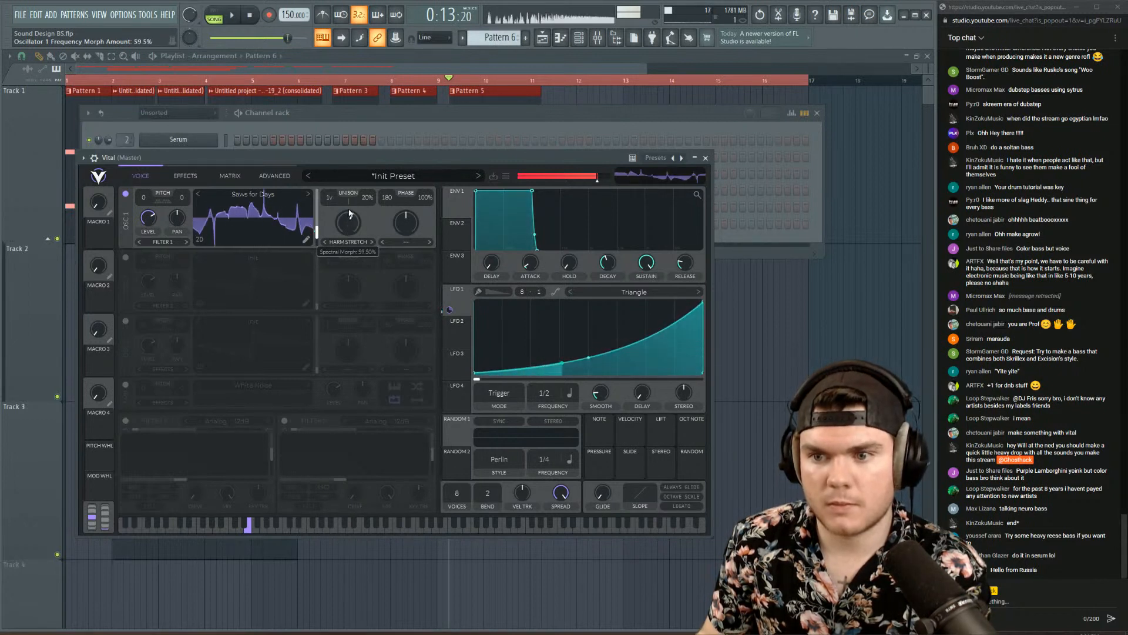
- Set oscillator 1's spectral morph to Inharmonic Stretch, reduce its amount, and close the Vital window
left_click(373, 242)
left_click_drag(350, 223, 350, 238)
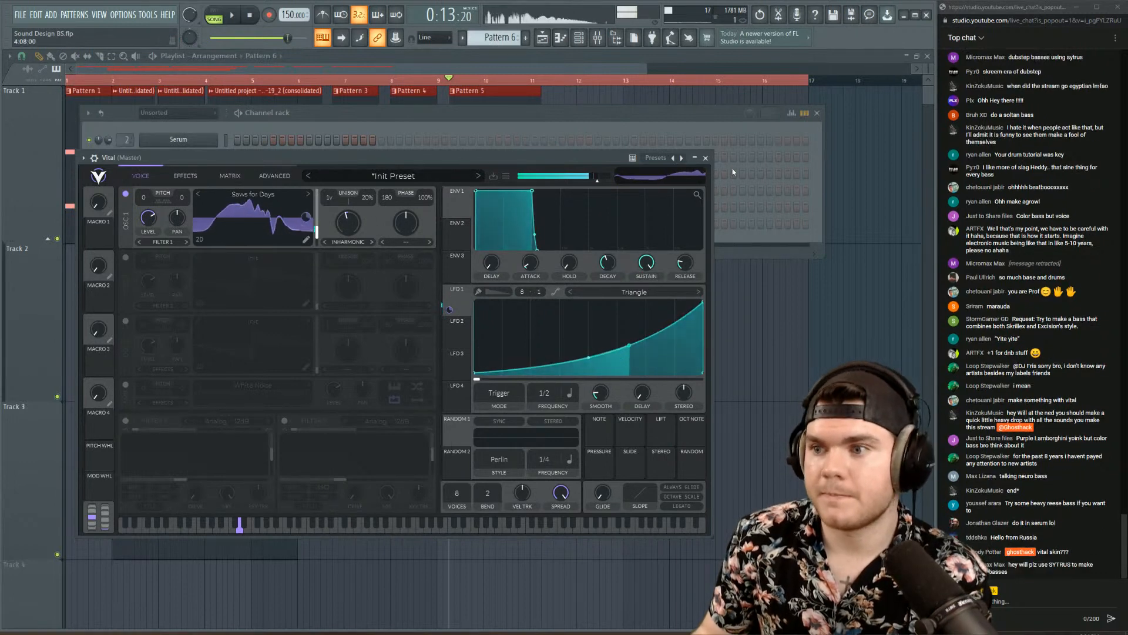
left_click(705, 158)
- Route the Vital channel to mixer insert 11 and add OTT at 52% depth in its first effect slot
left_click(597, 39)
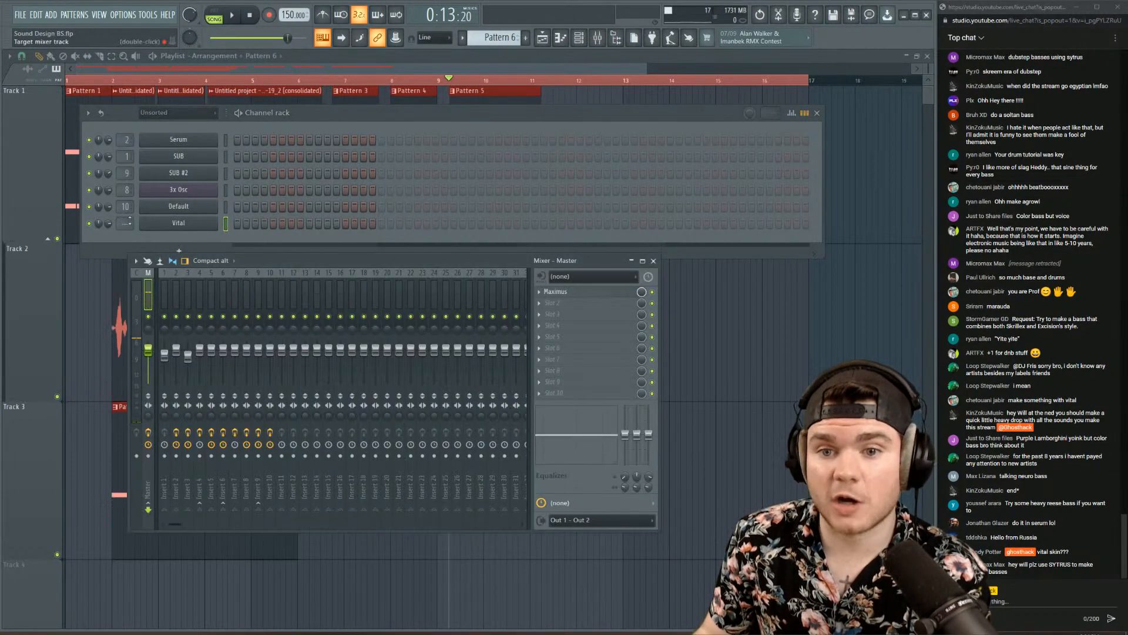
key("ctrl+l")
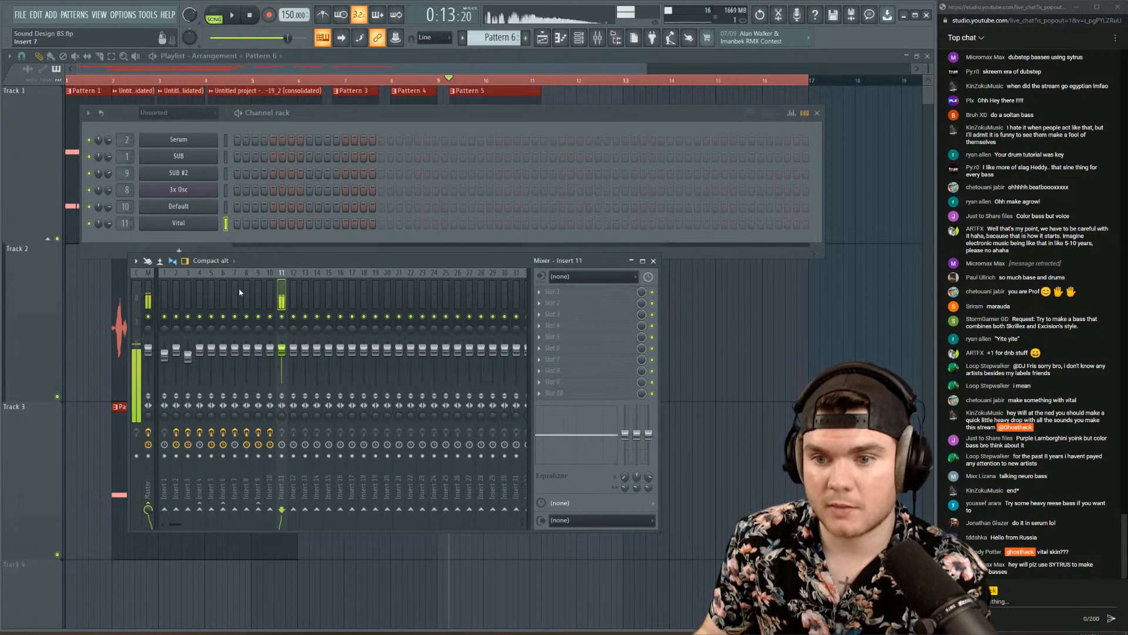
left_click(562, 292)
left_click(684, 490)
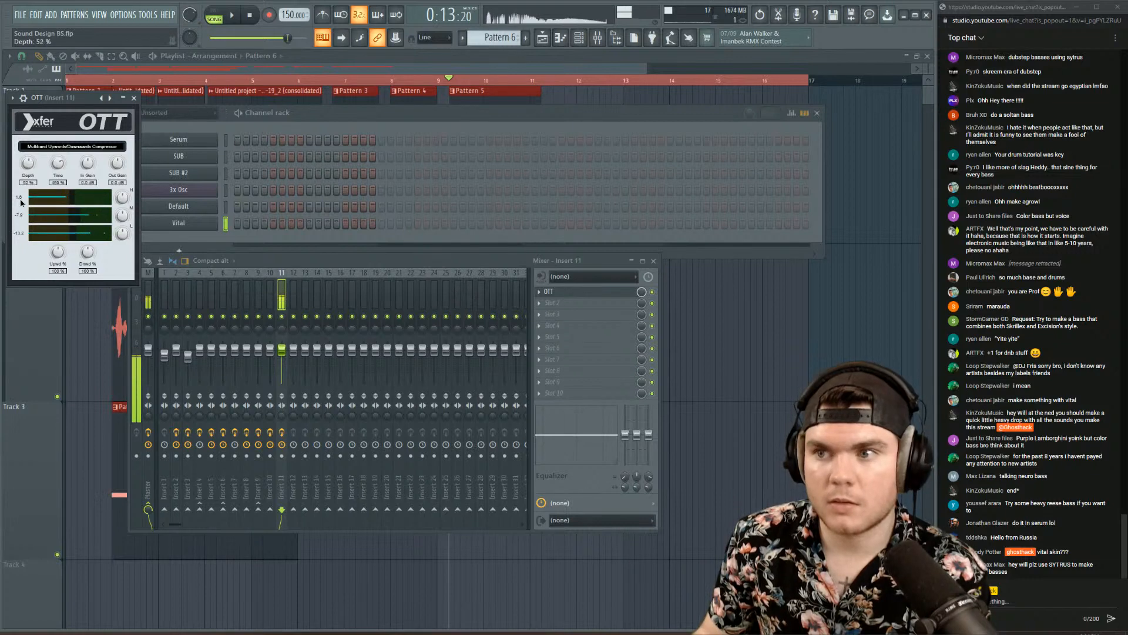
left_click(547, 292)
- Add Fruity Limiter after OTT on insert 11, raising its gain and shortening its attack and release
left_click(553, 303)
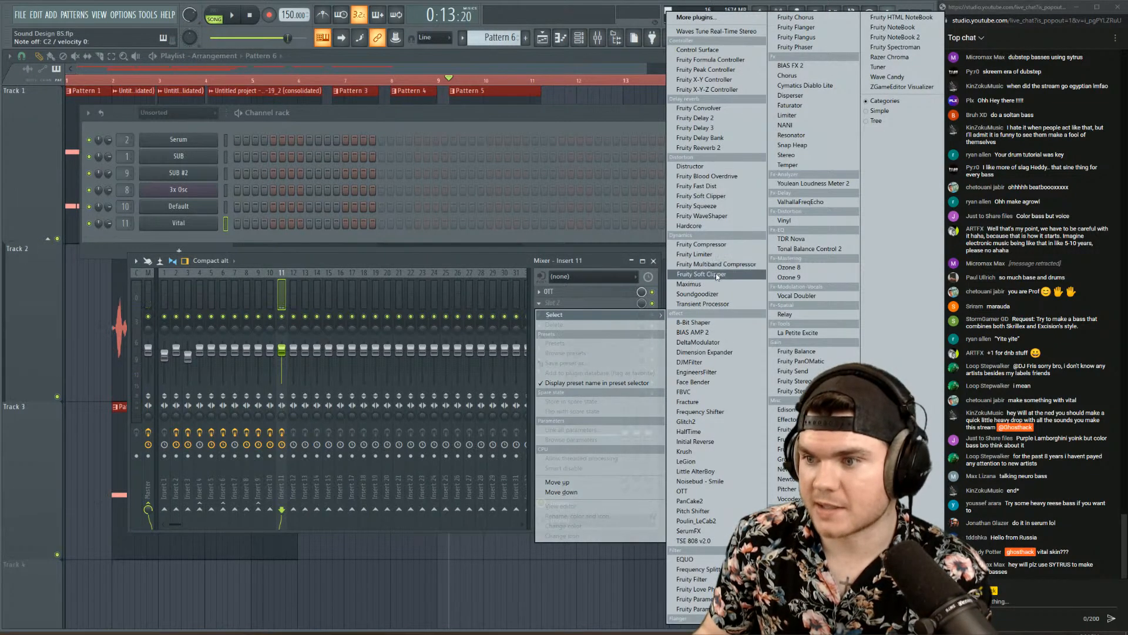
left_click(714, 254)
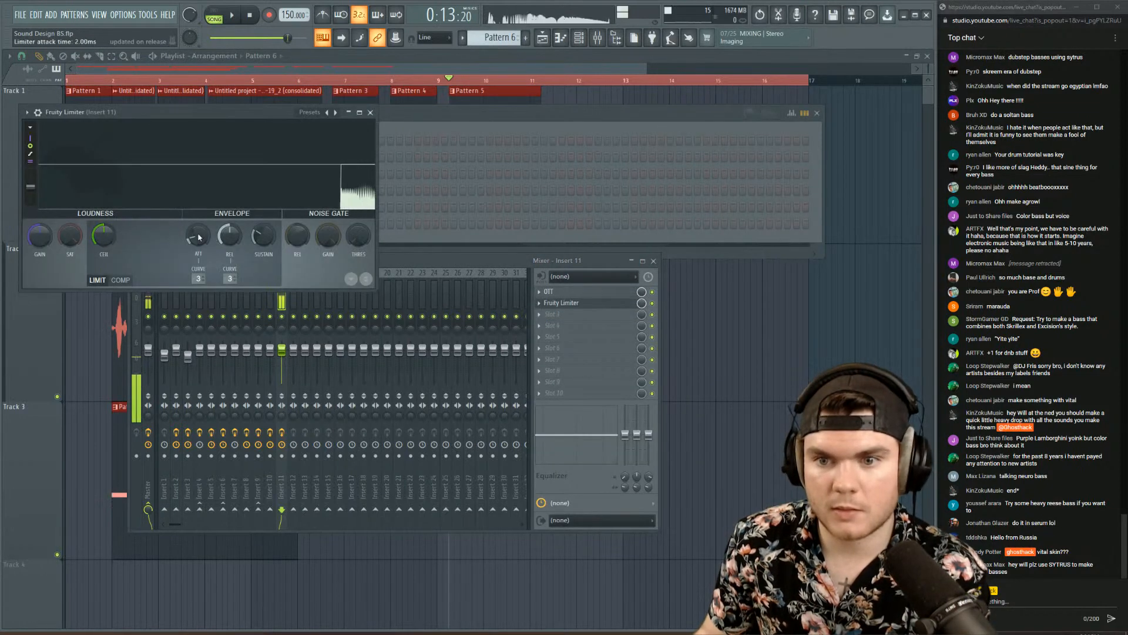
left_click_drag(39, 235, 39, 213)
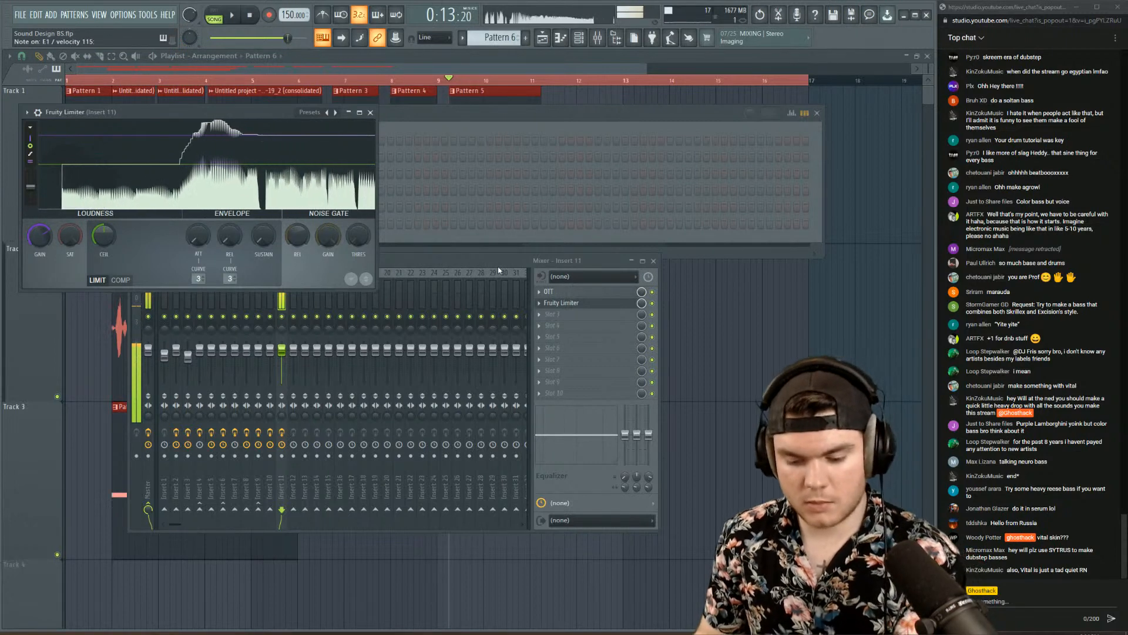
- Set LFO 1's frequency to 1/4 in Vital and straighten its rising curve, closing the synth window when done
left_click(576, 304)
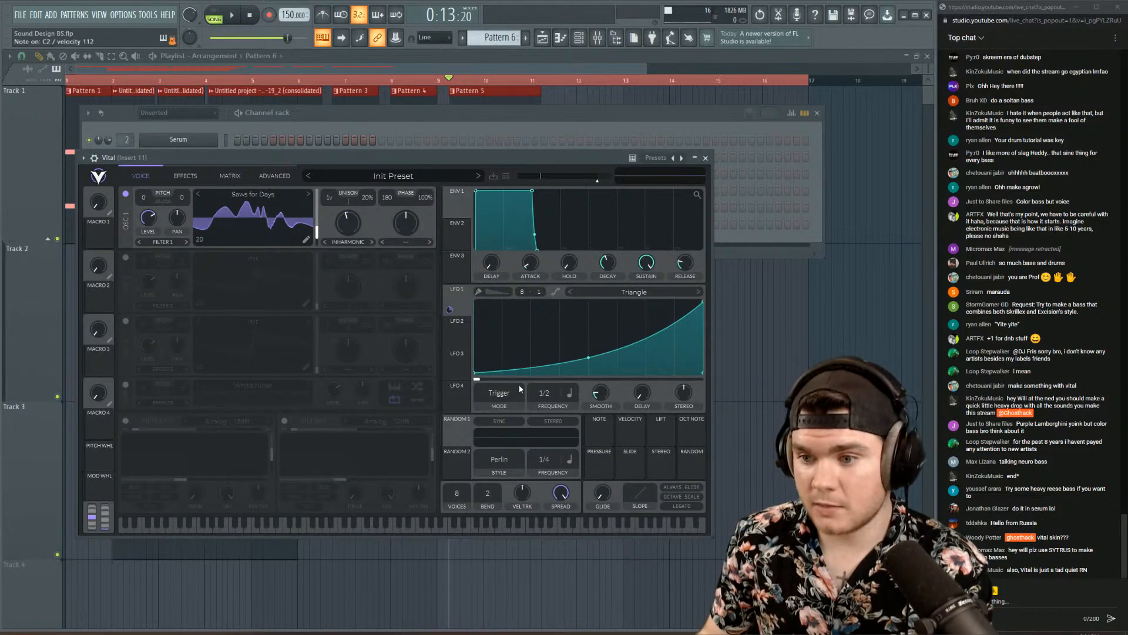
left_click_drag(559, 393, 592, 335)
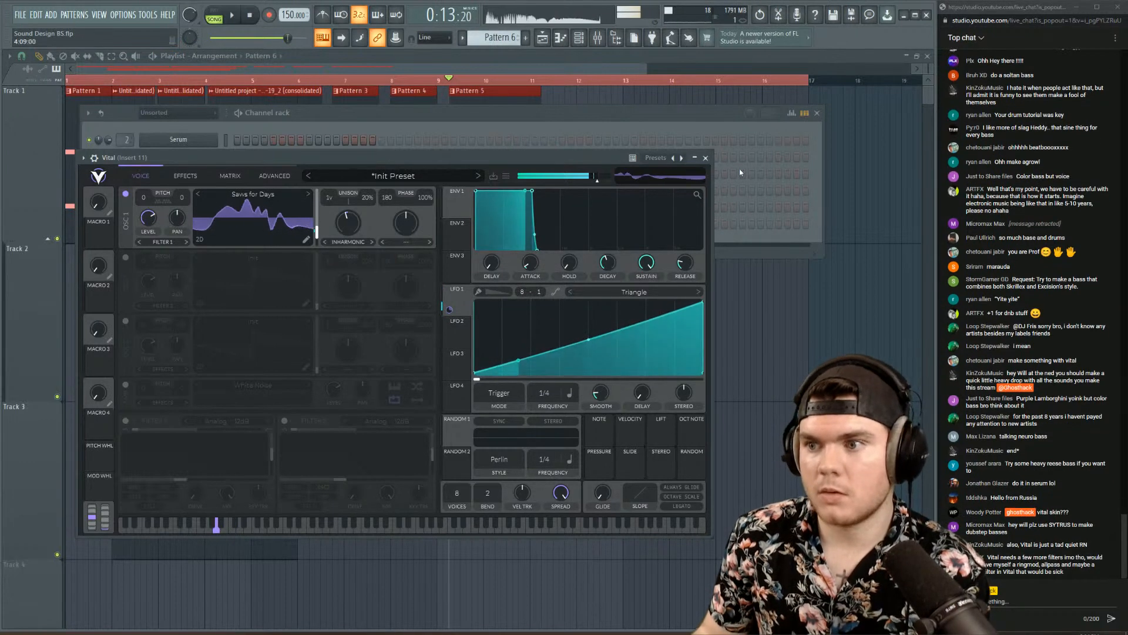
left_click(706, 158)
- Draw a two-bar F2 note at the start of Vital's piano roll in Pattern 6
right_click(203, 224)
left_click(239, 223)
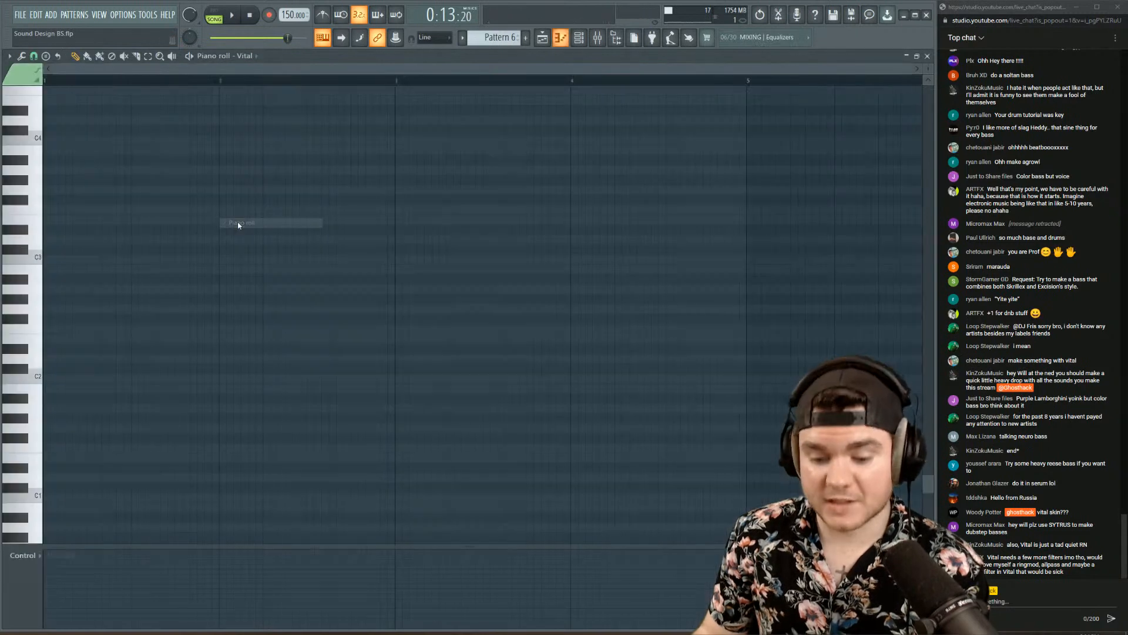
scroll(232, 241, "down", 3)
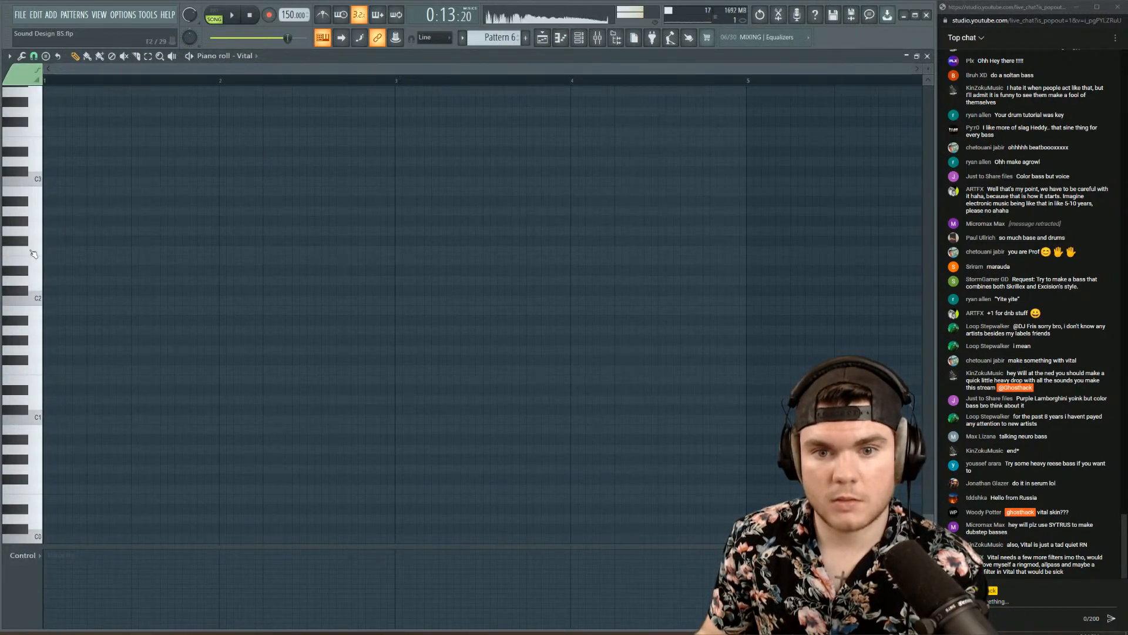
left_click_drag(90, 254, 197, 255)
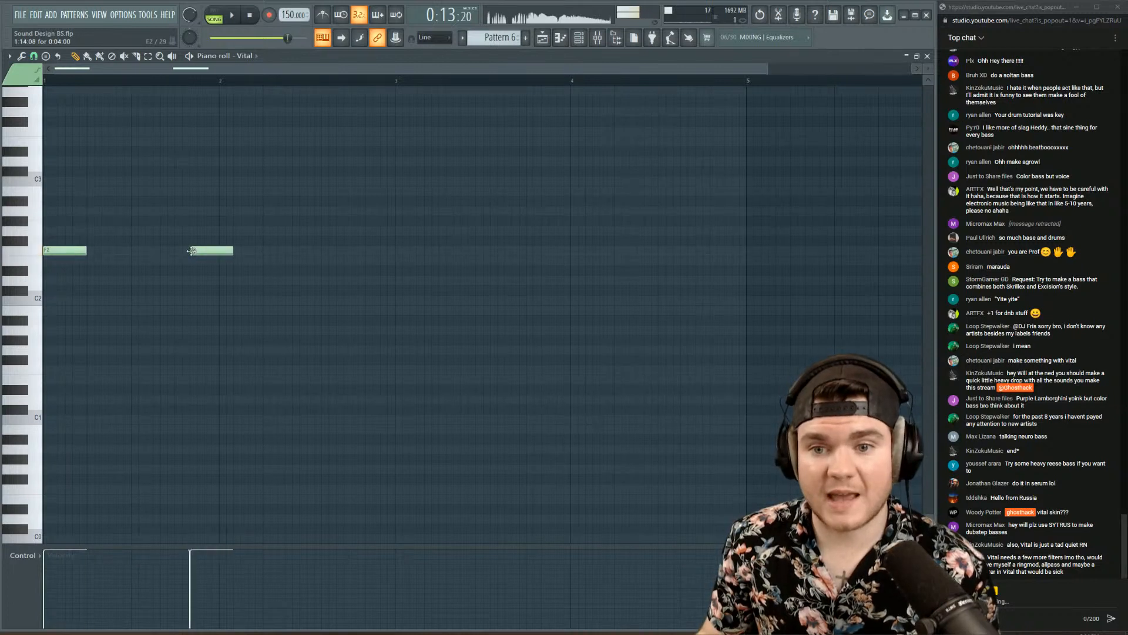
right_click(198, 253)
left_click_drag(85, 250, 396, 264)
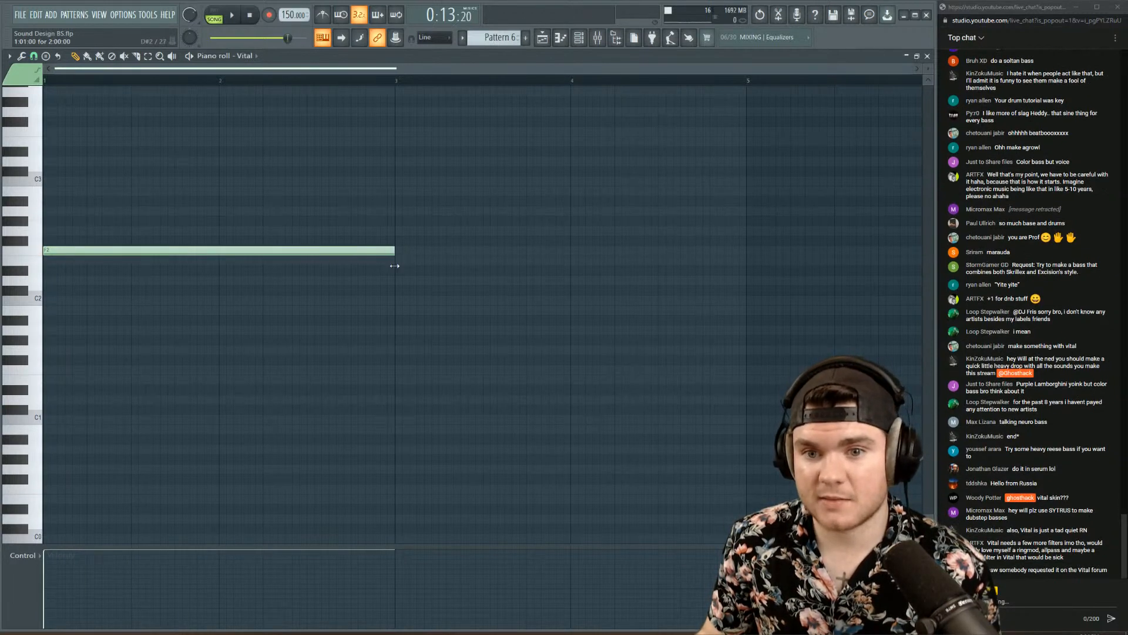
- Shorten the F2 note to three beats during playback and loop the first one and a half bars
left_click(198, 57)
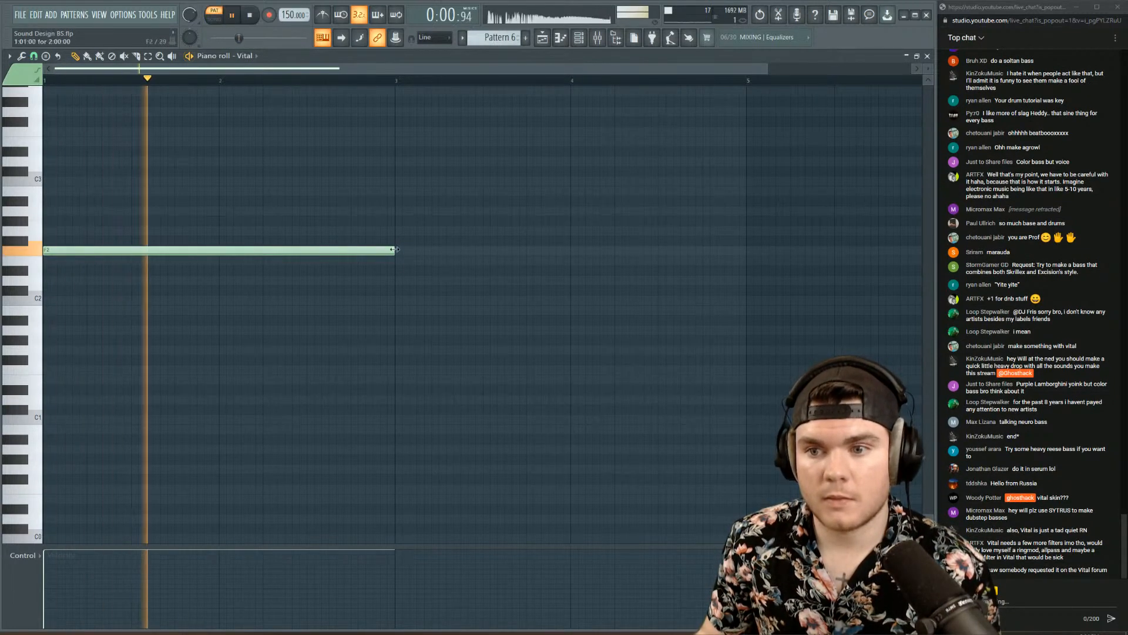
left_click_drag(393, 251, 218, 252)
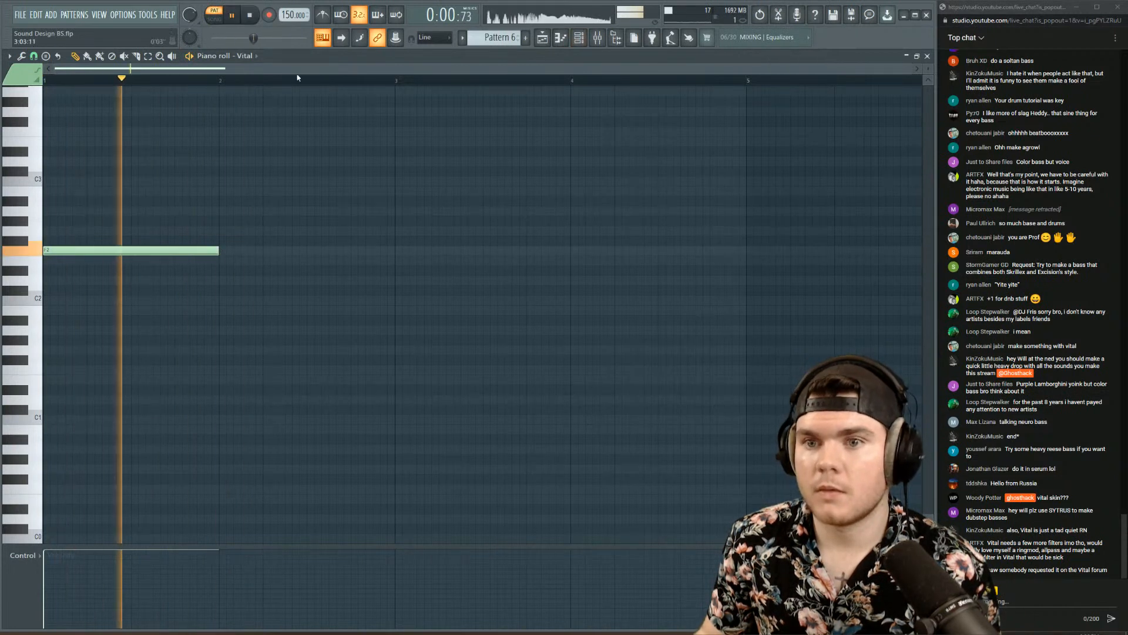
left_click_drag(311, 80, 44, 80)
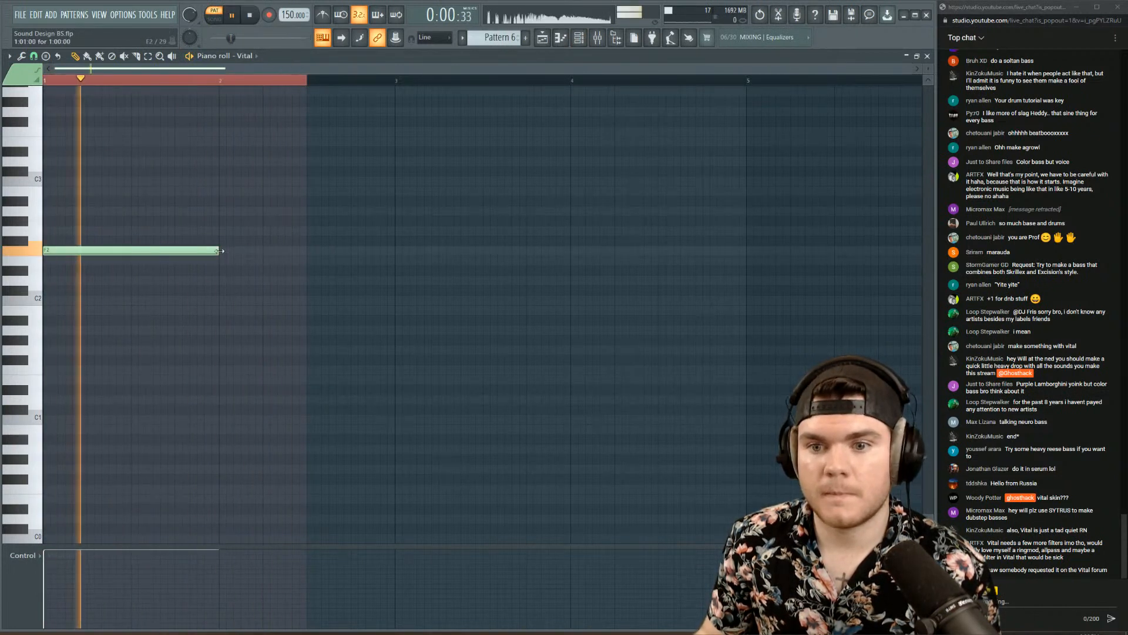
left_click_drag(218, 251, 174, 259)
left_click(456, 210)
right_click(457, 210)
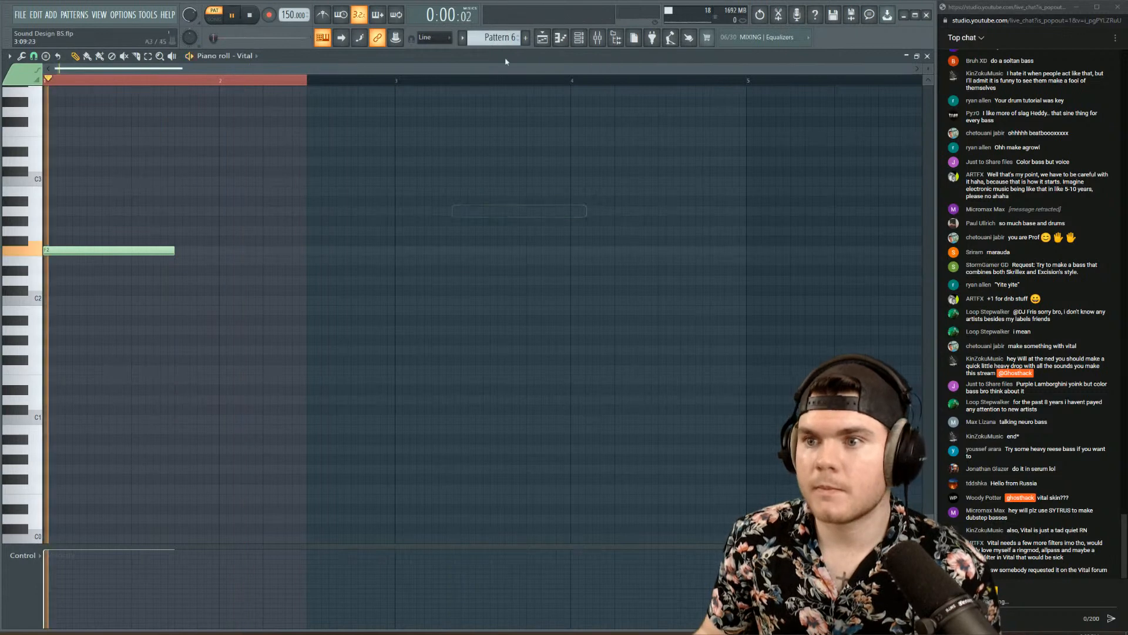
- Reopen Vital and try its flanger effect with the phase offset set to 0
left_click(579, 38)
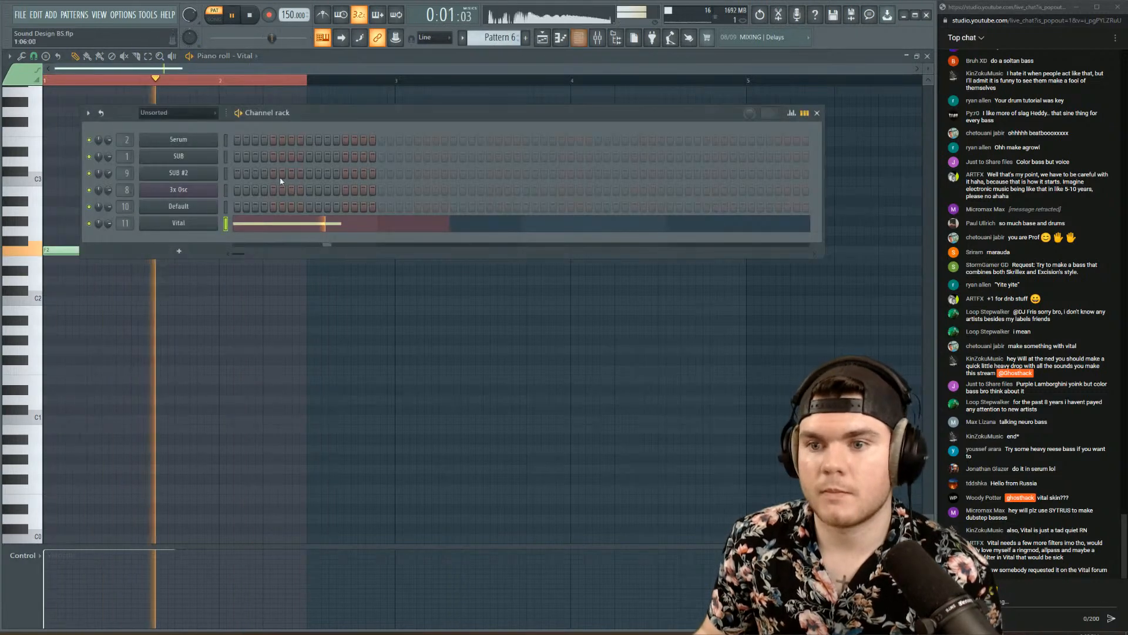
left_click(210, 227)
key("space")
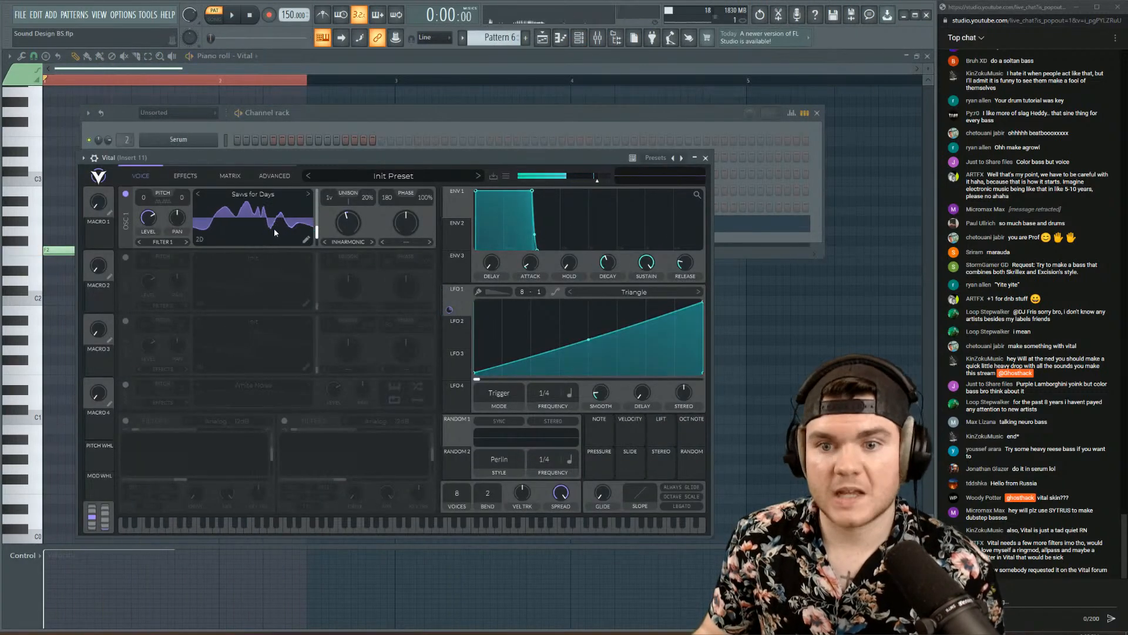
left_click(181, 175)
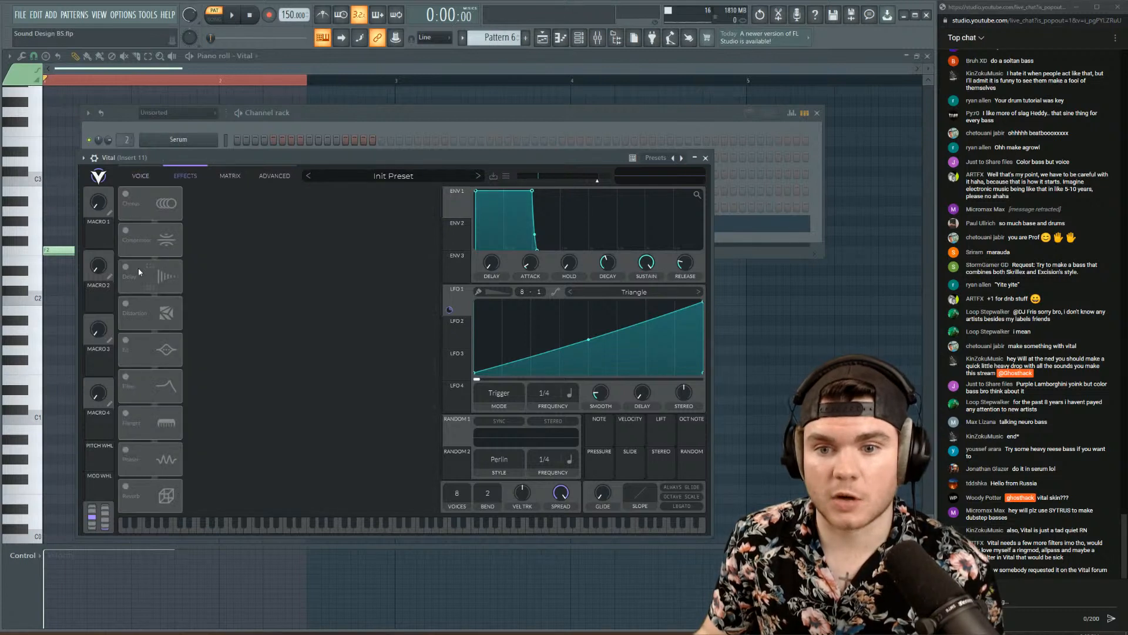
left_click(127, 420)
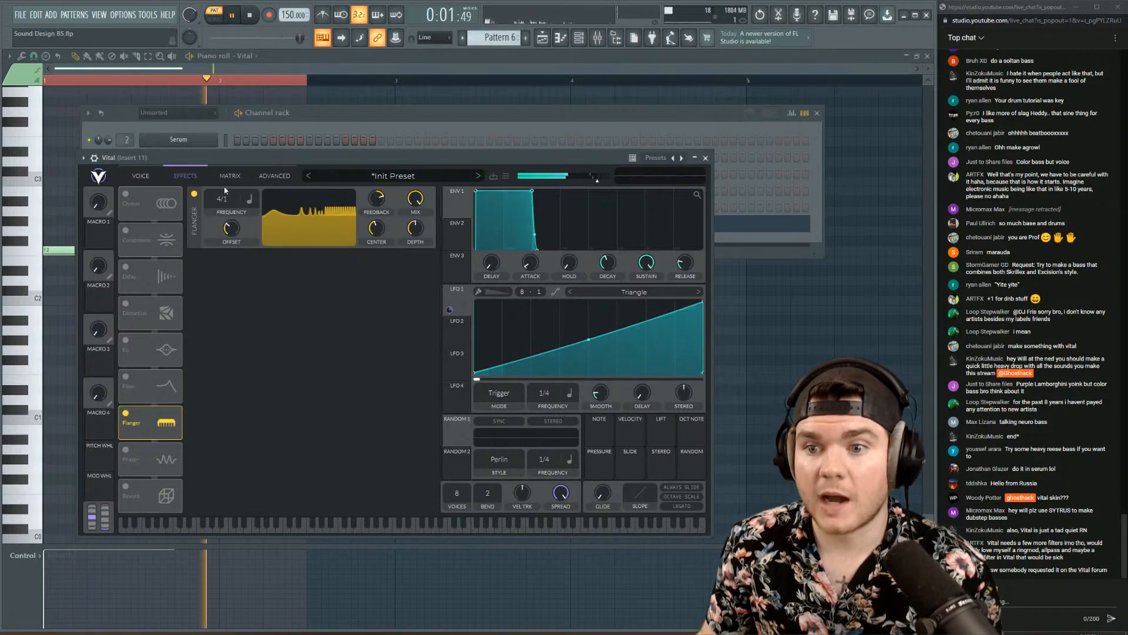
left_click_drag(226, 225, 221, 293)
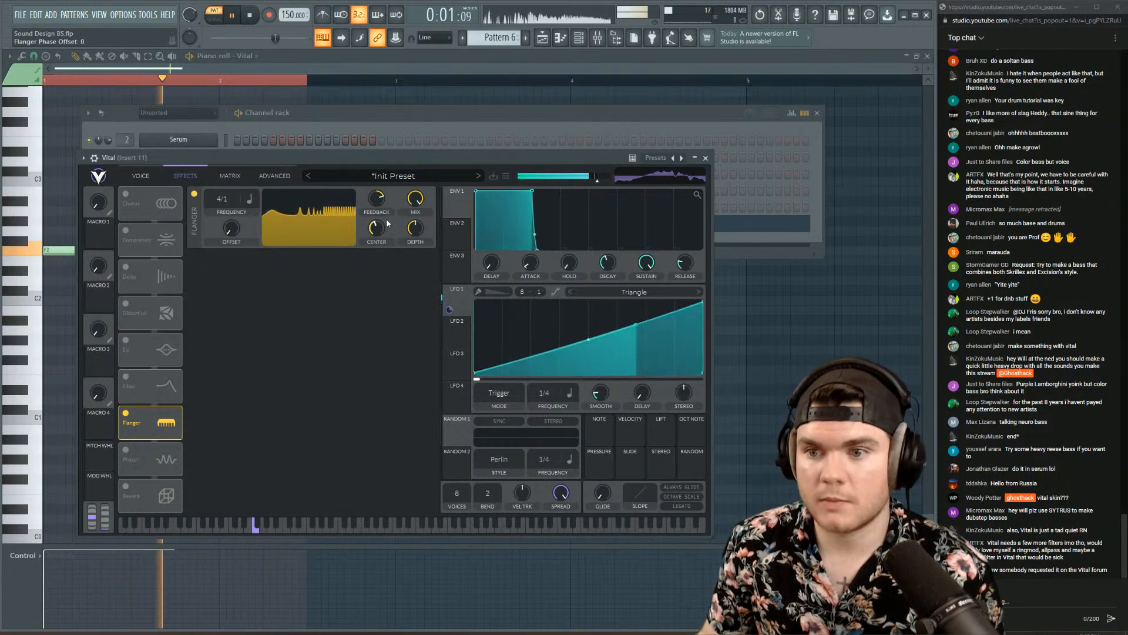
- Try the flanger with 0% depth and its center at 26.24 semitones, lowering the mix and modulating it with LFO 1
left_click_drag(382, 199, 405, 308)
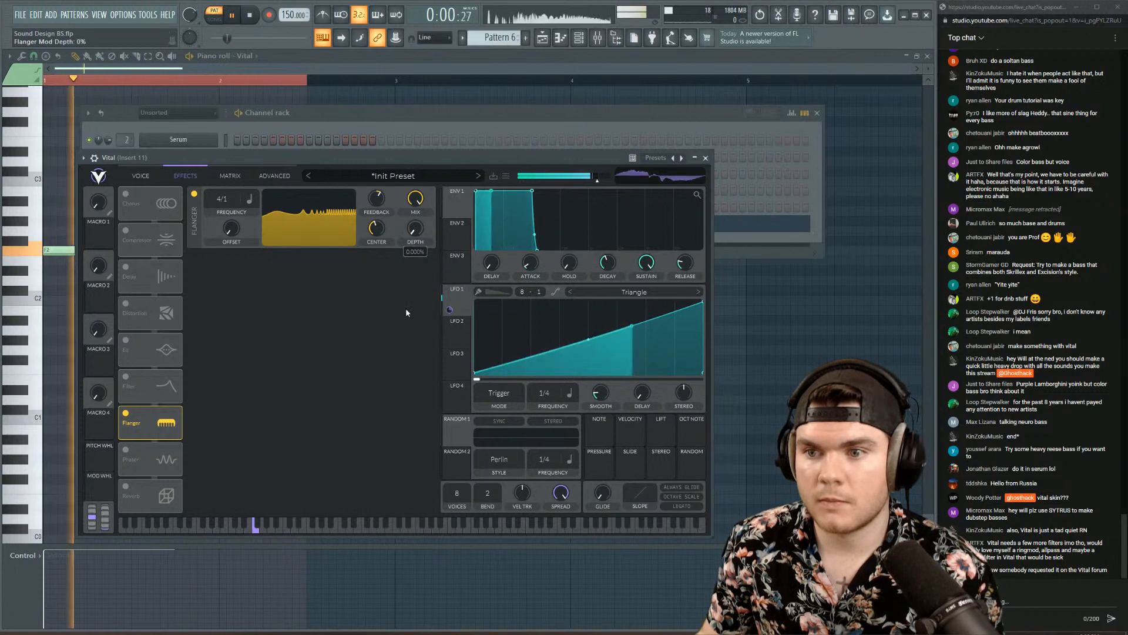
left_click_drag(376, 228, 376, 253)
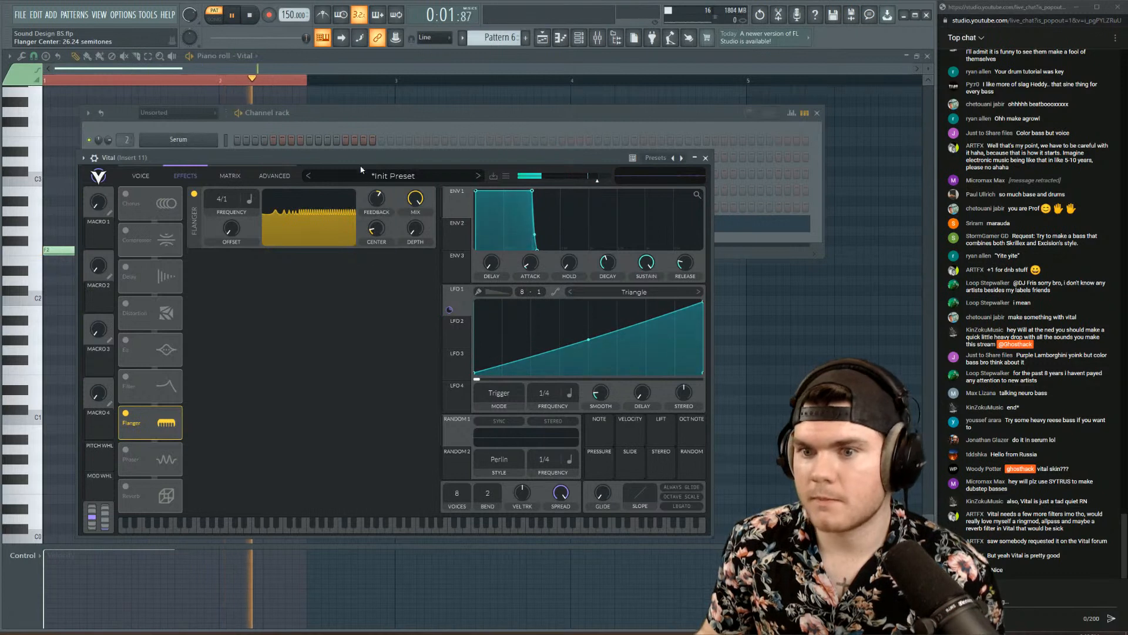
left_click_drag(418, 205, 414, 266)
left_click_drag(460, 301, 415, 254)
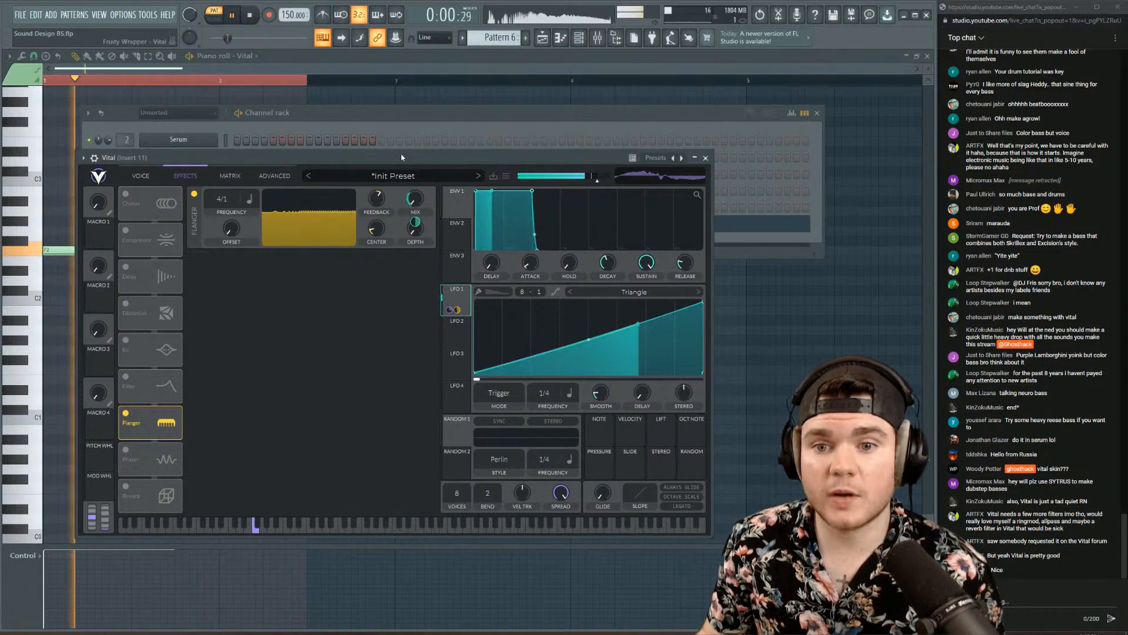
- Try Vital's chorus with 8 voices, reducing its depth and mix and adjusting the feedback
left_click(125, 194)
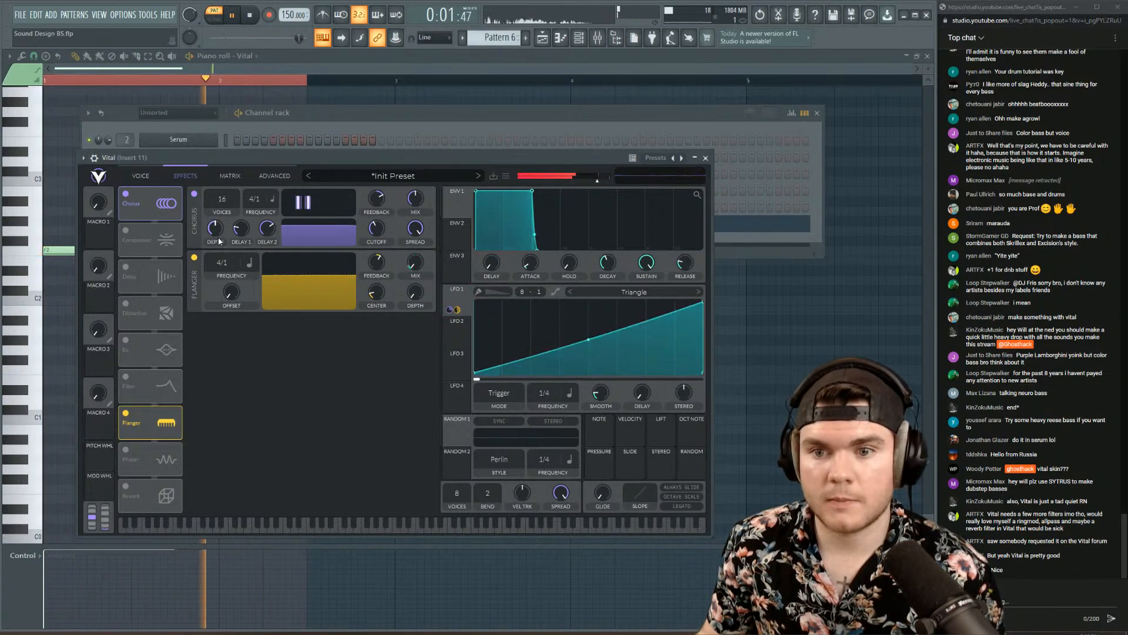
left_click_drag(219, 241, 210, 254)
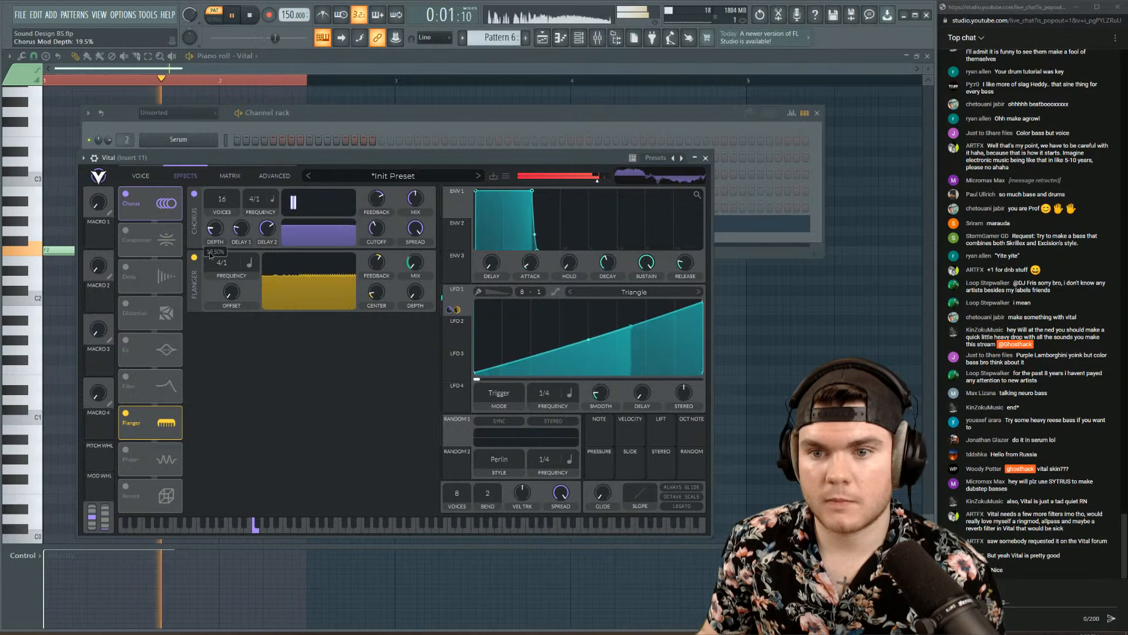
mouse_move(415, 200)
left_mouse_down()
mouse_move(401, 228)
mouse_move(403, 206)
left_mouse_up()
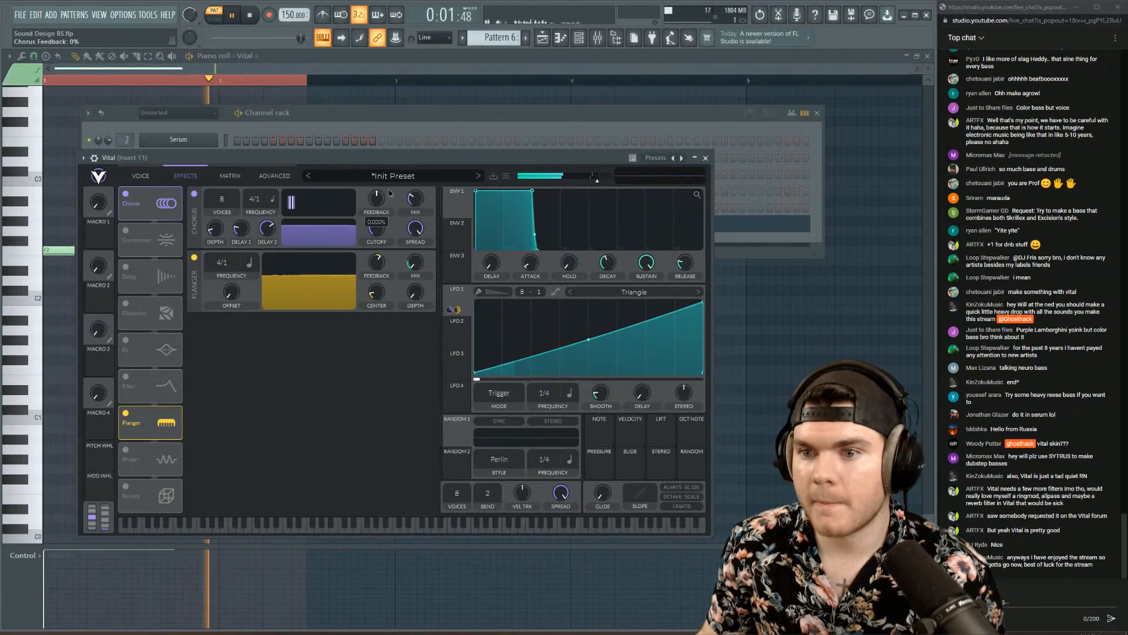
left_click_drag(389, 191, 388, 185)
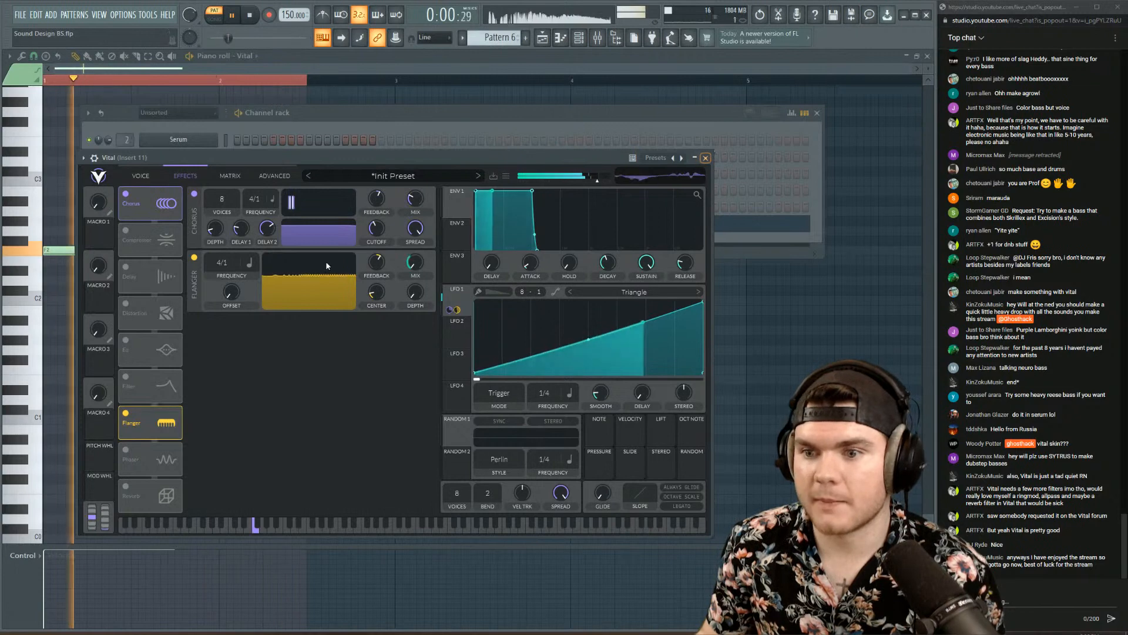
- Switch off the flanger and chorus, and stop playback
left_click(196, 258)
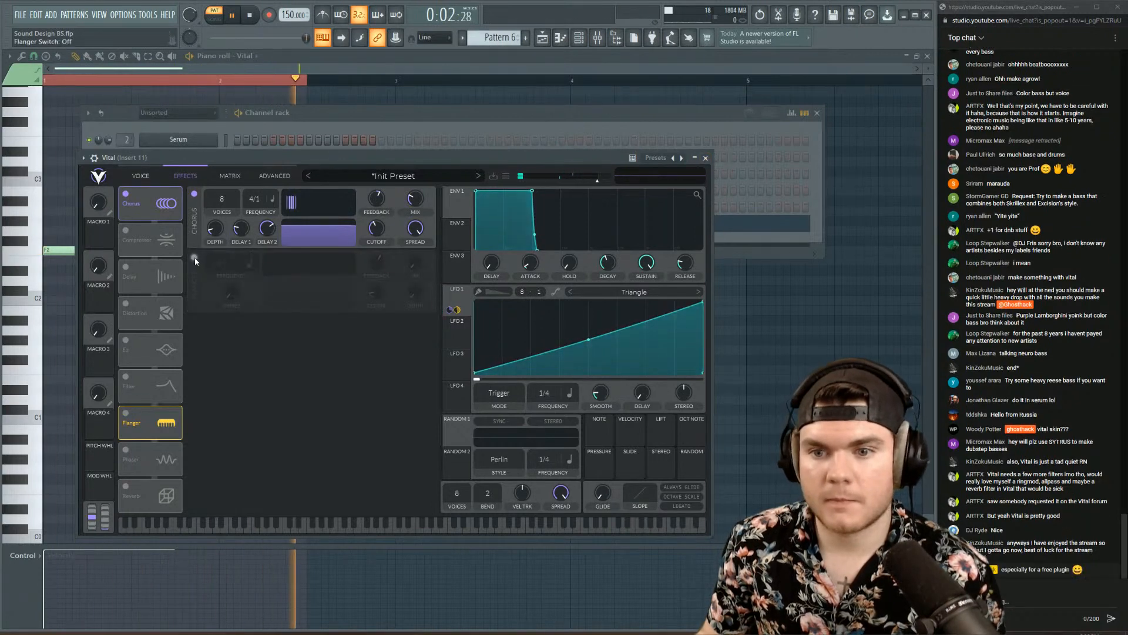
left_click(194, 194)
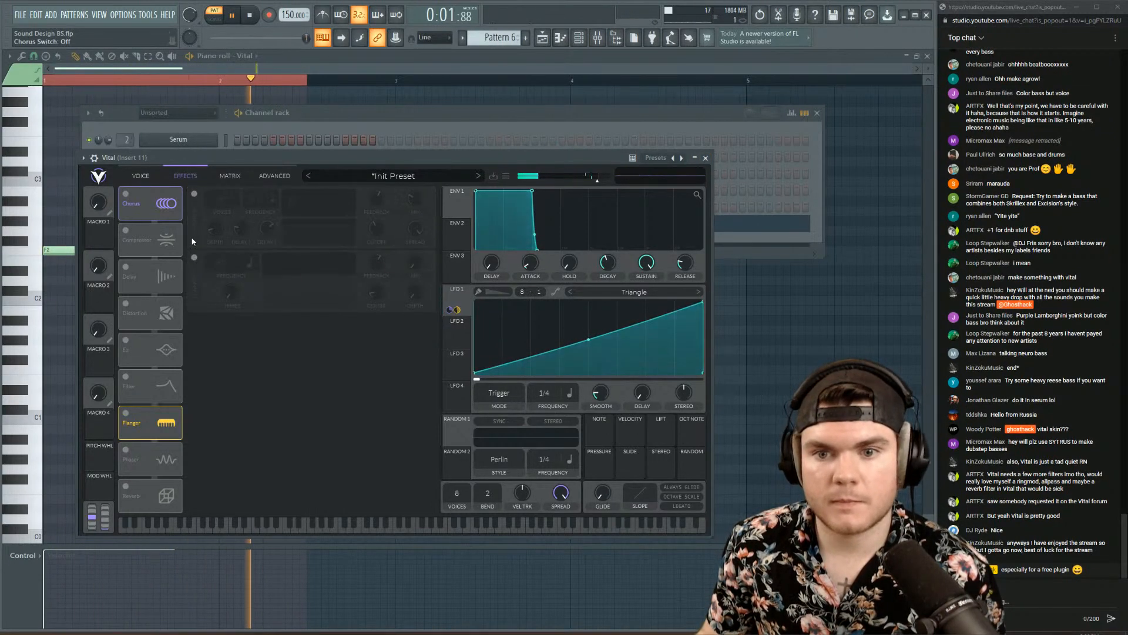
key("space")
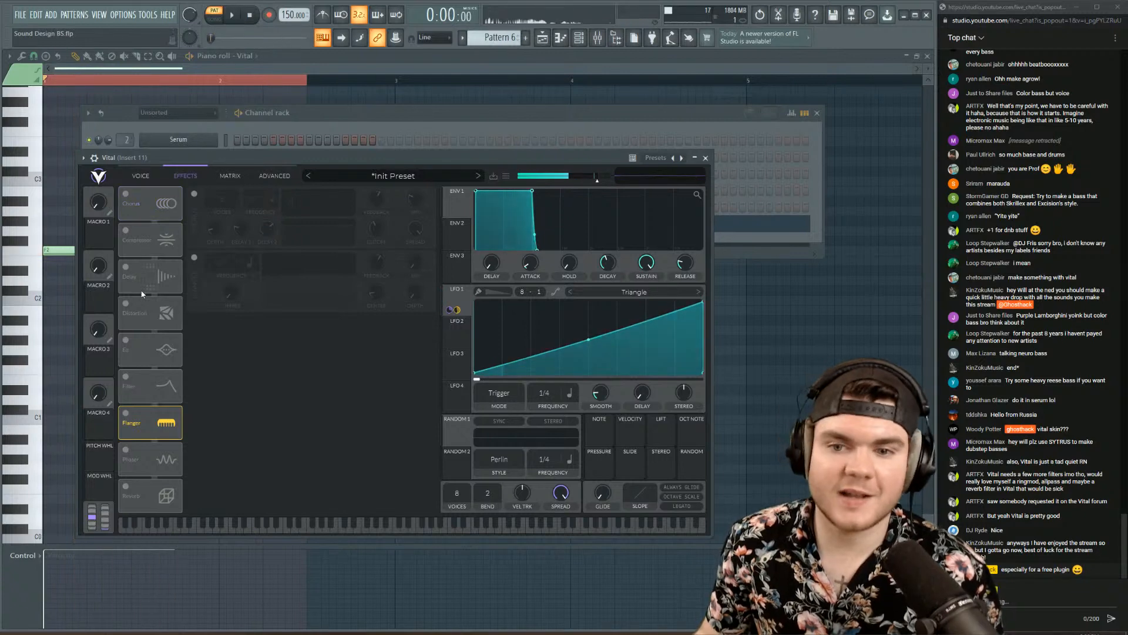
- Enable Vital's distortion, move it after the flanger in the effect chain, and raise the drive to 13.8 dB
left_click(127, 303)
left_click_drag(139, 383, 140, 423)
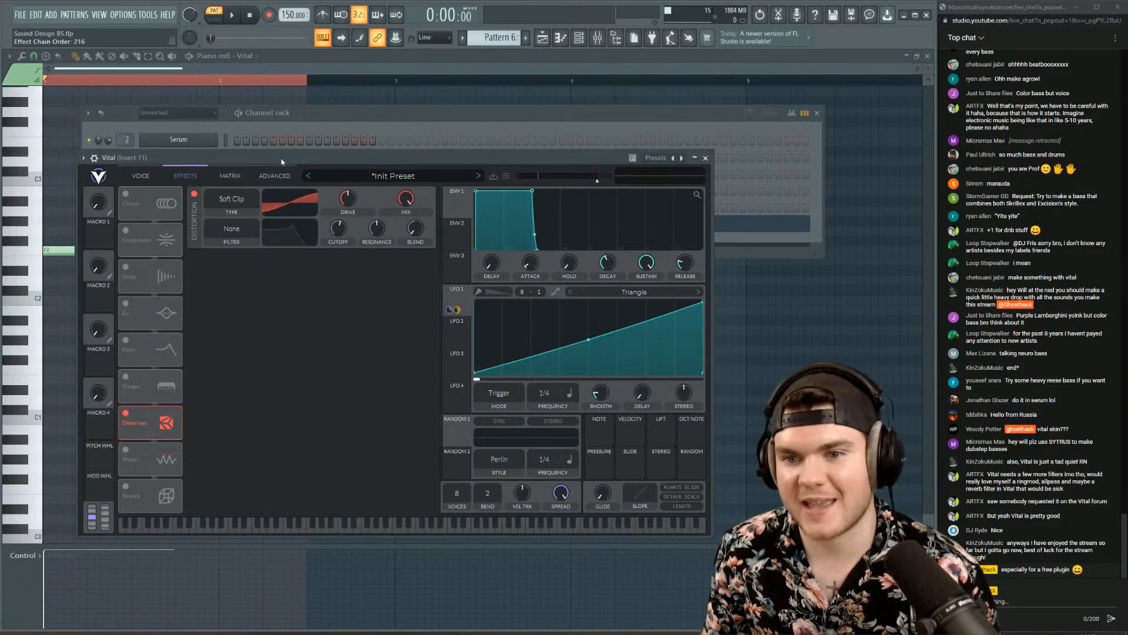
key("space")
left_click_drag(344, 193, 353, 196)
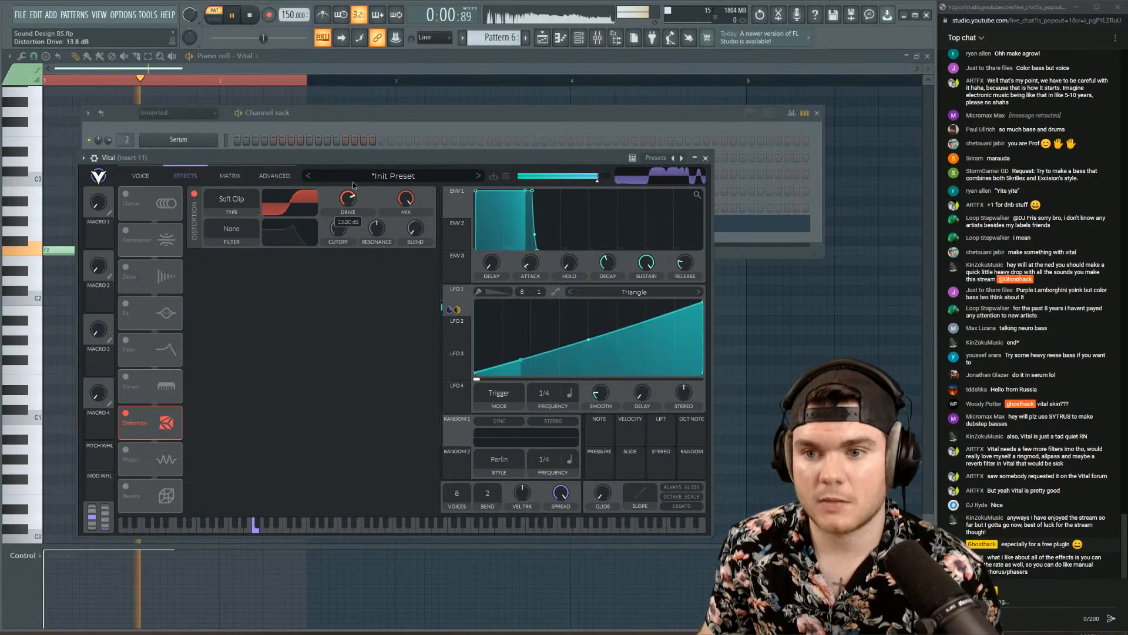
- Try the Linear Fold distortion type with the drive at 14.4 dB
left_click(236, 199)
left_click(235, 244)
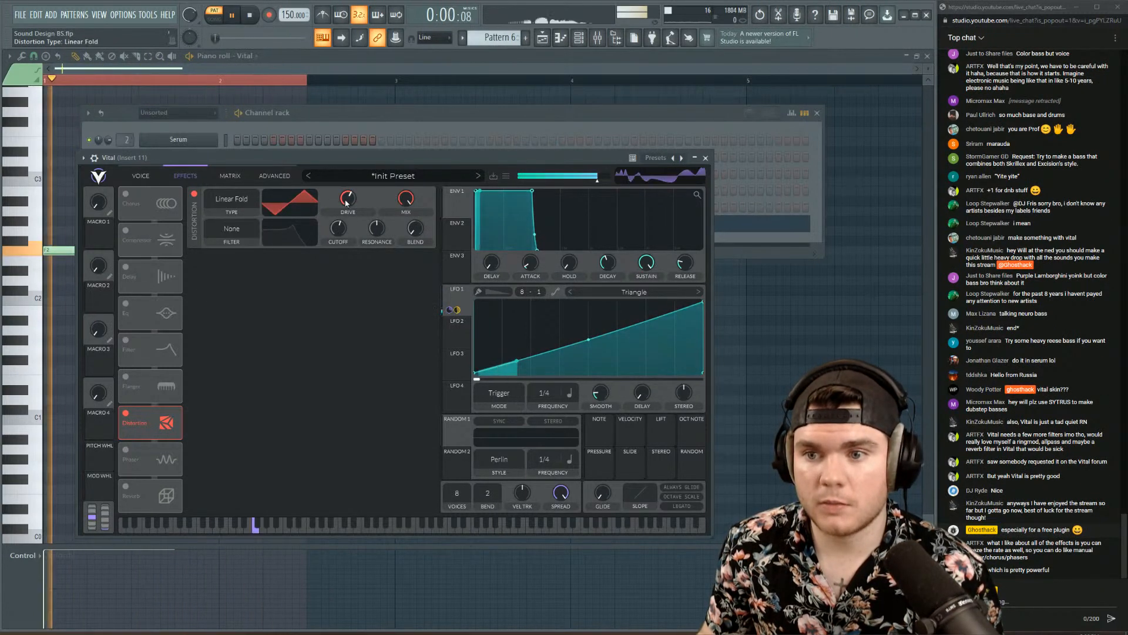
left_click_drag(348, 203, 348, 193)
- Change the distortion type to Sine Fold and set its drive to 6.9 dB
left_click(231, 199)
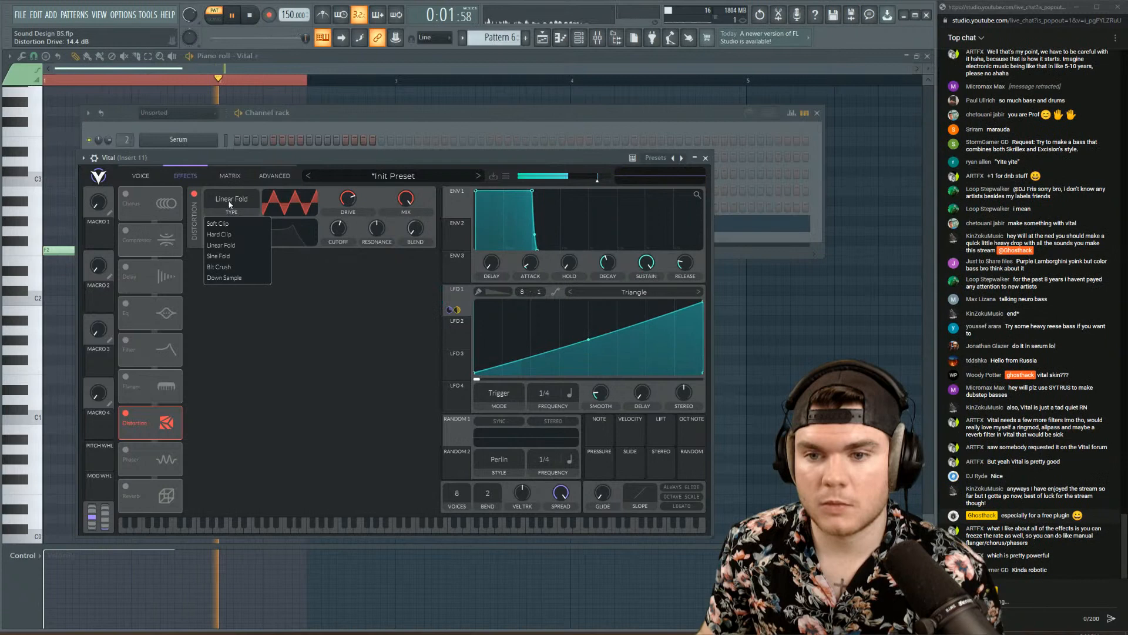
left_click(227, 261)
left_click_drag(346, 201, 336, 211)
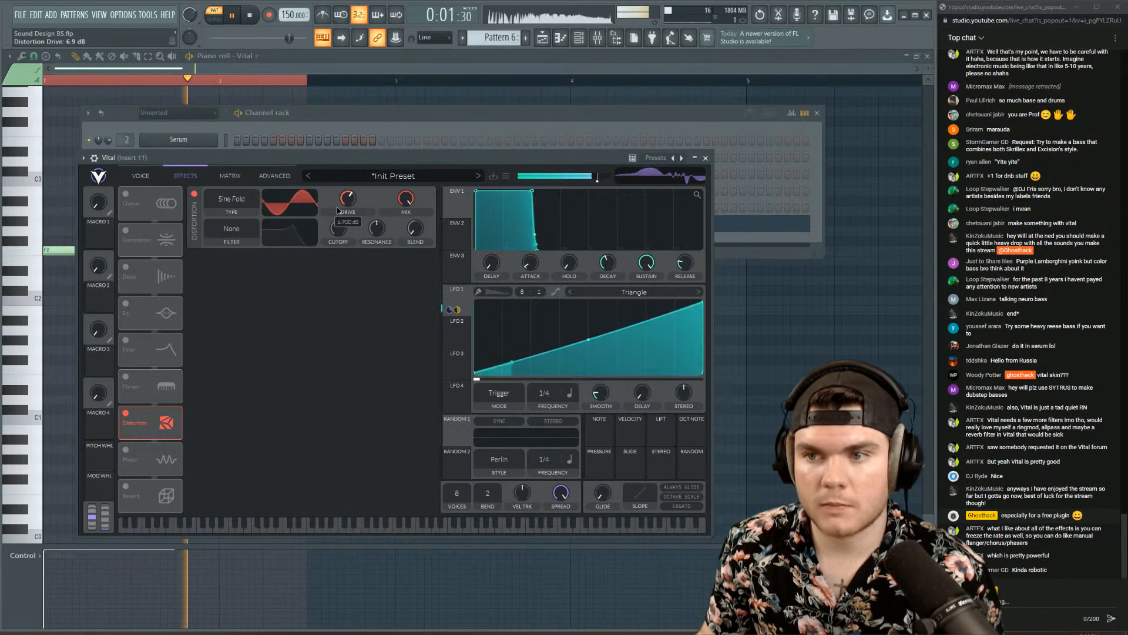
- Bring up the mixer, close the Vital window, and select the empty insert 12
key("space")
key("F9")
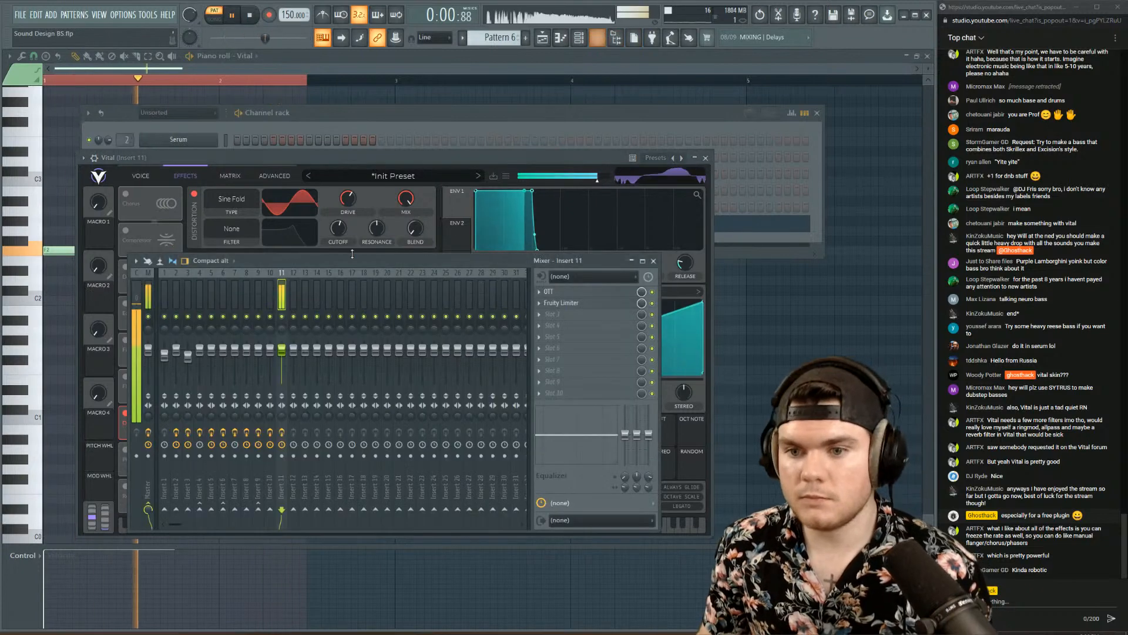
left_click(707, 158)
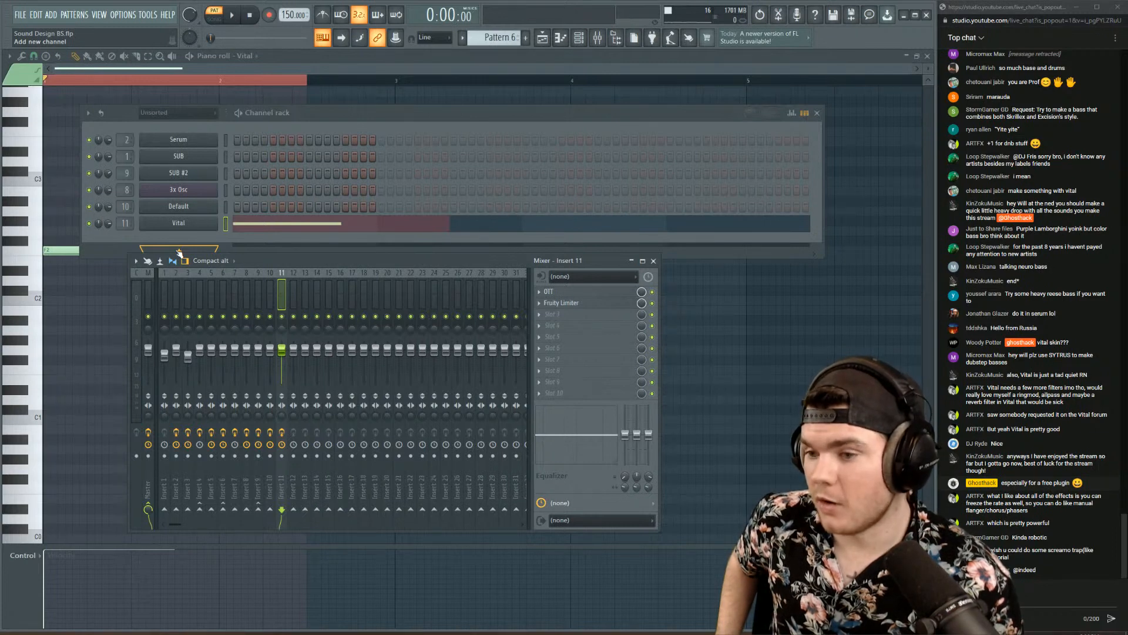
left_click(292, 288)
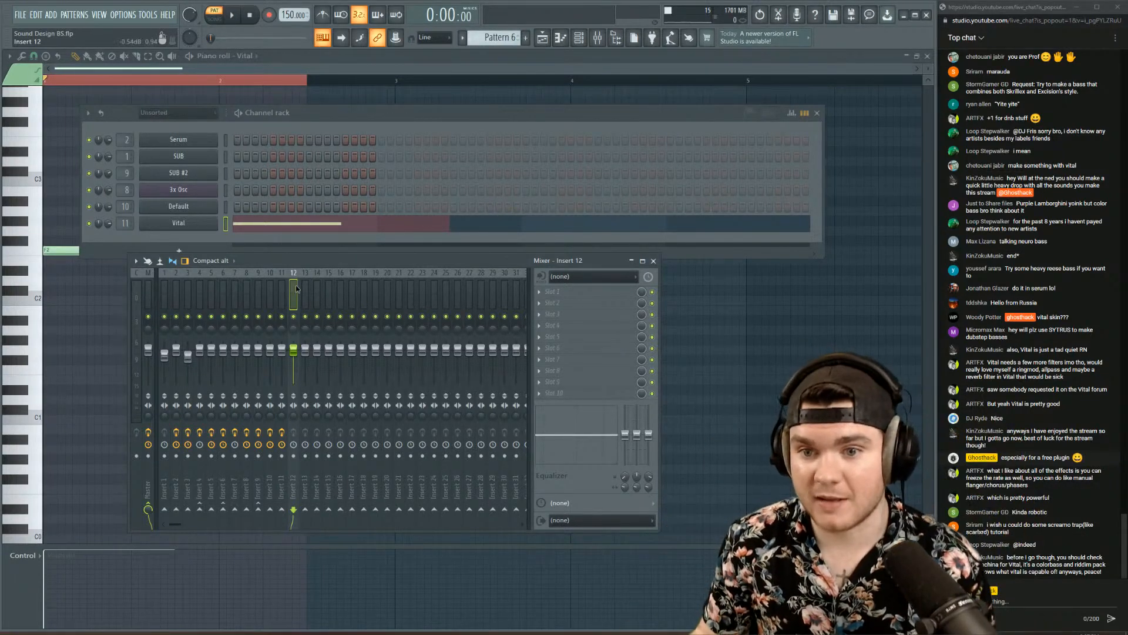
- Adjust oscillator 1's wave frame in Vital while the pattern plays, closing the synth window when done
key("space")
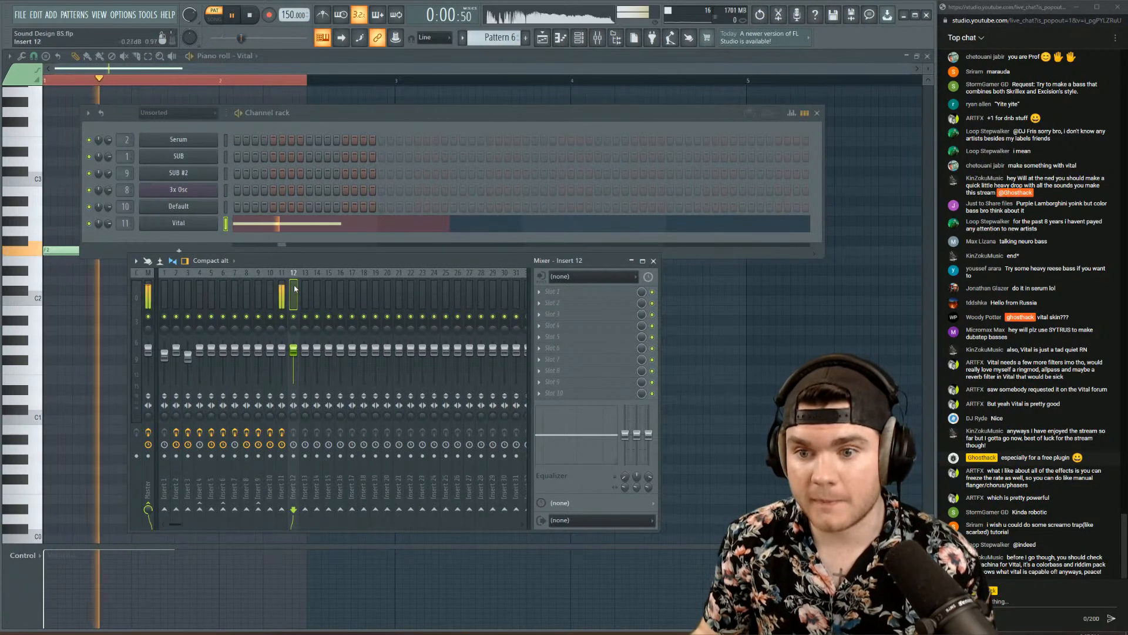
left_click(204, 222)
key("space")
key("space")
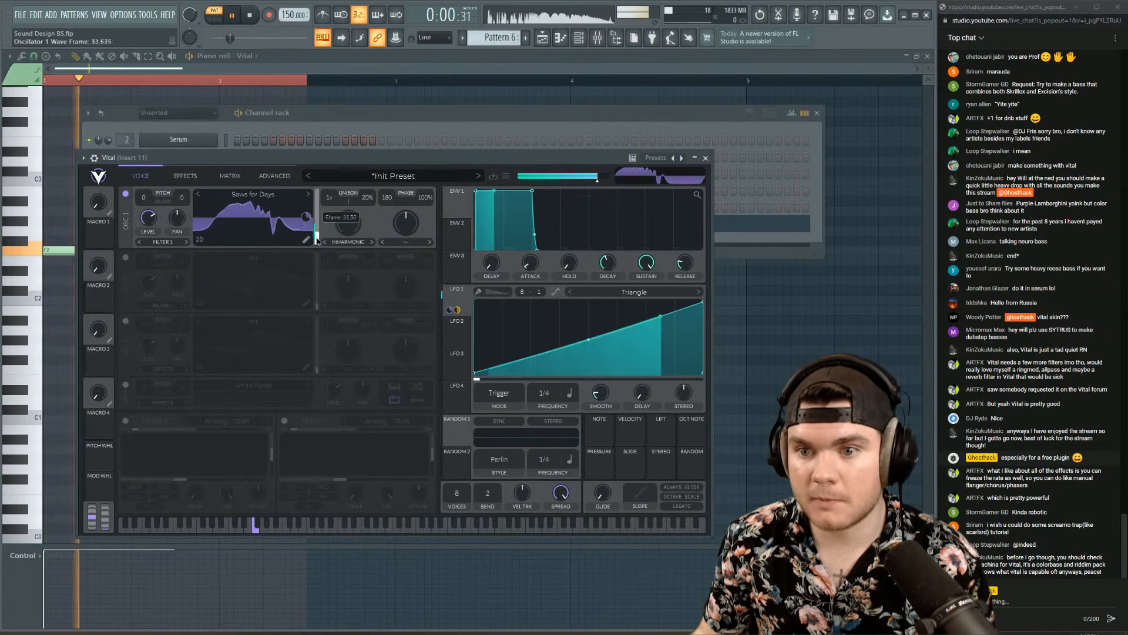
mouse_move(318, 234)
left_mouse_down()
mouse_move(319, 203)
mouse_move(317, 225)
left_mouse_up()
left_click(705, 157)
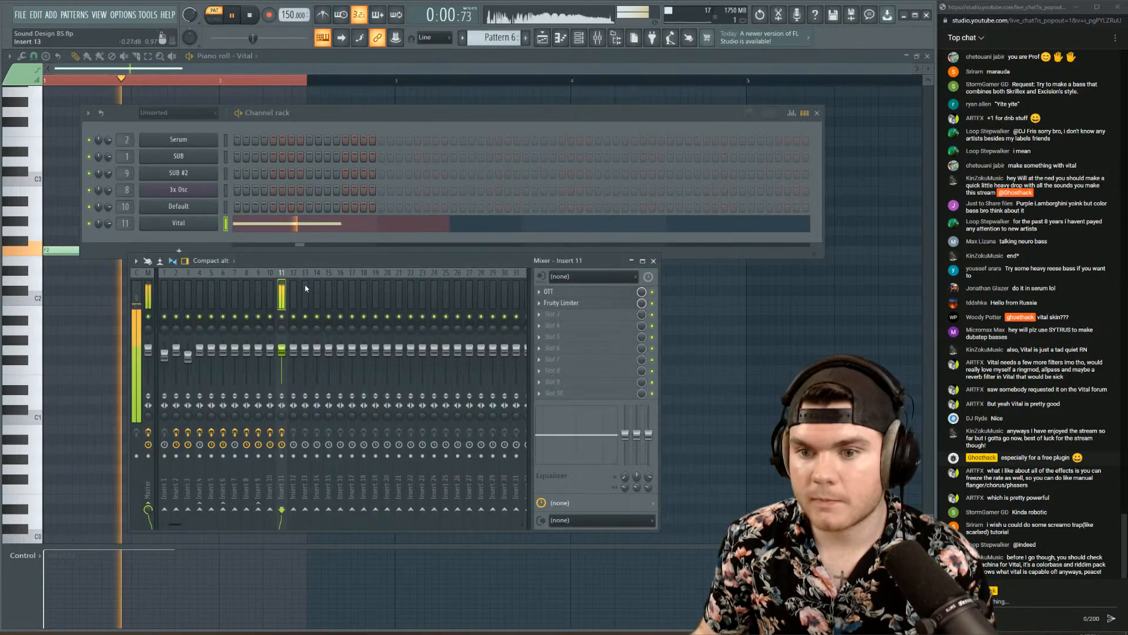
- Load Edison into the first effect slot of mixer insert 12
left_click(293, 293)
key("space")
left_click(555, 291)
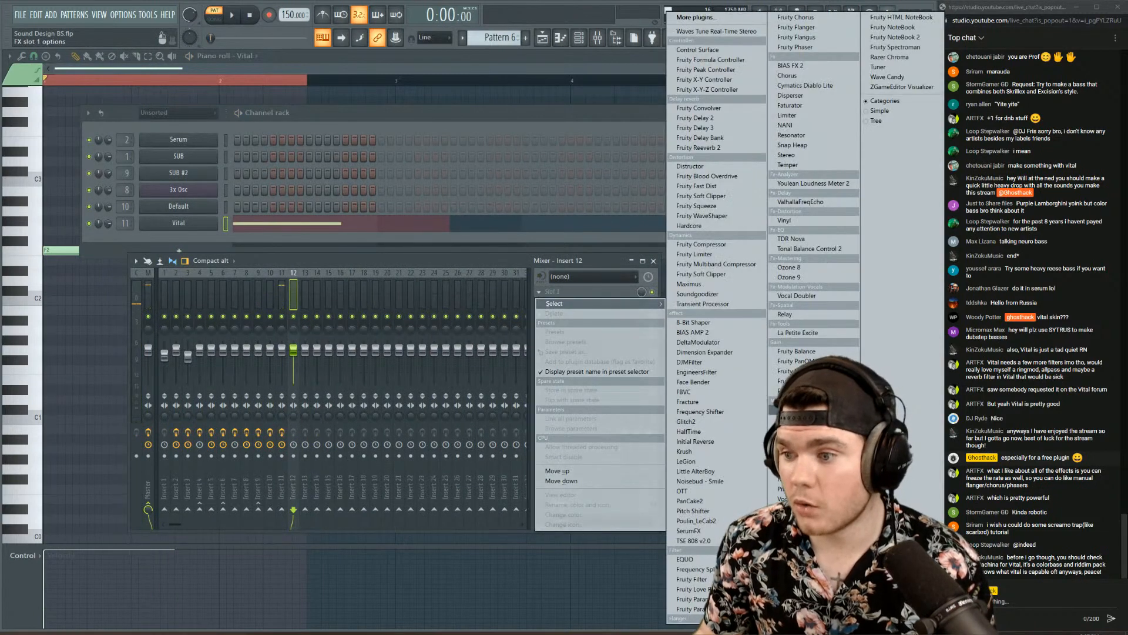
left_click(787, 409)
- Set insert 12's external input to mono In 1 and disable its send to the master
left_click(597, 278)
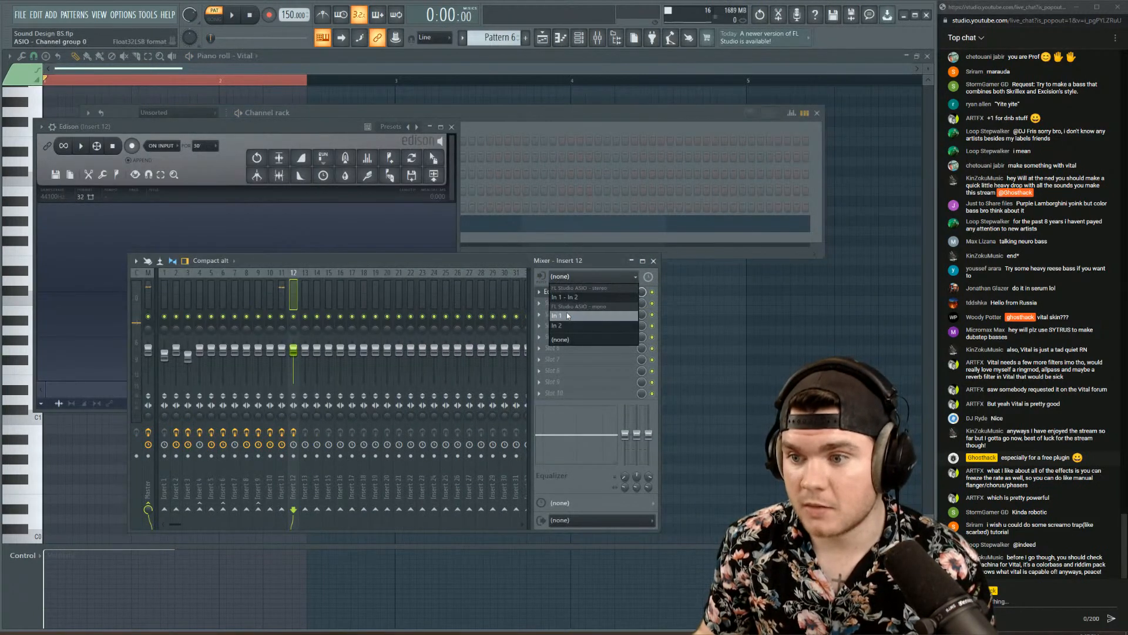
left_click(568, 316)
left_click_drag(195, 122, 307, 141)
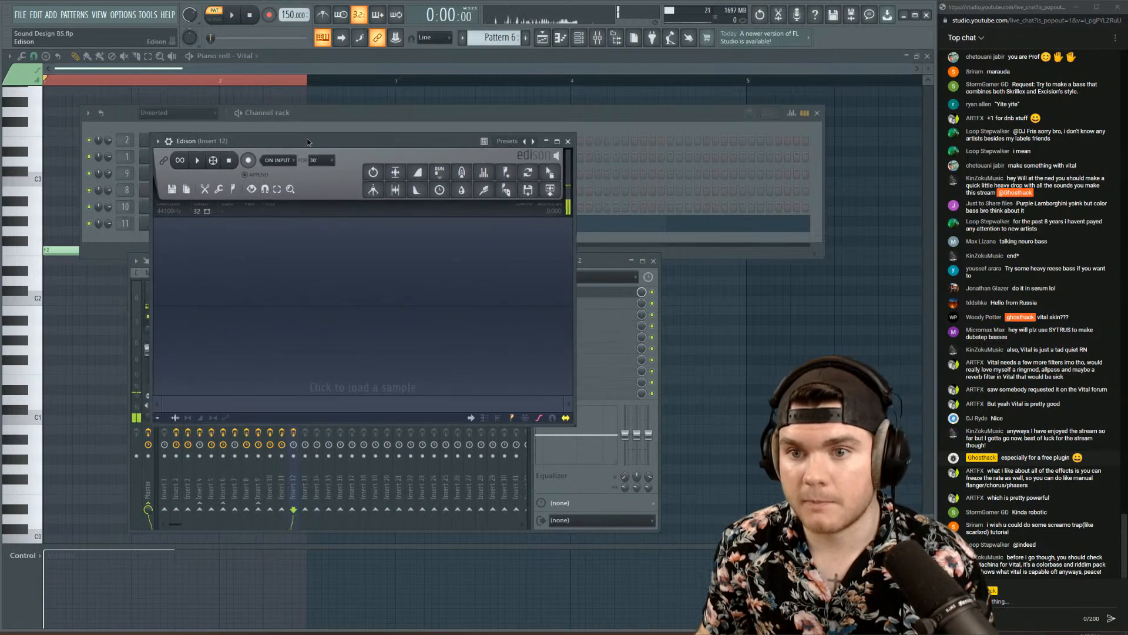
left_click(606, 272)
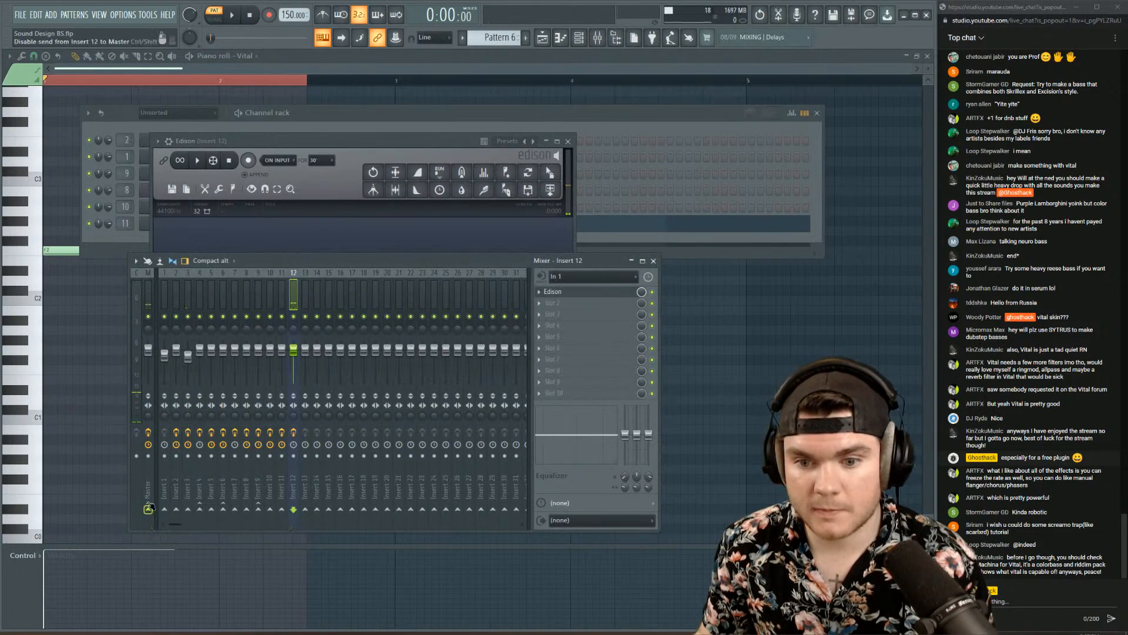
left_click(363, 141)
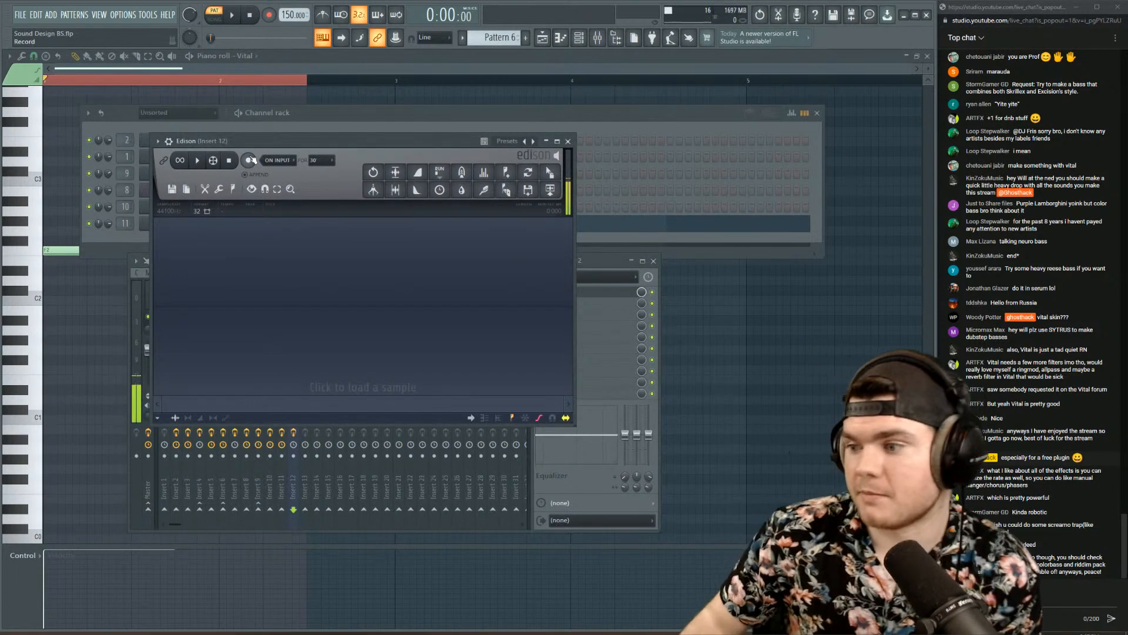
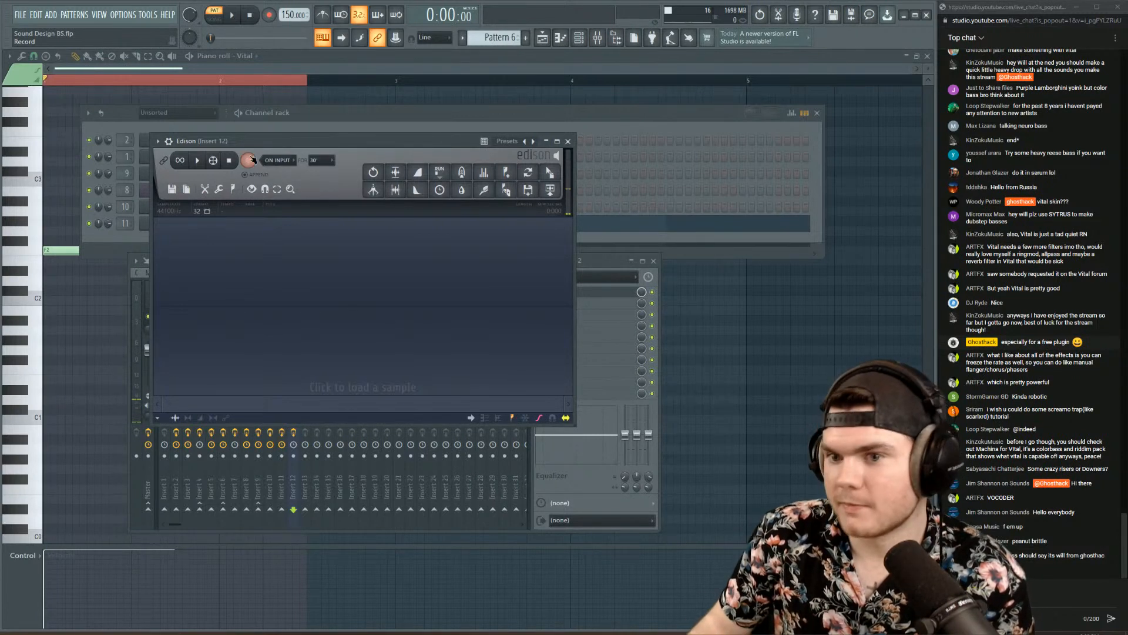
- Record a spoken take in Edison and place it on playlist Track 1 after Pattern 5
left_click(249, 160)
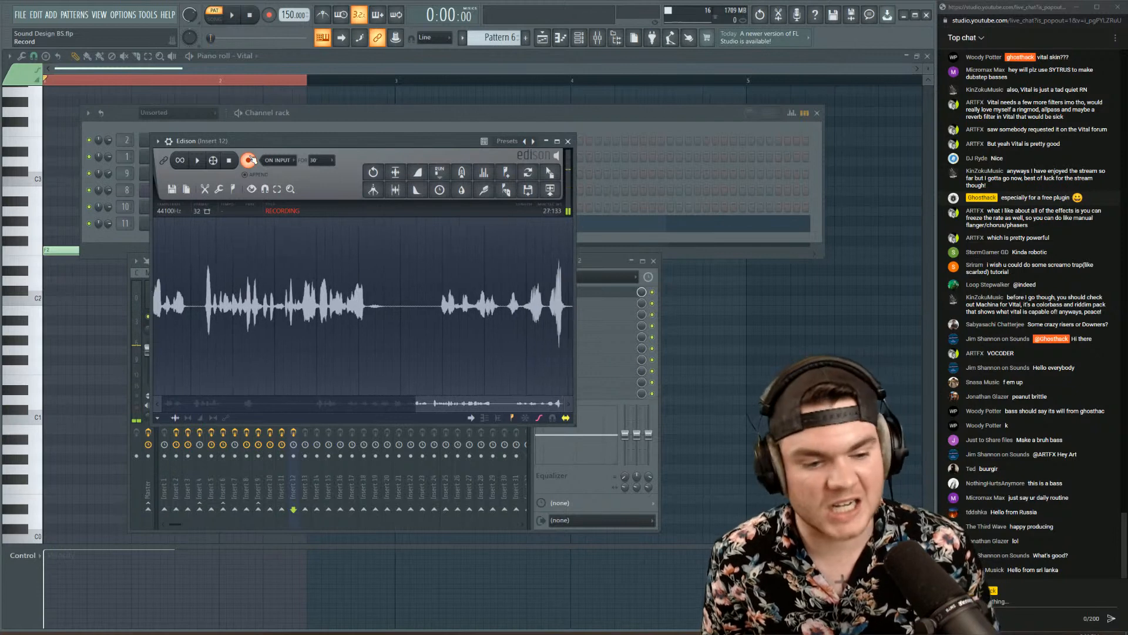
left_click(229, 160)
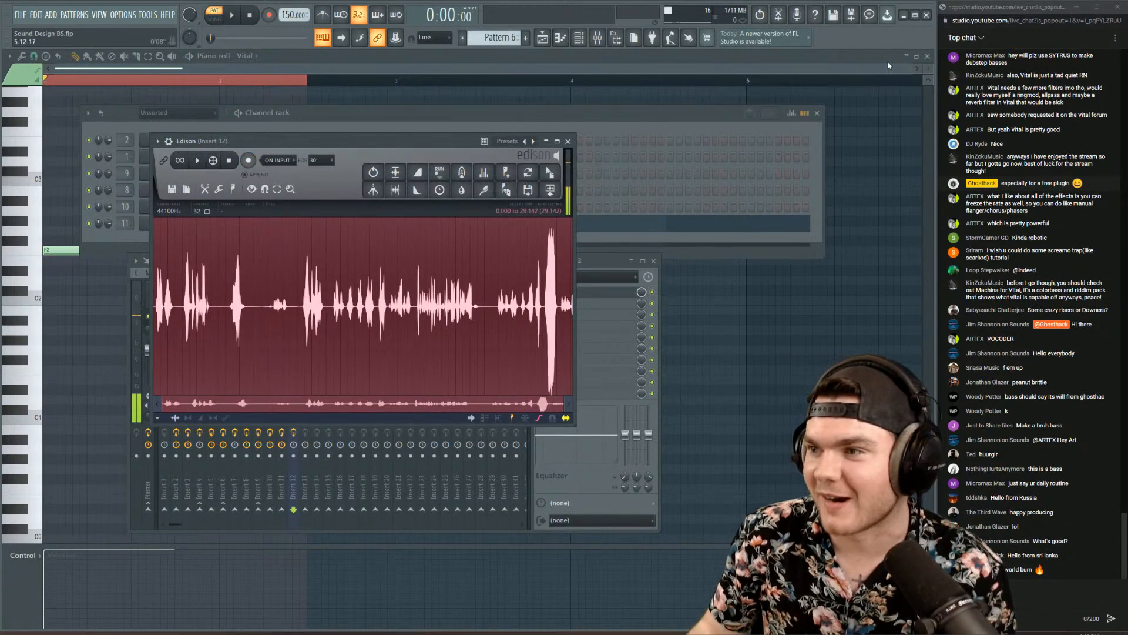
left_click(928, 56)
left_click_drag(550, 172, 597, 88)
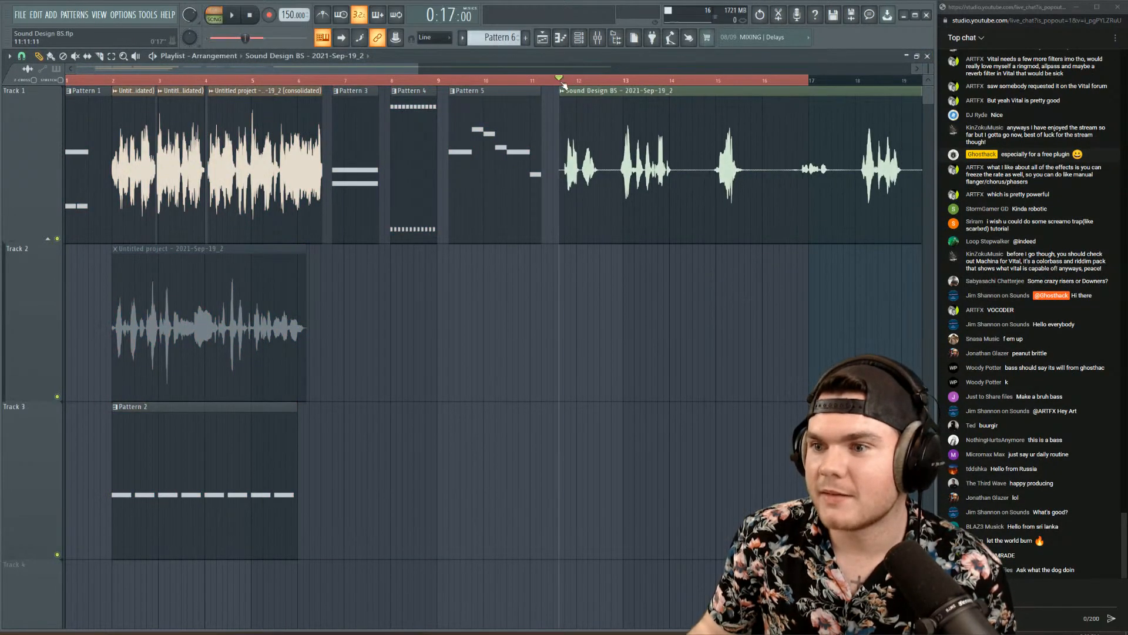
scroll(563, 86, "down", 4)
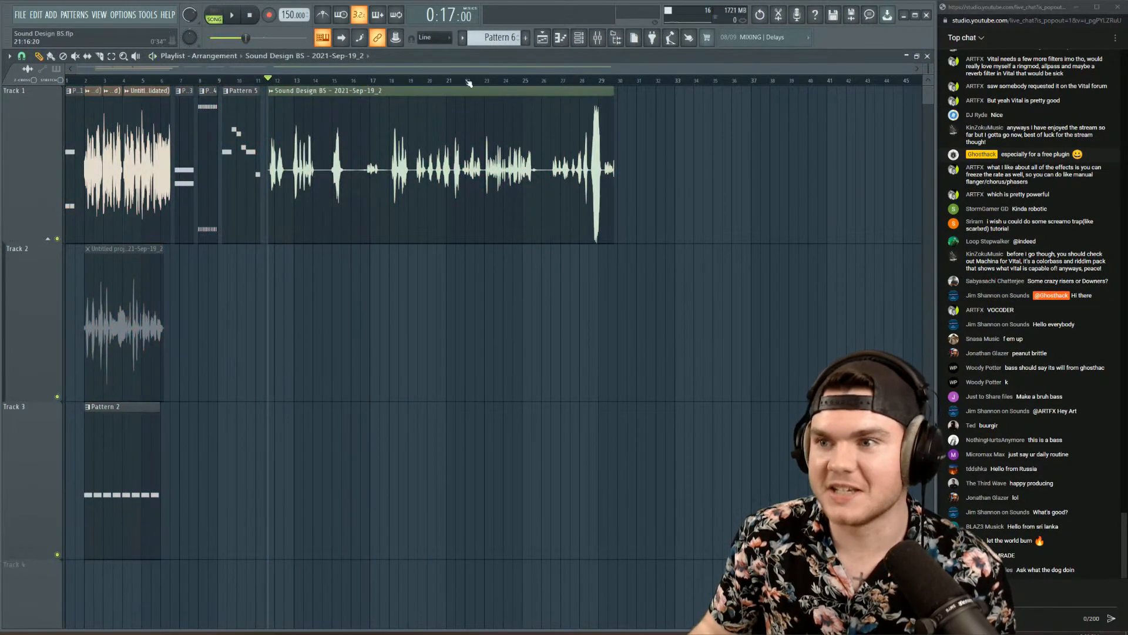
- Bring up the mixer and play the recorded voice clip from its start in the playlist
left_click(597, 38)
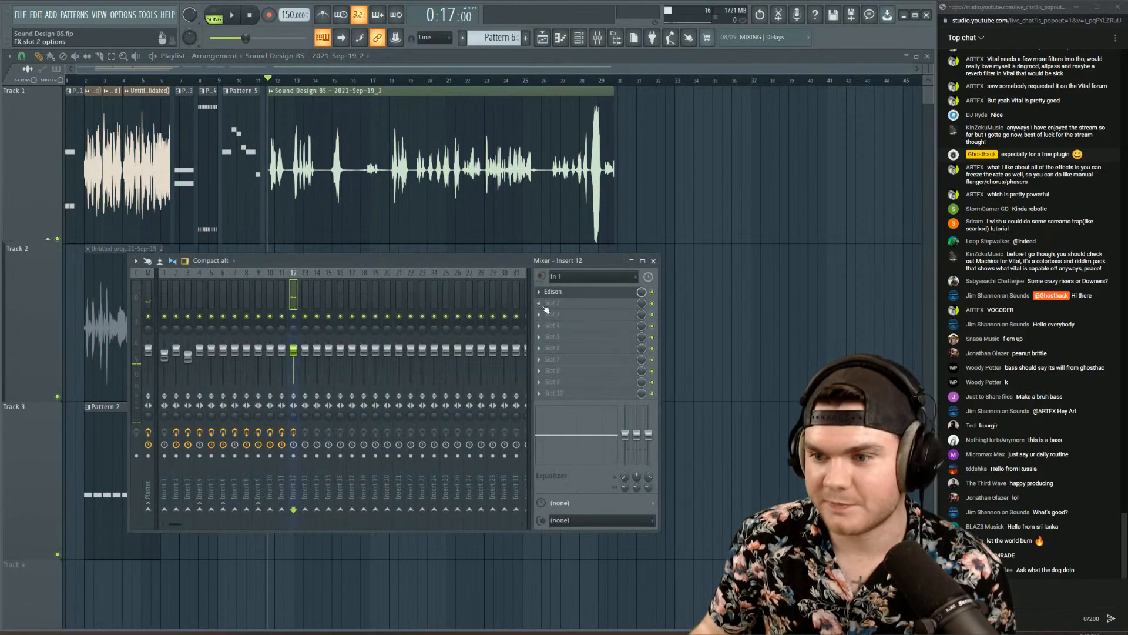
key("space")
left_click(315, 84)
scroll(285, 84, "up", 4)
key("space")
key("space")
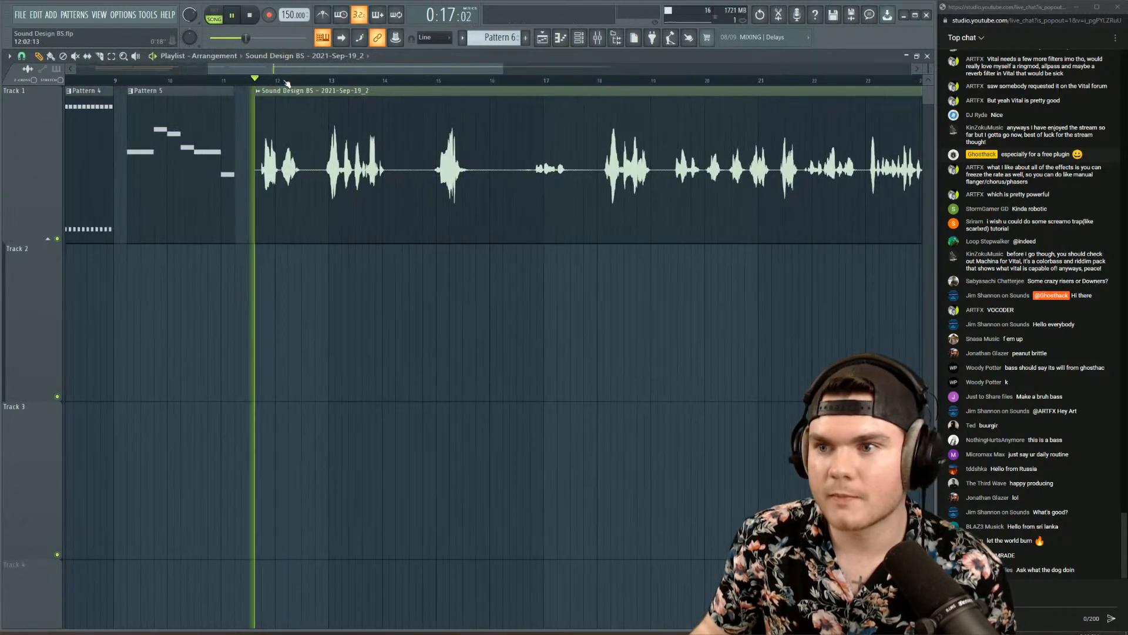
- Stop playback and switch the channel rack group filter from Audio to Unsorted
left_click(578, 38)
key("space")
left_click(190, 114)
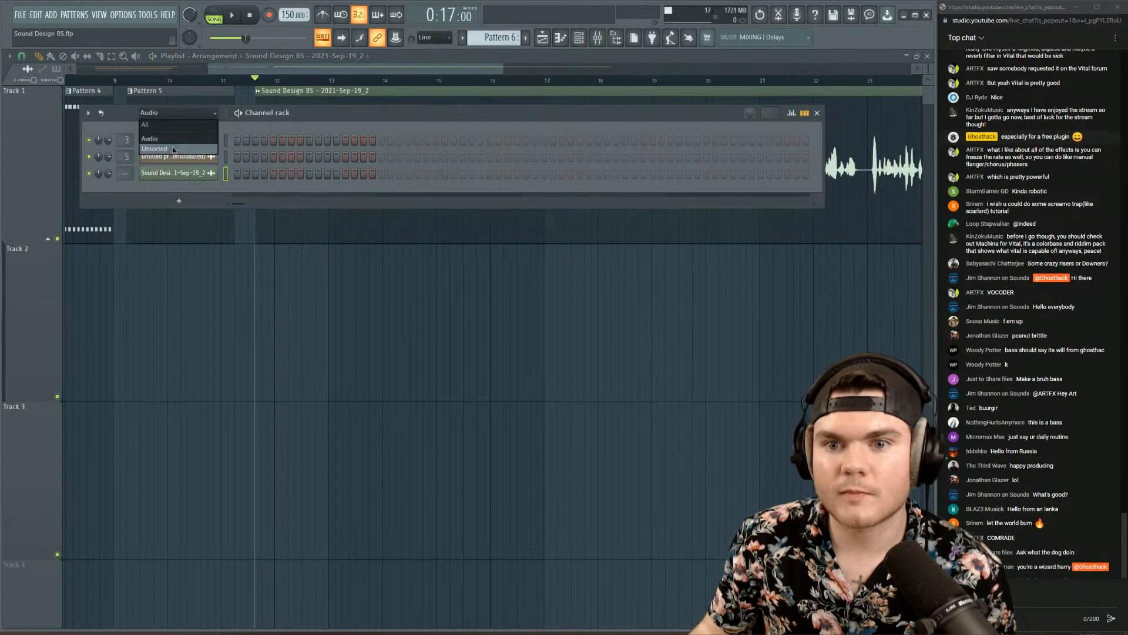
left_click(174, 149)
key("F6")
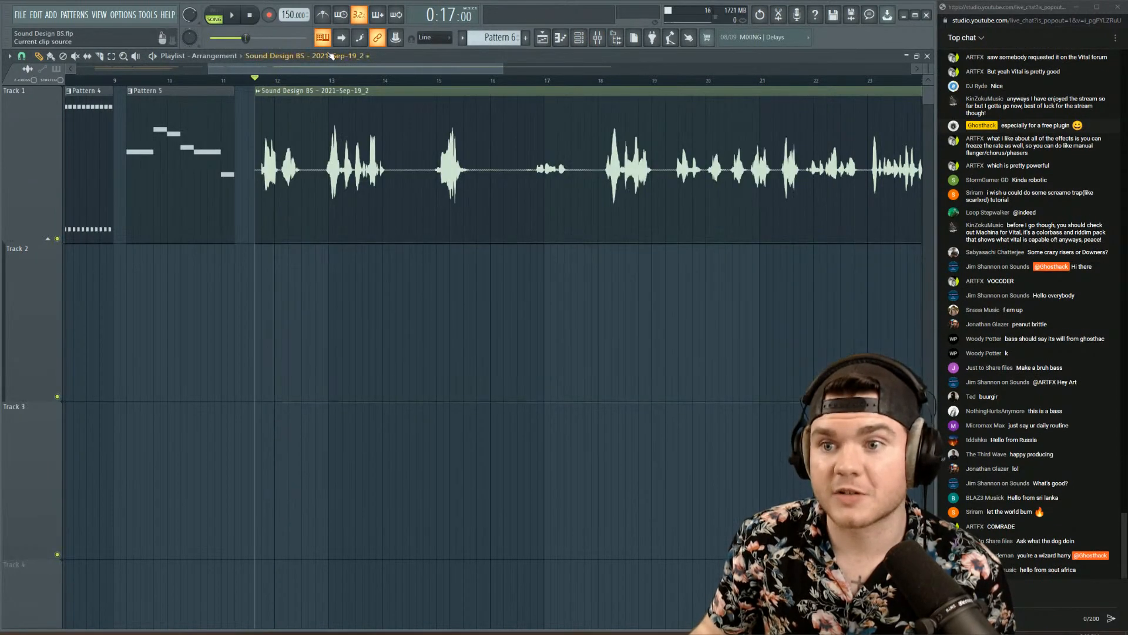
- Place a Pattern 6 clip on Track 2 beneath the first spoken words and play both together
left_click(305, 56)
left_click(311, 168)
left_click_drag(346, 282, 289, 253)
key("space")
scroll(280, 80, "up", 4)
key("space")
key("space")
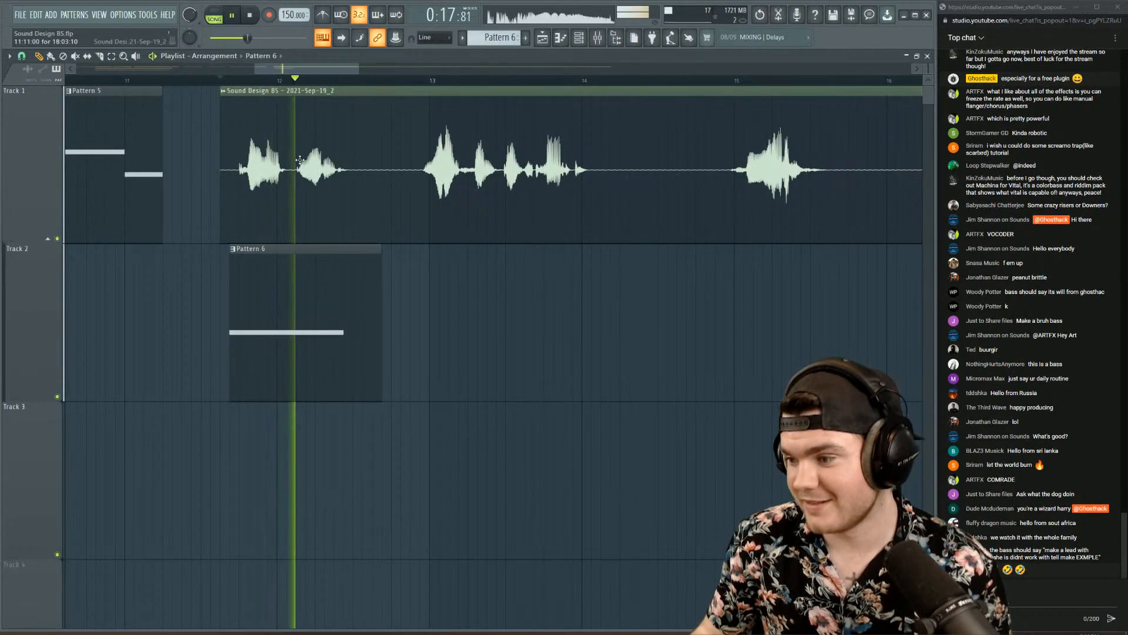
key("space")
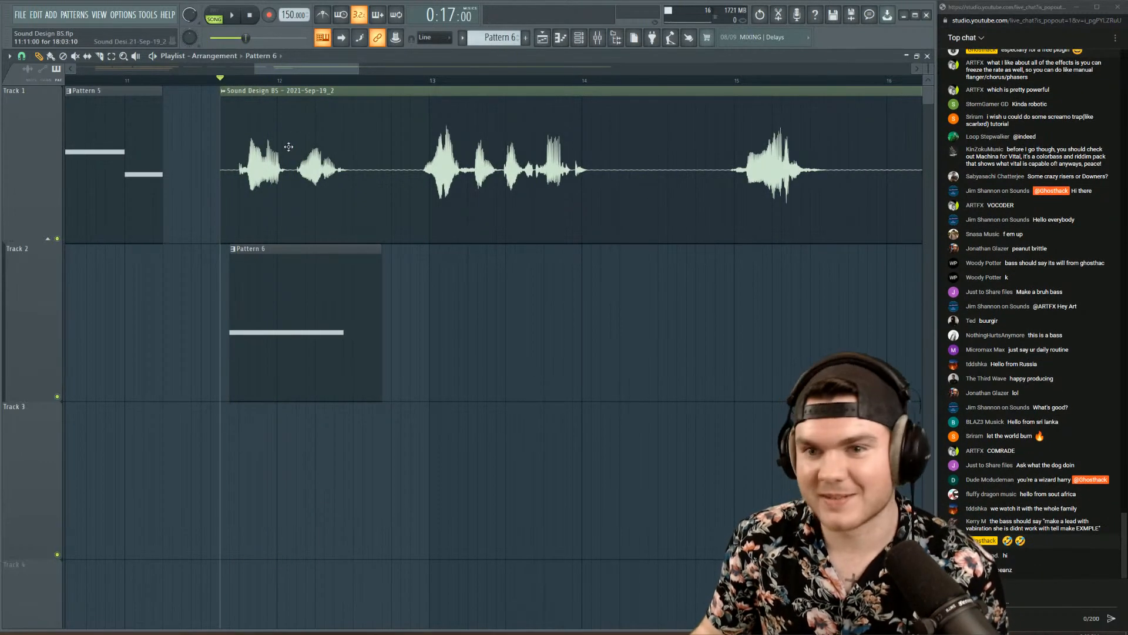
- Route the voice clip to mixer track 12, set insert 12's external input to none, and test playback
scroll(267, 80, "up", 3)
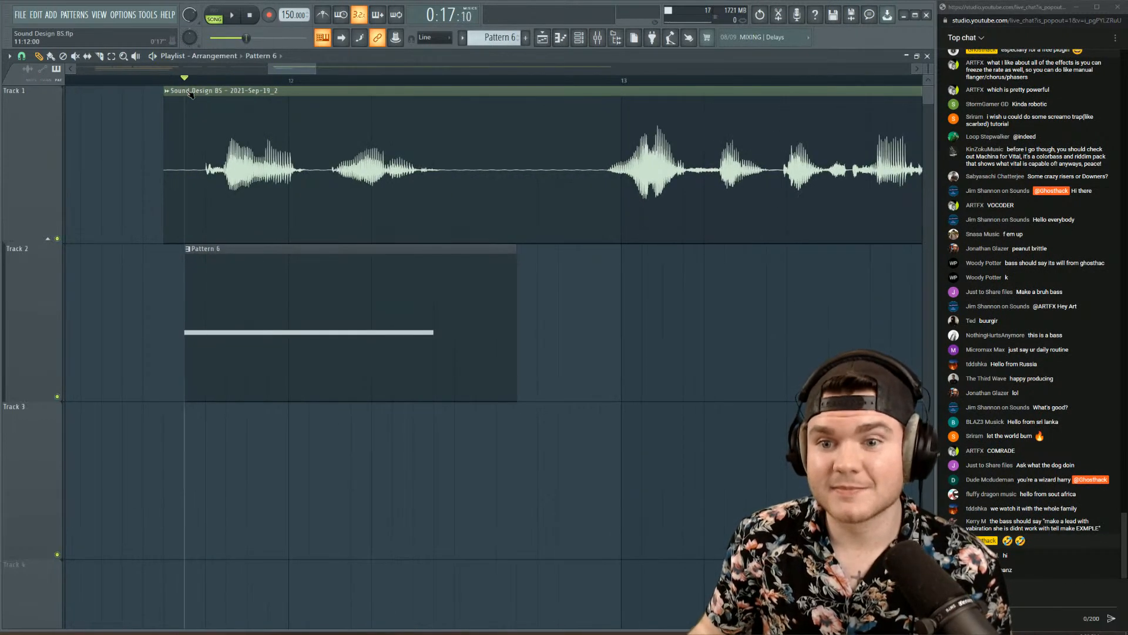
double_click(279, 143)
left_click(597, 37)
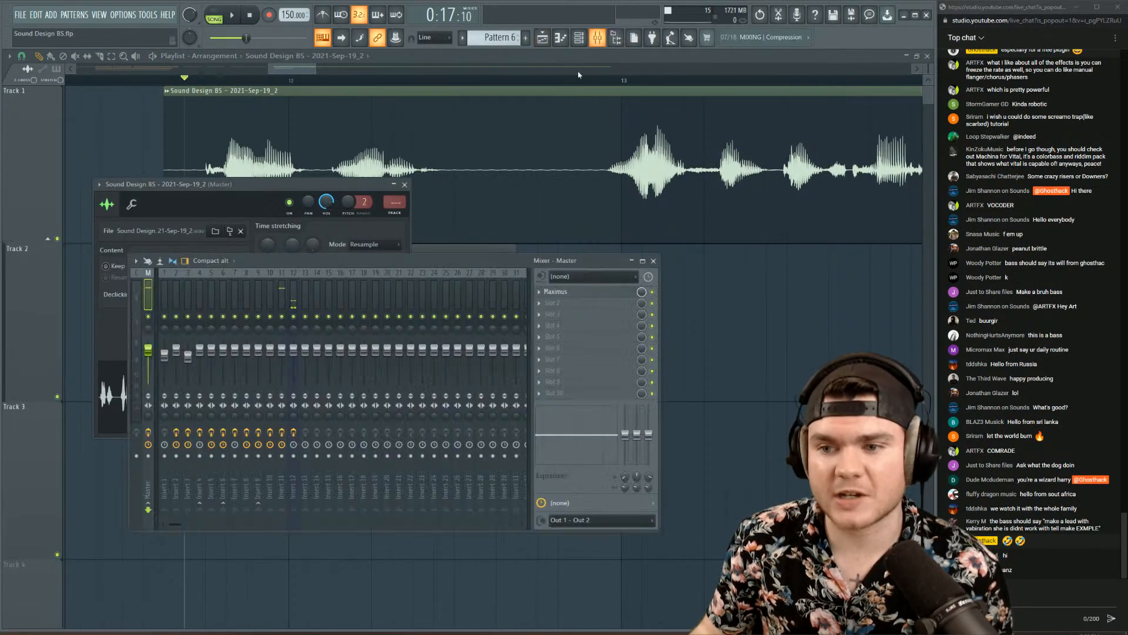
left_click_drag(391, 202, 392, 173)
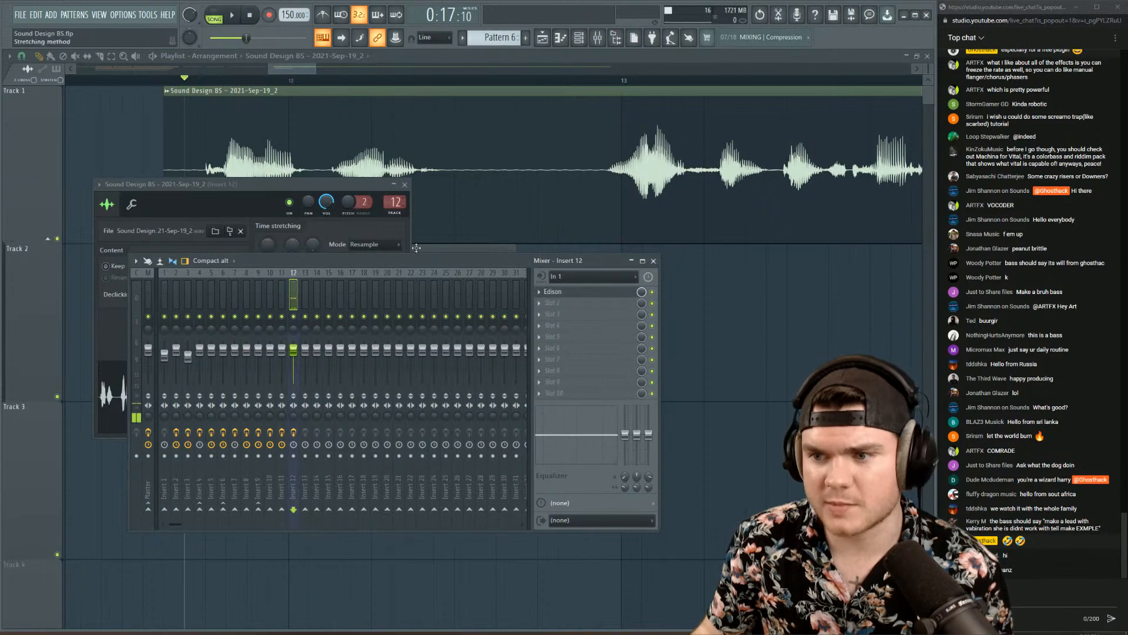
left_click(554, 279)
left_click(566, 339)
key("space")
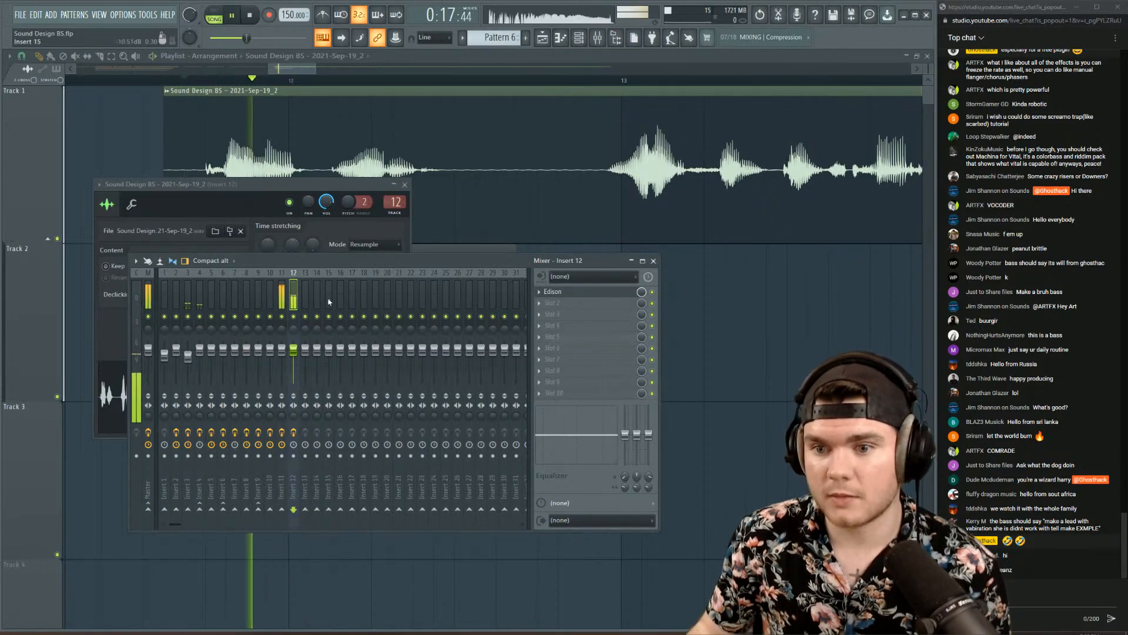
key("space")
- Sidechain insert 11 to insert 12 and remove insert 11's direct send to the master
right_click(281, 509)
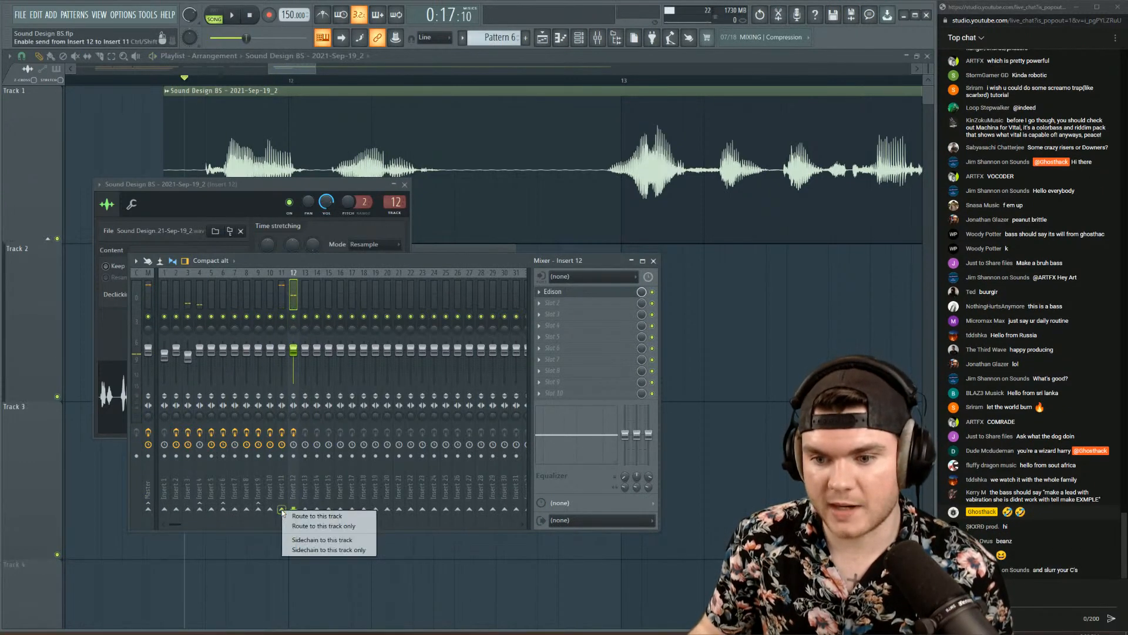
left_click(279, 297)
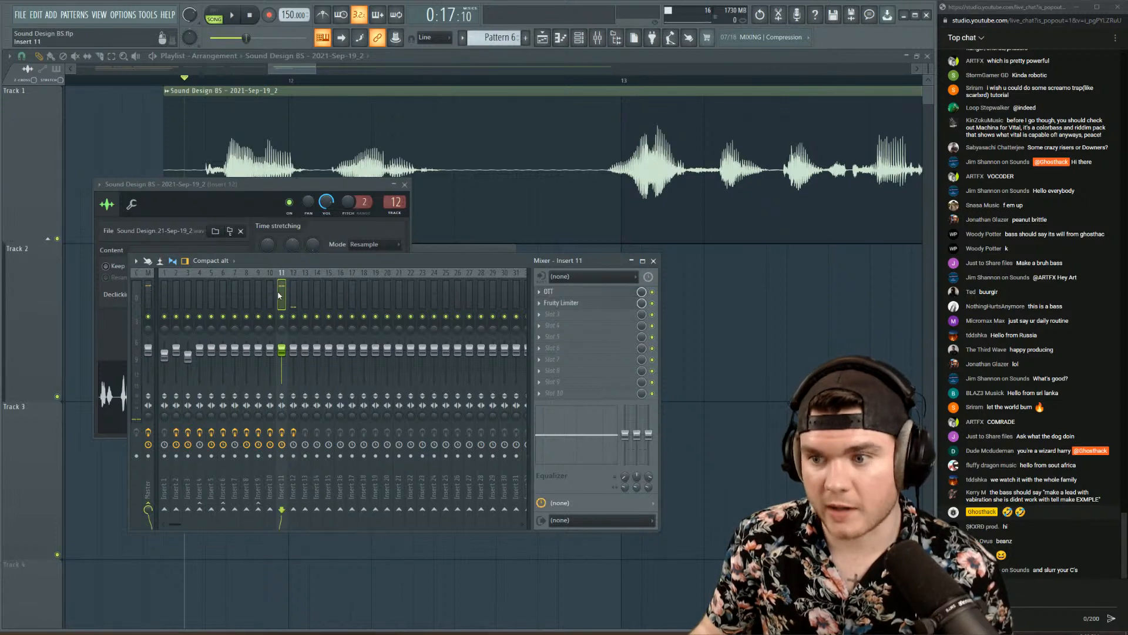
right_click(292, 510)
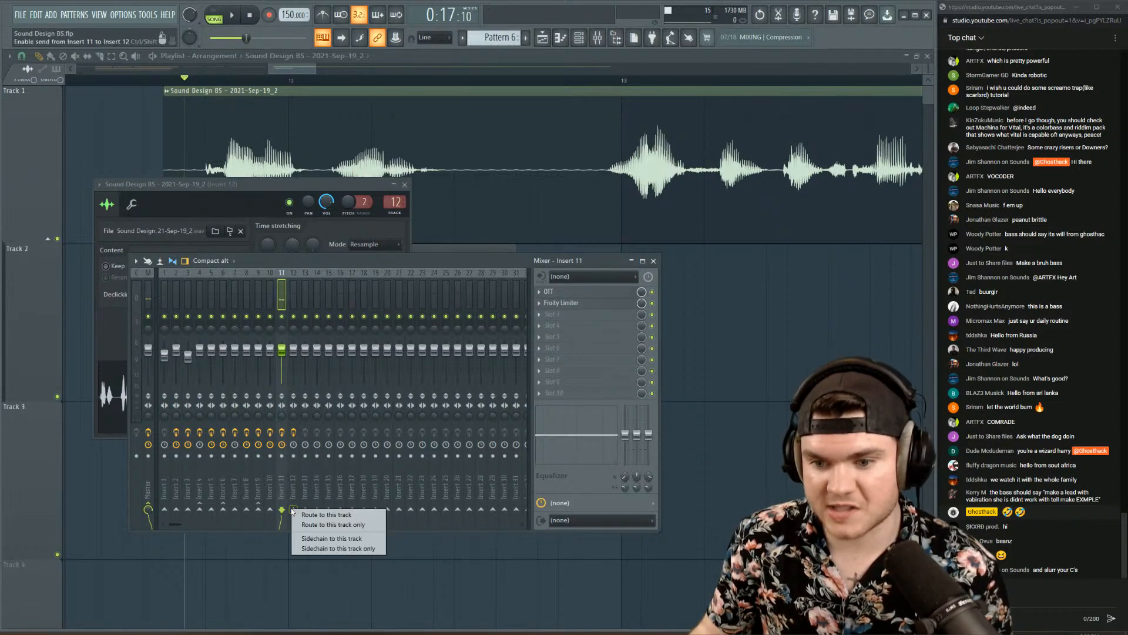
left_click(309, 539)
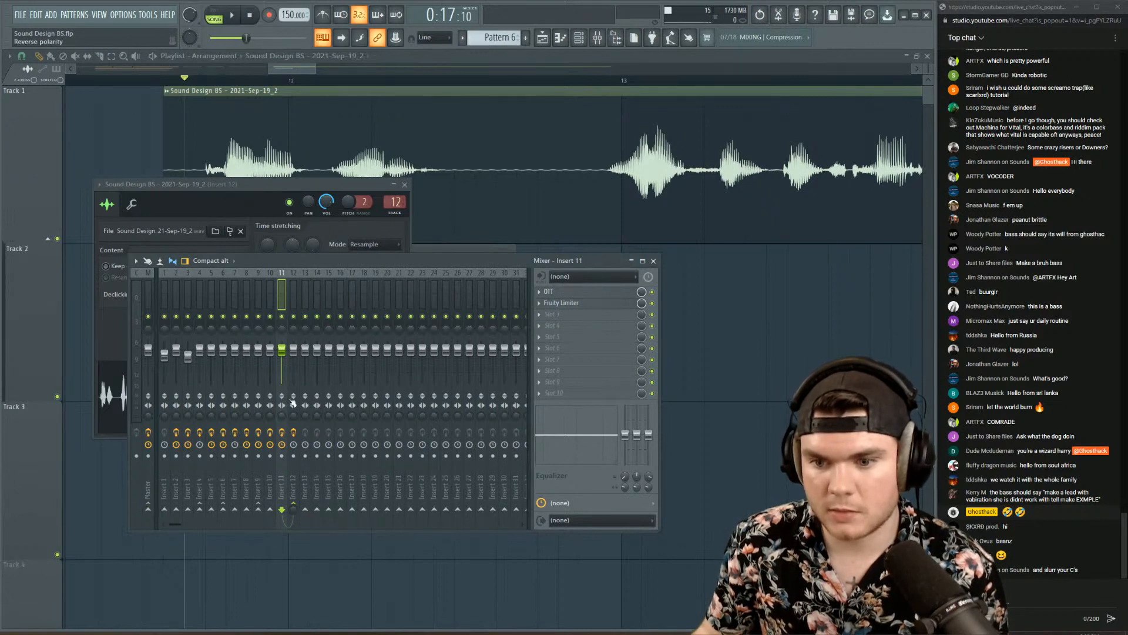
- Load Vocodex into the second effect slot of insert 12
left_click(298, 300)
left_click(557, 307)
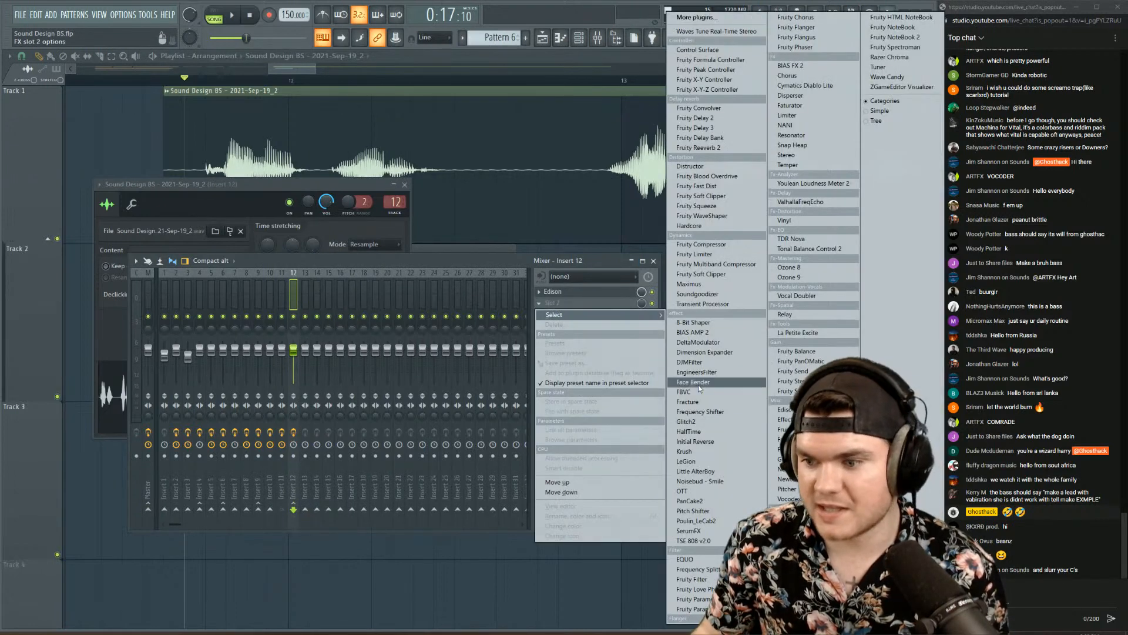
left_click(788, 498)
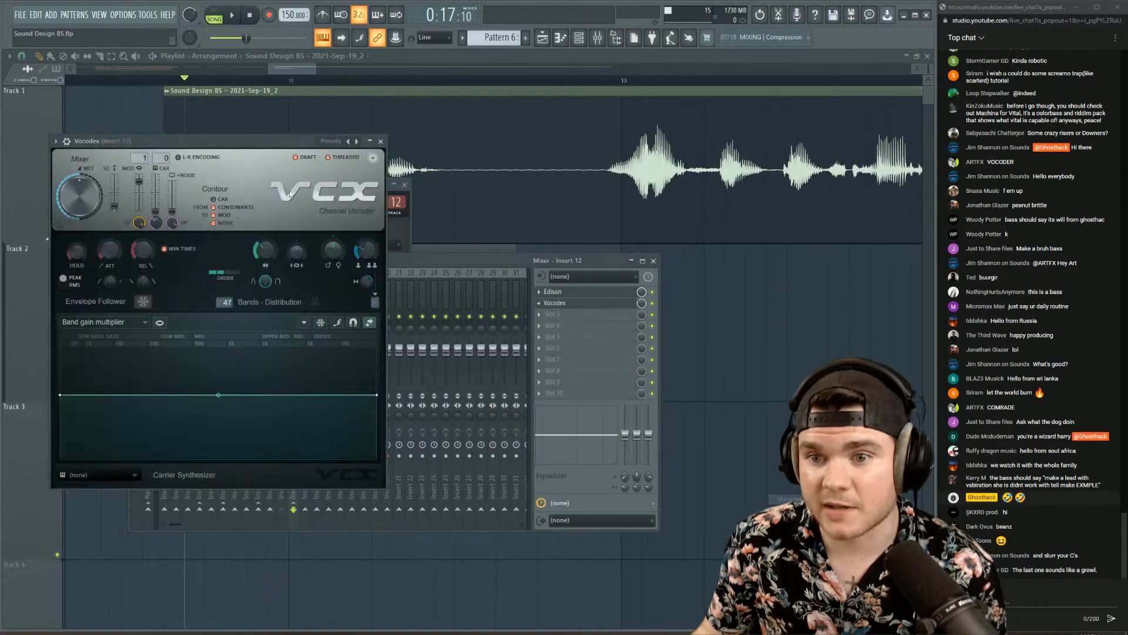
- Set Vocodex's modulator sidechain input to 0 and its carrier sidechain input to 1, testing during playback
key("space")
left_click_drag(230, 138, 275, 145)
key("space")
scroll(190, 159, "down", 1)
scroll(214, 159, "up", 1)
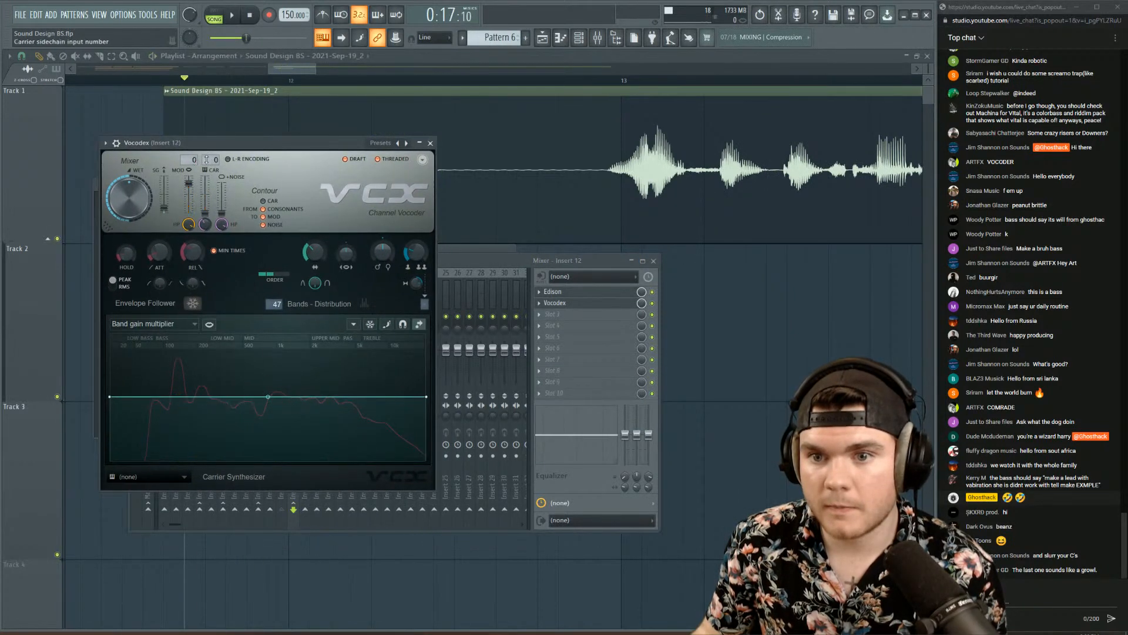
key("space")
scroll(196, 159, "up", 1)
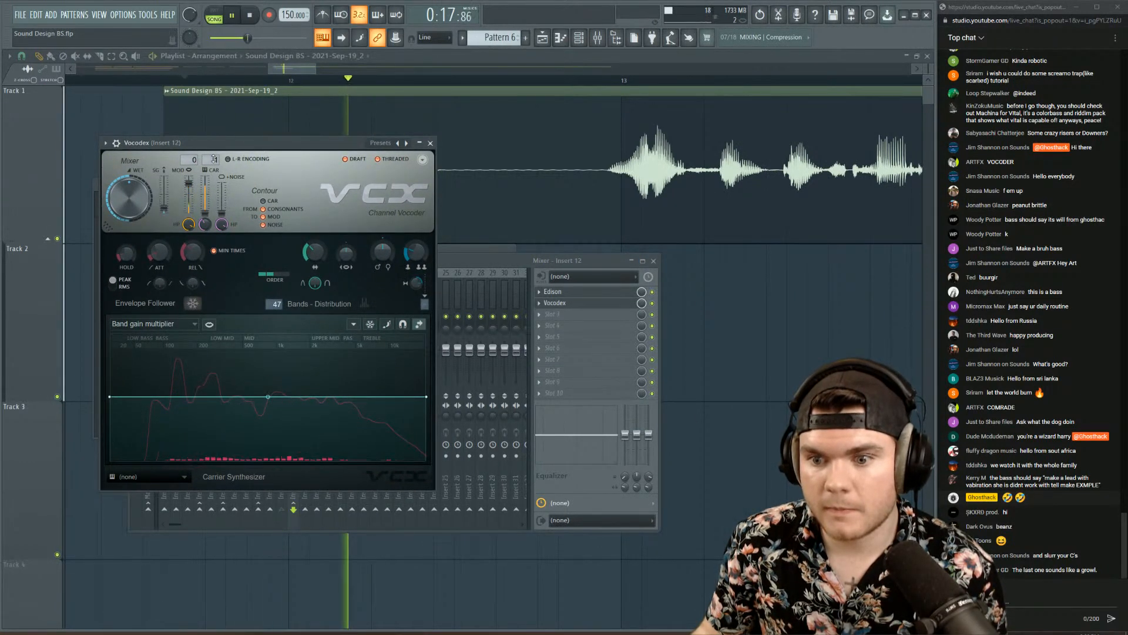
scroll(197, 159, "down", 1)
key("space")
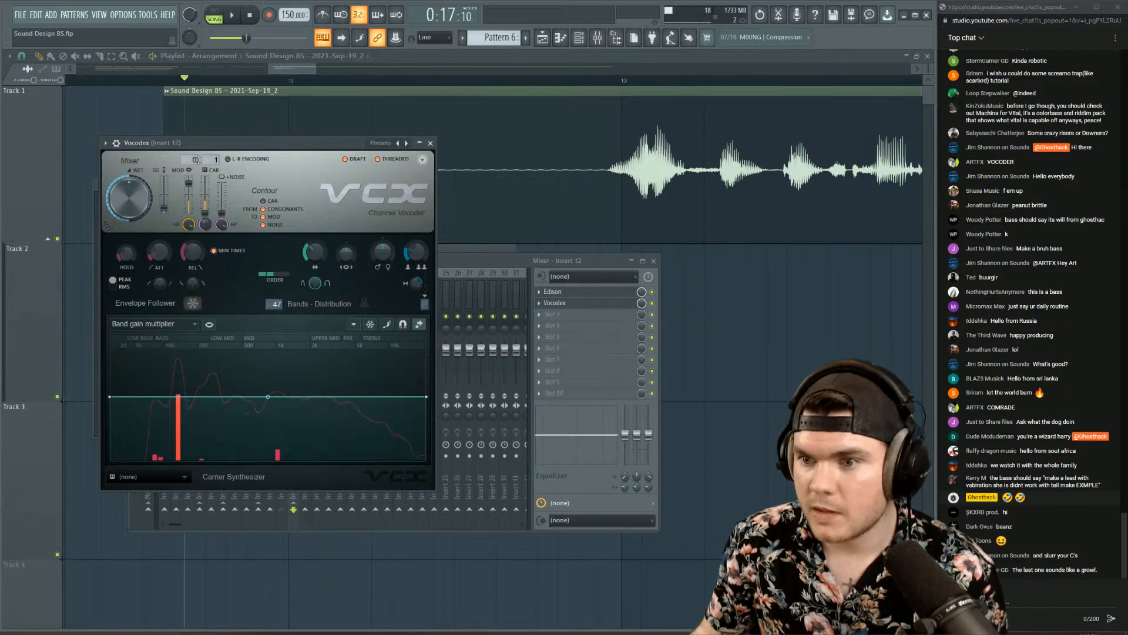
- Enable insert 12's send to the master, reposition the Vocodex window, and play the vocoded bass
left_click(478, 249)
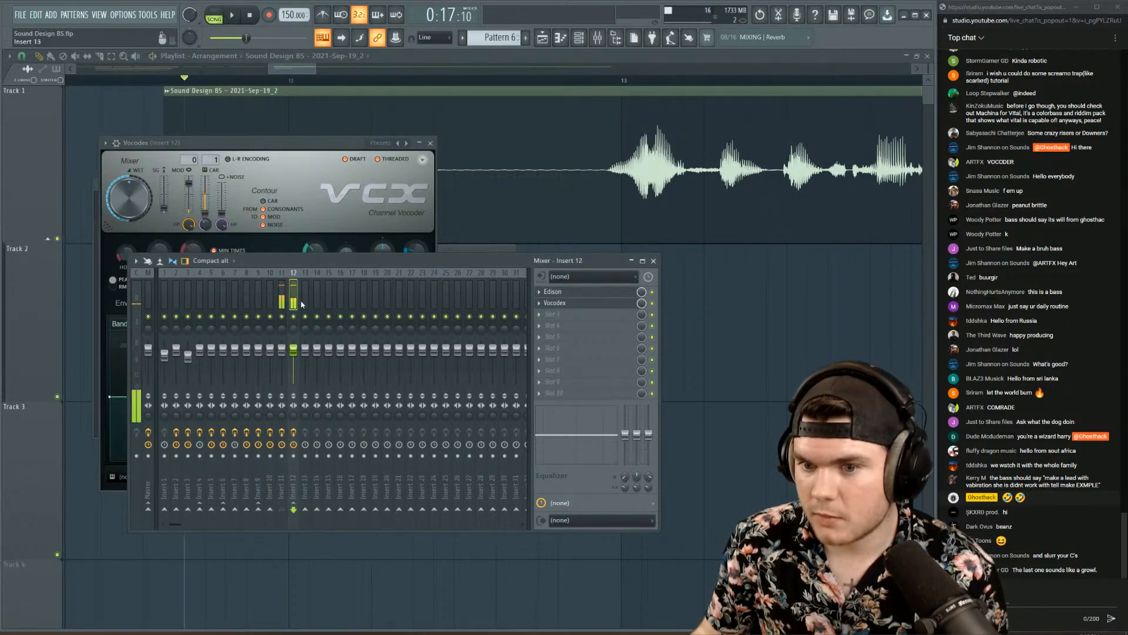
left_click(148, 510)
key("space")
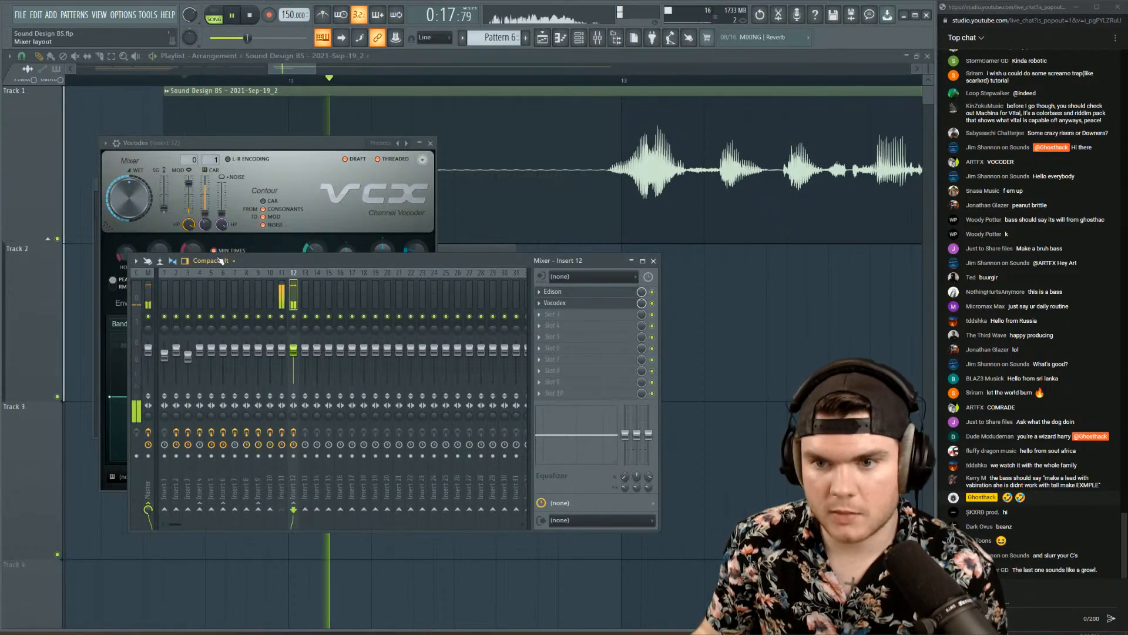
key("space")
left_click_drag(222, 145, 284, 138)
key("space")
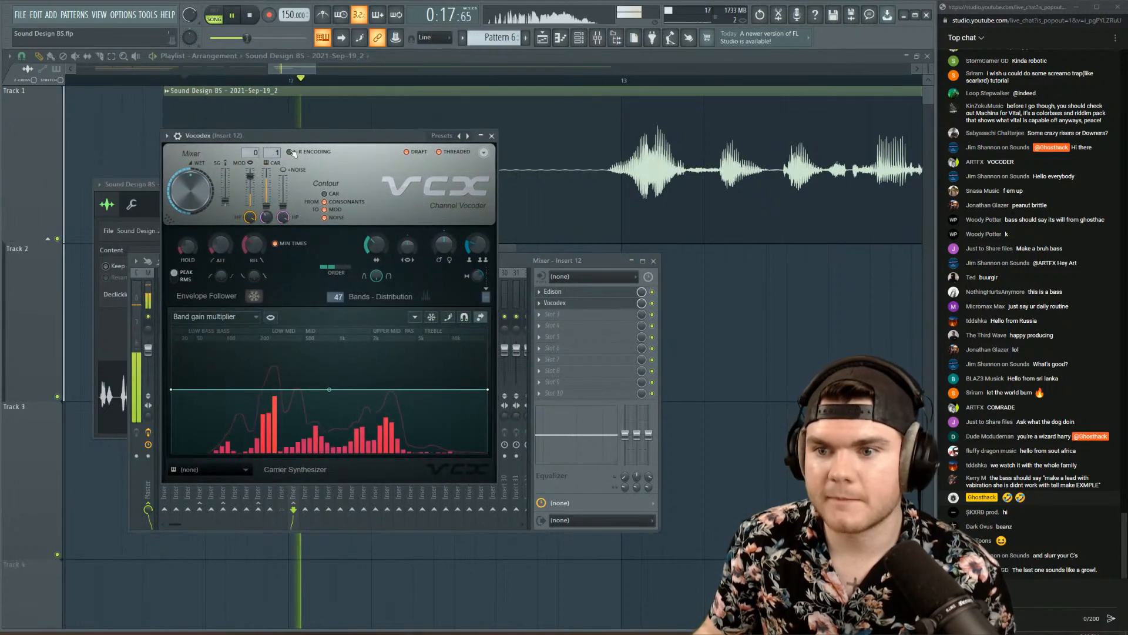
- Widen the Vocodex bands and set the modulator pitch shift to about -547 cents while replaying the vocoded phrase
key("space")
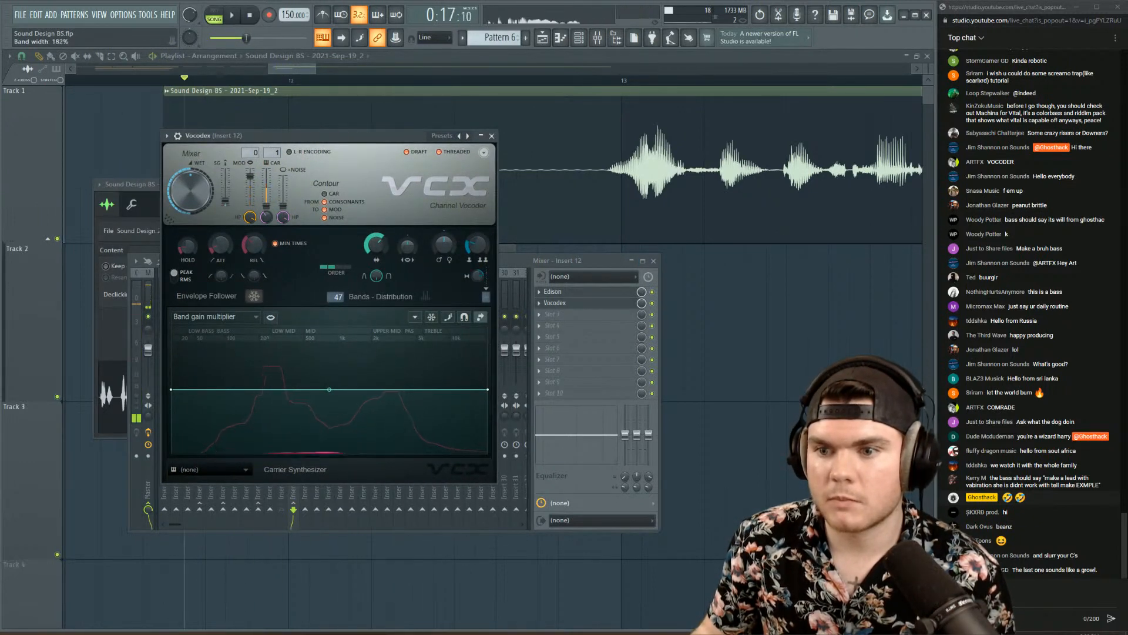
key("space")
left_click_drag(376, 245, 407, 211)
key("space")
key("space")
left_click_drag(445, 245, 444, 262)
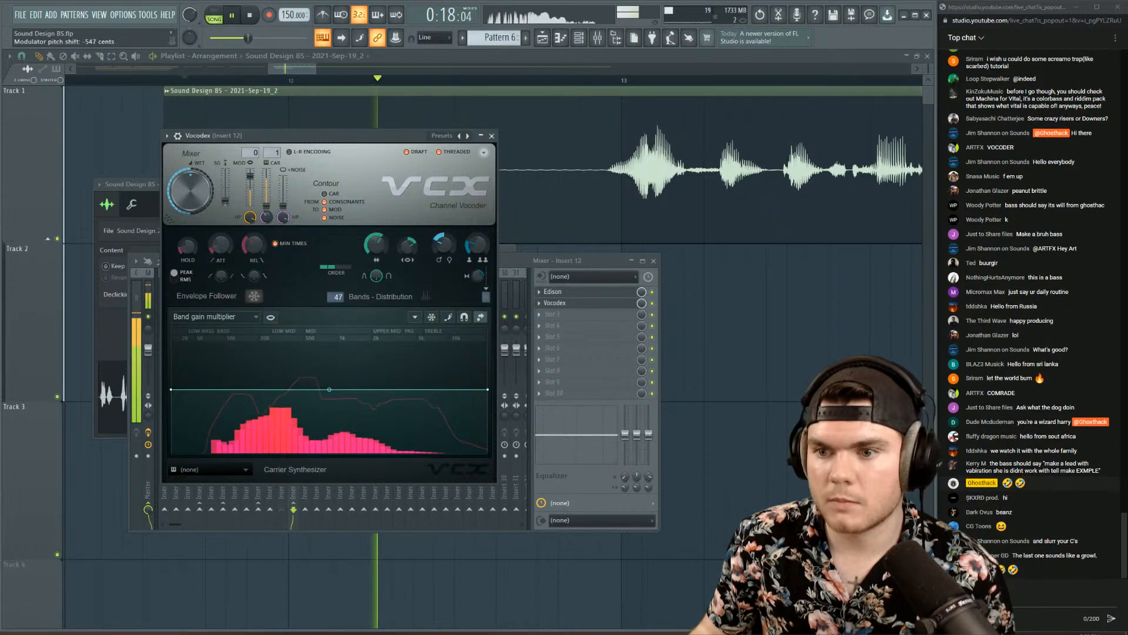
key("space")
key("space")
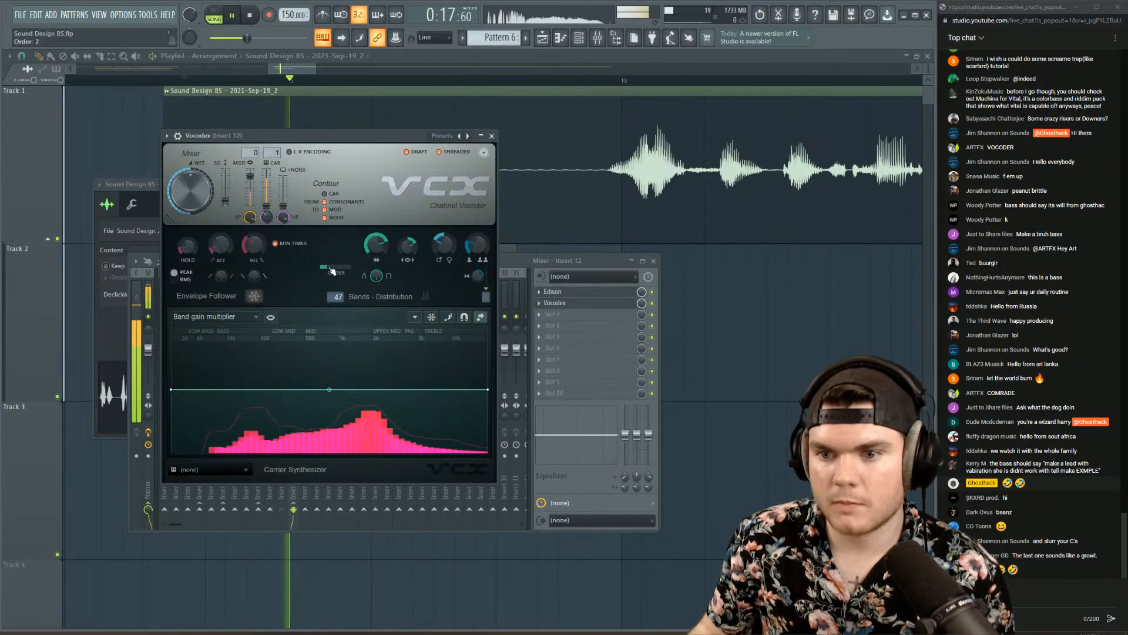
- Try different filter orders in Vocodex and set its band count to 85 while replaying the phrase
left_click(336, 267)
key("space")
key("space")
left_click_drag(338, 297, 337, 259)
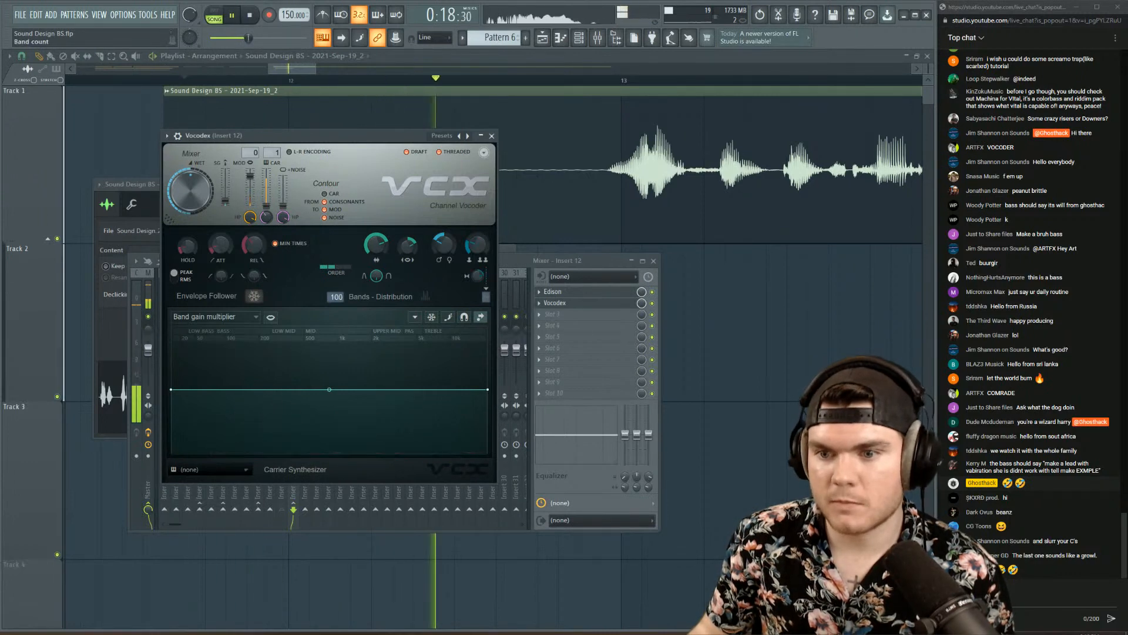
key("space")
key("space")
left_click_drag(338, 296, 337, 306)
key("space")
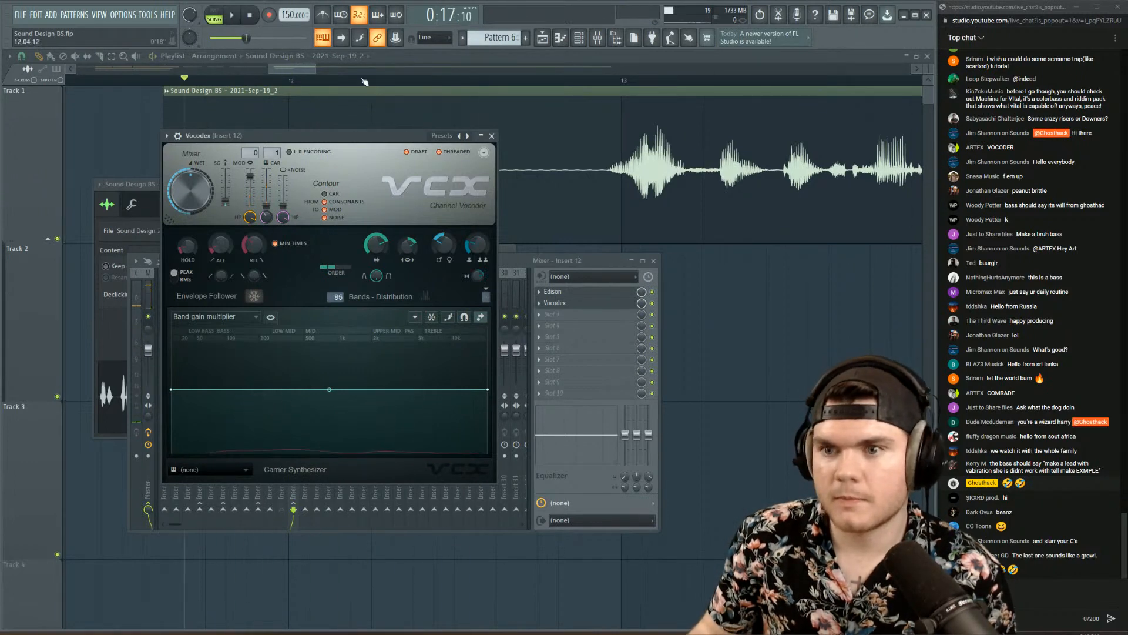
- Place a second Pattern 6 clip on Track 2 under the vocal phrase near bar 13
key("space")
scroll(361, 83, "down", 5)
left_click(364, 101)
key("space")
left_click(362, 265)
left_click_drag(409, 266, 401, 264)
key("space")
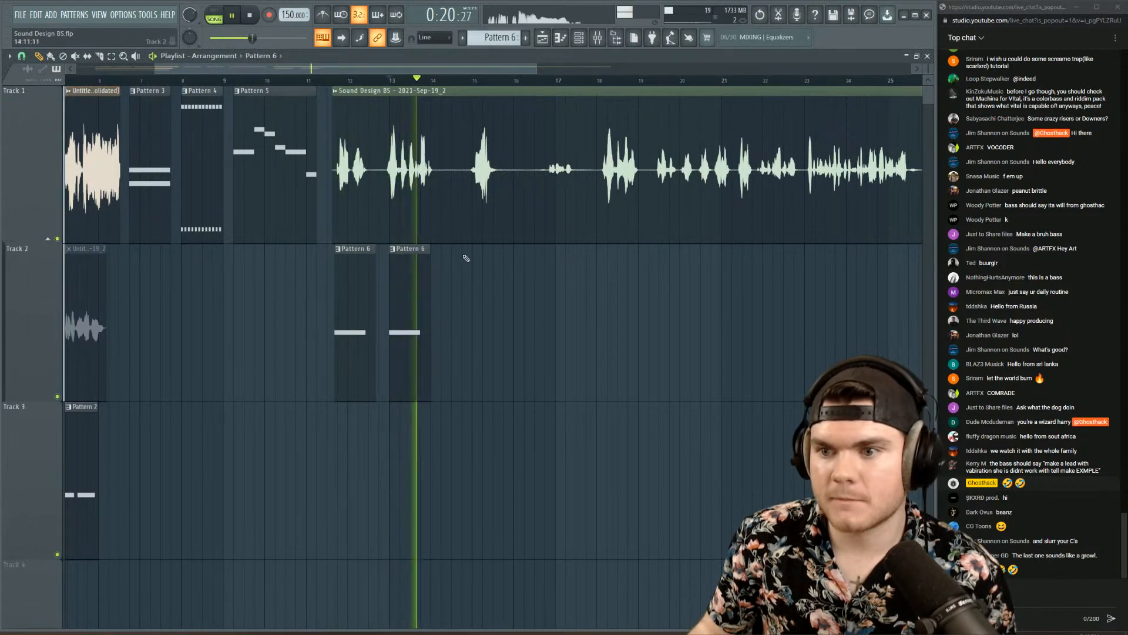
- Add Pattern 6 clips on Track 2 under the vocal phrases near bars 15 and 18 during playback
left_click(475, 262)
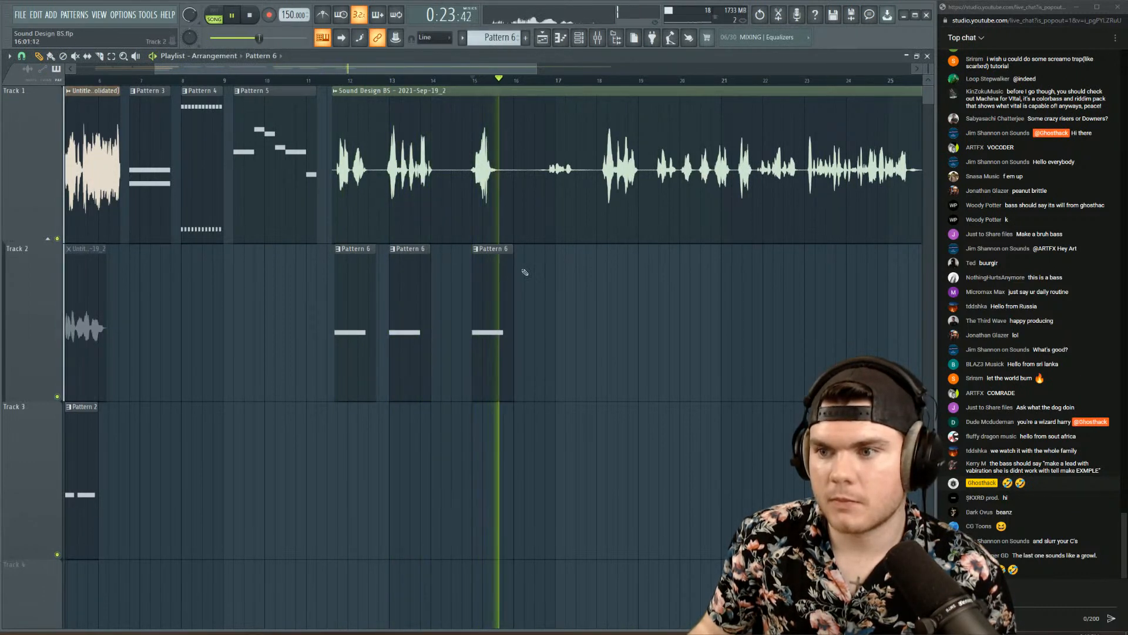
left_click(550, 266)
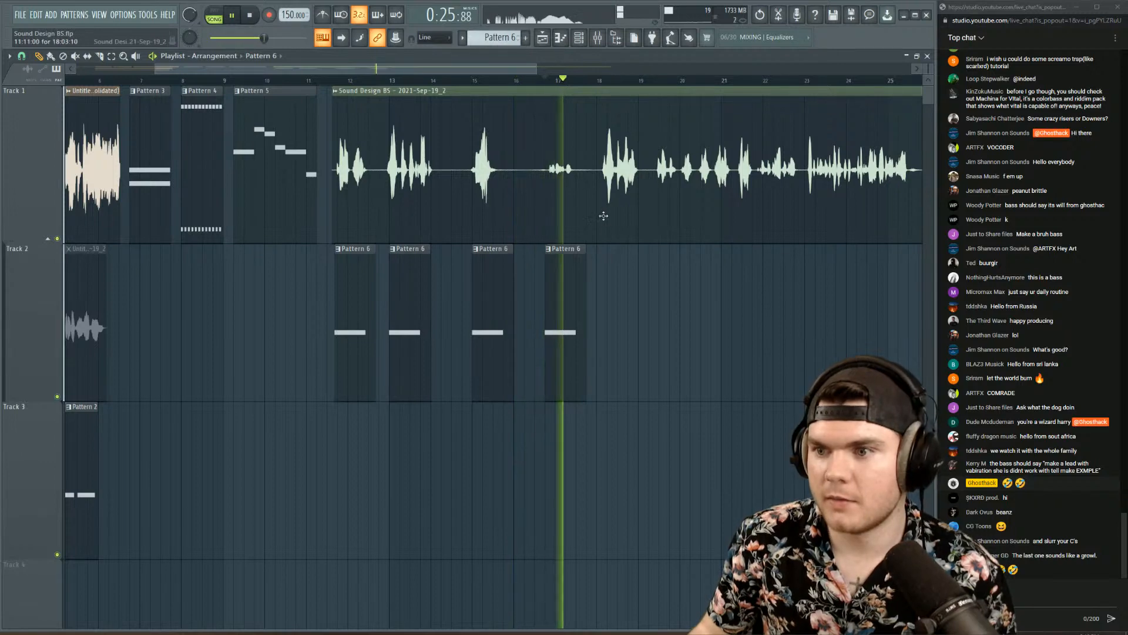
left_click(606, 279)
scroll(587, 288, "up", 4)
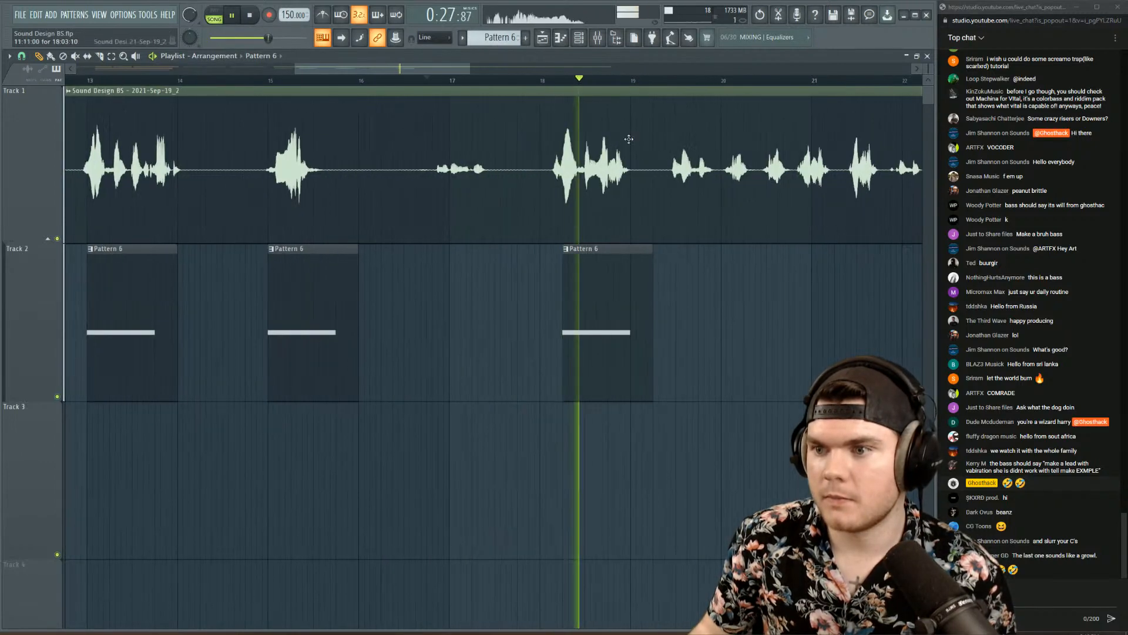
key("space")
key("space")
left_click(555, 80)
scroll(555, 80, "down", 5)
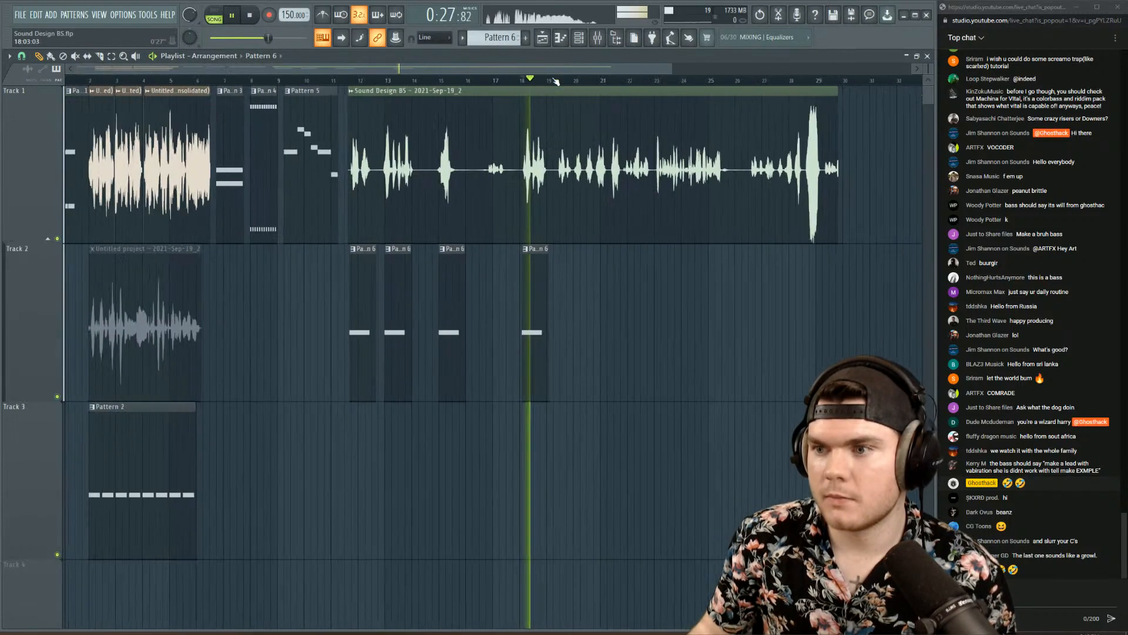
- Add a Pattern 6 clip at 21:05:00 on Track 2 and play the vocoded section
key("space")
left_click(592, 77)
key("space")
scroll(644, 81, "up", 4)
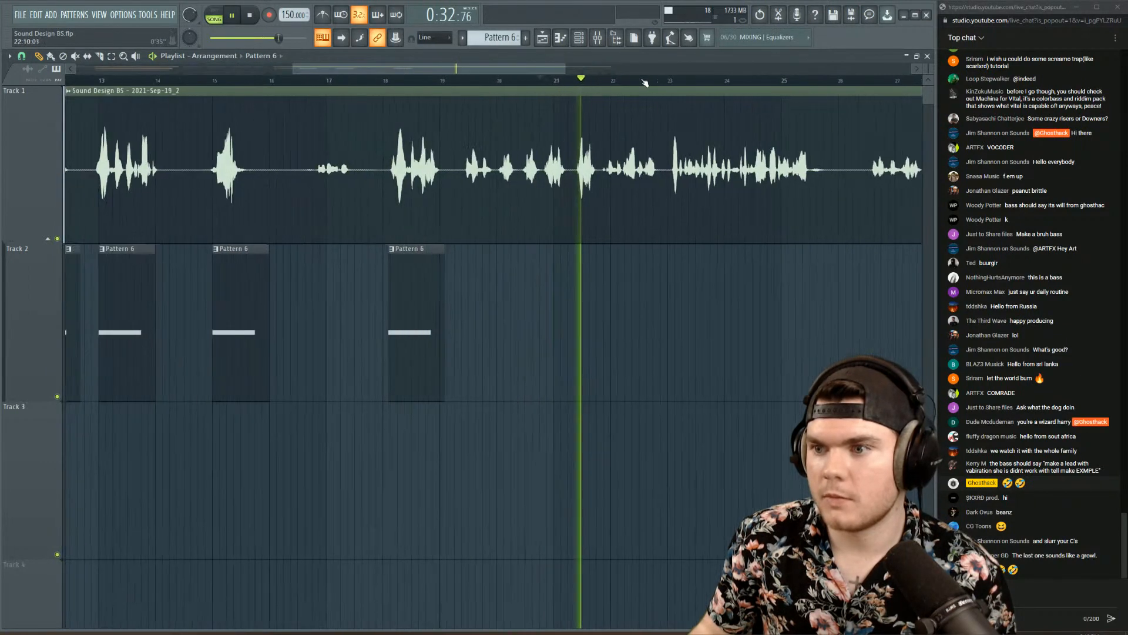
key("space")
key("space")
left_click(594, 258)
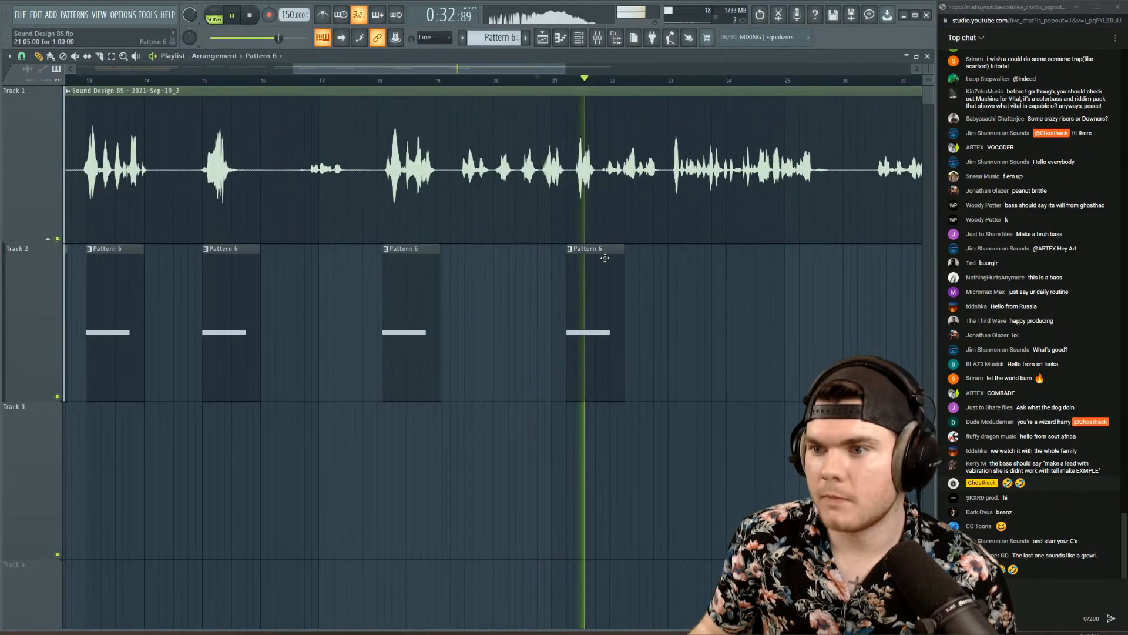
key("space")
scroll(611, 81, "down", 5)
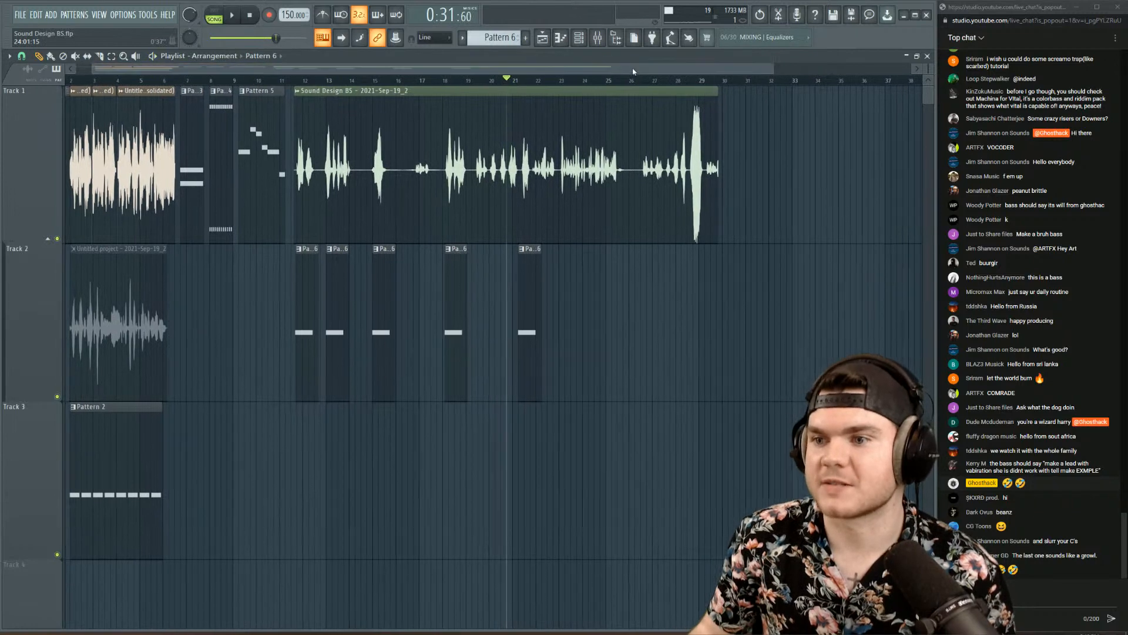
- Try a Pattern 6 clip at 28:09:00 under the loudest vocal burst, play it and delete the clip
scroll(624, 80, "up", 5)
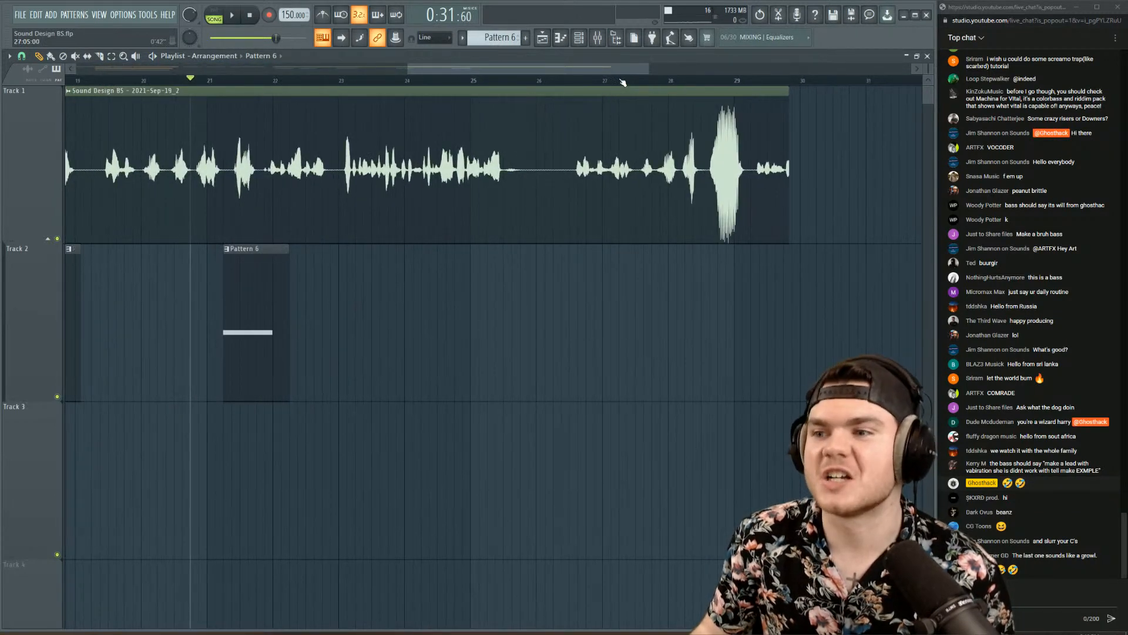
left_click(732, 276)
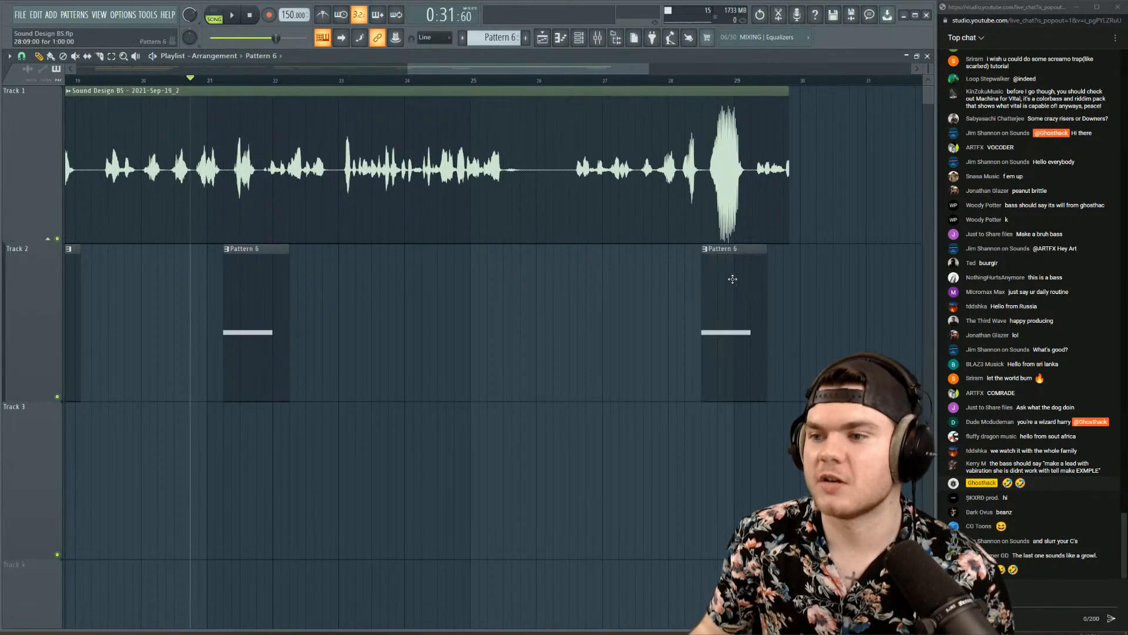
left_click(695, 81)
key("space")
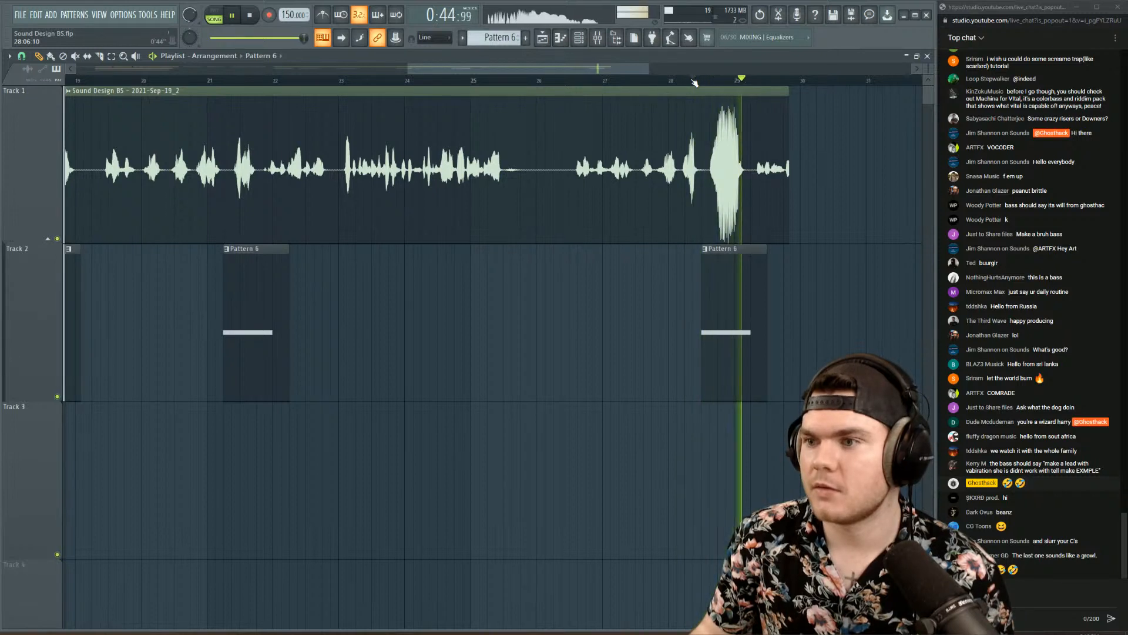
key("space")
key("space")
right_click(705, 288)
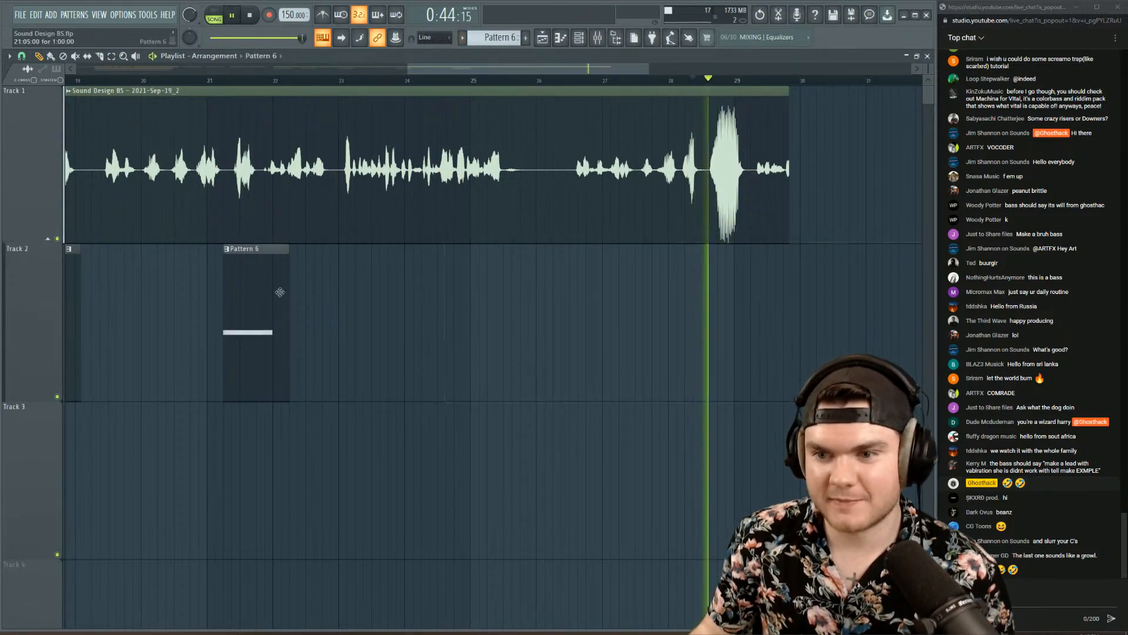
key("space")
- Place a Pattern 6 clip on Track 2 under the vocal phrase between bars 24 and 25 and play it
left_click(450, 285)
left_click(438, 81)
key("space")
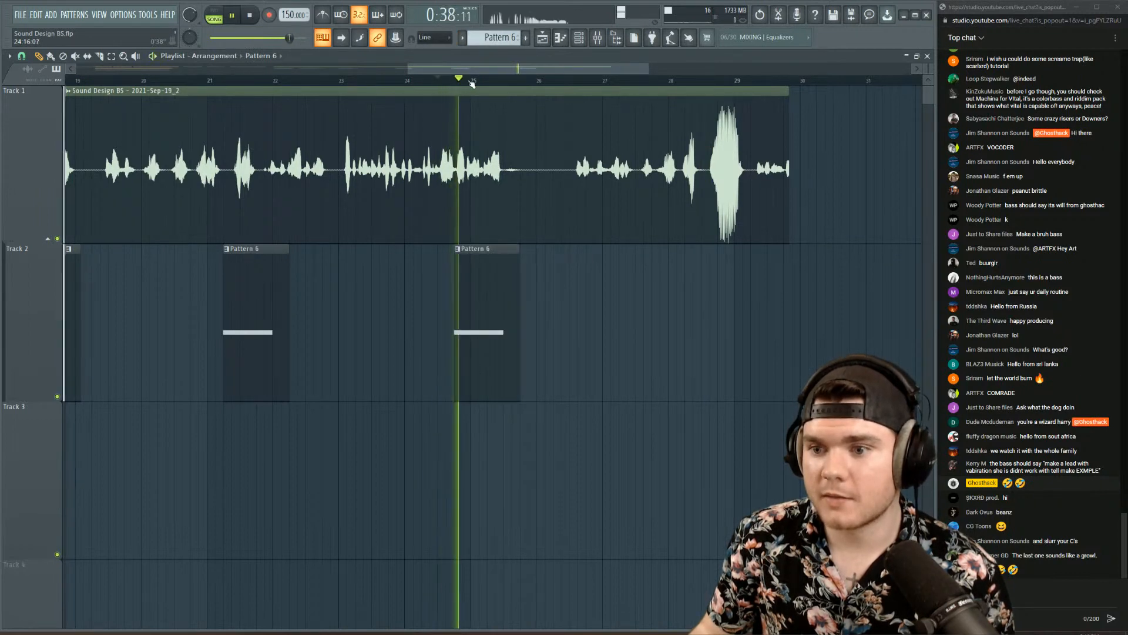
scroll(473, 83, "up", 2)
key("space")
scroll(475, 83, "up", 3)
key("space")
key("space")
- Align the start of the newest Pattern 6 clip with the vocal phrase at 24:09:20, checking it by playback
left_click_drag(479, 279, 418, 280)
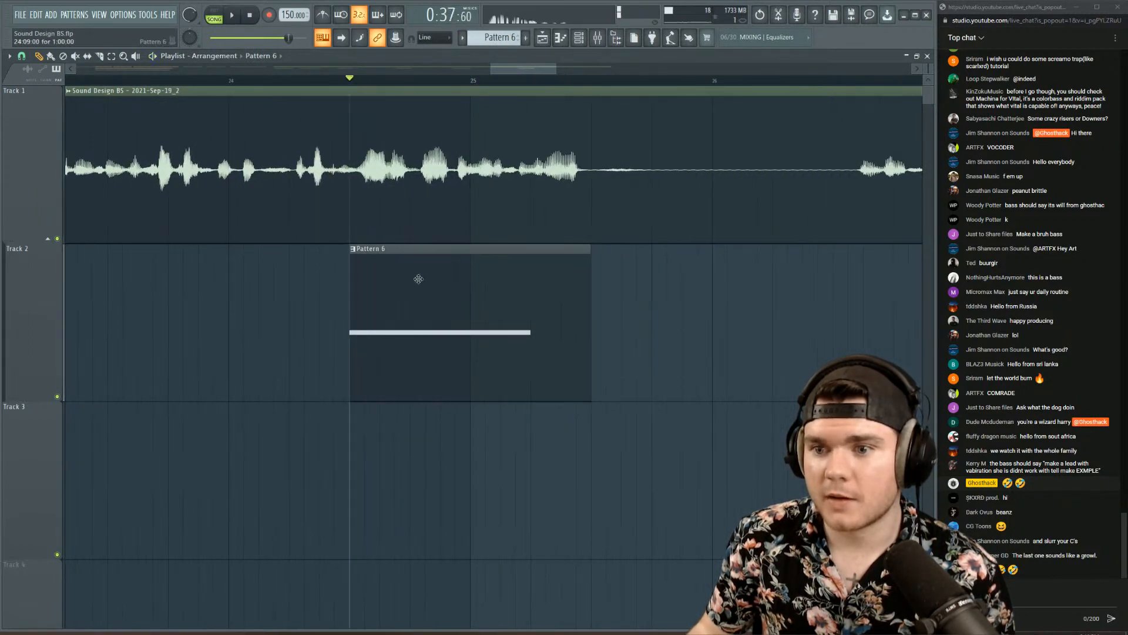
key("space")
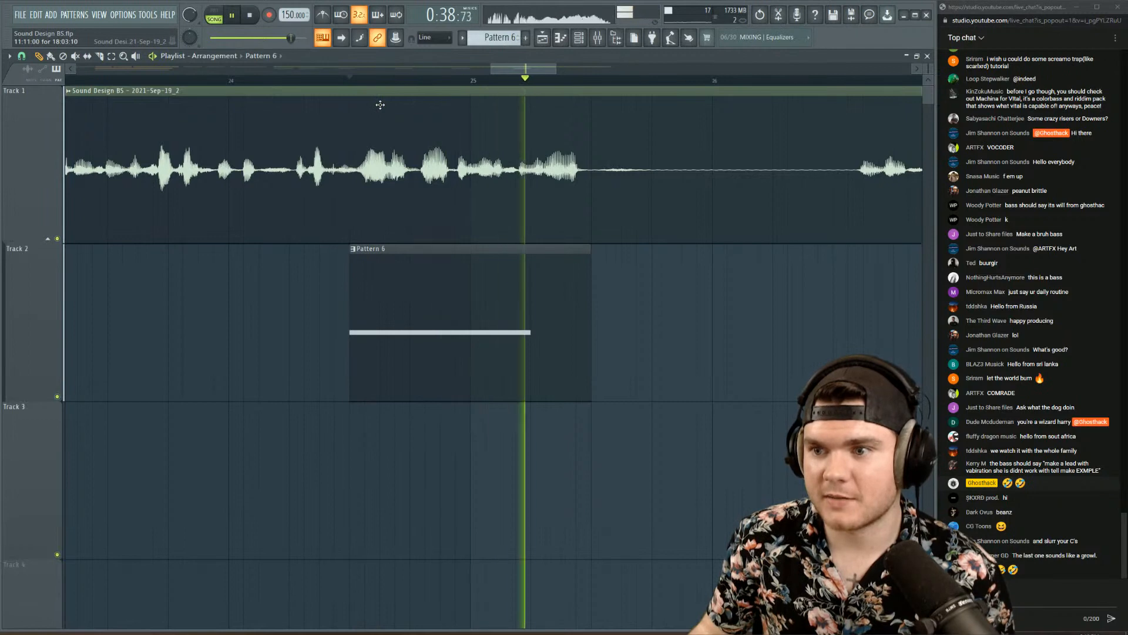
key("space")
key("space")
left_click_drag(417, 269, 429, 268)
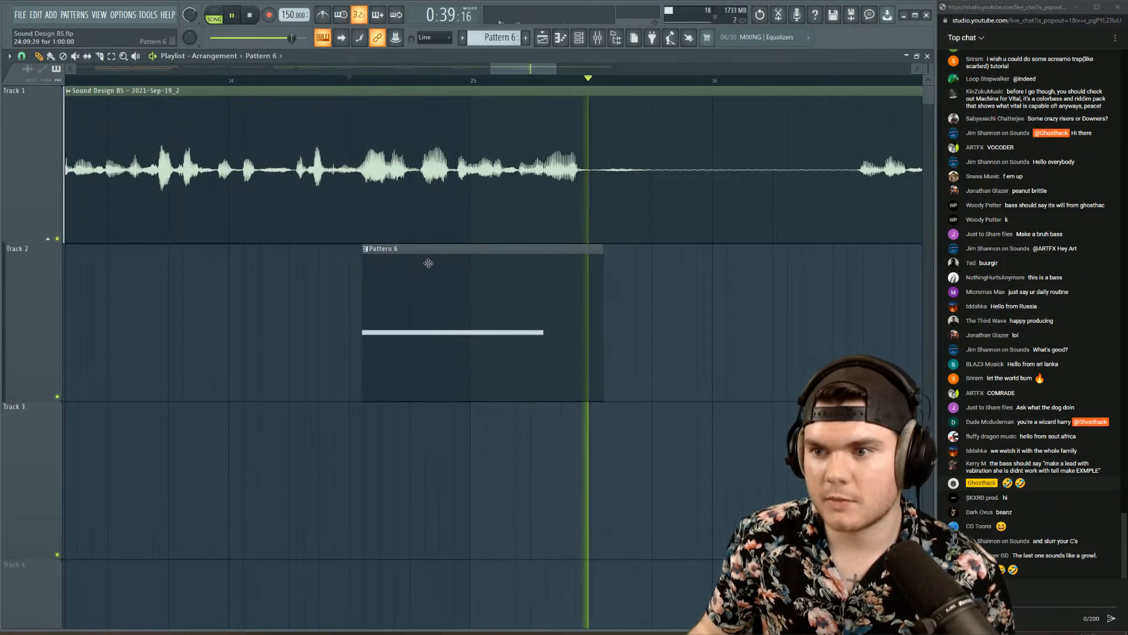
key("space")
- Play the arrangement from the first vocoded phrase and compare the phrases near bars 13 and 15
scroll(398, 83, "down", 6)
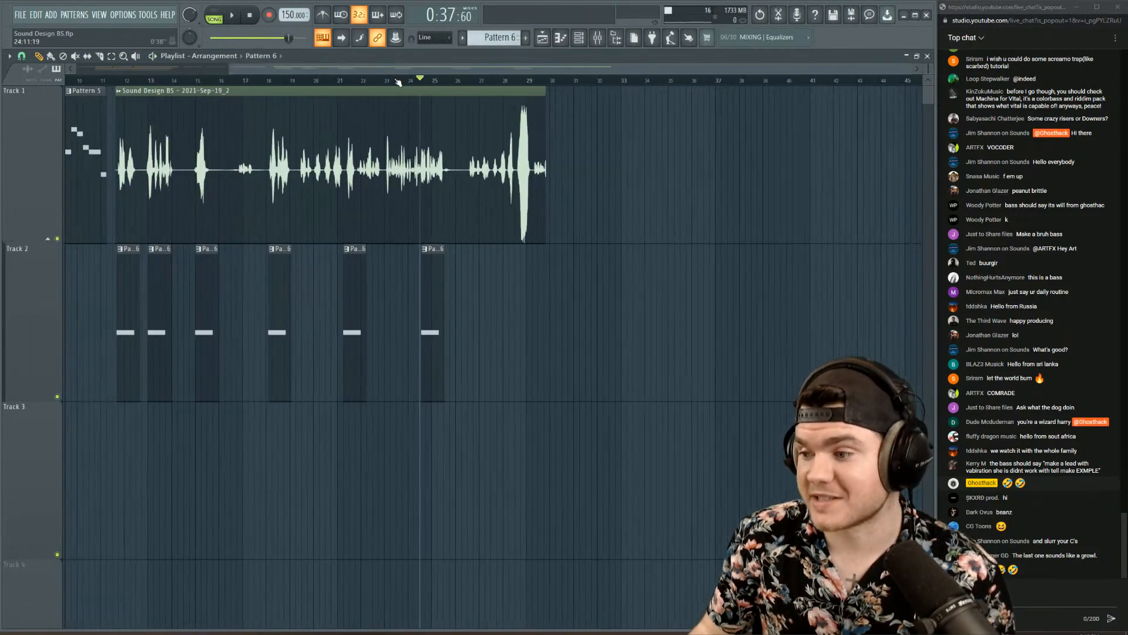
key("space")
left_click(122, 80)
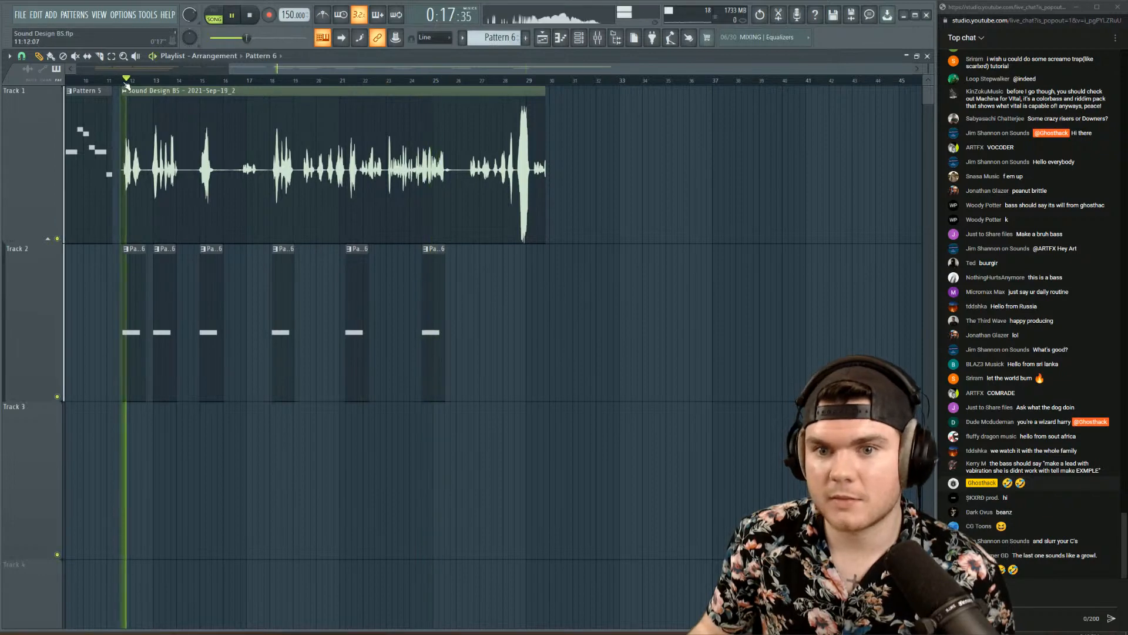
scroll(159, 82, "up", 4)
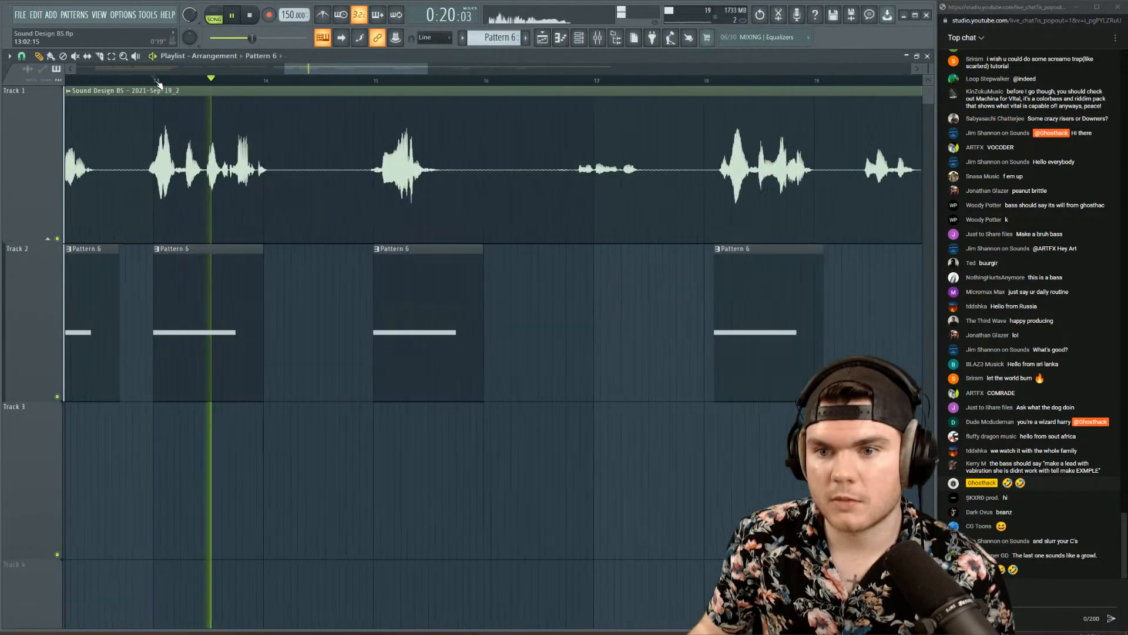
left_click(379, 81)
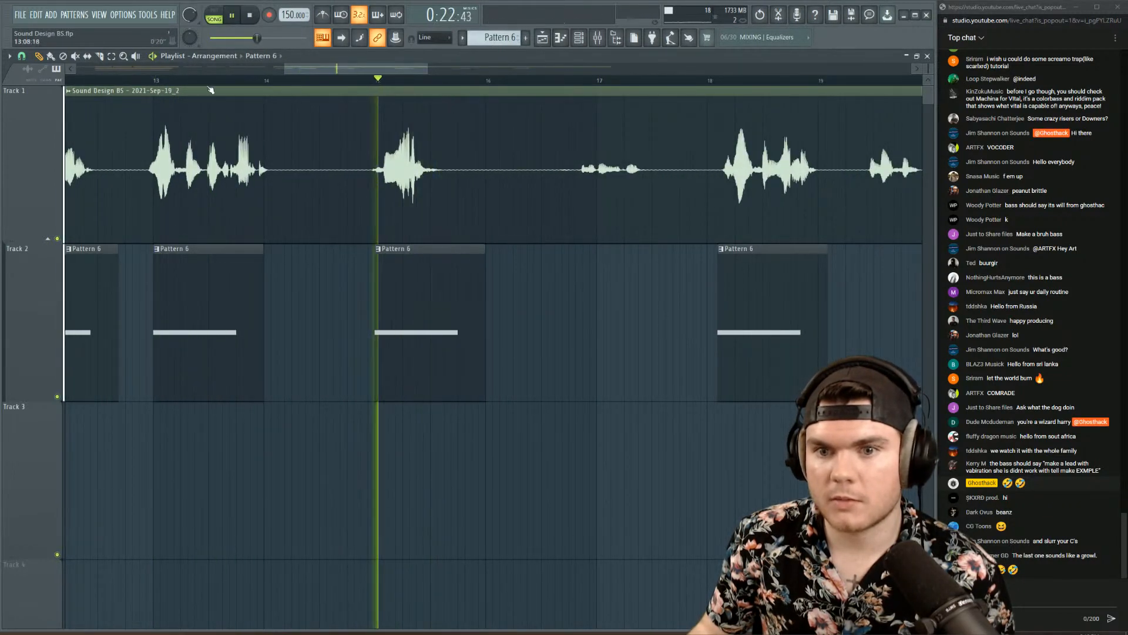
left_click(154, 80)
- Lengthen the Vital note in Pattern 6 to fill the whole first bar
double_click(226, 294)
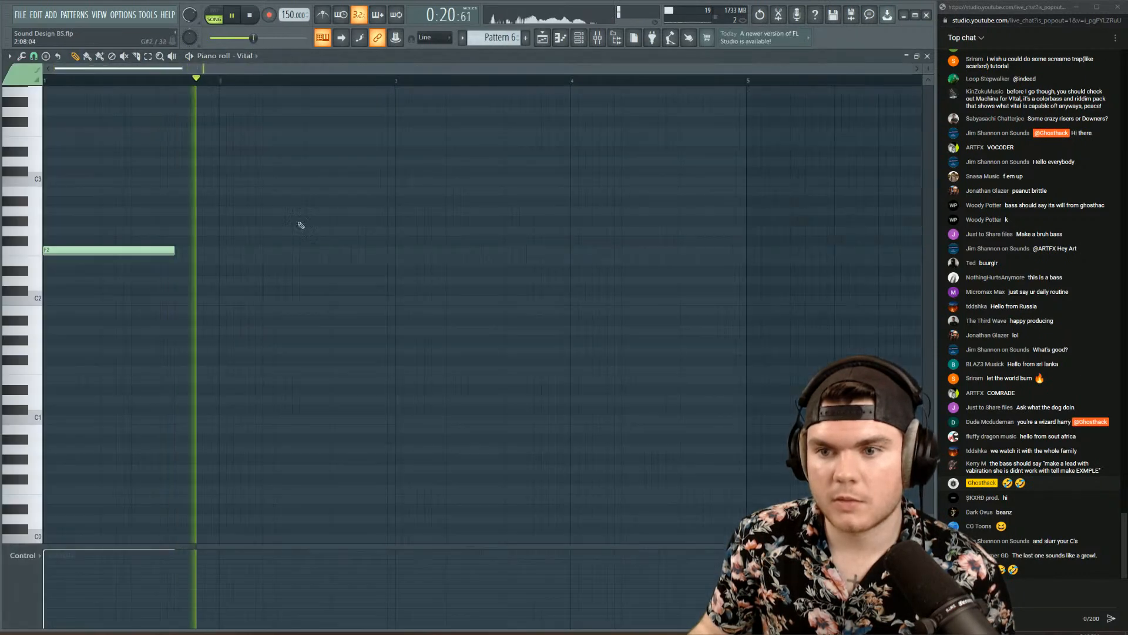
left_click_drag(181, 251, 218, 251)
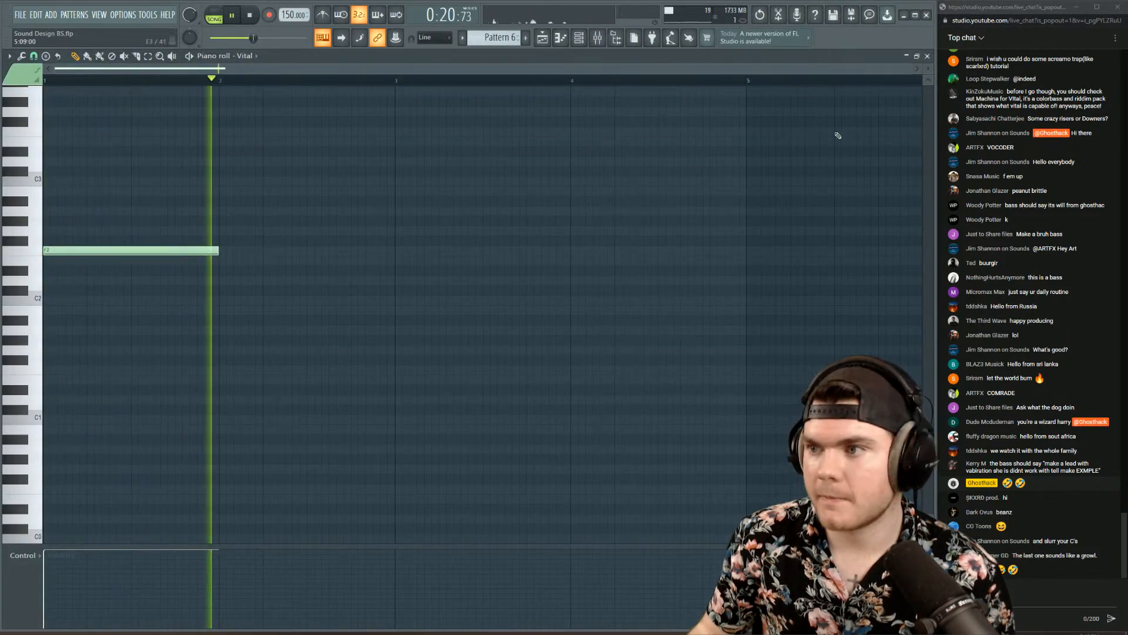
left_click(928, 56)
- Reopen Vocodex on insert 12, narrow the band width, minimise hold, attack and release, and test the Min Times option
key("F9")
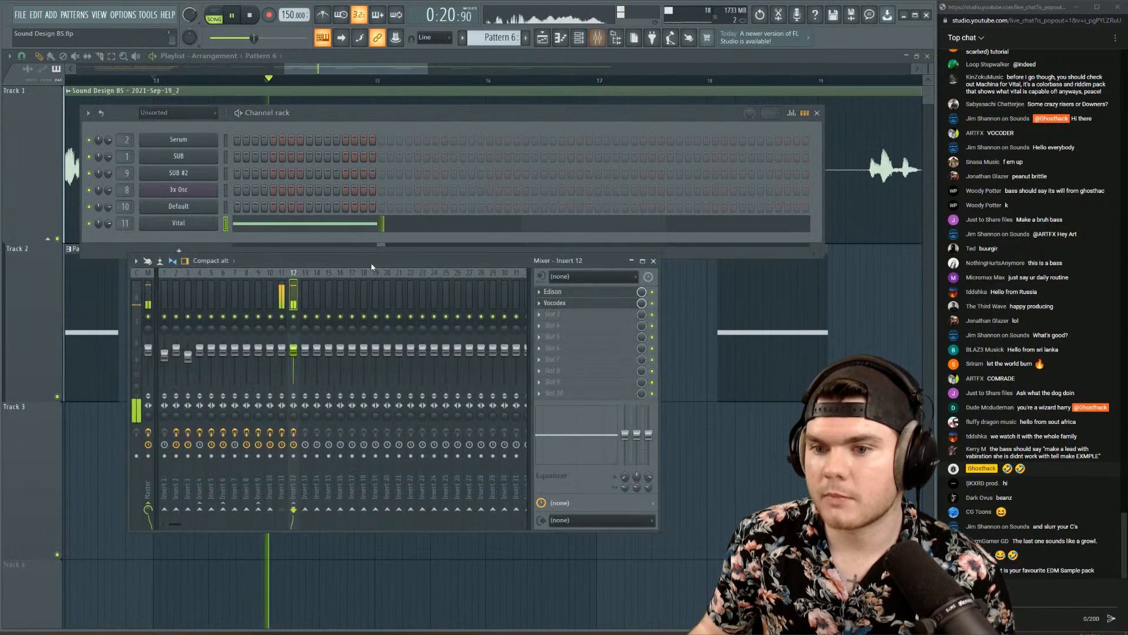
left_click(588, 304)
key("space")
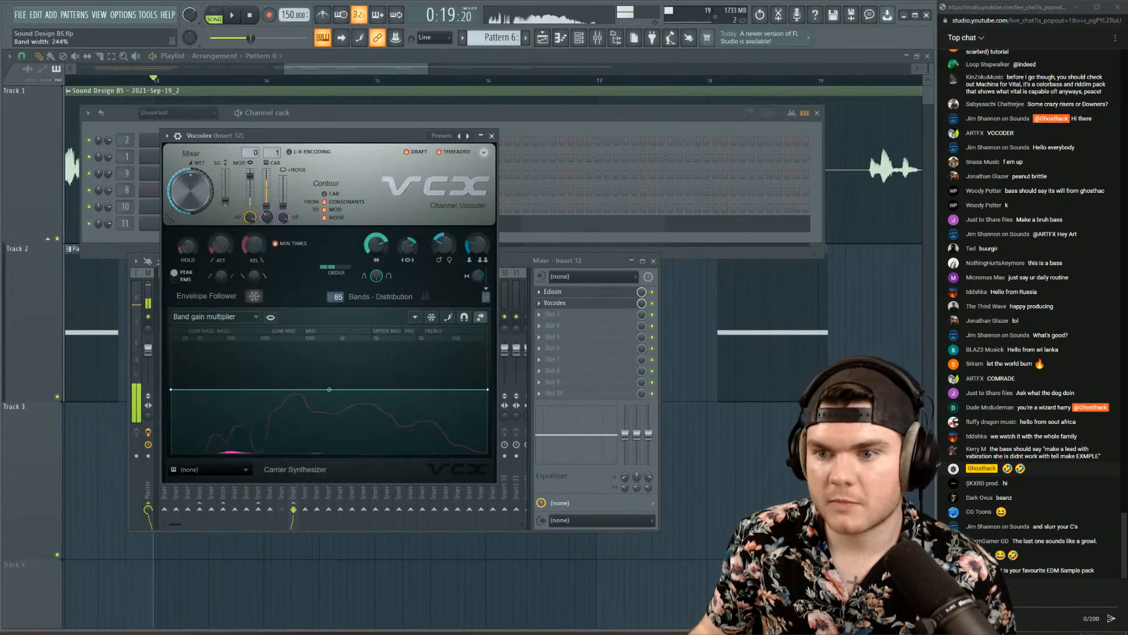
key("space")
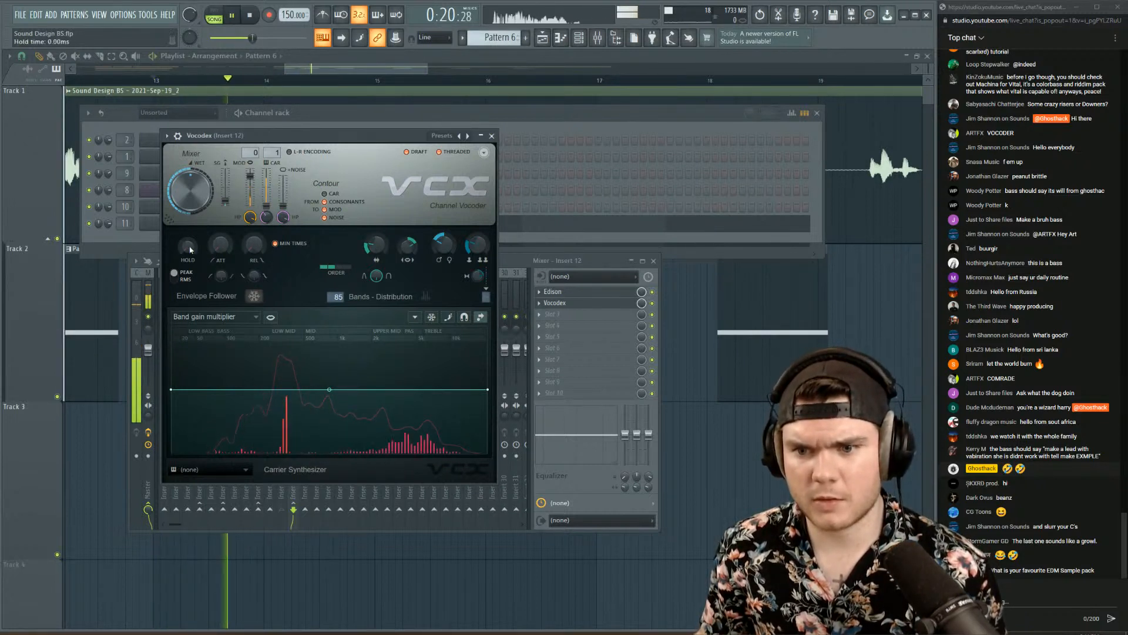
left_click(291, 246)
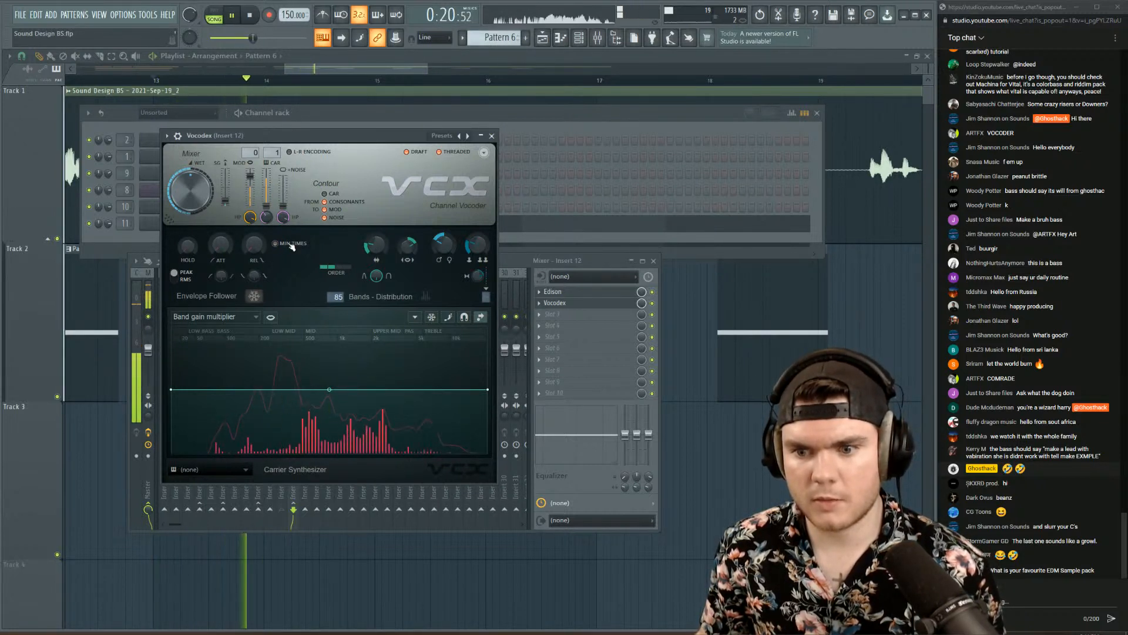
key("space")
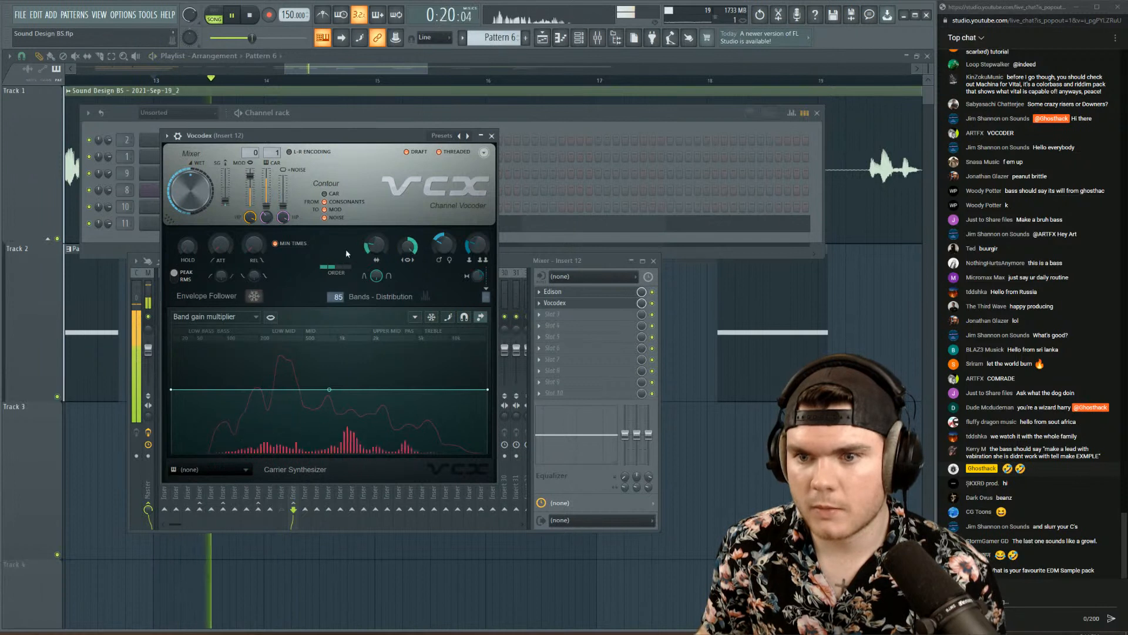
- Compare filter orders in Vocodex and set the band count to 58 during playback
left_click(347, 268)
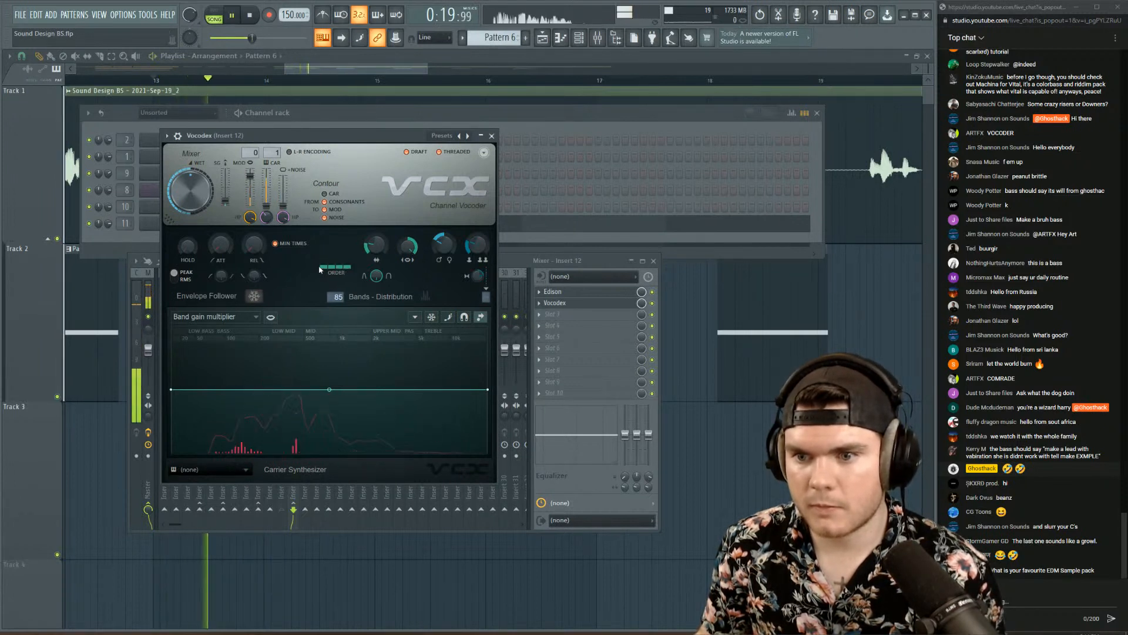
left_click(324, 269)
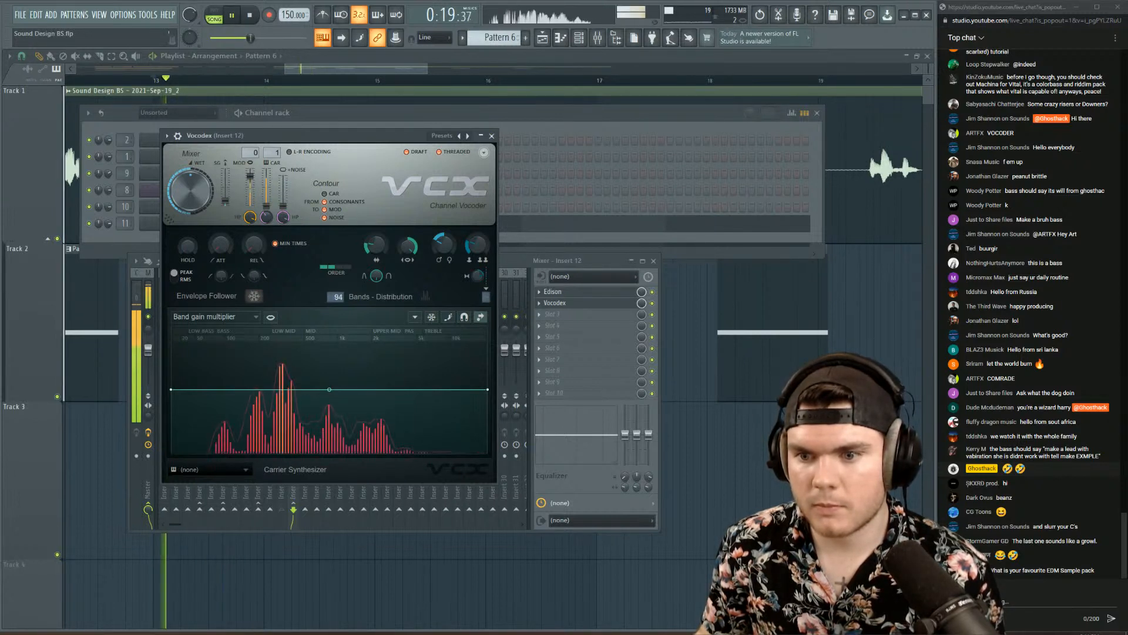
key("space")
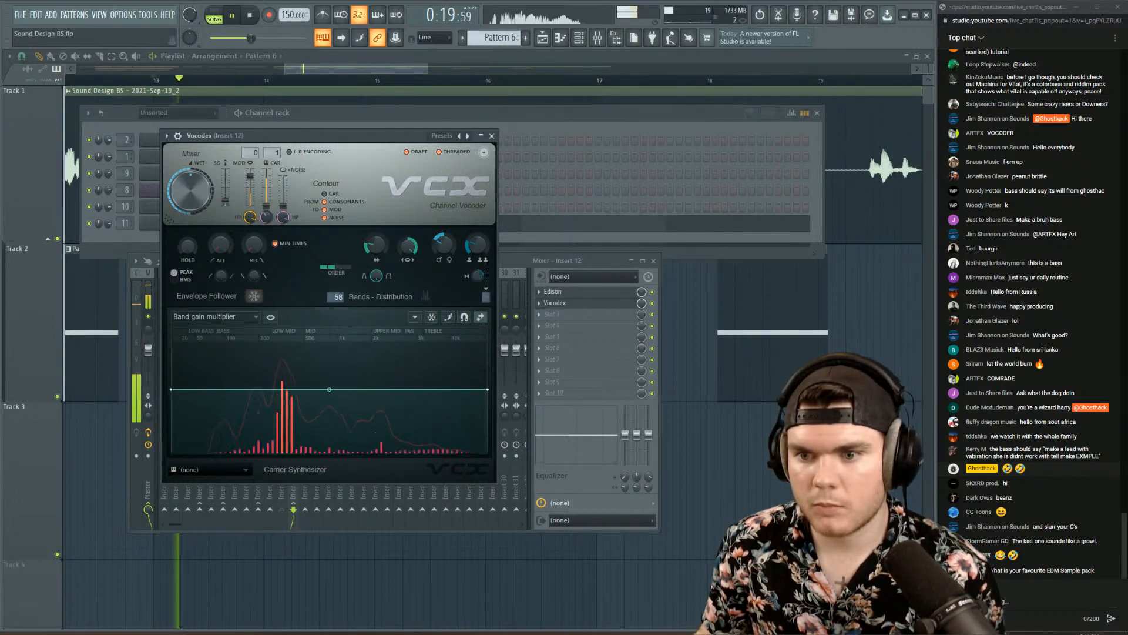
- Reduce the Vocodex band count to 44 during playback, close Vocodex and listen to the bar 13 phrase again
left_click_drag(337, 297, 337, 305)
key("space")
key("space")
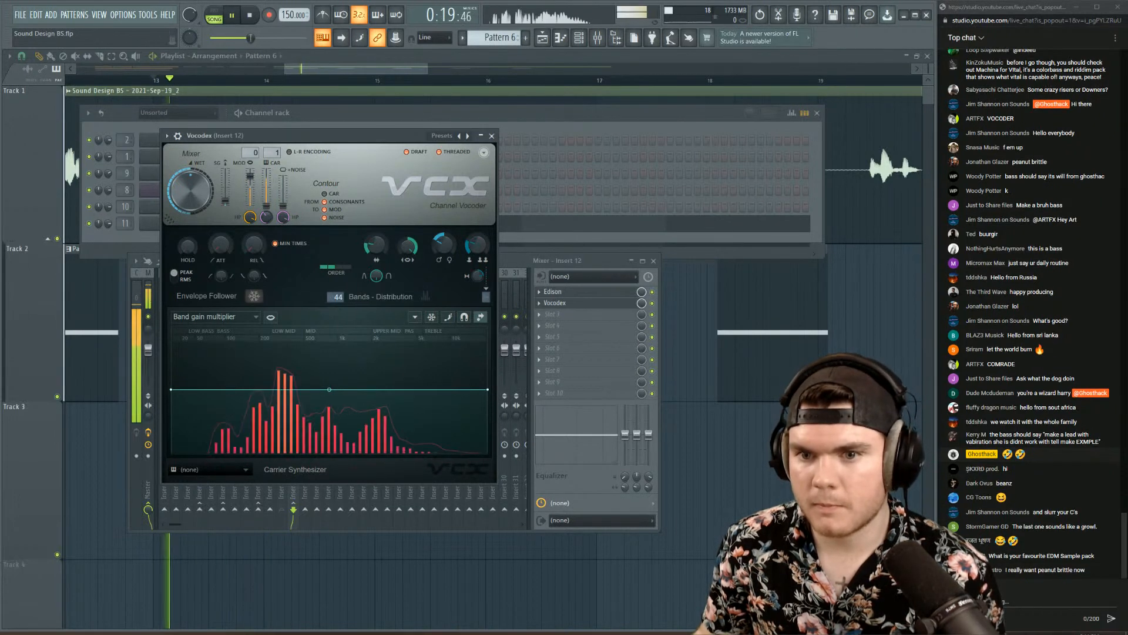
key("space")
left_click(556, 296)
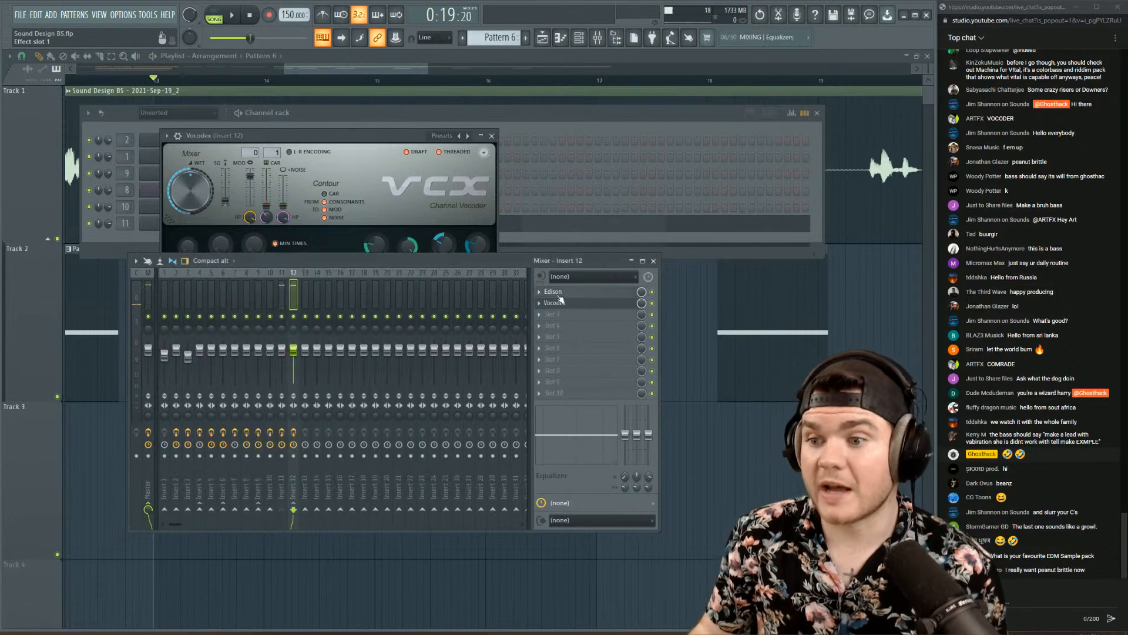
left_click(602, 294)
left_click(588, 305)
key("space")
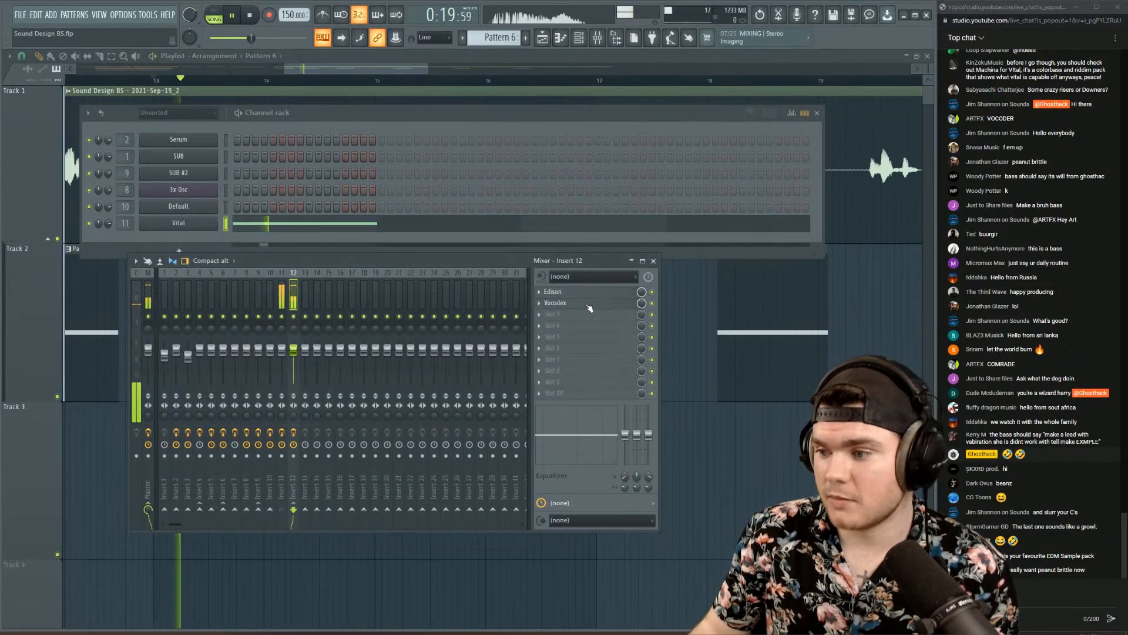
key("space")
- Play the vocoded phrases from bar 11 to bar 18, comparing those near bars 15 and 18
left_click_drag(306, 69, 256, 86)
key("space")
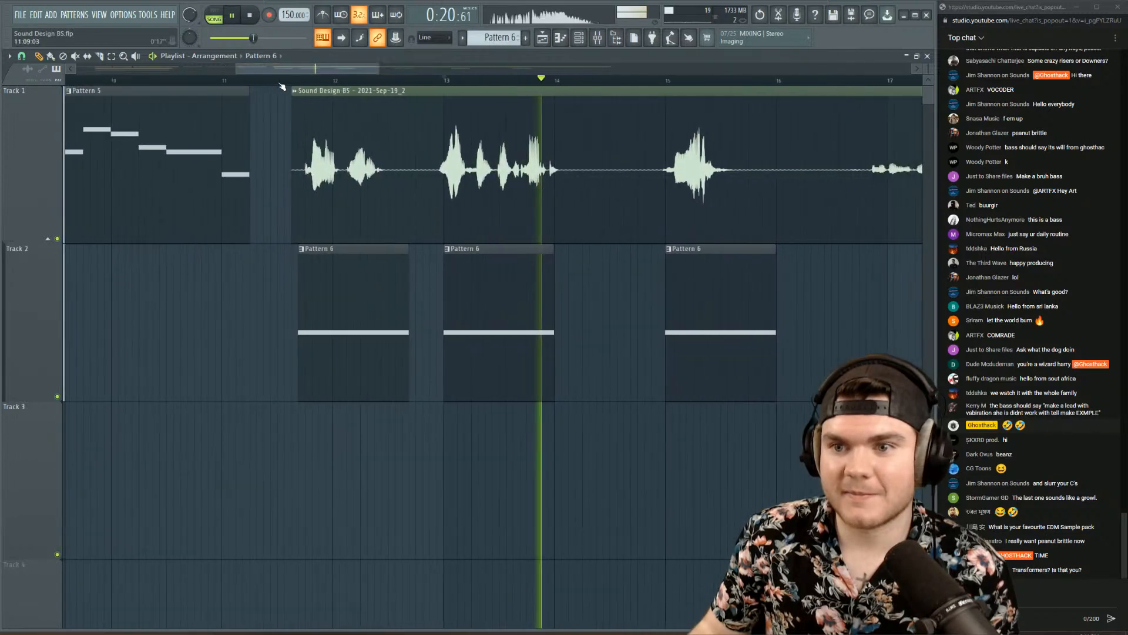
left_click(304, 81)
scroll(302, 84, "down", 2)
scroll(304, 86, "down", 1)
left_click(466, 81)
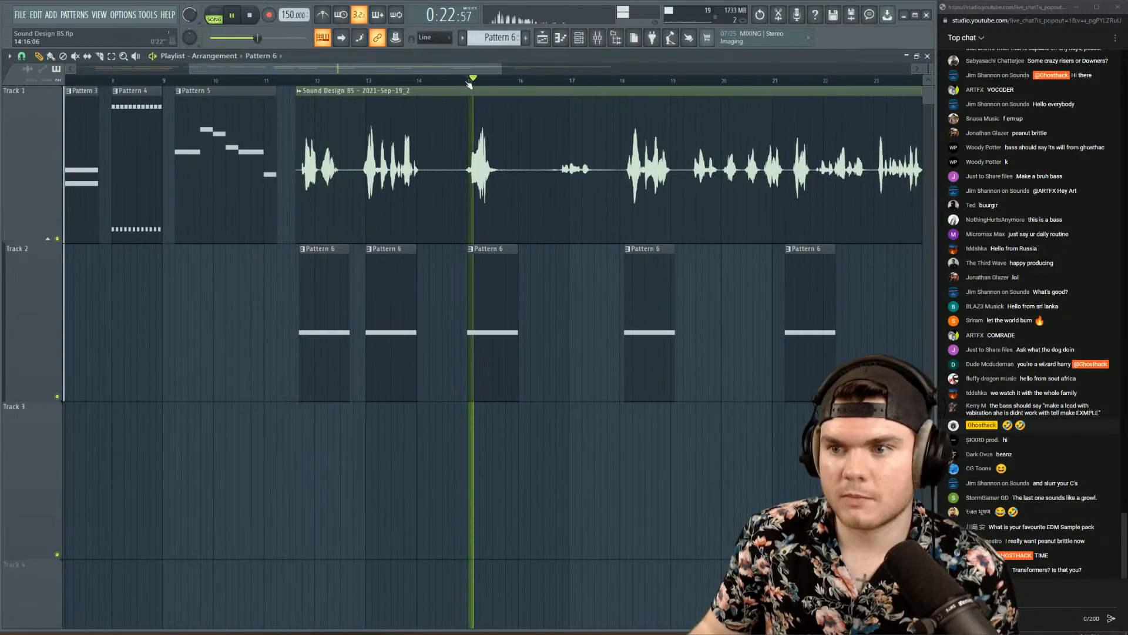
left_click(625, 82)
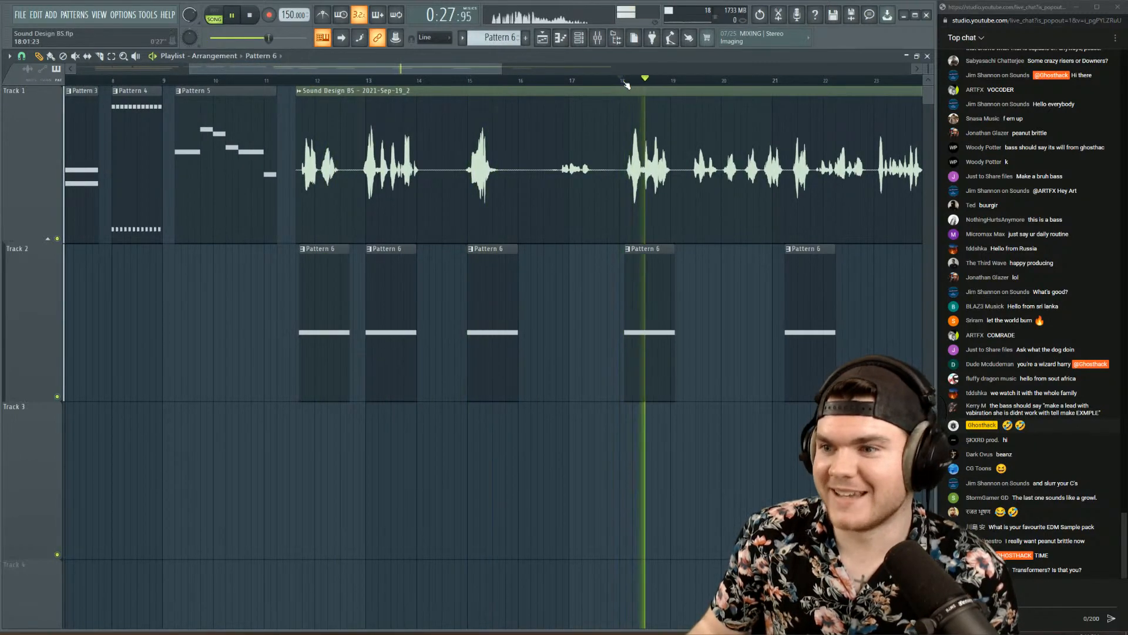
key("space")
key("space")
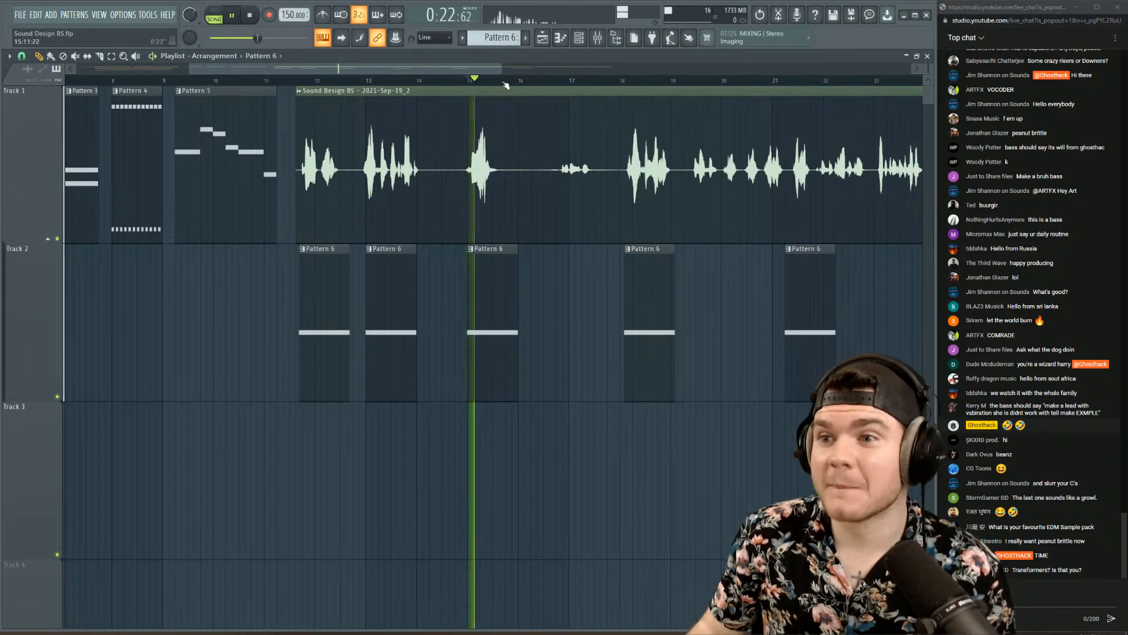
scroll(473, 84, "up", 3)
scroll(473, 84, "down", 2)
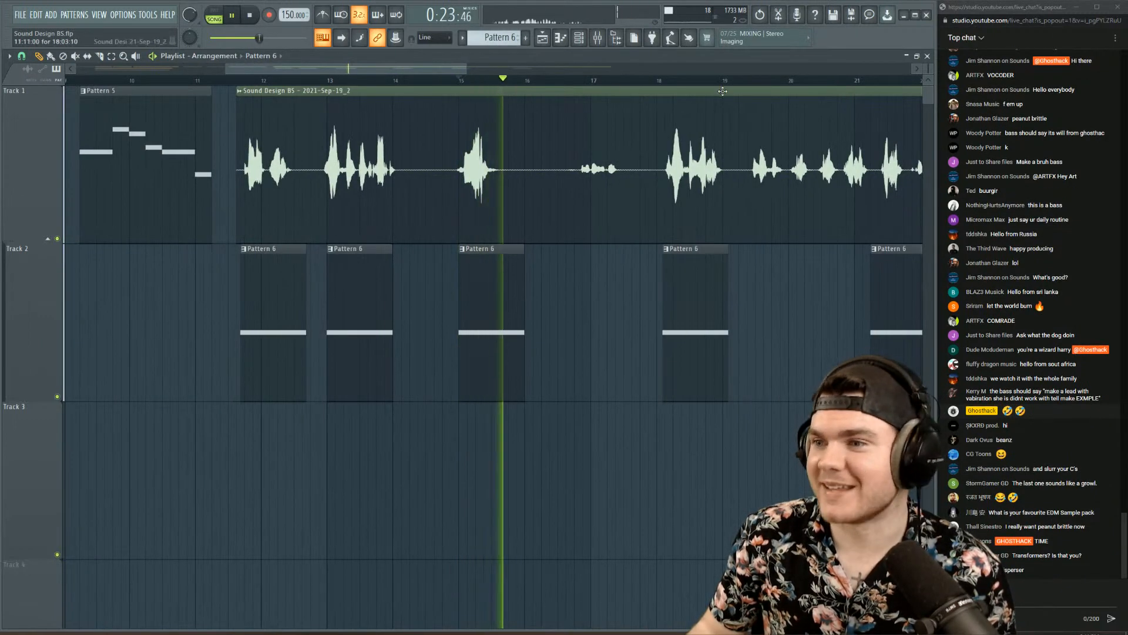
- Move the Pattern 6 clip near bar 21 earlier to start at 20:14 and check it against the vocal
left_click(872, 81)
scroll(877, 82, "down", 2)
scroll(887, 84, "down", 2)
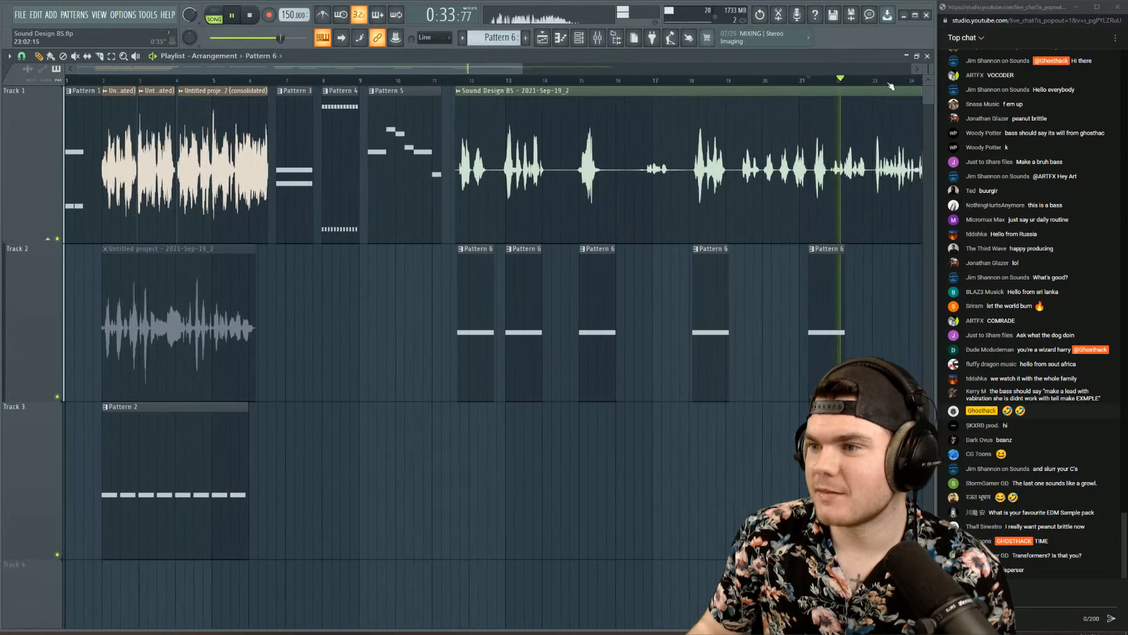
key("space")
key("space")
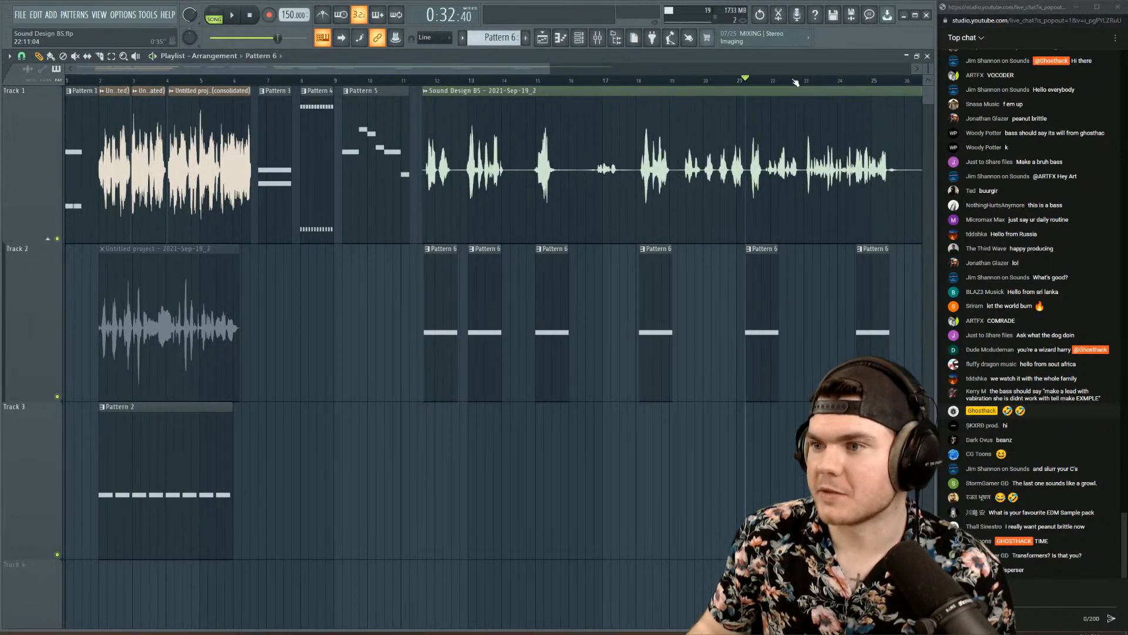
scroll(795, 83, "up", 4)
left_click_drag(617, 285, 556, 293)
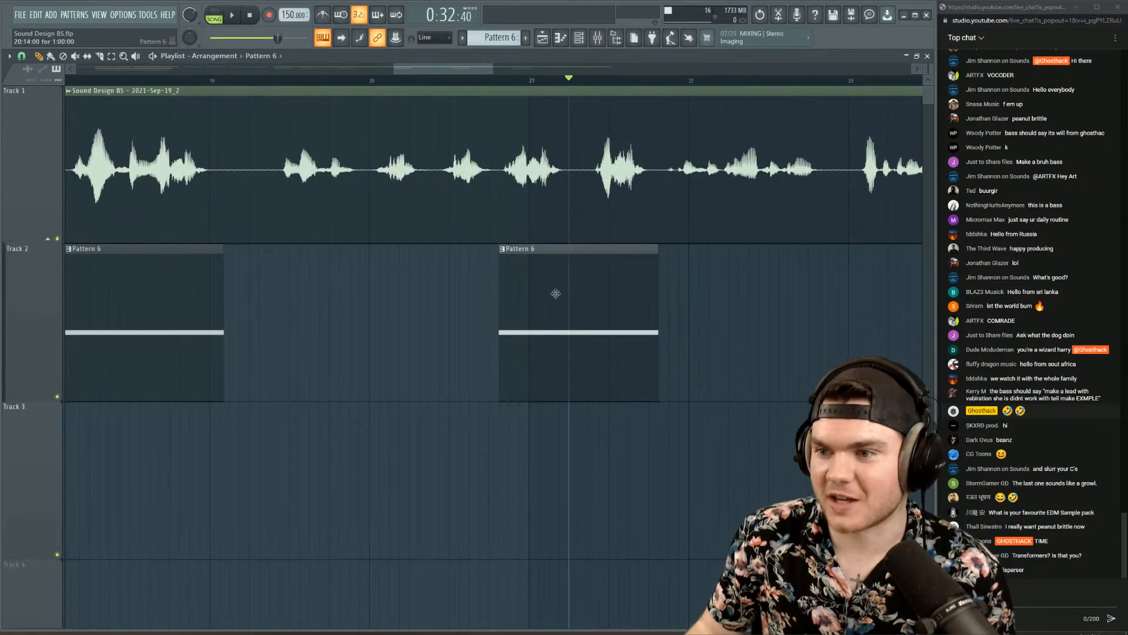
left_click(501, 79)
key("space")
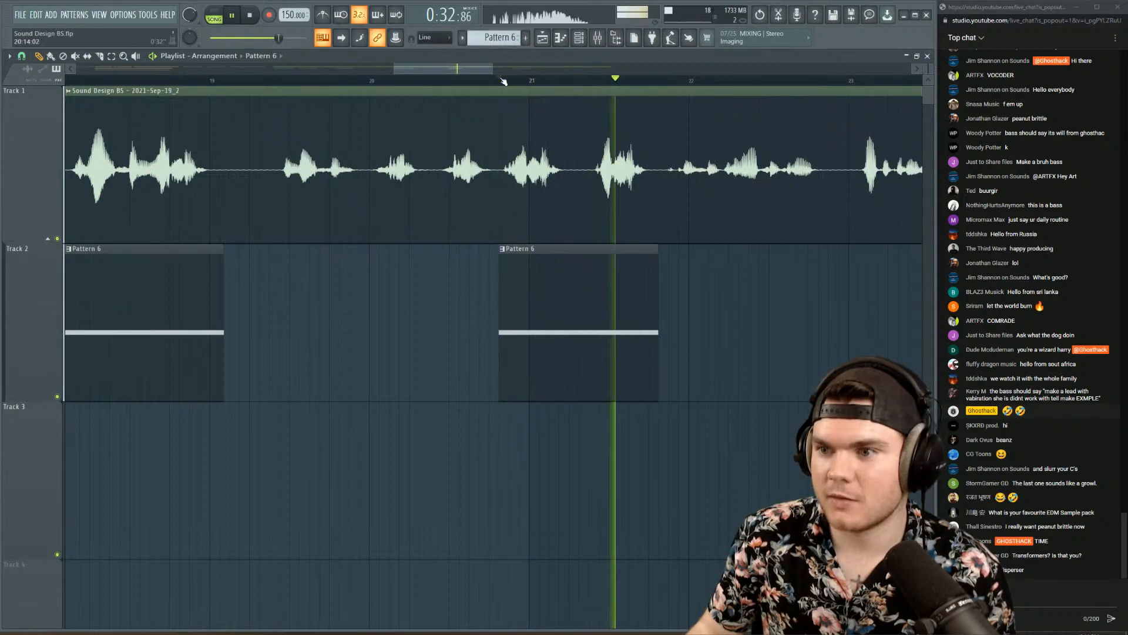
- Place another Pattern 6 clip on Track 2 under the loud vocal peak between bars 28 and 29
scroll(502, 78, "down", 4)
scroll(503, 81, "down", 3)
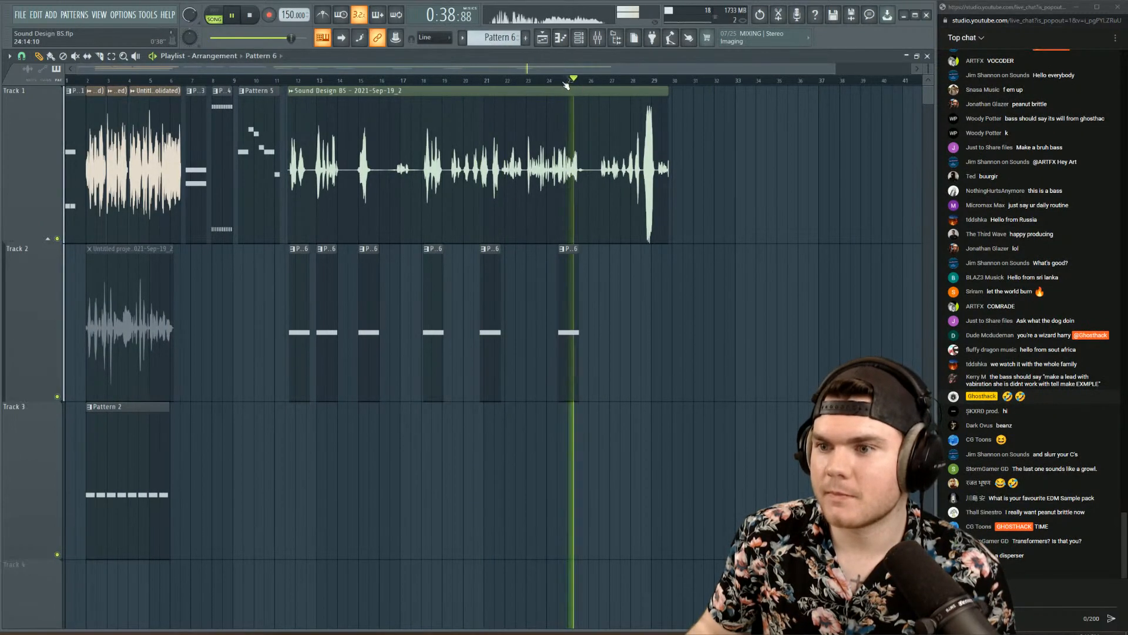
left_click(643, 274)
key("space")
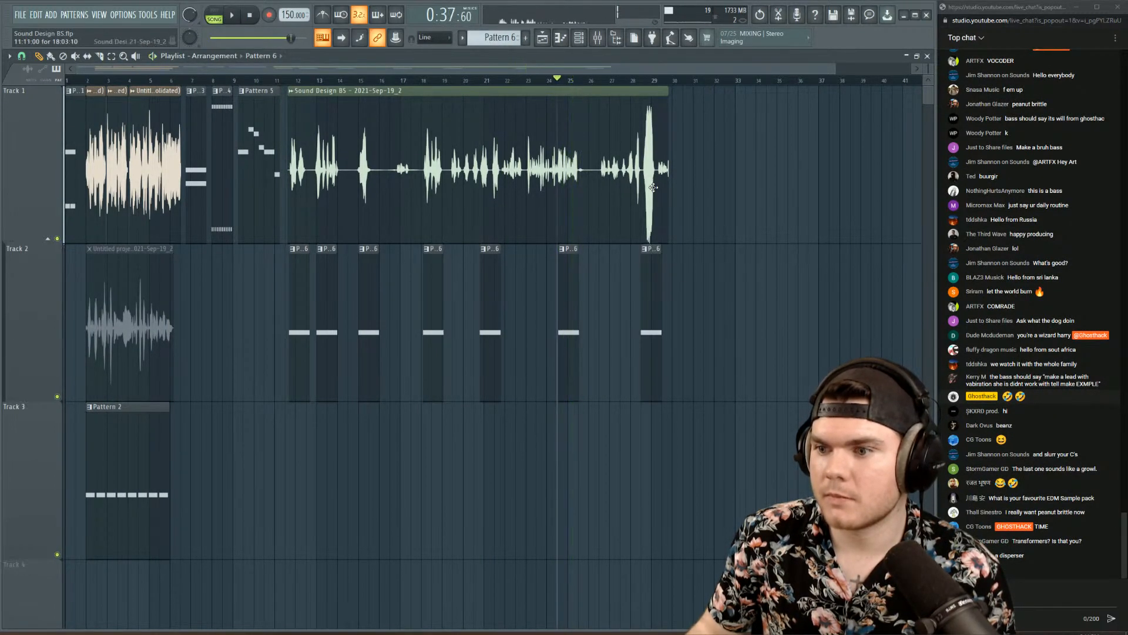
- Play the vocoded phrase near bar 24 and the loud one near bar 28 several times
scroll(584, 81, "up", 10)
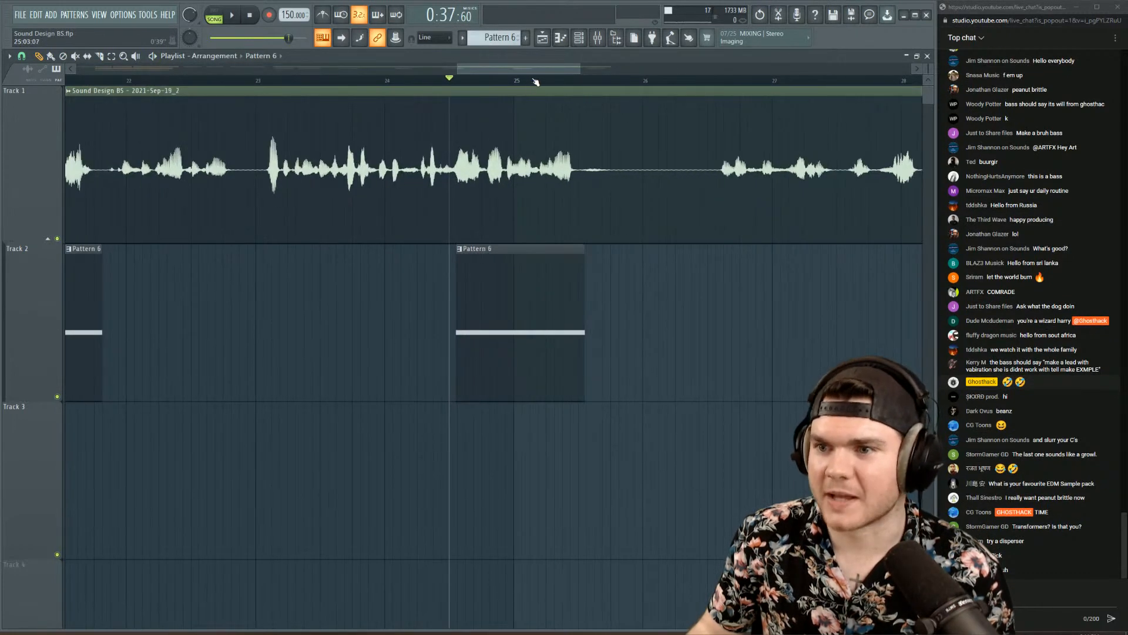
scroll(535, 82, "up", 3)
key("space")
scroll(536, 82, "down", 10)
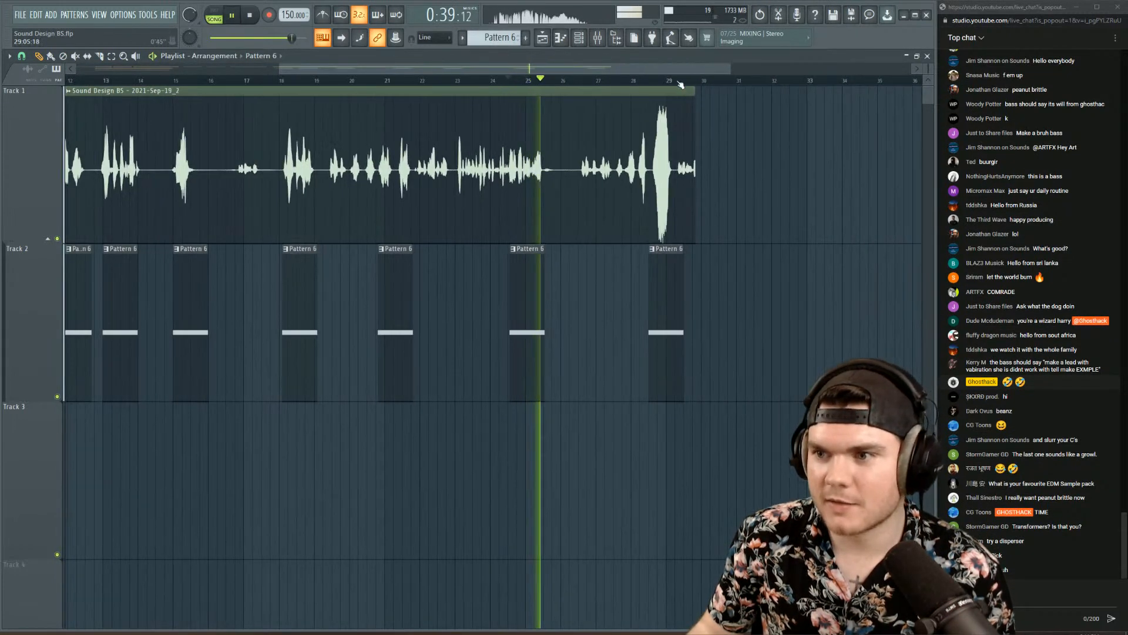
scroll(664, 85, "up", 5)
key("space")
key("space")
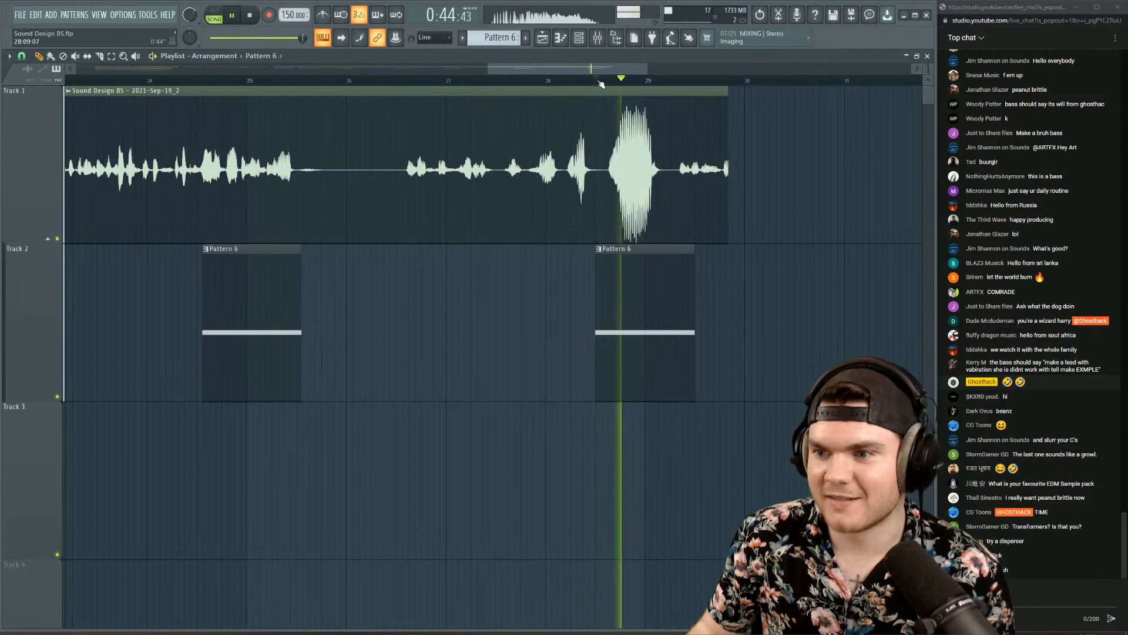
key("space")
key("space")
scroll(642, 84, "down", 8)
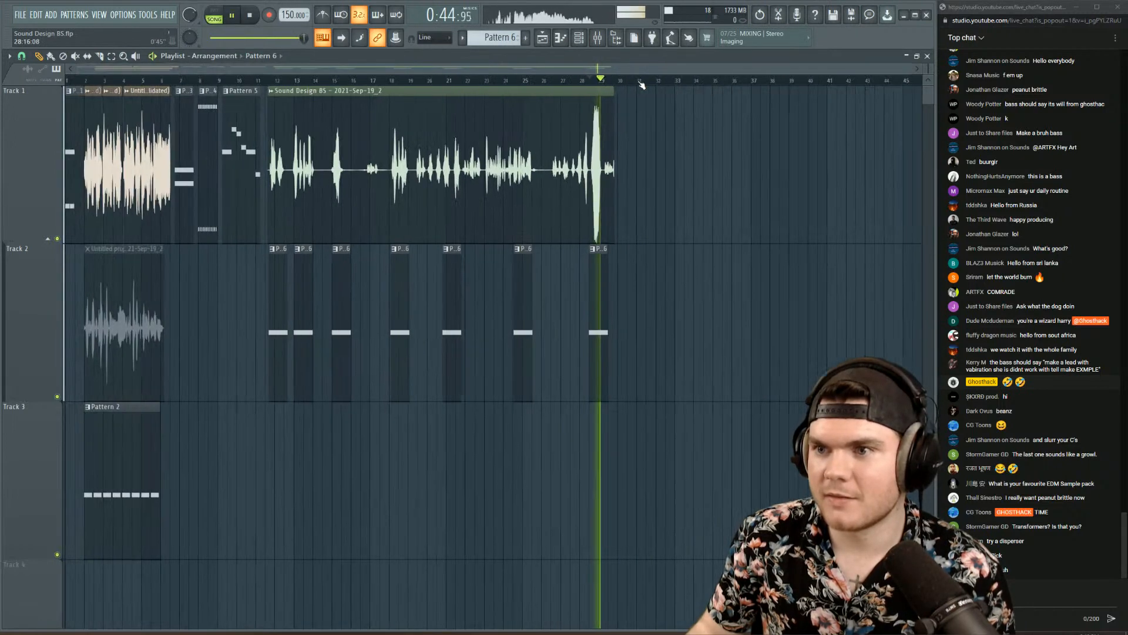
key("space")
key("space")
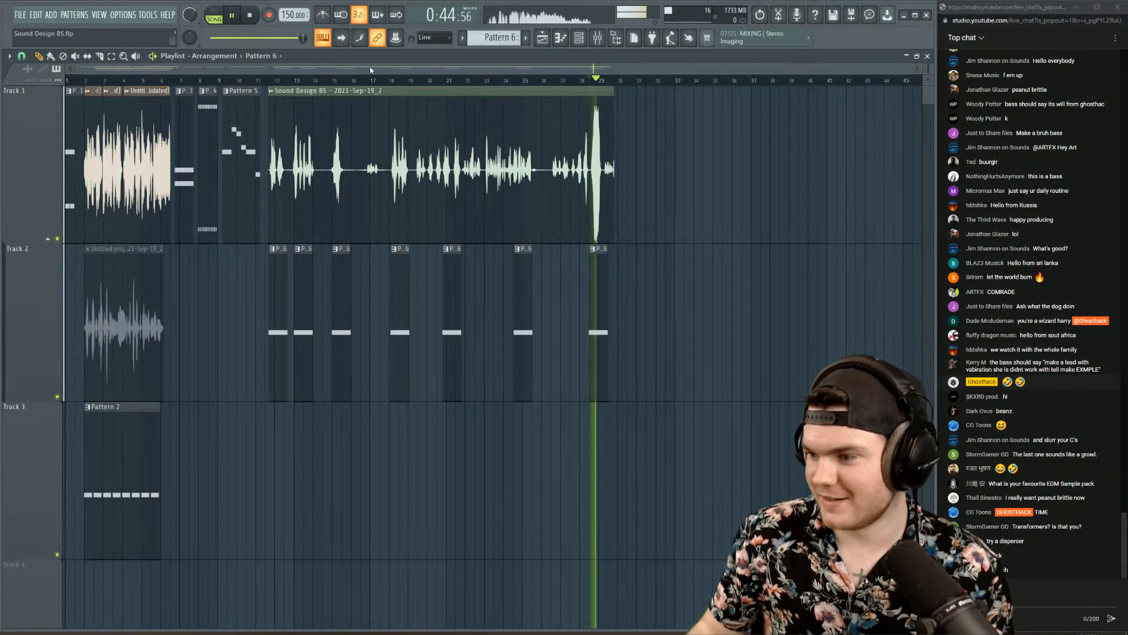
- Return to the first vocoded phrase near bar 12 and listen to it again
key("space")
scroll(275, 82, "up", 8)
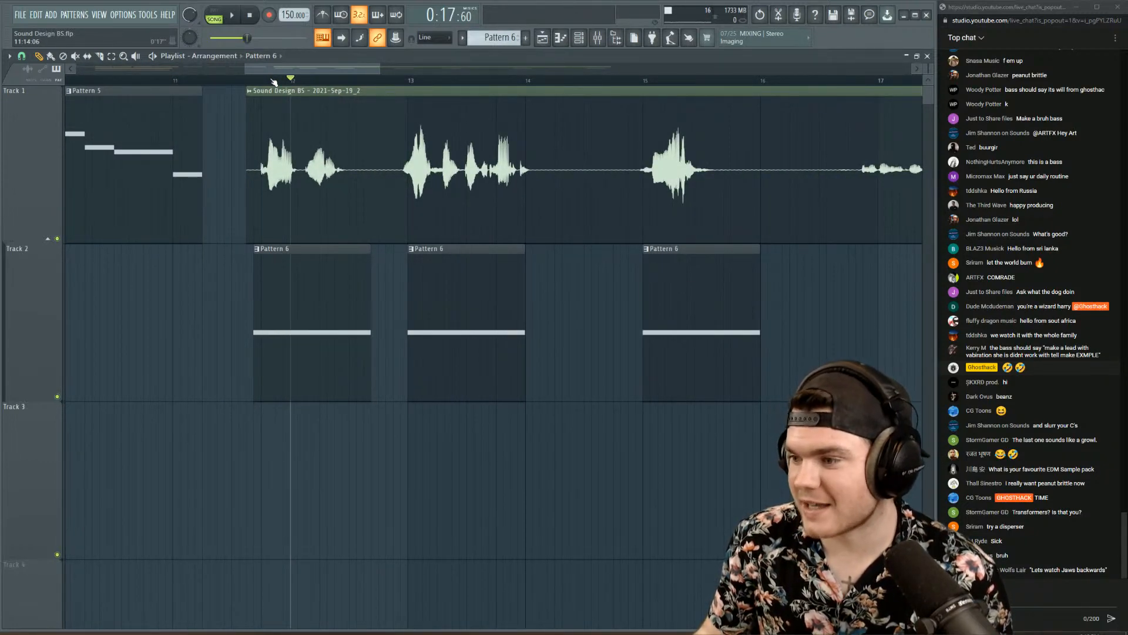
key("space")
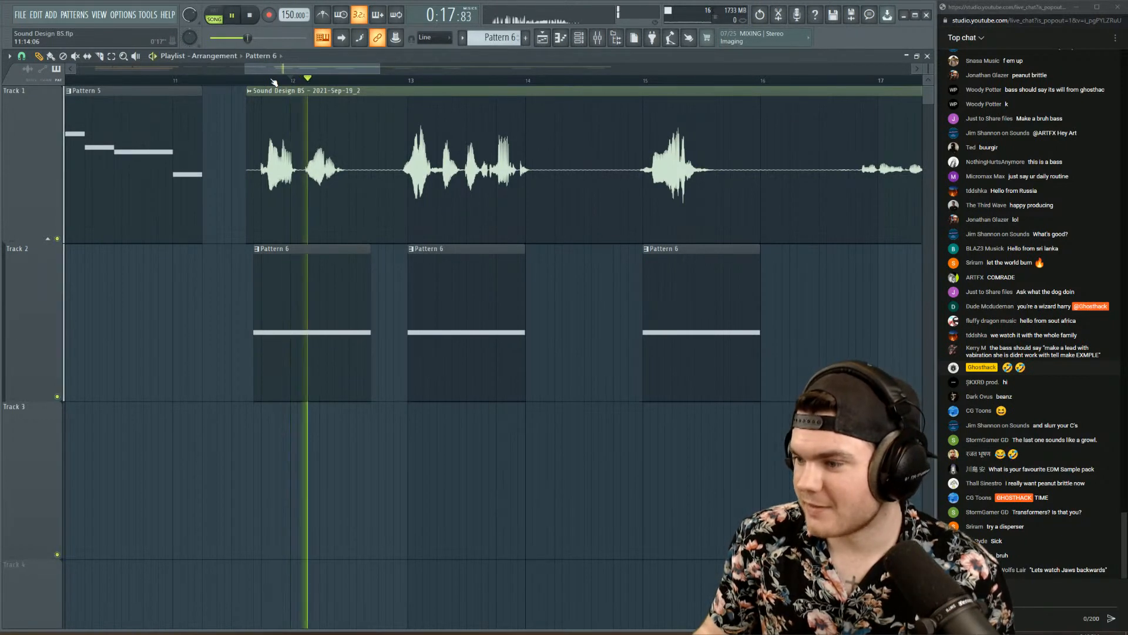
key("space")
scroll(273, 81, "down", 3)
key("space")
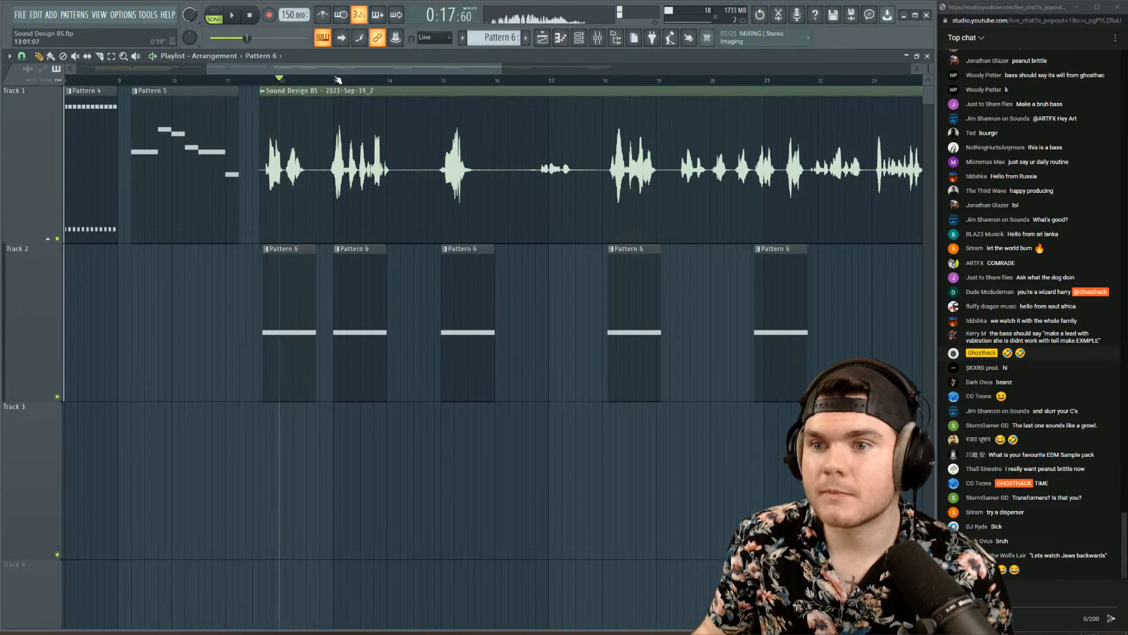
- Add Disperser after Vocodex on insert 12 and raise its frequency during playback
key("F9")
key("space")
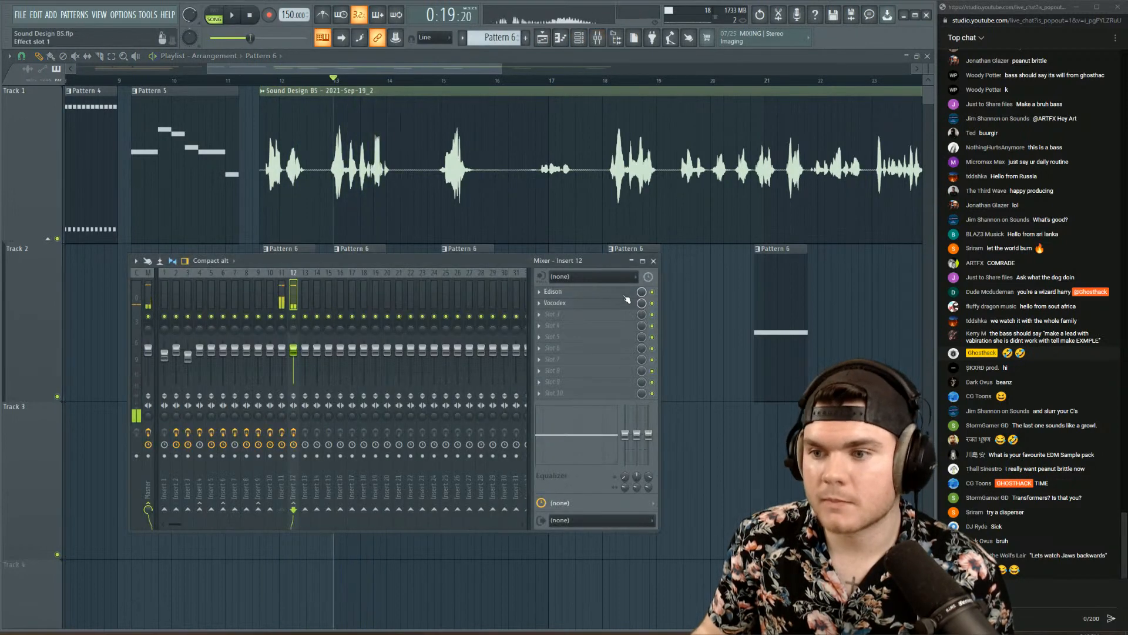
left_click(552, 314)
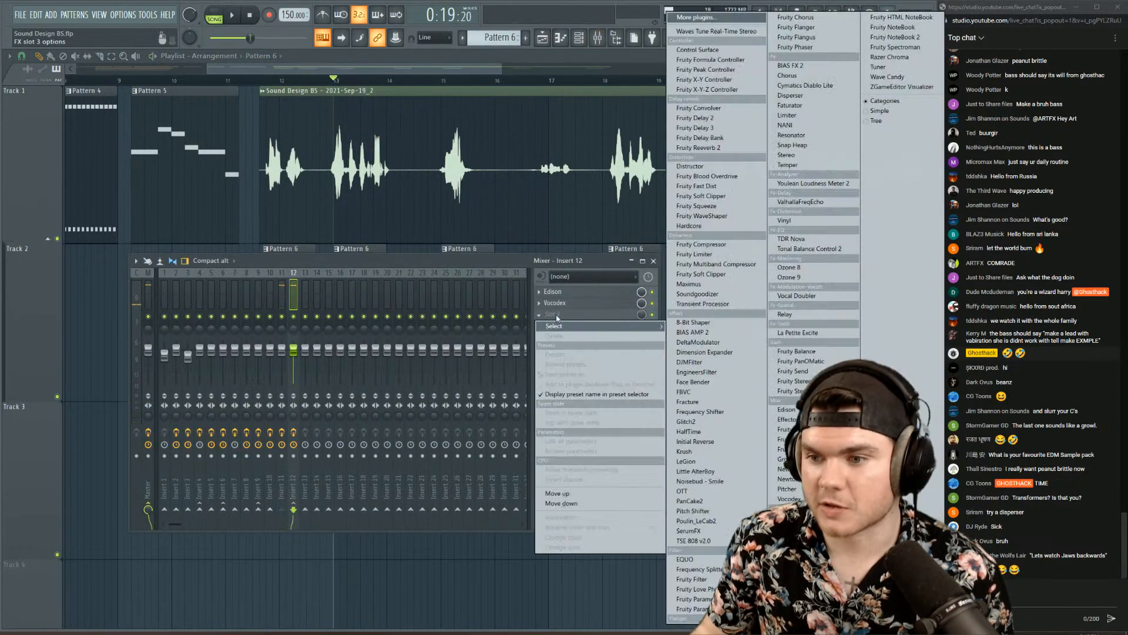
left_click(819, 96)
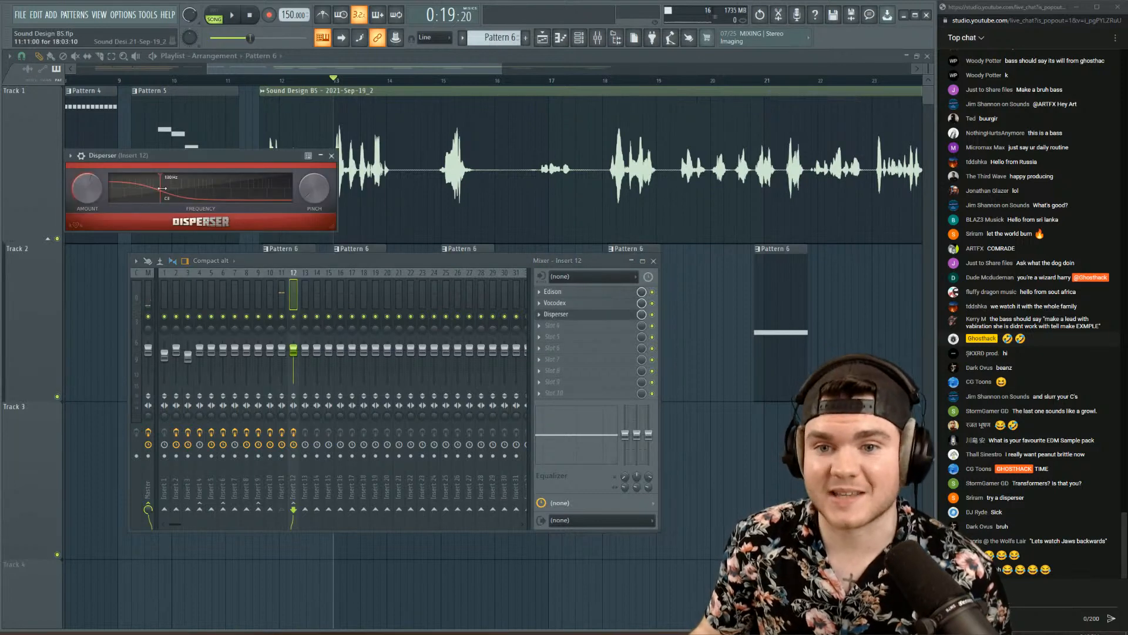
key("space")
left_click_drag(162, 188, 259, 181)
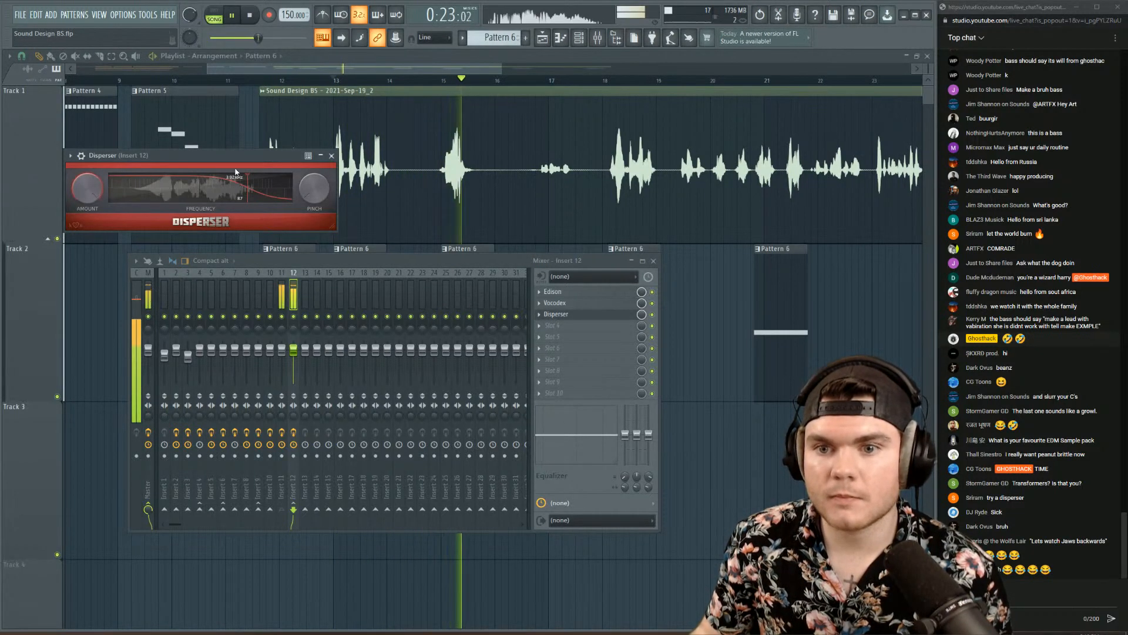
- Replay the first vocoded phrase from bar 11 to judge the Disperser effect
key("space")
key("space")
left_click(265, 80)
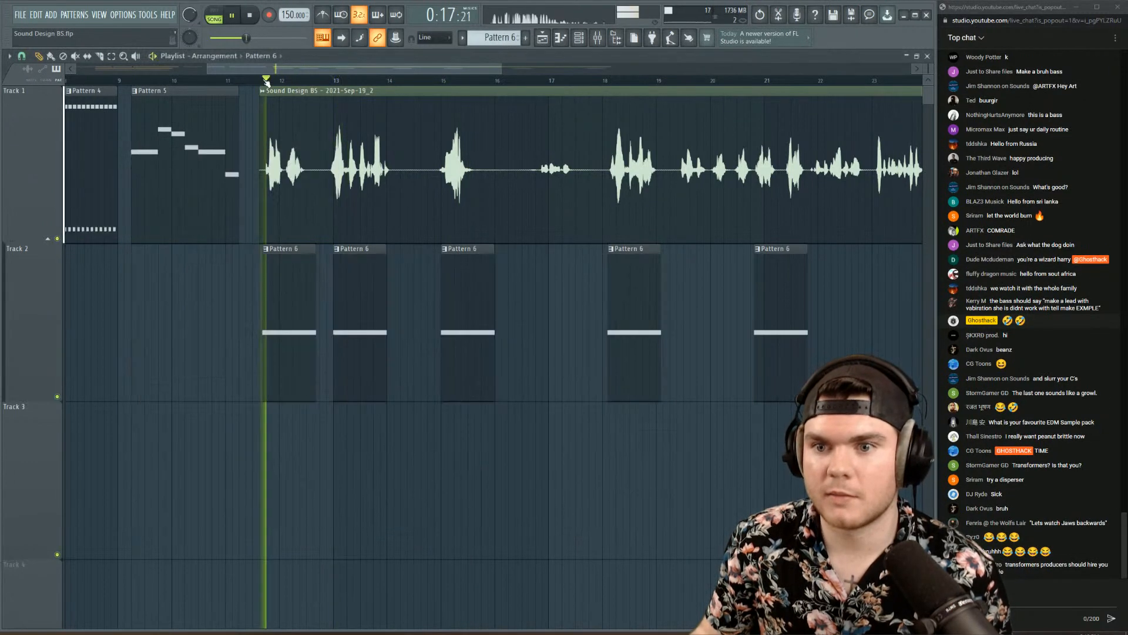
left_click(598, 39)
key("space")
key("space")
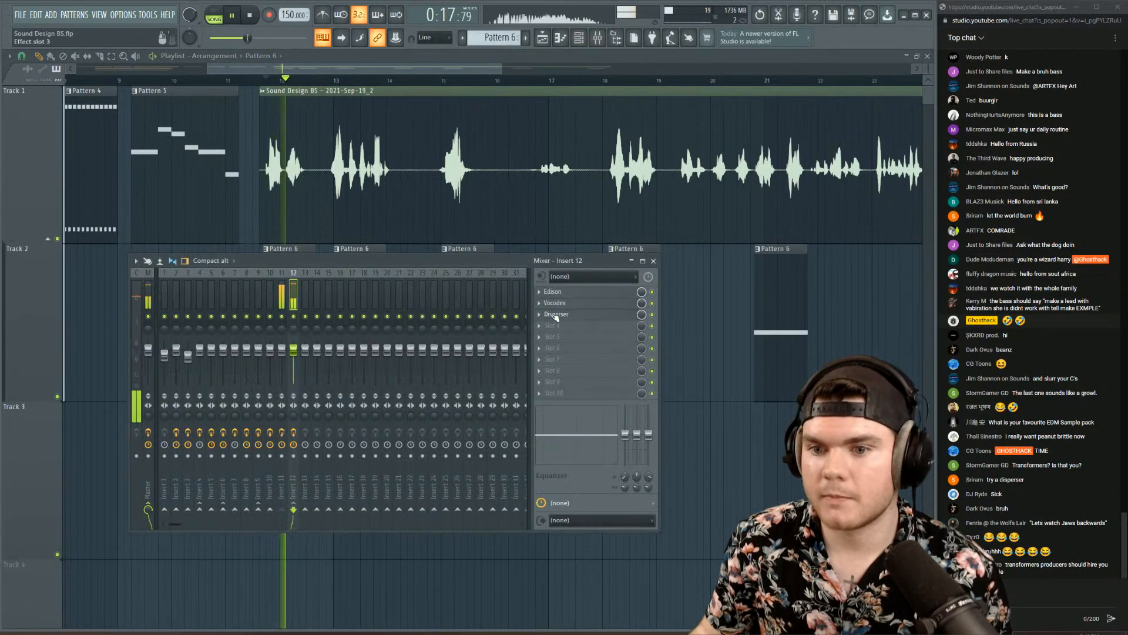
key("space")
- Add OTT after Disperser on insert 12, set its depth to 80% and adjust time, input gain and output gain while replaying the first phrase
left_click(550, 326)
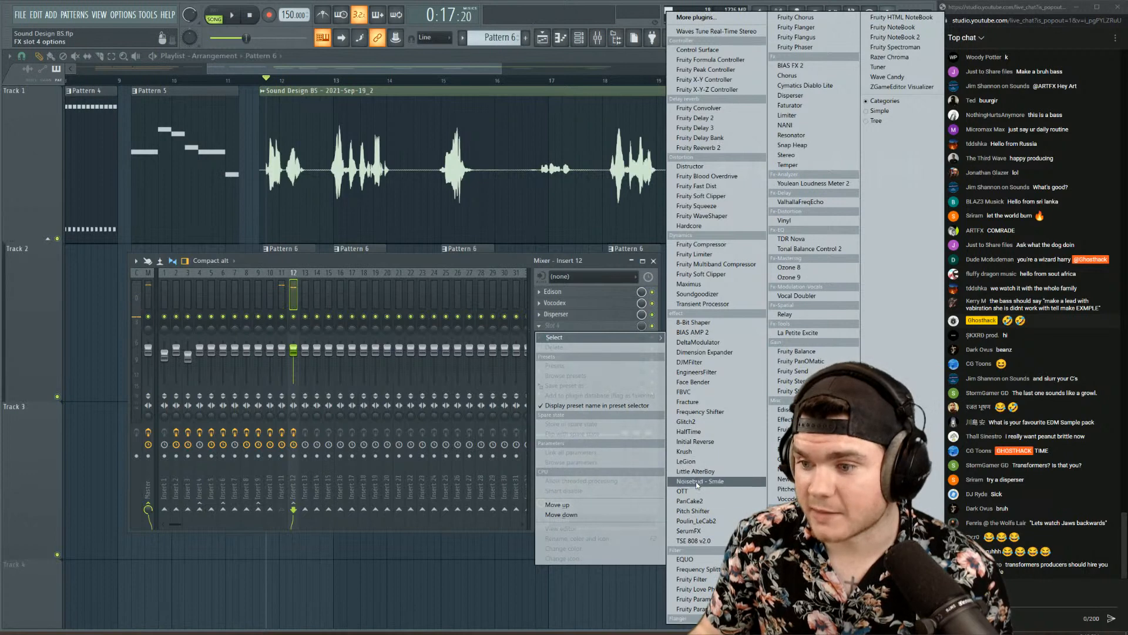
left_click(683, 490)
key("space")
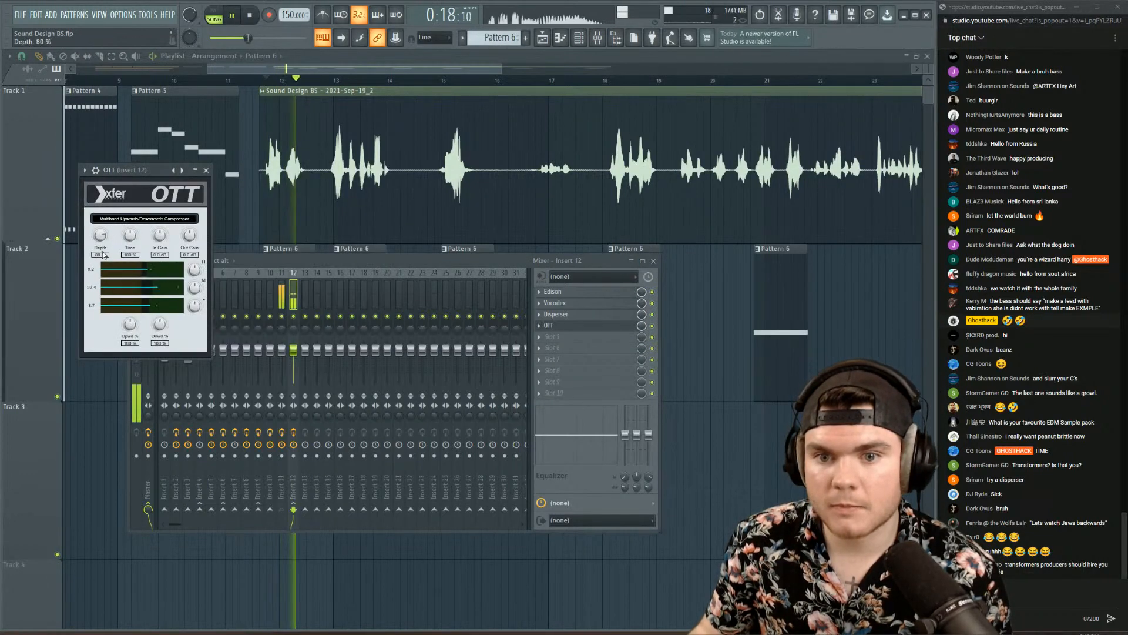
left_click_drag(130, 237, 189, 244)
key("space")
key("space")
key("space")
key("space")
key("space")
key("space")
key("space")
key("space")
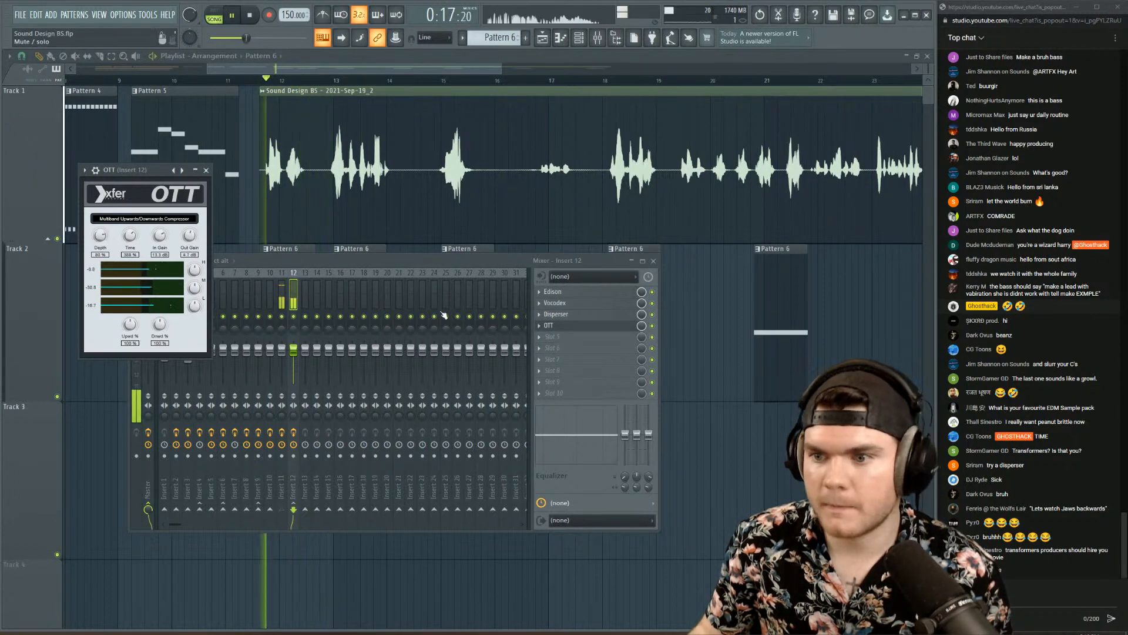
key("space")
left_click(564, 327)
- Add Fruity Parametric EQ 2 after OTT on insert 12 and cut the upper mids with band 5
left_click(553, 337)
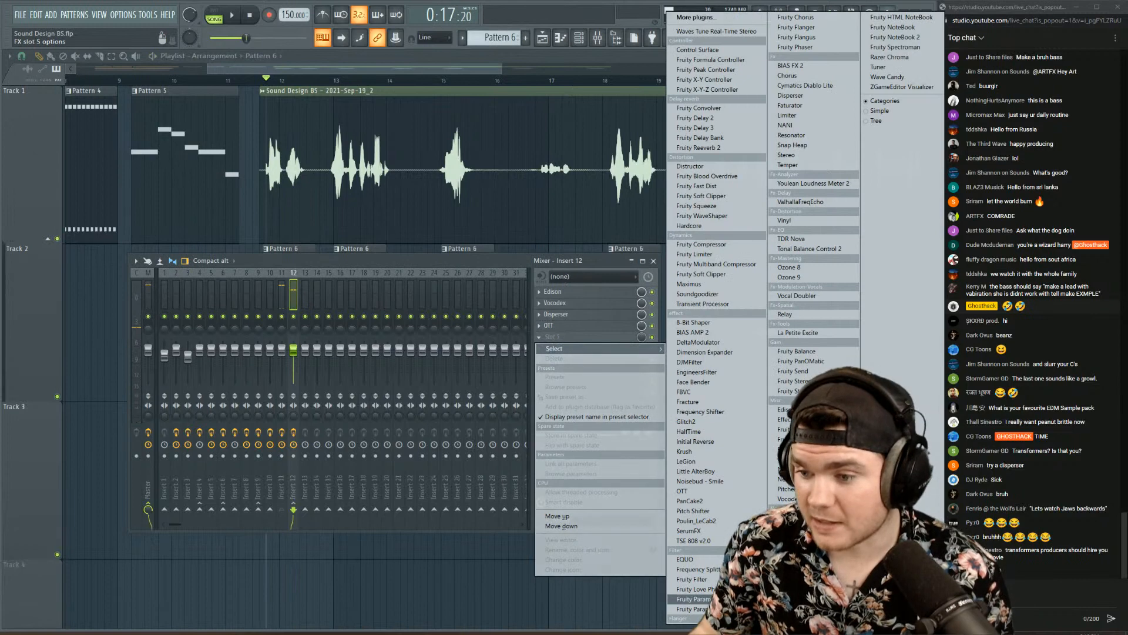
left_click(691, 598)
key("space")
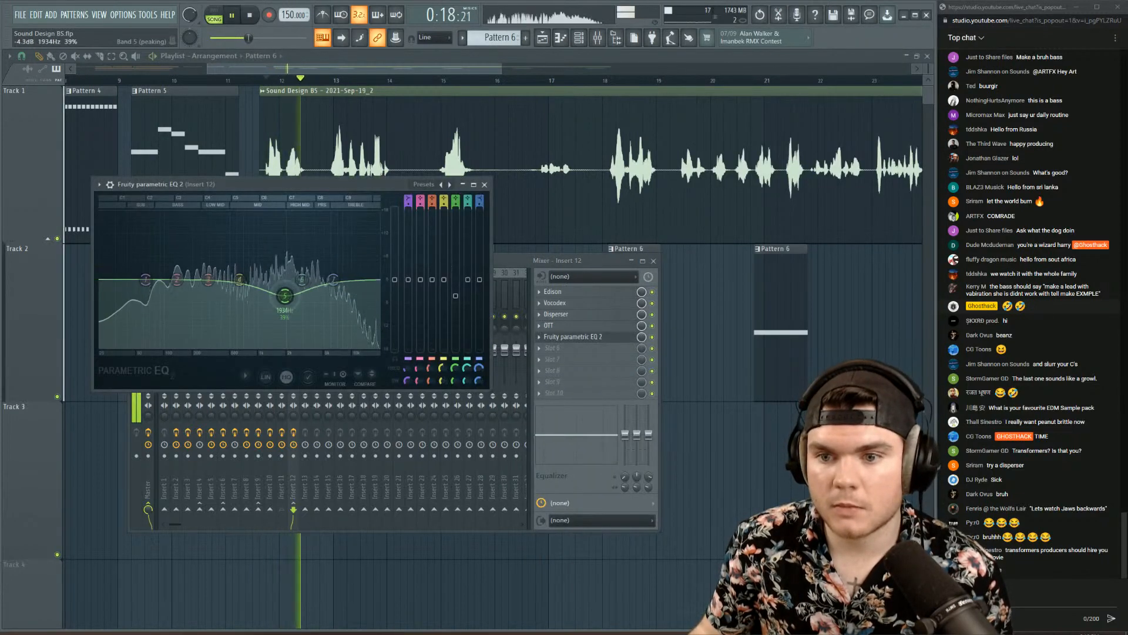
key("space")
key("space")
left_click_drag(285, 296, 296, 302)
scroll(292, 296, "down", 4)
key("space")
key("space")
scroll(295, 302, "up", 4)
key("space")
key("space")
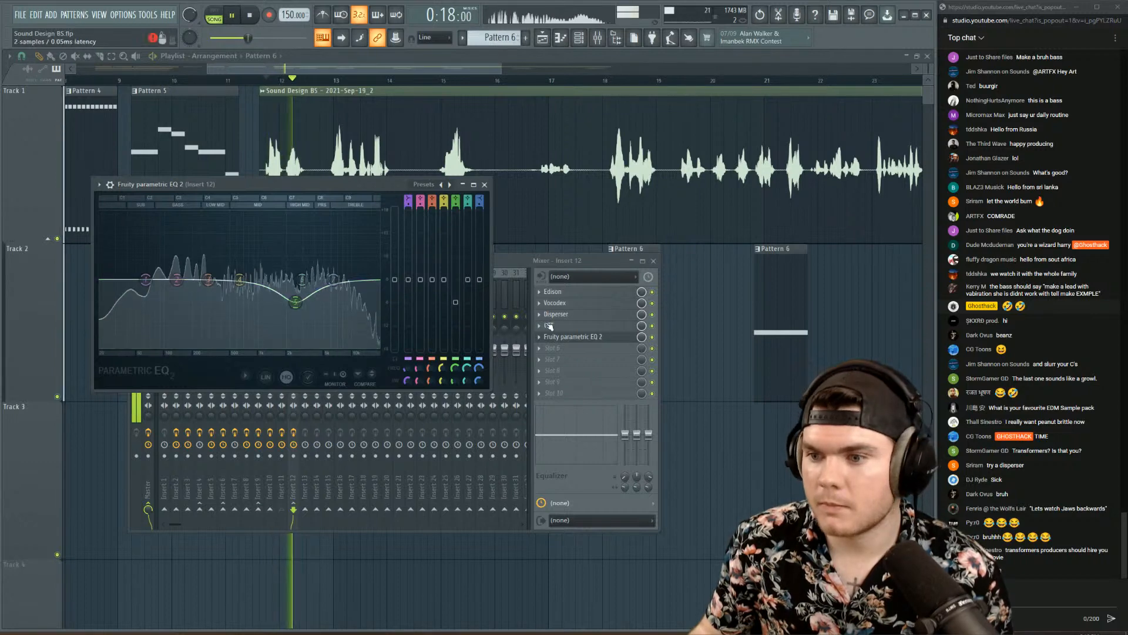
- Close the equalizer and add Fruity Limiter in the next free slot on insert 12
left_click(562, 337)
key("space")
left_click(553, 348)
left_click(708, 255)
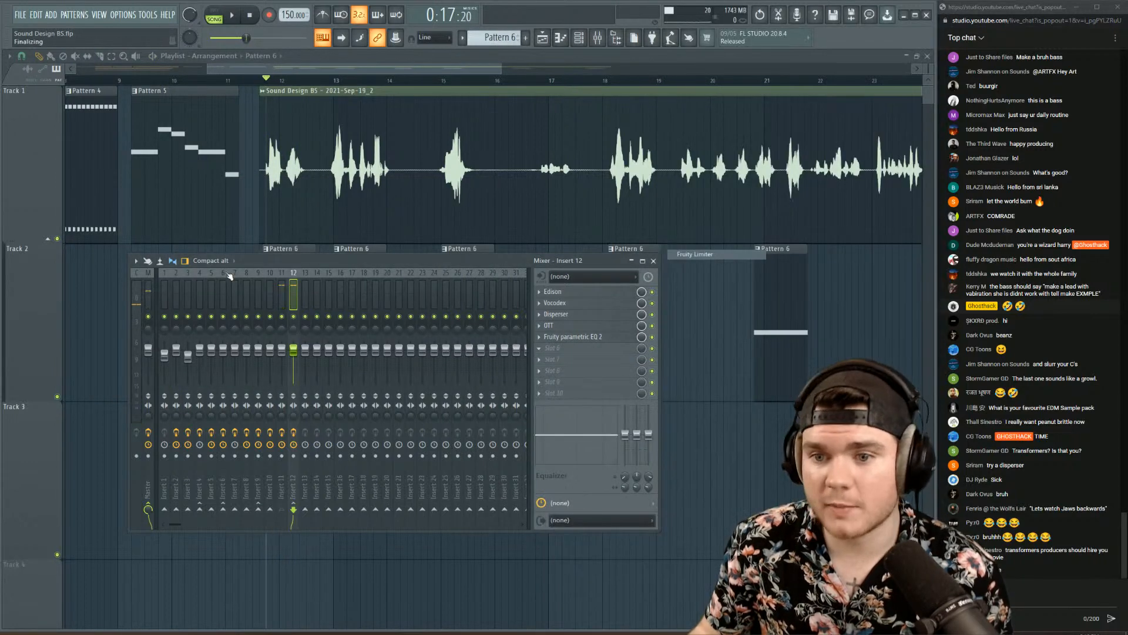
- Raise the Fruity Limiter's gain on insert 12 while replaying the first vocoded phrase, and close the limiter
key("space")
key("space")
key("space")
left_click_drag(127, 324, 127, 313)
key("space")
key("space")
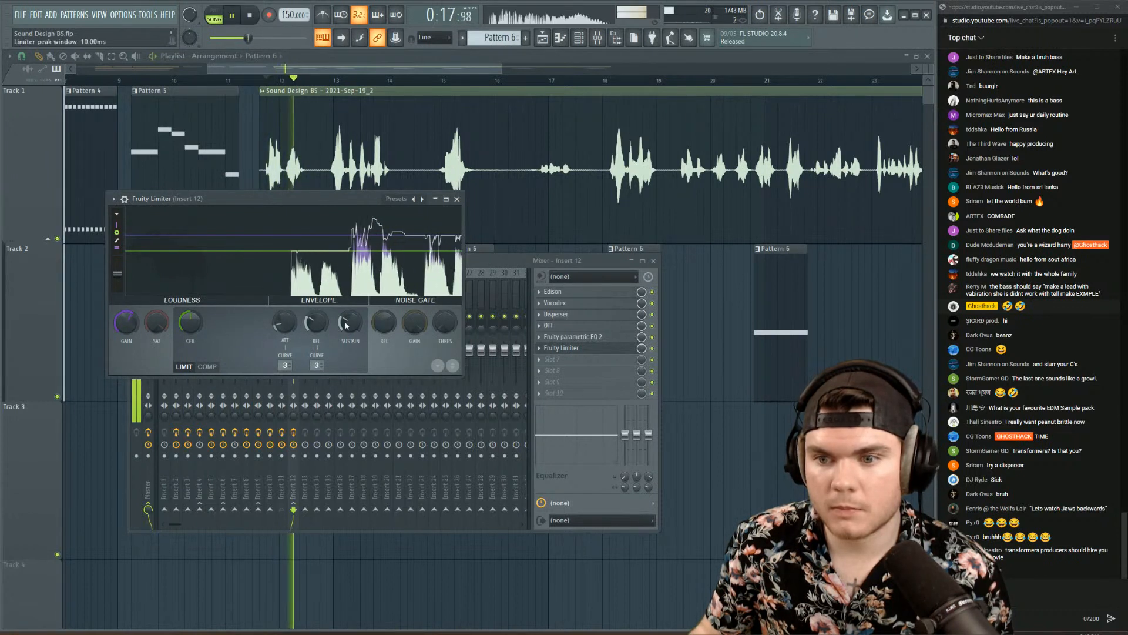
left_click(456, 199)
- Reopen Fruity Parametric EQ 2 on insert 12, cut the upper bass with band 2 during playback, and close the equalizer
key("space")
key("space")
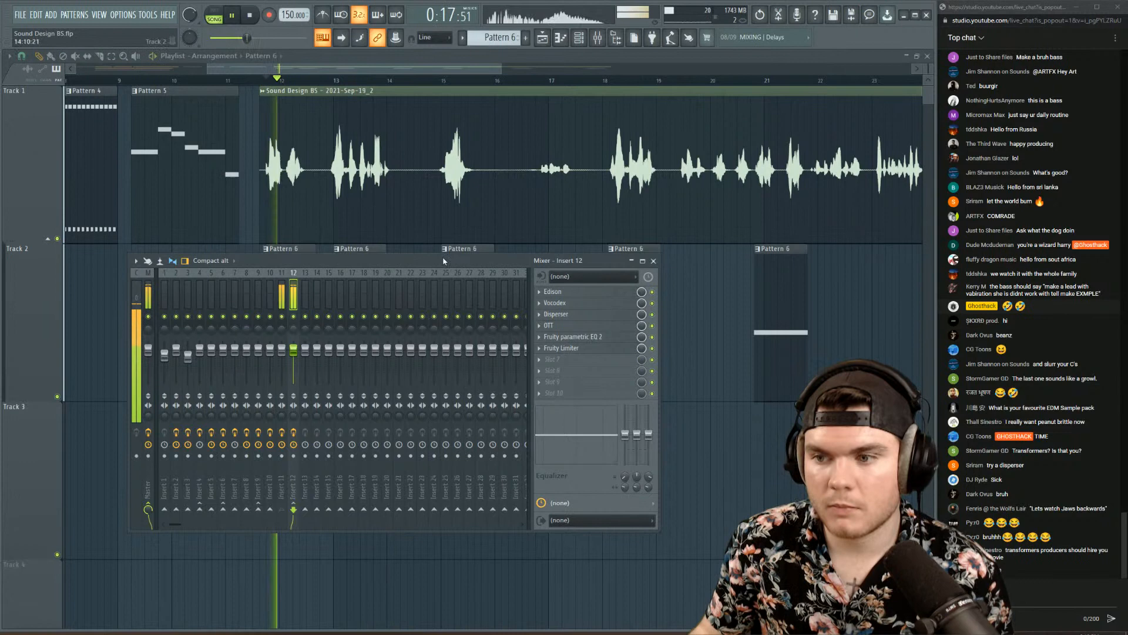
left_click(573, 336)
mouse_move(176, 278)
left_mouse_down()
mouse_move(189, 272)
mouse_move(189, 239)
mouse_move(189, 296)
left_mouse_up()
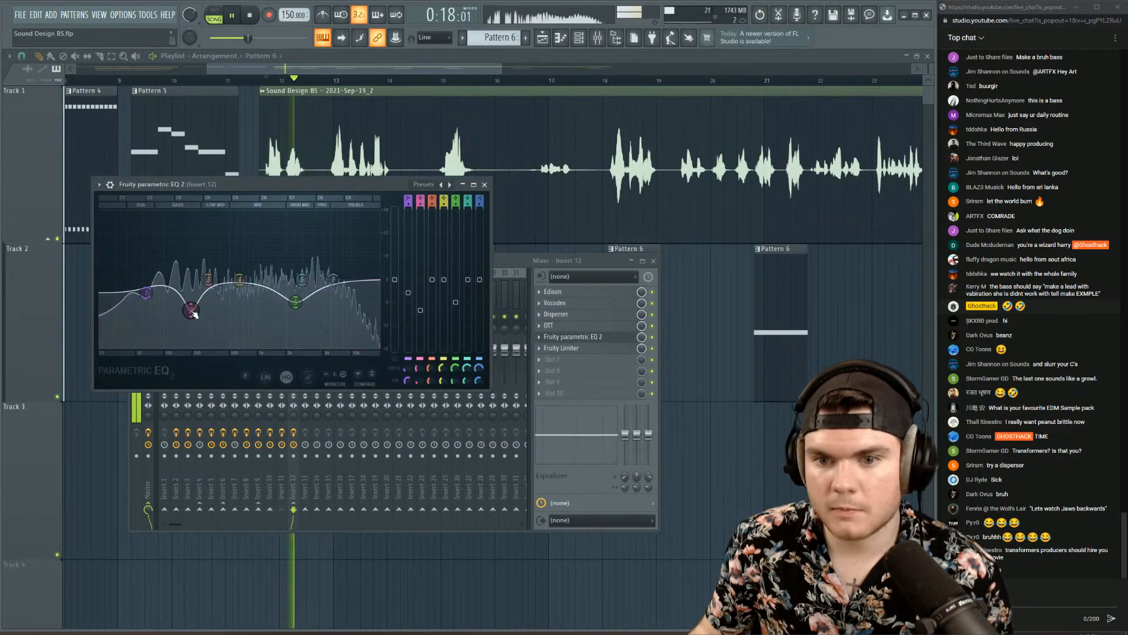
key("space")
left_click(570, 340)
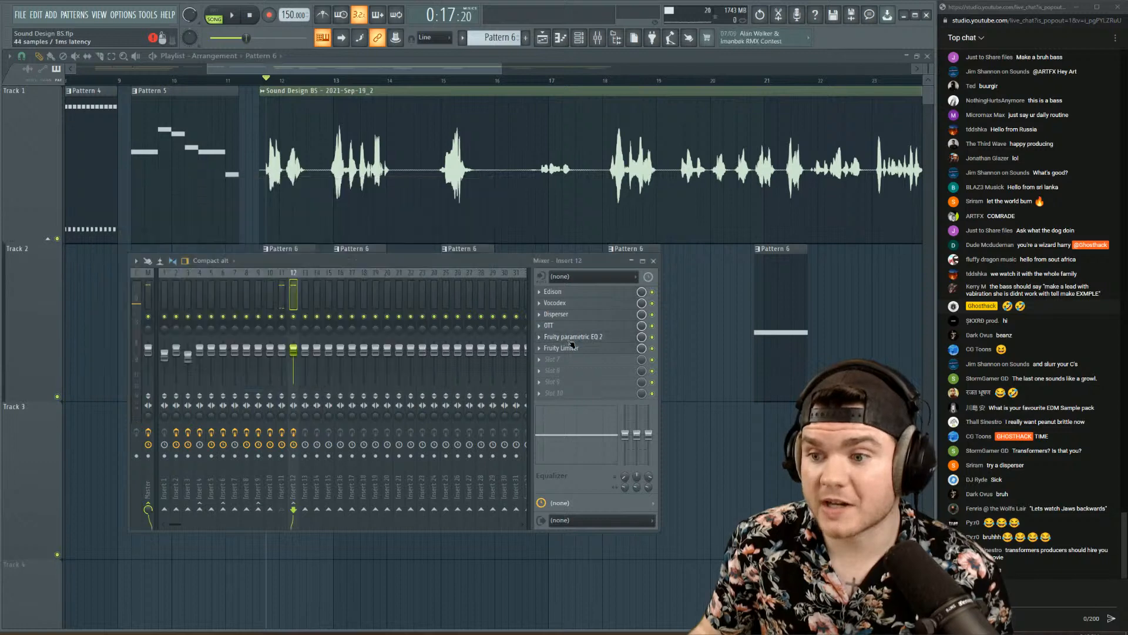
- Leave the mixer, bring up Pattern 6's channels and add a Harmor instrument channel
right_click(308, 513)
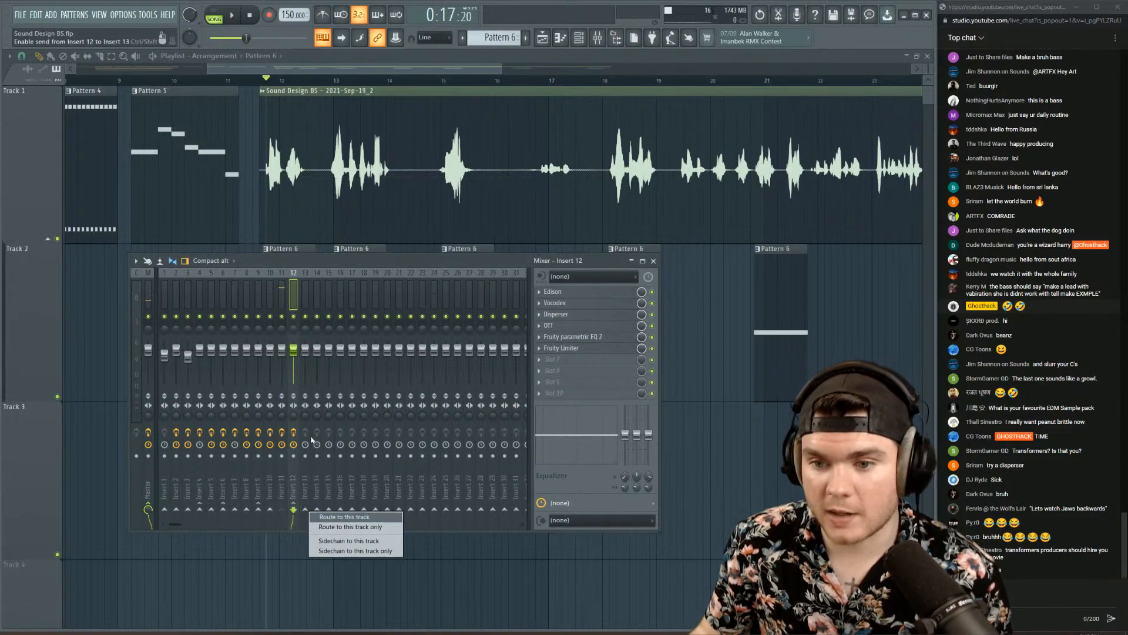
left_click(307, 298)
left_click(597, 38)
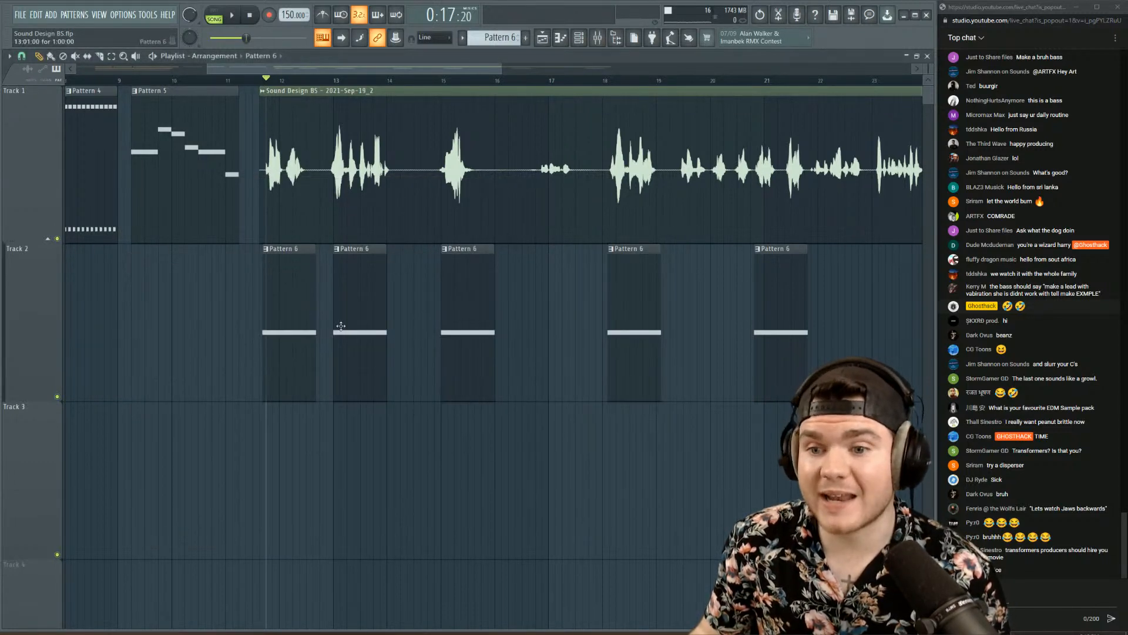
double_click(305, 300)
left_click(929, 56)
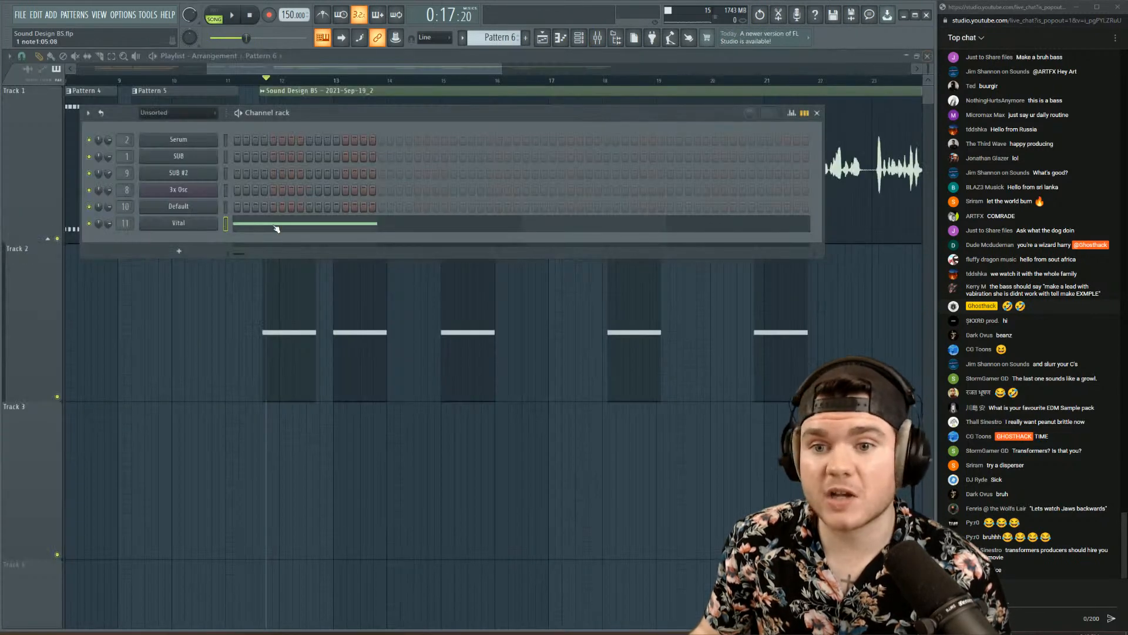
left_click(179, 252)
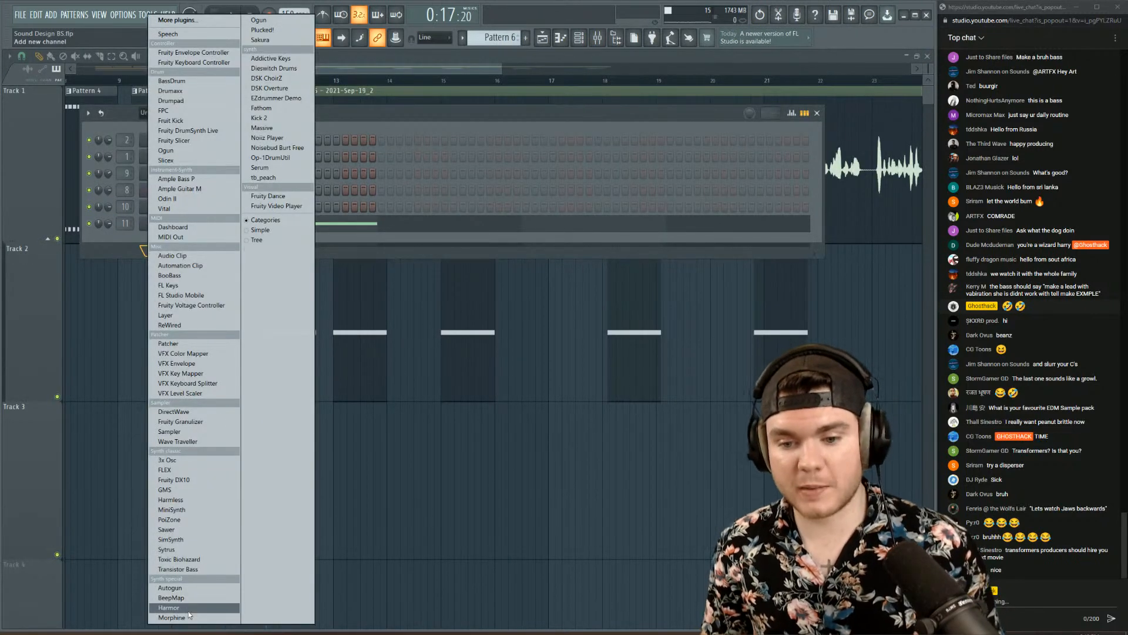
left_click(170, 607)
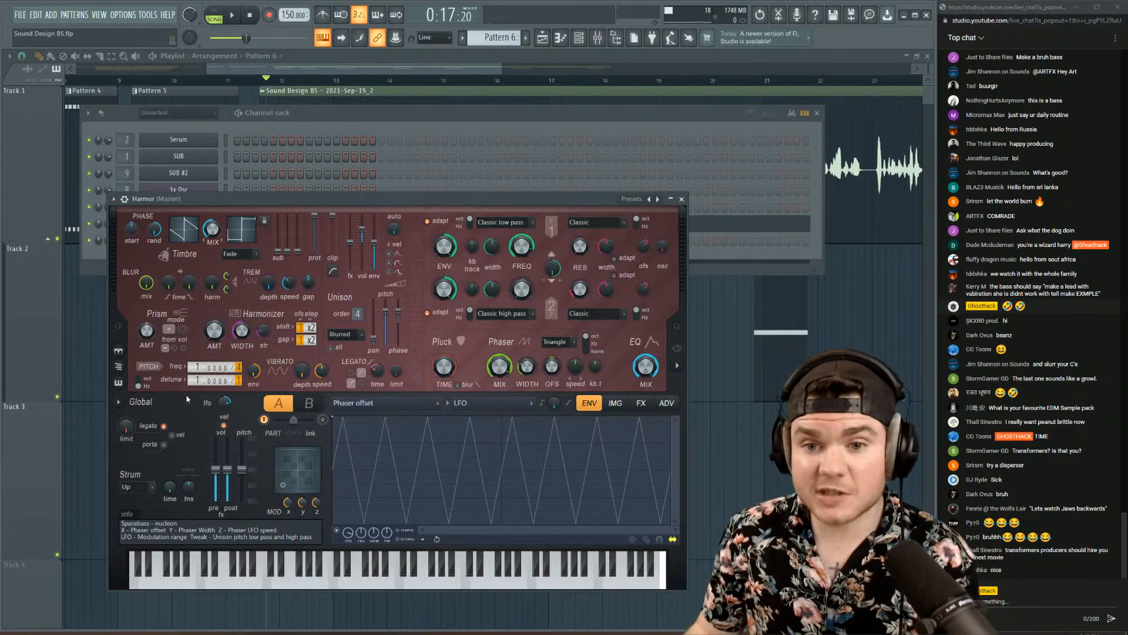
- Load Harmor's Default preset, expand its spectral display and close the plugin
left_click(113, 198)
mouse_move(137, 228)
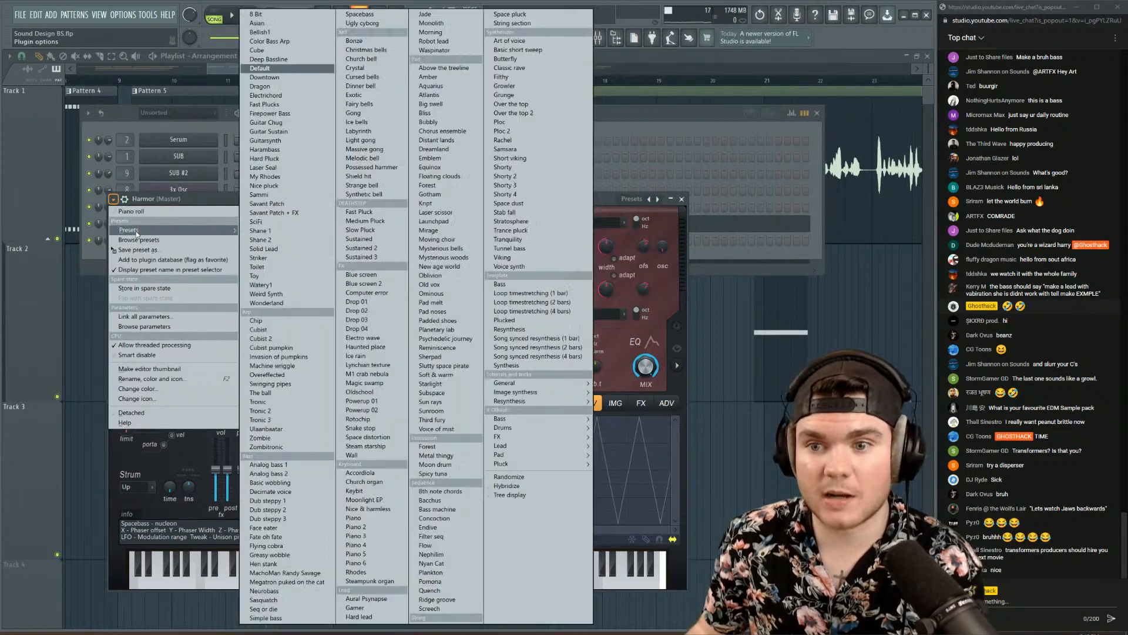
left_click(265, 68)
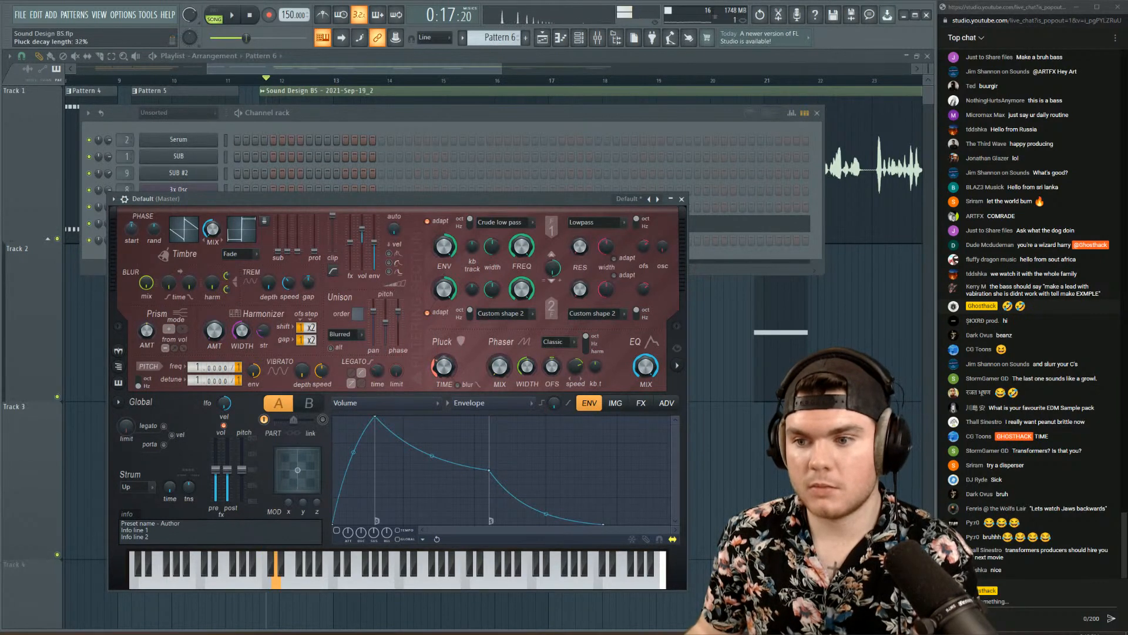
left_click(675, 367)
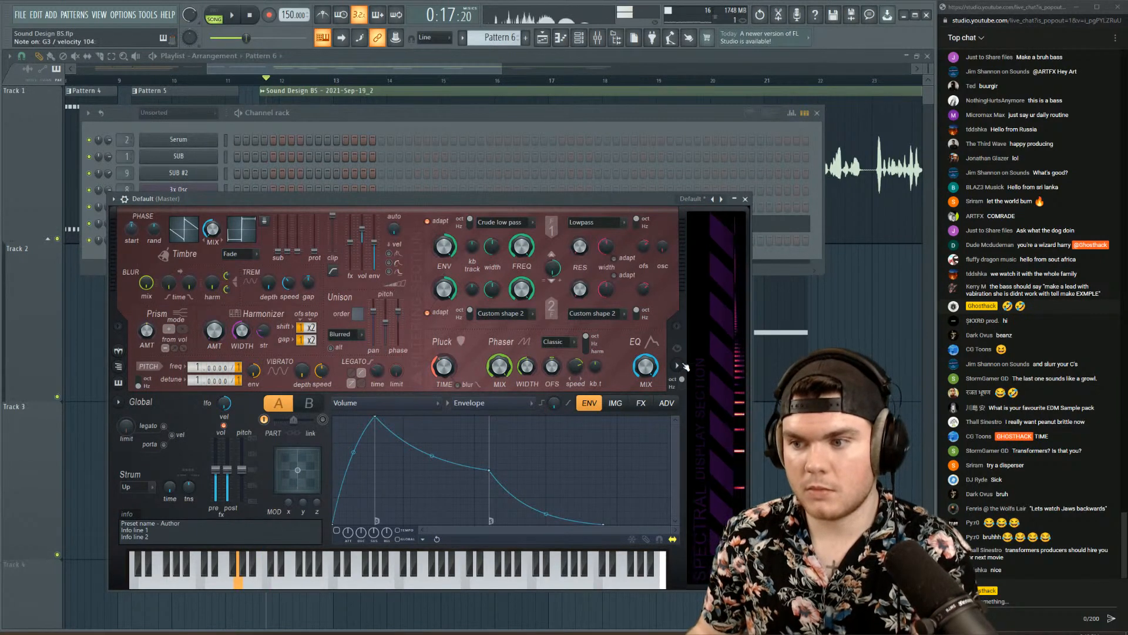
left_click(746, 199)
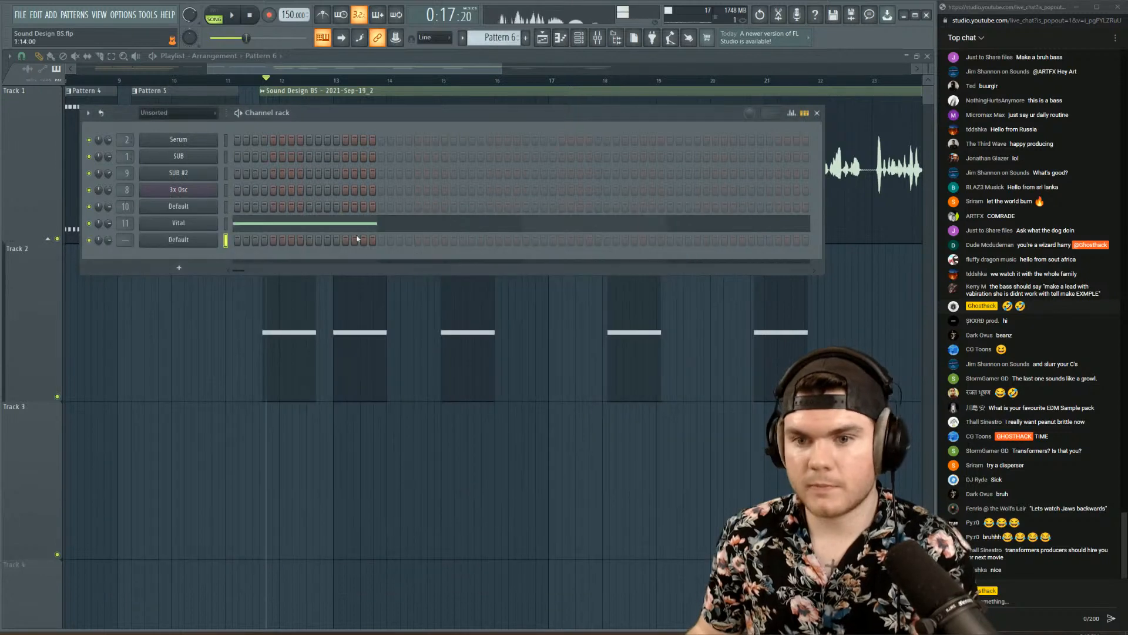
- Add one-bar notes on F5 and F4 at the start of the Harmor channel in Pattern 6 and play them back
right_click(204, 246)
left_click(225, 241)
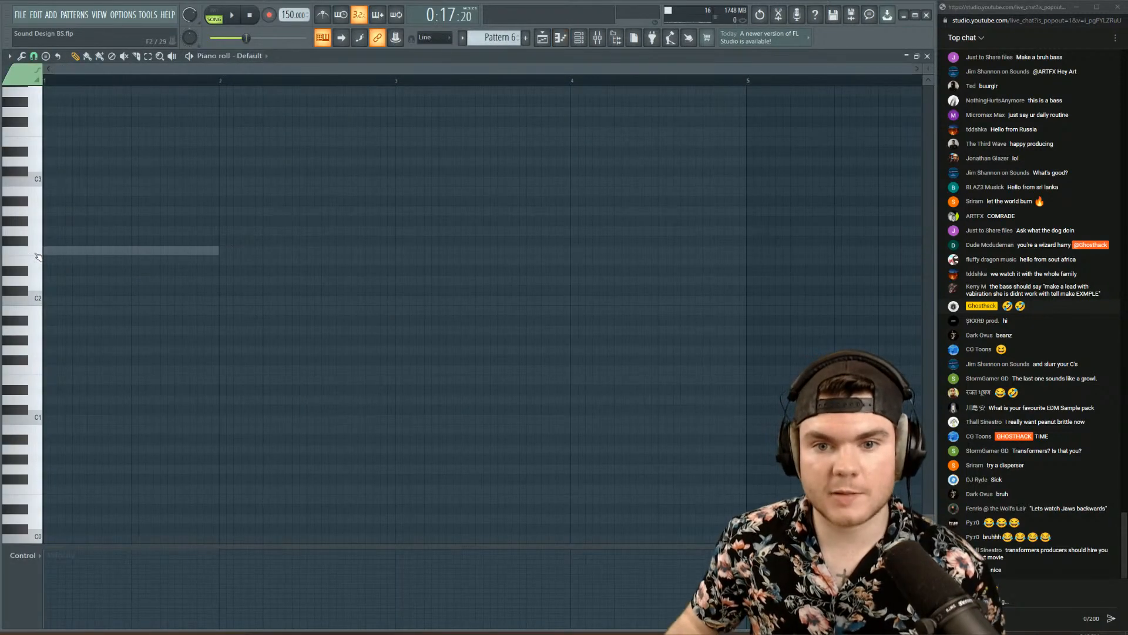
scroll(37, 257, "up", 3)
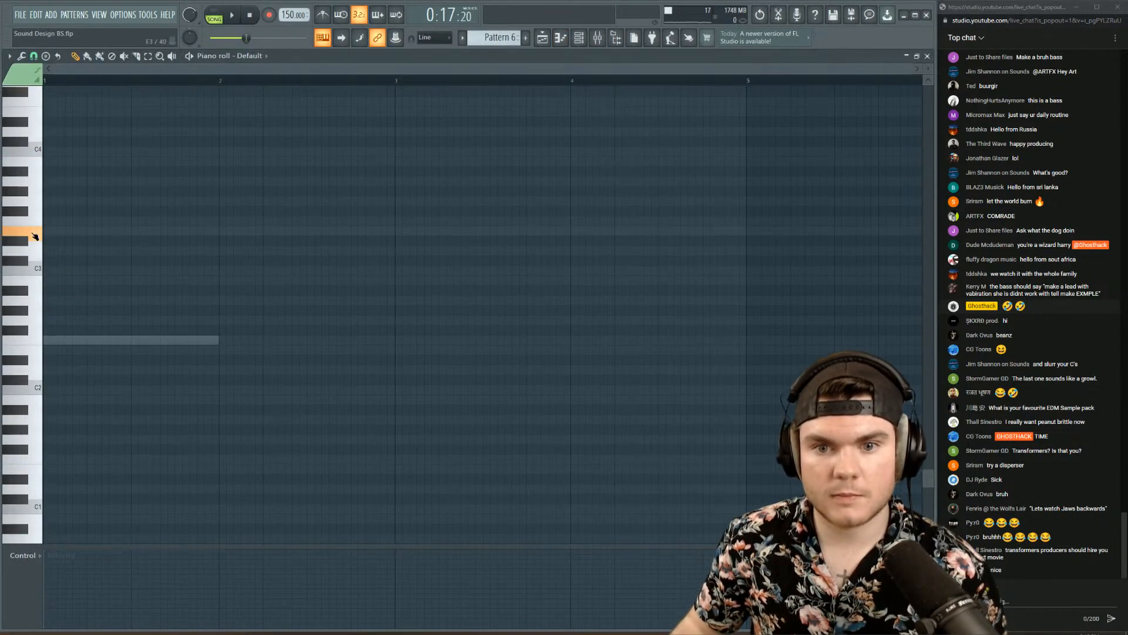
scroll(34, 224, "up", 6)
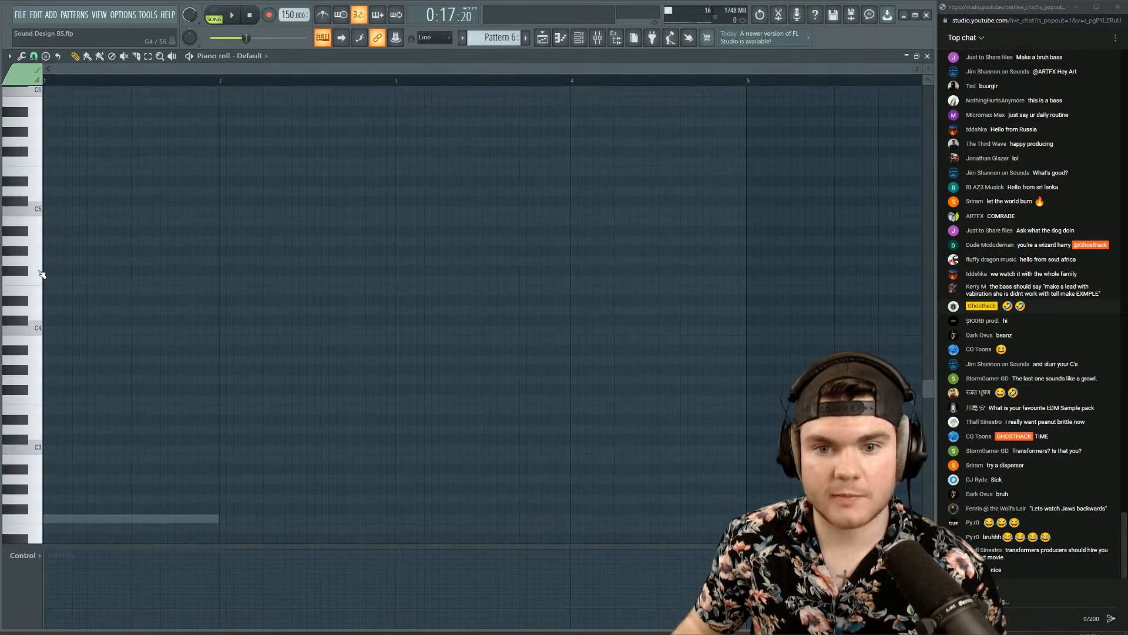
scroll(35, 178, "up", 2)
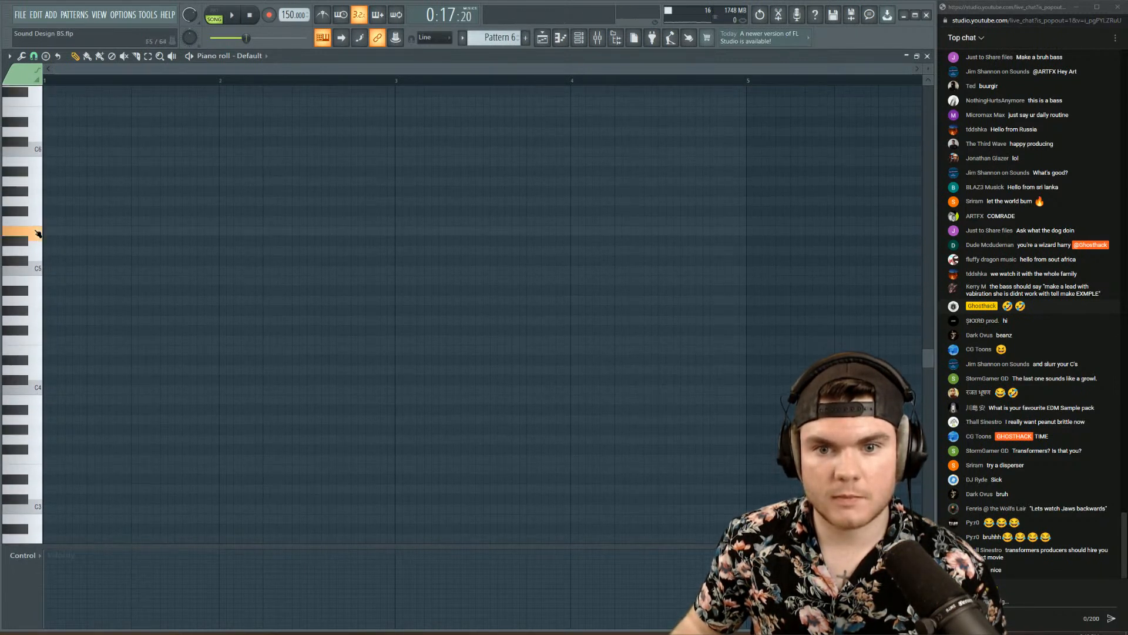
left_click_drag(50, 223, 28, 224)
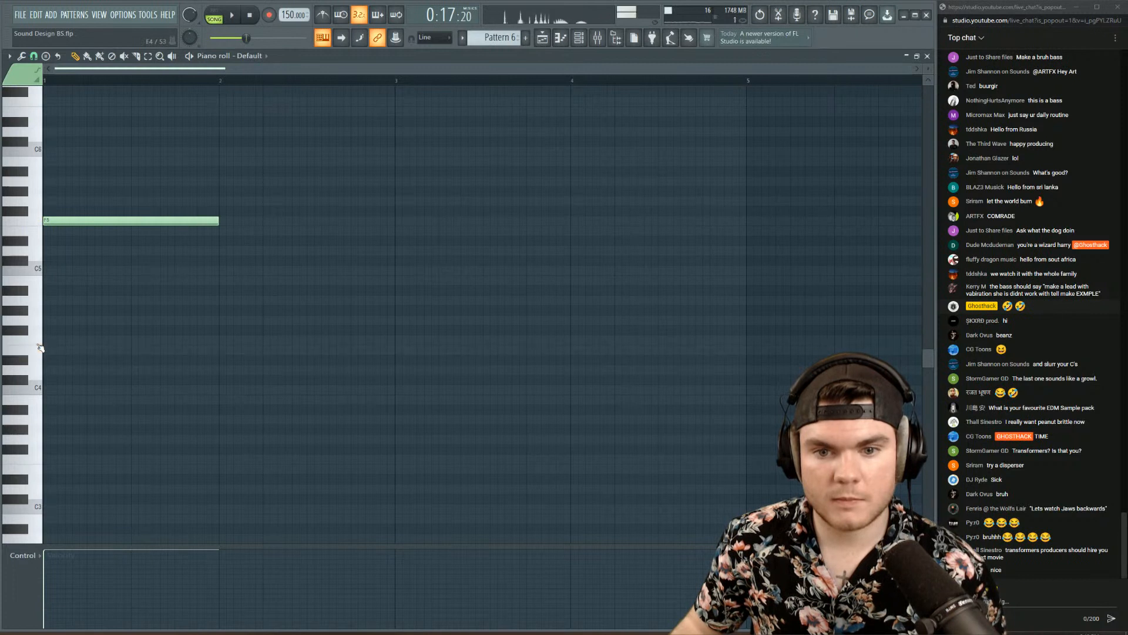
left_click_drag(82, 340, 51, 340)
key("space")
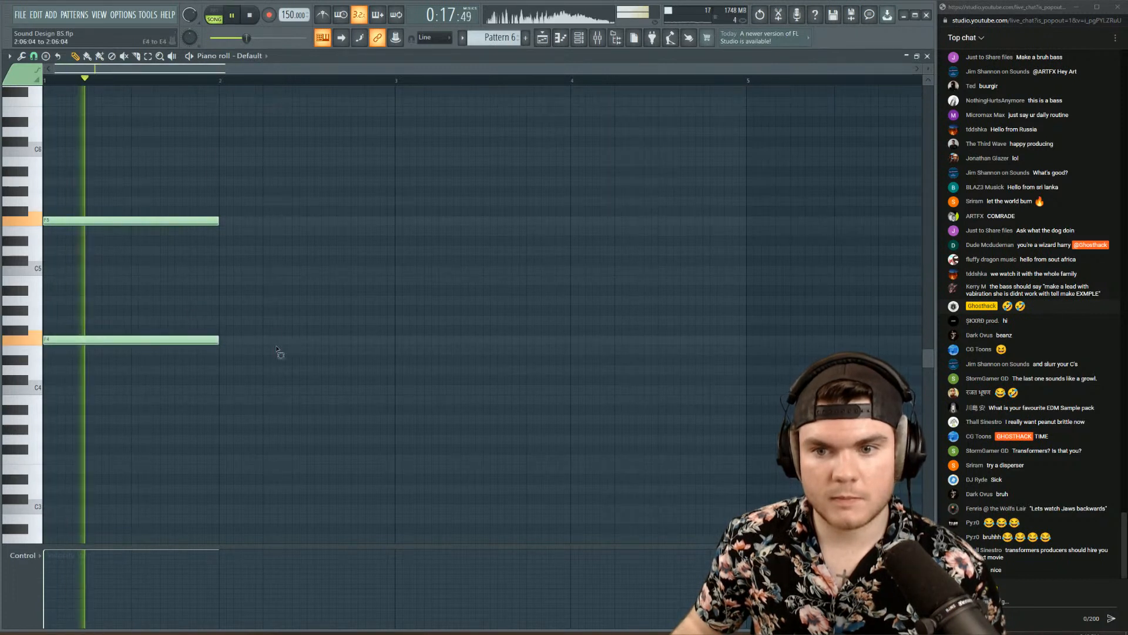
- Add a one-bar note between the two F notes in the piano roll and place it on G#4
left_click_drag(276, 351, 154, 158)
left_click(210, 238, "ctrl")
key("space")
scroll(87, 83, "up", 3)
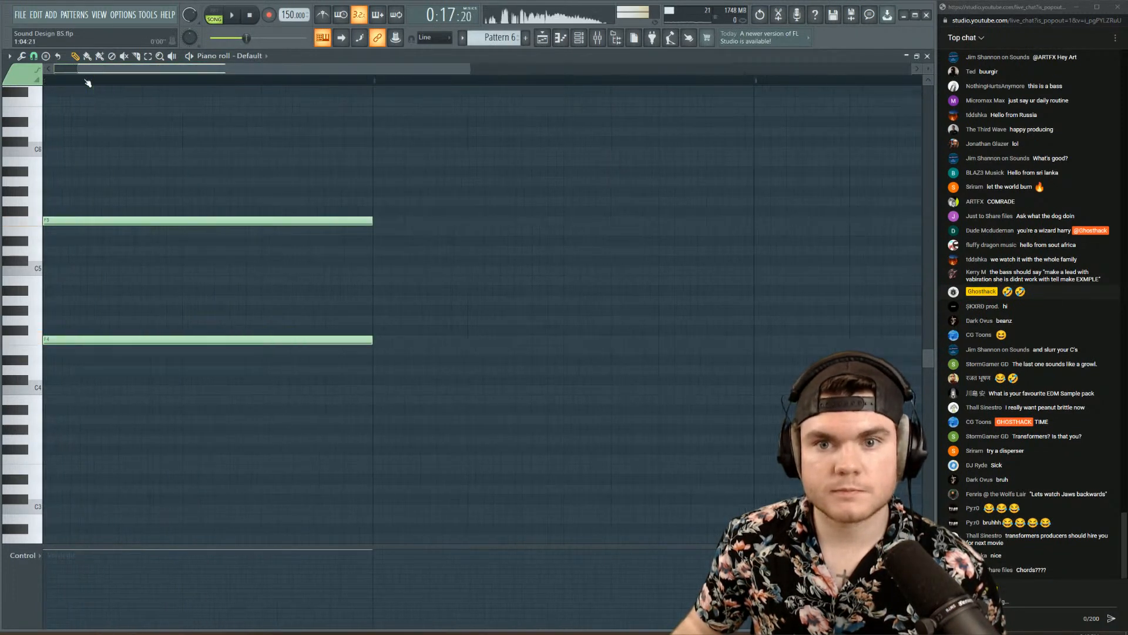
scroll(87, 82, "up", 1)
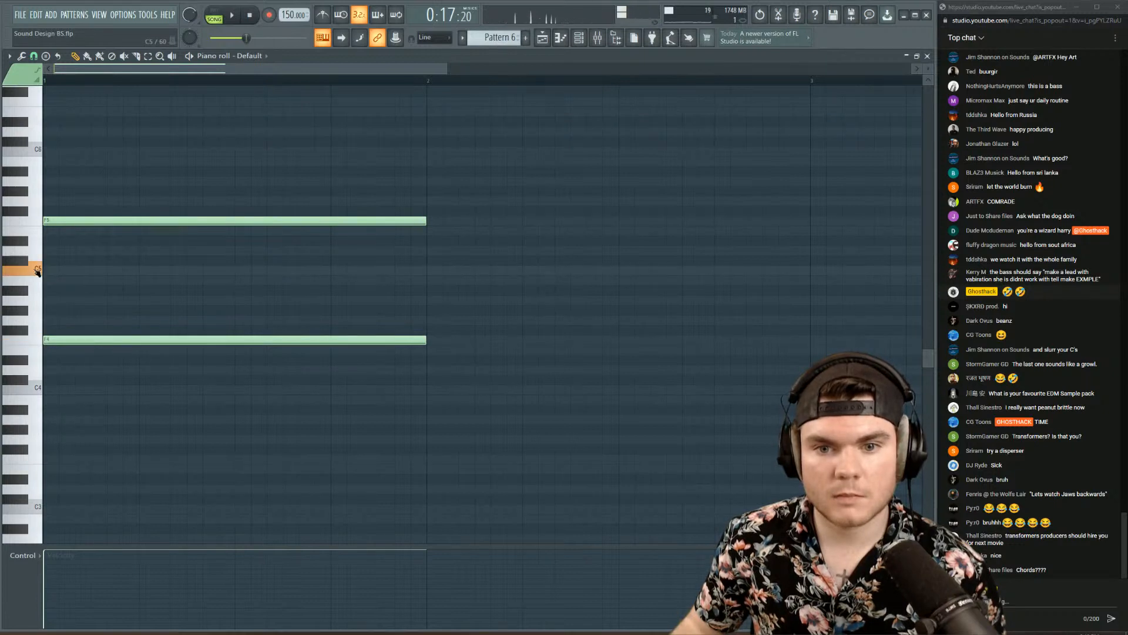
mouse_move(59, 280)
left_mouse_down()
mouse_move(58, 299)
mouse_move(58, 283)
left_mouse_up()
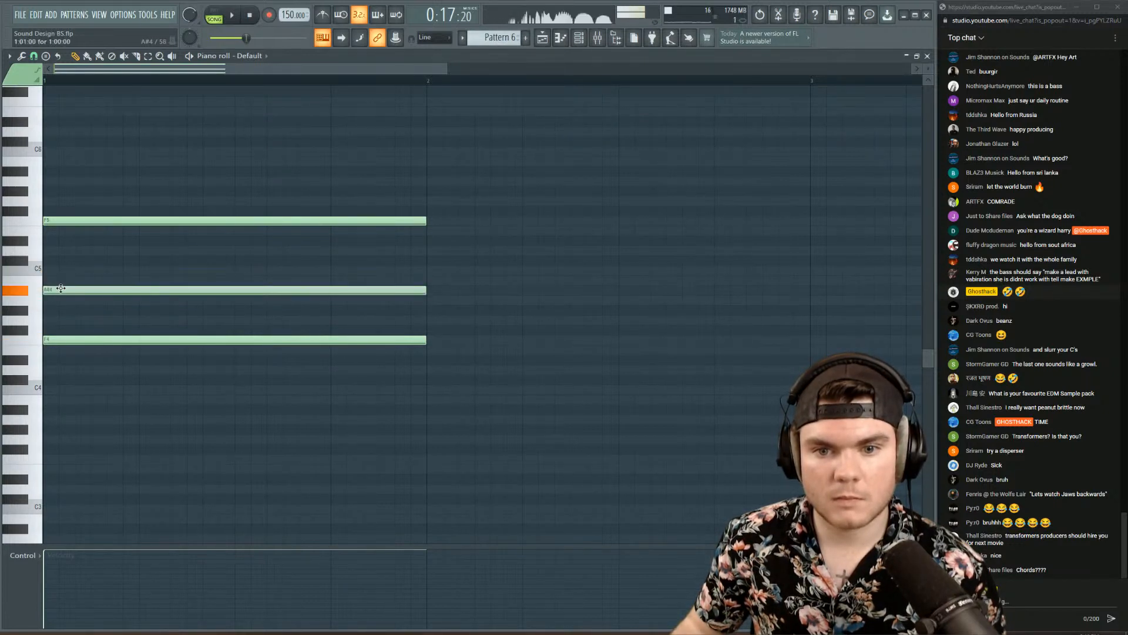
key("space")
key("space")
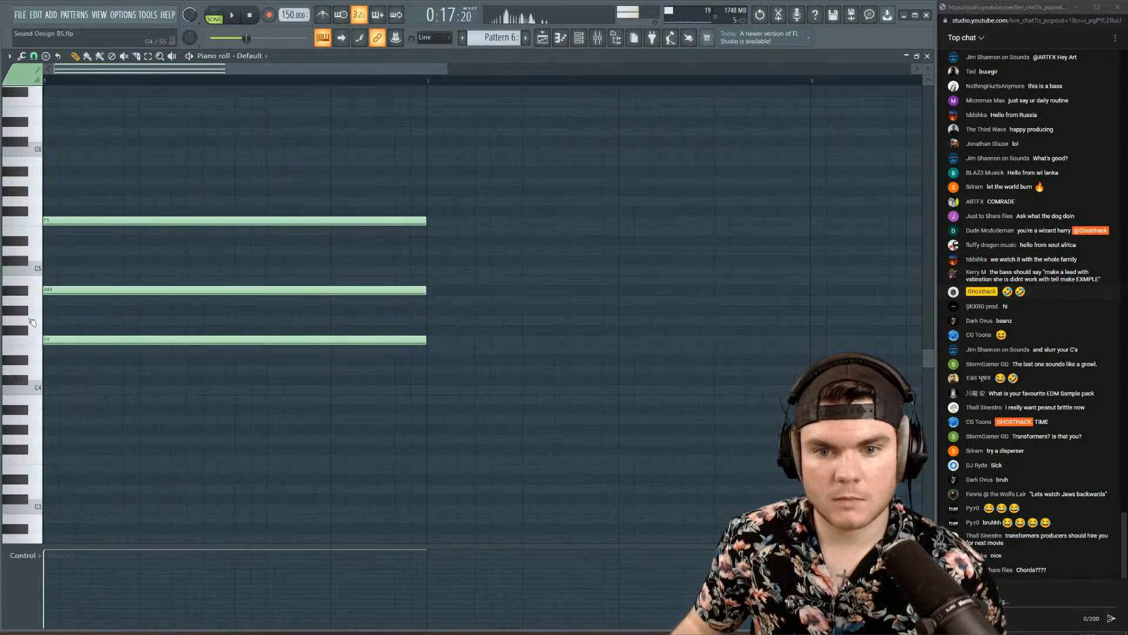
left_click_drag(59, 292, 61, 318)
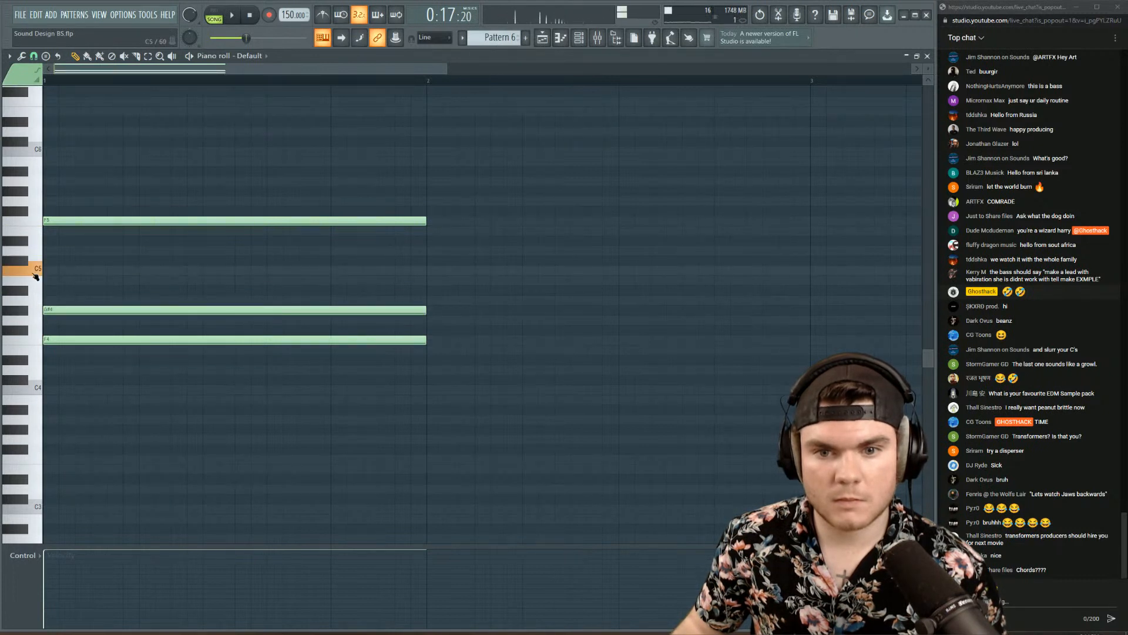
- Move the upper F note down to D#5, add one-bar C5 and G5 notes to the chord, and play it
left_click_drag(51, 223, 51, 243)
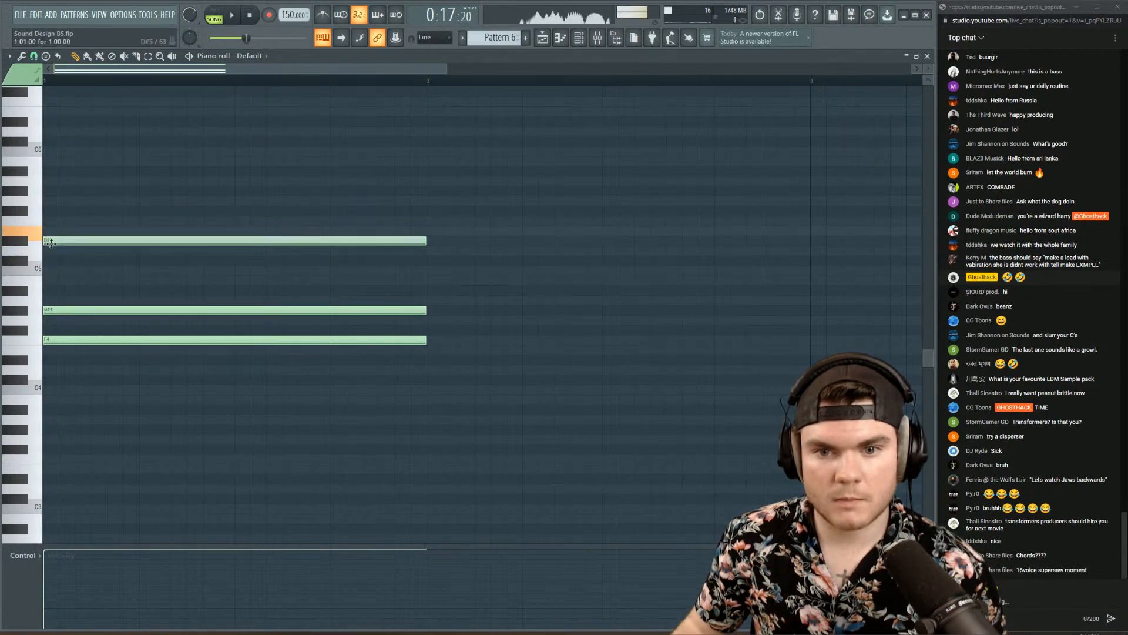
left_click(50, 270)
key("space")
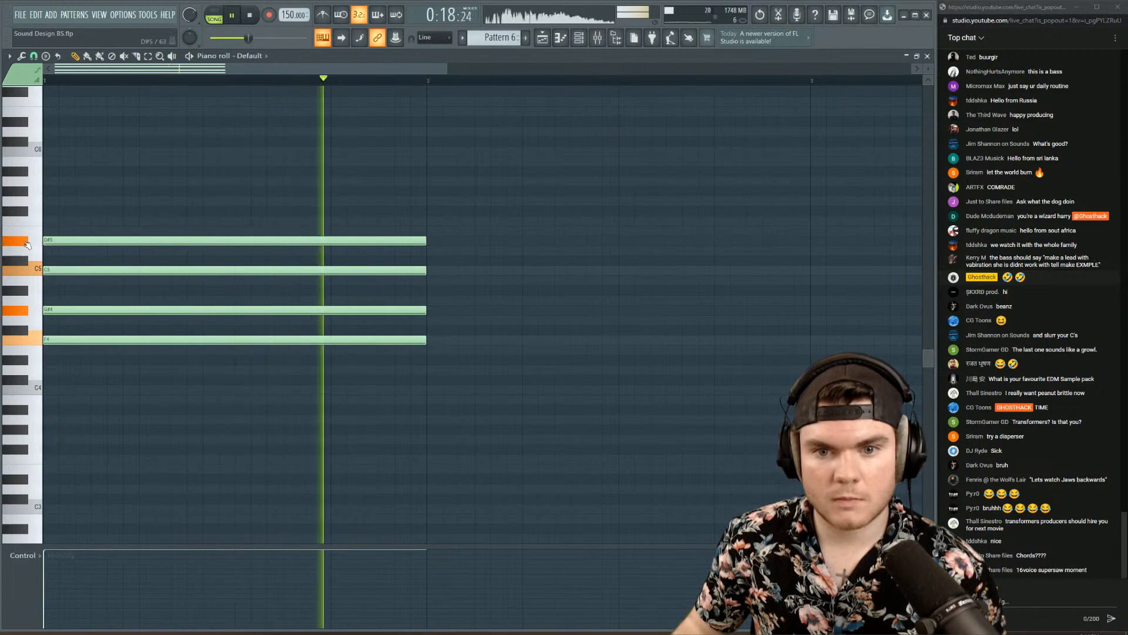
key("space")
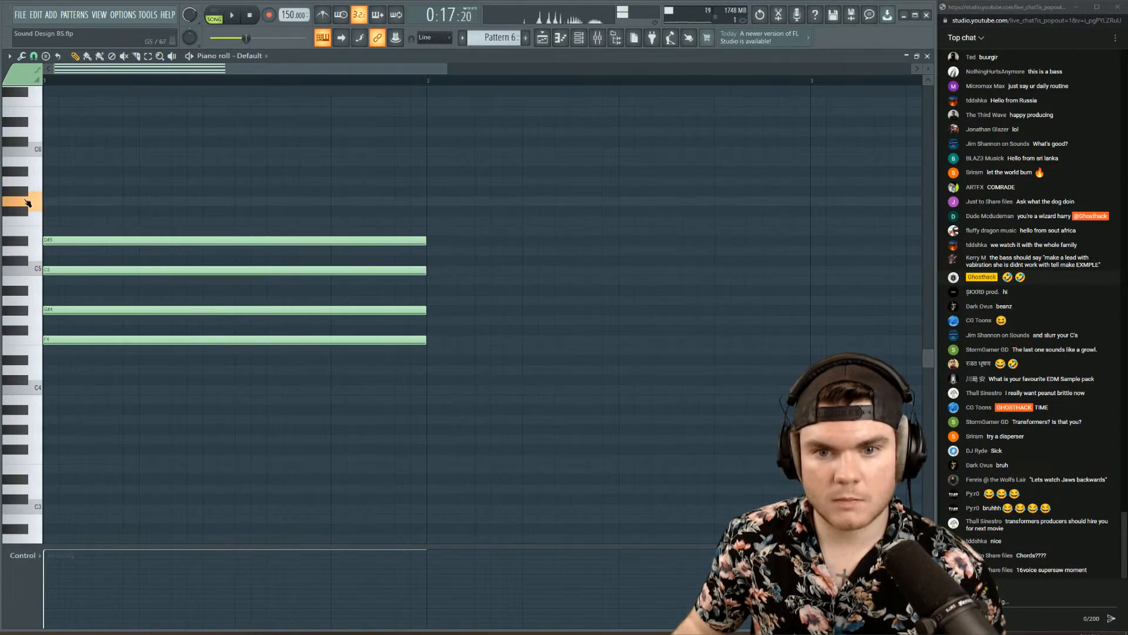
left_click(50, 203)
key("space")
- Transpose all five chord notes up one octave and play the result
left_click_drag(143, 385, 56, 148)
key("ctrl+Up")
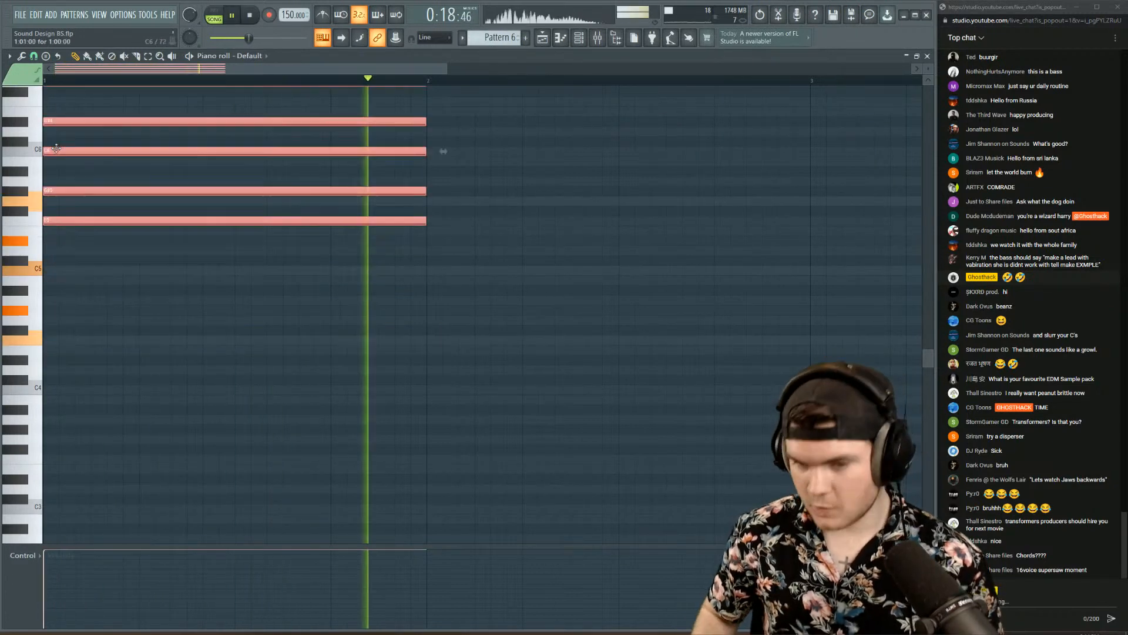
key("space")
key("space")
scroll(458, 262, "up", 6)
scroll(459, 264, "down", 3)
key("space")
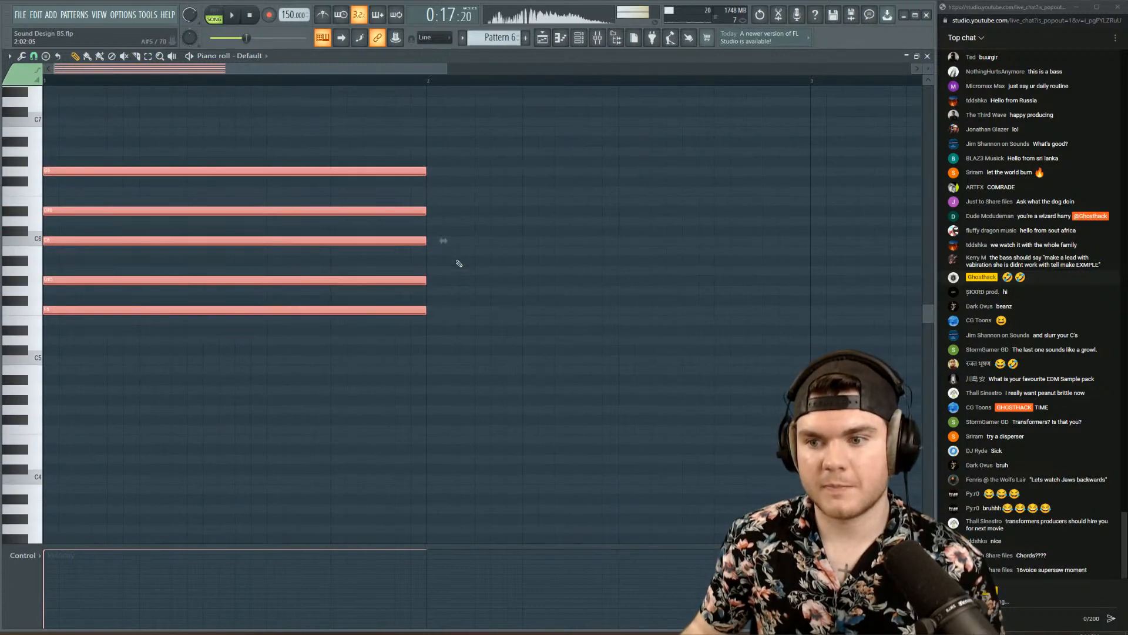
- Solo the last Default channel in the channel rack and audition its chord
left_click(928, 57)
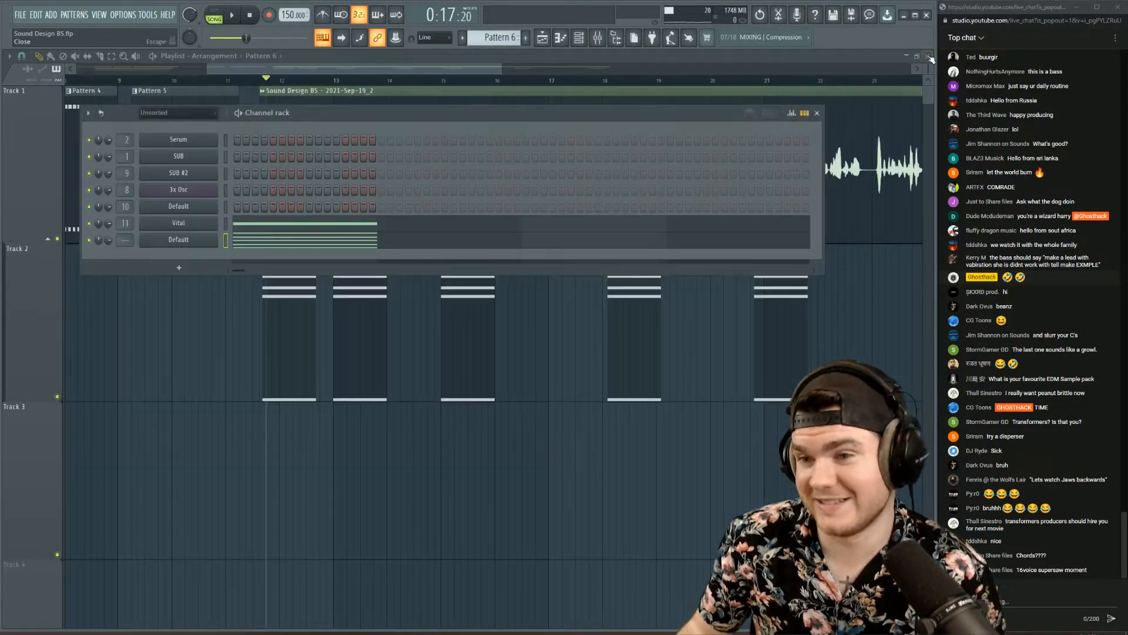
right_click(88, 241)
left_click(97, 248)
key("space")
left_click(238, 244)
key("space")
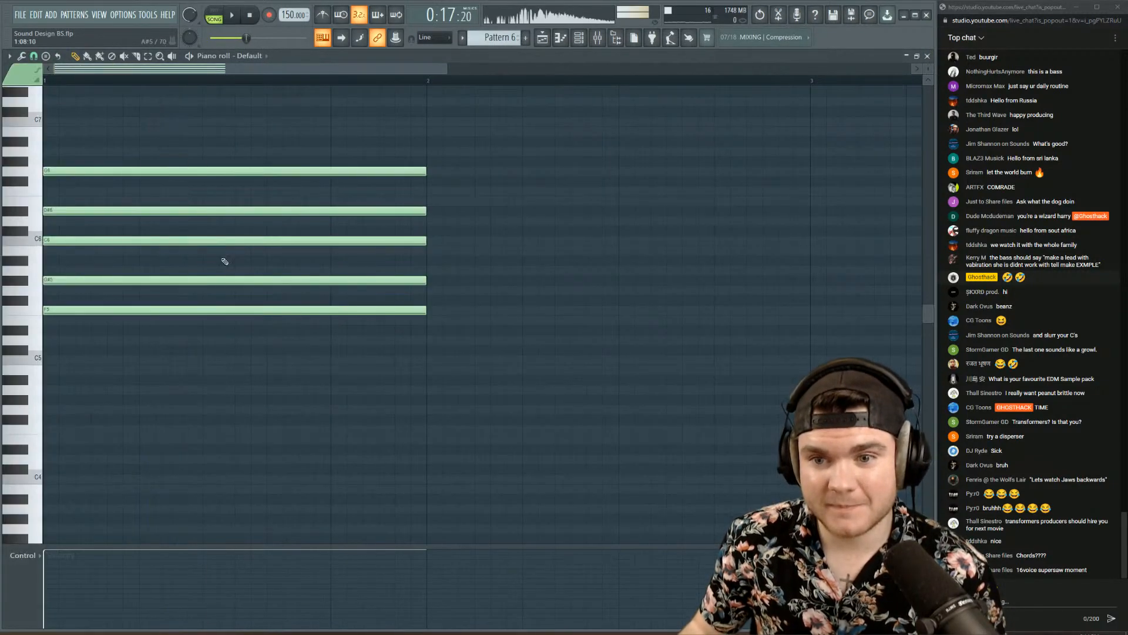
left_click_drag(501, 381, 107, 123)
left_click(928, 57)
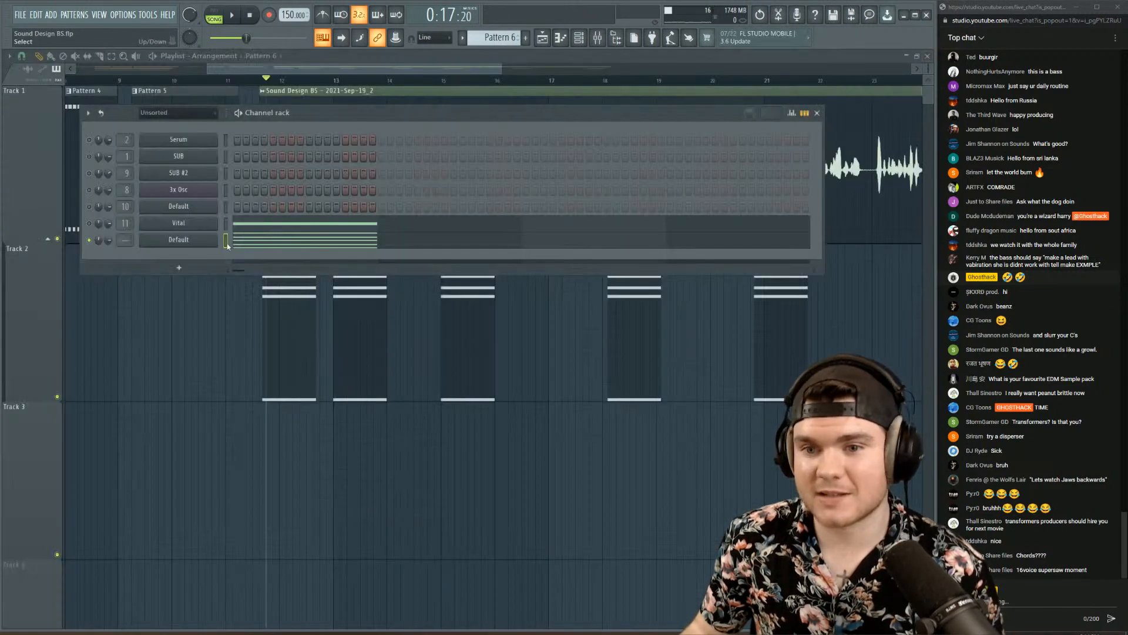
- Set the soloed Default channel's arpeggiator direction to down, shorten its arpeggio time, and audition the pattern
left_click(196, 239)
left_click(129, 202)
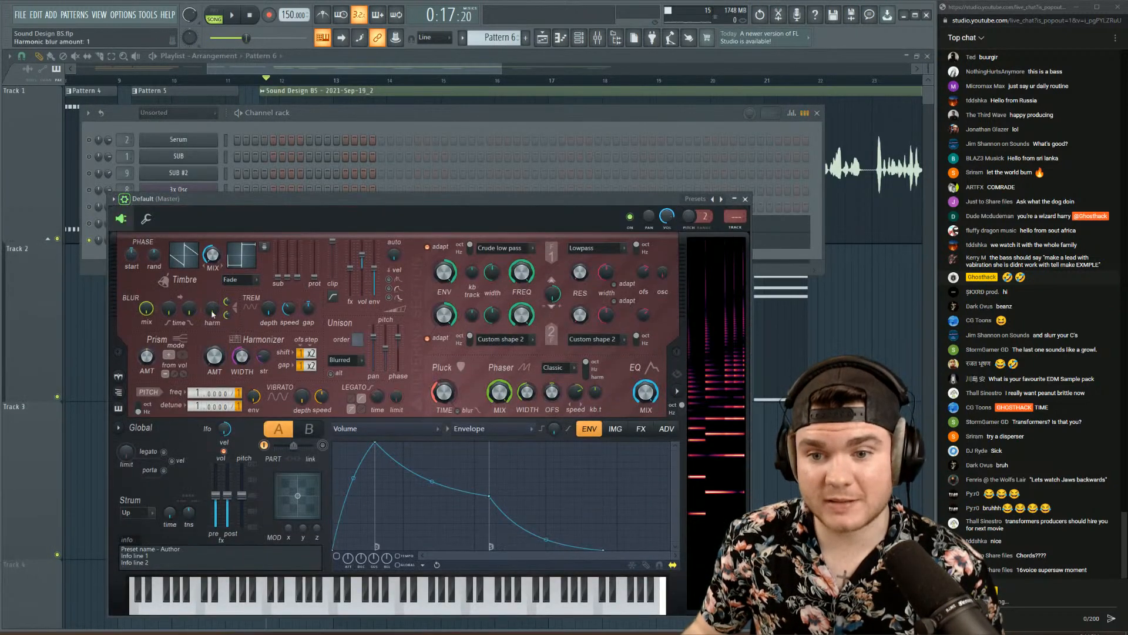
left_click(147, 219)
left_click_drag(224, 204, 234, 150)
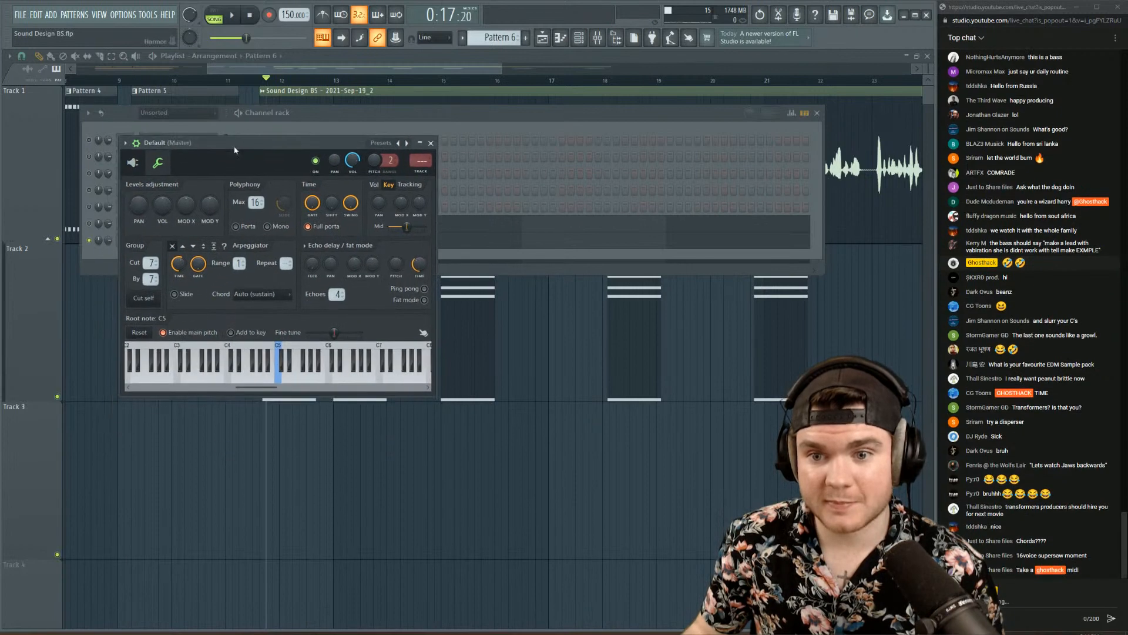
left_click(192, 246)
key("space")
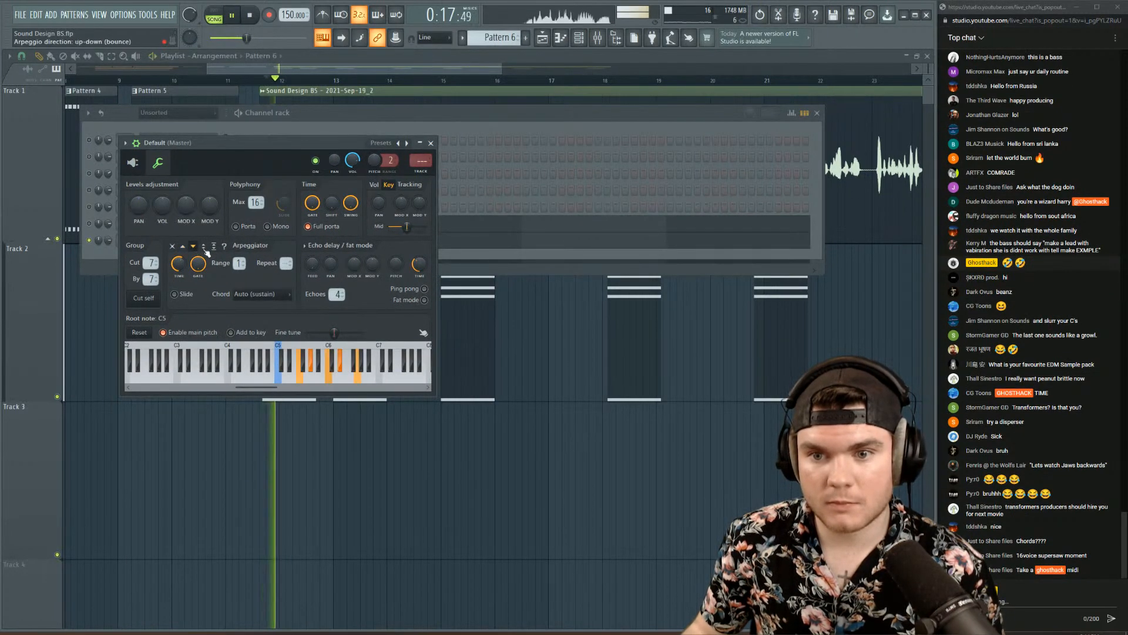
left_click_drag(178, 263, 178, 294)
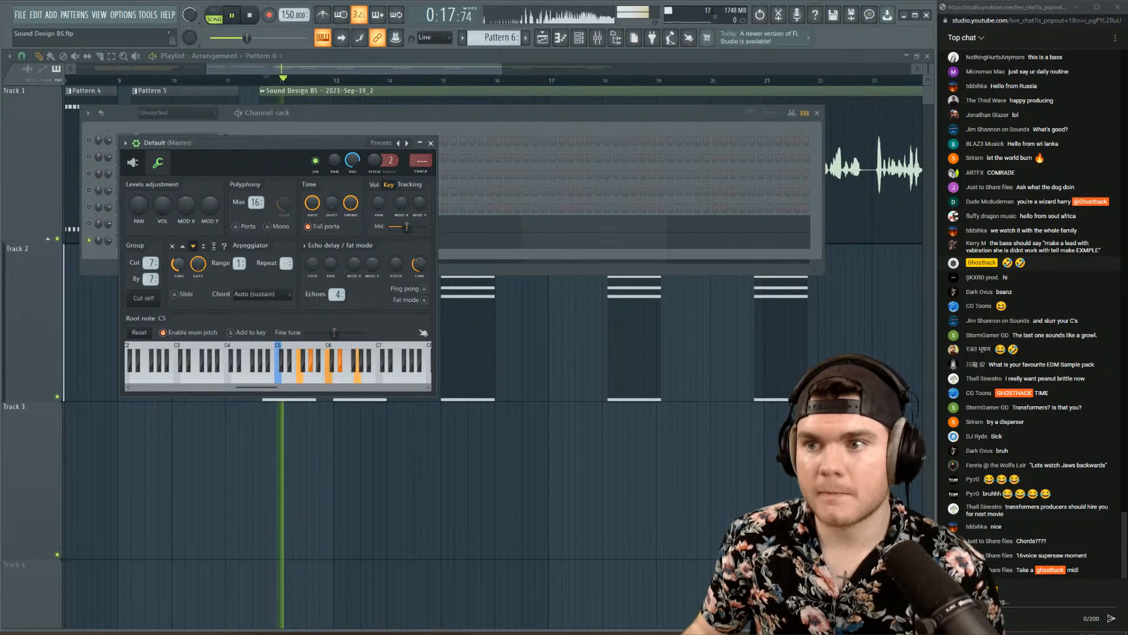
key("space")
- Shape the Default channel's synth sound by adjusting the phaser width, with unison order 3 and harmonizer mix at 67%
left_click(133, 162)
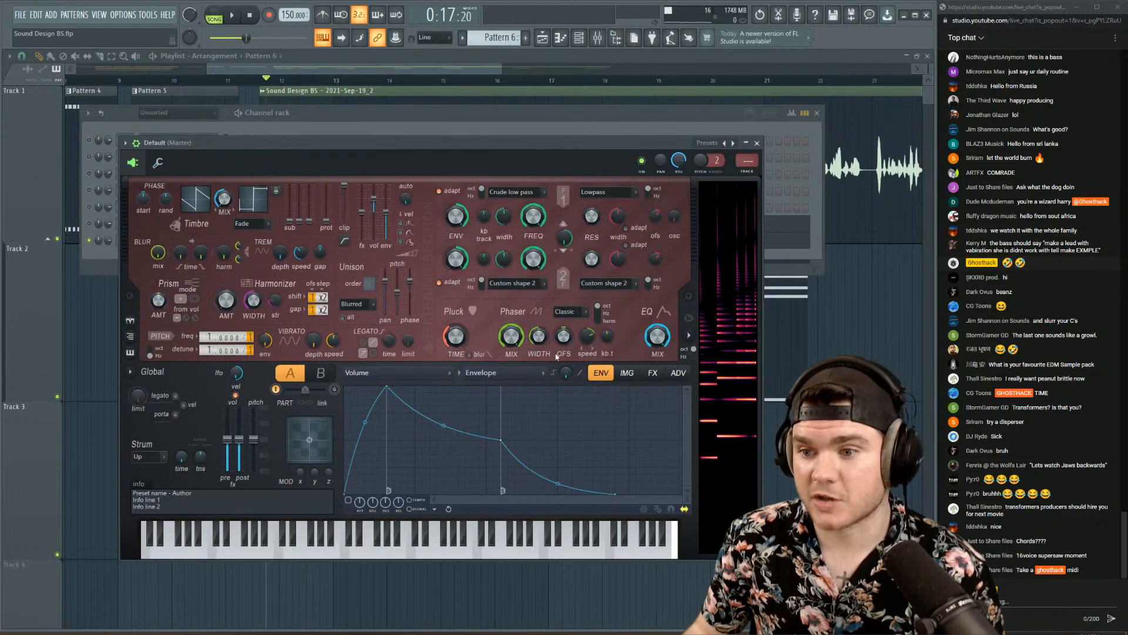
key("space")
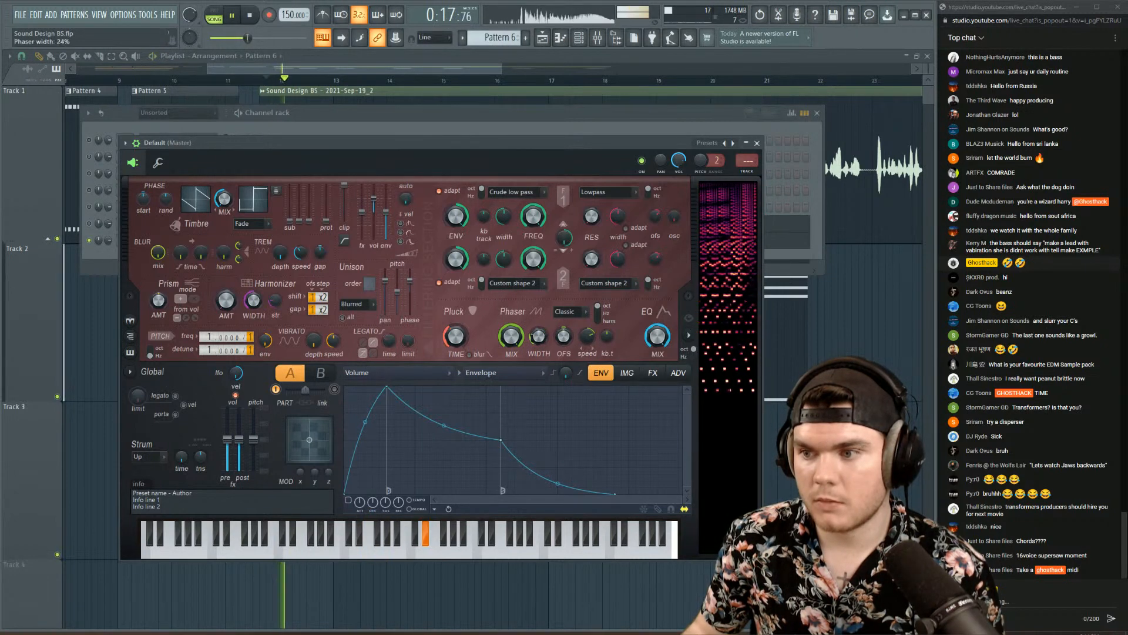
left_click_drag(539, 337, 539, 317)
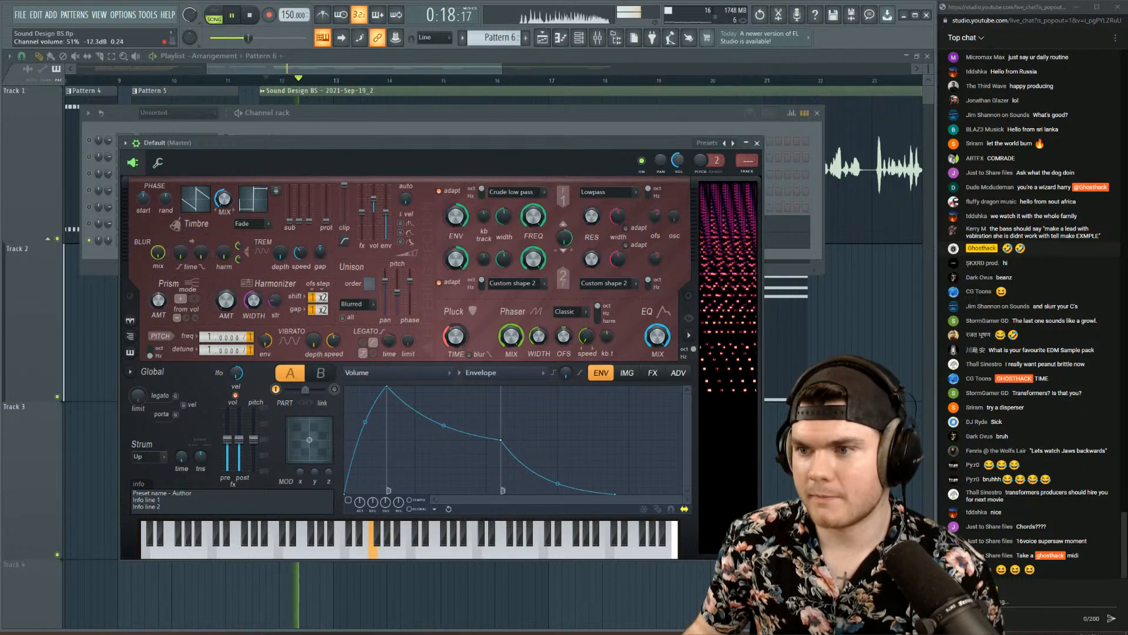
left_click_drag(392, 176, 368, 133)
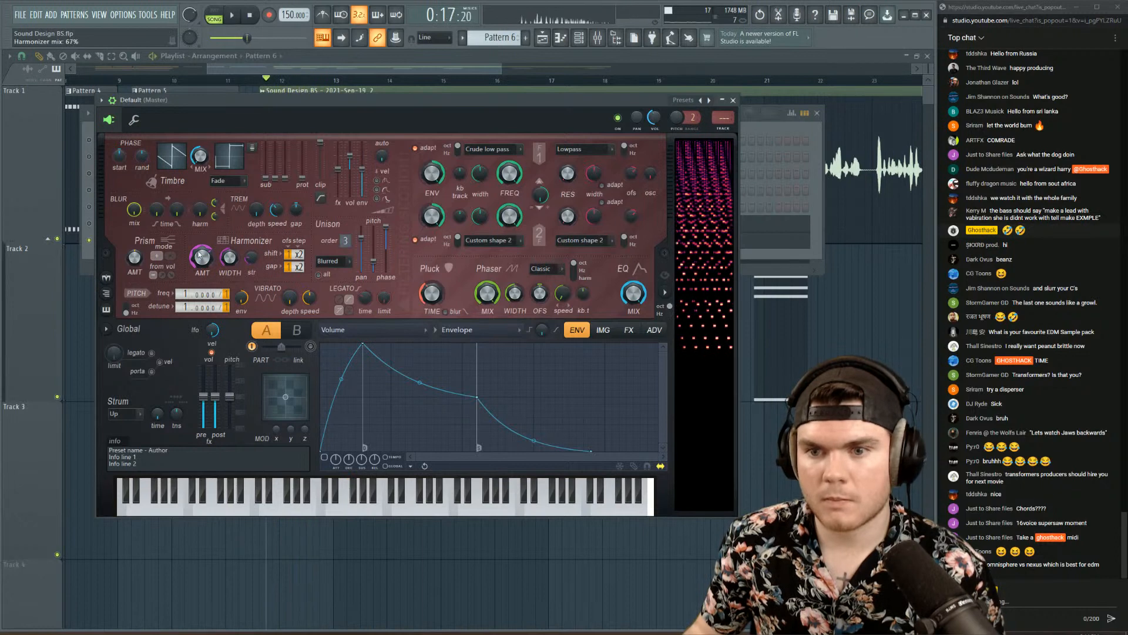
left_click_drag(200, 209, 200, 238)
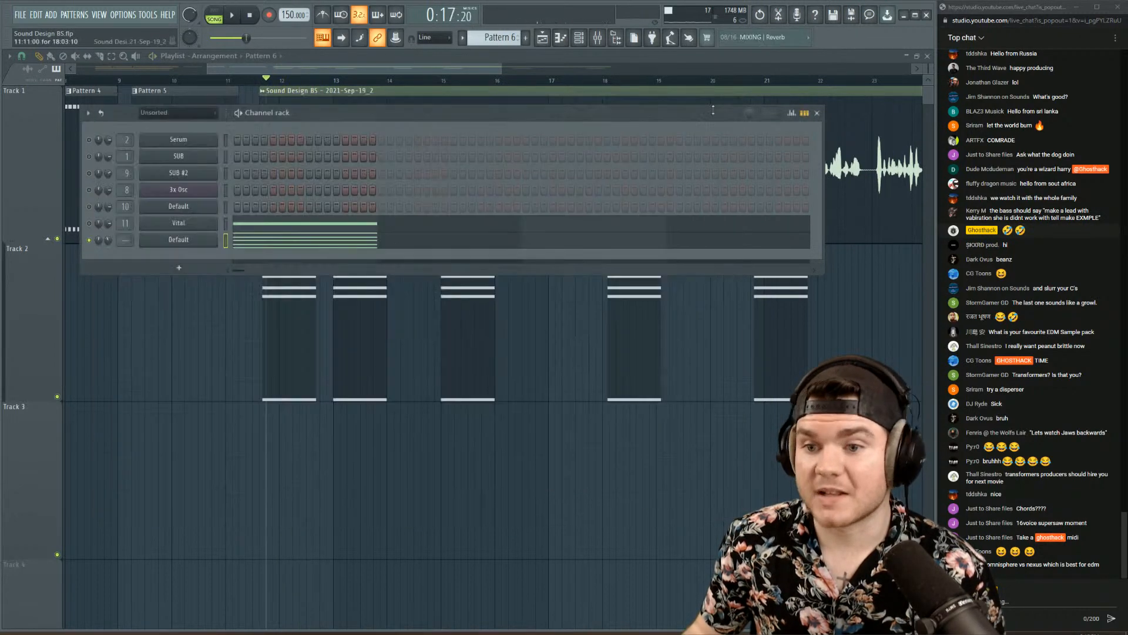
- Try adding an F4 note one octave below the chord's lowest note and play the pattern
left_click(262, 246)
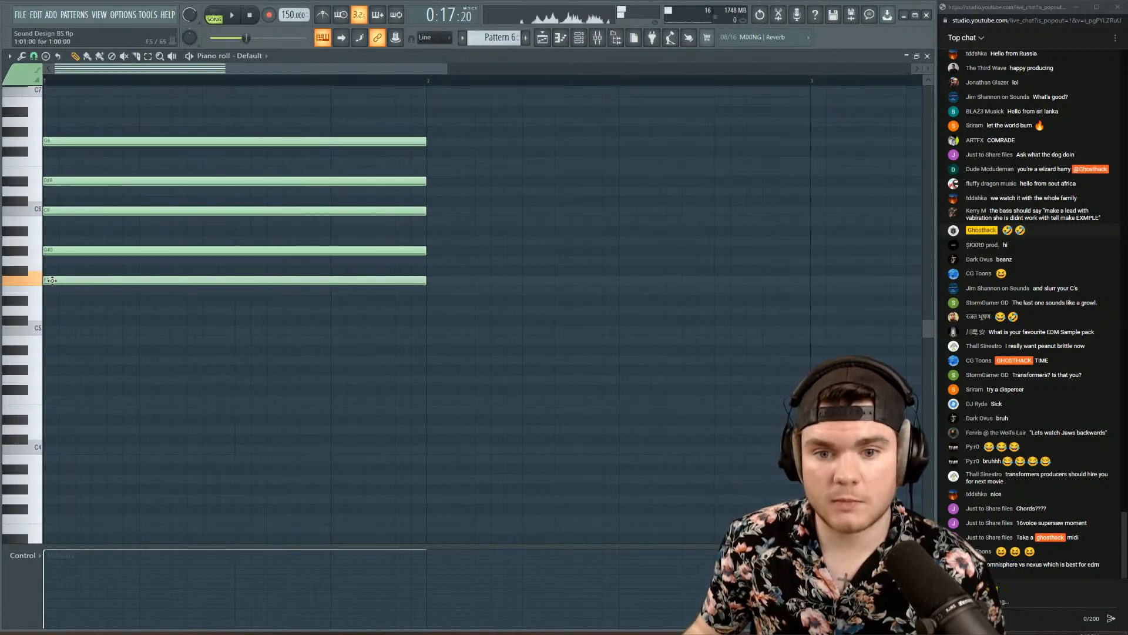
left_click(52, 403)
key("space")
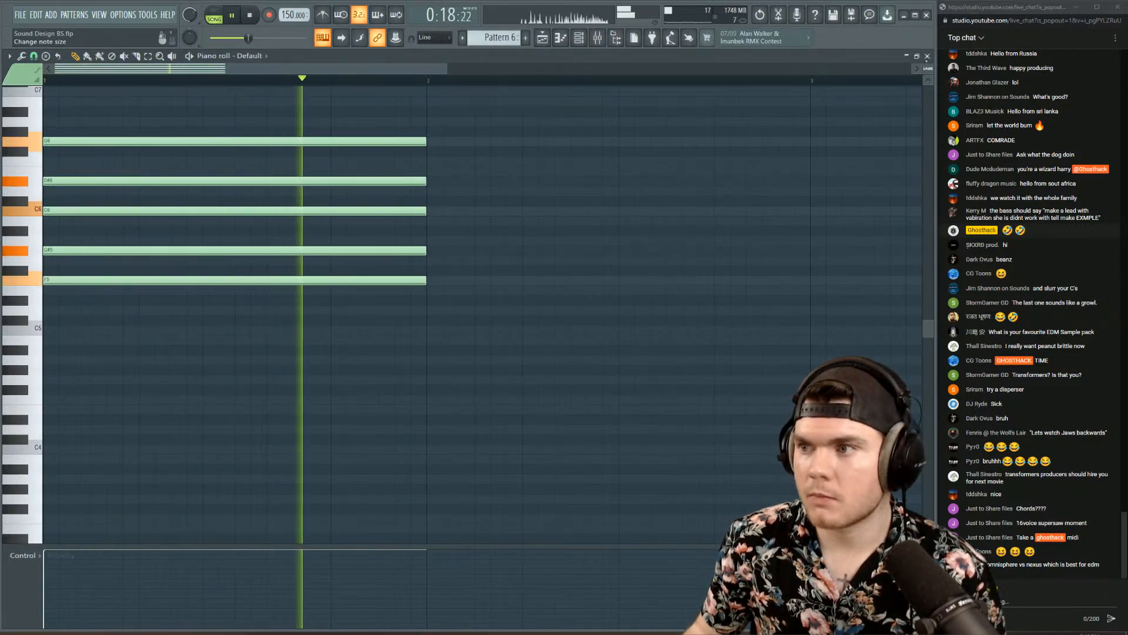
left_click(928, 57)
key("space")
- Clone the soloed Default channel and copy its chord notes into the clone
right_click(183, 240)
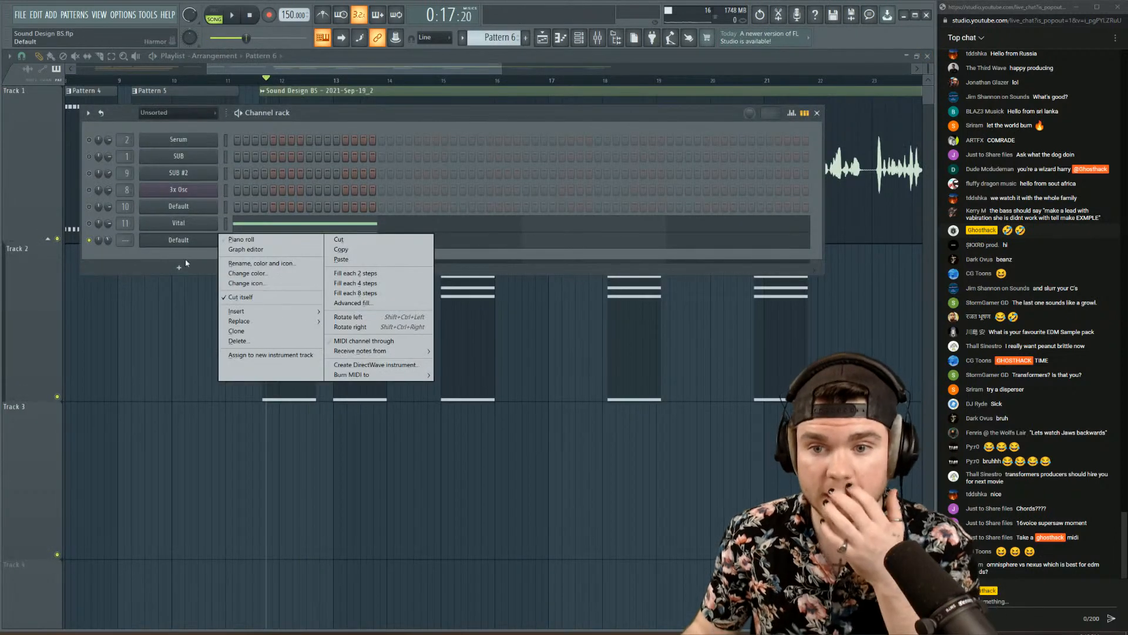
left_click(238, 330)
left_click(685, 114)
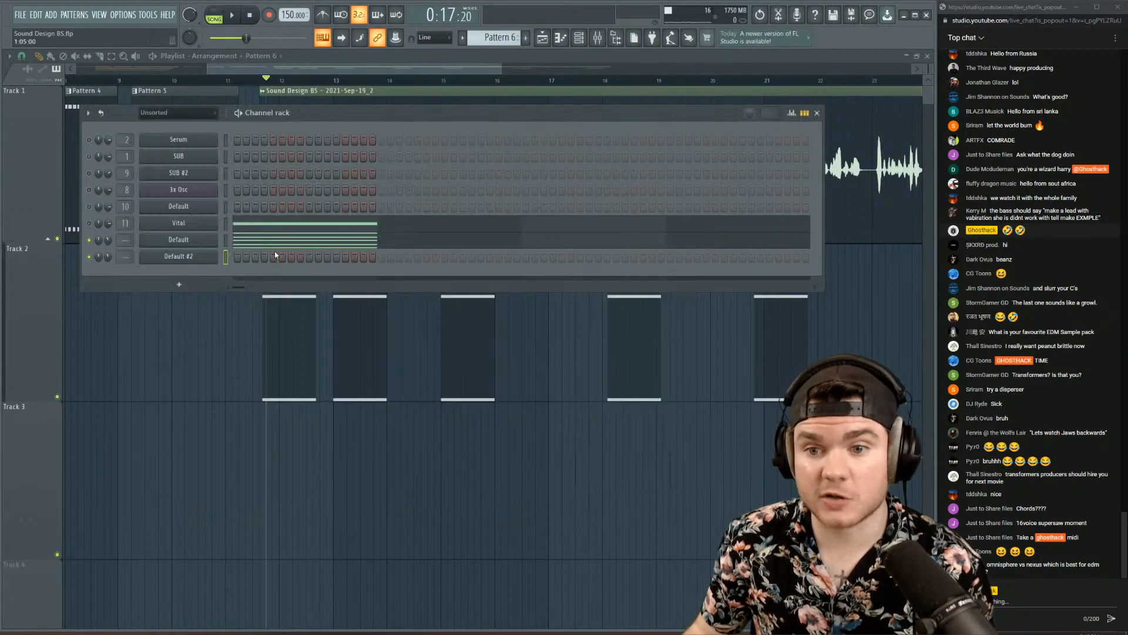
right_click(205, 240)
left_click(341, 249)
right_click(218, 260)
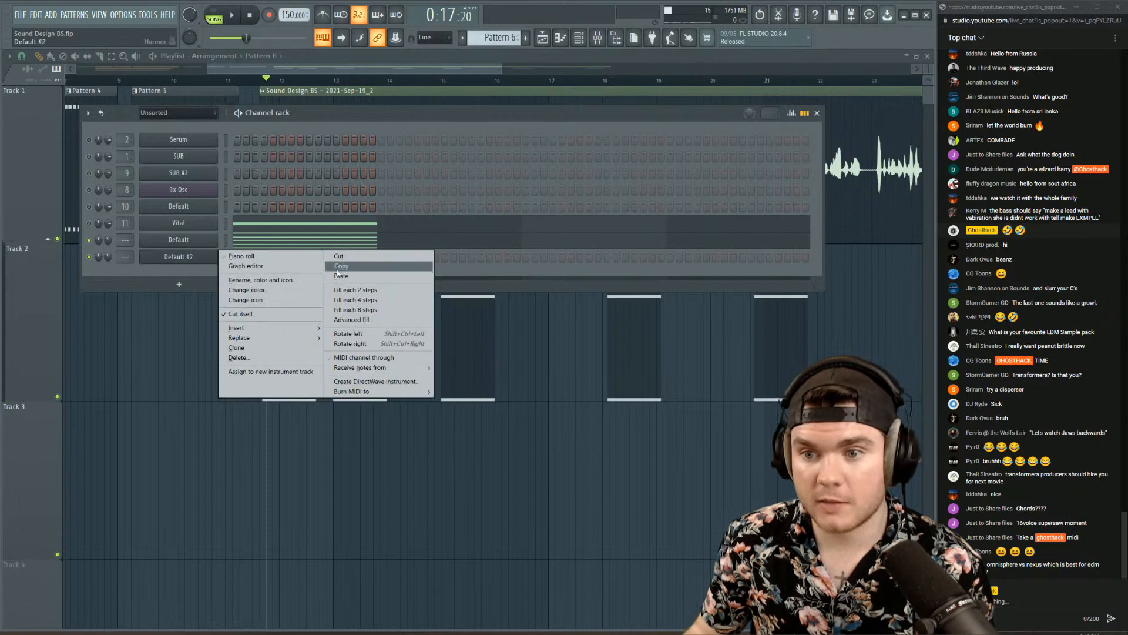
left_click(347, 263)
- Transpose all chord notes in the Default #2 channel down one octave and play them
left_click(293, 257)
key("ctrl+a")
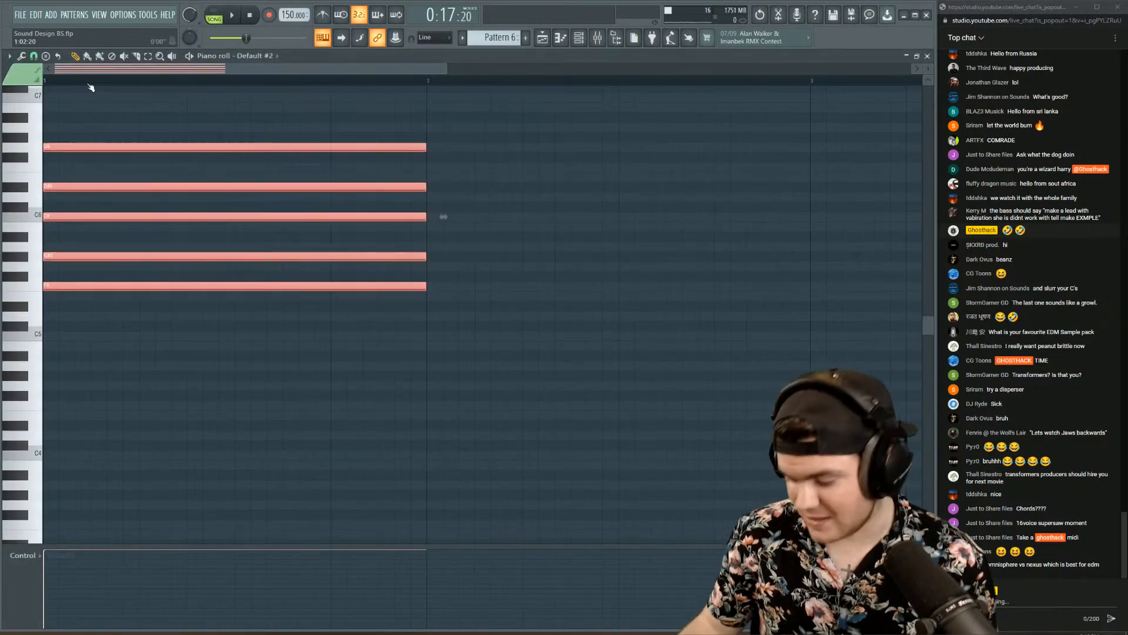
key("ctrl+Down")
key("space")
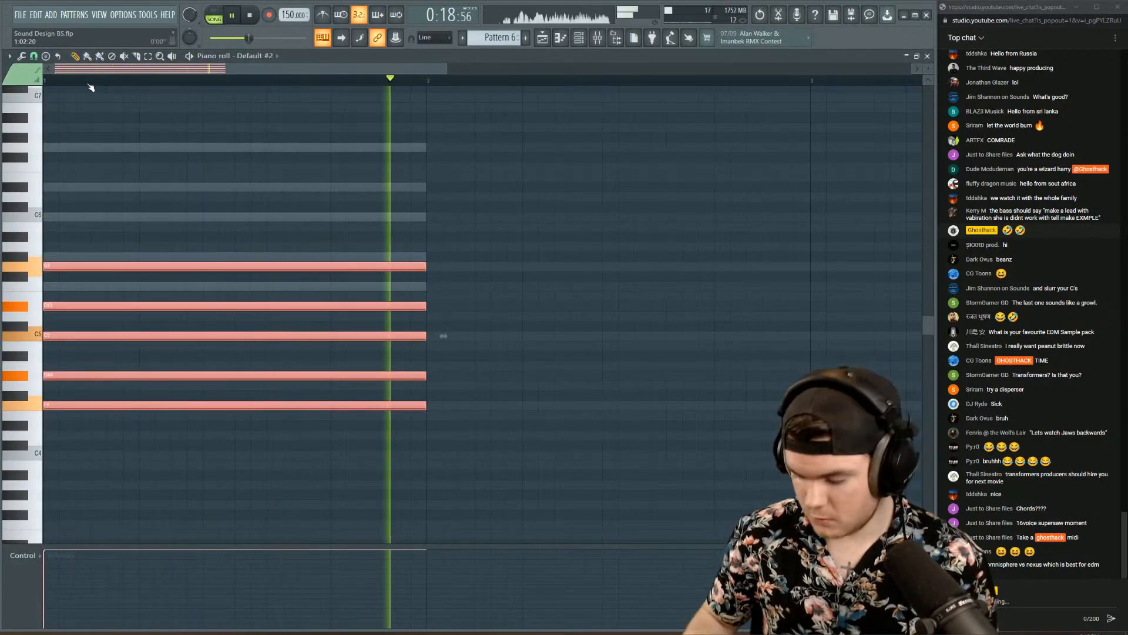
key("ctrl+Down")
key("ctrl+Up")
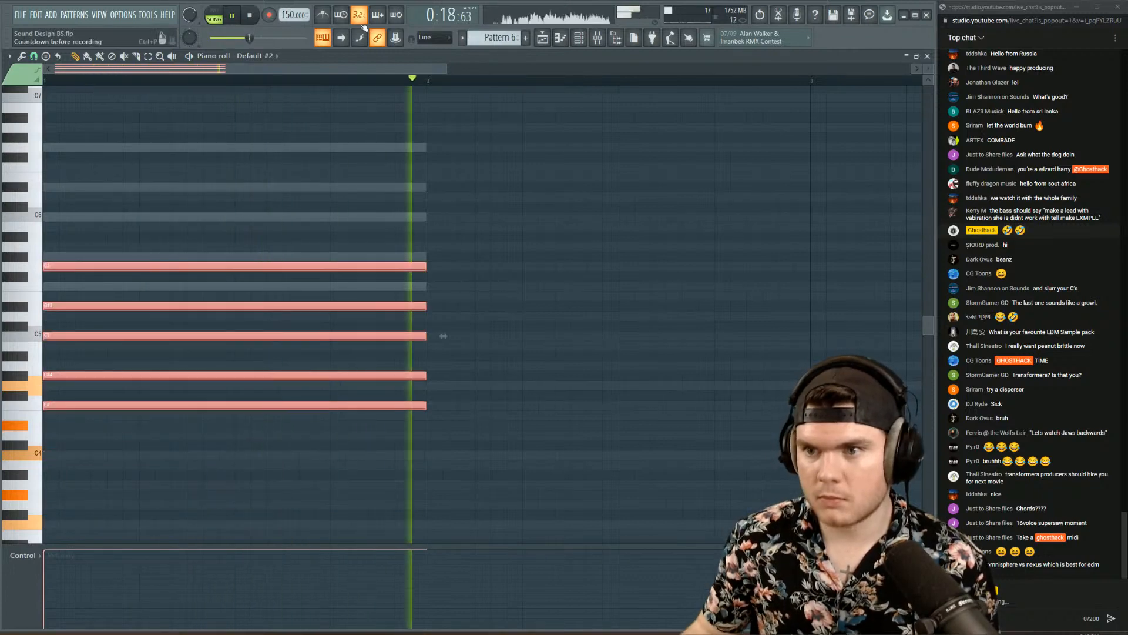
key("space")
key("space")
- Set the Default #2 channel's arpeggio time to 0:20 and listen to the pattern
key("F7")
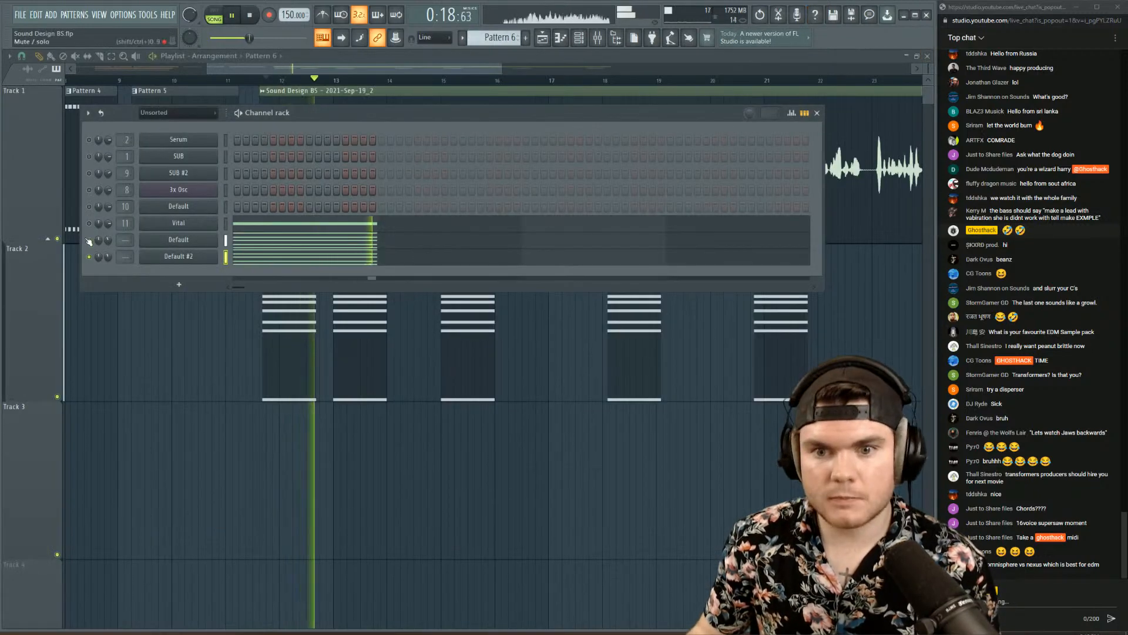
key("space")
left_click(172, 255)
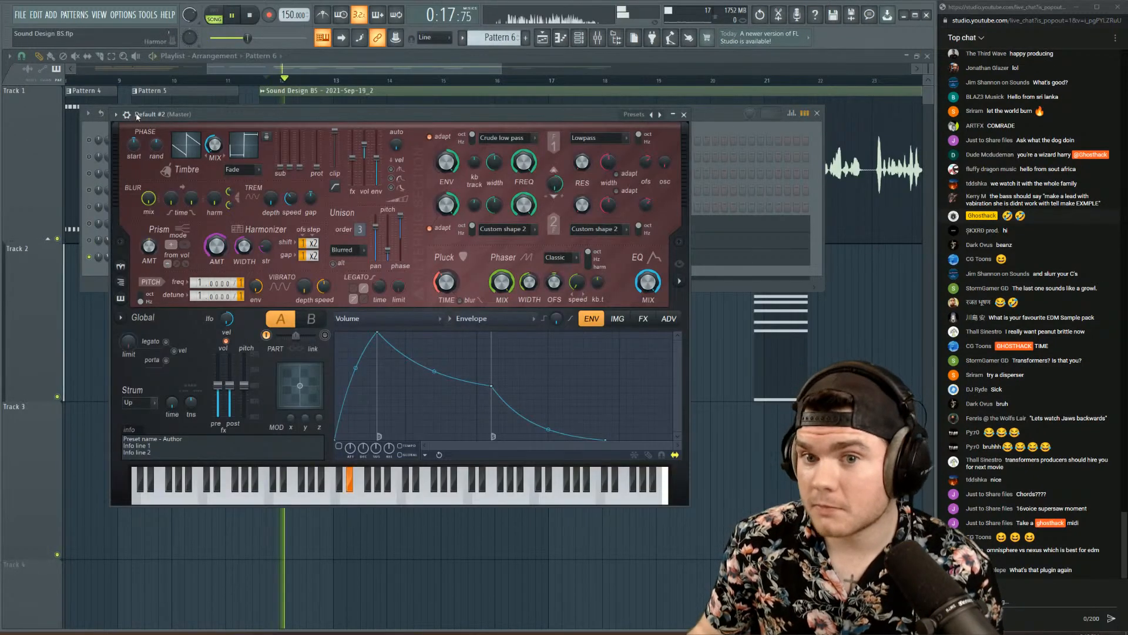
double_click(137, 116)
double_click(137, 116)
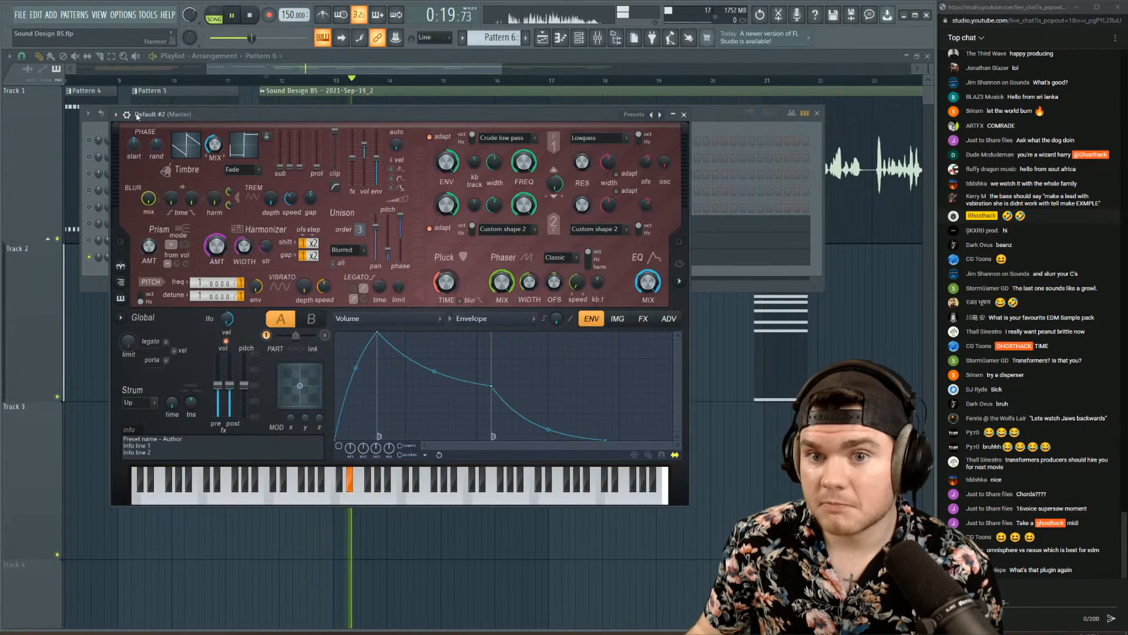
left_click(149, 135)
key("space")
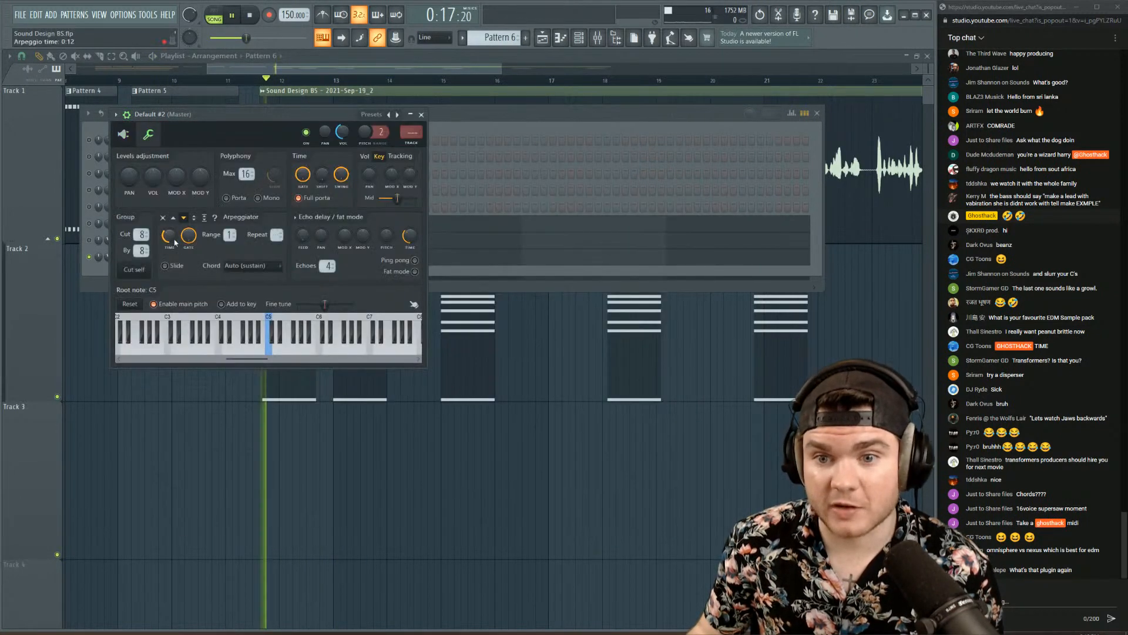
left_click_drag(174, 240, 174, 233)
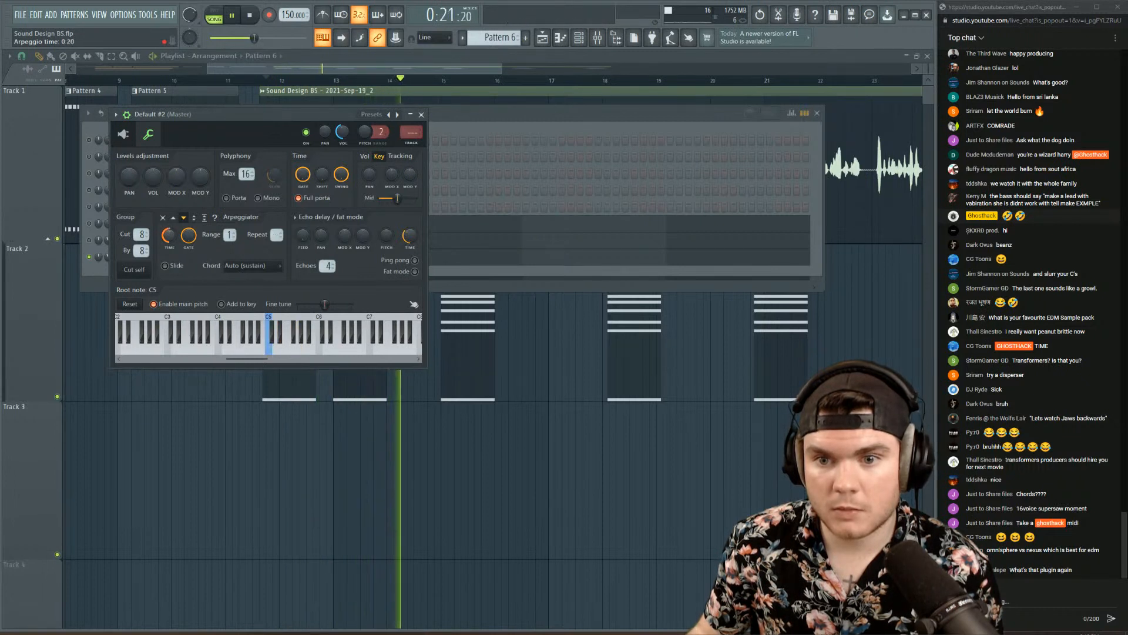
- Close the Default #2 channel settings and delete the G5 and F4 notes from its chord while listening to the song
key("space")
key("space")
left_click(421, 114)
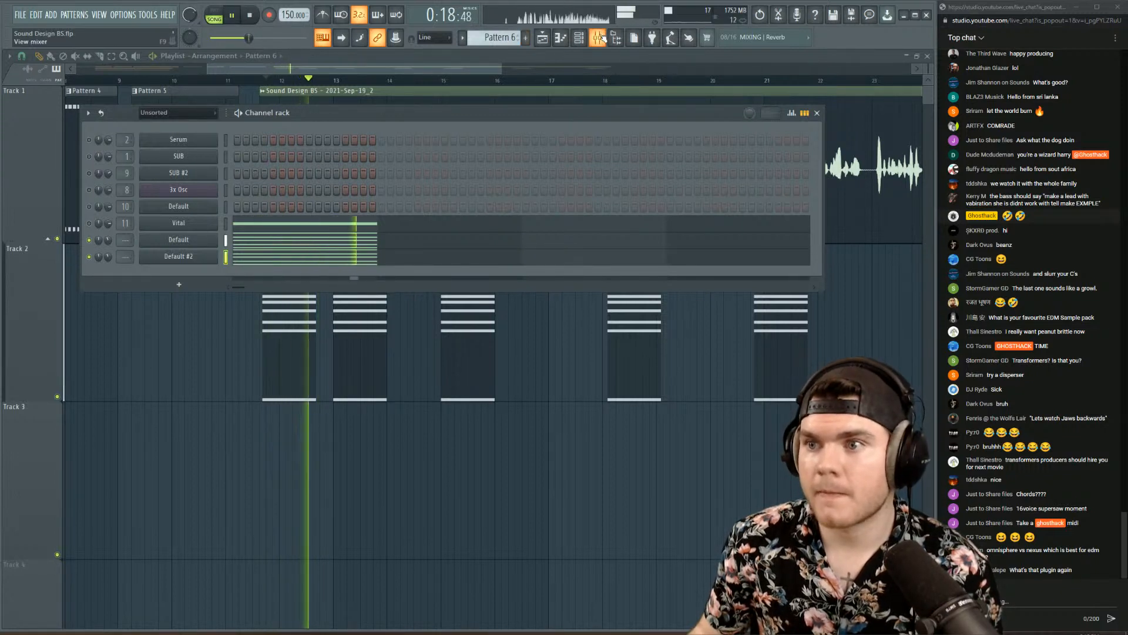
key("space")
left_click(331, 257)
key("space")
right_click(95, 266)
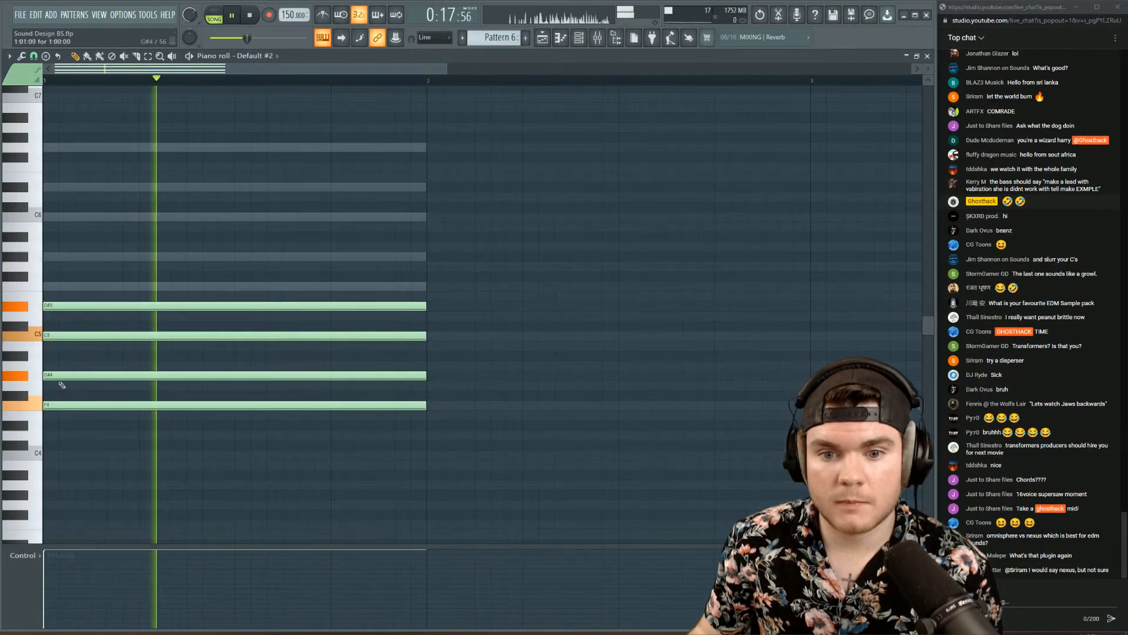
right_click(54, 405)
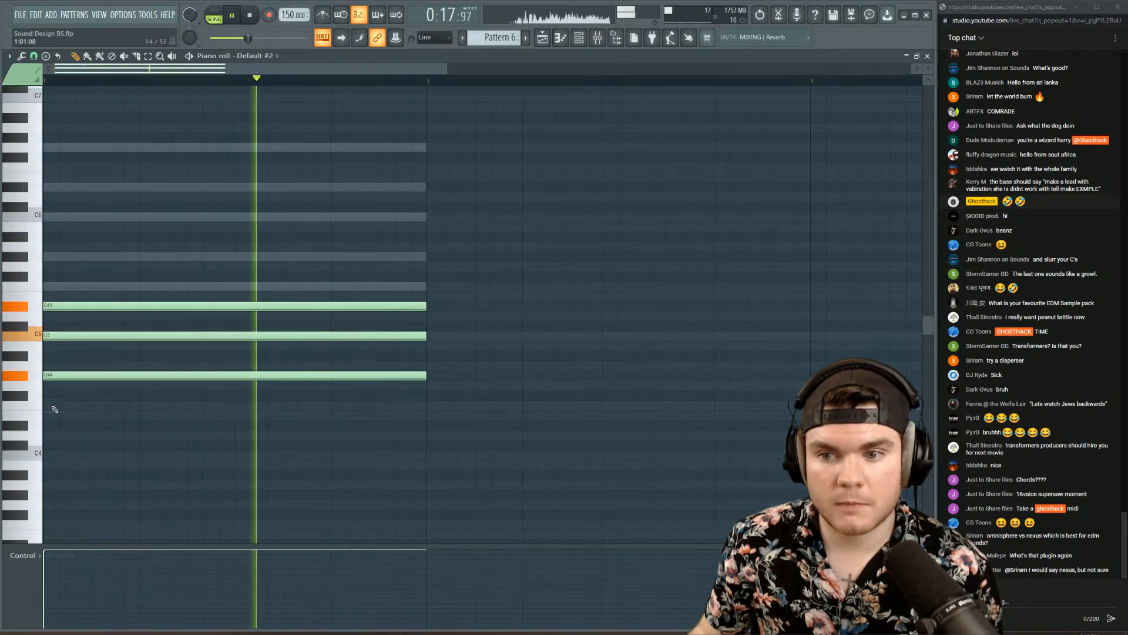
left_click(927, 56)
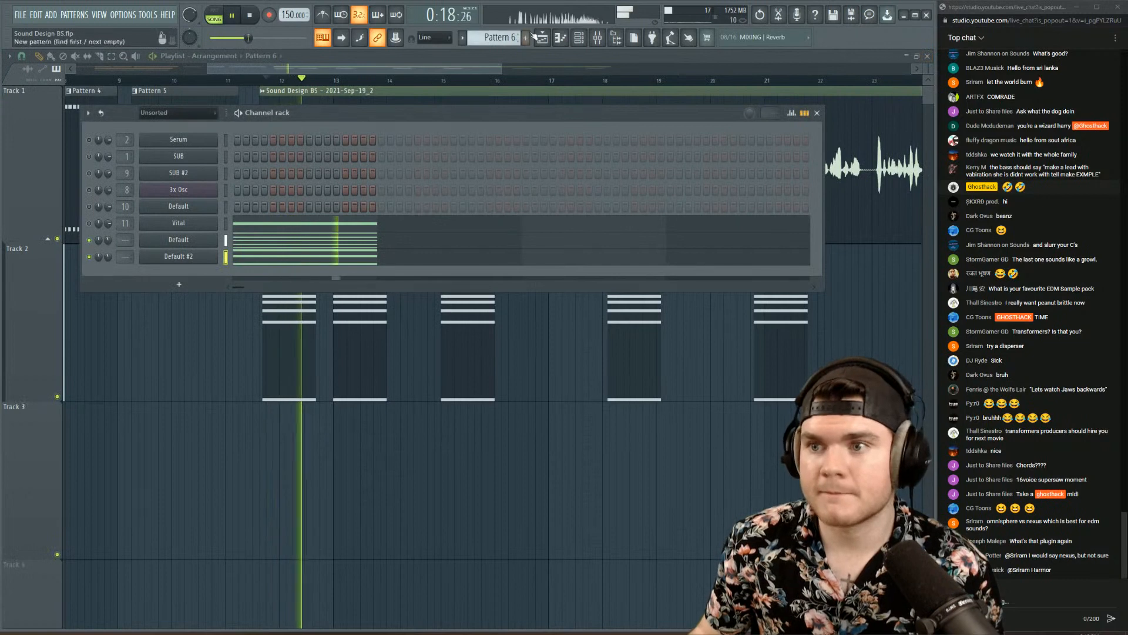
- Route the Default and Default #2 channels to mixer track 13 and play them
double_click(120, 244)
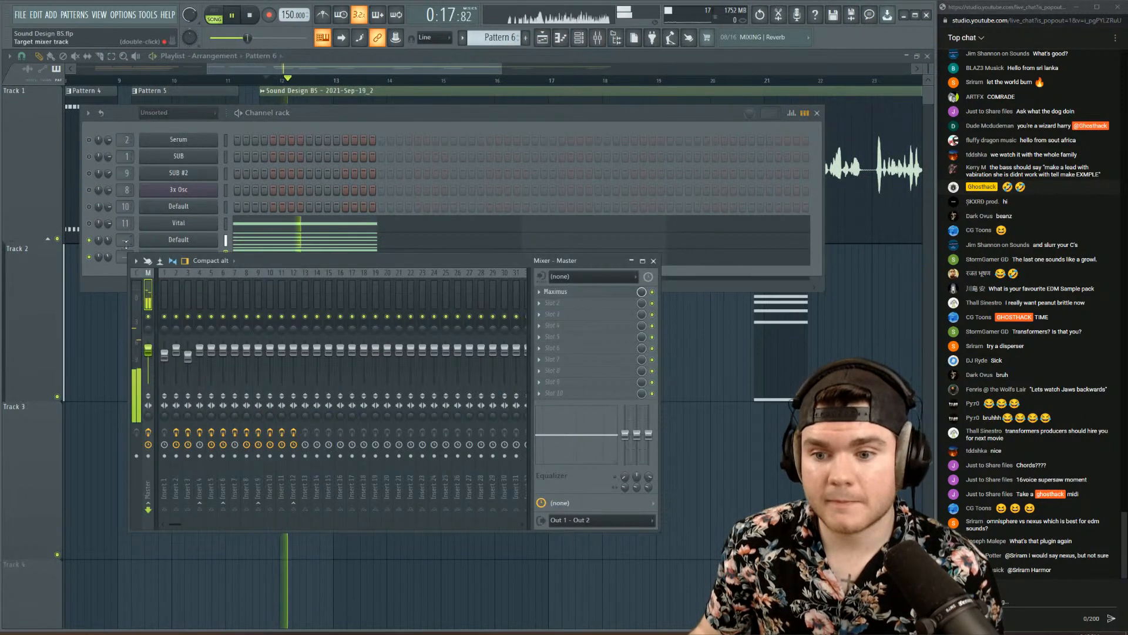
left_click_drag(126, 245, 126, 254)
key("space")
key("space")
key("space")
key("space")
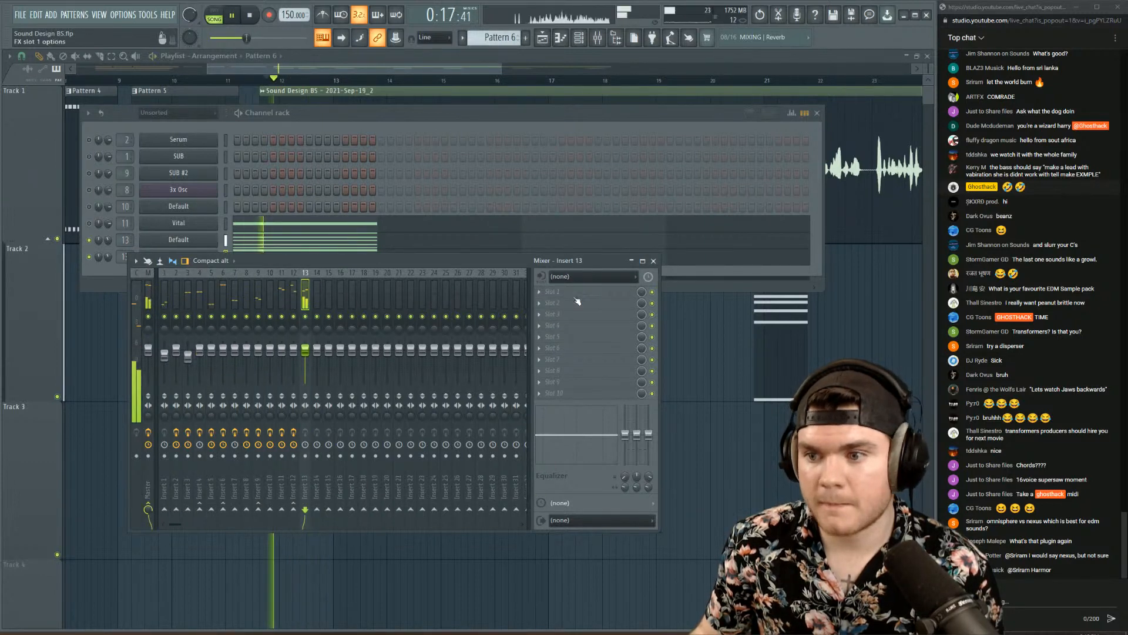
key("space")
key("space")
left_click(377, 130)
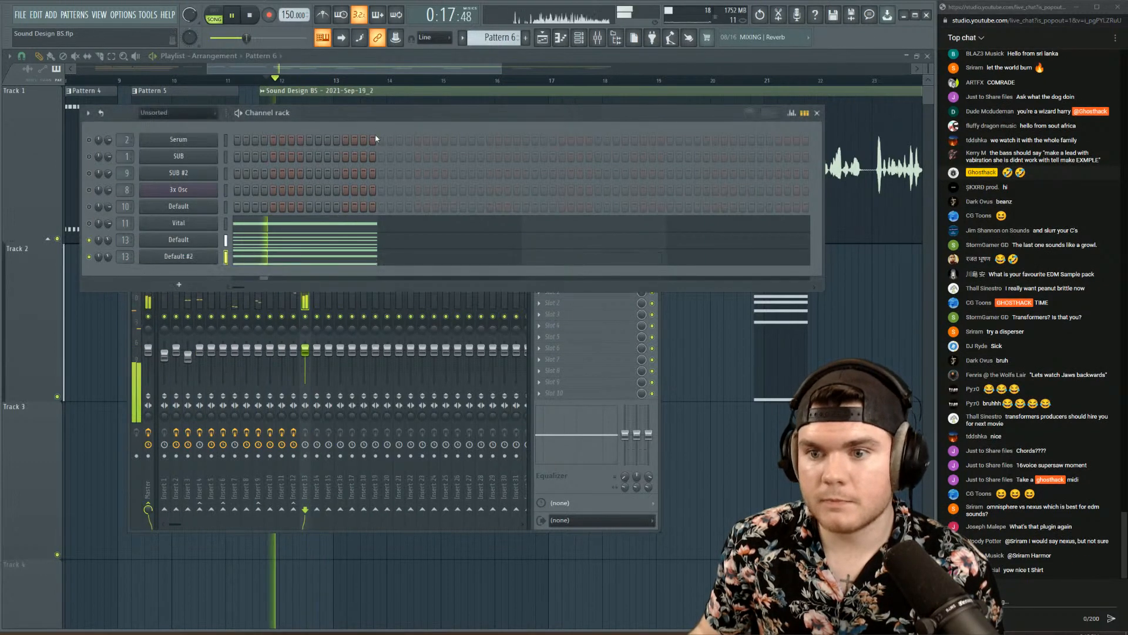
- Audition low notes for the Default #2 chord, add an F3 bass note and play the result
left_click(281, 262)
key("space")
left_click(23, 385)
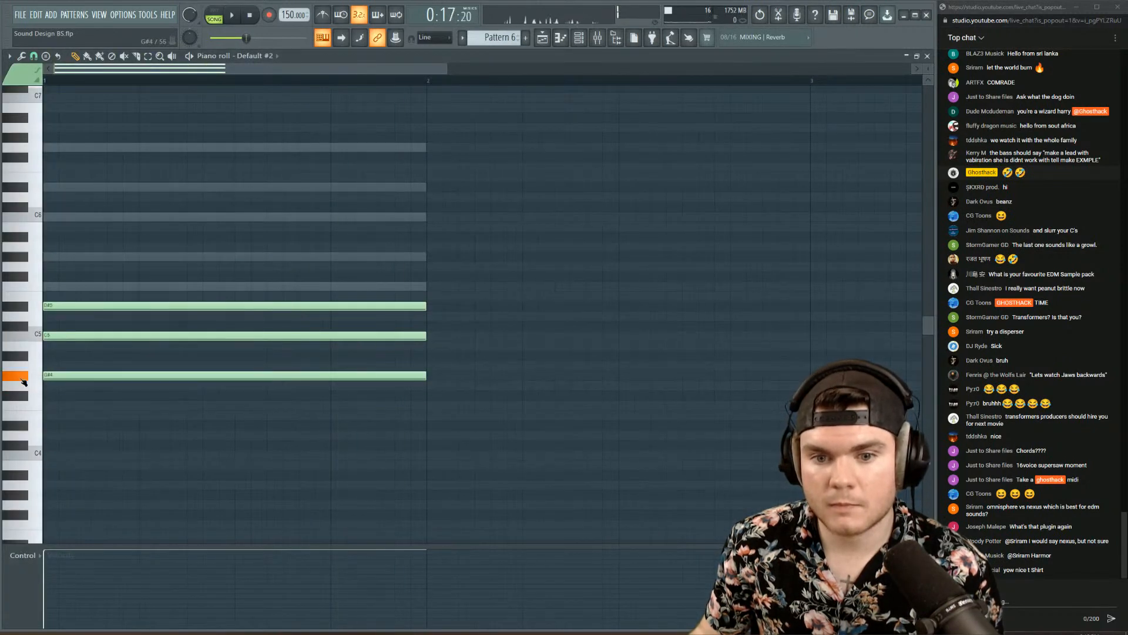
key("space")
key("space")
left_click(34, 388)
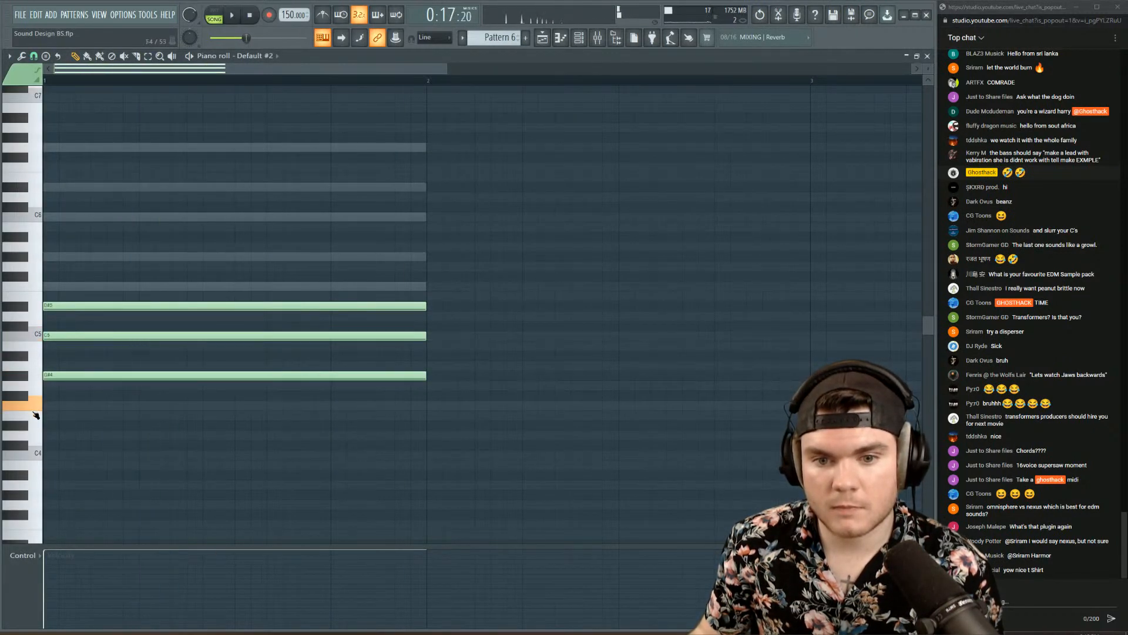
key("space")
key("space")
left_click(41, 522)
left_click(67, 524)
key("space")
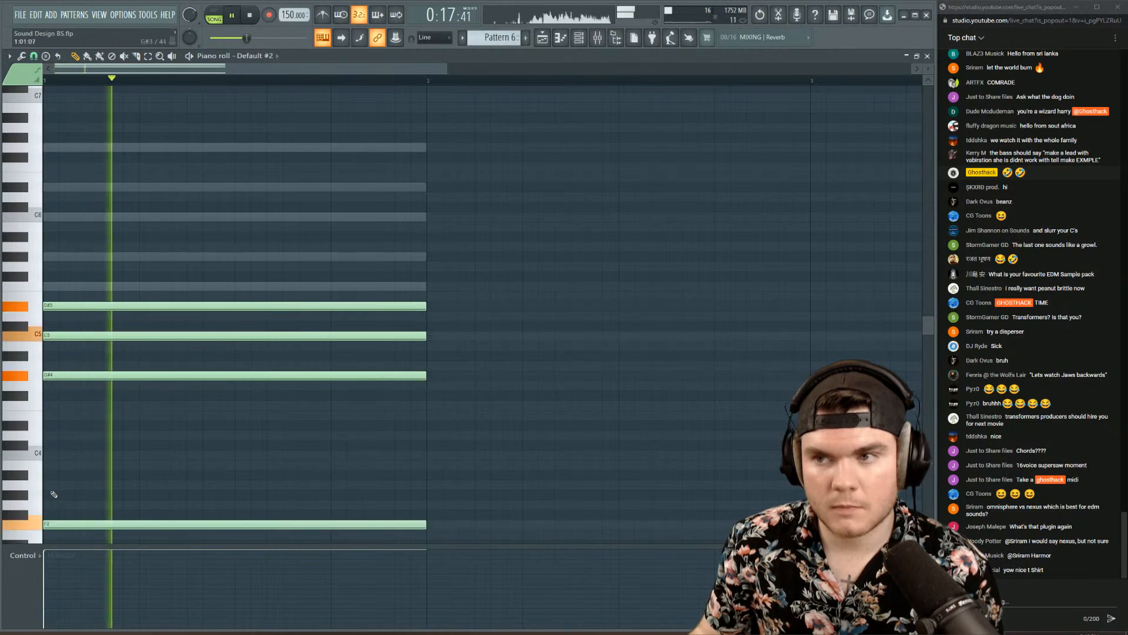
scroll(76, 476, "down", 3)
key("space")
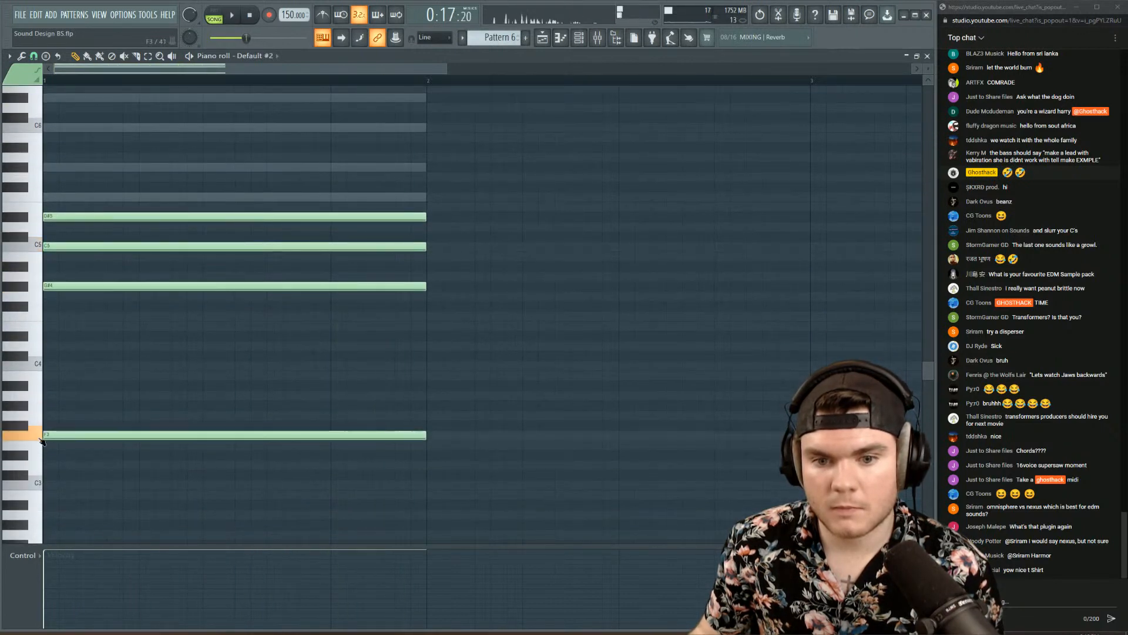
- Try a G#3 note above the F3 bass note, play the chord and remove the note
left_click(57, 406)
key("space")
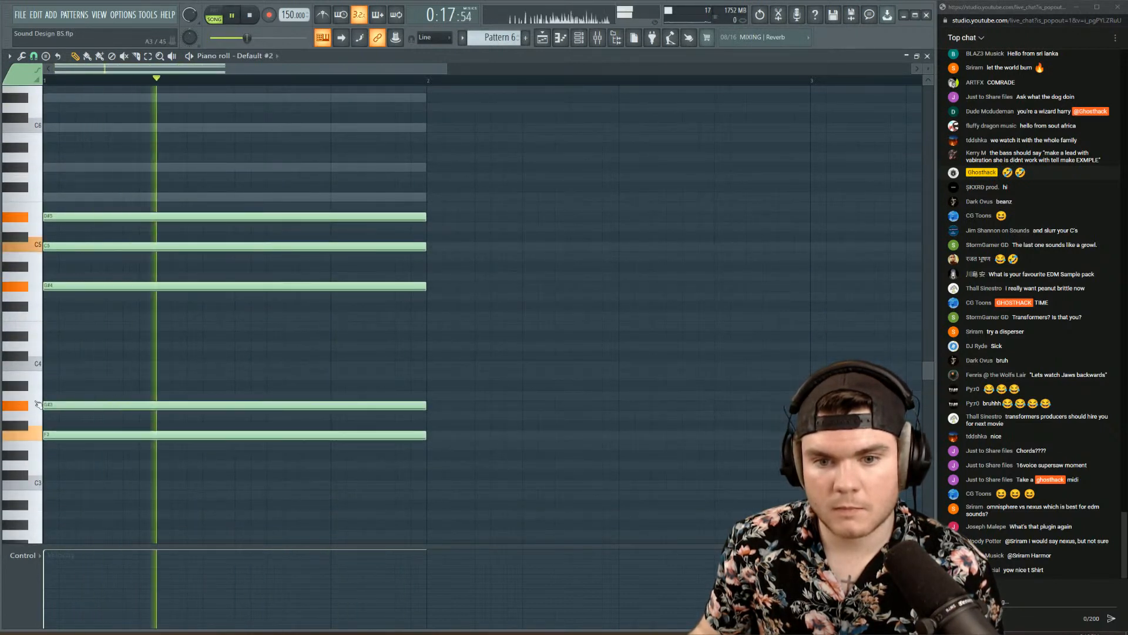
key("space")
right_click(56, 406)
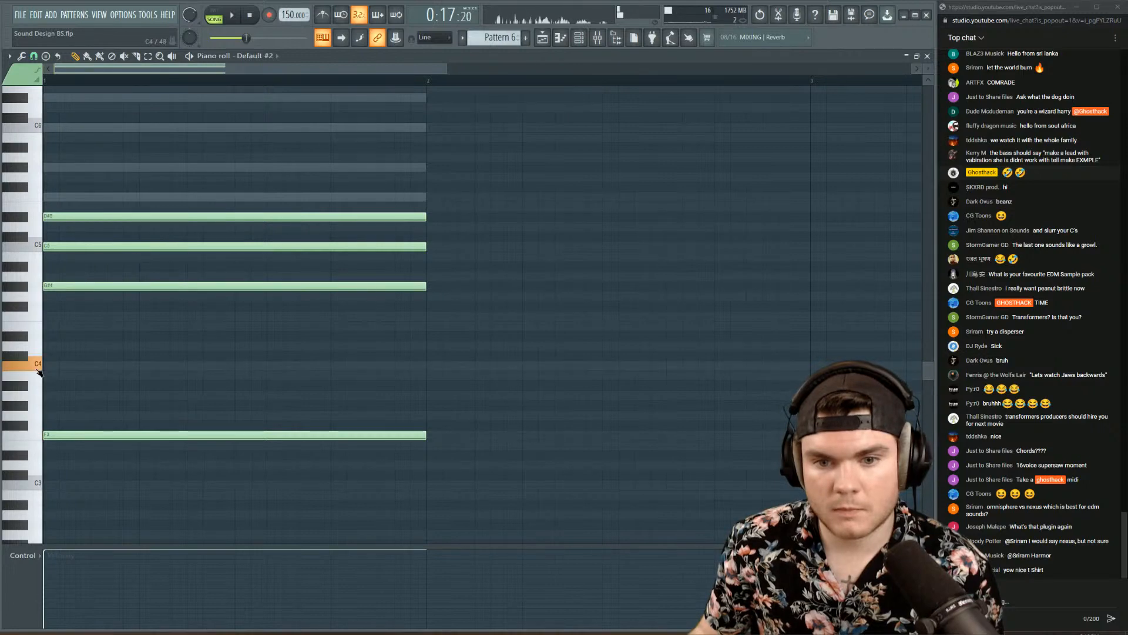
- Add a C4 note to the Default #2 chord and play it
left_click(56, 367)
key("space")
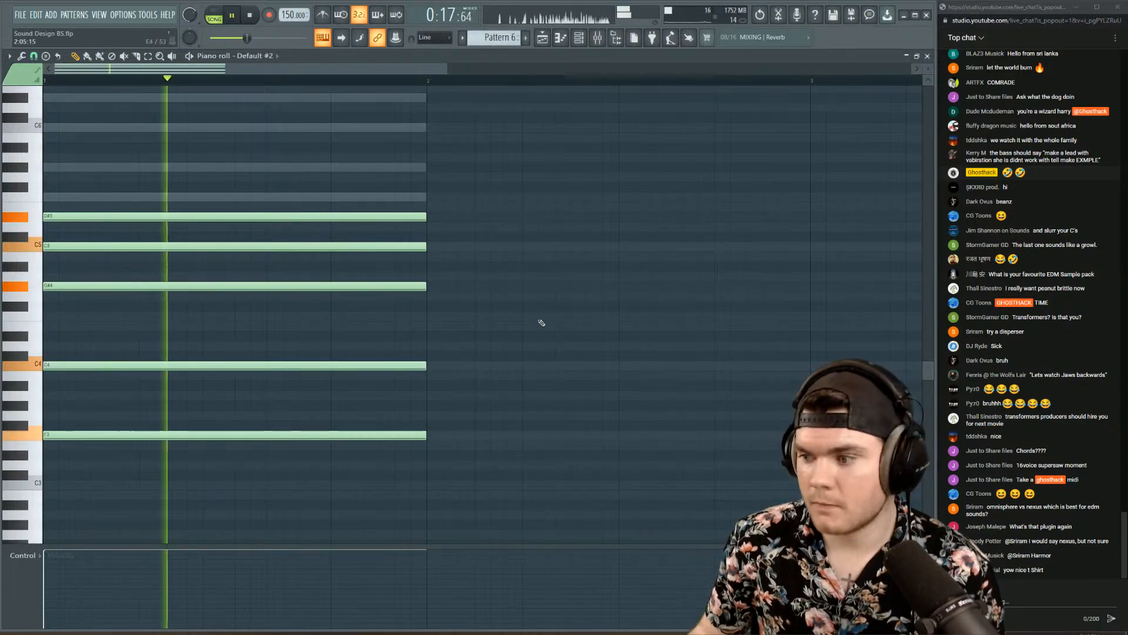
left_click(928, 56)
- Play the chords through mixer Insert 13 and sidechain Insert 12 to that track
left_click(305, 304)
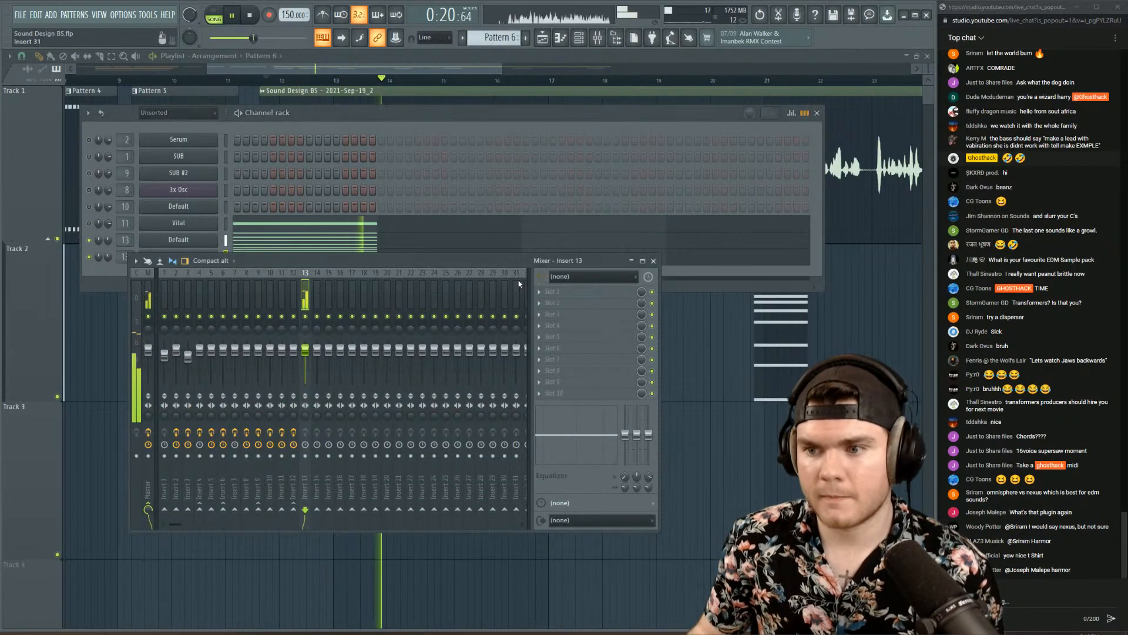
key("space")
left_click(547, 291)
left_click(556, 265)
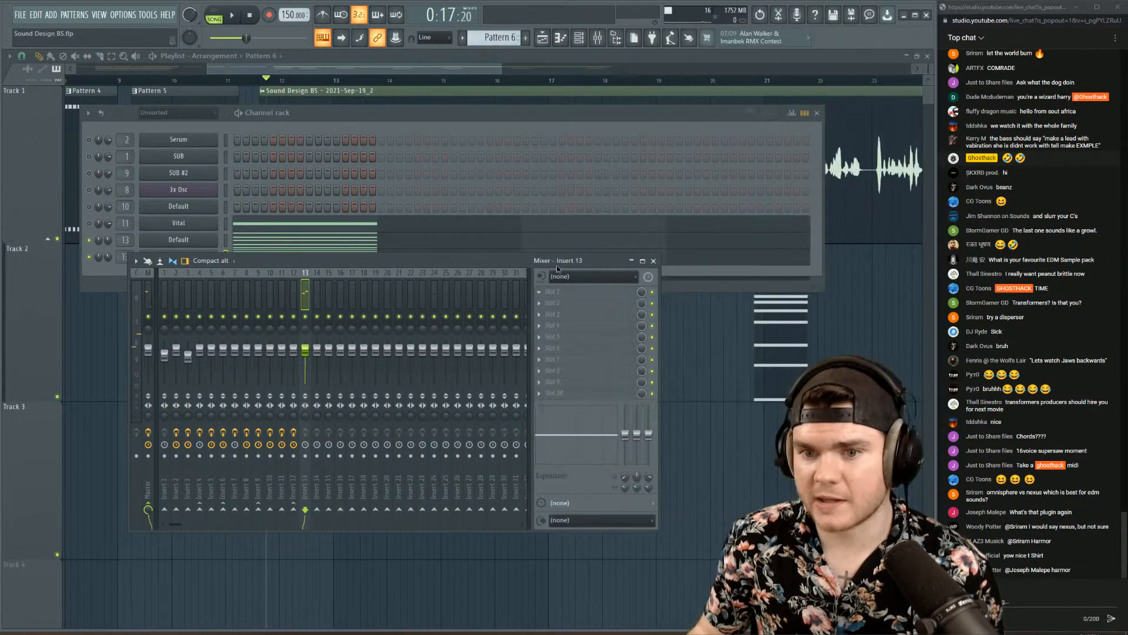
key("space")
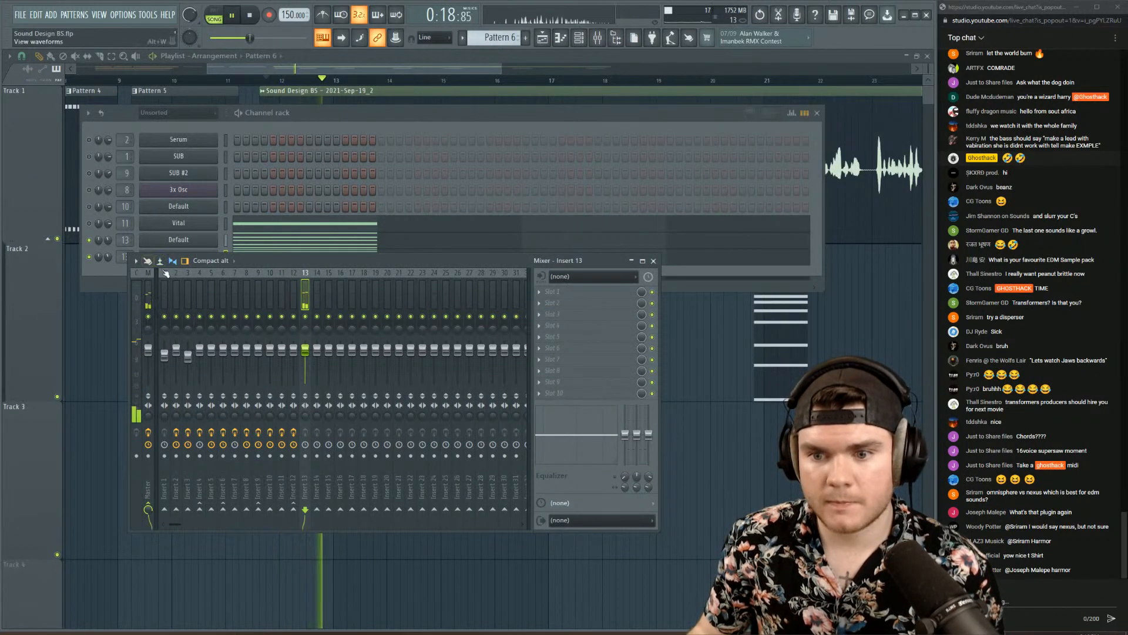
key("space")
right_click(294, 509)
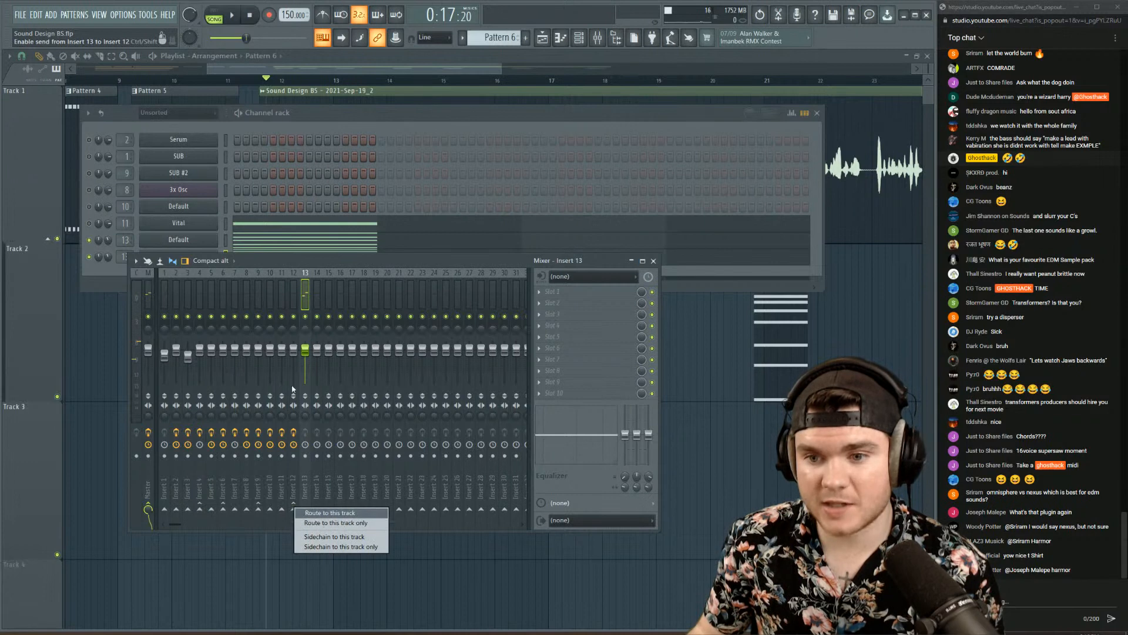
left_click(292, 303)
right_click(305, 510)
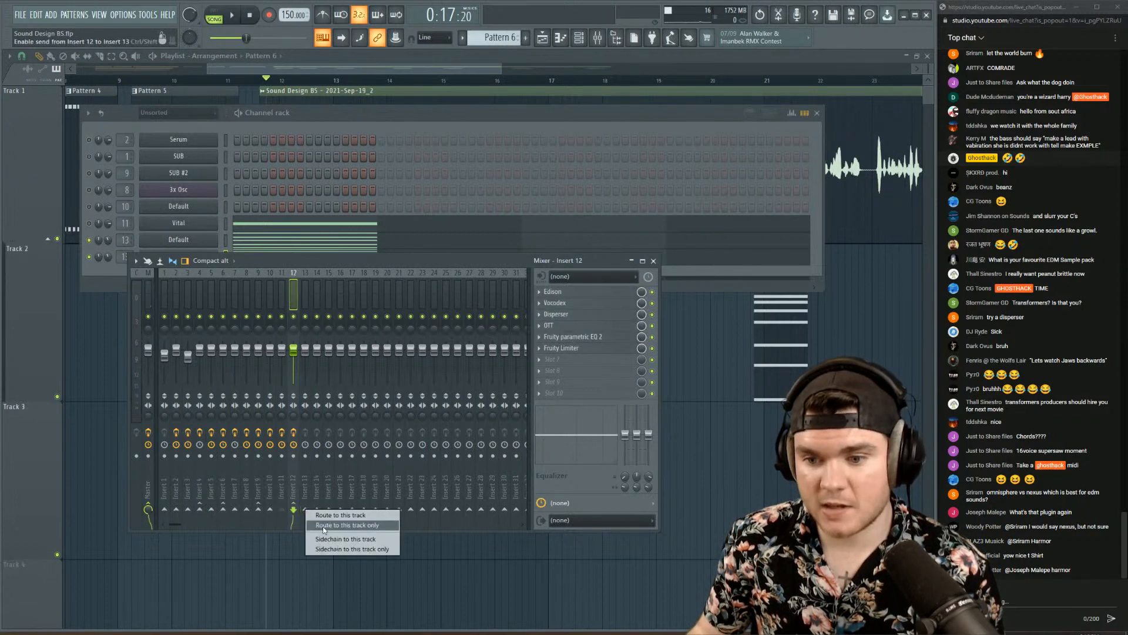
left_click(327, 539)
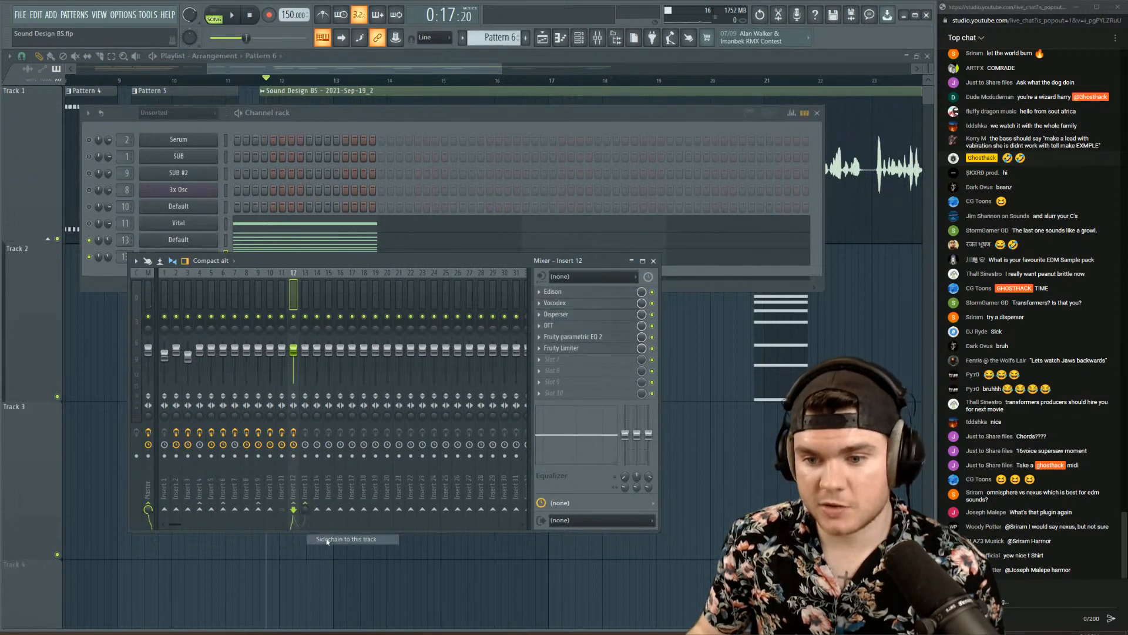
- Load Vocodex into the first effect slot of Insert 13 and play the song through it
left_click(308, 306)
left_click(558, 292)
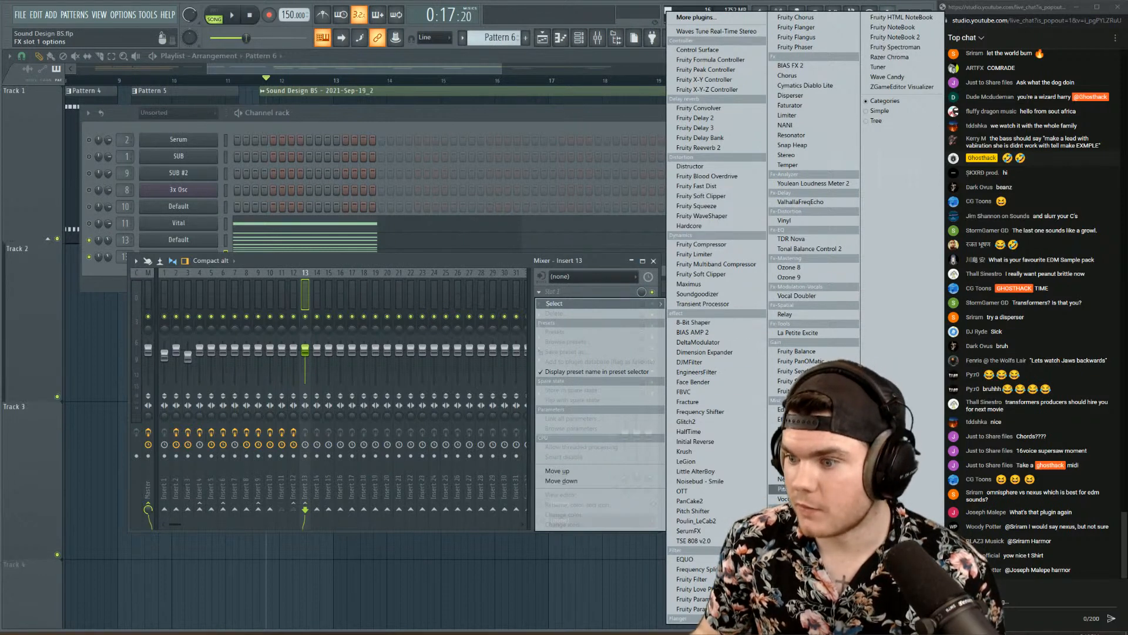
left_click(781, 499)
key("space")
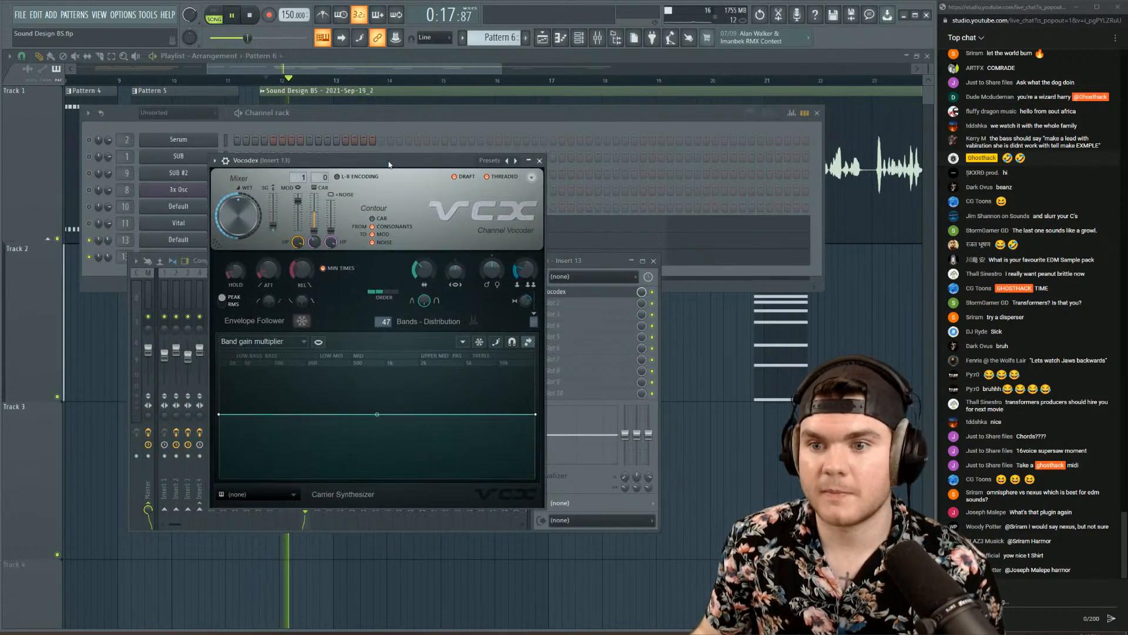
key("space")
key("space")
- Set the Vocodex modulator sidechain input number to 0 and replay the passage several times
mouse_move(301, 177)
left_mouse_down()
mouse_move(301, 186)
mouse_move(323, 168)
mouse_move(322, 187)
left_mouse_up()
key("space")
key("space")
key("space")
key("space")
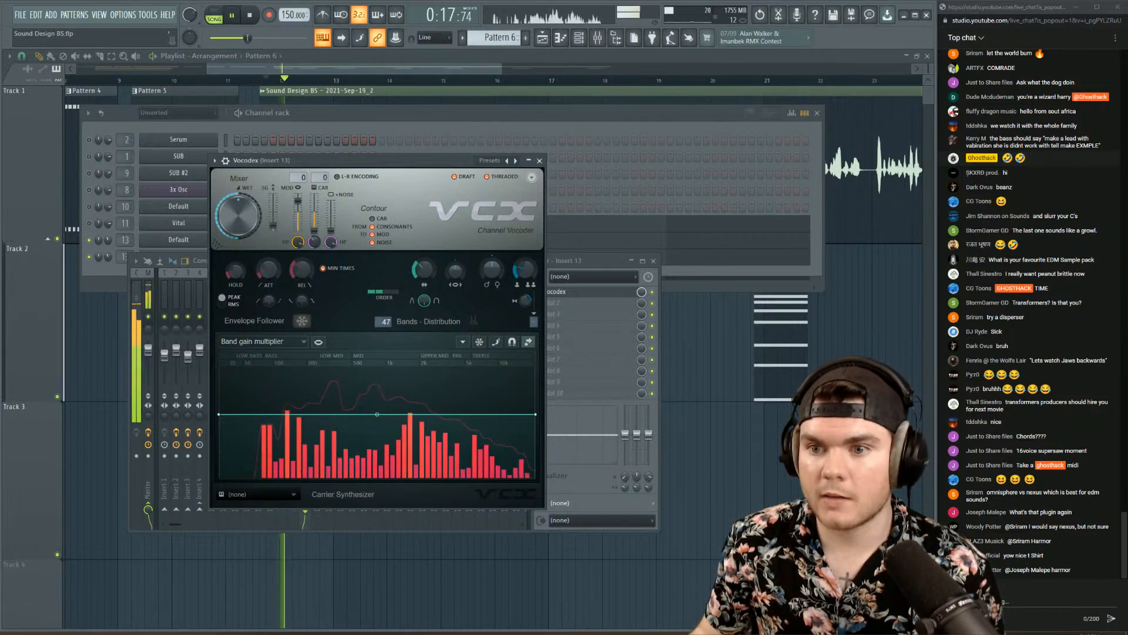
key("space")
key("space")
- Raise the Vocodex release time to about 1407 ms and the band width to 172%, checking both by ear
left_click_drag(303, 270, 303, 217)
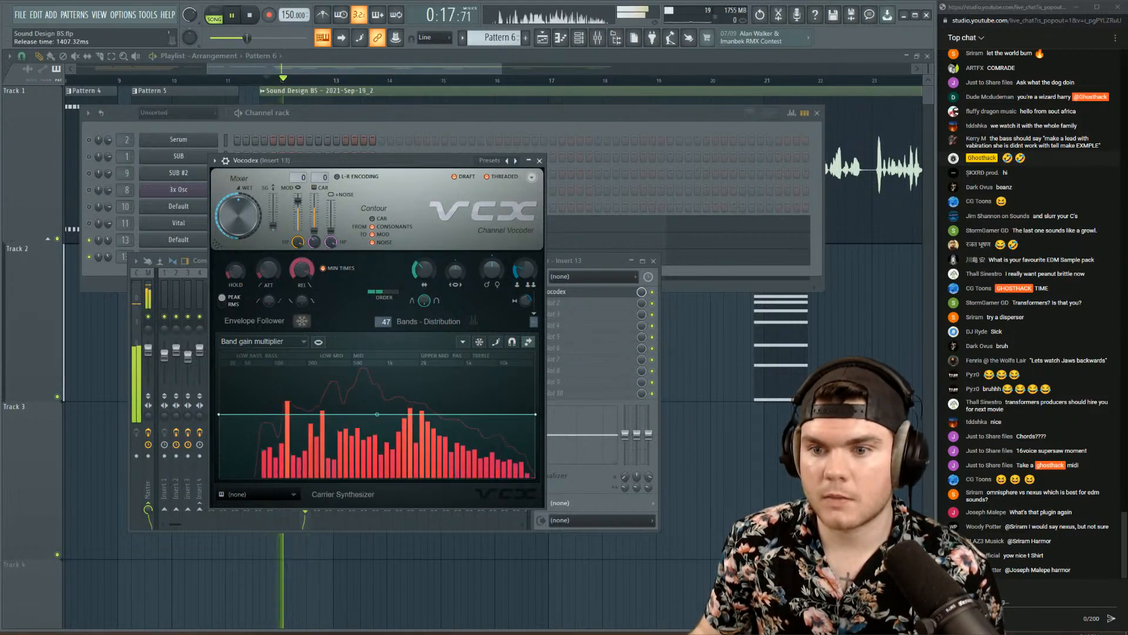
left_click_drag(424, 270, 423, 235)
key("space")
key("space")
key("space")
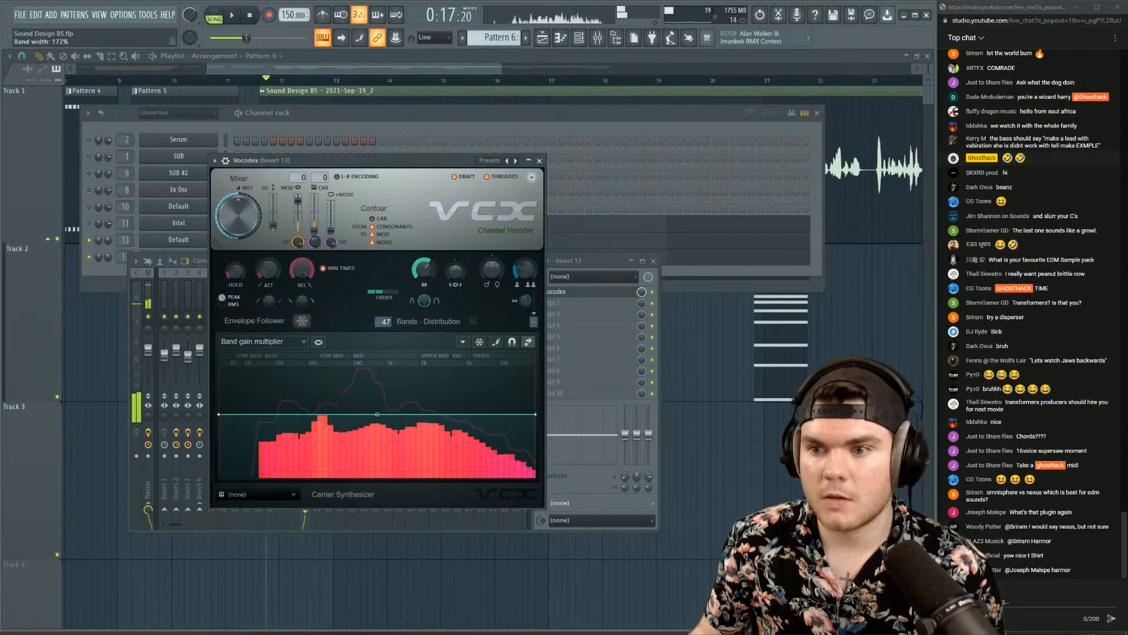
key("space")
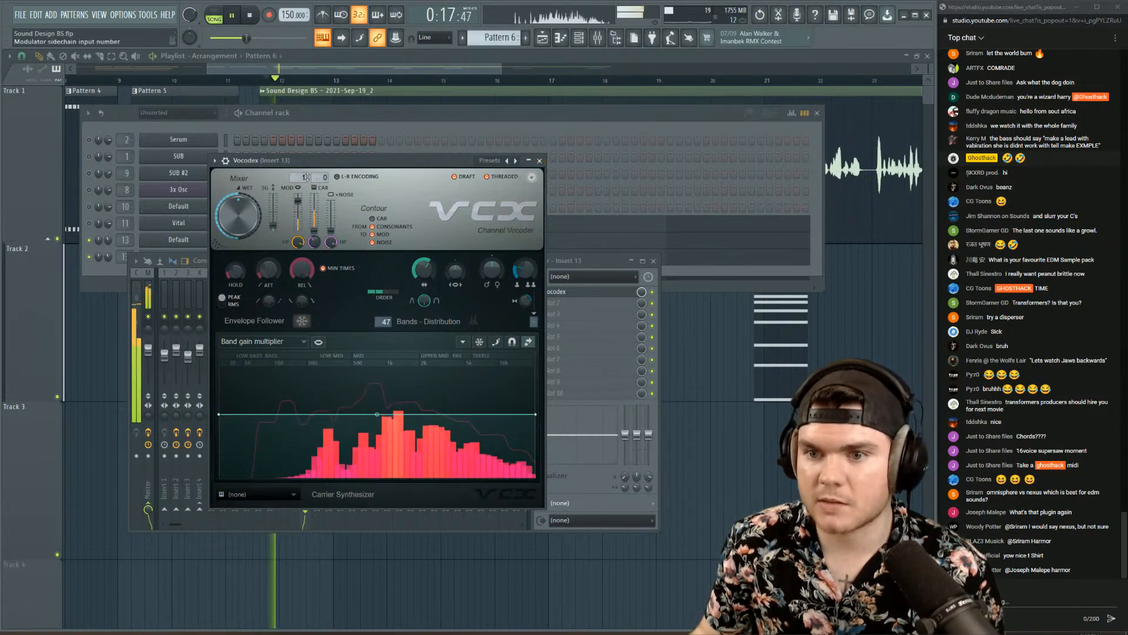
- Try Vocodex with modulator sidechain input 0 and carrier sidechain input 1 during playback
left_click_drag(317, 177, 317, 173)
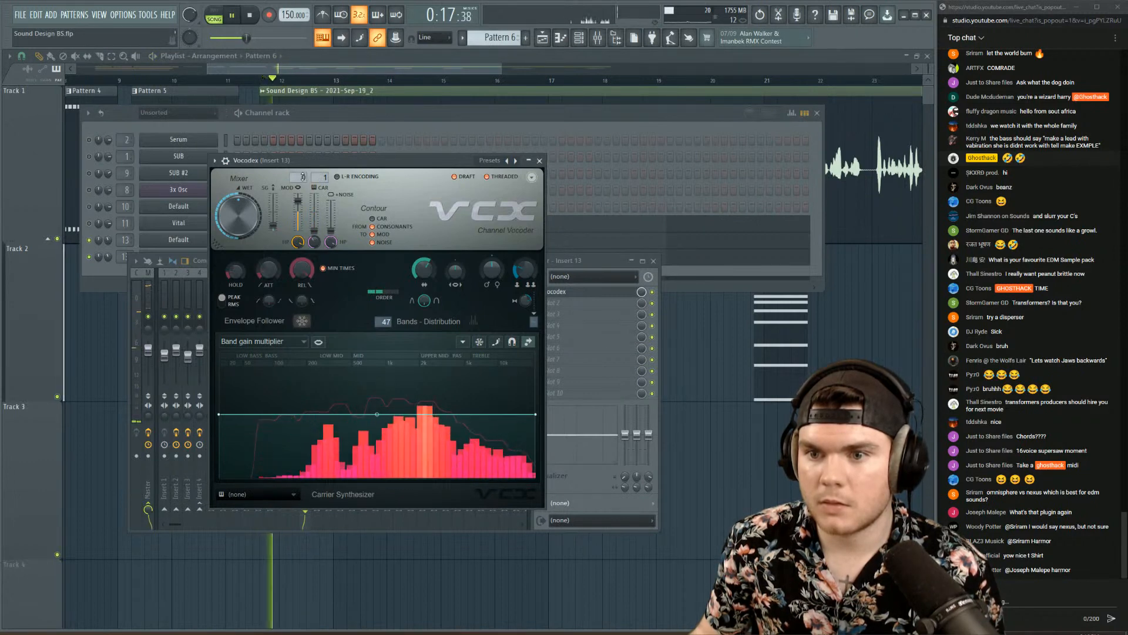
key("space")
key("space")
key("space")
- Play the voice clip with the Pattern 6 chords and check the signal on mixer Inserts 12 and 13
scroll(298, 82, "up", 3)
key("space")
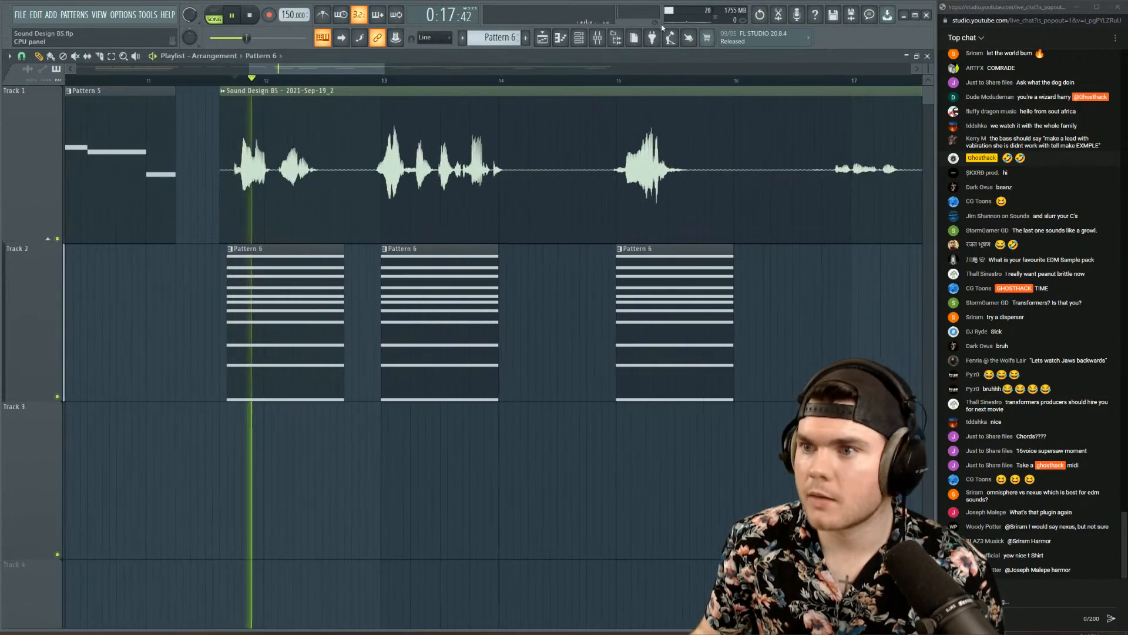
key("space")
left_click(600, 39)
key("space")
key("space")
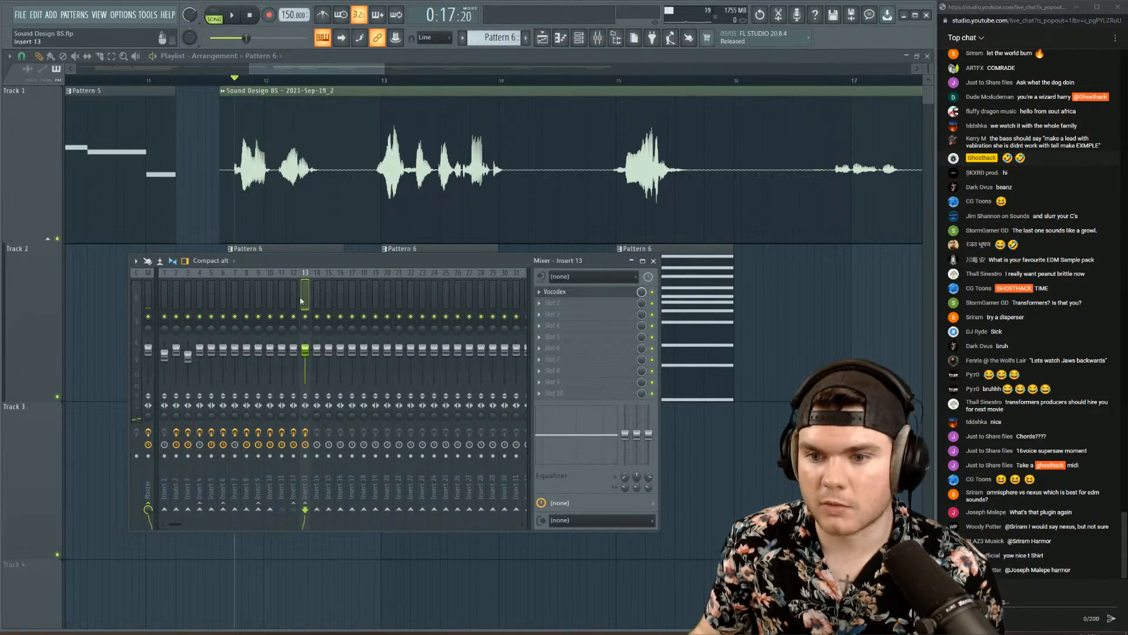
left_click(293, 299)
left_click(304, 300)
key("space")
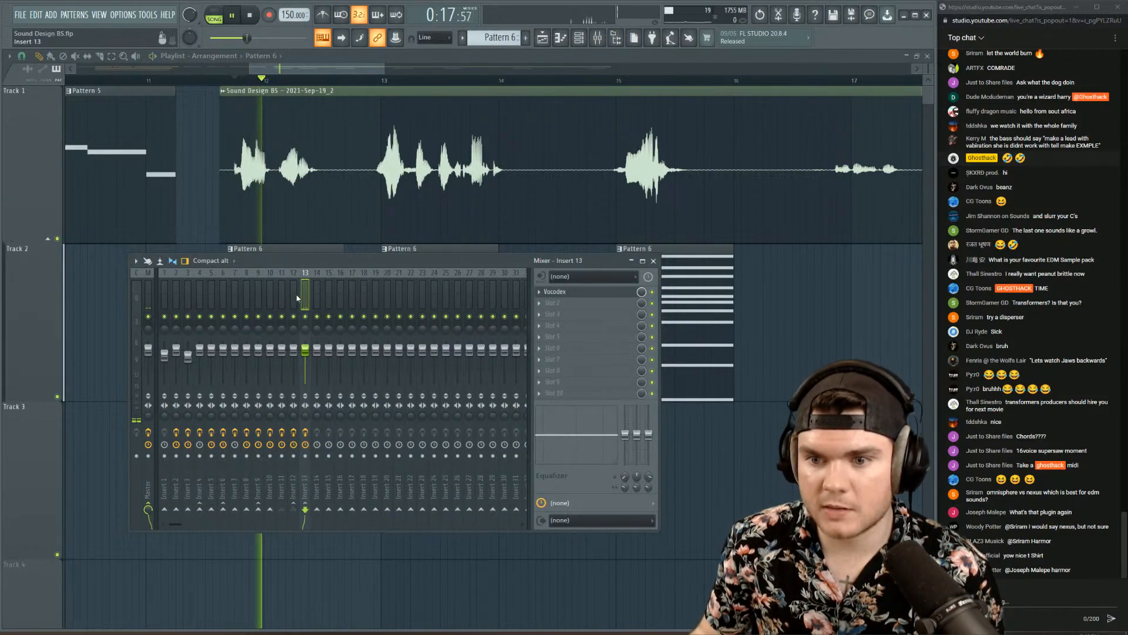
- Set the Vocodex modulator sidechain input to 1 and the carrier sidechain input to 0, and listen to the result
left_click(588, 292)
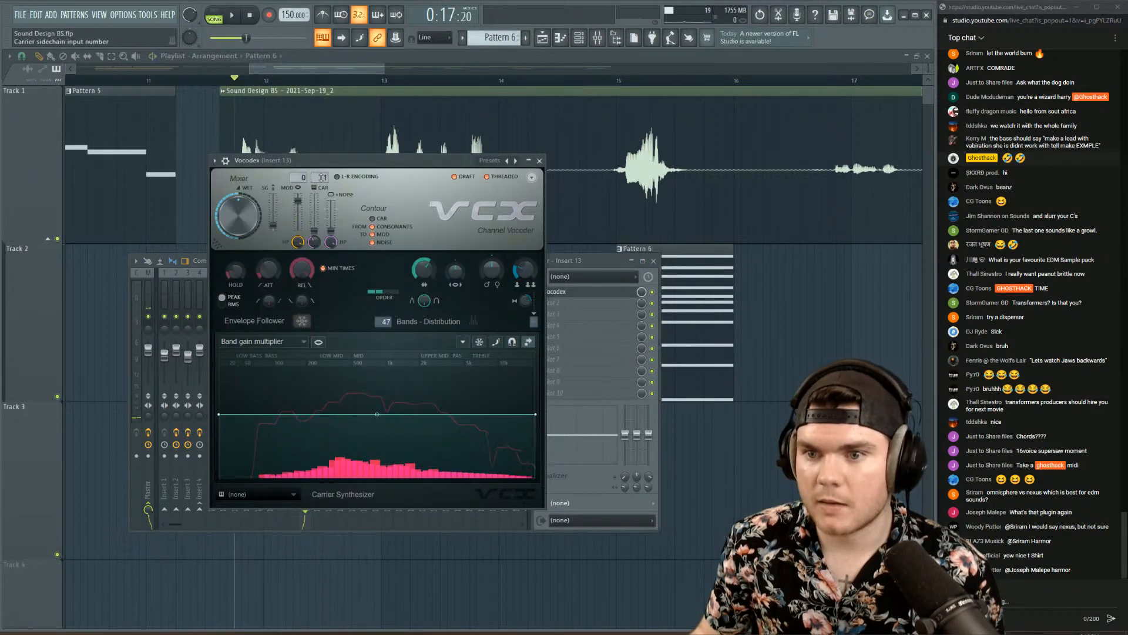
key("space")
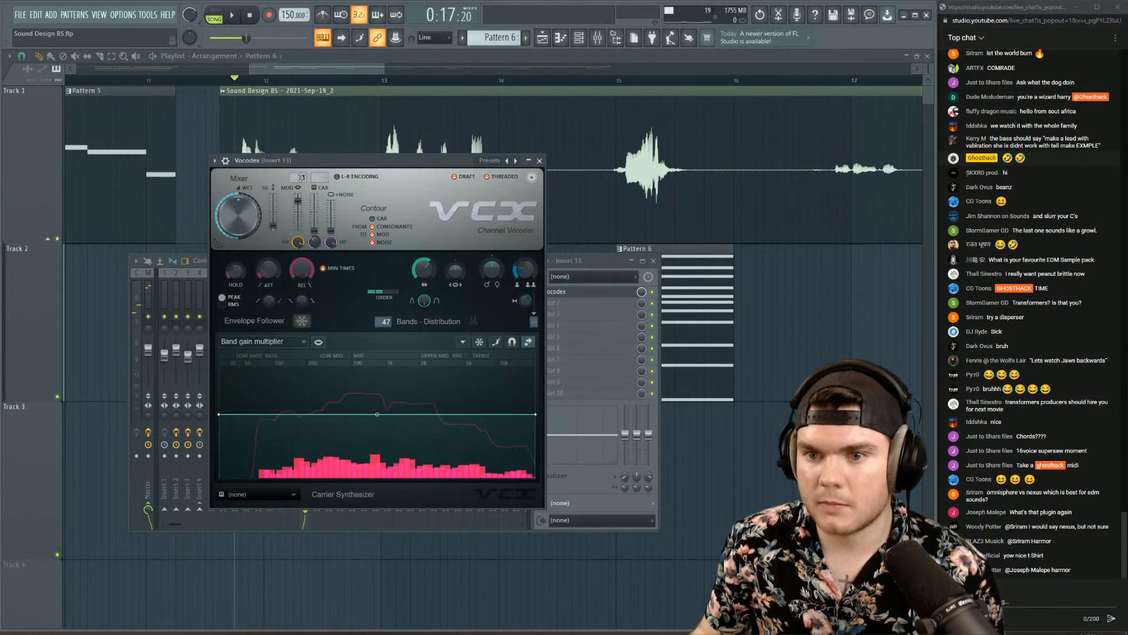
key("space")
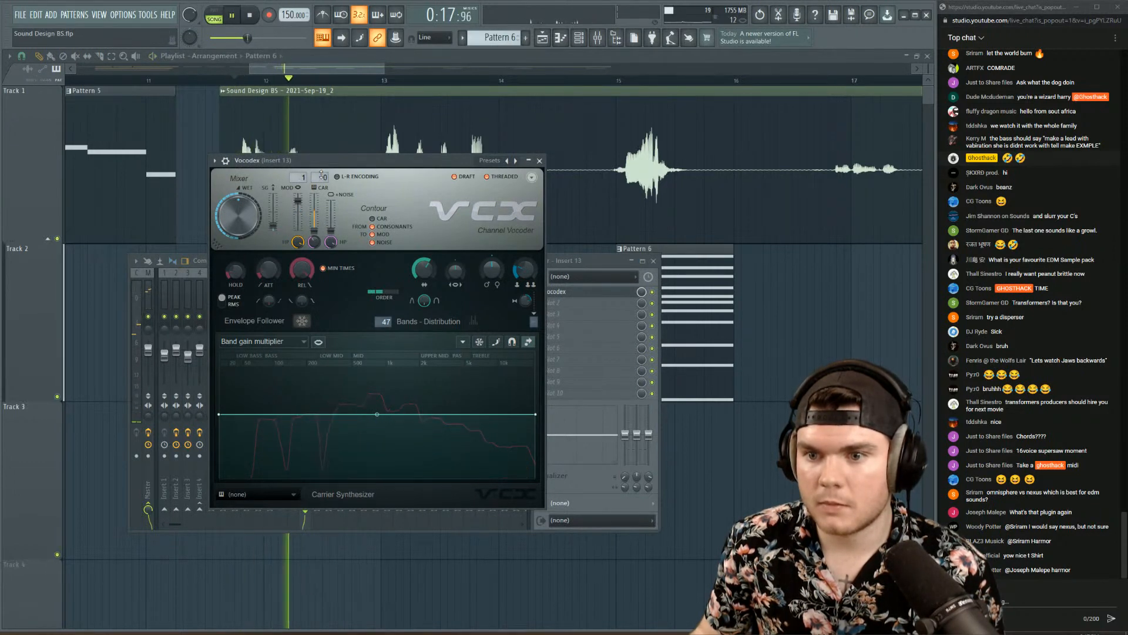
left_click(539, 161)
key("space")
- Delete the Vocodex effect from the first slot of Insert 13
left_click(539, 292)
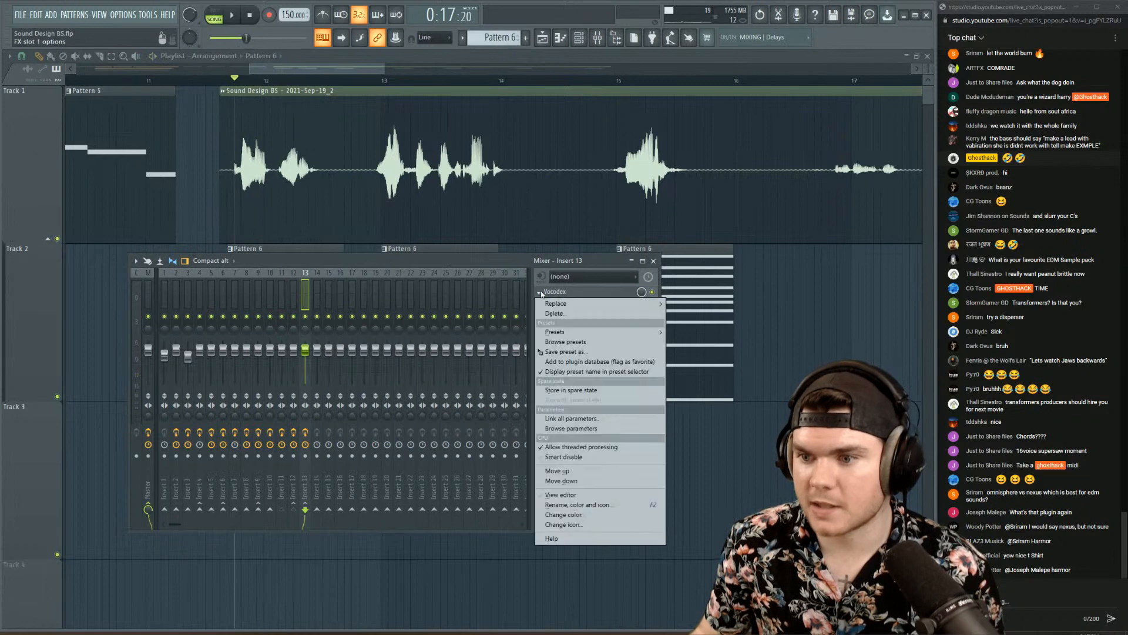
left_click(551, 313)
left_click(413, 358)
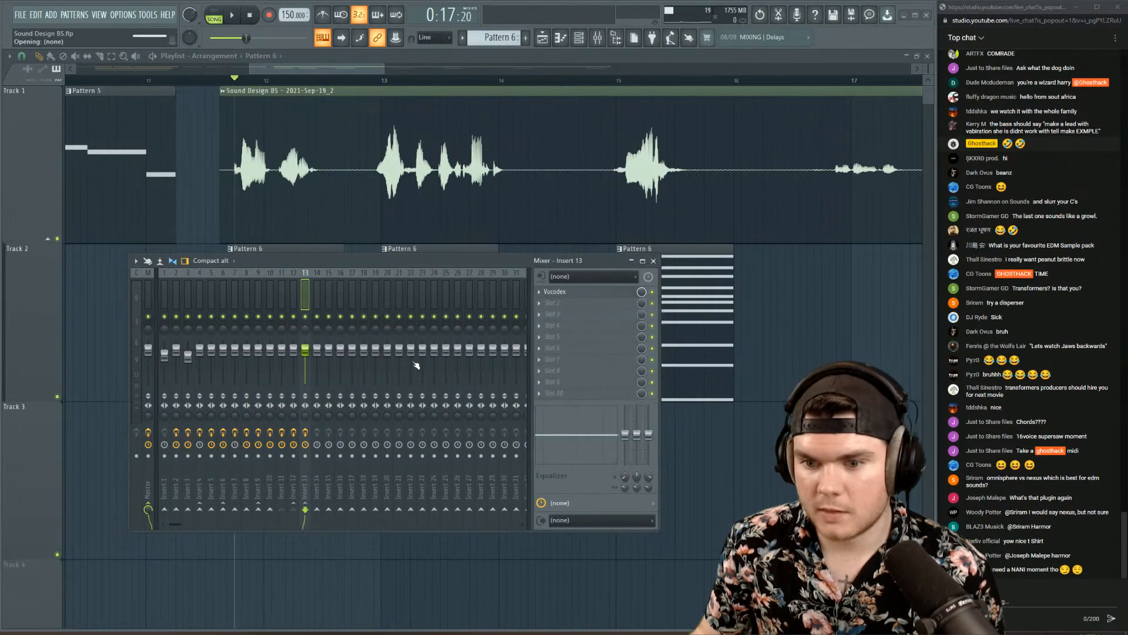
- Sidechain mixer Insert 13 to Insert 12
left_click(291, 297)
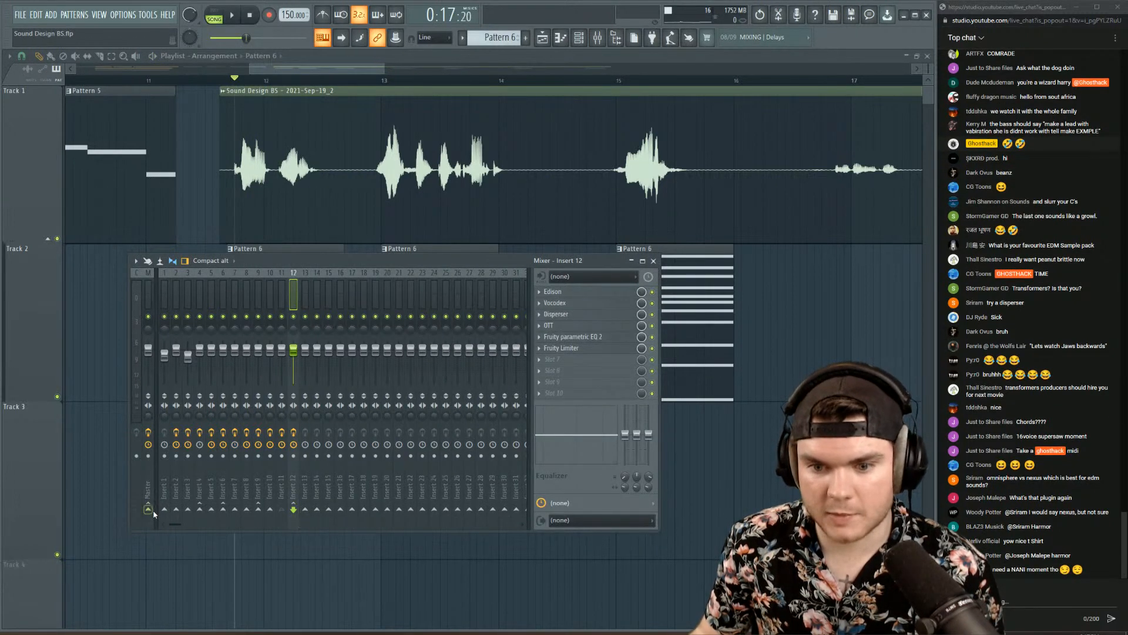
left_click(302, 300)
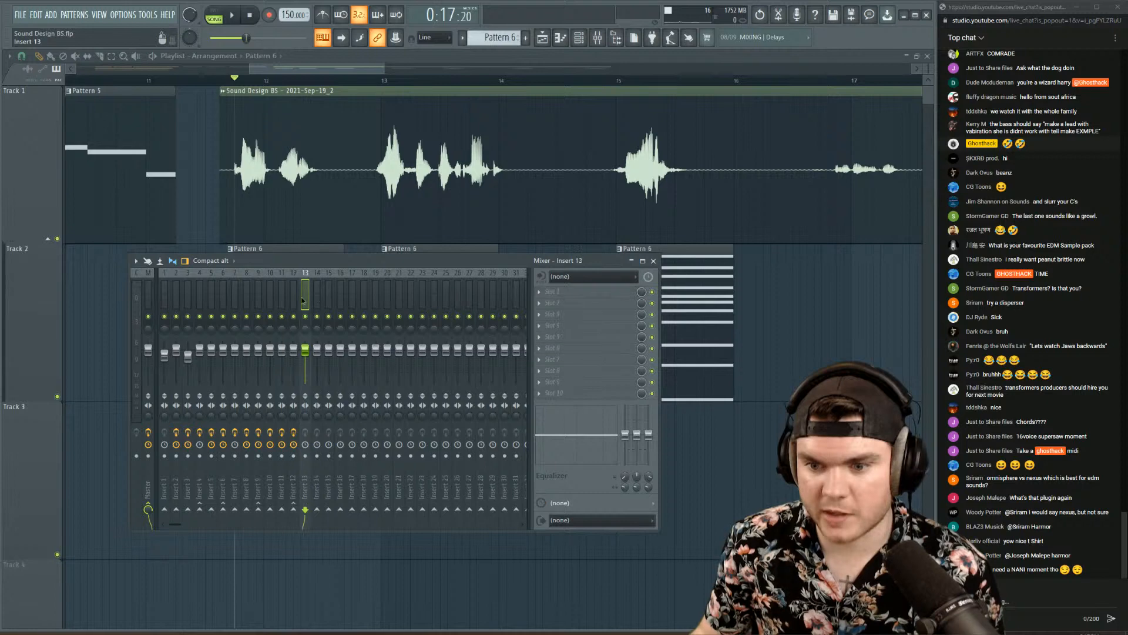
right_click(297, 509)
left_click(311, 537)
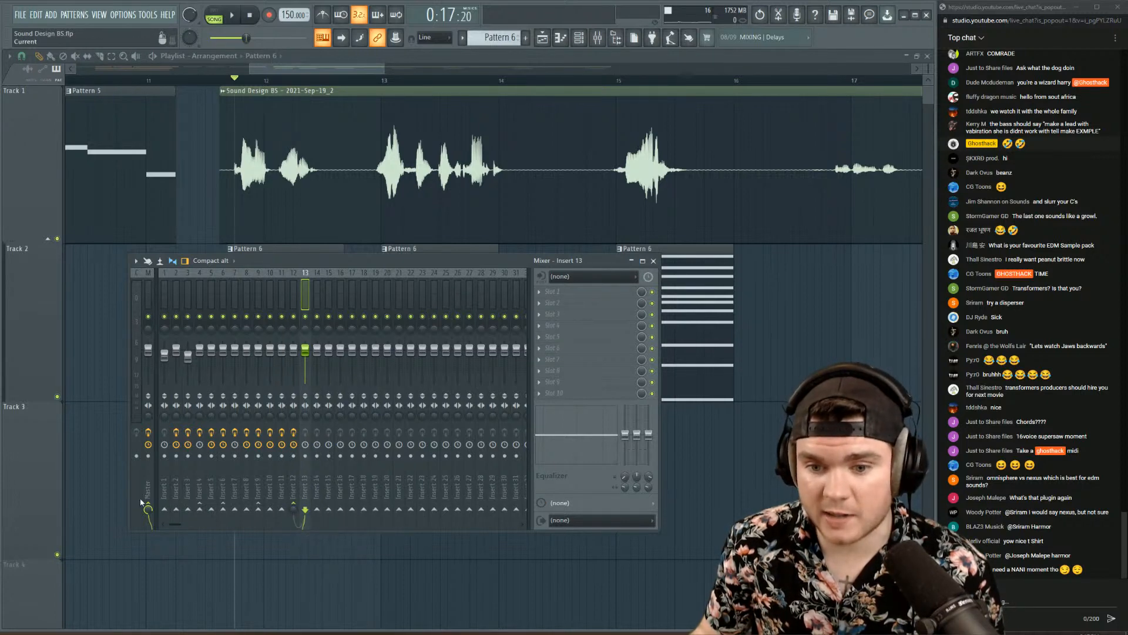
- Try Vocodex in slot 8 of Insert 12 and delete it from that slot
left_click(552, 370)
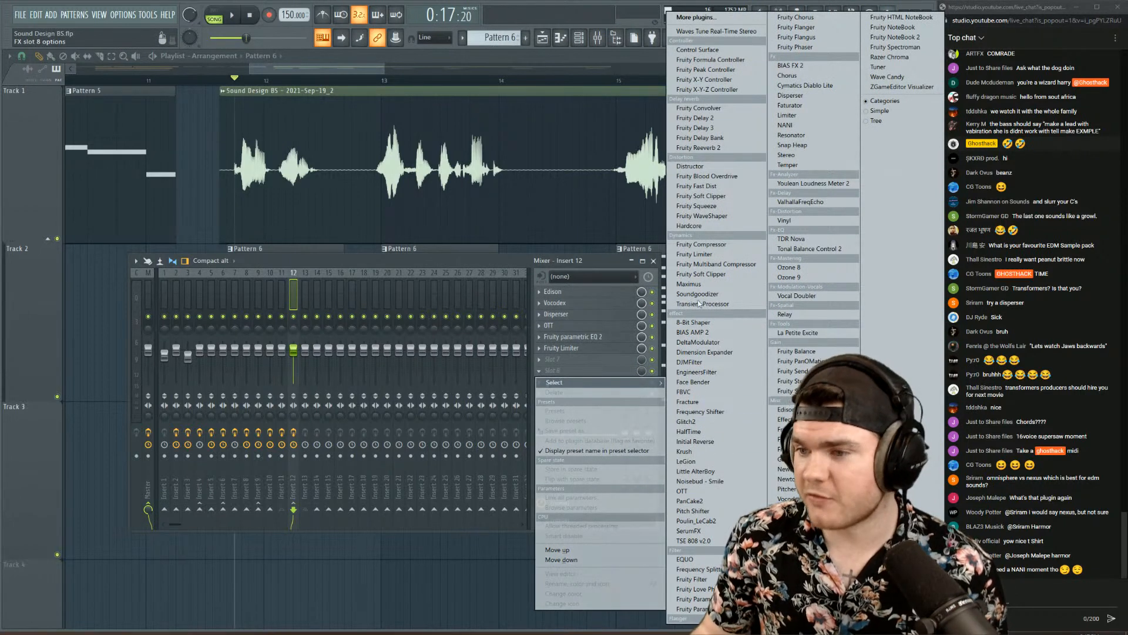
left_click(788, 498)
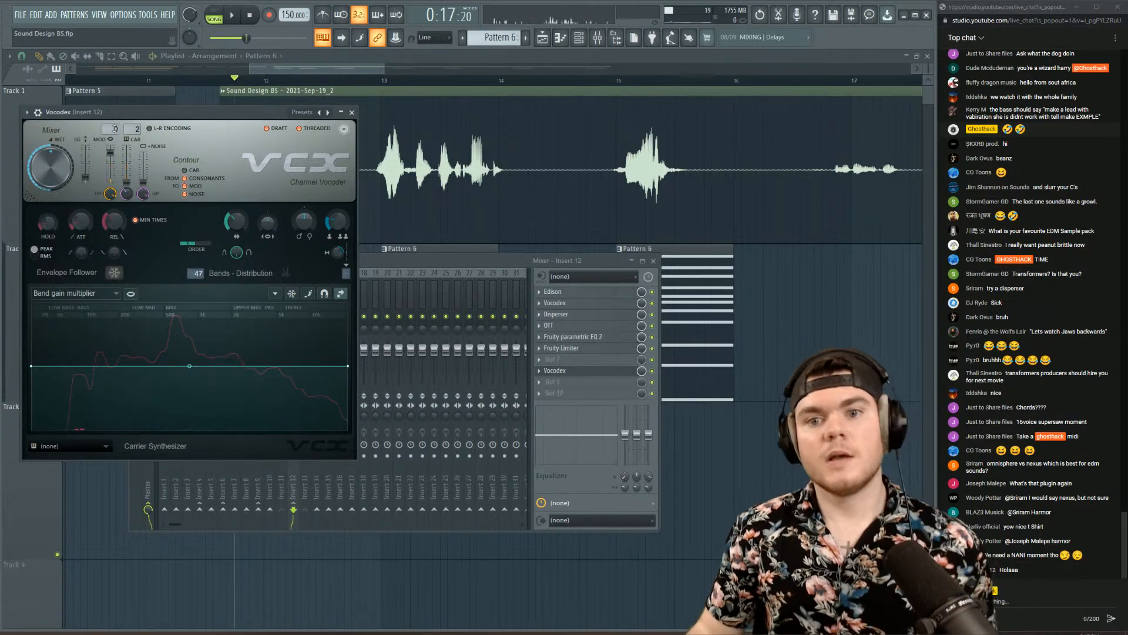
left_click(541, 372)
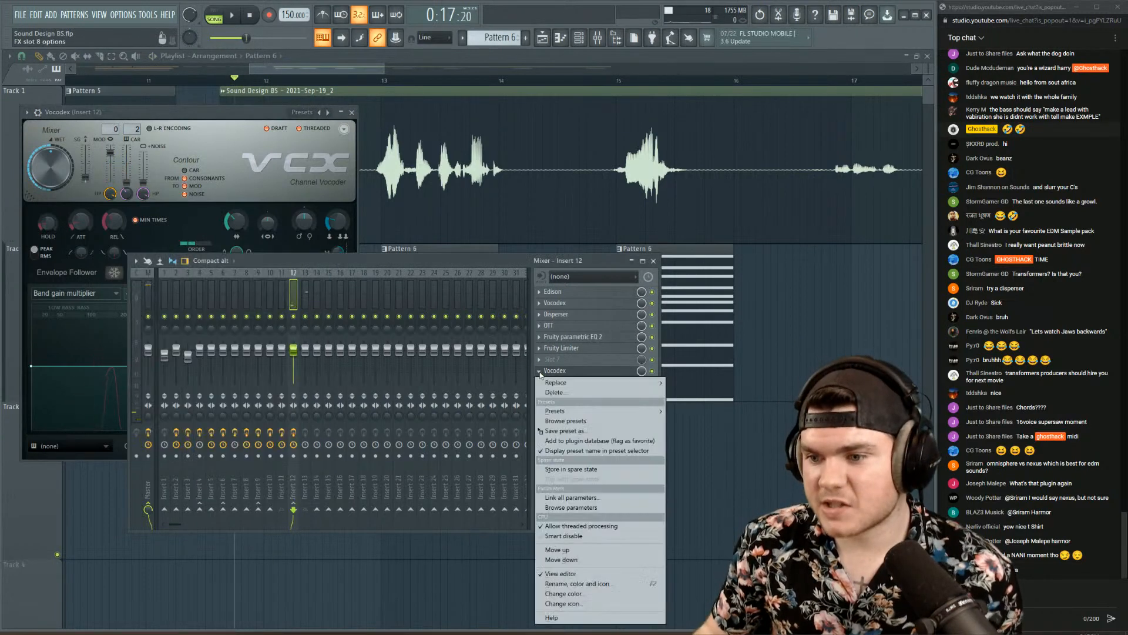
left_click(555, 394)
left_click(414, 360)
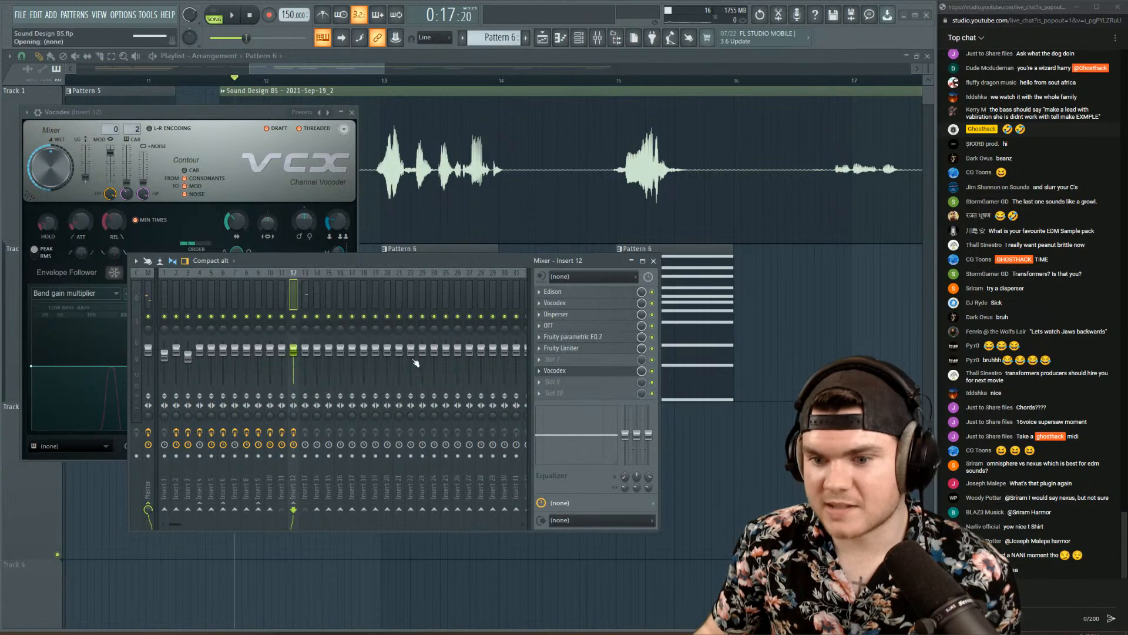
- Select mixer Insert 13, open the channel rack and listen to the Pattern 6 chord channels during playback
left_click(305, 301)
key("space")
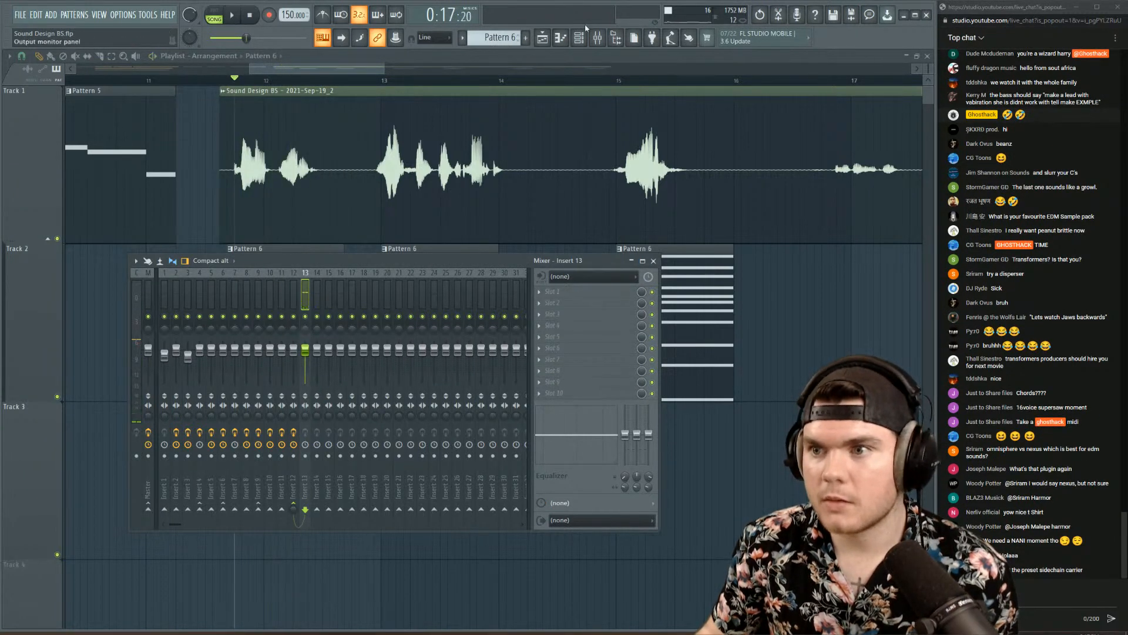
left_click(580, 36)
key("space")
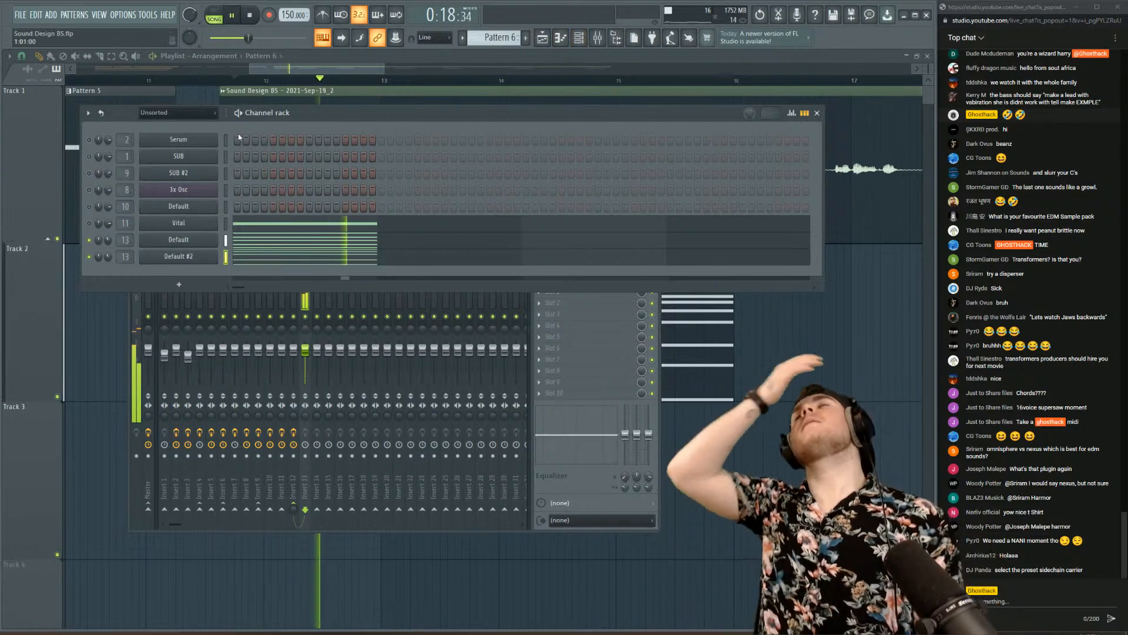
key("space")
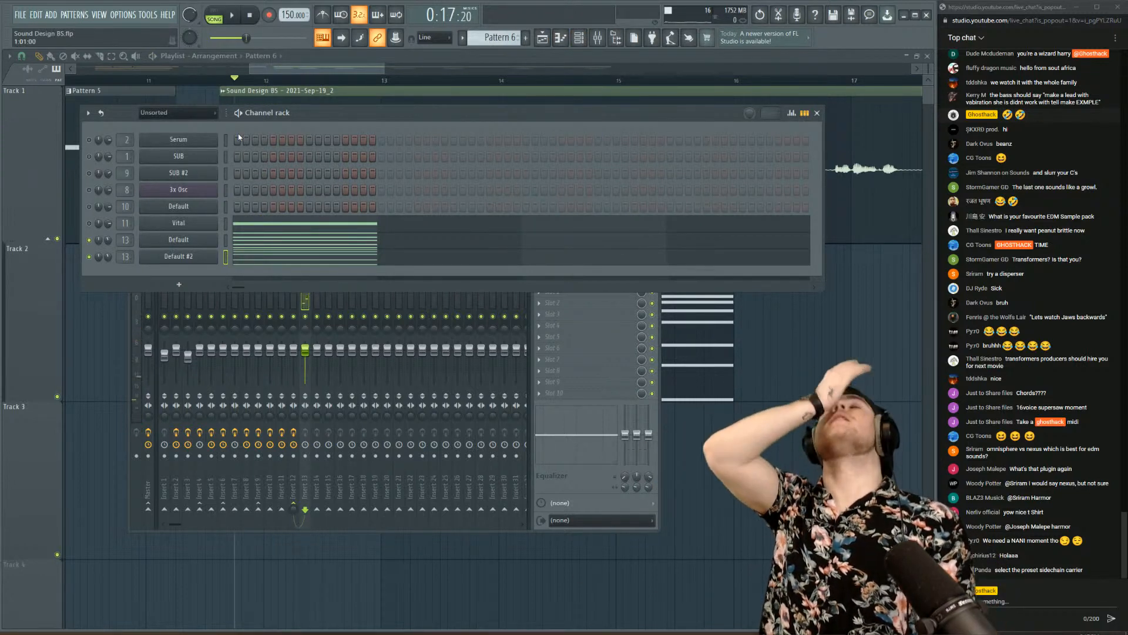
- Turn off the solo on the Default channels and play the arrangement from the playlist
right_click(89, 240)
left_click(95, 247)
left_click(377, 57)
key("space")
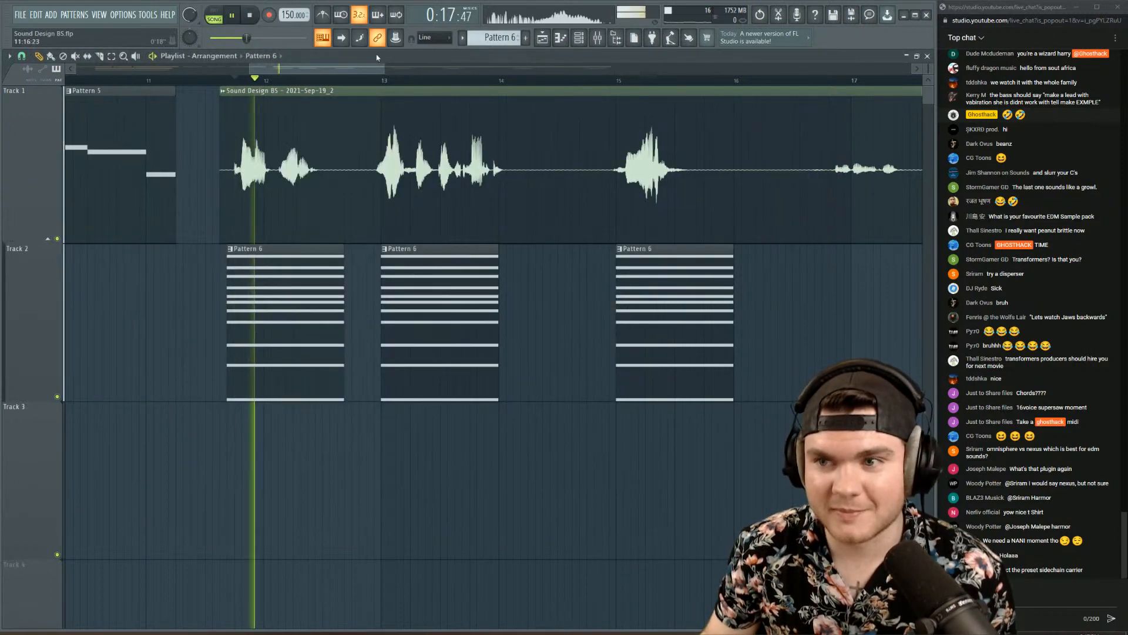
- Open the mixer and compare the signal on Inserts 12 and 13 during playback
left_click(599, 37)
key("space")
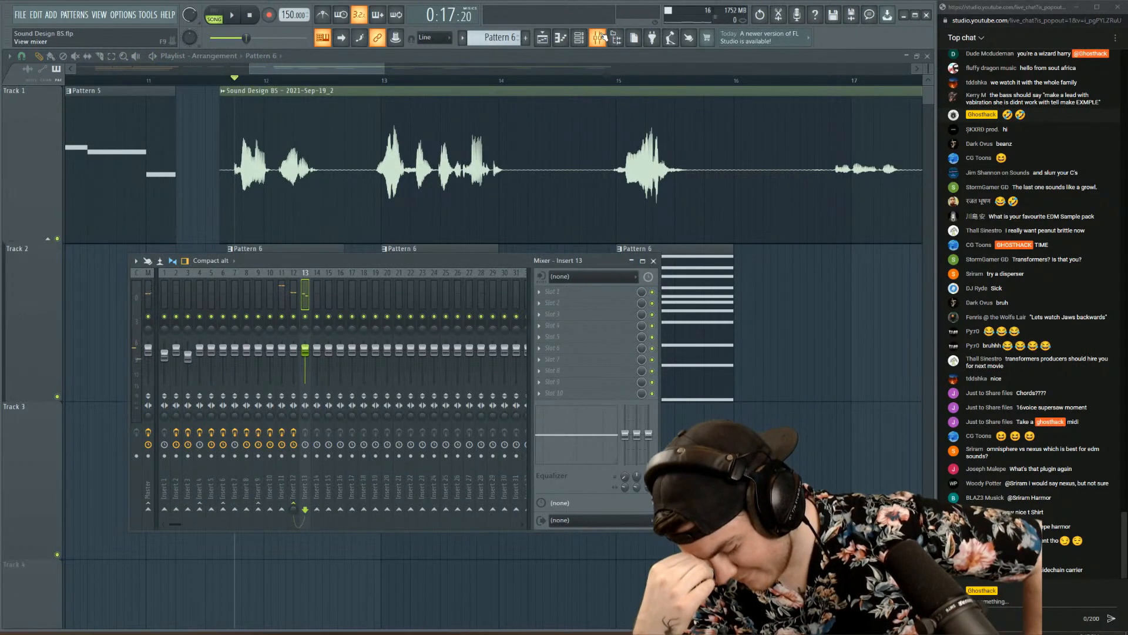
key("space")
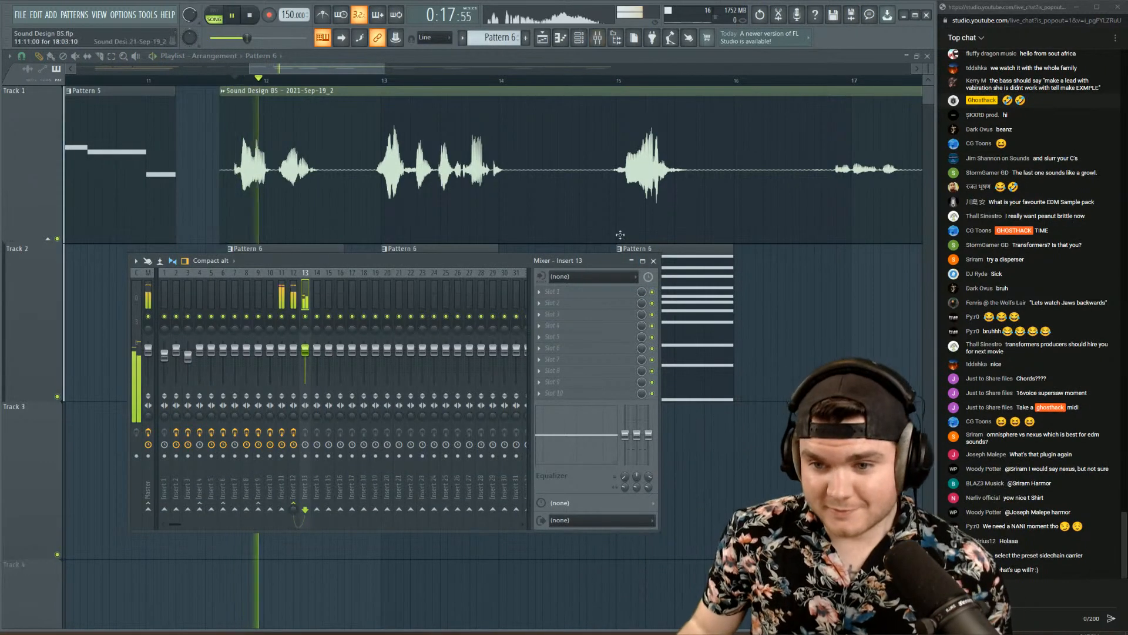
key("space")
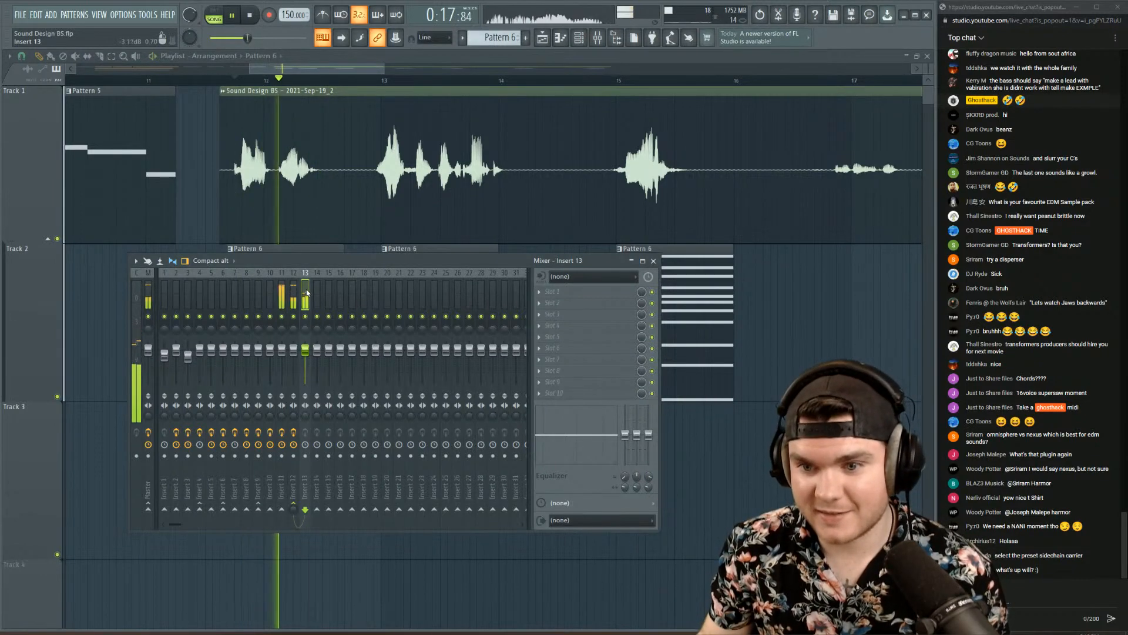
left_click(294, 297)
key("space")
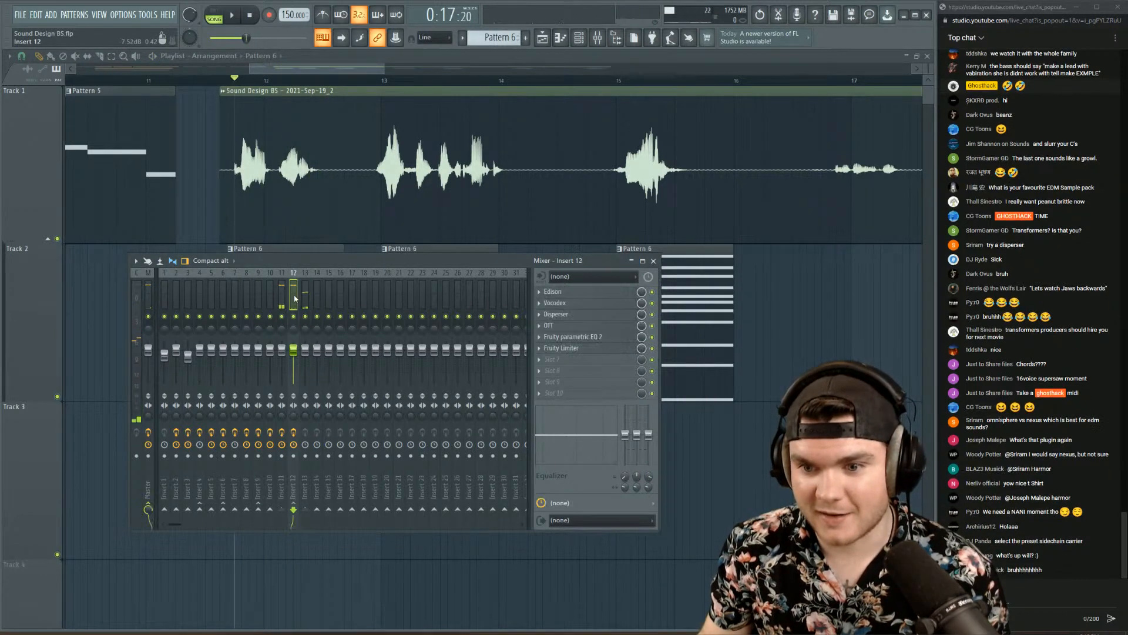
- Add Vocodex to slot 8 of Insert 12 and listen to it during playback
left_click(568, 372)
left_click(784, 498)
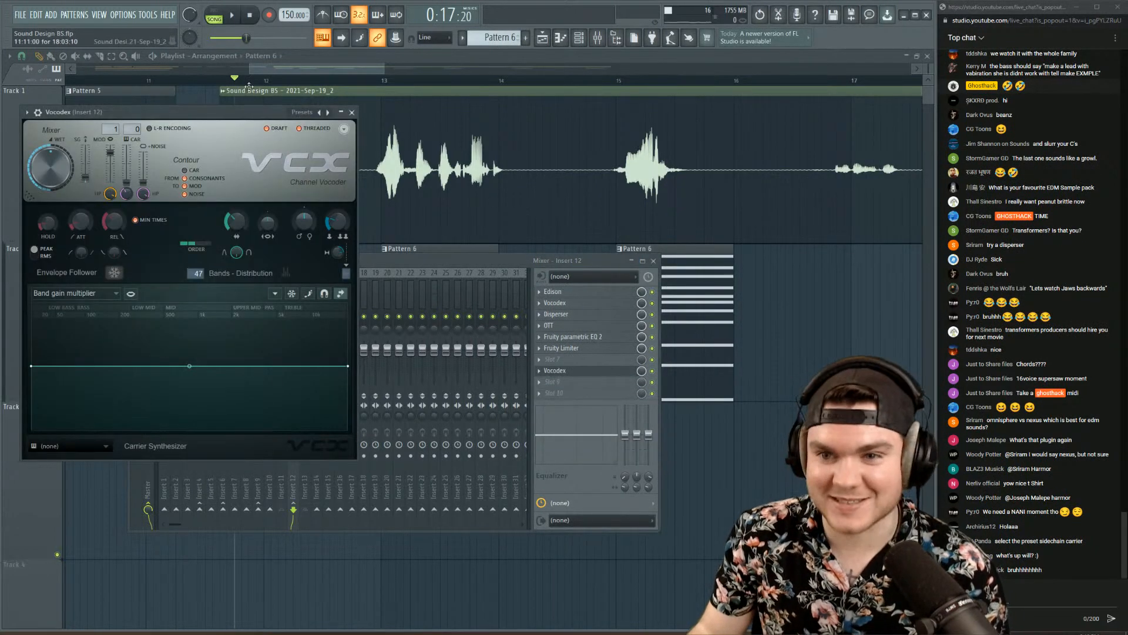
left_click_drag(224, 114, 245, 116)
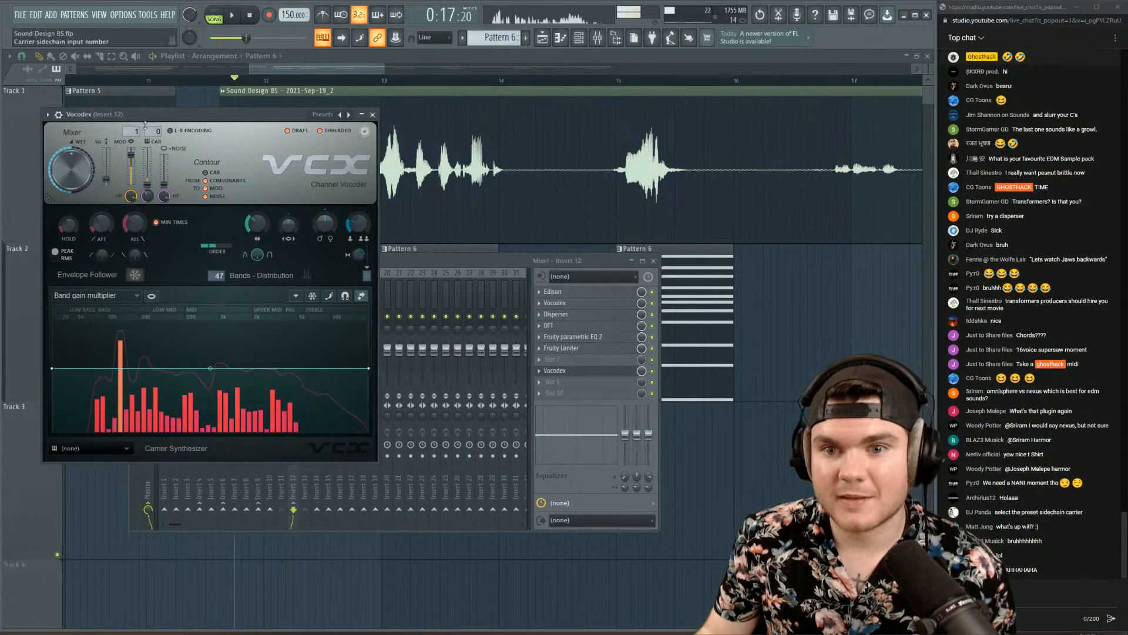
key("space")
- Try Vocodex on Insert 12 with carrier sidechain input 1 and modulator sidechain inputs 1 and 0 during playback
left_click_drag(154, 131, 154, 127)
key("space")
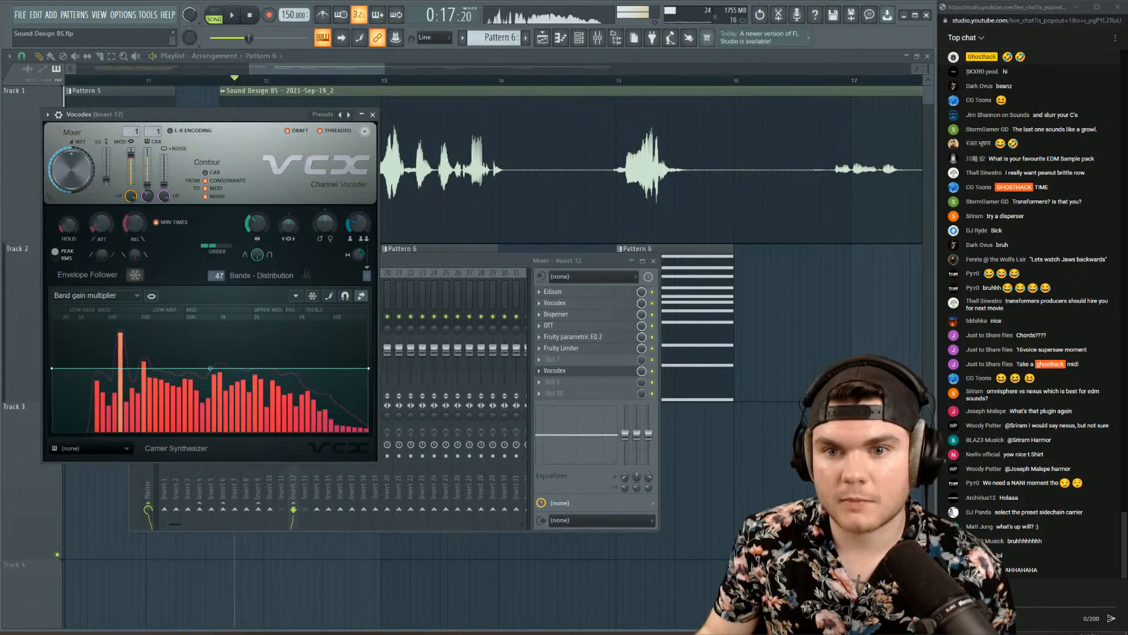
key("space")
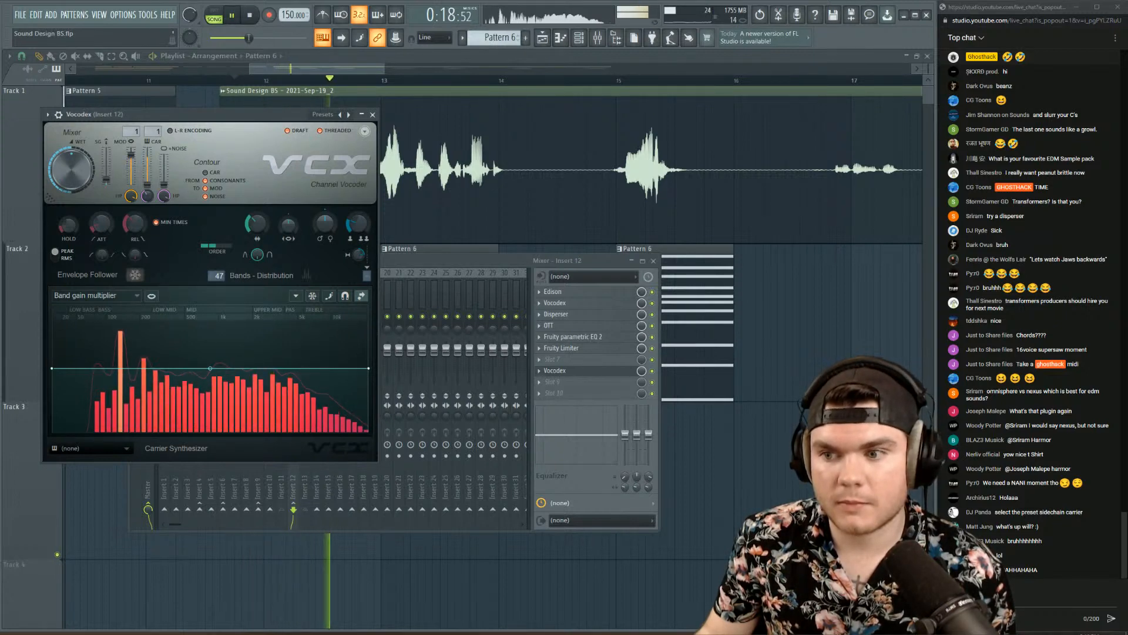
key("space")
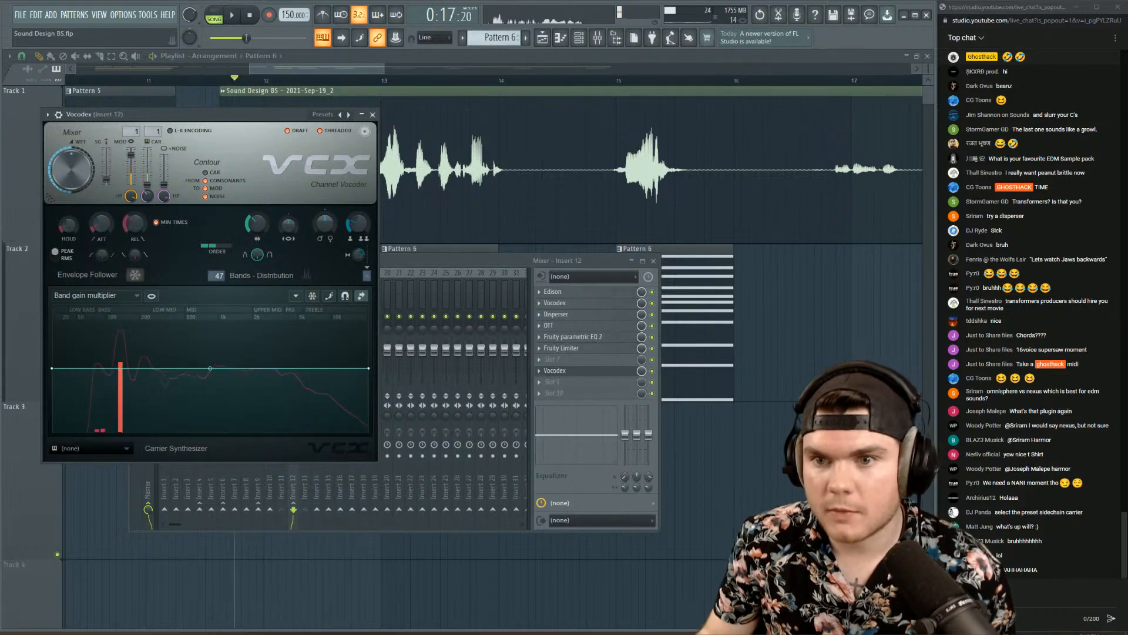
key("space")
left_click_drag(140, 115, 500, 130)
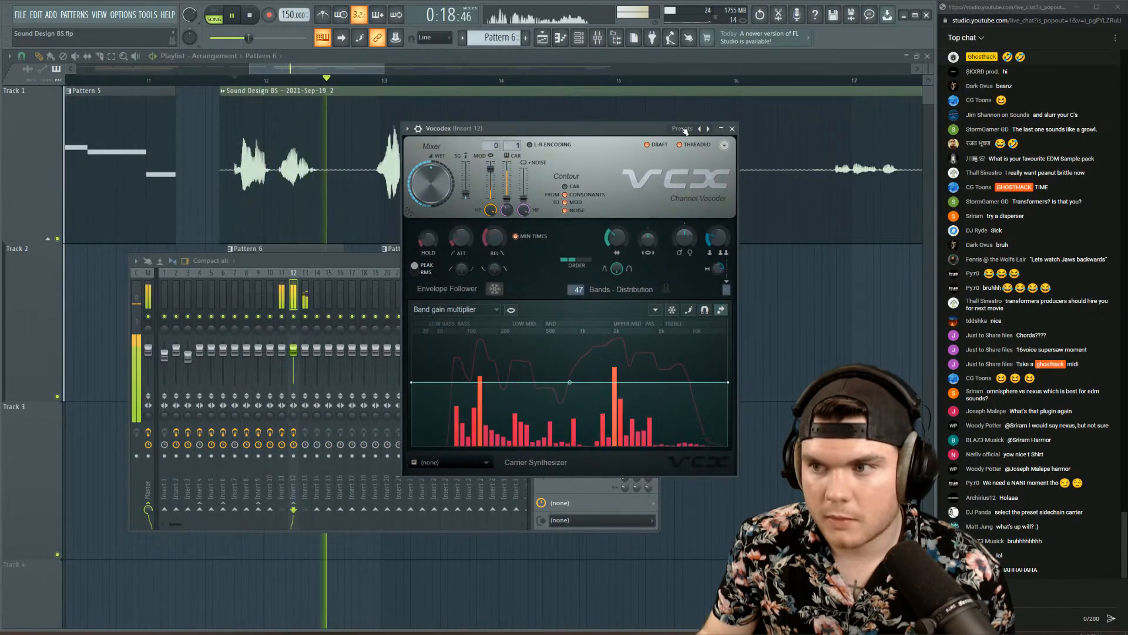
- Close Vocodex and delete it from slot 8 of Insert 12
left_click(732, 129)
key("space")
key("space")
left_click(540, 371)
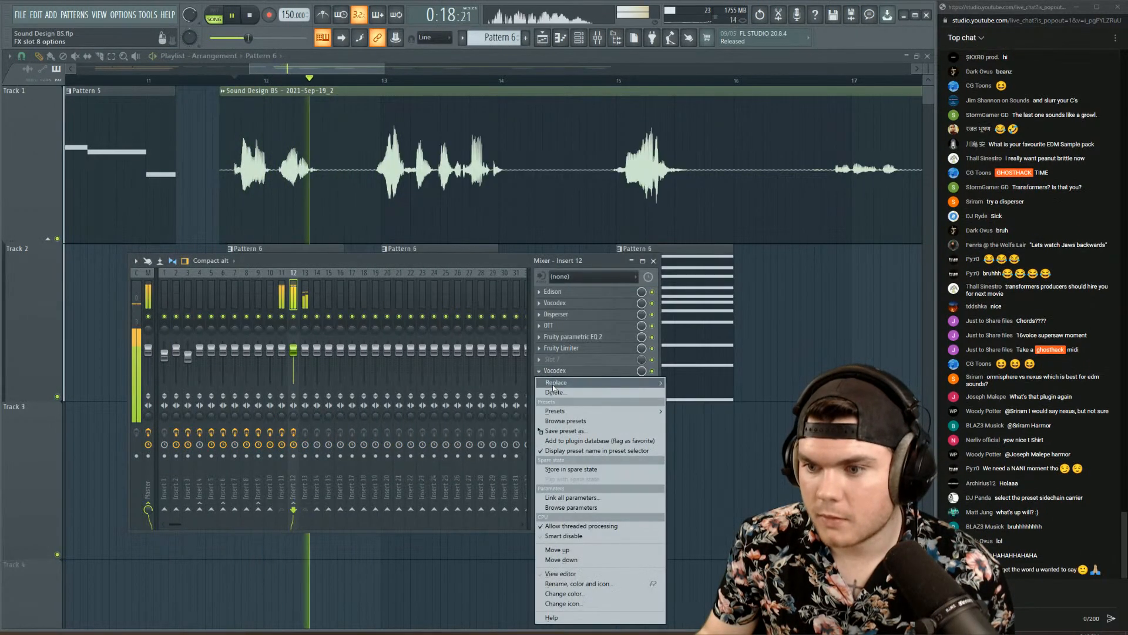
left_click(553, 393)
left_click(406, 359)
- Play the arrangement again and check the signal level on mixer Insert 12
key("space")
key("space")
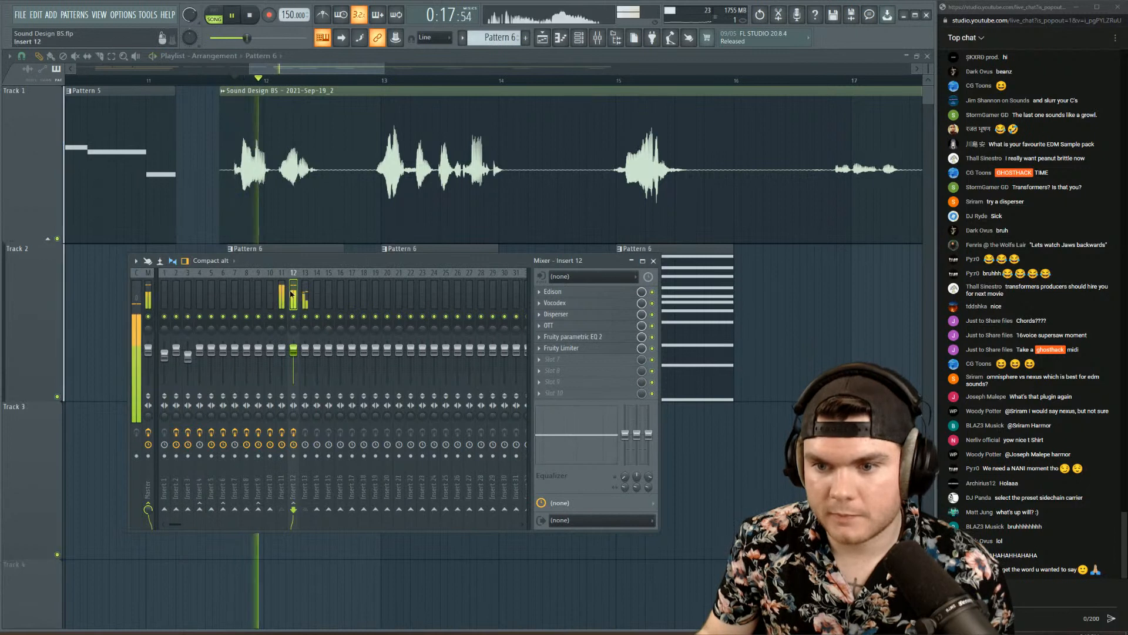
key("space")
left_click(286, 296)
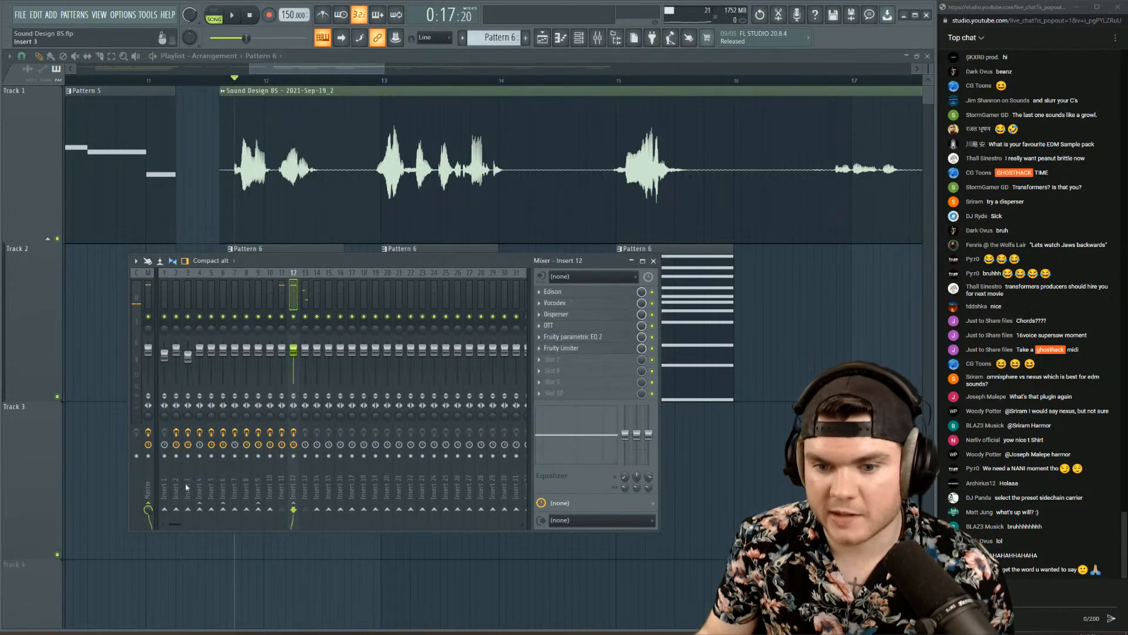
- Reverse the mixer routing: remove the send from Insert 13 to Insert 12 and sidechain Insert 12 to Insert 13
right_click(309, 275)
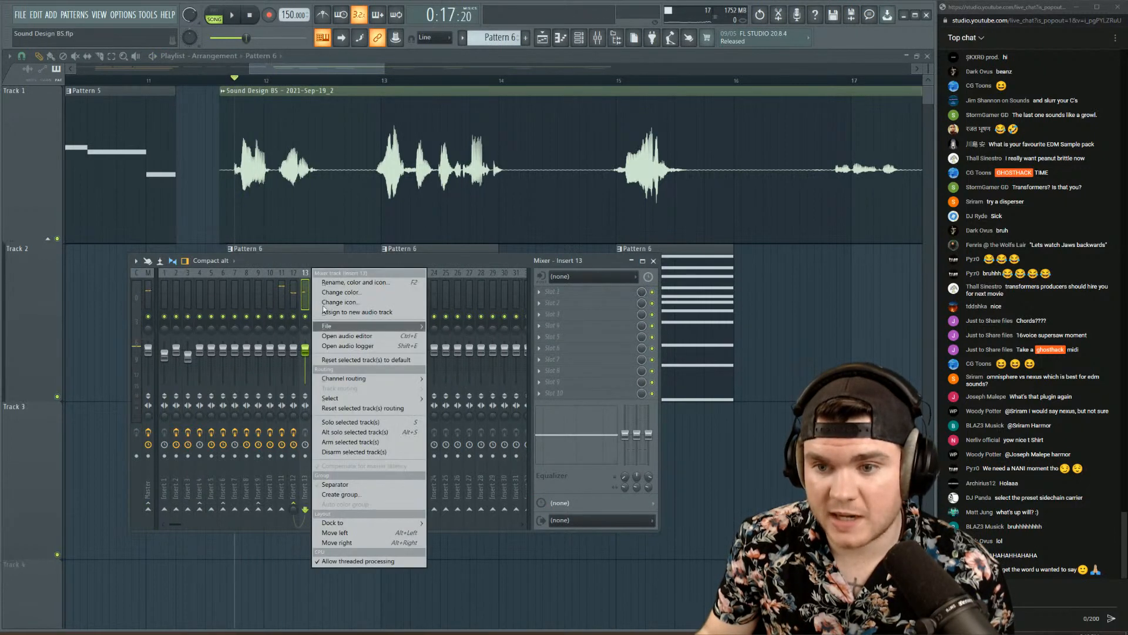
left_click(289, 303)
left_click(304, 304)
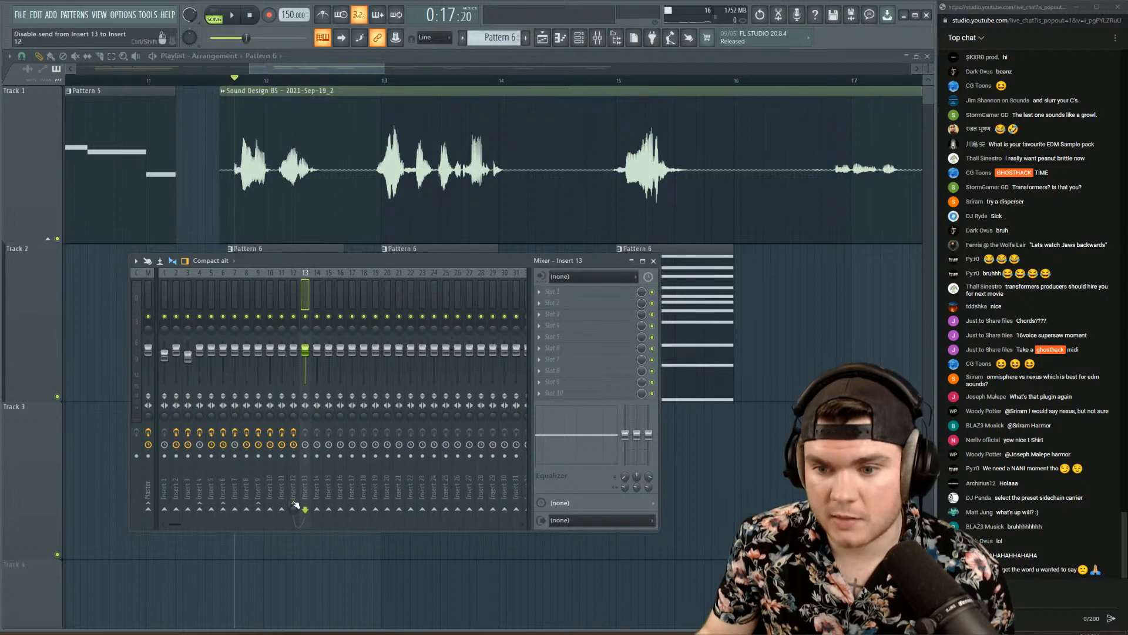
left_click(293, 317)
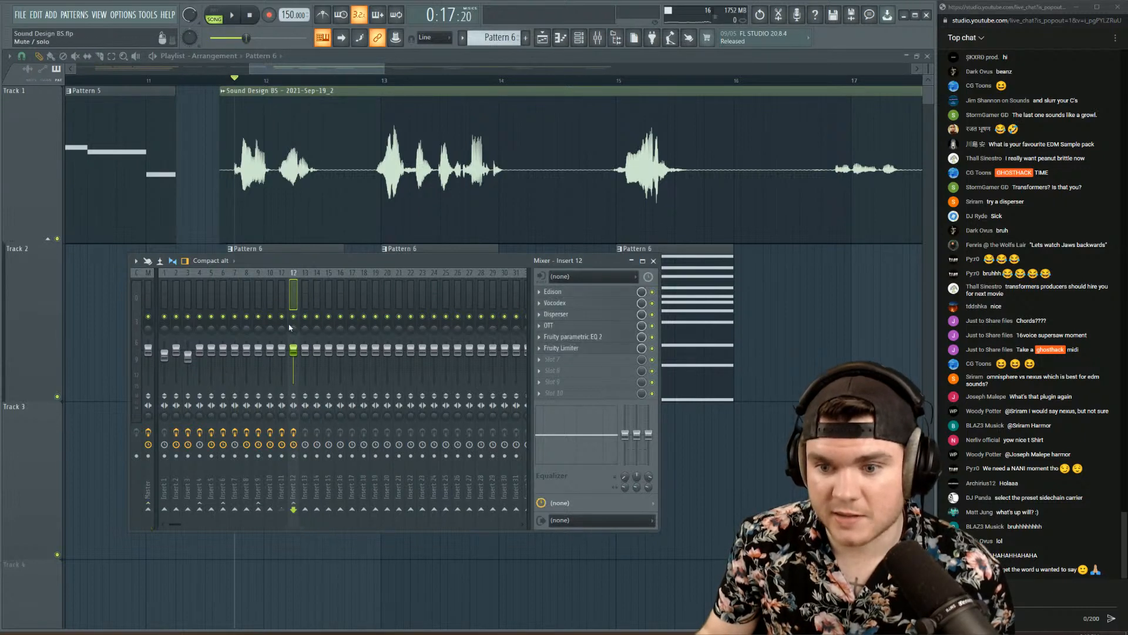
right_click(305, 509)
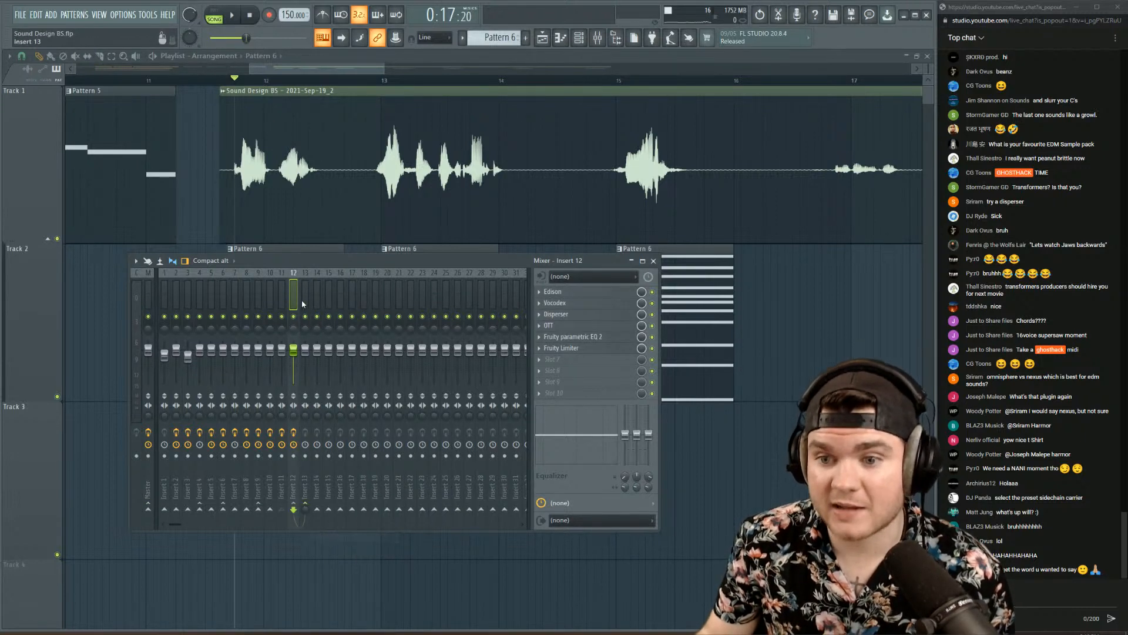
- Add Vocodex to slot 4 of Insert 13 and listen to the vocoded chords
left_click(593, 325)
mouse_move(602, 334)
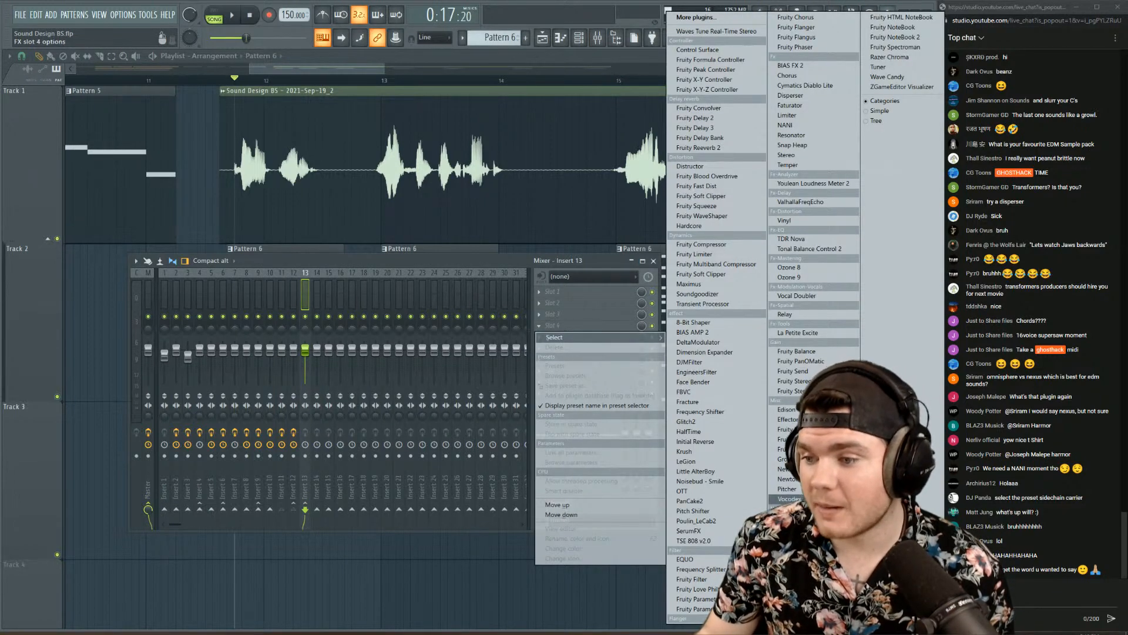
left_click(788, 498)
key("space")
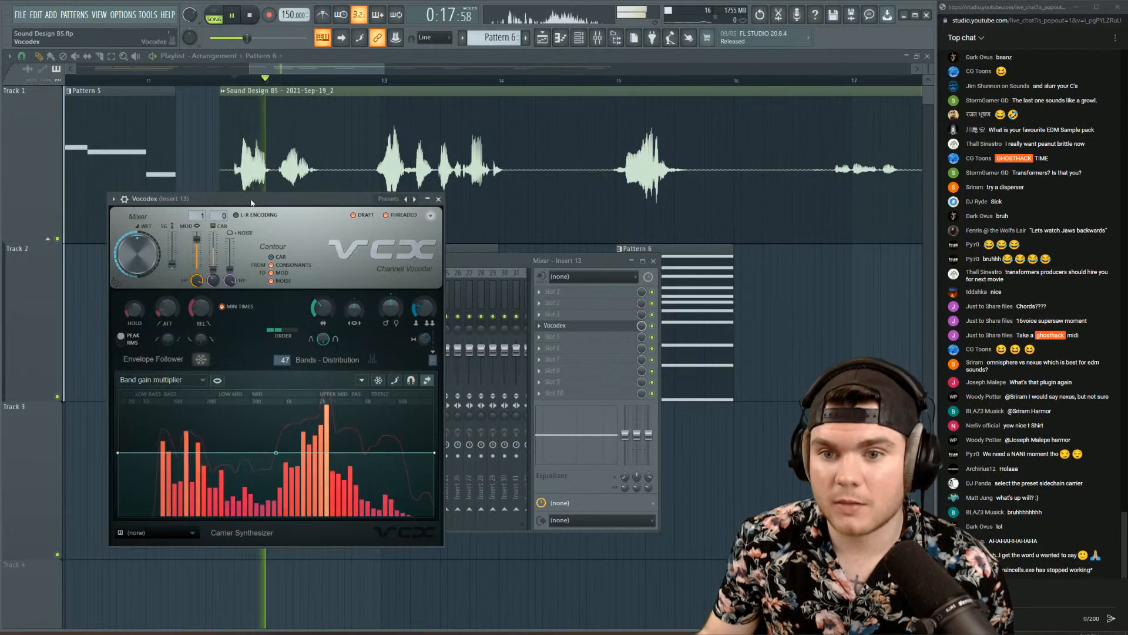
left_click_drag(251, 202, 301, 193)
key("space")
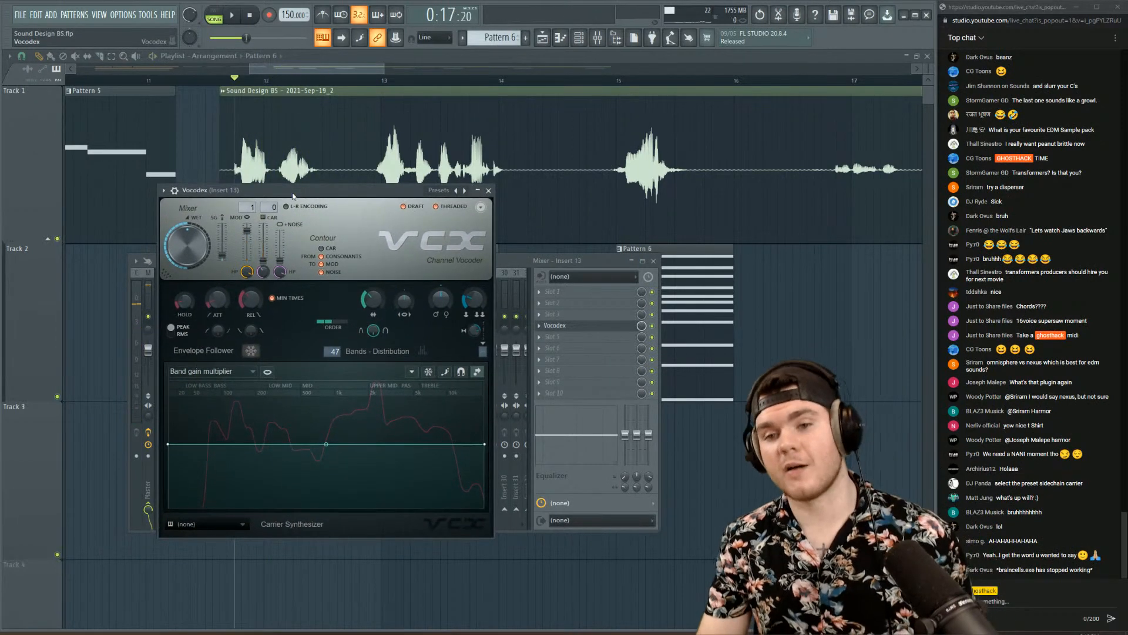
- Raise the Vocodex band width to its maximum and turn up the knob beside it while listening
key("space")
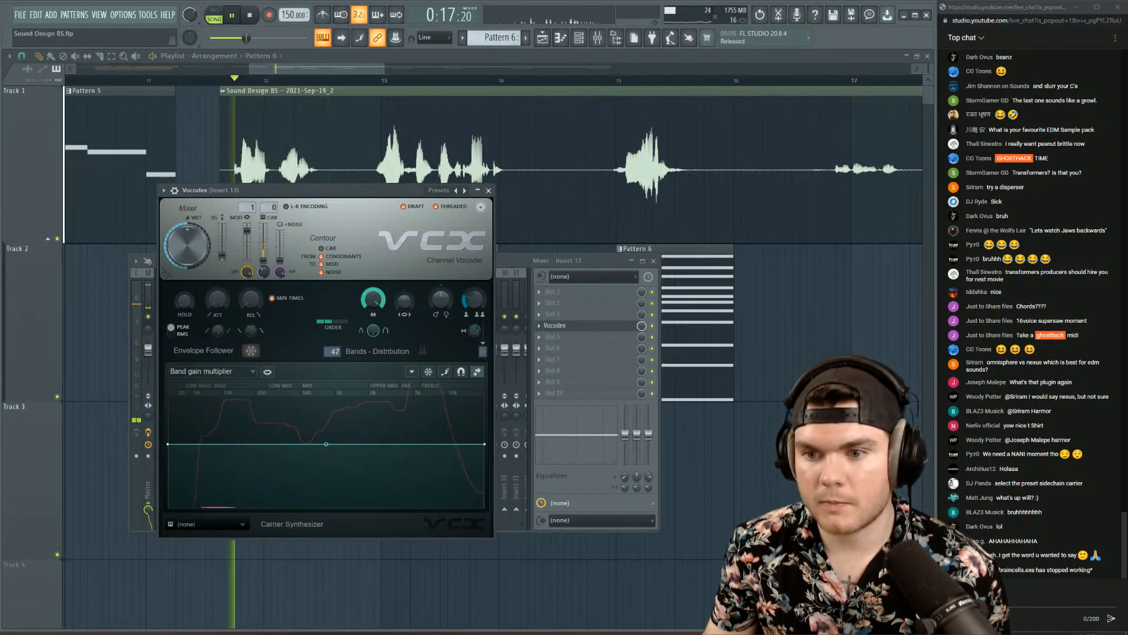
left_click_drag(404, 301, 404, 277)
key("space")
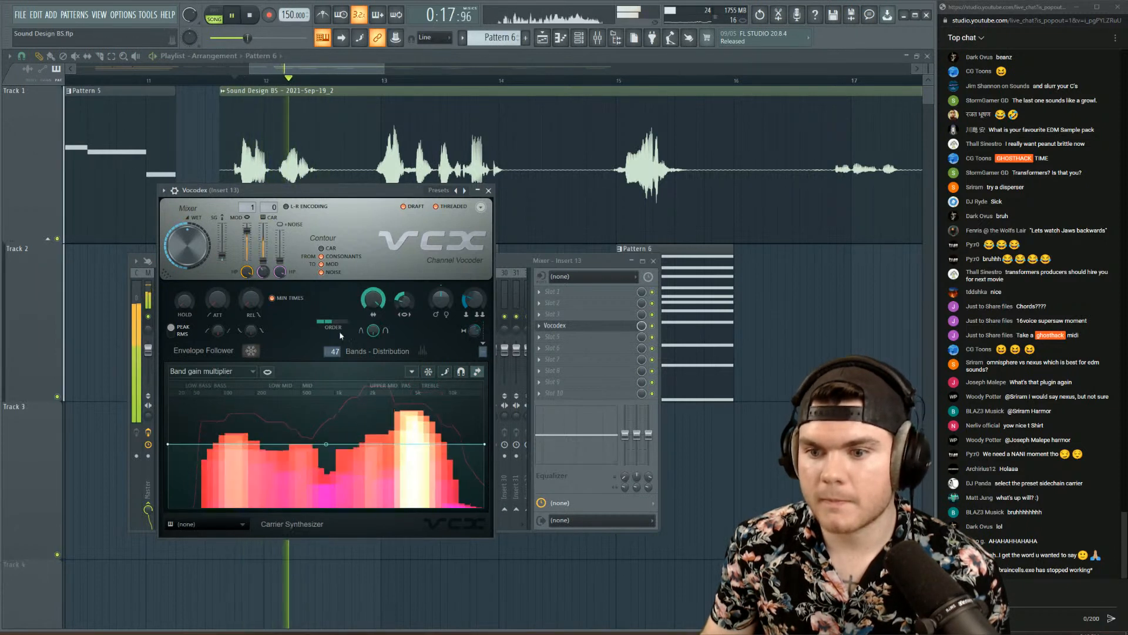
- Set Vocodex to 5 bands with a band width of about 16% and listen to the result
left_click_drag(335, 351, 335, 375)
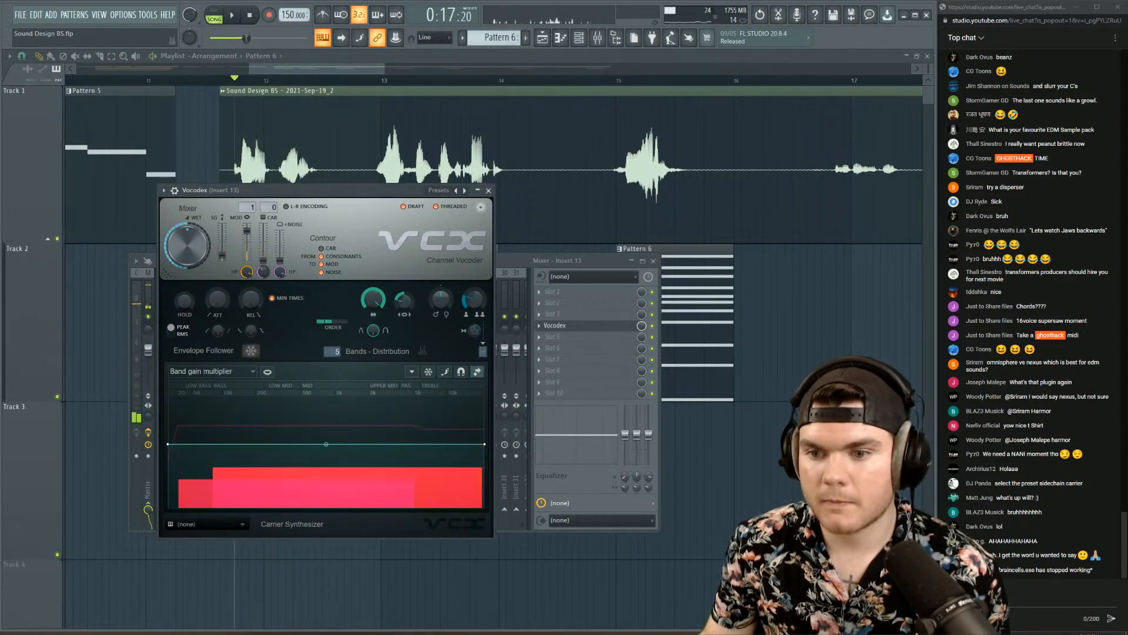
key("space")
left_click_drag(373, 300, 373, 349)
key("space")
key("space")
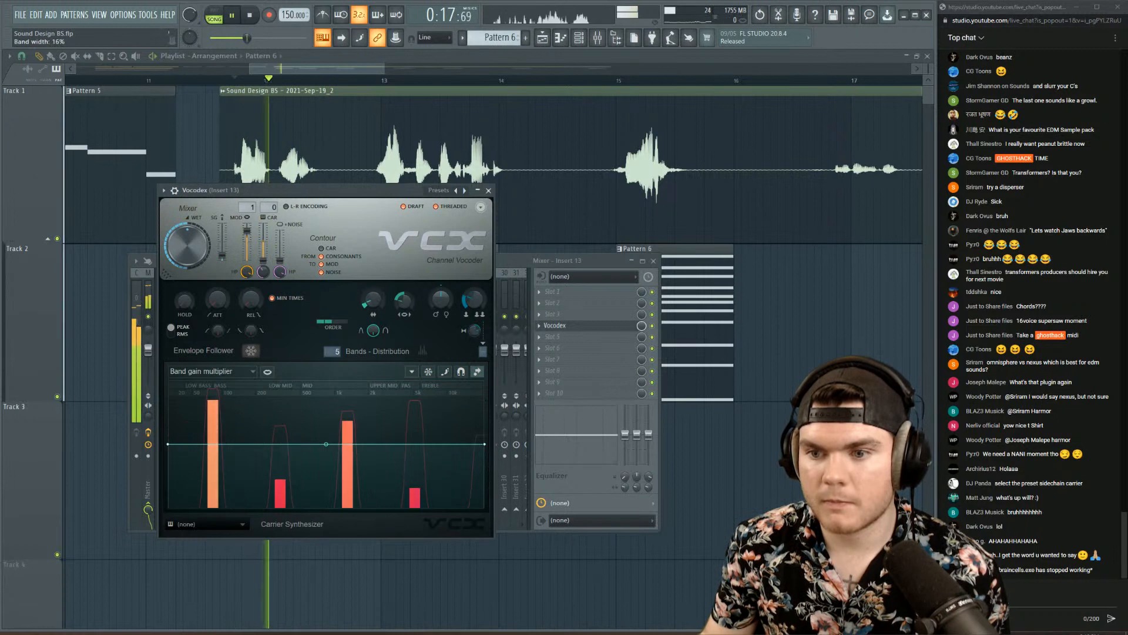
- Widen the Vocodex bands and change the modulator pitch shift while replaying the vocoded chords
key("space")
key("space")
left_click_drag(373, 299, 373, 283)
left_click_drag(436, 305, 436, 267)
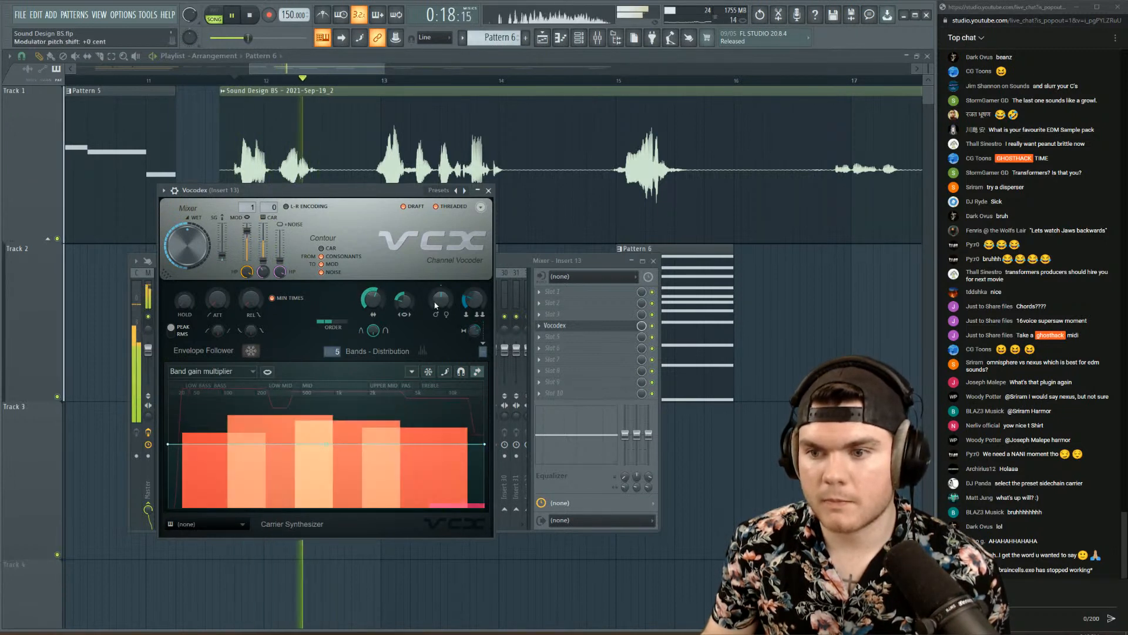
key("space")
key("space")
key("space")
key("space")
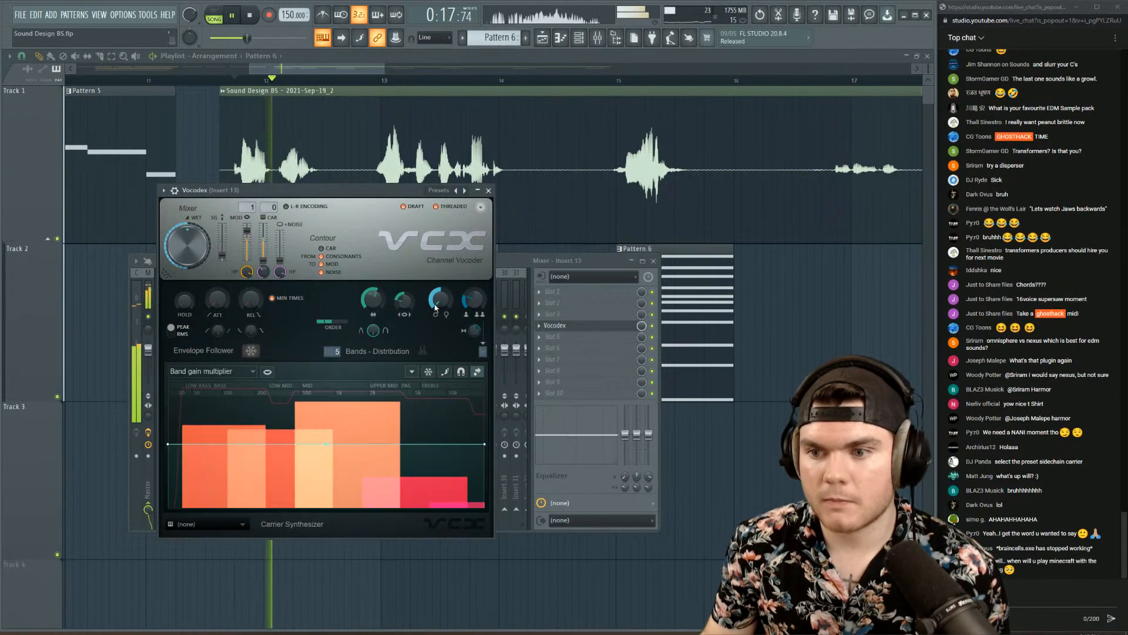
- Shift the modulator pitch upward and raise the modulator unison shift to its maximum during playback
key("space")
key("space")
key("space")
key("space")
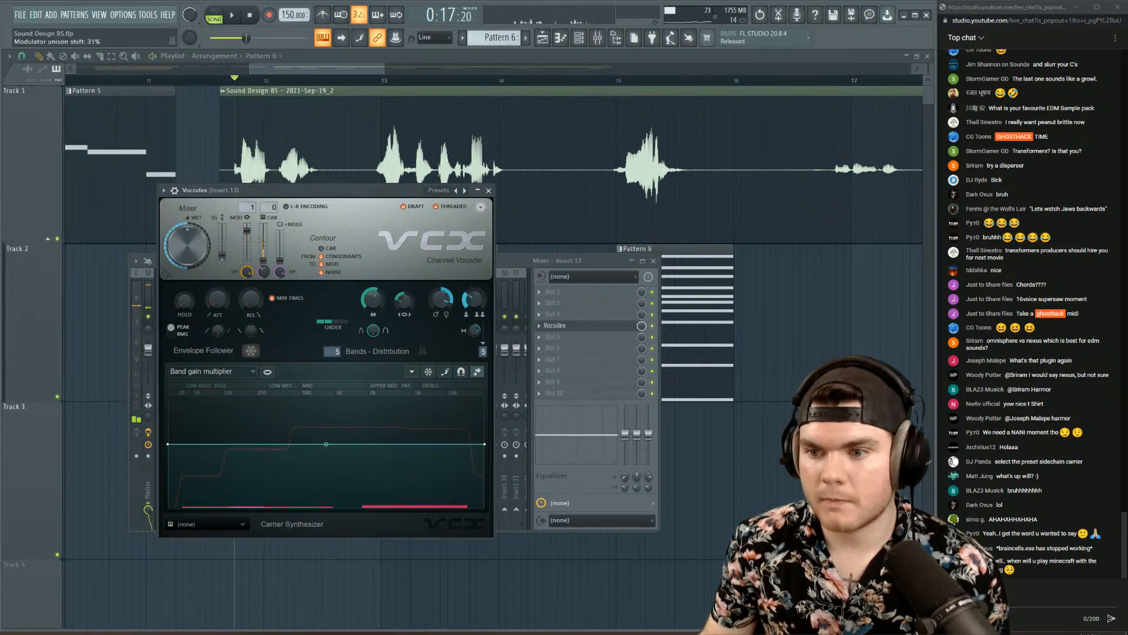
key("space")
key("space")
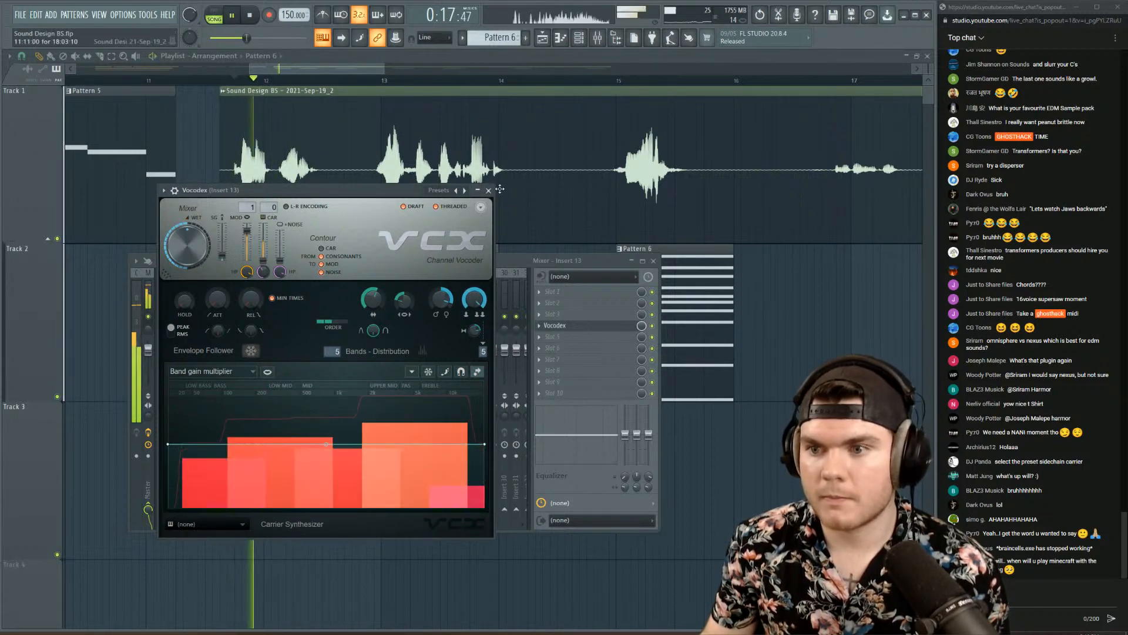
- Close Vocodex and examine the Pattern 6 notes in Vital's piano roll
left_click(488, 190)
key("space")
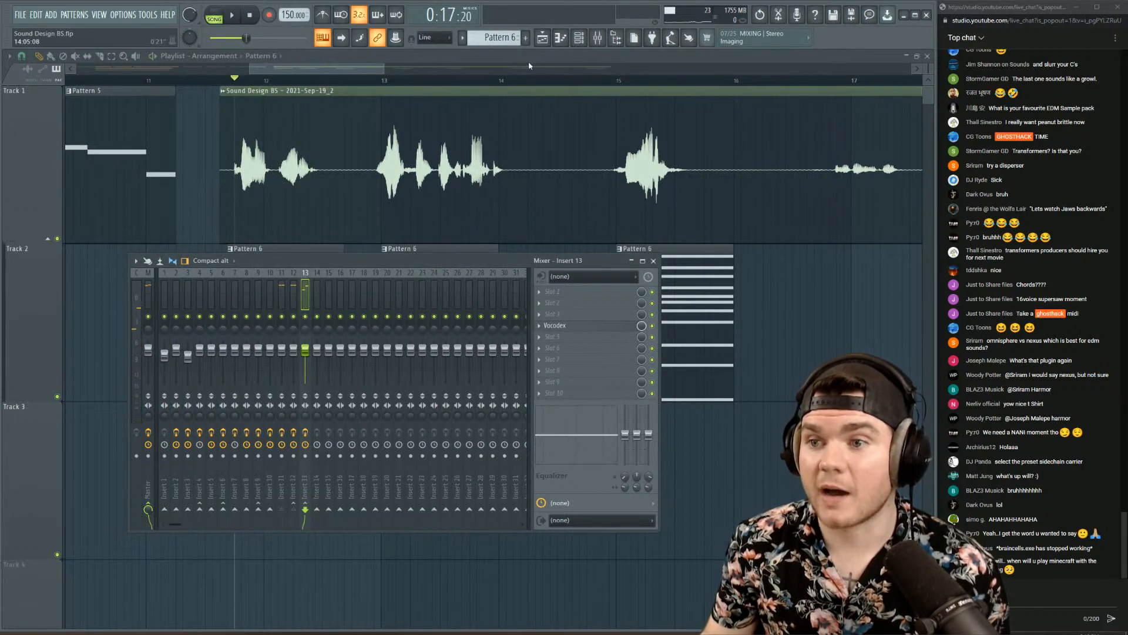
left_click(528, 59)
key("space")
double_click(259, 269)
key("space")
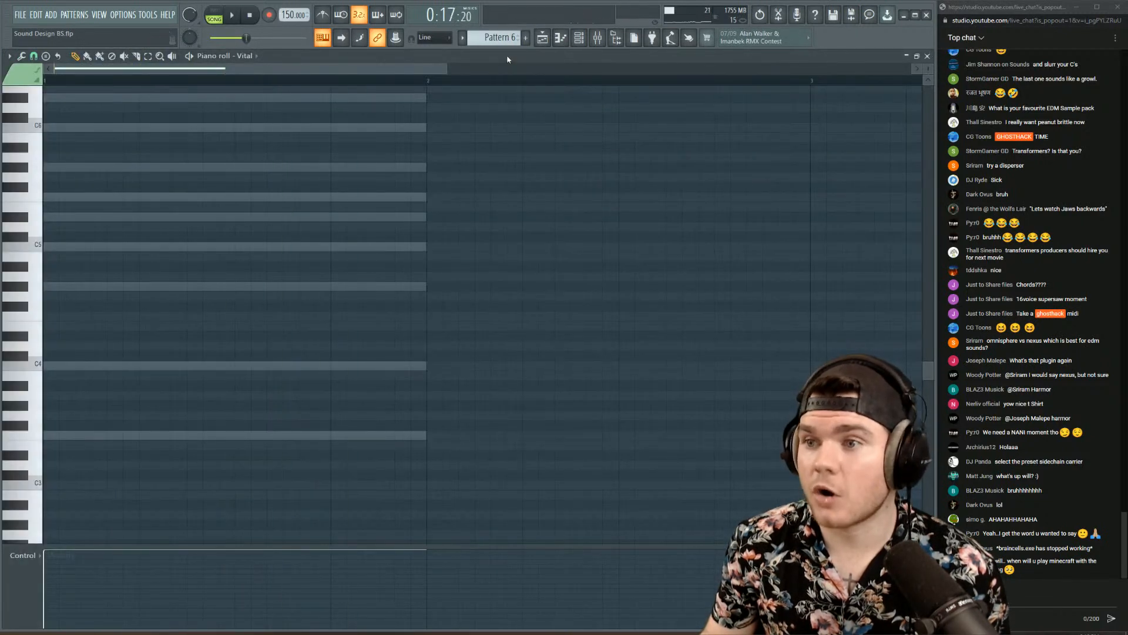
- Reopen Vocodex on Insert 13, set 99 bands, and turn the modulator unison shift down to minimum during playback
left_click(603, 41)
left_click(555, 325)
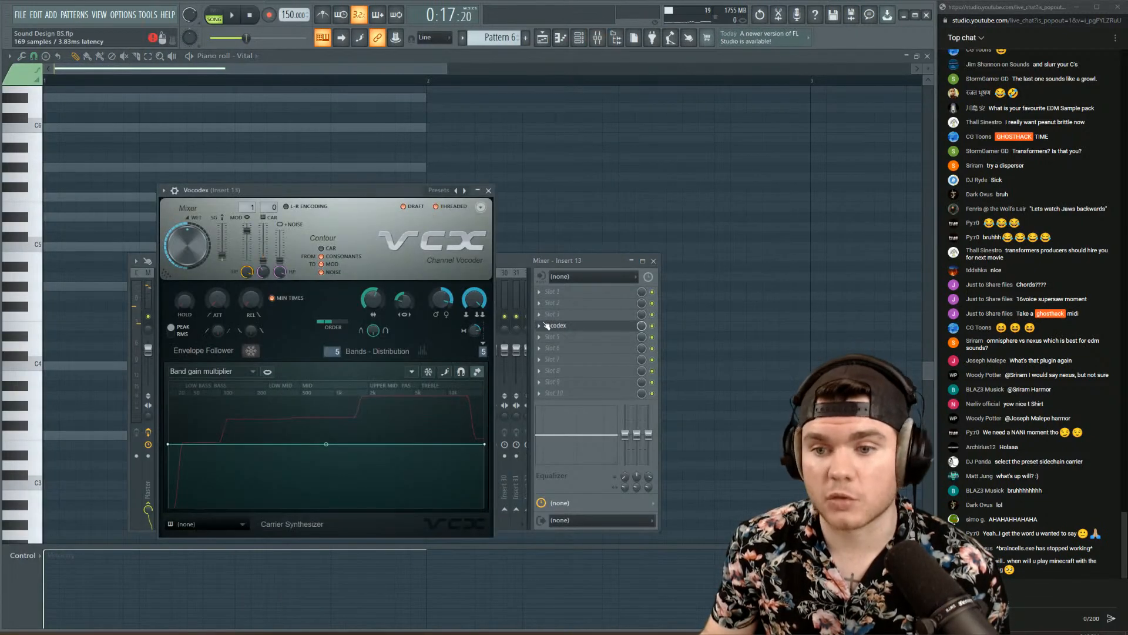
key("space")
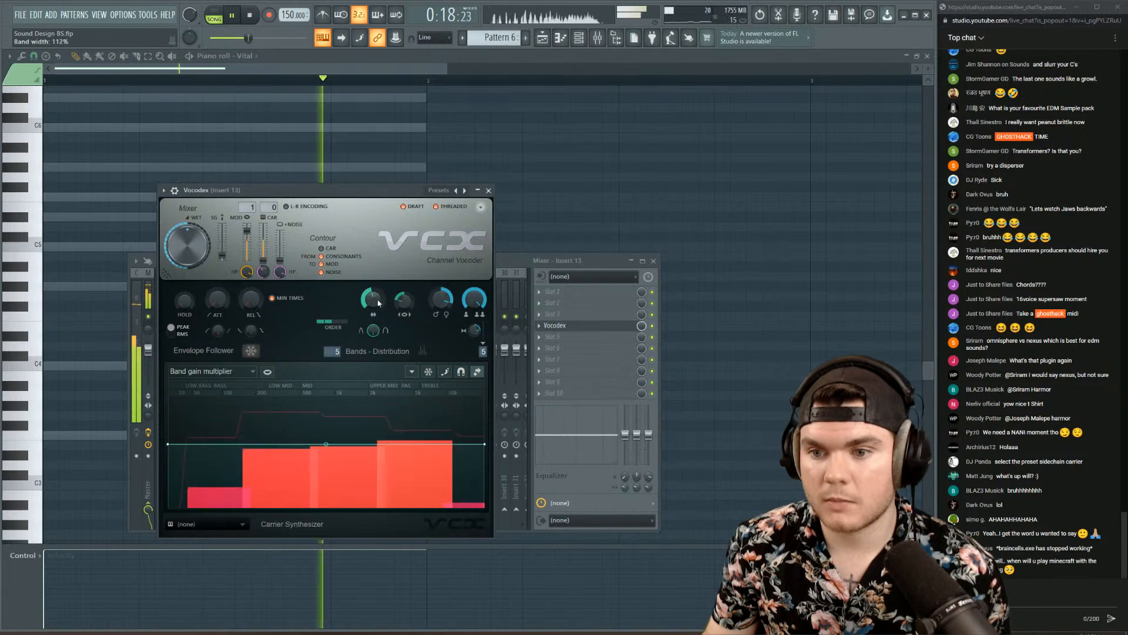
left_click_drag(335, 351, 335, 327)
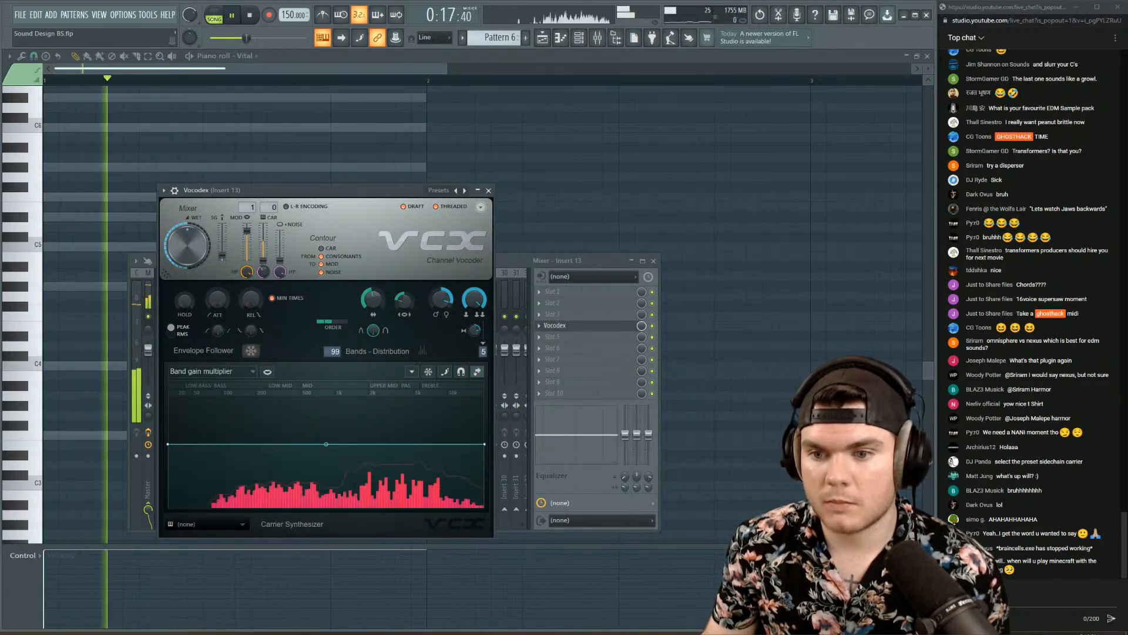
left_click_drag(474, 300, 475, 358)
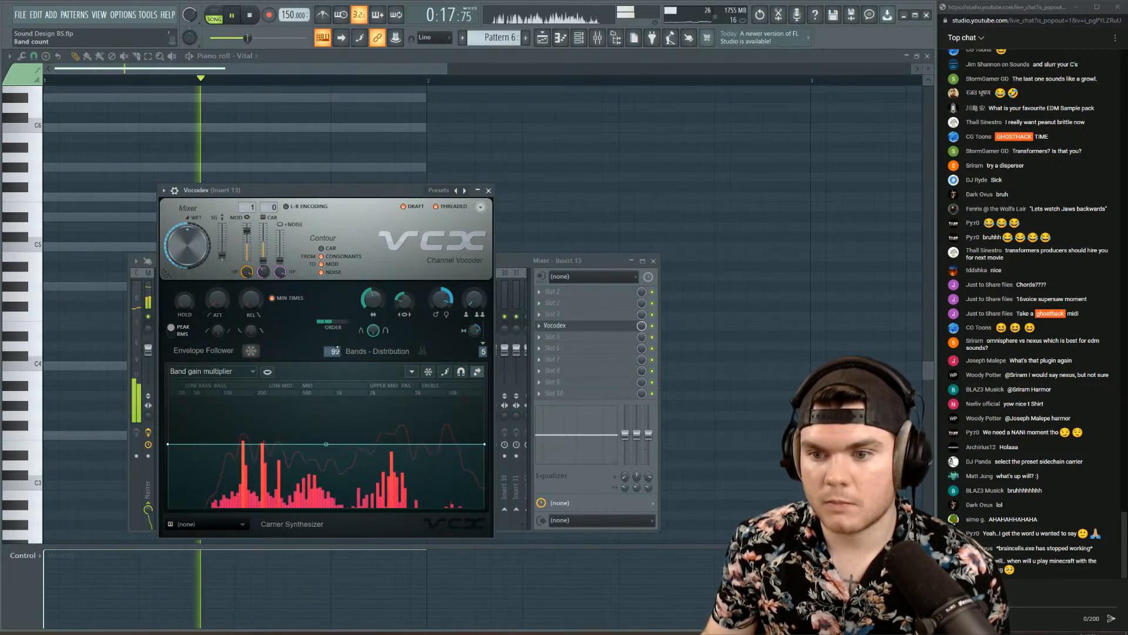
- Reduce Vocodex to 71 bands and set the band width to about 34%, then replay the chords
left_click_drag(335, 351, 335, 368)
left_click_drag(372, 300, 372, 273)
key("space")
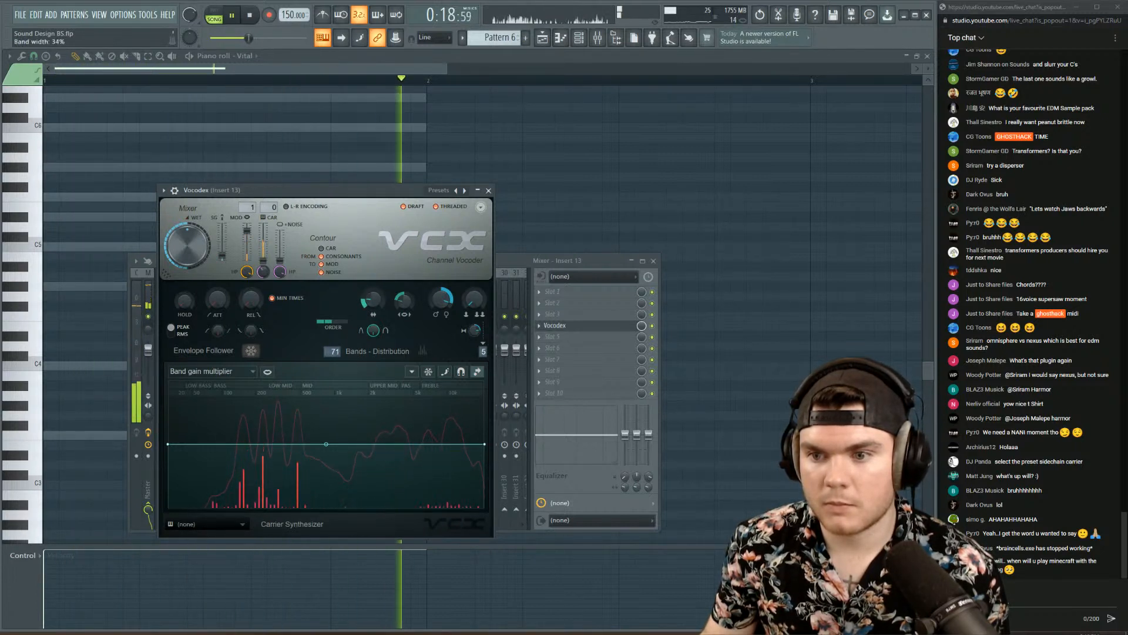
key("space")
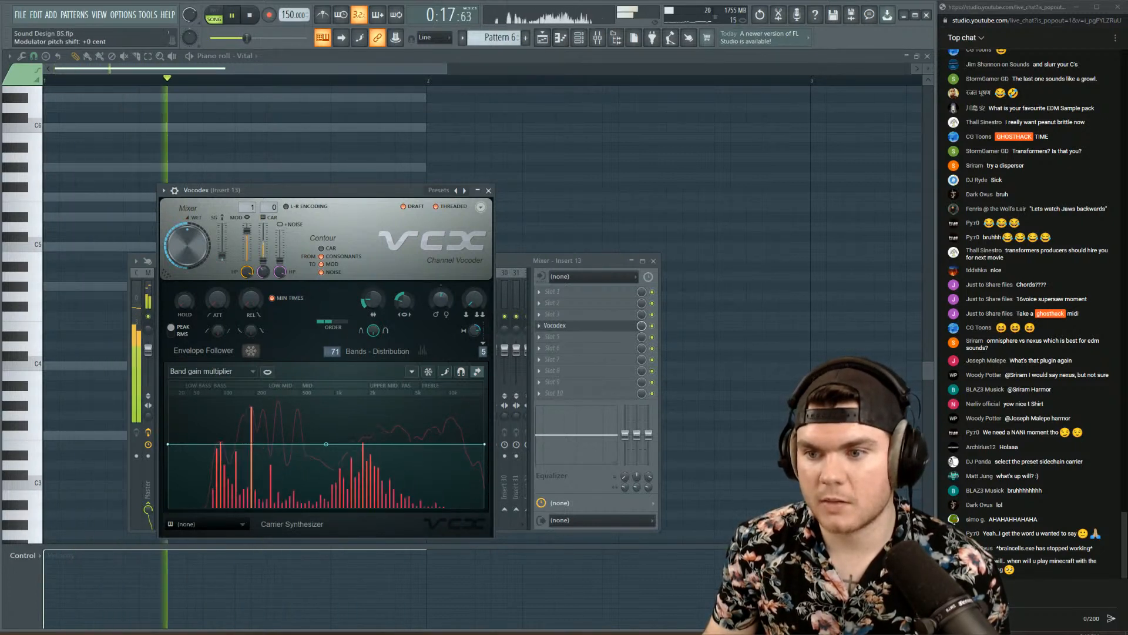
- Reset the modulator pitch shift to 0 cents, then widen the bands and raise the adjacent knob while listening
left_click_drag(441, 300, 378, 323)
key("space")
key("space")
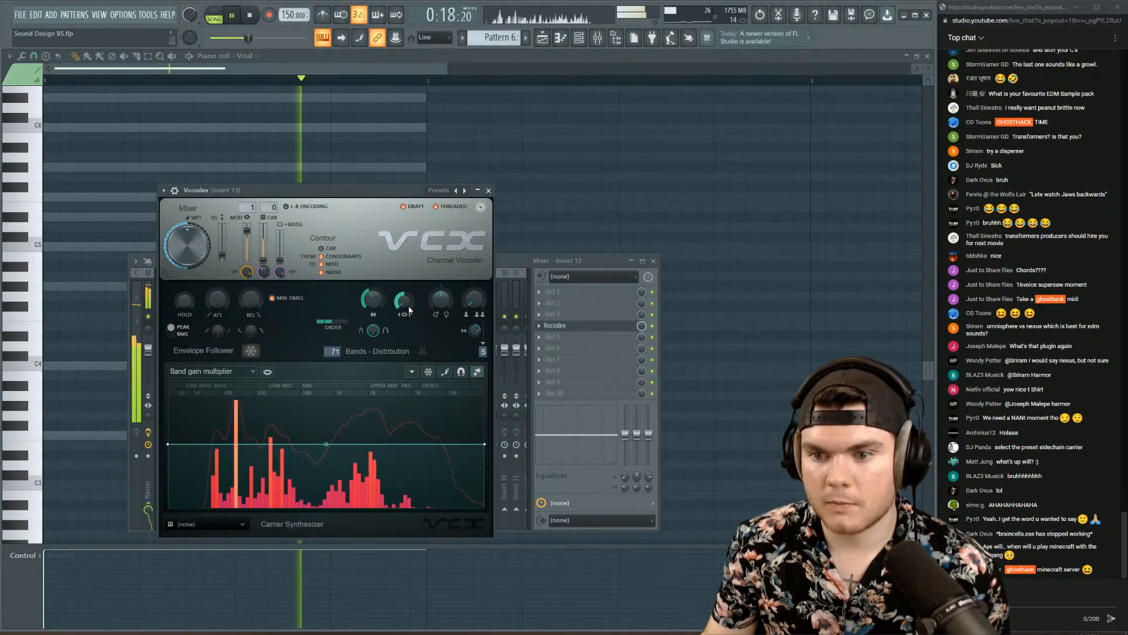
key("space")
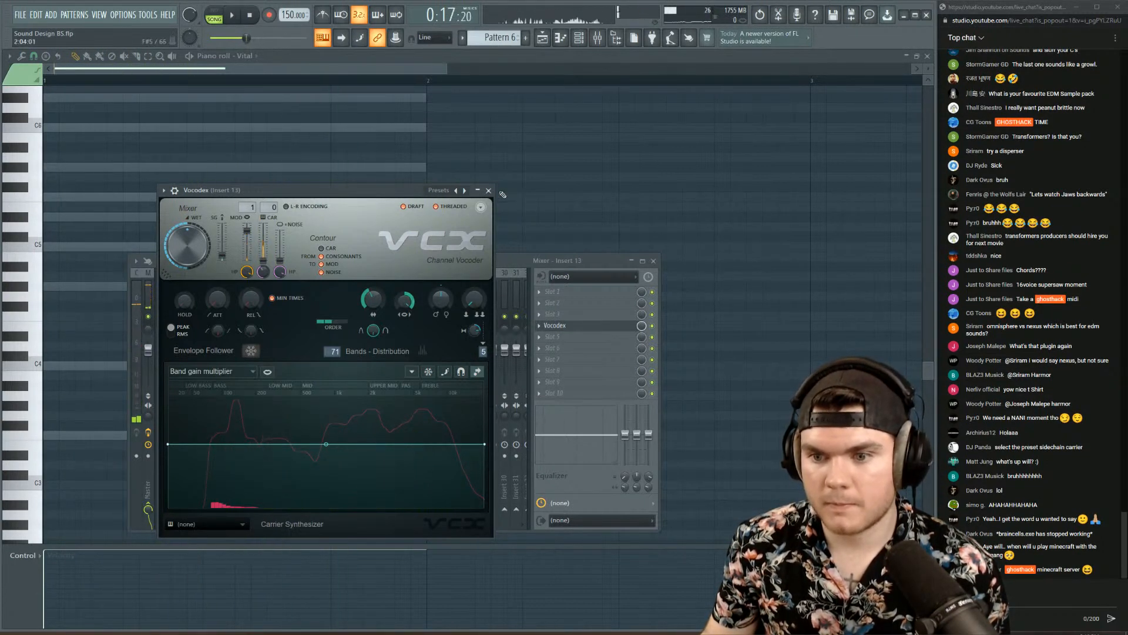
key("space")
- Close Vocodex and the piano roll, and add a Harmor instrument to the channel rack
left_click(488, 190)
key("space")
key("F9")
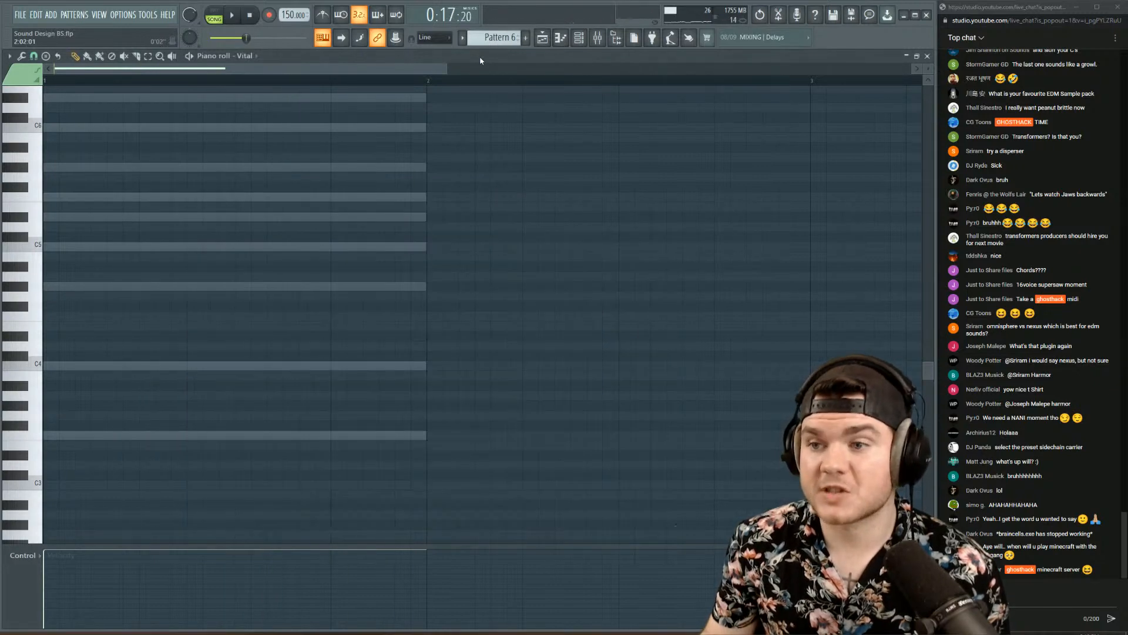
left_click(927, 56)
left_click(292, 125)
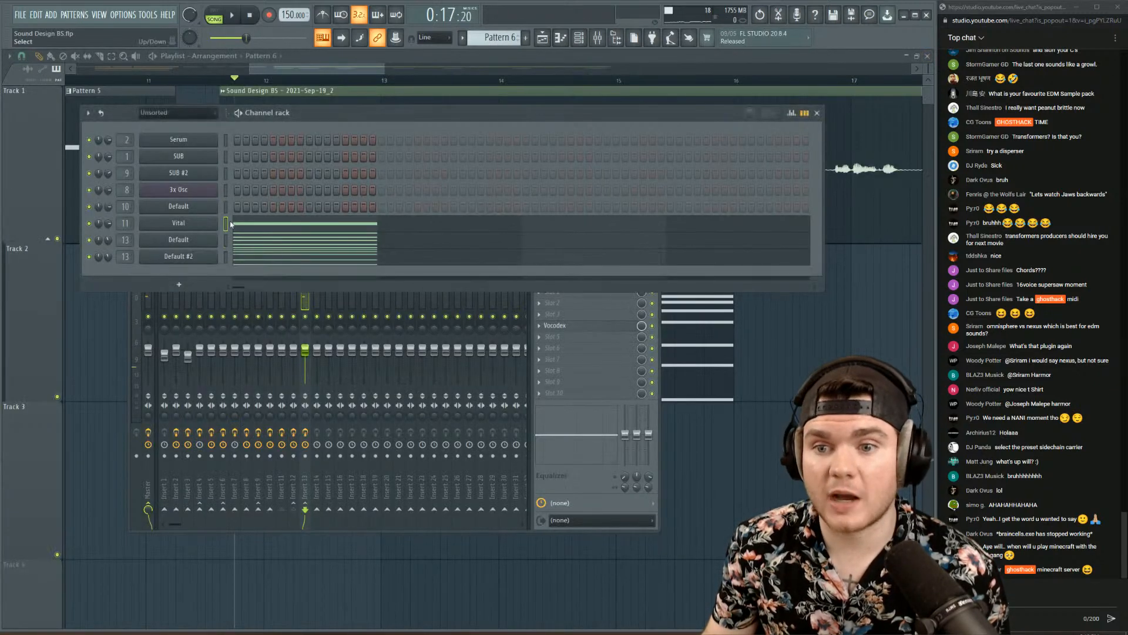
left_click(180, 284)
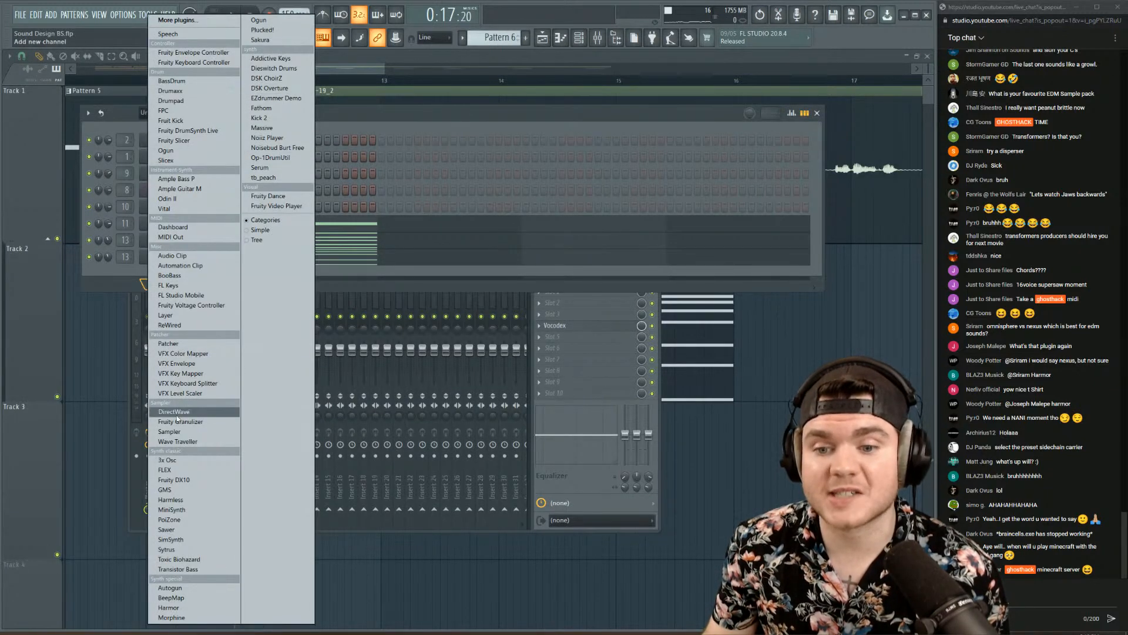
left_click(189, 608)
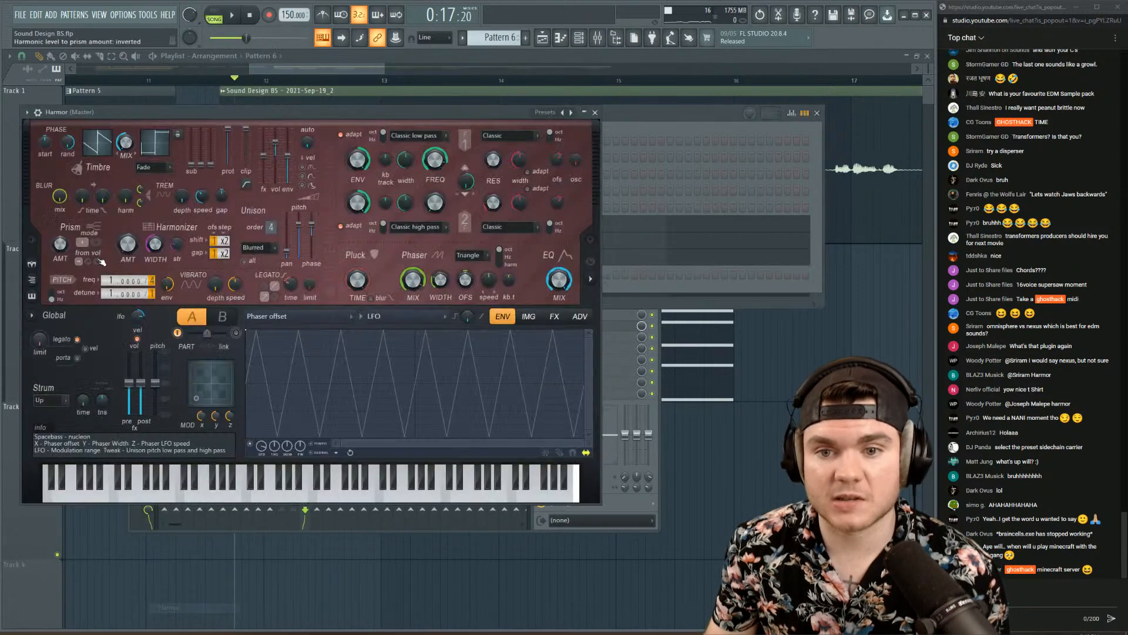
- Load the Default preset in Harmor and close the instrument
left_click(38, 112)
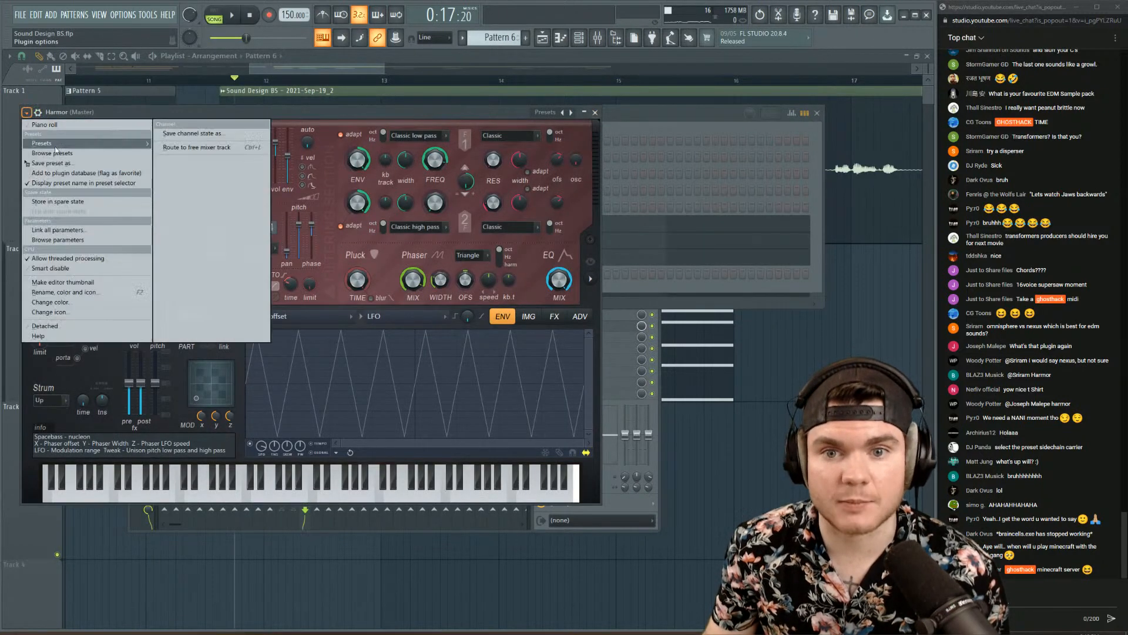
mouse_move(133, 144)
left_click(172, 68)
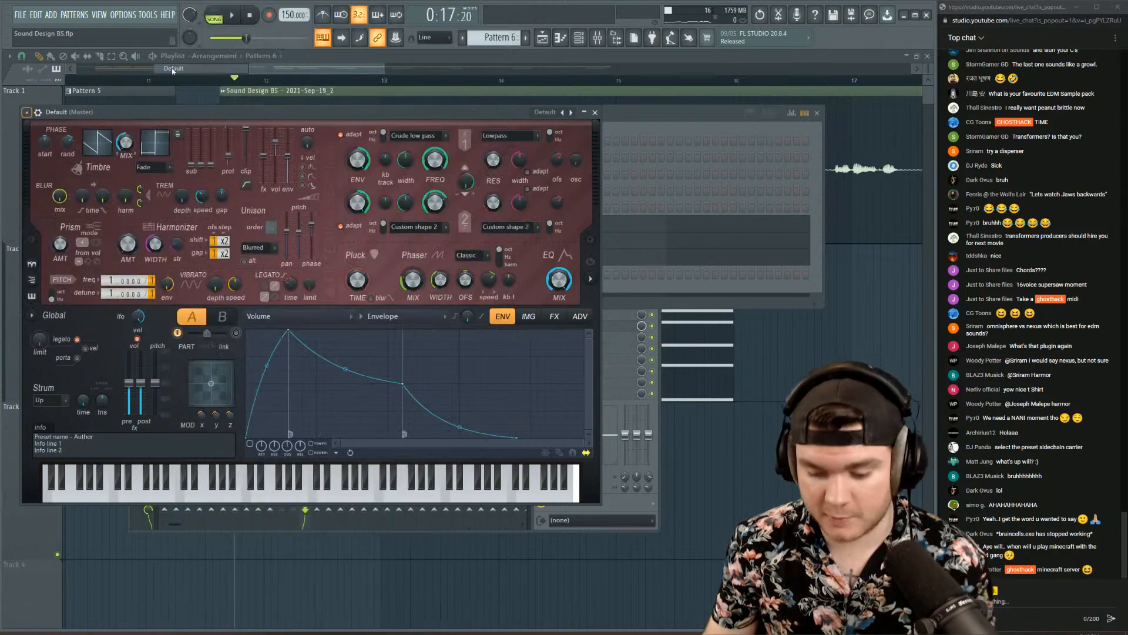
left_click(595, 111)
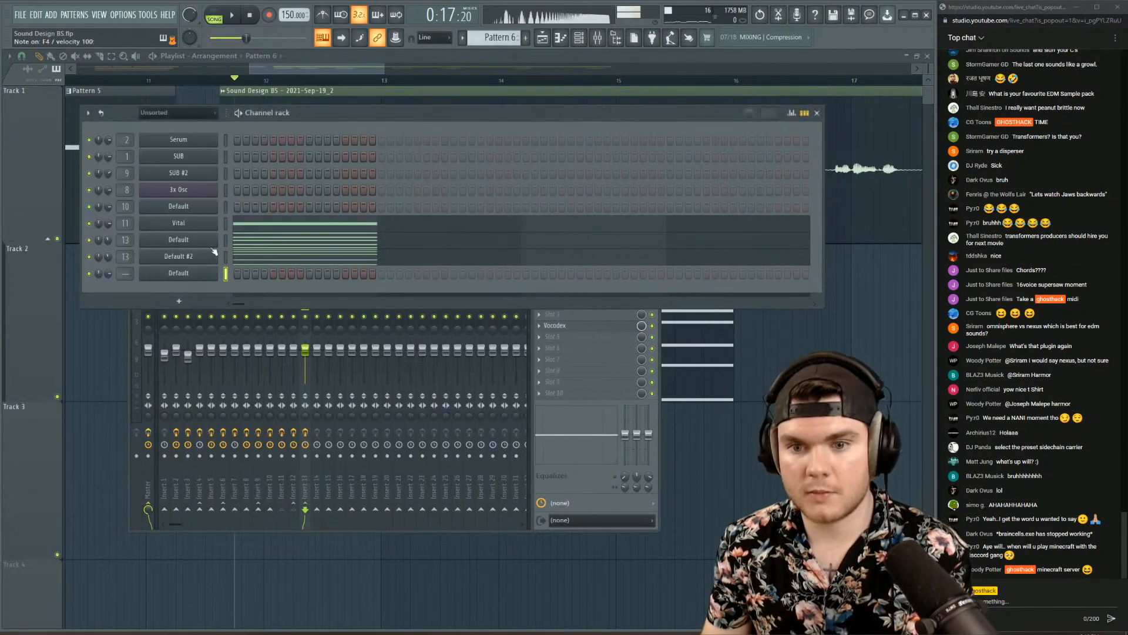
- Draw the chord F5, G#5, C6, D#6 and G6 in the new Harmor channel's piano roll, matching the ghost notes' length
right_click(207, 278)
left_click(238, 273)
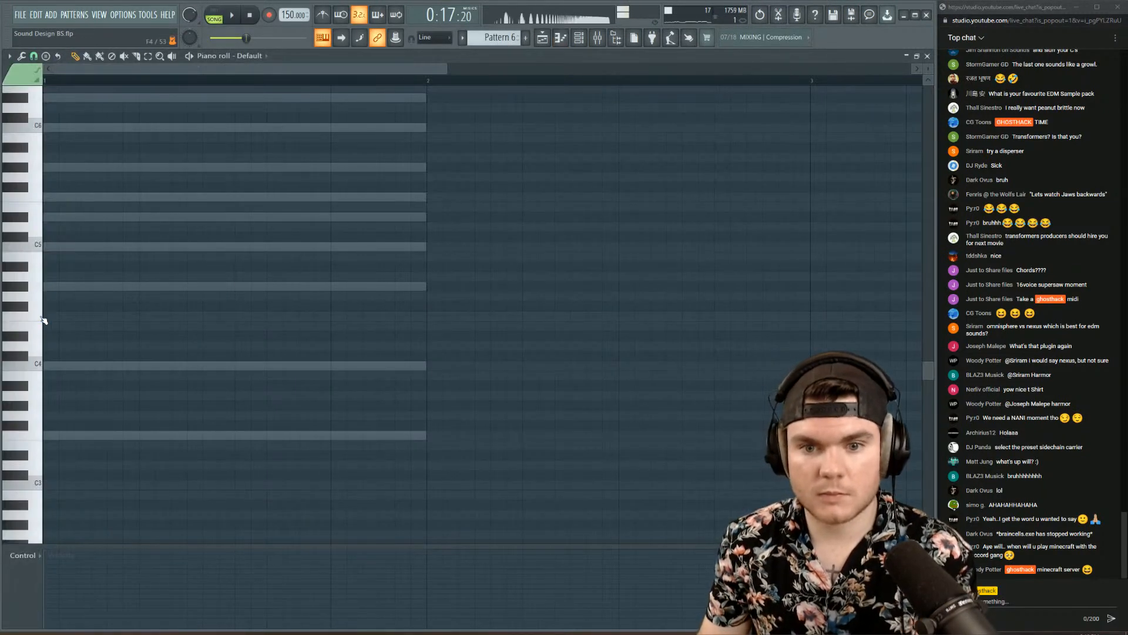
scroll(50, 322, "up", 5)
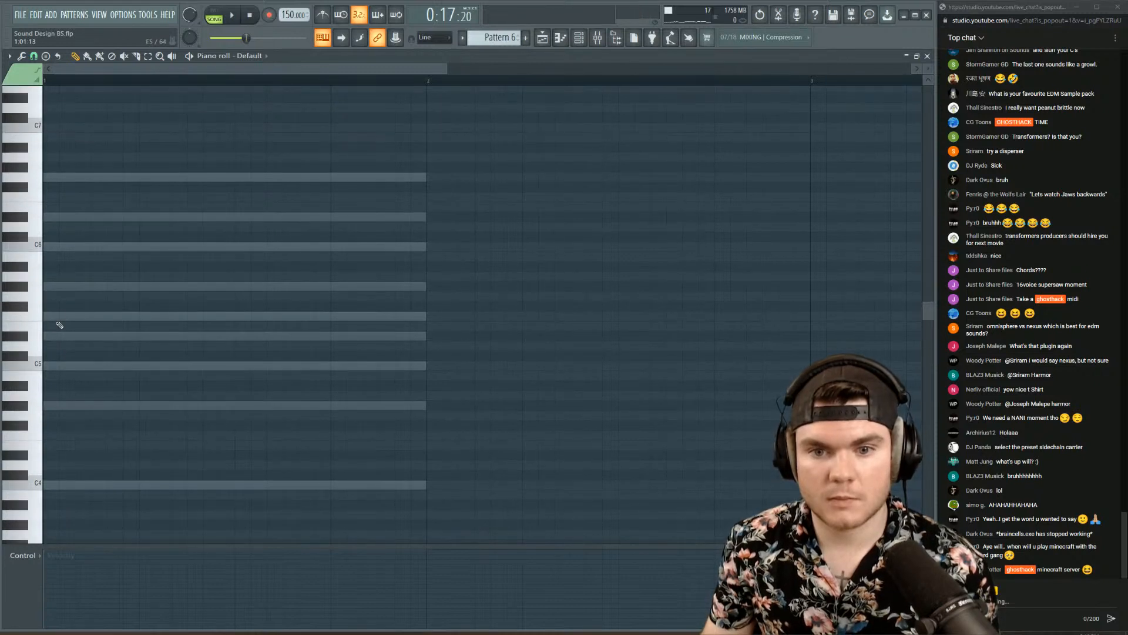
left_click(58, 316)
left_click(54, 285)
left_click(52, 245)
left_click(56, 215)
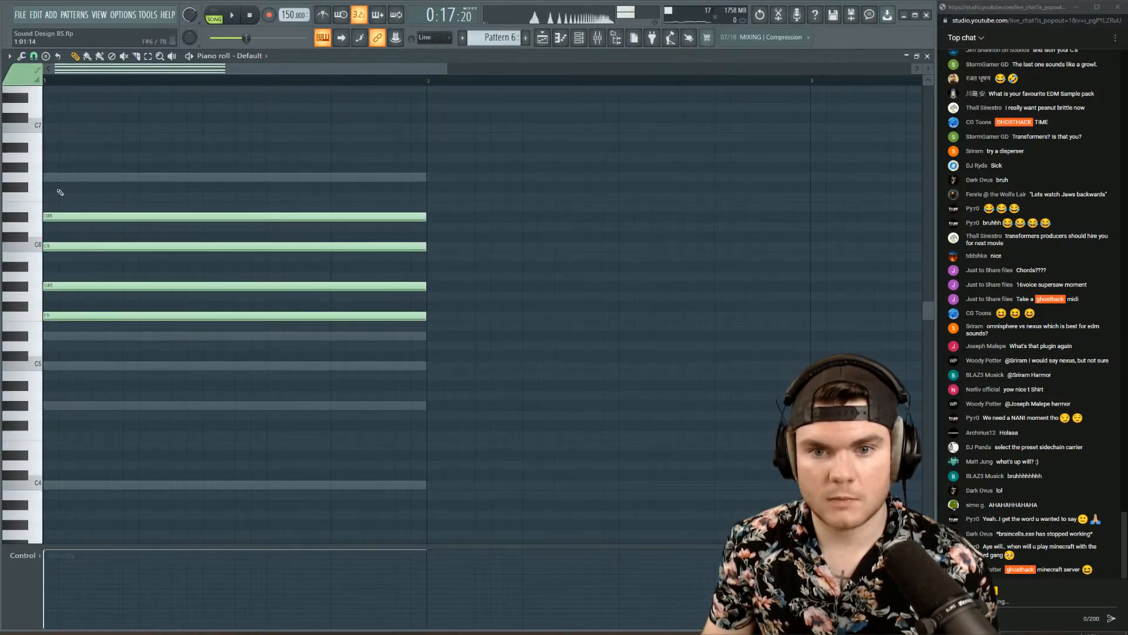
left_click(59, 177)
- Transpose the five Harmor notes down one octave, comparing with two octaves down during playback, and close the piano roll
left_click_drag(184, 370, 131, 114)
key("ctrl+Down")
key("space")
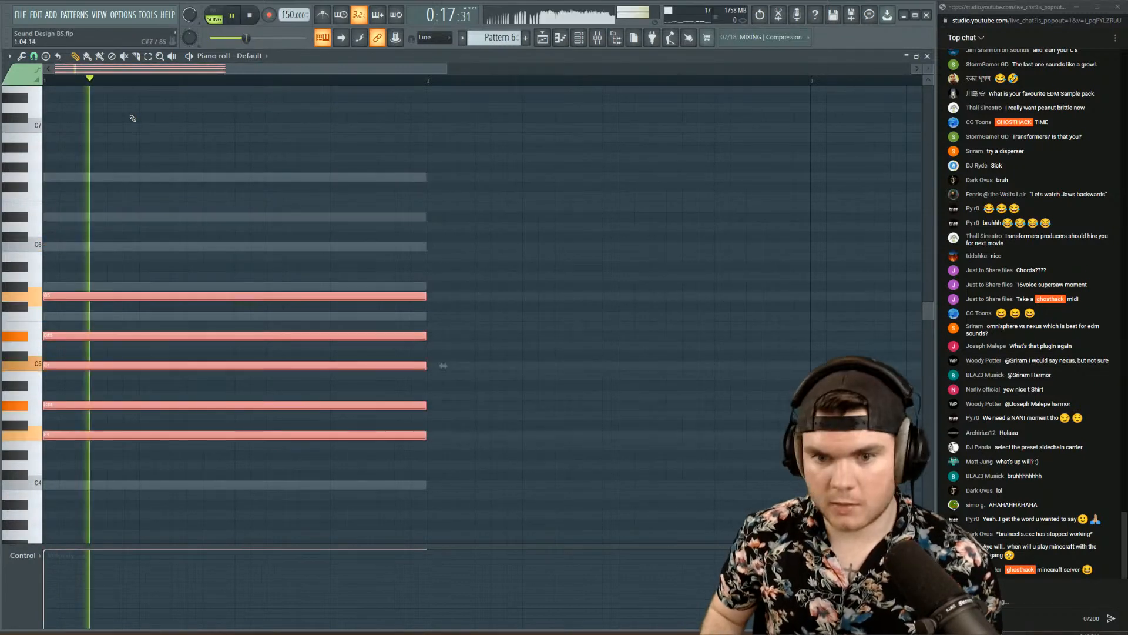
key("space")
key("ctrl+Down")
key("space")
key("space")
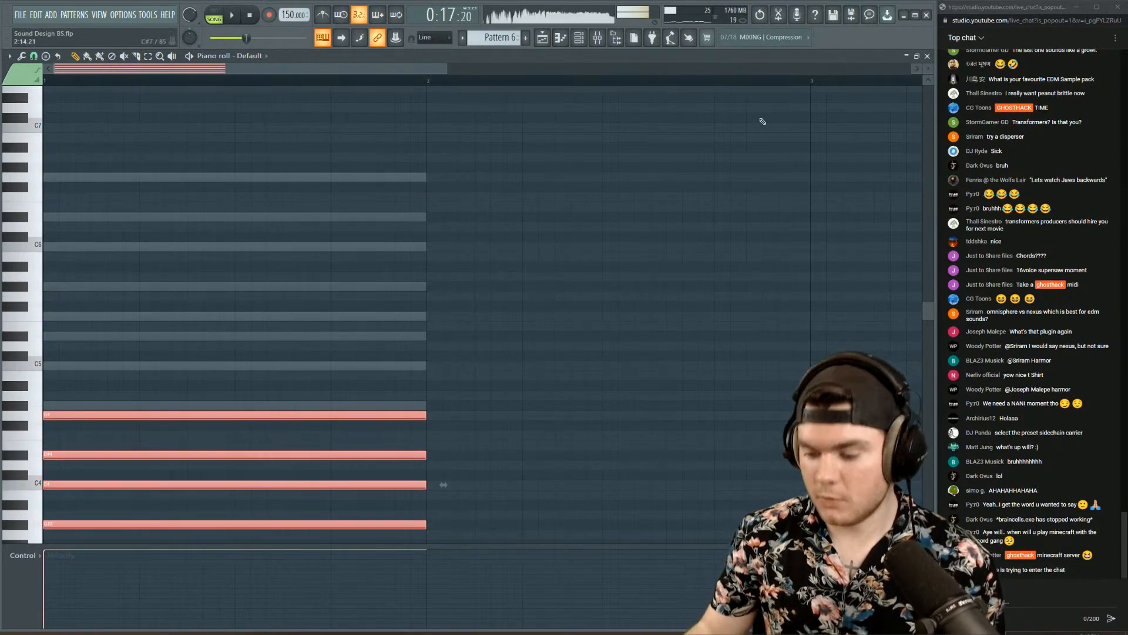
key("ctrl+Up")
key("space")
left_click(927, 56)
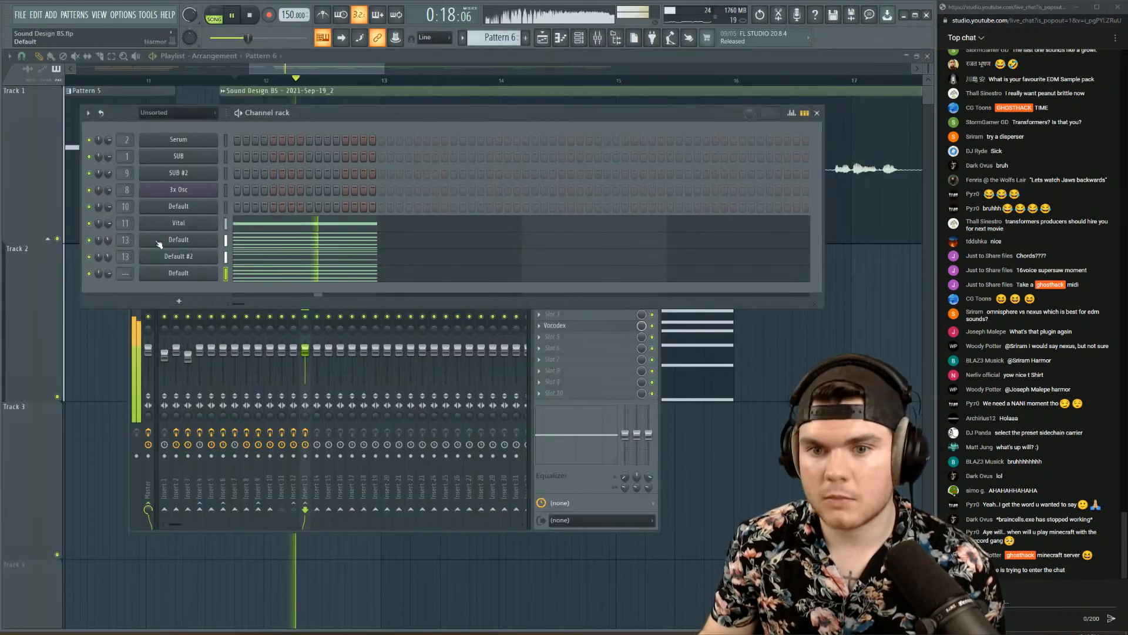
- Route the new Default channel to Insert 13 and lower its volume to about 23% while listening
key("space")
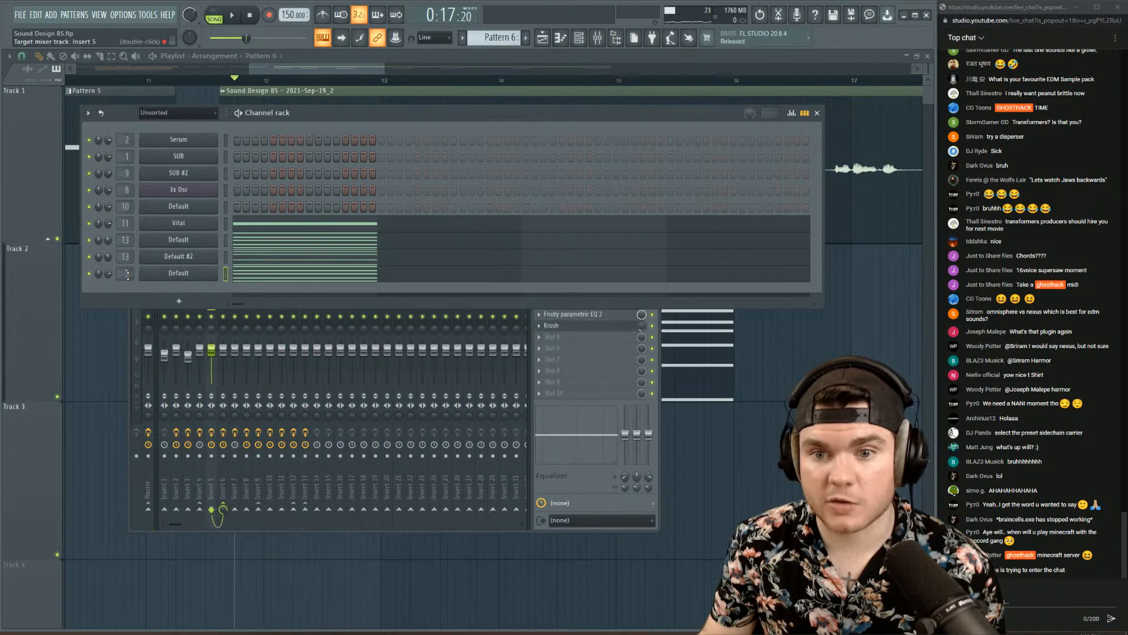
scroll(129, 275, "down", 1)
key("space")
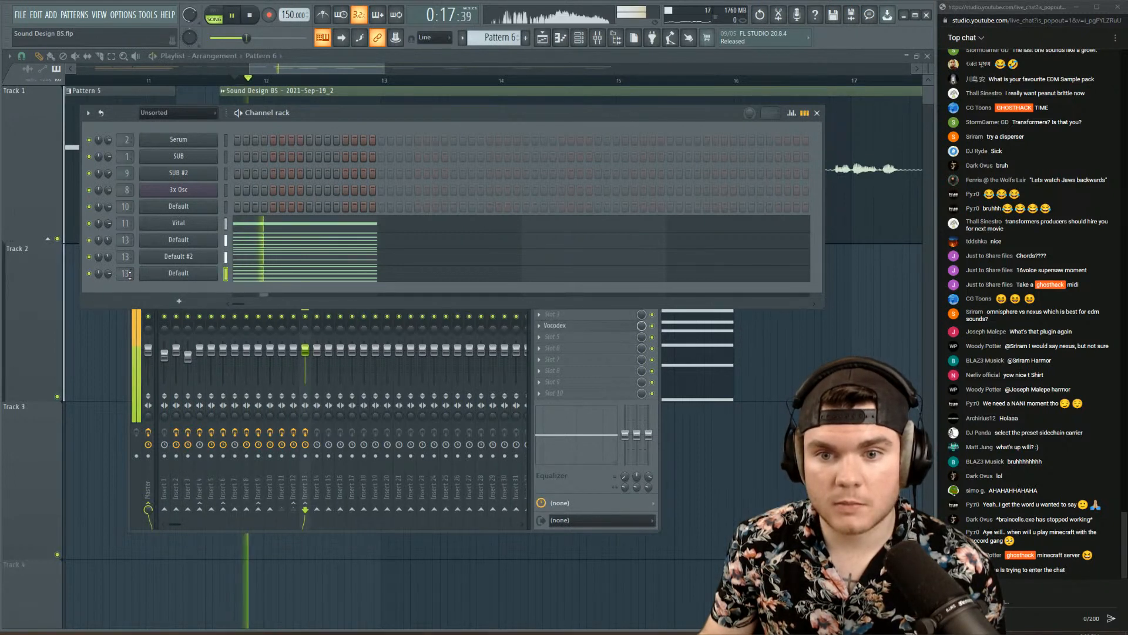
key("space")
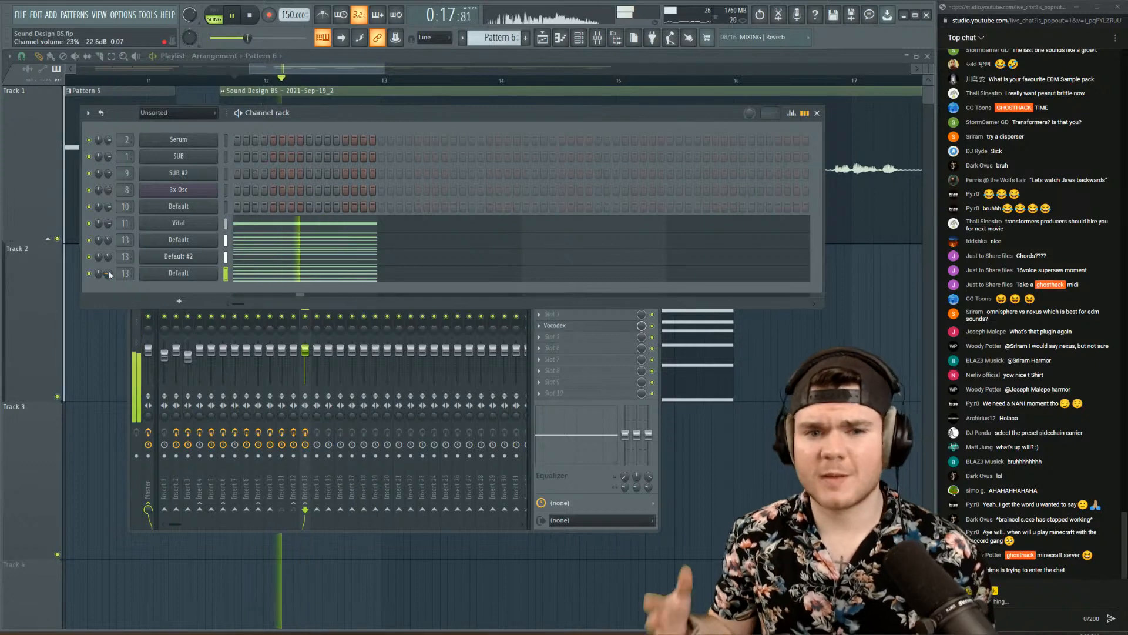
key("space")
key("space")
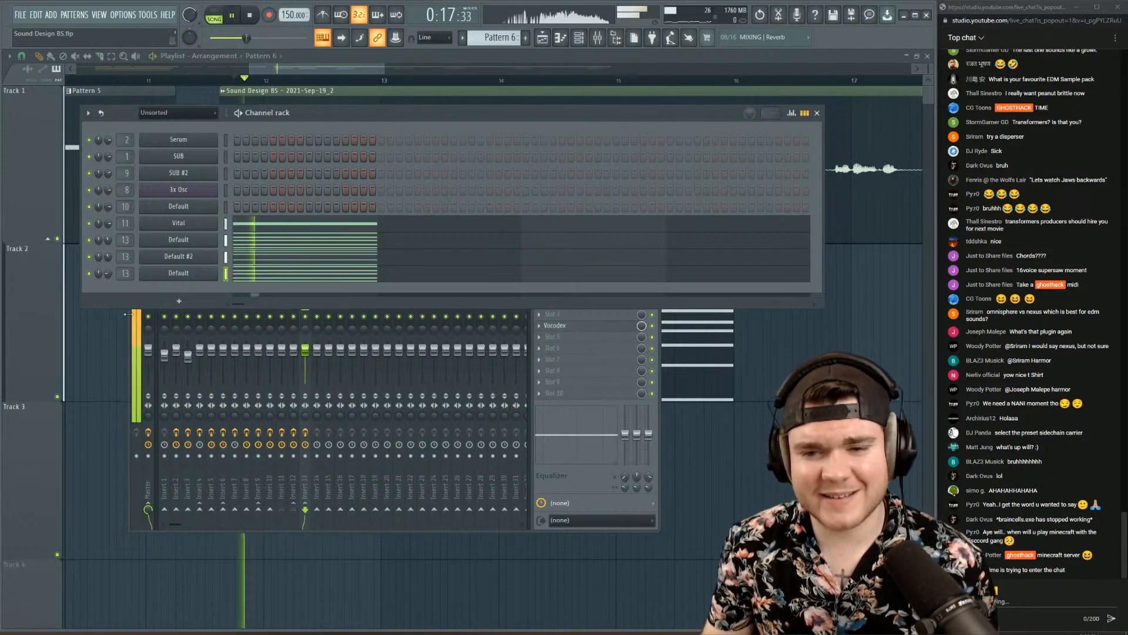
- Route Insert 13 only to Insert 14 and play the result
left_click(305, 371)
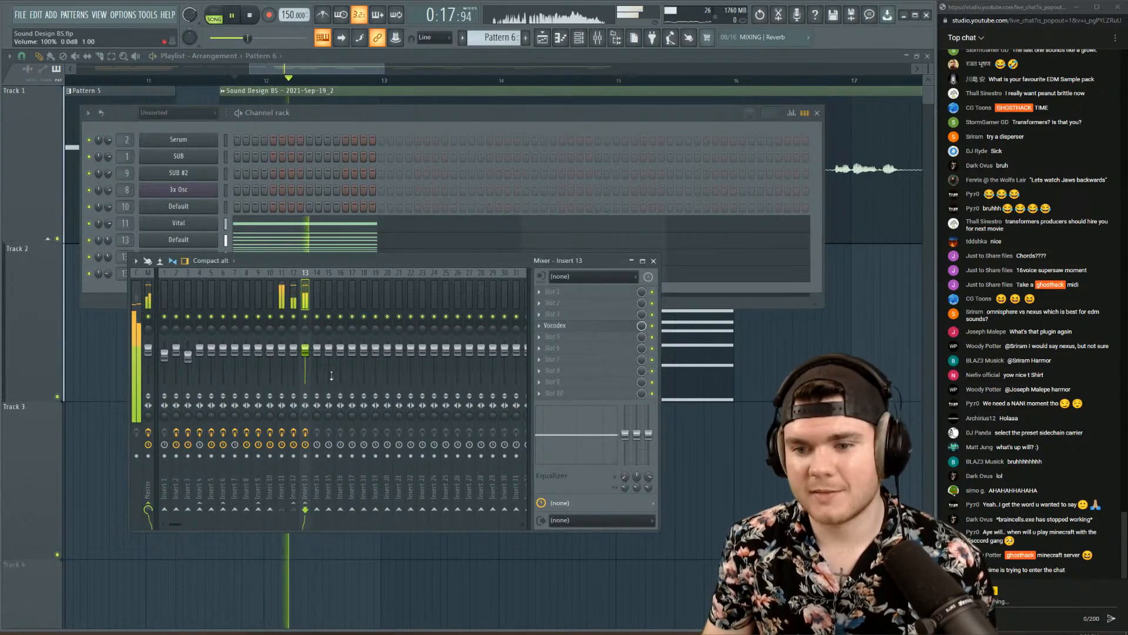
right_click(320, 510)
key("space")
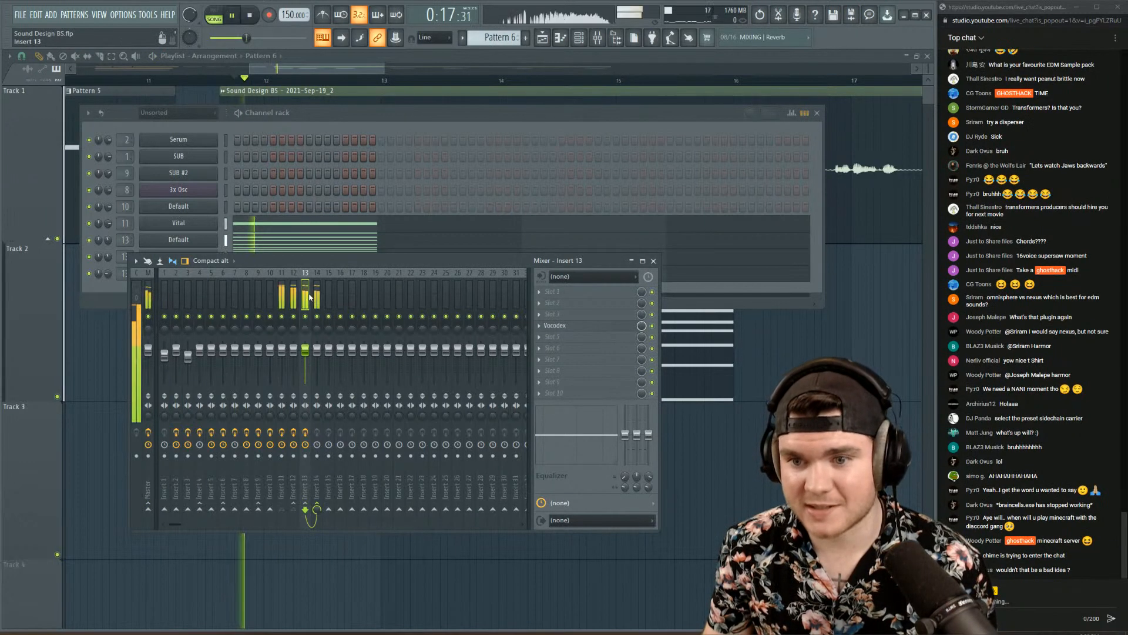
- Add Fruity Parametric EQ 2 to slot 7 of Insert 13, with a high-shelf boost of about 12.4 dB on band 7 and a small dip on band 6
key("space")
left_click(552, 359)
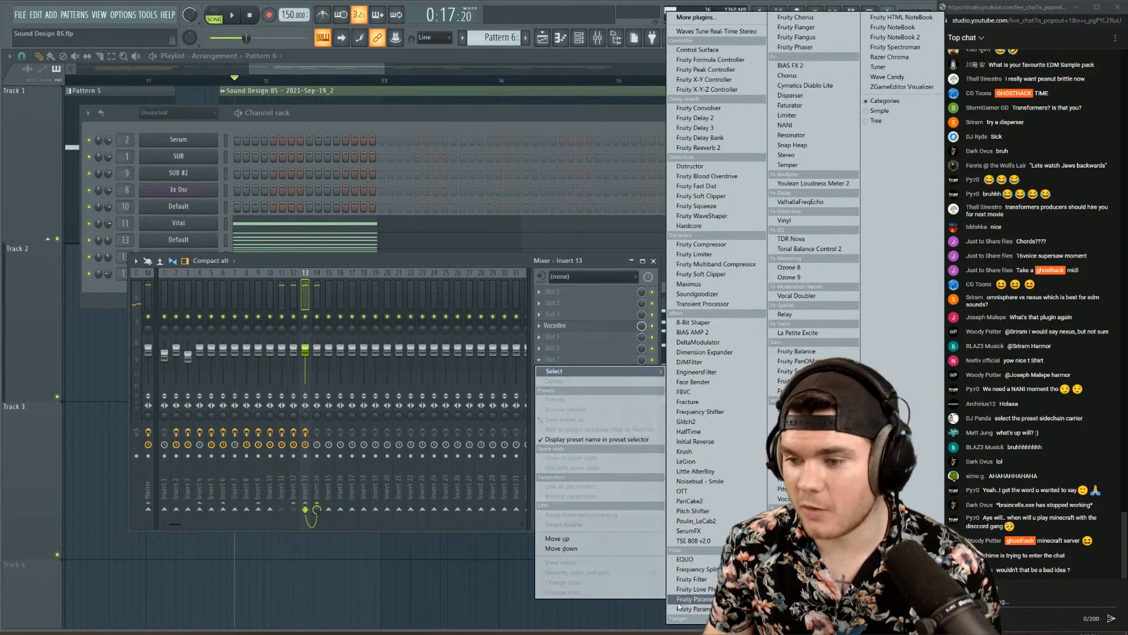
left_click(678, 601)
key("space")
left_click_drag(238, 221, 268, 174)
key("space")
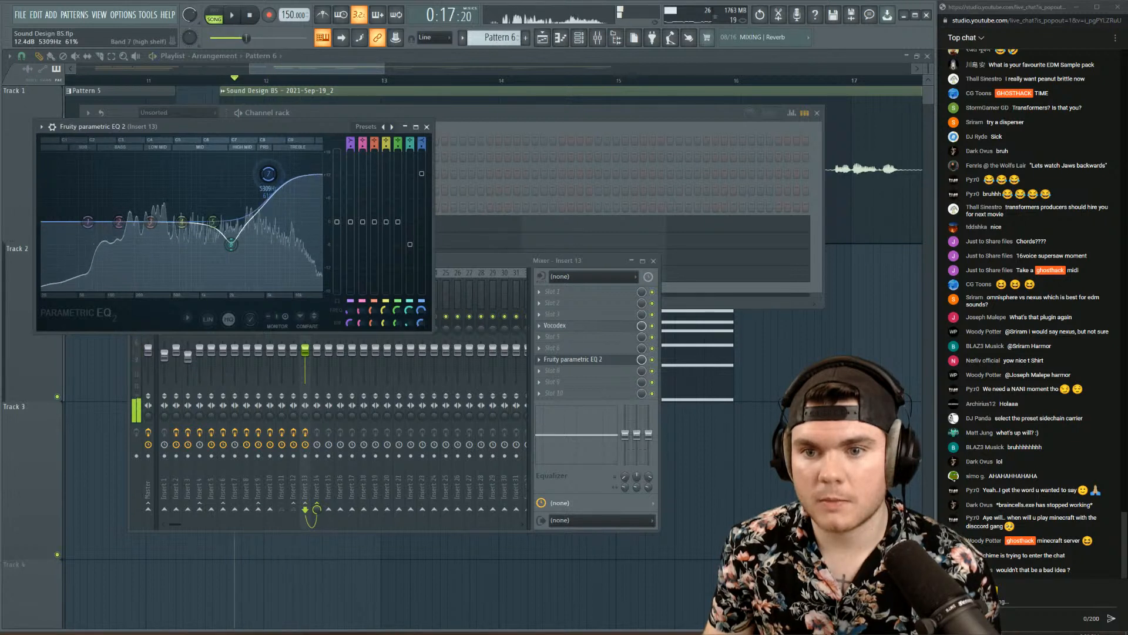
- Boost low band 2 in Insert 13's Fruity Parametric EQ 2 during playback, close the EQ and play Insert 14
key("space")
left_click_drag(119, 221, 79, 194)
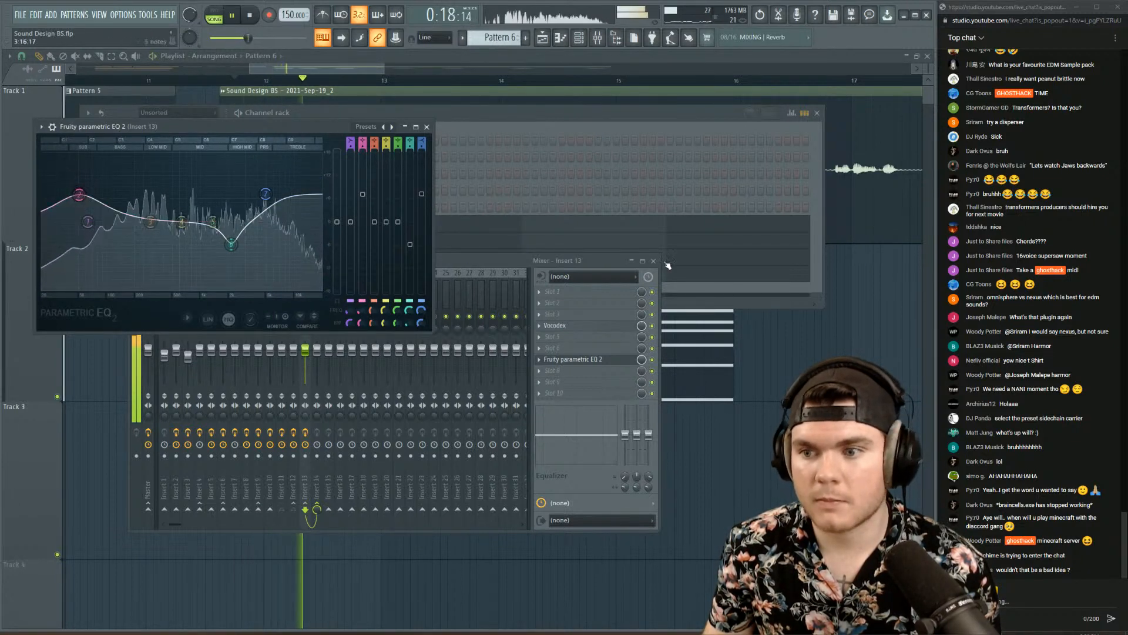
key("space")
left_click(575, 359)
key("space")
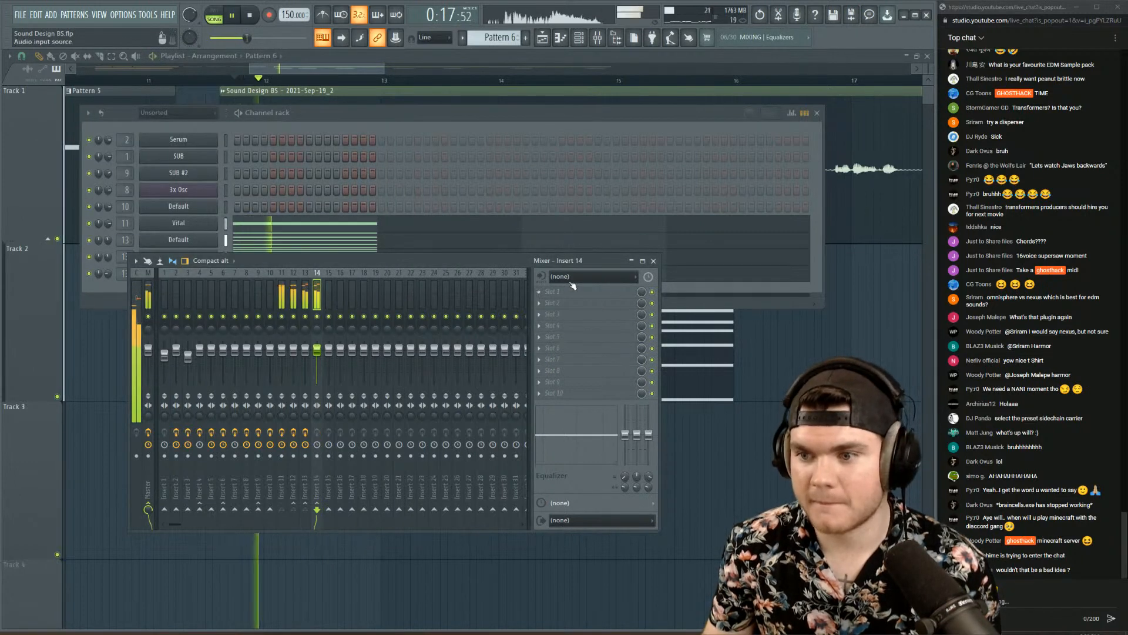
- Load the Thicc Rack 1 mixer track state on Insert 14 and audition it
key("space")
left_click(558, 291)
left_click(348, 292)
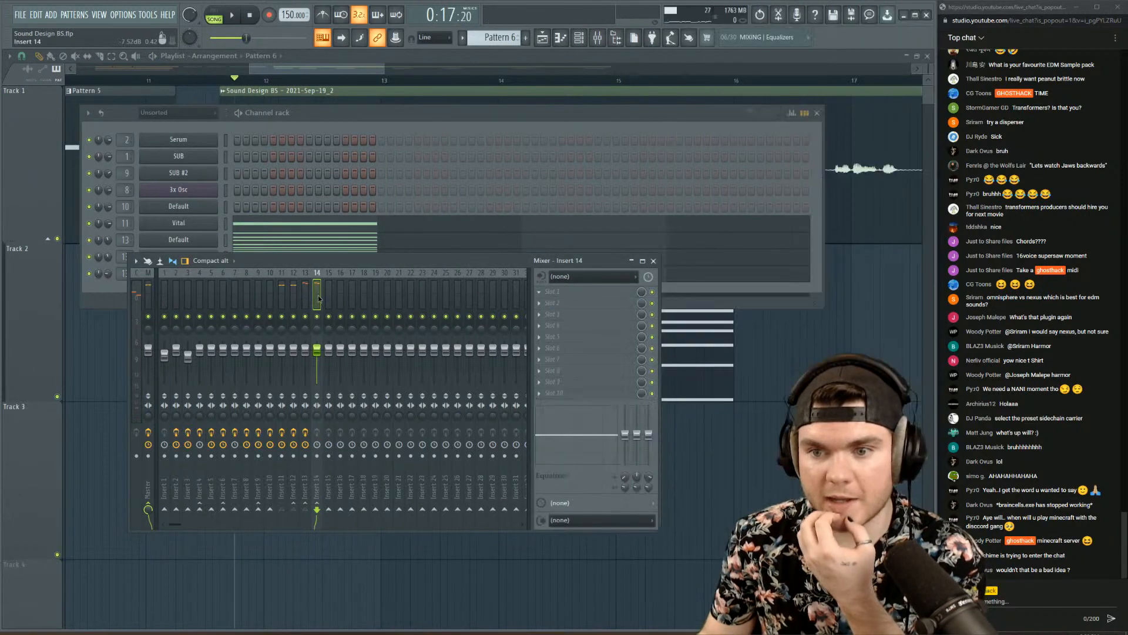
right_click(318, 297)
mouse_move(362, 323)
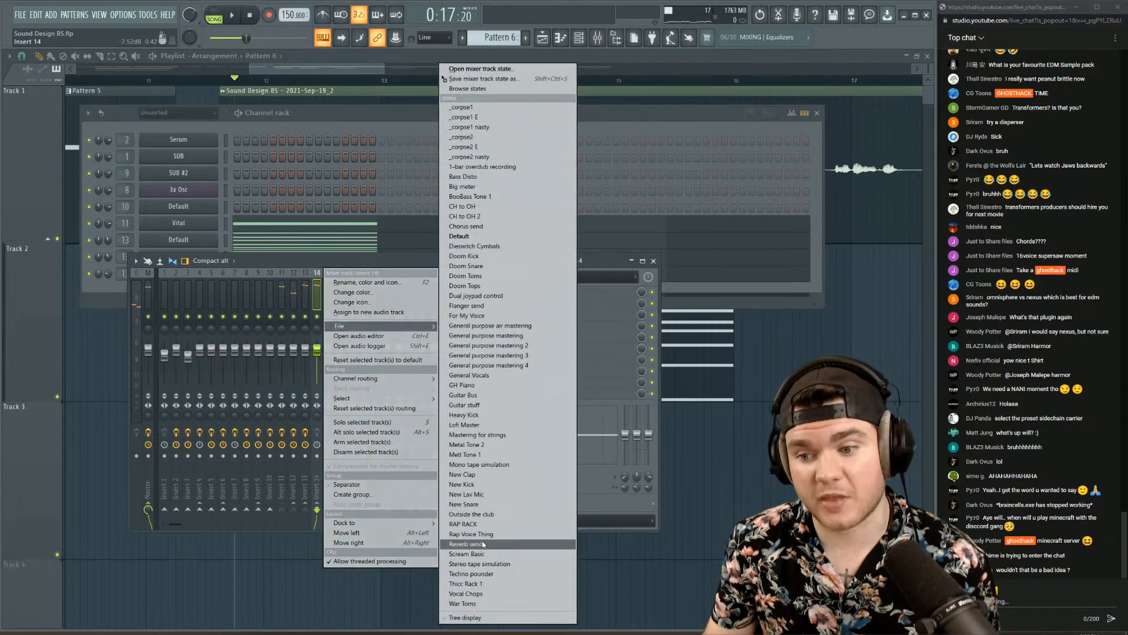
left_click(479, 584)
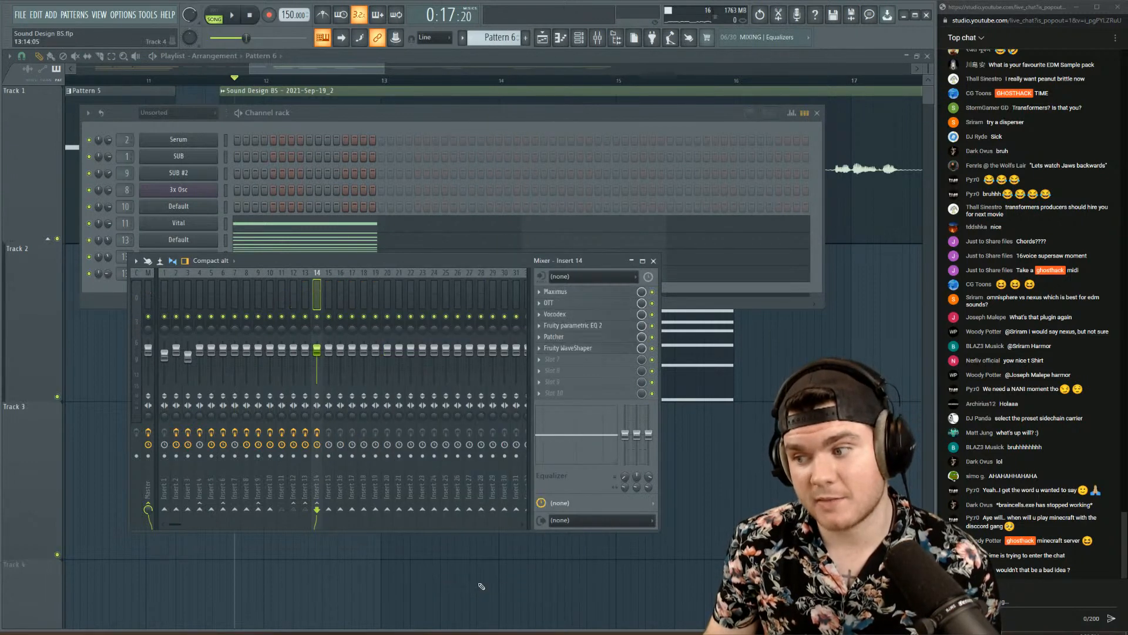
key("space")
key("space")
- Clear the effects rack by loading the Default mixer track state on Insert 14
right_click(323, 269)
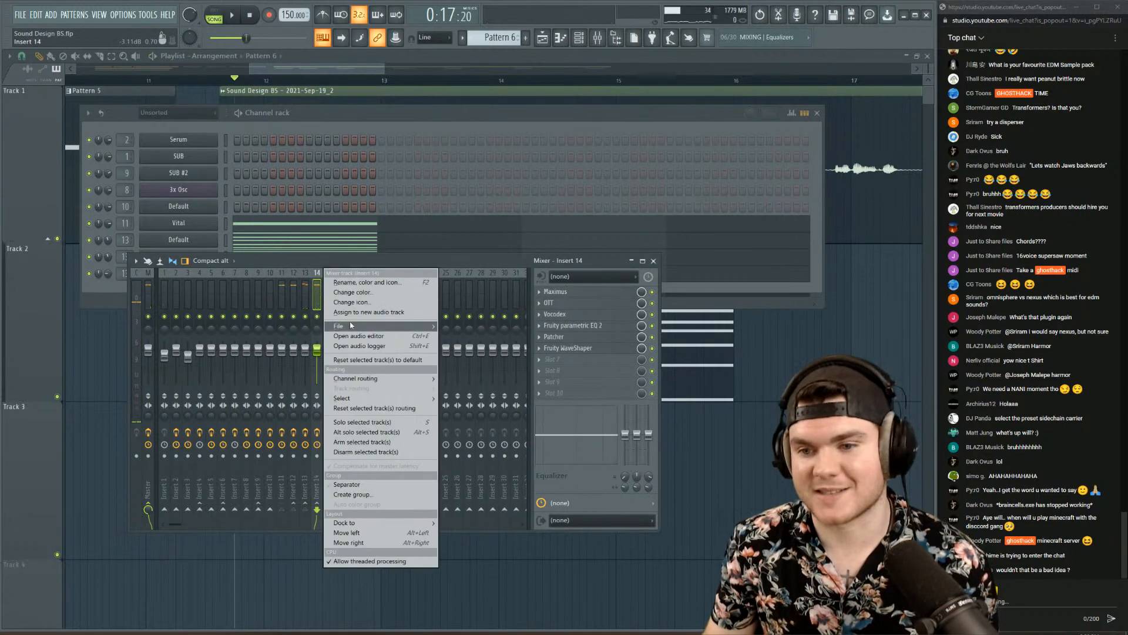
mouse_move(382, 325)
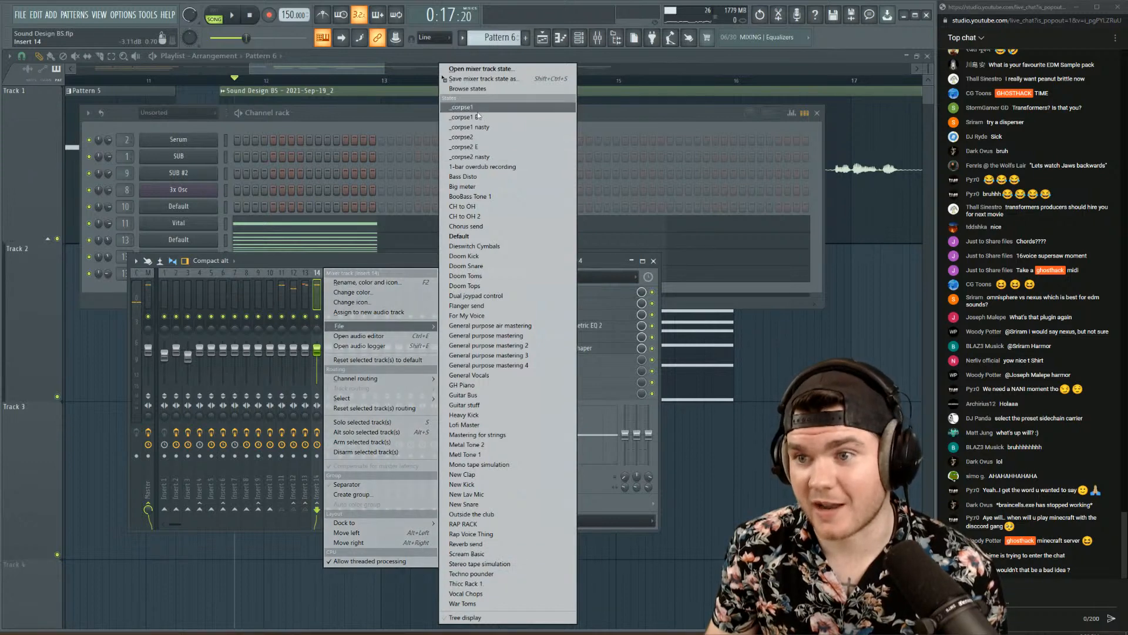
left_click(468, 236)
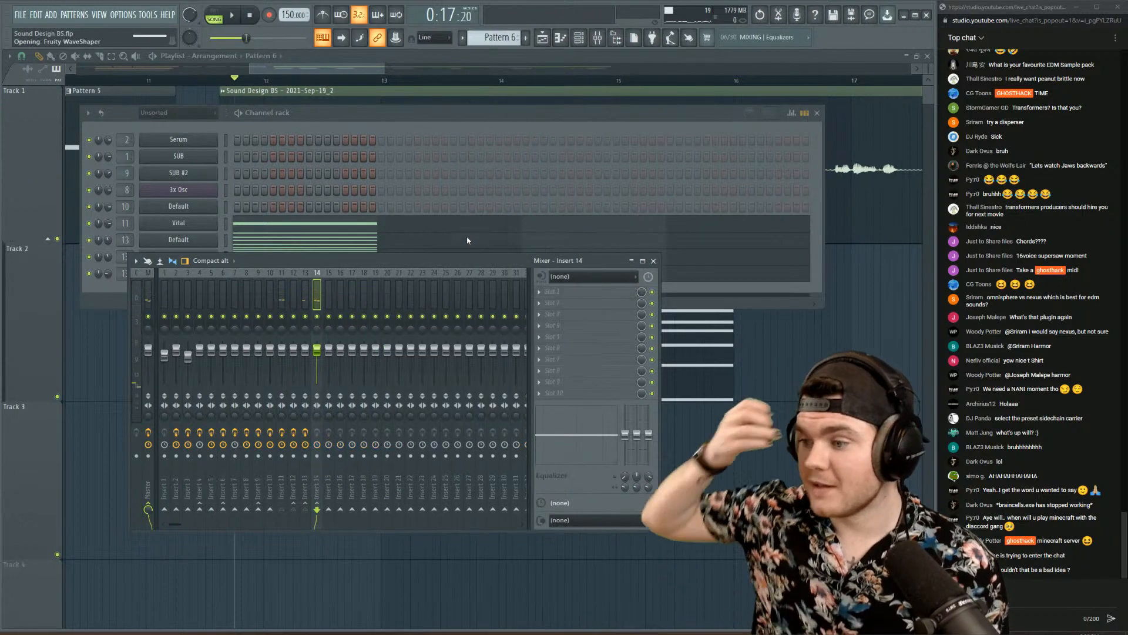
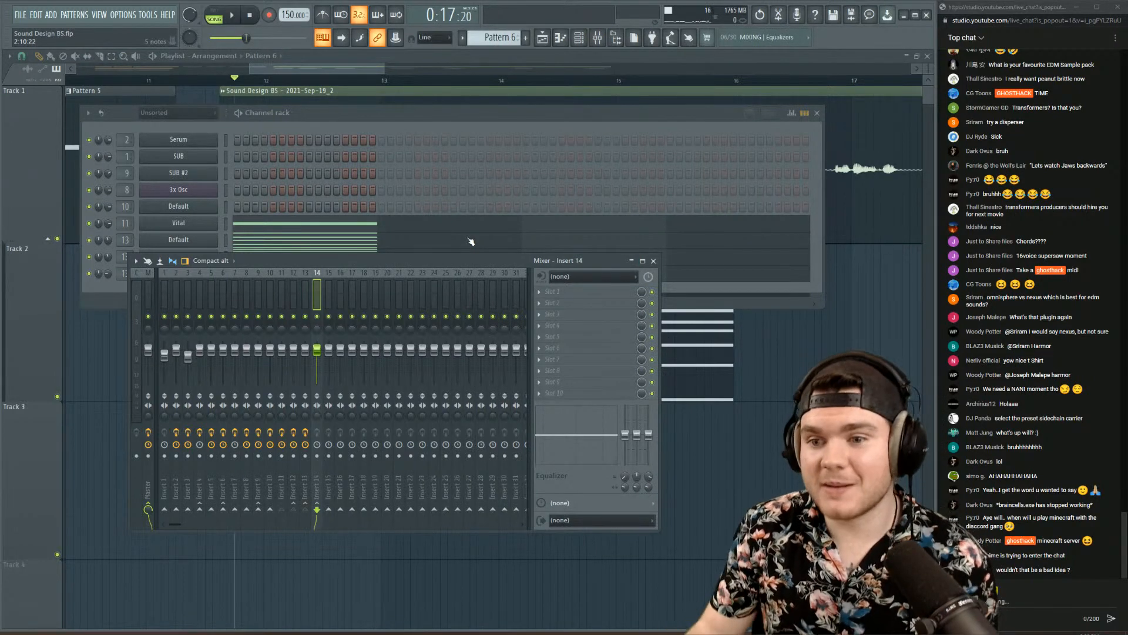
- Move the mixer below the channel rack, play the sound and add Fruity Parametric EQ 2 to slot 1 of Insert 14
left_click_drag(422, 266, 388, 299)
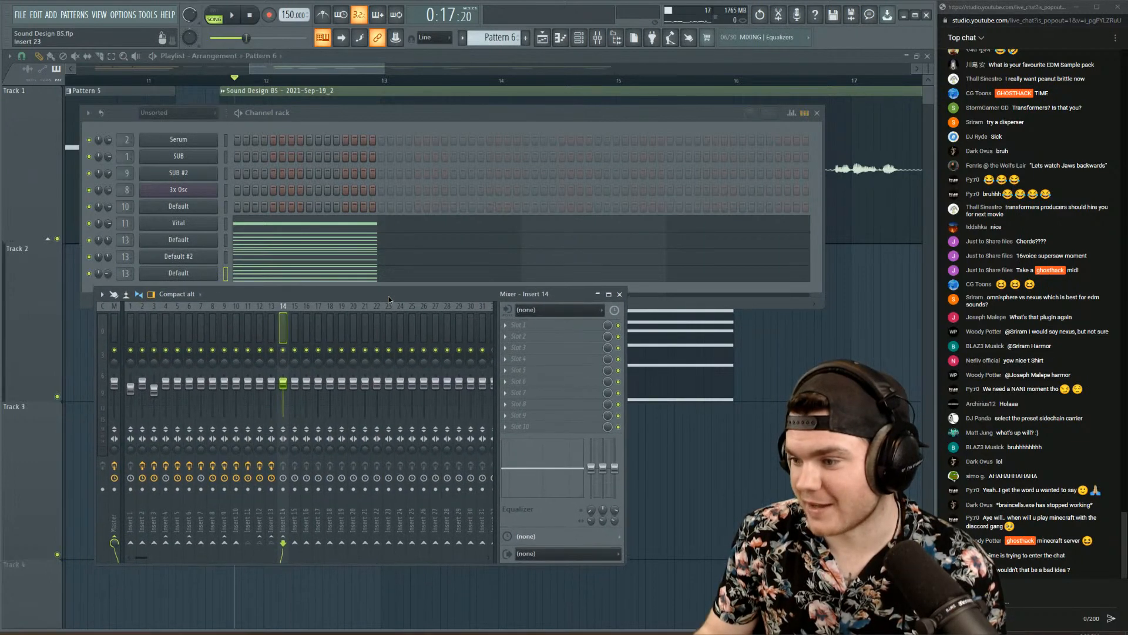
key("space")
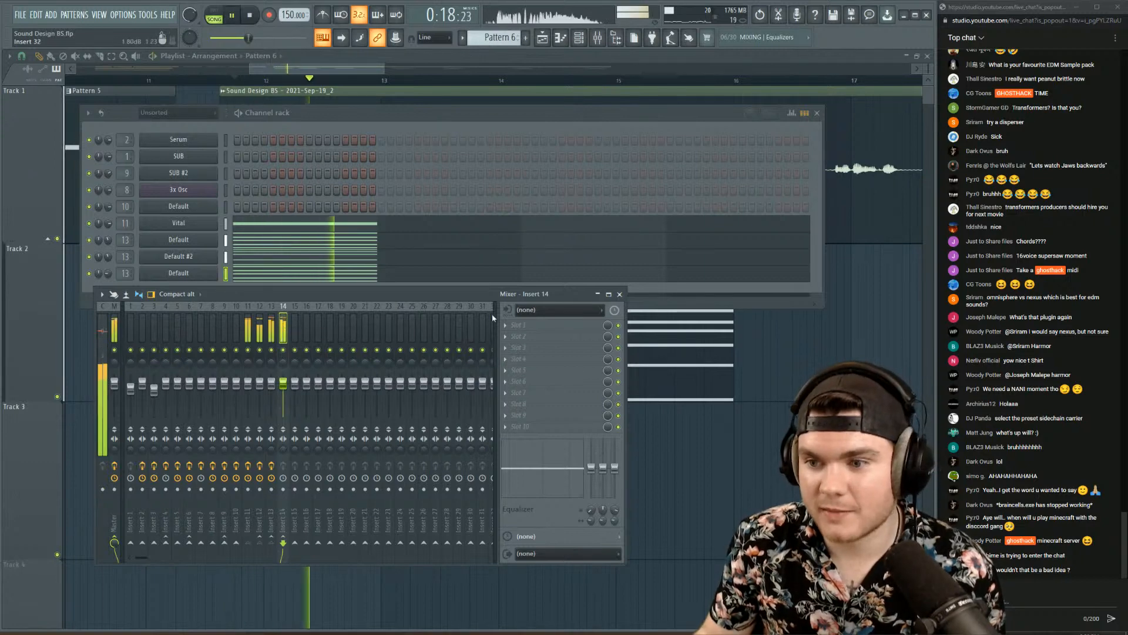
left_click(519, 327)
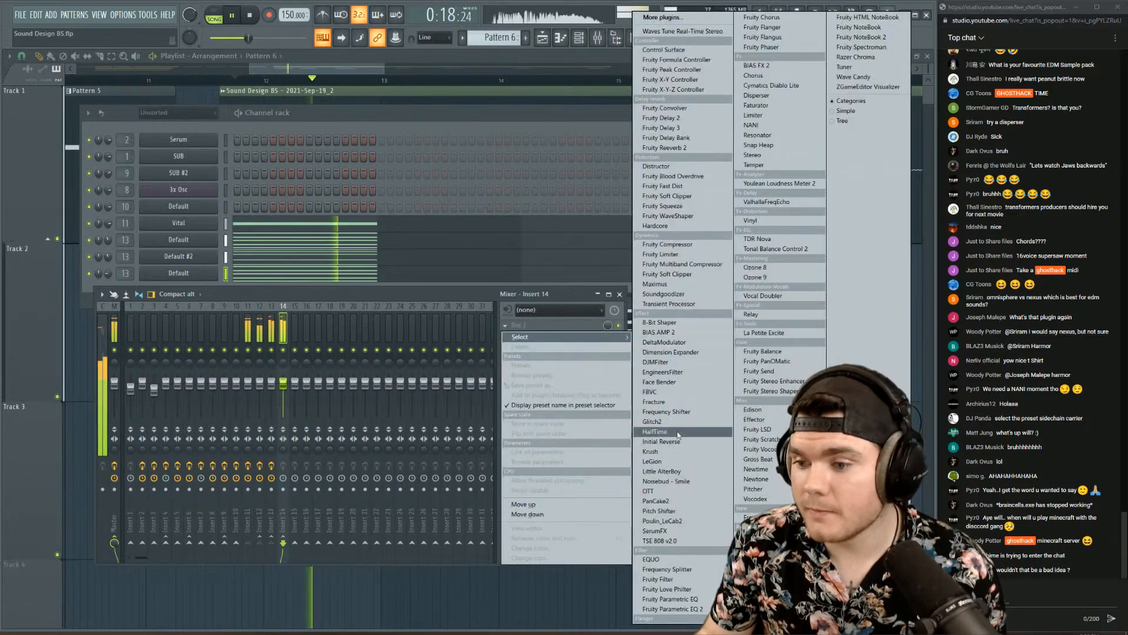
left_click(515, 317)
key("space")
left_click(522, 325)
left_click(674, 609)
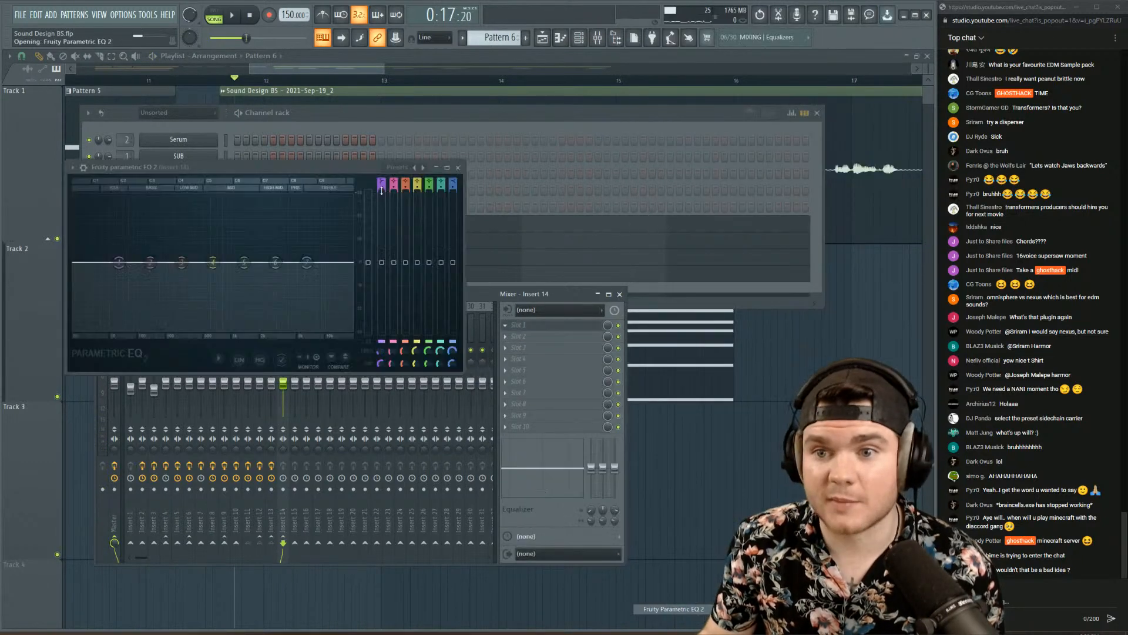
- Apply EQ preset 1, raise the band 1 high-pass cutoff into the bass range while listening, and close the EQ
key("space")
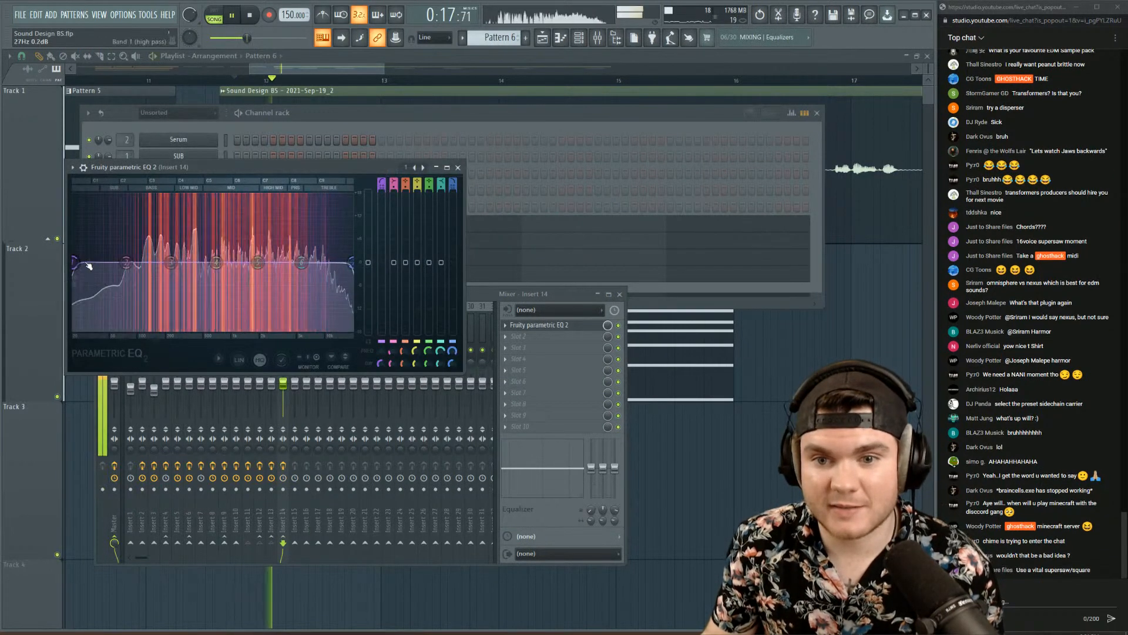
left_click_drag(74, 263, 135, 262)
key("space")
key("space")
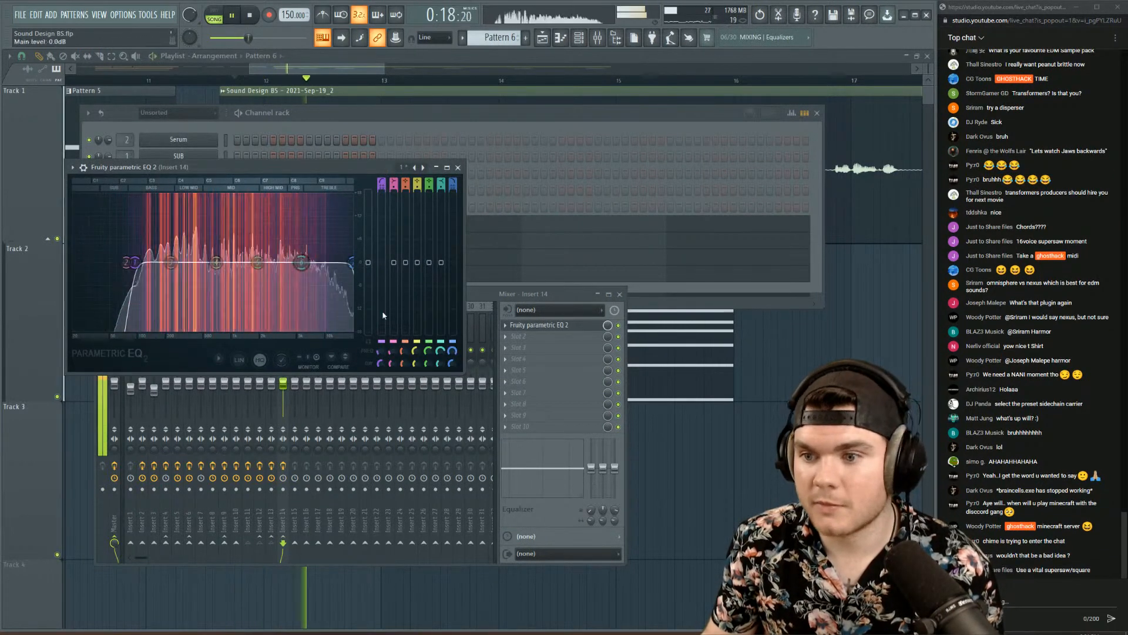
key("space")
left_click(538, 325)
- Add SerumFX to slot 2 of Insert 14, enlarge its window and play the sound
left_click(521, 336)
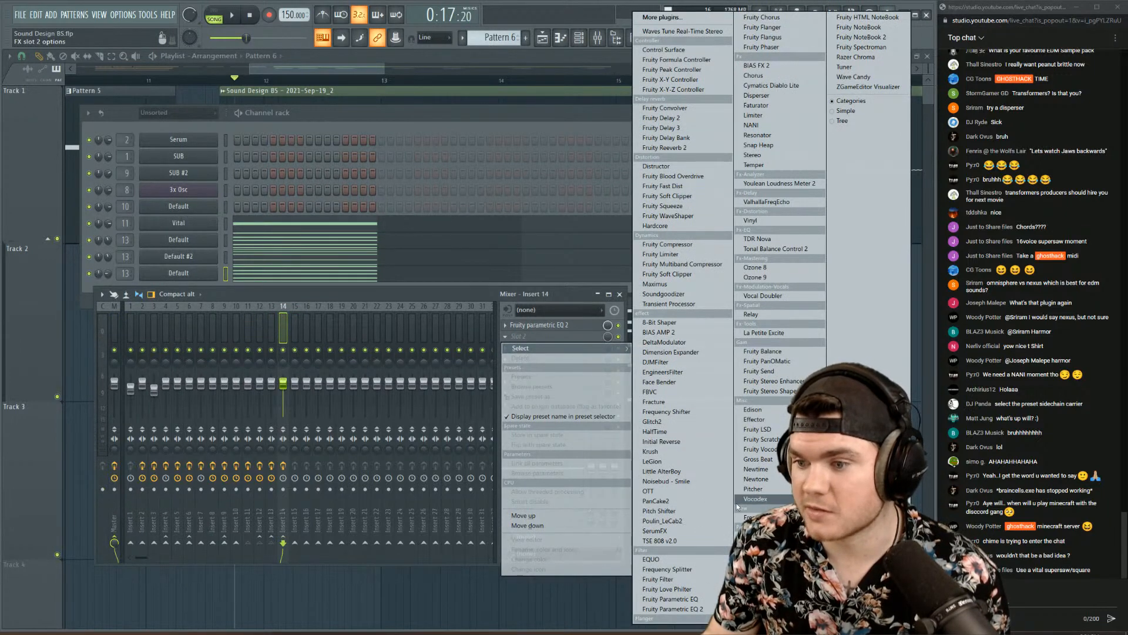
left_click(657, 530)
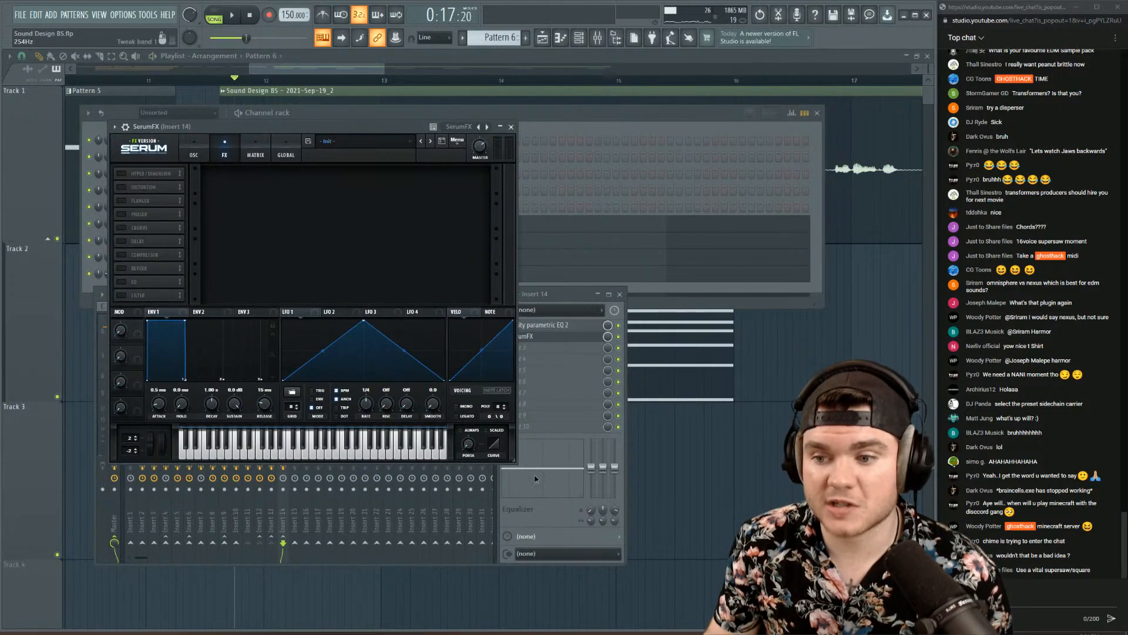
left_click_drag(534, 478, 547, 490)
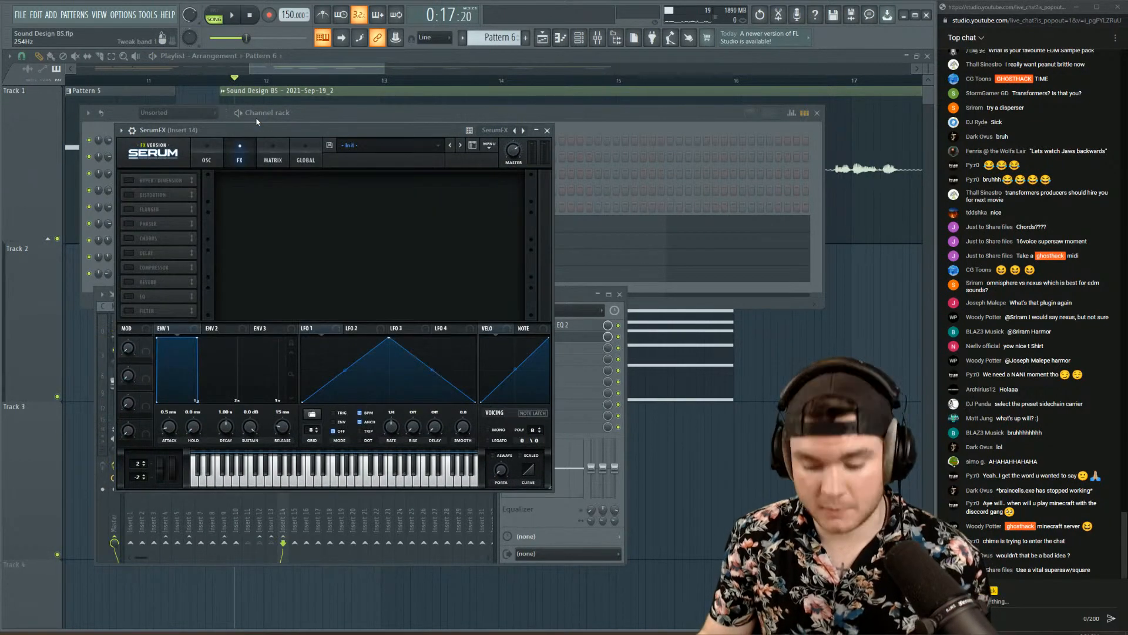
left_click(352, 401)
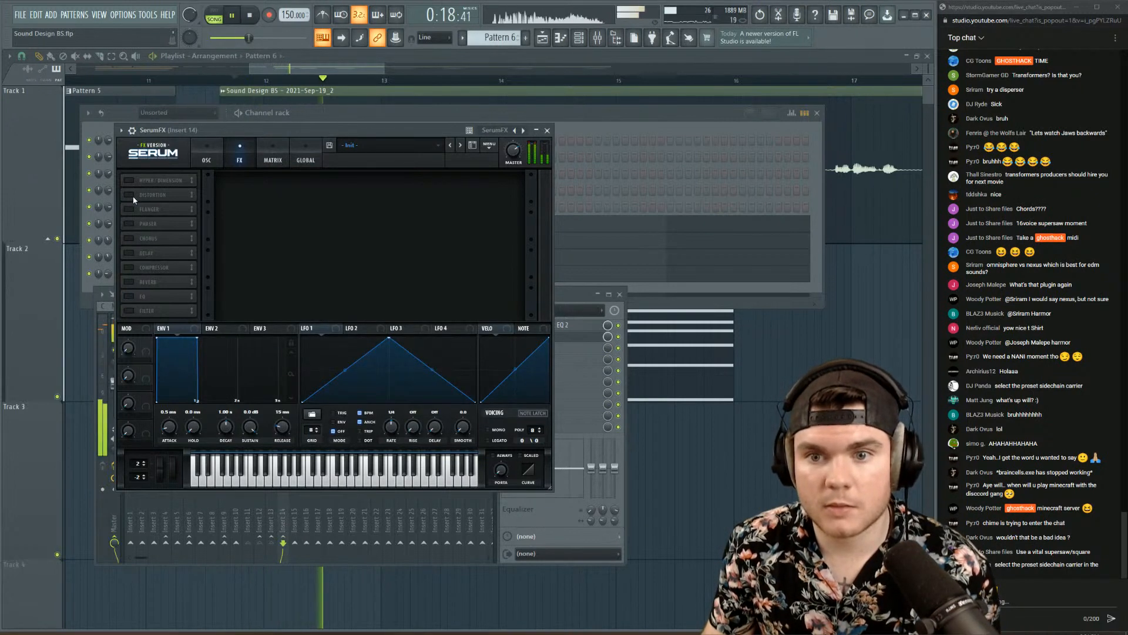
key("space")
- Enable SerumFX's multiband compressor with 0.0 ms attack and about 7.5 dB gain while listening
left_click(141, 267)
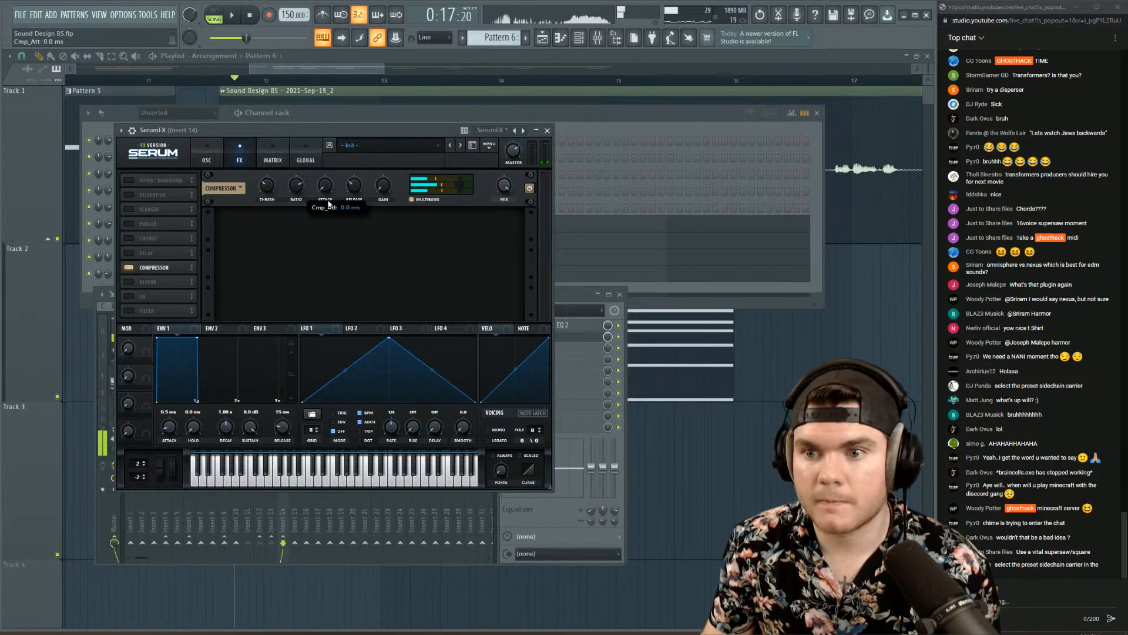
key("space")
key("space")
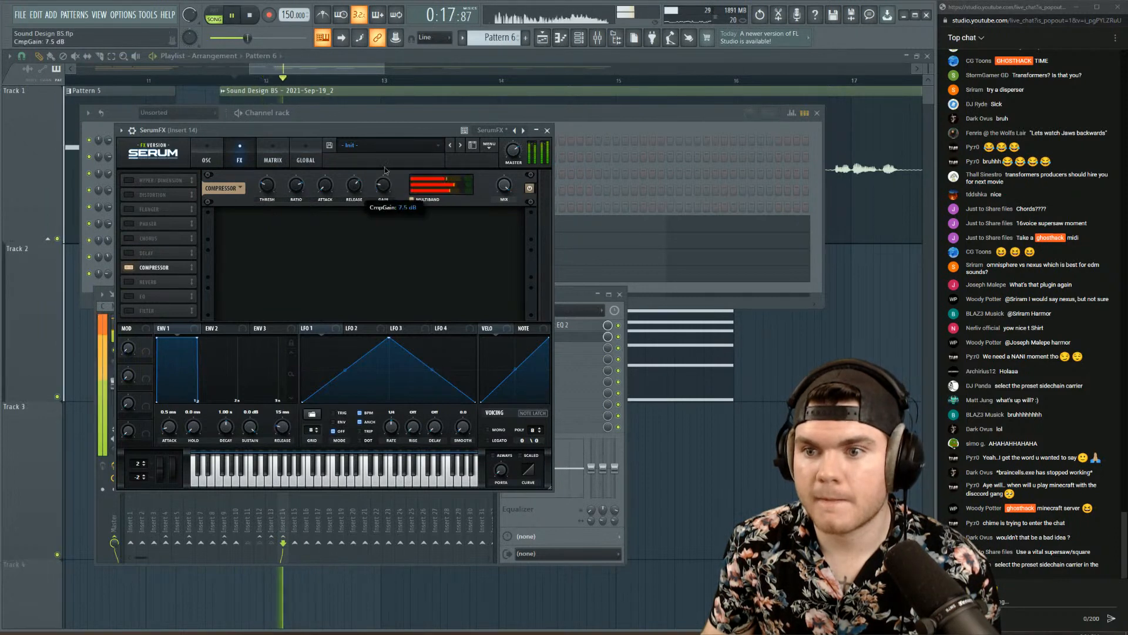
key("space")
- Try SerumFX's SoftClip distortion with the drive at about 35%, and switch the distortion off again
left_click(129, 195)
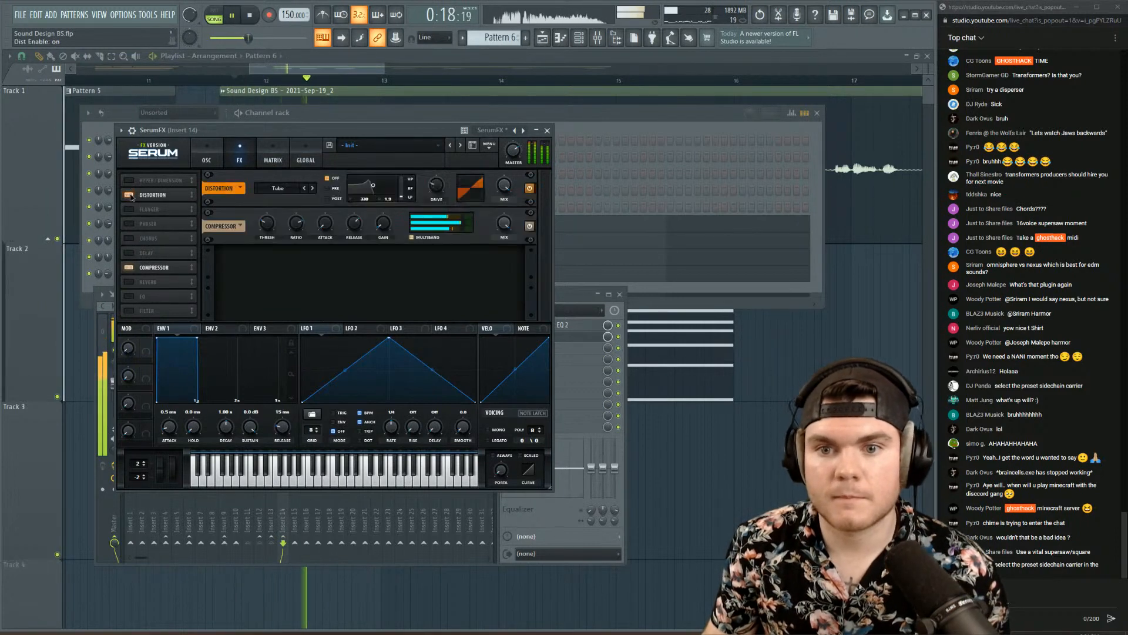
left_click(281, 189)
left_click(281, 209)
key("space")
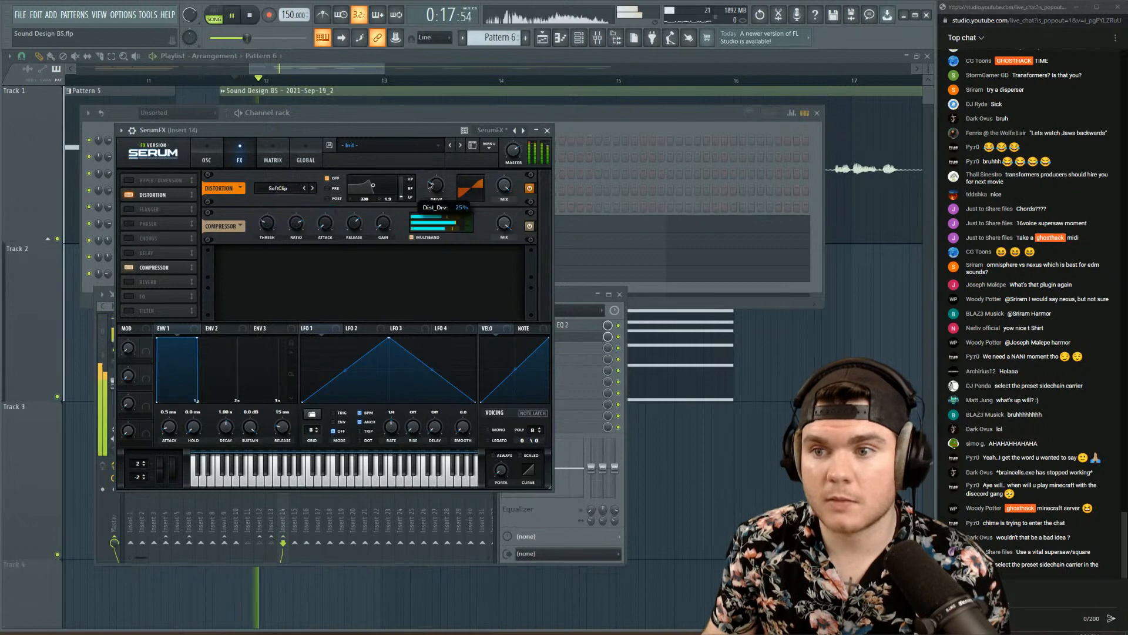
key("space")
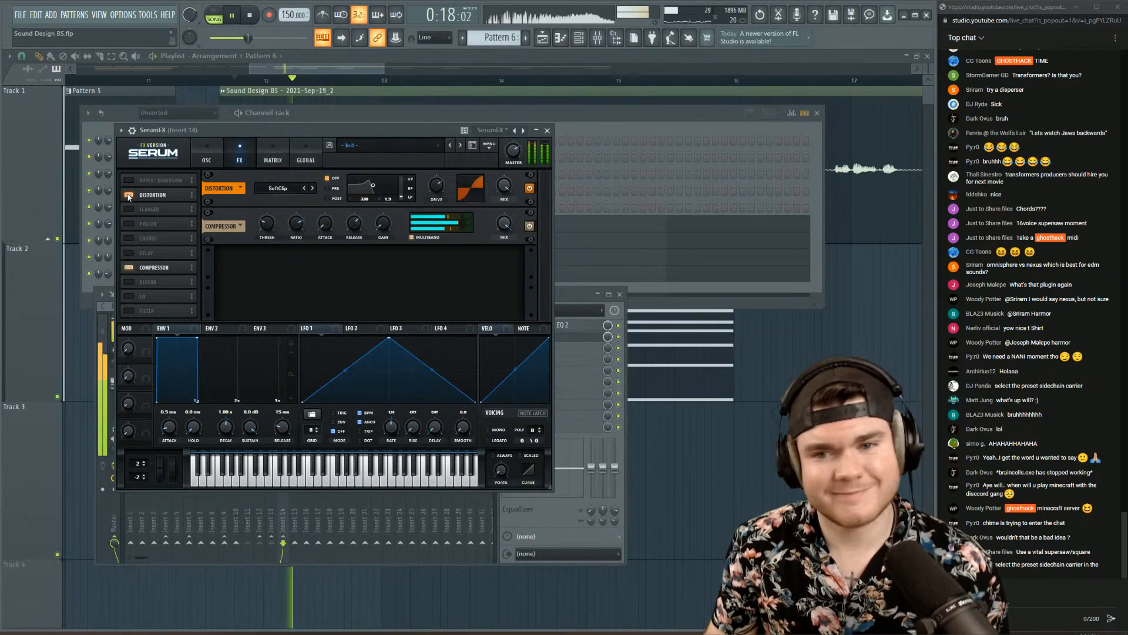
left_click(129, 195)
key("space")
- Move the compressor up above the chorus in SerumFX's effects chain and listen
key("space")
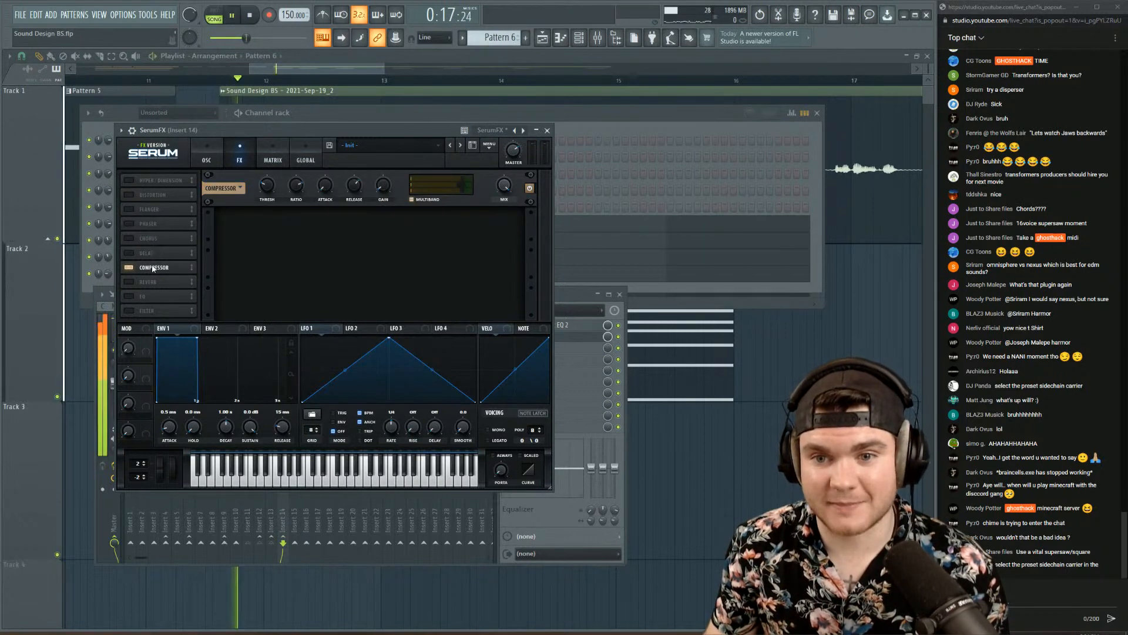
key("space")
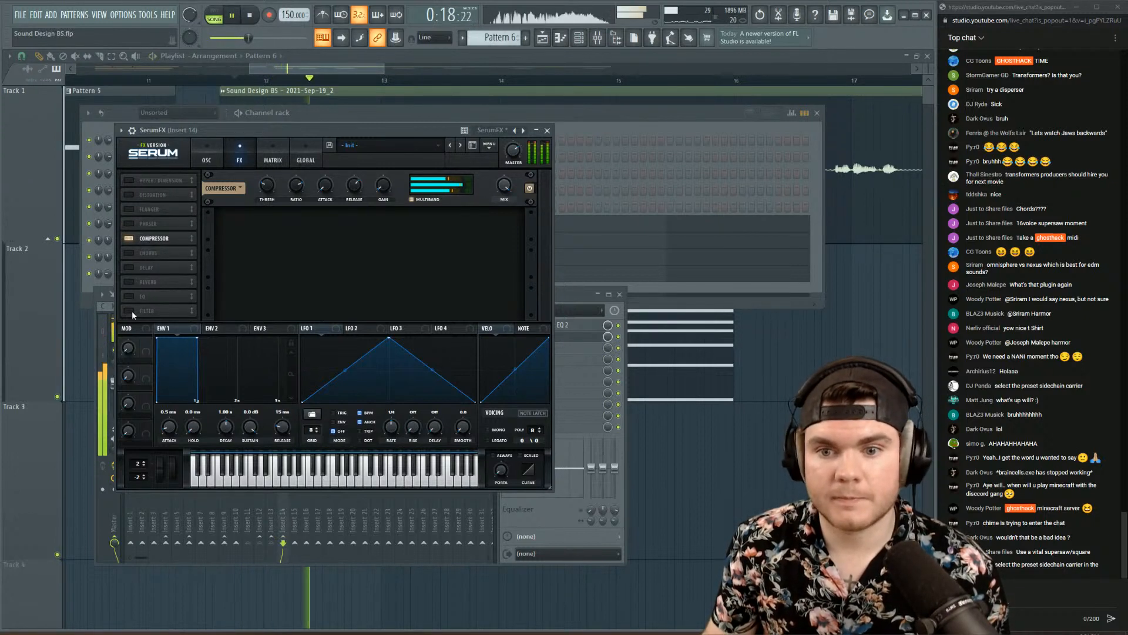
key("space")
- Enable SerumFX distortion in Downsample mode with drive around 19% and a slightly reduced mix, listen, and close the plugin
left_click(128, 195)
left_click(288, 188)
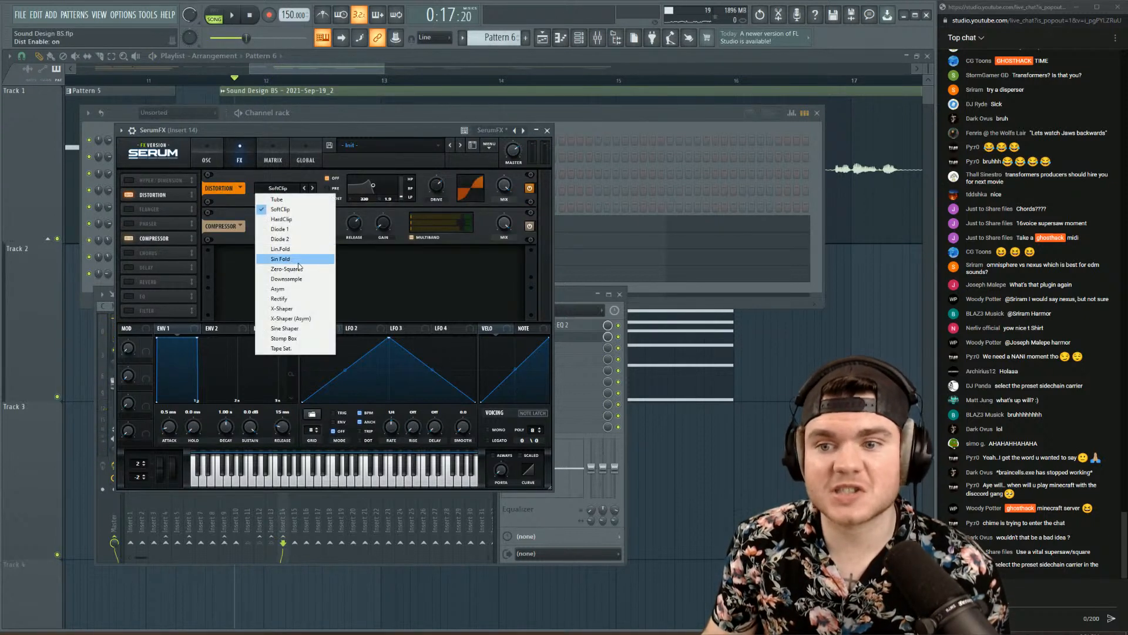
left_click(299, 279)
key("space")
left_click_drag(449, 190, 434, 225)
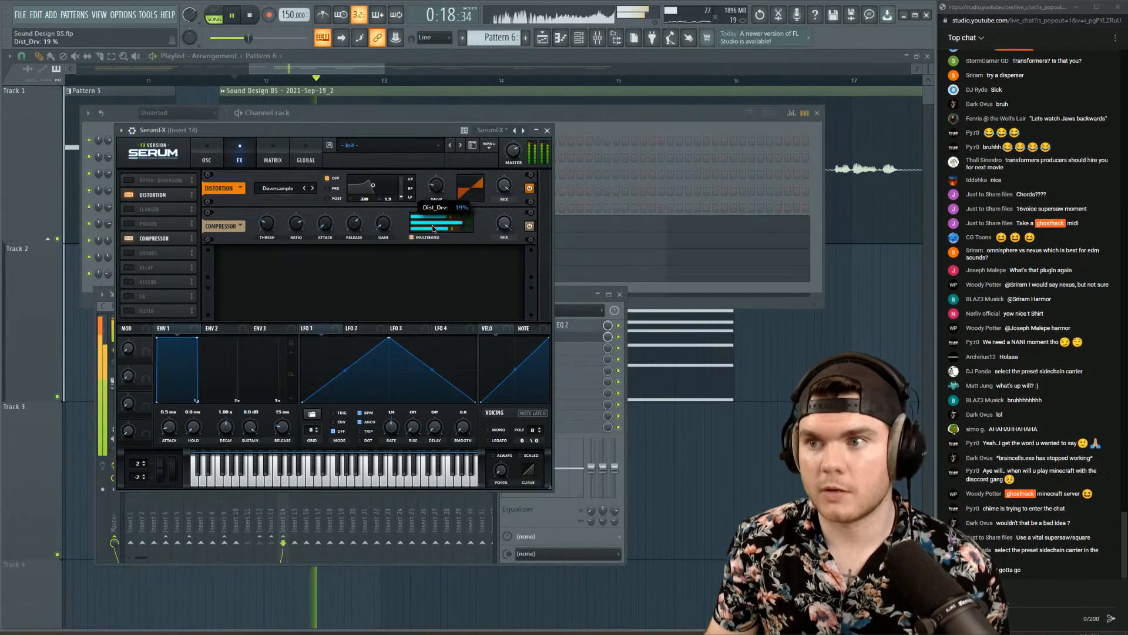
left_click_drag(505, 186, 504, 197)
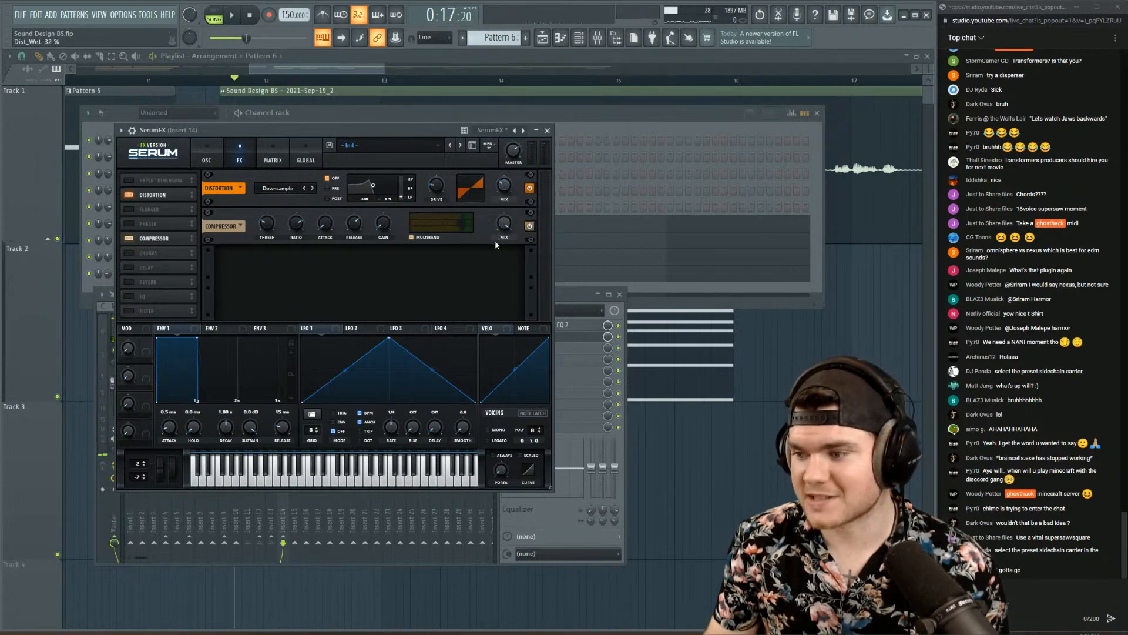
key("space")
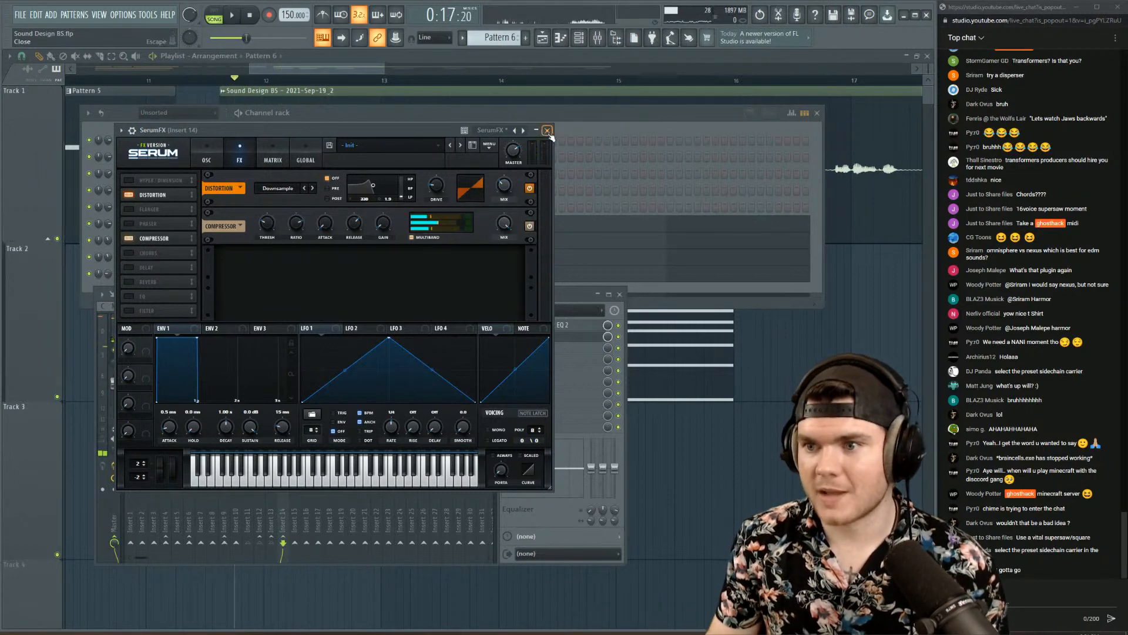
left_click(547, 130)
- Add Soundgoodizer to Insert 14, play the result and move the effect up to slot 3
left_click(525, 360)
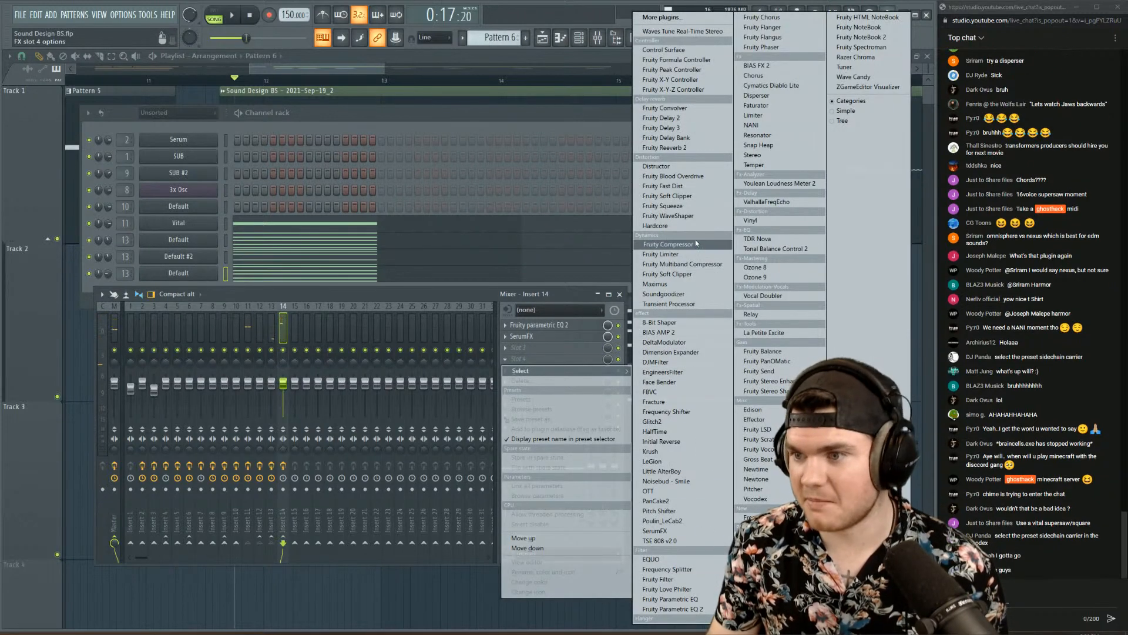
left_click(675, 297)
key("space")
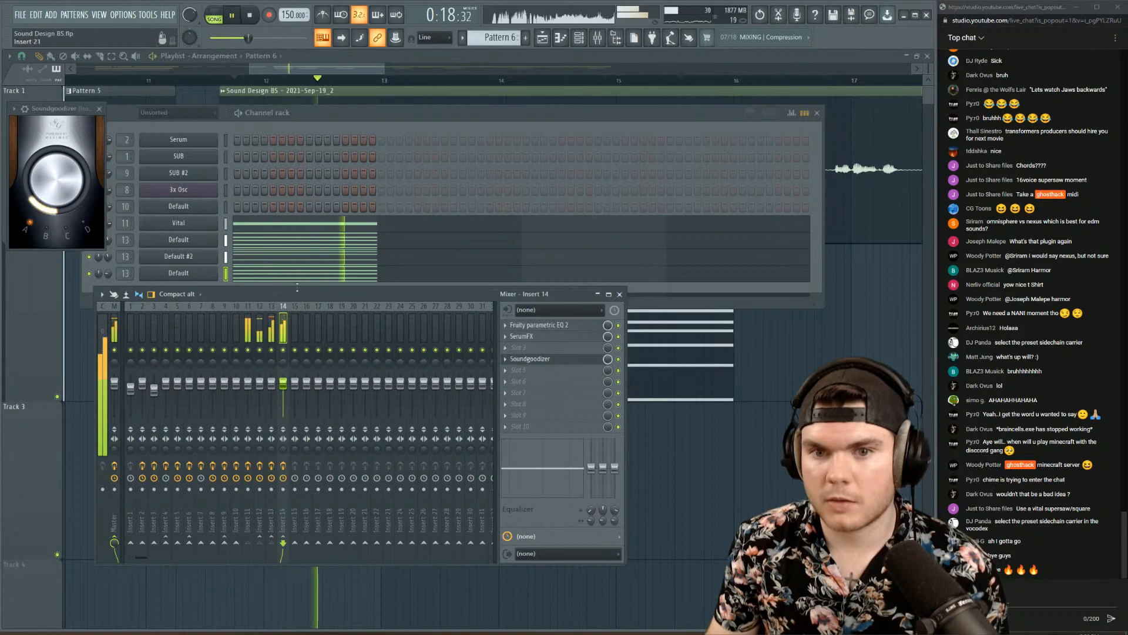
scroll(531, 359, "up", 1)
- Add a second Fruity Parametric EQ 2 to slot 4 of Insert 14 and apply its preset 1
left_click(524, 360)
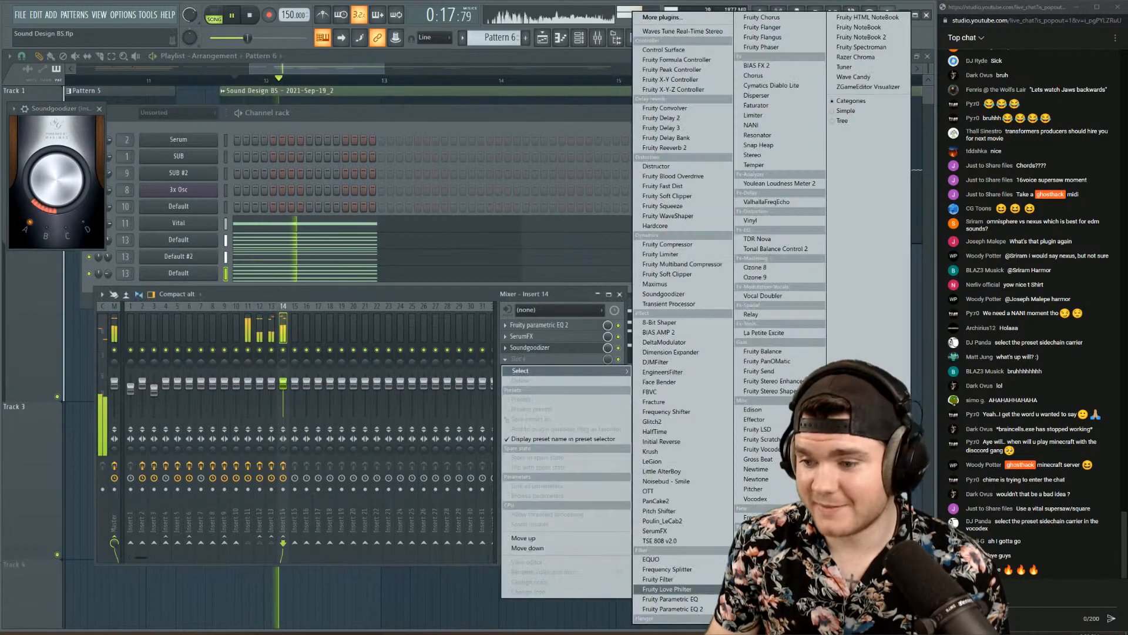
left_click(695, 608)
left_click(427, 198)
left_click(440, 207)
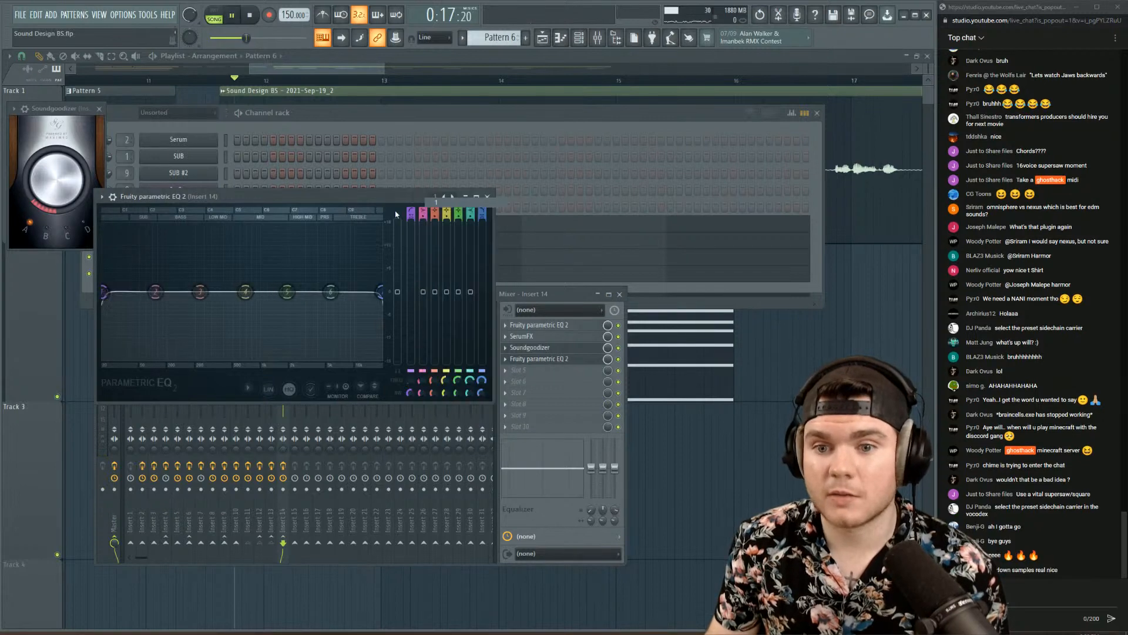
- Raise the second EQ's band 1 high-pass cutoff toward the low mids during playback, and close the EQ
key("space")
left_click_drag(113, 292, 221, 287)
key("space")
key("space")
left_click(579, 357)
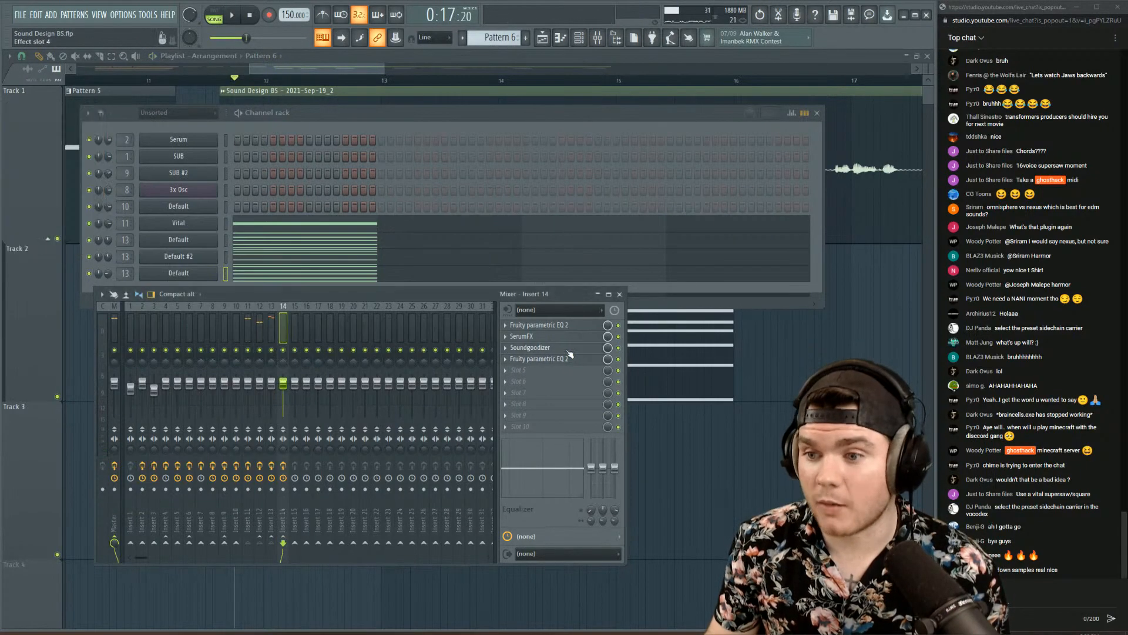
- Play the vocoded voice recording at the successive Pattern 6 clips along the arrangement, then replay it from the start of the recording
left_click(506, 53)
left_click(376, 80)
key("space")
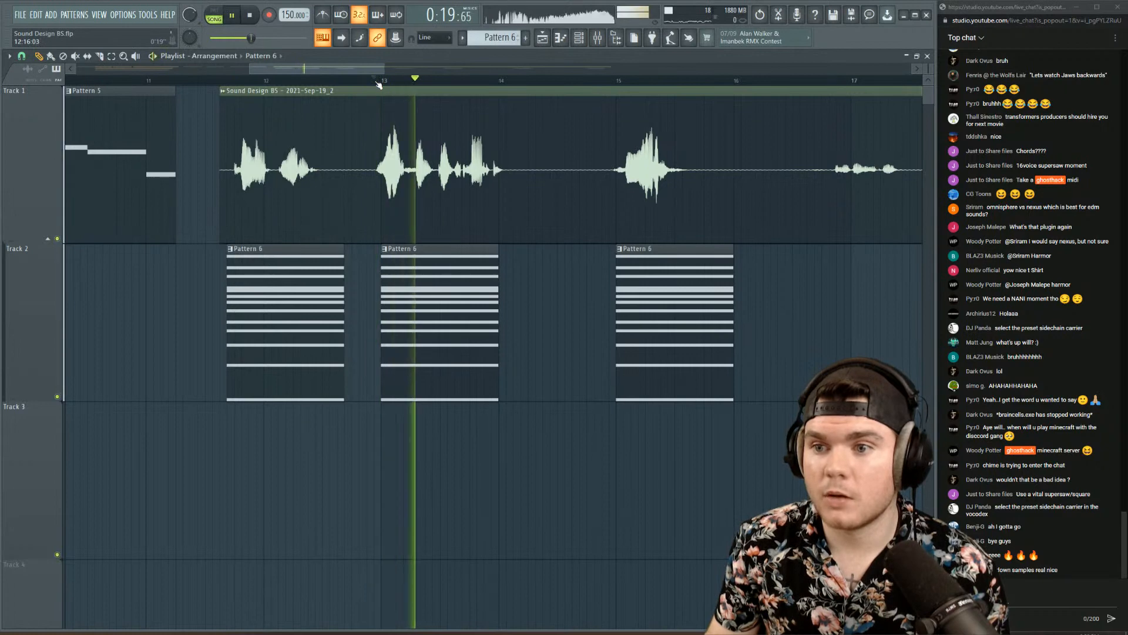
left_click(621, 83)
scroll(593, 83, "down", 4)
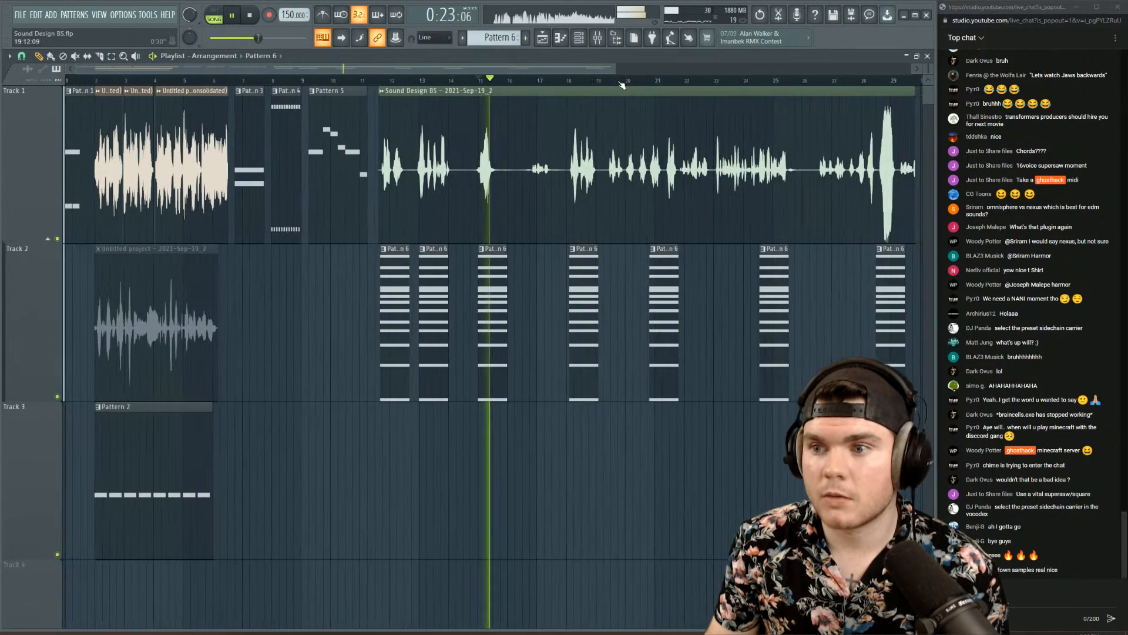
key("space")
left_click(568, 83)
key("space")
scroll(568, 83, "down", 3)
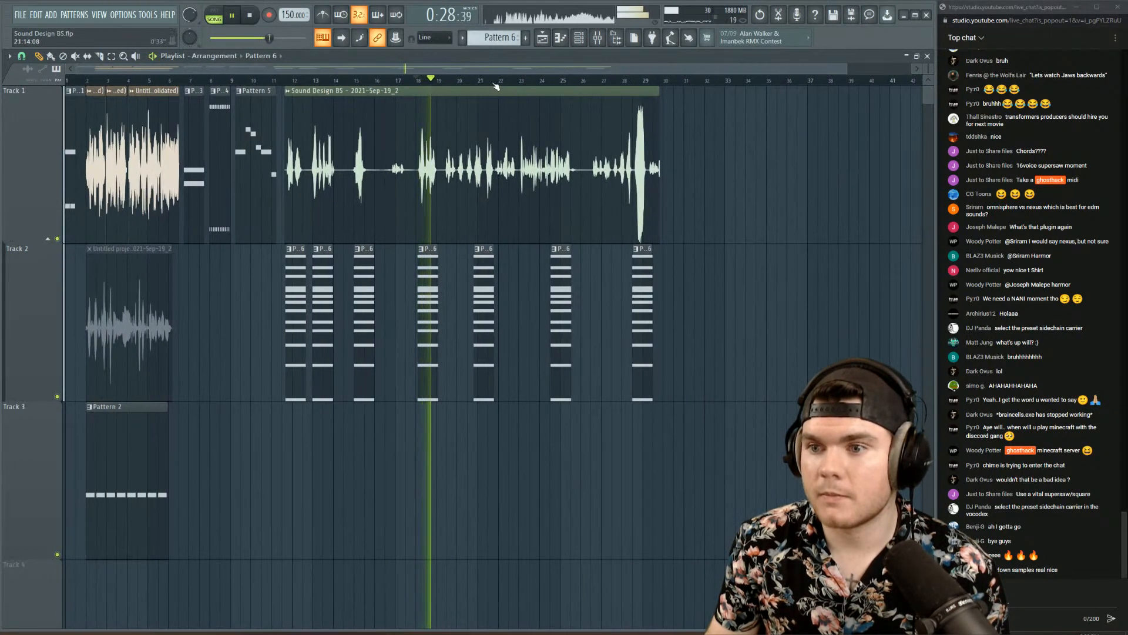
left_click(467, 83)
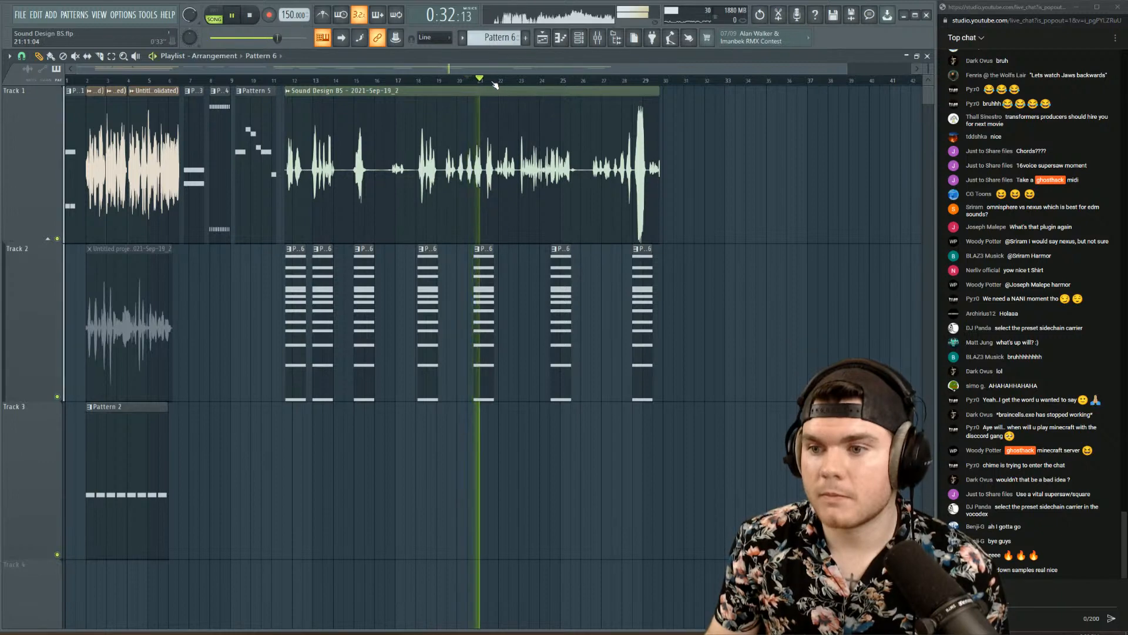
key("space")
scroll(488, 82, "up", 4)
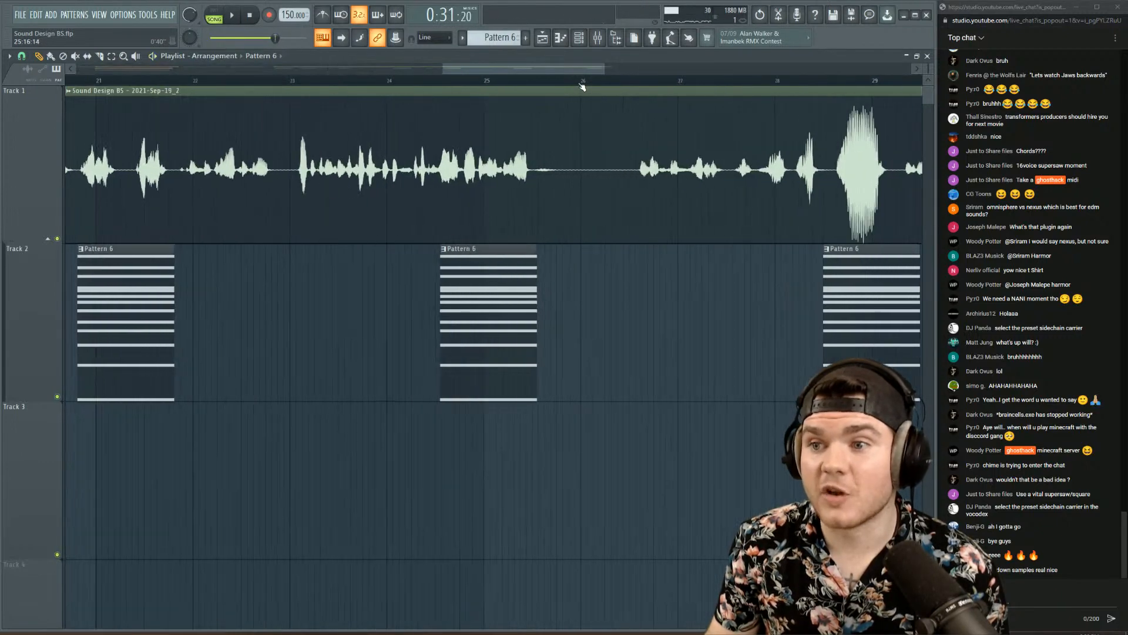
left_click(438, 83)
key("space")
scroll(529, 84, "down", 3)
scroll(579, 86, "up", 4)
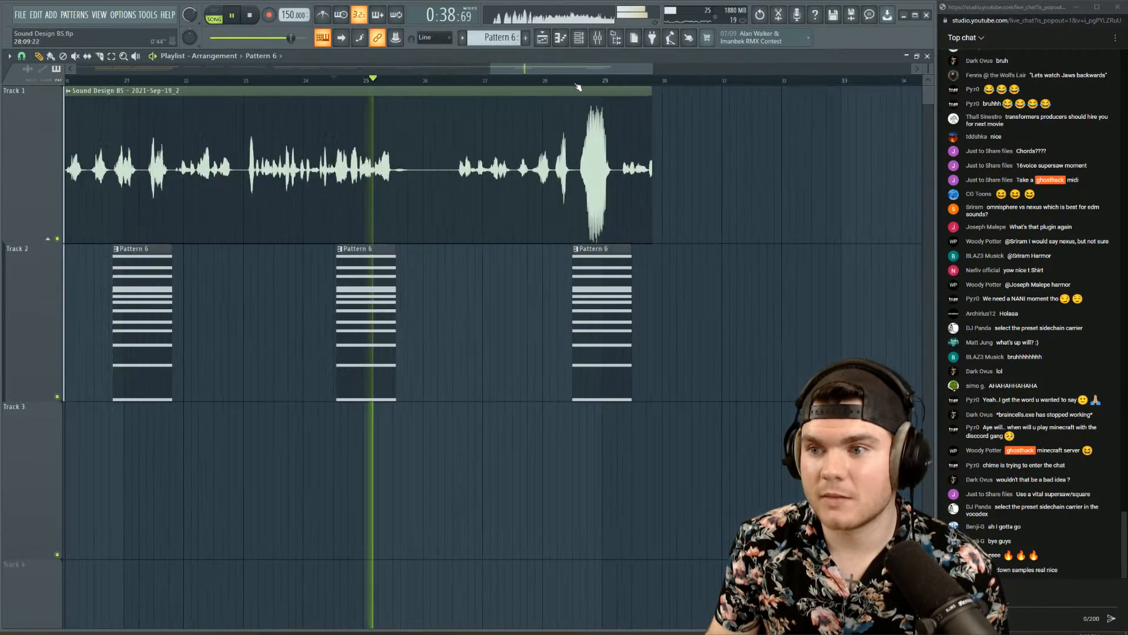
left_click(584, 79)
scroll(584, 79, "down", 4)
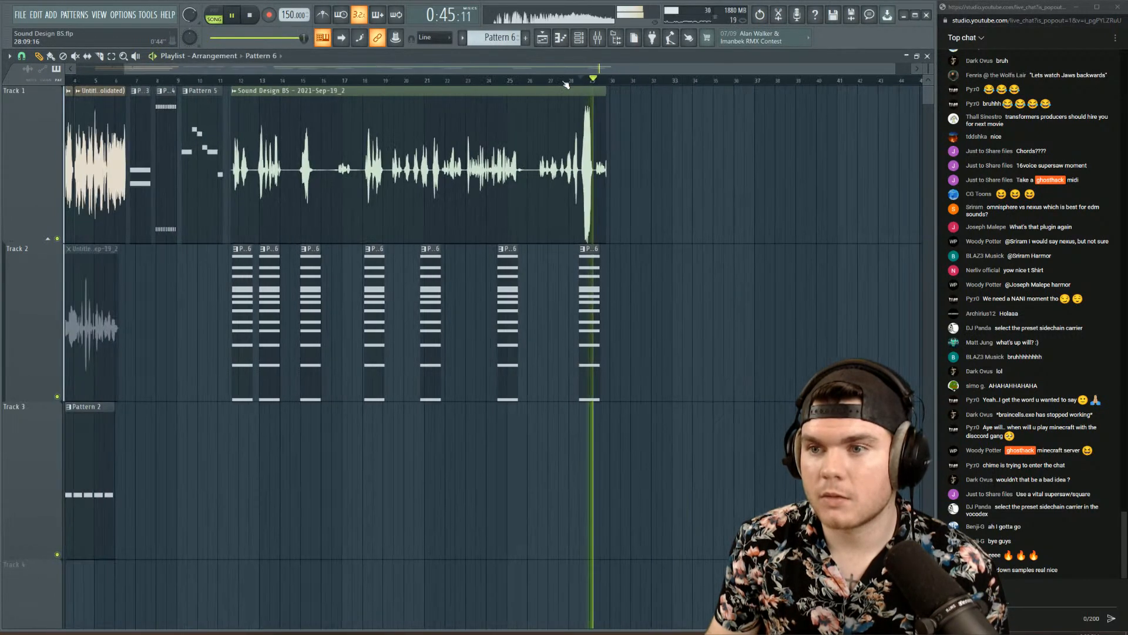
key("space")
scroll(234, 87, "up", 5)
key("space")
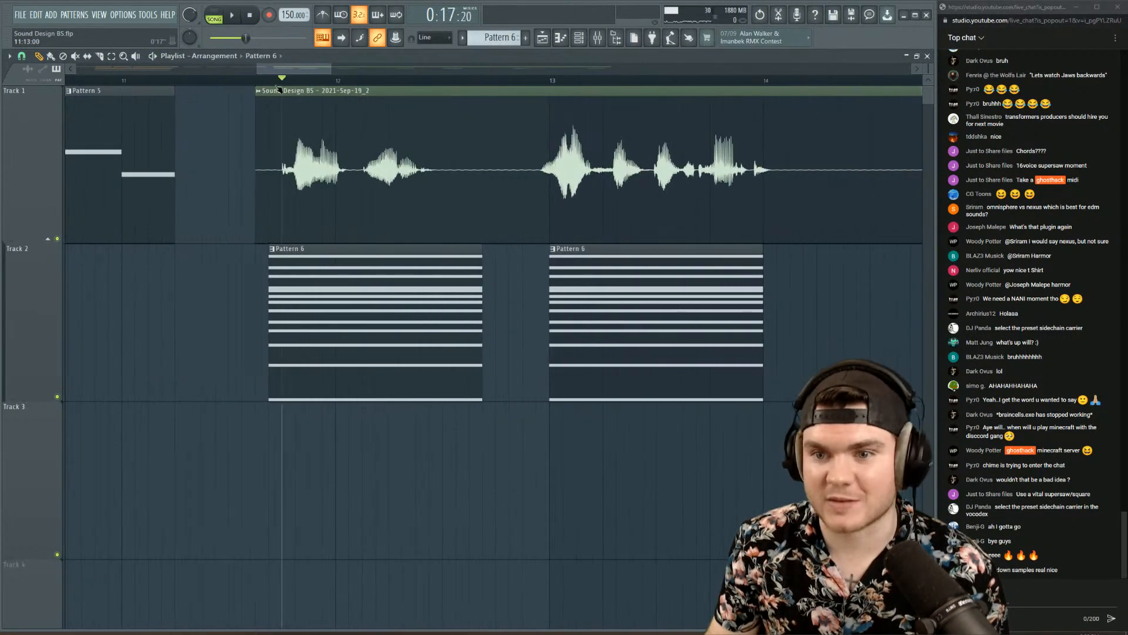
- Raise the volume of the last Default channel in the channel rack and listen to the balance
left_click(598, 38)
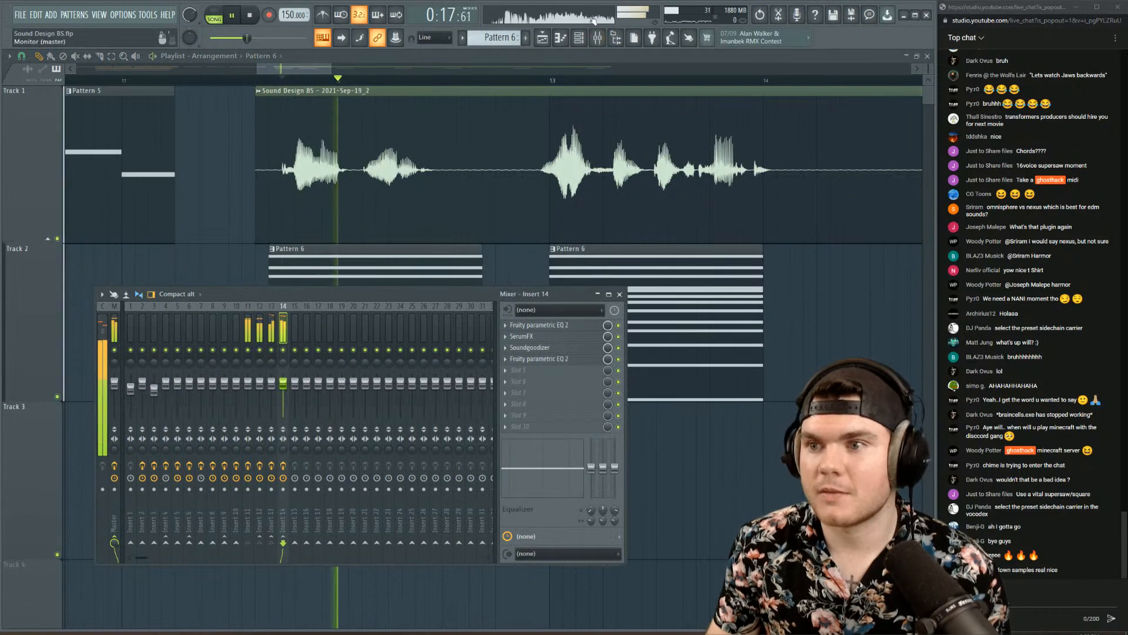
key("F6")
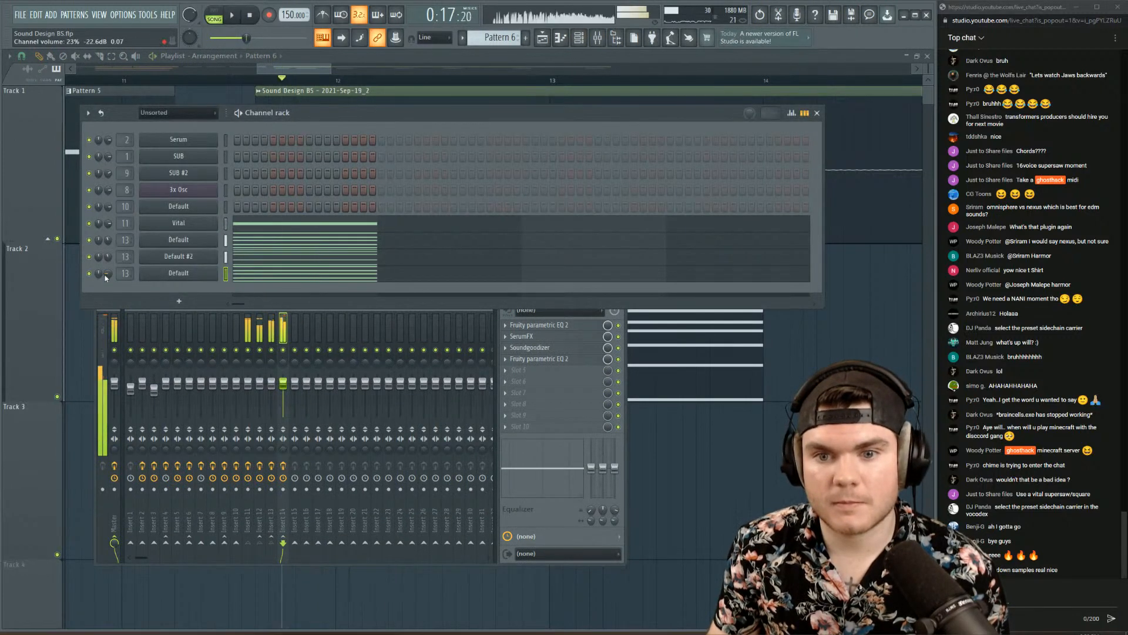
key("space")
left_click_drag(105, 277, 106, 259)
key("space")
key("space")
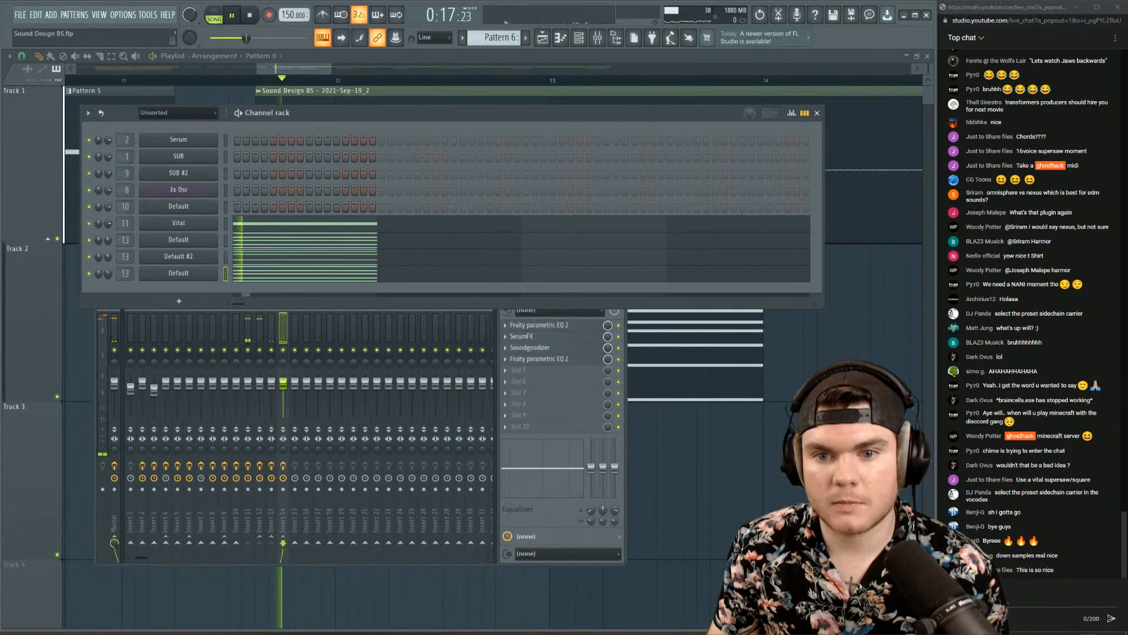
key("space")
- Check the unison settings of the last Default channel's synth during playback, close it and listen again
left_click(151, 273)
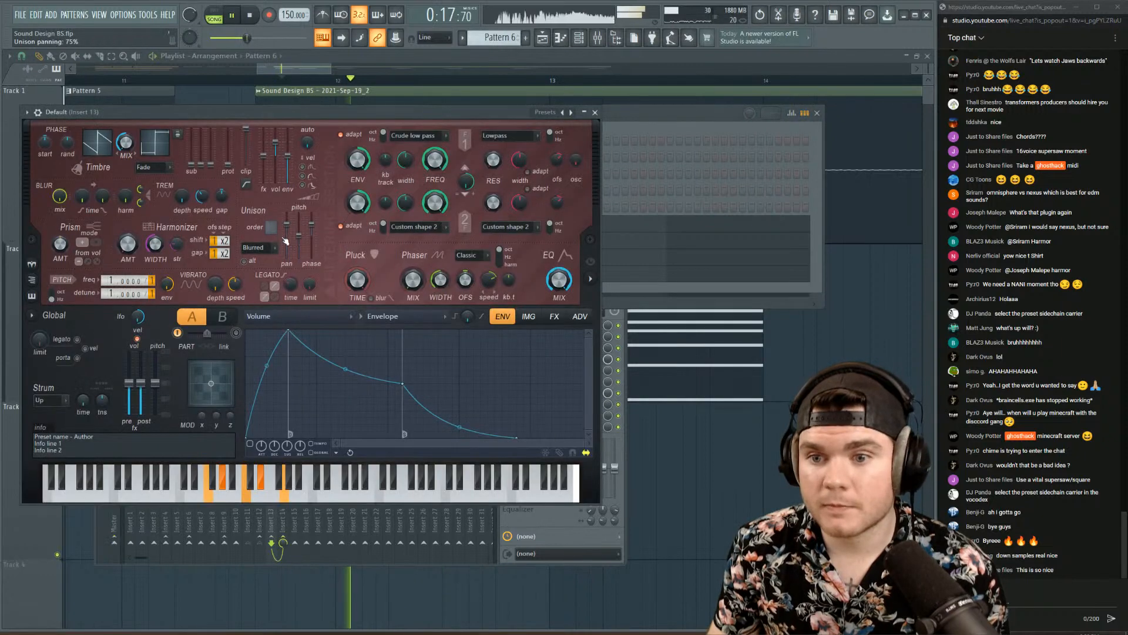
key("Escape")
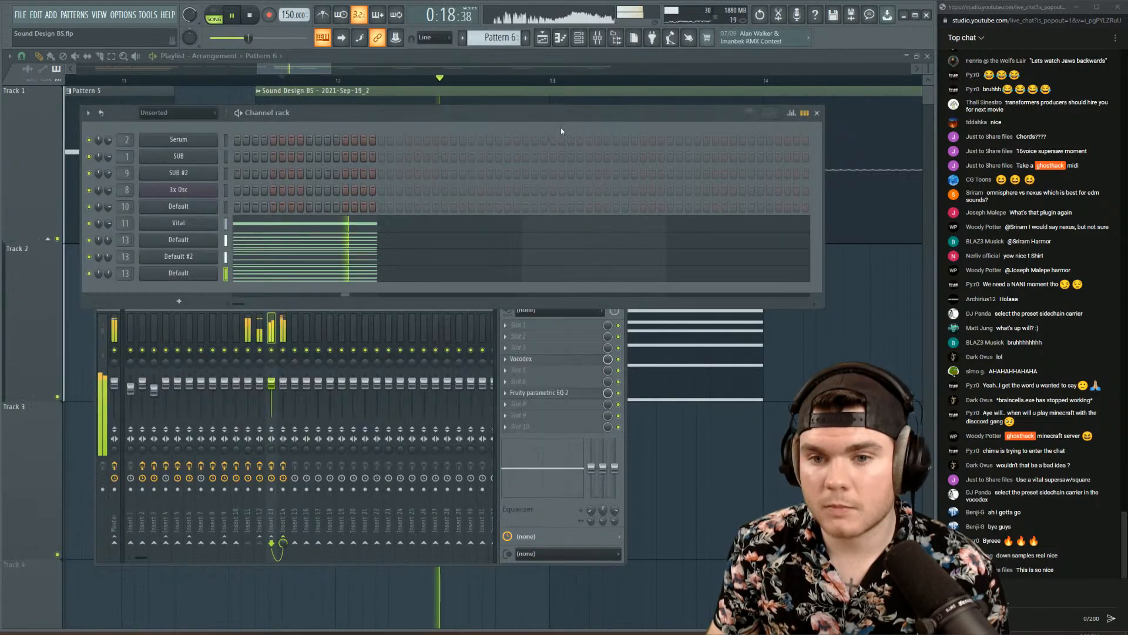
key("space")
key("space")
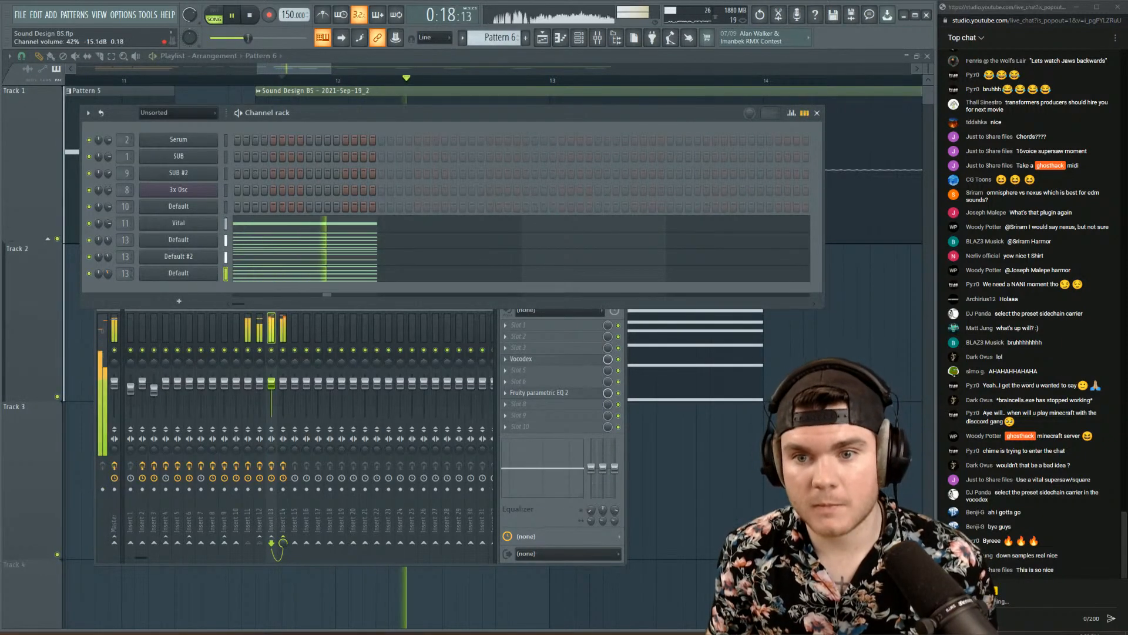
key("space")
- Clone the Vital channel, close the copy's window, route it to mixer insert 15 and play briefly
right_click(189, 225)
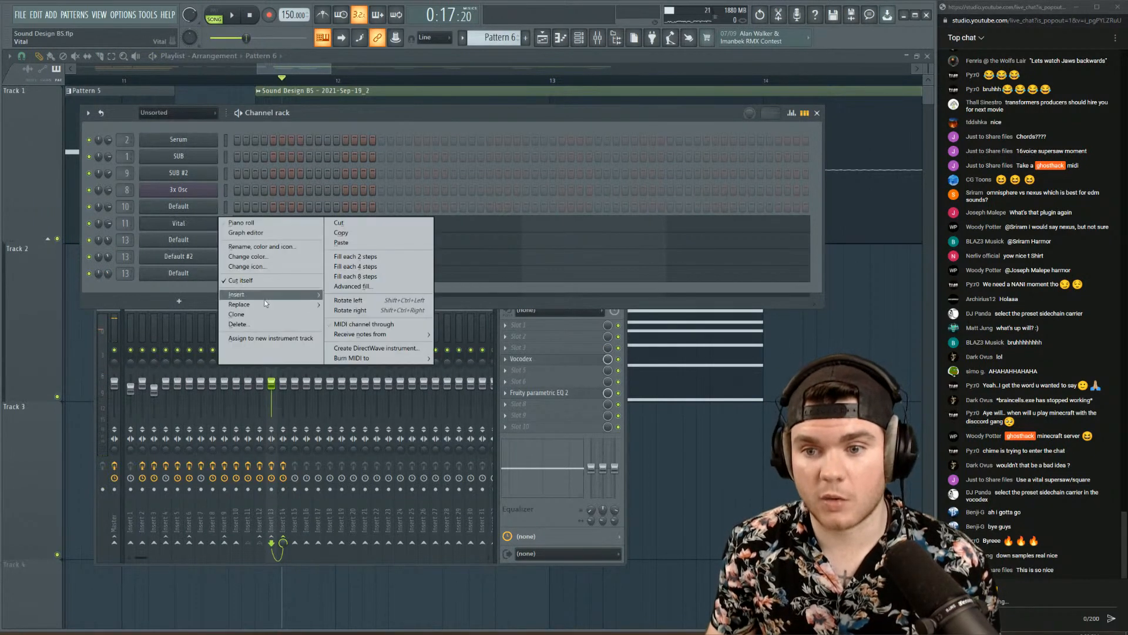
left_click(260, 315)
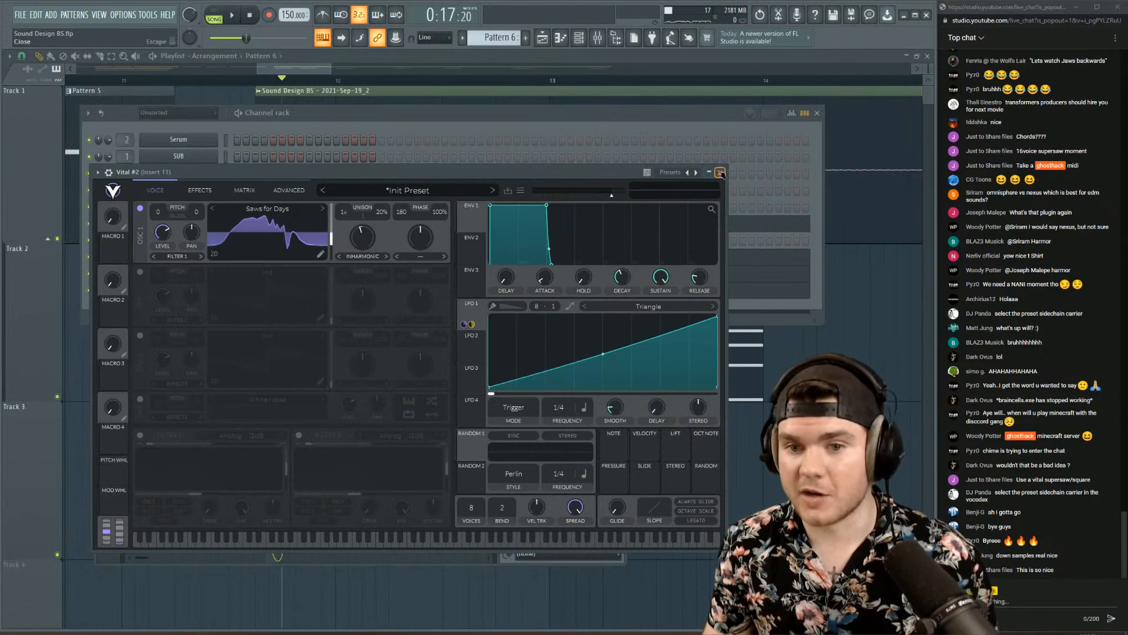
left_click(721, 172)
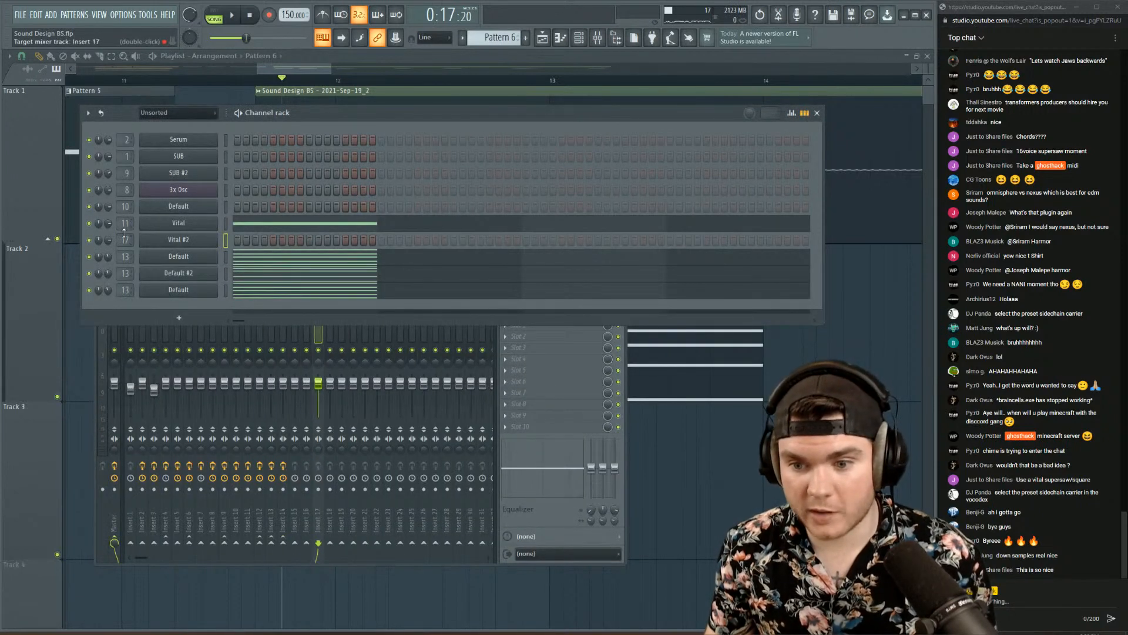
key("space")
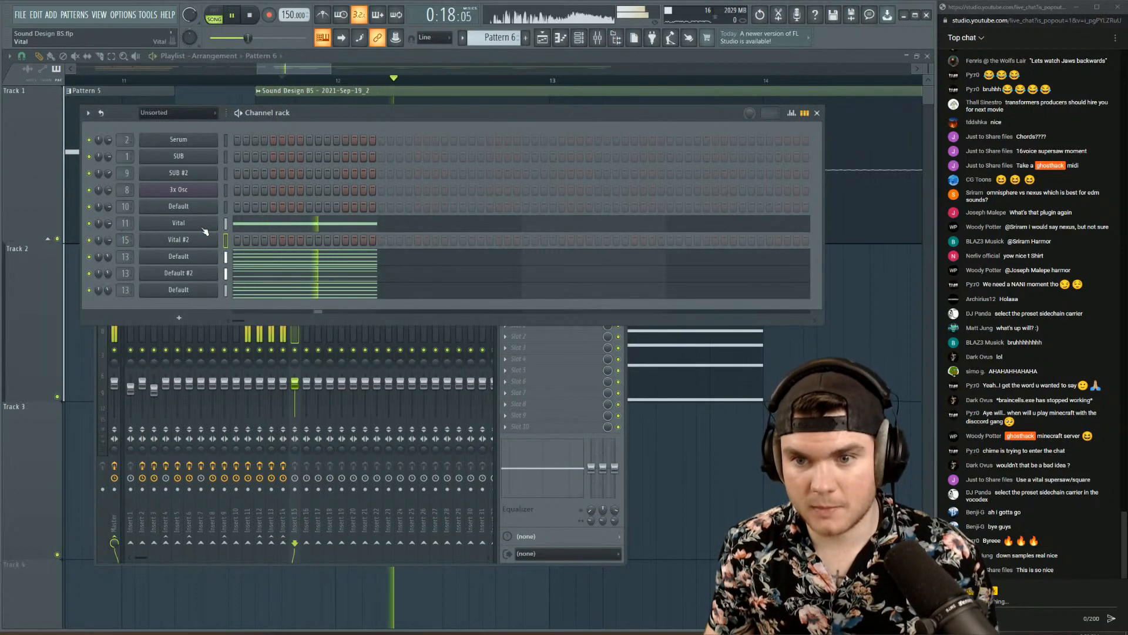
key("space")
- Copy the notes from the Vital channel into Vital #2 and play the pattern
right_click(203, 229)
left_click(339, 232)
right_click(203, 241)
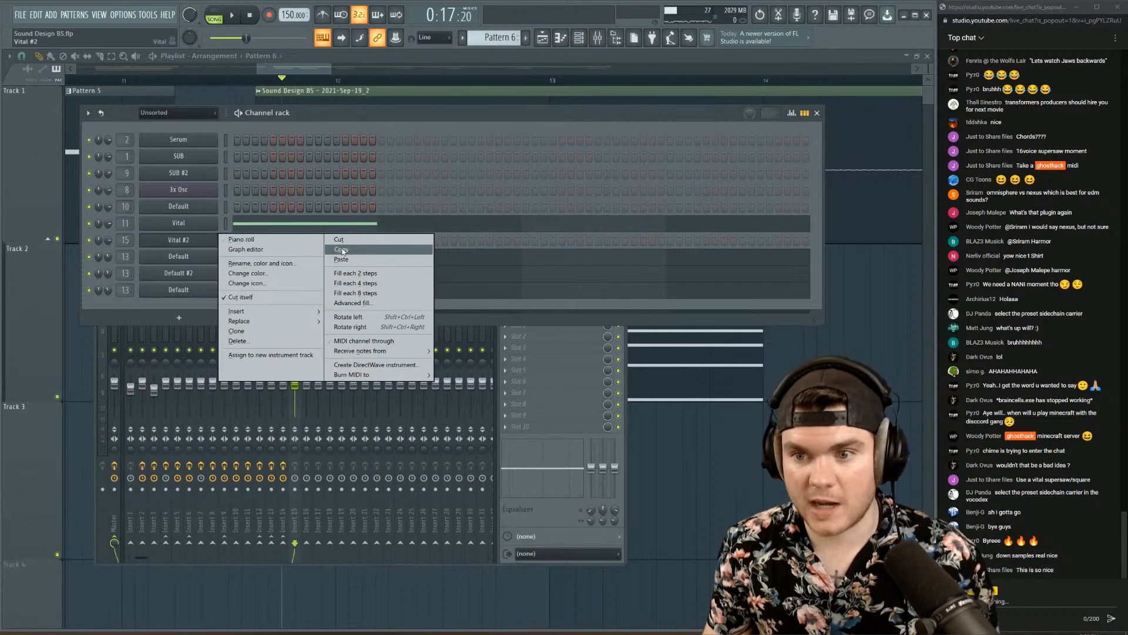
left_click(341, 259)
key("space")
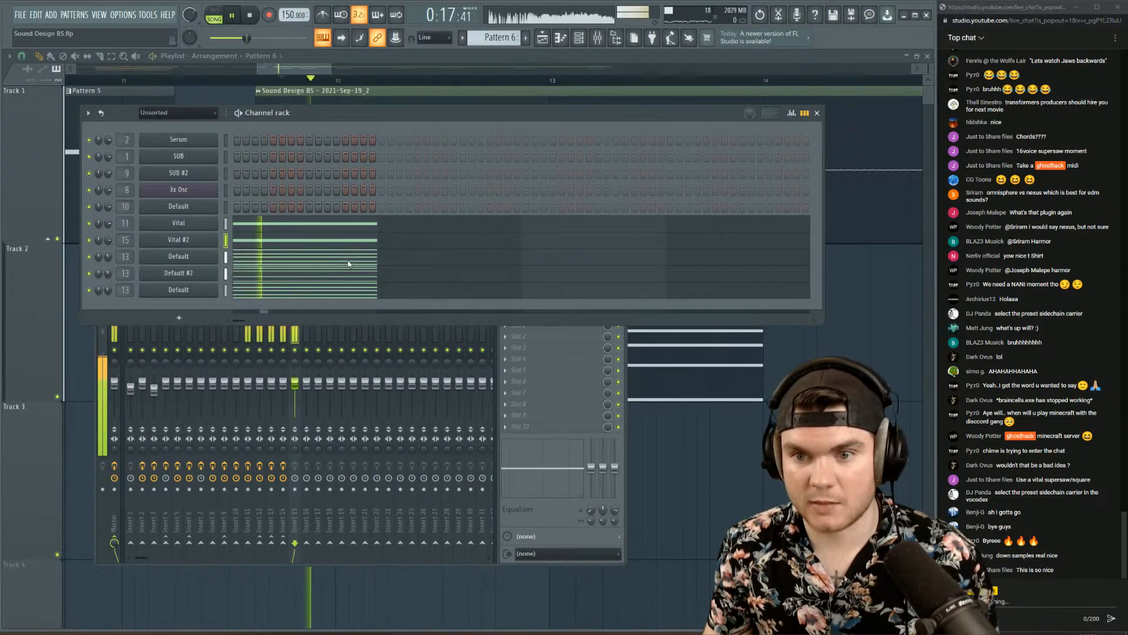
- Audition Vital #2 on its own, restore the other channels, and solo Insert 15 together with Insert 11
right_click(89, 240)
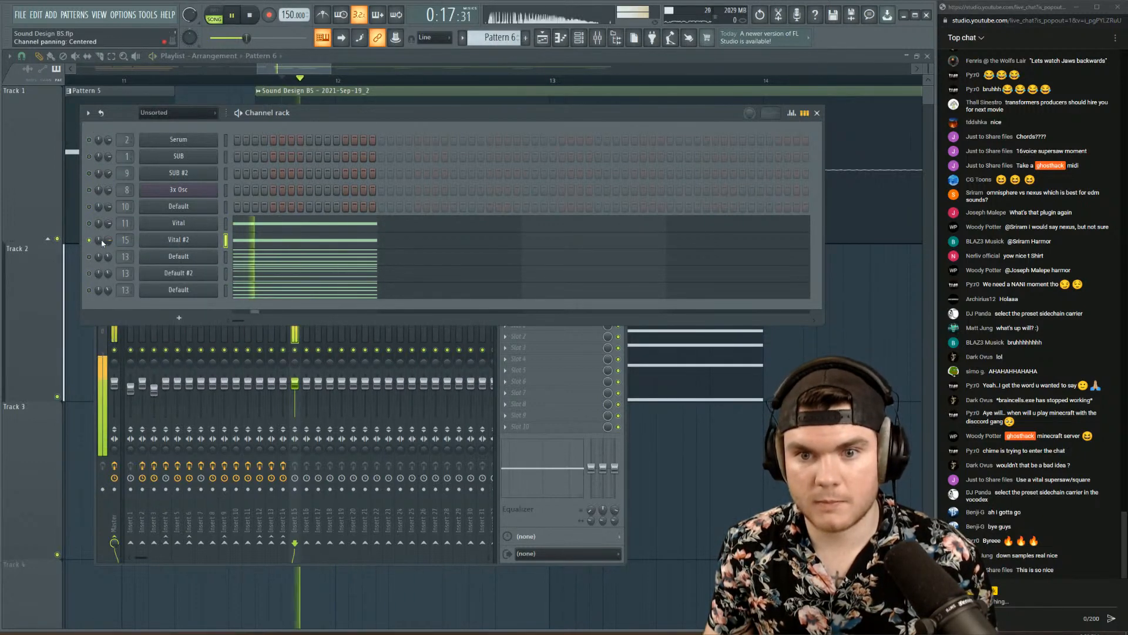
right_click(94, 242)
right_click(90, 240)
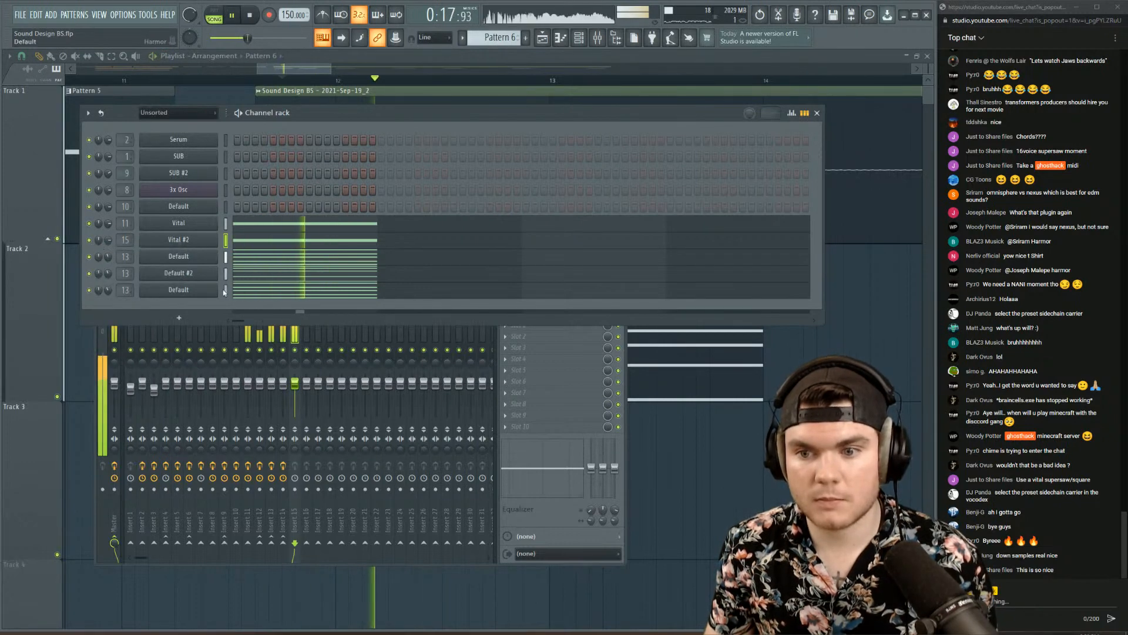
right_click(295, 349)
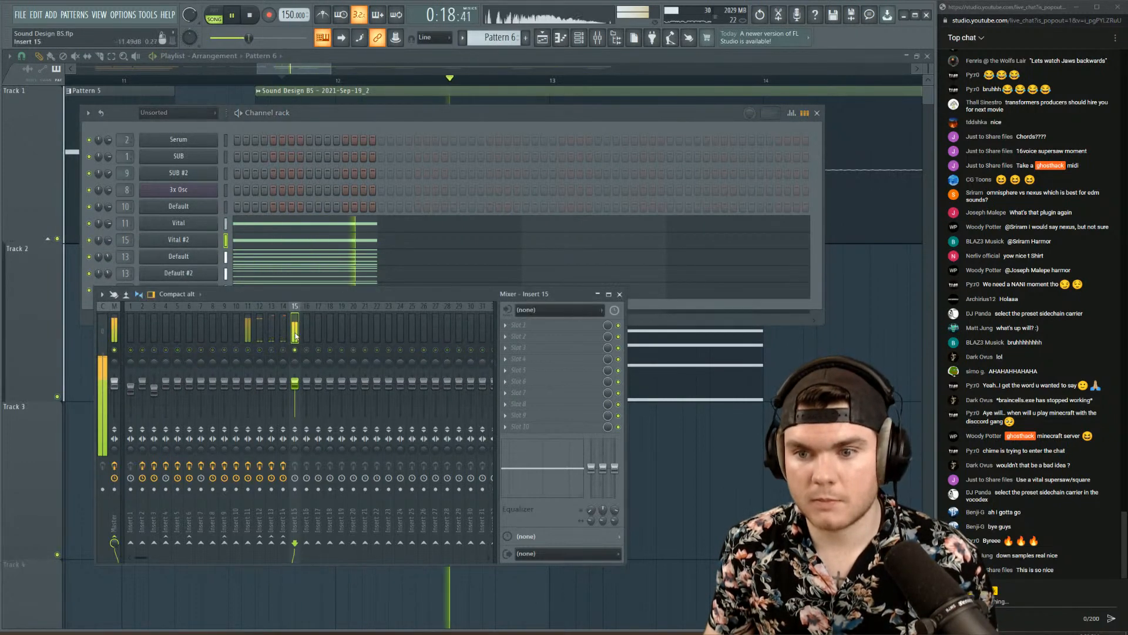
left_click(248, 349)
key("space")
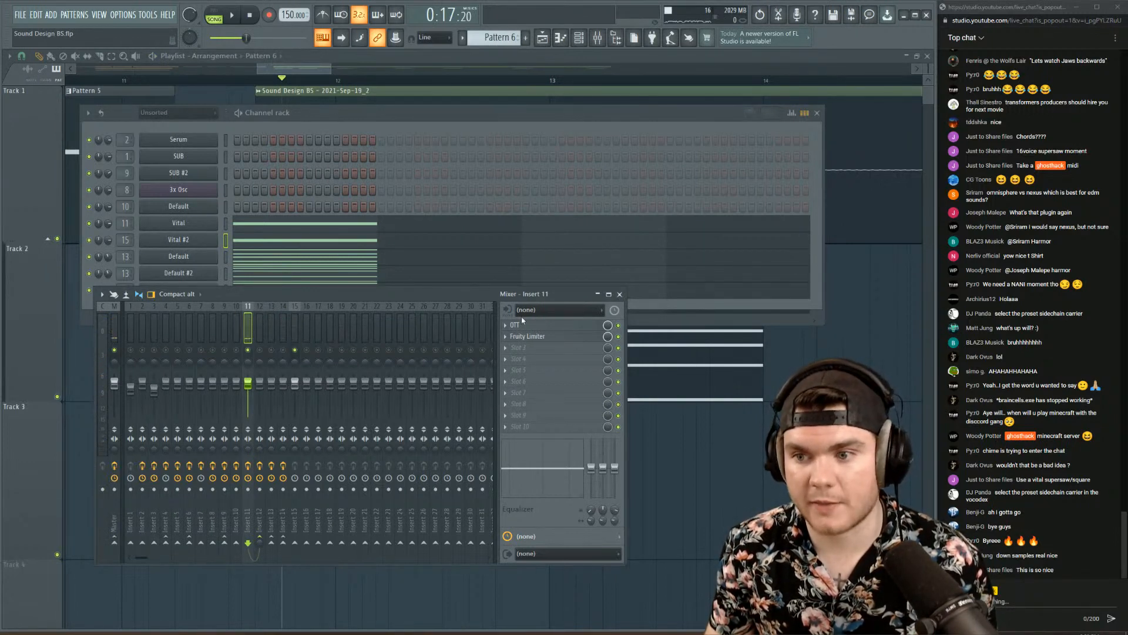
- Inspect the OTT and Fruity Limiter effects on Insert 11, close them and restart playback
left_click(523, 326)
left_click(523, 326)
left_click(529, 337)
left_click(529, 336)
key("space")
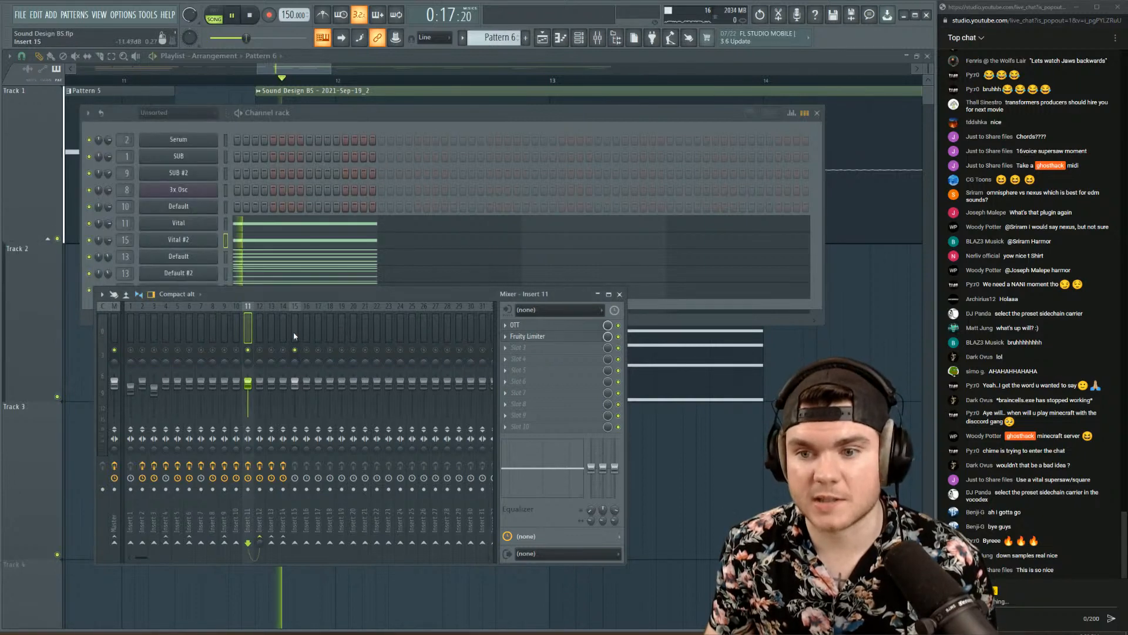
- Load the saved mixer track state Thicc Rack 1 onto Insert 15
left_click(294, 336)
key("space")
left_click(520, 325)
mouse_move(520, 337)
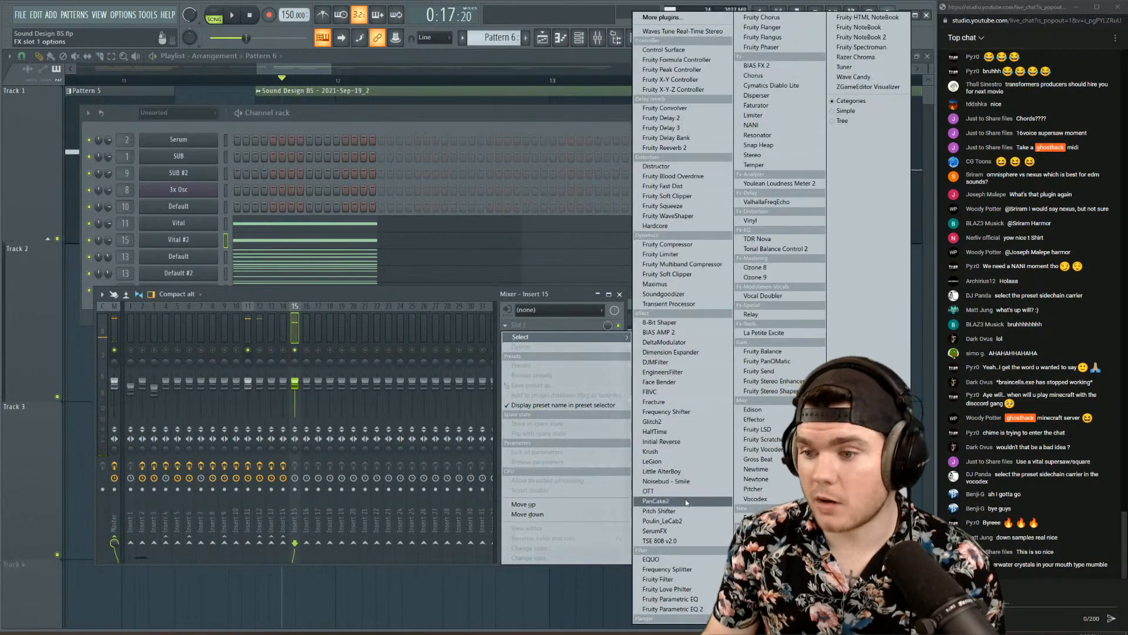
left_click(298, 327)
right_click(300, 328)
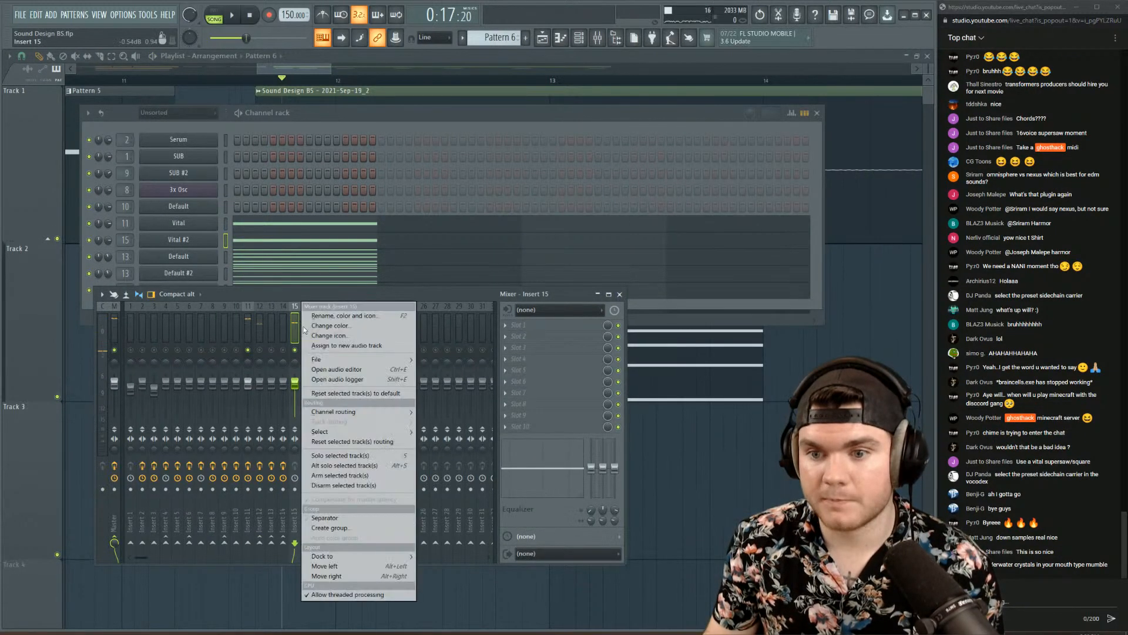
mouse_move(312, 364)
left_click(482, 587)
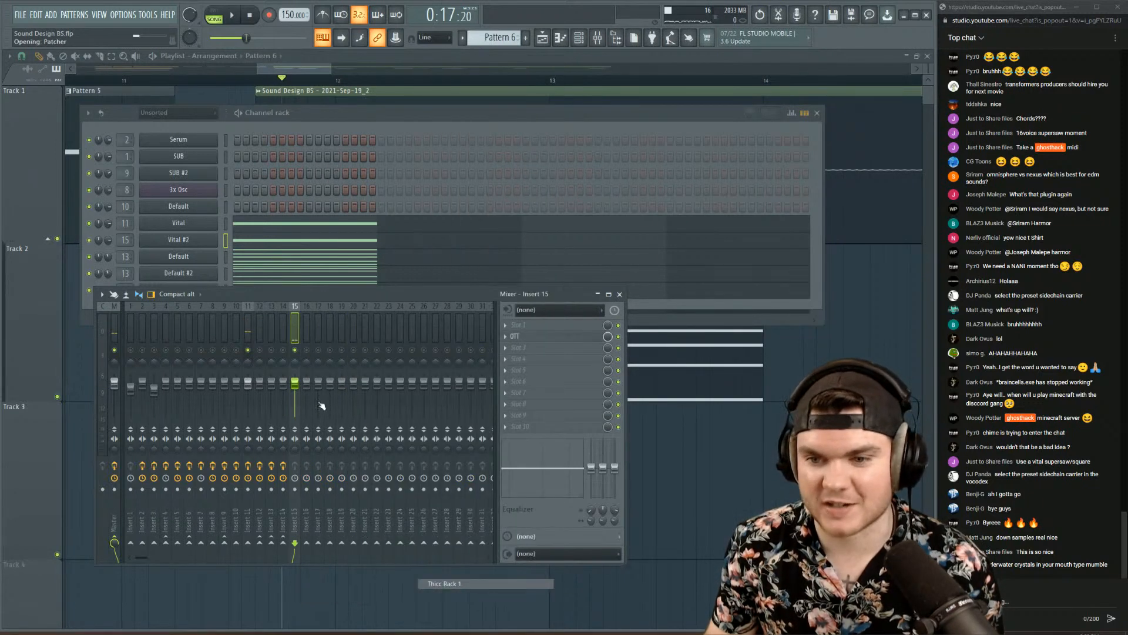
- Lower Insert 15's volume to about half during playback and bring the other mixer tracks back in
key("space")
left_click_drag(296, 383, 295, 400)
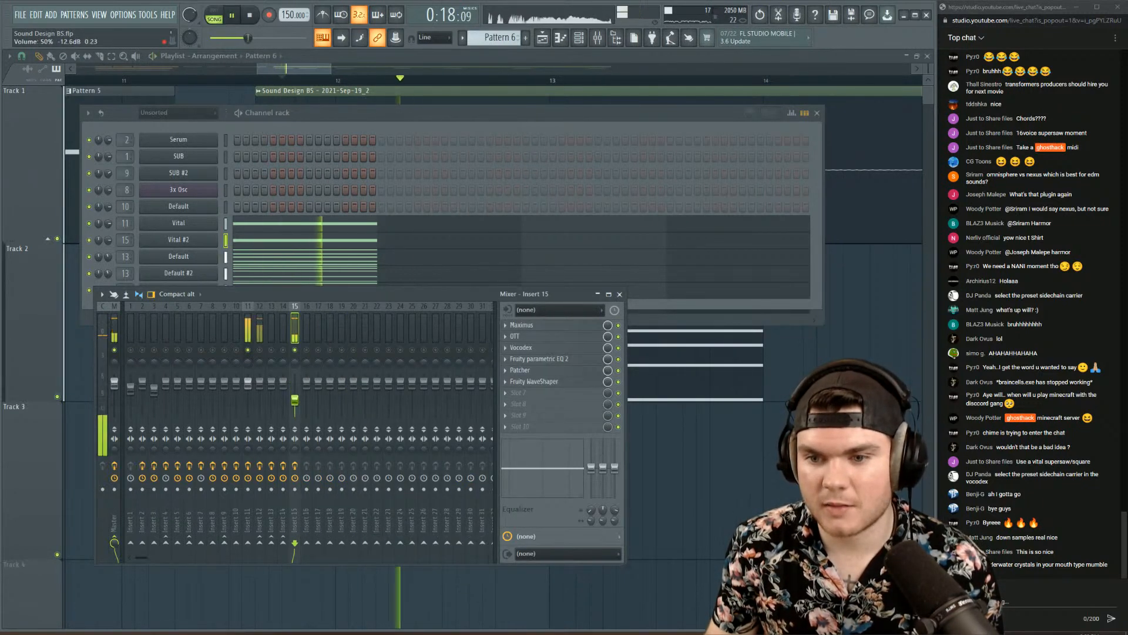
key("space")
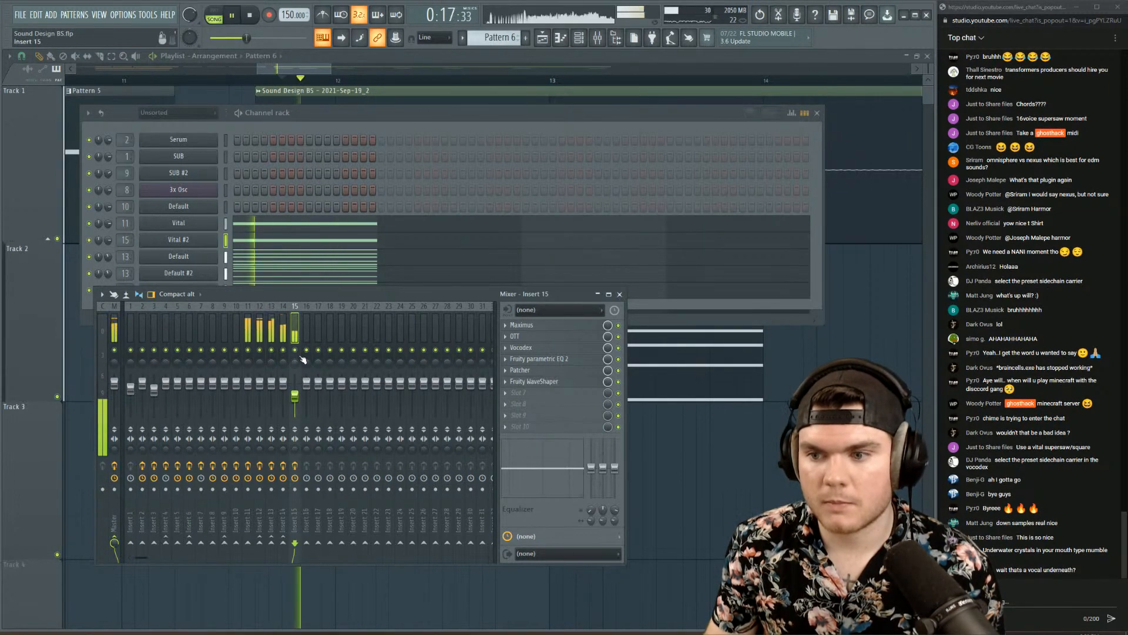
- In Insert 15's Fruity Parametric EQ 2, move band 6 to about 8560 Hz at -1.9 dB and turn band 4 into an upper-mid cut
left_click(562, 364)
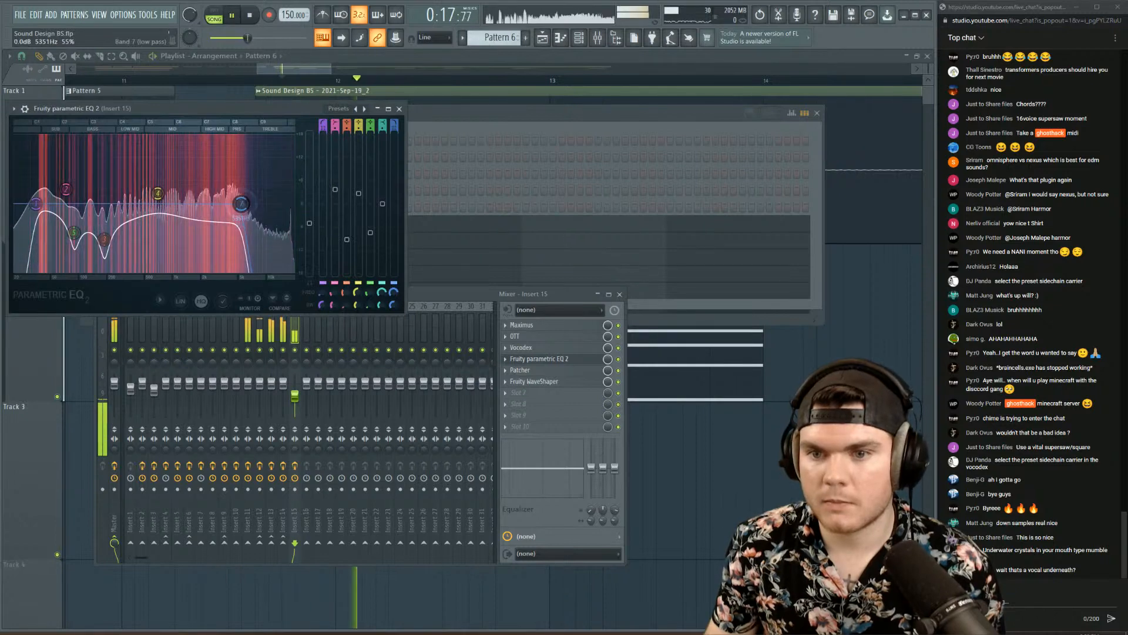
mouse_move(253, 204)
left_mouse_down()
mouse_move(295, 204)
mouse_move(260, 211)
left_mouse_up()
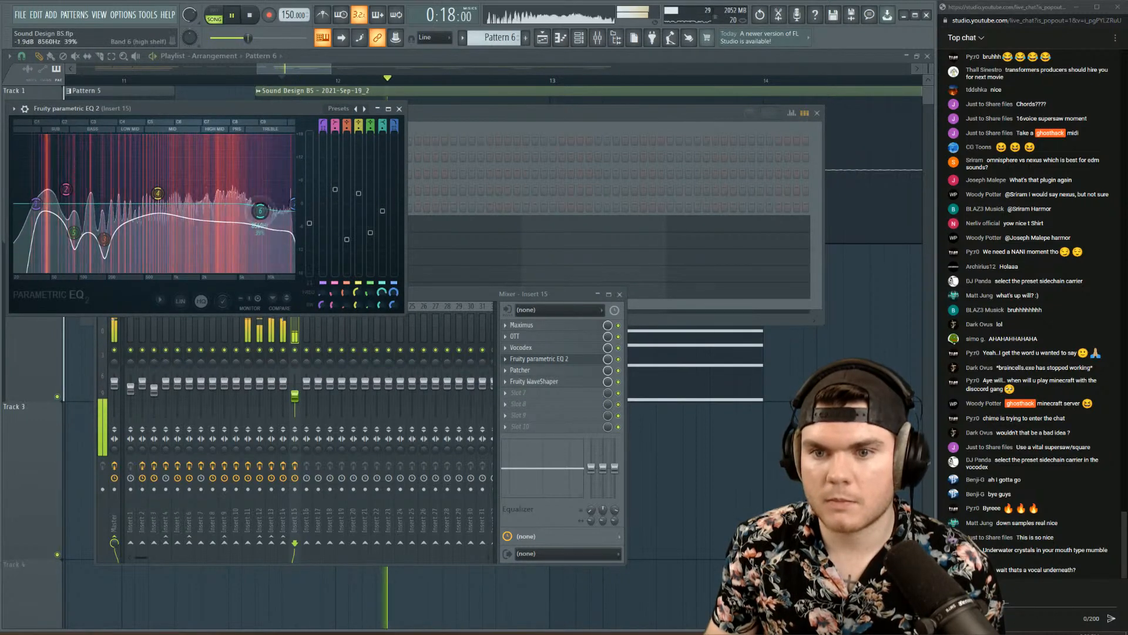
left_click_drag(158, 193, 228, 230)
key("space")
key("space")
- Lower the EQ's band 7 low-pass cutoff to about 7593 Hz and replay the result
left_click_drag(293, 204, 256, 204)
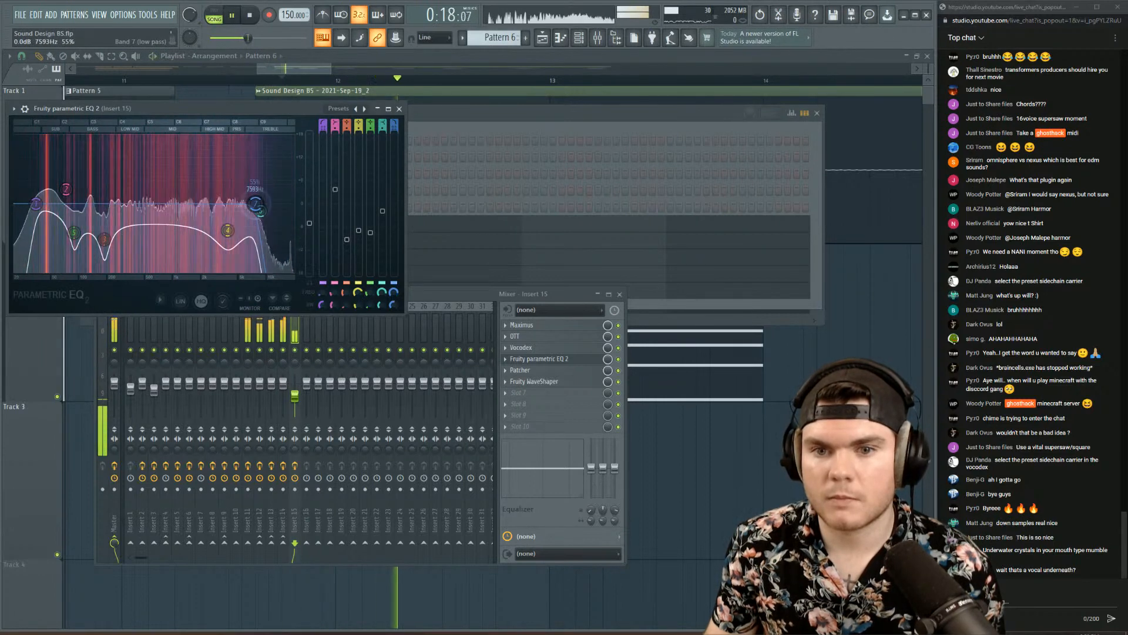
key("space")
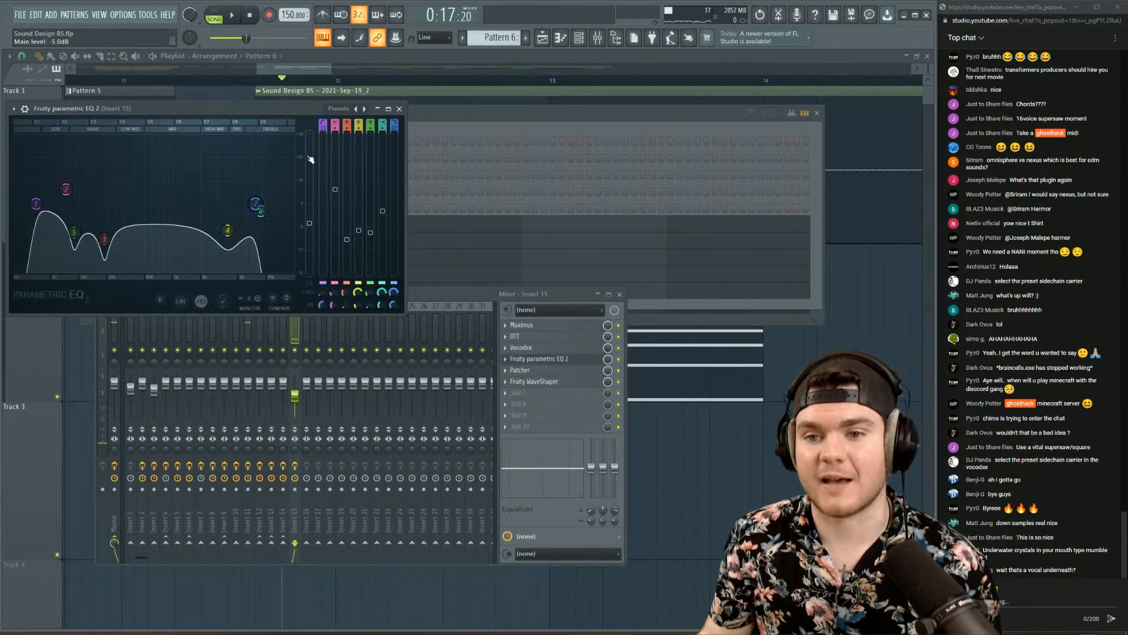
key("space")
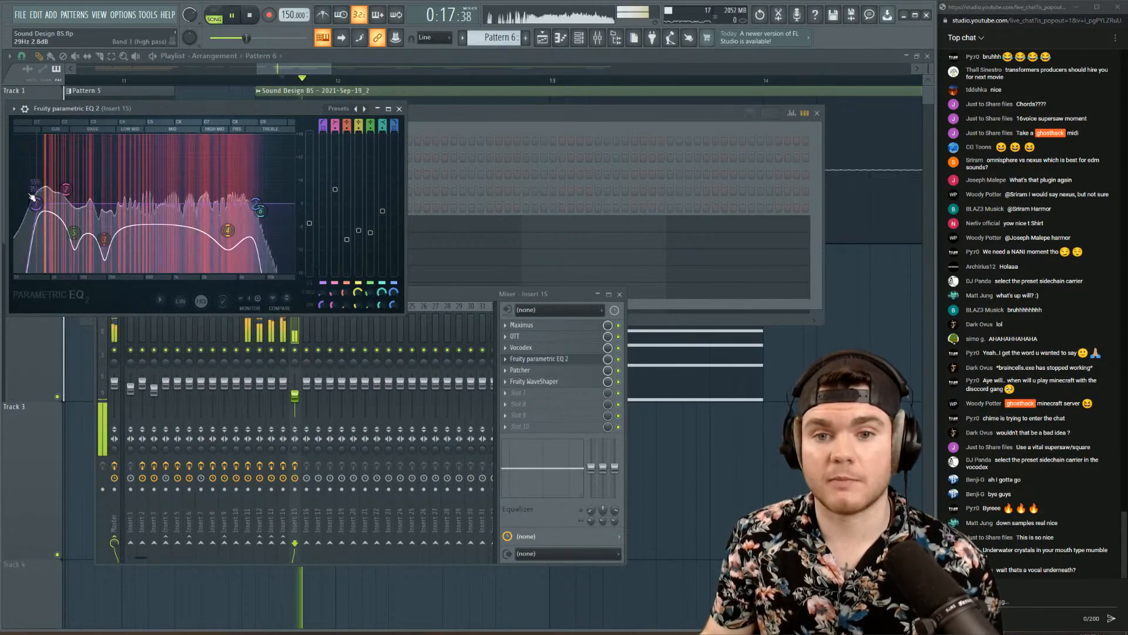
- In Insert 15's Fruity Parametric EQ 2, raise band 1's high-pass cutoff and deepen band 4's upper-mid cut
left_click_drag(77, 204, 90, 203)
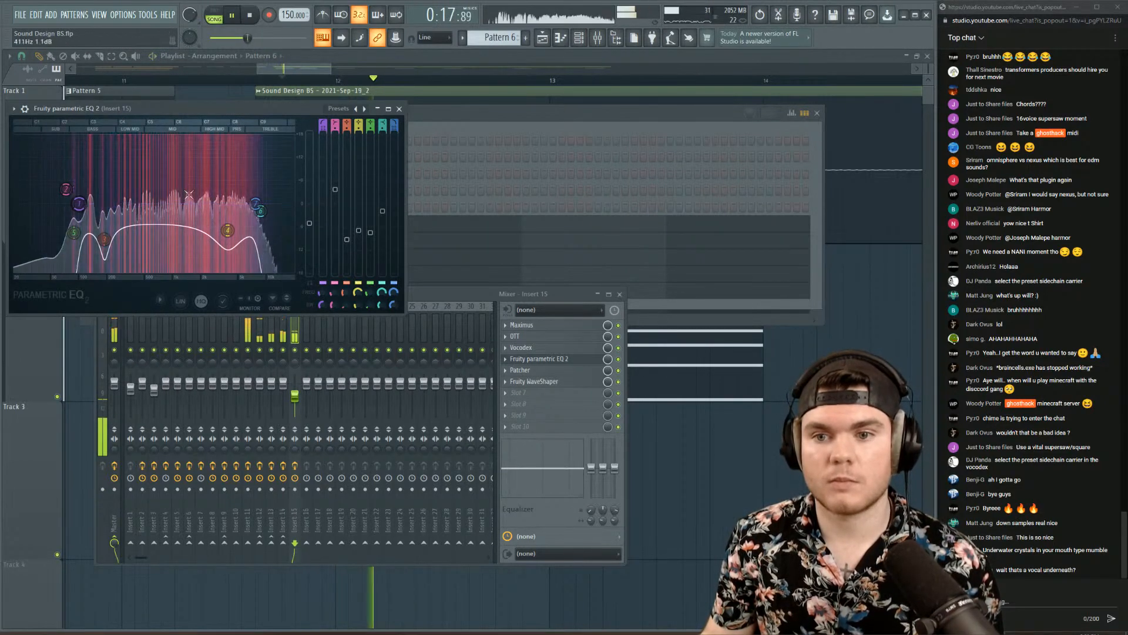
left_click_drag(227, 230, 231, 269)
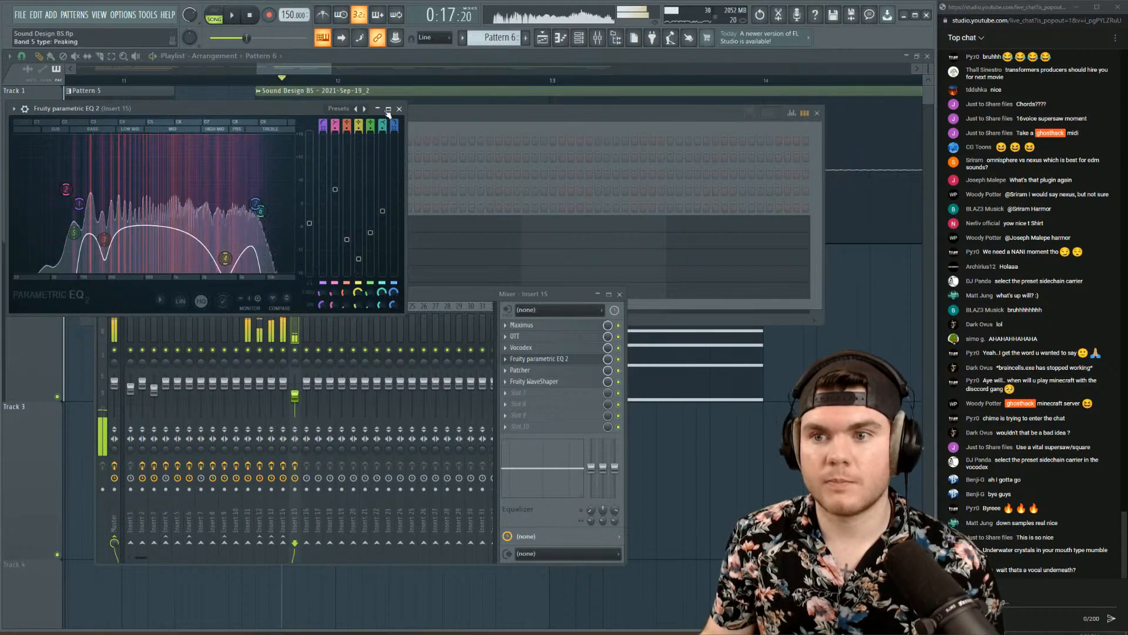
- Audition the vocoded Pattern 6 chords against the voice recording around bars 13 and 15
key("space")
left_click(352, 58)
scroll(347, 83, "down", 4)
scroll(346, 82, "down", 1)
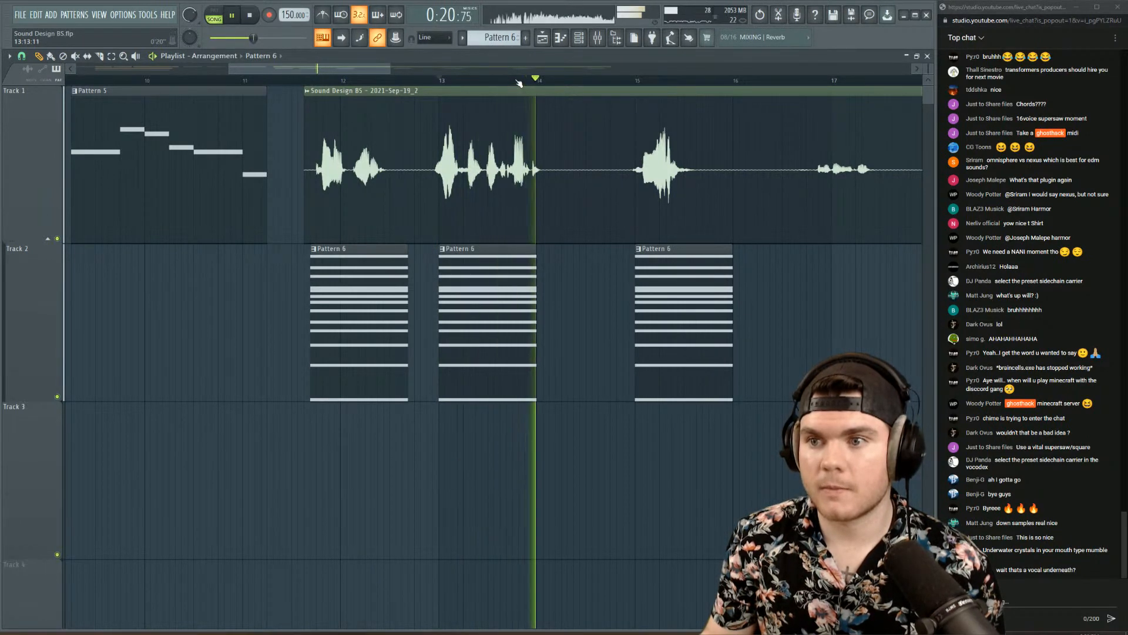
key("space")
scroll(526, 86, "down", 3)
scroll(500, 85, "up", 4)
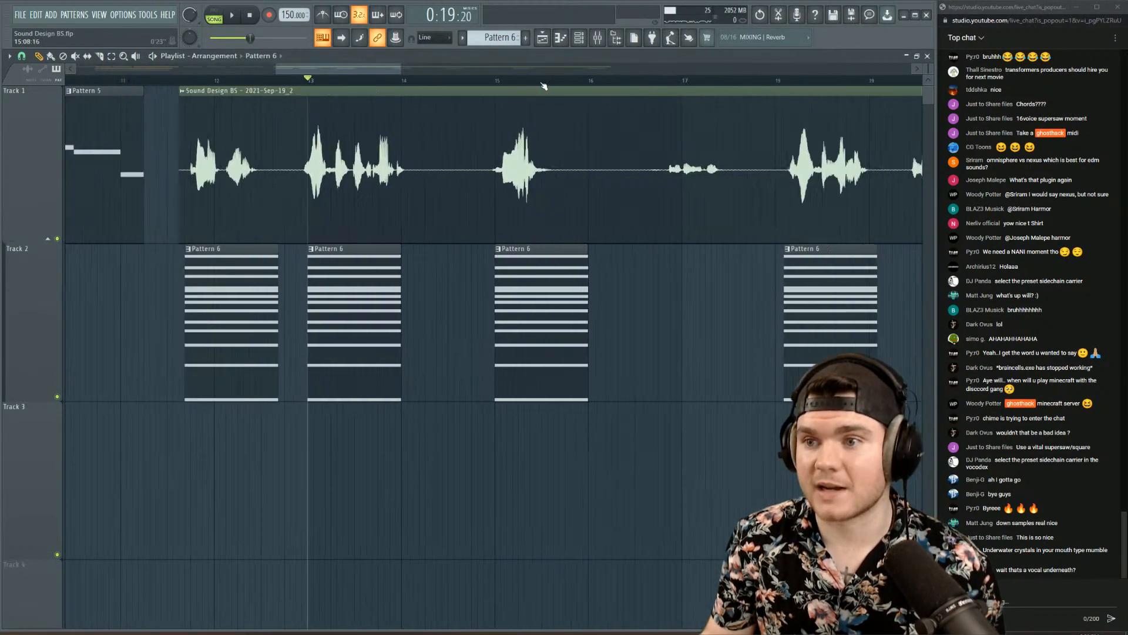
key("space")
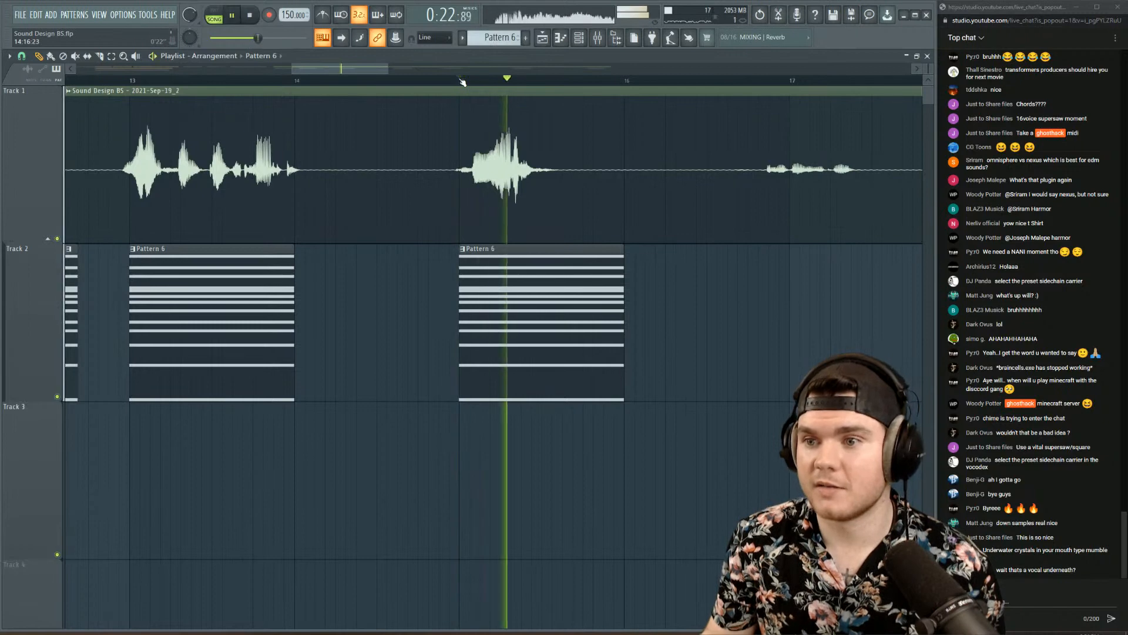
scroll(462, 82, "down", 5)
key("space")
scroll(623, 86, "up", 3)
scroll(627, 85, "up", 1)
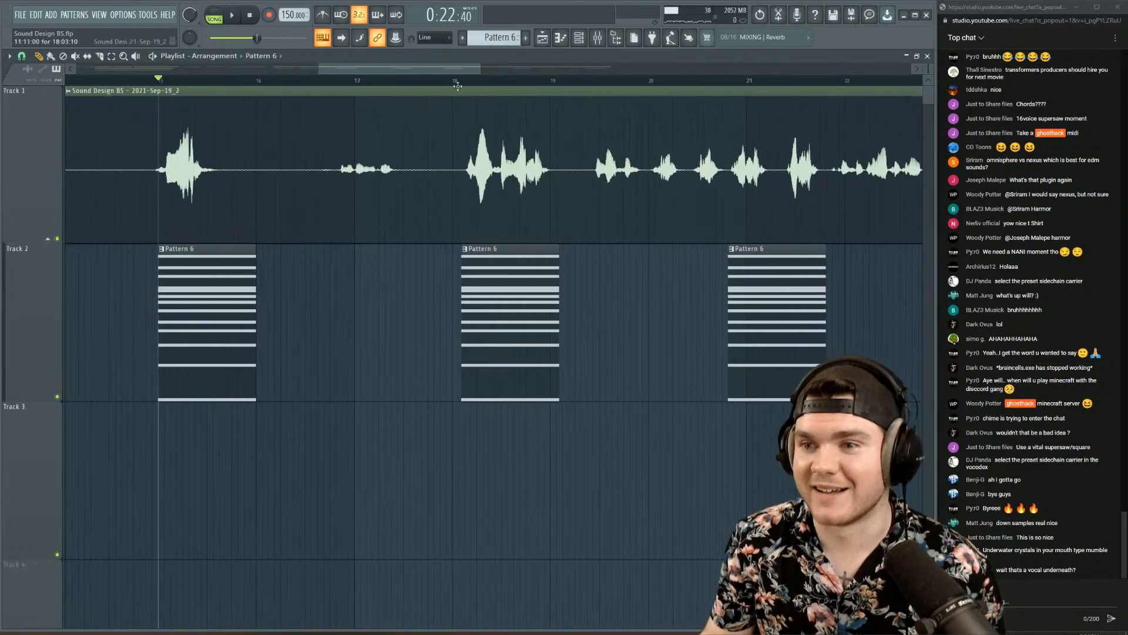
- Audition the vocoded Pattern 6 chords around bars 18 and 20
key("space")
left_click(464, 84)
scroll(466, 88, "down", 4)
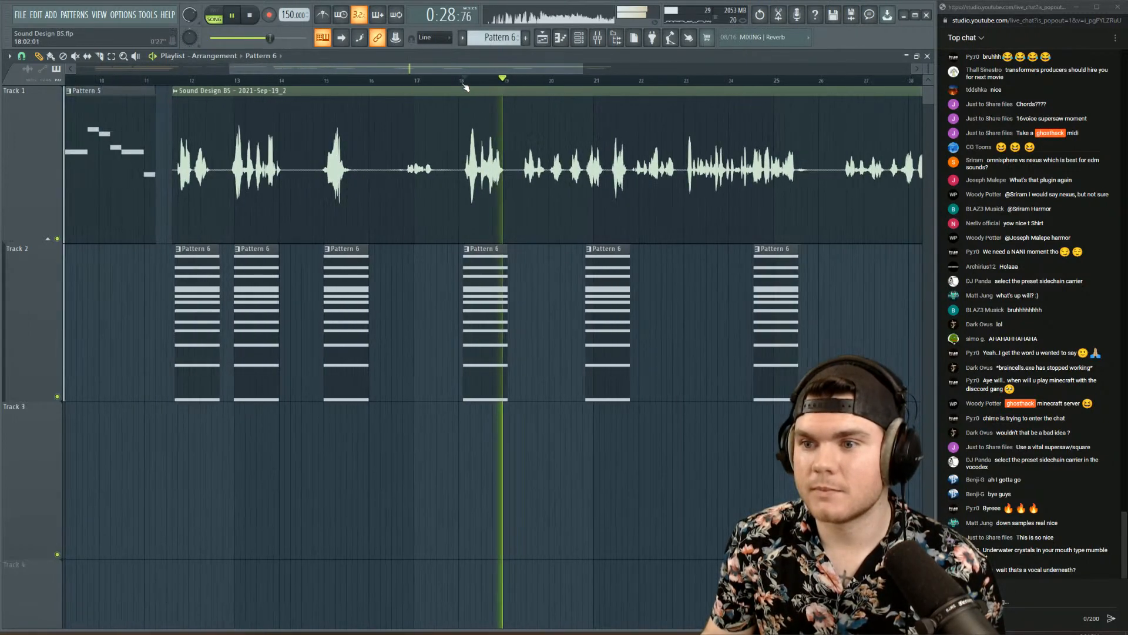
key("space")
scroll(523, 87, "up", 4)
left_click(516, 82)
key("space")
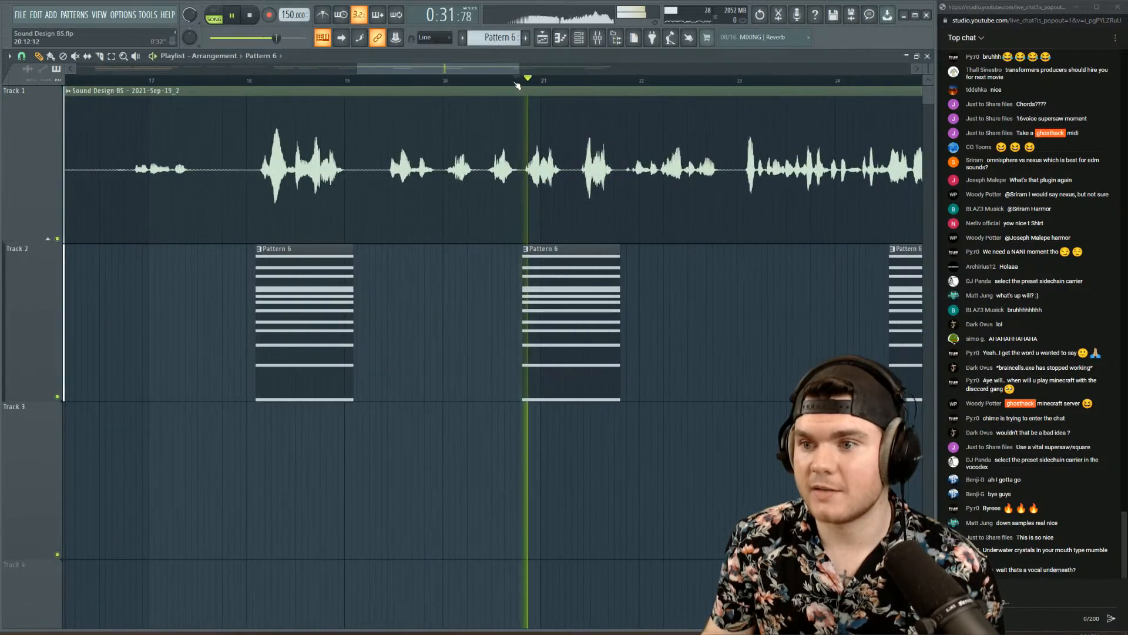
key("space")
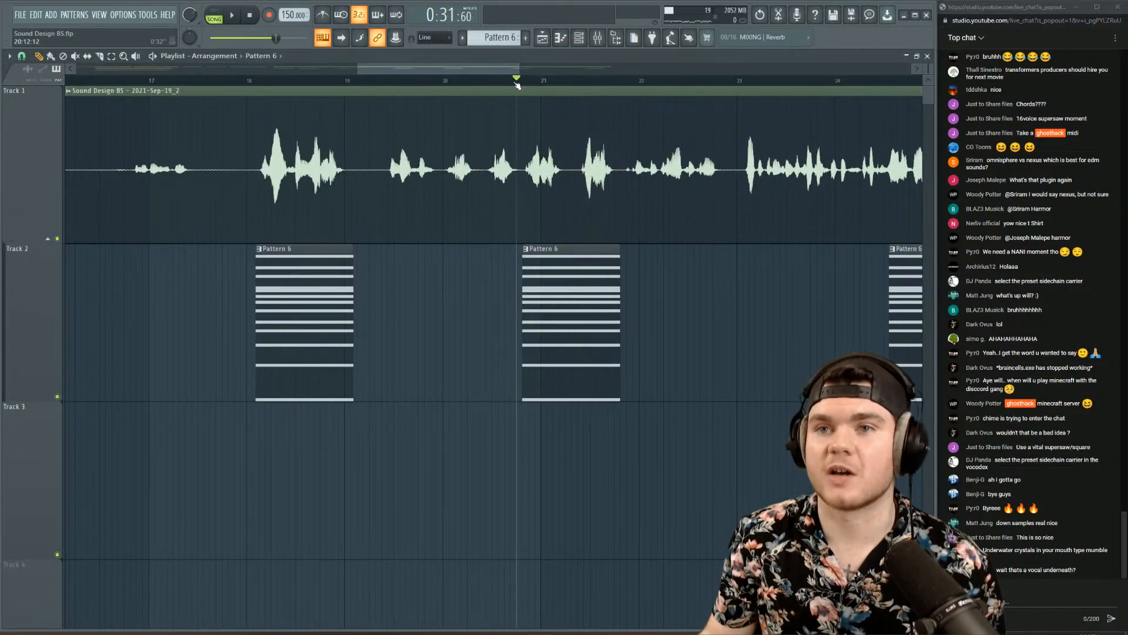
- Audition the last vocoded Pattern 6 chords, around bars 24 and 28, to the end of the voice recording
scroll(517, 82, "down", 4)
scroll(624, 84, "up", 5)
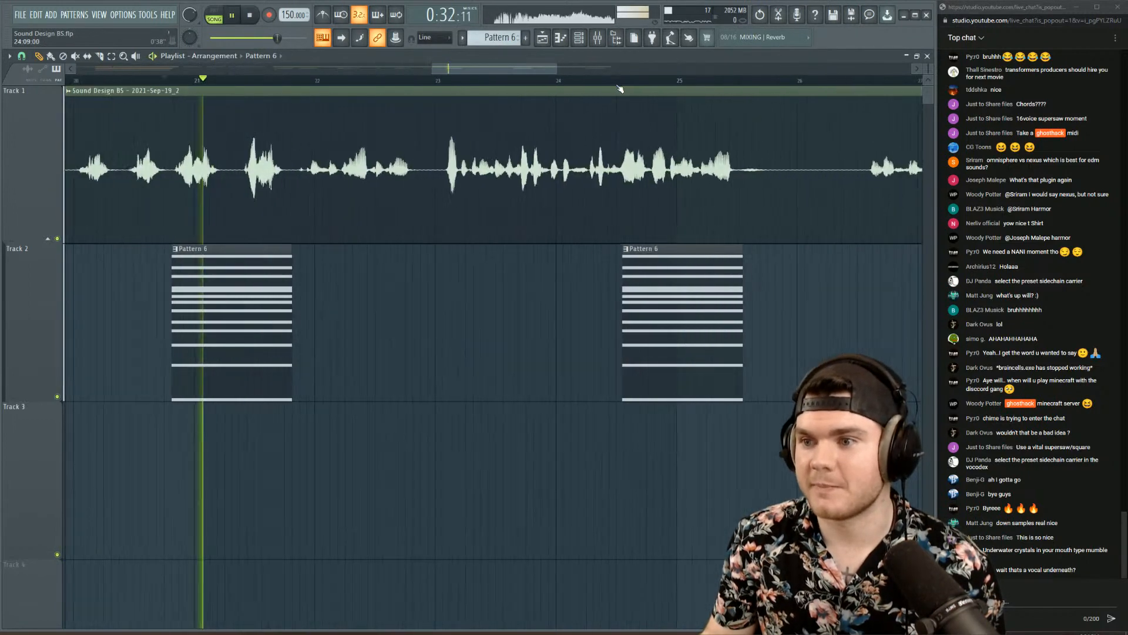
scroll(624, 84, "down", 3)
key("space")
scroll(702, 83, "up", 5)
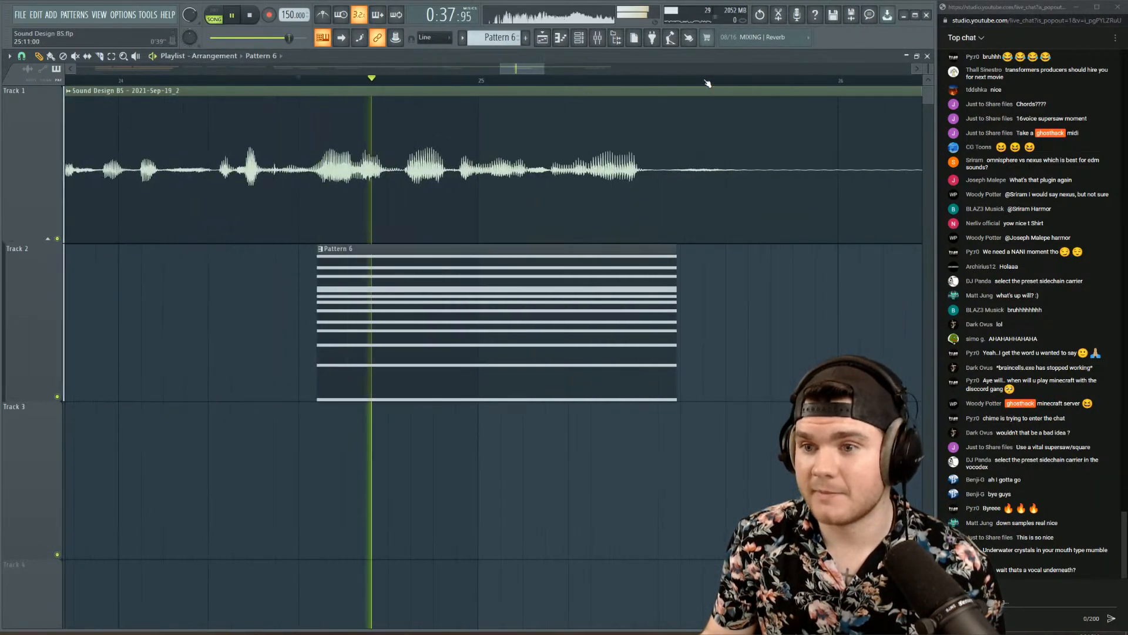
scroll(703, 83, "down", 6)
key("space")
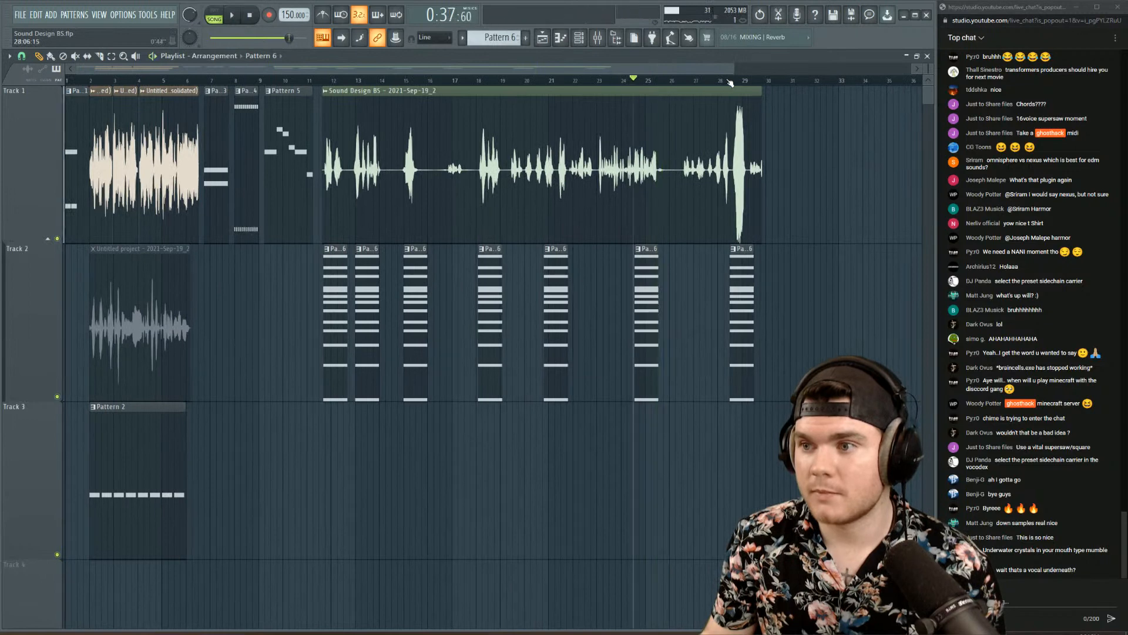
scroll(757, 84, "up", 5)
key("space")
key("space")
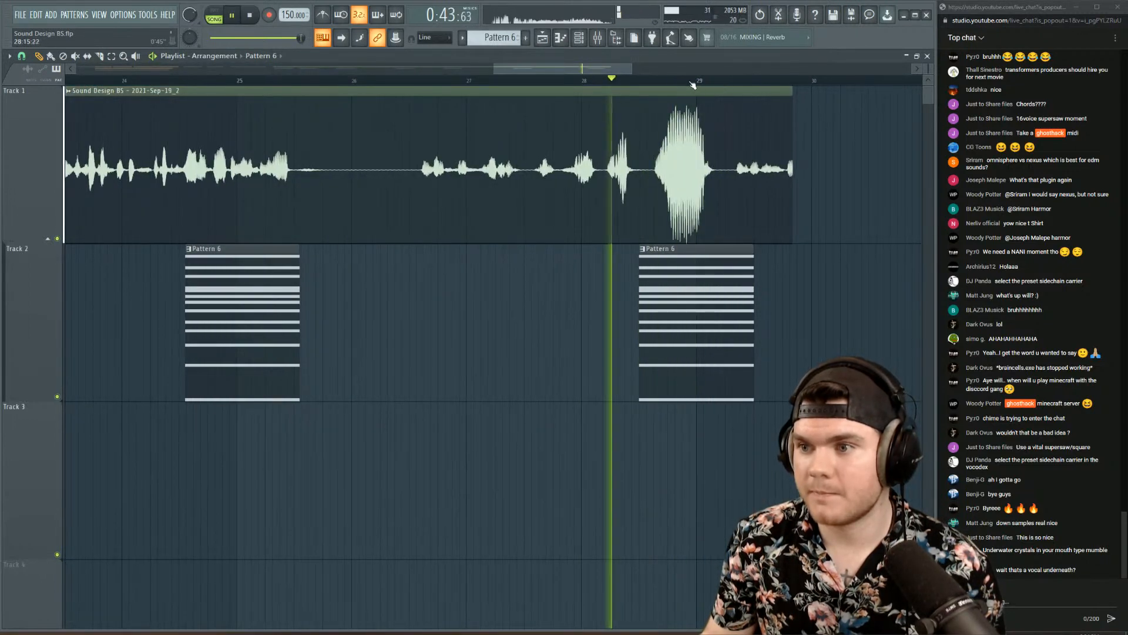
- Trim the voice recording clip to its first phrase around bar 12 and delete the six Pattern 6 clips after the first
scroll(693, 85, "down", 3)
scroll(693, 85, "down", 1)
scroll(221, 86, "down", 2)
left_click(96, 86)
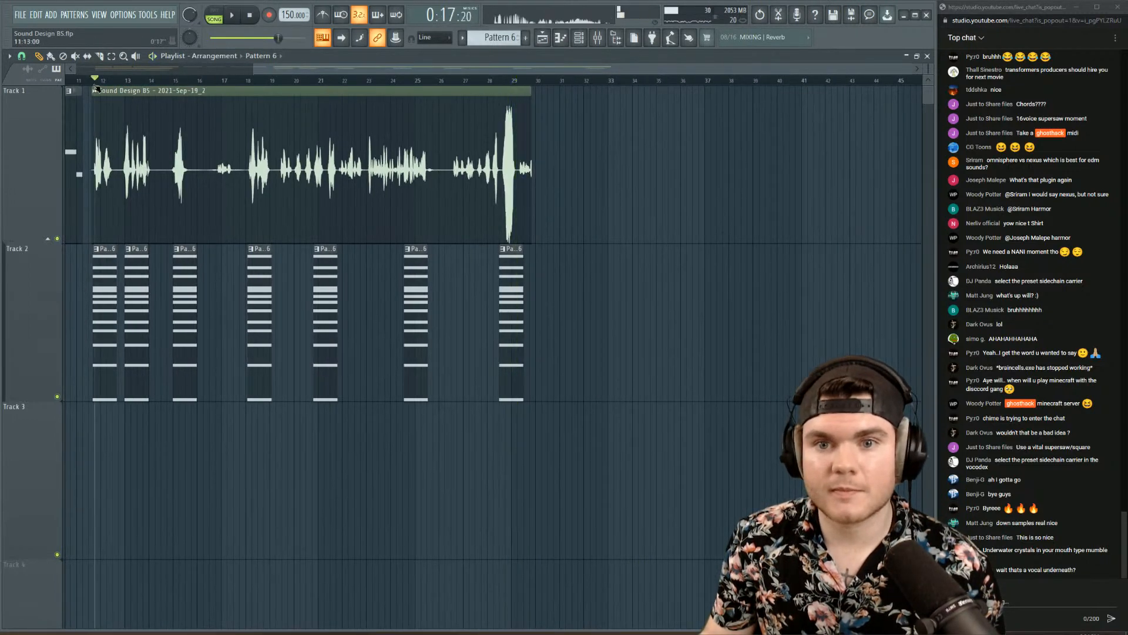
scroll(97, 86, "up", 5)
scroll(98, 86, "down", 3)
key("space")
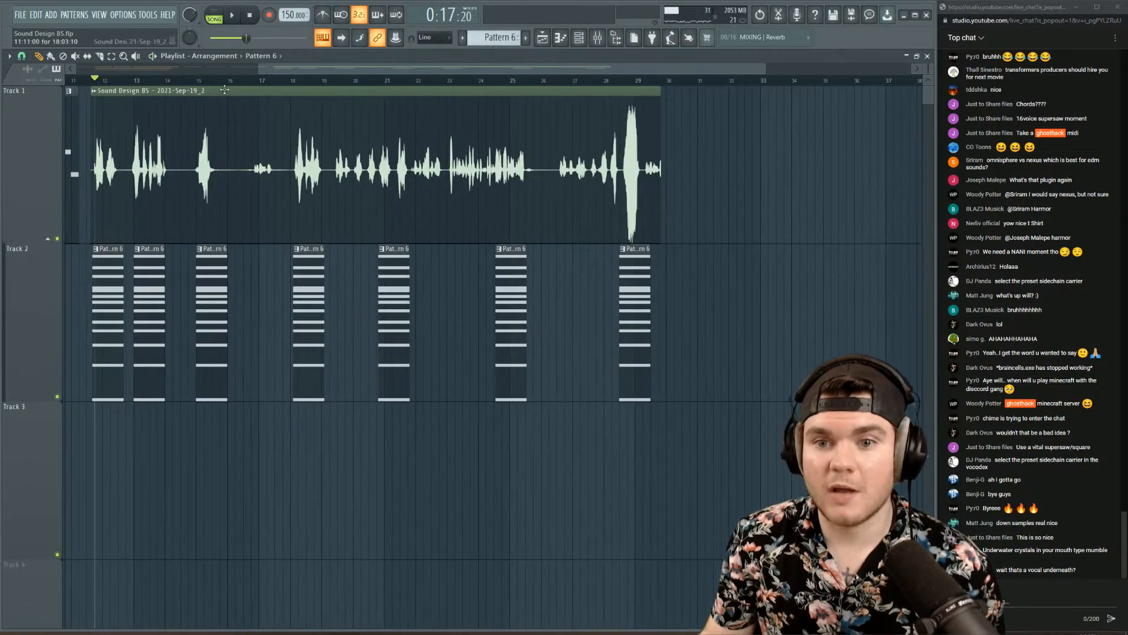
left_click_drag(659, 89, 122, 151)
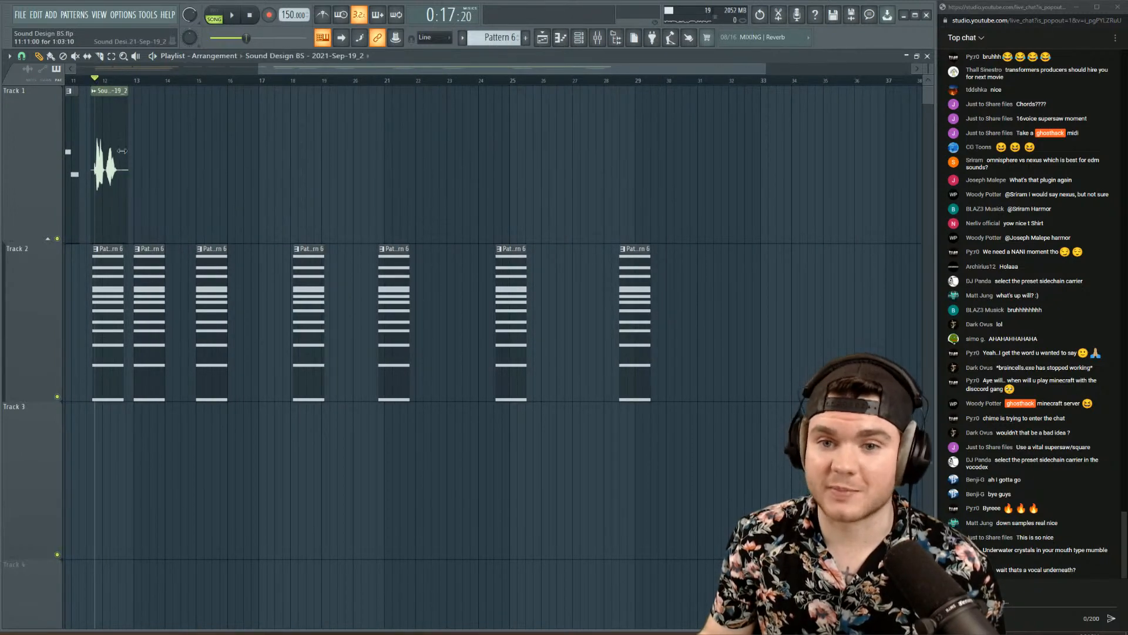
left_click_drag(695, 296, 144, 292)
- Replay the shortened vocoder section with its mixer tracks in view, and play the arrangement from Pattern 5 onward
key("space")
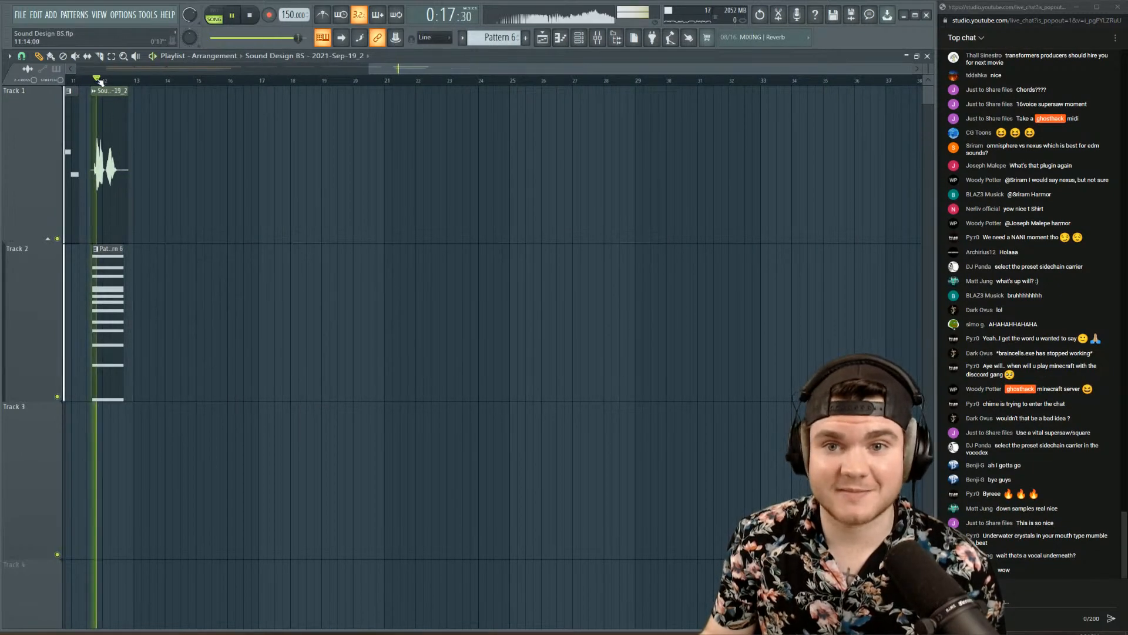
scroll(99, 84, "up", 4)
key("space")
left_click(598, 38)
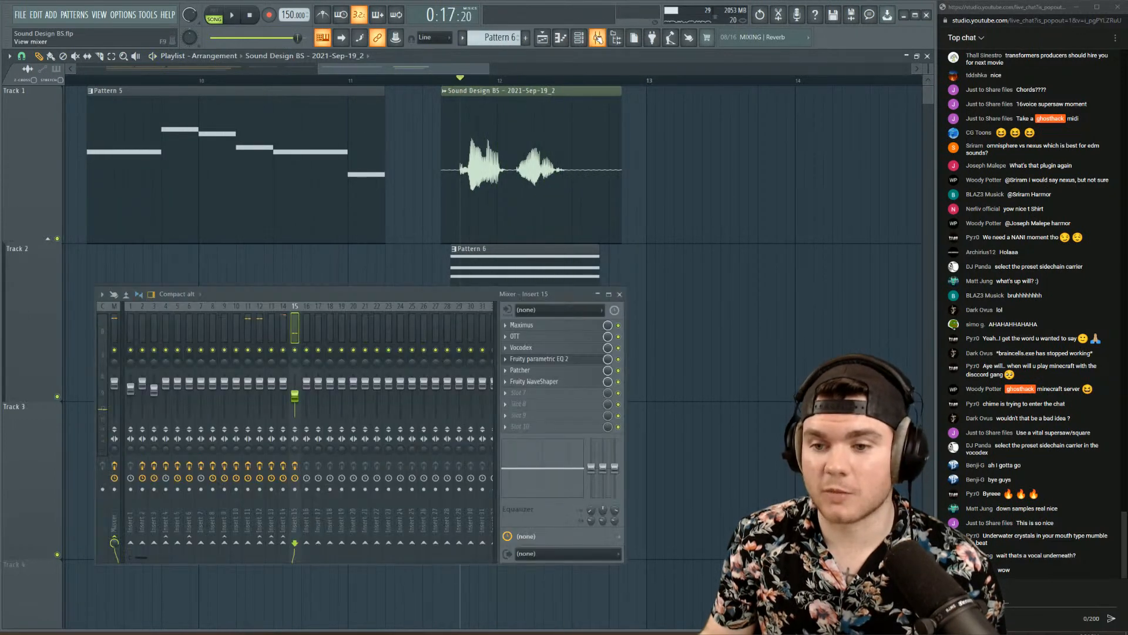
key("space")
scroll(547, 81, "down", 4)
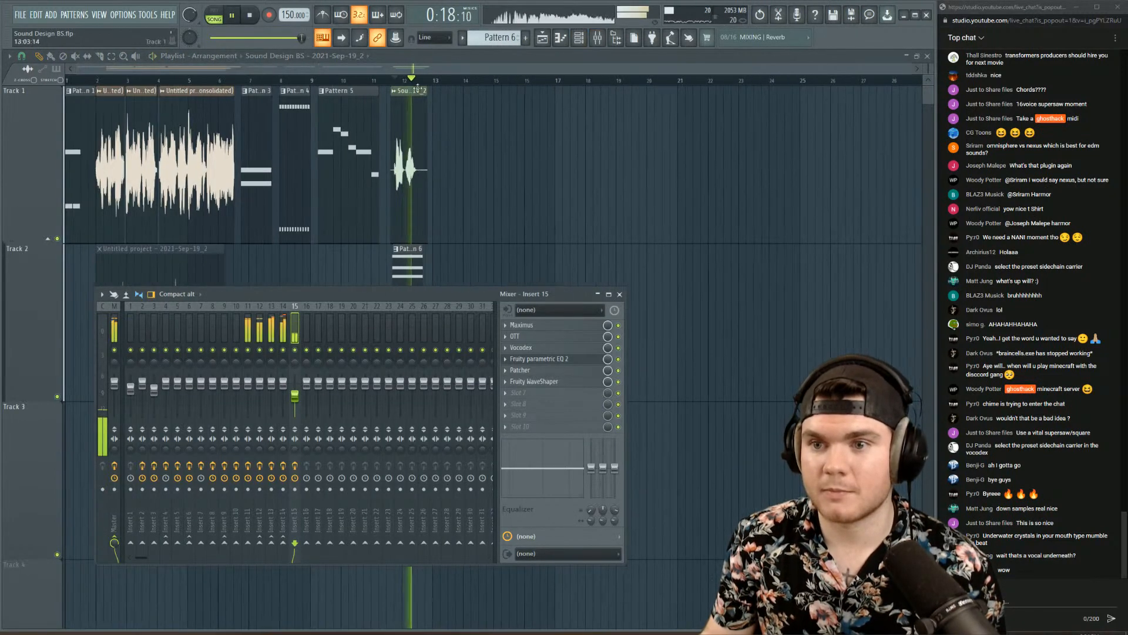
left_click(335, 81)
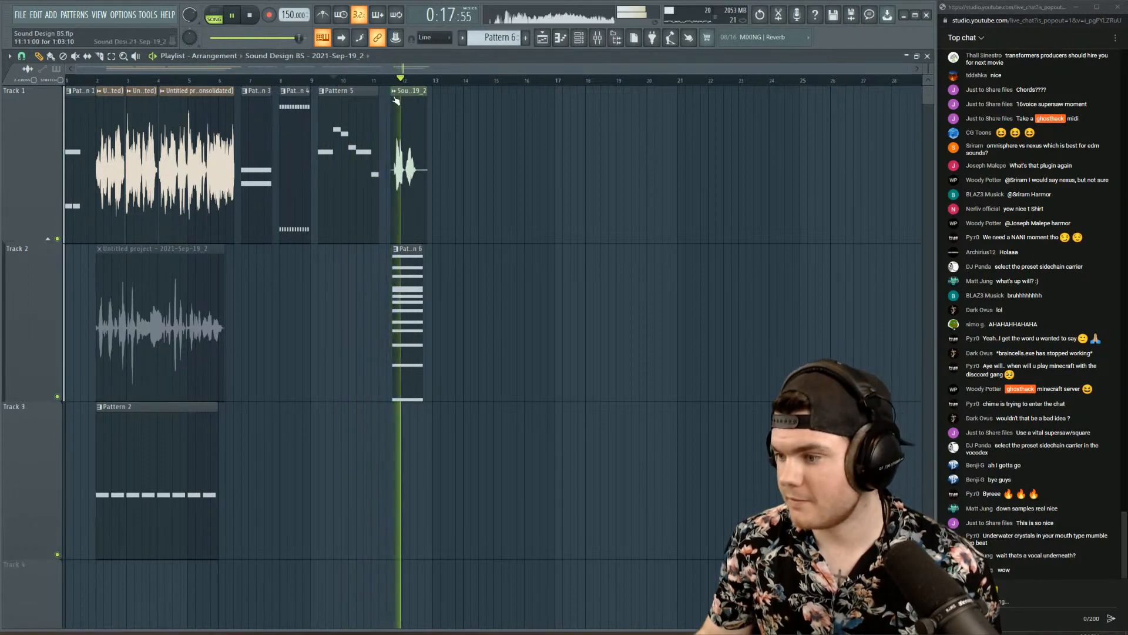
key("space")
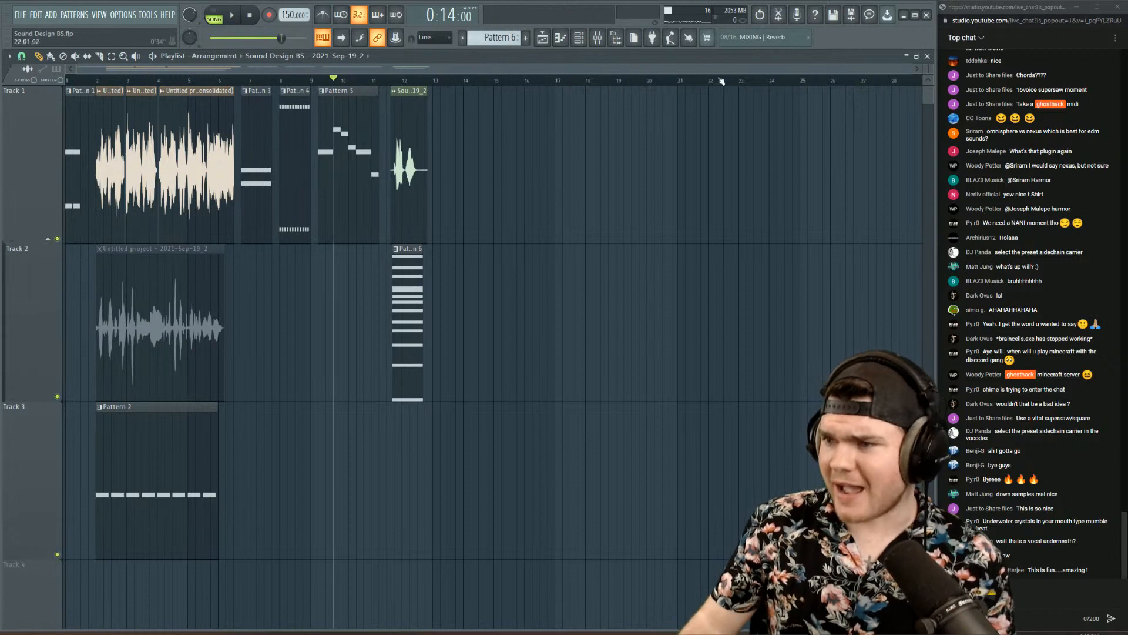
- Create the empty Pattern 7 and add a Harmor channel to the channel rack
left_click_drag(911, 69, 633, 69)
key("space")
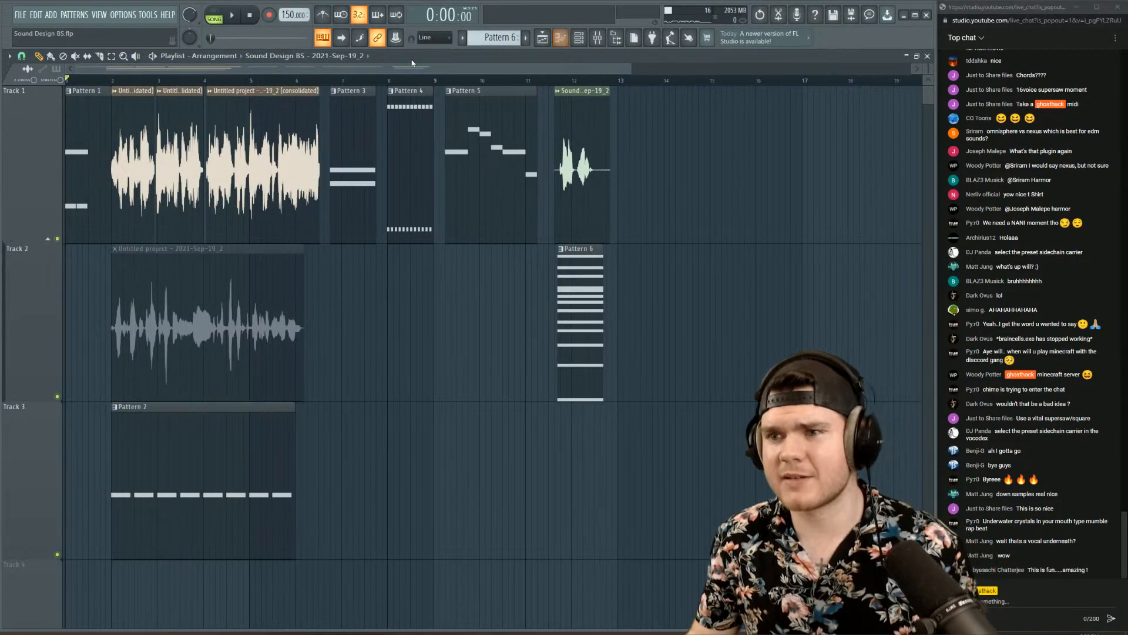
left_click(579, 38)
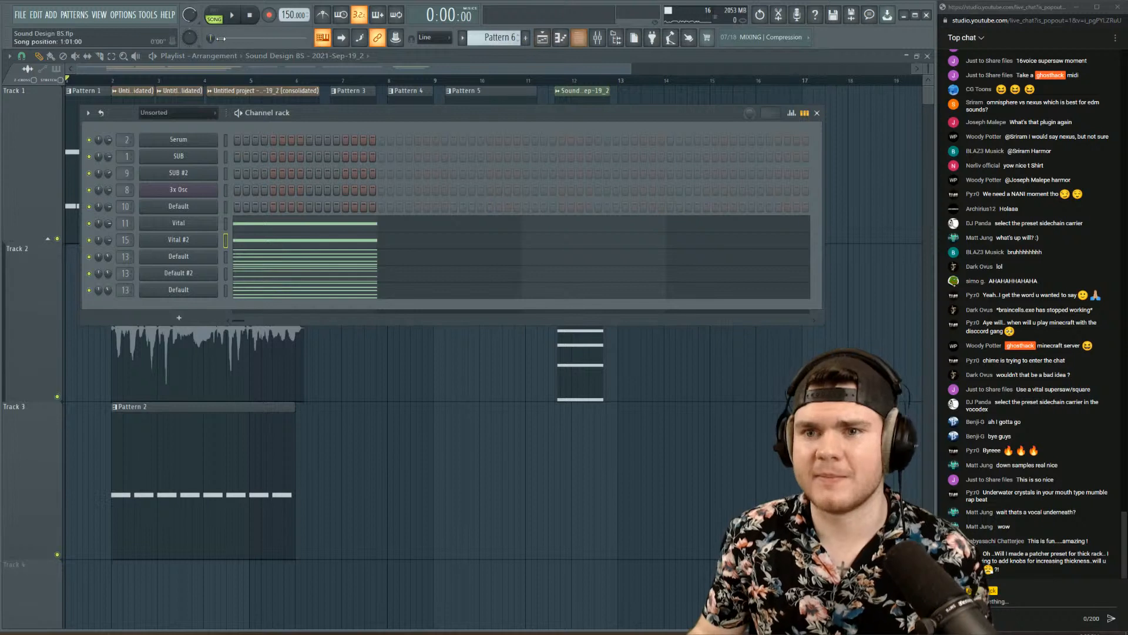
left_click(525, 38)
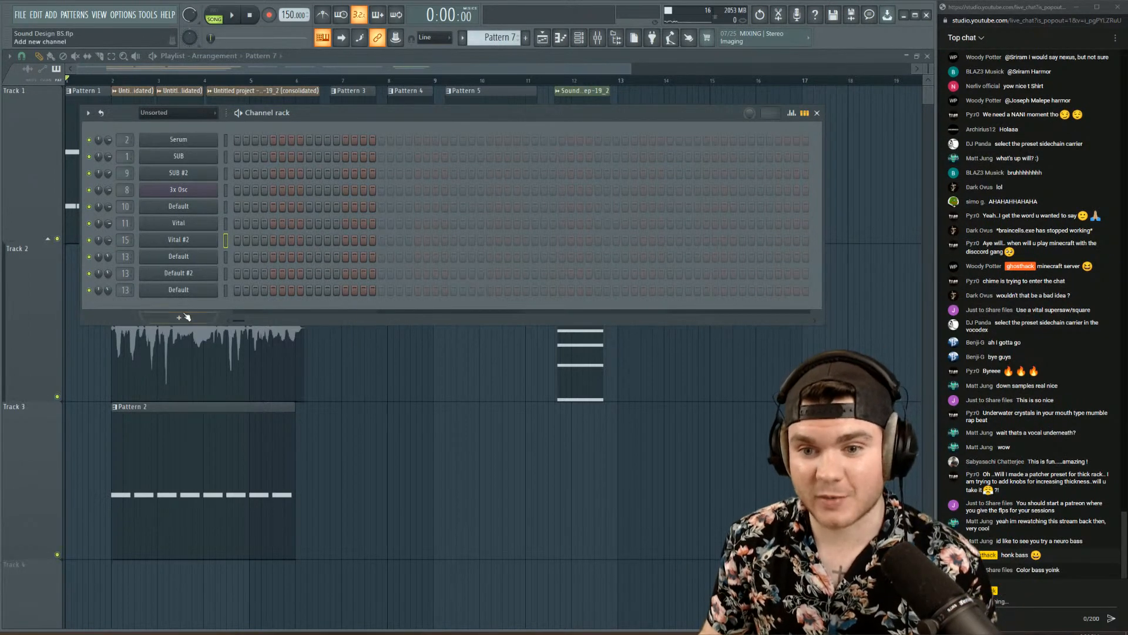
left_click(185, 317)
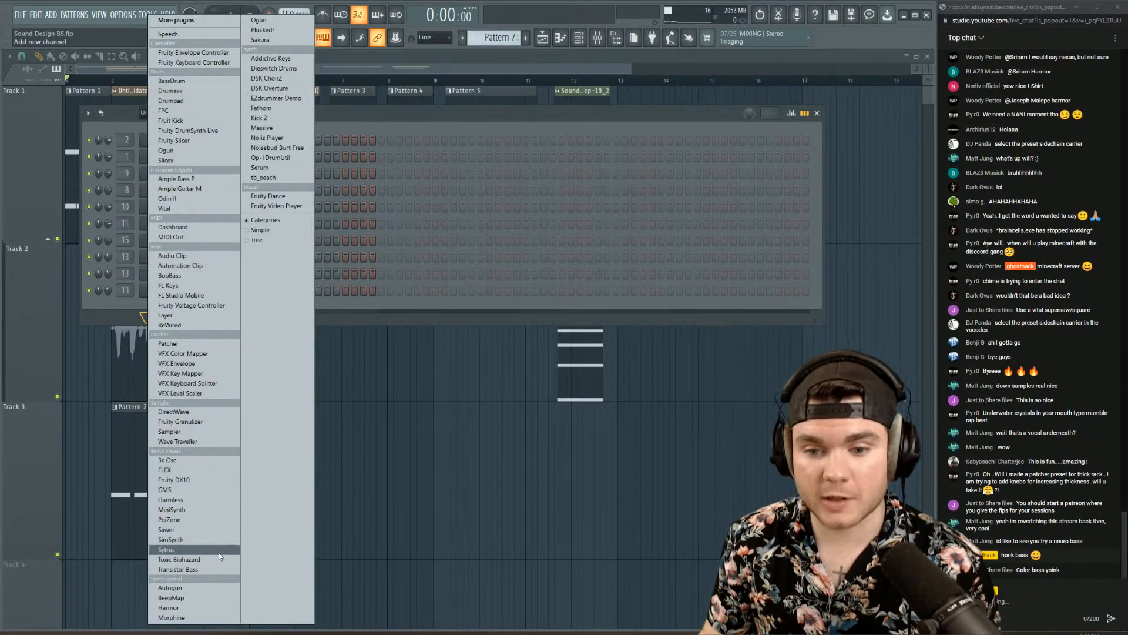
left_click(186, 607)
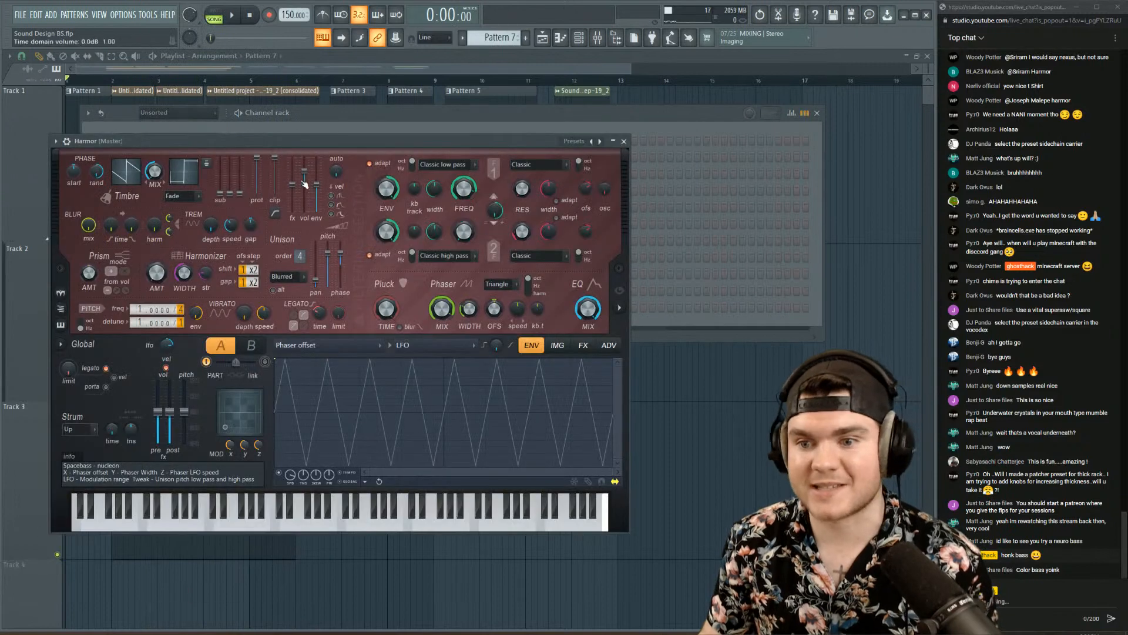
- Load Harmor's Default preset and show its image synthesis (IMG) page
left_click(54, 141)
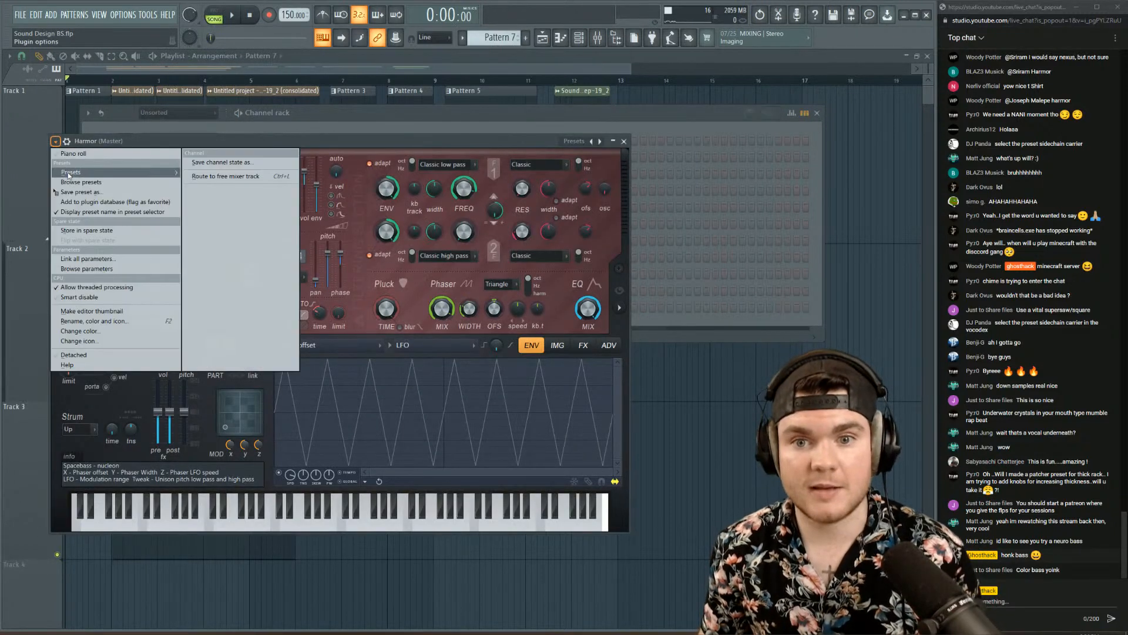
mouse_move(171, 172)
left_click(209, 68)
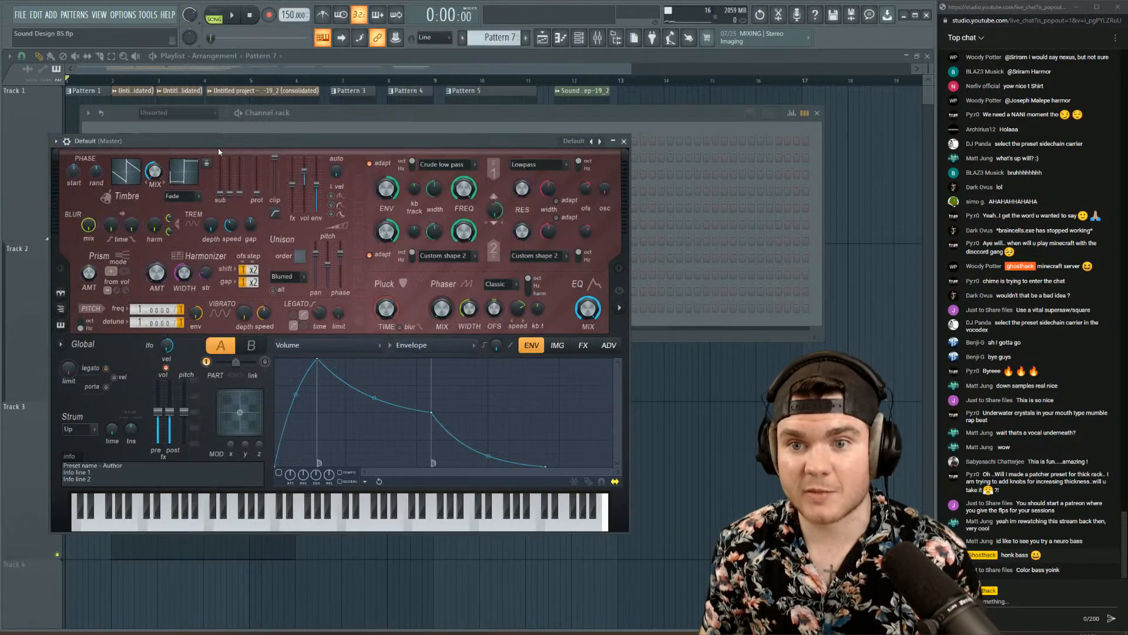
left_click_drag(290, 141, 370, 88)
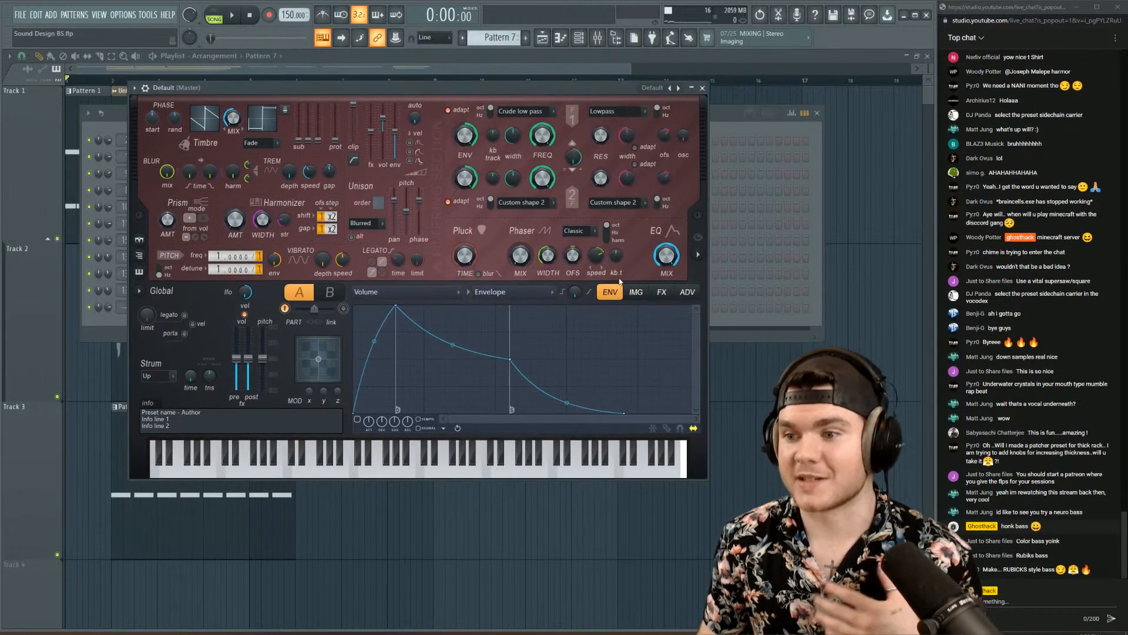
left_click(634, 292)
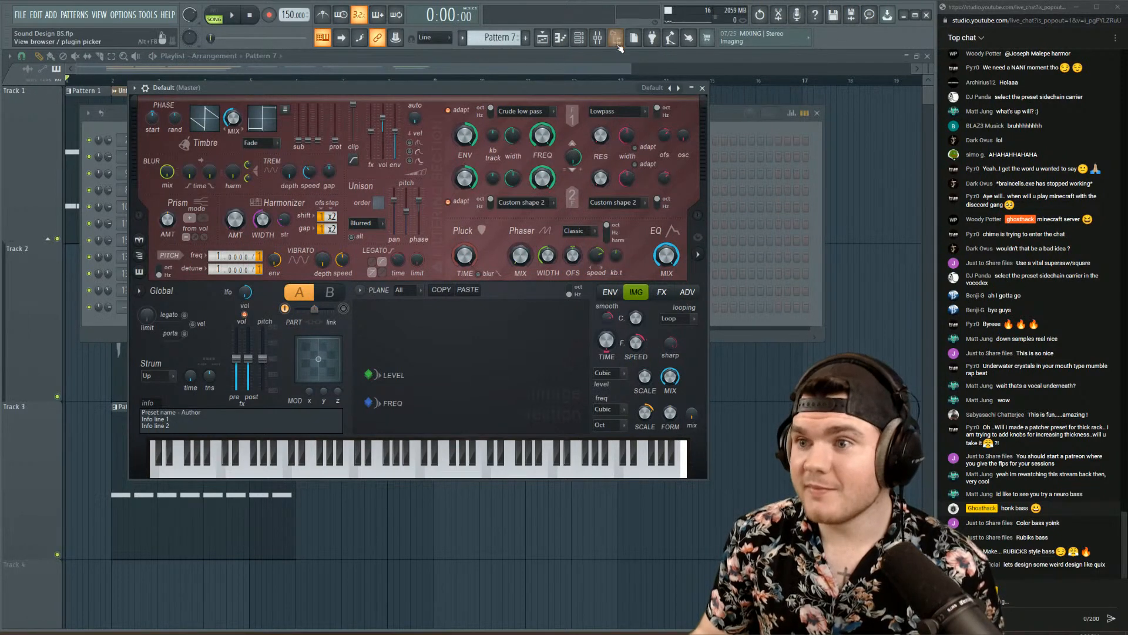
- Look through the sample pack folders in the browser for a sample to feed into Harmor
left_click(616, 37)
scroll(70, 217, "down", 15)
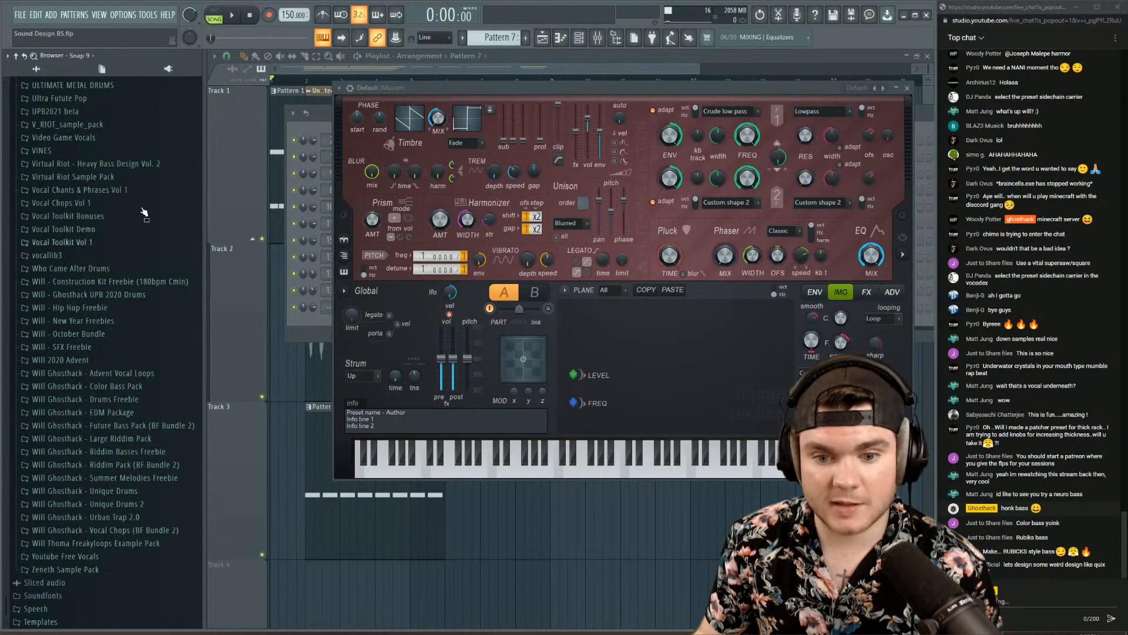
scroll(124, 329, "up", 12)
scroll(125, 357, "up", 10)
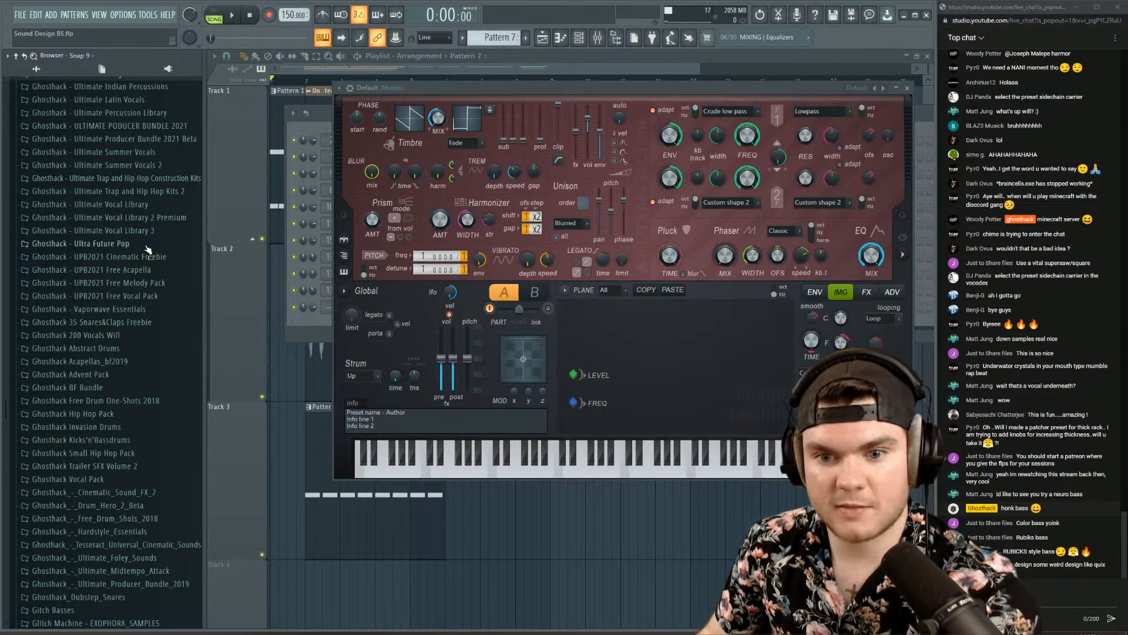
scroll(147, 264, "up", 12)
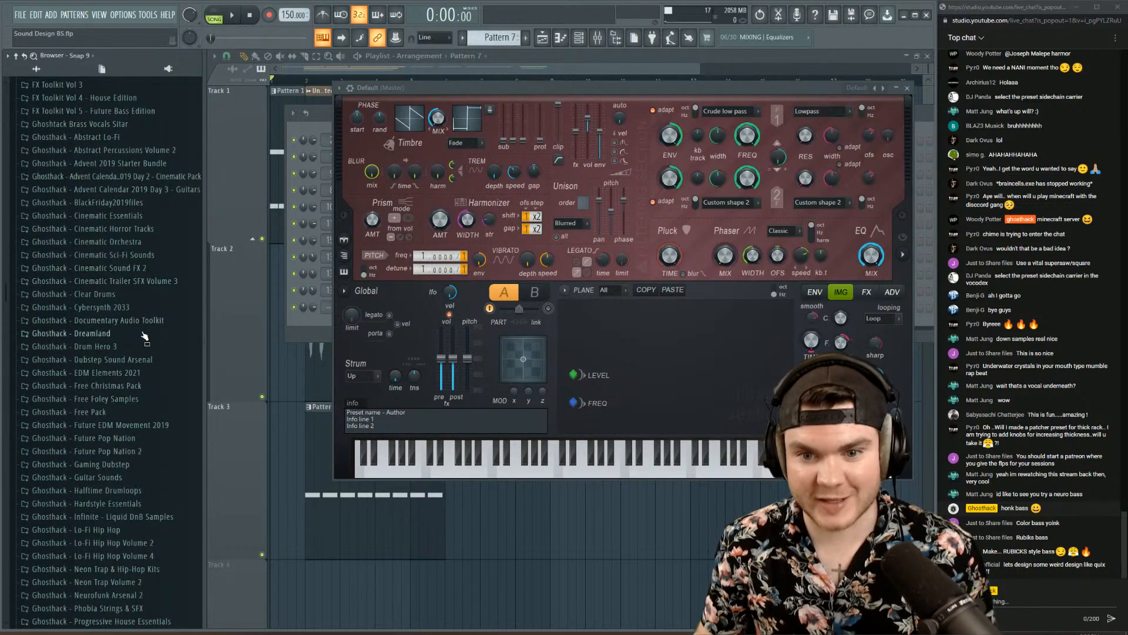
scroll(142, 336, "down", 9)
scroll(142, 336, "down", 15)
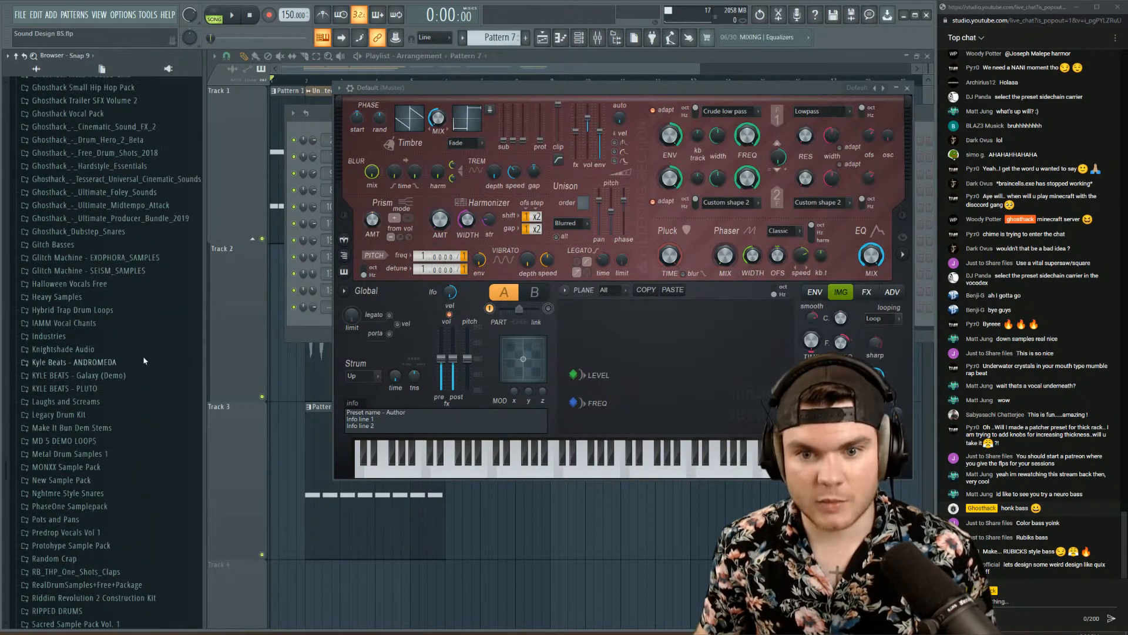
scroll(113, 449, "down", 4)
left_click(91, 460)
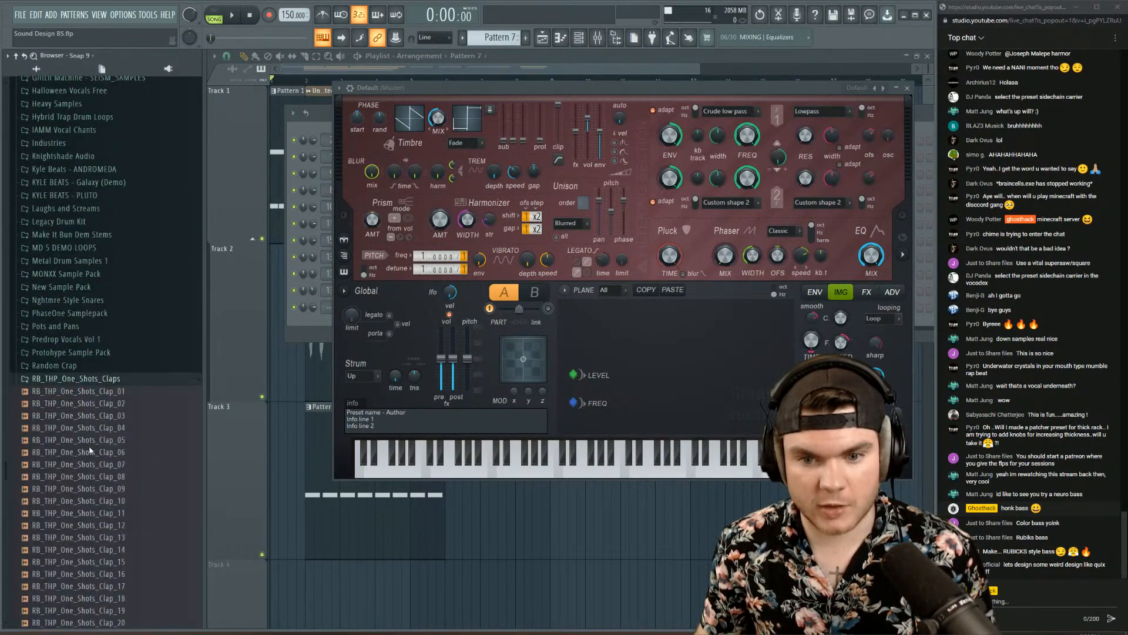
left_click(90, 379)
- Preview the Honk and Honk x2 samples and load Honk x2 as the image in Harmor's synthesis page
scroll(127, 369, "down", 18)
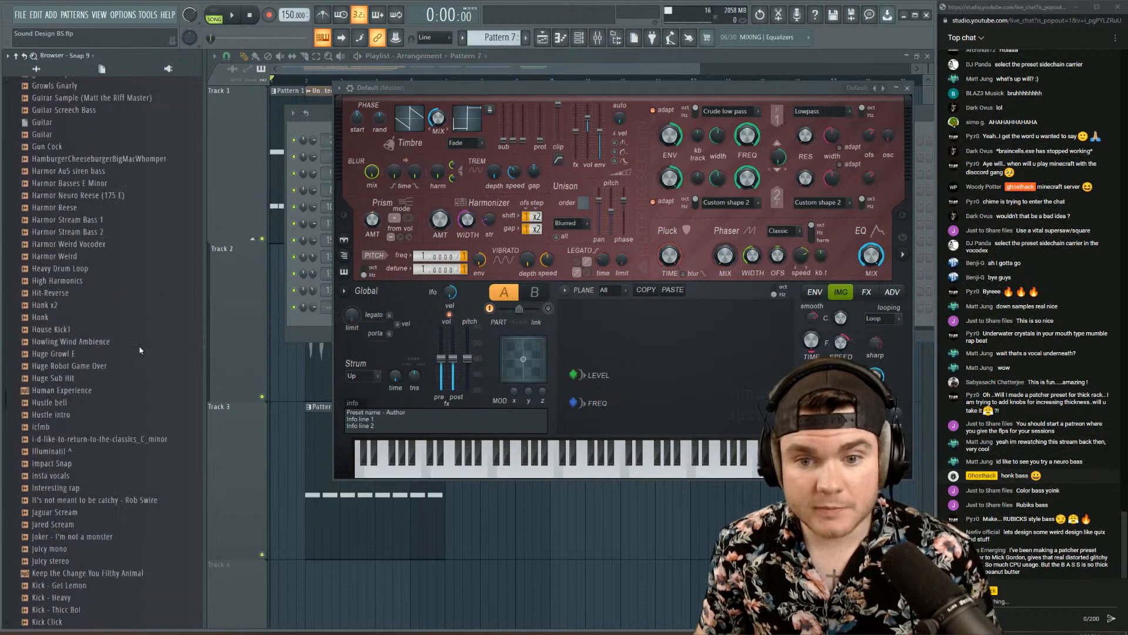
left_click(68, 304)
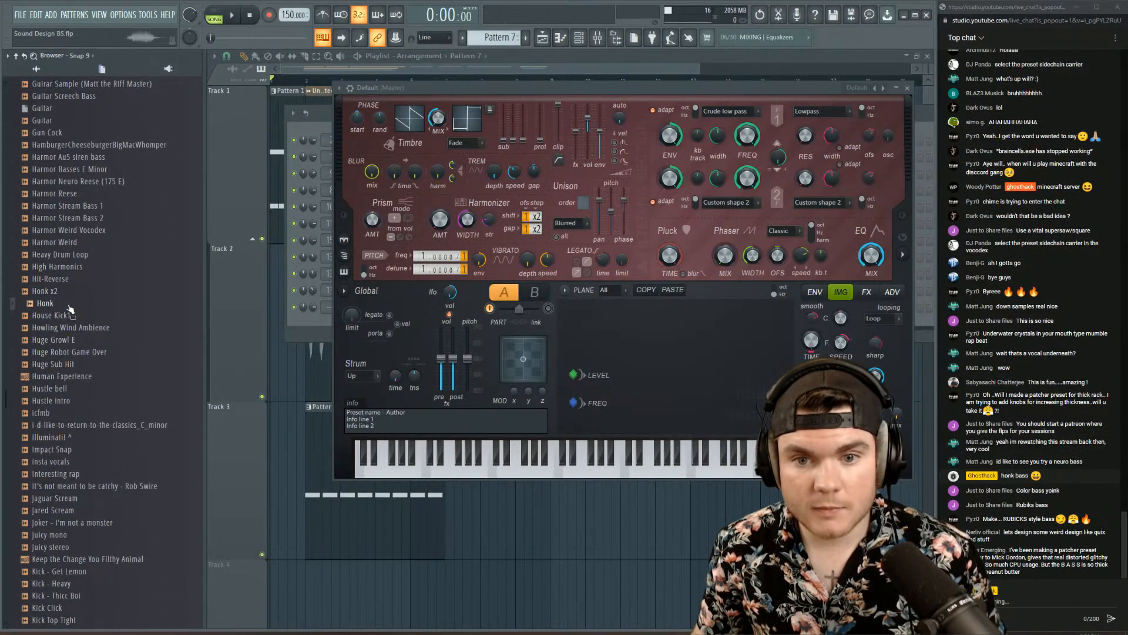
left_click(64, 294)
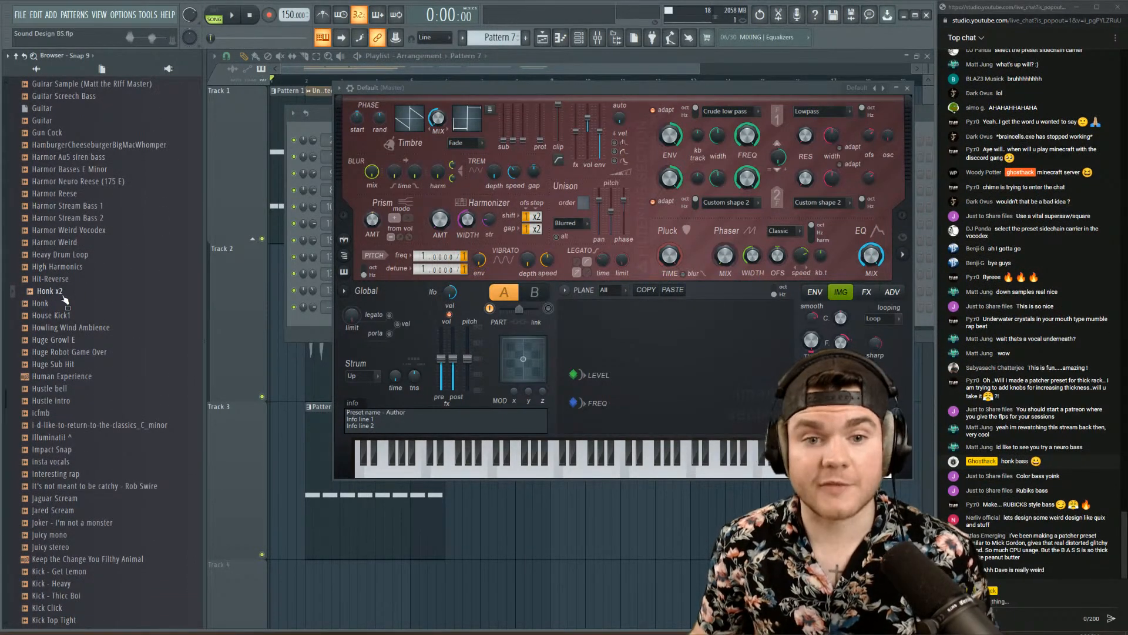
left_click_drag(65, 299, 652, 374)
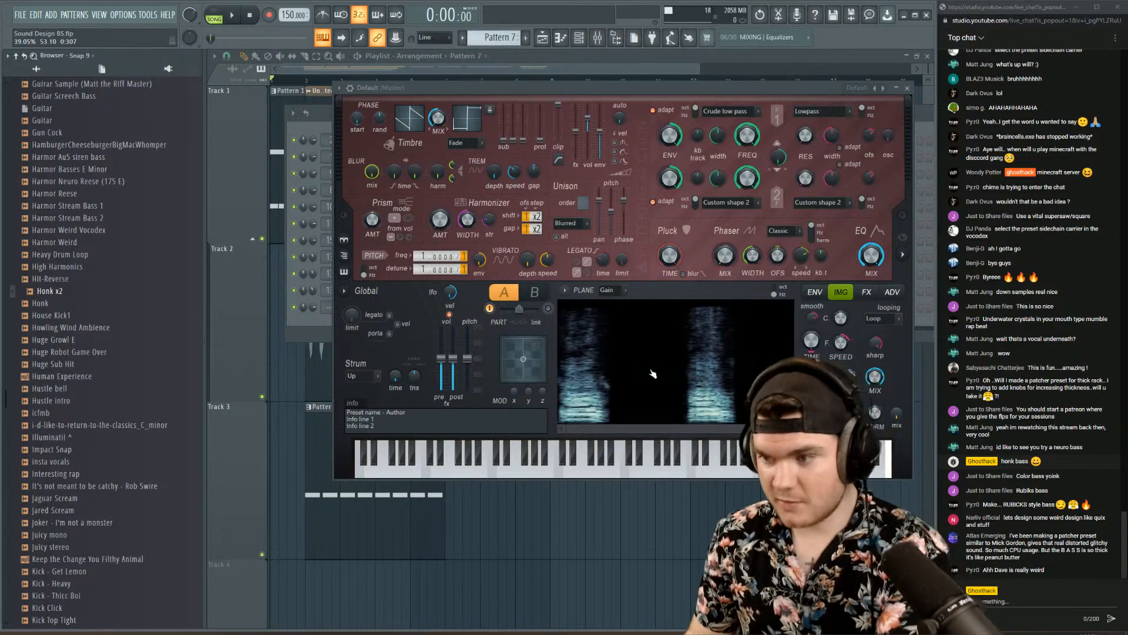
left_click_drag(660, 90, 614, 85)
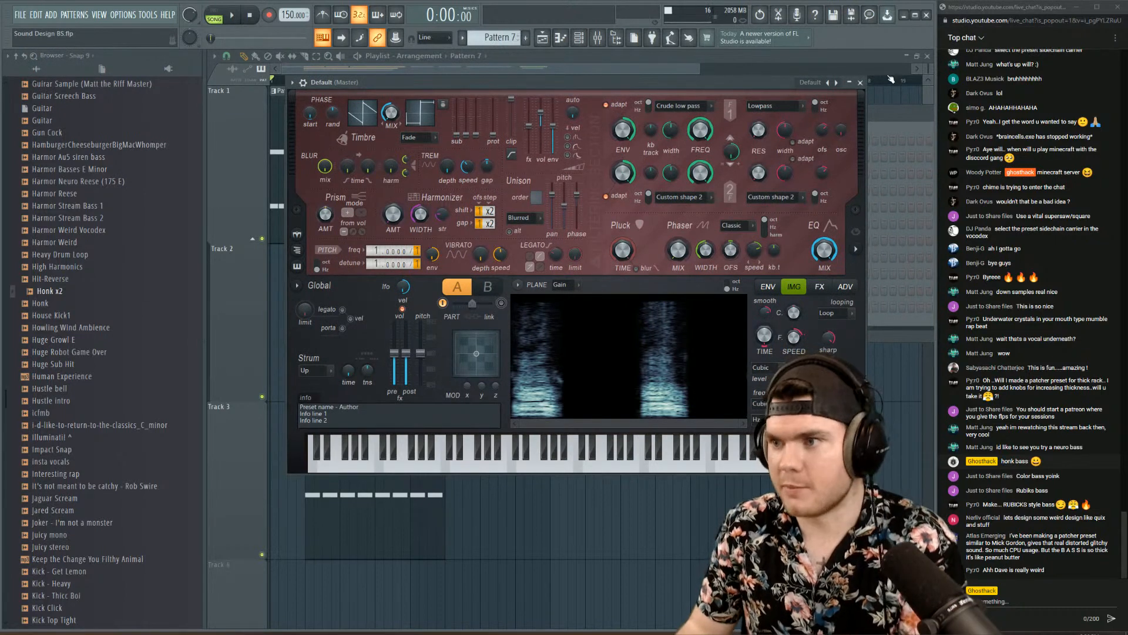
- Reopen the new Harmor channel and audition the loaded honk at several pitches on its keyboard
left_click(858, 84)
left_click(431, 307)
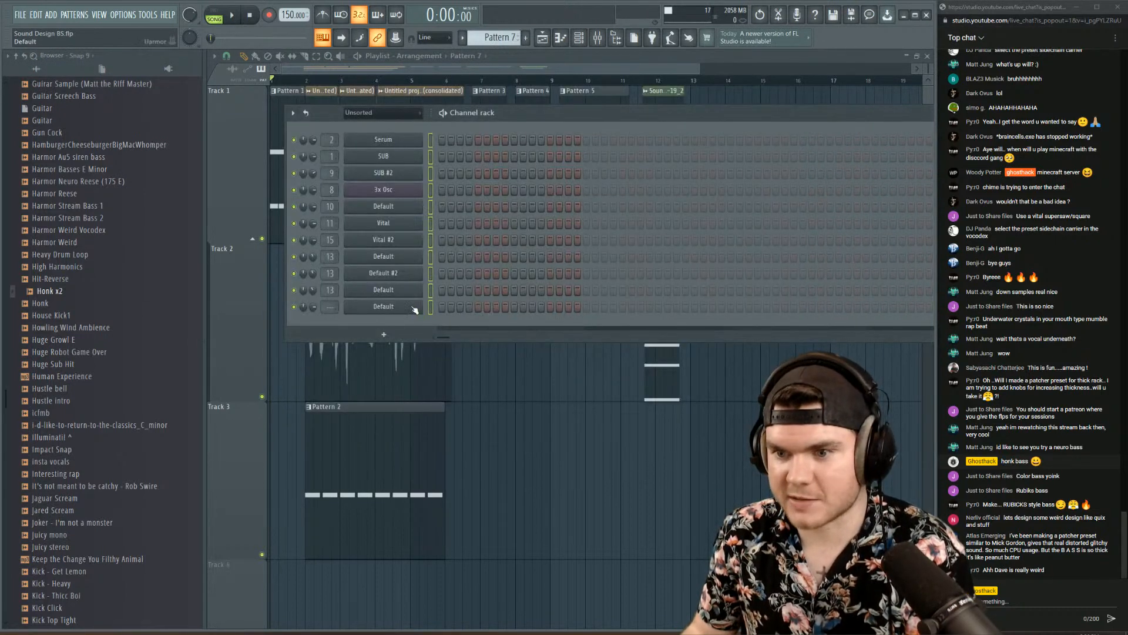
left_click(408, 308)
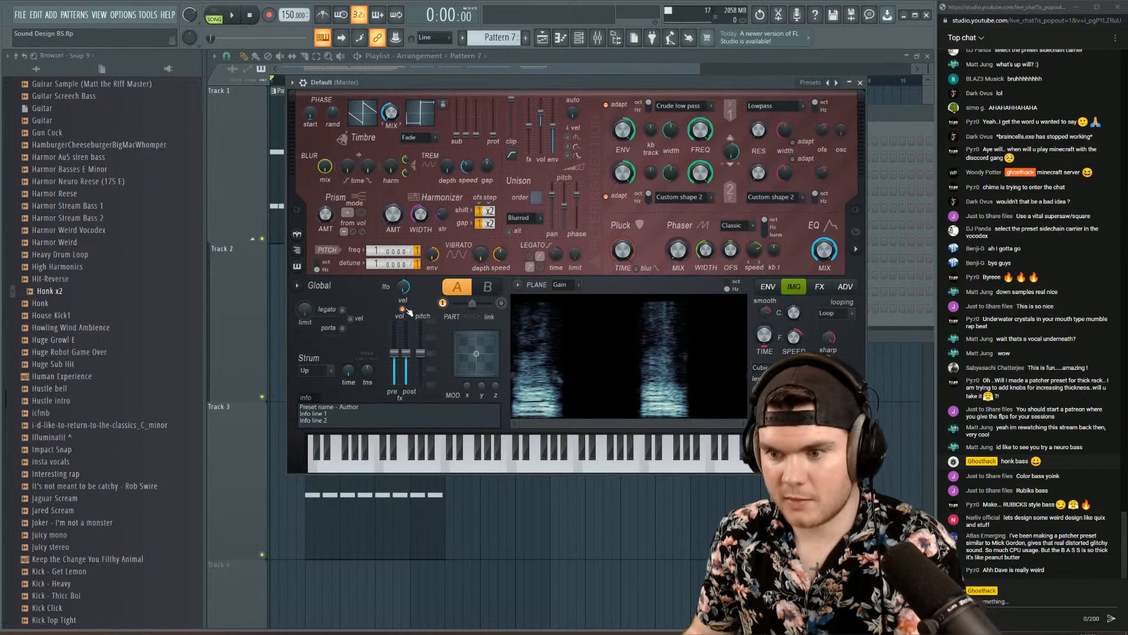
left_click(611, 461)
left_click(567, 461)
left_click(496, 464)
left_click(583, 462)
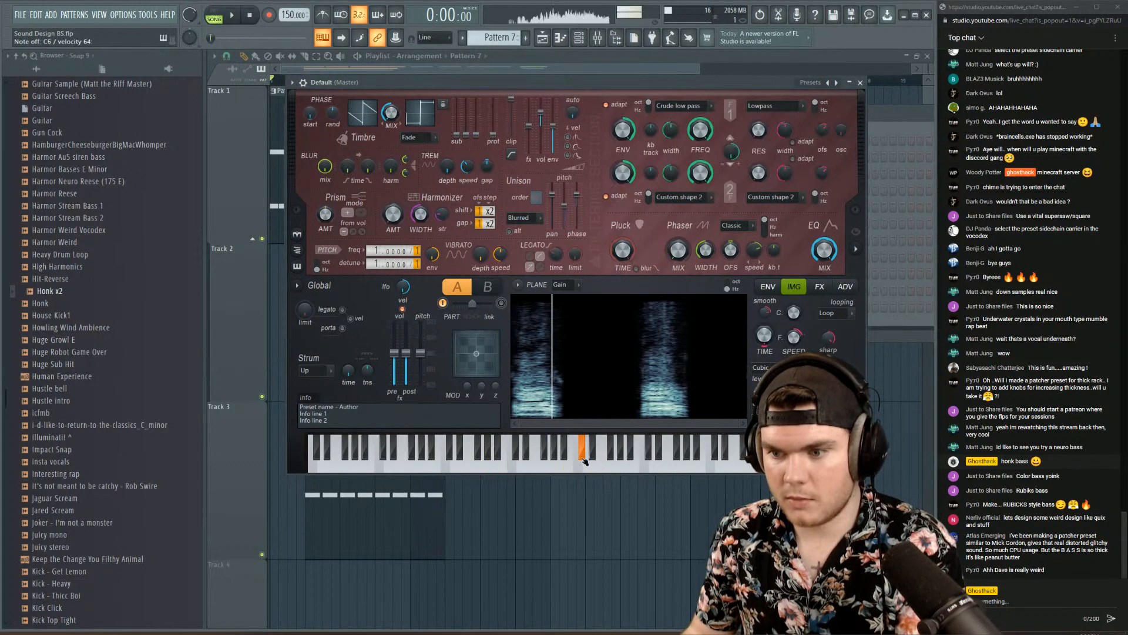
left_click(672, 463)
left_click(621, 459)
left_click(572, 464)
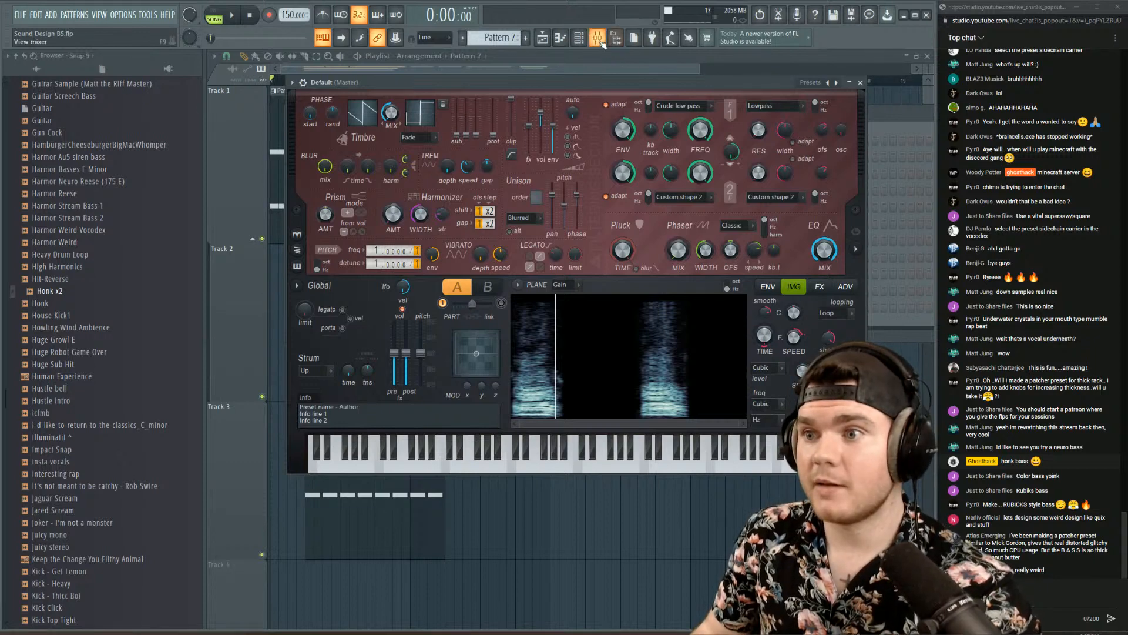
- Hide the browser and check the MIDI settings for the IMPACT LX49 input device
left_click(615, 39)
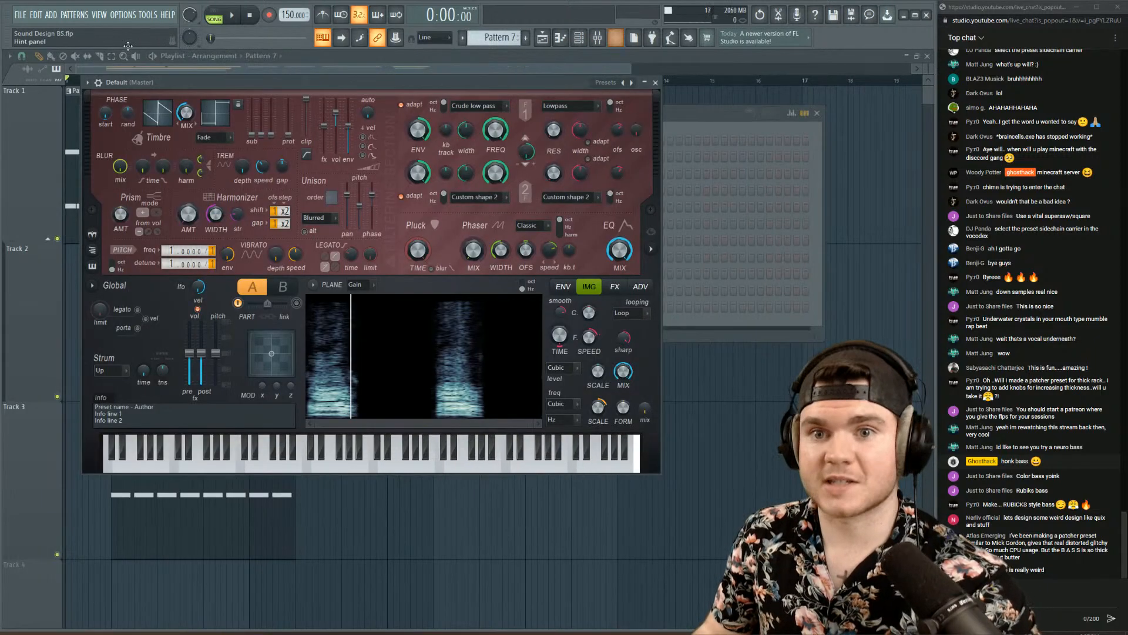
left_click(124, 16)
mouse_move(154, 18)
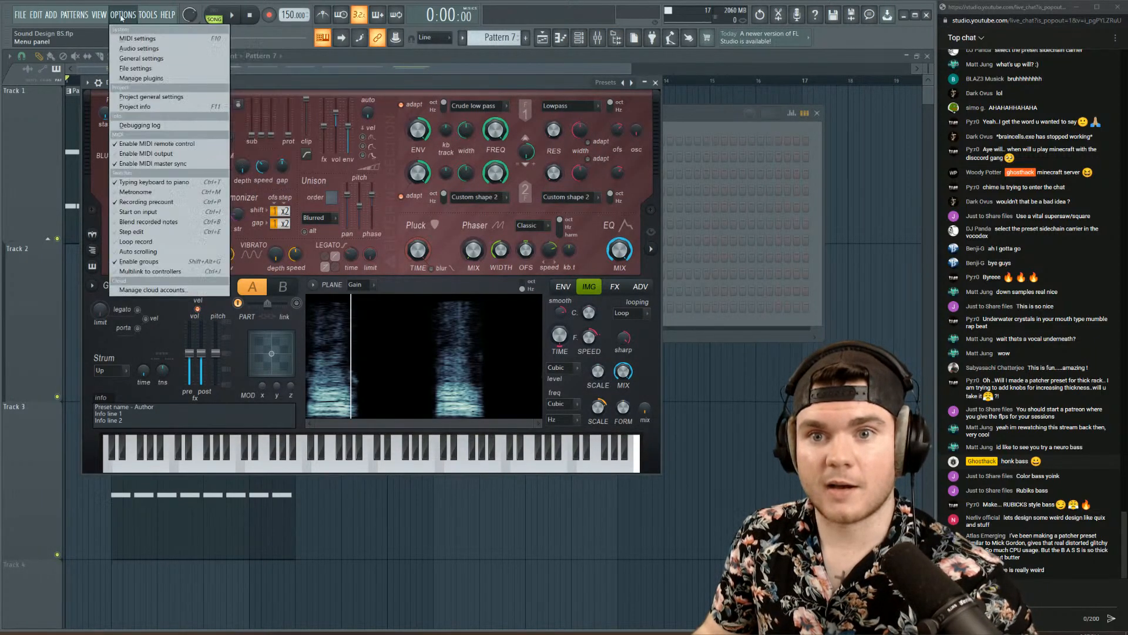
left_click(153, 40)
left_click(187, 109)
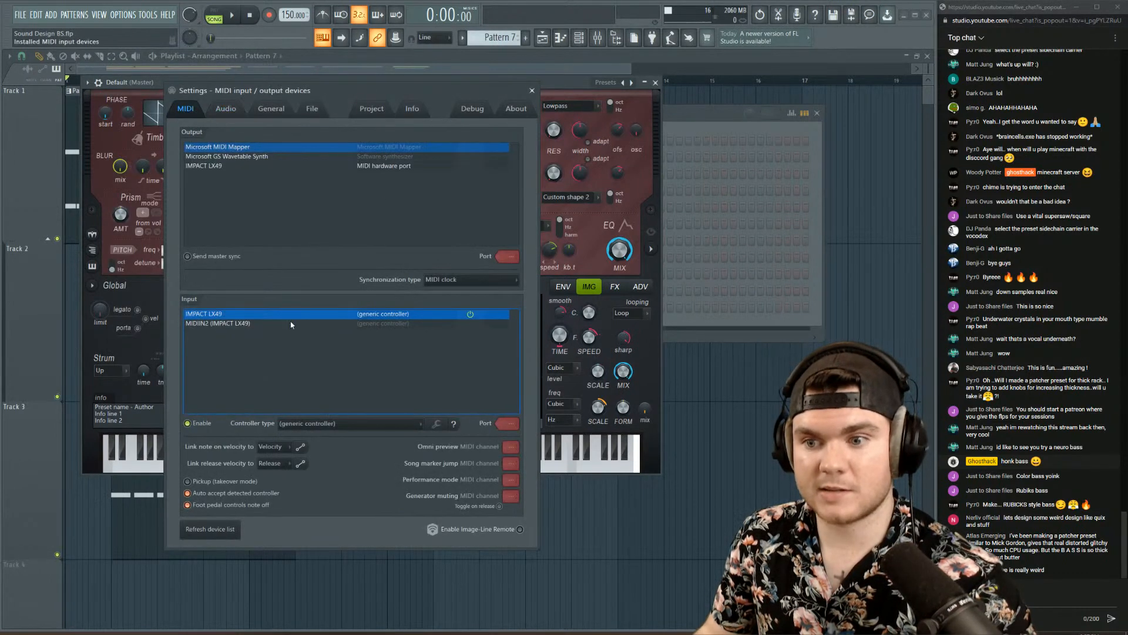
left_click(532, 91)
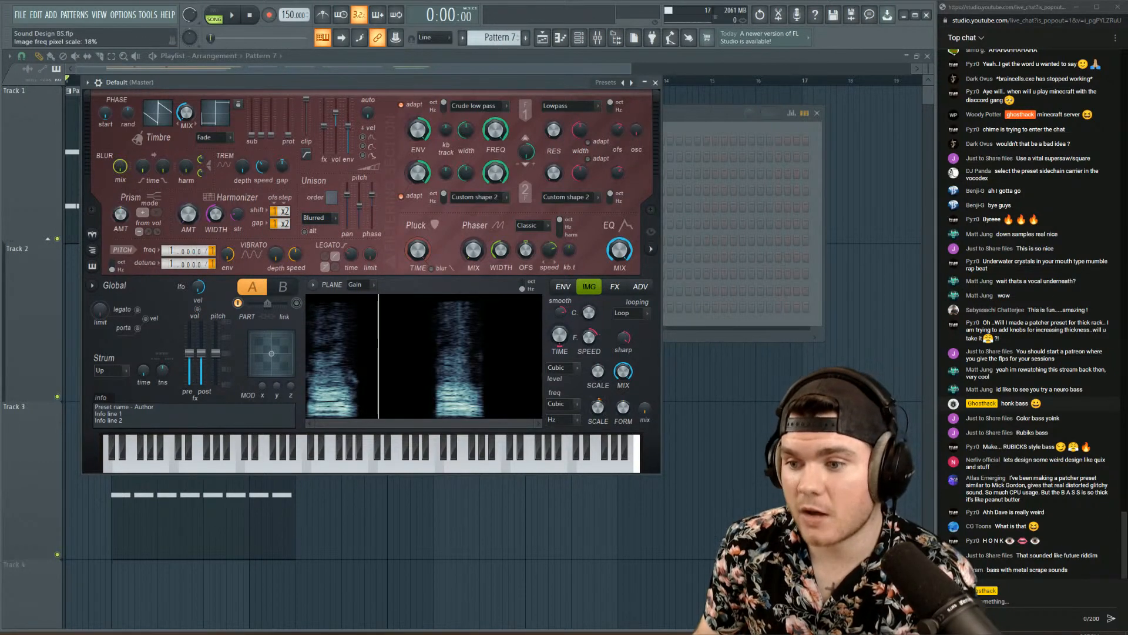
- Show Harmor's spectrogram display and try out the image's frequency scale and gain scale
left_click(650, 249)
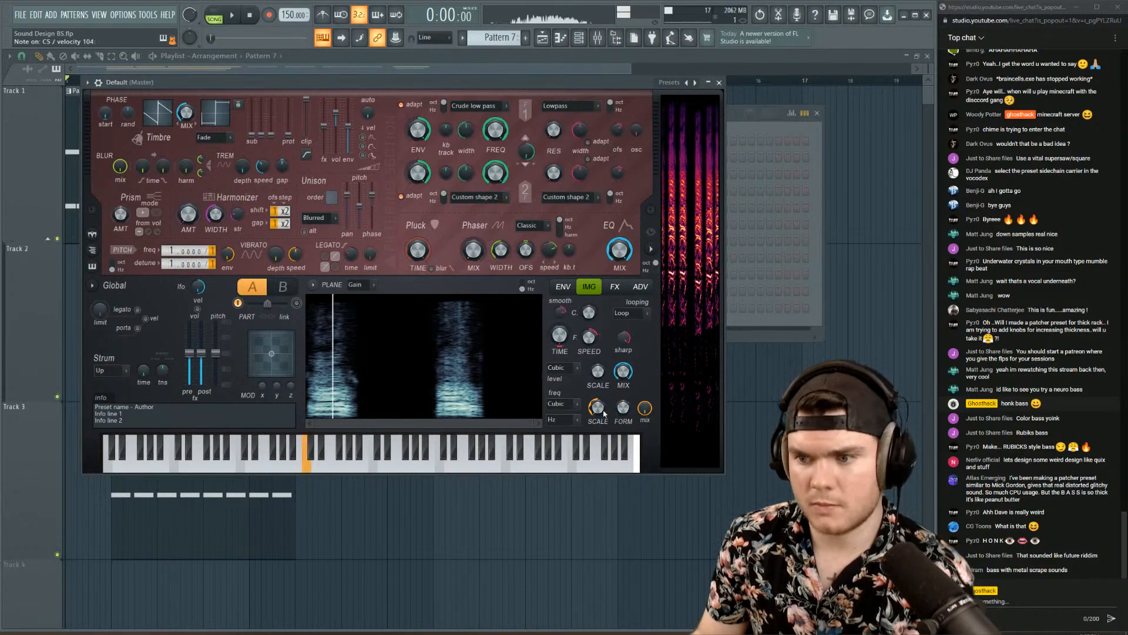
left_click_drag(599, 409, 599, 395)
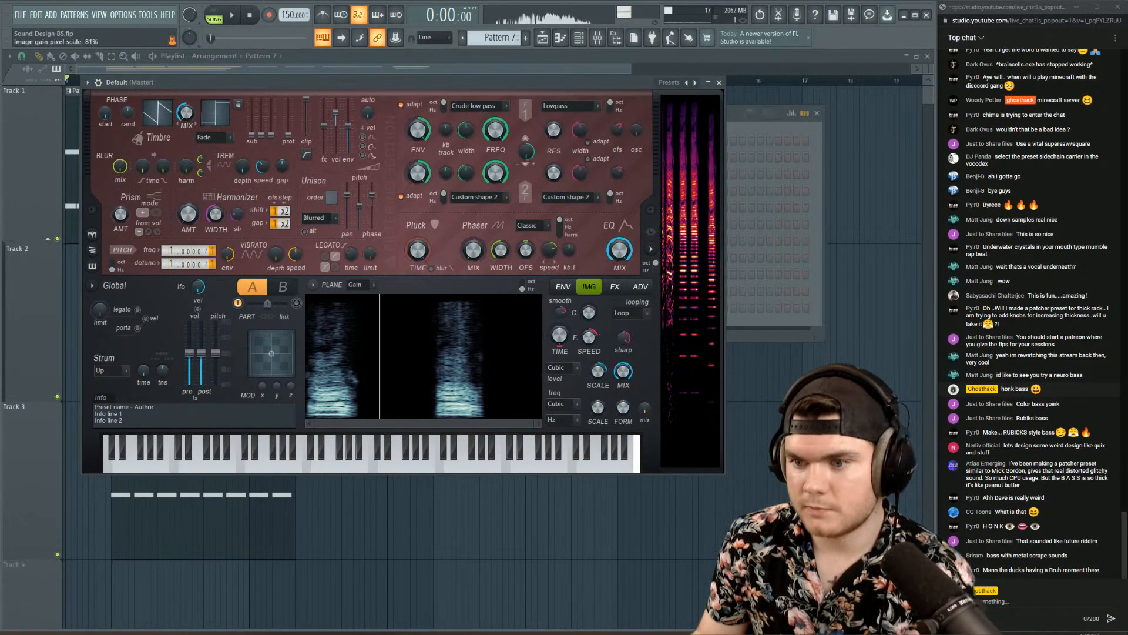
left_click_drag(605, 373, 605, 391)
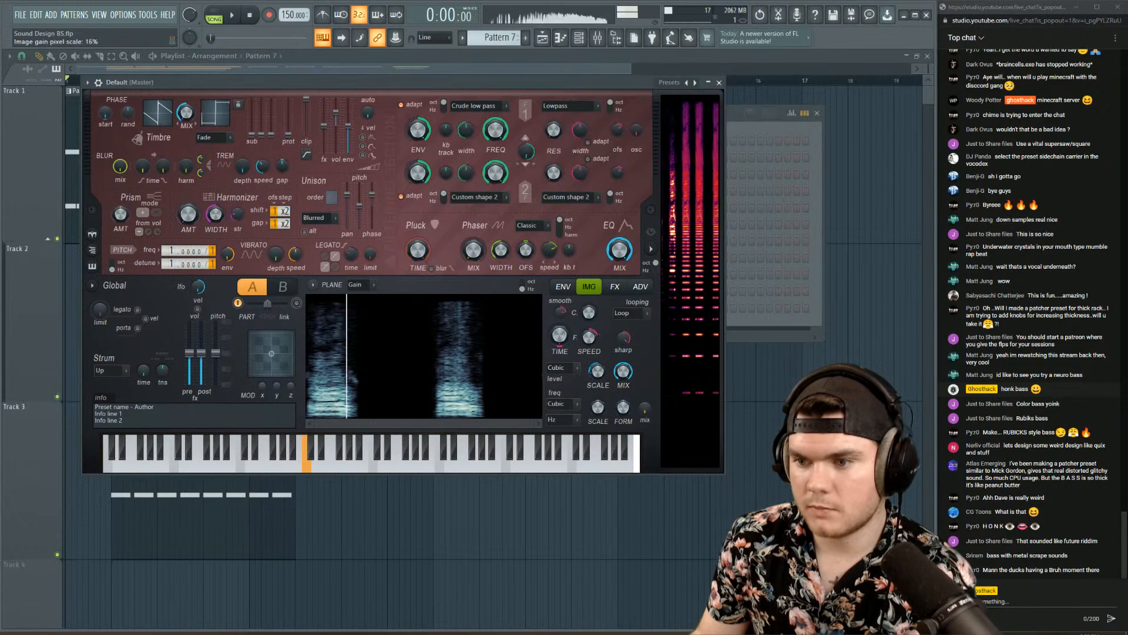
left_click_drag(597, 371, 597, 374)
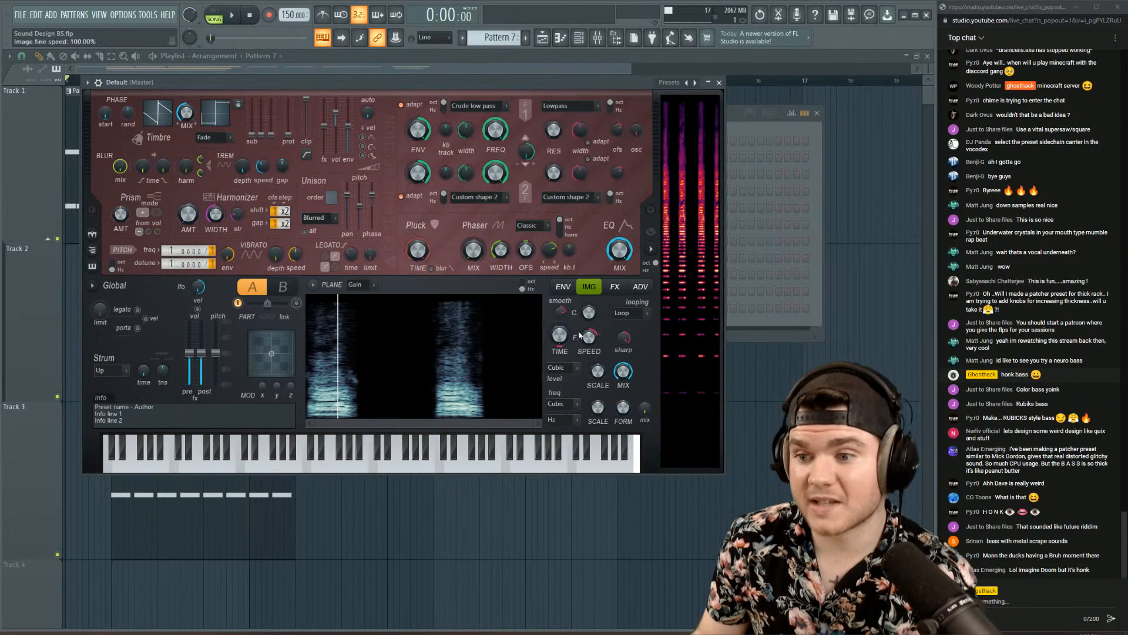
- Move the image time offset to the start of the second honk, try the fine speed, and close Harmor
left_click_drag(559, 335, 560, 290)
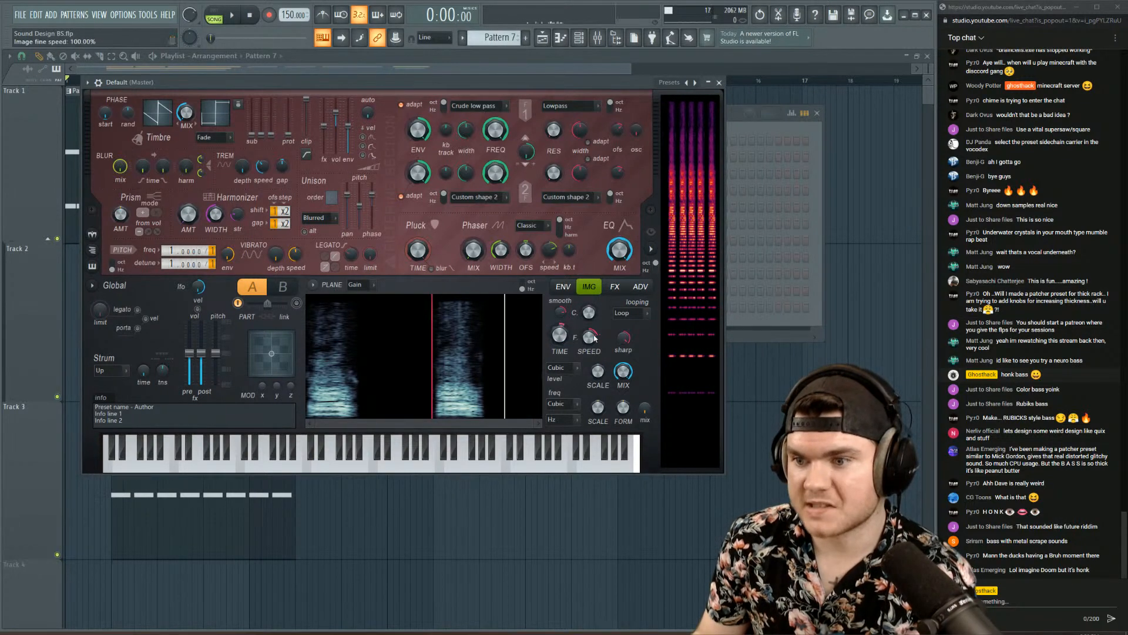
left_click_drag(589, 337, 589, 358)
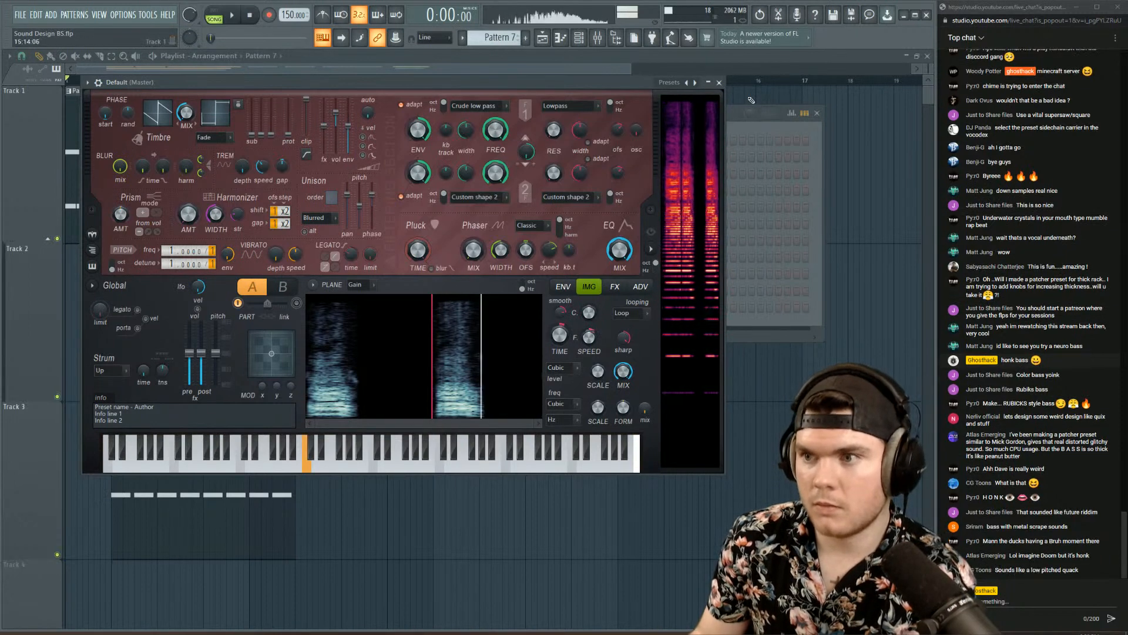
left_click(718, 82)
- Place a one-beat D#5 note at the start of the new Harmor channel's piano roll in Pattern 7
right_click(219, 311)
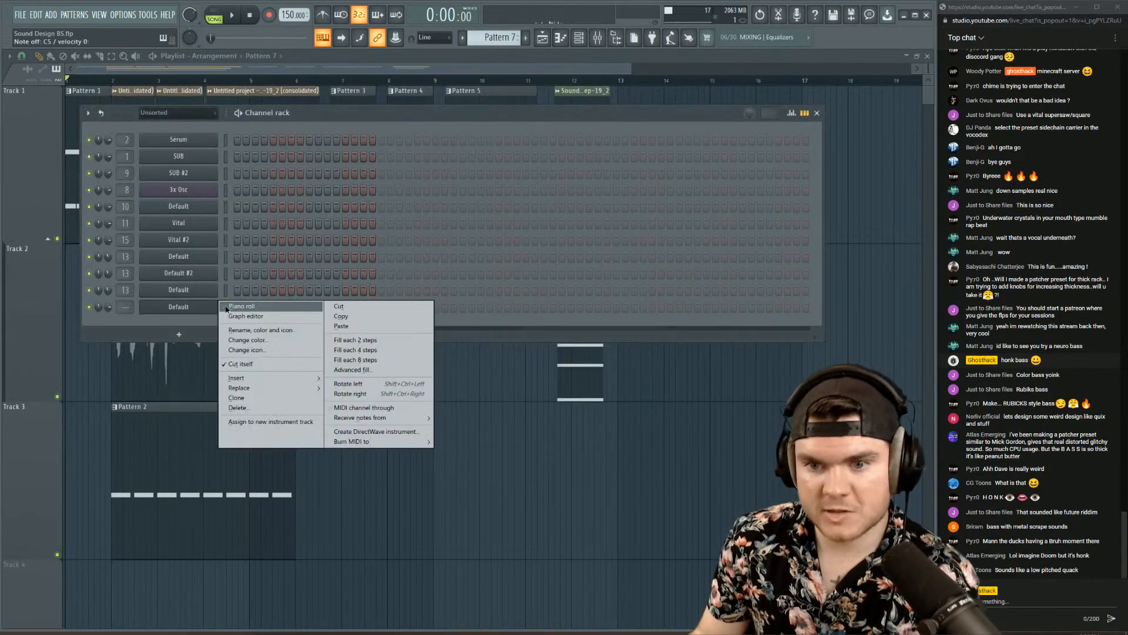
left_click(235, 308)
left_click(60, 339)
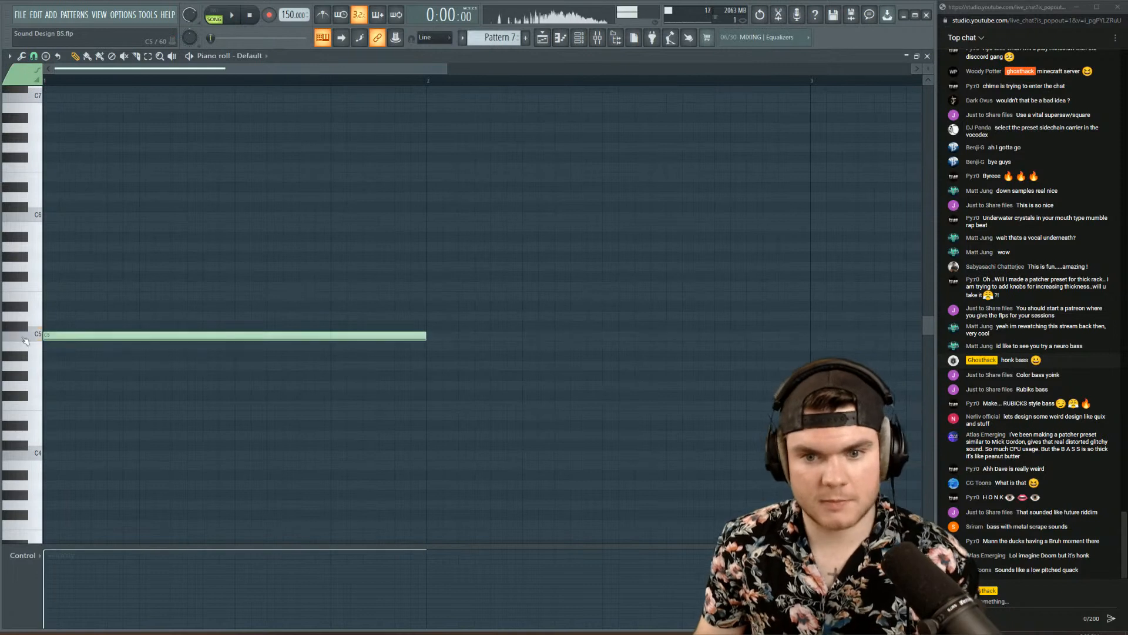
left_click_drag(257, 339, 251, 306)
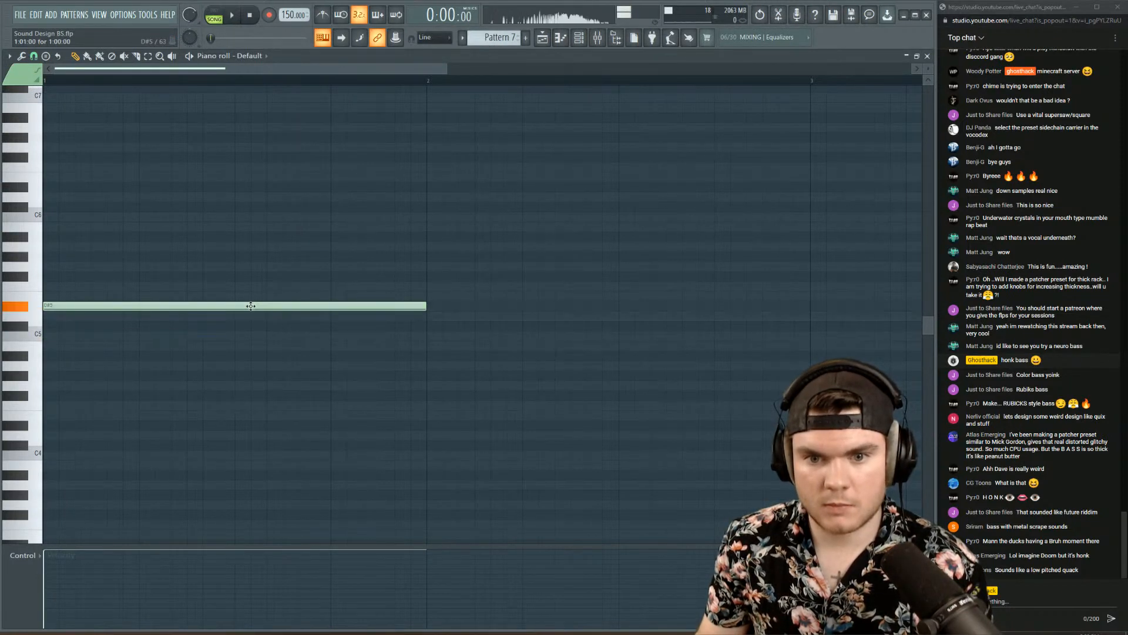
left_click_drag(433, 306, 135, 318)
key("space")
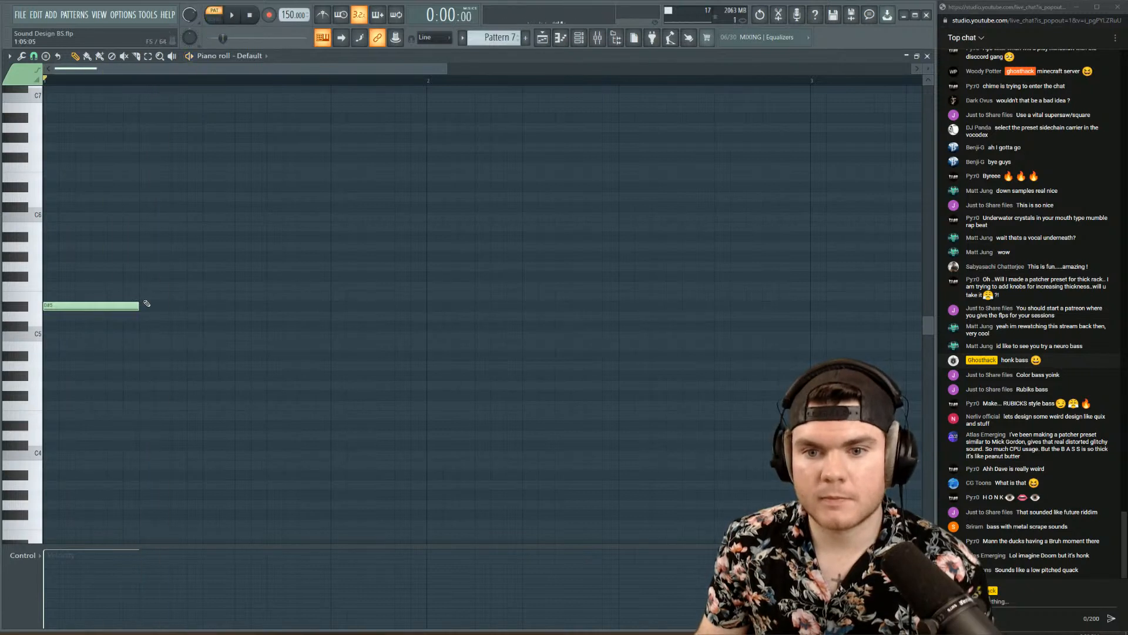
- Add one-beat D#5 notes across the first bar and remove those on beats 2 and 4
left_click(144, 305)
left_click(276, 306)
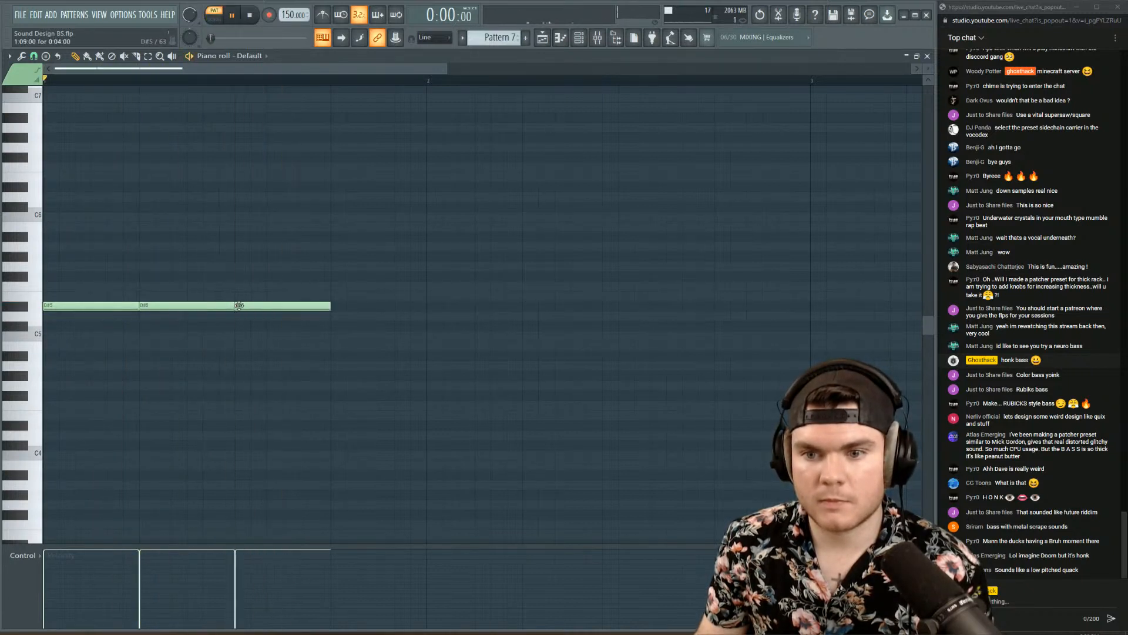
left_click(340, 306)
key("space")
right_click(193, 302)
right_click(353, 306)
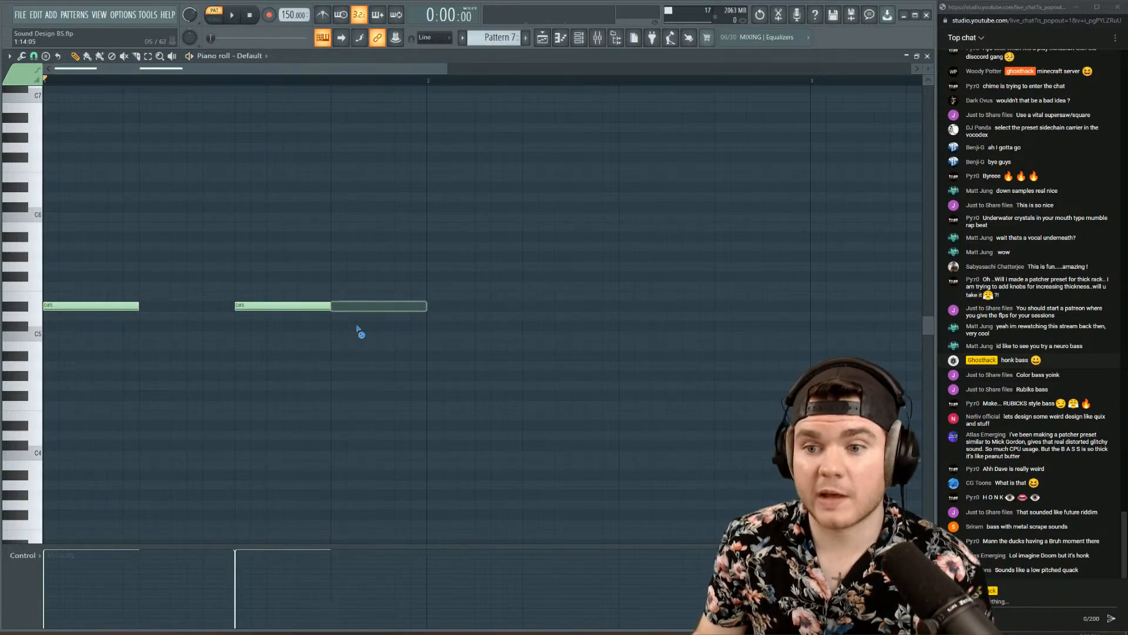
- Add one-beat D#5, E5 and D#5 notes on the first three beats of bar 2
key("space")
left_click(446, 306)
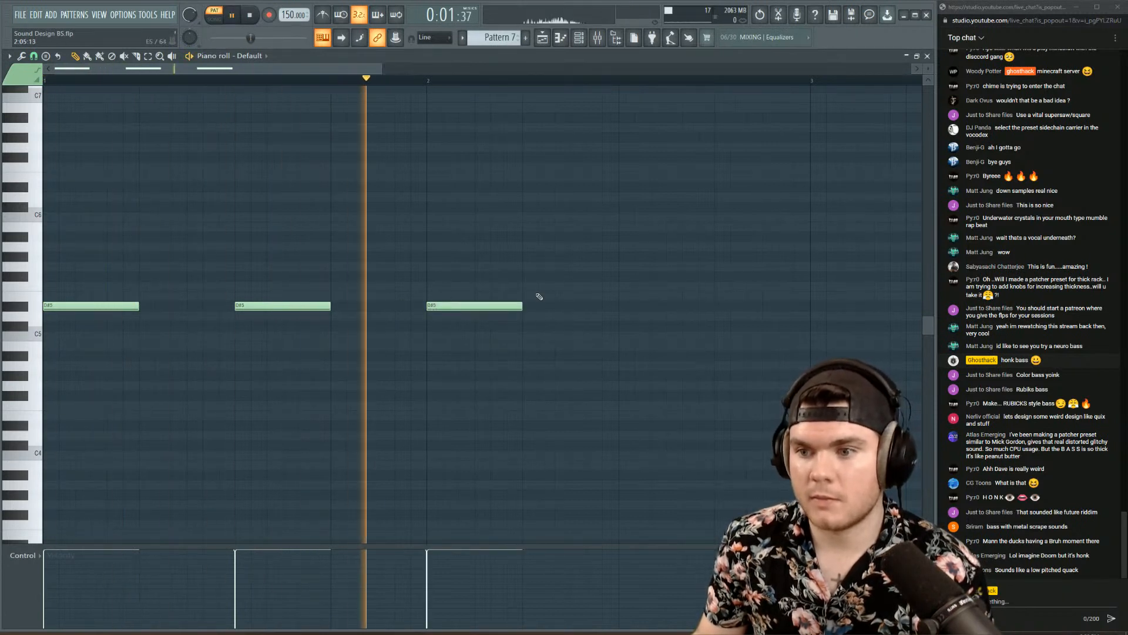
left_click(553, 295)
left_click(665, 306)
key("space")
scroll(644, 82, "down", 3)
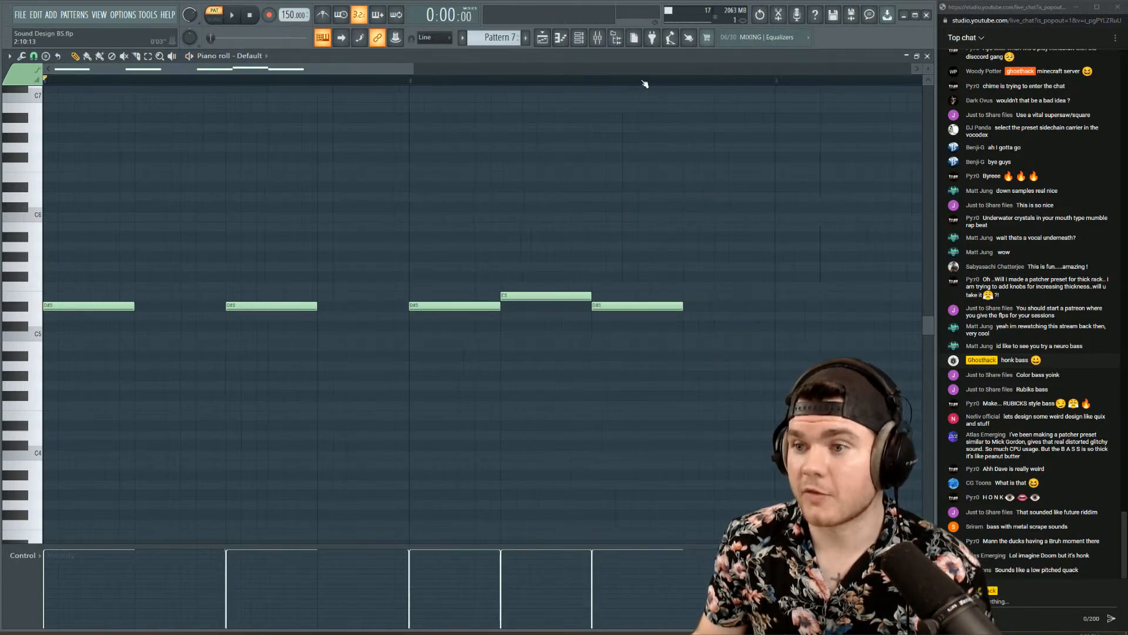
- Add D5 notes on beats 1 and 3 of bar 3, a D5, D#5, D5 run in bar 4, and play the pattern
key("space")
key("space")
left_click(410, 316)
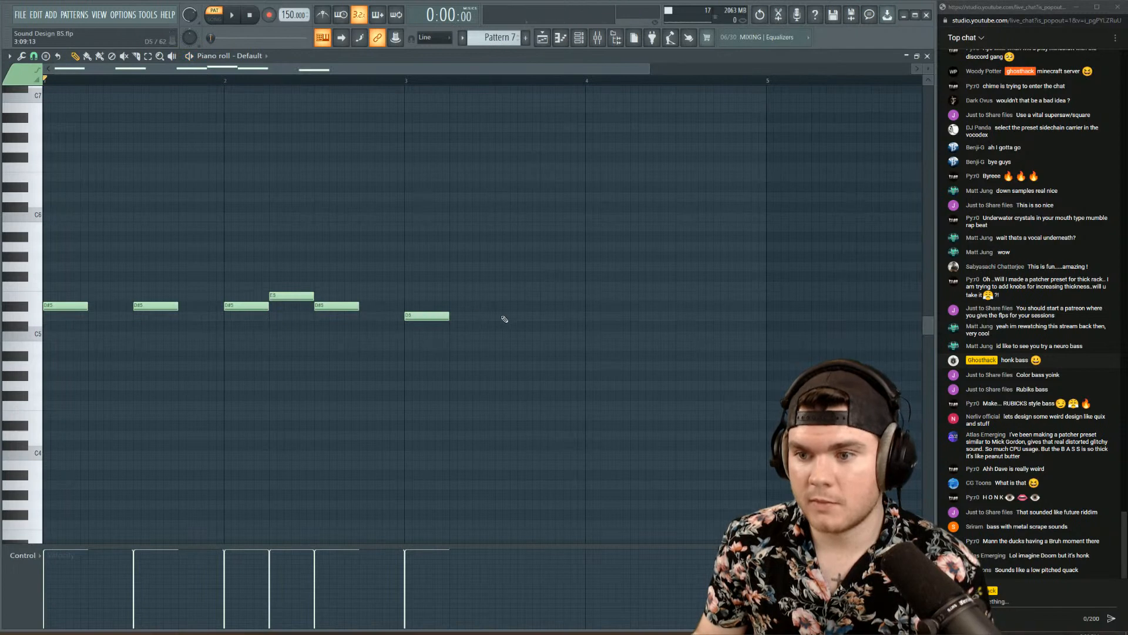
left_click(504, 317)
left_click(593, 317)
left_click(640, 305)
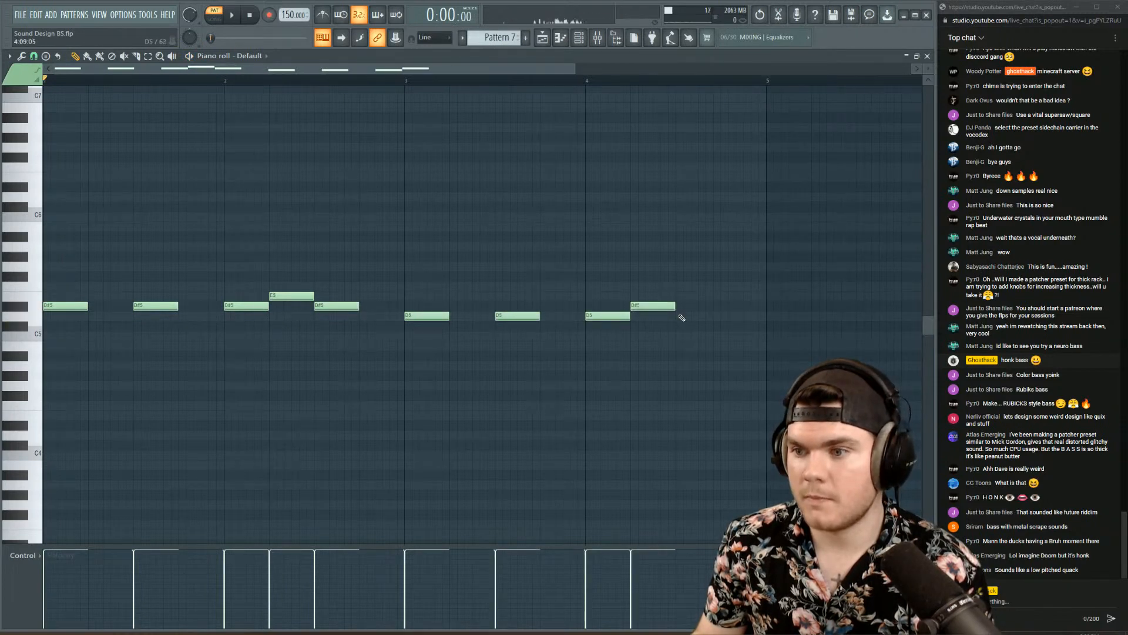
left_click(682, 317)
key("space")
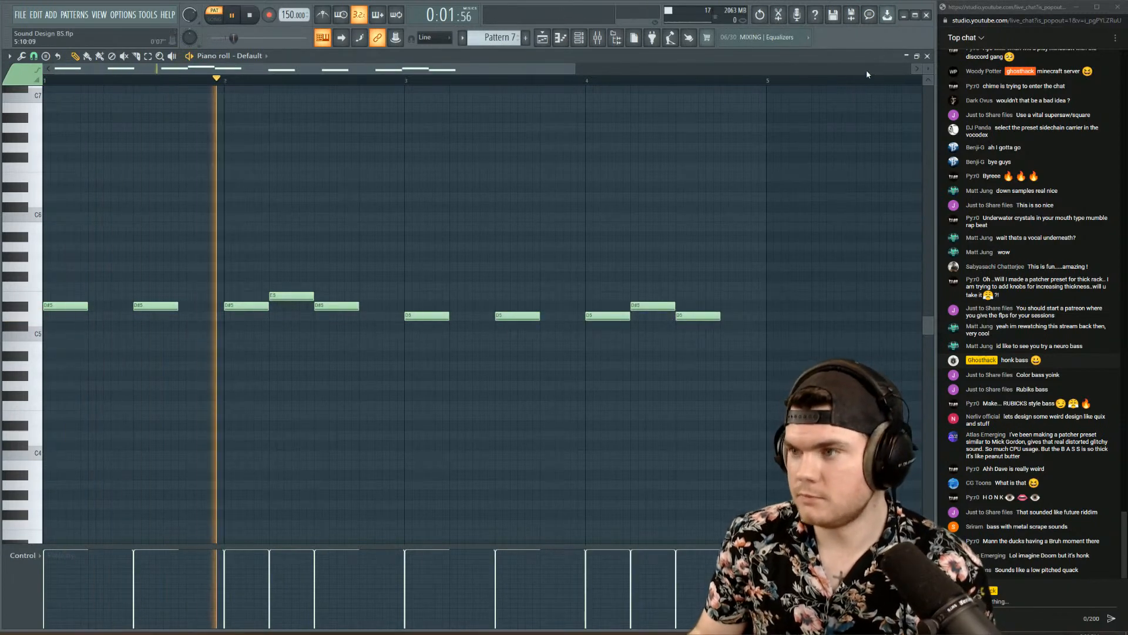
- Try out the harmonic blur and main pitch of the honk Harmor while Pattern 7 plays
left_click(928, 56)
left_click(210, 308)
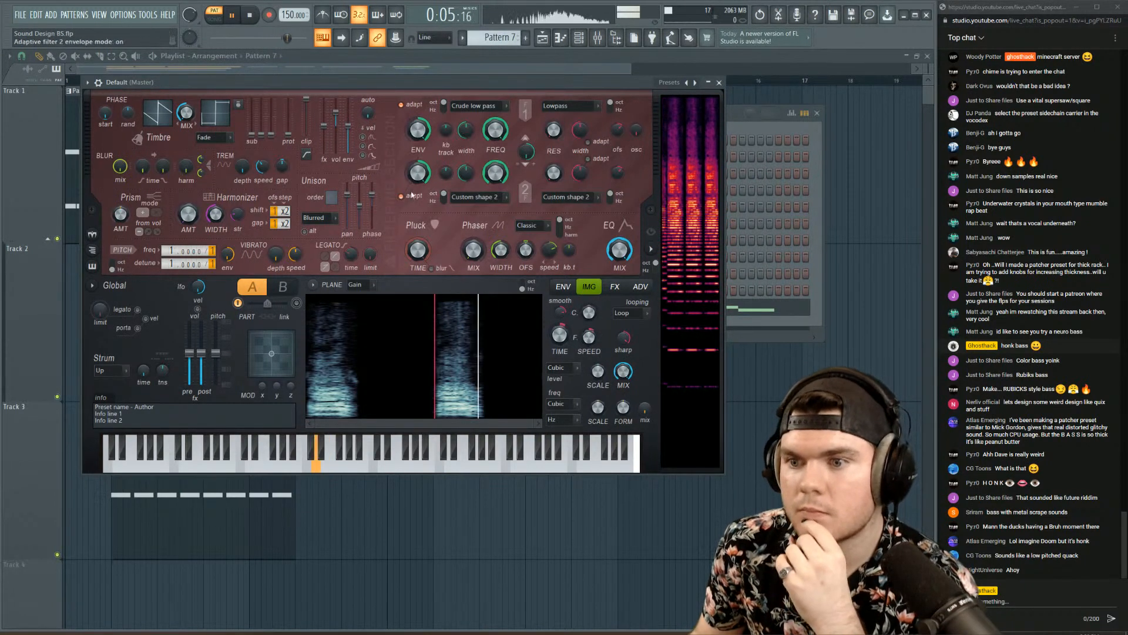
left_click_drag(186, 167, 186, 159)
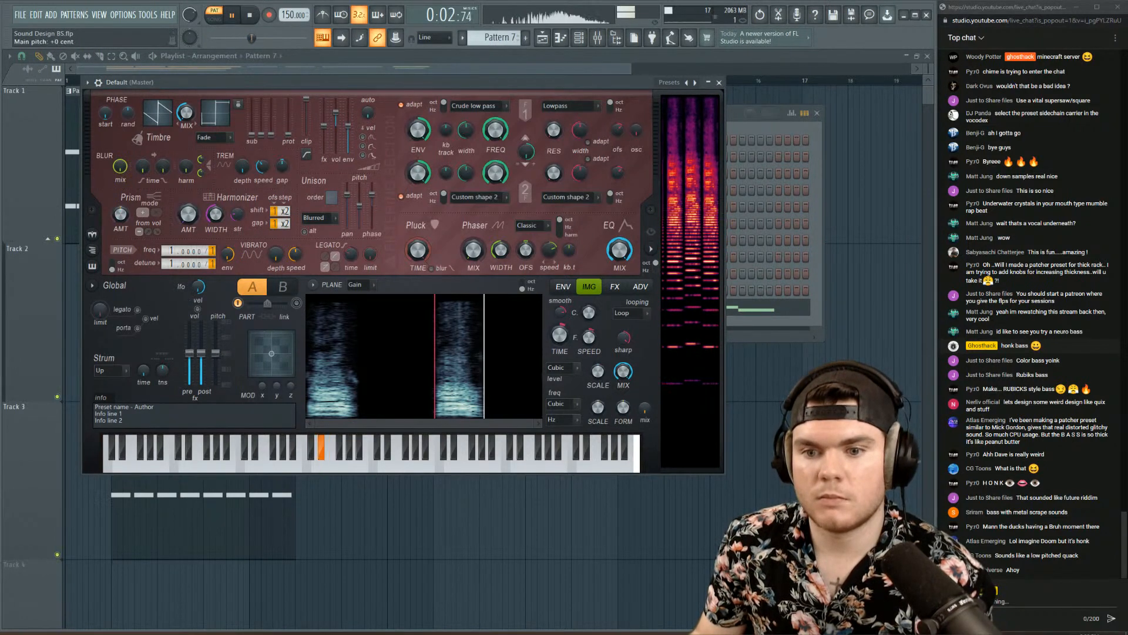
left_click_drag(216, 353, 216, 360)
- Transpose the whole bass line down one octave, trying an extra copy an octave above and deleting it
left_click(775, 310)
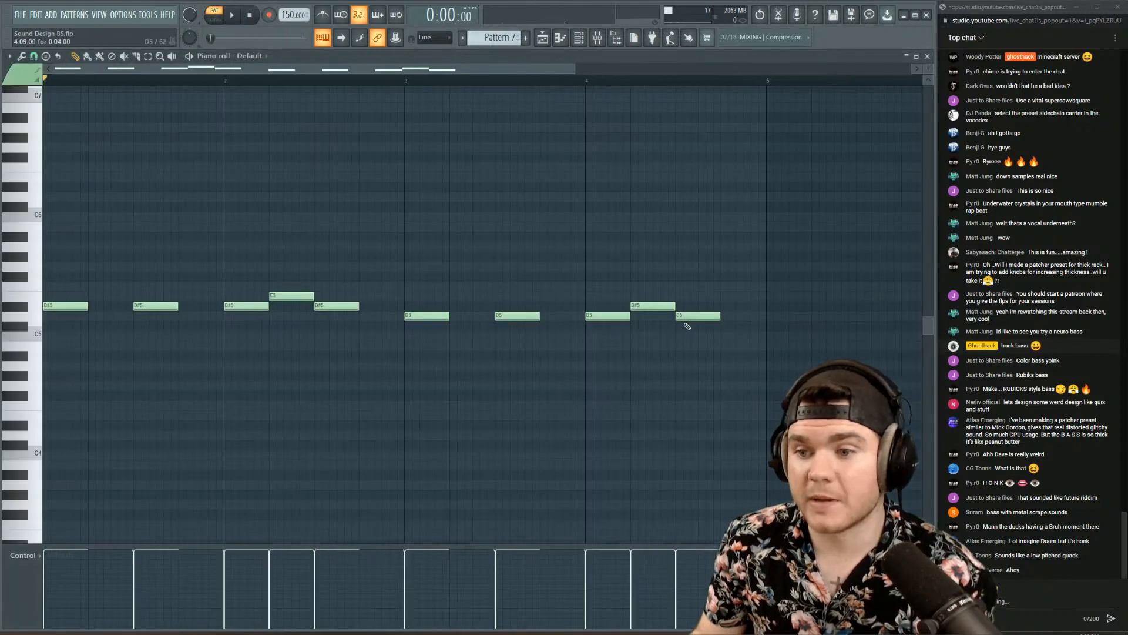
left_click_drag(758, 388, 44, 152)
key("ctrl+Down")
key("space")
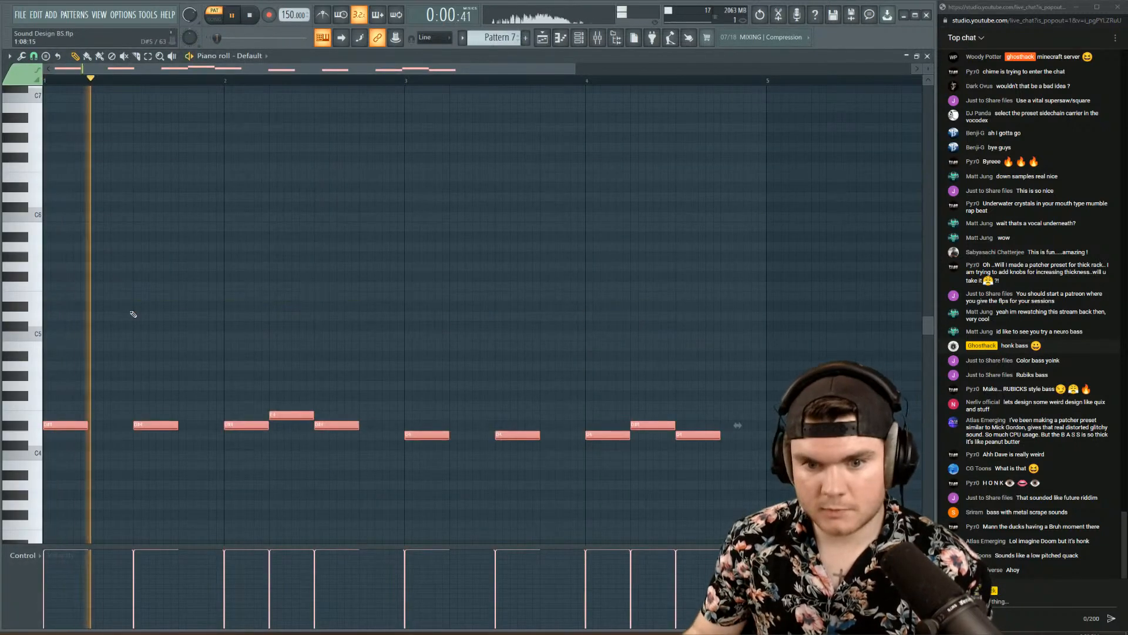
left_click_drag(66, 424, 66, 304)
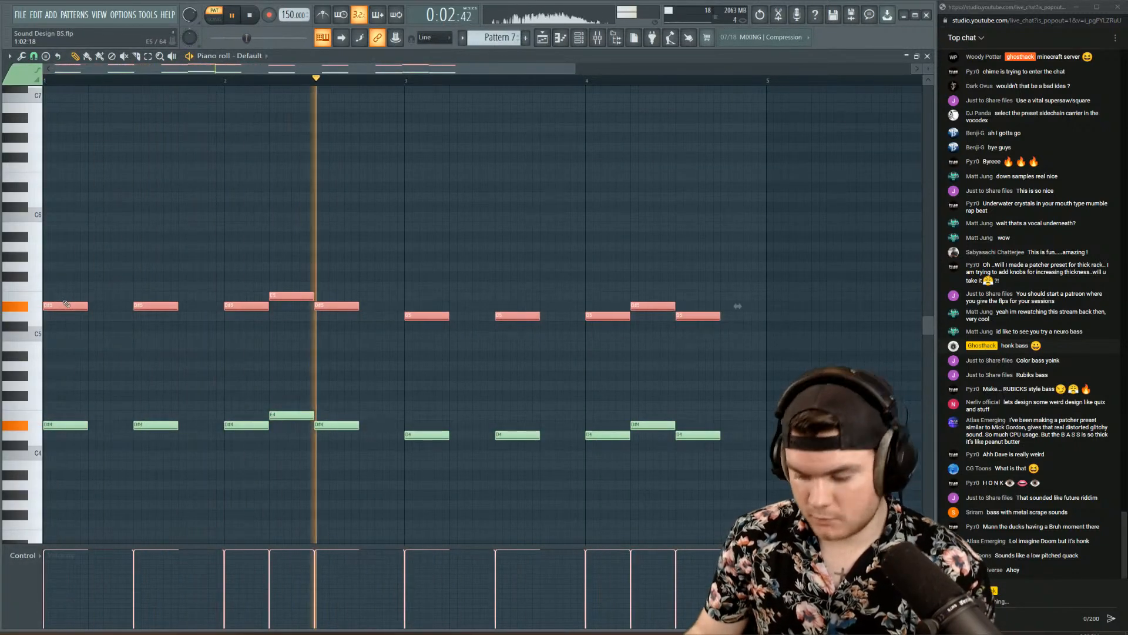
key("Delete")
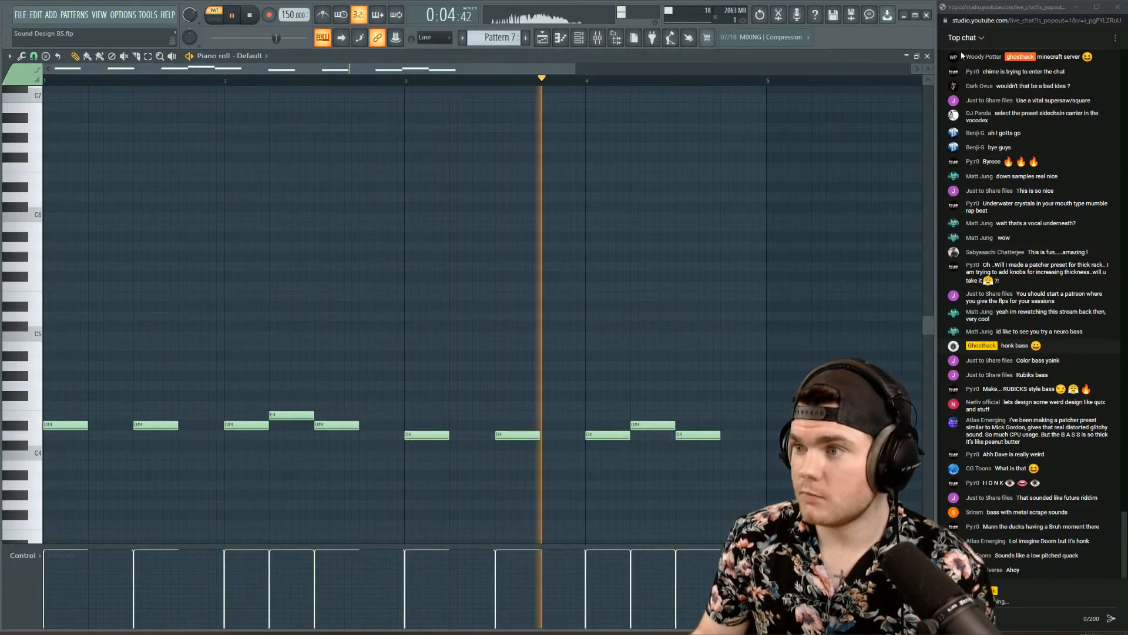
- Try out Harmor's harmonizer mix up to 100%, its harmonic blur and its prism amount on the lowered bass line
left_click(927, 57)
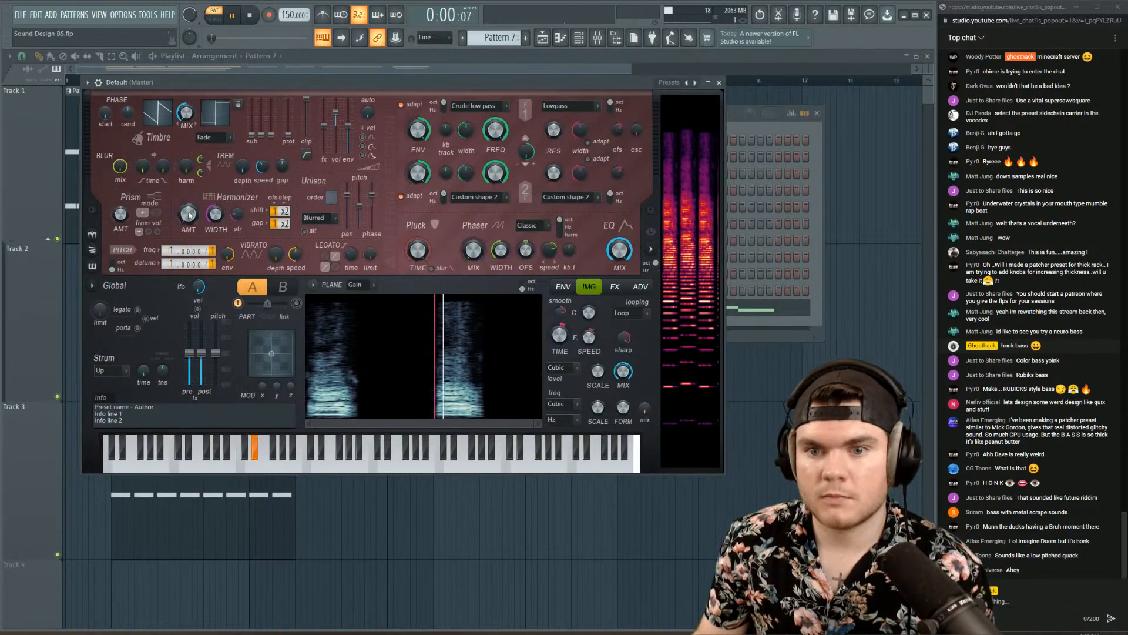
mouse_move(188, 213)
left_mouse_down()
mouse_move(188, 168)
mouse_move(188, 213)
left_mouse_up()
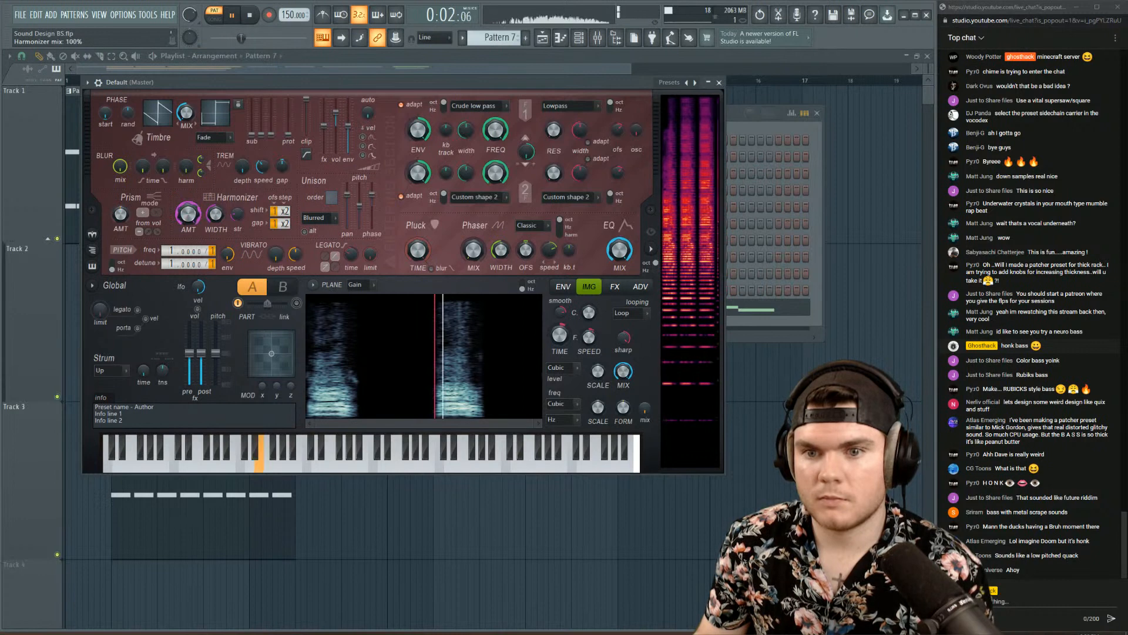
mouse_move(186, 166)
left_mouse_down()
mouse_move(186, 135)
mouse_move(186, 160)
left_mouse_up()
left_click_drag(120, 214, 120, 203)
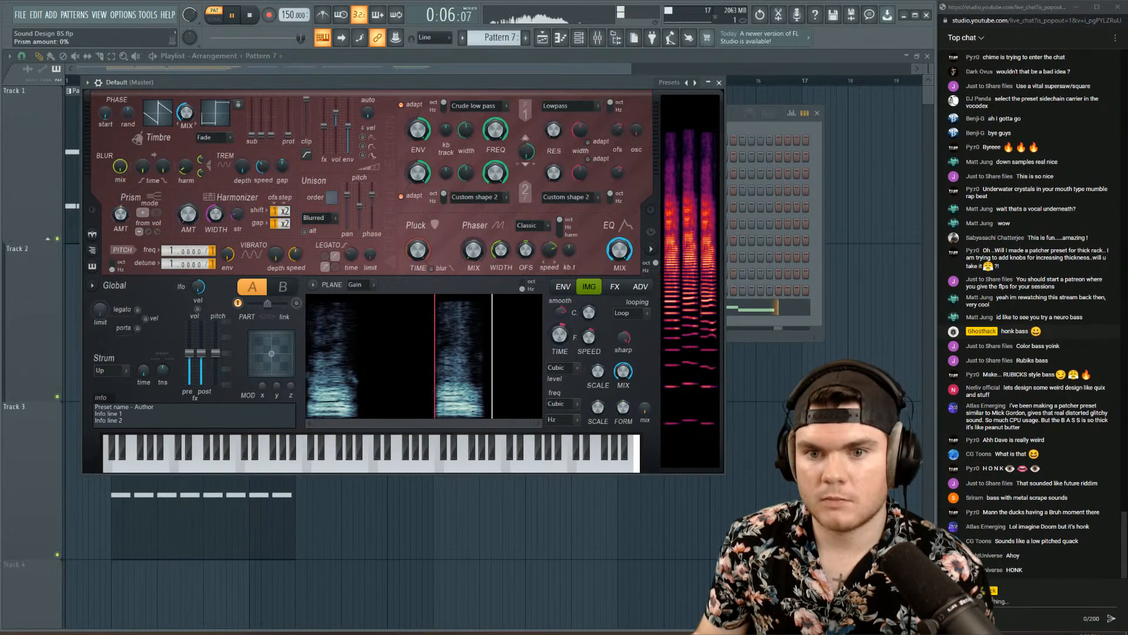
- Load the Squelch preset as Harmor's harmonic prism shape and play the pattern
key("space")
left_click(562, 286)
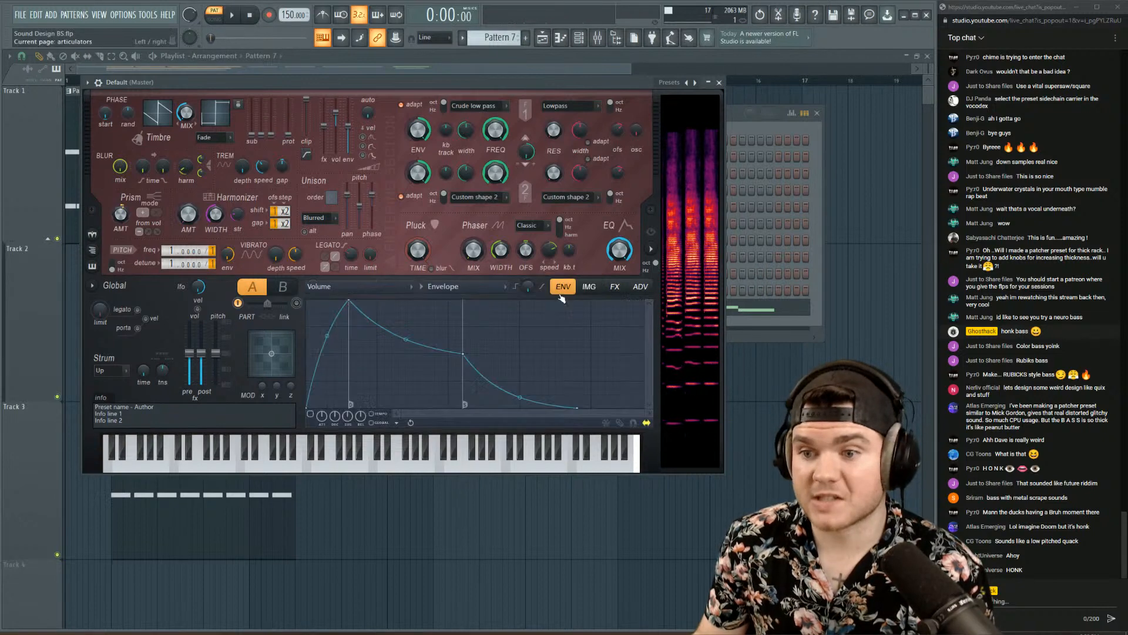
left_click(337, 284)
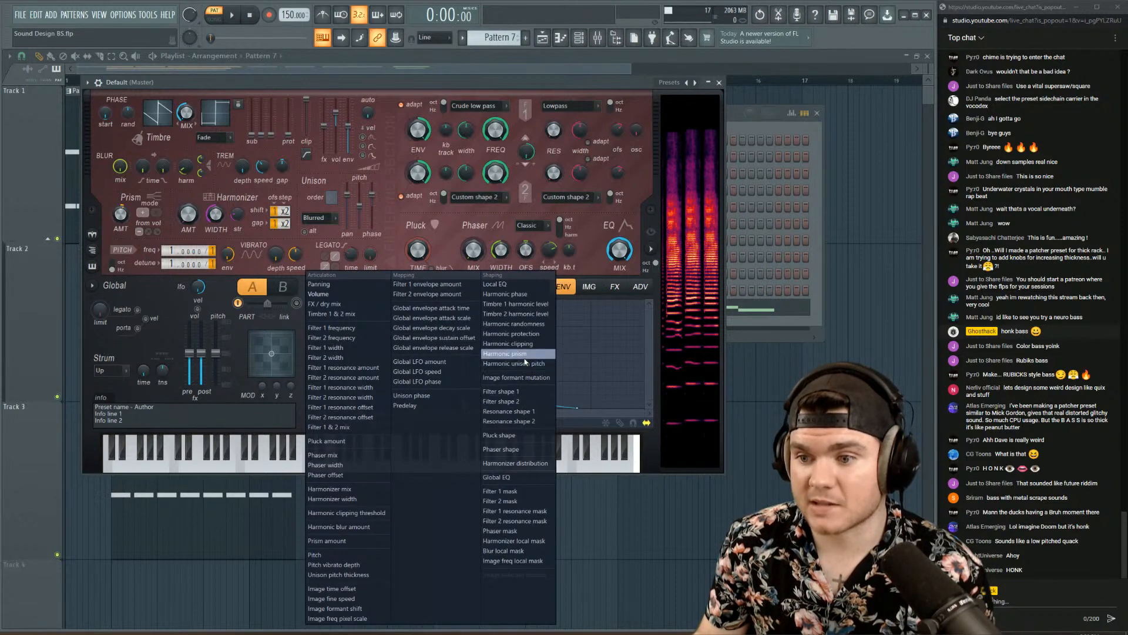
left_click(507, 353)
left_click(310, 421)
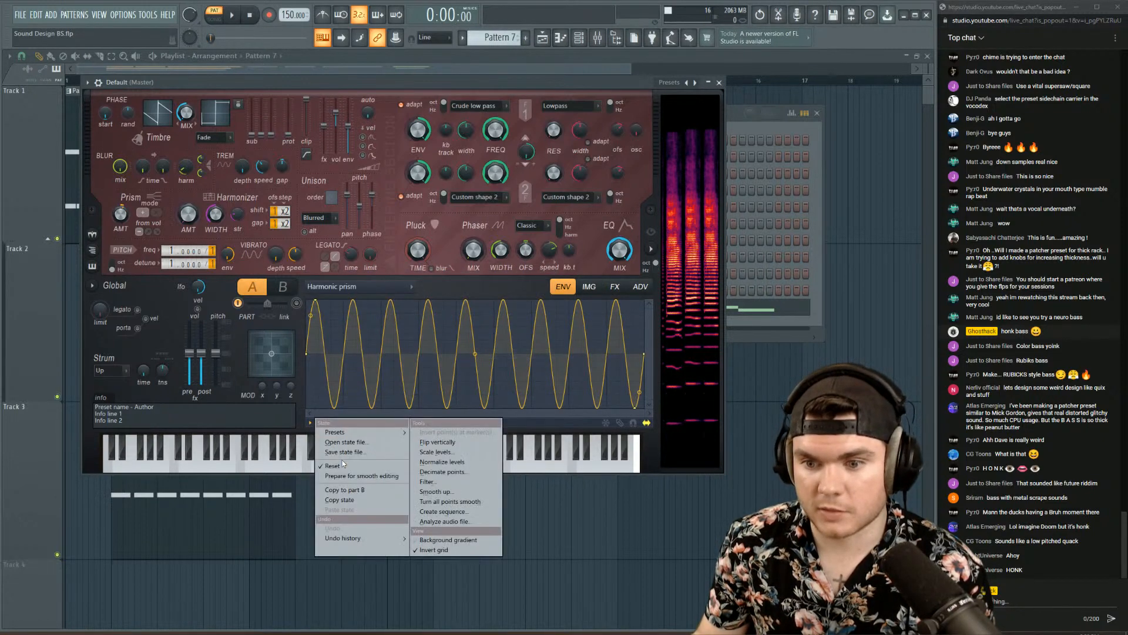
mouse_move(352, 432)
left_click(486, 33)
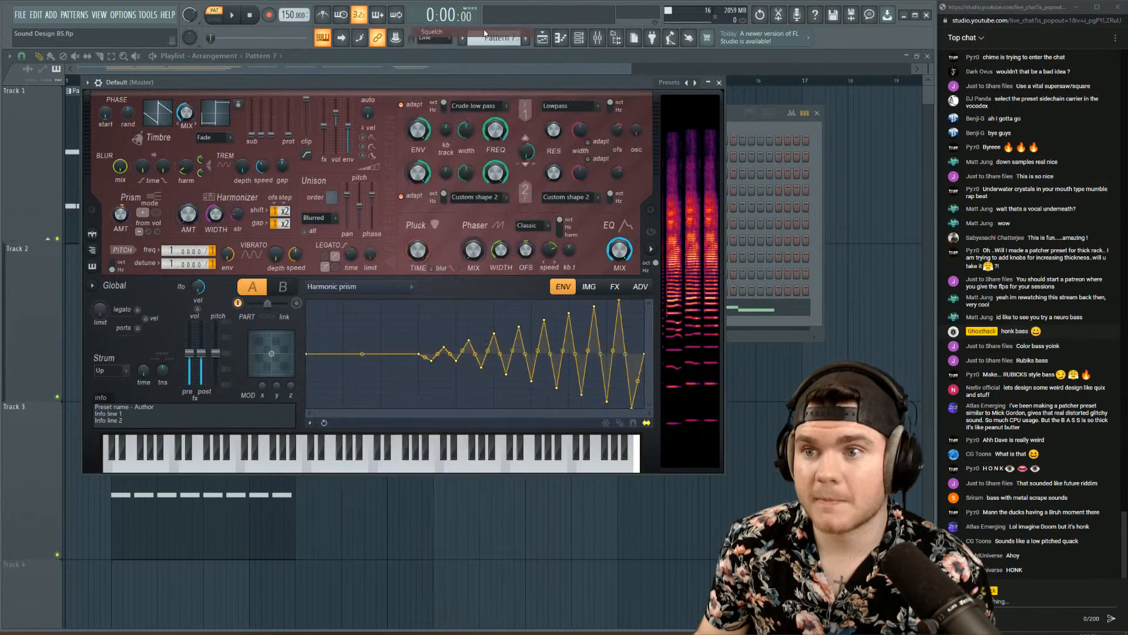
key("space")
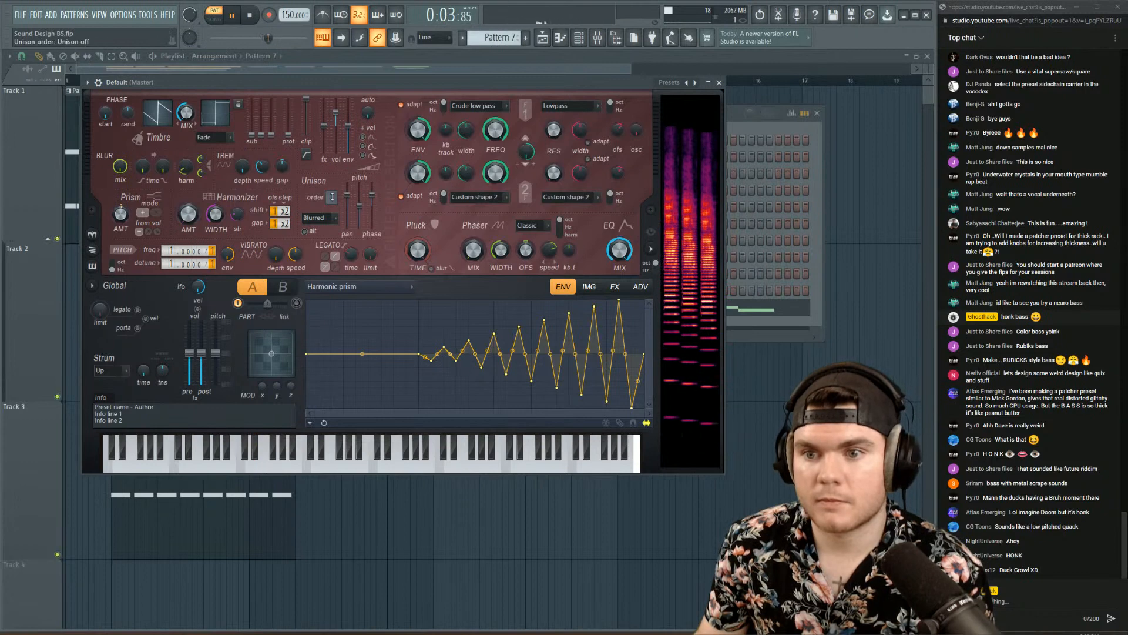
- Set Harmor's distortion type to Log and lower the distortion amount
left_click(615, 286)
left_click(407, 317)
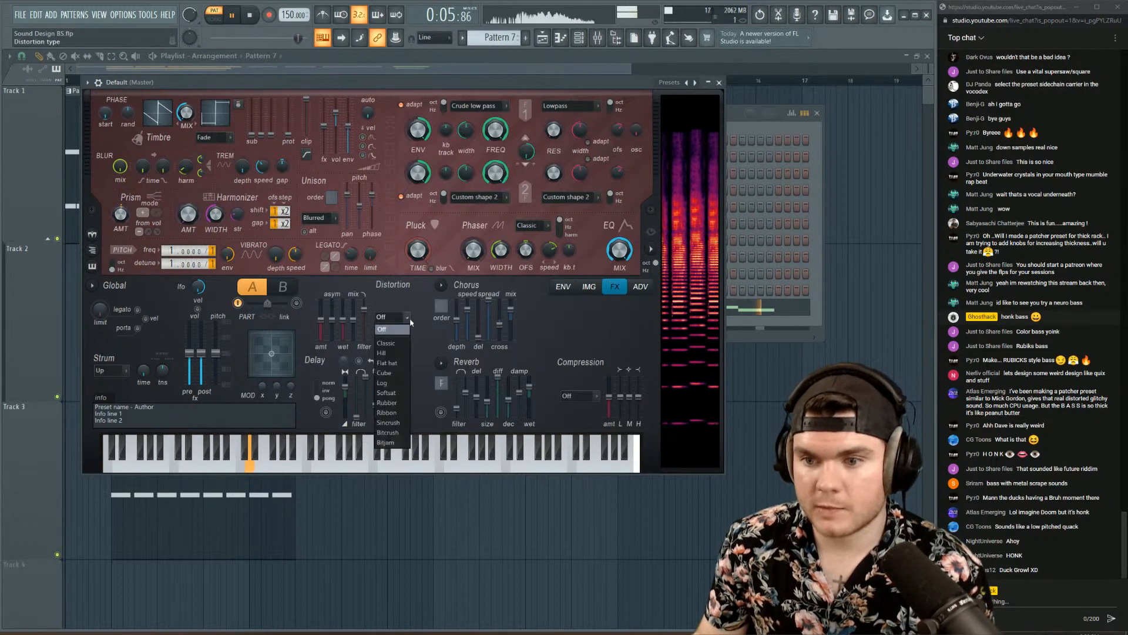
left_click(383, 383)
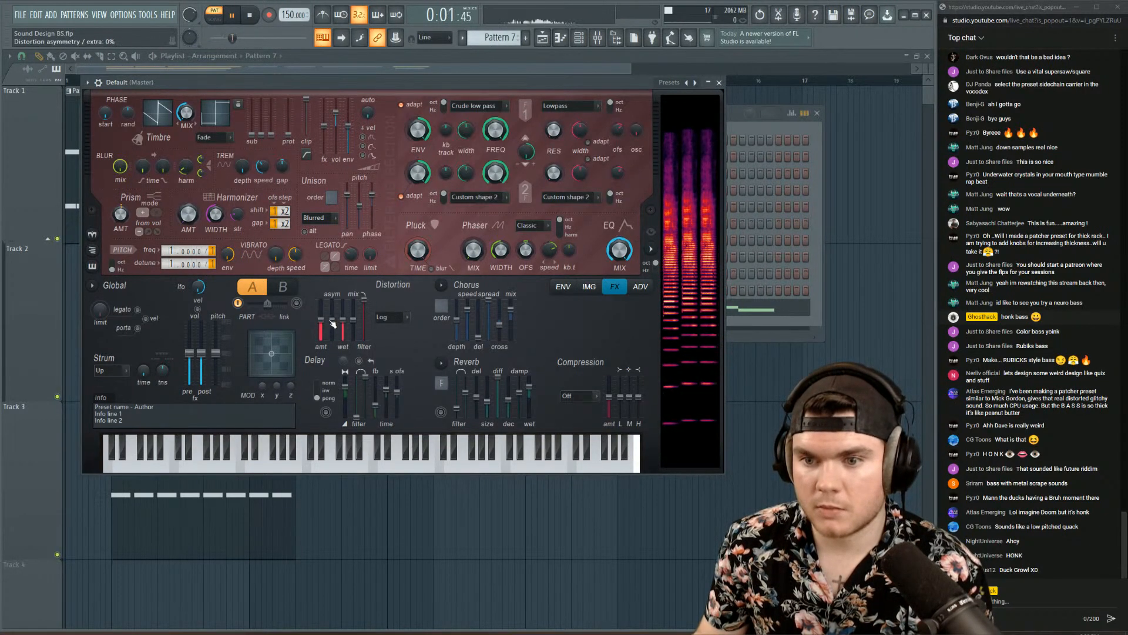
left_click_drag(320, 321, 321, 331)
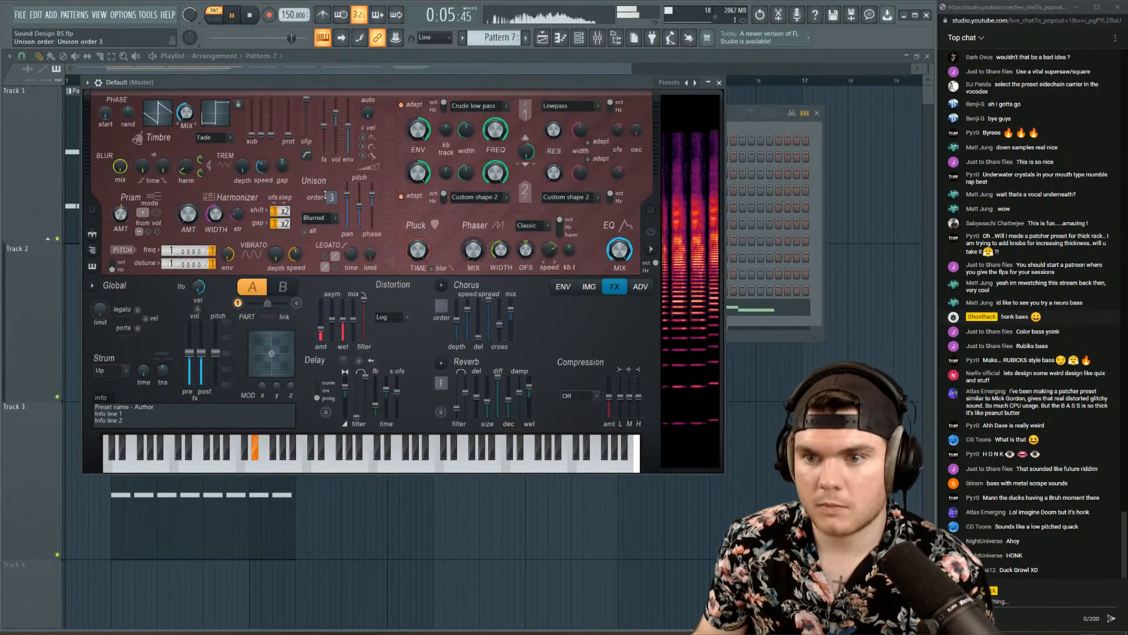
- Set the unison order to 5 and draw a straight falling envelope for unison pitch thickness
left_click_drag(329, 195, 329, 189)
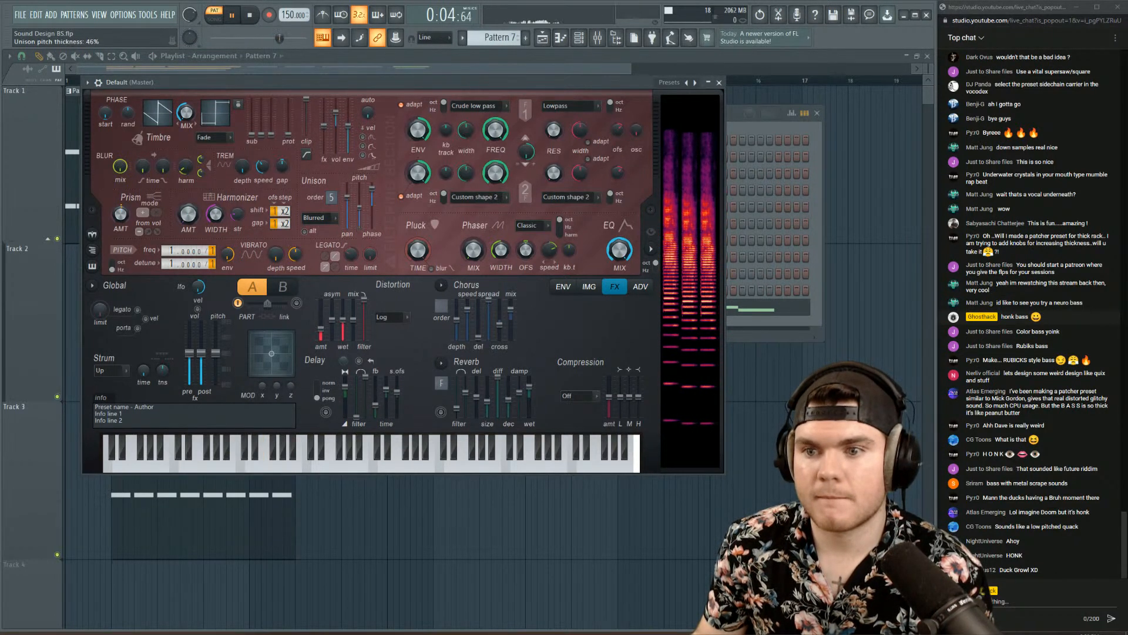
right_click(361, 219)
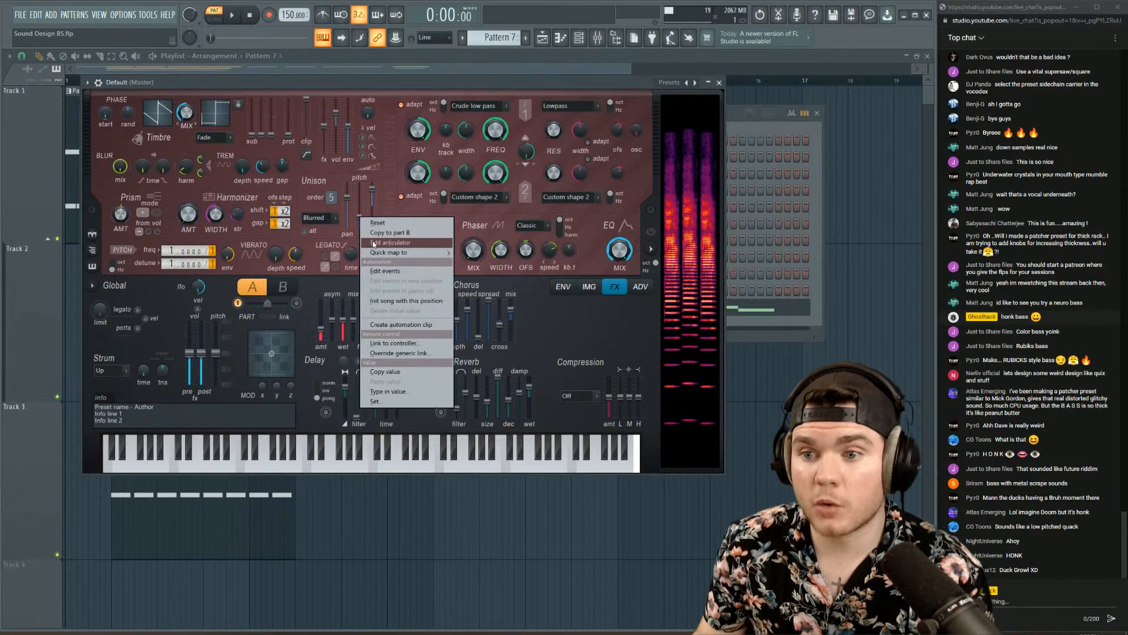
left_click(375, 244)
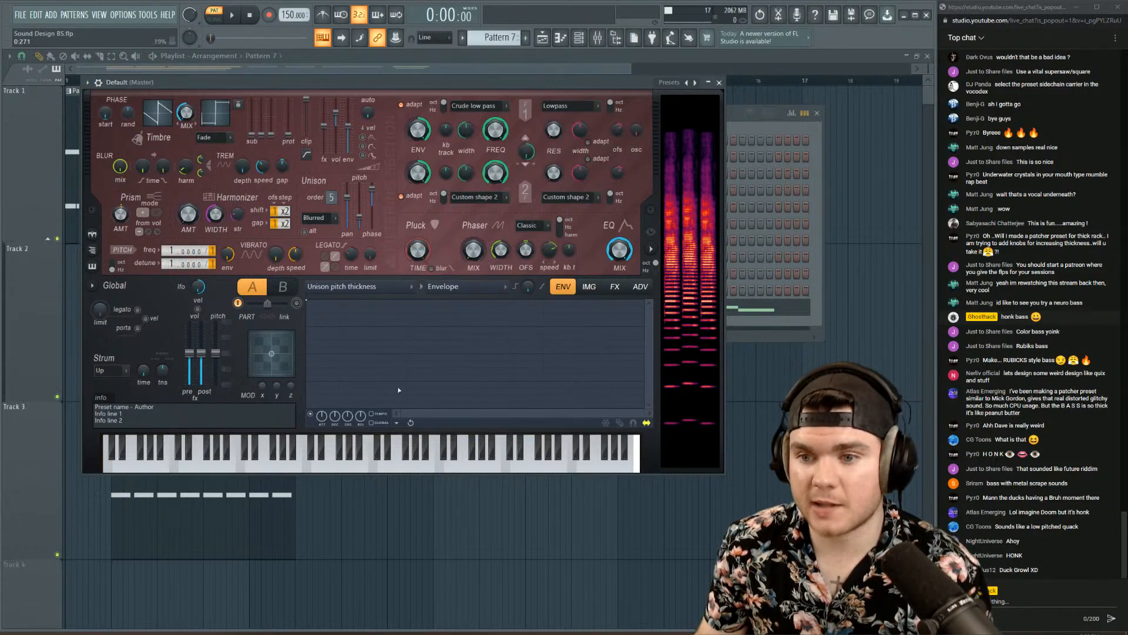
left_click_drag(398, 390, 397, 452)
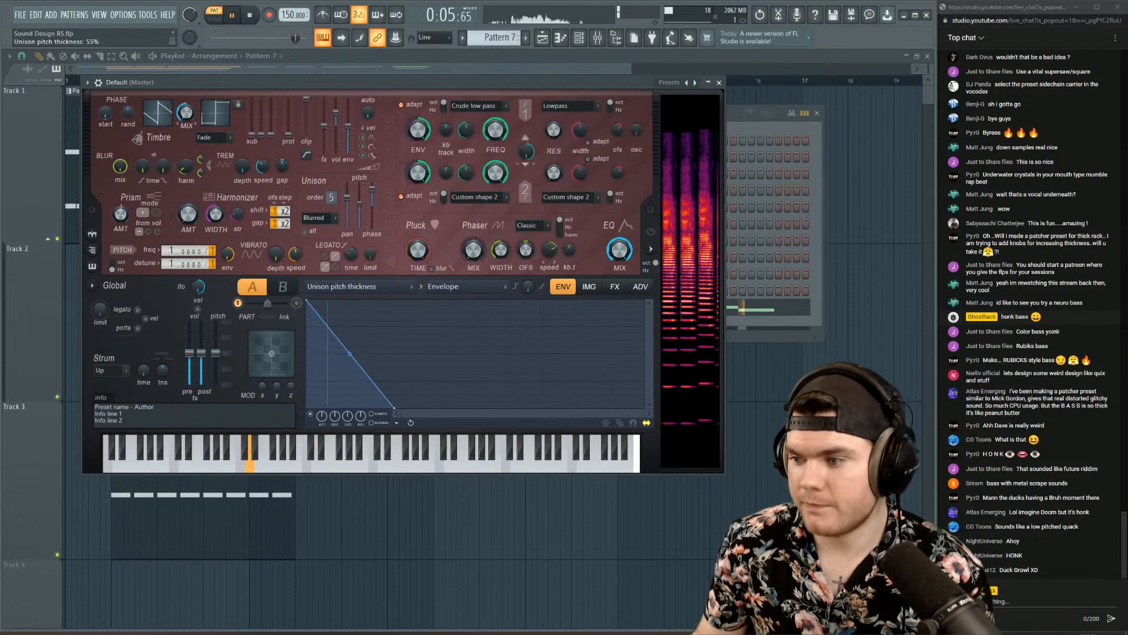
key("space")
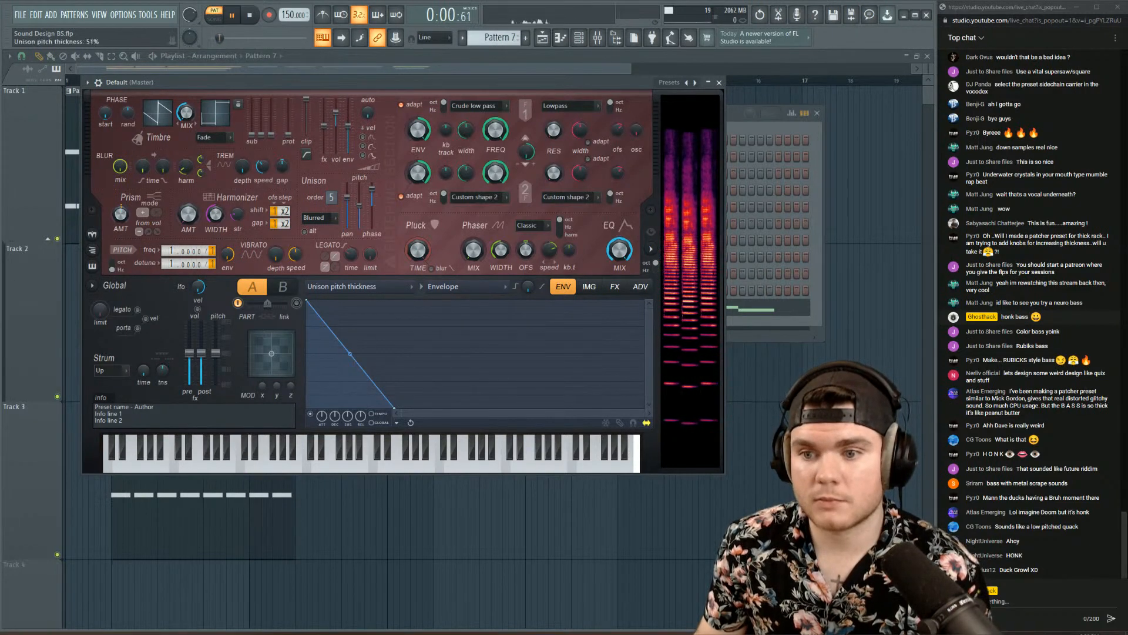
- Bow the falling unison pitch envelope upward, raise the unison order to 9 and audition the result
mouse_move(352, 347)
left_mouse_down()
mouse_move(351, 301)
mouse_move(350, 406)
mouse_move(351, 338)
left_mouse_up()
key("space")
key("space")
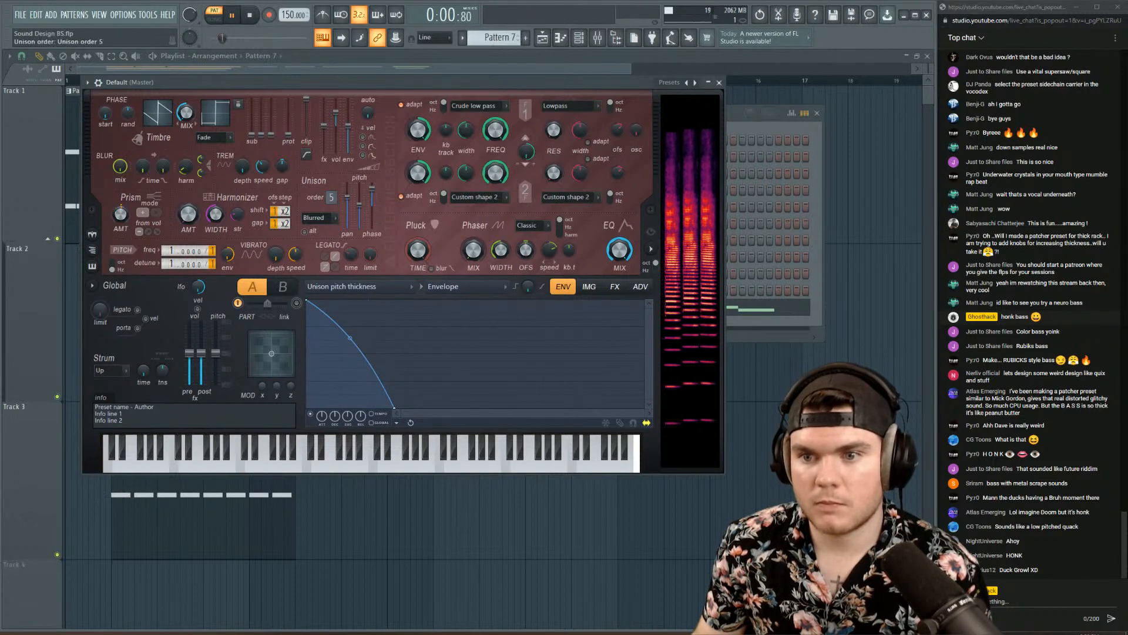
left_click_drag(361, 206, 361, 219)
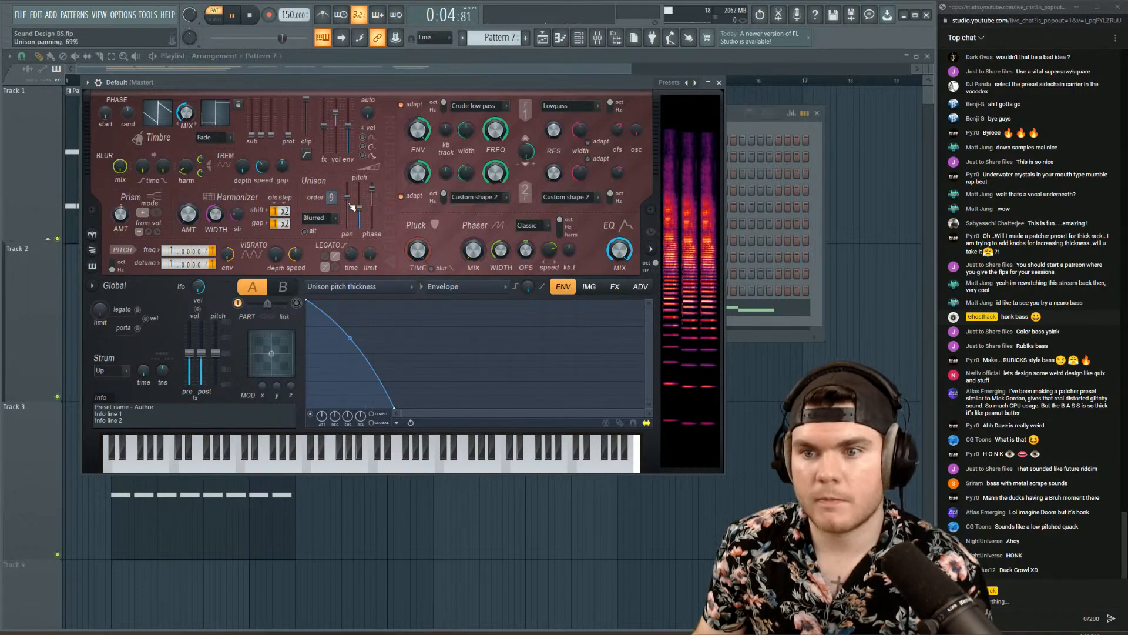
key("space")
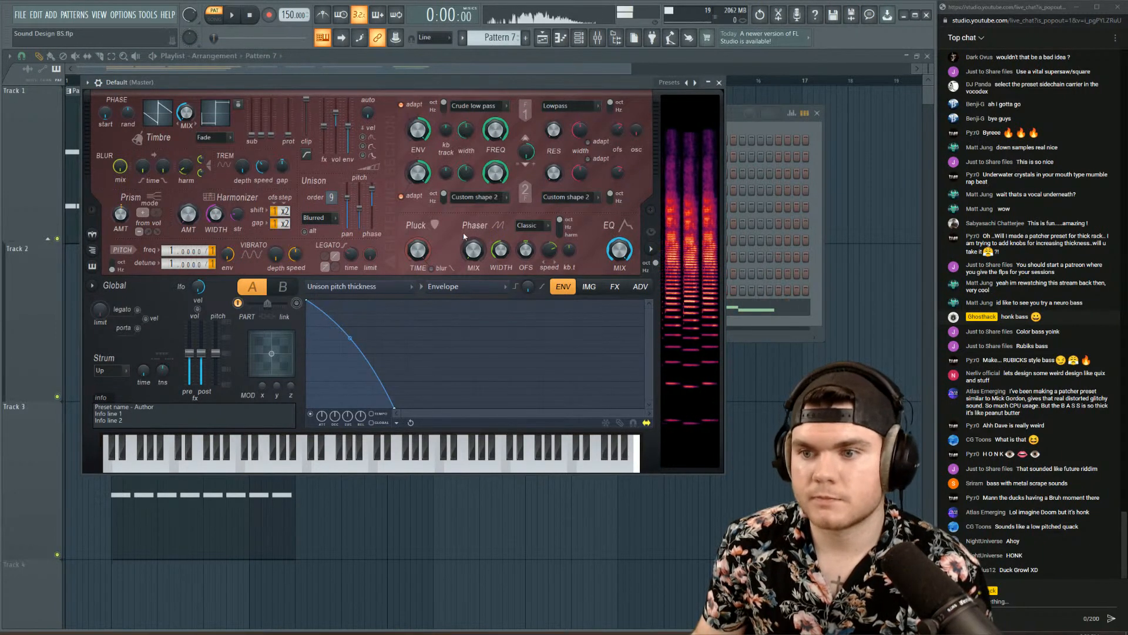
- Turn up Harmor's phaser mix and set the phaser offset motion speed to 8:18 while the pattern plays
key("space")
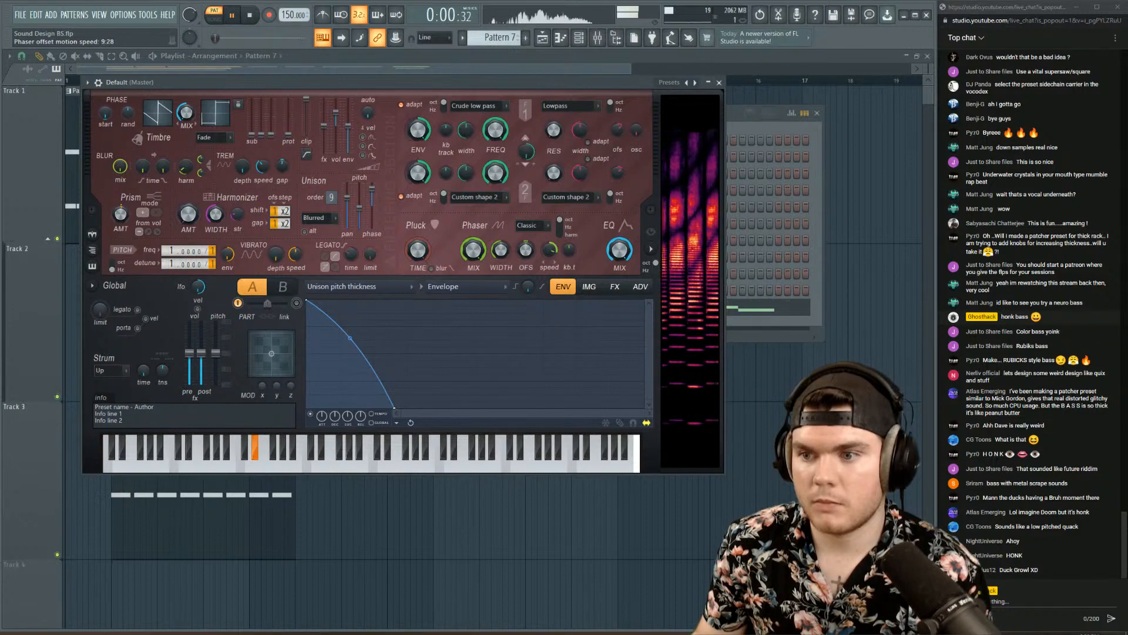
left_click_drag(550, 249, 550, 247)
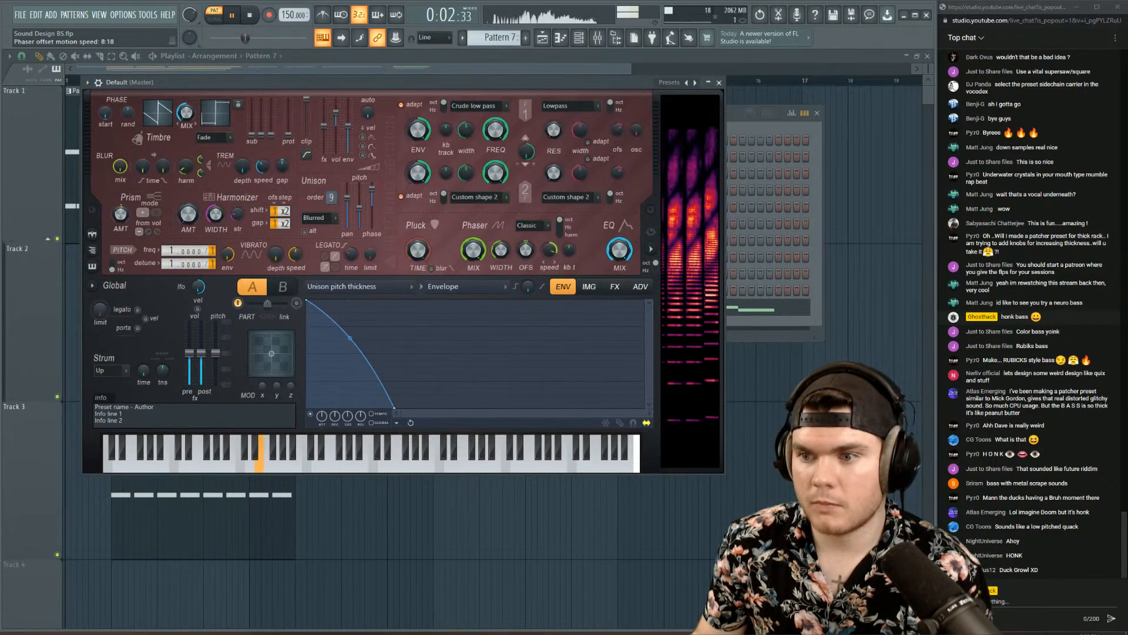
key("space")
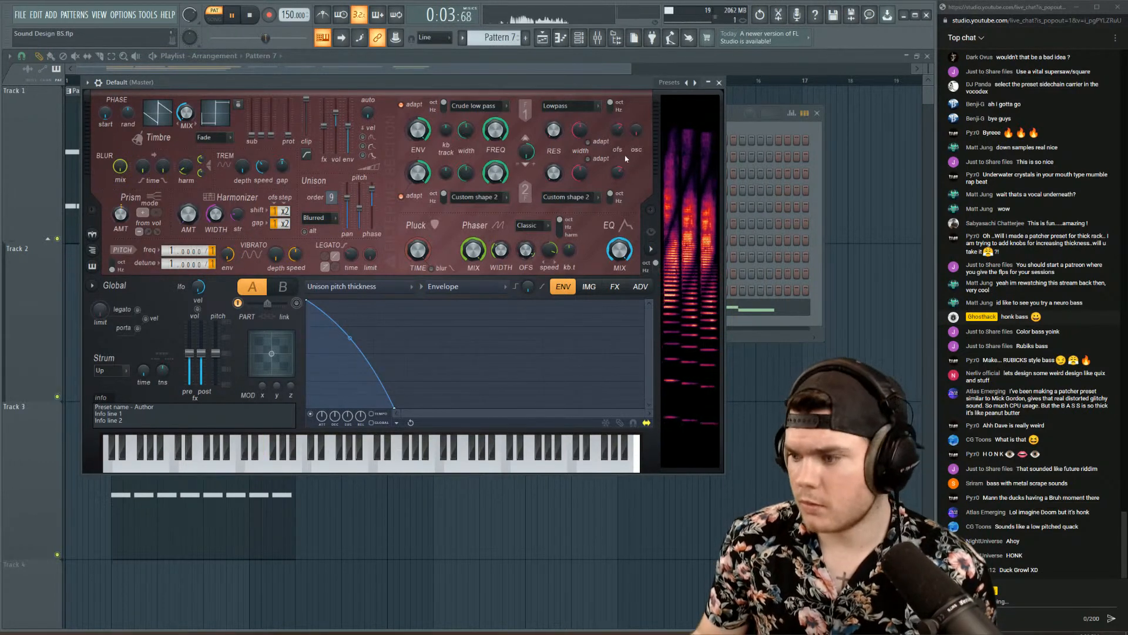
- Route the honk Harmor channel to mixer track 16 and play the pattern
left_click(719, 83)
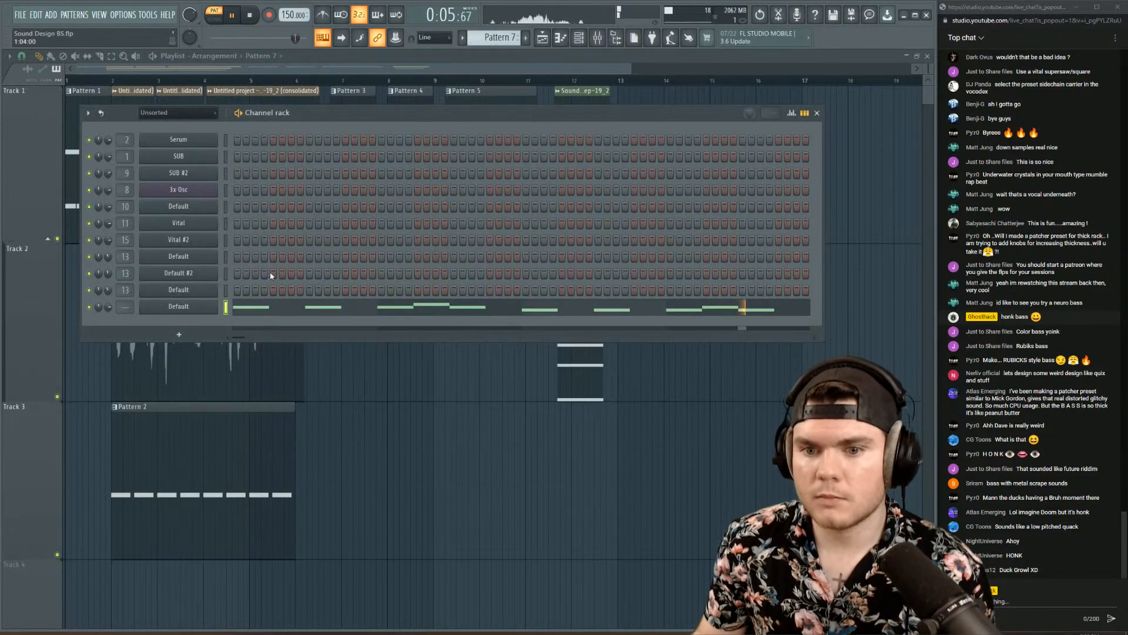
key("F9")
left_click(343, 114)
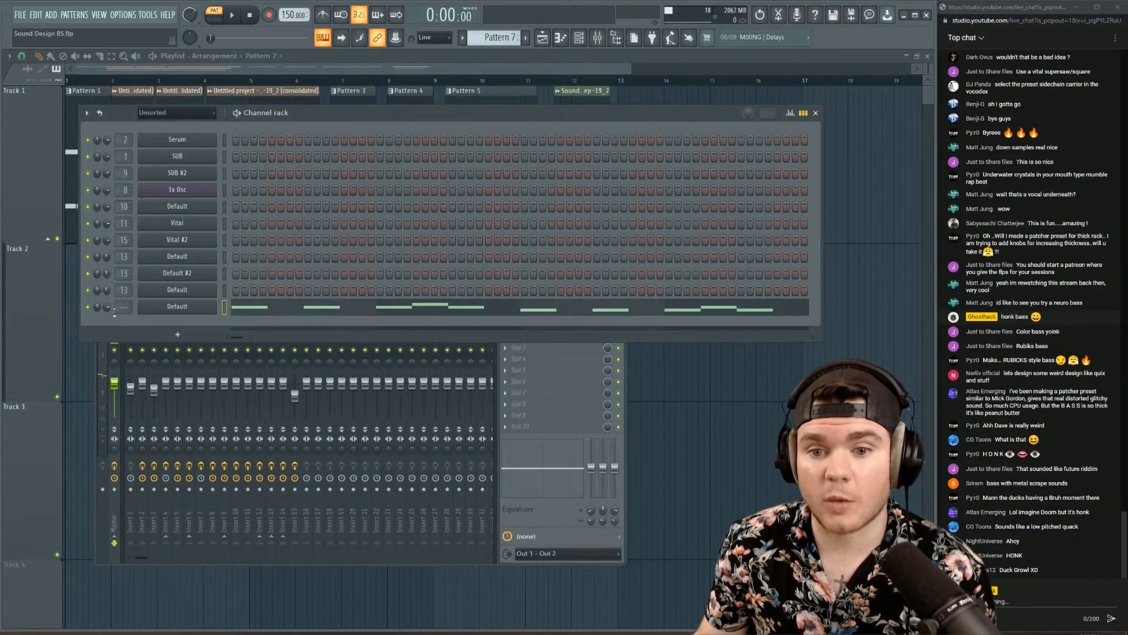
left_click(122, 307)
key("space")
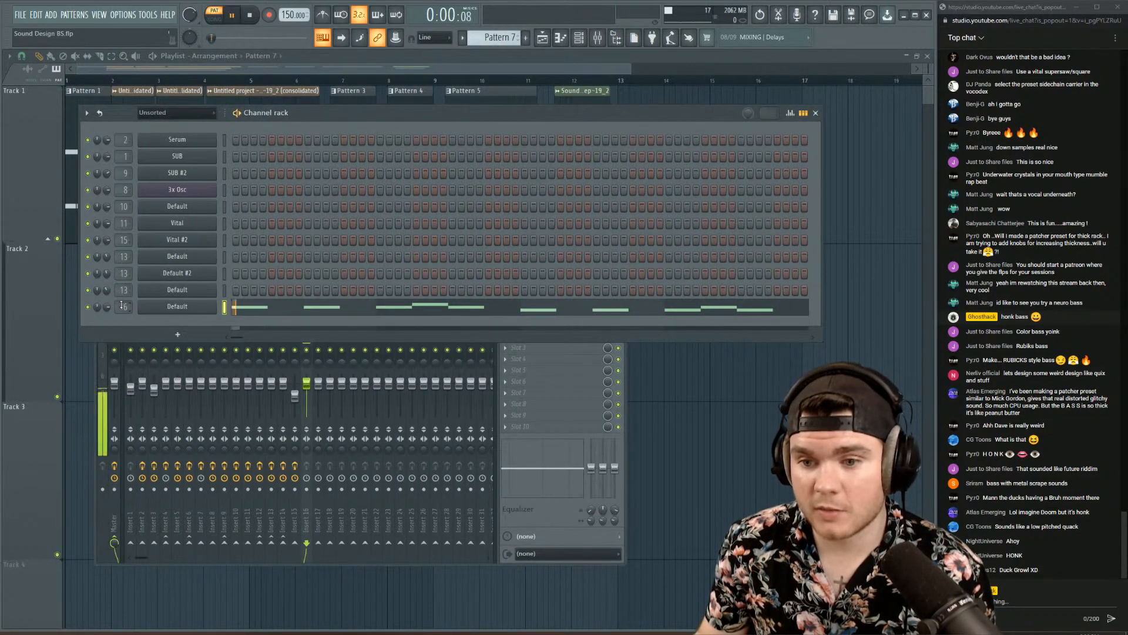
- Load a saved mixer track preset onto Insert 16
left_click(310, 367)
right_click(310, 330)
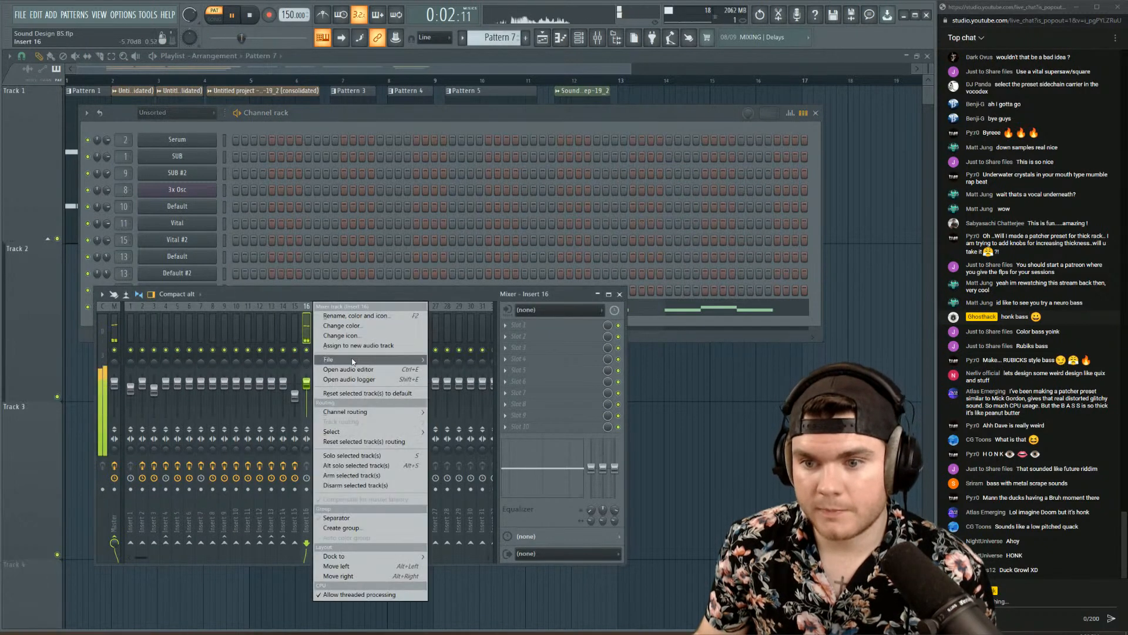
mouse_move(353, 359)
left_click(488, 584)
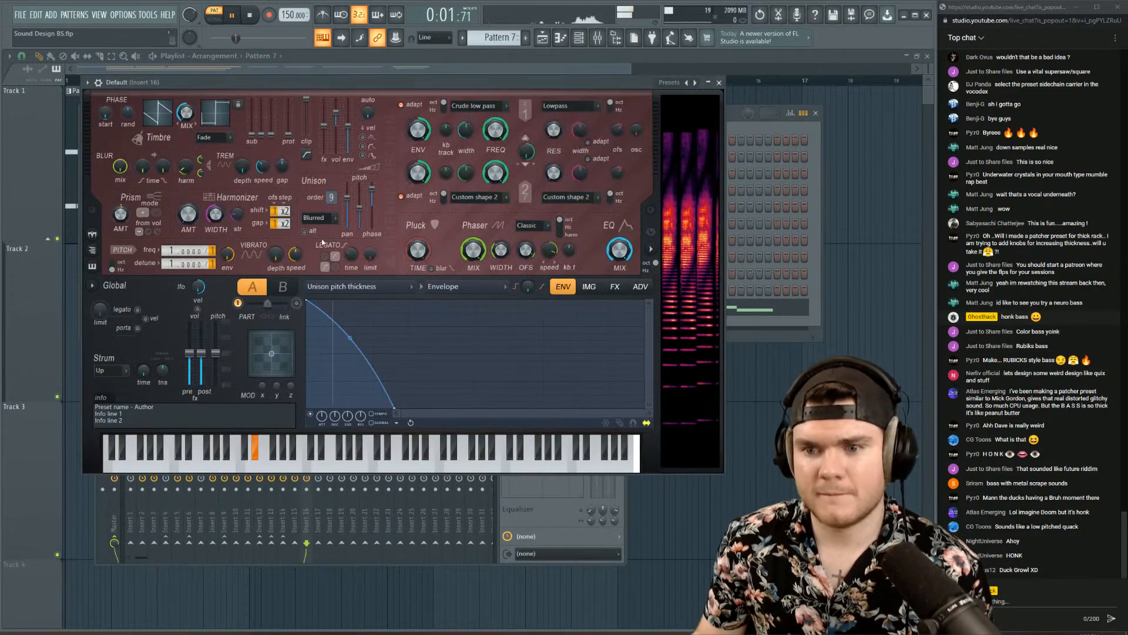
- Bow the unison pitch thickness envelope further upward and raise Harmor's time blur
left_click_drag(350, 338, 350, 309)
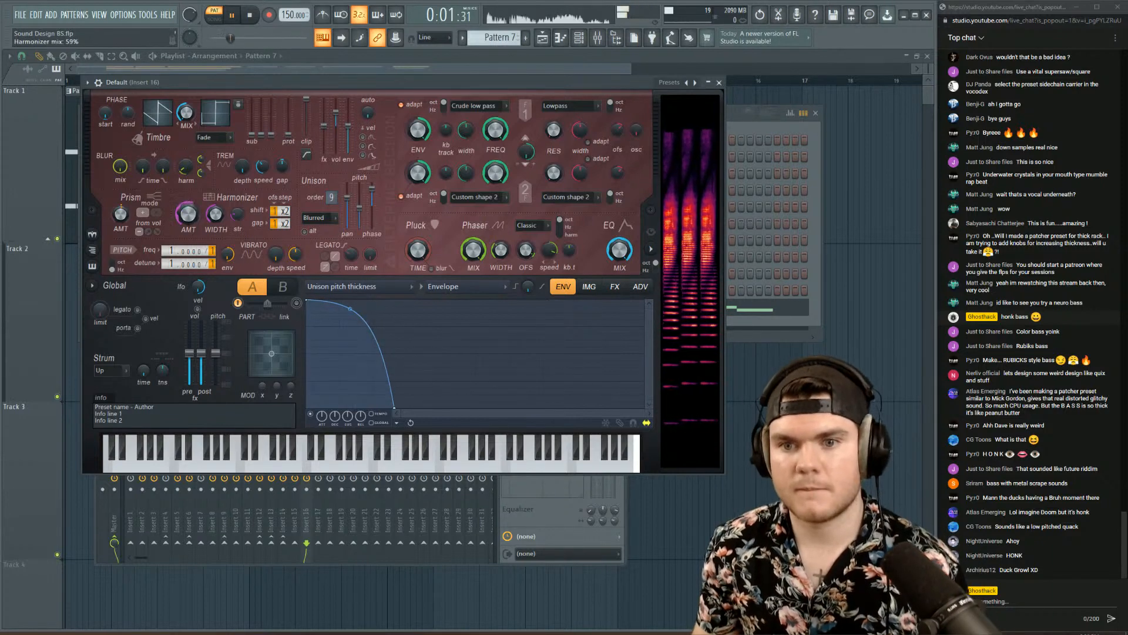
left_click_drag(163, 167, 163, 148)
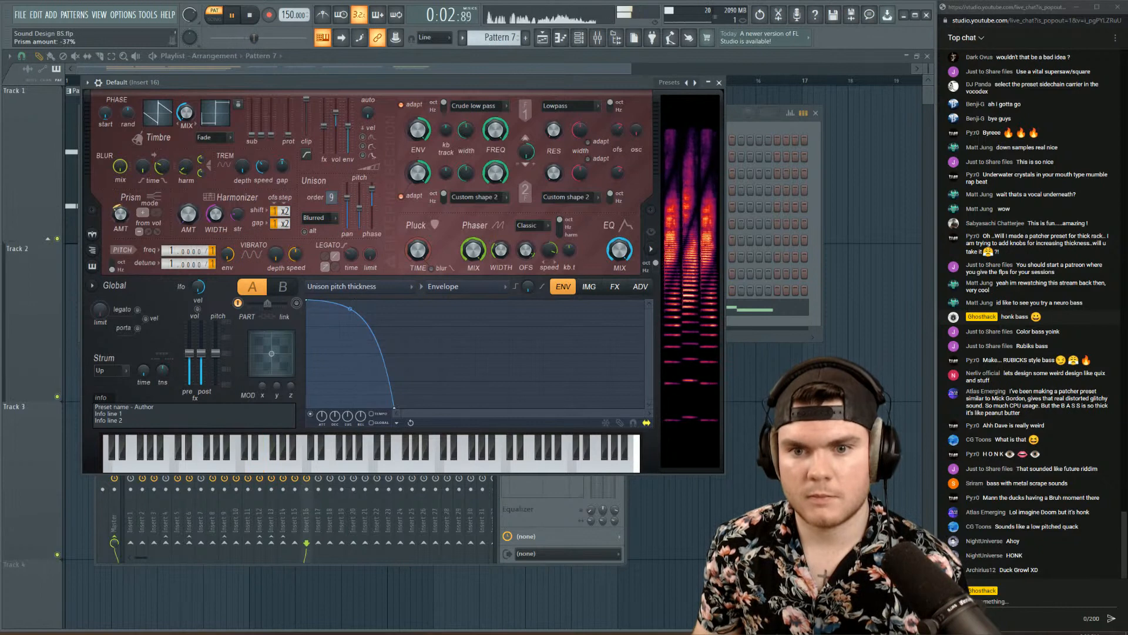
- Try different prism amounts in Harmor, settle on 12%, and play the pattern to audition the honk
left_click_drag(121, 215, 122, 199)
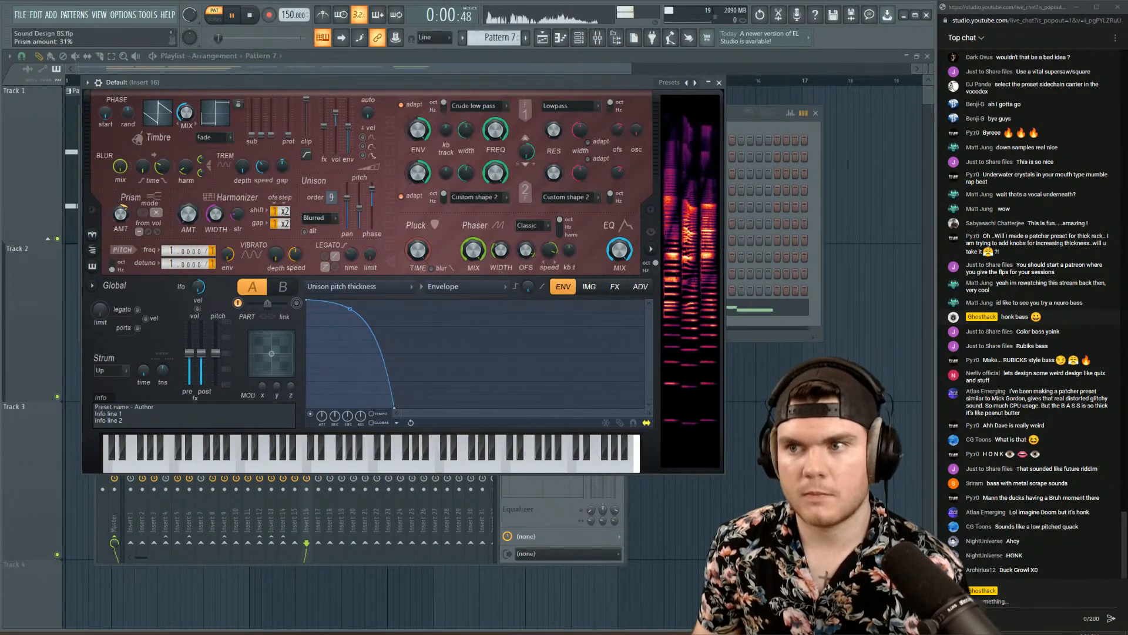
left_click_drag(121, 198, 120, 217)
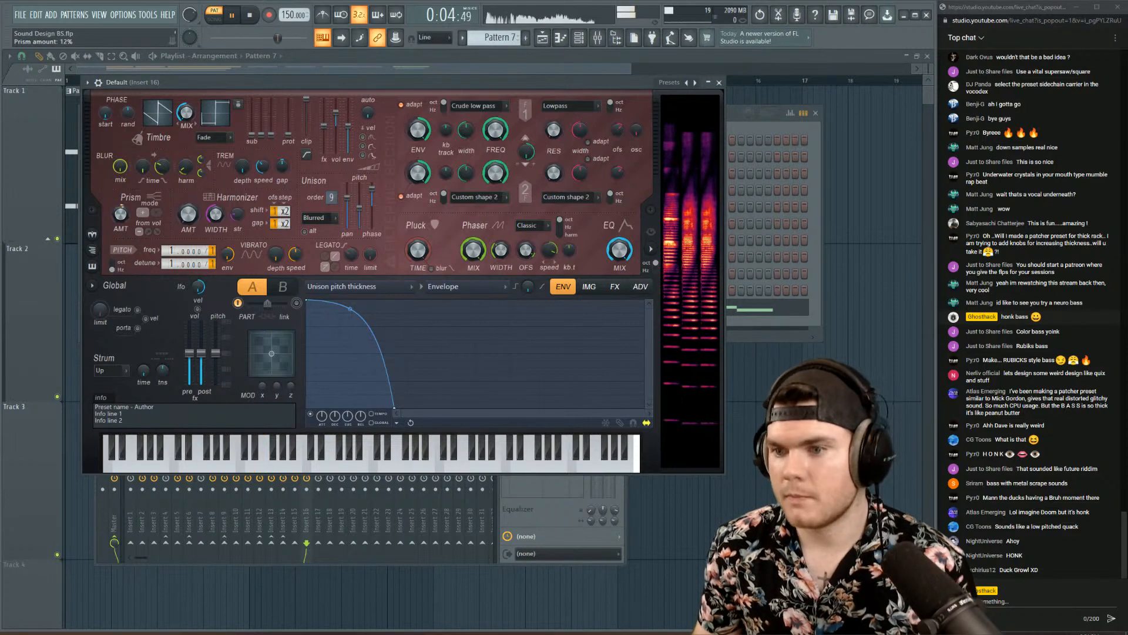
key("space")
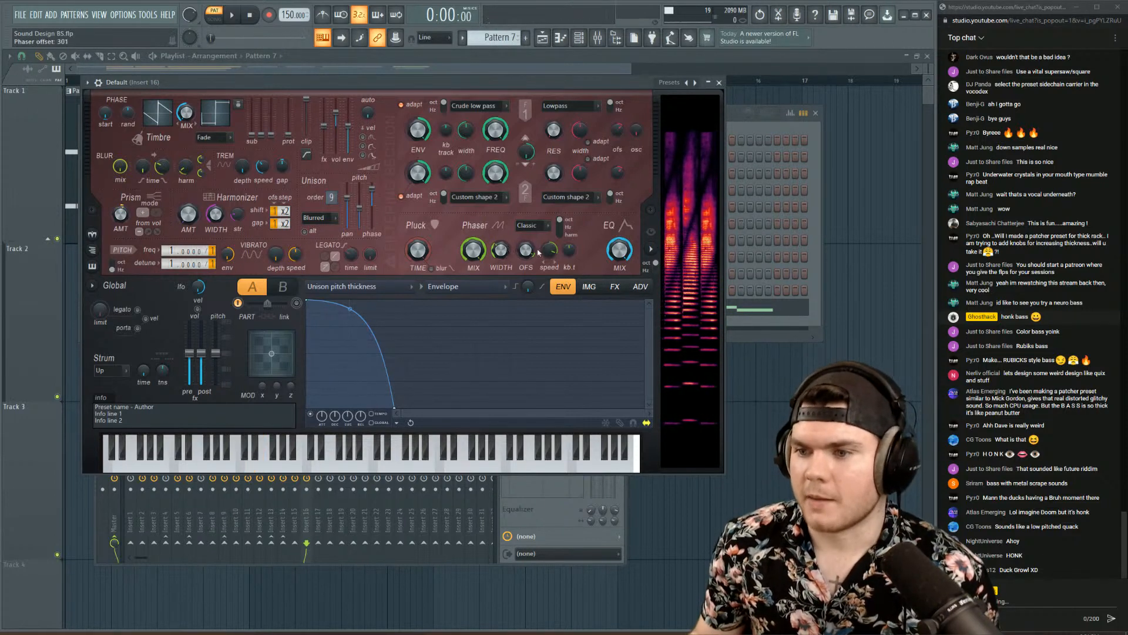
key("space")
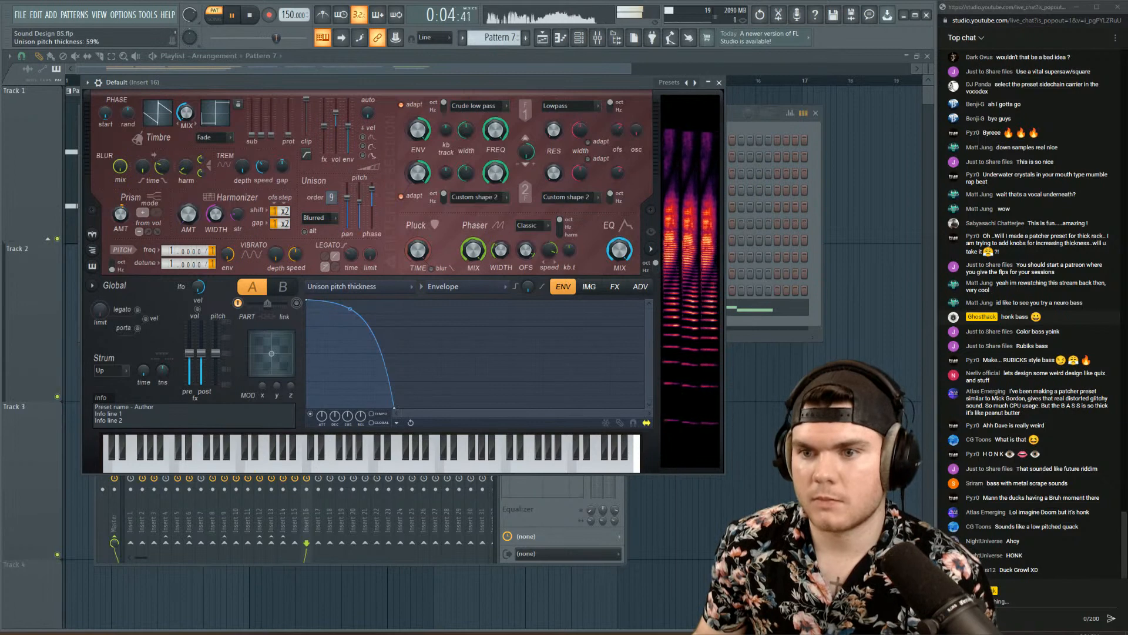
key("space")
- Load a chorus preset in Harmor's effects with the chorus mix at 16%, and set the compression to Warming
left_click(614, 286)
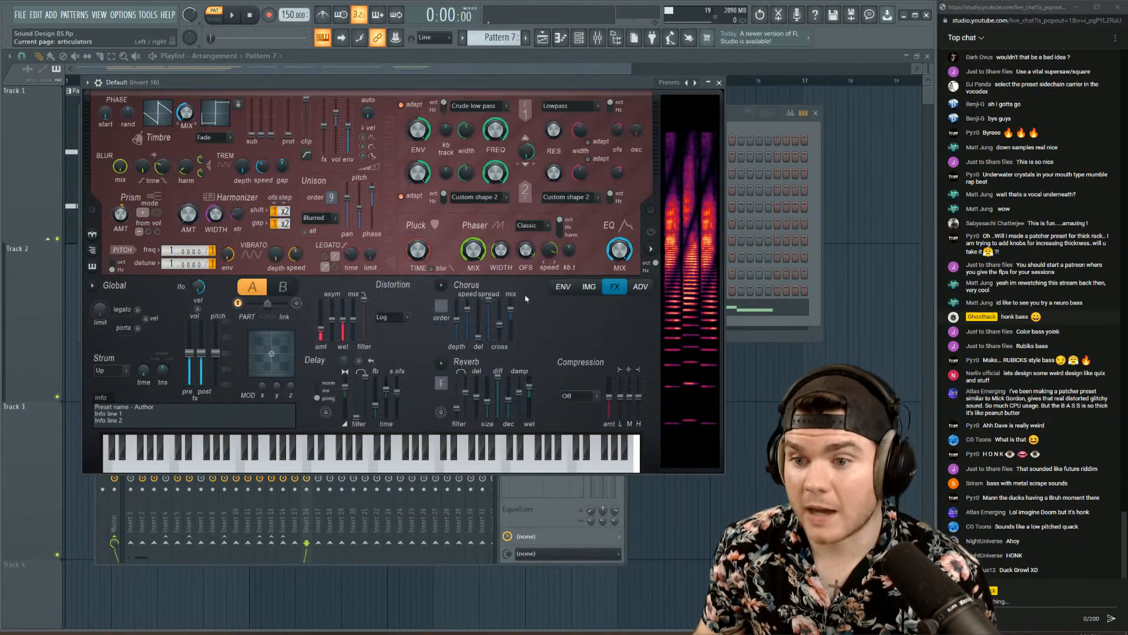
left_click(442, 286)
left_click(463, 310)
key("space")
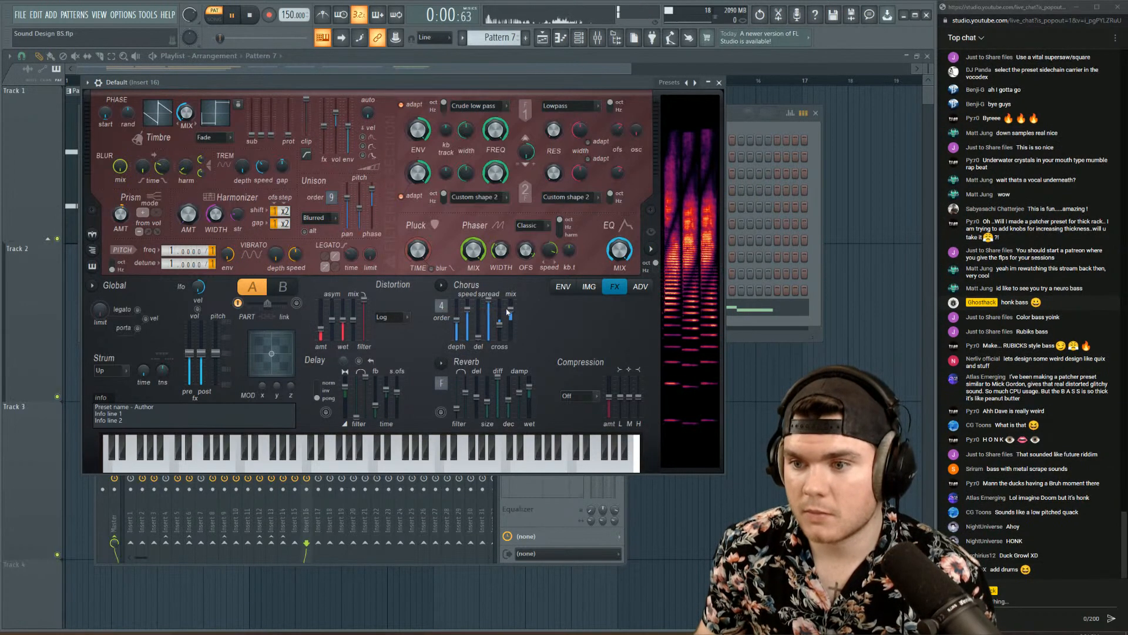
left_click_drag(511, 309, 510, 317)
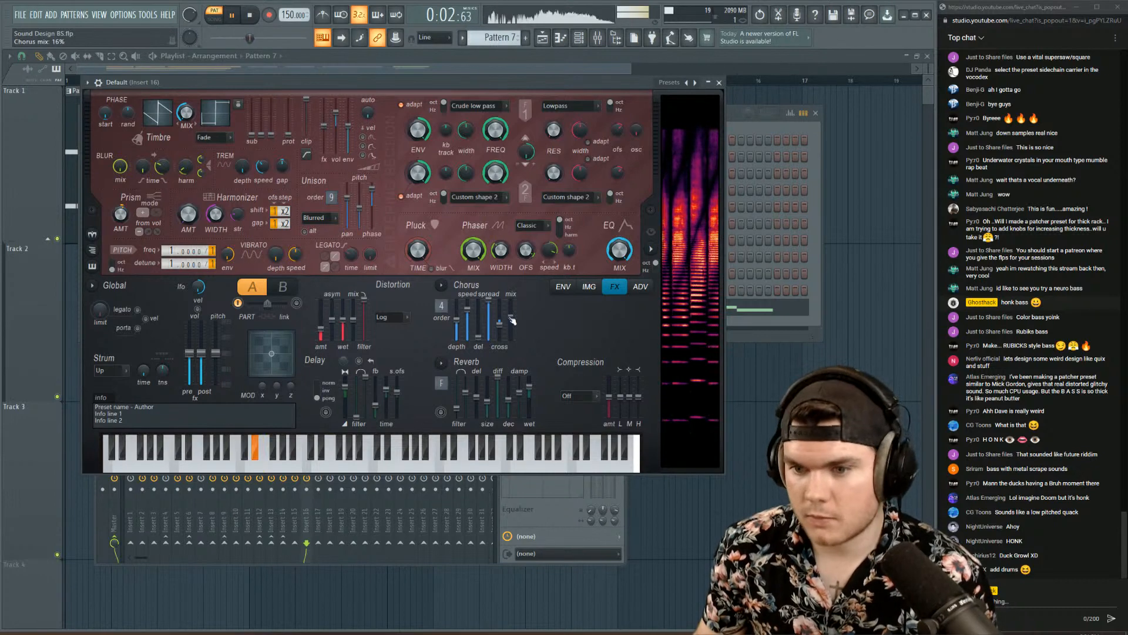
left_click(575, 432)
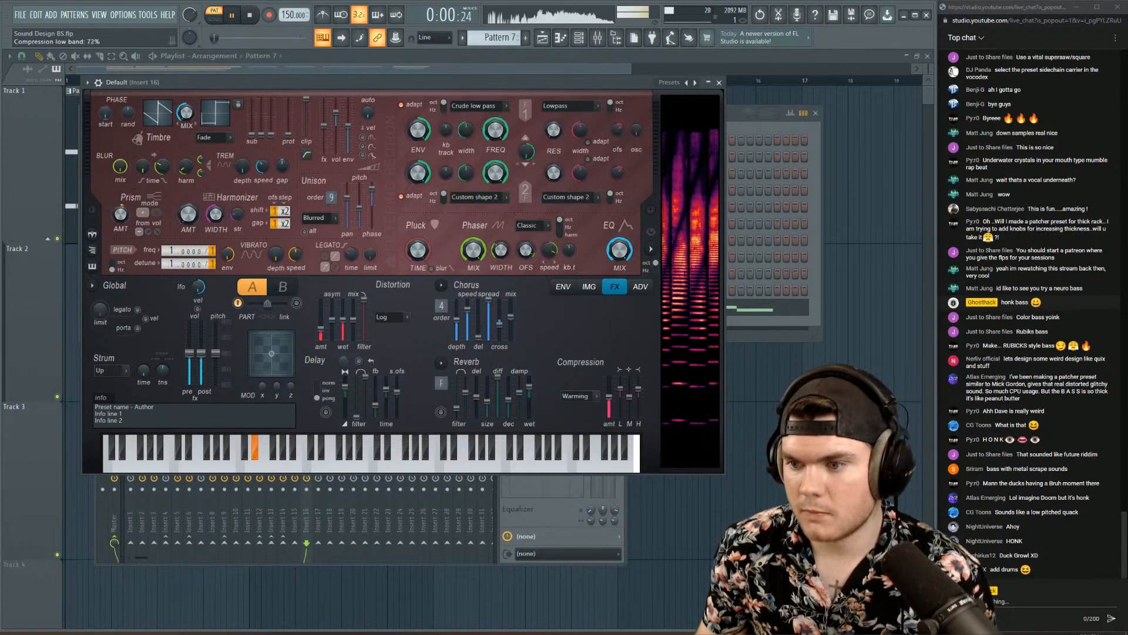
- Raise Harmor's image sharpening to about 49% or higher and adjust the image time offset smoothing during playback
left_click(562, 286)
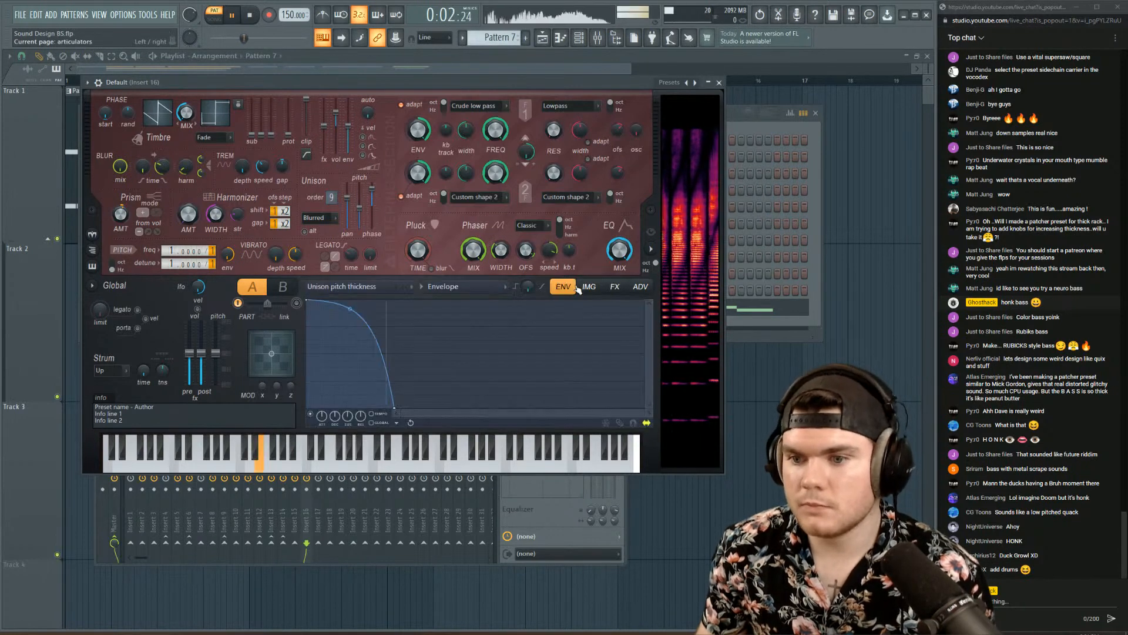
left_click(588, 287)
key("space")
key("space")
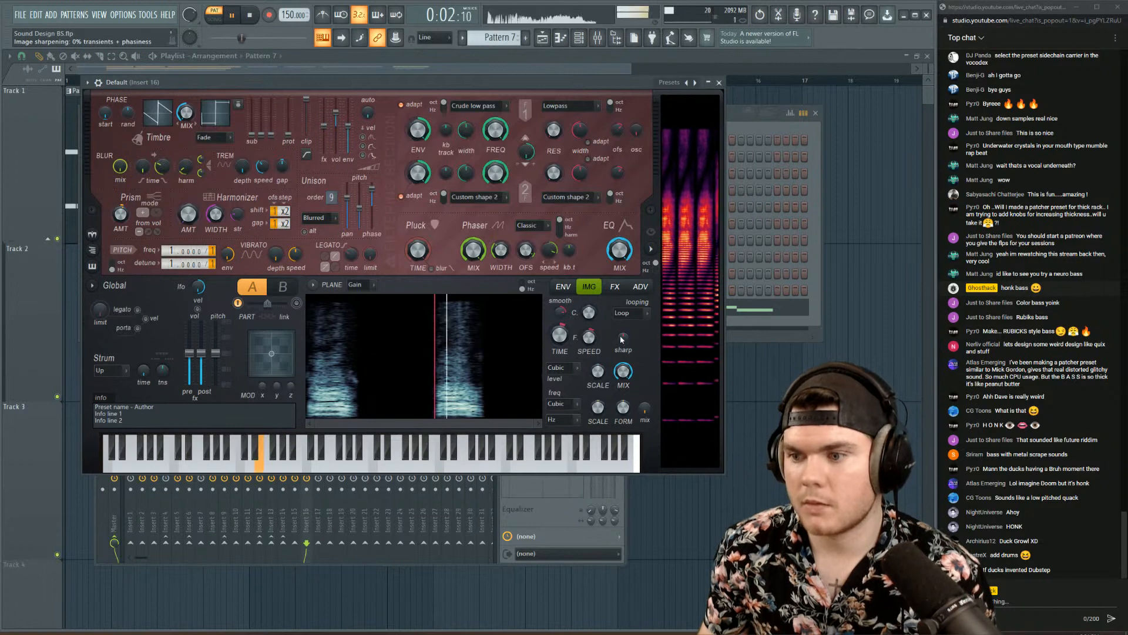
scroll(621, 339, "up", 3)
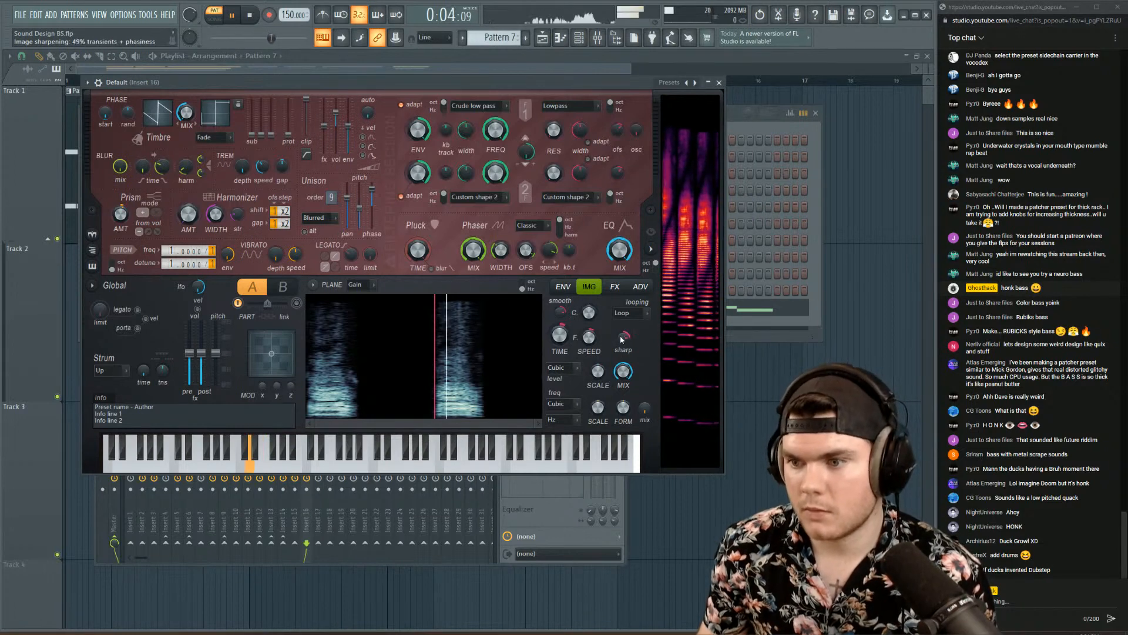
scroll(561, 316, "up", 5)
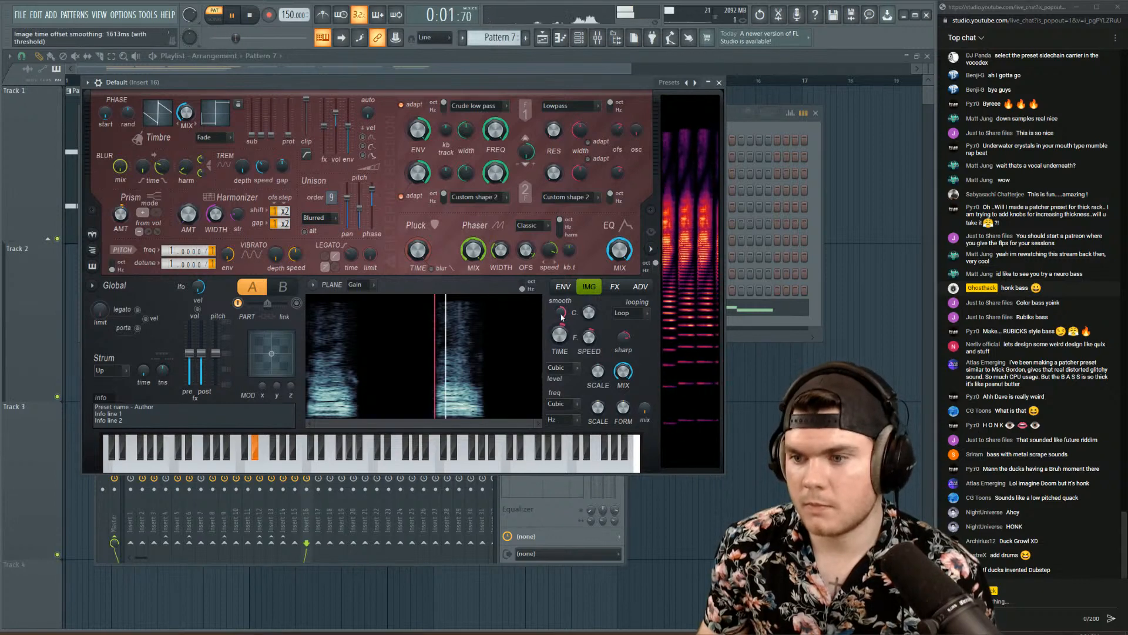
scroll(561, 316, "down", 4)
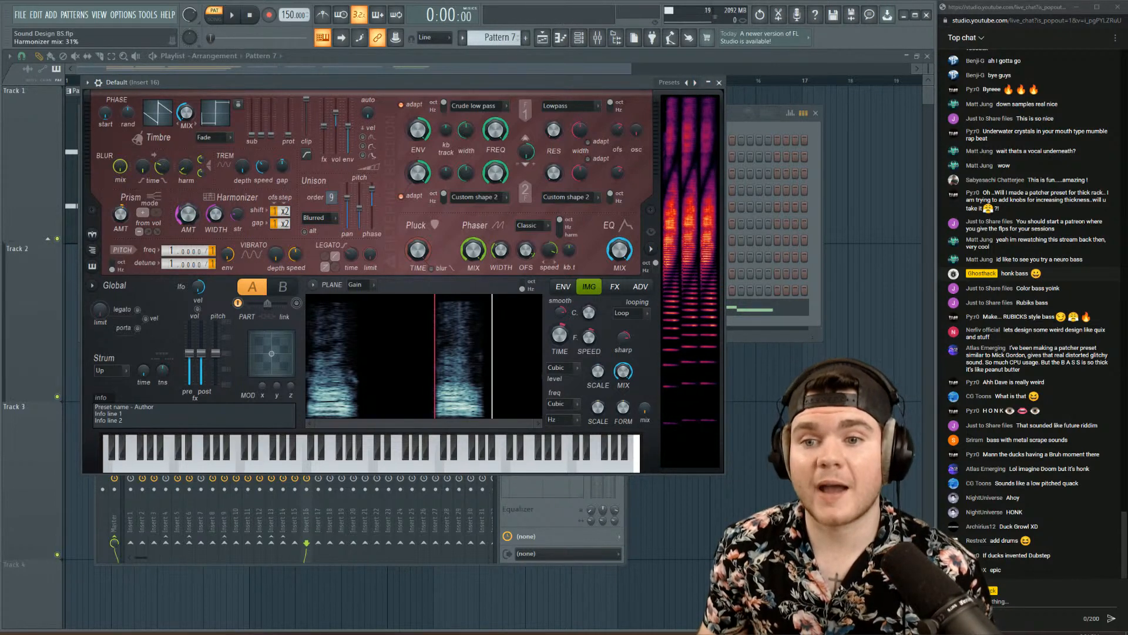
- Set Harmor's time blur decay to 39% while the pattern plays, and close the synth window
key("space")
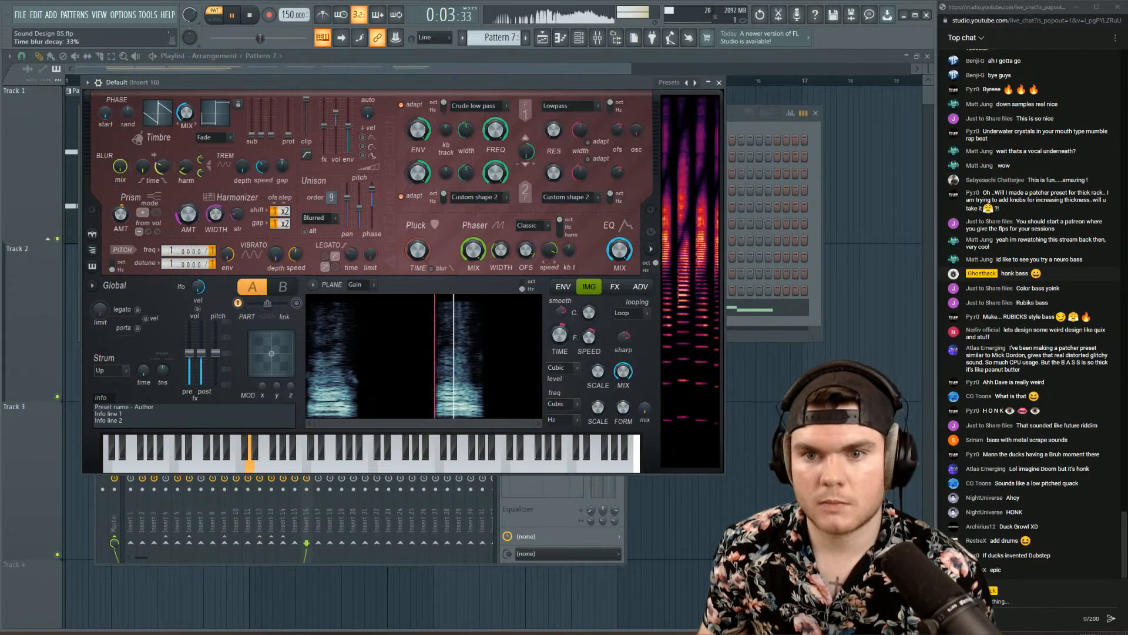
left_click_drag(162, 167, 161, 160)
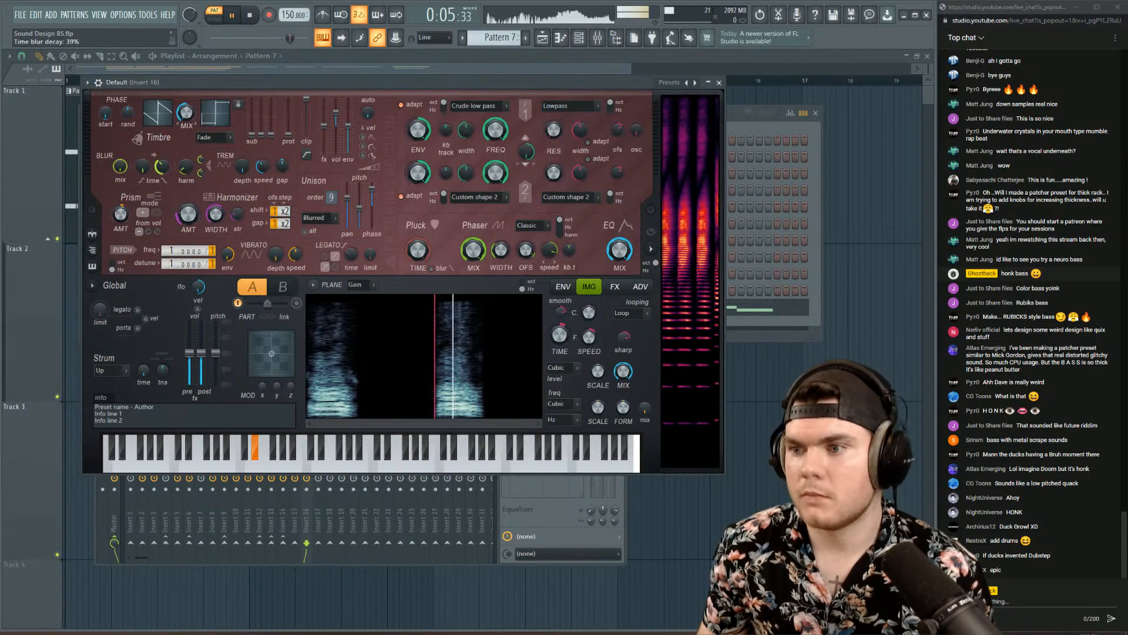
key("space")
left_click(719, 83)
key("space")
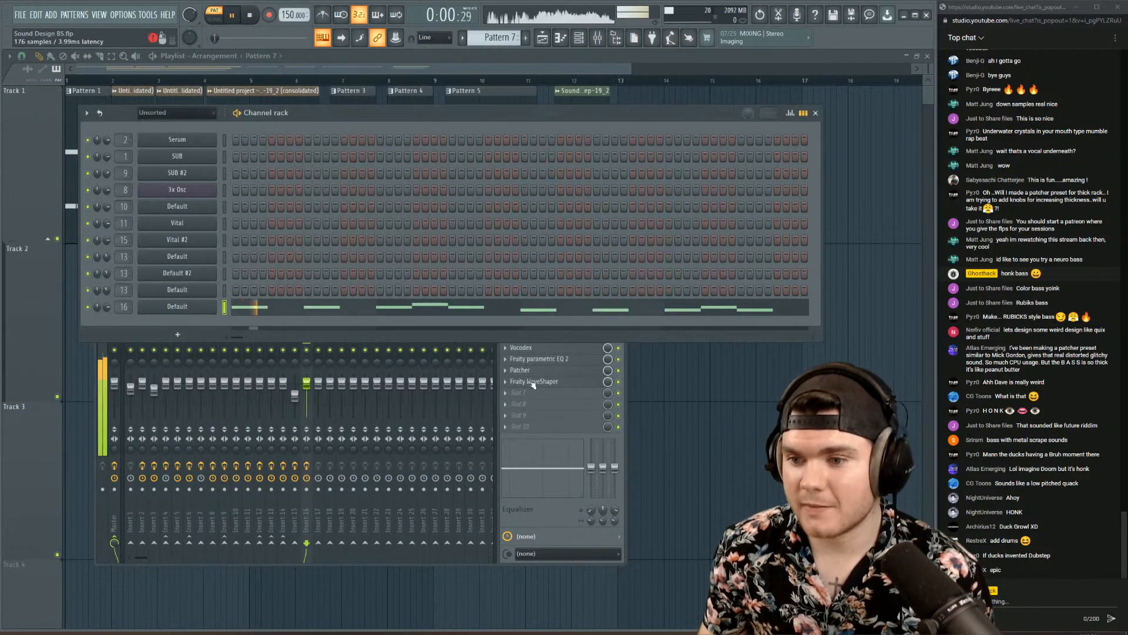
- Move an empty effect slot up to slot 3 on Insert 16, load Disperser there, and set its frequency to about 666 Hz
left_click(522, 394)
key("space")
scroll(522, 393, "up", 4)
left_click(520, 350)
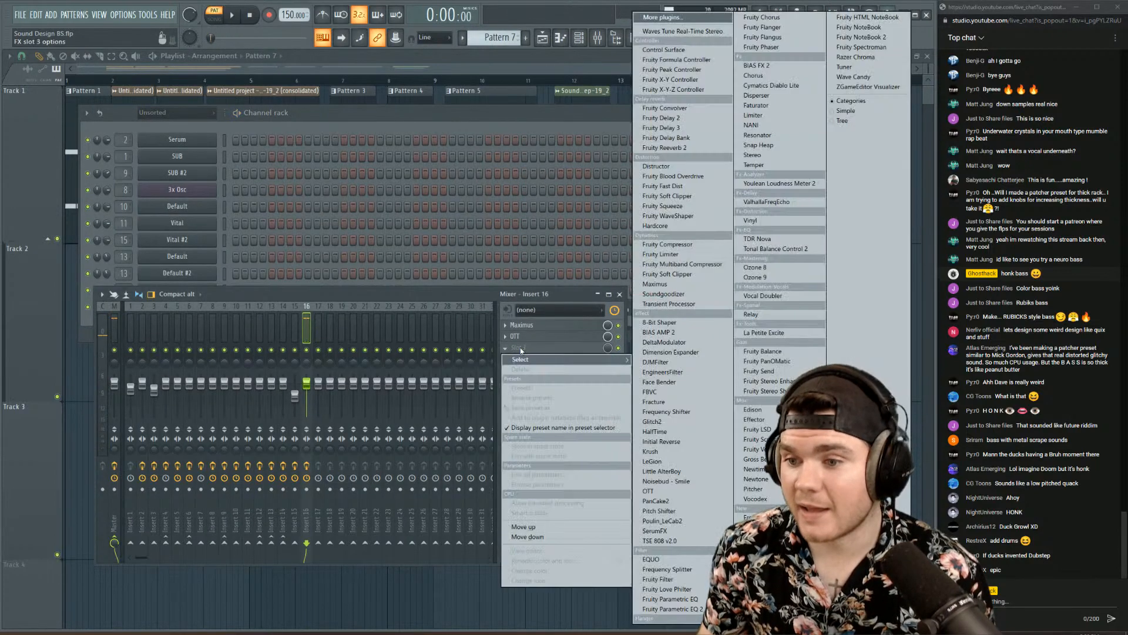
left_click(539, 338)
left_click(534, 349)
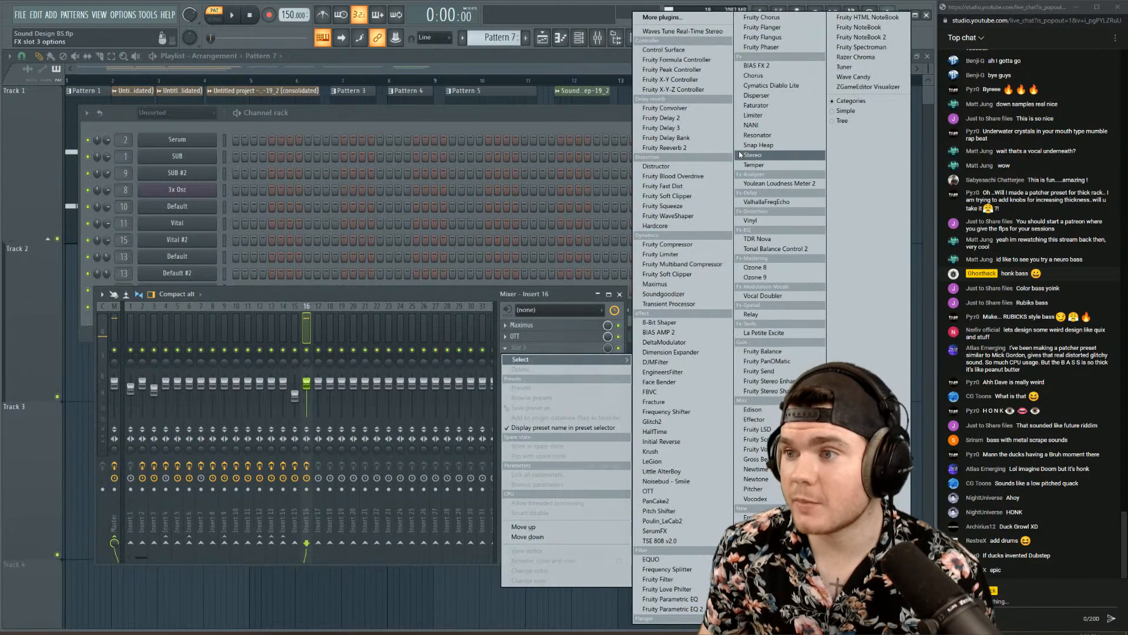
left_click(765, 100)
key("space")
left_click_drag(103, 131, 160, 108)
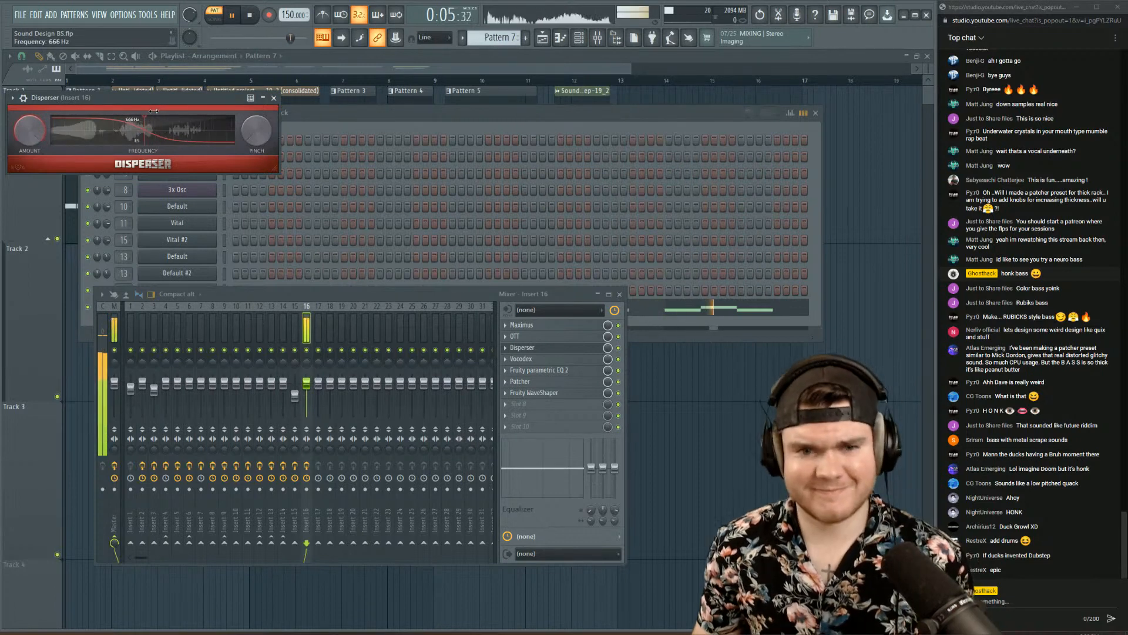
- Move an empty slot up to directly below Vocodex on Insert 16 and load SerumFX into it
left_click(522, 349)
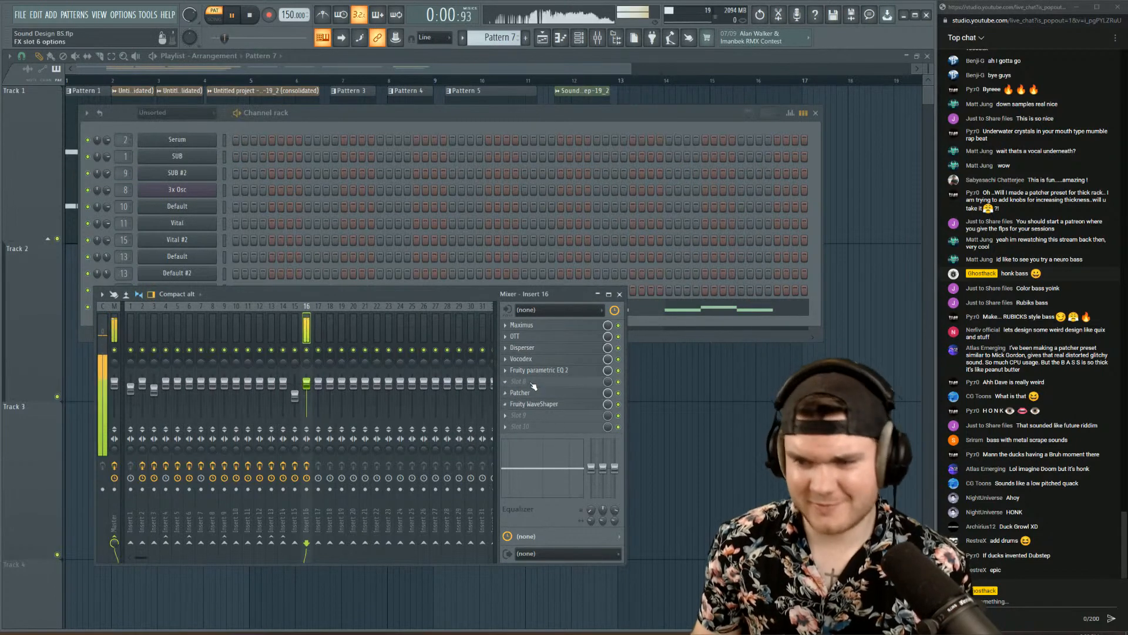
left_click(518, 370)
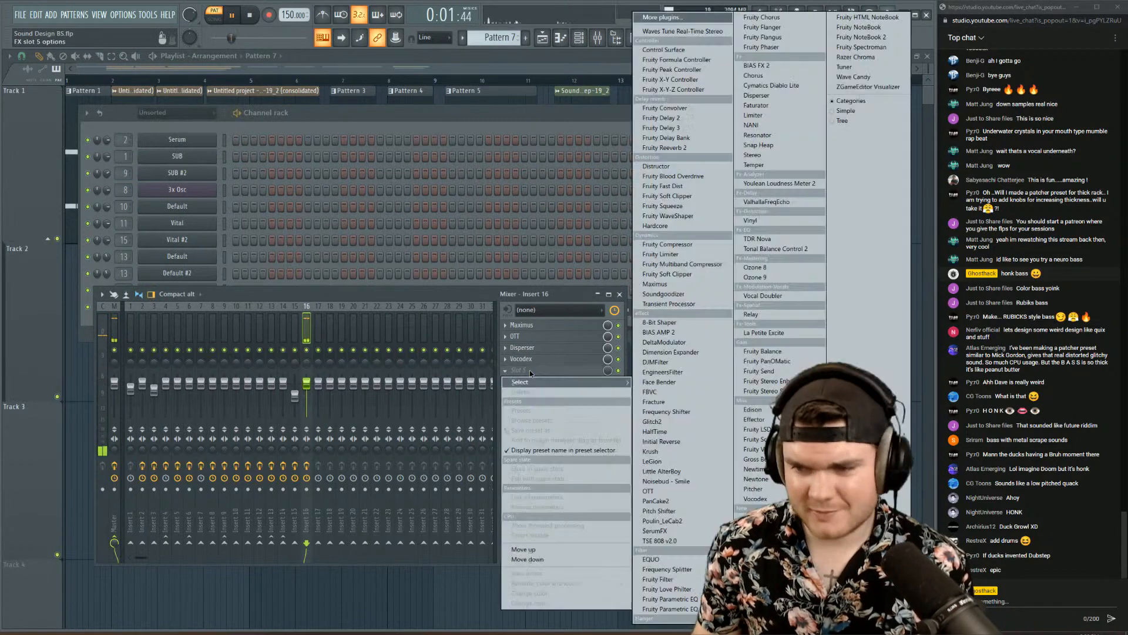
left_click(671, 530)
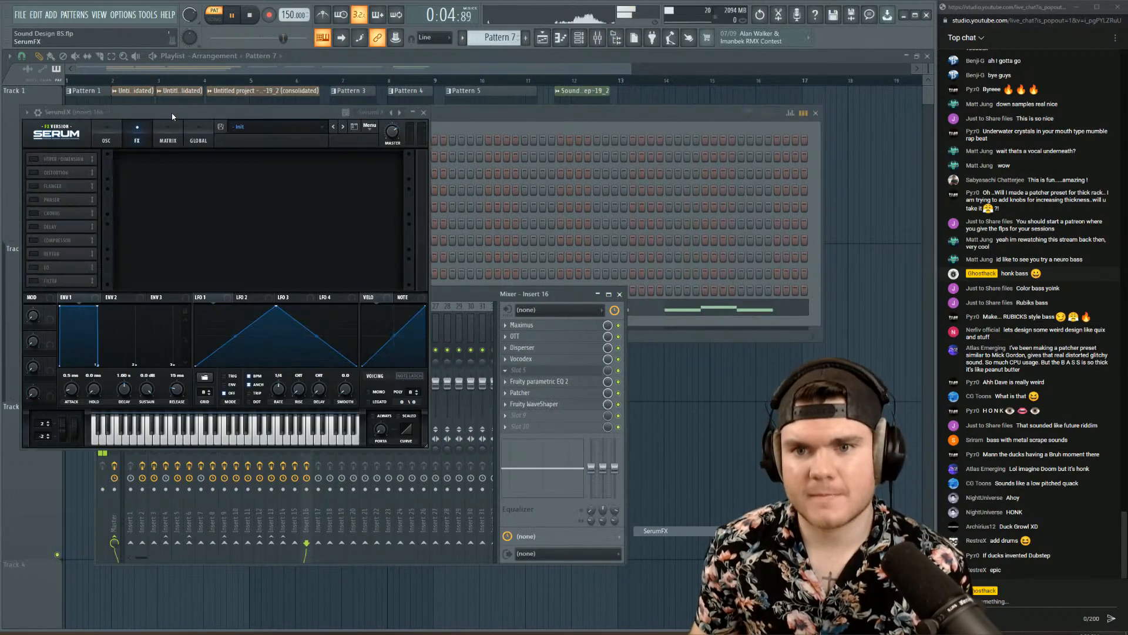
left_click_drag(172, 113, 221, 109)
key("space")
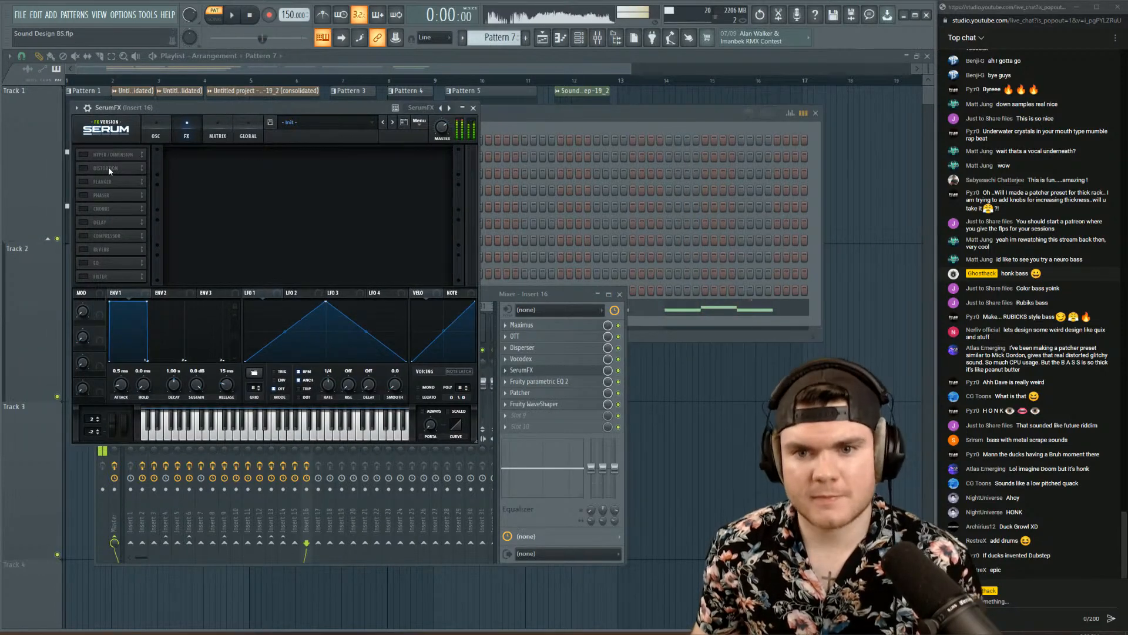
- Enable SerumFX's filter, place it first in the effects rack, choose the Flg - type, and enlarge the plugin window
left_click(87, 274)
left_click_drag(94, 276, 114, 153)
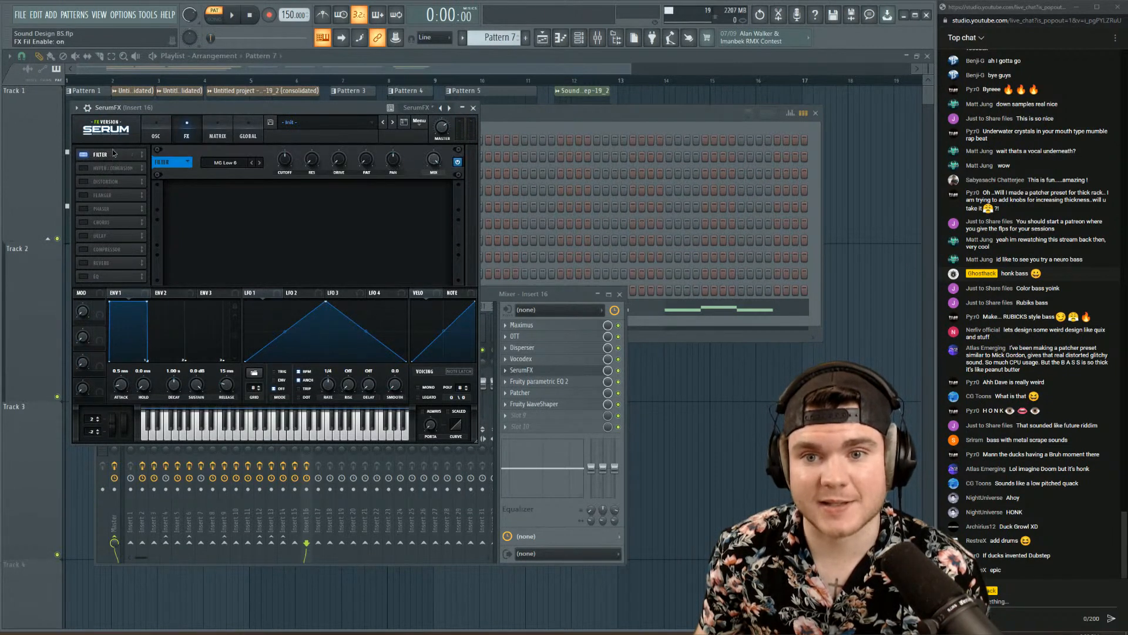
left_click(215, 159)
mouse_move(232, 193)
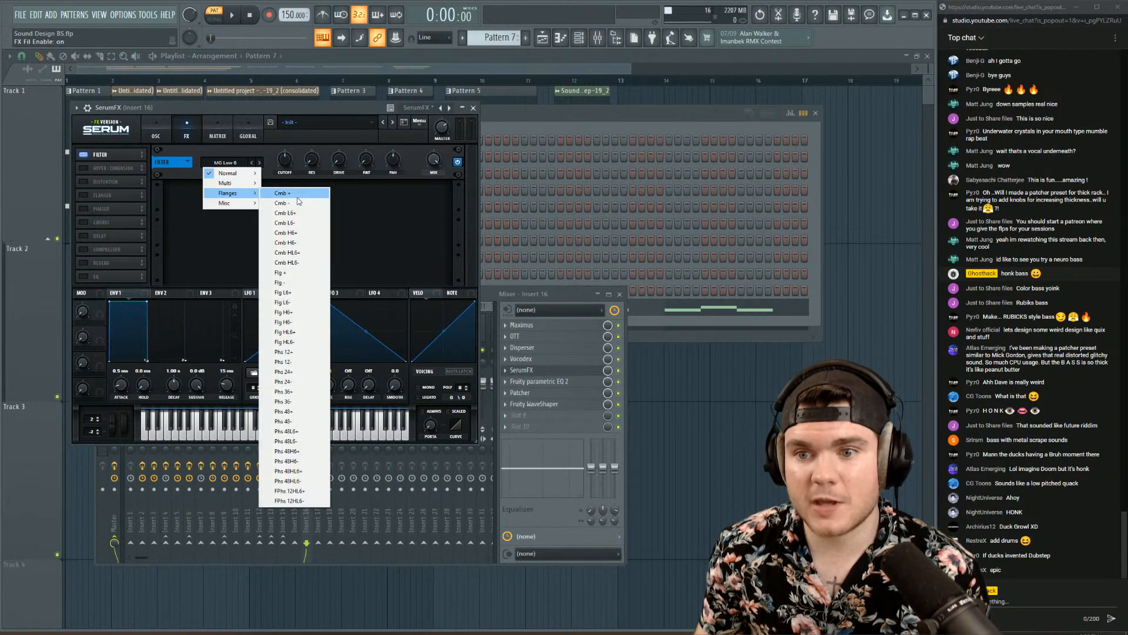
left_click(288, 282)
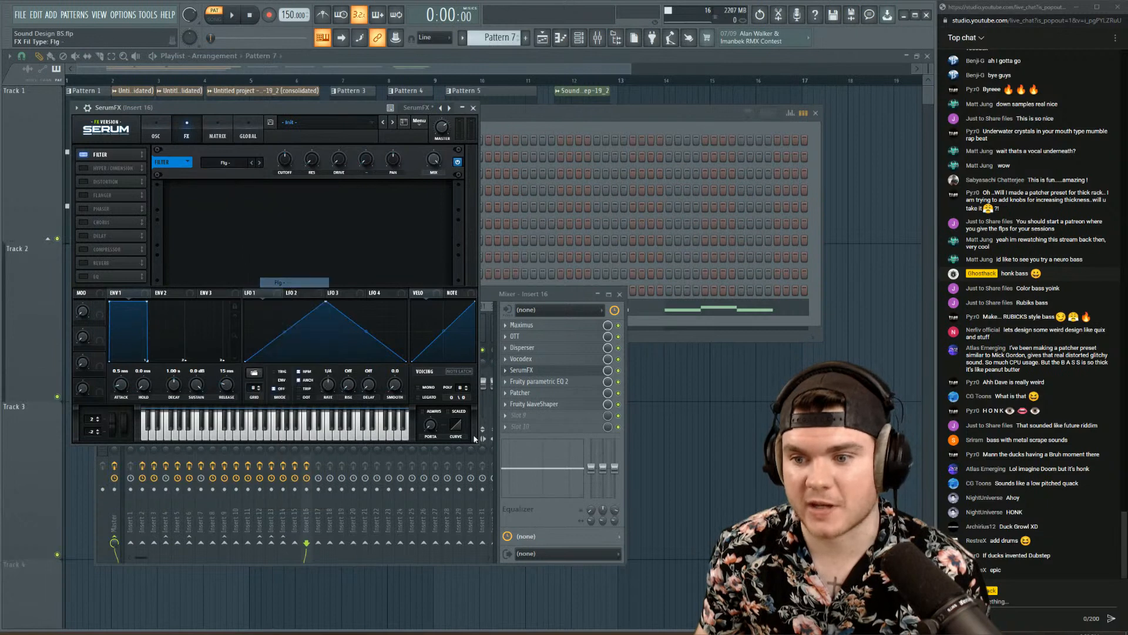
left_click_drag(476, 442, 585, 504)
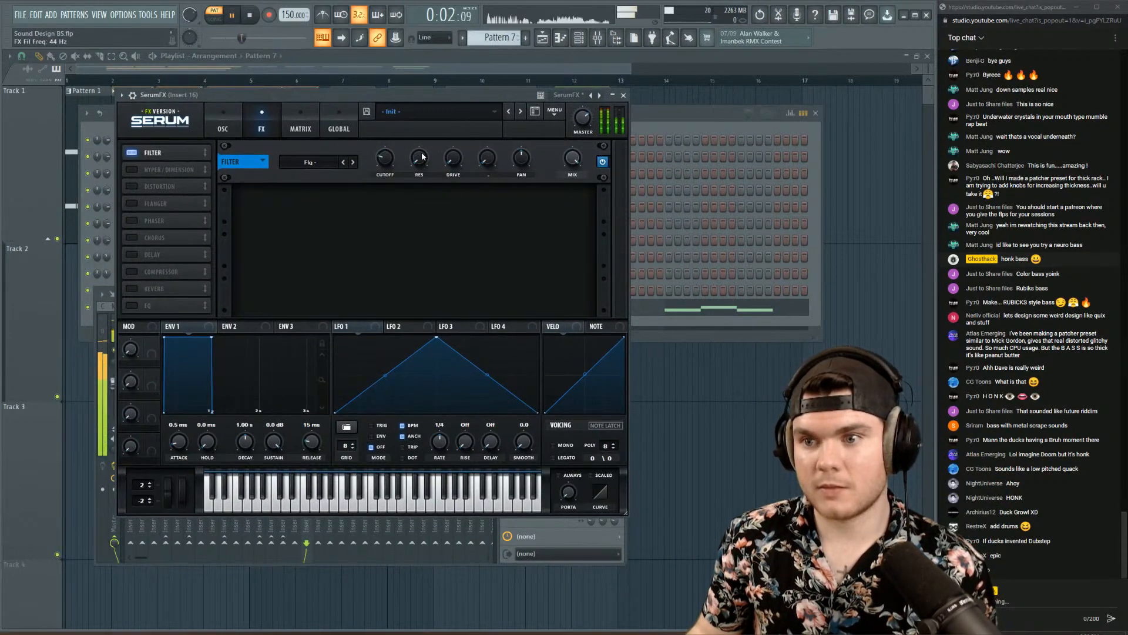
- Set the SerumFX filter resonance to 43% and cutoff to 49 Hz, and move SerumFX above Disperser in the effects chain
left_click_drag(422, 157, 441, 106)
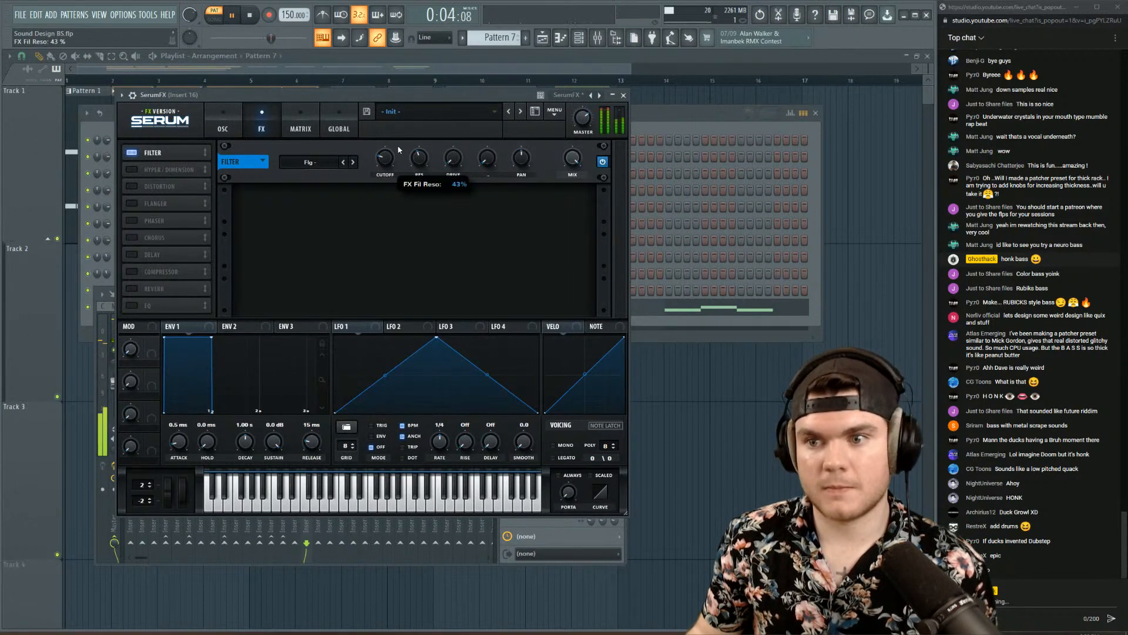
left_click_drag(386, 157, 386, 168)
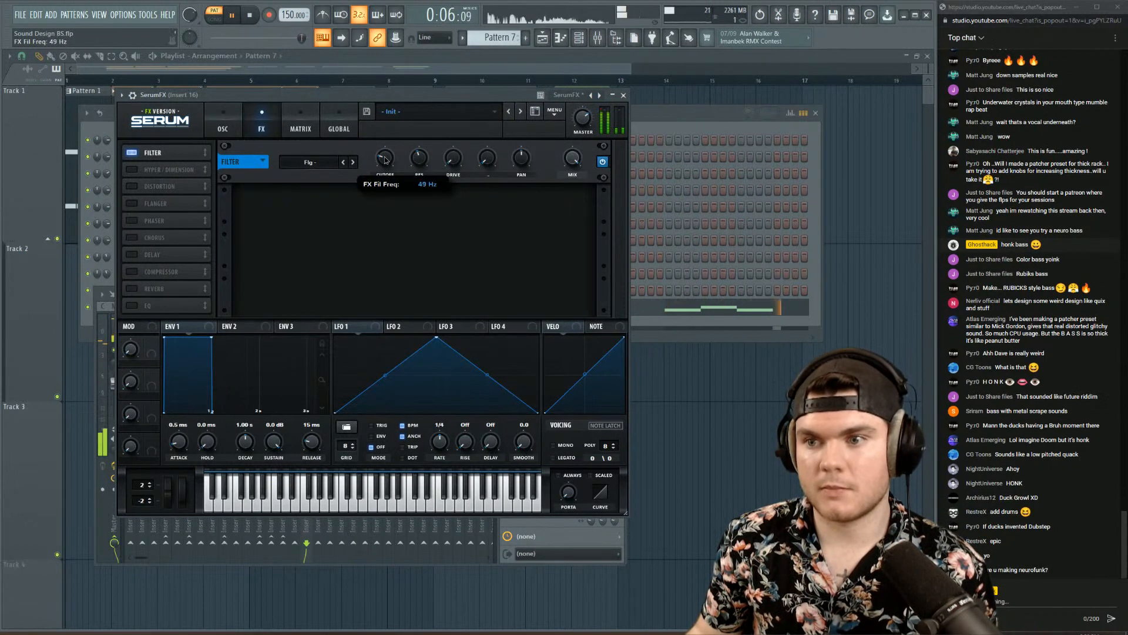
left_click(624, 95)
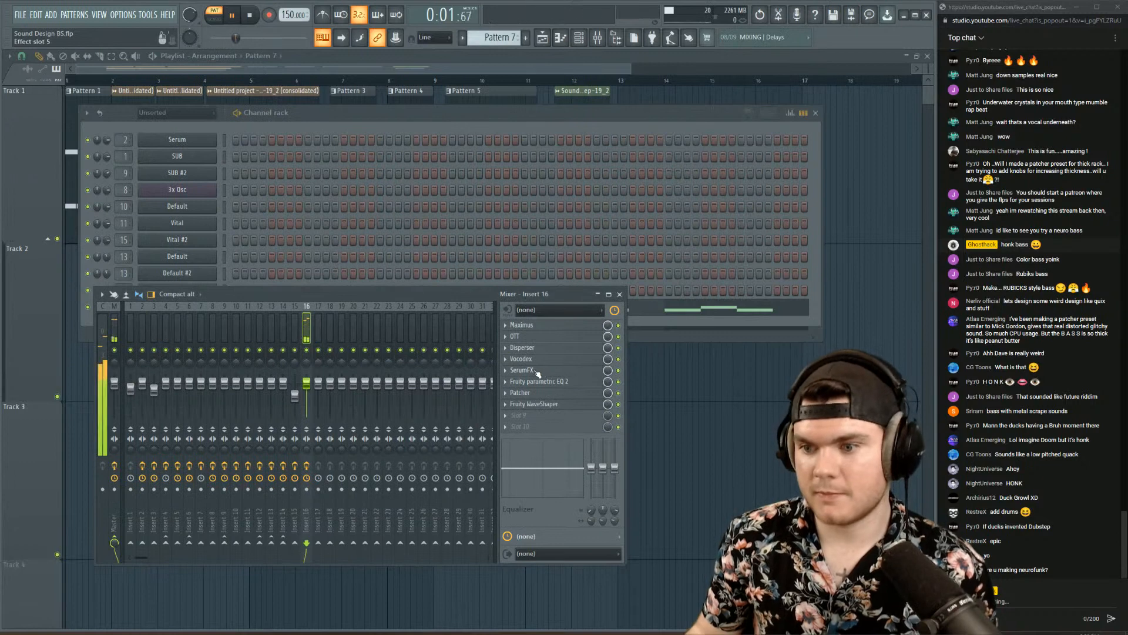
key("alt+Up")
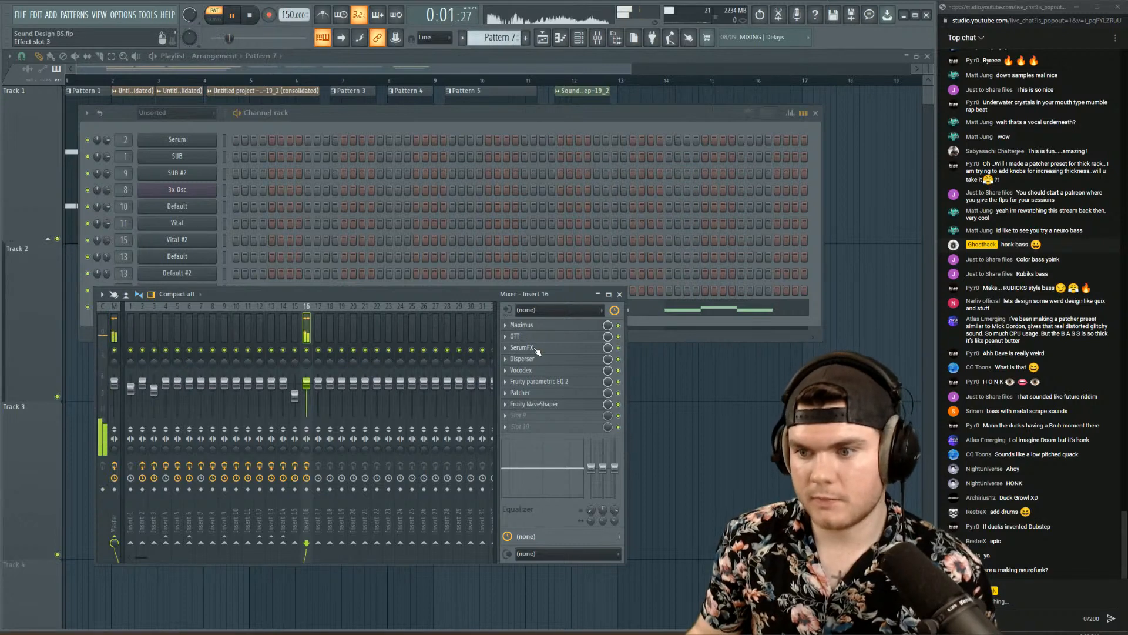
- Retune the SerumFX flanger filter to a 40 Hz cutoff, 50% resonance, and 60% mix while the pattern plays
left_click(536, 349)
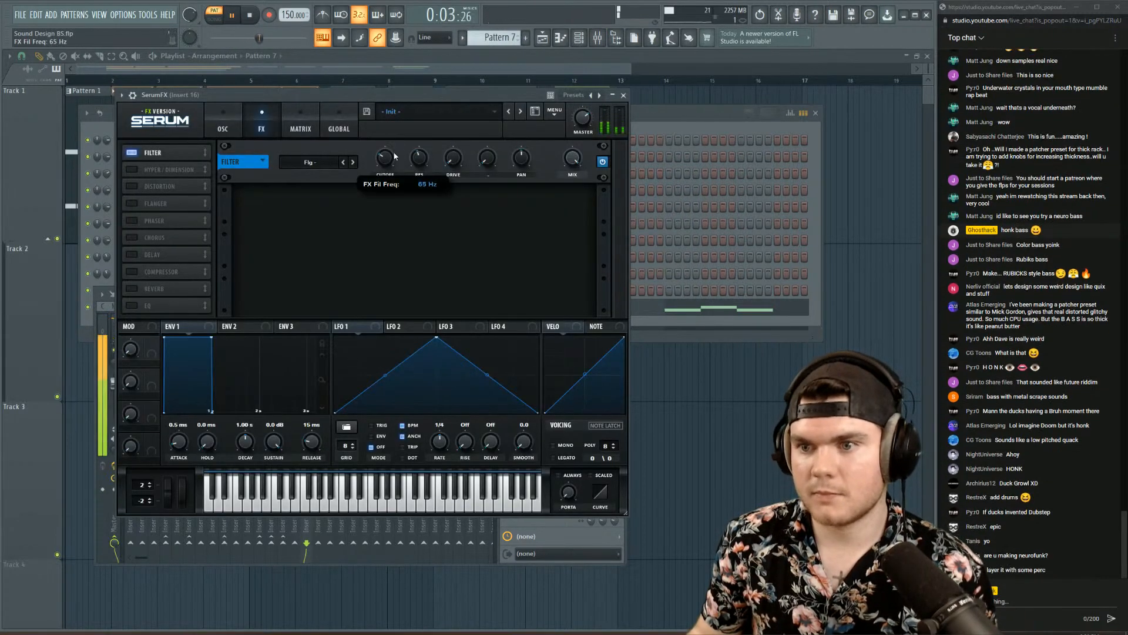
left_click_drag(419, 153, 382, 170)
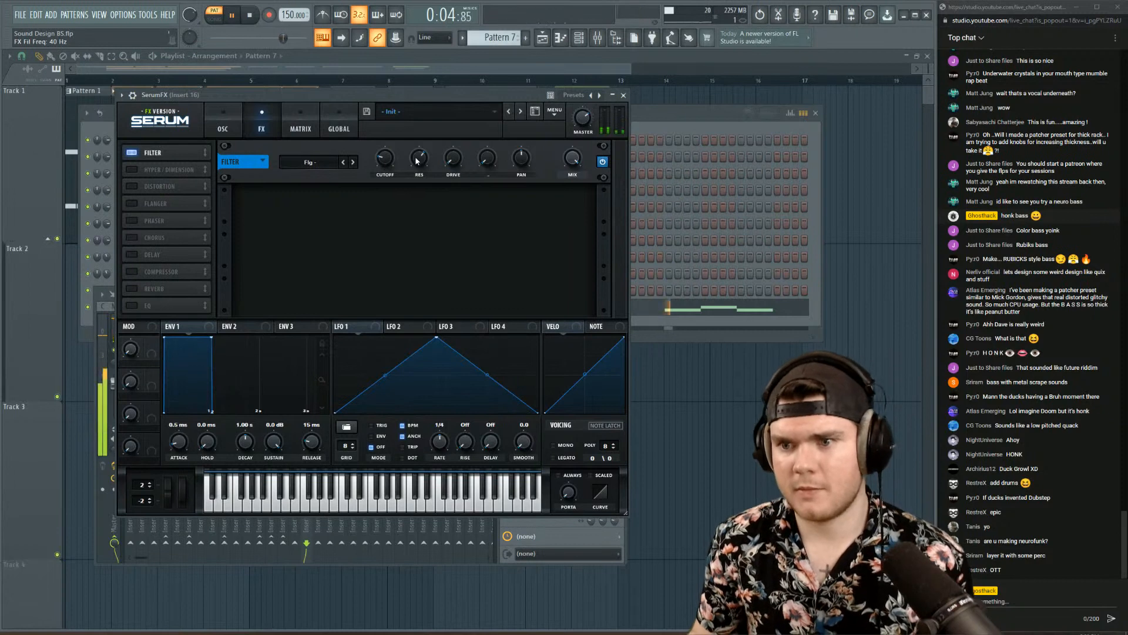
left_click_drag(416, 160, 415, 174)
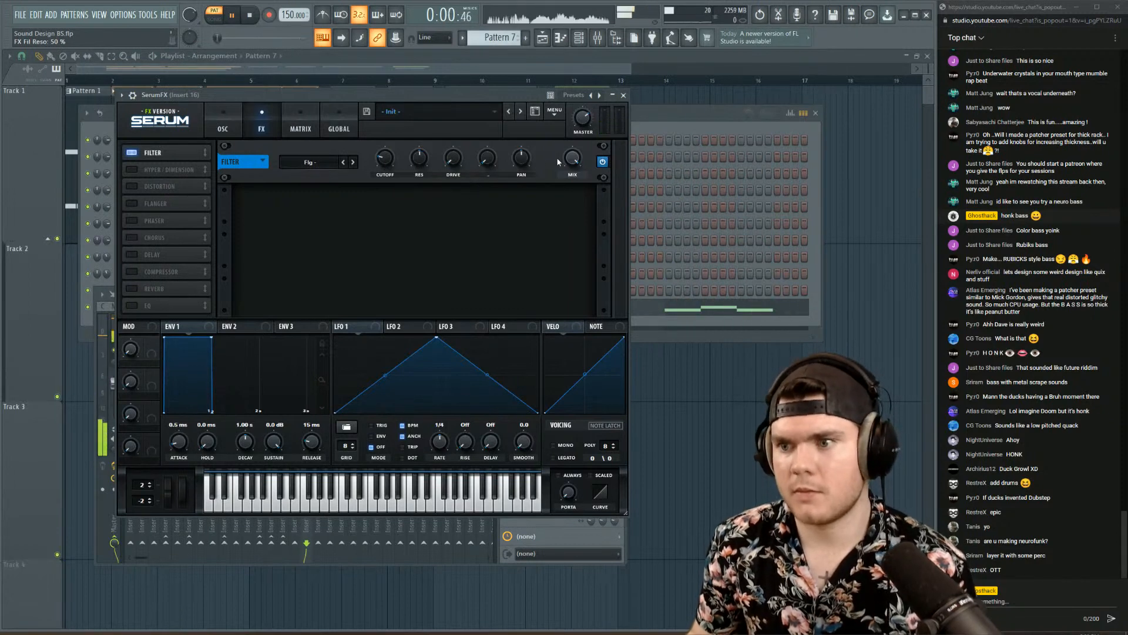
left_click_drag(571, 159, 566, 195)
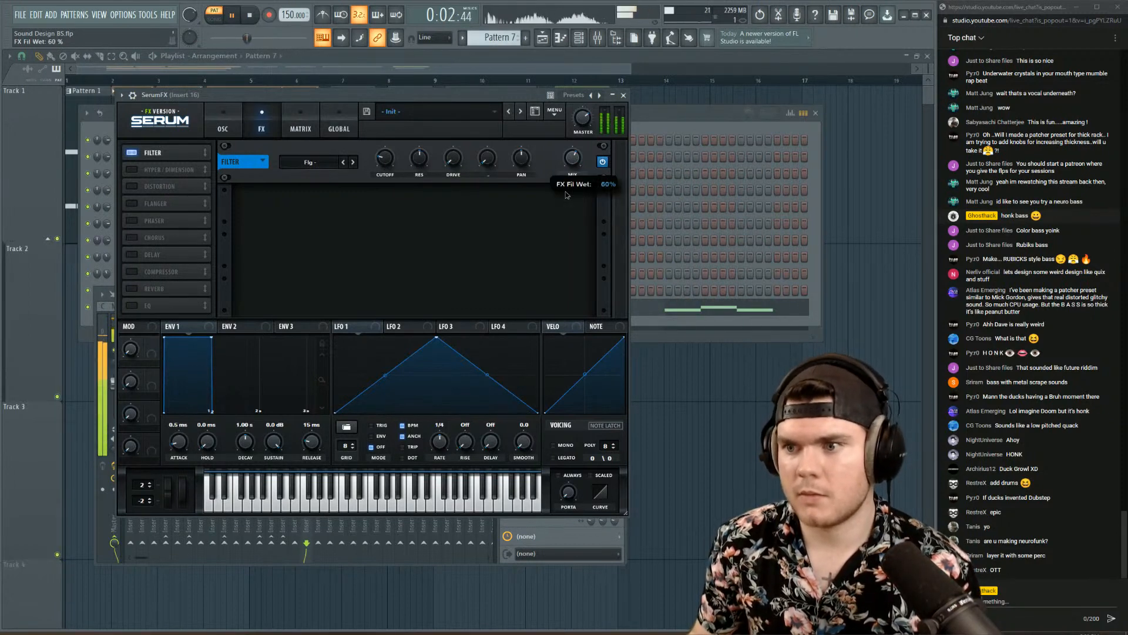
- Enable the SerumFX distortion, set its type to Downsample, and move it ahead of the filter in the effects rack
mouse_move(566, 200)
left_mouse_down()
mouse_move(566, 257)
mouse_move(566, 199)
mouse_move(565, 210)
left_mouse_up()
left_click(132, 186)
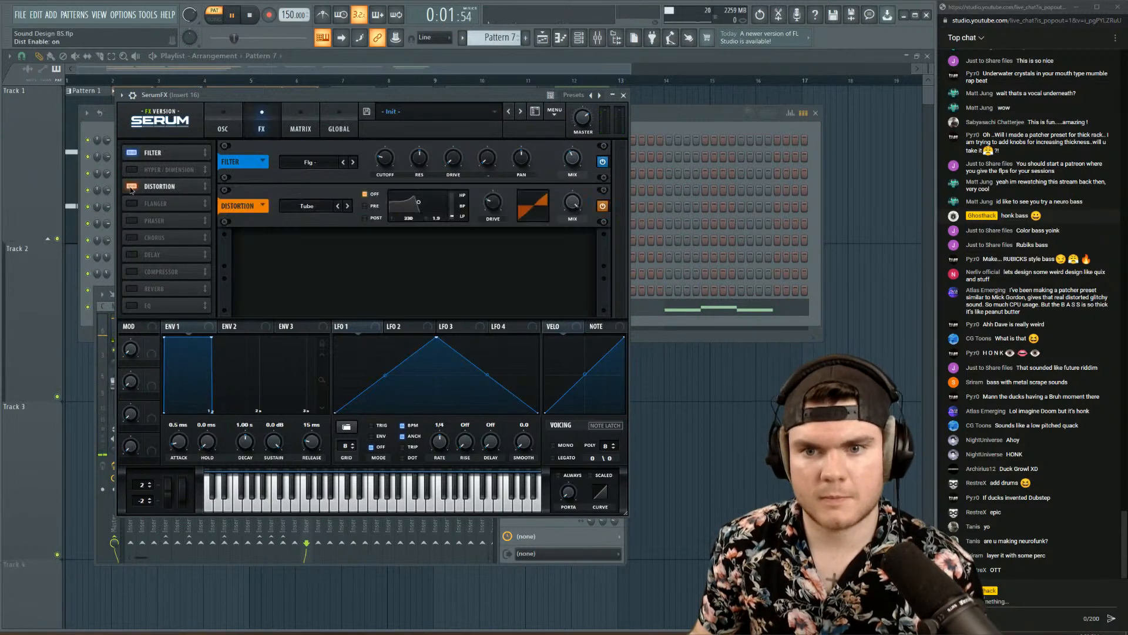
left_click(307, 206)
left_click(317, 296)
left_click_drag(164, 186, 162, 140)
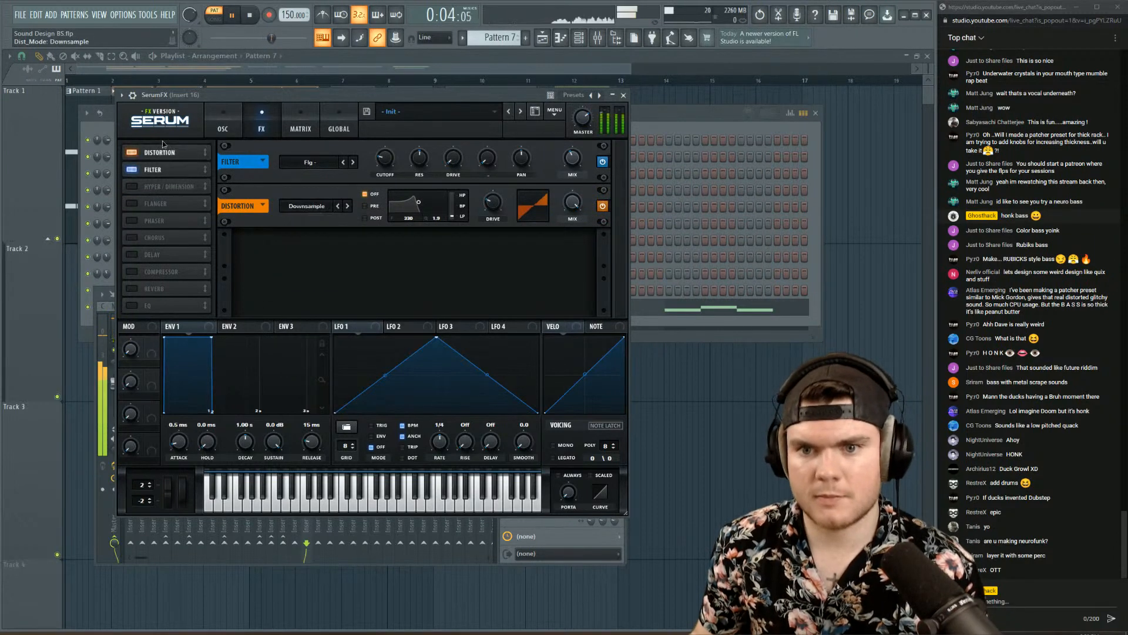
- Set the Downsample distortion's drive to 15% and its mix to about 78% while the pattern plays
left_click_drag(495, 158, 497, 164)
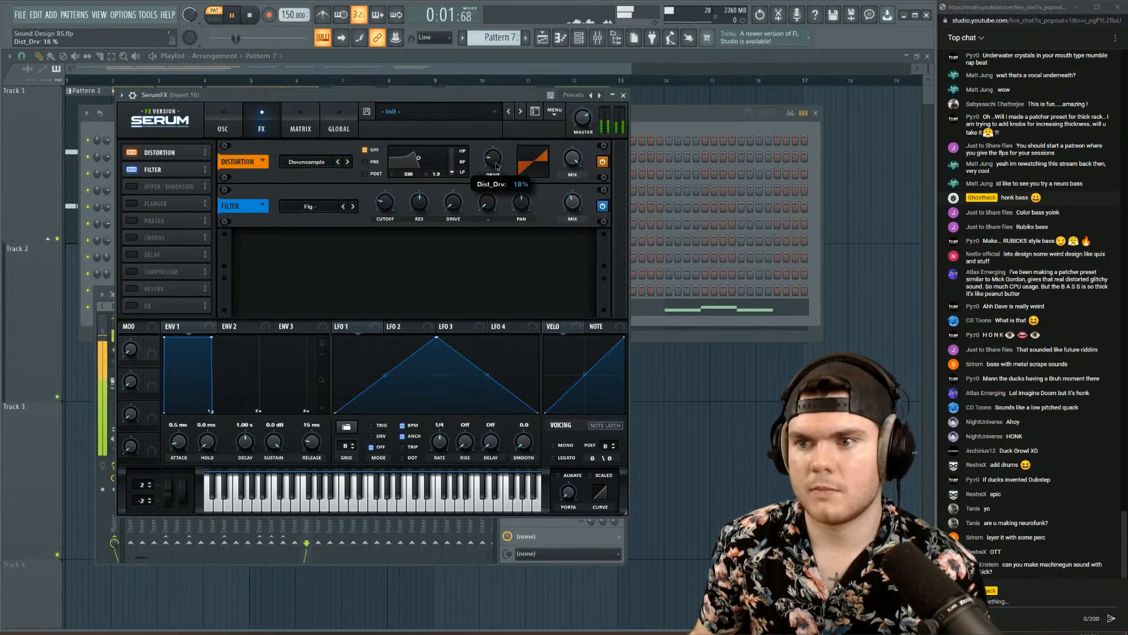
left_click_drag(572, 158, 558, 202)
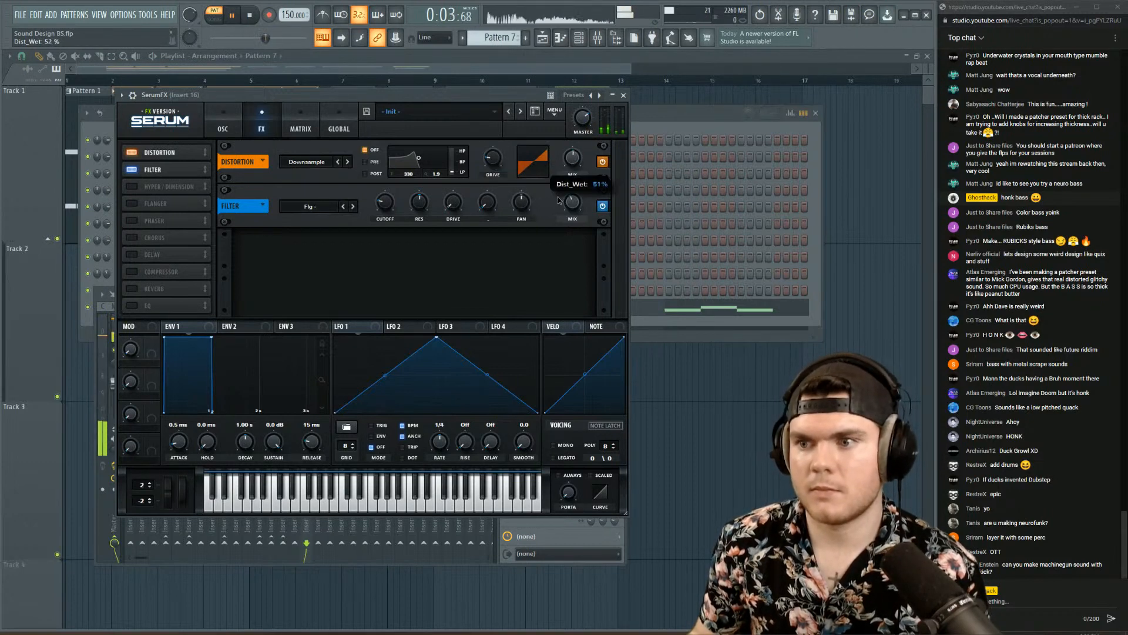
left_click_drag(492, 159, 491, 164)
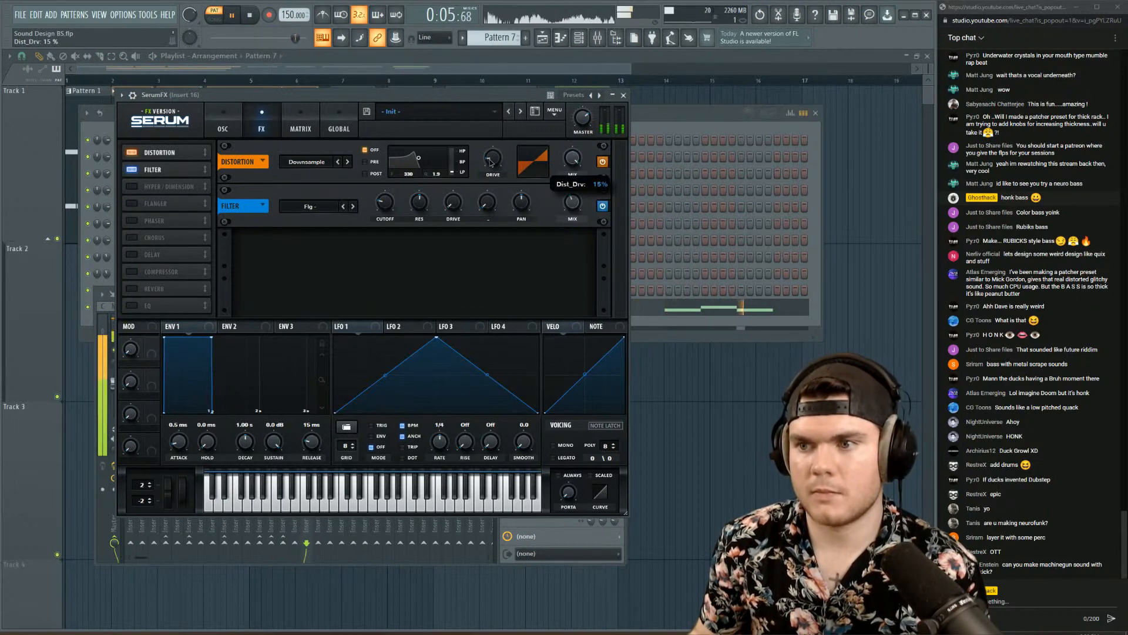
left_click_drag(572, 158, 573, 171)
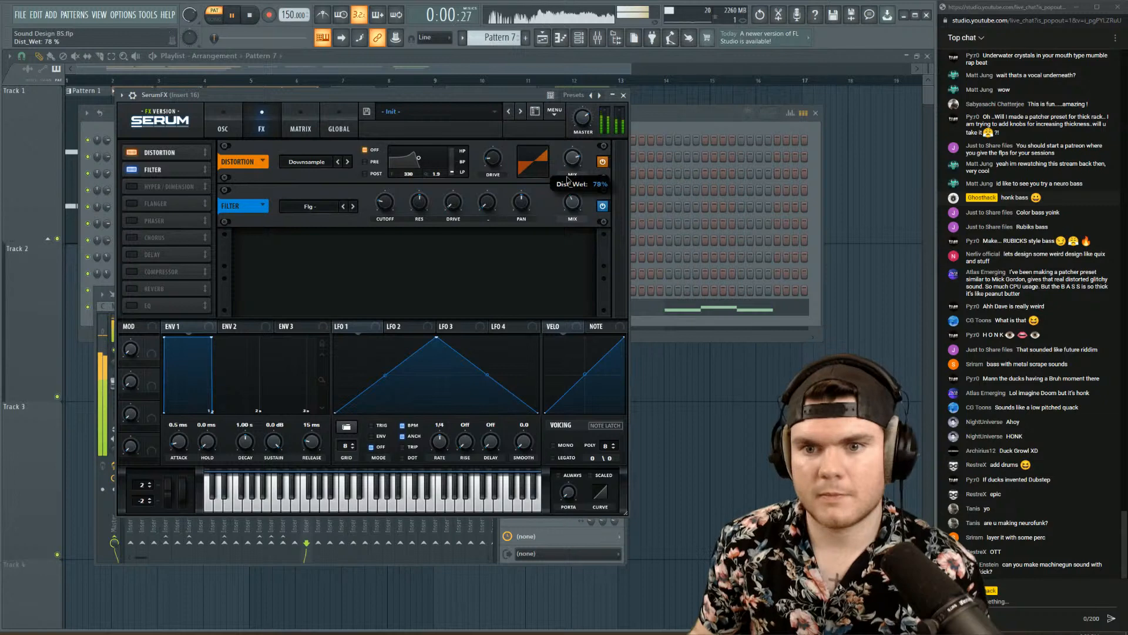
- Enable Hyper/Dimension in SerumFX and set the Hyper rate to about 58% and the Hyper mix to 31%
left_click(133, 186)
left_click_drag(436, 246, 397, 226)
left_click_drag(333, 245, 300, 287)
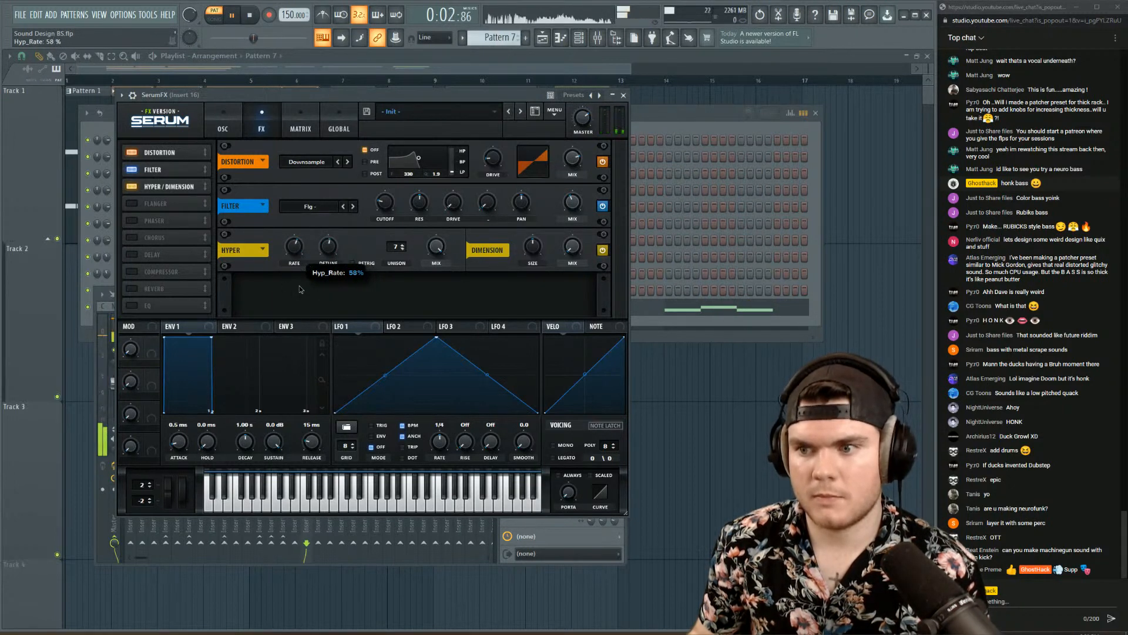
left_click_drag(436, 246, 437, 311)
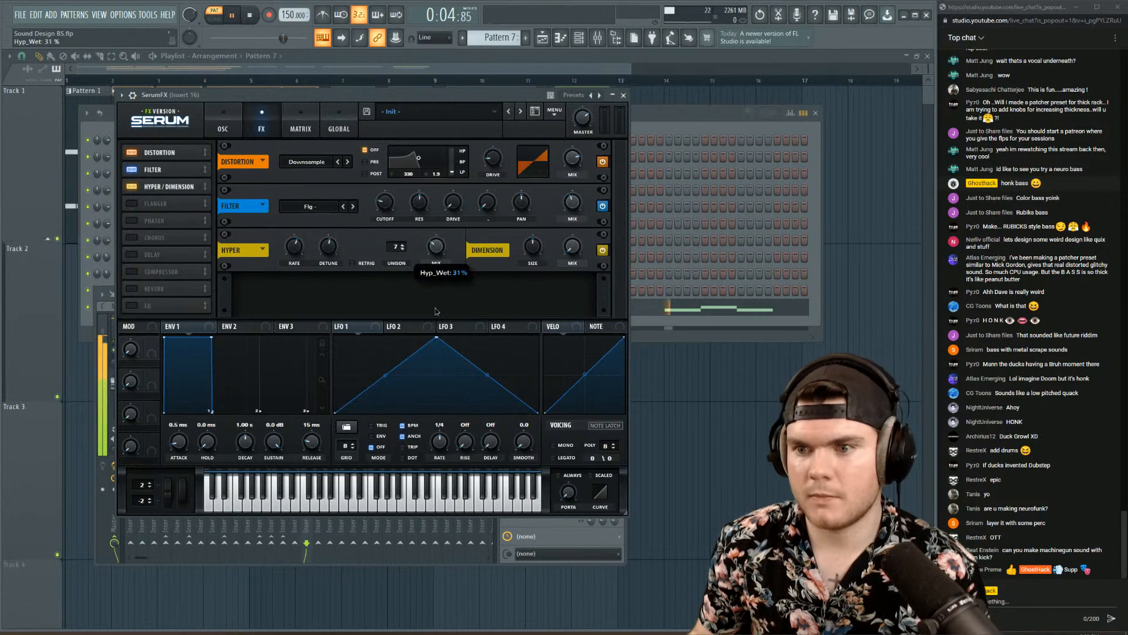
- Enable the SerumFX chorus with its filter switched to HPF, set its mix to 29%, and stop playback with the plugin closed
left_click(154, 237)
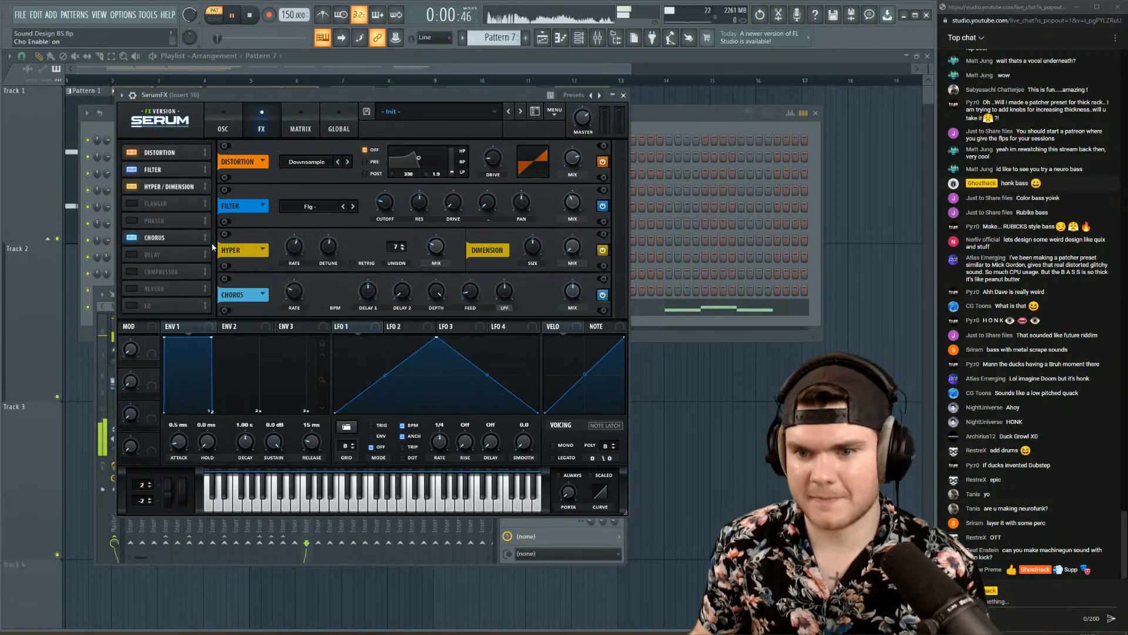
left_click(263, 295)
left_click(272, 306)
left_click_drag(572, 290, 575, 360)
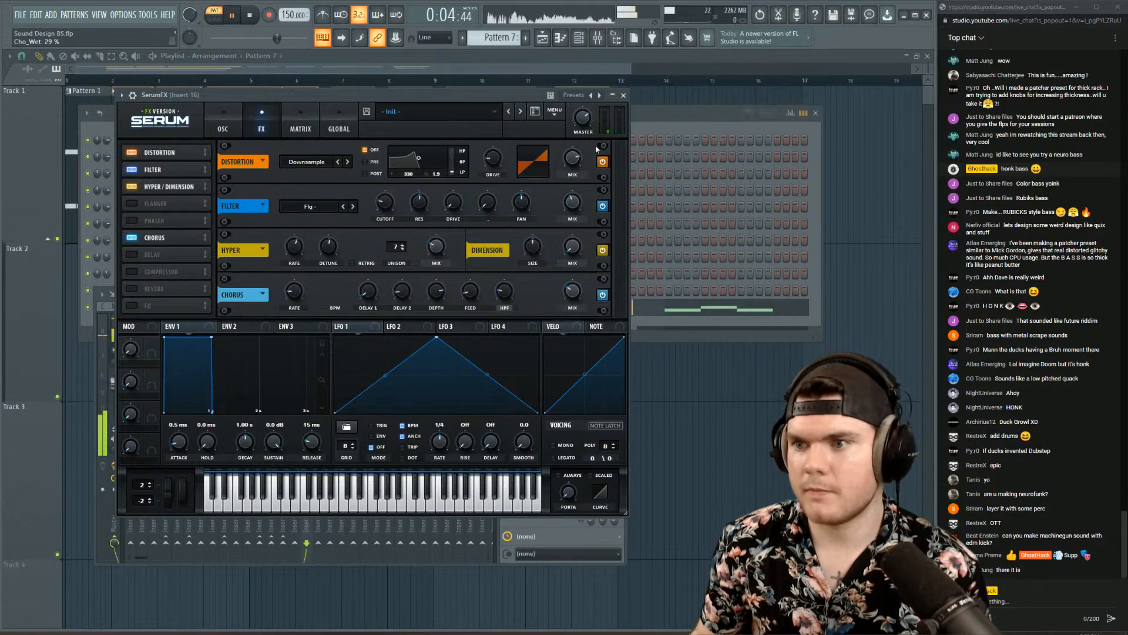
key("Escape")
key("space")
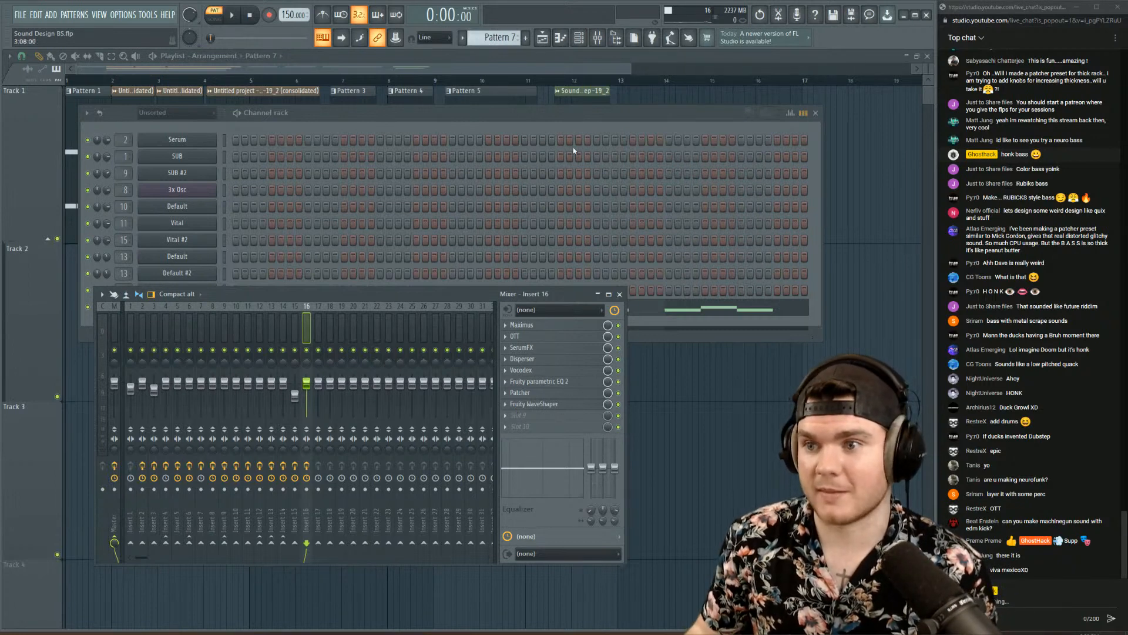
- Clear the open windows, place a Pattern 7 clip on Track 1 starting at bar 13, and switch playback to song mode
key("F12")
key("space")
left_click(654, 141)
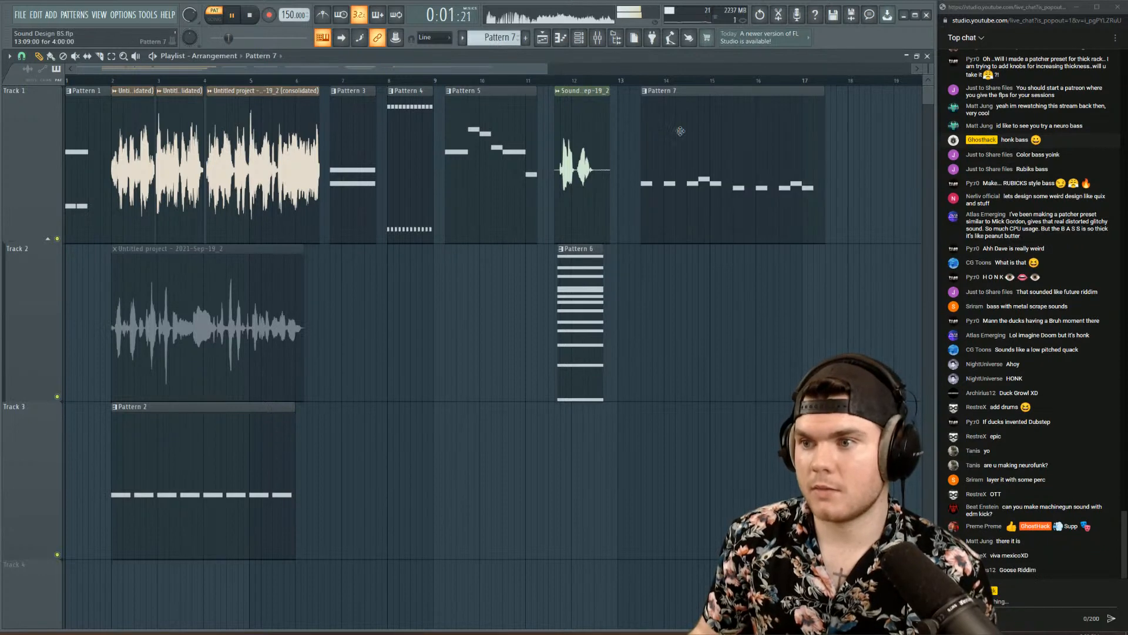
left_click_drag(654, 141, 659, 141)
key("l")
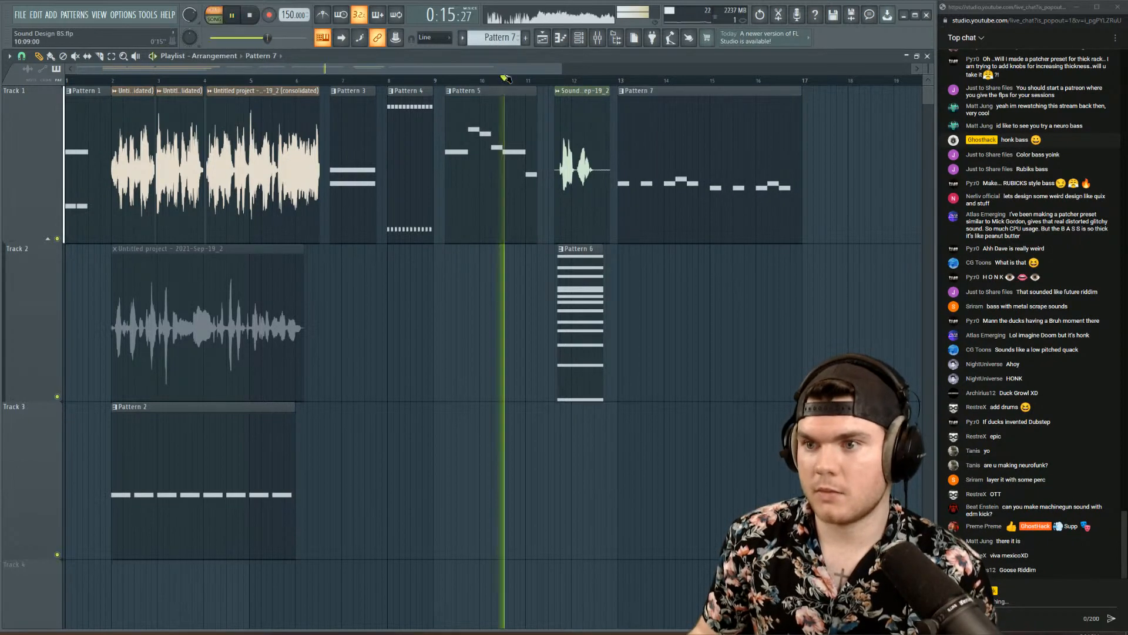
- Listen to the Pattern 7 clip in the playlist from bar 13 and stop playback
left_click(556, 80)
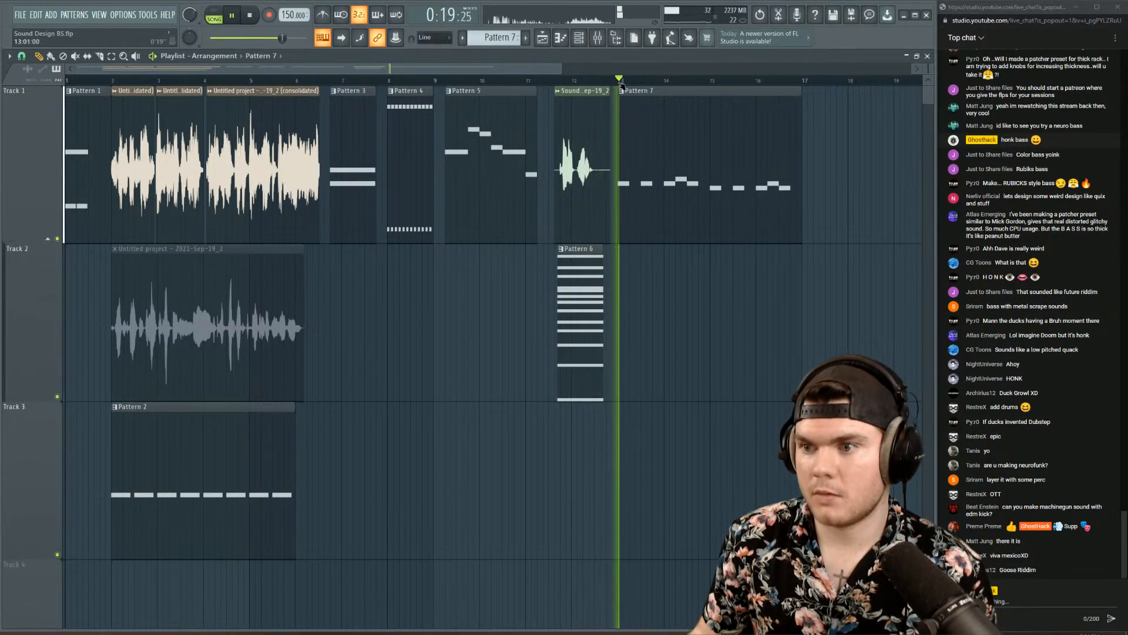
scroll(757, 88, "up", 4)
scroll(764, 88, "down", 2)
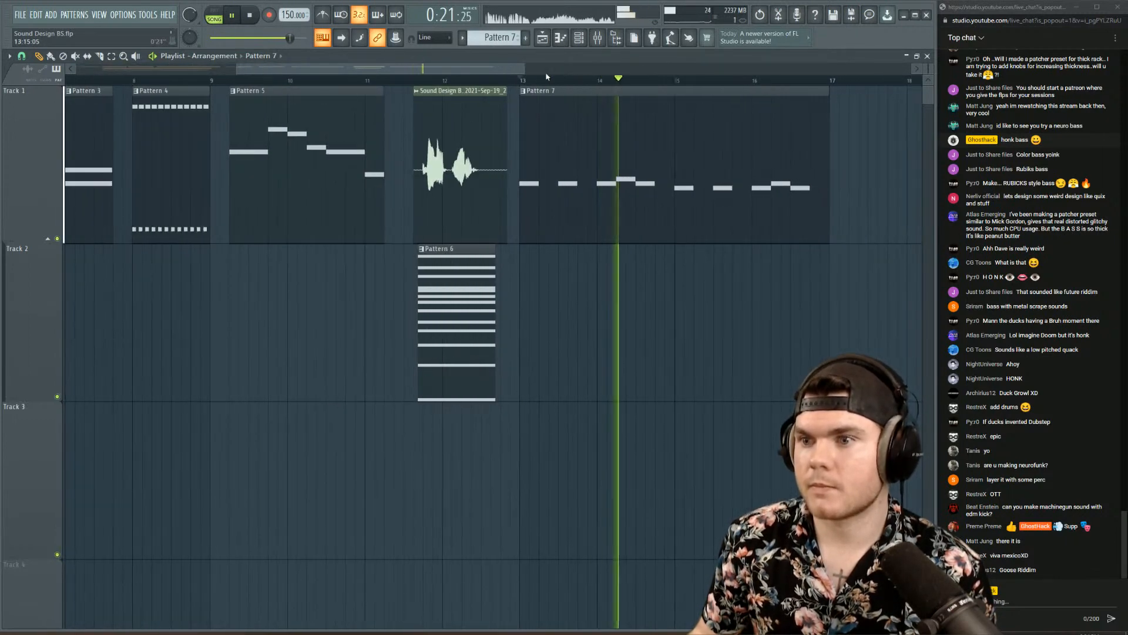
left_click_drag(511, 71, 528, 71)
key("space")
- Open the 20 Full Drum Loops folder inside Loops of Will Ghosthack - Large Riddim Pack in the sample browser
left_click(616, 38)
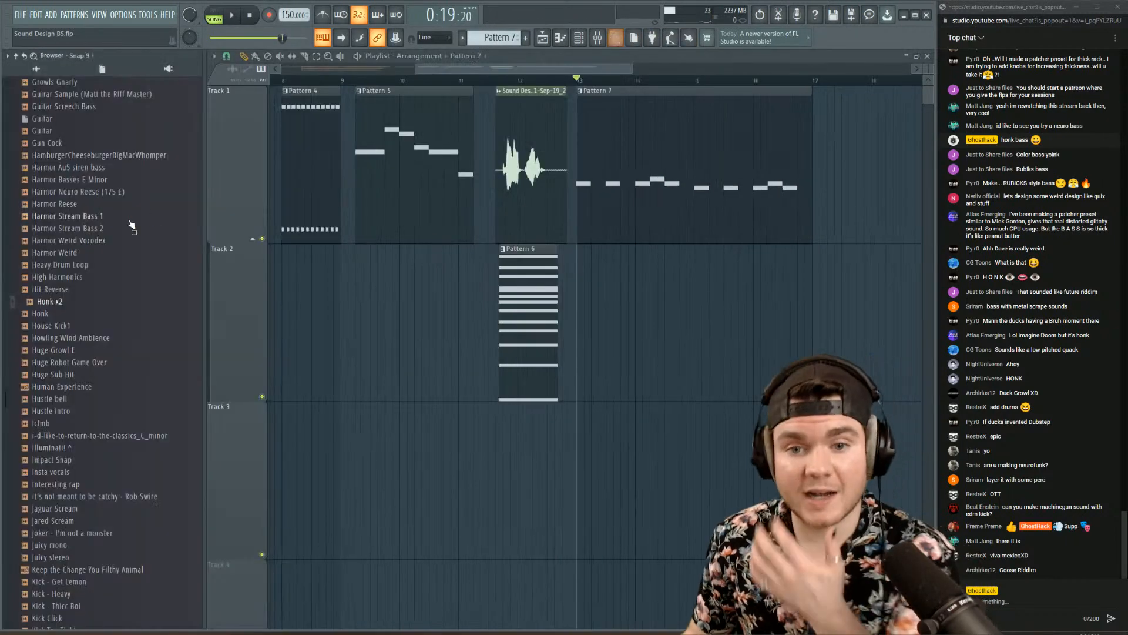
scroll(129, 272, "up", 15)
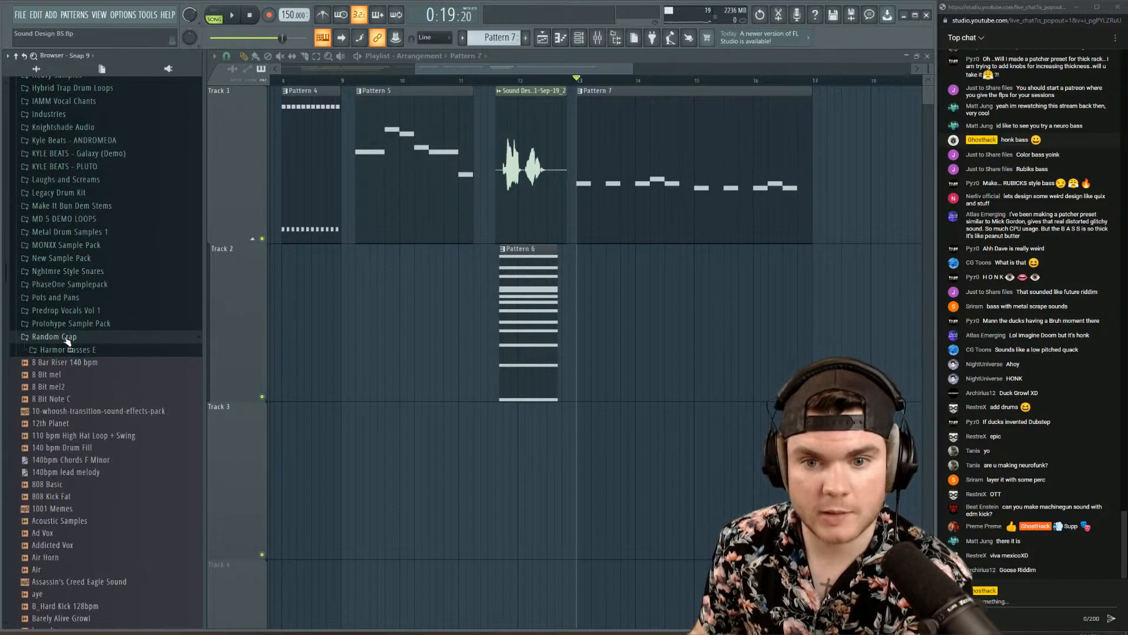
left_click(67, 336)
scroll(110, 229, "down", 6)
scroll(110, 231, "down", 1)
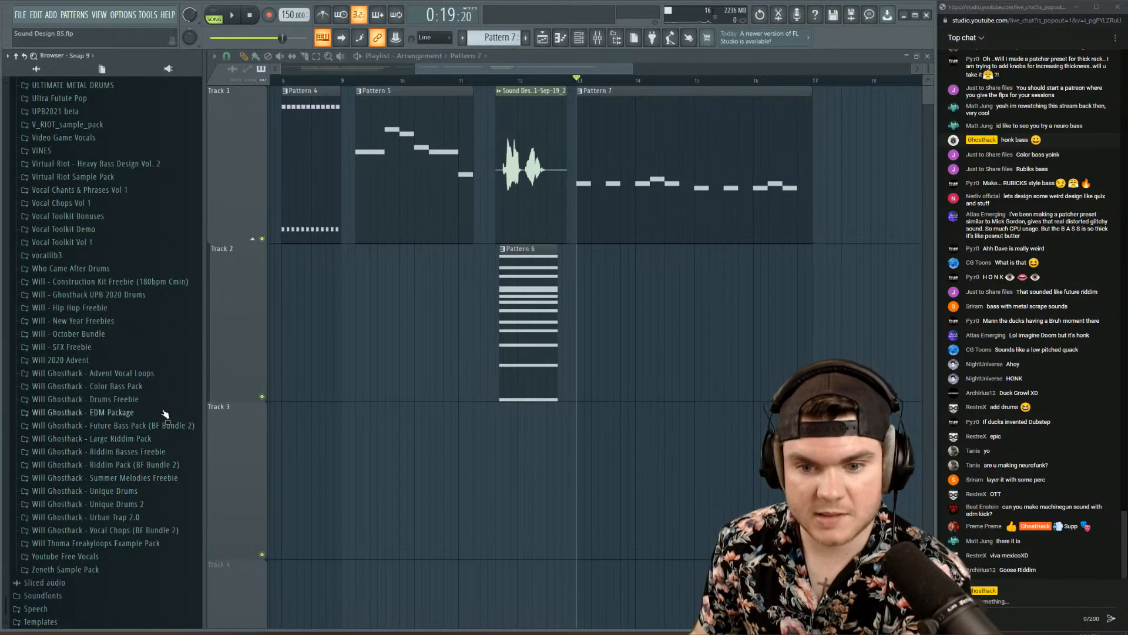
left_click(152, 439)
left_click(88, 413)
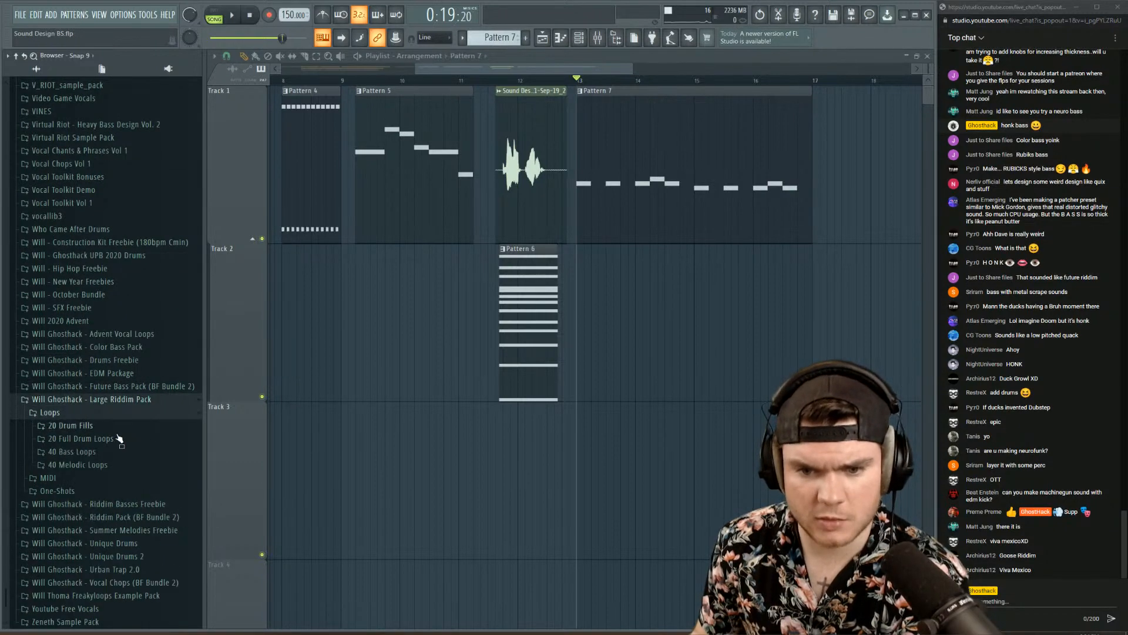
left_click(105, 439)
- Browse the riddim drum loops and preview Ghosthack Riddim Drum Loop 140 1 - Full and 140 2 - Full
scroll(105, 458, "down", 10)
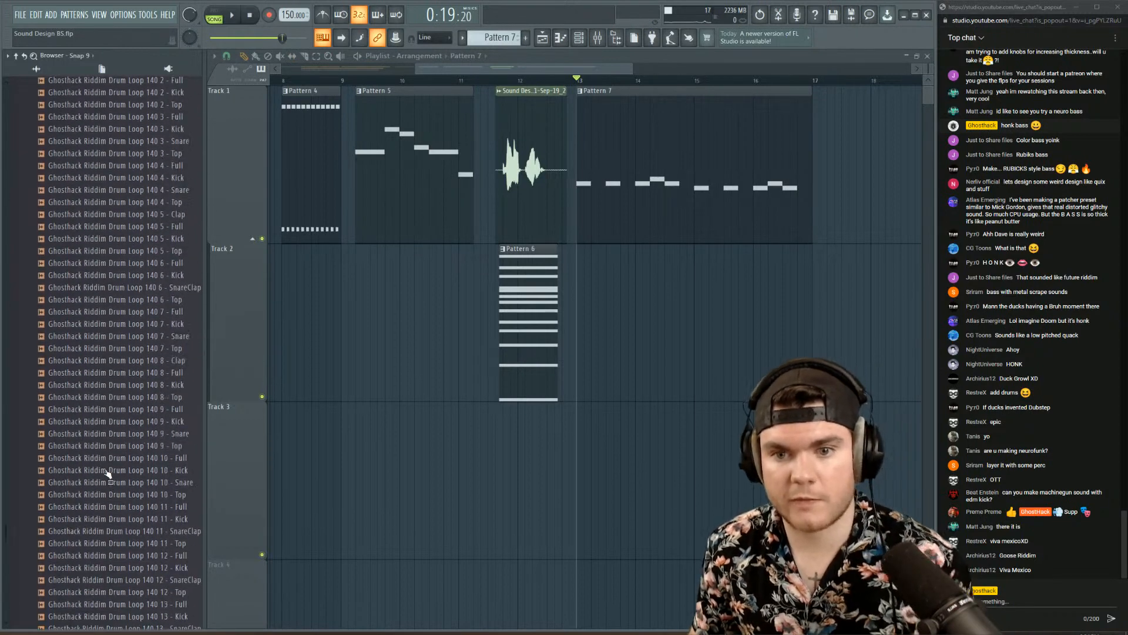
scroll(107, 473, "up", 7)
left_click(162, 281)
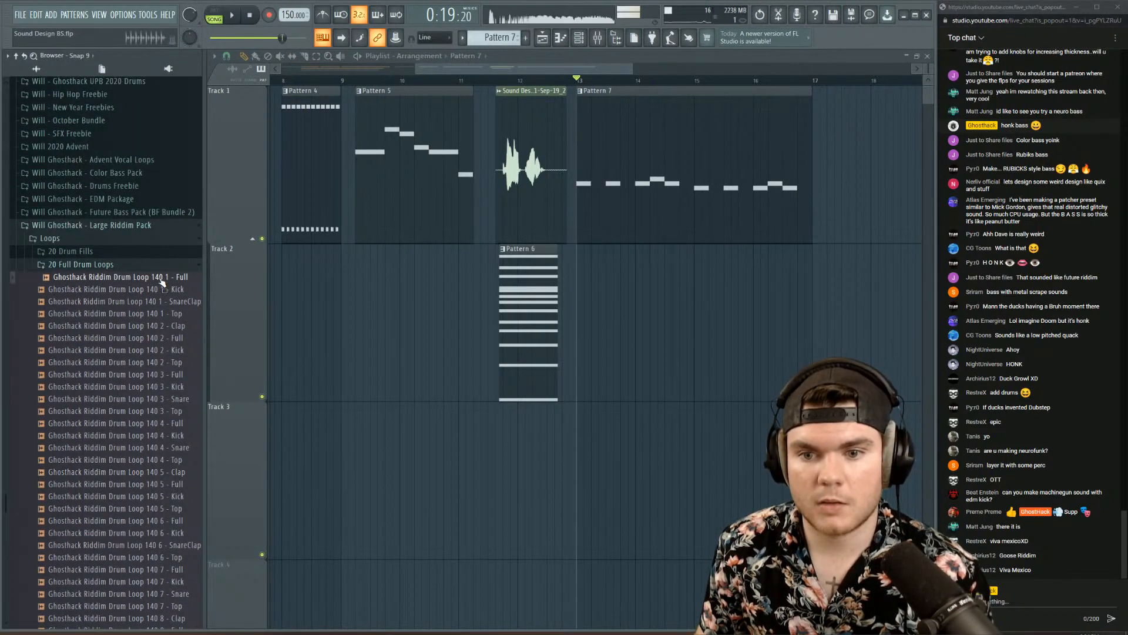
left_click(177, 339)
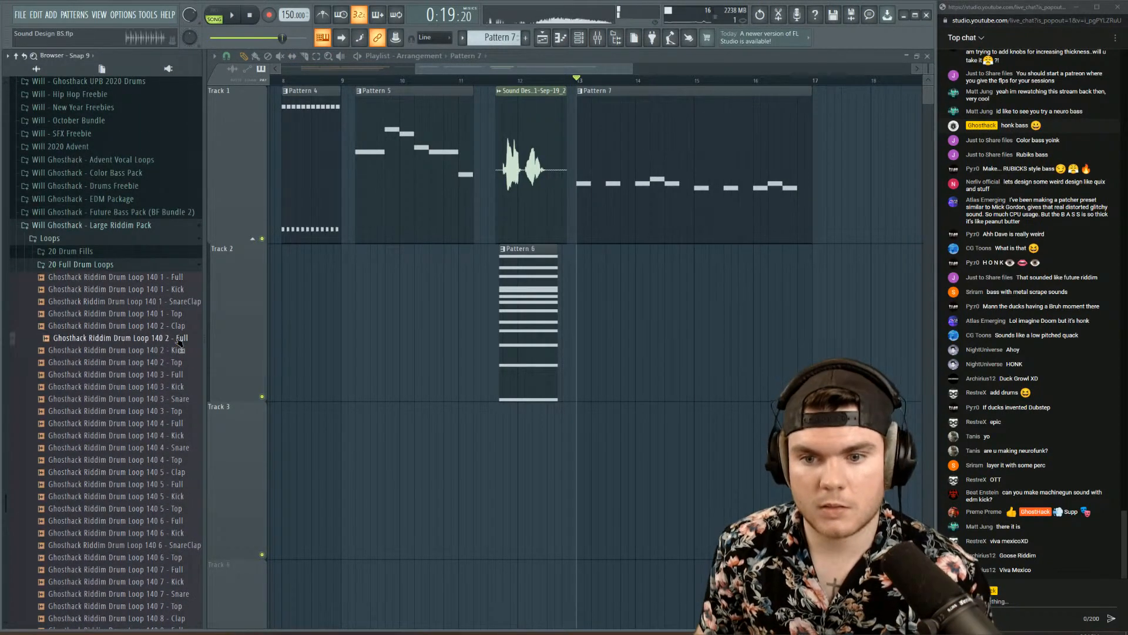
- Audition the Full versions of the Ghosthack Riddim 140 drum loops in the 20 Full Drum Loops folder
left_click(183, 377)
left_click(182, 423)
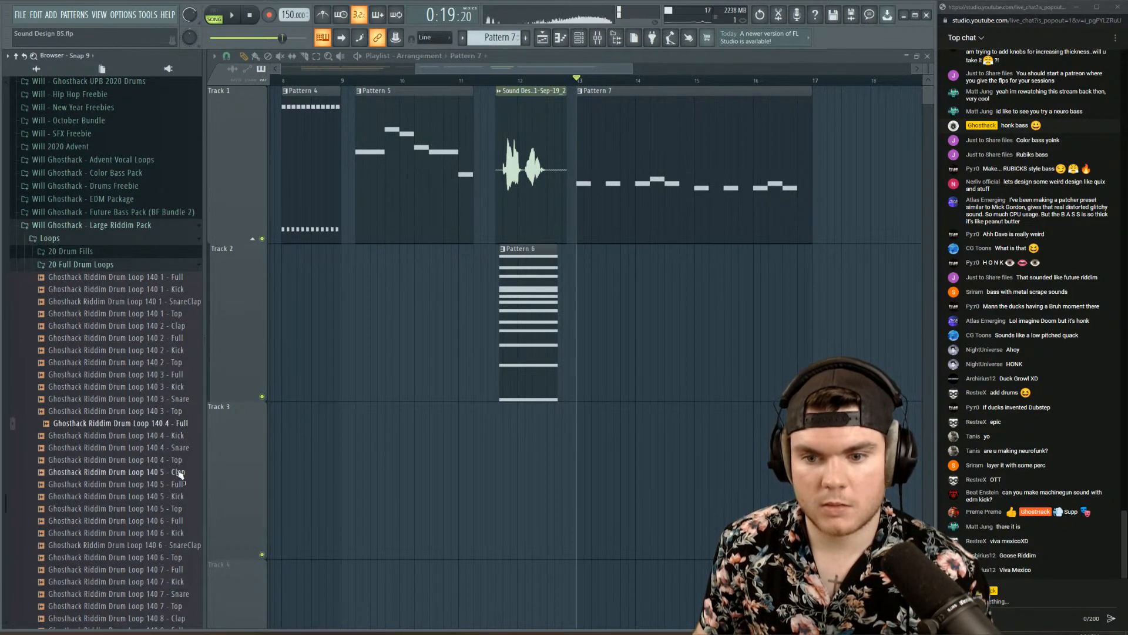
left_click(179, 484)
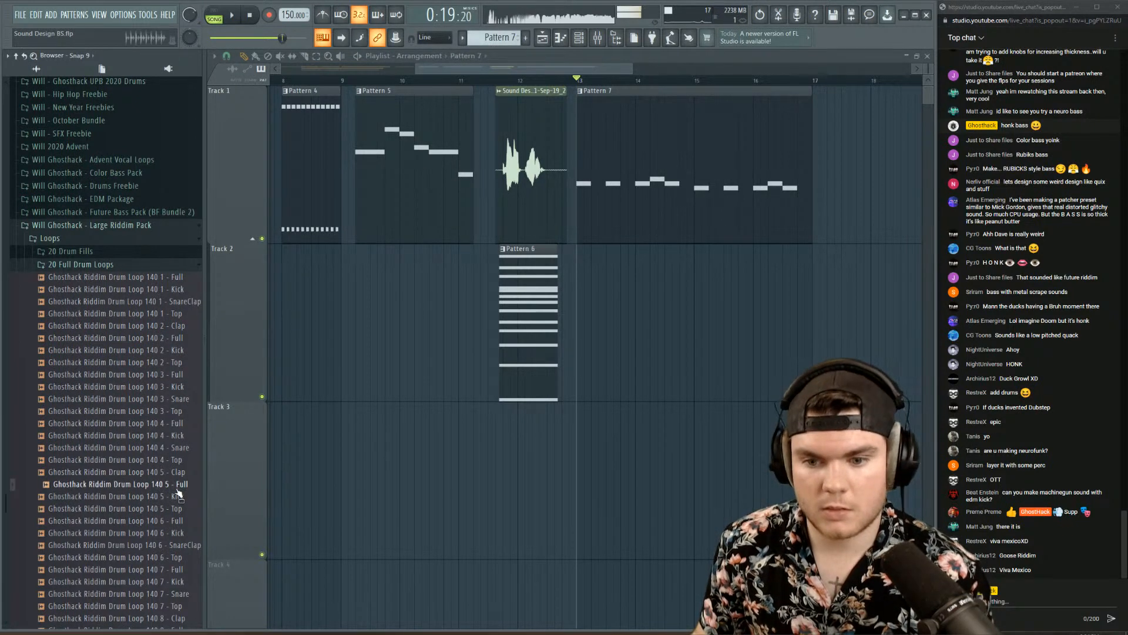
left_click(187, 521)
left_click(188, 571)
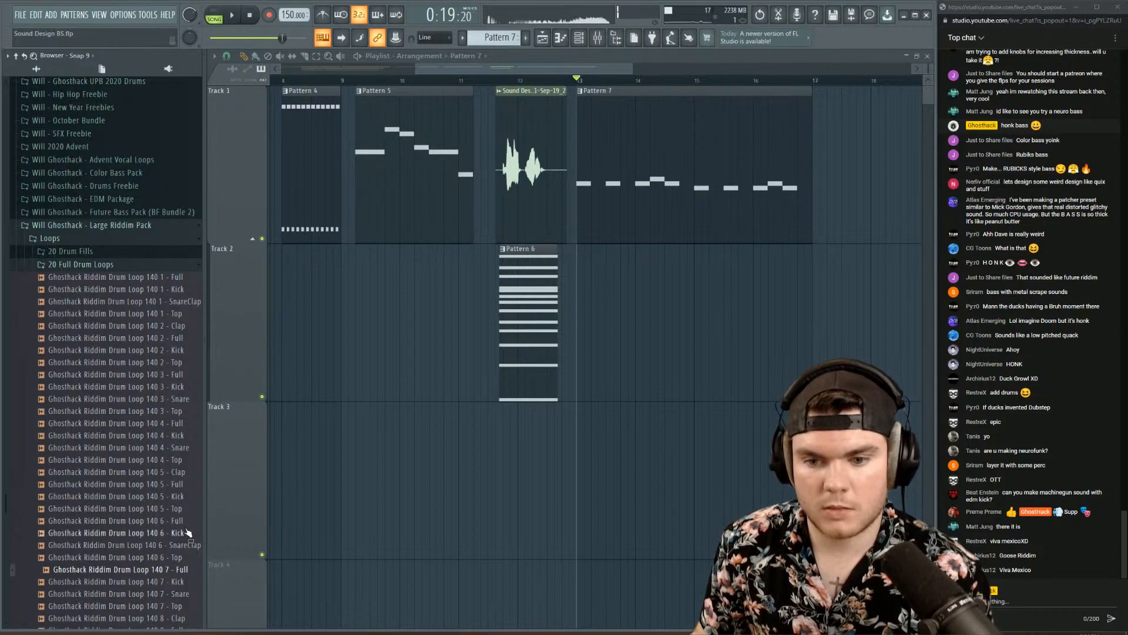
scroll(180, 525, "down", 7)
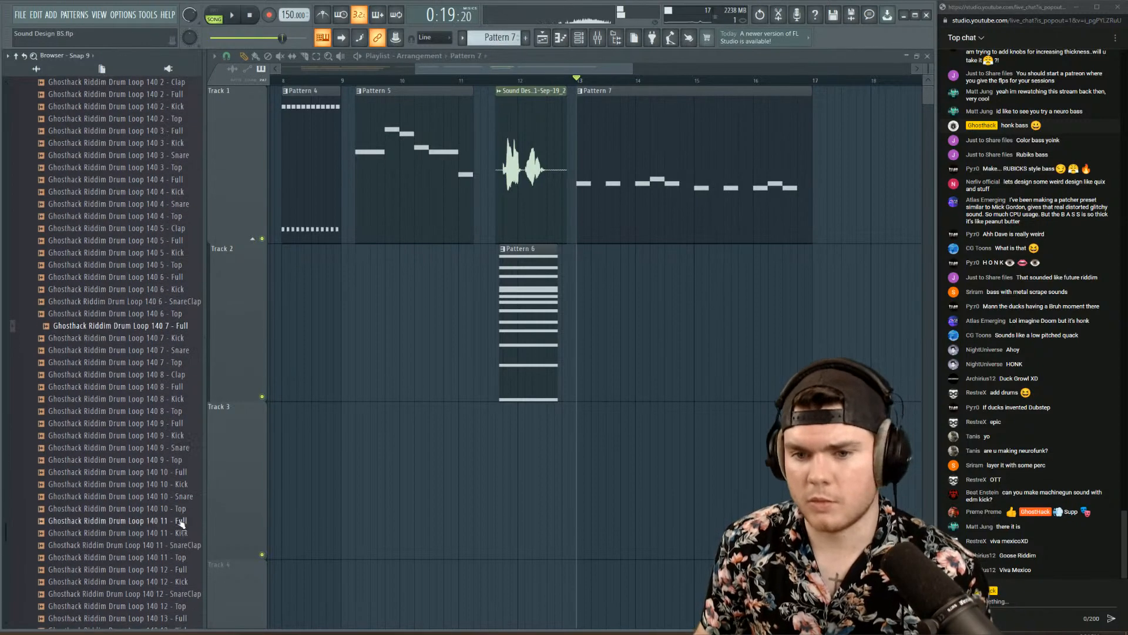
left_click(184, 278)
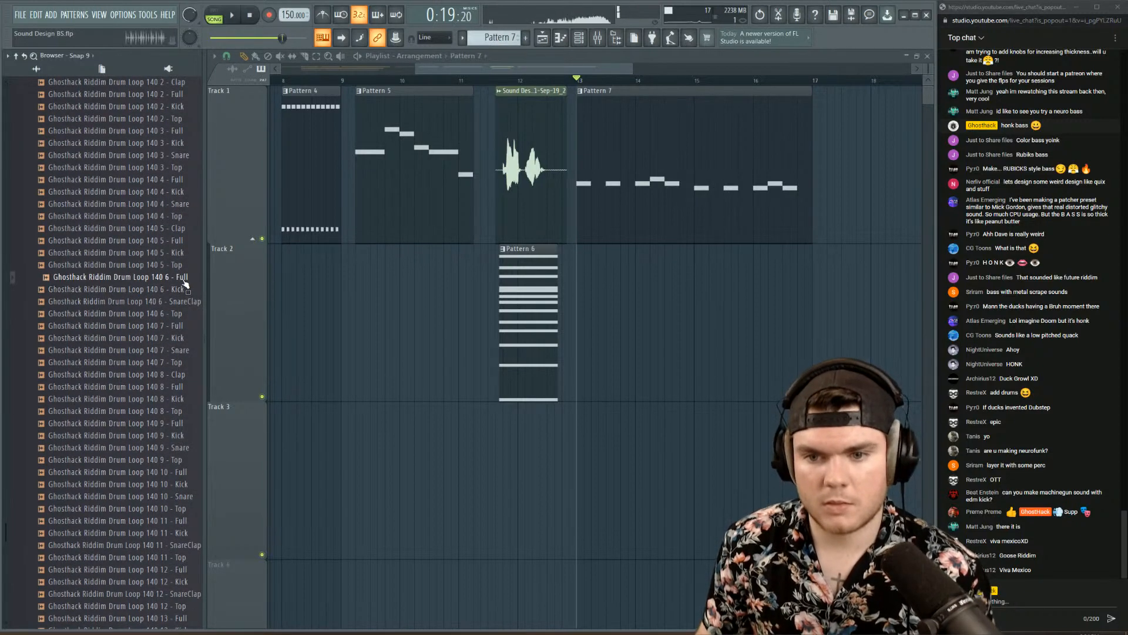
left_click(178, 388)
left_click(184, 425)
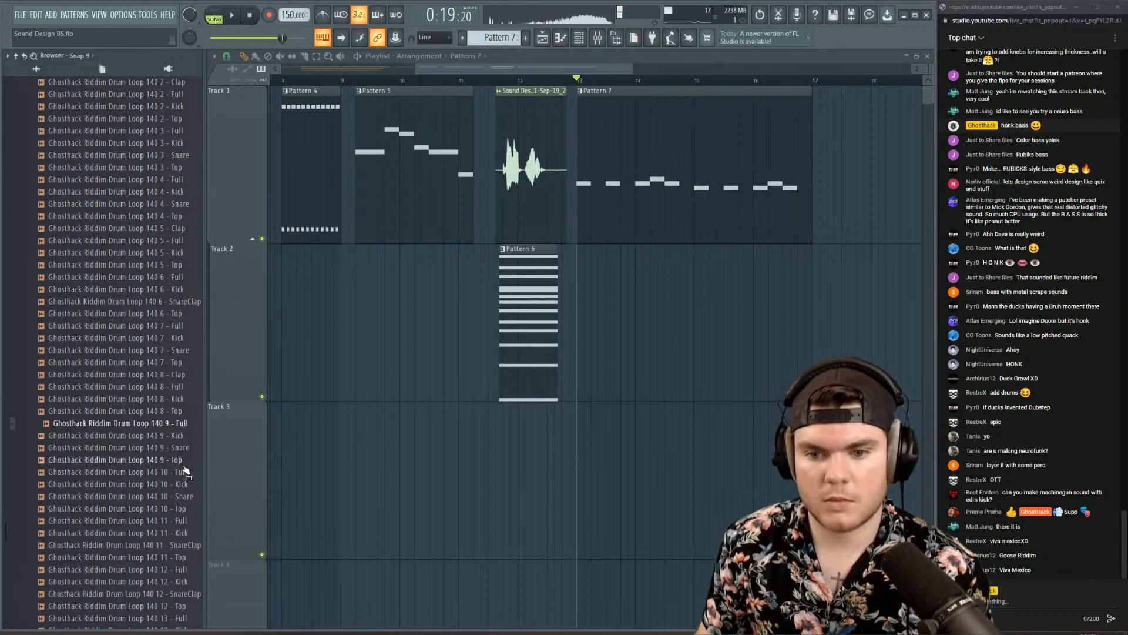
left_click(182, 472)
left_click(191, 522)
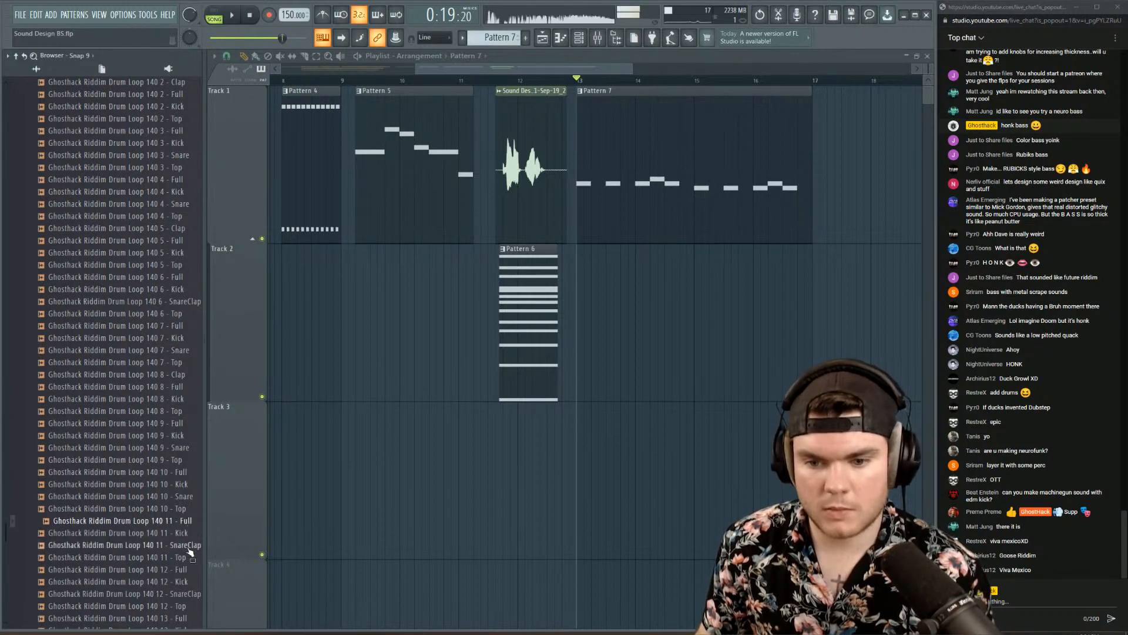
left_click(191, 569)
scroll(191, 569, "down", 3)
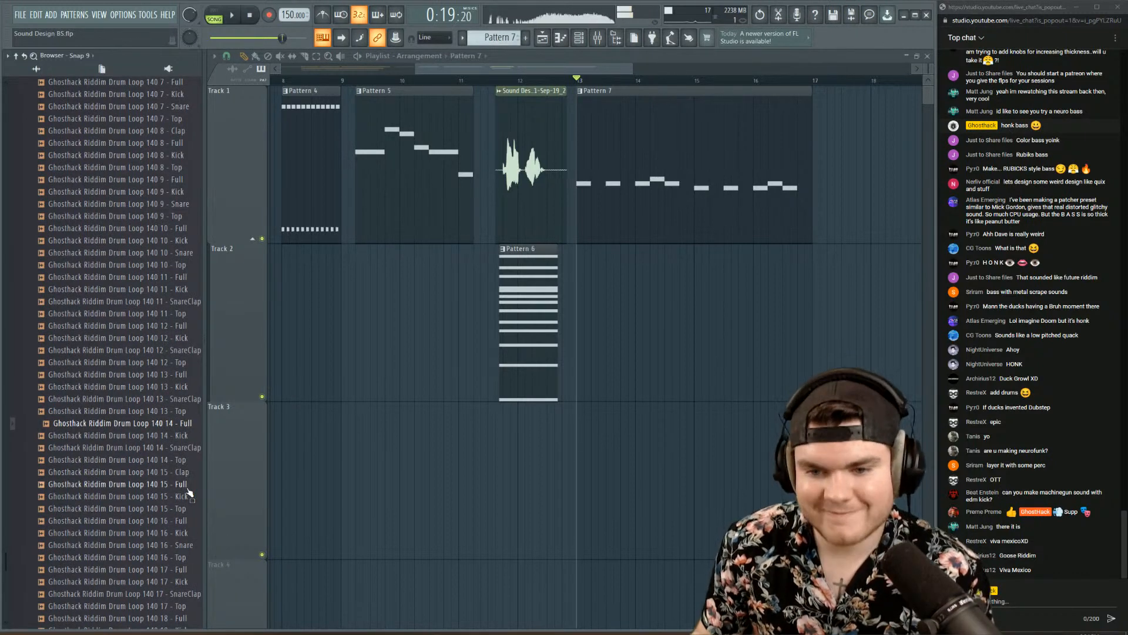
- Place Ghosthack Riddim Drum Loop 140 14 - Full on Track 2 at bar 13 and set the tempo to 140
left_click_drag(185, 431, 577, 310)
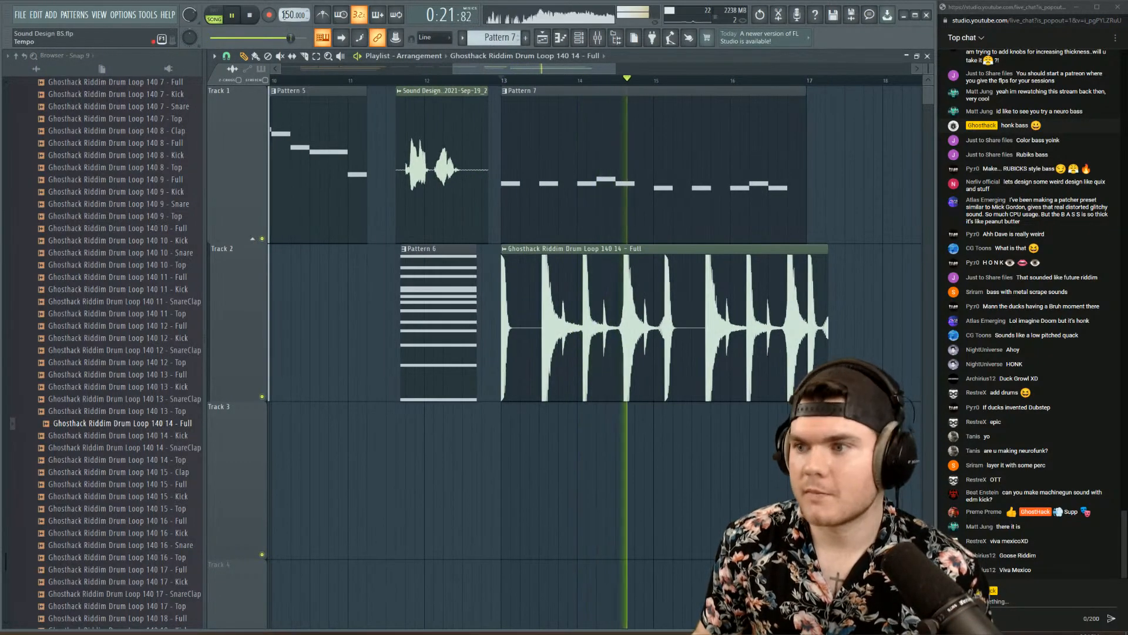
key("space")
left_click_drag(287, 16, 286, 23)
key("space")
scroll(804, 87, "up", 2)
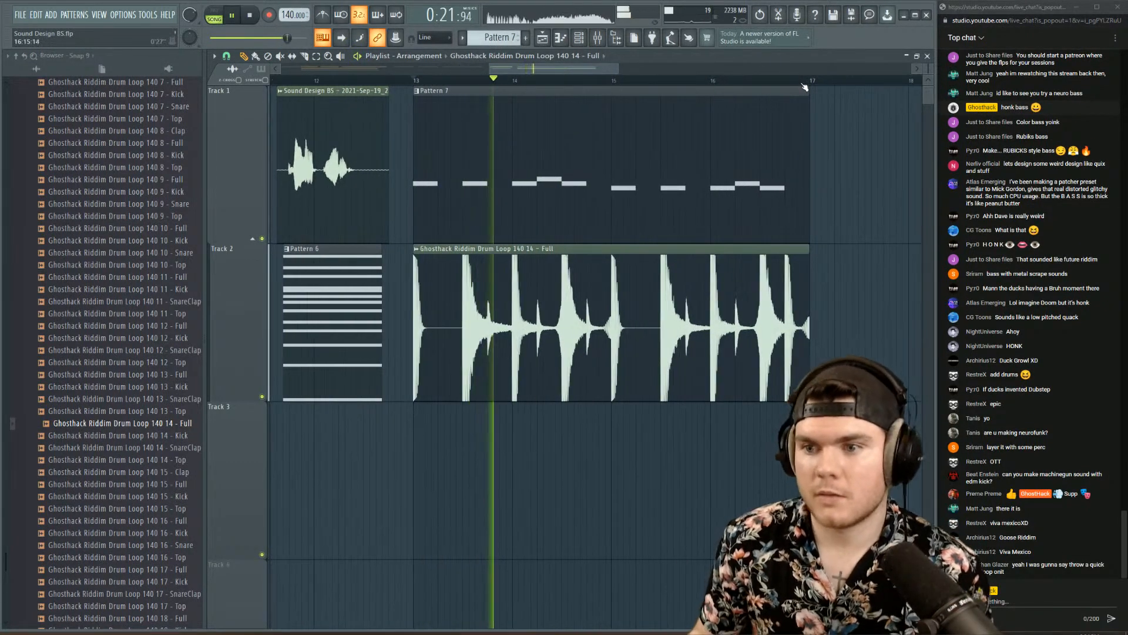
scroll(805, 87, "up", 1)
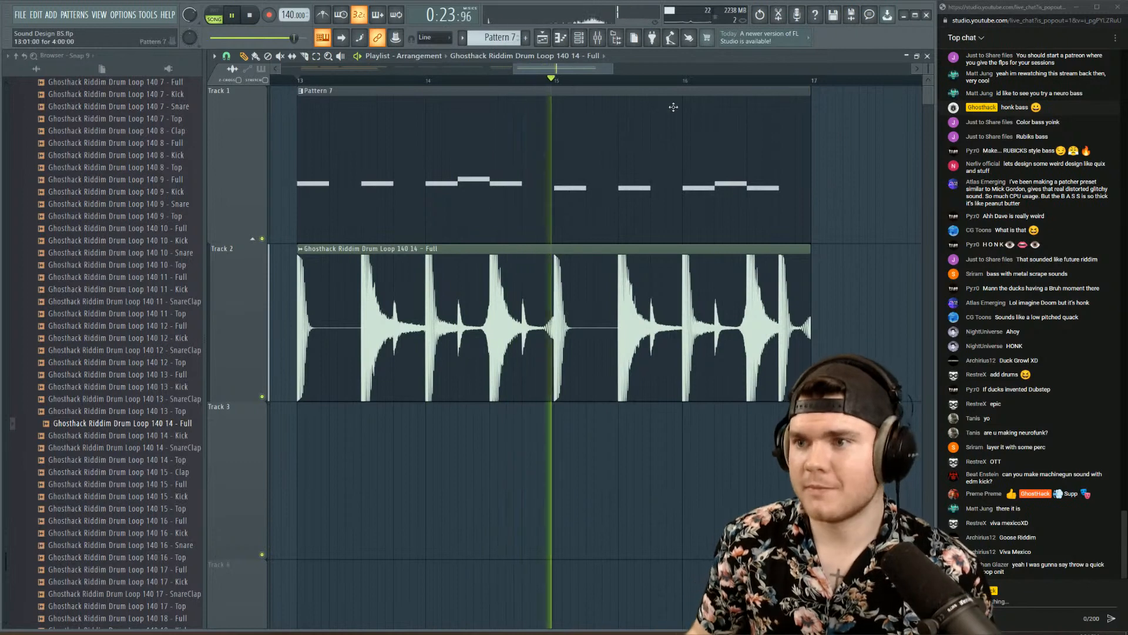
- Select bars 13 to 17 of the playlist as the loop range and play the bass with the drums
left_click(597, 38)
double_click(536, 262)
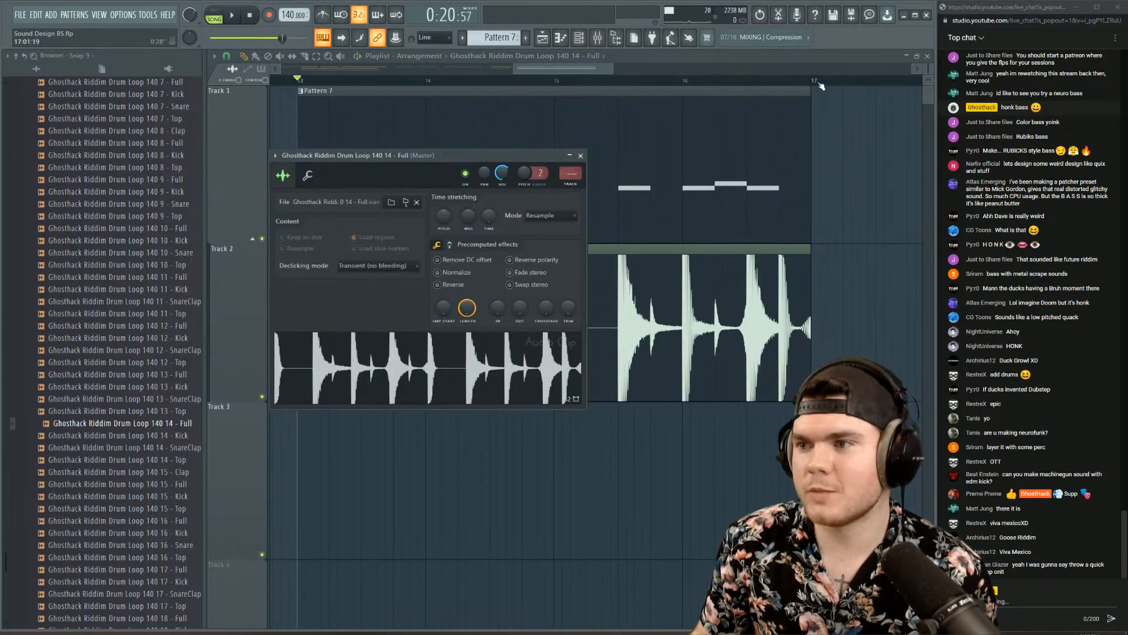
left_click_drag(819, 85, 301, 103)
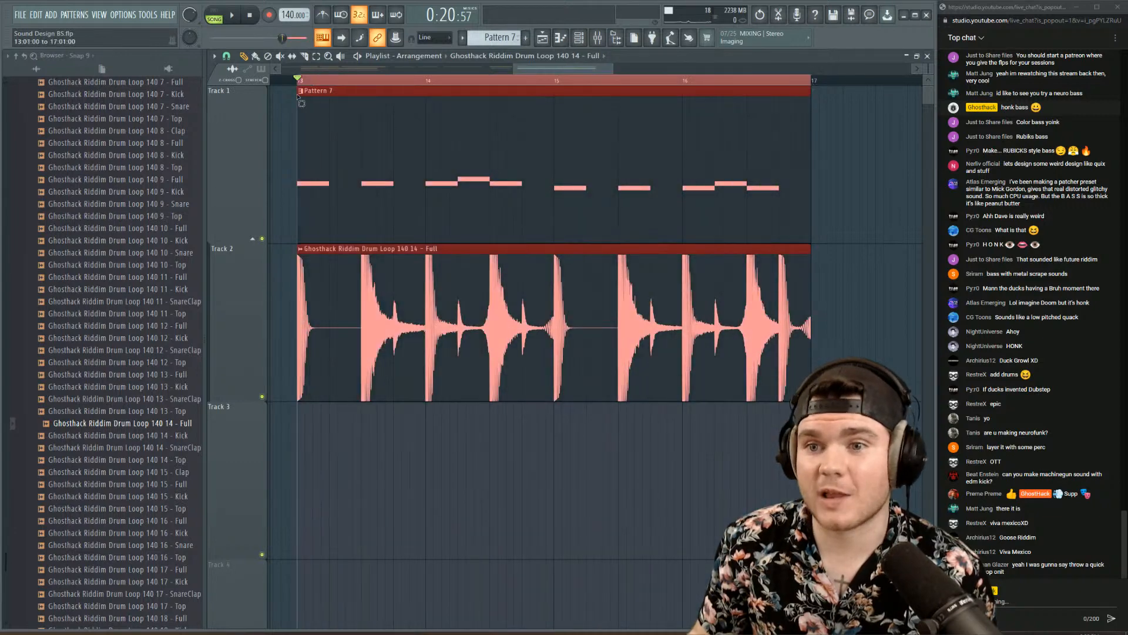
left_click(615, 497)
right_click(672, 514)
key("space")
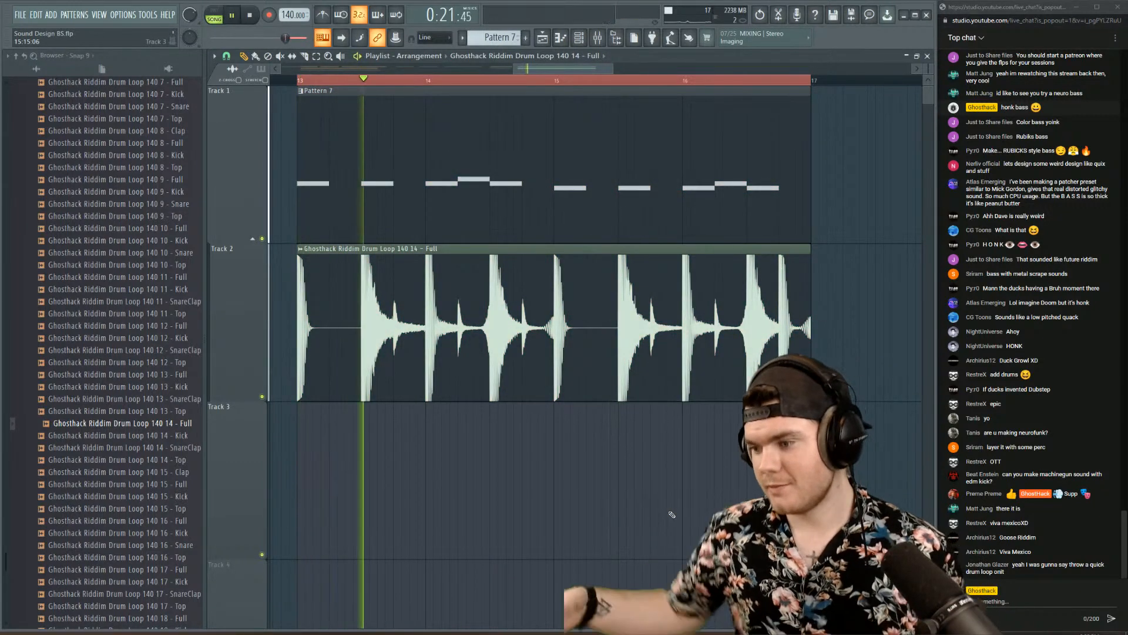
- Pull the yellow midrange band down into a cut in Insert 16's Fruity parametric EQ 2
left_click(602, 42)
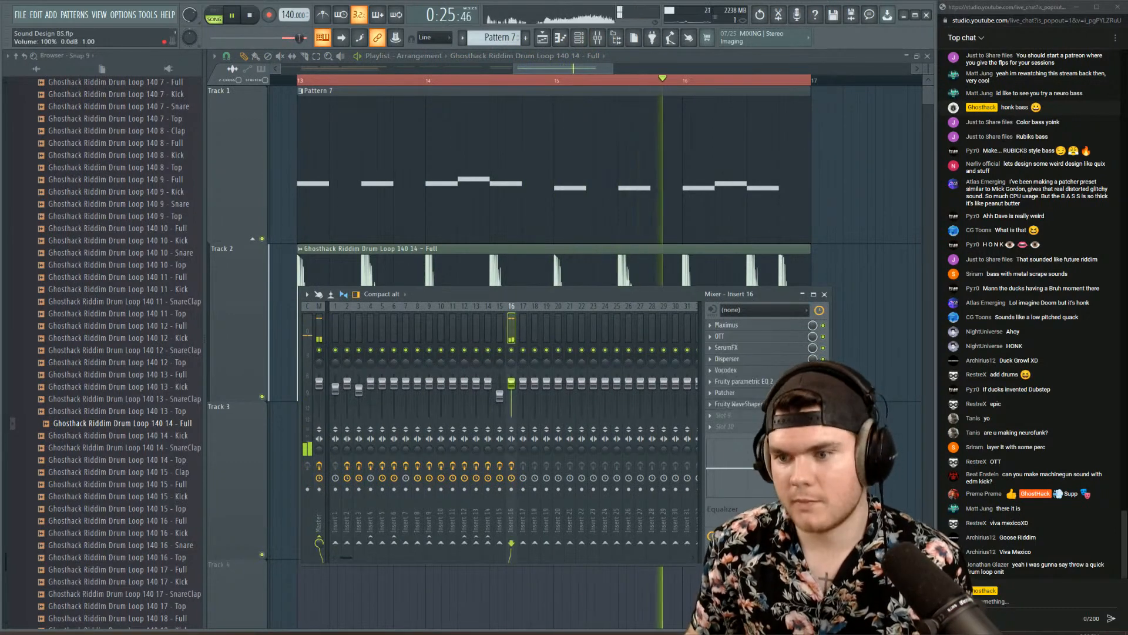
left_click(730, 379)
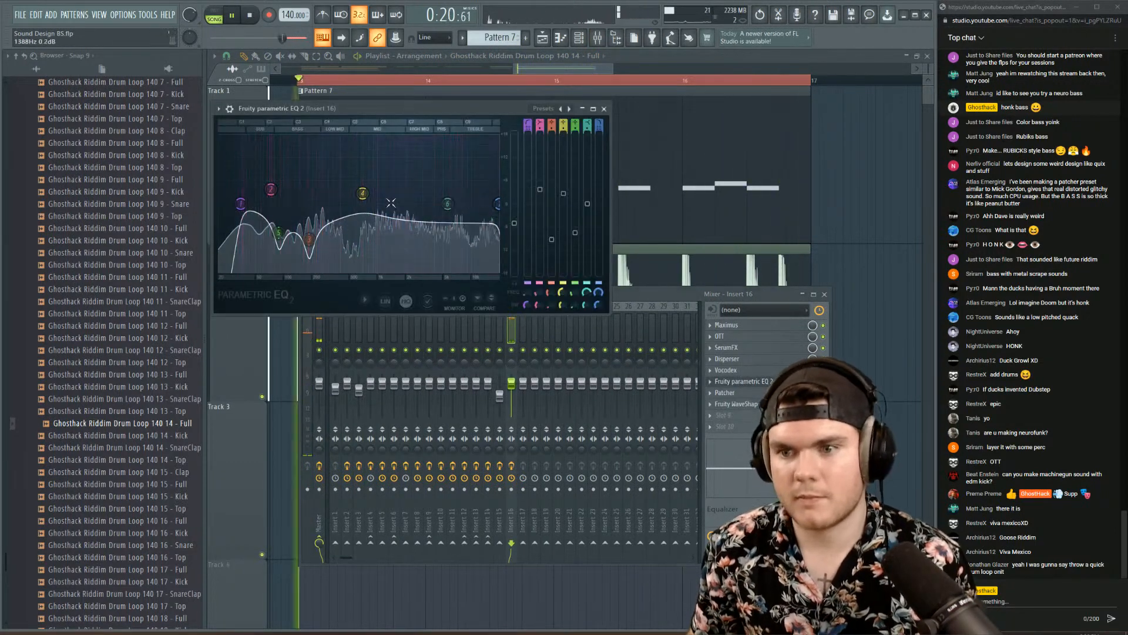
left_click_drag(378, 172, 404, 219)
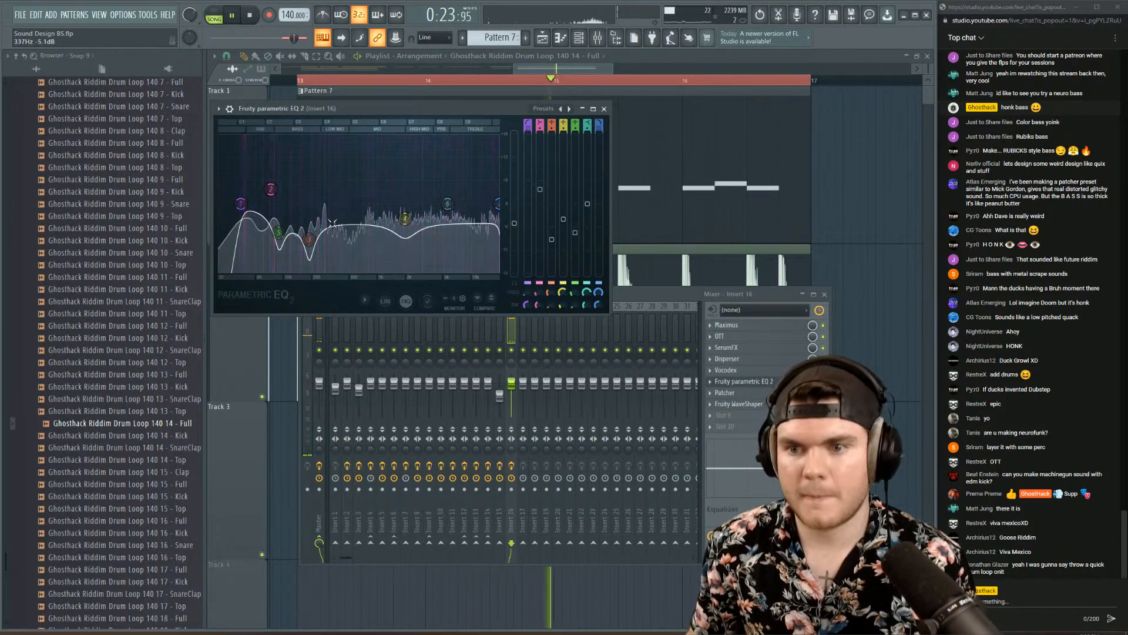
- Change EQ band 6 to peaking and move it to a cut of about -4.4 dB at 943 Hz
left_click(449, 205)
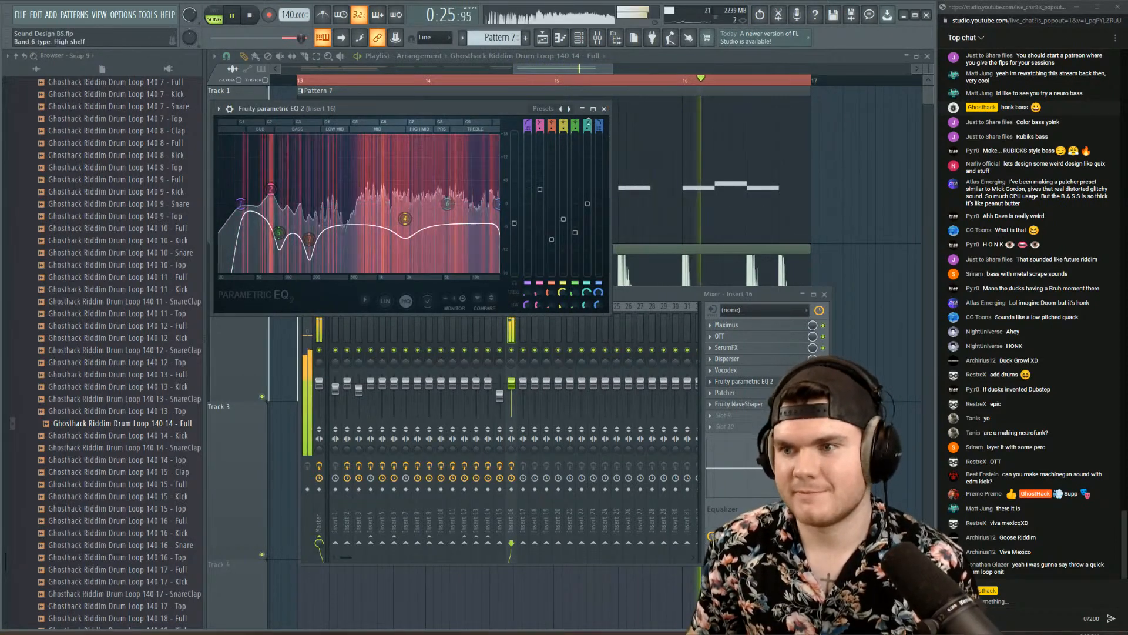
key("space")
key("space")
left_click_drag(448, 204, 375, 221)
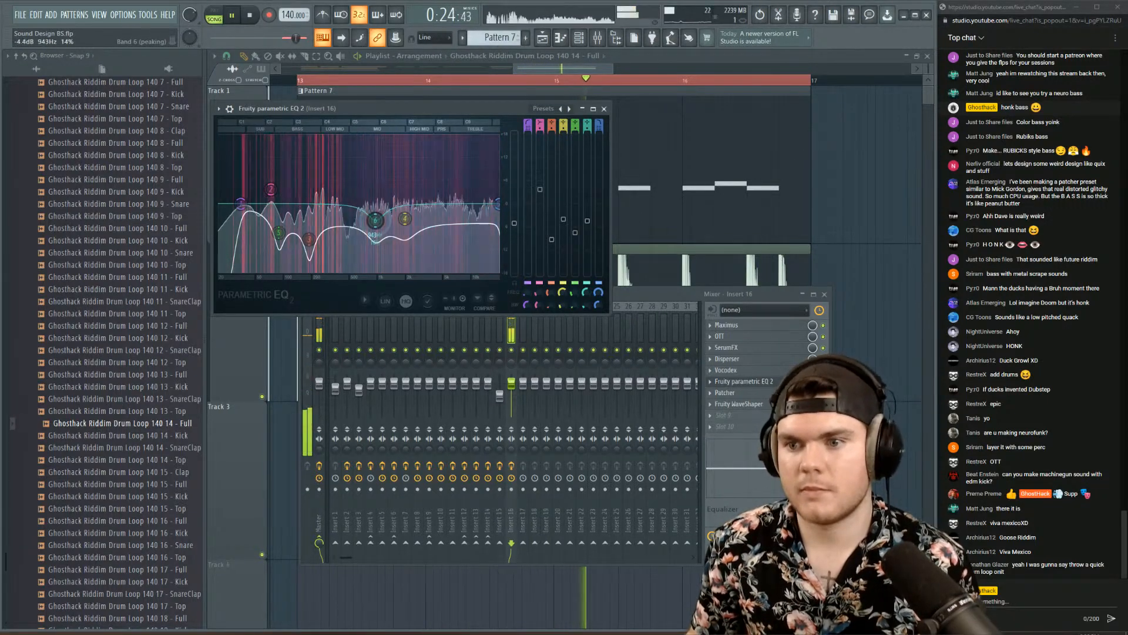
left_click(755, 383)
- Reveal the controls of Insert 16's Fruity WaveShaper and bend its curve upward at the midpoint
left_click(738, 406)
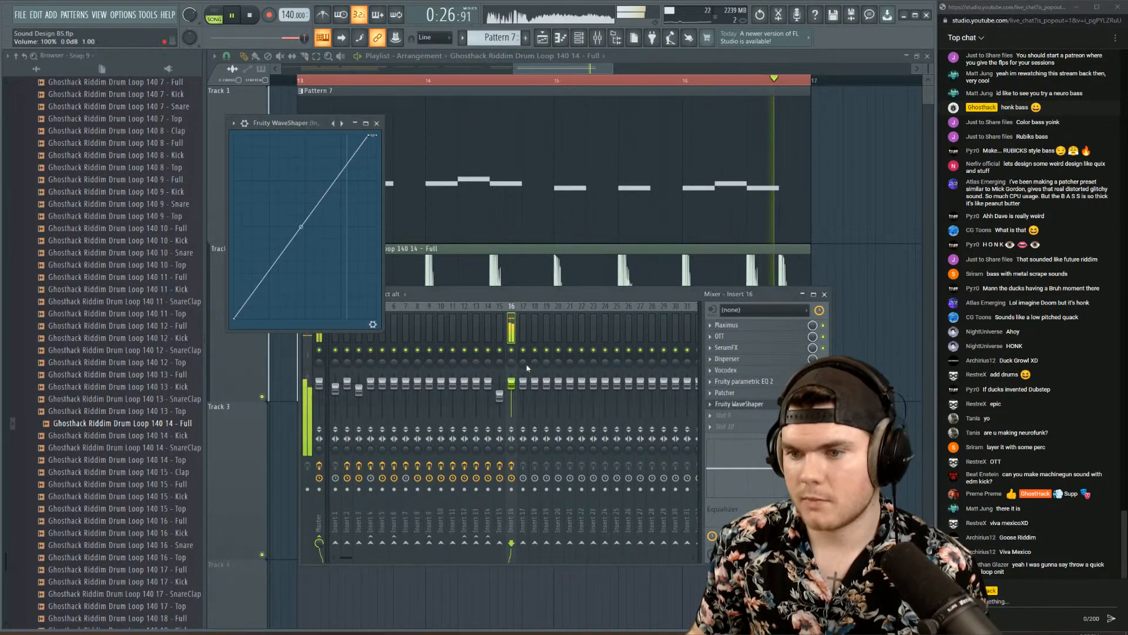
left_click(372, 324)
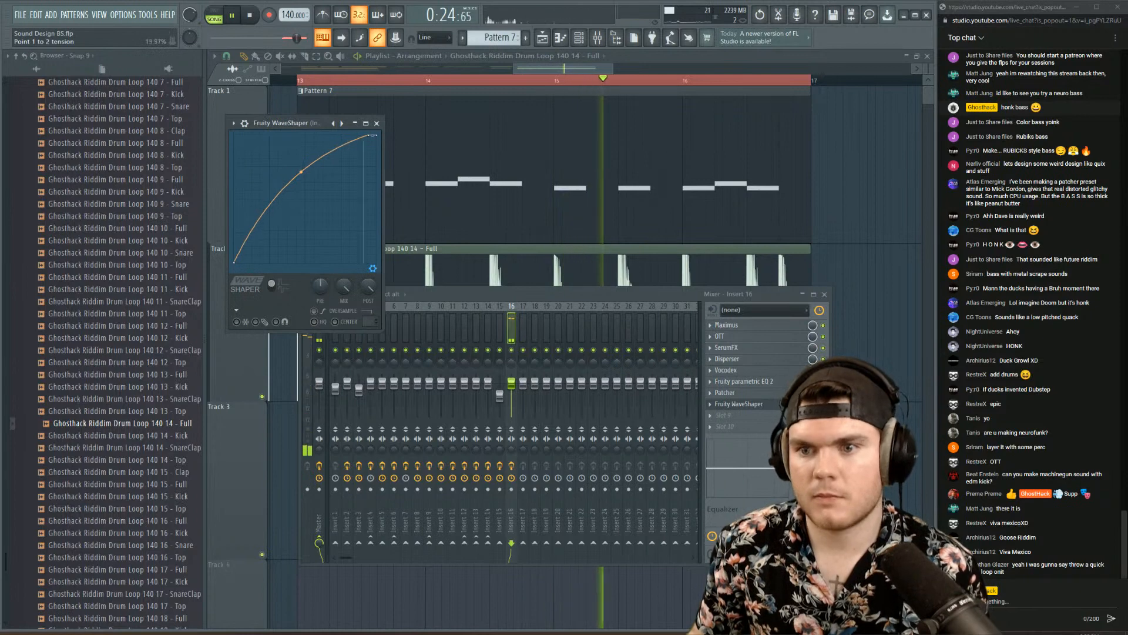
left_click(756, 407)
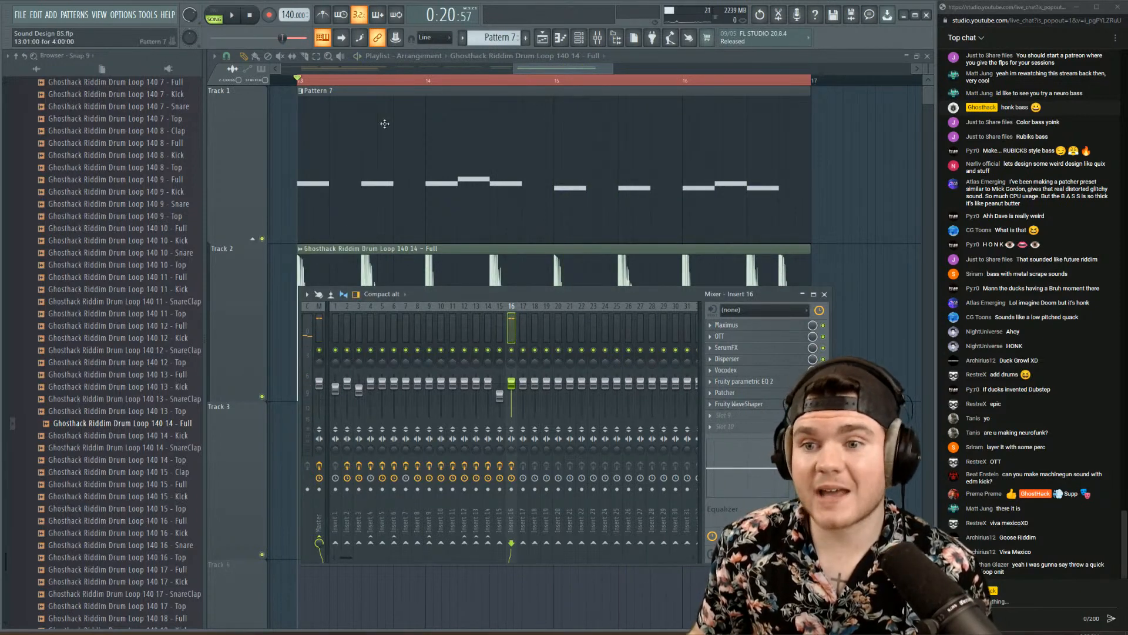
- Create an automation clip for the post gain of Insert 16's Fruity WaveShaper
left_click(749, 404)
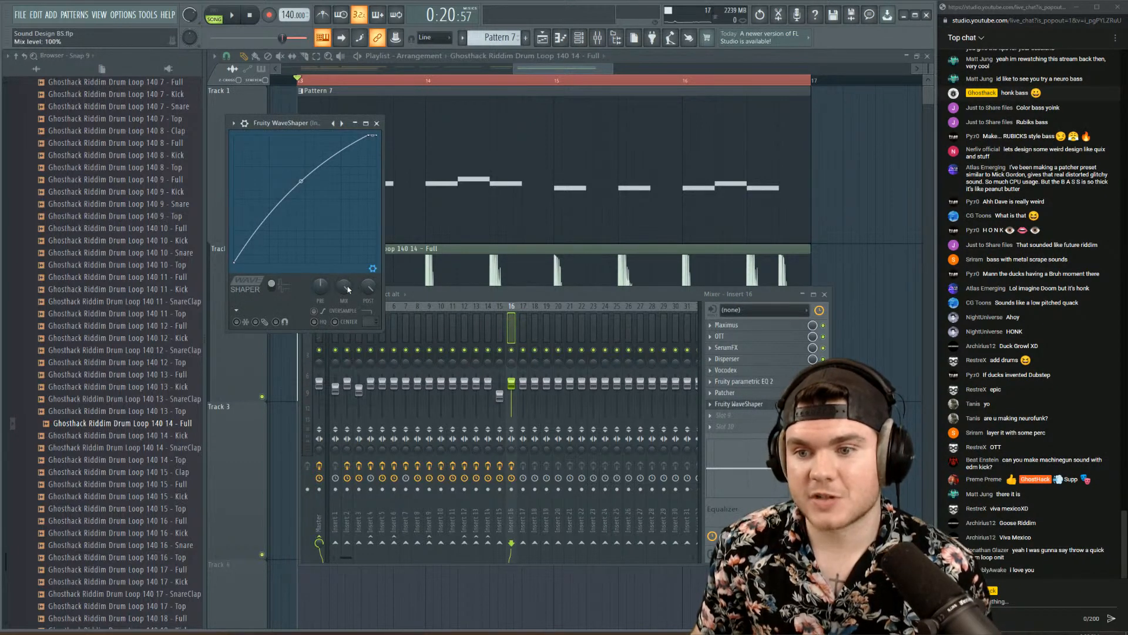
right_click(367, 287)
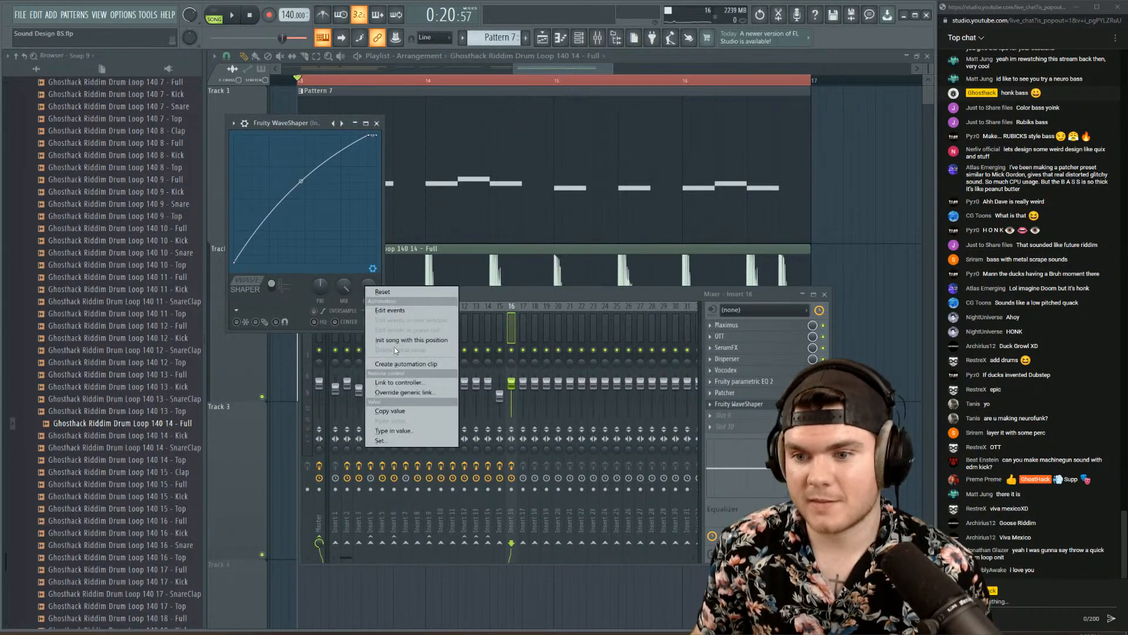
left_click(412, 364)
key("F12")
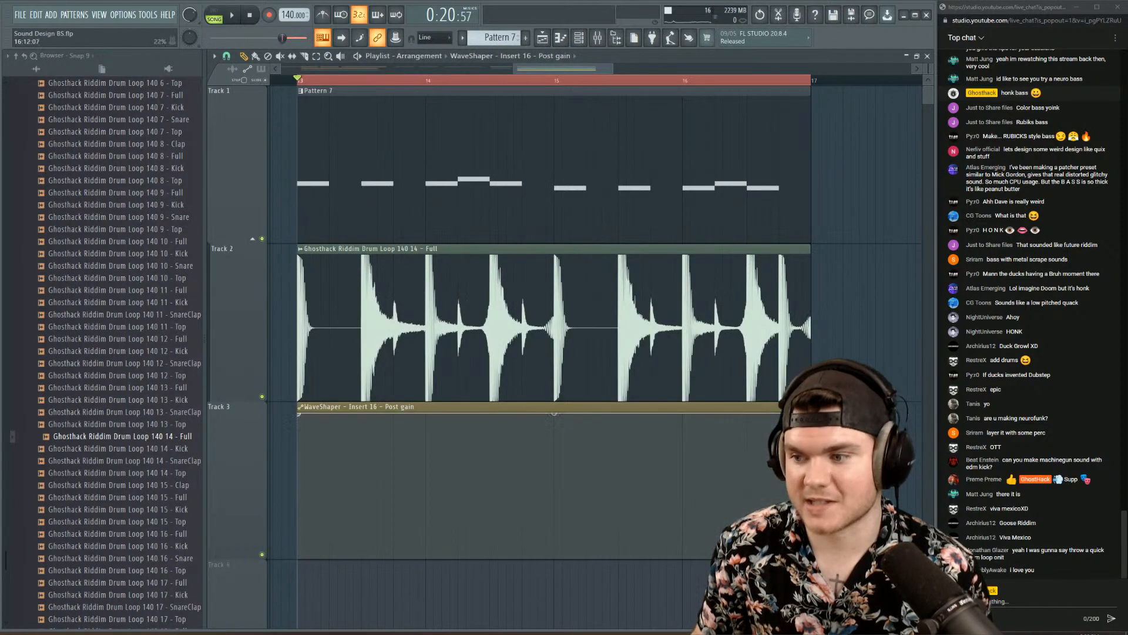
- Shorten the post gain automation clip on Track 3 to under half a beat-pair and shape it as a ramp from 0% to 100%
left_click_drag(811, 413, 329, 413)
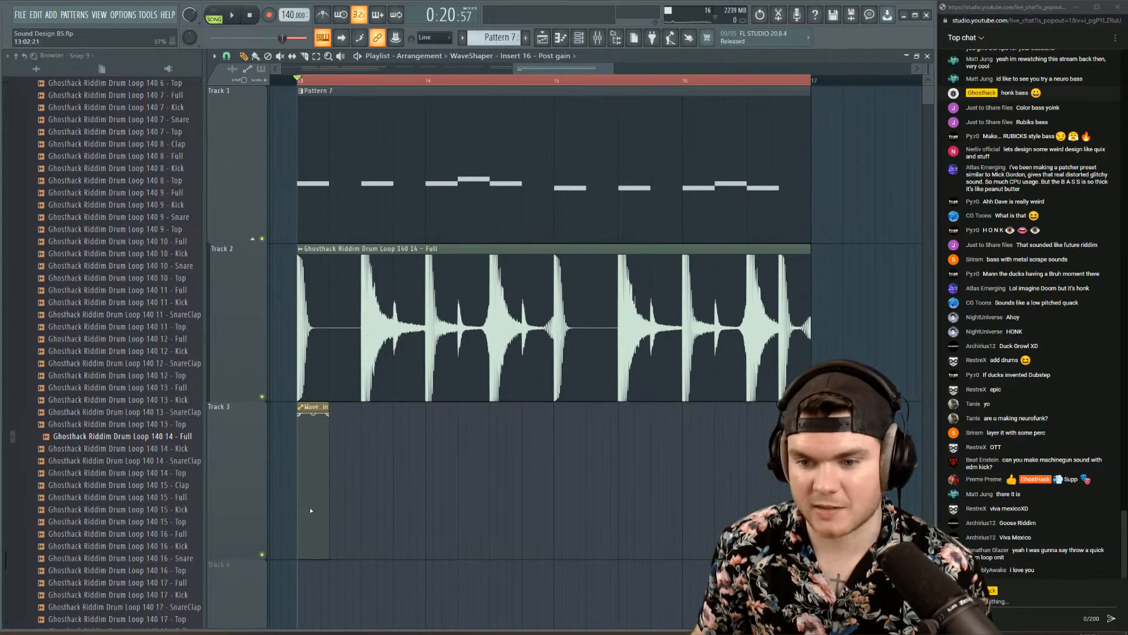
key("space")
right_click(306, 509)
key("space")
key("space")
left_click_drag(305, 558, 297, 559)
key("space")
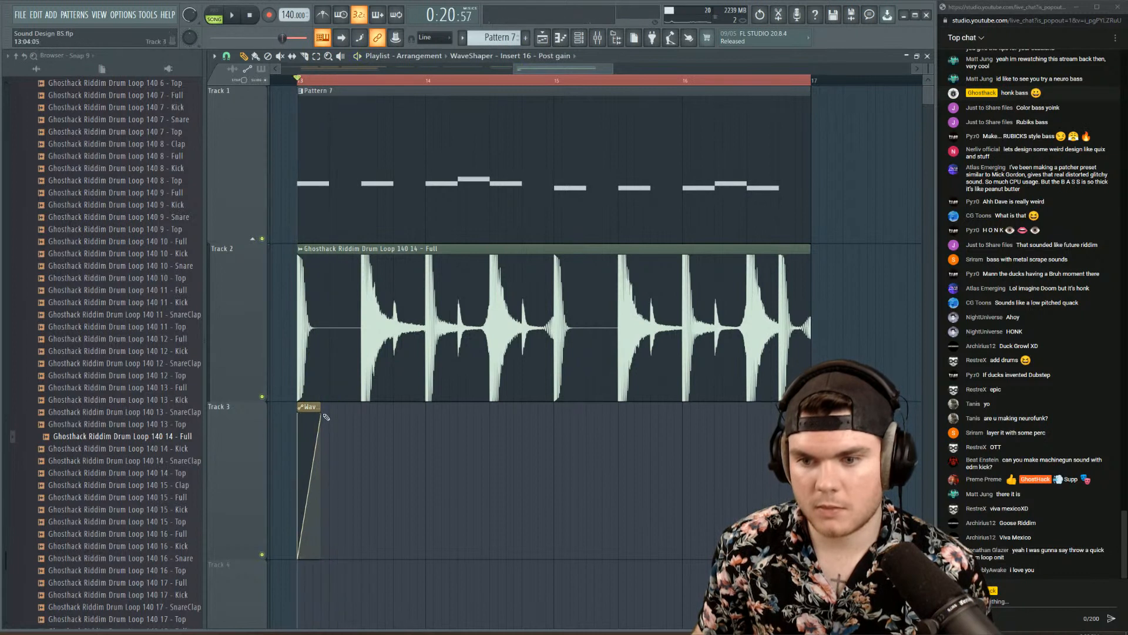
- Copy the post gain ramp along Track 3 every half bar, up to the middle of bar 16
key("space")
left_click(357, 408)
left_click(423, 409)
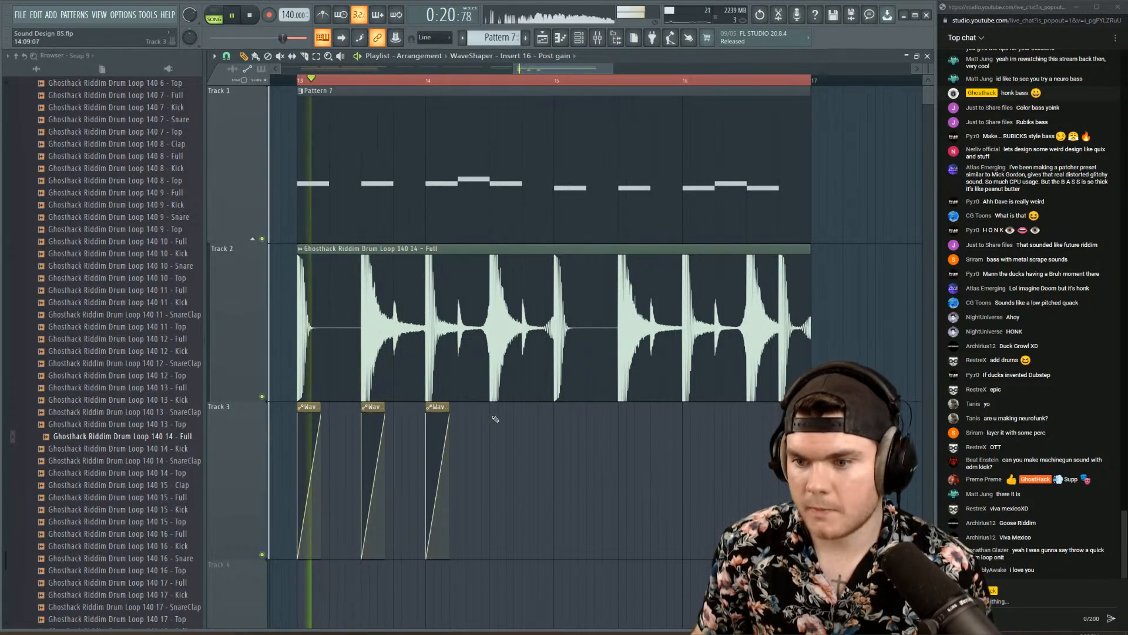
left_click(487, 409)
left_click(551, 410)
left_click(623, 415)
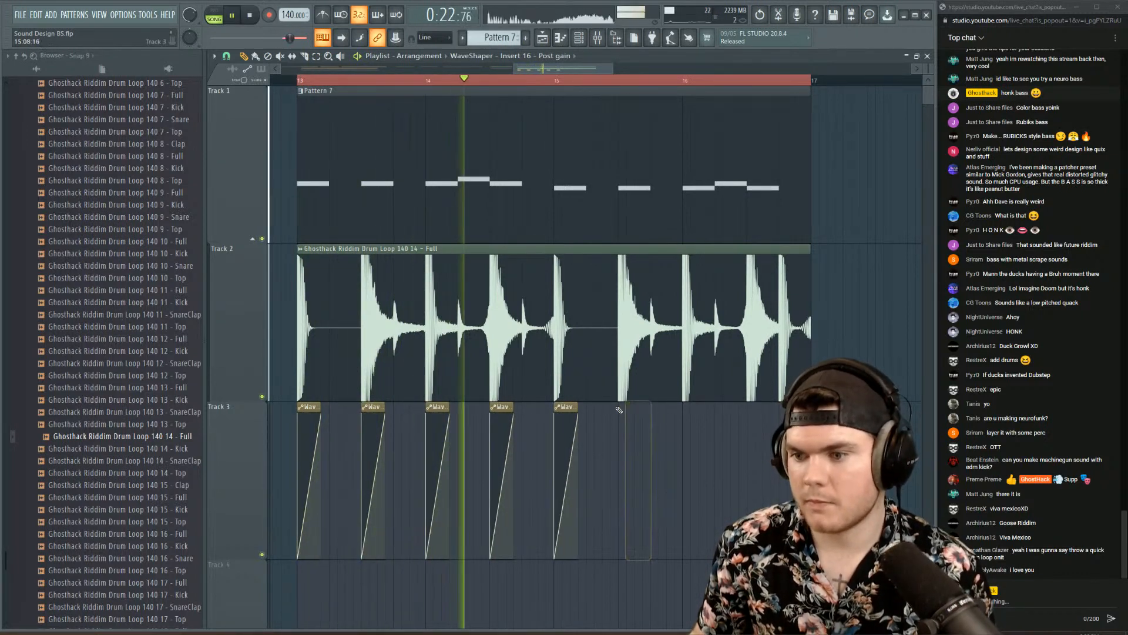
left_click(683, 415)
left_click(749, 415)
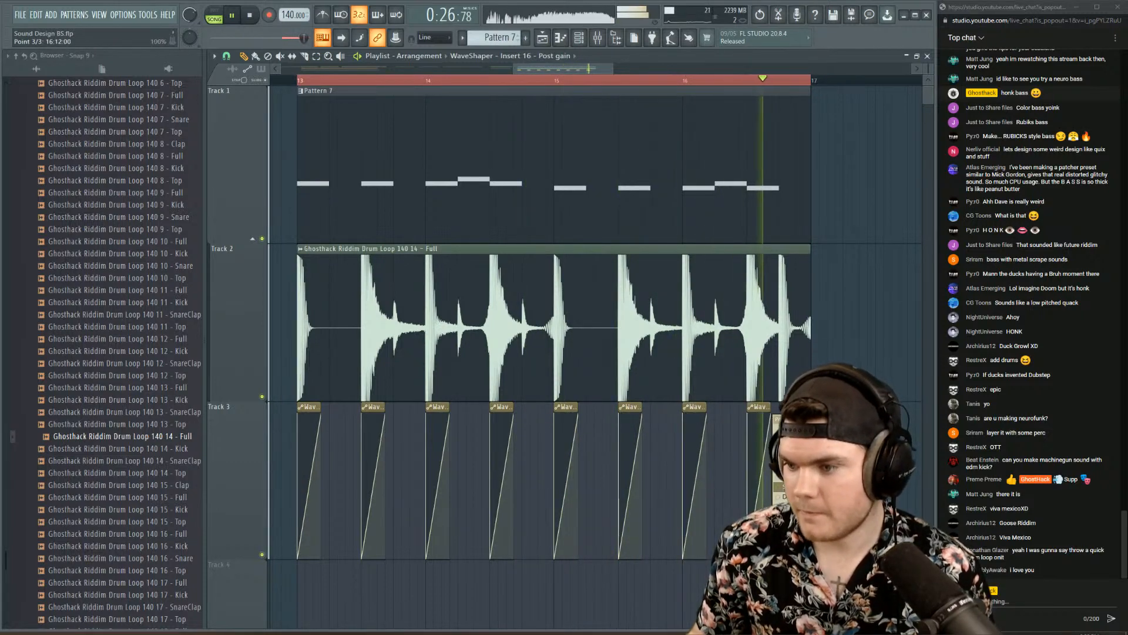
- Change the post gain automation ramp from a straight line to a smooth S-shaped curve
left_click(787, 497)
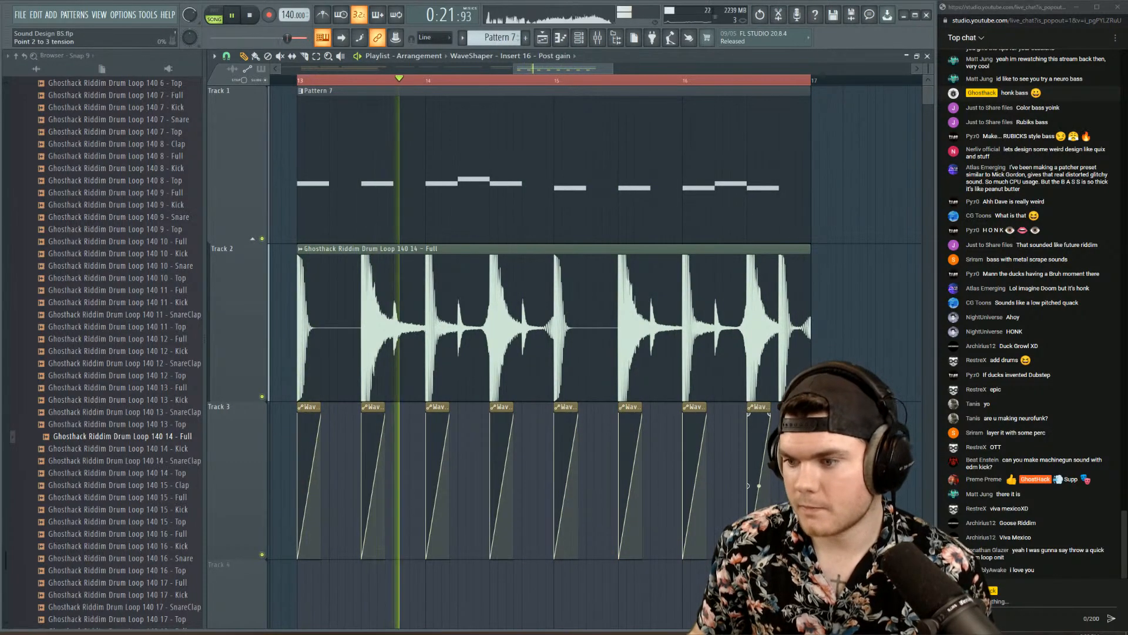
left_click_drag(759, 485, 760, 511)
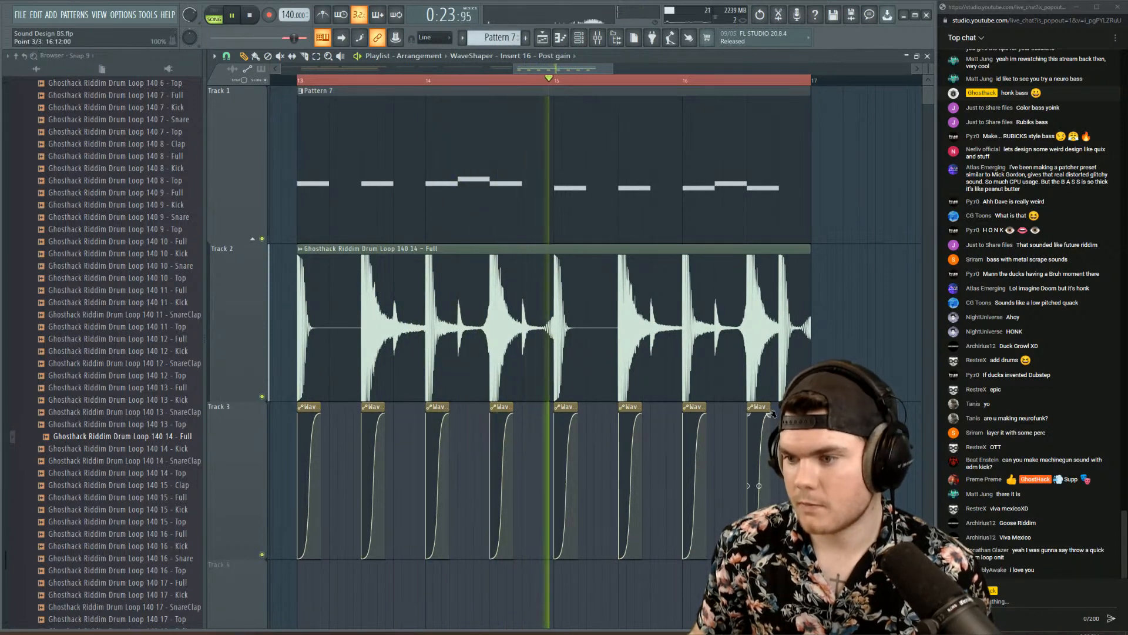
key("space")
key("space")
- Move the end point of the first post gain automation clip earlier, so its ramp ends close to the kick's tail
scroll(308, 89, "up", 5)
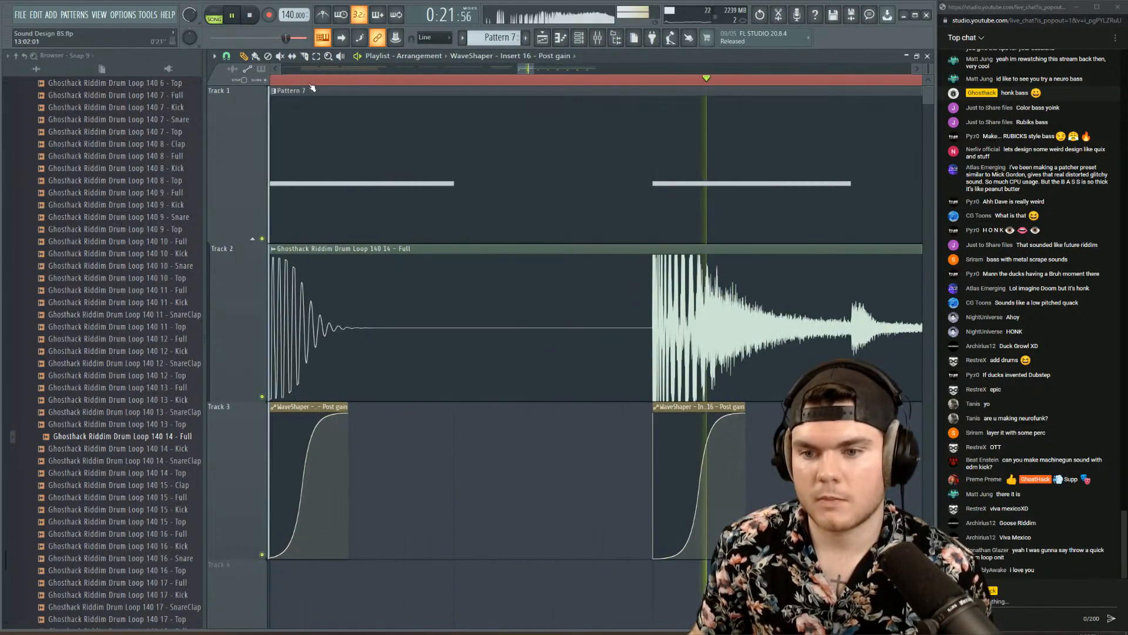
key("space")
key("space")
key("space")
left_click_drag(527, 70, 523, 70)
key("space")
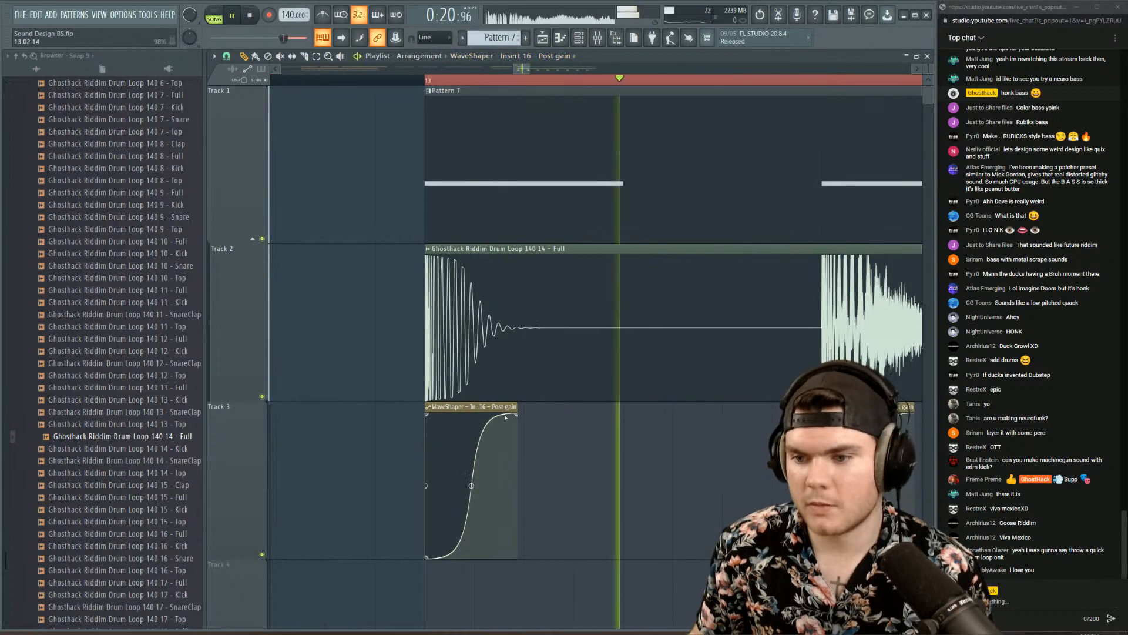
left_click_drag(517, 415, 492, 415)
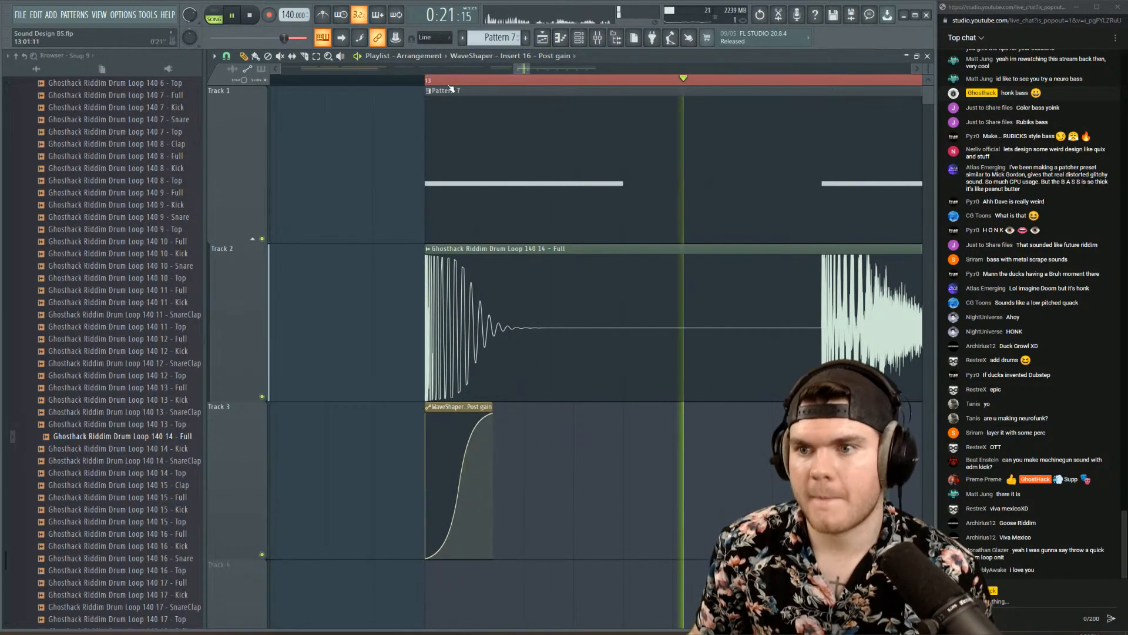
- Play back the loop and lower the FX filter resonance of SerumFX on Insert 16 to 47%
scroll(456, 84, "down", 5)
scroll(456, 84, "up", 5)
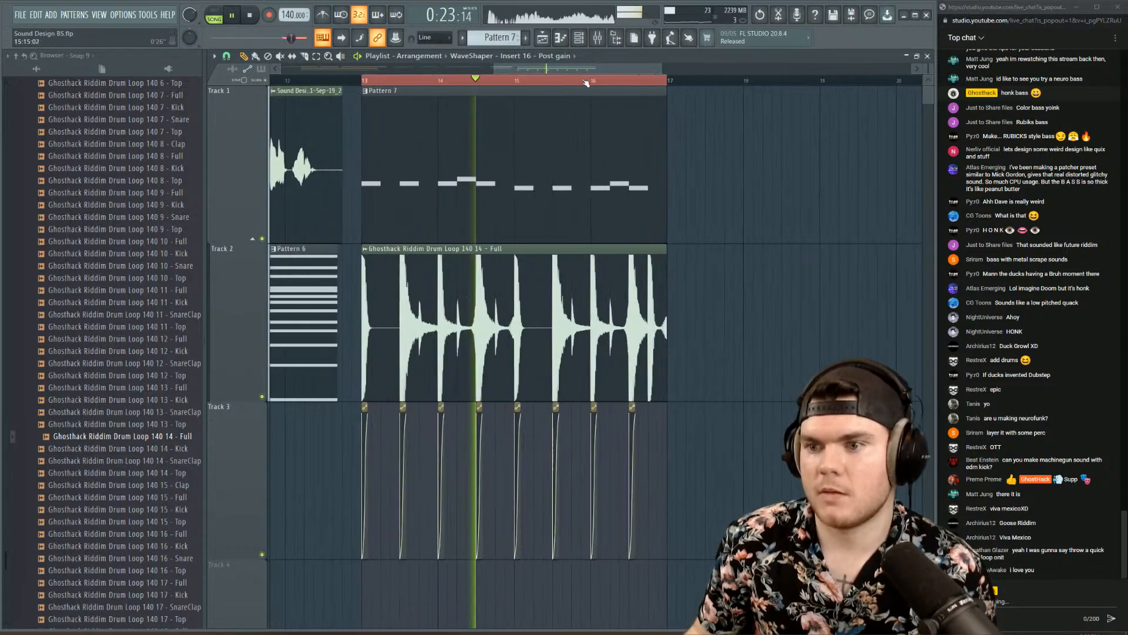
left_click_drag(530, 69, 528, 71)
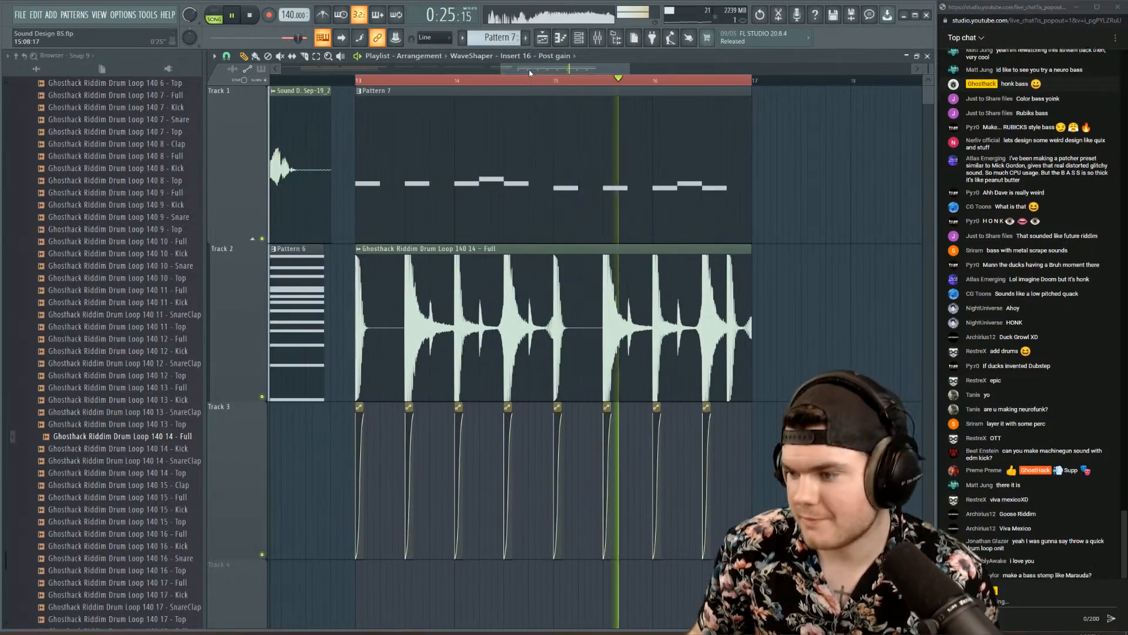
key("space")
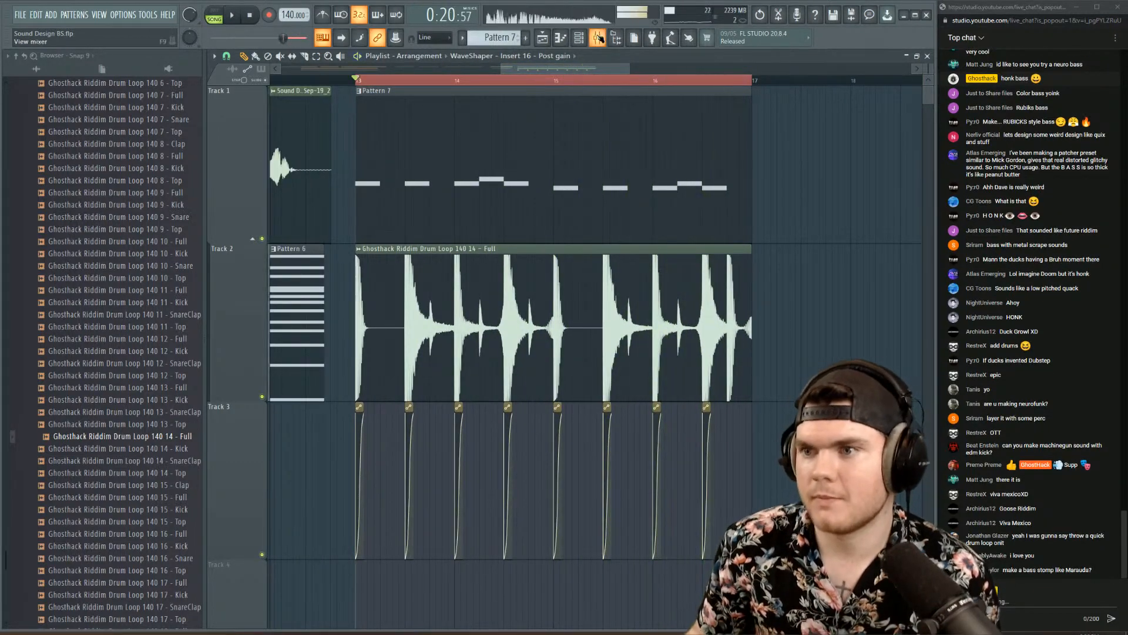
key("F9")
left_click(735, 351)
key("space")
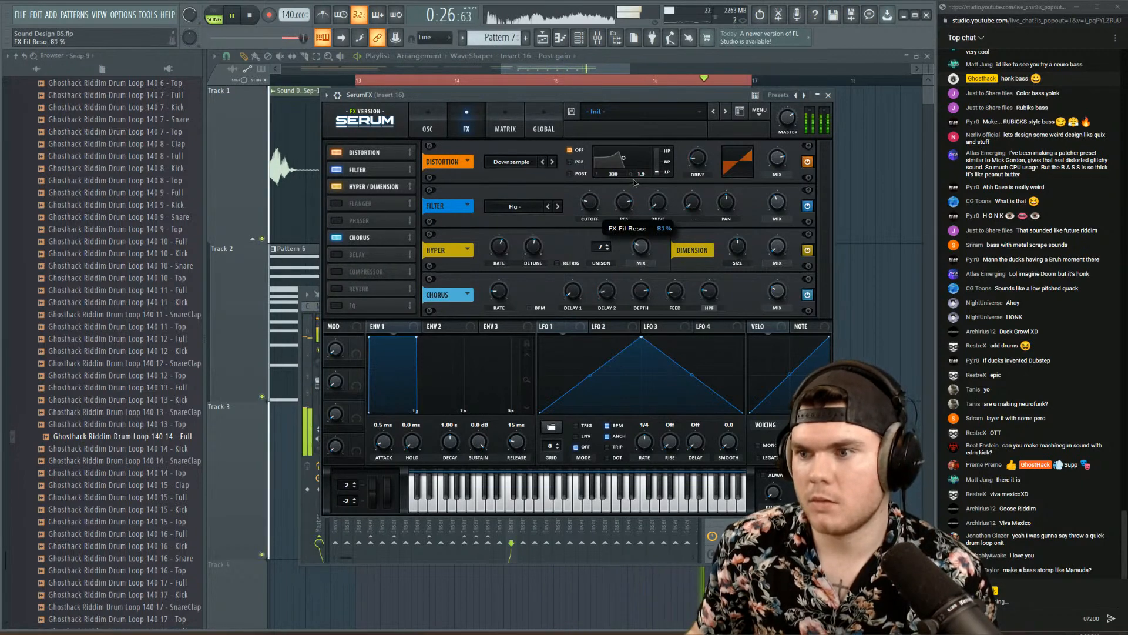
left_click_drag(634, 183, 633, 201)
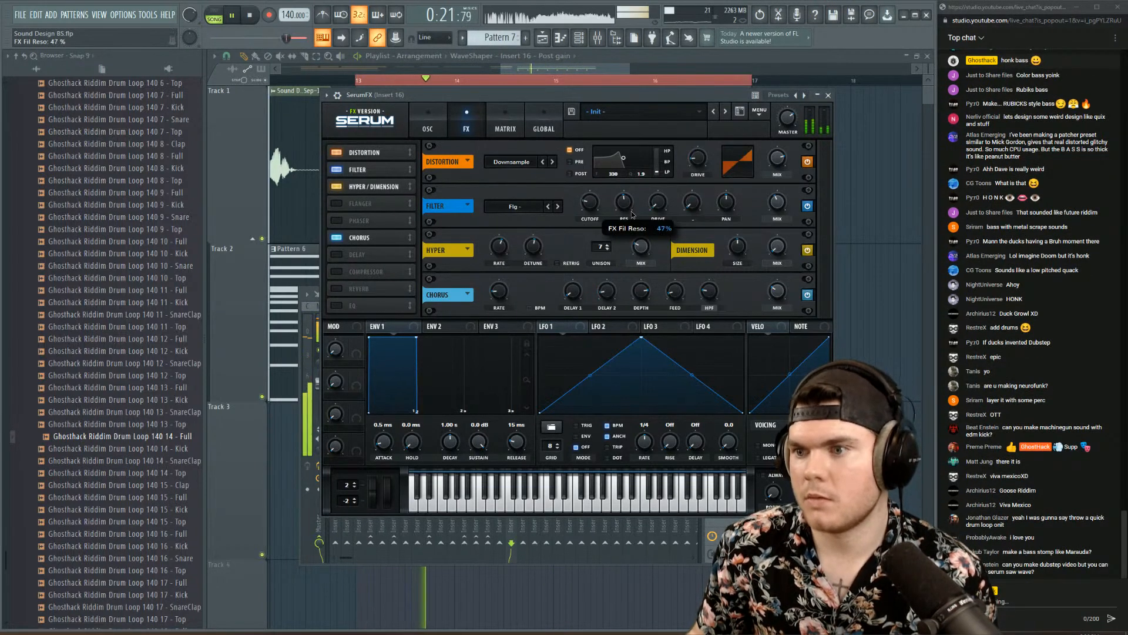
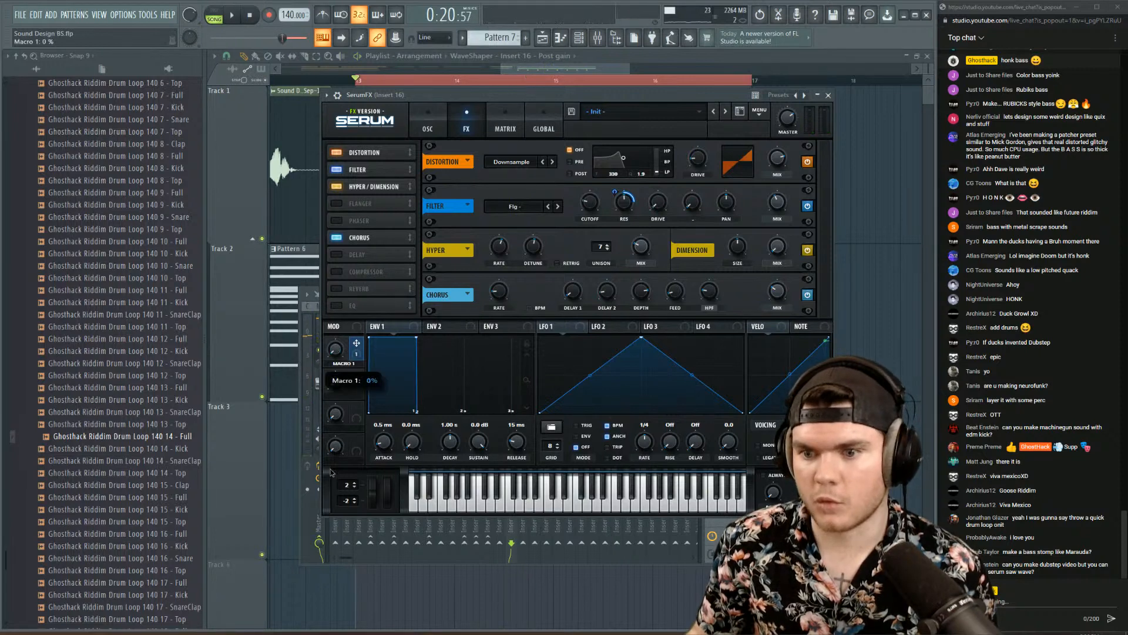
- Create an automation clip for Macro 1 of SerumFX on Insert 16, spanning bars 13 to 16 on Track 4
key("space")
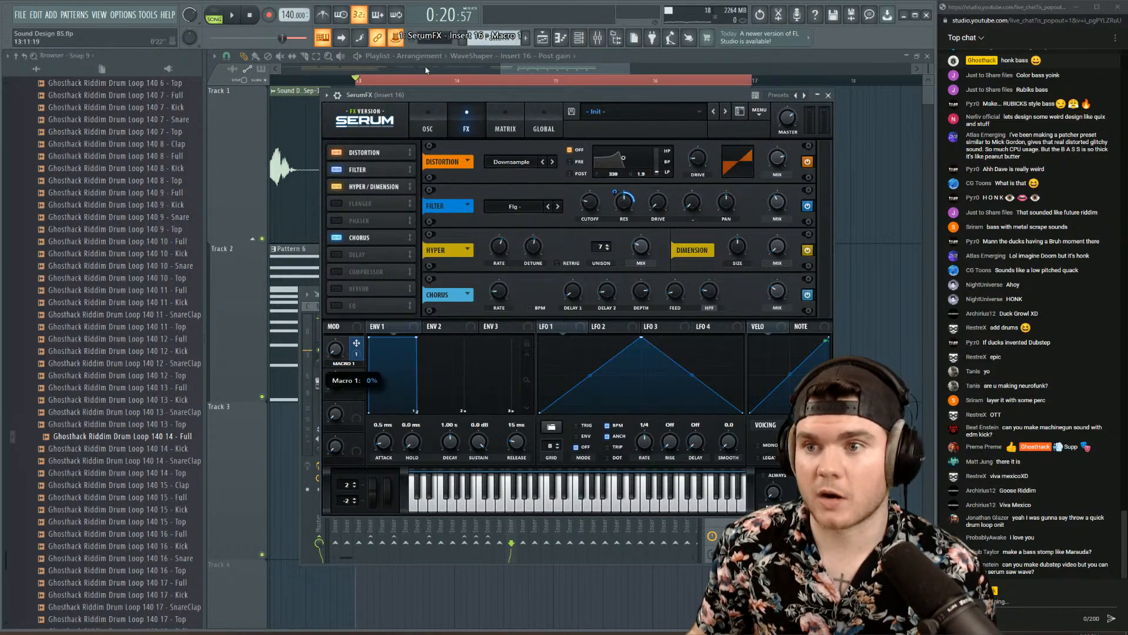
left_click(398, 39)
left_click(463, 101)
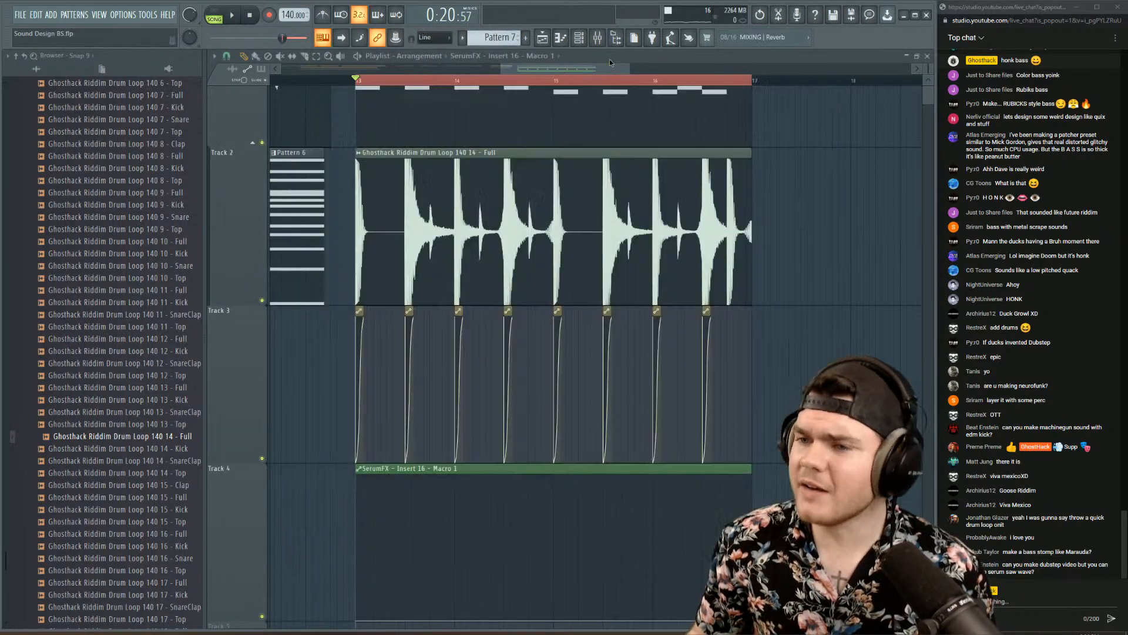
scroll(479, 438, "down", 2)
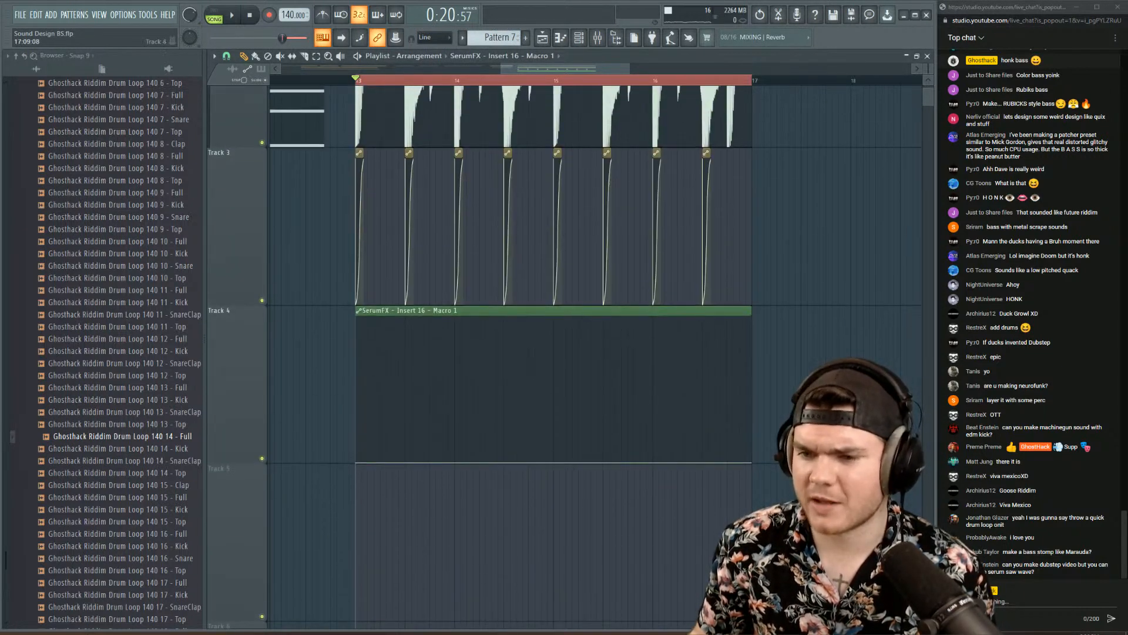
- Shape the Macro 1 automation on Track 4 as a square block at 100% from 14:05 to the start of bar 15, with 0% around it
key("space")
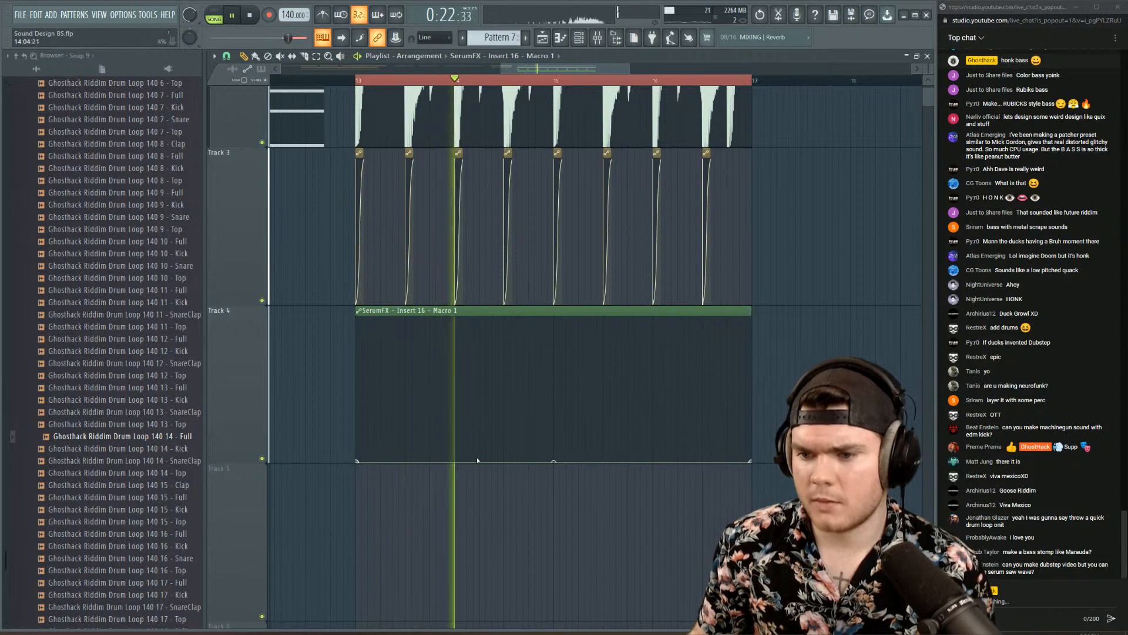
key("space")
key("space")
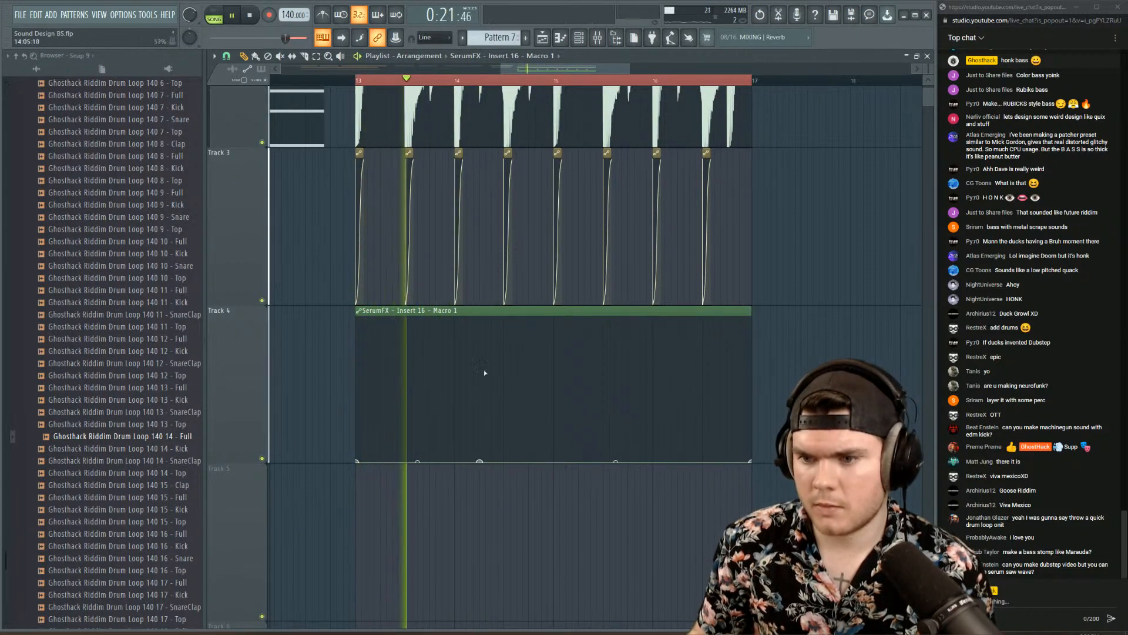
left_click(480, 316)
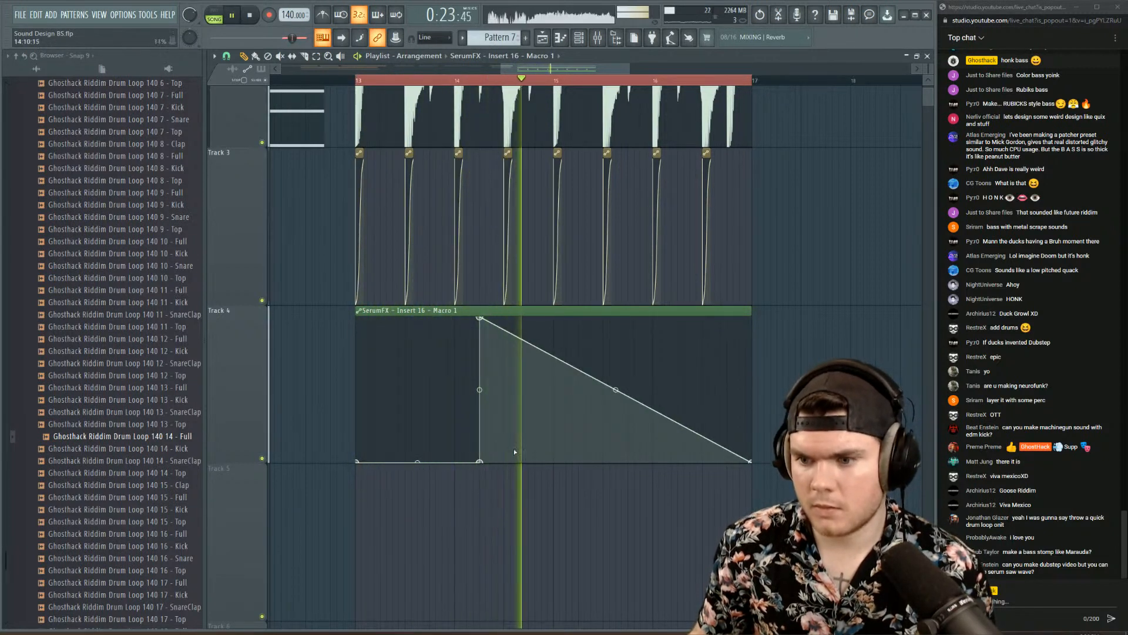
key("space")
key("space")
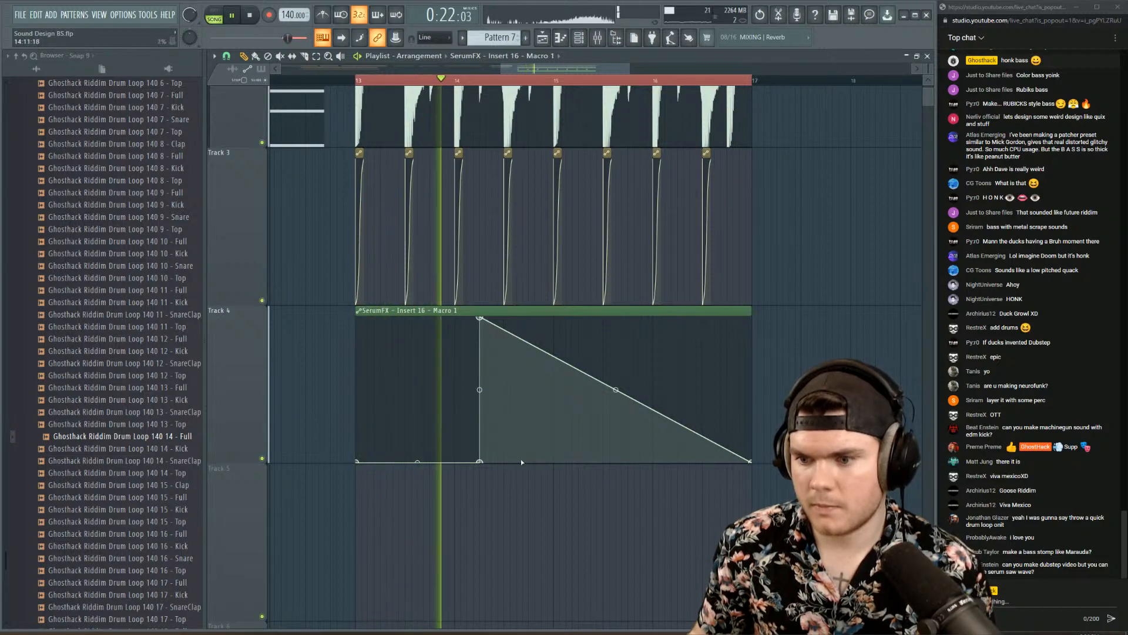
left_click(554, 318)
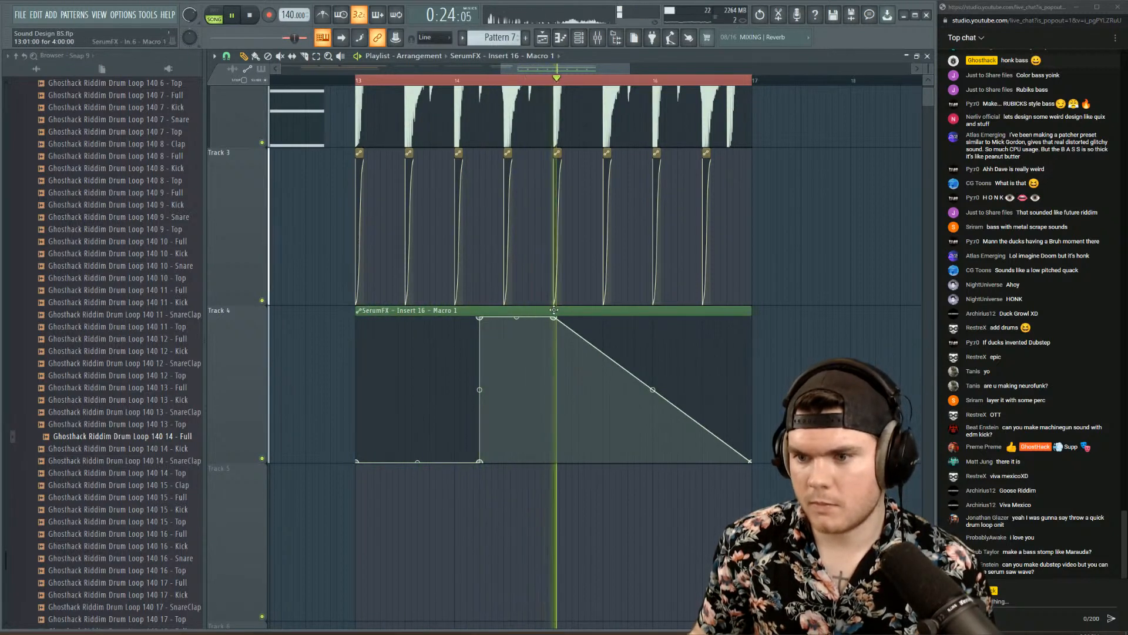
key("space")
key("space")
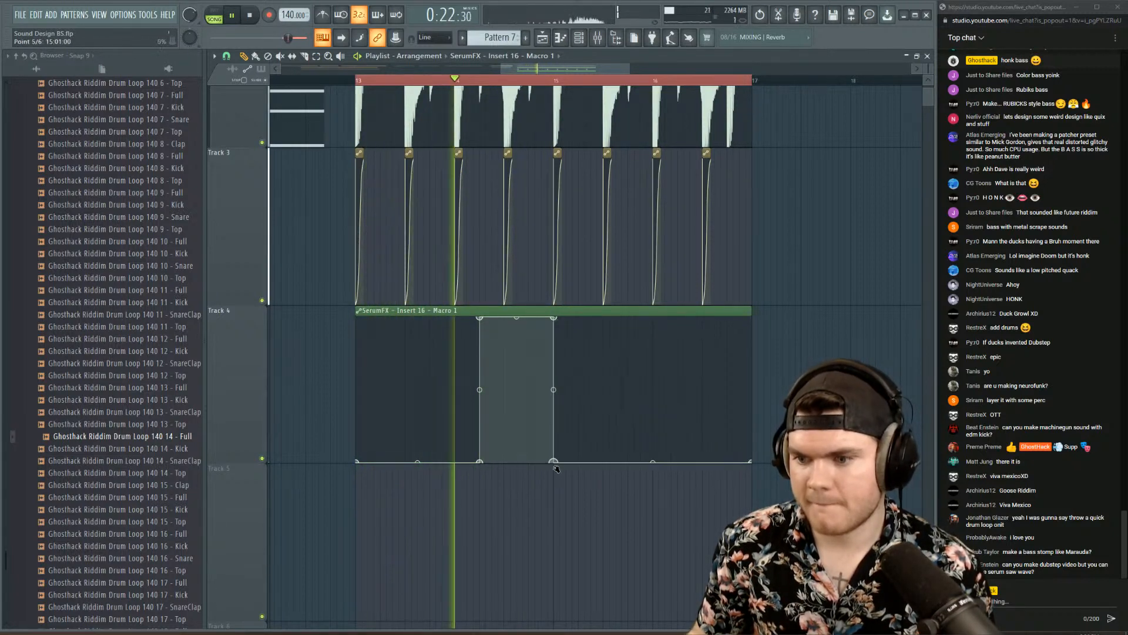
left_click(554, 461)
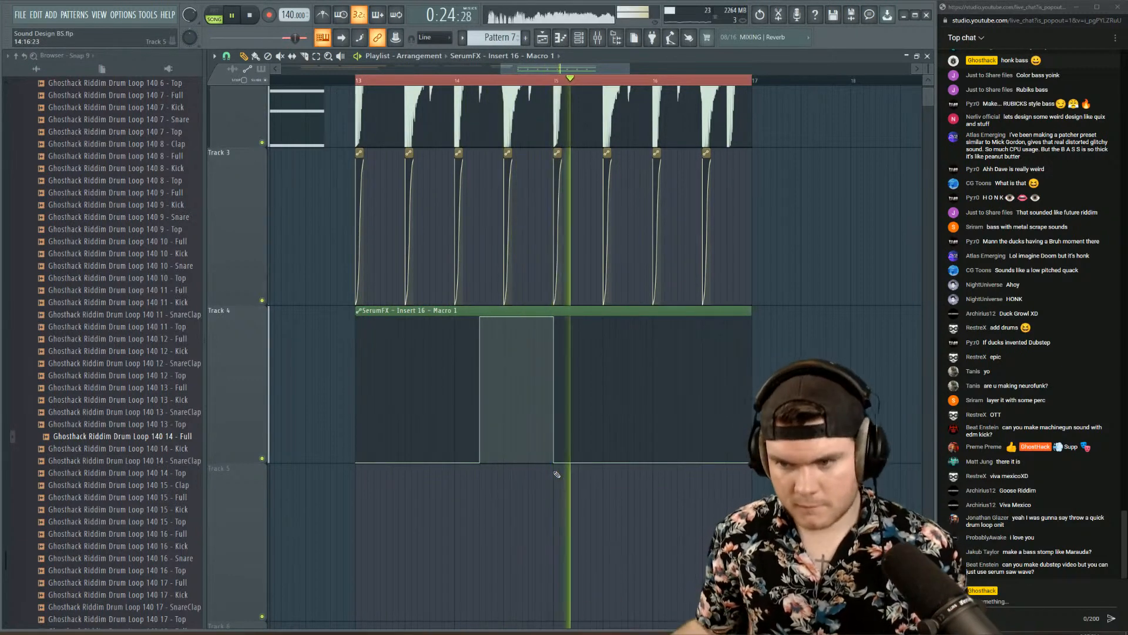
- Add a second square block at 100% to the Macro 1 automation, from 16:05 to 16:09
left_click(678, 317)
left_click_drag(678, 449, 678, 385)
left_click_drag(677, 318, 677, 461)
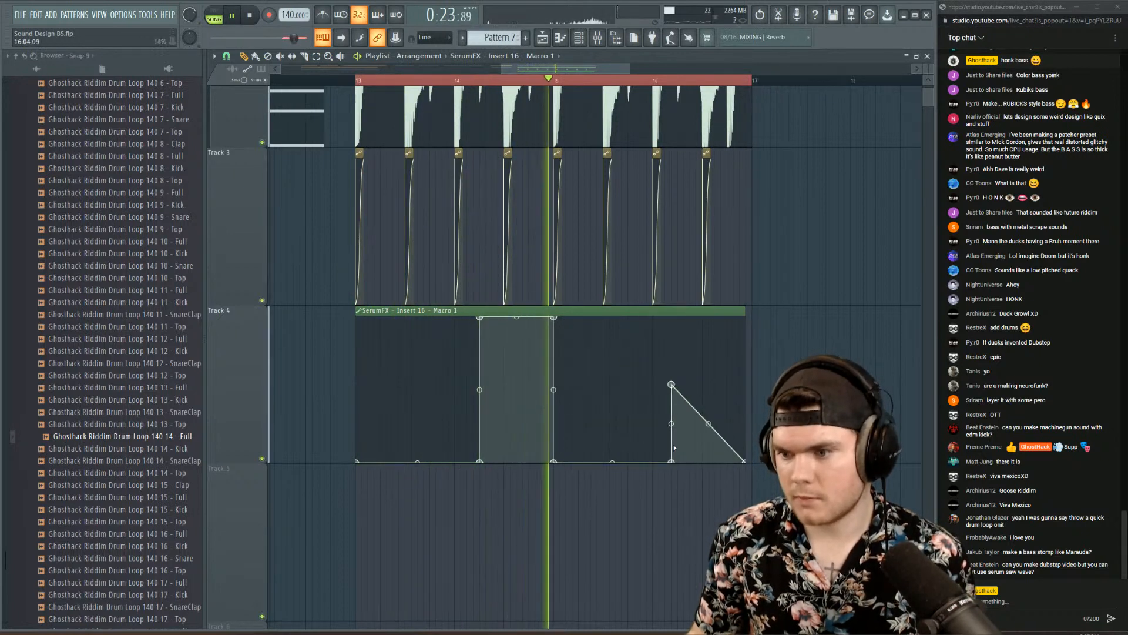
left_click_drag(678, 385, 678, 318)
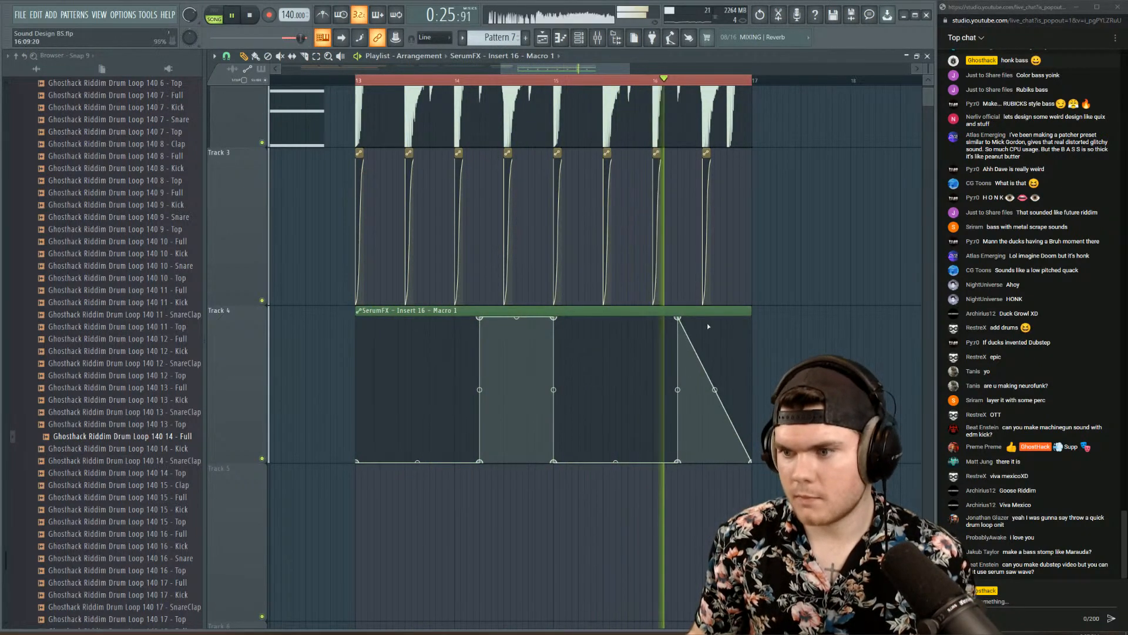
right_click(703, 318)
right_click(700, 460)
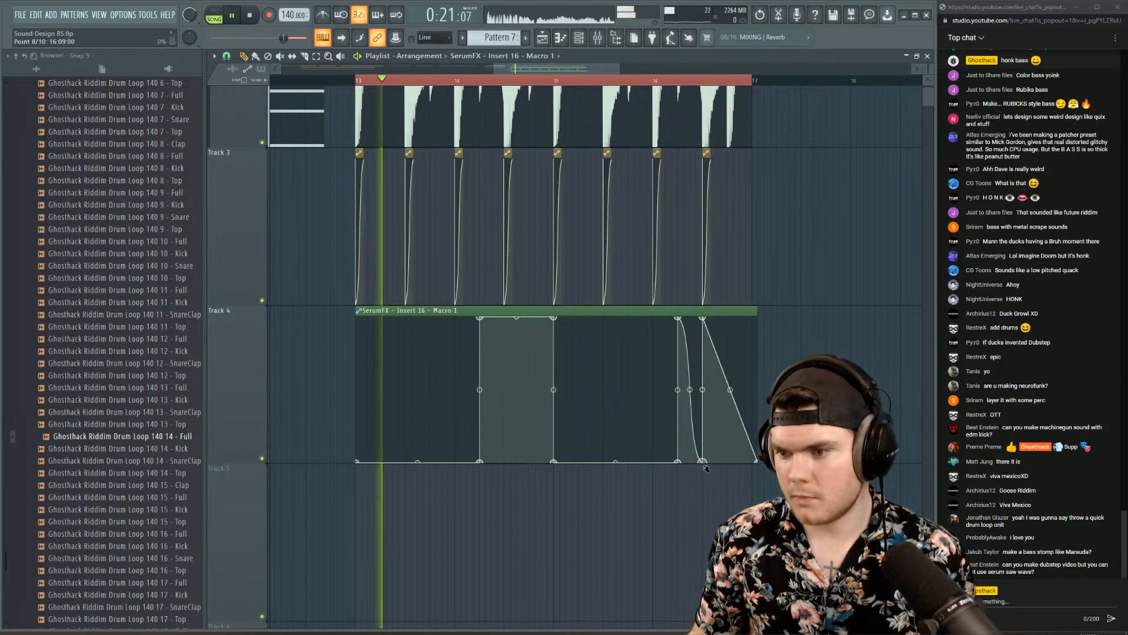
left_click_drag(700, 459, 703, 318)
key("space")
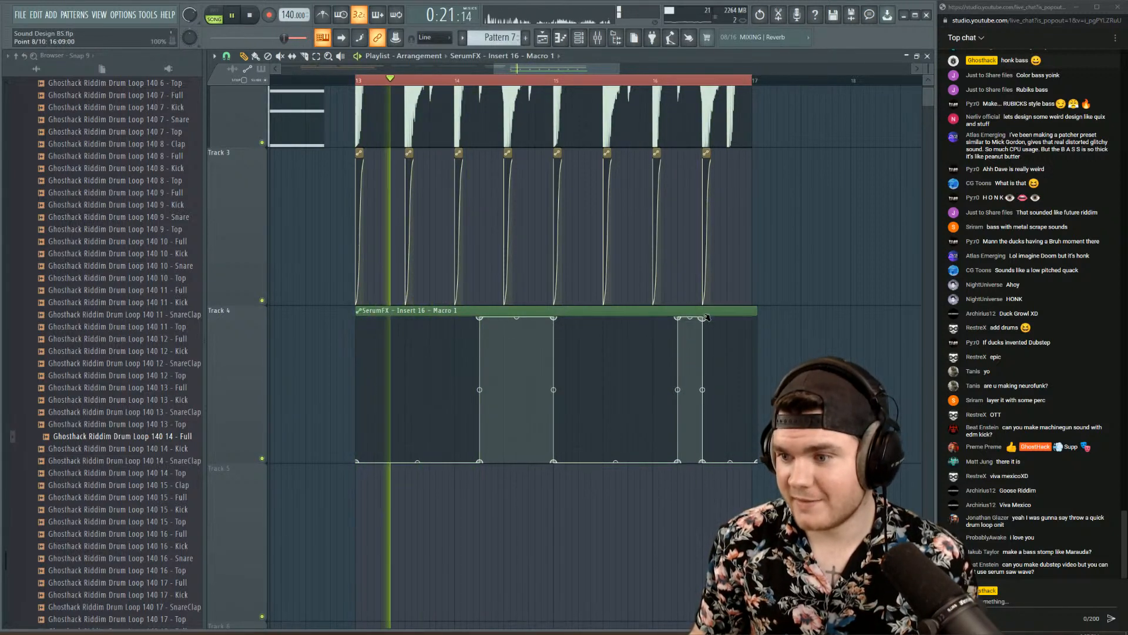
- Raise the Macro 1 clip's end point to 100% at bar 17, forming a ramp from 16:09, and play it back
left_click_drag(757, 462, 752, 317)
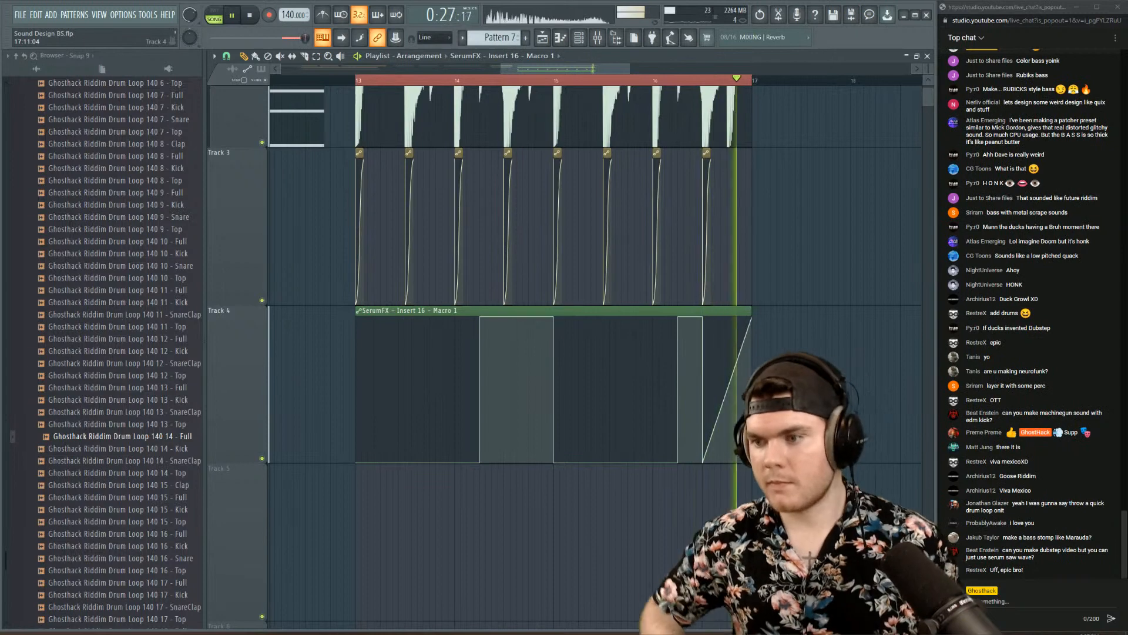
scroll(738, 79, "up", 1)
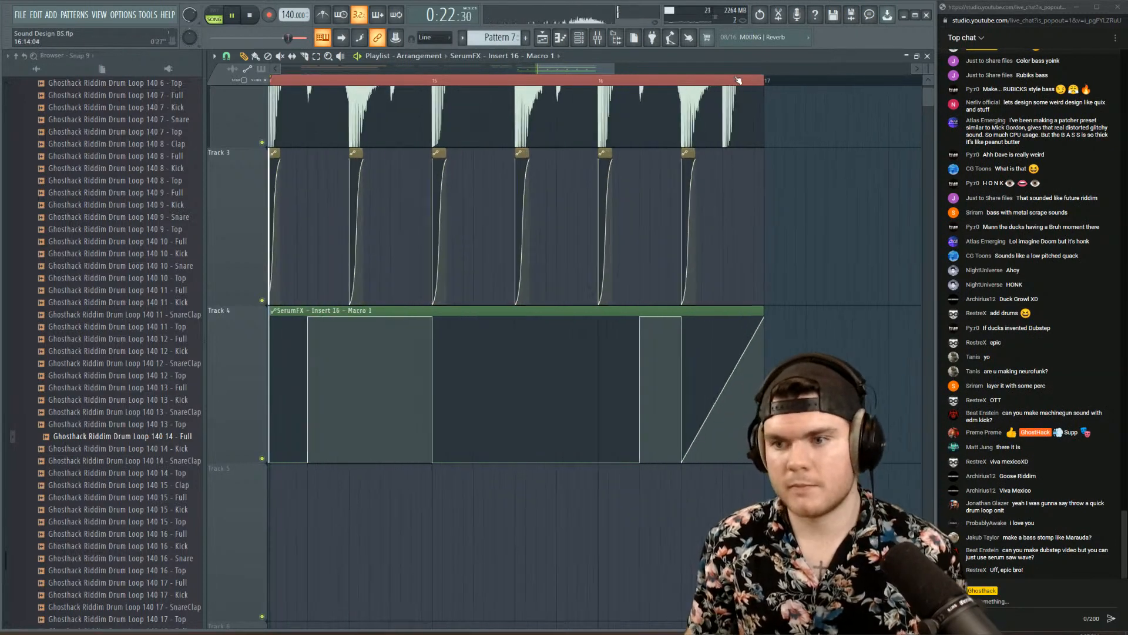
scroll(738, 79, "down", 2)
scroll(764, 141, "up", 3)
key("space")
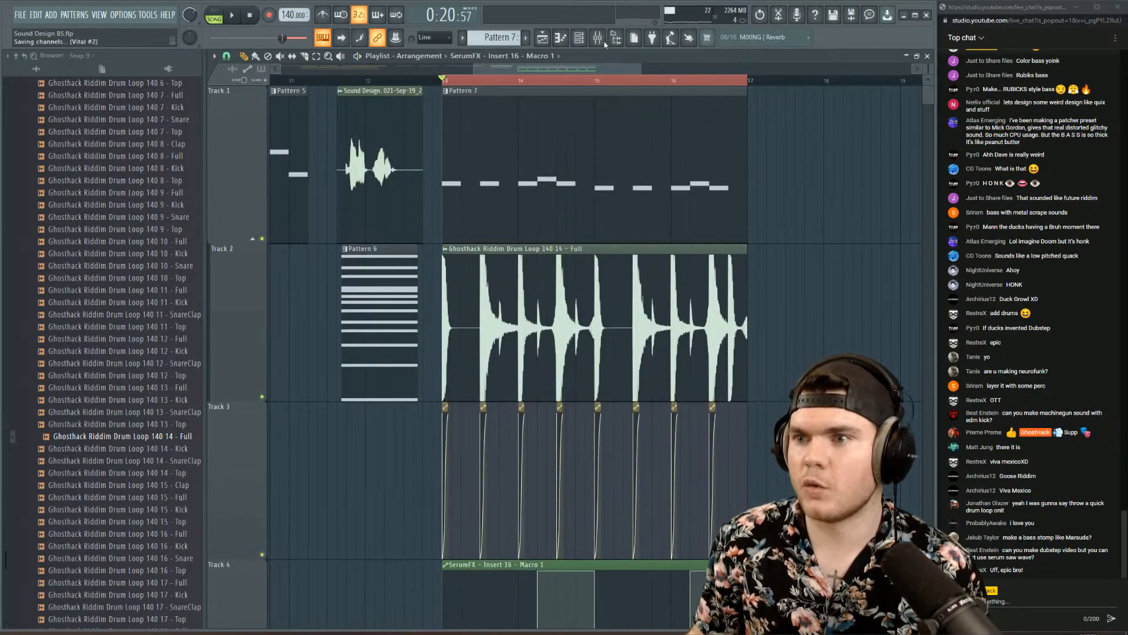
left_click(586, 39)
key("space")
key("space")
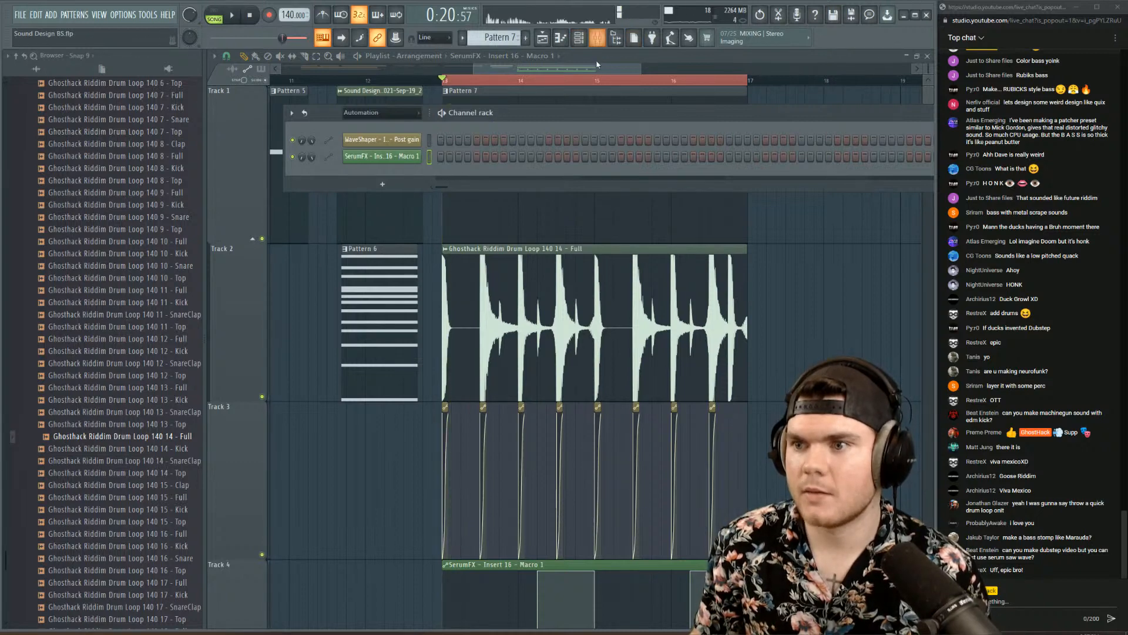
left_click(580, 38)
key("space")
double_click(570, 144)
left_click(927, 57)
key("space")
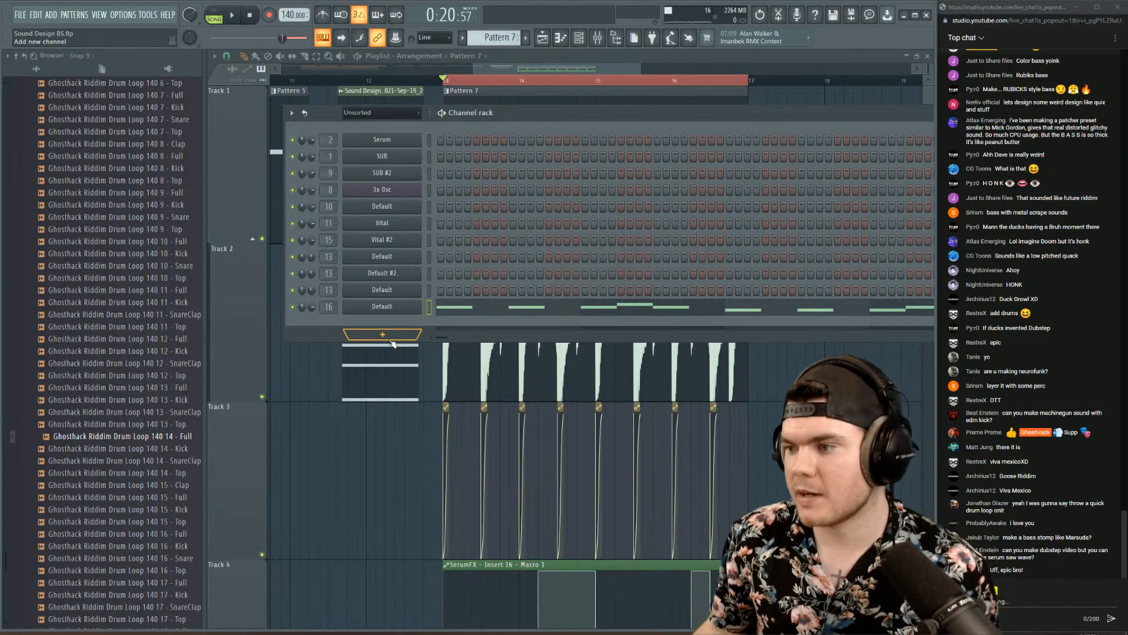
left_click(383, 335)
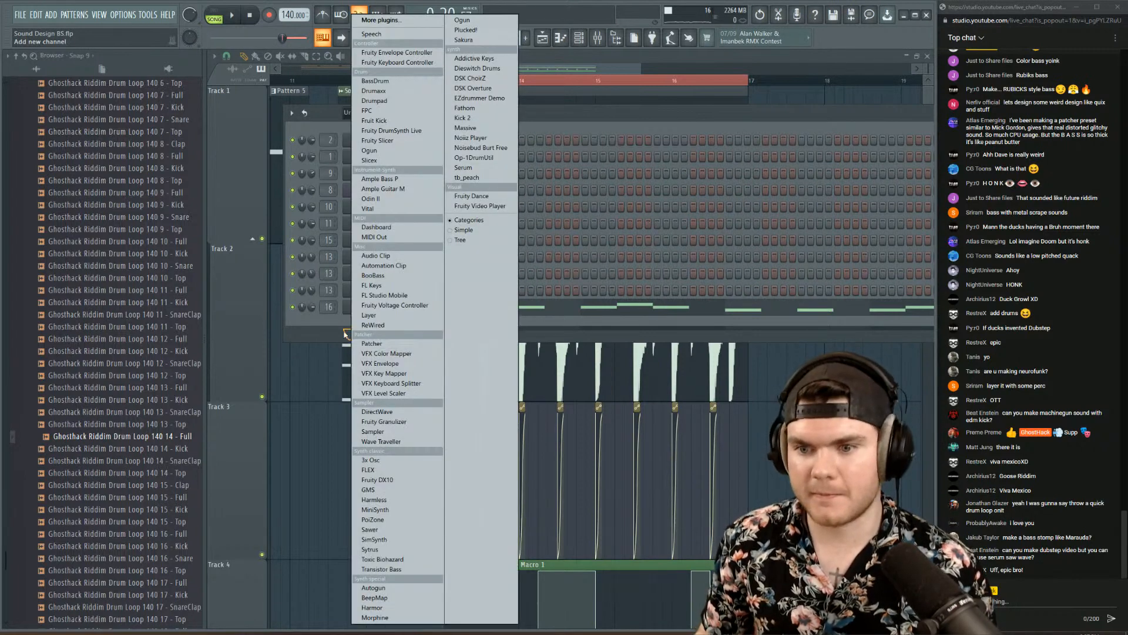
left_click(345, 335)
key("space")
key("space")
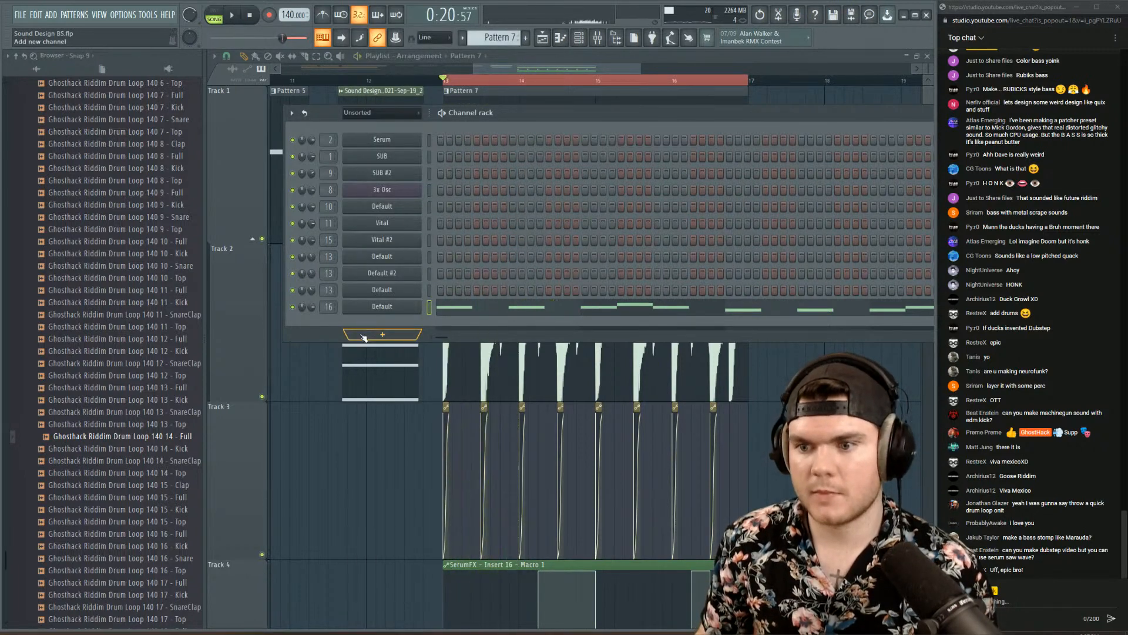
left_click(522, 90)
key("space")
scroll(486, 83, "up", 3)
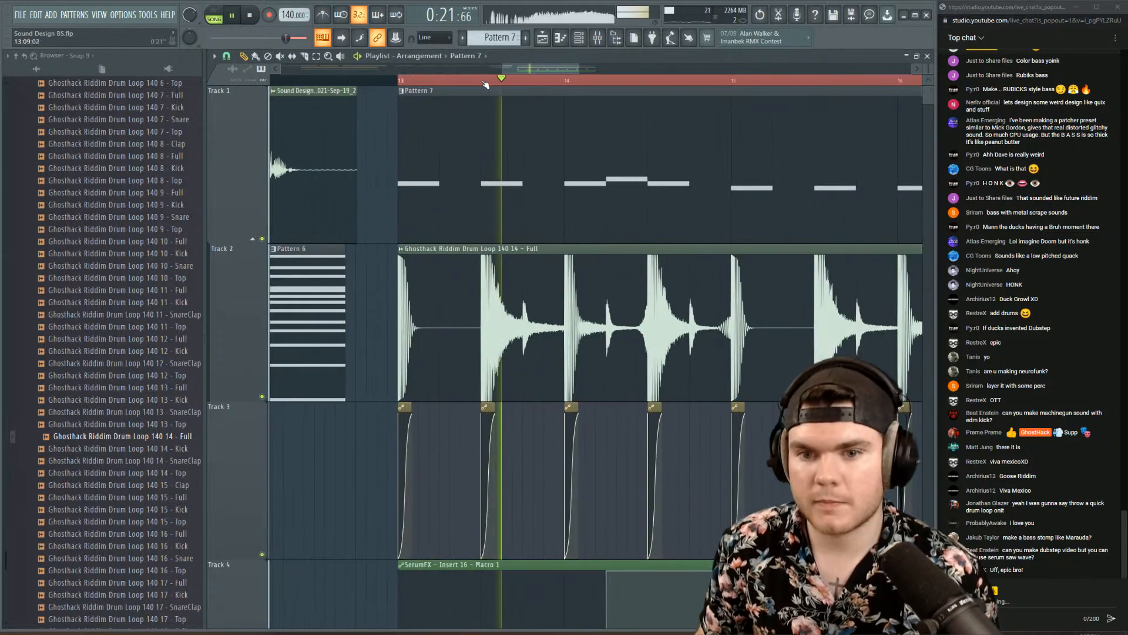
key("space")
key("space")
- Browse to the 40 Snares & Claps one-shots in the Will Ghosthack - Large Riddim Pack and audition the claps
scroll(77, 339, "up", 6)
key("space")
left_click(104, 398)
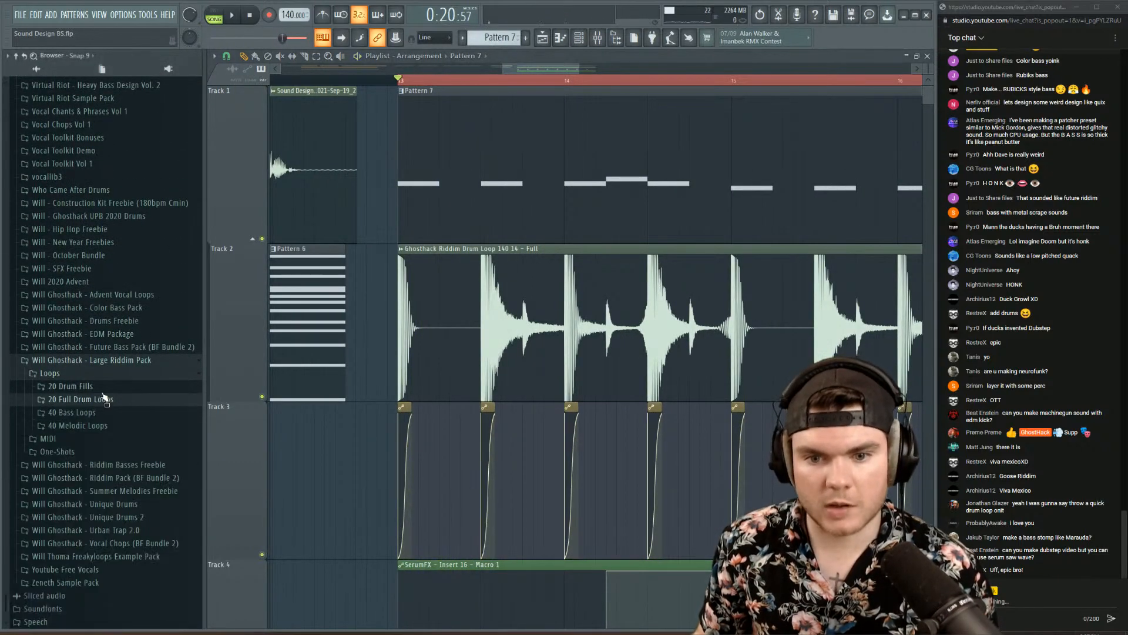
left_click(90, 452)
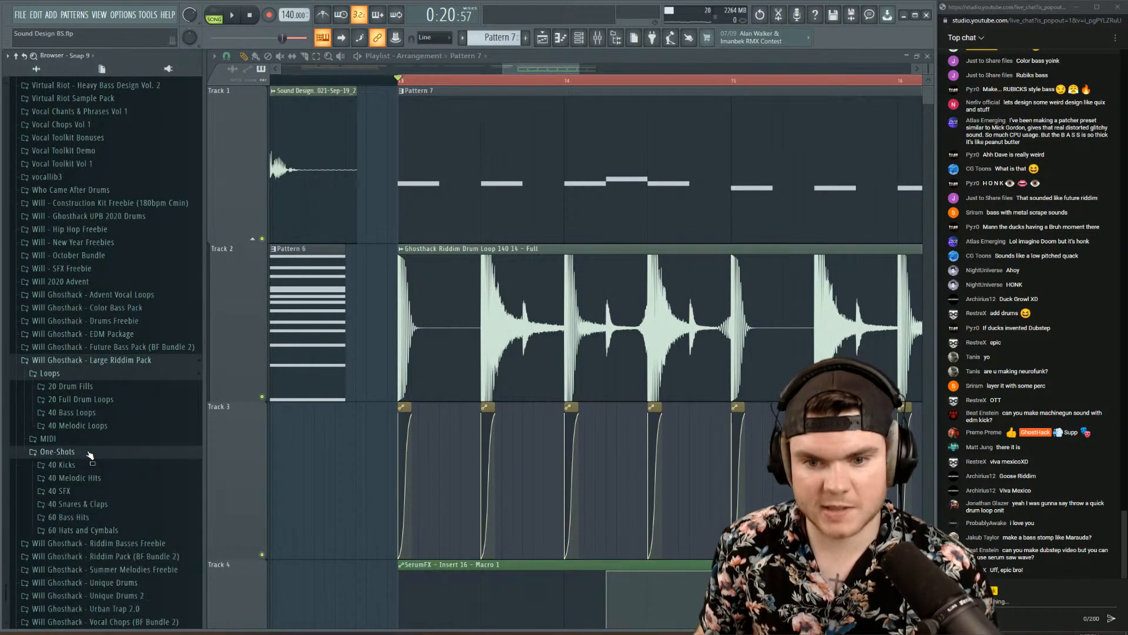
left_click(104, 509)
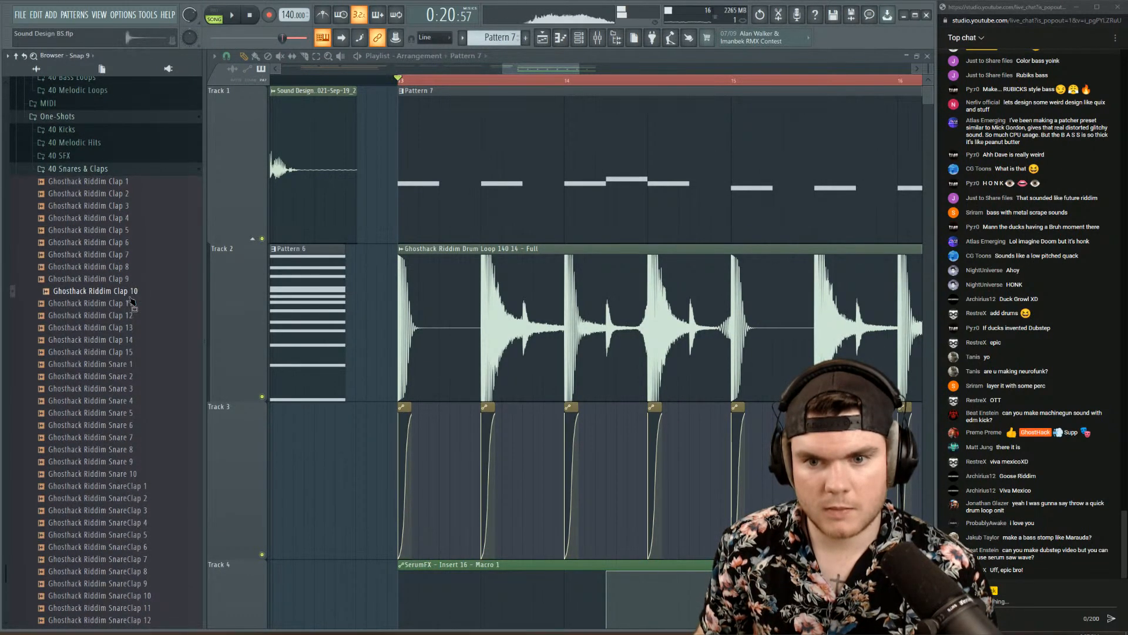
left_click(133, 329)
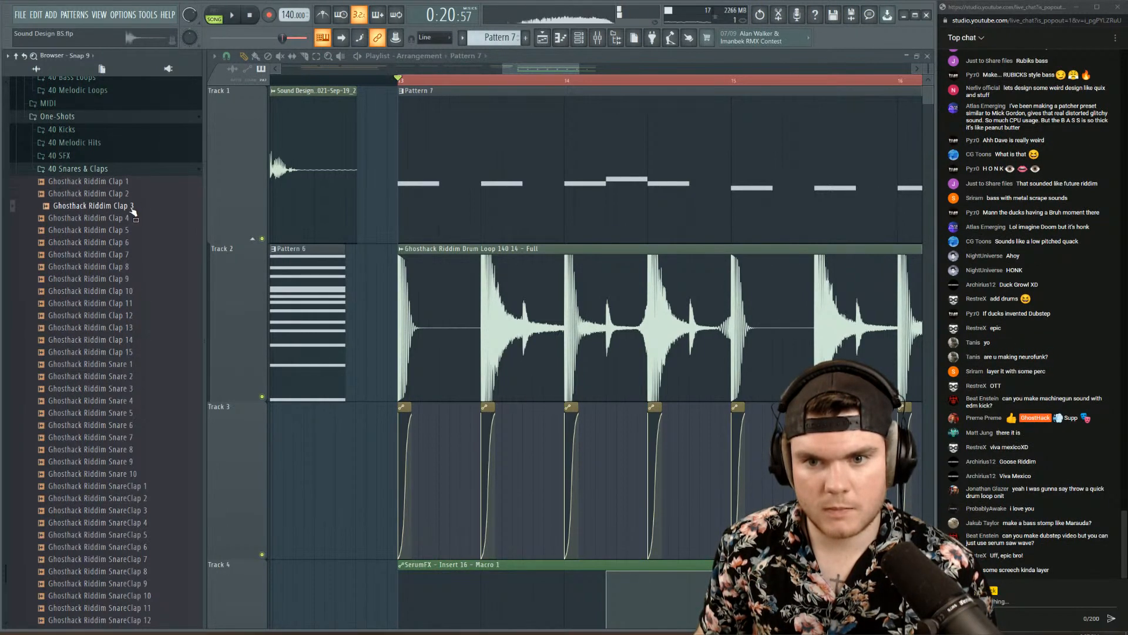
- Place Ghosthack Riddim Clap 3 in the playlist, reverse the sample, and move its clip to Track 5 in bar 13
left_click_drag(133, 211, 463, 461)
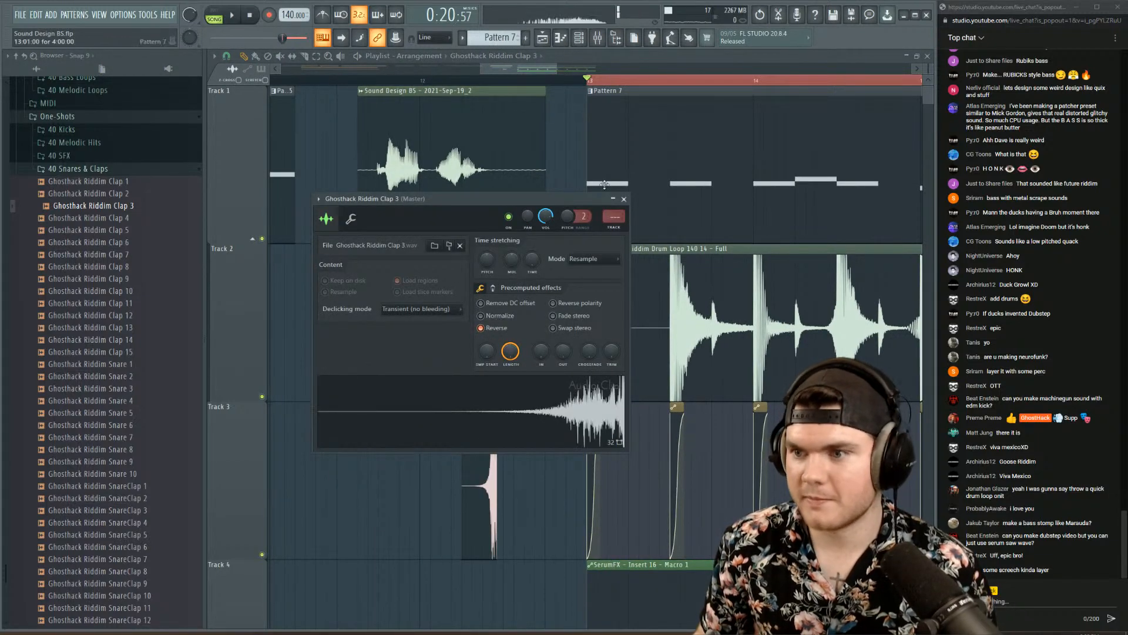
left_click(623, 199)
scroll(523, 203, "down", 4)
scroll(536, 206, "up", 2)
left_click_drag(488, 191, 615, 494)
- Align the reversed clap on Track 5 so it ends at 13:09, where the second post gain ramp starts
key("space")
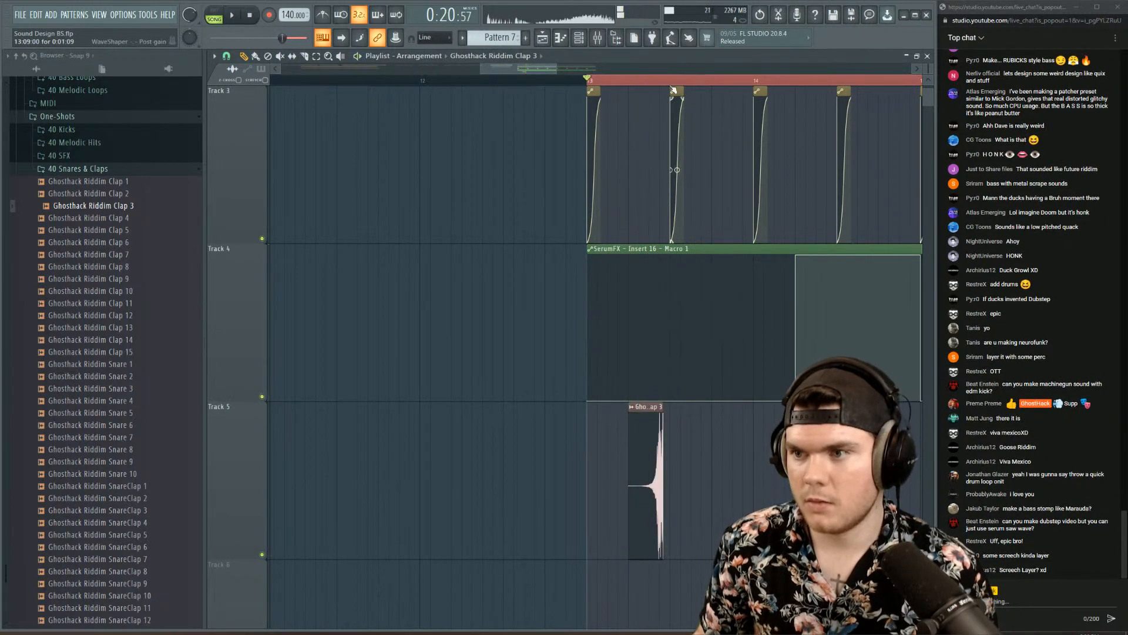
scroll(673, 90, "up", 3)
key("space")
left_click_drag(631, 453, 656, 441)
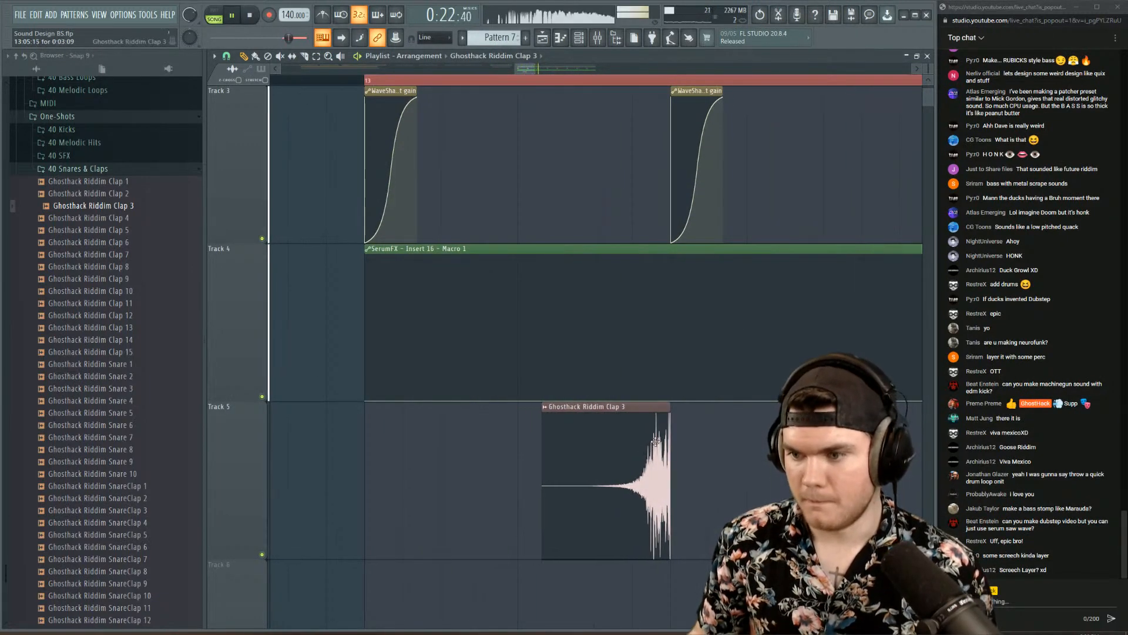
- Trim the spike from the end of the reversed clap on Track 5, keeping the clip's end at the second post gain ramp
scroll(670, 440, "up", 3)
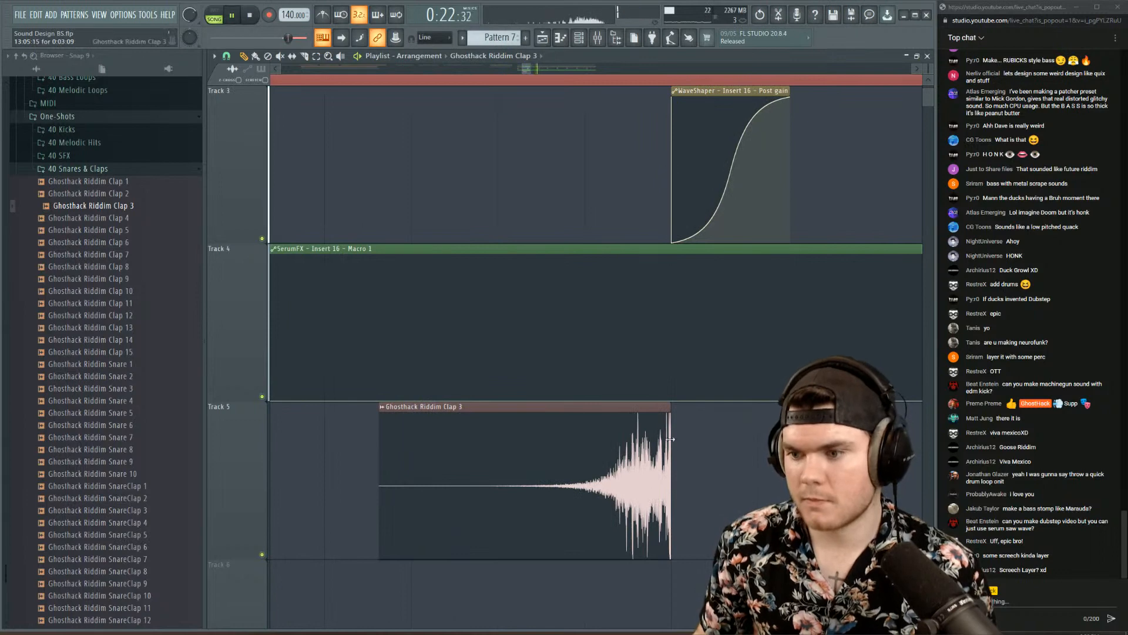
mouse_move(669, 439)
left_mouse_down()
mouse_move(656, 439)
mouse_move(659, 424)
left_mouse_up()
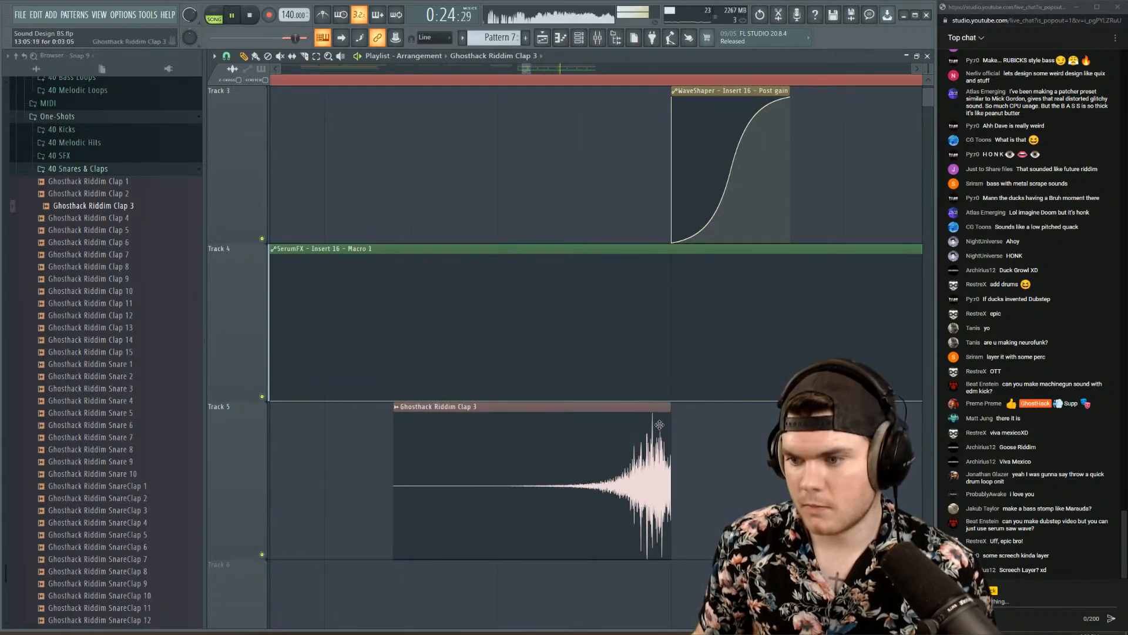
scroll(597, 146, "down", 3)
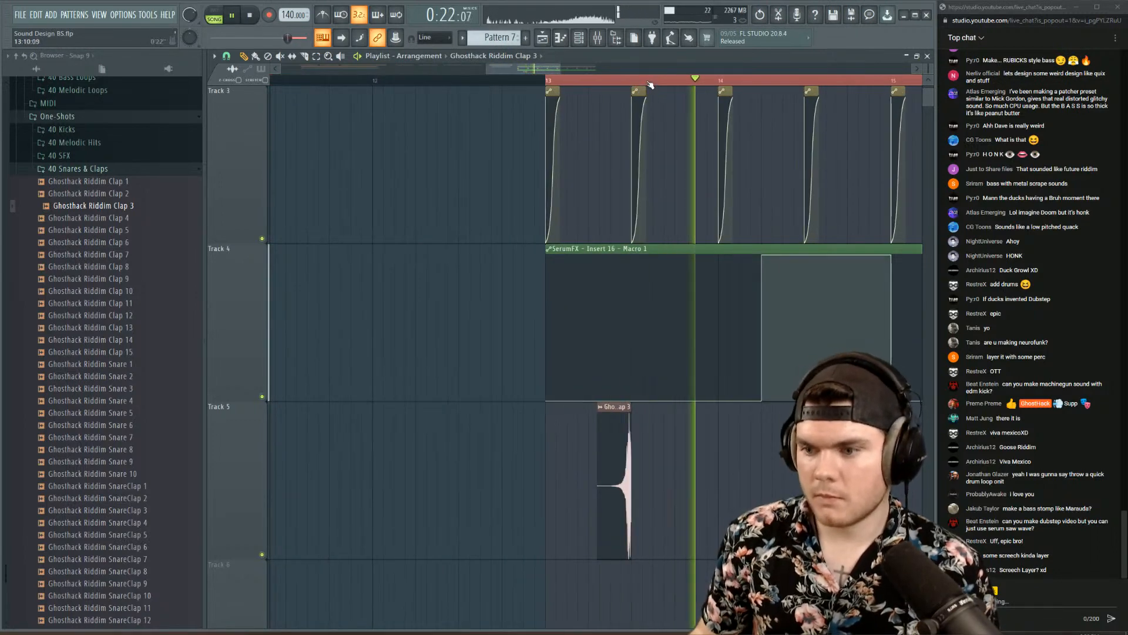
- Set the reversed clap's channel volume to 78% and play back the looped section from bar 13
scroll(648, 86, "down", 4)
double_click(631, 422)
key("space")
key("space")
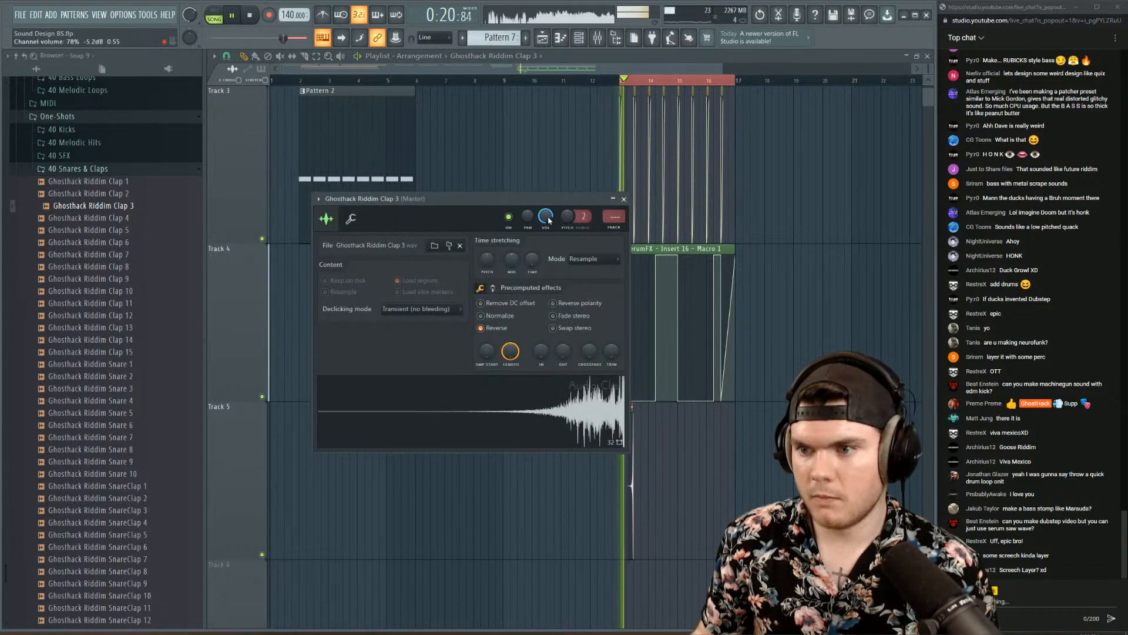
left_click(624, 198)
scroll(808, 209, "up", 3)
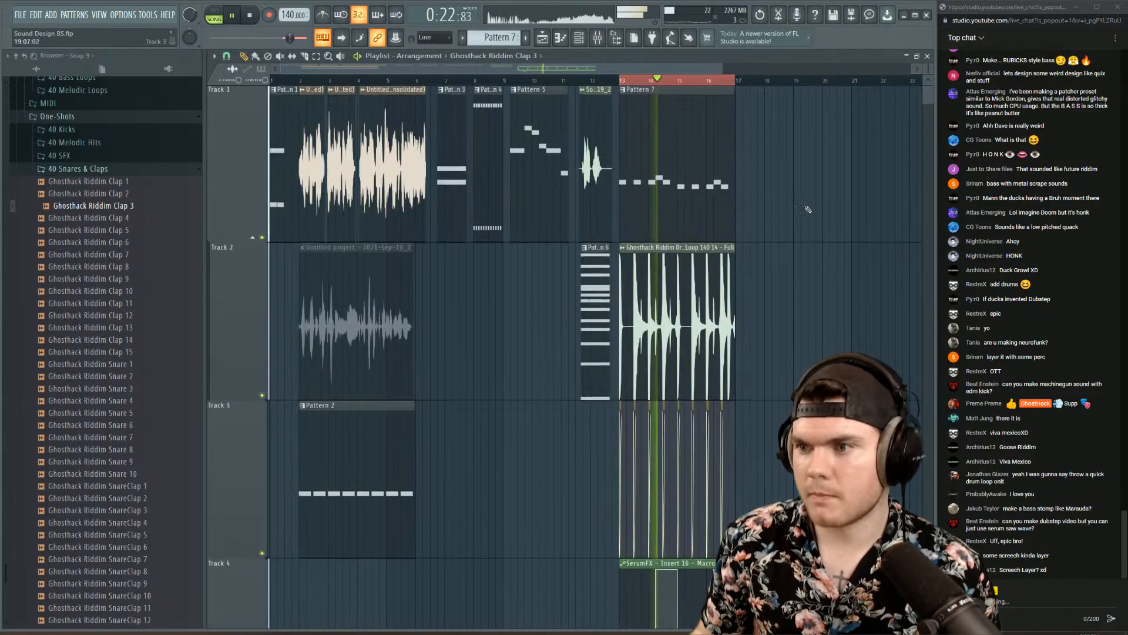
scroll(808, 209, "down", 4)
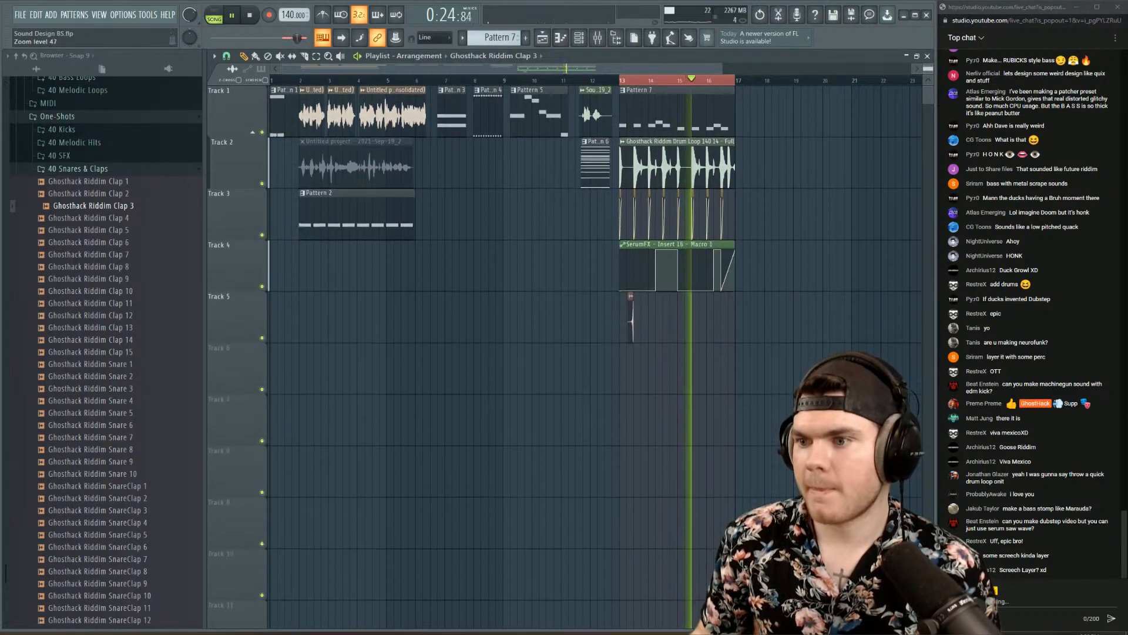
scroll(808, 210, "down", 1)
scroll(730, 79, "up", 5)
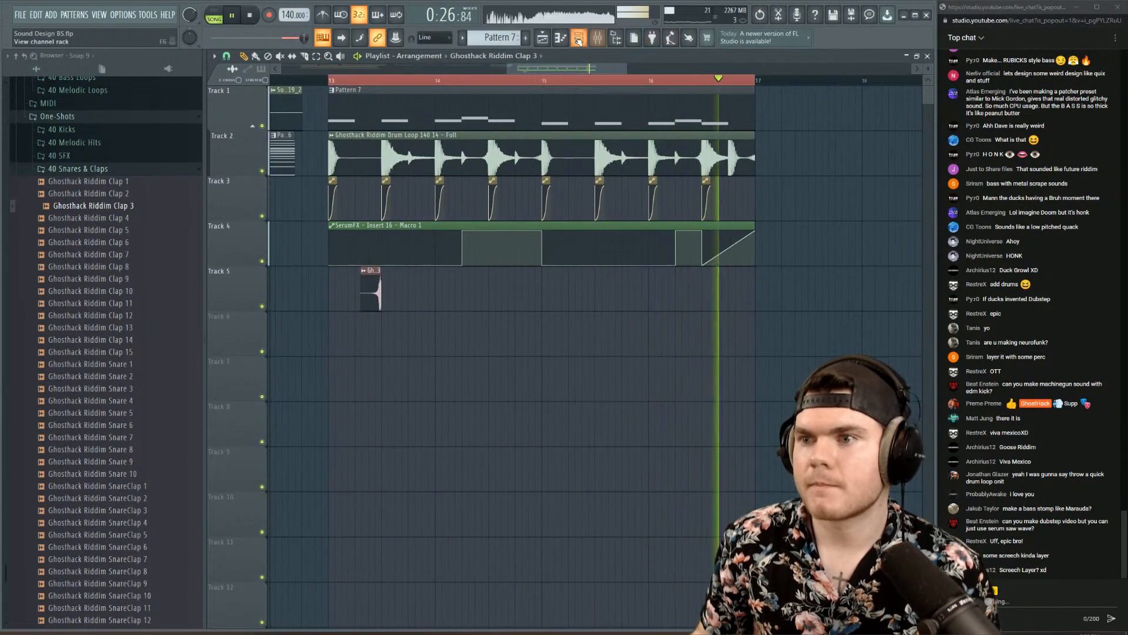
- Stop playback, show the Unsorted channels in the channel rack, and add a new Serum instance
left_click(578, 39)
key("space")
left_click(376, 112)
left_click(365, 159)
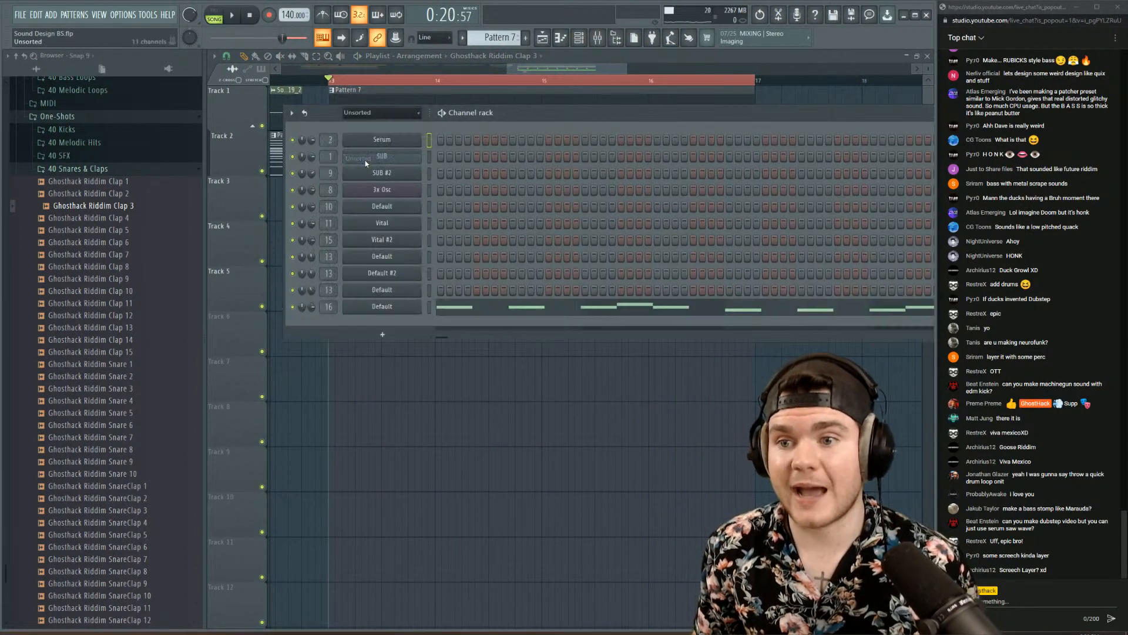
left_click(383, 334)
left_click(458, 169)
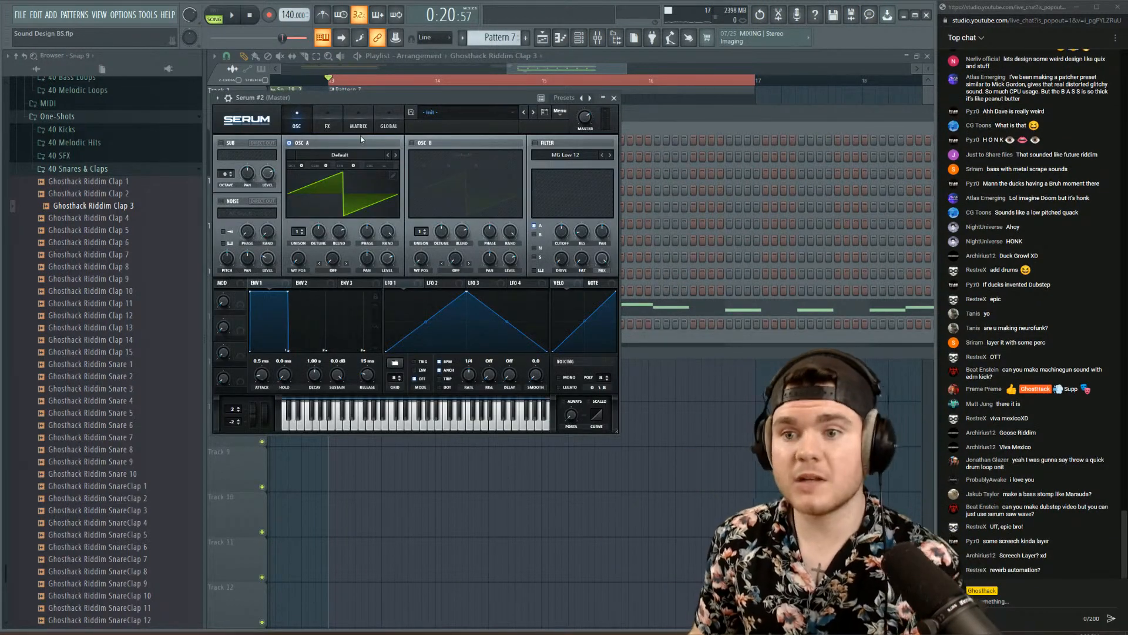
- Enable Serum's distortion effect in Downsample mode and raise its drive to 54%
left_click(320, 119)
left_click(224, 158)
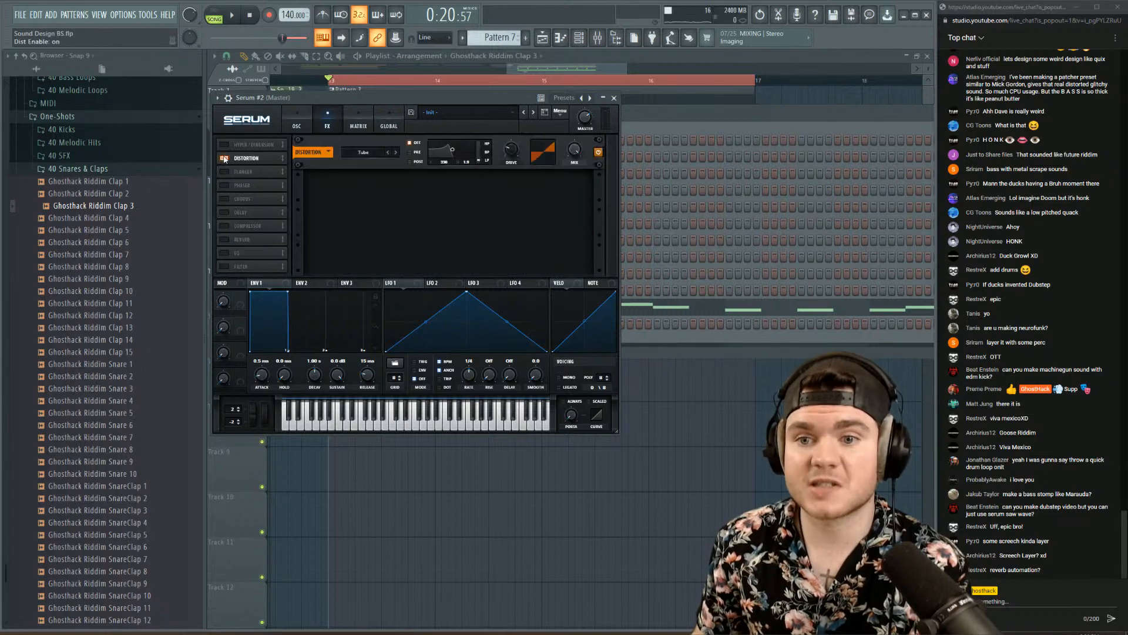
left_click(386, 150)
left_click(382, 242)
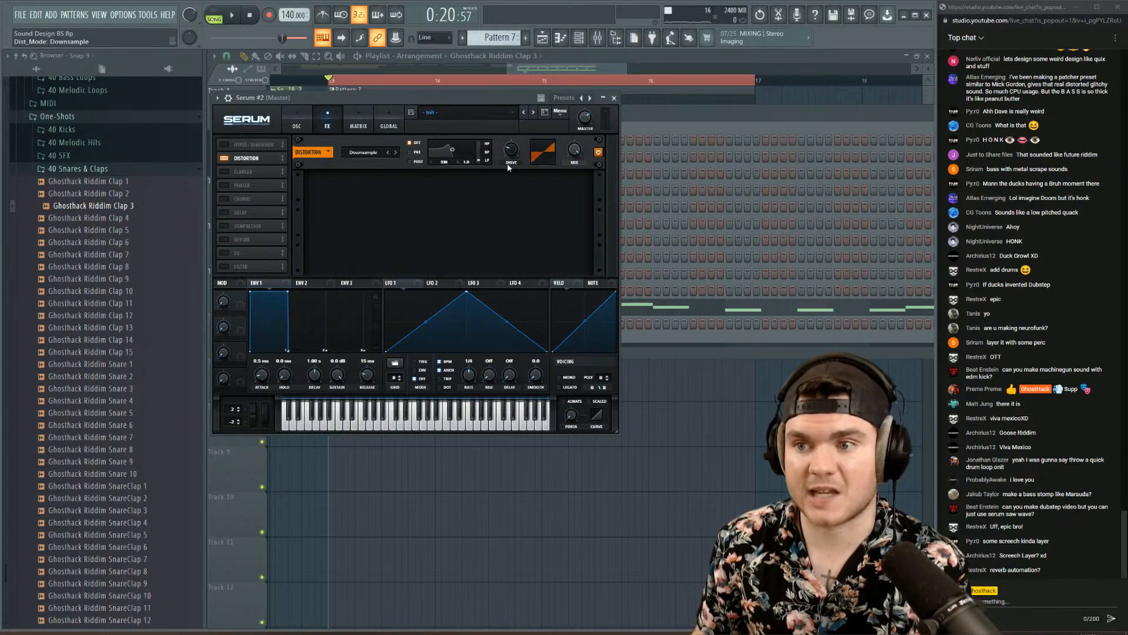
left_click_drag(514, 130, 516, 111)
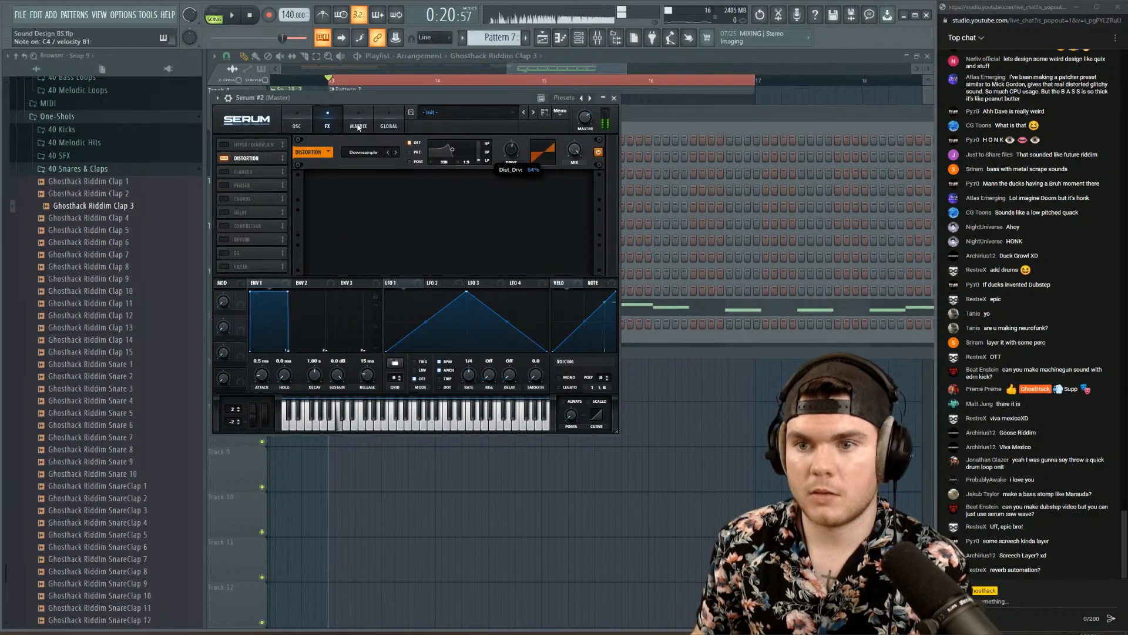
- Try oscillator A's octave setting, a 76% distortion drive, and the filter switched on and off
left_click(303, 126)
mouse_move(301, 170)
left_mouse_down()
mouse_move(301, 193)
mouse_move(301, 176)
left_mouse_up()
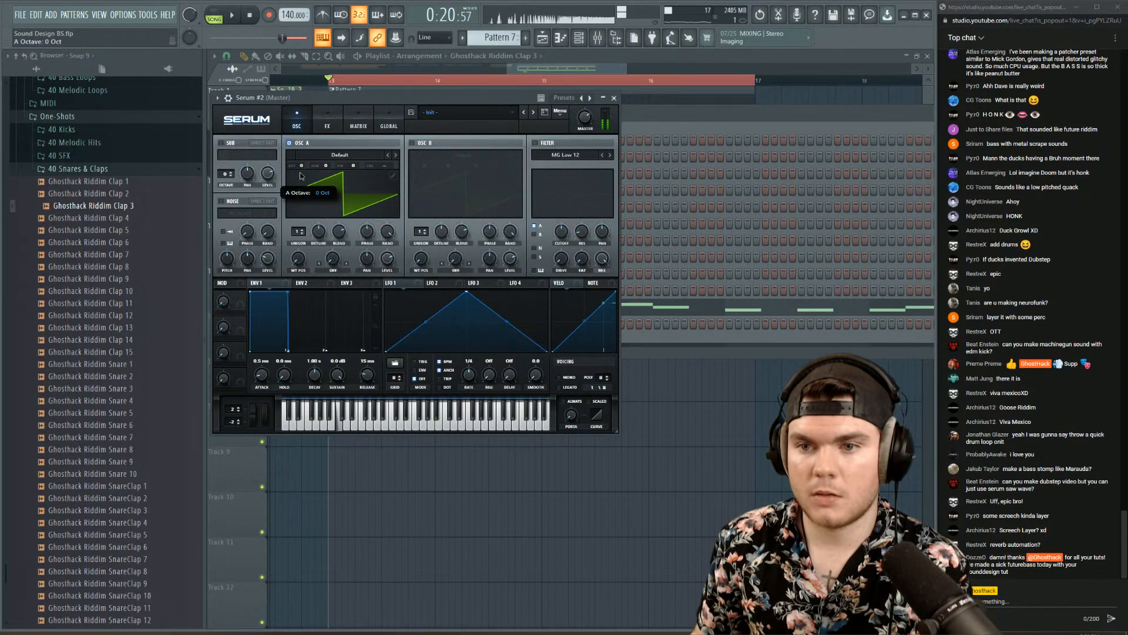
left_click(327, 125)
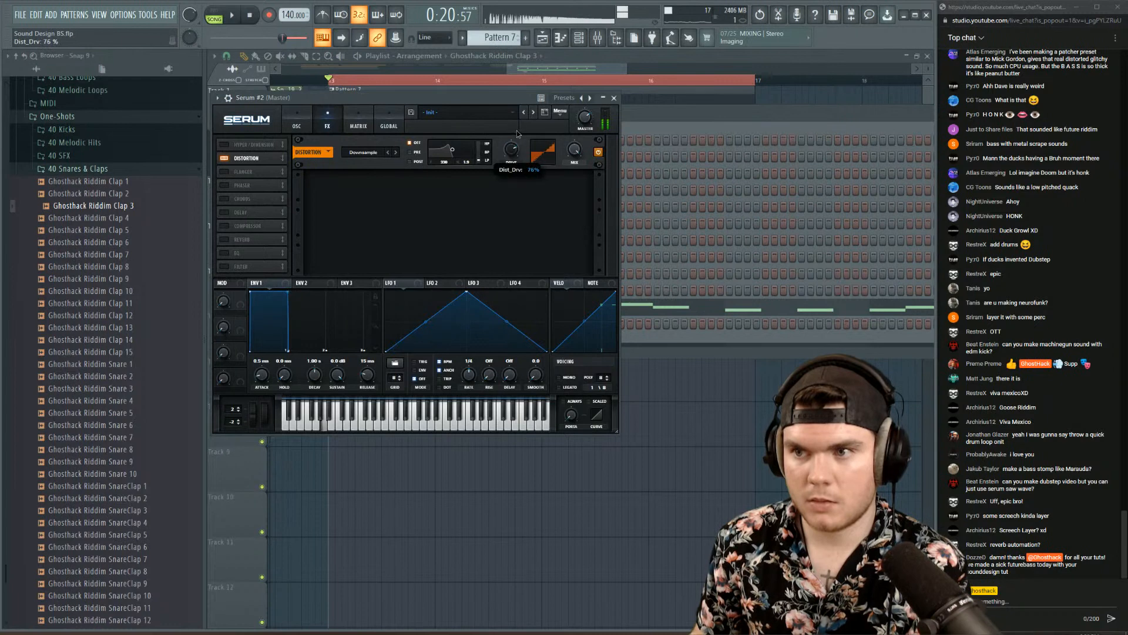
left_click(297, 125)
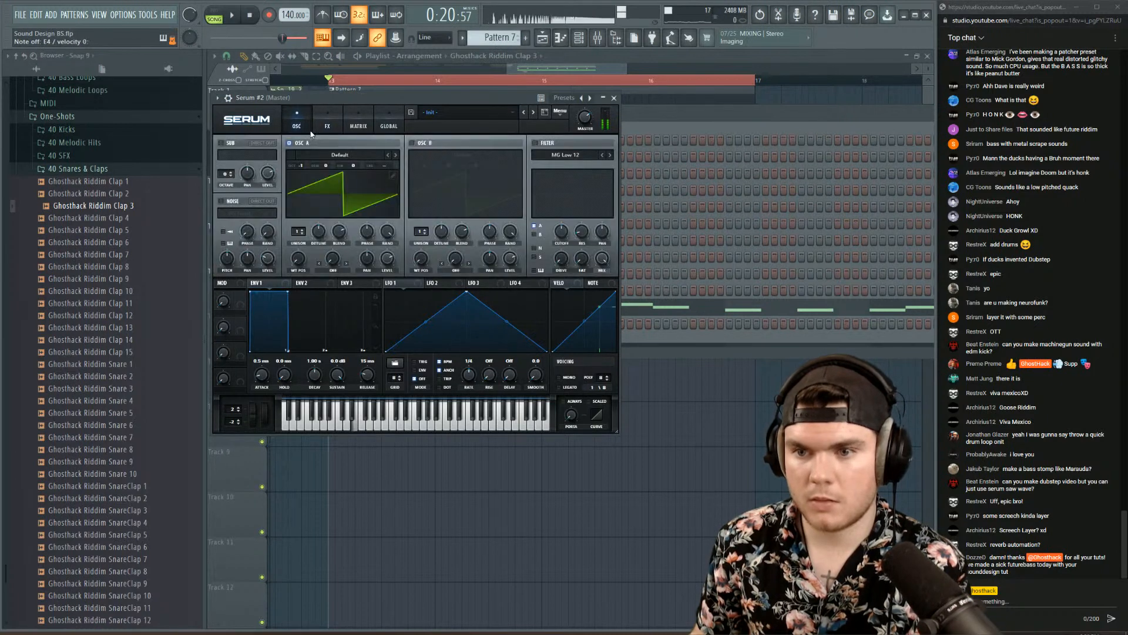
left_click(534, 143)
left_click(535, 143)
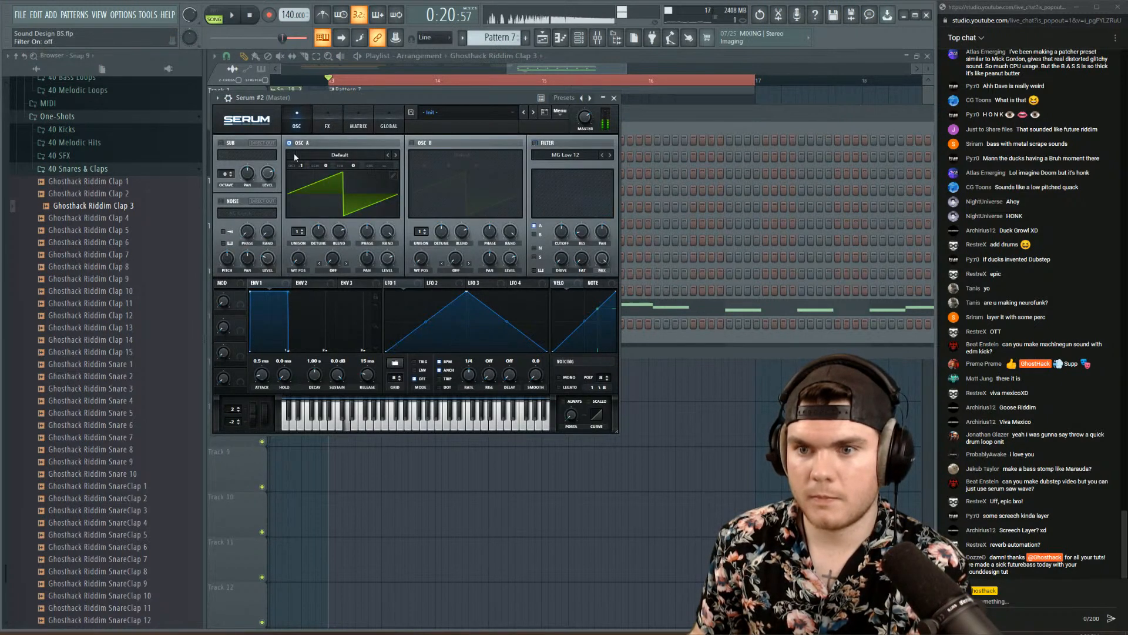
- Load the Reesey Mess 1 (SL) wavetable into oscillator A, then adjust its wavetable position and lower its octave
left_click(313, 157)
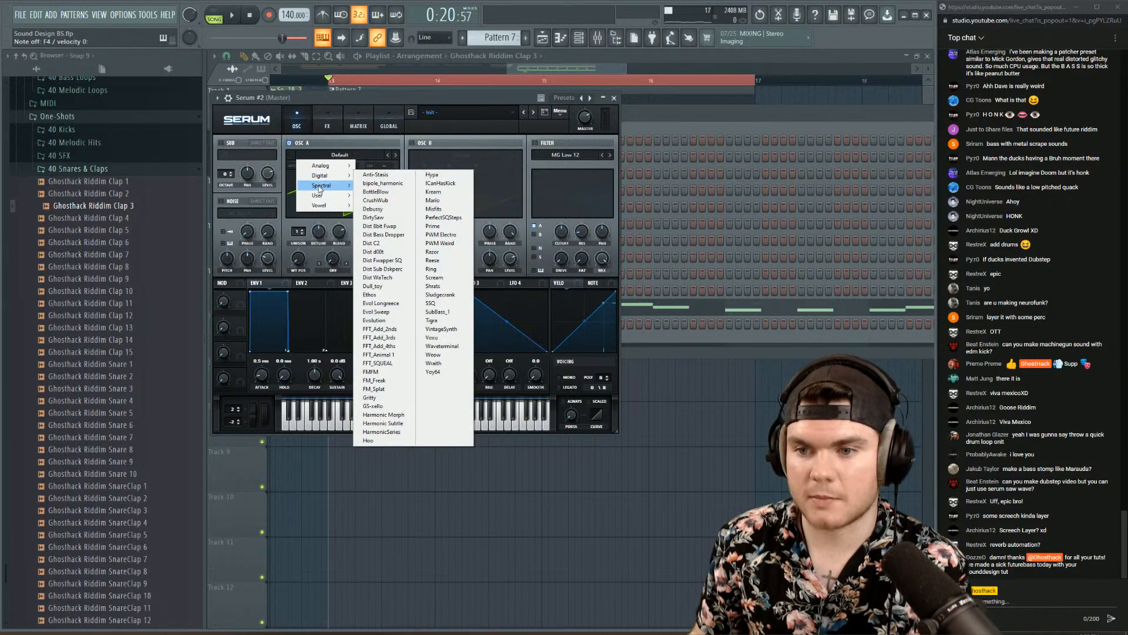
mouse_move(333, 185)
left_click(390, 239)
left_click_drag(298, 258, 288, 295)
left_click_drag(293, 167, 297, 235)
- Modulate oscillator A's wavetable position with LFO 1 at a 1/2 rate and reduce the distortion drive to 29%
left_click(329, 115)
mouse_move(512, 162)
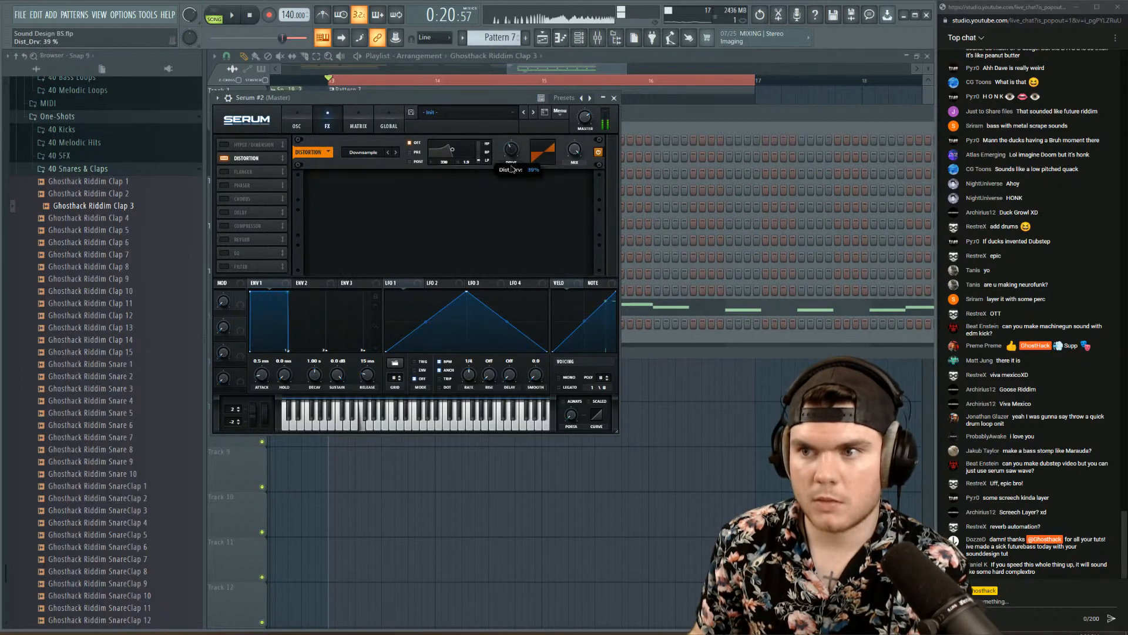
left_click(297, 124)
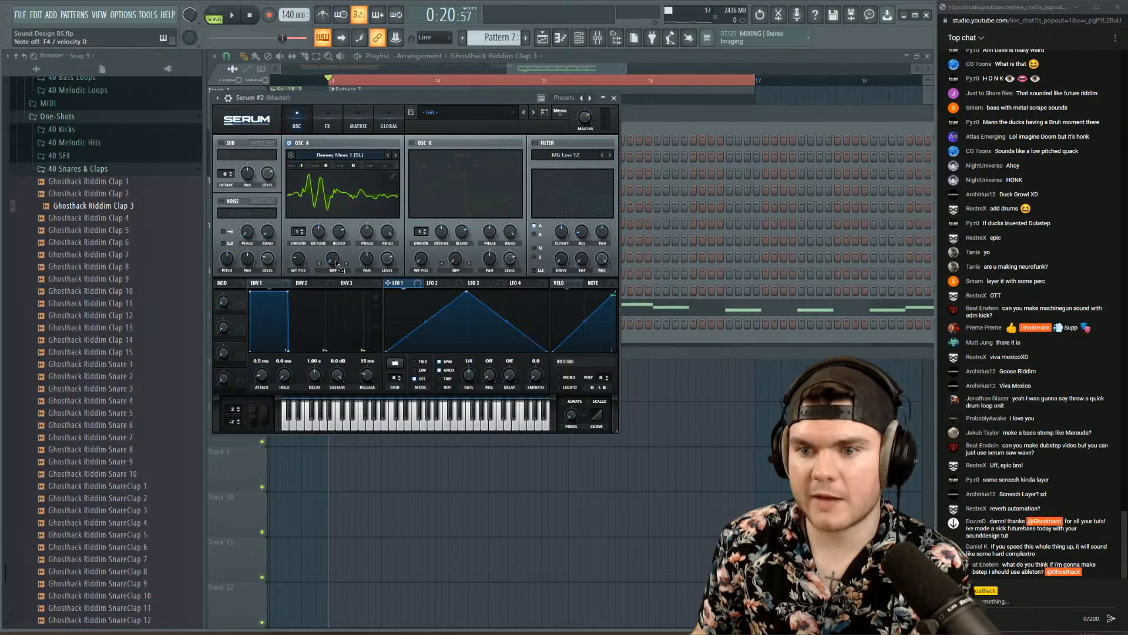
left_click_drag(337, 264, 291, 294)
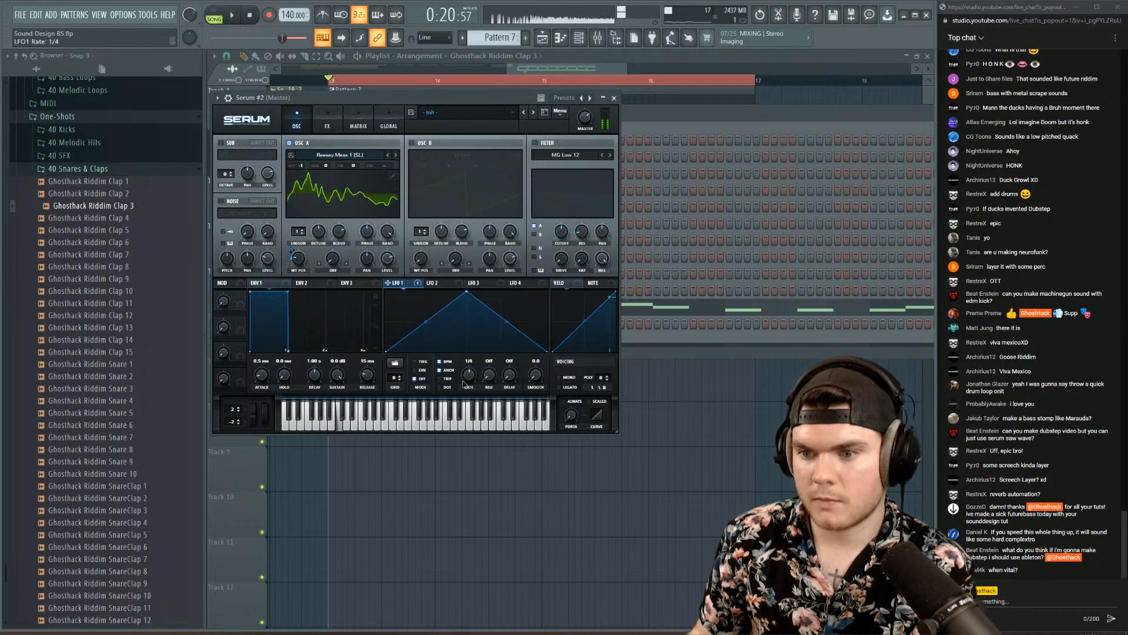
left_click(327, 120)
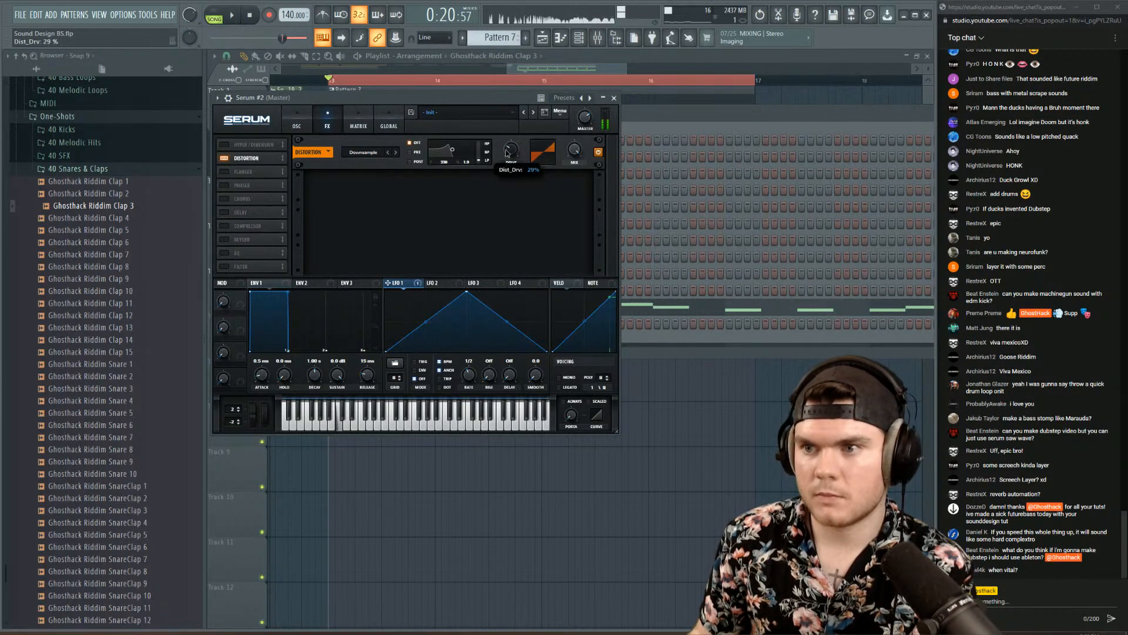
- Enable oscillator B with the Basic Shapes wavetable and turn its volume down to 0%
left_click(297, 123)
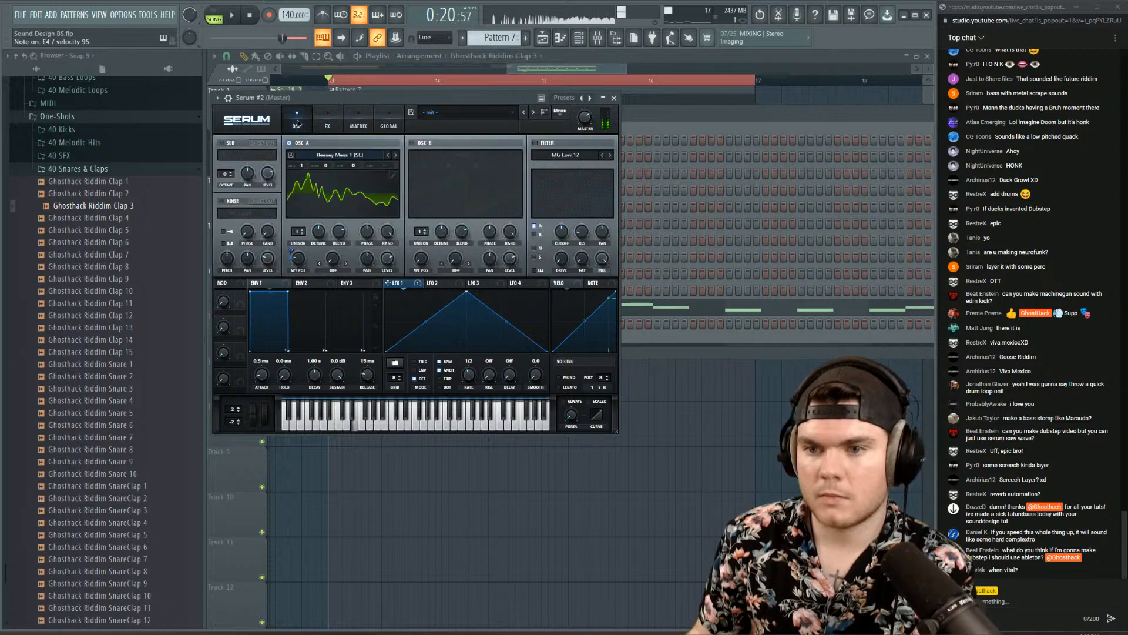
left_click(413, 142)
left_click(455, 154)
mouse_move(447, 165)
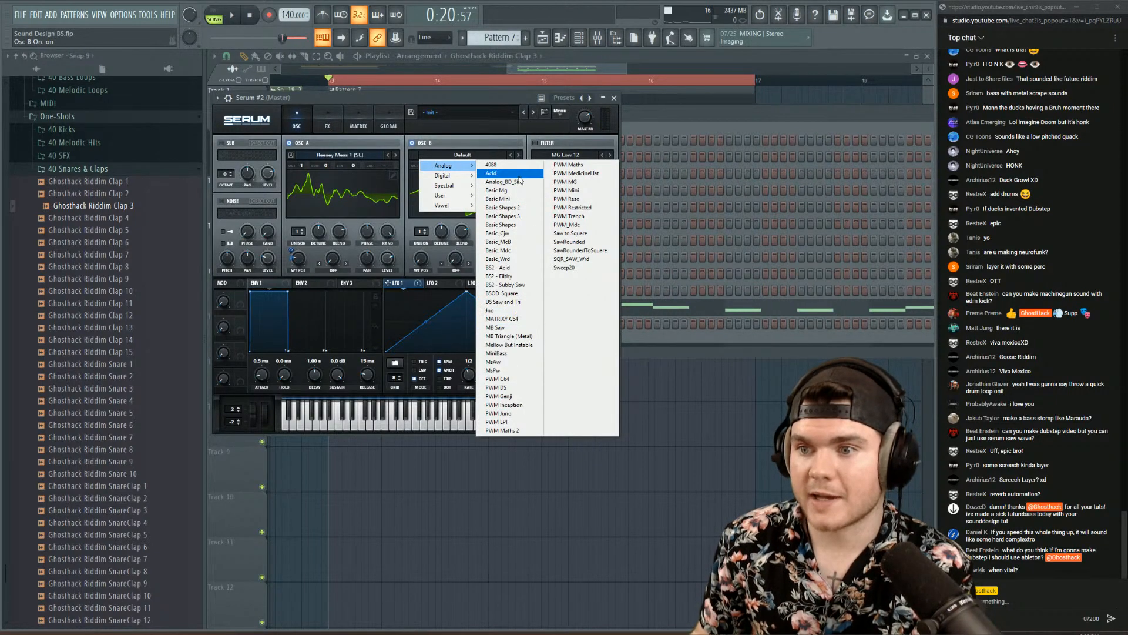
left_click(516, 226)
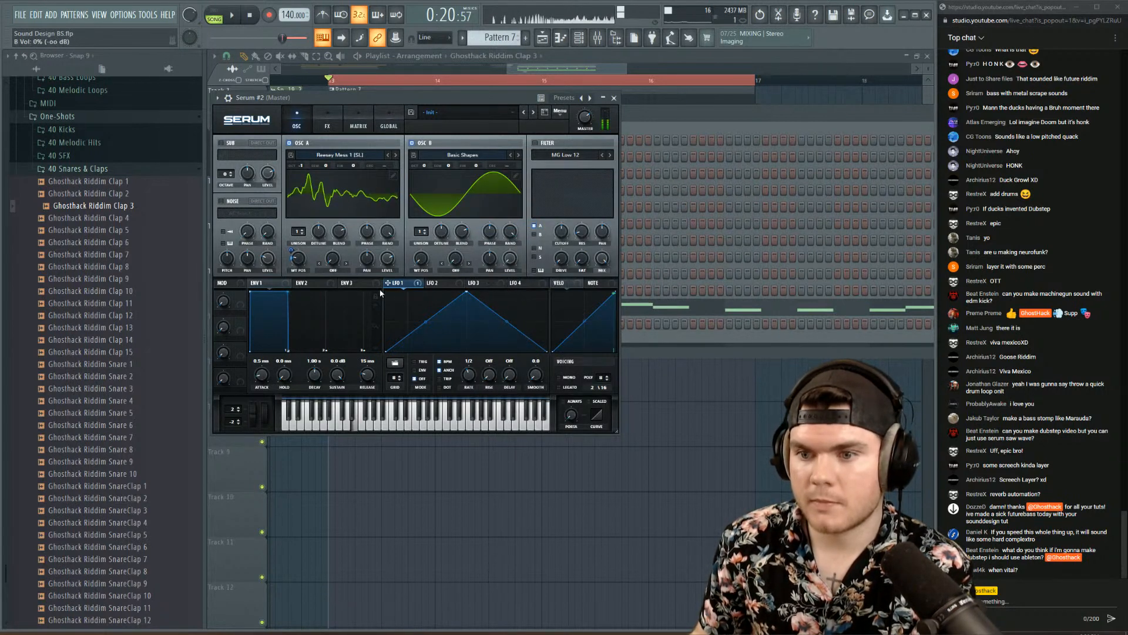
- Set oscillator A's warp mode to FM (from B), adjust its amount, and raise oscillator B to +2 octaves
left_click(333, 270)
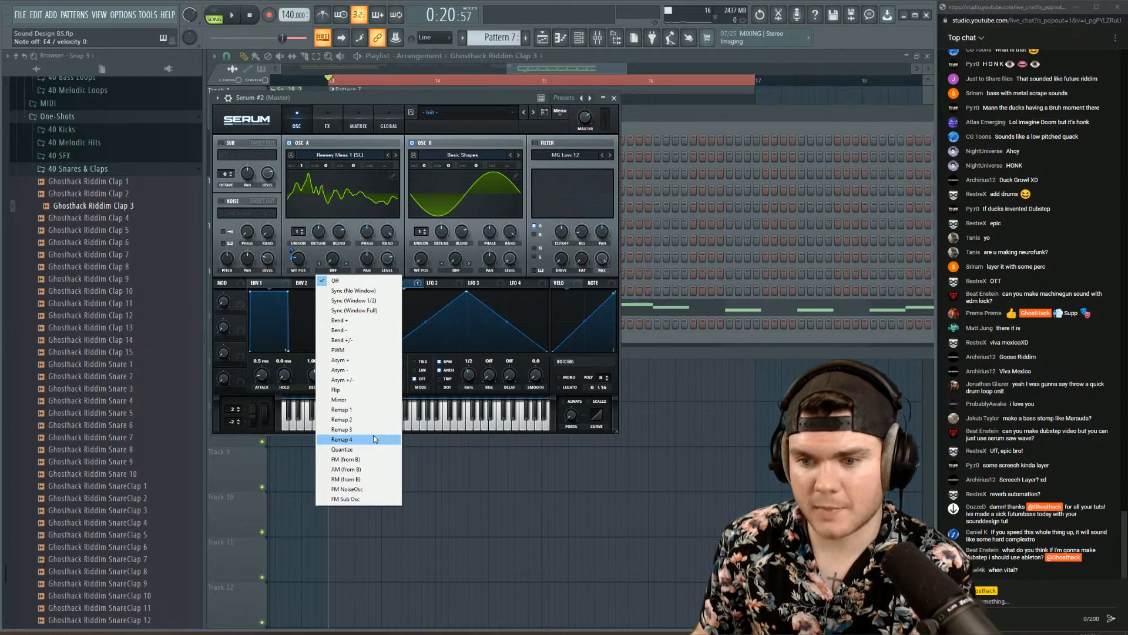
left_click(367, 460)
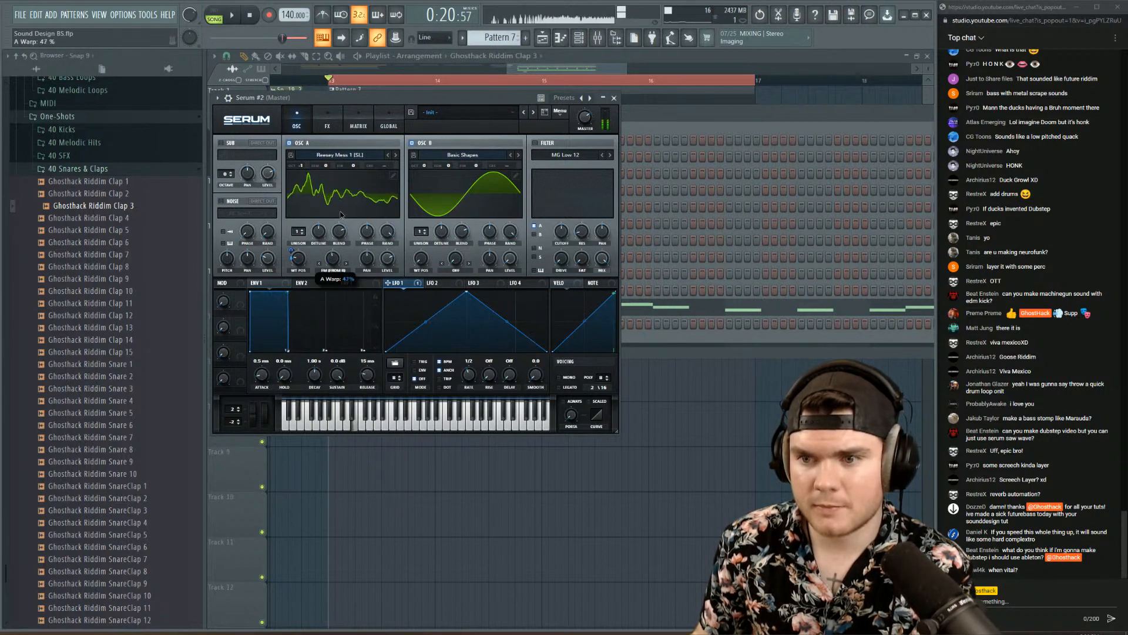
left_click_drag(341, 215, 342, 222)
left_click_drag(421, 165, 430, 161)
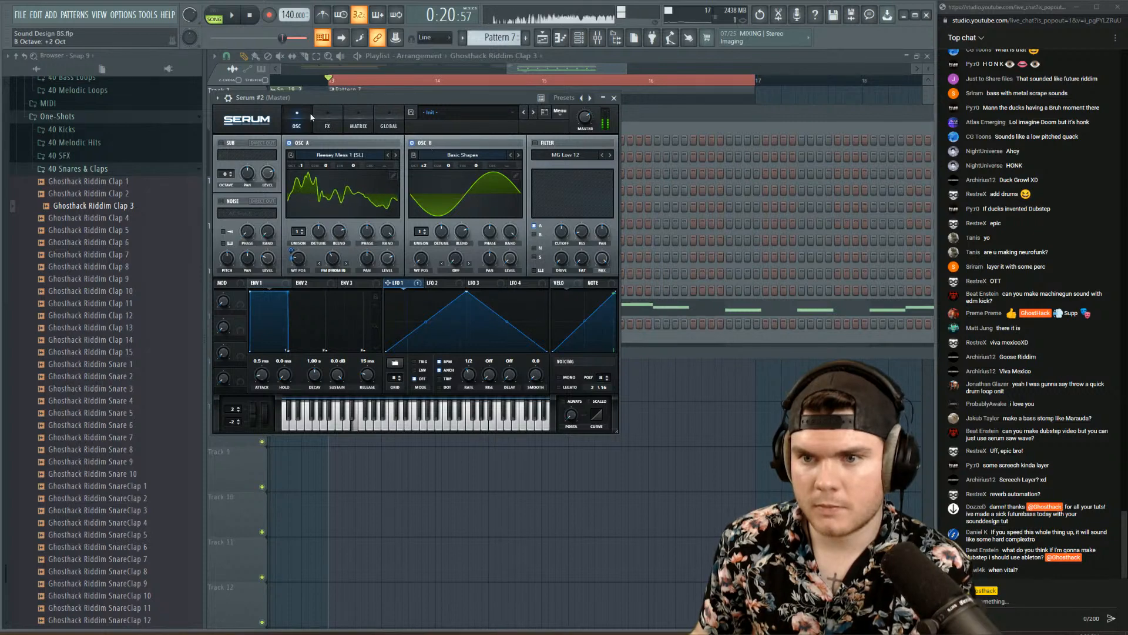
- Turn off the distortion, raise oscillator B to +3 octaves, and readjust oscillator A's FM warp amount
left_click(327, 120)
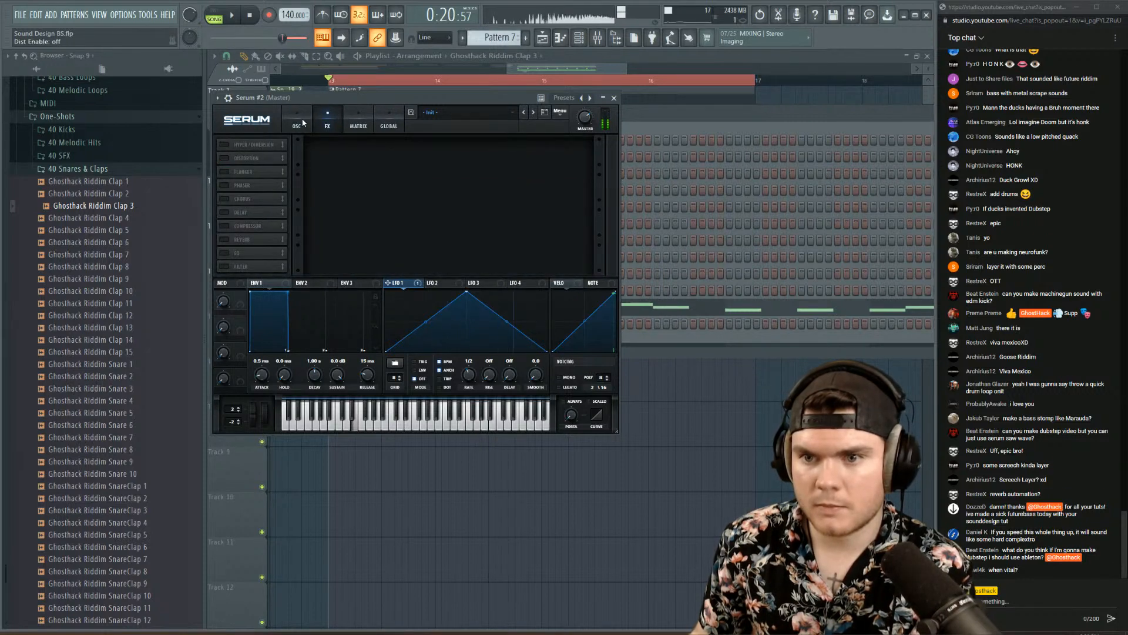
left_click(297, 122)
left_click_drag(427, 169, 433, 158)
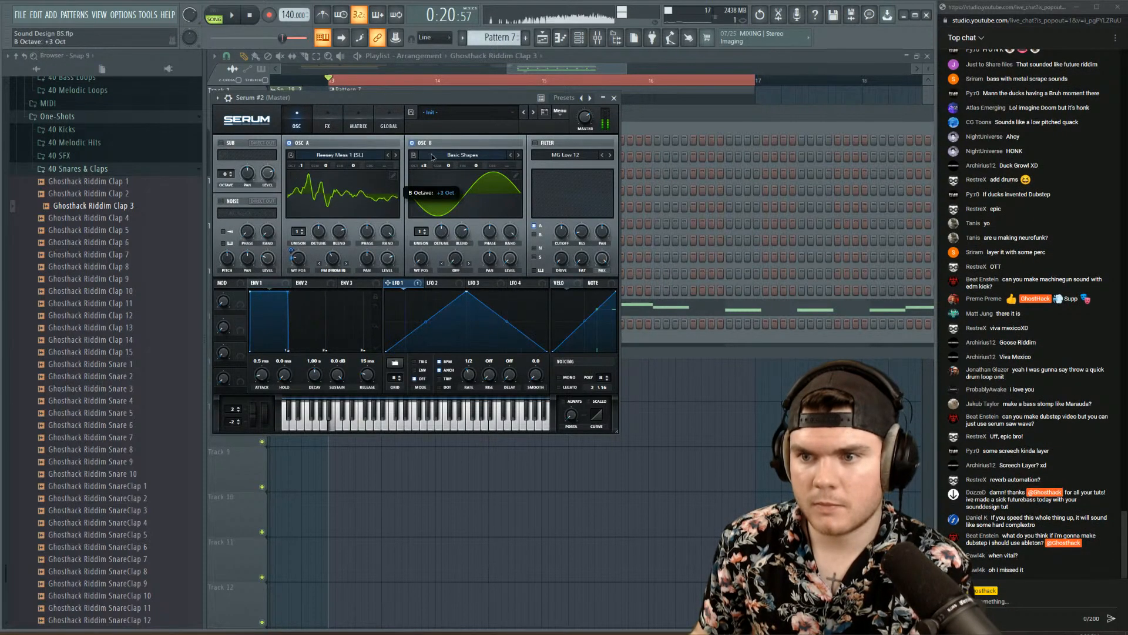
left_click_drag(334, 260, 337, 269)
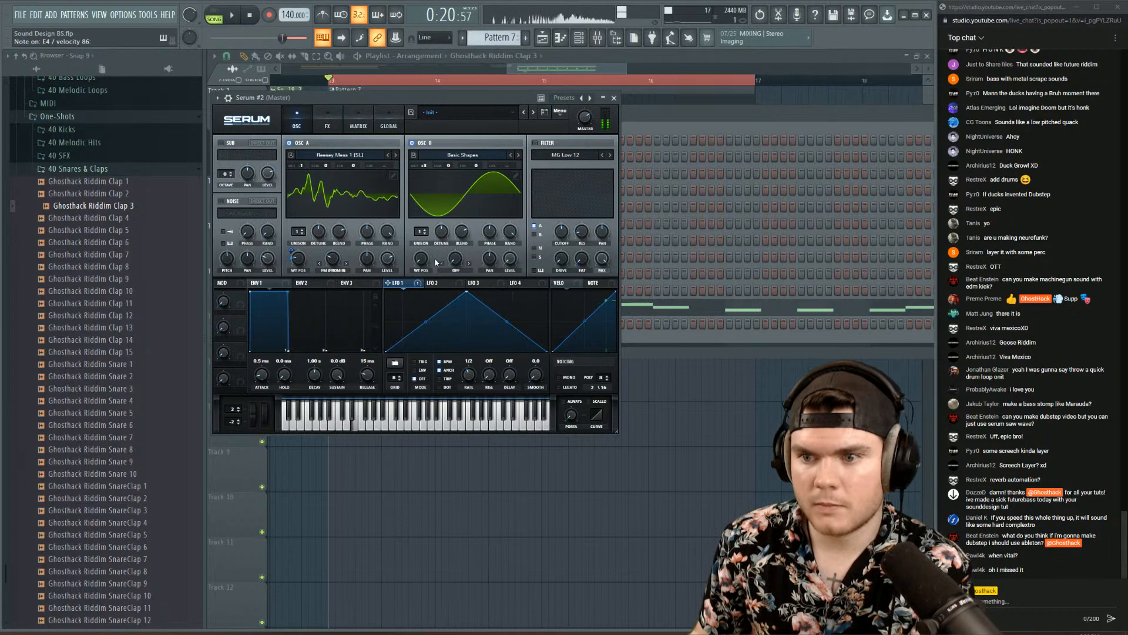
mouse_move(435, 262)
left_mouse_down()
mouse_move(432, 210)
mouse_move(423, 251)
left_mouse_up()
- Lower oscillator A's octave and modulate its FM warp with LFO 1, setting the warp amount to 21%
left_click_drag(300, 165, 301, 185)
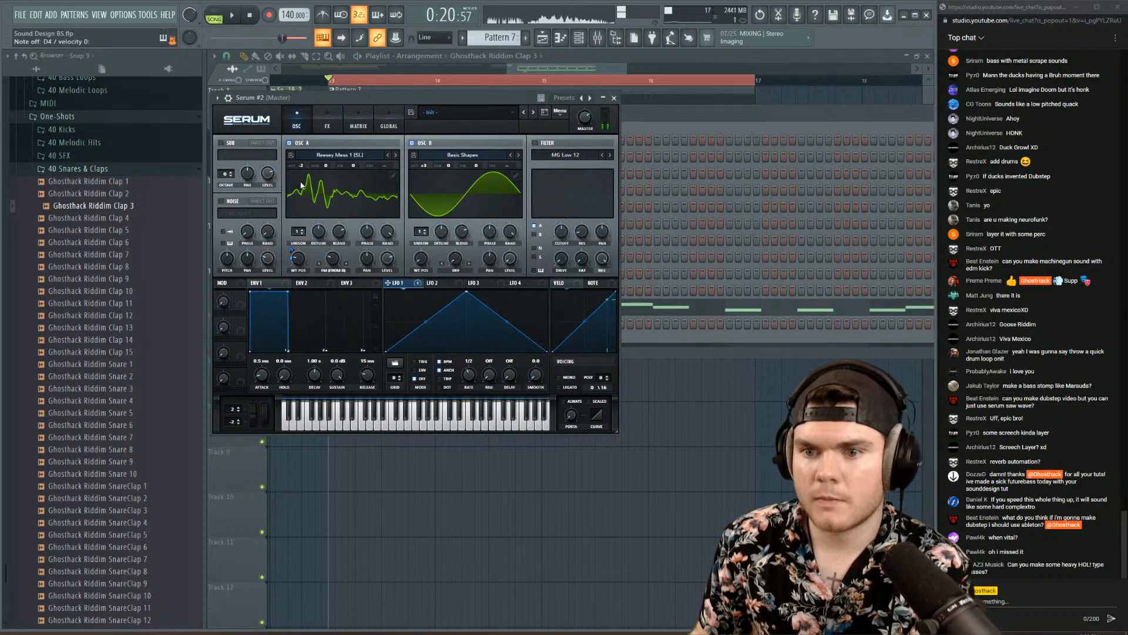
left_click_drag(337, 260, 338, 257)
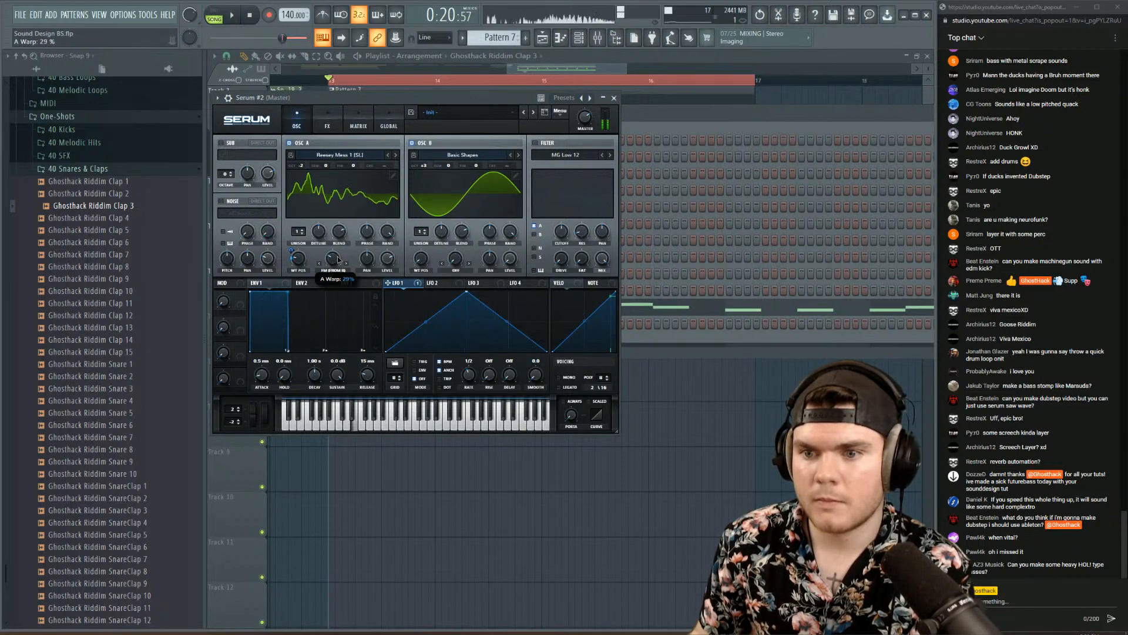
left_click_drag(339, 259, 332, 261)
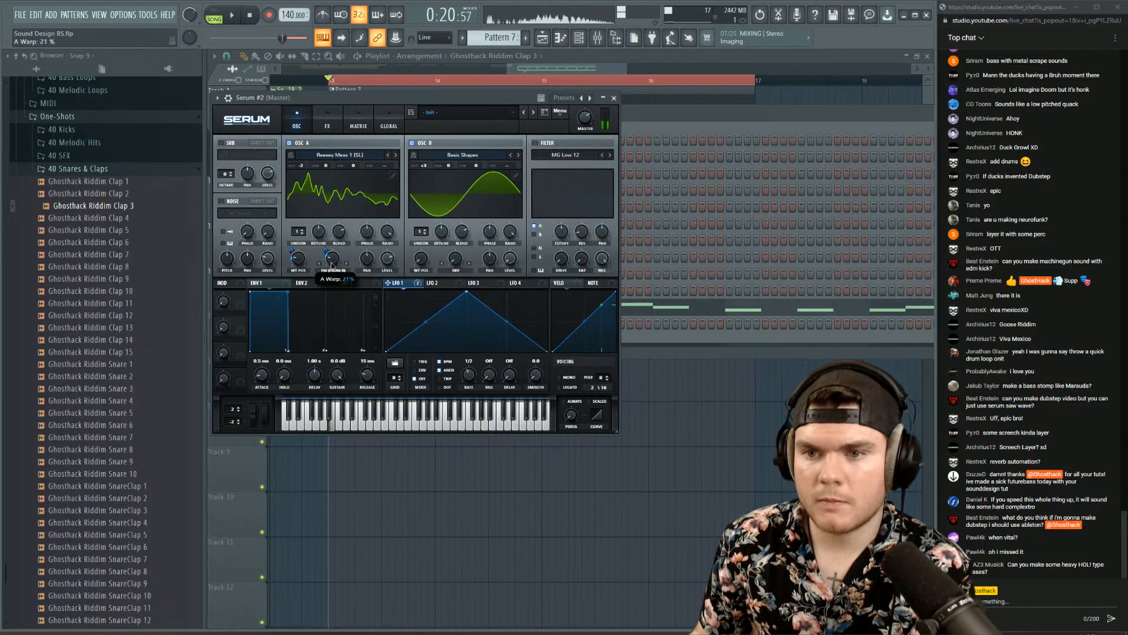
- Turn the Downsample distortion back on and set its drive to 31%
left_click(327, 125)
left_click(225, 159)
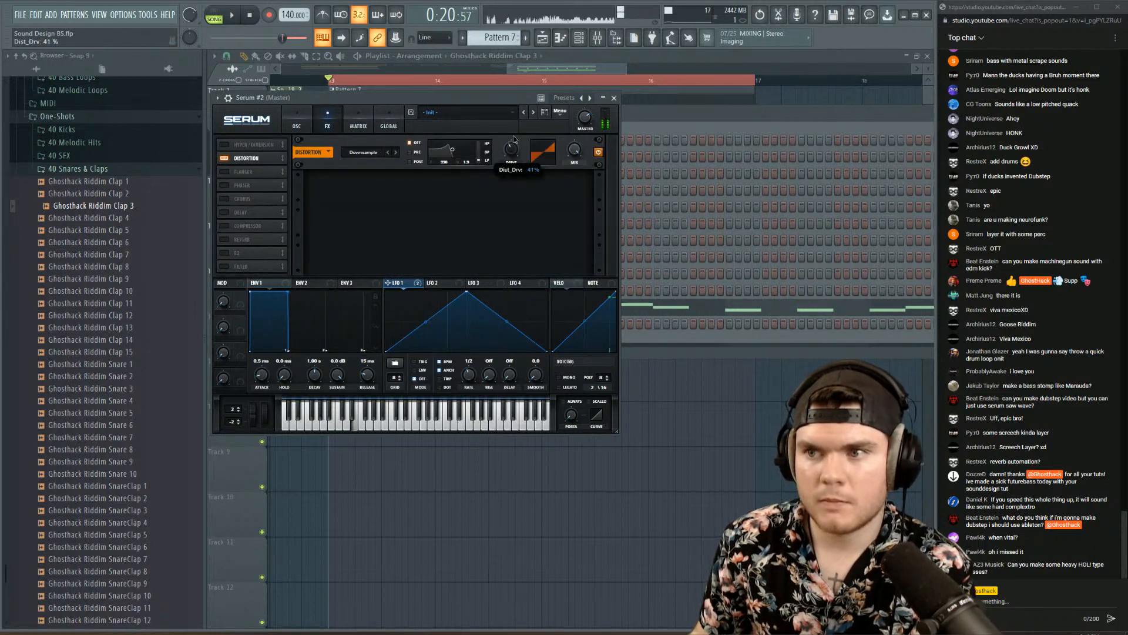
left_click_drag(513, 146, 514, 150)
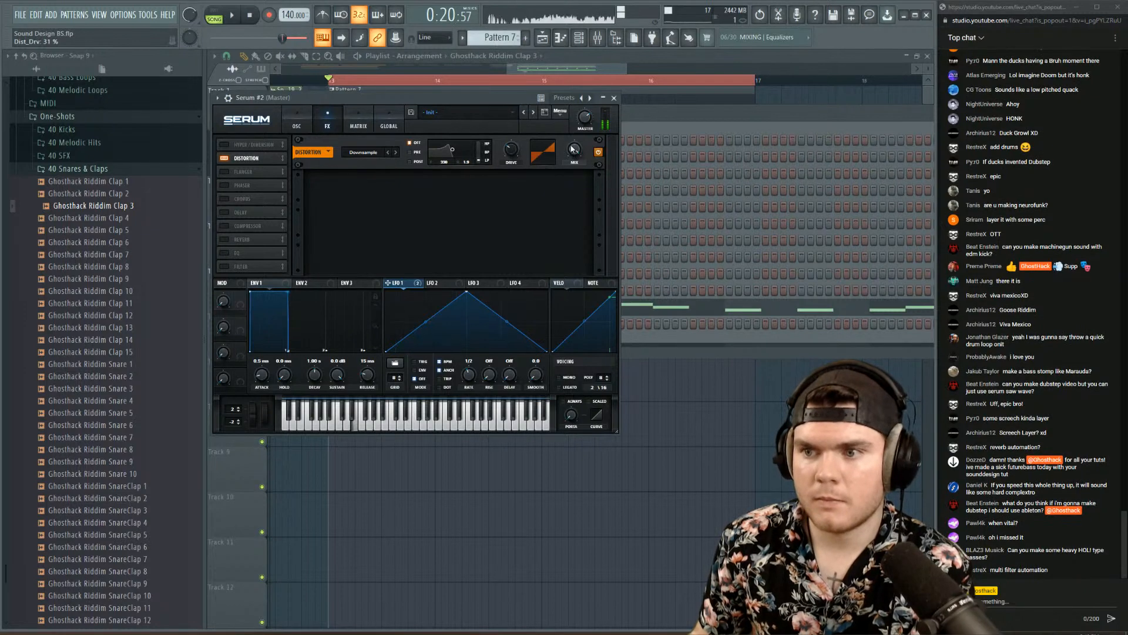
- Set LFO 1's rate to 1/4 and copy the notes of the Default channel on insert 16 into the Serum #2 channel
left_click(296, 123)
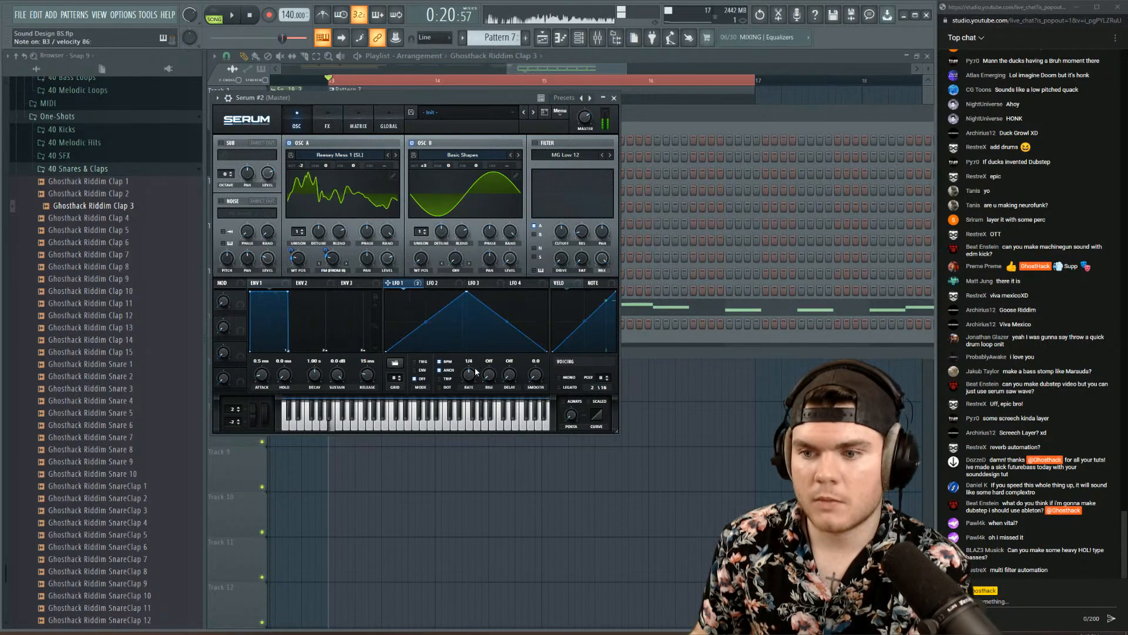
left_click(613, 98)
key("space")
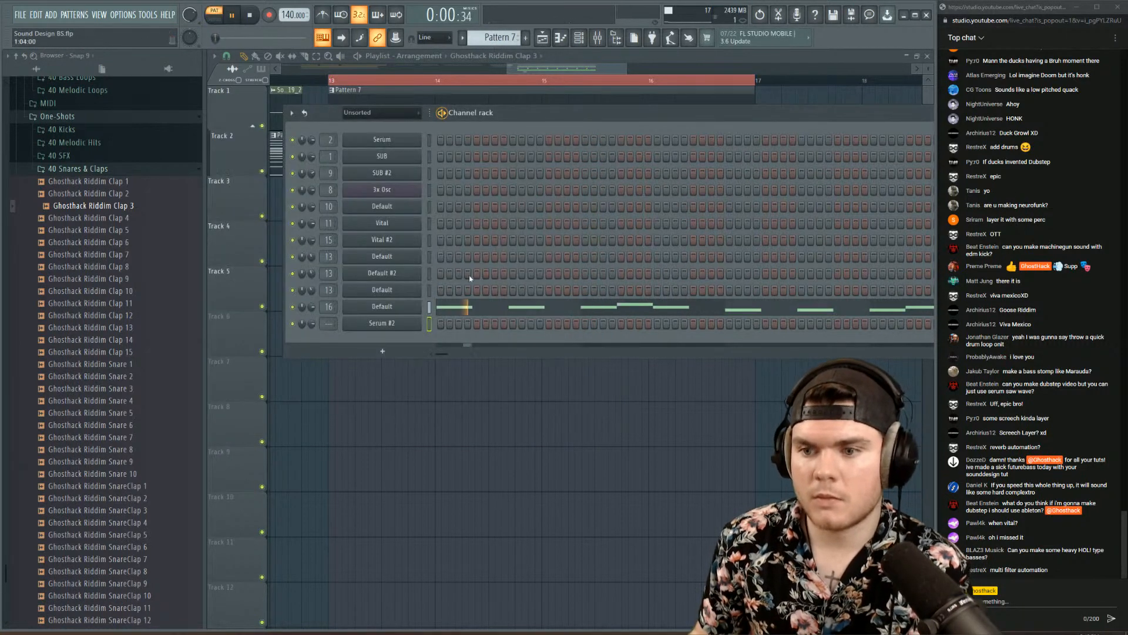
right_click(424, 310)
left_click(544, 317)
right_click(423, 323)
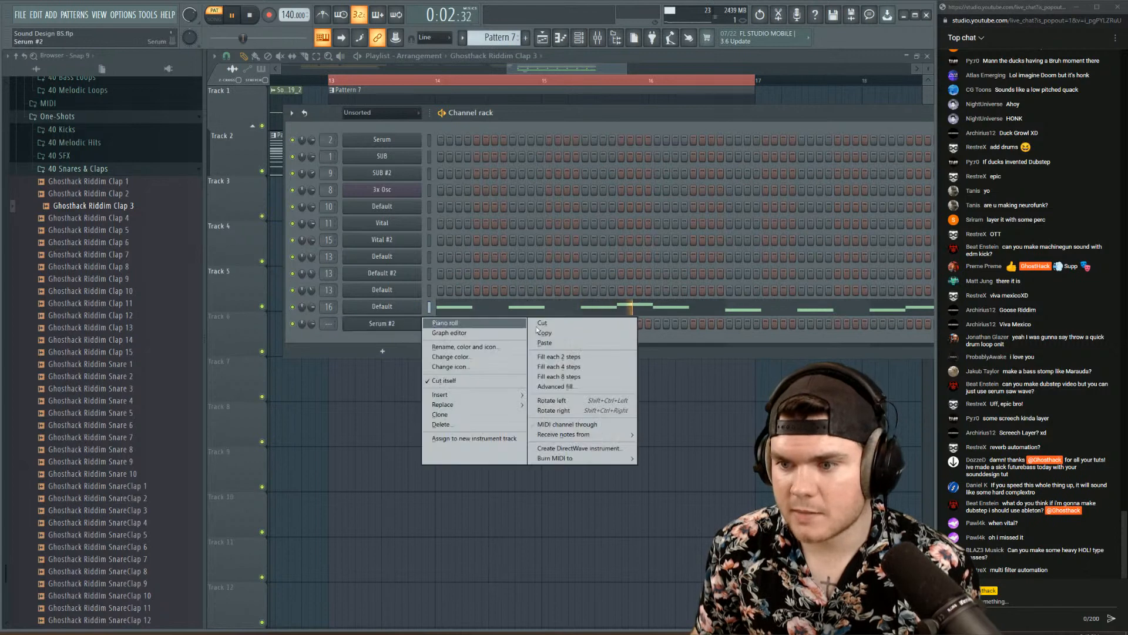
left_click(551, 345)
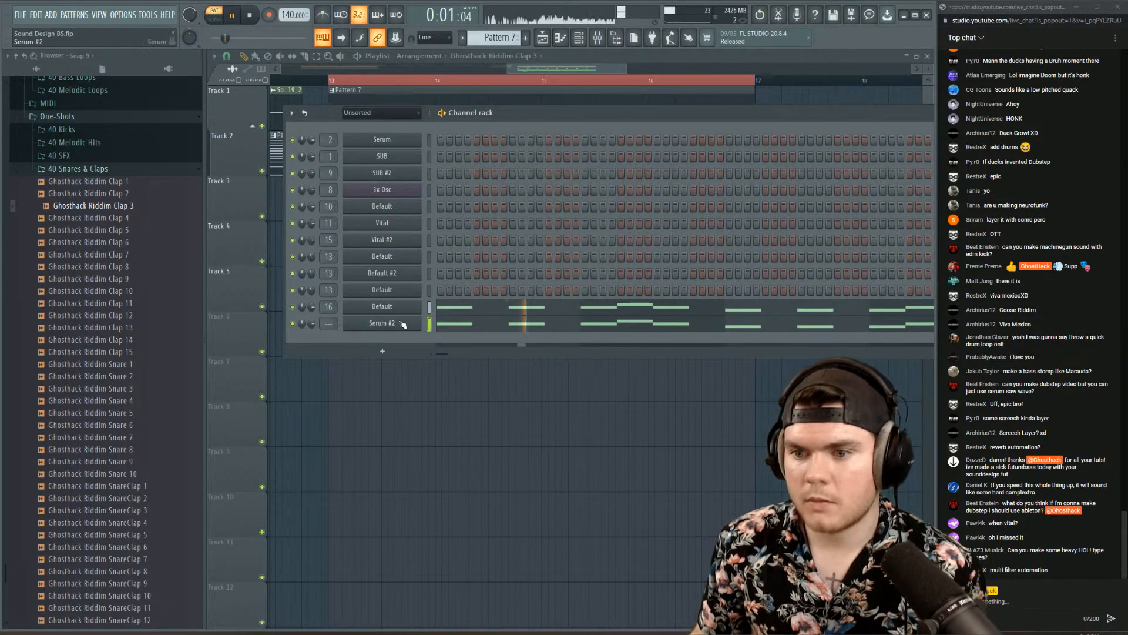
- Add a chorus to Serum #2's effects and set its wet mix to 46%
left_click(382, 323)
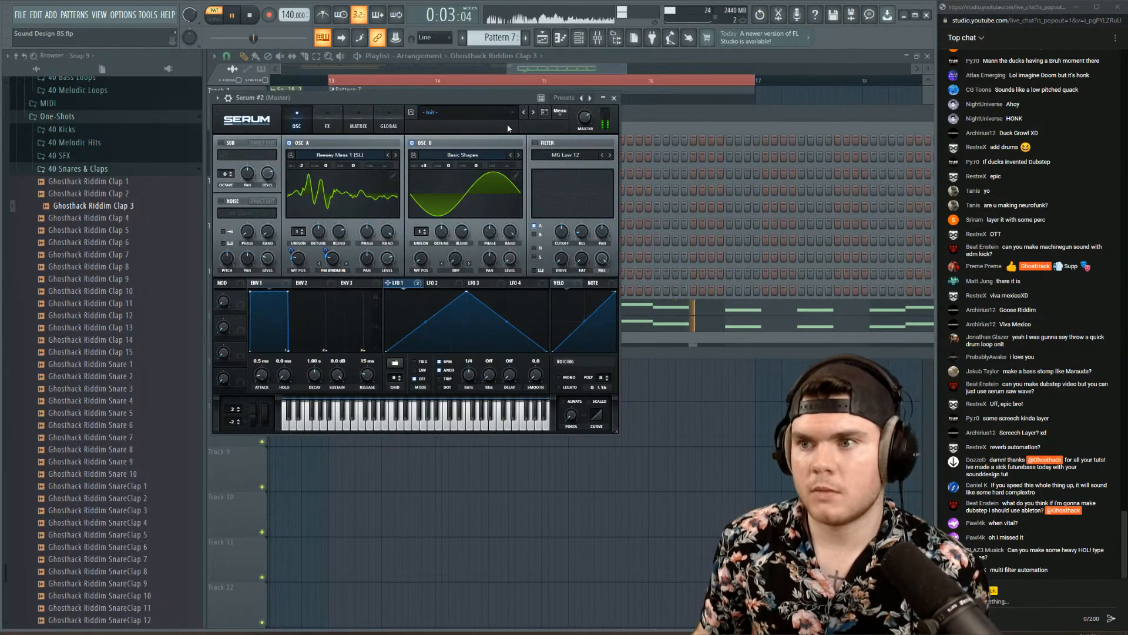
left_click(327, 121)
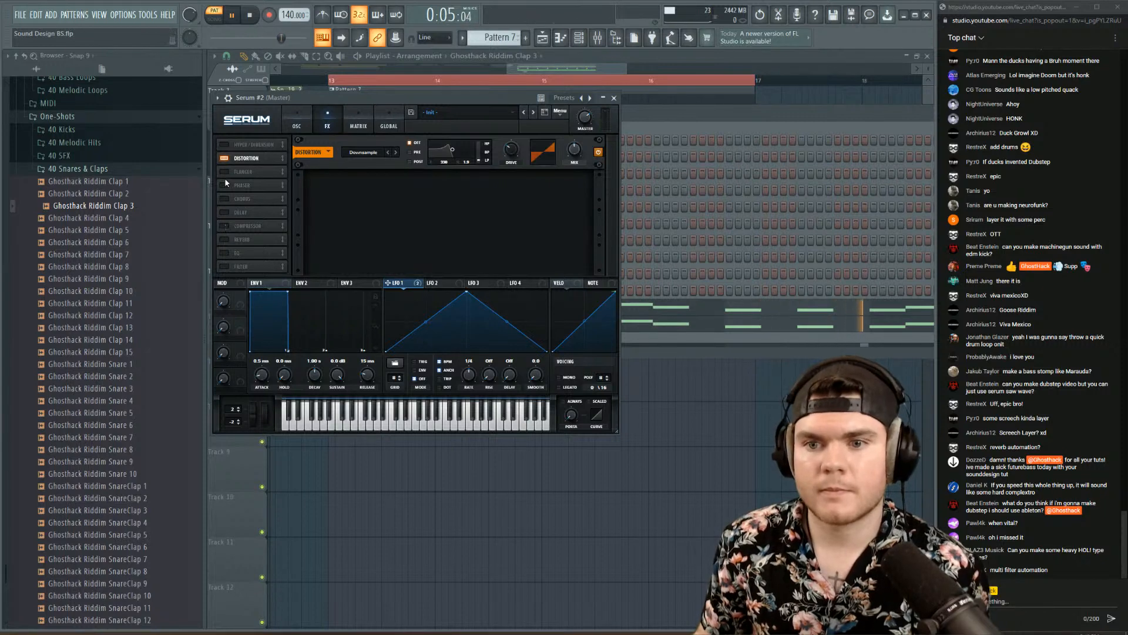
left_click(244, 200)
left_click(329, 188)
left_click(344, 197)
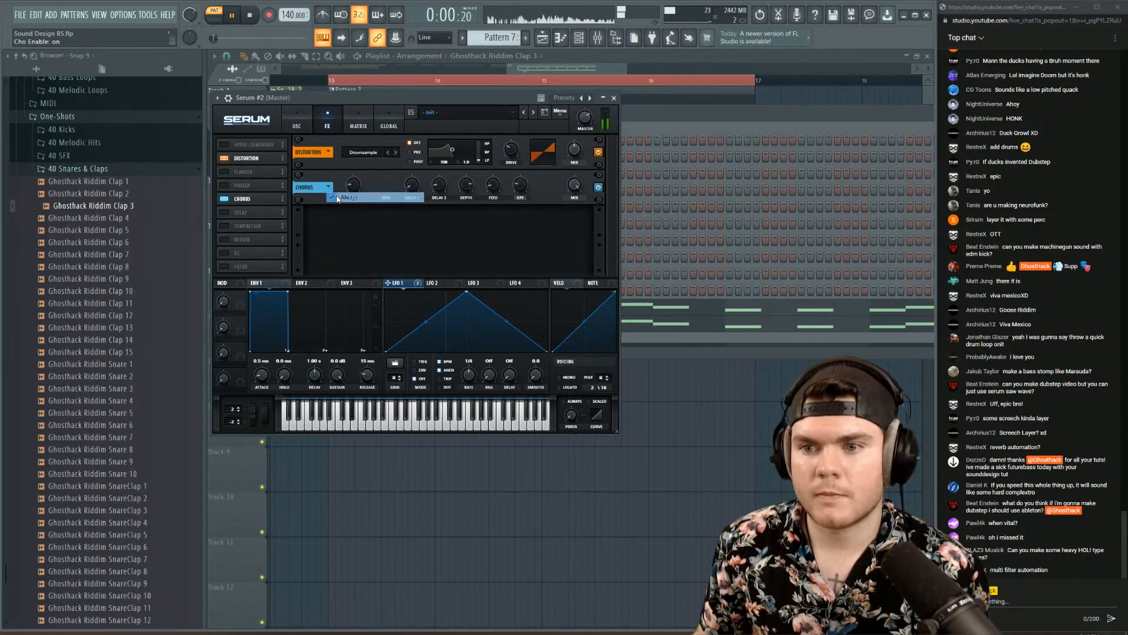
left_click_drag(575, 184, 560, 216)
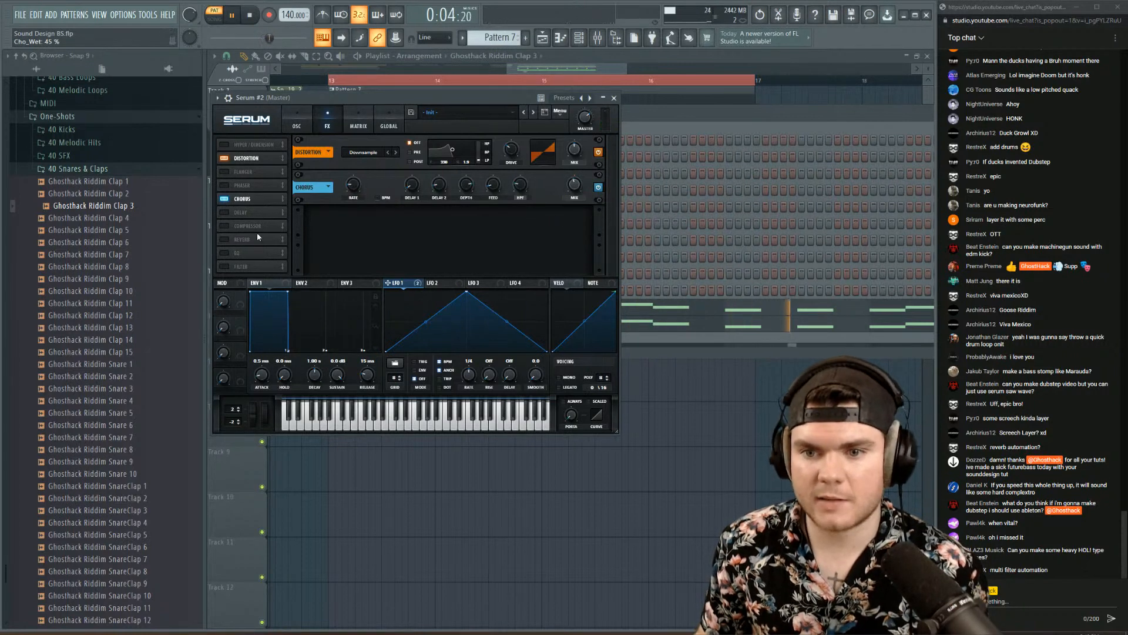
- Add a reverb after Serum #2's chorus with a size of about 7% and a wet mix of 34%
left_click(257, 238)
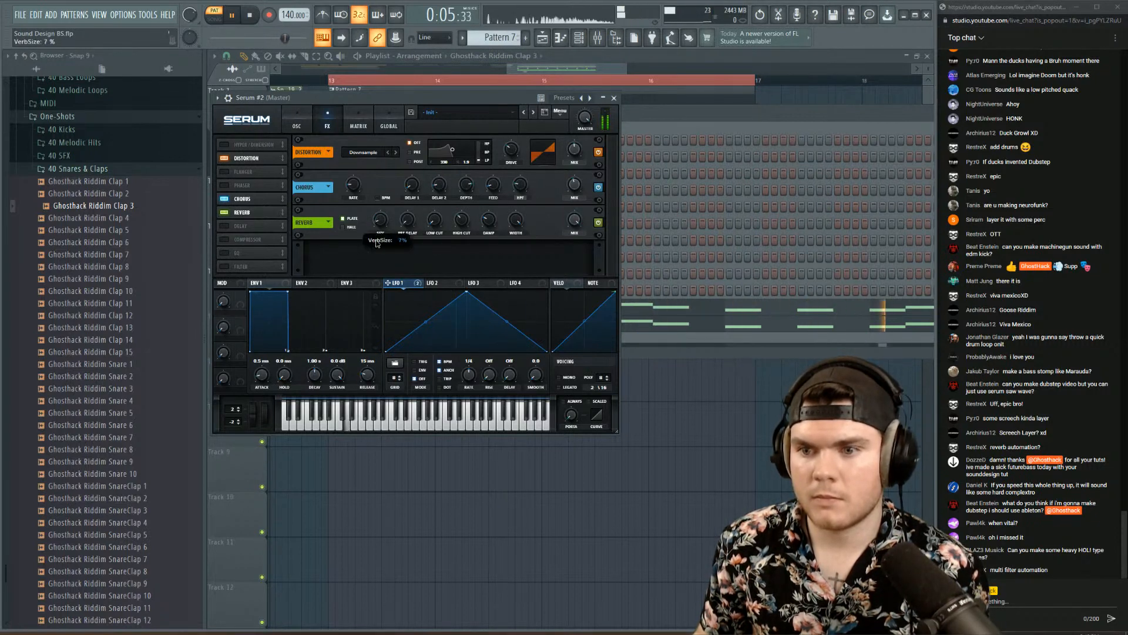
left_click_drag(445, 224, 436, 203)
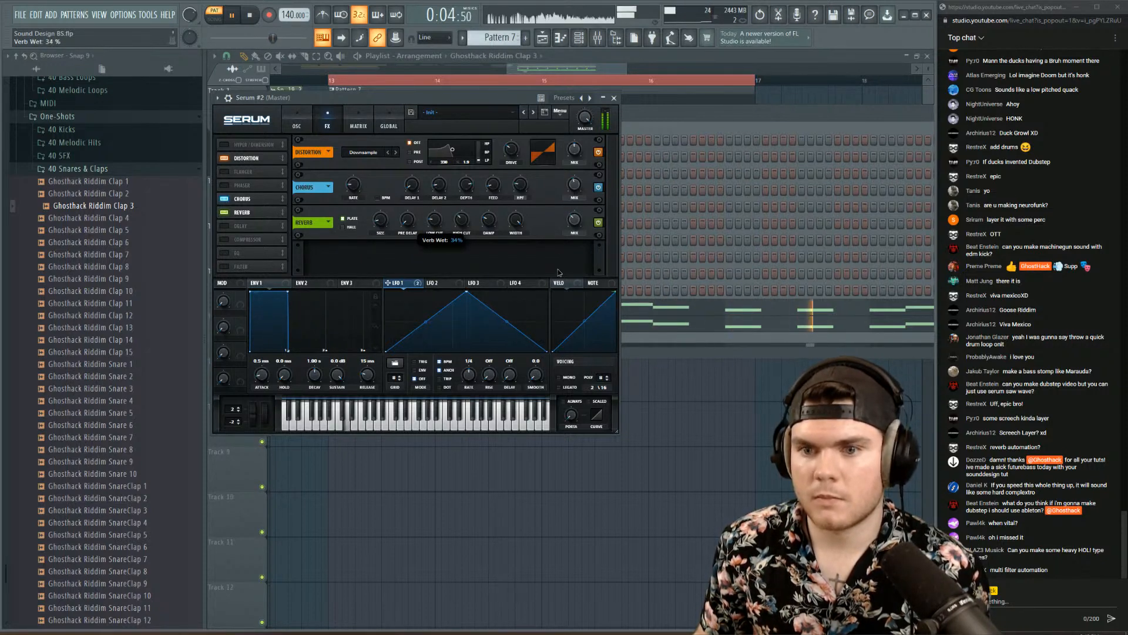
left_click(614, 98)
- Route the Serum #2 channel to mixer insert 17
left_click(598, 40)
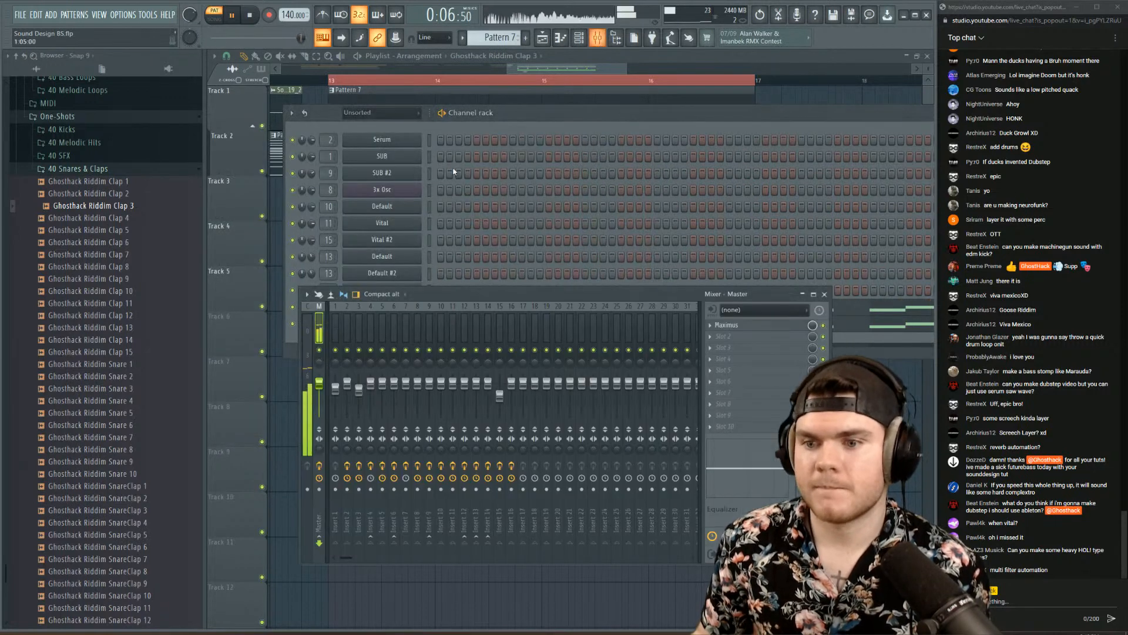
left_click(295, 345)
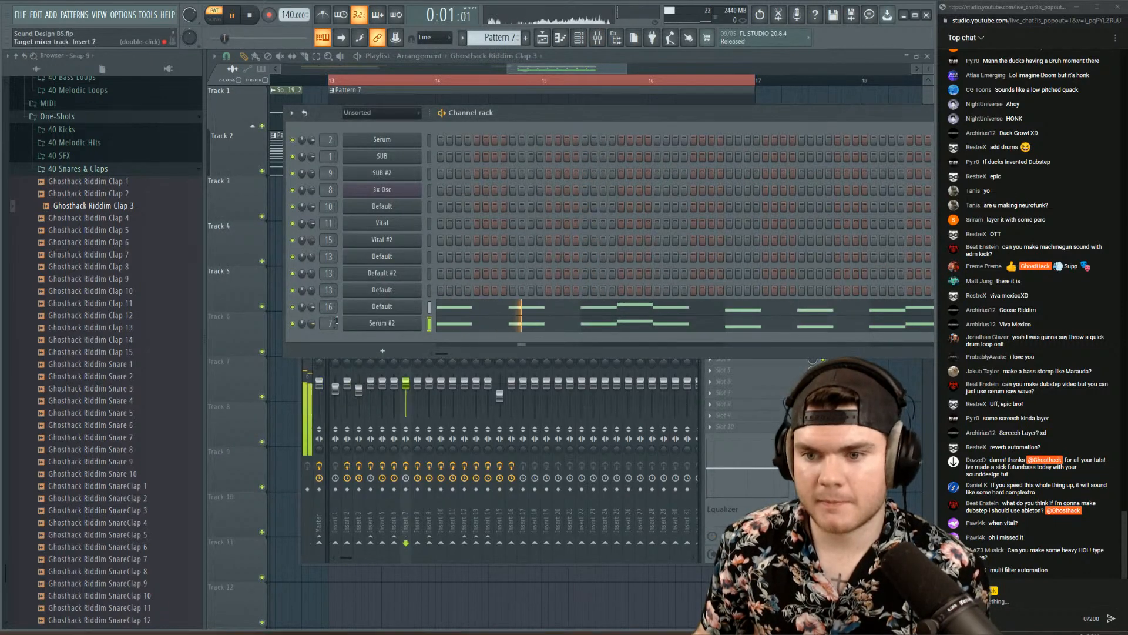
scroll(337, 320, "down", 1)
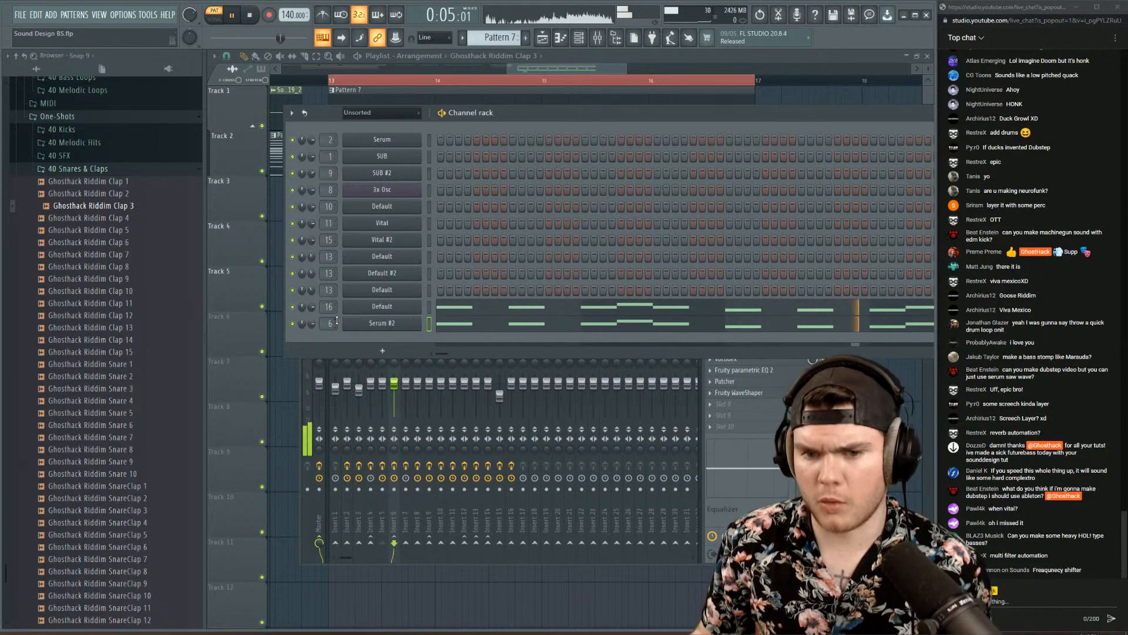
key("space")
scroll(337, 320, "up", 11)
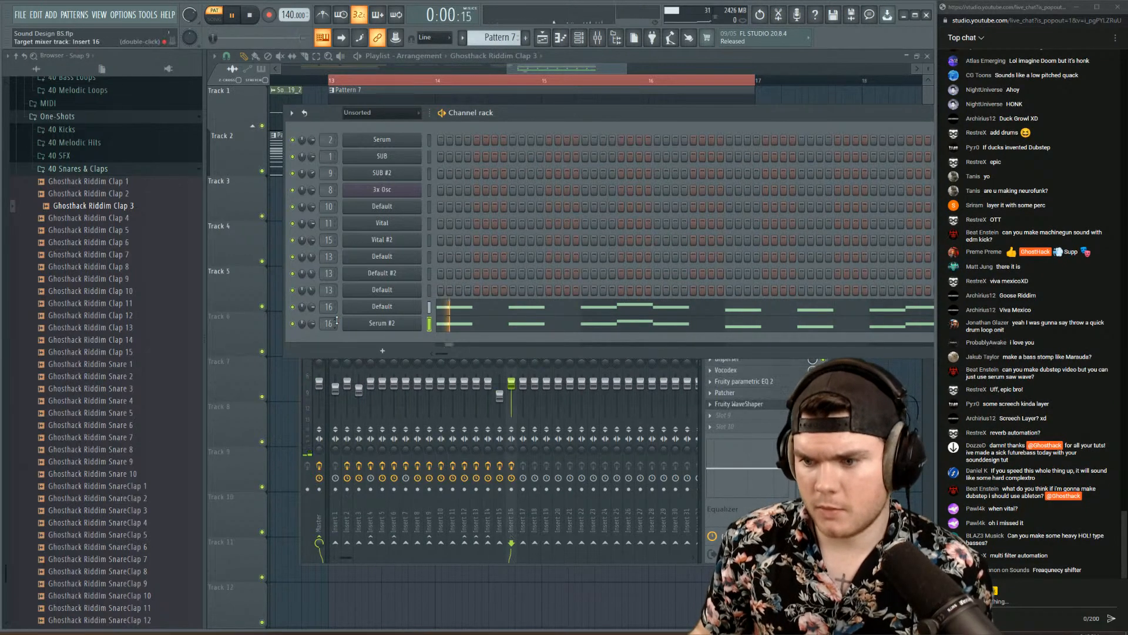
left_click(405, 357)
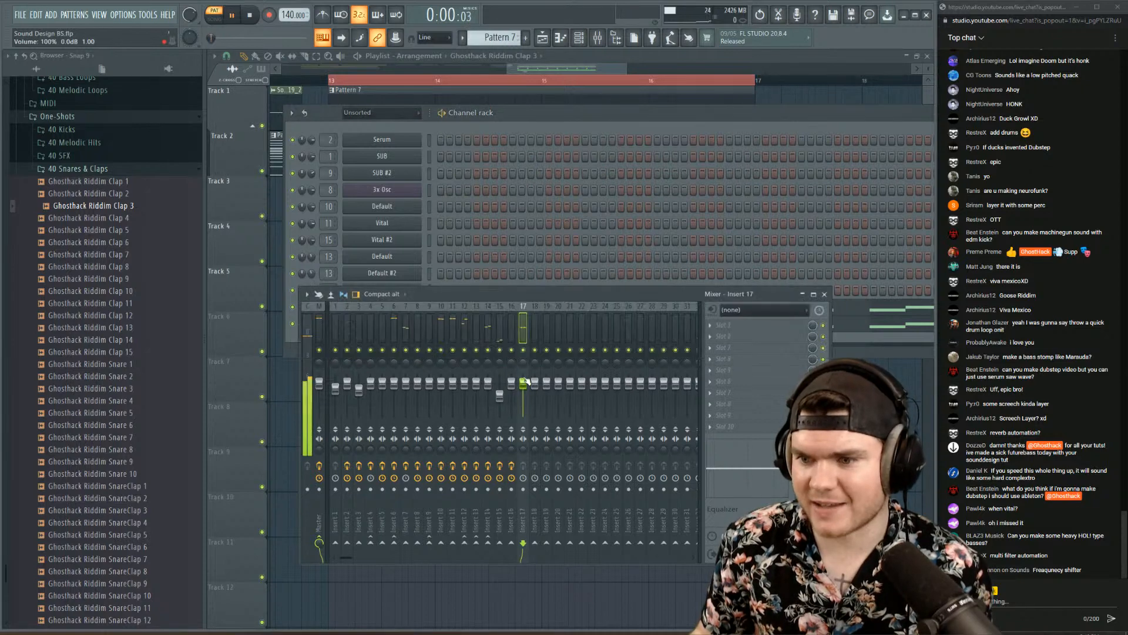
- Load the saved mixer track state Thicc Rack 1 onto insert 17 and play the pattern
right_click(528, 304)
mouse_move(565, 358)
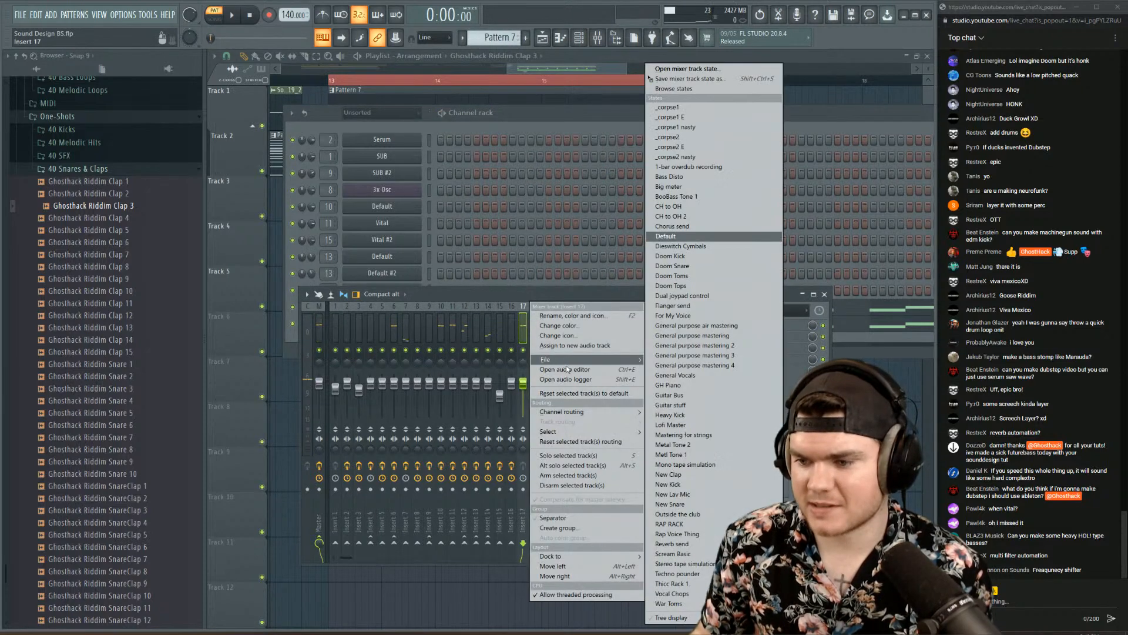
left_click(676, 579)
key("space")
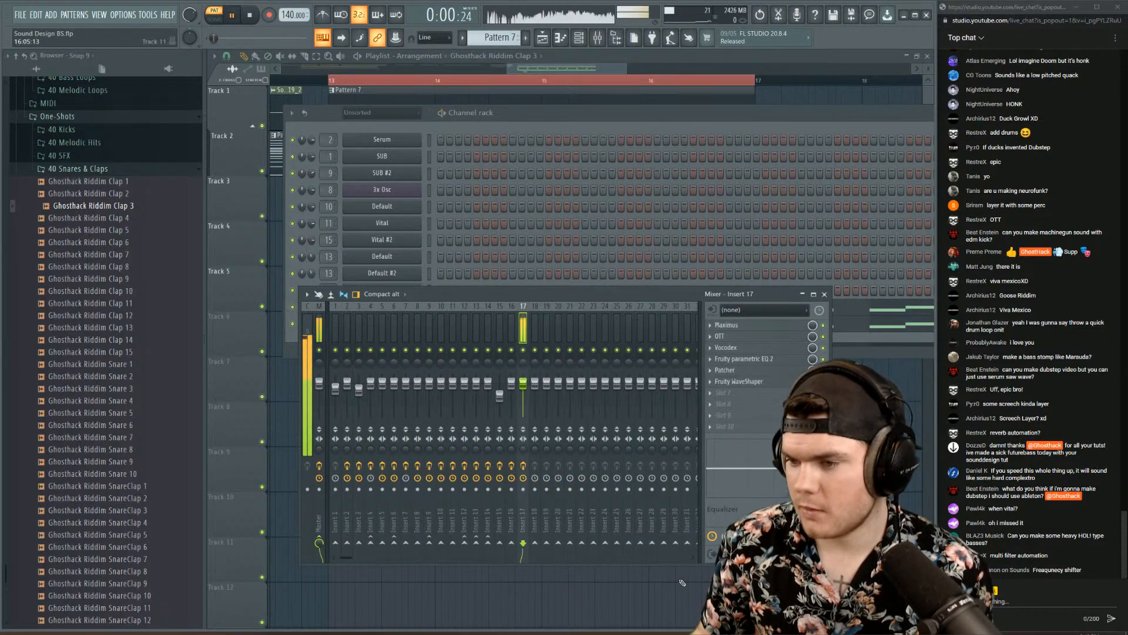
- Lower Serum #2's master volume to 79% and insert 17's mixer volume to 82%
left_click_drag(523, 382, 523, 383)
left_click(517, 118)
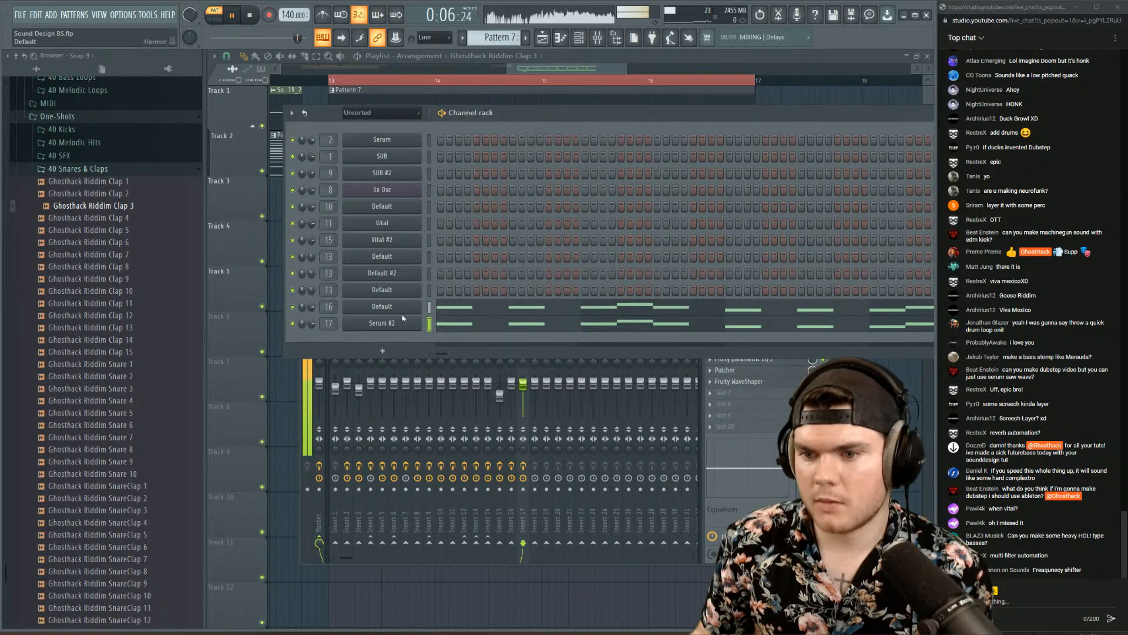
left_click(402, 321)
left_click_drag(586, 117, 583, 134)
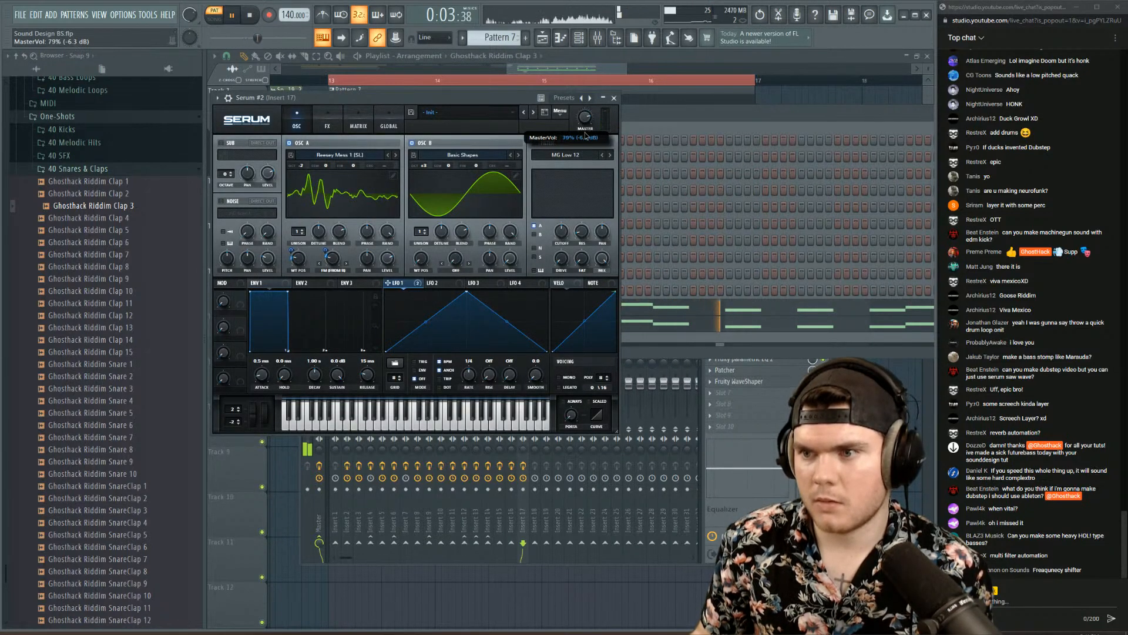
left_click(614, 99)
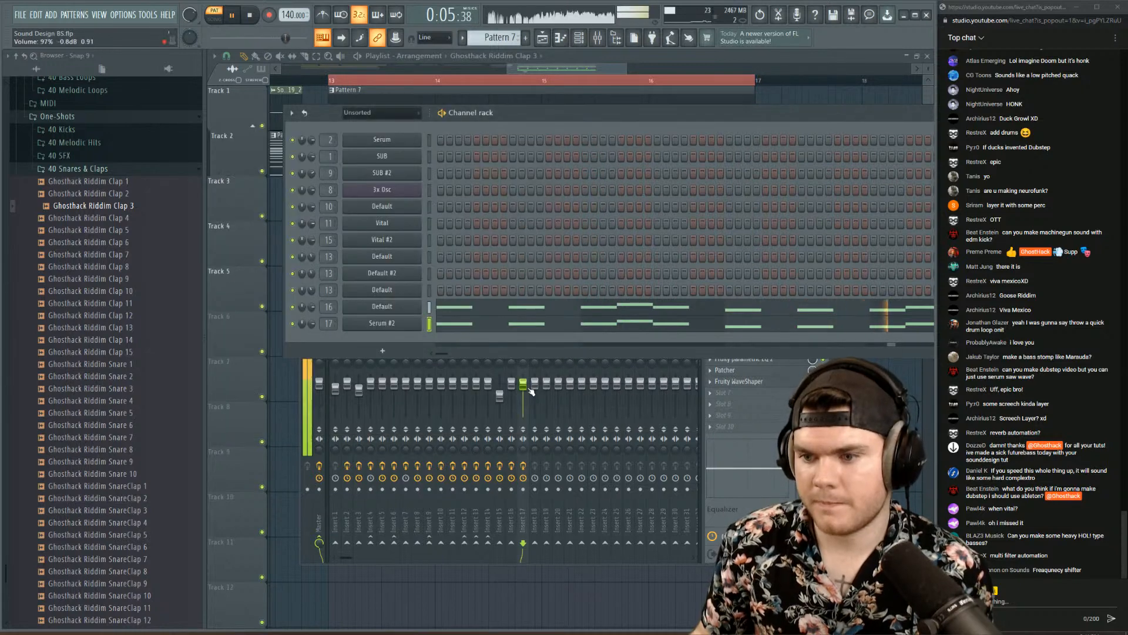
left_click(523, 389)
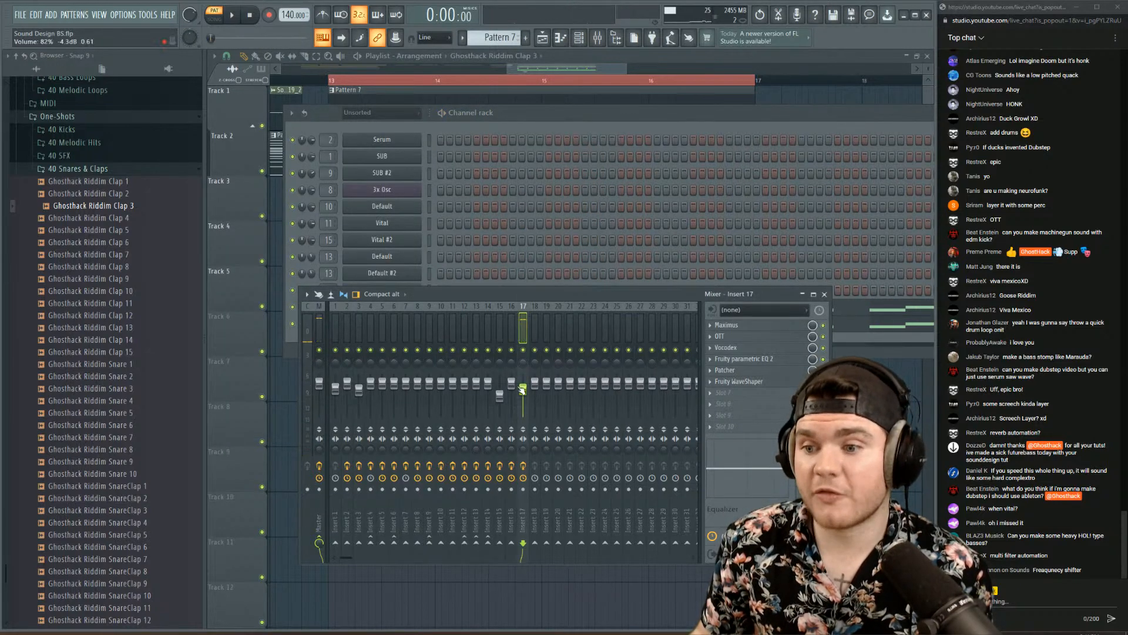
- Raise the high-pass band of insert 17's Fruity Parametric EQ 2 to 104 Hz
left_click(739, 359)
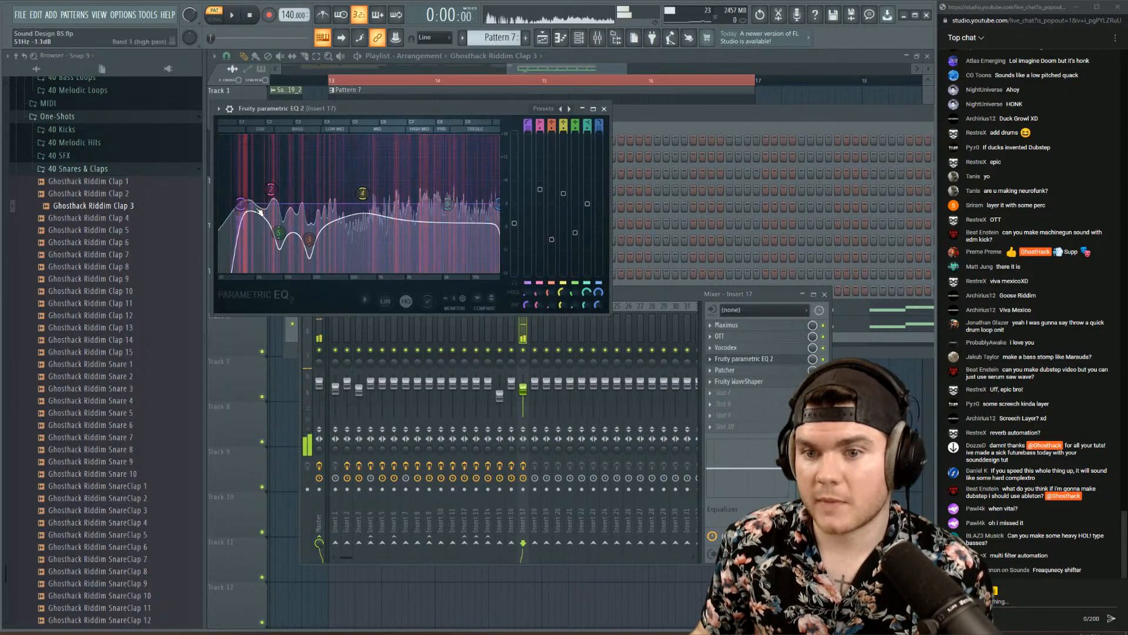
key("space")
key("space")
left_click_drag(296, 204, 286, 204)
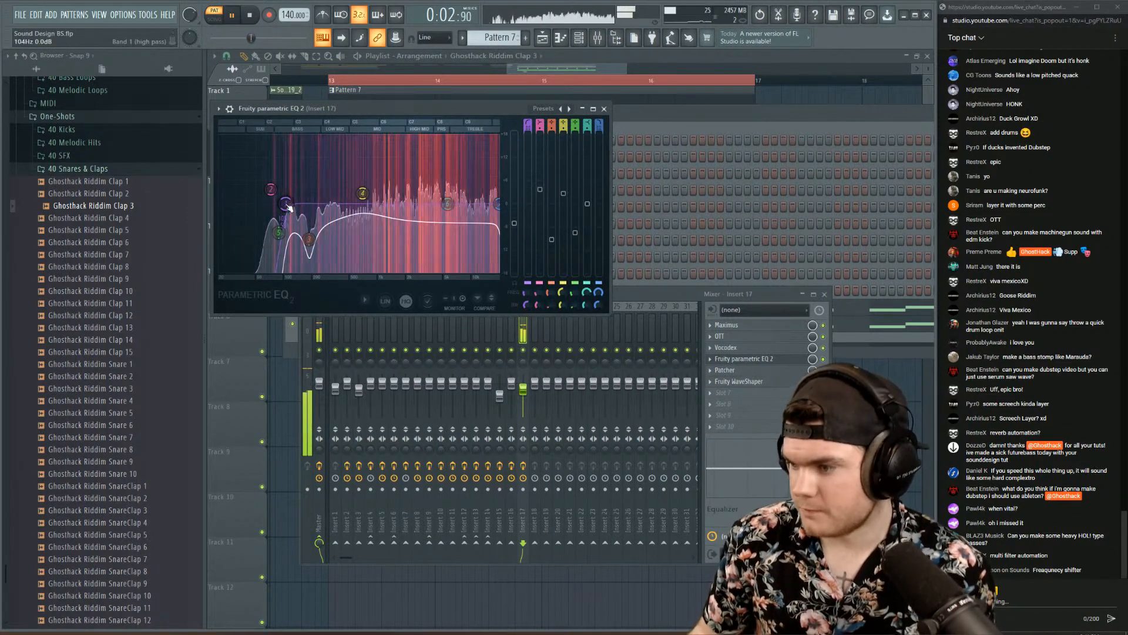
key("space")
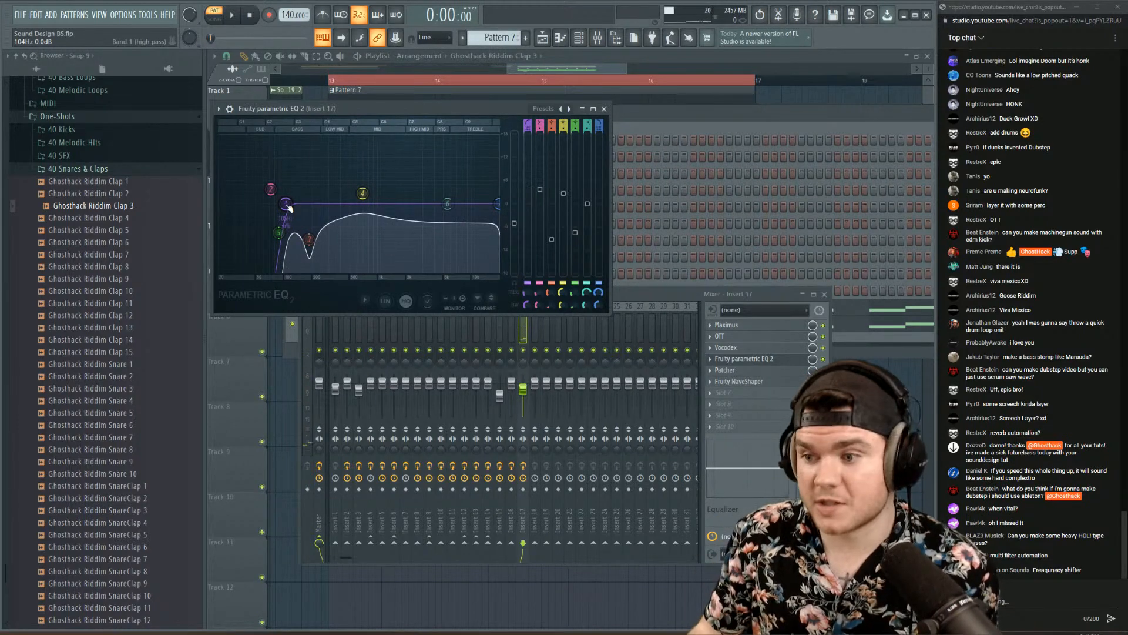
left_click(733, 360)
key("space")
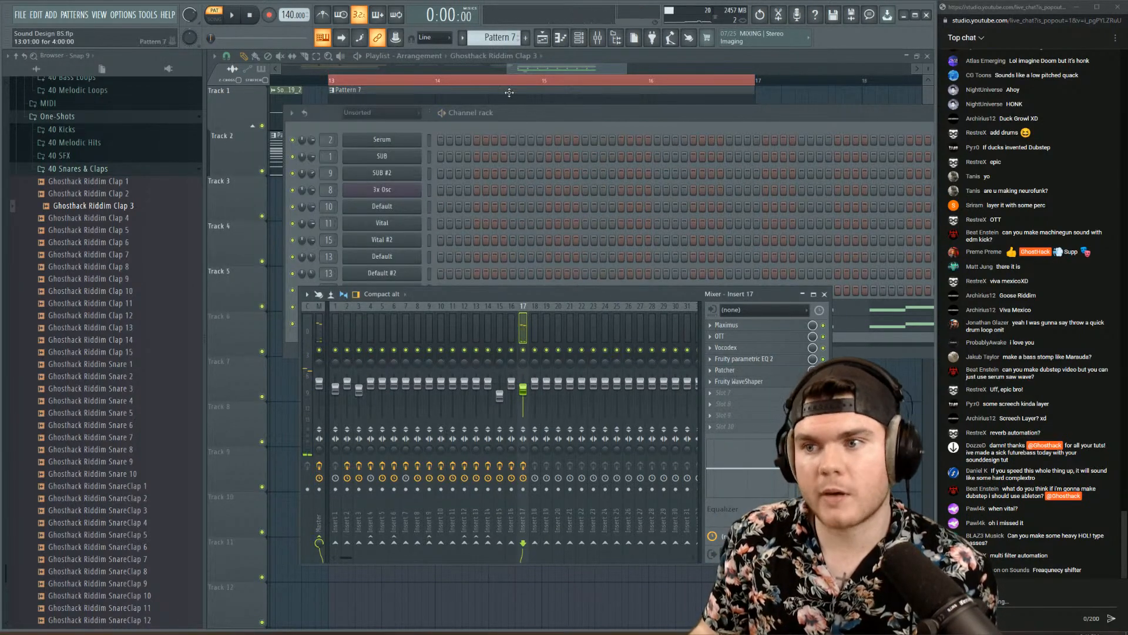
- Play the arrangement from bar 13 in song mode and set insert 17's mixer volume to 72%
left_click(537, 72)
key("l")
left_click(330, 82)
key("space")
key("space")
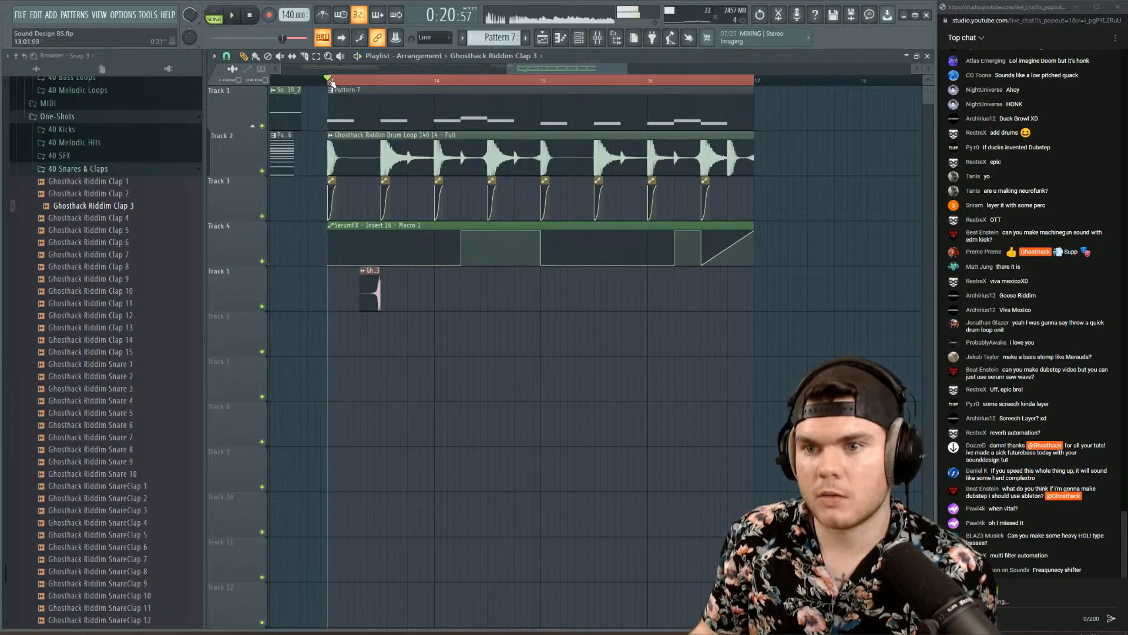
key("space")
key("F9")
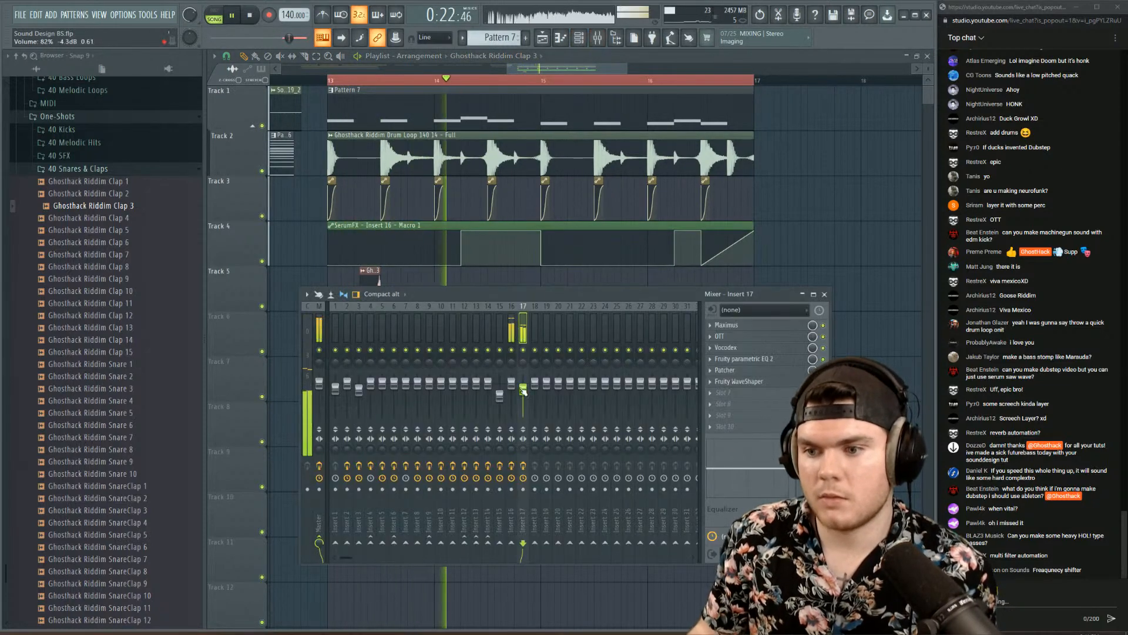
mouse_move(523, 392)
left_mouse_down()
mouse_move(523, 405)
mouse_move(523, 396)
left_mouse_up()
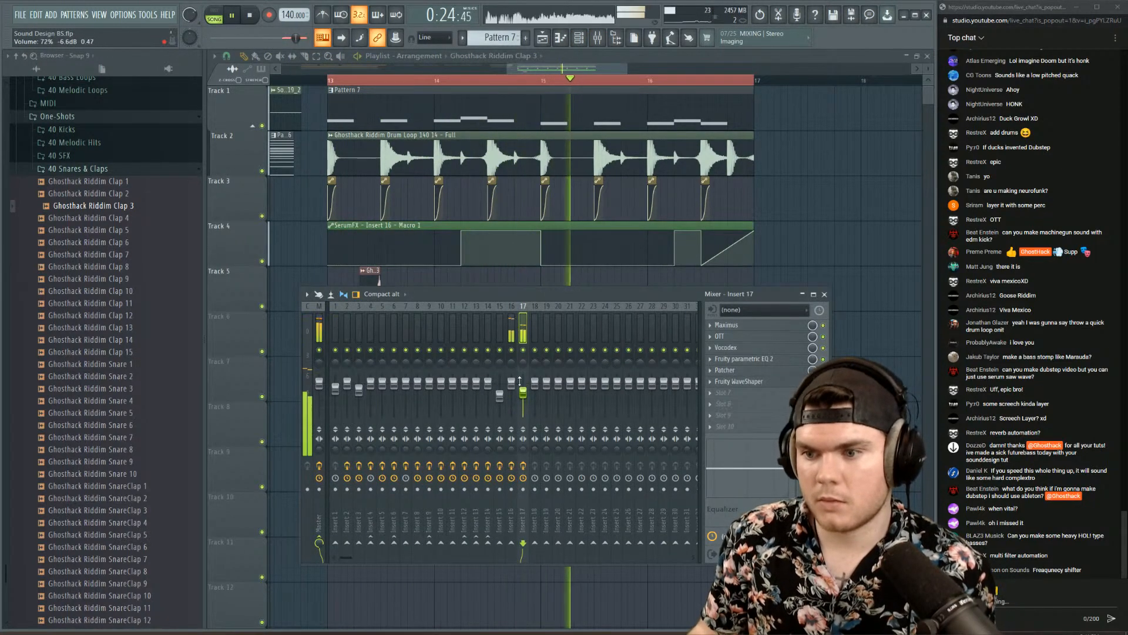
- Select all of Serum #2's notes in the piano roll and shorten them to a little over half their length
left_click(581, 38)
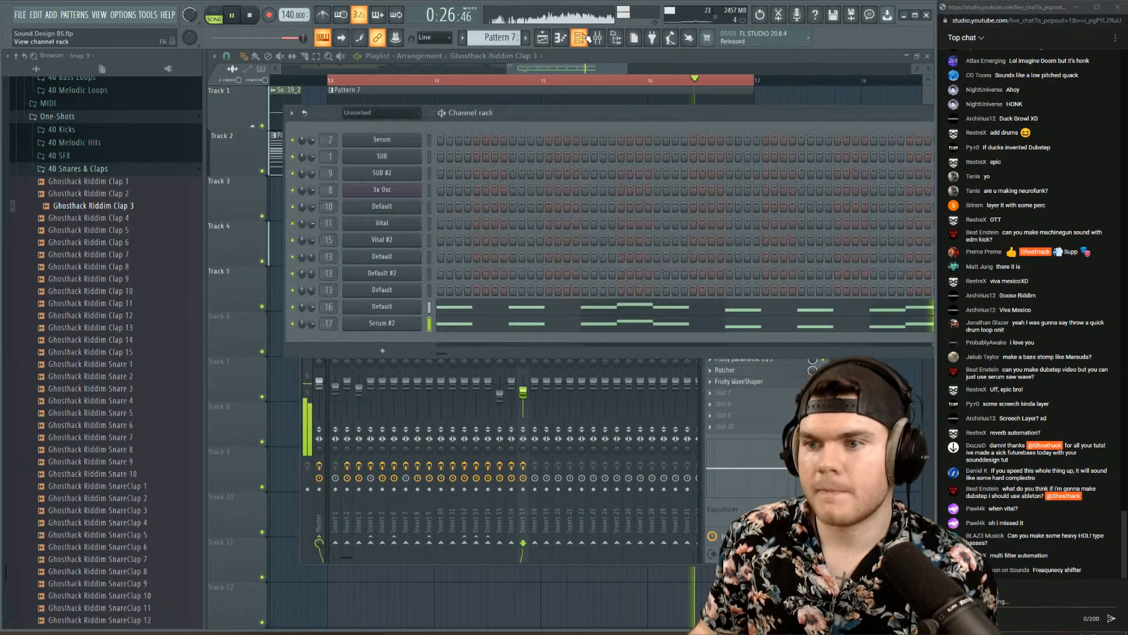
key("space")
left_click(464, 324)
scroll(584, 82, "down", 2)
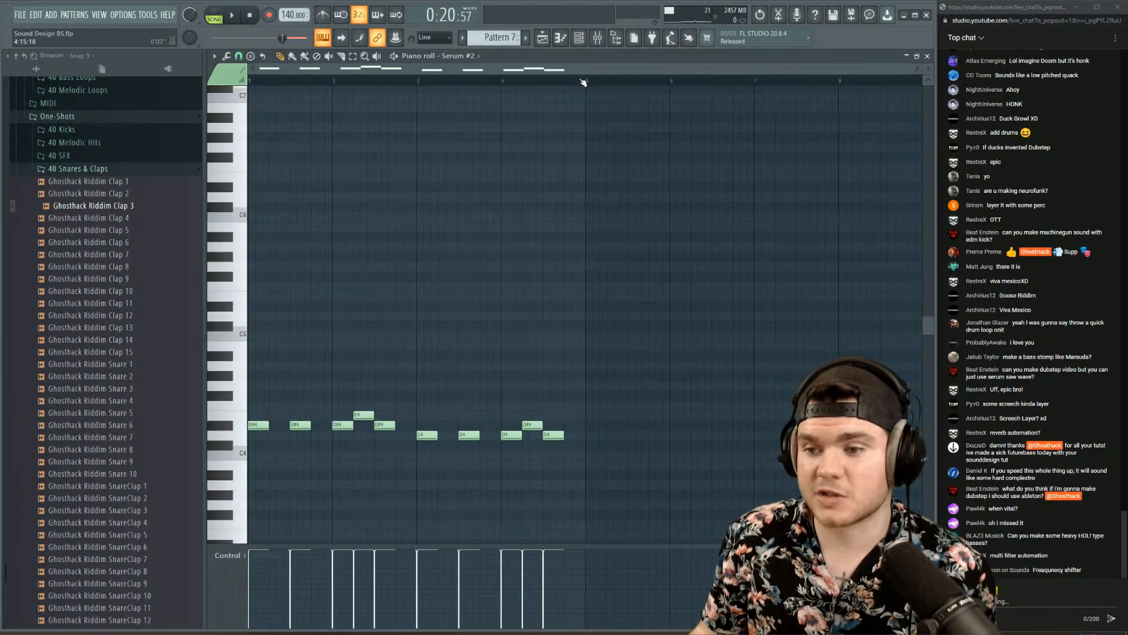
left_click_drag(640, 450, 271, 326)
key("space")
left_click_drag(606, 456, 174, 316)
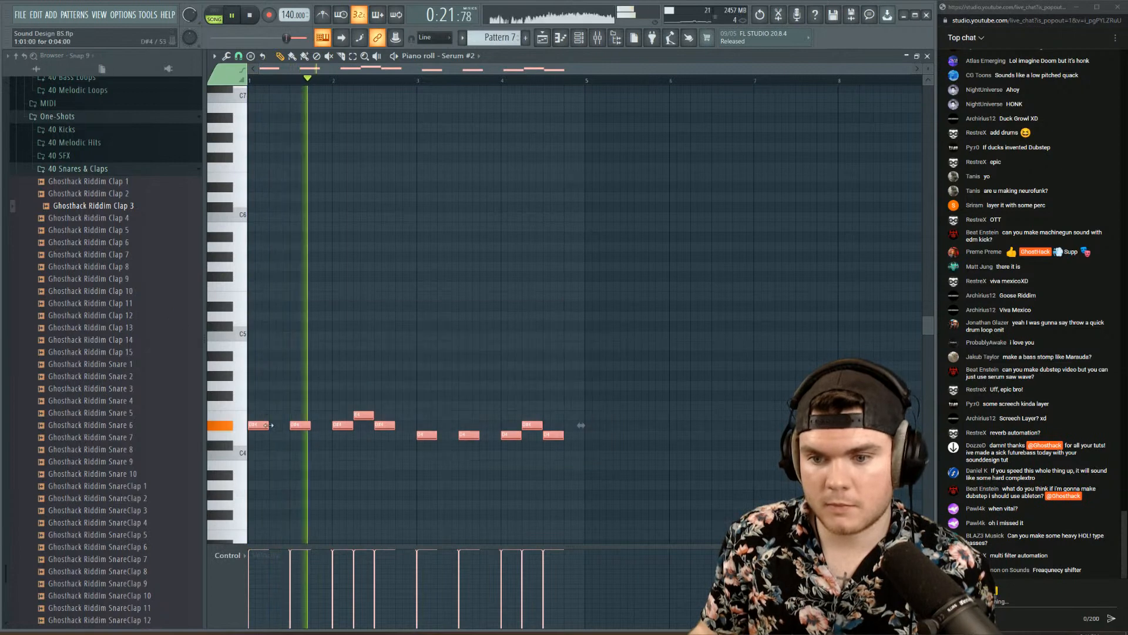
left_click_drag(267, 425, 260, 426)
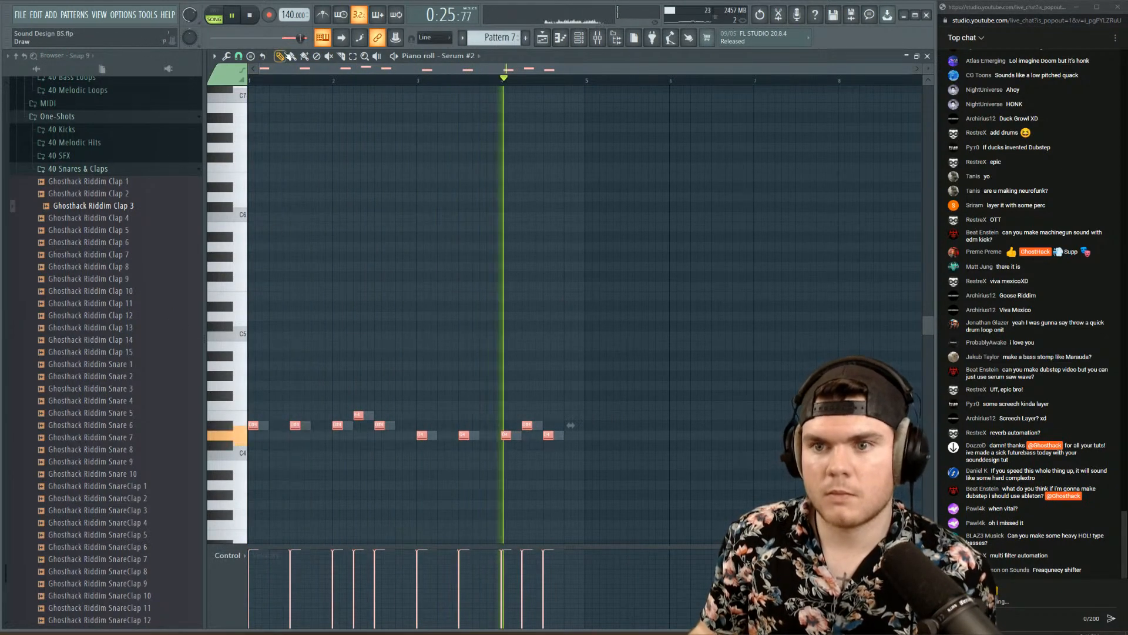
scroll(262, 83, "up", 4)
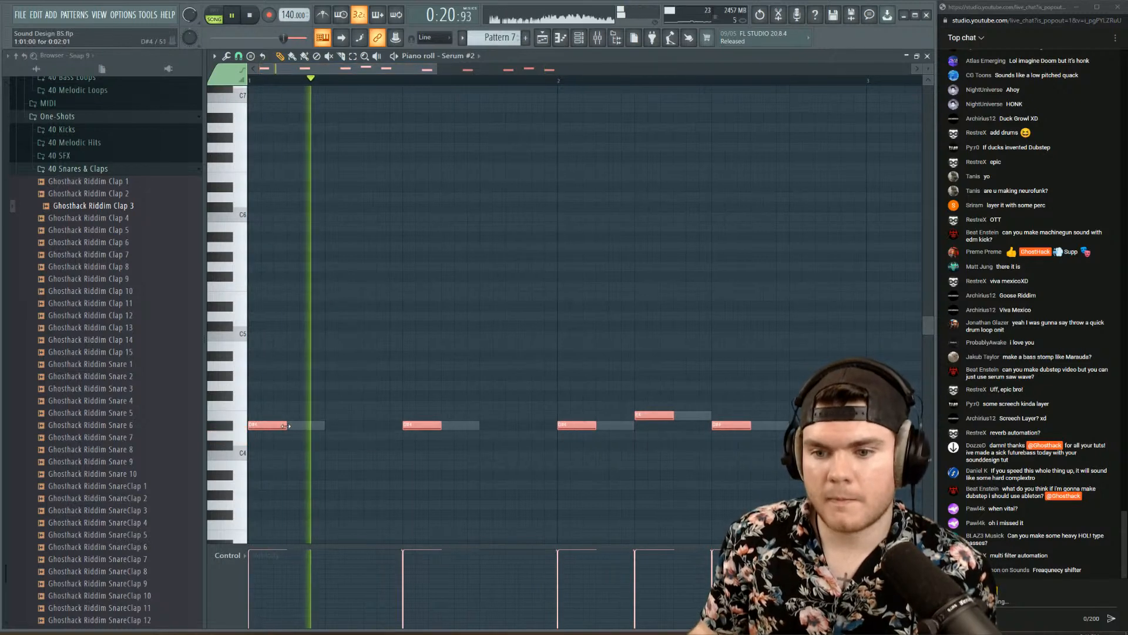
- Move the peak of Serum #2's LFO 1 close to its start for a fast rise and a long fall
key("F6")
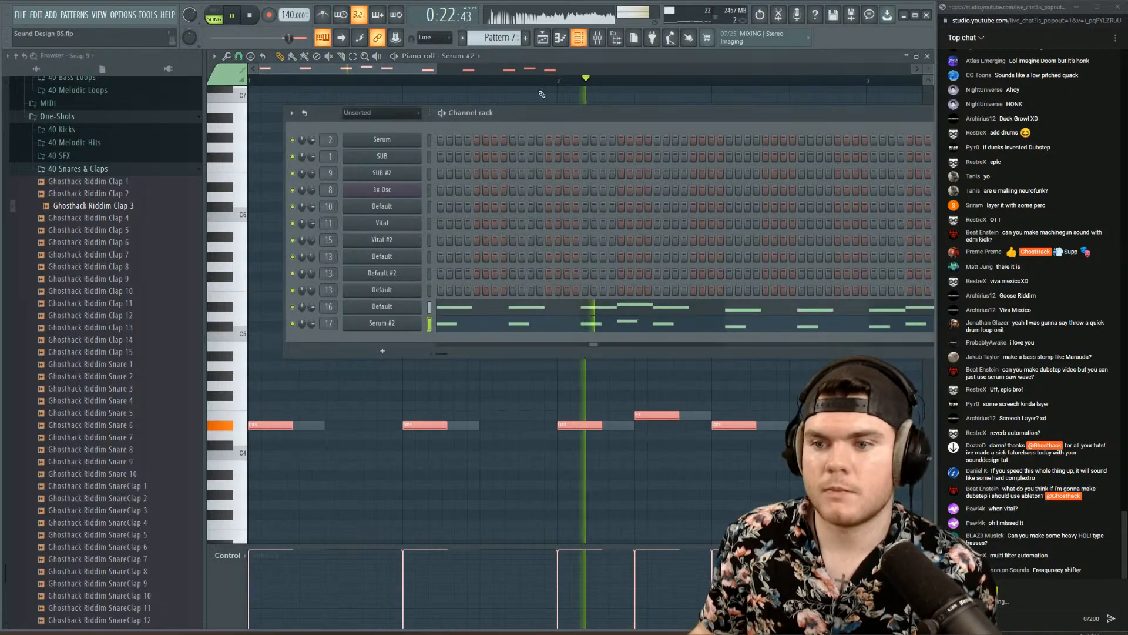
left_click(392, 324)
left_click_drag(467, 294, 386, 292)
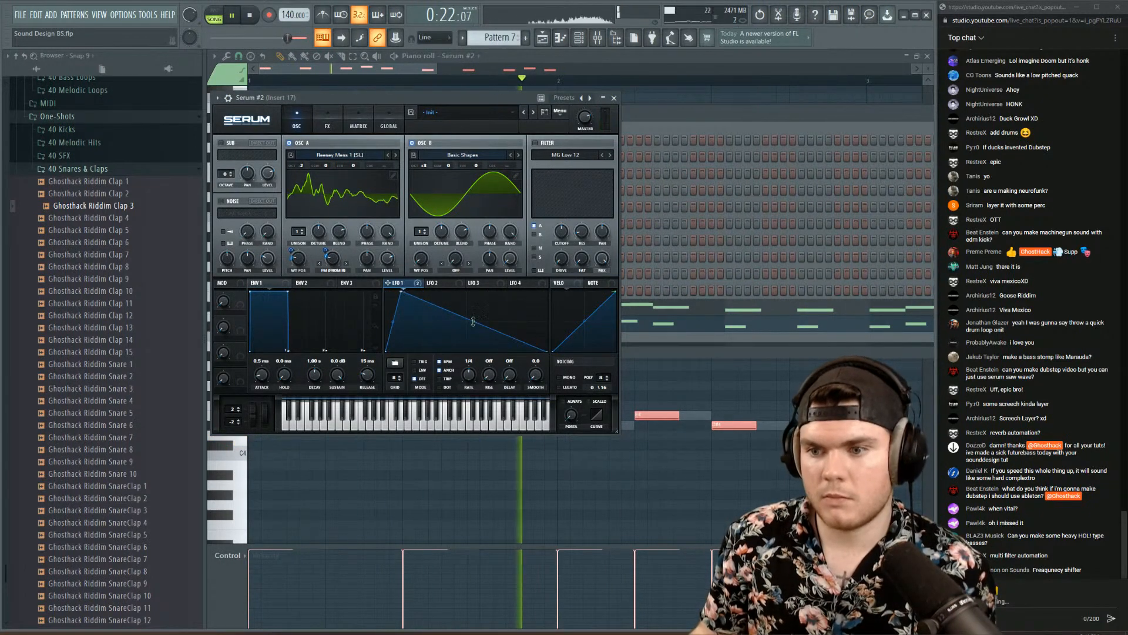
- Bend the falling segment of Serum #2's LFO 1 into a downward curve and lower insert 17's mixer volume to 59%
mouse_move(473, 321)
left_mouse_down()
mouse_move(473, 336)
mouse_move(473, 324)
left_mouse_up()
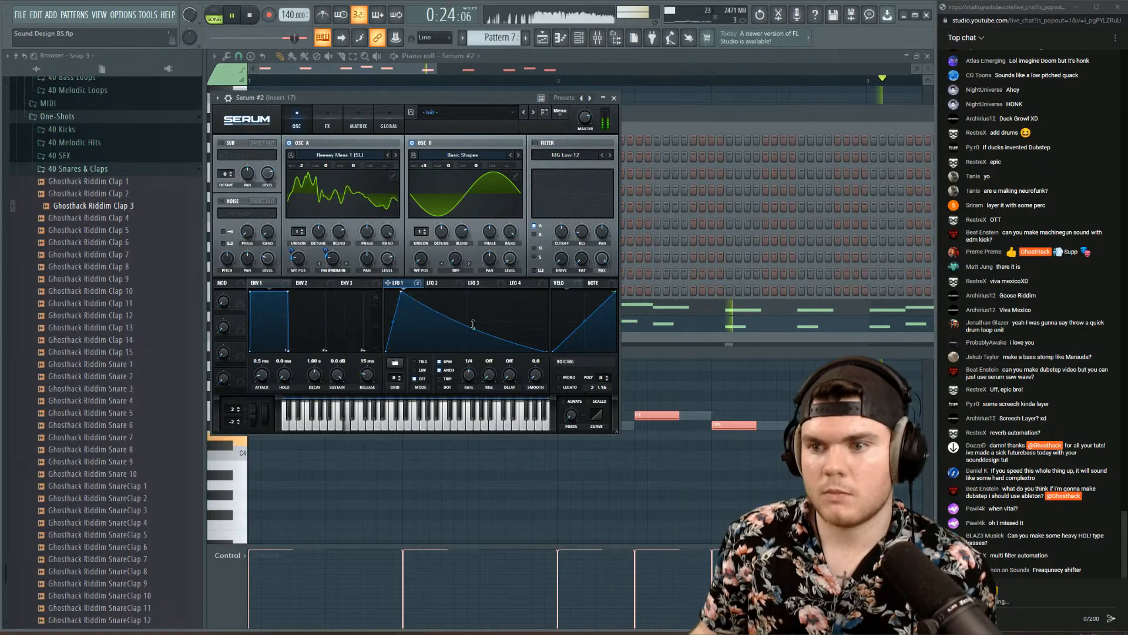
left_click(597, 38)
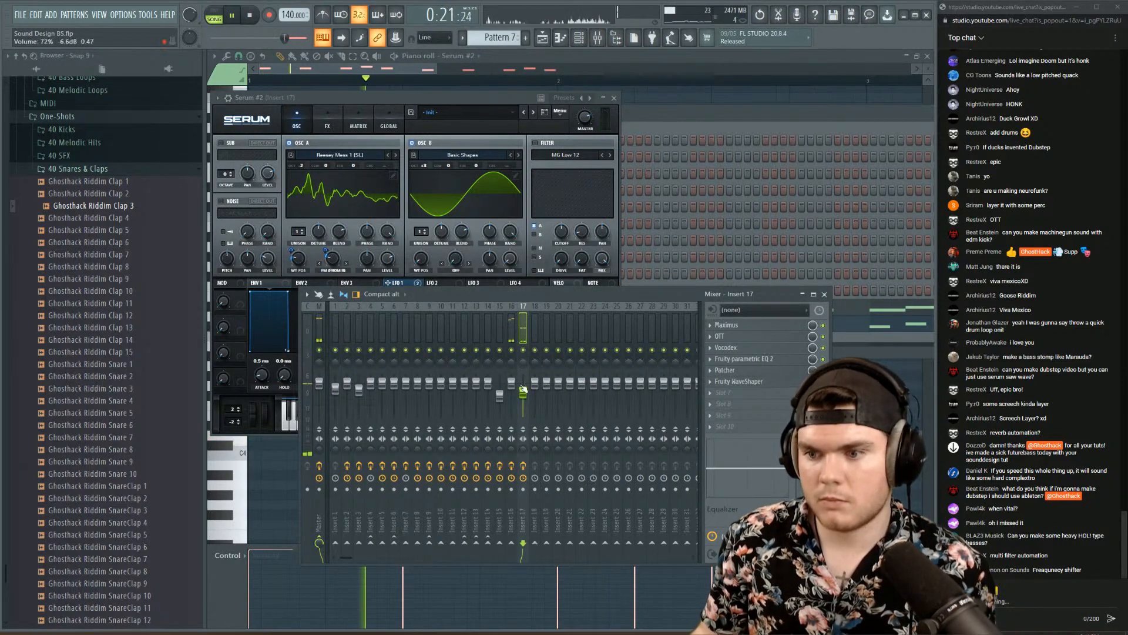
left_click_drag(523, 390, 522, 397)
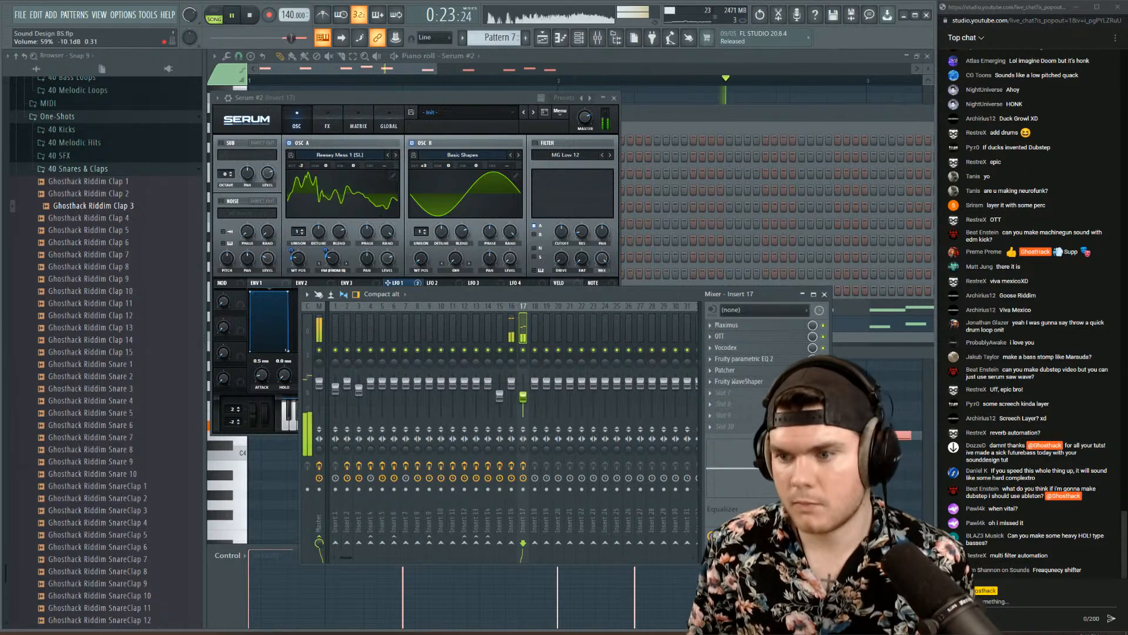
- Lower the mix of Serum #2's reverb effect to 43%
left_click(330, 120)
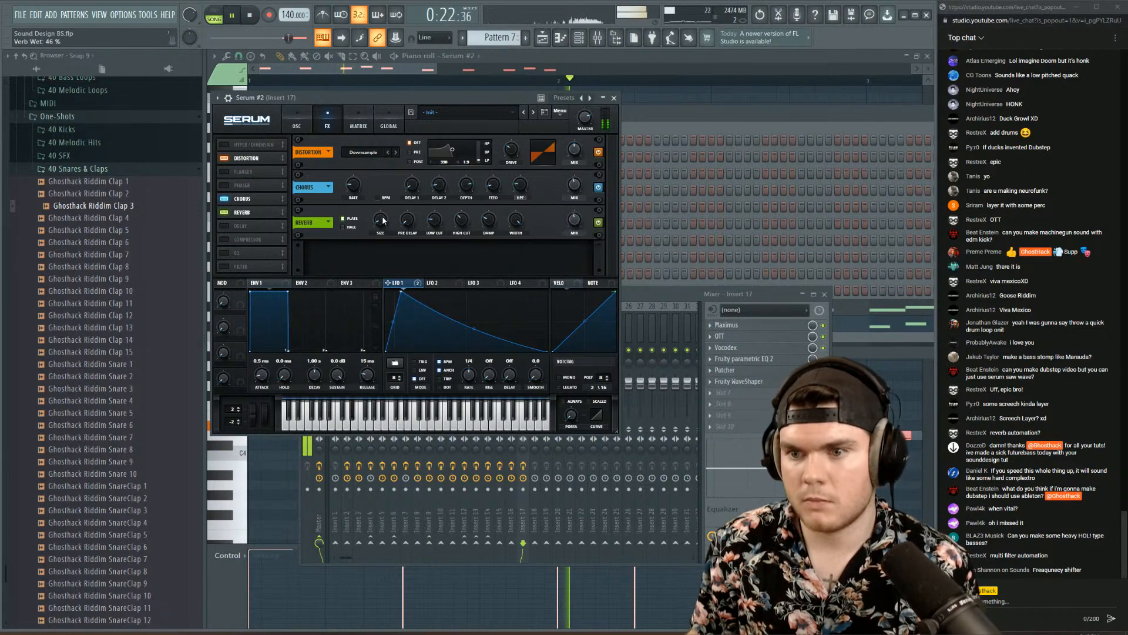
left_click_drag(383, 221, 381, 234)
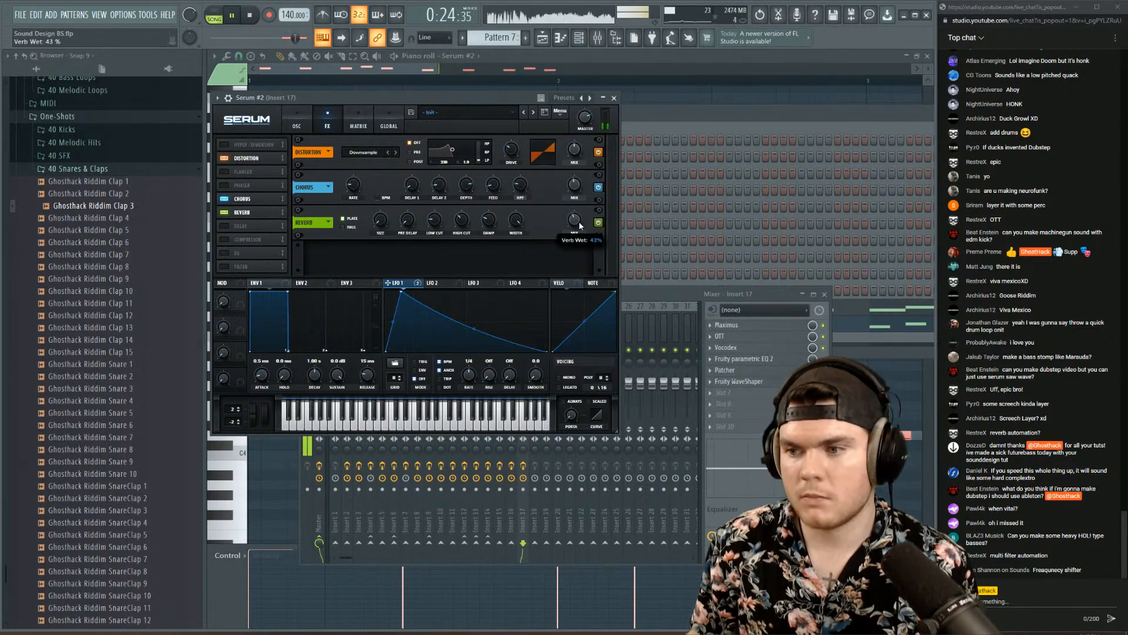
- Set the Time of insert 17's OTT to 955% and raise the insert's mixer volume slightly
left_click(765, 297)
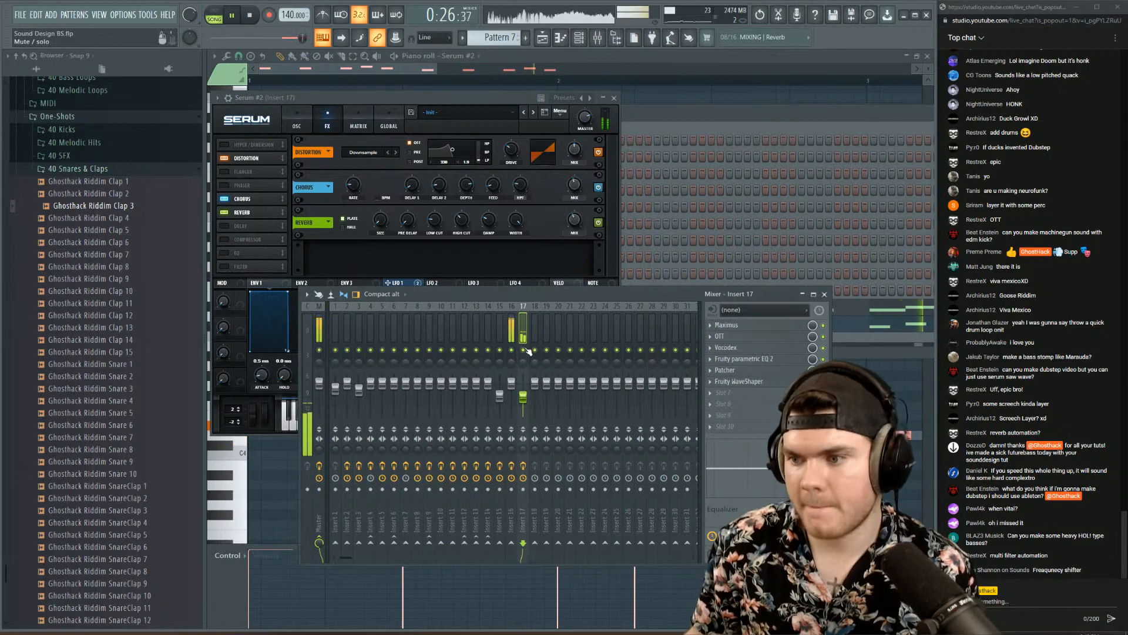
left_click(729, 325)
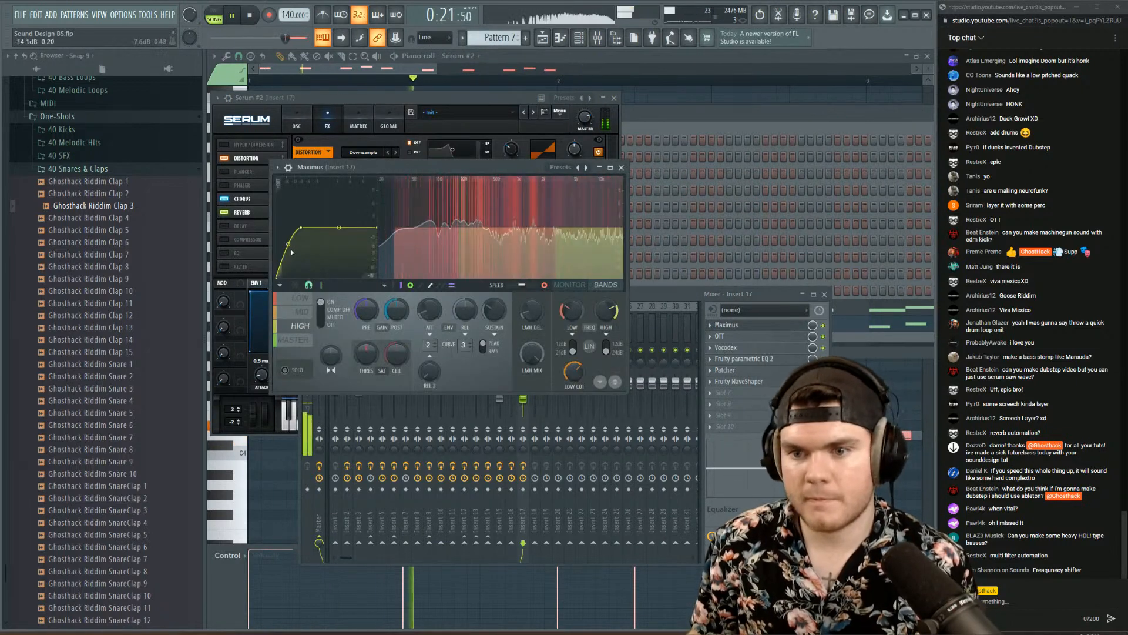
left_click(727, 325)
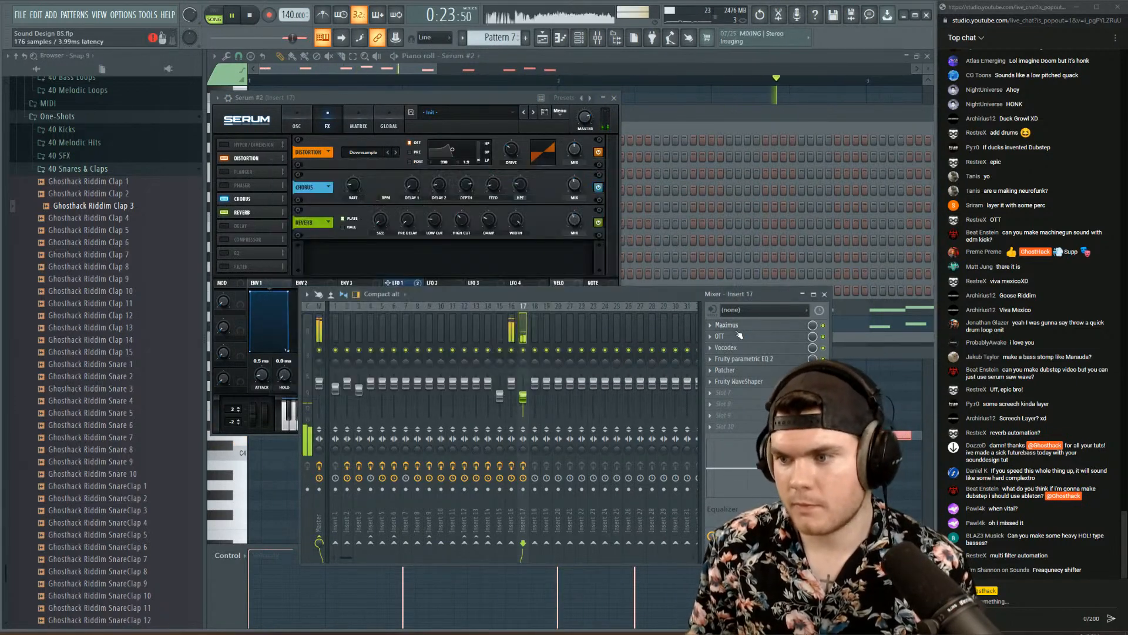
left_click(738, 336)
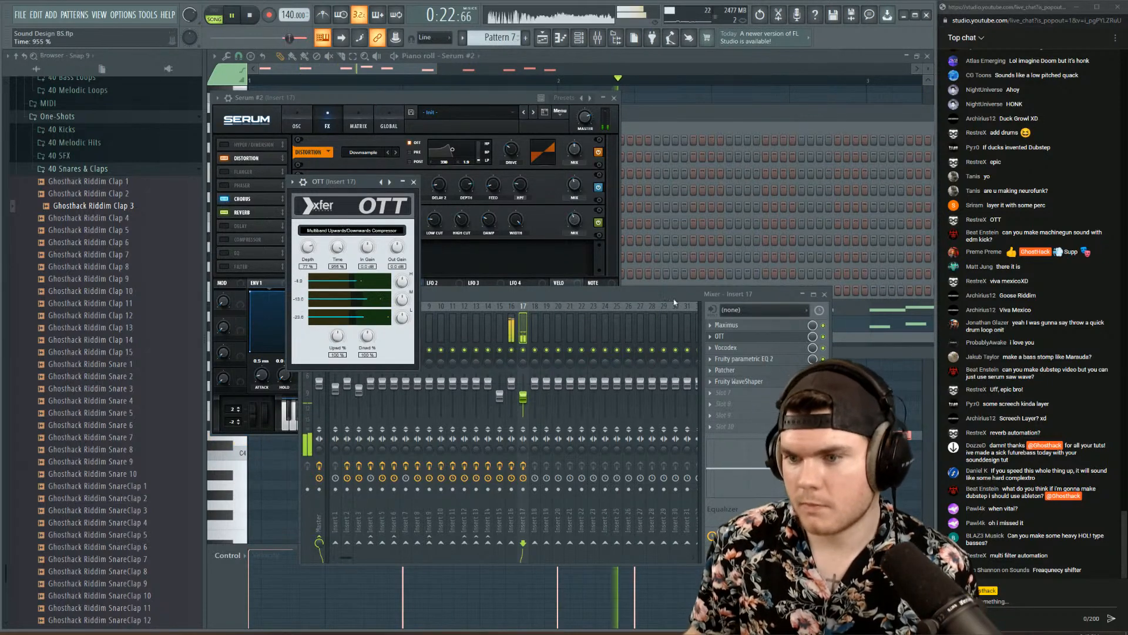
left_click_drag(527, 402, 527, 390)
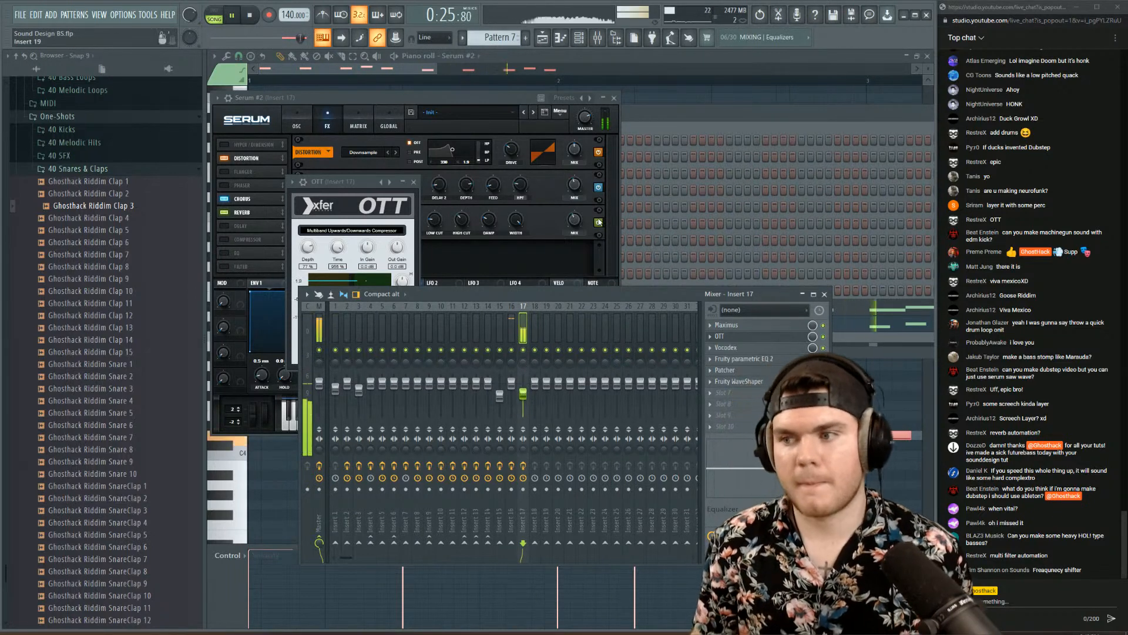
- Shorten all of Serum #2's notes slightly further in the piano roll and play the arrangement
left_click(677, 116)
left_click(649, 320)
key("space")
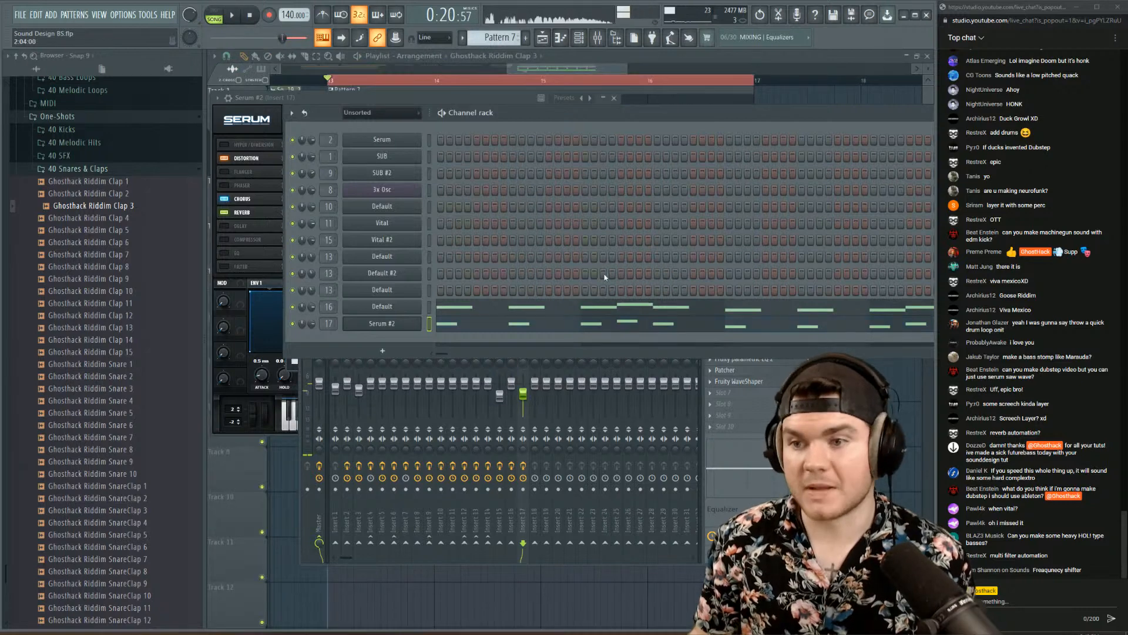
left_click(574, 323)
scroll(524, 94, "down", 4)
left_click_drag(697, 370, 252, 470)
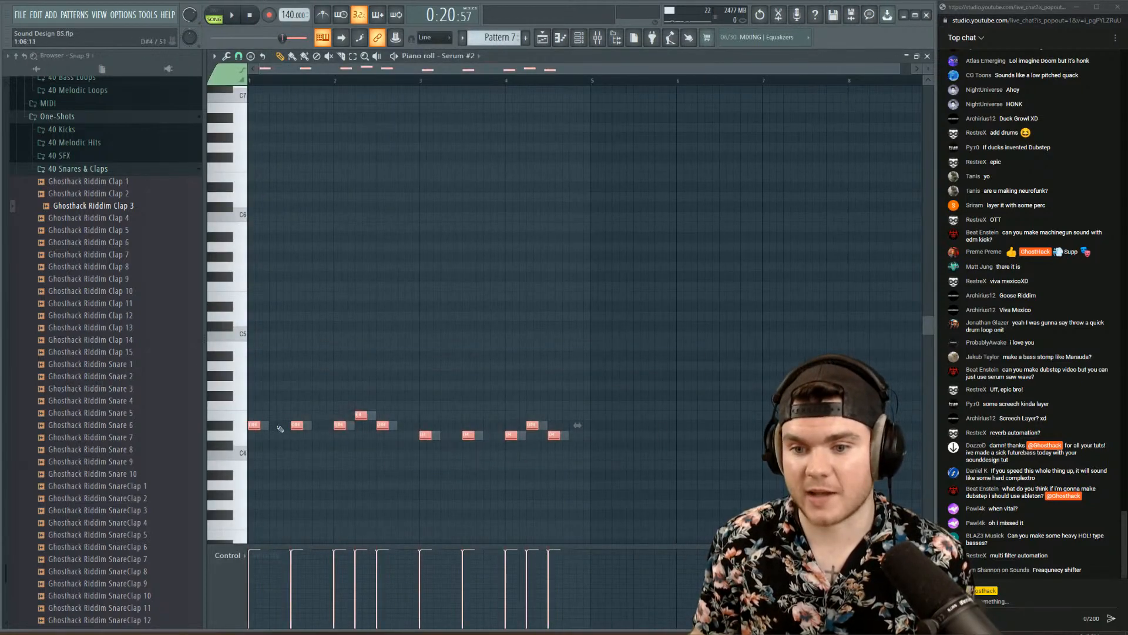
key("space")
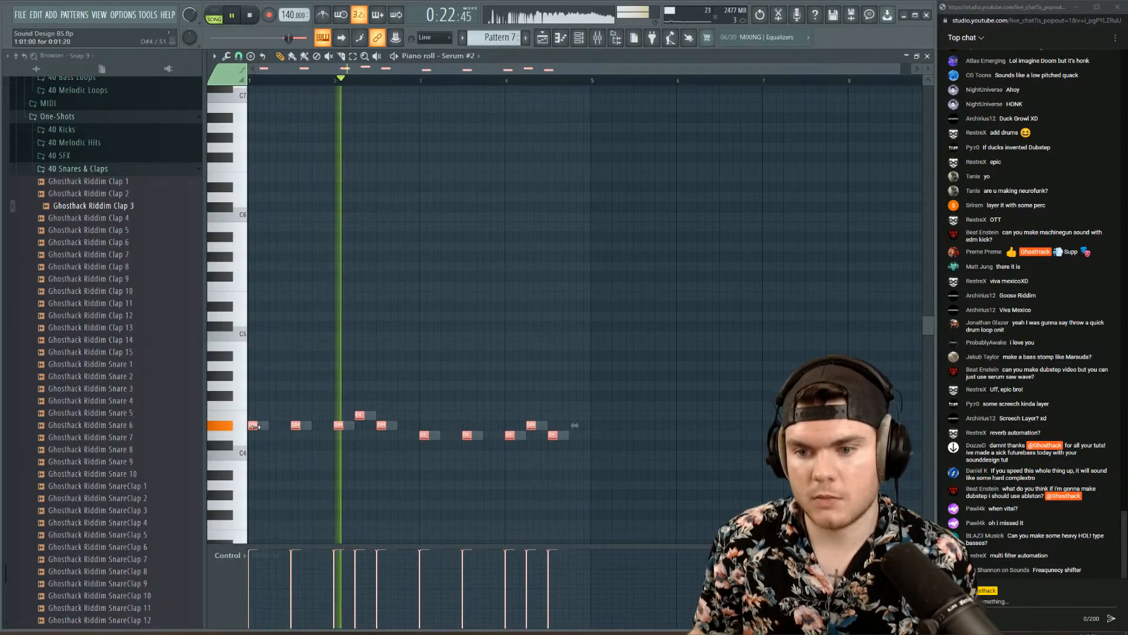
- Lower the drive of Serum #2's distortion effect to 19% while the arrangement plays
key("F9")
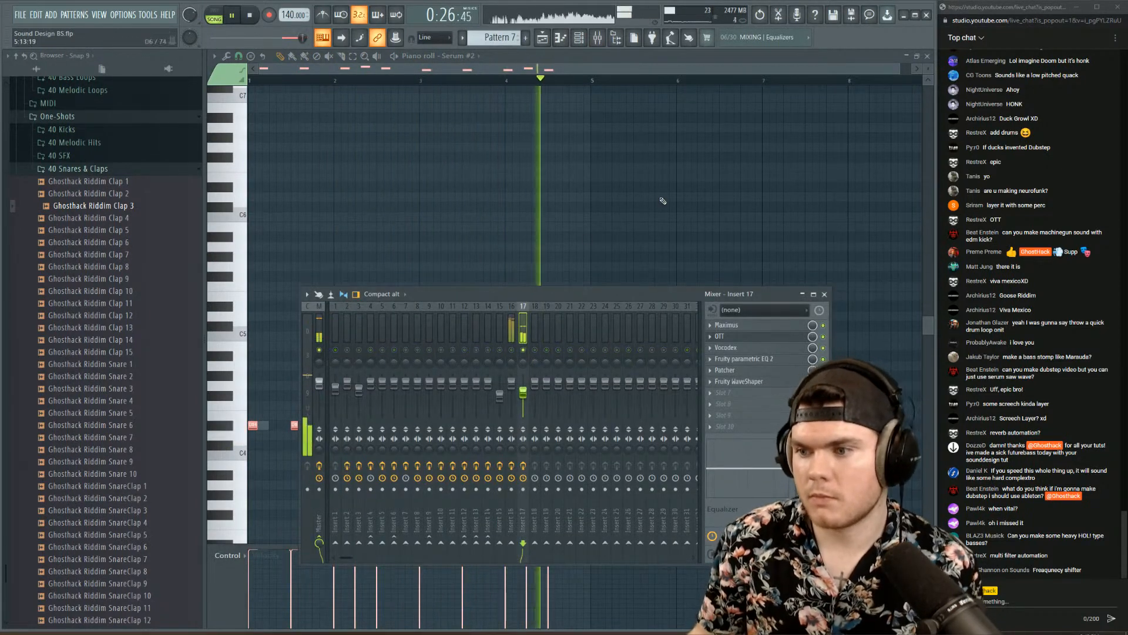
key("F9")
key("F6")
key("space")
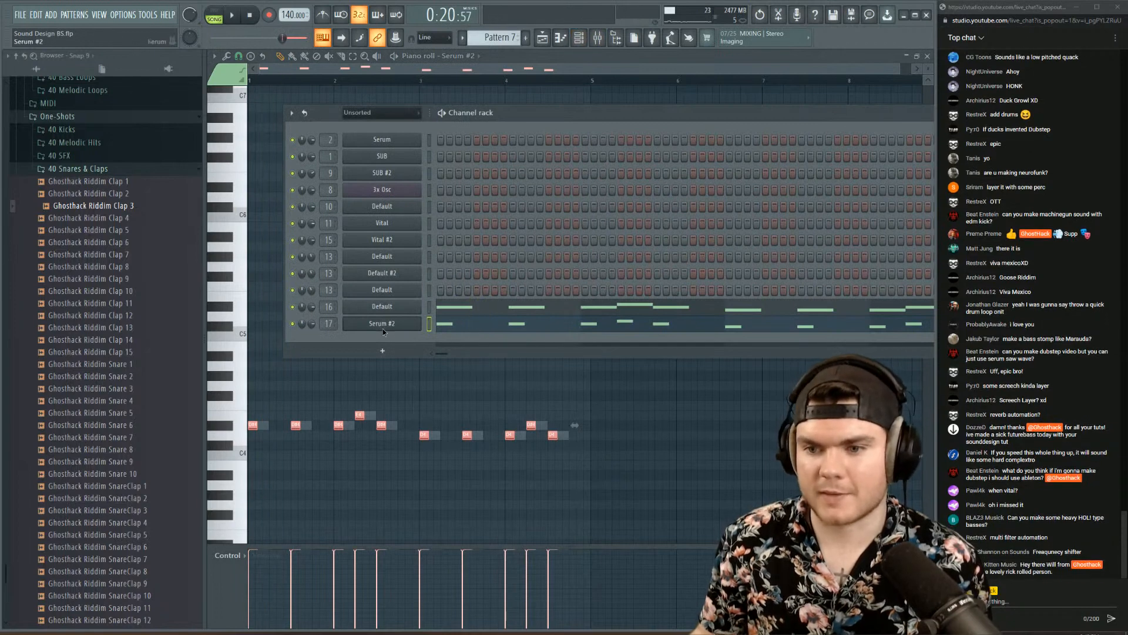
left_click(382, 324)
left_click(327, 120)
key("space")
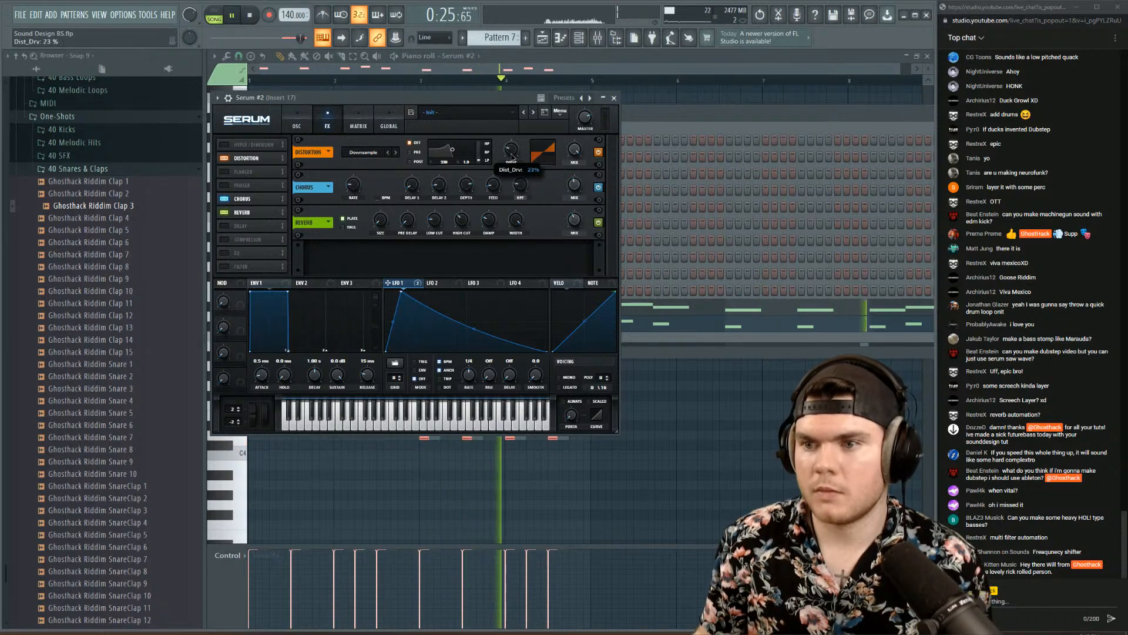
left_click_drag(512, 154, 512, 159)
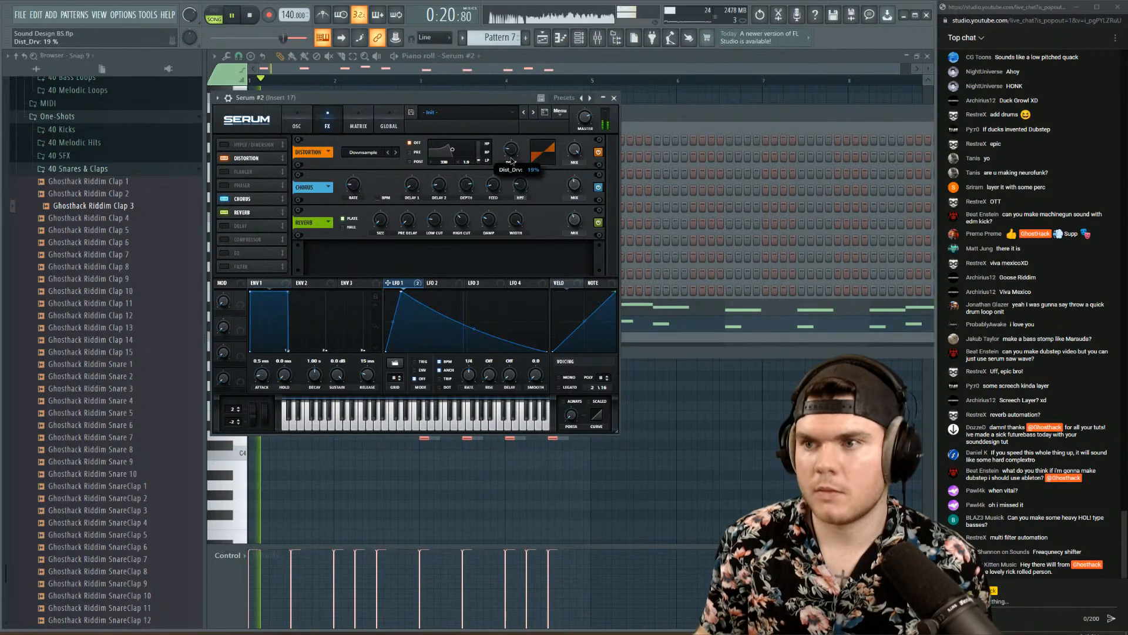
- Reduce the mix of Serum #2's distortion effect to a little over half during playback
left_click(596, 43)
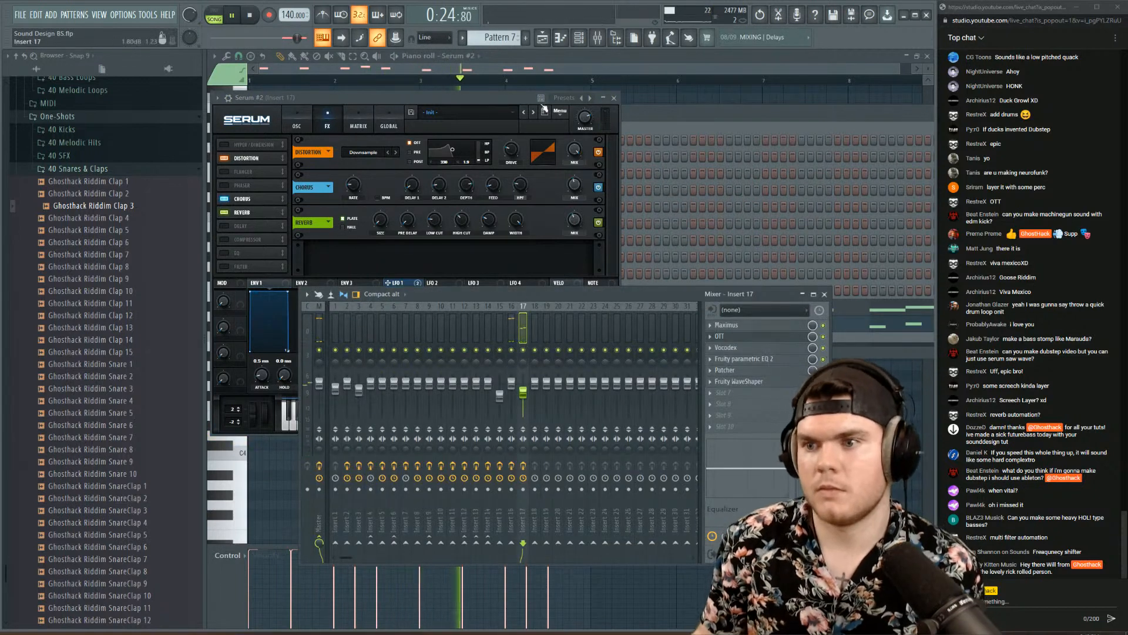
left_click(576, 155)
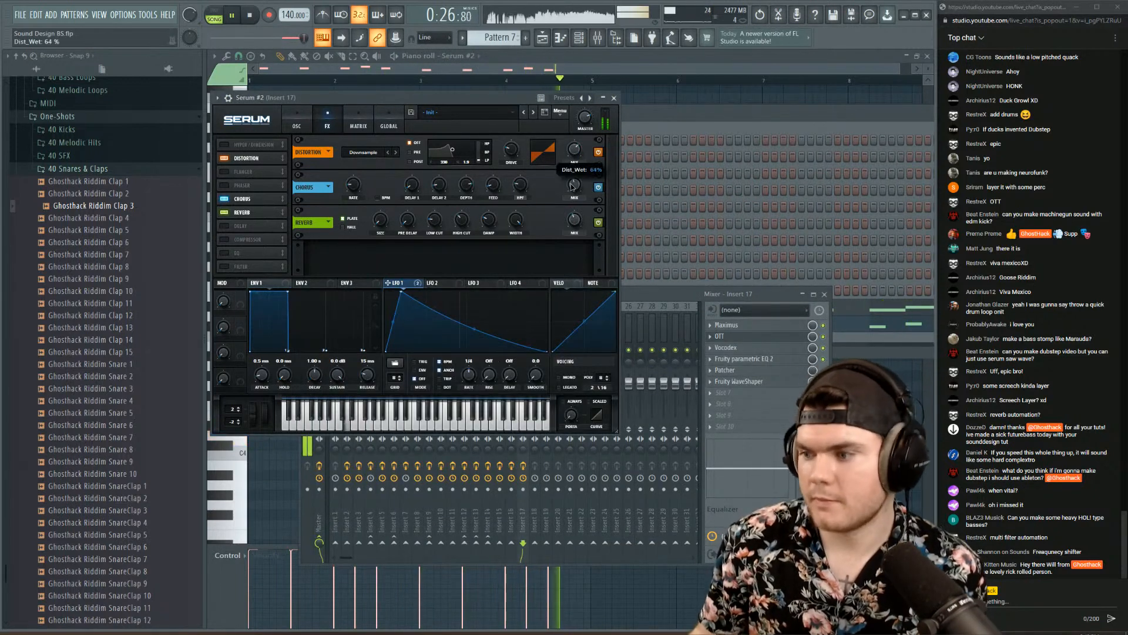
key("space")
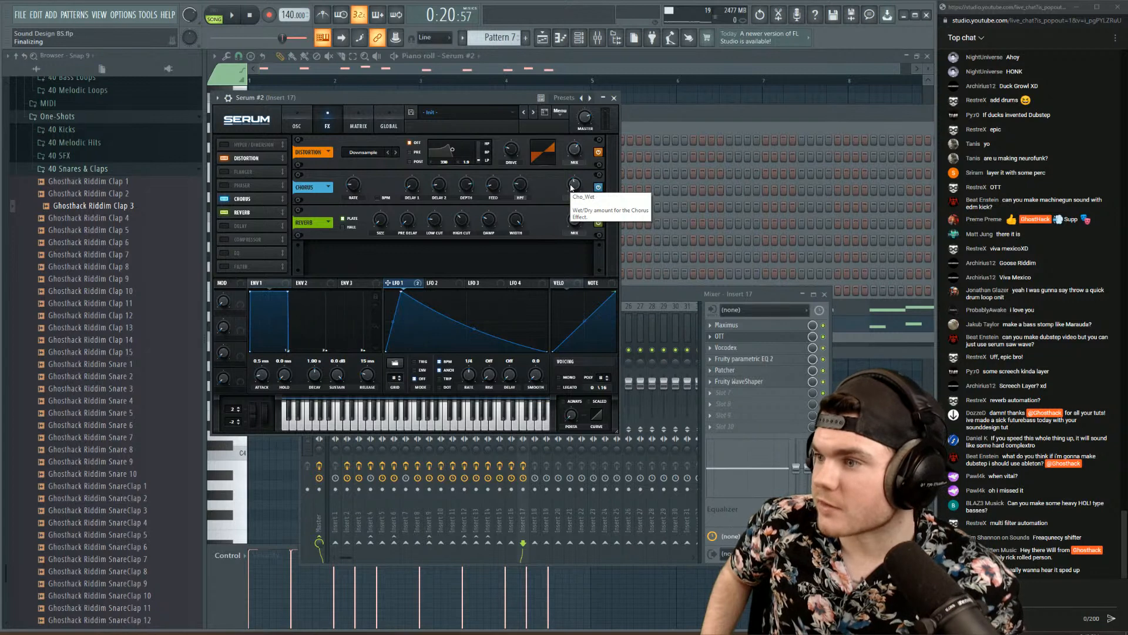
key("space")
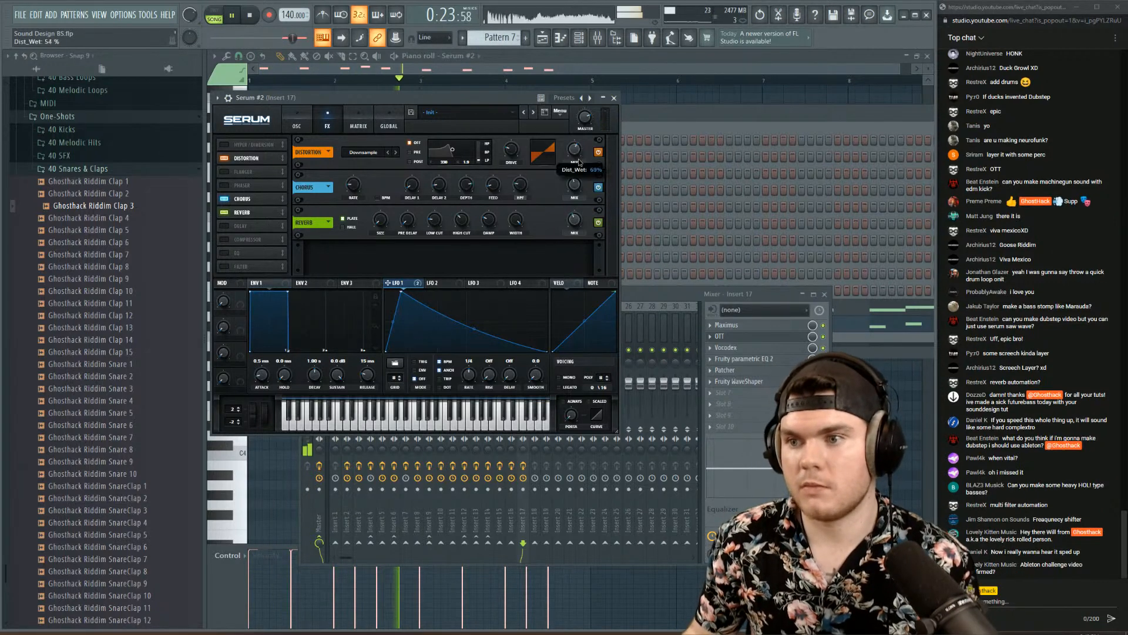
- Select mixer inserts 16 and 17 together, lower their volumes slightly and stop playback
left_click(765, 296)
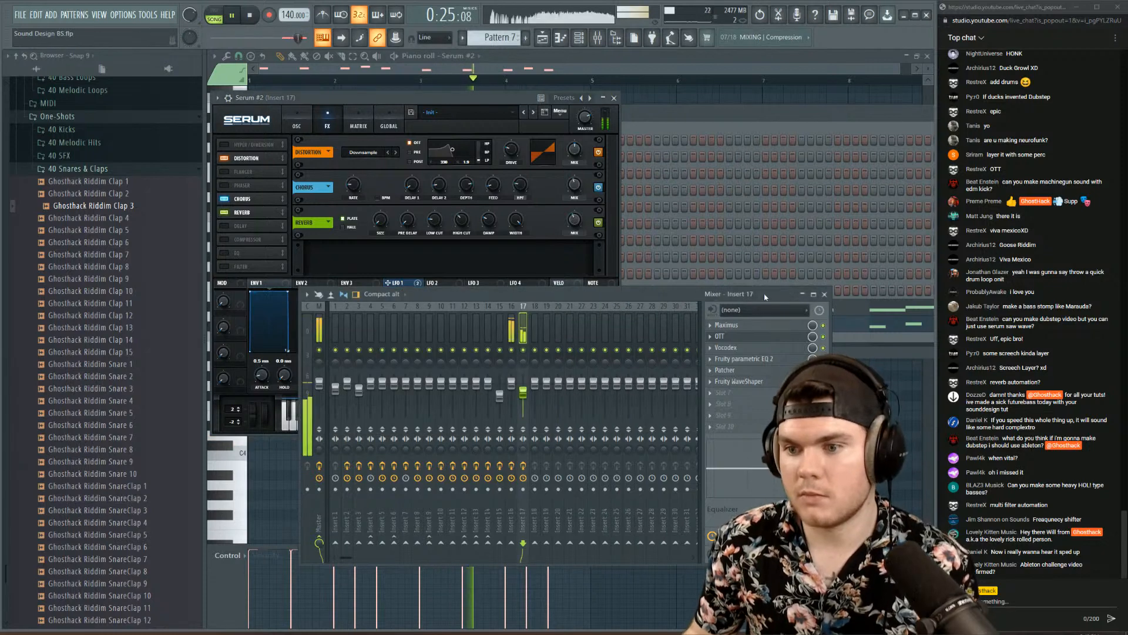
left_click(511, 329, "ctrl+shift")
left_click_drag(511, 383, 511, 386)
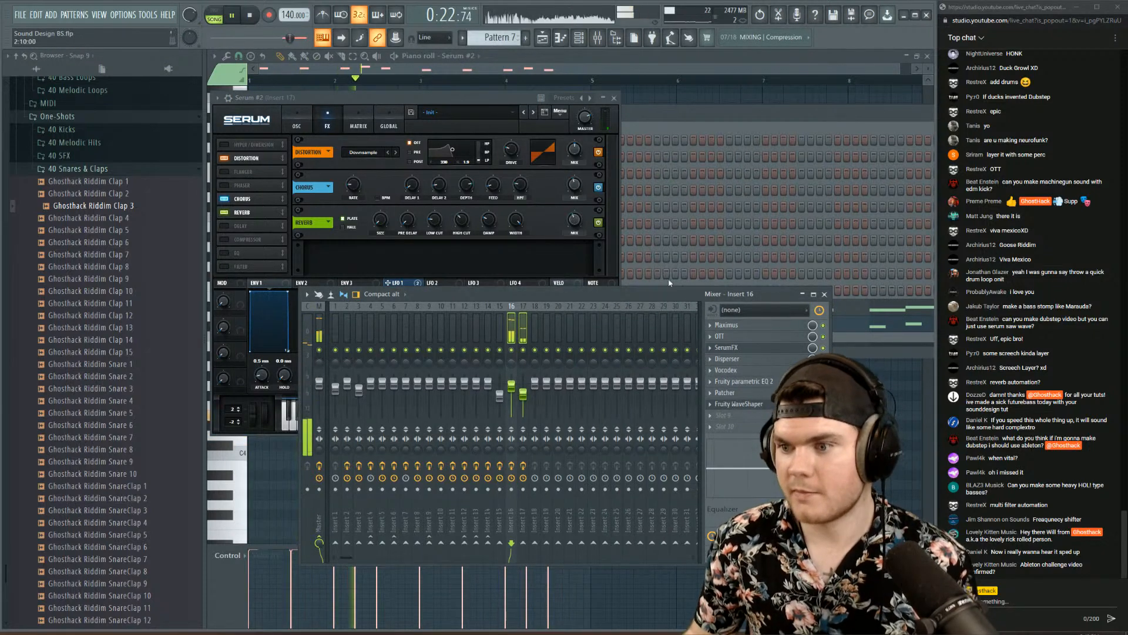
key("space")
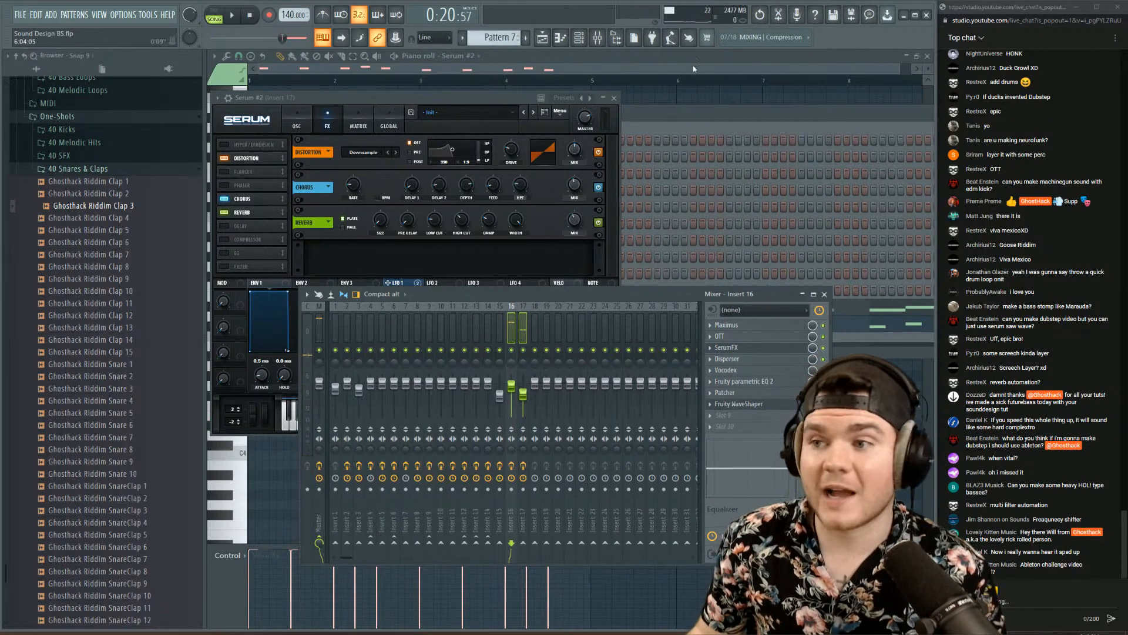
- Return to the playlist arrangement and raise the project tempo to 240 BPM
left_click(693, 67)
left_click(928, 56)
left_click(764, 58)
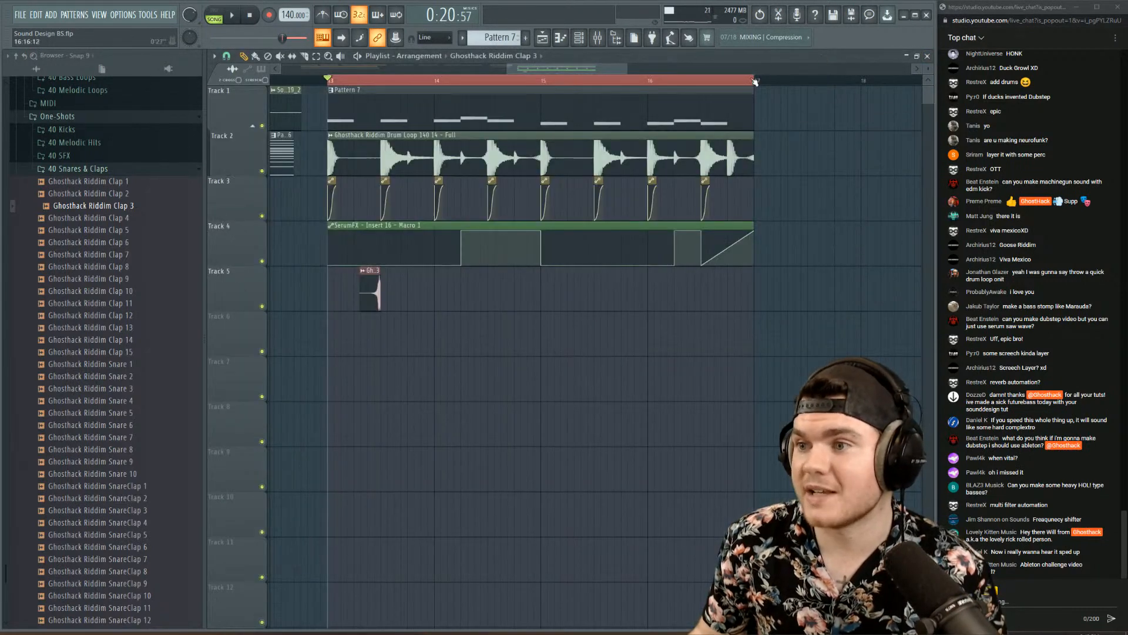
scroll(746, 81, "down", 3)
key("space")
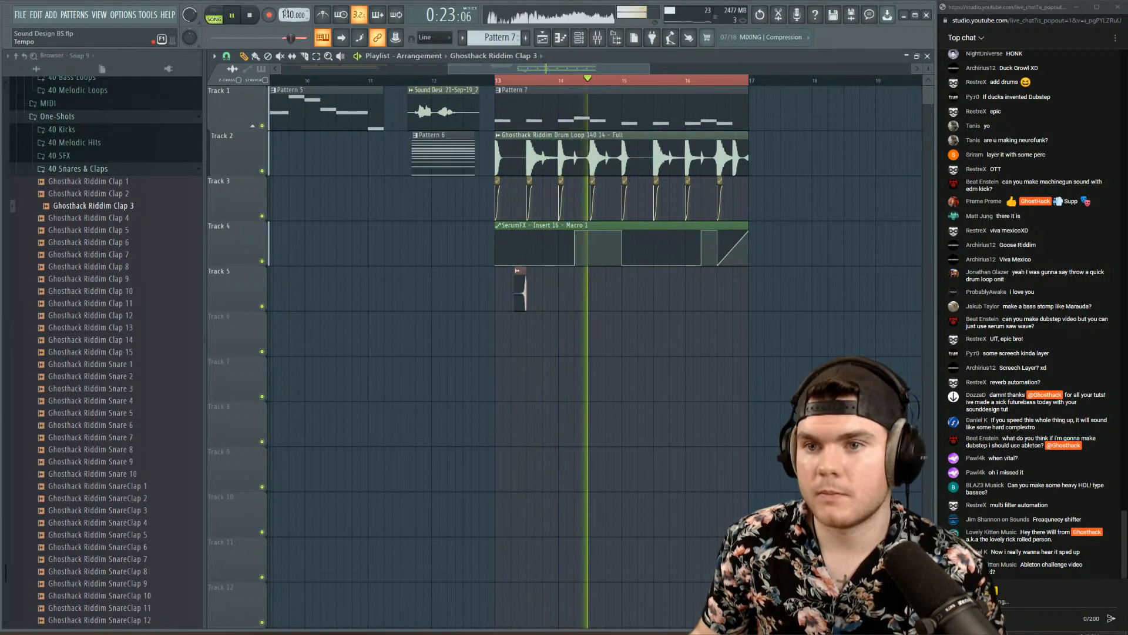
key("space")
scroll(538, 80, "down", 4)
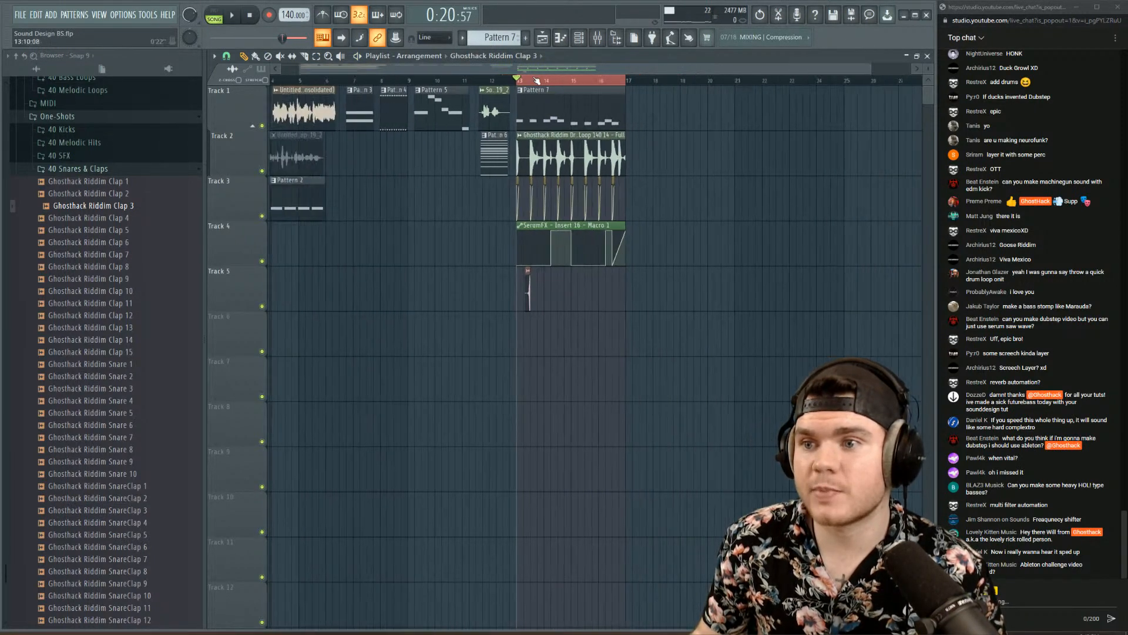
scroll(642, 82, "up", 3)
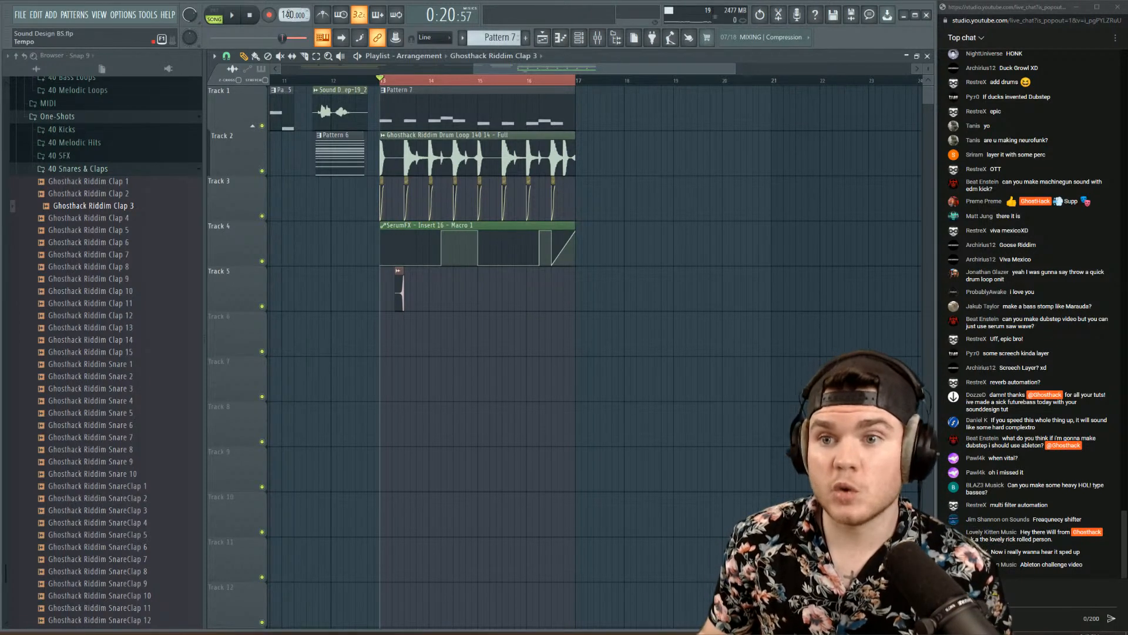
left_click_drag(288, 14, 288, 0)
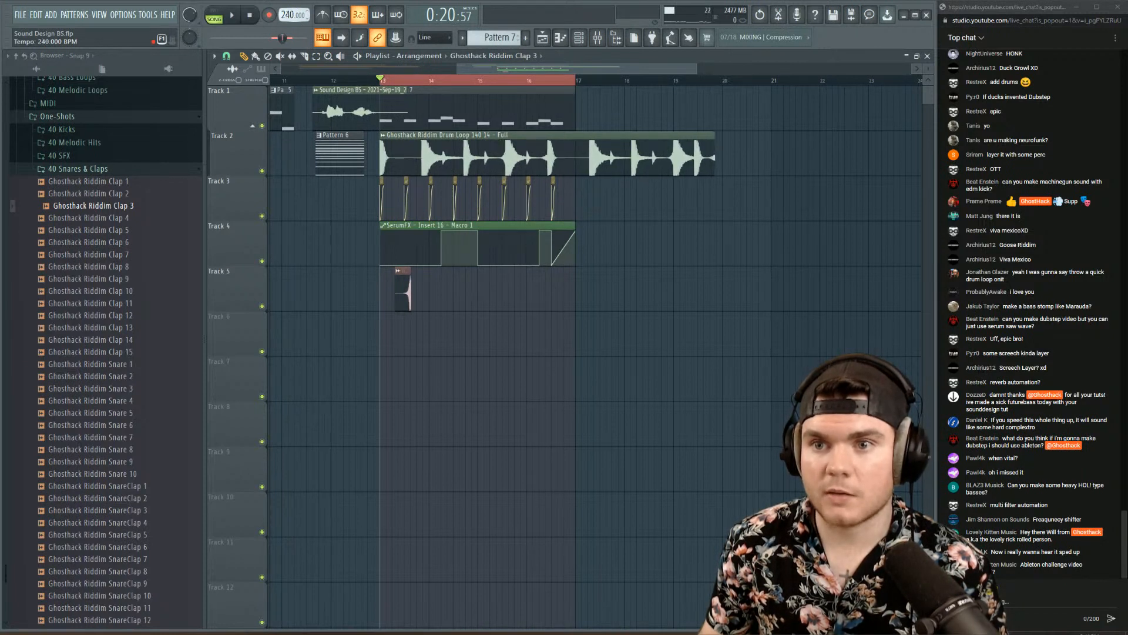
- Audition Track 1 soloed at the faster tempo, unsolo it and listen to all tracks together
right_click(263, 127)
key("space")
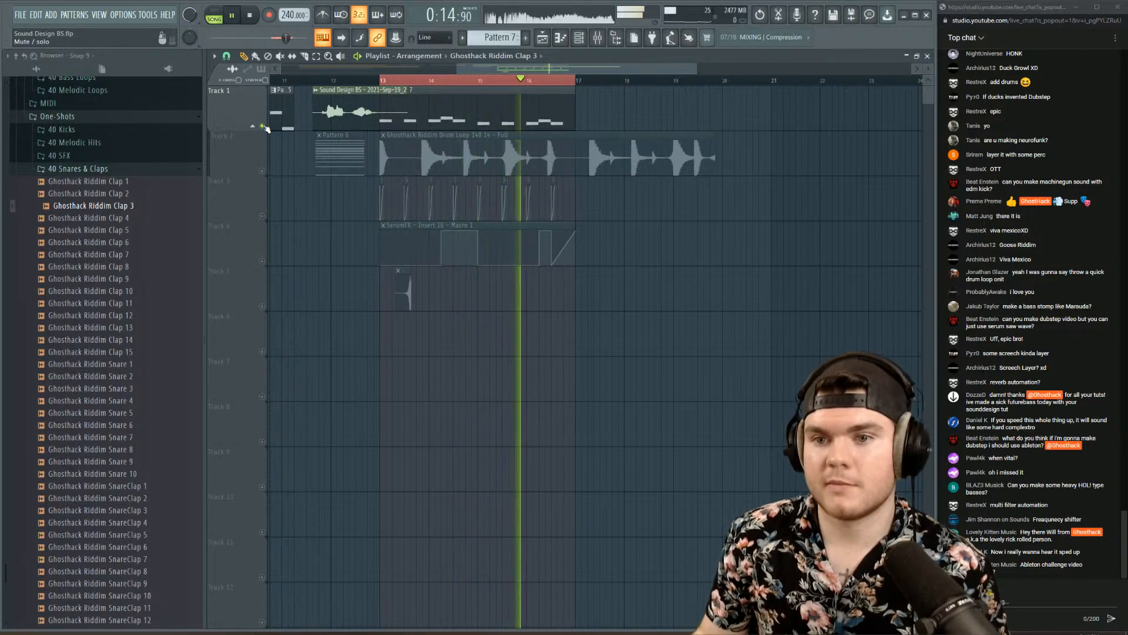
right_click(263, 127)
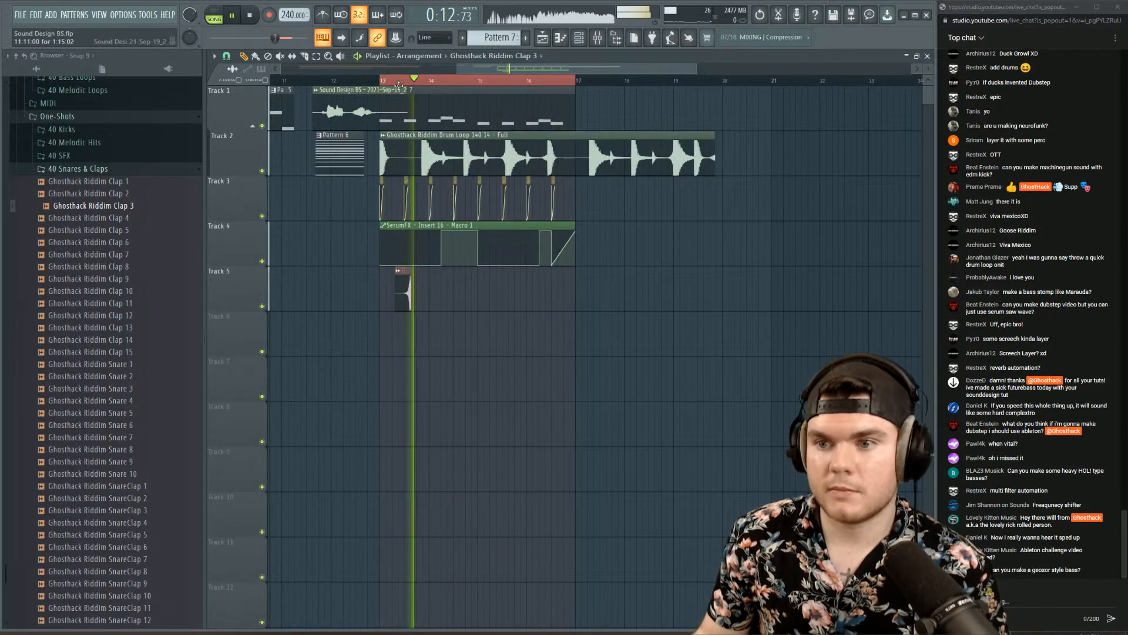
scroll(403, 86, "up", 3)
key("space")
- Time-stretch the Ghosthack Riddim Drum Loop clip on Track 2 to fit the four-bar loop starting at bar 13
double_click(452, 156)
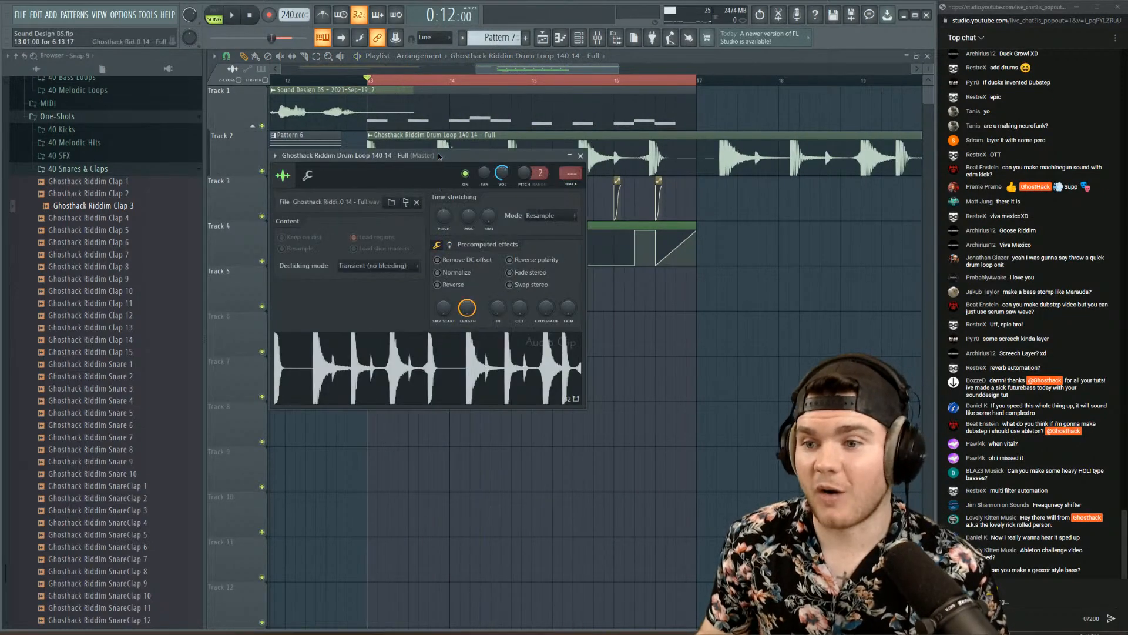
left_click_drag(439, 156, 458, 250)
left_click_drag(506, 312, 506, 292)
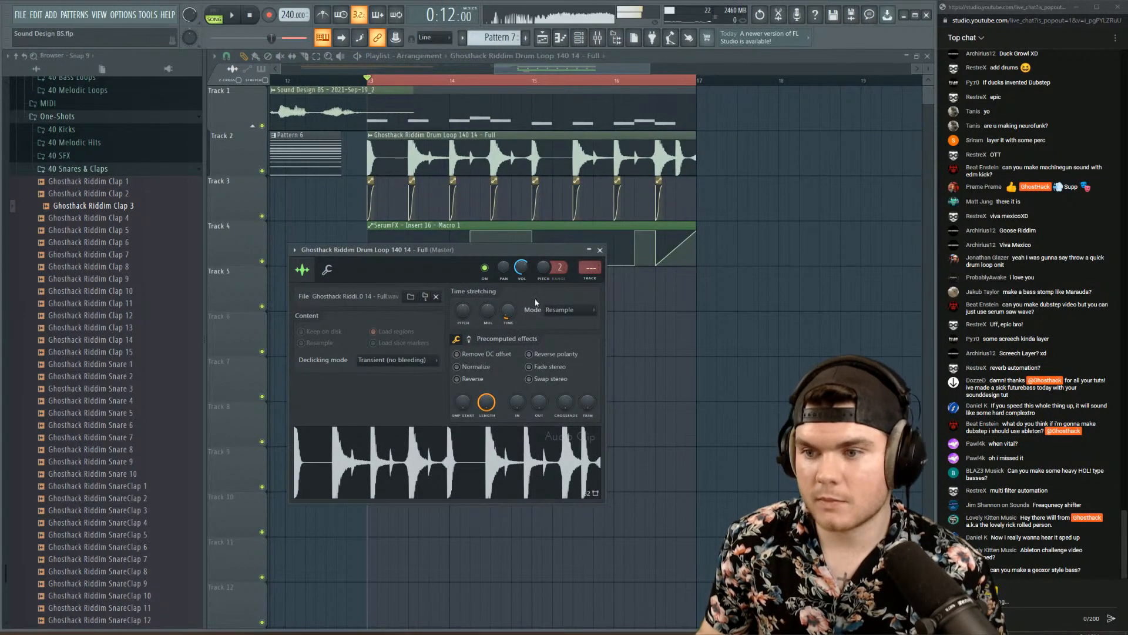
- Set the Ghosthack Riddim Drum Loop clip's time-stretching mode to Slice map and play the loop
key("space")
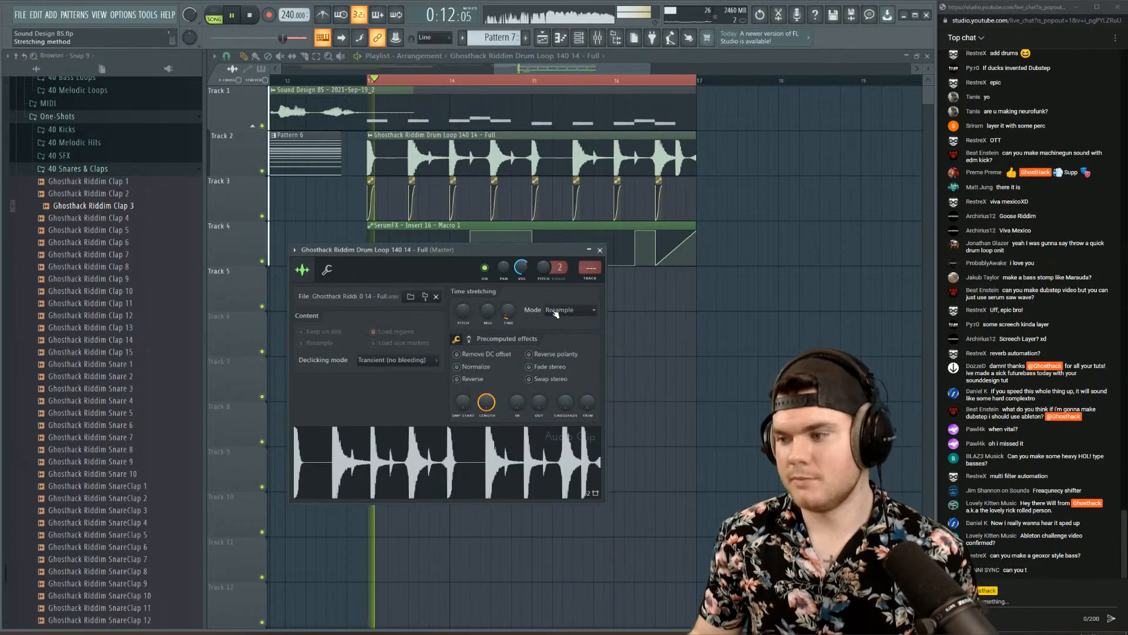
key("space")
left_click(562, 312)
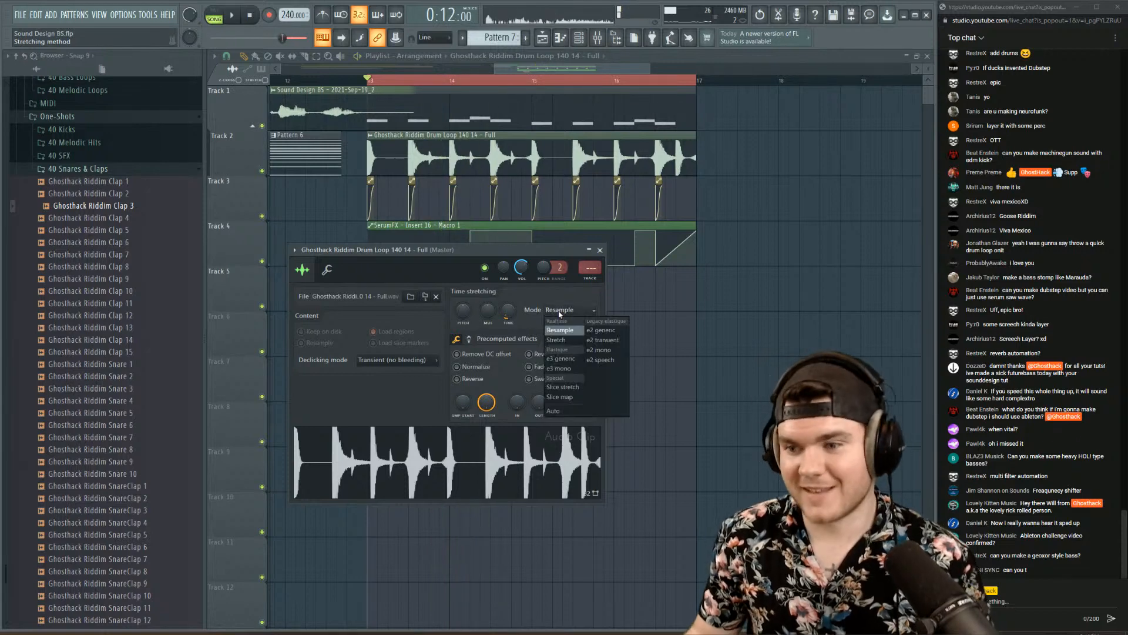
left_click(569, 397)
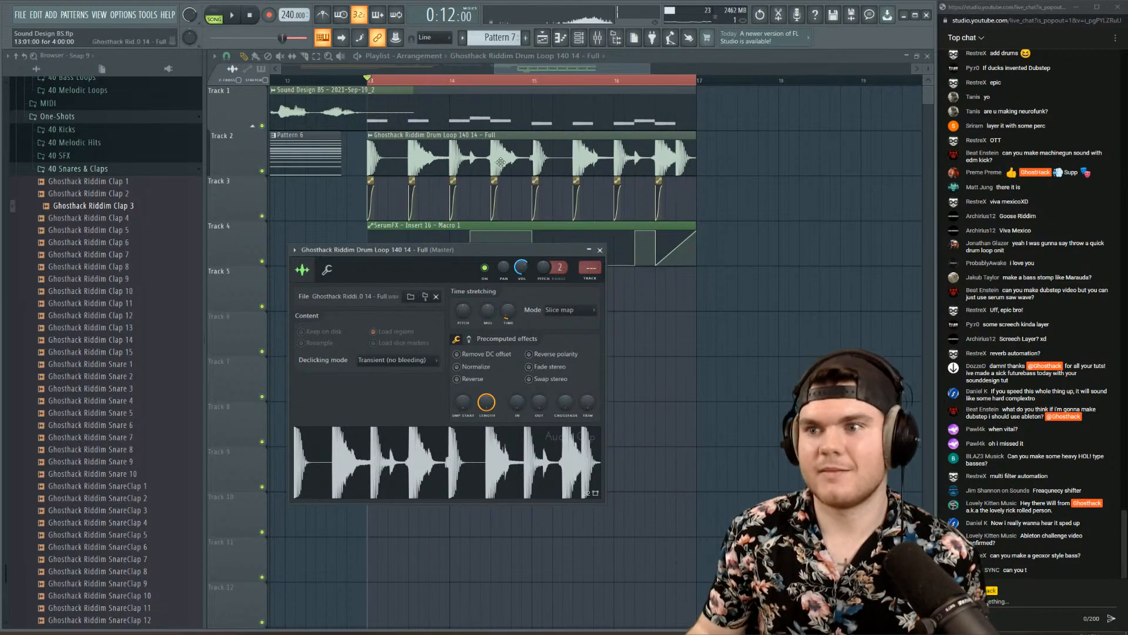
left_click(550, 63)
key("space")
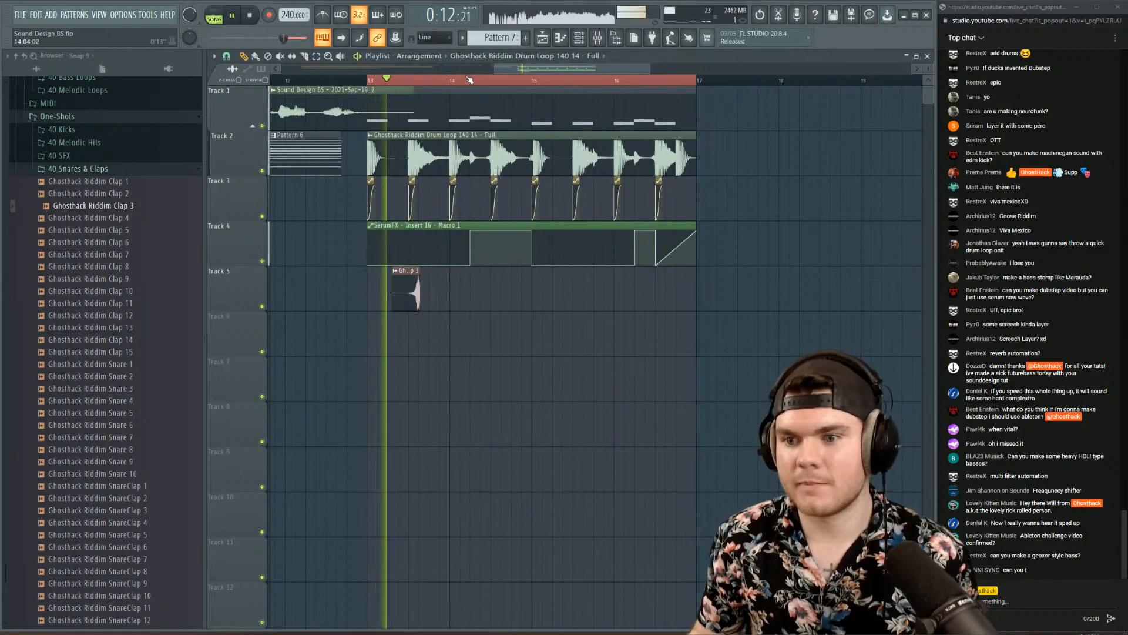
- Move the Ghosthack Riddim Clap 3 clip on Track 5 earlier so its tail ends at the second hit of bar 13
scroll(395, 81, "up", 1)
scroll(395, 81, "up", 1)
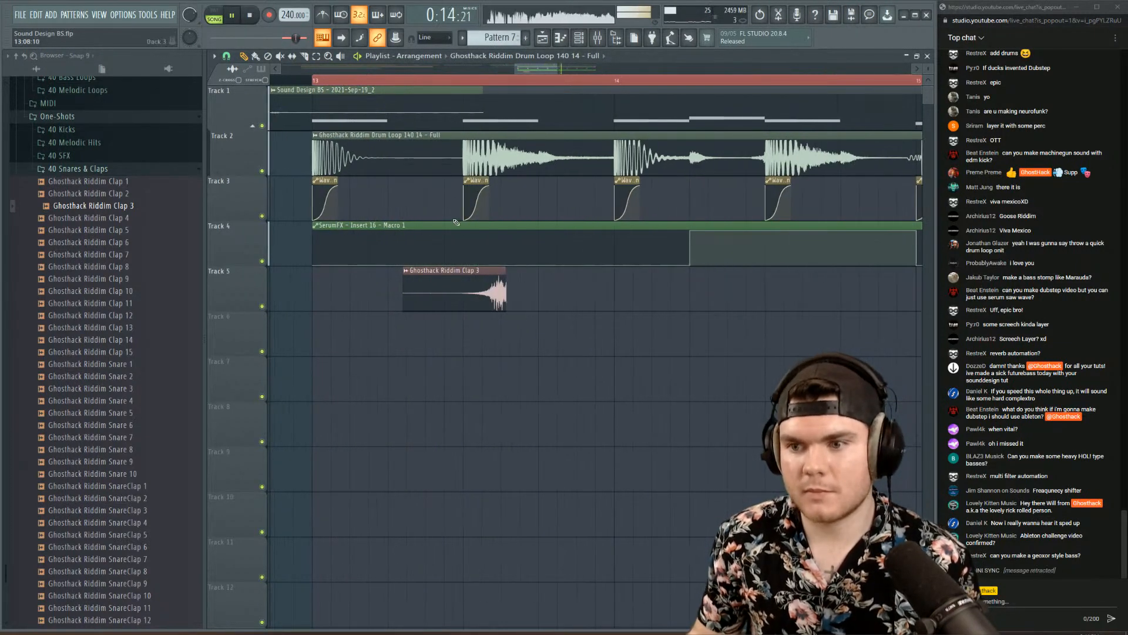
left_click_drag(463, 306, 423, 306)
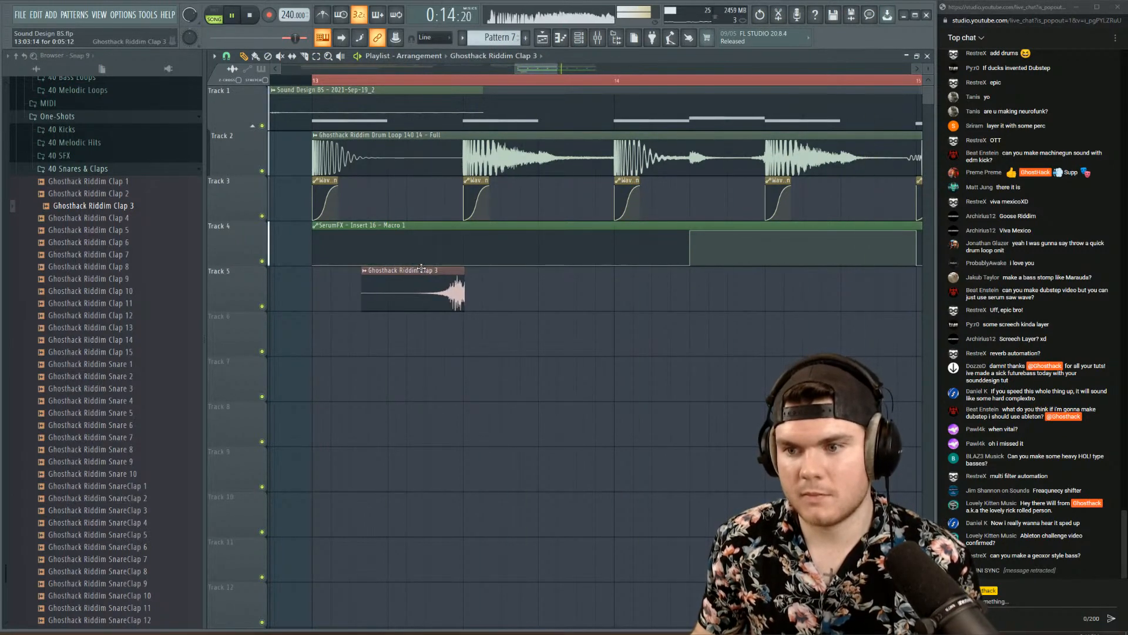
scroll(578, 82, "down", 2)
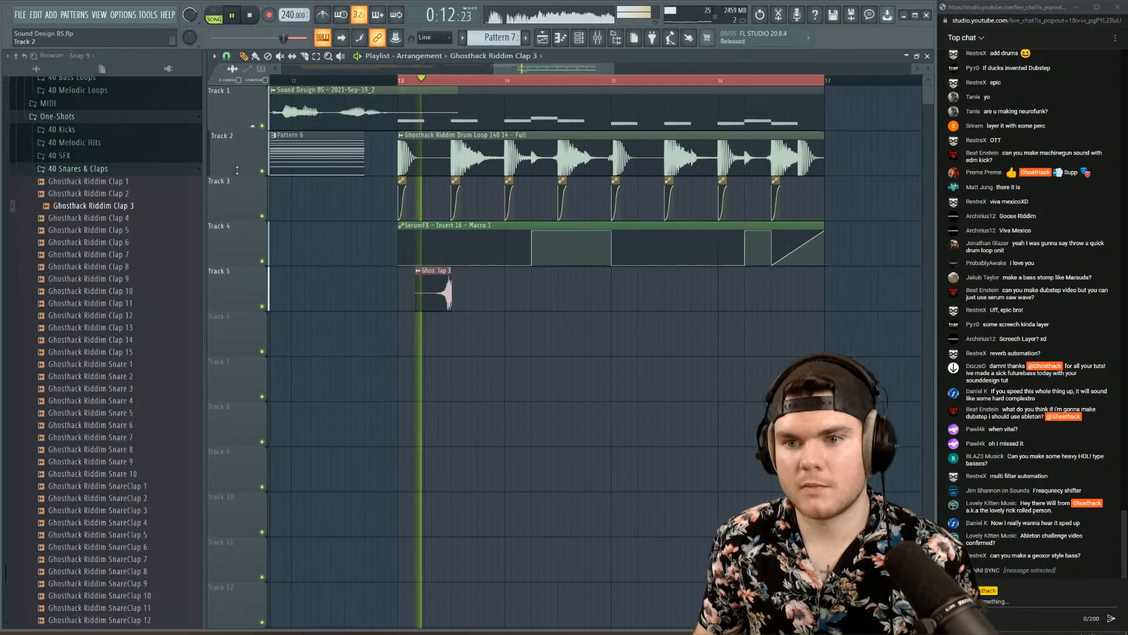
- Slice the drum loop on Track 2 around bar 15 and slip the separated piece so its kick lands on bar 15
left_click(262, 171, "ctrl")
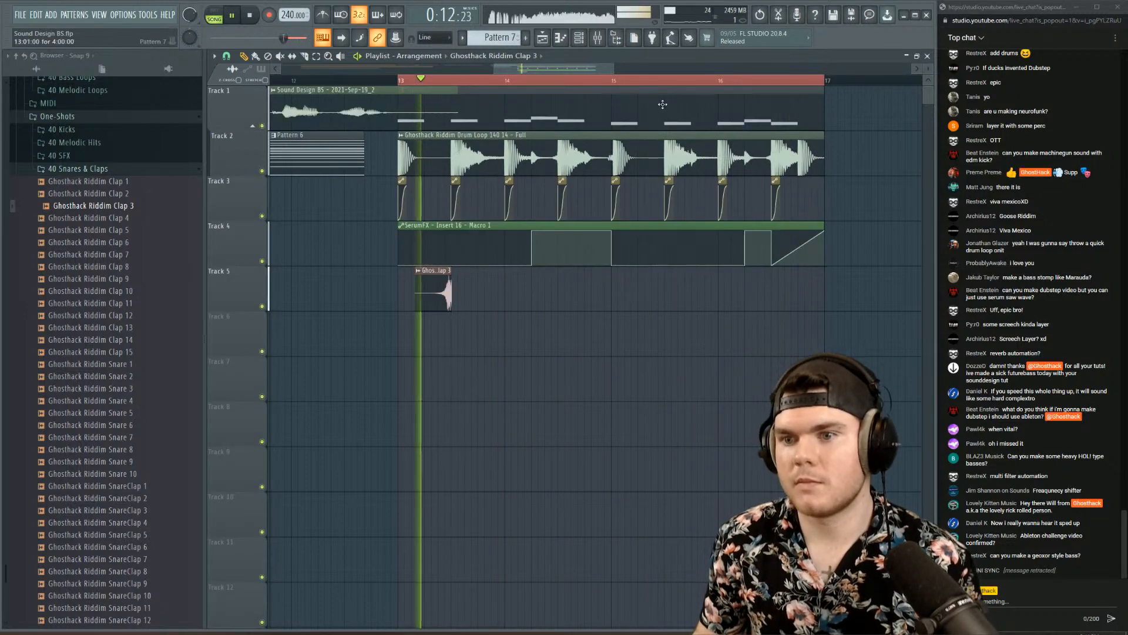
scroll(617, 83, "up", 4)
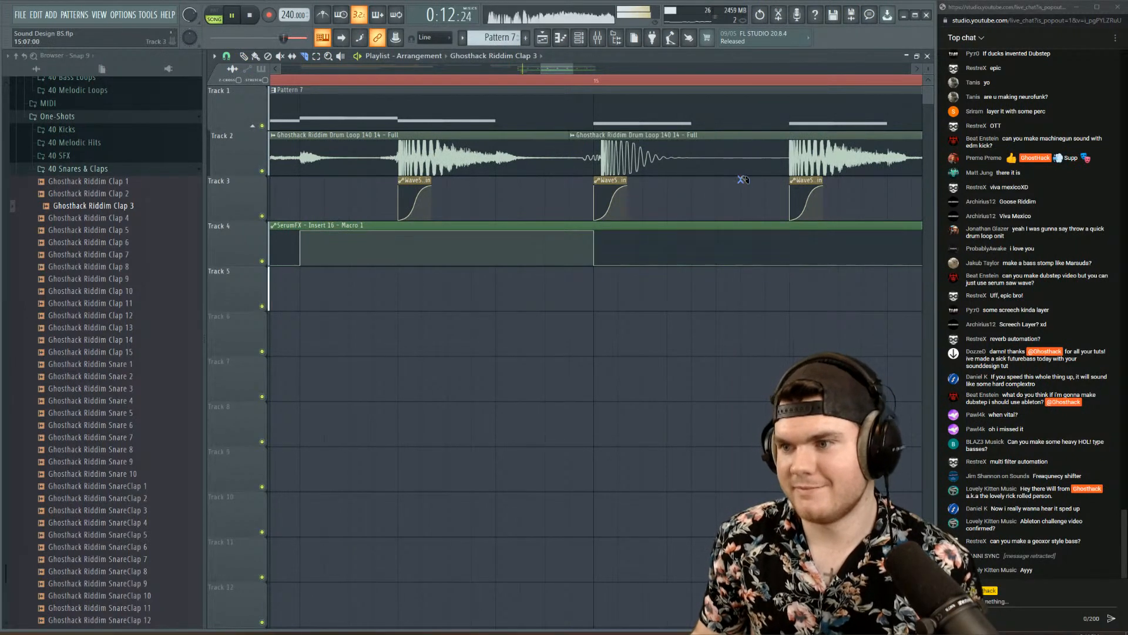
left_click_drag(742, 179, 738, 131)
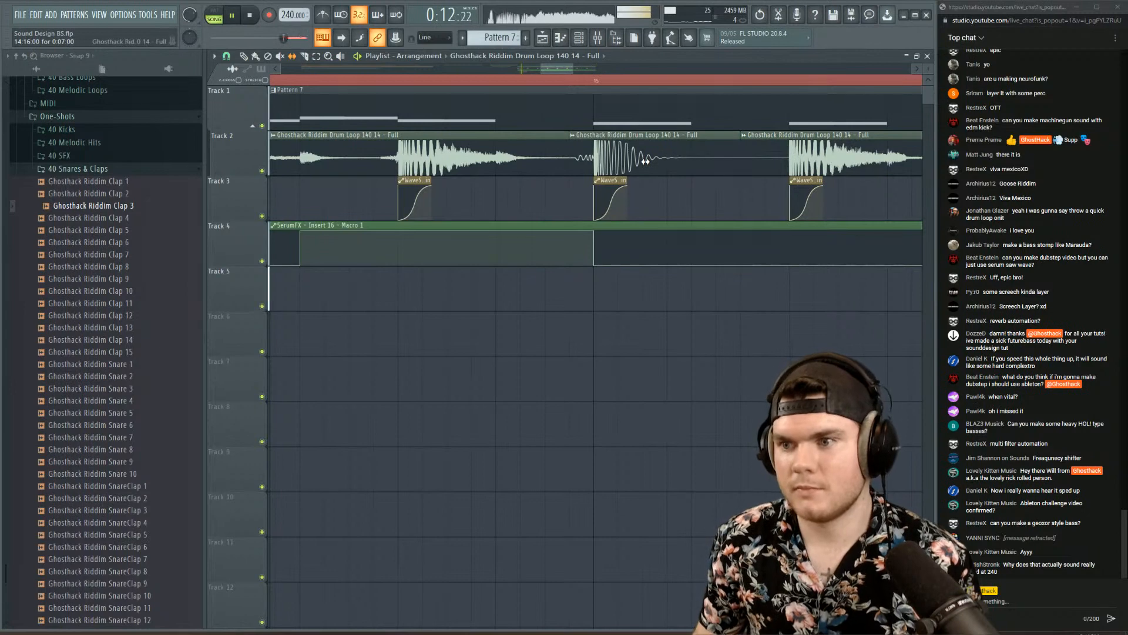
scroll(605, 82, "down", 3)
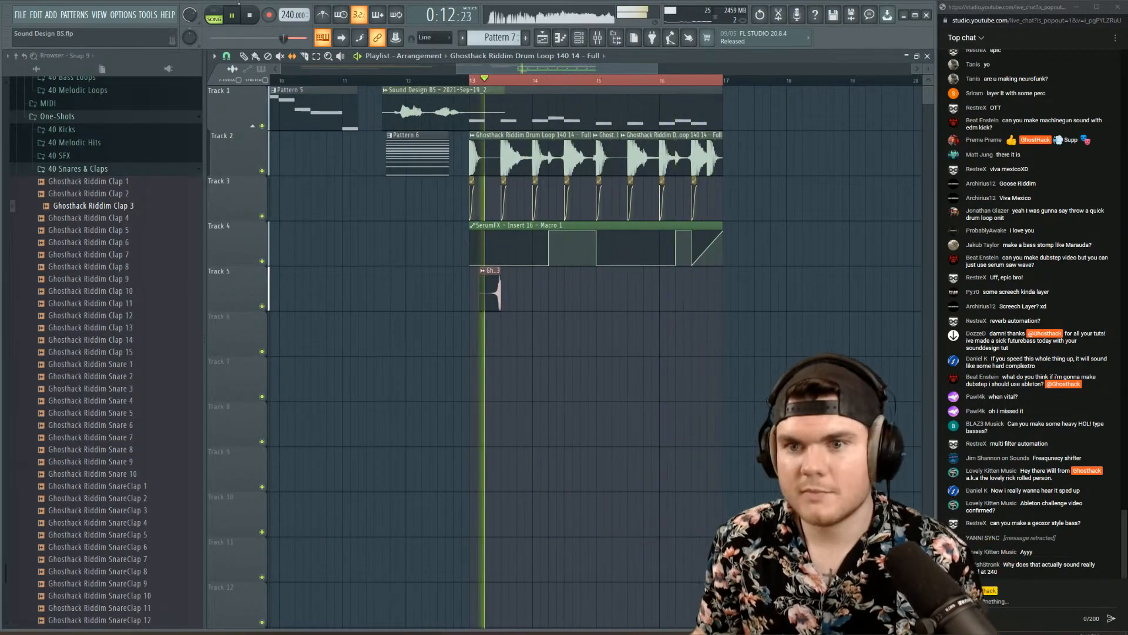
- Restart playback of the looped section from bar 13 to hear the sliced drums at 240 BPM, then stop
key("space")
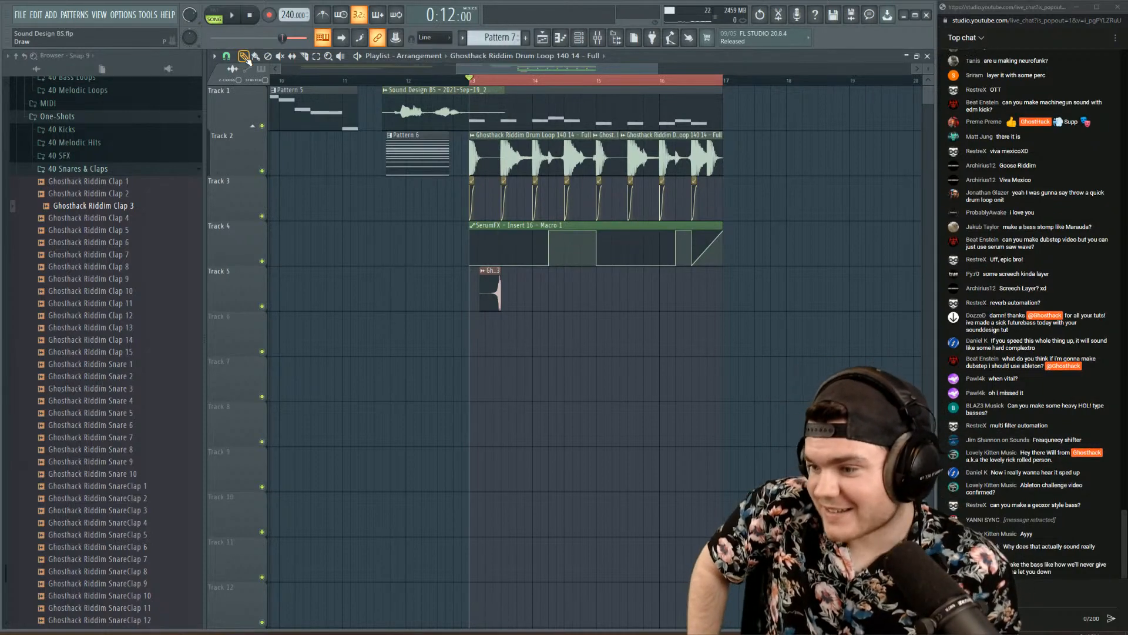
key("space")
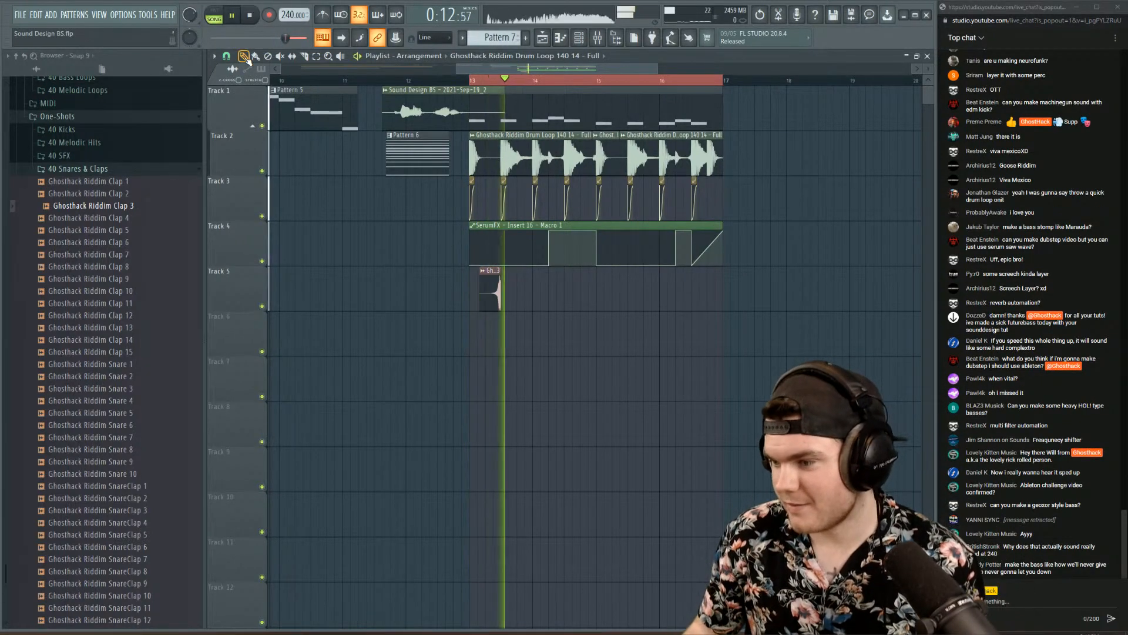
key("space")
- Set the project tempo back to 140 BPM
scroll(495, 77, "down", 5)
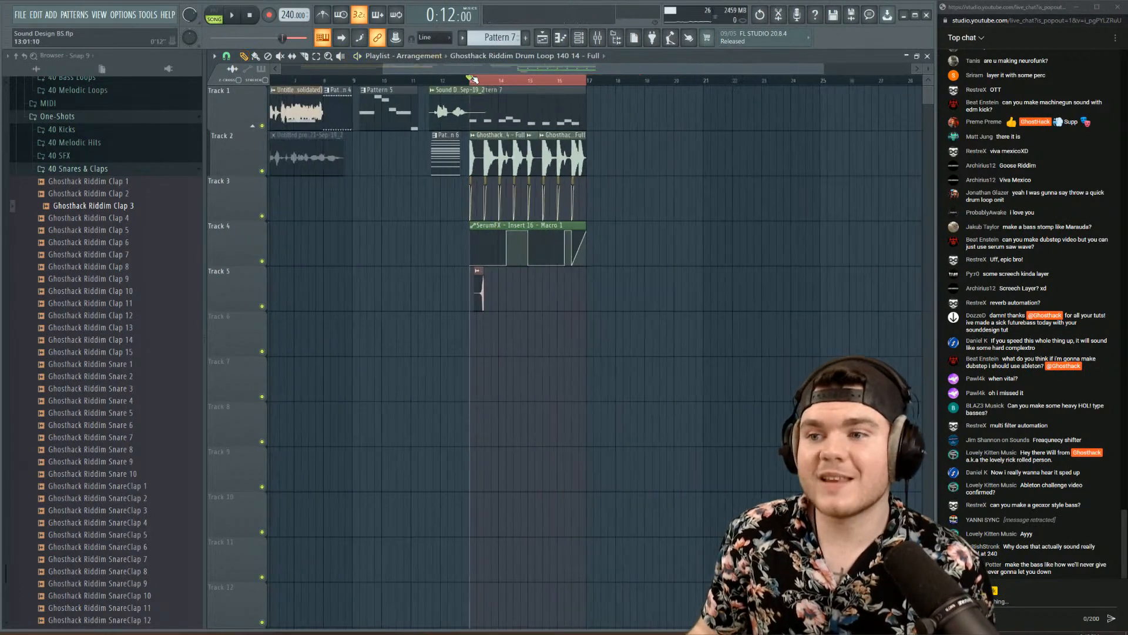
scroll(431, 82, "up", 5)
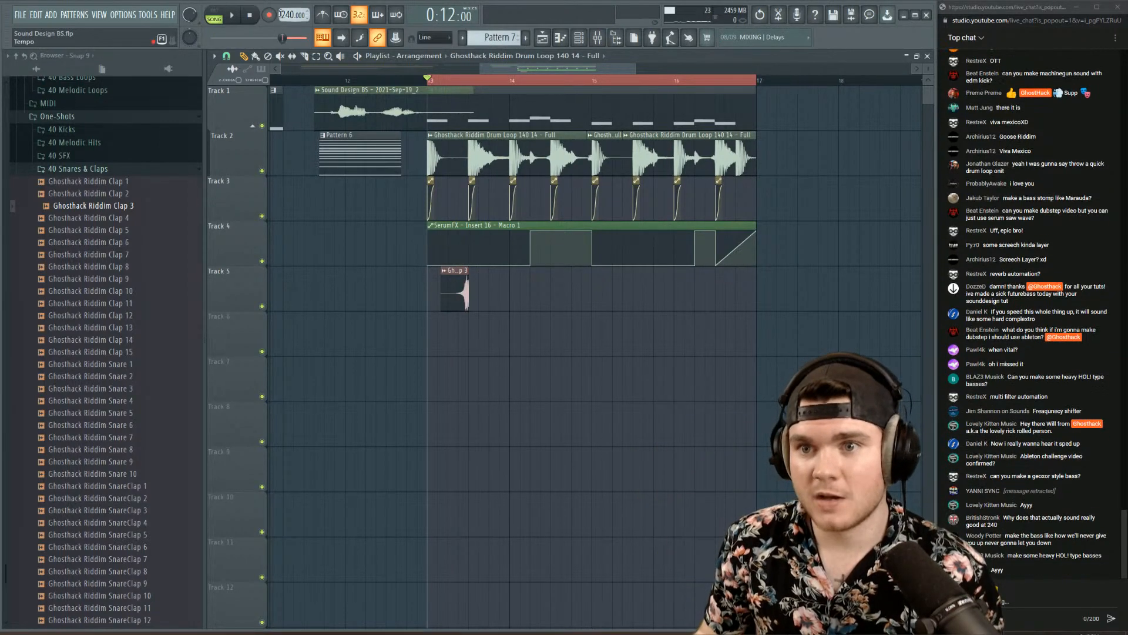
left_click_drag(289, 15, 289, 74)
left_click(366, 351)
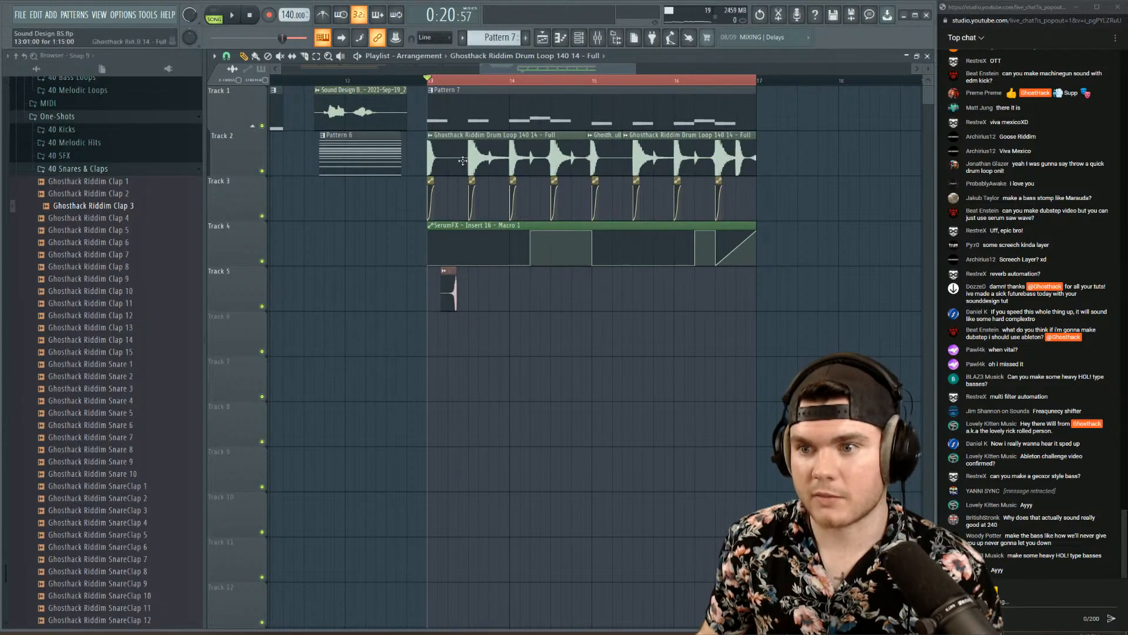
- Set the Ghosthack Riddim Drum Loop clip's time-stretching mode to Resample and close its settings
double_click(463, 156)
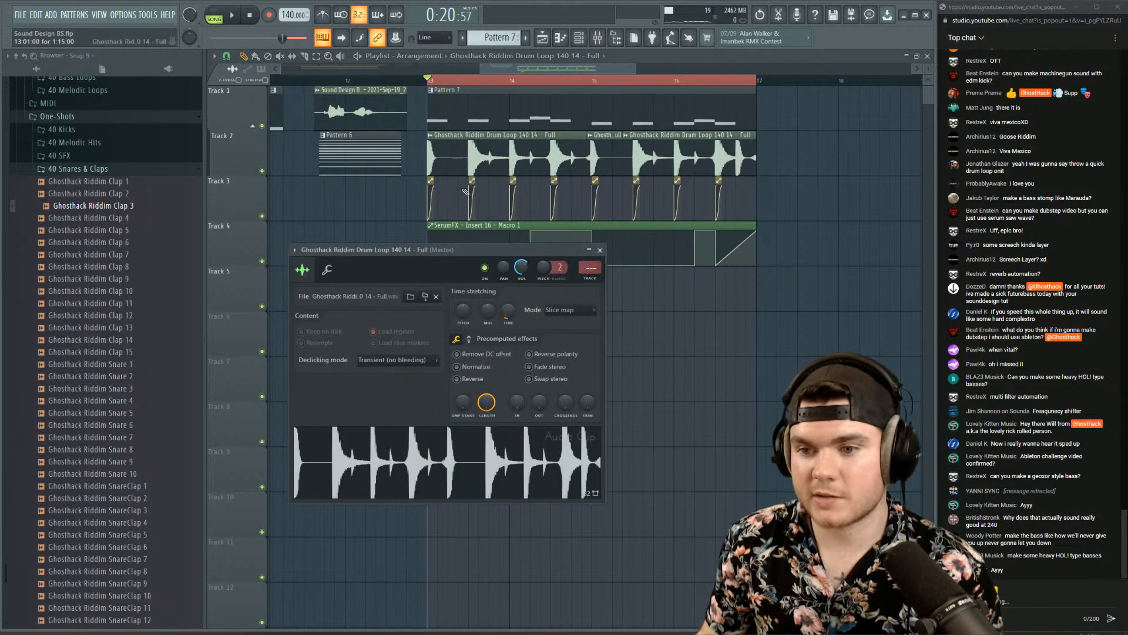
left_click(566, 312)
left_click(566, 330)
left_click(599, 250)
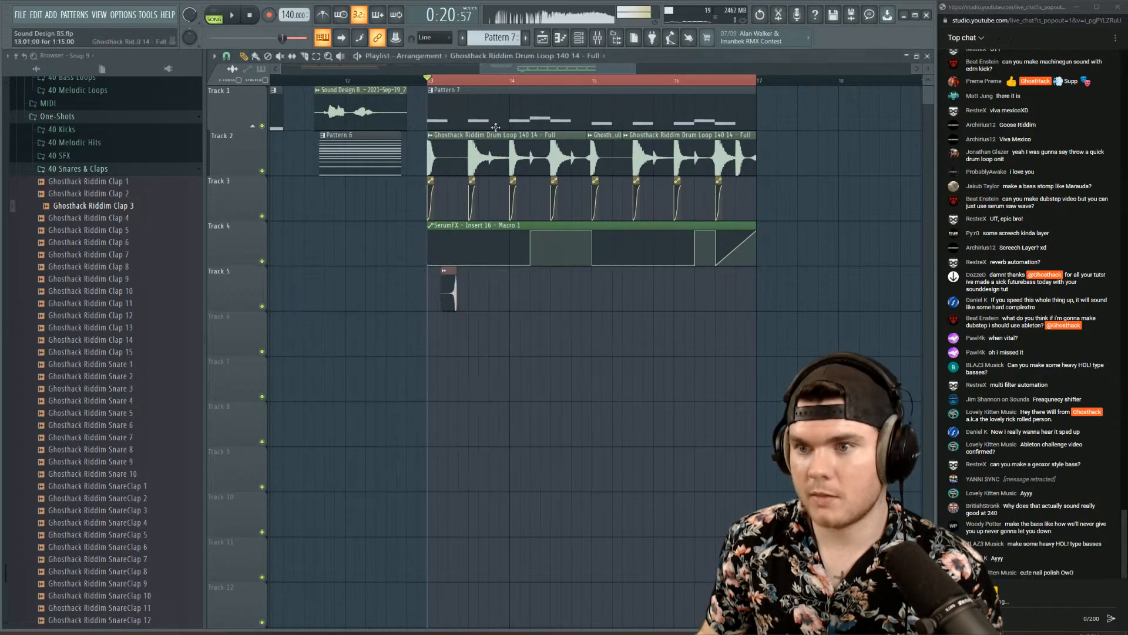
- Play the loop and move the Ghosthack Riddim Clap 3 clip on Track 5 later so it ends at bar 13's second hit
key("space")
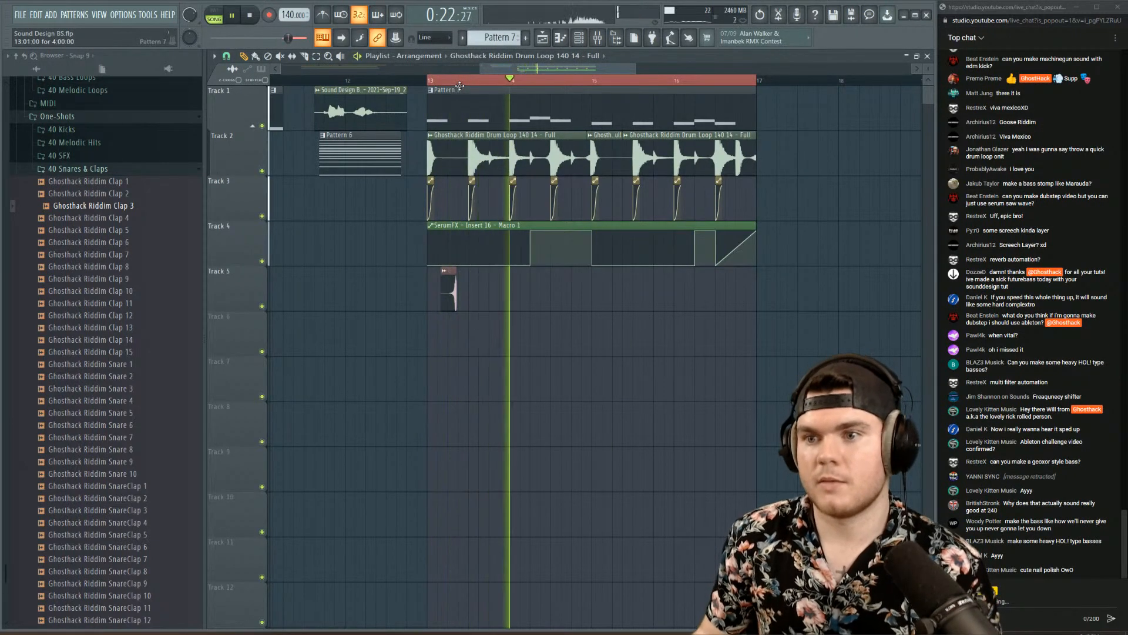
scroll(459, 86, "up", 5)
left_click_drag(443, 271, 498, 269)
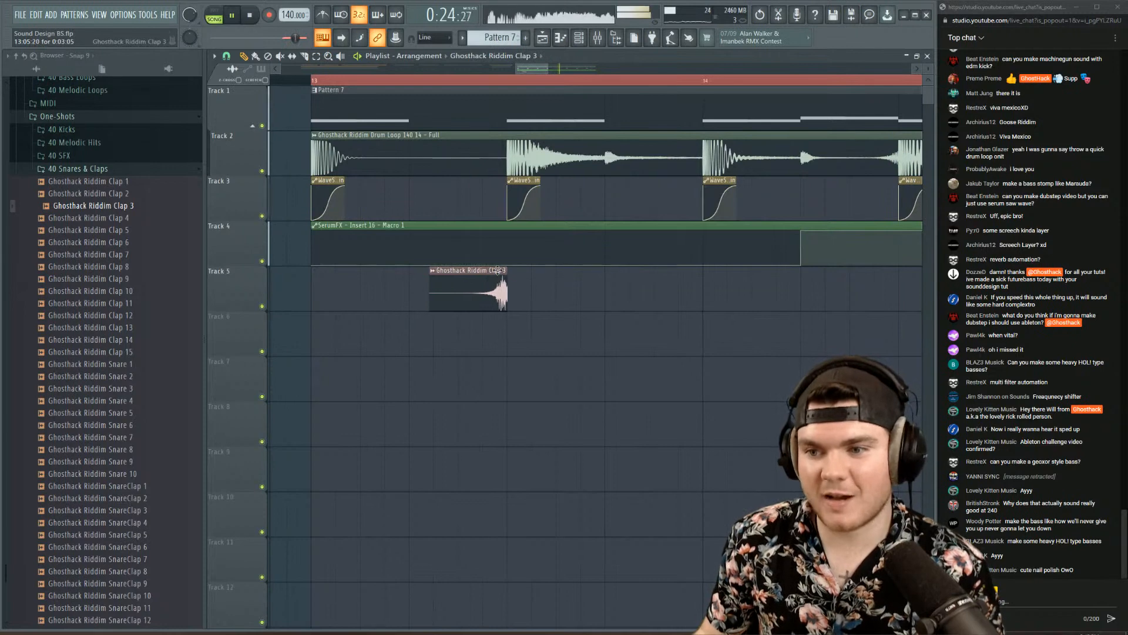
scroll(506, 83, "down", 5)
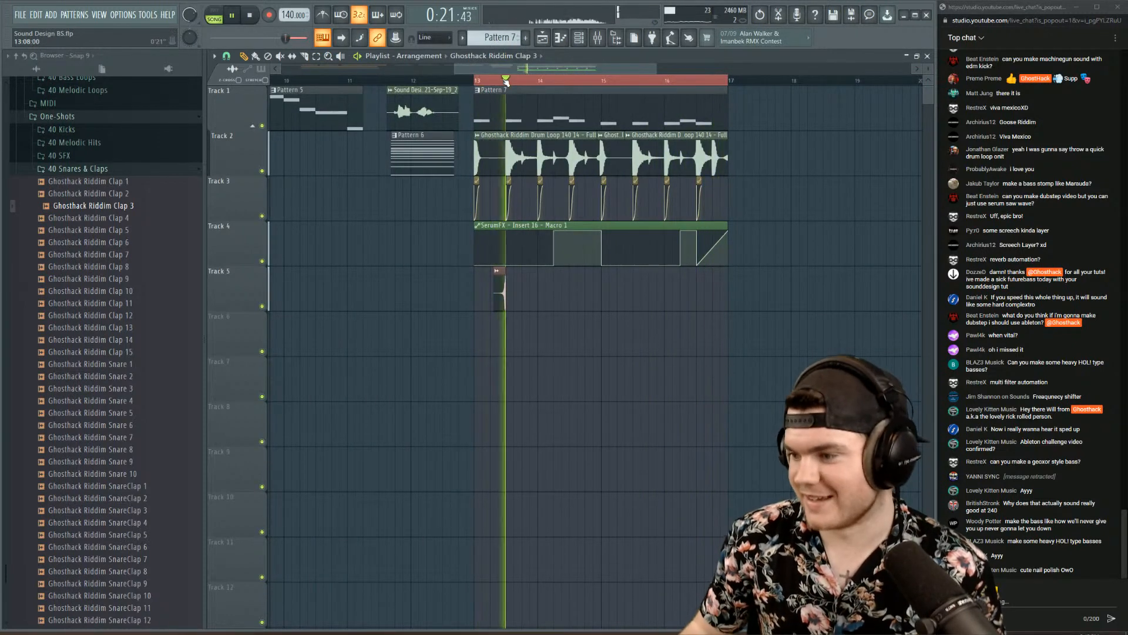
scroll(552, 83, "down", 5)
key("space")
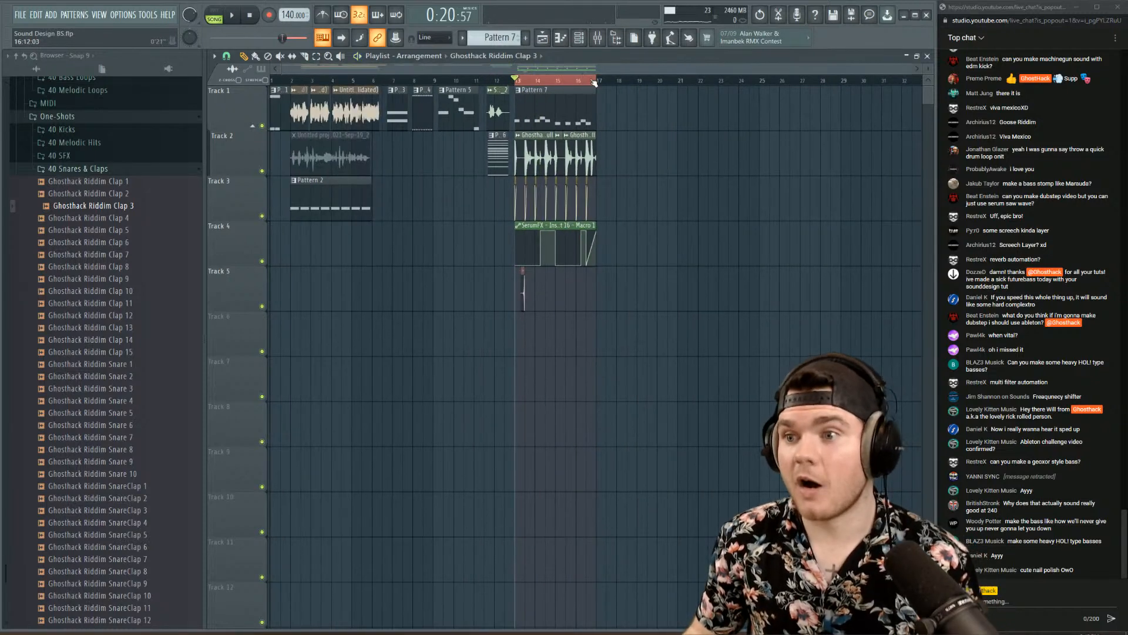
- Clear the loop selection over Pattern 7 and audition the earlier sections at bars 11, 9 and 8
left_click_drag(594, 83, 485, 85)
key("space")
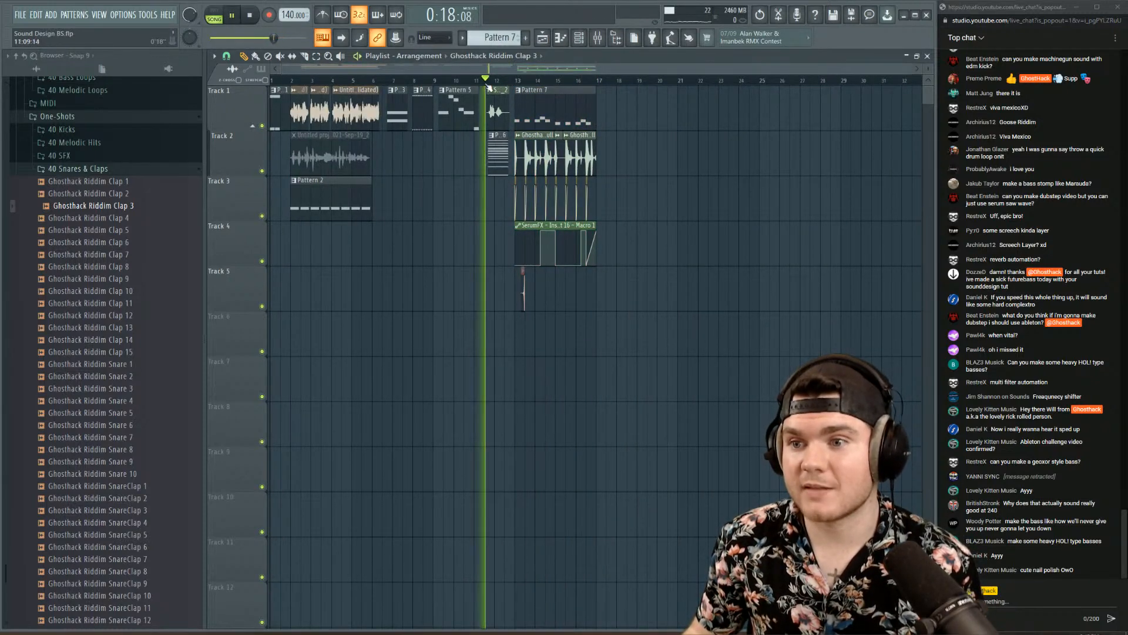
left_click(445, 82)
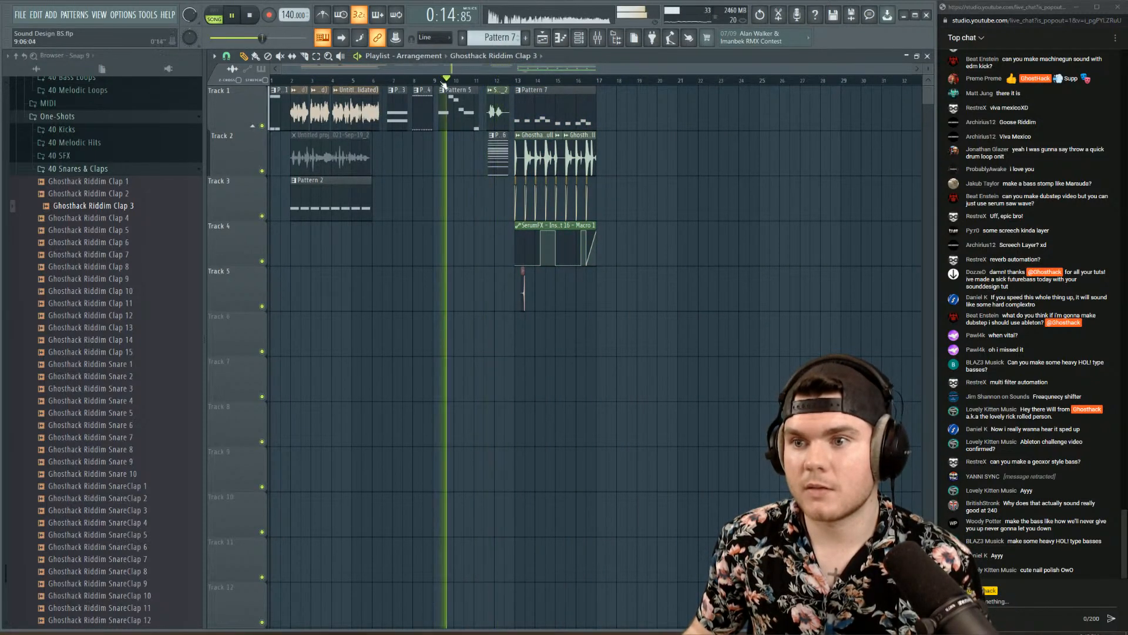
left_click(412, 82)
key("space")
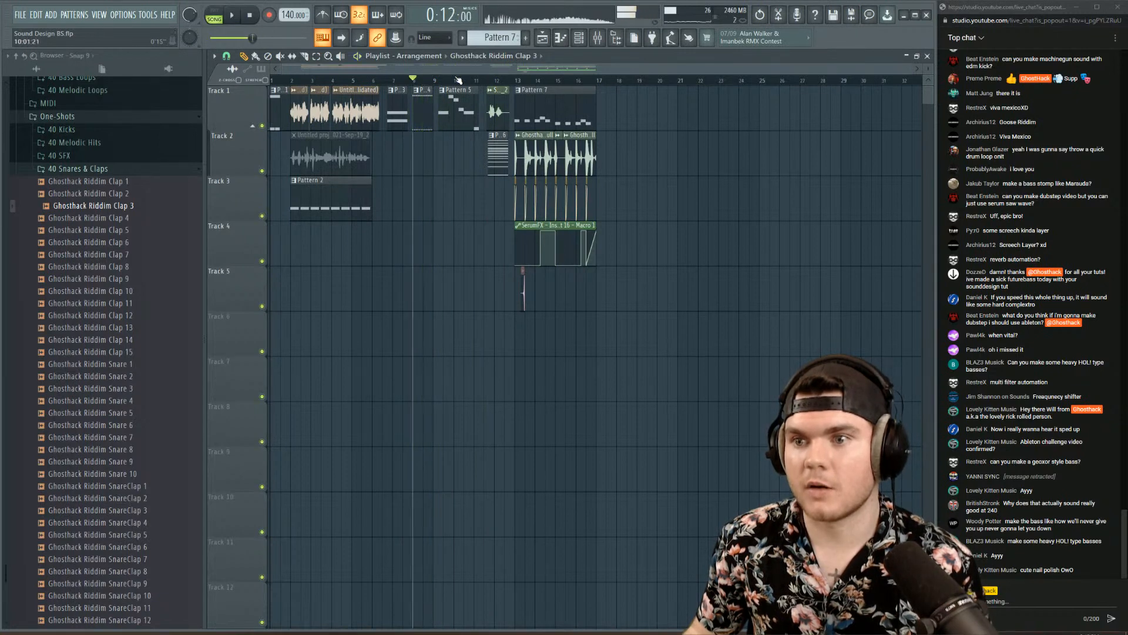
- Briefly audition the arrangement around bar 9 and from the start of the song
key("space")
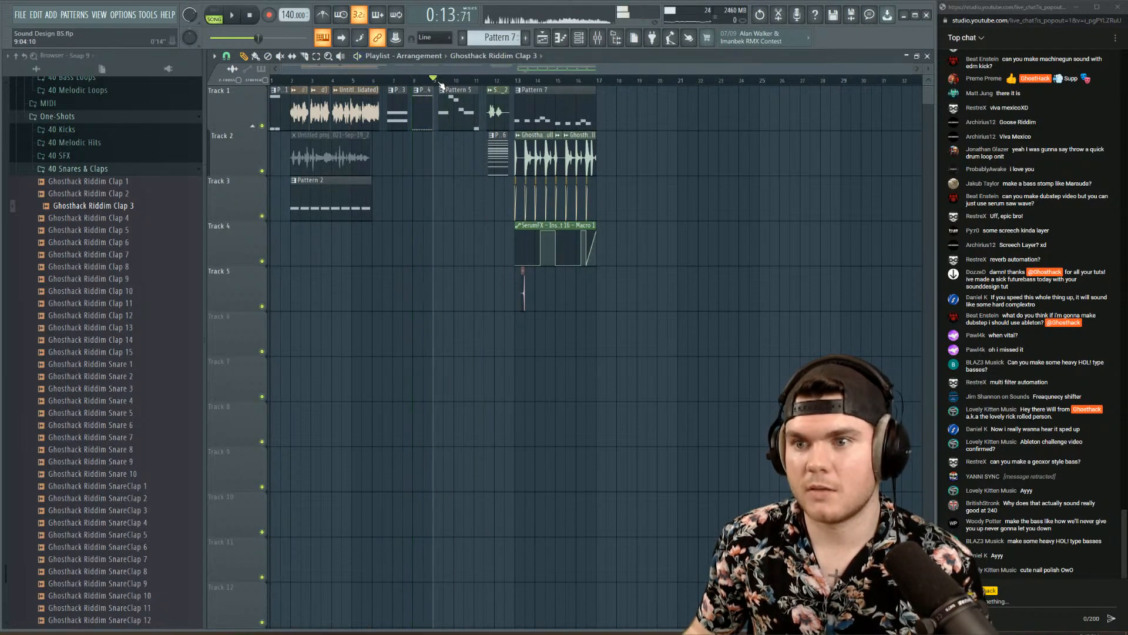
scroll(515, 83, "up", 2)
key("space")
scroll(567, 83, "down", 1)
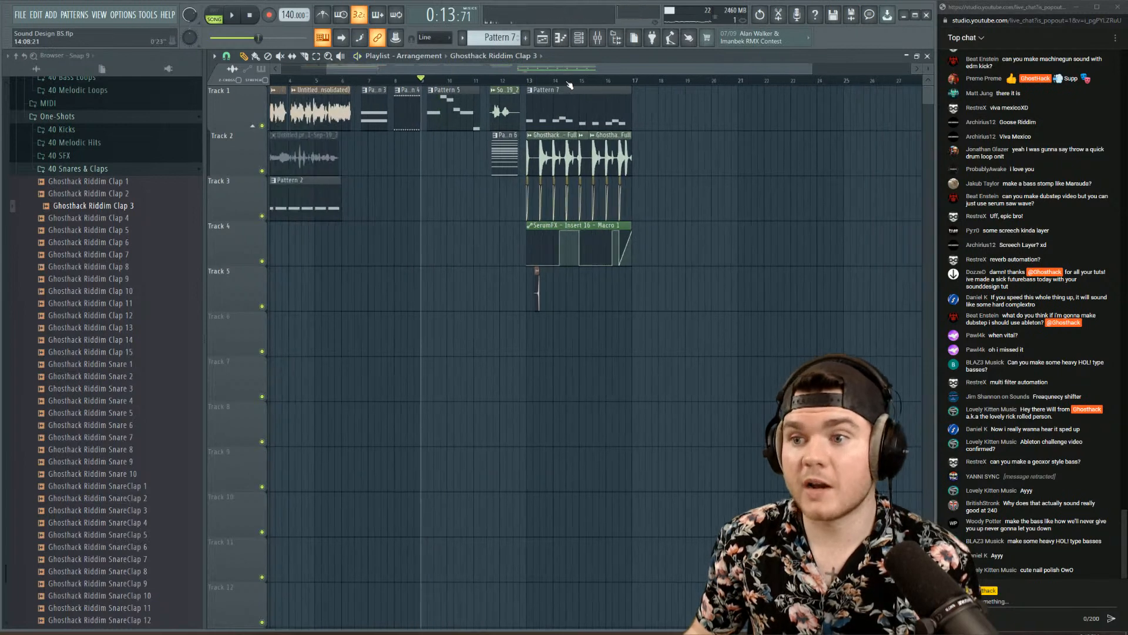
scroll(568, 85, "down", 1)
left_click(276, 79)
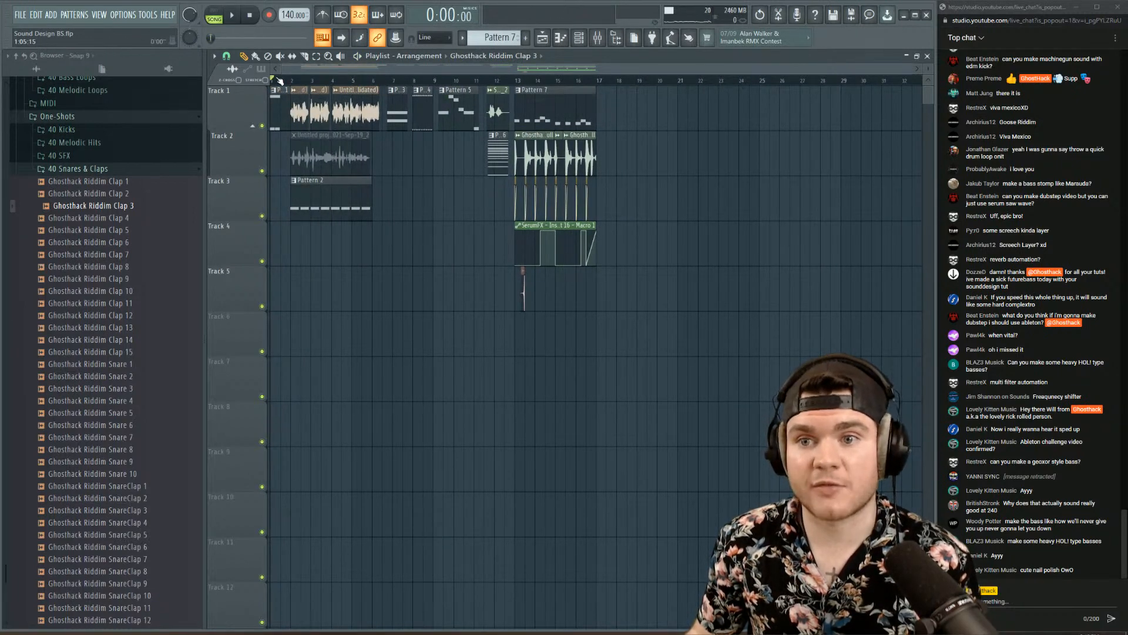
key("space")
key("space")
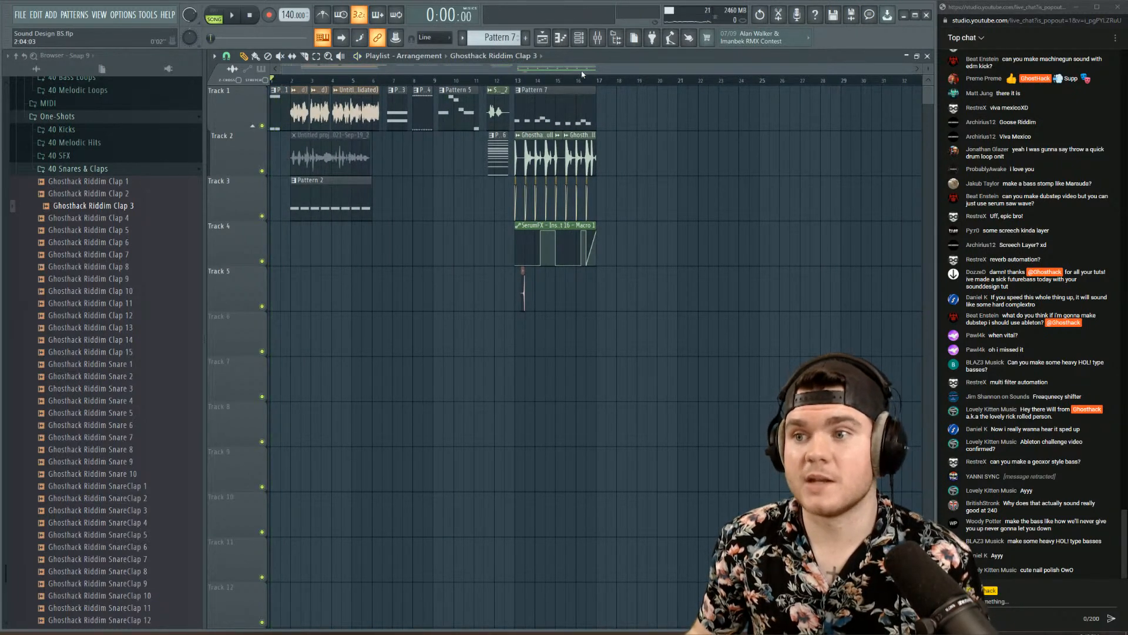
- Open the channel rack and switch its filter from the Audio group to Unsorted
scroll(582, 74, "up", 4)
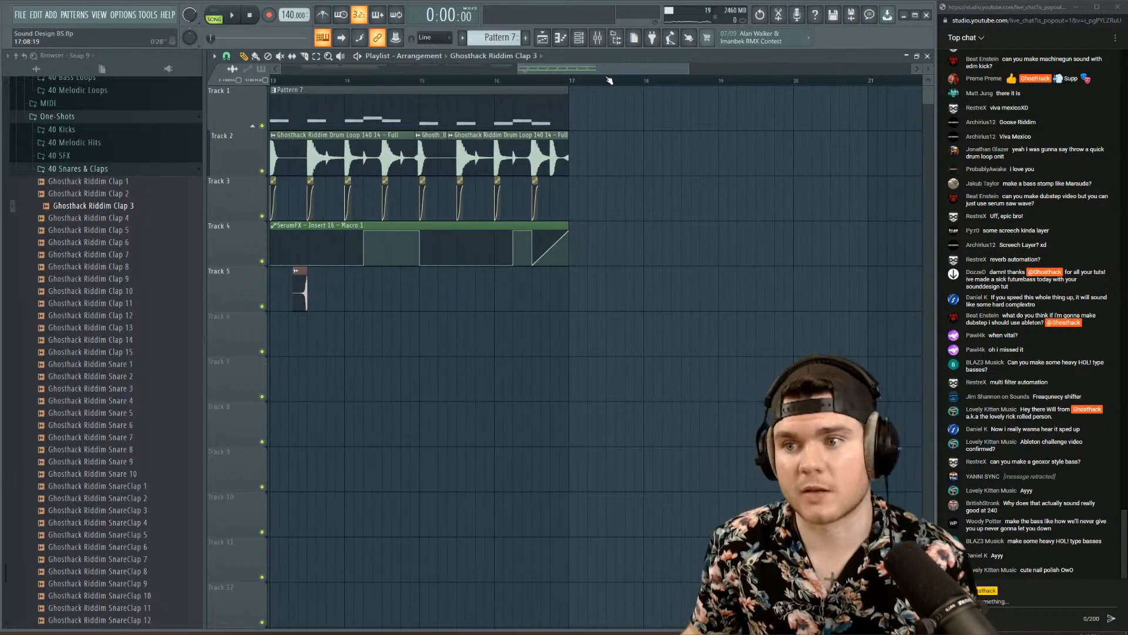
scroll(608, 80, "down", 3)
scroll(610, 71, "down", 1)
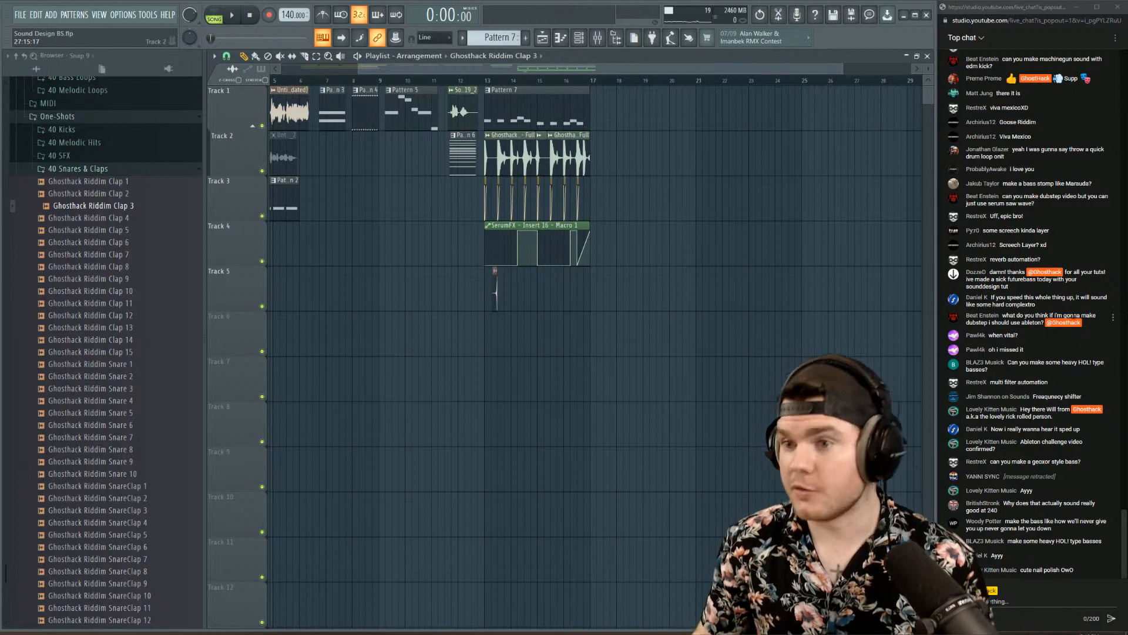
left_click(578, 39)
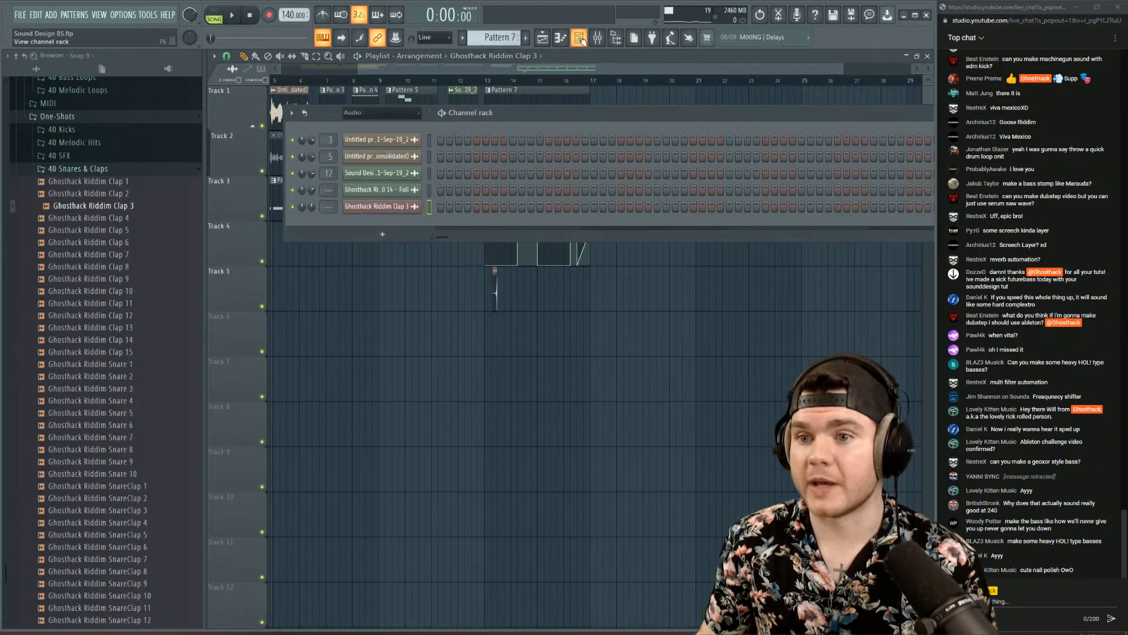
left_click(382, 113)
left_click(380, 160)
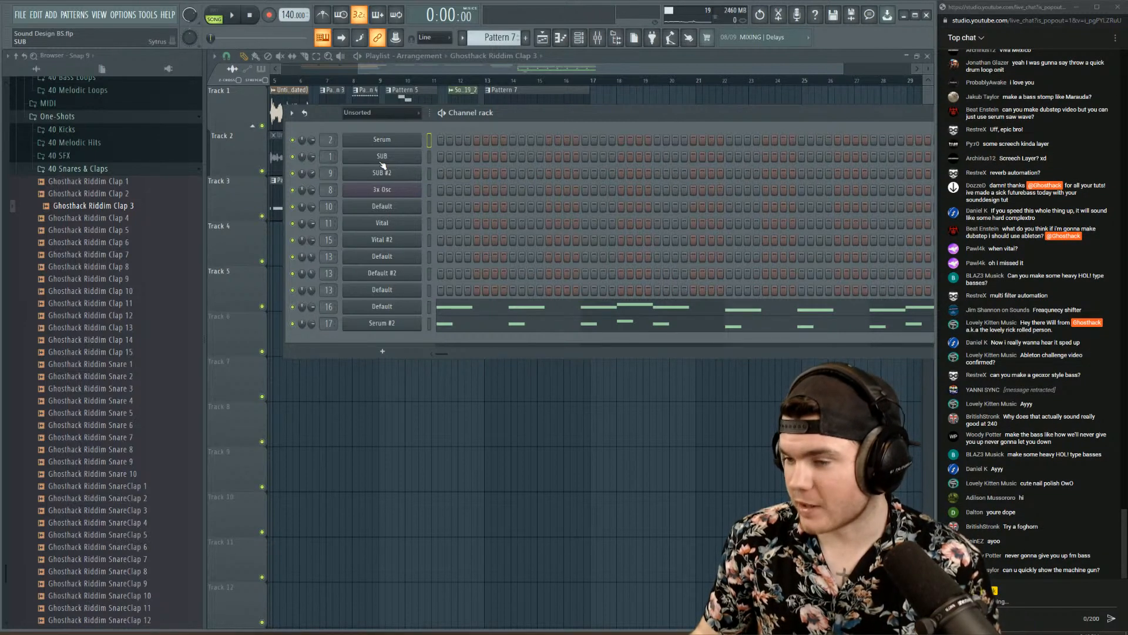
- Play Pattern 4 from bar 8, open the pattern and display its channels in the channel rack
key("F6")
left_click(355, 81)
key("space")
scroll(356, 82, "up", 5)
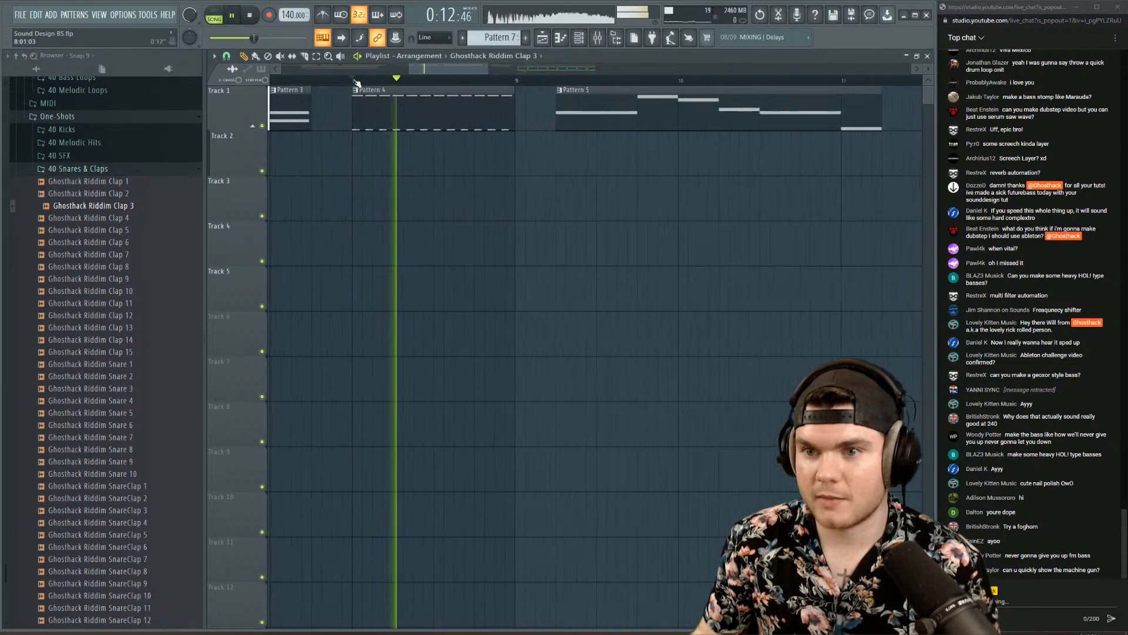
double_click(403, 104)
key("space")
left_click(928, 56)
key("F6")
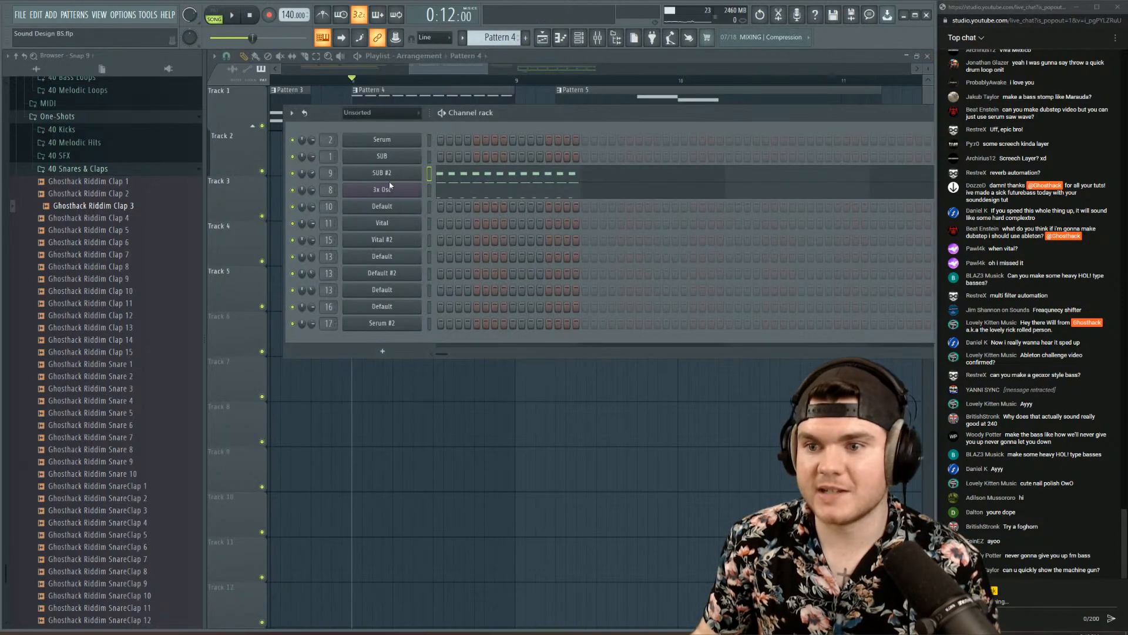
- View the 3x Osc channel's synth settings, then show its mixer track and audition the machine-gun bass
left_click(392, 186)
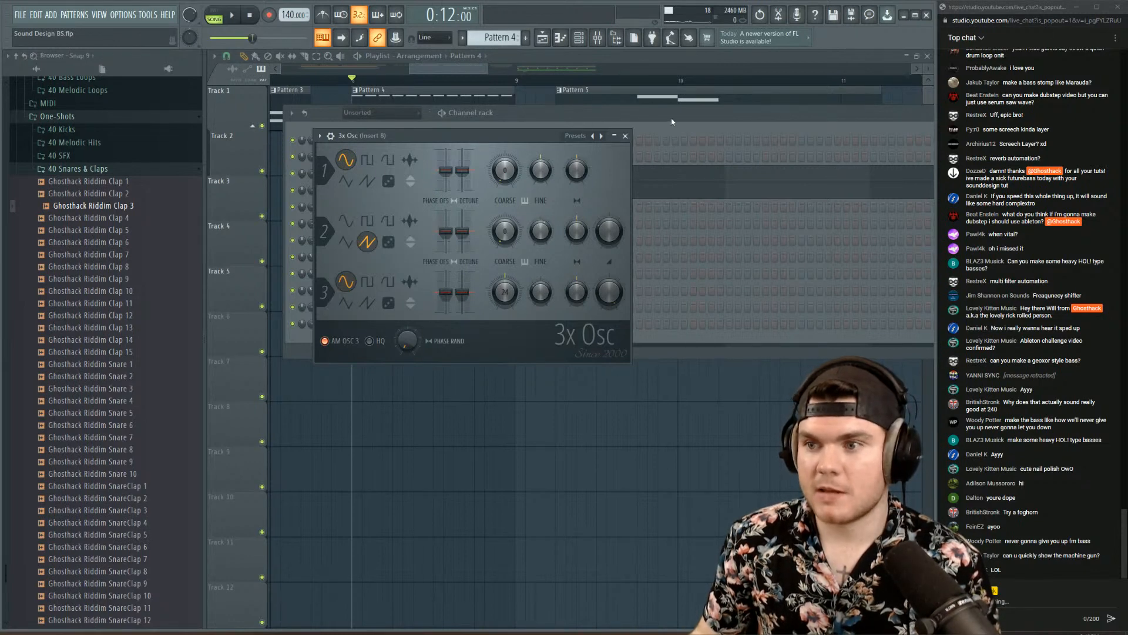
left_click(625, 136)
key("F9")
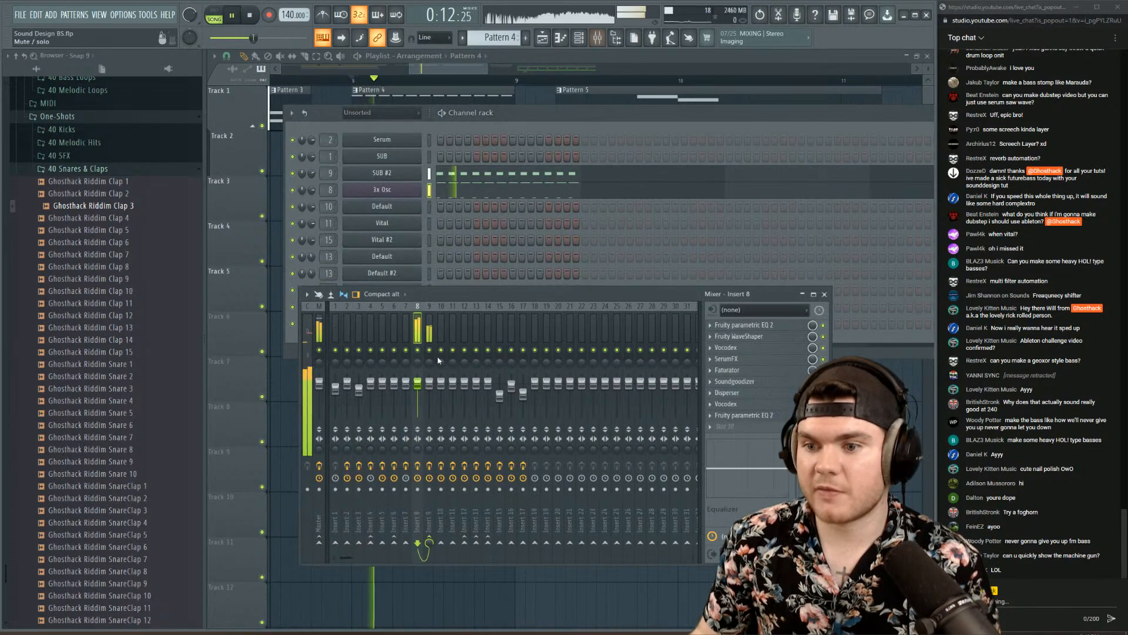
key("space")
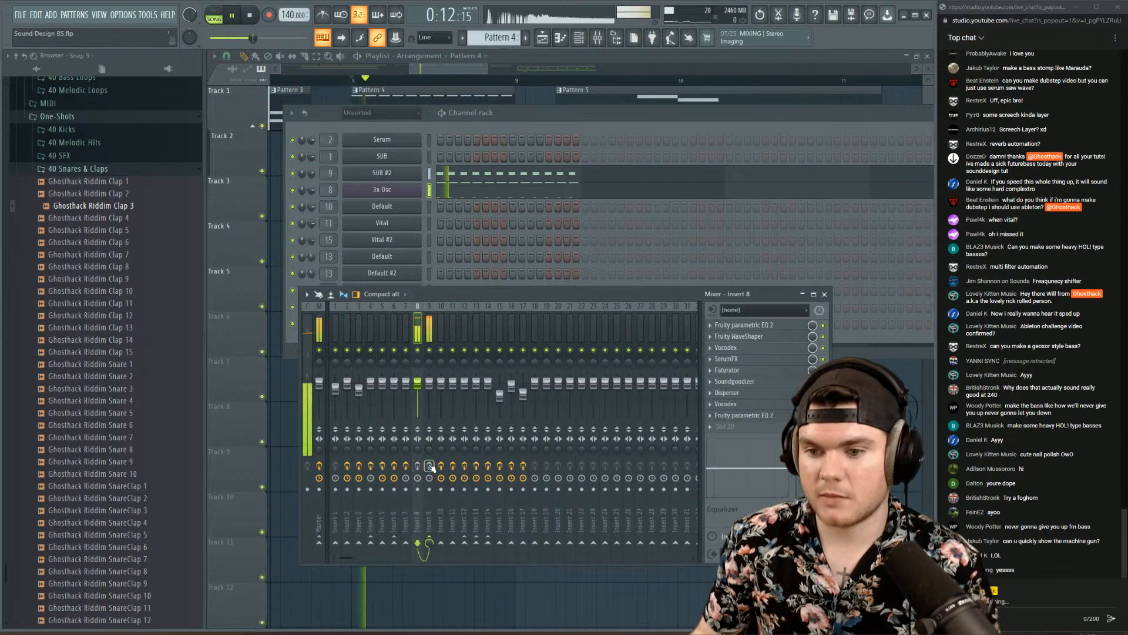
key("space")
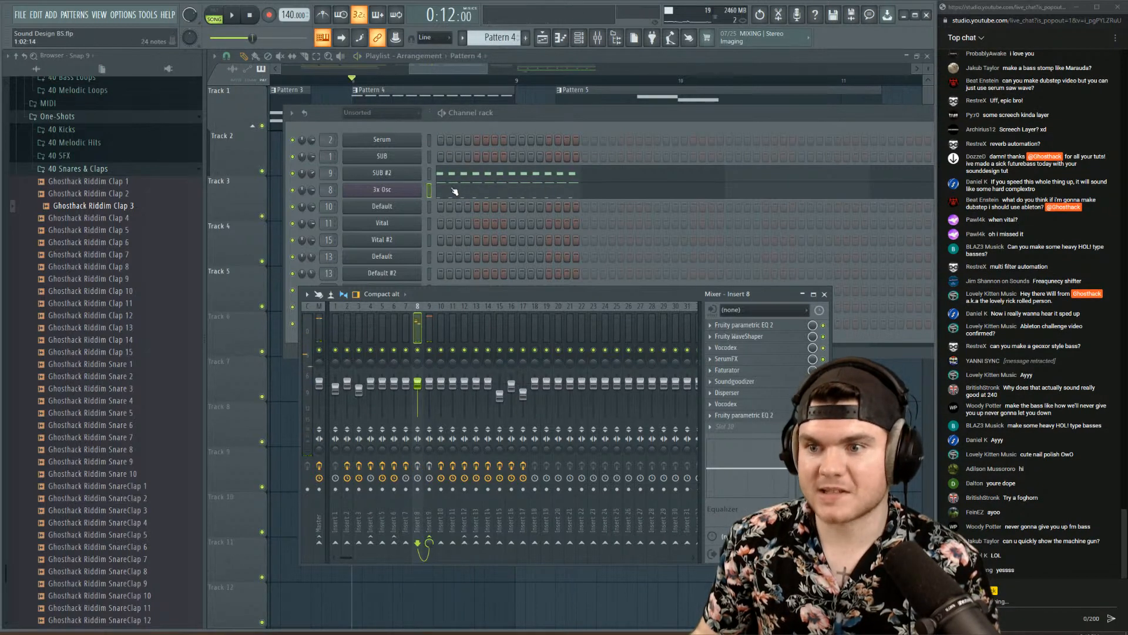
- Examine the 3x Osc channel's repeated notes in the piano roll and close it
key("F7")
scroll(503, 221, "up", 11)
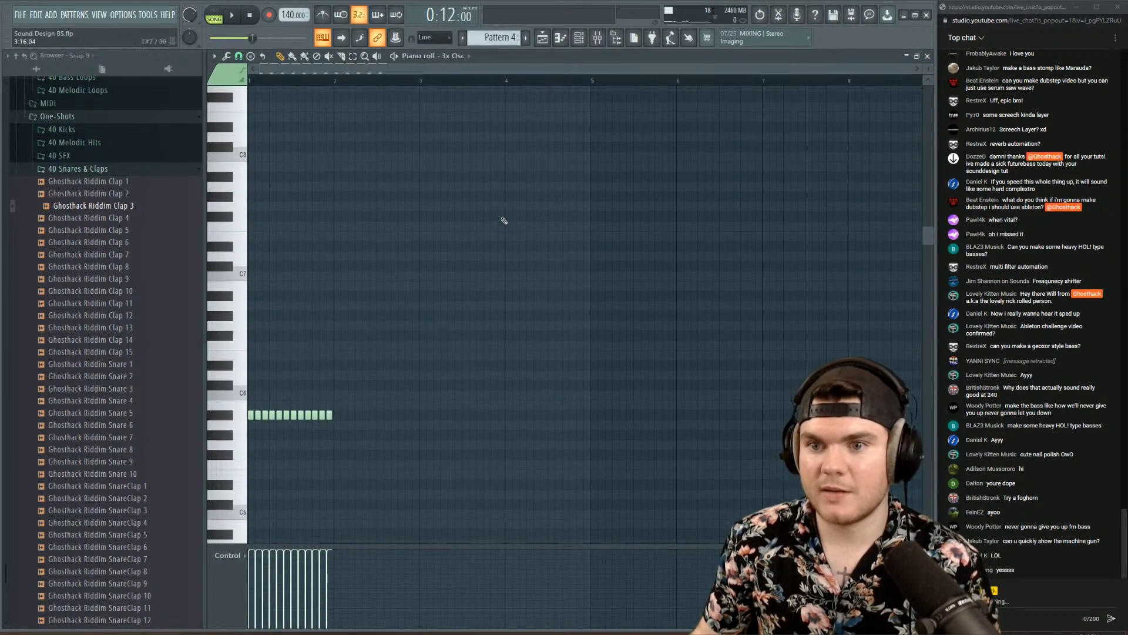
scroll(504, 220, "down", 16)
scroll(504, 221, "down", 4)
scroll(504, 221, "up", 6)
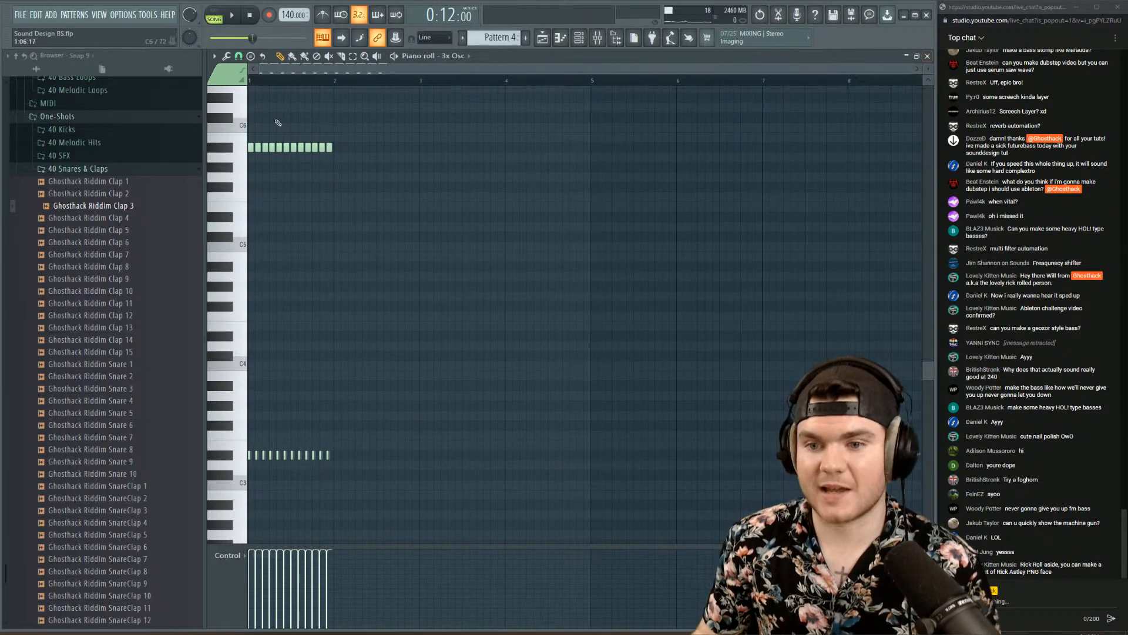
scroll(256, 84, "up", 5)
left_click(927, 57)
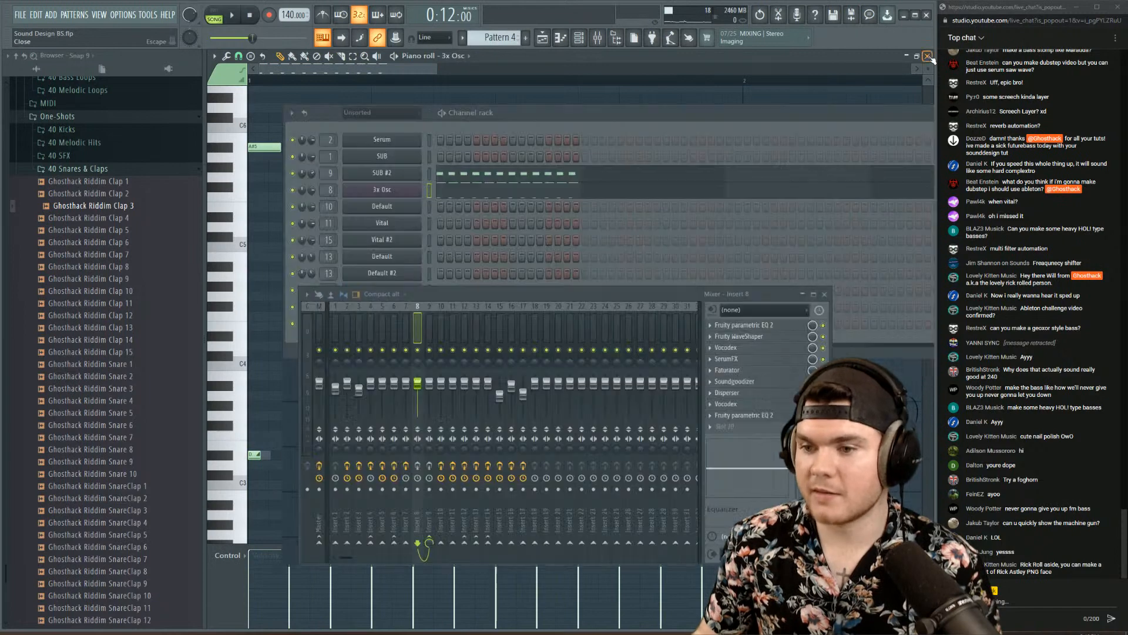
- Audition the Pattern 4 bass several times from bar 8 with its mixer tracks on display
key("space")
key("space")
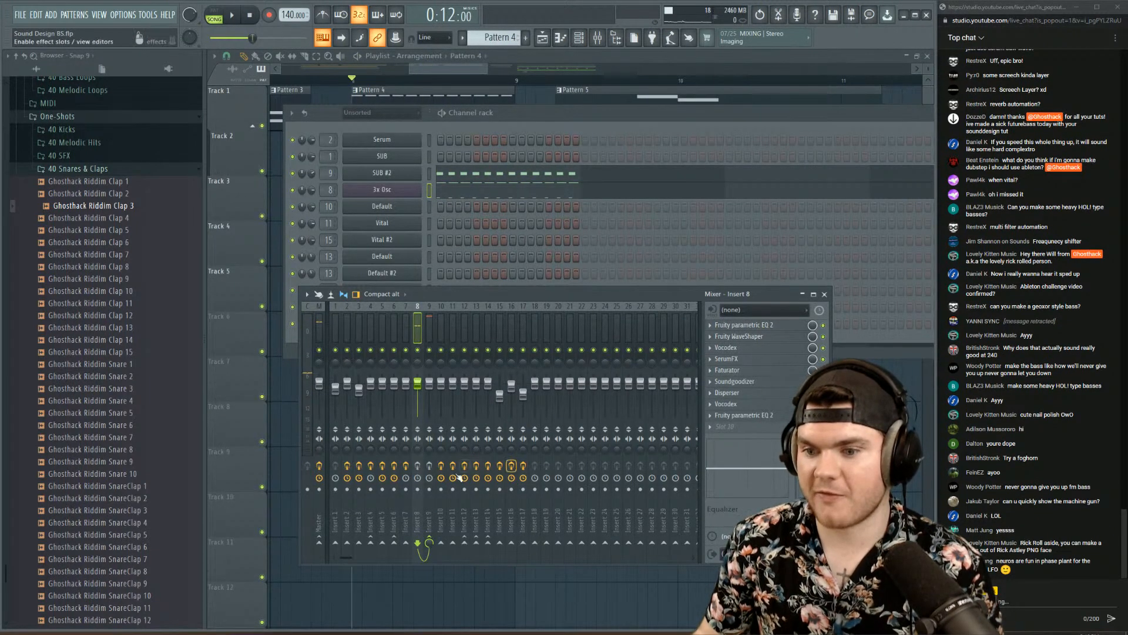
key("space")
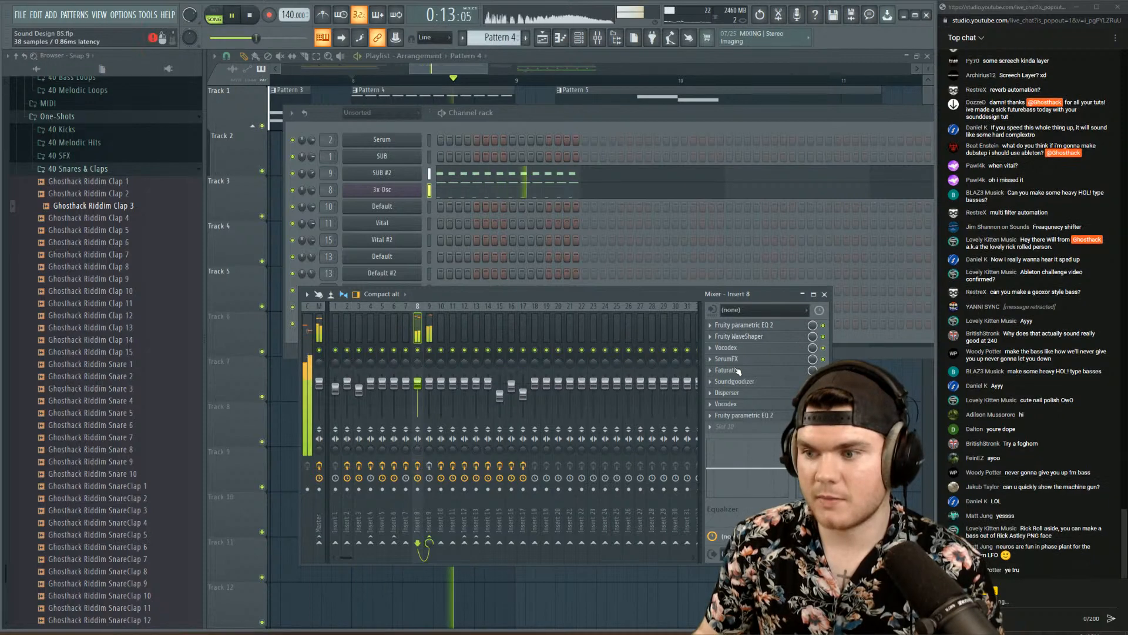
key("space")
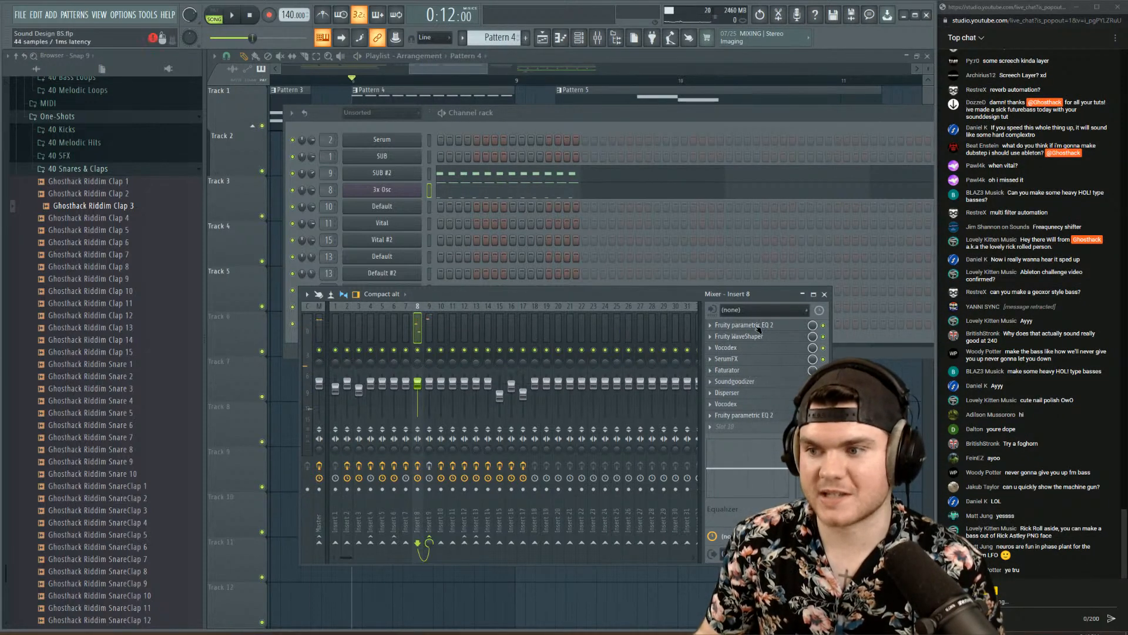
key("space")
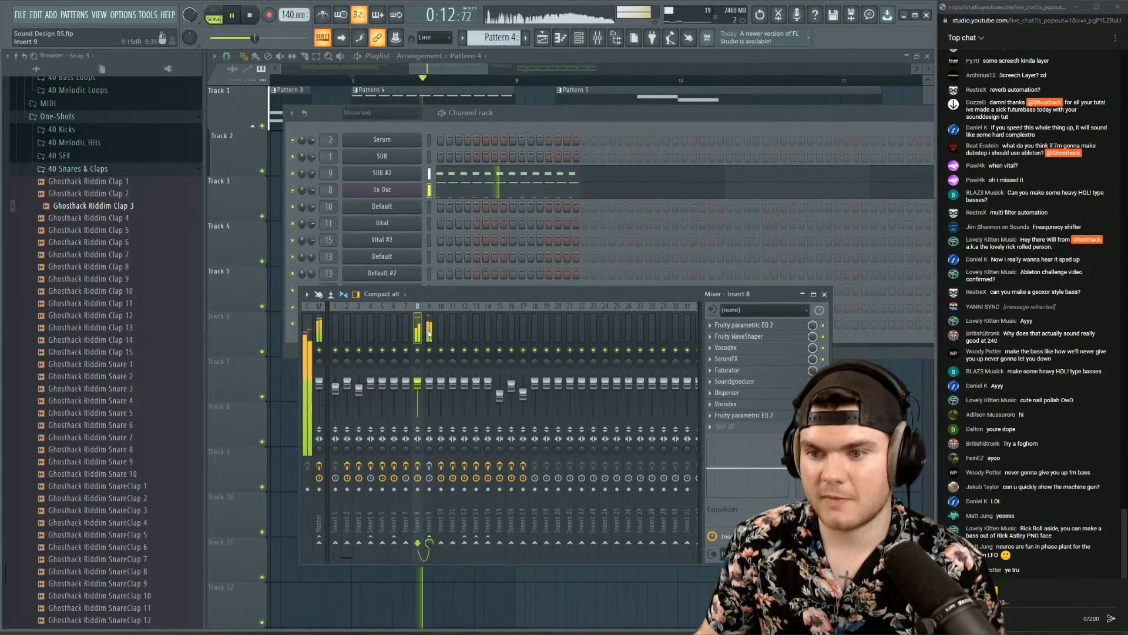
key("space")
- Inspect the first and last Fruity parametric EQ 2 effects on Insert 8 and briefly play the bass
left_click(742, 325)
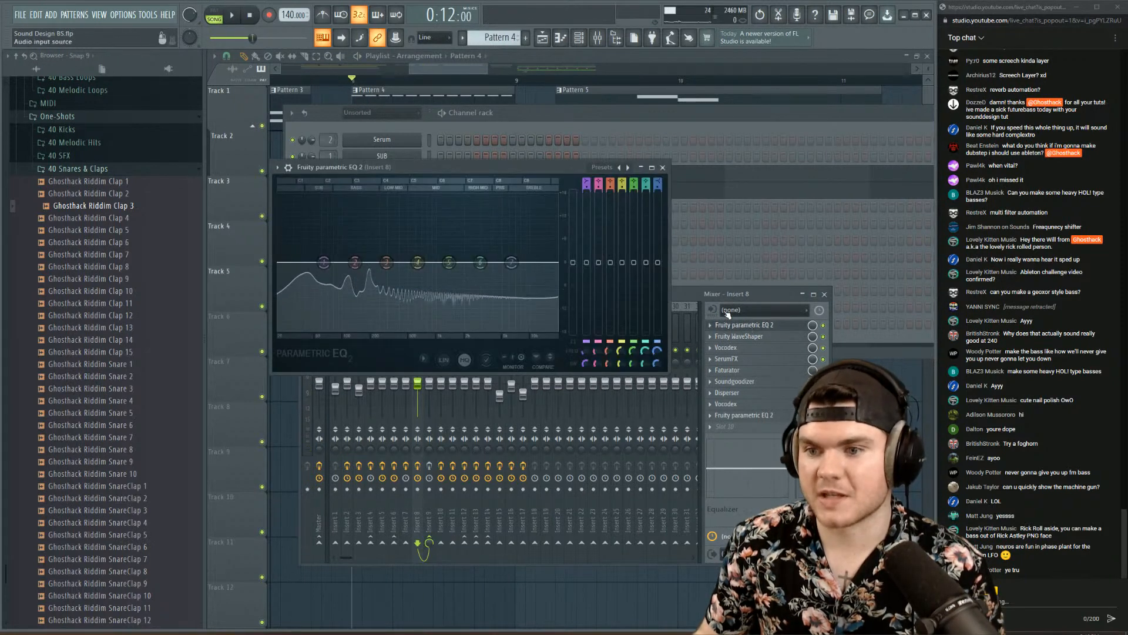
left_click(756, 326)
left_click(753, 416)
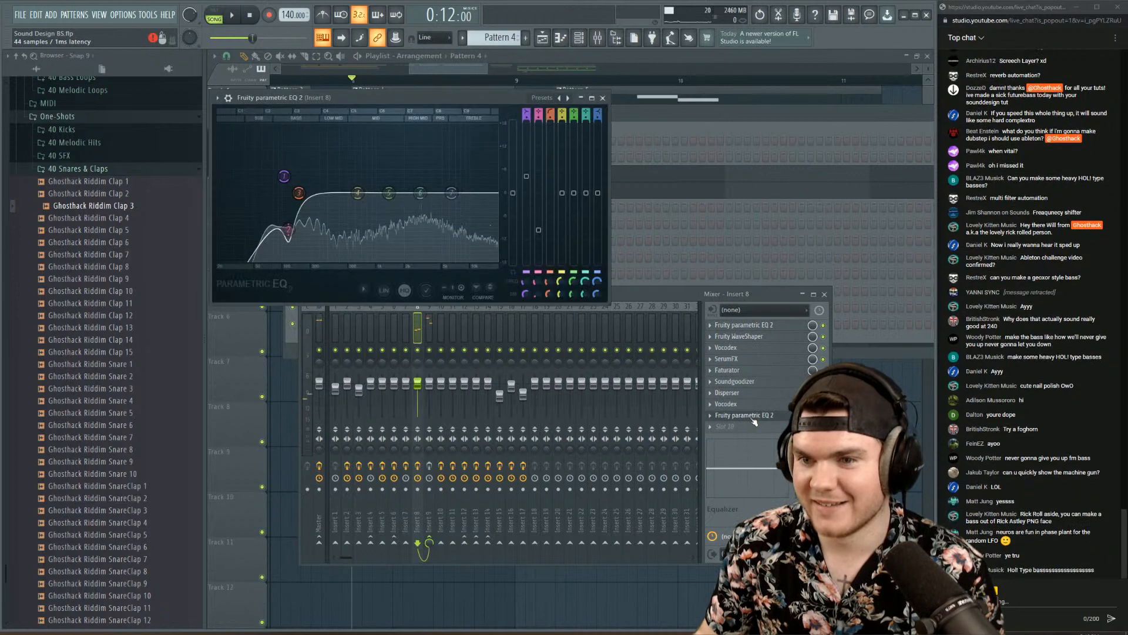
left_click(754, 416)
key("space")
key("space")
- Display Insert 9's effect chain and audition the sub layer together with the bass
left_click(429, 477)
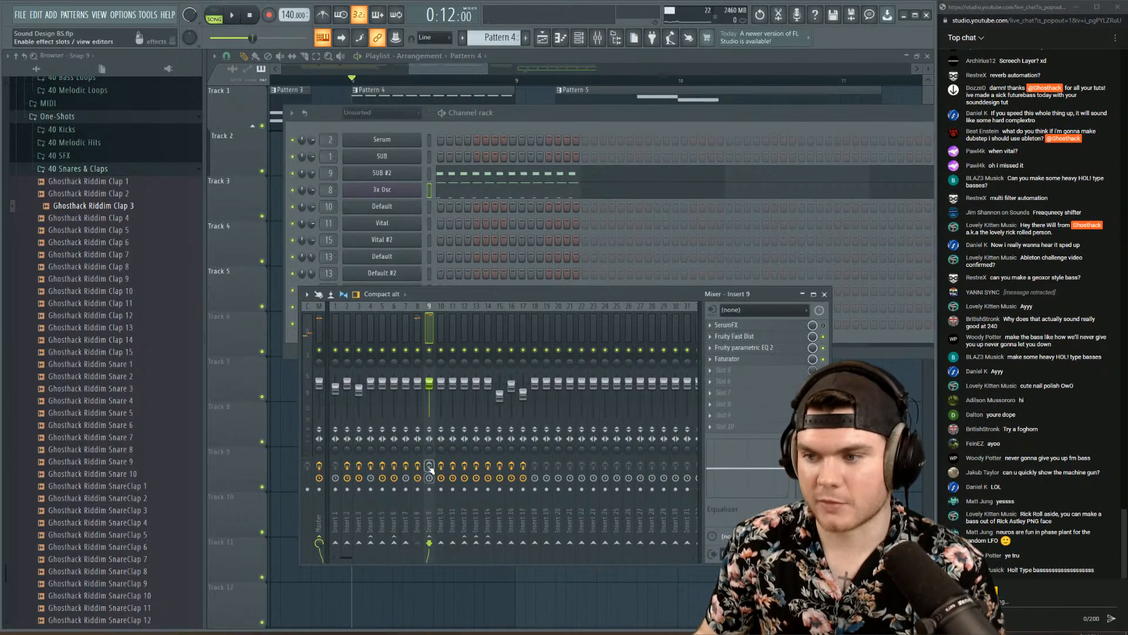
key("space")
key("space")
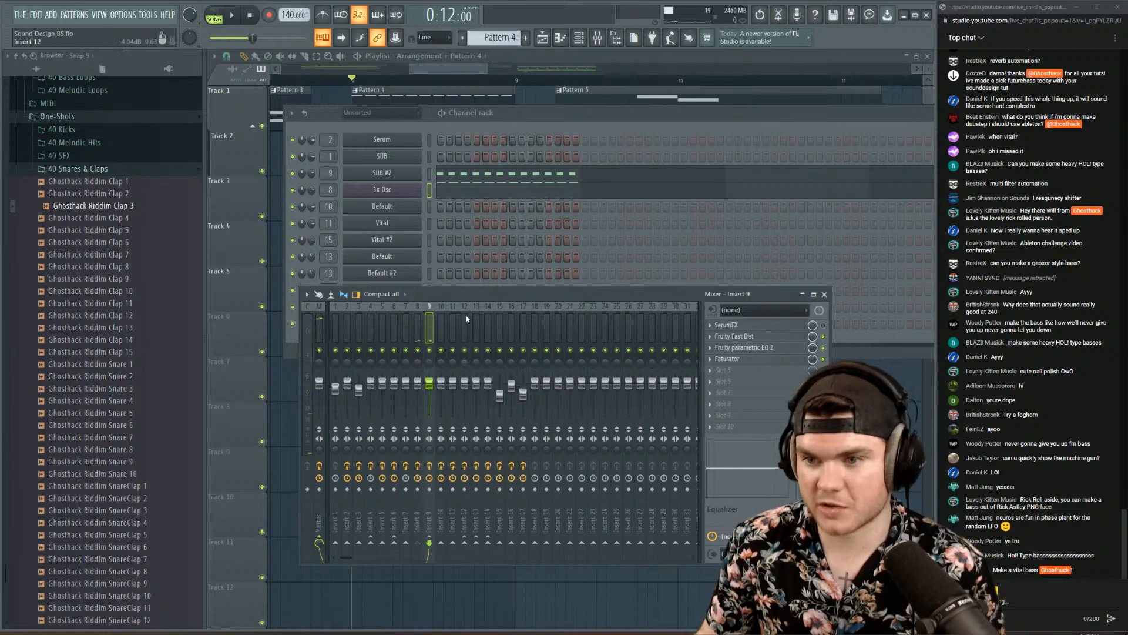
key("space")
key("space")
- Clear away the open windows, bring back the channel rack and create a new empty Pattern 8
key("F12")
scroll(470, 79, "down", 5)
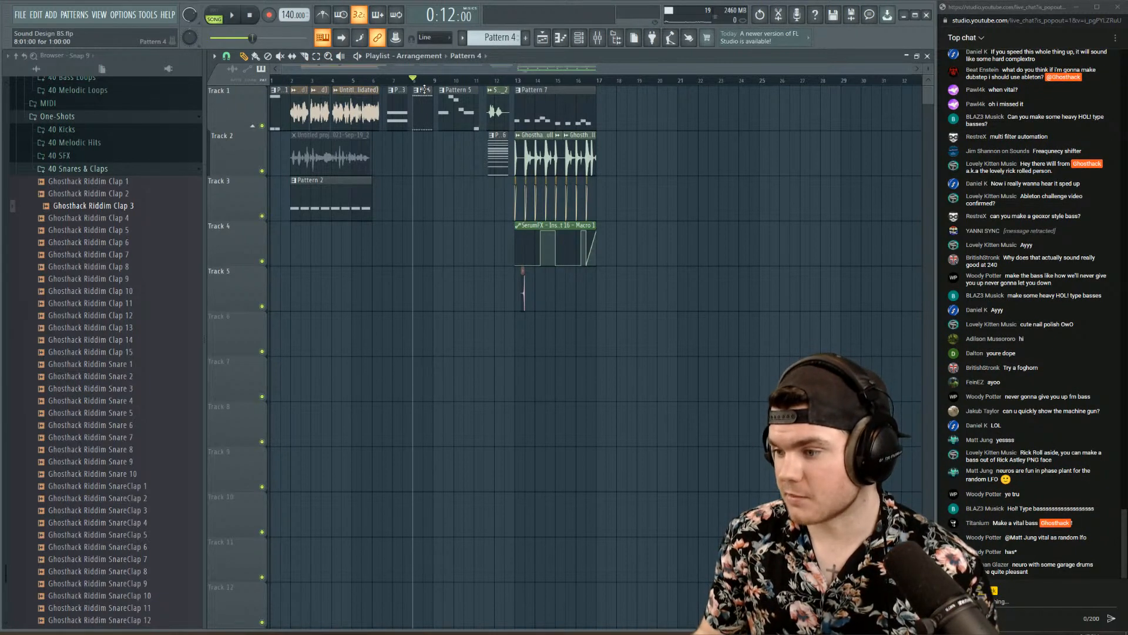
left_click(579, 37)
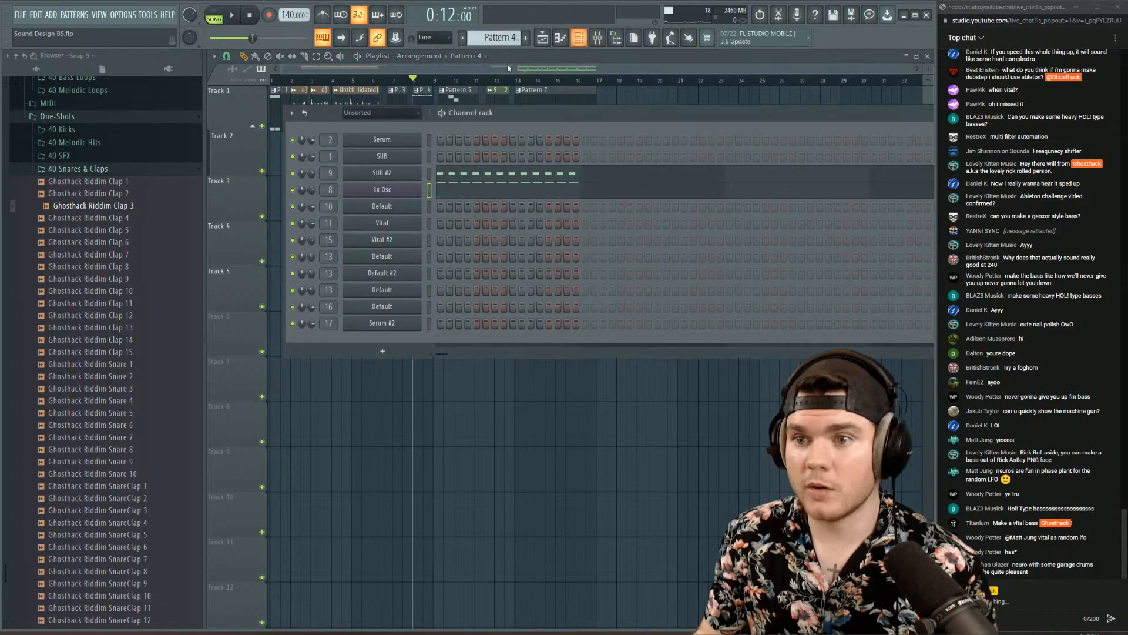
left_click(525, 37)
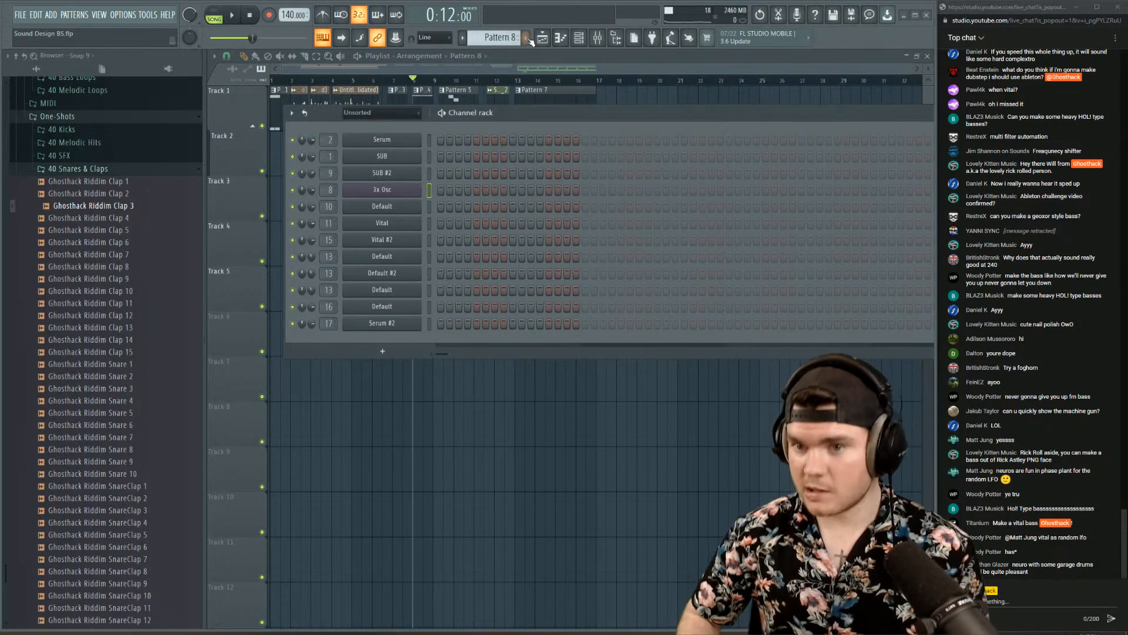
- Add a Sytrus channel to the channel rack and load its Default preset
left_click(395, 351)
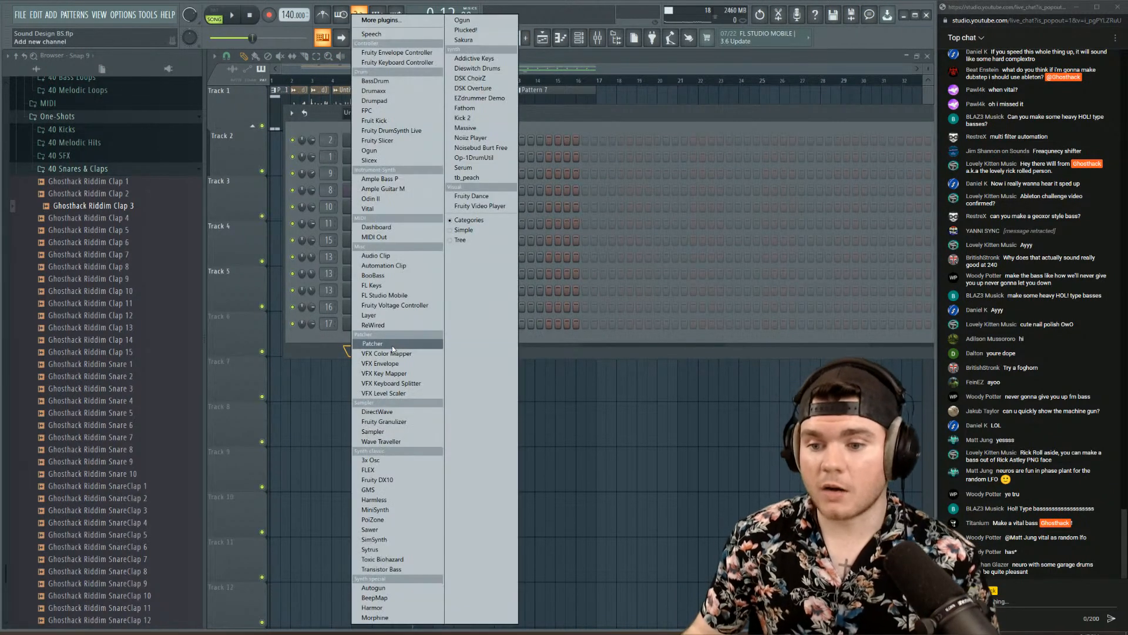
left_click(390, 553)
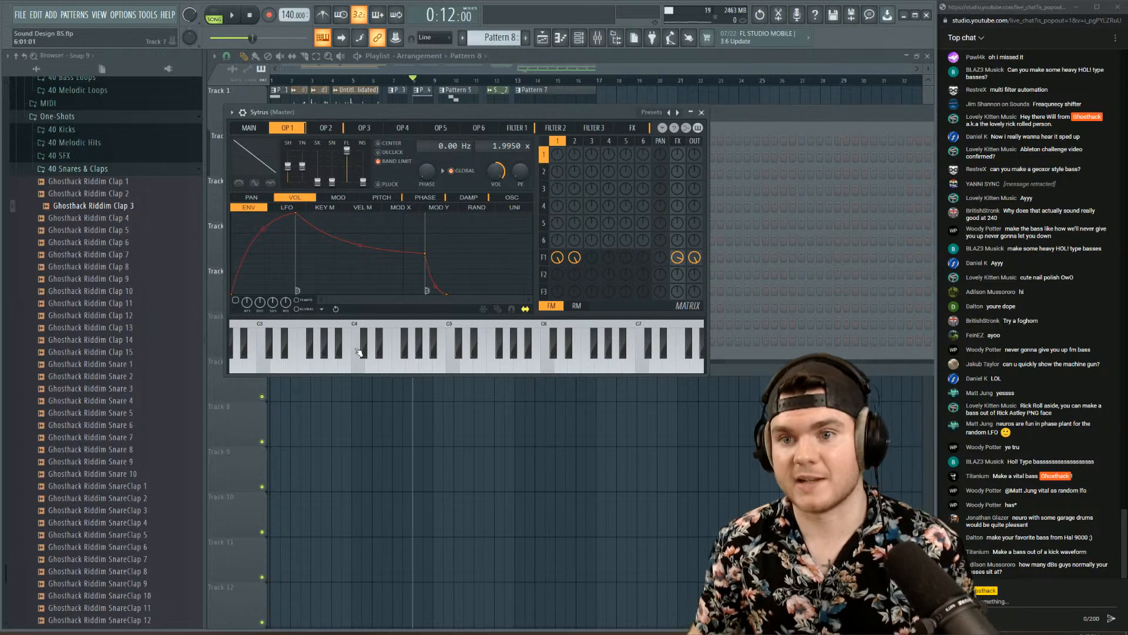
left_click_drag(341, 112, 338, 160)
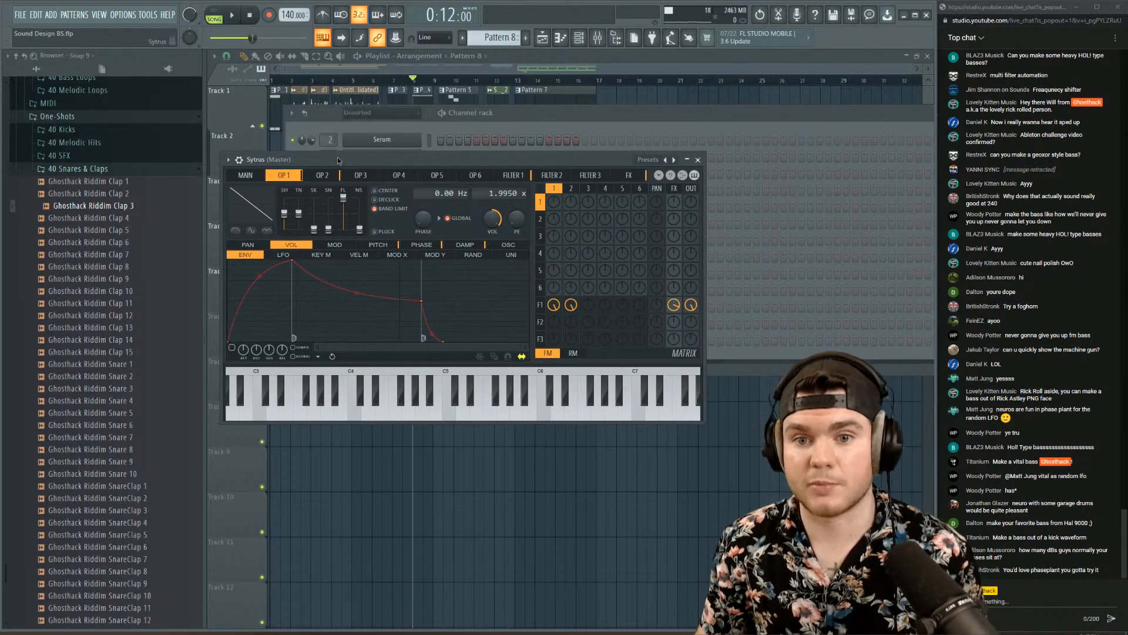
left_click(135, 168)
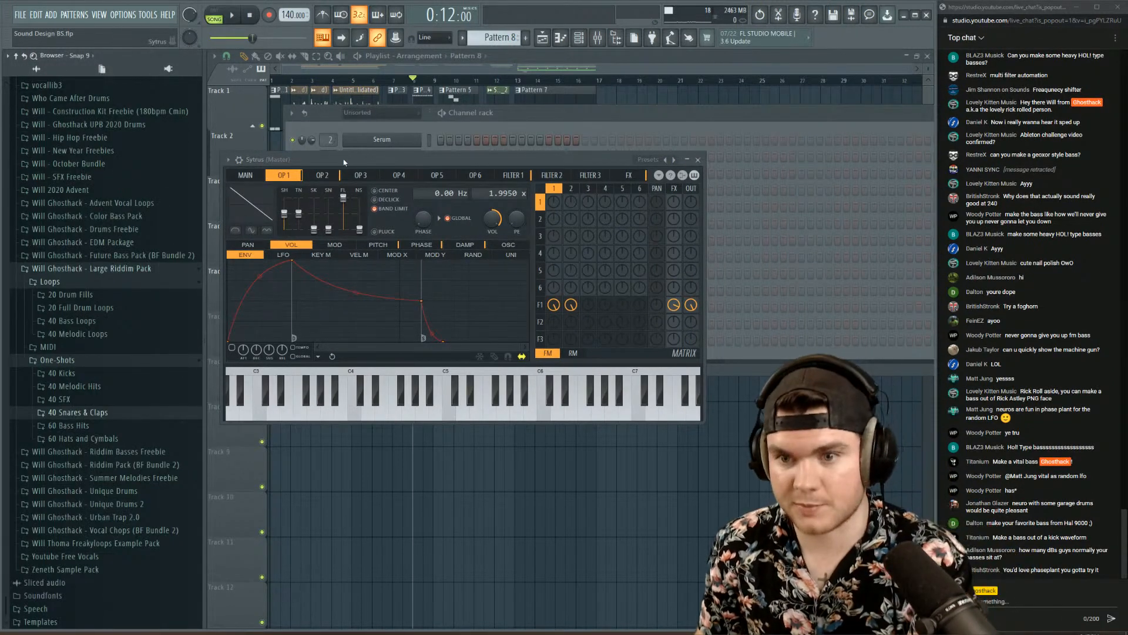
left_click(228, 159)
mouse_move(293, 194)
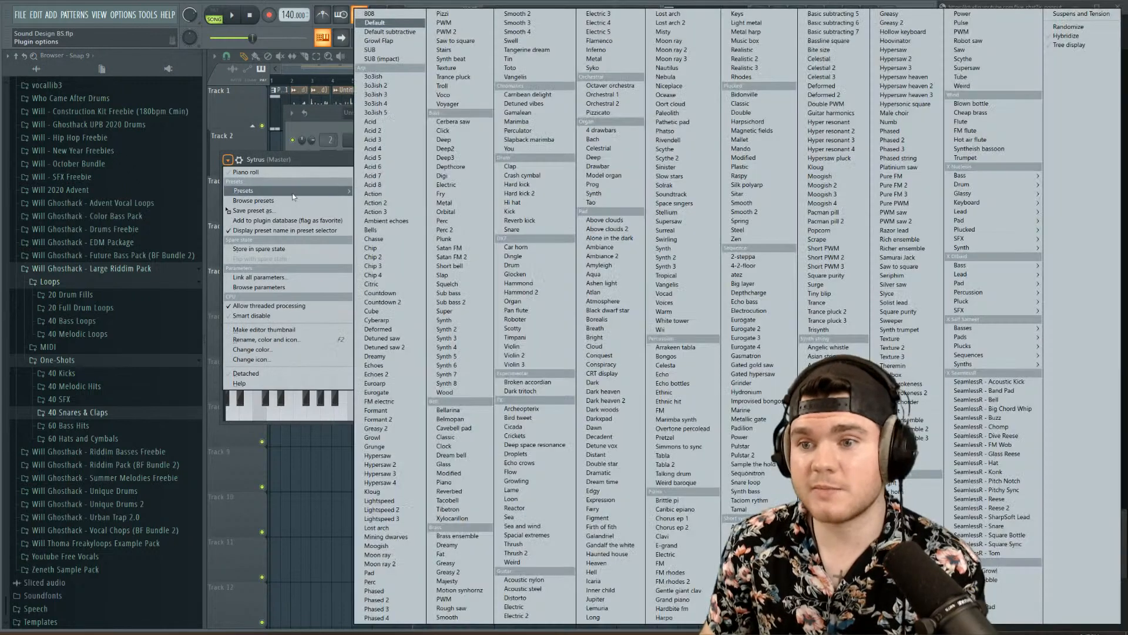
left_click(386, 24)
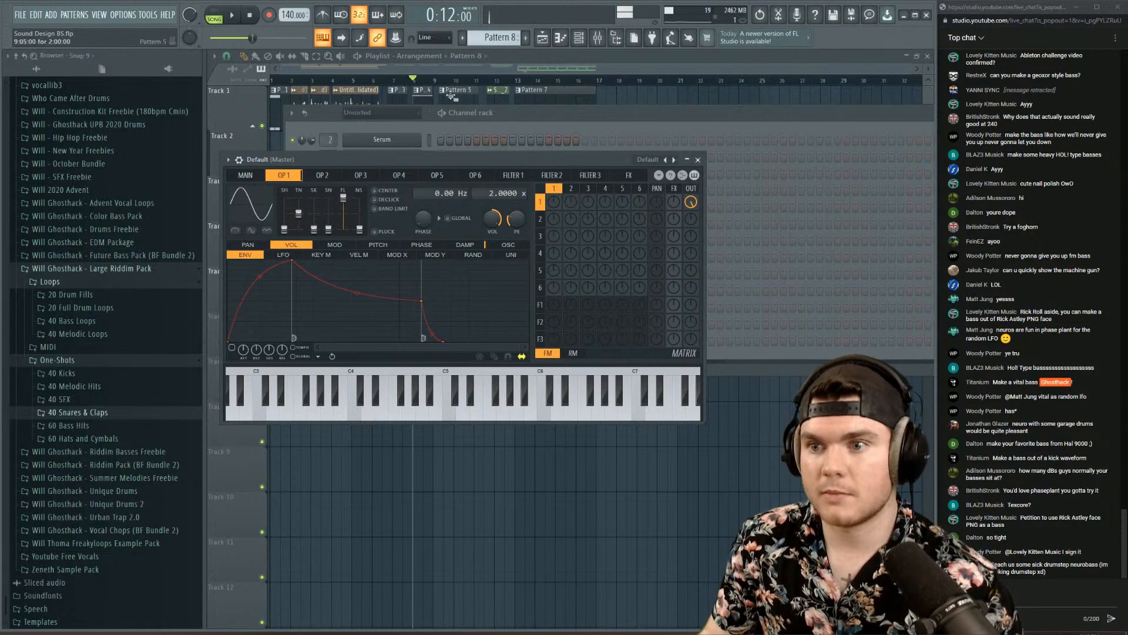
- Enter an E4 note almost one bar long at the start of Pattern 8 in the Sytrus channel's piano roll
left_click(463, 113)
right_click(409, 340)
left_click(444, 339)
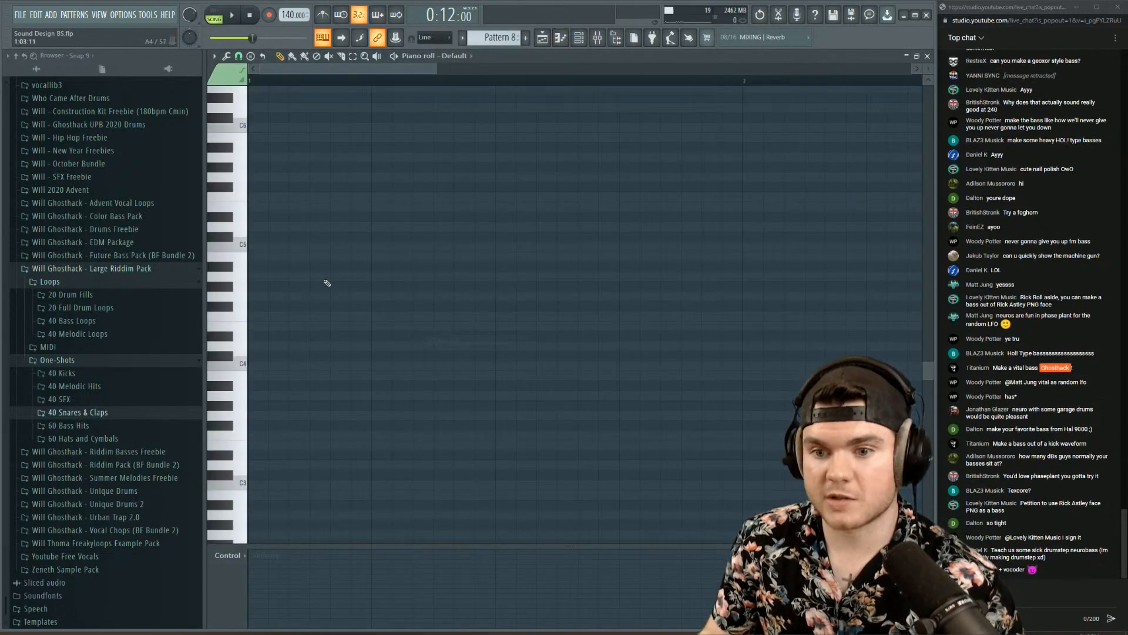
scroll(317, 284, "up", 6)
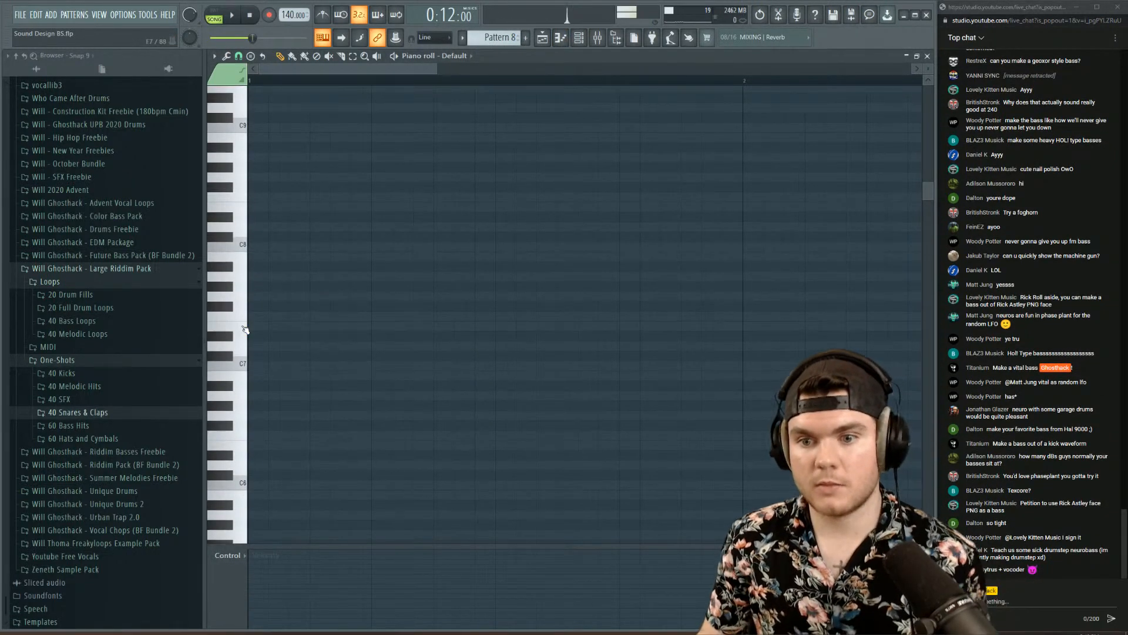
scroll(245, 329, "down", 4)
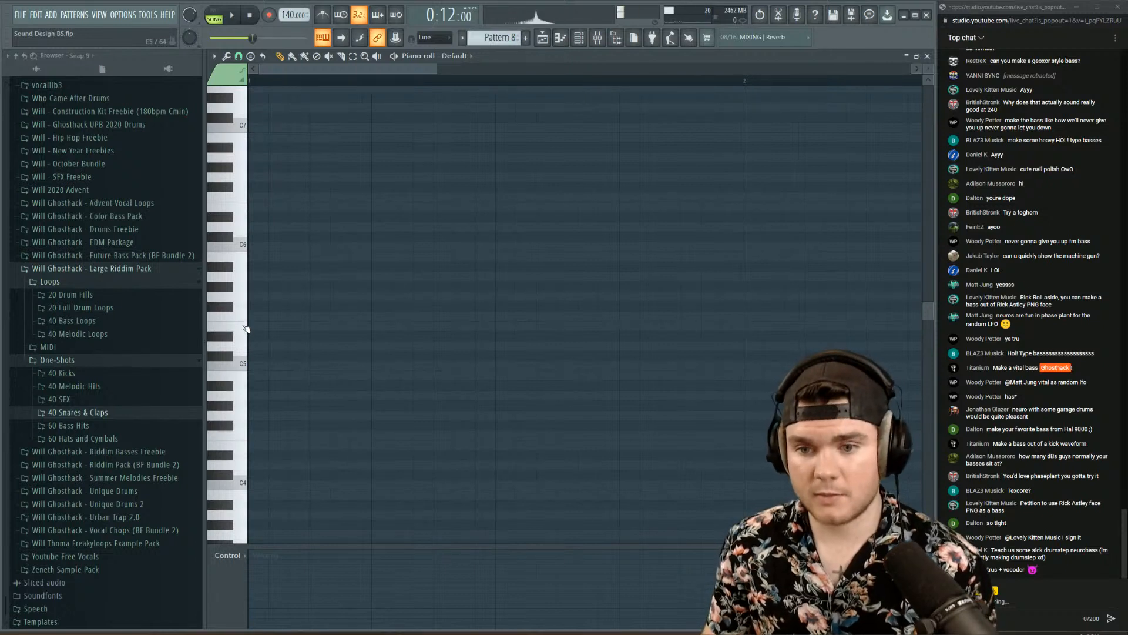
left_click(252, 326)
scroll(282, 83, "down", 2)
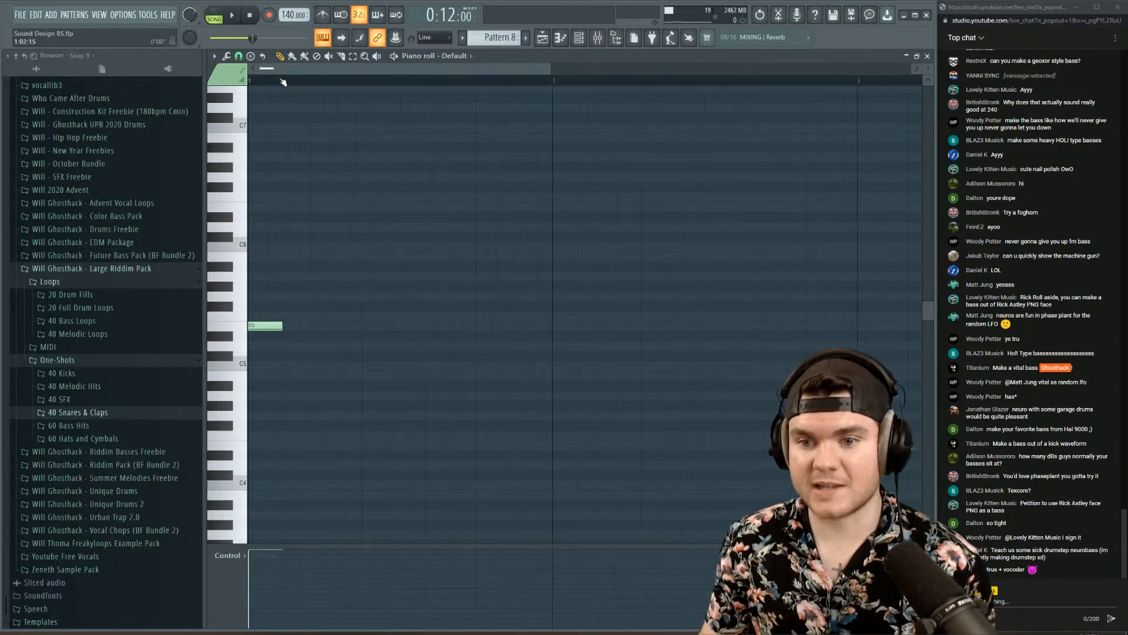
scroll(281, 287, "down", 2)
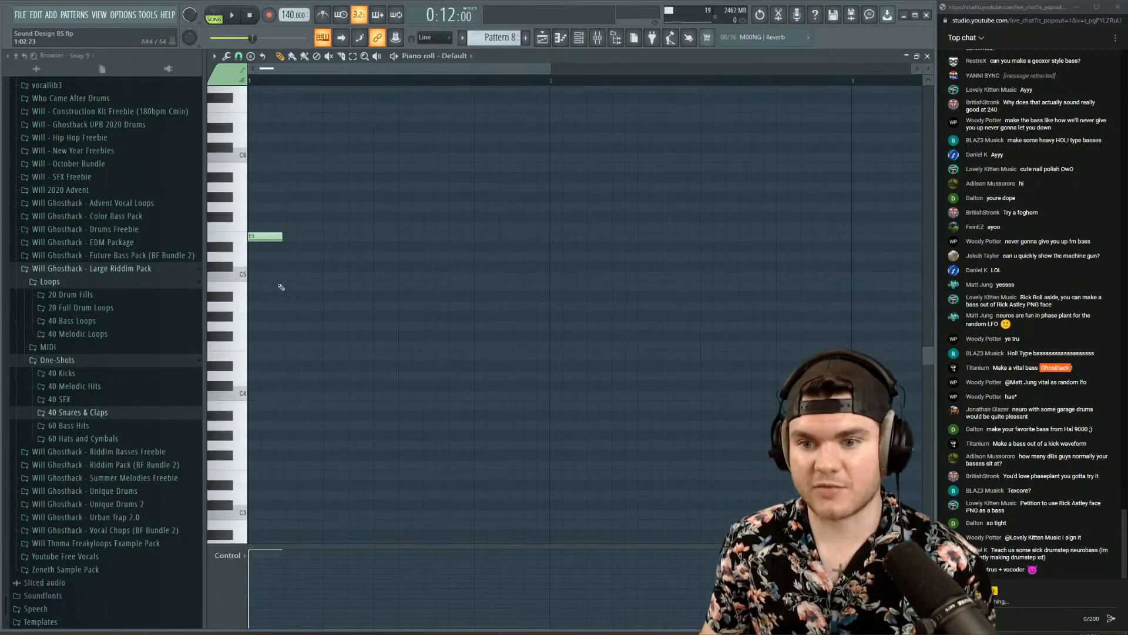
left_click(260, 359)
left_click_drag(281, 356, 586, 356)
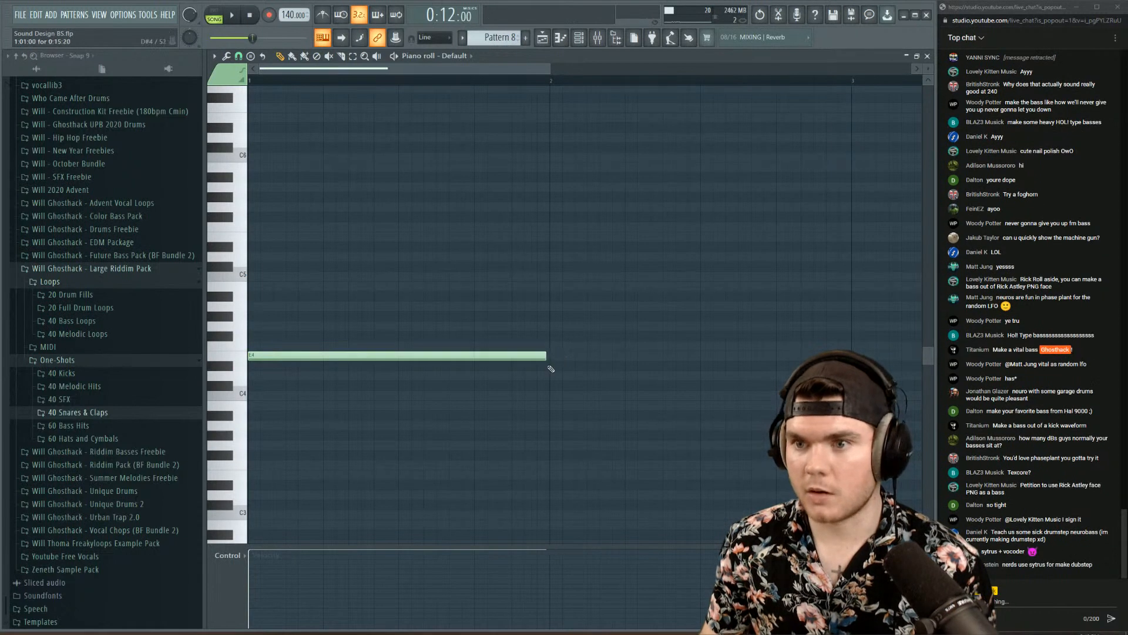
- Play Pattern 8 in pattern mode and turn on the metronome
key("space")
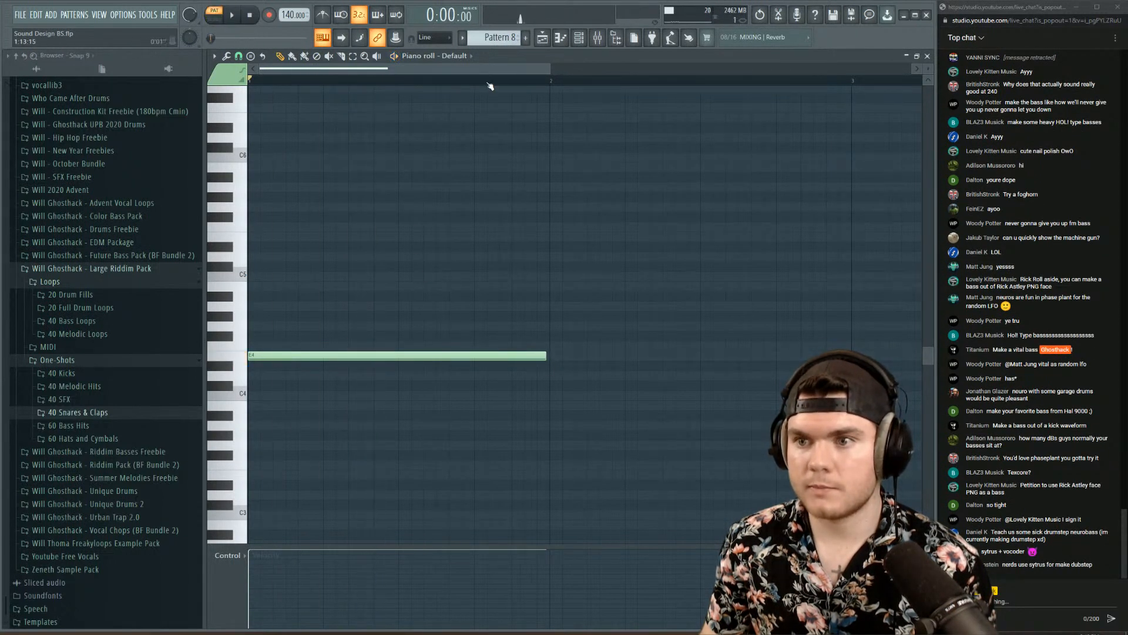
key("space")
left_click(323, 15)
key("space")
key("space")
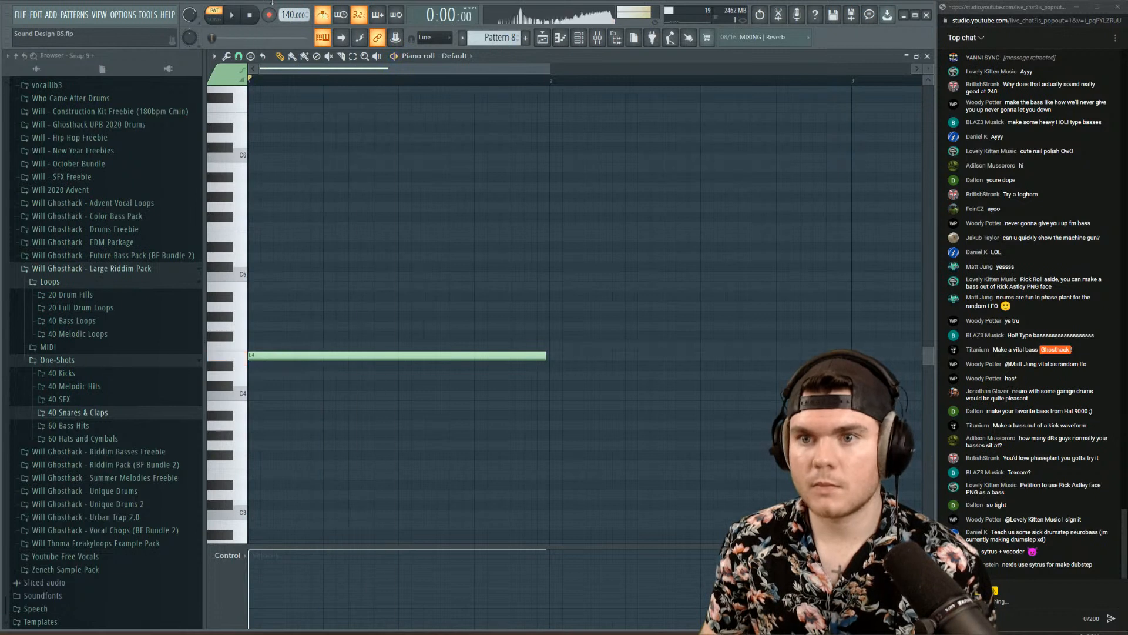
- Set the project tempo to 175 BPM and audition the Sytrus note
left_click_drag(289, 15, 289, 1)
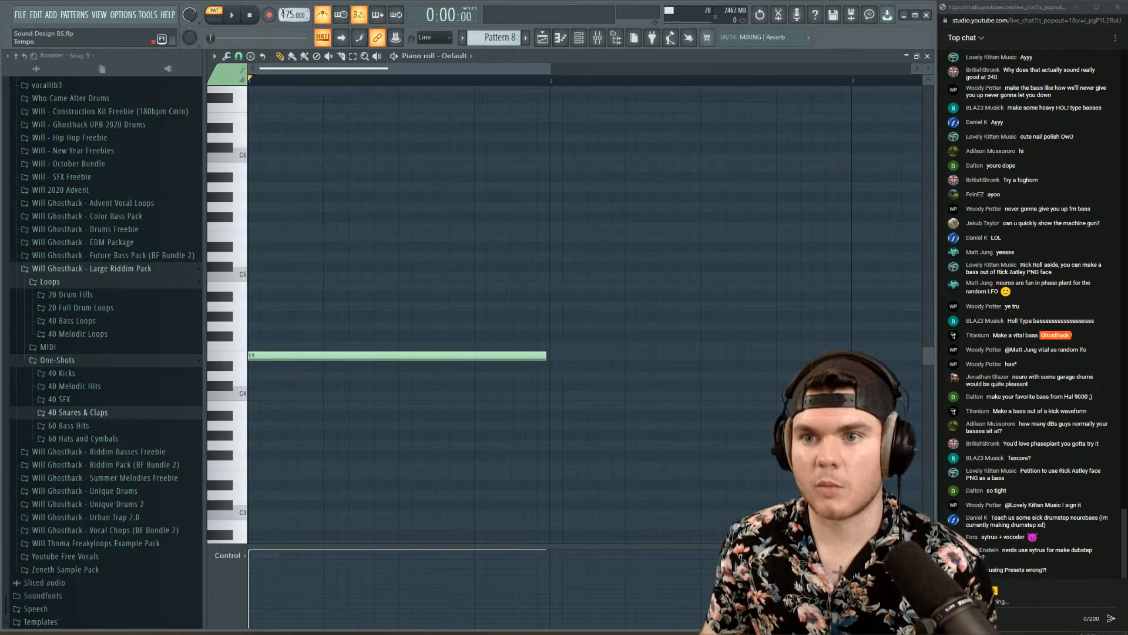
key("space")
key("space")
scroll(536, 91, "down", 1)
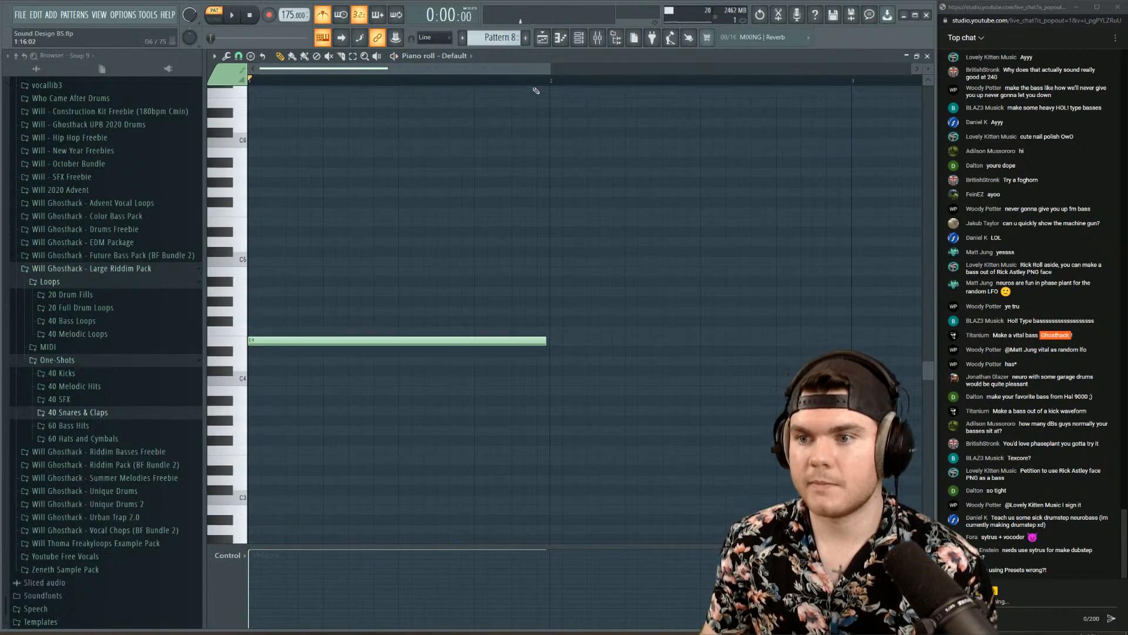
scroll(537, 117, "down", 5)
scroll(455, 269, "down", 2, "ctrl")
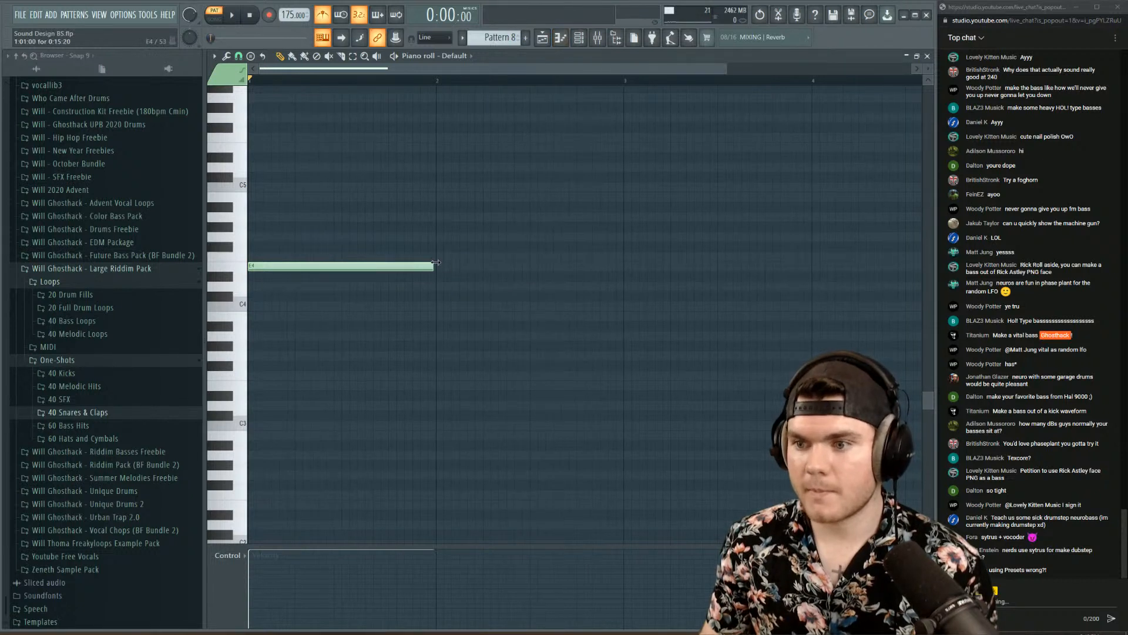
- Extend the E4 note in Pattern 8 to the end of bar 2 and audition it
left_click_drag(435, 263, 645, 266)
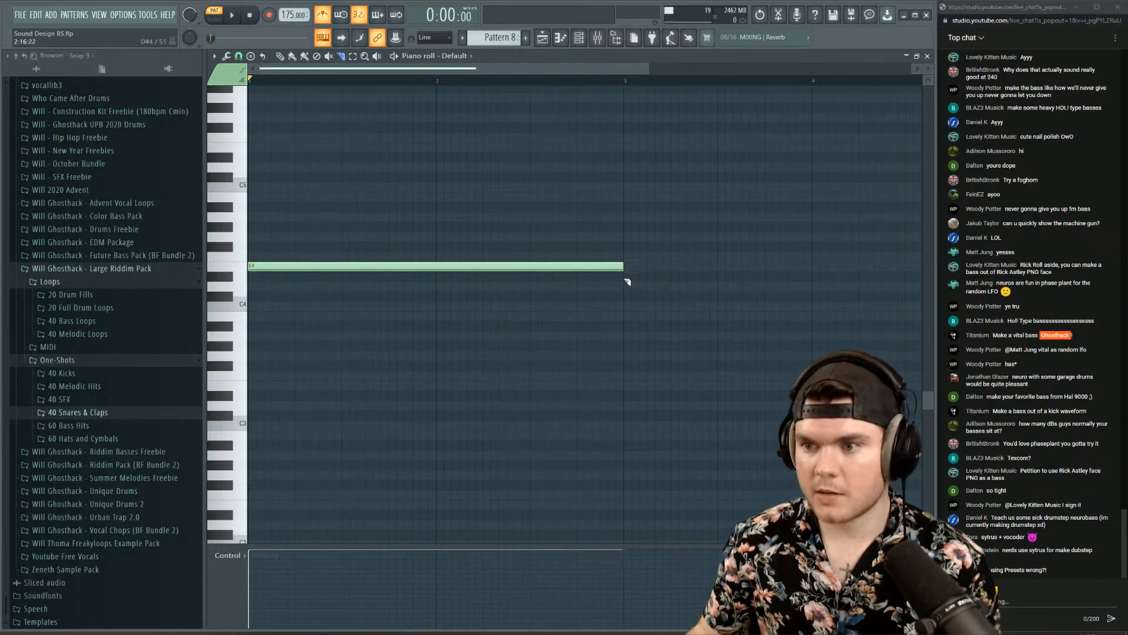
scroll(626, 282, "up", 4)
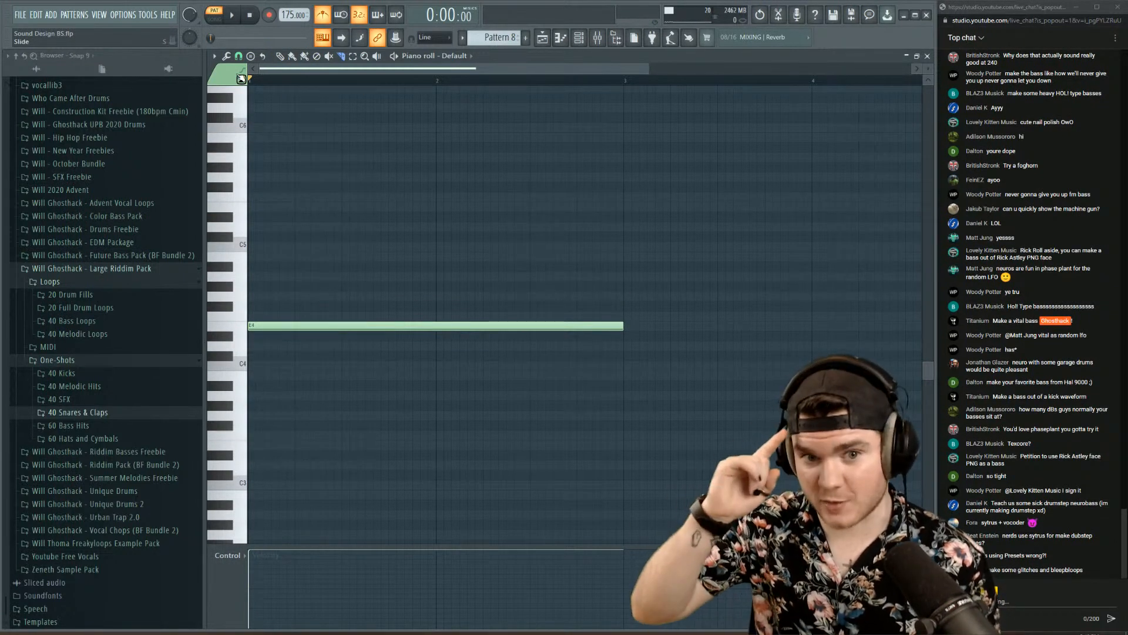
key("space")
key("space")
key("space")
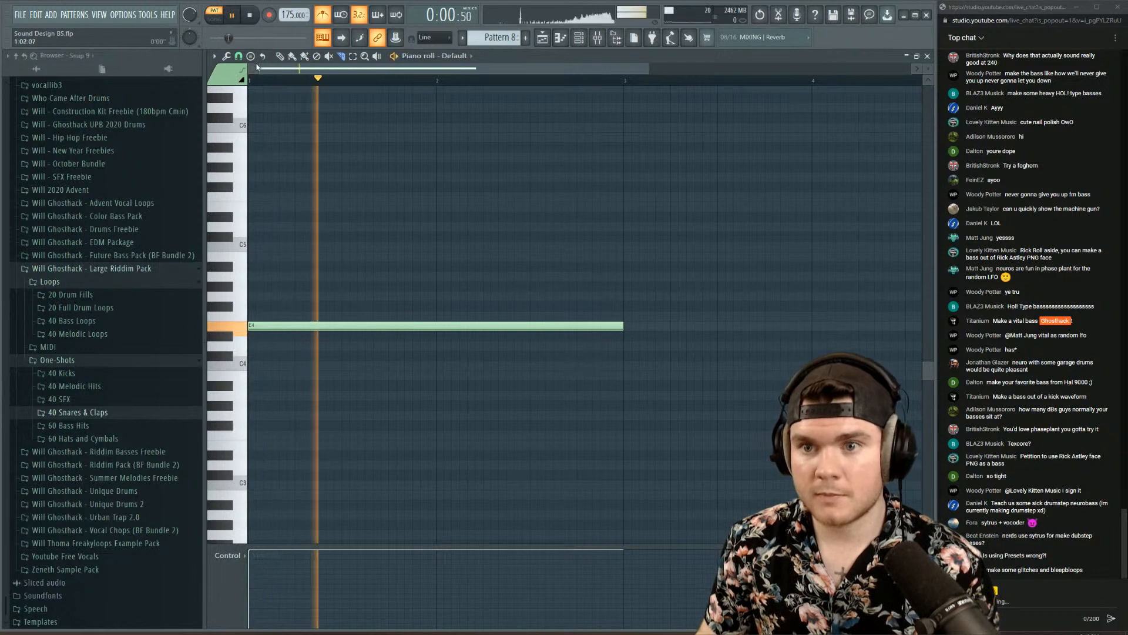
key("space")
key("space")
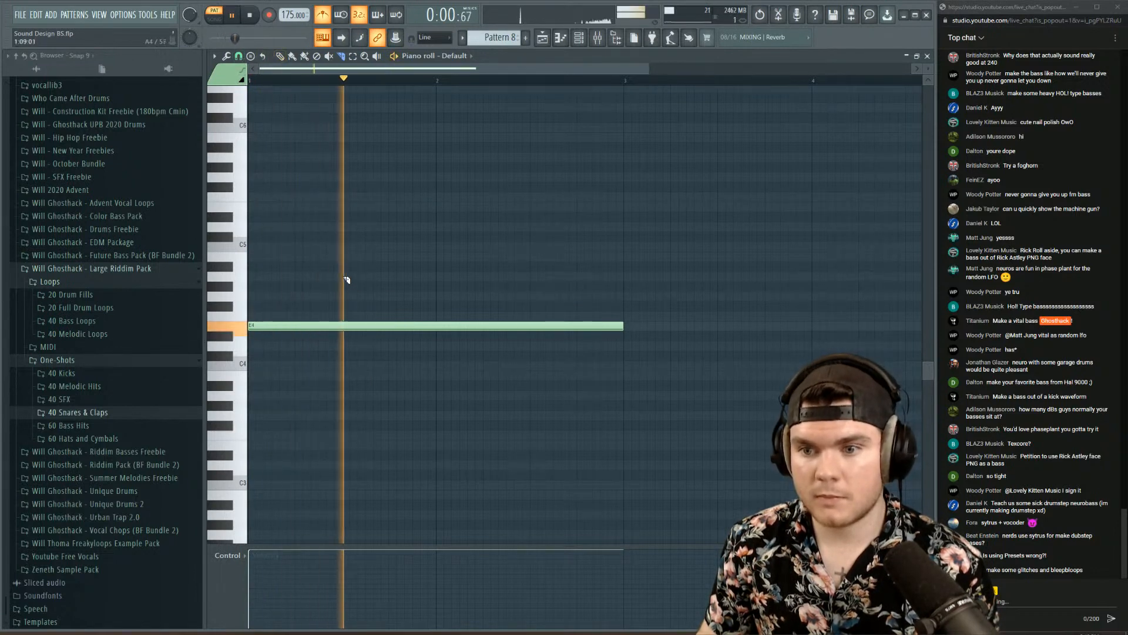
key("space")
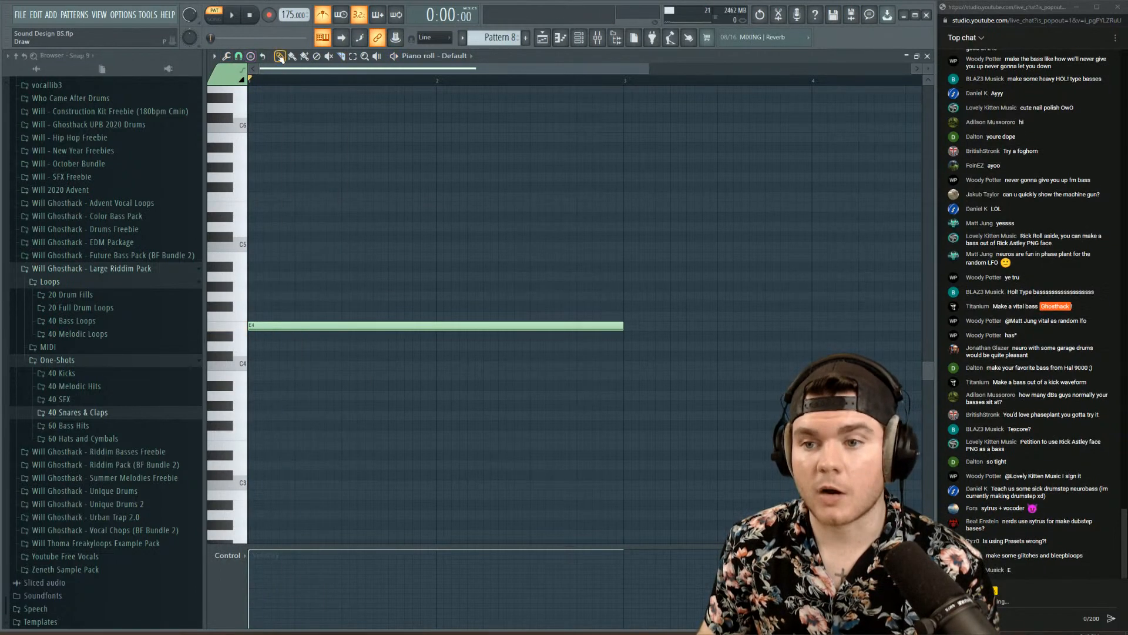
- Add a slide note on A4 halfway through bar 1 and shorten it to a very short length
key("space")
left_click(347, 275)
key("space")
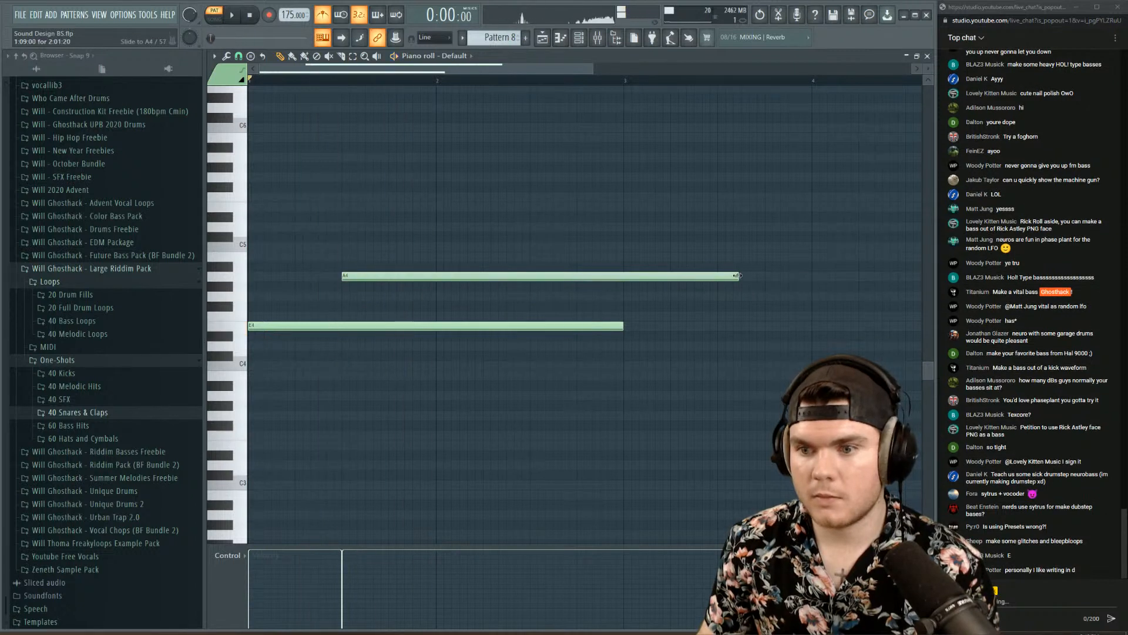
key("space")
left_click_drag(736, 275, 346, 287)
key("space")
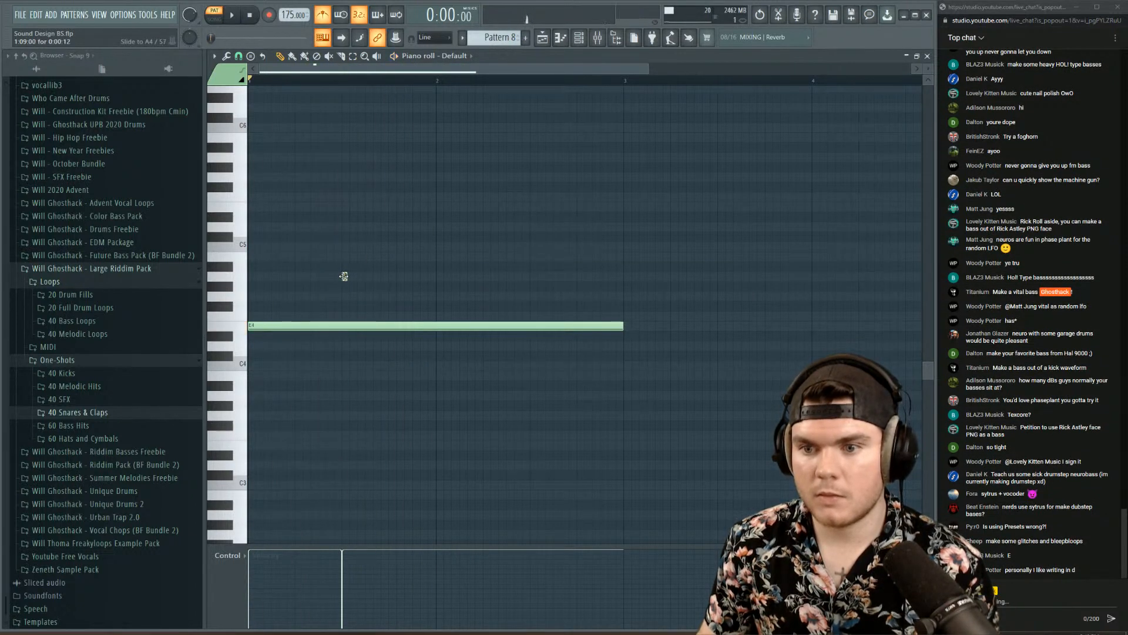
key("space")
left_click(391, 316)
key("space")
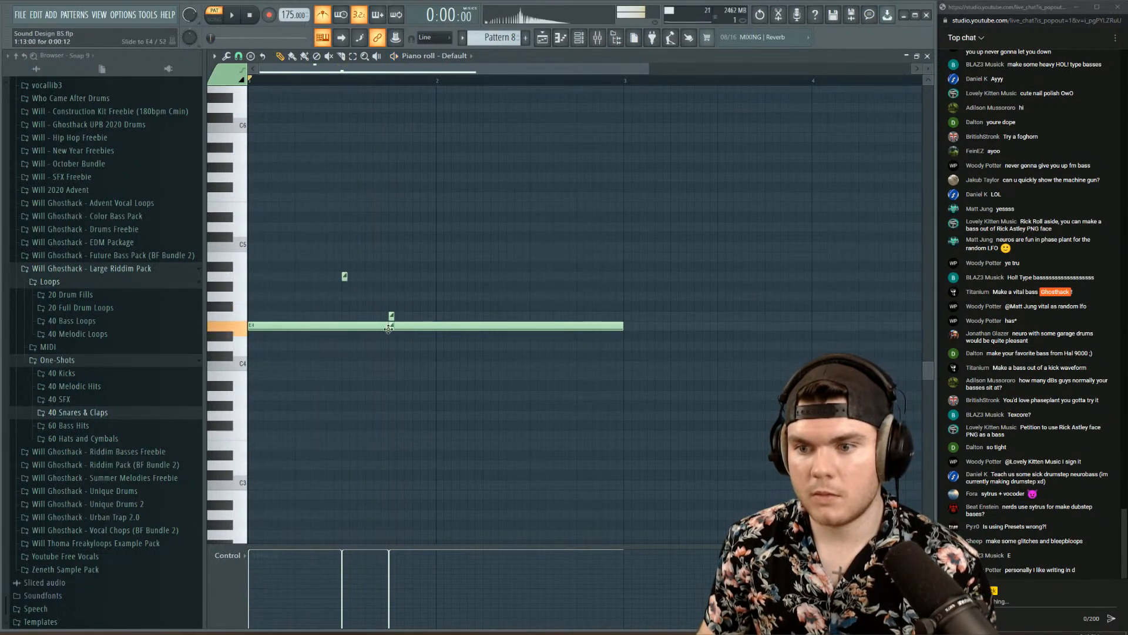
key("space")
right_click(391, 317)
key("space")
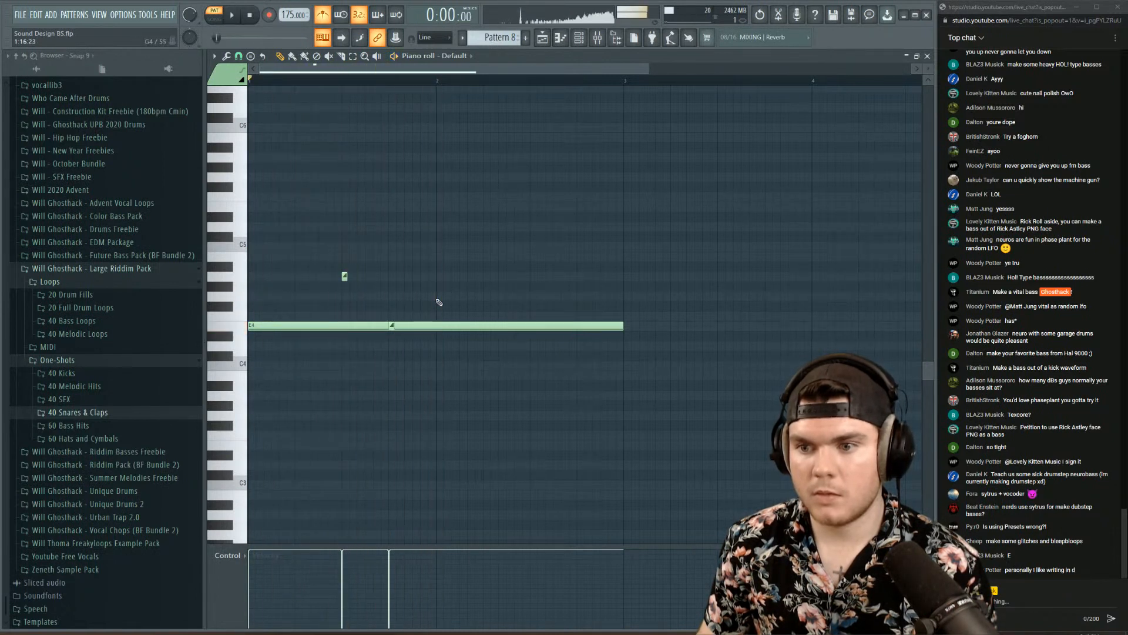
key("space")
right_click(395, 323)
key("space")
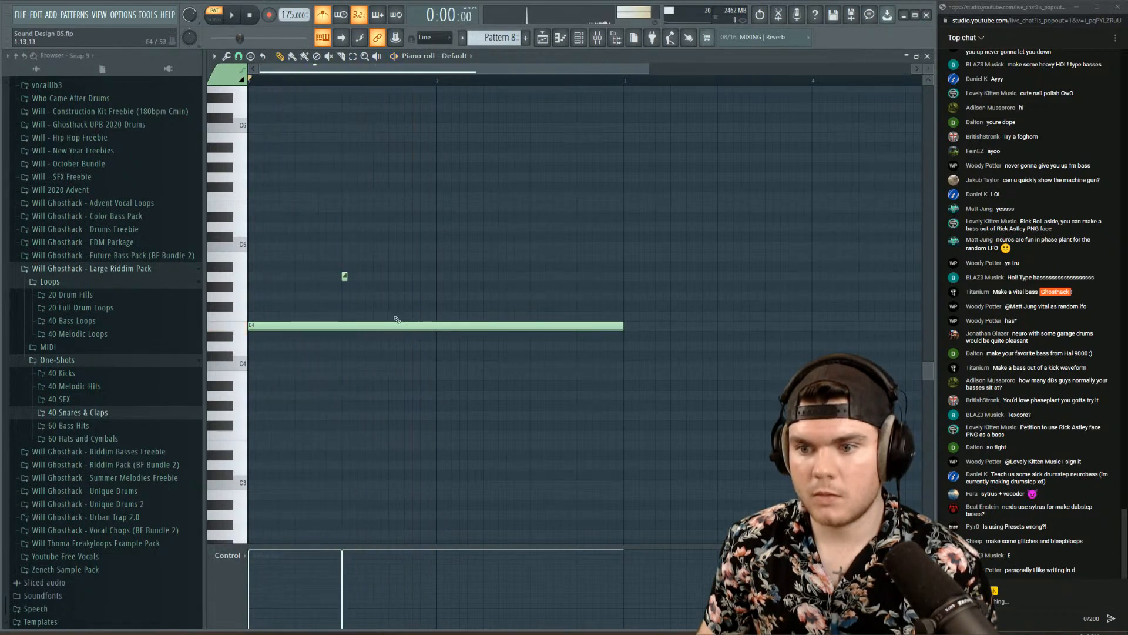
- Place a short slide note on E4 three quarters of the way through bar 1
double_click(393, 319)
left_click(424, 244)
key("space")
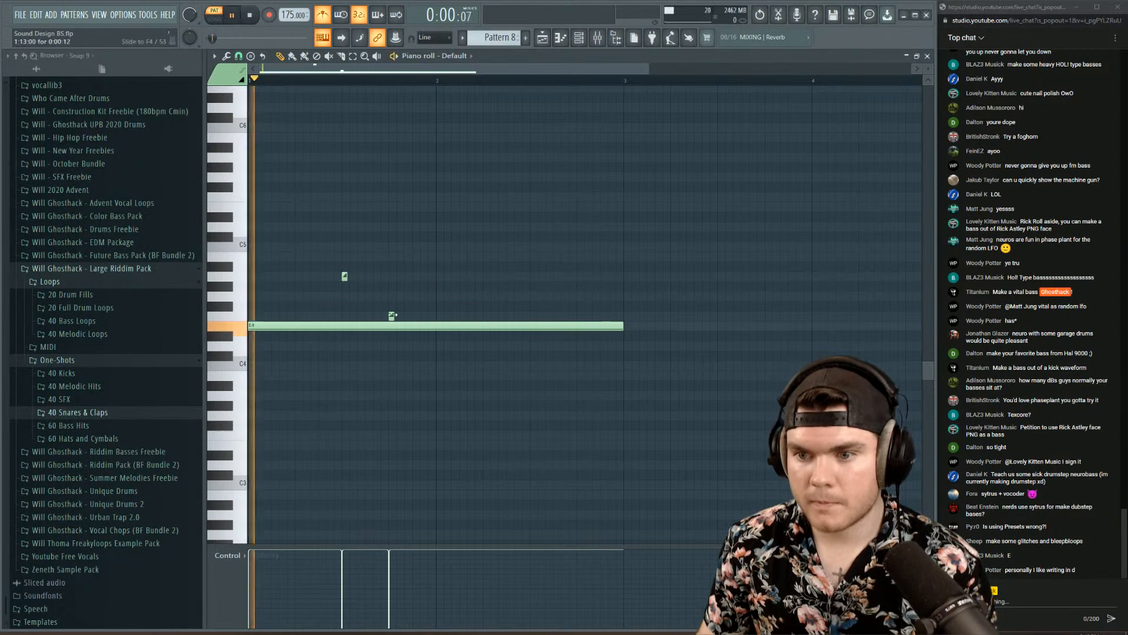
left_click_drag(391, 324, 391, 327)
key("space")
- Add short slide notes on C5 at the start of bar 2 and B4 halfway through it, the B4 one slightly longer
left_click(436, 226)
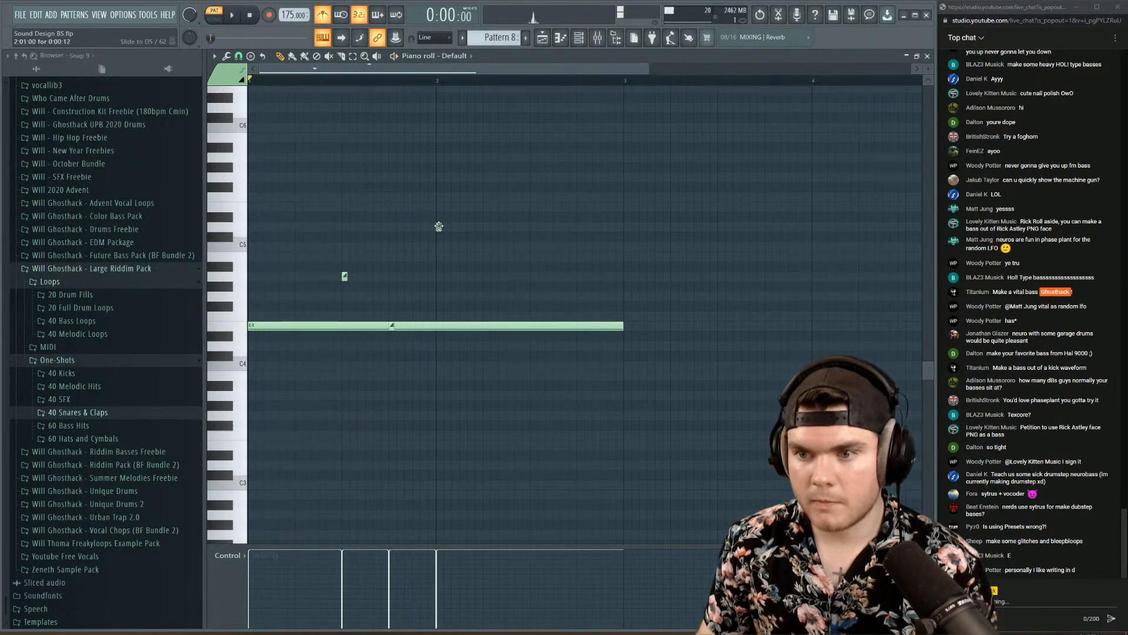
left_click_drag(437, 247, 438, 247)
key("space")
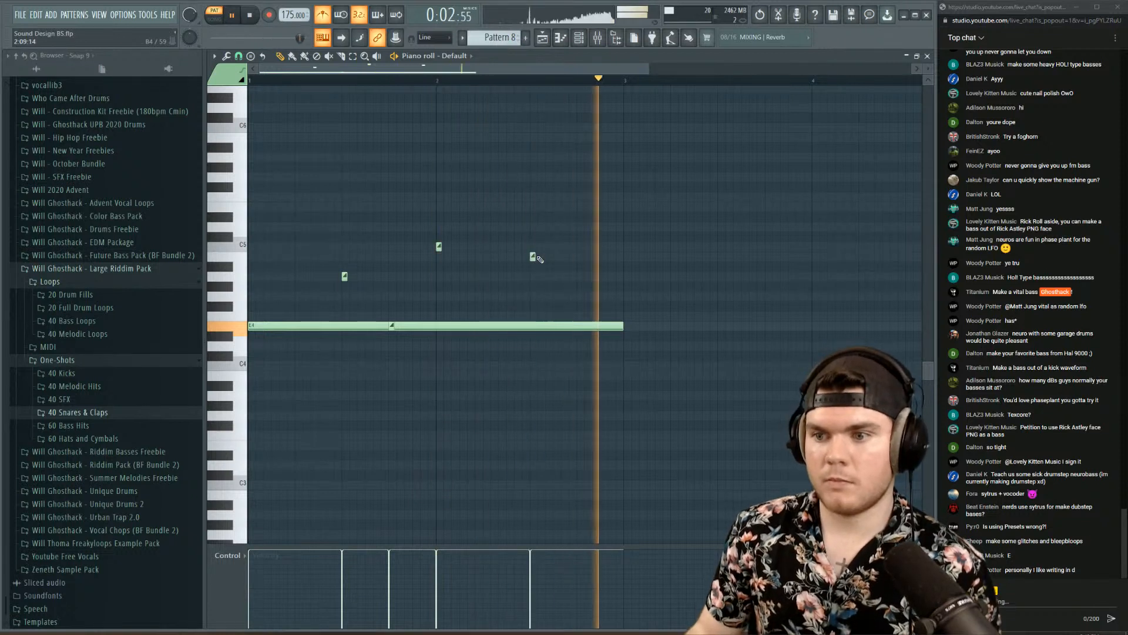
left_click(532, 256)
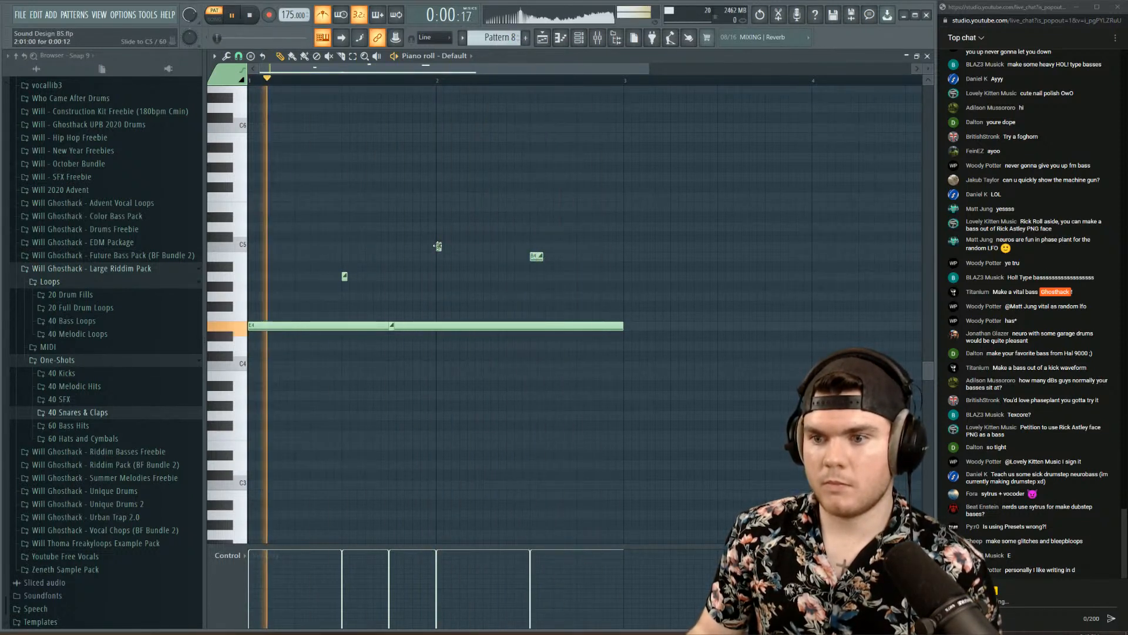
left_click(610, 316)
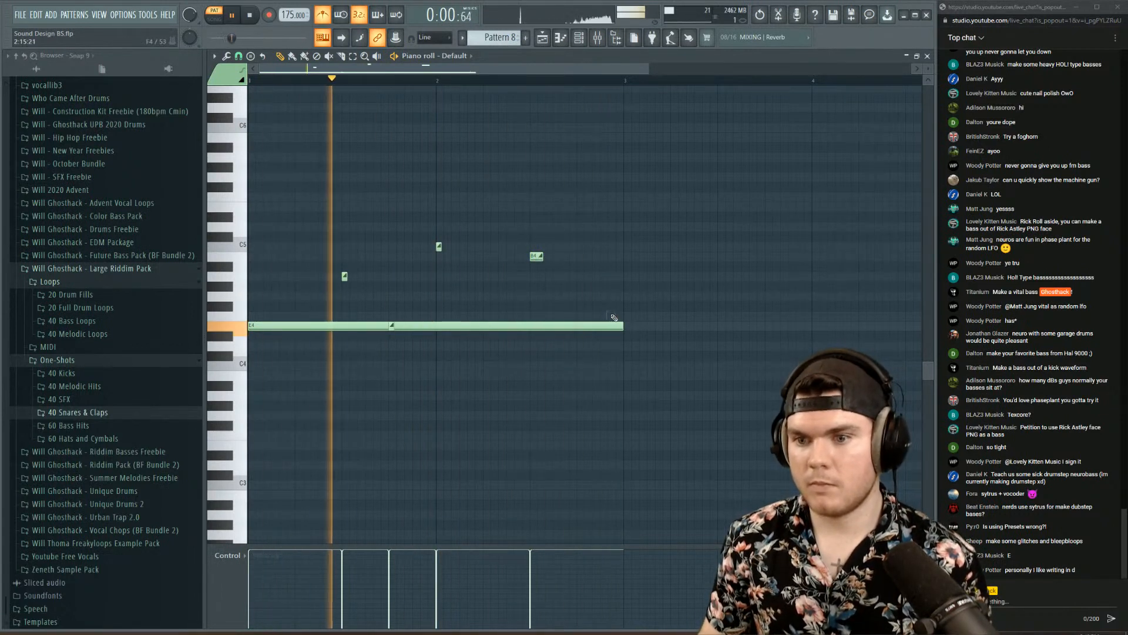
right_click(610, 315)
key("space")
left_click(389, 316)
key("space")
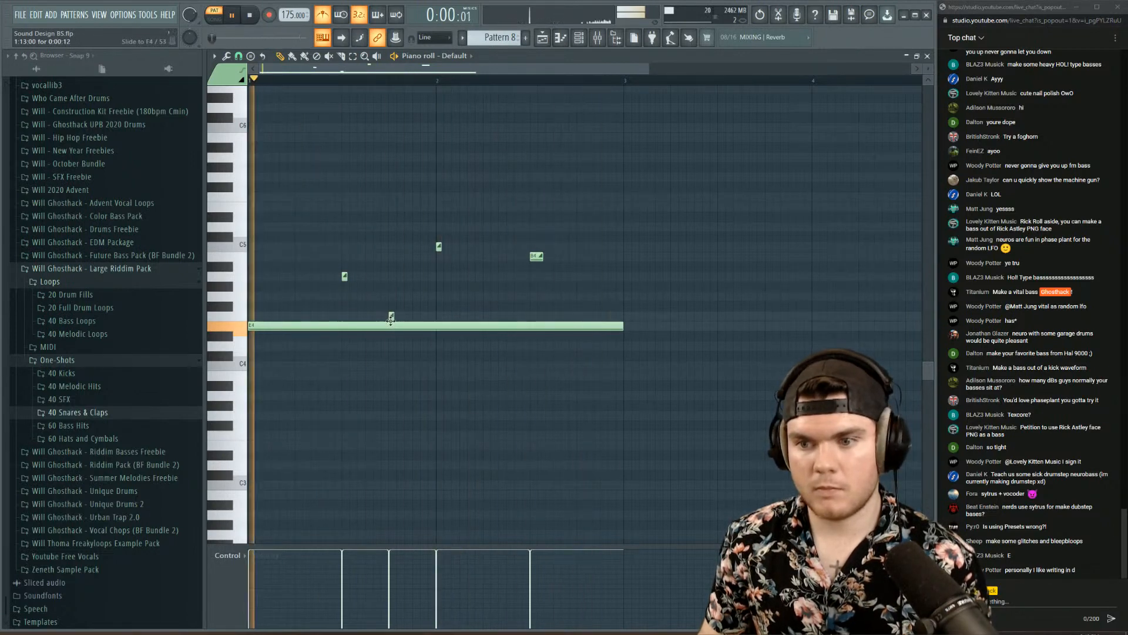
left_click_drag(391, 316, 391, 326)
left_click(713, 266)
right_click(713, 266)
- Transpose all the notes of the Pattern 8 phrase down two octaves and play them
left_click_drag(717, 359, 242, 196)
key("space")
key("ctrl+Down")
key("ctrl+Down")
key("space")
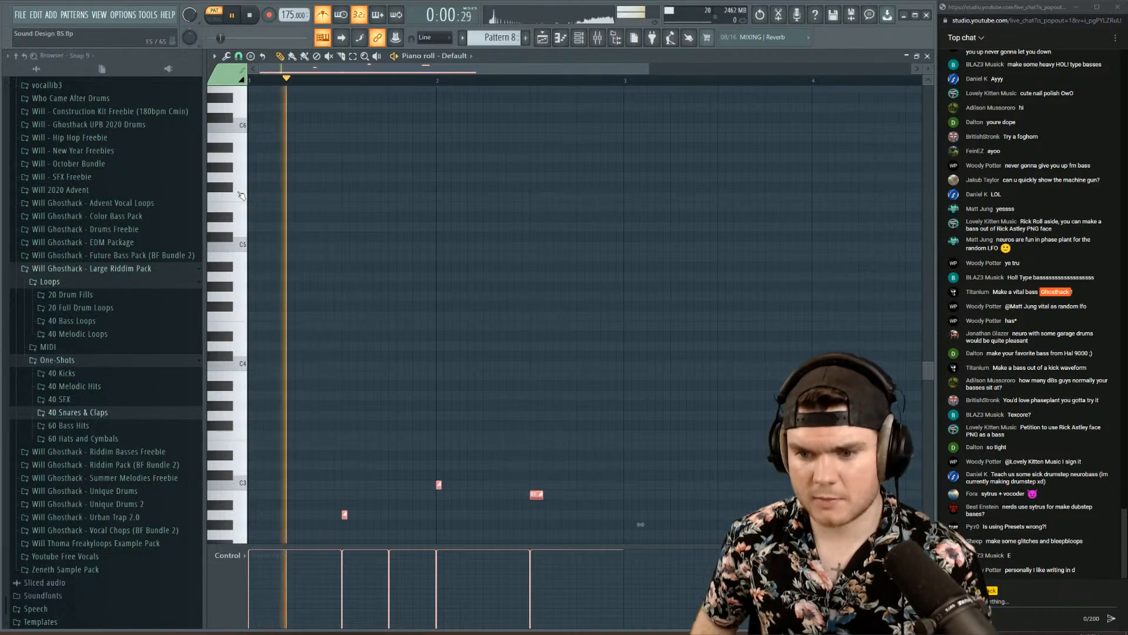
scroll(438, 140, "down", 5)
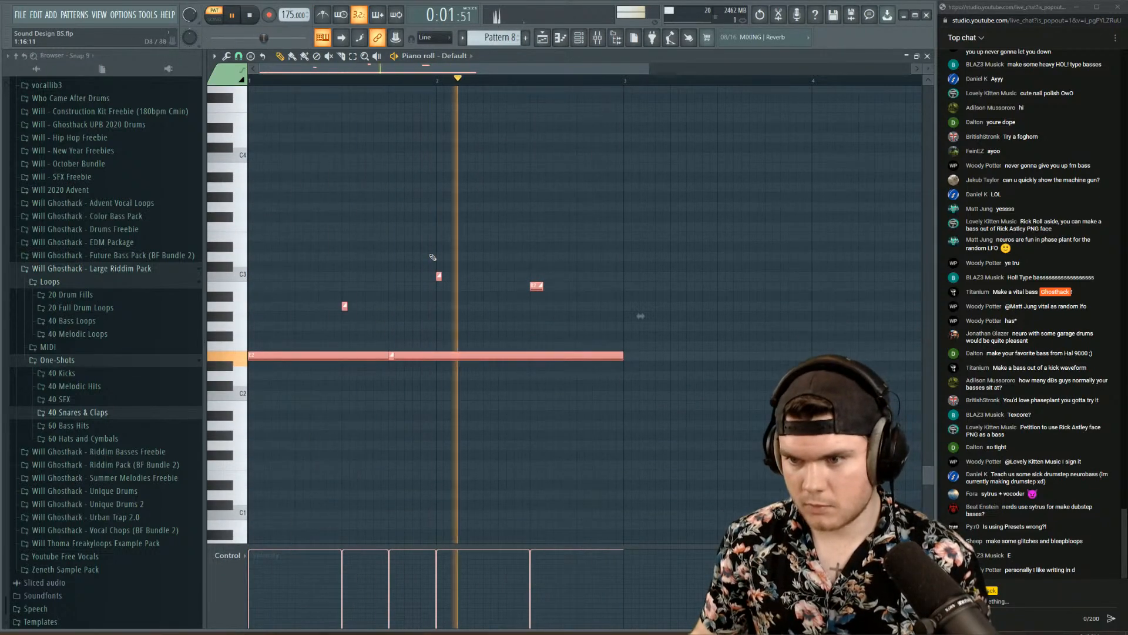
scroll(446, 80, "down", 3)
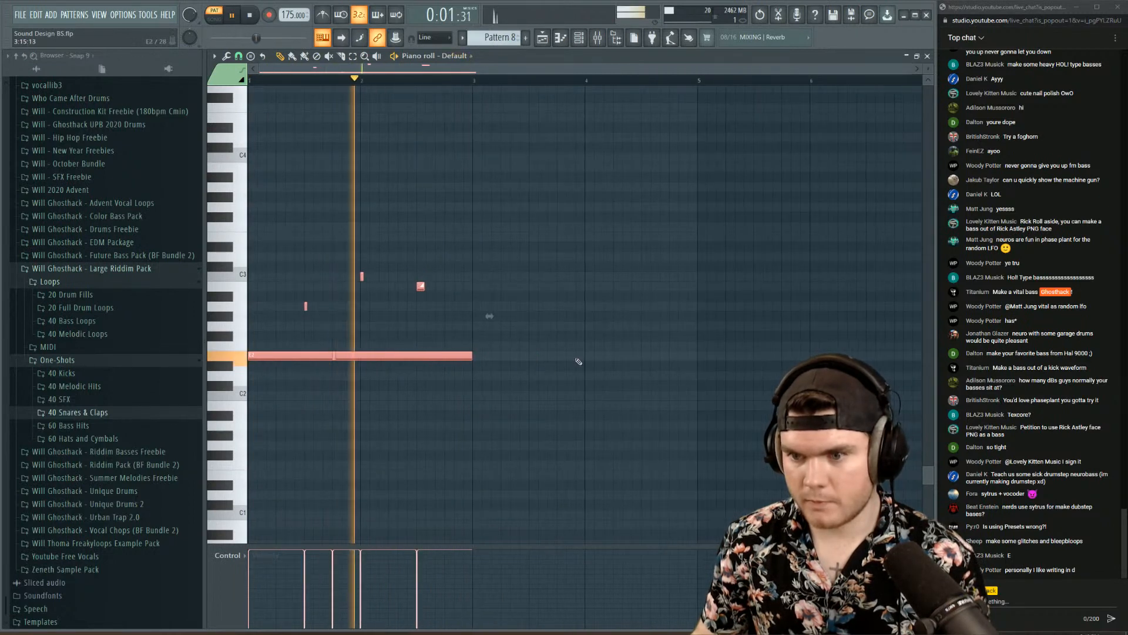
- Duplicate the whole two-bar phrase so that it repeats in bars 3 and 4
left_click(578, 359, "ctrl")
key("space")
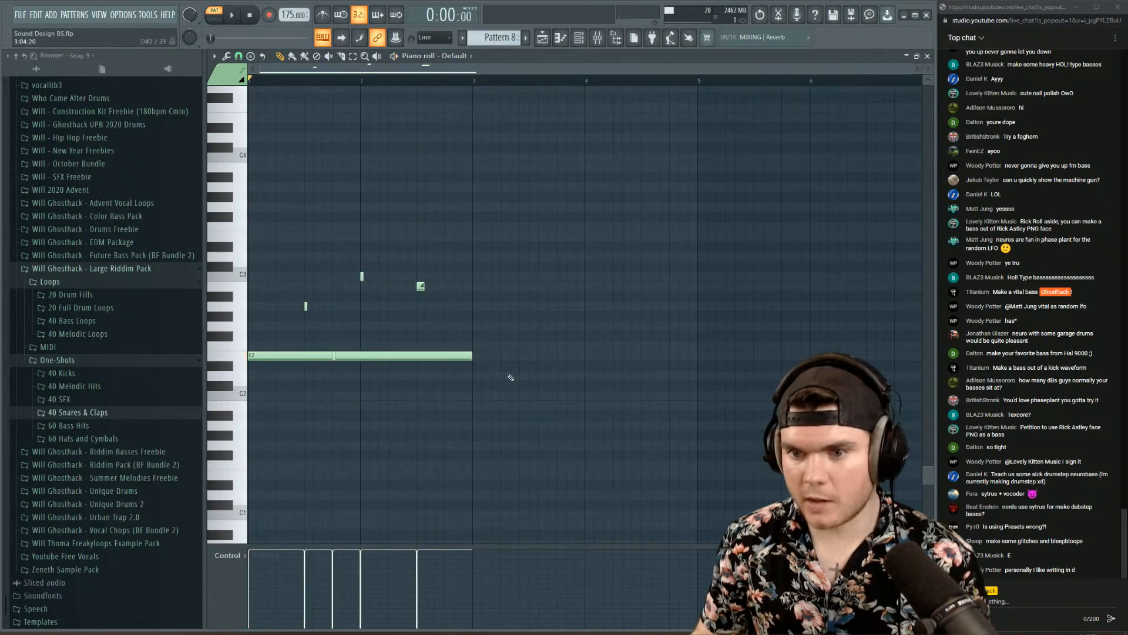
left_click_drag(533, 410, 250, 261)
key("ctrl+b")
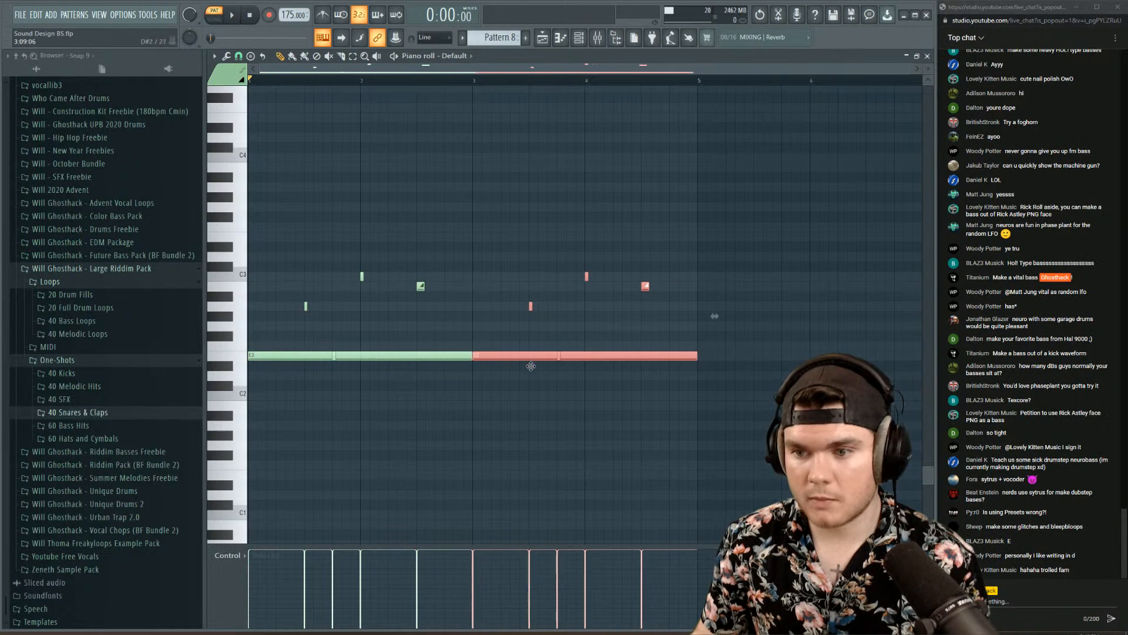
- Transpose the two slide notes in bar 4 up one octave and audition the pattern
key("space")
left_click_drag(682, 311, 589, 251)
key("ctrl+Up")
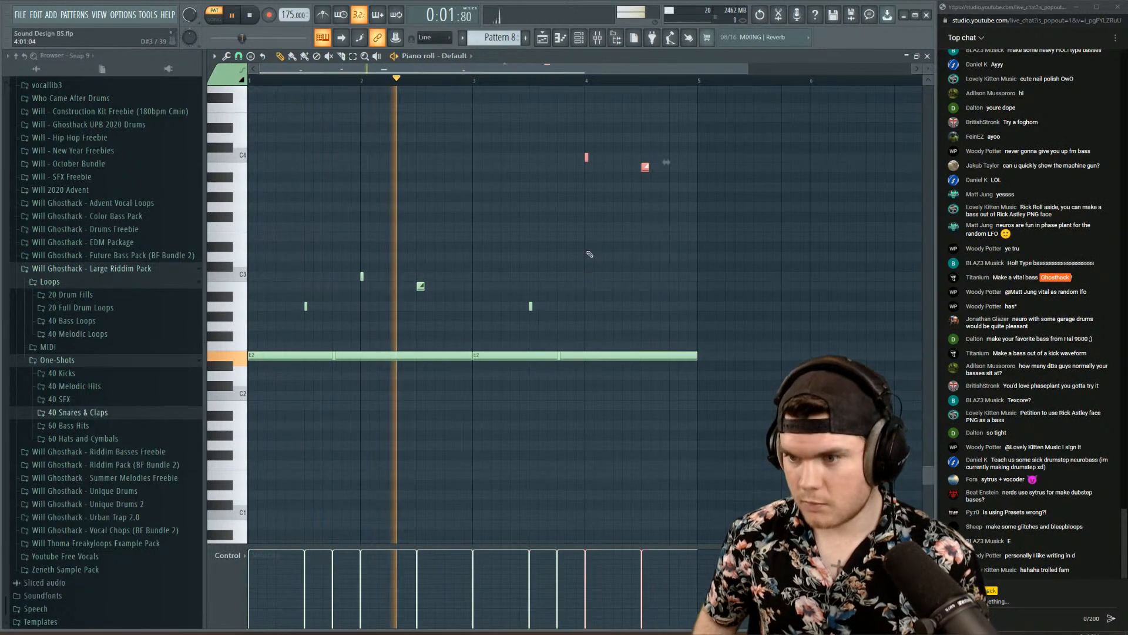
left_click(675, 286)
right_click(675, 287)
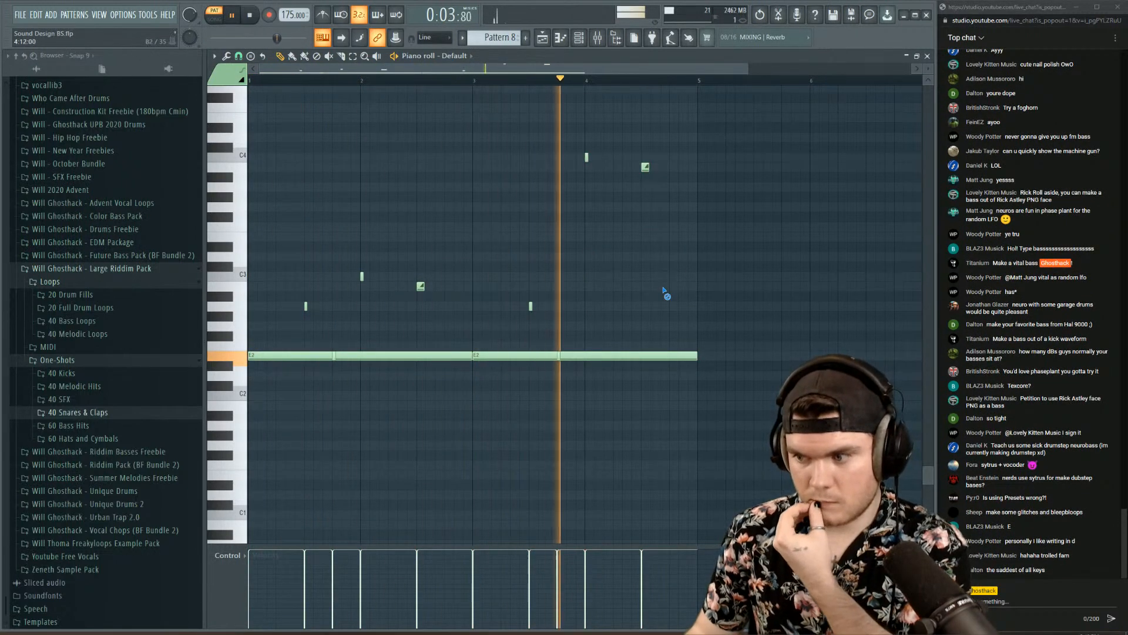
key("space")
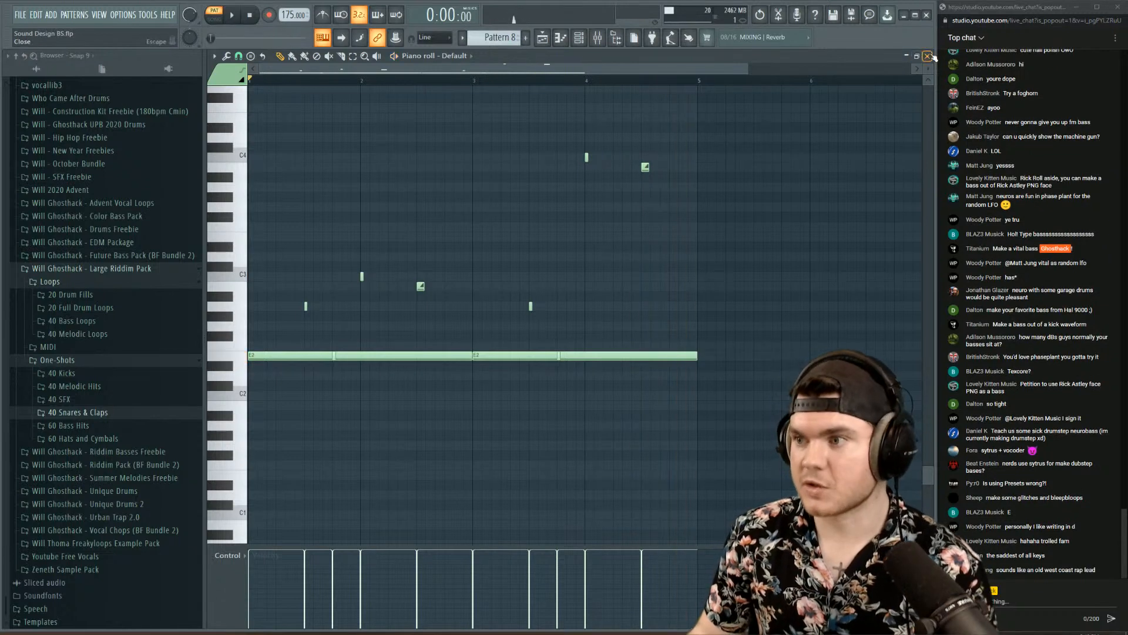
- Close the piano roll, open the Sytrus plug-in, and set operator 2's FM modulation of operator 1 to about 41% in the matrix
left_click(927, 56)
left_click(429, 340)
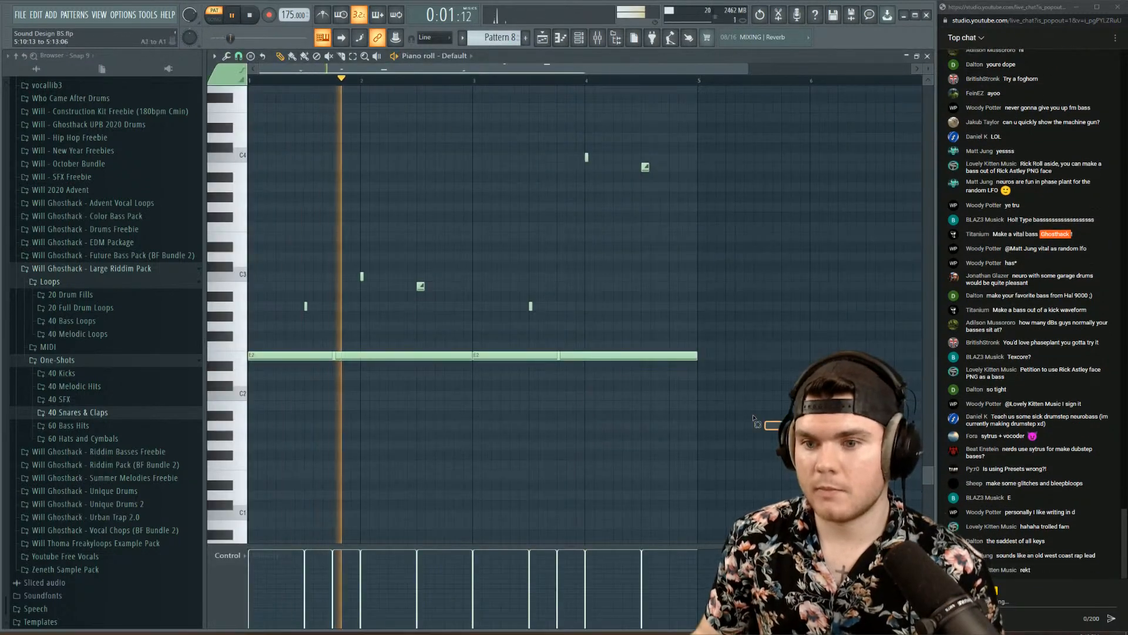
left_click(927, 56)
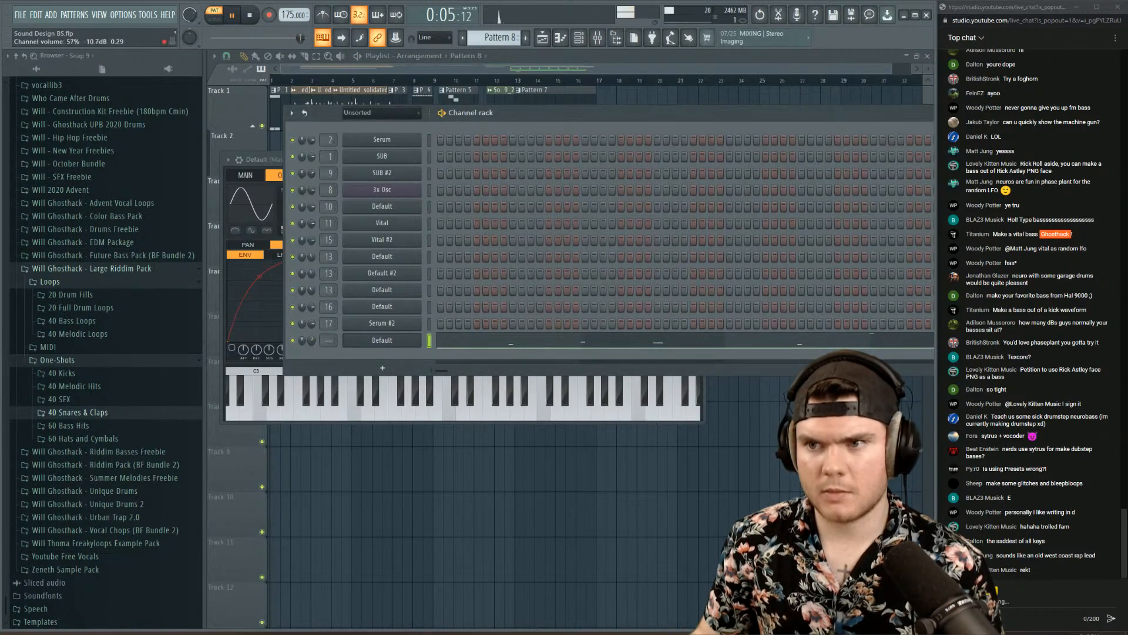
left_click(352, 339)
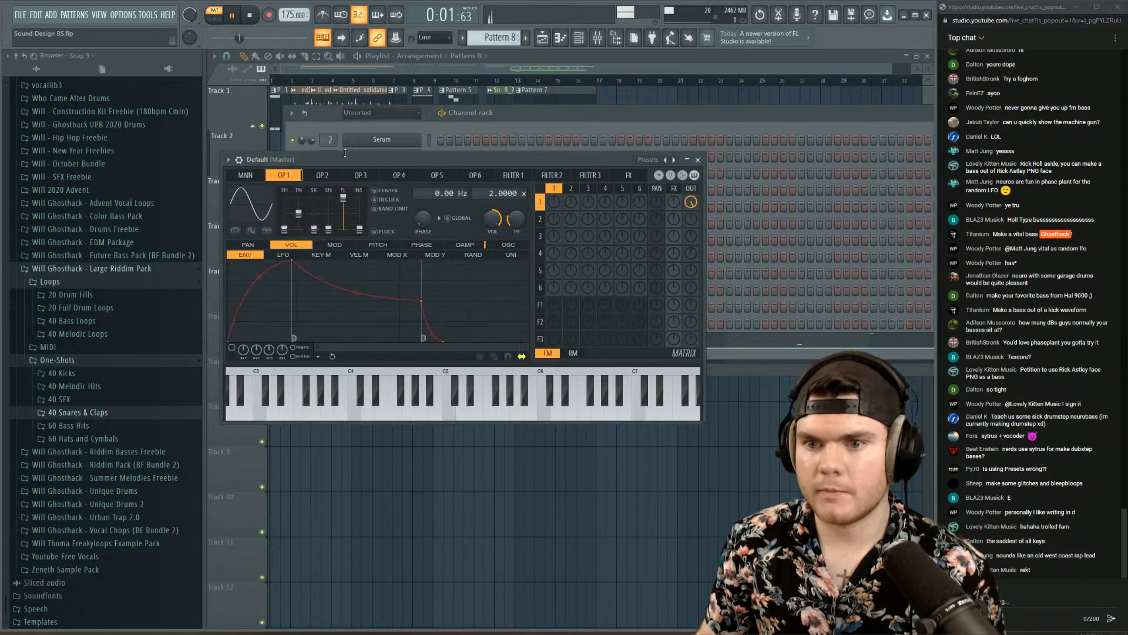
left_click_drag(345, 163, 385, 165)
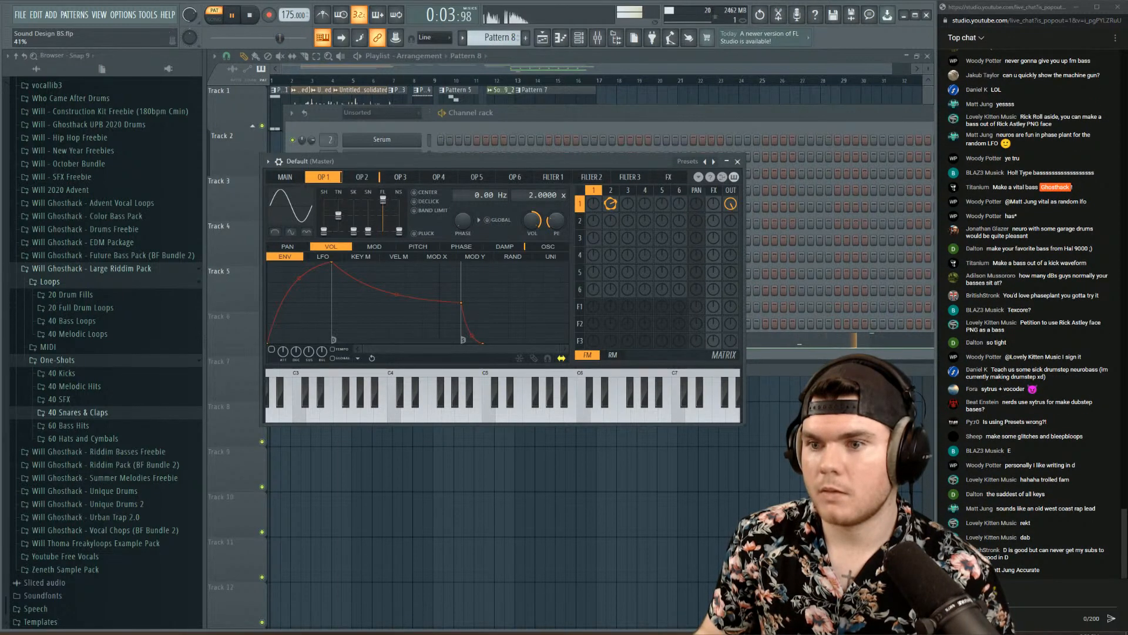
- Reshape operator 2's waveform by raising its tension slightly and setting its skew to about 59%
left_click(374, 179)
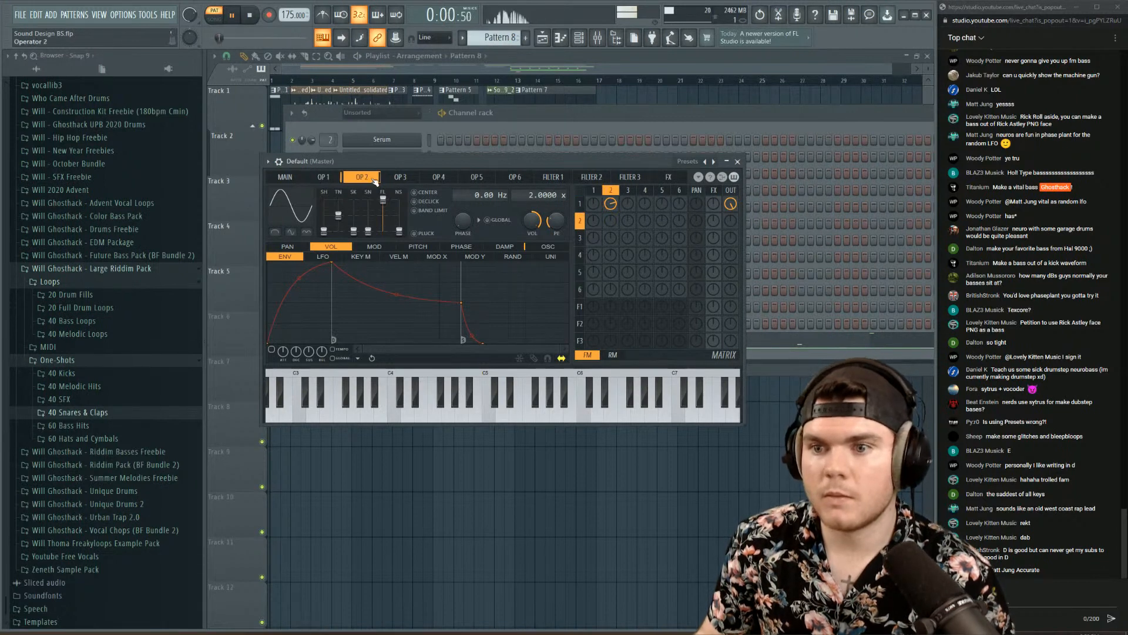
left_click(275, 233)
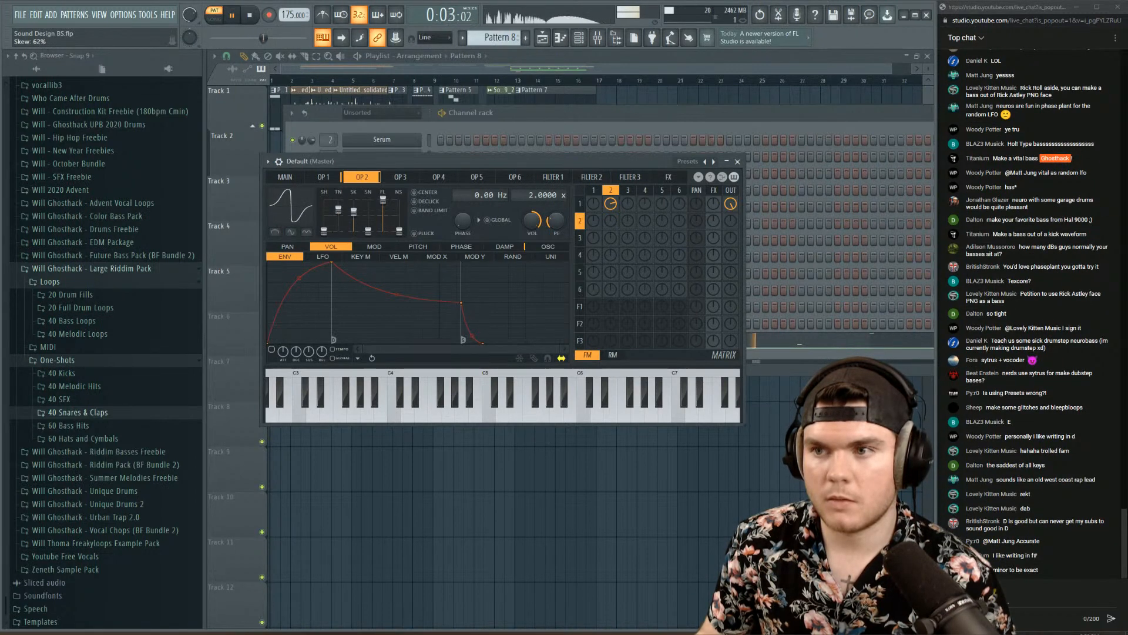
left_click_drag(353, 211, 353, 216)
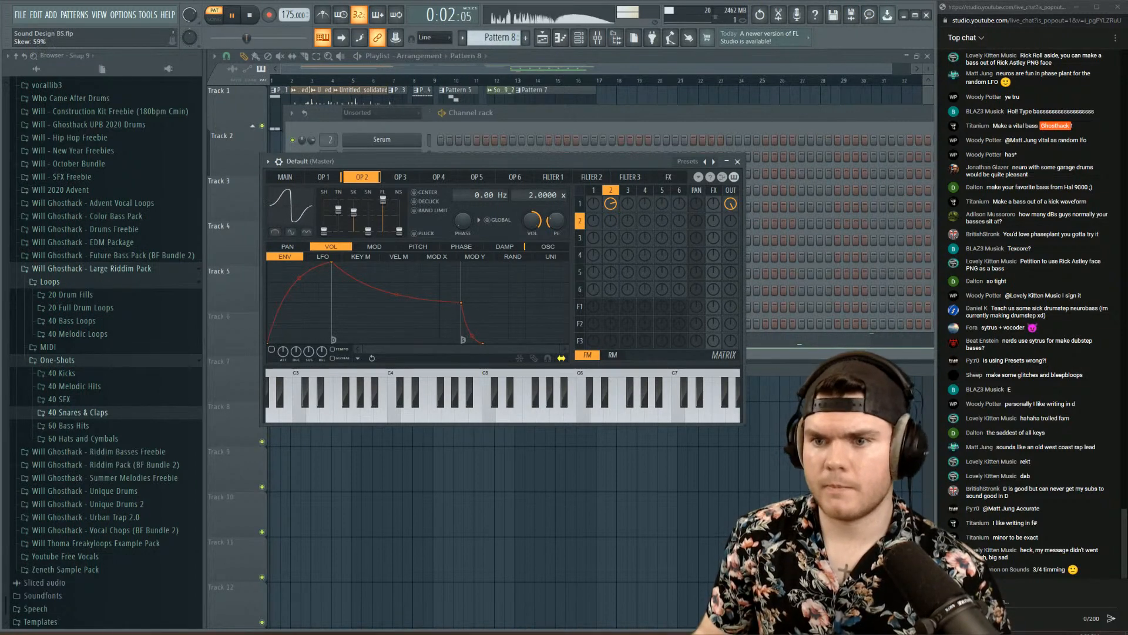
- Place Pattern 8 on Track 1 of the playlist at bar 21 and loop bars 21 to 24 in song mode
left_click(578, 64)
left_click_drag(699, 111, 717, 112)
left_click(678, 81)
key("space")
scroll(723, 81, "up", 5)
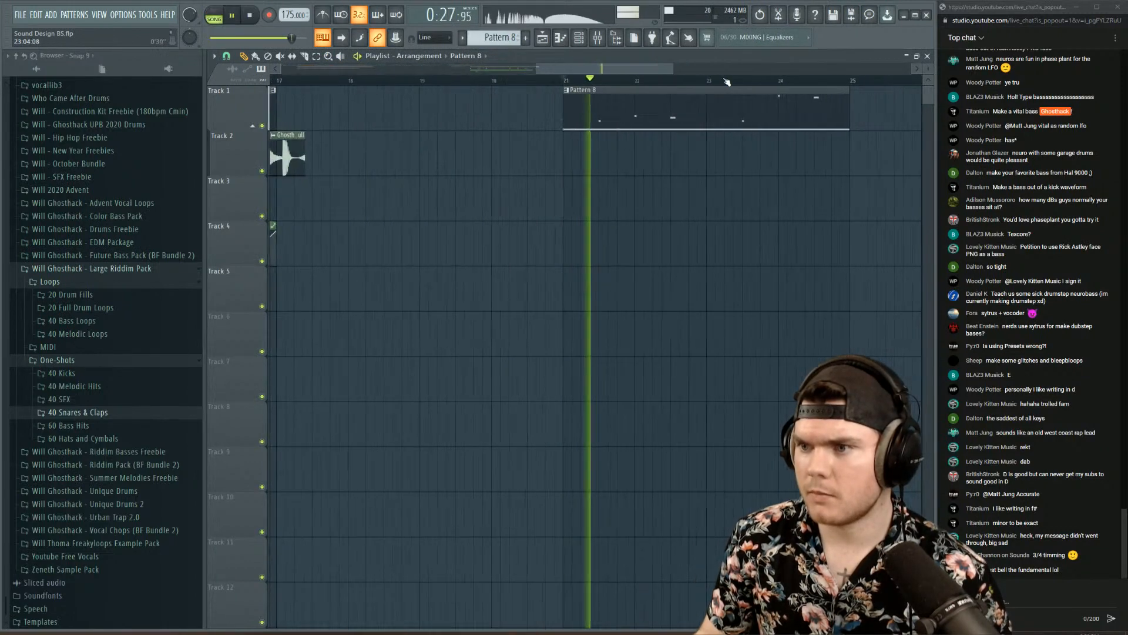
left_click_drag(559, 82, 855, 81)
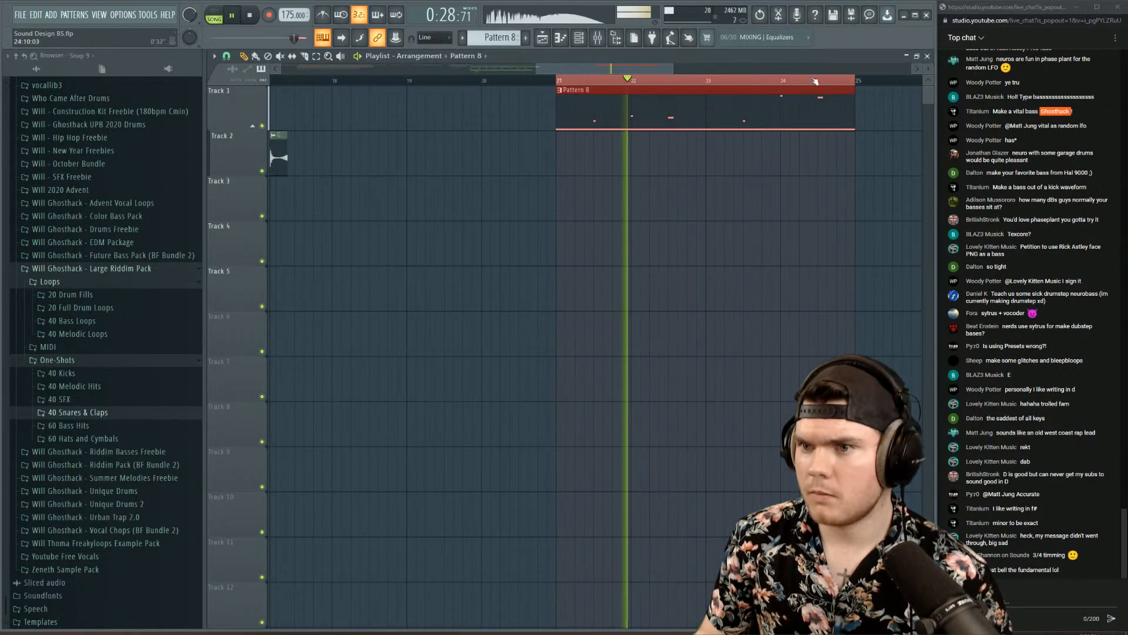
key("space")
key("space")
- Return to the Sytrus plug-in and set operator 2's skew to about 52%
left_click(579, 37)
left_click(371, 206)
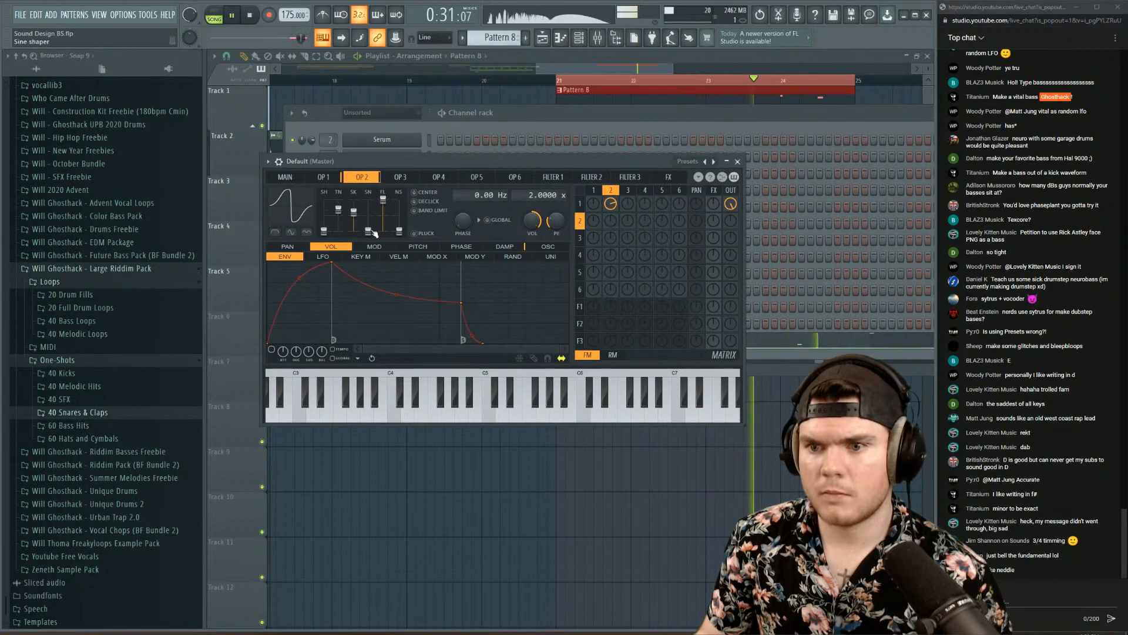
left_click_drag(353, 212, 356, 218)
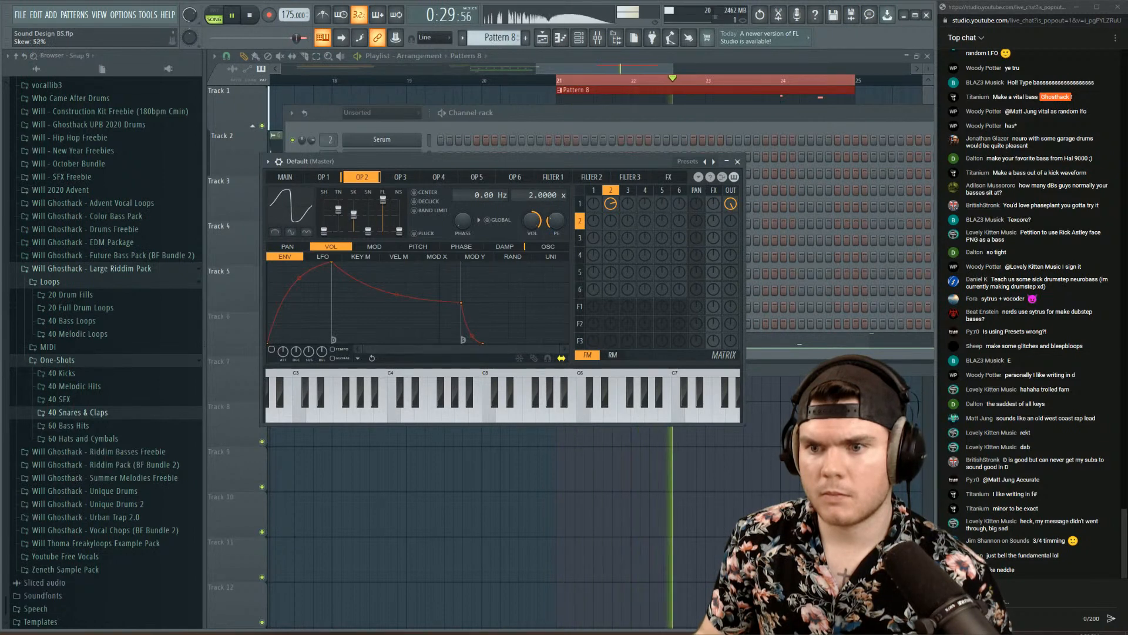
- Try different amounts of operator 2's FM modulation of operator 1, such as 16% and 29%, while playing the loop
key("space")
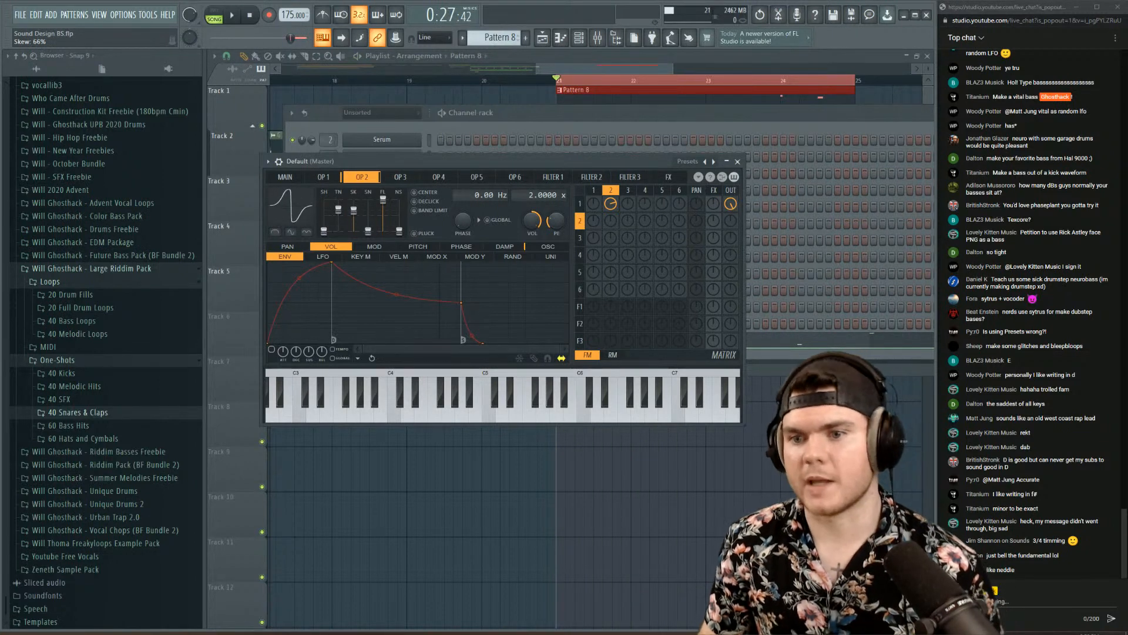
key("space")
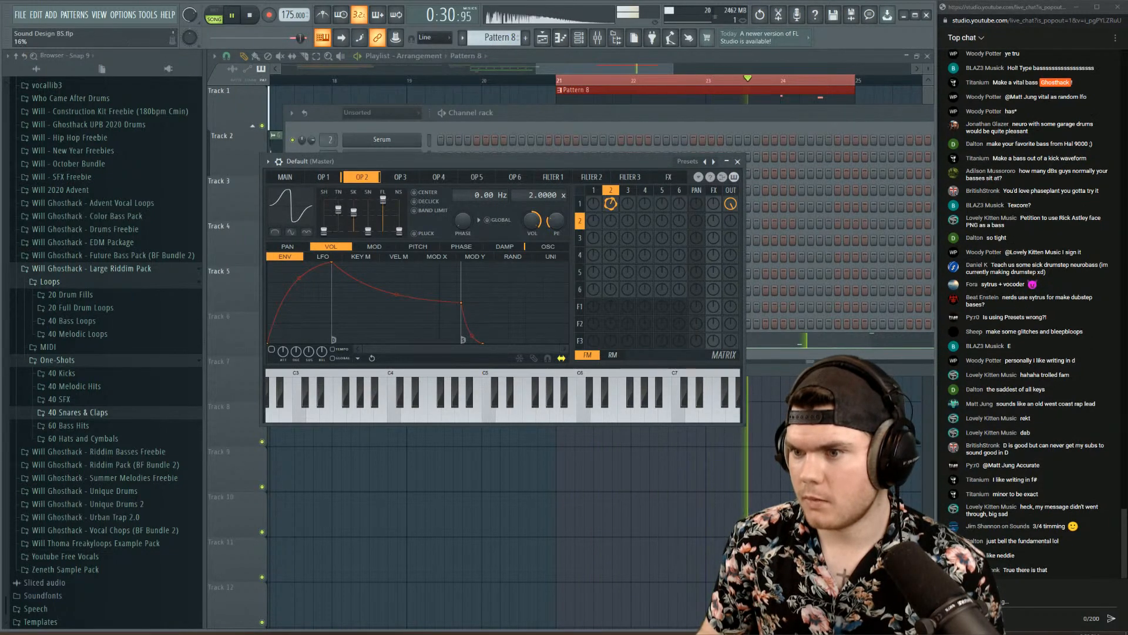
left_click_drag(611, 204, 611, 212)
key("space")
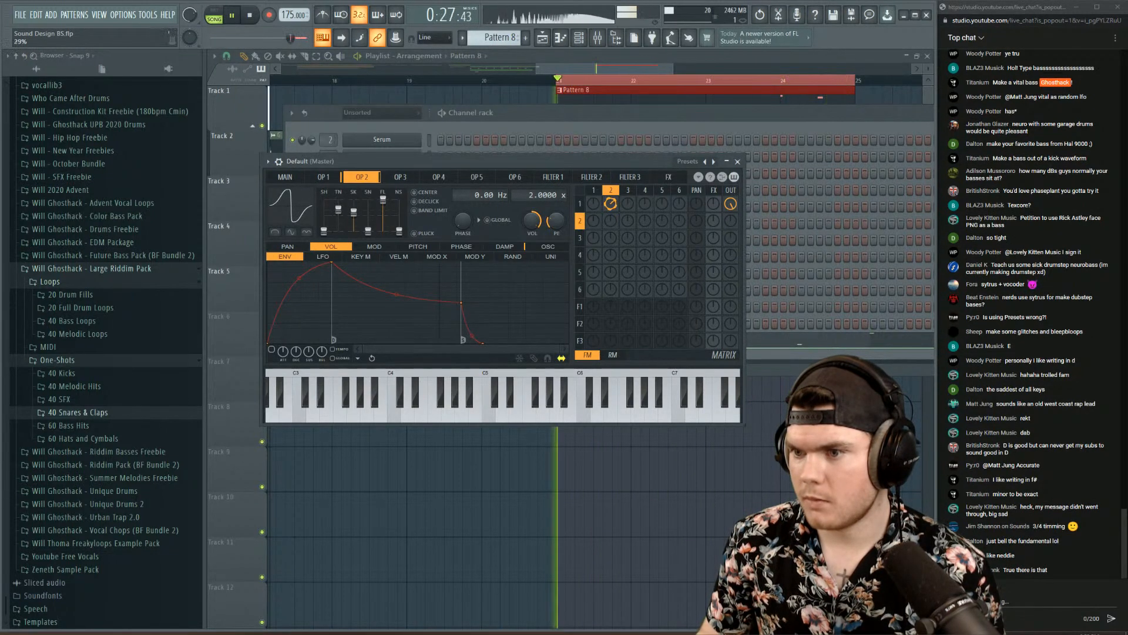
key("space")
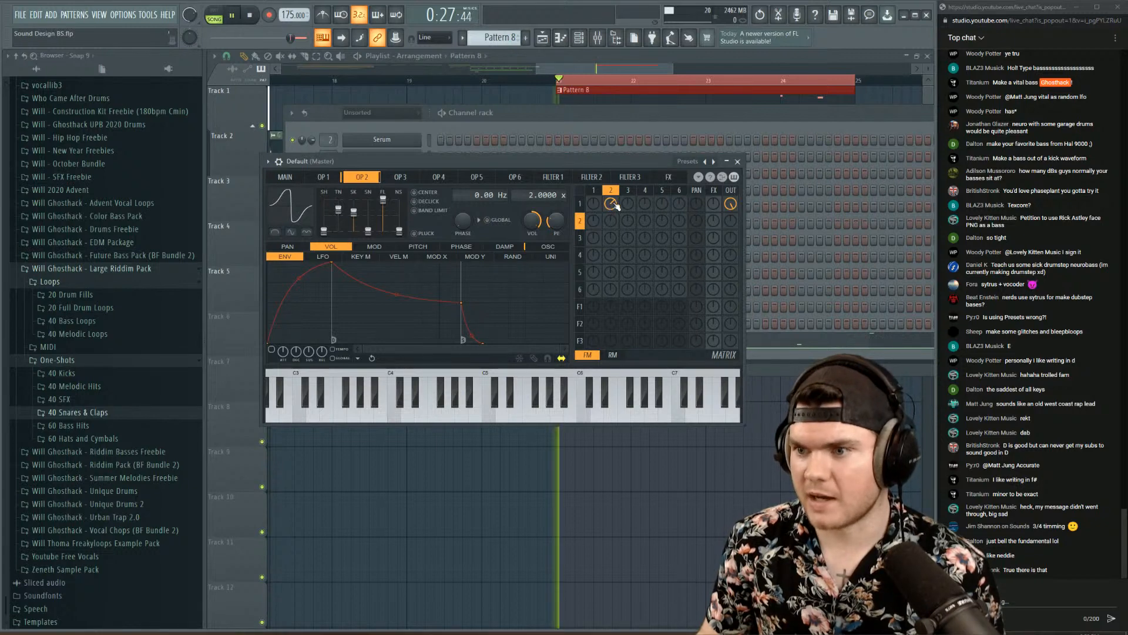
left_click_drag(611, 205, 616, 206)
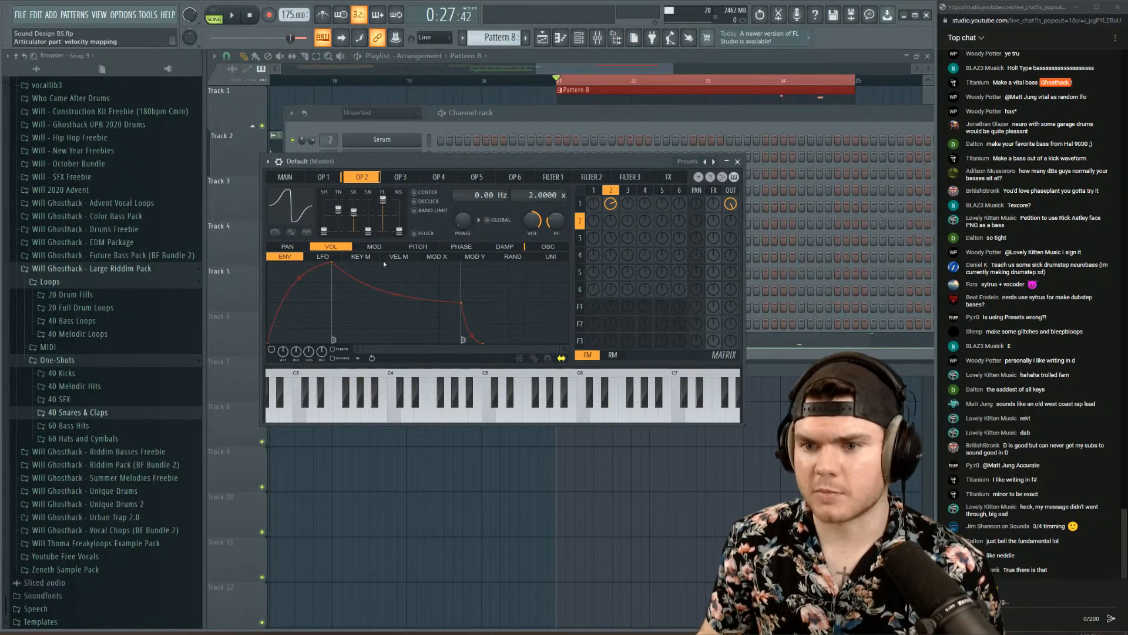
- Try a rising Mod X ramp from zero to full in operator 2's MOD articulator
left_click(437, 257)
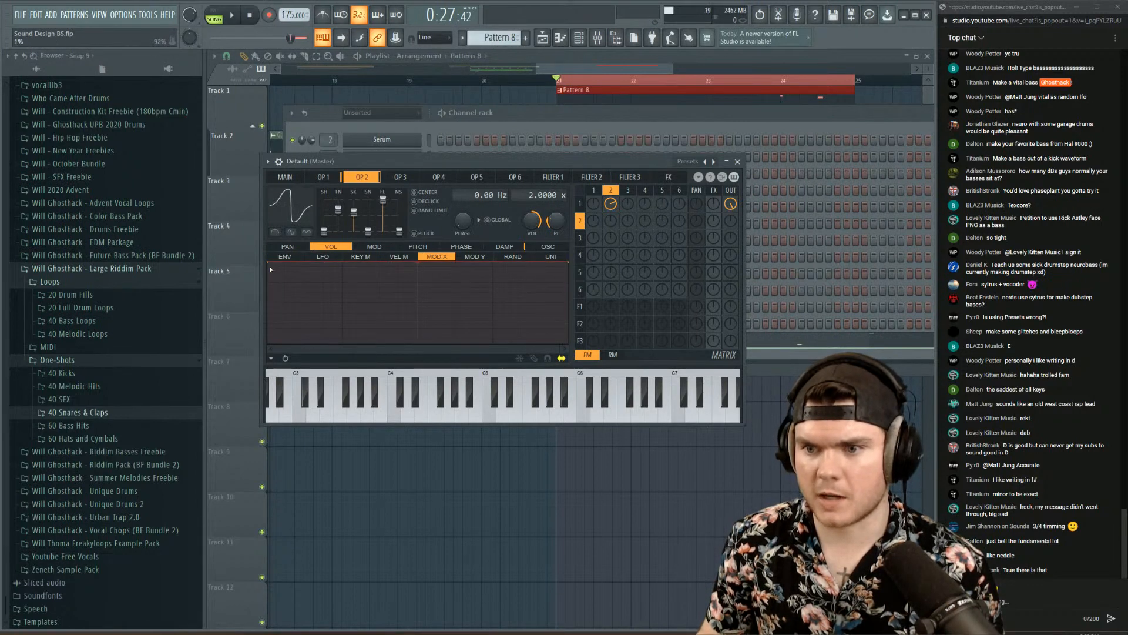
key("space")
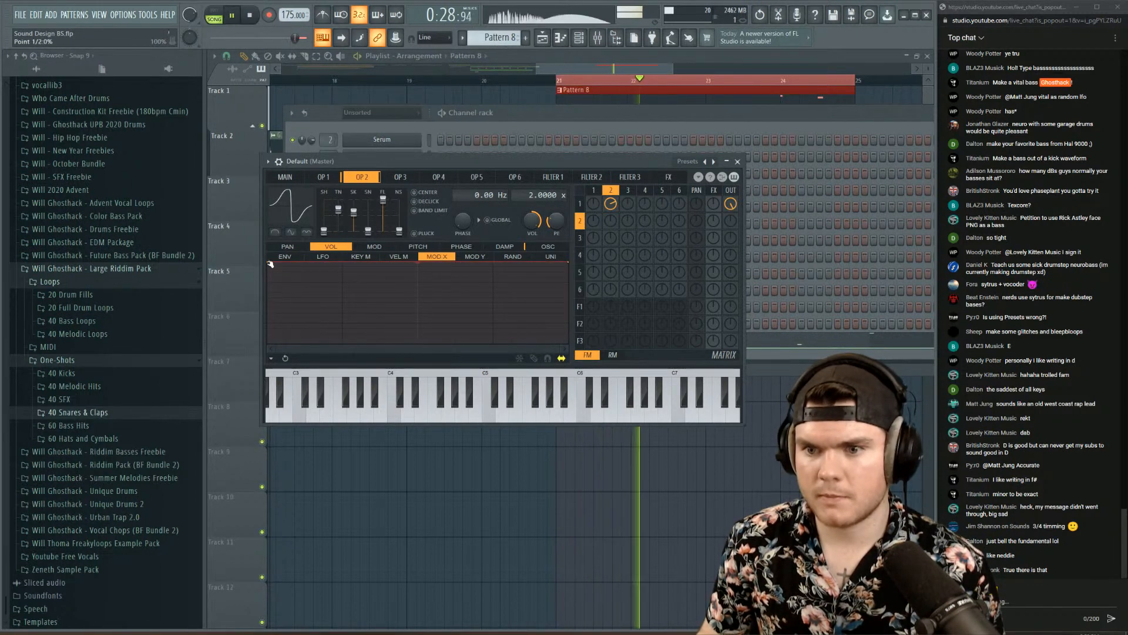
left_click(373, 247)
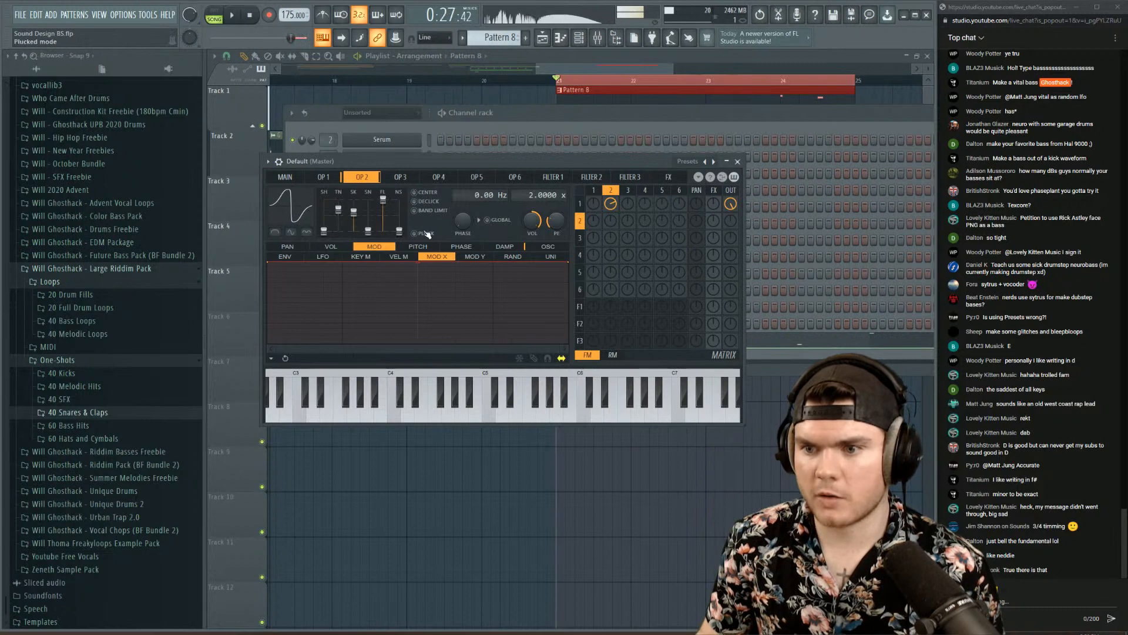
key("space")
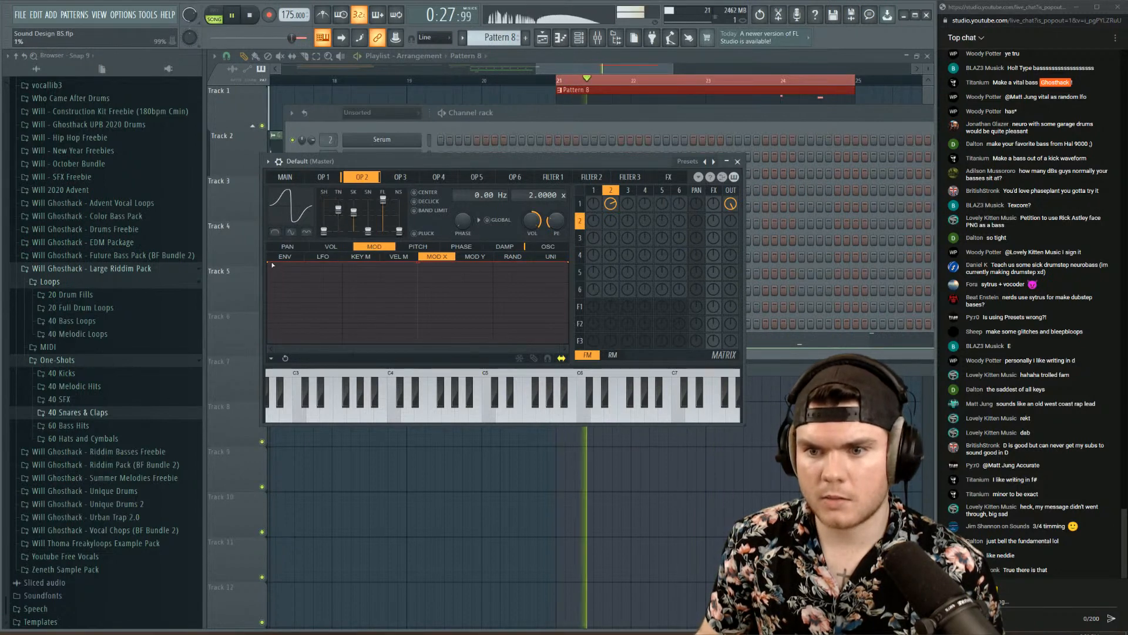
left_click_drag(268, 262, 266, 360)
left_click(285, 177)
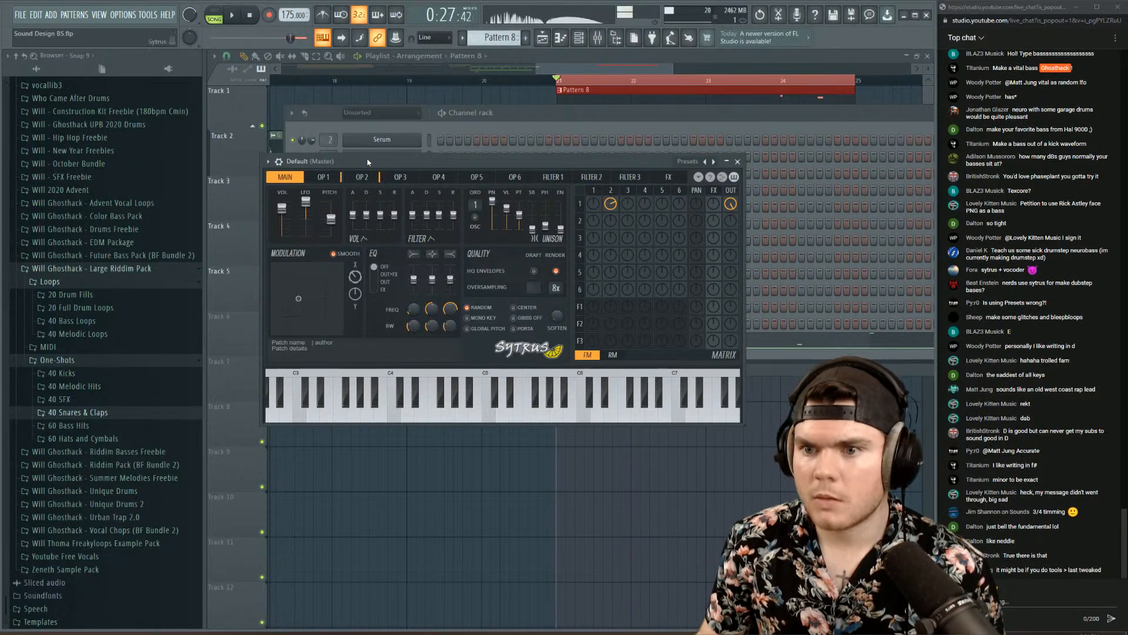
left_click(362, 177)
key("space")
key("space")
key("space")
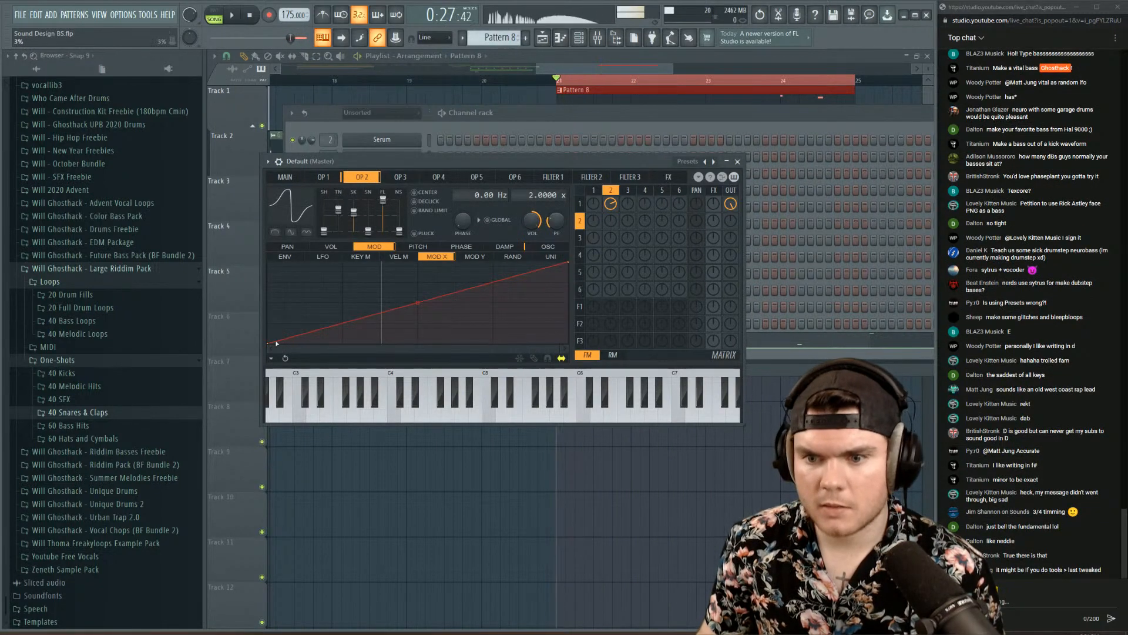
- Flatten operator 2's Mod X curve back to maximum and check operator 1's Mod X curve
key("space")
key("space")
left_click_drag(268, 343, 271, 249)
left_click(324, 177)
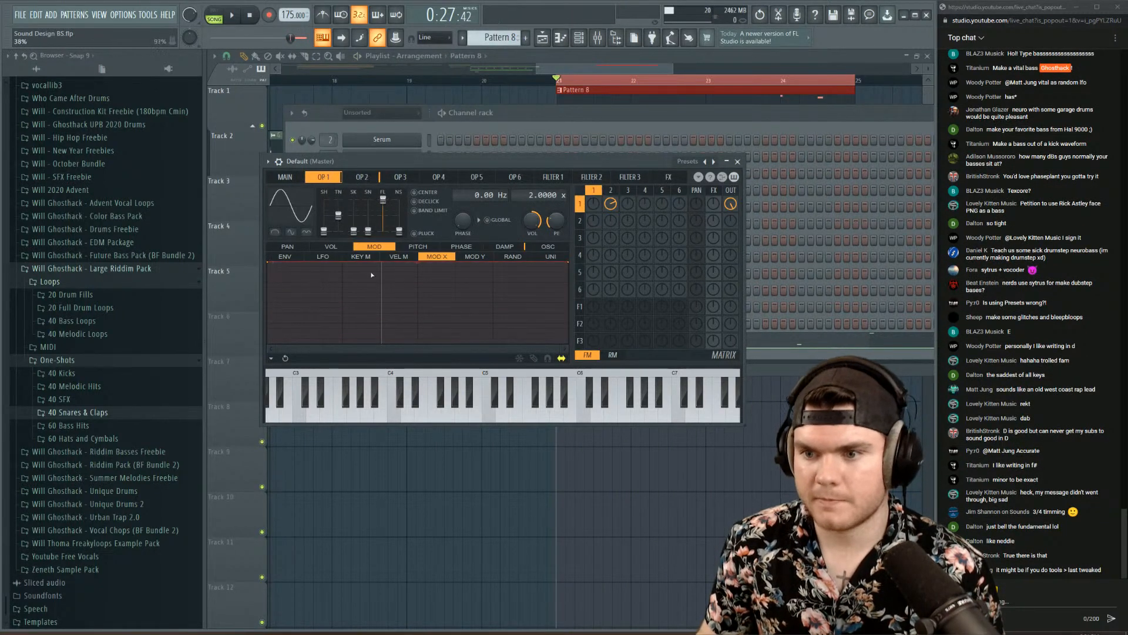
key("space")
- Set operator 2's FM modulation of operator 1 to about 57% while testing different modulation X positions on the main page
left_click(285, 177)
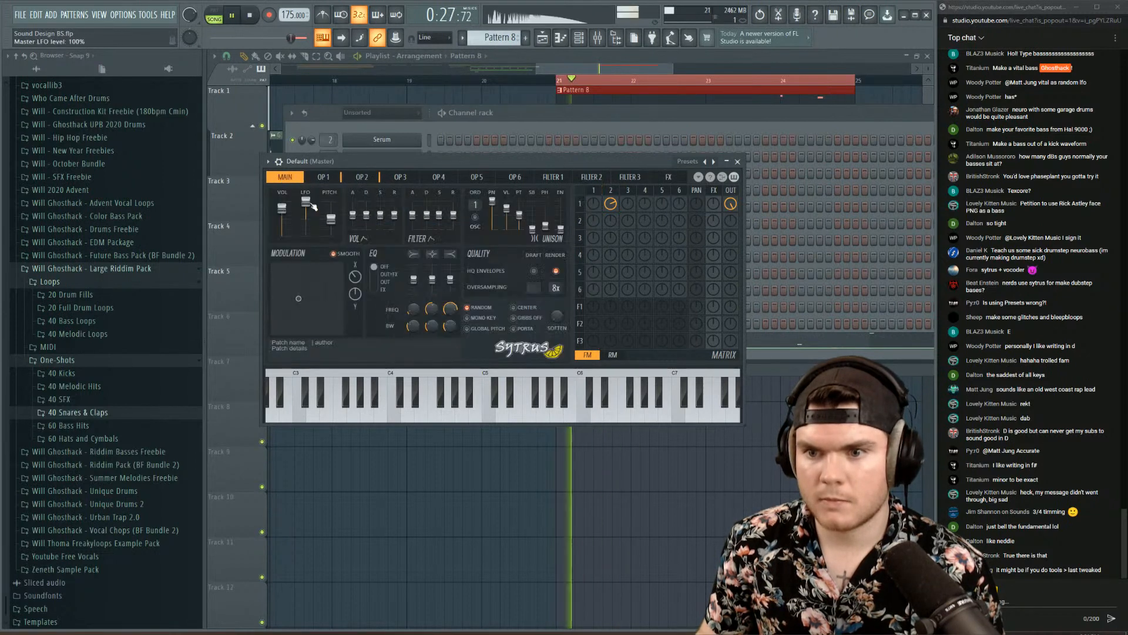
left_click_drag(355, 277, 354, 254)
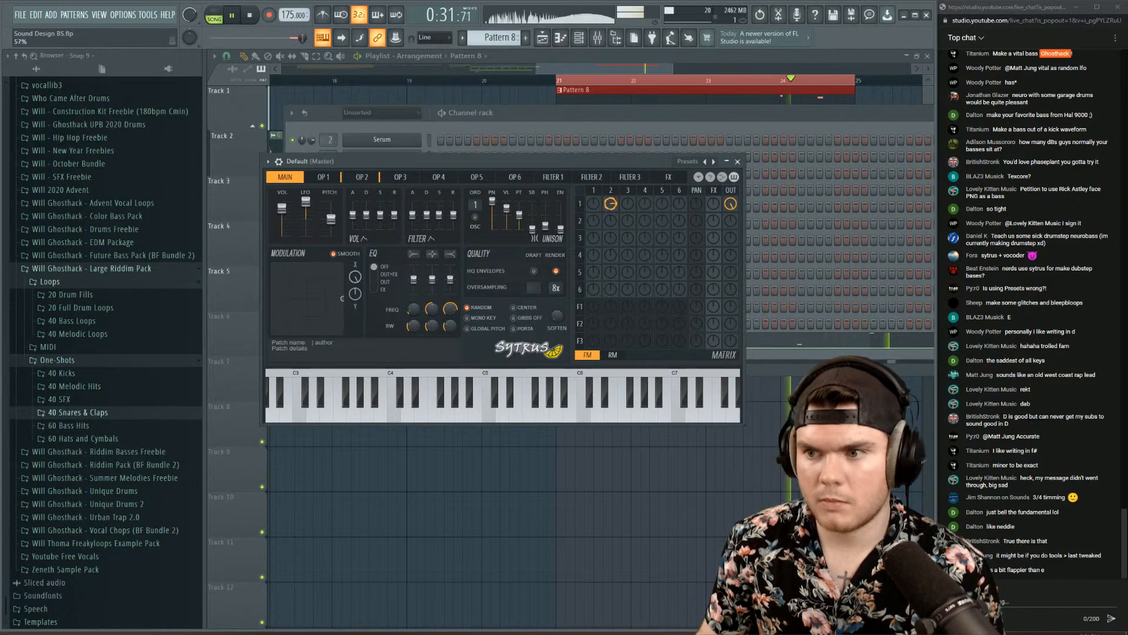
mouse_move(355, 276)
left_mouse_down()
mouse_move(355, 312)
mouse_move(354, 276)
left_mouse_up()
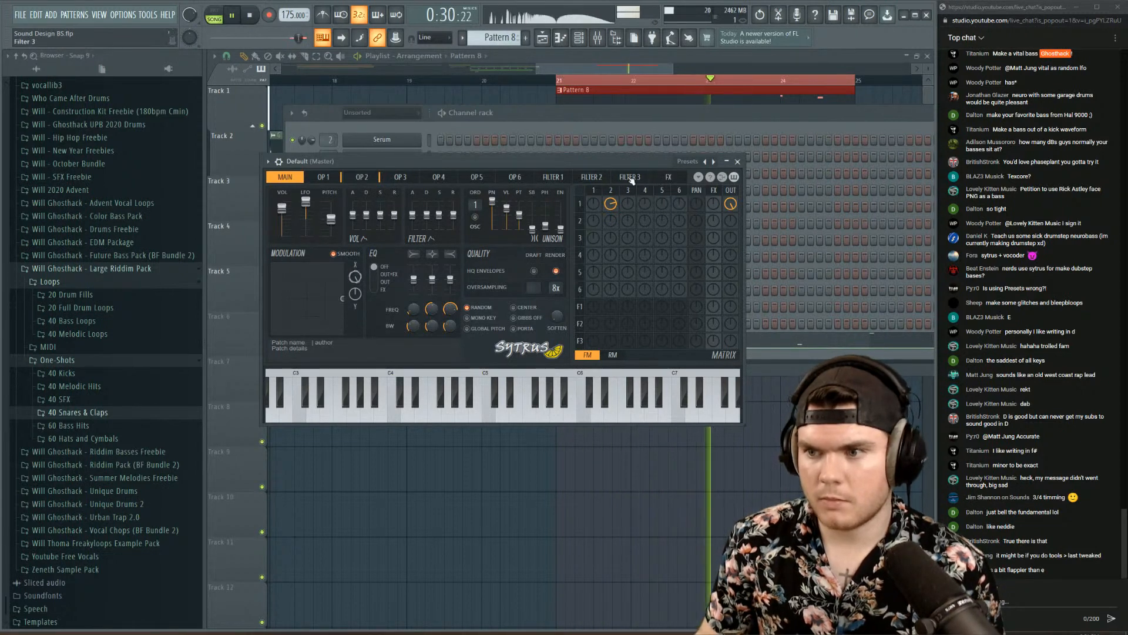
left_click_drag(610, 203, 611, 196)
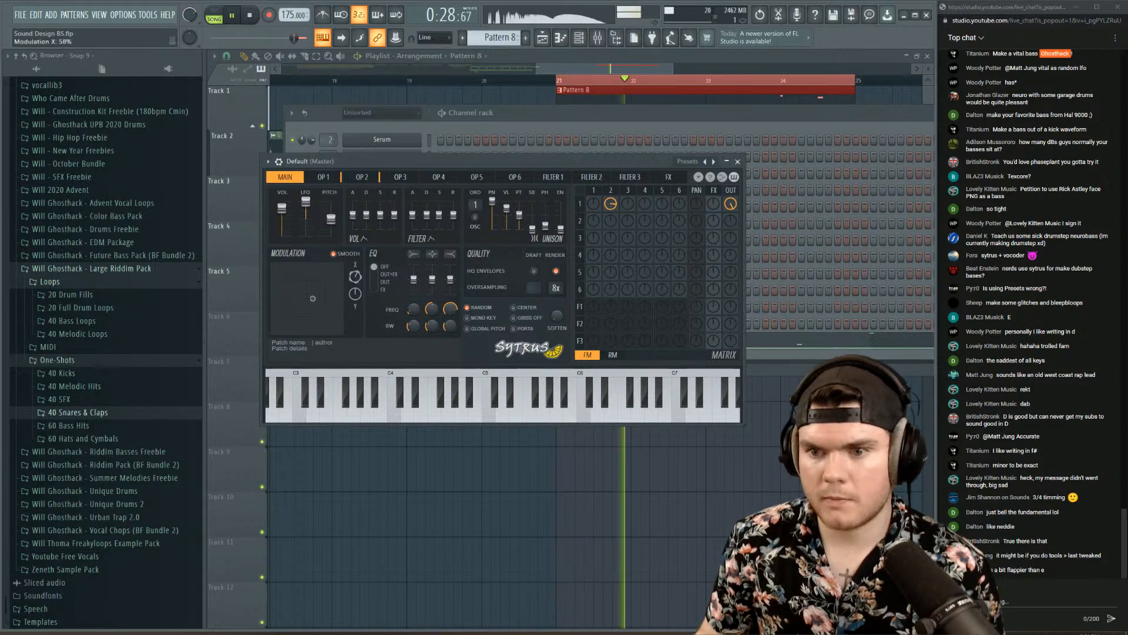
left_click_drag(355, 277, 355, 284)
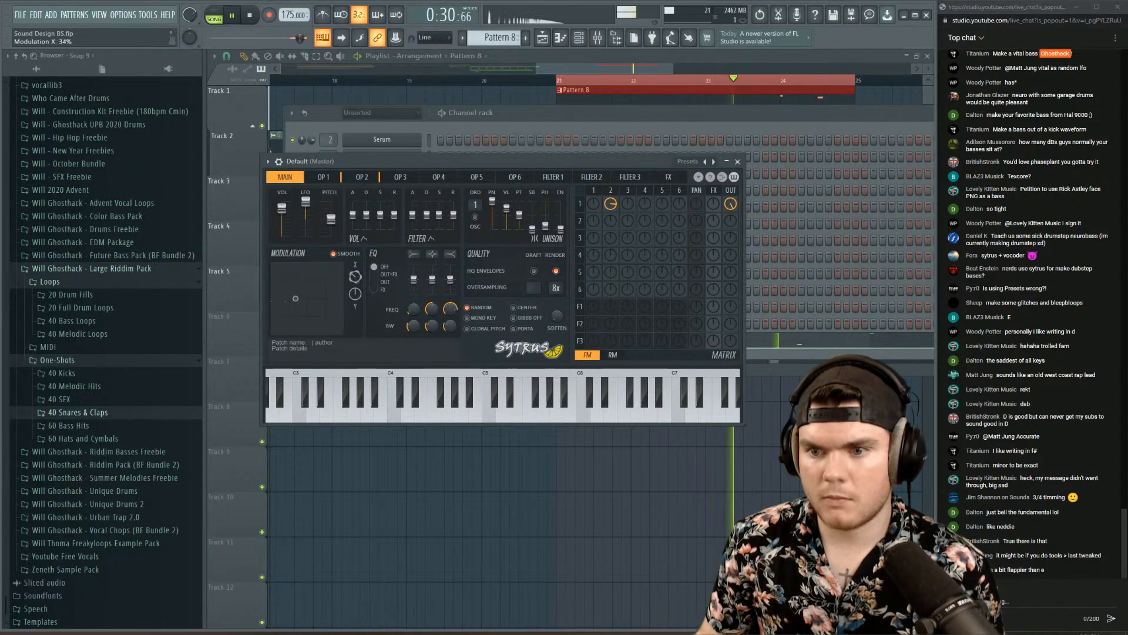
- Create an automation clip for Sytrus's modulation X and play the loop with it
right_click(356, 278)
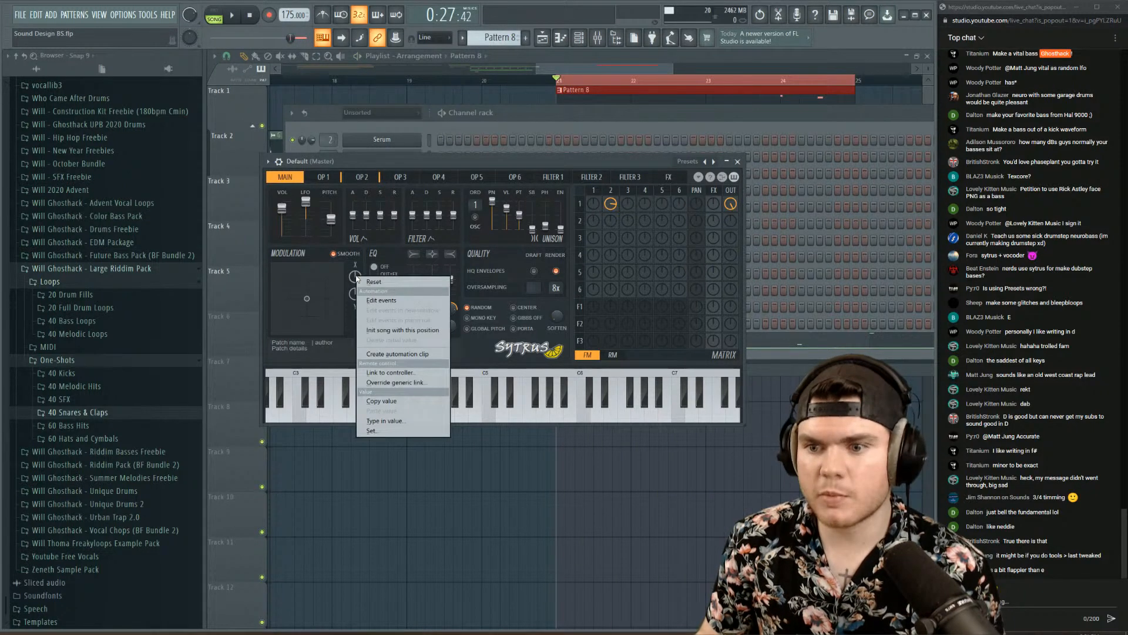
left_click(394, 355)
key("space")
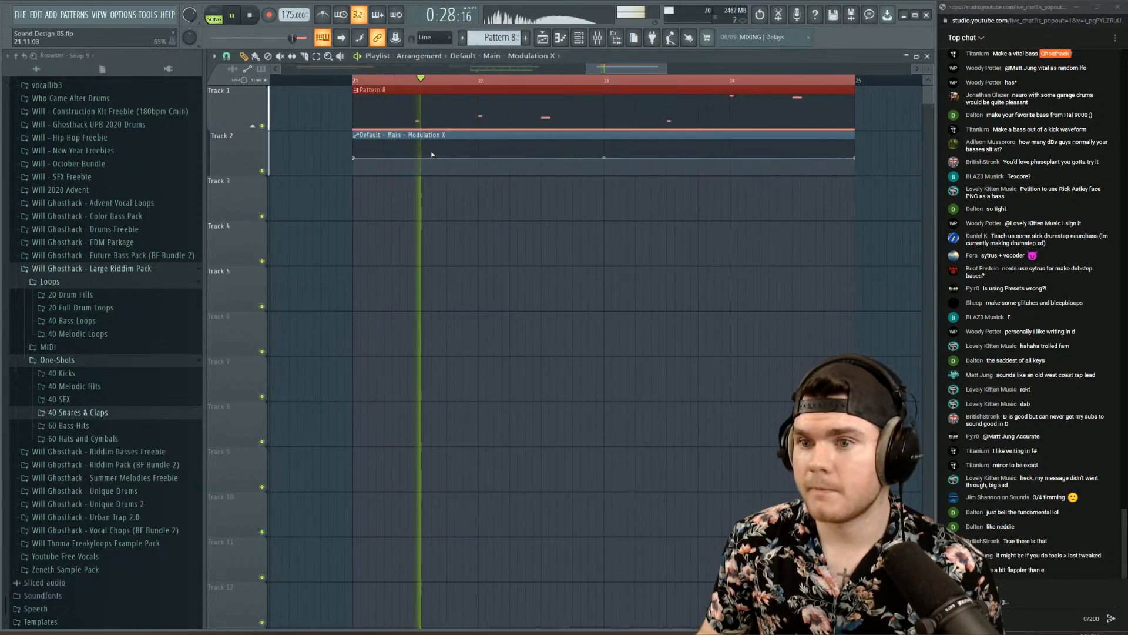
key("space")
key("space")
- Add ten points to the Modulation X automation clip, forming a smooth curve of alternating peaks and dips across bars 21 to 24
right_click(431, 148)
right_click(448, 169)
right_click(510, 170)
right_click(533, 148)
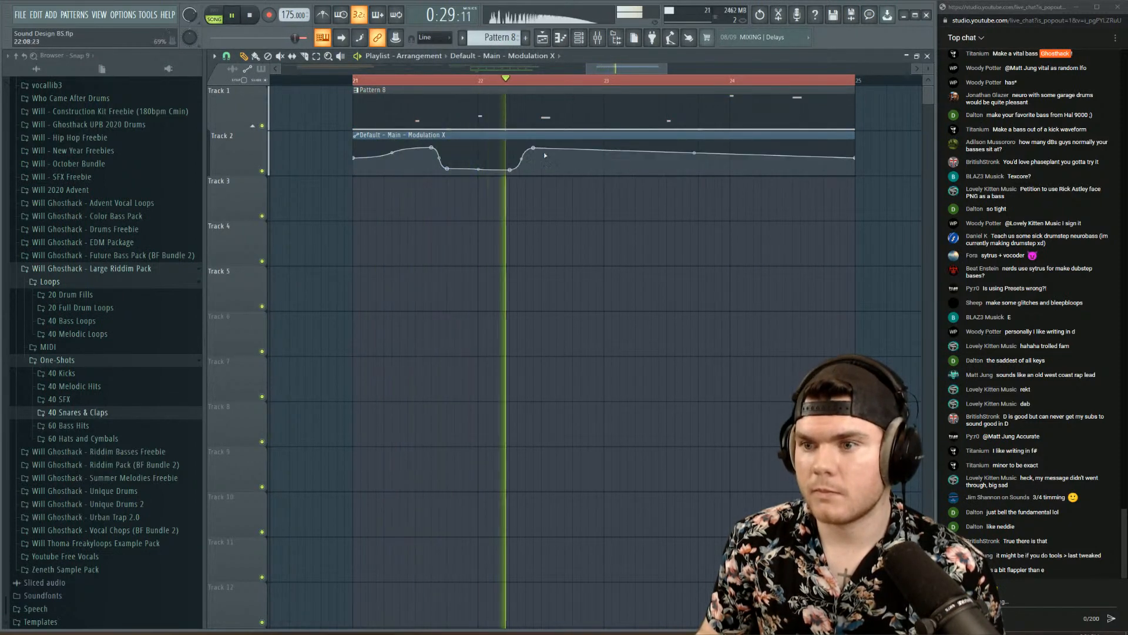
right_click(557, 165)
right_click(596, 153)
right_click(628, 163)
right_click(690, 169)
right_click(730, 143)
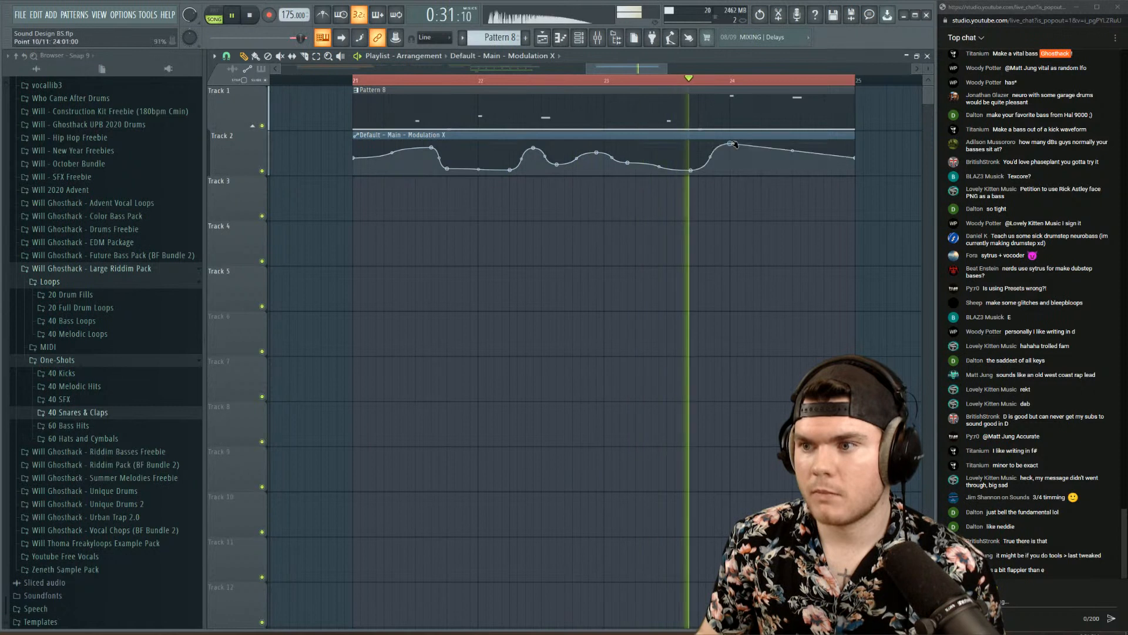
right_click(793, 165)
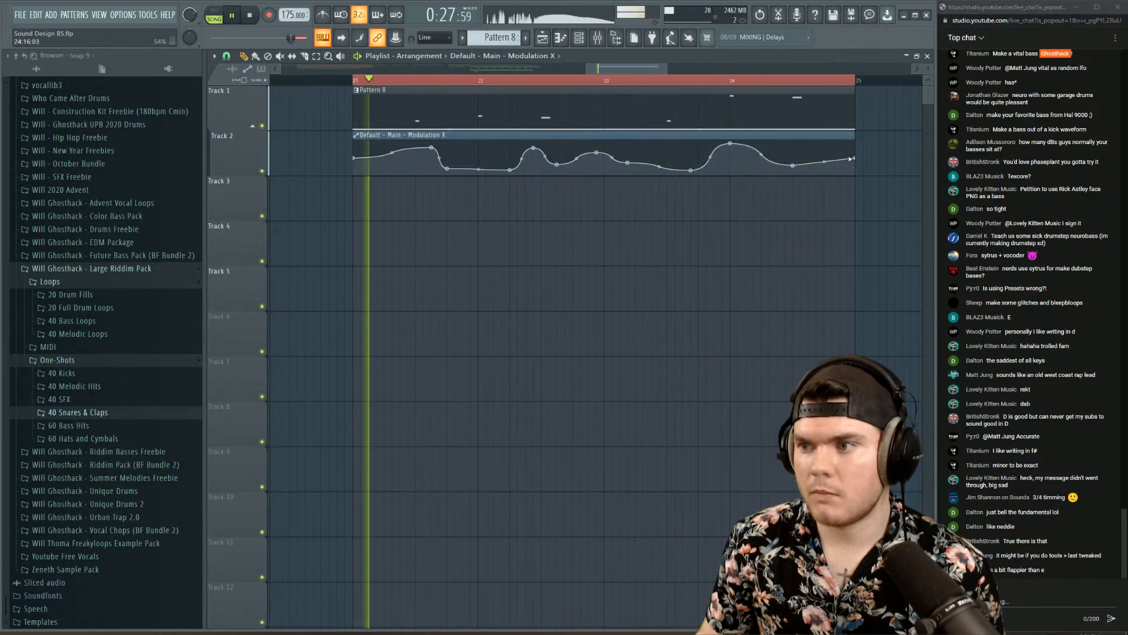
- Reshape the Modulation X curve by raising its end point and the dips in bars 21 and 22, and deepening the last dip
left_click_drag(852, 158, 854, 148)
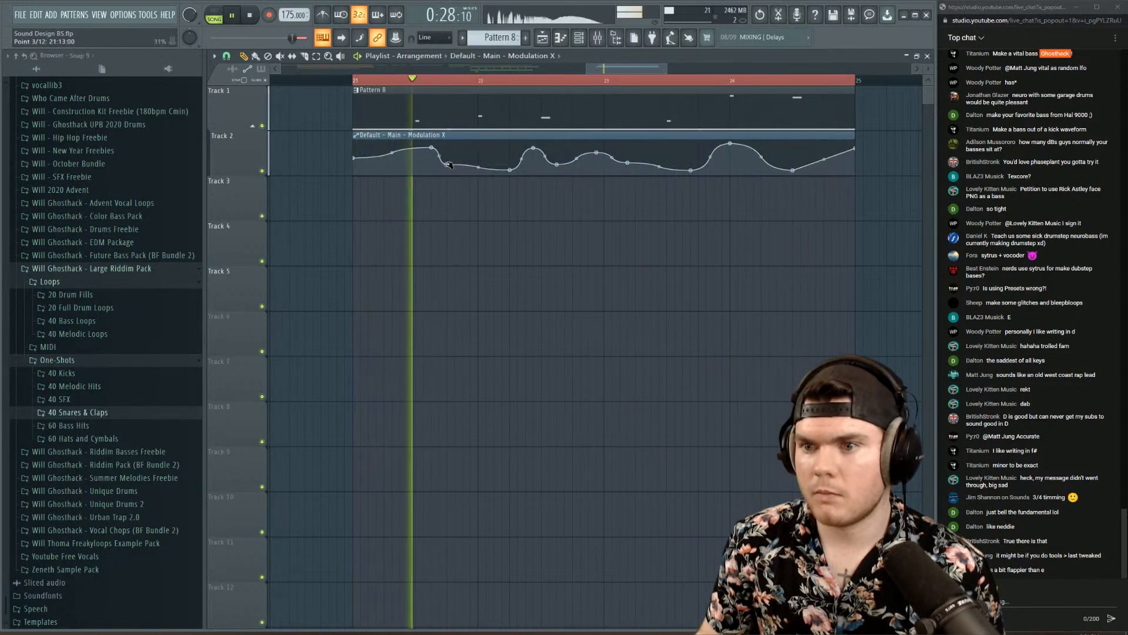
left_click_drag(450, 165, 447, 159)
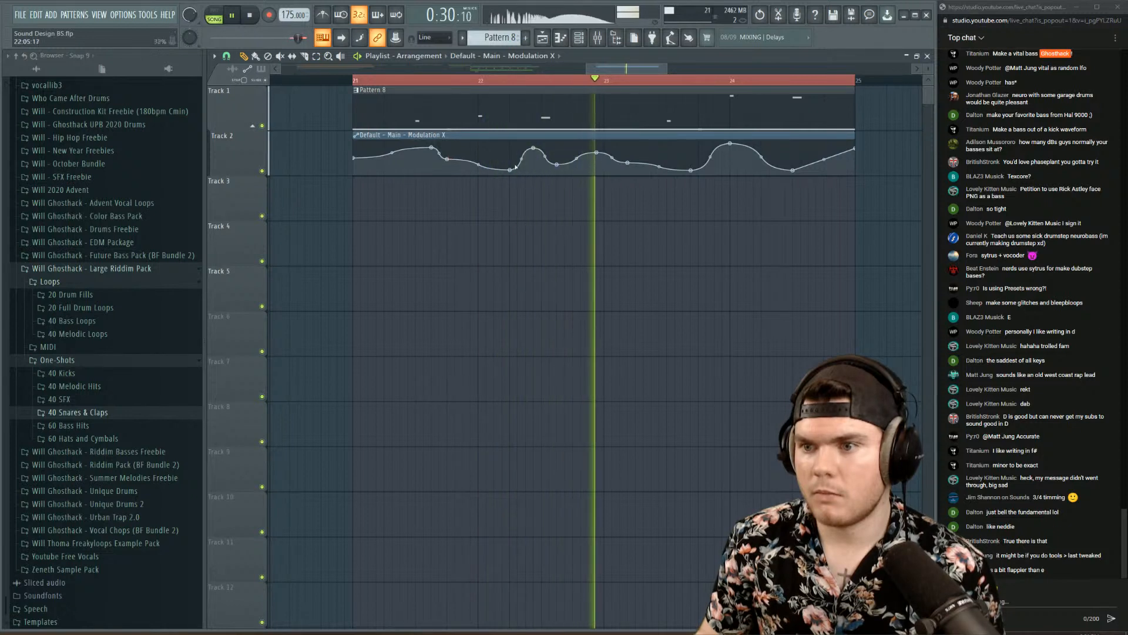
left_click_drag(511, 169, 560, 156)
key("space")
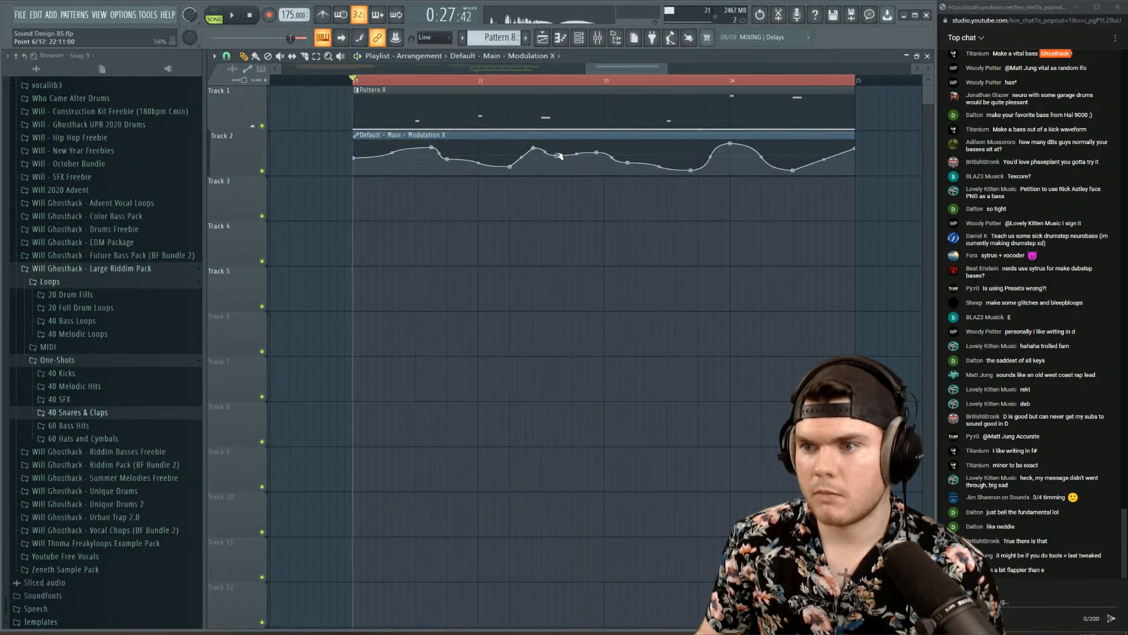
key("space")
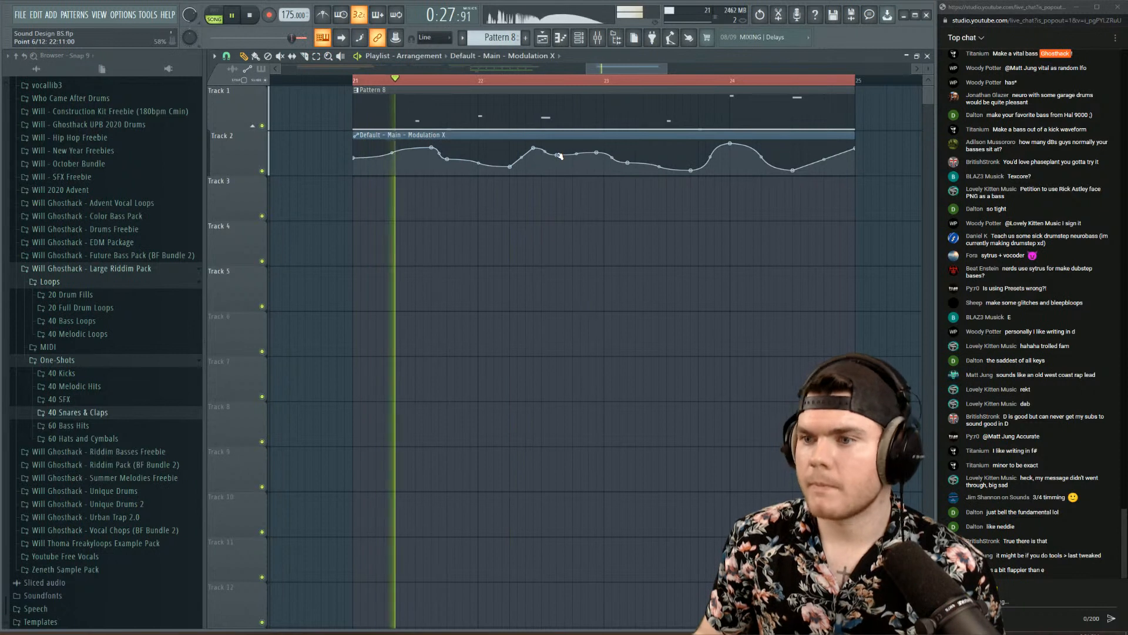
- Show the channel rack and reopen the Sytrus plug-in from the last Default channel
left_click(580, 40)
left_click(383, 113)
left_click(385, 159)
key("space")
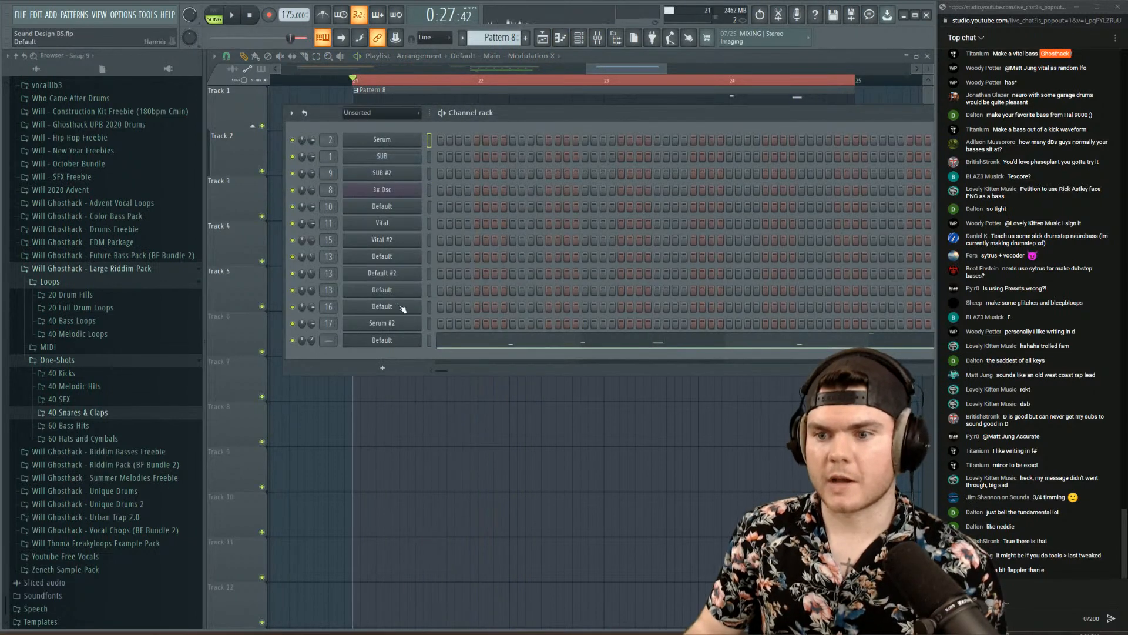
left_click(396, 341)
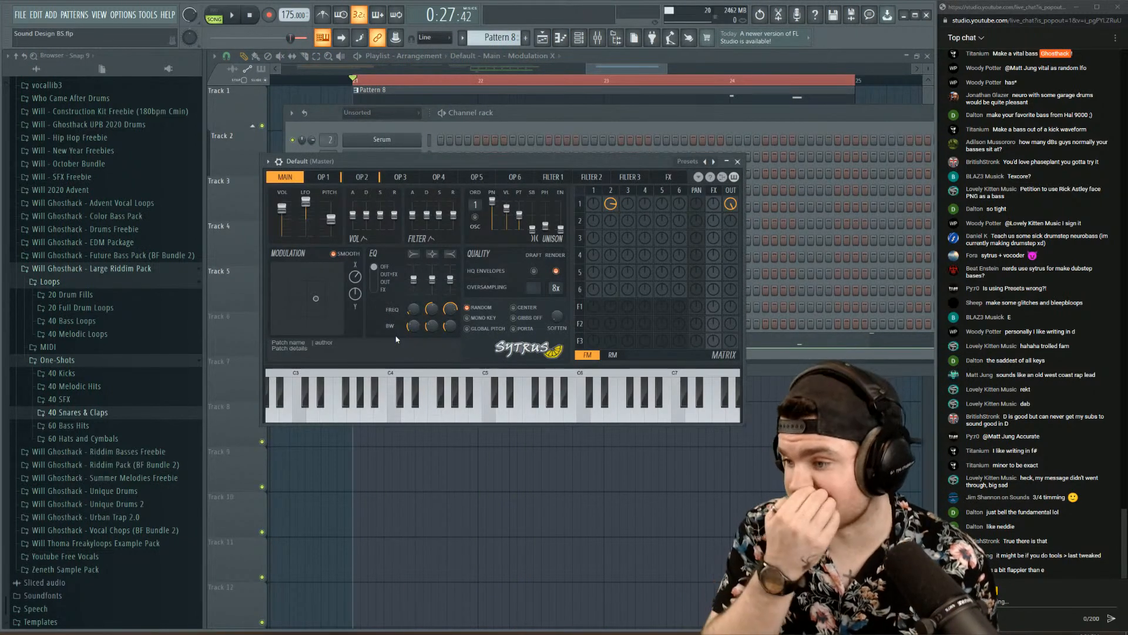
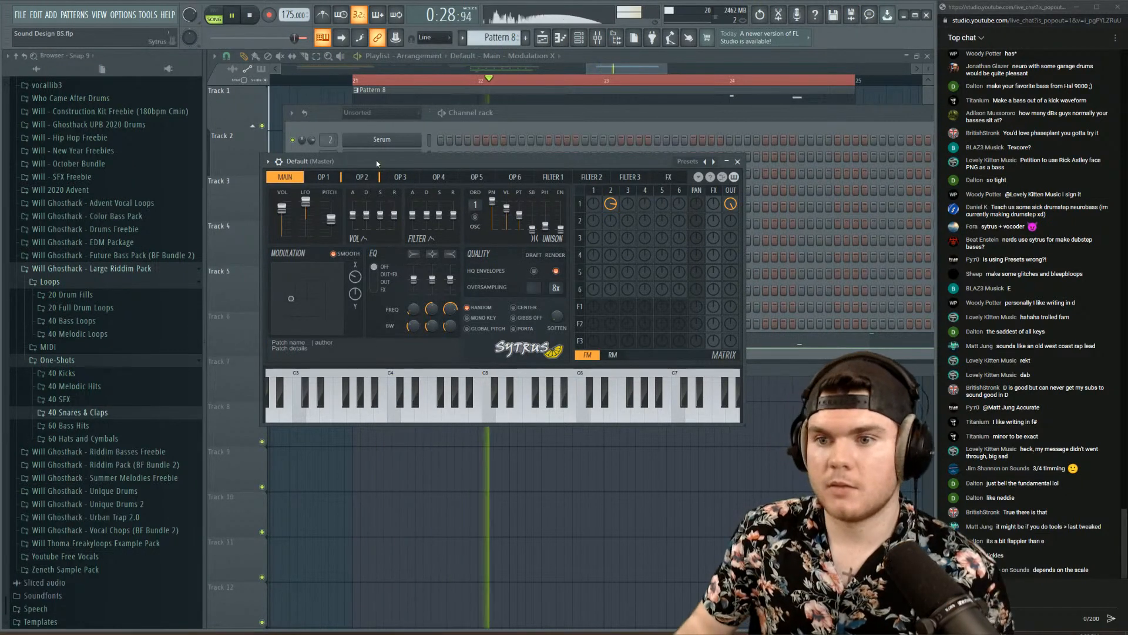
- Check operator 2, return to Sytrus's main page and set the unison order to 2
left_click(372, 178)
key("space")
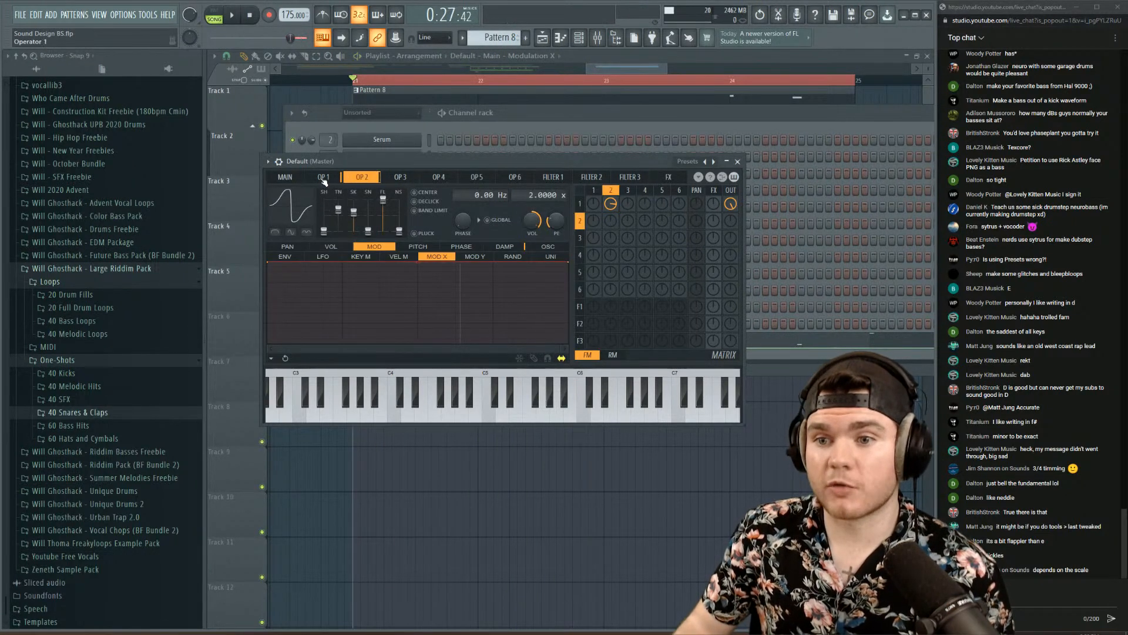
left_click(285, 178)
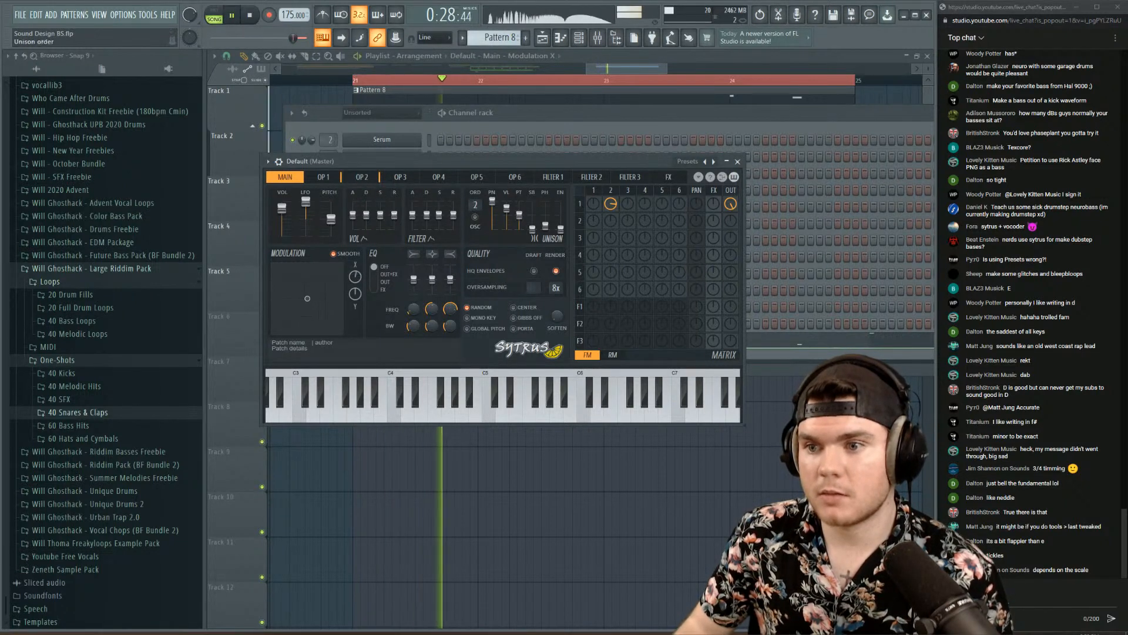
scroll(475, 204, "up", 1)
key("space")
key("space")
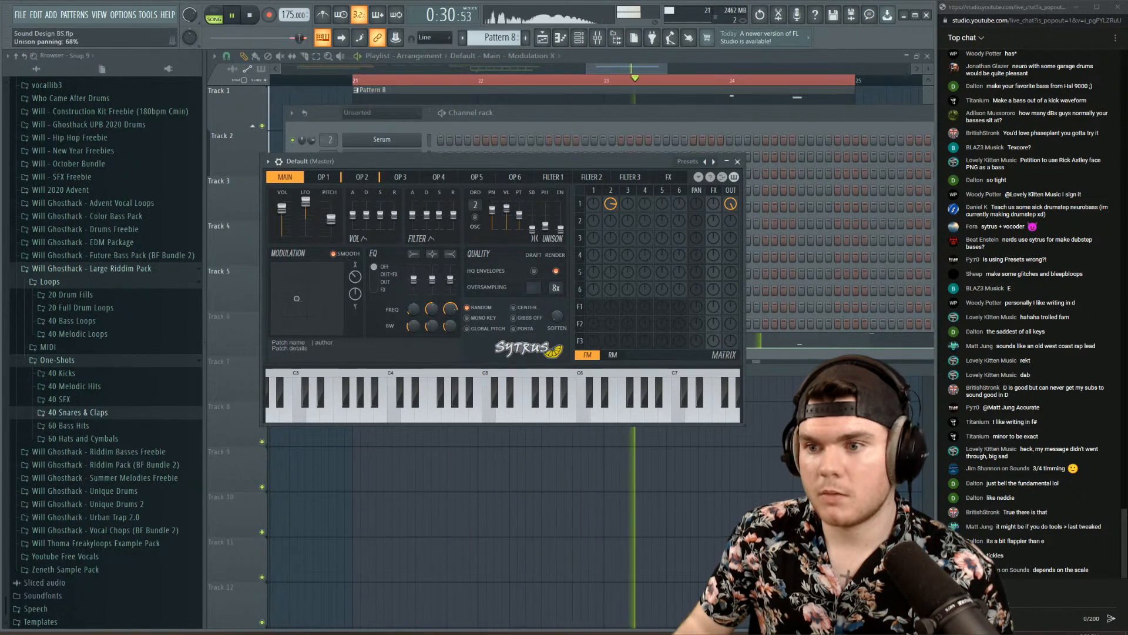
- Lower the unison panning to slightly above zero and raise the unison pitch to about 85%
left_click_drag(493, 202, 492, 229)
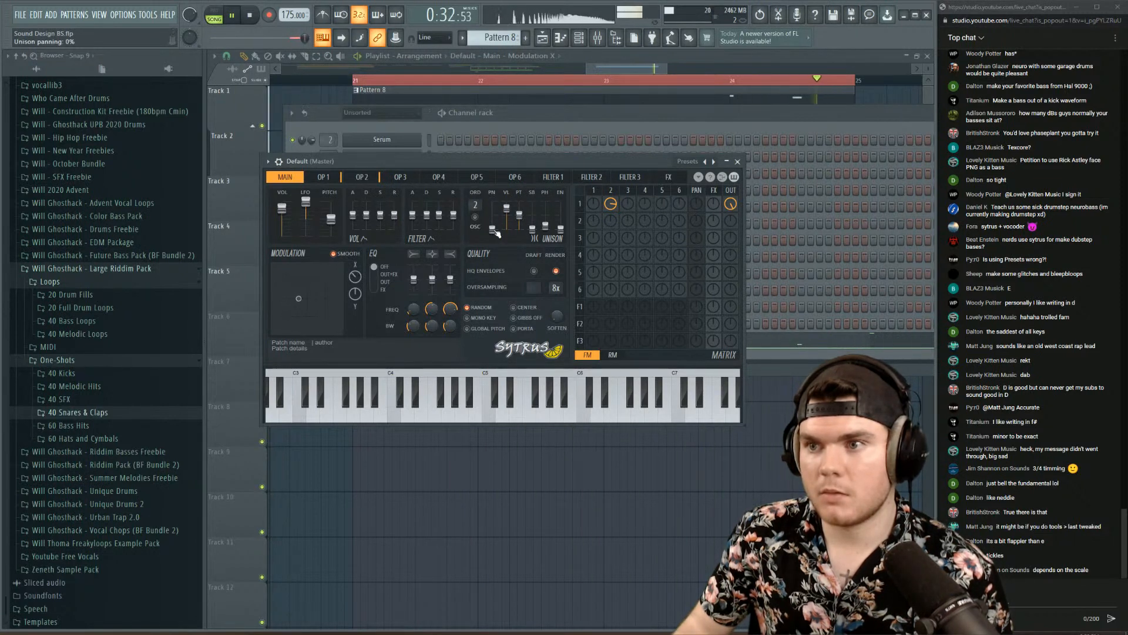
left_click_drag(519, 215, 519, 209)
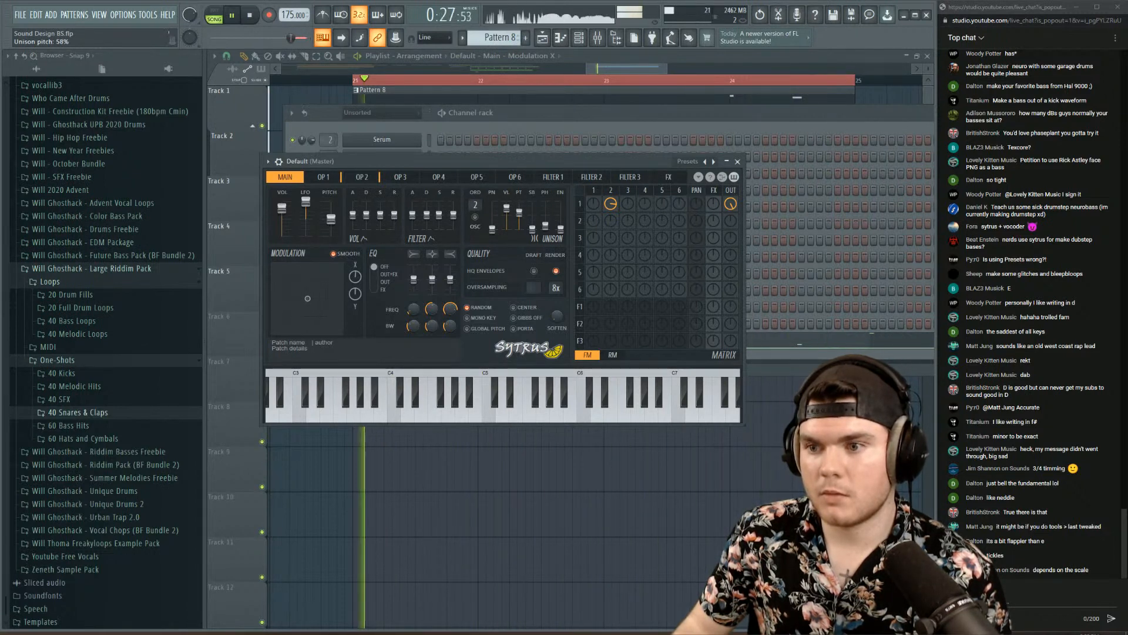
left_click_drag(493, 229, 493, 225)
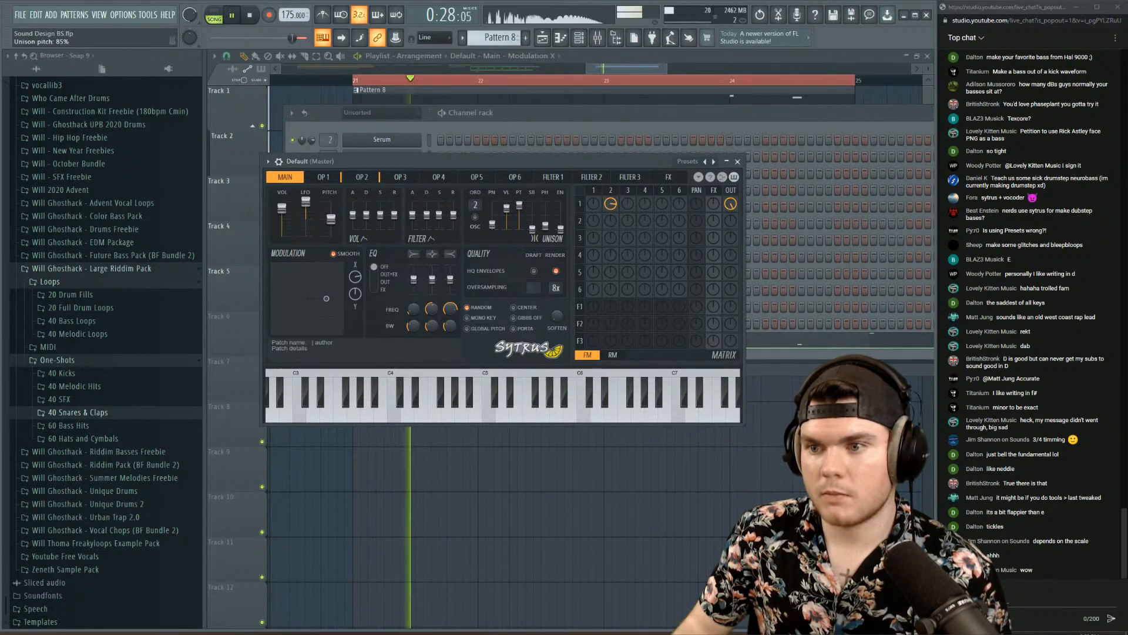
- Set the unison order to 3, the unison panning to about 33% and the unison pitch to about 68%
left_click_drag(519, 207, 475, 199)
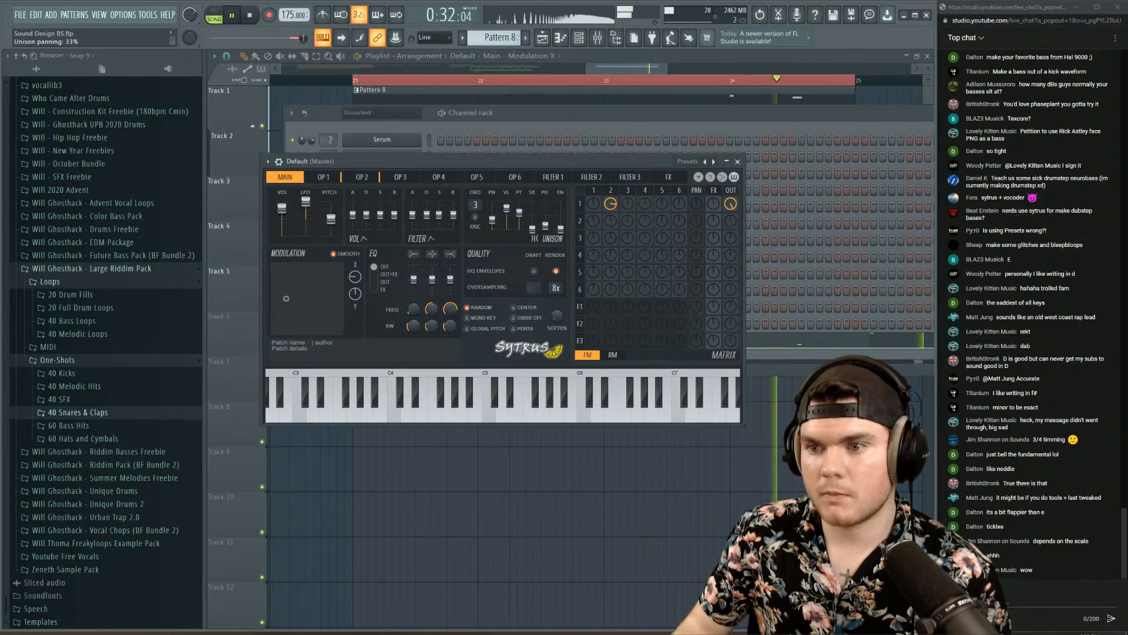
left_click_drag(519, 210, 519, 204)
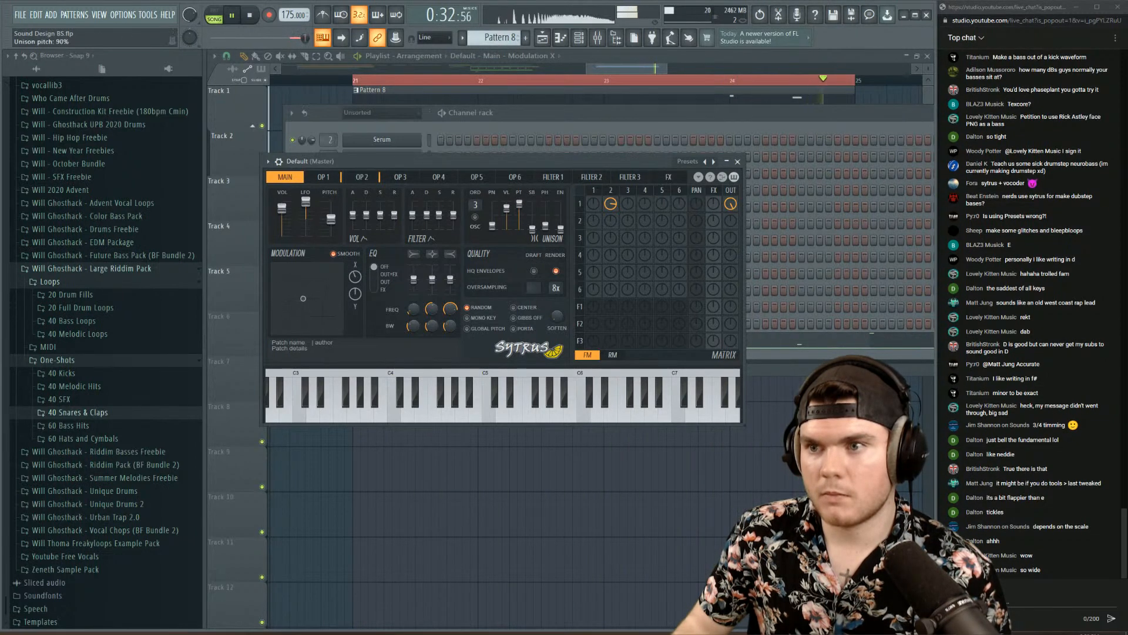
left_click_drag(519, 204, 519, 208)
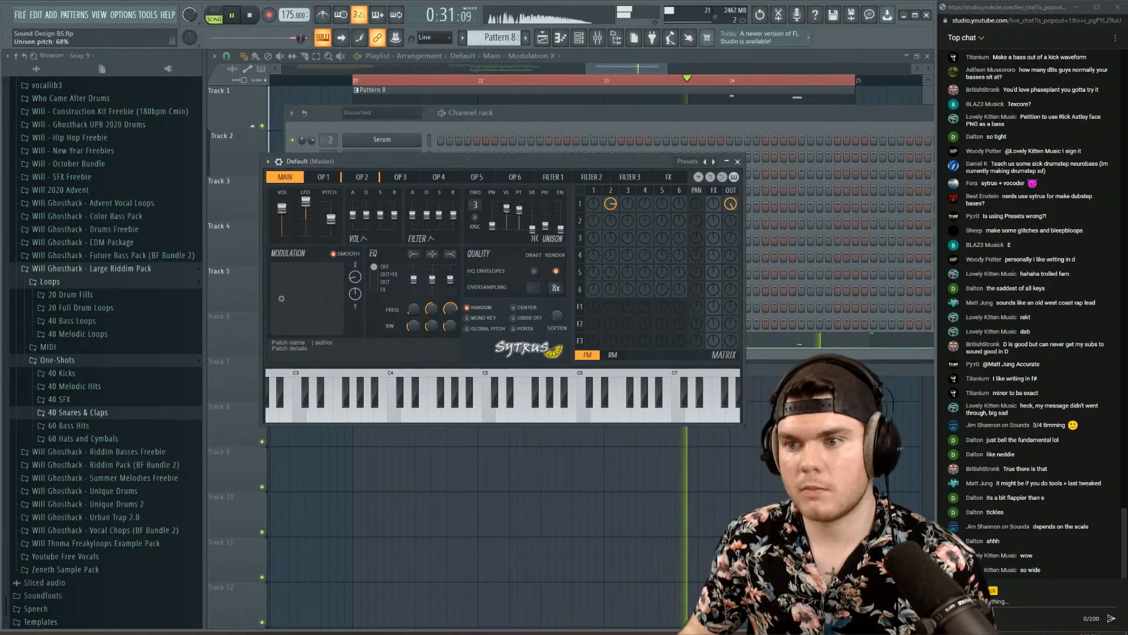
- Go to operator 2, switch the matrix to ring modulation and make operator 3 ring-modulate operator 1
left_click(354, 178)
key("space")
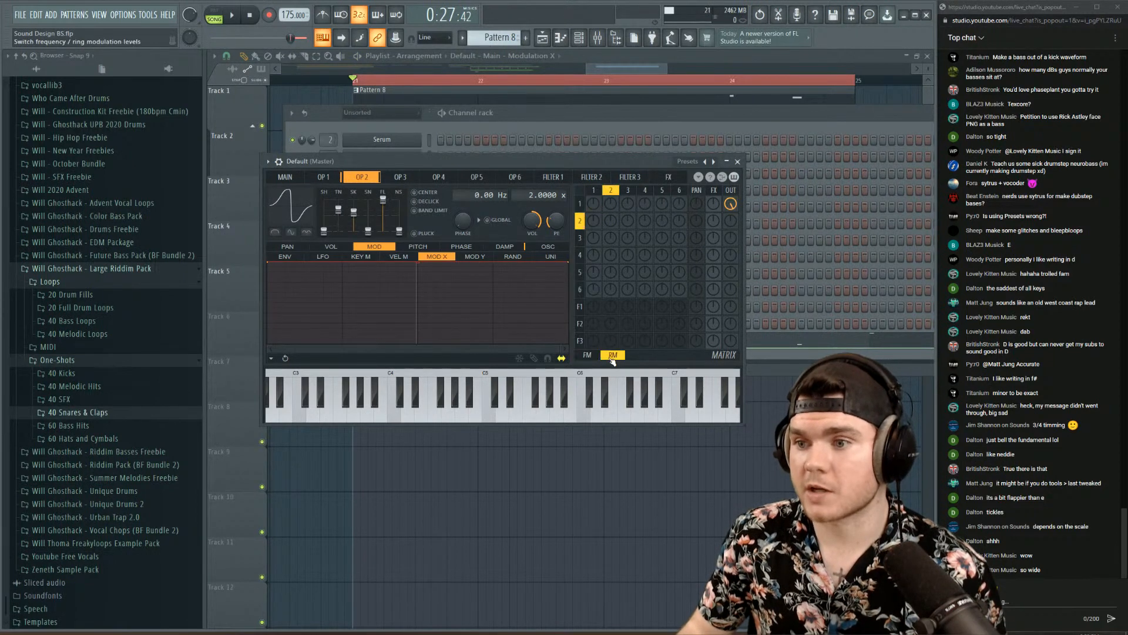
key("space")
mouse_move(593, 203)
left_mouse_down()
mouse_move(594, 180)
mouse_move(601, 208)
left_mouse_up()
key("space")
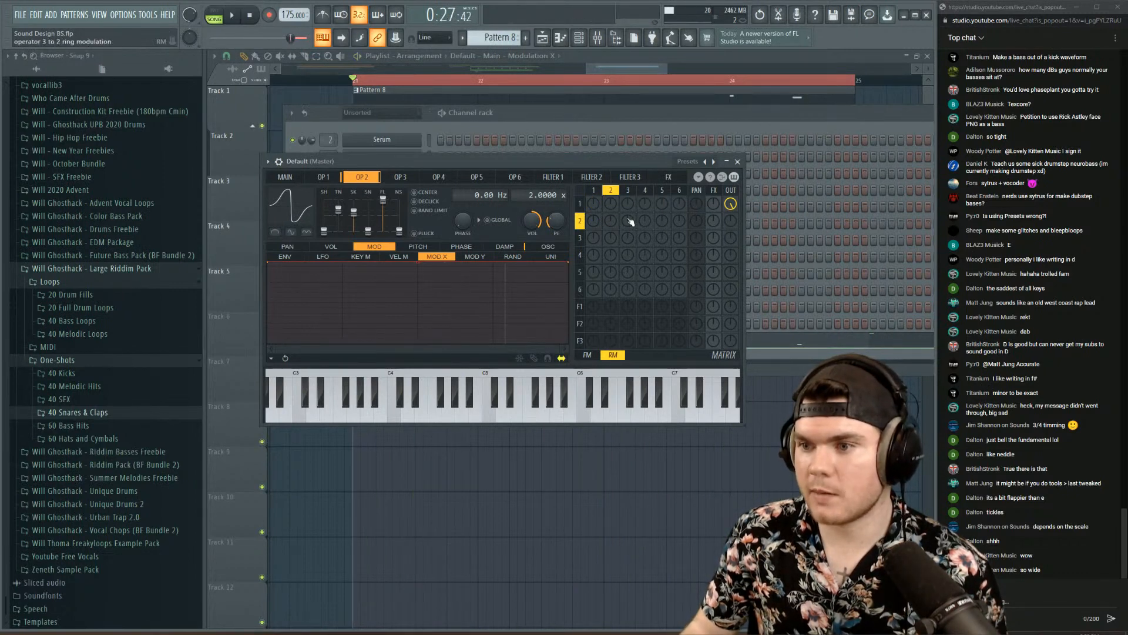
key("space")
left_click_drag(633, 204, 634, 199)
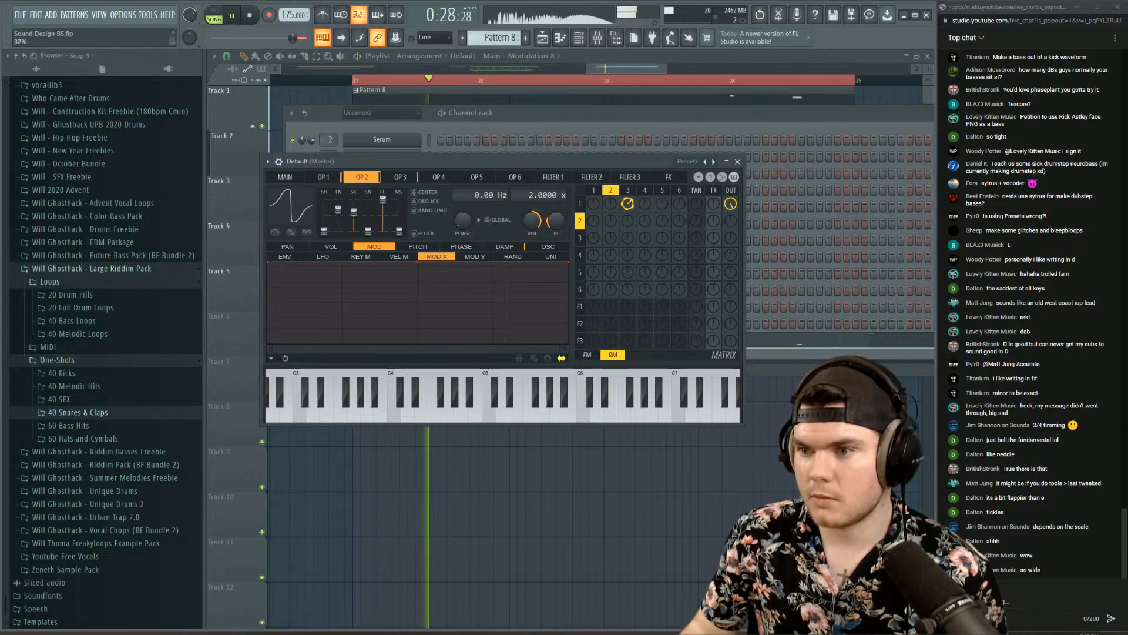
- Set operator 3's frequency ratio to 0.2500 x and fine-tune its ring modulation of operator 1
left_click(401, 177)
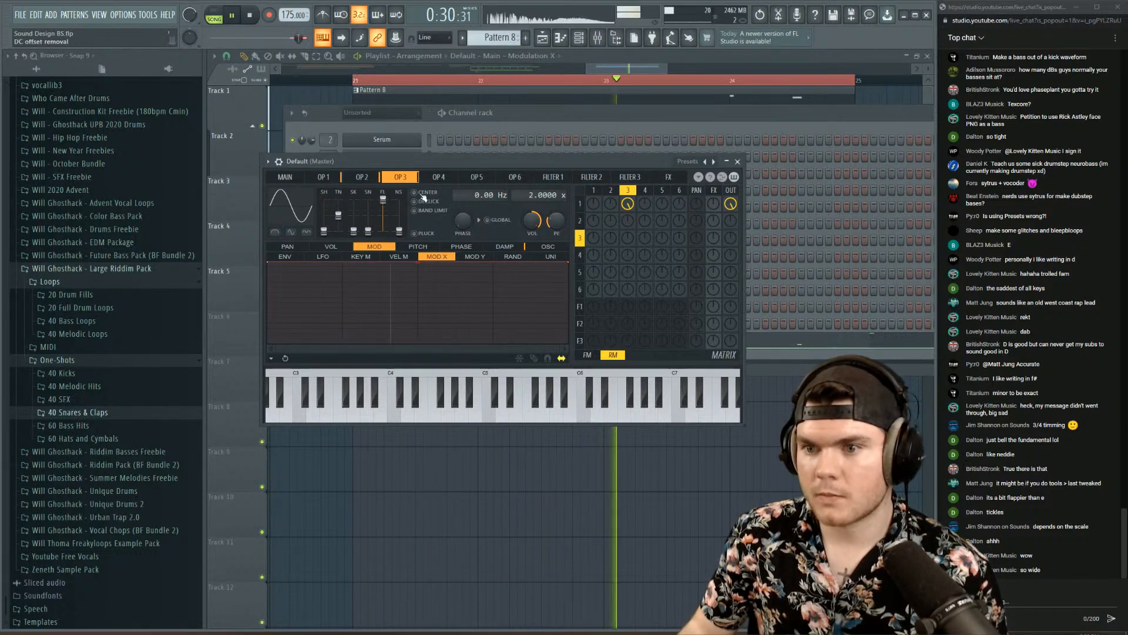
key("space")
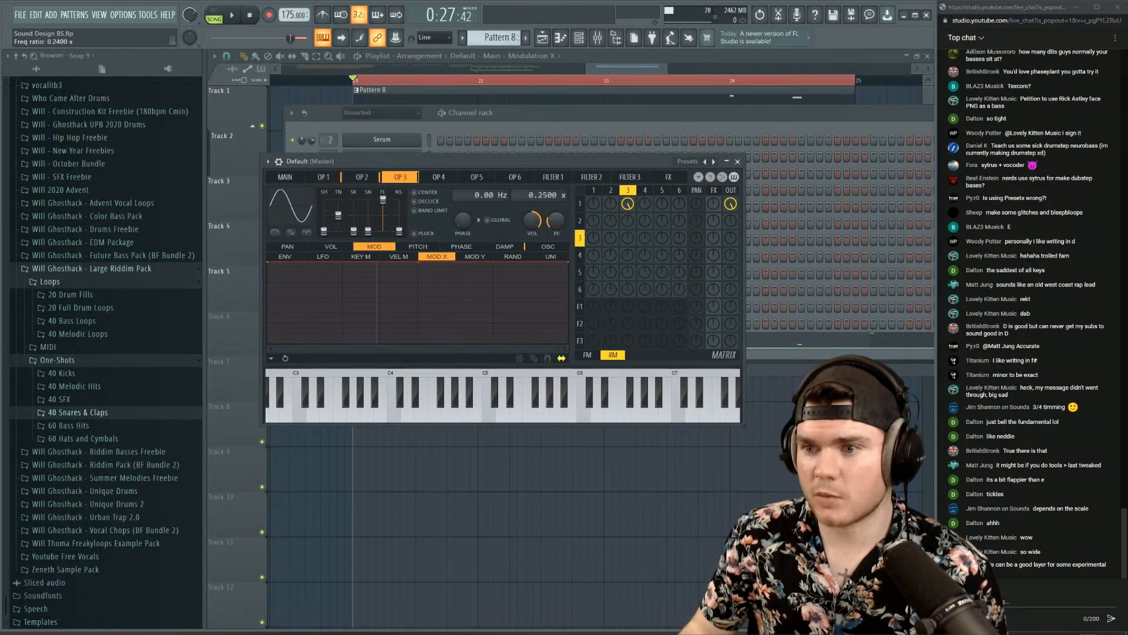
mouse_move(628, 204)
left_mouse_down()
mouse_move(627, 228)
mouse_move(628, 204)
left_mouse_up()
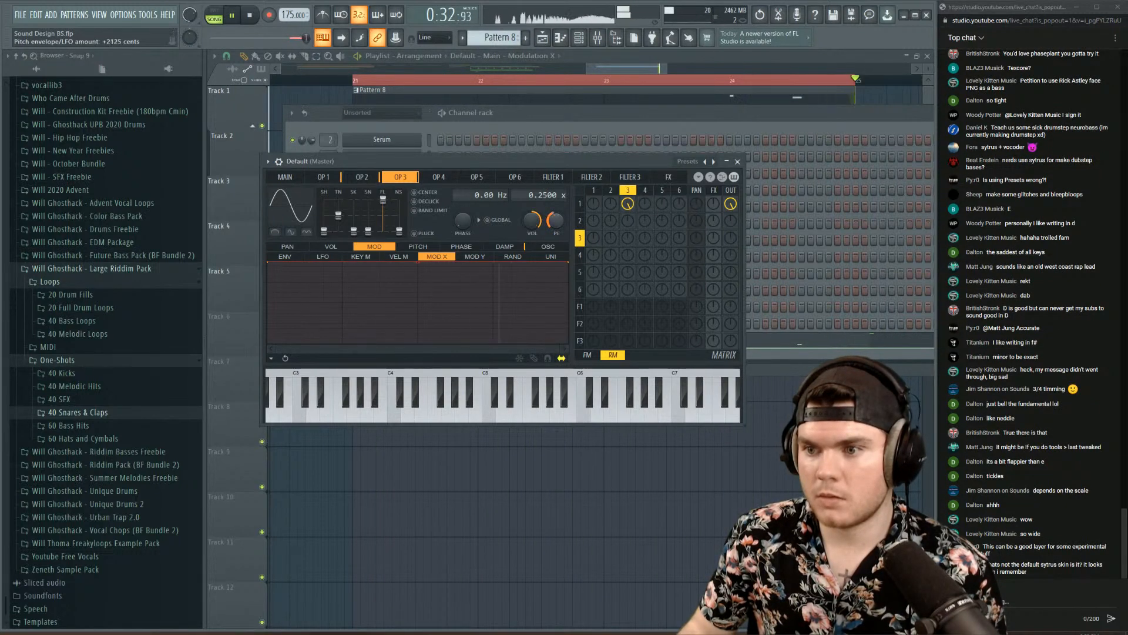
- Try operator 3's pitch envelope amount up to +4800 cents, and reset it
left_click_drag(555, 221, 555, 194)
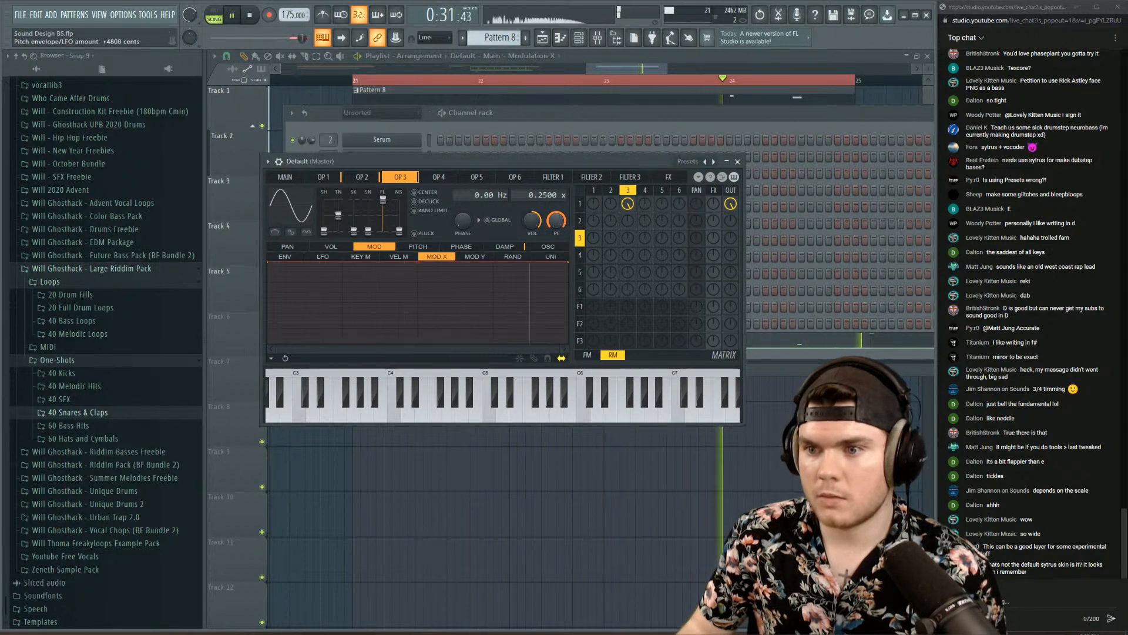
left_click_drag(557, 220, 557, 222)
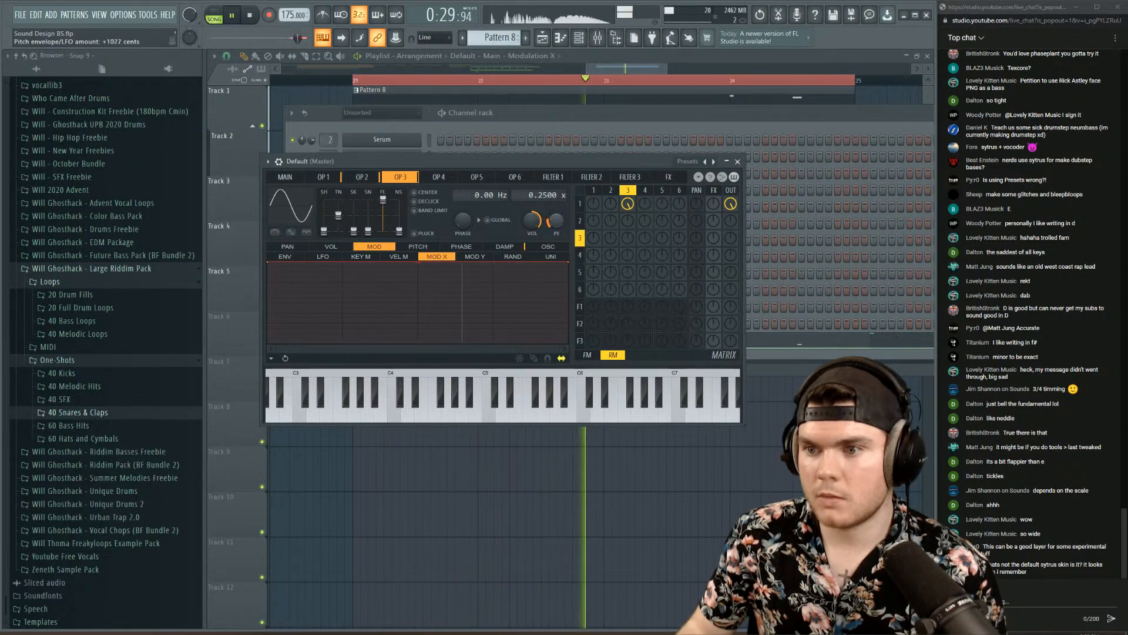
right_click(558, 220)
left_click(566, 227)
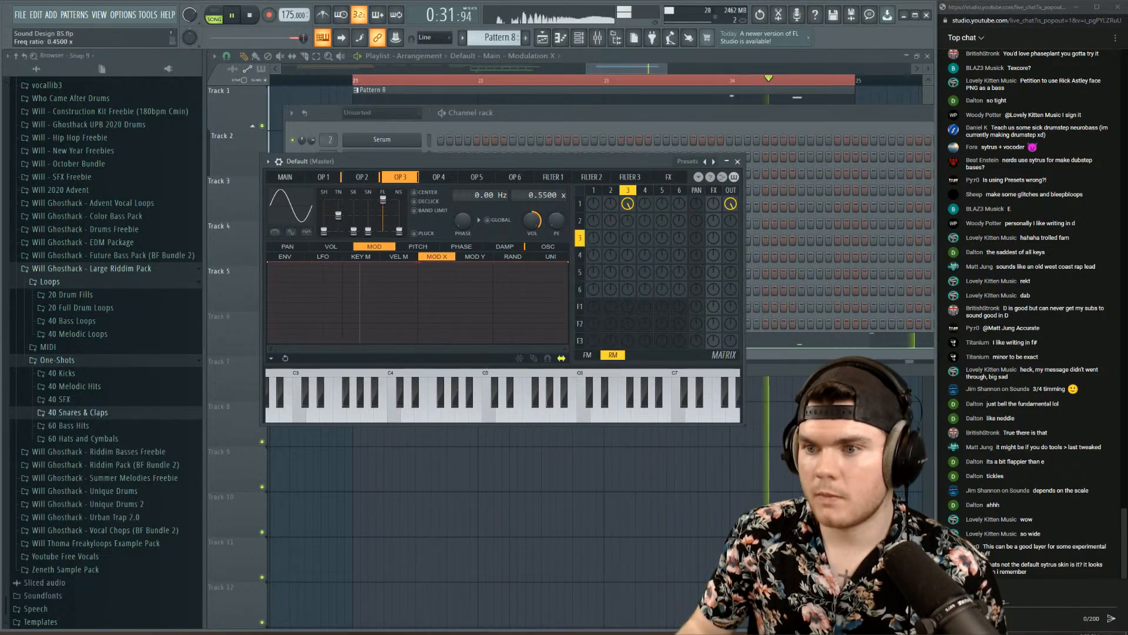
- Set operator 3's frequency ratio to 0.2400 x, raise its ring modulation of operator 1 and play the result
left_click_drag(547, 195, 547, 206)
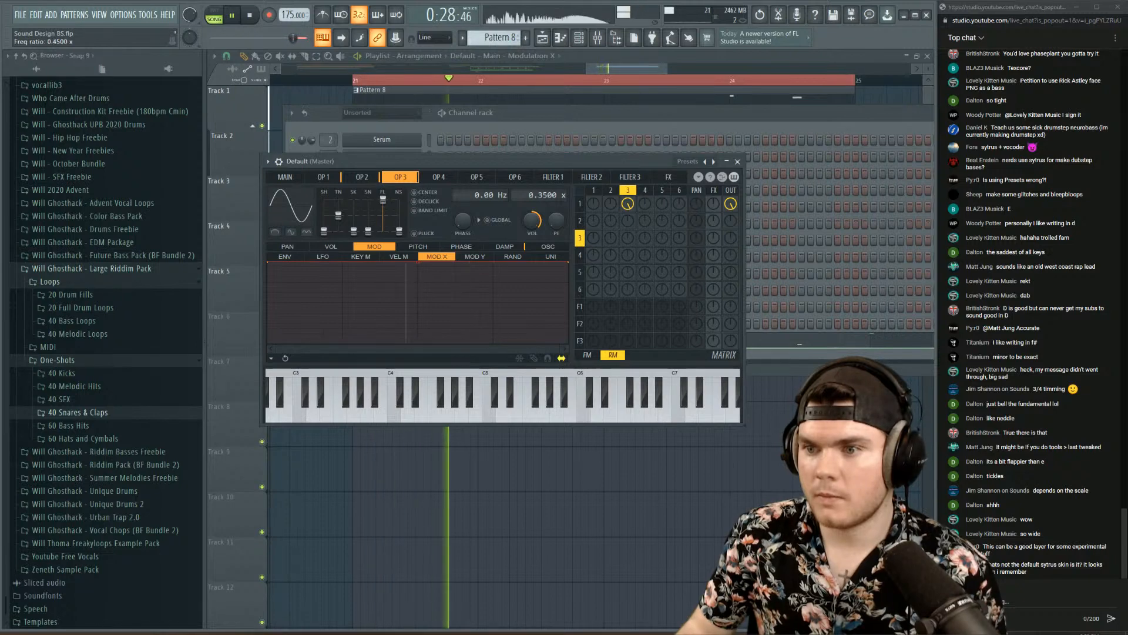
mouse_move(627, 204)
left_mouse_down()
mouse_move(627, 235)
mouse_move(628, 189)
mouse_move(562, 198)
mouse_move(628, 190)
left_mouse_up()
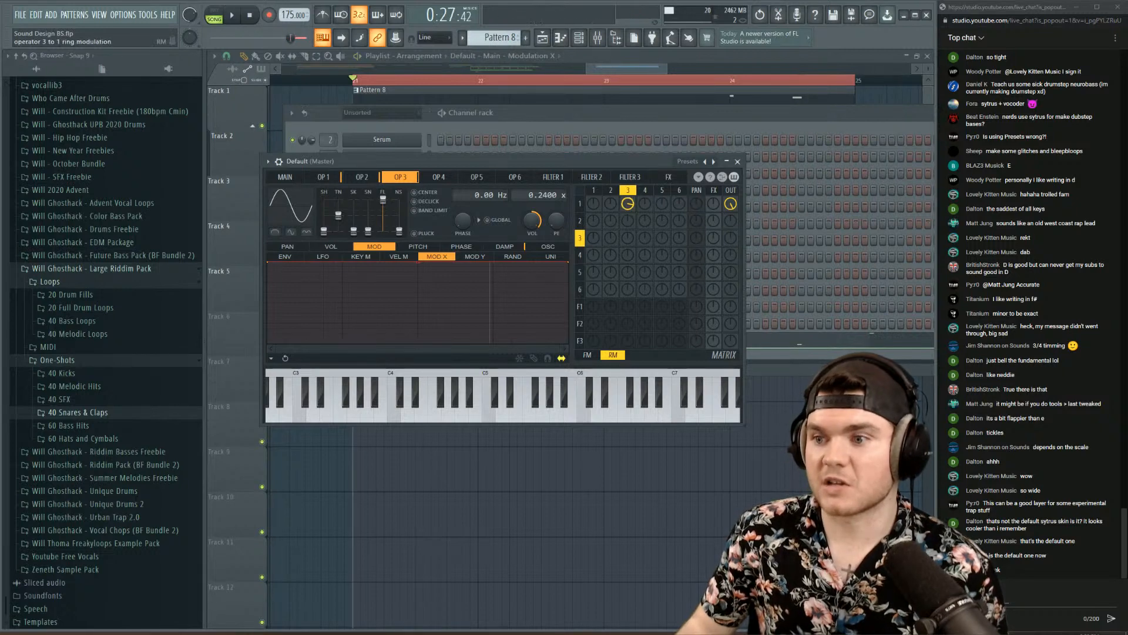
key("space")
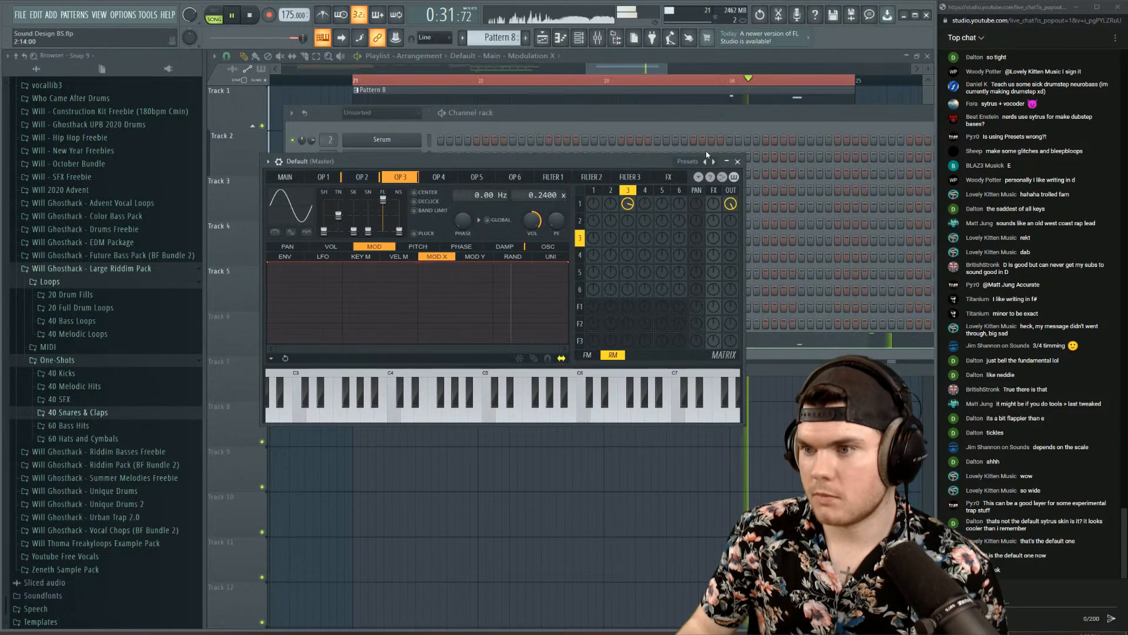
- Close Sytrus, check Pattern 8's notes in the piano roll, and return to the channel rack over the mixer
left_click(738, 162)
key("space")
key("F6")
left_click(605, 40)
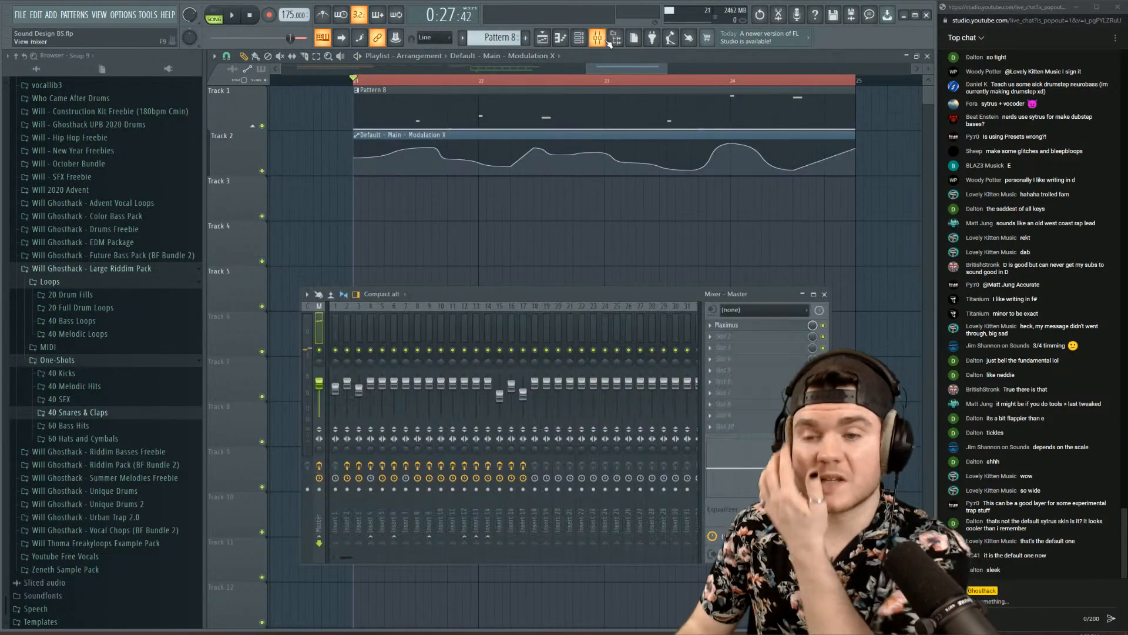
double_click(547, 106)
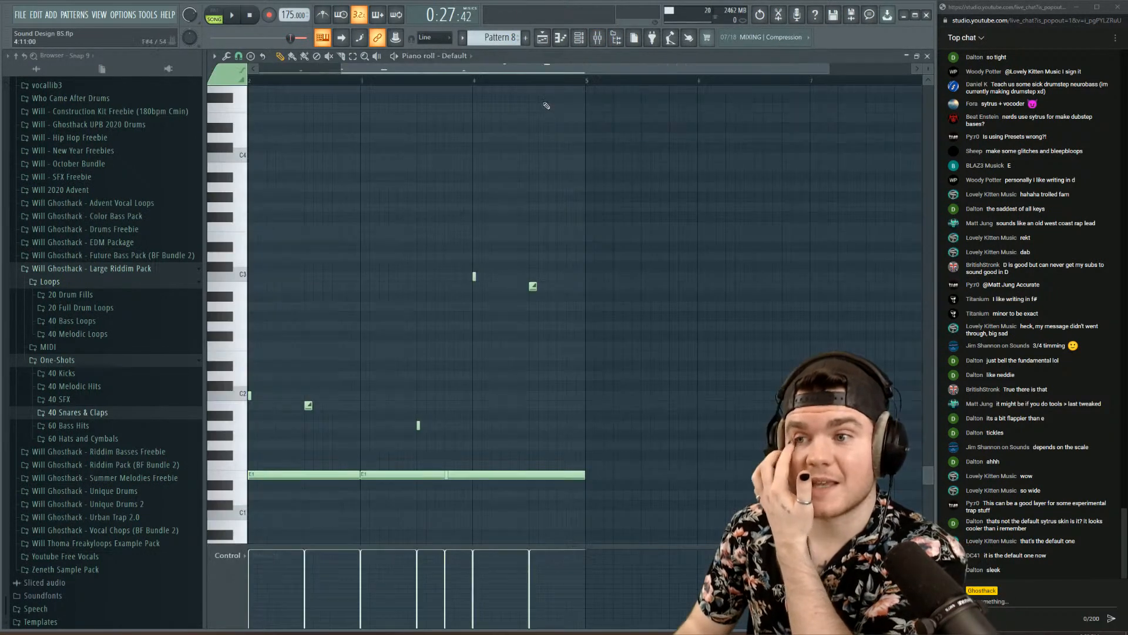
left_click(921, 56)
key("space")
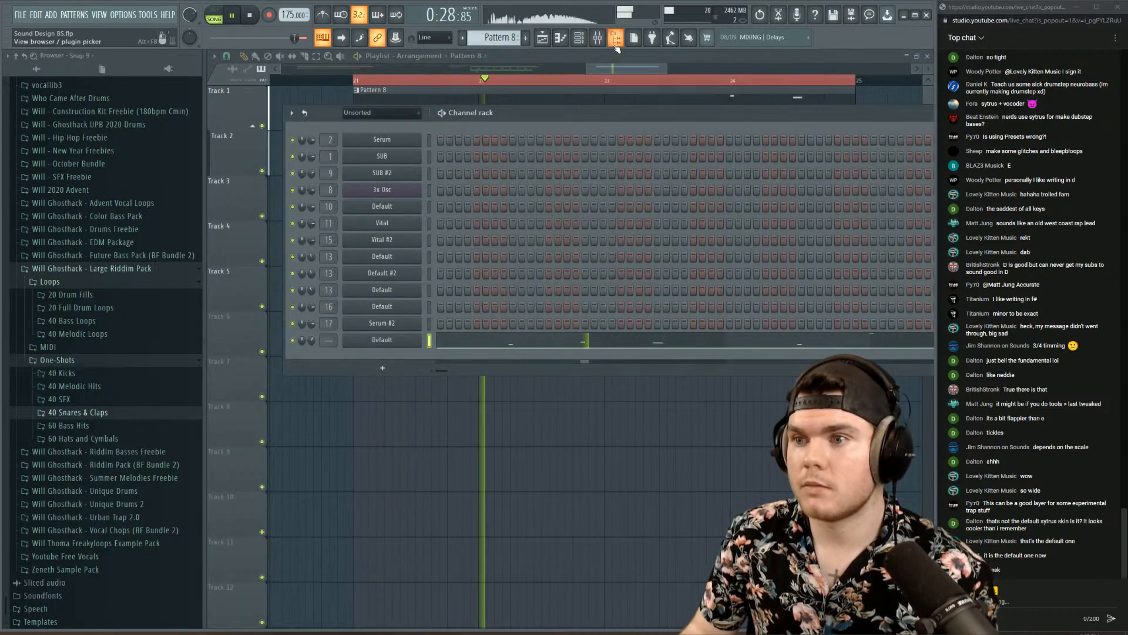
key("F9")
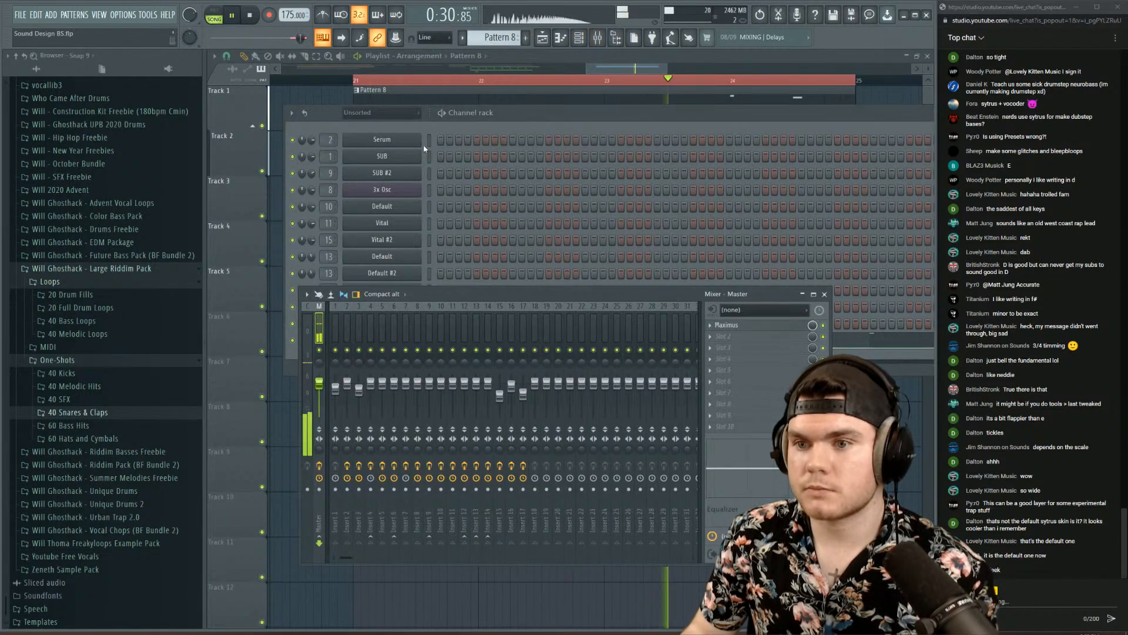
left_click(509, 119)
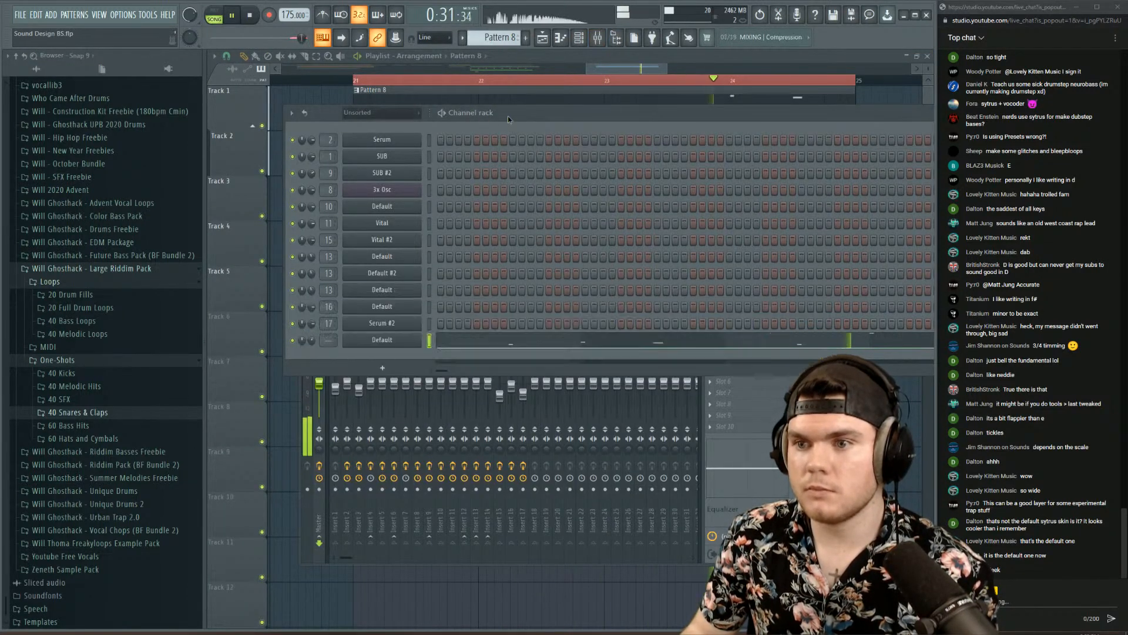
- Clone the last Default channel and close the clone's plug-in window
right_click(380, 345)
left_click(443, 431)
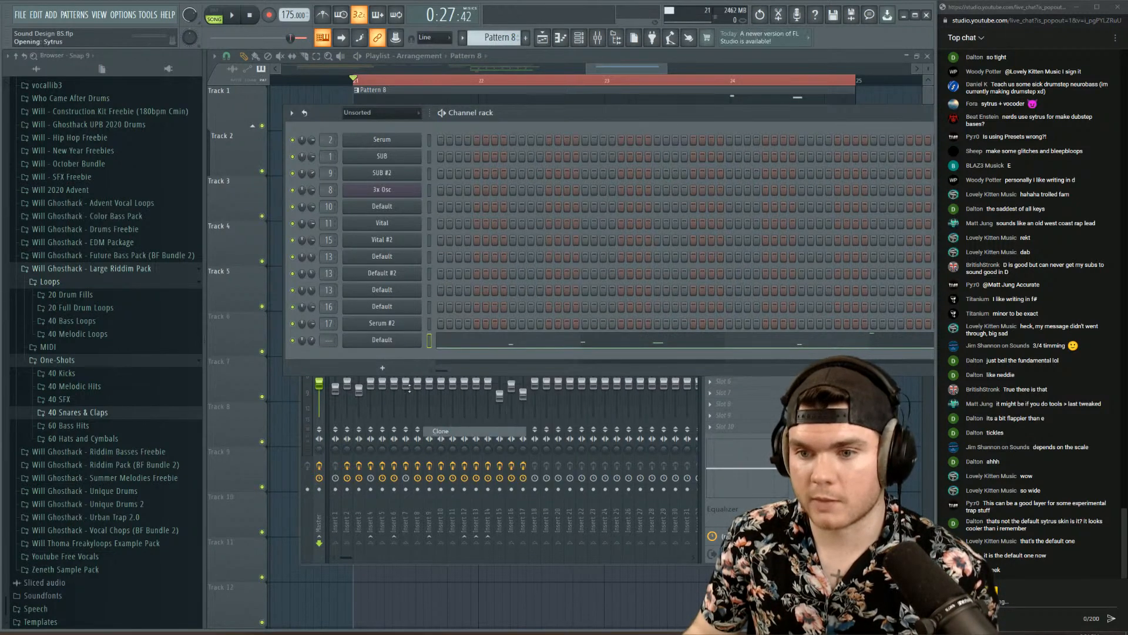
left_click(752, 176)
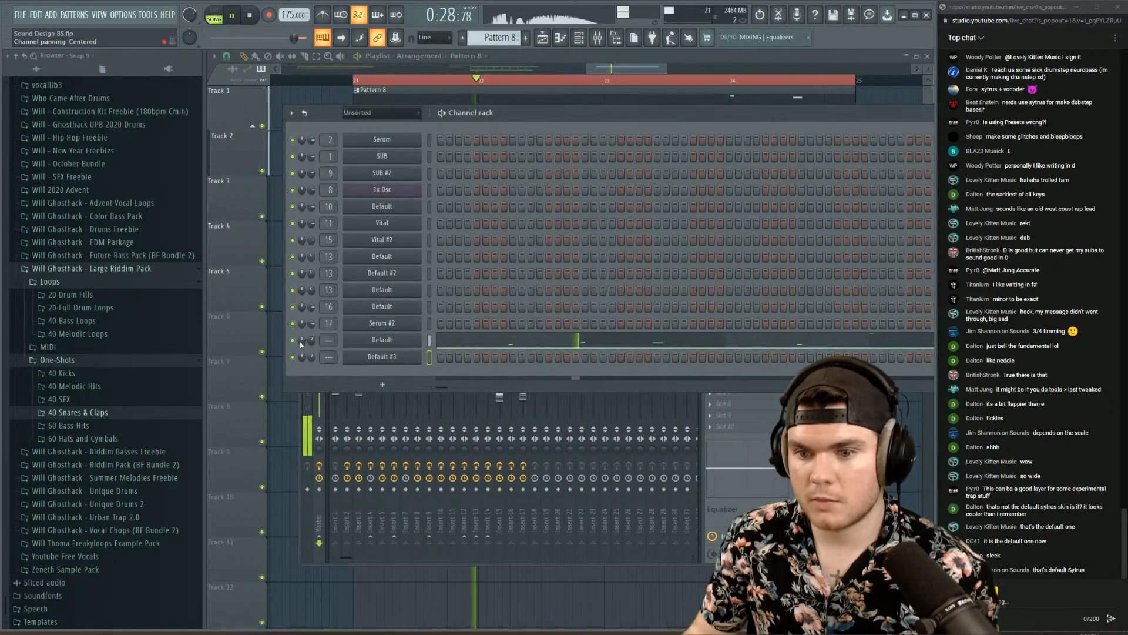
- Mute the original Default channel and copy its notes into the cloned Default #3 channel
left_click(292, 341)
right_click(392, 341)
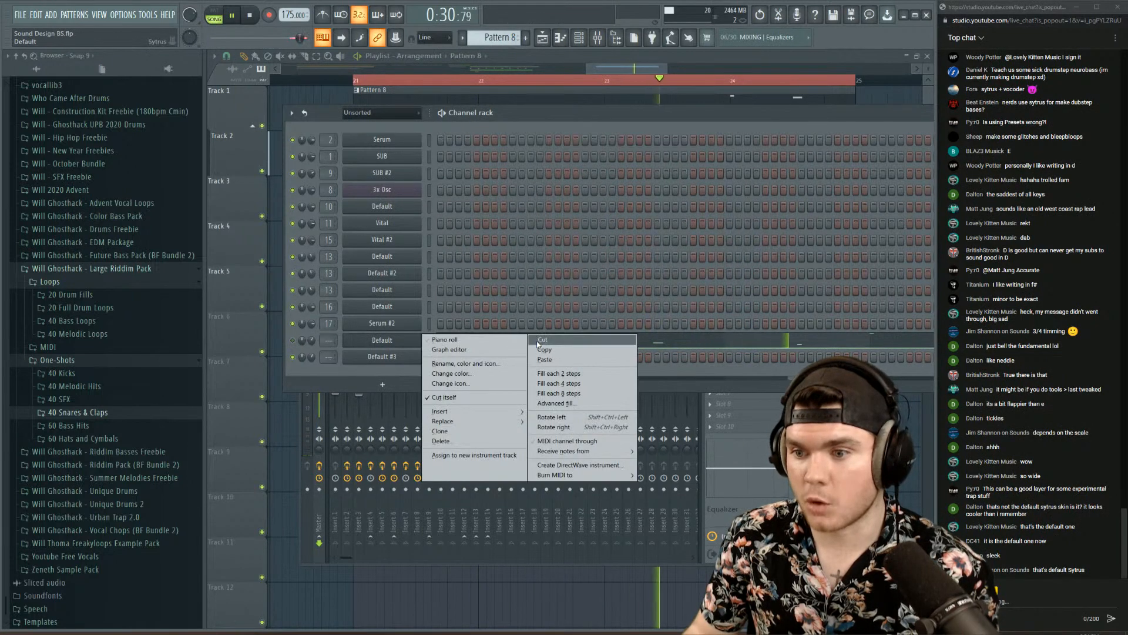
left_click(543, 351)
right_click(412, 357)
left_click(539, 376)
key("space")
key("space")
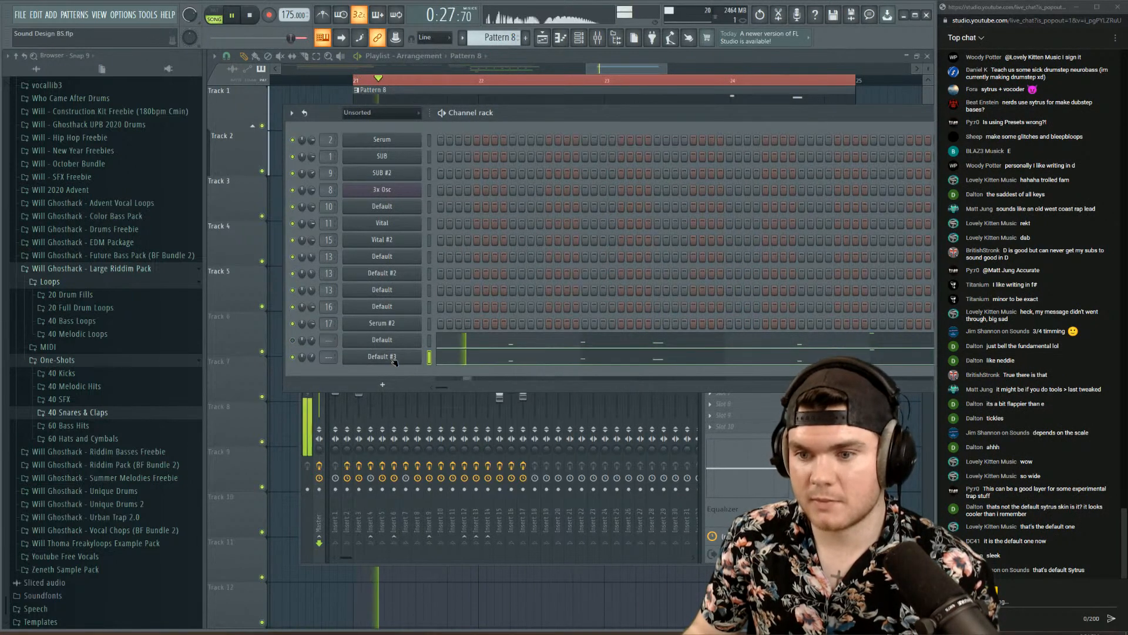
- Load the SUB preset in the cloned channel's Sytrus, listen to it and close the plug-in window
left_click(392, 358)
key("space")
left_click(283, 177)
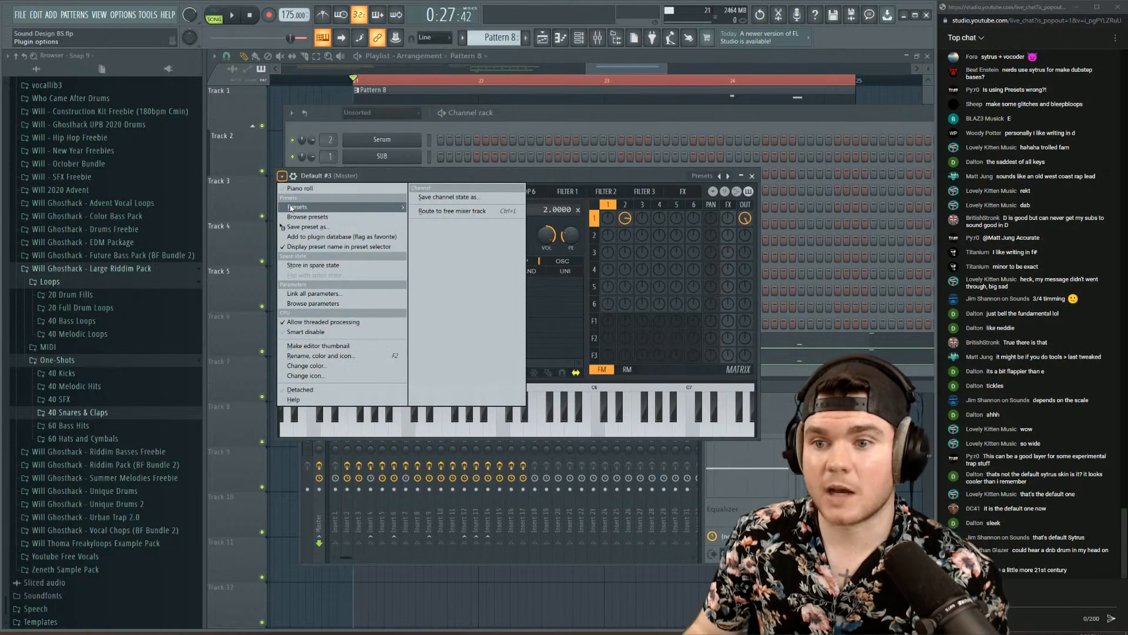
mouse_move(376, 207)
left_click(1, 237)
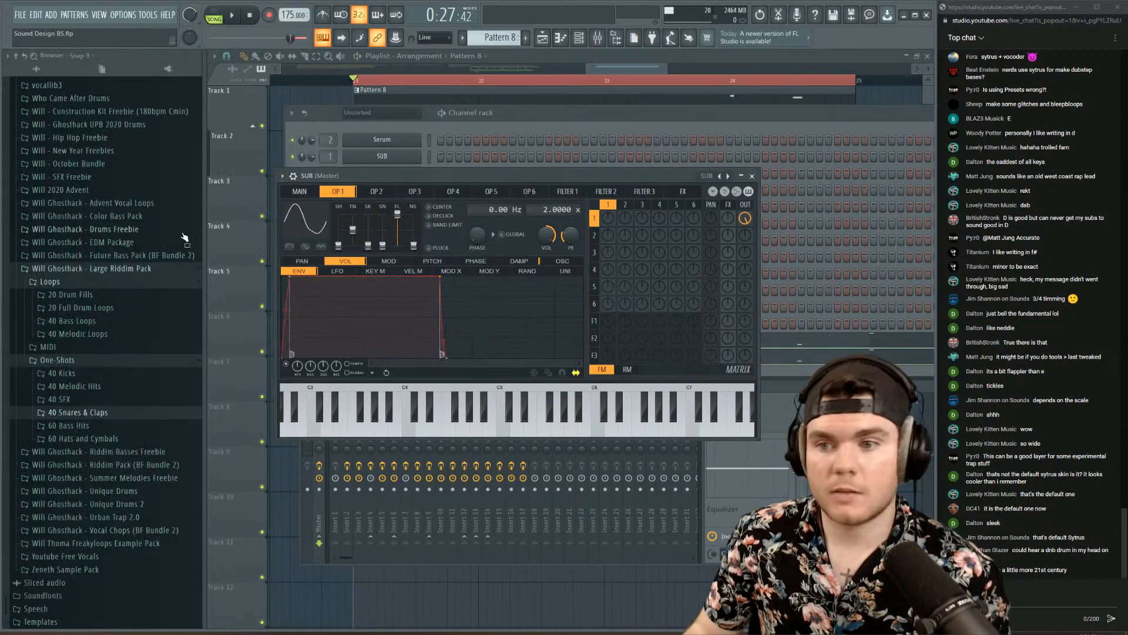
left_click_drag(388, 180, 401, 156)
key("space")
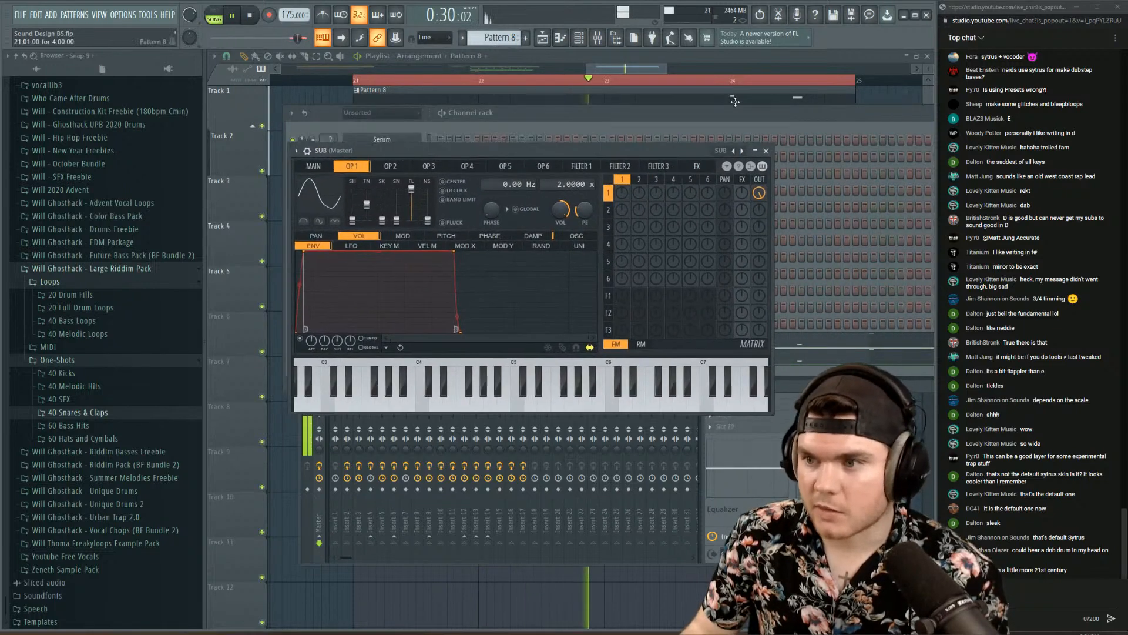
left_click(765, 151)
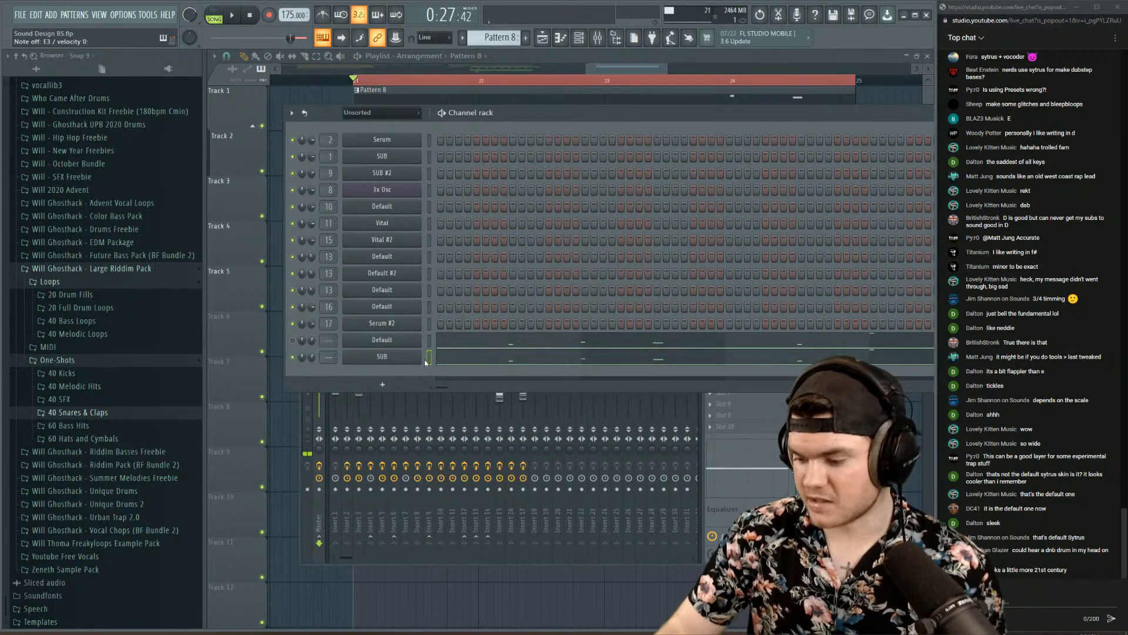
- Transpose all of the SUB channel's notes up two octaves in the piano roll and play them
left_click(452, 357)
key("space")
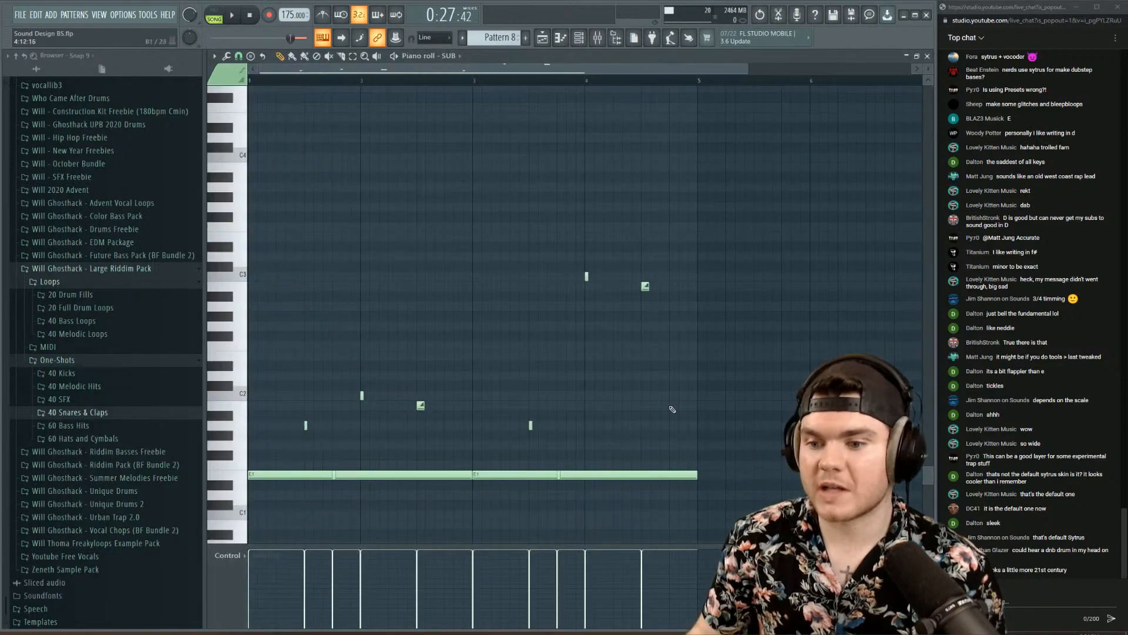
scroll(672, 409, "down", 3)
left_click_drag(743, 444, 192, 84)
key("ctrl+Up")
key("ctrl+Up")
key("space")
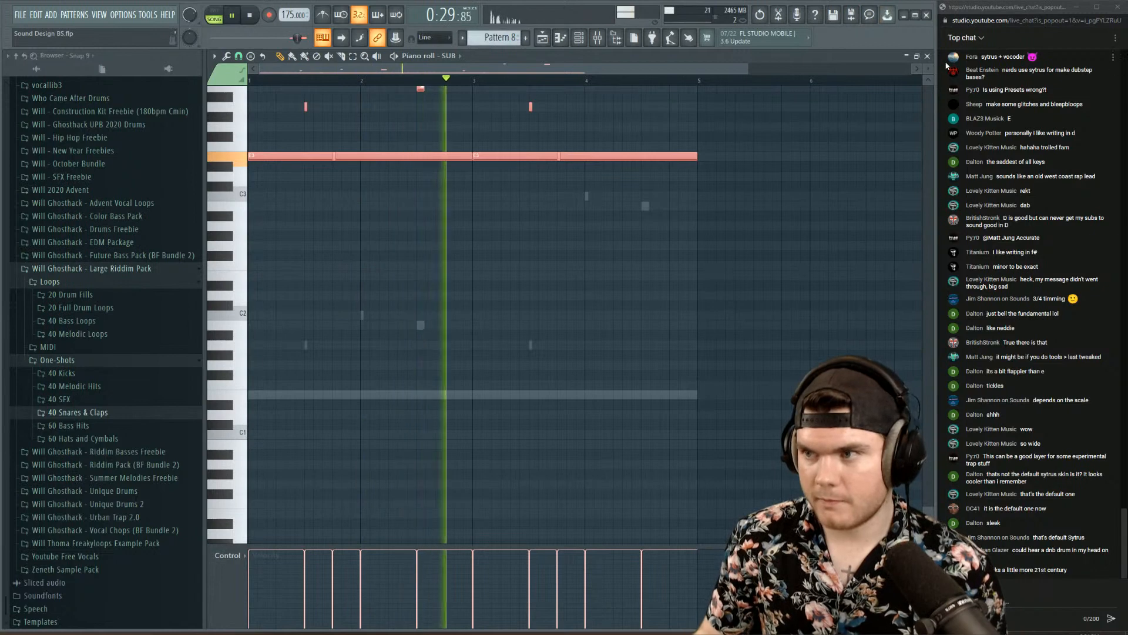
- Return to the channel rack, unmute the Default channel above SUB and set SUB's channel volume to about 31%
left_click(927, 56)
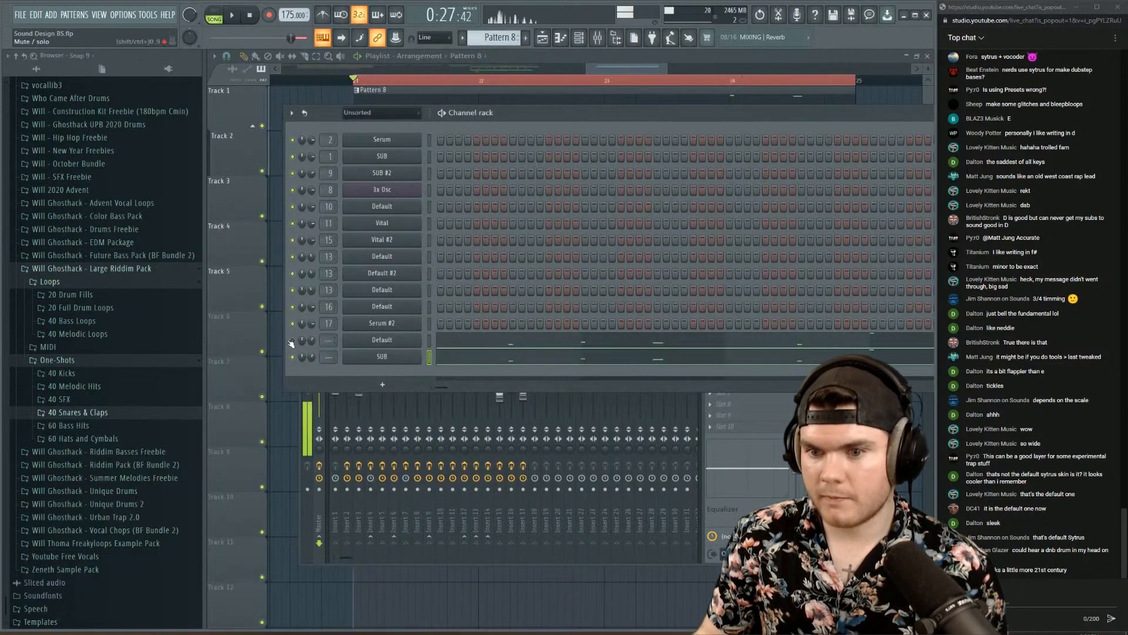
key("space")
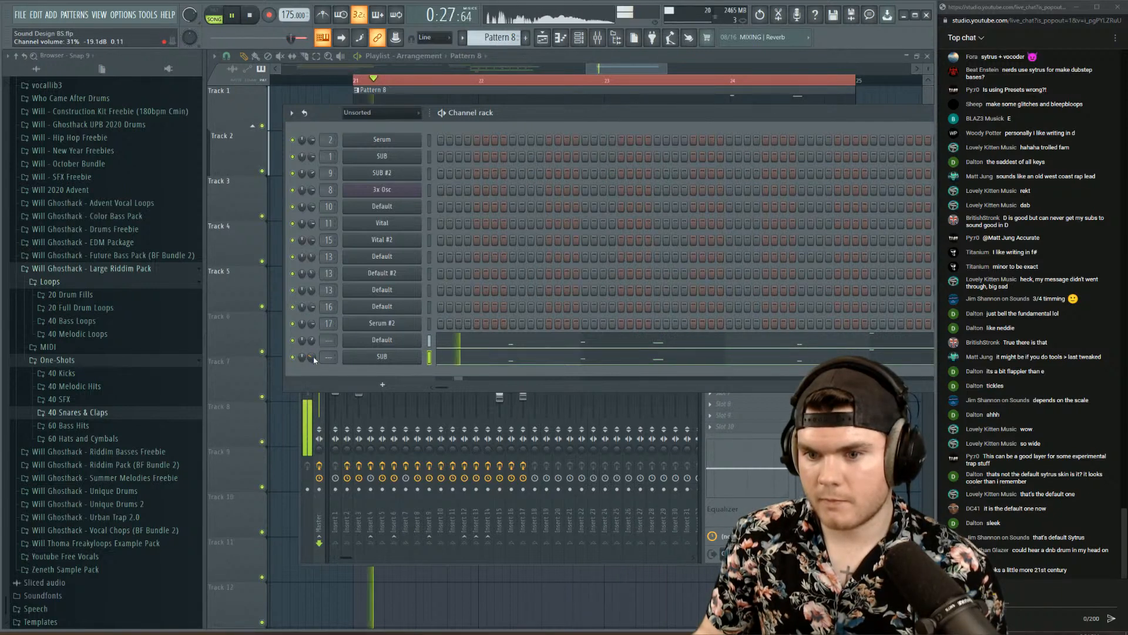
- Route the bass to mixer insert 18 and add Fruity parametric EQ 2 in its first effect slot
scroll(329, 339, "up", 10)
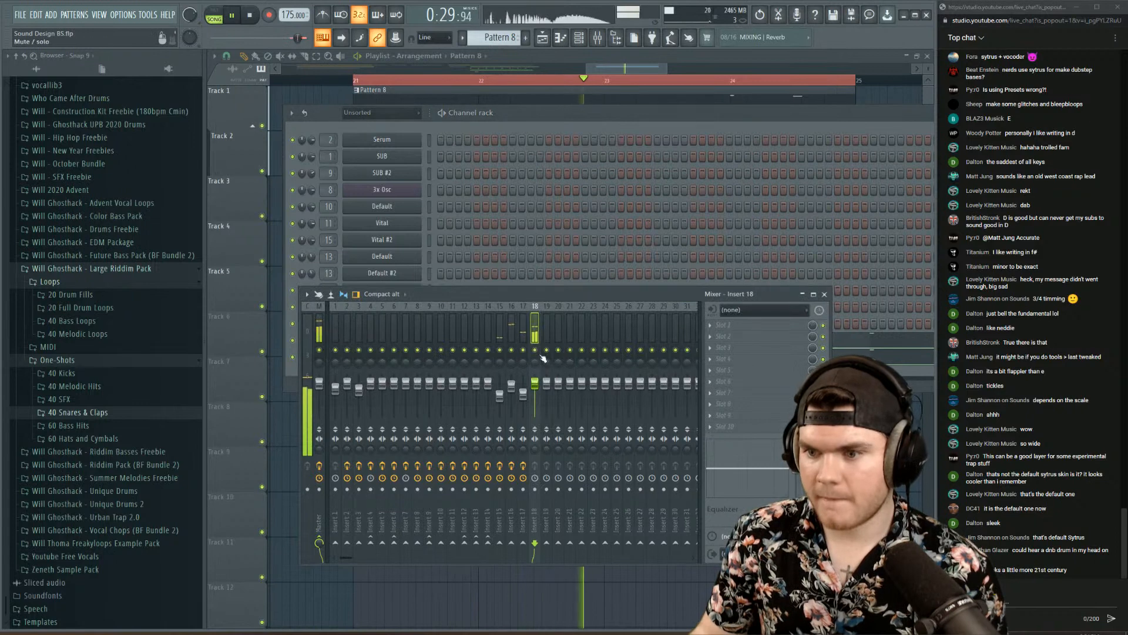
left_click(720, 325)
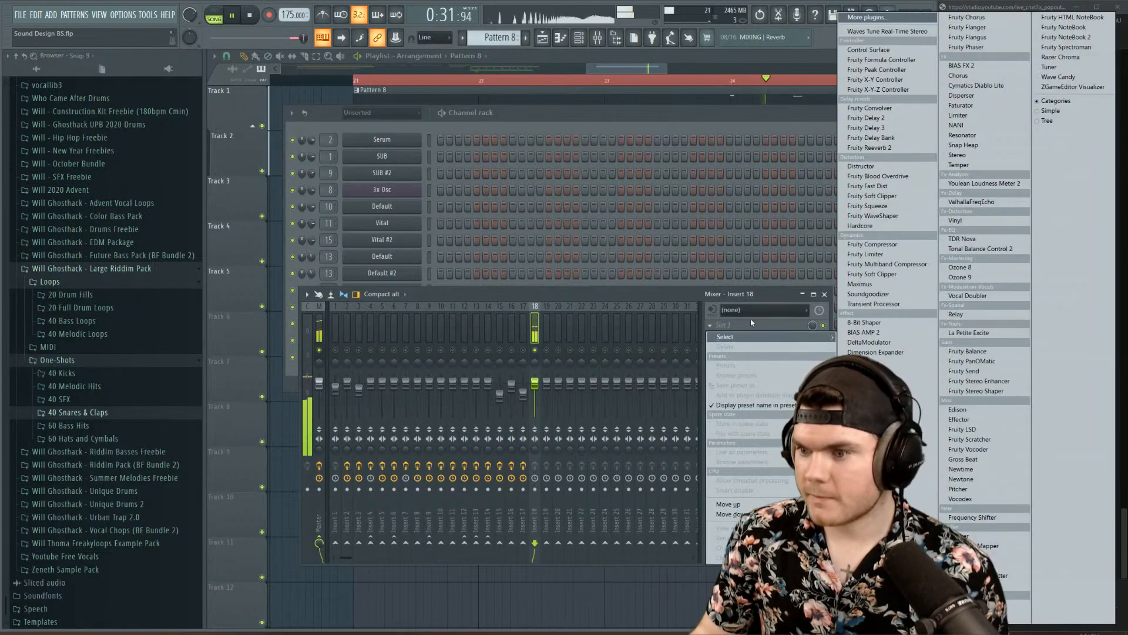
left_click(659, 375)
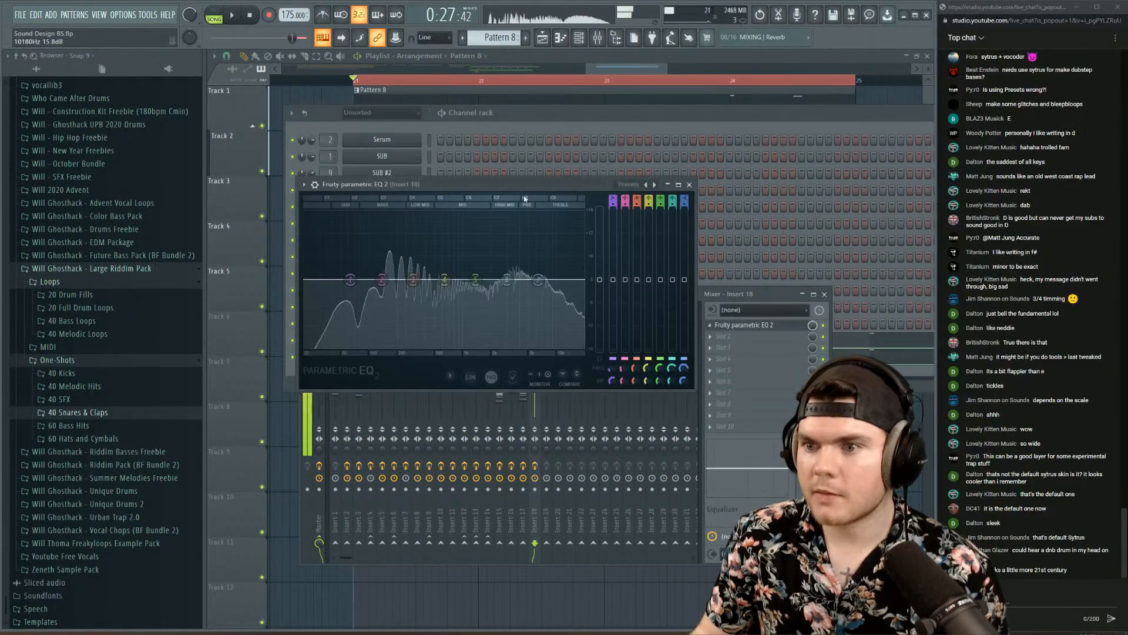
- Cut the bass's low end with the first band of the EQ on insert 18 while listening to it
left_click_drag(306, 280, 374, 278)
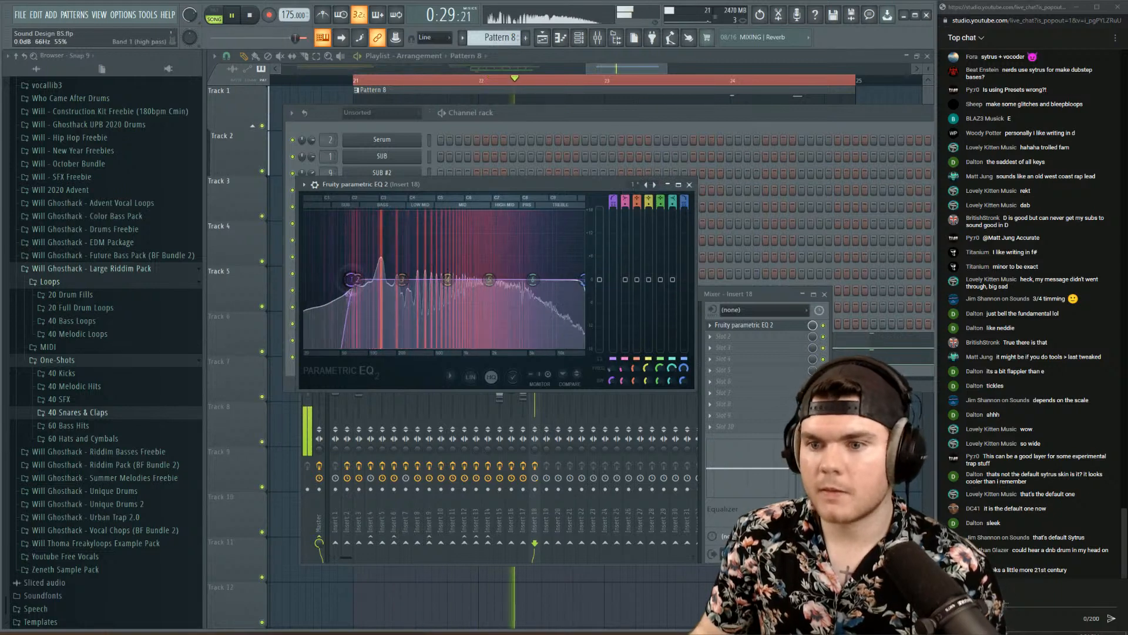
left_click(762, 299)
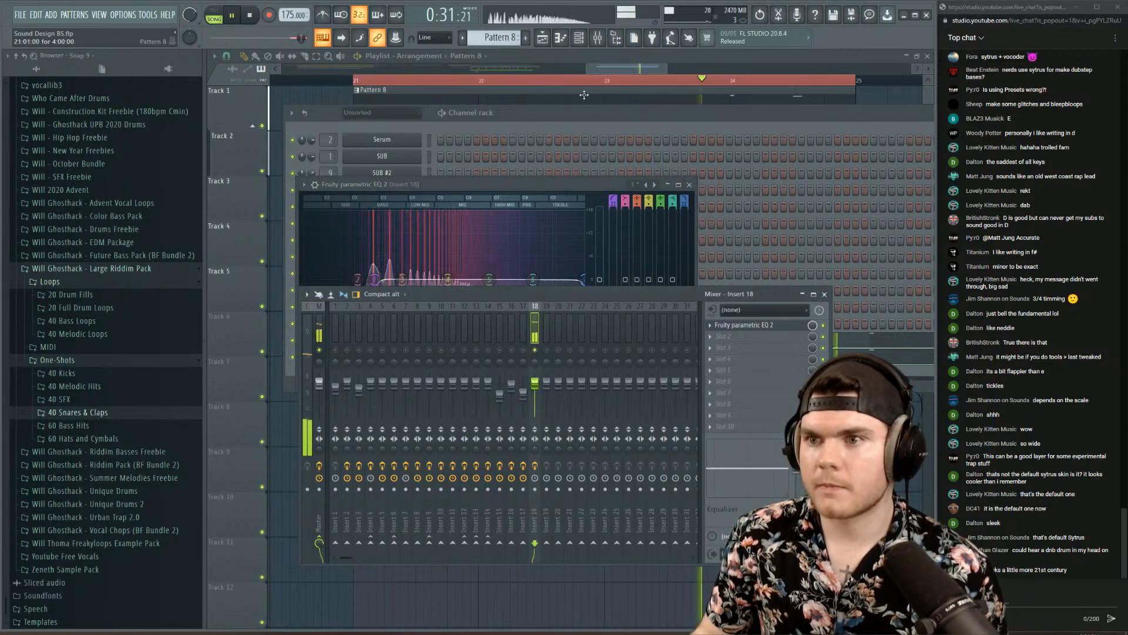
- Insert Edison ahead of Maximus on the Master track and set it to record on play
left_click(319, 329)
key("space")
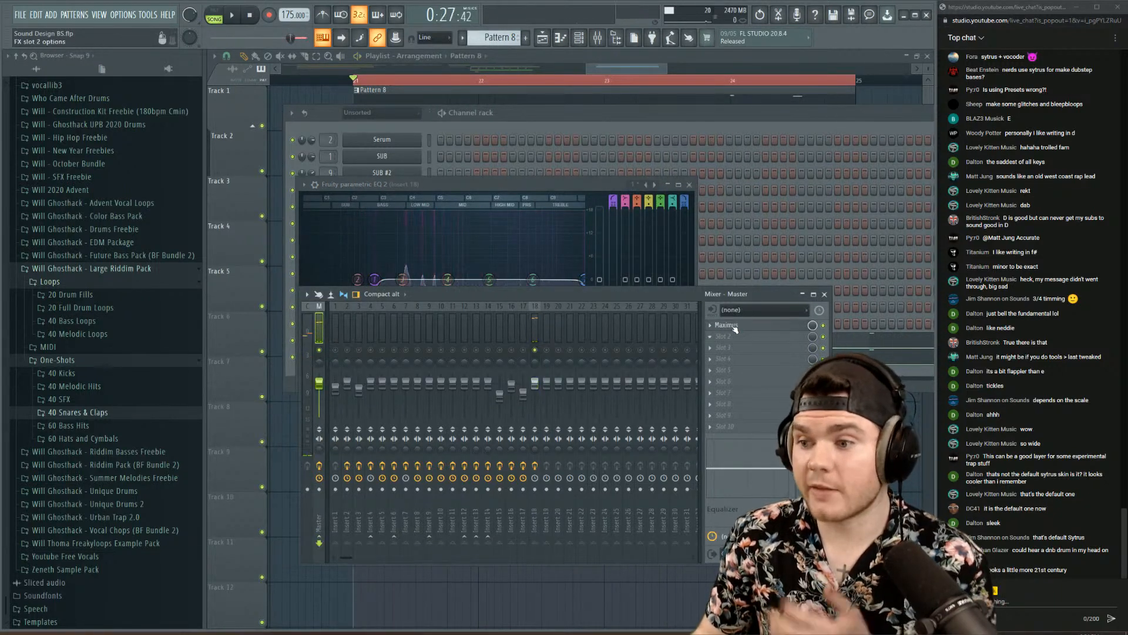
left_click(735, 328)
left_click(958, 409)
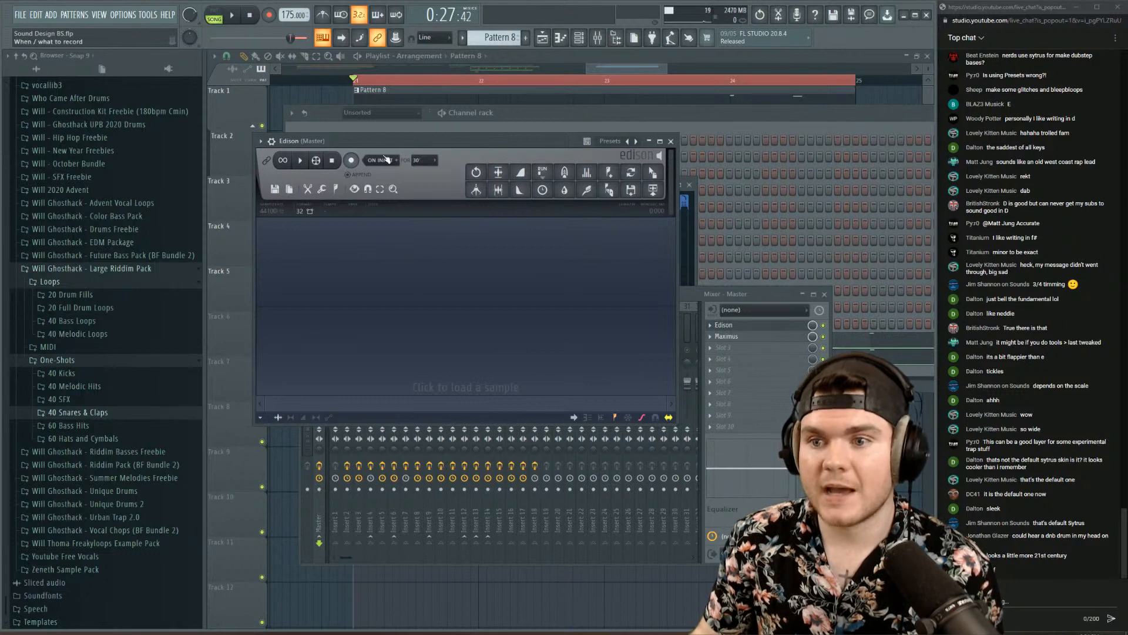
left_click(385, 159)
left_click(370, 185)
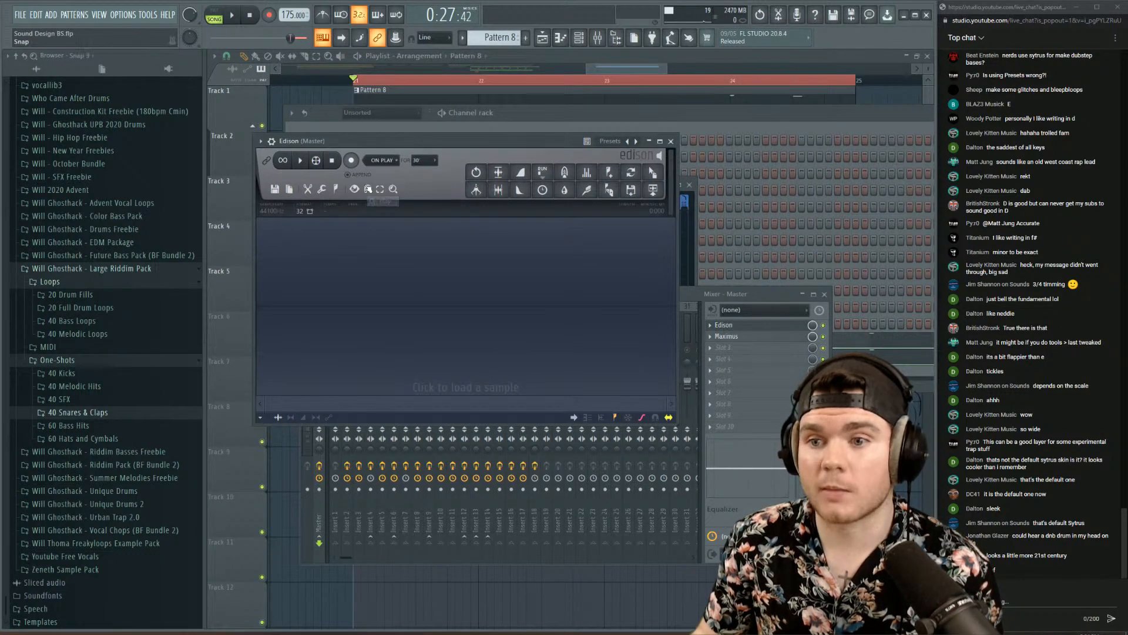
- Record two looped passes of the bass into Edison and delete the short leftover tail at the end
left_click(234, 16)
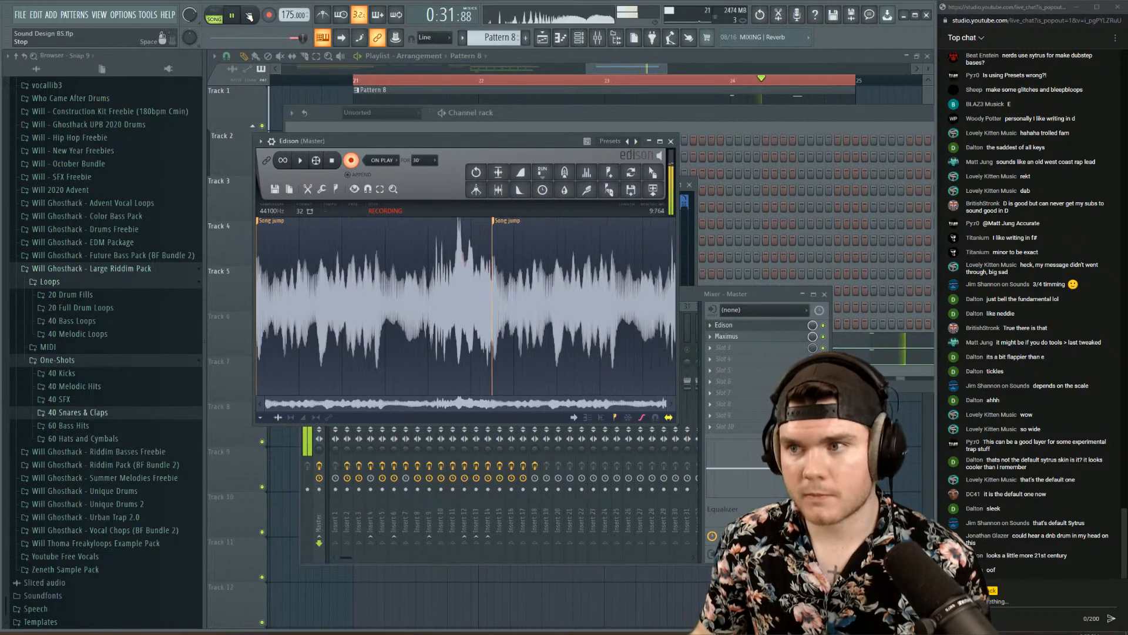
left_click(249, 16)
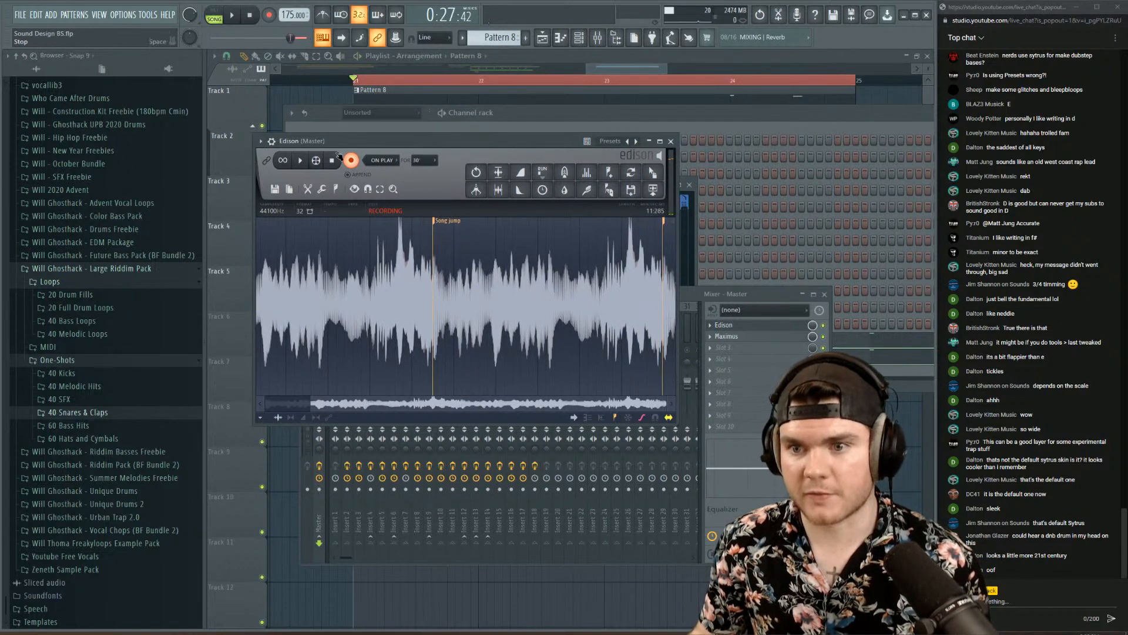
left_click(334, 158)
key("Delete")
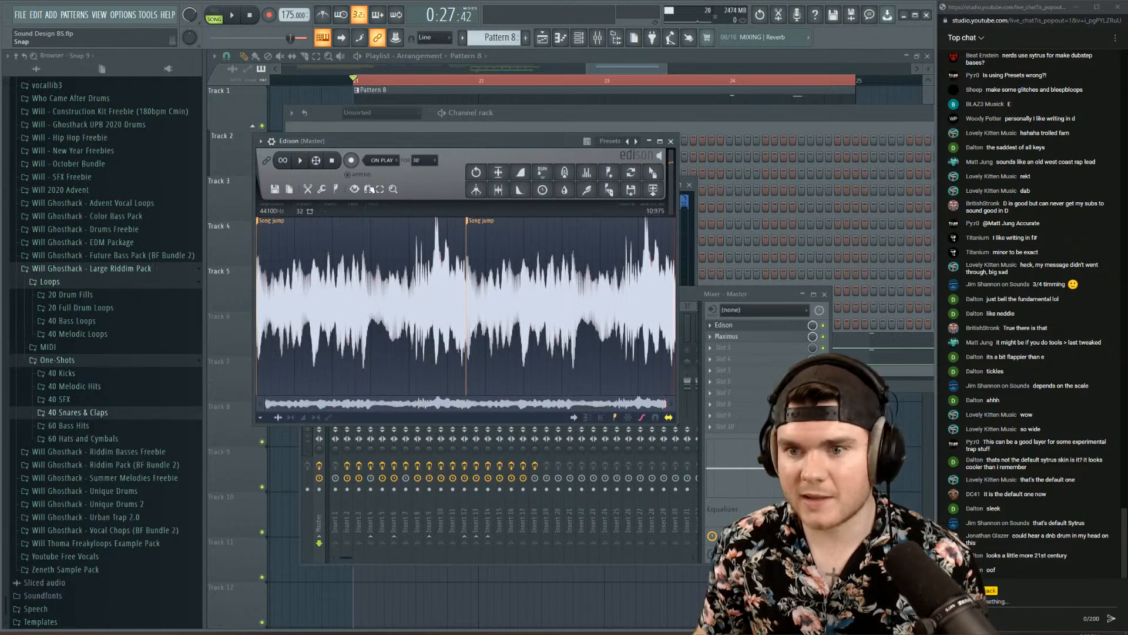
- Audition the two recorded passes, delete the first one and remove the leftover Song jump marker
left_click(475, 221)
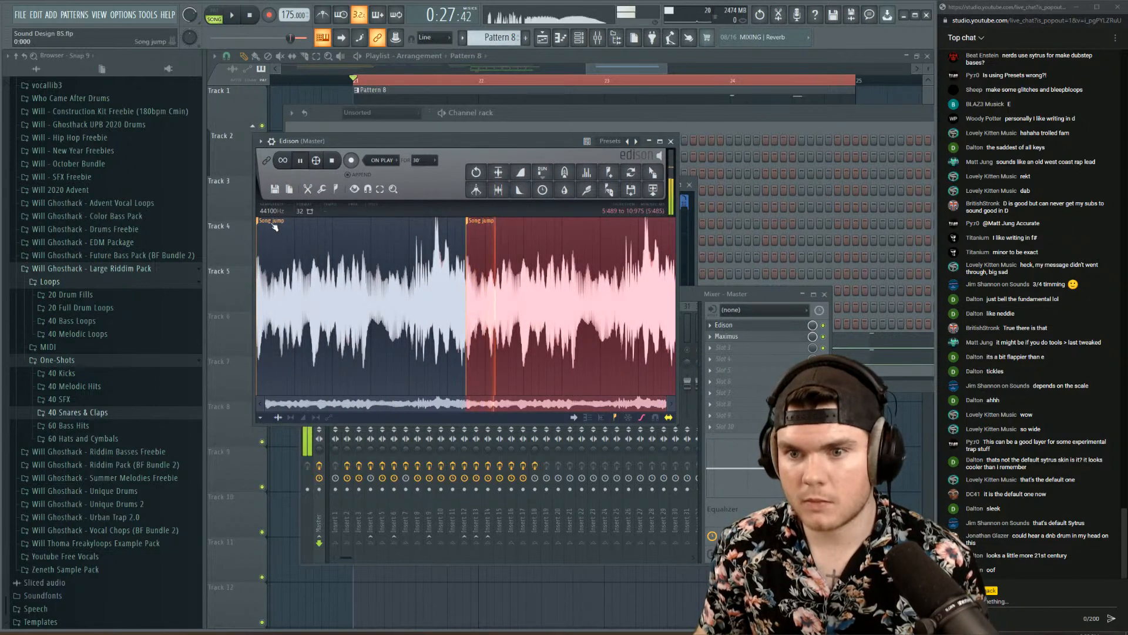
left_click(273, 223)
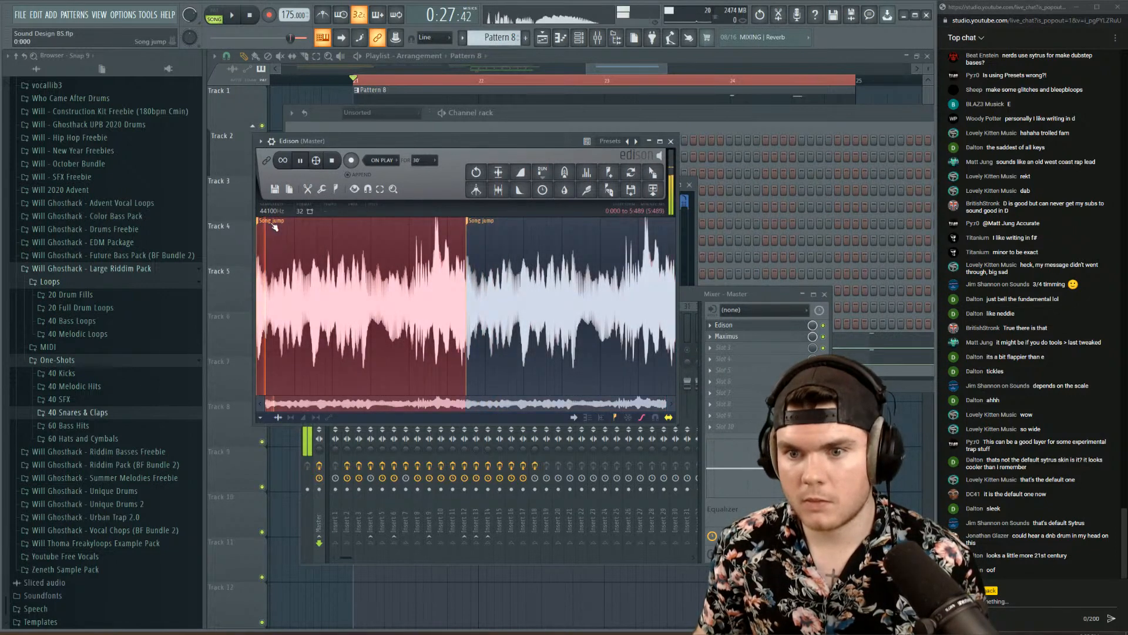
left_click(483, 223)
key("space")
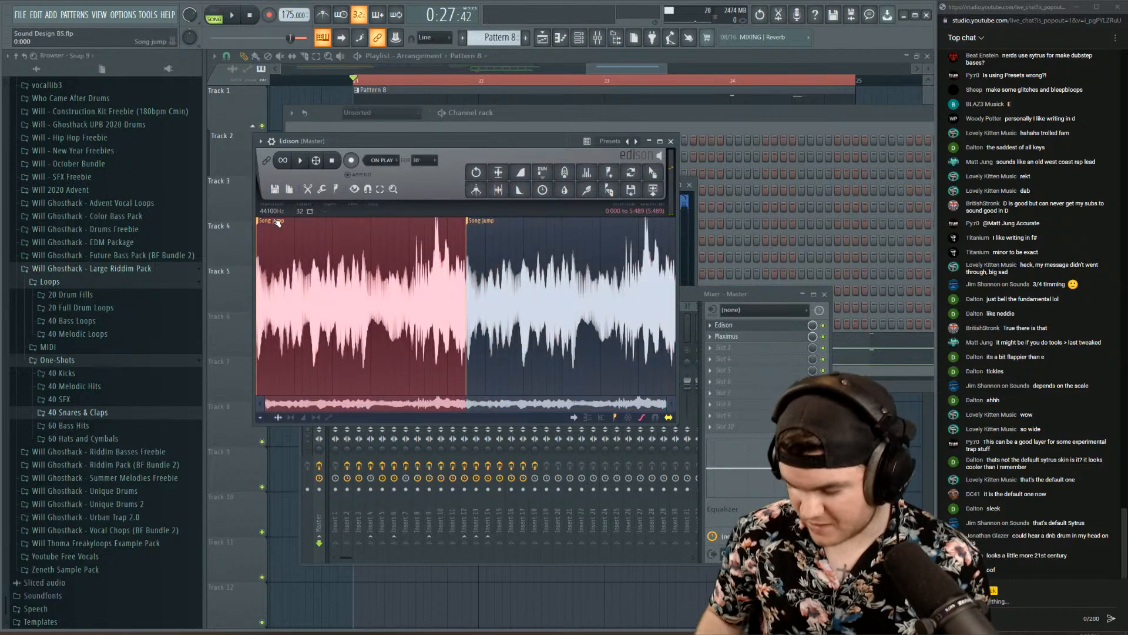
key("Delete")
right_click(276, 222)
left_click(288, 233)
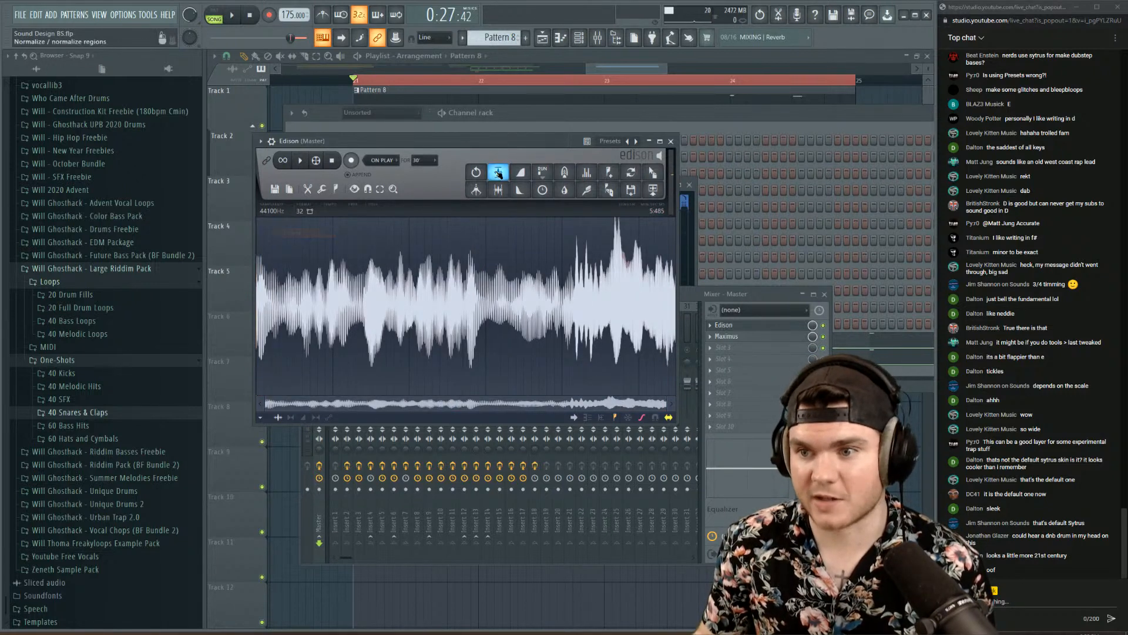
- Move the Edison window out of the way and create Pattern 9 with its default name
left_click_drag(495, 147, 729, 165)
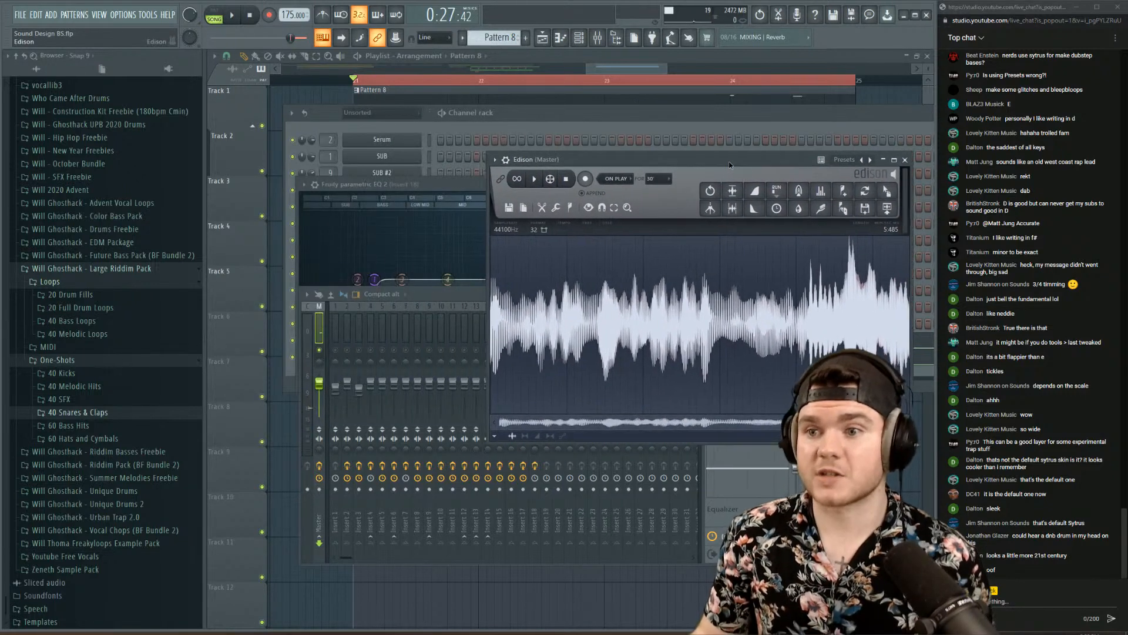
left_click(600, 116)
left_click(525, 38)
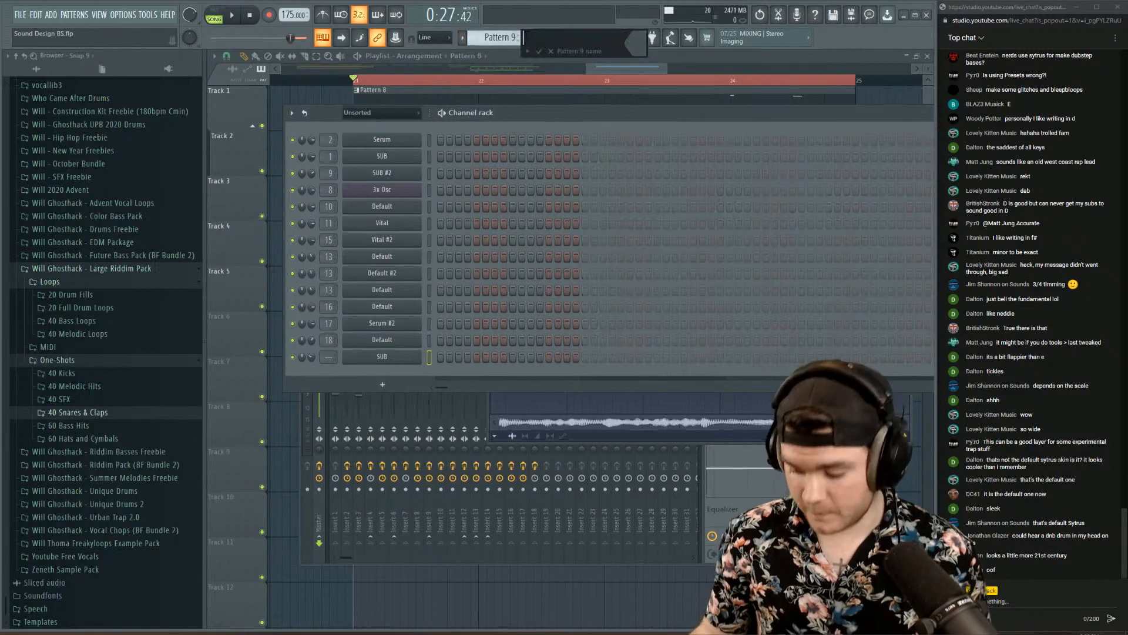
key("Return")
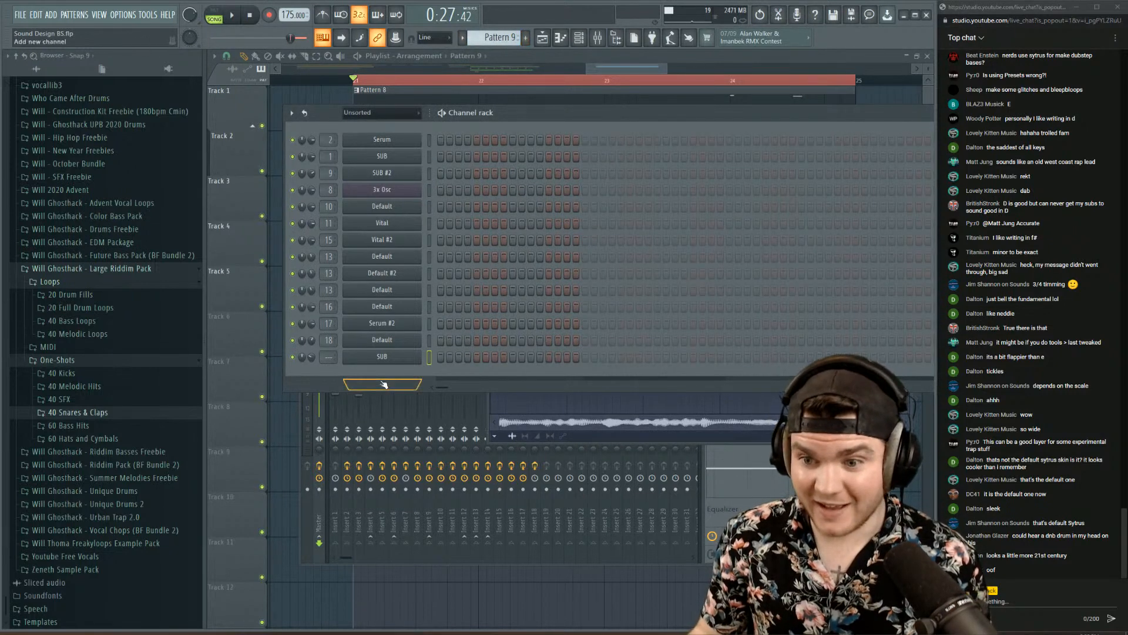
- Add a Harmor channel in Pattern 9, hide the browser and load Harmor's Default preset
left_click(383, 384)
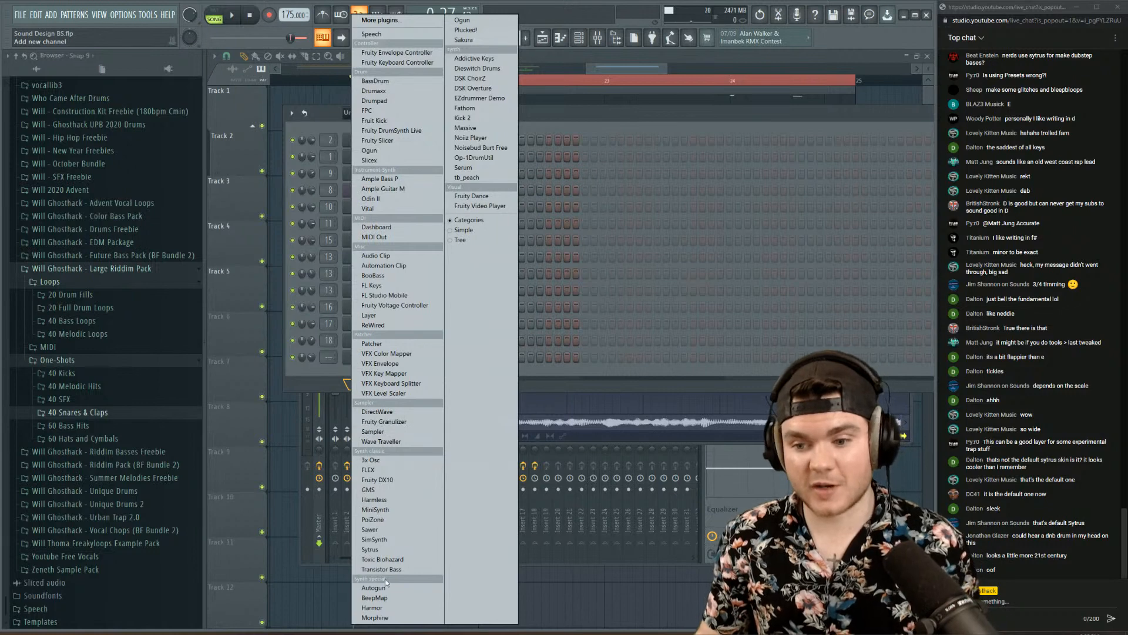
left_click(382, 607)
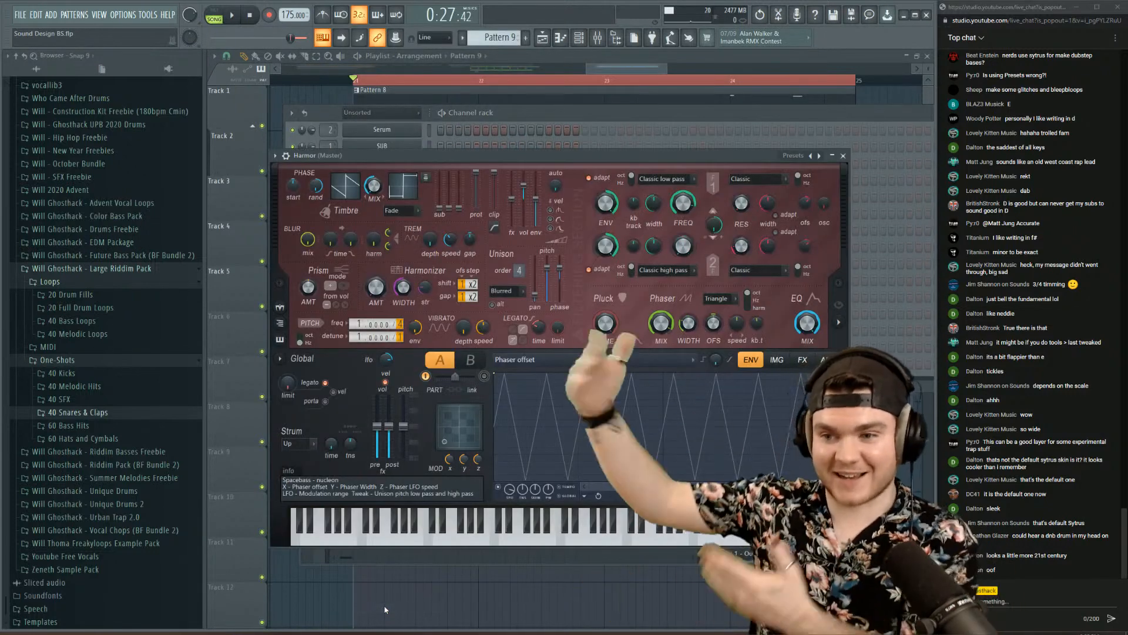
left_click(624, 41)
left_click(82, 156)
mouse_move(118, 190)
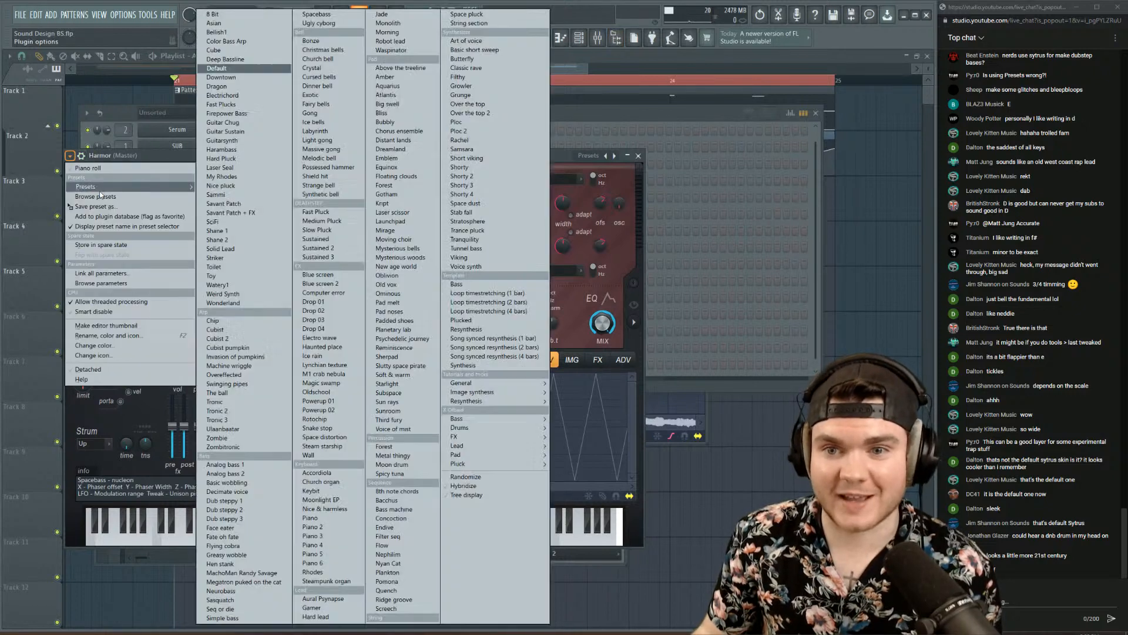
left_click(216, 69)
key("space")
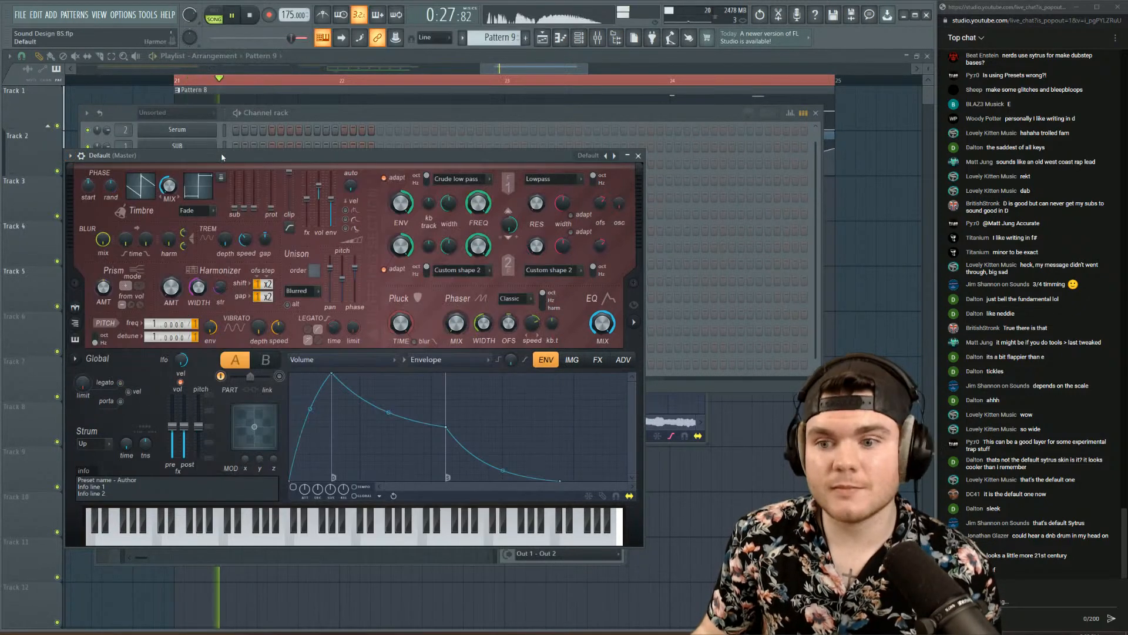
- Stop playback and load Edison's recorded audio into the image resynthesis of Harmor's part A
left_click(702, 404)
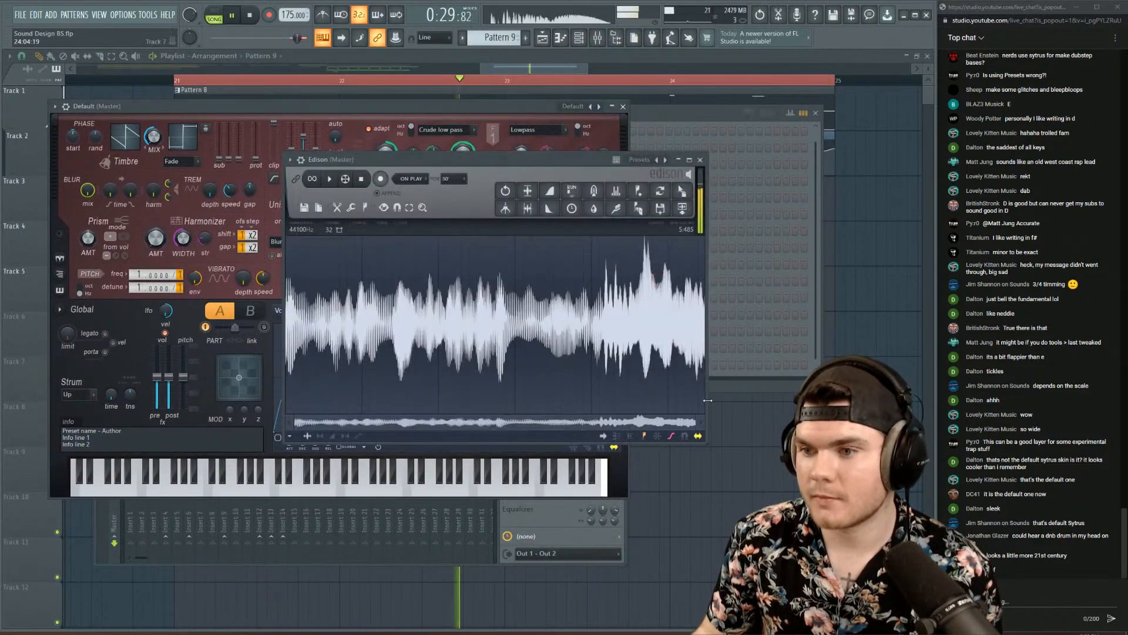
left_click_drag(347, 158, 416, 155)
key("space")
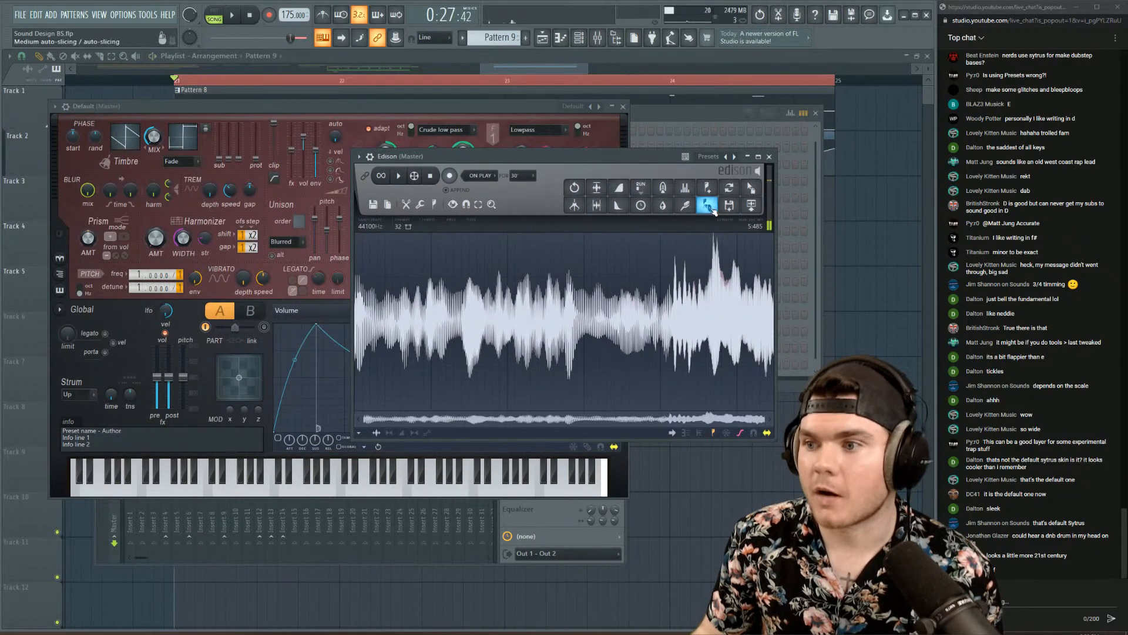
left_click(550, 106)
left_click(556, 310)
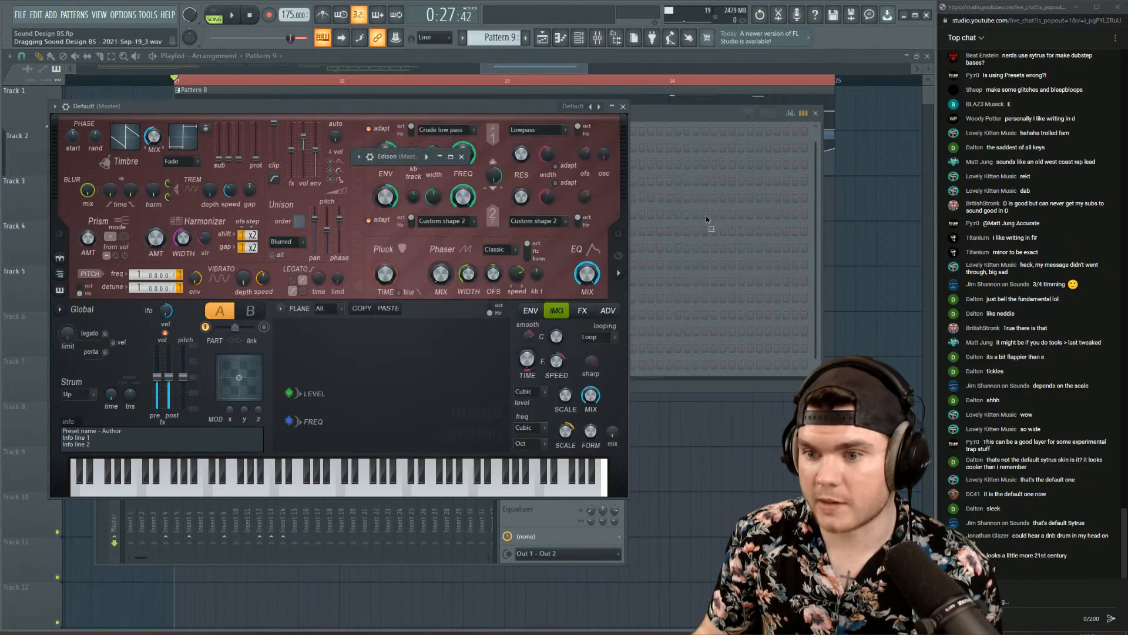
left_click_drag(707, 217, 365, 377)
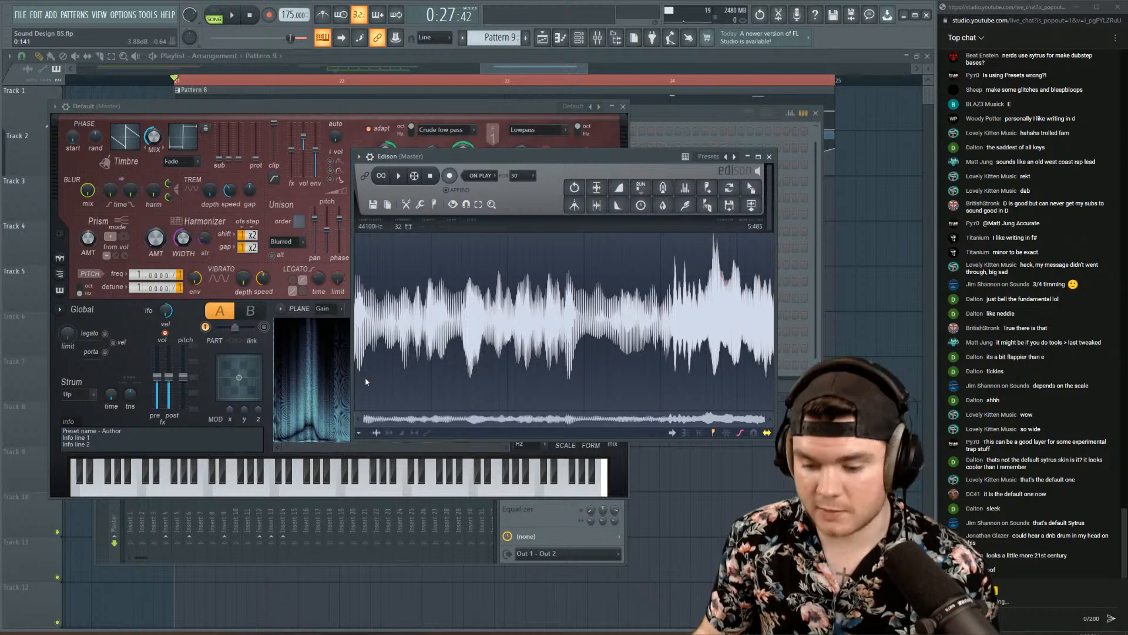
- Expand Harmor's visual feedback display and reposition its window
left_click(381, 117)
left_click(619, 273)
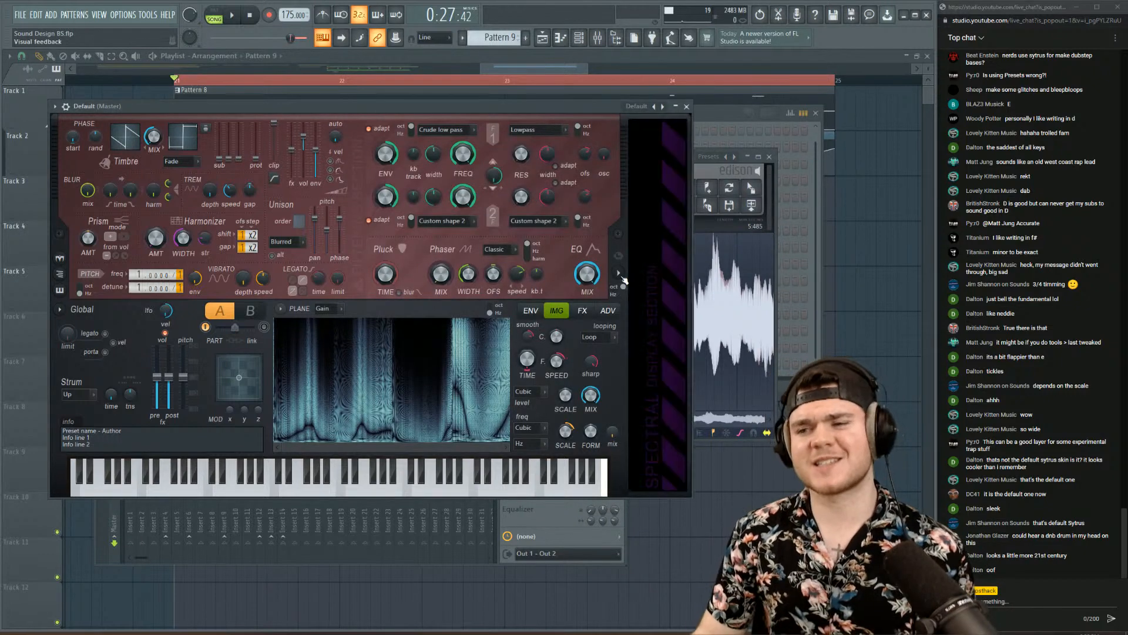
left_click_drag(487, 115, 516, 131)
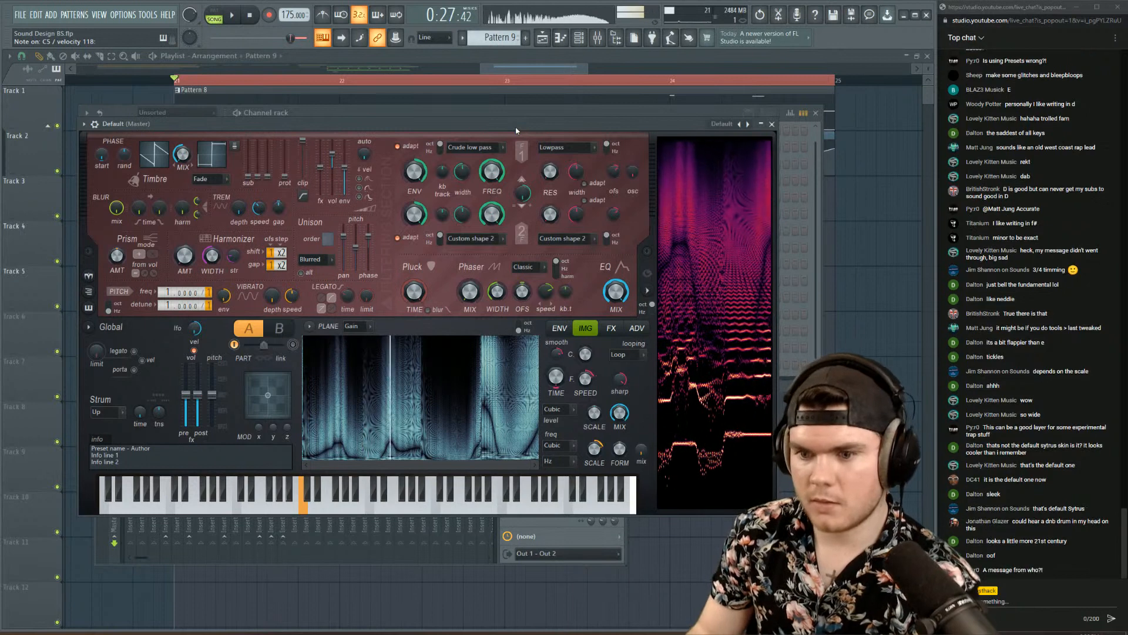
- Load the same Edison recording into the image resynthesis of Harmor's part B
left_click(281, 329)
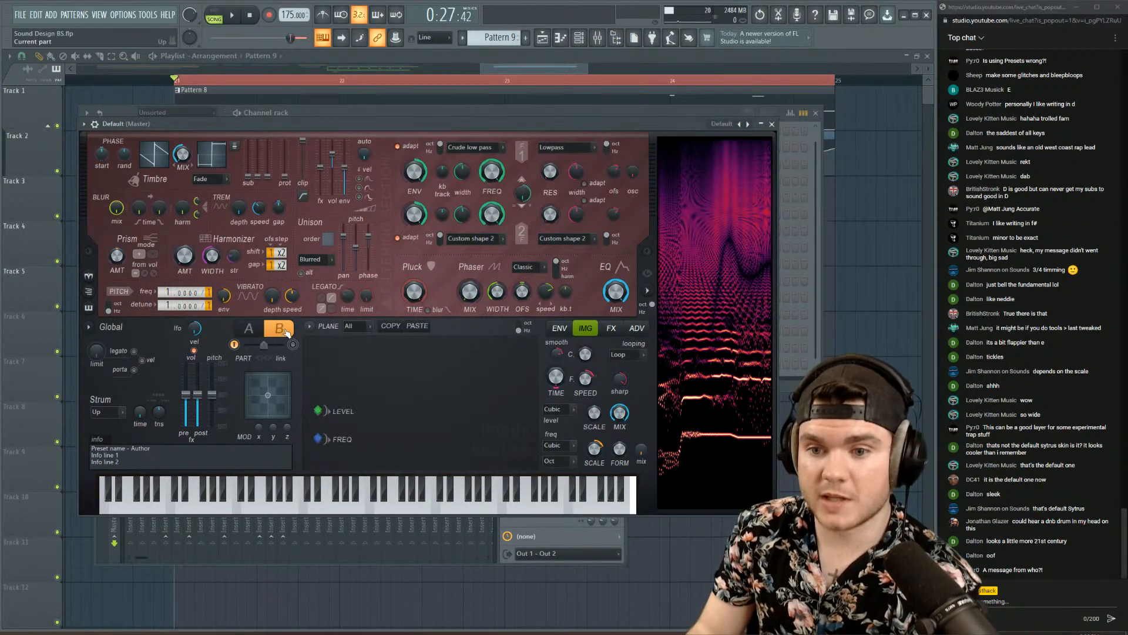
left_click(637, 329)
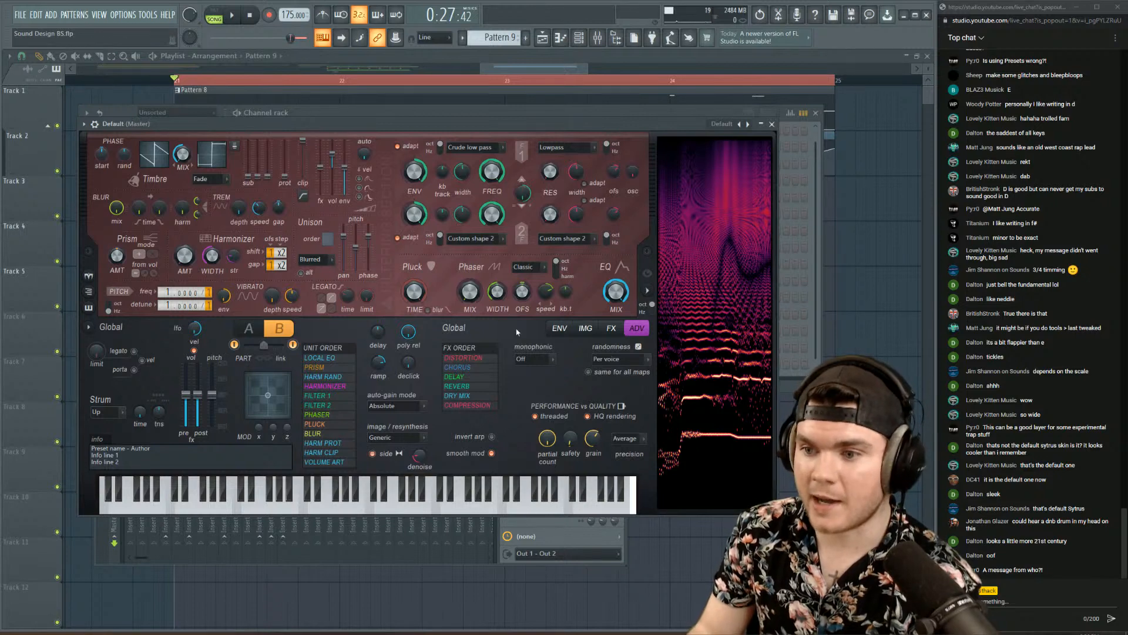
left_click(597, 329)
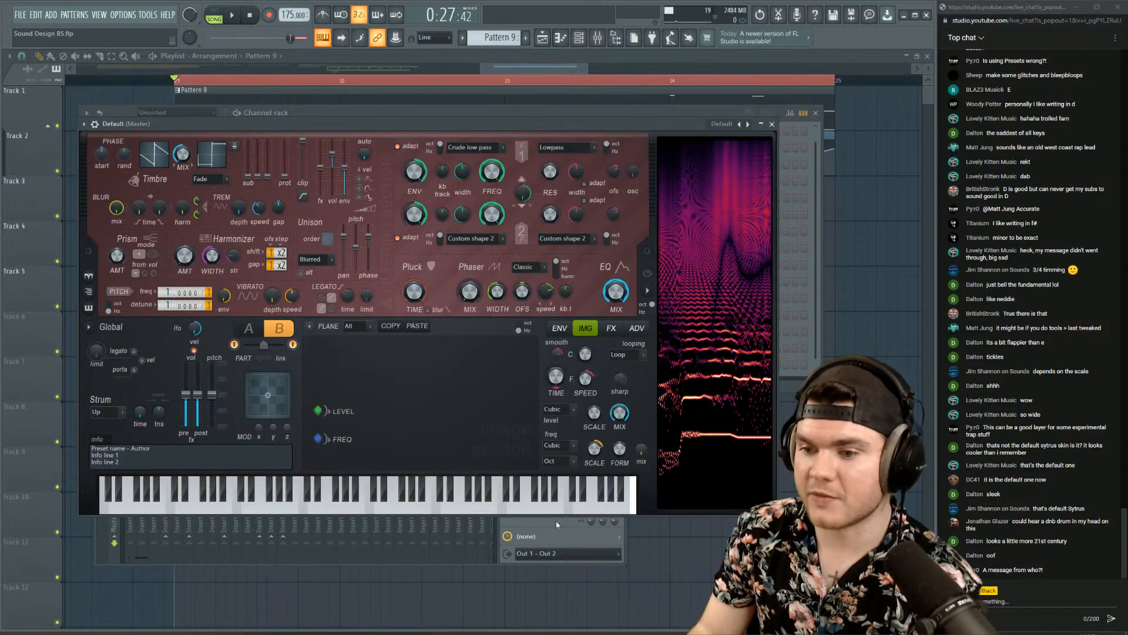
left_click(625, 532)
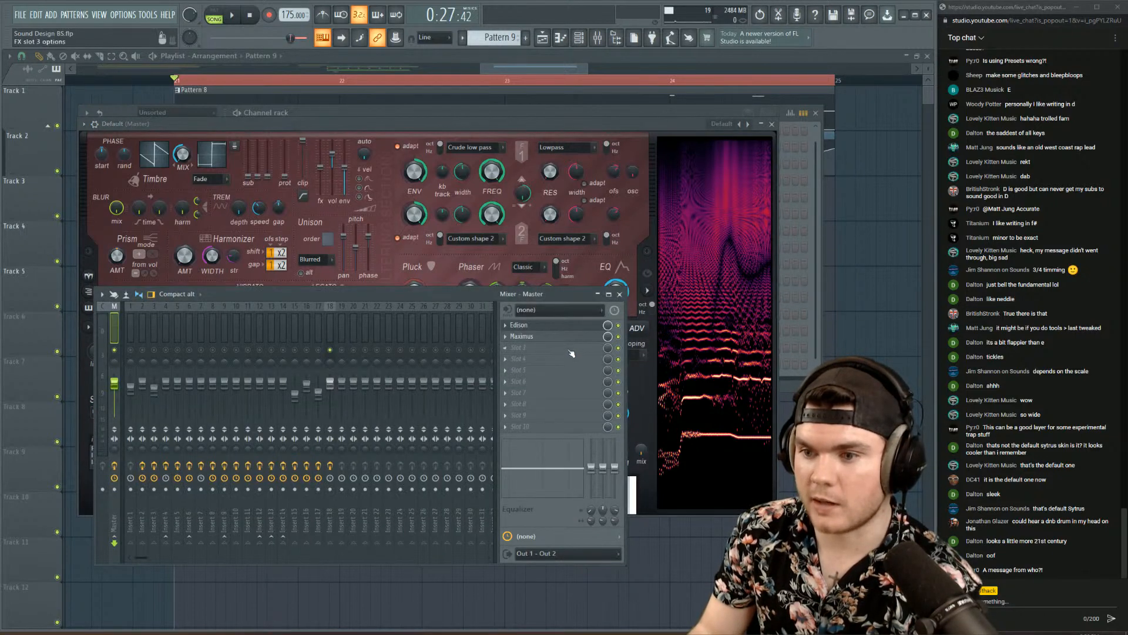
left_click(535, 332)
left_click_drag(395, 125, 367, 126)
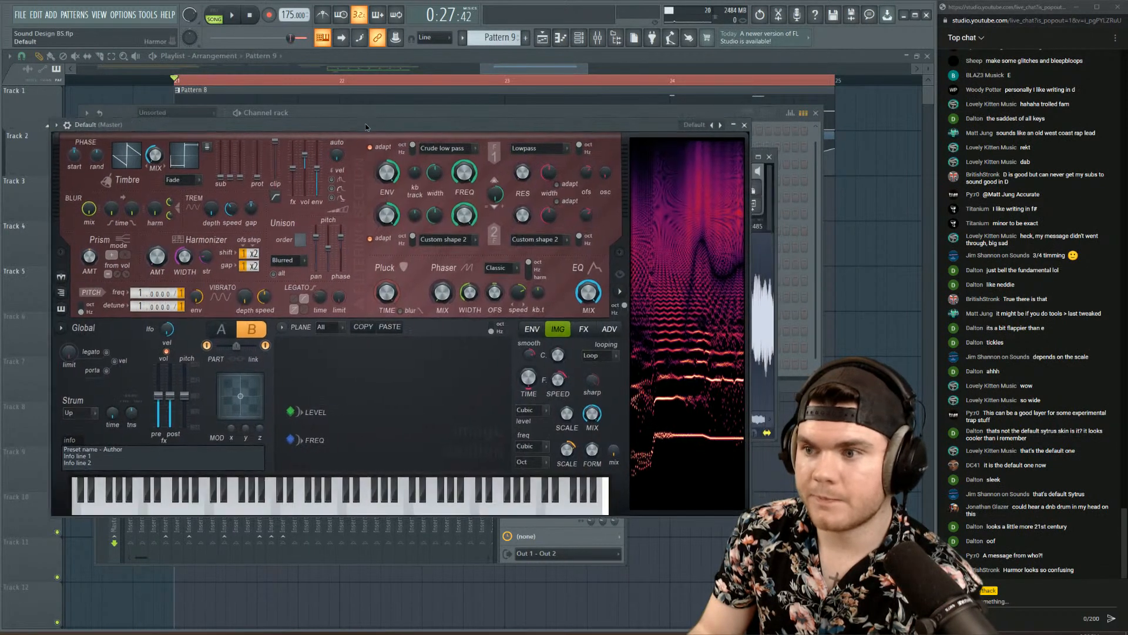
left_click(774, 192)
left_click_drag(752, 189, 415, 402)
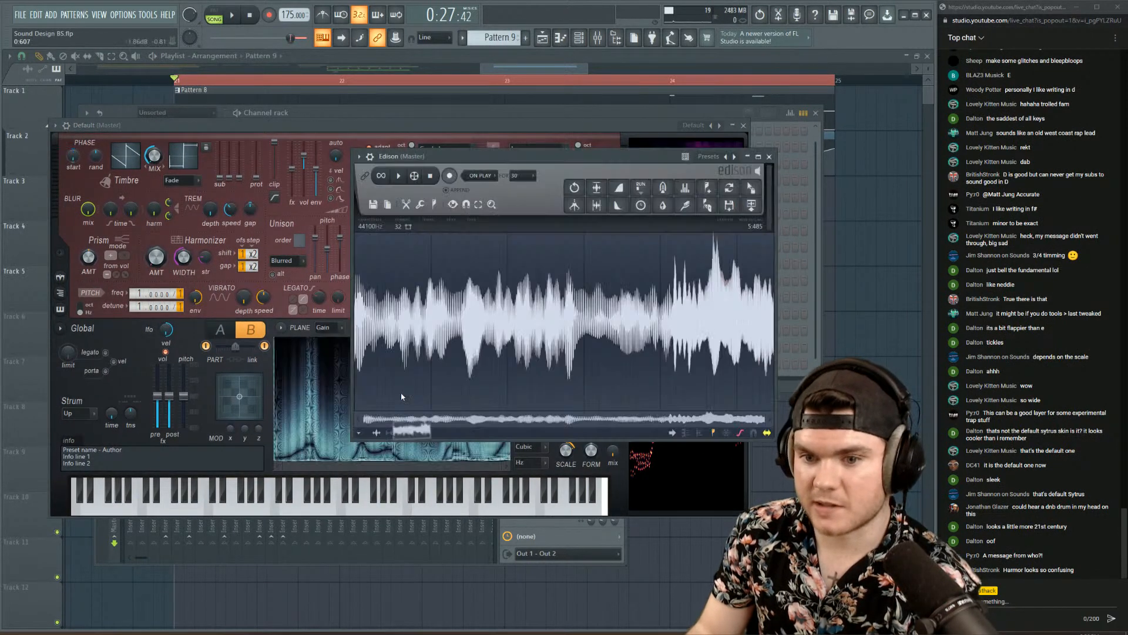
- Link parts A and B in Harmor, check both parts, and close the Harmor and Edison windows
left_click(231, 364)
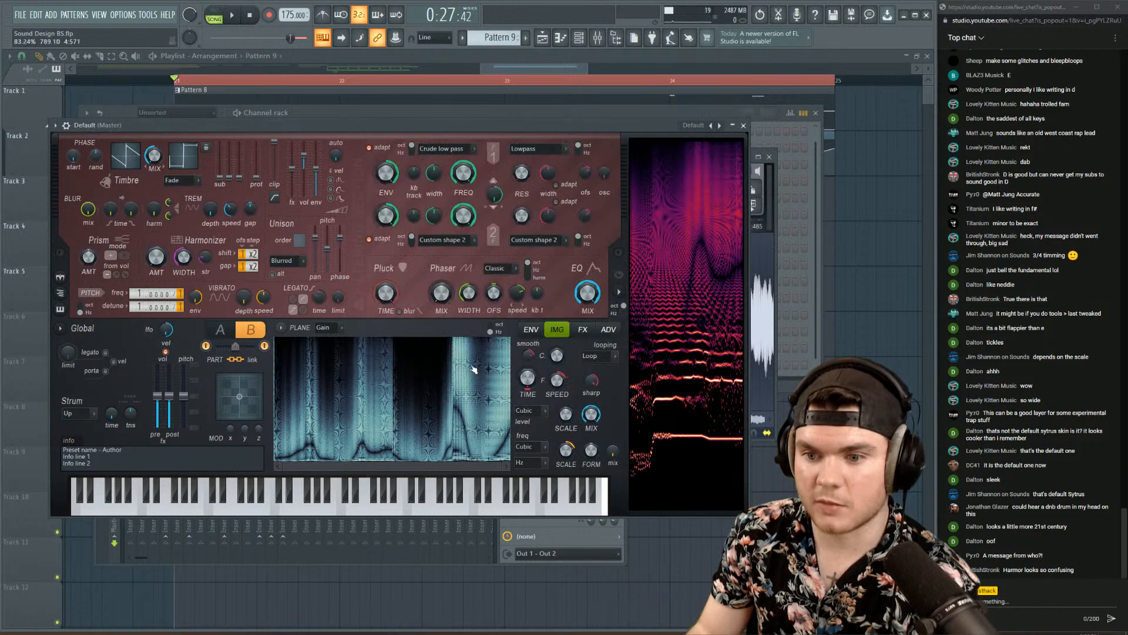
left_click(221, 331)
left_click(252, 330)
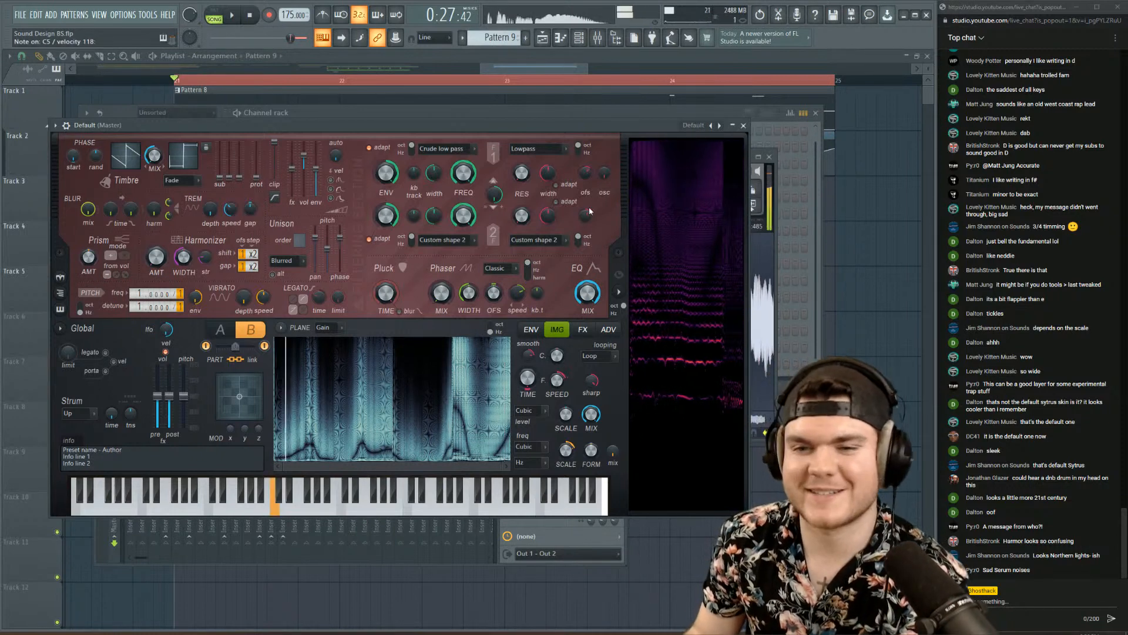
left_click(743, 125)
left_click(769, 157)
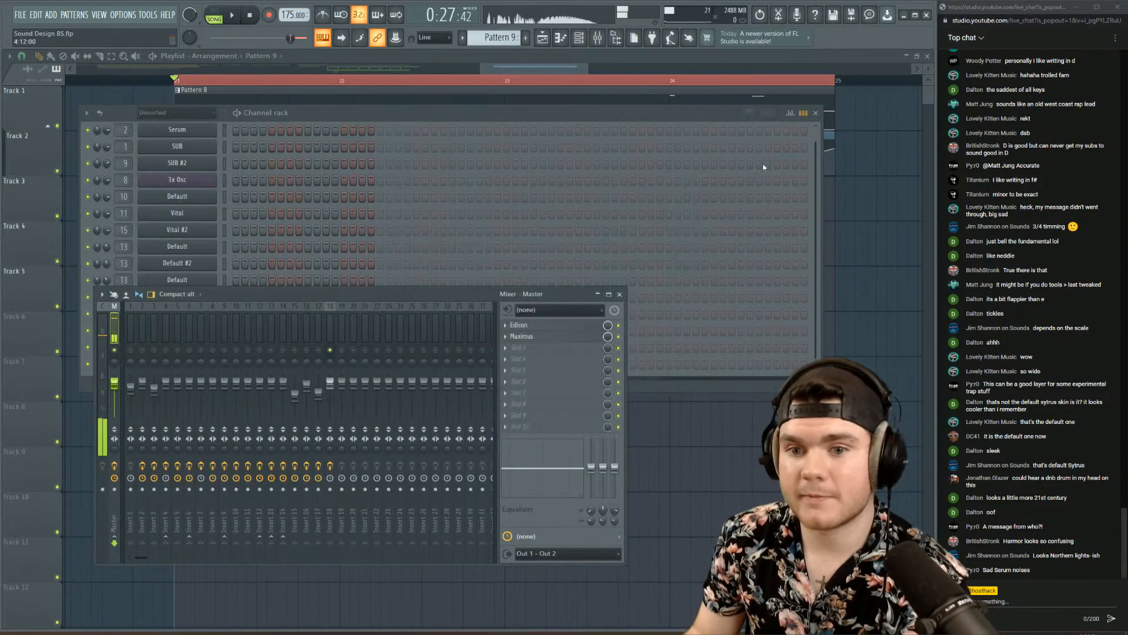
- Route the last Default channel in the channel rack to mixer insert 19 and show that mixer track
left_click(352, 114)
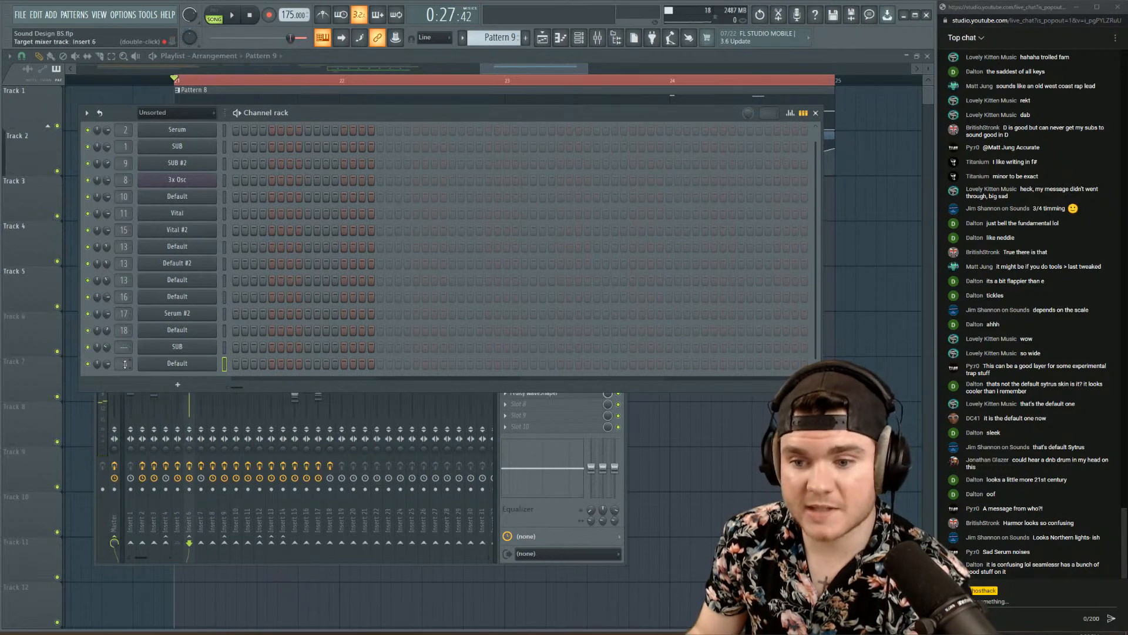
scroll(125, 364, "up", 4)
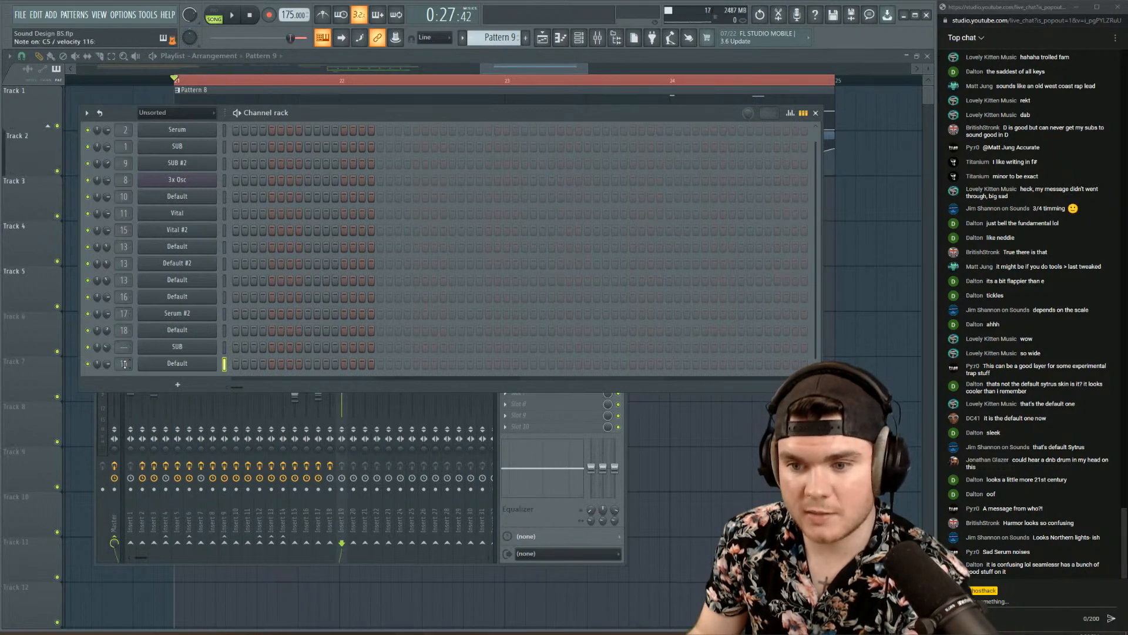
left_click(342, 513)
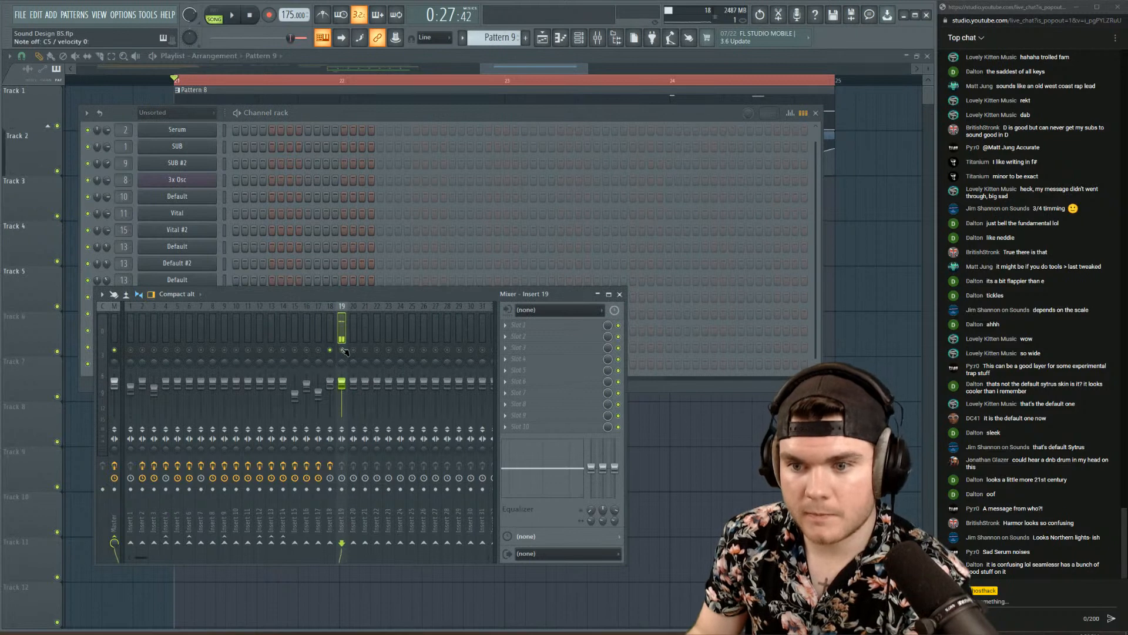
- Try the Thicc Rack 1 mixer state on insert 19 and restore the track's Default state
right_click(342, 306)
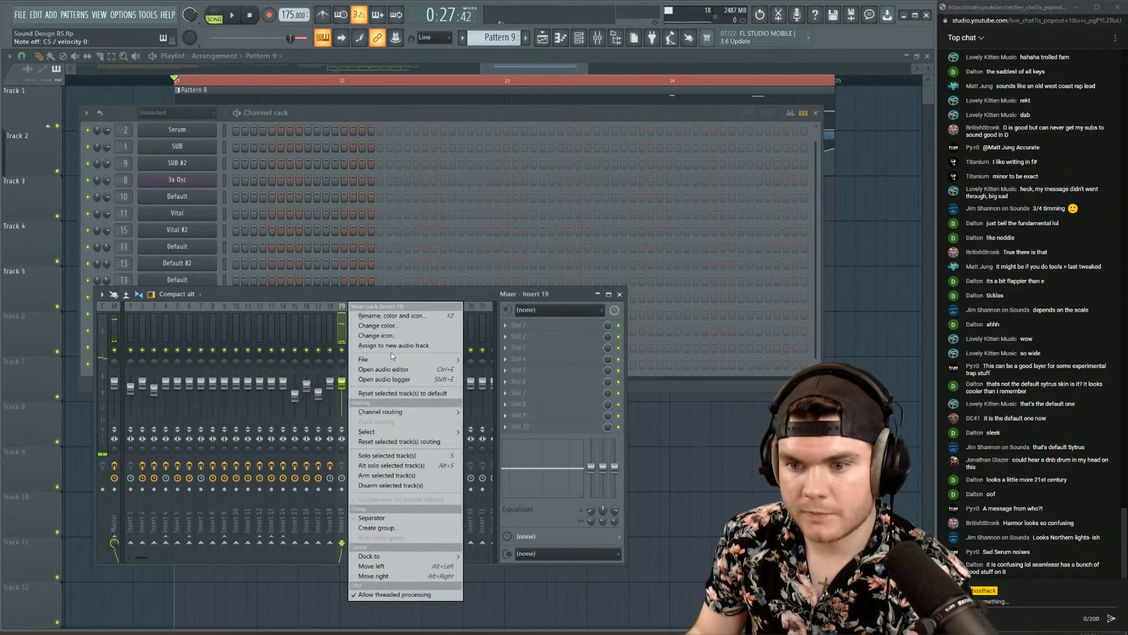
mouse_move(391, 359)
left_click(542, 584)
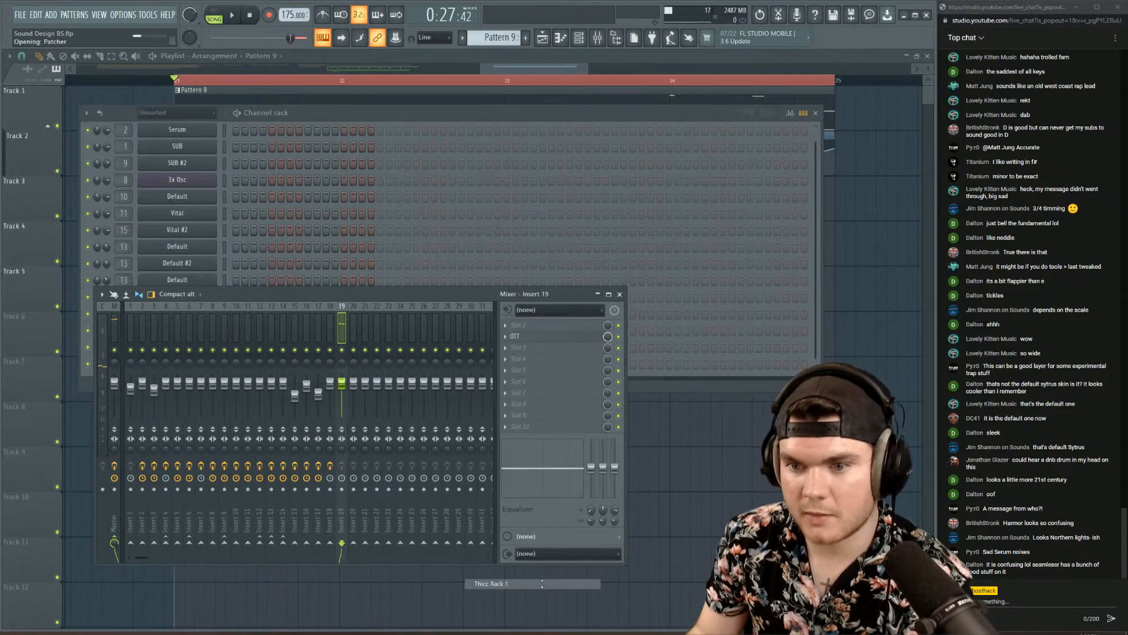
right_click(344, 328)
mouse_move(399, 359)
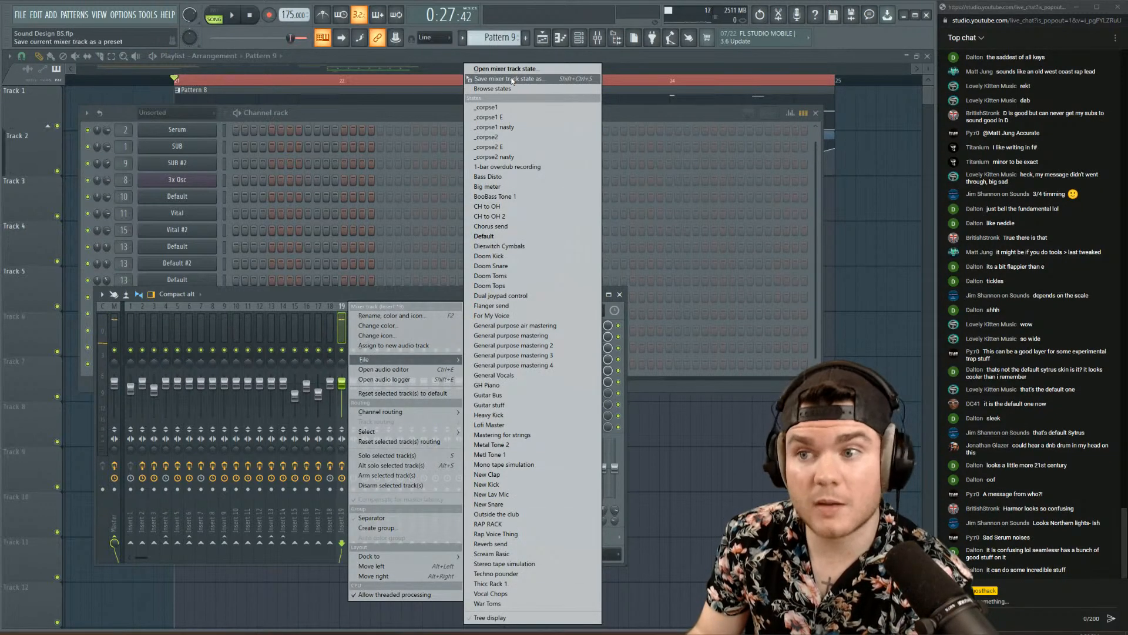
left_click(500, 236)
- Reopen the last Default channel's synth, set its unison order to 3, and lower unison panning to about 49% along with unison pitch
left_click(372, 112)
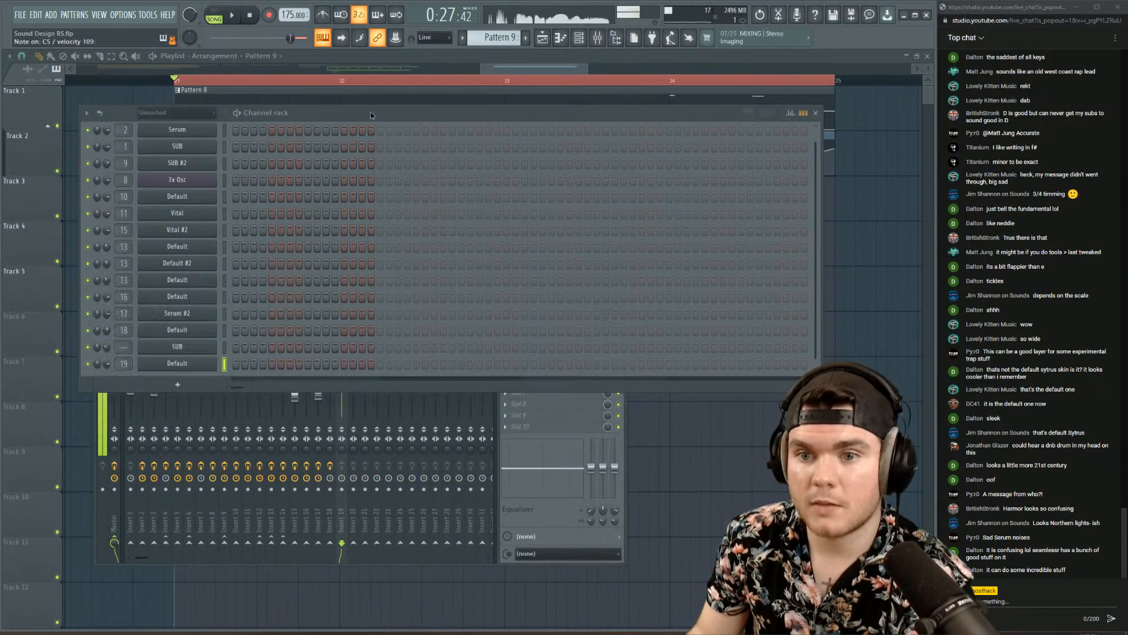
left_click(213, 362)
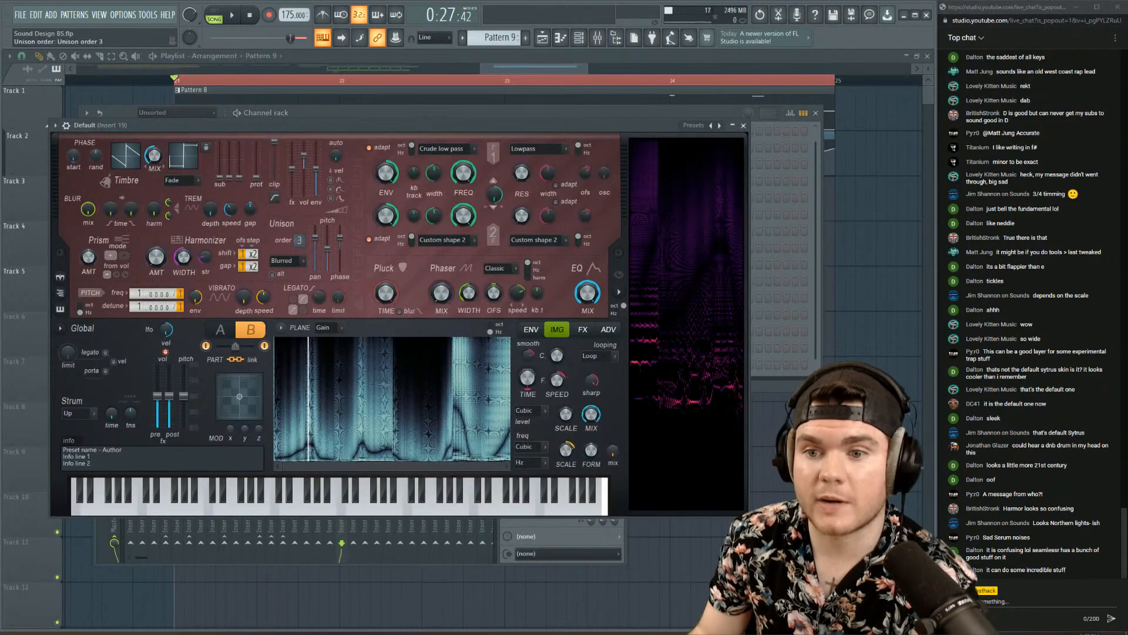
scroll(299, 240, "up", 2)
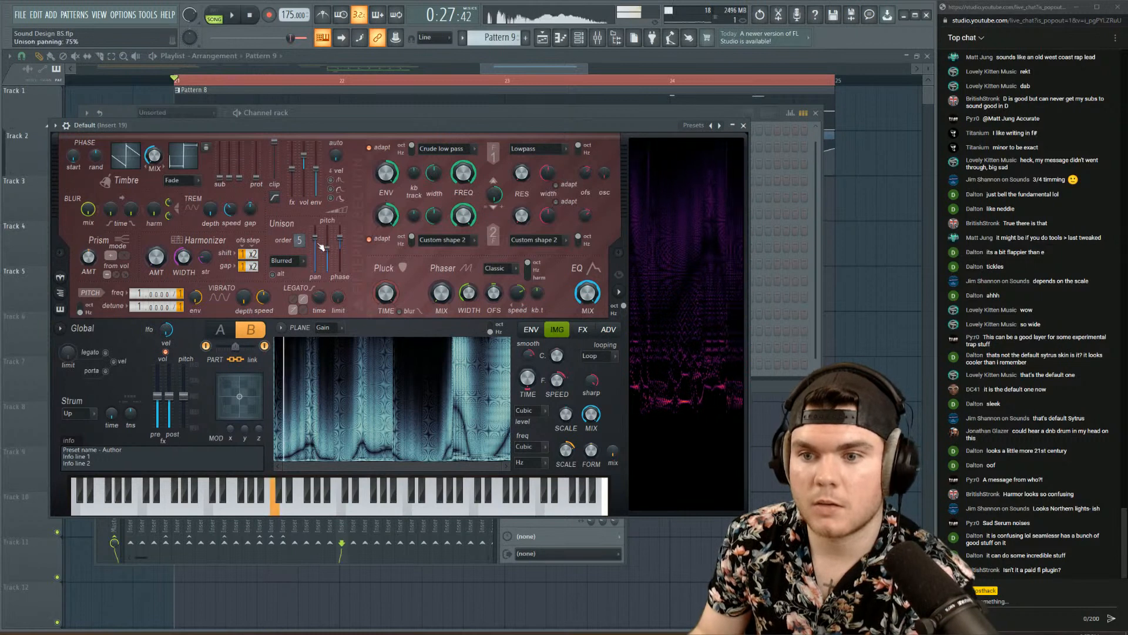
left_click_drag(316, 240, 327, 267)
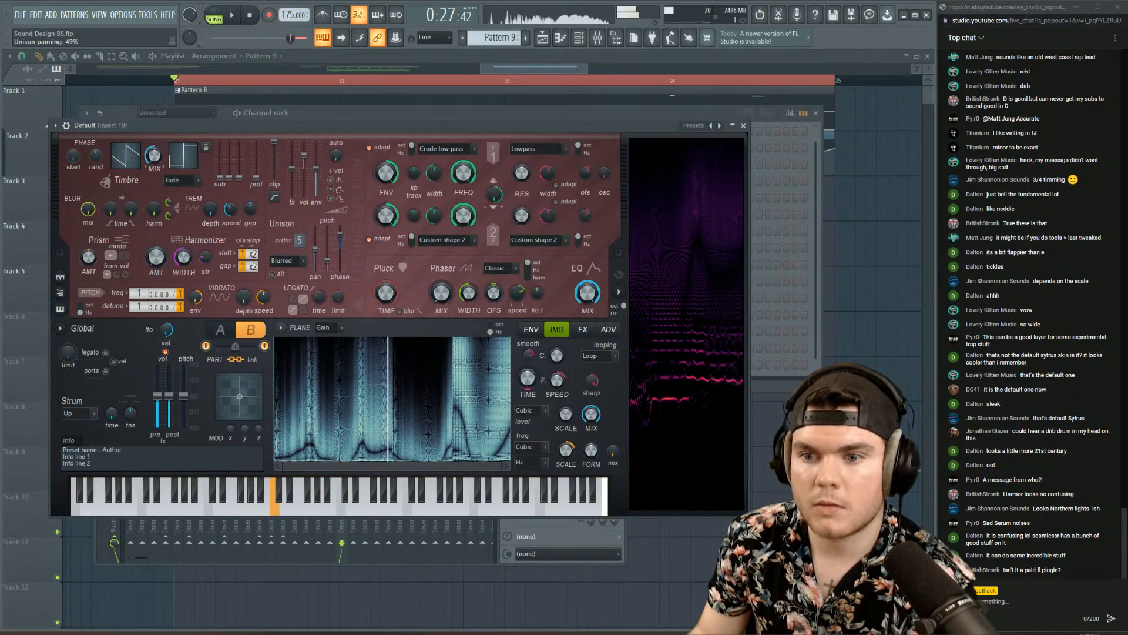
mouse_move(315, 249)
left_mouse_down()
mouse_move(299, 245)
mouse_move(329, 259)
mouse_move(335, 223)
mouse_move(327, 261)
left_mouse_up()
- Raise the Phaser mix, tweak the Phaser's width and speed, and raise the synth's pre-effects volume
left_click_drag(442, 293, 441, 258)
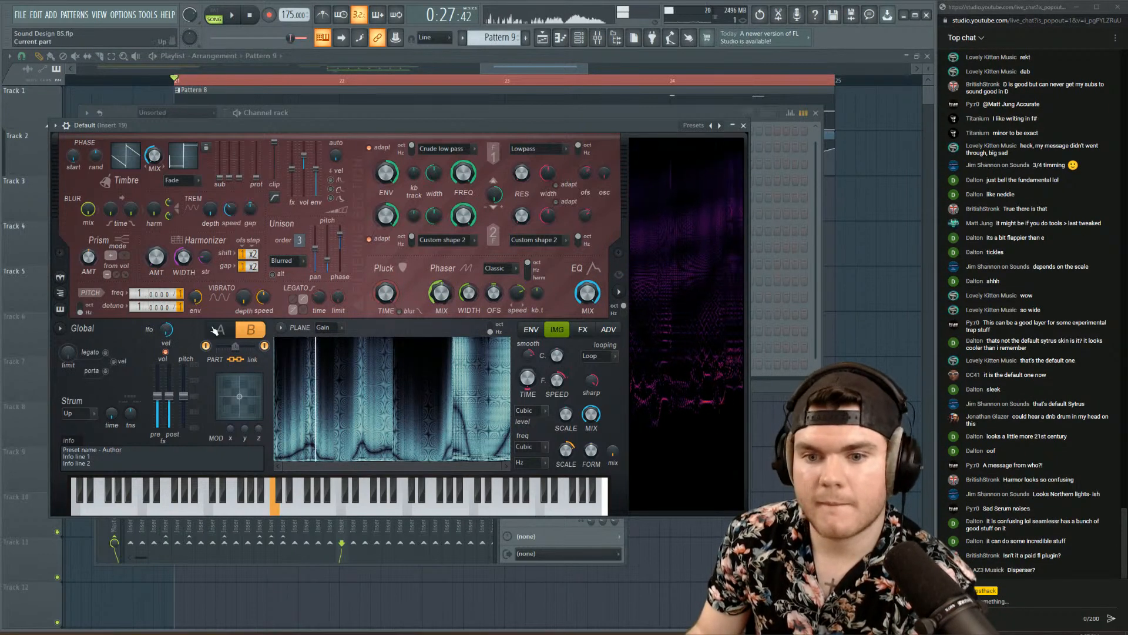
left_click_drag(157, 376, 157, 370)
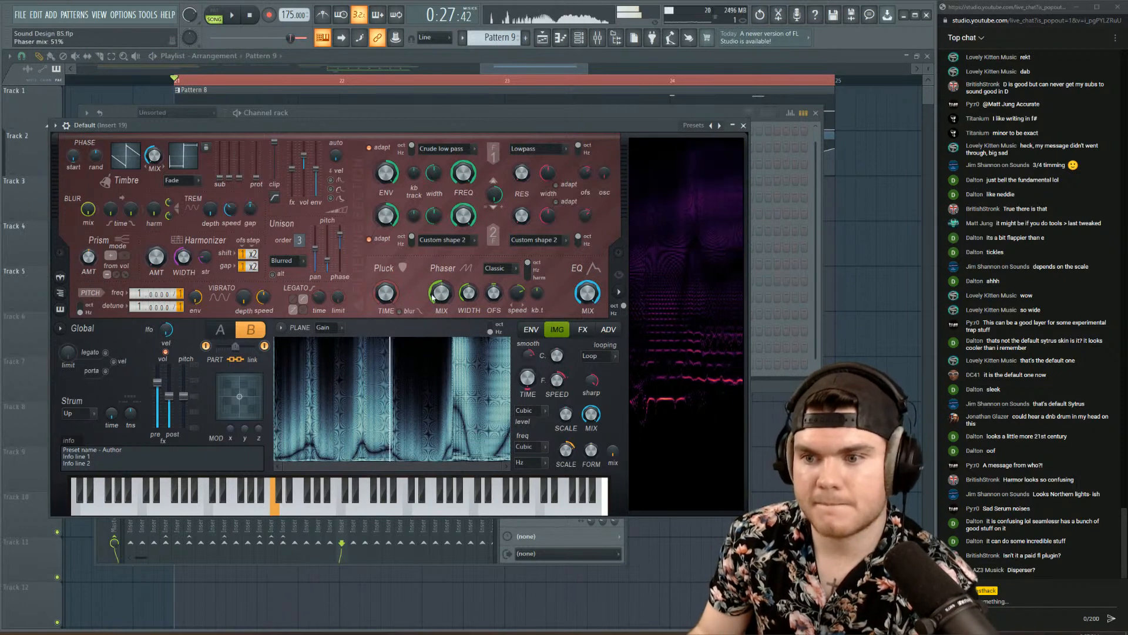
left_click_drag(440, 293, 468, 281)
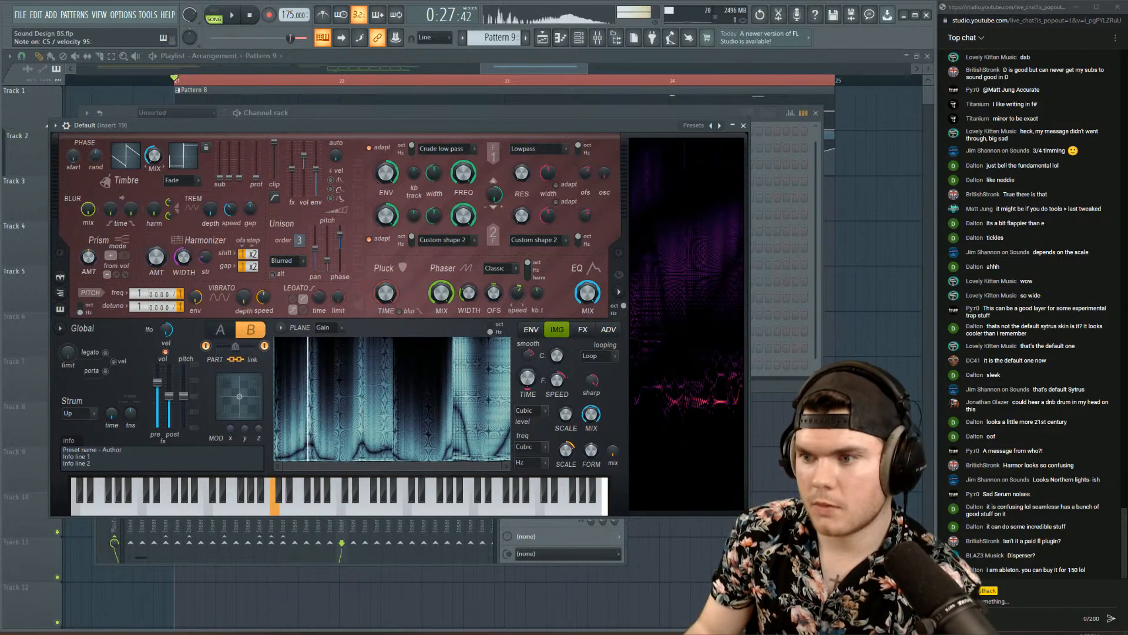
left_click_drag(517, 292, 469, 295)
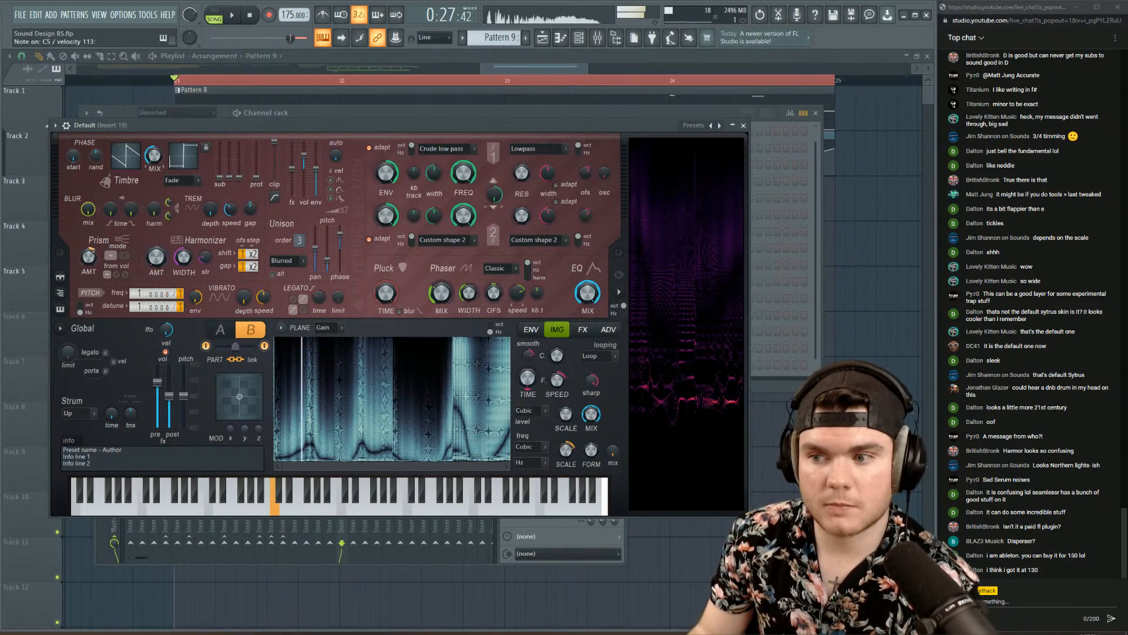
- Load a preset curve with zigzags growing toward the higher harmonics for part B's Harmonic prism
left_click(531, 330)
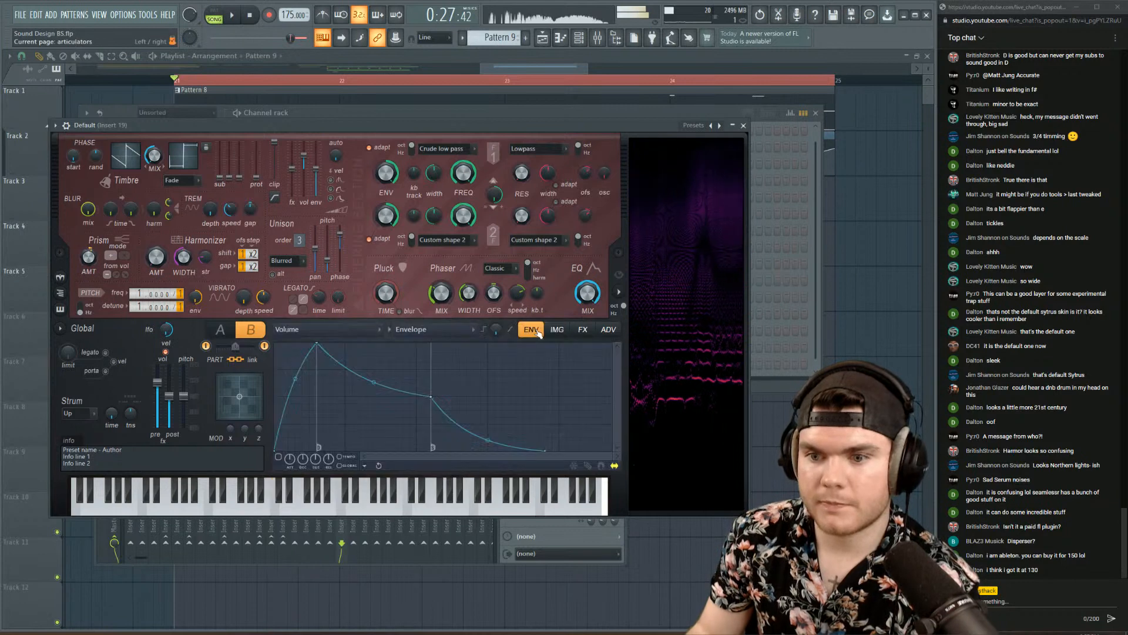
left_click(379, 331)
left_click(486, 345)
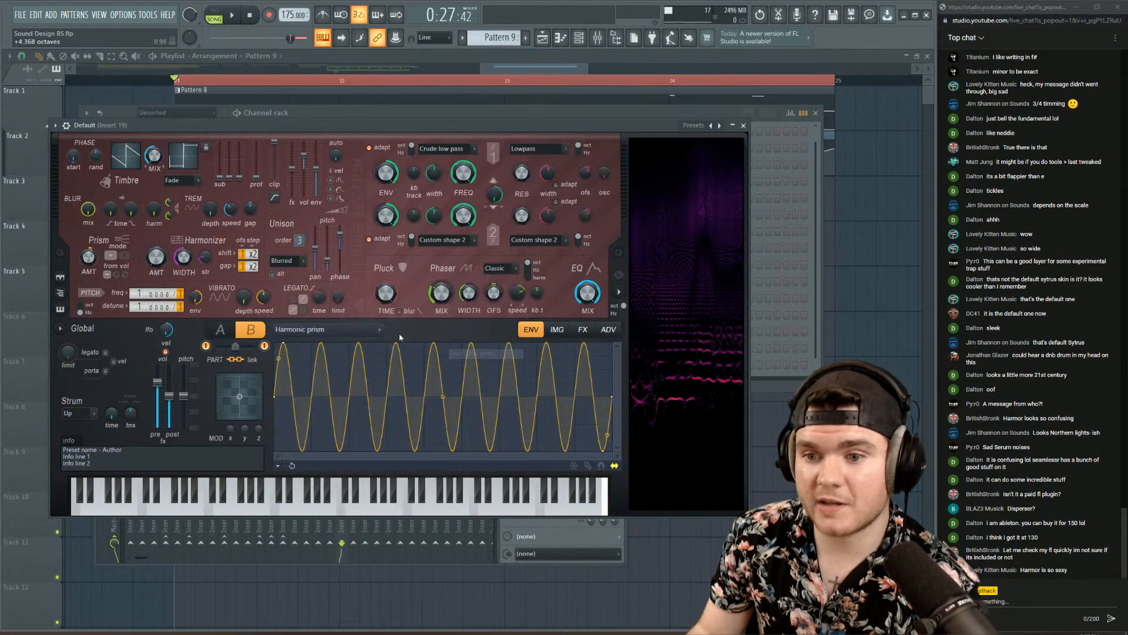
left_click(278, 466)
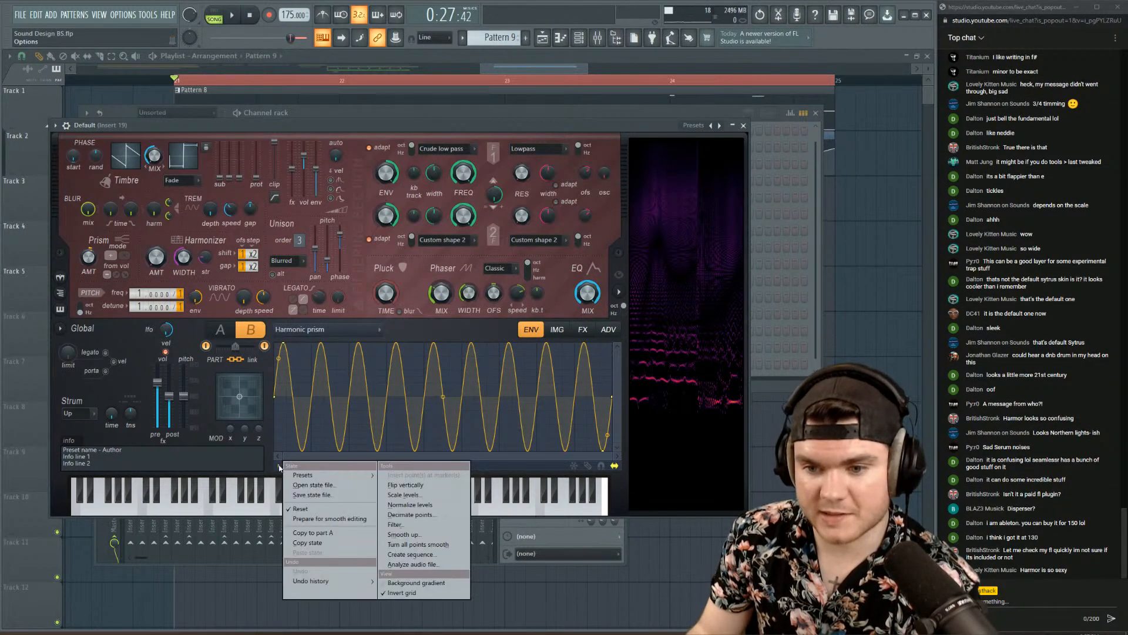
mouse_move(296, 475)
left_click(414, 34)
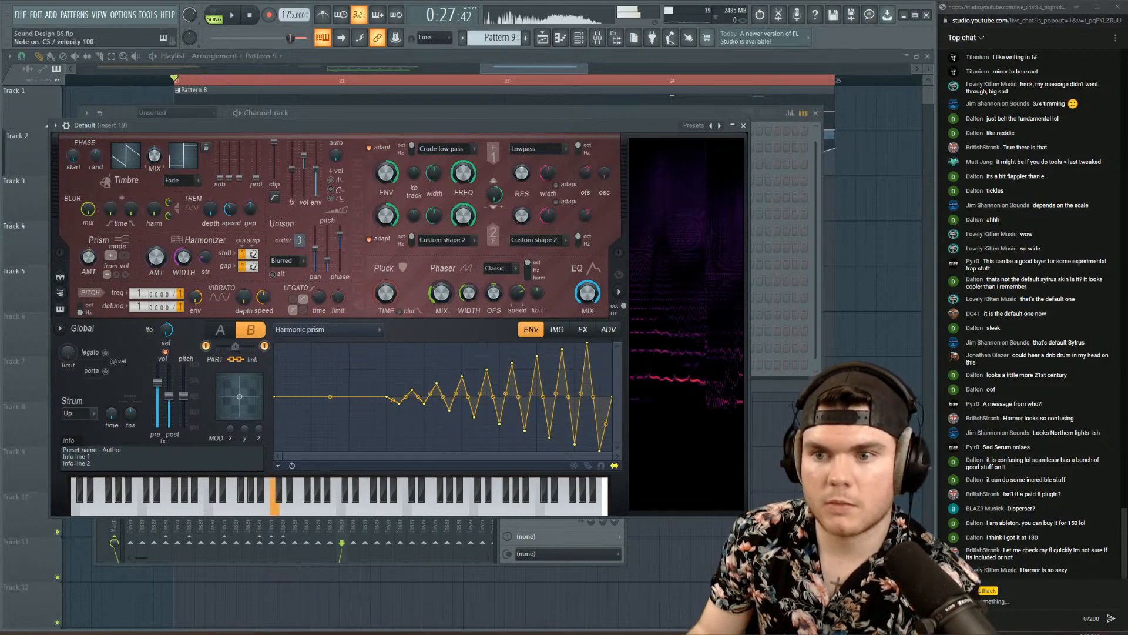
- Enable the synth's distortion effect with the Log type
left_click(582, 330)
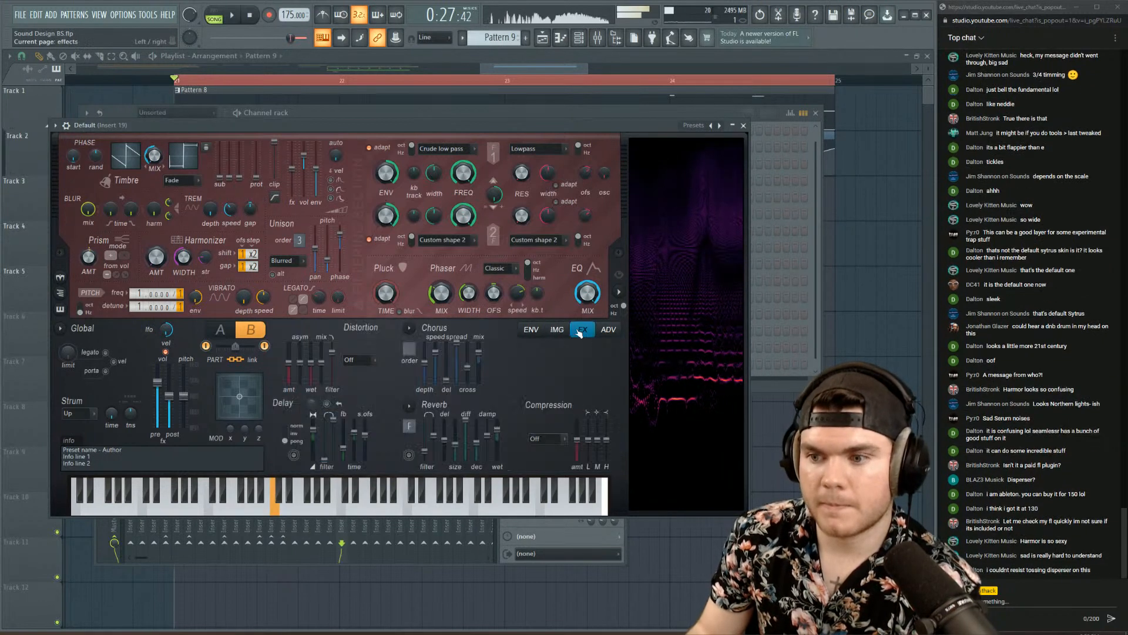
left_click(349, 359)
left_click(353, 426)
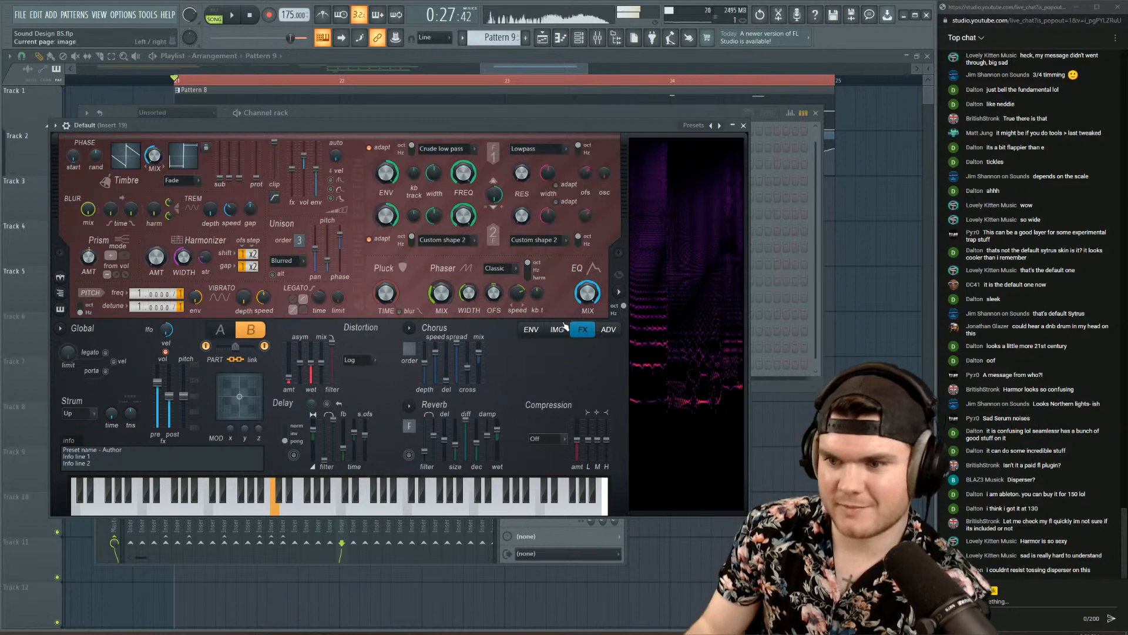
- Try shifting the synth's image time offset, reset the unison phase, and restore the time offset to its default
left_click(531, 330)
left_click(554, 330)
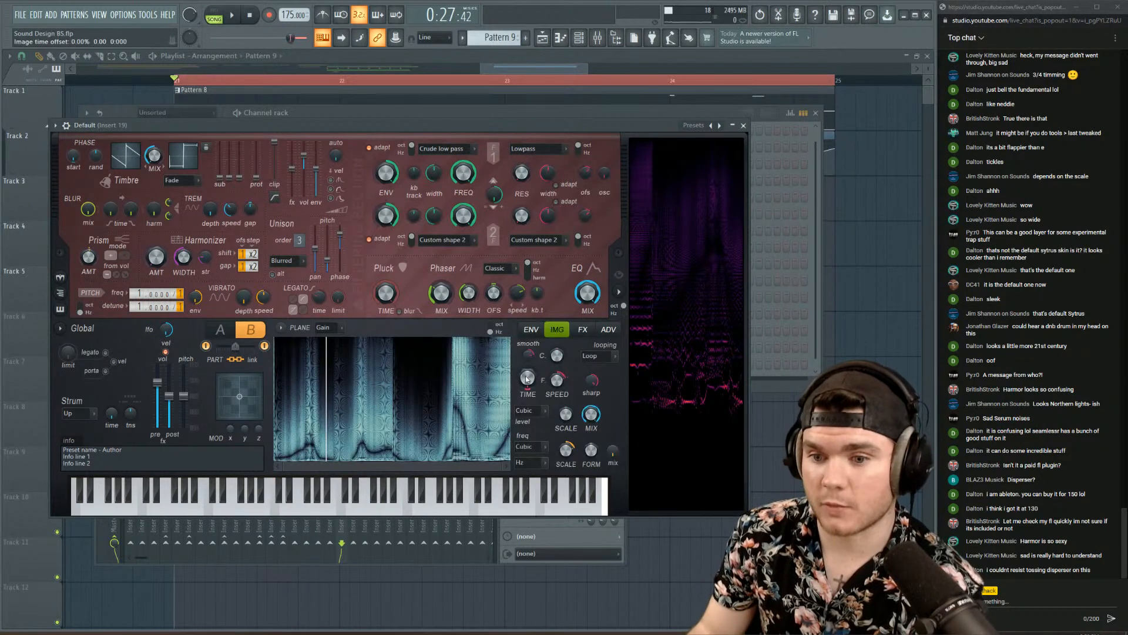
left_click_drag(526, 379, 527, 341)
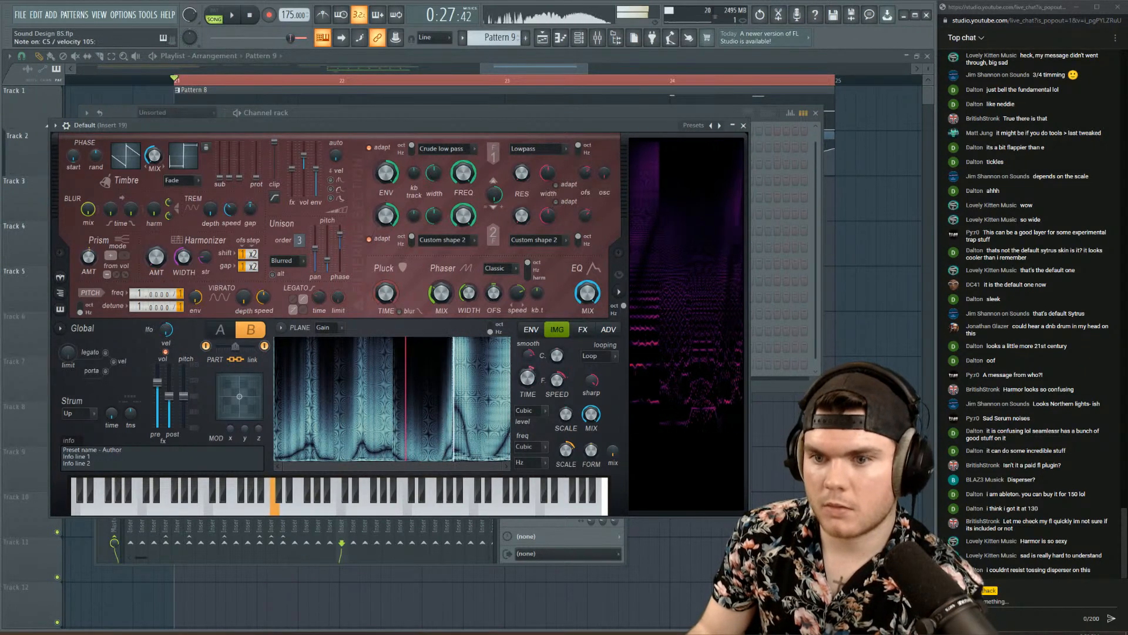
right_click(339, 237)
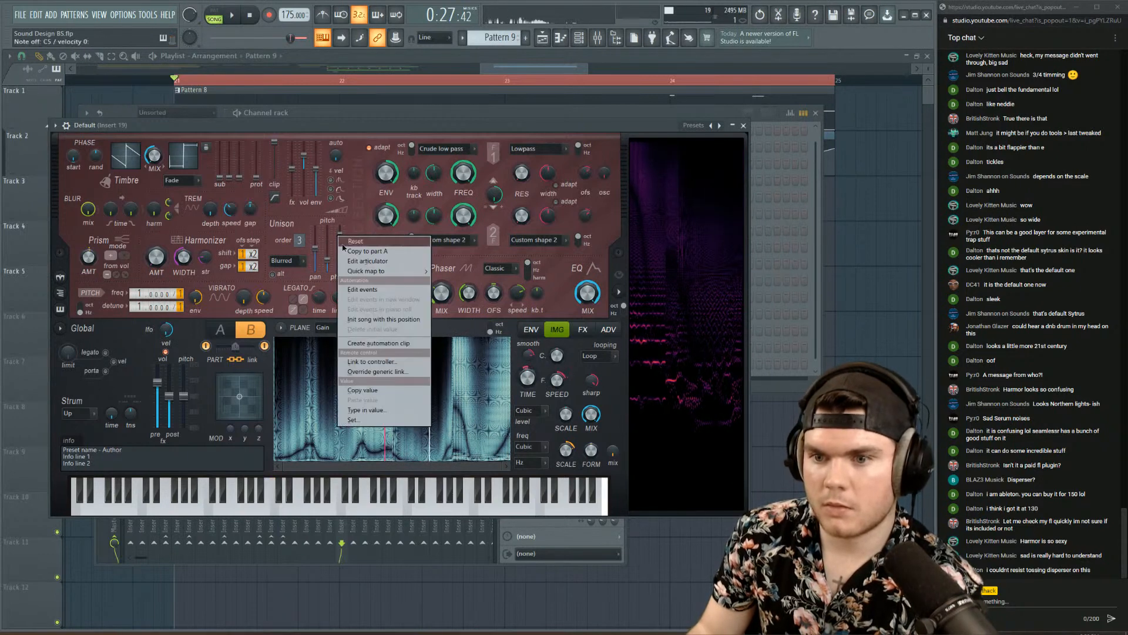
left_click(344, 245)
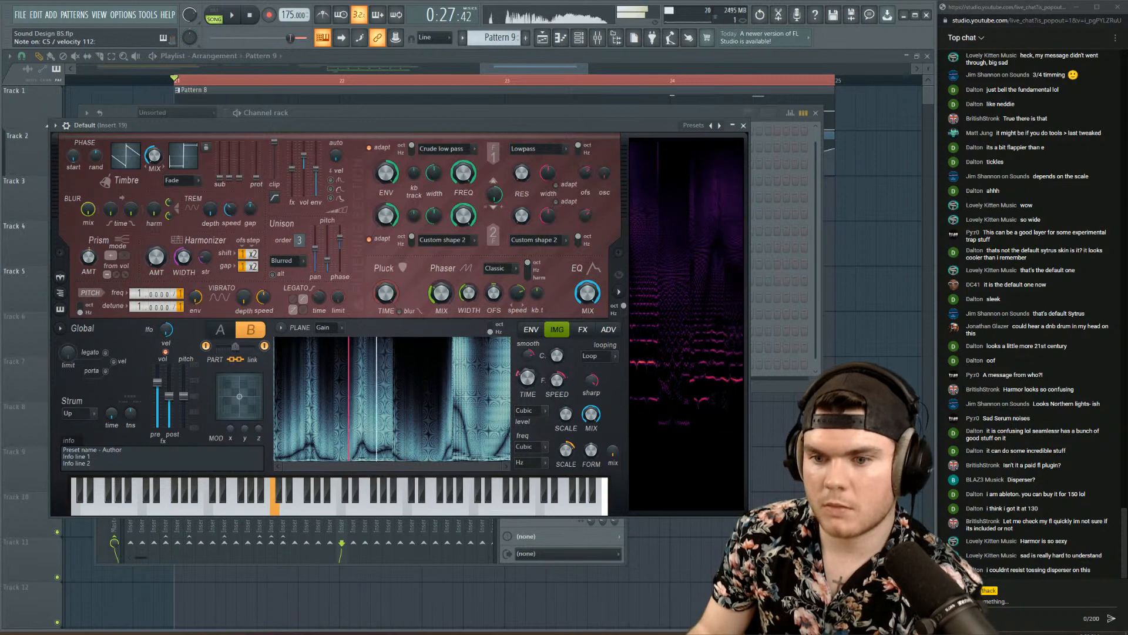
right_click(527, 377)
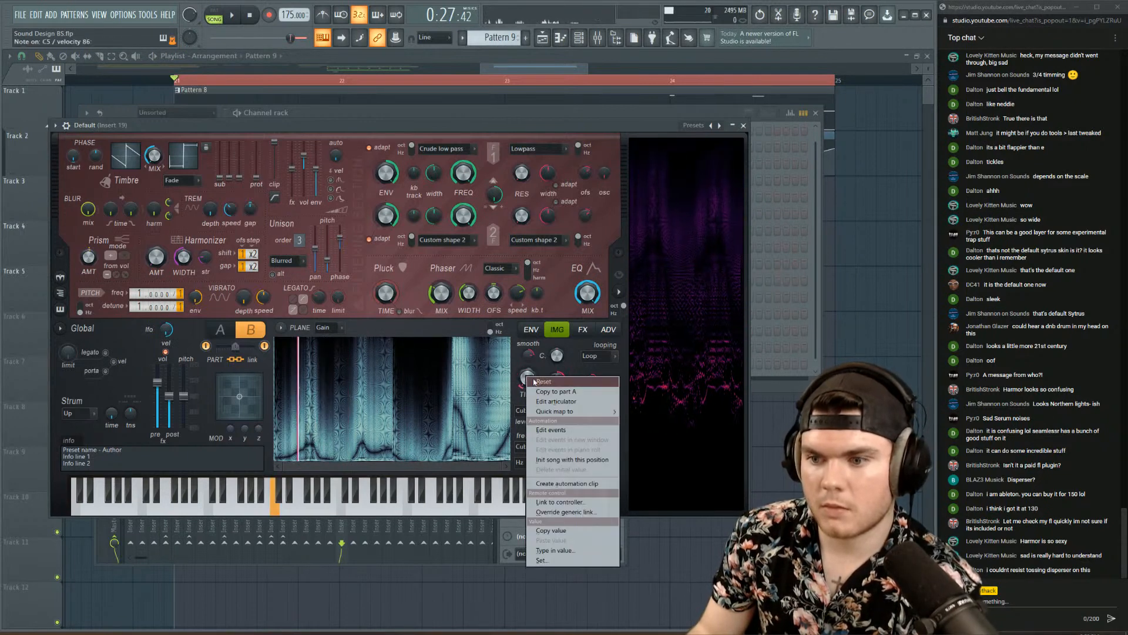
left_click(550, 382)
- Try an image fine speed of about 144%, reset it to default, and test the image's frequency and level scale
left_click_drag(559, 381, 558, 405)
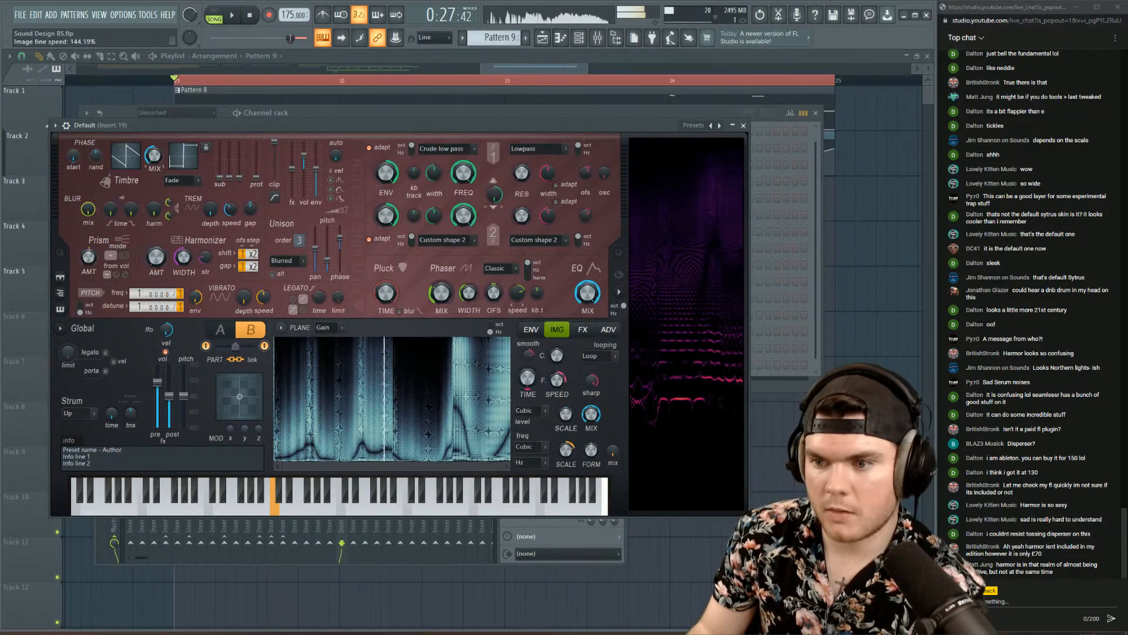
right_click(557, 382)
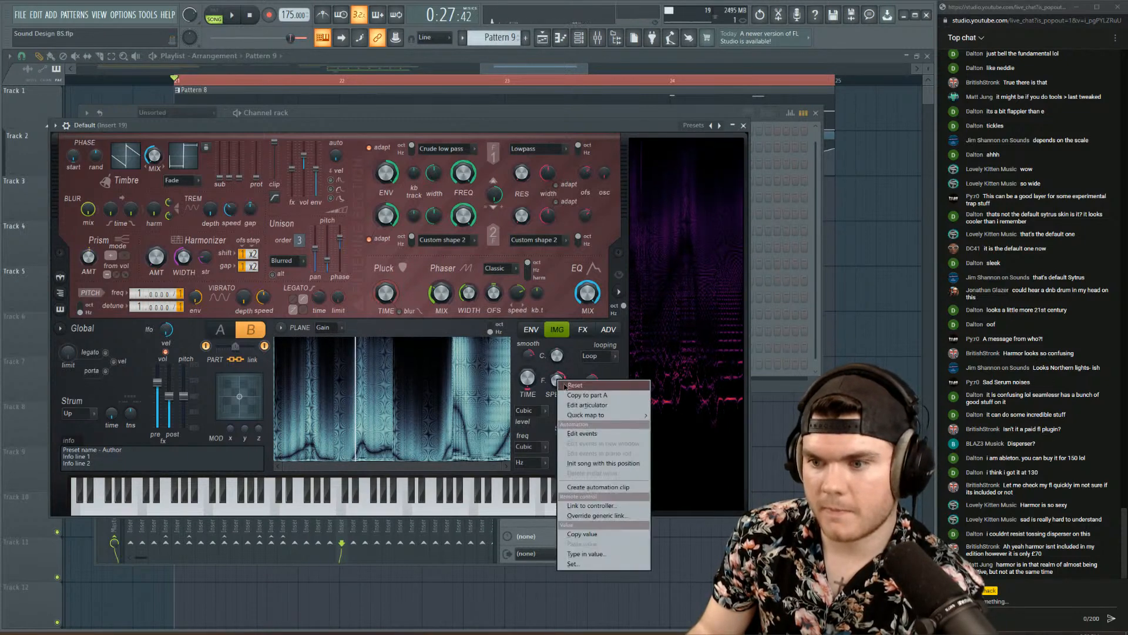
left_click(577, 386)
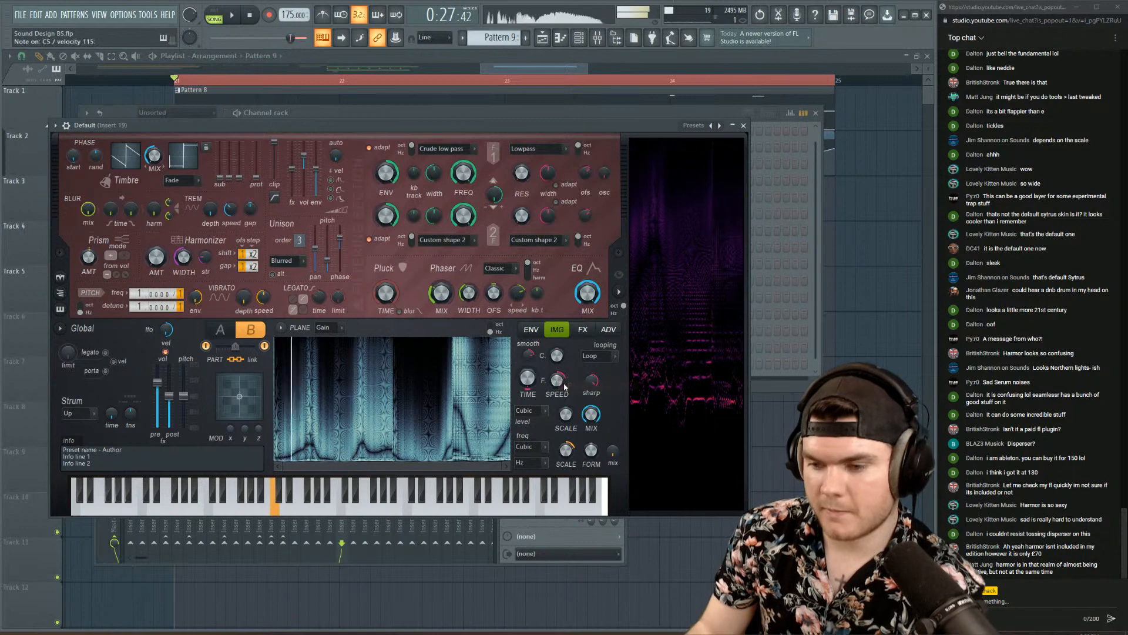
right_click(567, 450)
left_click(586, 439)
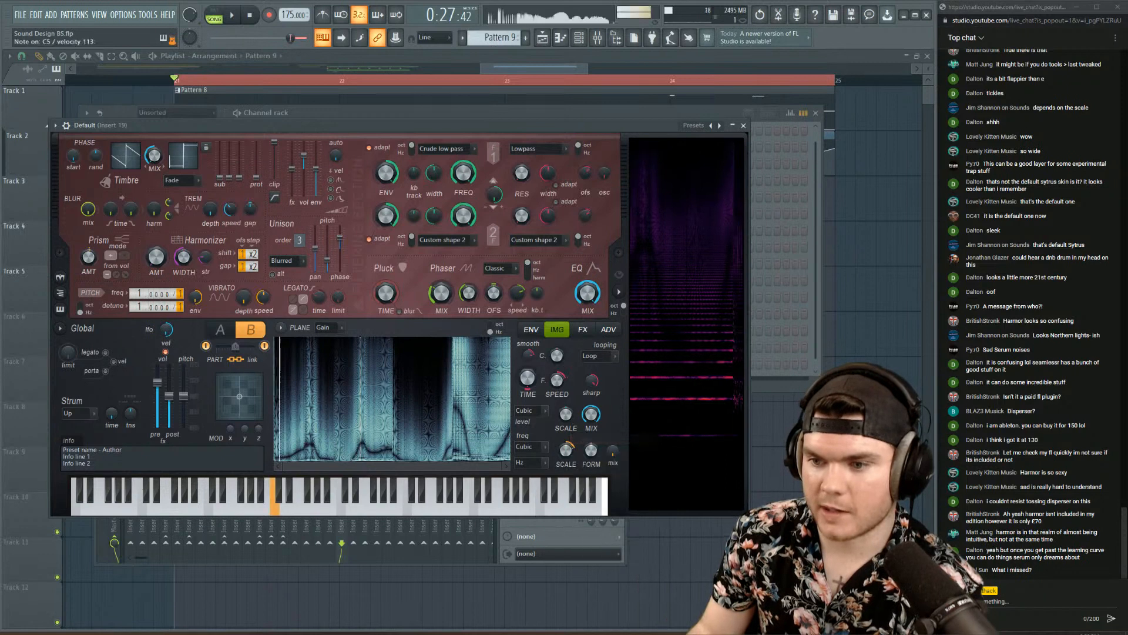
mouse_move(565, 414)
left_mouse_down()
mouse_move(566, 393)
mouse_move(566, 409)
left_mouse_up()
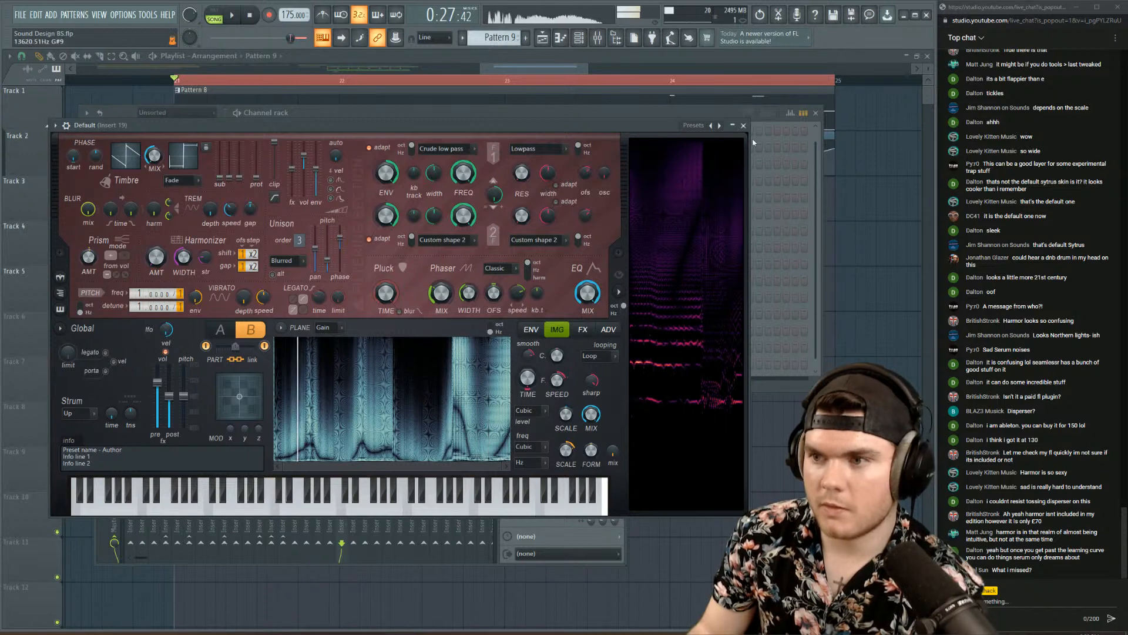
- Close the synth and draw a four-bar C5 note from bar 1 in the last Default channel's piano roll
left_click(734, 127)
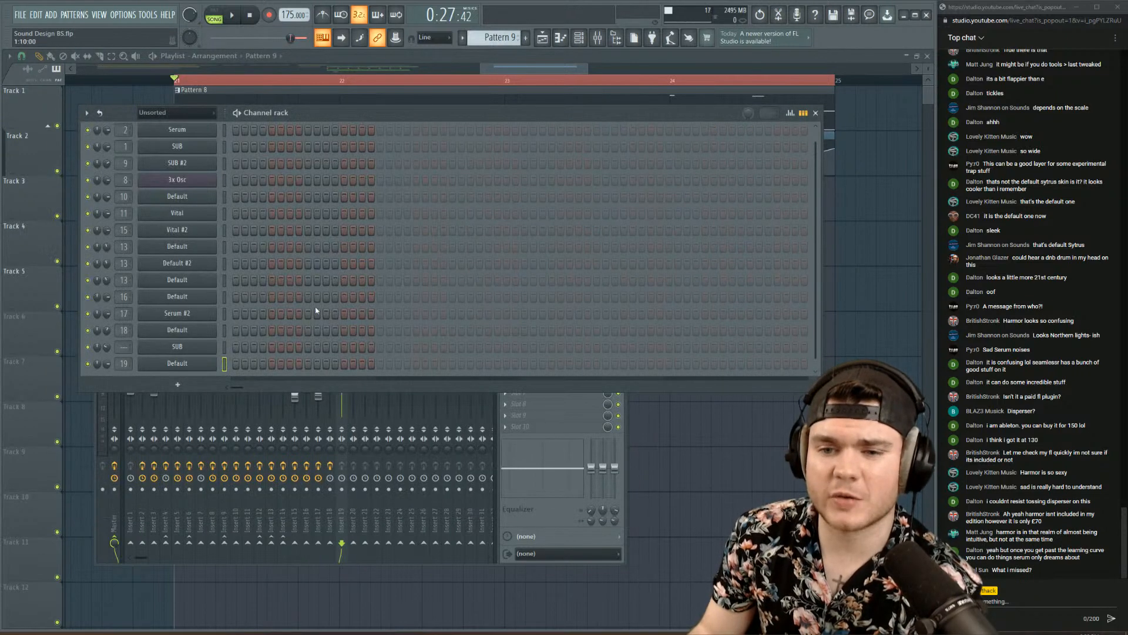
right_click(210, 367)
left_click(247, 364)
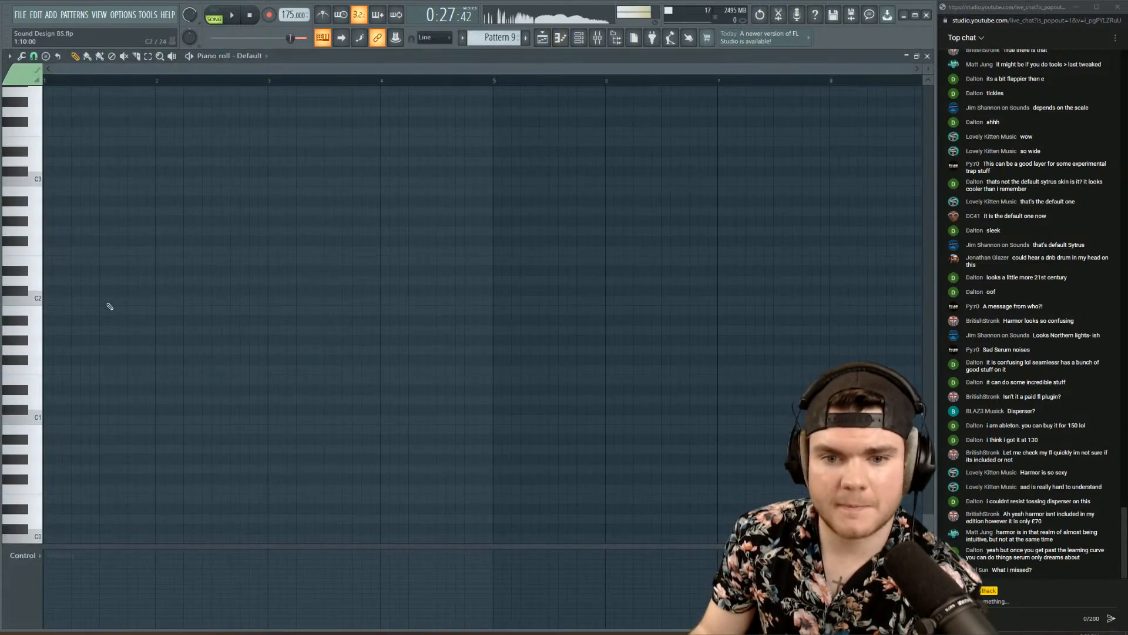
scroll(86, 232, "up", 10)
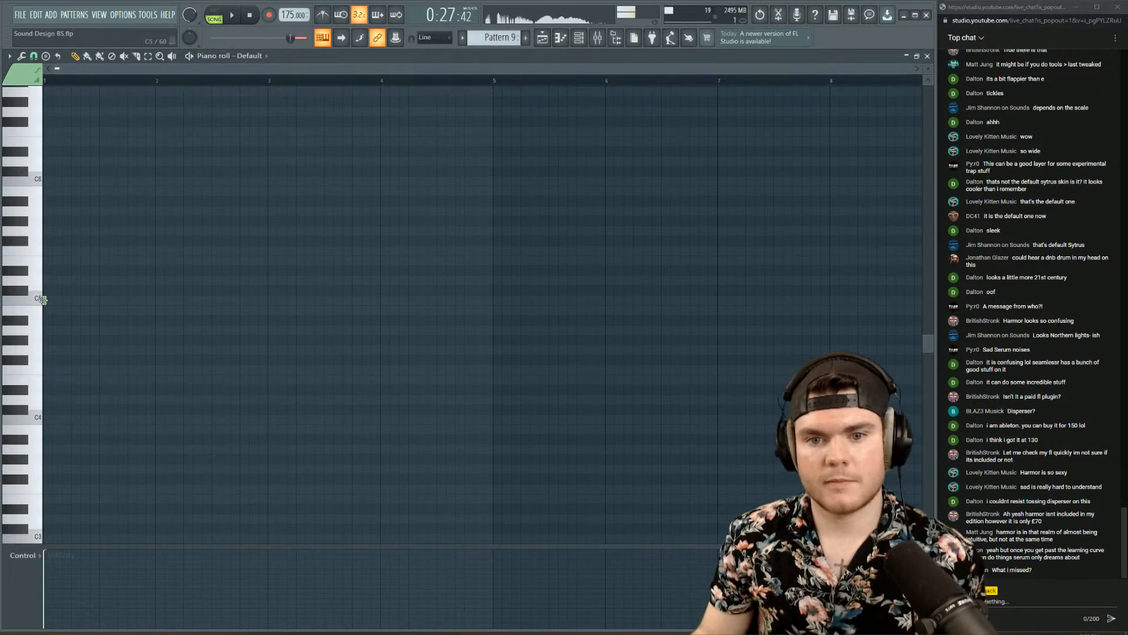
left_click_drag(94, 294, 604, 303)
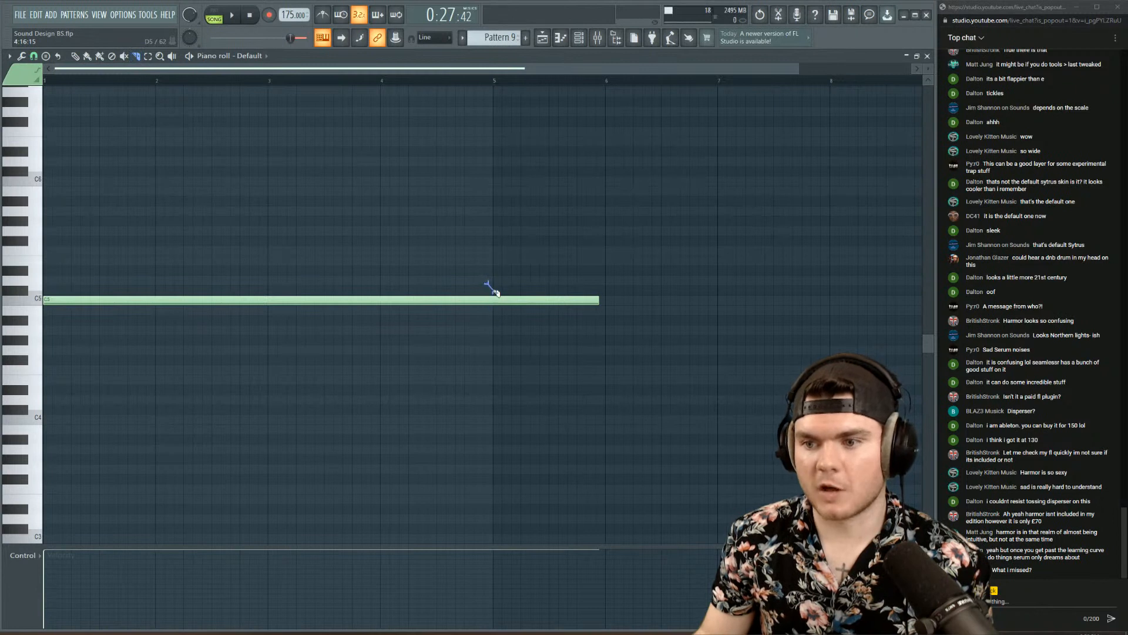
left_click_drag(492, 325, 495, 326)
key("Delete")
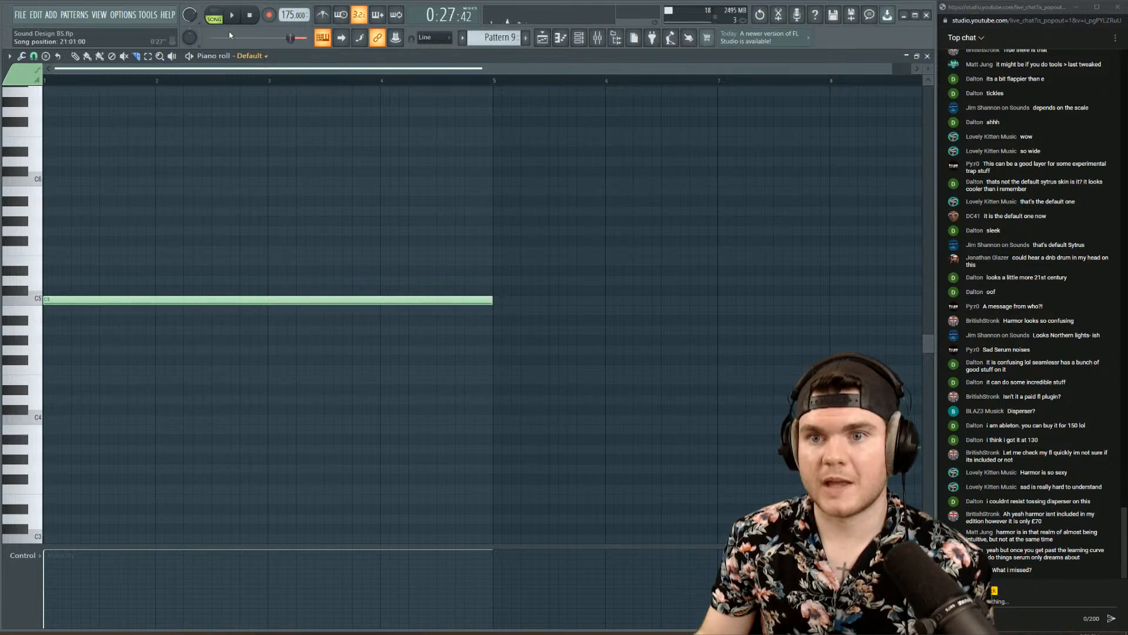
- Audition the note in pattern mode and place Pattern 9 on playlist Track 4 at bar 21
key("space")
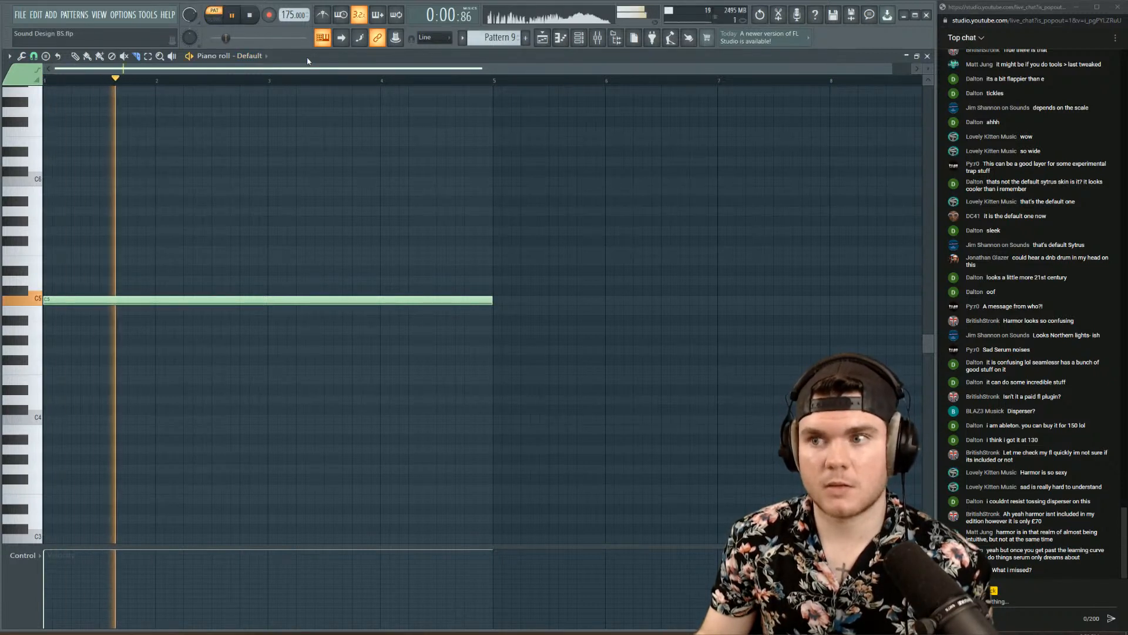
key("space")
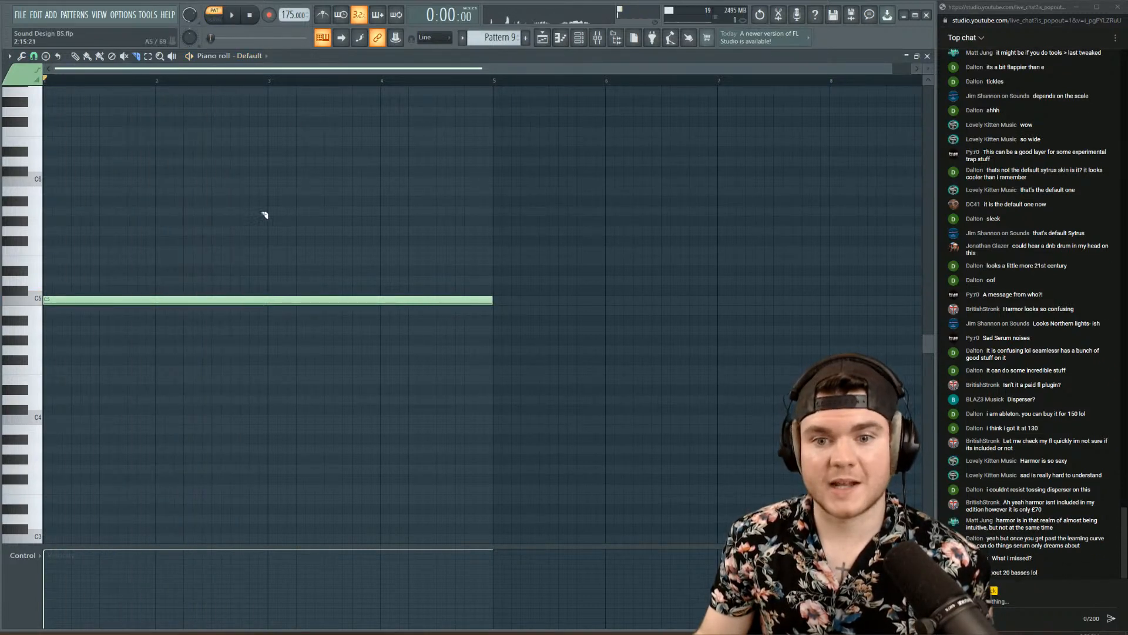
key("space")
left_click(927, 56)
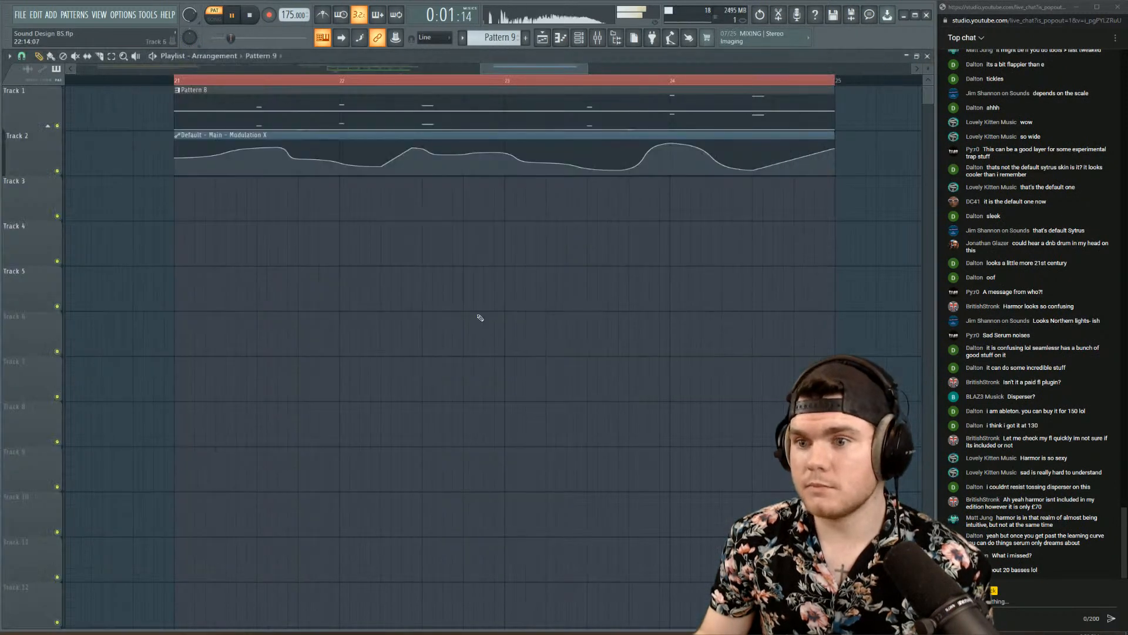
left_click_drag(477, 318, 244, 235)
key("space")
- Set song playback to start at bar 21 and mute Tracks 1 and 2 so Pattern 9 plays without them
right_click(63, 260)
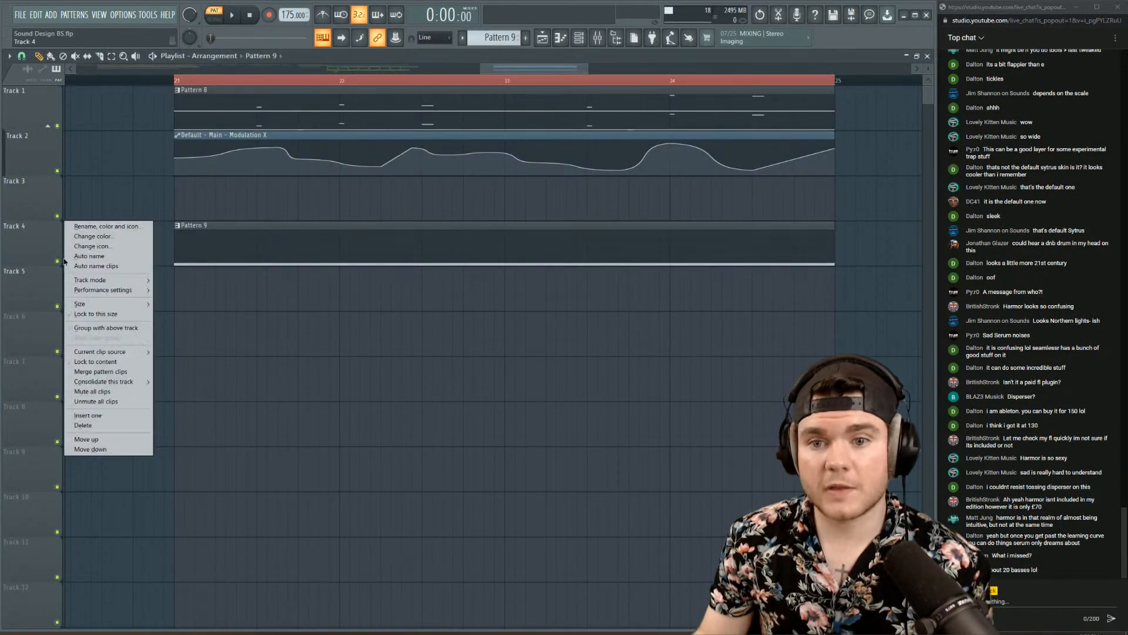
right_click(58, 262)
left_click(176, 79)
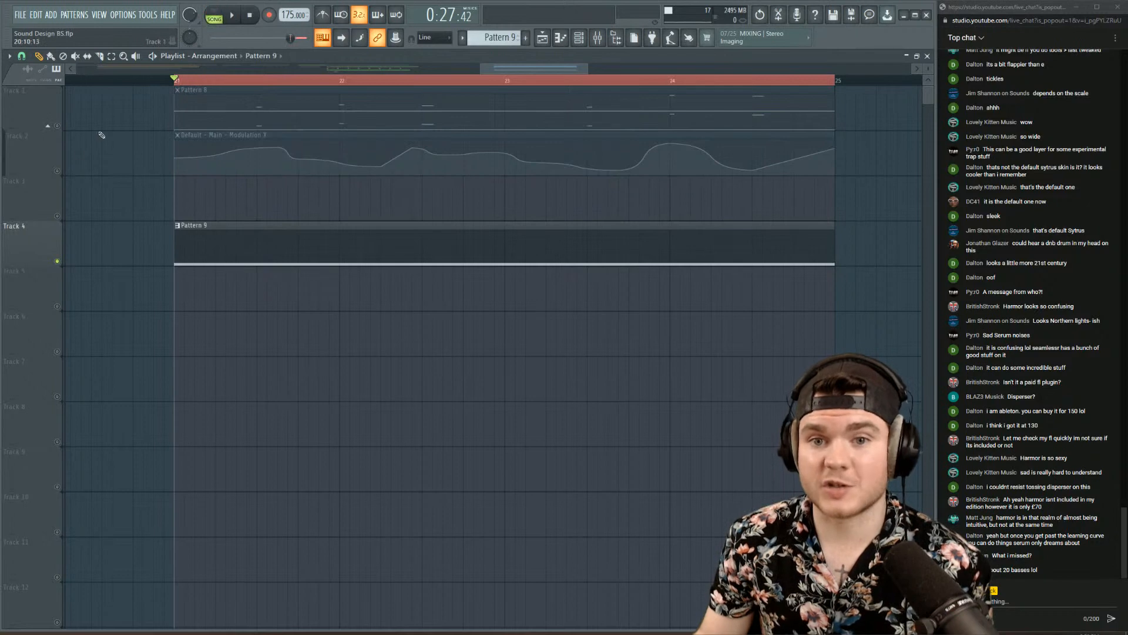
right_click(58, 260)
left_click(58, 126)
left_click(57, 171)
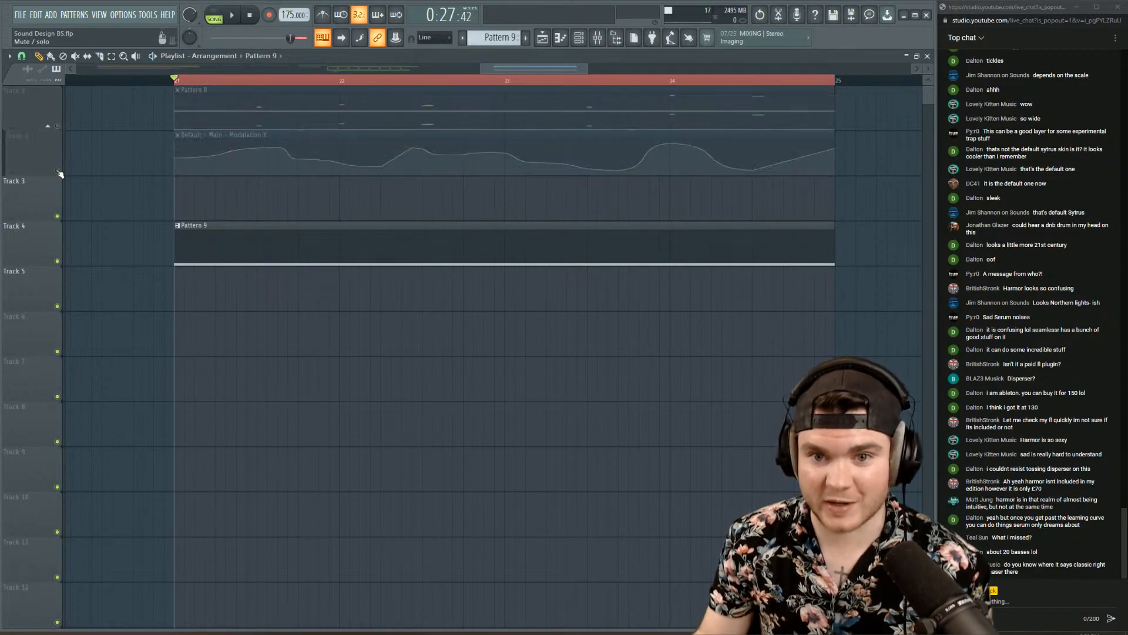
- Play the song and load Fruity parametric EQ 2 into the first effect slot of mixer Insert 19
key("space")
key("F9")
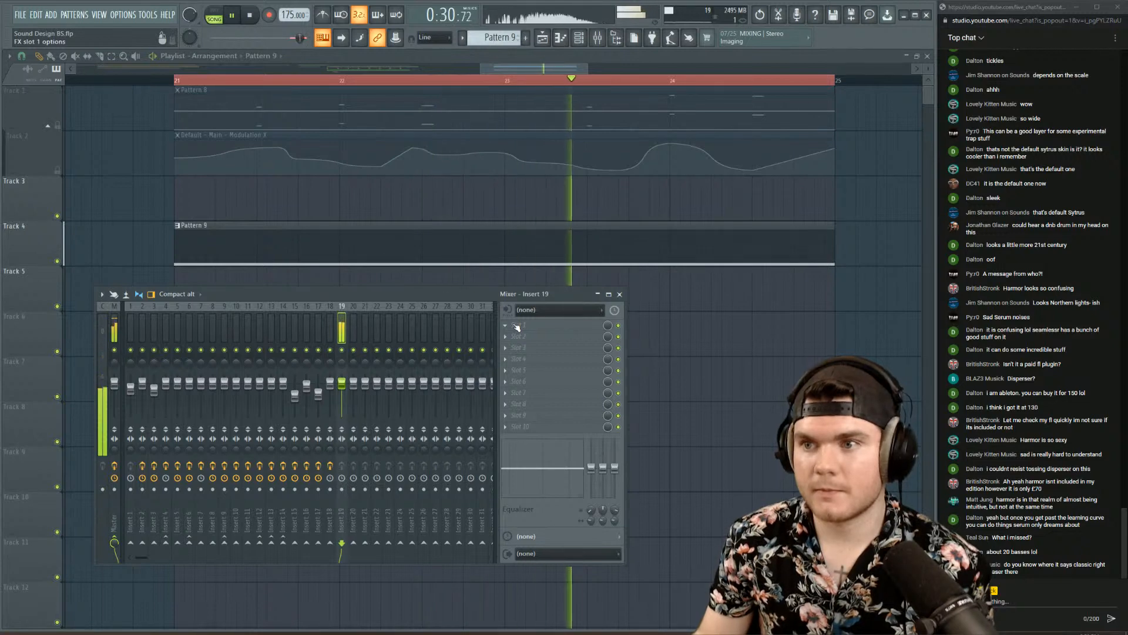
key("space")
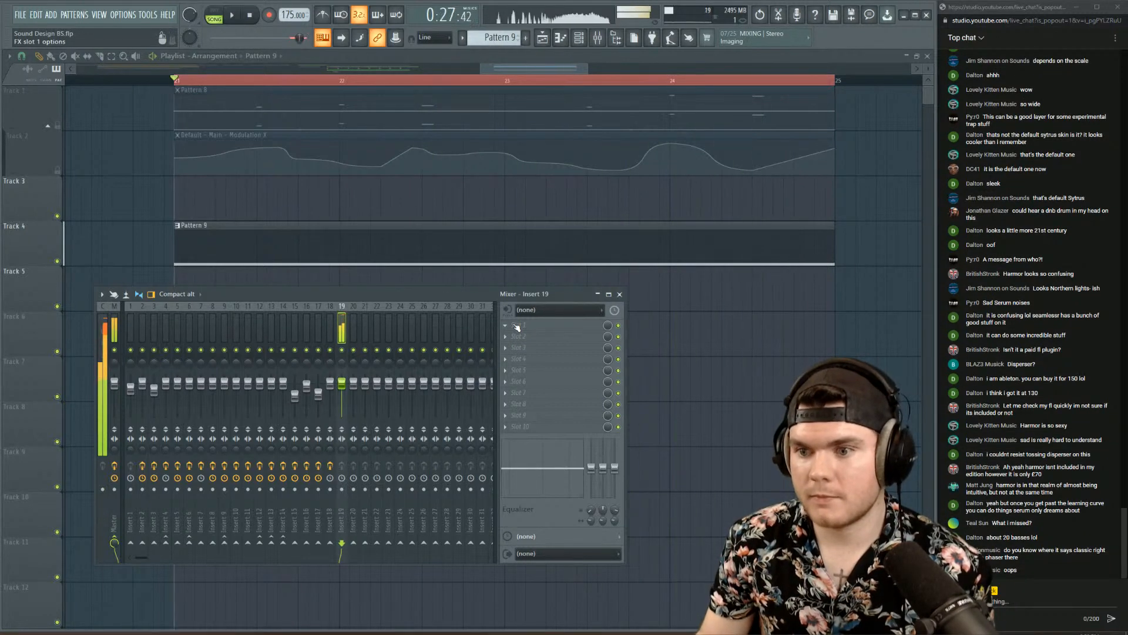
left_click(517, 326)
left_click(669, 608)
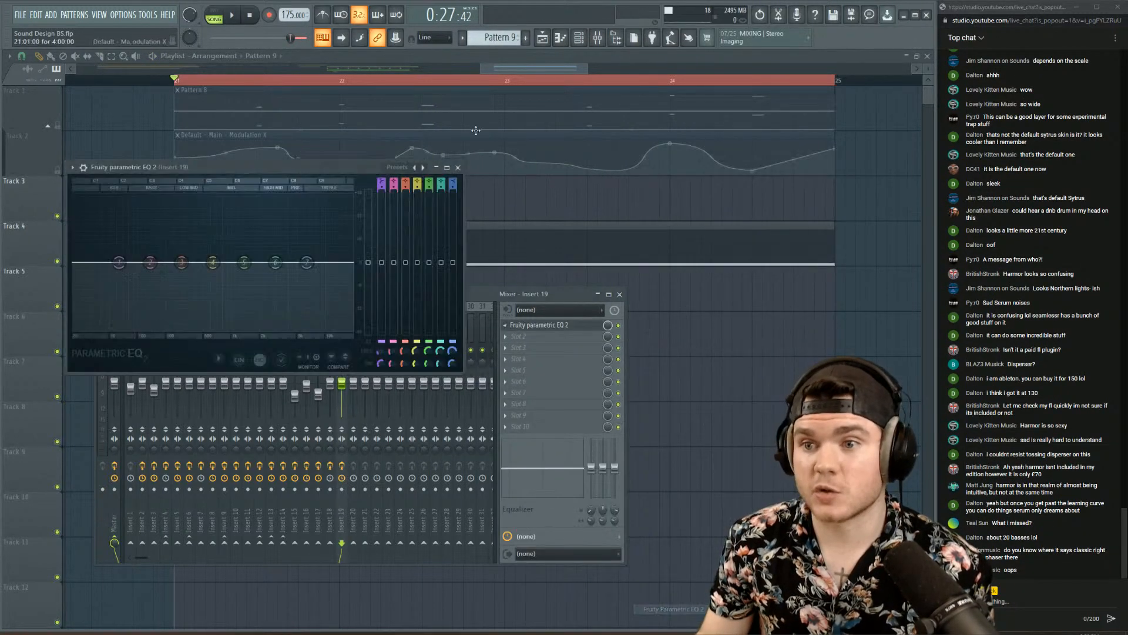
- Change EQ band 4 to a band-pass shape and sweep its frequency during playback, leaving it at about 667 Hz
left_click_drag(417, 184, 417, 221)
key("space")
mouse_move(214, 263)
left_mouse_down()
mouse_move(317, 263)
mouse_move(106, 263)
mouse_move(300, 261)
mouse_move(176, 262)
mouse_move(216, 263)
left_mouse_up()
key("space")
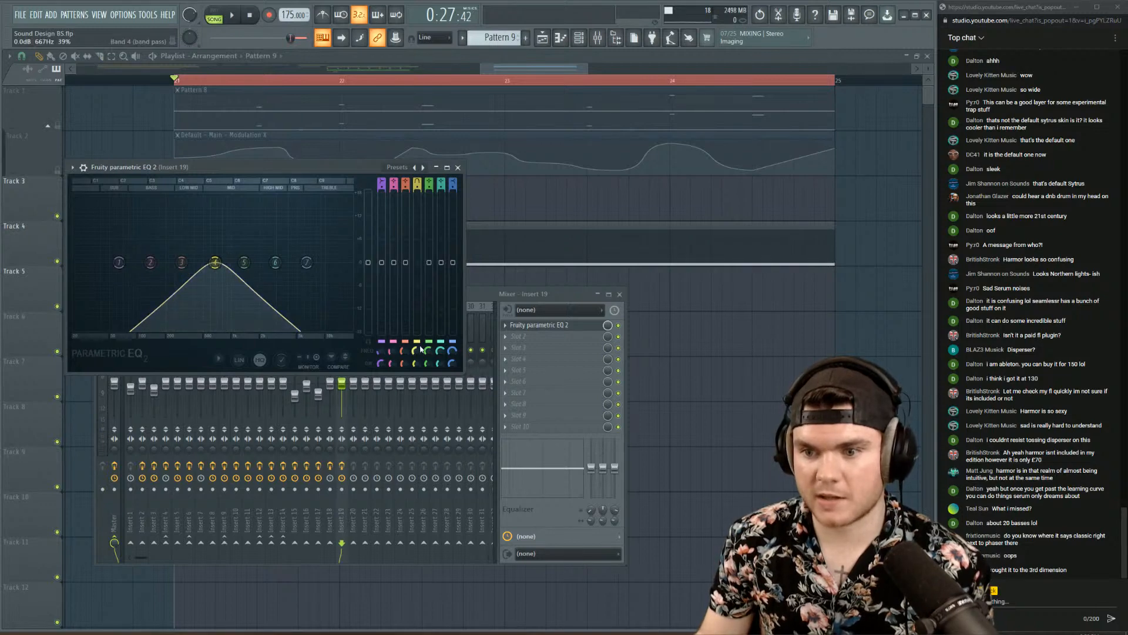
- Create an automation clip for the EQ band 4 frequency and relocate it from Track 3 to Track 5 at bar 21
right_click(414, 349)
left_click(414, 349)
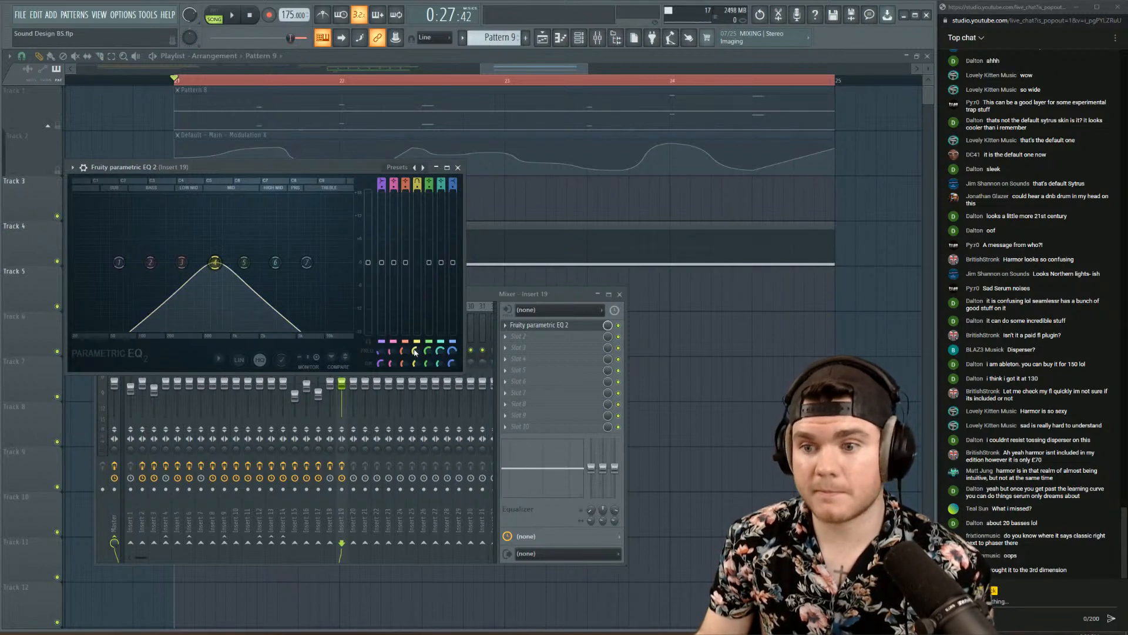
right_click(415, 352)
left_click(456, 438)
left_click(479, 69)
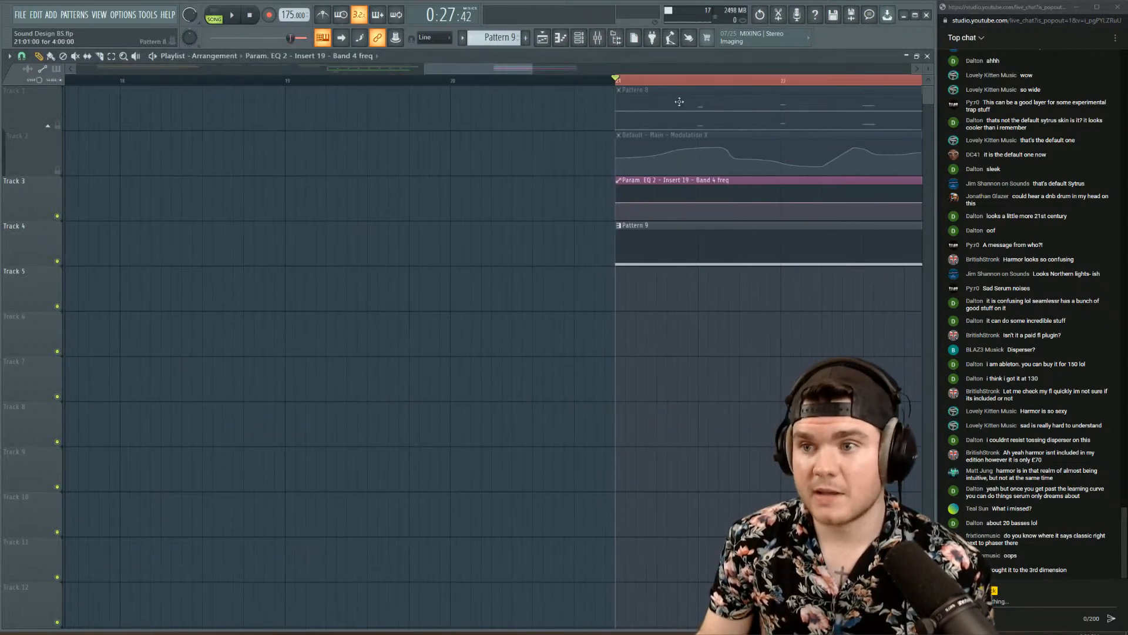
left_click_drag(515, 69, 580, 71)
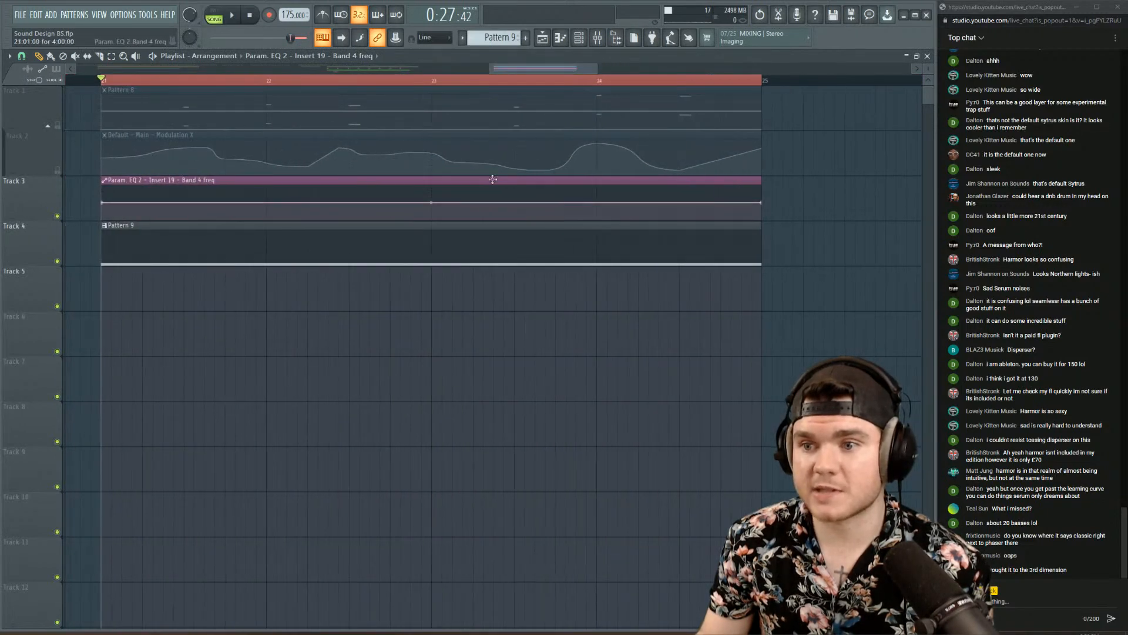
left_click_drag(492, 180, 148, 285)
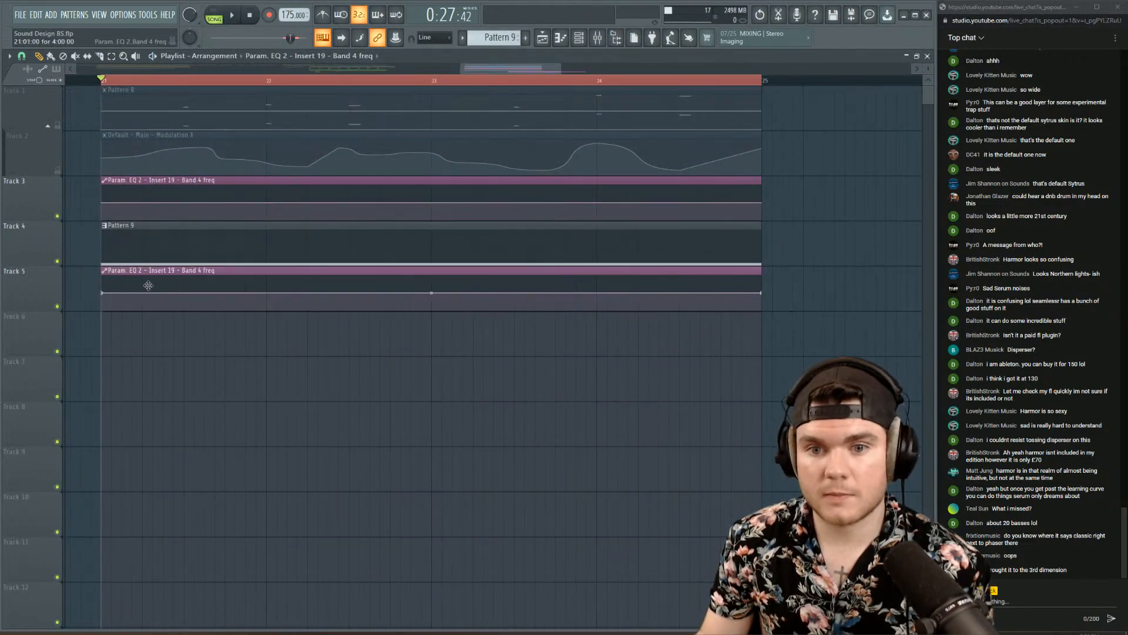
right_click(158, 181)
- Add a second Pattern 9 clip on Track 4 at bar 25 and extend the band 4 frequency automation to bar 29
scroll(203, 81, "down", 3)
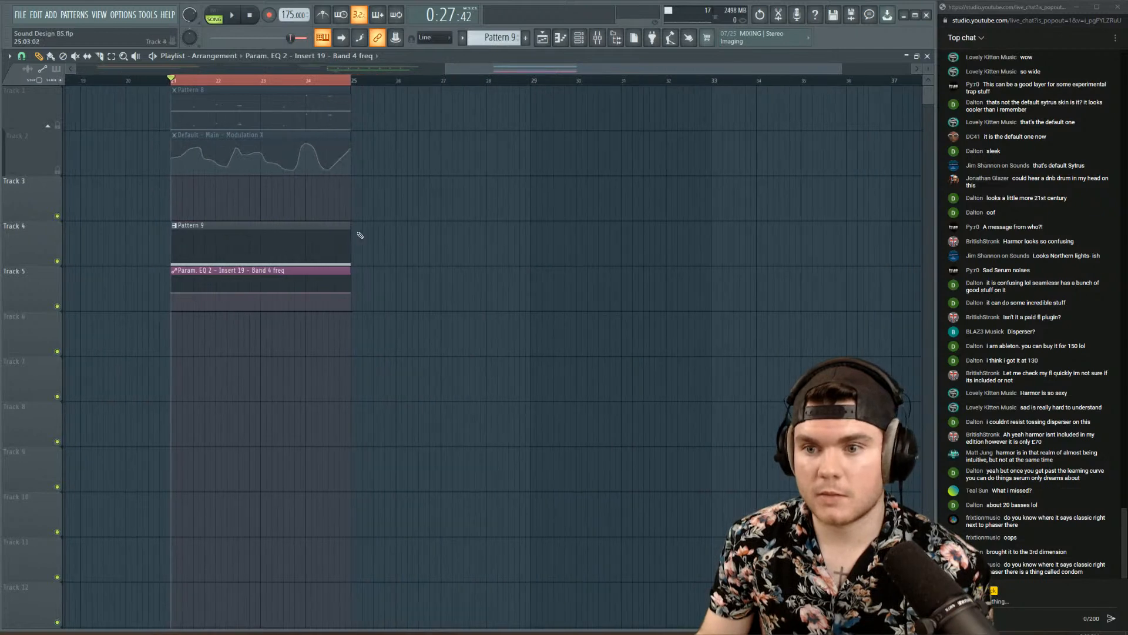
left_click(361, 235)
key("ctrl+a")
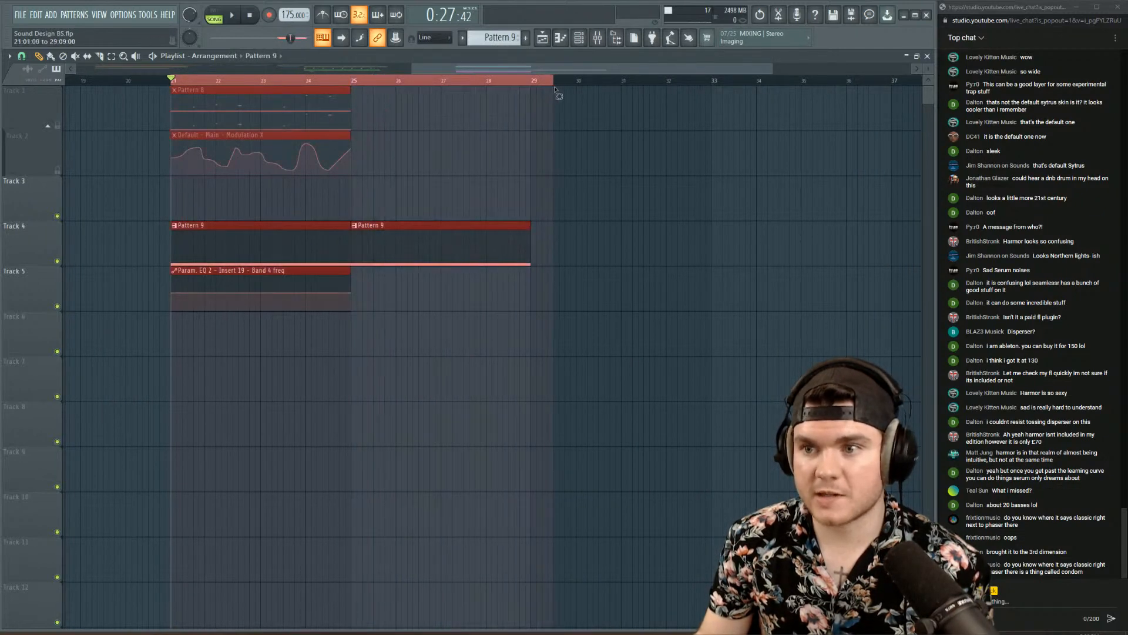
left_click_drag(350, 293, 539, 293)
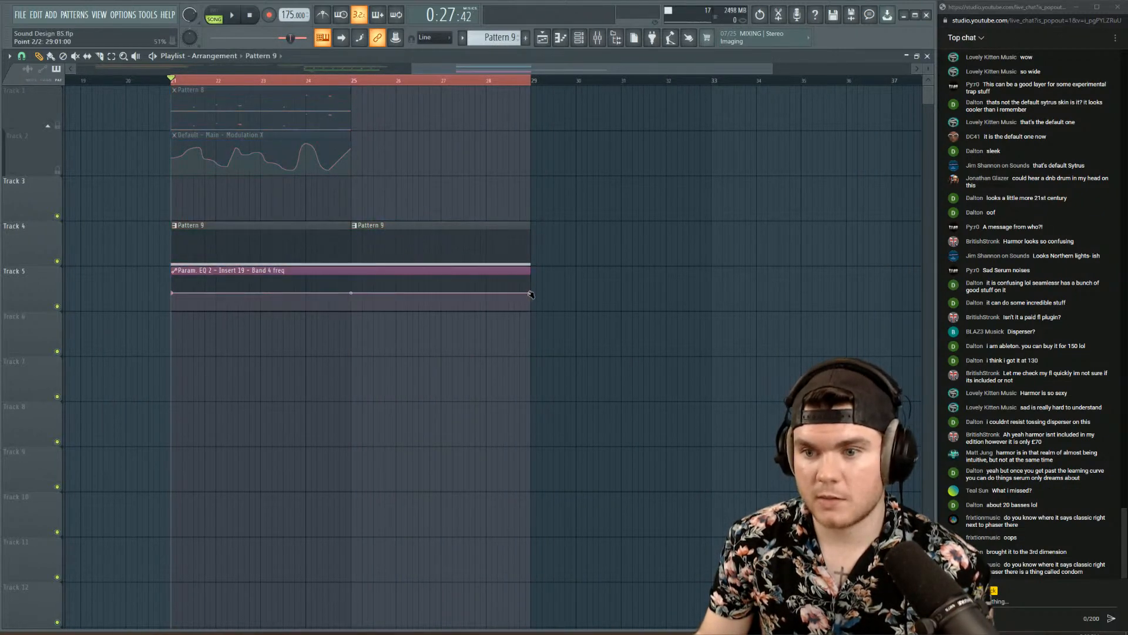
- Add alternating high and low points along the band 4 frequency automation clip to form an irregular rising and falling curve
left_click(193, 284)
left_click(211, 300)
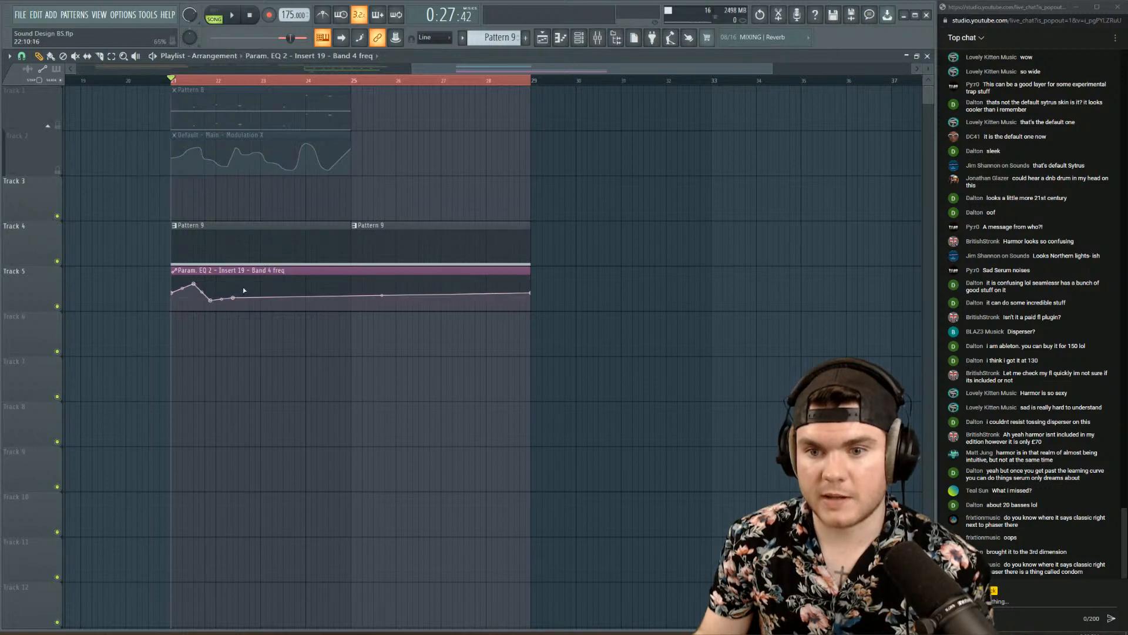
left_click(244, 288)
left_click(255, 300)
left_click(269, 301)
left_click(282, 288)
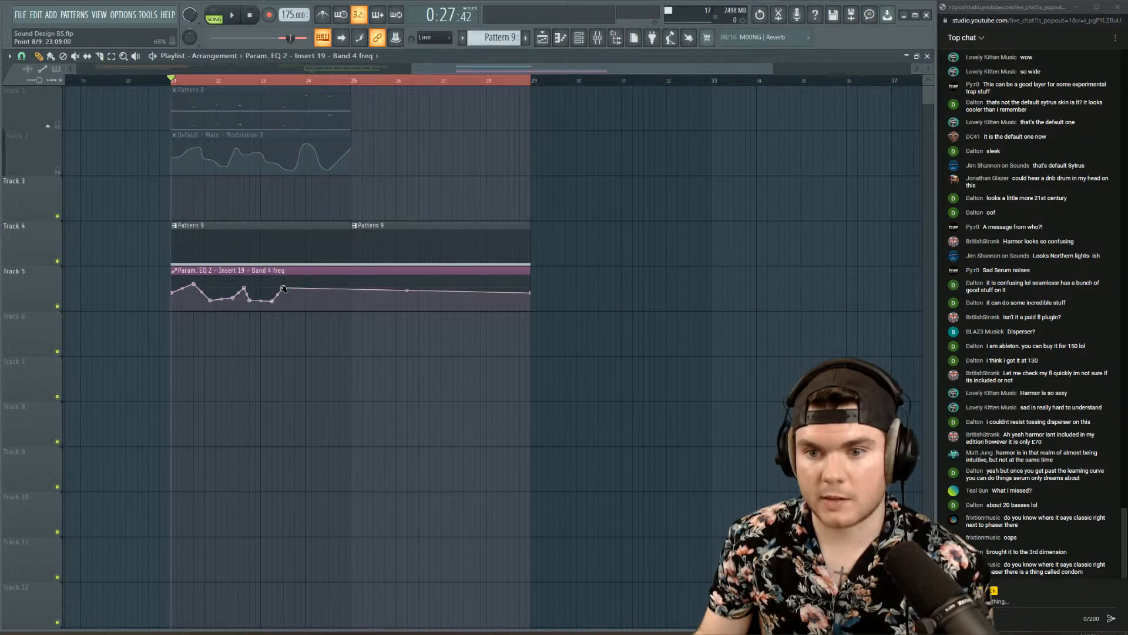
left_click(339, 301)
left_click(340, 286)
left_click(362, 302)
left_click(379, 288)
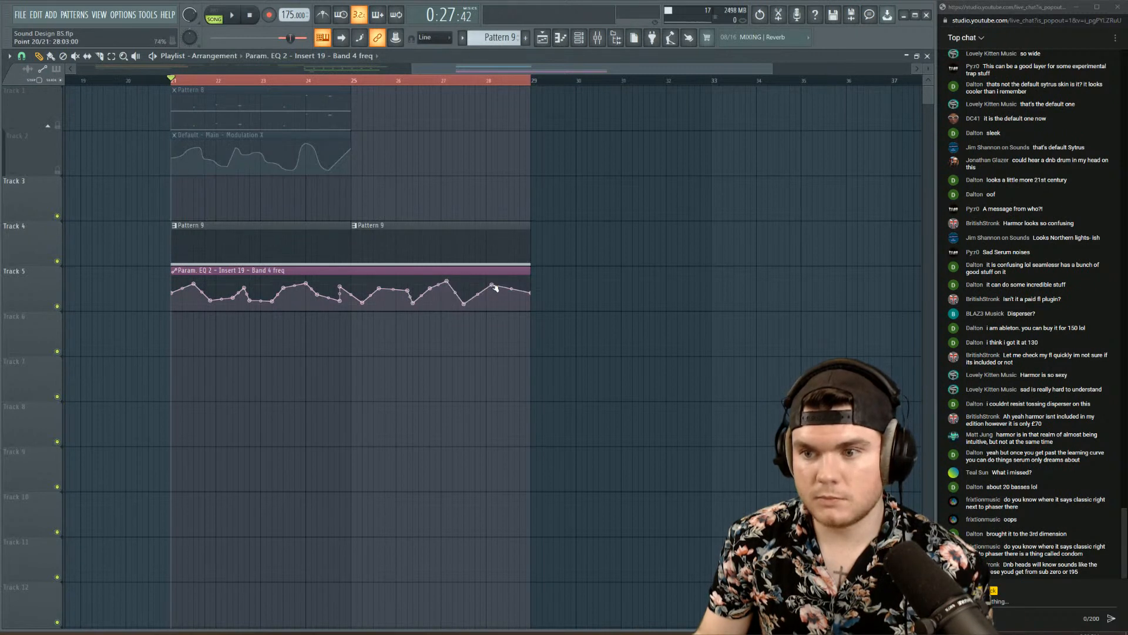
- Add a final high point near the end of the band 4 frequency automation clip and play back the loop
left_click(522, 283)
key("space")
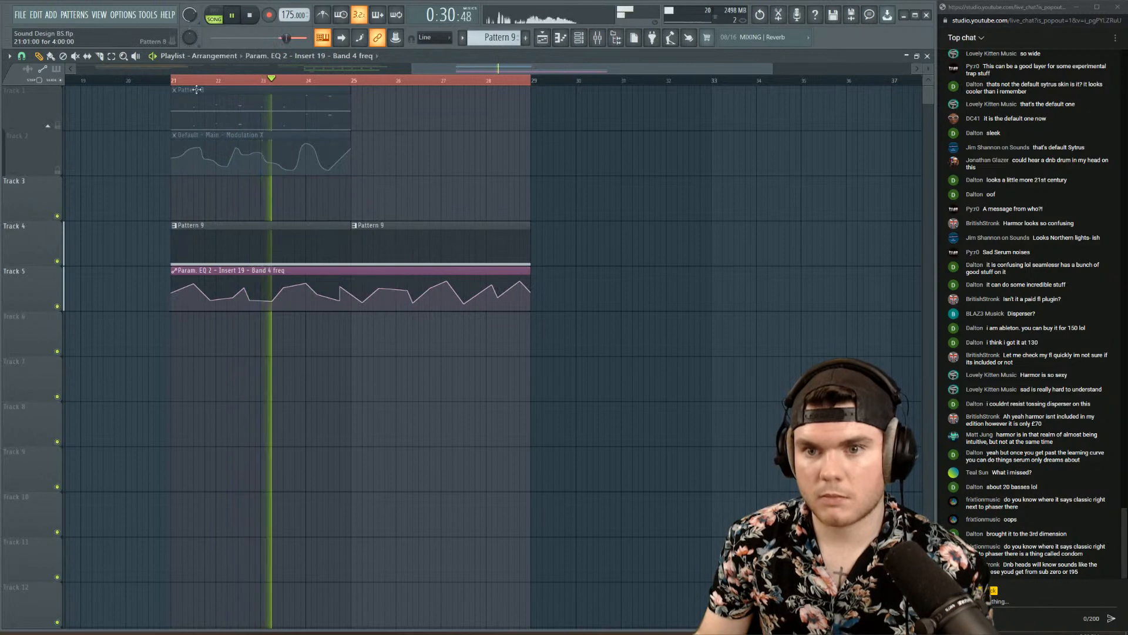
scroll(165, 82, "up", 2)
scroll(165, 83, "up", 1)
scroll(165, 82, "down", 3)
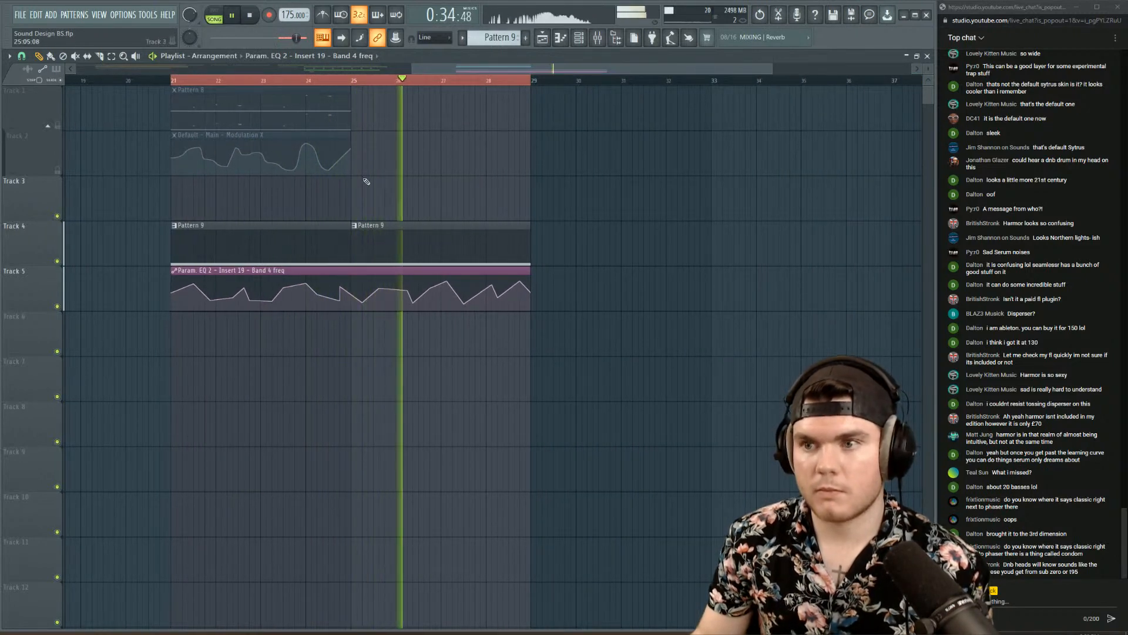
- Change band 5 of Insert 19's EQ to a notch, narrow its width to about 5% and sweep its frequency lower during playback
left_click(579, 38)
left_click(539, 325)
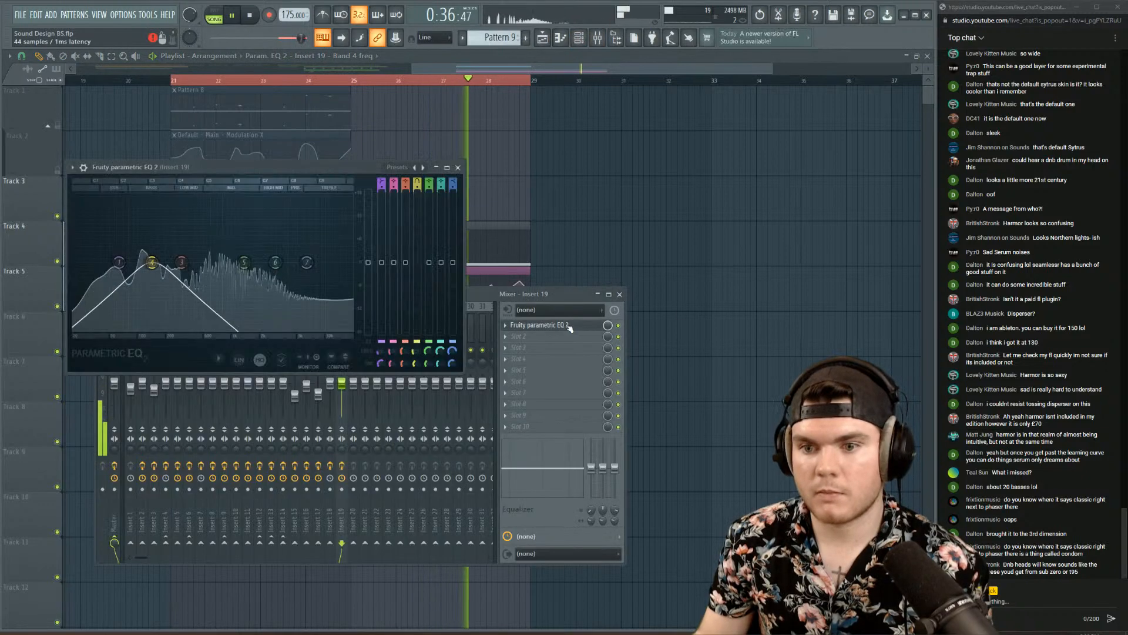
left_click_drag(417, 187, 417, 174)
left_click_drag(273, 262, 246, 262)
key("space")
scroll(429, 184, "down", 2)
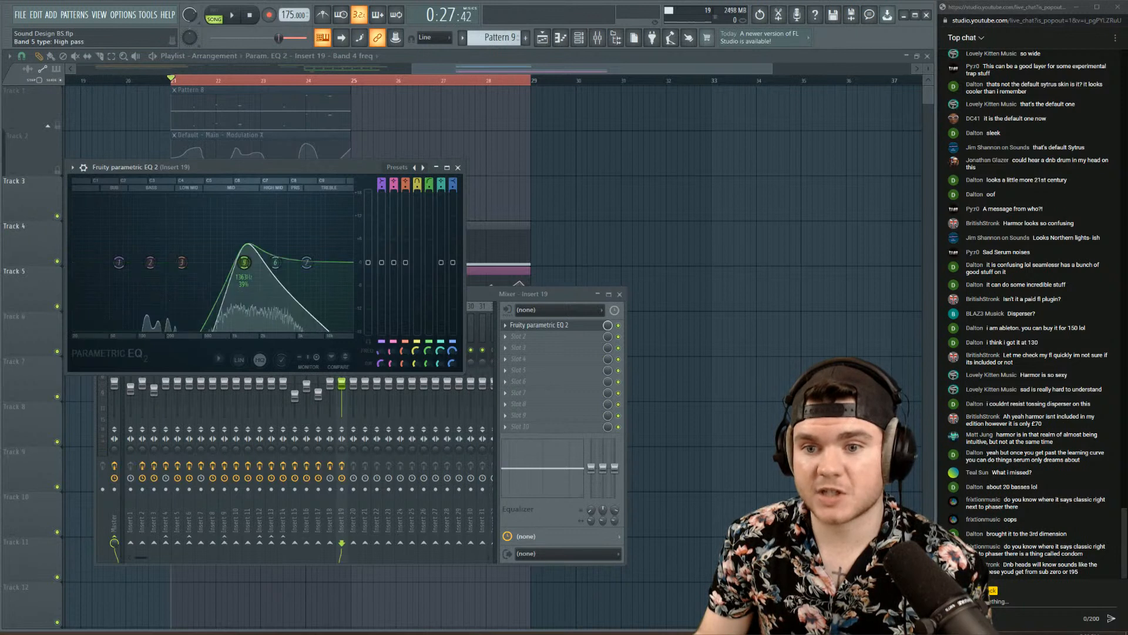
scroll(429, 184, "up", 1)
key("space")
scroll(244, 262, "down", 5)
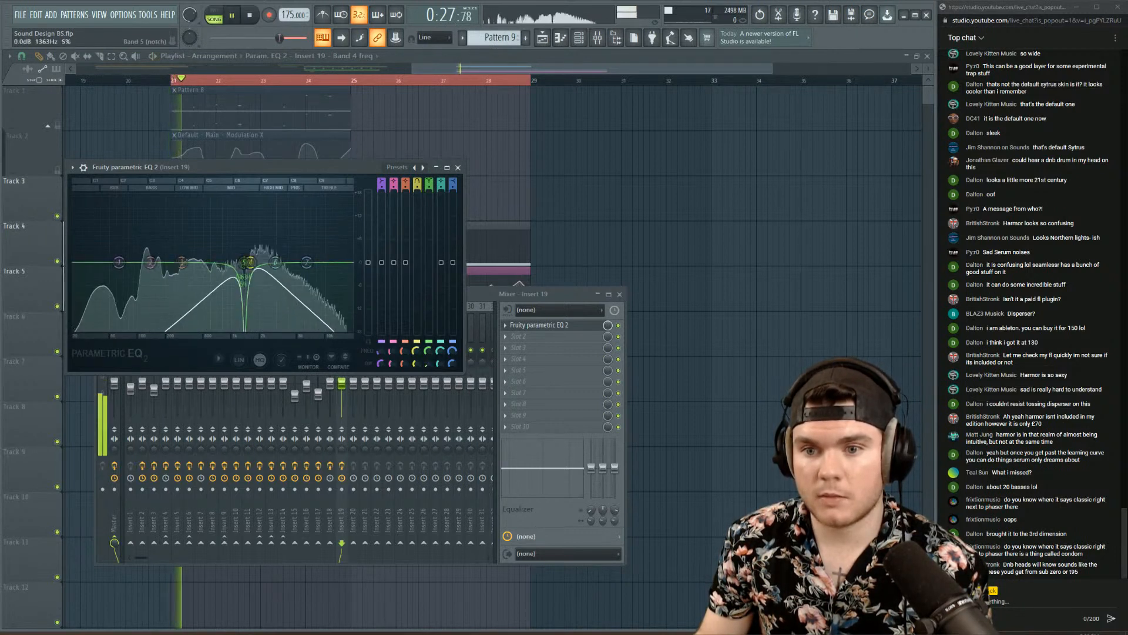
left_click_drag(244, 262, 198, 262)
key("space")
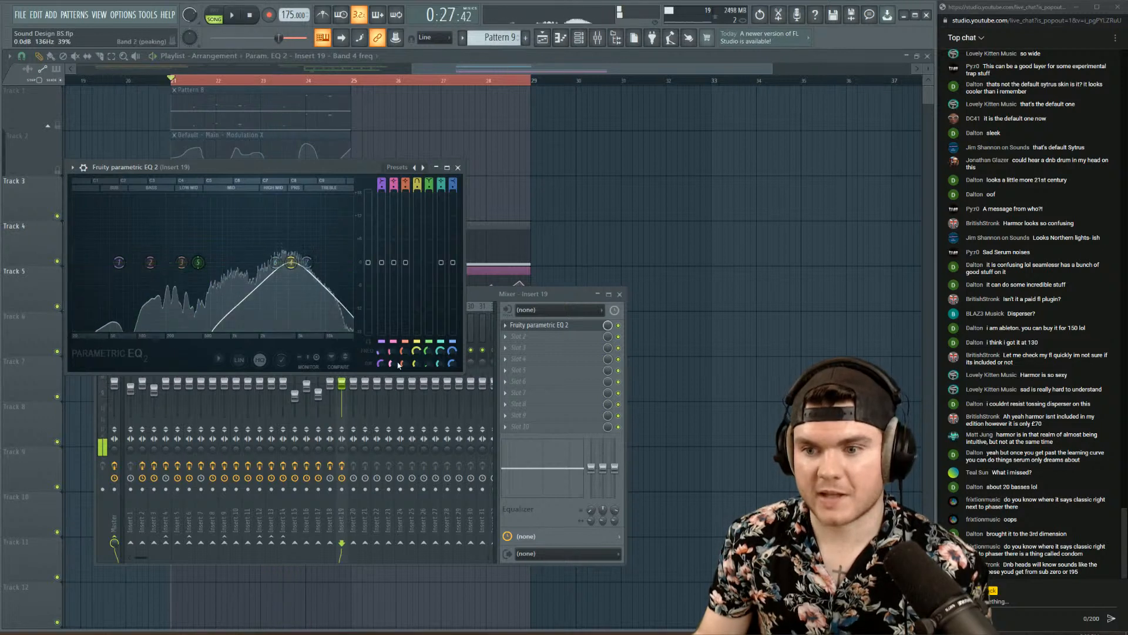
- Fine-tune the width of EQ band 5 and create an automation clip for its frequency on Track 3
left_click_drag(429, 364, 429, 360)
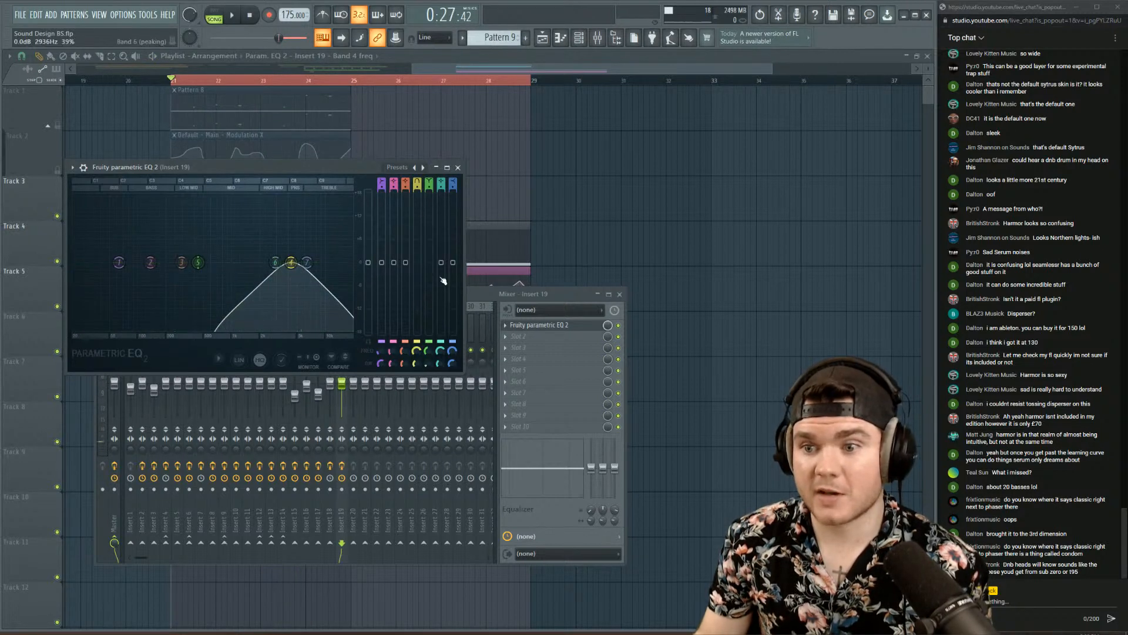
right_click(428, 352)
left_click(470, 442)
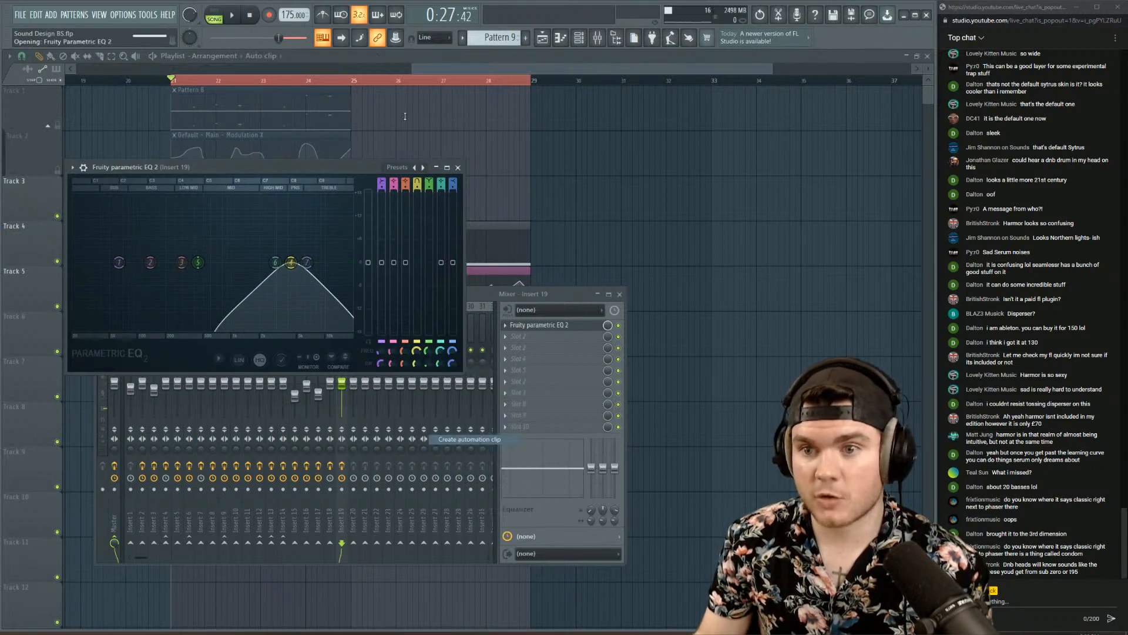
left_click(395, 57)
- Shape the band 5 frequency automation clip into an irregular zigzag of high and low points through bar 28, restoring the clip if deleted
right_click(188, 197)
right_click(199, 203)
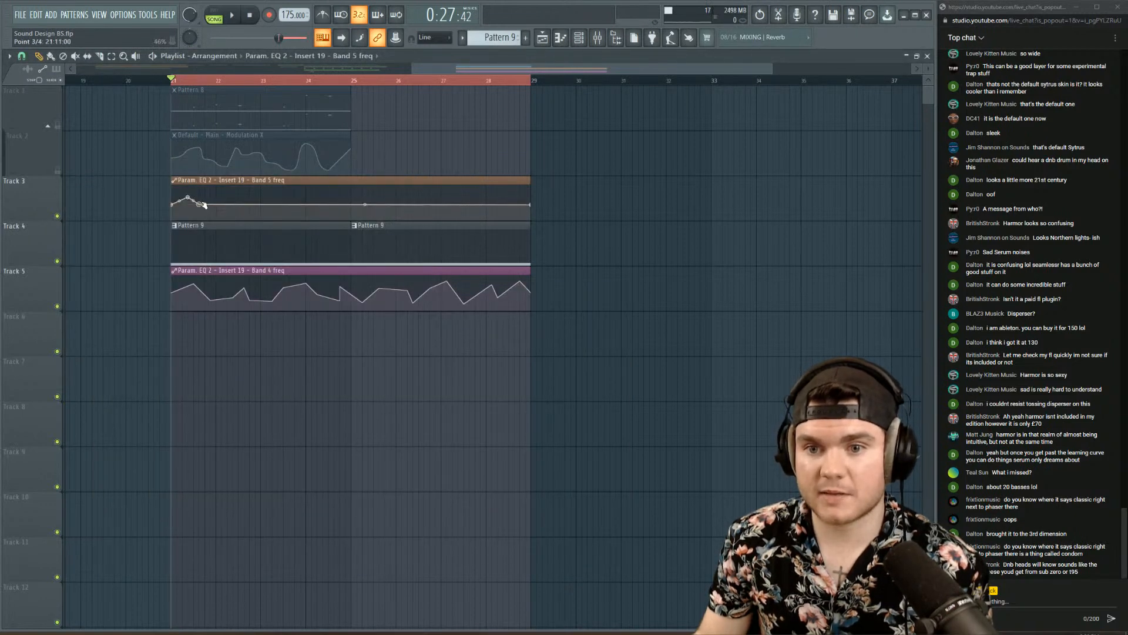
right_click(233, 217)
right_click(249, 193)
right_click(261, 204)
right_click(284, 206)
right_click(296, 194)
right_click(302, 204)
right_click(318, 218)
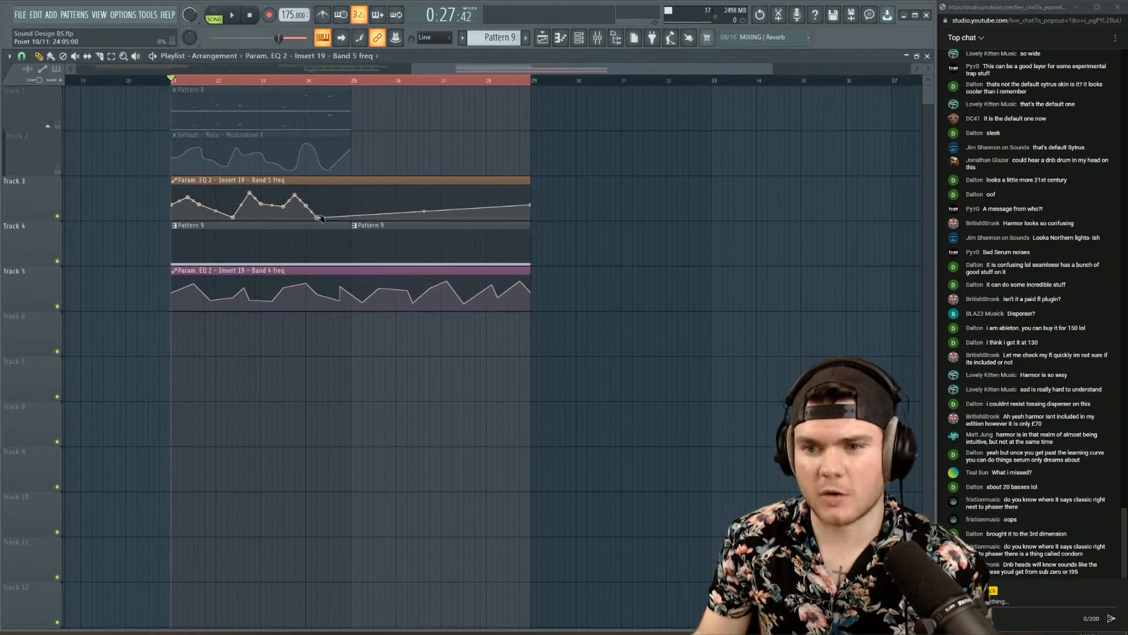
right_click(354, 198)
right_click(363, 203)
right_click(375, 183)
key("ctrl+z")
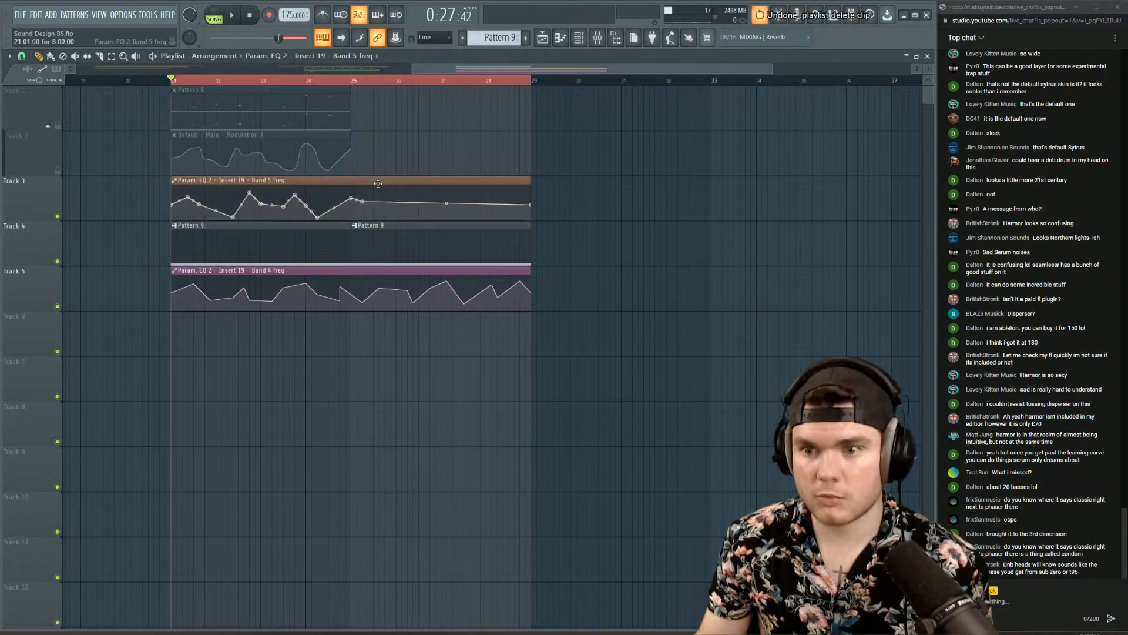
right_click(363, 188)
right_click(424, 215)
right_click(430, 203)
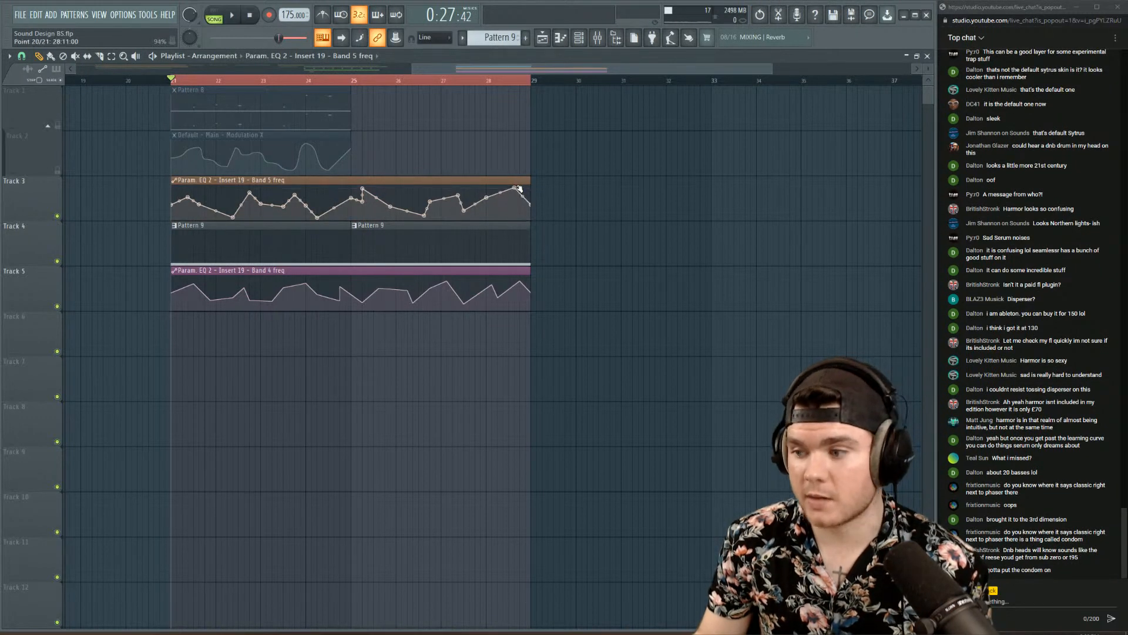
- Change EQ band 2 on Insert 19 to a notch, narrow its width to about 19% and sweep its frequency during playback
key("space")
left_click(597, 38)
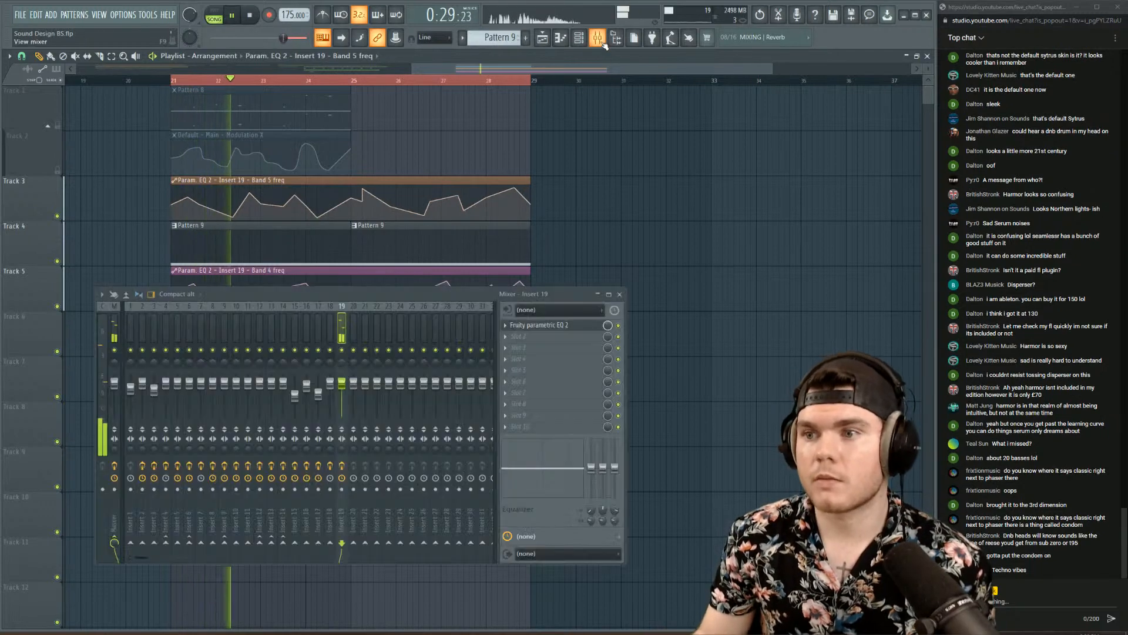
left_click(539, 325)
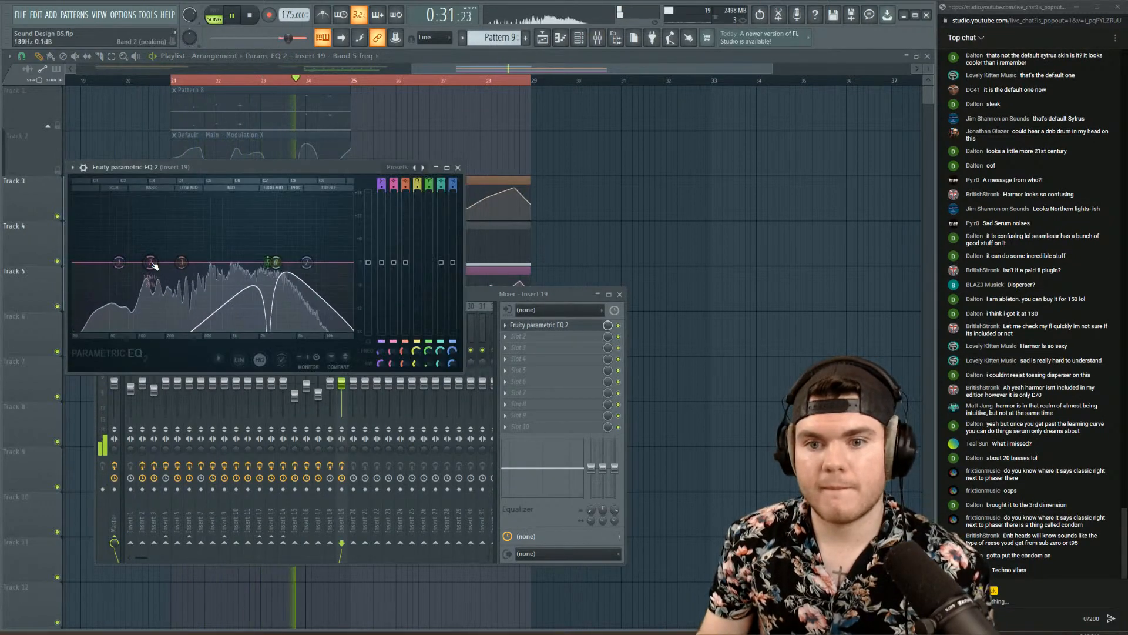
key("space")
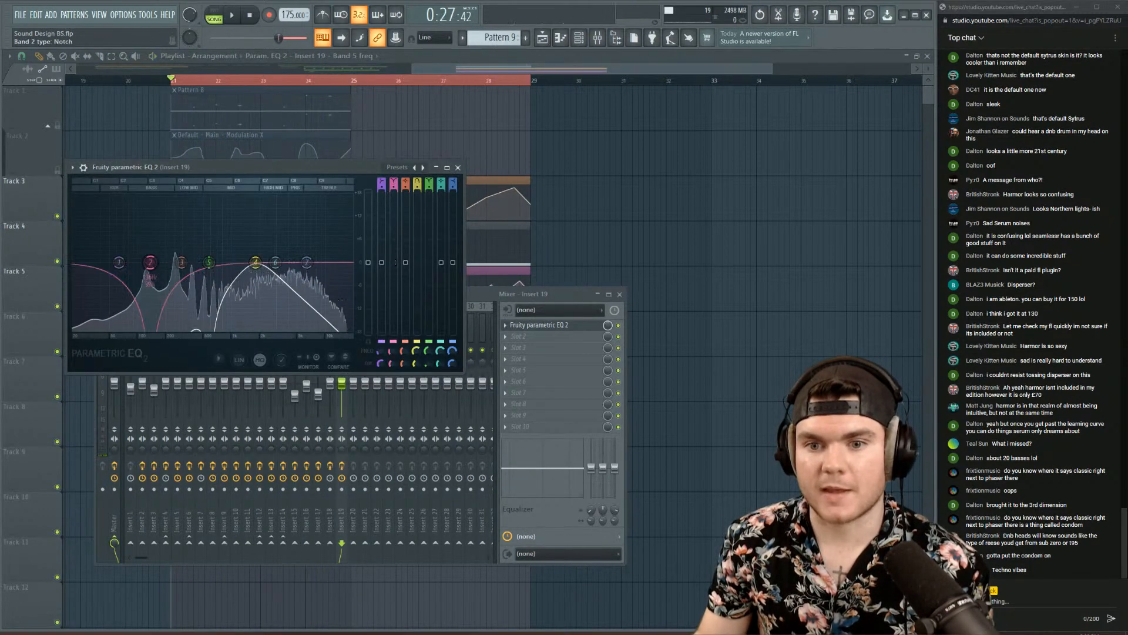
key("space")
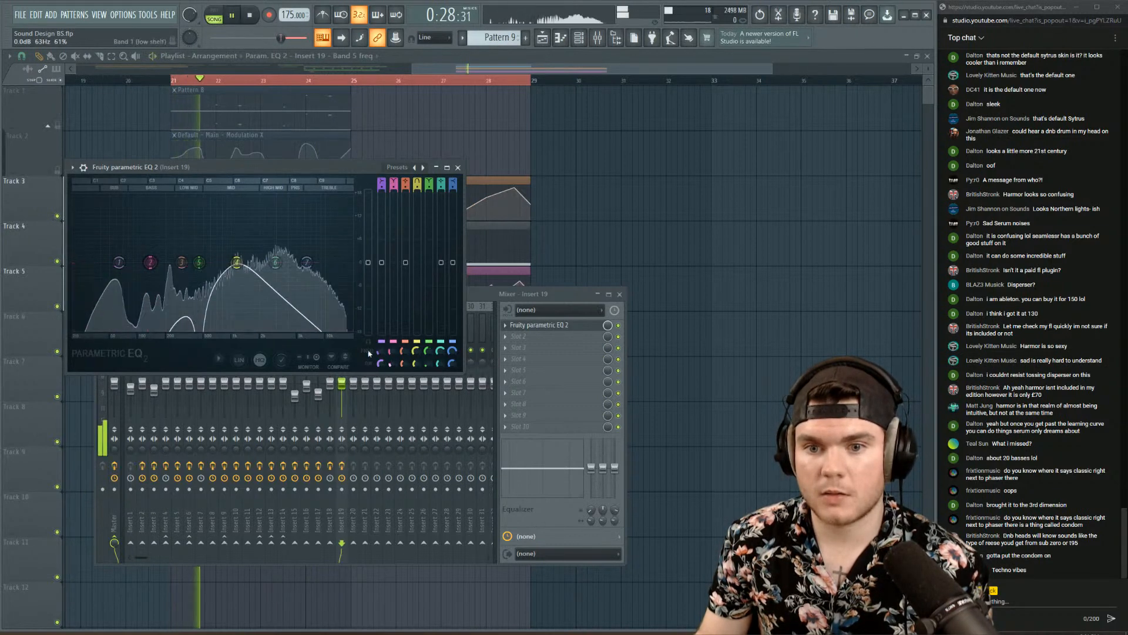
left_click_drag(150, 263, 282, 262)
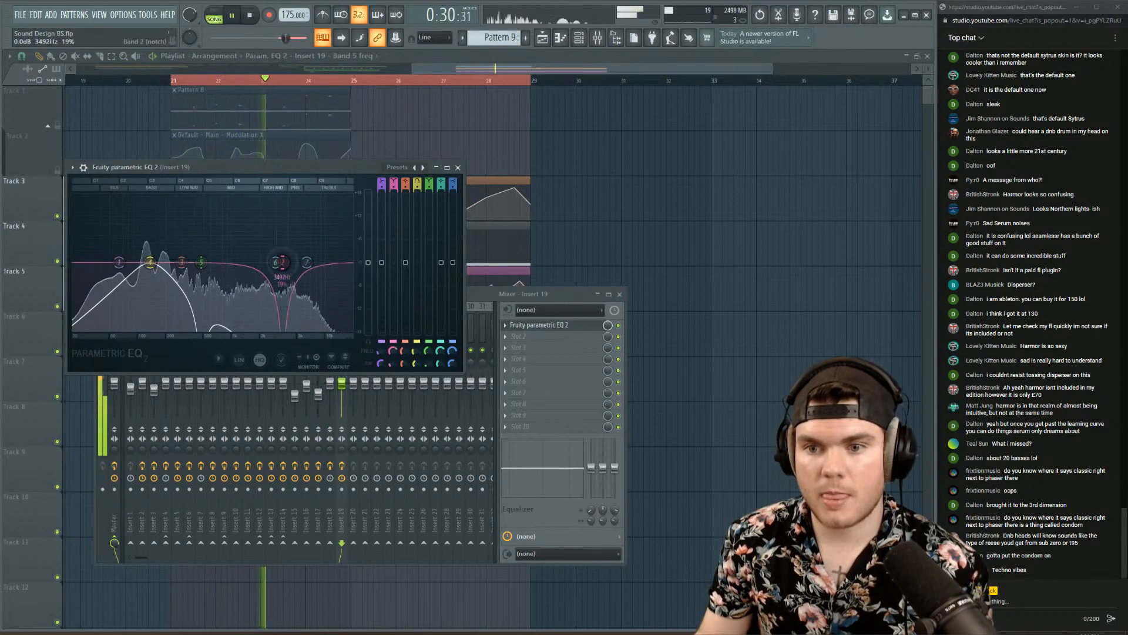
key("space")
- Create an automation clip for the EQ band 2 frequency on Track 6 and start playback
right_click(391, 353)
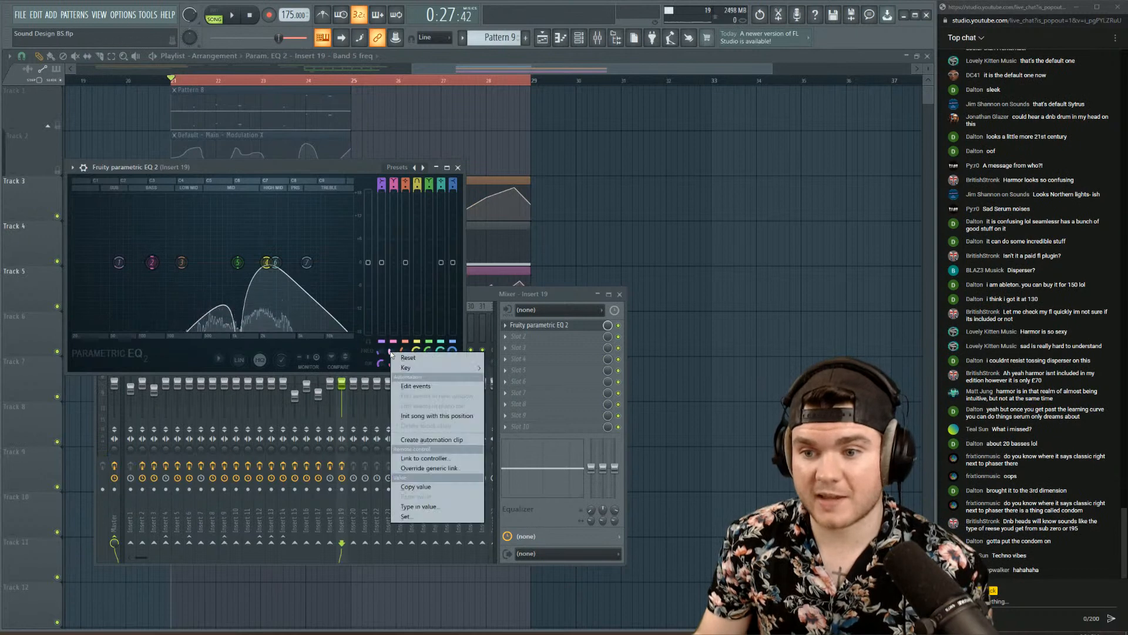
left_click(432, 439)
left_click(454, 66)
key("space")
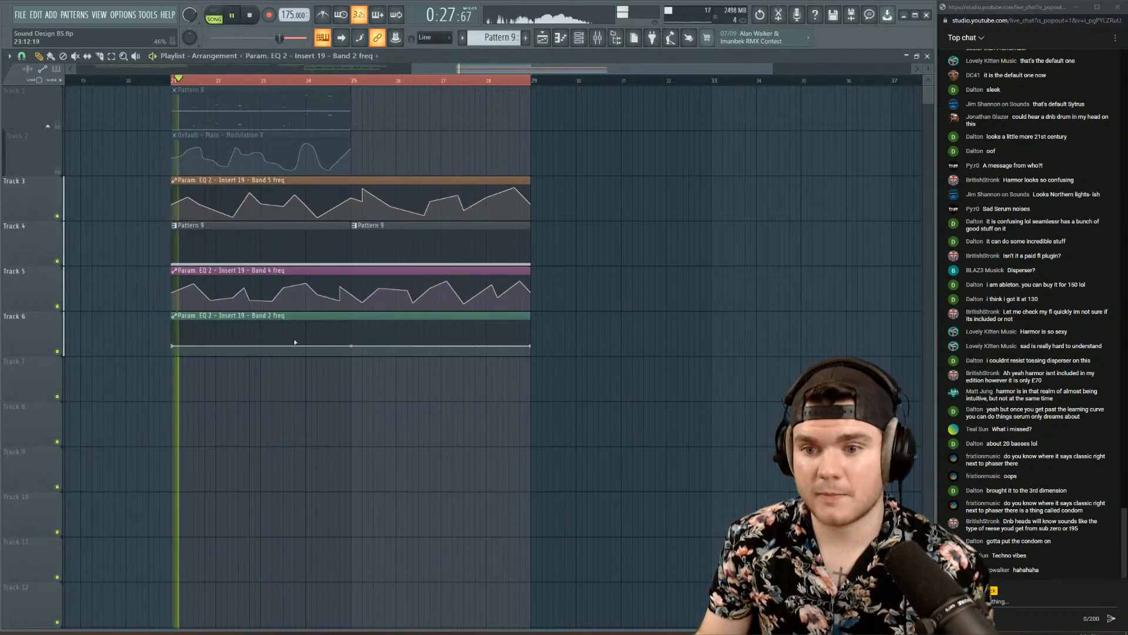
- Add alternating high and low points along the whole band 2 frequency automation clip on Track 6 while auditioning the loop
key("space")
right_click(205, 334)
key("space")
right_click(222, 343)
key("space")
right_click(238, 354)
key("space")
right_click(260, 338)
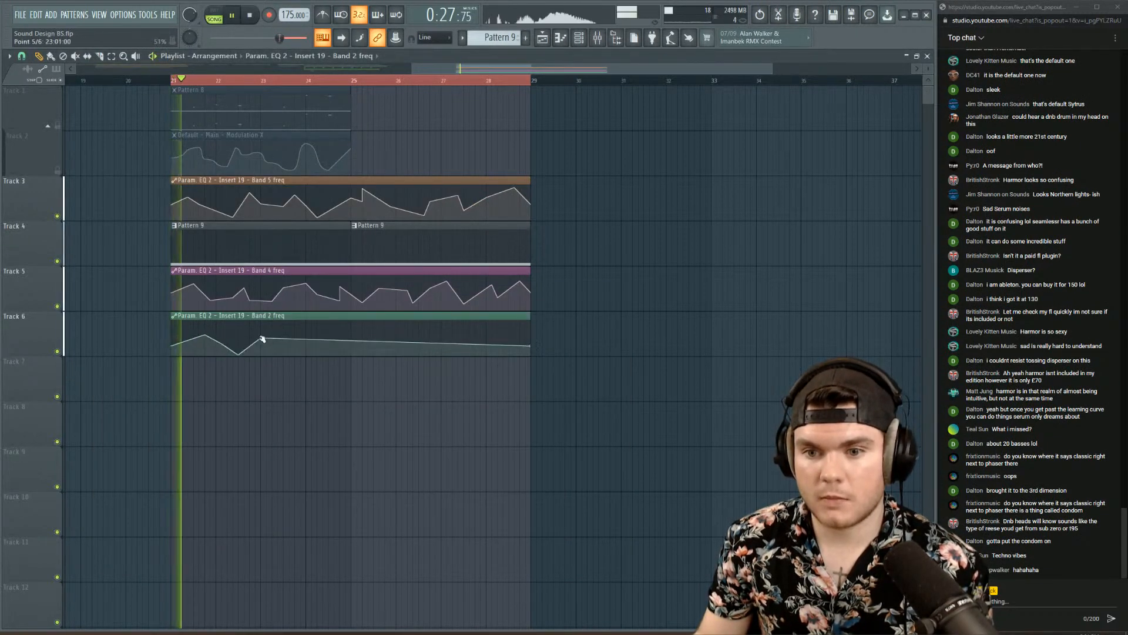
right_click(266, 343)
right_click(284, 328)
key("space")
key("space")
right_click(294, 344)
right_click(329, 324)
right_click(176, 325)
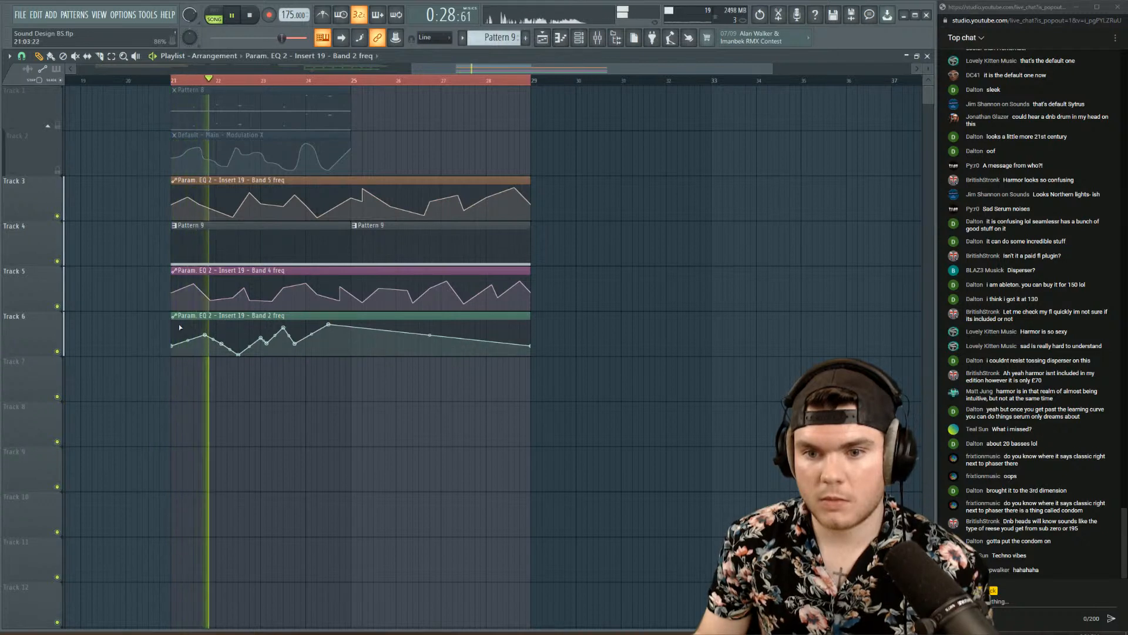
key("space")
key("space")
right_click(339, 341)
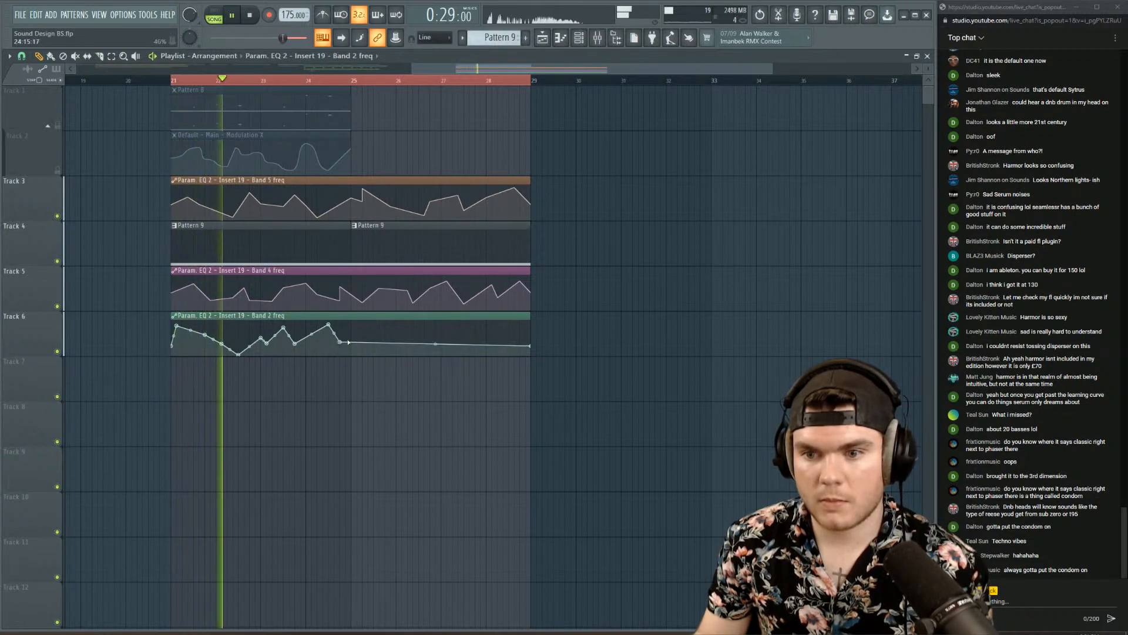
right_click(357, 331)
right_click(373, 347)
right_click(413, 326)
right_click(424, 336)
right_click(429, 346)
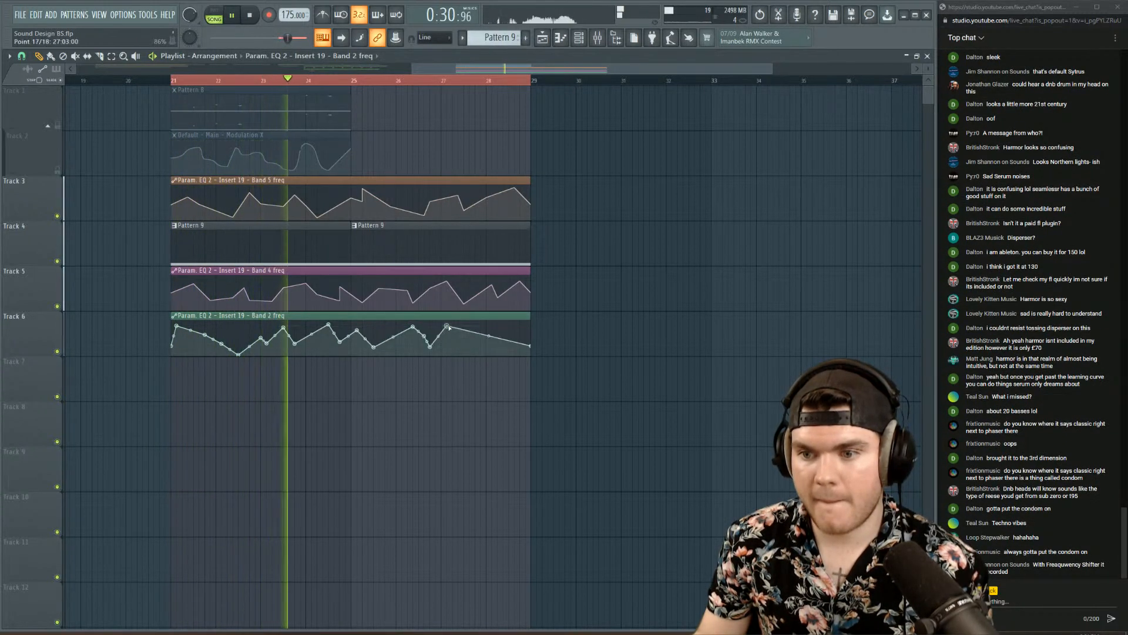
right_click(446, 325)
right_click(452, 341)
right_click(467, 333)
right_click(480, 325)
right_click(491, 343)
right_click(516, 327)
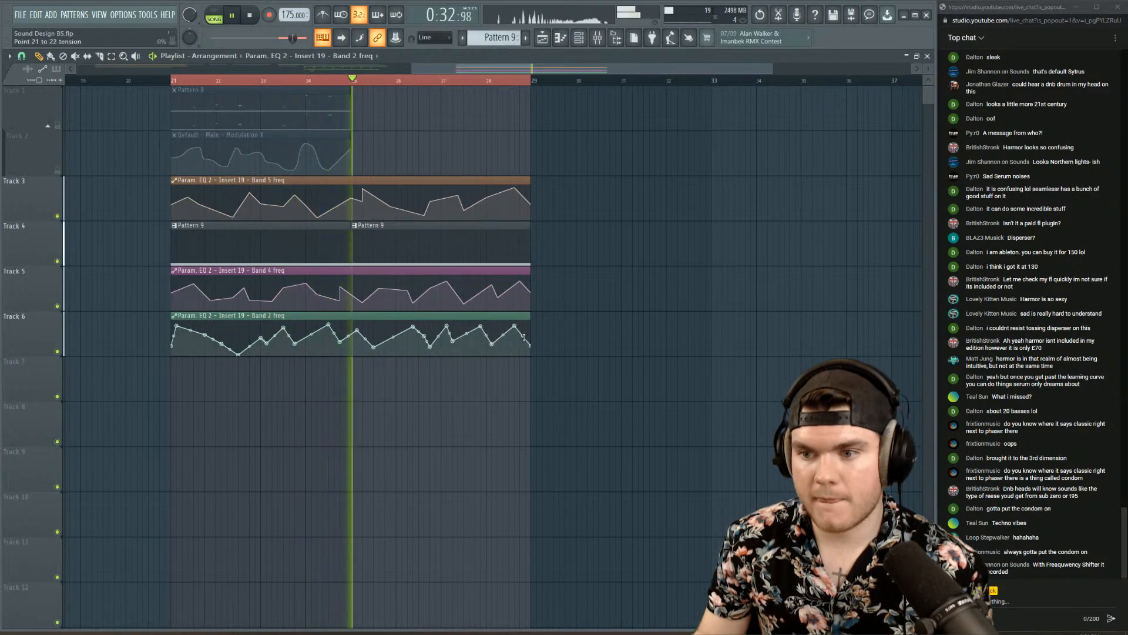
- Change EQ band 6 on Insert 19 to a notch at 2936 Hz, narrow its width to about 8% and audition it
left_click(608, 40)
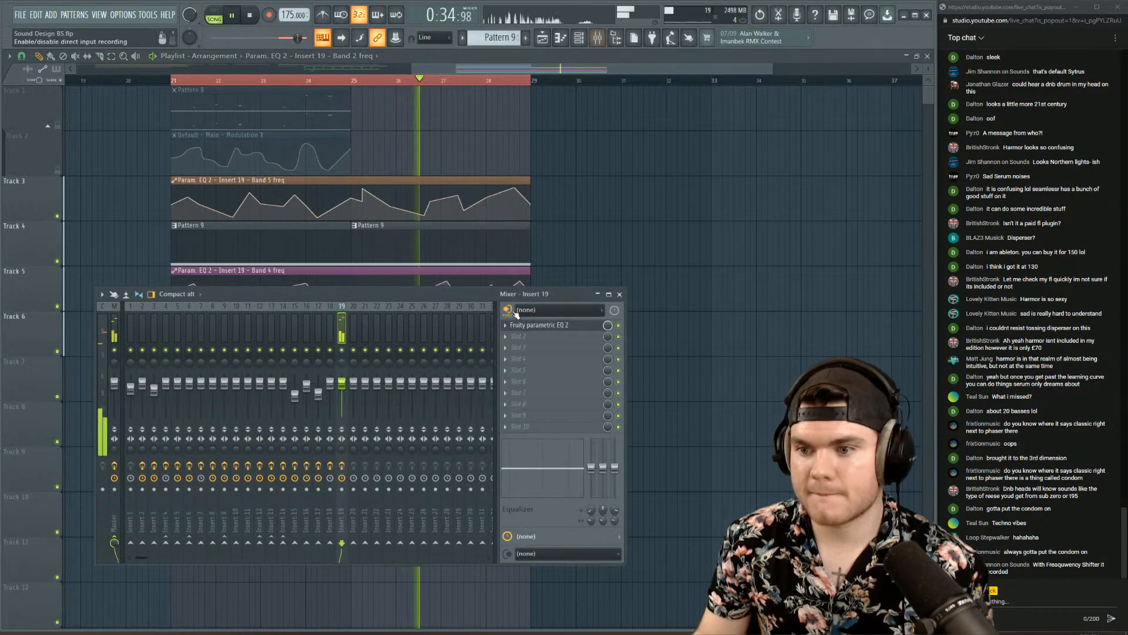
left_click(539, 325)
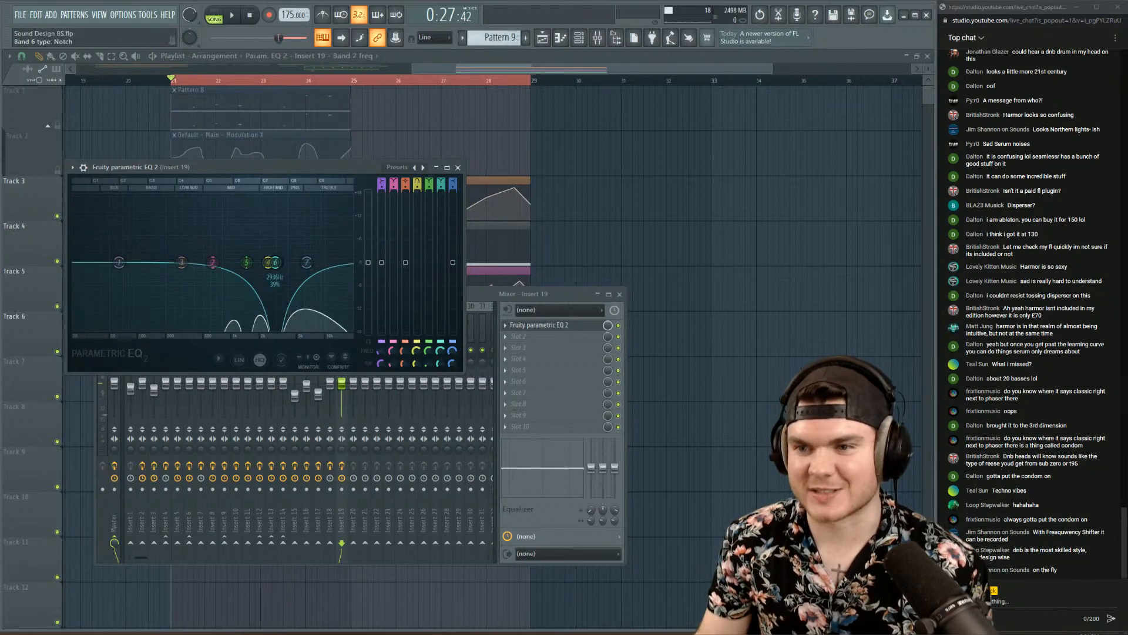
key("space")
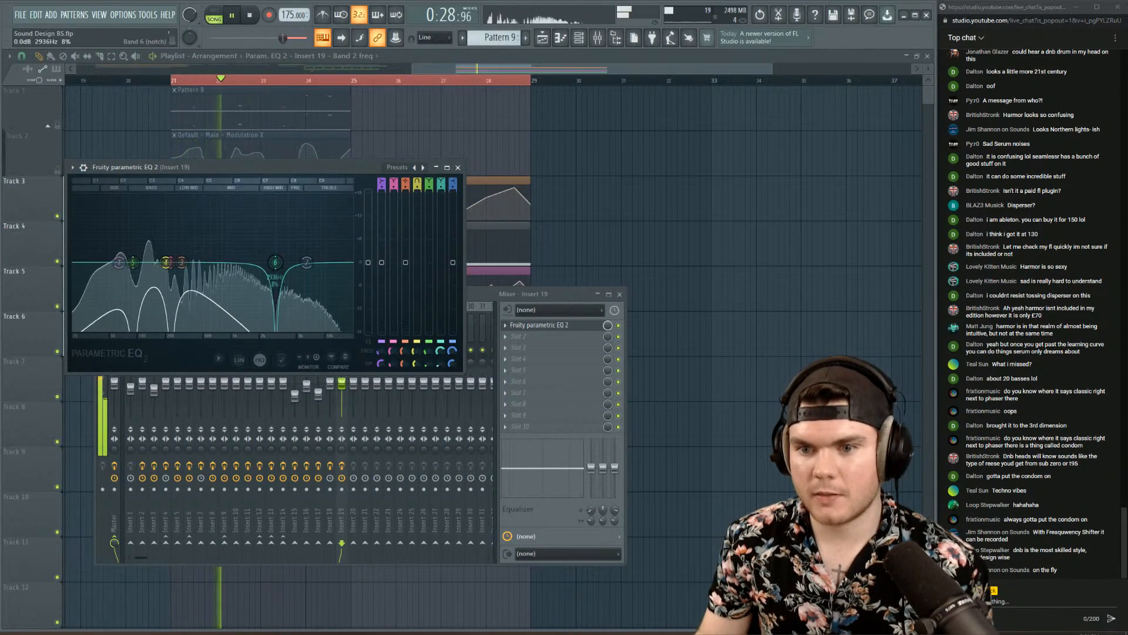
key("space")
- Create an automation clip for the EQ band 6 frequency on Track 7 and close the plugin windows
right_click(441, 352)
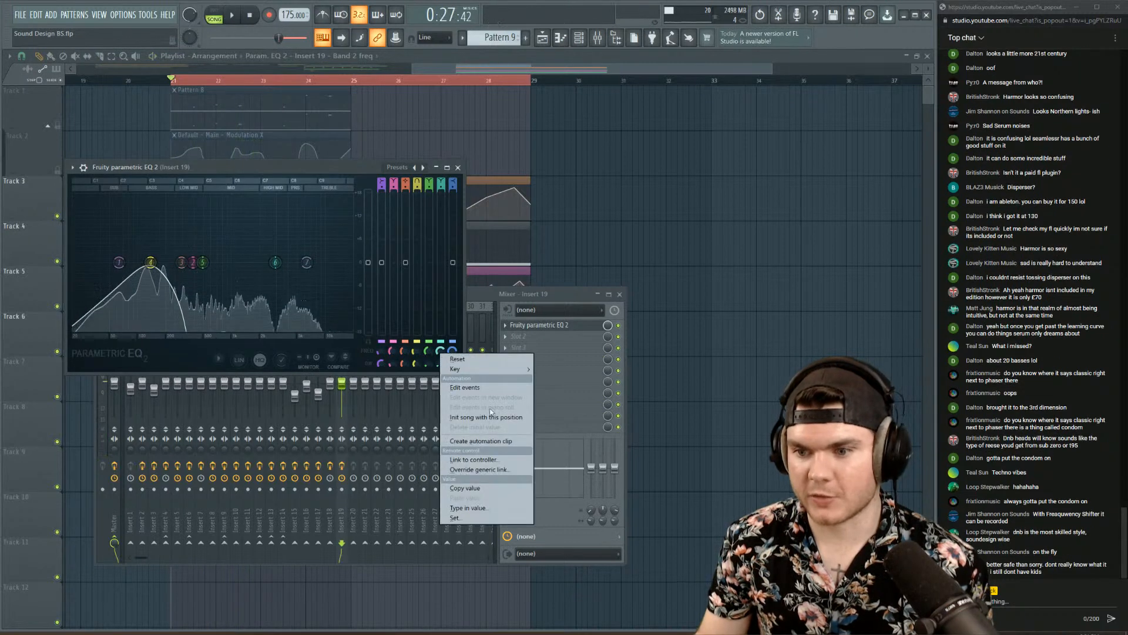
left_click(481, 441)
key("F12")
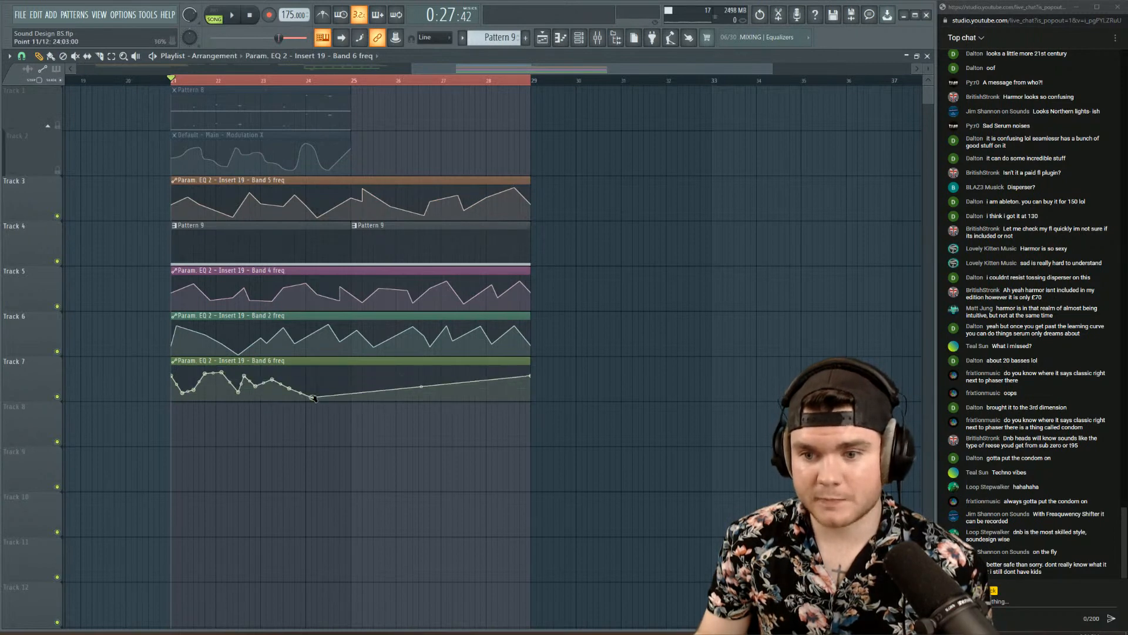
- Add alternating high and low points along the second half of the band 6 frequency automation clip during playback
right_click(386, 386)
key("space")
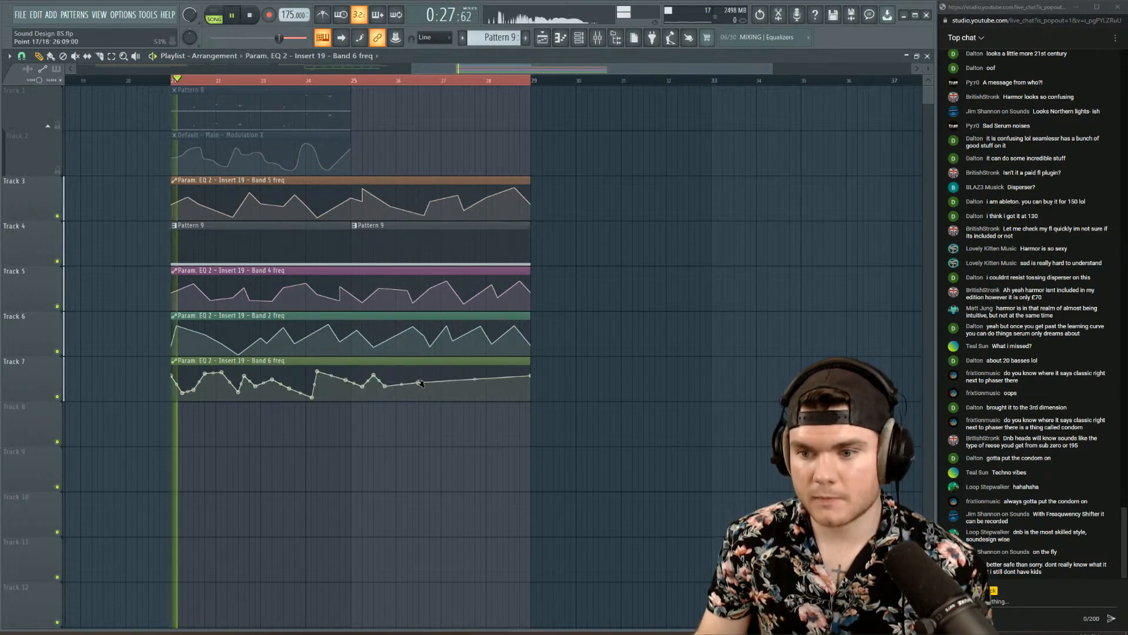
right_click(418, 382)
right_click(425, 368)
right_click(435, 392)
right_click(463, 374)
right_click(469, 396)
right_click(487, 378)
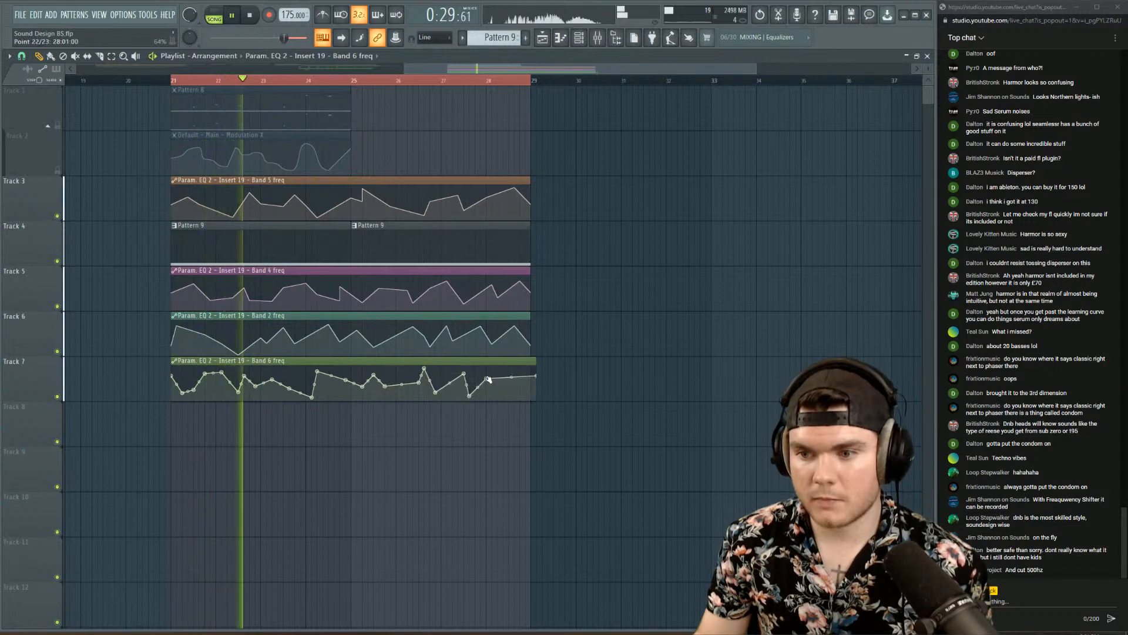
right_click(514, 389)
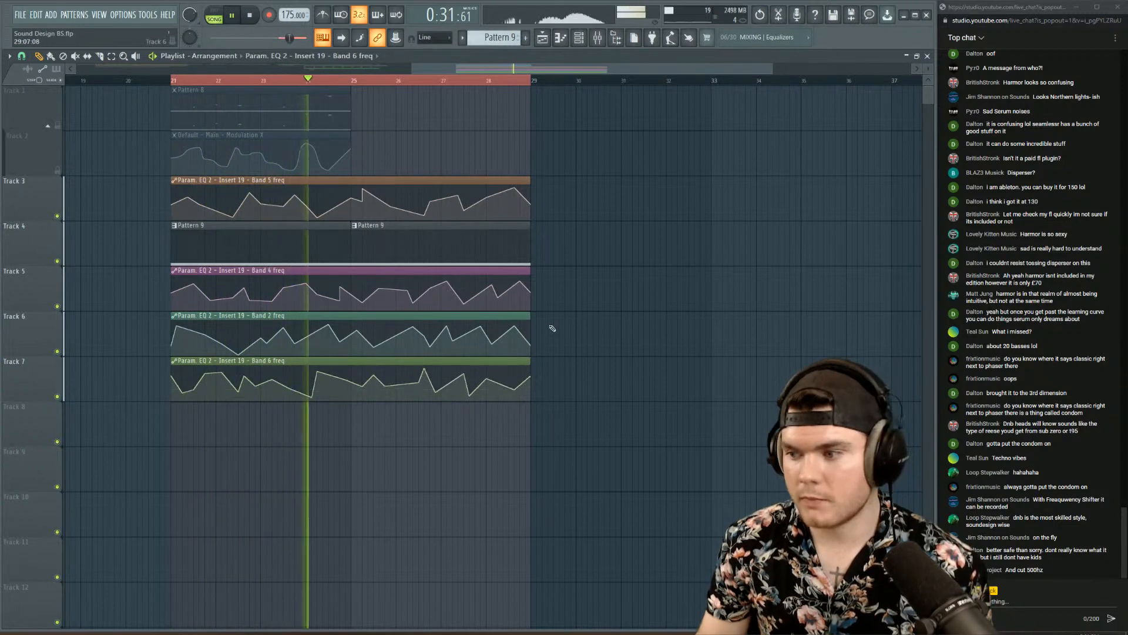
- Load Maximus into slot 2 of Insert 19, after the parametric EQ, and play the loop
left_click(598, 38)
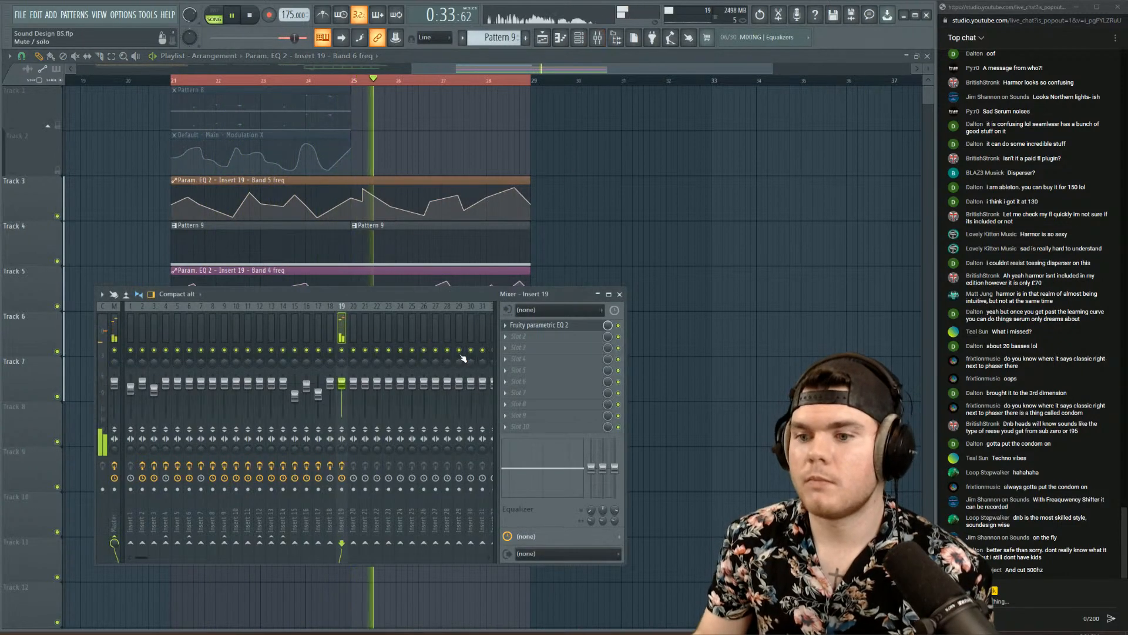
key("space")
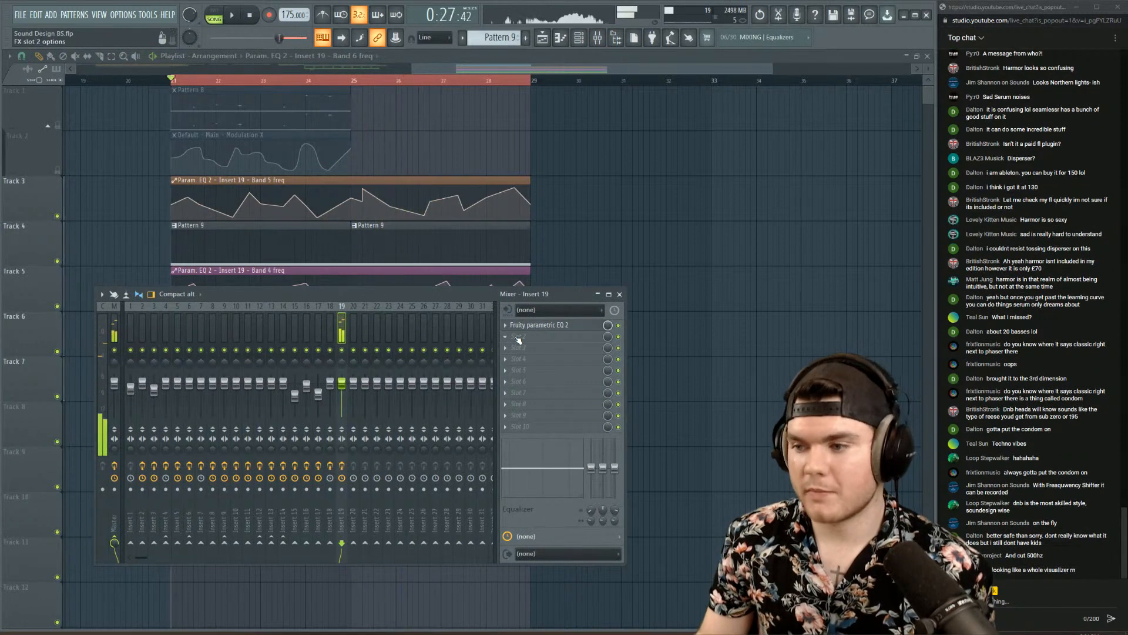
left_click(516, 338)
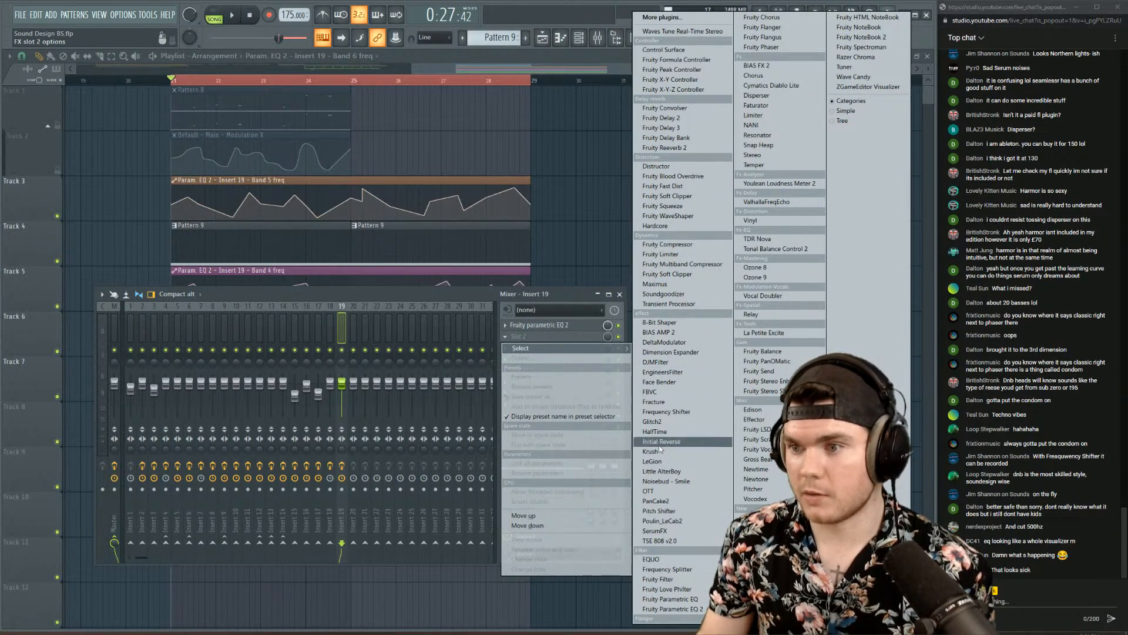
left_click(655, 284)
key("space")
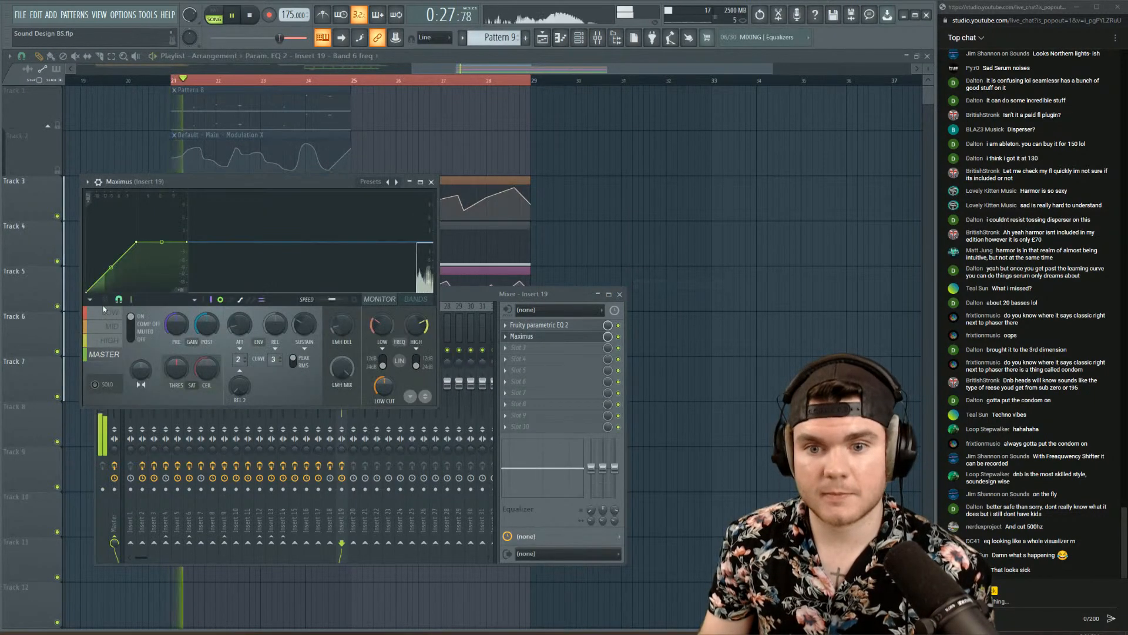
- Set the Maximus low band to 178 Hz, flatten its compression curve at a low threshold and set its pre gain to 4.6 dB
left_click(412, 300)
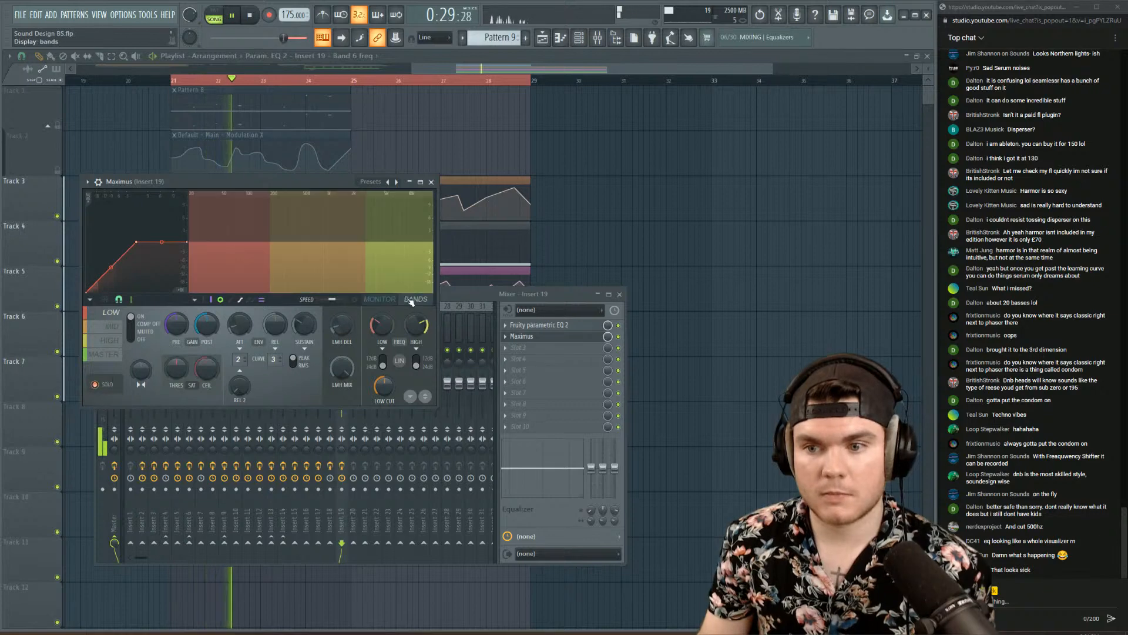
left_click(354, 299)
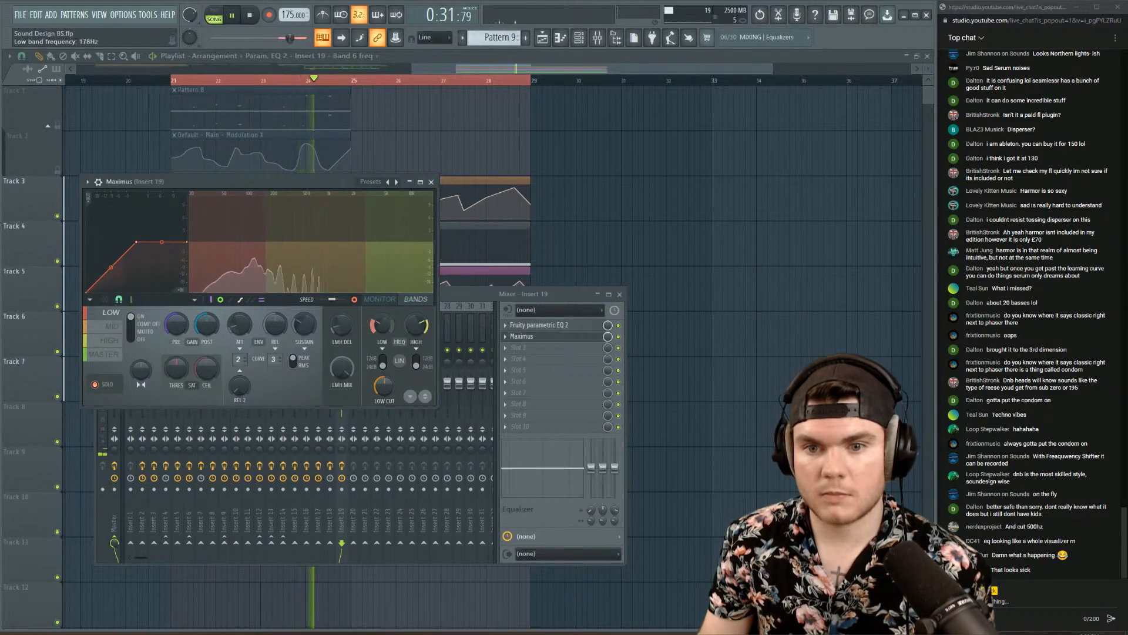
left_click_drag(136, 242, 91, 272)
key("space")
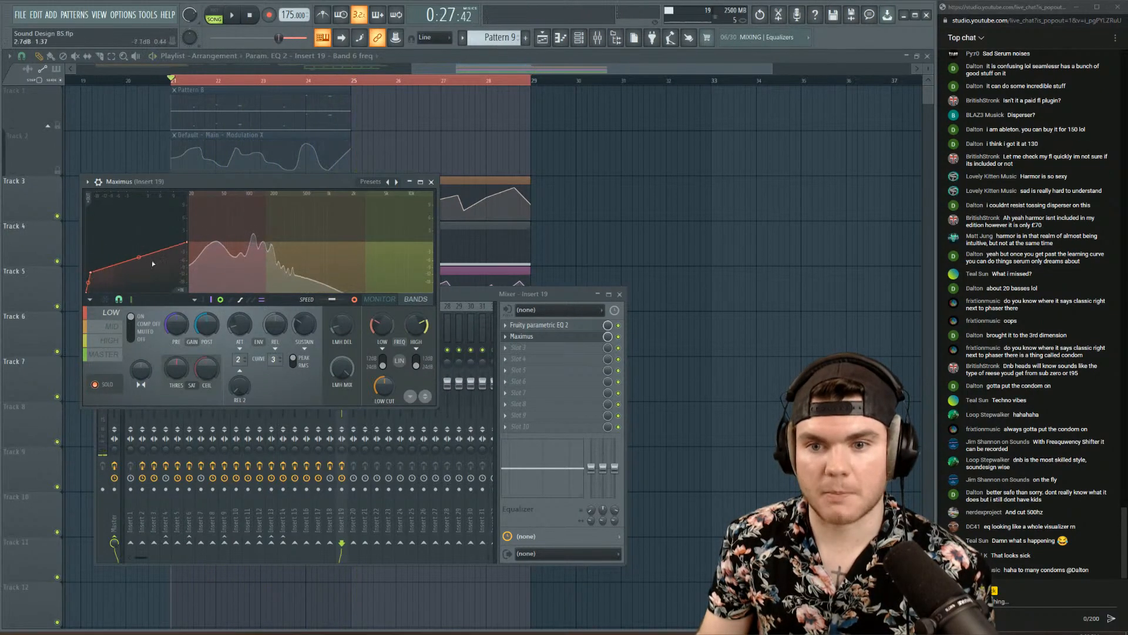
key("space")
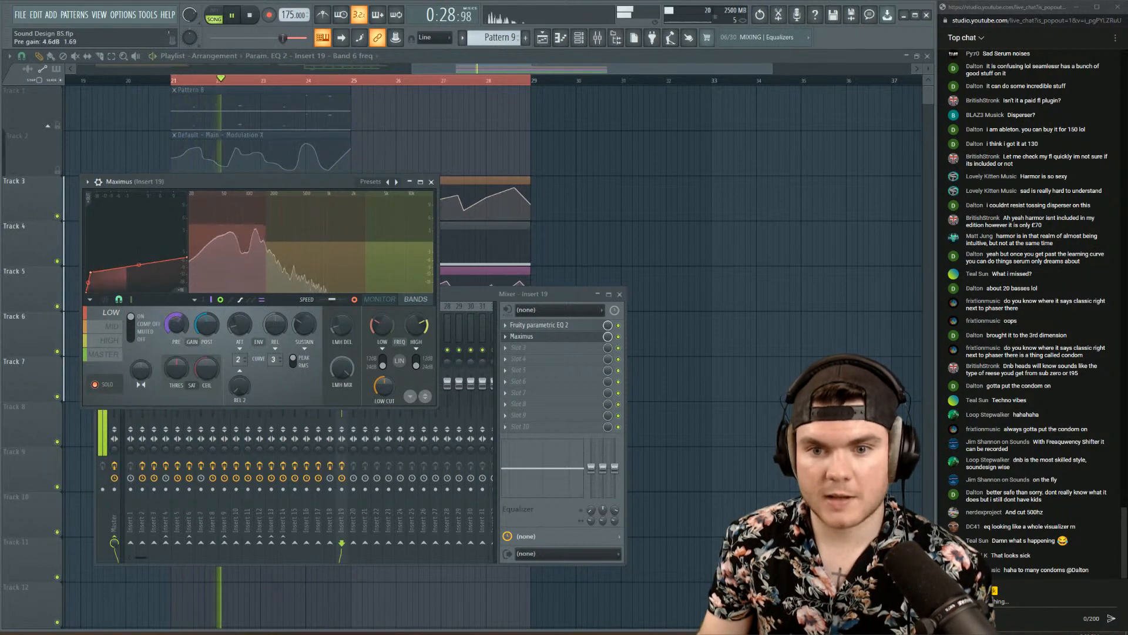
key("space")
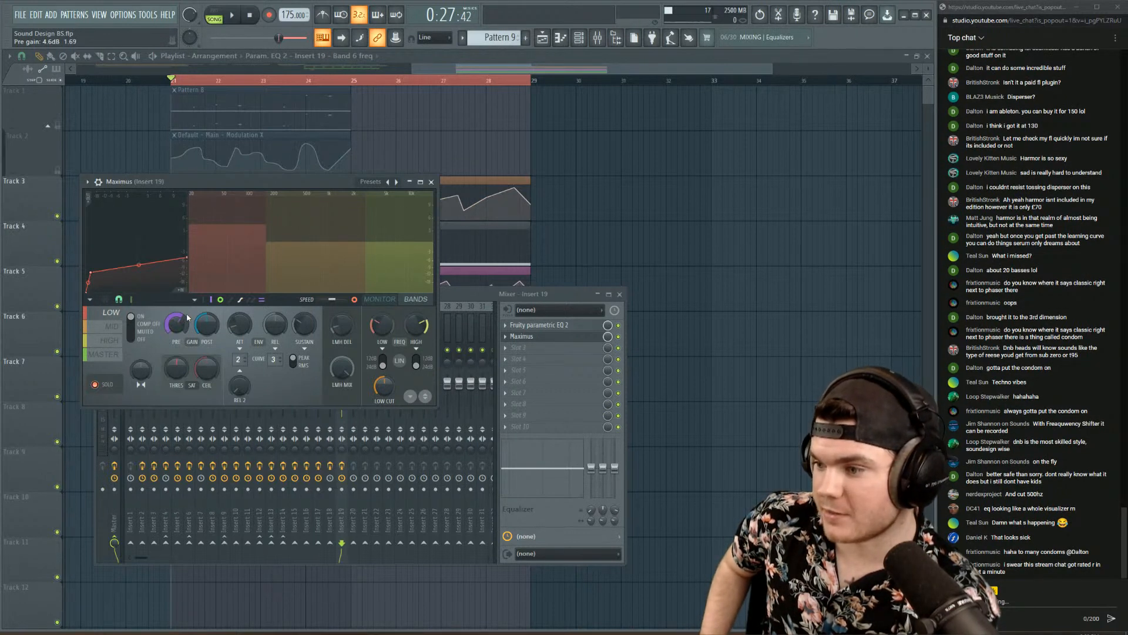
key("space")
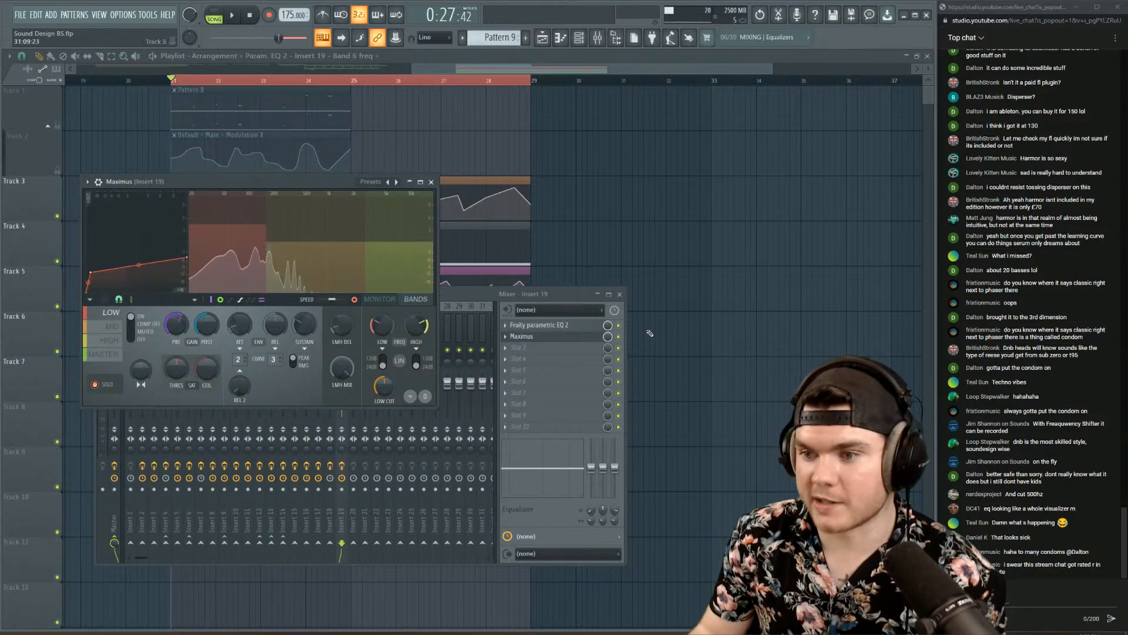
- Bypass Maximus on Insert 19 and open the Harmor bass from the Unsorted channel group during playback
left_click(619, 336)
key("space")
left_click(578, 38)
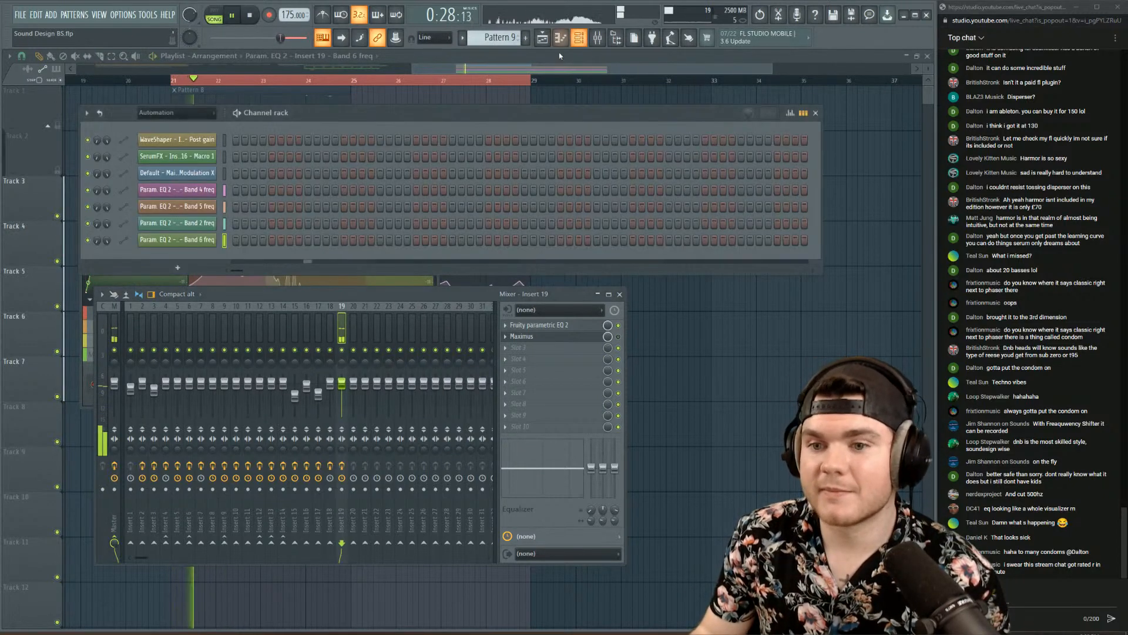
left_click(189, 113)
left_click(179, 158)
left_click(200, 374)
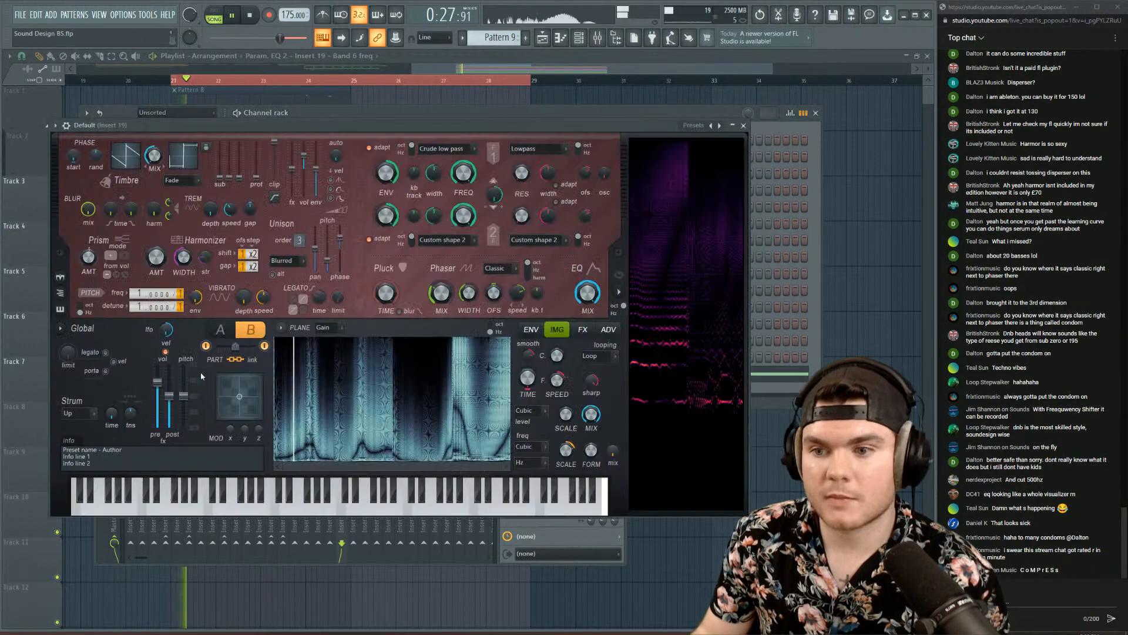
- Try the Harmor phaser's Condom type with the octave scale and audition it
key("space")
left_click(514, 269)
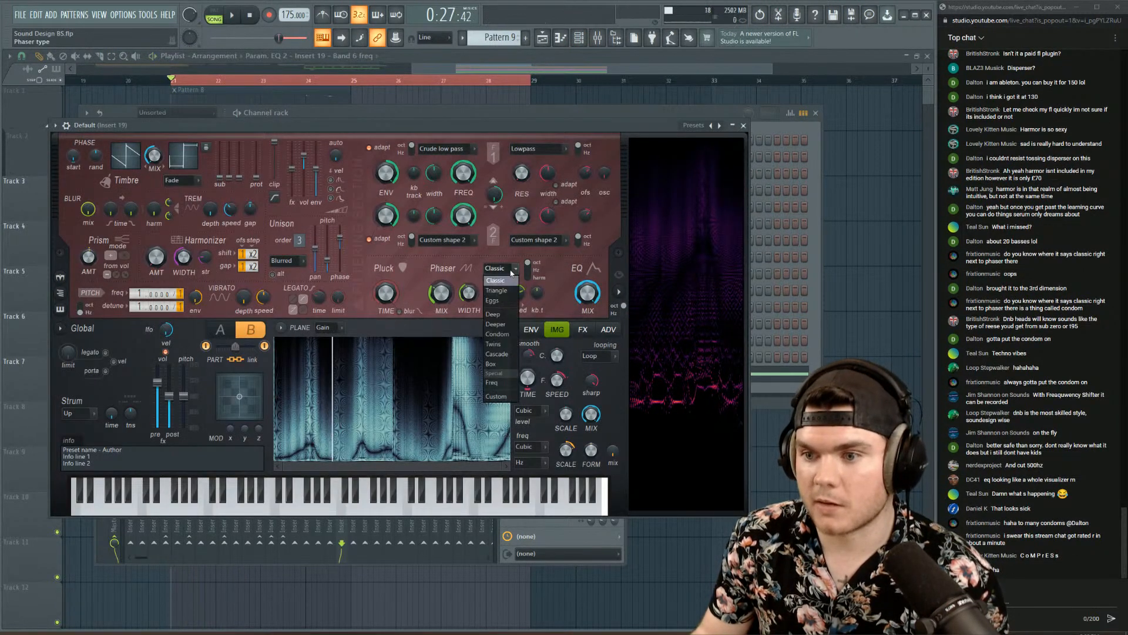
left_click(505, 334)
key("space")
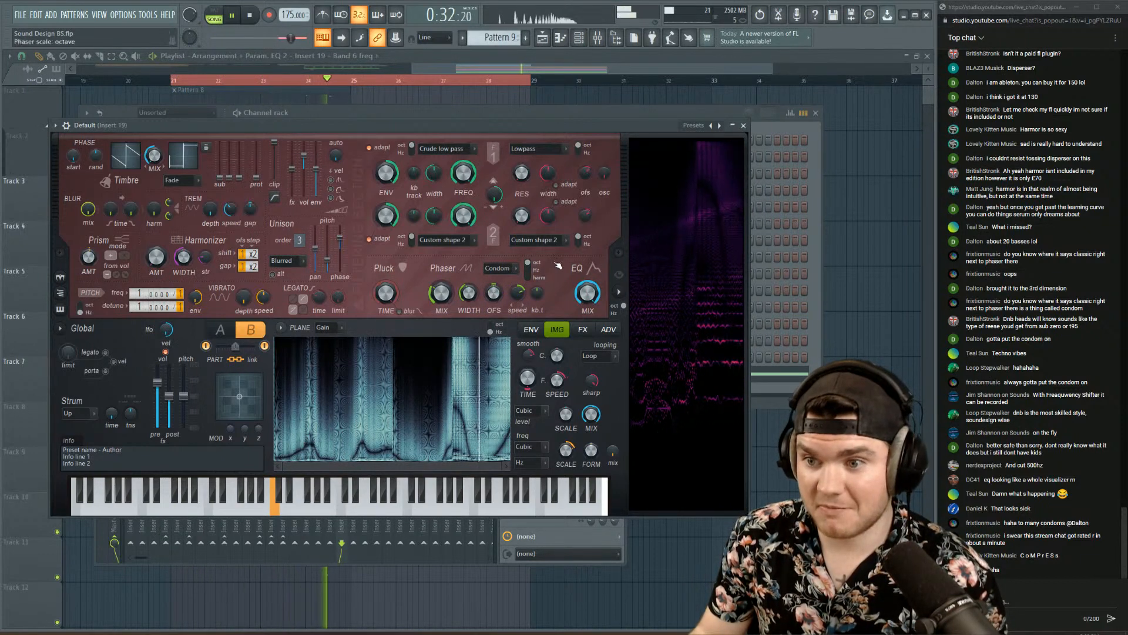
key("space")
- Change the Harmor phaser to the Deep type with the harmonic scale, set its mix to 38% and audition it
left_click(515, 269)
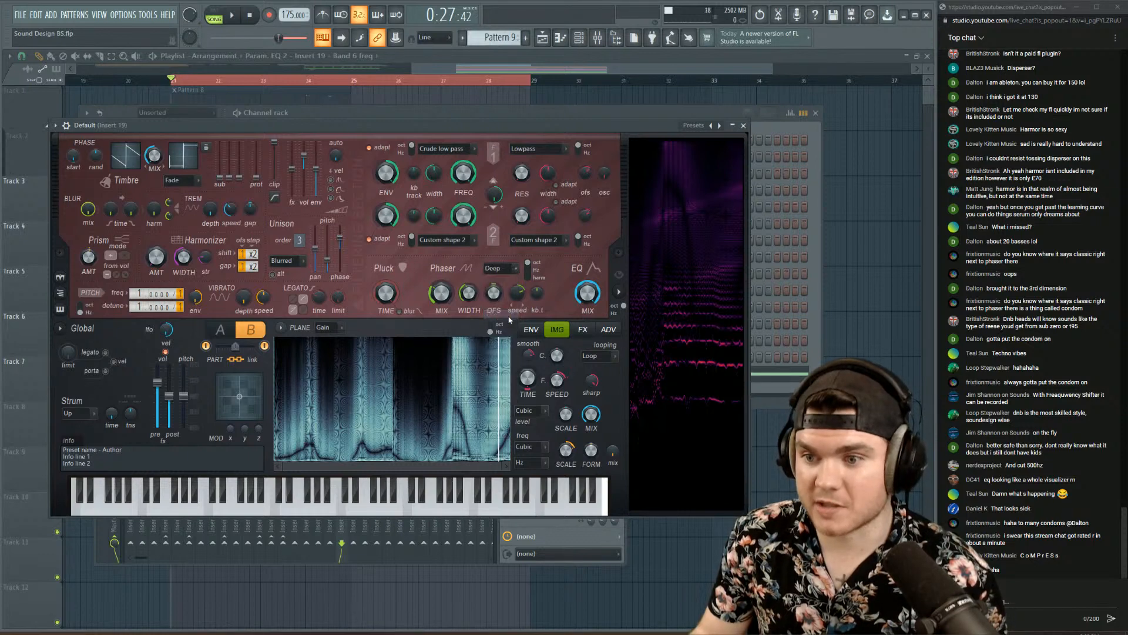
key("space")
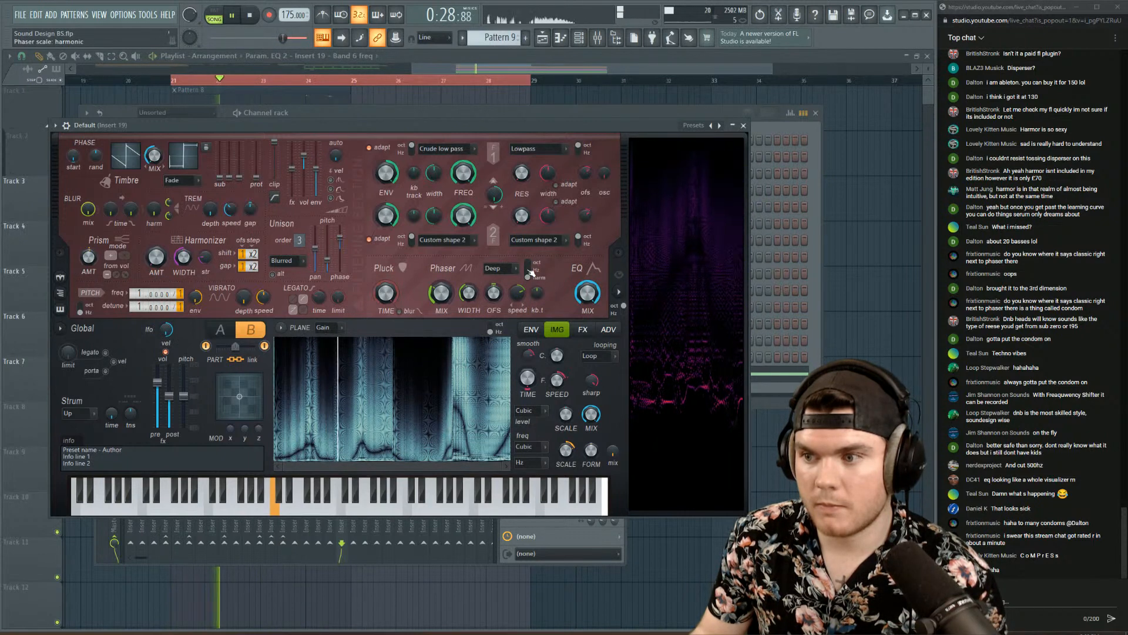
key("space")
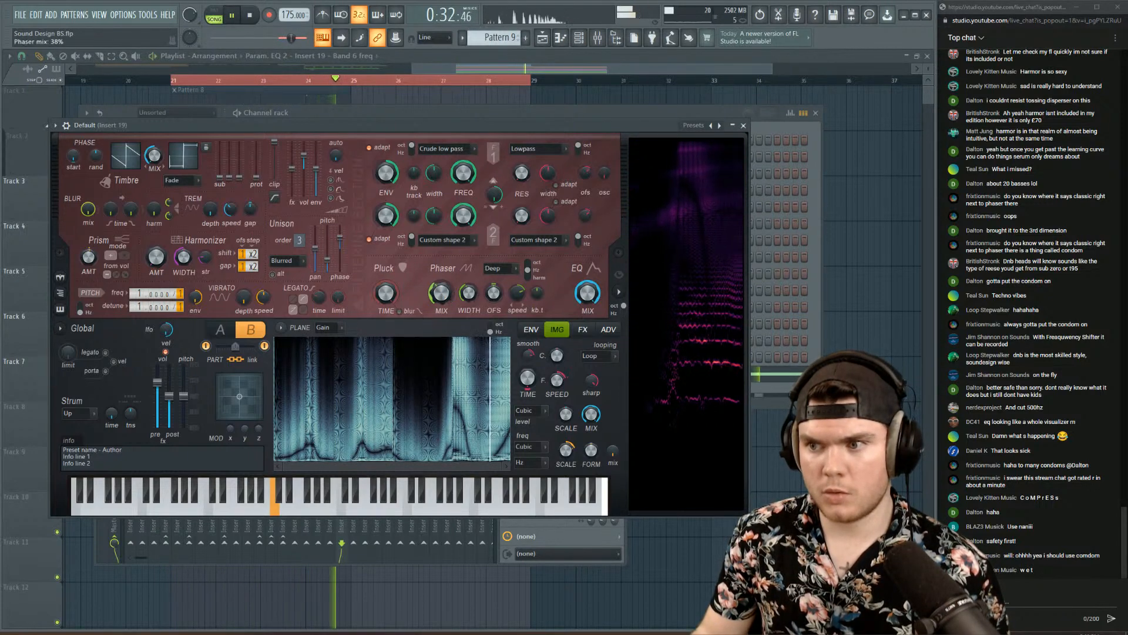
key("space")
- Close Harmor and the channel rack, enable Maximus again on Insert 19 and play the loop
left_click(744, 126)
key("space")
left_click(579, 38)
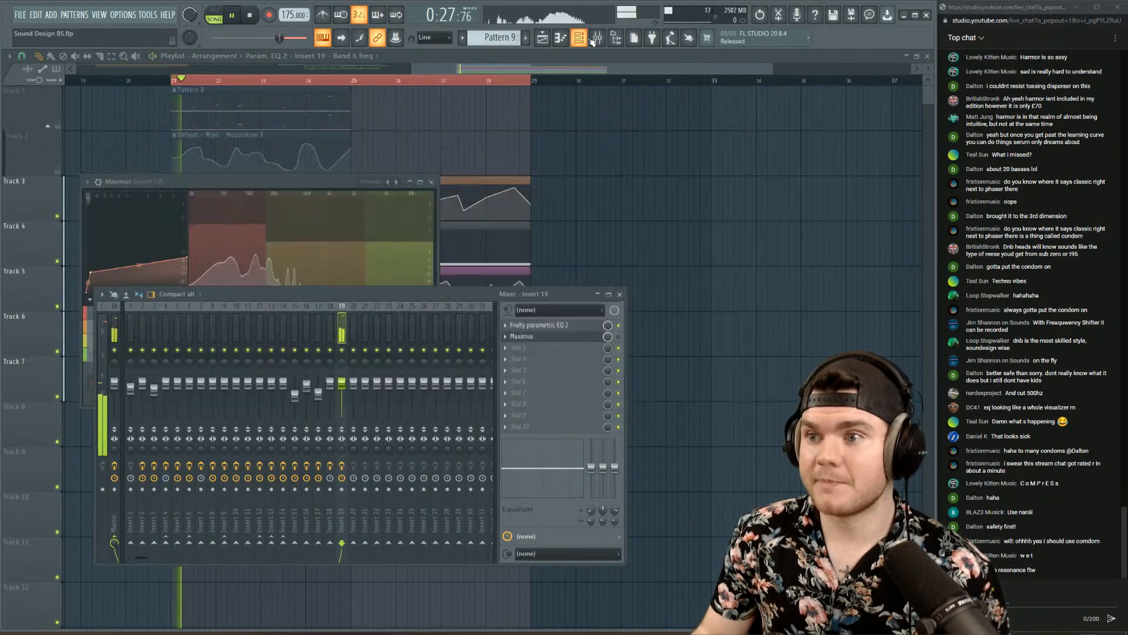
left_click(597, 38)
key("space")
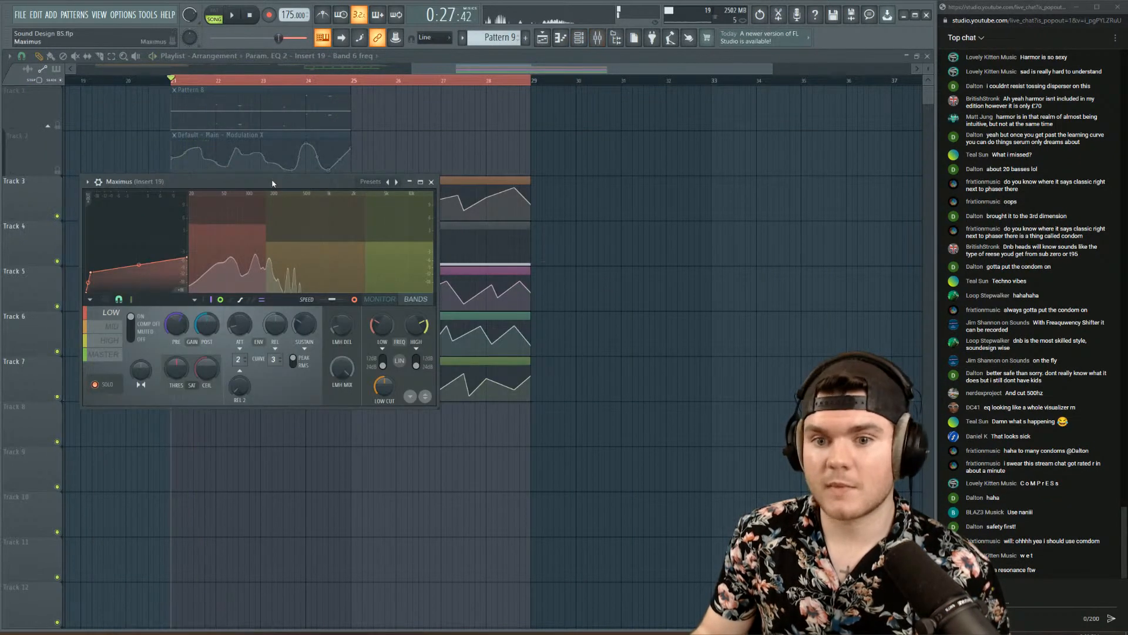
left_click(597, 39)
left_click(619, 336)
key("space")
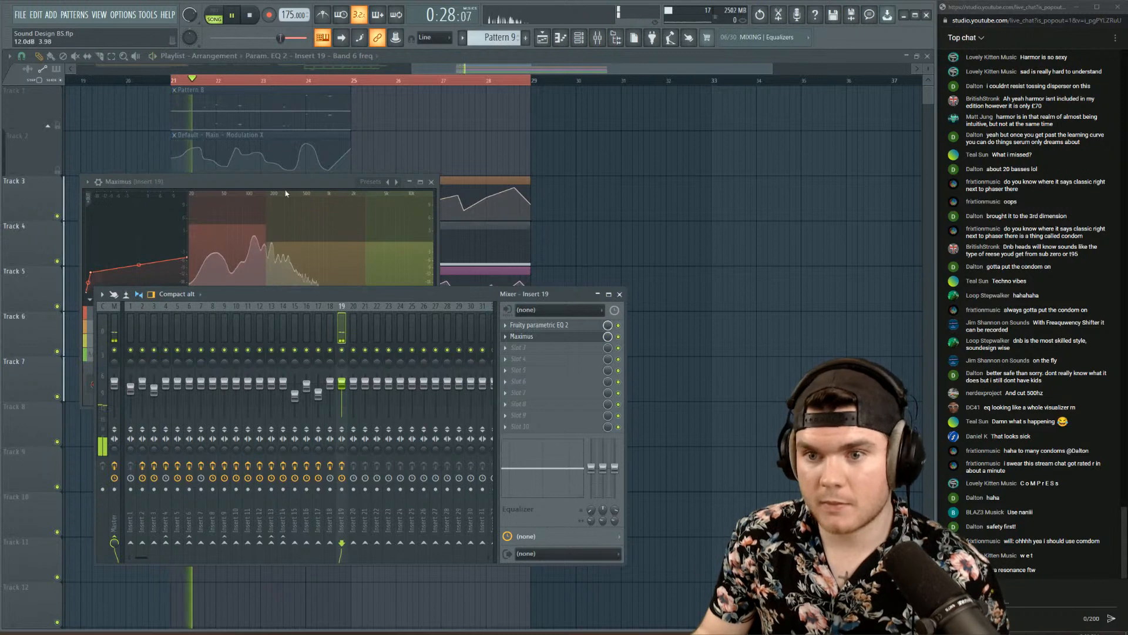
- Flatten the Maximus mid band's compression curve at a low threshold, lower its ceiling and set its release to 15.36 ms
left_click_drag(286, 186, 305, 178)
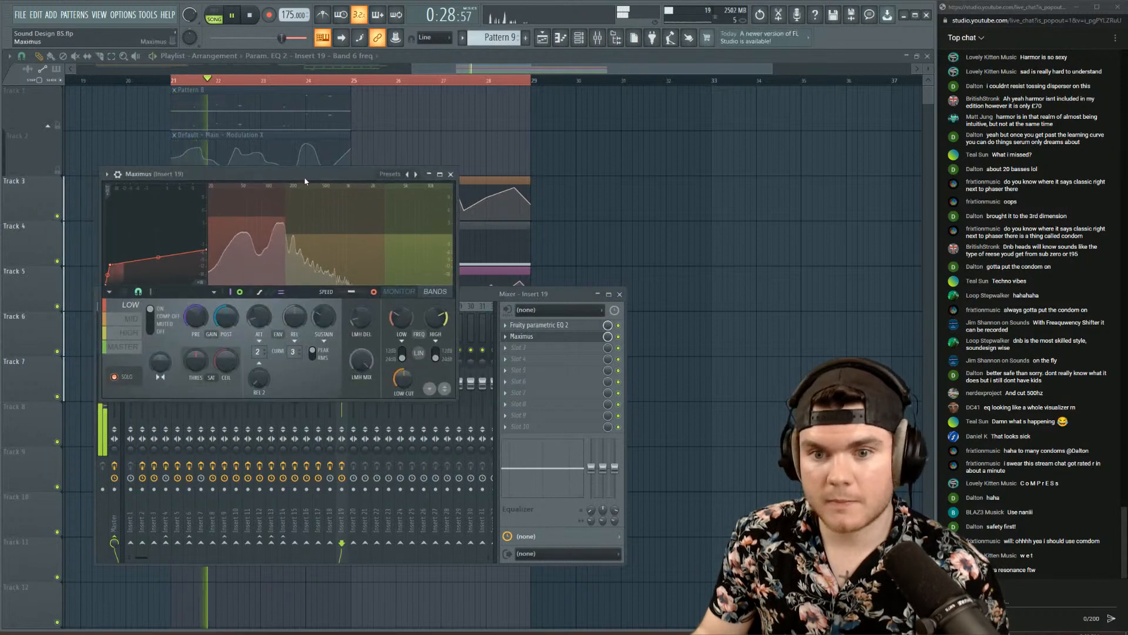
left_click(397, 291)
left_click(132, 319)
key("space")
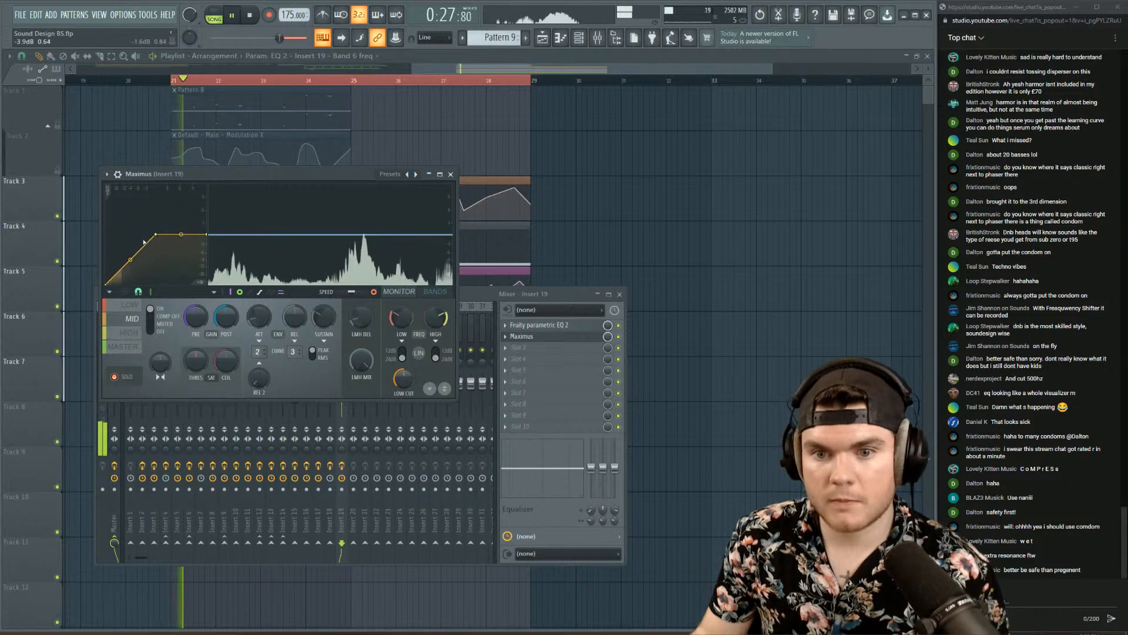
left_click_drag(155, 236, 120, 265)
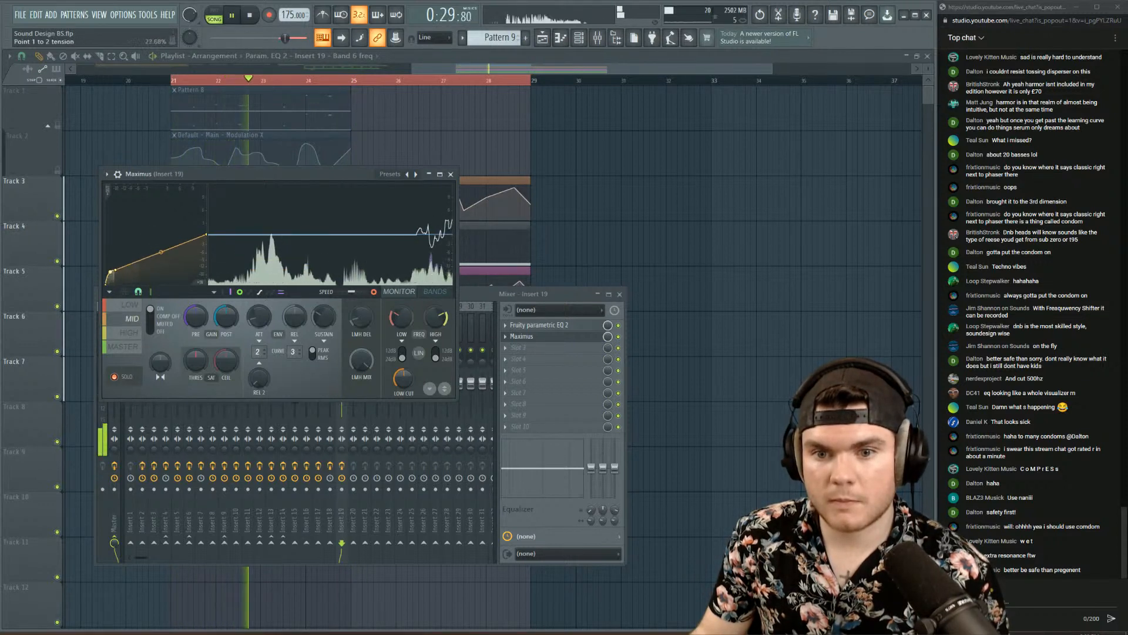
left_click_drag(209, 233, 206, 265)
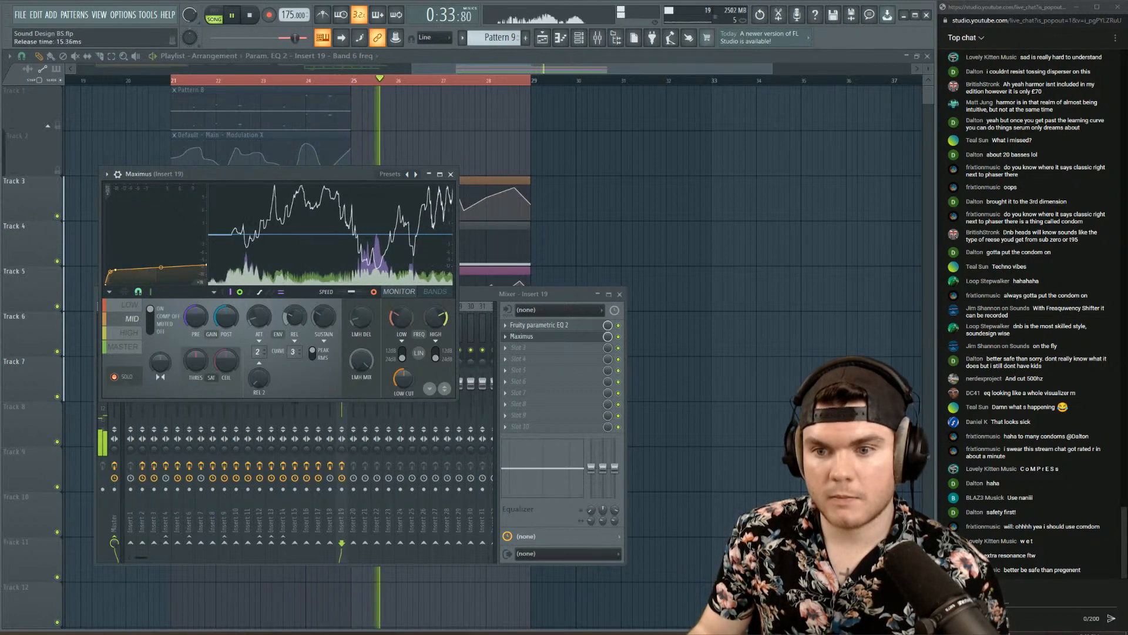
- Flatten the Maximus high band's compression curve at a low threshold, lower its ceiling and shorten its release to 7.86 ms
left_click(140, 334)
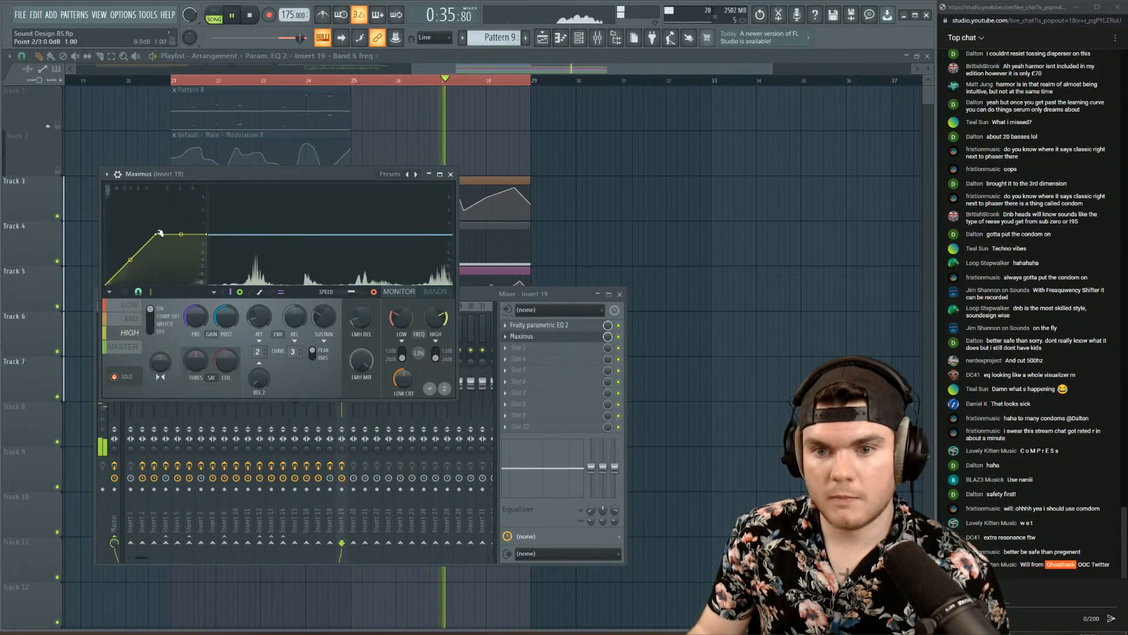
left_click_drag(159, 233, 120, 263)
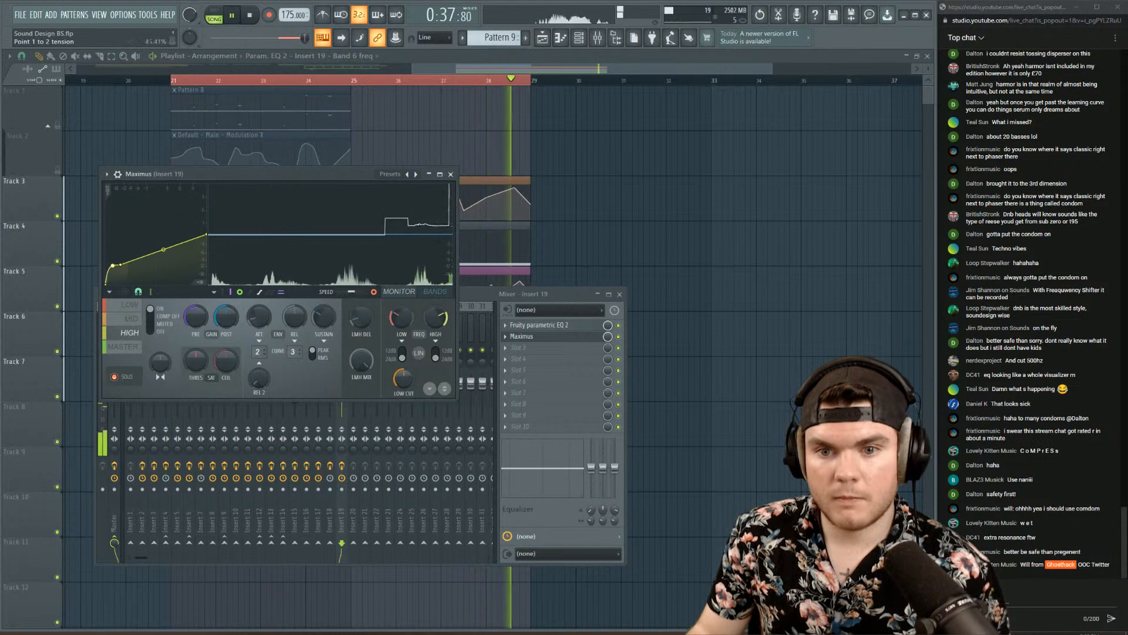
left_click_drag(206, 234, 206, 257)
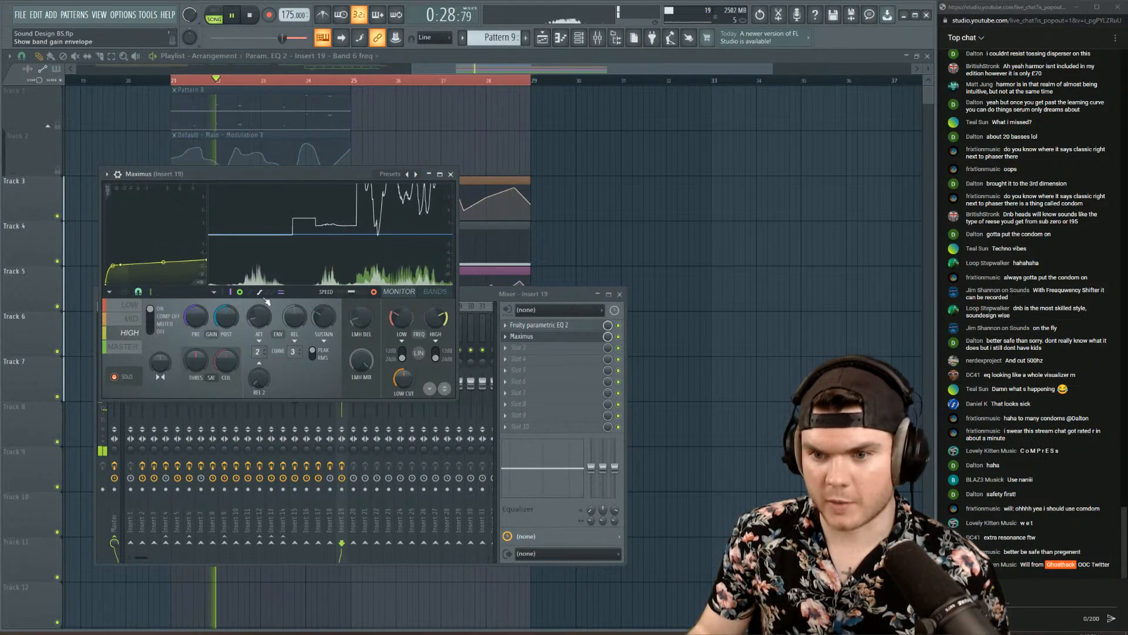
left_click_drag(294, 317, 294, 344)
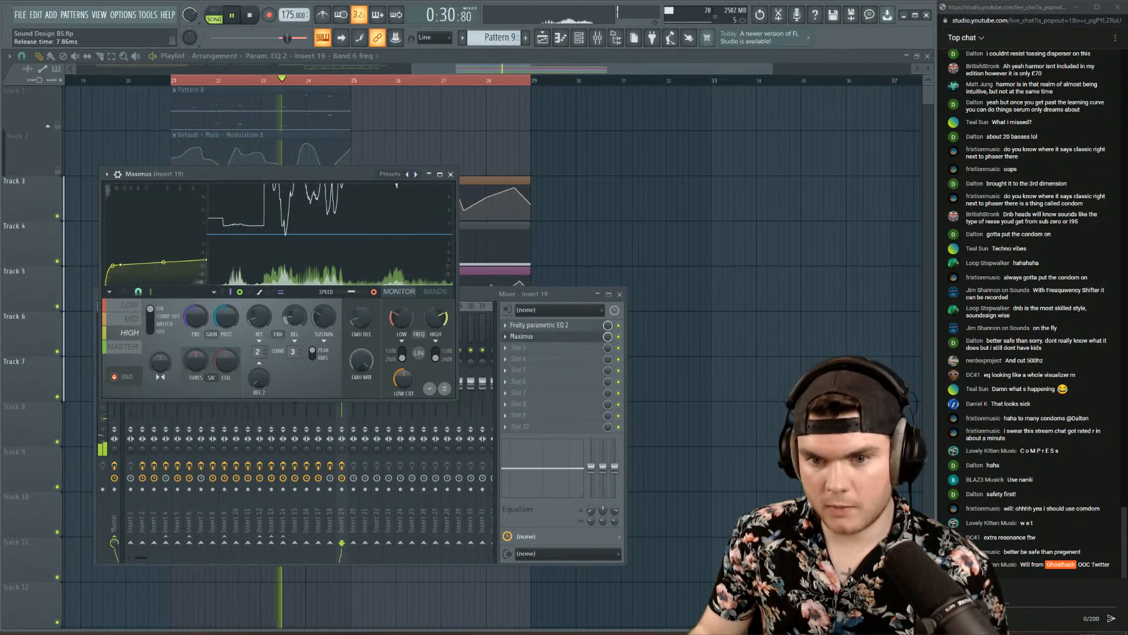
- Lower the knee point of the Maximus master band's compression curve during playback and close the plugin
left_click(132, 349)
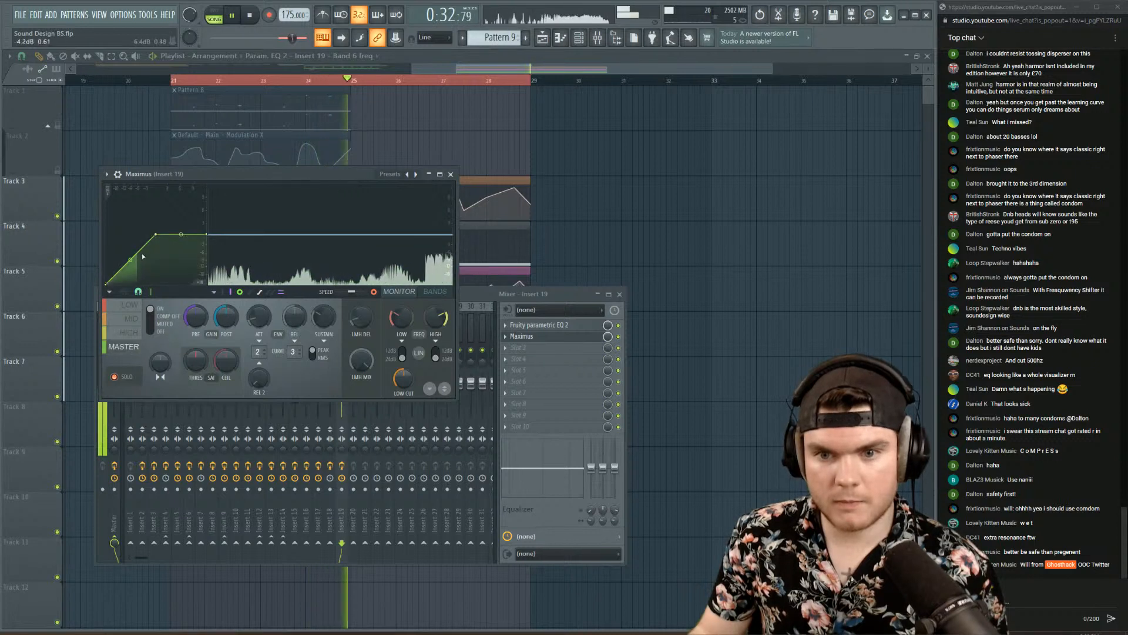
left_click_drag(156, 234, 121, 250)
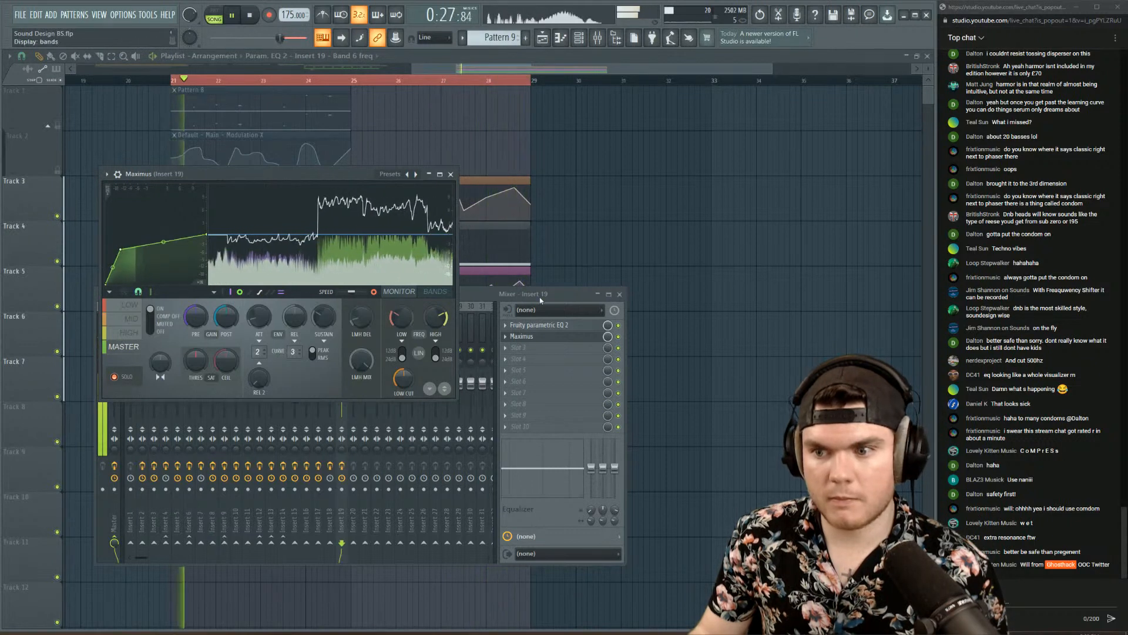
left_click(530, 336)
- Set the order of band 4 in Insert 19's parametric EQ to 2 and close the EQ
left_click(538, 325)
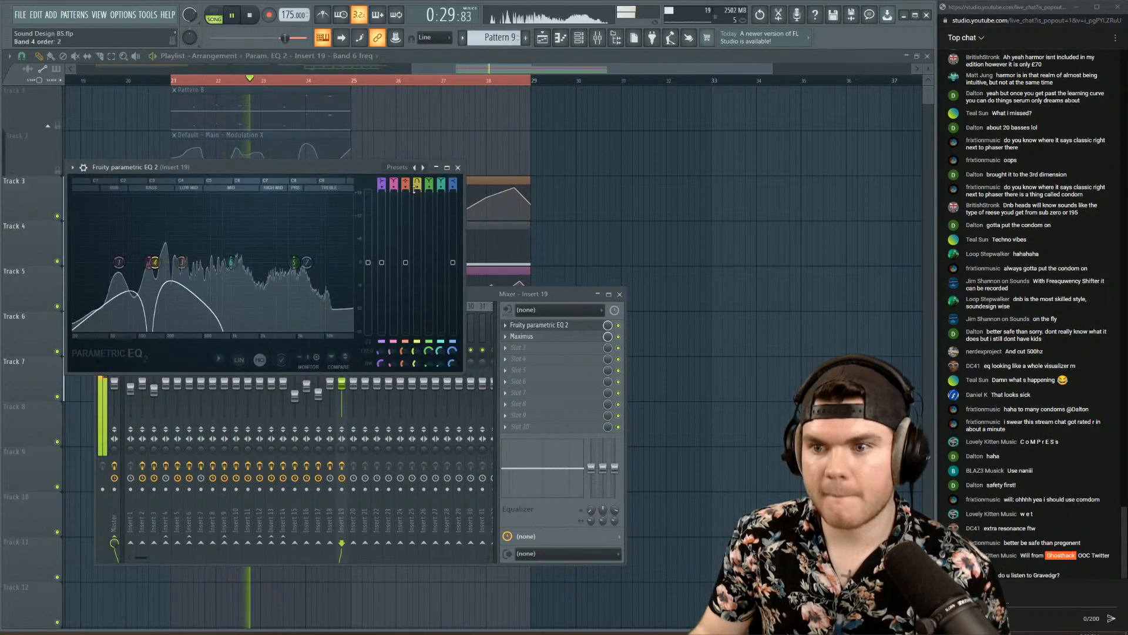
left_click_drag(418, 187, 417, 186)
left_click(543, 324)
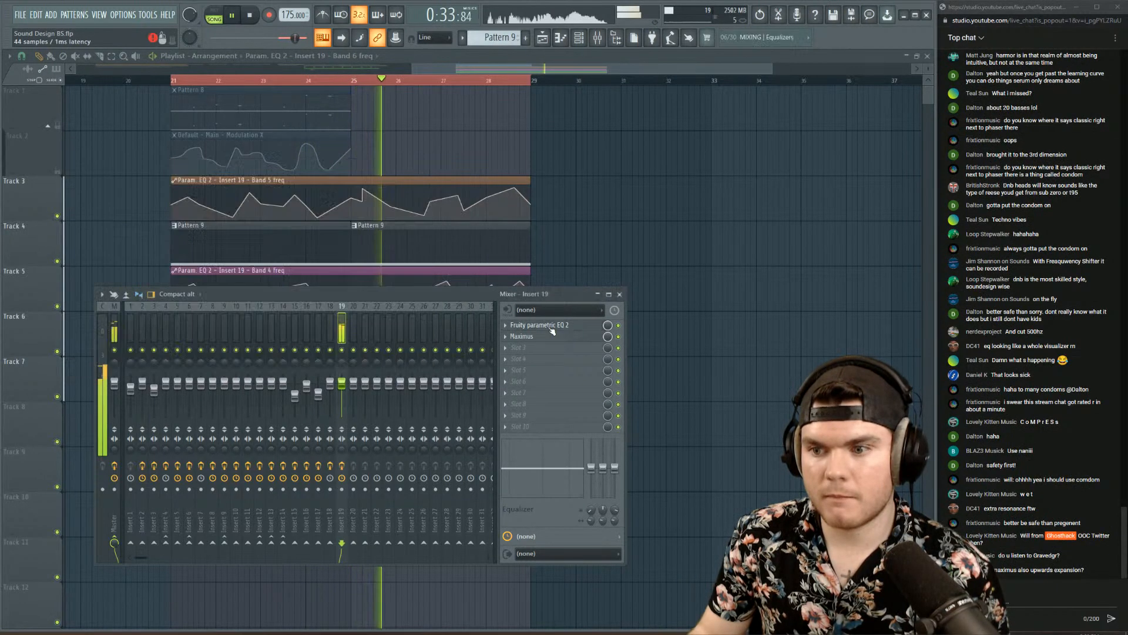
- Add Fruity Chorus to Insert 19, place it before the parametric EQ and set its mix level to 50%
key("space")
left_click(525, 348)
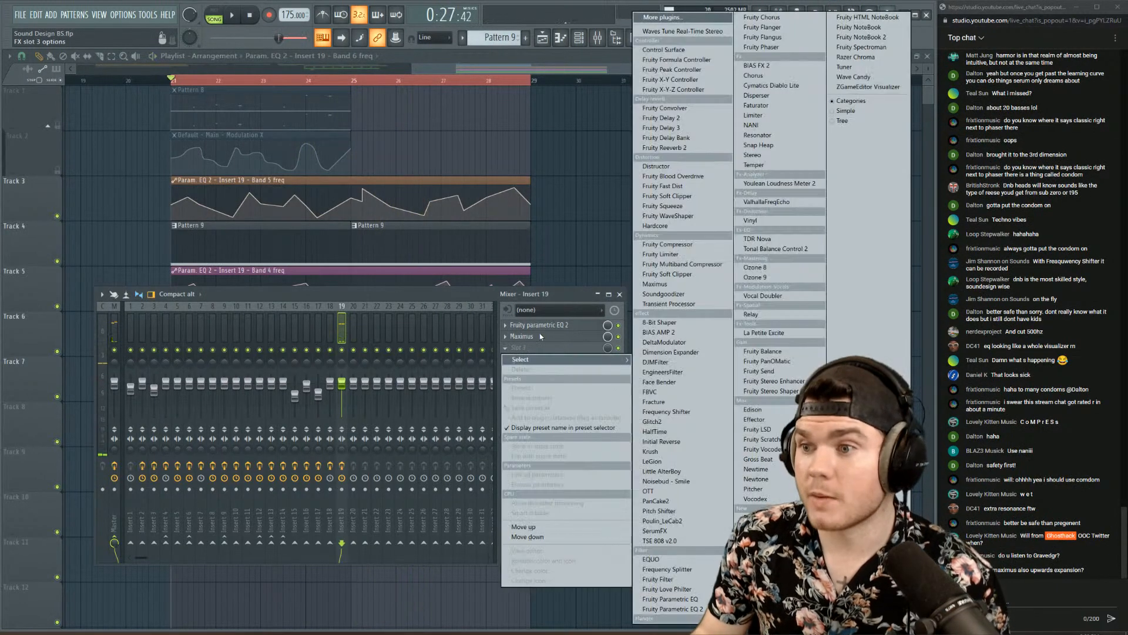
left_click(752, 18)
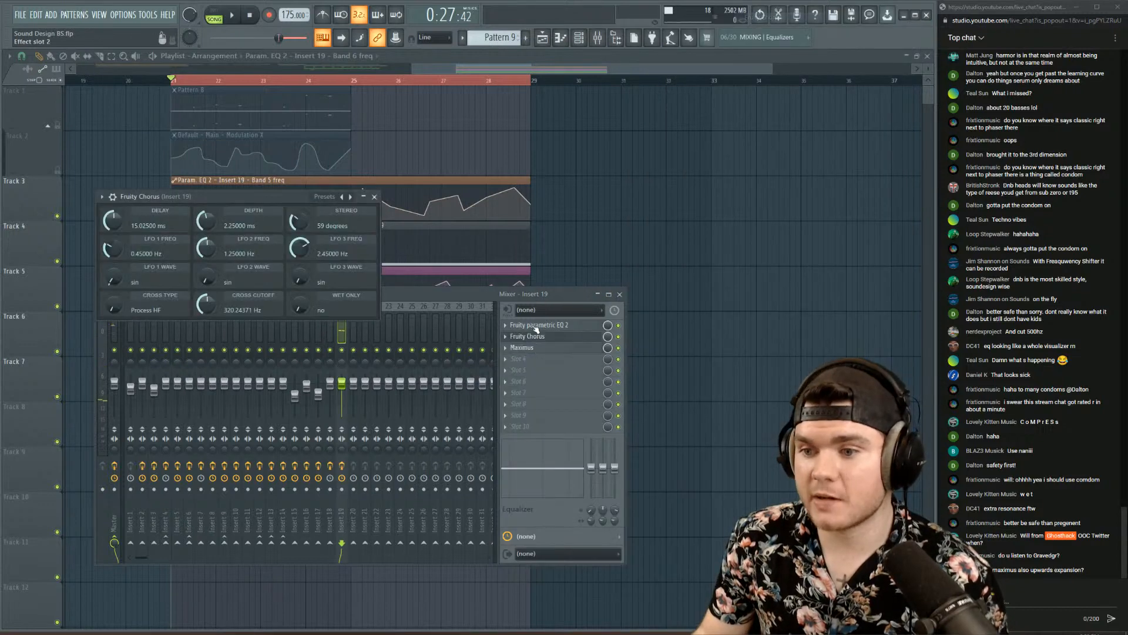
left_click_drag(608, 325, 608, 329)
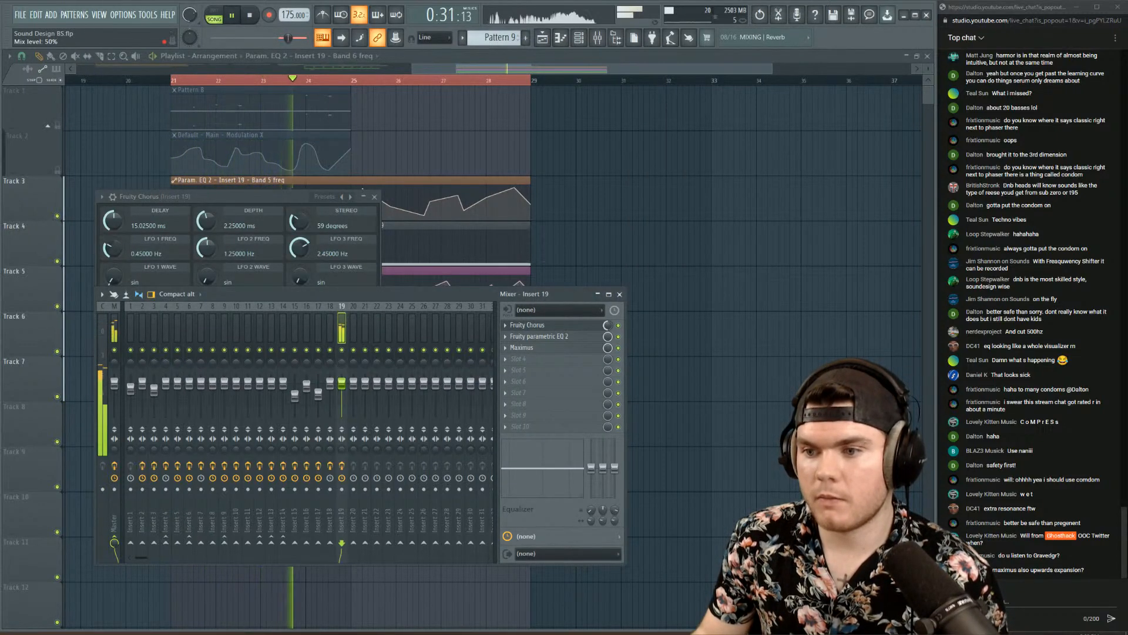
- Close the chorus, check Pattern 9's note in the piano roll and stop playback
left_click(562, 327)
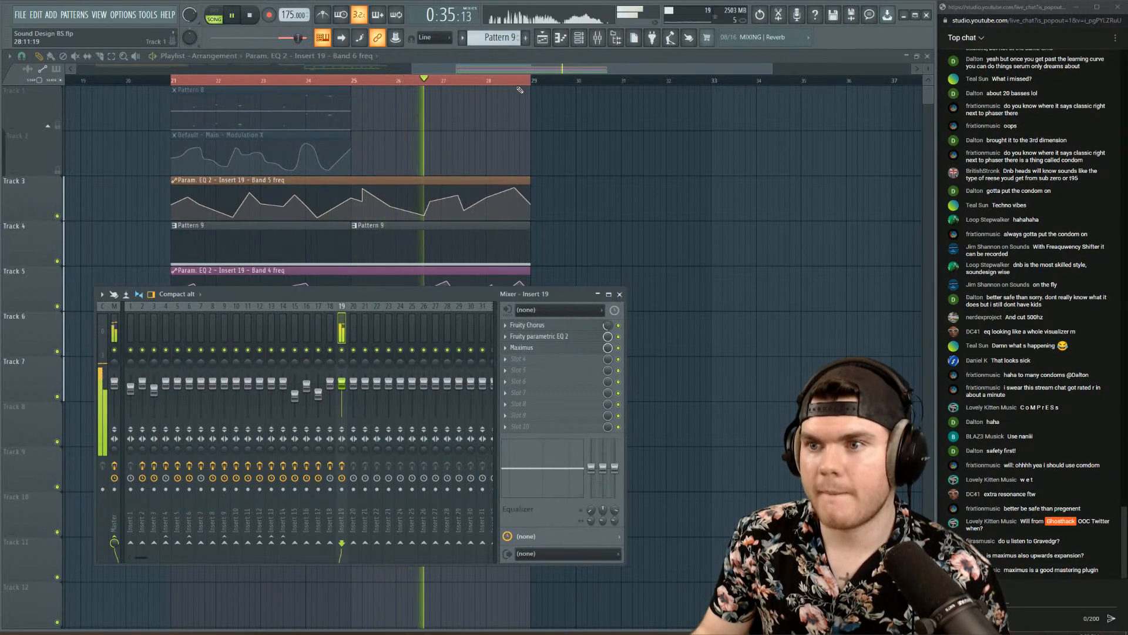
left_click(519, 68)
double_click(466, 252)
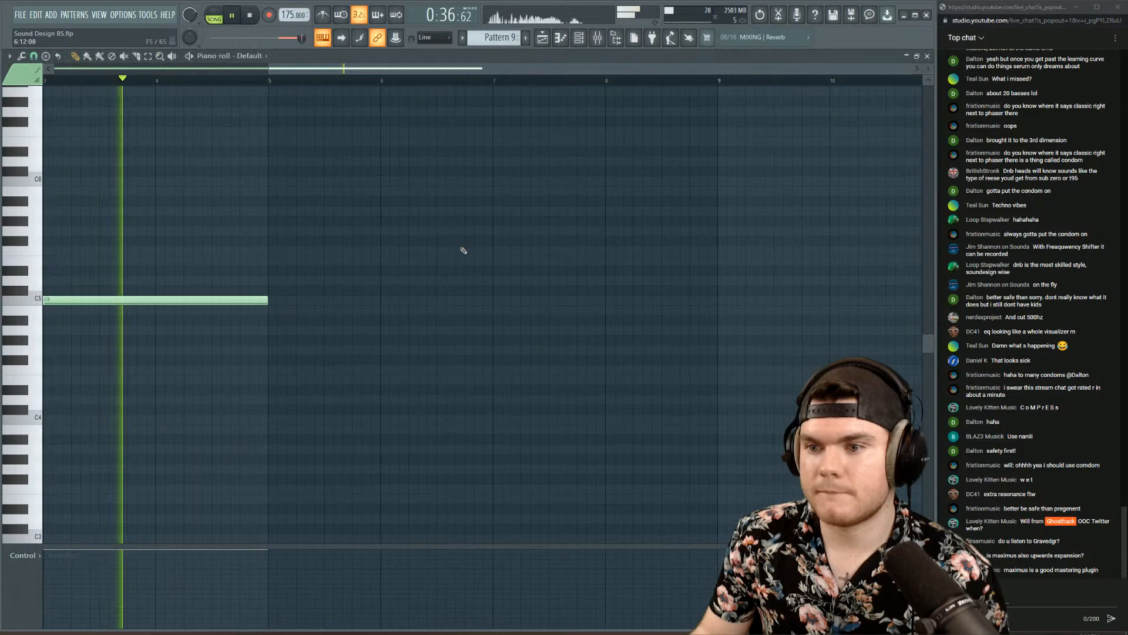
left_click(927, 55)
key("space")
- Add a second Fruity Parametric EQ 2 after Maximus on Insert 19 and load its preset 1
left_click(599, 38)
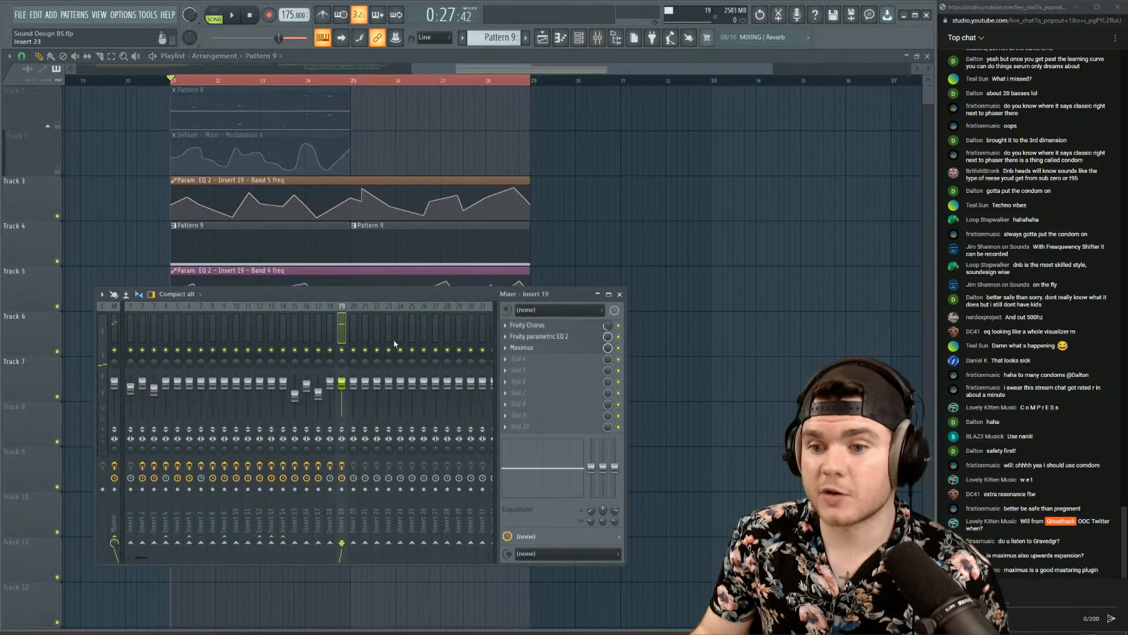
left_click(528, 360)
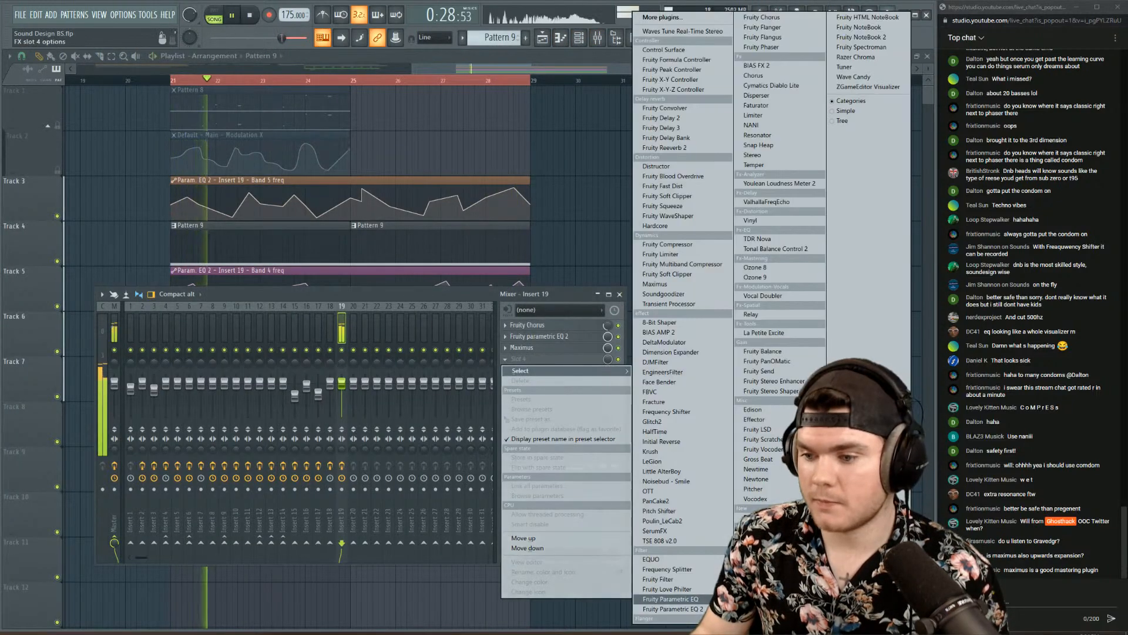
left_click(680, 549)
left_click(337, 108)
left_click(347, 112)
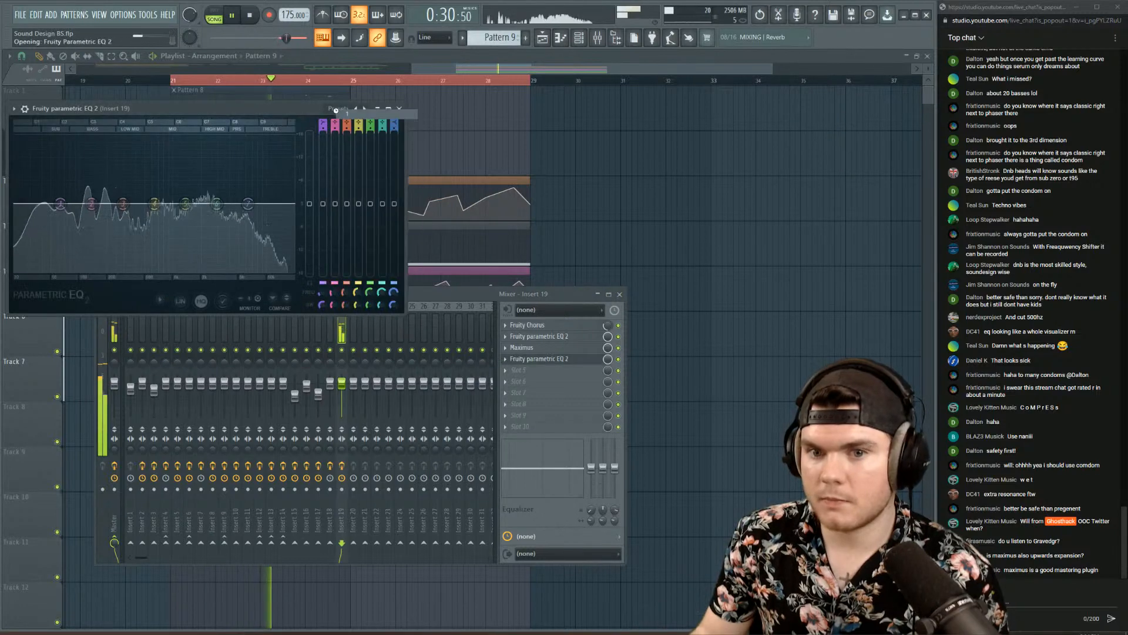
- Cut band 3 by about 6.2 dB near 137 Hz and band 4 by about 4.1 dB in the new EQ, and close it
left_click_drag(16, 204, 92, 225)
scroll(84, 165, "down", 5)
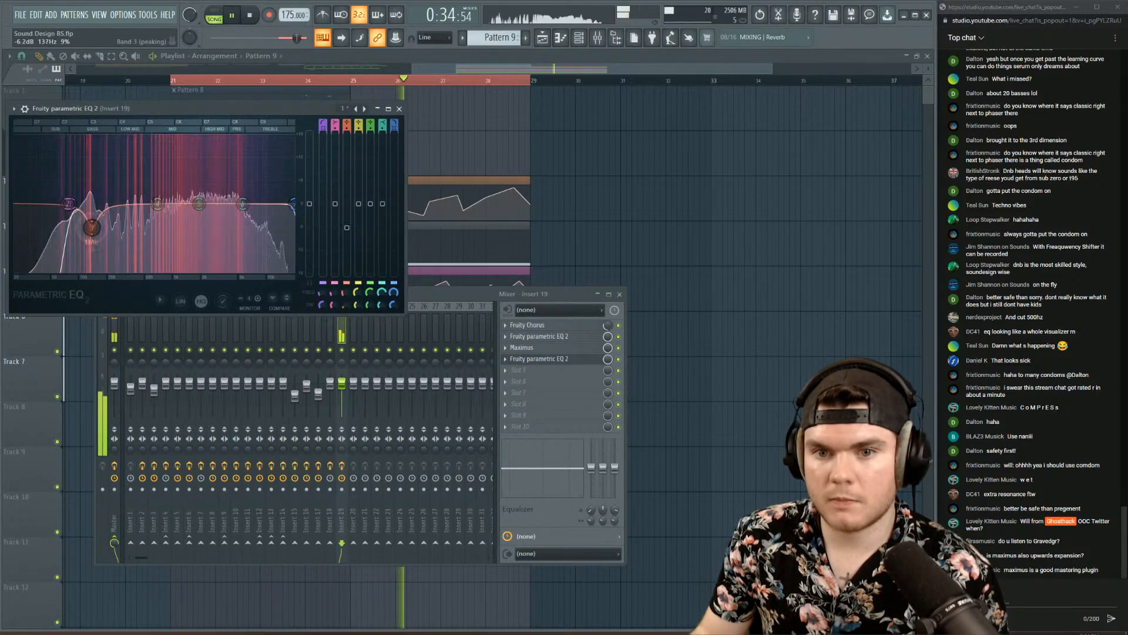
left_click_drag(157, 204, 199, 222)
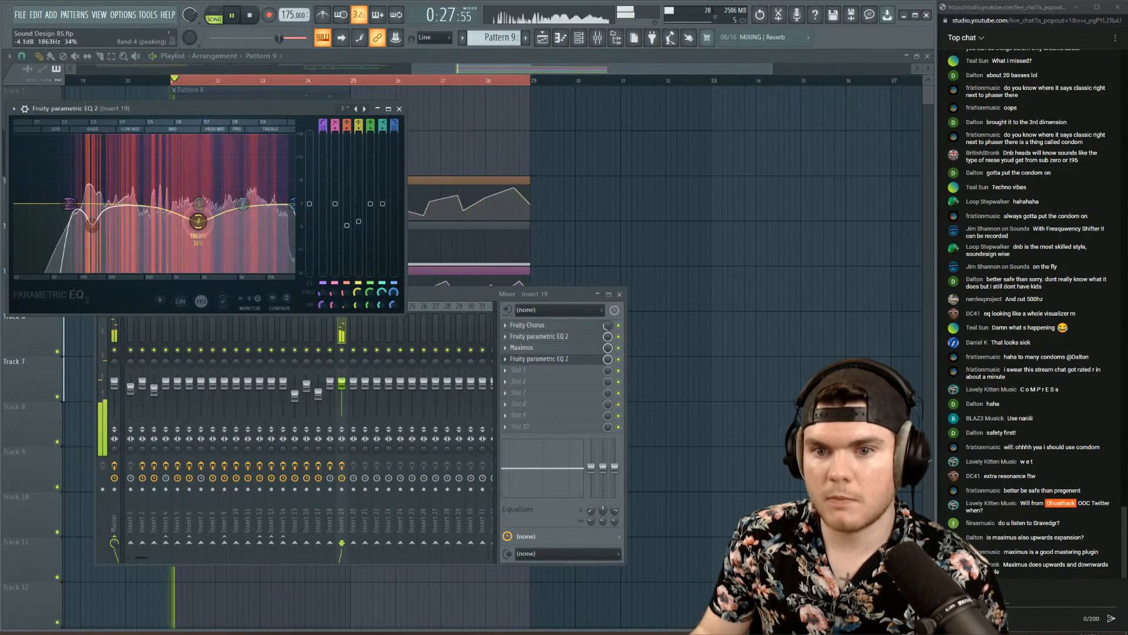
left_click(567, 358)
key("space")
- Inspect the notes of both Pattern 9 clips in the piano roll
left_click(561, 78)
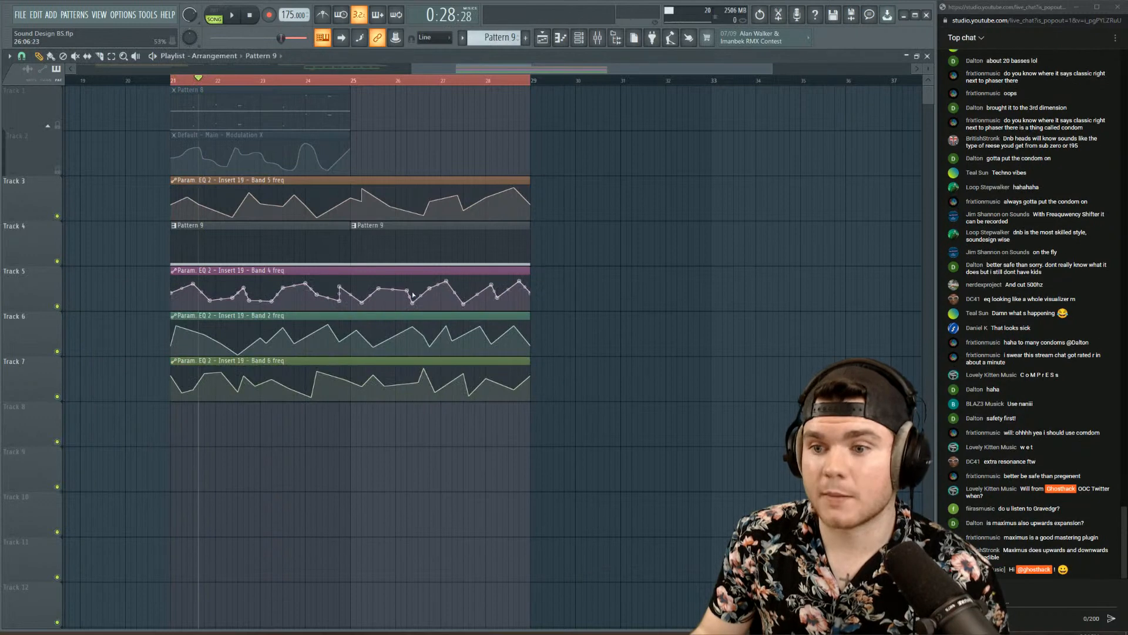
double_click(415, 251)
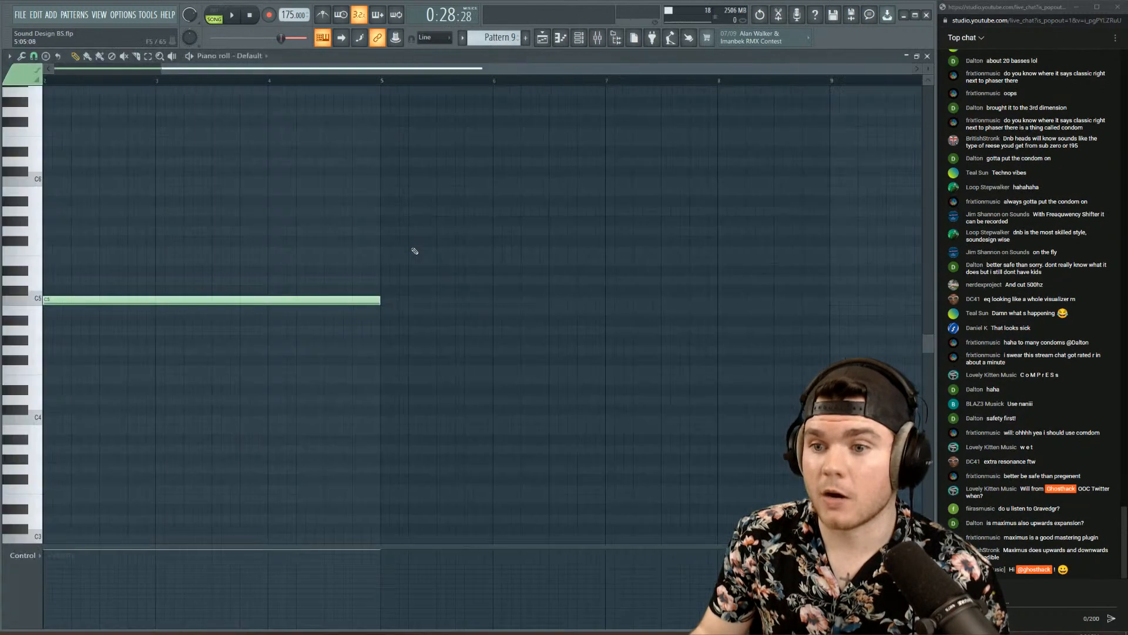
left_click(926, 57)
double_click(318, 251)
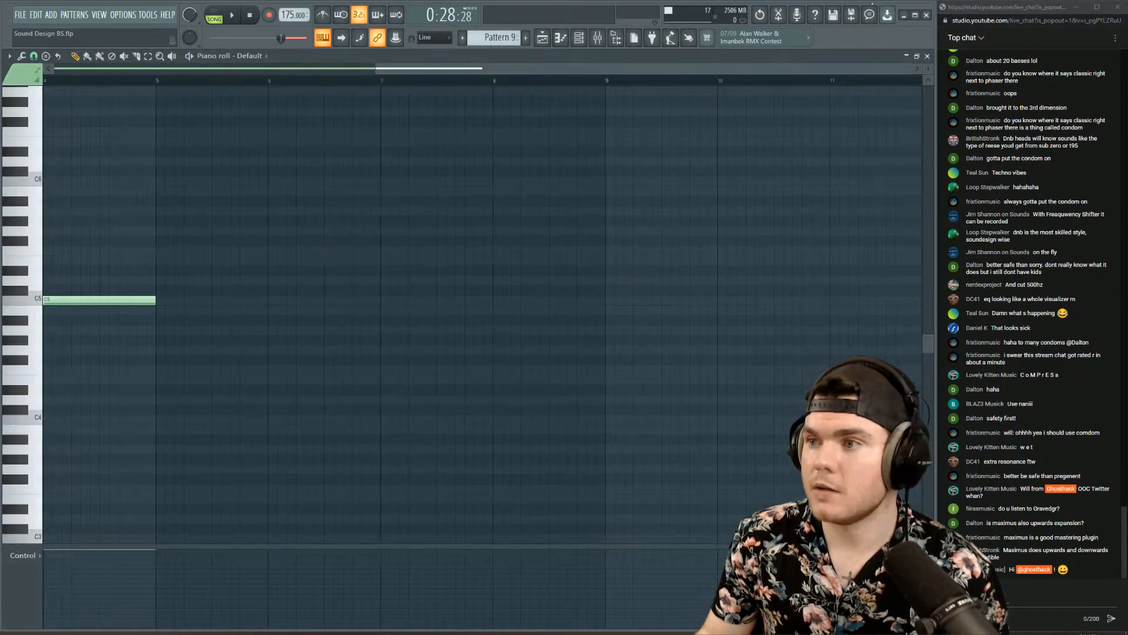
left_click(927, 57)
- Copy the notes of the lower SUB channel from Pattern 8 and paste them into the same channel in Pattern 9
left_click(588, 37)
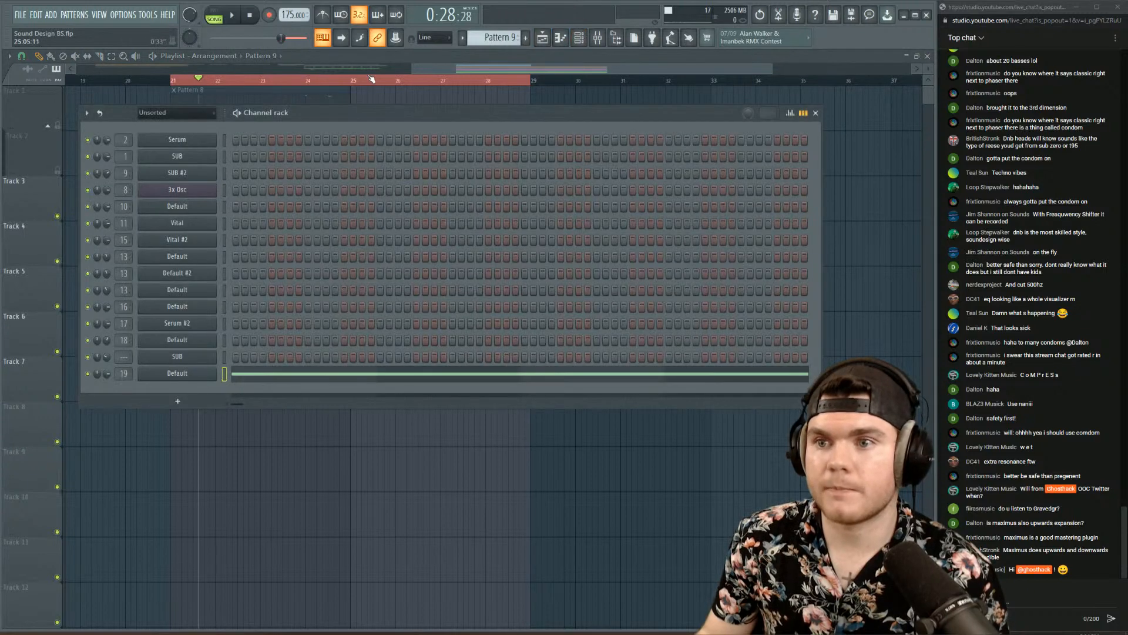
scroll(490, 34, "up", 1)
right_click(242, 364)
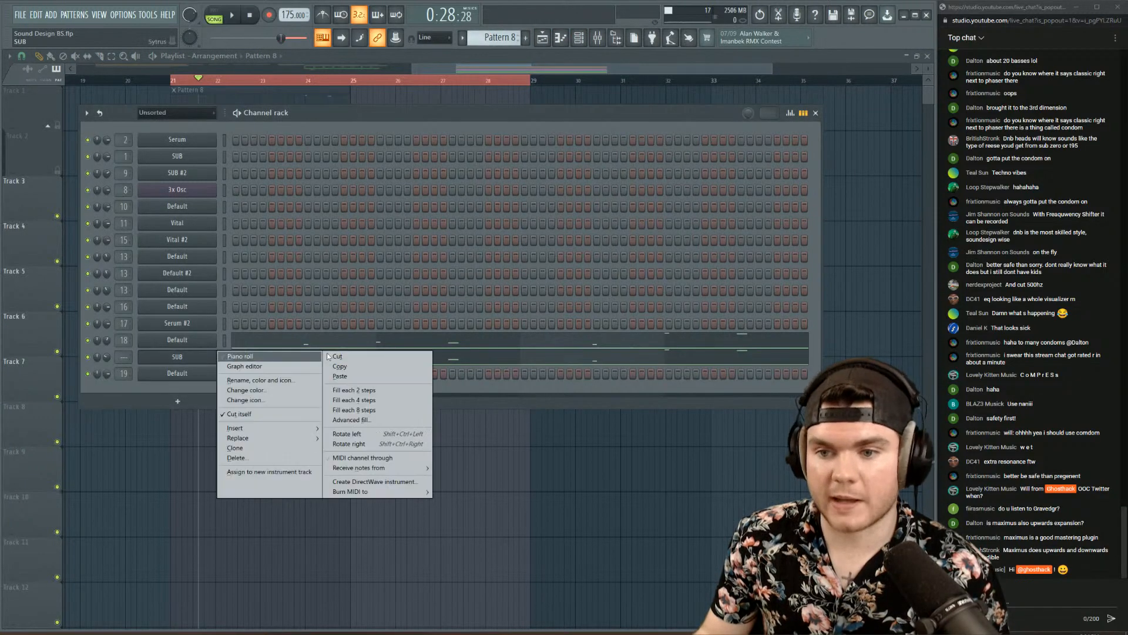
left_click(347, 371)
scroll(521, 31, "down", 1)
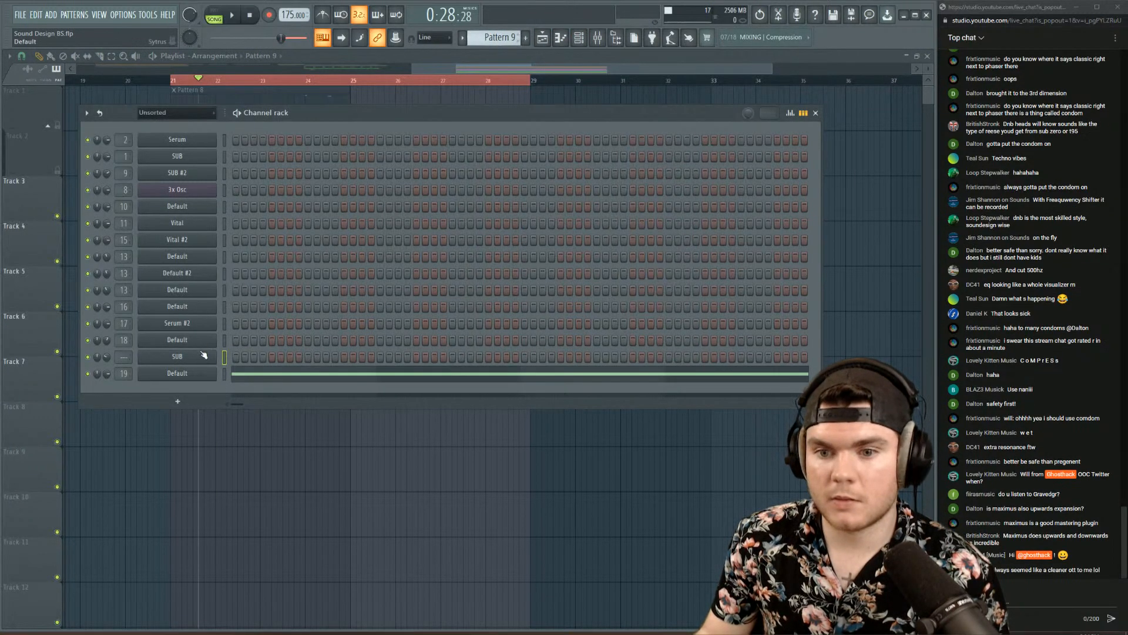
right_click(225, 357)
left_click(343, 376)
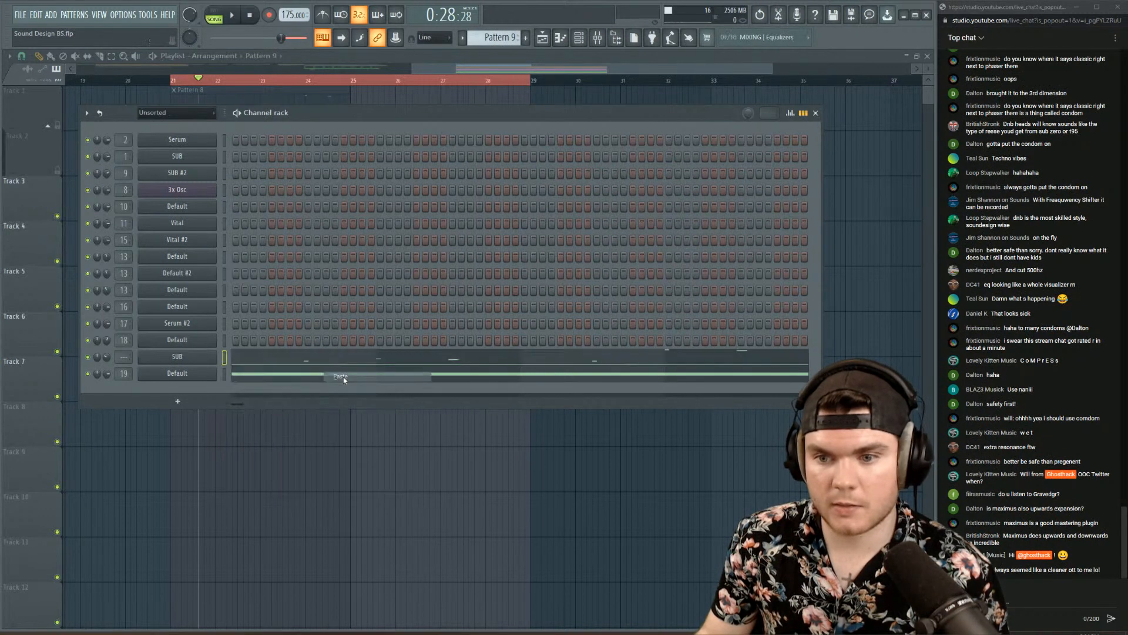
- Solo the SUB channel during playback and review its pasted notes in the piano roll
key("space")
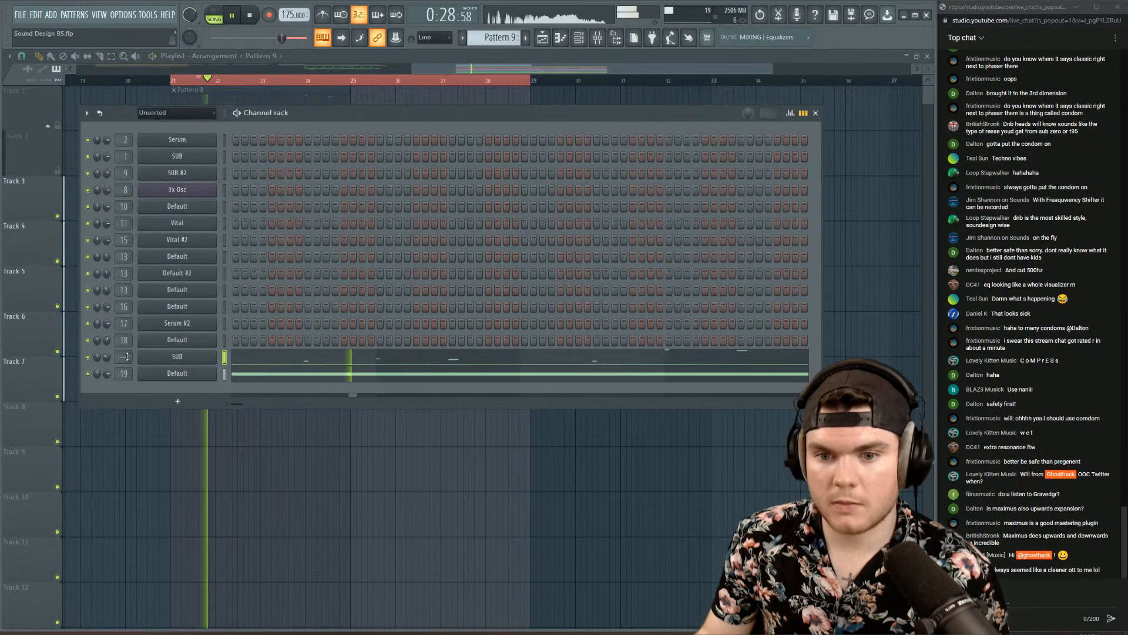
right_click(88, 357)
left_click(96, 363)
left_click(252, 358)
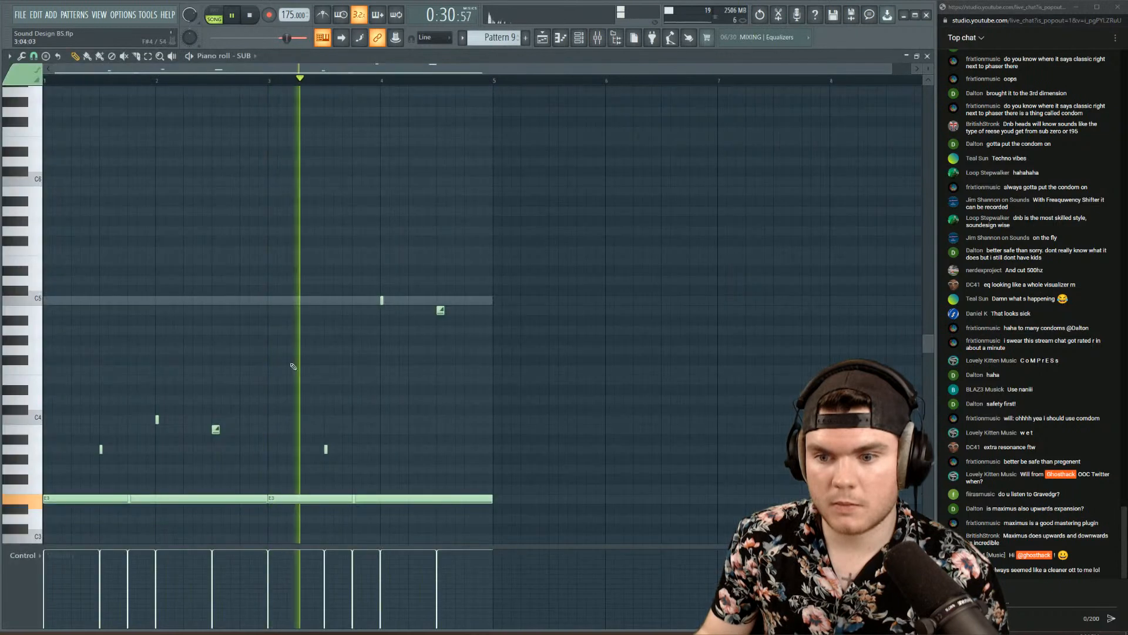
scroll(294, 369, "down", 3)
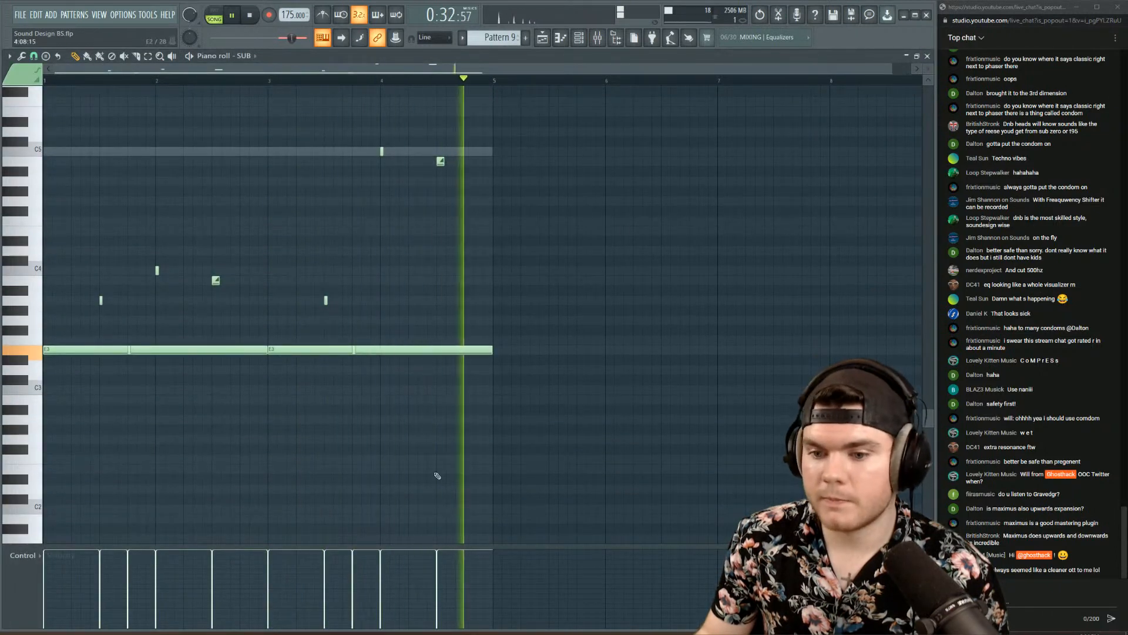
left_click(927, 56)
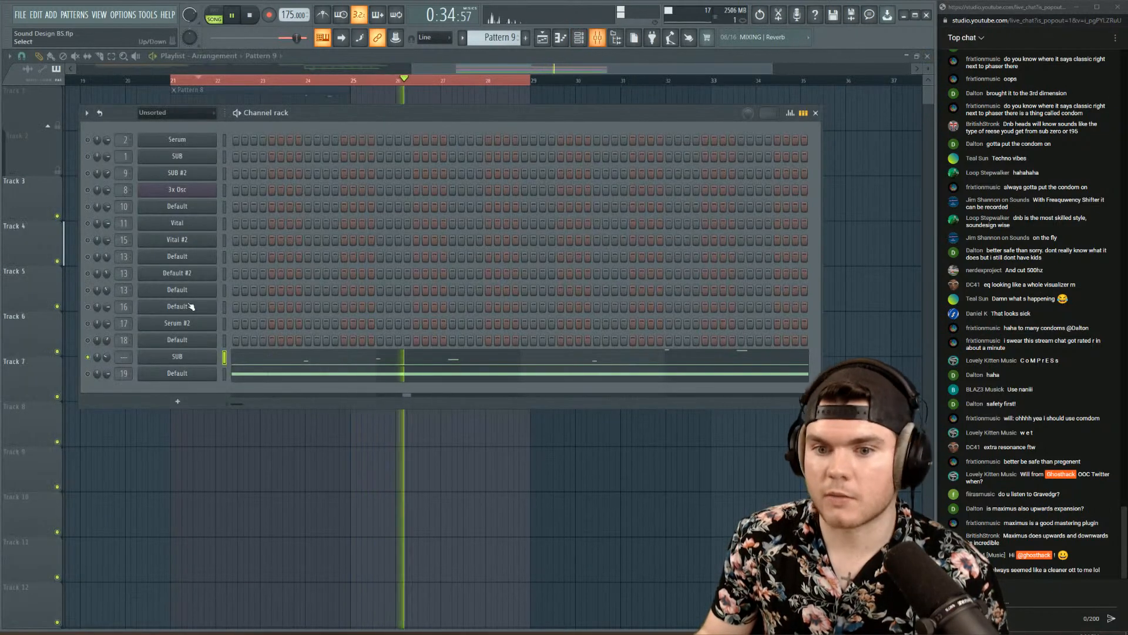
- Route the soloed SUB channel to mixer Insert 20 and enable the Default channel to hear both together
left_click_drag(126, 358, 131, 352)
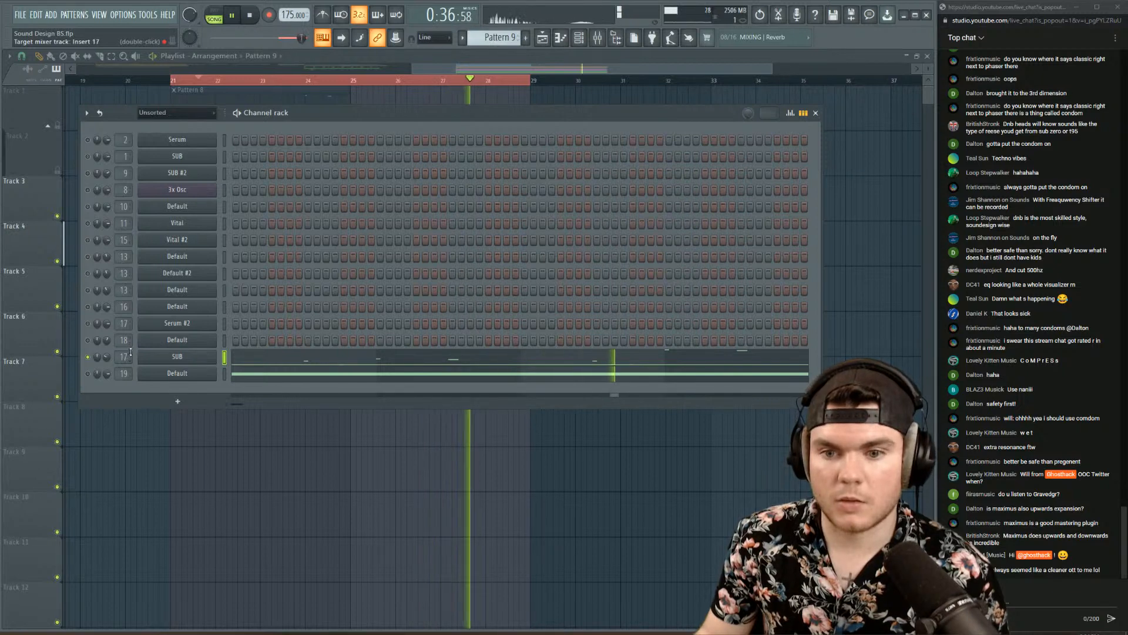
scroll(130, 353, "down", 2)
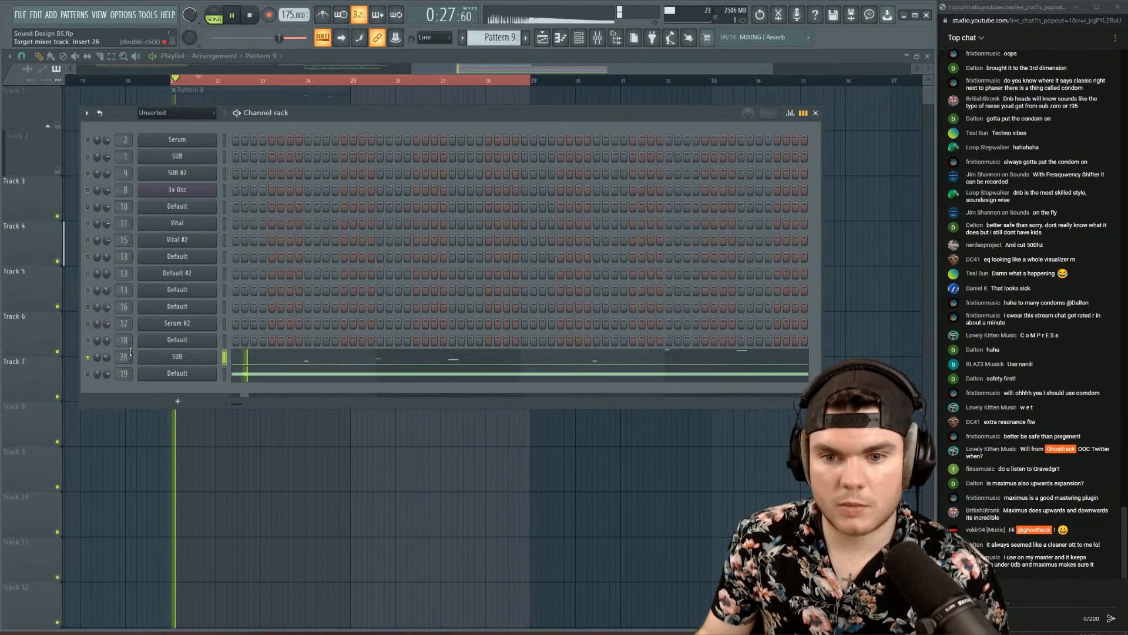
left_click(87, 373)
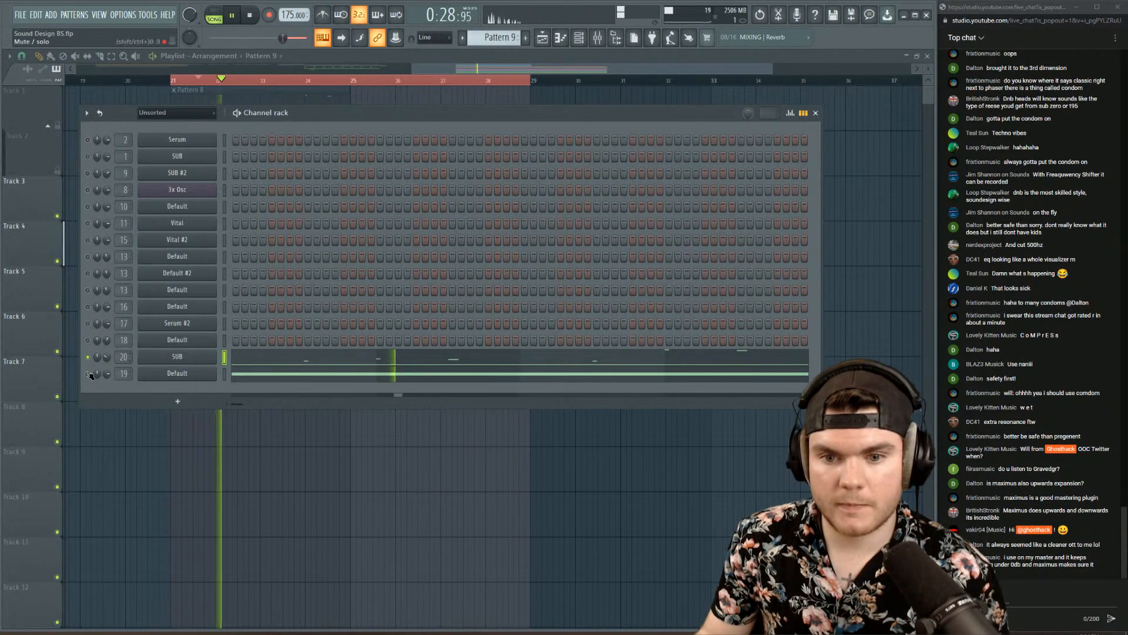
left_click(198, 81)
key("F9")
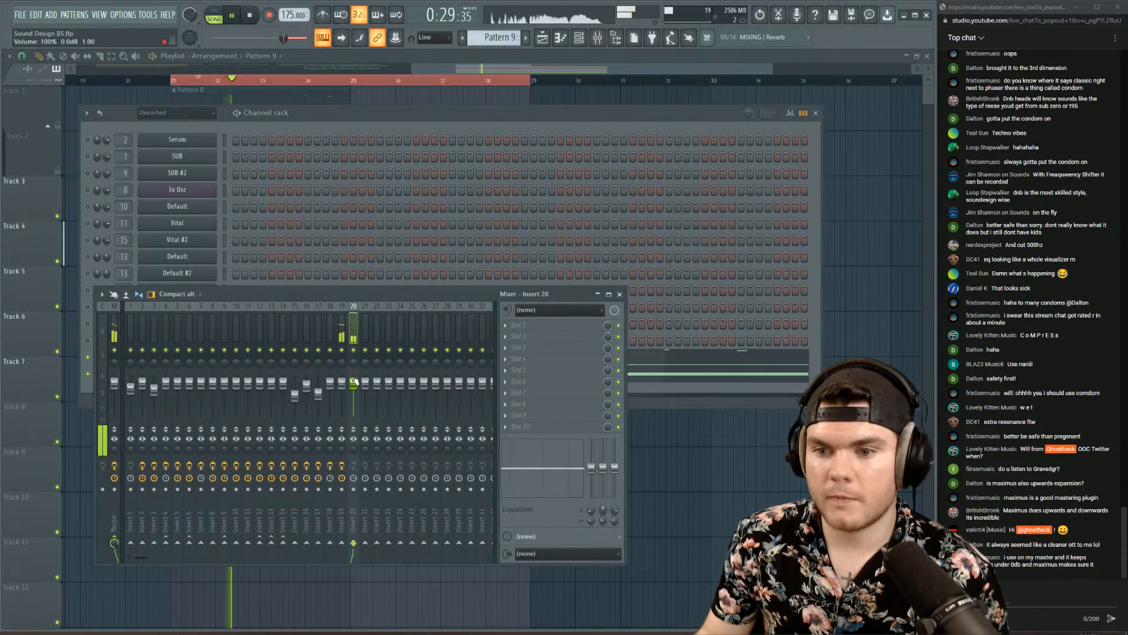
key("F6")
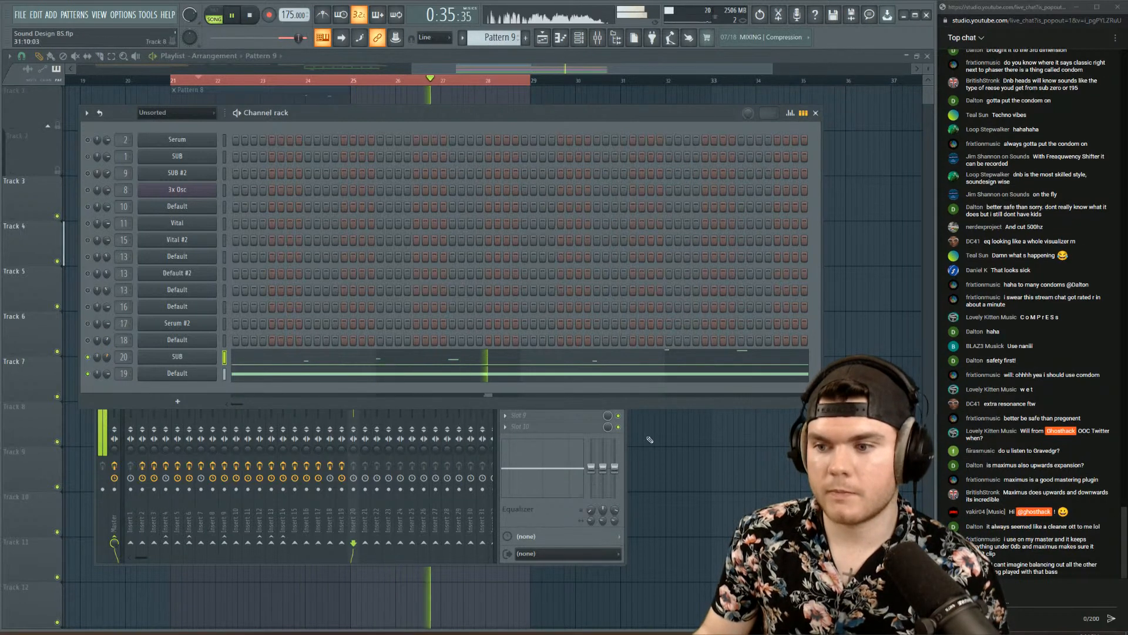
key("F9")
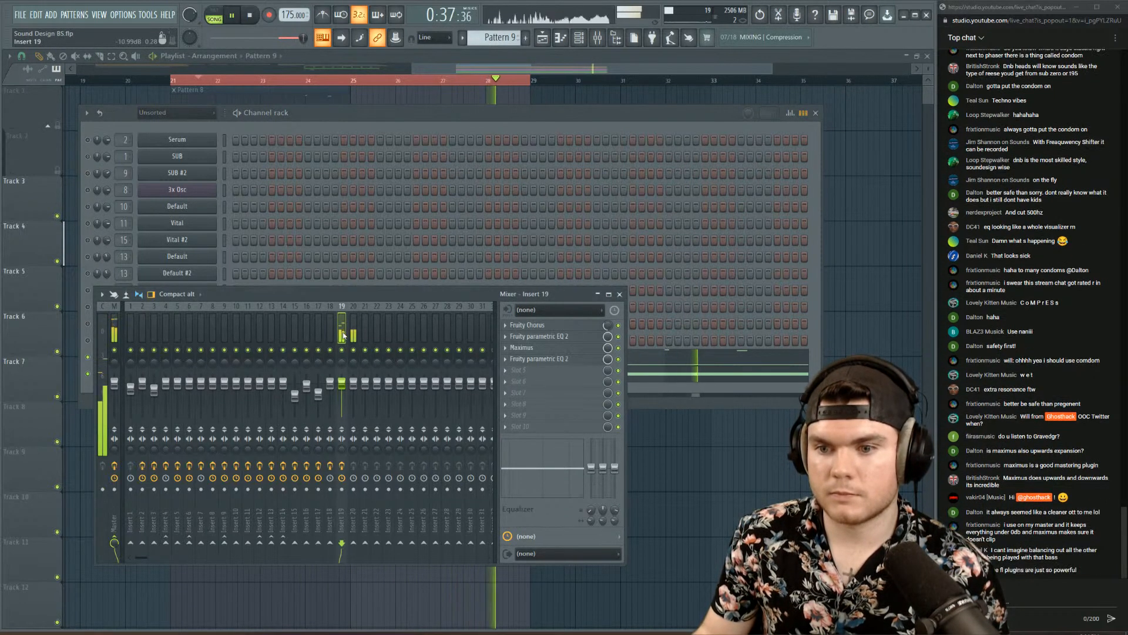
- Route the SUB channel to Insert 19 with the bass and play the playlist loop from its start
key("space")
key("F6")
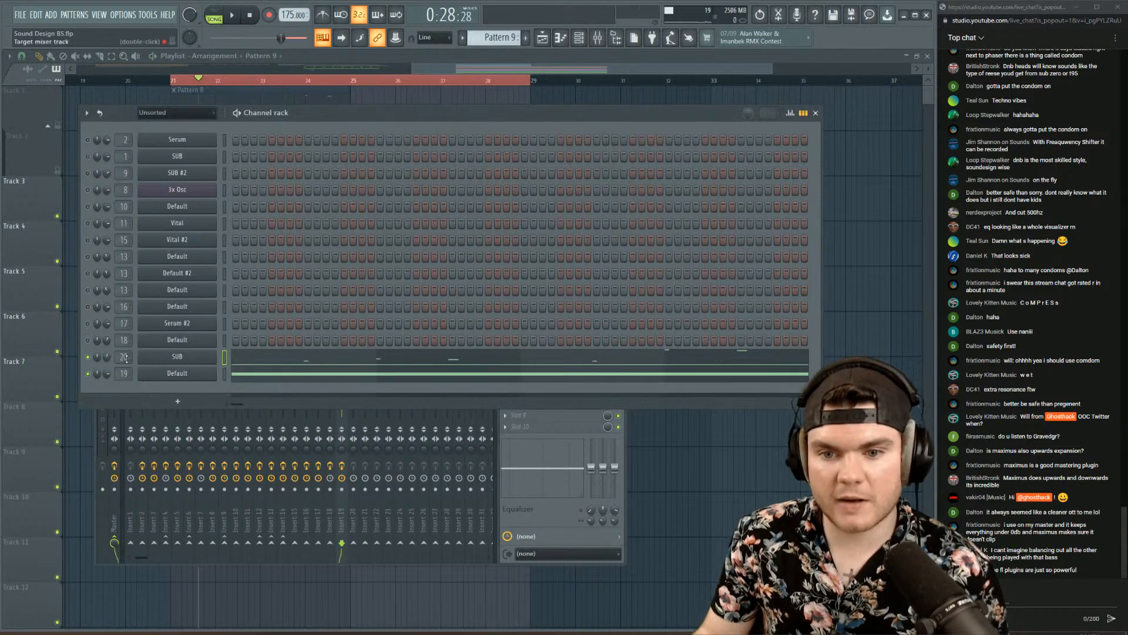
key("space")
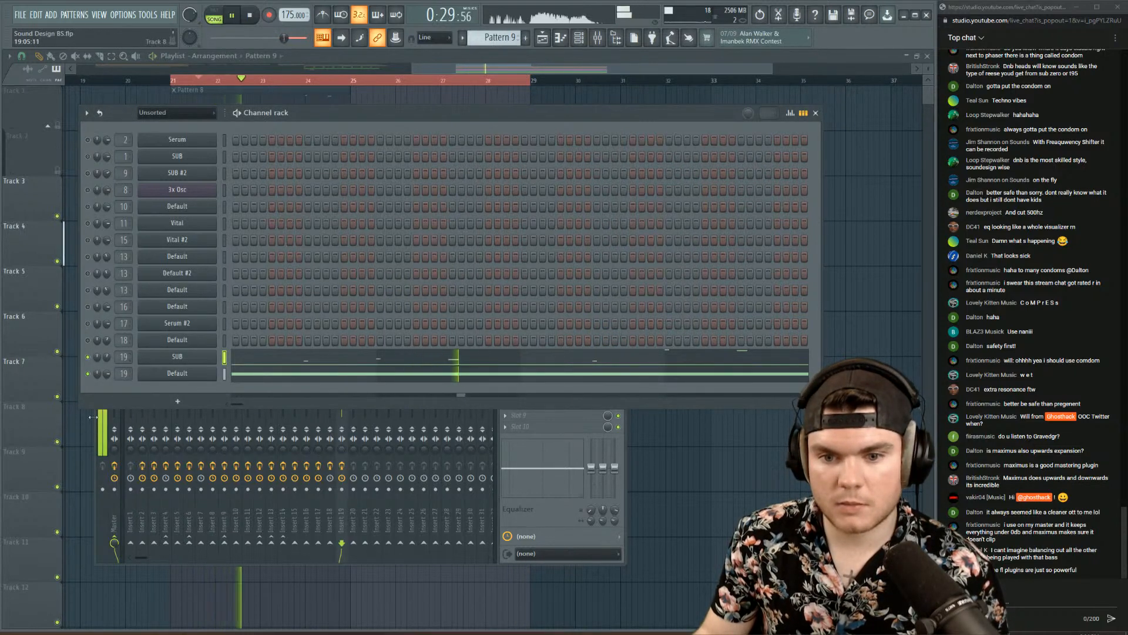
key("F9")
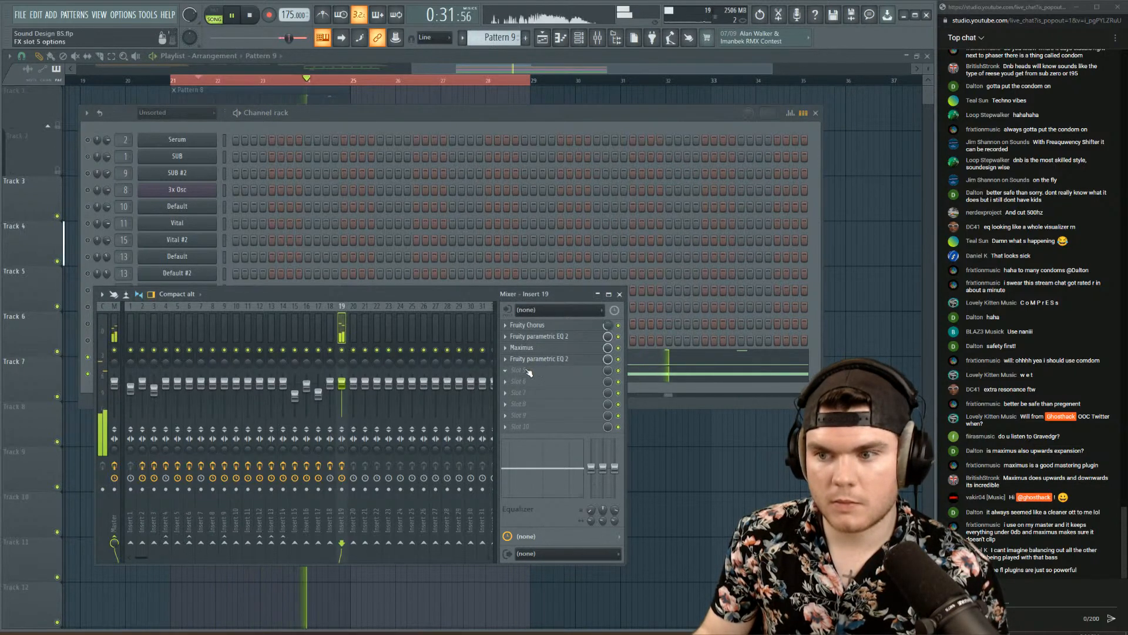
left_click(477, 58)
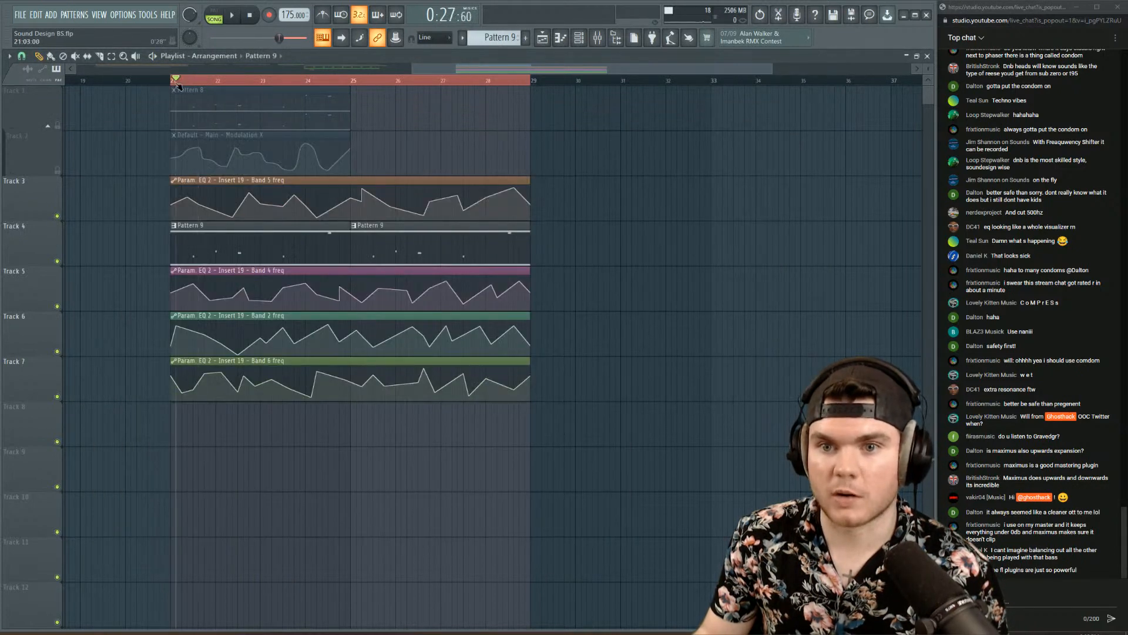
key("space")
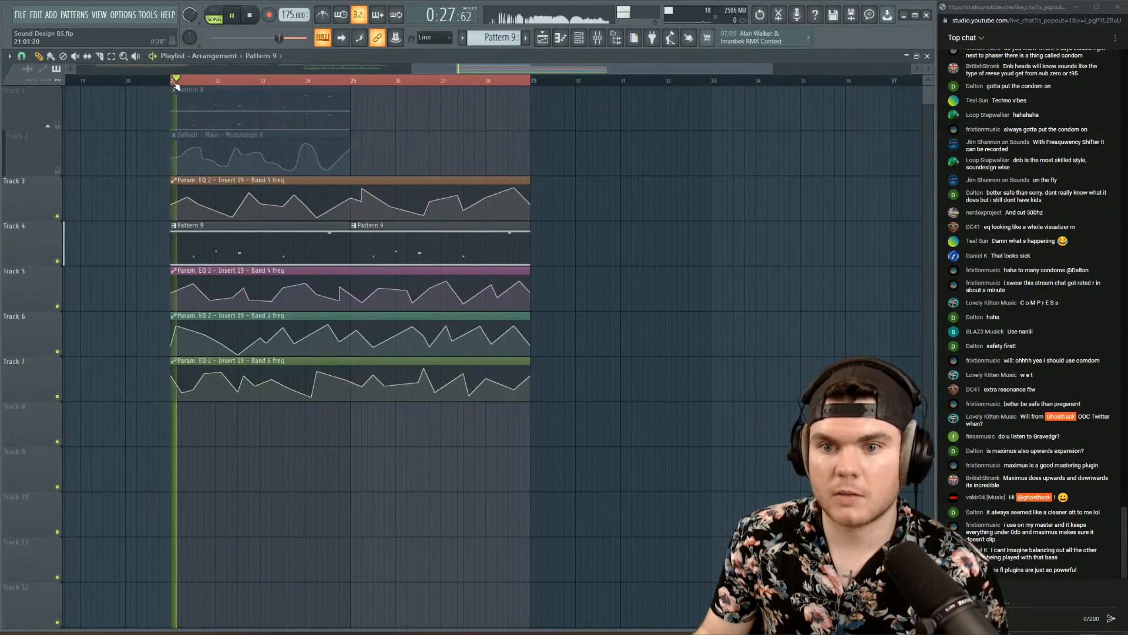
- Toggle the SUB channel's solo until all channels are enabled and play the loop
left_click(579, 41)
key("space")
right_click(94, 357)
right_click(87, 358)
left_click(95, 362)
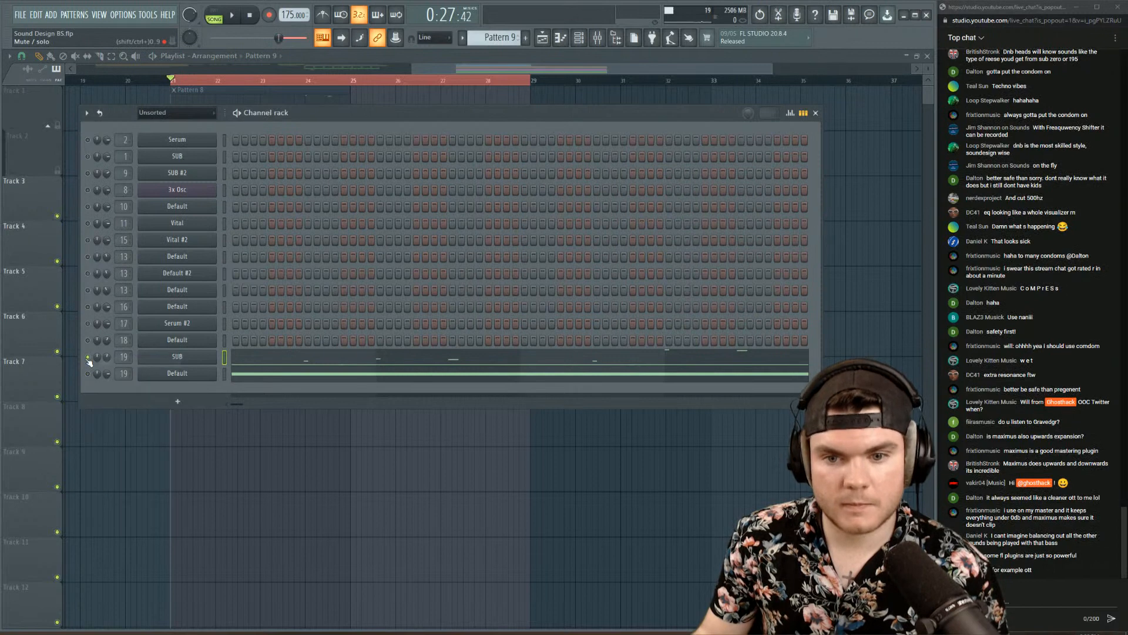
key("space")
left_click(581, 39)
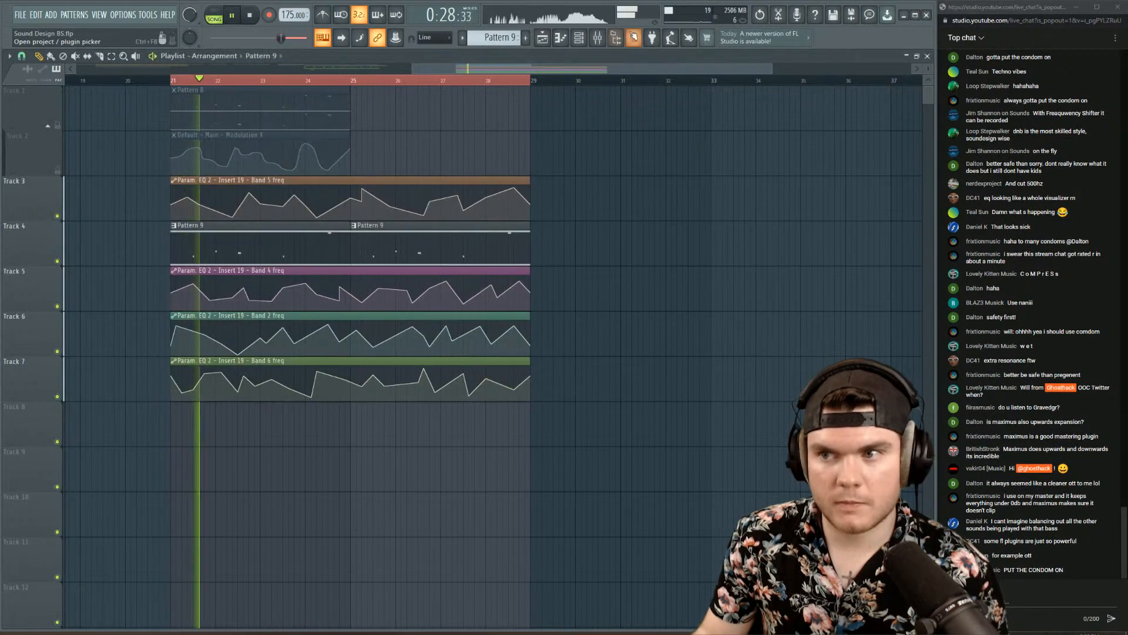
- Compare the SUB channel on Insert 20 and Insert 19, leave it on 19 and stop playback
left_click(581, 39)
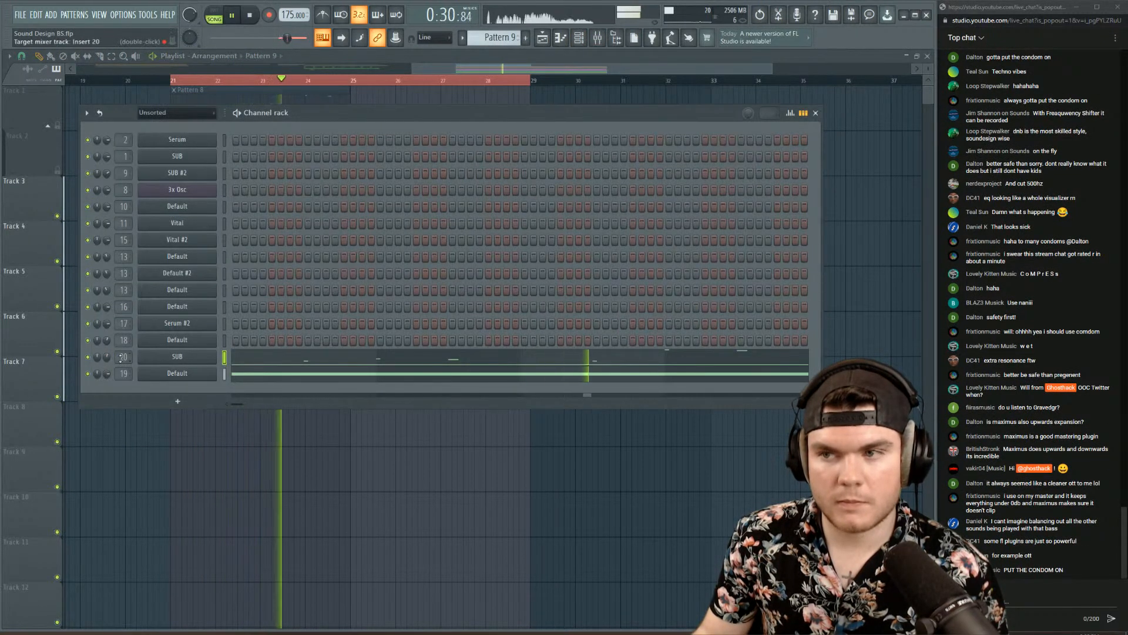
scroll(121, 357, "down", 1)
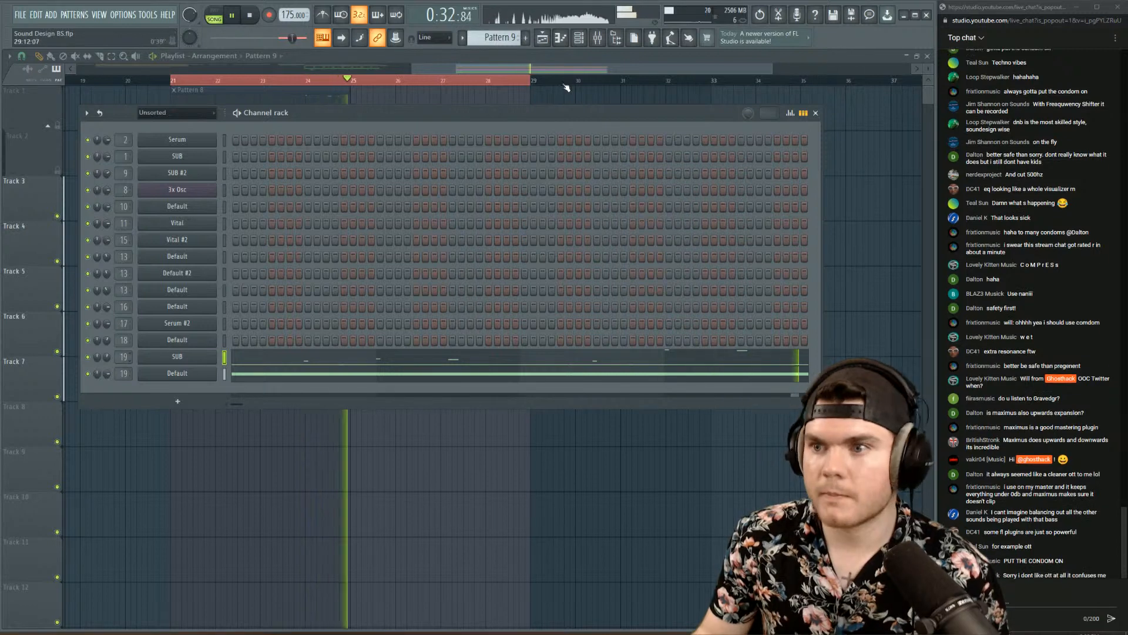
key("space")
- Add Fruity Fast Dist to Insert 19 between Fruity Chorus and the first parametric EQ
left_click(599, 39)
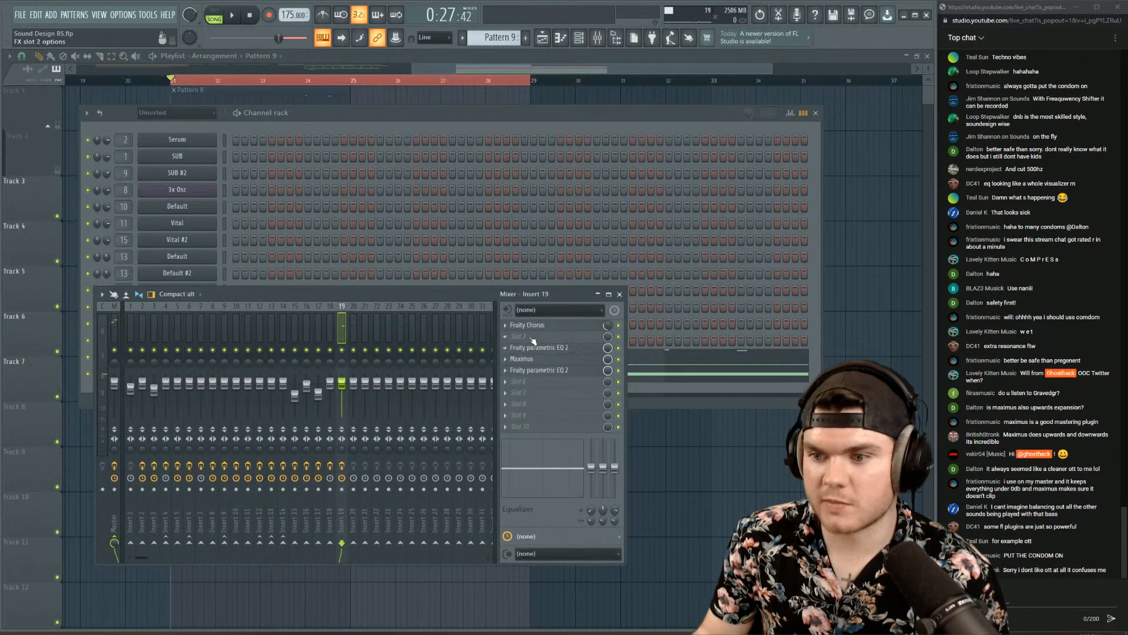
left_click(533, 341)
left_click(667, 187)
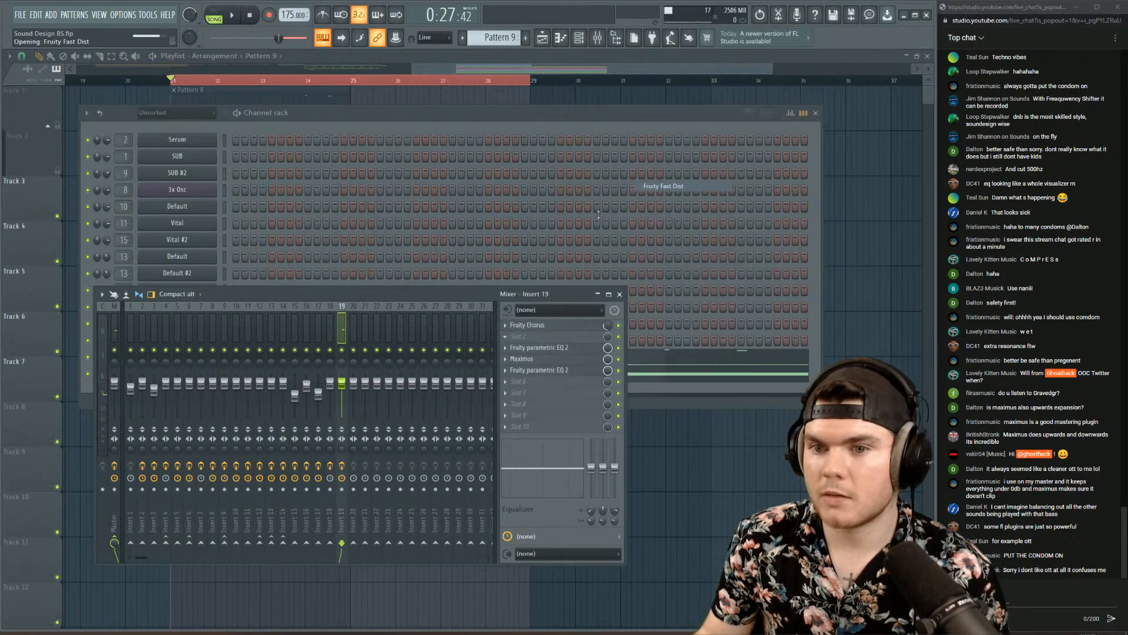
- Set the Fruity Fast Dist threshold on Insert 19 to 60% while listening to the loop
key("space")
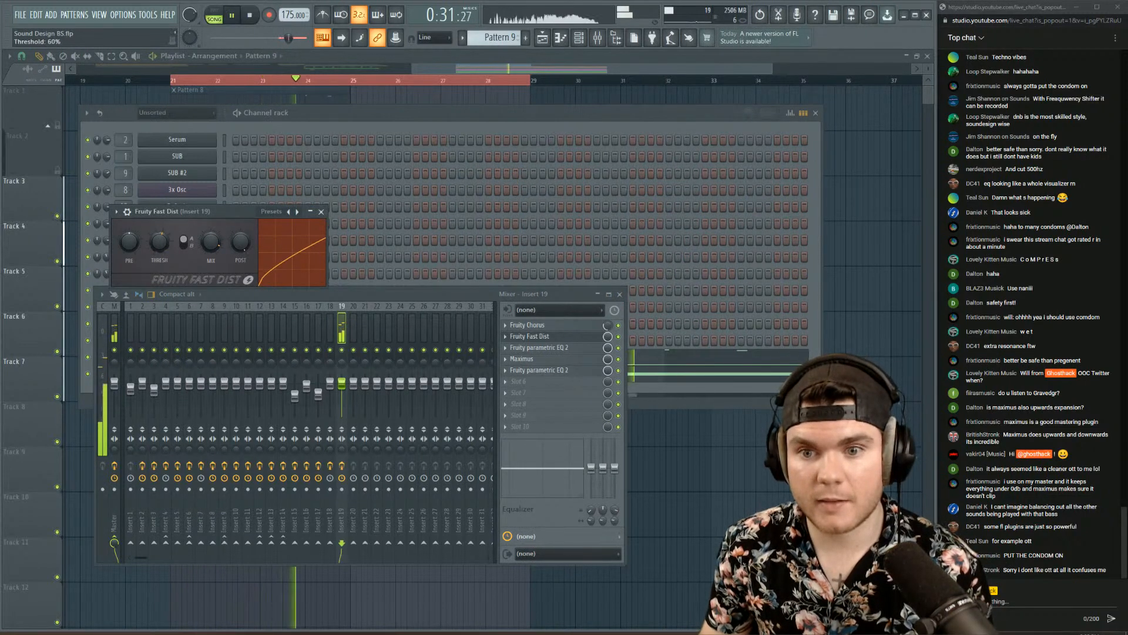
left_click_drag(159, 241, 158, 201)
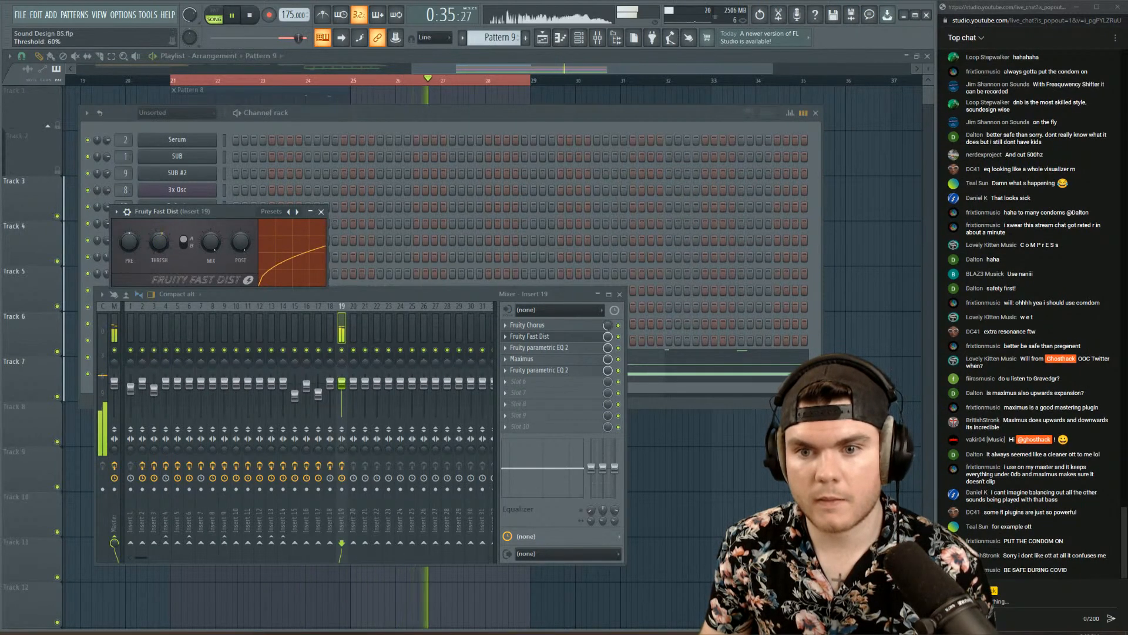
left_click(546, 339)
key("space")
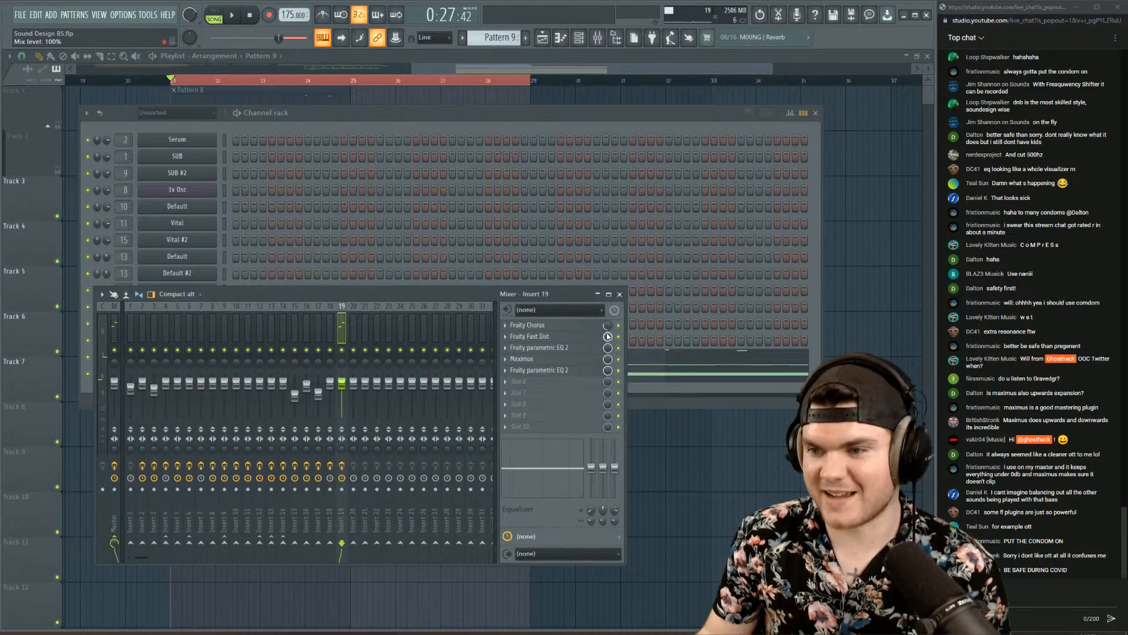
key("space")
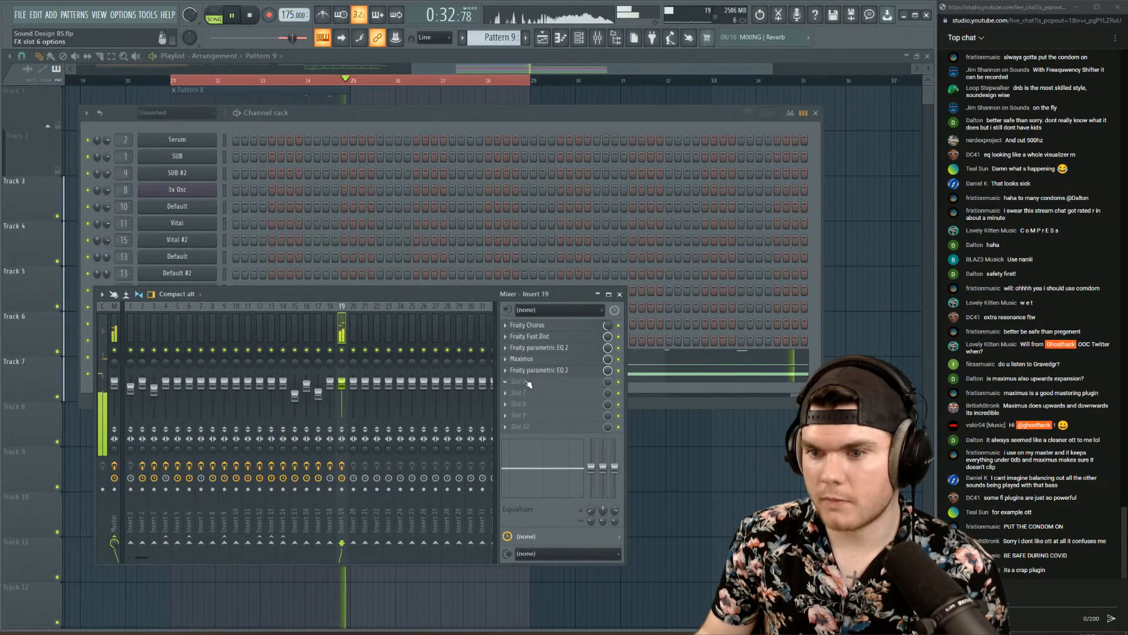
- Copy the notes of the SUB channel on Insert 19 into the SUB channel on Insert 1 and play the loop
left_click(482, 127)
key("space")
right_click(184, 356)
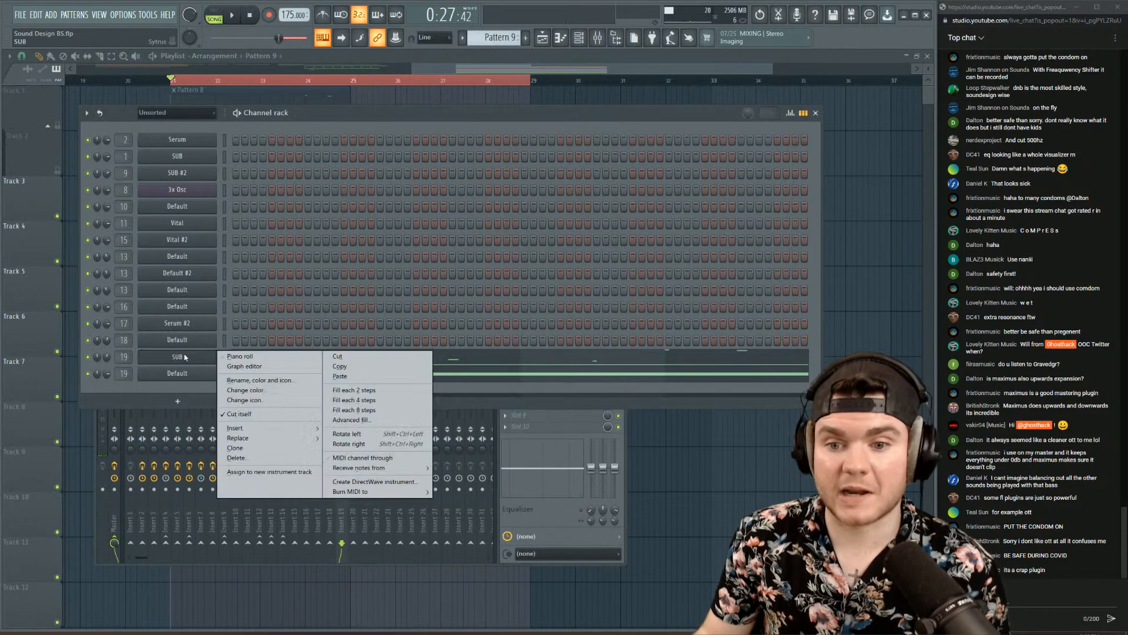
left_click(308, 365)
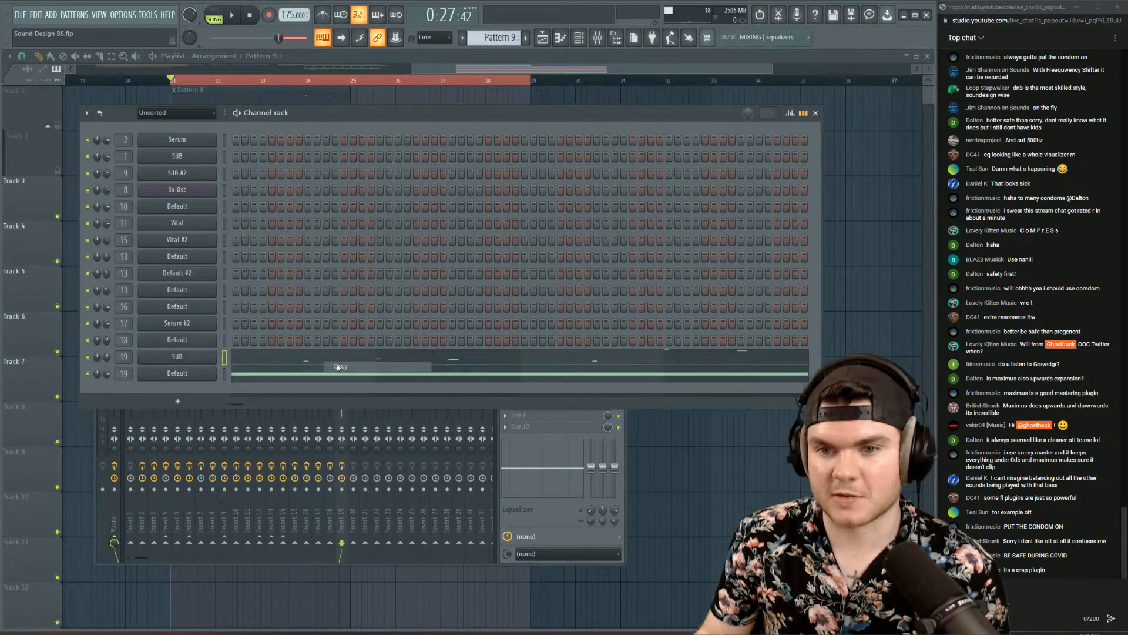
right_click(197, 160)
left_click(302, 156)
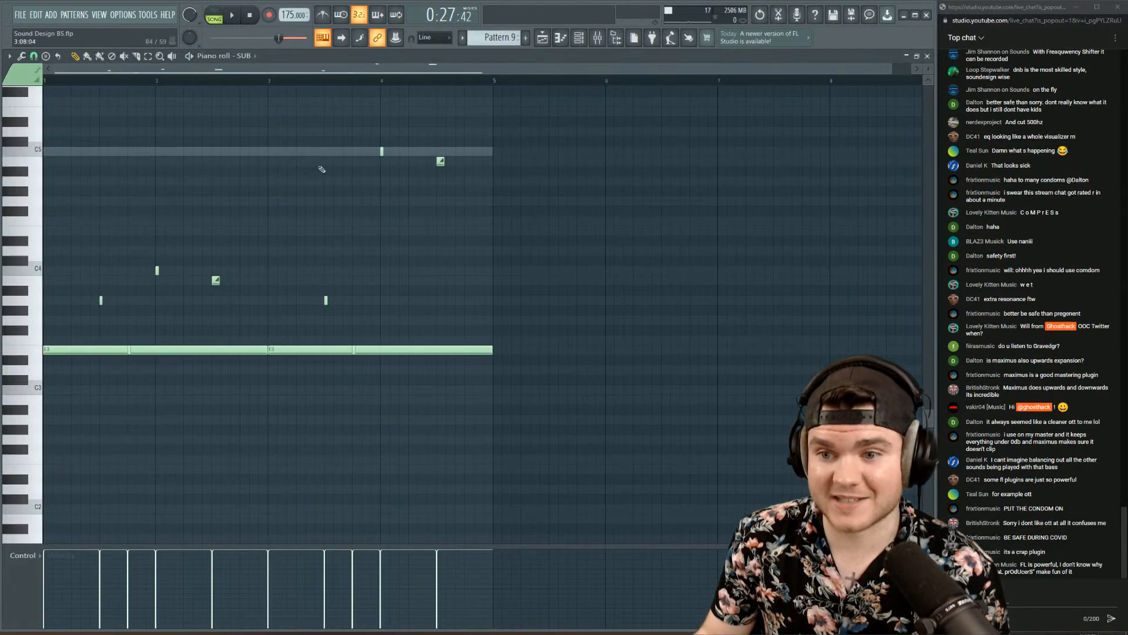
left_click(927, 56)
key("space")
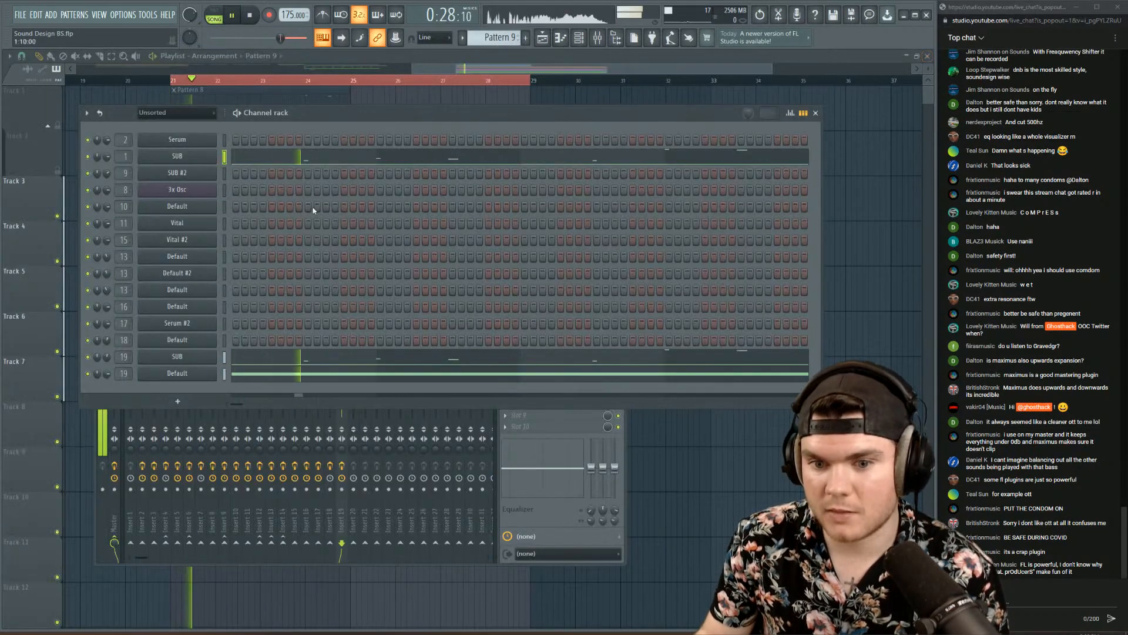
- Watch the automated bands of the first parametric EQ on Insert 19 during playback
left_click(100, 418)
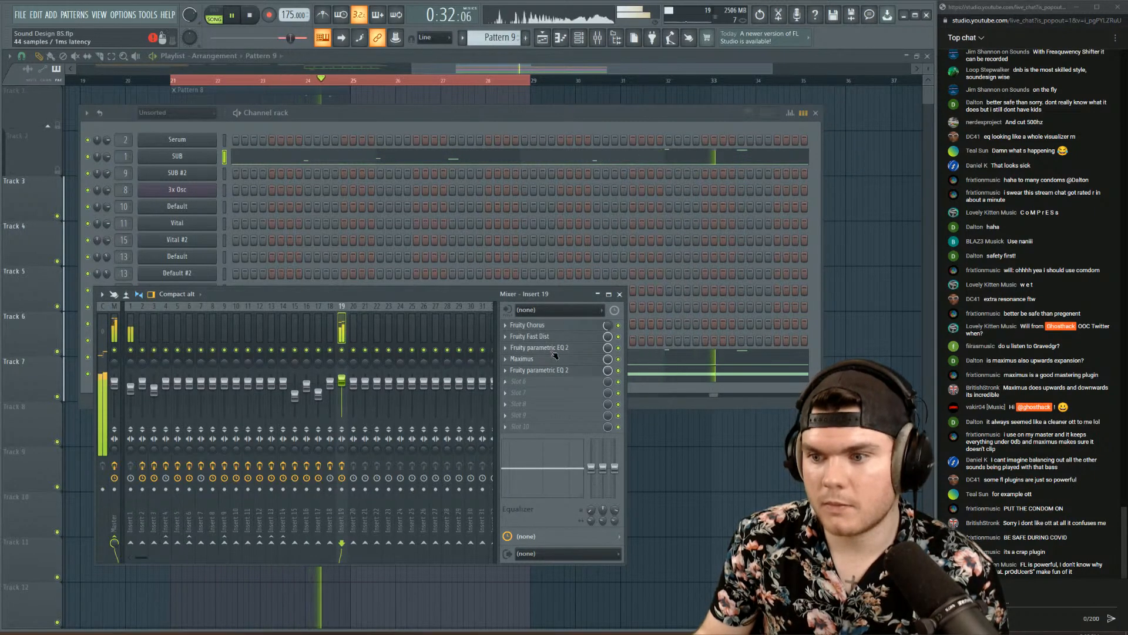
left_click(532, 347)
scroll(417, 187, "up", 1)
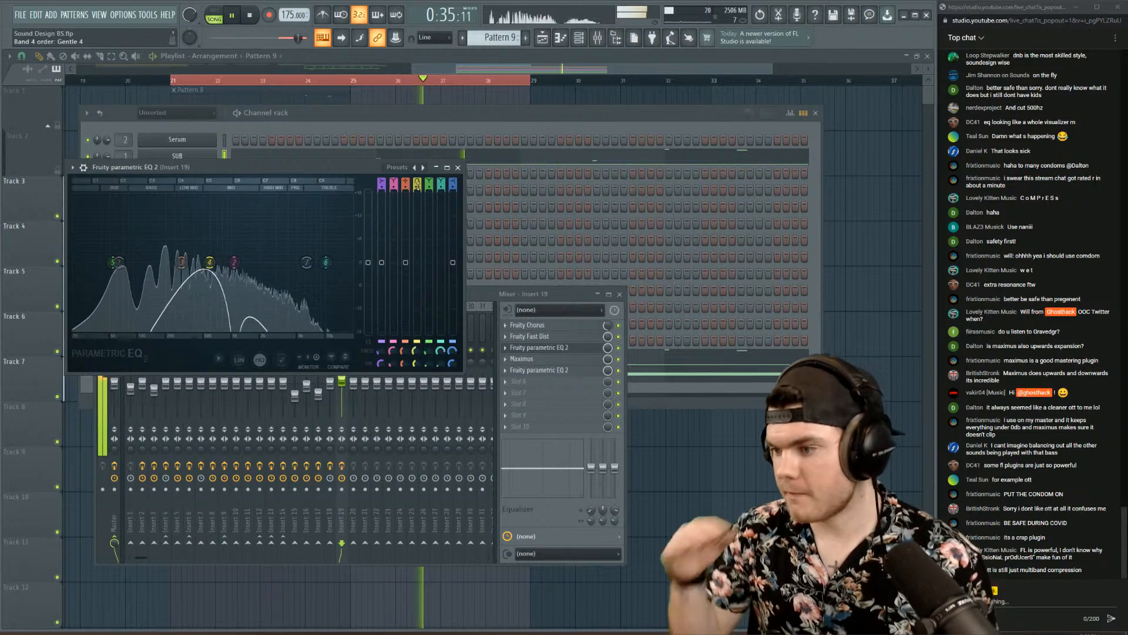
key("space")
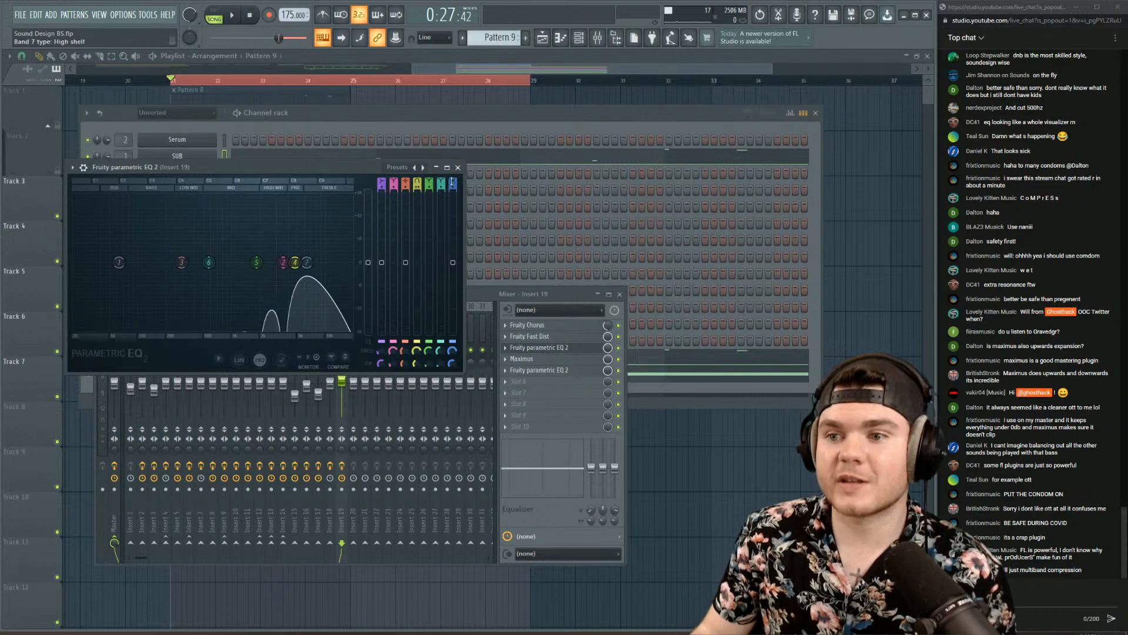
left_click(458, 167)
- Examine the Pattern 9 and EQ automation clips in the playlist while the loop plays
left_click(464, 66)
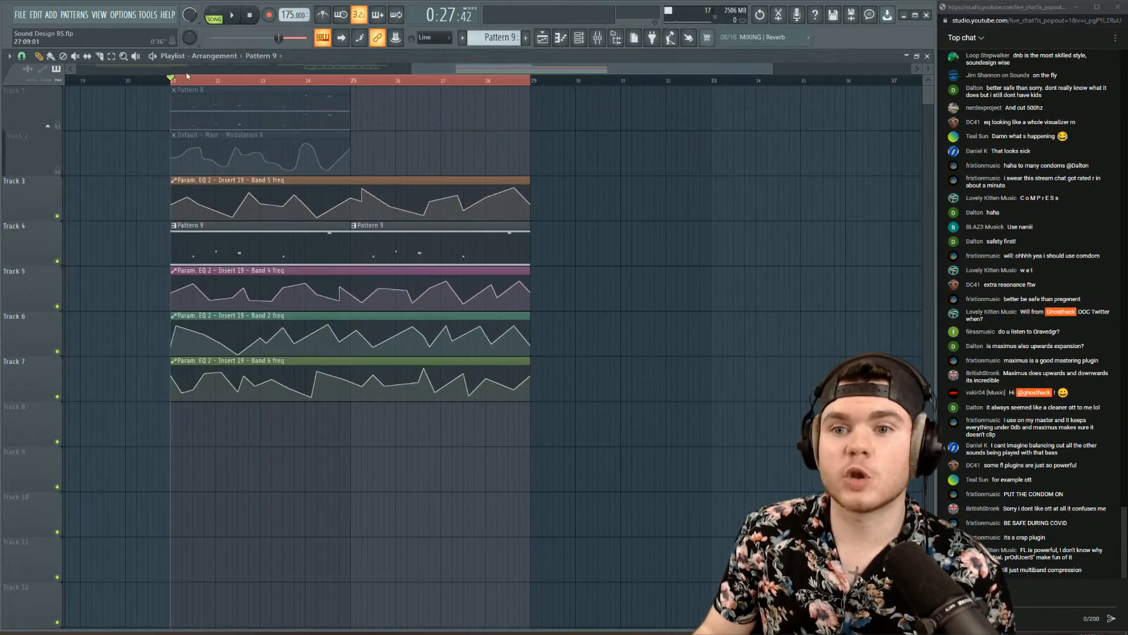
scroll(186, 76, "up", 3)
key("space")
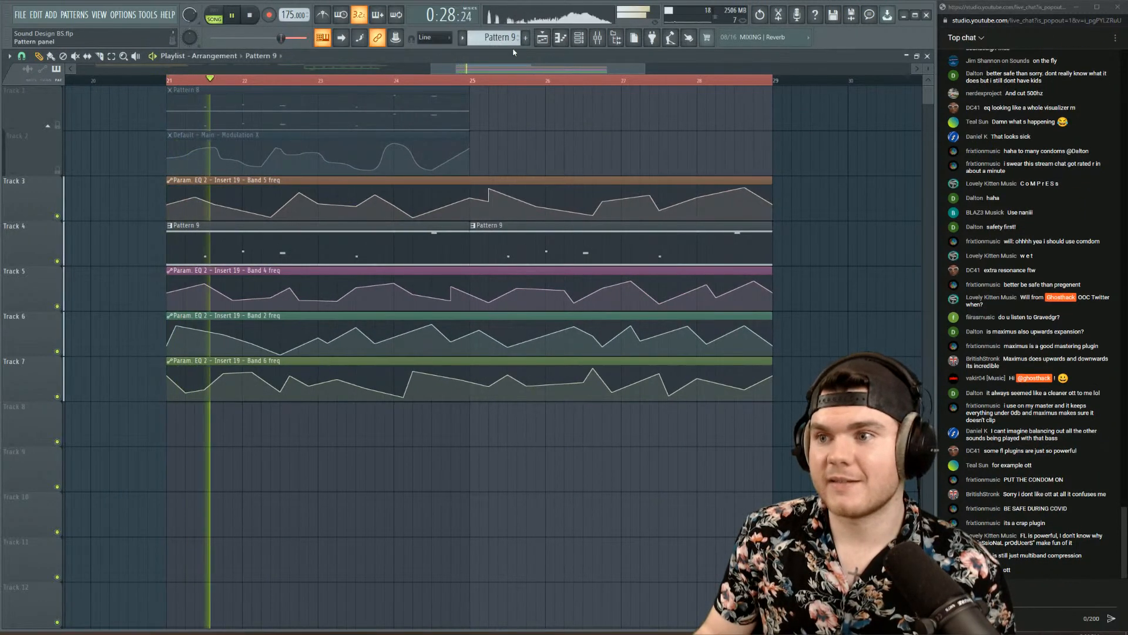
key("space")
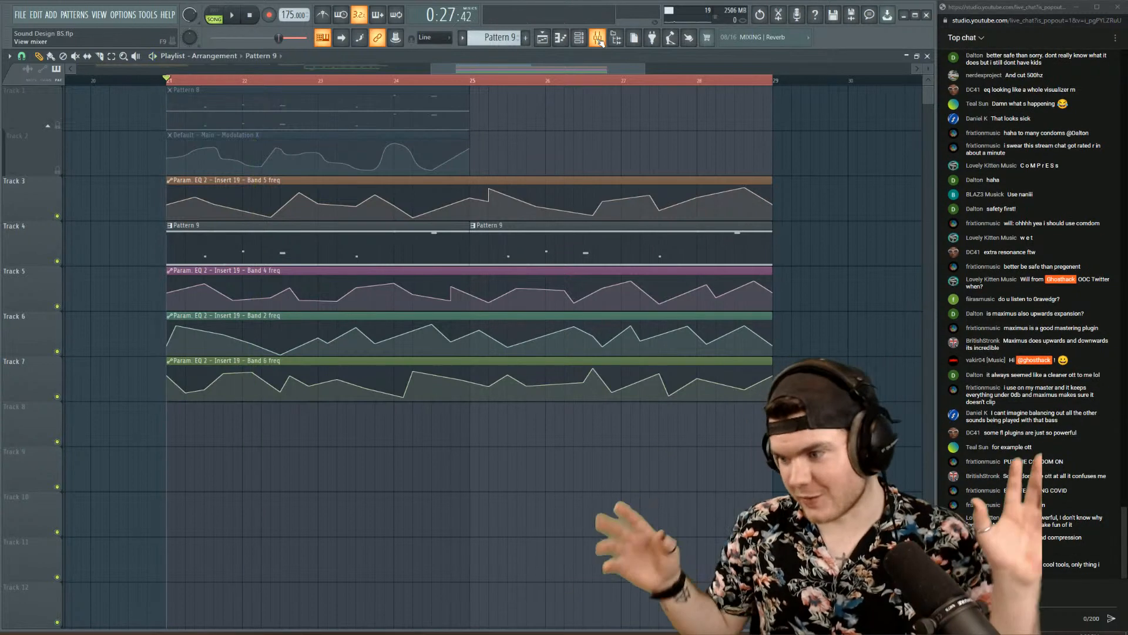
- Set the band 4 bandwidth of the first parametric EQ on Insert 19 to 57% while listening to the loop
left_click(598, 39)
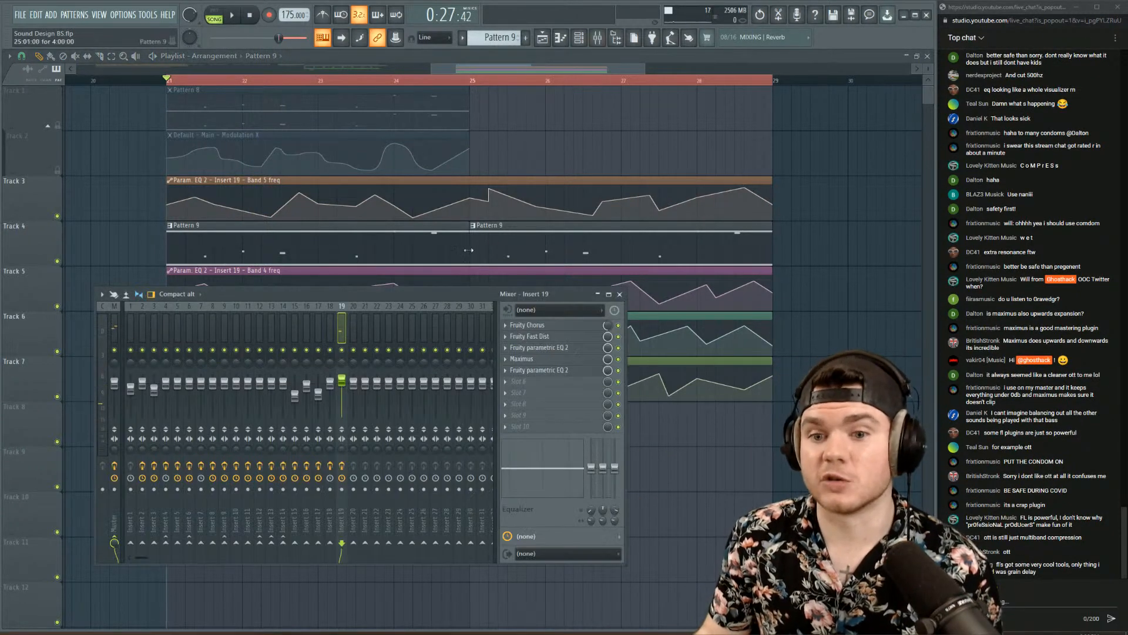
left_click_drag(330, 300, 332, 297)
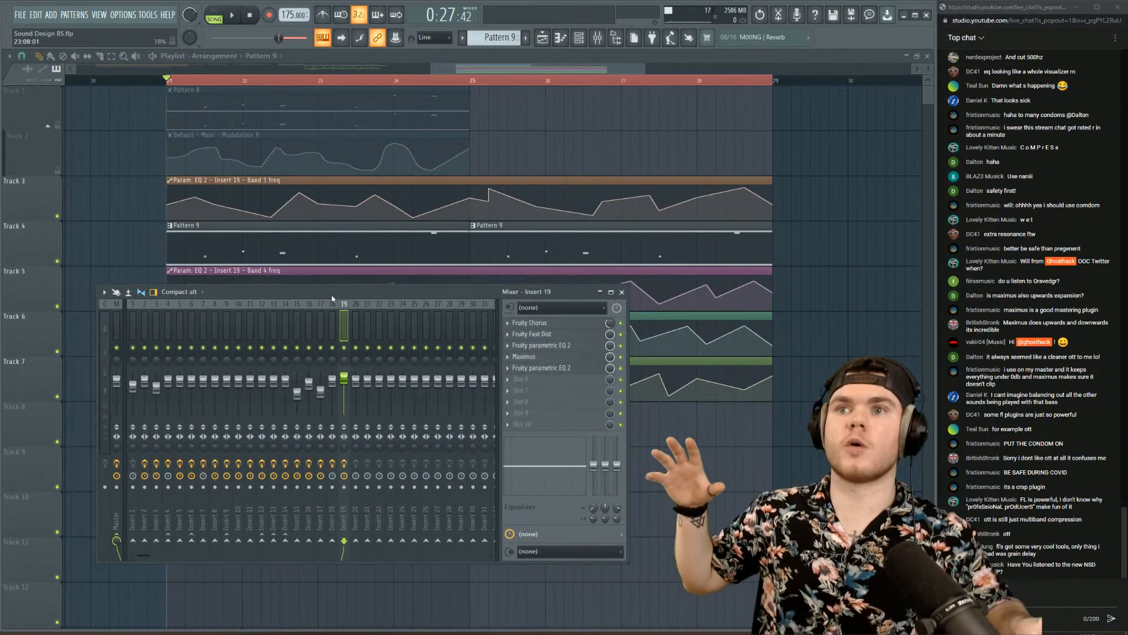
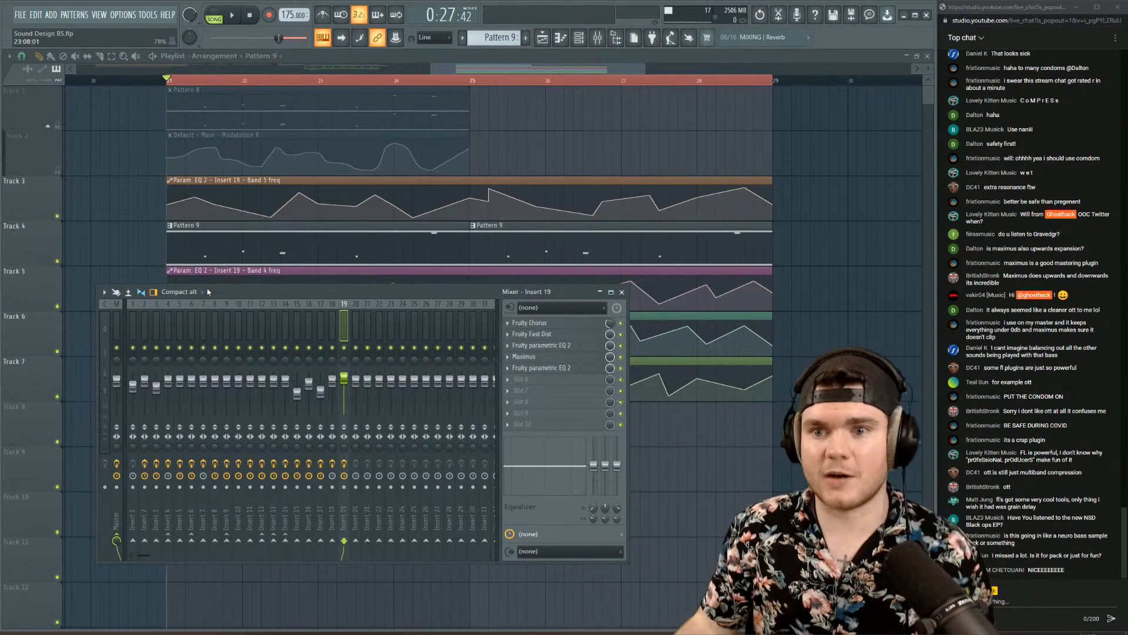
key("space")
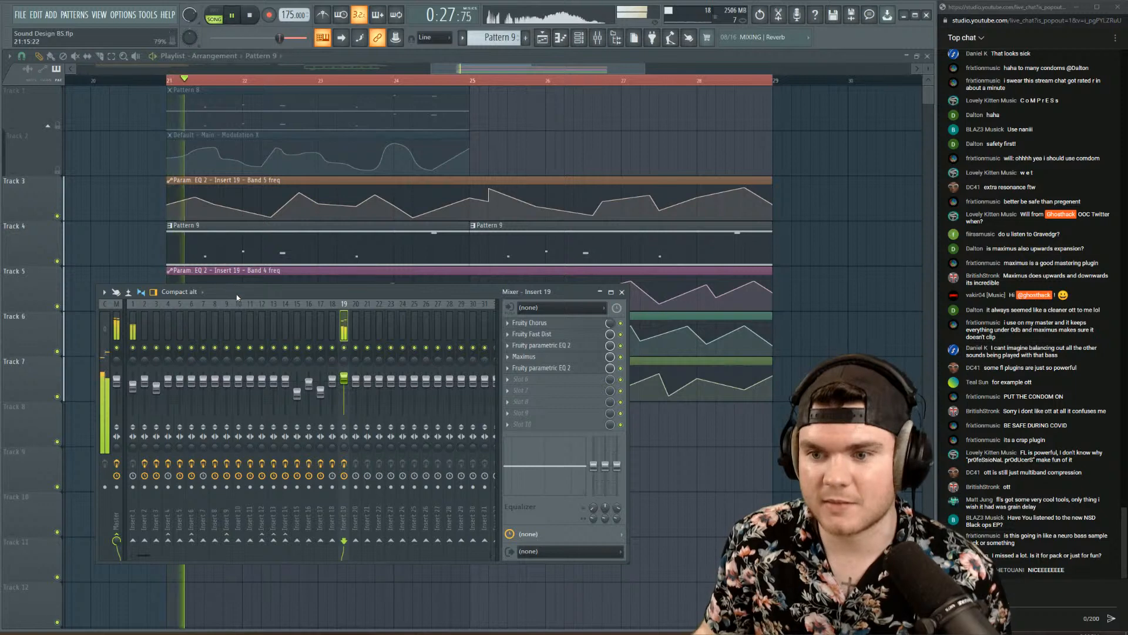
left_click(567, 346)
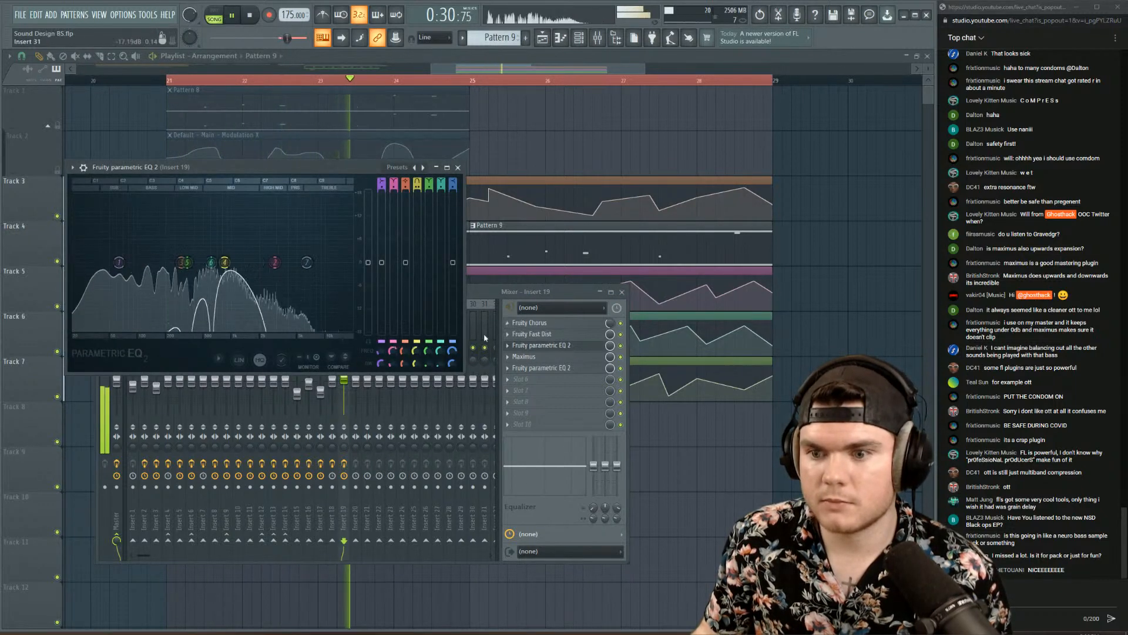
left_click_drag(416, 363, 416, 351)
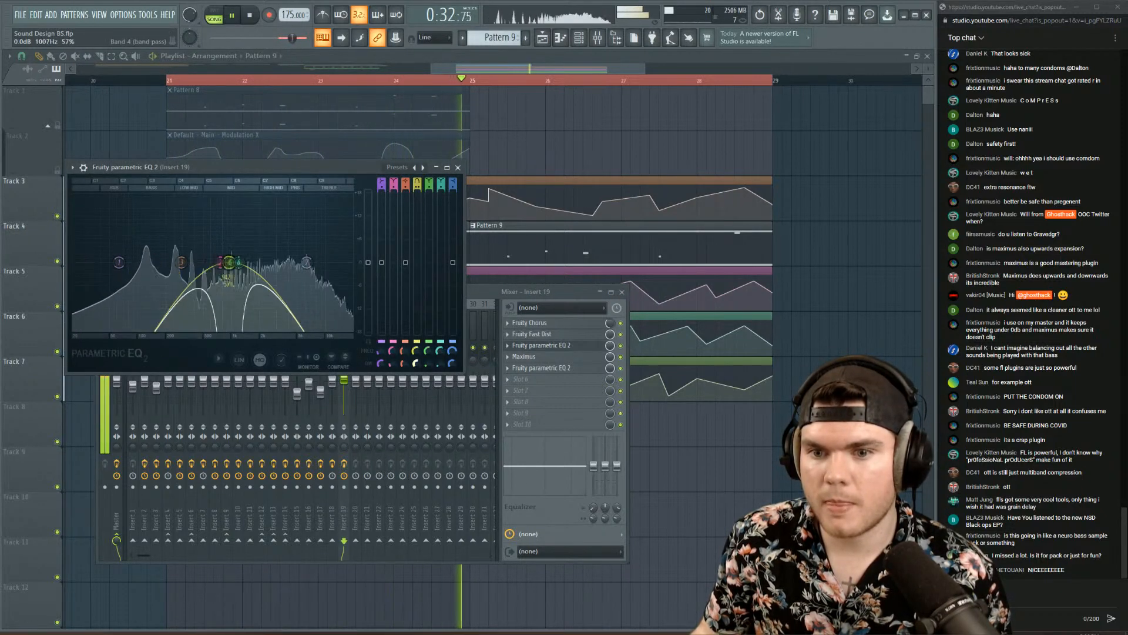
key("space")
left_click(541, 345)
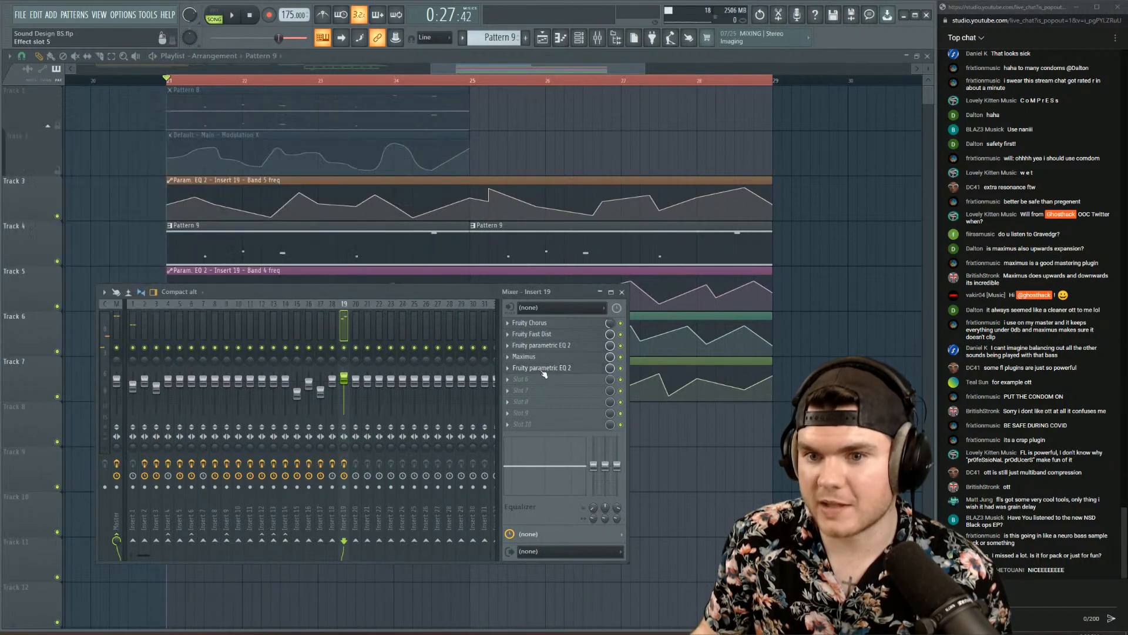
- Move band 2 of the second parametric EQ on Insert 19 to a cut at 210 Hz, 9% wide, and audition it
left_click(541, 367)
left_click_drag(69, 203, 70, 189)
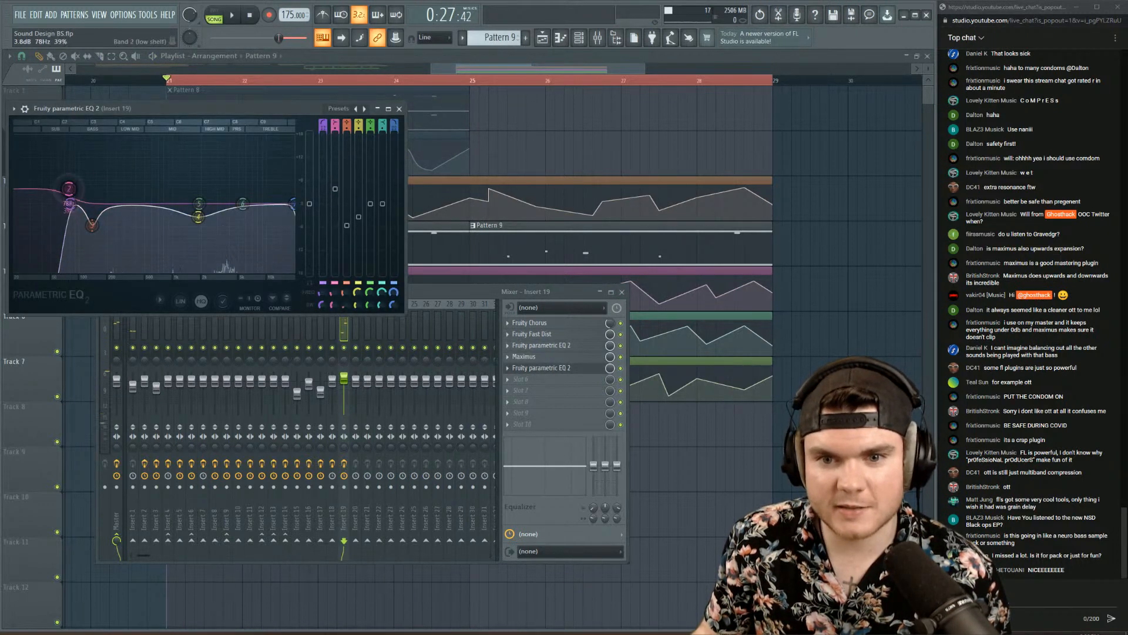
key("space")
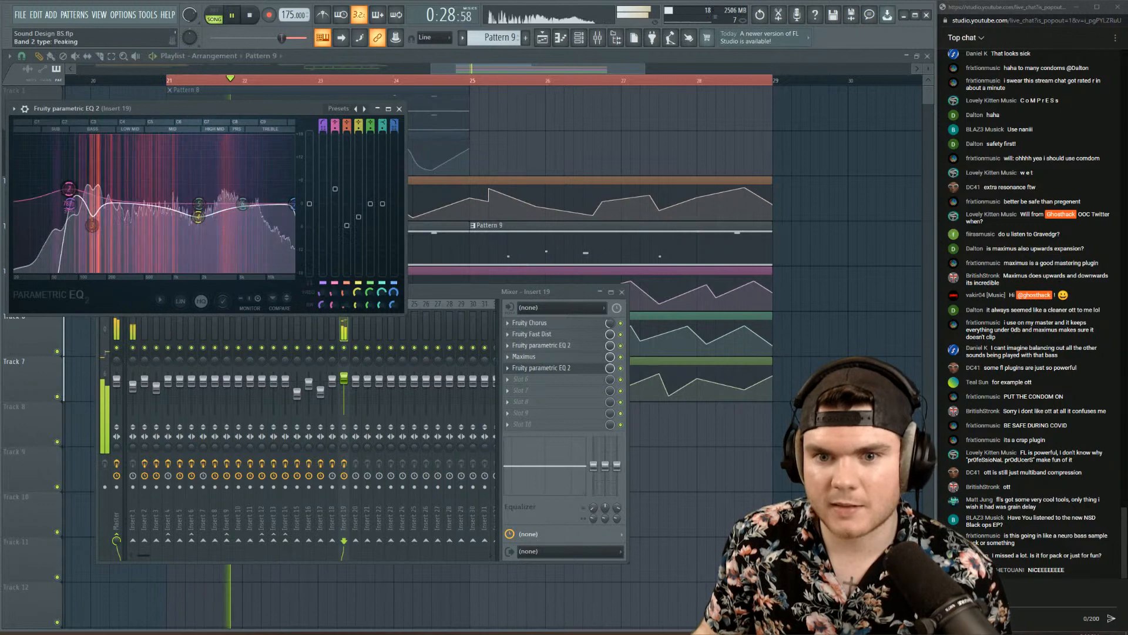
key("space")
left_click_drag(70, 189, 109, 226)
key("space")
key("space")
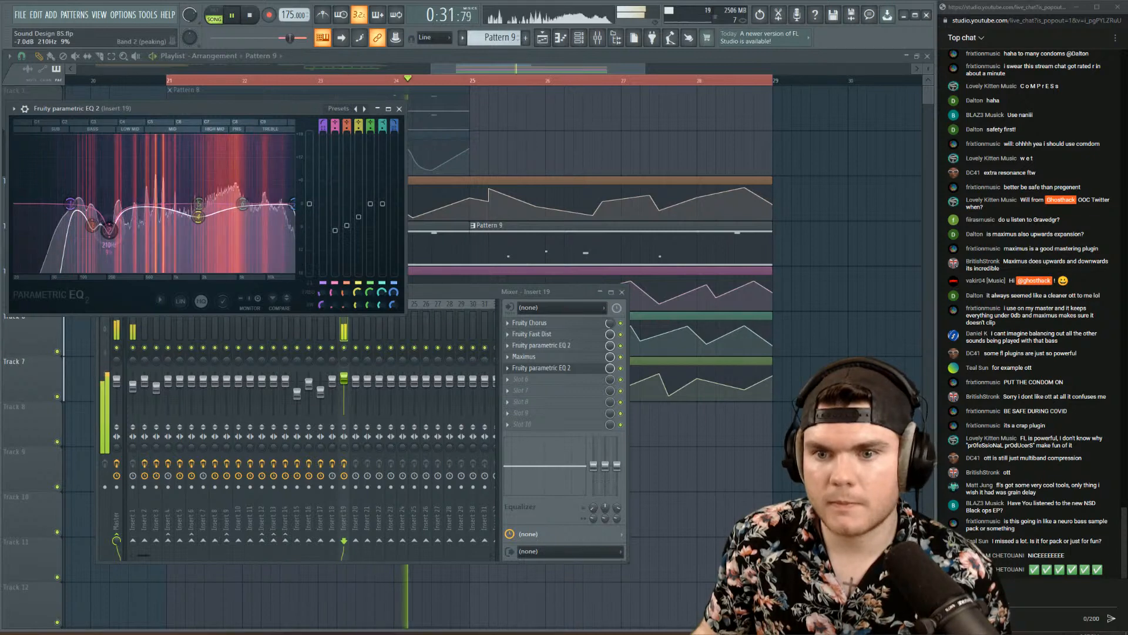
key("space")
left_click(541, 368)
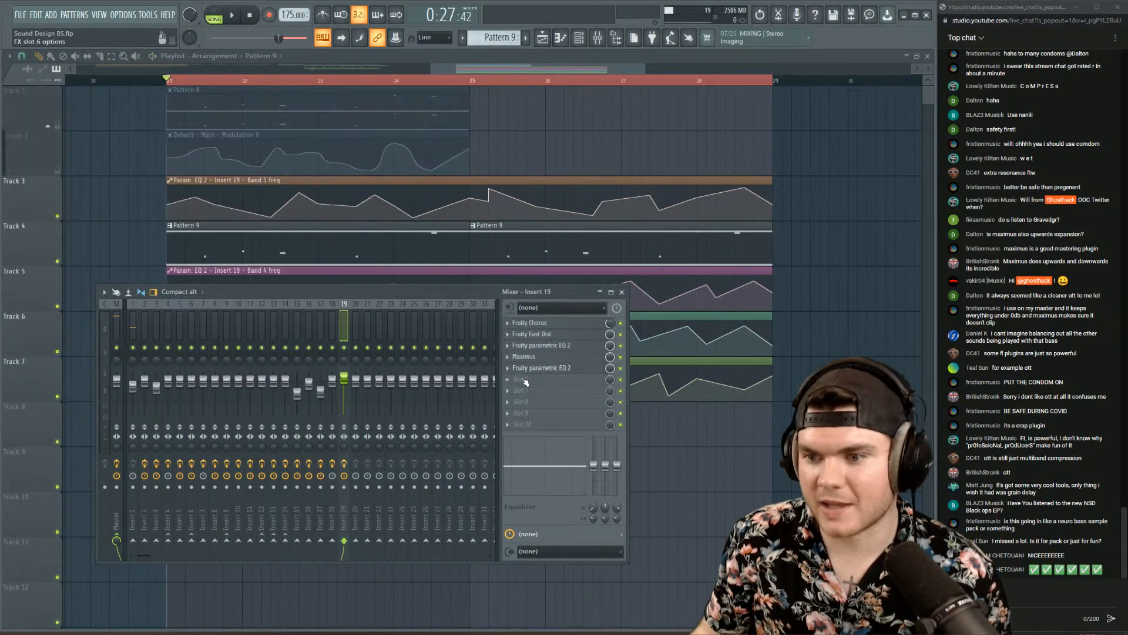
- Add OTT after the second parametric EQ on Insert 19, lowering its Depth to about half and its Time to about two thirds
left_click(521, 379)
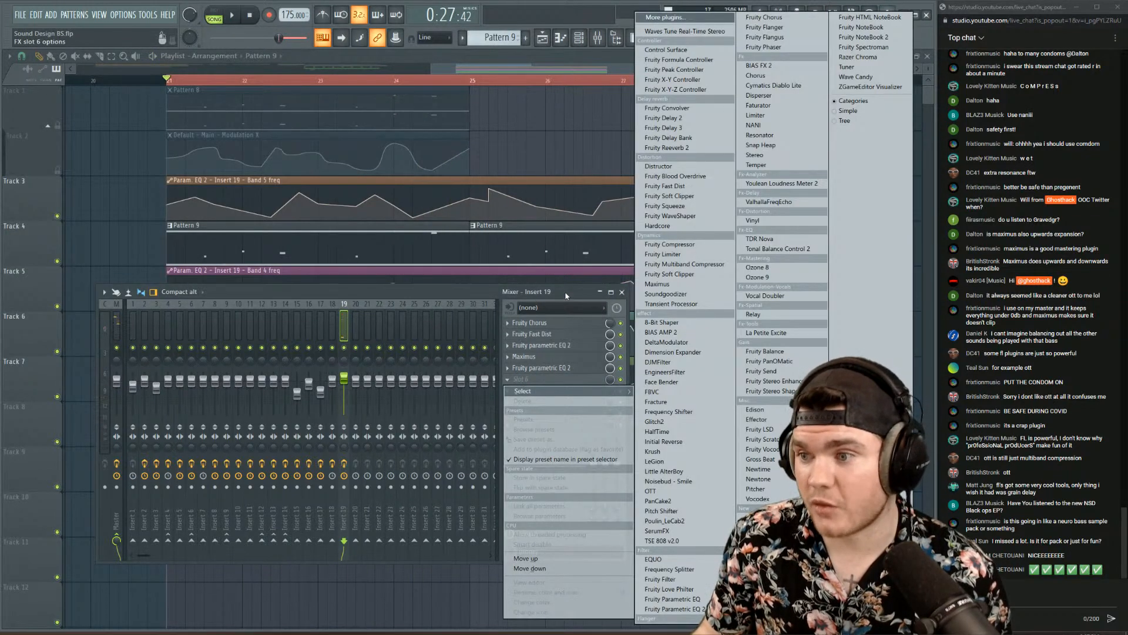
left_click(660, 490)
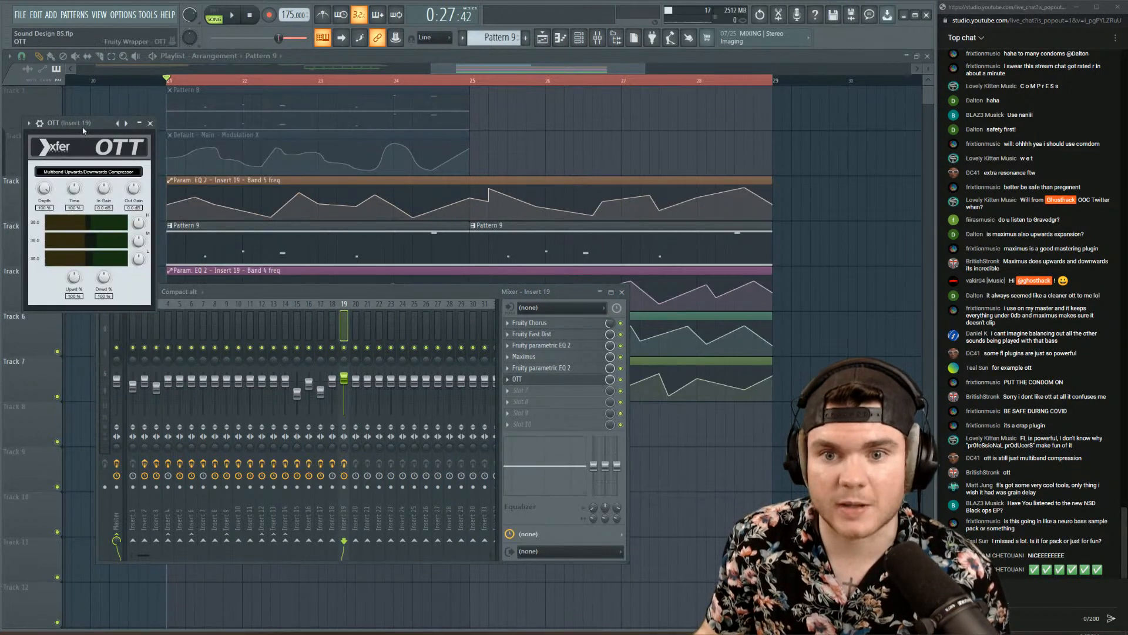
key("space")
left_click_drag(82, 129, 155, 145)
left_click_drag(147, 192, 147, 190)
left_click_drag(116, 205, 113, 242)
left_click_drag(151, 210, 148, 221)
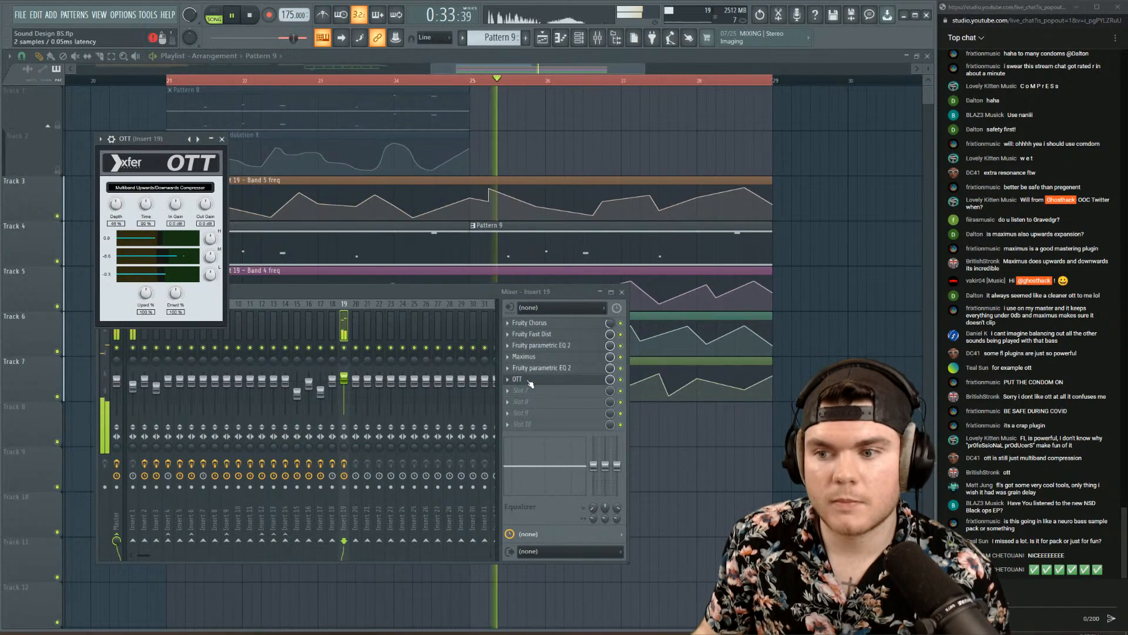
left_click(546, 379)
key("space")
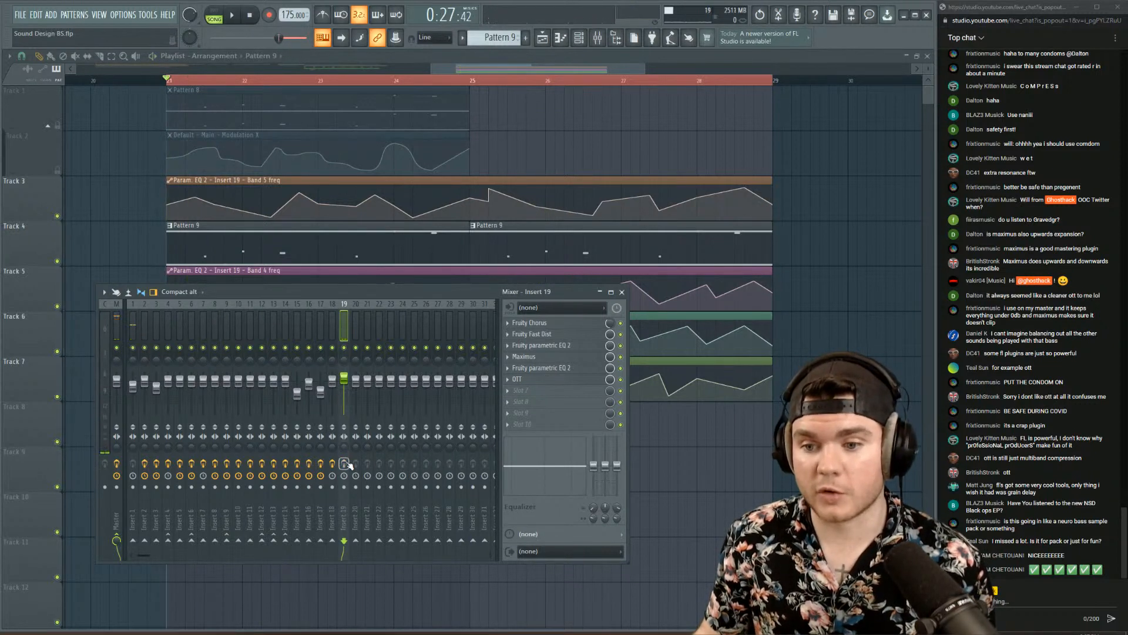
- Play Insert 19 with its effects bypassed and re-enabled, and set the first parametric EQ's band 4 bandwidth to 54%
key("space")
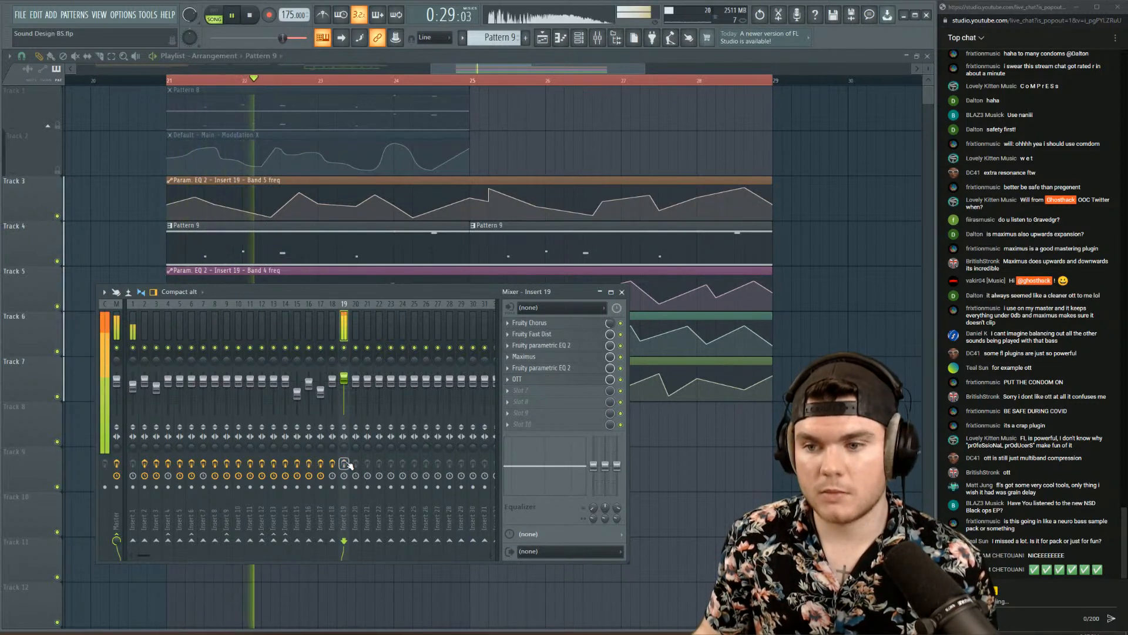
left_click(541, 345)
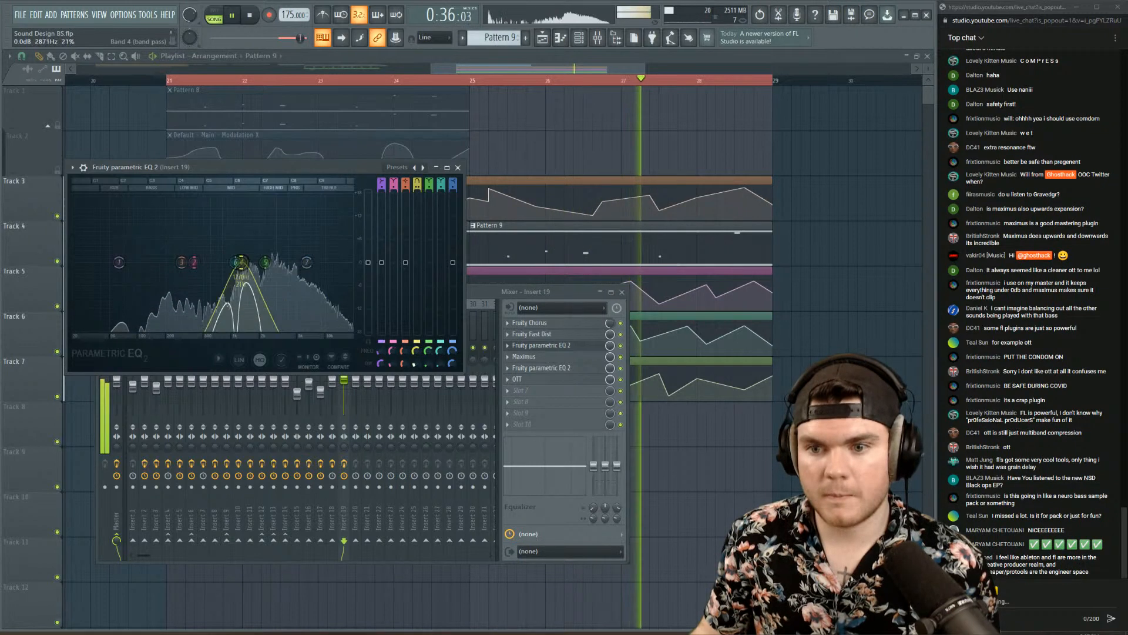
key("space")
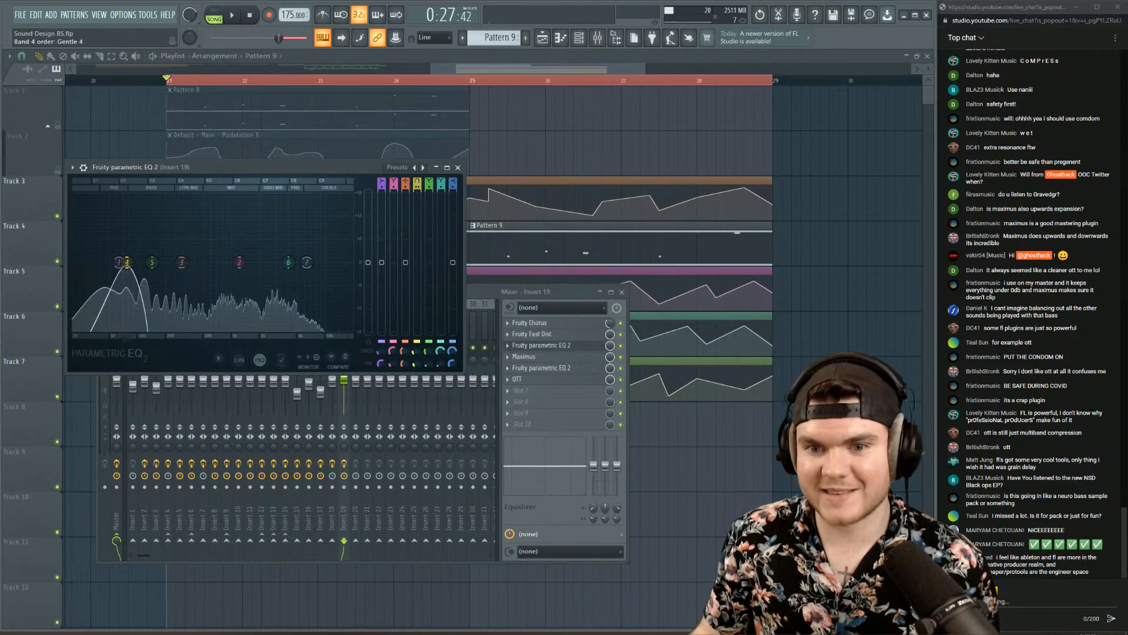
key("space")
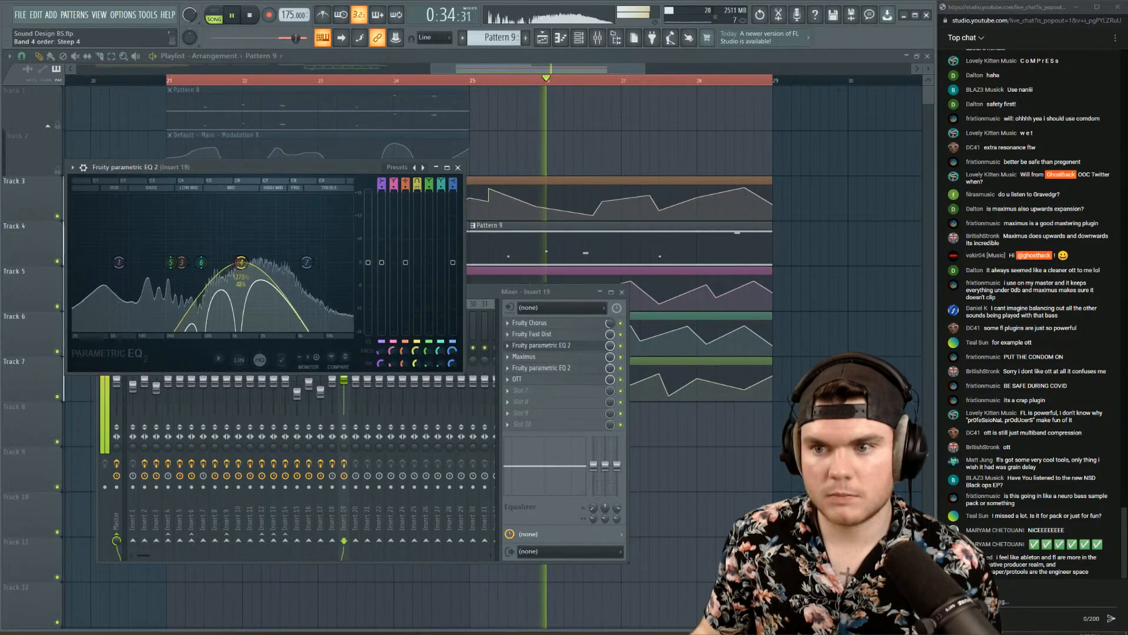
left_click_drag(415, 363, 415, 377)
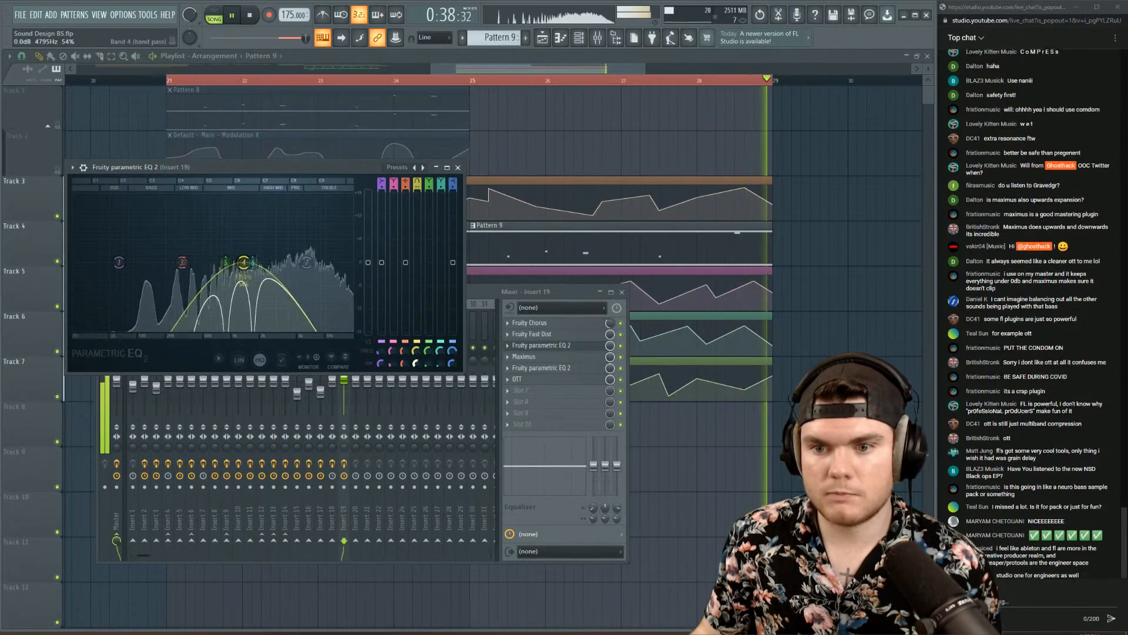
left_click(544, 349)
key("space")
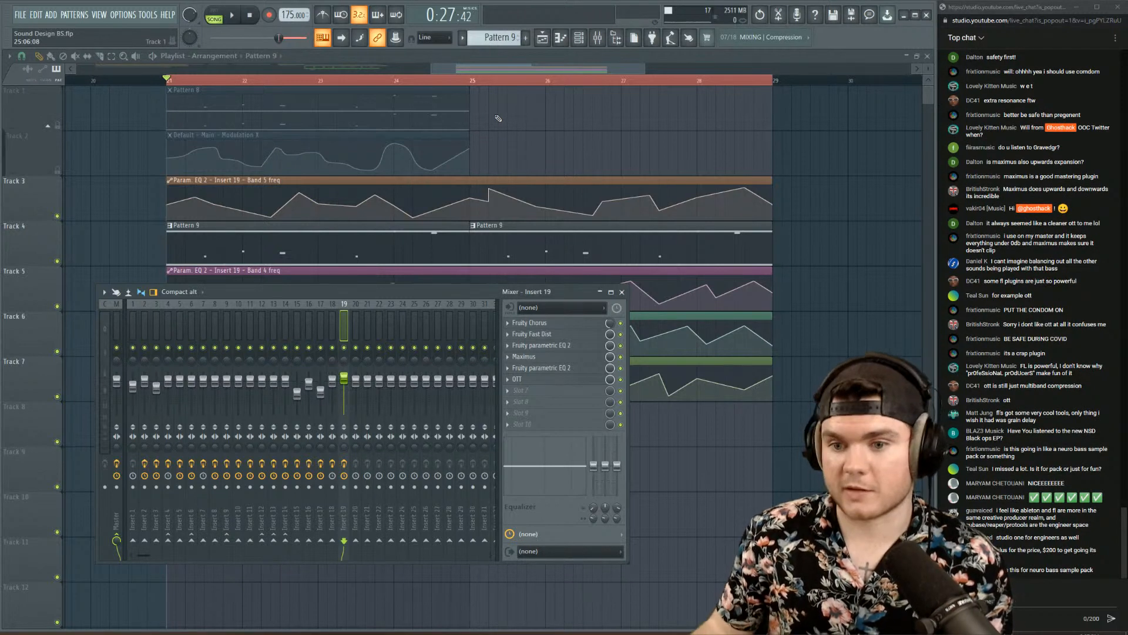
- Add Fruity Limiter to the Master track in the slot ahead of Edison
key("space")
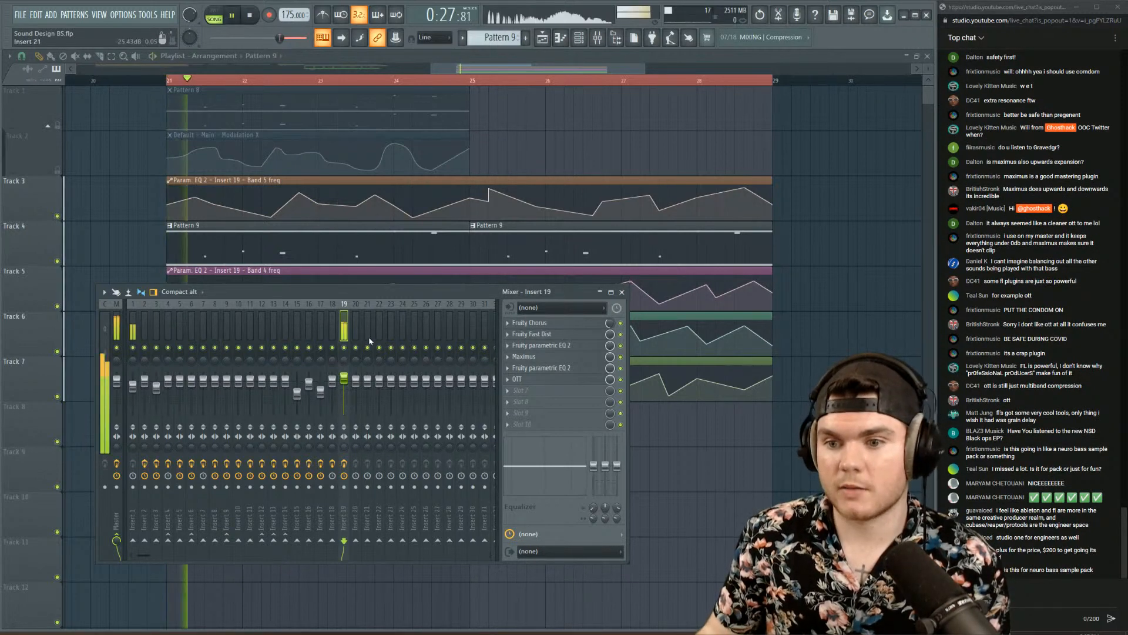
key("space")
left_click(523, 398)
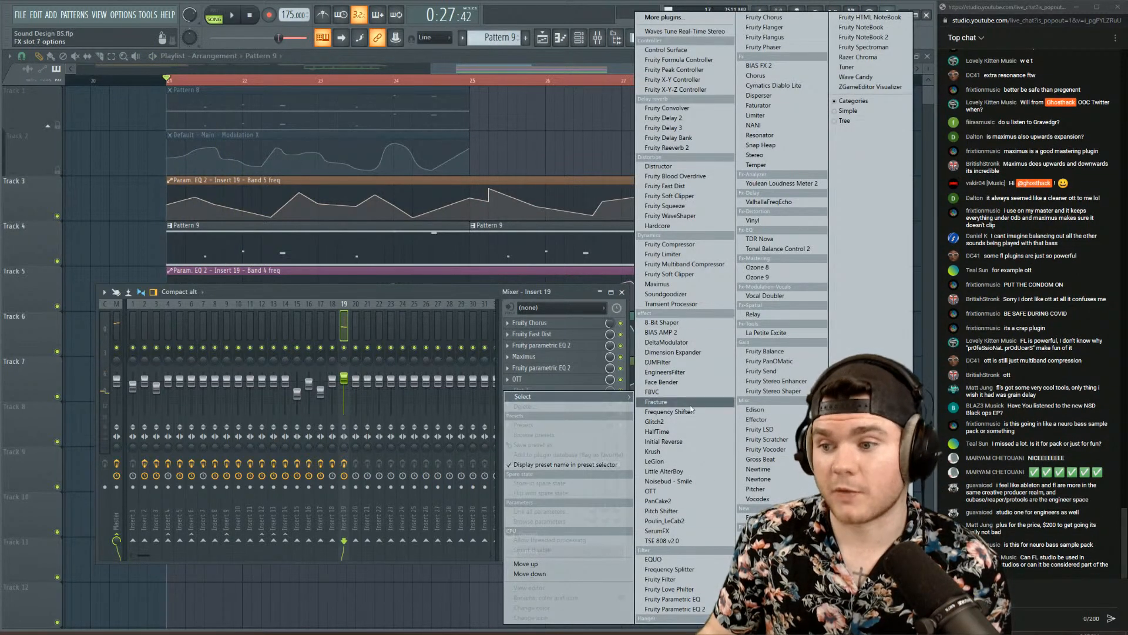
left_click(119, 320)
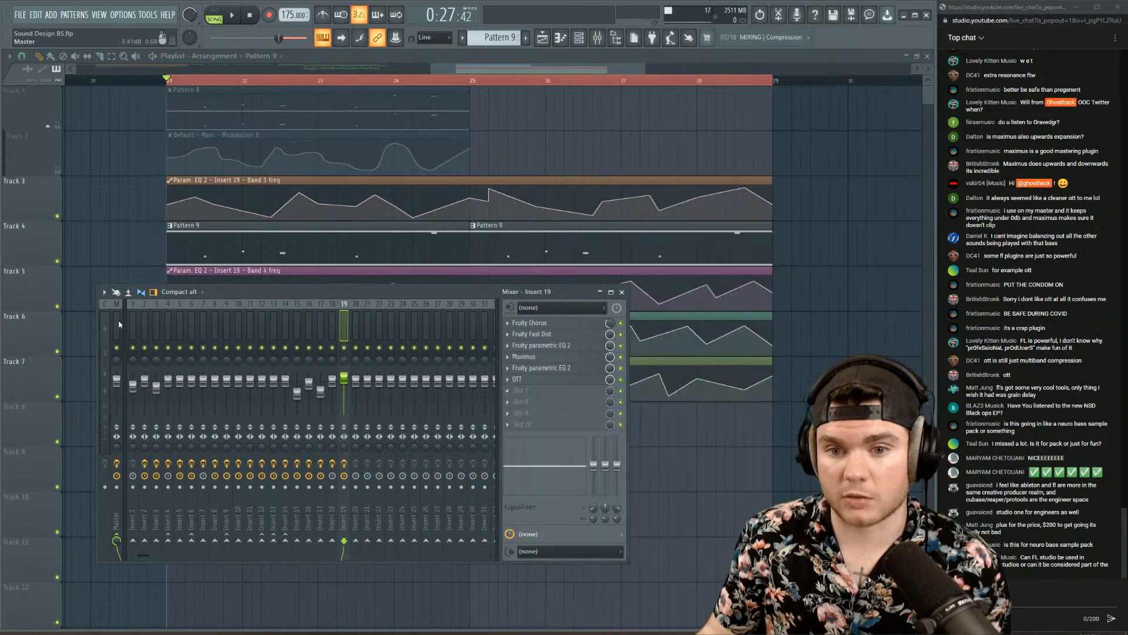
left_click(118, 320)
left_click(535, 335)
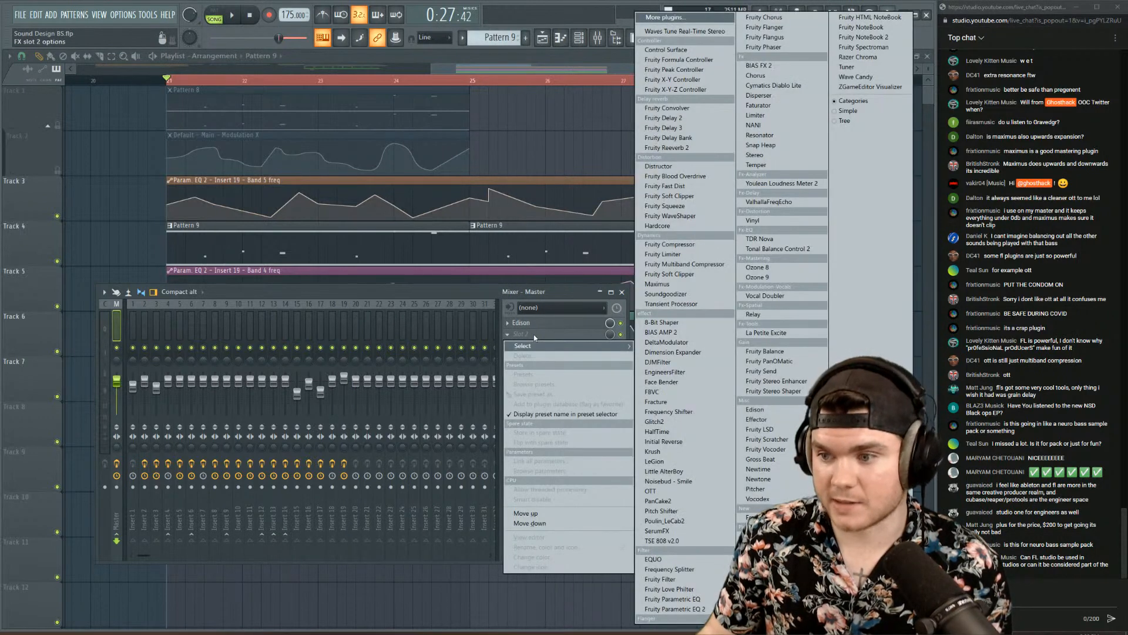
left_click(663, 255)
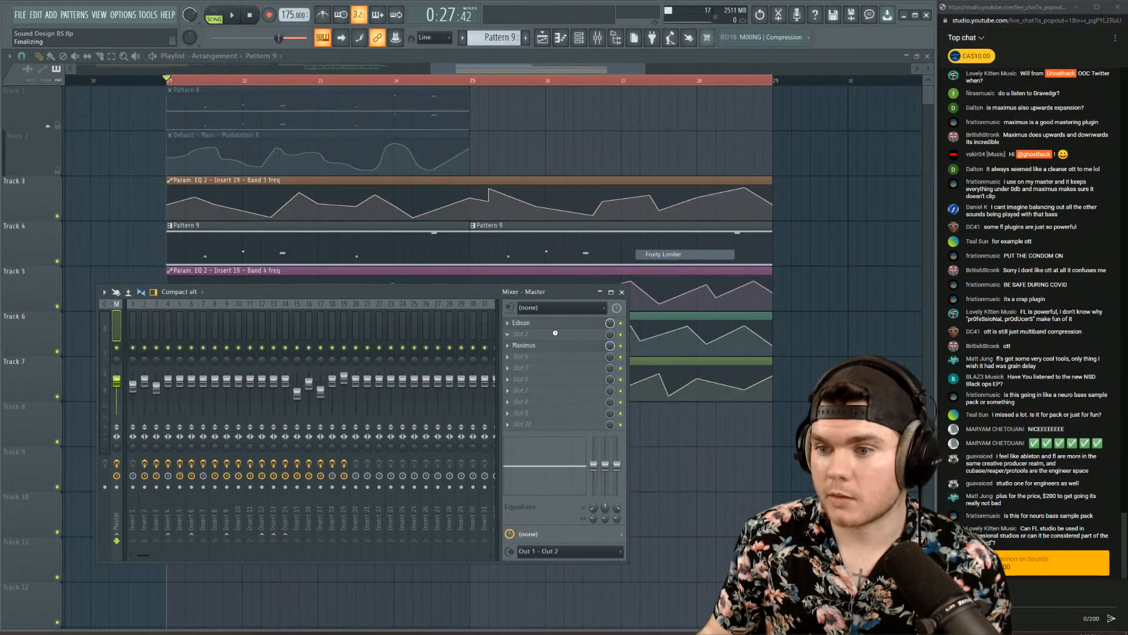
- Lower the limiter's ceiling and set its release to 9.84 ms while the loop plays
key("space")
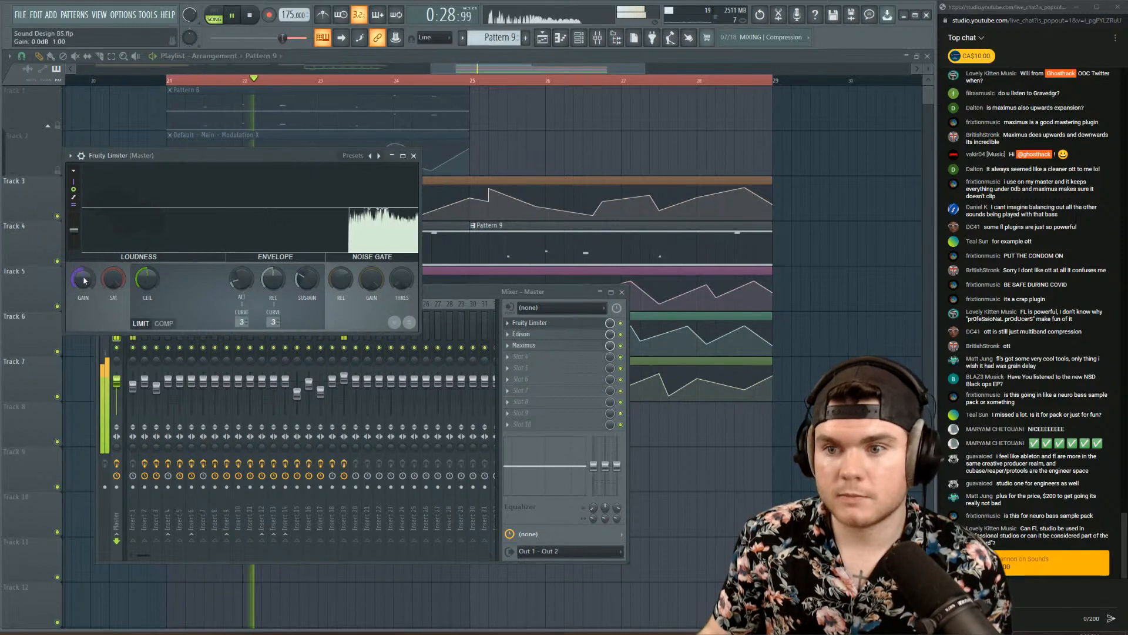
left_click_drag(146, 279, 146, 296)
left_click_drag(273, 278, 272, 305)
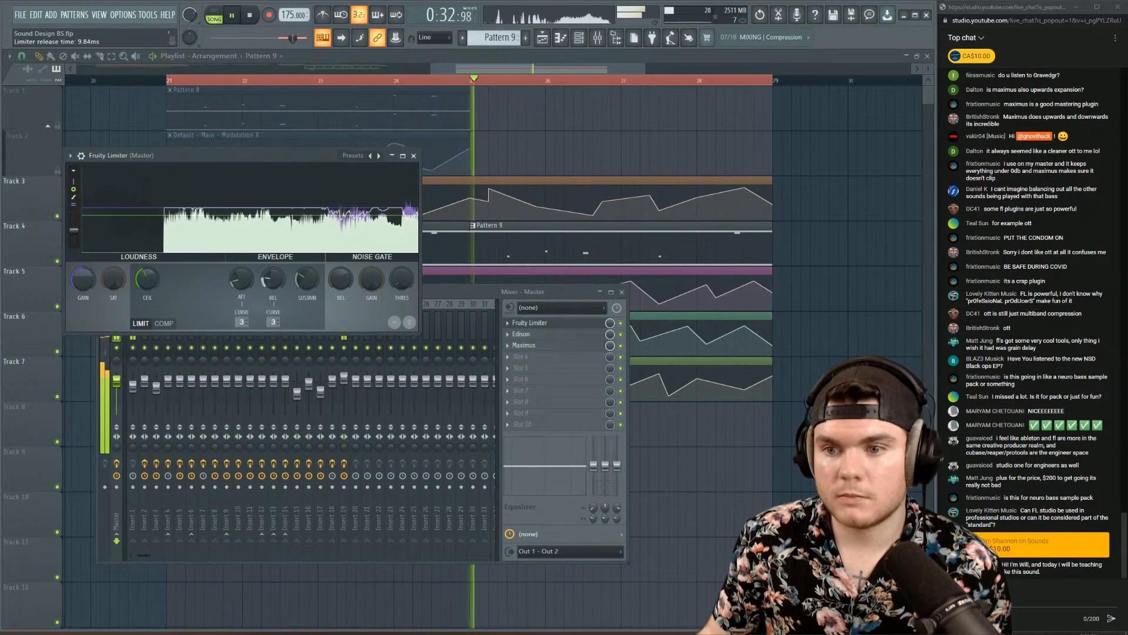
left_click(565, 325)
key("space")
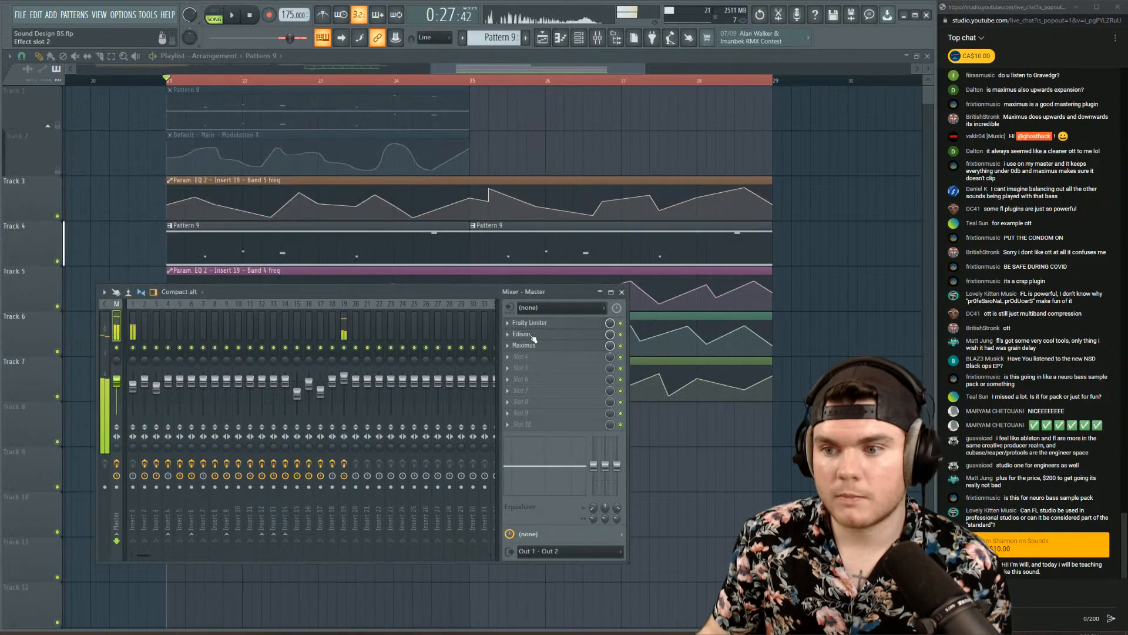
- Clear the old sample in the Master's Edison and record the full bass loop into it
left_click(531, 335)
left_click_drag(419, 265, 833, 304)
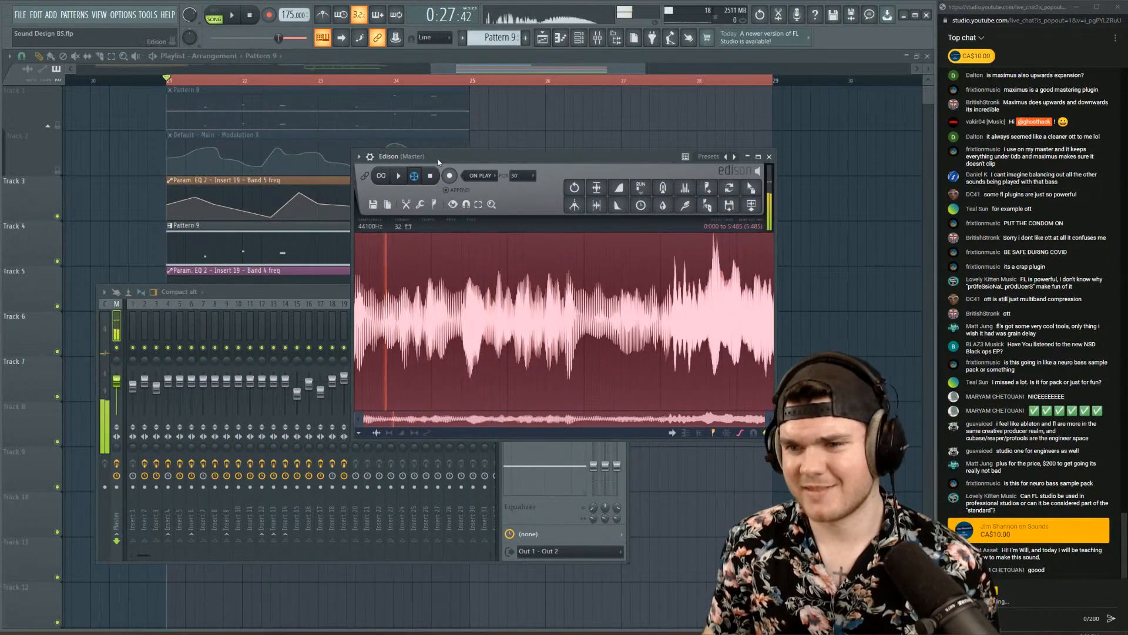
key("Delete")
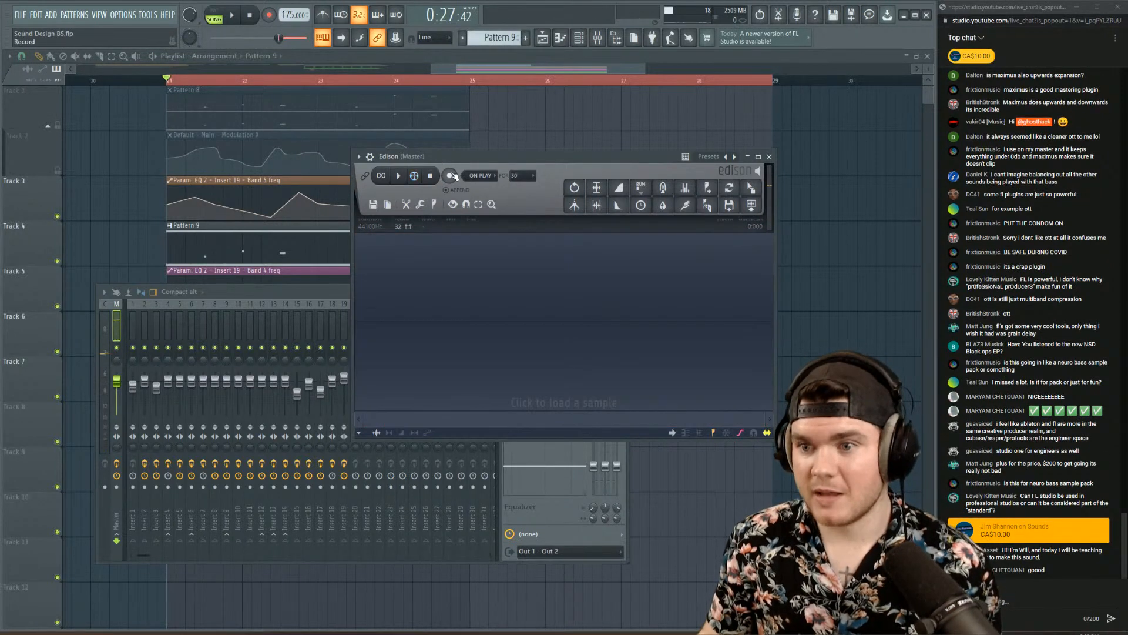
left_click(233, 15)
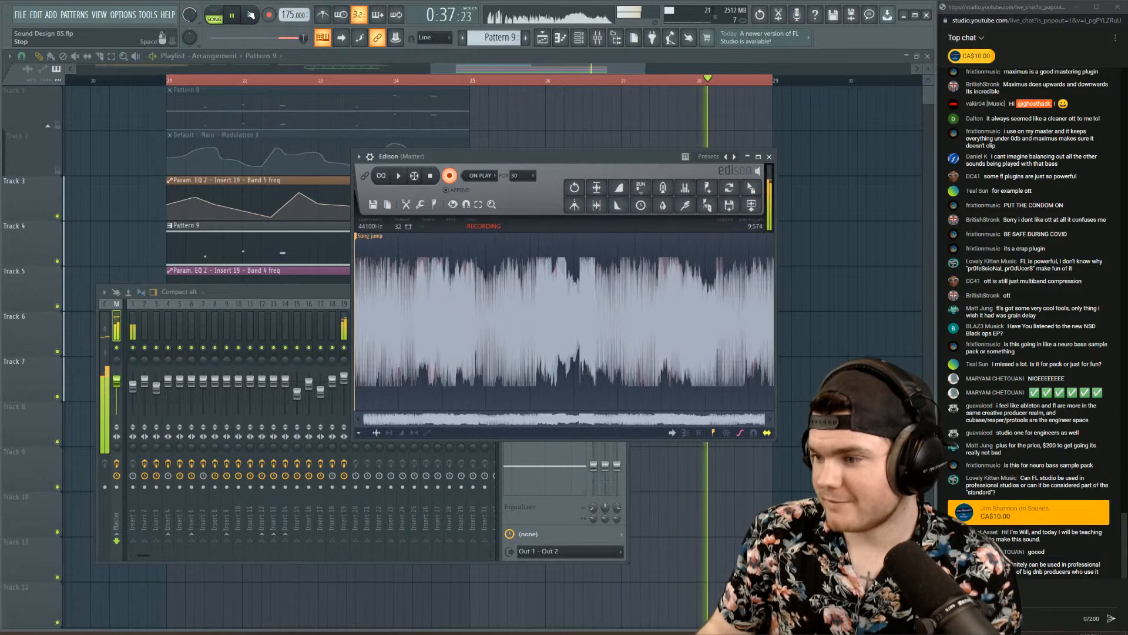
key("space")
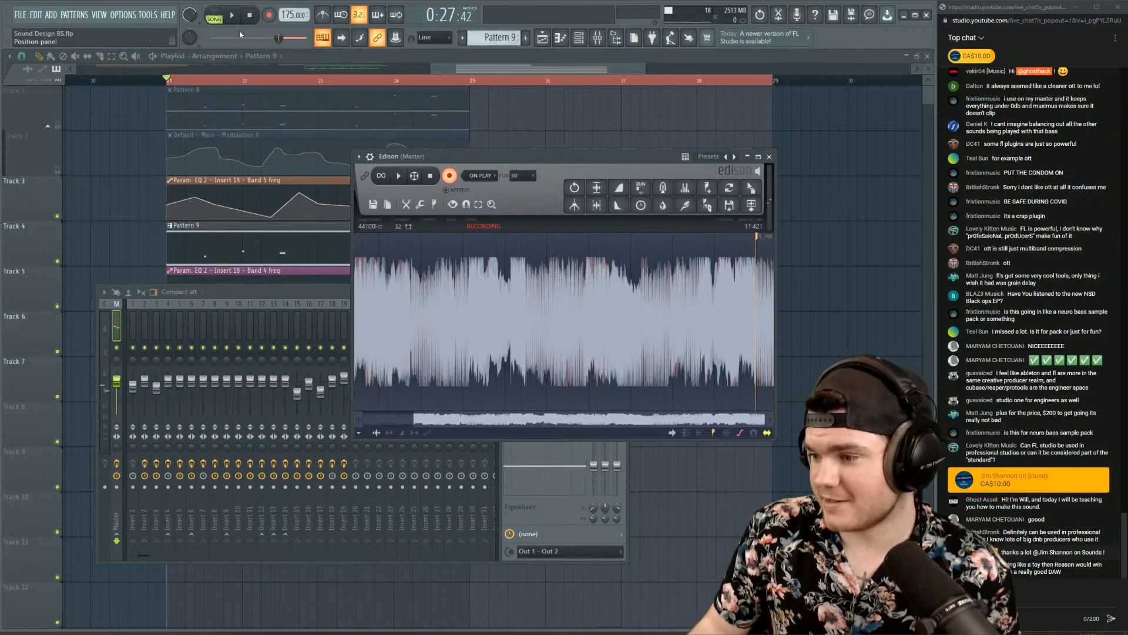
left_click(430, 175)
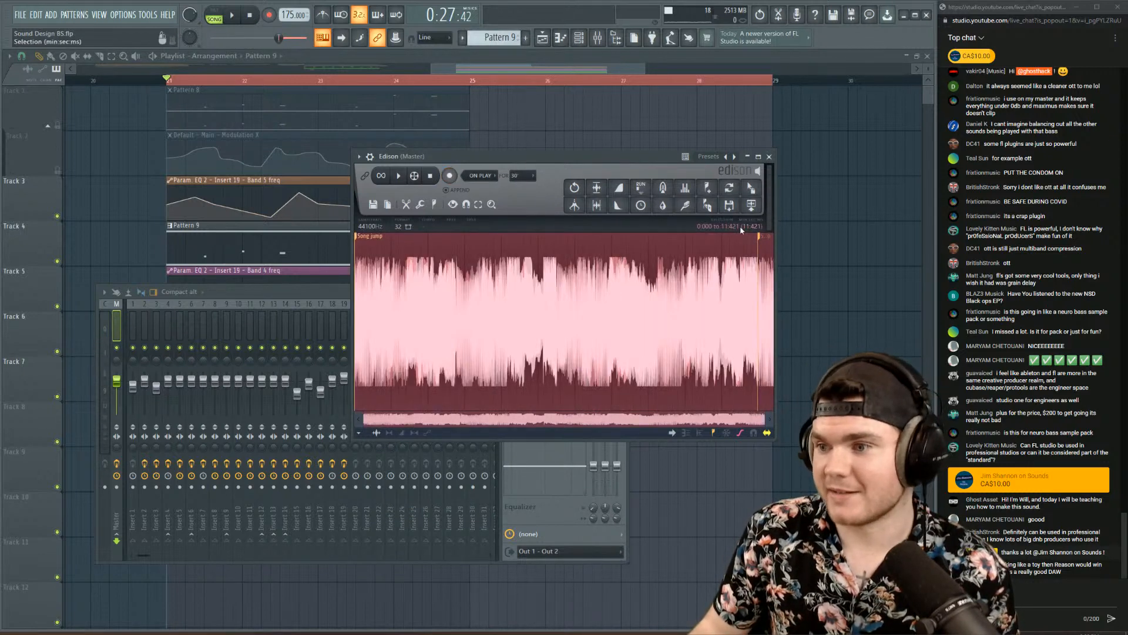
- Trim the excess after the loop end from the recording, delete the song jump marker and normalize the audio
left_click(767, 242)
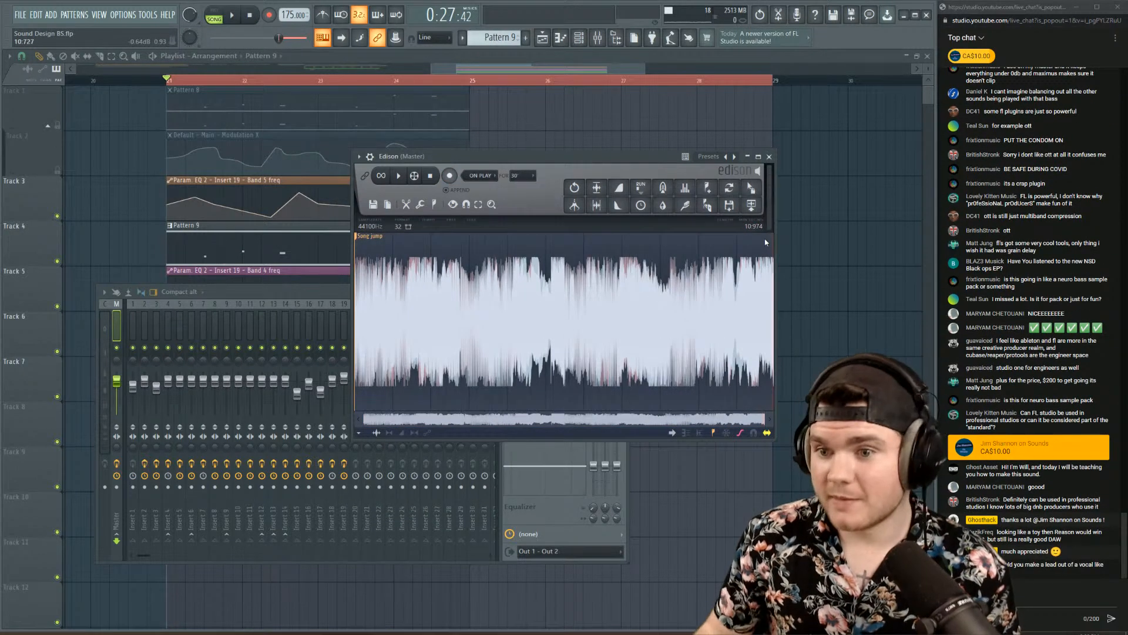
right_click(368, 236)
left_click(385, 246)
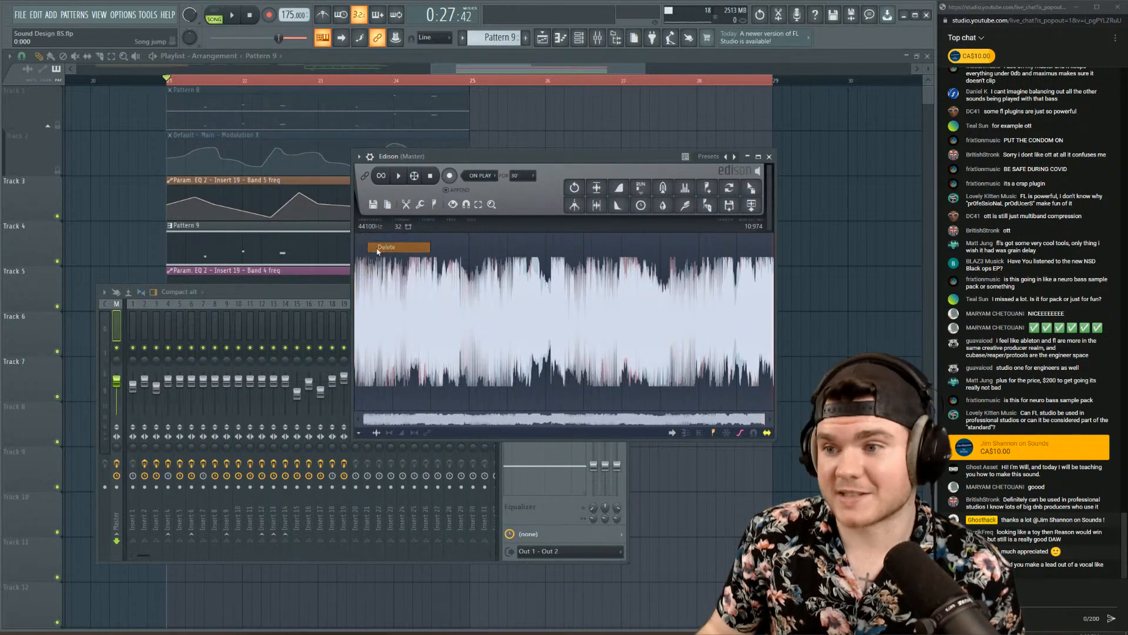
left_click(599, 188)
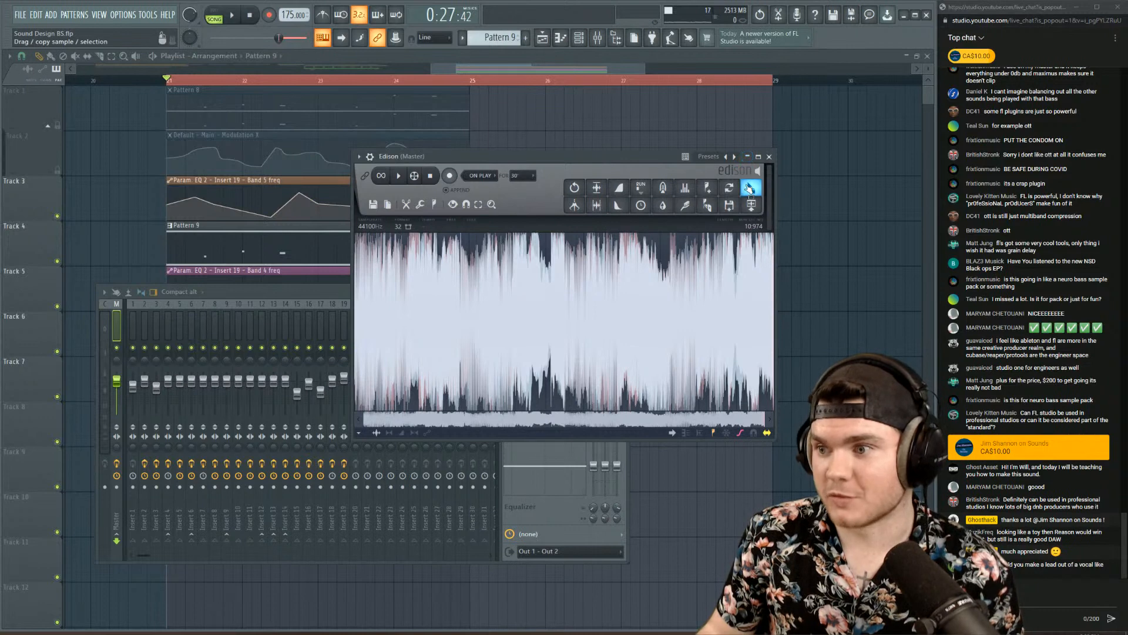
- Place the Edison recording in the playlist after the automation clips and move it to Track 3
left_click_drag(749, 188, 805, 111)
scroll(809, 83, "down", 5)
left_click_drag(668, 80, 494, 82)
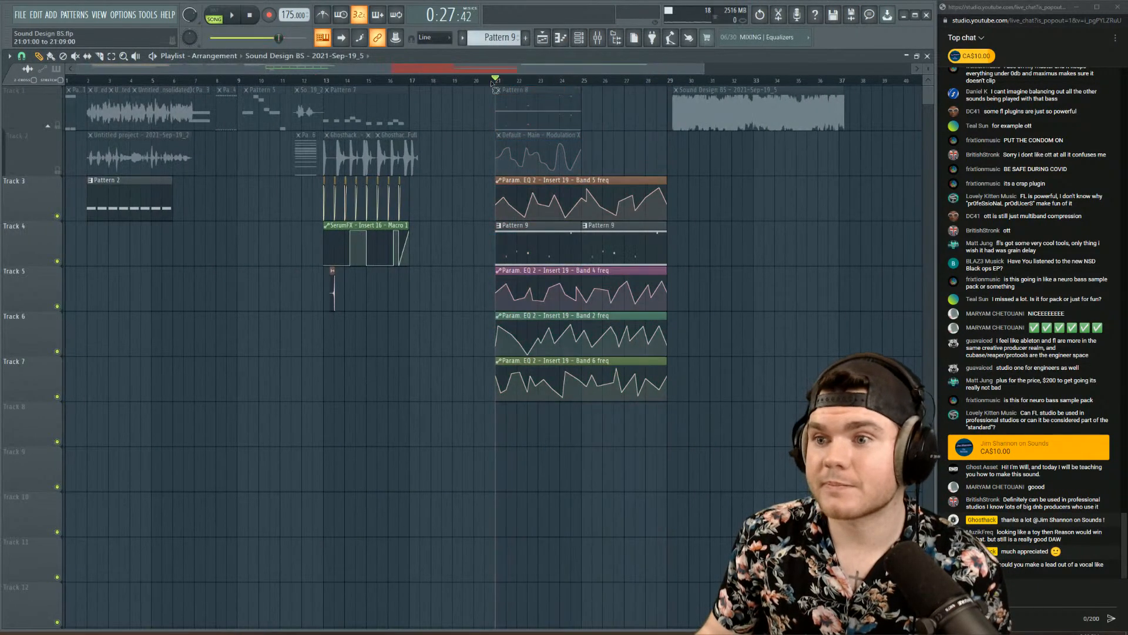
left_click_drag(766, 114, 844, 198)
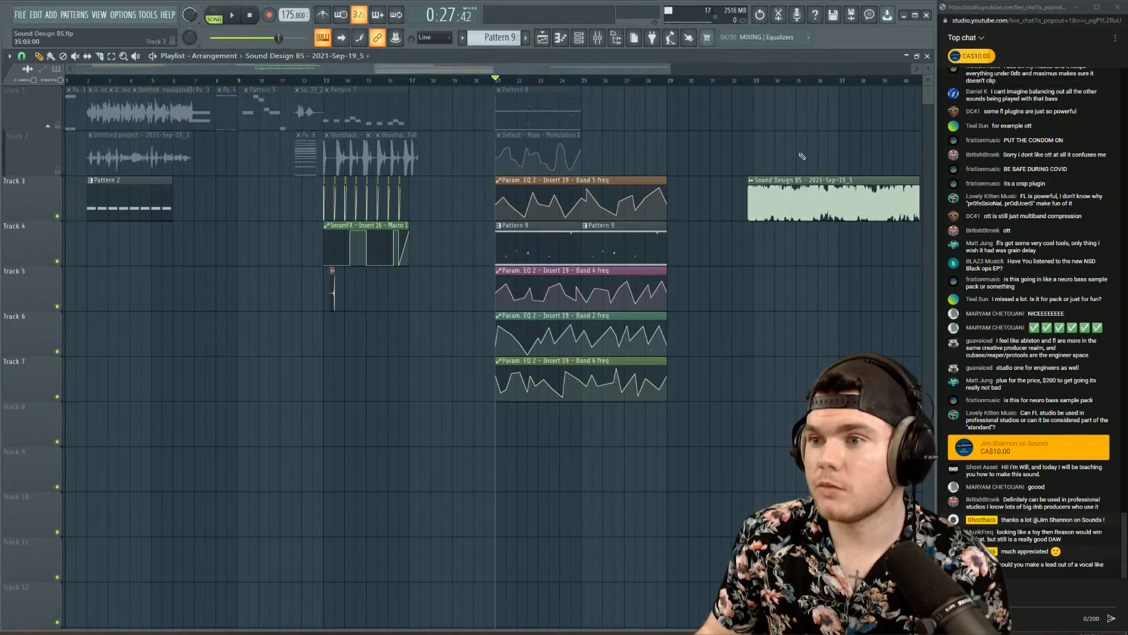
- Align the recorded clip on Track 3 to start at bar 33 and play from there
left_click_drag(632, 71, 736, 77)
scroll(721, 78, "up", 4)
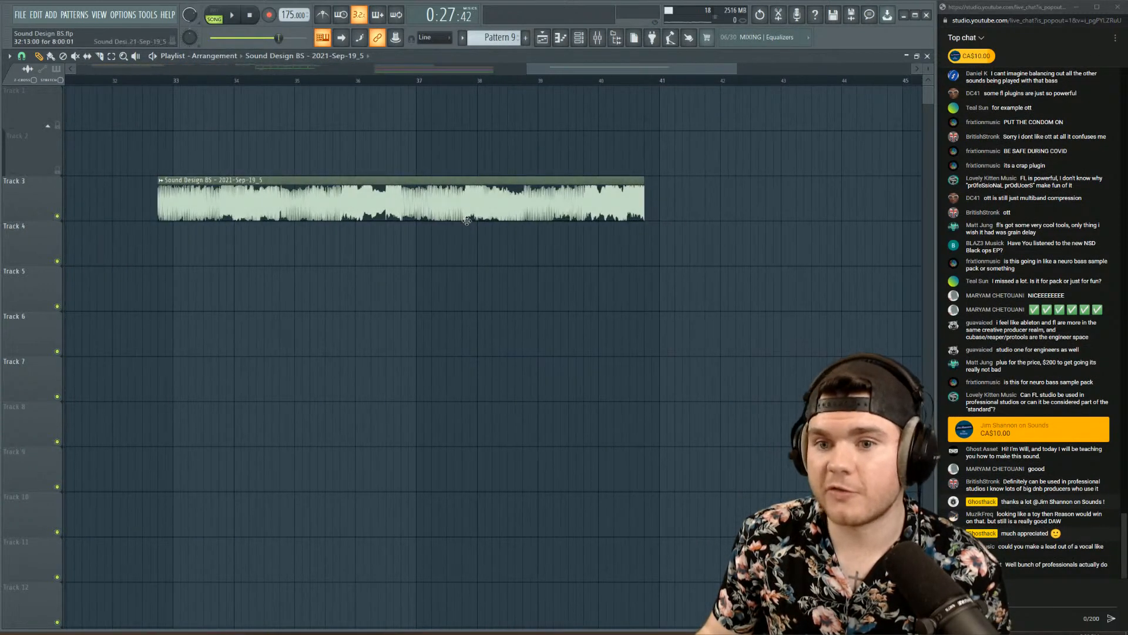
right_click(198, 200)
left_click(176, 197)
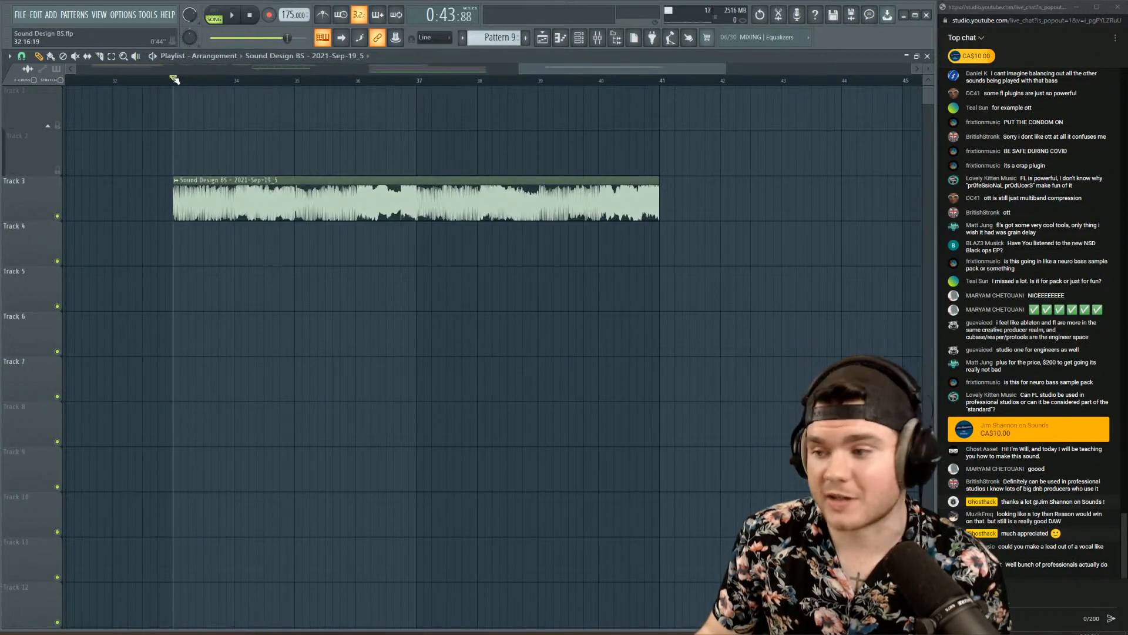
key("space")
- Pitch the recorded clip down to -300 cents with a pitch range of 3 in Resample mode and audition it
double_click(211, 185)
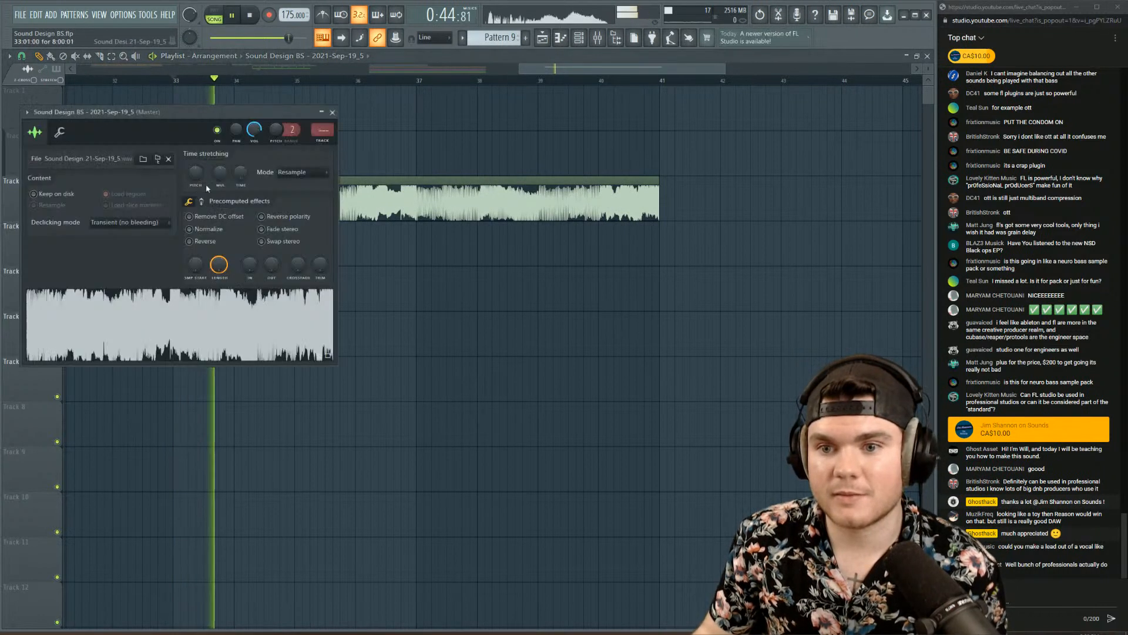
left_click_drag(258, 121, 292, 176)
key("space")
key("space")
left_click(348, 114)
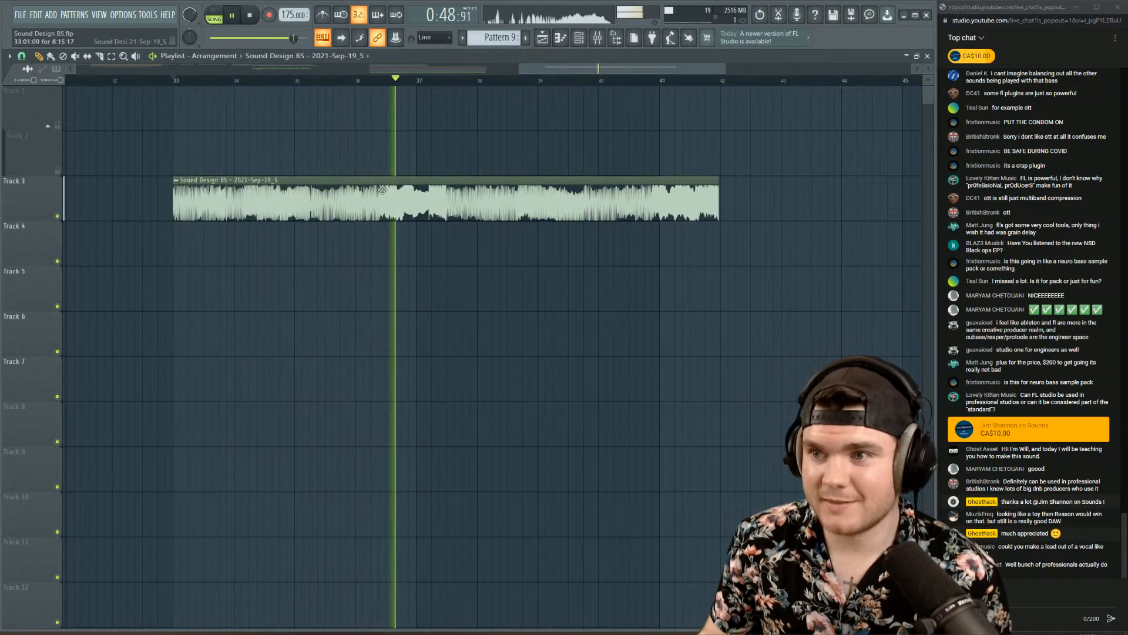
double_click(367, 209)
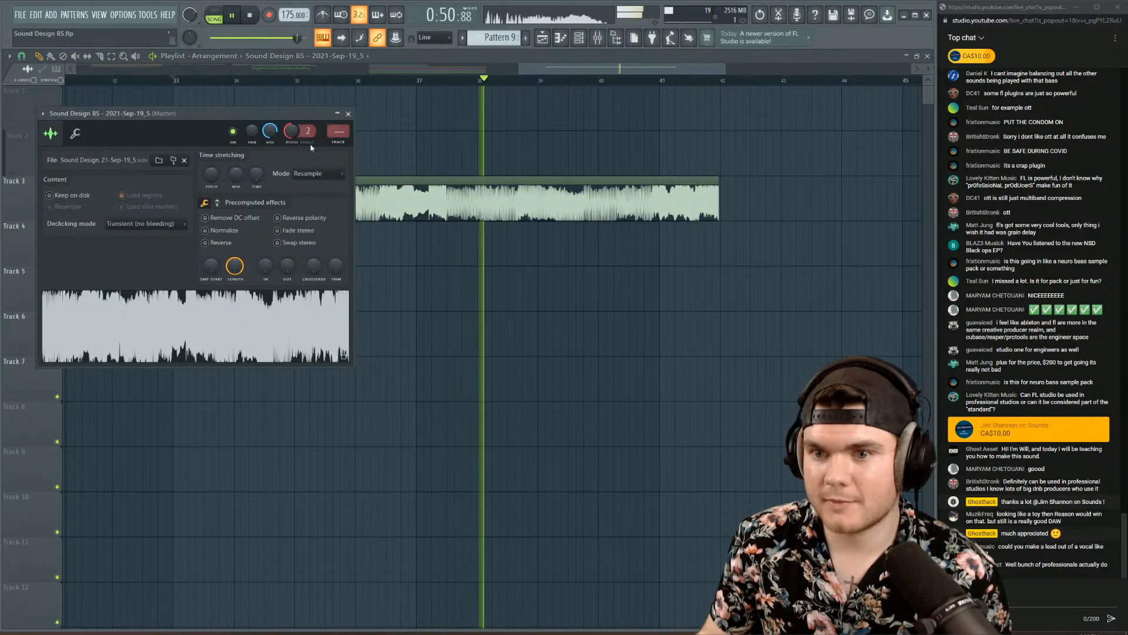
key("space")
left_click_drag(292, 130, 292, 153)
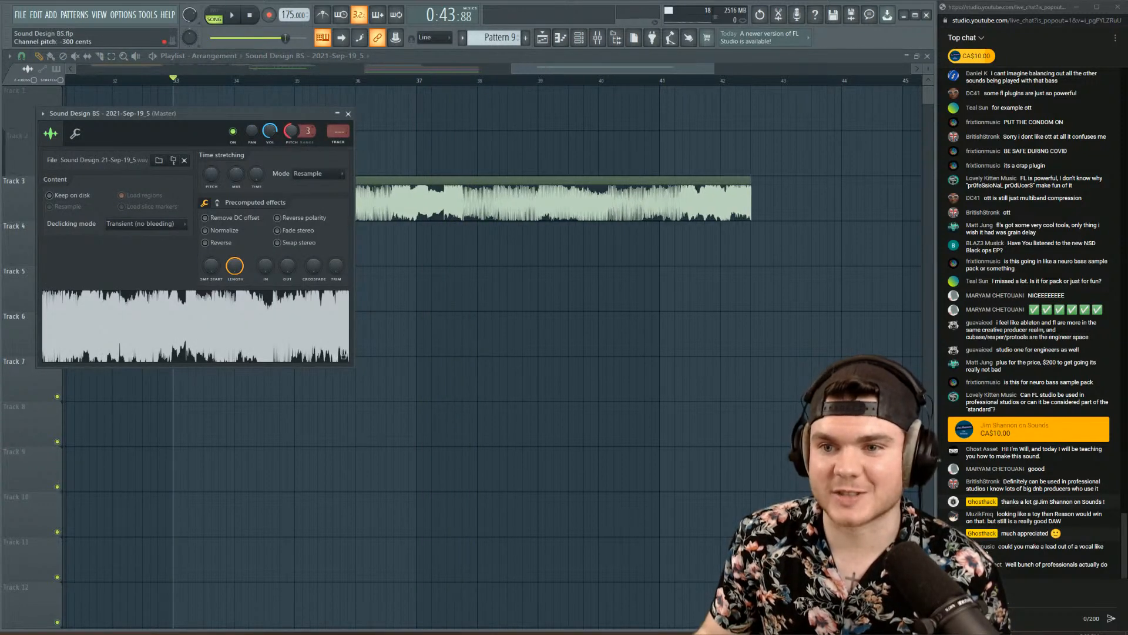
left_click(347, 114)
key("space")
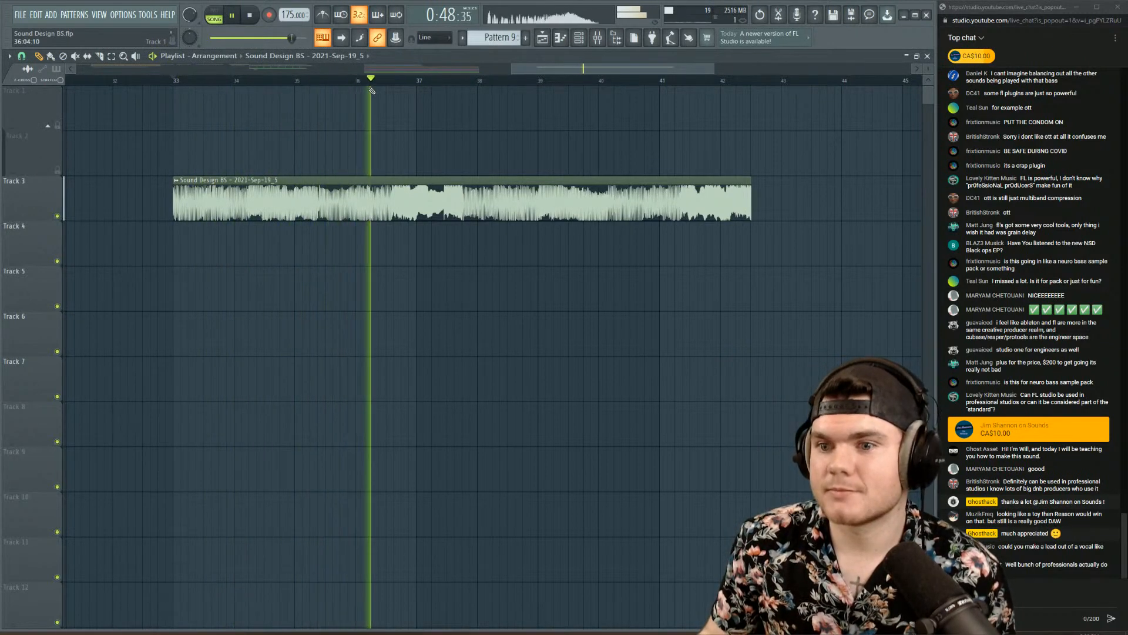
- Route the recorded clip to mixer Insert 21 and show that insert in the mixer
double_click(376, 177)
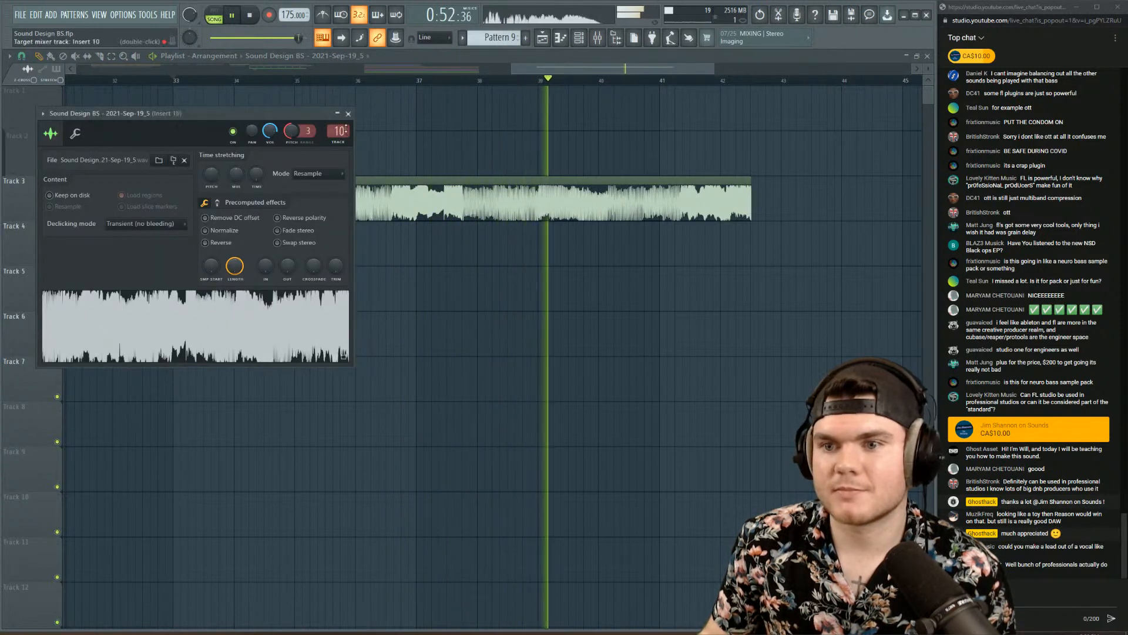
left_click_drag(345, 134, 346, 129)
scroll(346, 129, "up", 3)
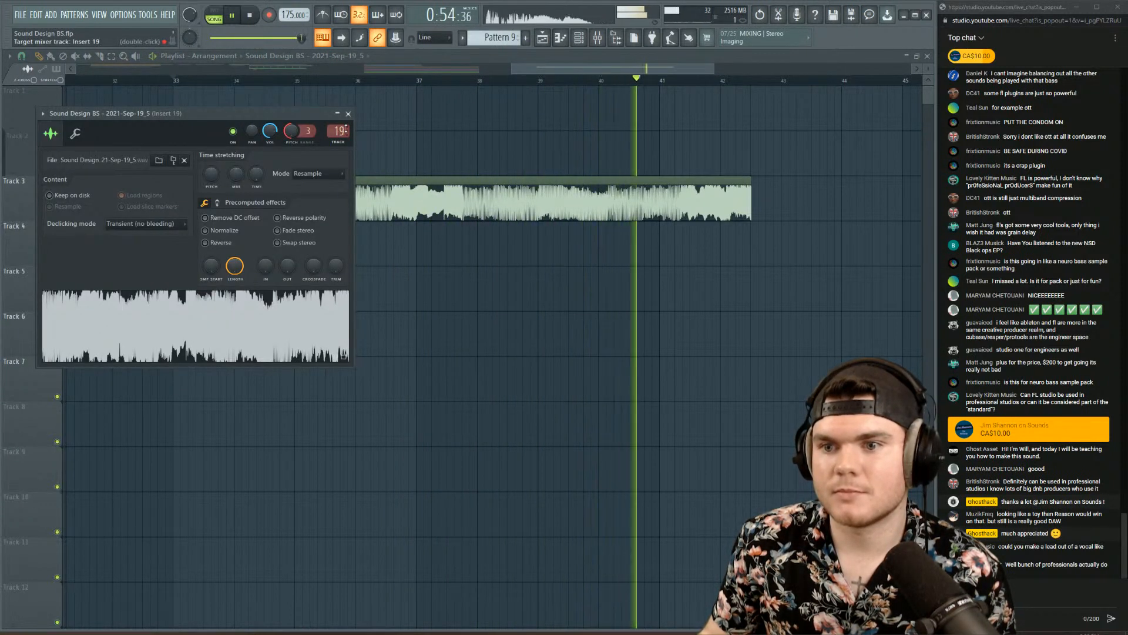
scroll(346, 129, "up", 2)
left_click_drag(303, 38, 287, 38)
key("F6")
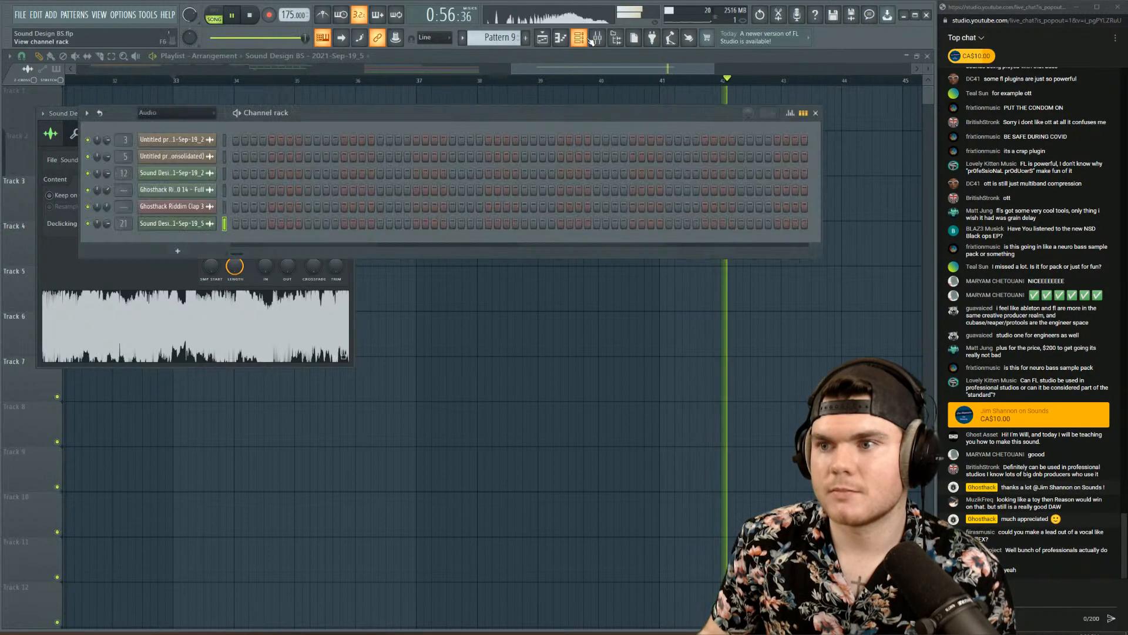
key("space")
key("F9")
- Add Krush to Insert 21, turn off its filter and dry signal, and set dwsp to 16.3%
left_click(520, 322)
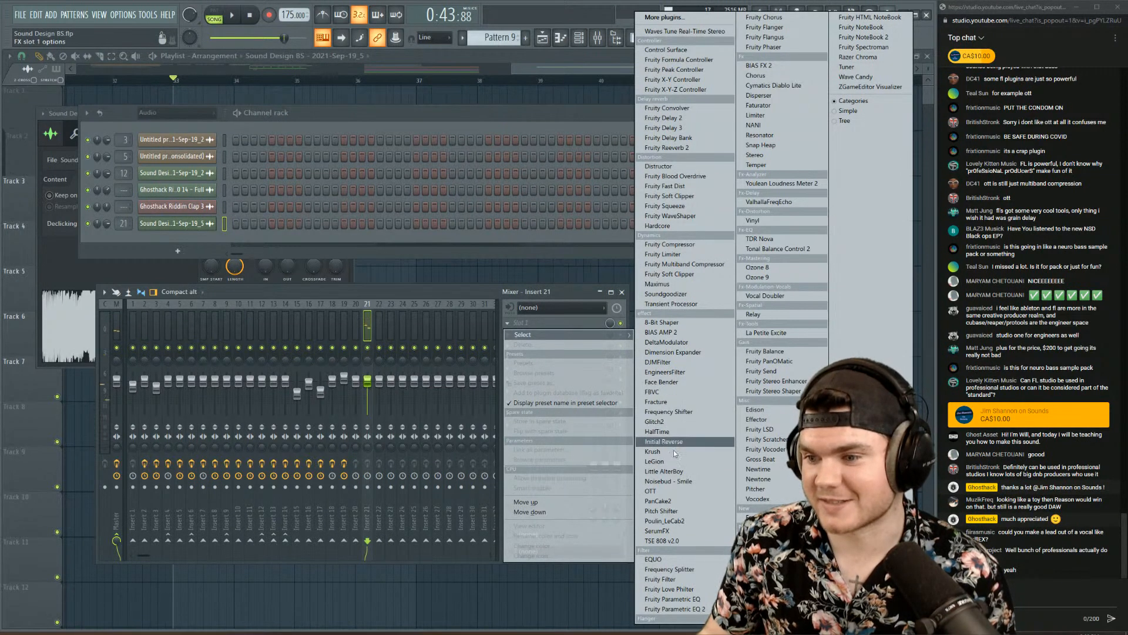
left_click(654, 451)
key("space")
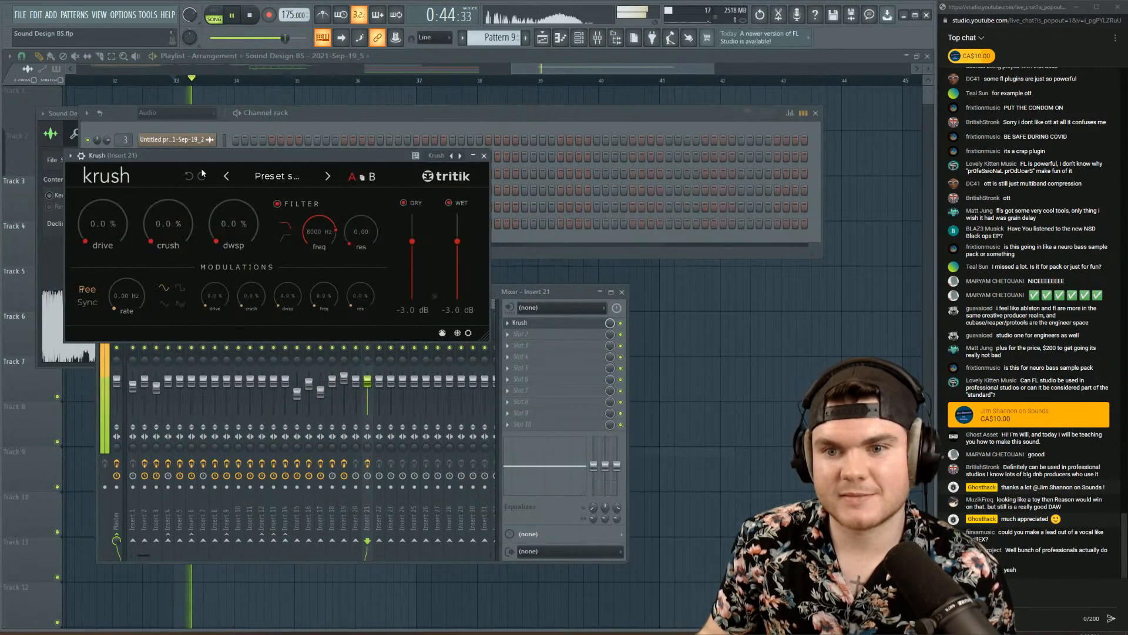
left_click(277, 204)
left_click(404, 202)
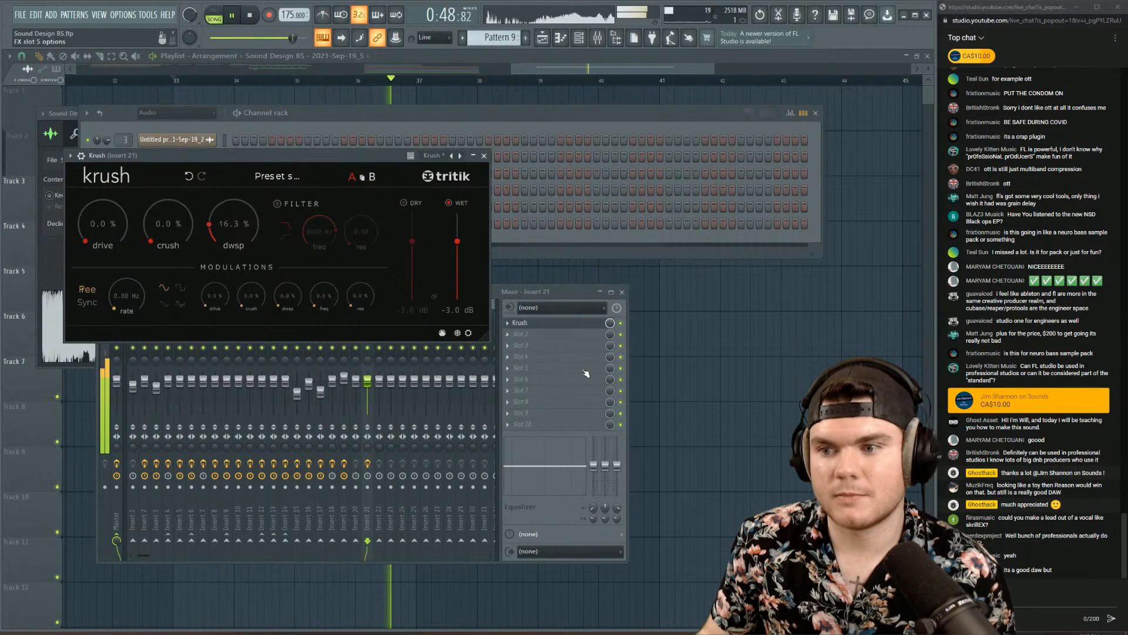
- Reduce the Krush mix level on Insert 21 to about 42%, audition the clip and close the open windows
left_click_drag(610, 323, 609, 364)
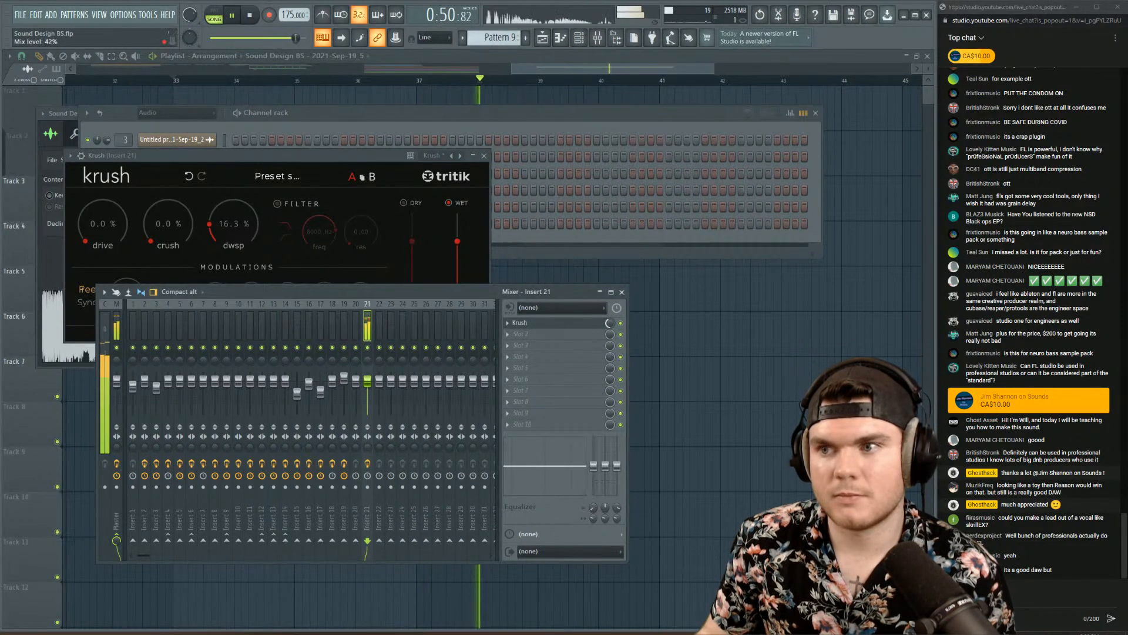
left_click(568, 325)
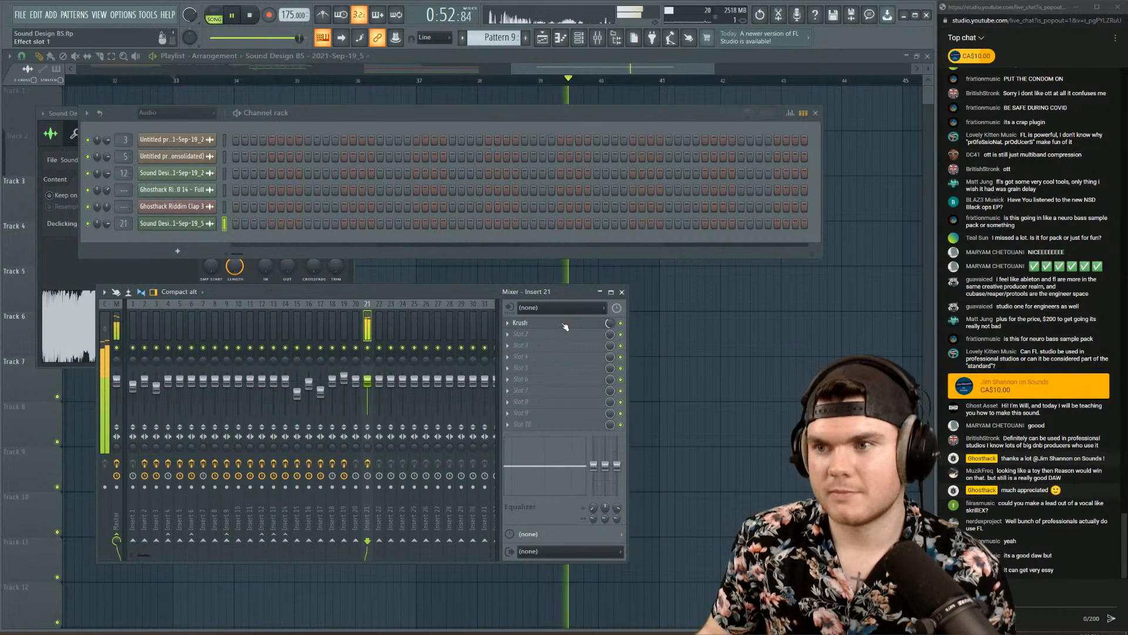
key("space")
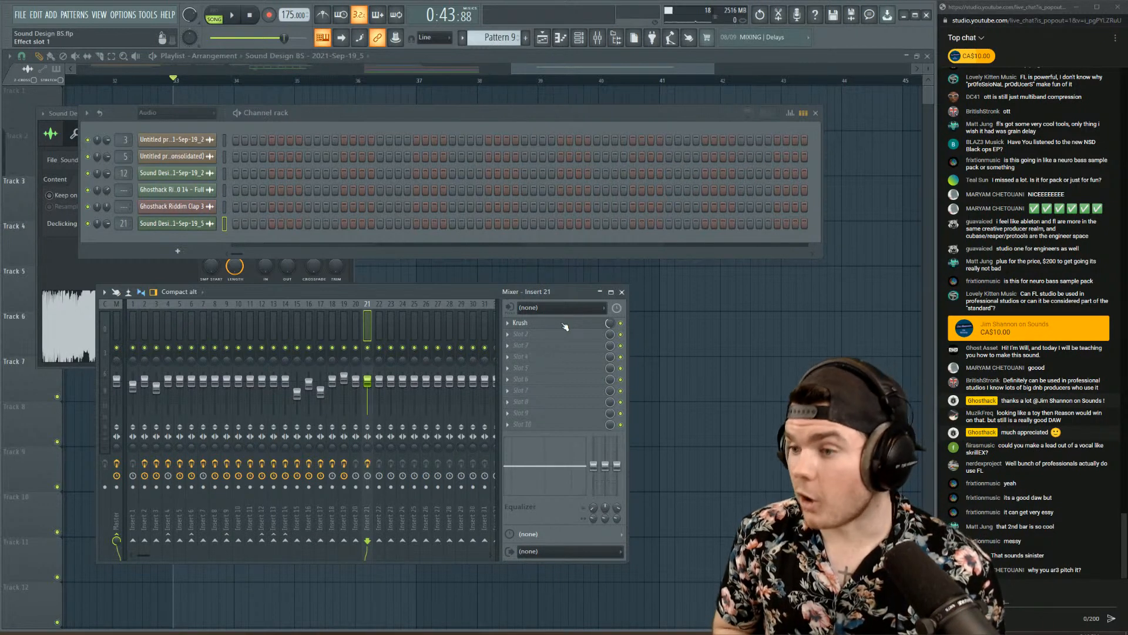
key("F12")
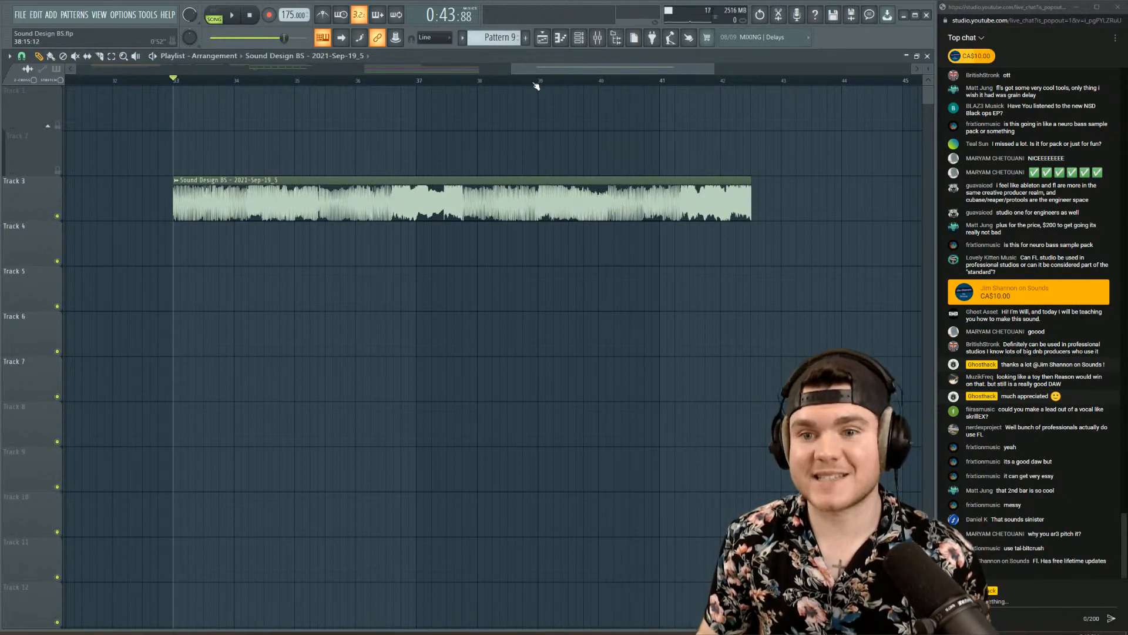
- Audition the resampled bass clip on Track 3 from bar 33
scroll(536, 86, "down", 5)
scroll(592, 86, "up", 4)
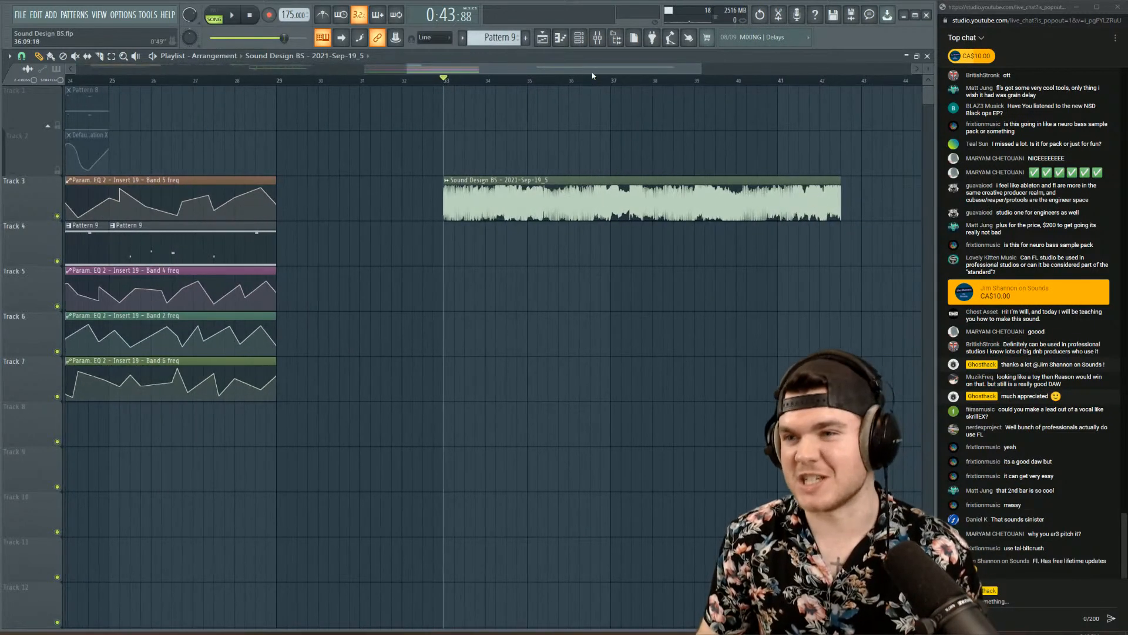
key("space")
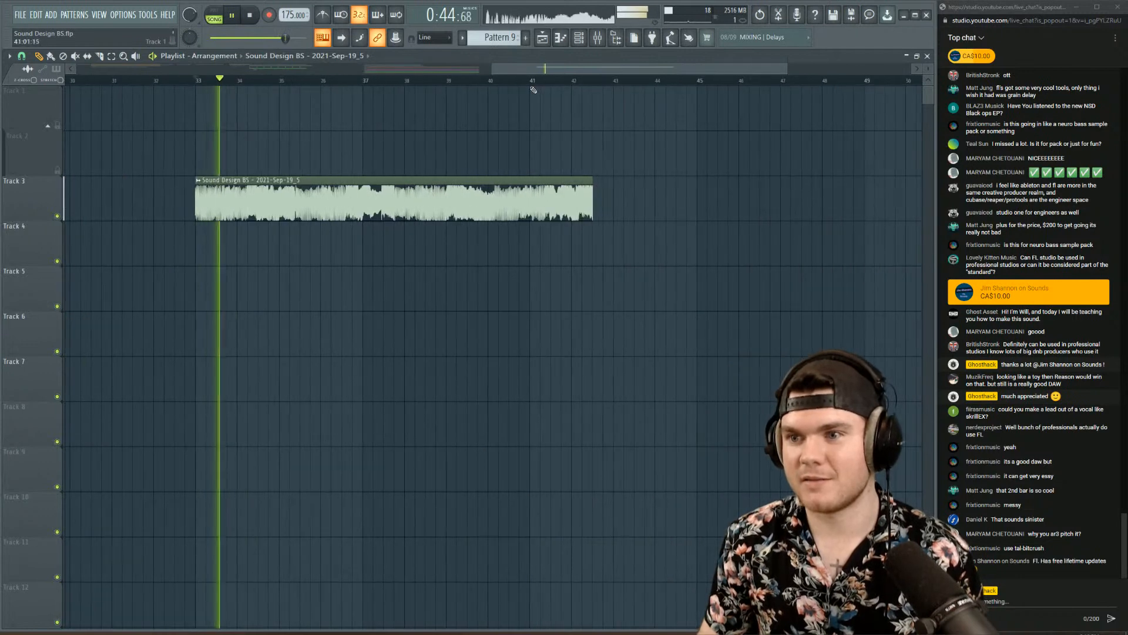
scroll(531, 86, "down", 4)
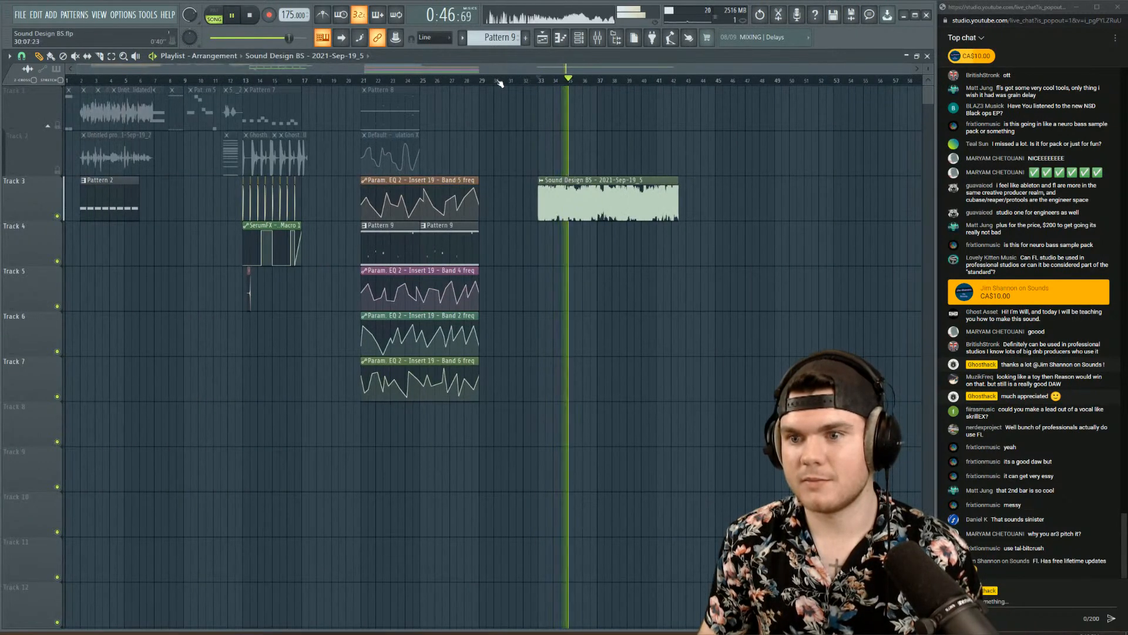
left_click(356, 80)
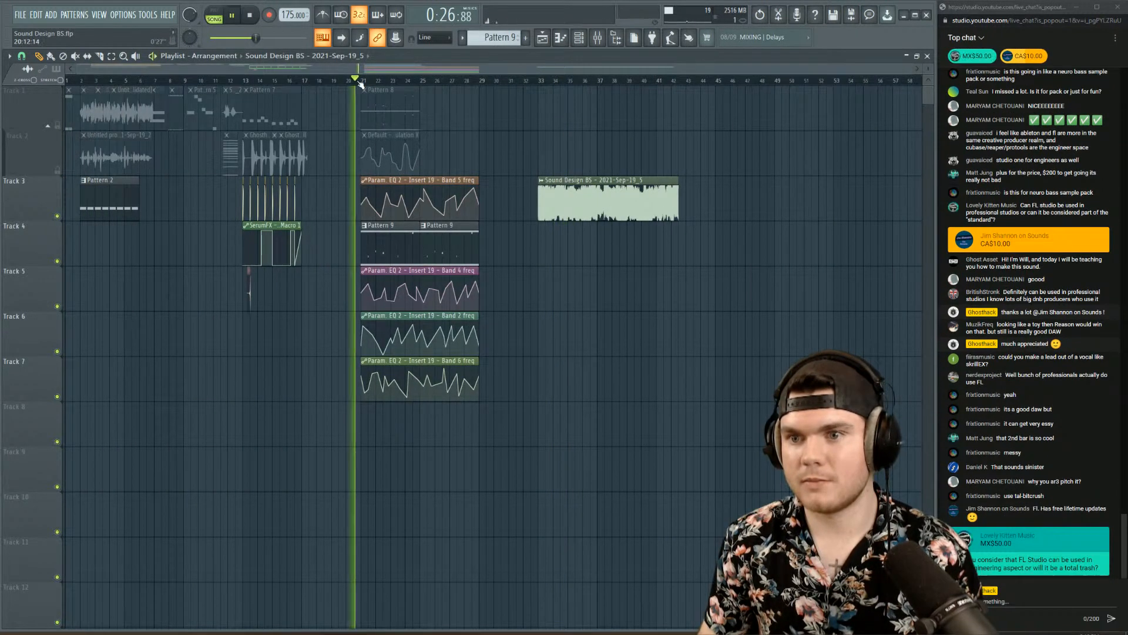
left_click(539, 81)
key("space")
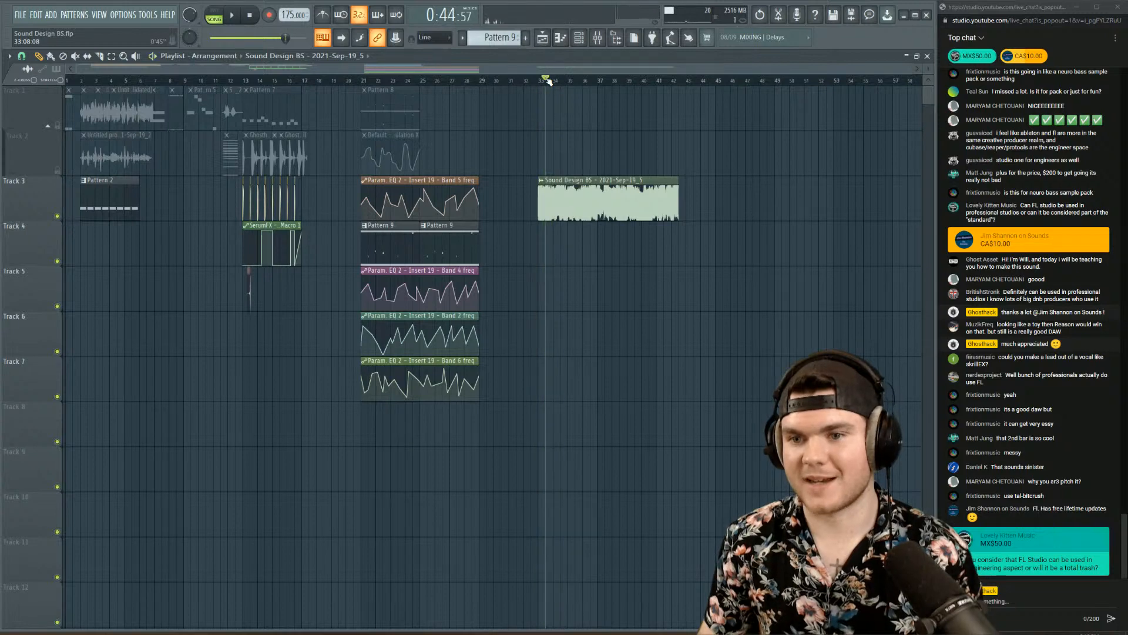
- Unmute playlist Tracks 1 and 2 and replay the resampled clip from bar 33
left_click(59, 171)
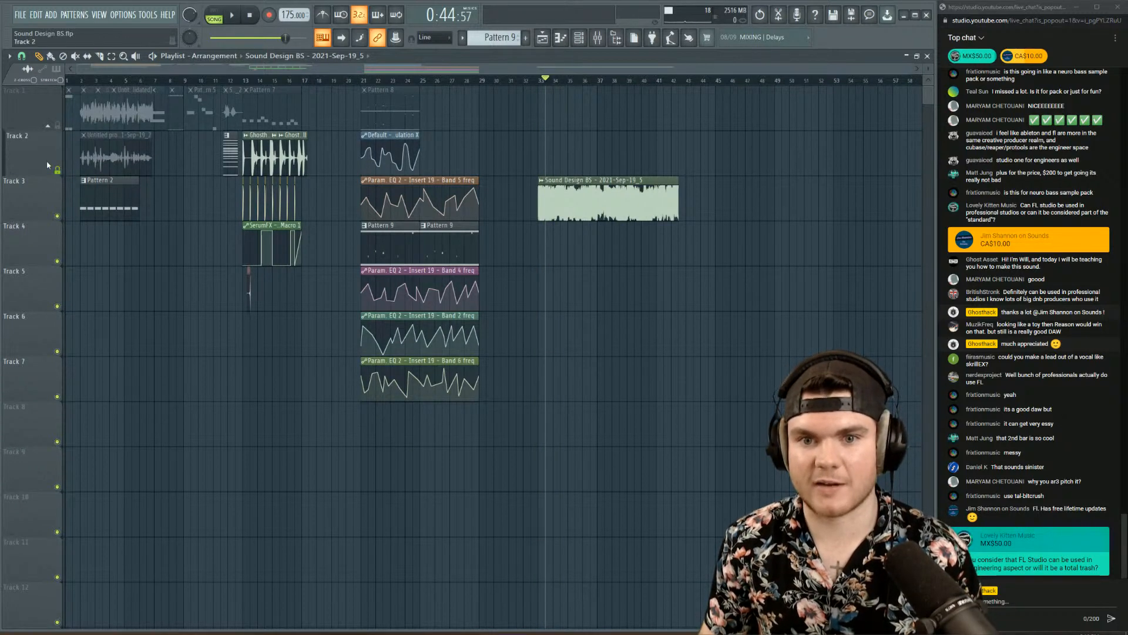
left_click(59, 171)
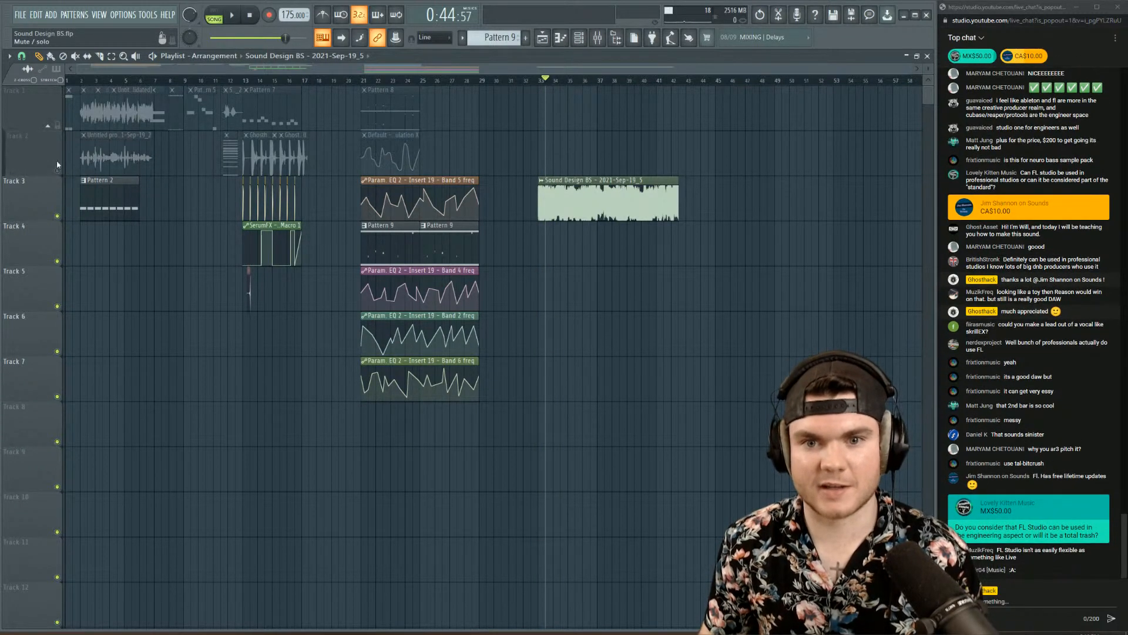
left_click(58, 170)
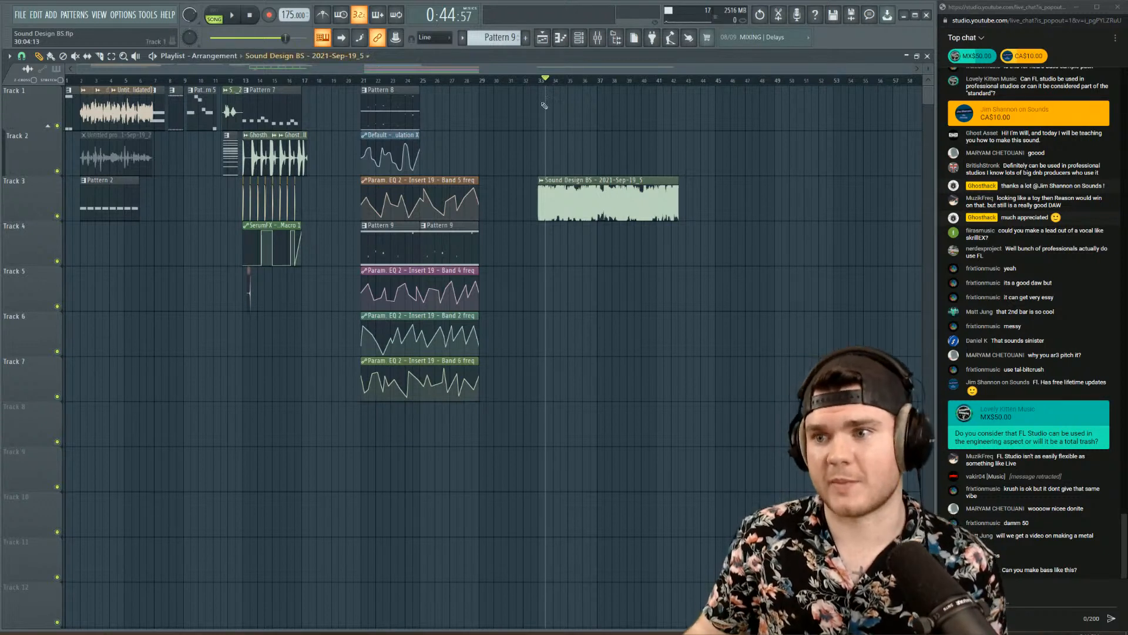
left_click(532, 80)
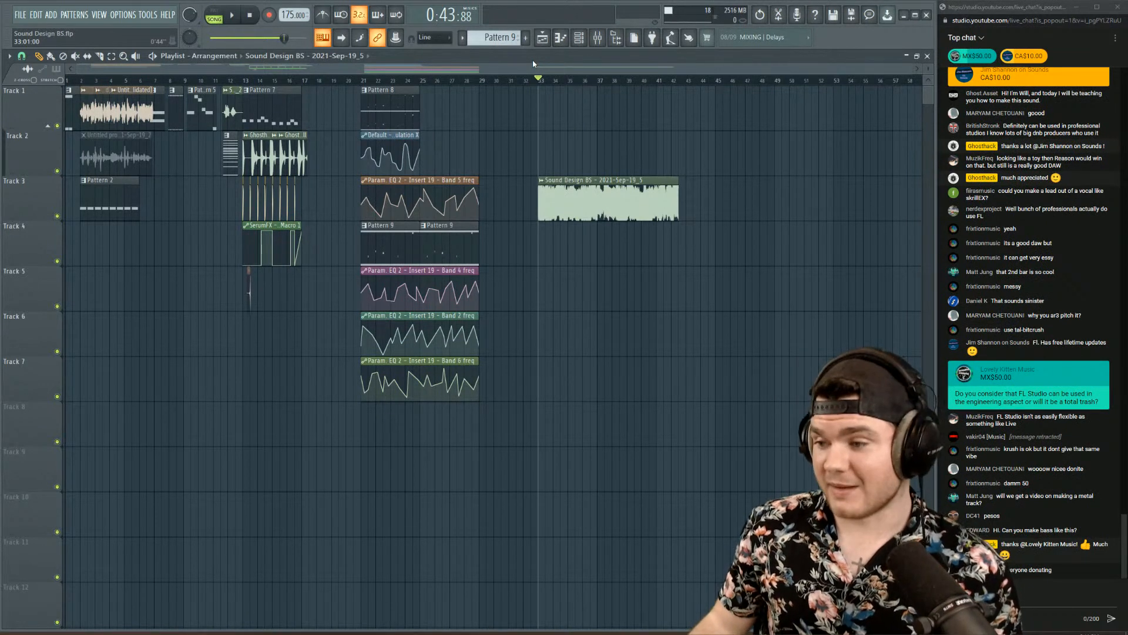
key("space")
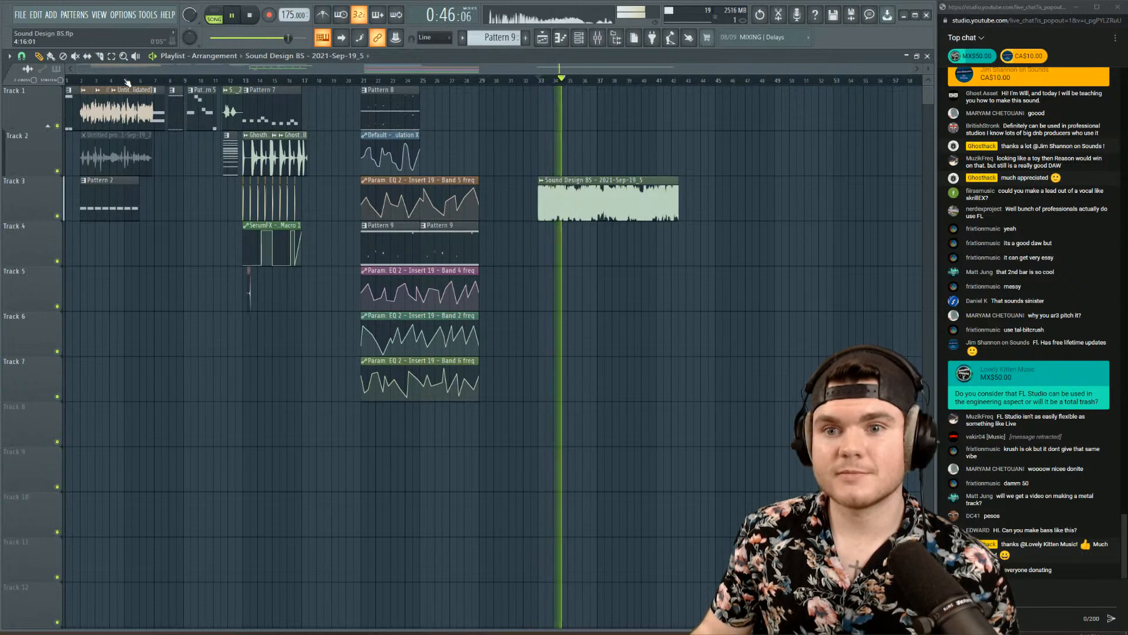
key("space")
- Return to the start of the song and audition Pattern 1 with the mixer displayed
left_click(363, 81)
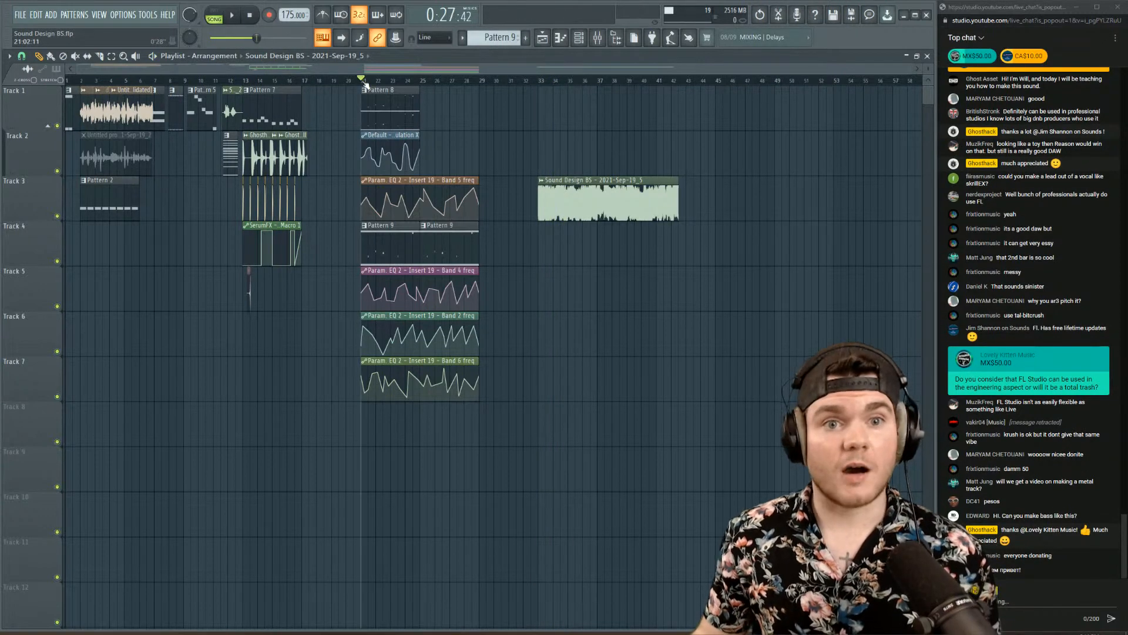
scroll(78, 86, "up", 6)
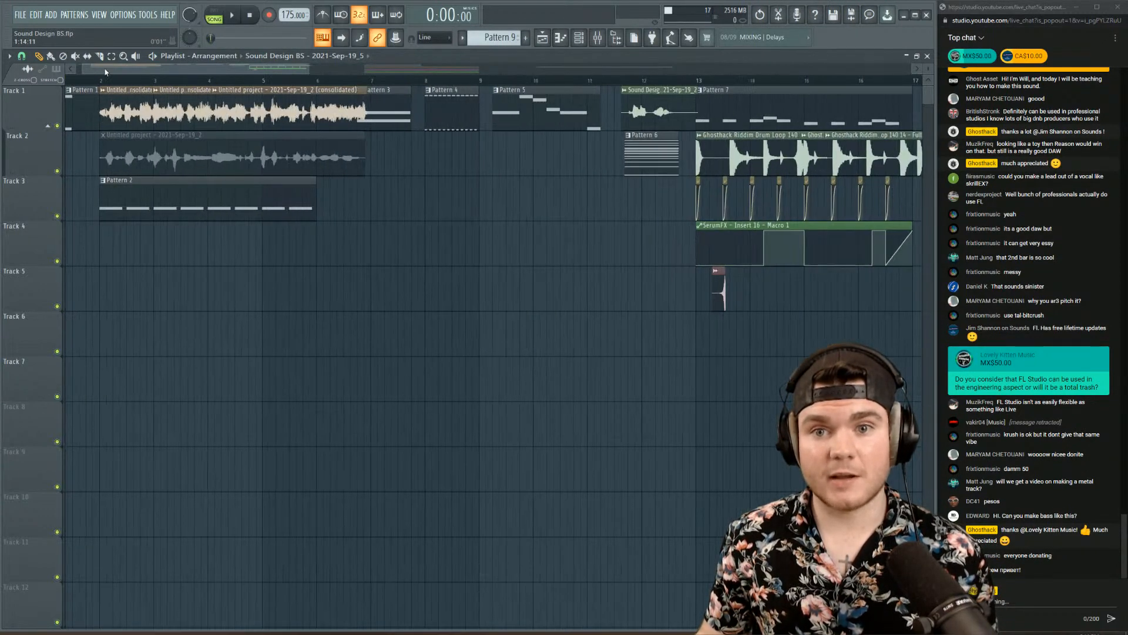
key("space")
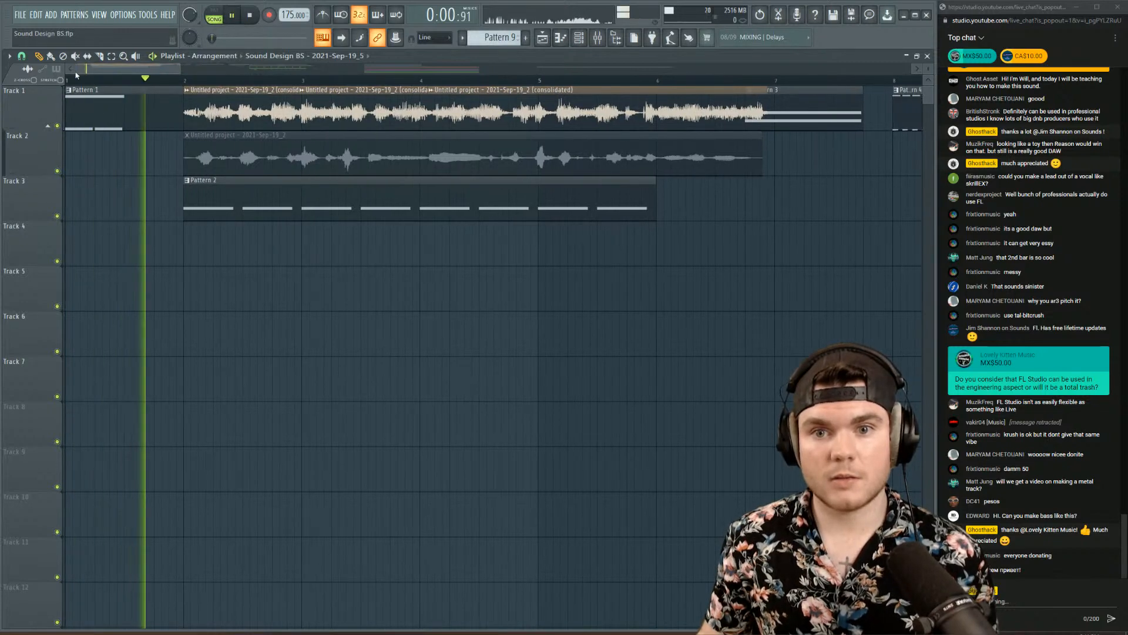
left_click(590, 36)
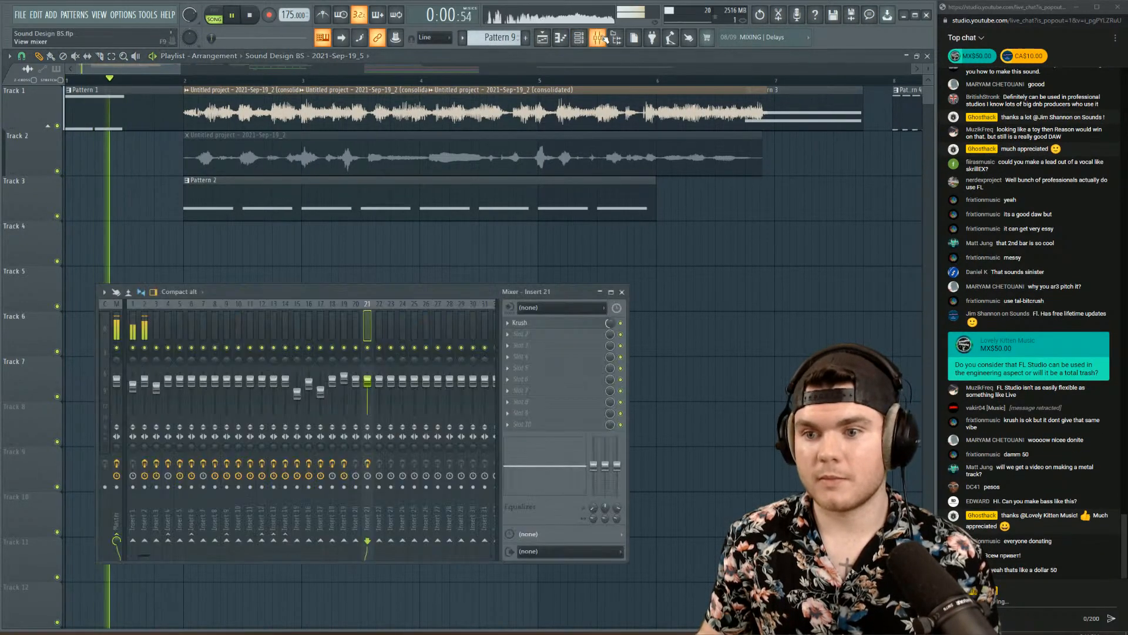
key("space")
- Compare Pattern 1 with and without the Frequency Shifter on mixer Insert 2
left_click(141, 323)
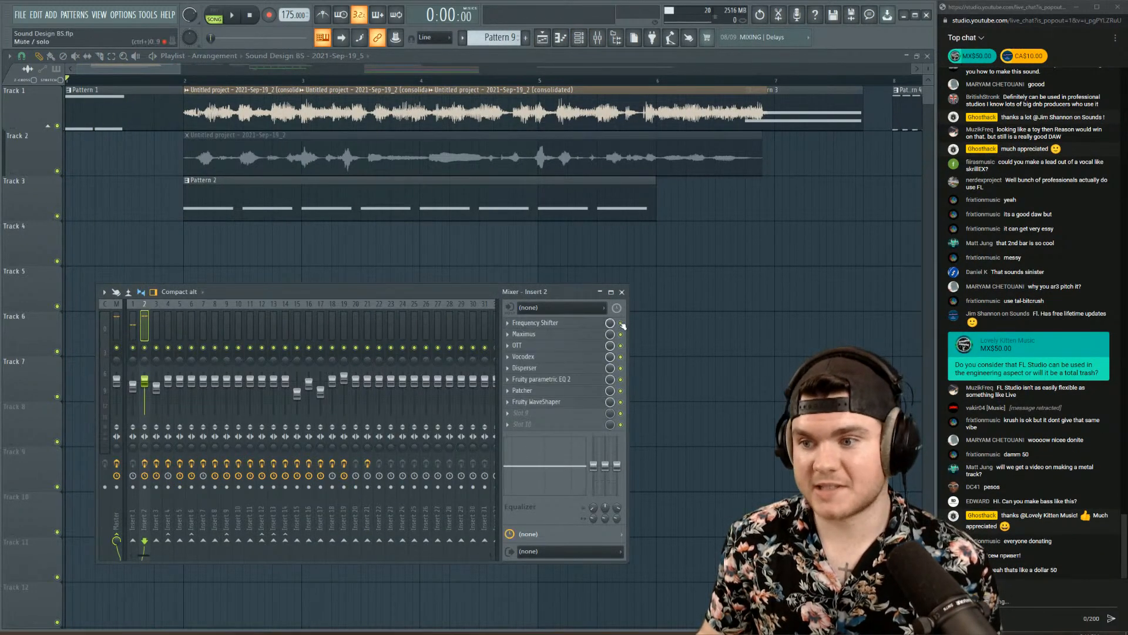
key("space")
left_click(591, 323)
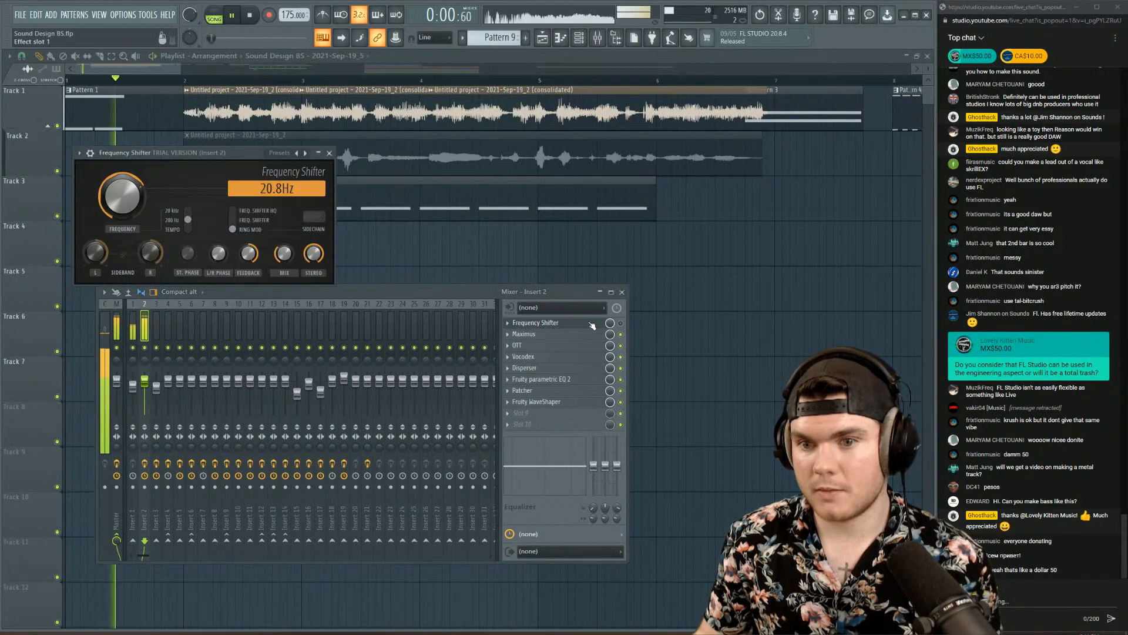
key("space")
left_click(592, 323)
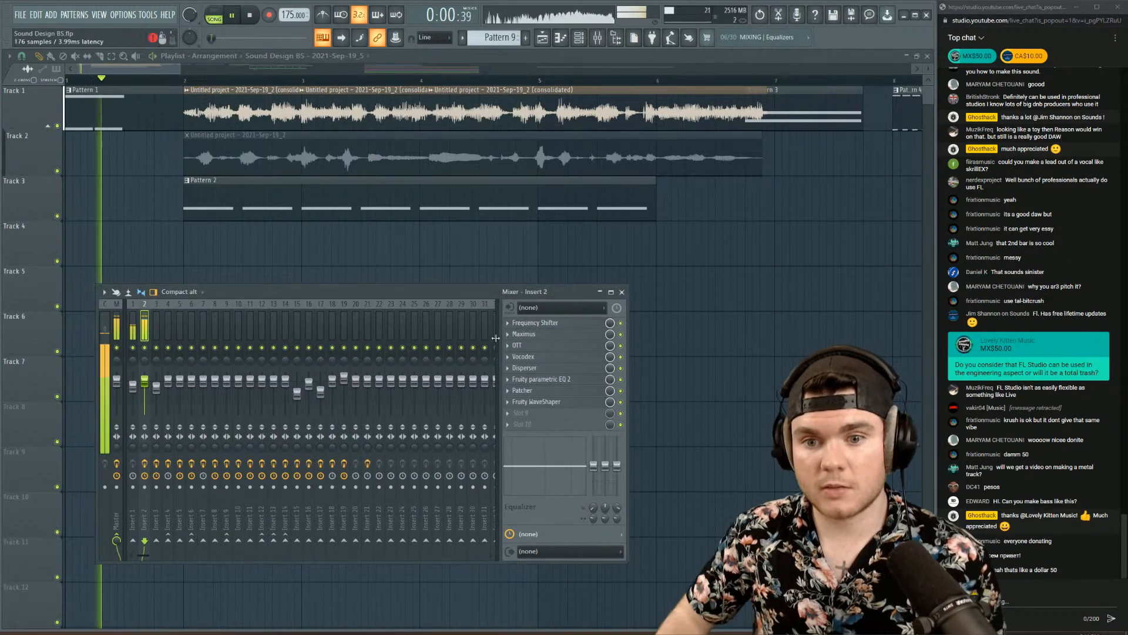
- Set the volume of mixer Insert 1 to about 92% (-1.8 dB) while auditioning Pattern 1
left_click(133, 329)
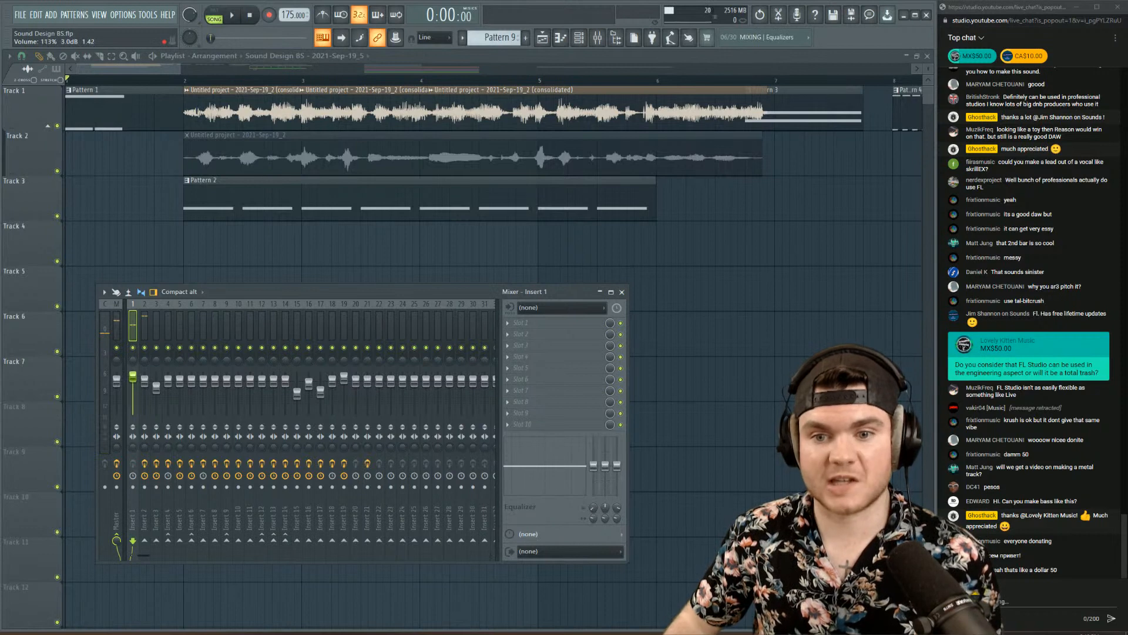
key("space")
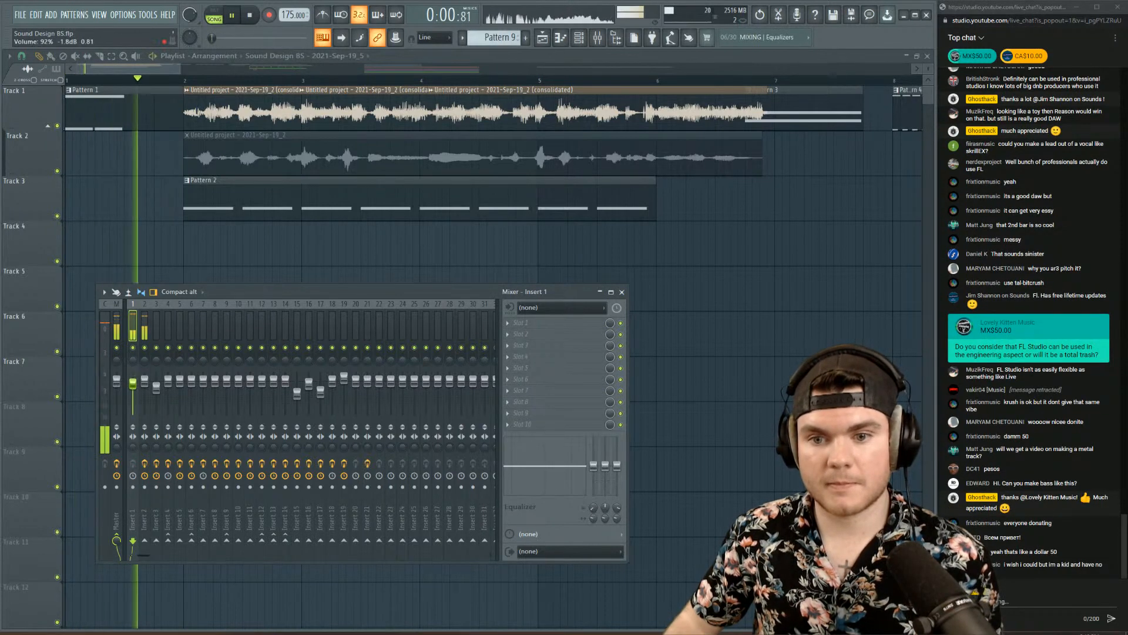
key("space")
left_click(147, 336)
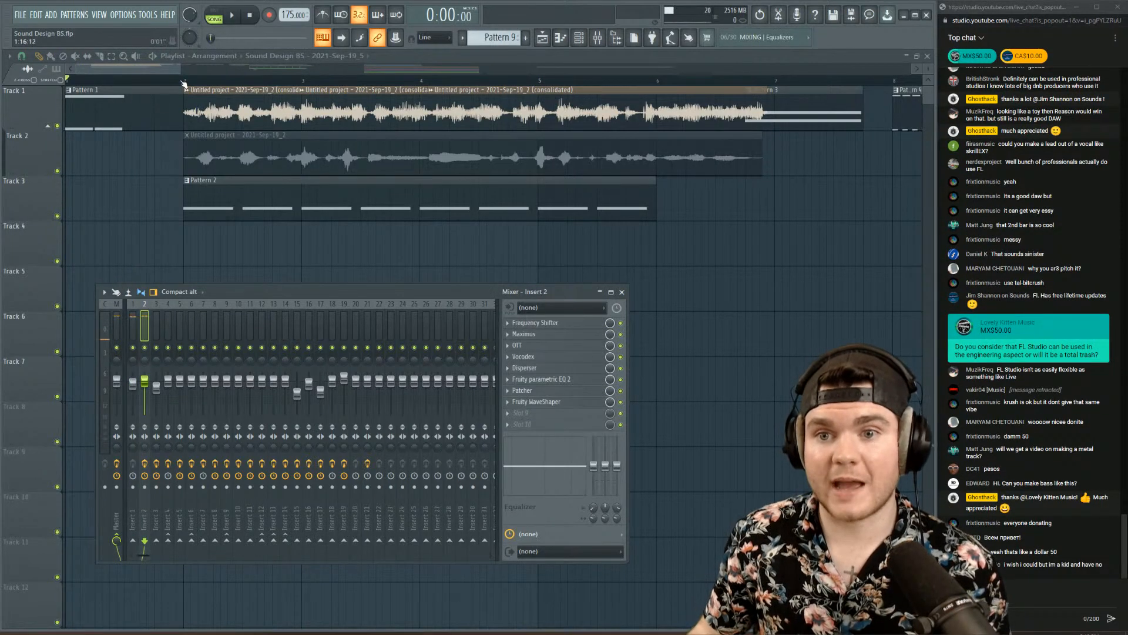
- Play the Track 1 audio and Pattern 2 from bar 2 and show Insert 6 in the mixer
key("space")
key("F9")
scroll(188, 80, "down", 2)
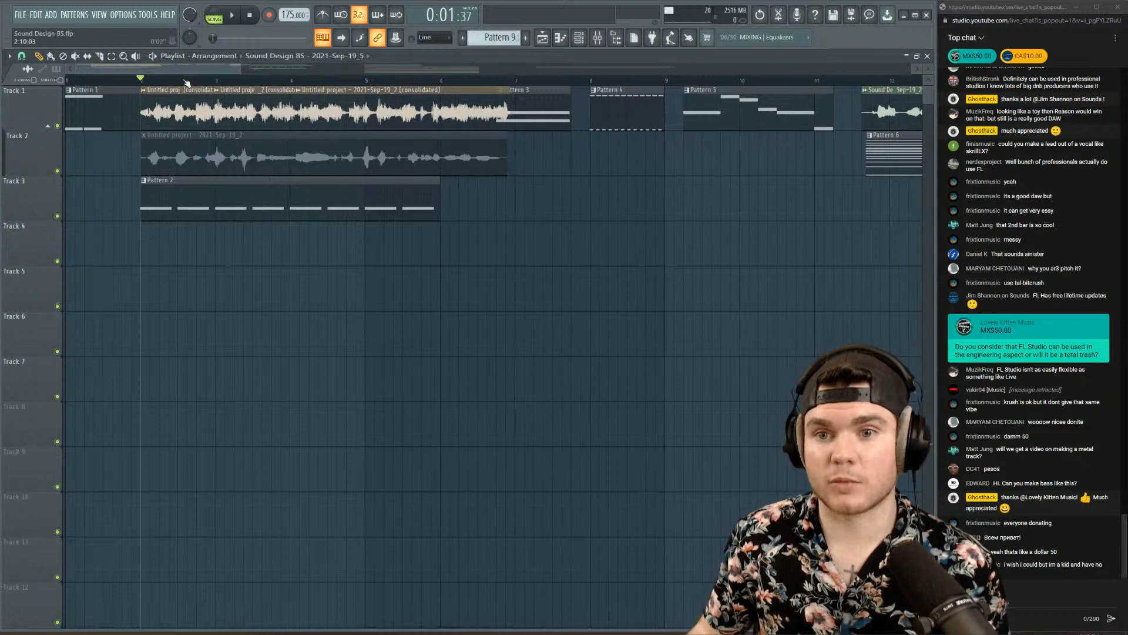
left_click(578, 42)
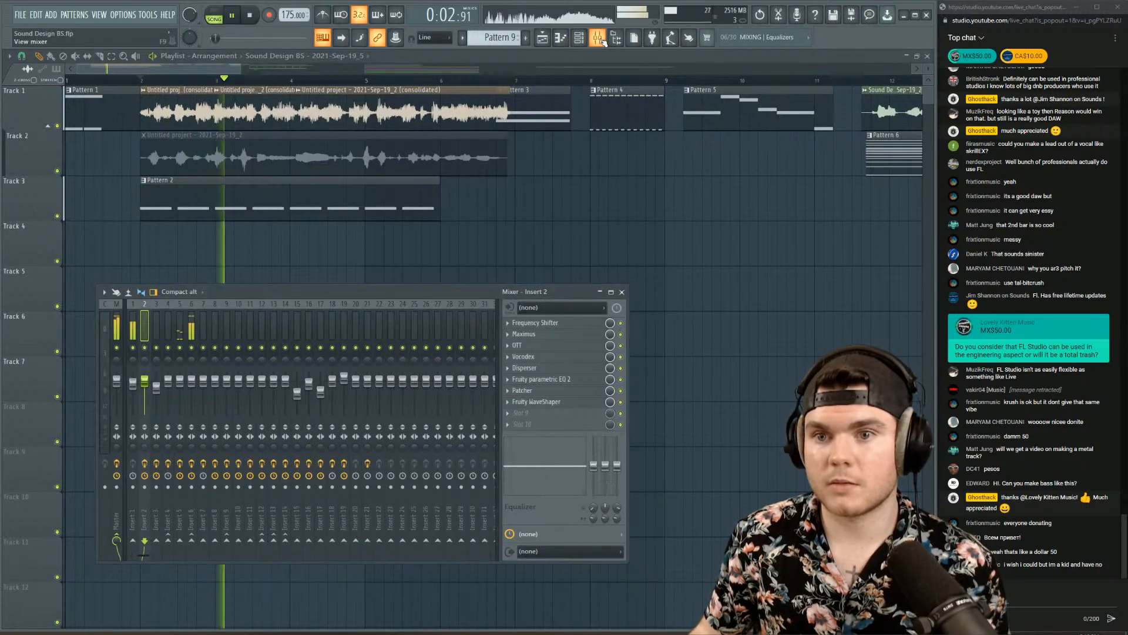
left_click(191, 325)
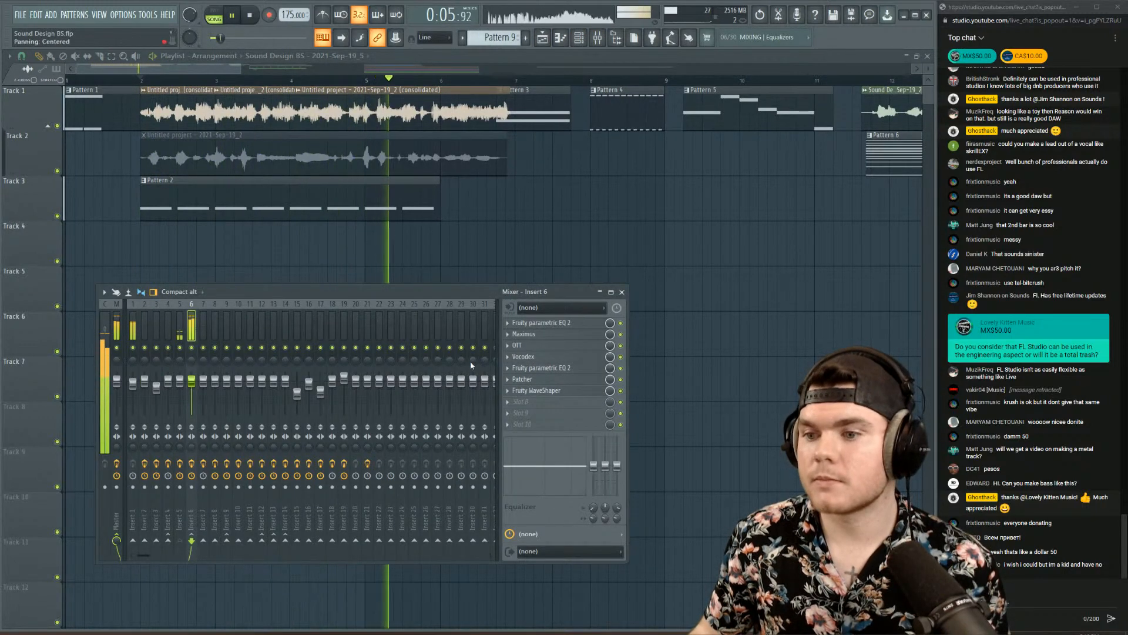
- In Insert 6's second Fruity parametric EQ 2, boost band 4 in the mids and turn band 6 into an upper-mid dip
left_click(541, 367)
key("space")
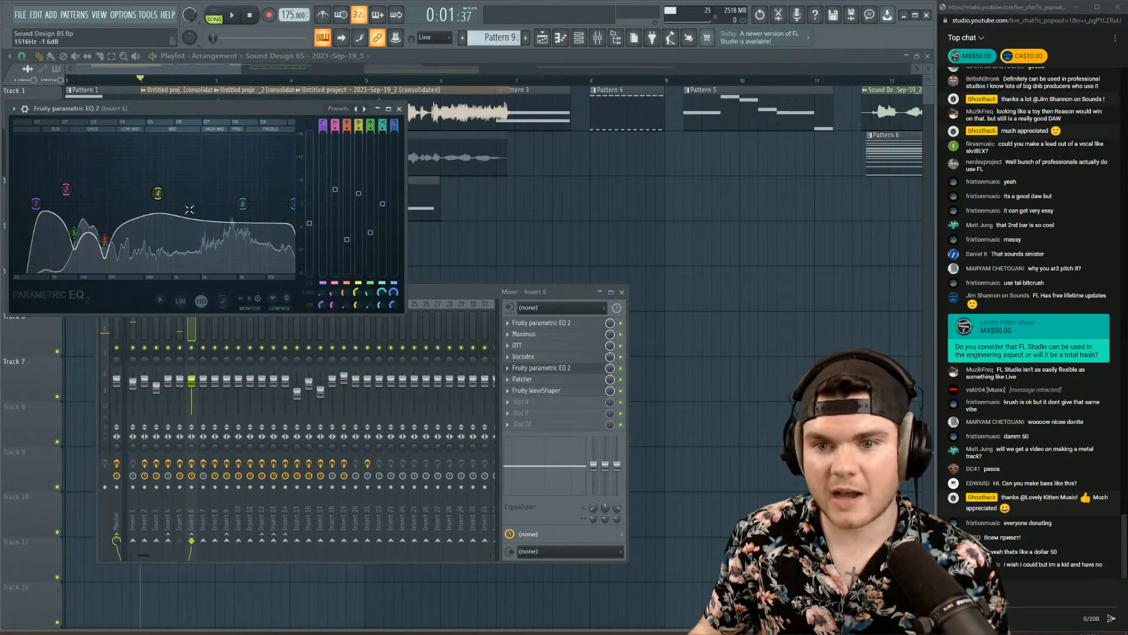
left_click_drag(158, 194, 166, 174)
key("space")
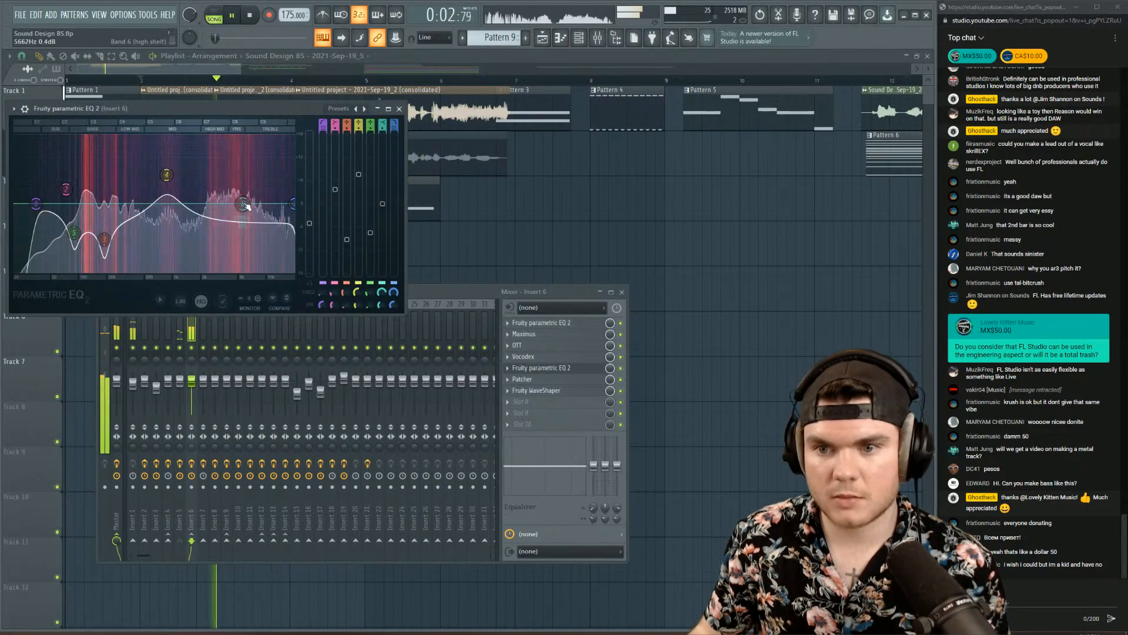
right_click(245, 204)
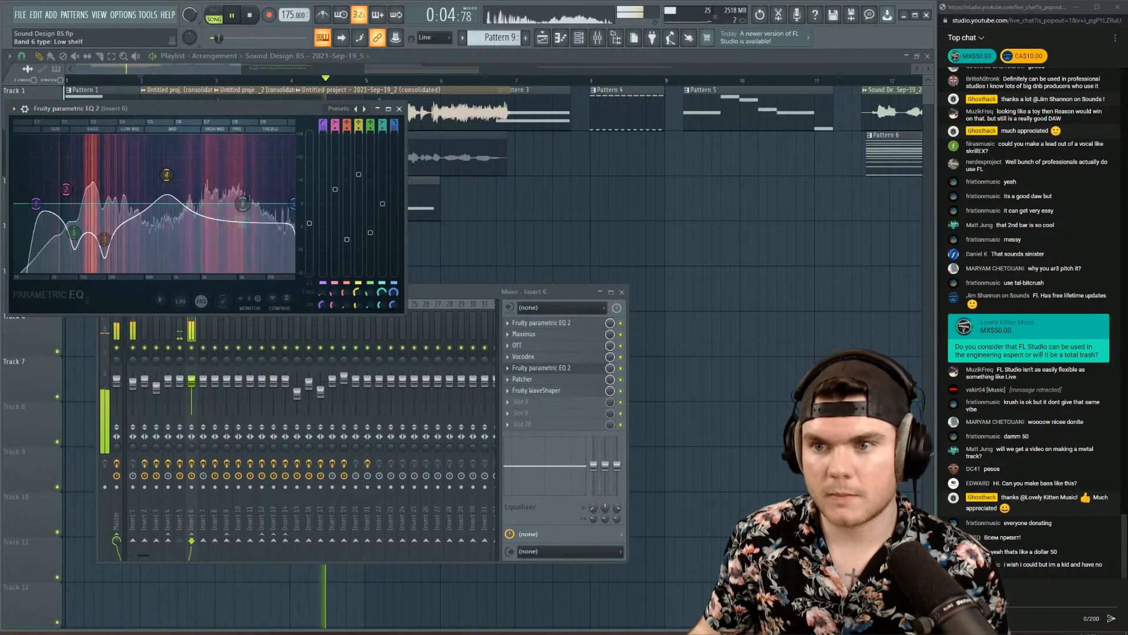
left_click(329, 277)
key("space")
key("space")
left_click_drag(243, 203, 223, 230)
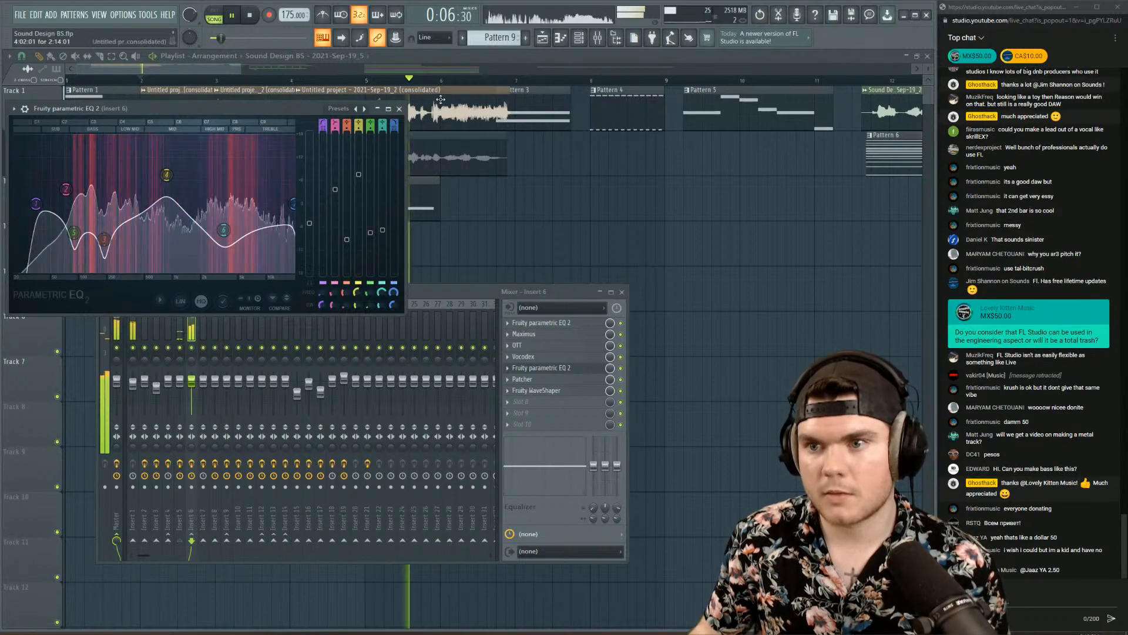
- Close the EQ and mixer and audition the end of the Track 1 audio clip where it overlaps Pattern 3
left_click(440, 99)
scroll(436, 85, "down", 2)
key("space")
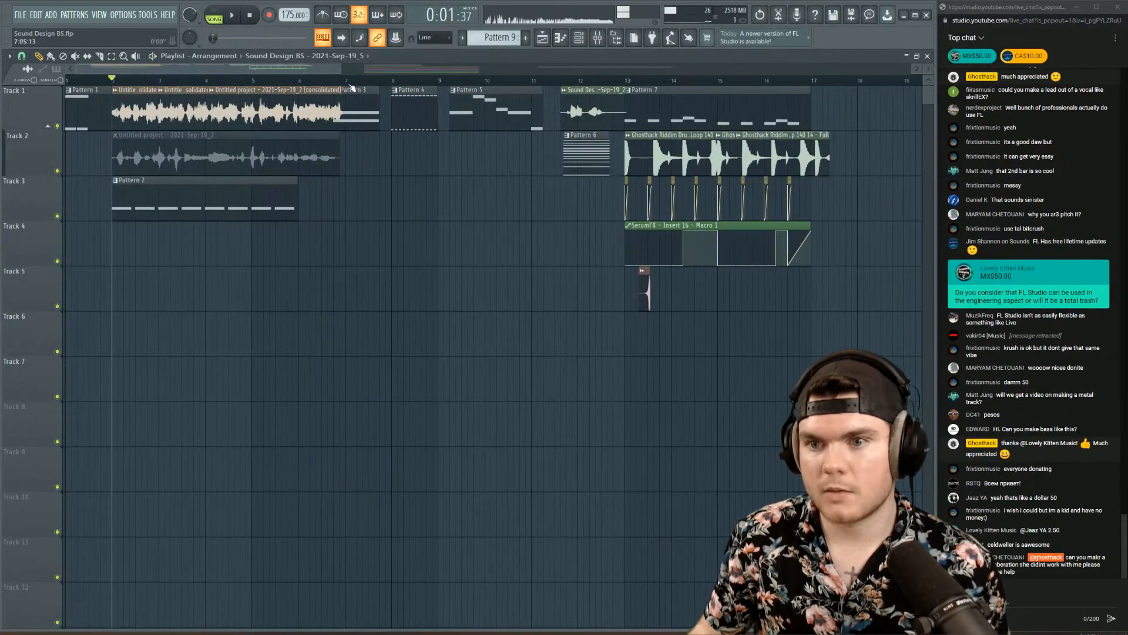
scroll(329, 88, "up", 2)
key("space")
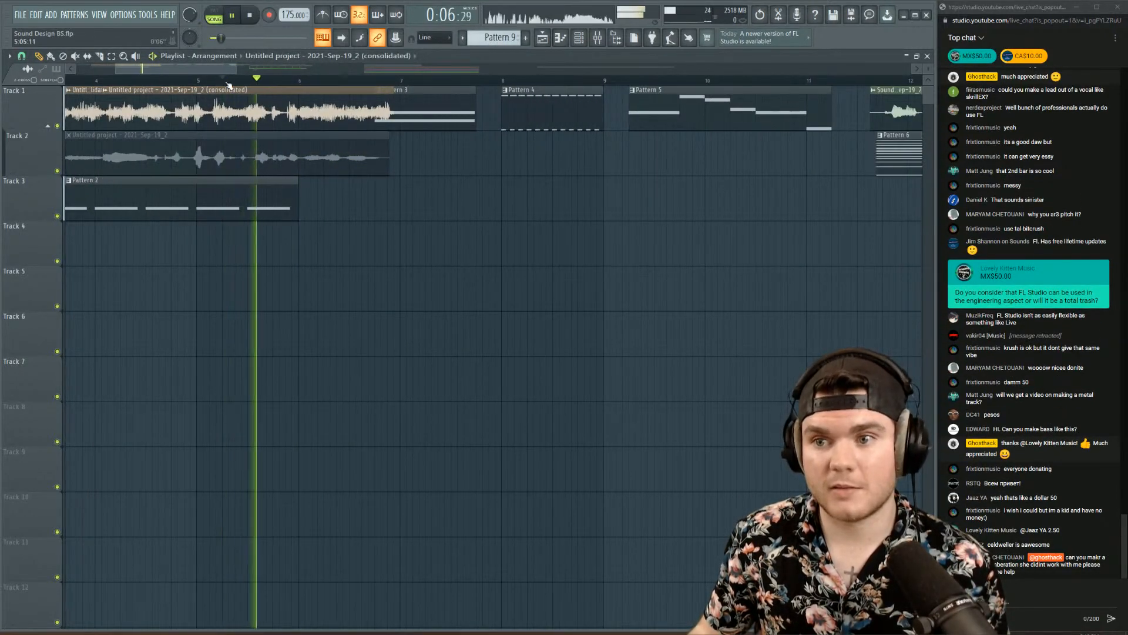
key("space")
- Shorten the audio clips on Tracks 1 and 2 so they end before Pattern 3, and audition the transition
left_click_drag(394, 89, 344, 99)
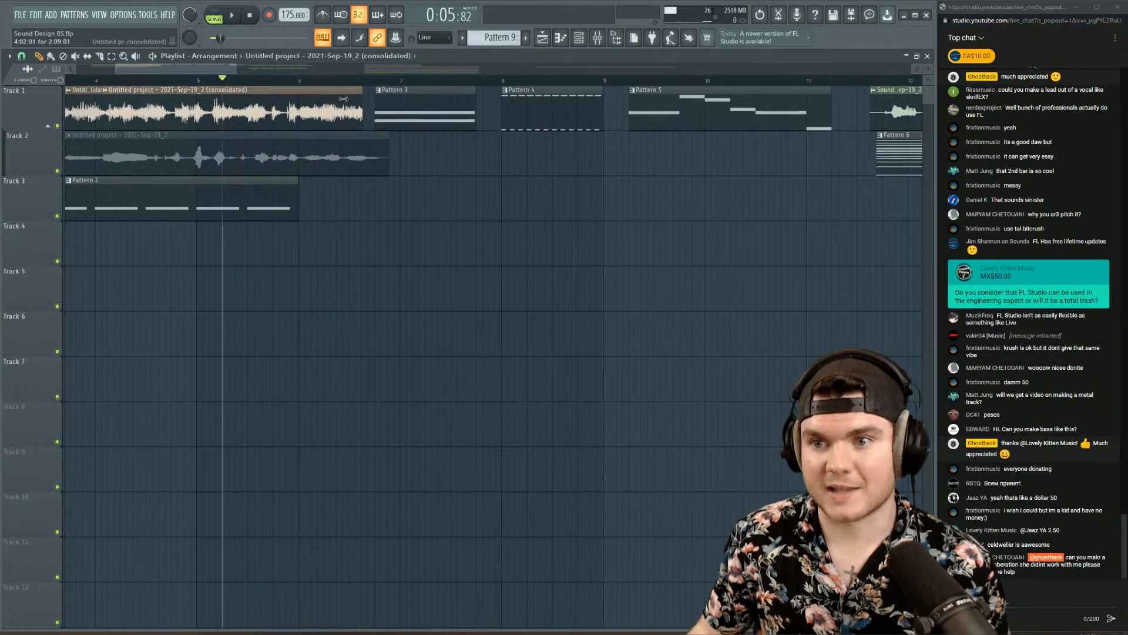
left_click_drag(389, 143, 329, 144)
key("space")
scroll(411, 82, "down", 3)
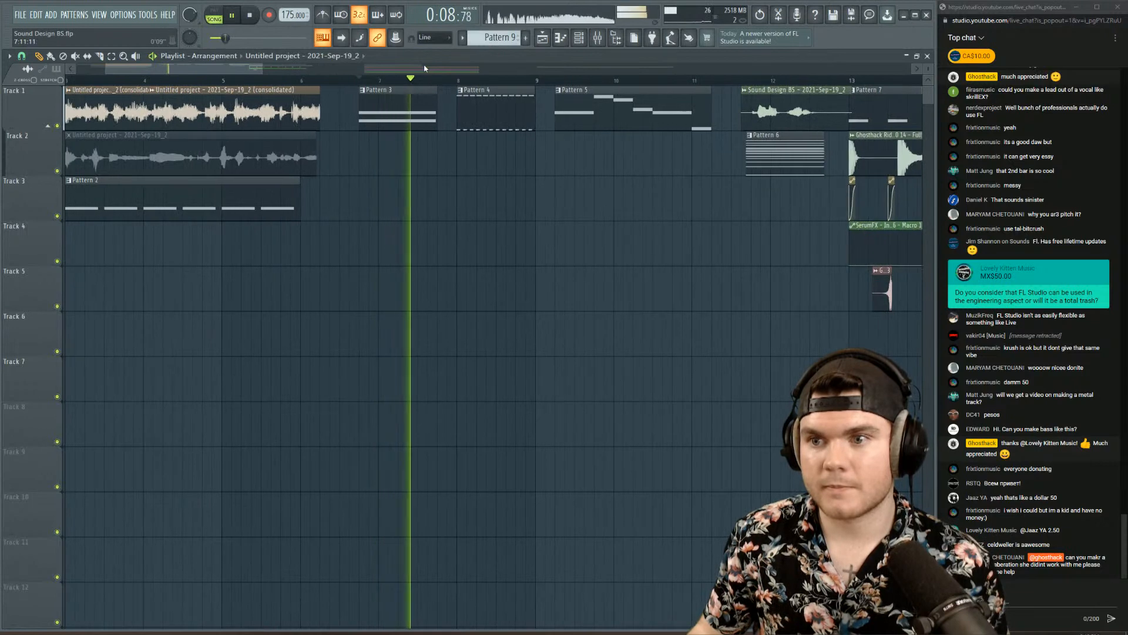
key("space")
- Play the arrangement from the start of Pattern 4 at bar 8 with the mixer shown
left_click_drag(192, 79, 292, 78)
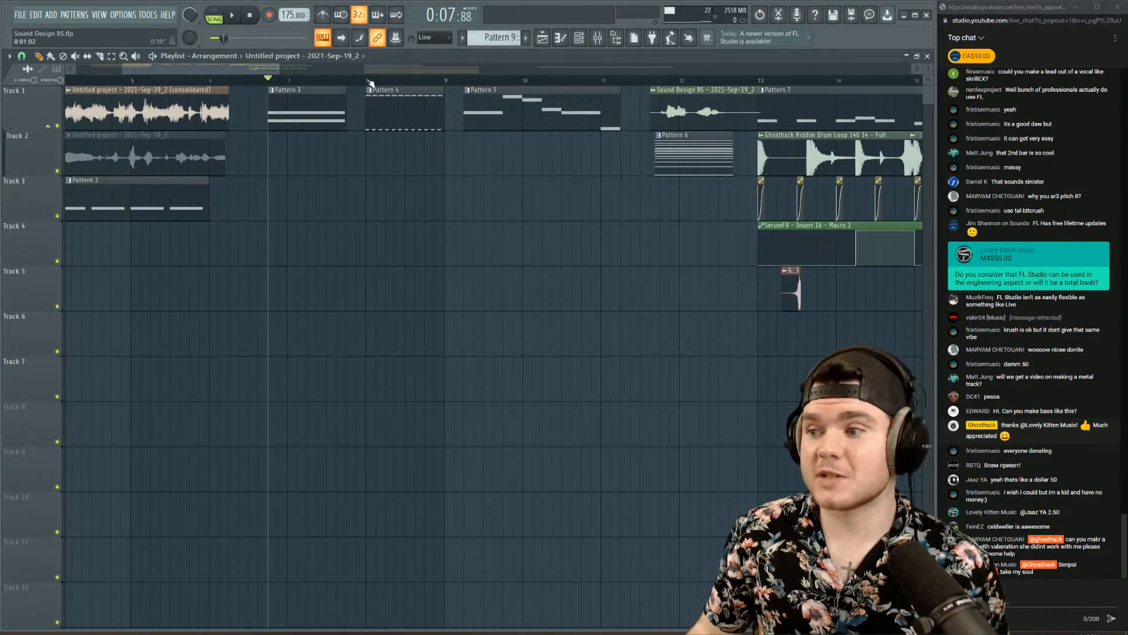
scroll(371, 82, "up", 2)
scroll(370, 82, "down", 2)
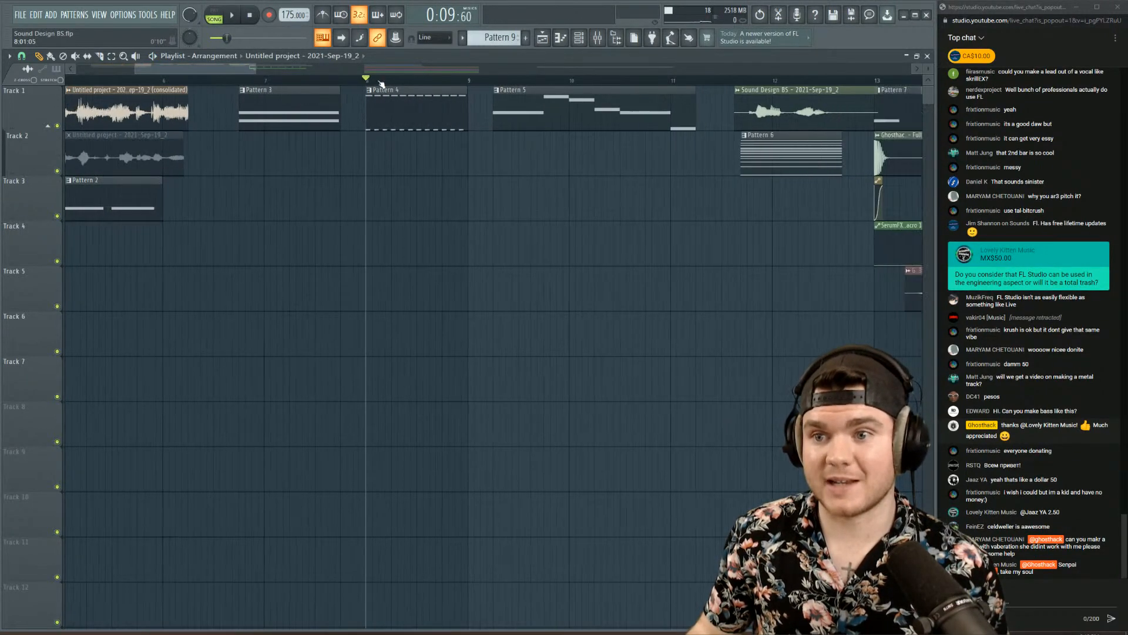
scroll(457, 85, "up", 2)
key("space")
left_click(598, 38)
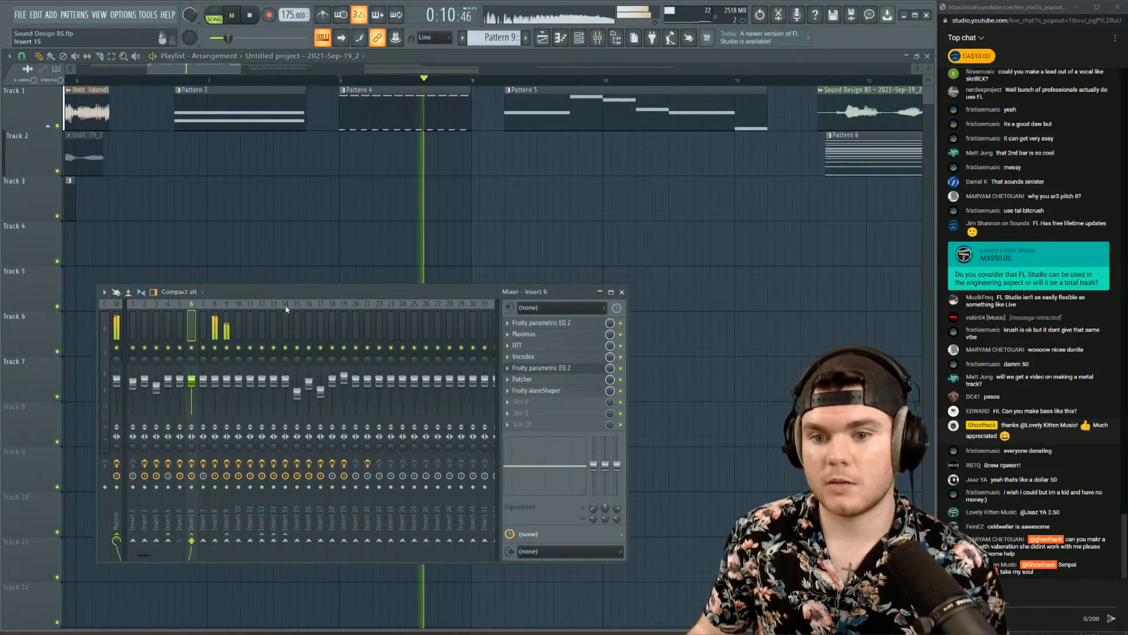
- Replay the start of Pattern 4 repeatedly and check which mixer inserts carry its sound
key("space")
key("space")
key("space")
key("space")
key("space")
key("space")
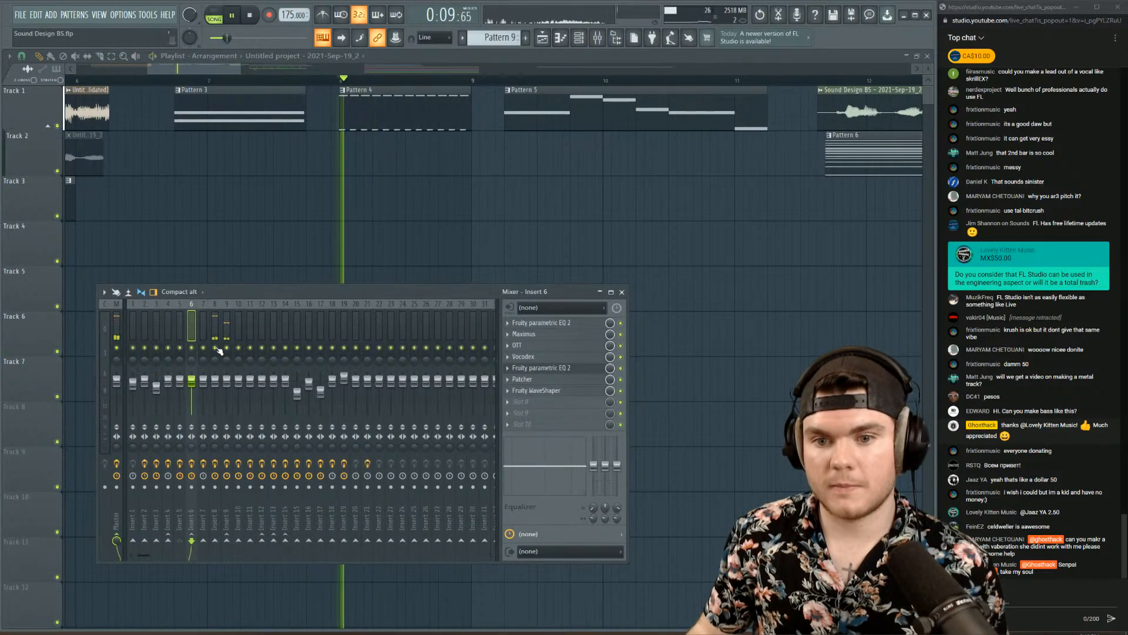
key("space")
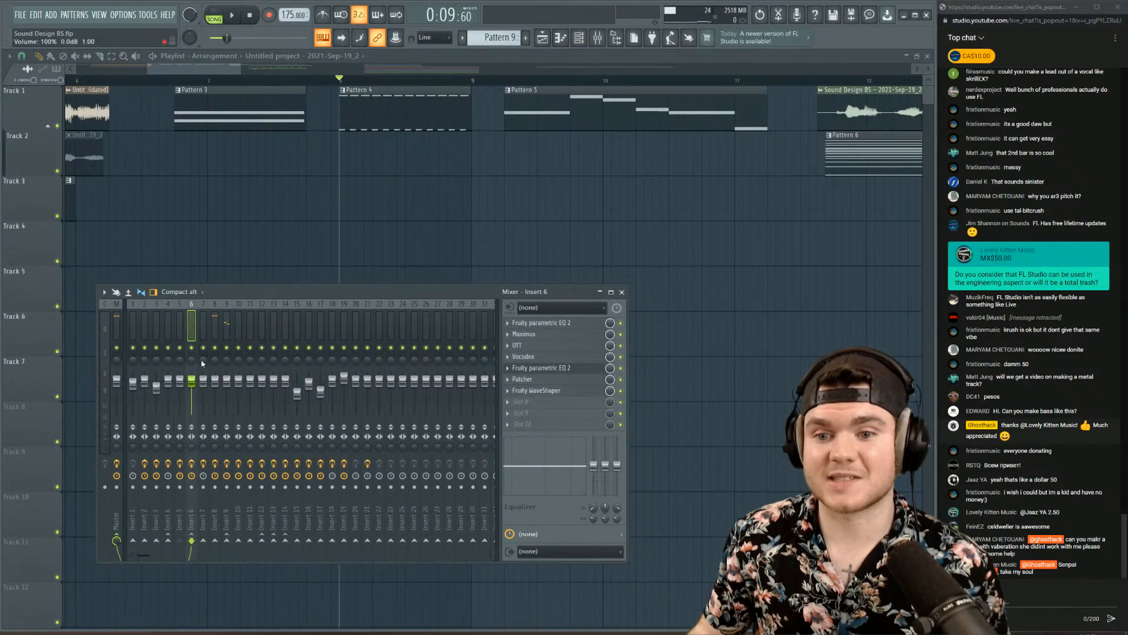
- In Insert 9's Fruity parametric EQ 2, lower band 6 slightly in the upper mids and audition Pattern 4
left_click(226, 323)
left_click(550, 347)
key("space")
key("space")
mouse_move(254, 242)
left_mouse_down()
mouse_move(247, 266)
mouse_move(241, 248)
left_mouse_up()
key("space")
key("space")
- Raise band 3 slightly in the low mids of Insert 9's EQ, audition Pattern 4, and close the EQ and mixer
mouse_move(161, 242)
left_mouse_down()
mouse_move(183, 228)
mouse_move(148, 229)
mouse_move(169, 241)
left_mouse_up()
key("space")
key("space")
key("space")
scroll(149, 229, "up", 3)
key("space")
key("space")
key("space")
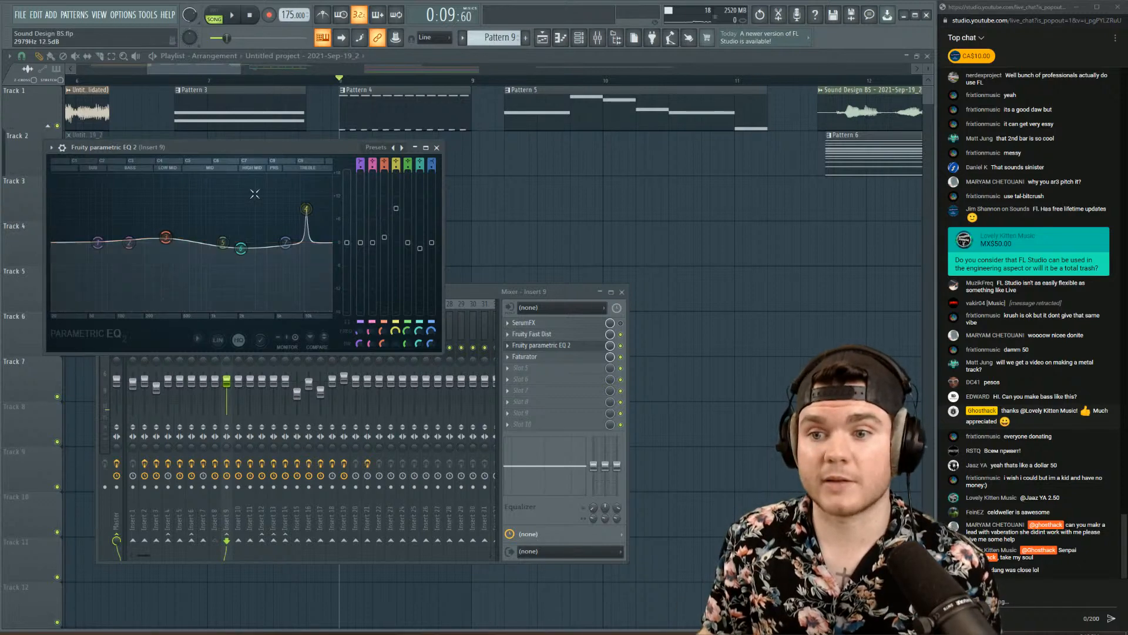
left_click(568, 346)
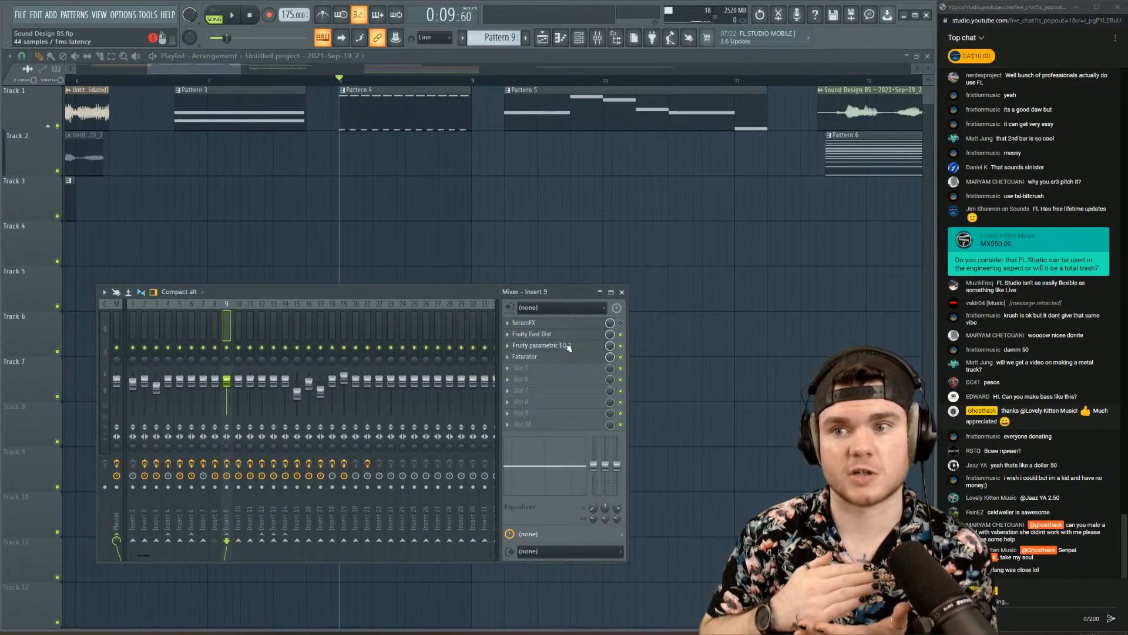
left_click(502, 58)
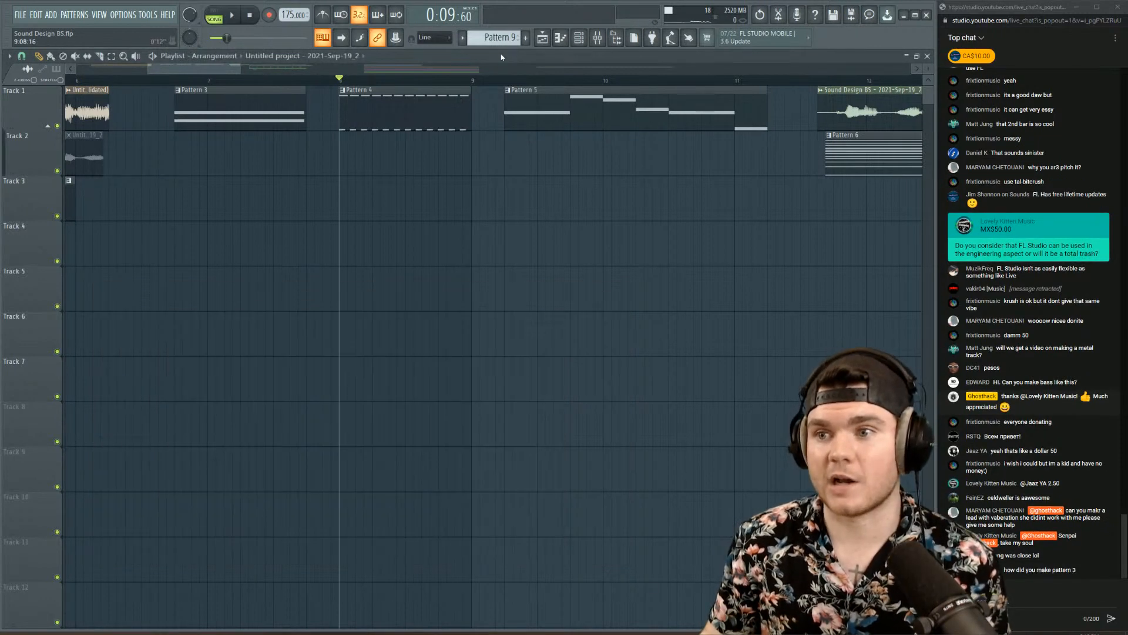
- Play the song from Pattern 3 and inspect the pattern's channels and its 3x Osc instrument
scroll(600, 82, "down", 5)
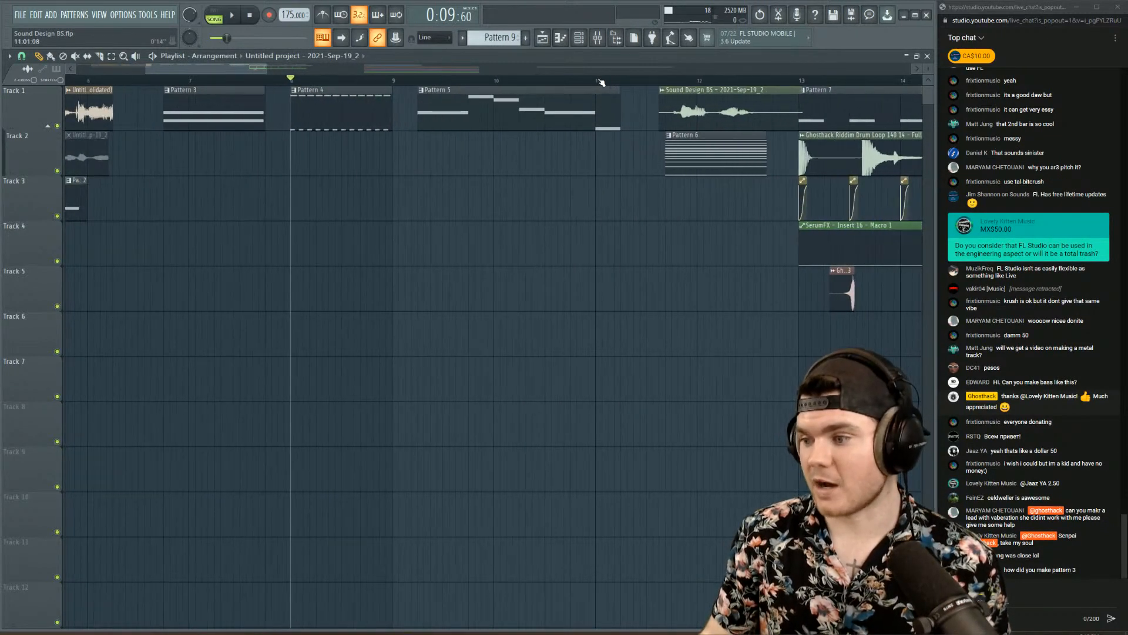
scroll(600, 83, "up", 2)
left_click(338, 81)
key("space")
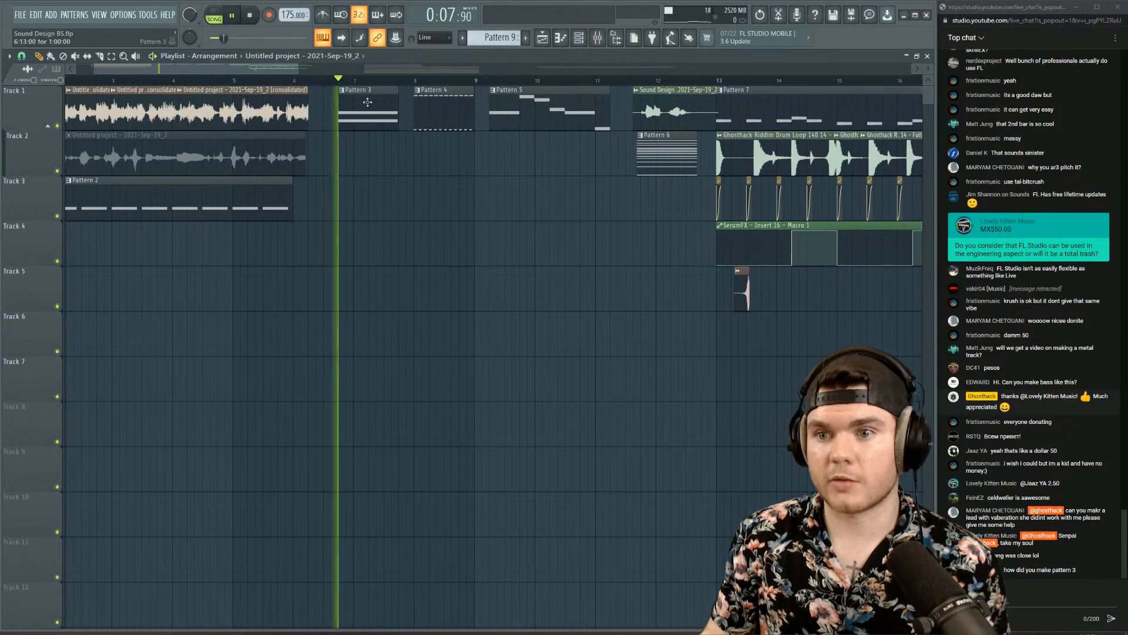
double_click(371, 105)
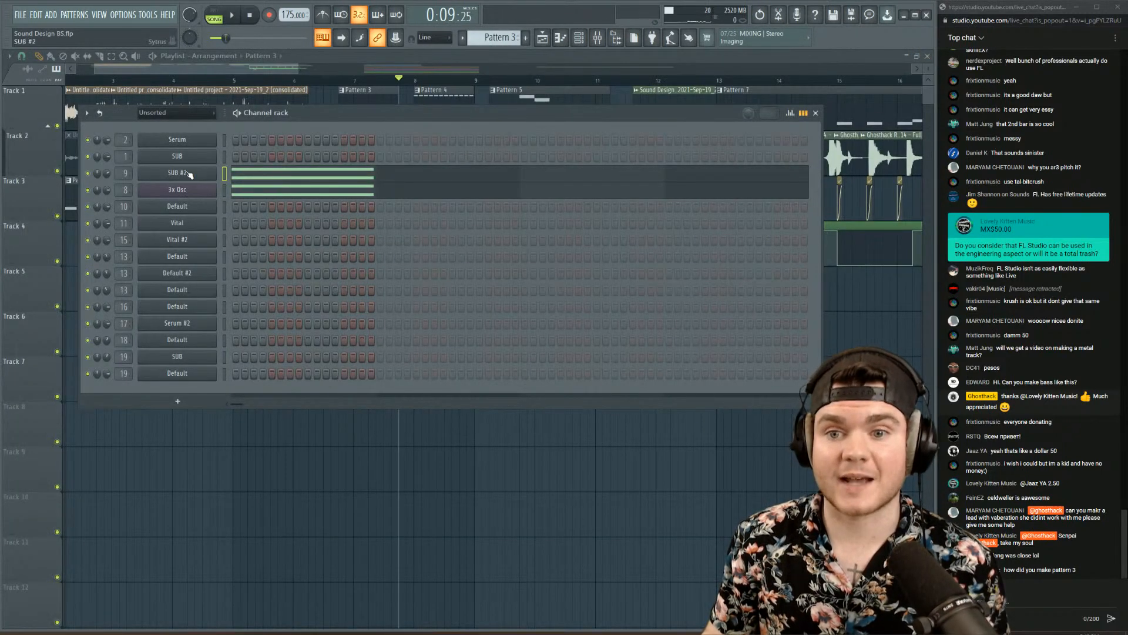
left_click(194, 192)
left_click(415, 134)
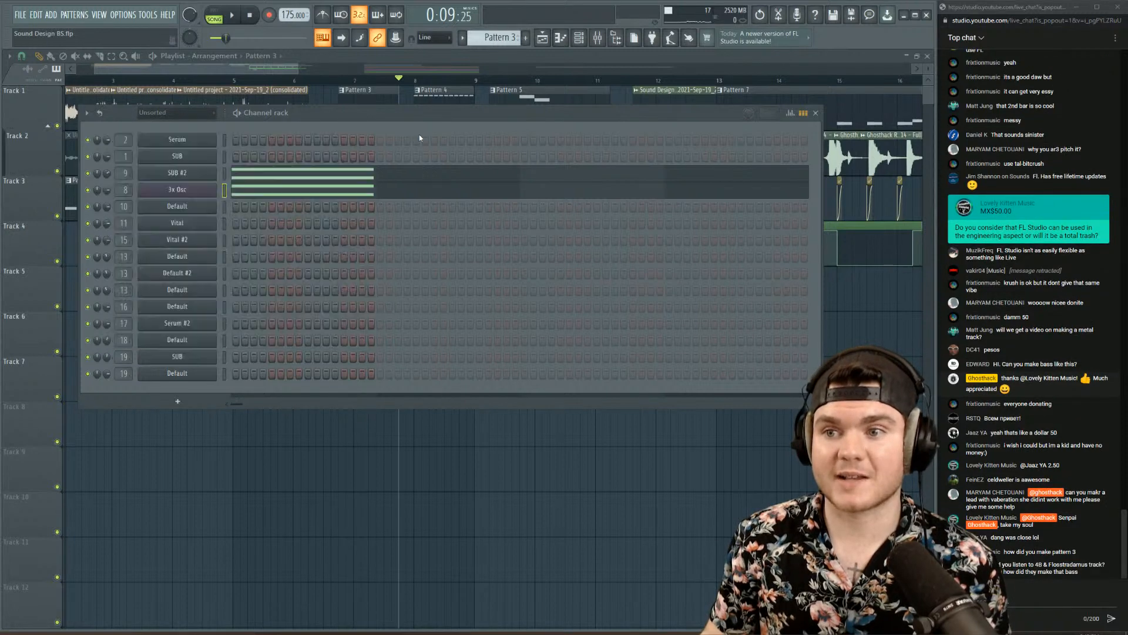
- Examine Pattern 4's SUB #2 notes and its 3x Osc oscillator settings, and close the instrument
double_click(432, 97)
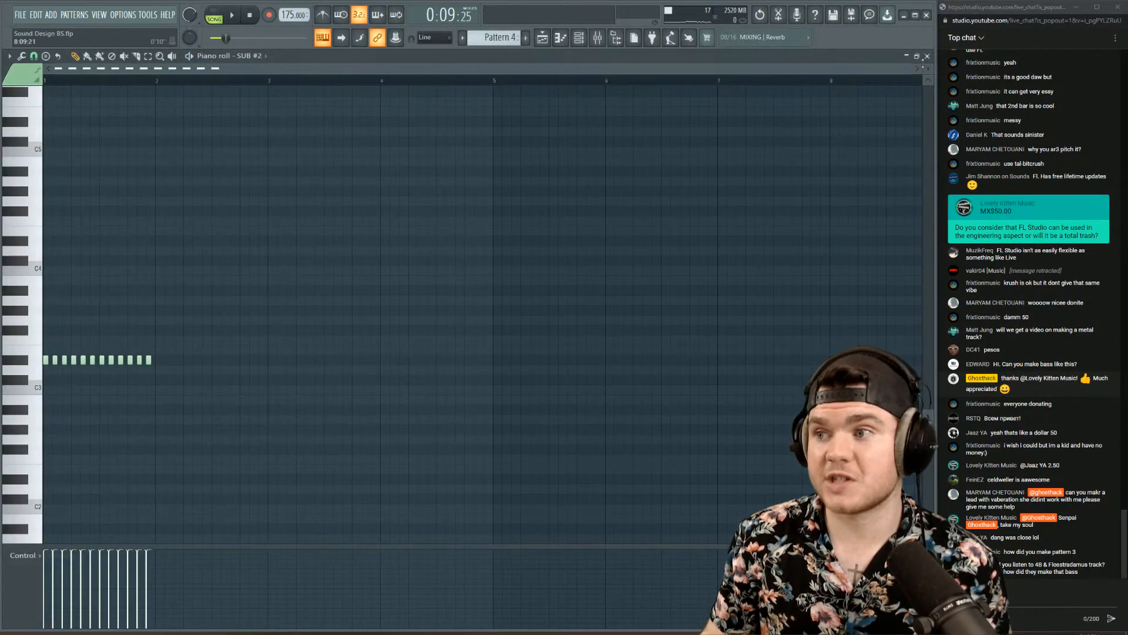
left_click(927, 56)
left_click(207, 192)
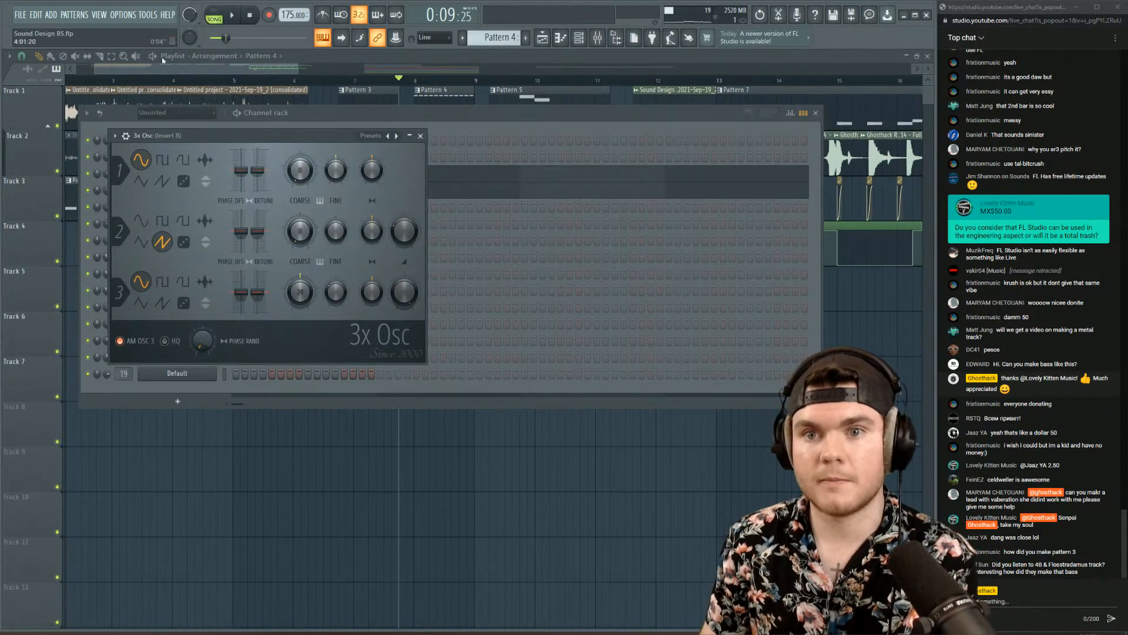
left_click(248, 16)
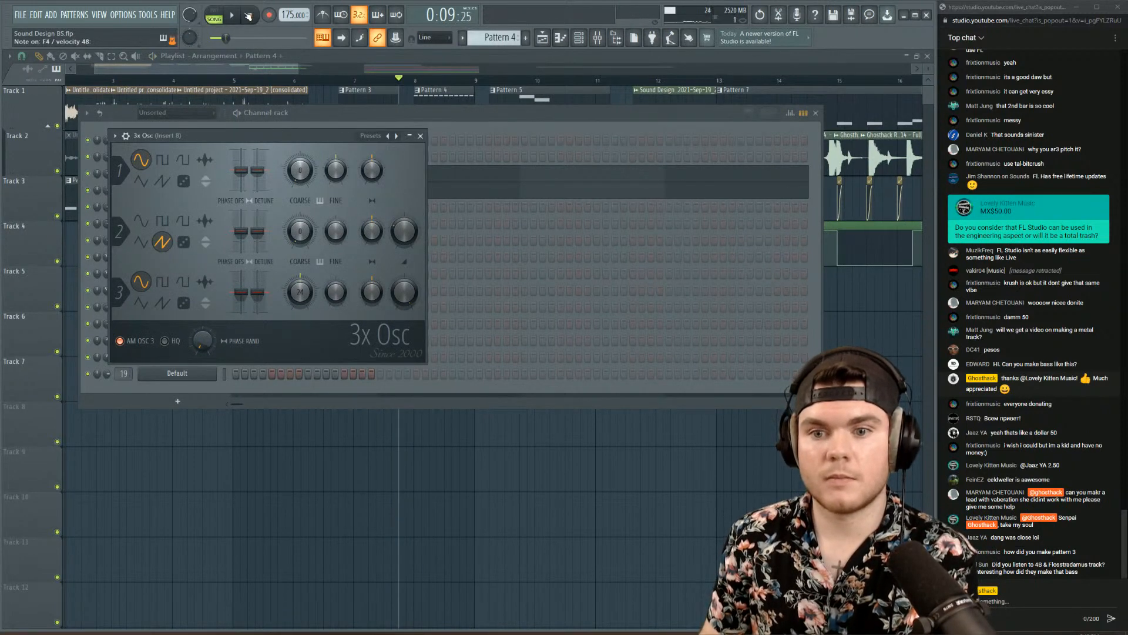
left_click(420, 136)
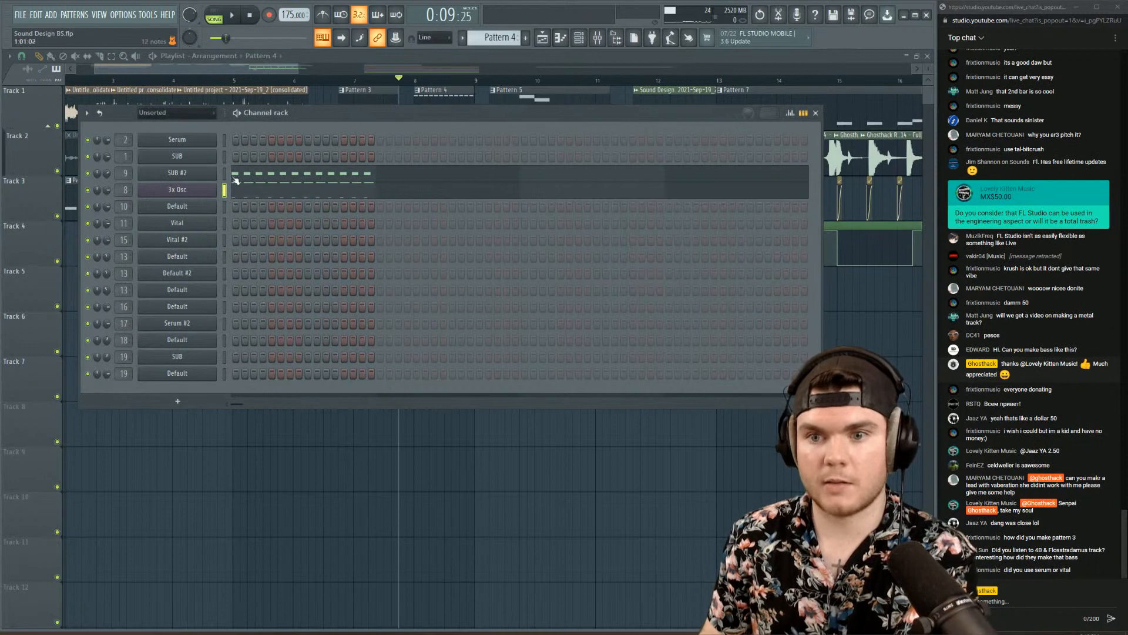
- Audition Pattern 4 on its own in pattern mode and return to the playlist
left_click(225, 190)
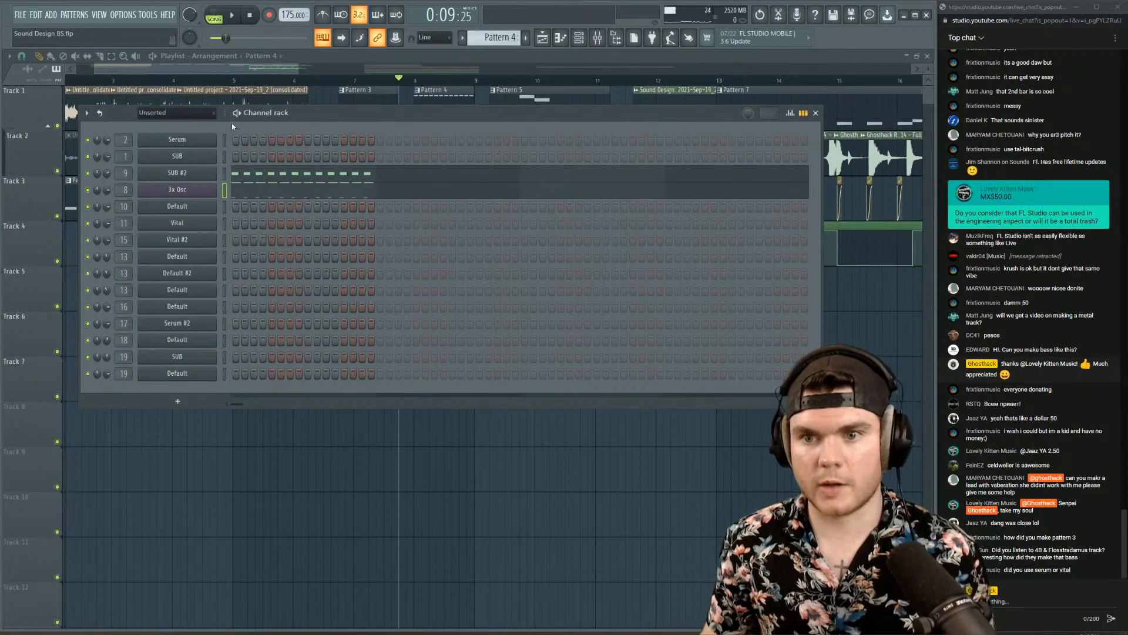
key("space")
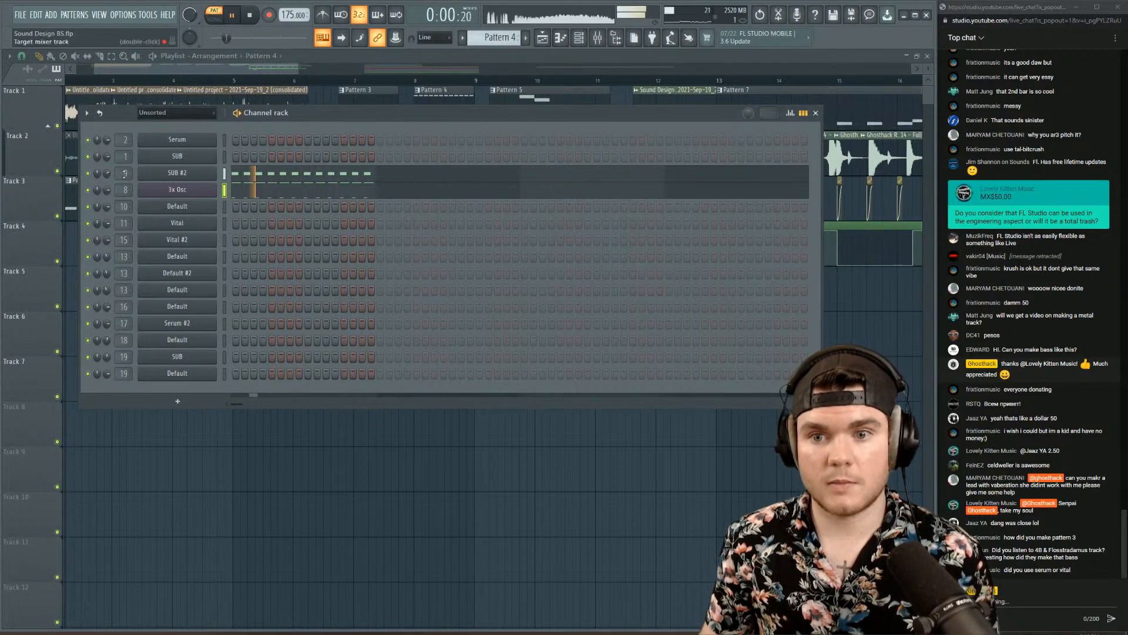
key("space")
key("F6")
scroll(415, 80, "up", 4)
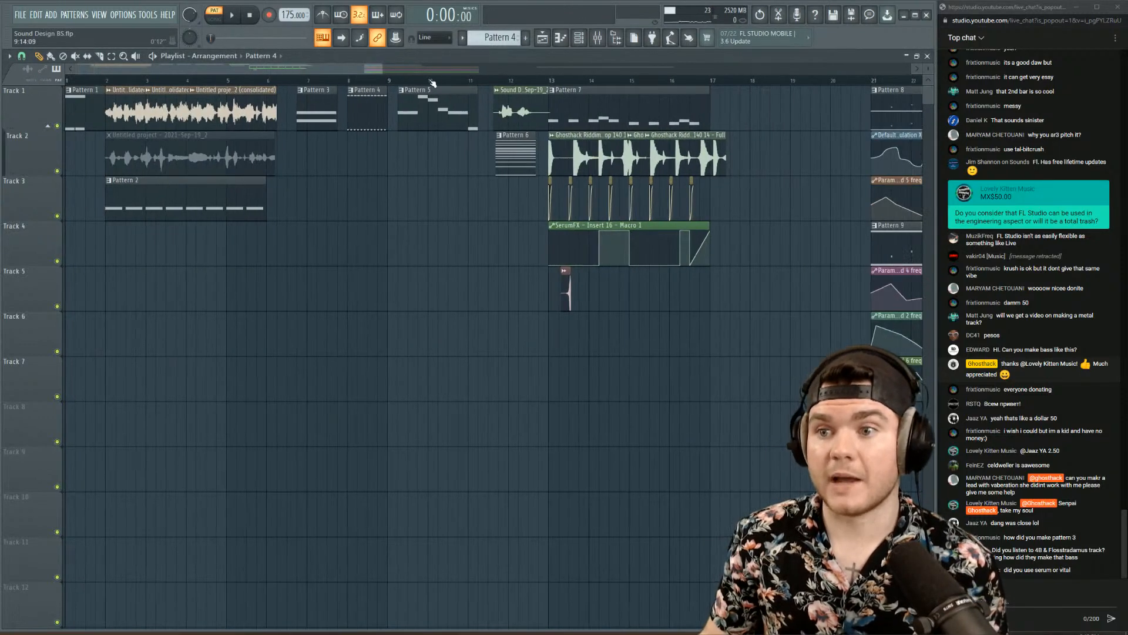
- Open Pattern 5's instrument on Insert 10, watch it while the pattern plays, and return to the playlist
double_click(366, 107)
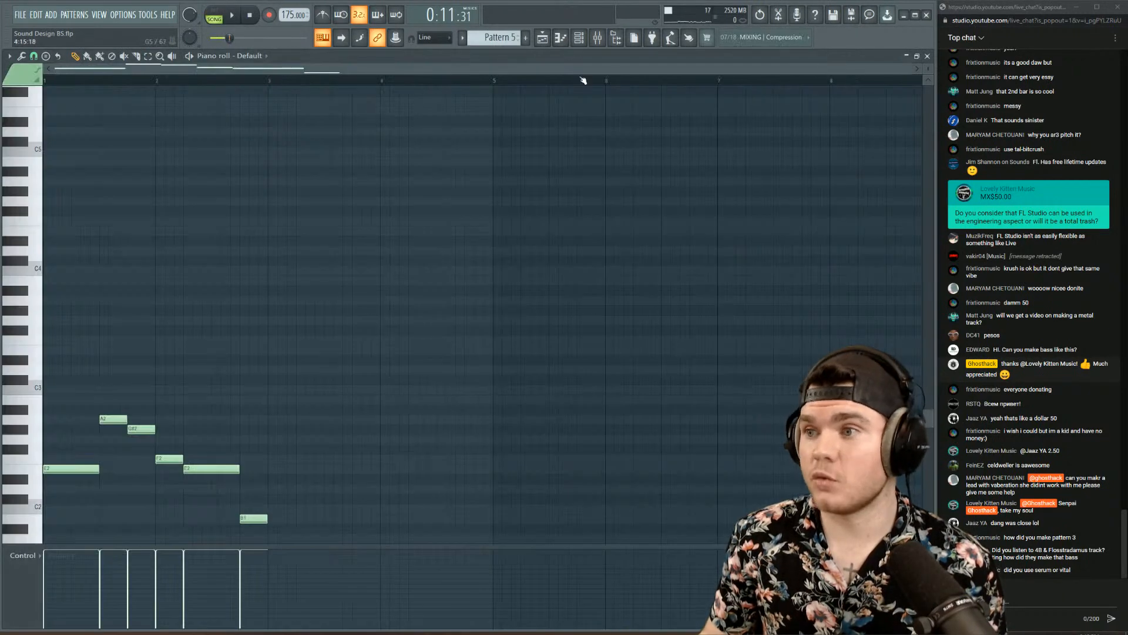
left_click(927, 57)
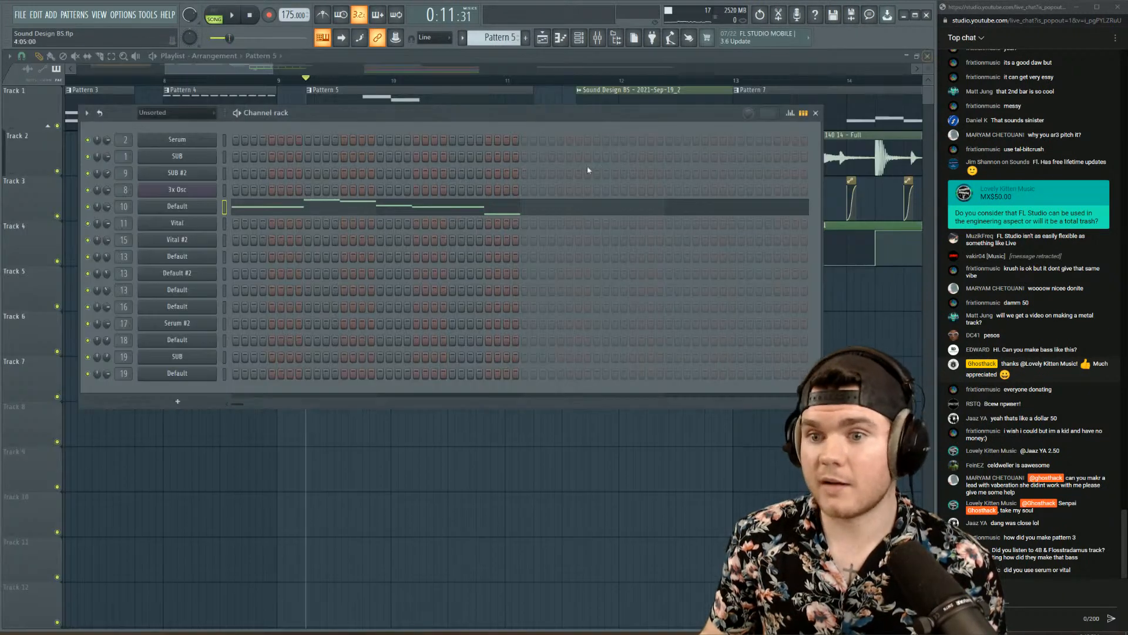
left_click(209, 210)
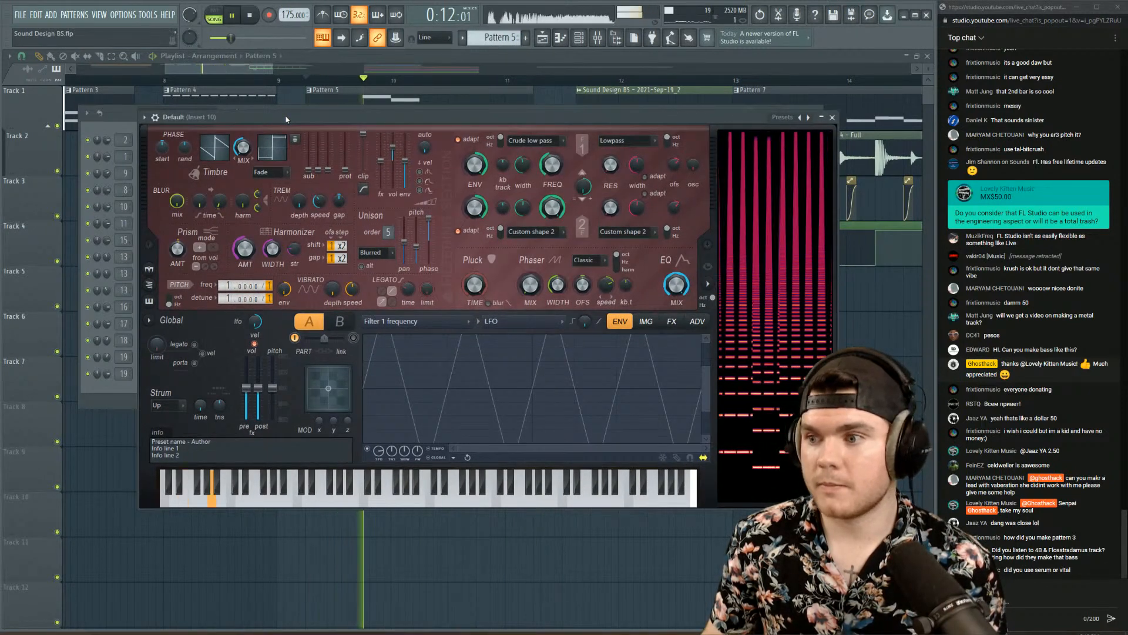
key("space")
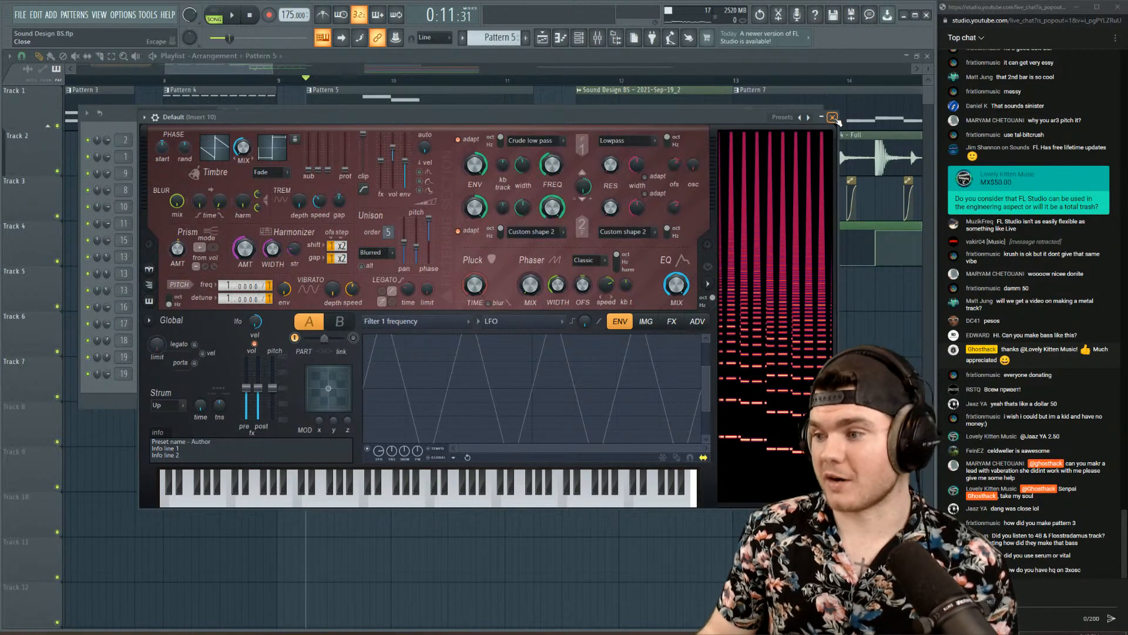
left_click(833, 117)
left_click(820, 113)
- Play the Sound Design BS audio clip on Track 1 together with Pattern 6
left_click(582, 81)
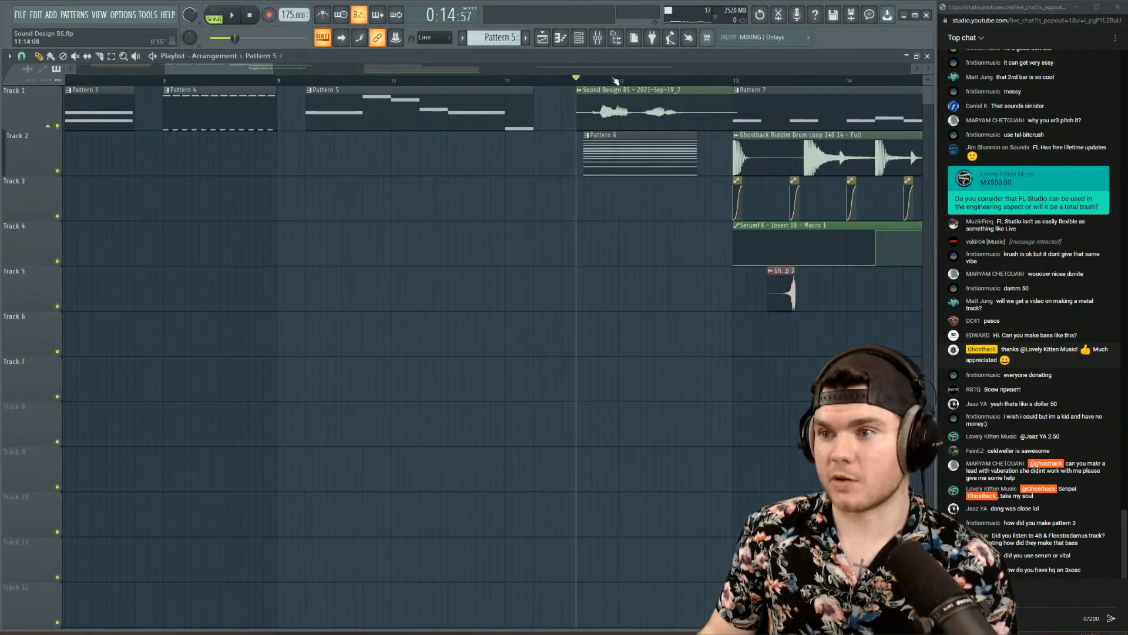
scroll(758, 80, "up", 3)
key("space")
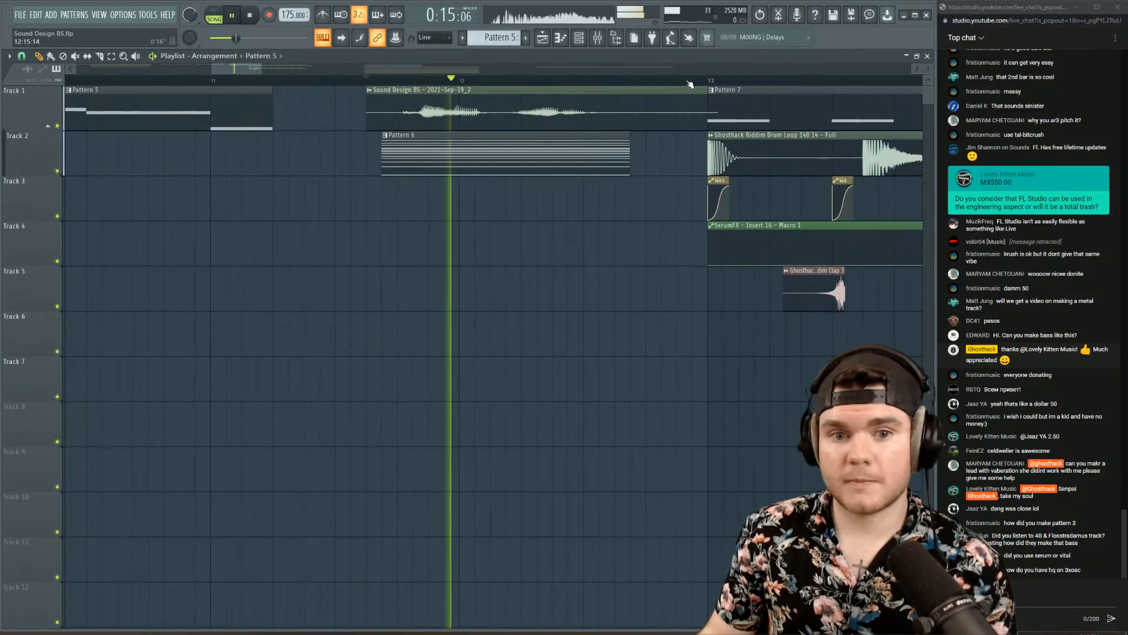
key("space")
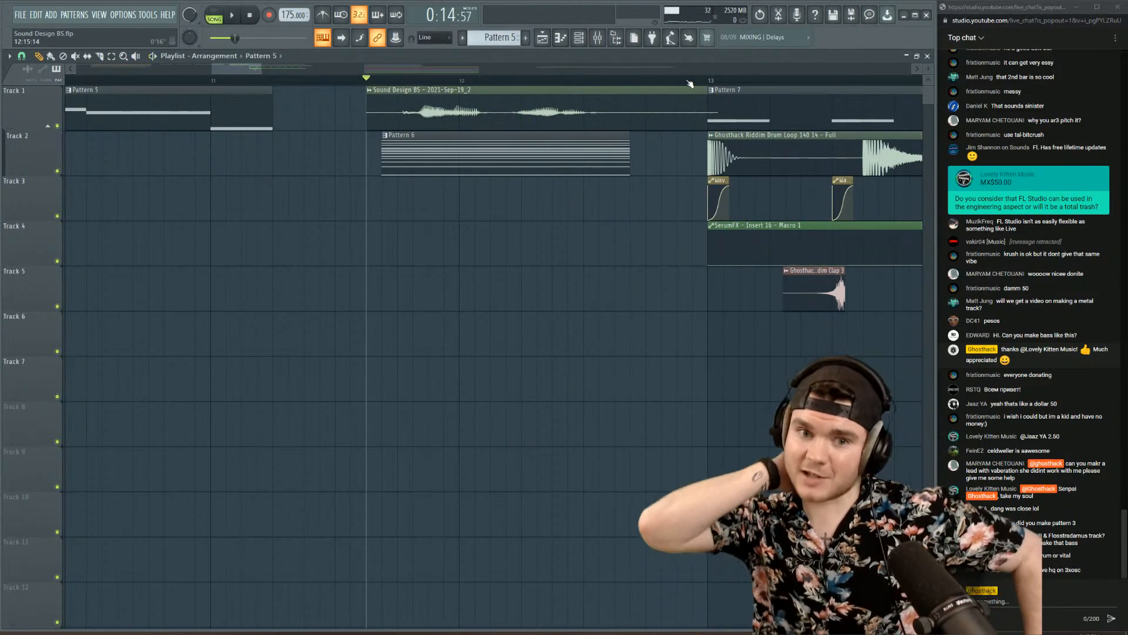
- Add an F3 note just under one bar long to Pattern 6's SUB channel on Insert 1 and audition it
left_click(581, 136)
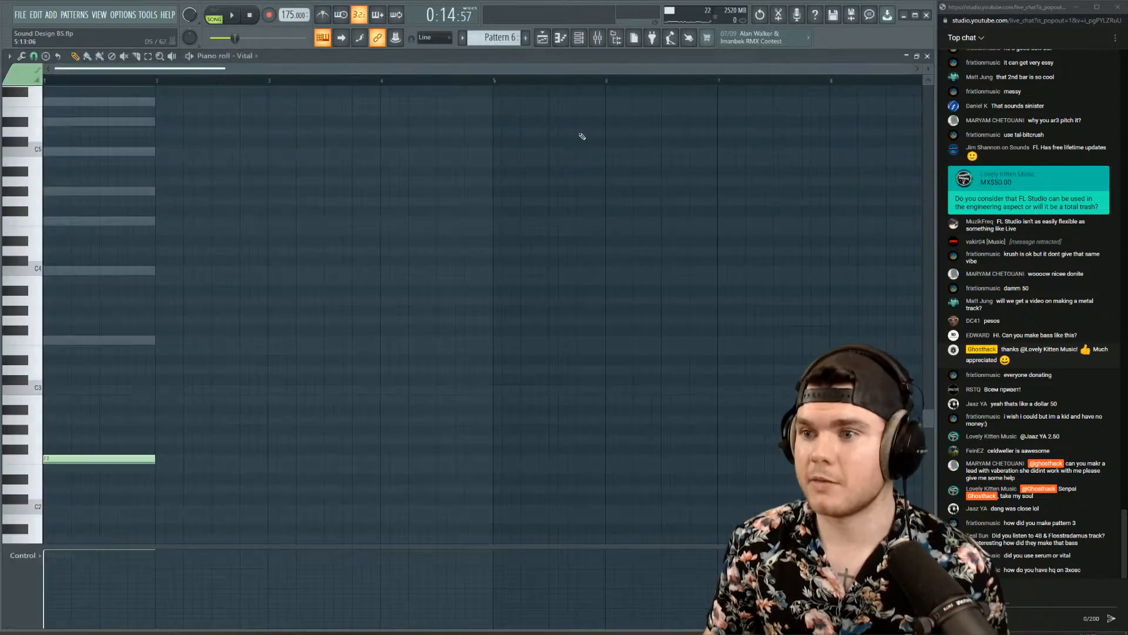
left_click(929, 56)
right_click(215, 154)
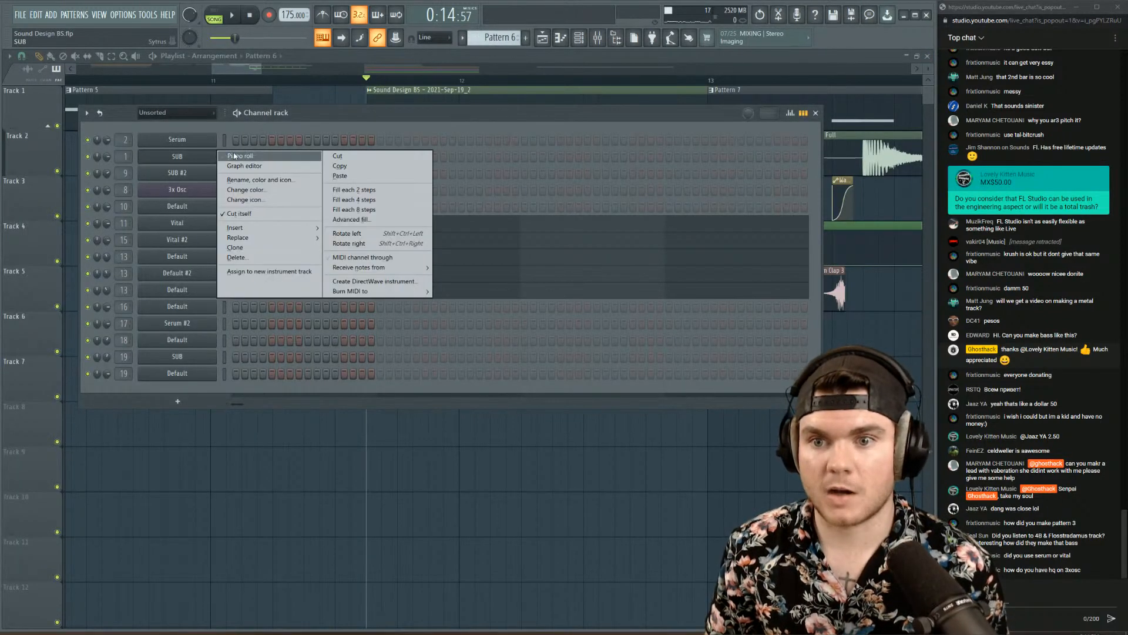
left_click(240, 156)
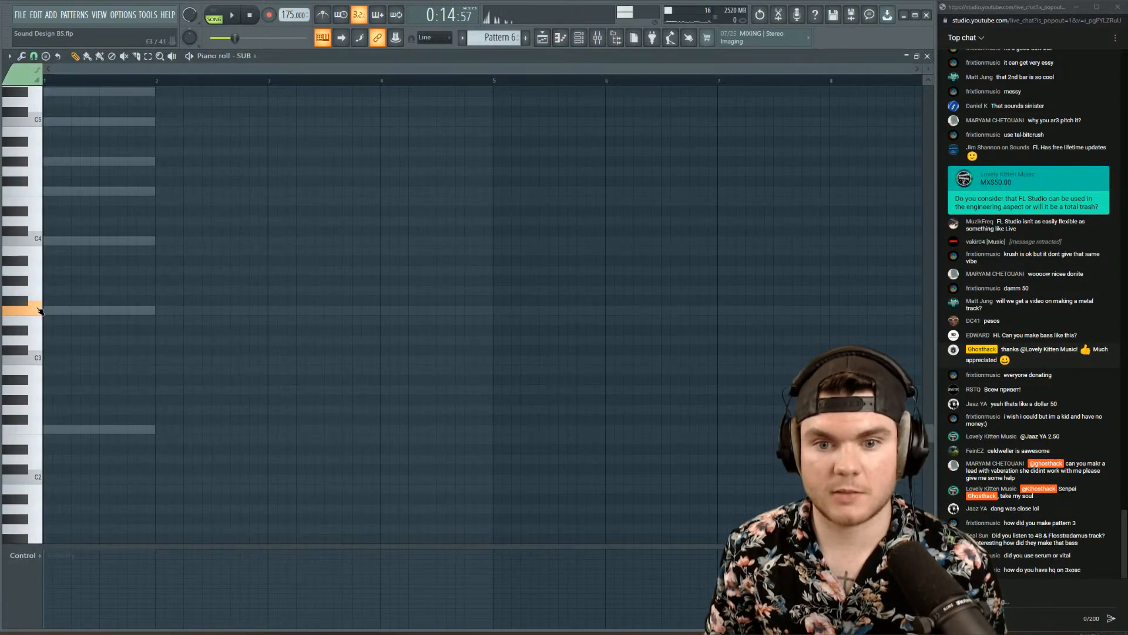
left_click(64, 312)
key("space")
left_click_drag(599, 310, 154, 343)
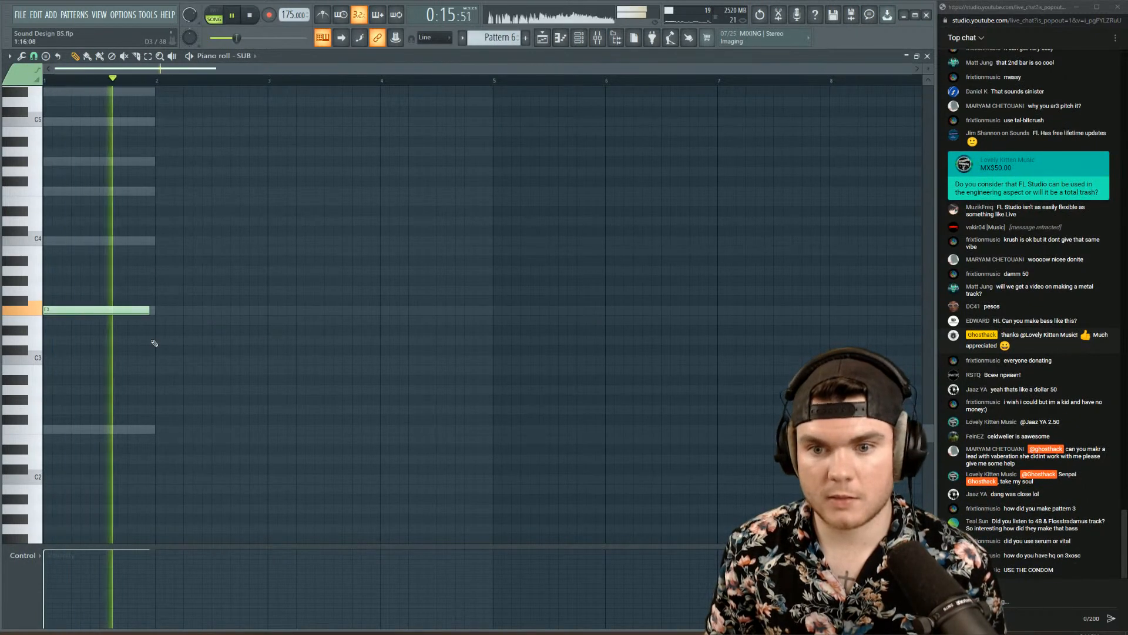
left_click(928, 57)
key("space")
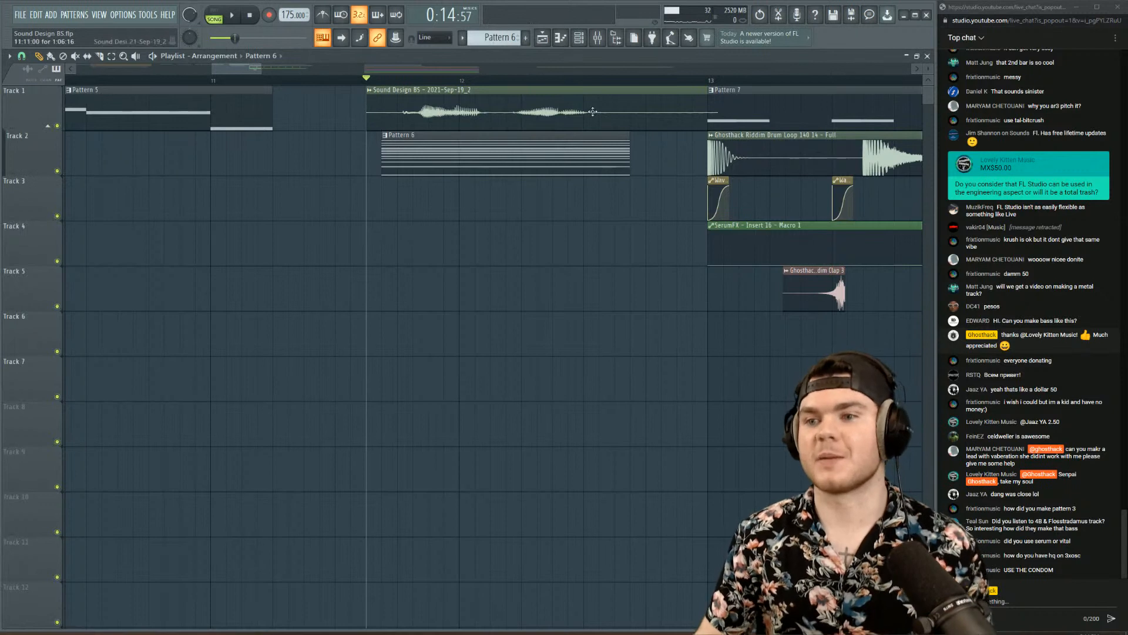
- Move the Sound Design BS audio clip on Track 1 earlier to start at 11:09:18 and audition it with Pattern 6
left_click_drag(593, 112, 564, 112)
key("space")
key("space")
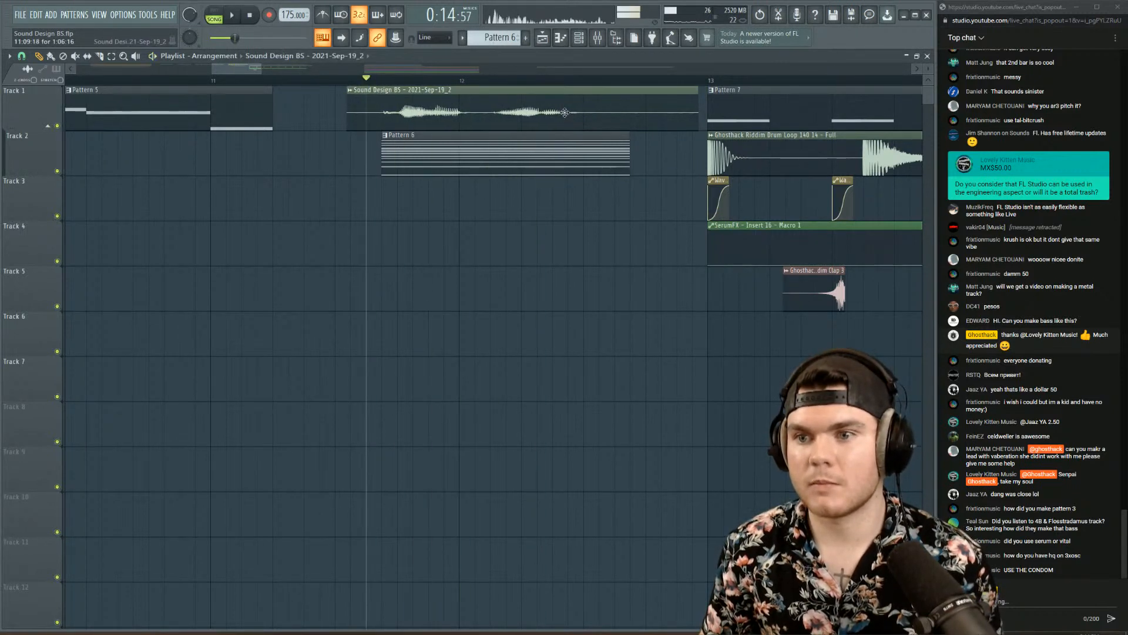
key("space")
key("space")
key("space")
- Try the Sound Design BS audio clip even earlier, starting at 11:08:10, and audition the timing against Pattern 6
mouse_move(532, 109)
left_mouse_down()
mouse_move(490, 89)
mouse_move(448, 115)
left_mouse_up()
key("space")
key("space")
key("space")
key("space")
key("space")
key("space")
key("space")
key("space")
key("space")
key("space")
key("space")
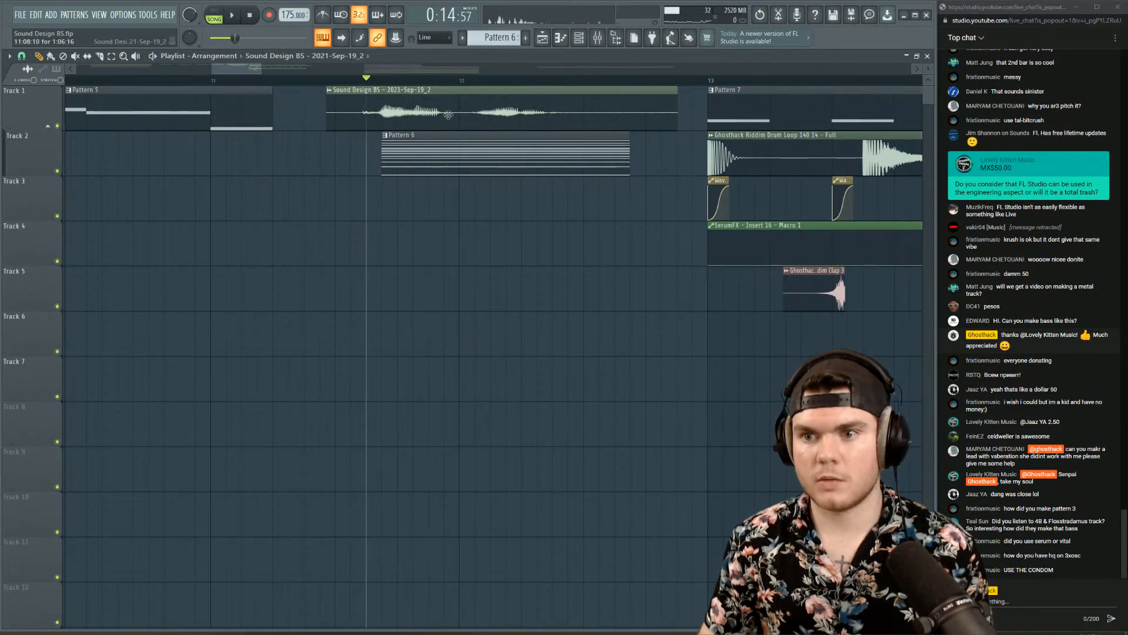
key("space")
key("space")
key("space")
- Move the Sound Design BS audio clip back to start at 11:09:18 and play it with Pattern 6
left_click_drag(449, 115, 470, 98)
key("space")
key("space")
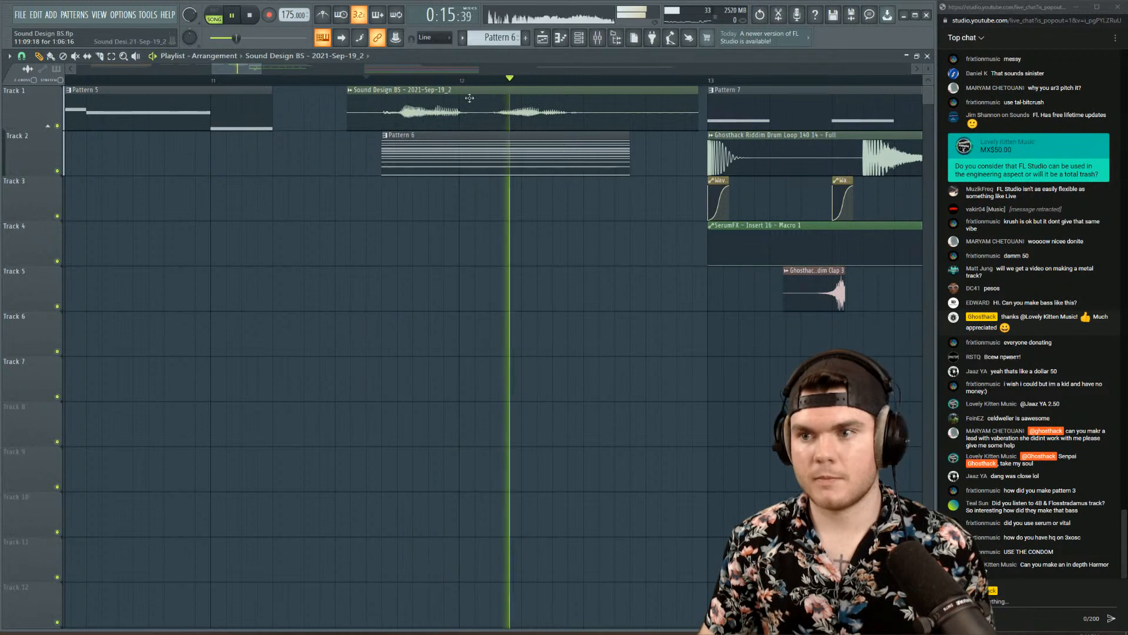
key("space")
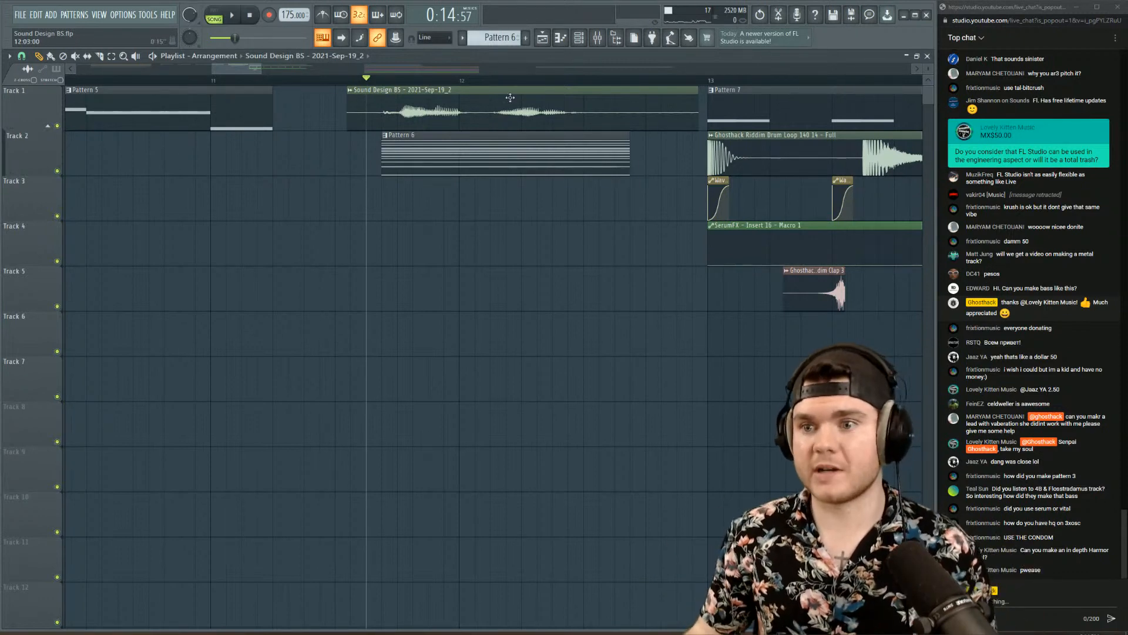
- Inspect Pattern 6's channels and play the pattern together with the Sound Design BS audio clip
double_click(516, 154)
left_click(926, 56)
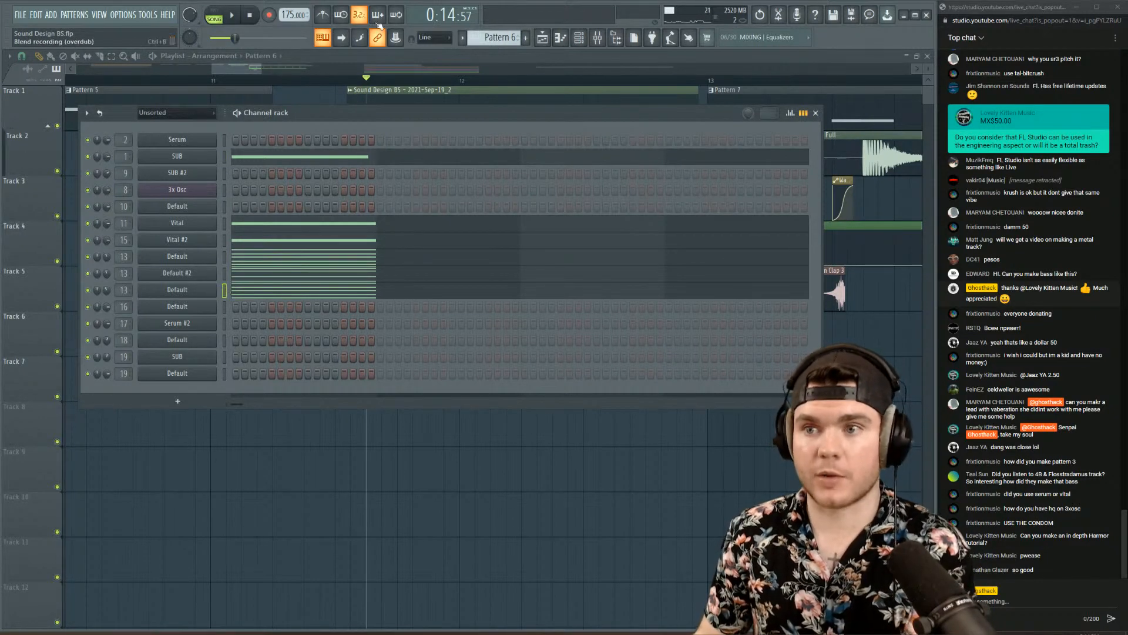
left_click(378, 55)
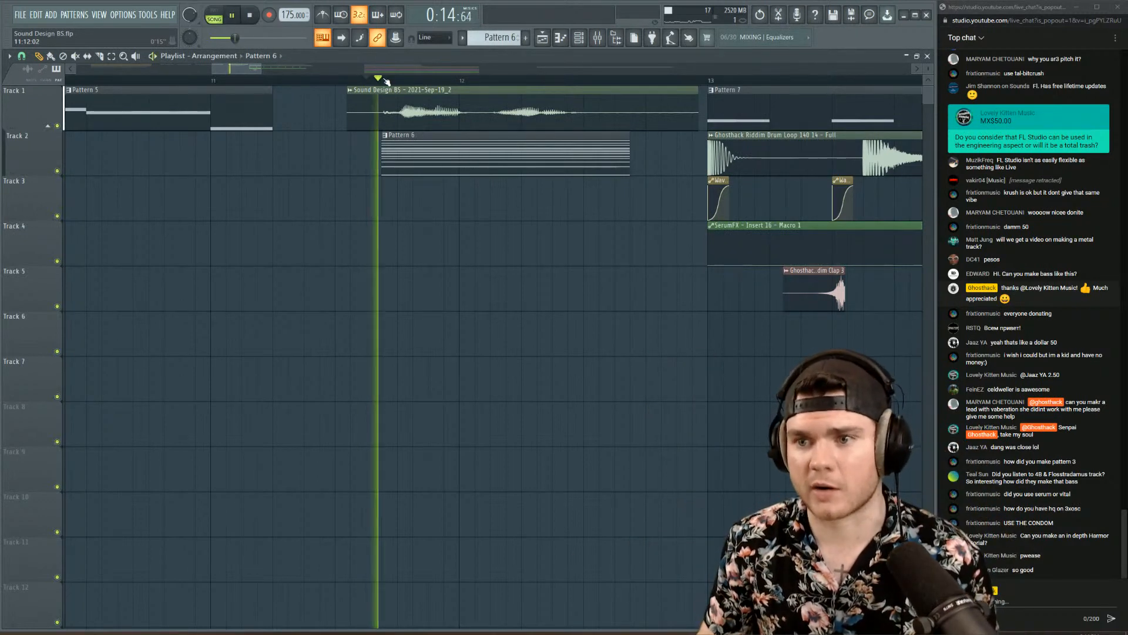
scroll(388, 80, "down", 3)
scroll(481, 84, "up", 3)
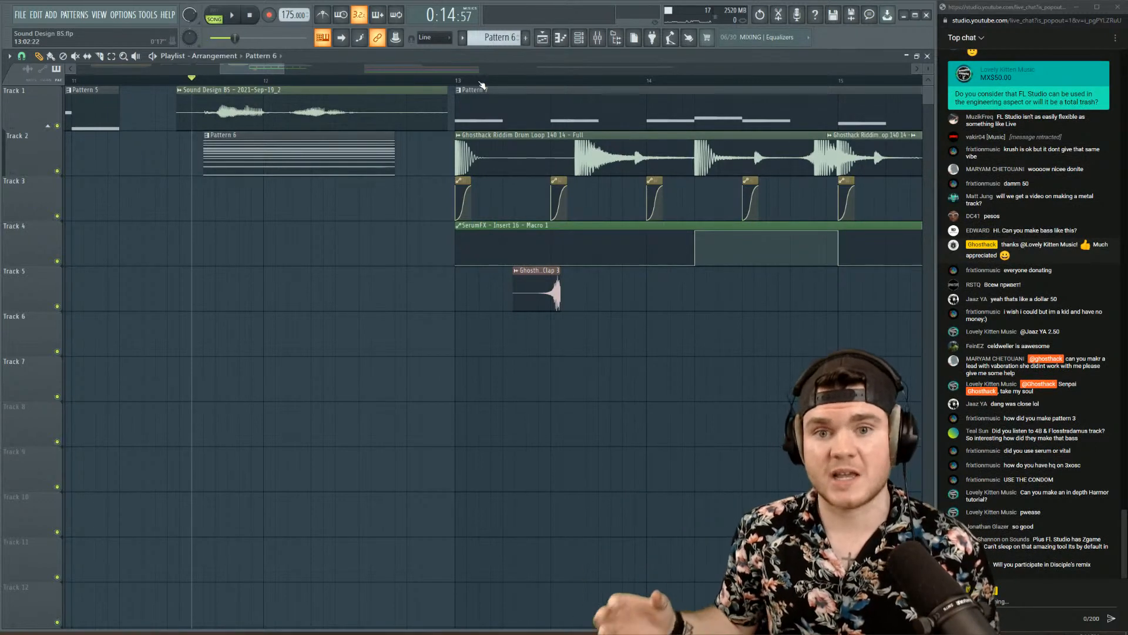
key("space")
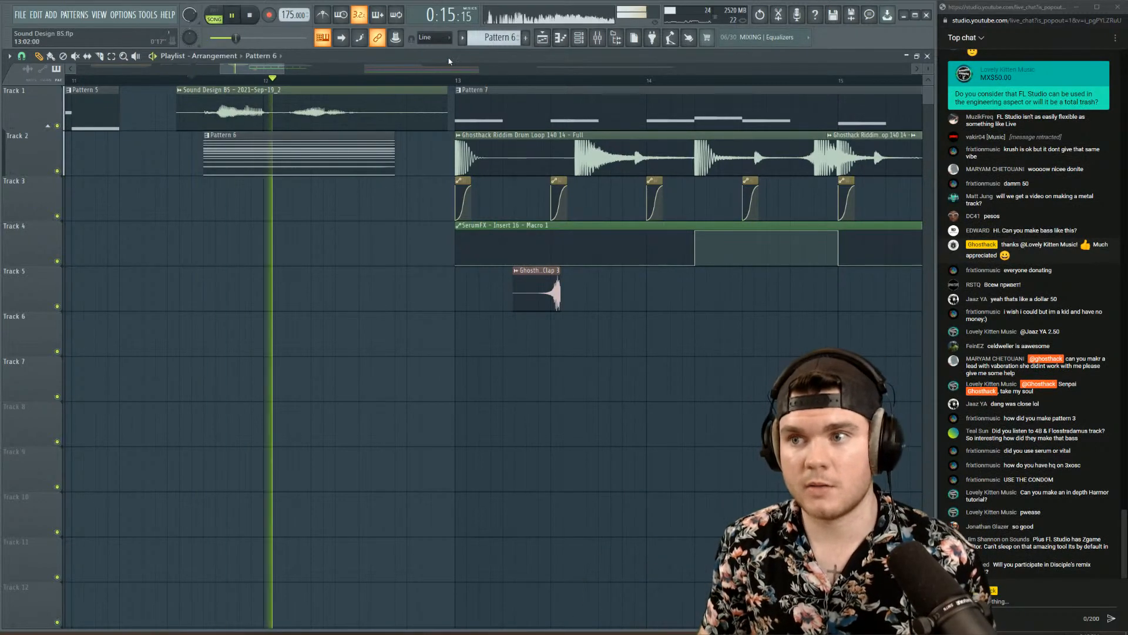
key("space")
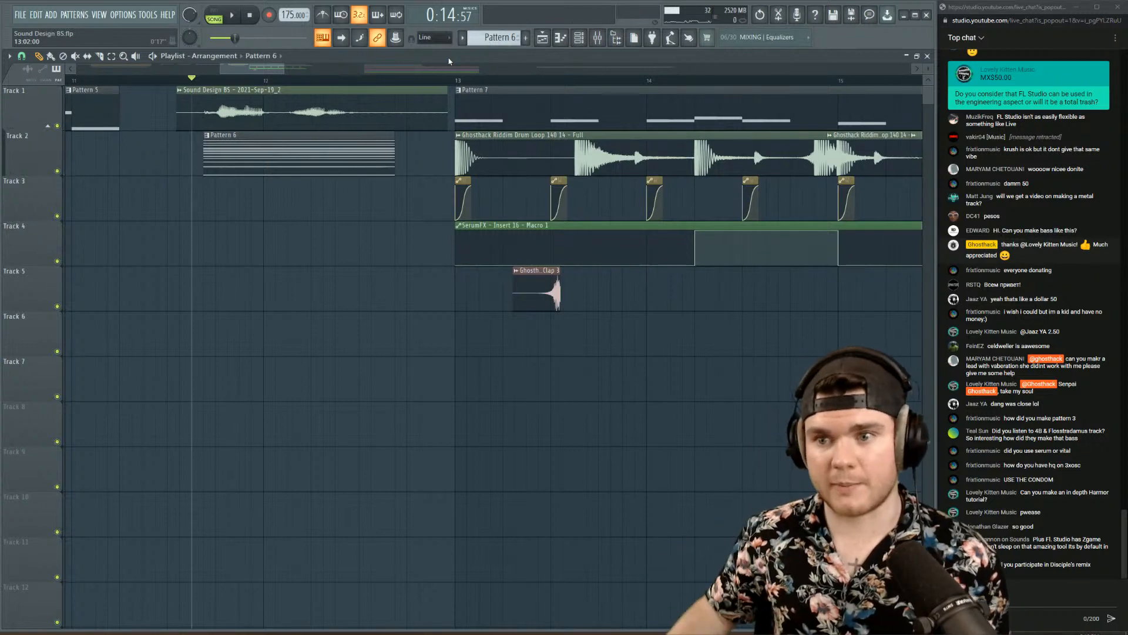
- Solo Track 1 in the playlist and play Pattern 7 from bar 13
scroll(420, 82, "down", 5)
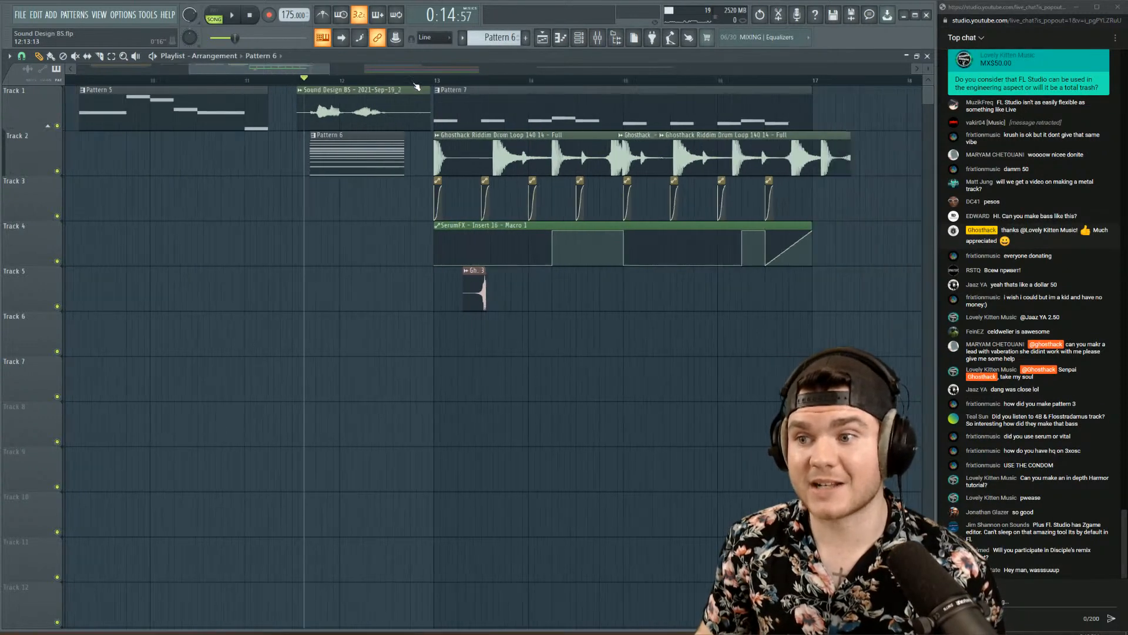
scroll(322, 82, "up", 4)
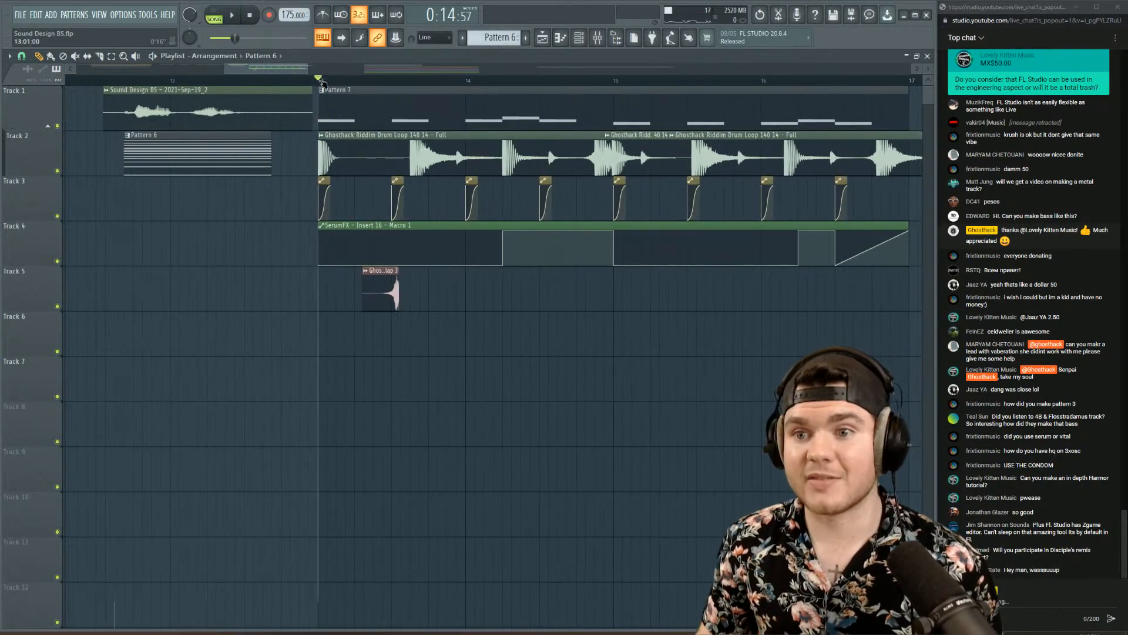
right_click(58, 126)
key("space")
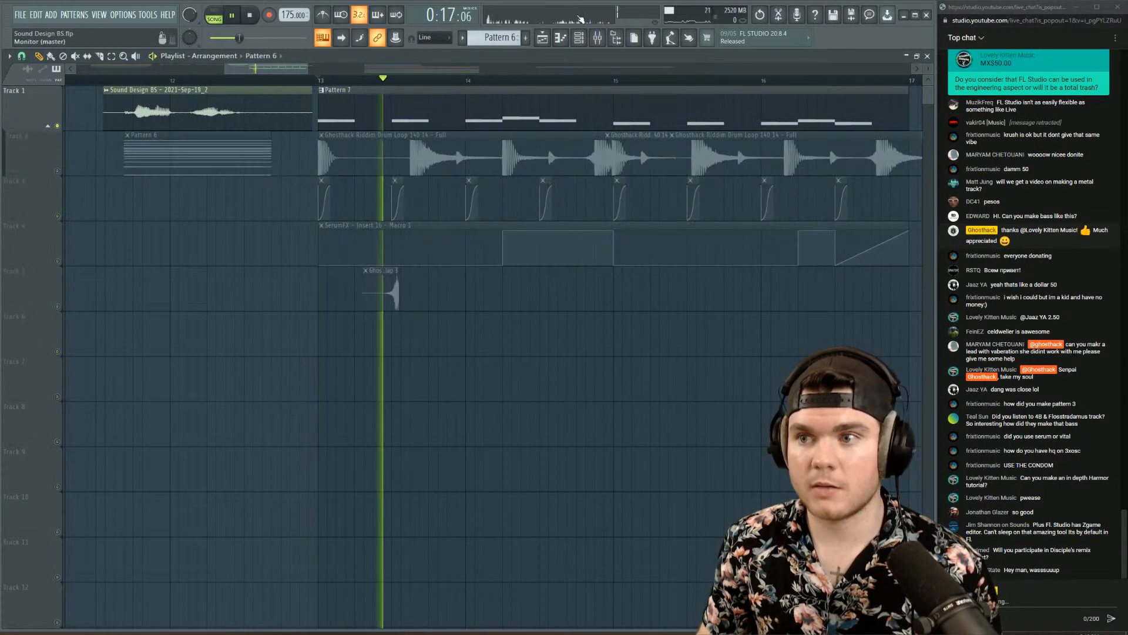
- Audition Pattern 7 with Insert 17 soloed in the mixer, and return all mixer tracks to unsoloed
left_click(602, 43)
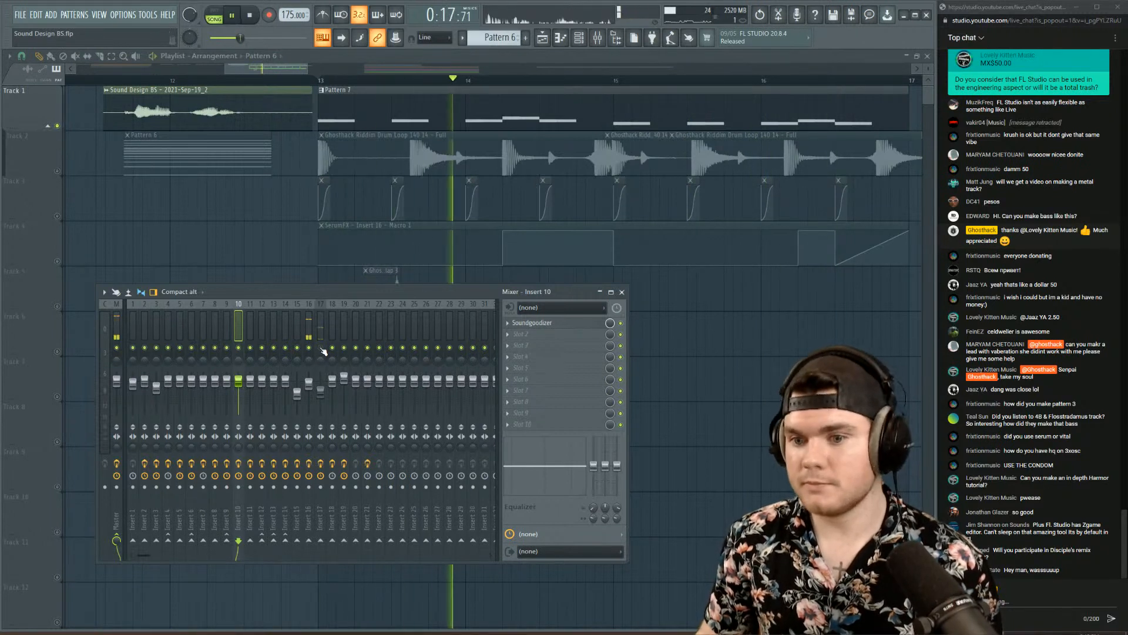
key("space")
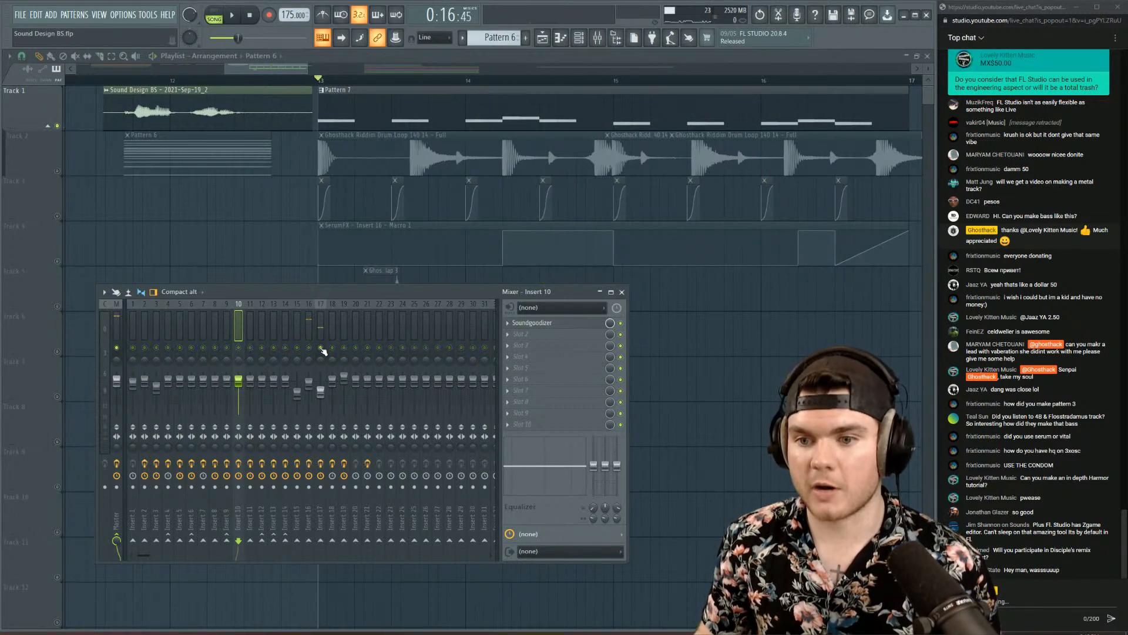
left_click(321, 335)
key("space")
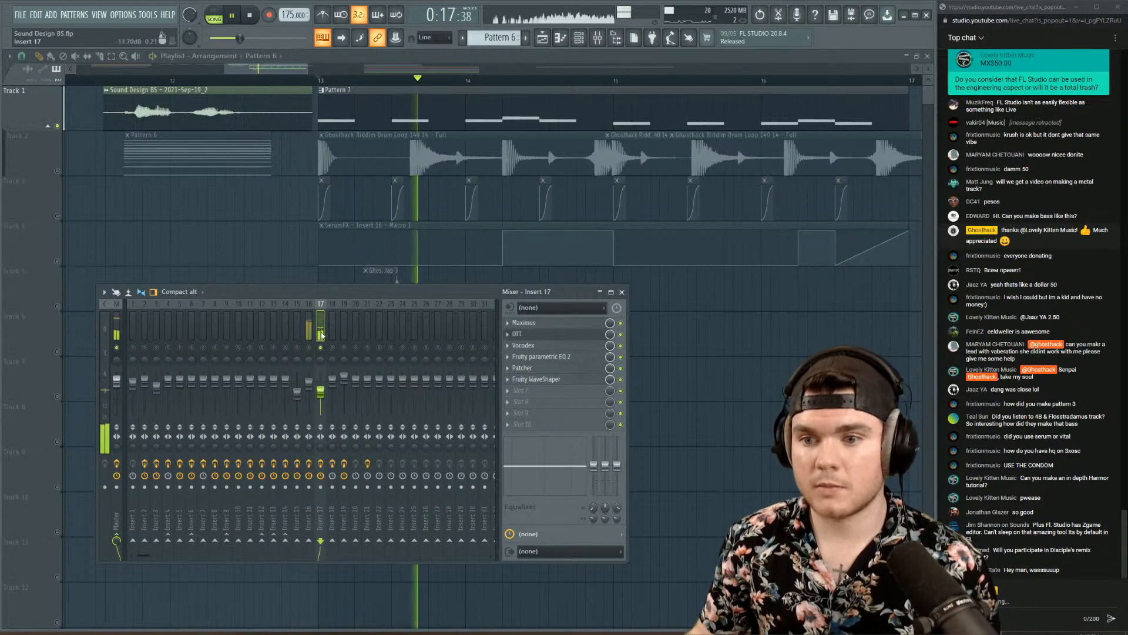
left_click(578, 38)
key("space")
left_click(579, 39)
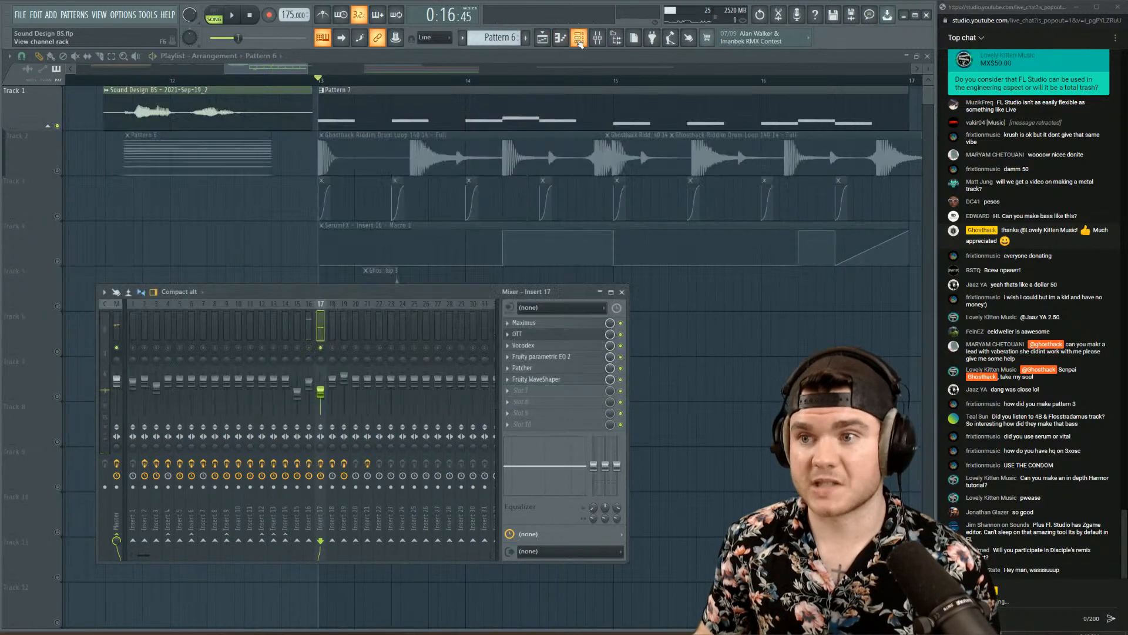
key("space")
key("space")
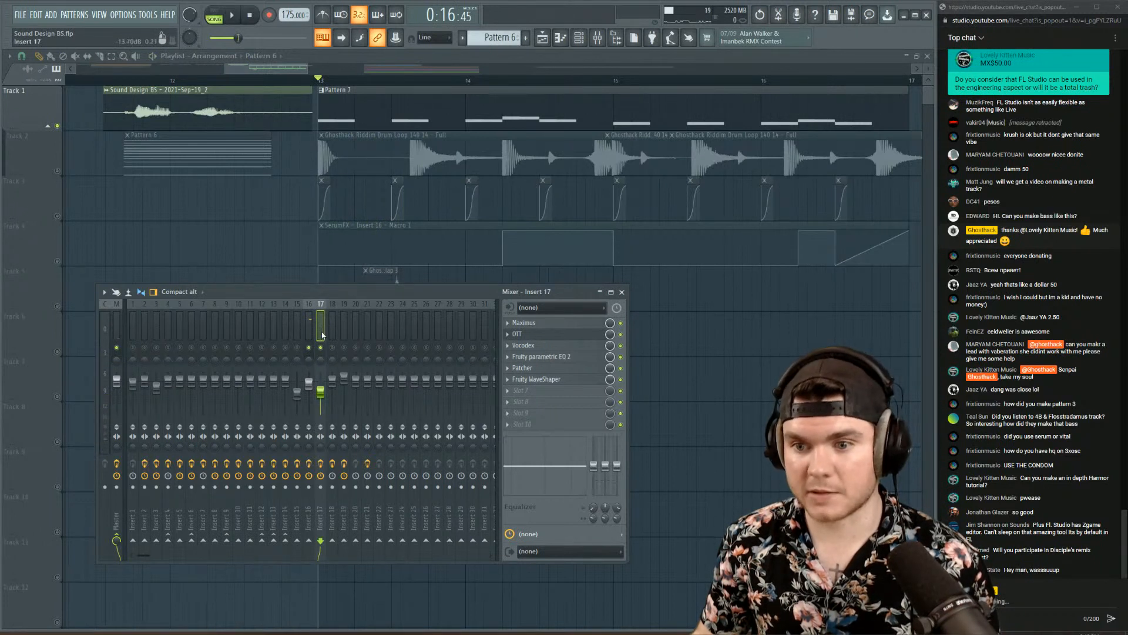
right_click(322, 345)
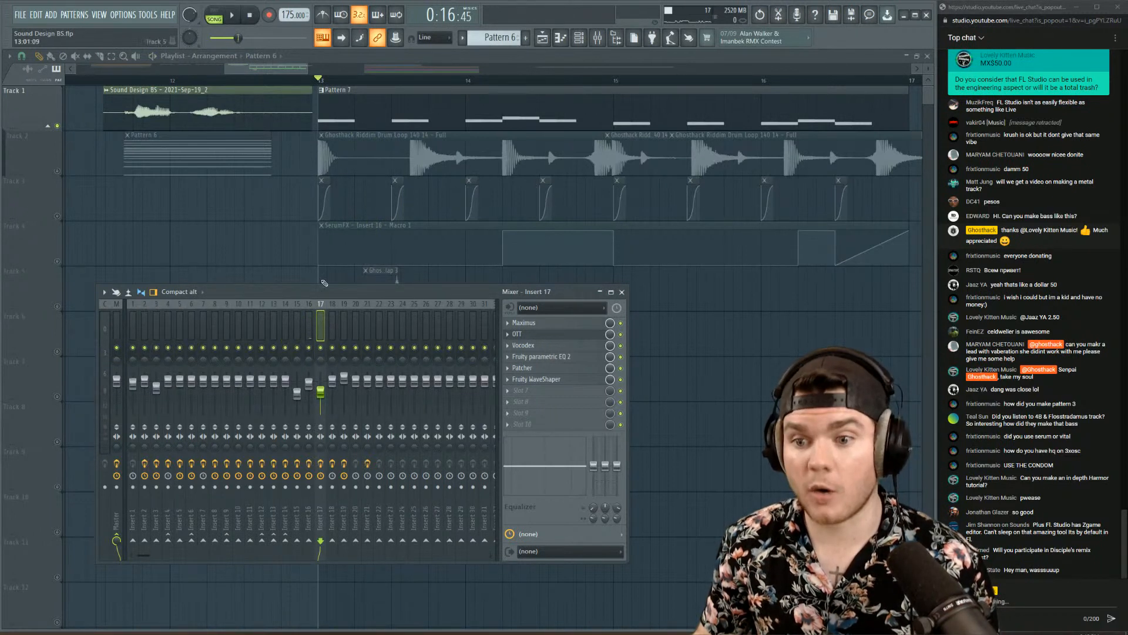
key("F9")
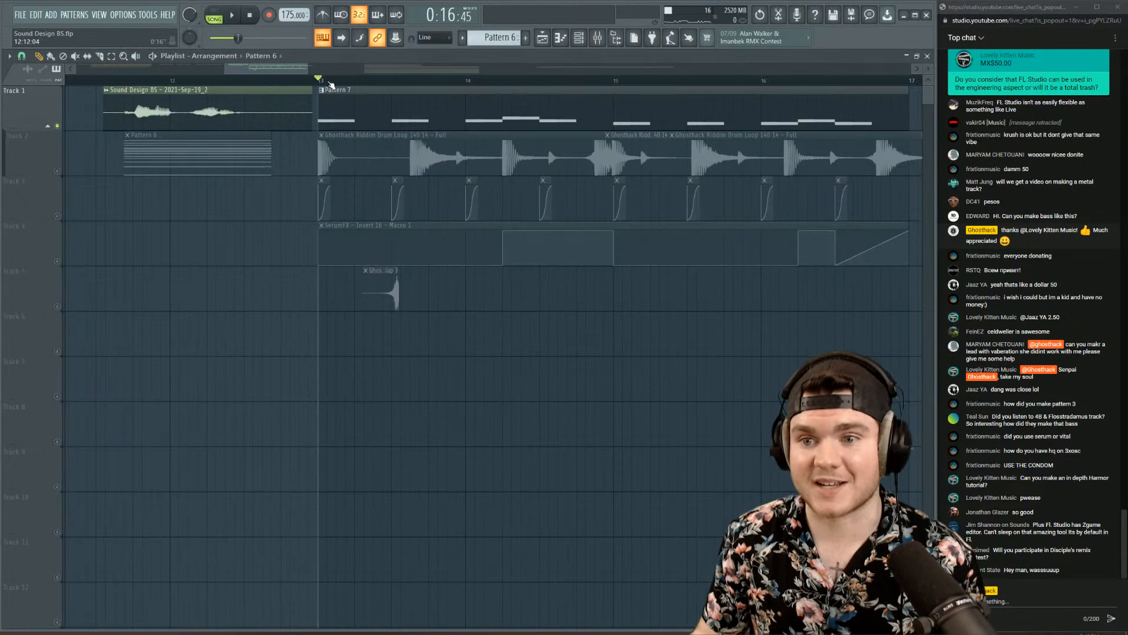
- Unmute playlist Tracks 2 to 5 and play the Pattern 7 section with its drum loops and automation from bar 13
left_click(57, 172)
left_click(57, 215)
left_click(57, 261)
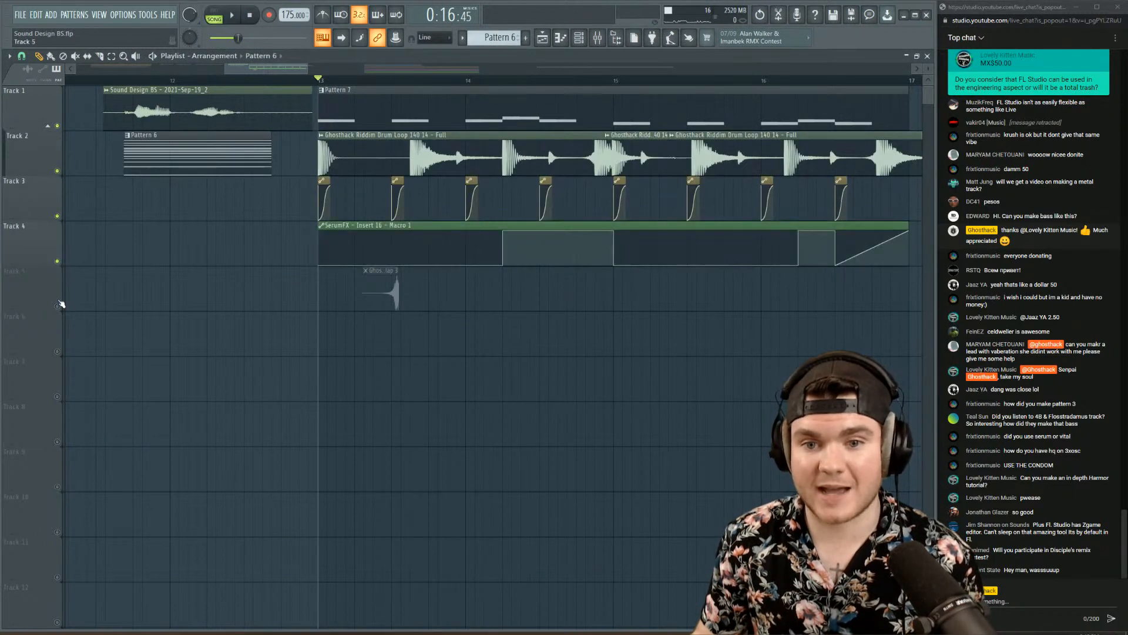
left_click(57, 306)
key("space")
scroll(363, 88, "down", 3)
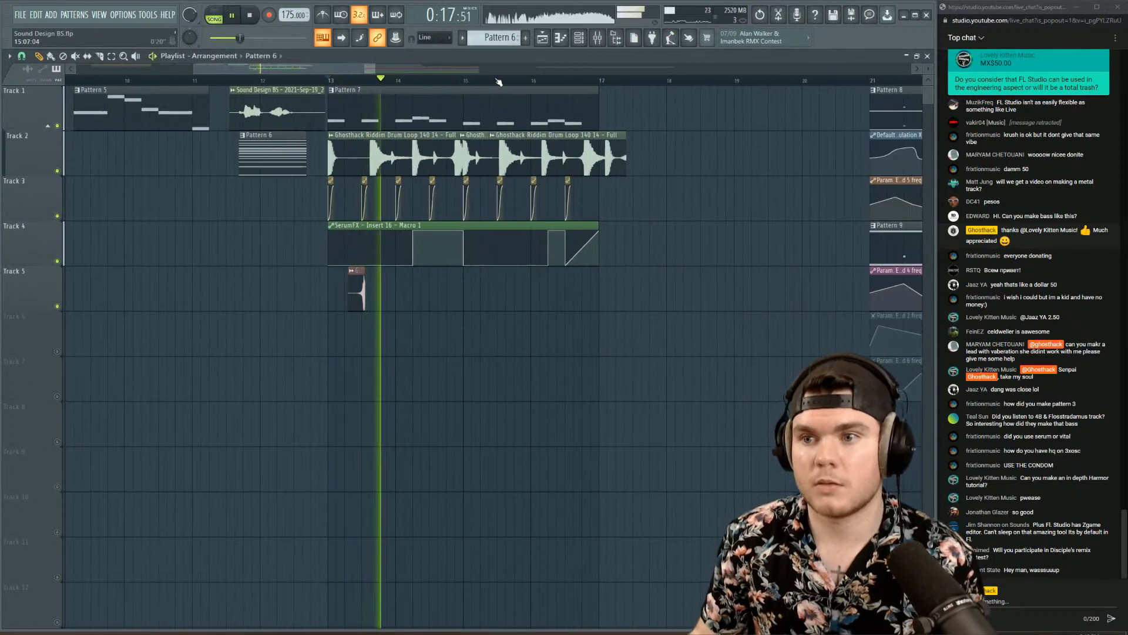
key("space")
- Set the project tempo to 140 BPM and play the Pattern 7 section with its drum loops
scroll(407, 88, "up", 3)
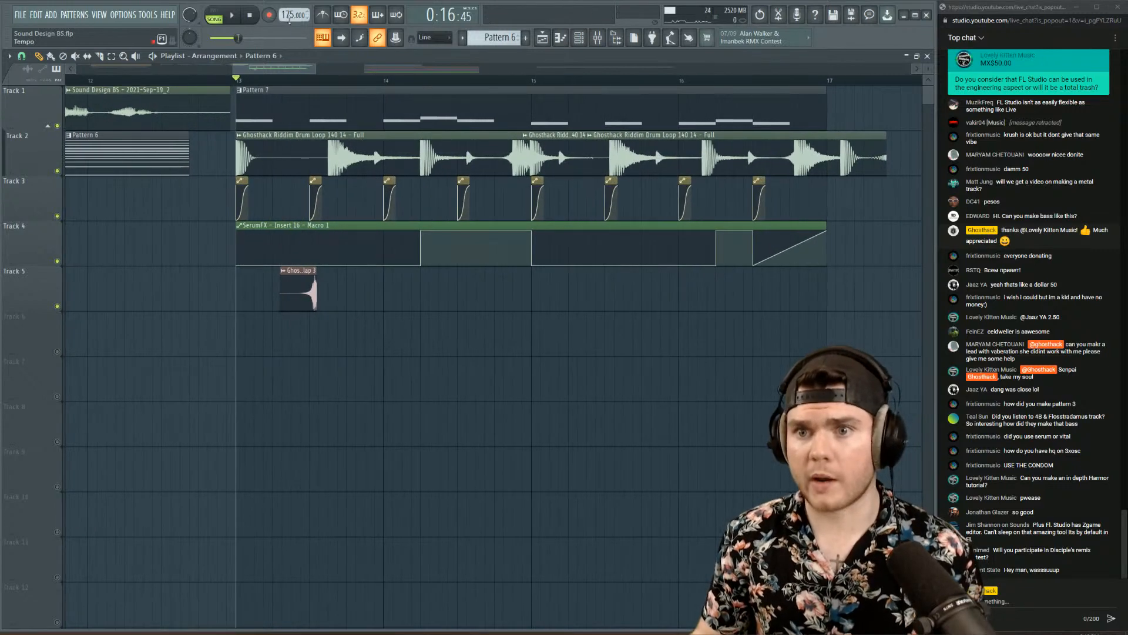
left_click_drag(288, 15, 288, 34)
key("space")
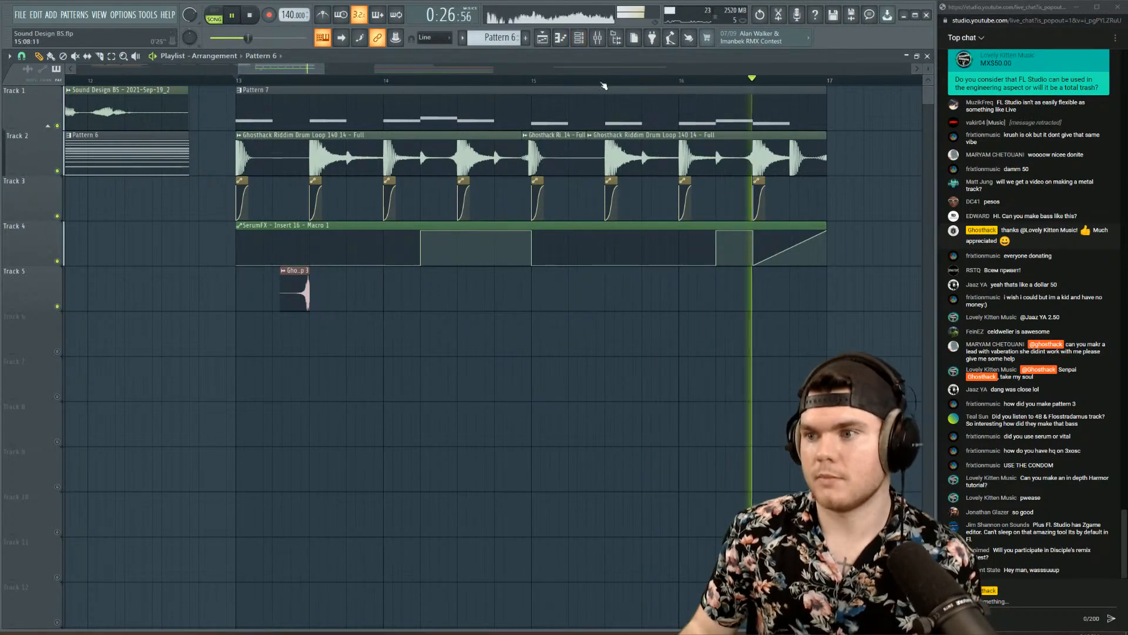
scroll(600, 86, "down", 4)
key("space")
scroll(705, 84, "up", 3)
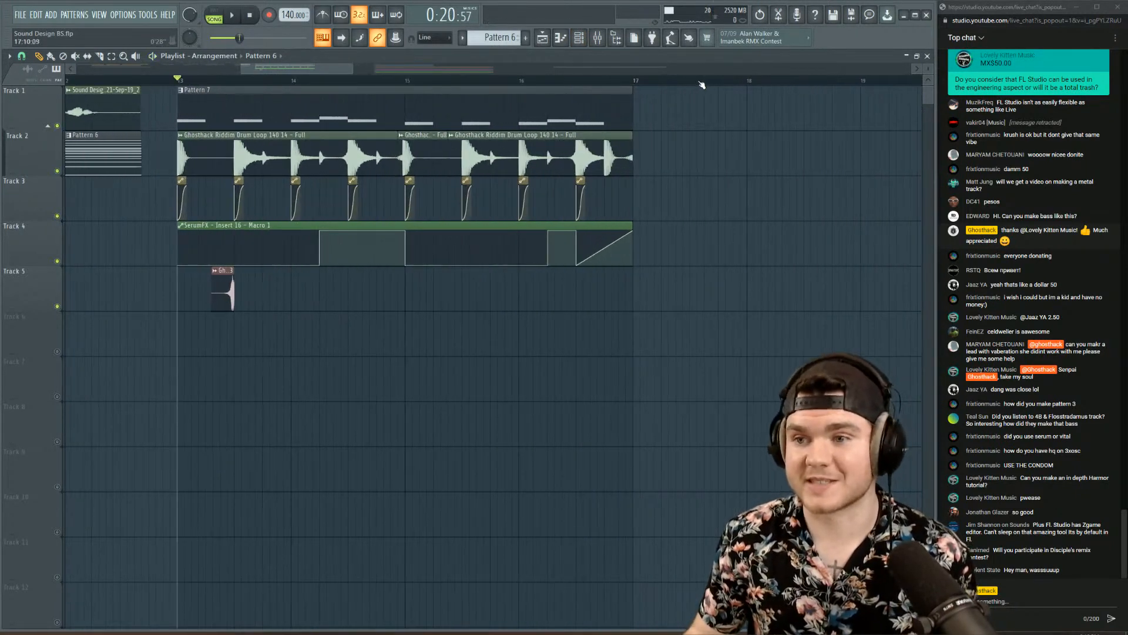
- Examine Insert 16's effects chain and levels in the mixer while playing the Pattern 7 section
scroll(702, 85, "down", 3)
scroll(568, 86, "up", 2)
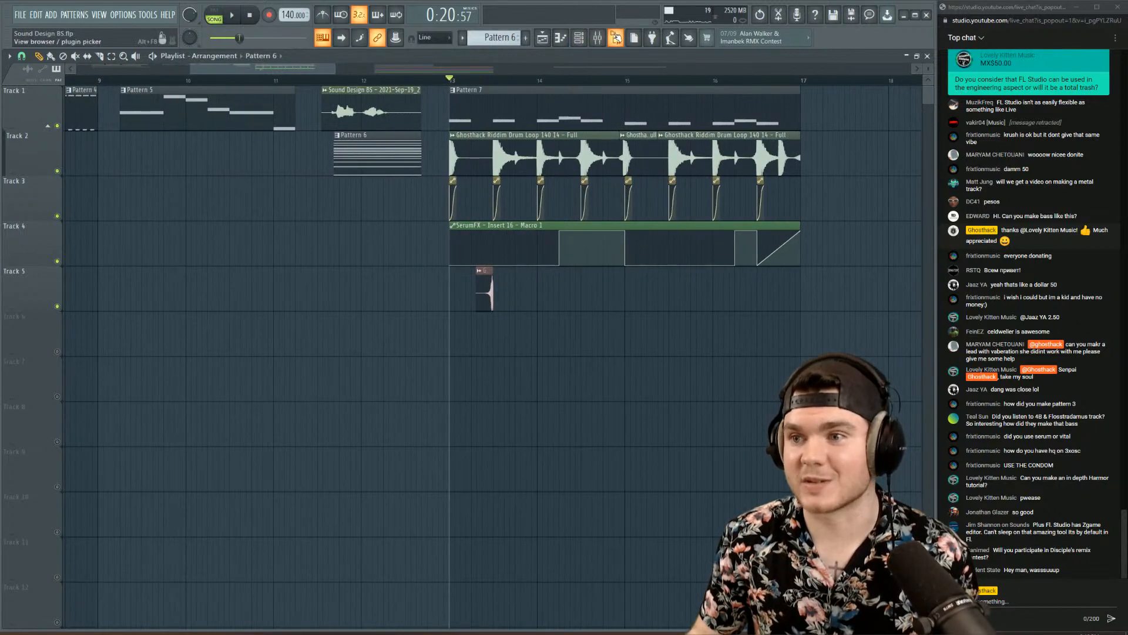
left_click(615, 39)
left_click(604, 42)
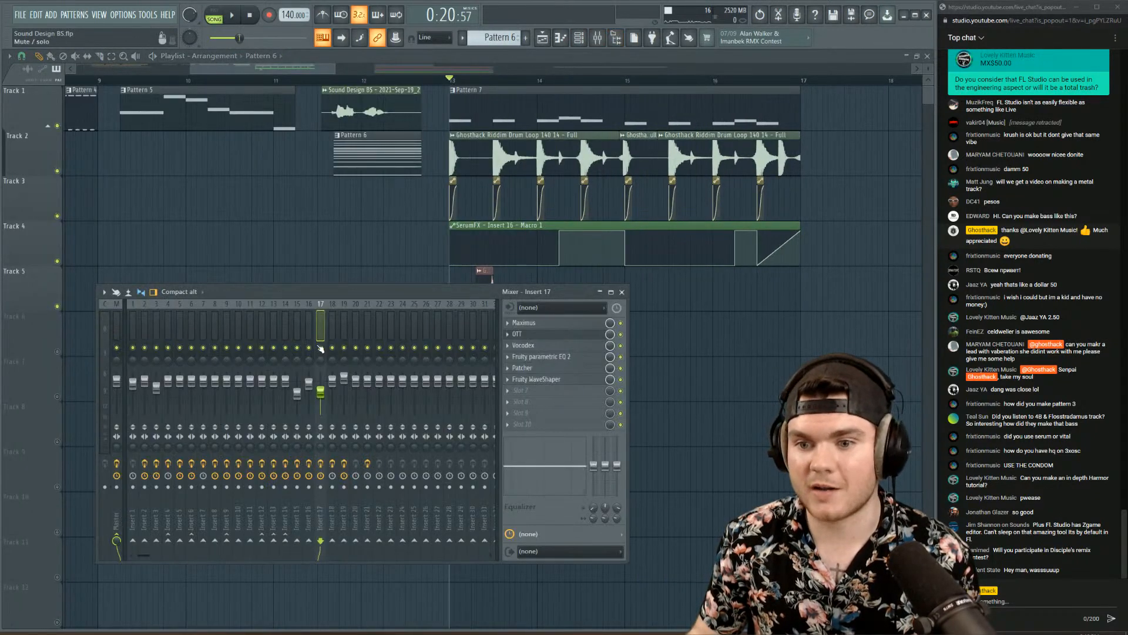
key("space")
left_click(311, 323)
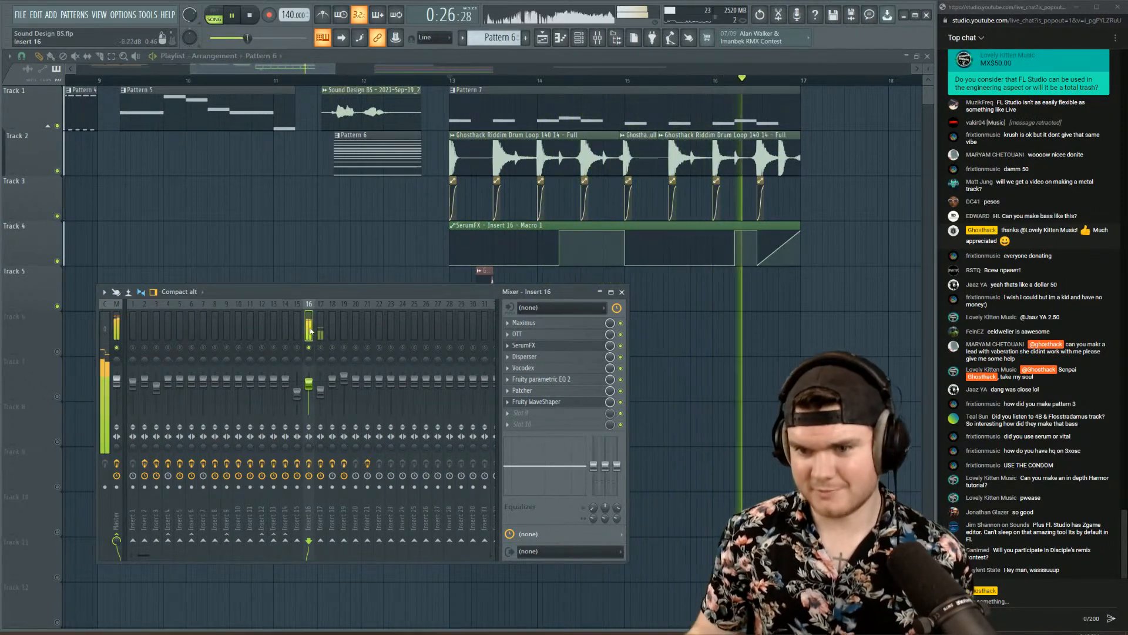
key("space")
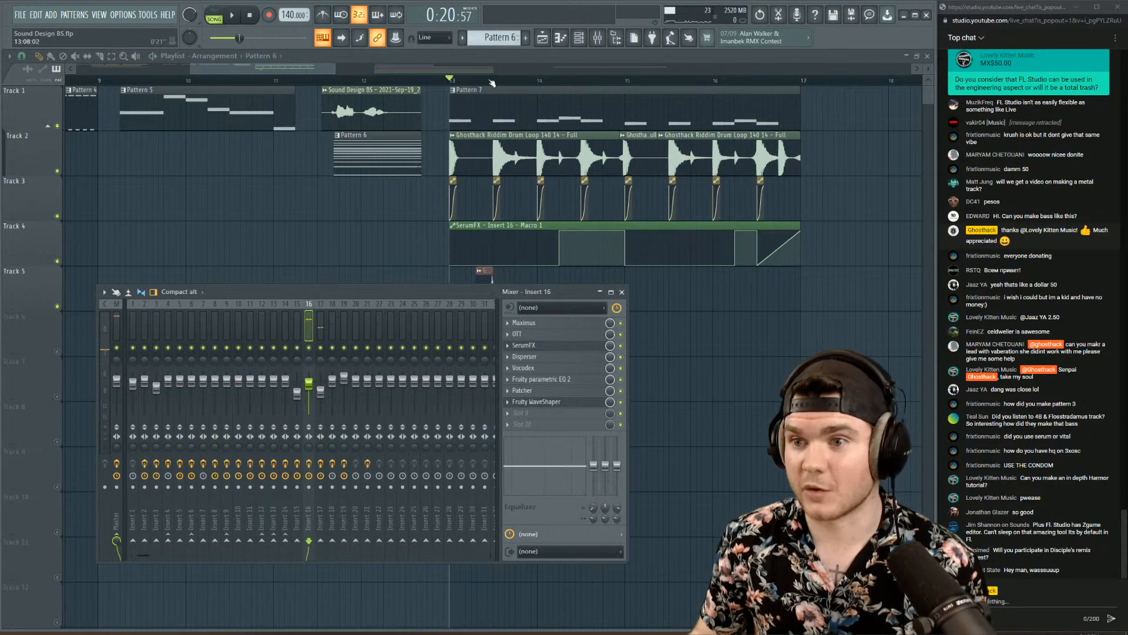
- Move the playback position to bar 21, where Pattern 8 starts, and set the tempo to 175 BPM
scroll(492, 83, "down", 3)
left_click_drag(305, 70, 447, 87)
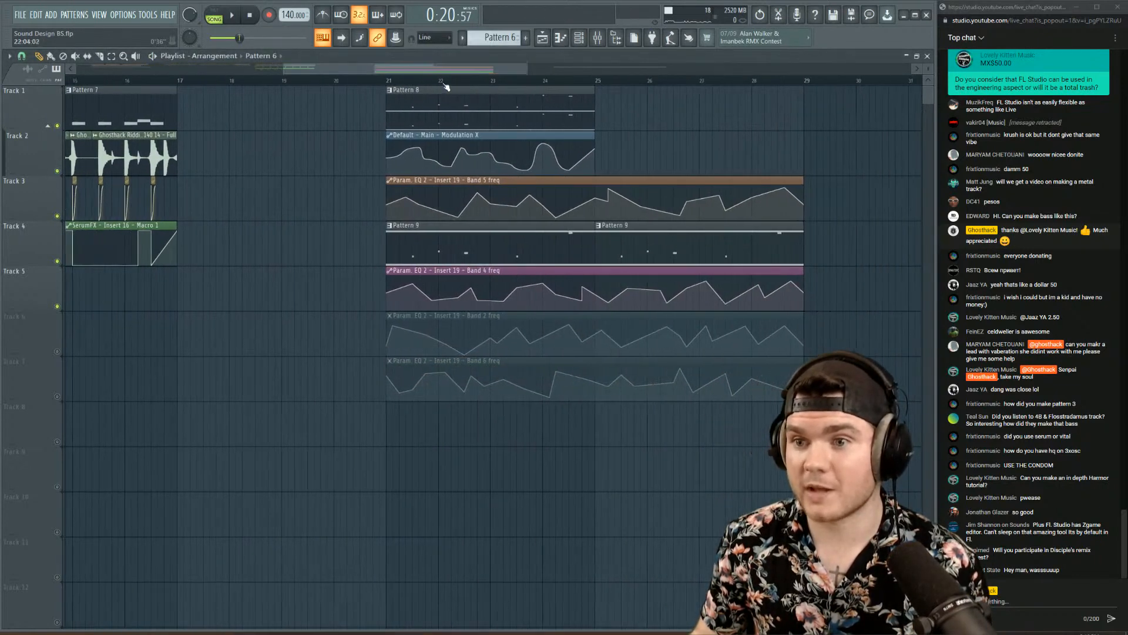
left_click(387, 79)
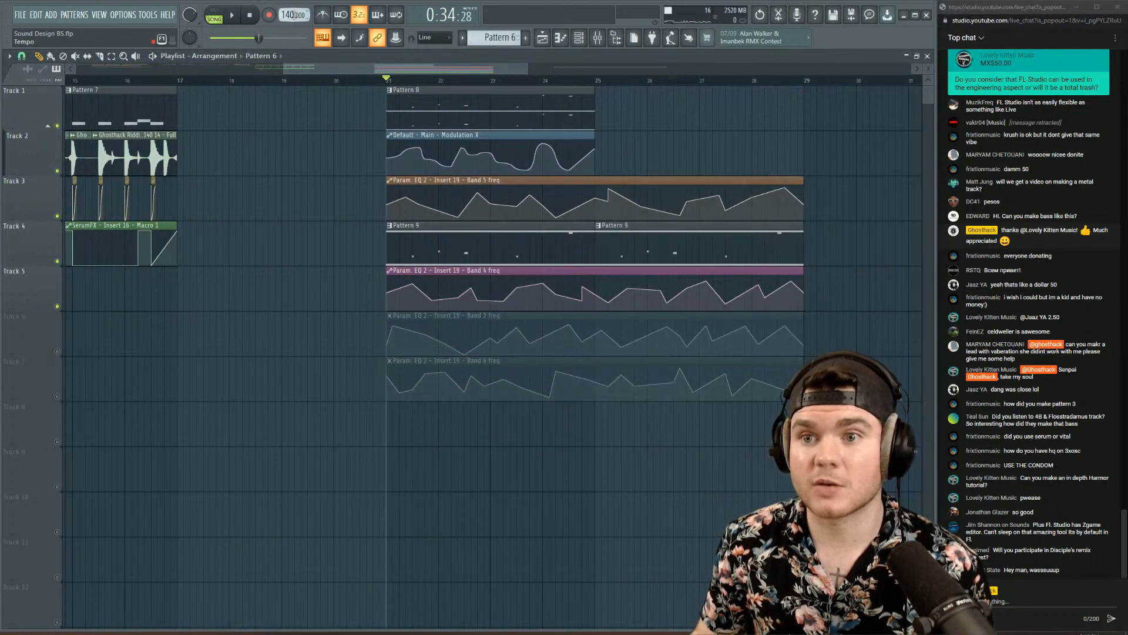
left_click_drag(293, 14, 294, 2)
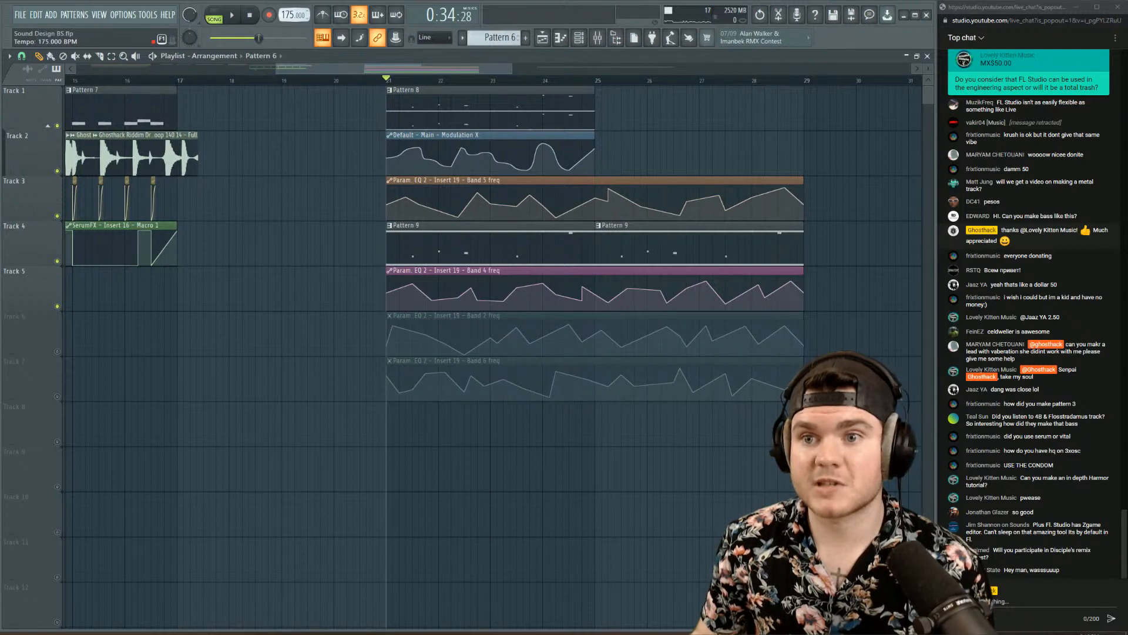
- Solo playlist Track 1 and play Pattern 8 on its own from bar 21
right_click(58, 125)
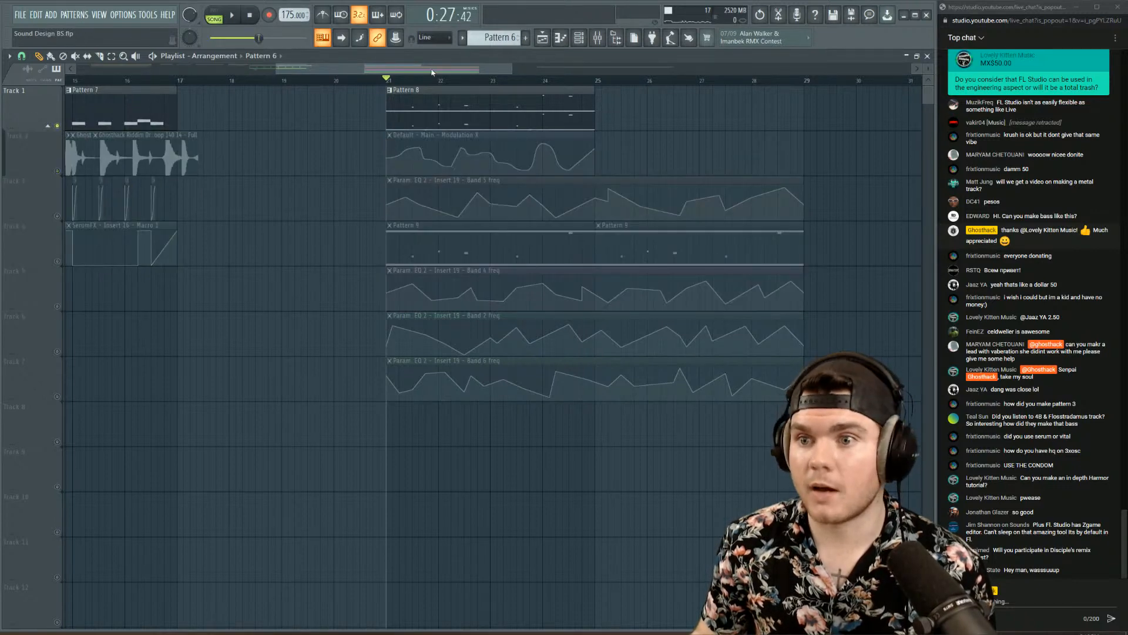
scroll(432, 73, "up", 1)
key("space")
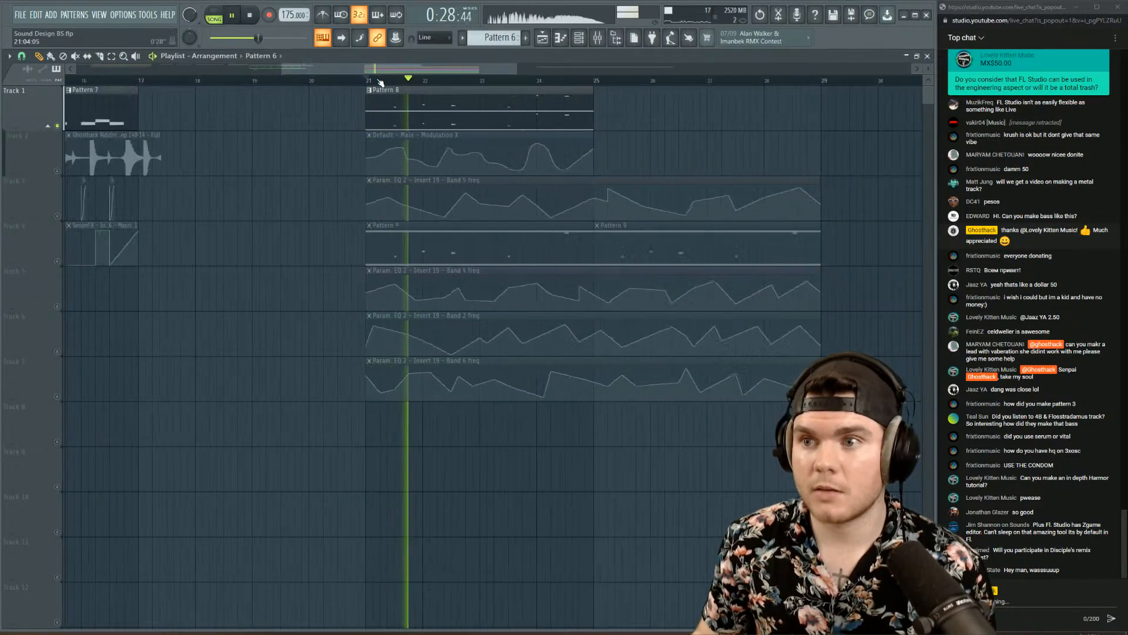
scroll(412, 81, "down", 2)
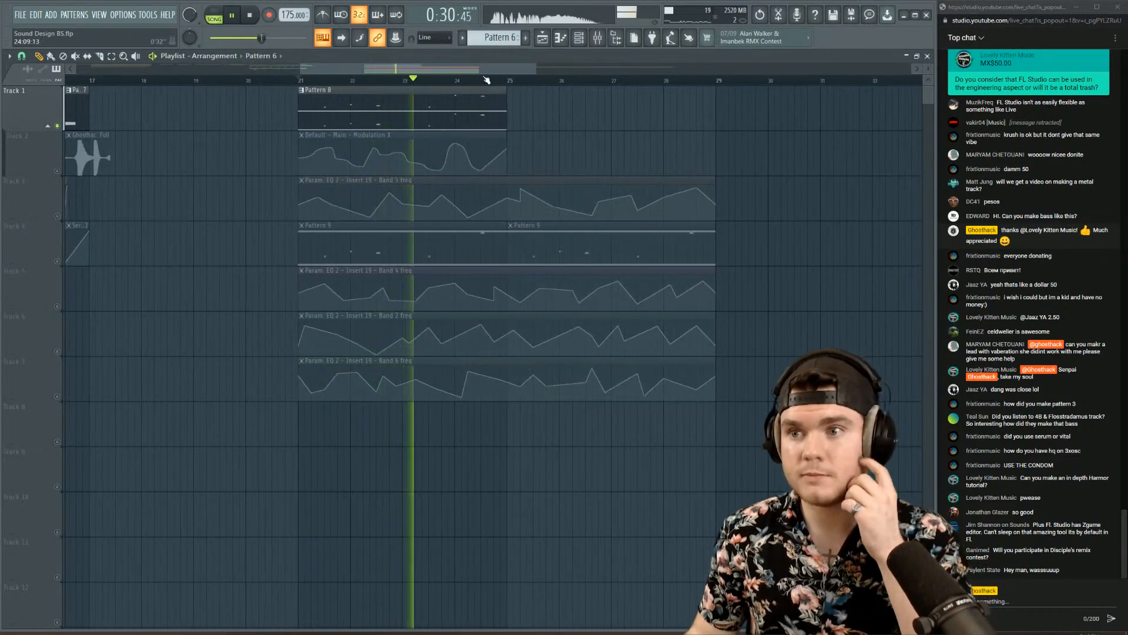
key("space")
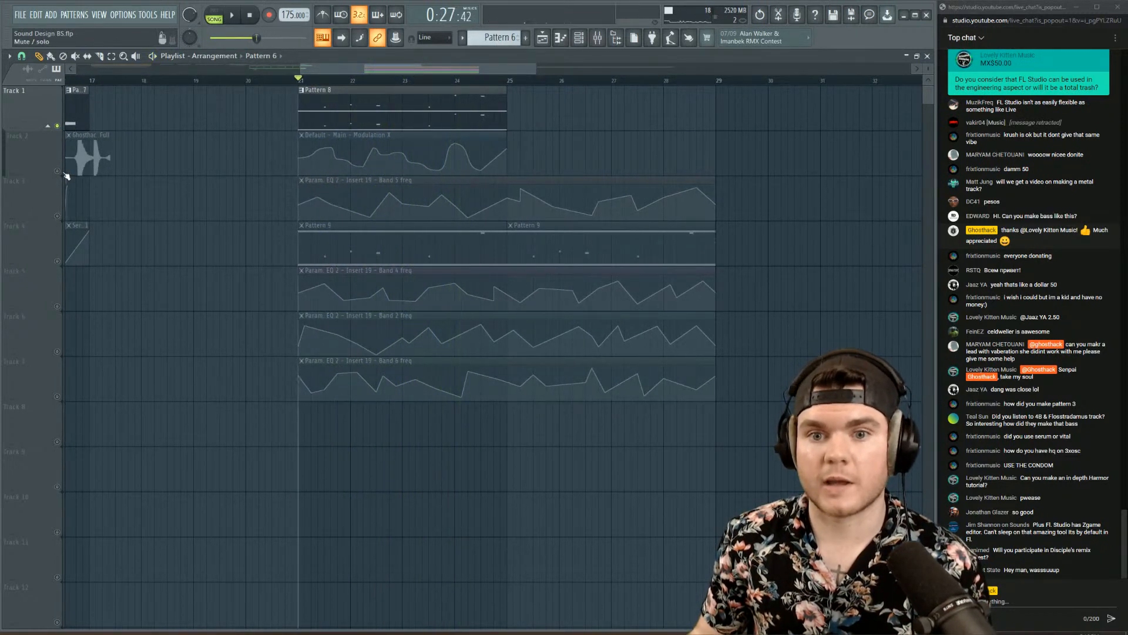
- Unmute Track 2 and play Pattern 8 with its Modulation X automation clip
left_click(58, 172)
key("space")
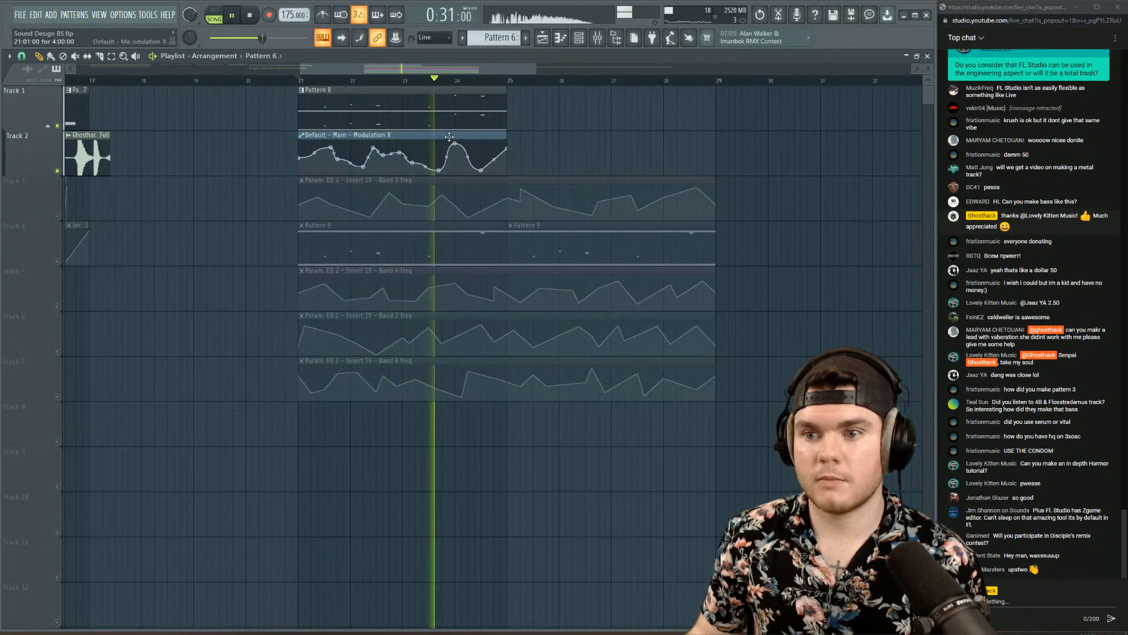
key("space")
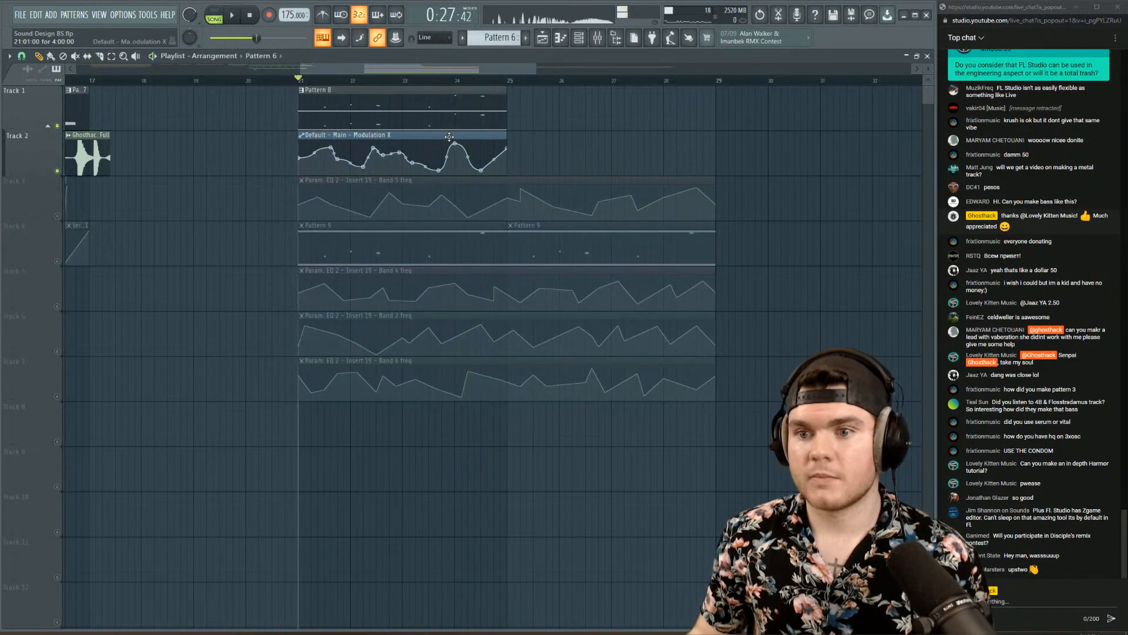
- Solo Track 3 and unmute Tracks 4 to 7 so that only Pattern 9 and its Insert 19 EQ automation are active at bar 21
right_click(57, 215)
left_click(57, 260)
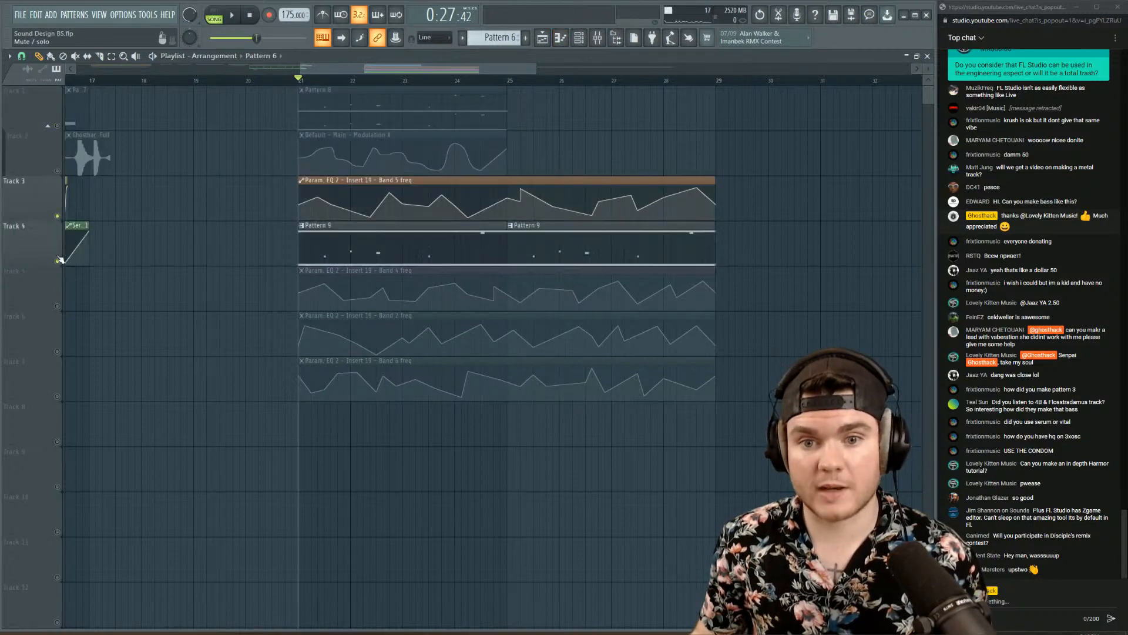
left_click(57, 306)
left_click(57, 351)
left_click(57, 397)
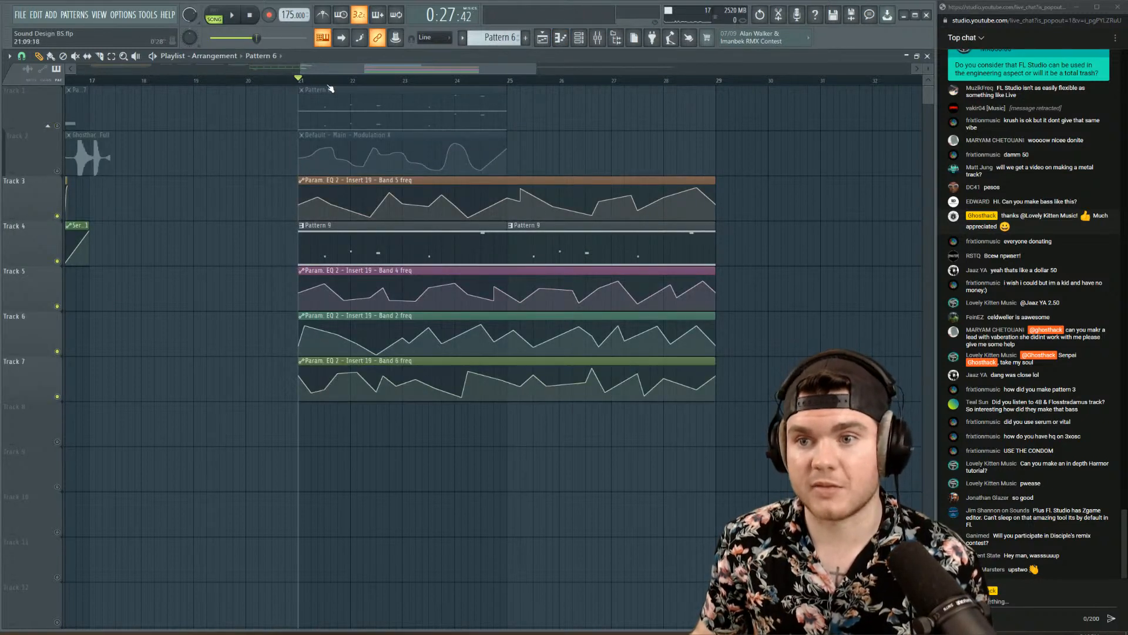
- Play Pattern 9 with its Insert 19 EQ automation from bar 21, and stop playback
key("space")
scroll(376, 86, "down", 3)
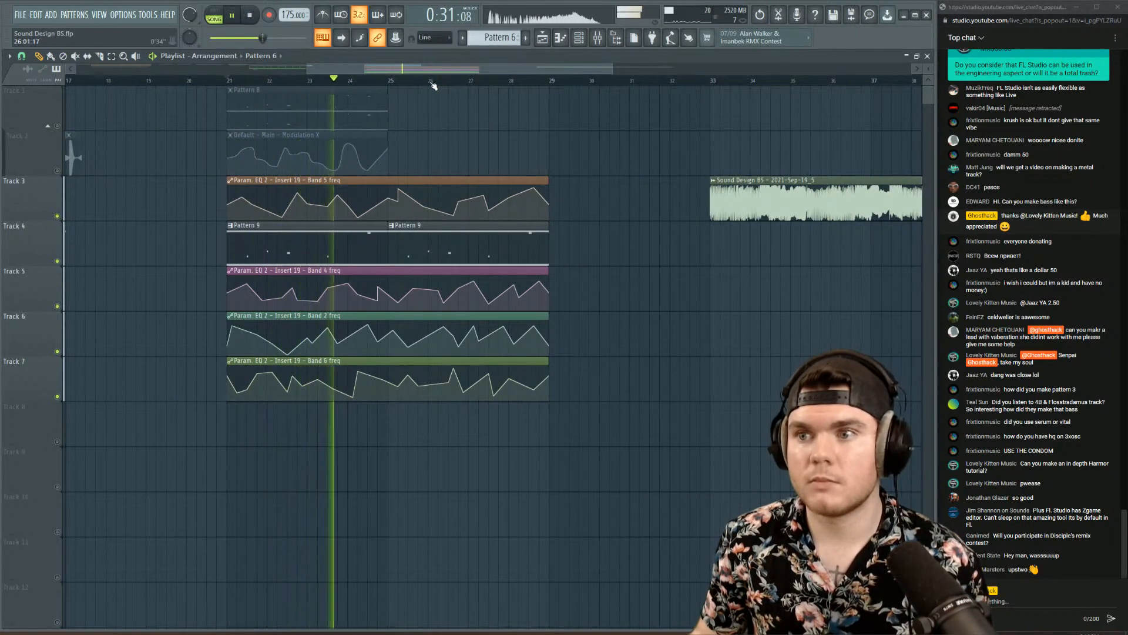
scroll(431, 87, "down", 2)
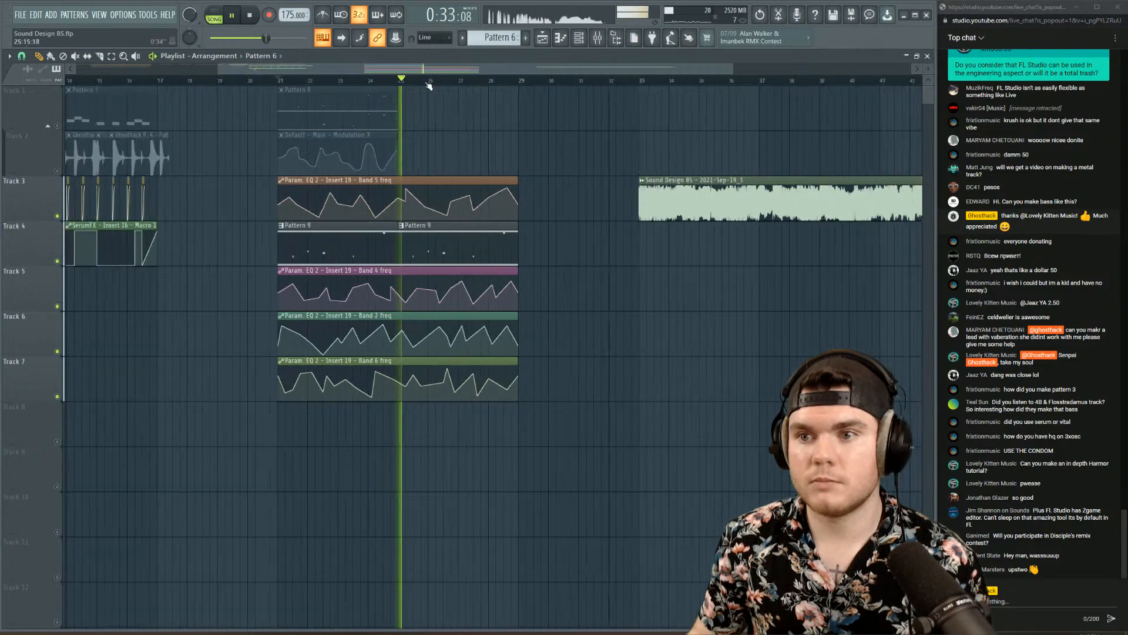
scroll(429, 87, "down", 2)
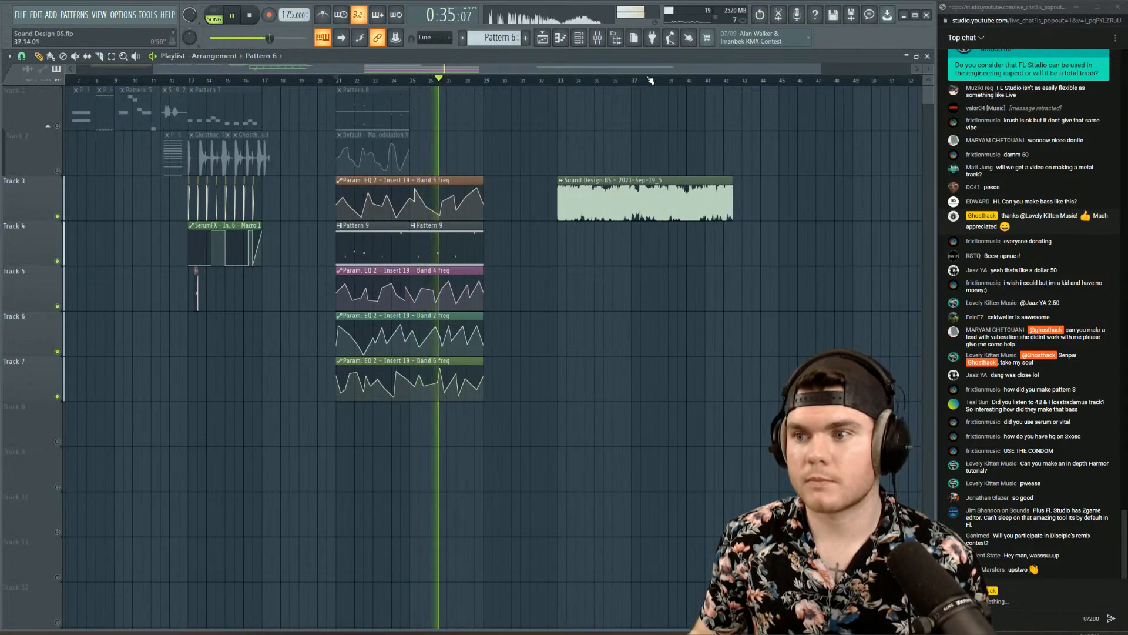
key("space")
- Move the playback position to bar 33, play the resampled audio clip on Track 3, and stop playback
scroll(725, 83, "up", 4)
scroll(725, 83, "down", 1)
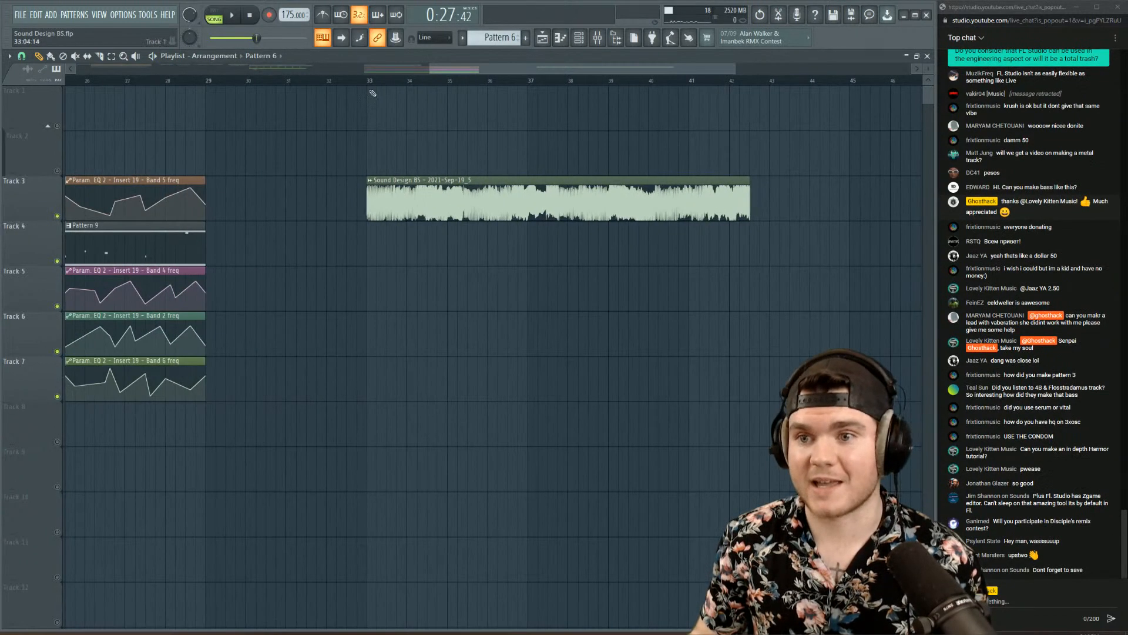
left_click(368, 81)
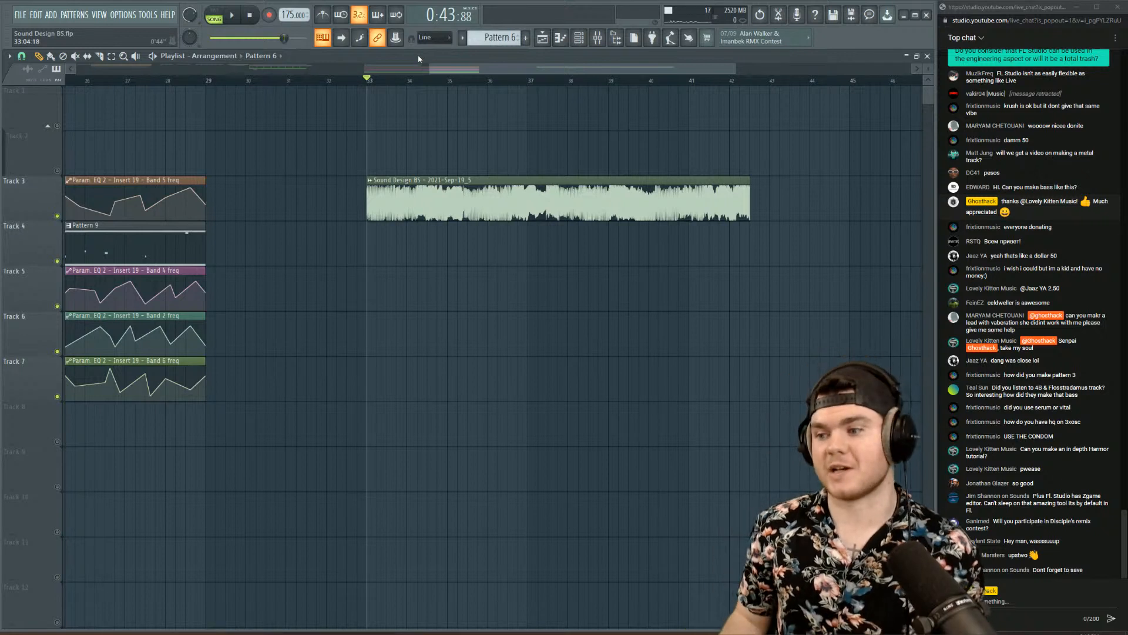
key("space")
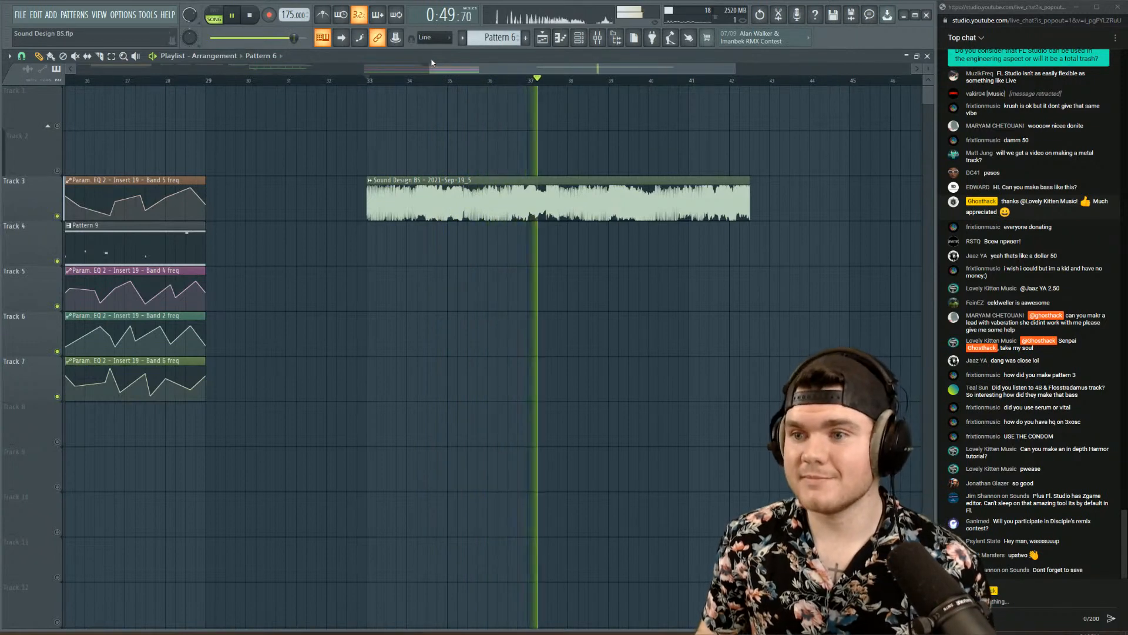
key("space")
- Save the project despite the Frequency Shifter trial-version warning
key("ctrl+s")
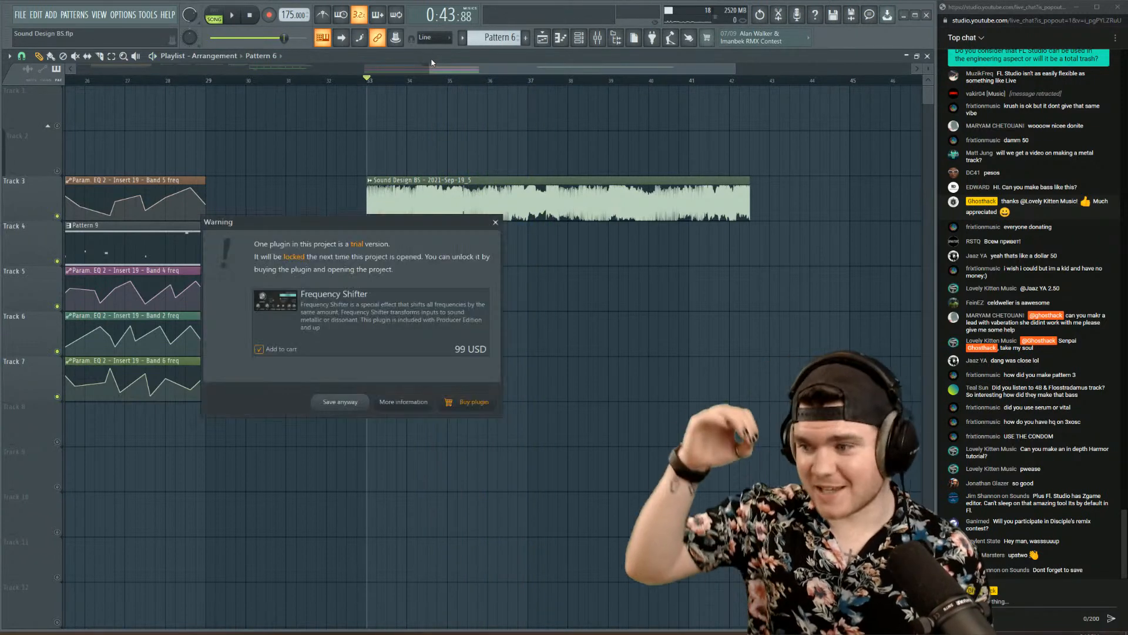
left_click(348, 401)
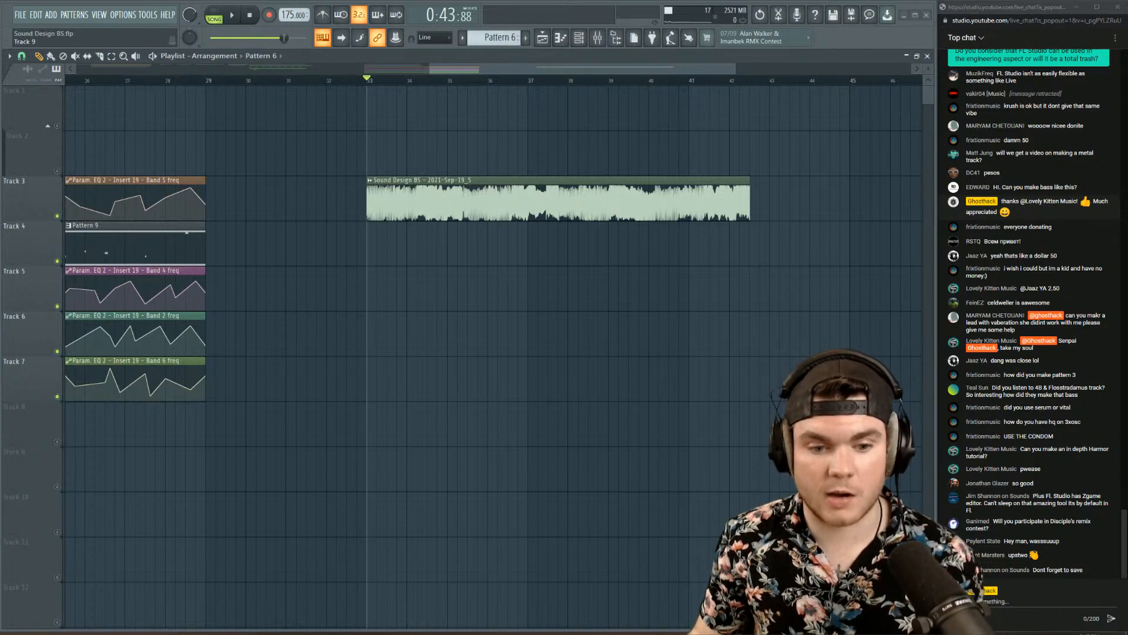
- Switch to the web browser and open the RUBICS SoundCloud profile in a new tab
key("alt+Tab")
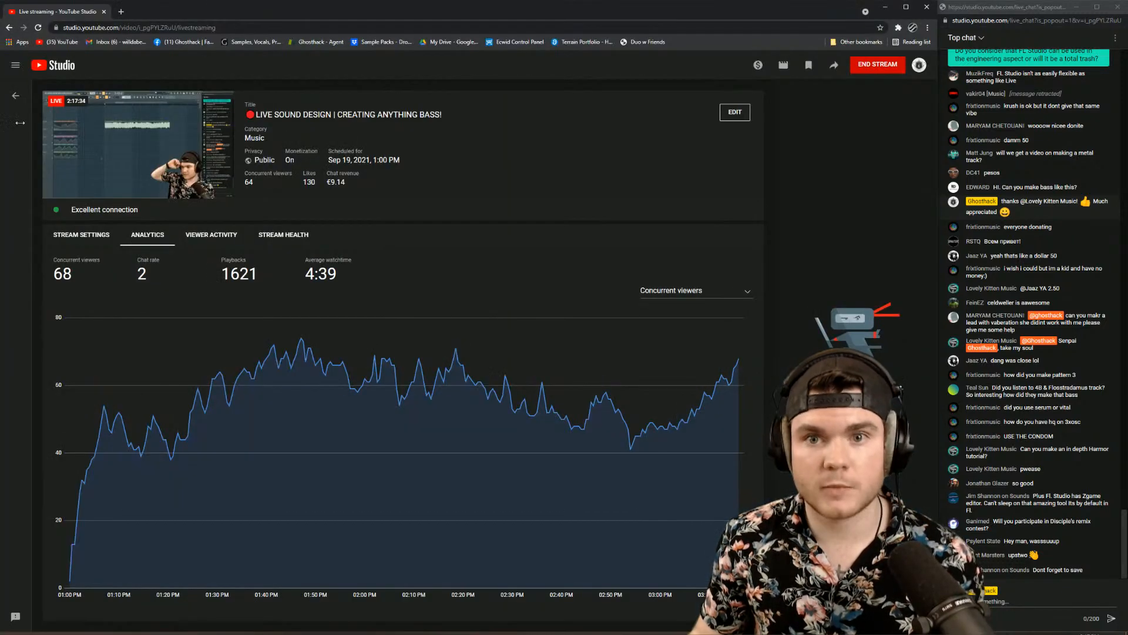
left_click(121, 11)
type("sou")
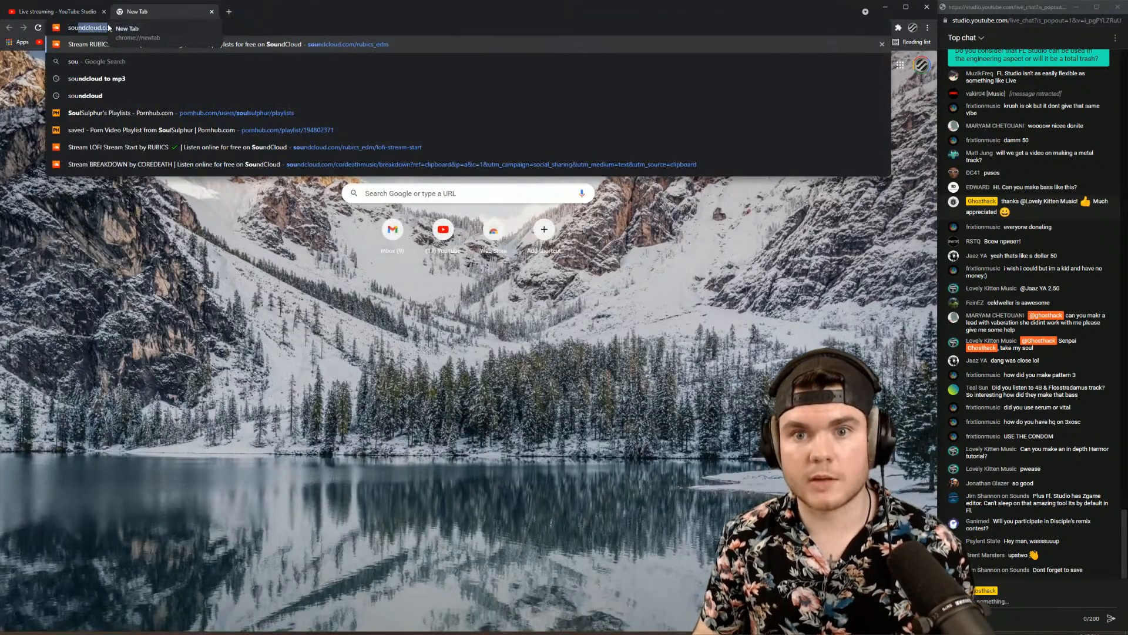
key("Return")
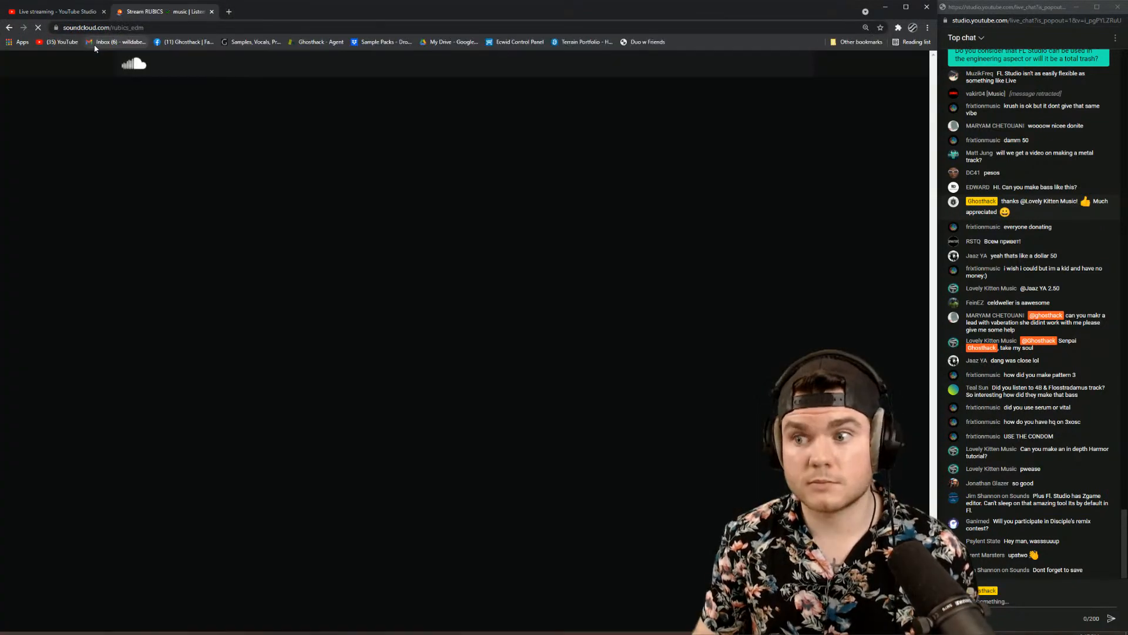
- Find "Phaseone (feat. Northlane) - Crash & Burn (Rubics & Eskii Remix)" in the profile's track list and start playing it
scroll(286, 341, "down", 15)
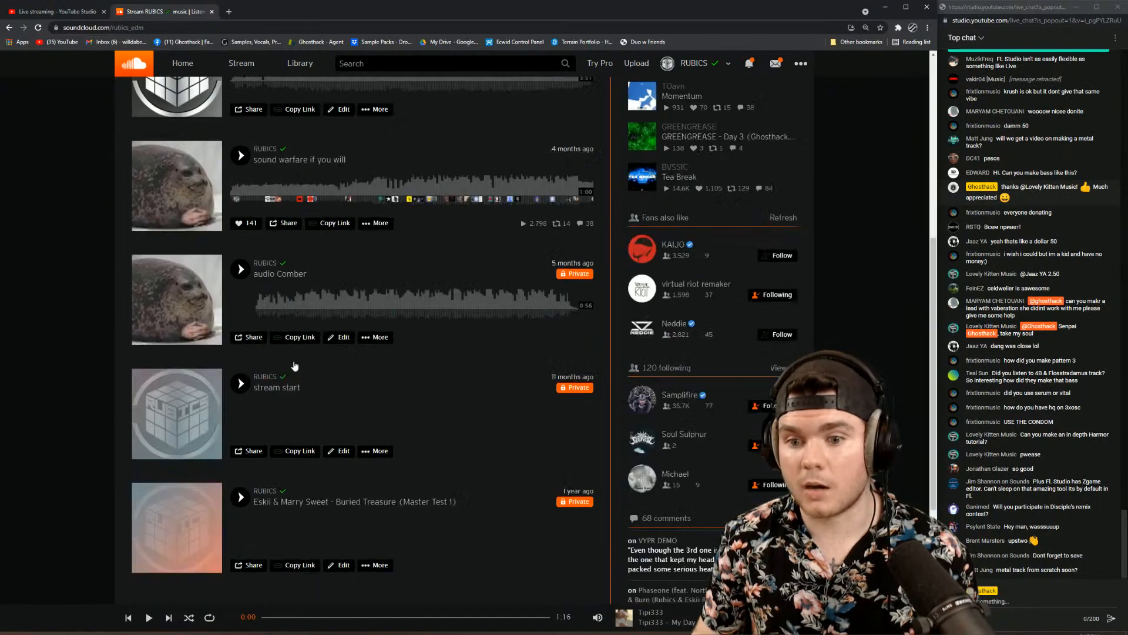
scroll(283, 331, "down", 3)
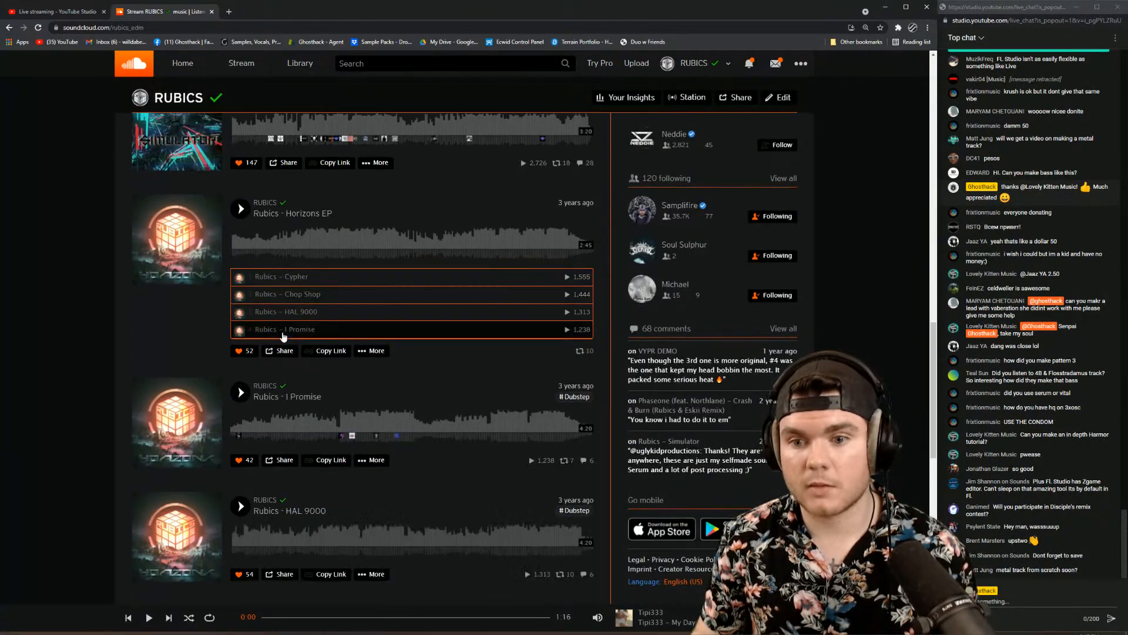
scroll(282, 332, "up", 5)
left_click(269, 311)
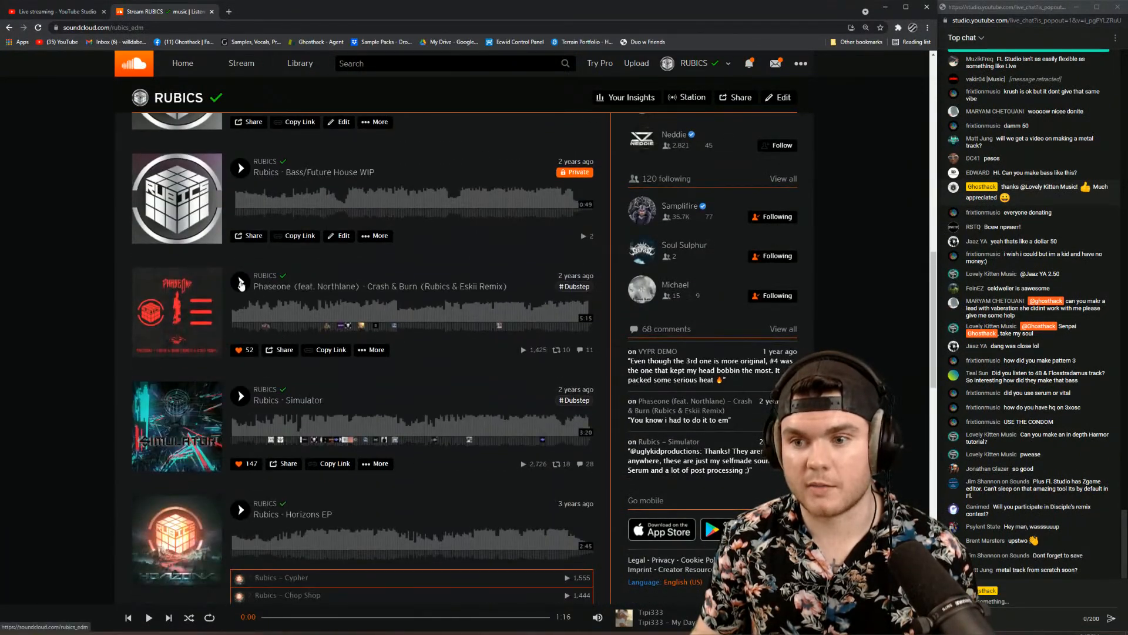
left_click(236, 279)
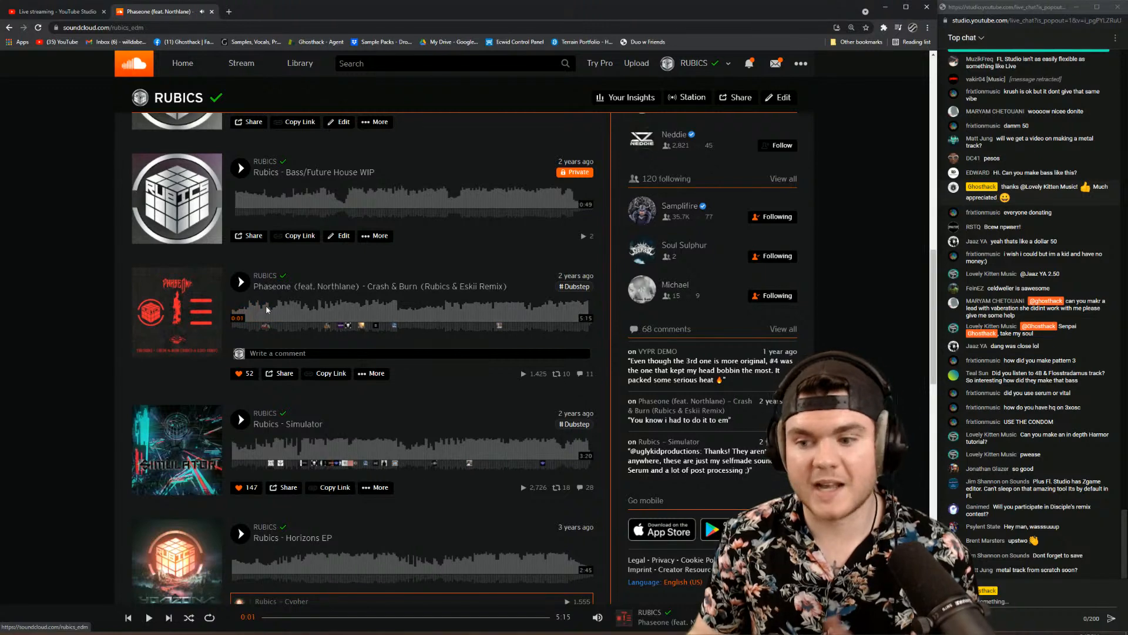
mouse_move(599, 616)
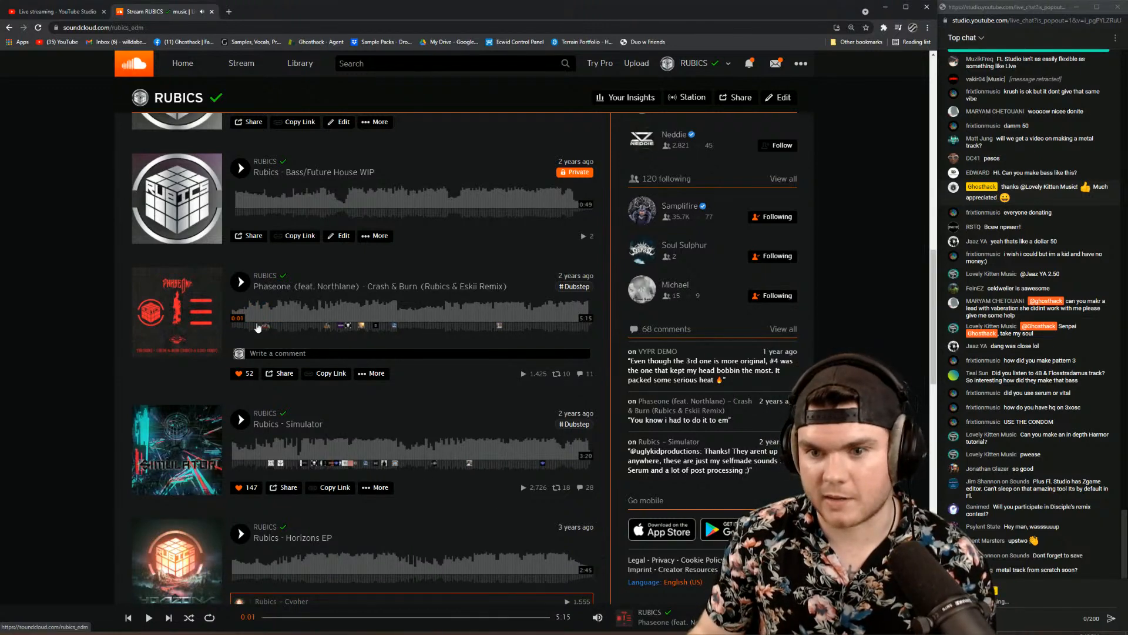
left_click(240, 282)
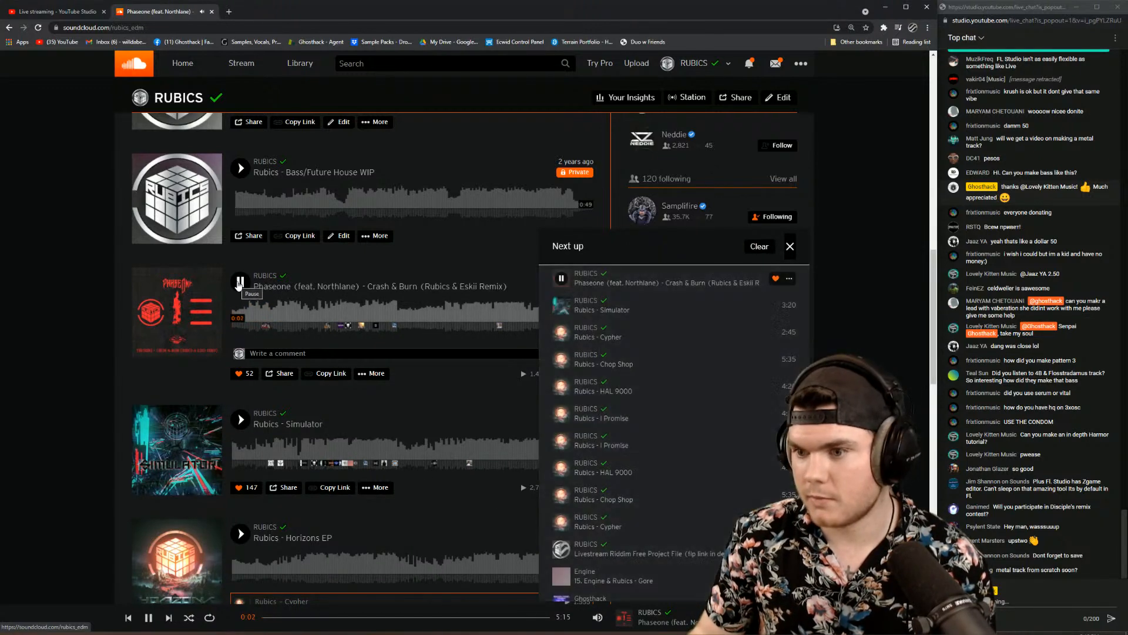
- Skip ahead twice in the Crash & Burn remix to listen to further sections, and pause it
left_click(271, 316)
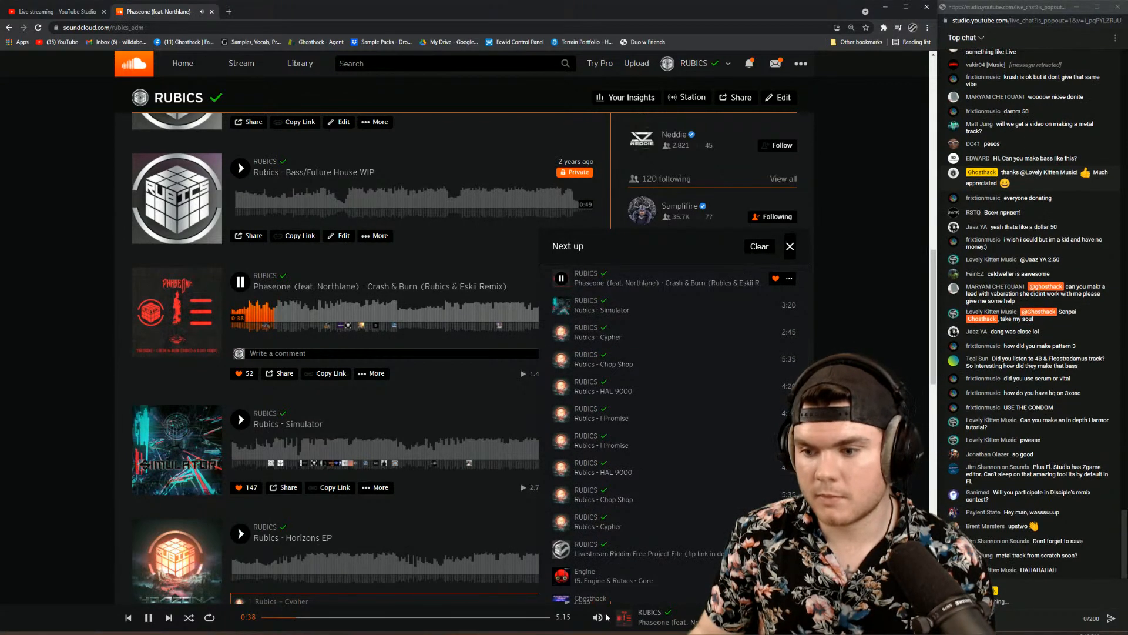
mouse_move(597, 615)
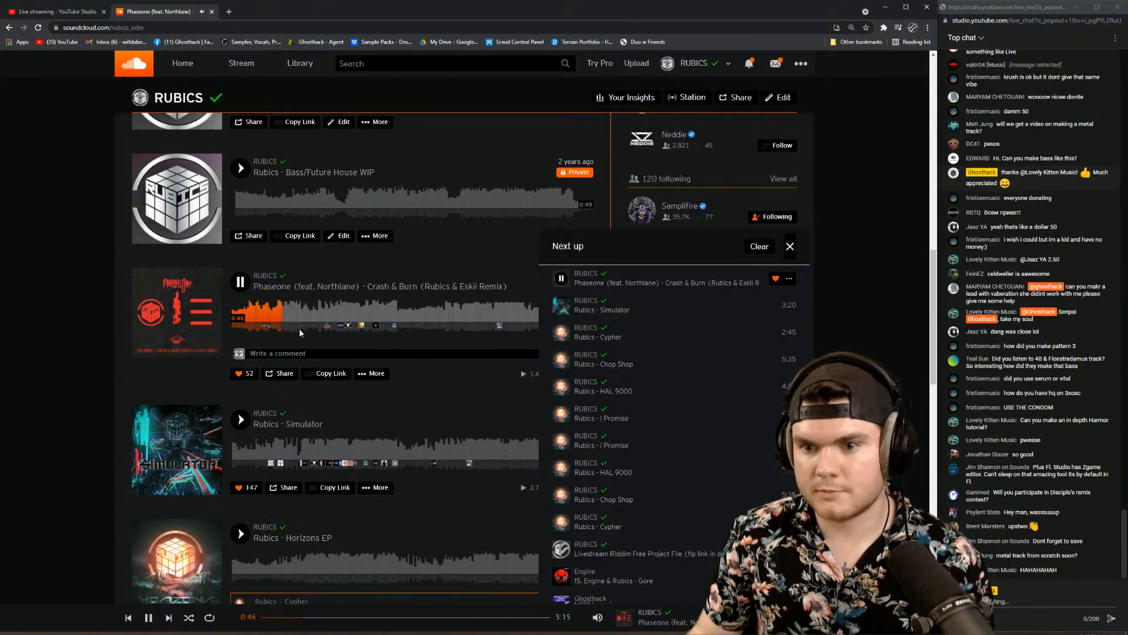
left_click(319, 313)
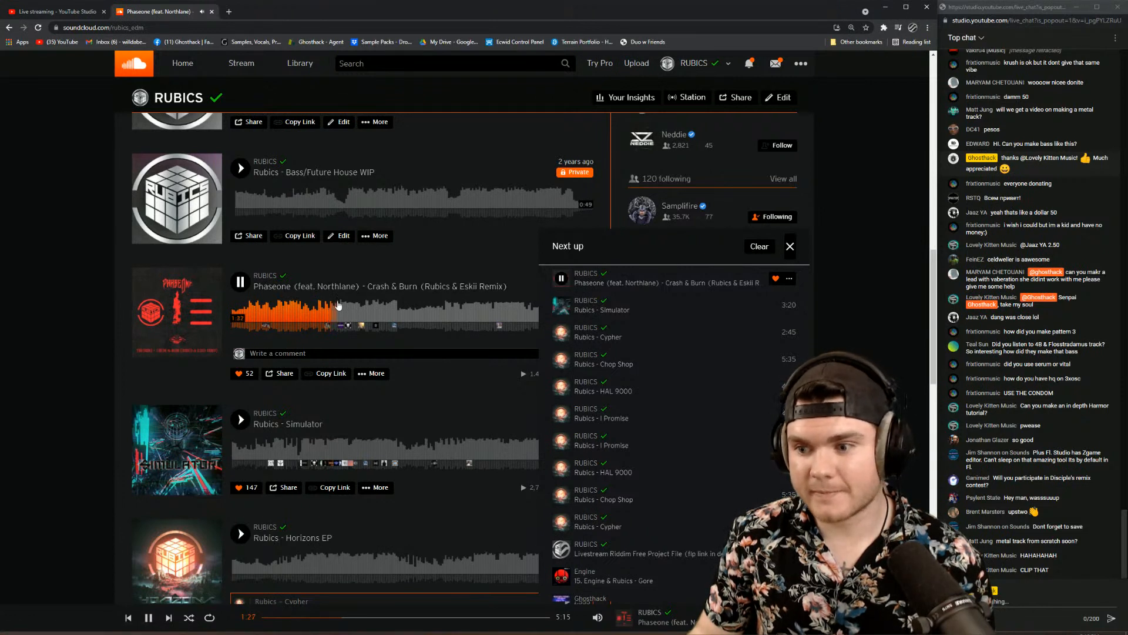
left_click(238, 281)
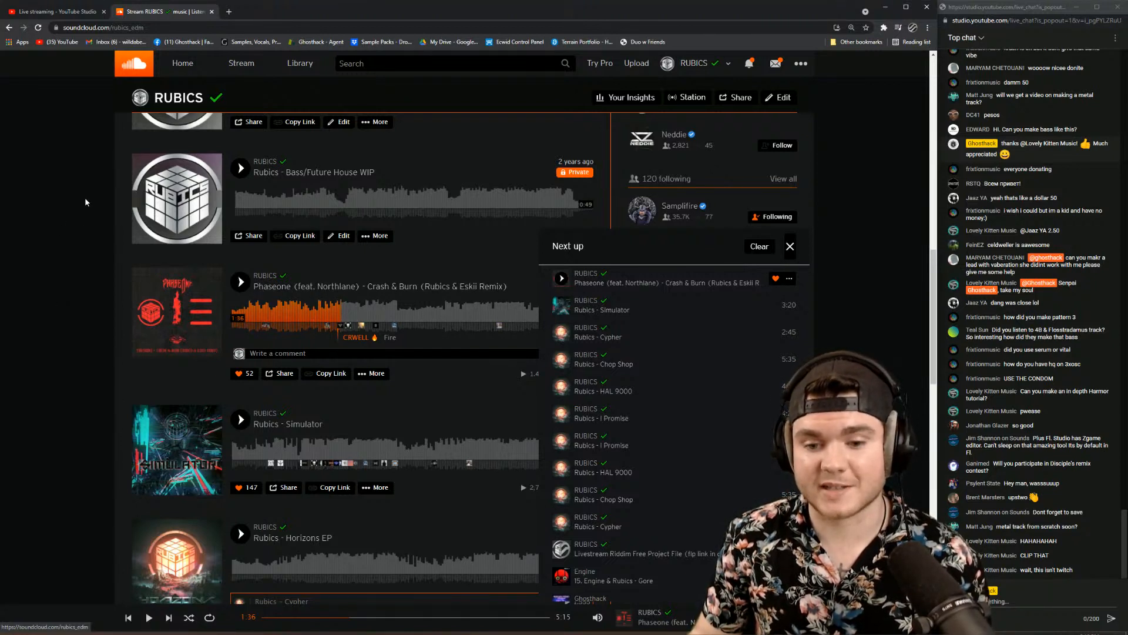
- Switch back to FL Studio and unmute all the playlist tracks
key("alt+Tab")
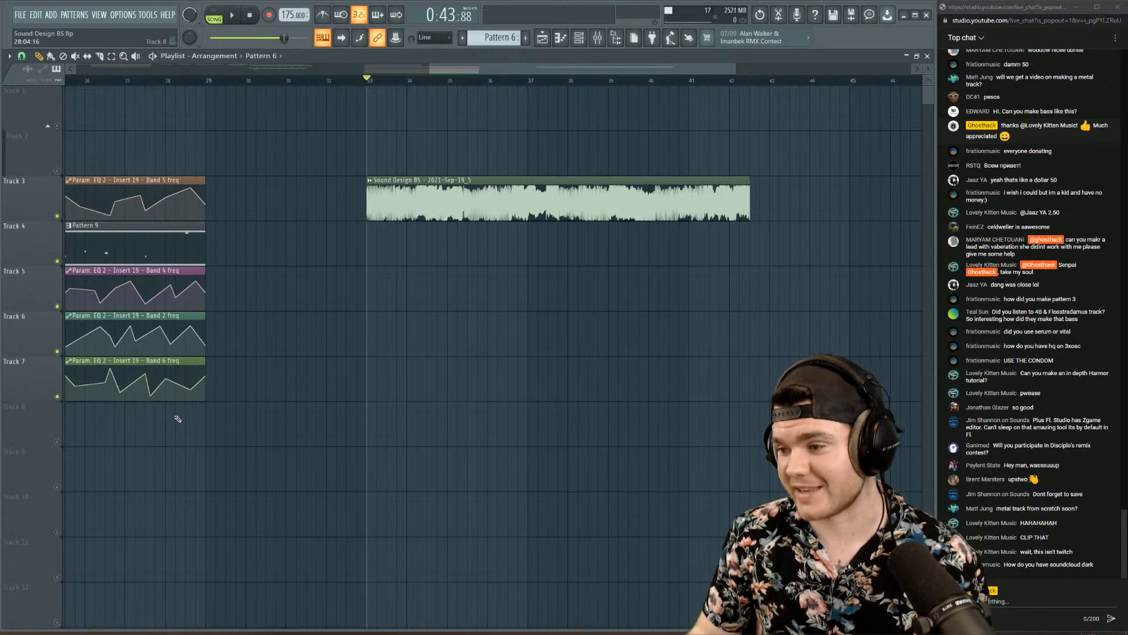
scroll(355, 81, "down", 4)
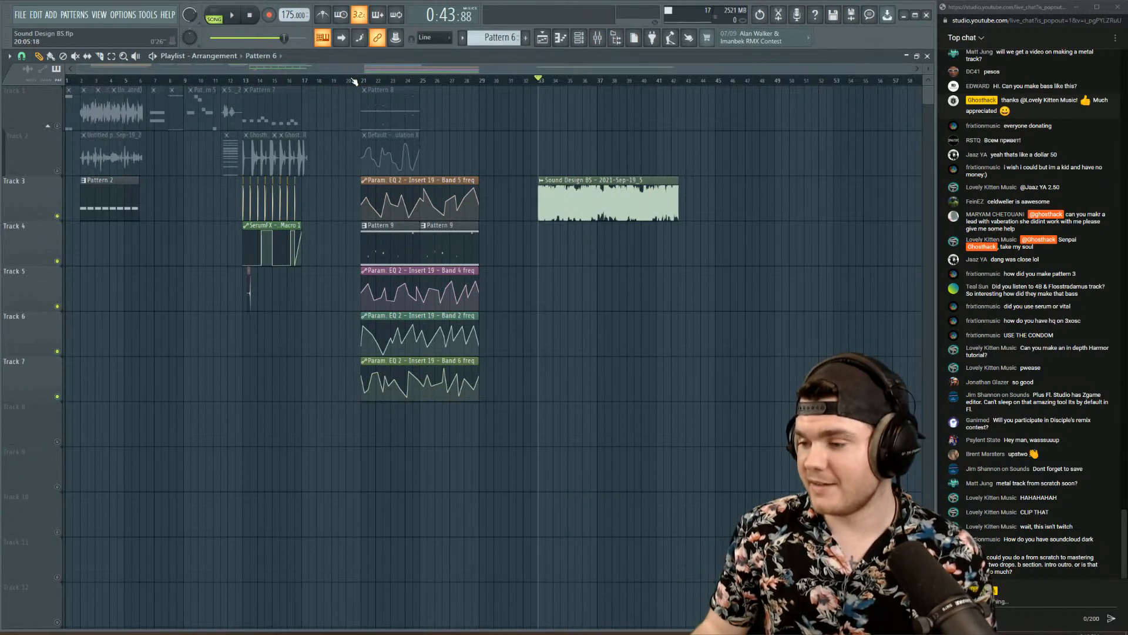
right_click(57, 171)
right_click(59, 170)
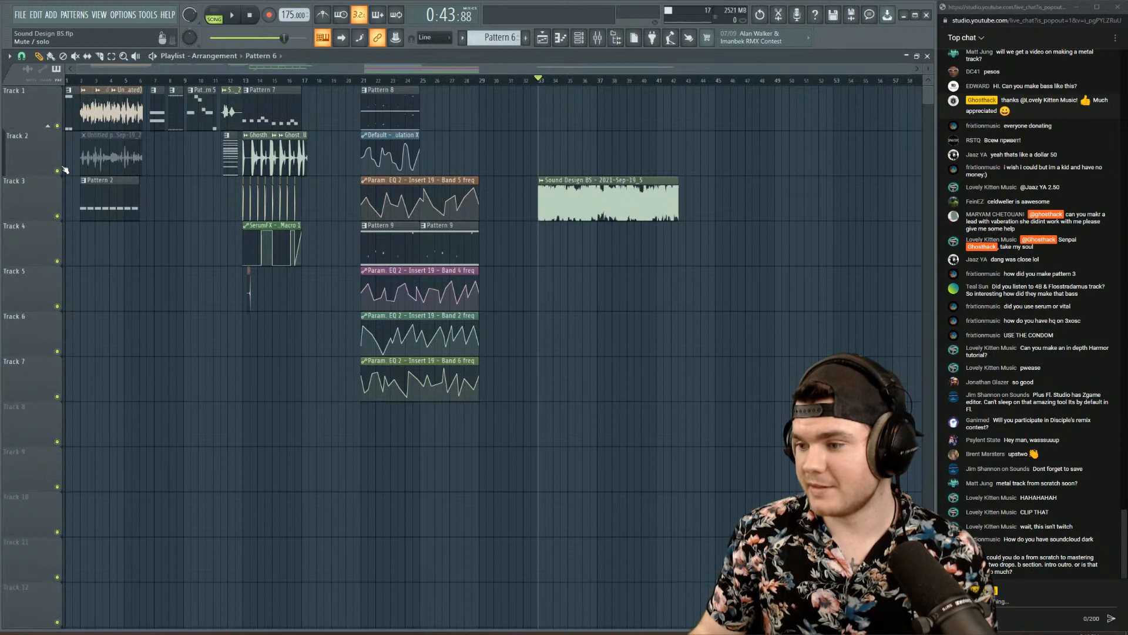